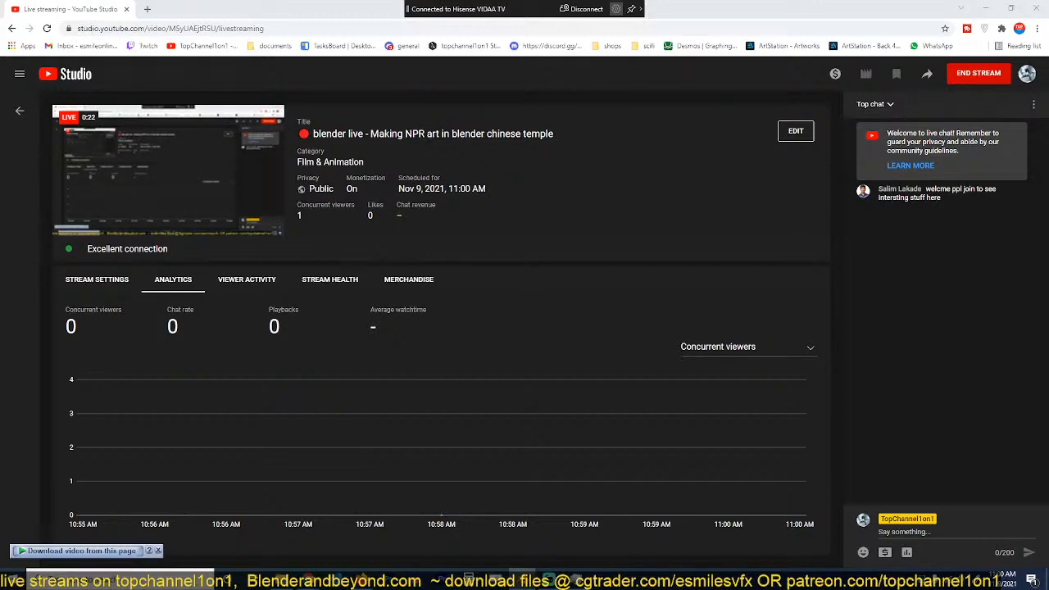
{"action": "key", "text": "super+d"}
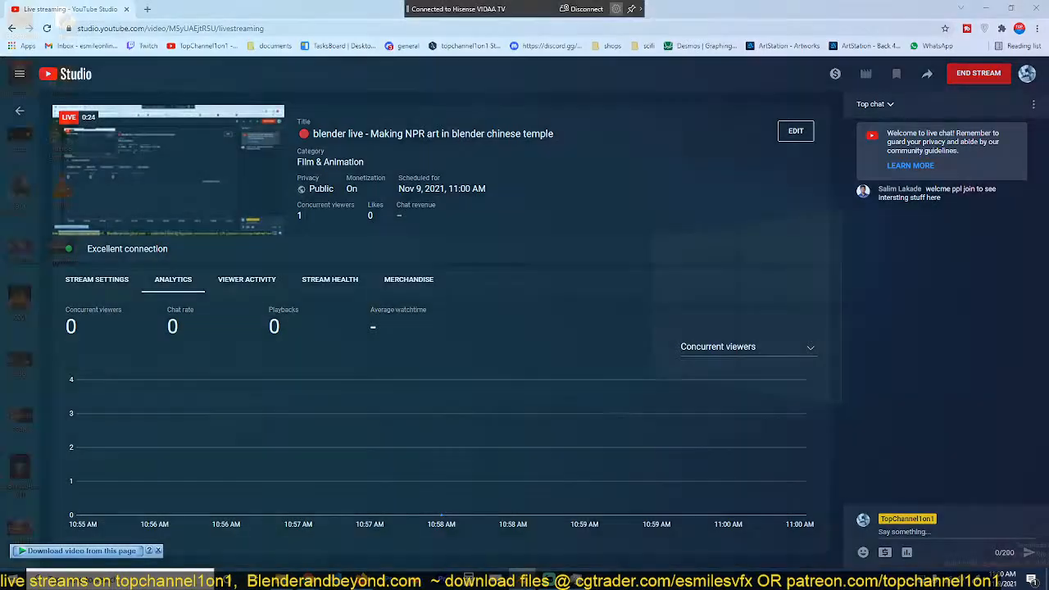
{"action": "key", "text": "super+d"}
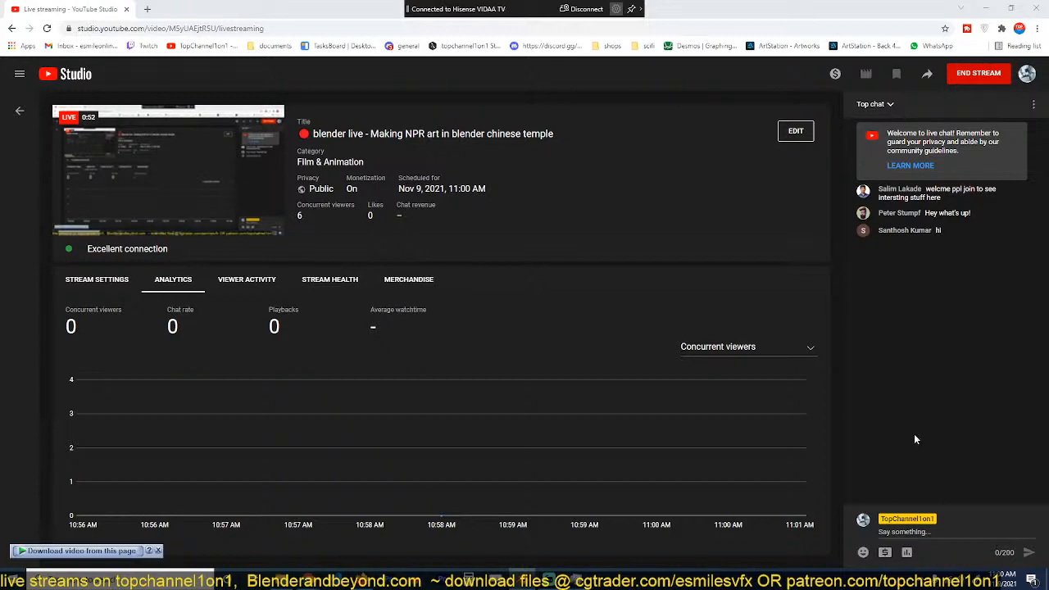
{"action": "type", "text": "https://blenderandbeyond.com/index.php/2021/11/09/making-npr-art-in-blender/"}
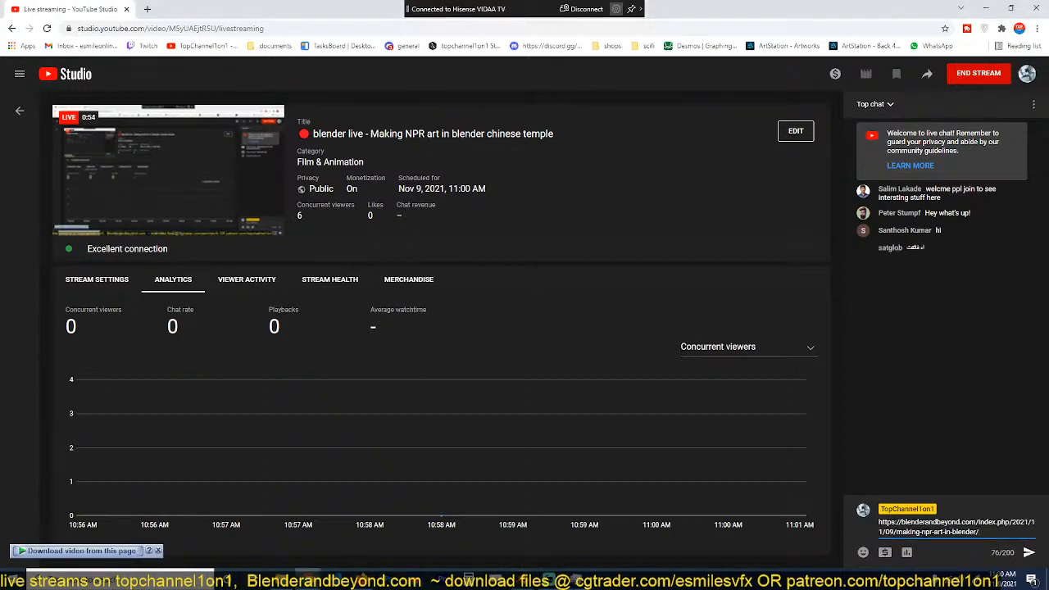
{"action": "key", "text": "Return"}
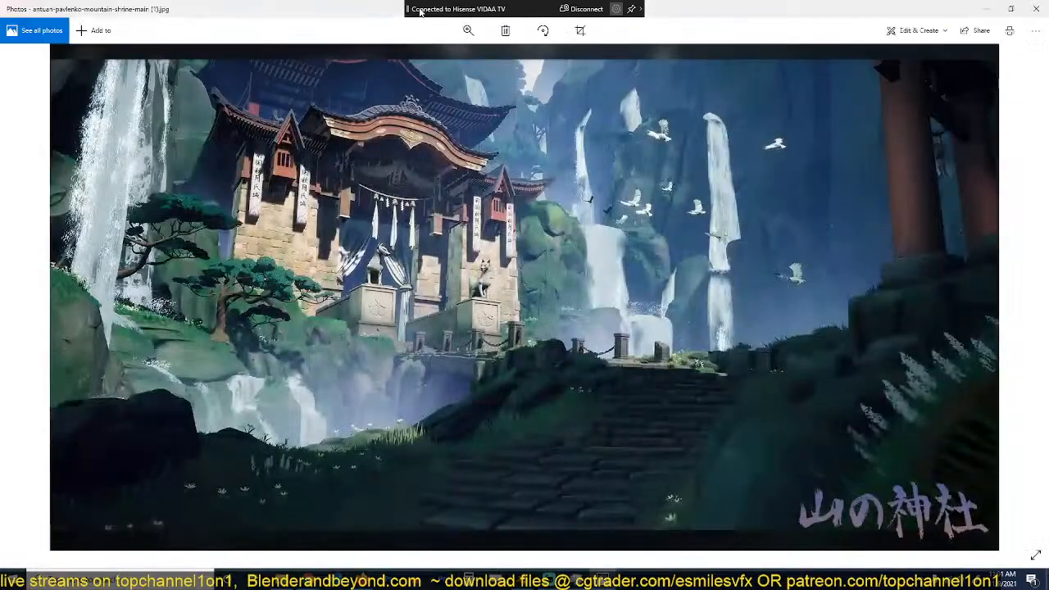
Step: Switch to Blender by bringing its window onto this screen, minimizing the browser and maximizing the Blender window
{"action": "left_click_drag", "start_coordinate": [351, 8], "coordinate": [1, 353]}
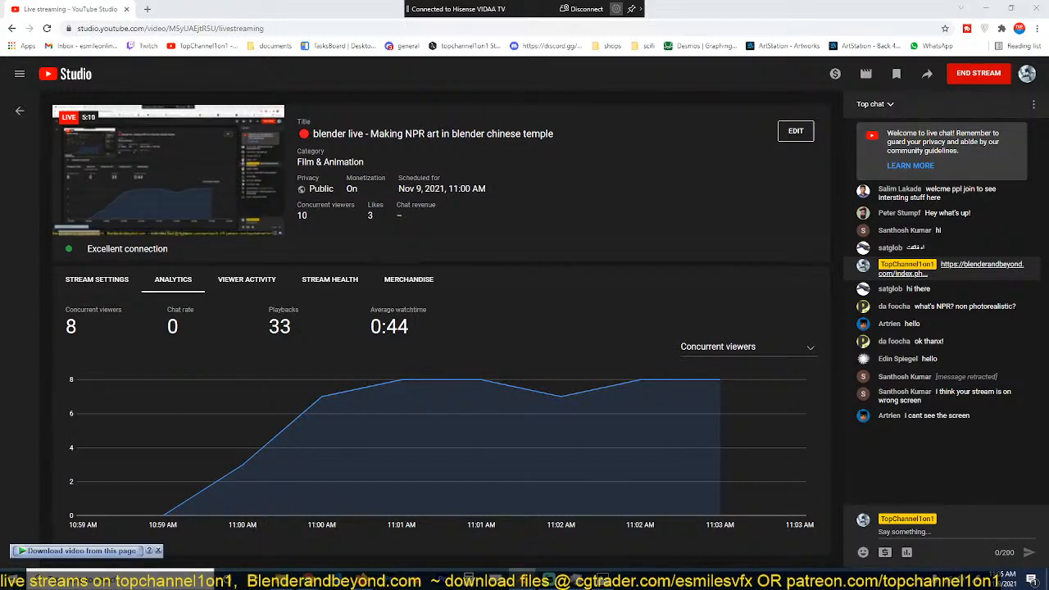
{"action": "left_click_drag", "start_coordinate": [0, 135], "coordinate": [577, 43]}
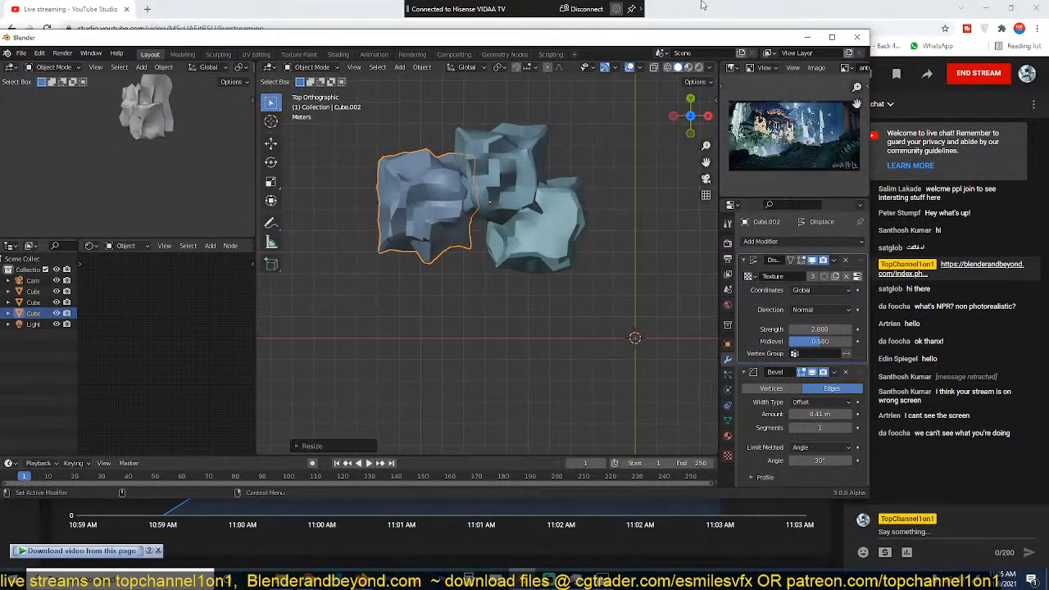
{"action": "left_click", "coordinate": [986, 8]}
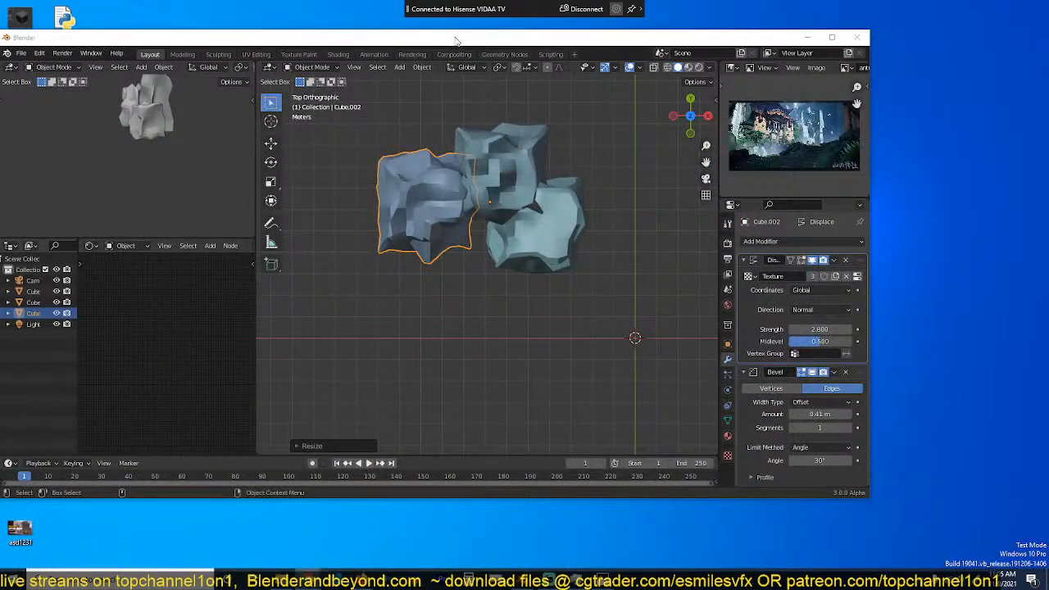
{"action": "double_click", "coordinate": [457, 38]}
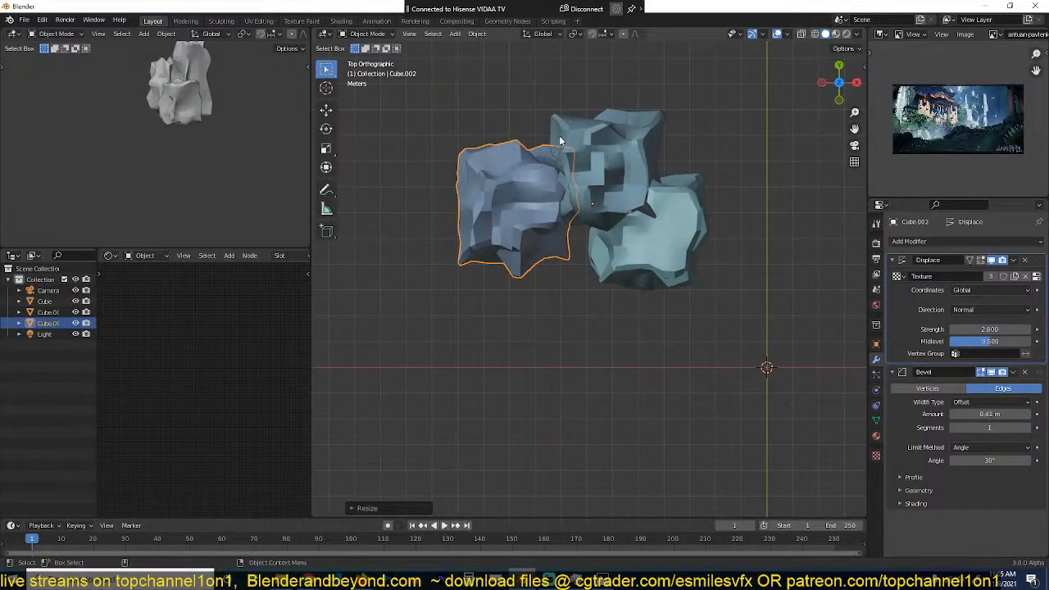
Step: Delete the three displaced rock meshes from the scene, keeping the camera and light
{"action": "left_click_drag", "start_coordinate": [480, 100], "coordinate": [742, 289]}
{"action": "key", "text": "Delete"}
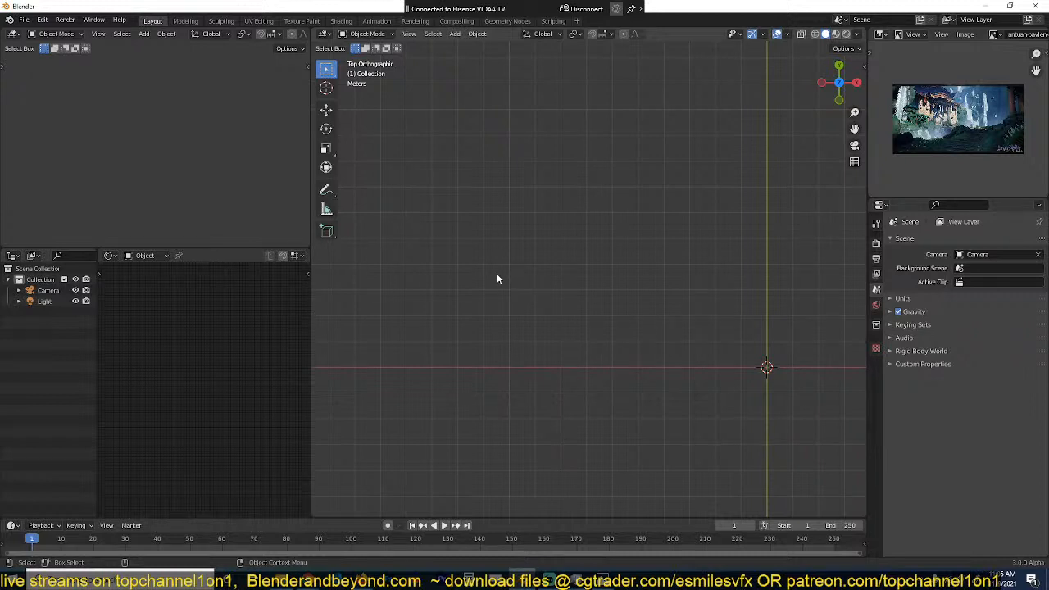
{"action": "middle_click_drag", "start_coordinate": [497, 279], "coordinate": [376, 254], "text": "shift"}
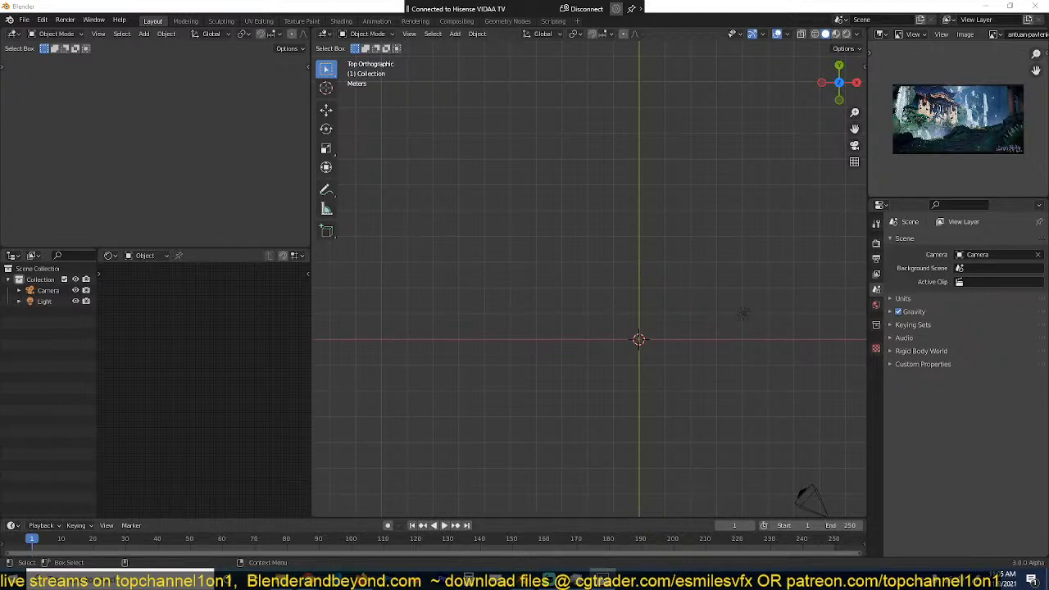
Step: Switch to the Photos window with the mountain shrine painting, maximize it and examine the reference image
{"action": "left_click_drag", "start_coordinate": [0, 205], "coordinate": [472, 60]}
{"action": "left_click", "coordinate": [772, 59]}
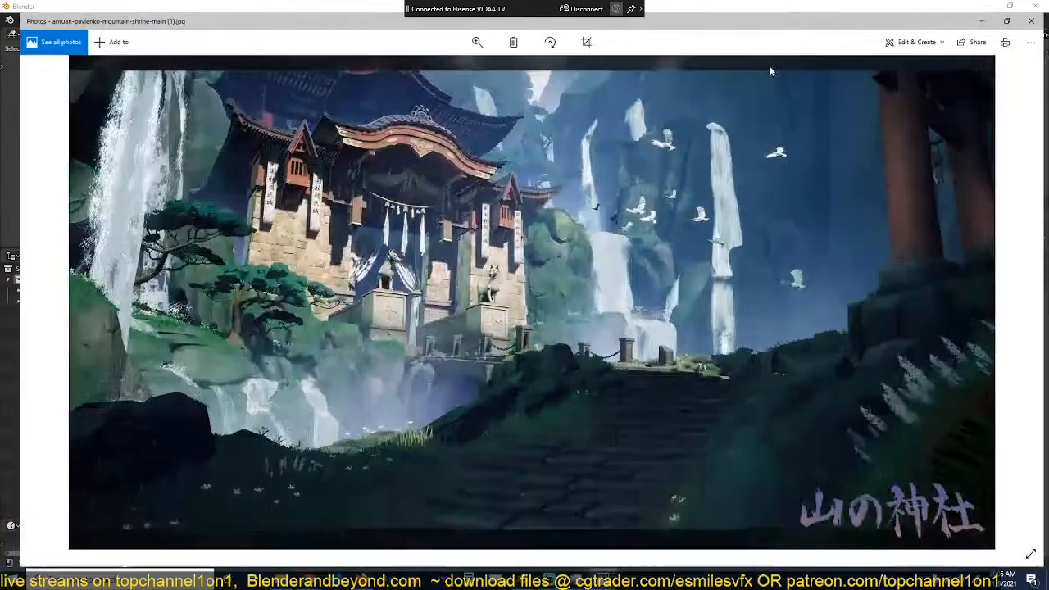
{"action": "scroll", "coordinate": [563, 296], "scroll_direction": "up", "scroll_amount": 3}
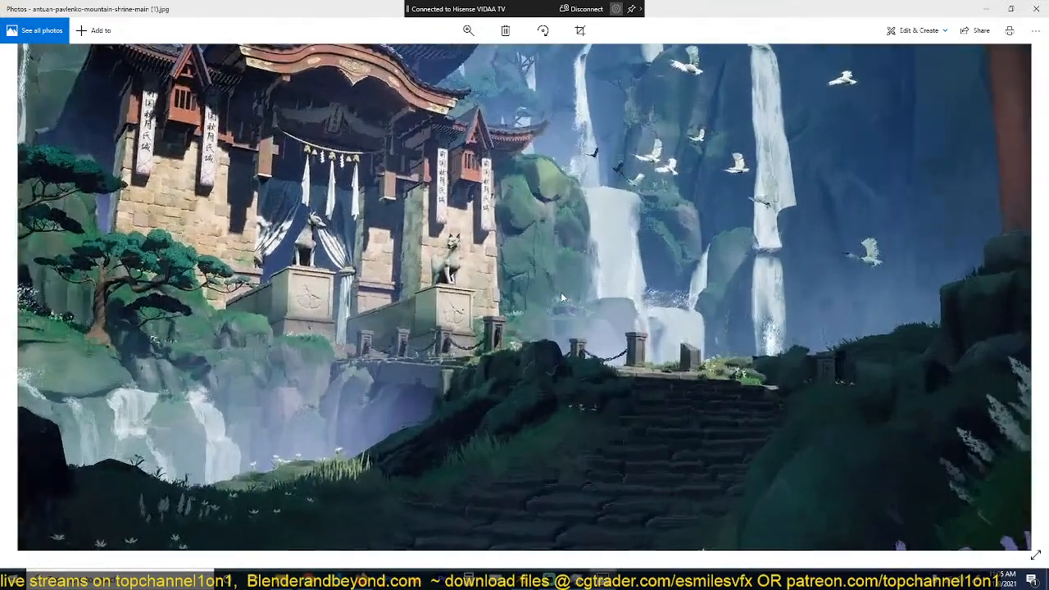
{"action": "scroll", "coordinate": [563, 296], "scroll_direction": "down", "scroll_amount": 2}
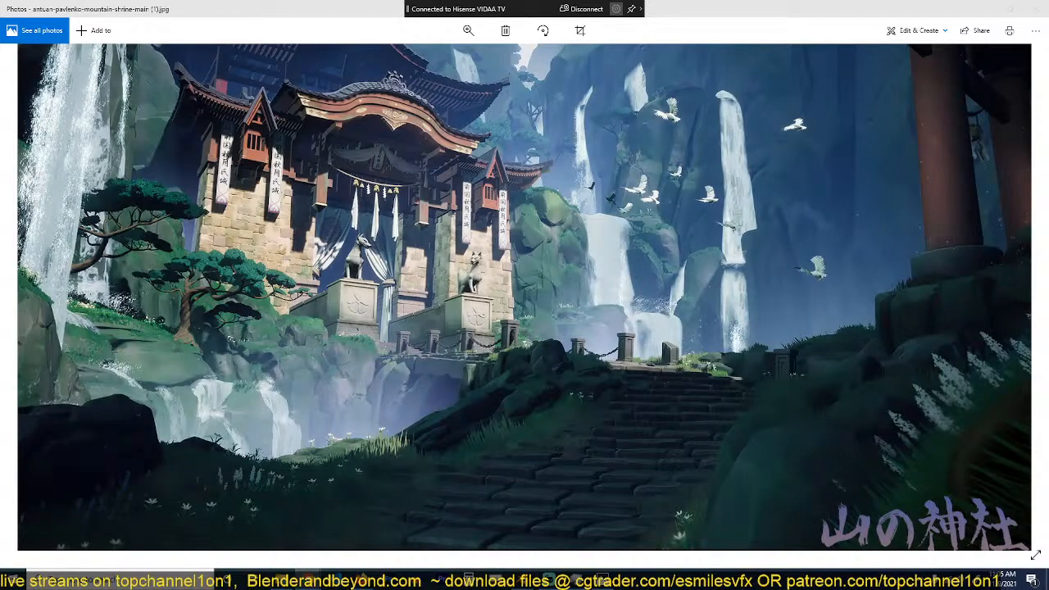
Step: Switch to the browser, read through the article on making NPR art in Blender, and close its window
{"action": "left_click_drag", "start_coordinate": [1048, 91], "coordinate": [335, 107]}
{"action": "scroll", "coordinate": [426, 287], "scroll_direction": "down", "scroll_amount": 5}
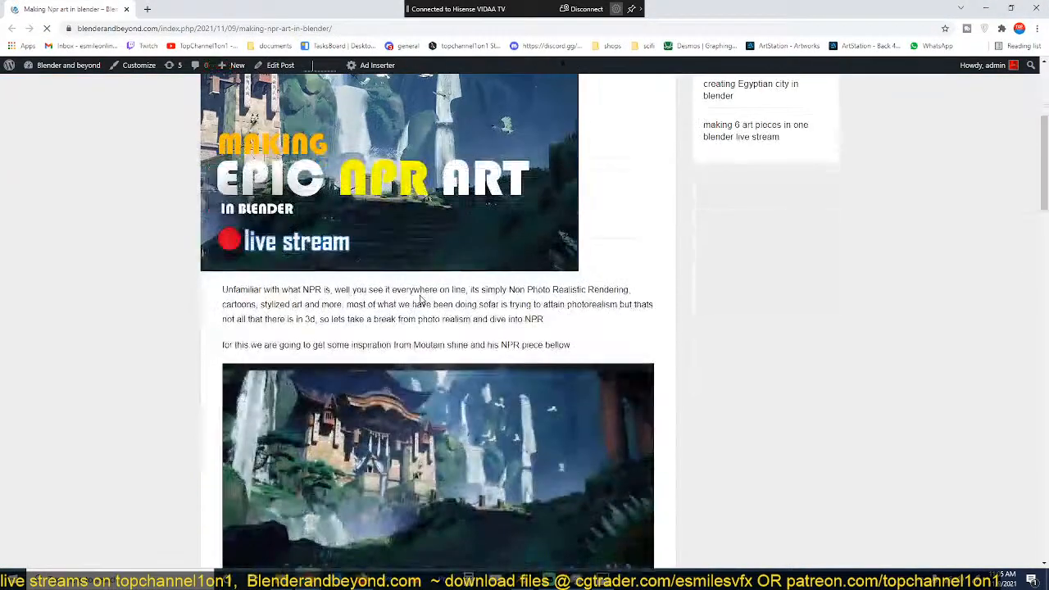
{"action": "scroll", "coordinate": [420, 300], "scroll_direction": "down", "scroll_amount": 1}
{"action": "scroll", "coordinate": [426, 312], "scroll_direction": "up", "scroll_amount": 4}
{"action": "scroll", "coordinate": [443, 328], "scroll_direction": "down", "scroll_amount": 6}
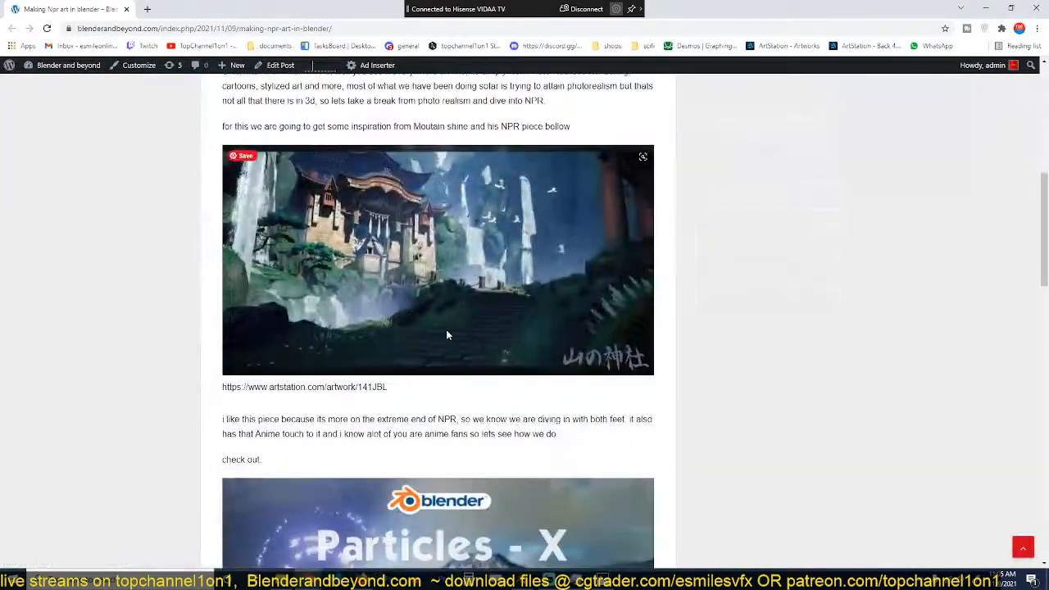
{"action": "scroll", "coordinate": [458, 332], "scroll_direction": "down", "scroll_amount": 3}
{"action": "scroll", "coordinate": [431, 319], "scroll_direction": "up", "scroll_amount": 1}
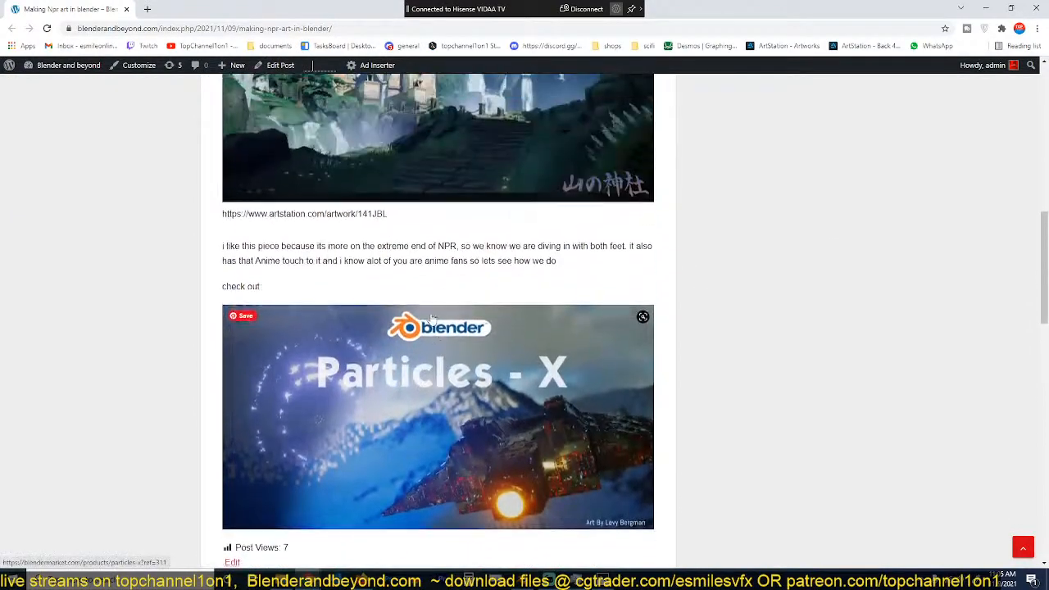
{"action": "scroll", "coordinate": [251, 192], "scroll_direction": "up", "scroll_amount": 1}
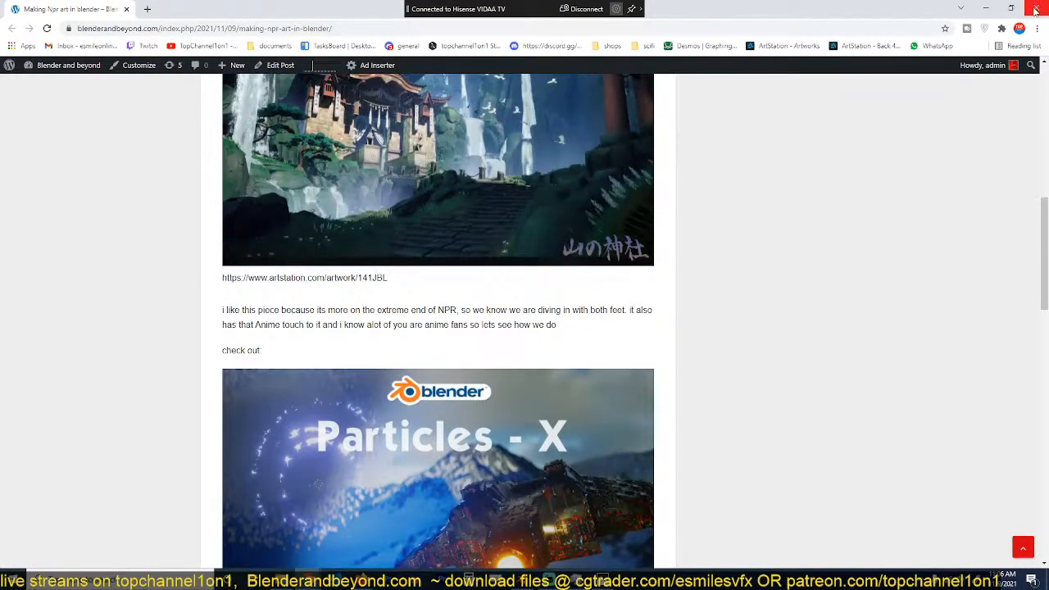
{"action": "left_click", "coordinate": [1035, 10]}
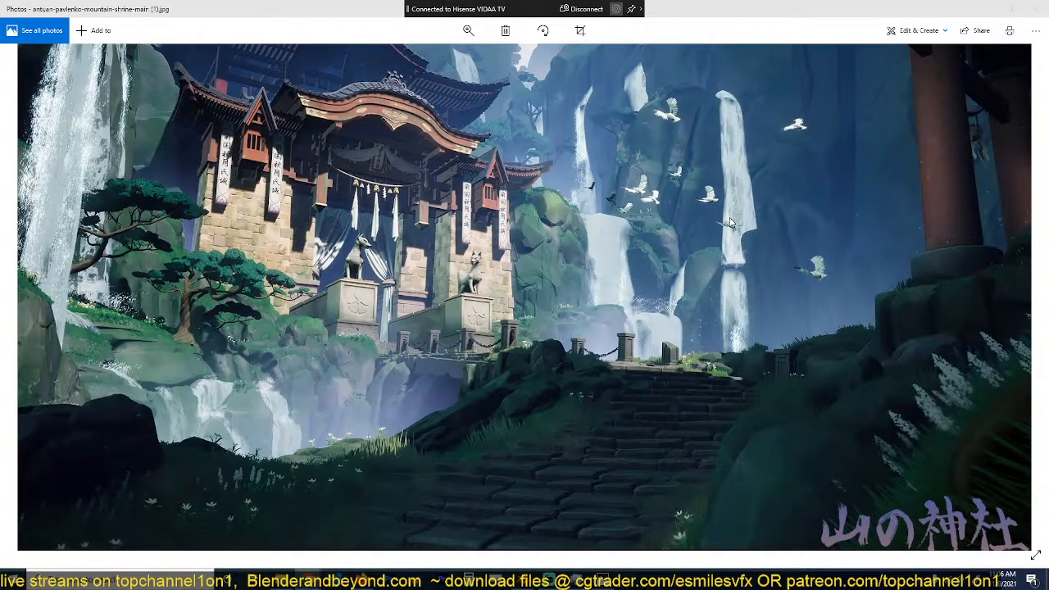
Step: Return to Blender and examine the mountain shrine reference in the image editor, enlarged to full size, then restore the layout
{"action": "left_click", "coordinate": [992, 9]}
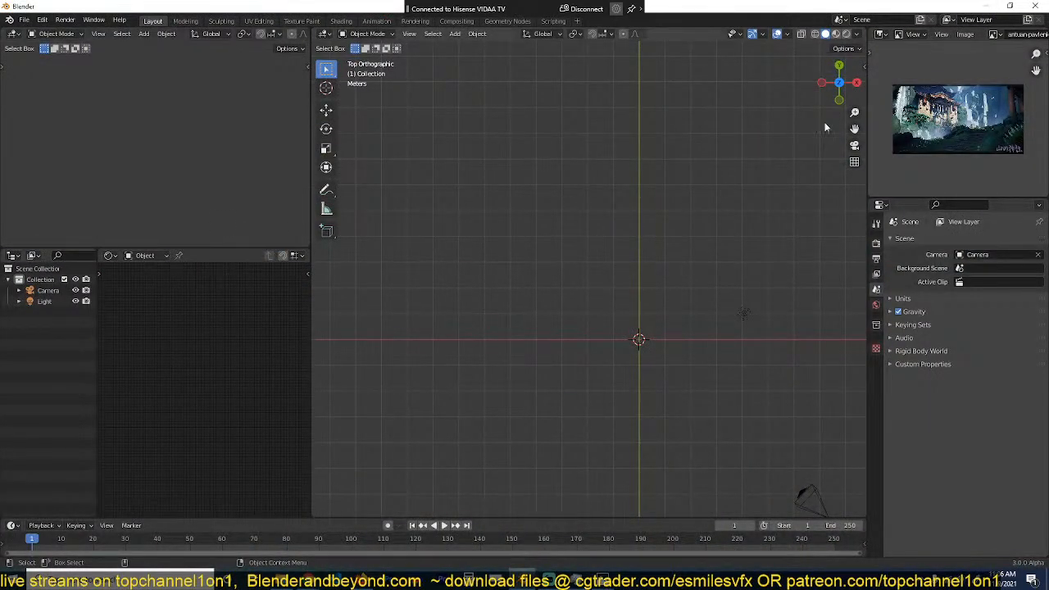
{"action": "scroll", "coordinate": [963, 133], "scroll_direction": "up", "scroll_amount": 3}
{"action": "scroll", "coordinate": [960, 131], "scroll_direction": "down", "scroll_amount": 3}
{"action": "scroll", "coordinate": [925, 137], "scroll_direction": "up", "scroll_amount": 4}
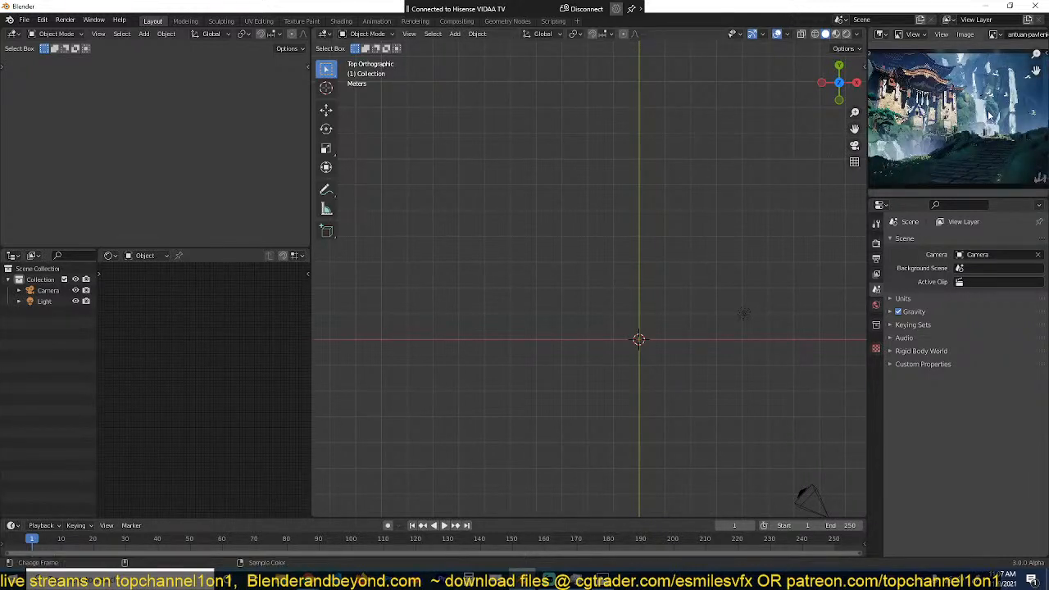
{"action": "key", "text": "ctrl+space"}
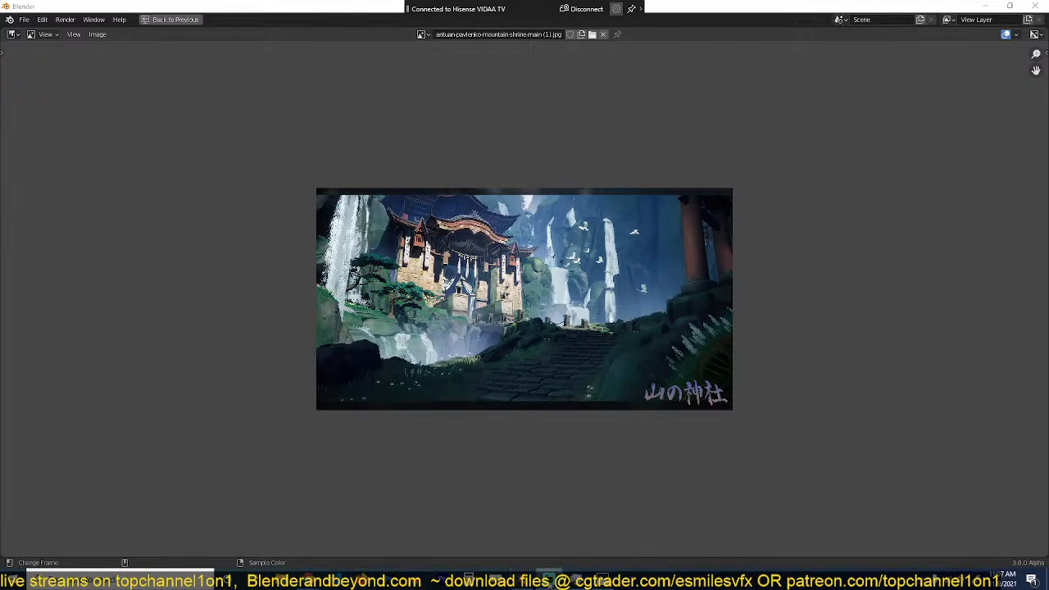
{"action": "scroll", "coordinate": [701, 190], "scroll_direction": "up", "scroll_amount": 5}
{"action": "scroll", "coordinate": [701, 189], "scroll_direction": "down", "scroll_amount": 2}
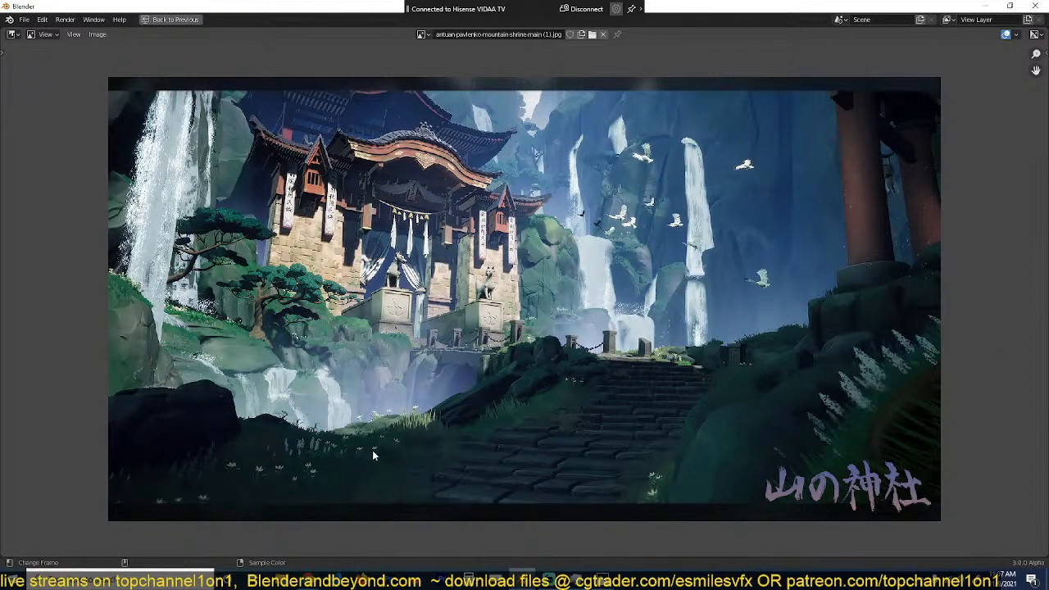
{"action": "key", "text": "ctrl+space"}
Step: Add a mesh cube at the world origin and frame it in a perspective view
{"action": "scroll", "coordinate": [564, 237], "scroll_direction": "up", "scroll_amount": 4}
{"action": "middle_click_drag", "start_coordinate": [554, 233], "coordinate": [405, 179], "text": "shift"}
{"action": "key", "text": "shift+a"}
{"action": "mouse_move", "coordinate": [405, 182]}
{"action": "left_click", "coordinate": [494, 195]}
{"action": "scroll", "coordinate": [607, 297], "scroll_direction": "up", "scroll_amount": 3}
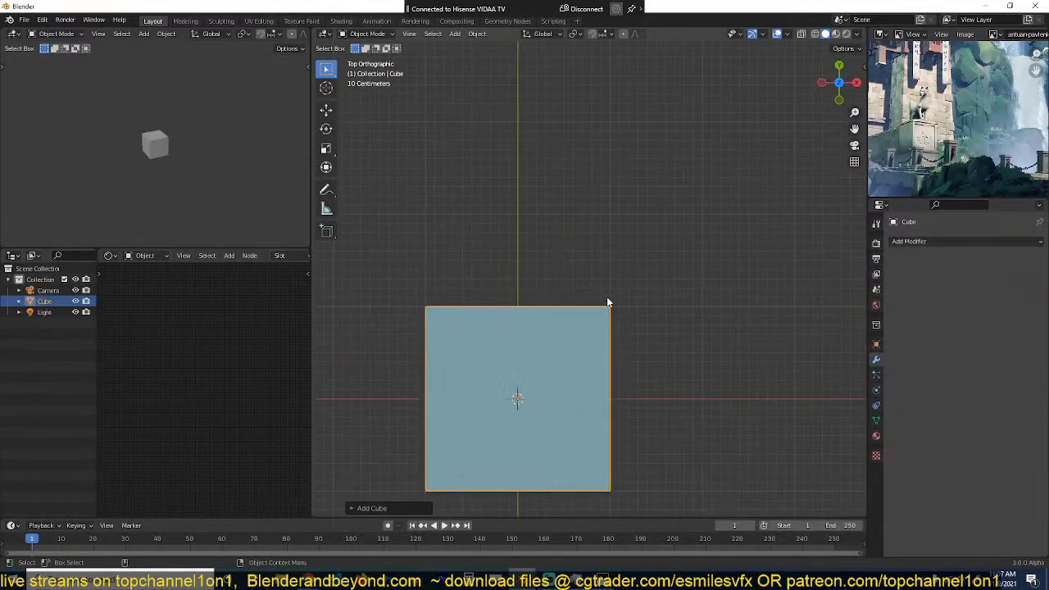
{"action": "key", "text": "KP_Decimal"}
{"action": "middle_click_drag", "start_coordinate": [635, 282], "coordinate": [659, 175]}
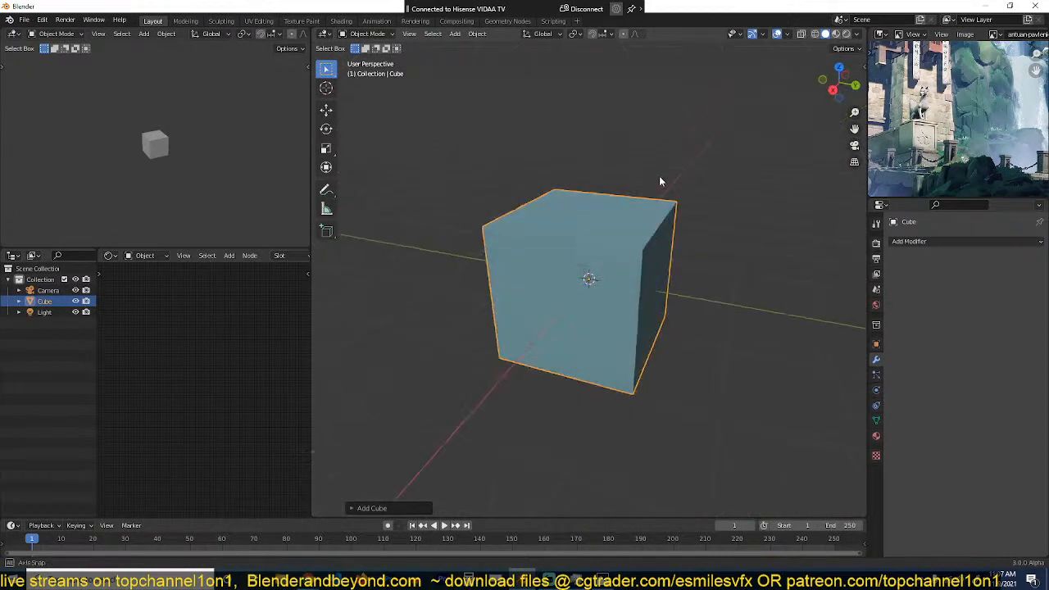
{"action": "key", "text": "Tab"}
{"action": "right_click", "coordinate": [601, 197]}
{"action": "left_click", "coordinate": [601, 199]}
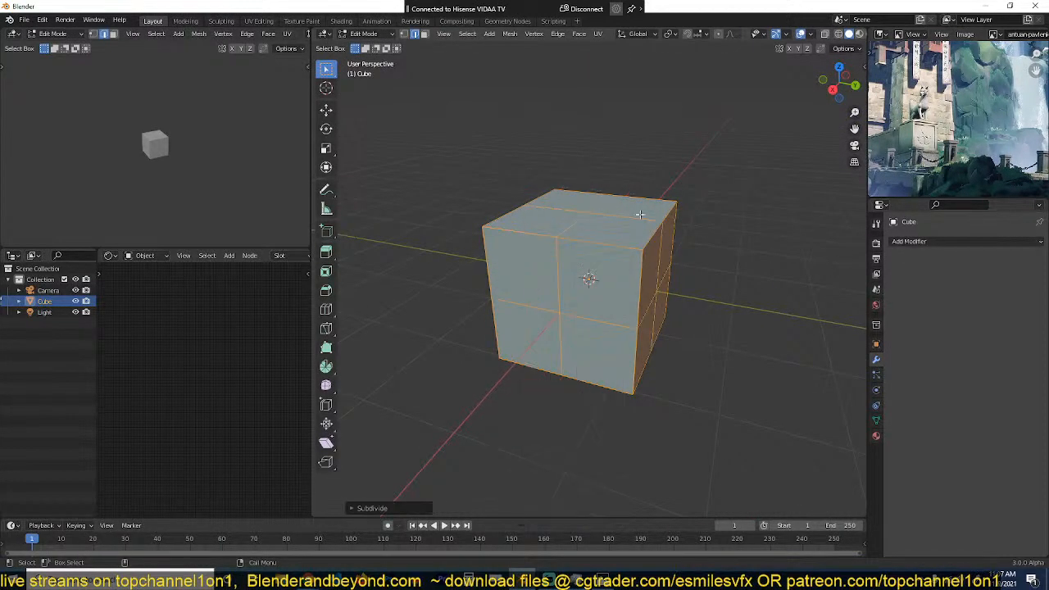
{"action": "key", "text": "ctrl+z"}
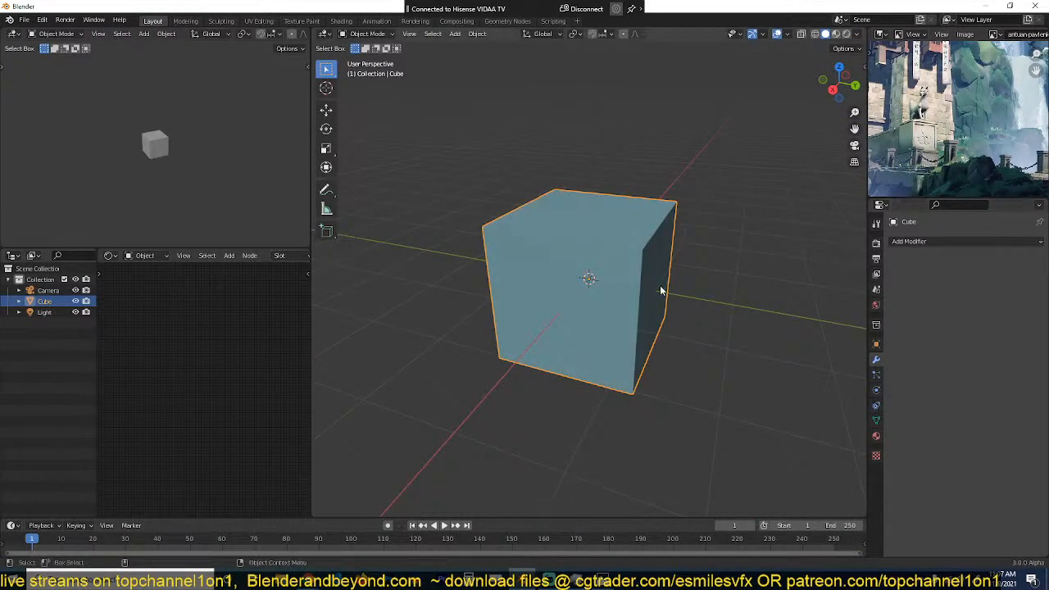
Step: Subdivide the cube into four segments per side, apply To Sphere with factor 1, and return to Object Mode
{"action": "right_click", "coordinate": [652, 240]}
{"action": "key", "text": "Escape"}
{"action": "key", "text": "Tab"}
{"action": "key", "text": "Tab"}
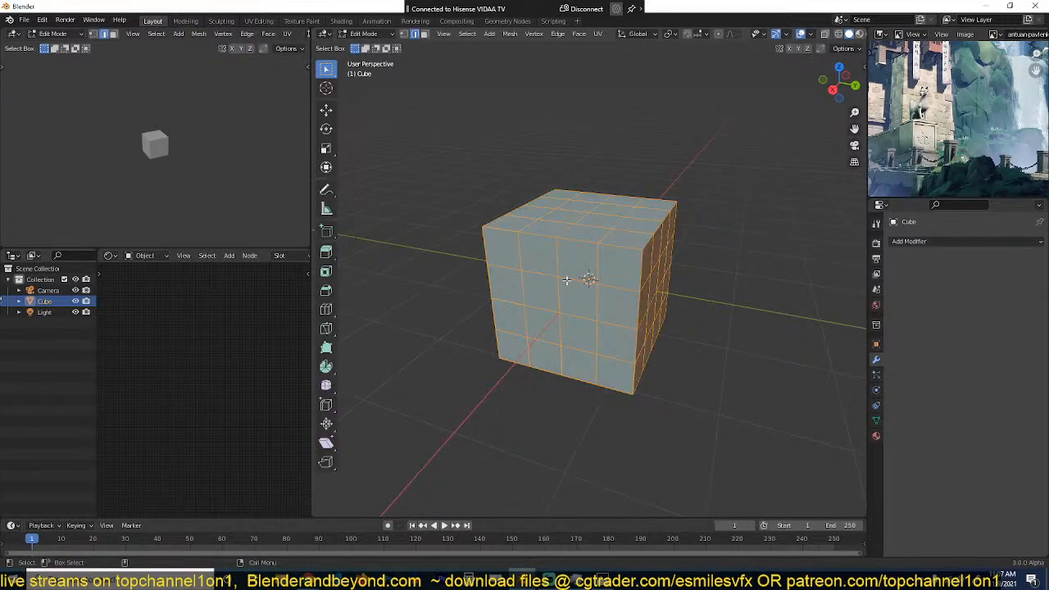
{"action": "key", "text": "shift+alt+s"}
{"action": "key", "text": "1"}
{"action": "key", "text": "Return"}
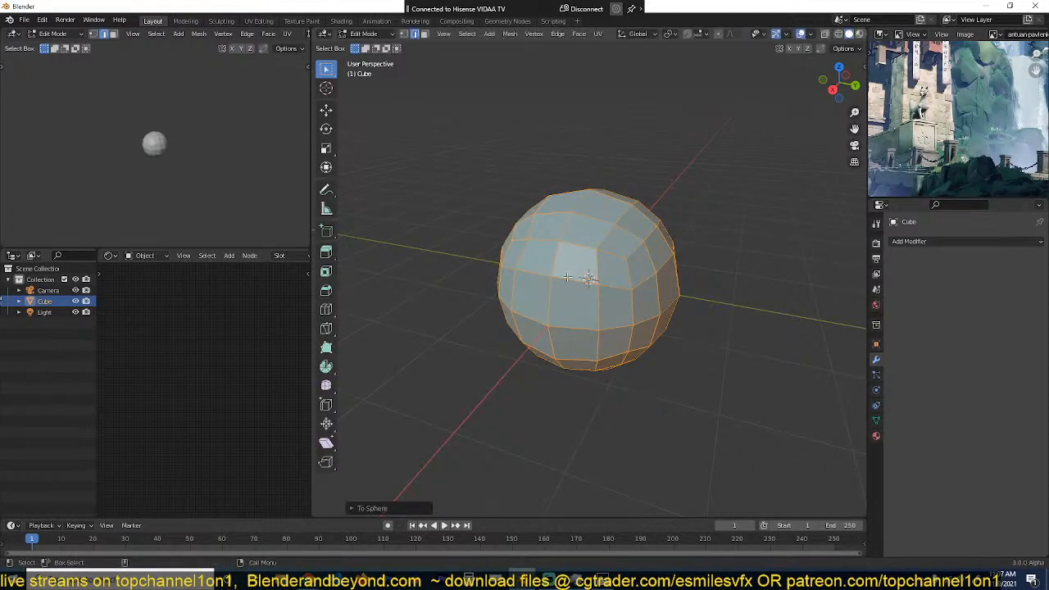
{"action": "key", "text": "Tab"}
Step: Start the Shortcut VUr key display in the viewport
{"action": "key", "text": "n"}
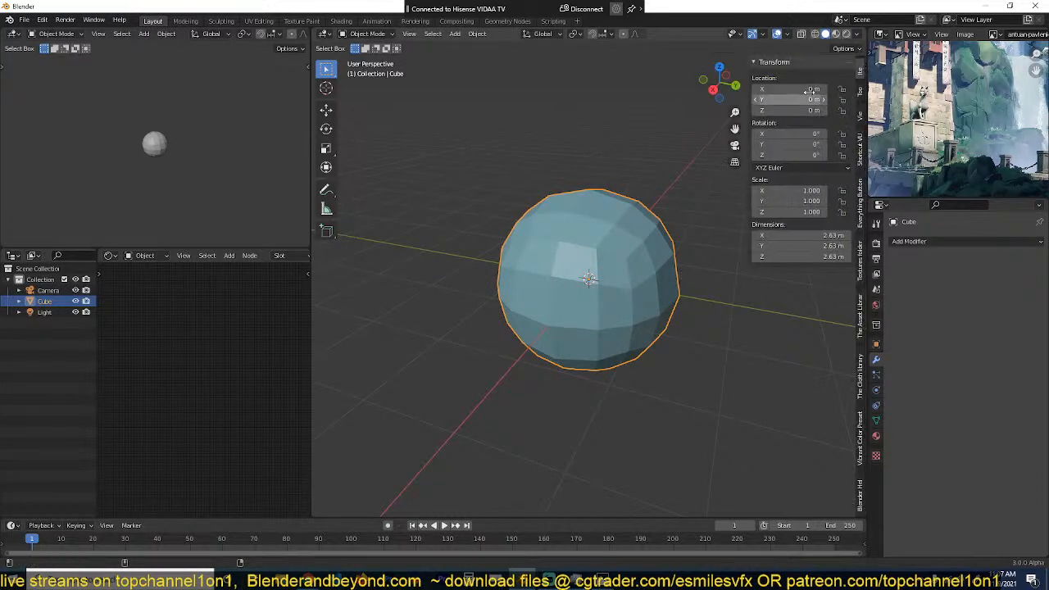
{"action": "left_click", "coordinate": [859, 151]}
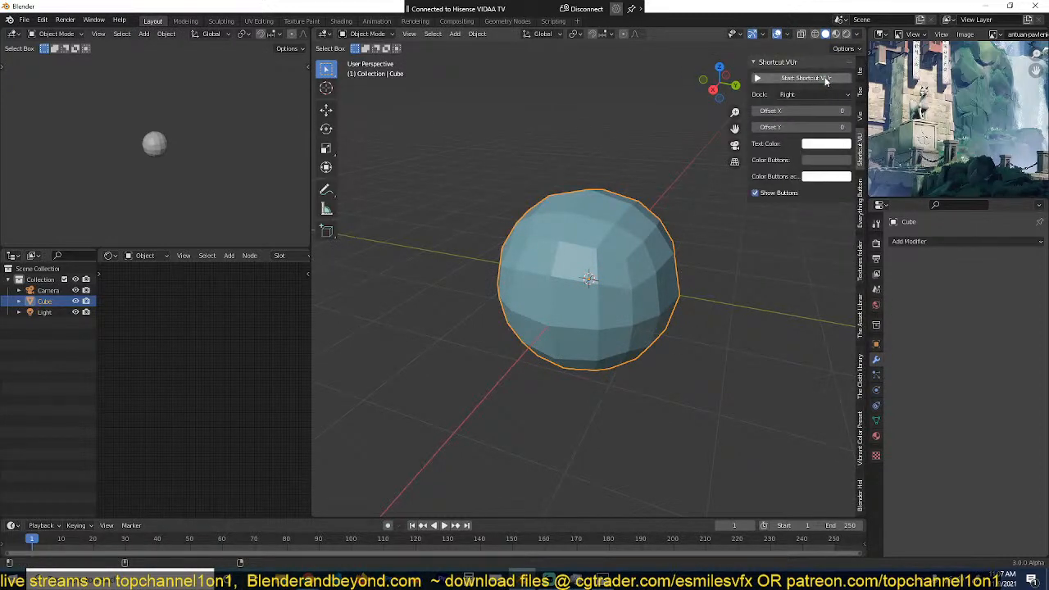
{"action": "left_click", "coordinate": [806, 78]}
{"action": "key", "text": "n"}
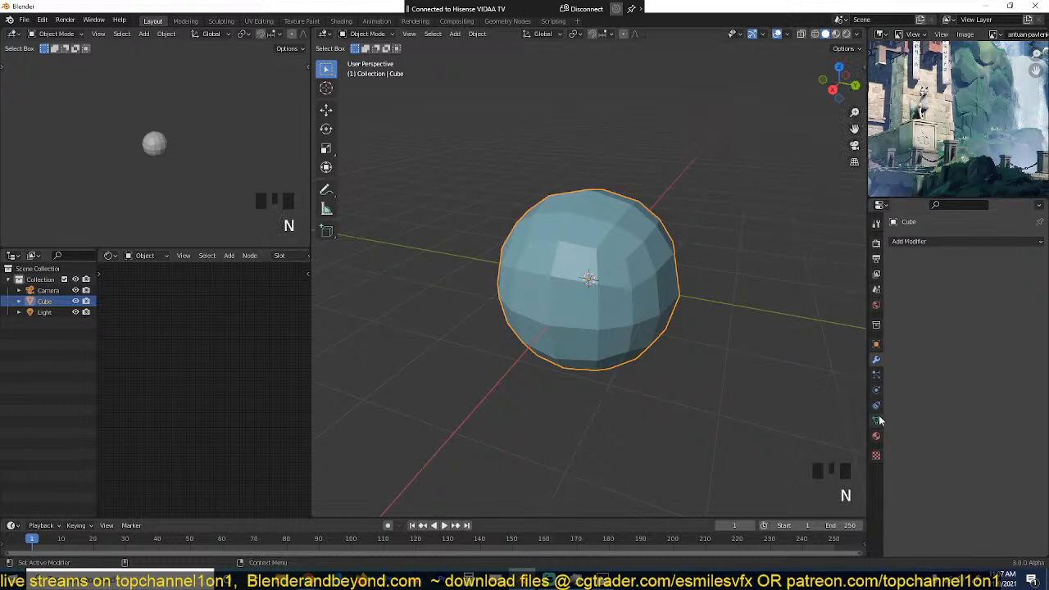
{"action": "left_click", "coordinate": [929, 241]}
{"action": "left_click", "coordinate": [824, 300]}
{"action": "left_click", "coordinate": [1024, 259]}
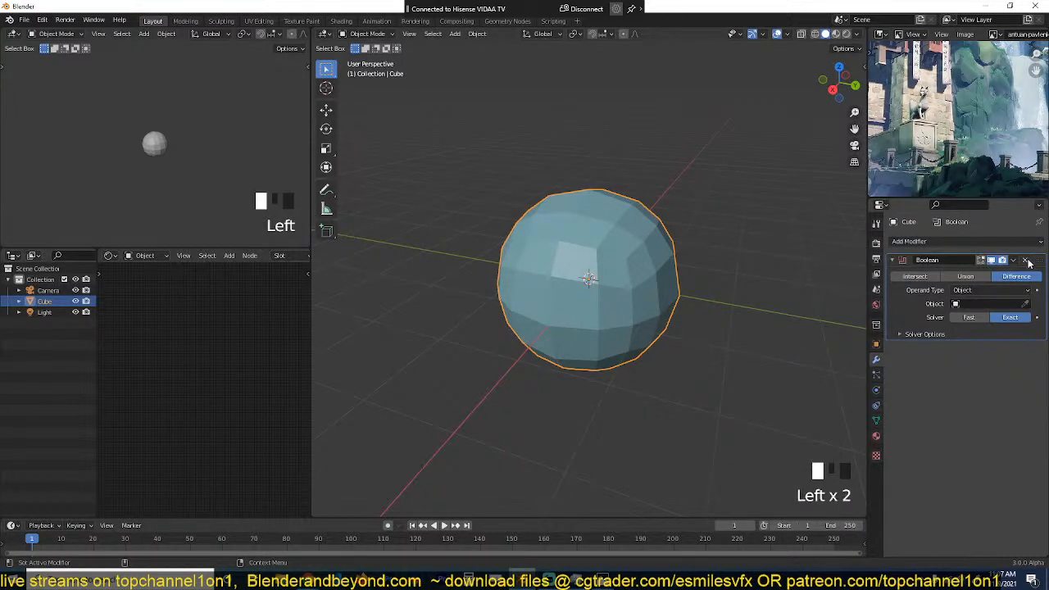
Step: Add a Displace modifier to the cube and give it a new texture of type Clouds
{"action": "left_click", "coordinate": [951, 241]}
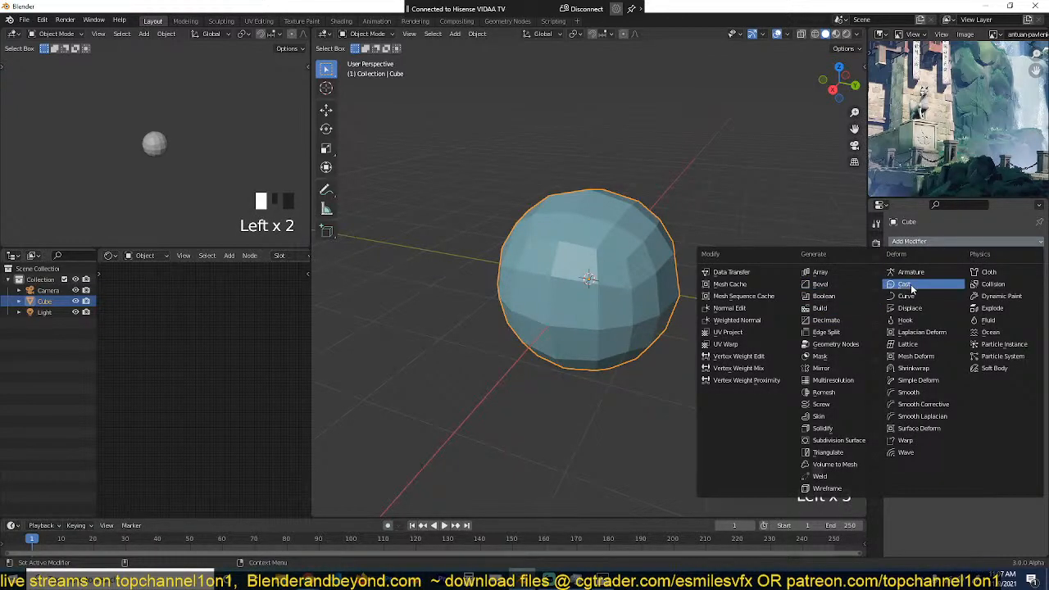
{"action": "left_click", "coordinate": [902, 309]}
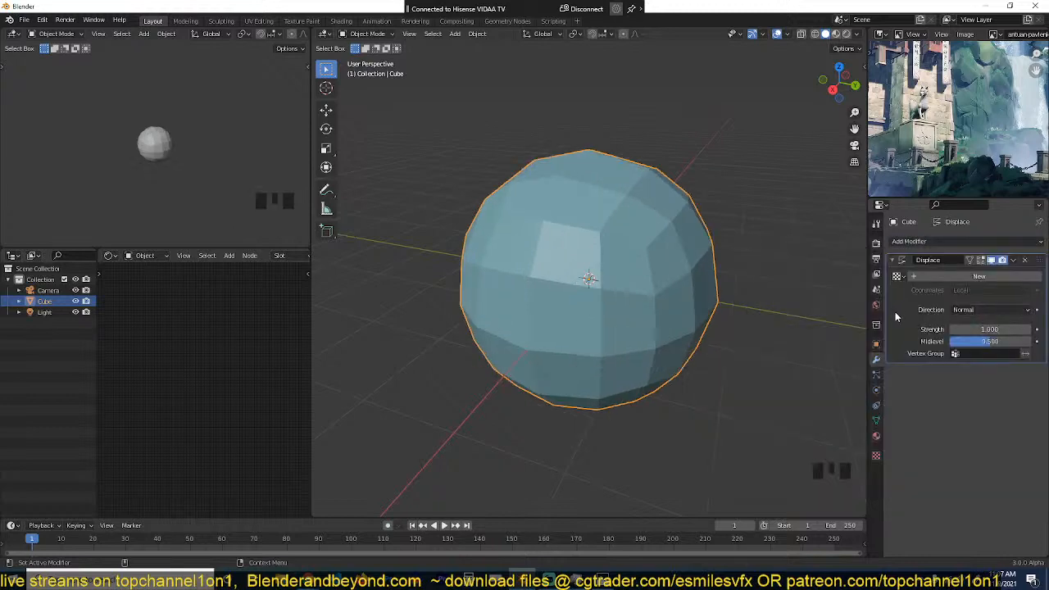
{"action": "left_click", "coordinate": [982, 277]}
{"action": "left_click", "coordinate": [1035, 277]}
{"action": "left_click", "coordinate": [981, 274]}
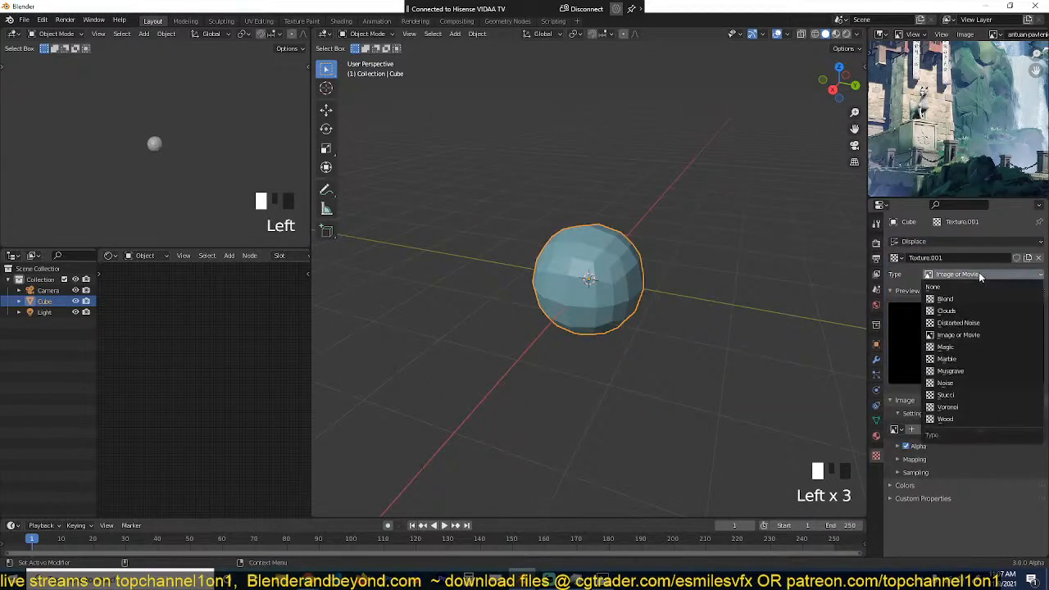
{"action": "left_click", "coordinate": [961, 310]}
{"action": "key", "text": "grave"}
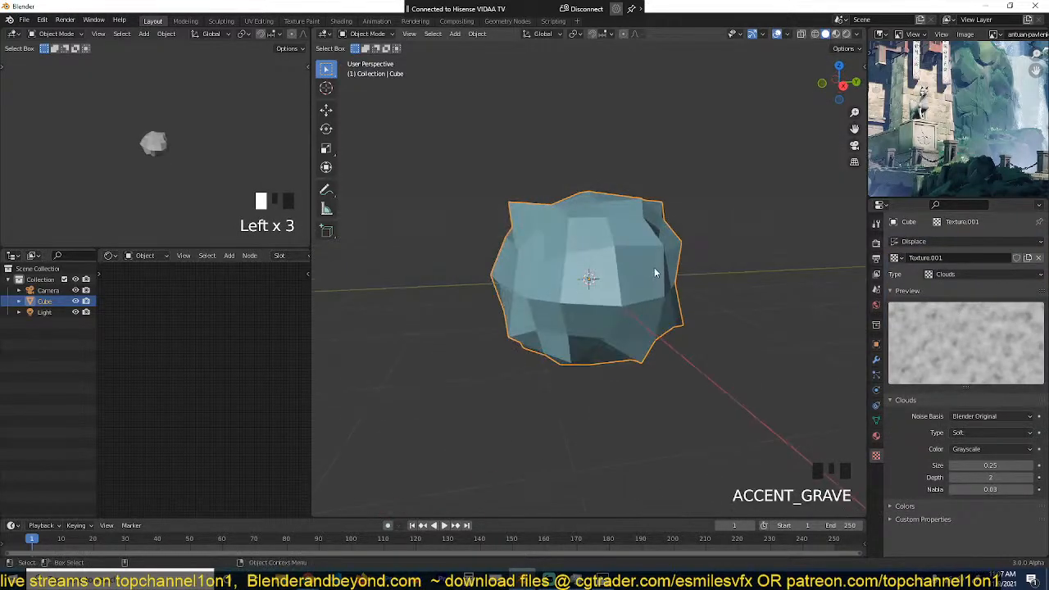
Step: Shade the displaced cube smooth and lower the Clouds texture size to 0.000
{"action": "right_click", "coordinate": [655, 268]}
{"action": "left_click", "coordinate": [654, 268]}
{"action": "left_click_drag", "start_coordinate": [991, 465], "coordinate": [927, 465]}
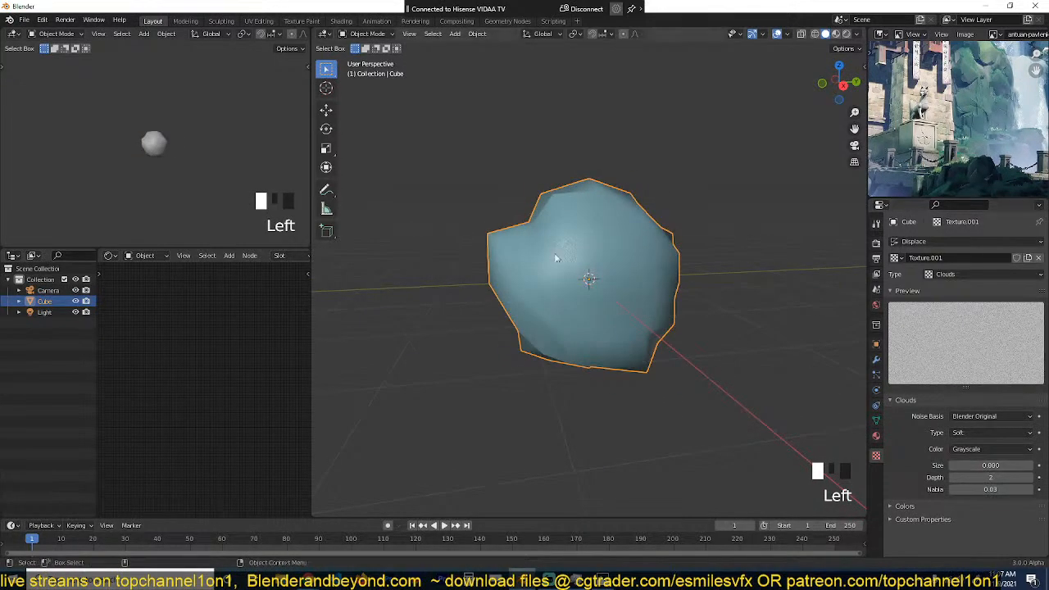
{"action": "key", "text": "grave"}
Step: Return to the cube's modifier settings and enable Cavity in the viewport shading options
{"action": "left_click", "coordinate": [876, 391]}
{"action": "left_click", "coordinate": [877, 359]}
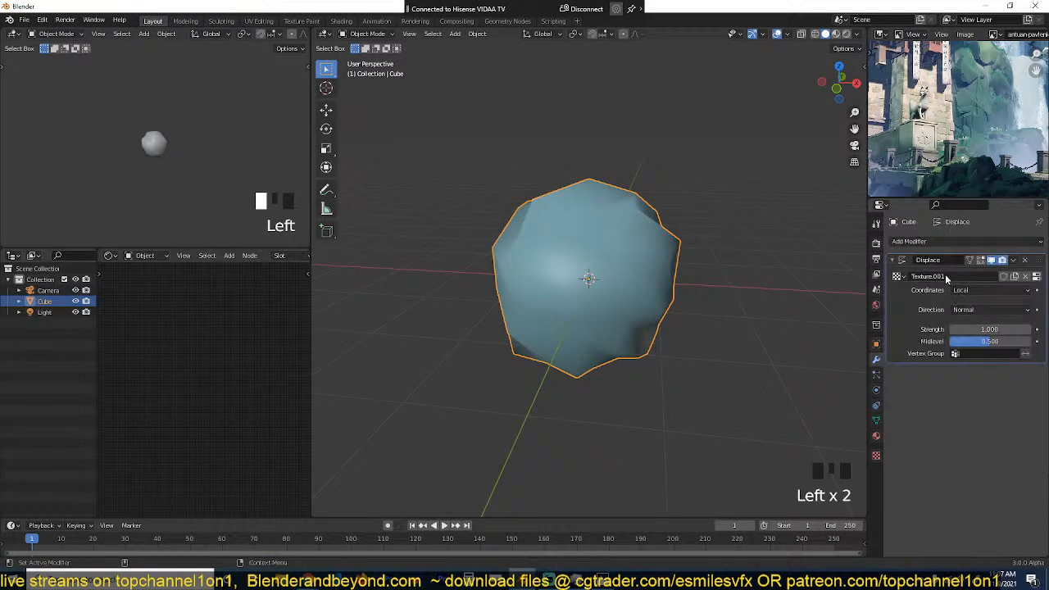
{"action": "left_click", "coordinate": [857, 34]}
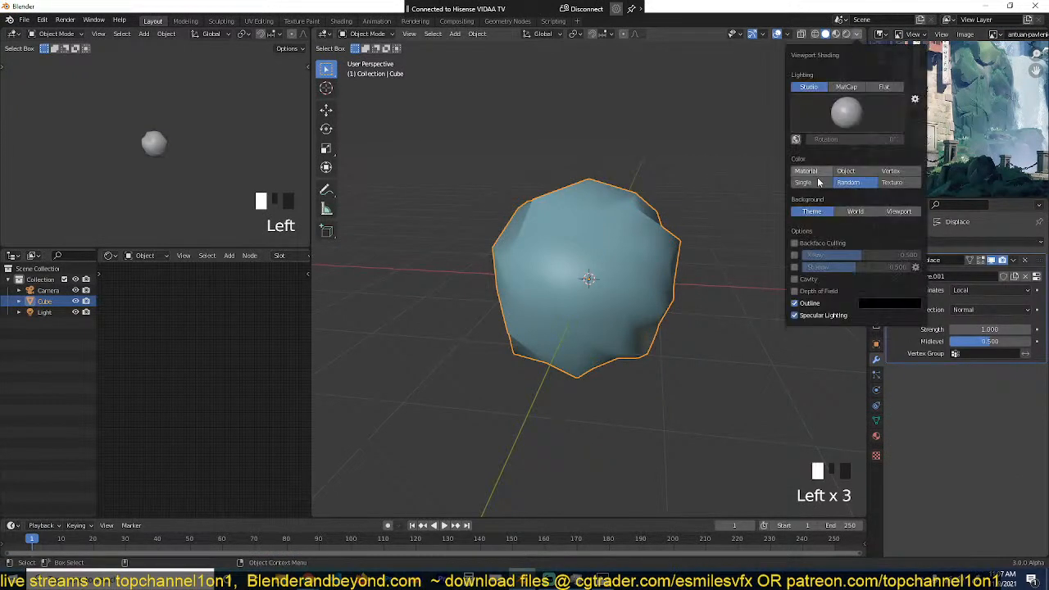
{"action": "left_click", "coordinate": [795, 279]}
{"action": "key", "text": "grave"}
{"action": "scroll", "coordinate": [603, 247], "scroll_direction": "up", "scroll_amount": 3}
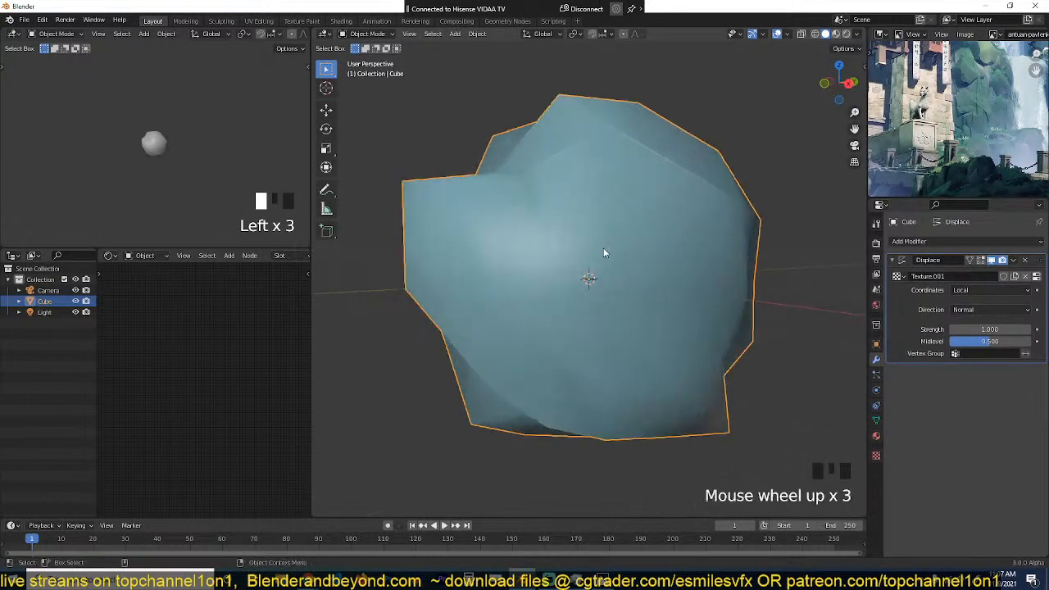
{"action": "key", "text": "grave"}
Step: Add a Bevel modifier to the rock after the Displace modifier
{"action": "left_click", "coordinate": [980, 257]}
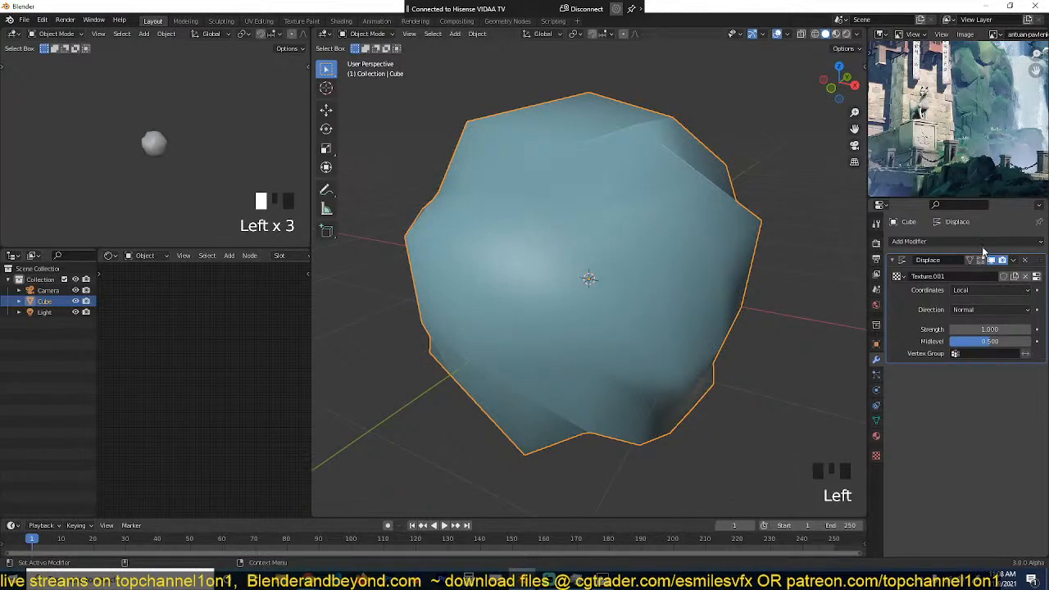
{"action": "left_click", "coordinate": [978, 242]}
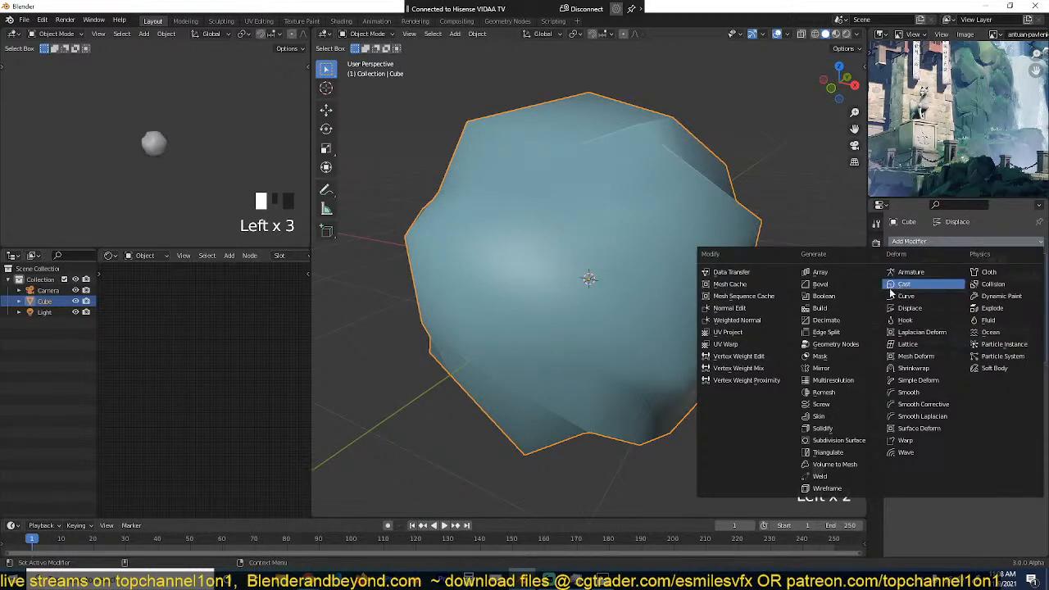
{"action": "left_click", "coordinate": [824, 284]}
{"action": "key", "text": "grave"}
Step: Overlay the wireframe to inspect the beveled rock's topology from several sides, and hide it again
{"action": "key", "text": "q"}
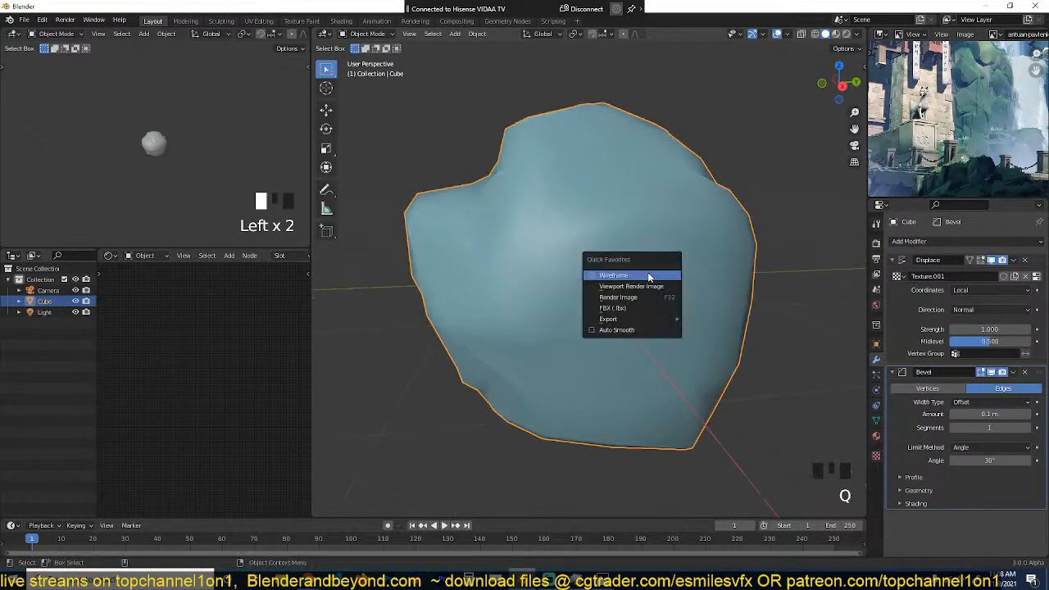
{"action": "left_click", "coordinate": [649, 276]}
{"action": "key", "text": "grave"}
{"action": "key", "text": "grave"}
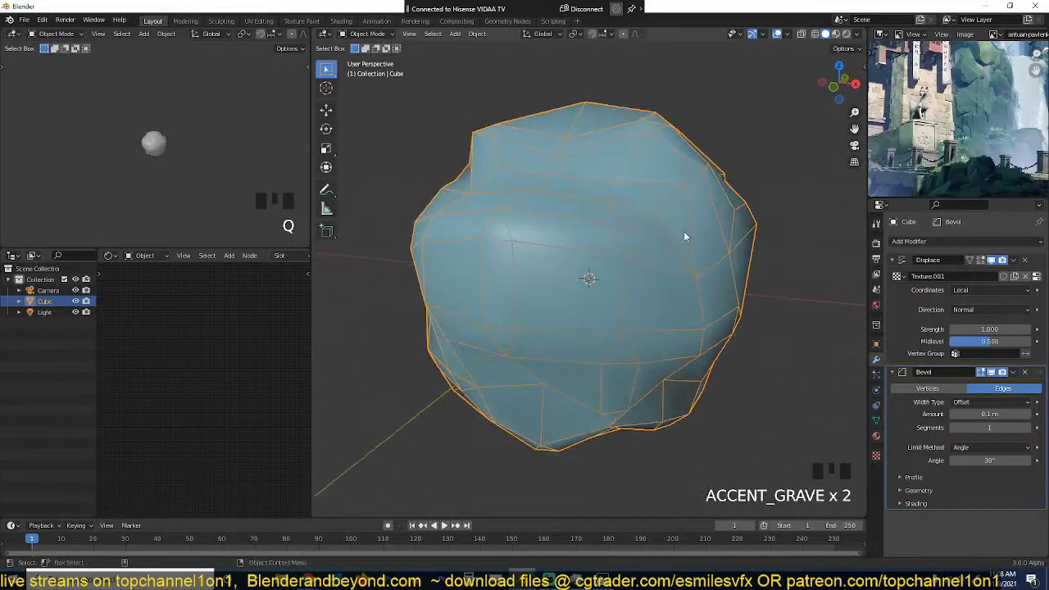
{"action": "key", "text": "q"}
{"action": "left_click", "coordinate": [685, 233]}
{"action": "key", "text": "grave"}
{"action": "scroll", "coordinate": [684, 250], "scroll_direction": "down", "scroll_amount": 2}
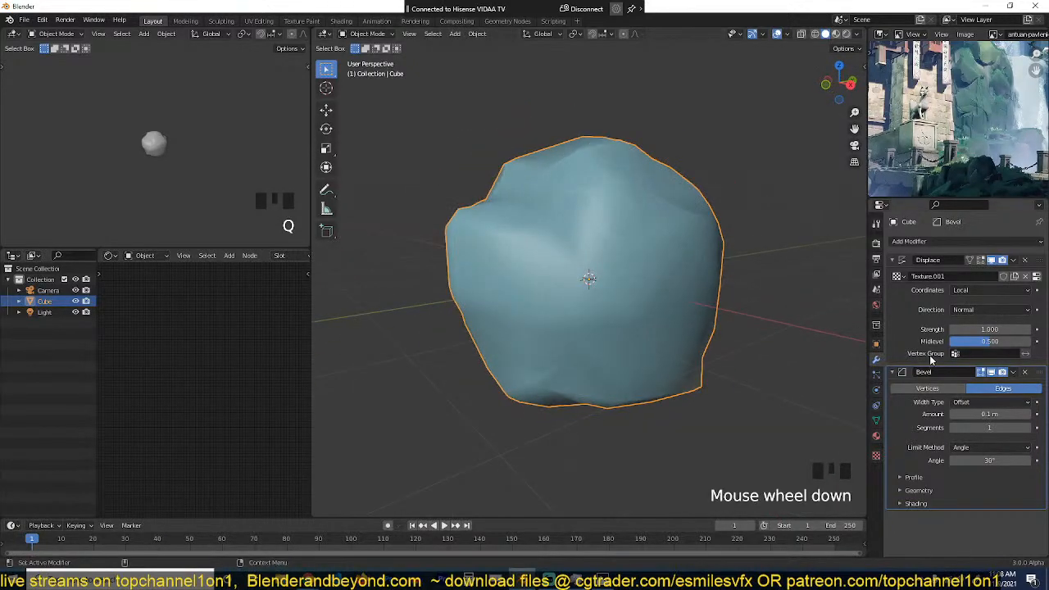
Step: Set the Displace coordinates to Global and stretch the rock along Z to more than twice its height
{"action": "left_click", "coordinate": [987, 295]}
{"action": "left_click", "coordinate": [961, 310]}
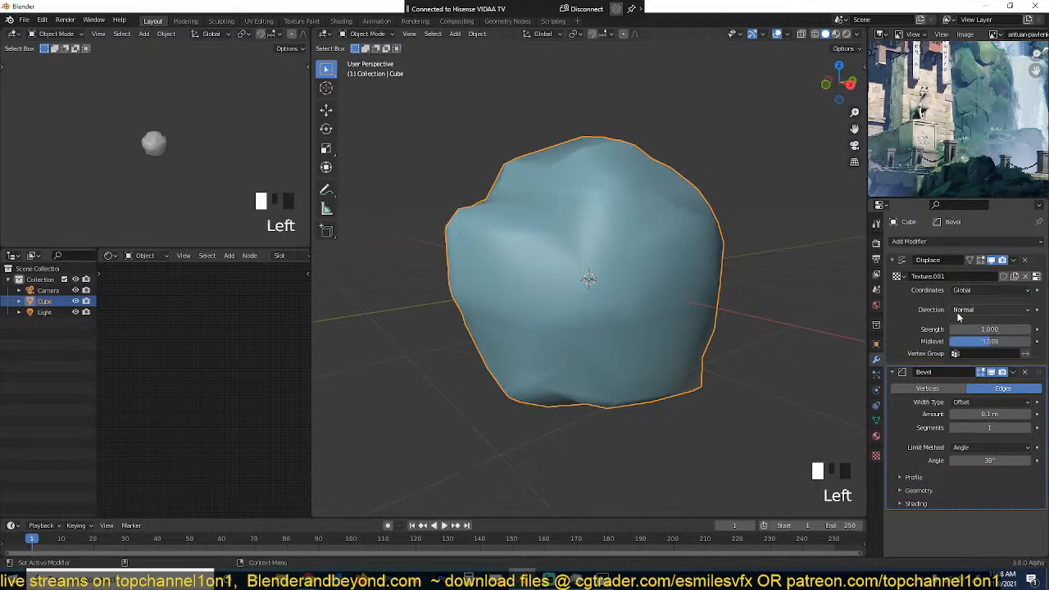
{"action": "key", "text": "s"}
{"action": "key", "text": "z"}
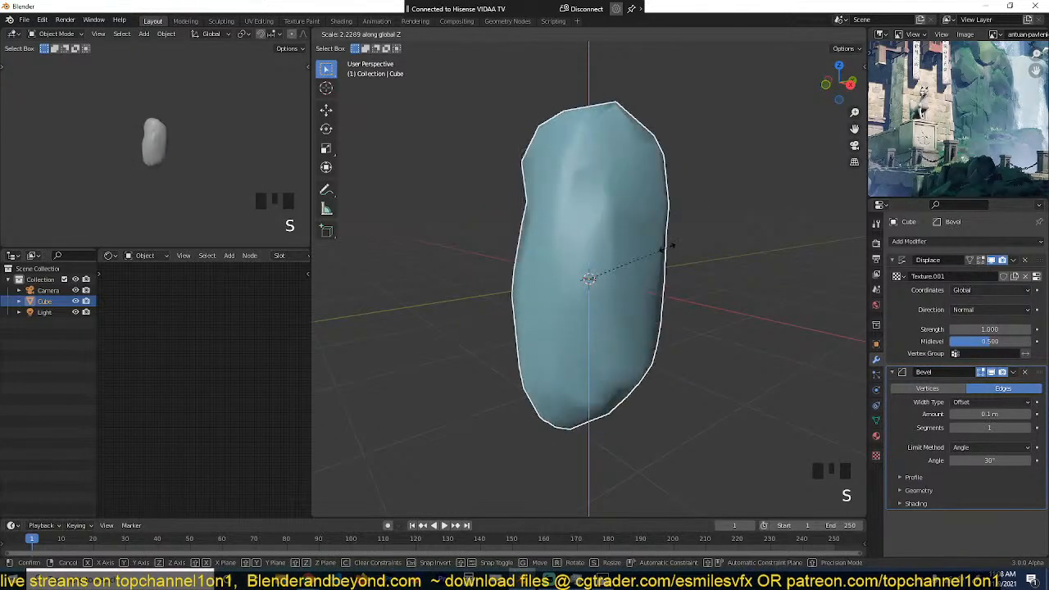
{"action": "left_click", "coordinate": [674, 238]}
{"action": "key", "text": "grave"}
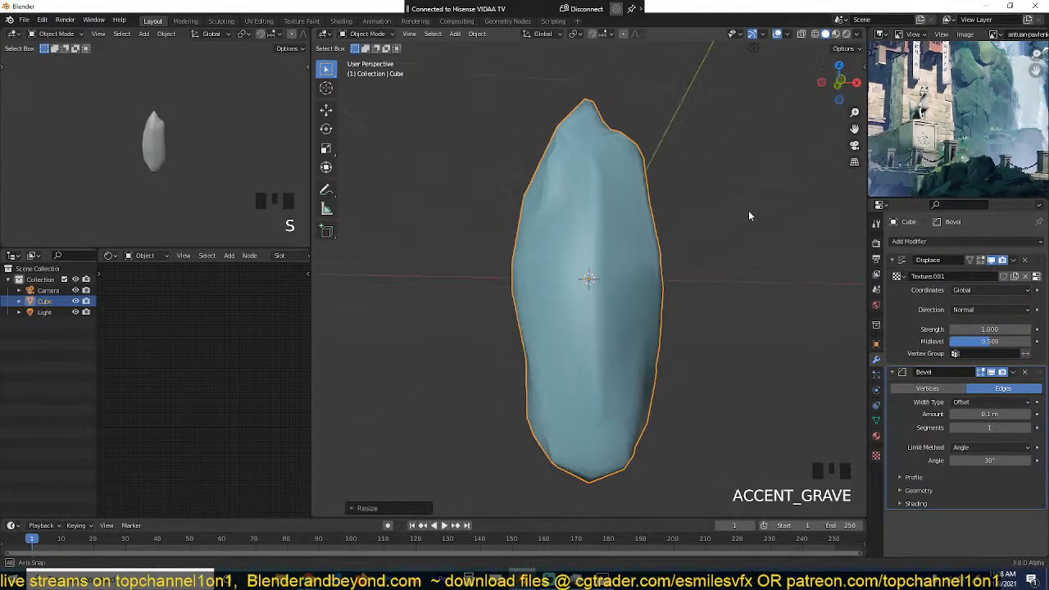
Step: Examine the shrine reference image at full size for its cliff and rock shapes, and restore the layout
{"action": "left_click", "coordinate": [973, 127]}
{"action": "key", "text": "ctrl+space"}
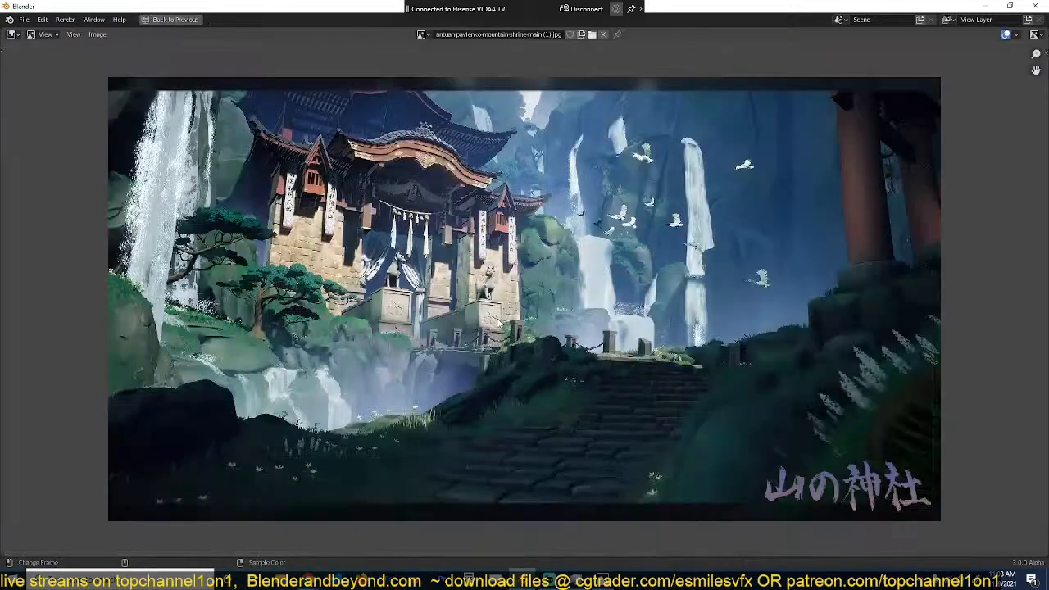
{"action": "scroll", "coordinate": [525, 305], "scroll_direction": "up", "scroll_amount": 2}
{"action": "scroll", "coordinate": [791, 337], "scroll_direction": "down", "scroll_amount": 1}
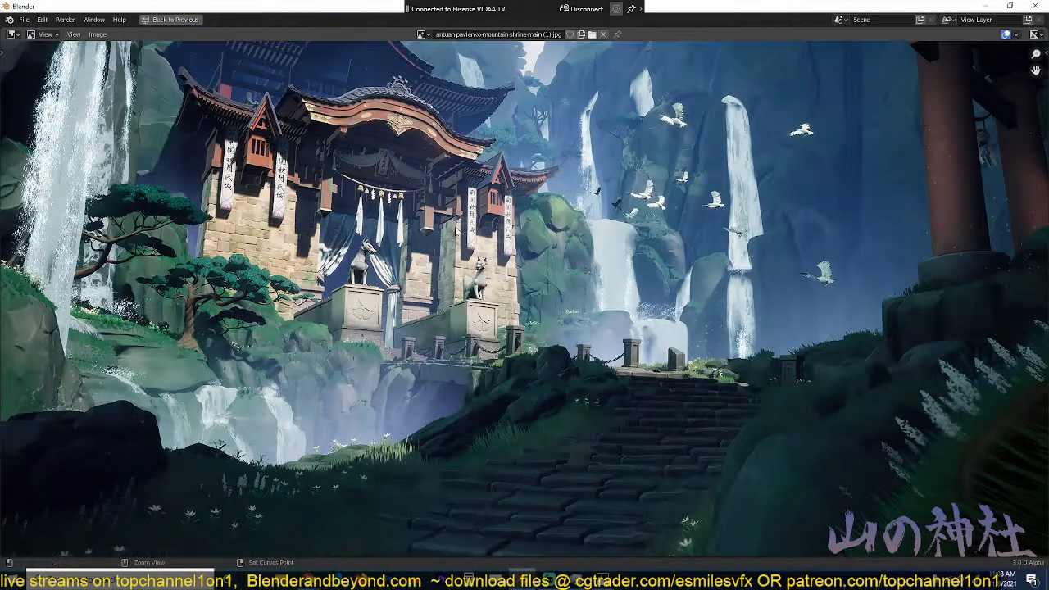
{"action": "key", "text": "ctrl+space"}
Step: In top view, move the tall rock away from the origin toward negative X and positive Y
{"action": "left_click", "coordinate": [610, 270]}
{"action": "key", "text": "KP_7"}
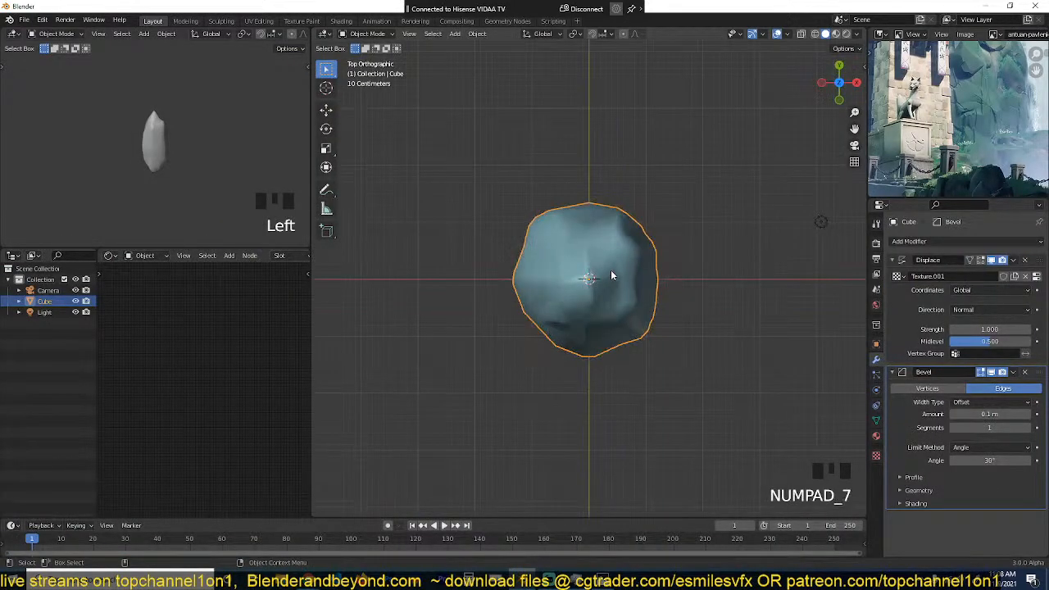
{"action": "scroll", "coordinate": [612, 276], "scroll_direction": "down", "scroll_amount": 3}
{"action": "key", "text": "g"}
{"action": "left_click", "coordinate": [470, 148]}
Step: Duplicate the tall rock along positive X beside the original and scale the copy down to well under half its height
{"action": "key", "text": "shift+d"}
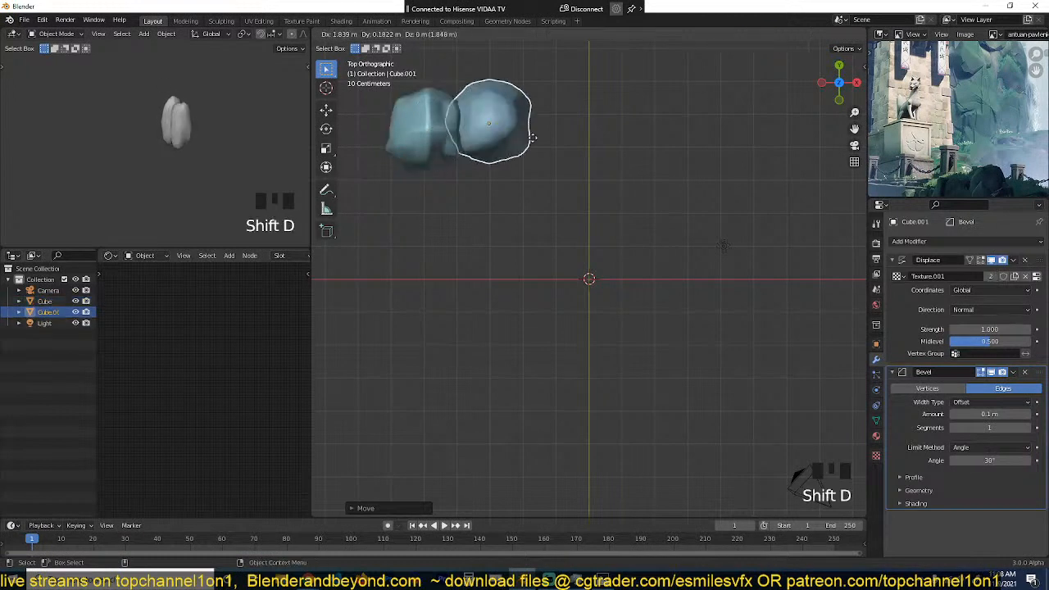
{"action": "left_click", "coordinate": [532, 140]}
{"action": "key", "text": "s"}
{"action": "left_click", "coordinate": [527, 131]}
{"action": "key", "text": "grave"}
{"action": "scroll", "coordinate": [590, 392], "scroll_direction": "up", "scroll_amount": 4}
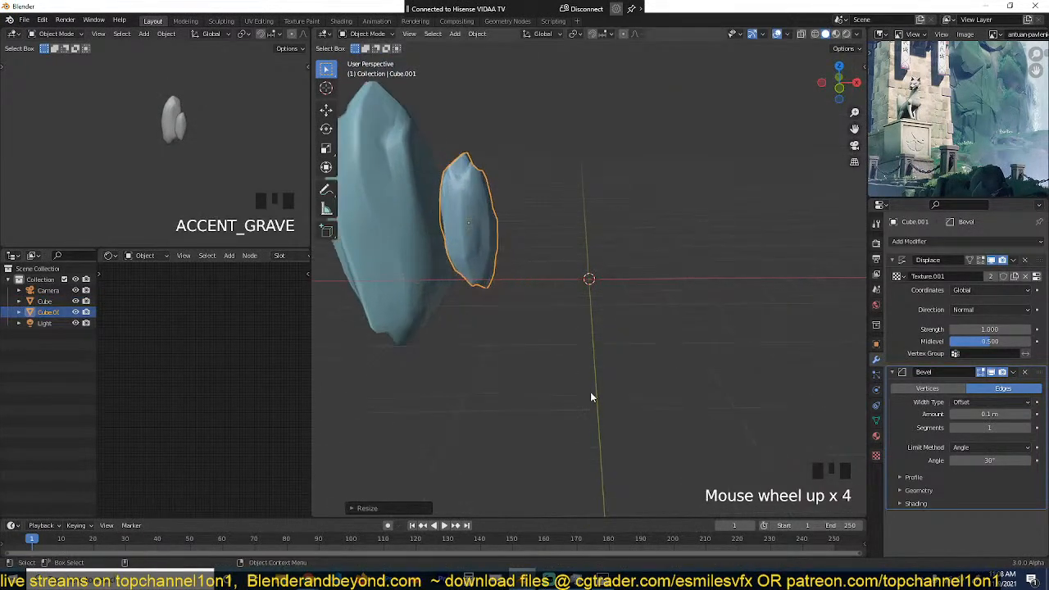
{"action": "middle_click_drag", "start_coordinate": [590, 392], "coordinate": [600, 319]}
{"action": "key", "text": "s"}
{"action": "left_click", "coordinate": [571, 297]}
Step: Reshape the small rock by pulling a vertex of its mesh outward with proportional editing, and return to Object Mode
{"action": "key", "text": "Tab"}
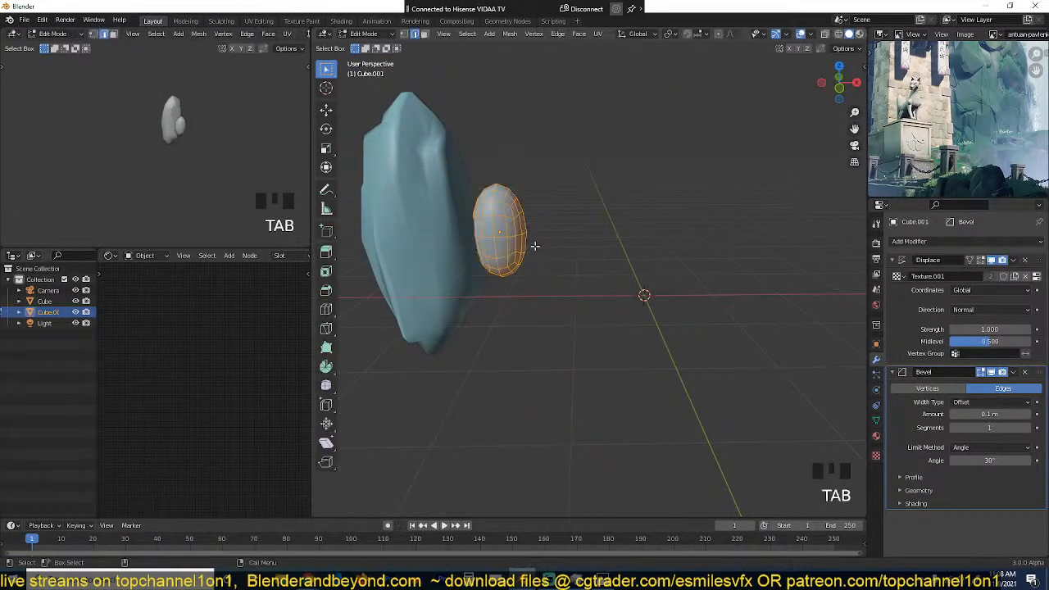
{"action": "key", "text": "1"}
{"action": "left_click", "coordinate": [499, 317]}
{"action": "key", "text": "o"}
{"action": "key", "text": "g"}
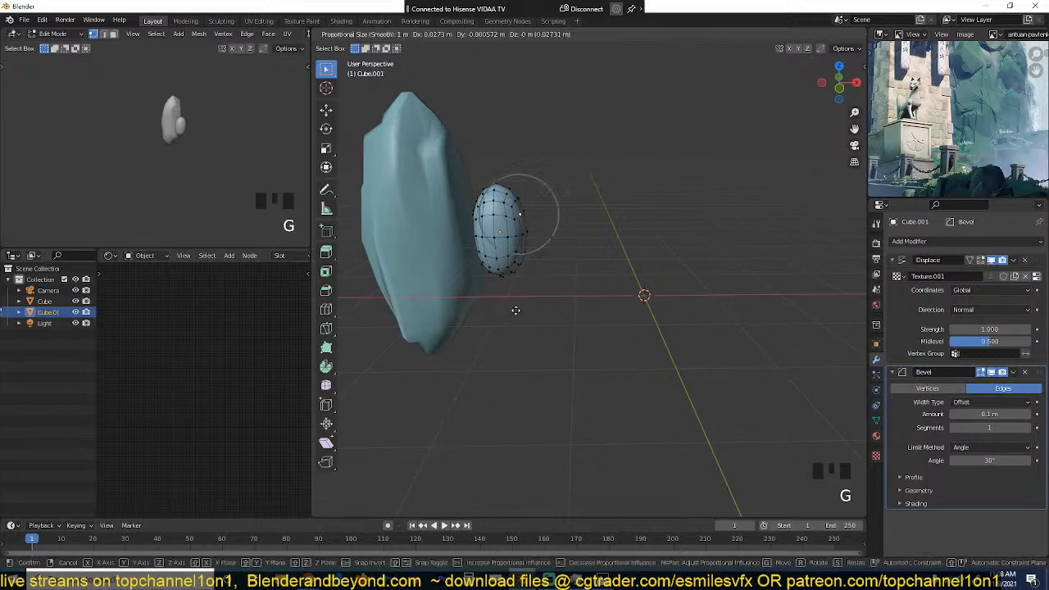
{"action": "left_click", "coordinate": [488, 274]}
{"action": "key", "text": "Tab"}
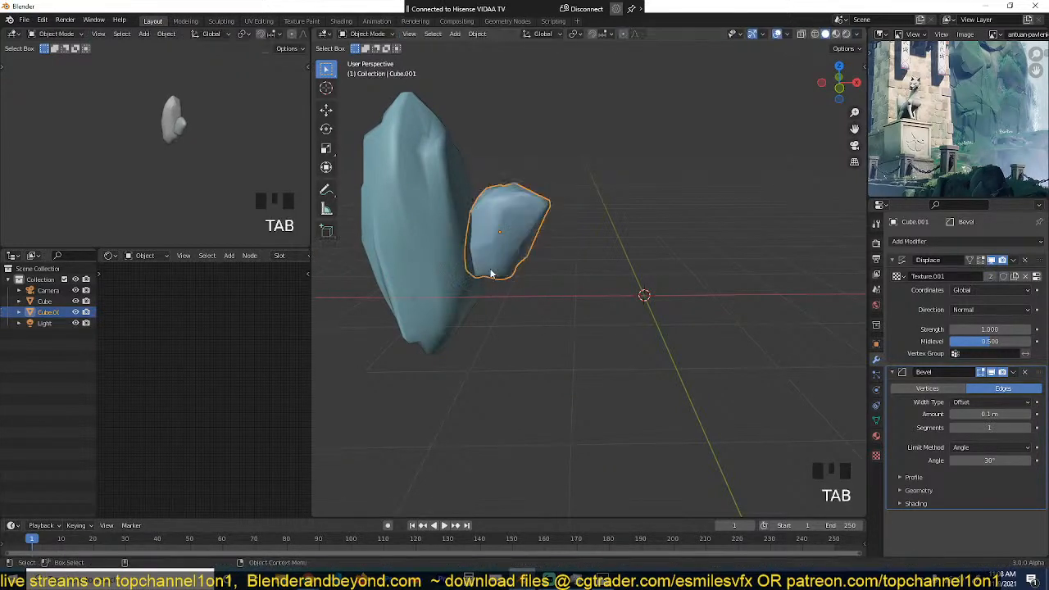
Step: Duplicate the small rock in top view, place the copy in front of the tall rock, and enlarge it
{"action": "key", "text": "grave"}
{"action": "middle_click_drag", "start_coordinate": [505, 265], "coordinate": [528, 149]}
{"action": "key", "text": "KP_7"}
{"action": "scroll", "coordinate": [530, 285], "scroll_direction": "down", "scroll_amount": 3}
{"action": "key", "text": "shift+d"}
{"action": "left_click", "coordinate": [526, 269]}
{"action": "key", "text": "grave"}
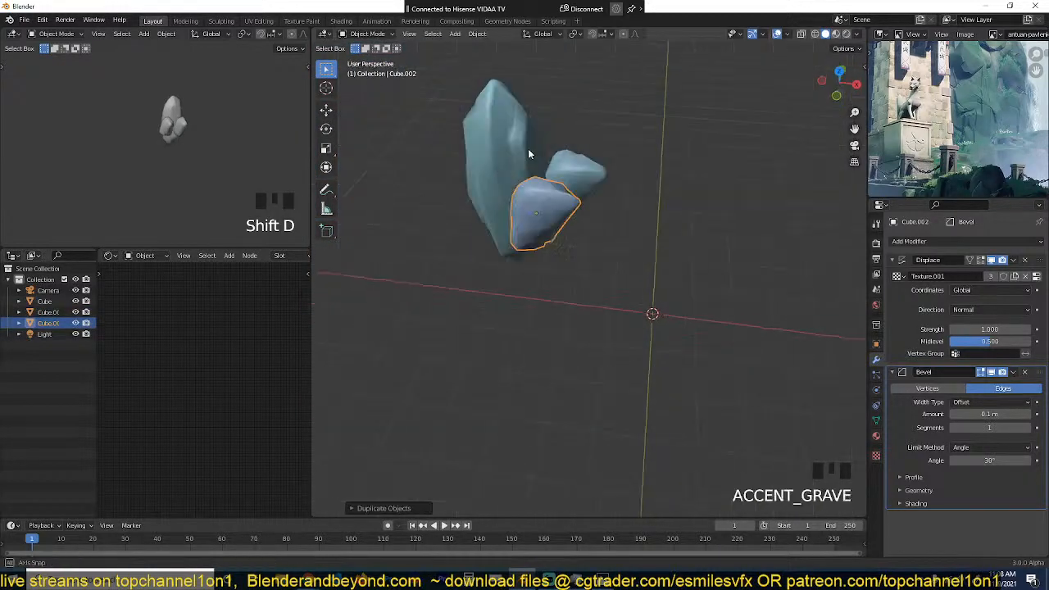
{"action": "scroll", "coordinate": [548, 208], "scroll_direction": "up", "scroll_amount": 3}
{"action": "key", "text": "s"}
{"action": "left_click", "coordinate": [569, 321]}
Step: Move the enlarged copy lower against the base of the tall rock and rotate it slightly
{"action": "key", "text": "grave"}
{"action": "middle_click_drag", "start_coordinate": [570, 275], "coordinate": [618, 246]}
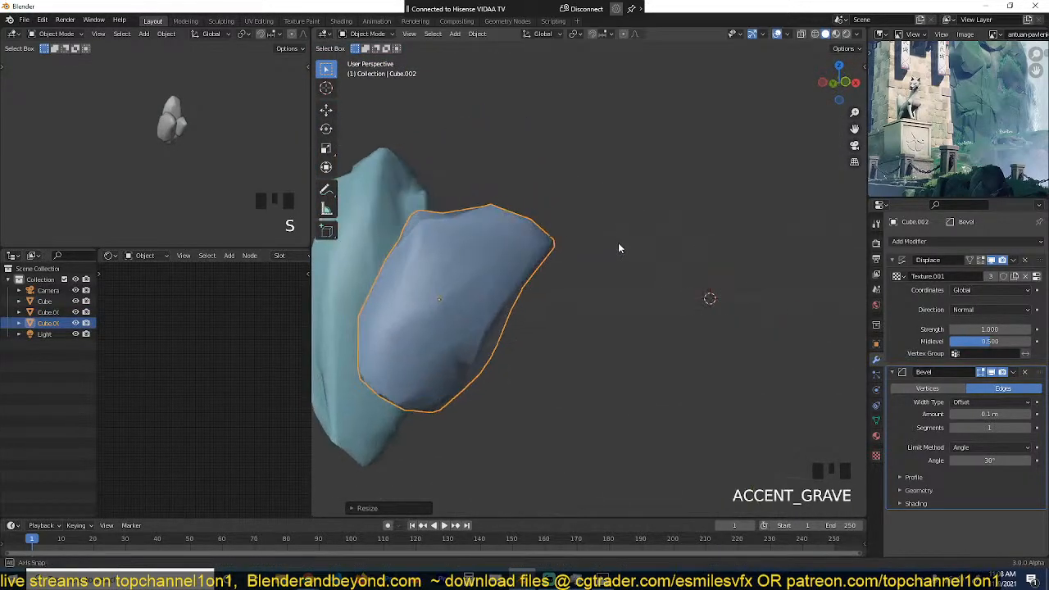
{"action": "scroll", "coordinate": [537, 269], "scroll_direction": "down", "scroll_amount": 3}
{"action": "key", "text": "g"}
{"action": "left_click", "coordinate": [526, 304]}
{"action": "key", "text": "r"}
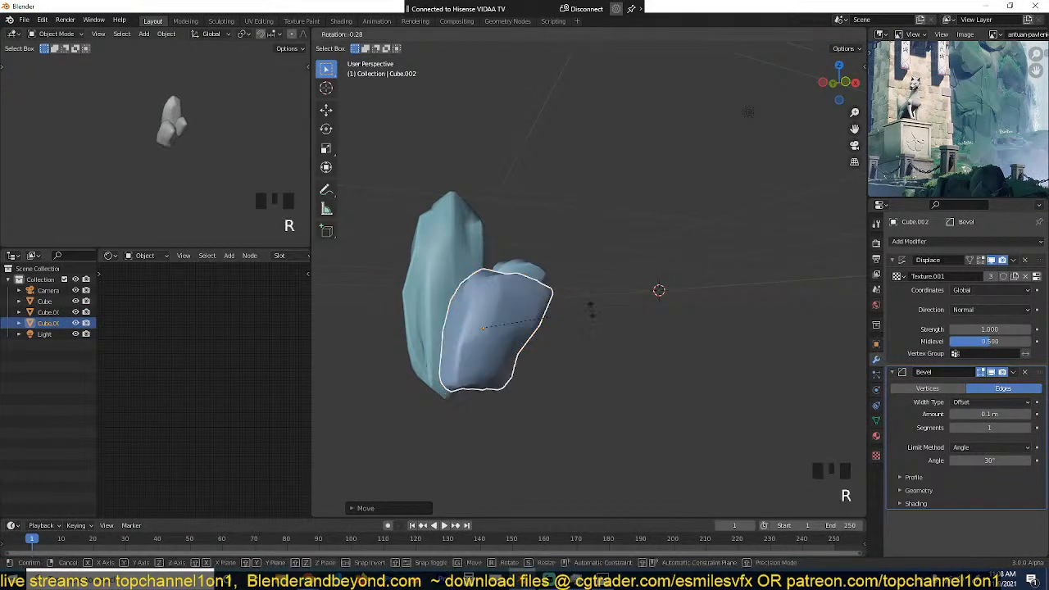
{"action": "left_click", "coordinate": [504, 346]}
Step: Pull vertices of the front rock outward with proportional editing to give it a jagged shape, and return to Object Mode
{"action": "key", "text": "Tab"}
{"action": "key", "text": "g"}
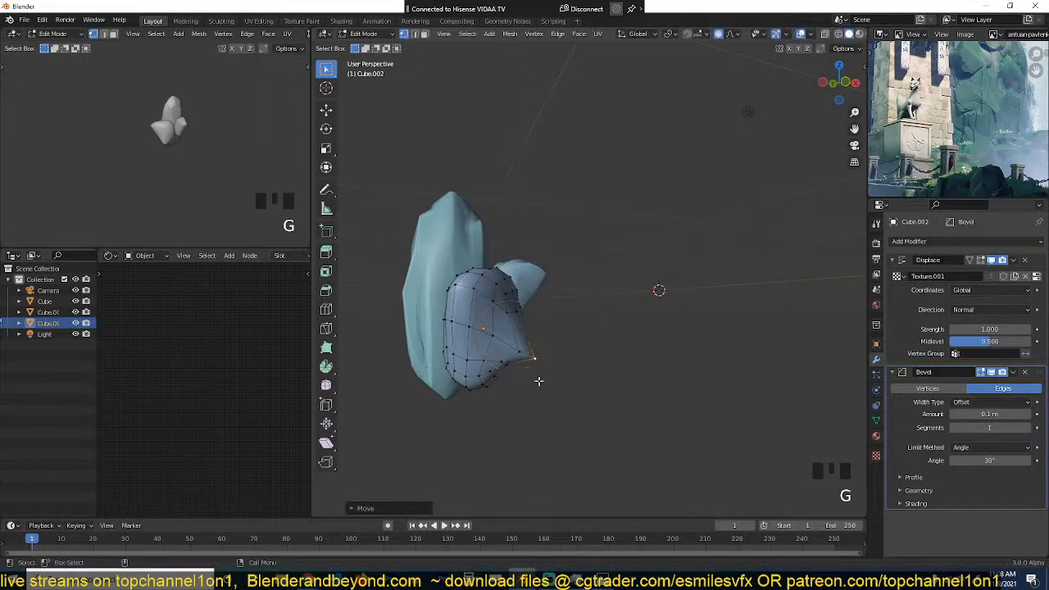
{"action": "left_click", "coordinate": [512, 382]}
{"action": "key", "text": "g"}
{"action": "left_click", "coordinate": [526, 406]}
{"action": "key", "text": "Tab"}
Step: Select all three rocks in top view, duplicate them, rotate the copies about 30°, and place them toward positive X
{"action": "key", "text": "grave"}
{"action": "middle_click_drag", "start_coordinate": [525, 407], "coordinate": [556, 394]}
{"action": "key", "text": "KP_7"}
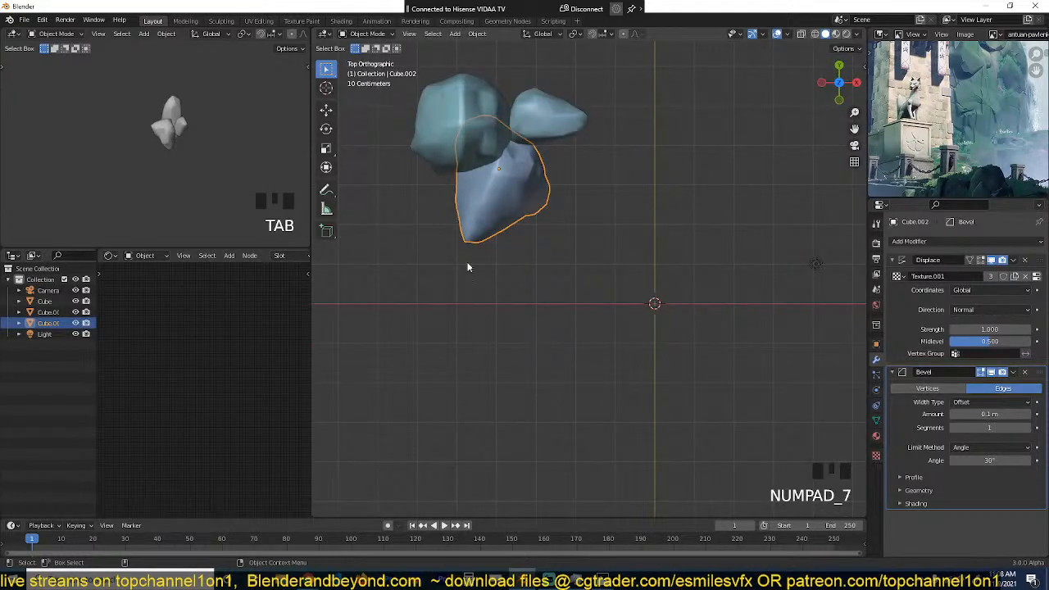
{"action": "left_click_drag", "start_coordinate": [401, 74], "coordinate": [563, 204]}
{"action": "key", "text": "shift+d"}
{"action": "key", "text": "r"}
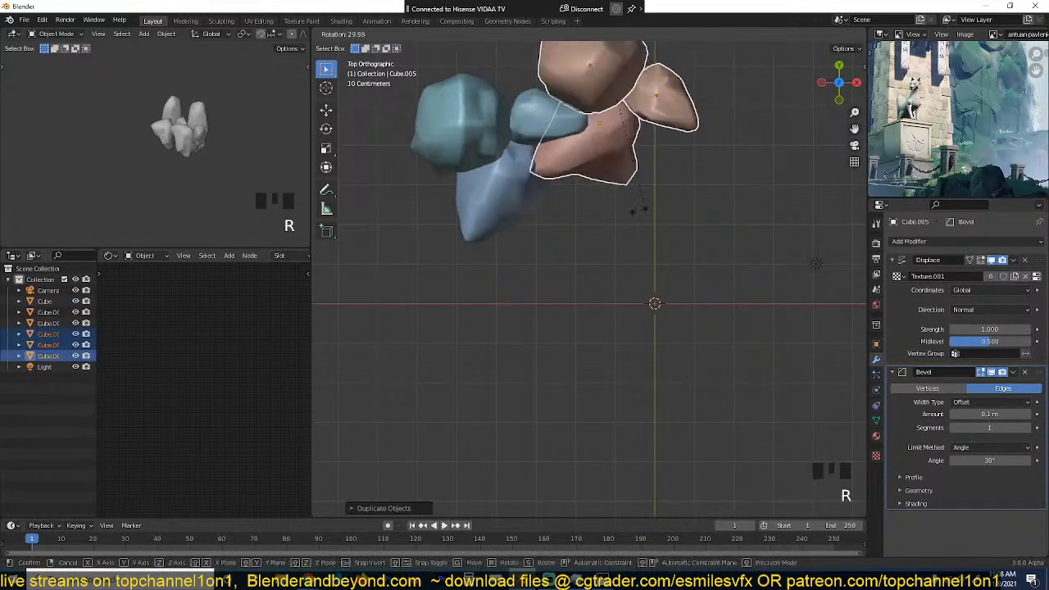
{"action": "key", "text": "g"}
{"action": "left_click", "coordinate": [642, 241]}
Step: Scale the duplicated group of three rocks up to about 1.5 times its size
{"action": "key", "text": "grave"}
{"action": "middle_click_drag", "start_coordinate": [641, 241], "coordinate": [656, 205]}
{"action": "key", "text": "s"}
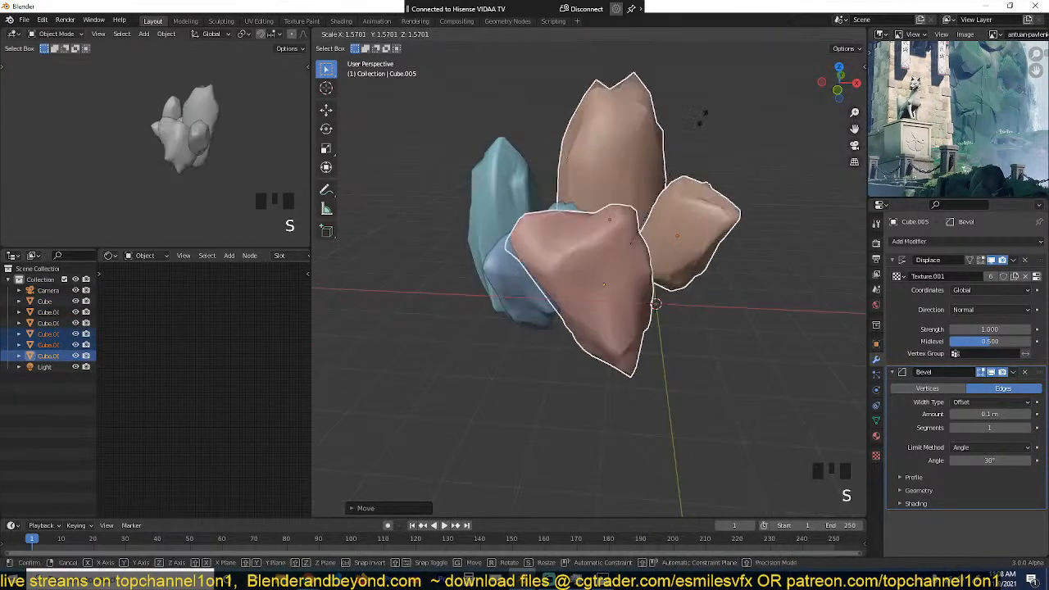
{"action": "left_click", "coordinate": [696, 138]}
Step: In top view, move the enlarged rock group behind the first cluster, rotate it further, and adjust its position
{"action": "key", "text": "KP_7"}
{"action": "key", "text": "g"}
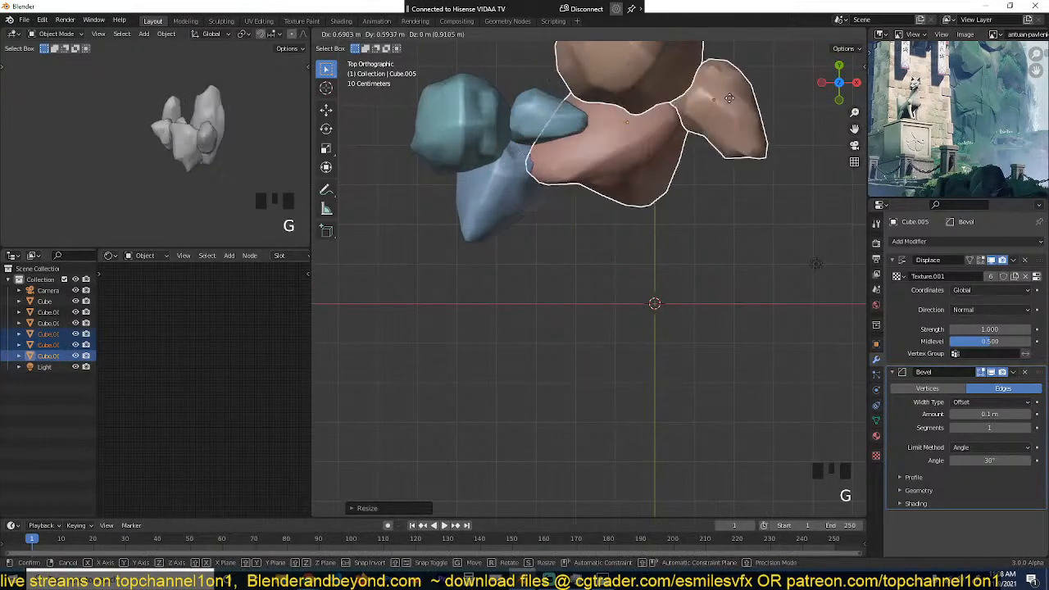
{"action": "left_click", "coordinate": [749, 146]}
{"action": "scroll", "coordinate": [748, 146], "scroll_direction": "down", "scroll_amount": 2}
{"action": "key", "text": "r"}
{"action": "left_click", "coordinate": [726, 188]}
{"action": "key", "text": "g"}
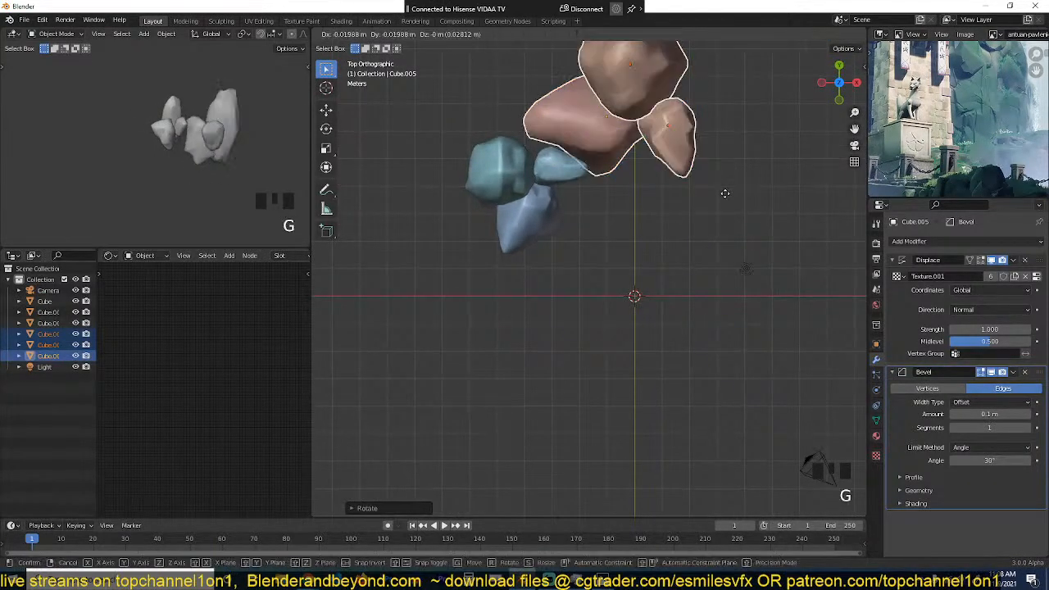
{"action": "left_click", "coordinate": [724, 203]}
Step: Duplicate the salmon-coloured middle rock of the second group and place the copy toward positive X and negative Y
{"action": "scroll", "coordinate": [707, 218], "scroll_direction": "up", "scroll_amount": 2}
{"action": "left_click", "coordinate": [610, 143]}
{"action": "left_click", "coordinate": [605, 129]}
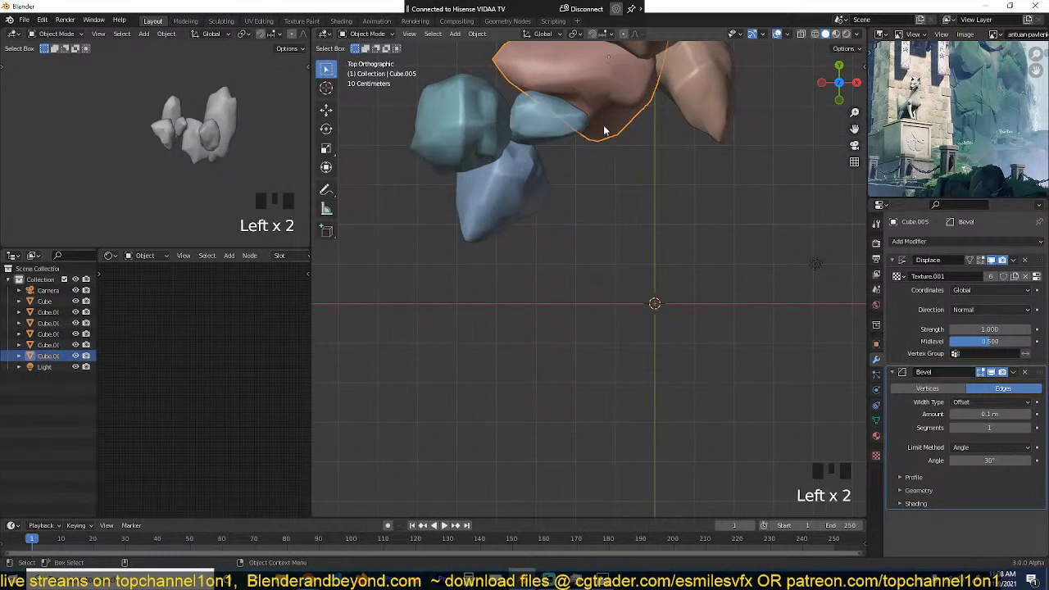
{"action": "key", "text": "shift+d"}
{"action": "left_click", "coordinate": [711, 211]}
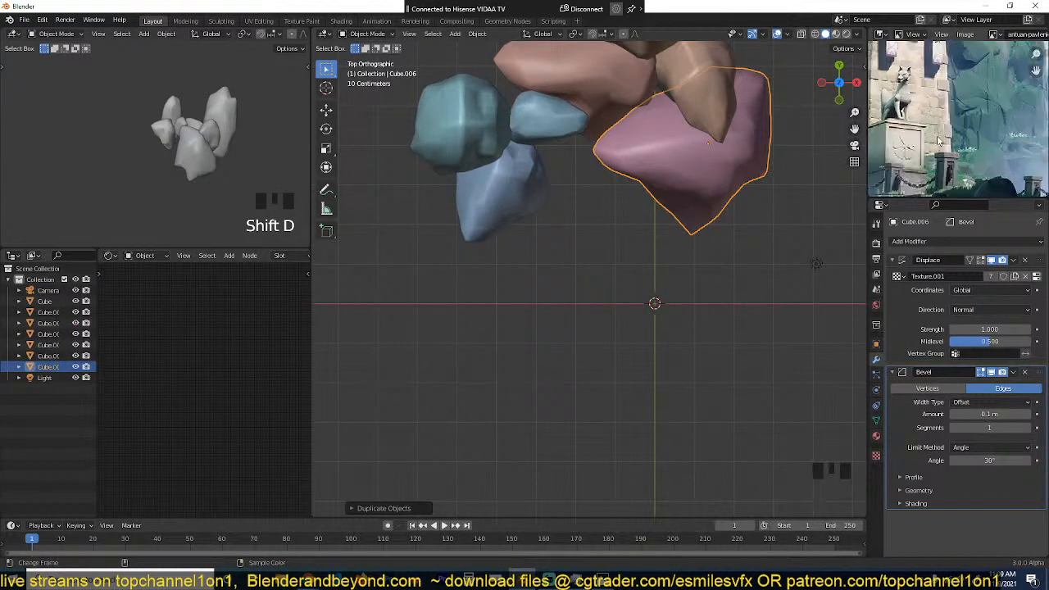
Step: Turn the shader editor into an Image Editor, load the mountain shrine painting, widen the area and zoom in on the shrine
{"action": "left_click", "coordinate": [107, 257]}
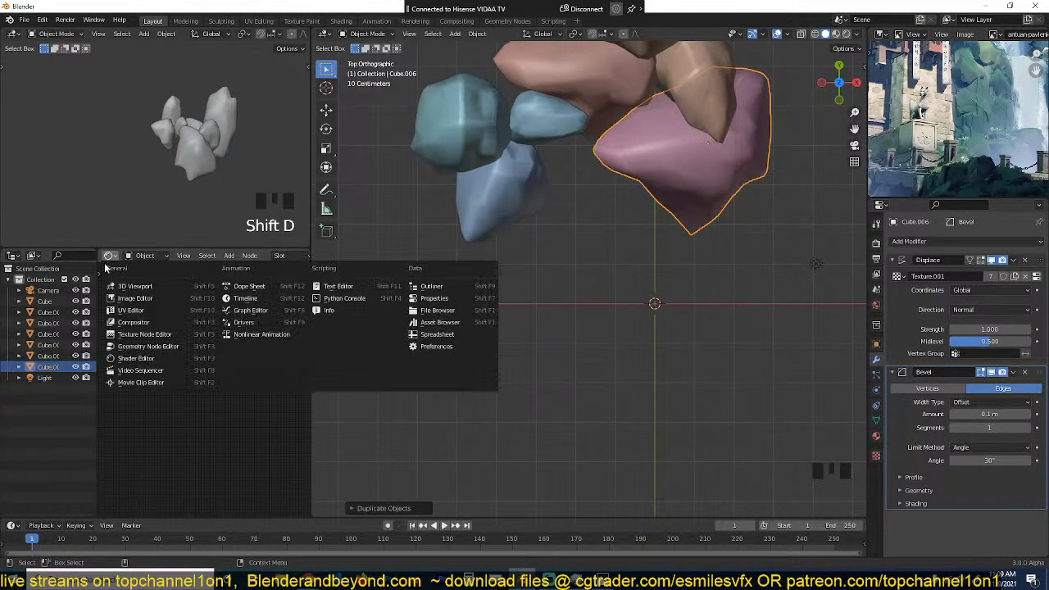
{"action": "left_click", "coordinate": [157, 299]}
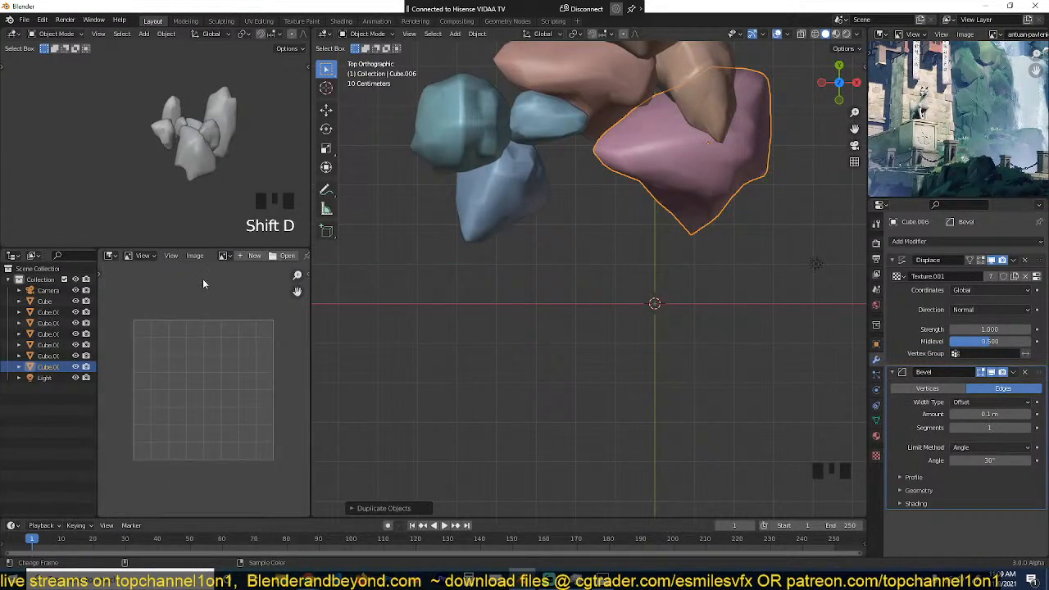
{"action": "left_click", "coordinate": [223, 256]}
{"action": "left_click", "coordinate": [219, 315]}
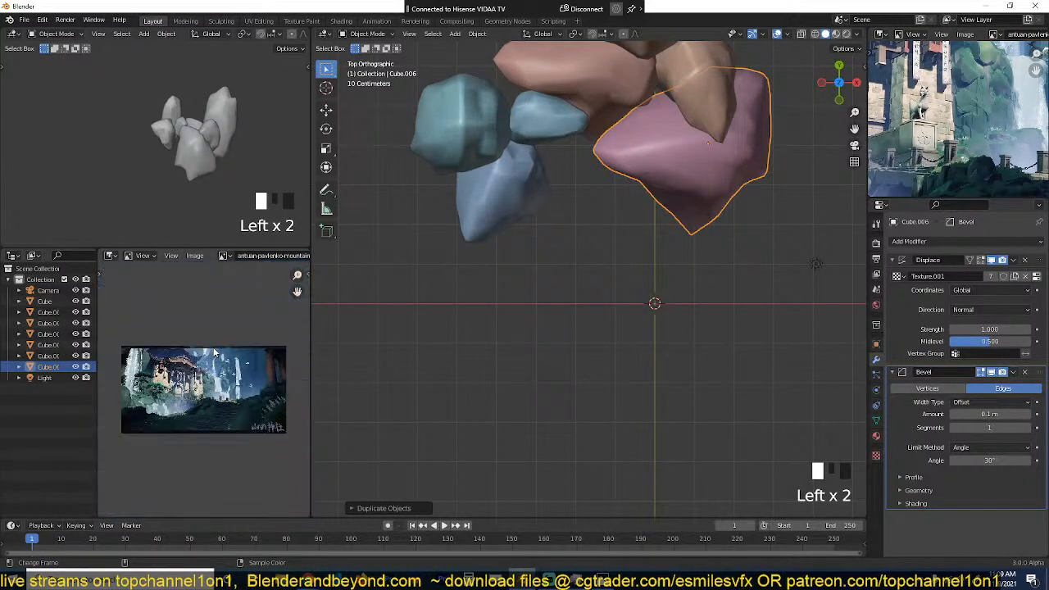
{"action": "scroll", "coordinate": [259, 345], "scroll_direction": "up", "scroll_amount": 2}
{"action": "left_click_drag", "start_coordinate": [309, 327], "coordinate": [345, 327]}
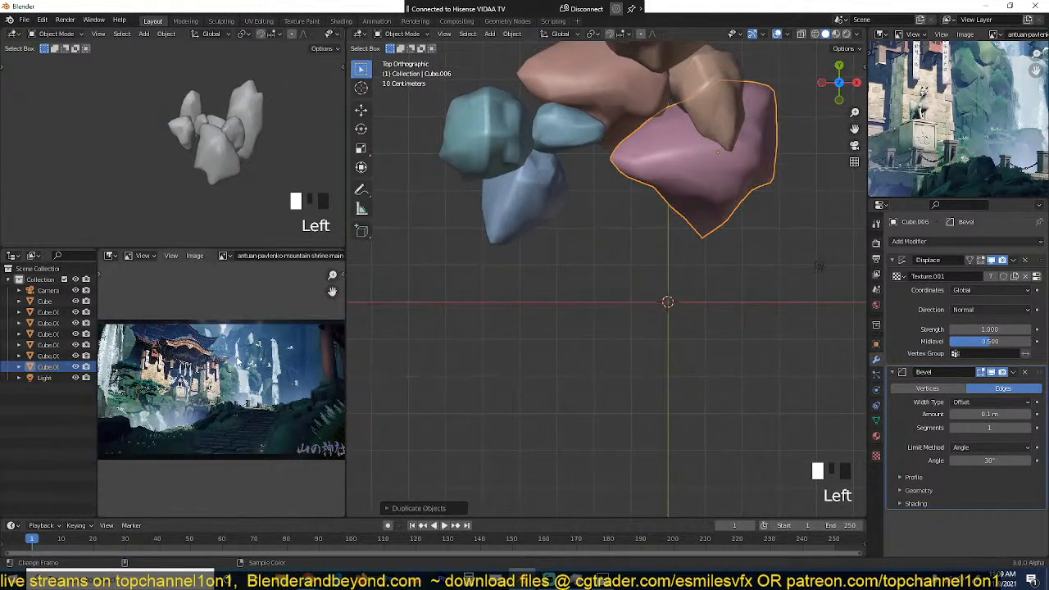
{"action": "scroll", "coordinate": [260, 375], "scroll_direction": "up", "scroll_amount": 4}
{"action": "mouse_move", "coordinate": [261, 376]}
{"action": "middle_mouse_down"}
{"action": "mouse_move", "coordinate": [302, 359]}
{"action": "mouse_move", "coordinate": [283, 412]}
{"action": "mouse_move", "coordinate": [326, 361]}
{"action": "mouse_move", "coordinate": [345, 375]}
{"action": "mouse_move", "coordinate": [269, 365]}
{"action": "middle_mouse_up"}
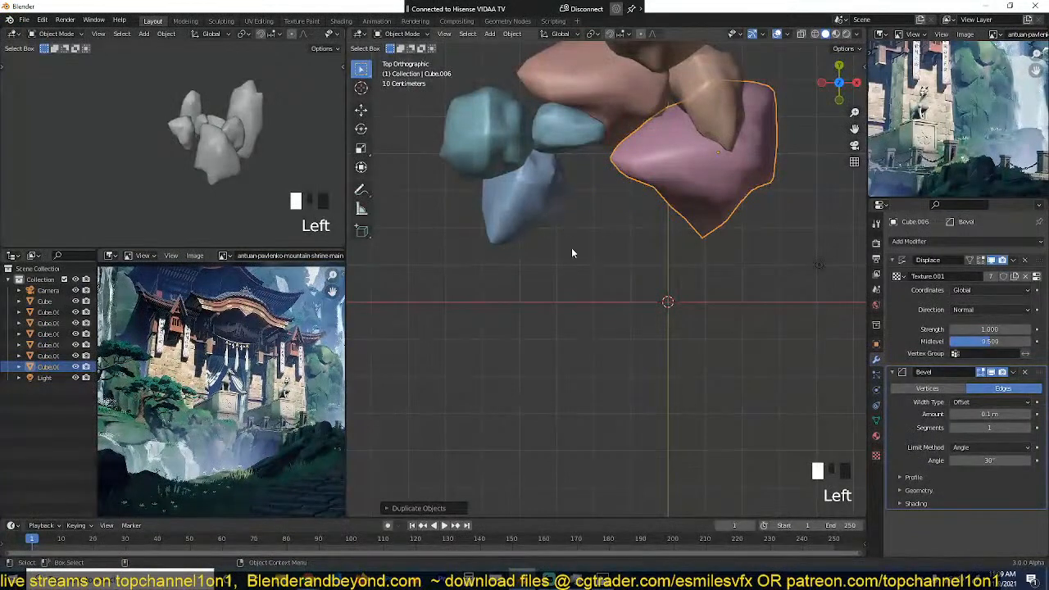
Step: Align the camera to the front view of the rocks, move it toward positive X, and rotate it slightly
{"action": "key", "text": "grave"}
{"action": "middle_click_drag", "start_coordinate": [572, 248], "coordinate": [636, 136]}
{"action": "key", "text": "KP_1"}
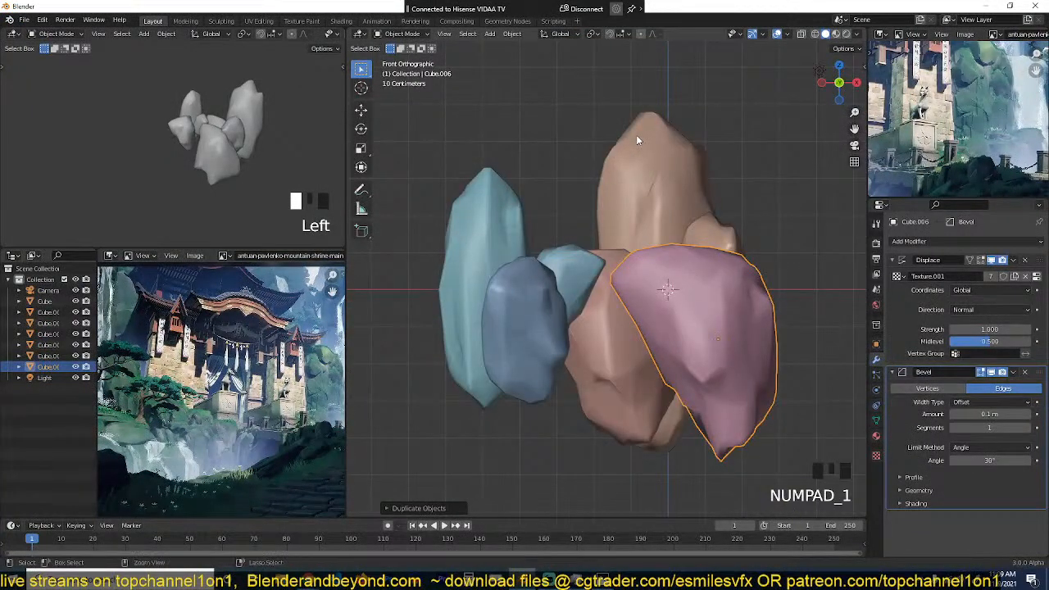
{"action": "key", "text": "ctrl+alt+KP_0"}
{"action": "left_click", "coordinate": [676, 207]}
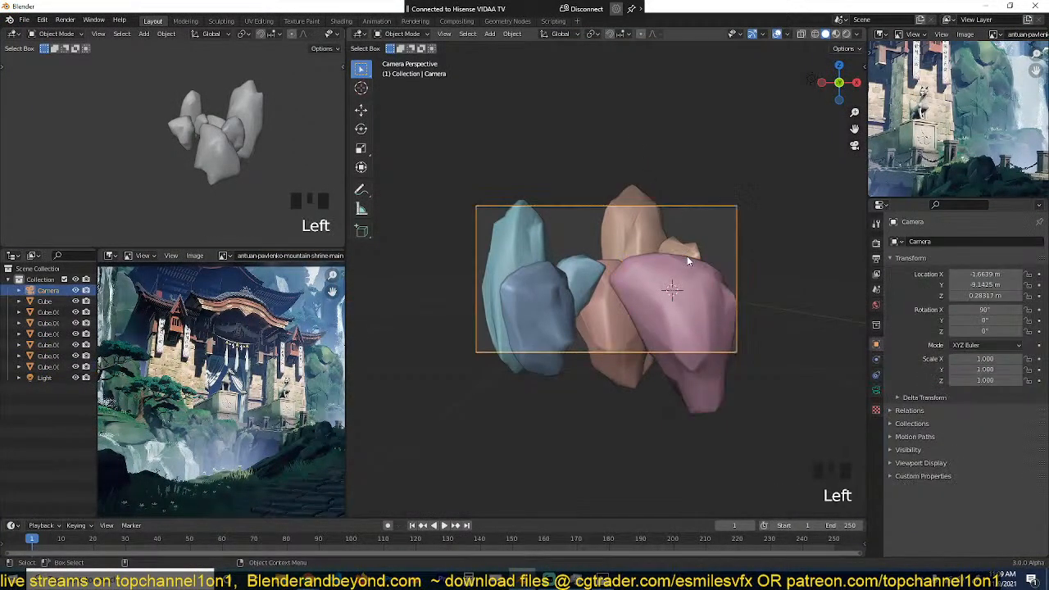
{"action": "key", "text": "g"}
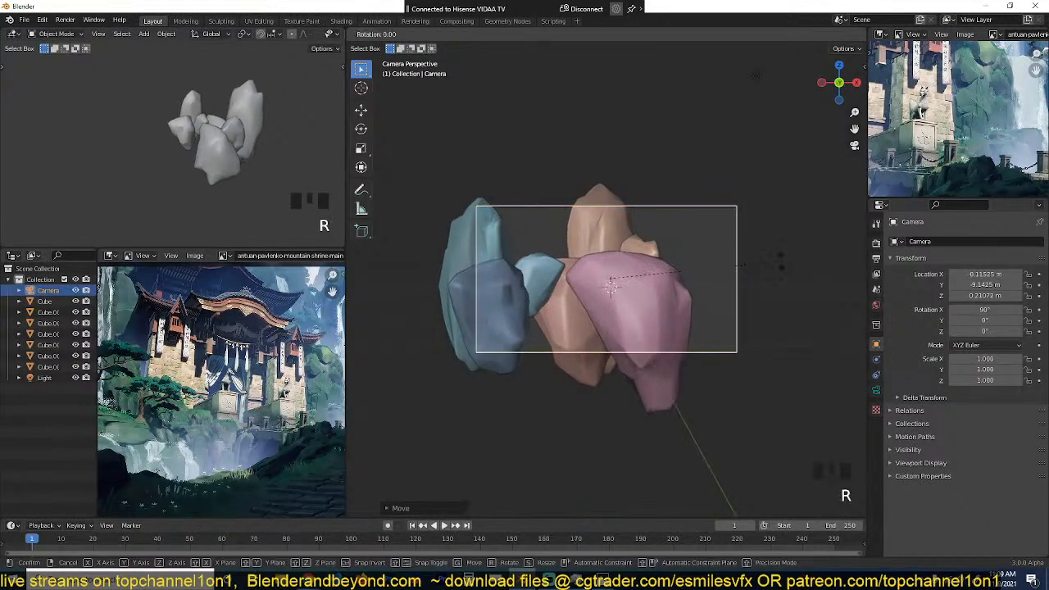
{"action": "left_click", "coordinate": [768, 268]}
Step: In top view, select all seven rocks and move them together toward positive X
{"action": "left_click", "coordinate": [554, 316]}
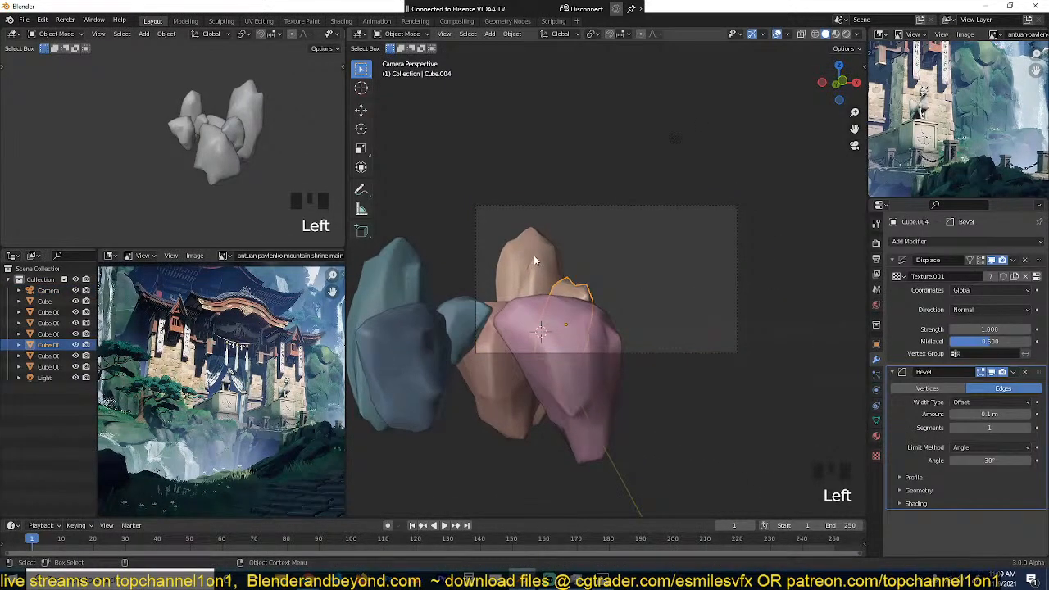
{"action": "key", "text": "KP_7"}
{"action": "scroll", "coordinate": [542, 259], "scroll_direction": "down", "scroll_amount": 4}
{"action": "left_click_drag", "start_coordinate": [507, 114], "coordinate": [648, 248]}
{"action": "key", "text": "g"}
{"action": "left_click", "coordinate": [687, 246]}
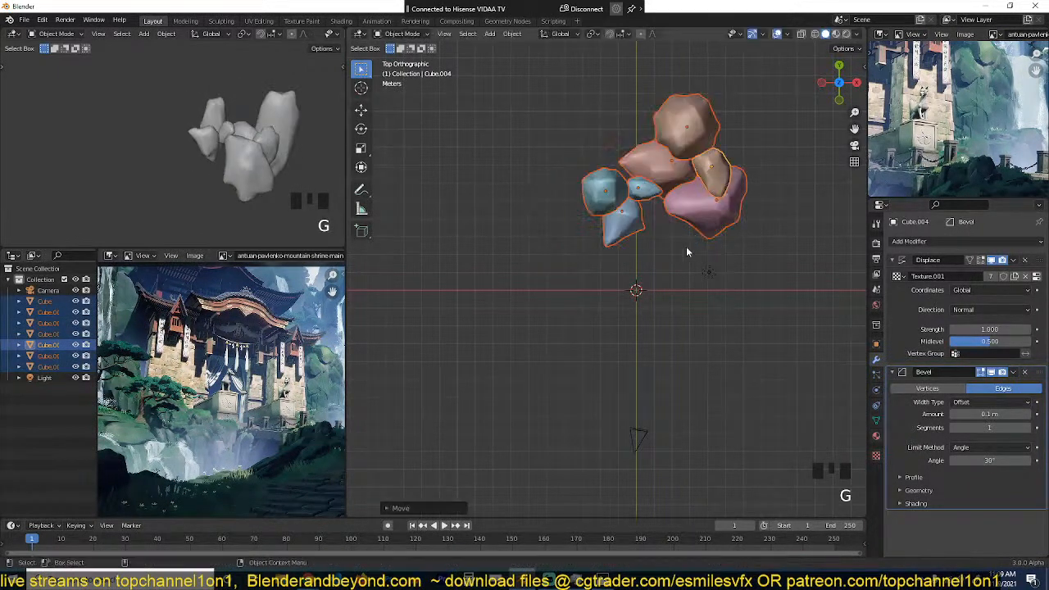
Step: In camera view, move the selected rocks upward within the camera frame and deselect them
{"action": "key", "text": "grave"}
{"action": "key", "text": "KP_0"}
{"action": "key", "text": "g"}
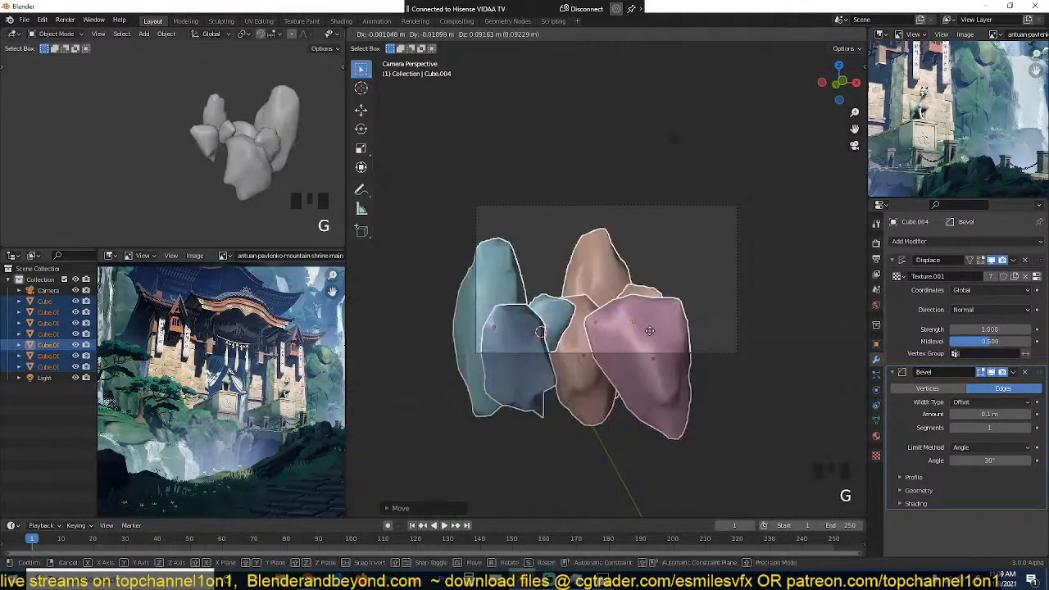
{"action": "left_click", "coordinate": [655, 289]}
{"action": "key", "text": "alt+a"}
Step: Set the small upper viewport to the camera view and zoom it to frame the rocks
{"action": "scroll", "coordinate": [655, 289], "scroll_direction": "up", "scroll_amount": 5}
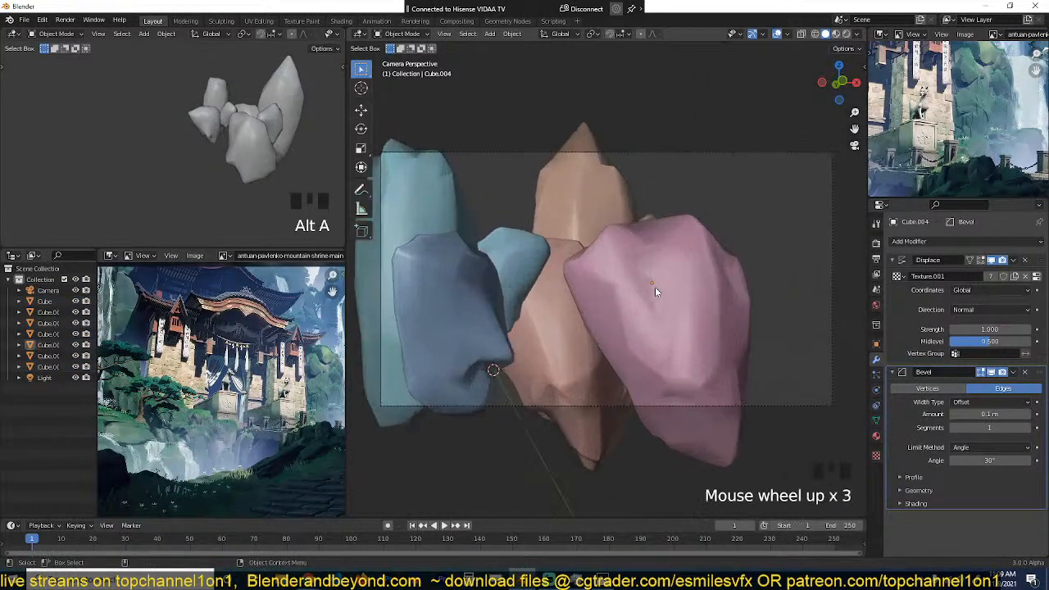
{"action": "scroll", "coordinate": [212, 141], "scroll_direction": "down", "scroll_amount": 1}
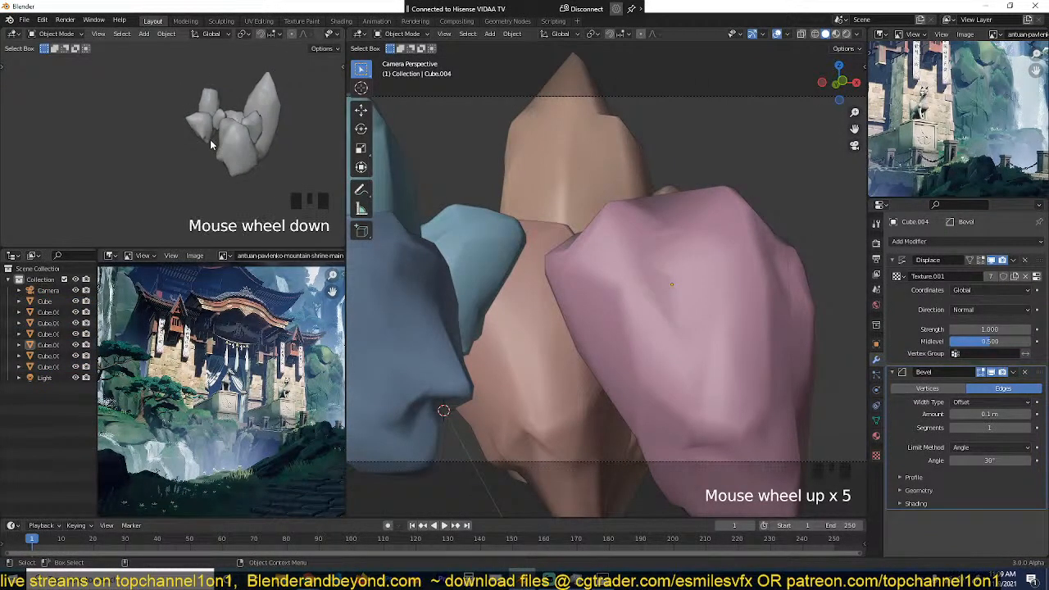
{"action": "key", "text": "KP_0"}
{"action": "scroll", "coordinate": [218, 134], "scroll_direction": "up", "scroll_amount": 1}
{"action": "scroll", "coordinate": [552, 248], "scroll_direction": "down", "scroll_amount": 4}
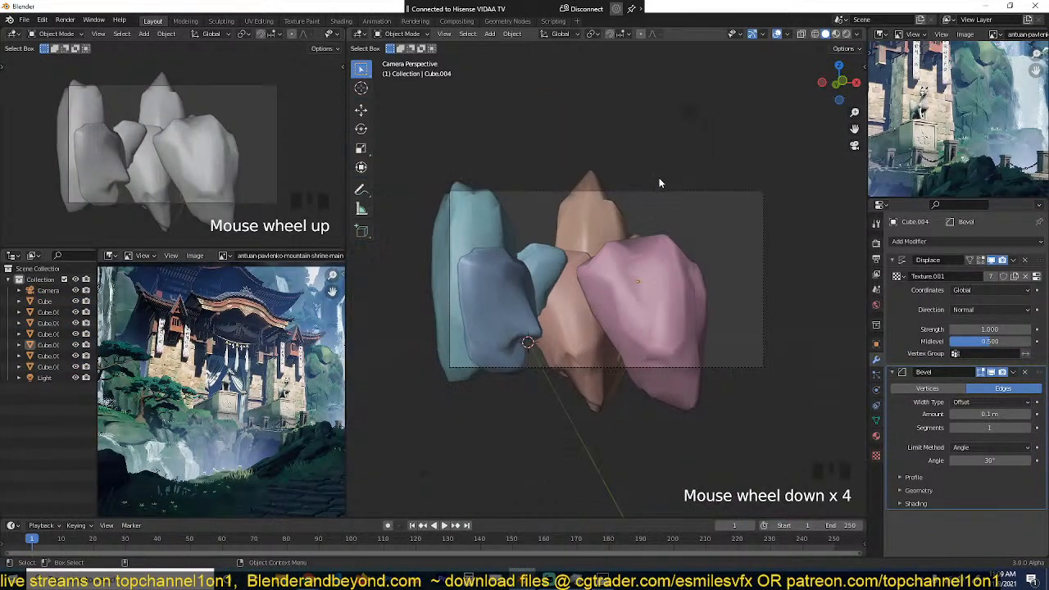
Step: Select the camera and show its lens settings
{"action": "left_click", "coordinate": [664, 192]}
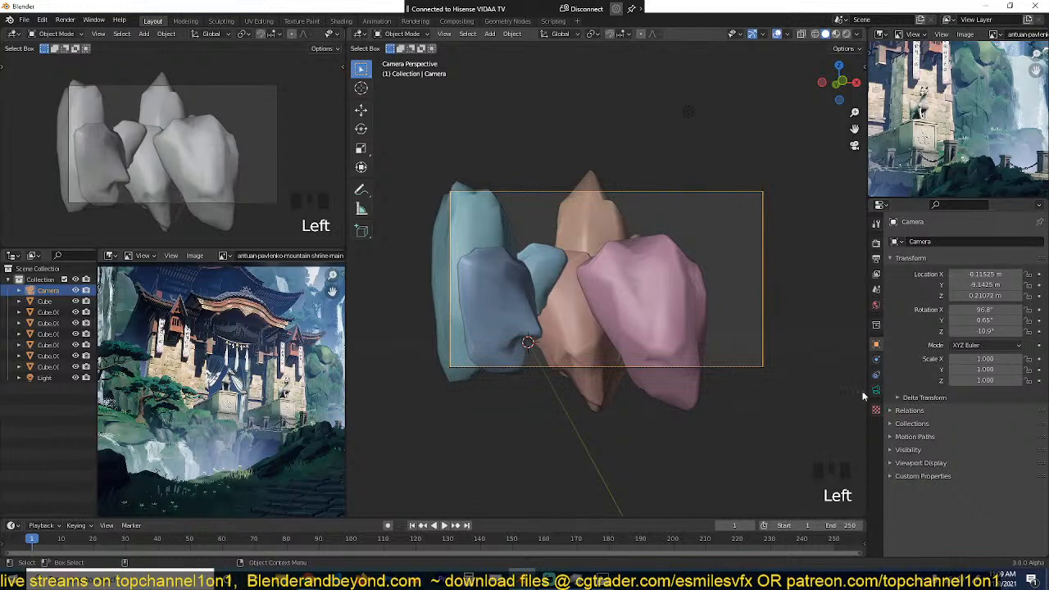
{"action": "left_click", "coordinate": [877, 390]}
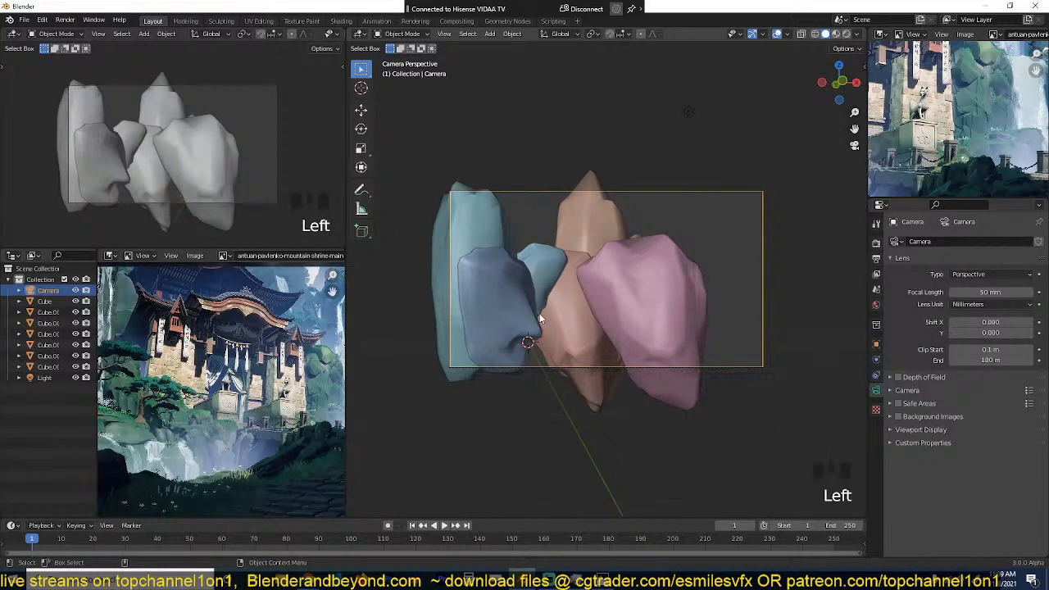
{"action": "middle_click_drag", "start_coordinate": [540, 315], "coordinate": [535, 290], "text": "shift"}
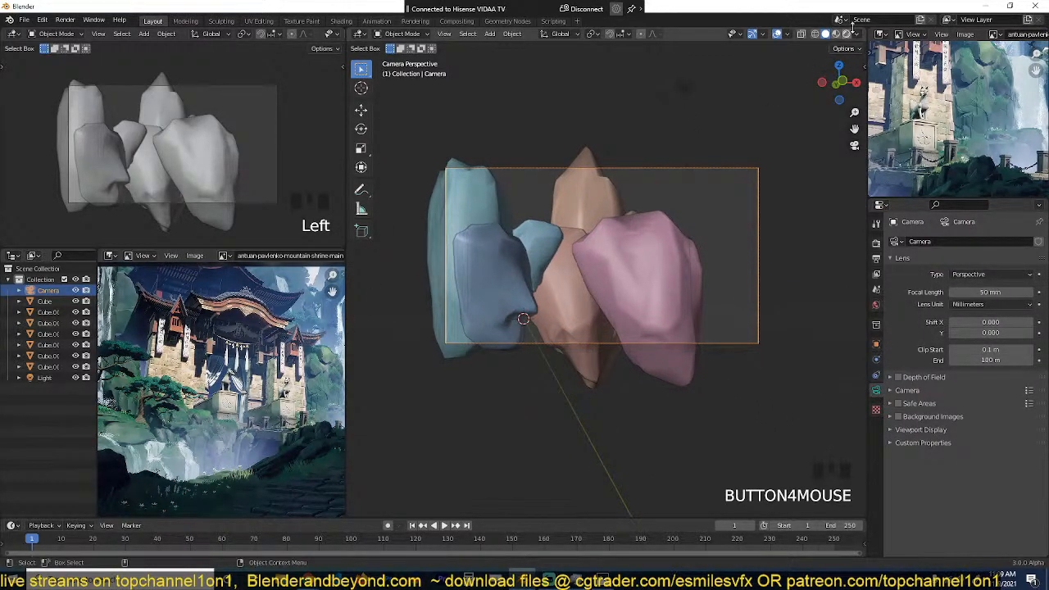
Step: Split the main 3D viewport horizontally and make the lower area a Shader Editor
{"action": "left_click_drag", "start_coordinate": [865, 30], "coordinate": [389, 344]}
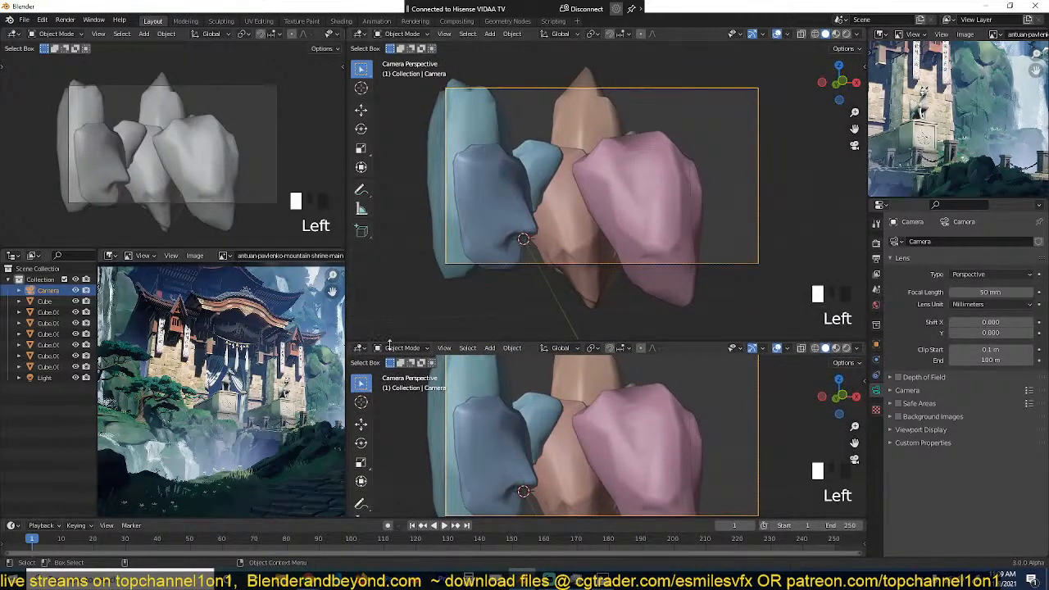
{"action": "left_click", "coordinate": [359, 348]}
{"action": "left_click", "coordinate": [386, 449]}
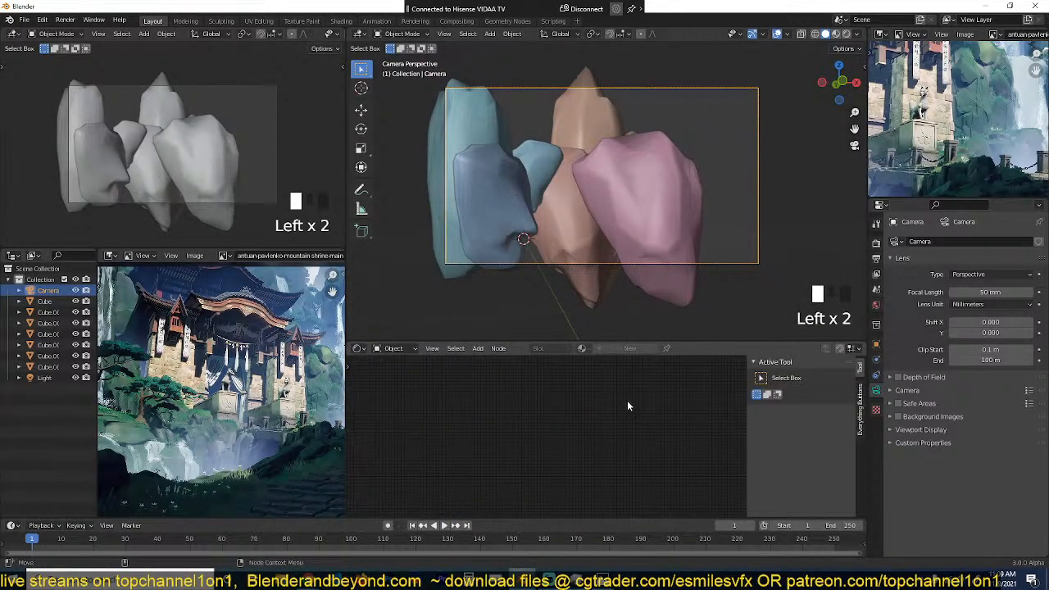
{"action": "scroll", "coordinate": [648, 229], "scroll_direction": "up", "scroll_amount": 2}
{"action": "scroll", "coordinate": [648, 227], "scroll_direction": "down", "scroll_amount": 1}
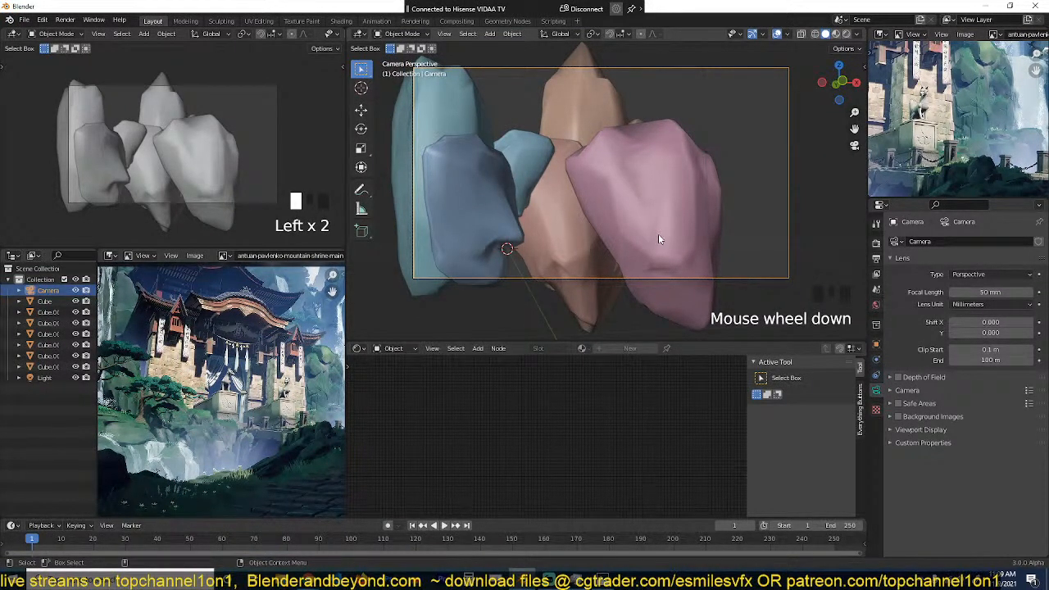
Step: Duplicate the large pink rock in place and scale the copy down to a small rock
{"action": "left_click", "coordinate": [590, 203]}
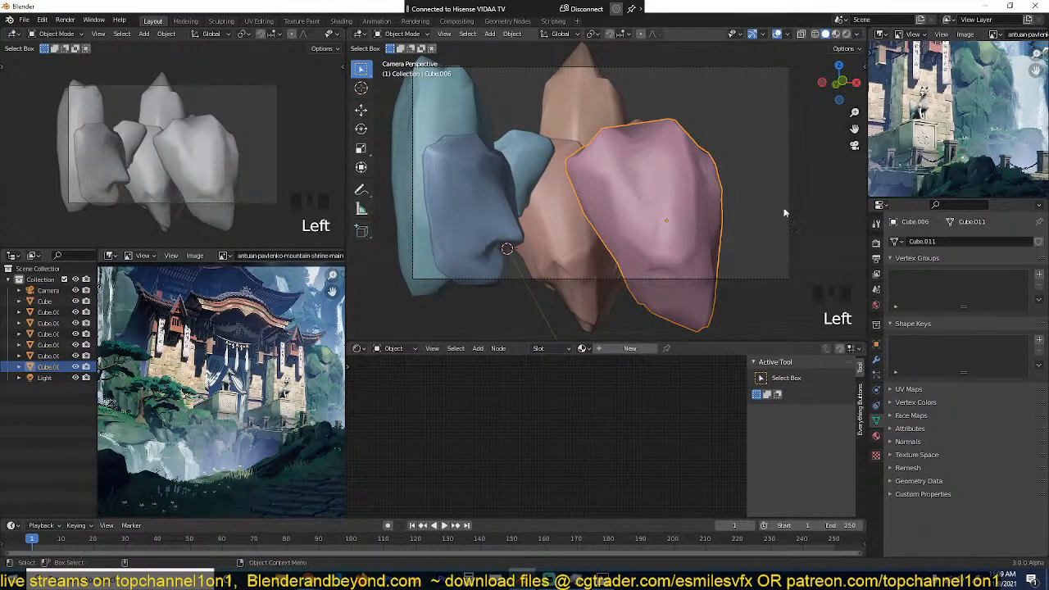
{"action": "scroll", "coordinate": [700, 211], "scroll_direction": "up", "scroll_amount": 2}
{"action": "key", "text": "shift+d"}
{"action": "right_click", "coordinate": [783, 154]}
{"action": "key", "text": "s"}
{"action": "left_click", "coordinate": [719, 216]}
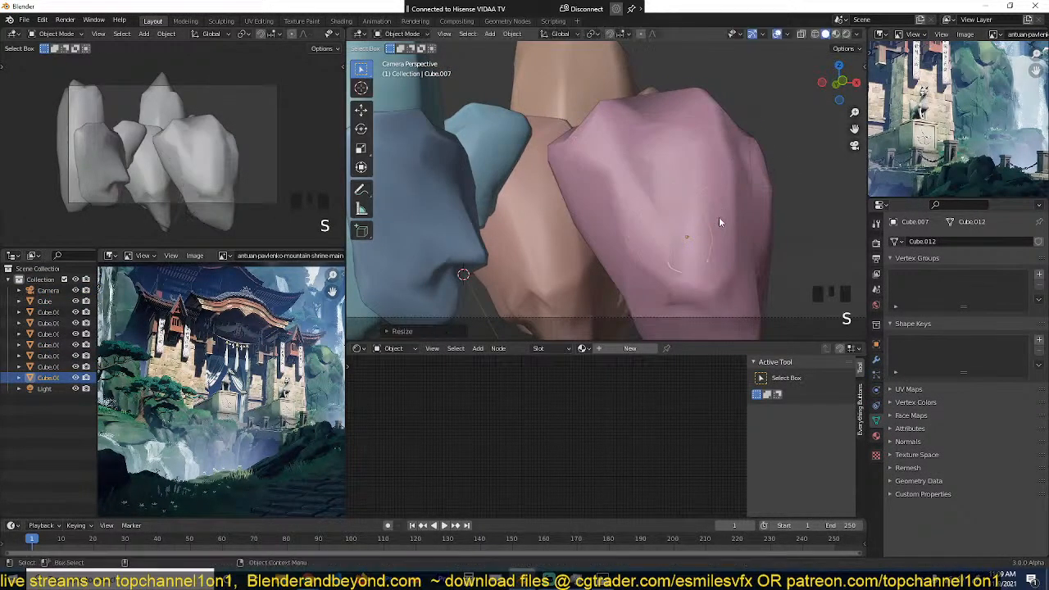
Step: Move the small rock out onto the front face of the large pink rock
{"action": "key", "text": "grave"}
{"action": "middle_click_drag", "start_coordinate": [719, 217], "coordinate": [755, 226]}
{"action": "scroll", "coordinate": [642, 228], "scroll_direction": "down", "scroll_amount": 2}
{"action": "key", "text": "g"}
{"action": "left_click", "coordinate": [632, 219]}
{"action": "key", "text": "grave"}
{"action": "scroll", "coordinate": [639, 210], "scroll_direction": "up", "scroll_amount": 7}
{"action": "scroll", "coordinate": [640, 206], "scroll_direction": "up", "scroll_amount": 3}
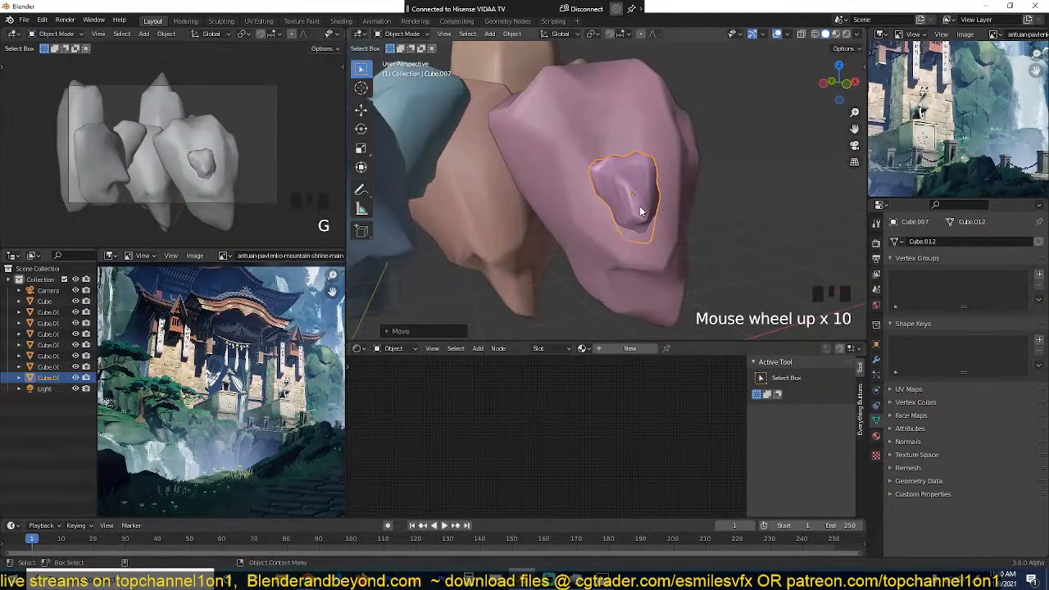
Step: Duplicate the small purple rock, place the copy beside it, and flatten it to about half its height along Z
{"action": "key", "text": "shift+d"}
{"action": "left_click", "coordinate": [637, 163]}
{"action": "key", "text": "s"}
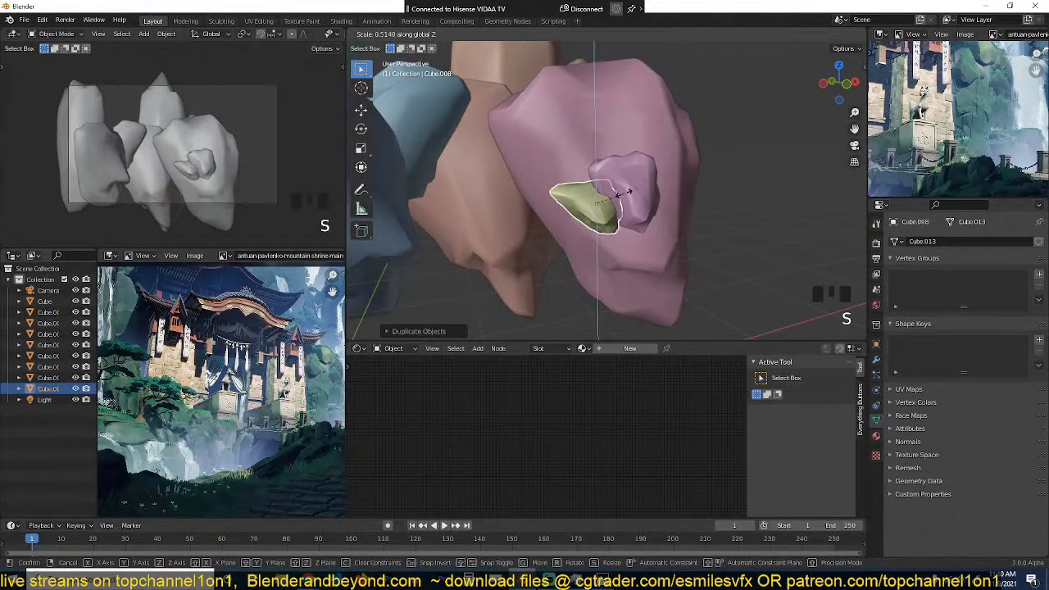
{"action": "left_click", "coordinate": [624, 193]}
{"action": "key", "text": "grave"}
{"action": "key", "text": "KP_Decimal"}
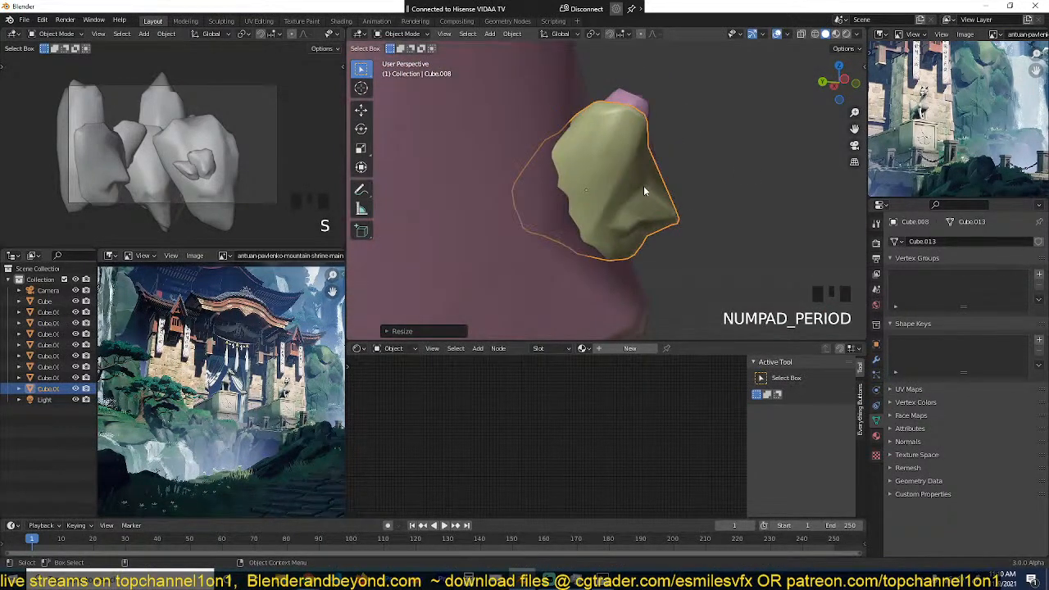
Step: Enlarge the yellow-green copy and move it down beside the small purple rock
{"action": "key", "text": "grave"}
{"action": "middle_click_drag", "start_coordinate": [644, 187], "coordinate": [450, 205]}
{"action": "key", "text": "s"}
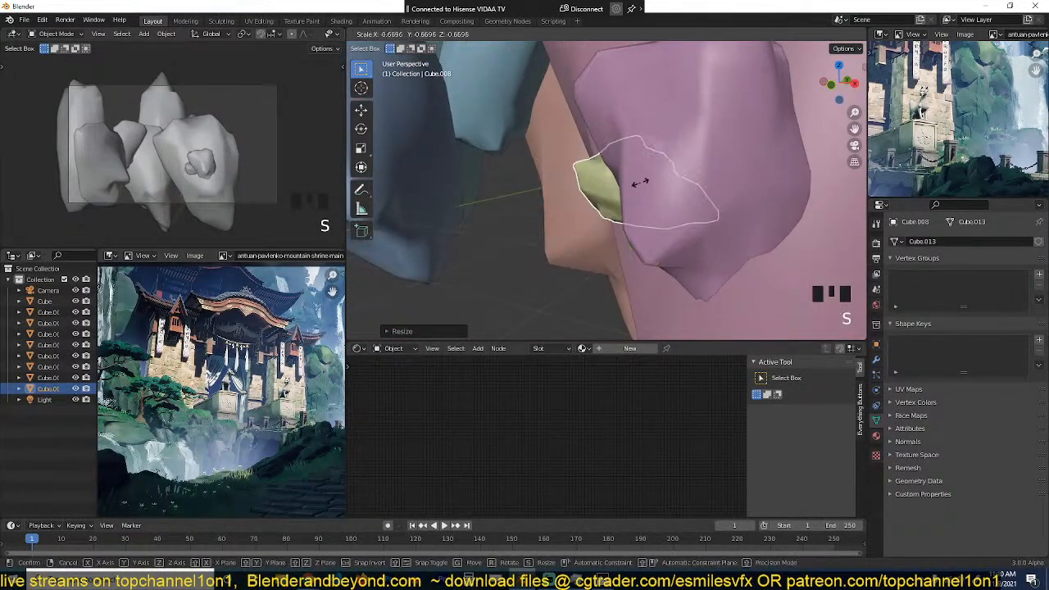
{"action": "key", "text": "s"}
{"action": "key", "text": "g"}
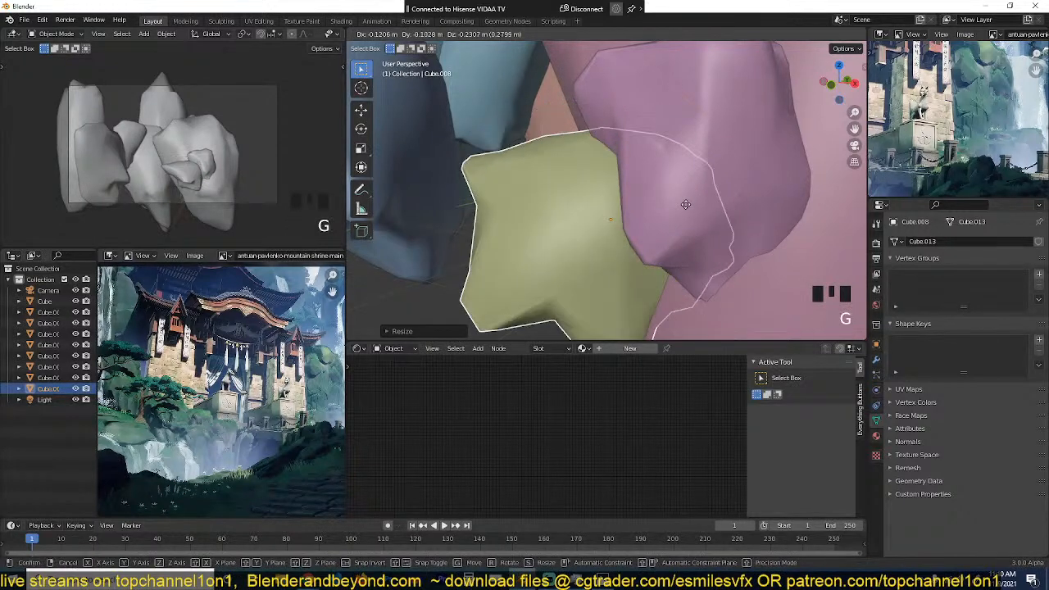
{"action": "left_click", "coordinate": [680, 210]}
Step: In top view, duplicate the yellow-green rock and place the copy toward negative X
{"action": "key", "text": "grave"}
{"action": "middle_click_drag", "start_coordinate": [680, 210], "coordinate": [732, 228]}
{"action": "key", "text": "KP_7"}
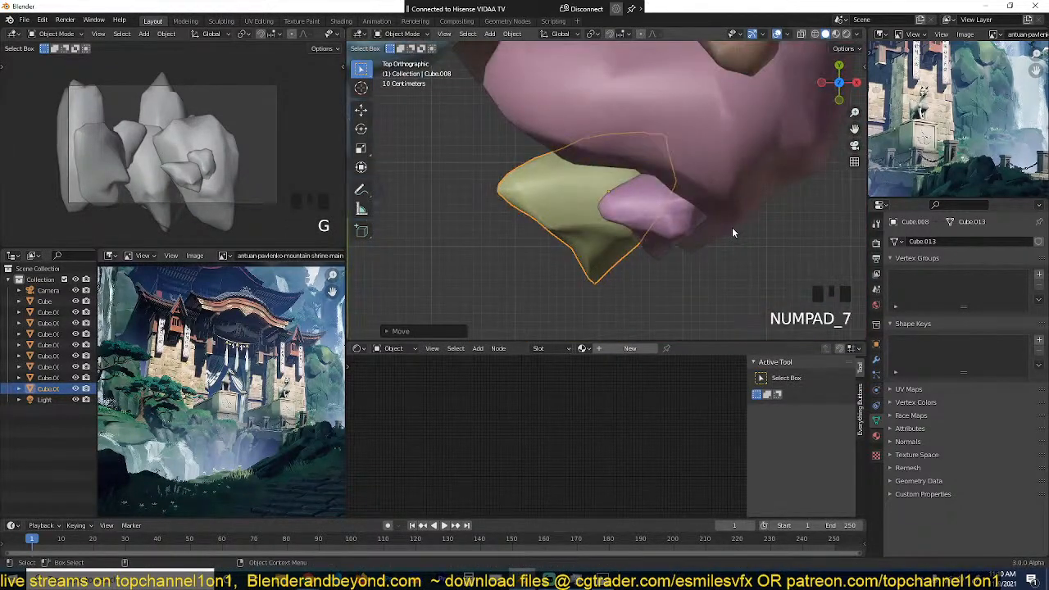
{"action": "key", "text": "shift+d"}
{"action": "left_click", "coordinate": [641, 259]}
Step: Reshape the new light-blue rock by pulling its upper and lower outer vertices outward with proportional editing
{"action": "key", "text": "Tab"}
{"action": "scroll", "coordinate": [510, 231], "scroll_direction": "down", "scroll_amount": 1}
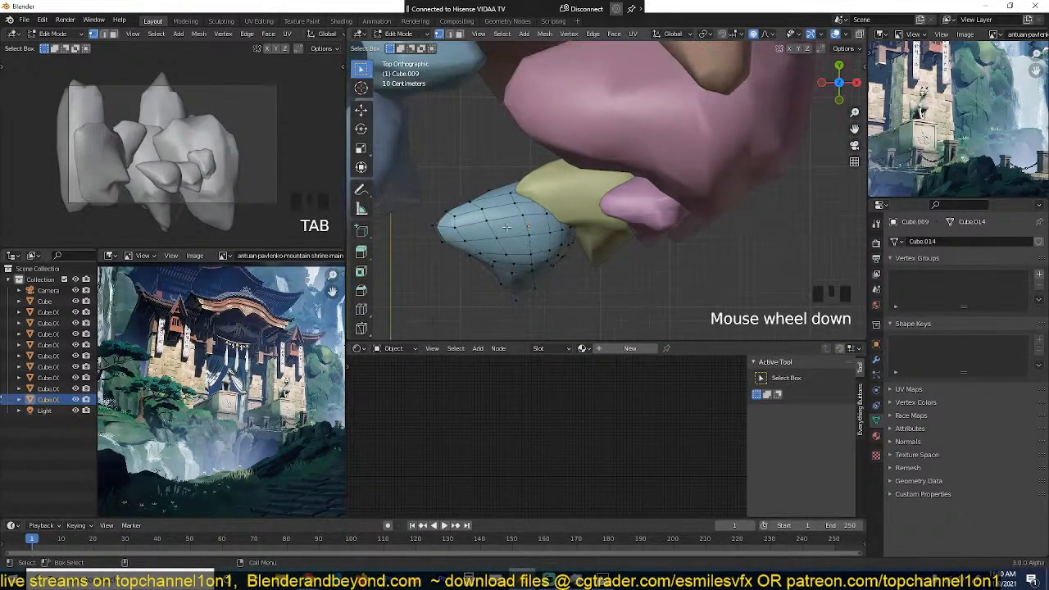
{"action": "left_click", "coordinate": [477, 203]}
{"action": "key", "text": "g"}
{"action": "left_click", "coordinate": [442, 130]}
{"action": "left_click", "coordinate": [474, 257]}
{"action": "key", "text": "g"}
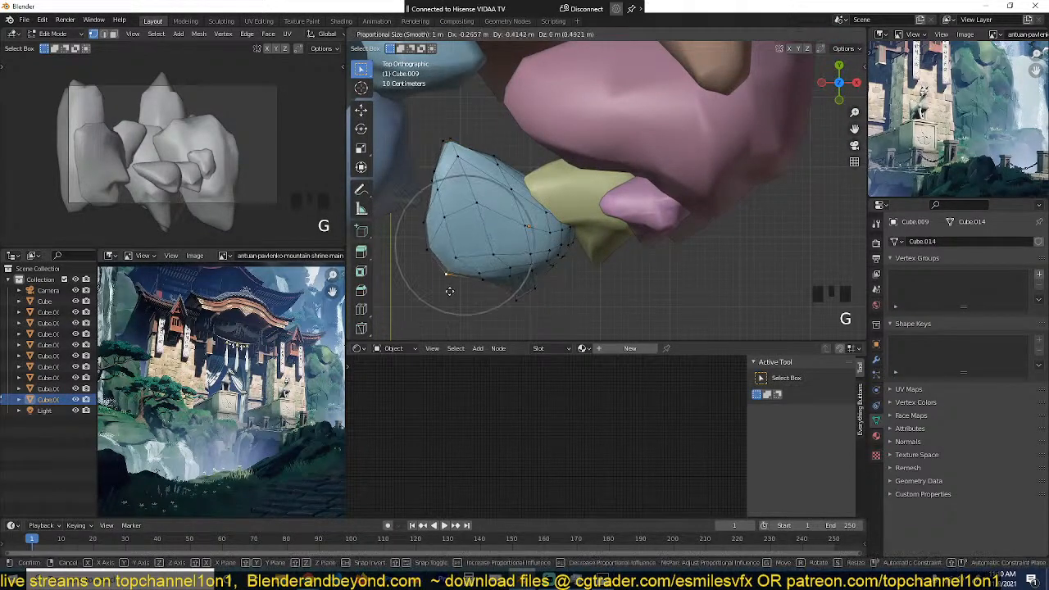
{"action": "left_click", "coordinate": [443, 294]}
{"action": "key", "text": "Tab"}
Step: Move the reshaped light-blue rock slightly upward next to the yellow-green rock
{"action": "key", "text": "grave"}
{"action": "middle_click_drag", "start_coordinate": [519, 205], "coordinate": [537, 150]}
{"action": "key", "text": "g"}
{"action": "left_click", "coordinate": [541, 133]}
{"action": "key", "text": "grave"}
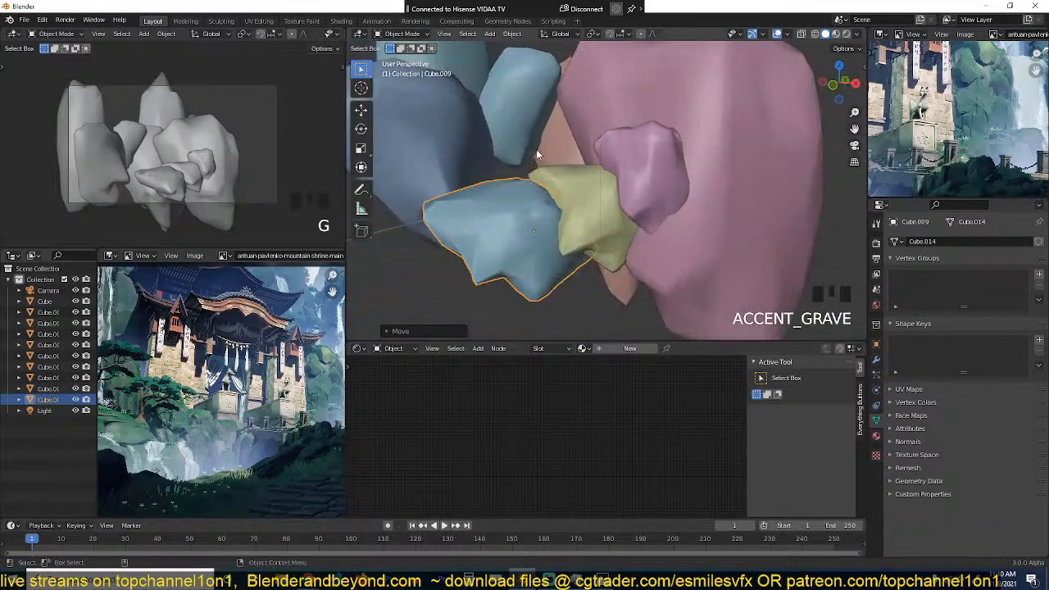
Step: Duplicate the tall orange rock at the back, place the copy toward positive X, and select its top vertex in Edit Mode
{"action": "key", "text": "alt+a"}
{"action": "scroll", "coordinate": [567, 148], "scroll_direction": "down", "scroll_amount": 3}
{"action": "middle_click_drag", "start_coordinate": [670, 159], "coordinate": [604, 153]}
{"action": "left_click", "coordinate": [632, 158]}
{"action": "scroll", "coordinate": [632, 158], "scroll_direction": "down", "scroll_amount": 2}
{"action": "left_click", "coordinate": [602, 137]}
{"action": "key", "text": "grave"}
{"action": "key", "text": "shift+d"}
{"action": "left_click", "coordinate": [696, 163]}
{"action": "key", "text": "Tab"}
{"action": "left_click", "coordinate": [675, 75]}
{"action": "key", "text": "g"}
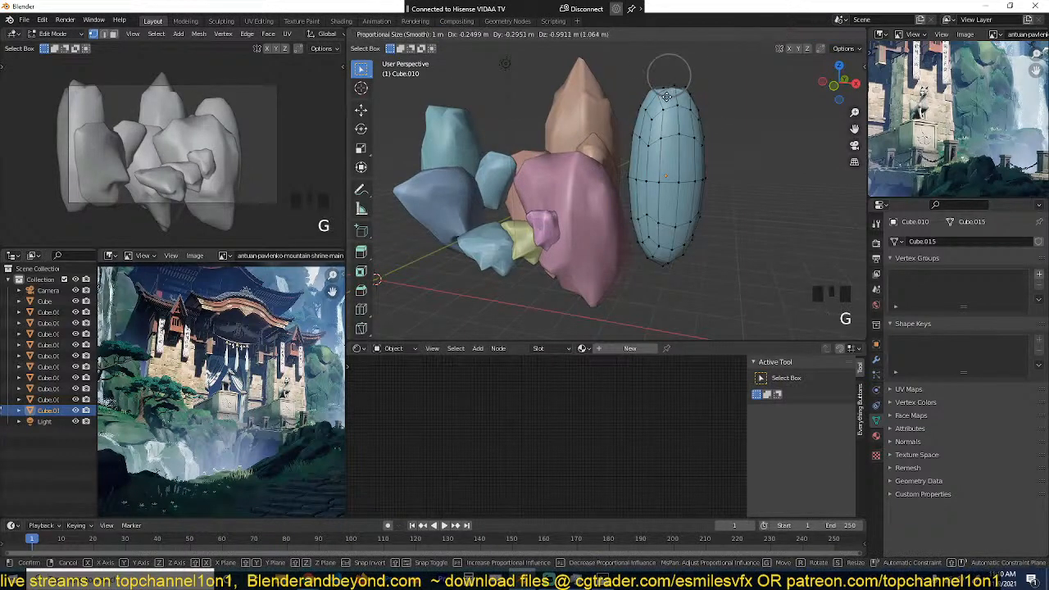
{"action": "right_click", "coordinate": [668, 98]}
{"action": "key", "text": "o"}
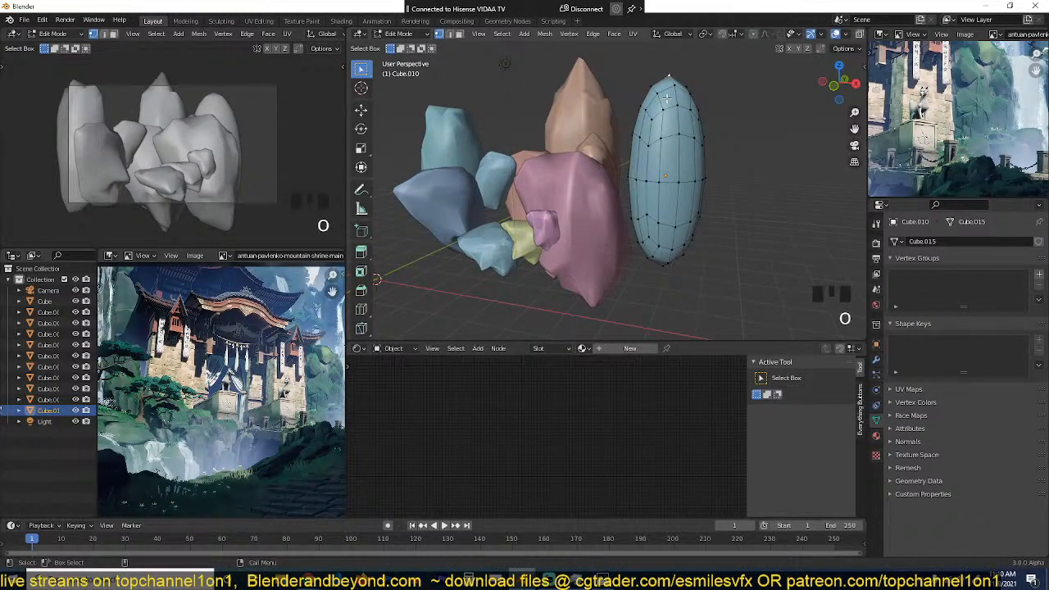
{"action": "key", "text": "g"}
{"action": "right_click", "coordinate": [678, 150]}
{"action": "key", "text": "g"}
{"action": "right_click", "coordinate": [681, 87]}
{"action": "key", "text": "o"}
Step: Lower the copy's top vertex about 2 m along Z with a proportional size of about 5 m, and show the object's modifiers
{"action": "key", "text": "g"}
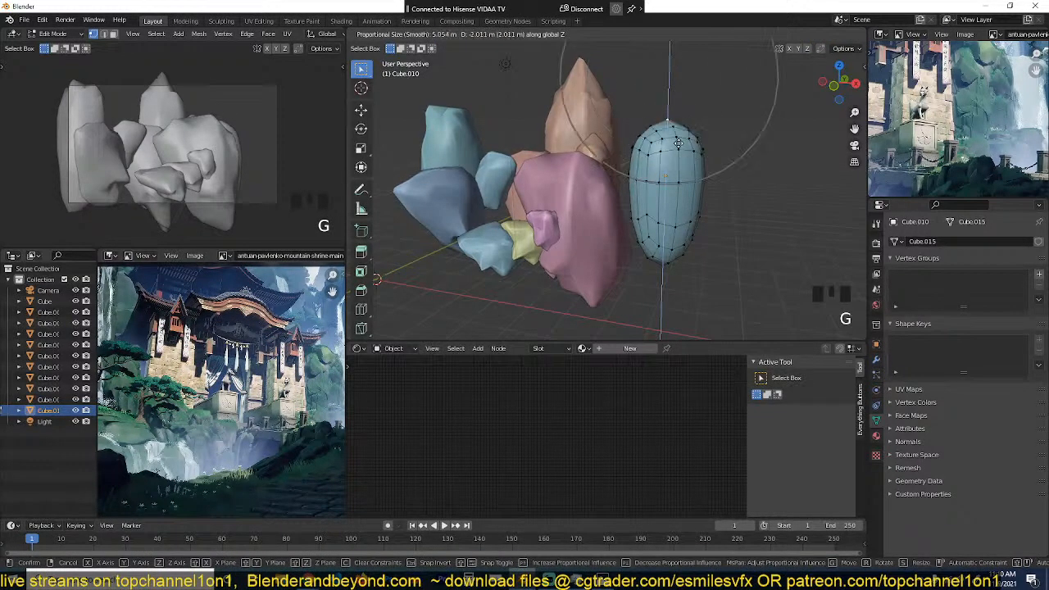
{"action": "left_click", "coordinate": [679, 152]}
{"action": "key", "text": "Tab"}
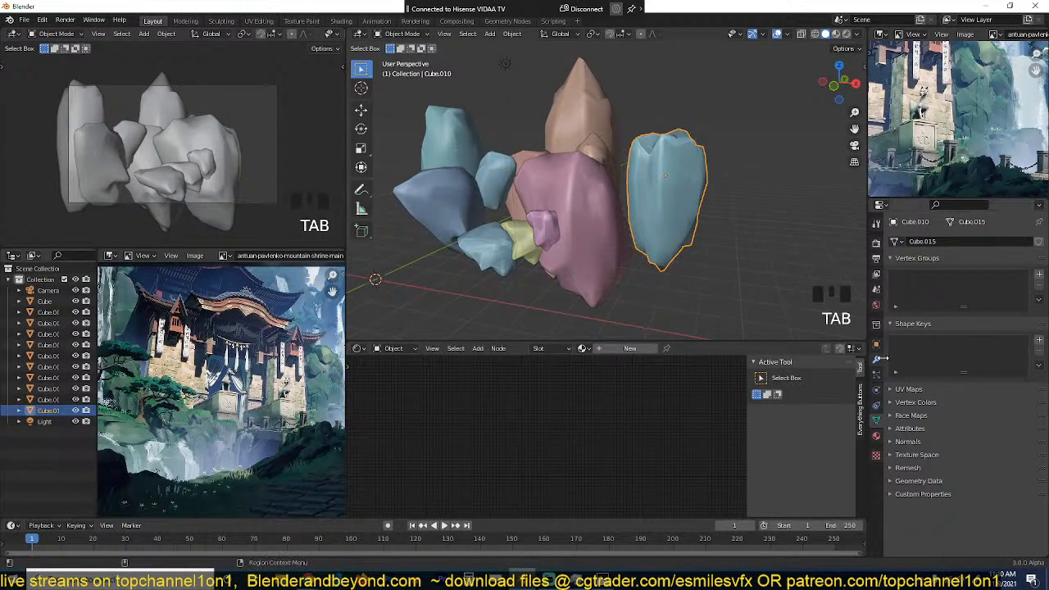
{"action": "left_click", "coordinate": [877, 359]}
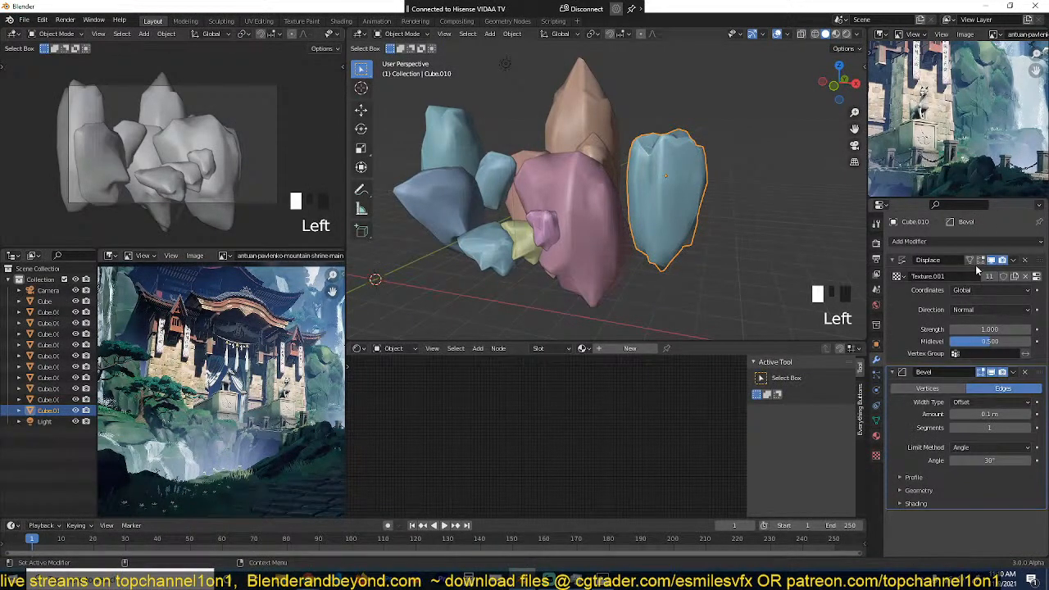
Step: Move the large light-blue rock copy slightly closer to the pink and orange rocks
{"action": "scroll", "coordinate": [669, 170], "scroll_direction": "up", "scroll_amount": 2}
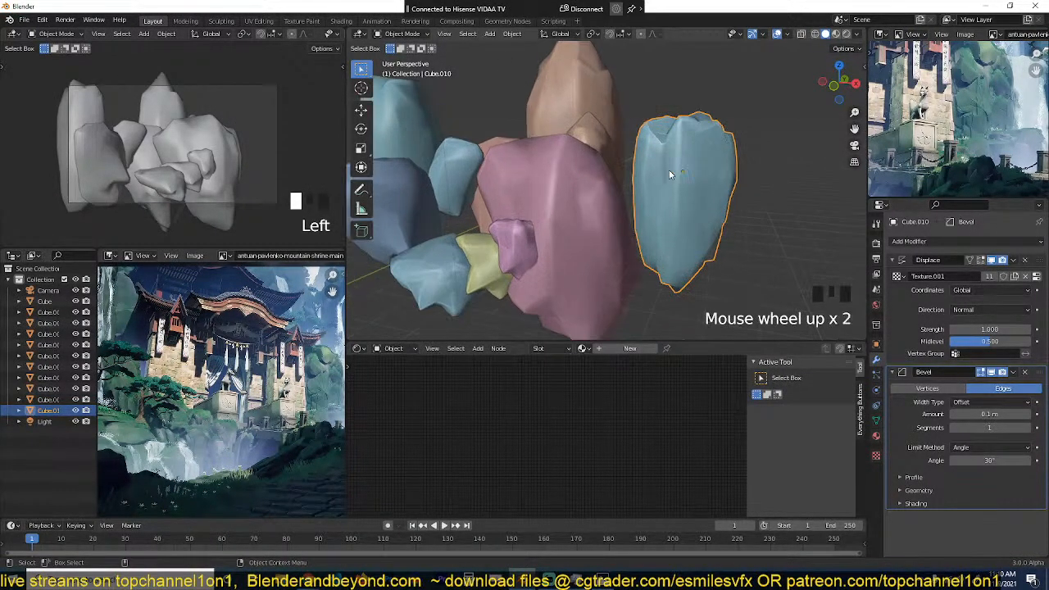
{"action": "key", "text": "g"}
{"action": "left_click", "coordinate": [655, 169]}
{"action": "scroll", "coordinate": [690, 180], "scroll_direction": "down", "scroll_amount": 2}
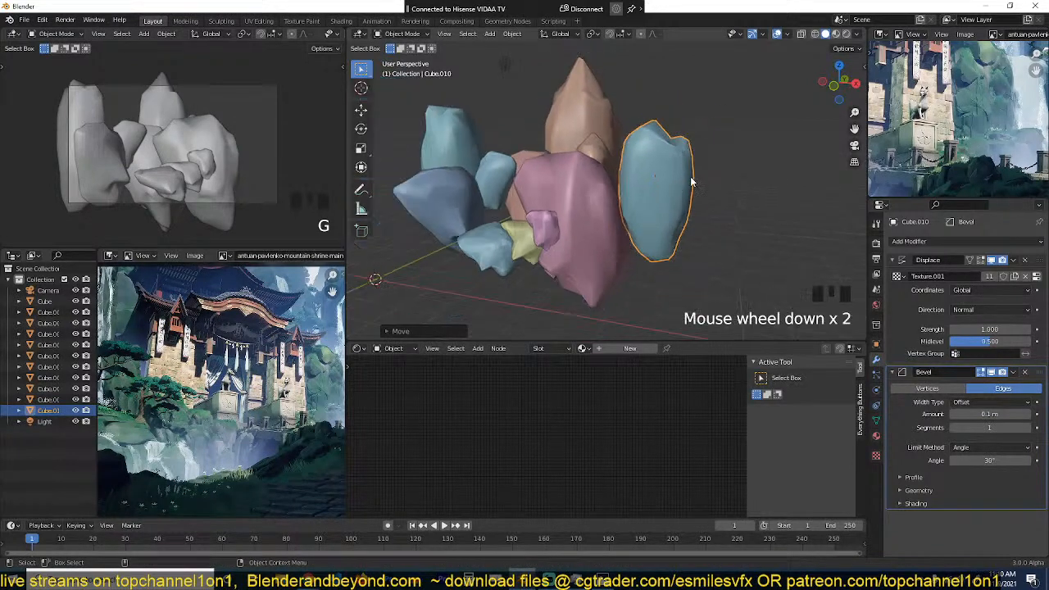
Step: Examine the rock cluster from above and from several angles, comparing its layout with the reference painting
{"action": "key", "text": "grave"}
{"action": "scroll", "coordinate": [629, 196], "scroll_direction": "down", "scroll_amount": 1}
{"action": "key", "text": "KP_7"}
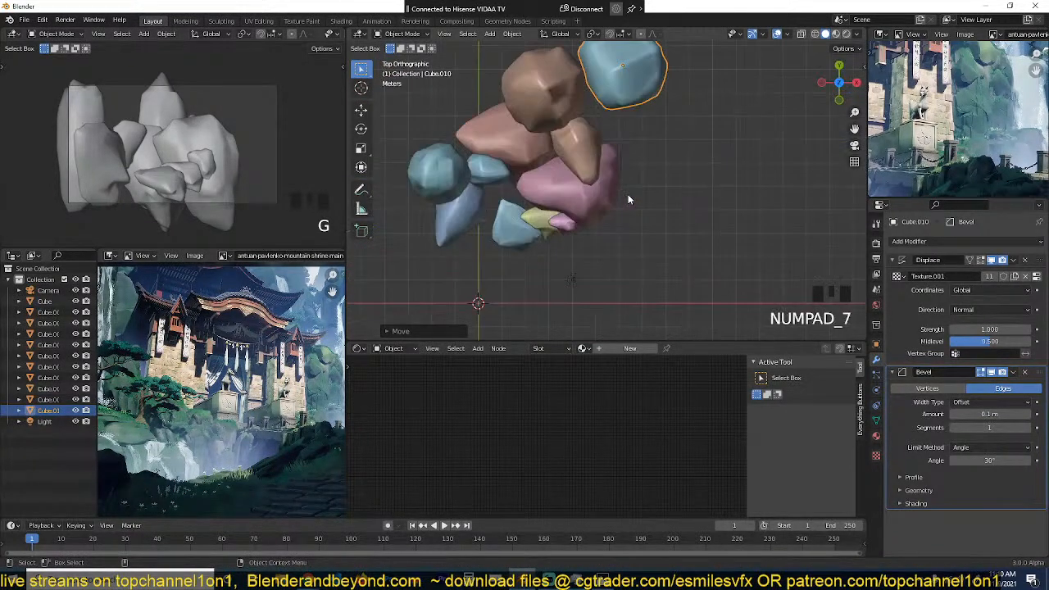
{"action": "scroll", "coordinate": [628, 194], "scroll_direction": "down", "scroll_amount": 4}
{"action": "key", "text": "ctrl+space"}
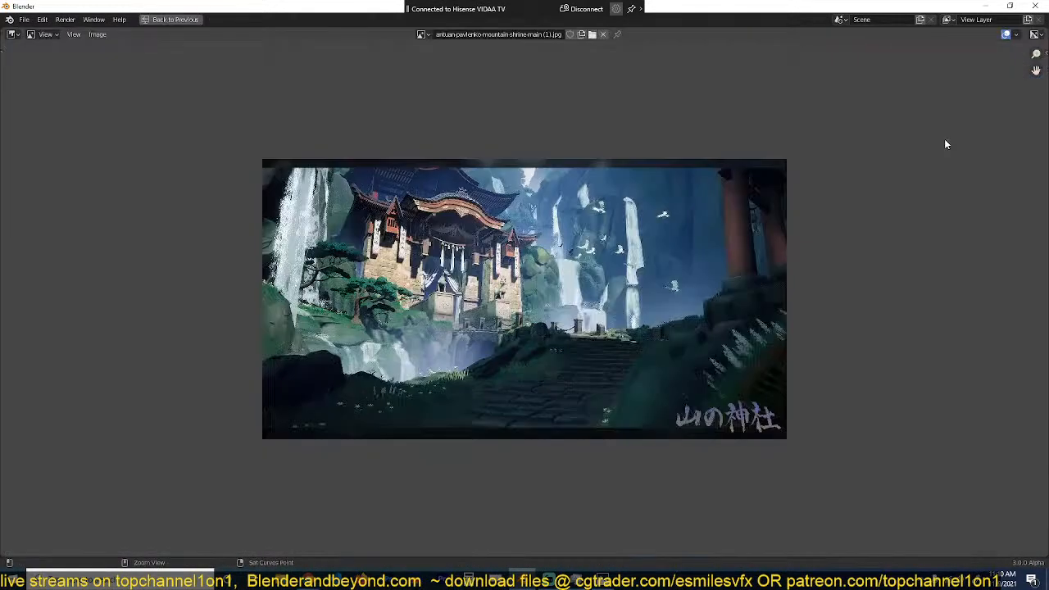
{"action": "key", "text": "ctrl+space"}
{"action": "scroll", "coordinate": [552, 237], "scroll_direction": "up", "scroll_amount": 3}
{"action": "key", "text": "grave"}
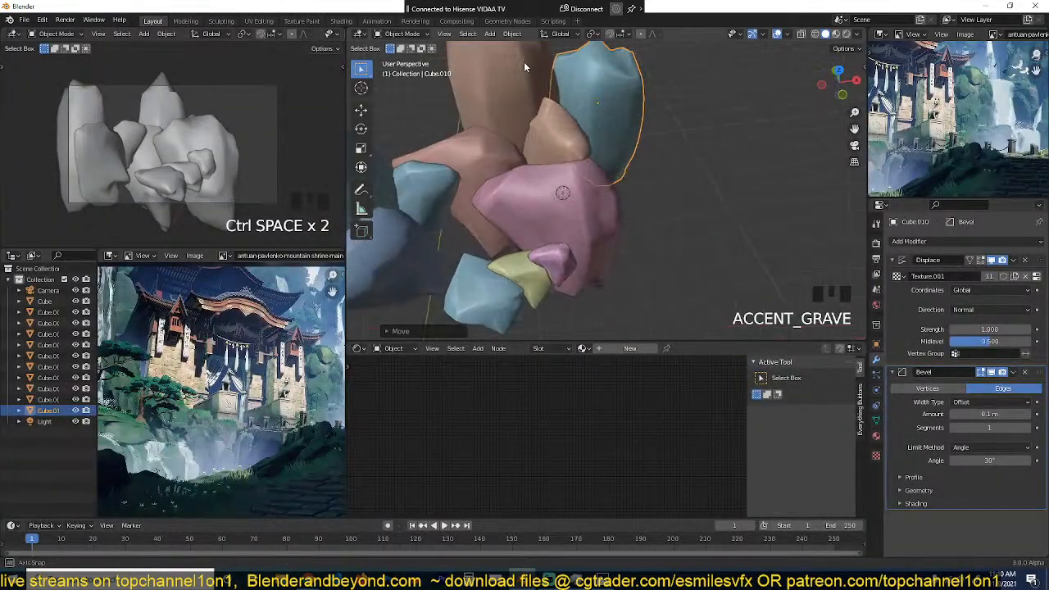
{"action": "scroll", "coordinate": [620, 169], "scroll_direction": "down", "scroll_amount": 1}
{"action": "key", "text": "grave"}
{"action": "scroll", "coordinate": [253, 166], "scroll_direction": "up", "scroll_amount": 4}
{"action": "scroll", "coordinate": [253, 166], "scroll_direction": "down", "scroll_amount": 3}
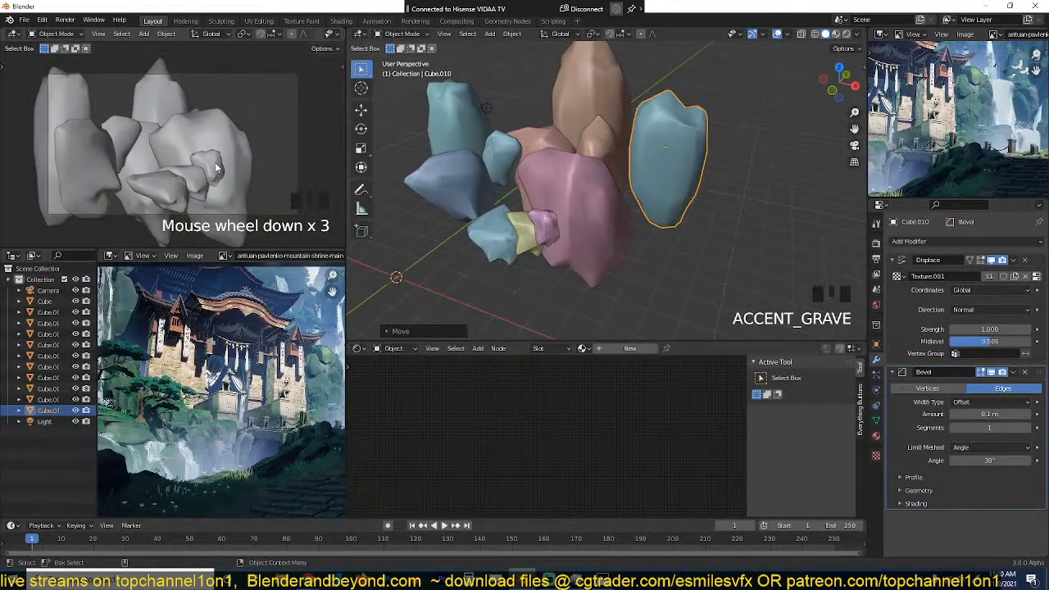
Step: Examine the waterfalls, cliffs, shrine base and stone steps in the enlarged reference painting
{"action": "key", "text": "ctrl+space"}
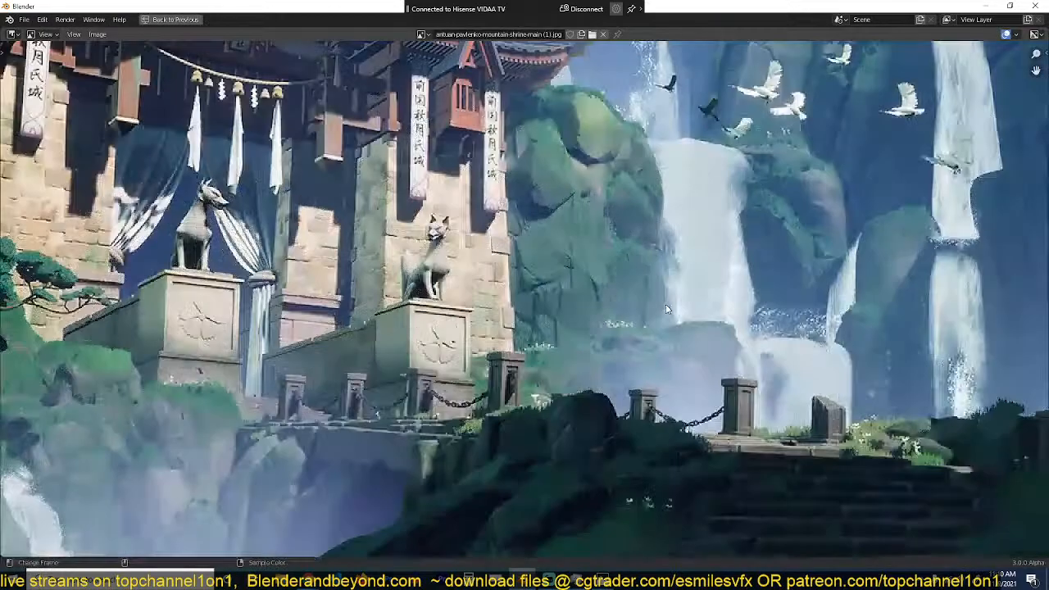
{"action": "scroll", "coordinate": [545, 234], "scroll_direction": "up", "scroll_amount": 3}
{"action": "scroll", "coordinate": [545, 235], "scroll_direction": "down", "scroll_amount": 5}
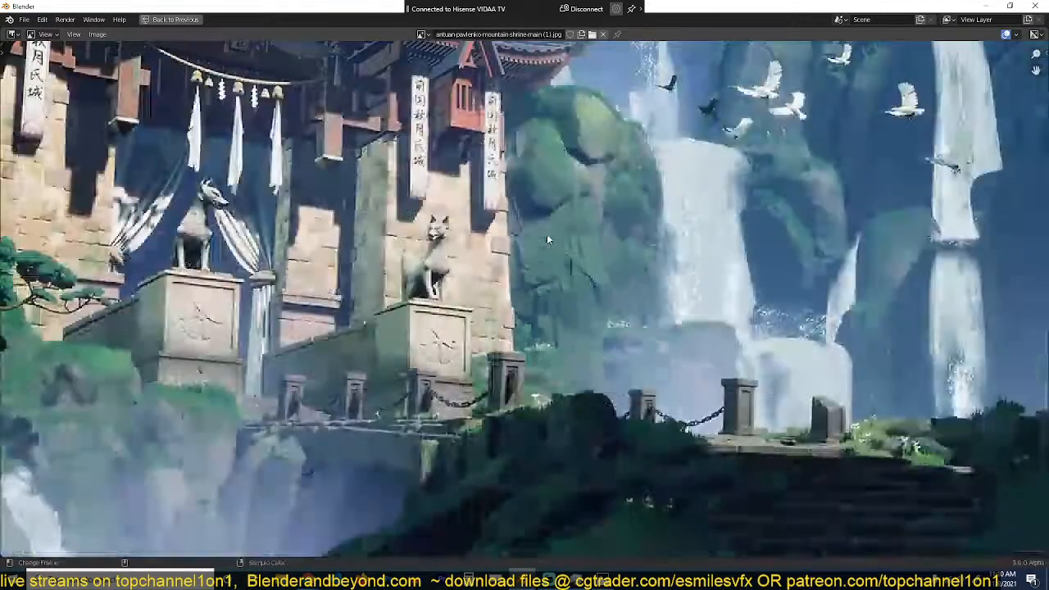
{"action": "scroll", "coordinate": [692, 472], "scroll_direction": "down", "scroll_amount": 2}
{"action": "middle_click_drag", "start_coordinate": [663, 465], "coordinate": [598, 368]}
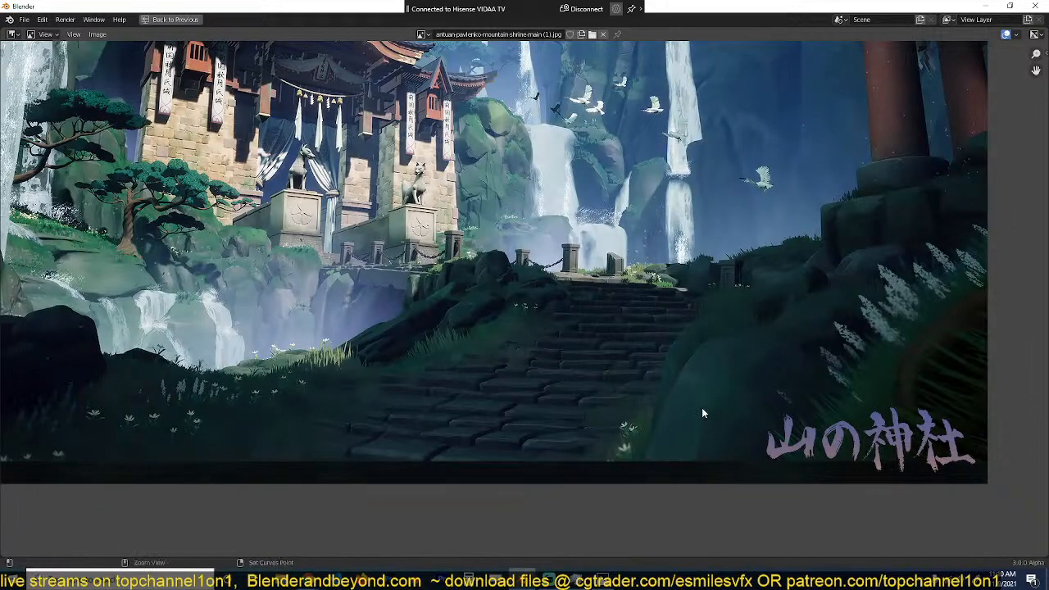
{"action": "key", "text": "ctrl+space"}
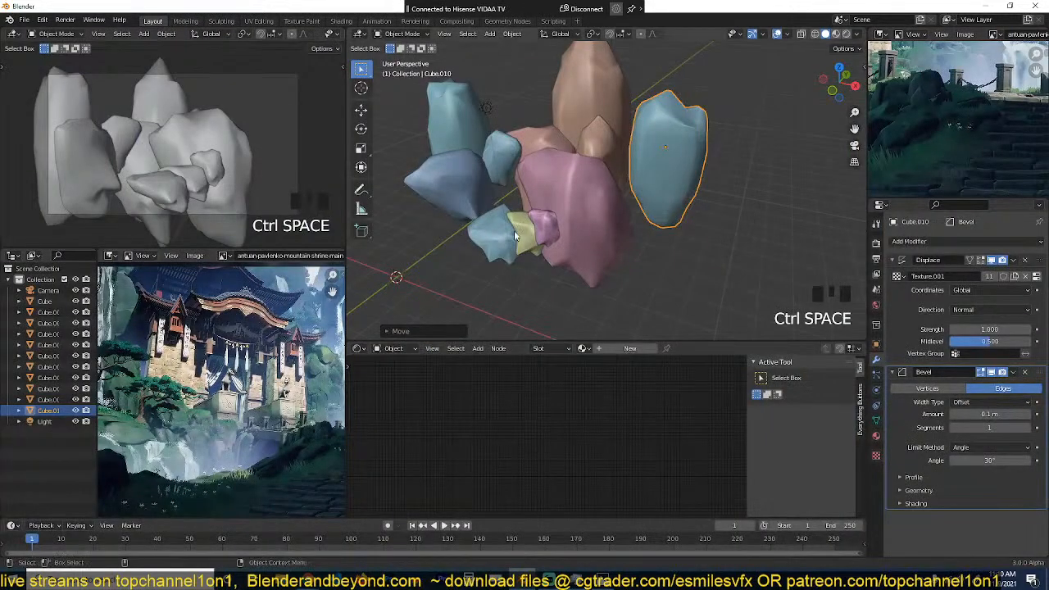
Step: Add a new material to the large light-blue rock
{"action": "left_click", "coordinate": [670, 169]}
{"action": "key", "text": "grave"}
{"action": "middle_click_drag", "start_coordinate": [628, 169], "coordinate": [633, 154]}
{"action": "scroll", "coordinate": [632, 154], "scroll_direction": "down", "scroll_amount": 3}
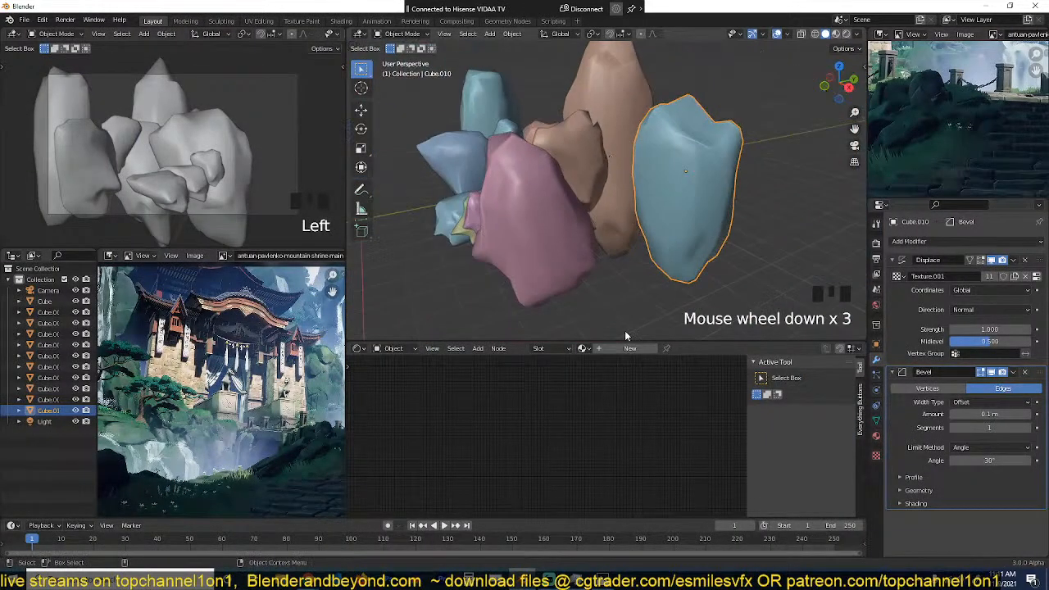
{"action": "left_click", "coordinate": [630, 349]}
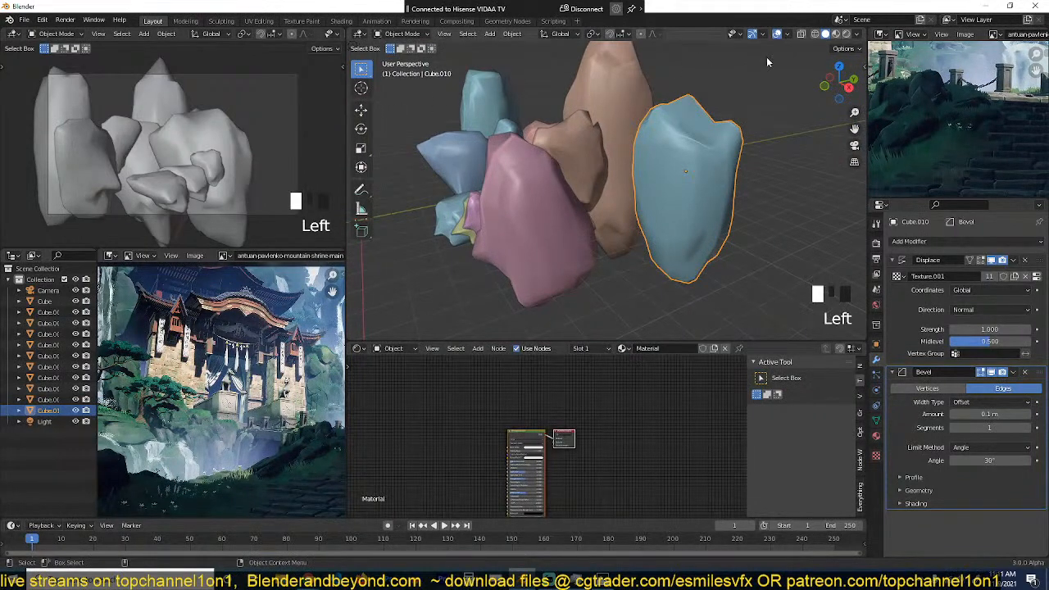
Step: Set the main viewport to Material Preview shading and the camera view to Rendered shading
{"action": "left_click", "coordinate": [836, 34]}
{"action": "scroll", "coordinate": [324, 37], "scroll_direction": "down", "scroll_amount": 1}
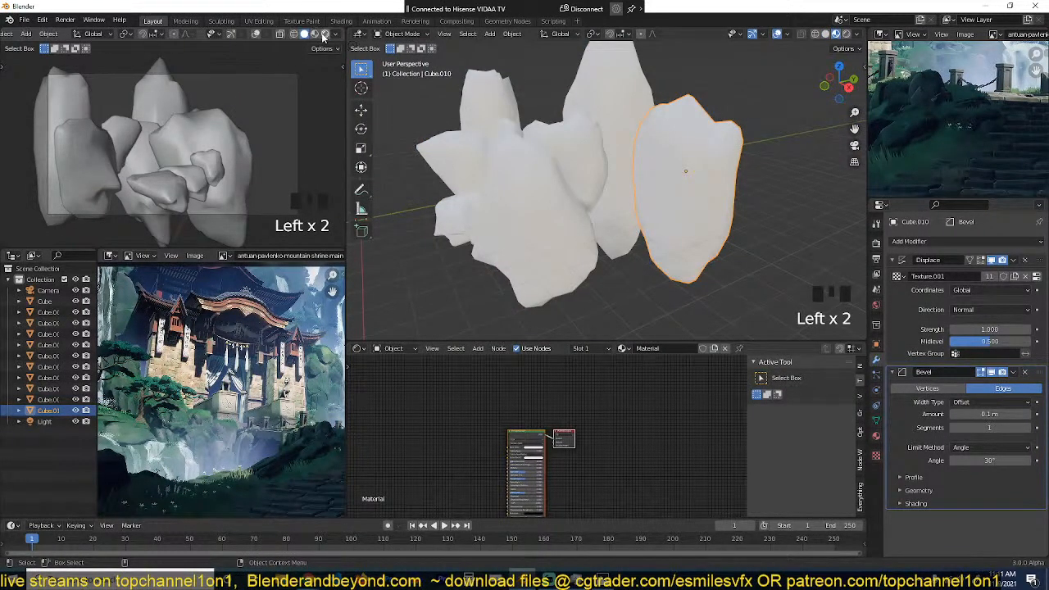
{"action": "left_click", "coordinate": [326, 34]}
Step: Enable Eevee ambient occlusion with a distance of 1 m and enter 2 for its factor
{"action": "left_click", "coordinate": [877, 245]}
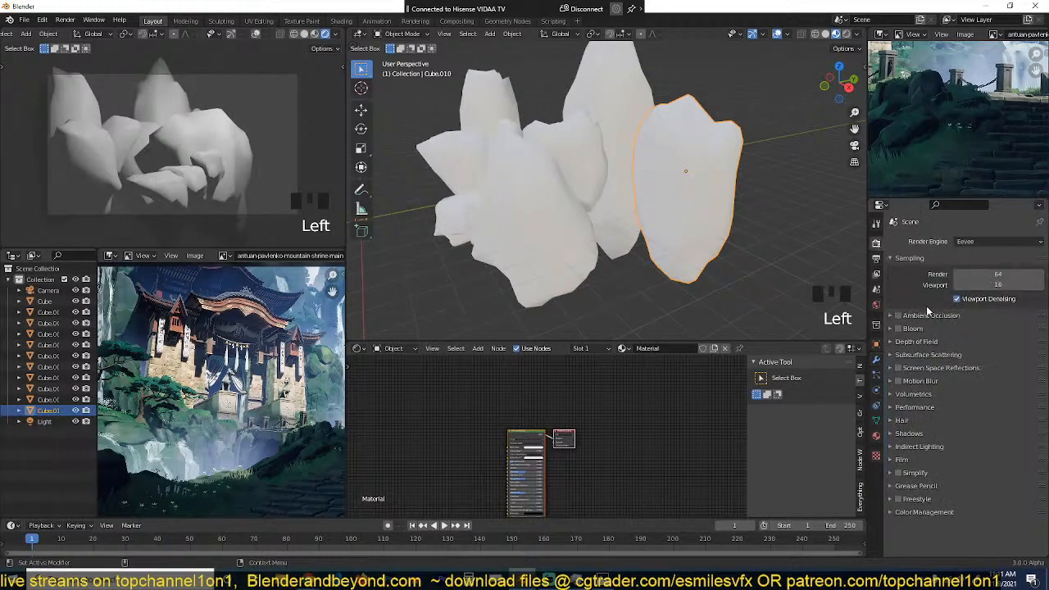
{"action": "left_click", "coordinate": [893, 317]}
{"action": "left_click", "coordinate": [898, 316]}
{"action": "left_click", "coordinate": [994, 341]}
{"action": "double_click", "coordinate": [993, 333]}
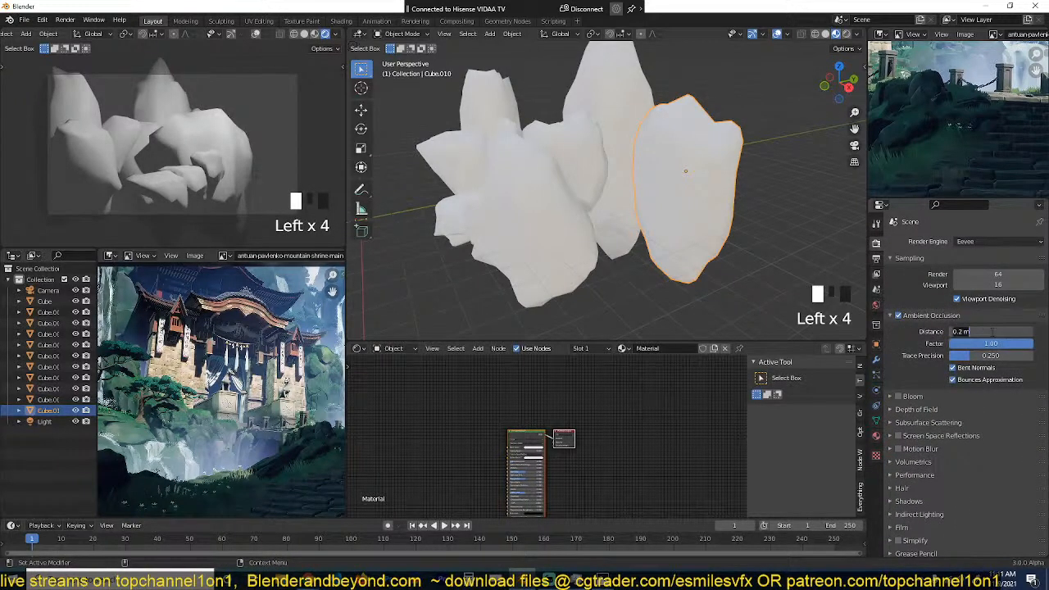
{"action": "type", "text": "1"}
{"action": "left_click", "coordinate": [975, 348]}
{"action": "left_click", "coordinate": [975, 347]}
{"action": "type", "text": "2"}
{"action": "left_click", "coordinate": [942, 358]}
{"action": "left_click", "coordinate": [924, 315]}
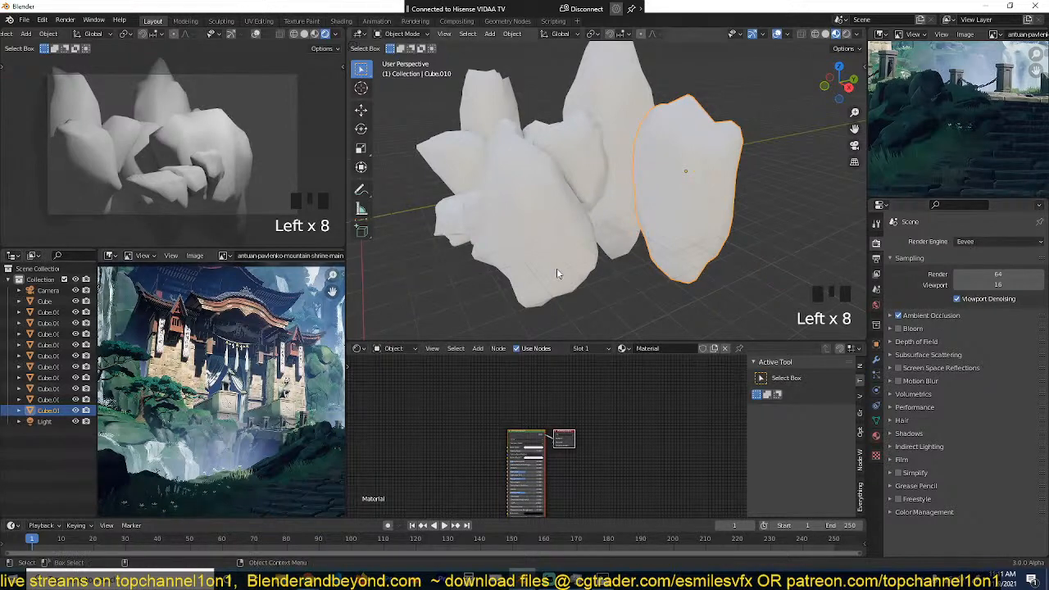
Step: Save the file as npr scene.blend in a new folder named npr scene inside the november folder
{"action": "key", "text": "ctrl+s"}
{"action": "left_click", "coordinate": [406, 139]}
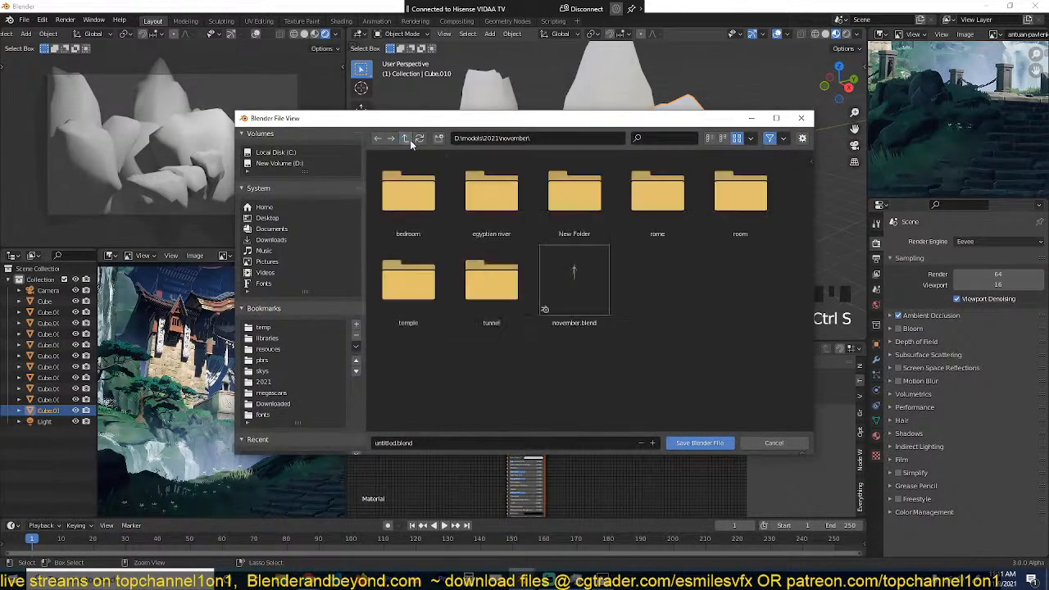
{"action": "left_click", "coordinate": [439, 137]}
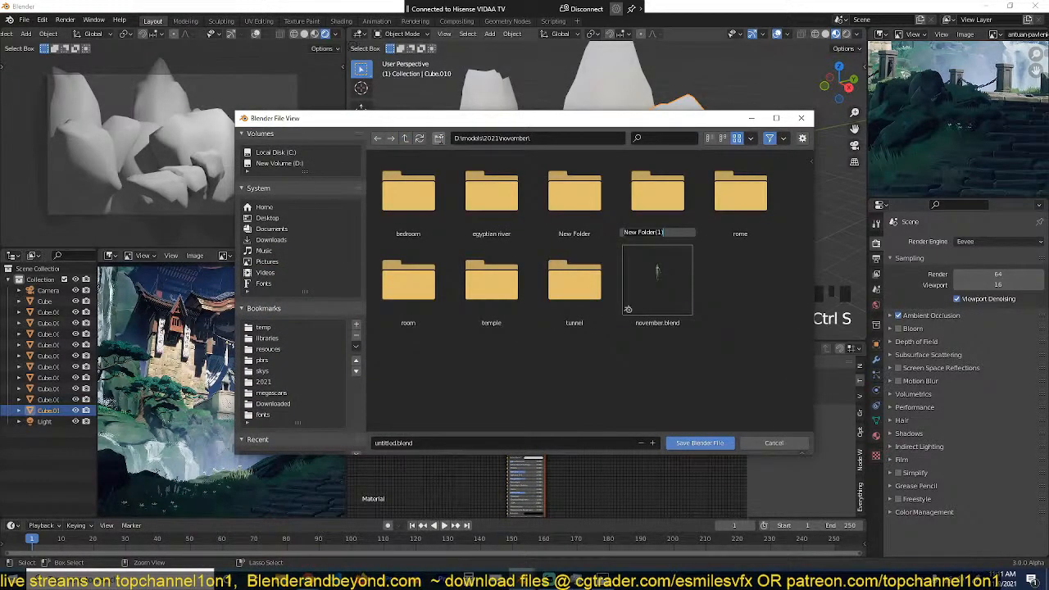
{"action": "type", "text": "op"}
{"action": "type", "text": "r scene"}
{"action": "key", "text": "Return"}
{"action": "double_click", "coordinate": [656, 201]}
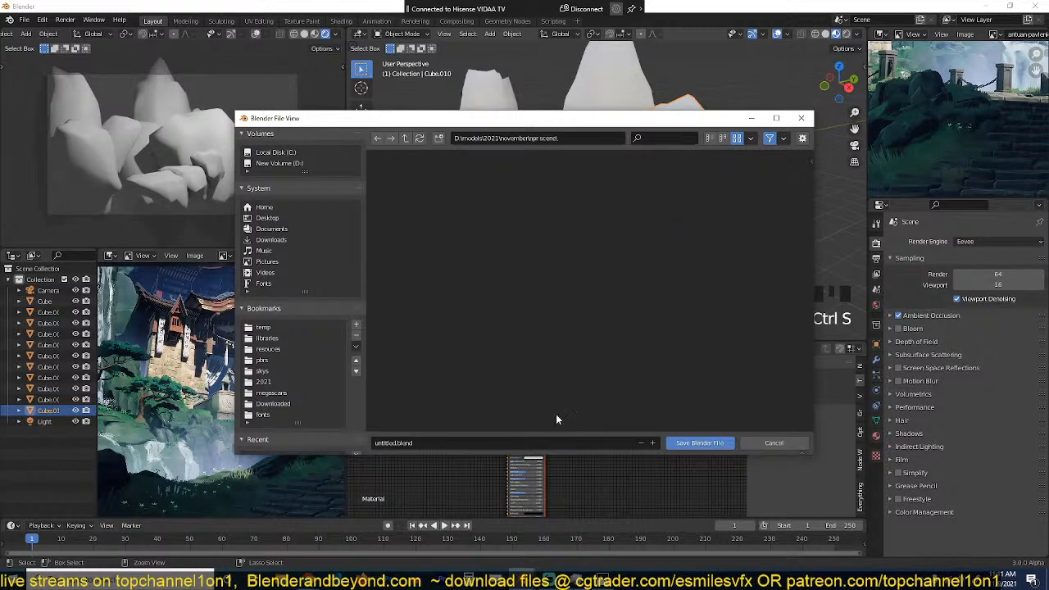
{"action": "left_click", "coordinate": [679, 442]}
Step: Switch the render engine to Cycles and restrict the camera view's rendering to a region around the camera frame
{"action": "scroll", "coordinate": [572, 246], "scroll_direction": "up", "scroll_amount": 2}
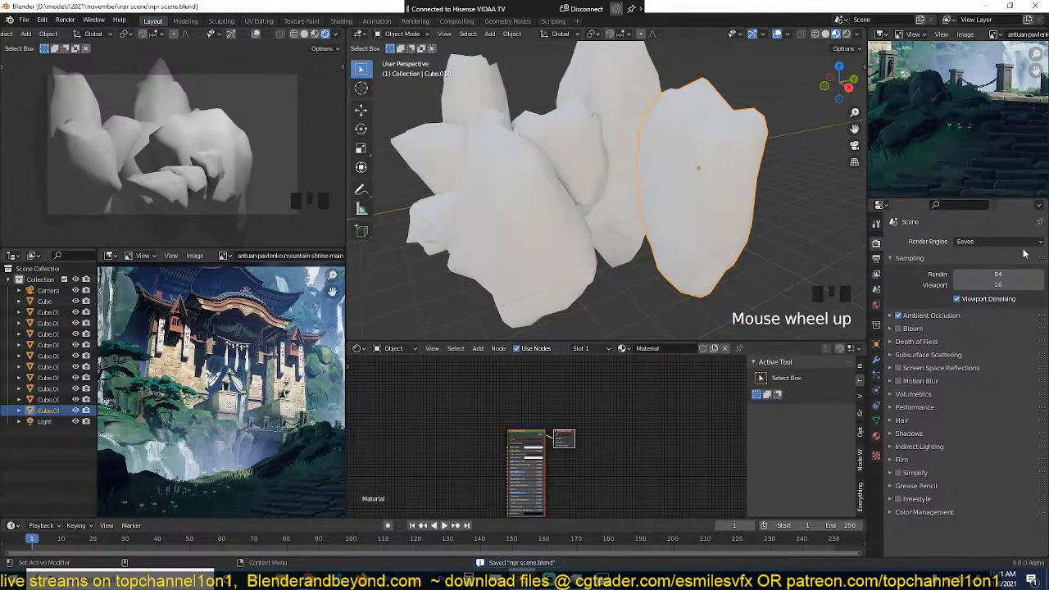
{"action": "left_click", "coordinate": [993, 241]}
{"action": "left_click", "coordinate": [982, 278]}
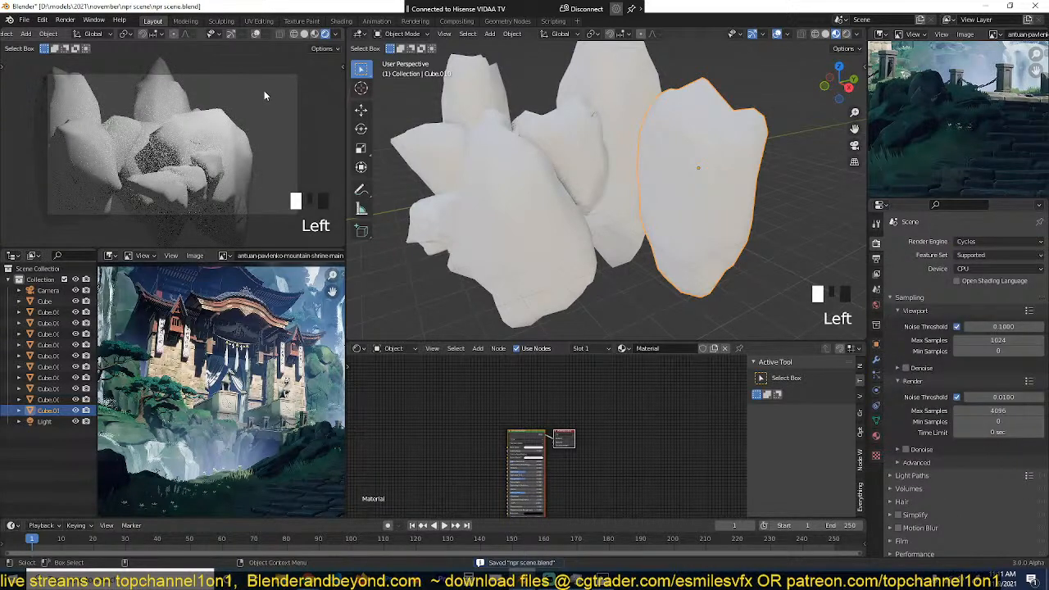
{"action": "key", "text": "ctrl+b"}
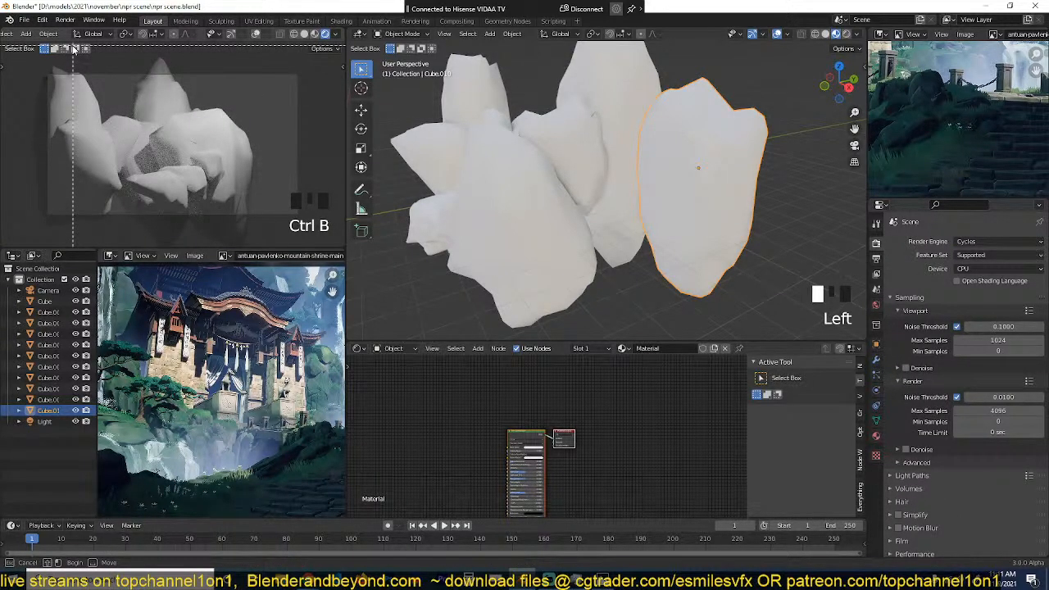
{"action": "left_click_drag", "start_coordinate": [40, 62], "coordinate": [315, 230]}
{"action": "scroll", "coordinate": [607, 246], "scroll_direction": "up", "scroll_amount": 1}
Step: Enable viewport denoising with a start sample of 10
{"action": "left_click", "coordinate": [906, 368]}
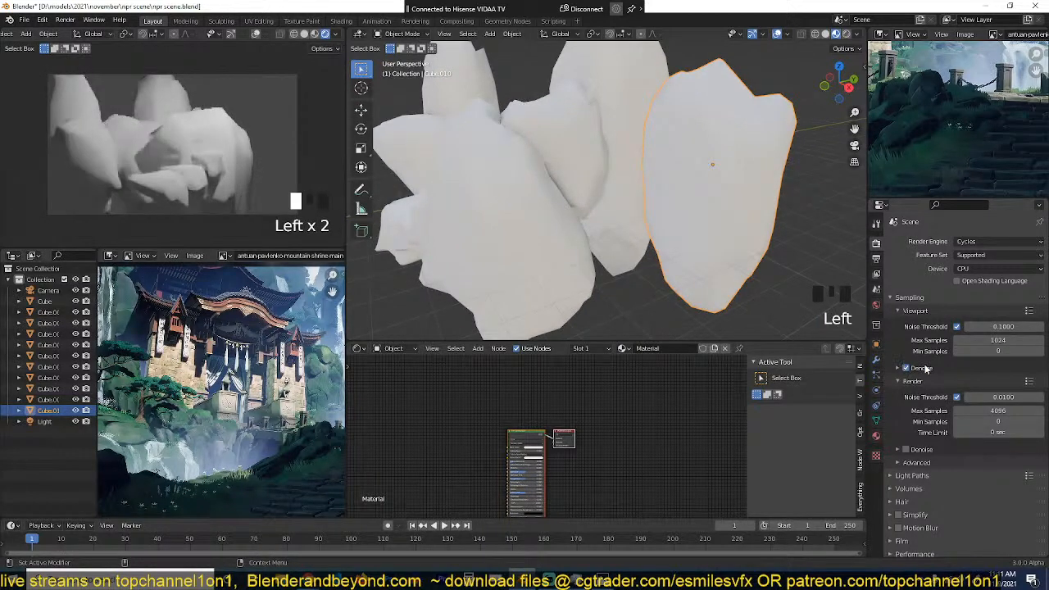
{"action": "left_click", "coordinate": [926, 368]}
{"action": "left_click", "coordinate": [985, 408]}
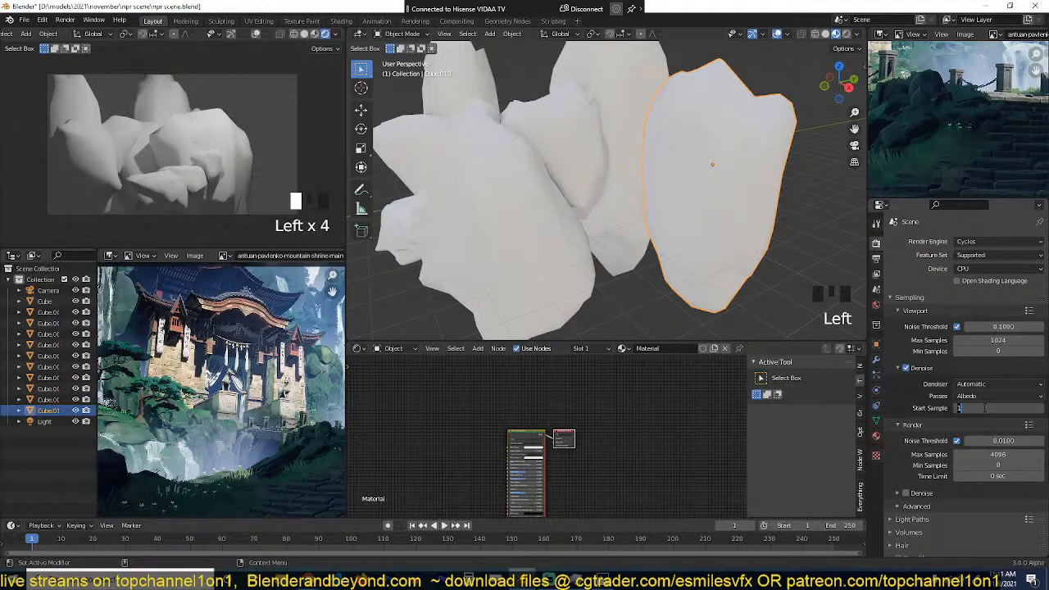
{"action": "type", "text": "10"}
{"action": "key", "text": "Return"}
Step: Return the camera view to Solid shading and isolate the large front rock in local view
{"action": "left_click", "coordinate": [509, 205]}
{"action": "scroll", "coordinate": [510, 205], "scroll_direction": "up", "scroll_amount": 2}
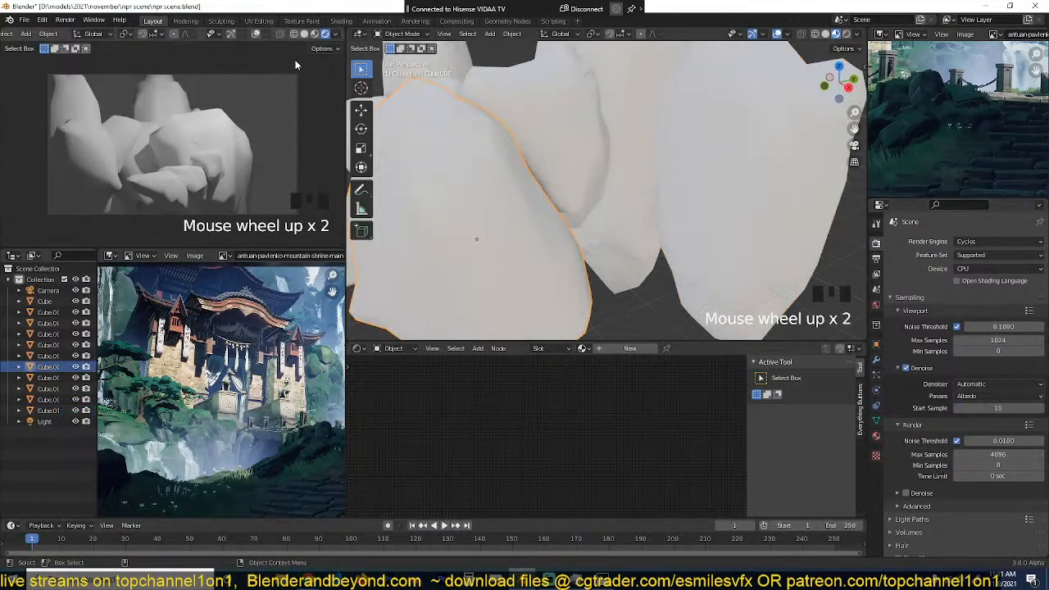
{"action": "left_click", "coordinate": [304, 35]}
{"action": "scroll", "coordinate": [217, 136], "scroll_direction": "up", "scroll_amount": 2}
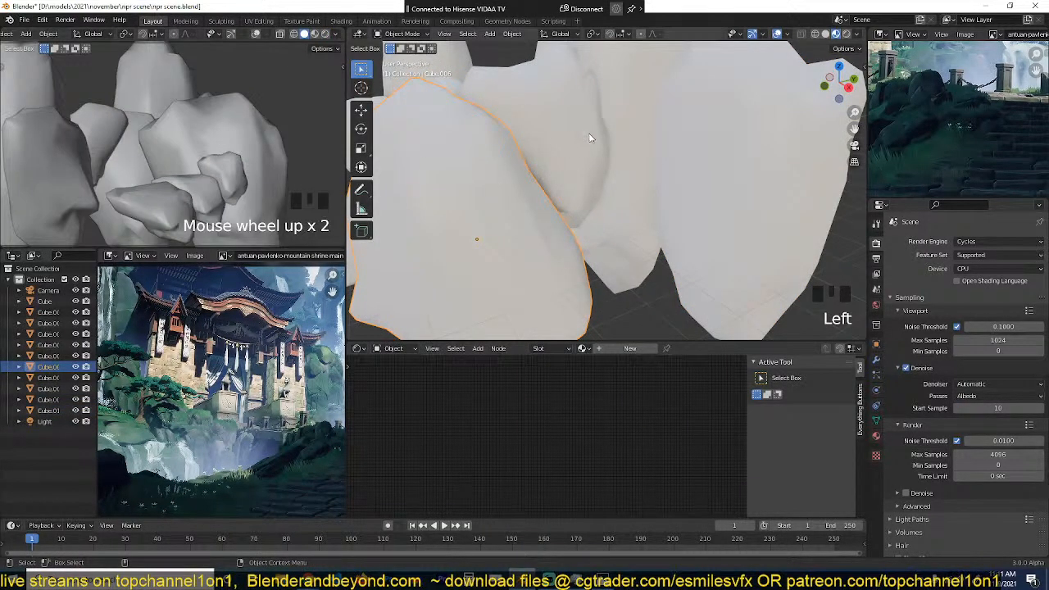
{"action": "scroll", "coordinate": [590, 162], "scroll_direction": "down", "scroll_amount": 2}
{"action": "key", "text": "slash"}
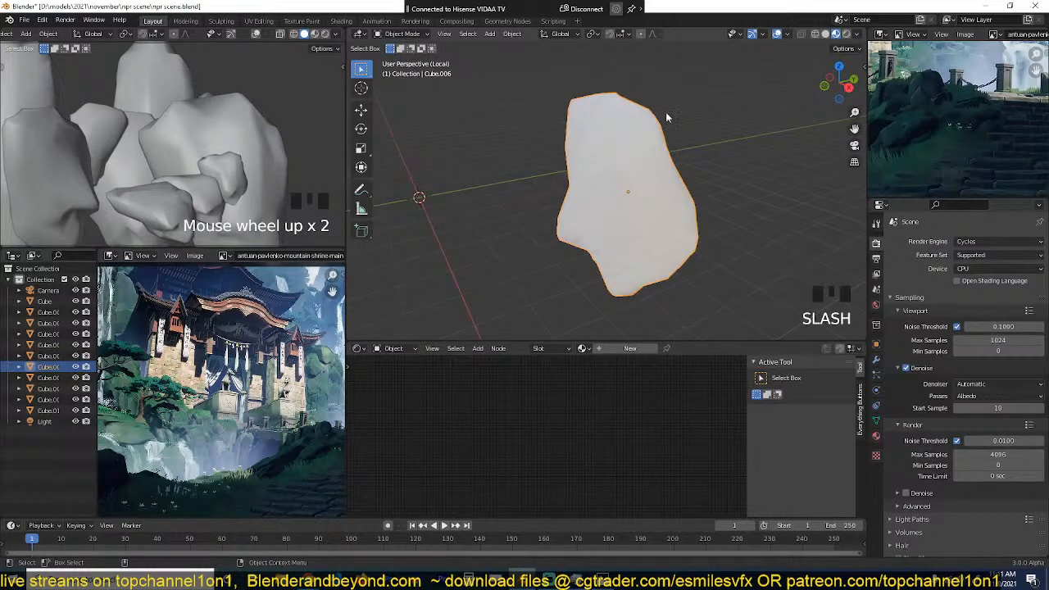
Step: Show the isolated rock in Rendered shading and restrict rendering to a region around it
{"action": "left_click", "coordinate": [847, 35]}
{"action": "scroll", "coordinate": [713, 166], "scroll_direction": "up", "scroll_amount": 3}
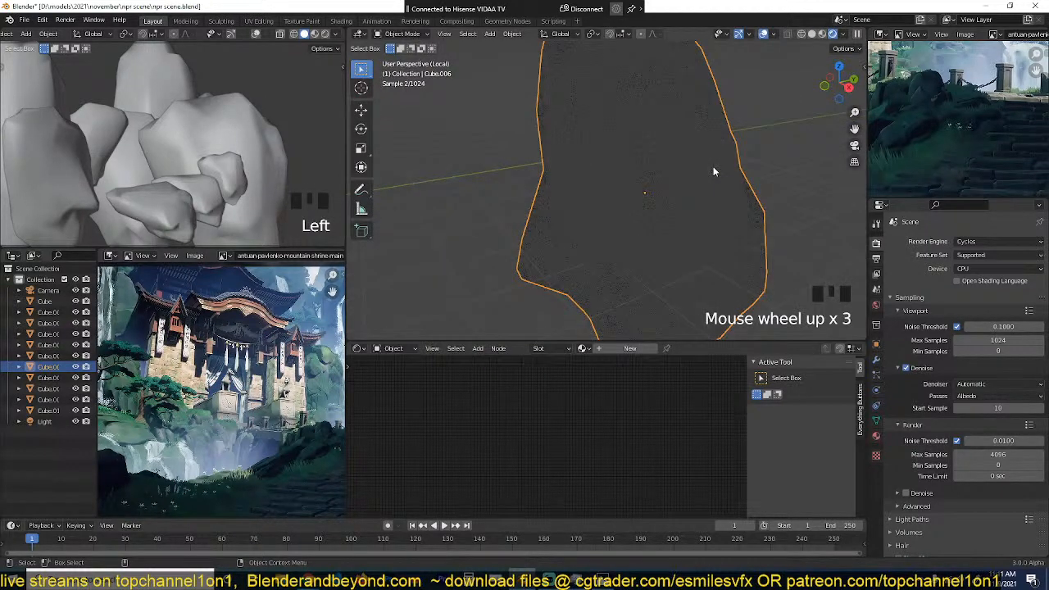
{"action": "scroll", "coordinate": [709, 172], "scroll_direction": "down", "scroll_amount": 2}
{"action": "key", "text": "ctrl+b"}
{"action": "left_click_drag", "start_coordinate": [514, 63], "coordinate": [799, 322]}
{"action": "scroll", "coordinate": [799, 323], "scroll_direction": "up", "scroll_amount": 1}
Step: Give the isolated rock a new material, add a Geometry node, and preview its Pointiness output
{"action": "left_click", "coordinate": [630, 349]}
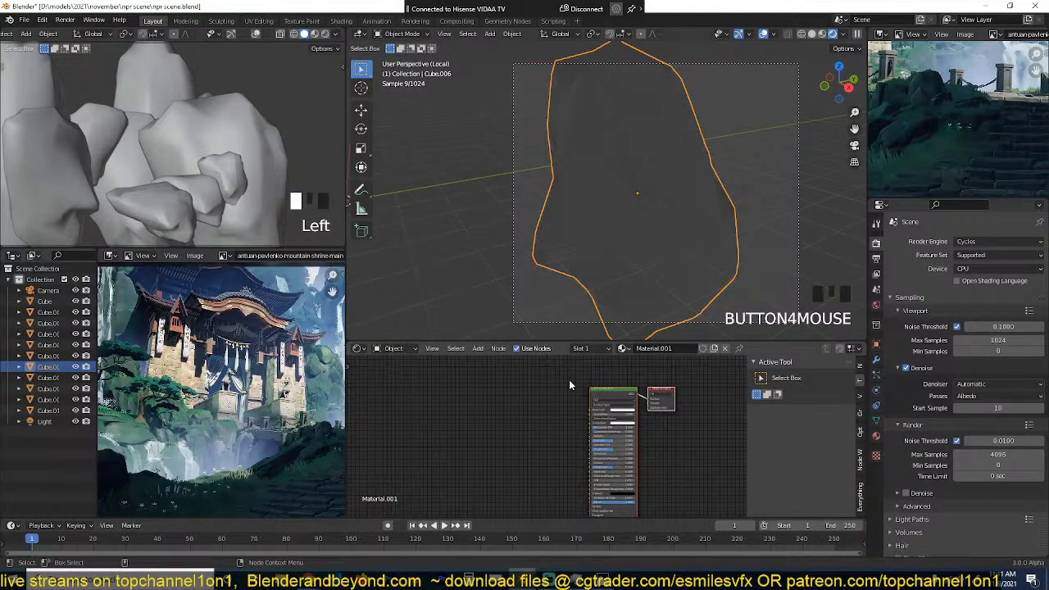
{"action": "key", "text": "shift+a"}
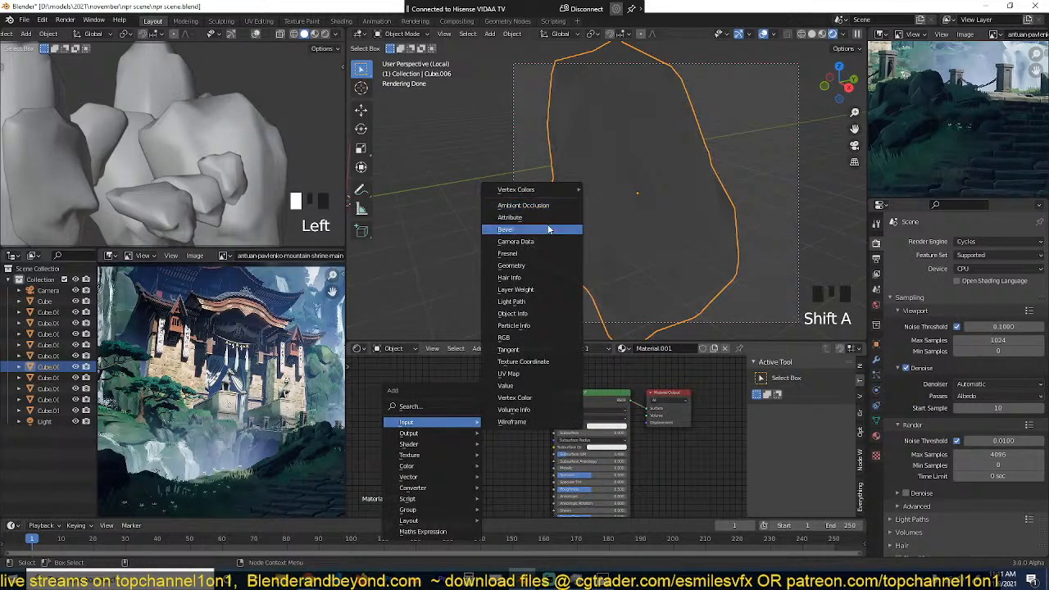
{"action": "left_click", "coordinate": [537, 266]}
{"action": "left_click", "coordinate": [396, 371]}
{"action": "scroll", "coordinate": [455, 373], "scroll_direction": "up", "scroll_amount": 4}
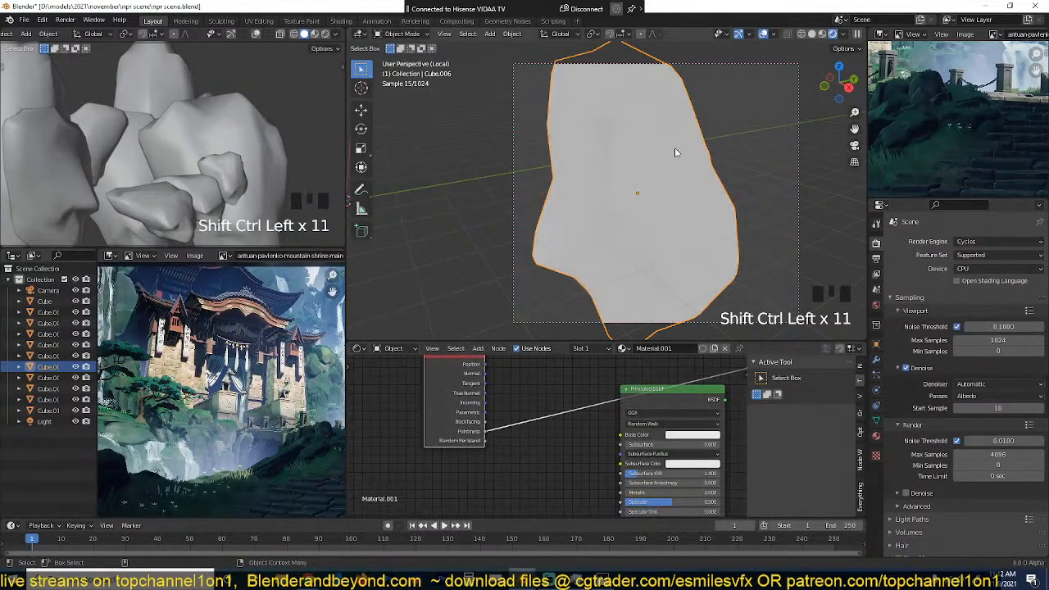
{"action": "scroll", "coordinate": [675, 147], "scroll_direction": "down", "scroll_amount": 1}
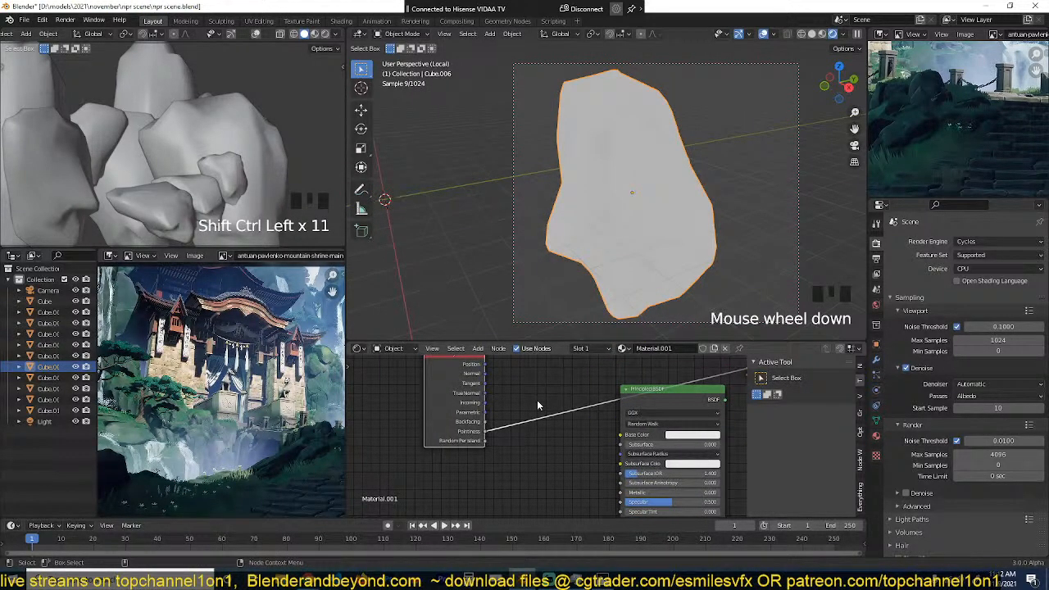
Step: Insert a ColorRamp after the Pointiness output and bring its stops close together, black near 0.5 and white at about 0.655
{"action": "key", "text": "shift+a"}
{"action": "mouse_move", "coordinate": [457, 484]}
{"action": "left_click", "coordinate": [558, 345]}
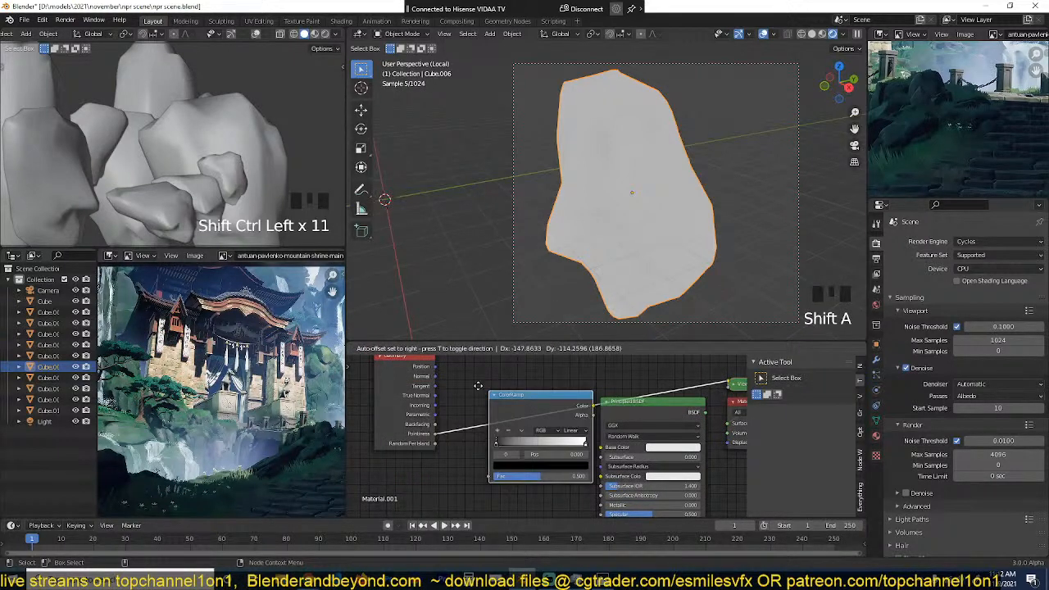
{"action": "left_click", "coordinate": [479, 437]}
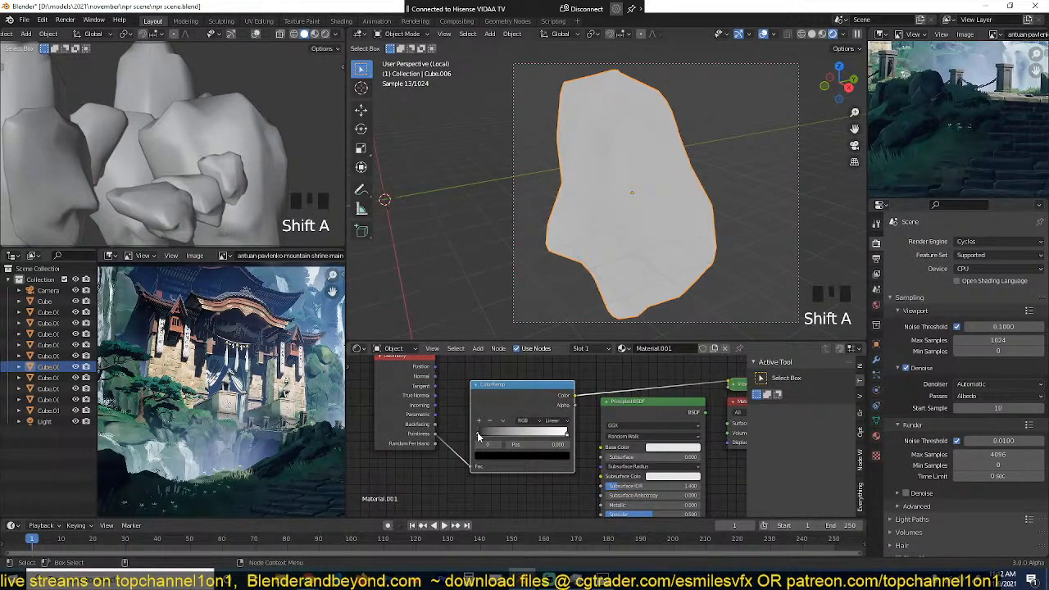
{"action": "left_click_drag", "start_coordinate": [478, 435], "coordinate": [526, 441]}
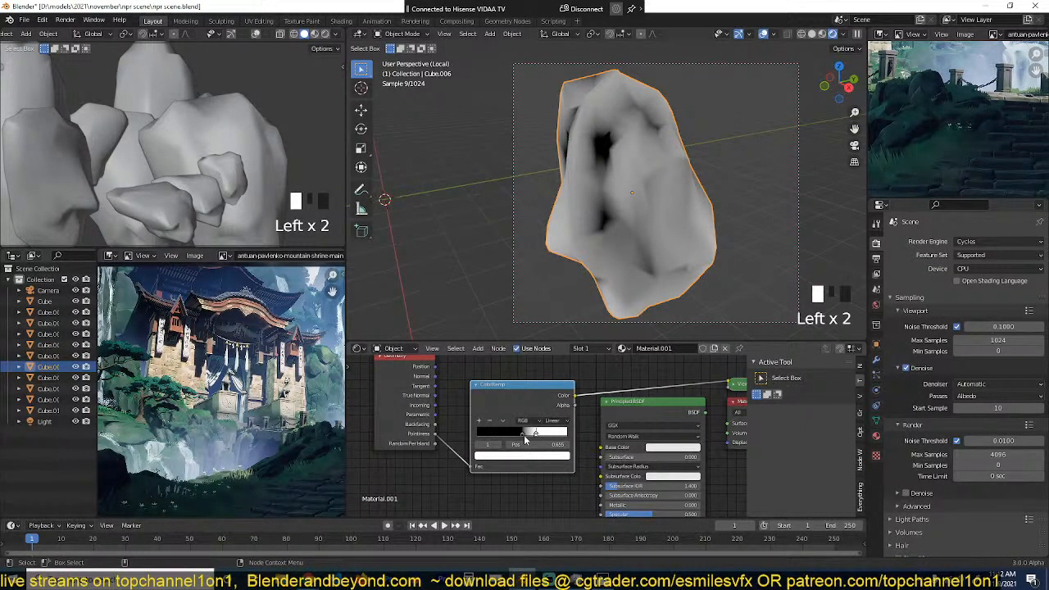
Step: Move the ColorRamp's white stop to 0.582 and raise the rock's Bevel modifier to 3 segments
{"action": "left_click_drag", "start_coordinate": [525, 440], "coordinate": [519, 440]}
{"action": "left_click", "coordinate": [876, 360]}
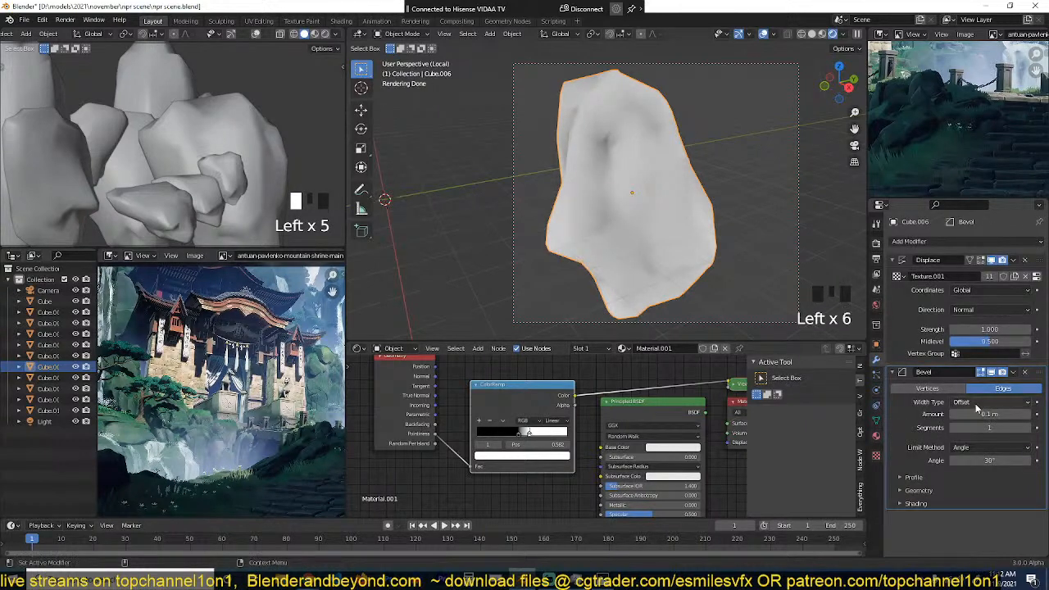
{"action": "left_click", "coordinate": [1029, 430]}
{"action": "key", "text": "grave"}
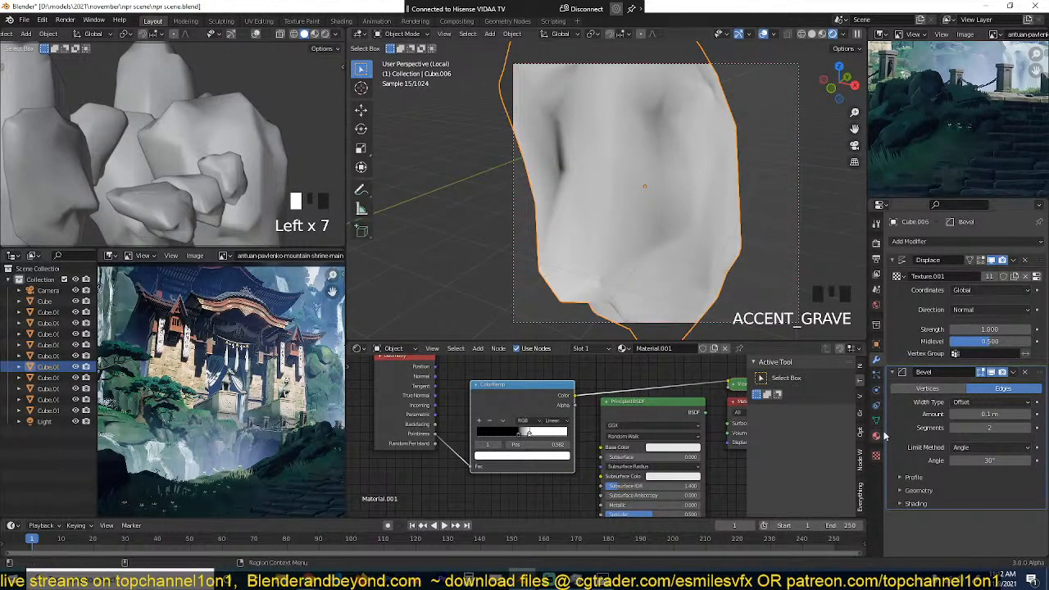
{"action": "left_click", "coordinate": [1029, 428]}
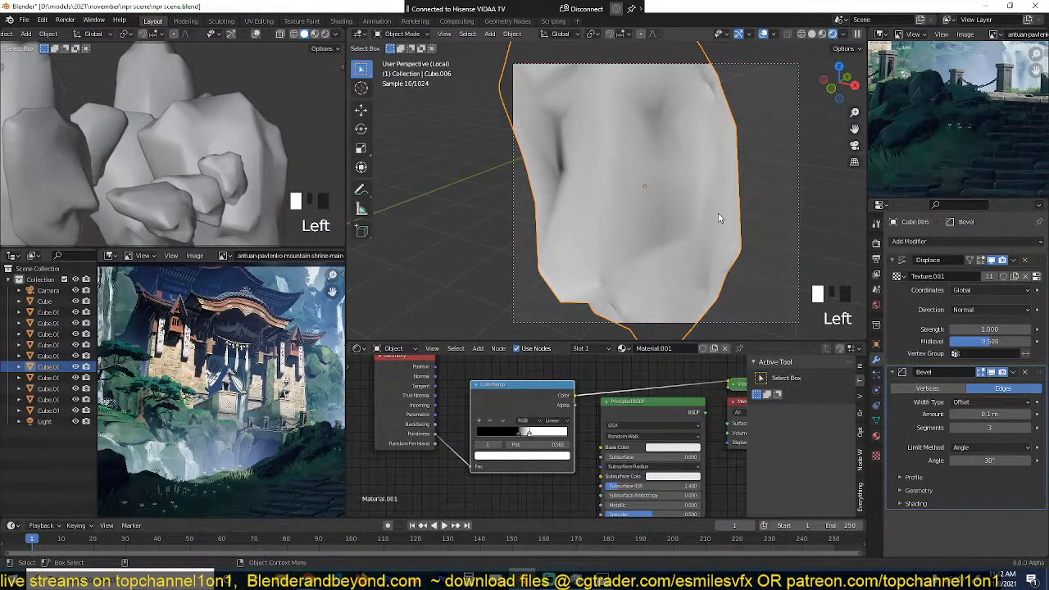
Step: Move the ColorRamp's black stop to 0.455 and try a Subdivision Surface modifier after the rock's Bevel
{"action": "left_click", "coordinate": [520, 435]}
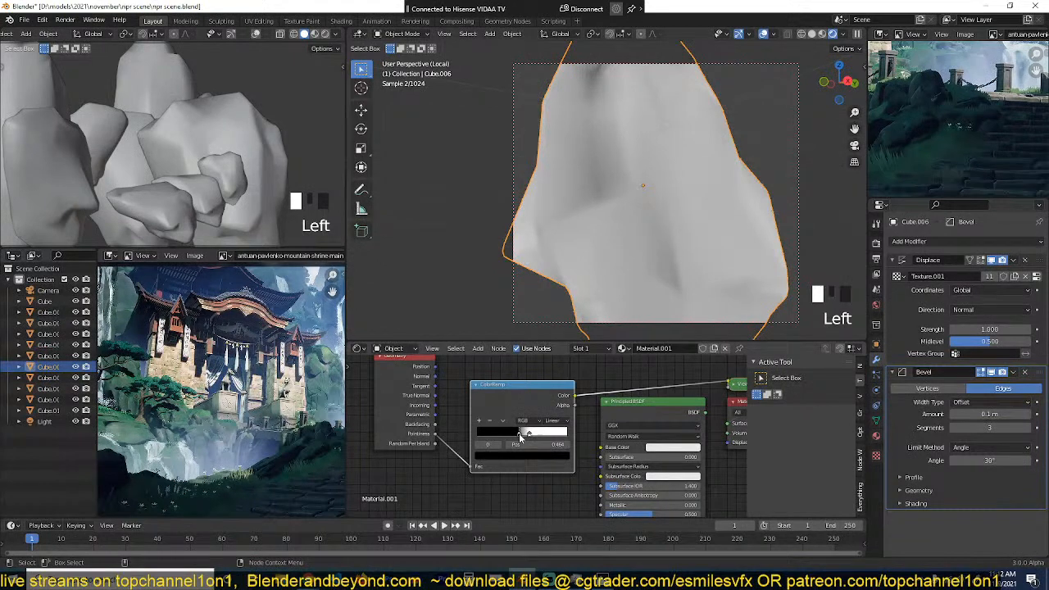
{"action": "left_click_drag", "start_coordinate": [520, 437], "coordinate": [525, 438]}
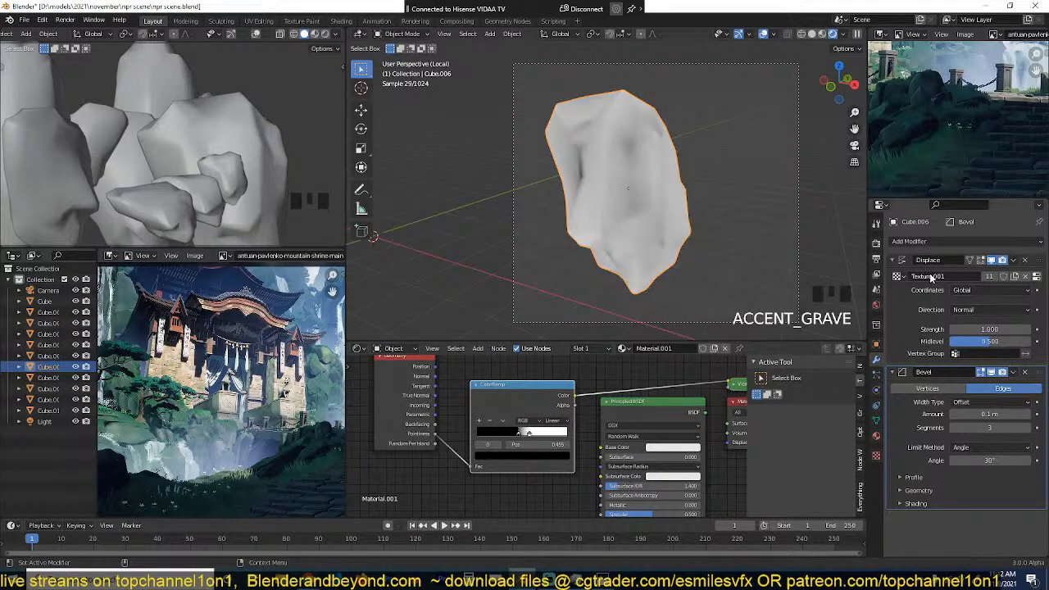
{"action": "left_click", "coordinate": [894, 373]}
{"action": "left_click", "coordinate": [957, 242]}
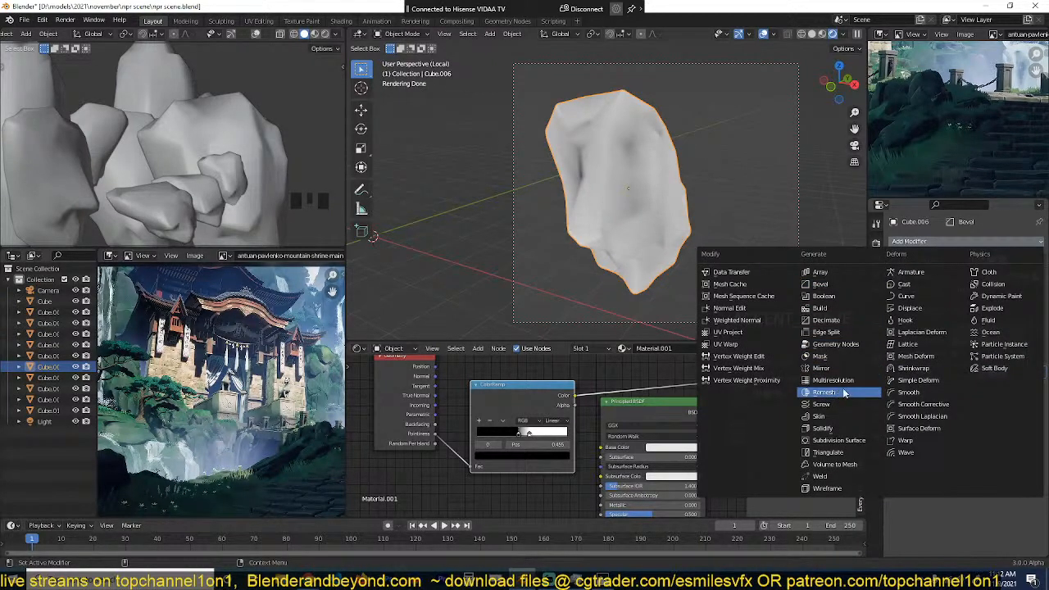
{"action": "left_click", "coordinate": [859, 440]}
{"action": "scroll", "coordinate": [694, 249], "scroll_direction": "up", "scroll_amount": 2}
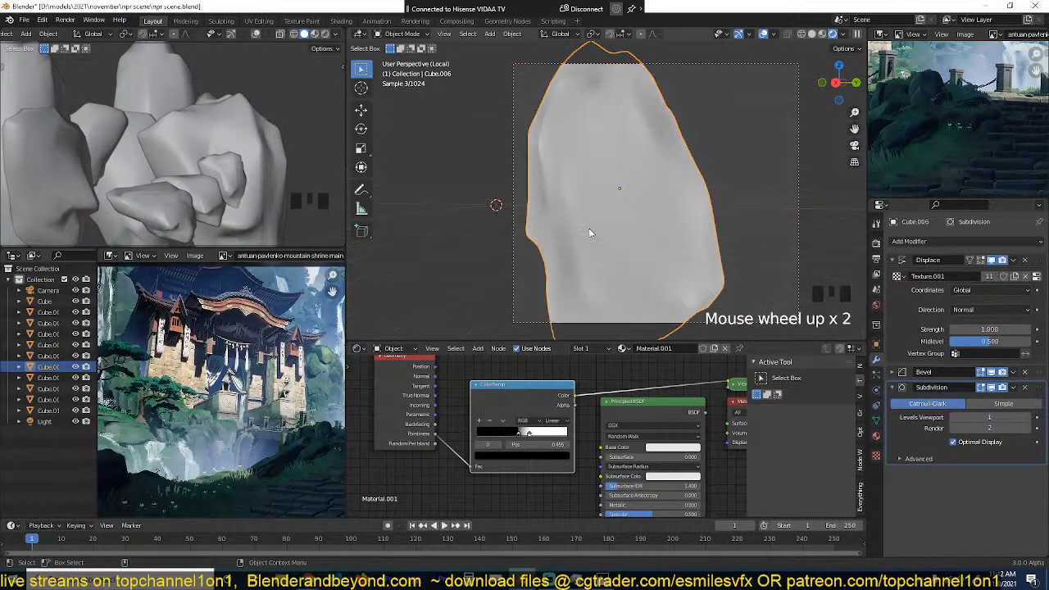
{"action": "key", "text": "grave"}
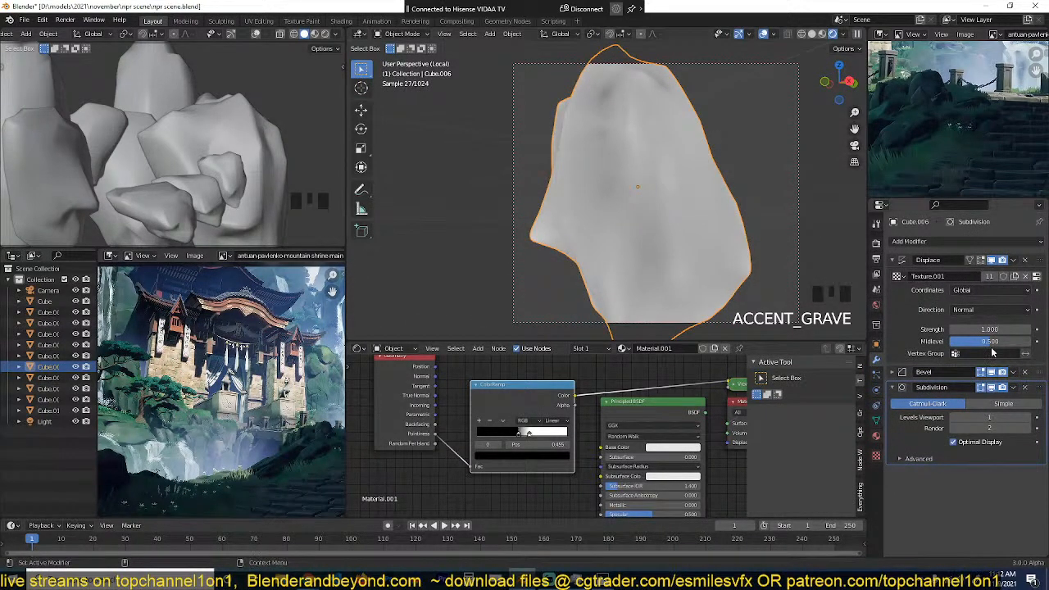
Step: Lower the Bevel modifier to 2 segments and turn on the wireframe display for the rock
{"action": "left_click", "coordinate": [893, 372]}
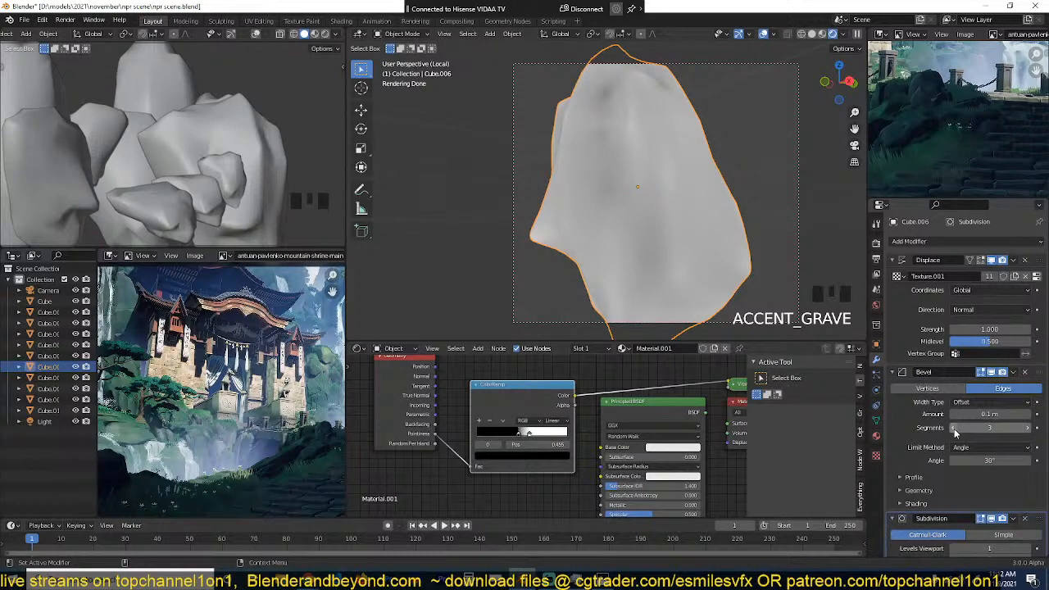
{"action": "key", "text": "q"}
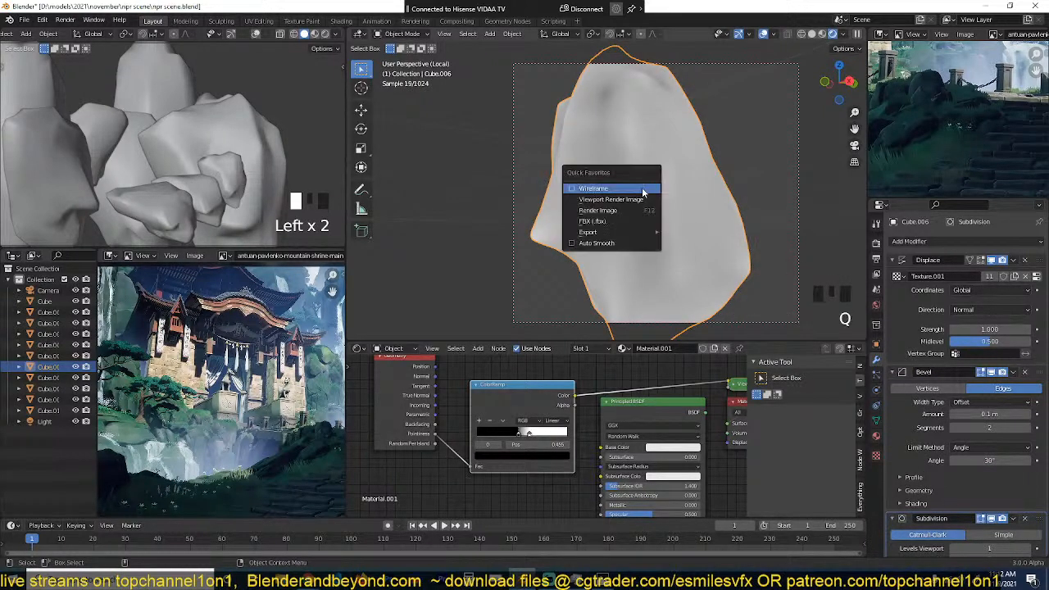
{"action": "left_click", "coordinate": [642, 189]}
{"action": "key", "text": "grave"}
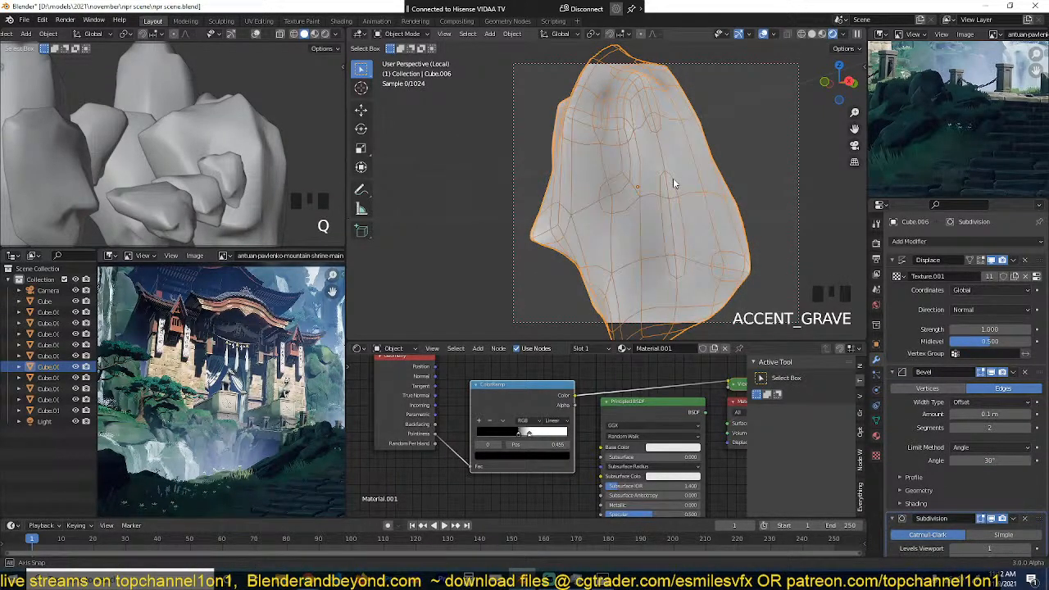
Step: Turn off Optimal Display in the Subdivision modifier to show the rock's full subdivided wireframe
{"action": "scroll", "coordinate": [992, 484], "scroll_direction": "down", "scroll_amount": 5}
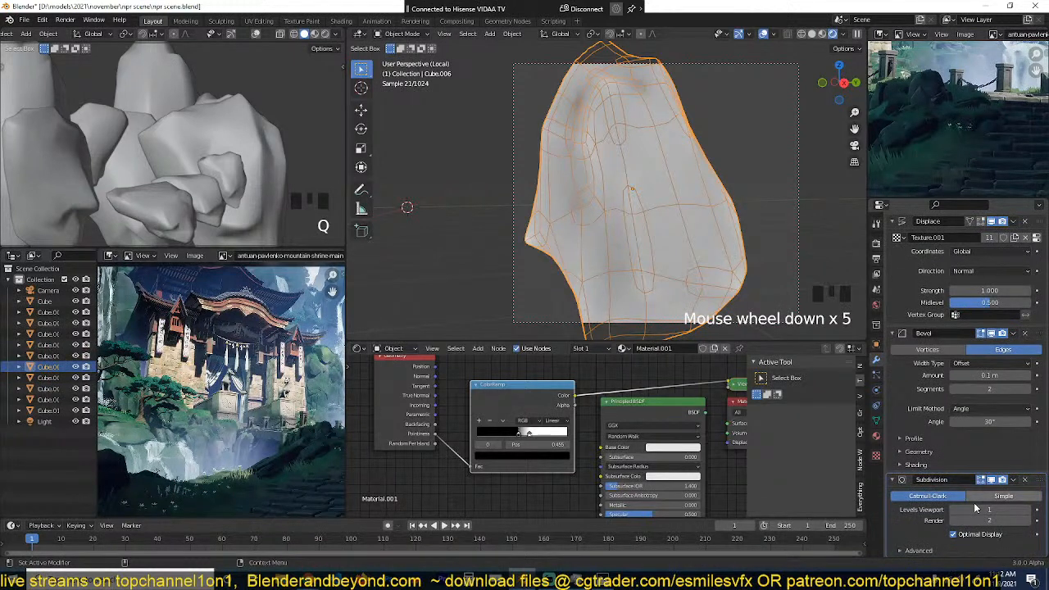
{"action": "left_click", "coordinate": [954, 535]}
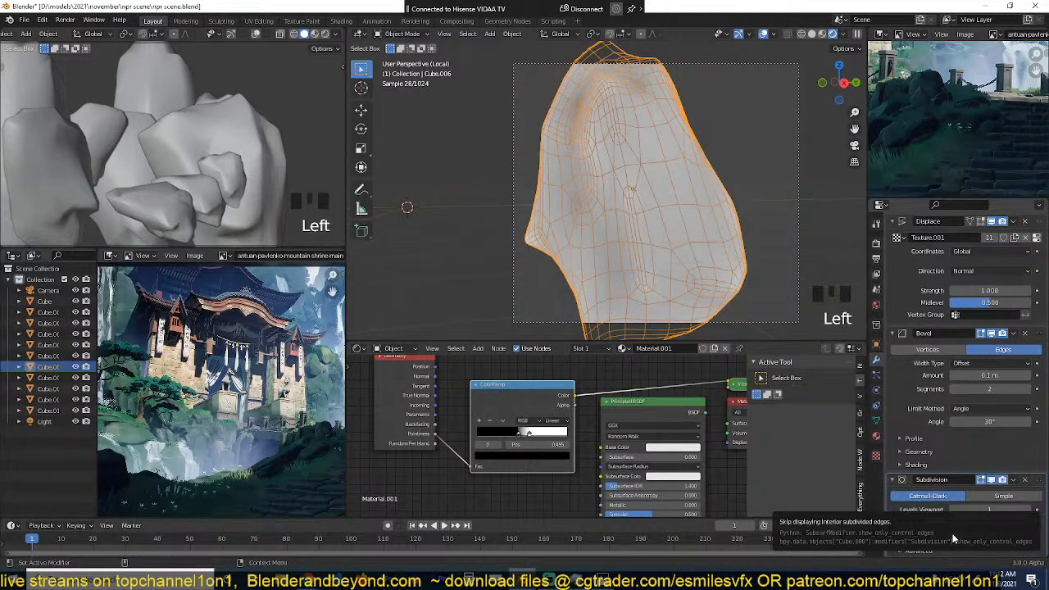
{"action": "left_click", "coordinate": [954, 536]}
{"action": "left_click", "coordinate": [954, 535]}
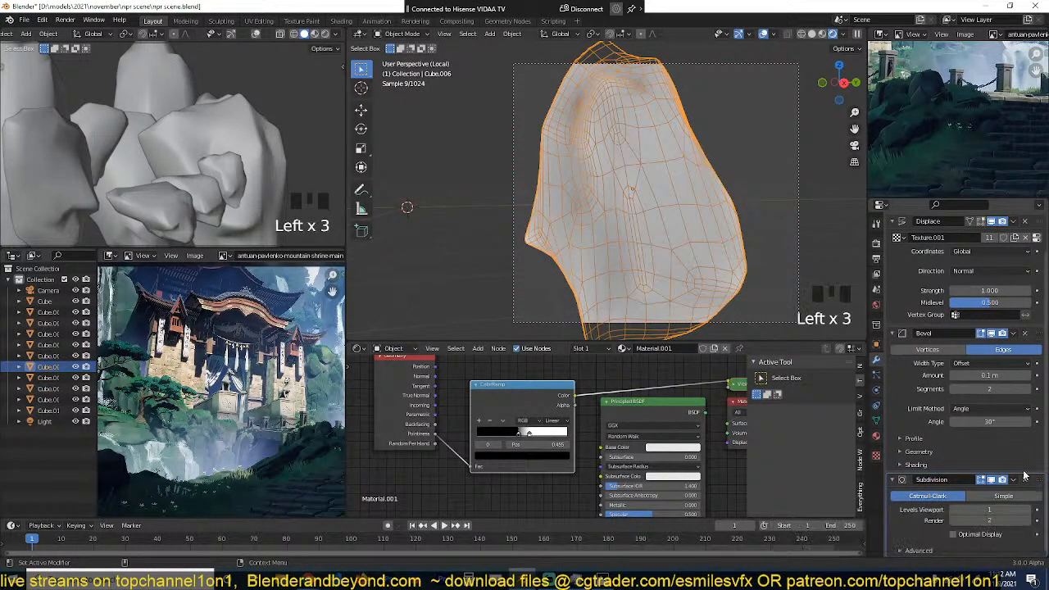
Step: Remove the Subdivision modifier from the rock and turn off its wireframe display
{"action": "left_click", "coordinate": [1028, 481]}
{"action": "key", "text": "q"}
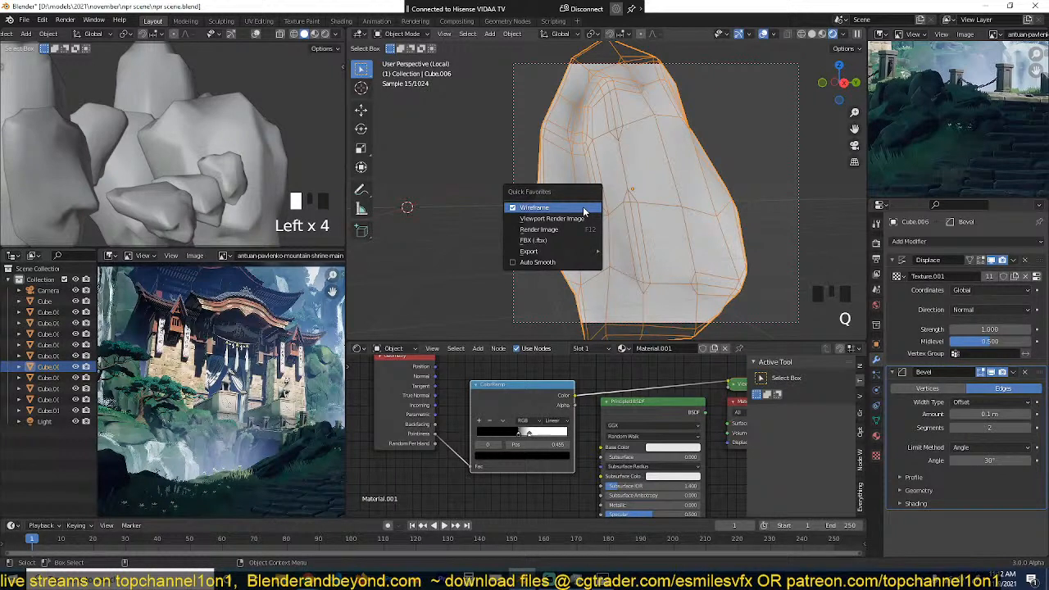
{"action": "left_click", "coordinate": [584, 211]}
Step: Move the ColorRamp's black stop to 0.495 and save the file
{"action": "left_click", "coordinate": [530, 433]}
{"action": "left_click_drag", "start_coordinate": [511, 436], "coordinate": [533, 433]}
{"action": "key", "text": "ctrl+s"}
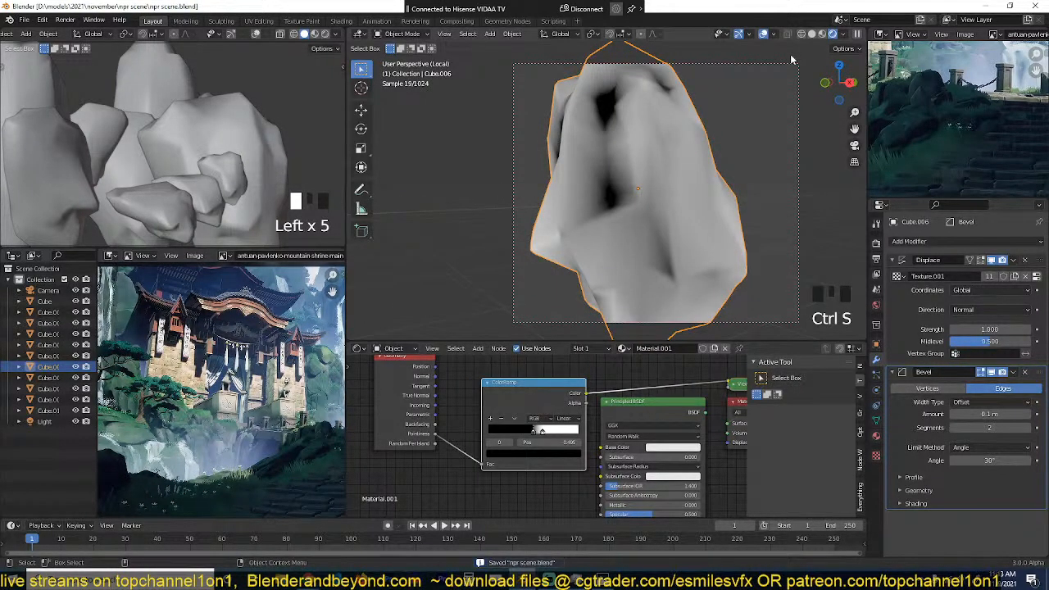
Step: Check the rock in Material Preview shading and return it to Rendered shading
{"action": "left_click", "coordinate": [823, 33]}
{"action": "key", "text": "grave"}
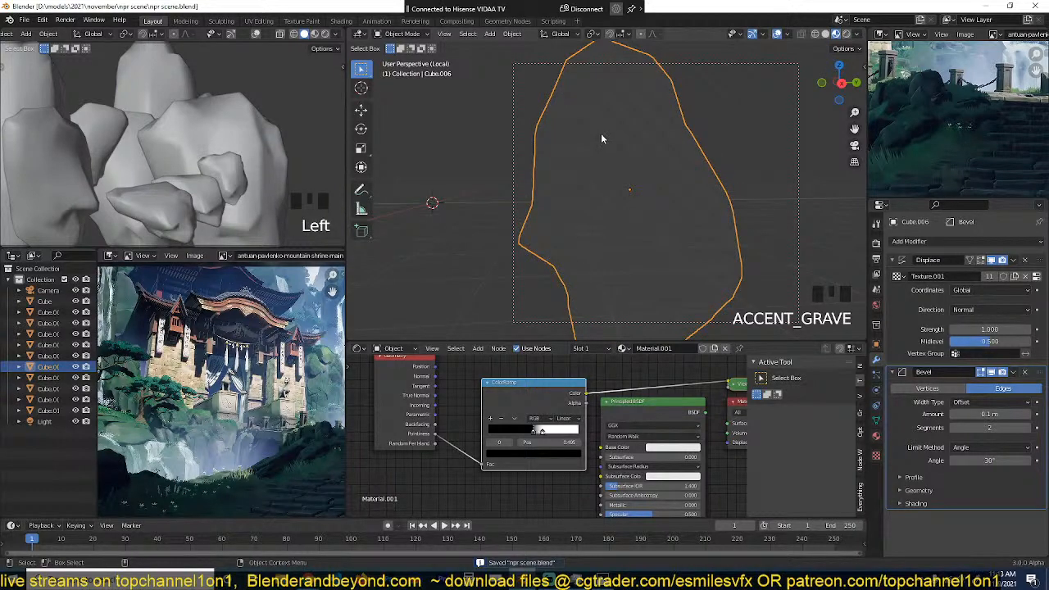
{"action": "key", "text": "grave"}
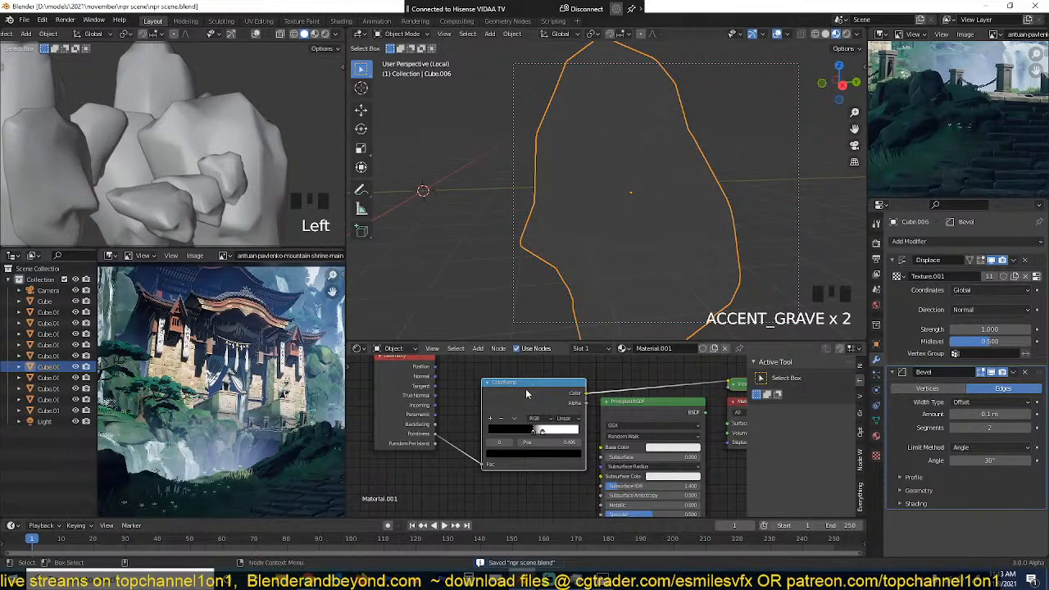
{"action": "middle_click_drag", "start_coordinate": [526, 389], "coordinate": [518, 400]}
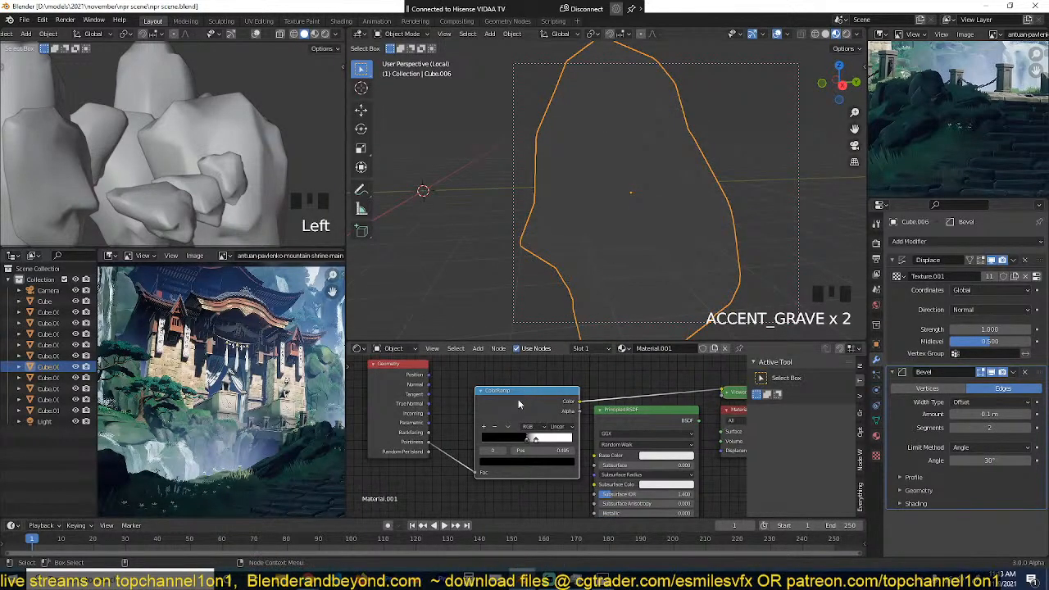
{"action": "left_click", "coordinate": [850, 36]}
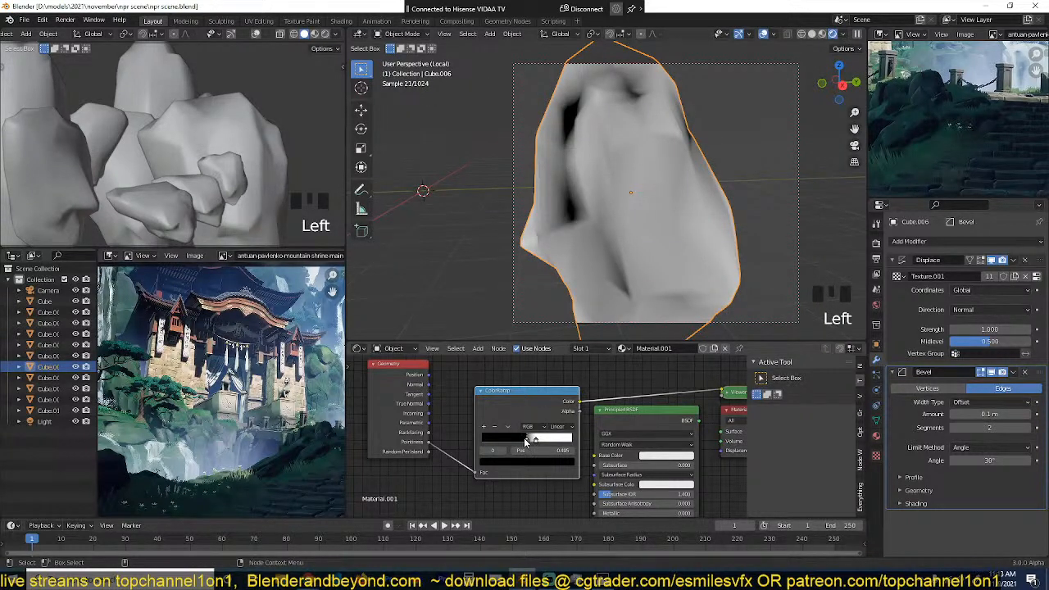
Step: Set the ColorRamp's black stop to 0.468 and save the file
{"action": "left_click_drag", "start_coordinate": [528, 442], "coordinate": [523, 442]}
{"action": "key", "text": "ctrl+s"}
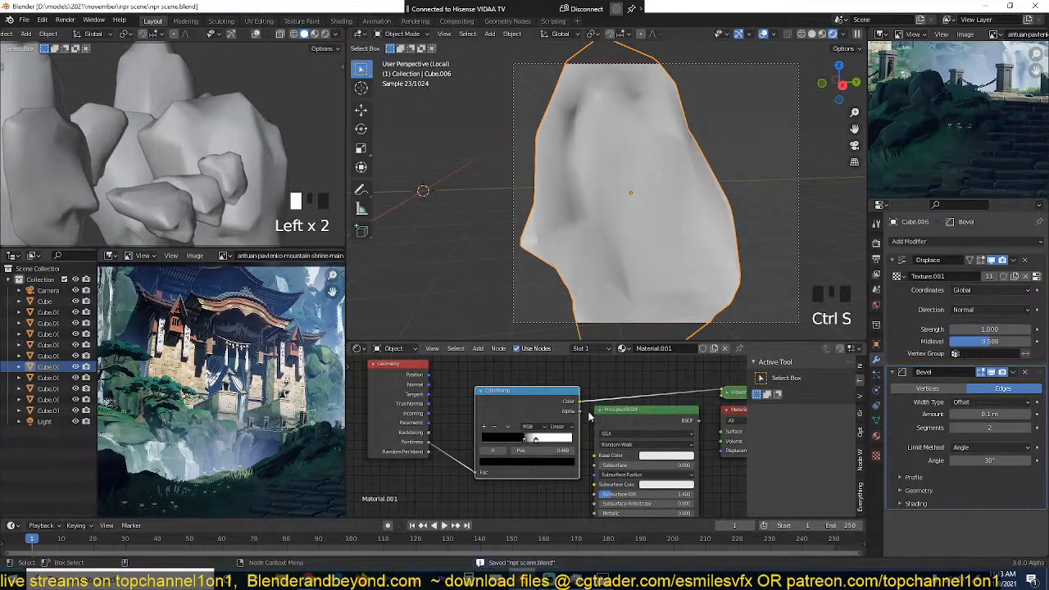
{"action": "left_click", "coordinate": [457, 414]}
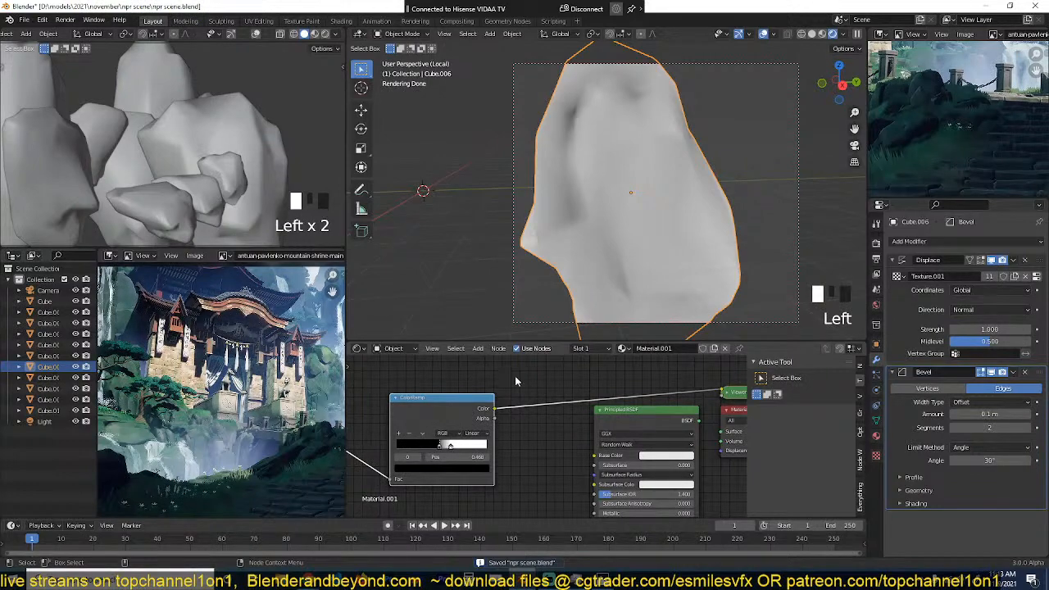
Step: Enlarge the reference painting to study its cliffs and rocks, and return to the normal layout
{"action": "key", "text": "ctrl+space"}
{"action": "scroll", "coordinate": [382, 355], "scroll_direction": "down", "scroll_amount": 4}
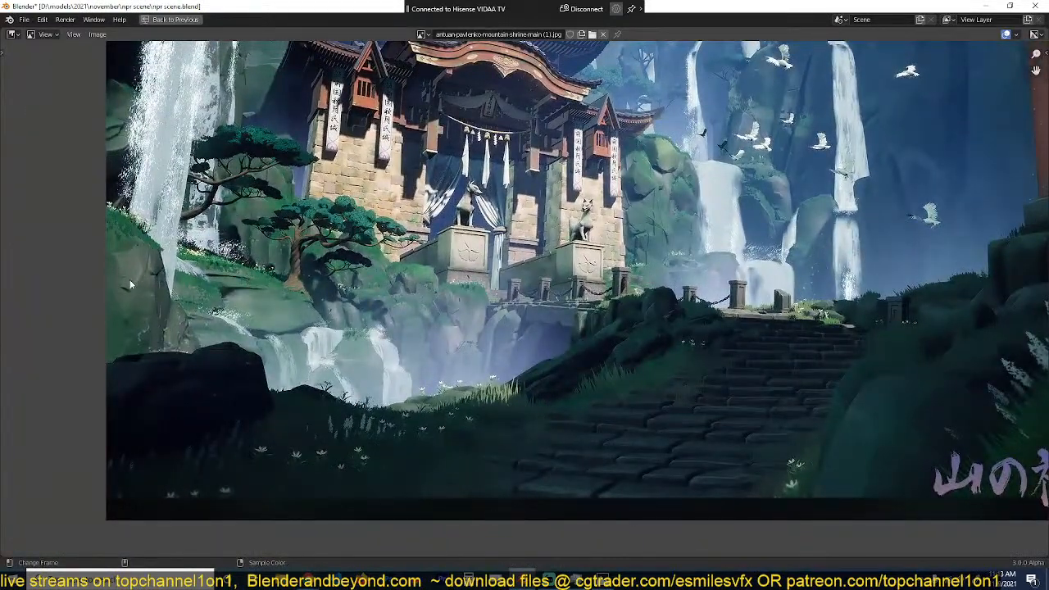
{"action": "key", "text": "ctrl+space"}
Step: Add a Noise Texture node above the Geometry node and preview it on the rock
{"action": "scroll", "coordinate": [509, 373], "scroll_direction": "up", "scroll_amount": 3}
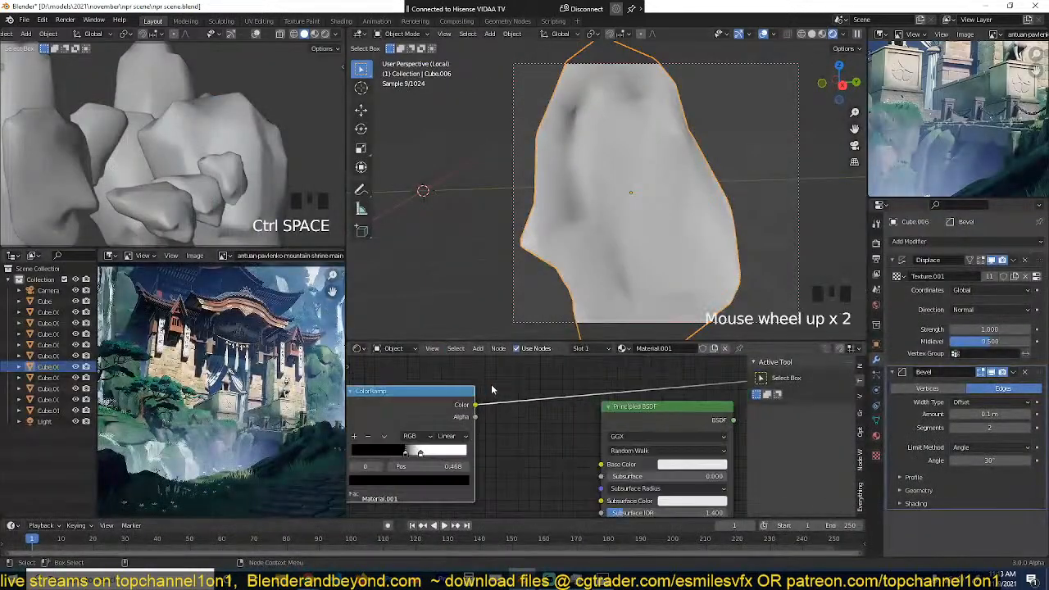
{"action": "scroll", "coordinate": [492, 392], "scroll_direction": "down", "scroll_amount": 5}
{"action": "key", "text": "Left"}
{"action": "key", "text": "Left"}
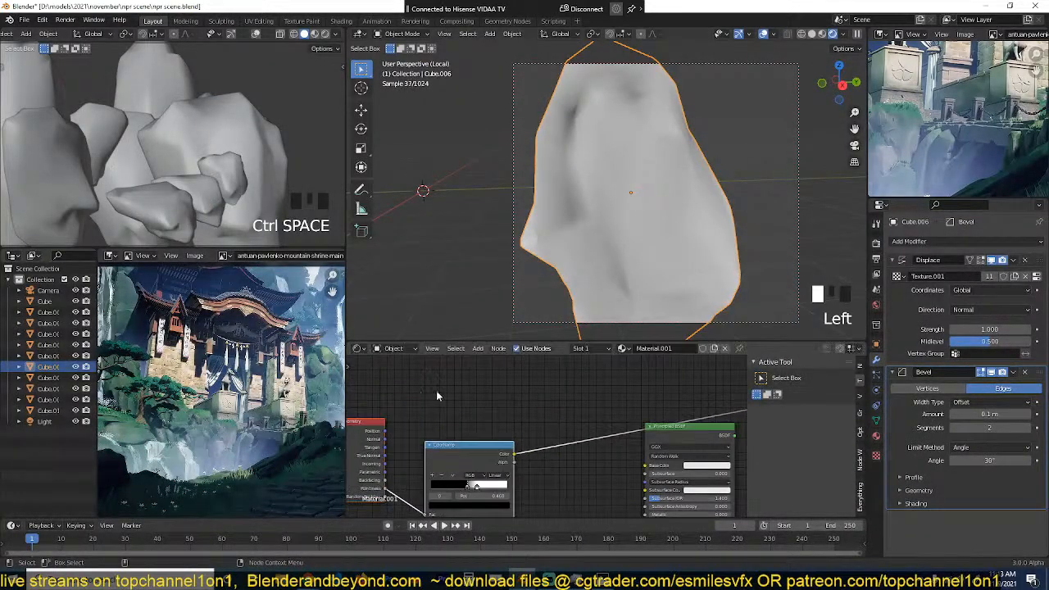
{"action": "key", "text": "shift+a"}
{"action": "mouse_move", "coordinate": [403, 315]}
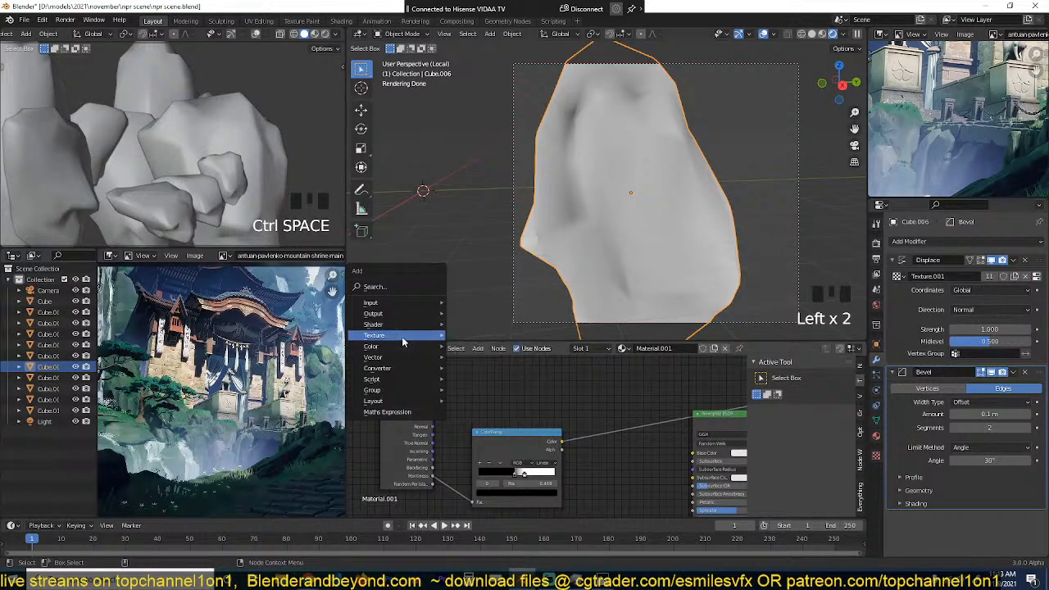
{"action": "mouse_move", "coordinate": [396, 382]}
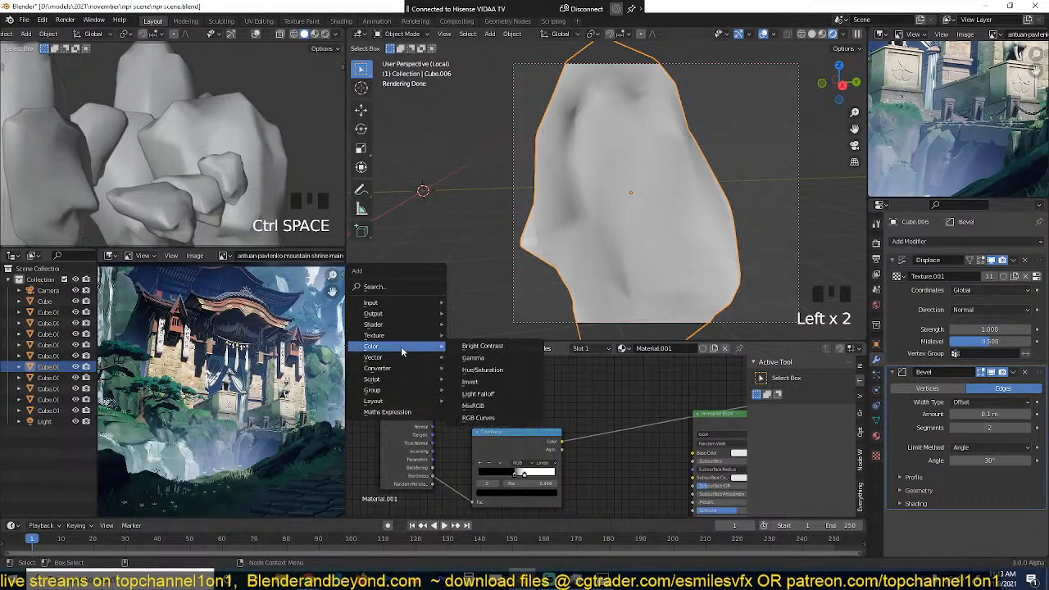
{"action": "mouse_move", "coordinate": [403, 334]}
{"action": "left_click", "coordinate": [481, 457]}
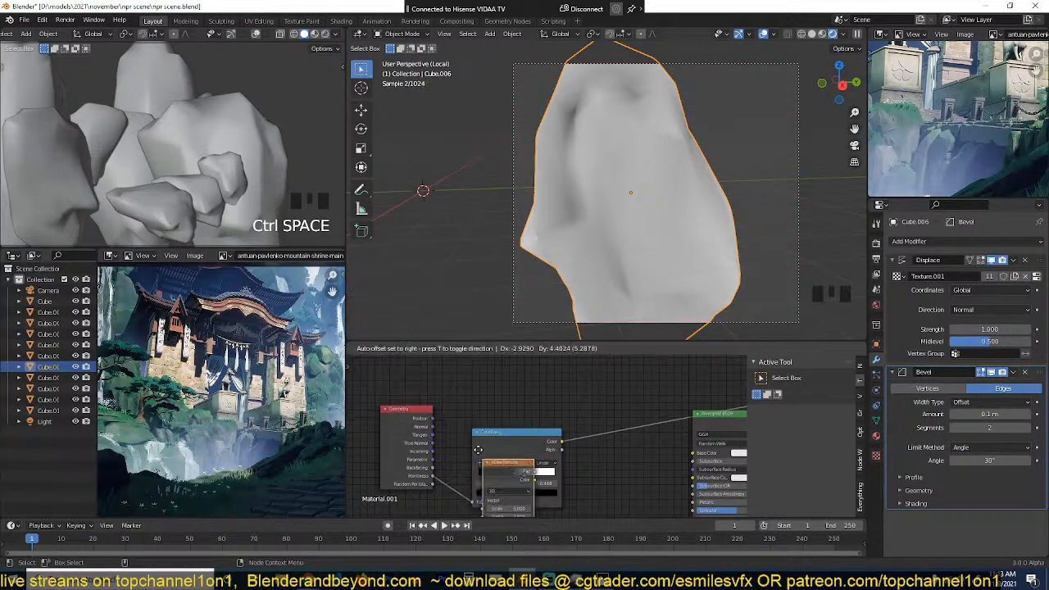
{"action": "left_click", "coordinate": [461, 372], "text": "shift"}
{"action": "left_click", "coordinate": [461, 373], "text": "ctrl+shift"}
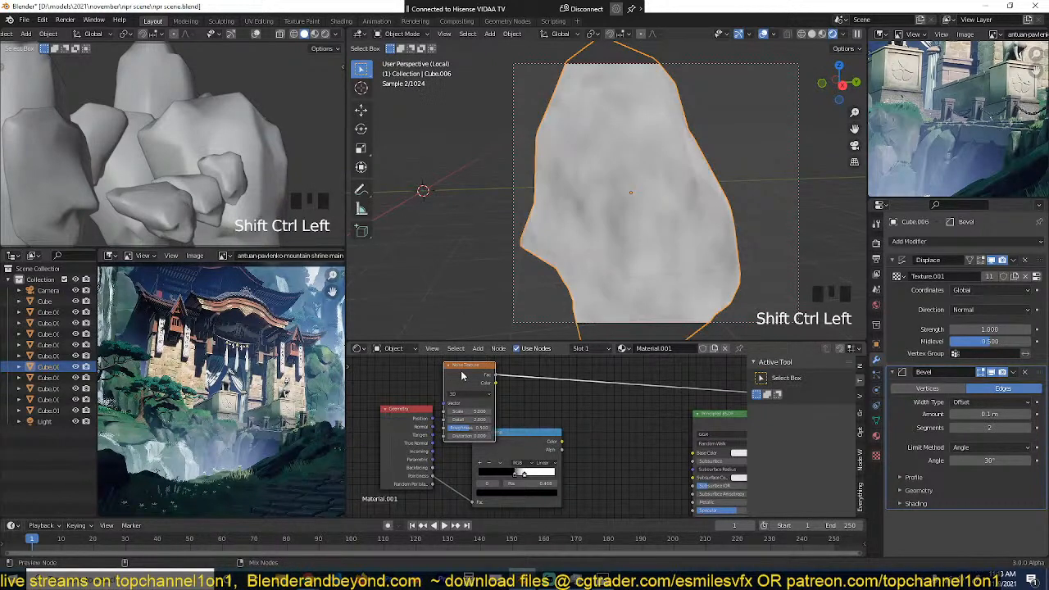
{"action": "left_click_drag", "start_coordinate": [461, 372], "coordinate": [437, 387]}
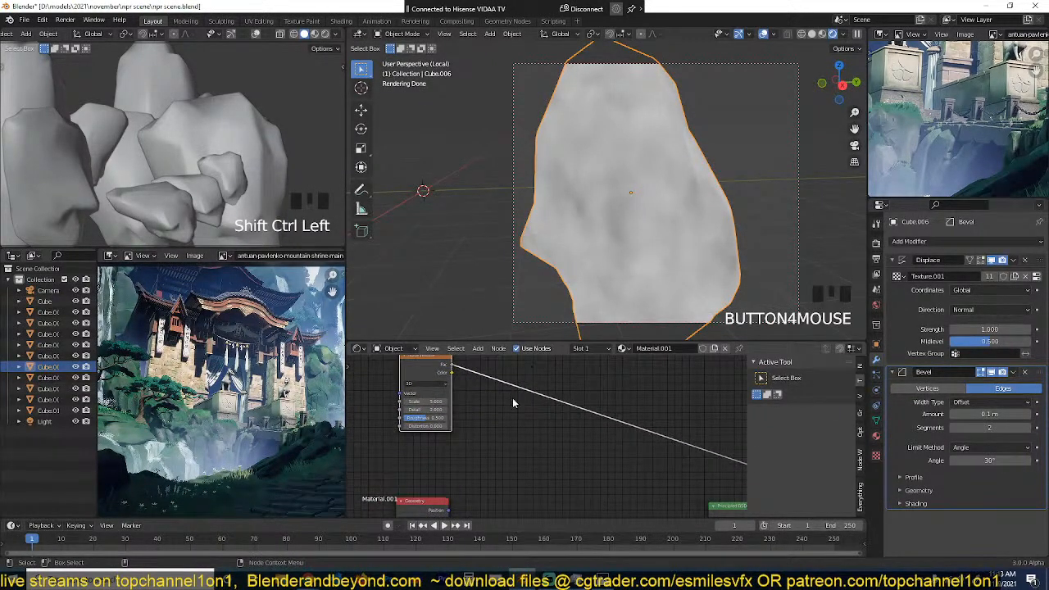
Step: Duplicate the Noise Texture and combine the two noises in a previewed Mix node
{"action": "scroll", "coordinate": [512, 398], "scroll_direction": "down", "scroll_amount": 1}
{"action": "key", "text": "shift+d"}
{"action": "left_click", "coordinate": [540, 462]}
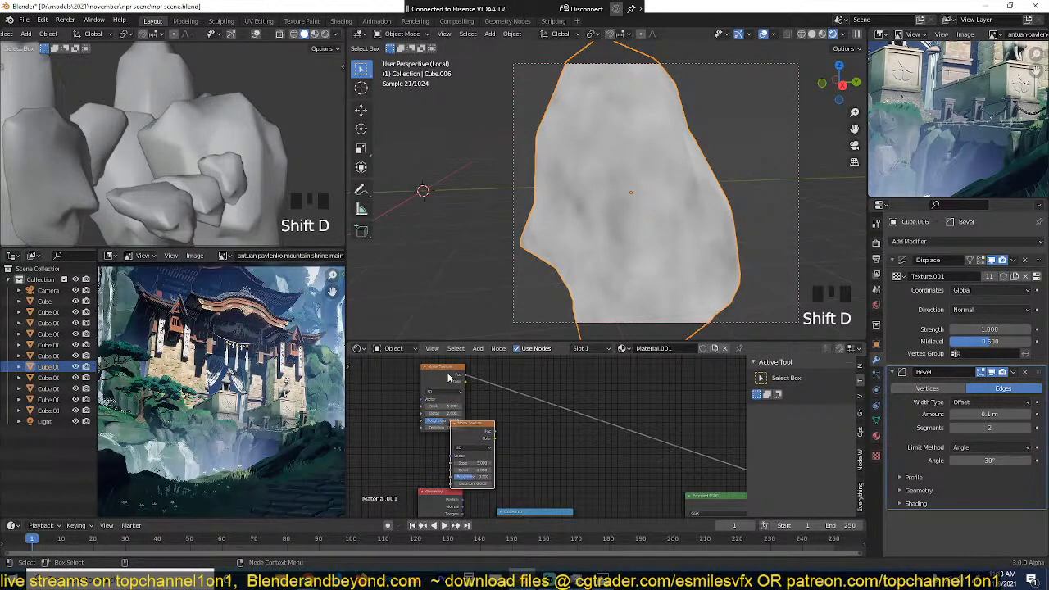
{"action": "left_click", "coordinate": [474, 451]}
{"action": "left_click", "coordinate": [470, 445]}
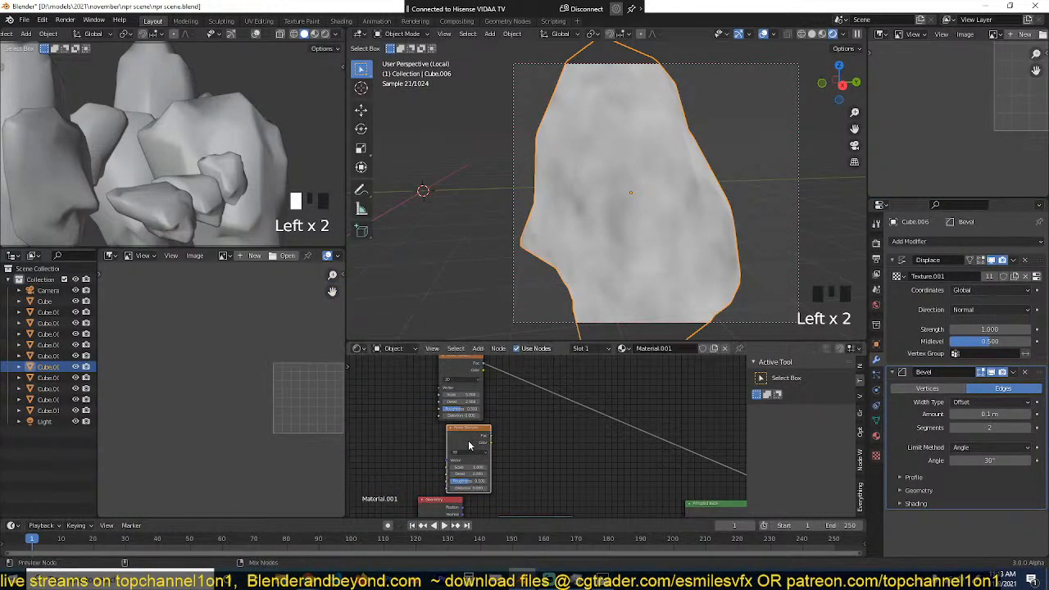
{"action": "right_click_drag", "start_coordinate": [470, 445], "coordinate": [464, 392], "text": "ctrl+shift"}
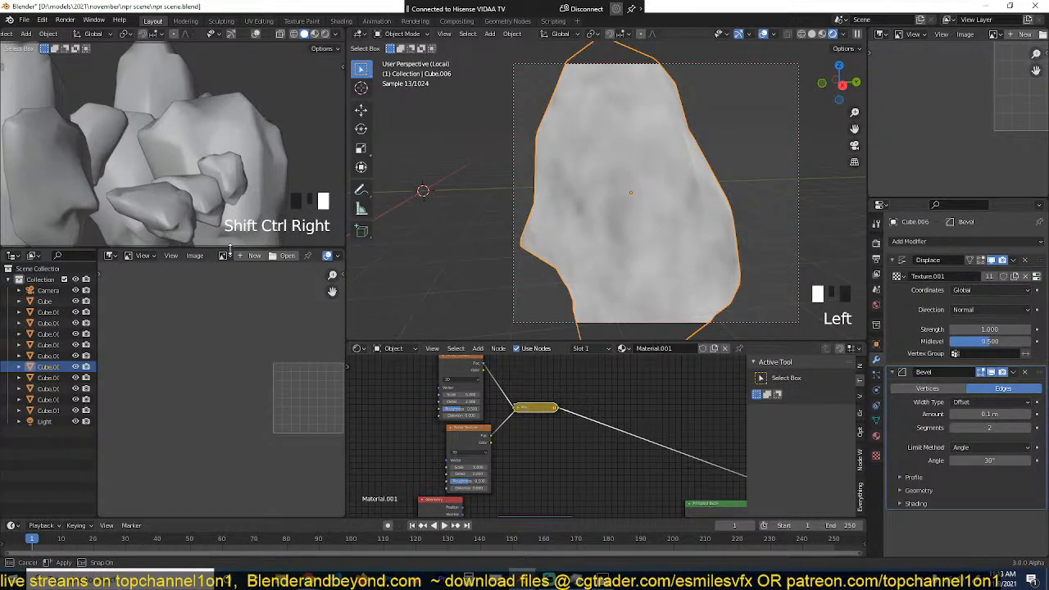
Step: Reassign the mountain shrine painting to the large reference image view and frame the mossy rock beside the waterfall
{"action": "left_click_drag", "start_coordinate": [230, 250], "coordinate": [230, 253]}
{"action": "left_click", "coordinate": [225, 258]}
{"action": "left_click", "coordinate": [222, 404]}
{"action": "scroll", "coordinate": [221, 405], "scroll_direction": "up", "scroll_amount": 1}
{"action": "middle_click_drag", "start_coordinate": [222, 404], "coordinate": [191, 362]}
{"action": "scroll", "coordinate": [228, 378], "scroll_direction": "up", "scroll_amount": 2}
{"action": "scroll", "coordinate": [499, 440], "scroll_direction": "up", "scroll_amount": 2}
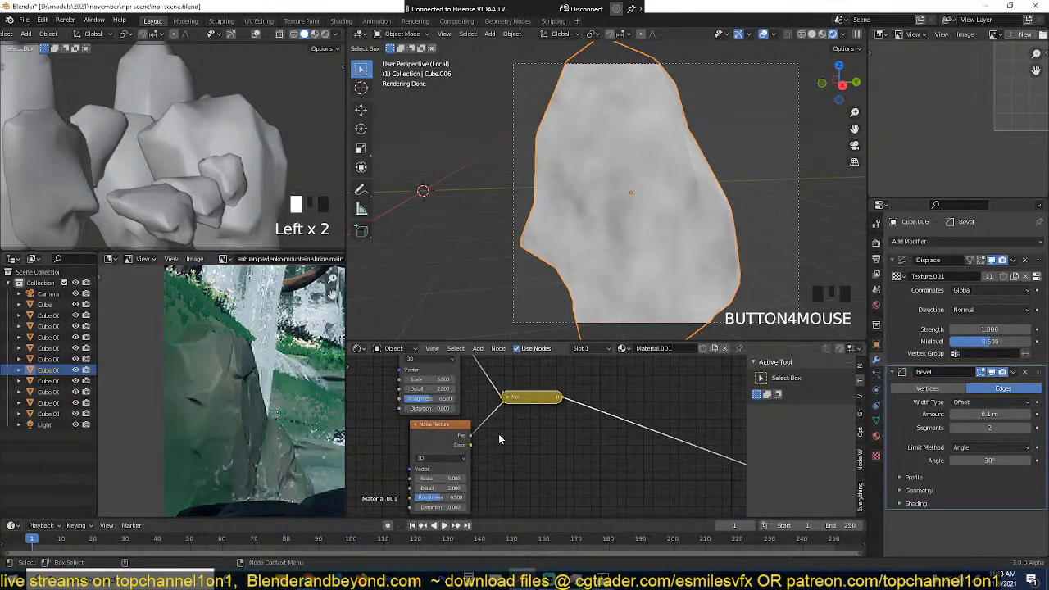
Step: Preview the duplicated Noise Texture alone on the rock and set its Scale to about 2
{"action": "left_click", "coordinate": [460, 430]}
{"action": "left_click", "coordinate": [460, 431], "text": "ctrl+shift"}
{"action": "middle_click_drag", "start_coordinate": [462, 467], "coordinate": [461, 444]}
{"action": "mouse_move", "coordinate": [458, 453]}
{"action": "left_mouse_down"}
{"action": "mouse_move", "coordinate": [475, 453]}
{"action": "mouse_move", "coordinate": [433, 453]}
{"action": "left_mouse_up"}
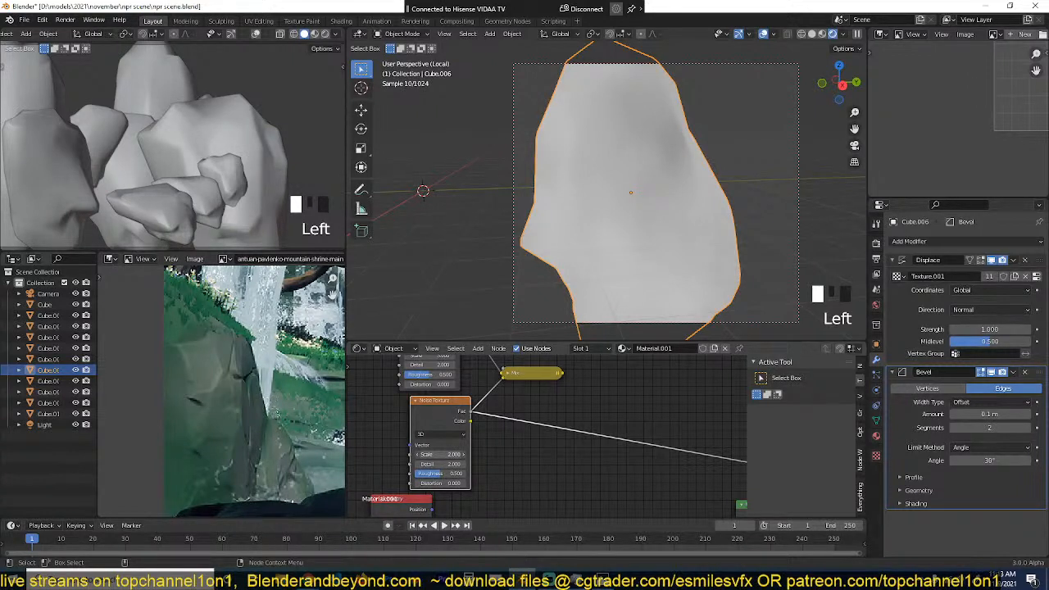
Step: Preview the Mix node combining the two Noise Textures and set its Fac to about 0.467
{"action": "left_click", "coordinate": [507, 375]}
{"action": "left_click", "coordinate": [534, 416], "text": "ctrl+shift"}
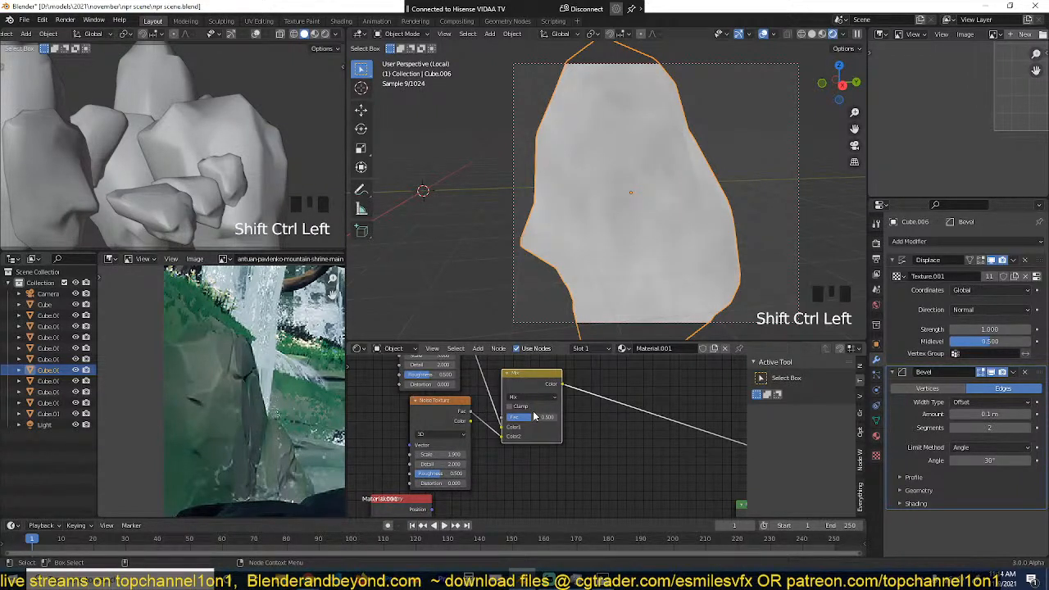
{"action": "left_click_drag", "start_coordinate": [534, 415], "coordinate": [566, 396]}
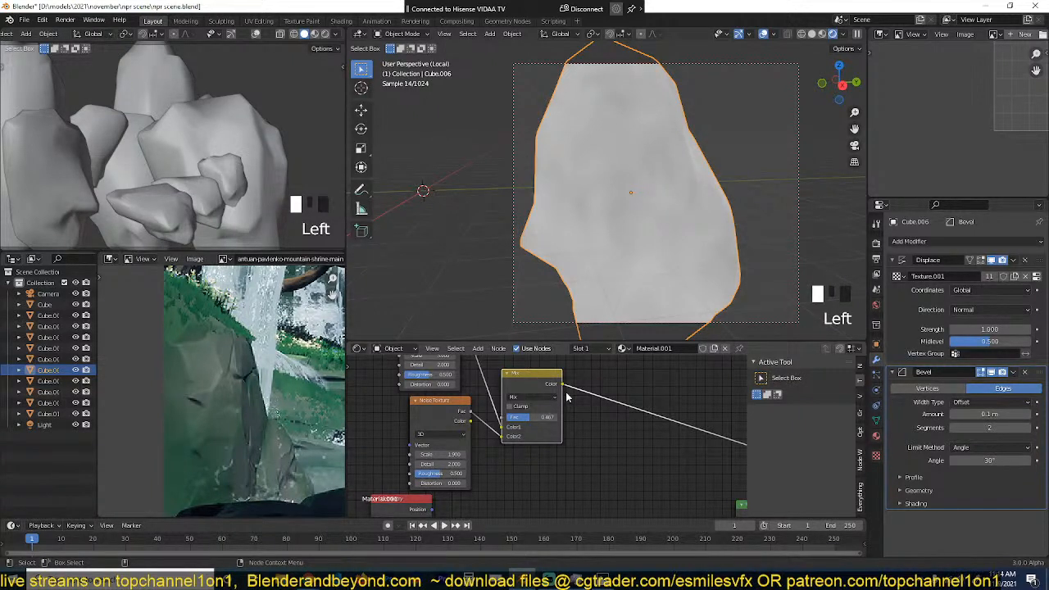
Step: Add a previewed ColorRamp after the noise Mix node and colour its stops in muted grey-greens
{"action": "key", "text": "shift+a"}
{"action": "mouse_move", "coordinate": [492, 431]}
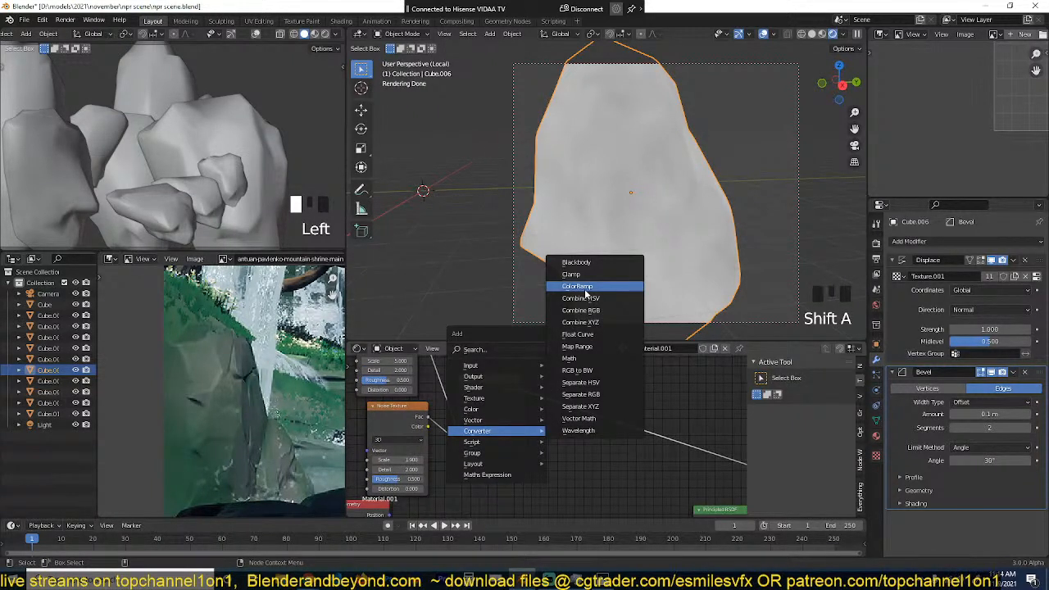
{"action": "left_click", "coordinate": [586, 291]}
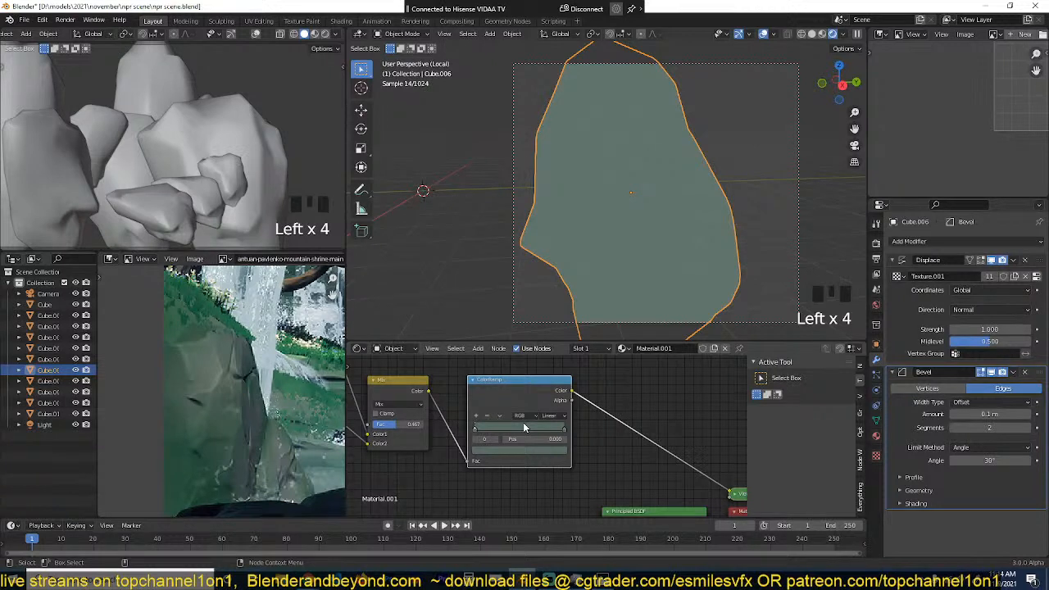
{"action": "scroll", "coordinate": [523, 423], "scroll_direction": "down", "scroll_amount": 4}
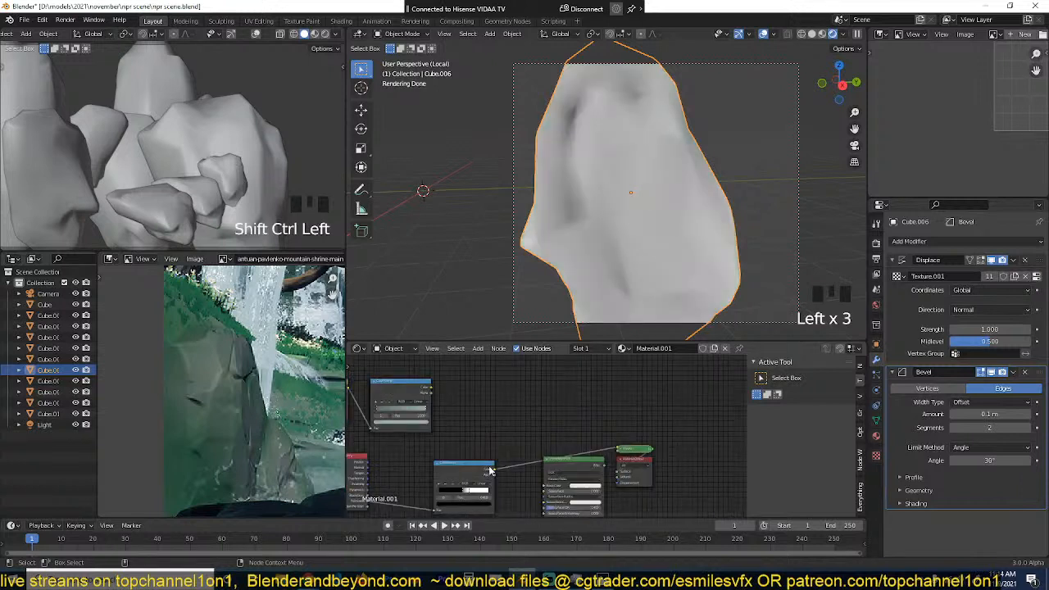
Step: Combine the green ColorRamp and the pointiness ColorRamp in a Mix node with Fac 1.000, trying Multiply before choosing Screen blending
{"action": "left_click_drag", "start_coordinate": [479, 466], "coordinate": [421, 455]}
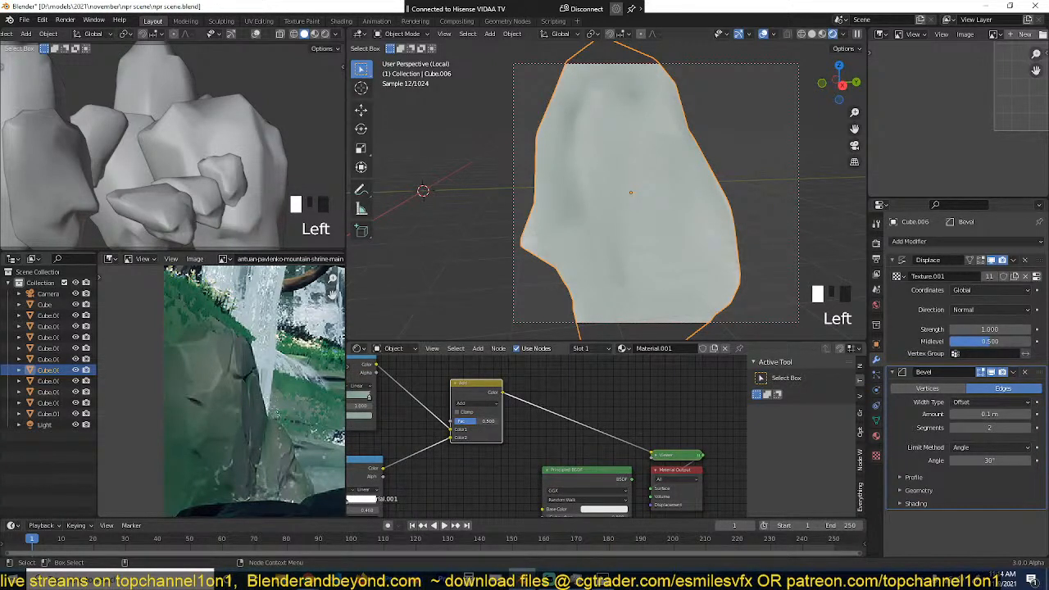
{"action": "left_click", "coordinate": [471, 404]}
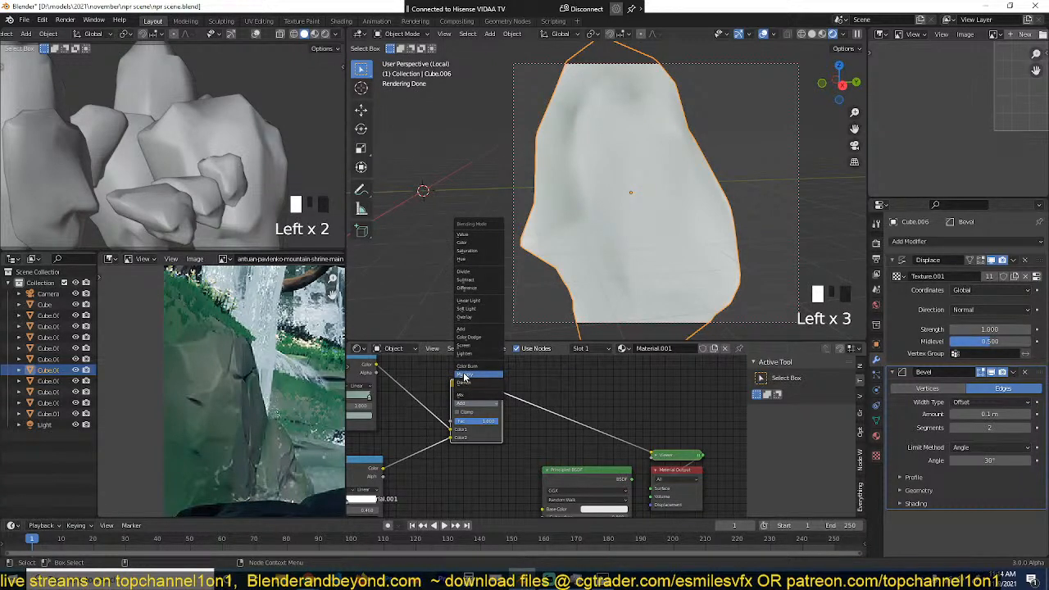
{"action": "left_click", "coordinate": [464, 375]}
{"action": "left_click", "coordinate": [472, 403]}
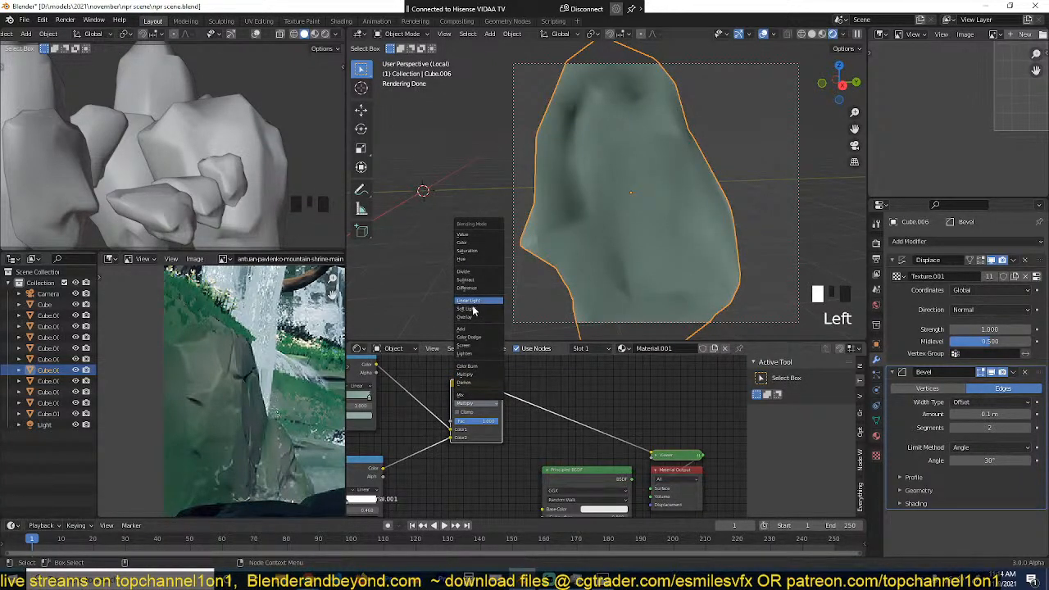
{"action": "left_click", "coordinate": [471, 345]}
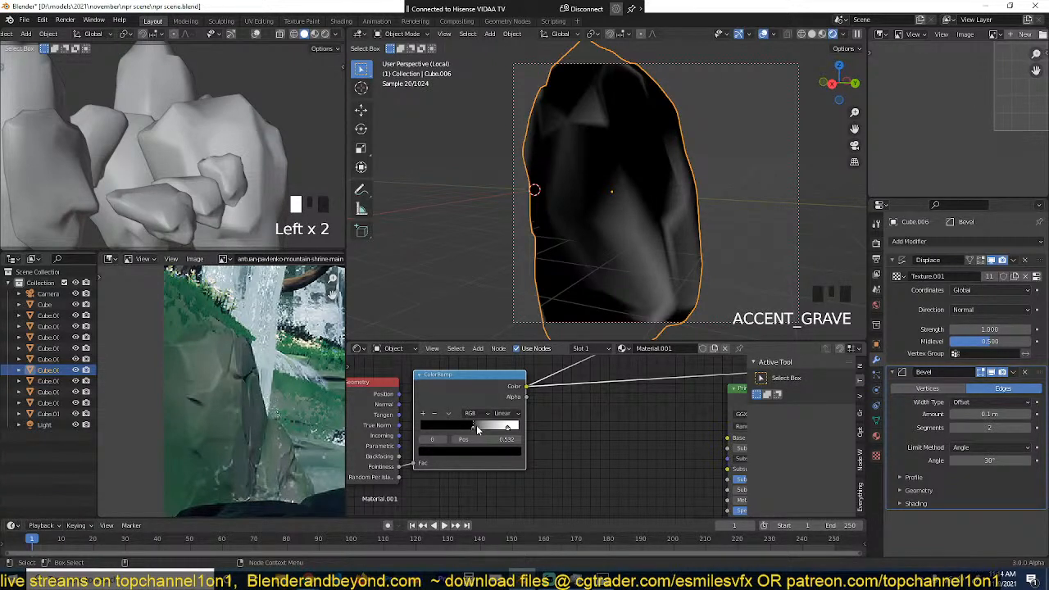
Step: Insert a Math node between the pointiness ColorRamp and the second colour input of the Screen node
{"action": "key", "text": "shift+a"}
{"action": "left_click", "coordinate": [492, 453]}
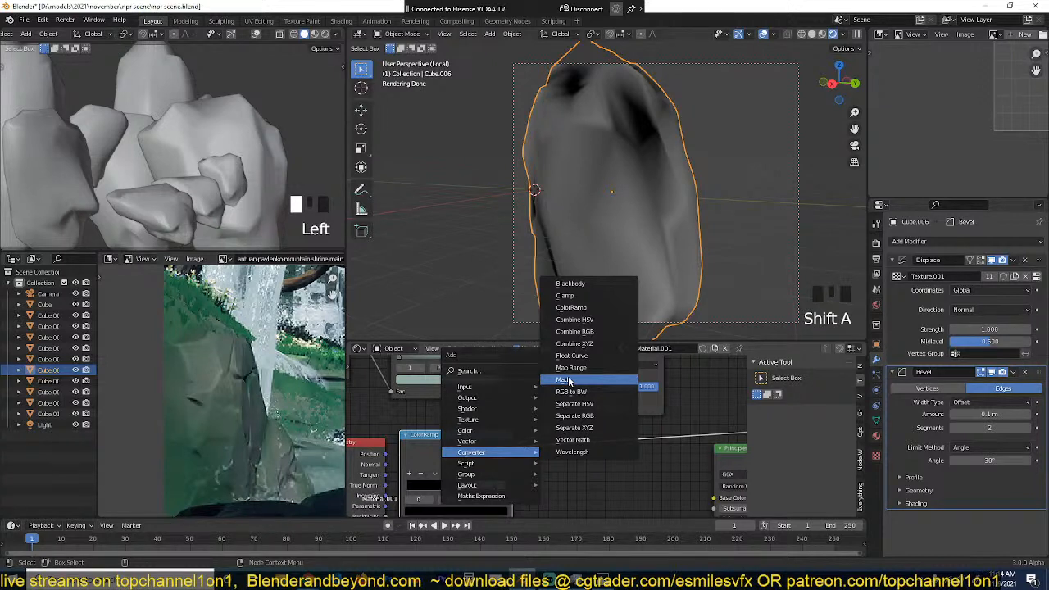
{"action": "left_click", "coordinate": [569, 381]}
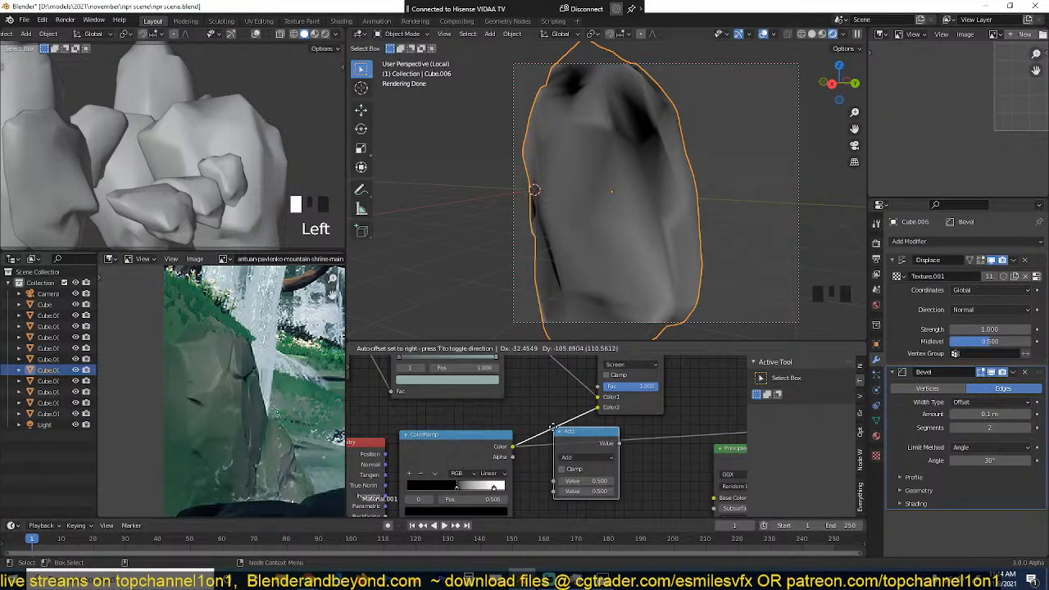
{"action": "left_click", "coordinate": [546, 427]}
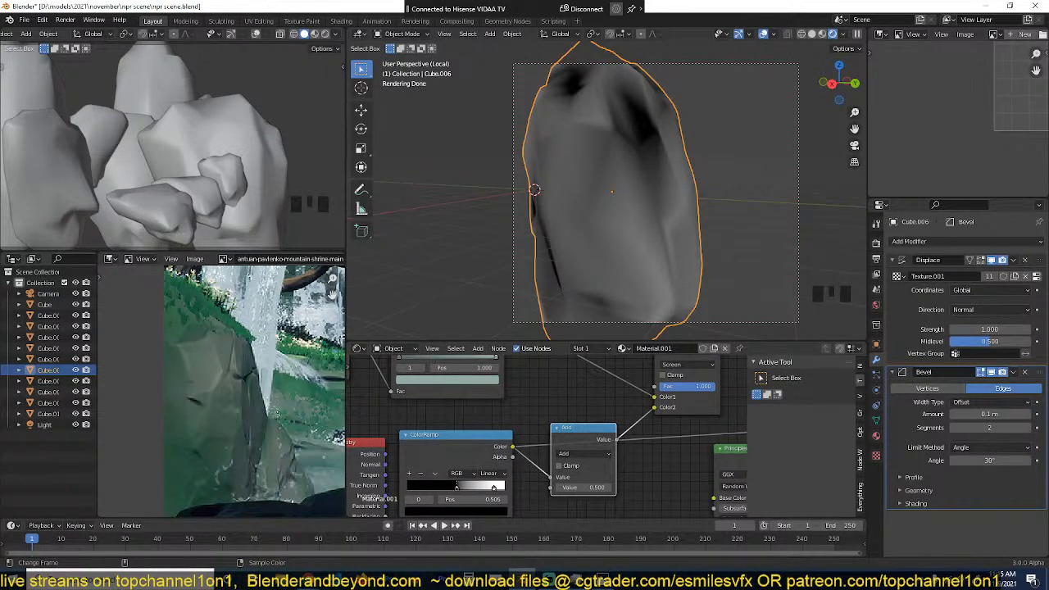
Step: Switch to Chrome, search Google for "npr art" and look through what NPR stands for
{"action": "left_click", "coordinate": [309, 579]}
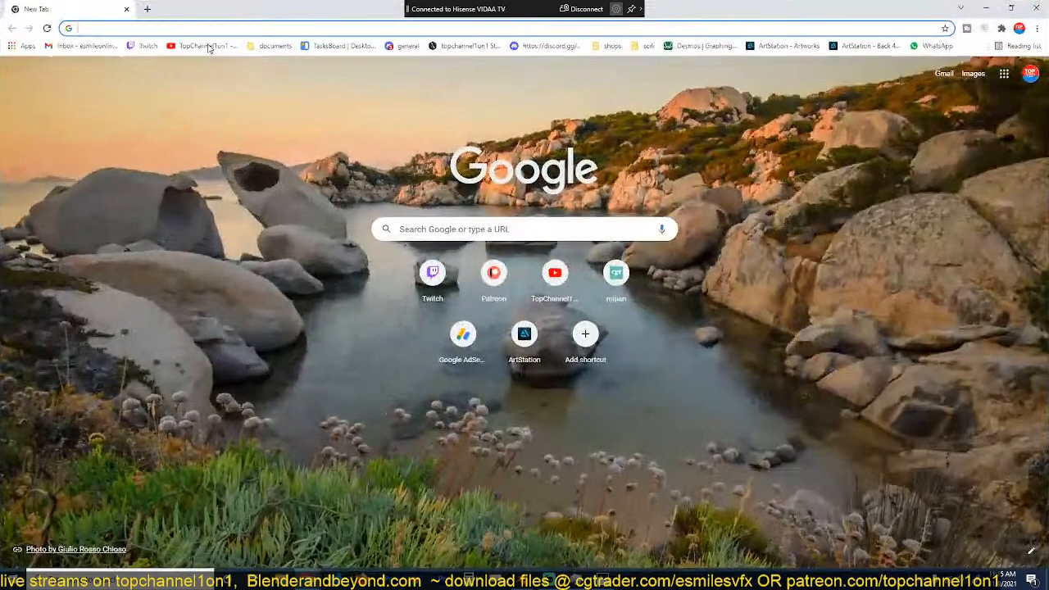
{"action": "type", "text": "npr art"}
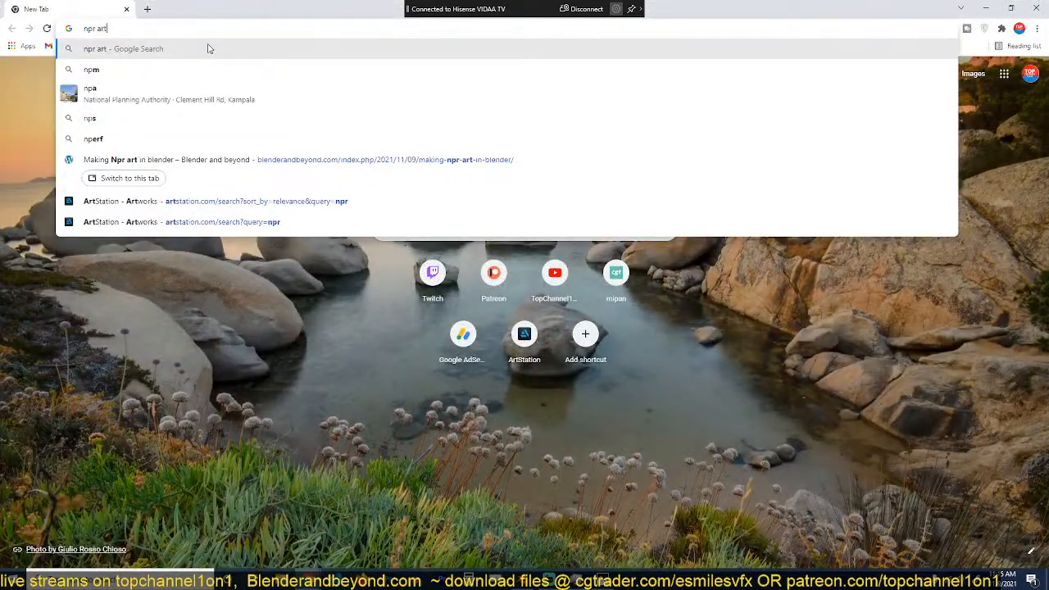
{"action": "key", "text": "Return"}
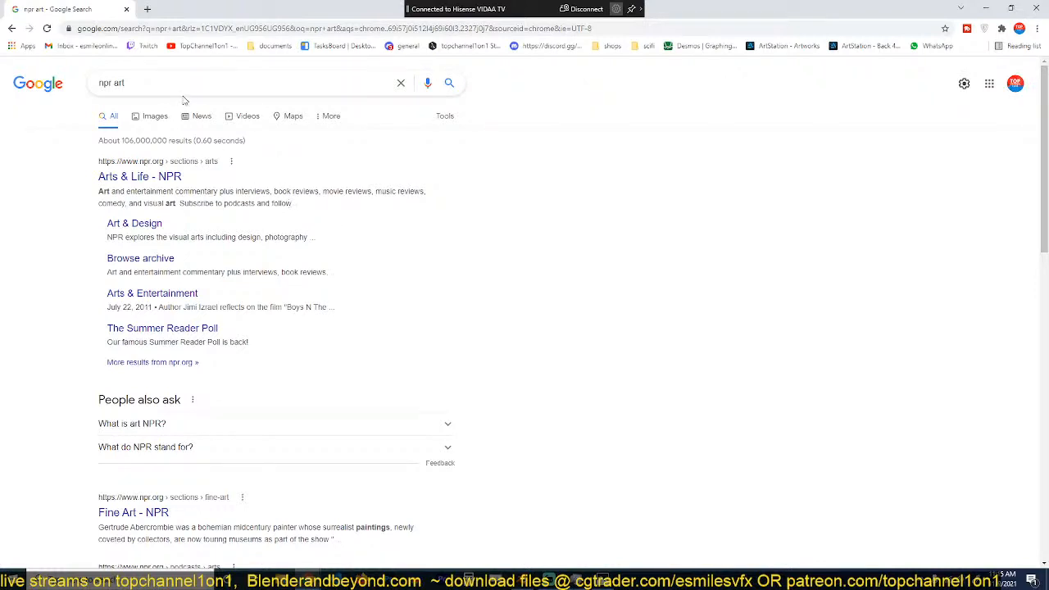
{"action": "left_click", "coordinate": [306, 444]}
{"action": "scroll", "coordinate": [322, 427], "scroll_direction": "down", "scroll_amount": 2}
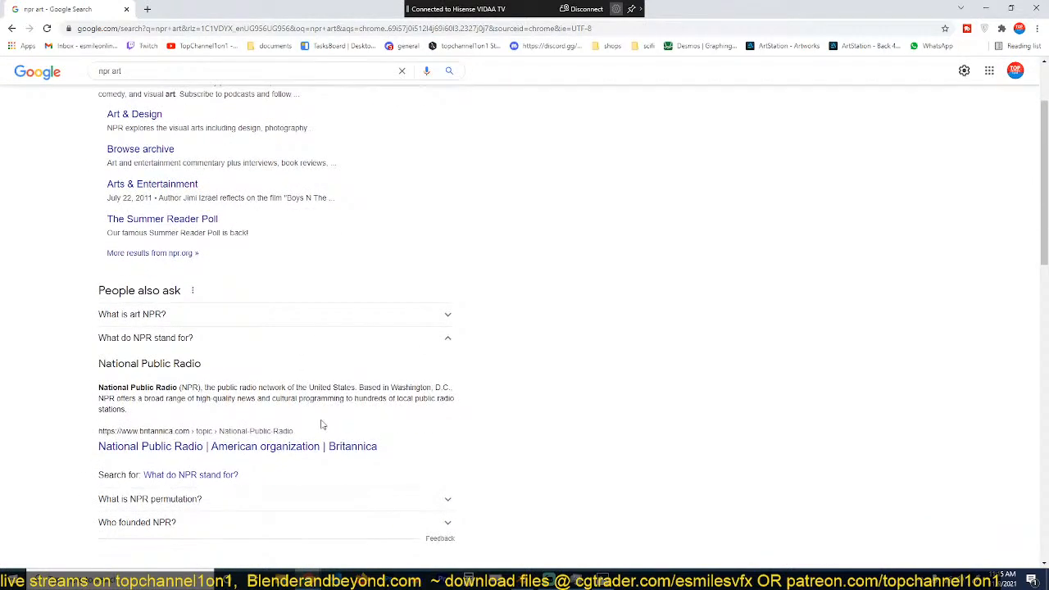
{"action": "scroll", "coordinate": [202, 110], "scroll_direction": "up", "scroll_amount": 2}
Step: Abandon the new search query, close the browser and return to Blender
{"action": "left_click", "coordinate": [202, 82]}
{"action": "triple_click", "coordinate": [201, 82]}
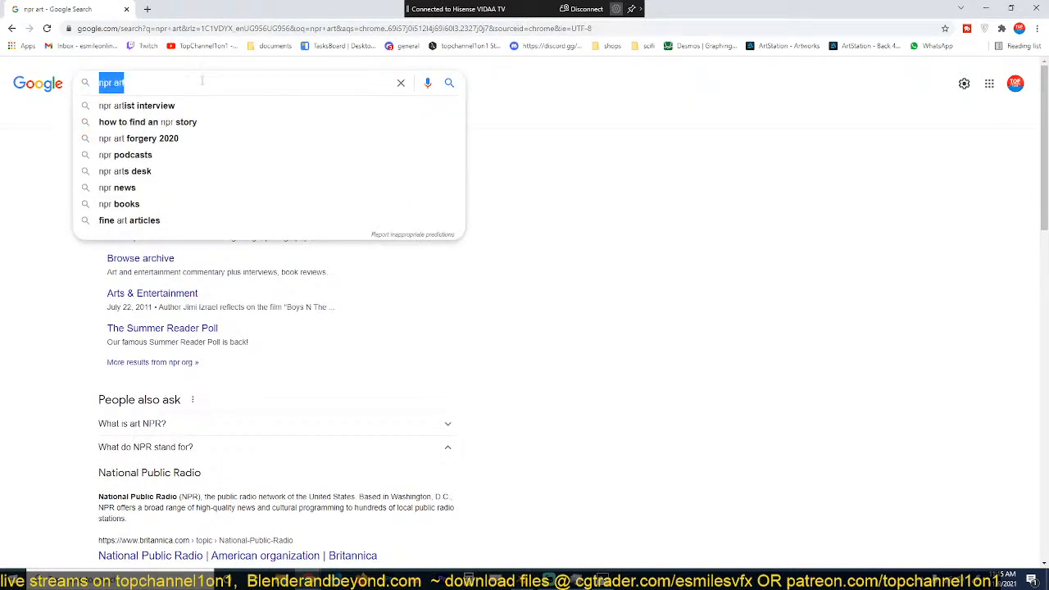
{"action": "type", "text": "n"}
{"action": "key", "text": "BackSpace"}
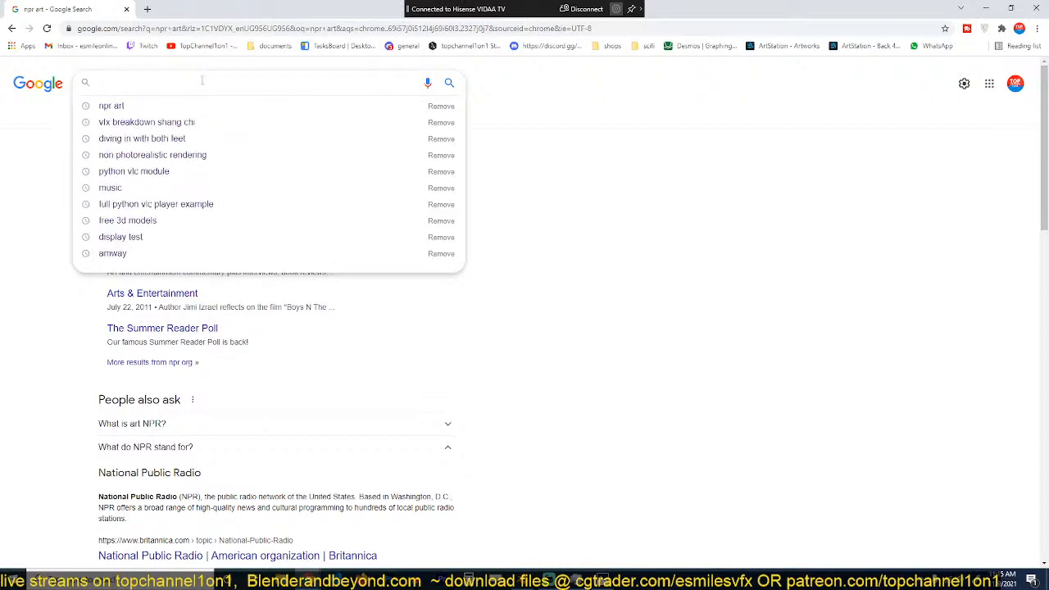
{"action": "type", "text": "NP"}
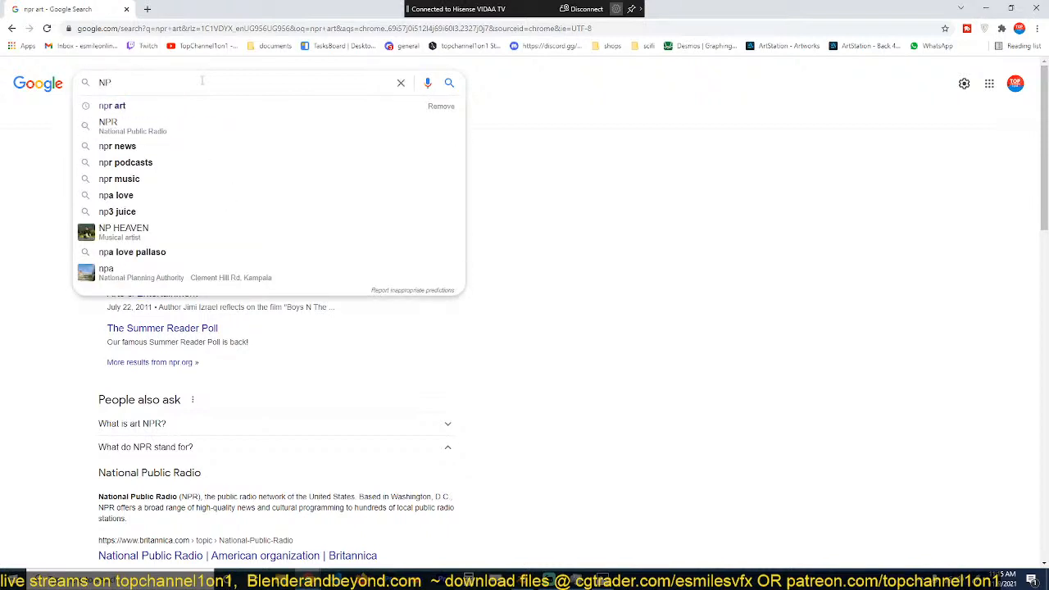
{"action": "key", "text": "BackSpace"}
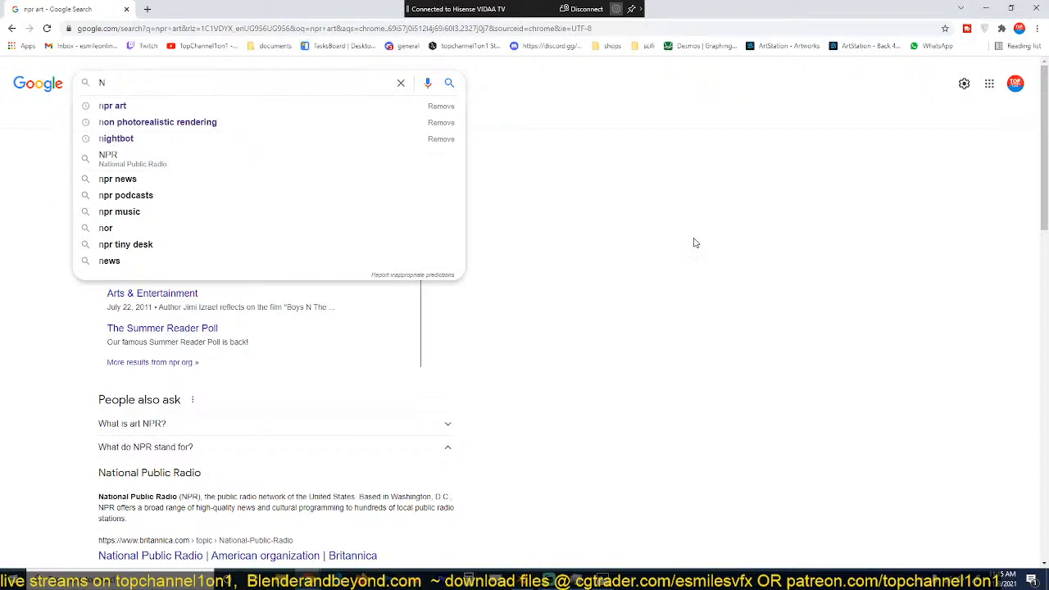
{"action": "left_click", "coordinate": [695, 243]}
{"action": "left_click", "coordinate": [1034, 7]}
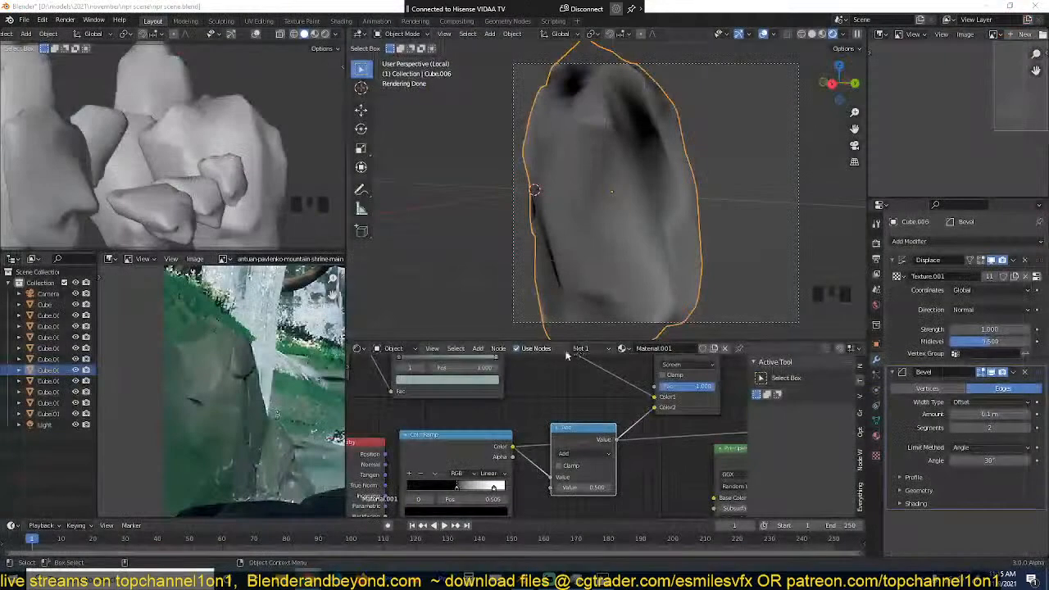
Step: Move the black stop of the pointiness ColorRamp to about 0.527
{"action": "left_click", "coordinate": [617, 251]}
{"action": "scroll", "coordinate": [574, 436], "scroll_direction": "up", "scroll_amount": 2}
{"action": "middle_click_drag", "start_coordinate": [573, 437], "coordinate": [618, 389]}
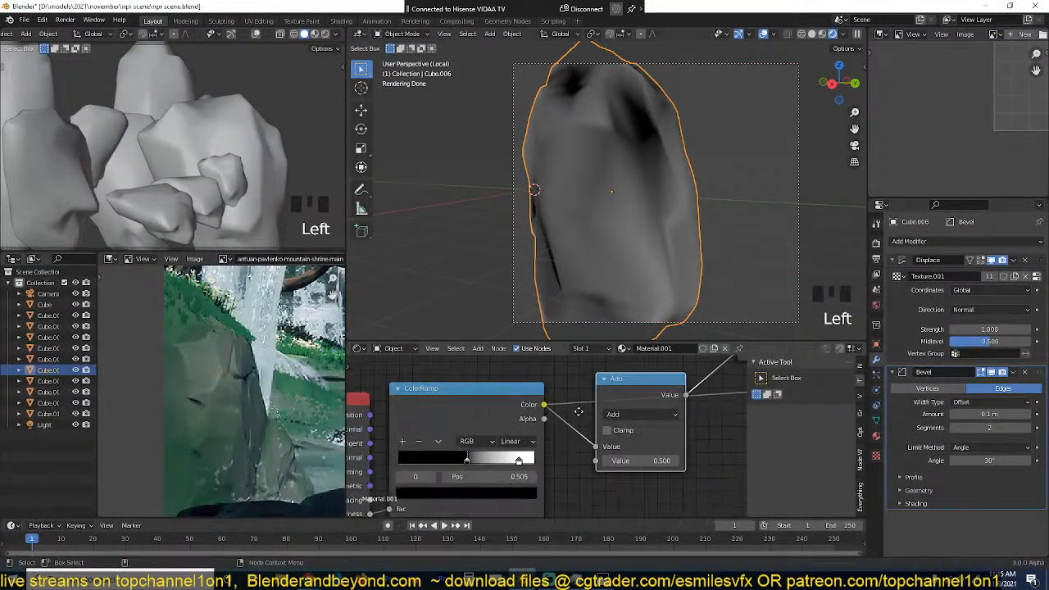
{"action": "mouse_move", "coordinate": [469, 458]}
{"action": "left_mouse_down"}
{"action": "mouse_move", "coordinate": [486, 458]}
{"action": "mouse_move", "coordinate": [473, 456]}
{"action": "left_mouse_up"}
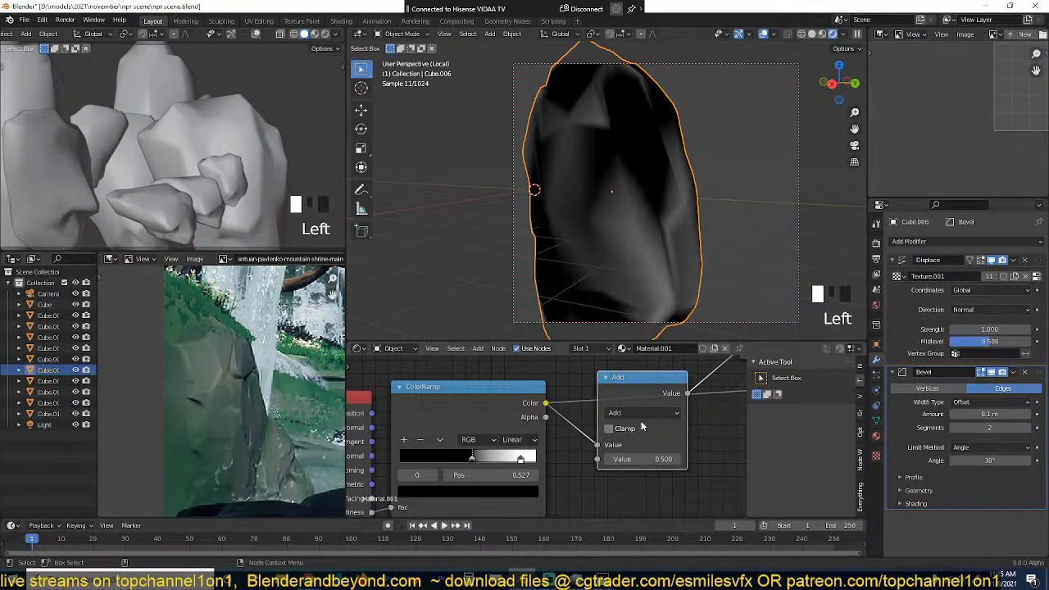
Step: Change the Math node's operation to Power with an exponent of about 1.72
{"action": "left_click", "coordinate": [644, 413]}
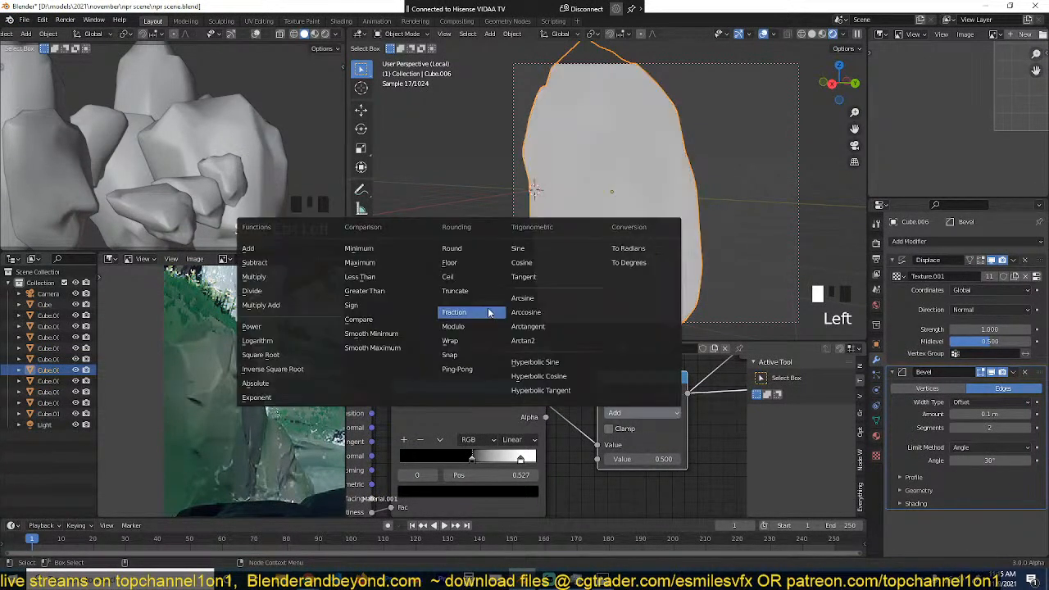
{"action": "left_click", "coordinate": [278, 331]}
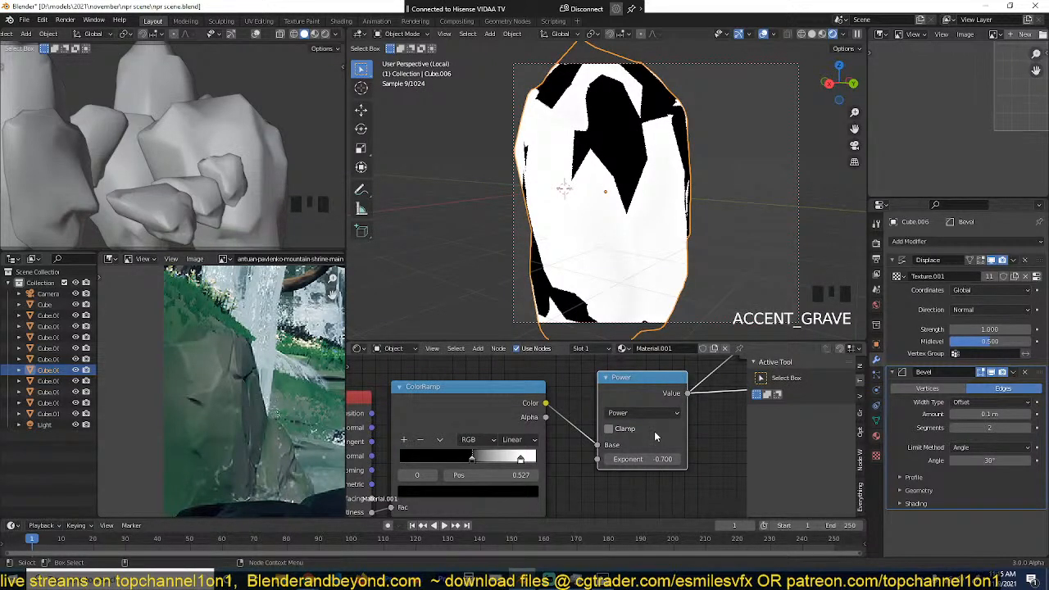
{"action": "left_click_drag", "start_coordinate": [647, 459], "coordinate": [682, 459]}
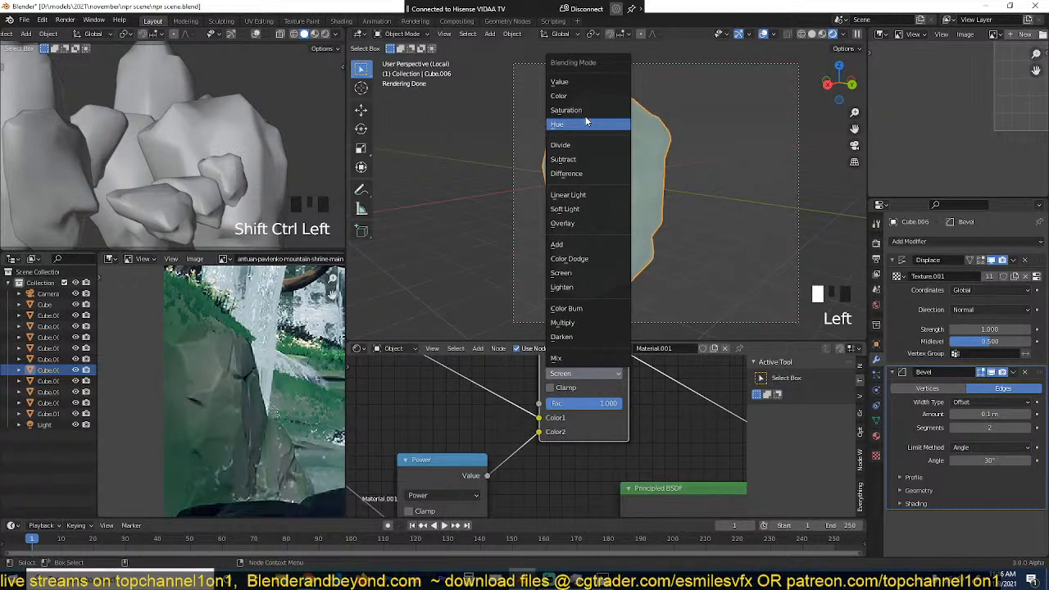
Step: Connect the Power value to the Screen node's Fac, switch its blending to Mix and set its second colour to white
{"action": "left_click_drag", "start_coordinate": [538, 432], "coordinate": [539, 404]}
{"action": "left_click", "coordinate": [599, 439]}
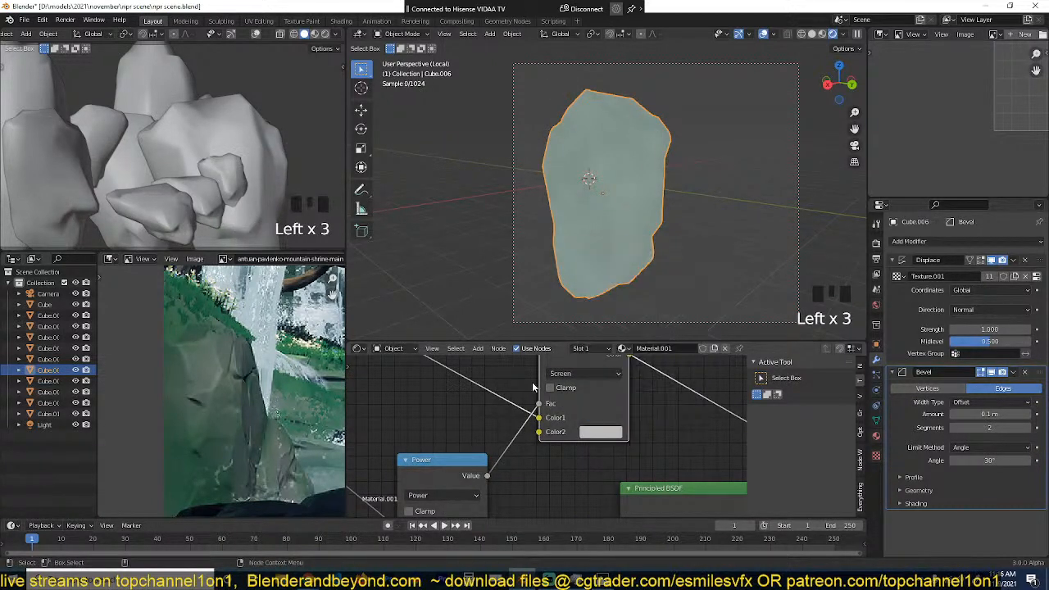
{"action": "left_click", "coordinate": [579, 373]}
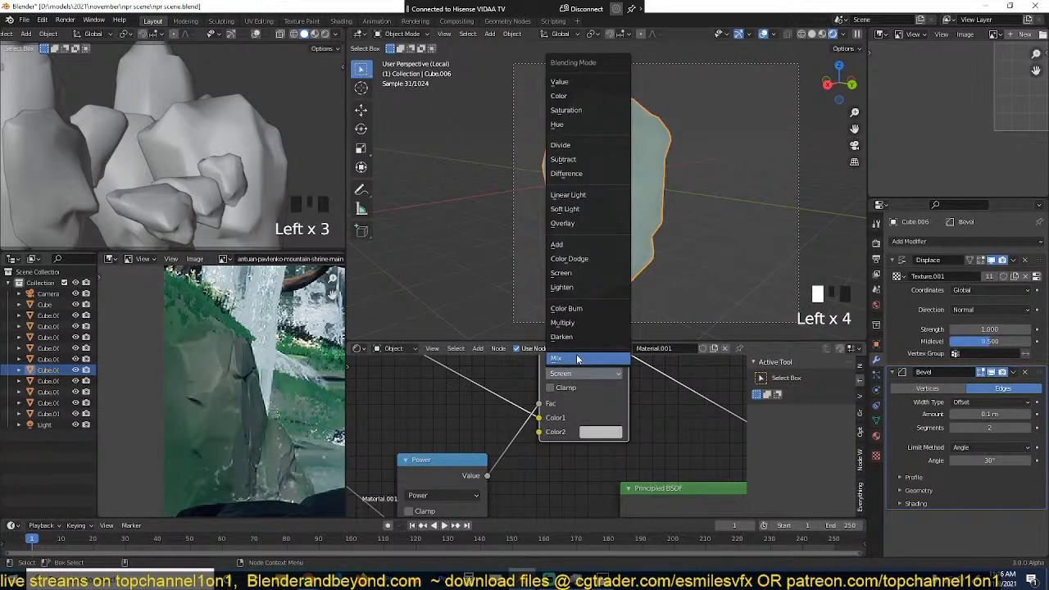
{"action": "left_click", "coordinate": [601, 432]}
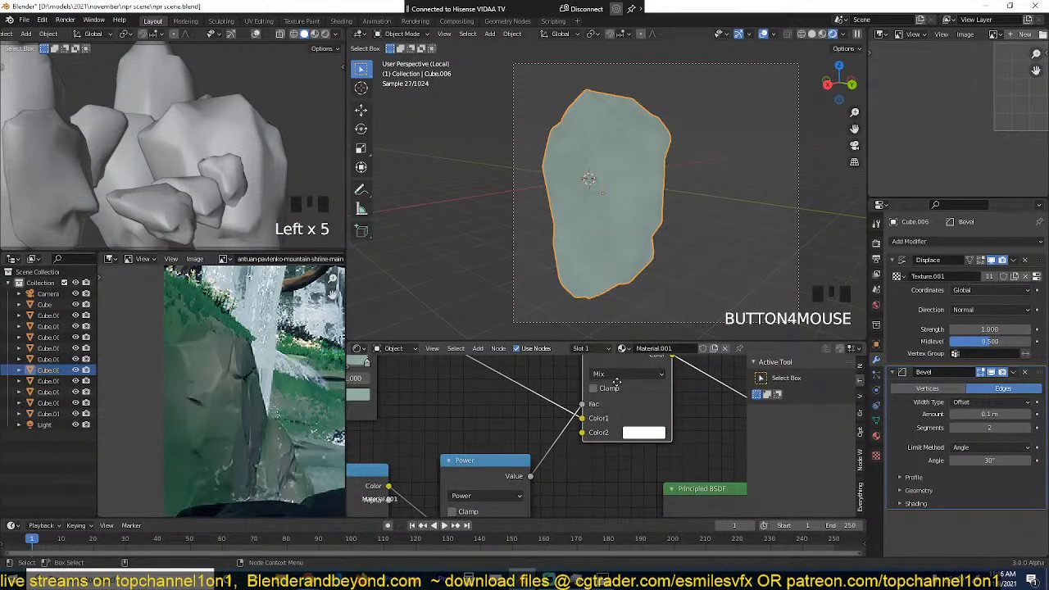
Step: Preview the Power node's output on the rock and set the final Mix node's second colour to red
{"action": "left_click", "coordinate": [530, 414], "text": "ctrl+shift"}
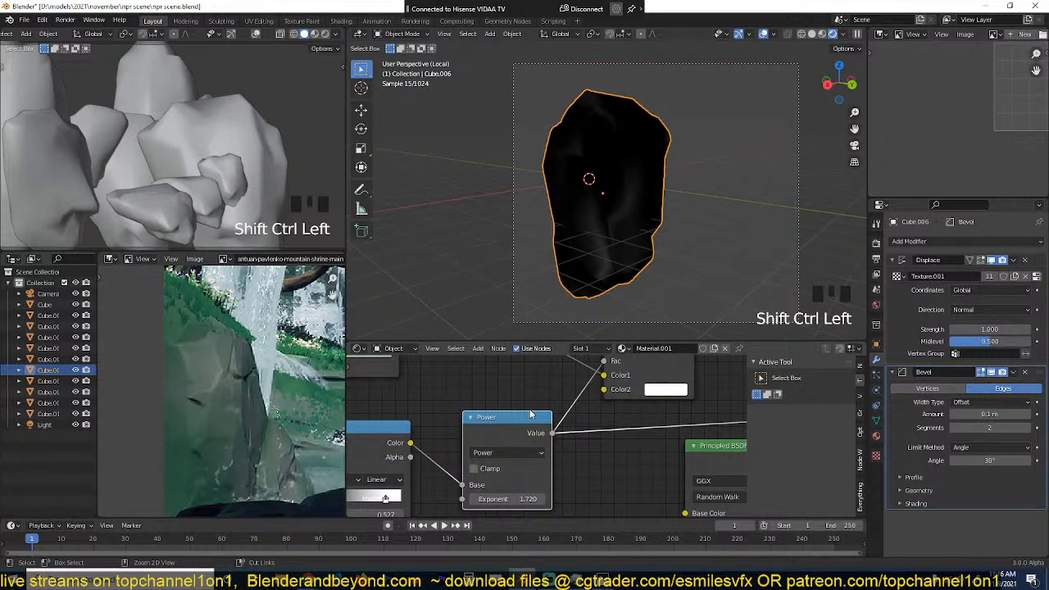
{"action": "scroll", "coordinate": [531, 415], "scroll_direction": "down", "scroll_amount": 4}
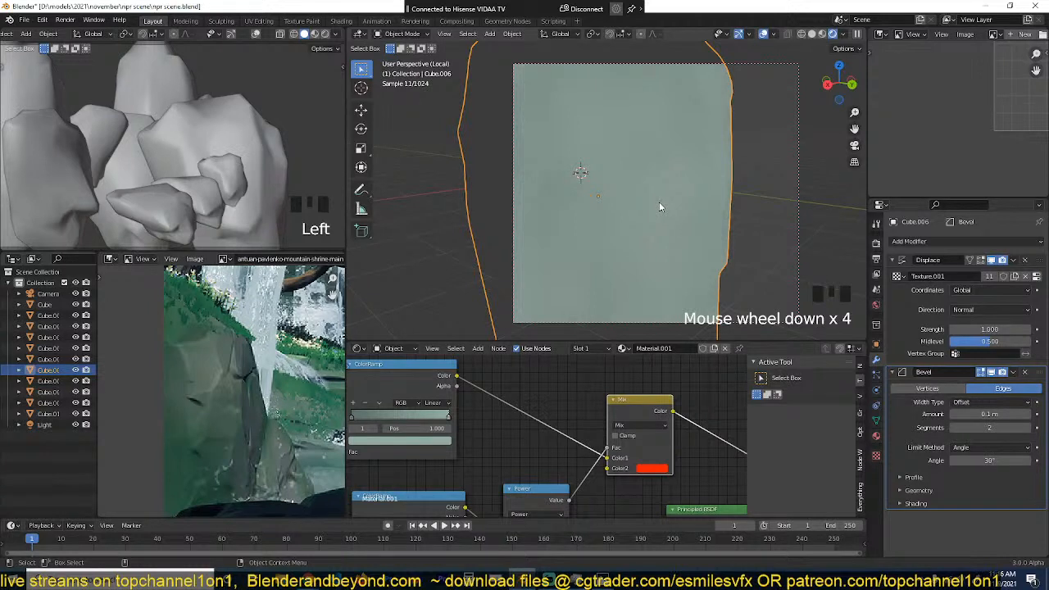
{"action": "left_click", "coordinate": [626, 389], "text": "ctrl+shift"}
{"action": "left_click", "coordinate": [625, 389], "text": "ctrl+shift"}
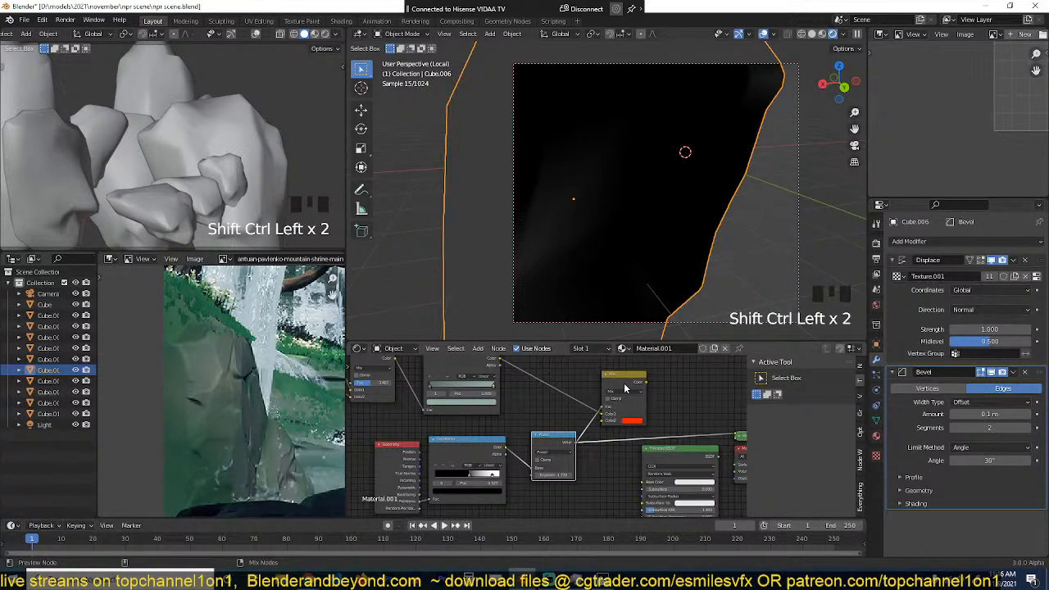
Step: Disconnect the green ColorRamp from the final Mix node, set its first colour to blue and save the file
{"action": "key", "text": "ctrl+s"}
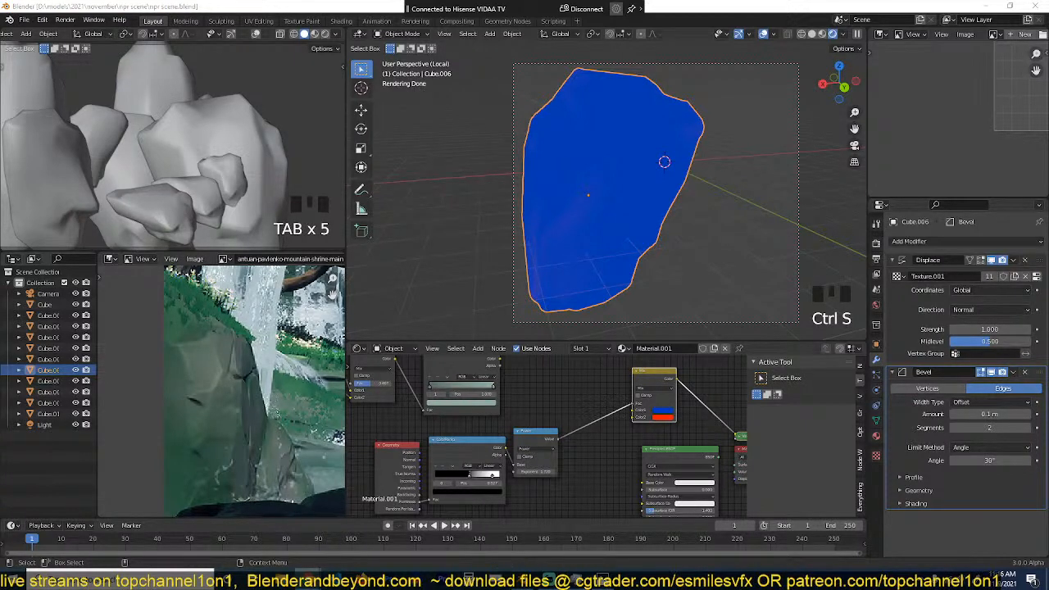
{"action": "middle_click_drag", "start_coordinate": [517, 403], "coordinate": [484, 417]}
{"action": "scroll", "coordinate": [484, 420], "scroll_direction": "up", "scroll_amount": 3}
{"action": "key", "text": "ctrl+s"}
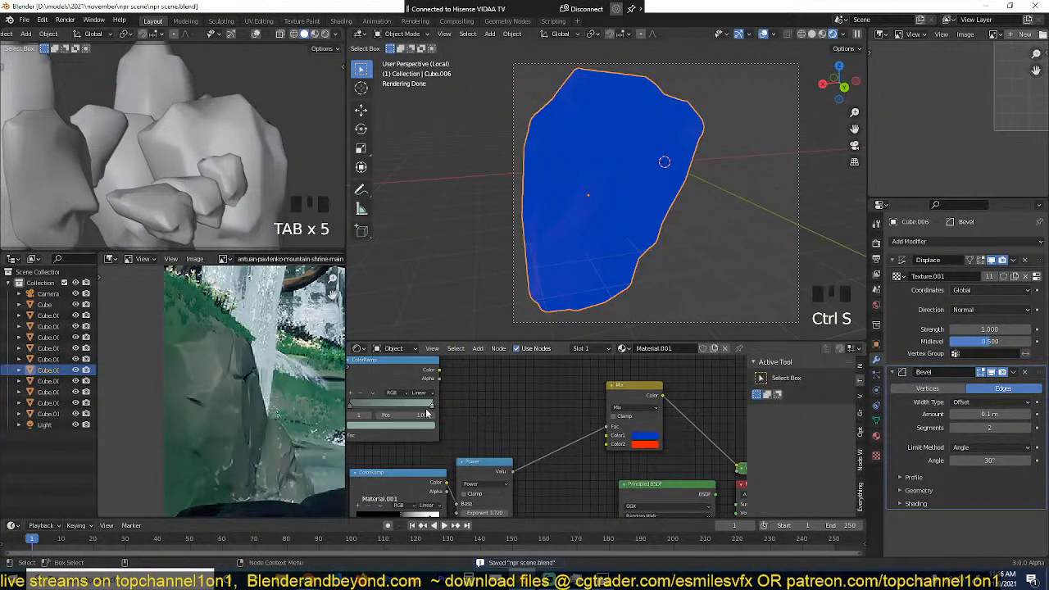
Step: Preview the green ColorRamp and the Power node separately on the rock
{"action": "left_click", "coordinate": [392, 381], "text": "ctrl+shift"}
{"action": "left_click", "coordinate": [392, 379], "text": "ctrl+shift"}
{"action": "left_click", "coordinate": [513, 468], "text": "ctrl+shift"}
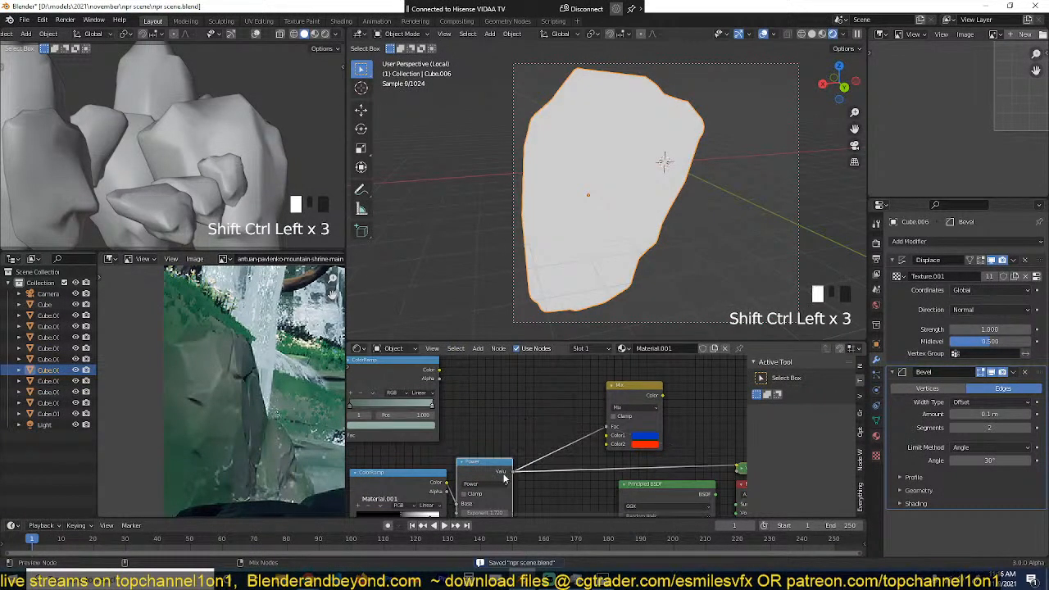
Step: Move the white stop of the pointiness ColorRamp closer to the black stop to sharpen the edge mask on the rock
{"action": "middle_click_drag", "start_coordinate": [526, 413], "coordinate": [523, 395]}
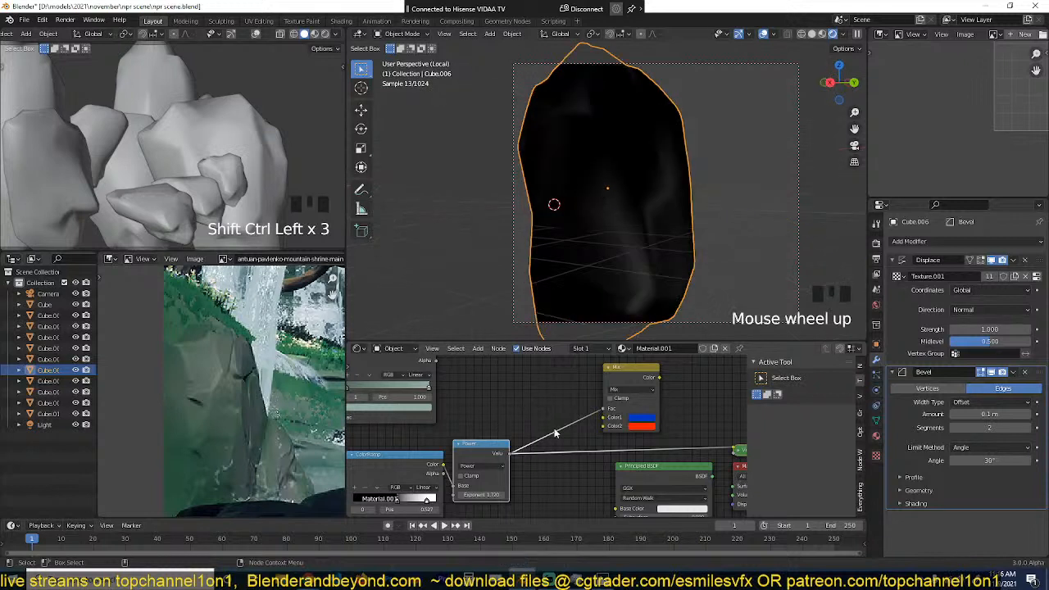
{"action": "middle_click_drag", "start_coordinate": [544, 430], "coordinate": [532, 420]}
{"action": "key", "text": "shift+a"}
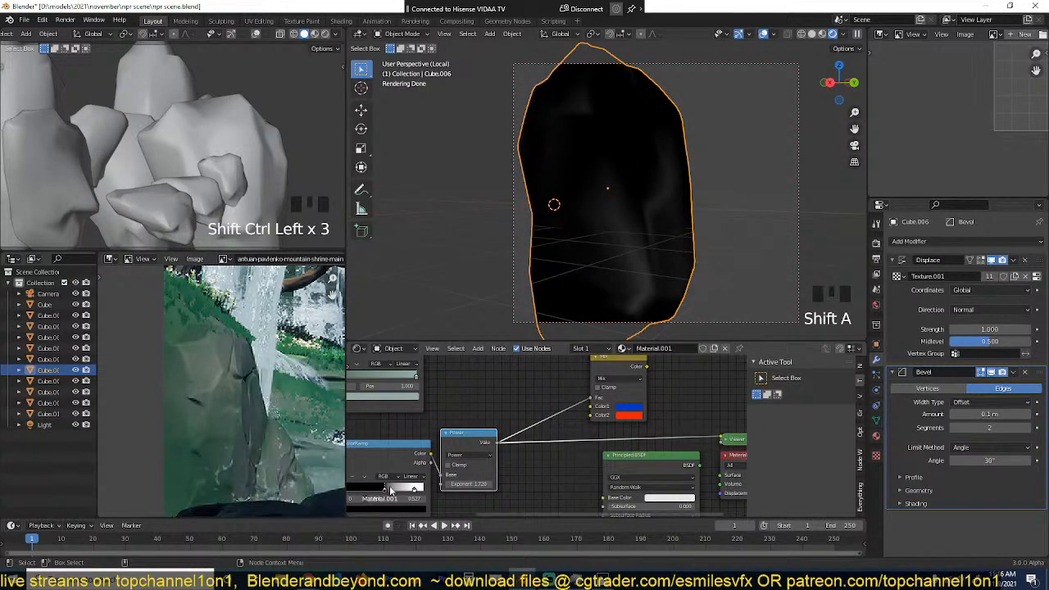
{"action": "left_click_drag", "start_coordinate": [389, 486], "coordinate": [391, 485]}
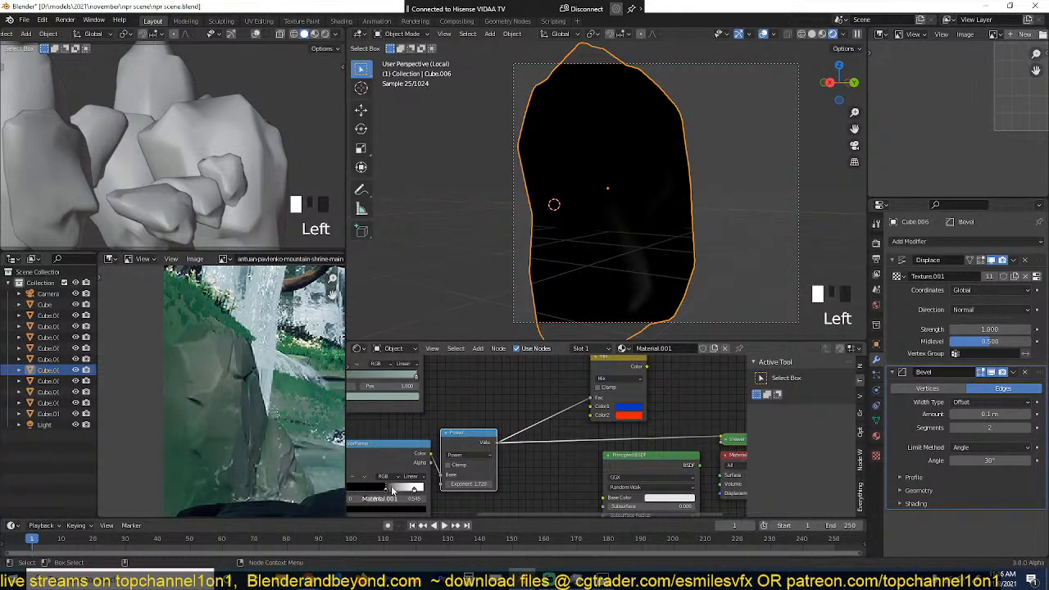
{"action": "left_click_drag", "start_coordinate": [391, 485], "coordinate": [396, 485]}
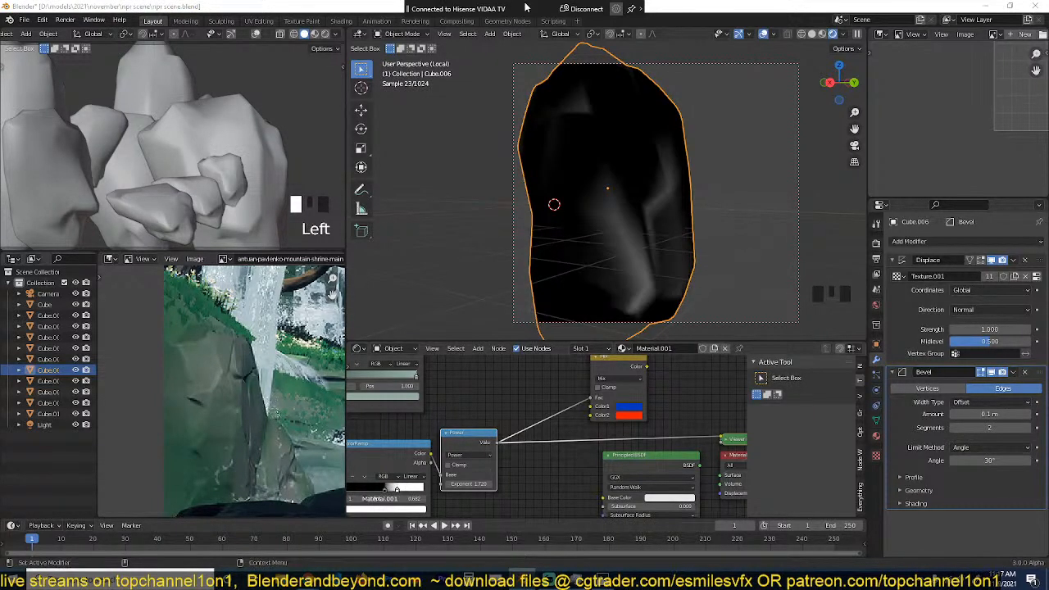
Step: Try the Bevel modifier with up to 4 and down to 1 segments, return it to 2 and save the file
{"action": "left_click", "coordinate": [1027, 428]}
{"action": "key", "text": "grave"}
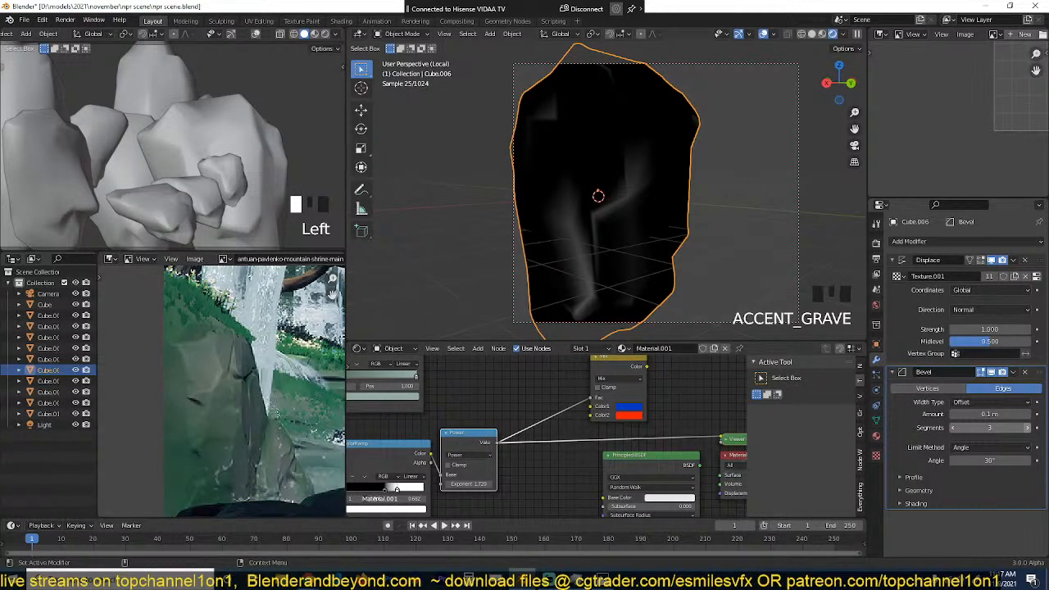
{"action": "left_click", "coordinate": [1027, 427]}
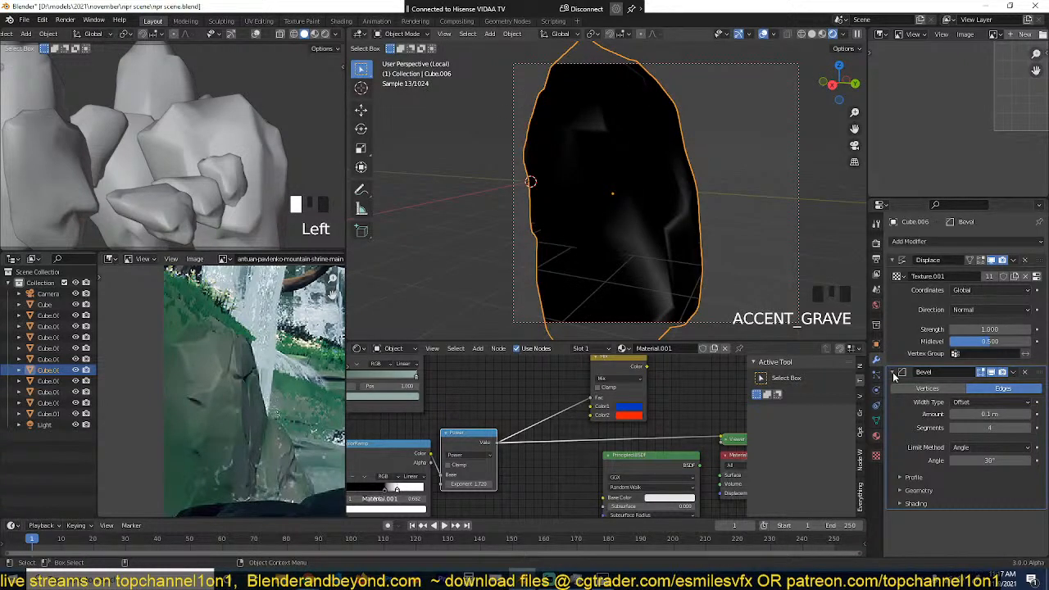
{"action": "left_click", "coordinate": [958, 428]}
{"action": "left_click", "coordinate": [957, 428]}
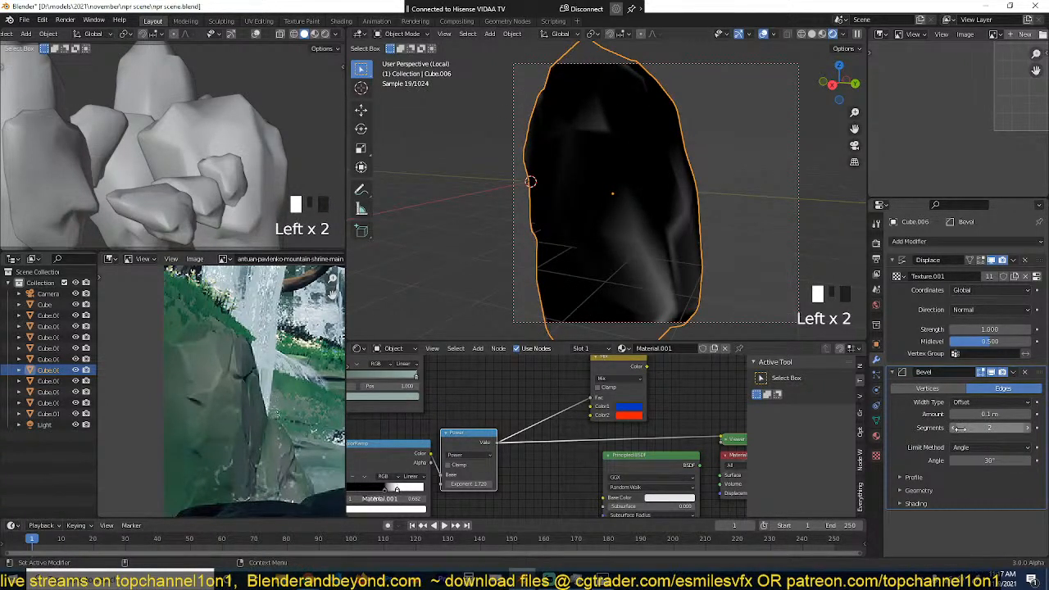
{"action": "left_click", "coordinate": [960, 428]}
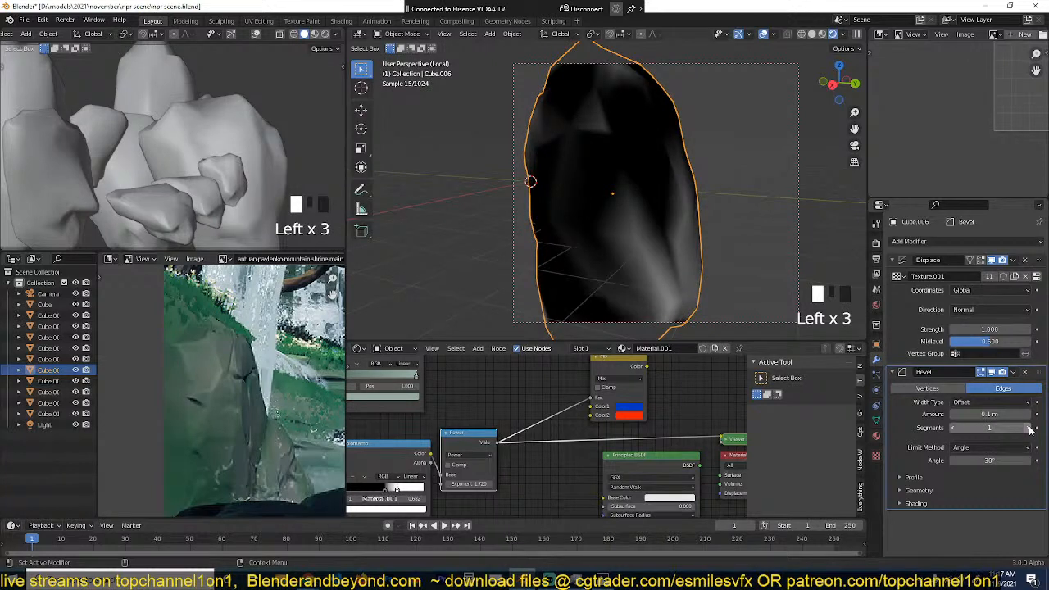
{"action": "left_click", "coordinate": [1031, 428]}
{"action": "key", "text": "ctrl+s"}
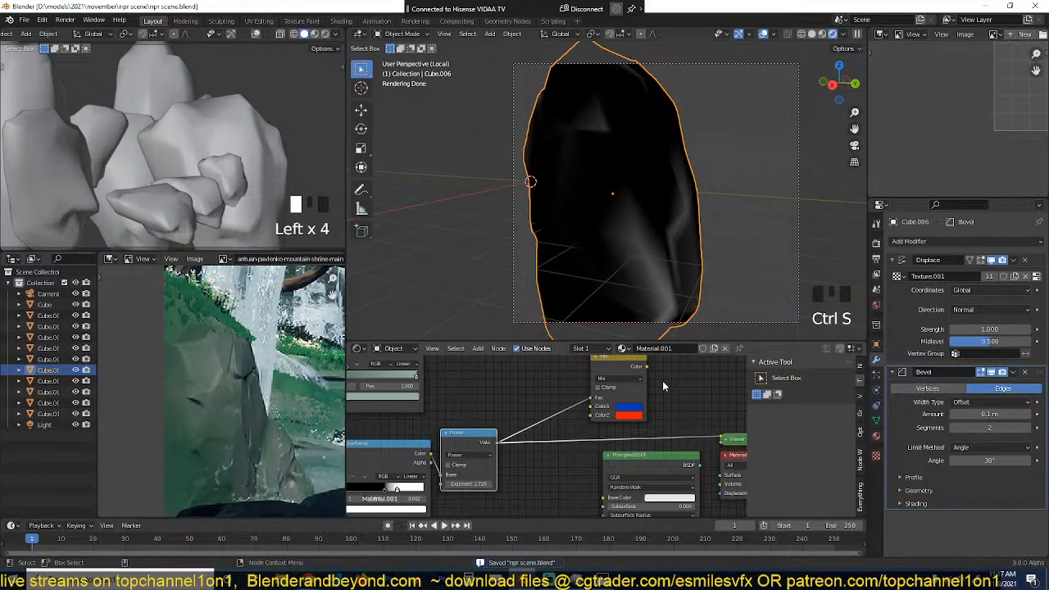
Step: Connect the green ColorRamp to the final Mix node's first colour and insert a Hue/Saturation node on that link
{"action": "left_click", "coordinate": [662, 382], "text": "ctrl+shift"}
{"action": "scroll", "coordinate": [447, 369], "scroll_direction": "down", "scroll_amount": 3}
{"action": "left_click_drag", "start_coordinate": [447, 368], "coordinate": [590, 417]}
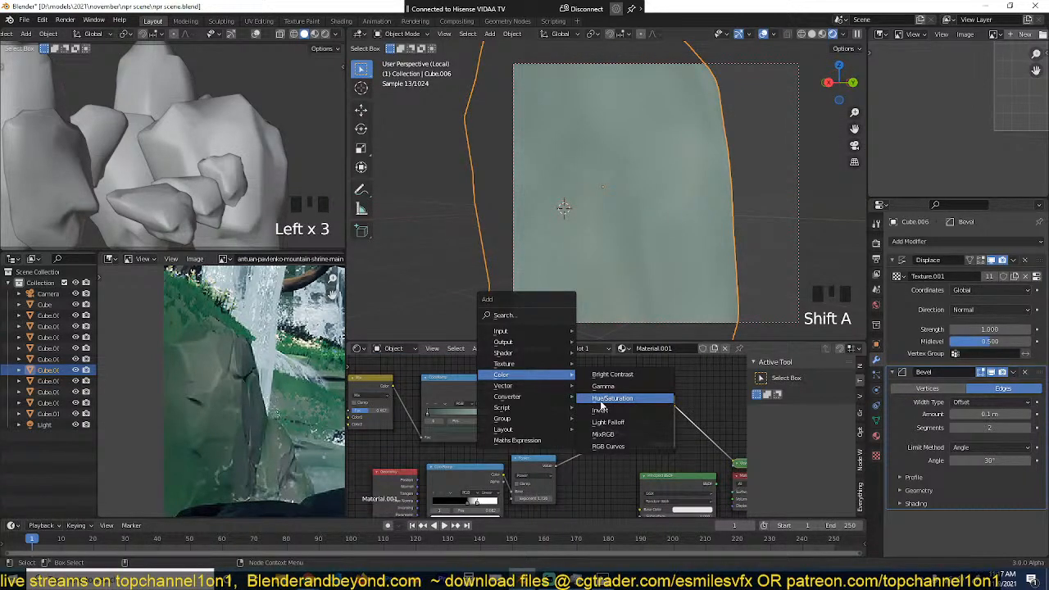
{"action": "left_click", "coordinate": [601, 399]}
{"action": "left_click", "coordinate": [566, 430]}
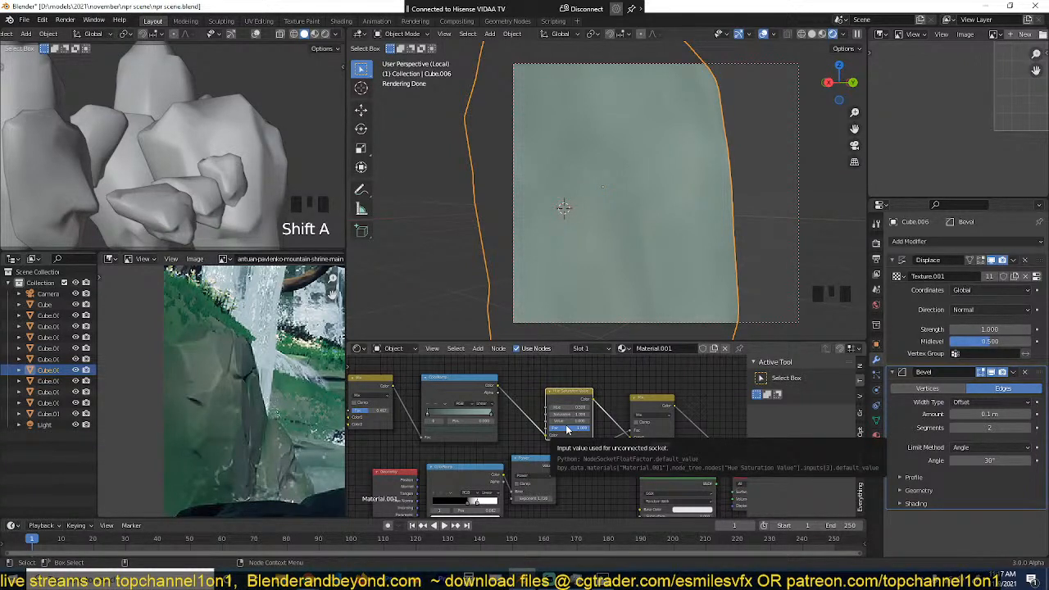
Step: Set the Hue Saturation Value node's Value to 0.250, check the rock from several sides and save the file
{"action": "scroll", "coordinate": [588, 438], "scroll_direction": "up", "scroll_amount": 1}
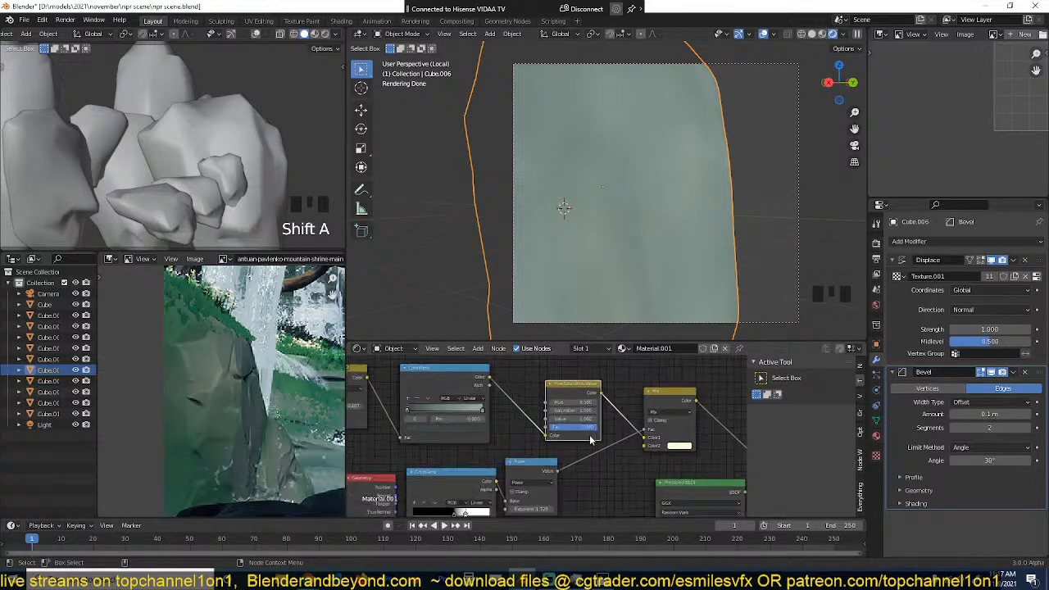
{"action": "scroll", "coordinate": [592, 440], "scroll_direction": "up", "scroll_amount": 3}
{"action": "left_click_drag", "start_coordinate": [585, 415], "coordinate": [492, 415]}
{"action": "scroll", "coordinate": [693, 210], "scroll_direction": "down", "scroll_amount": 3}
{"action": "middle_click_drag", "start_coordinate": [694, 210], "coordinate": [737, 198]}
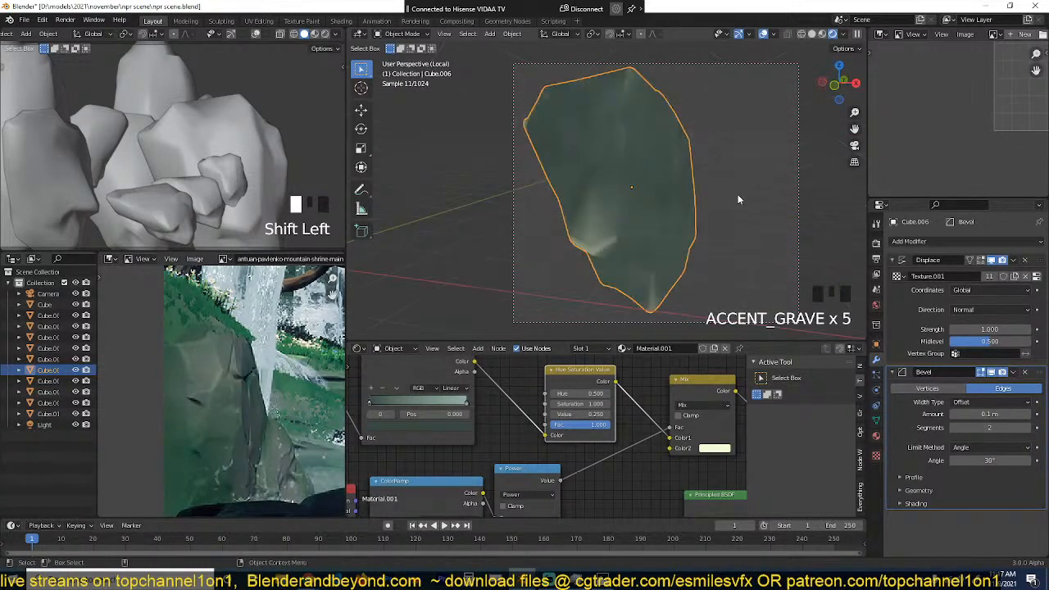
{"action": "key", "text": "grave"}
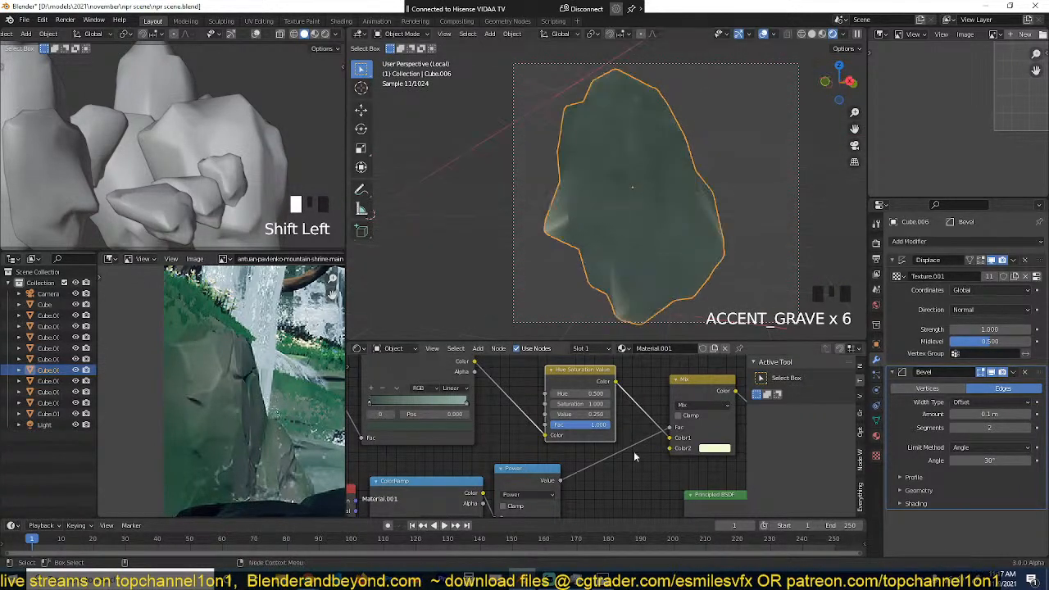
{"action": "key", "text": "Tab"}
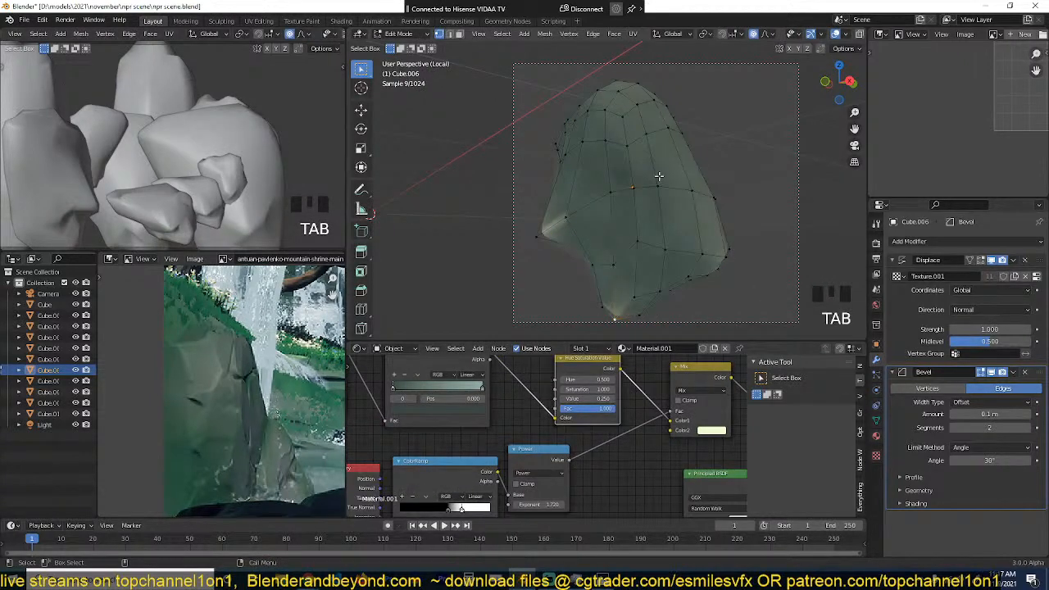
{"action": "key", "text": "Tab"}
{"action": "key", "text": "grave"}
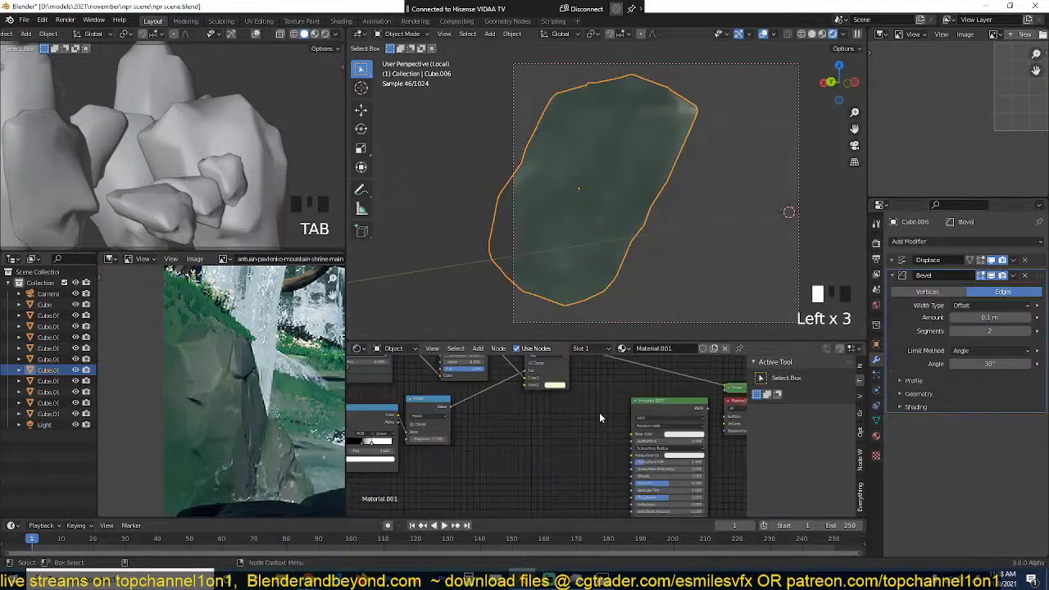
{"action": "key", "text": "ctrl+s"}
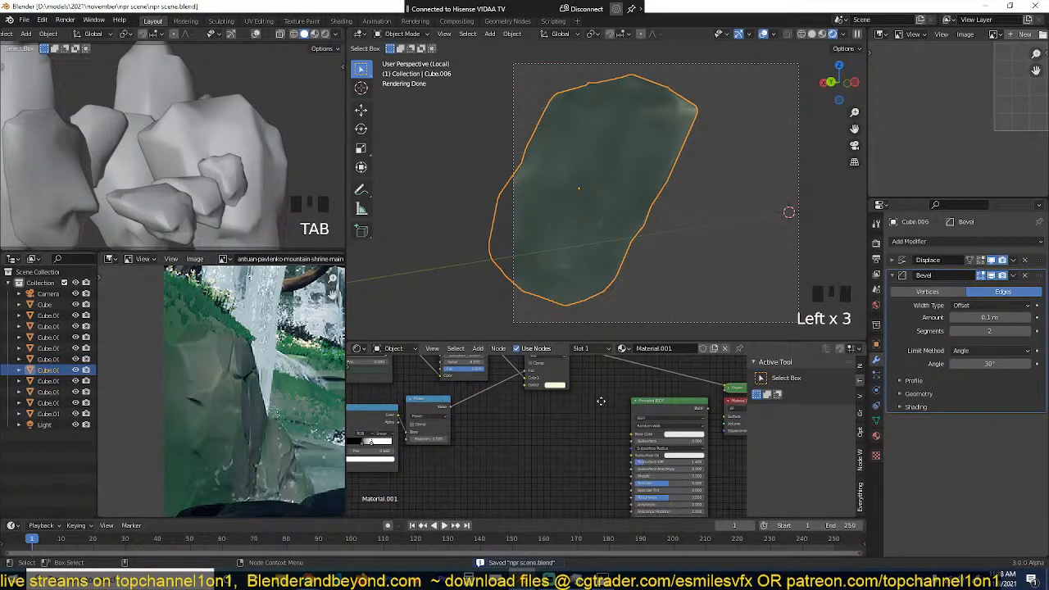
Step: Connect the final Mix node's colour to the Principled BSDF's Base Color and preview the Principled BSDF on the rock
{"action": "middle_click_drag", "start_coordinate": [601, 401], "coordinate": [601, 413]}
{"action": "left_click_drag", "start_coordinate": [566, 360], "coordinate": [571, 387]}
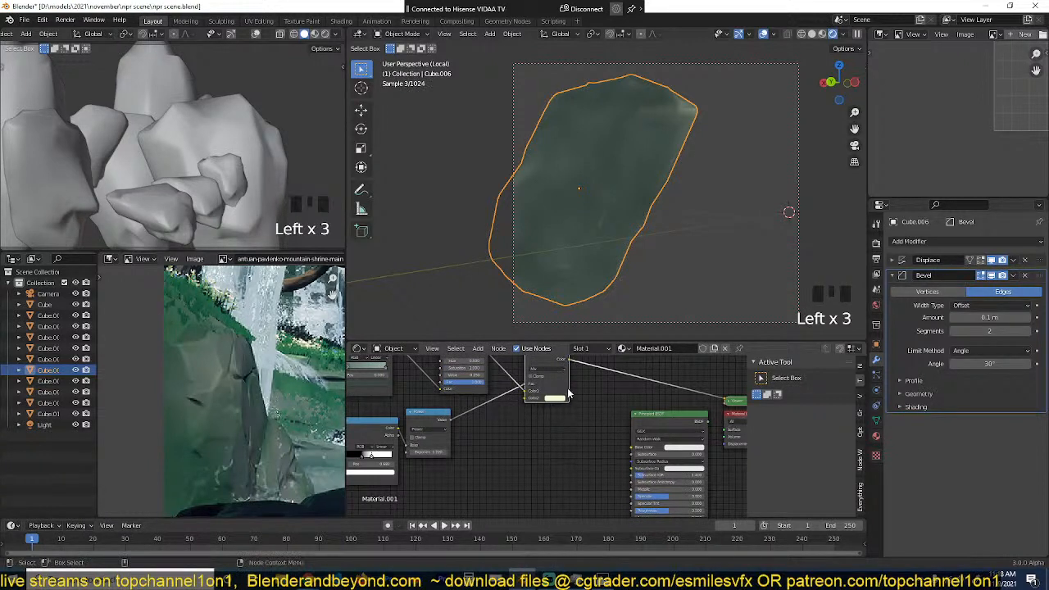
{"action": "key", "text": "ctrl+s"}
{"action": "left_click", "coordinate": [595, 385]}
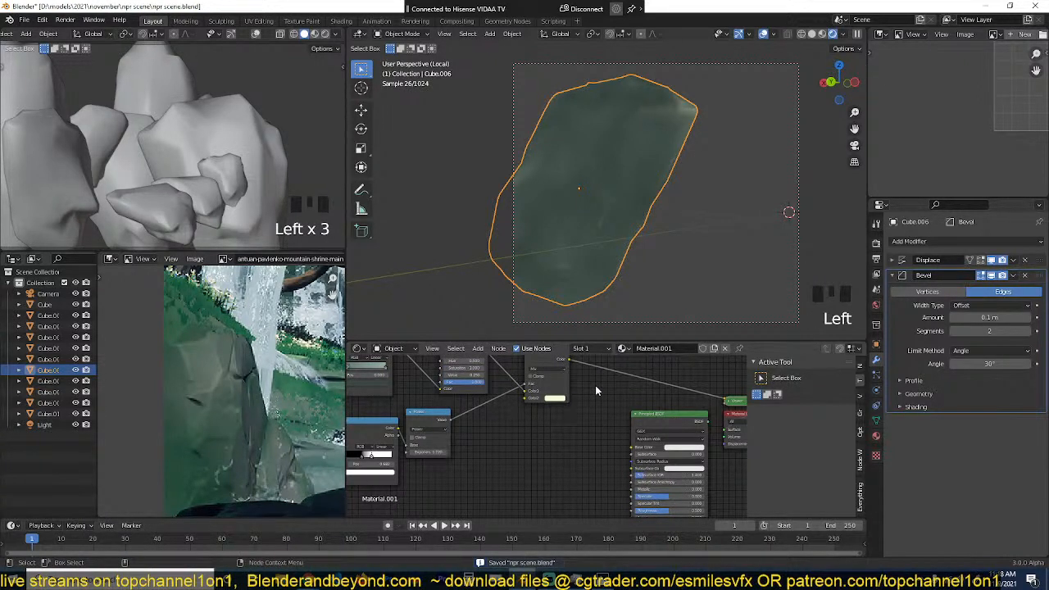
{"action": "middle_click_drag", "start_coordinate": [596, 385], "coordinate": [595, 401]}
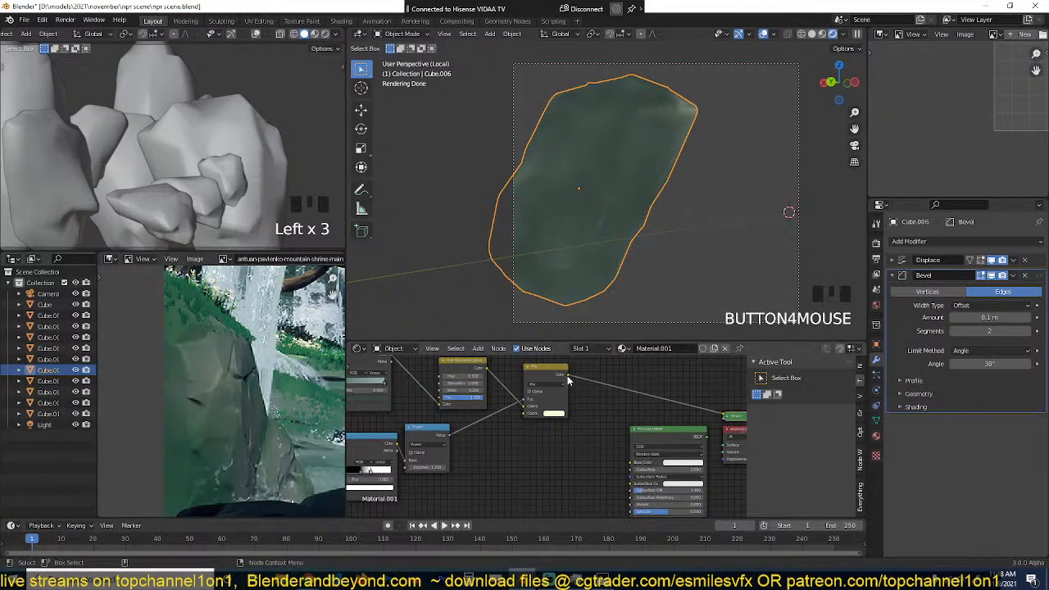
{"action": "left_click_drag", "start_coordinate": [569, 379], "coordinate": [632, 464]}
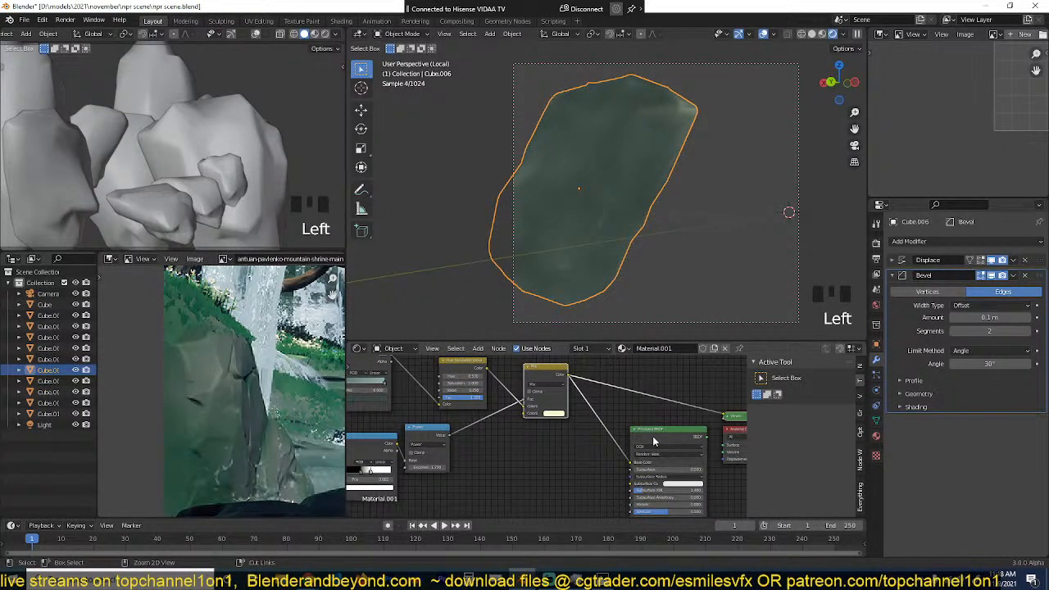
{"action": "left_click", "coordinate": [652, 437], "text": "ctrl+shift"}
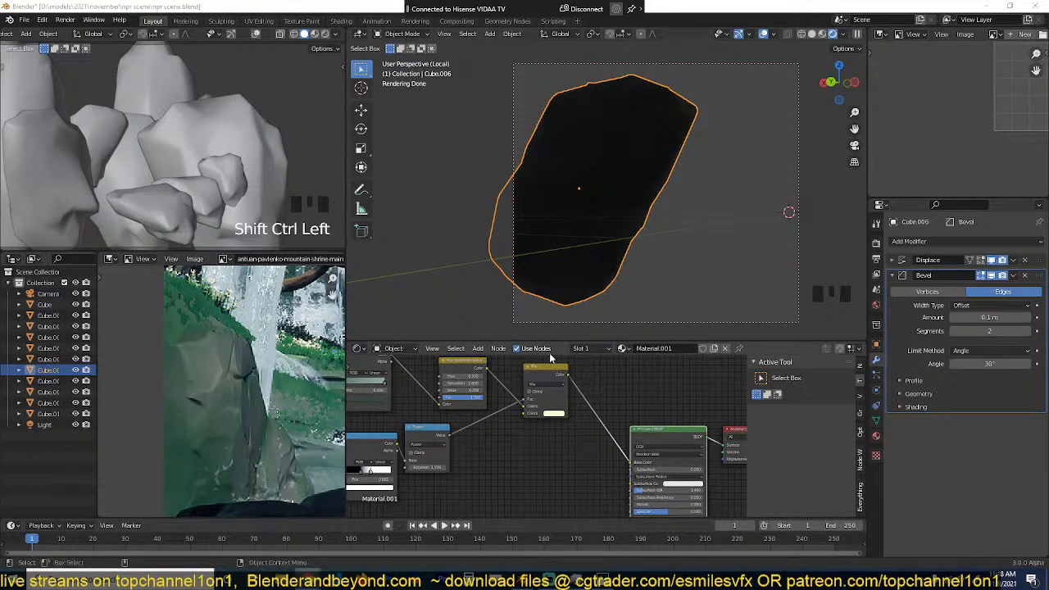
{"action": "middle_click_drag", "start_coordinate": [630, 235], "coordinate": [479, 246]}
Step: Connect the final Mix node's colour to the Principled BSDF's Specular input as well and save the file
{"action": "scroll", "coordinate": [541, 410], "scroll_direction": "down", "scroll_amount": 4}
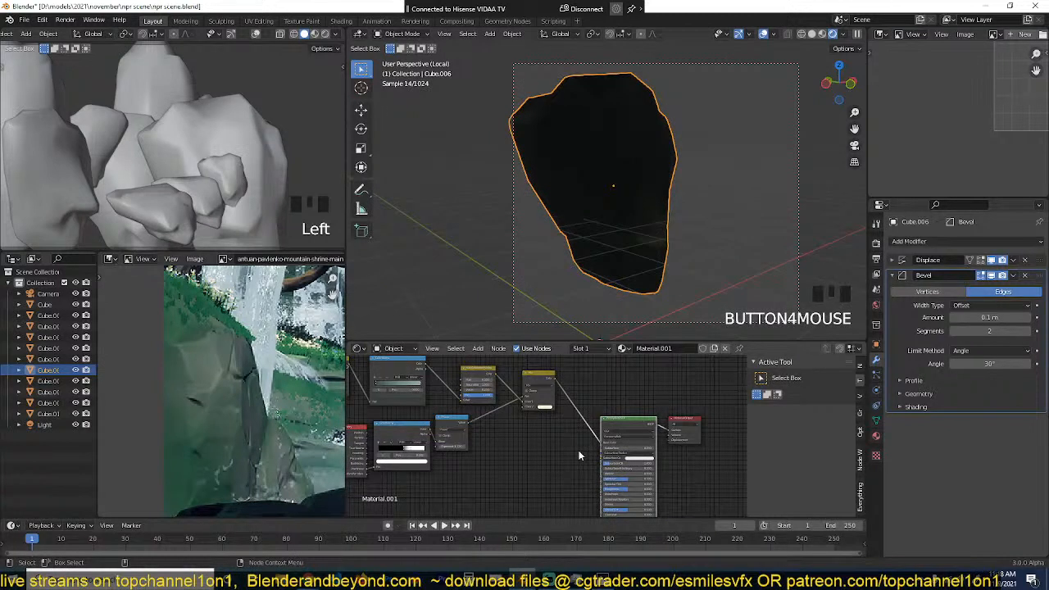
{"action": "middle_click_drag", "start_coordinate": [578, 452], "coordinate": [583, 436]}
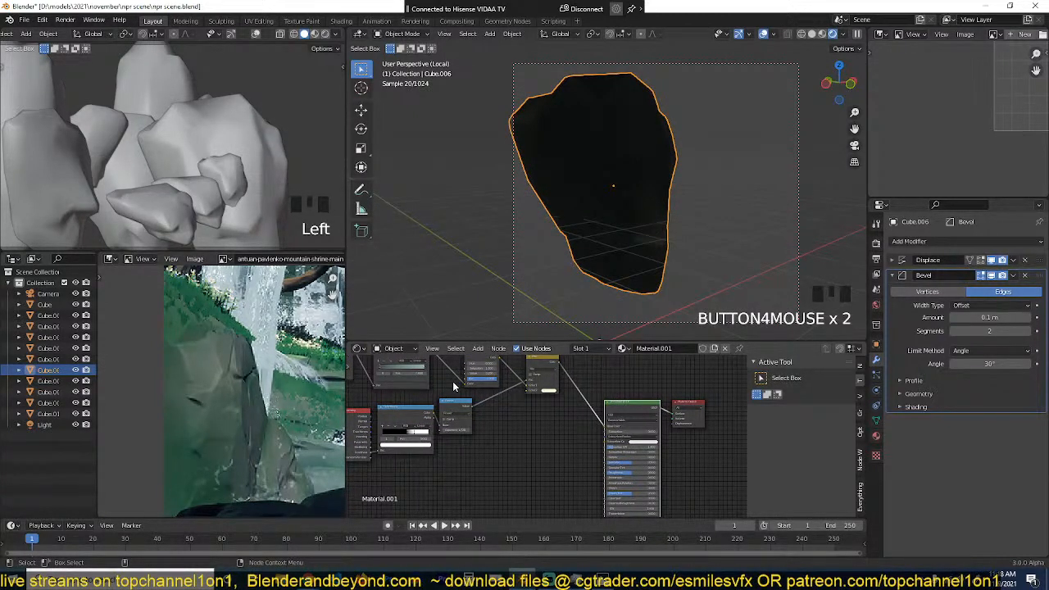
{"action": "middle_click_drag", "start_coordinate": [453, 386], "coordinate": [458, 412]}
{"action": "left_click_drag", "start_coordinate": [564, 388], "coordinate": [610, 493]}
{"action": "key", "text": "ctrl+s"}
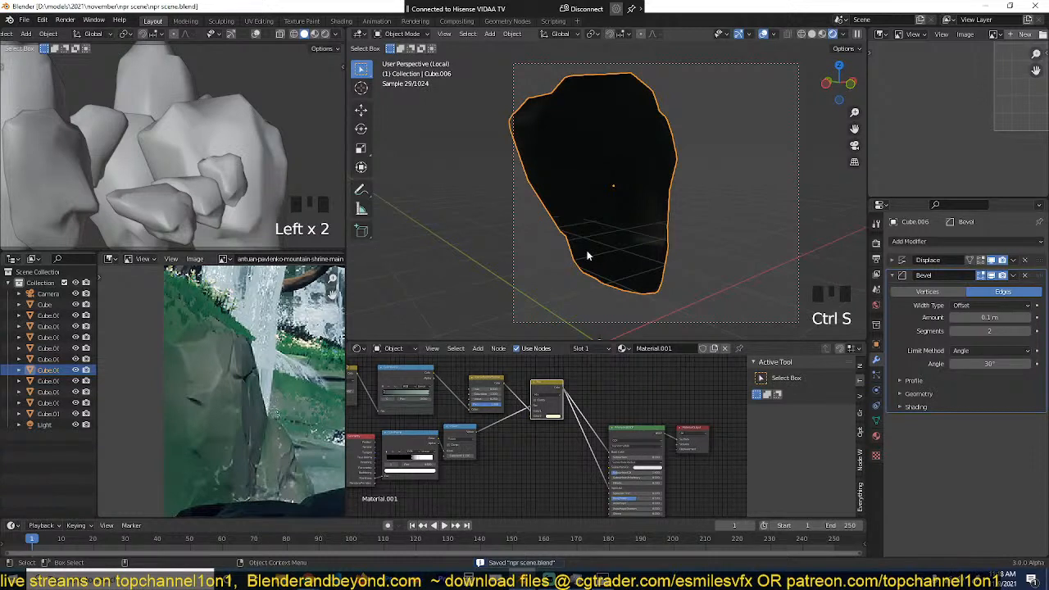
{"action": "scroll", "coordinate": [587, 256], "scroll_direction": "up", "scroll_amount": 2}
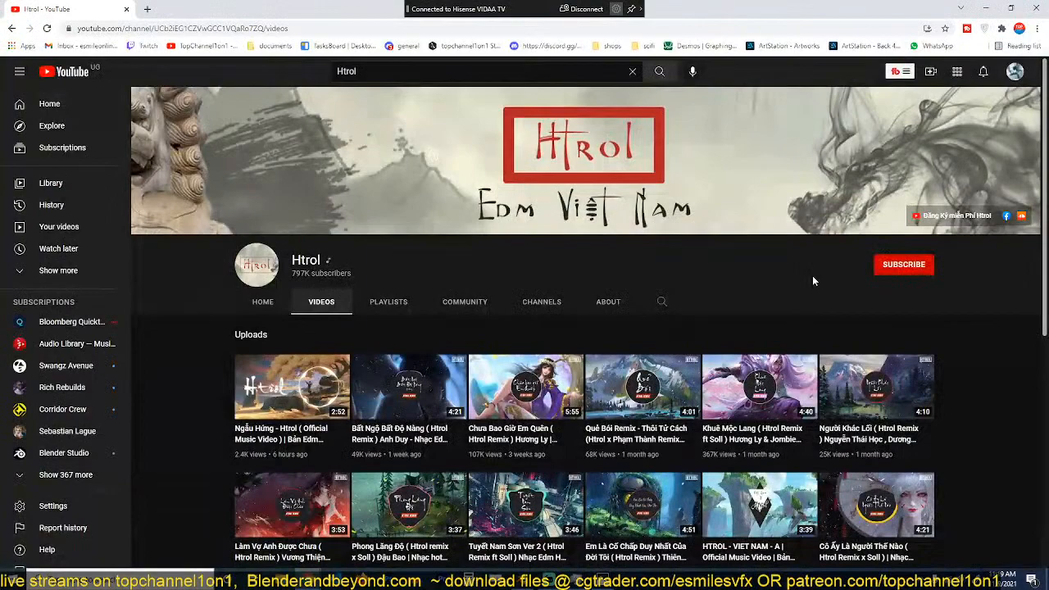
Step: Switch to YouTube and subscribe to the Htrol channel
{"action": "left_click", "coordinate": [881, 265]}
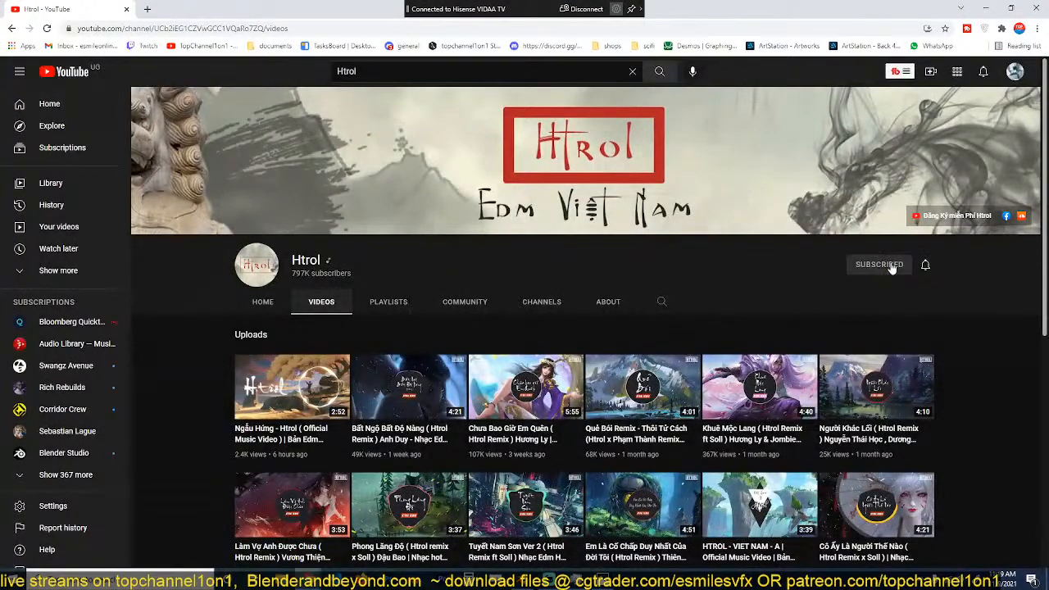
{"action": "scroll", "coordinate": [697, 270], "scroll_direction": "down", "scroll_amount": 1}
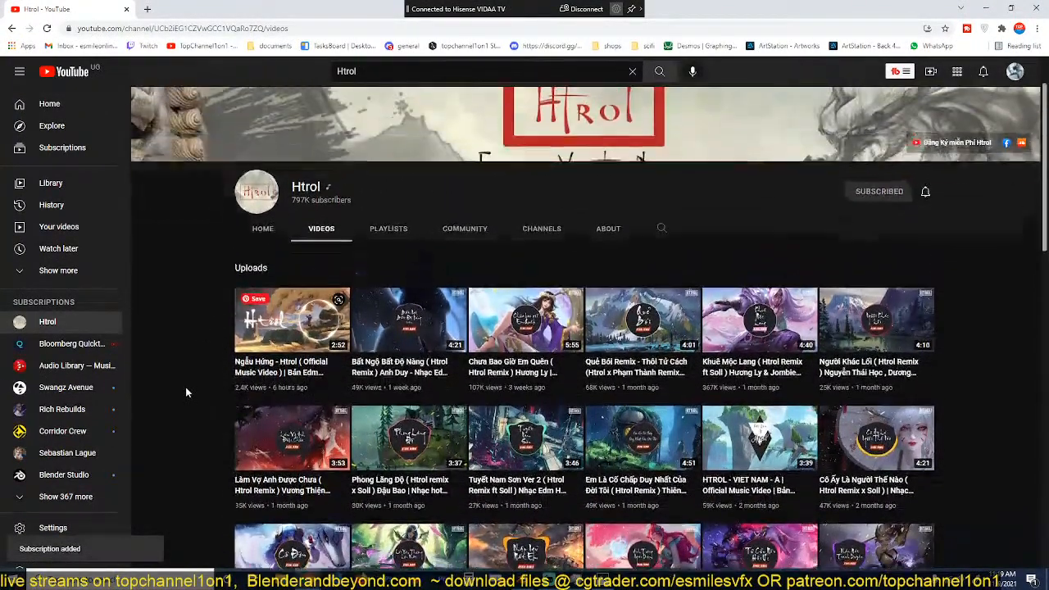
{"action": "scroll", "coordinate": [185, 393], "scroll_direction": "up", "scroll_amount": 1}
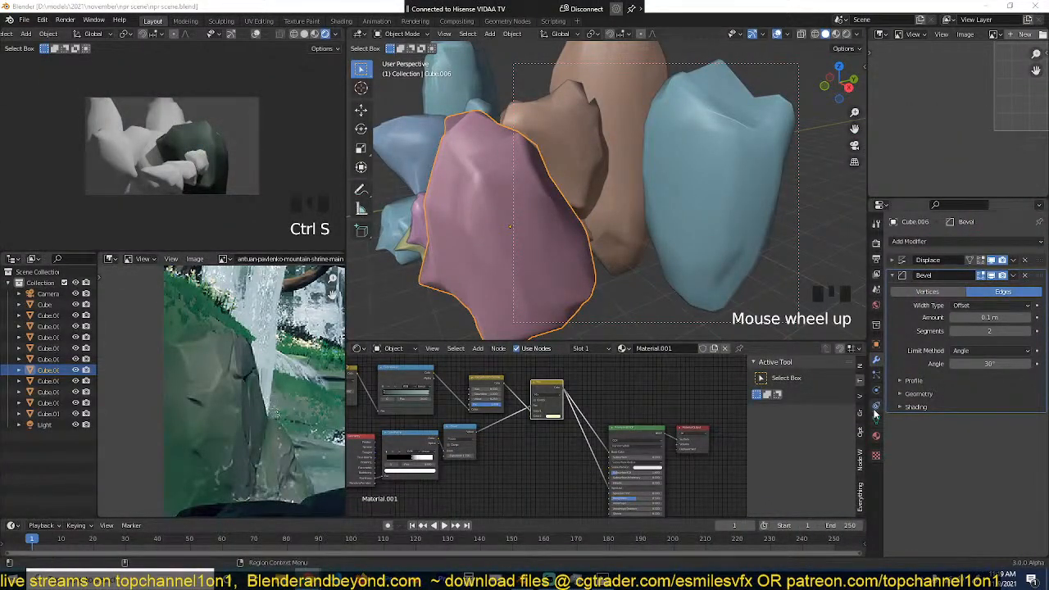
Step: Return to Blender, save the file, select all the rocks with the shaded rock active and link its material to them
{"action": "left_click", "coordinate": [651, 403]}
{"action": "key", "text": "ctrl+s"}
{"action": "scroll", "coordinate": [640, 403], "scroll_direction": "up", "scroll_amount": 2}
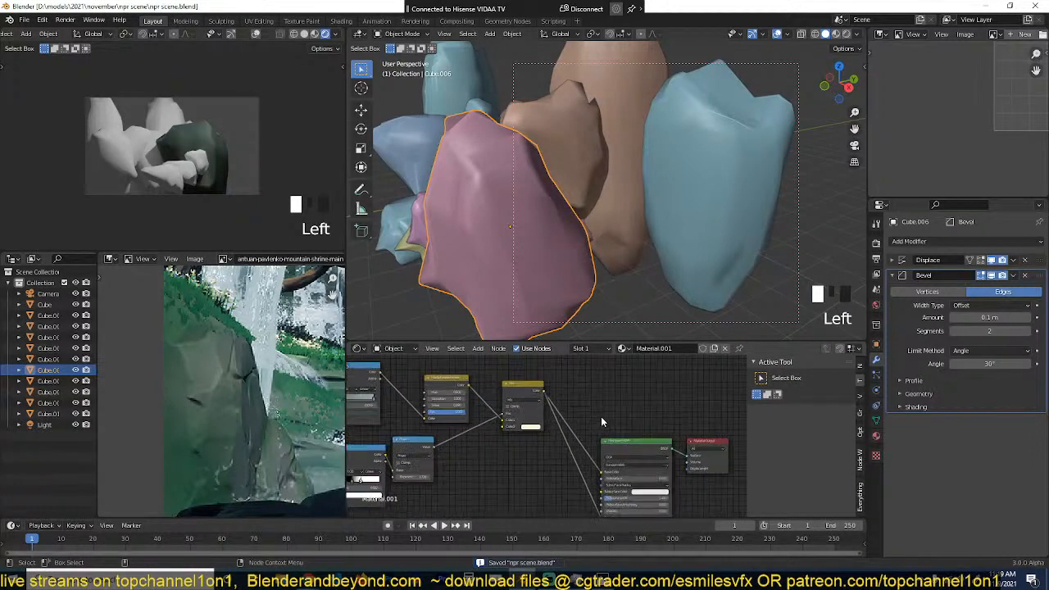
{"action": "scroll", "coordinate": [606, 196], "scroll_direction": "down", "scroll_amount": 3}
{"action": "middle_click_drag", "start_coordinate": [607, 197], "coordinate": [627, 148]}
{"action": "left_click_drag", "start_coordinate": [743, 87], "coordinate": [557, 248], "text": "shift"}
{"action": "left_click", "coordinate": [556, 248], "text": "shift"}
{"action": "left_click", "coordinate": [557, 248], "text": "shift"}
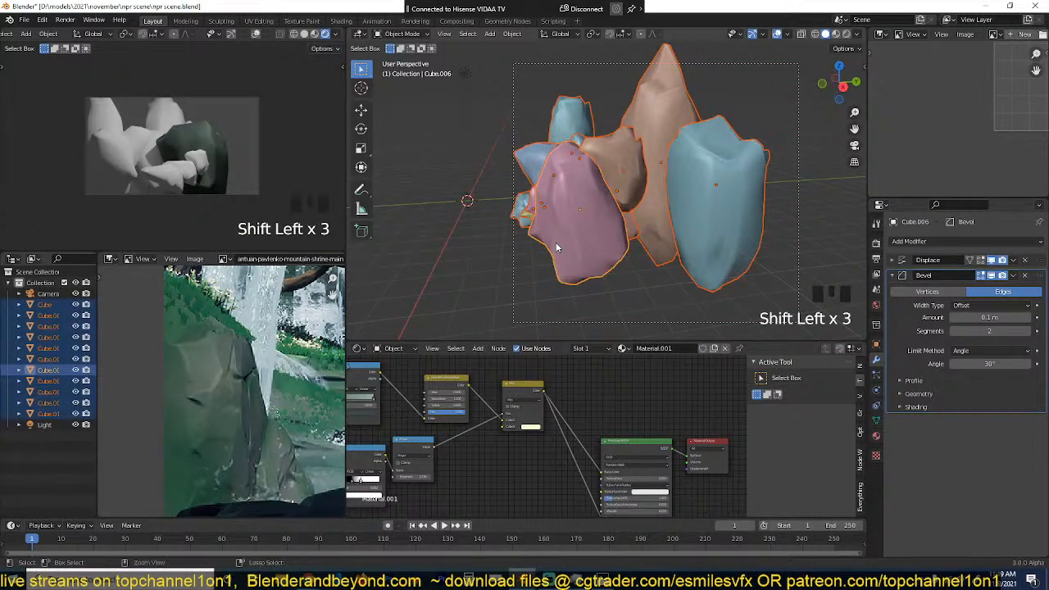
{"action": "key", "text": "ctrl+l"}
{"action": "mouse_move", "coordinate": [558, 246]}
{"action": "left_click", "coordinate": [530, 271]}
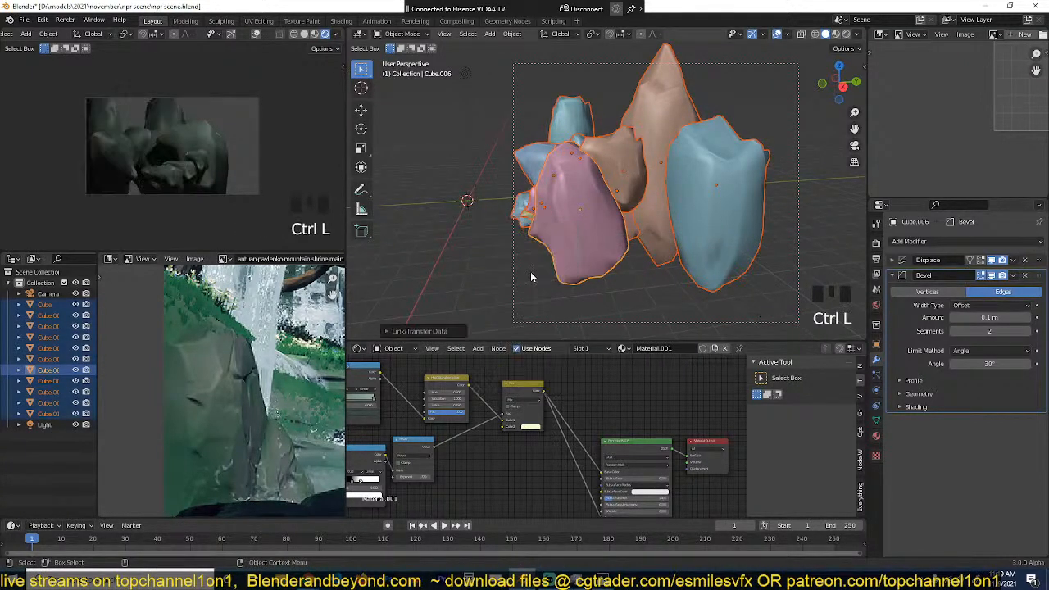
{"action": "key", "text": "alt+a"}
Step: Deselect the rocks, assign a Sky Texture to the world background colour and save the file
{"action": "scroll", "coordinate": [226, 402], "scroll_direction": "down", "scroll_amount": 4}
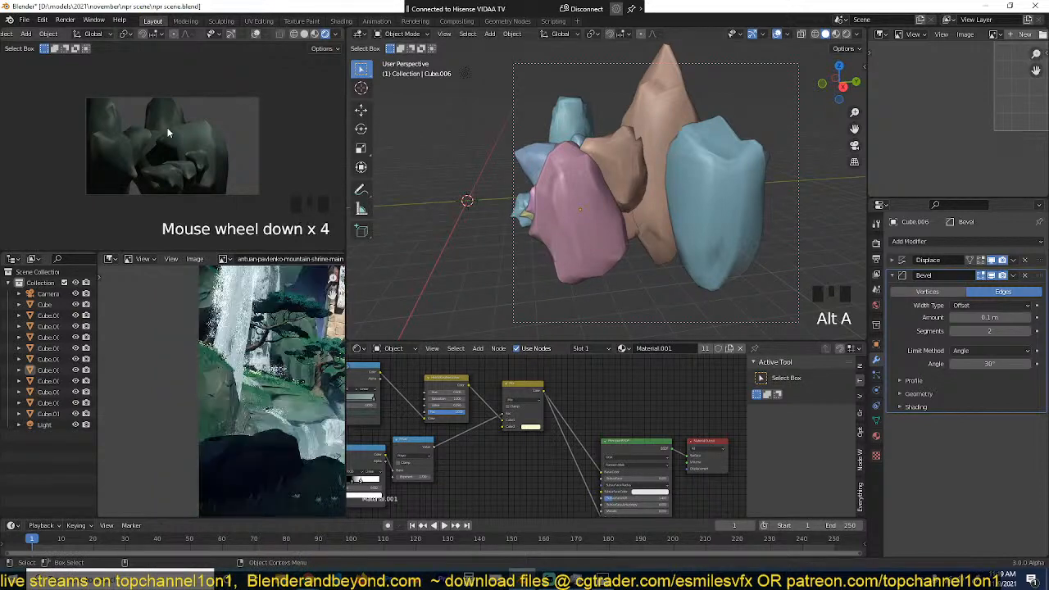
{"action": "scroll", "coordinate": [225, 393], "scroll_direction": "down", "scroll_amount": 4}
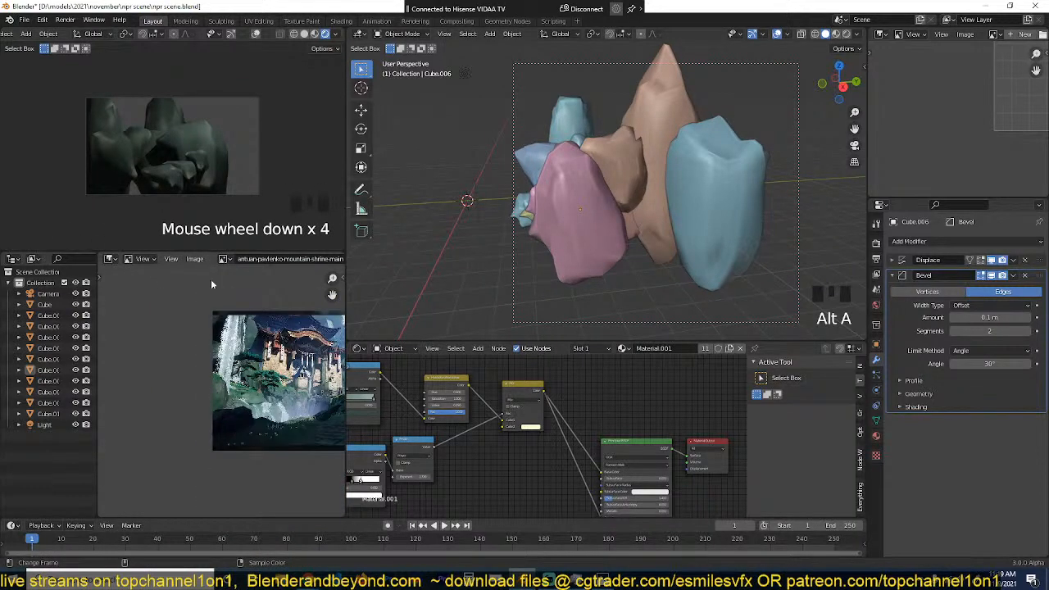
{"action": "left_click", "coordinate": [877, 305]}
{"action": "left_click", "coordinate": [918, 376]}
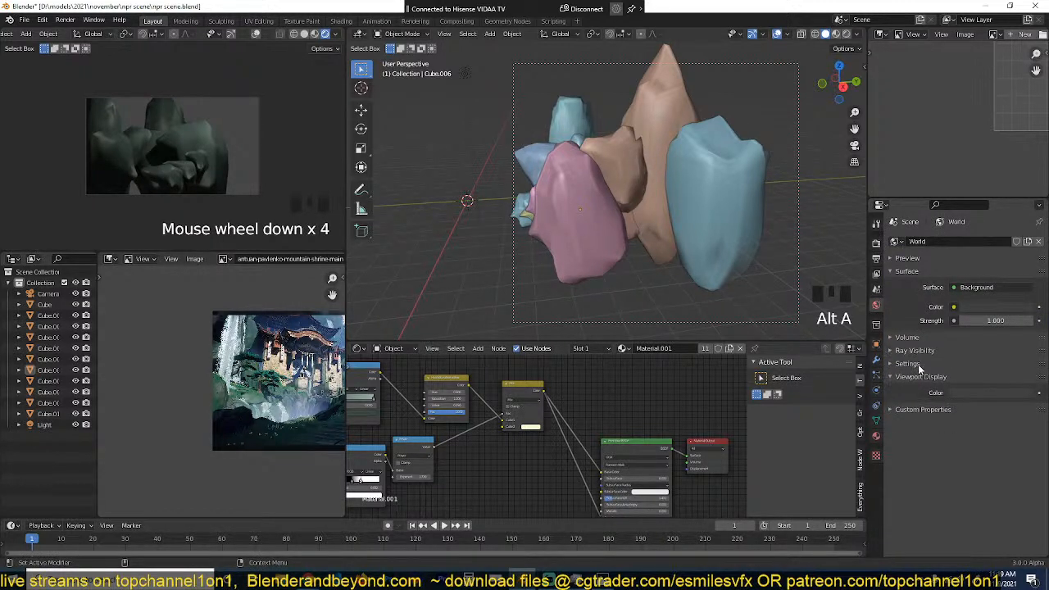
{"action": "left_click", "coordinate": [879, 254]}
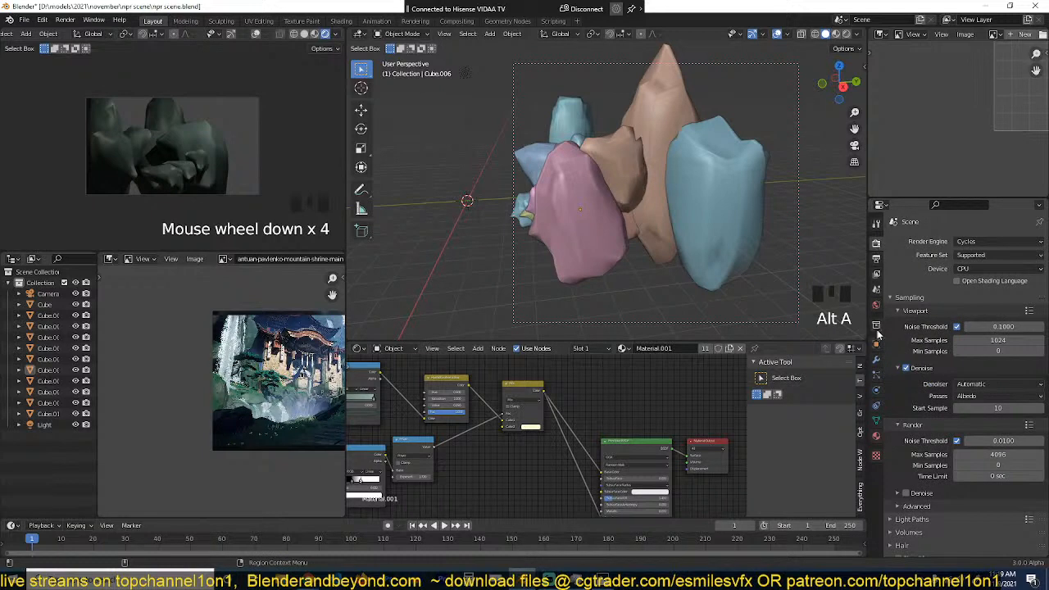
{"action": "left_click", "coordinate": [876, 305]}
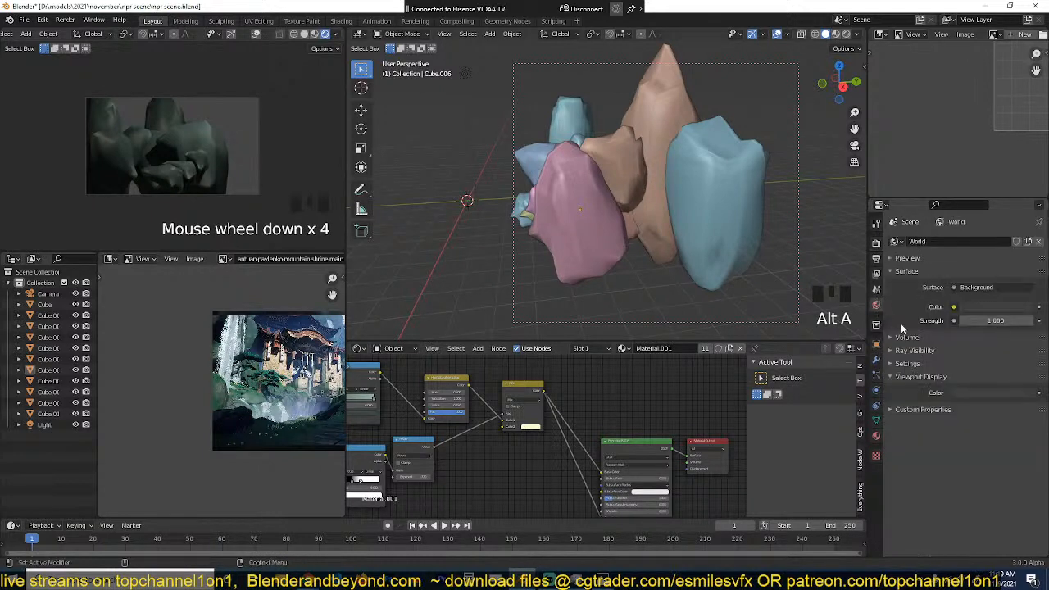
{"action": "left_click", "coordinate": [954, 306]}
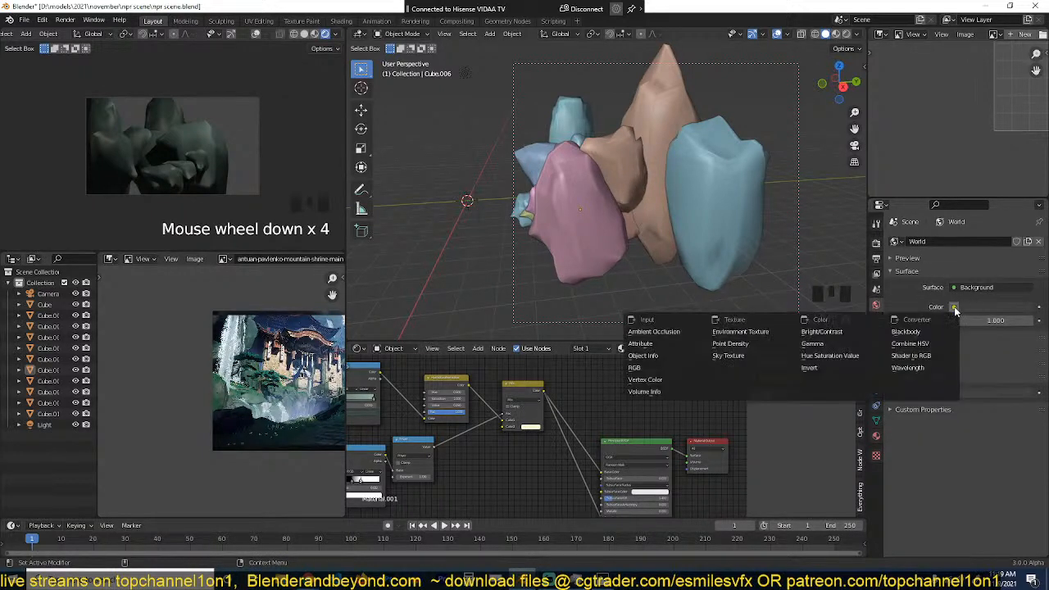
{"action": "left_click", "coordinate": [734, 359]}
{"action": "key", "text": "ctrl+s"}
{"action": "key", "text": "ctrl+s"}
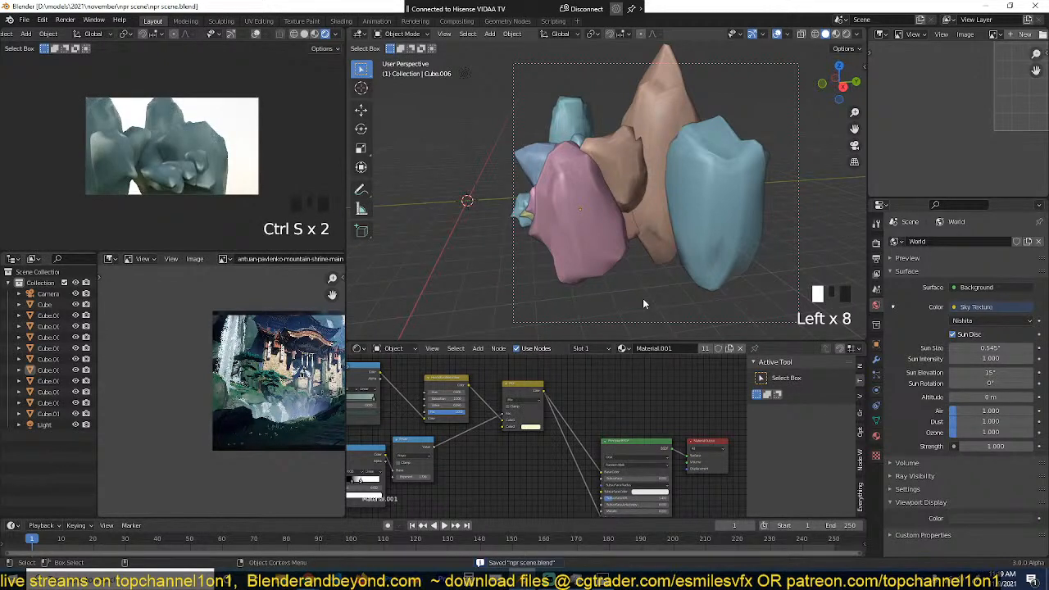
Step: Set the sky texture's Ozone to 3.179 and save the file
{"action": "key", "text": "ctrl+s"}
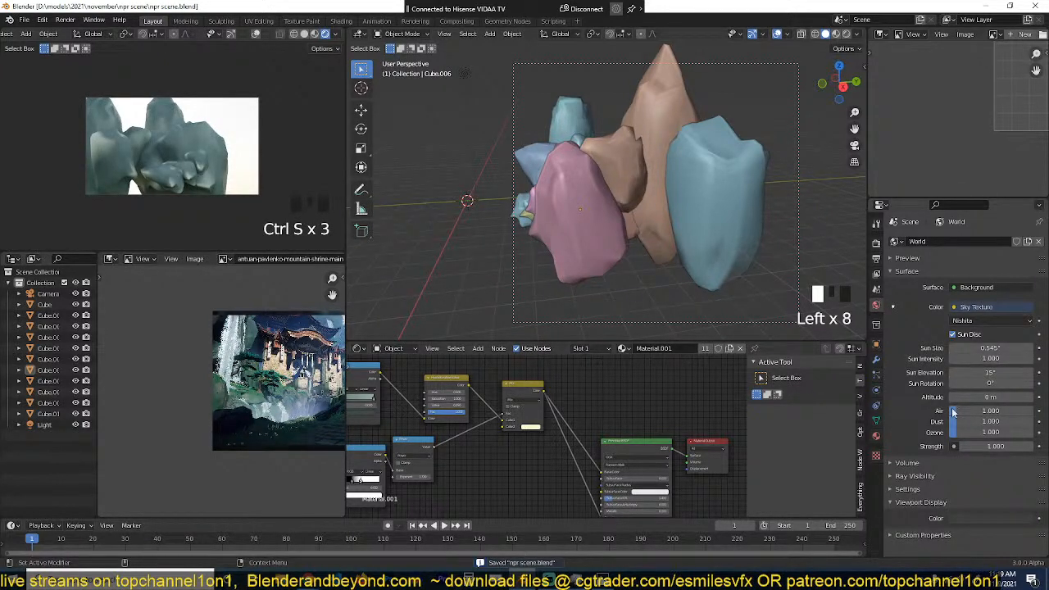
{"action": "mouse_move", "coordinate": [956, 433]}
{"action": "left_mouse_down"}
{"action": "mouse_move", "coordinate": [990, 433]}
{"action": "mouse_move", "coordinate": [975, 433]}
{"action": "left_mouse_up"}
{"action": "key", "text": "ctrl+s"}
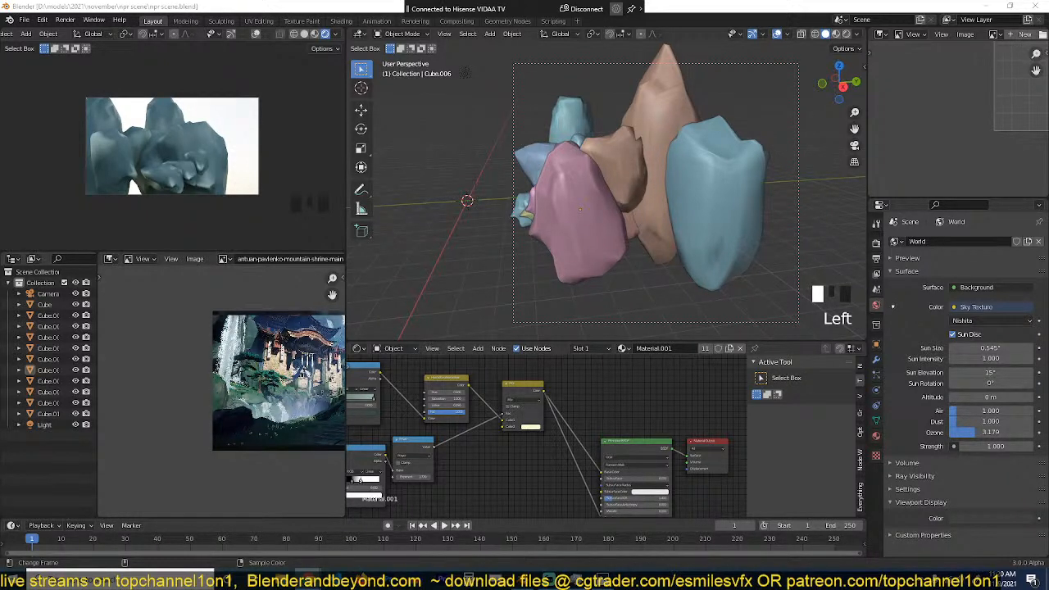
Step: Switch to YouTube, look through the Htrol channel's uploaded videos and return to Blender
{"action": "key", "text": "alt+Tab"}
{"action": "scroll", "coordinate": [438, 333], "scroll_direction": "down", "scroll_amount": 3}
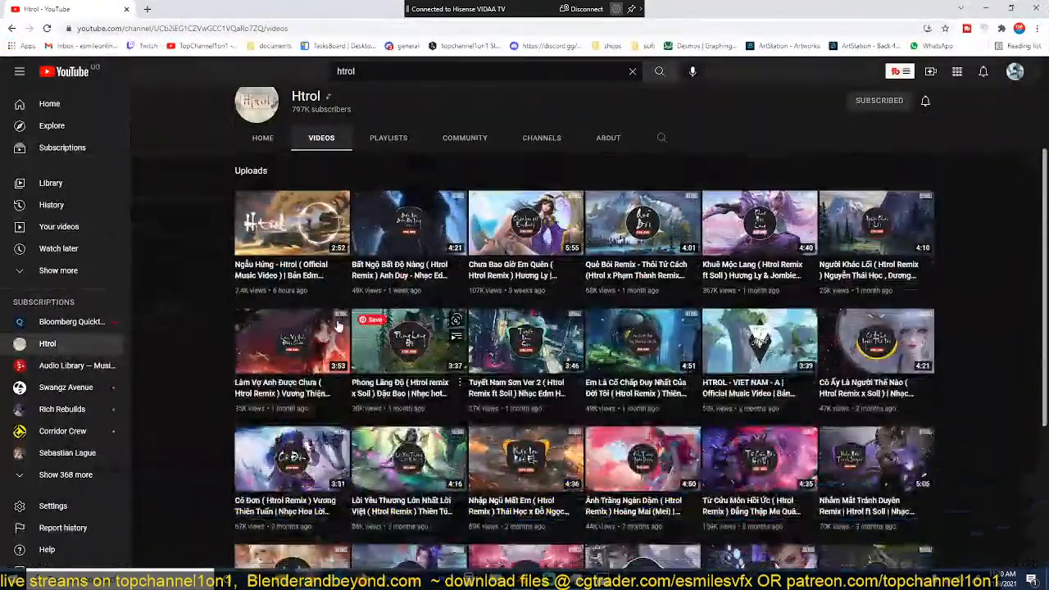
{"action": "scroll", "coordinate": [212, 357], "scroll_direction": "down", "scroll_amount": 5}
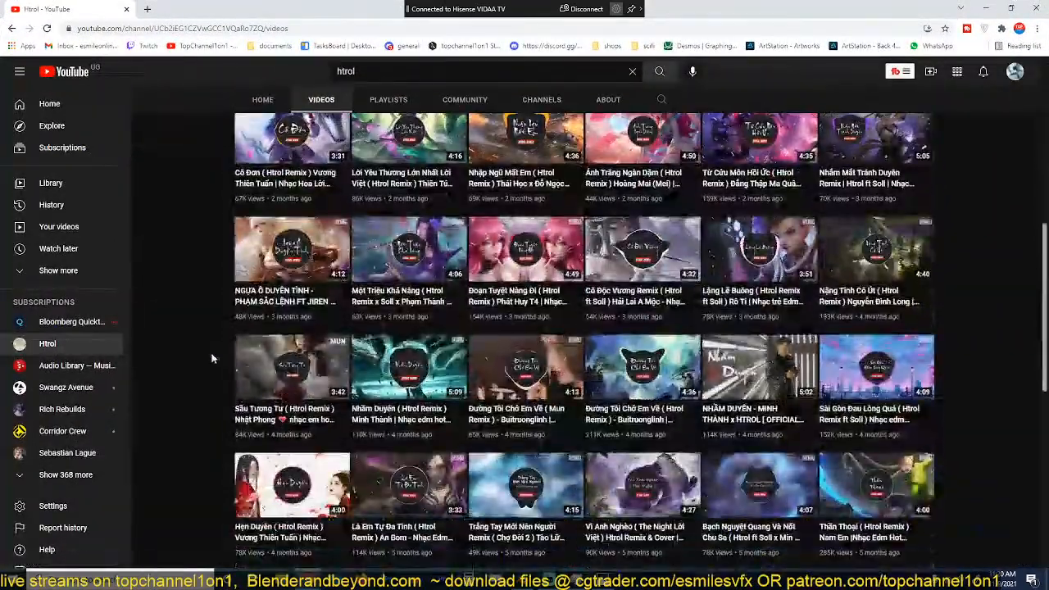
{"action": "scroll", "coordinate": [212, 357], "scroll_direction": "down", "scroll_amount": 3}
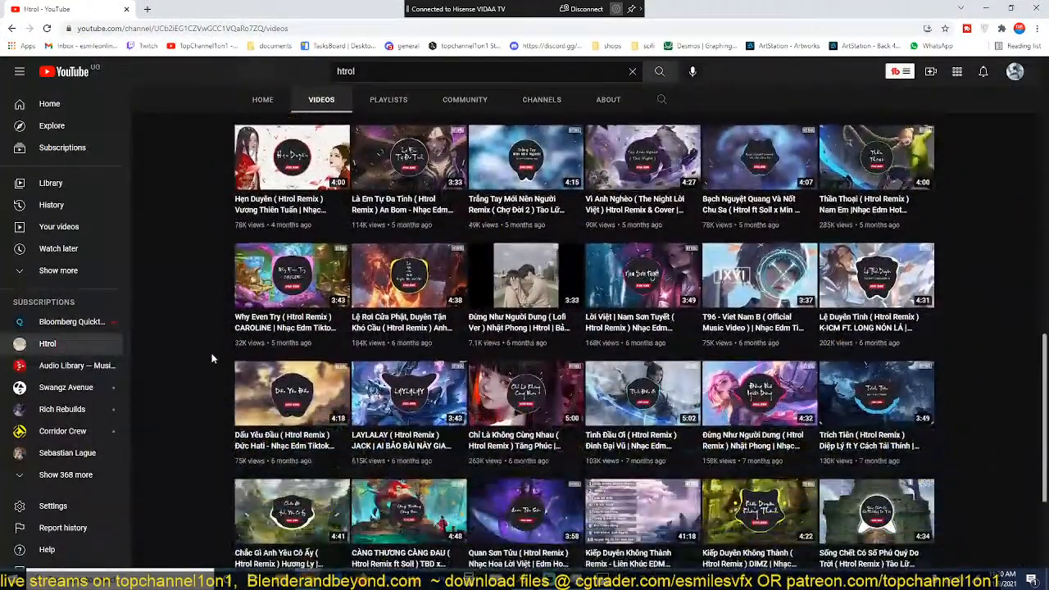
{"action": "scroll", "coordinate": [212, 357], "scroll_direction": "down", "scroll_amount": 3}
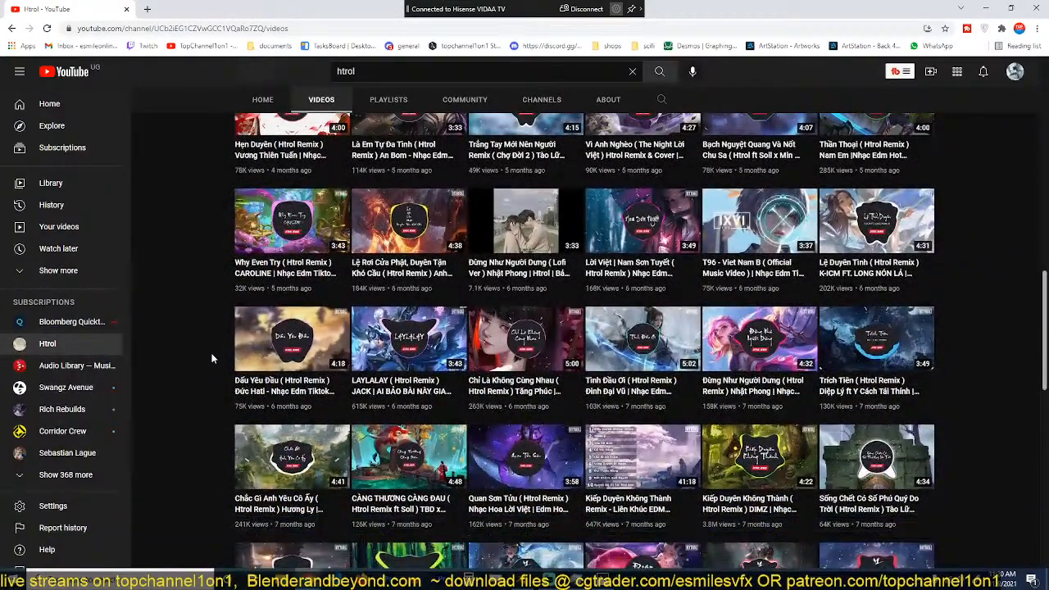
{"action": "scroll", "coordinate": [211, 358], "scroll_direction": "down", "scroll_amount": 3}
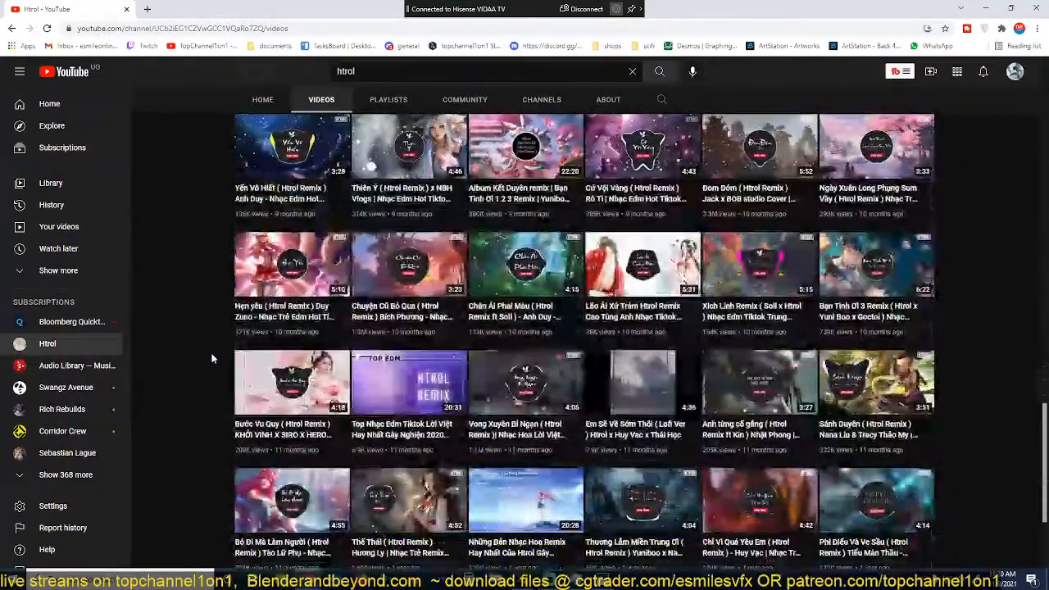
{"action": "scroll", "coordinate": [214, 355], "scroll_direction": "down", "scroll_amount": 3}
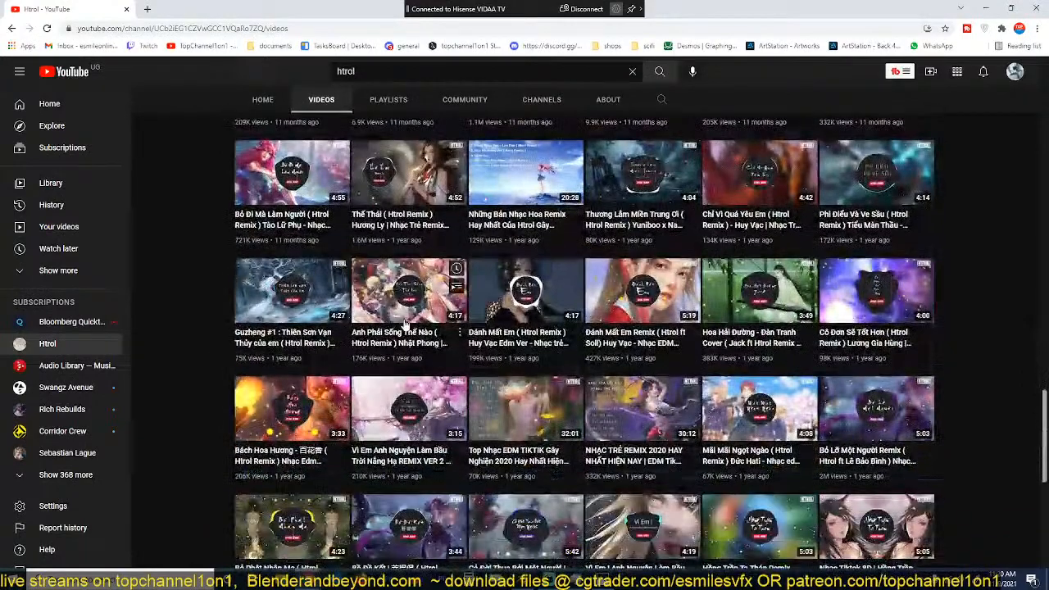
{"action": "scroll", "coordinate": [205, 425], "scroll_direction": "down", "scroll_amount": 4}
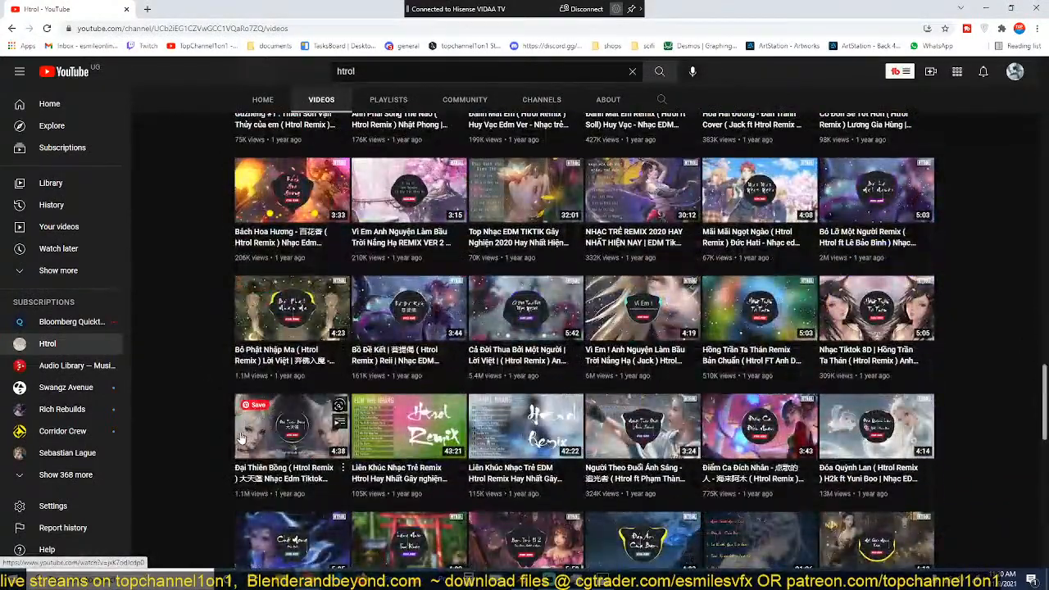
{"action": "scroll", "coordinate": [205, 418], "scroll_direction": "down", "scroll_amount": 3}
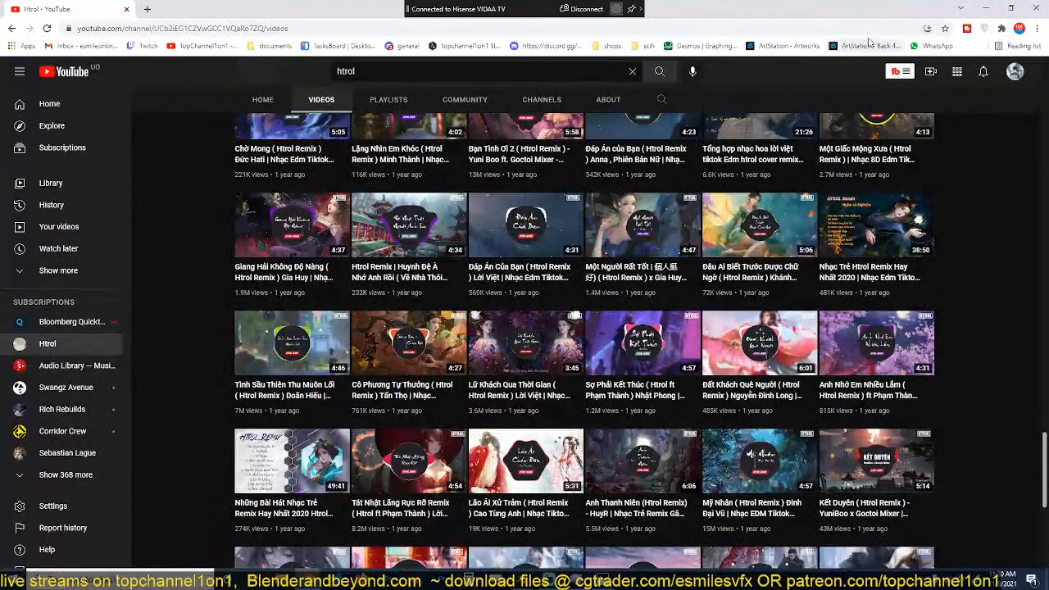
{"action": "left_click_drag", "start_coordinate": [738, 10], "coordinate": [0, 144]}
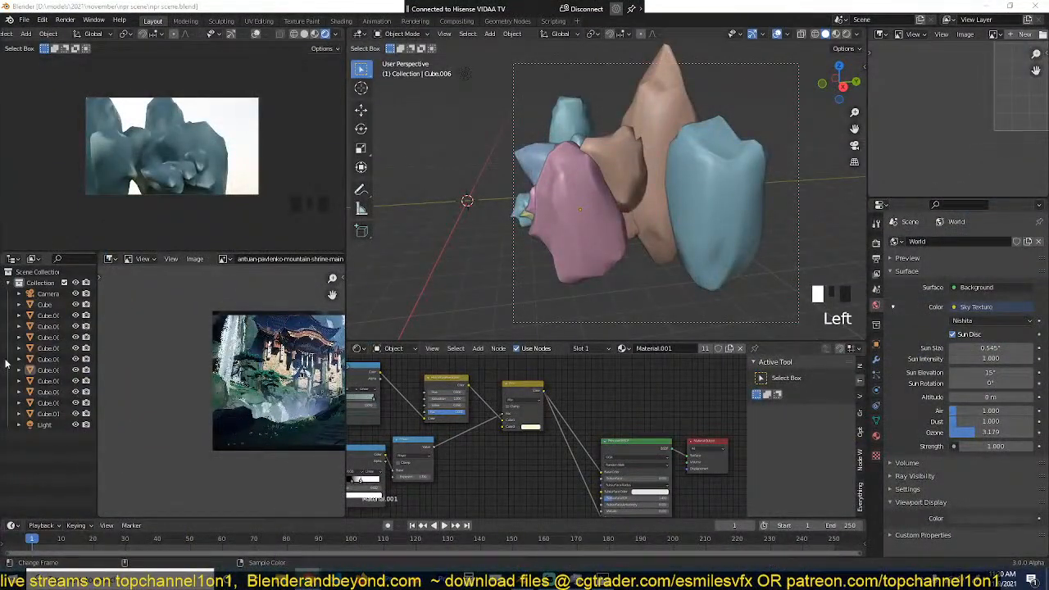
Step: Change the Mix node's Color2 in the rock material to a light cyan and save the file
{"action": "left_click", "coordinate": [555, 232]}
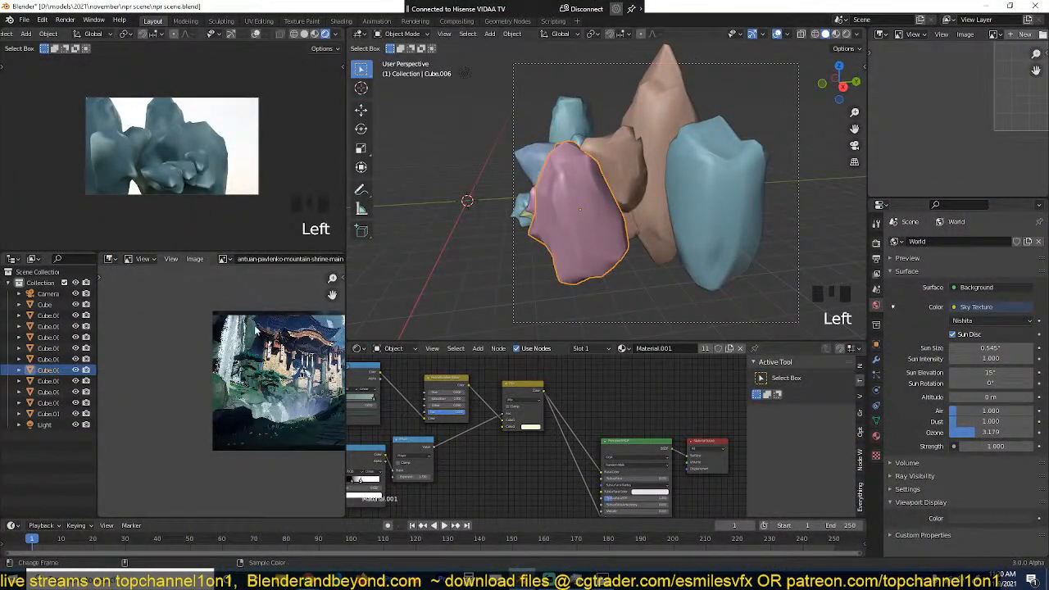
{"action": "middle_click_drag", "start_coordinate": [270, 393], "coordinate": [197, 391]}
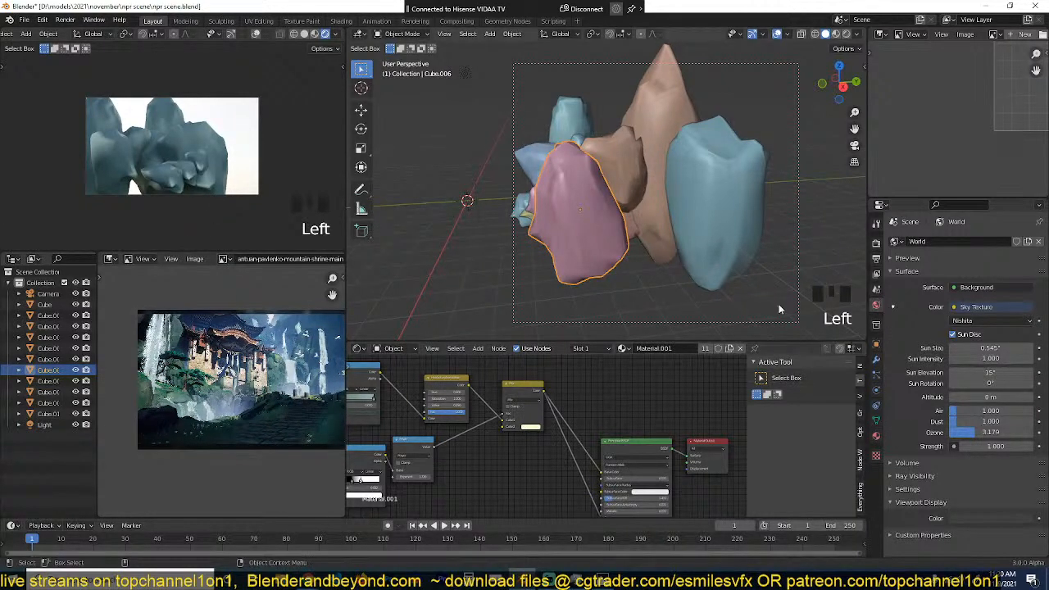
{"action": "scroll", "coordinate": [195, 167], "scroll_direction": "up", "scroll_amount": 1}
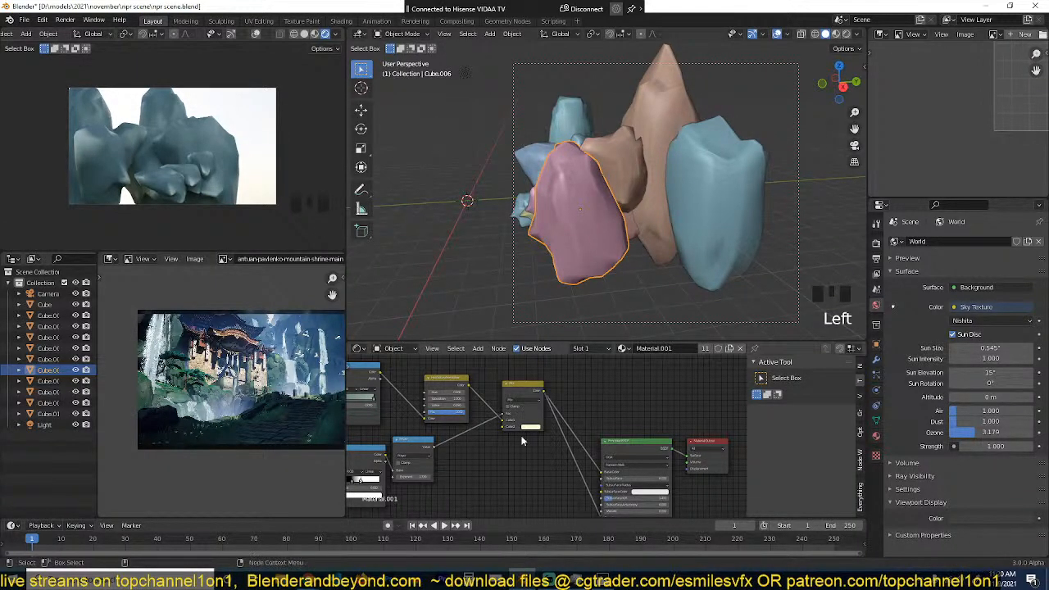
{"action": "scroll", "coordinate": [547, 420], "scroll_direction": "up", "scroll_amount": 2}
{"action": "scroll", "coordinate": [548, 420], "scroll_direction": "up", "scroll_amount": 3}
{"action": "left_click", "coordinate": [611, 444]}
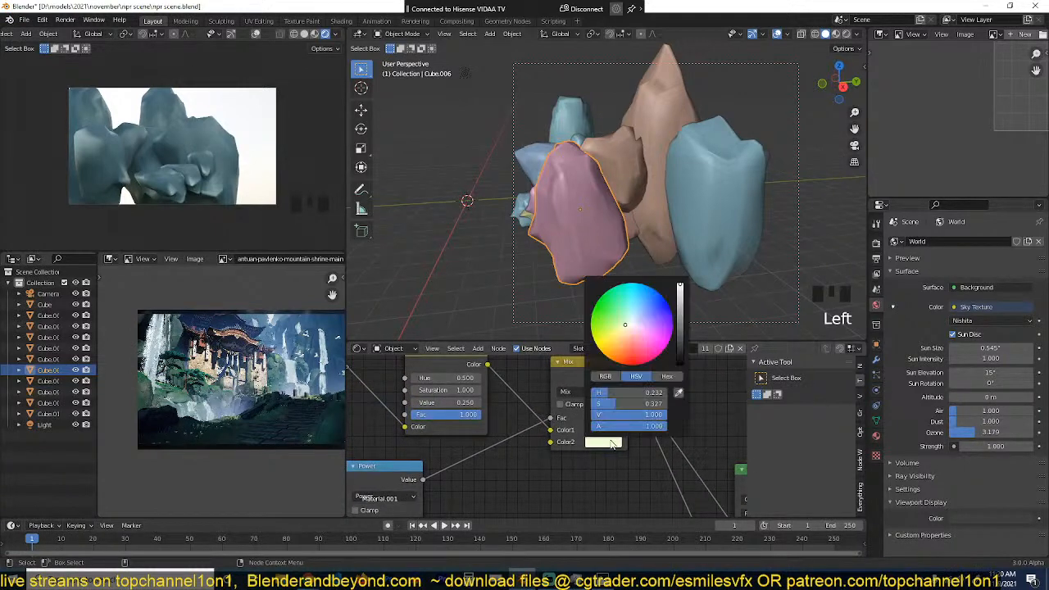
{"action": "left_click", "coordinate": [630, 335]}
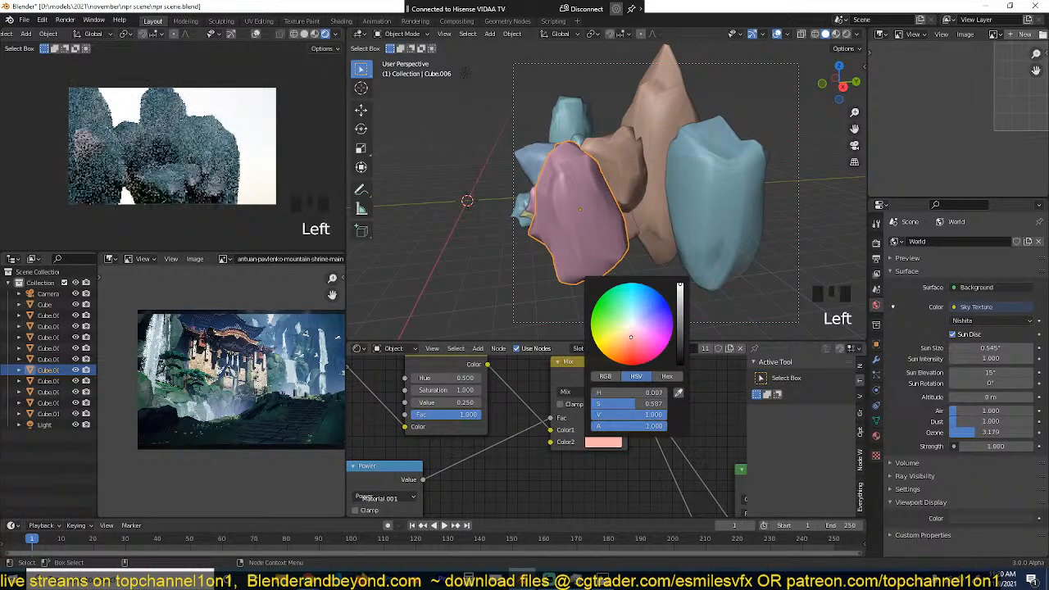
{"action": "left_click", "coordinate": [626, 315]}
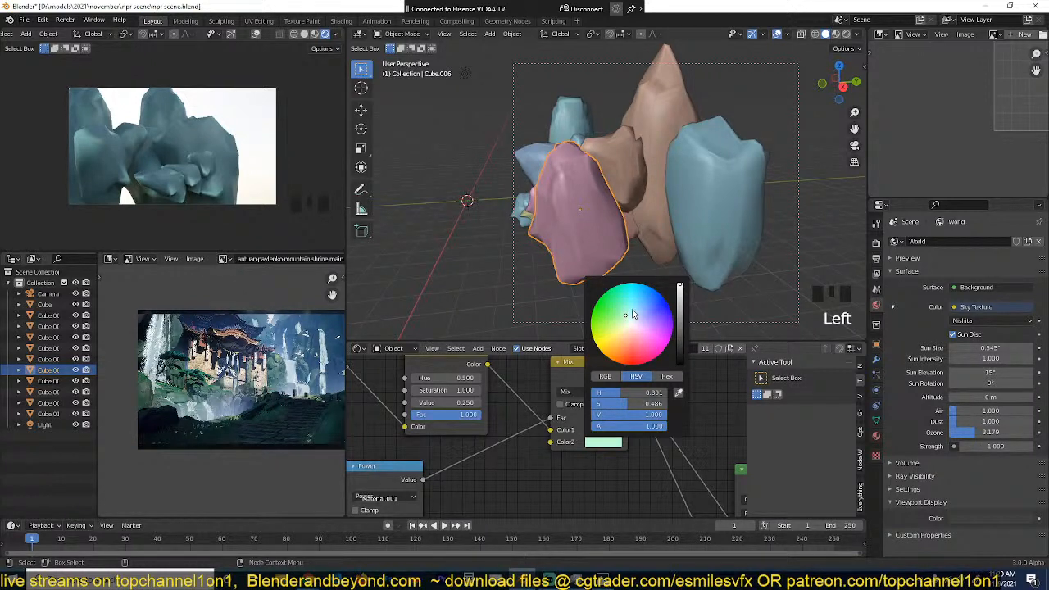
{"action": "left_click", "coordinate": [623, 173]}
{"action": "key", "text": "ctrl+s"}
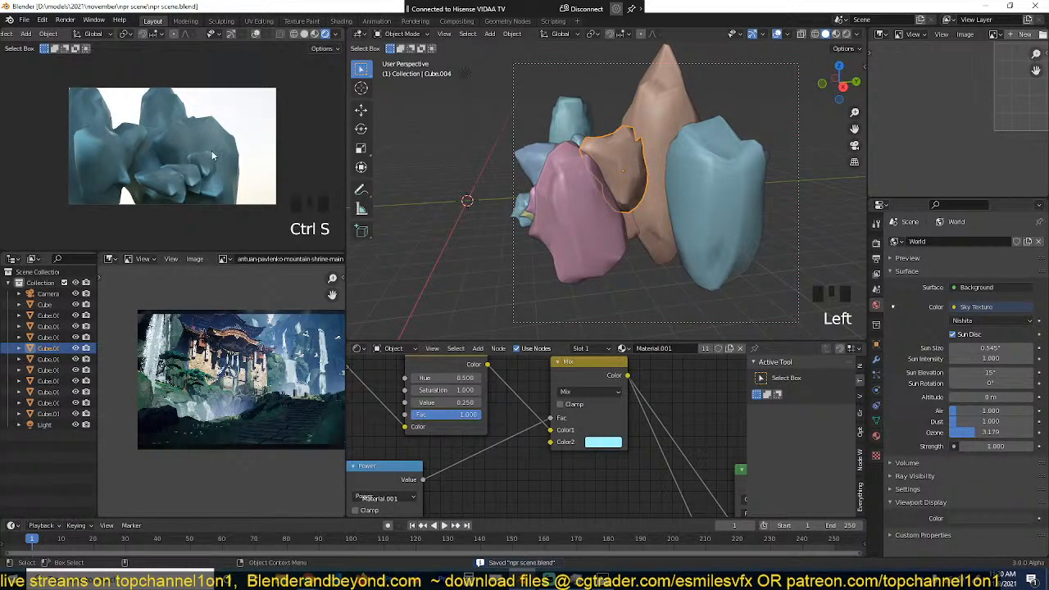
Step: Examine the reference painting's composition and the rocks' layout from above, and save the file
{"action": "scroll", "coordinate": [237, 416], "scroll_direction": "up", "scroll_amount": 5}
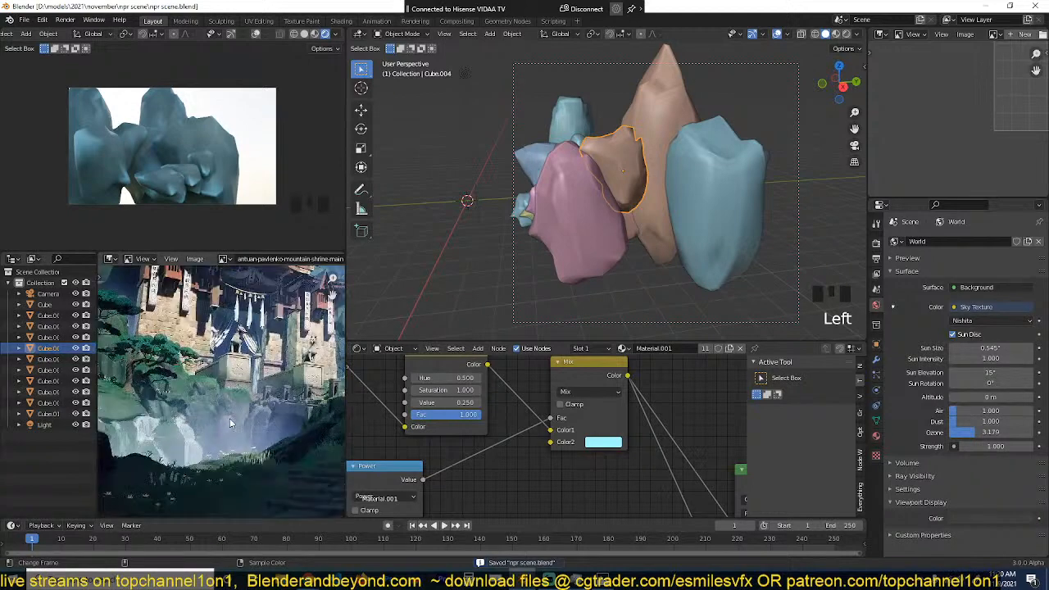
{"action": "scroll", "coordinate": [200, 401], "scroll_direction": "down", "scroll_amount": 5}
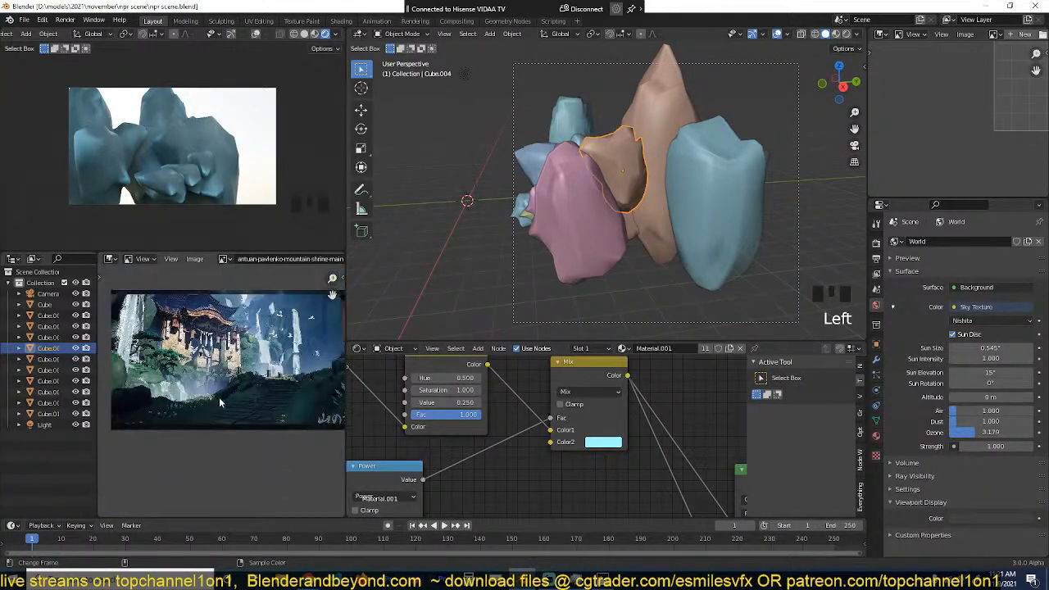
{"action": "left_click", "coordinate": [691, 212]}
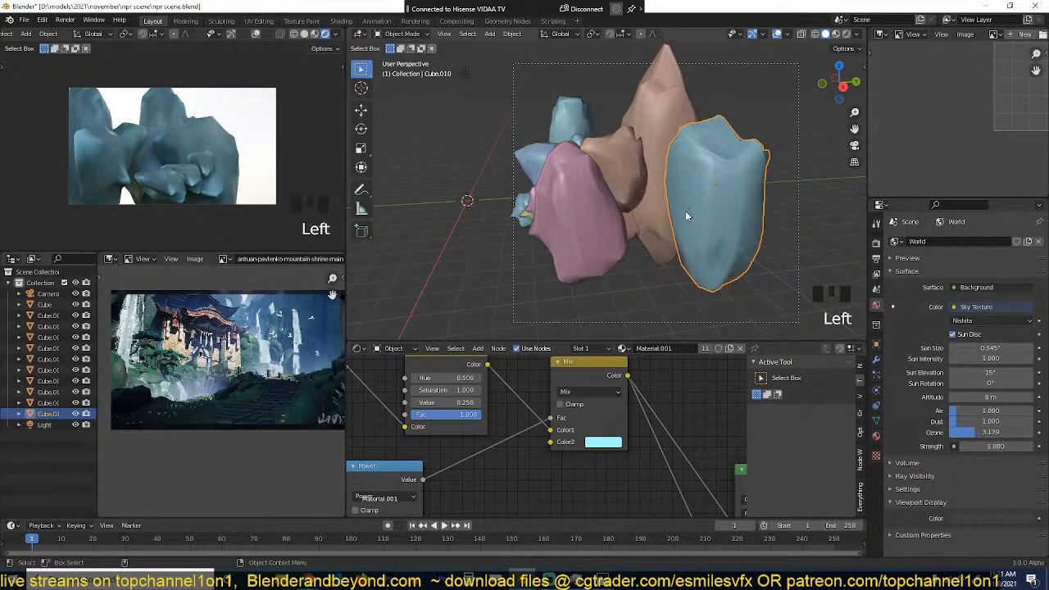
{"action": "key", "text": "KP_7"}
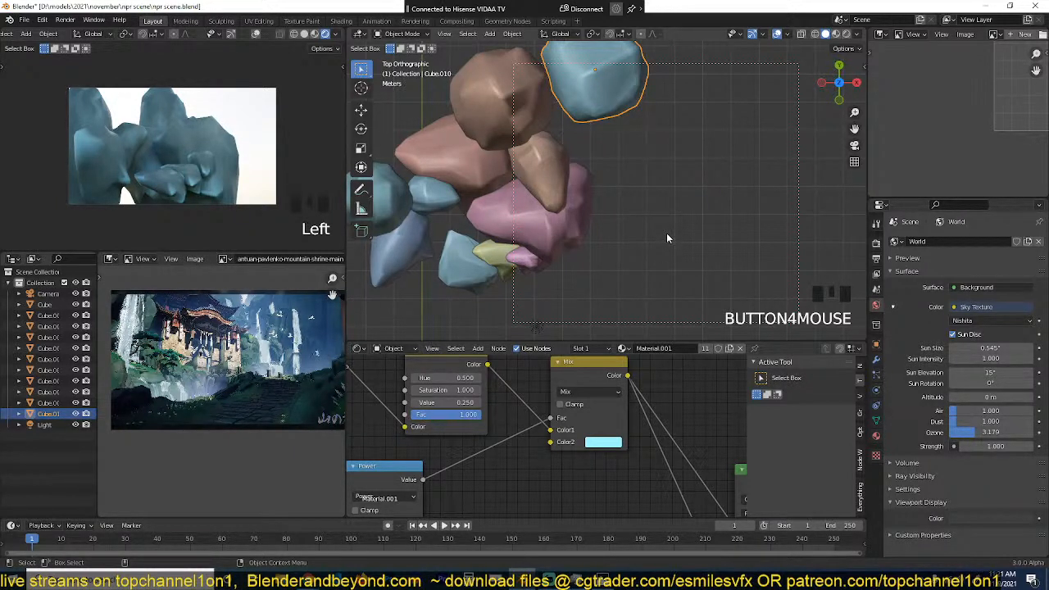
{"action": "middle_click_drag", "start_coordinate": [631, 168], "coordinate": [687, 194], "text": "shift"}
{"action": "scroll", "coordinate": [685, 193], "scroll_direction": "down", "scroll_amount": 2}
{"action": "key", "text": "ctrl+s"}
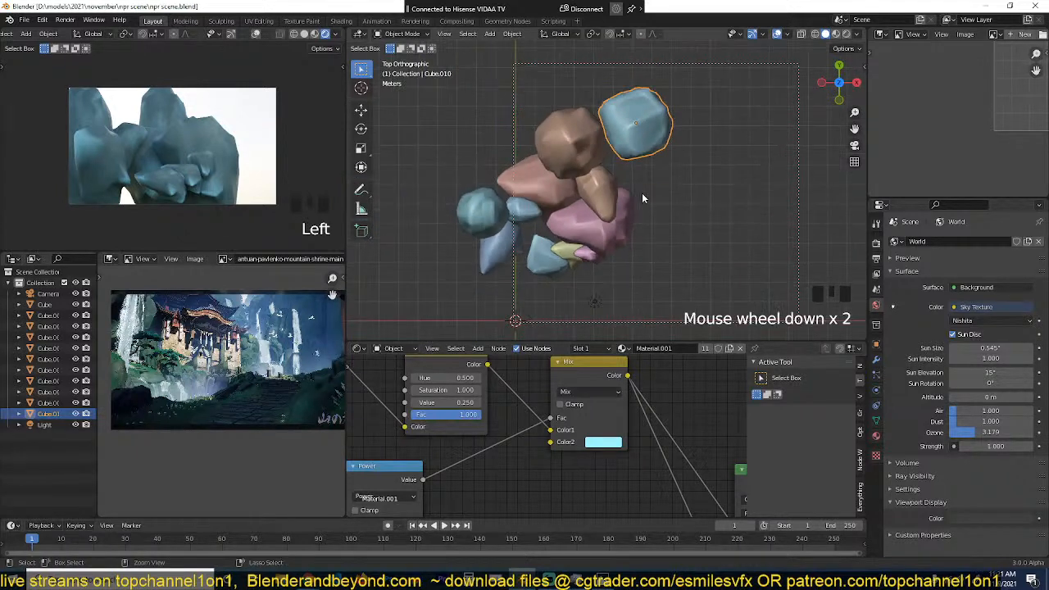
Step: Add a plane in the open foreground area near the rocks in the top view
{"action": "left_click", "coordinate": [631, 182]}
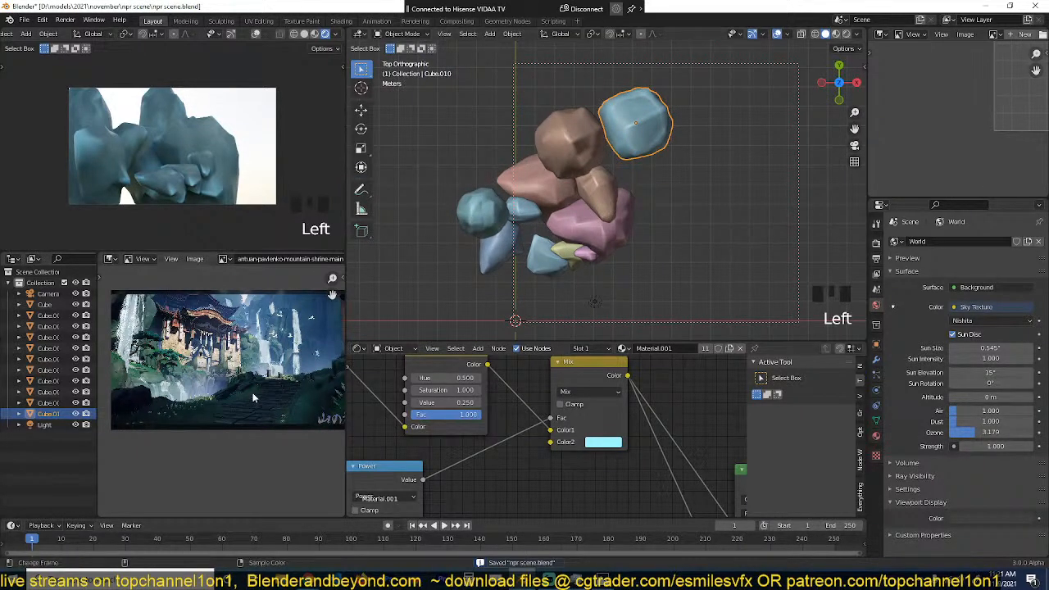
{"action": "middle_click_drag", "start_coordinate": [614, 213], "coordinate": [546, 148], "text": "shift"}
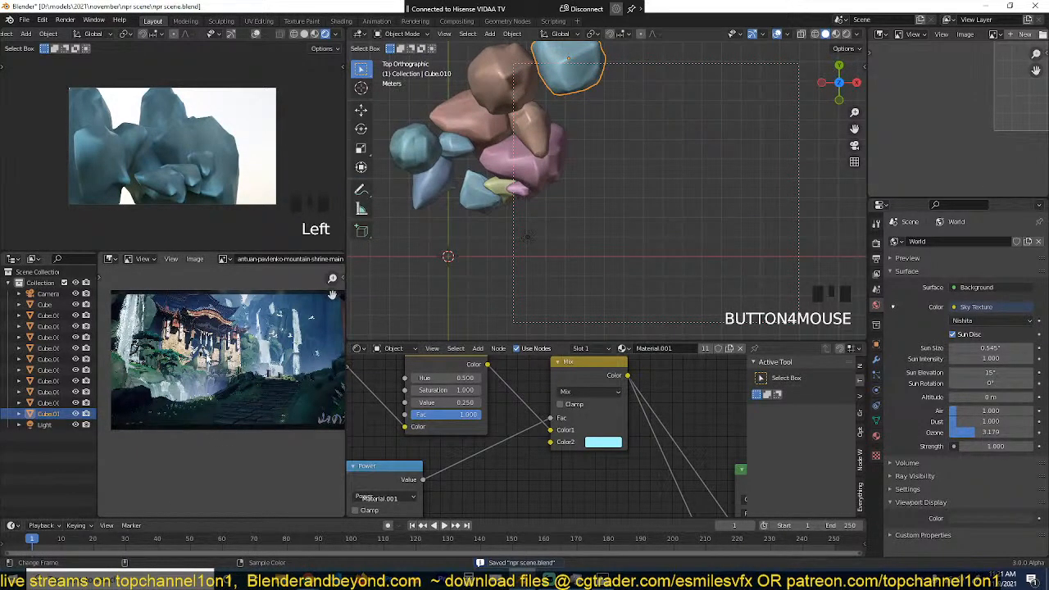
{"action": "scroll", "coordinate": [583, 238], "scroll_direction": "down", "scroll_amount": 1}
{"action": "key", "text": "shift+a"}
{"action": "left_click", "coordinate": [645, 259]}
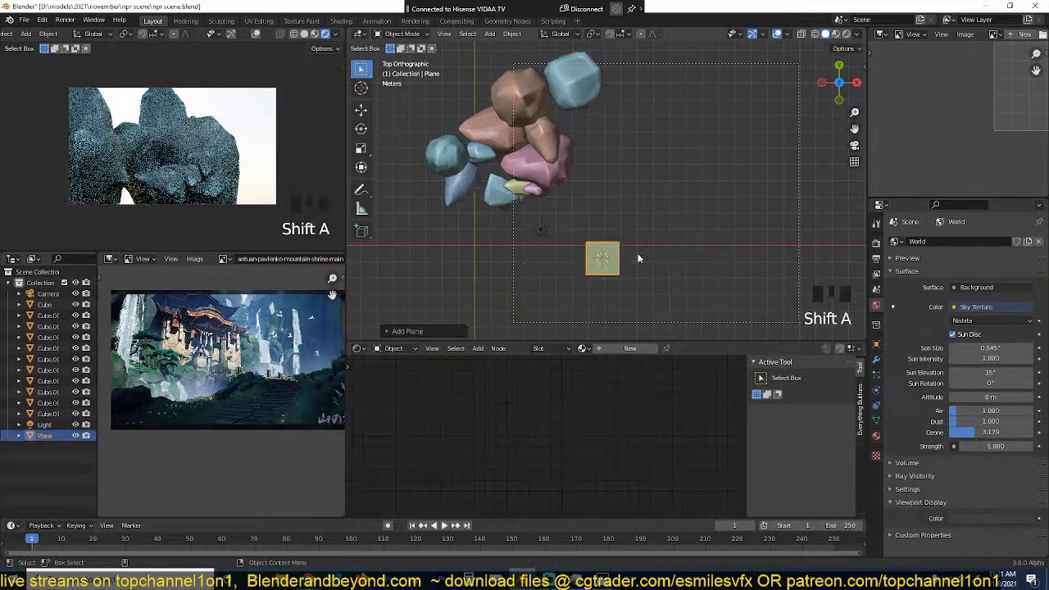
Step: Enter Edit Mode on the plane and extrude its edge point by point into a curved strip reaching towards the rocks
{"action": "key", "text": "Tab"}
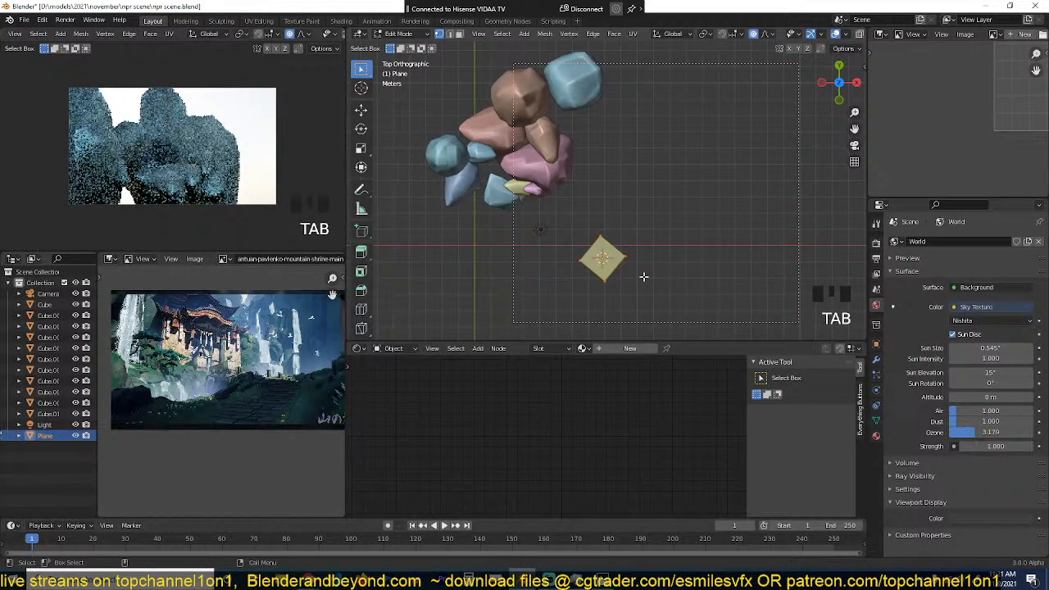
{"action": "right_click", "coordinate": [647, 196], "text": "ctrl"}
{"action": "right_click", "coordinate": [639, 150], "text": "ctrl"}
{"action": "right_click", "coordinate": [600, 121], "text": "ctrl"}
{"action": "right_click", "coordinate": [564, 123], "text": "ctrl"}
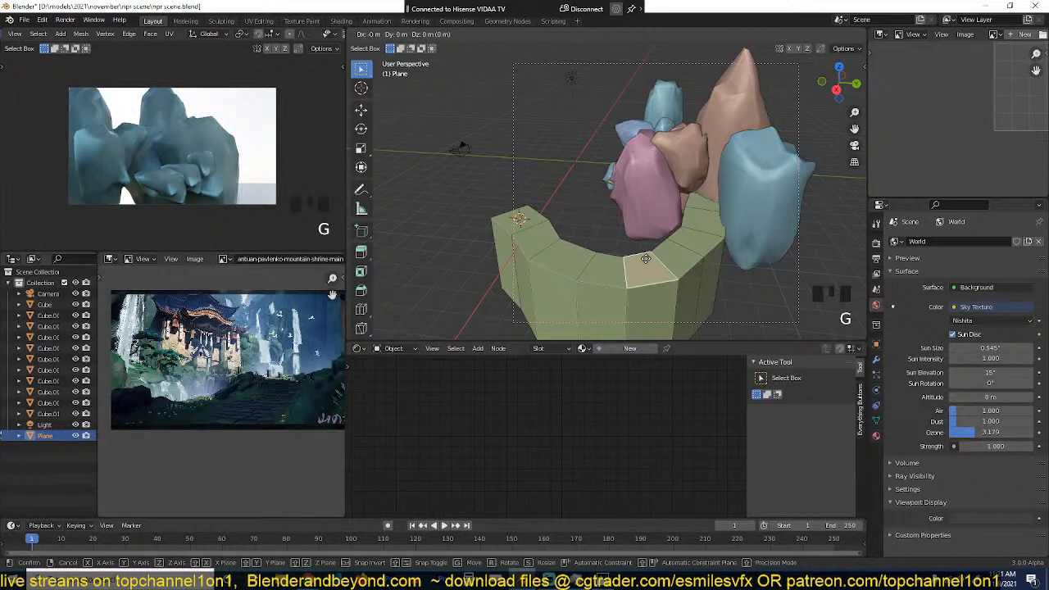
Step: Check the curved strip's framing through the camera and clear the render region in the top view
{"action": "key", "text": "KP_0"}
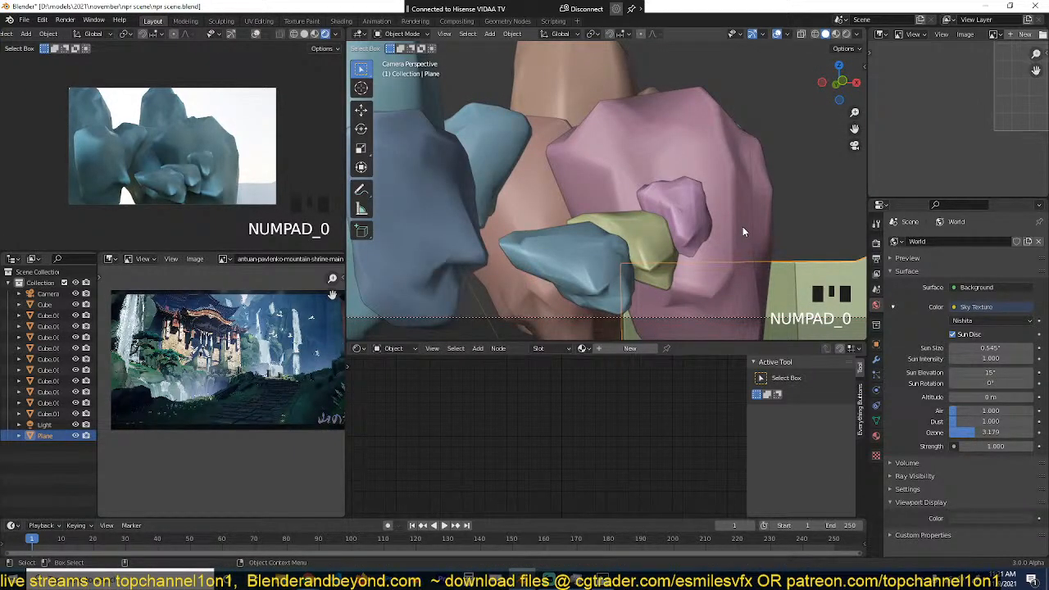
{"action": "left_click", "coordinate": [687, 156]}
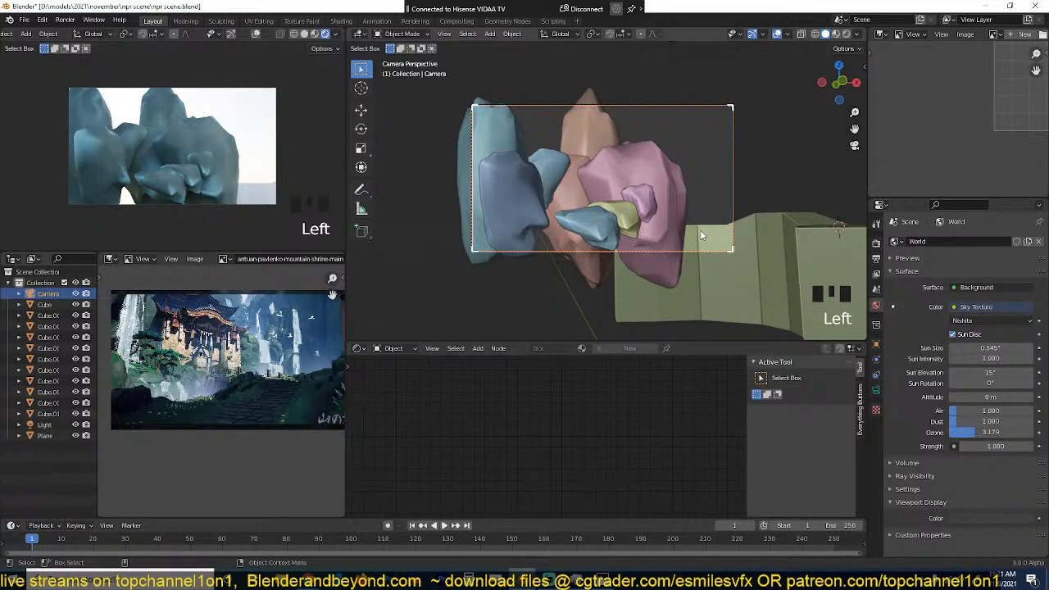
{"action": "left_click", "coordinate": [683, 211]}
{"action": "key", "text": "KP_7"}
{"action": "scroll", "coordinate": [621, 279], "scroll_direction": "down", "scroll_amount": 6}
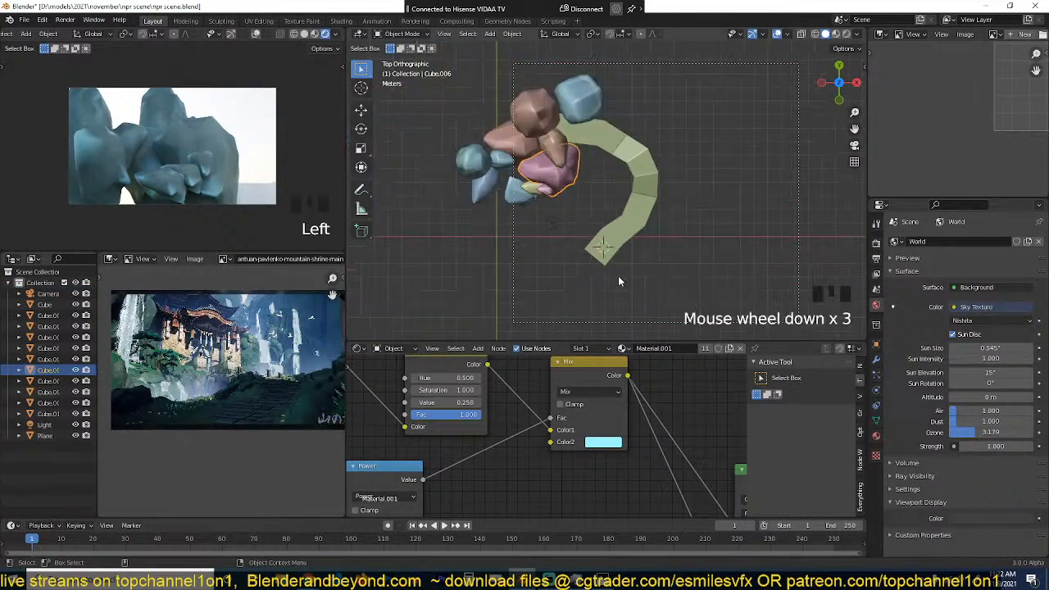
{"action": "key", "text": "ctrl+alt+b"}
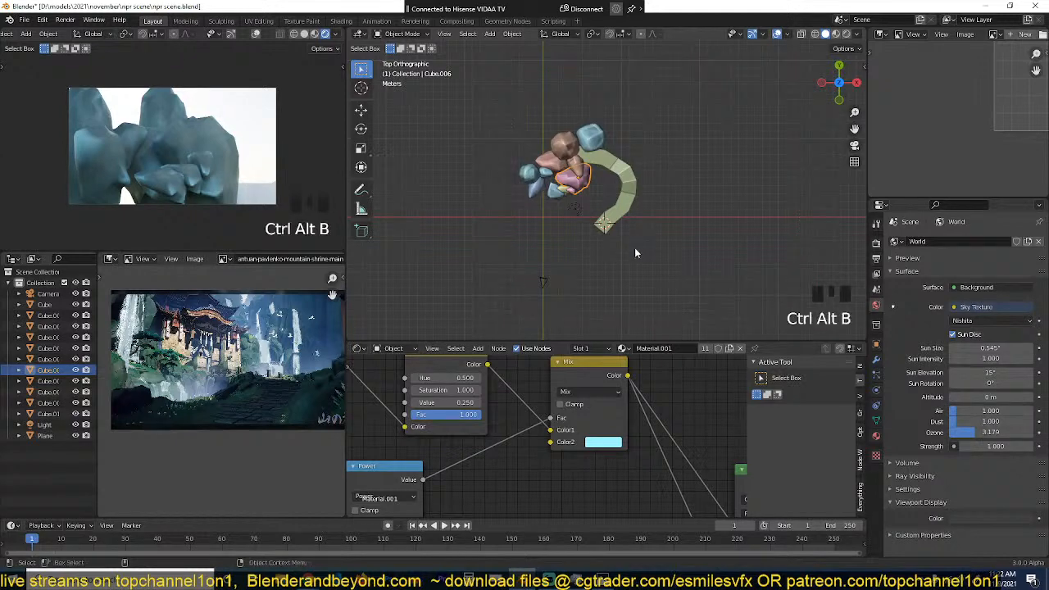
Step: Move the camera sideways towards the curved strip in the top view and rotate it to frame the rocks and strip together
{"action": "left_click", "coordinate": [544, 281]}
{"action": "key", "text": "g"}
{"action": "left_click", "coordinate": [581, 287]}
{"action": "key", "text": "r"}
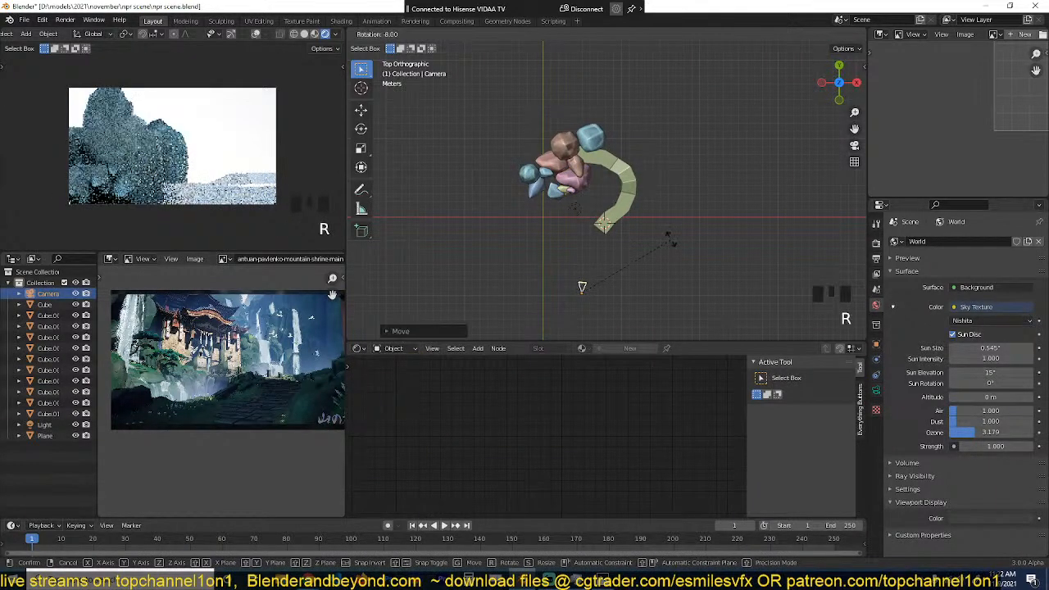
{"action": "left_click", "coordinate": [669, 238]}
{"action": "scroll", "coordinate": [644, 240], "scroll_direction": "up", "scroll_amount": 2}
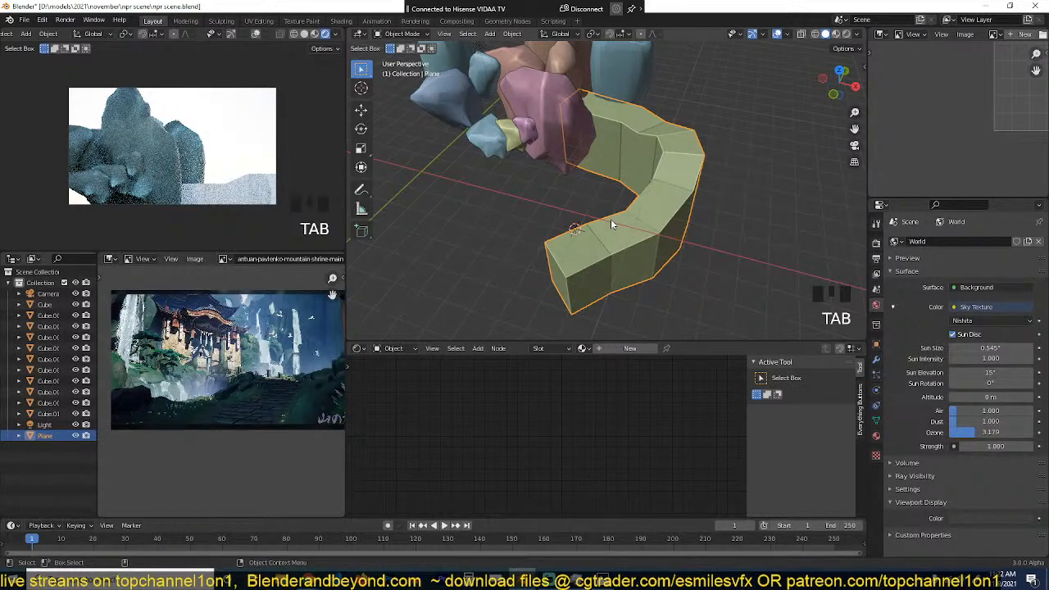
{"action": "middle_click_drag", "start_coordinate": [611, 220], "coordinate": [710, 211]}
{"action": "key", "text": "grave"}
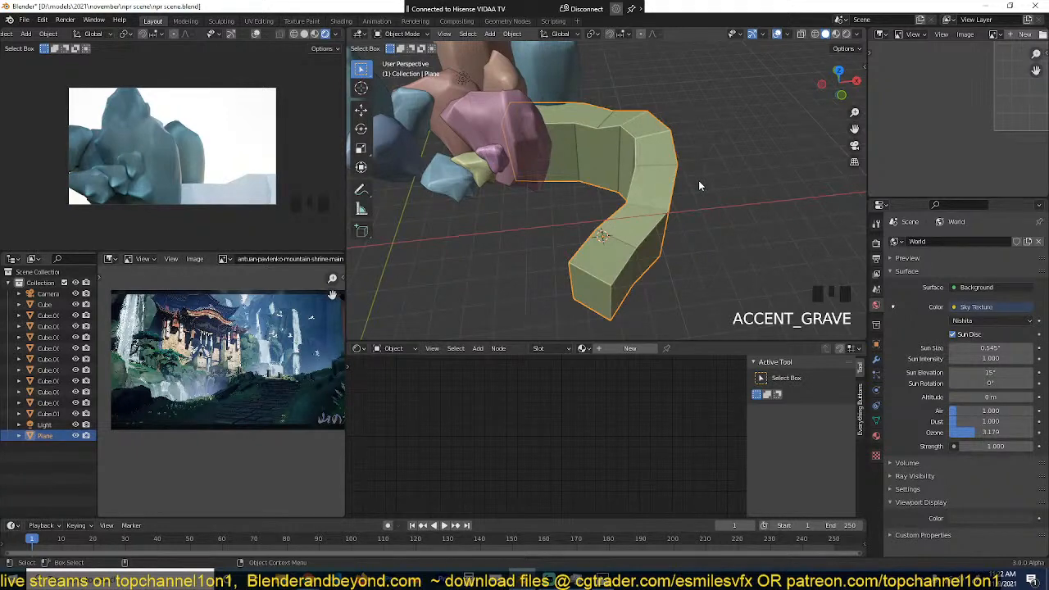
Step: Examine the stone path in the reference painting and compare it with the curved strip seen from above
{"action": "left_click", "coordinate": [692, 182]}
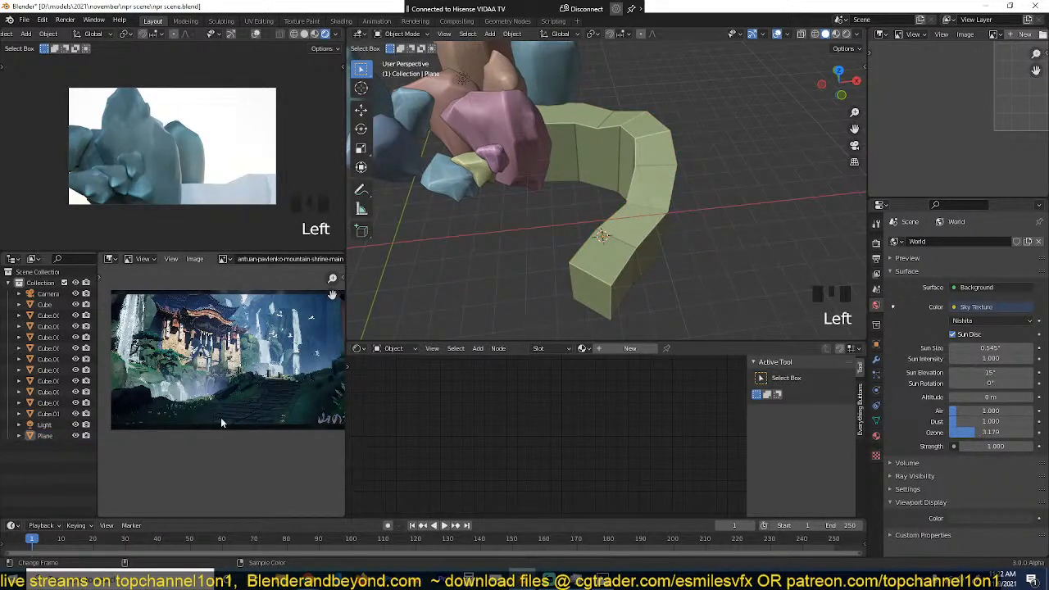
{"action": "scroll", "coordinate": [222, 419], "scroll_direction": "up", "scroll_amount": 3}
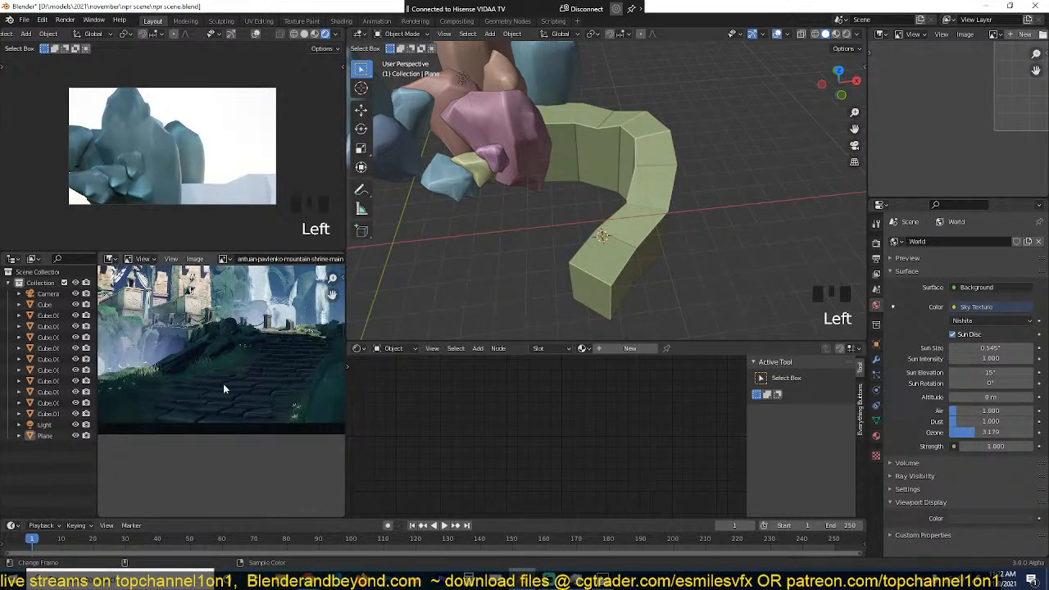
{"action": "scroll", "coordinate": [256, 405], "scroll_direction": "up", "scroll_amount": 4}
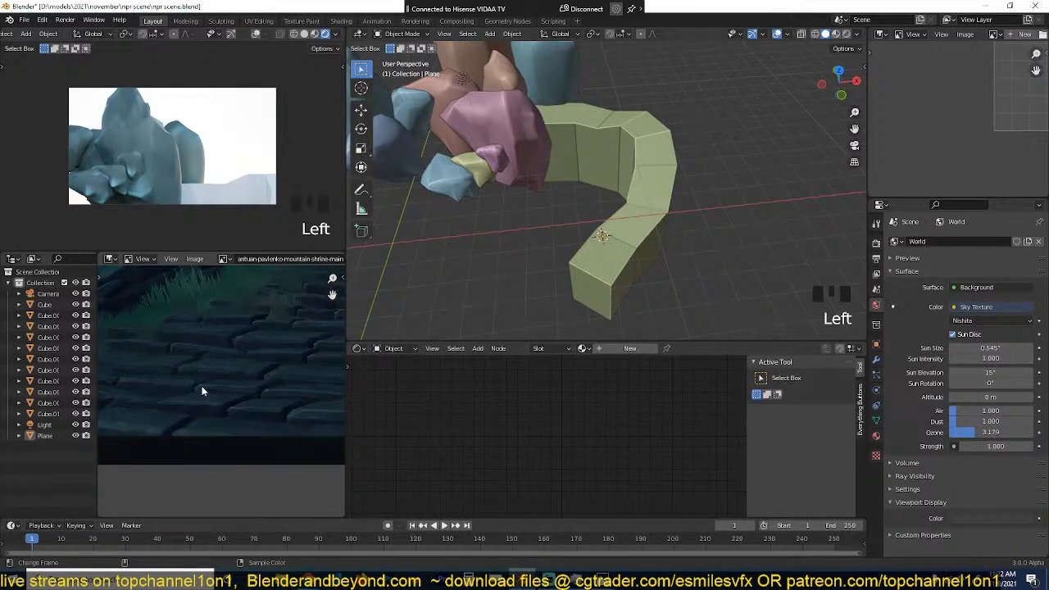
{"action": "key", "text": "KP_7"}
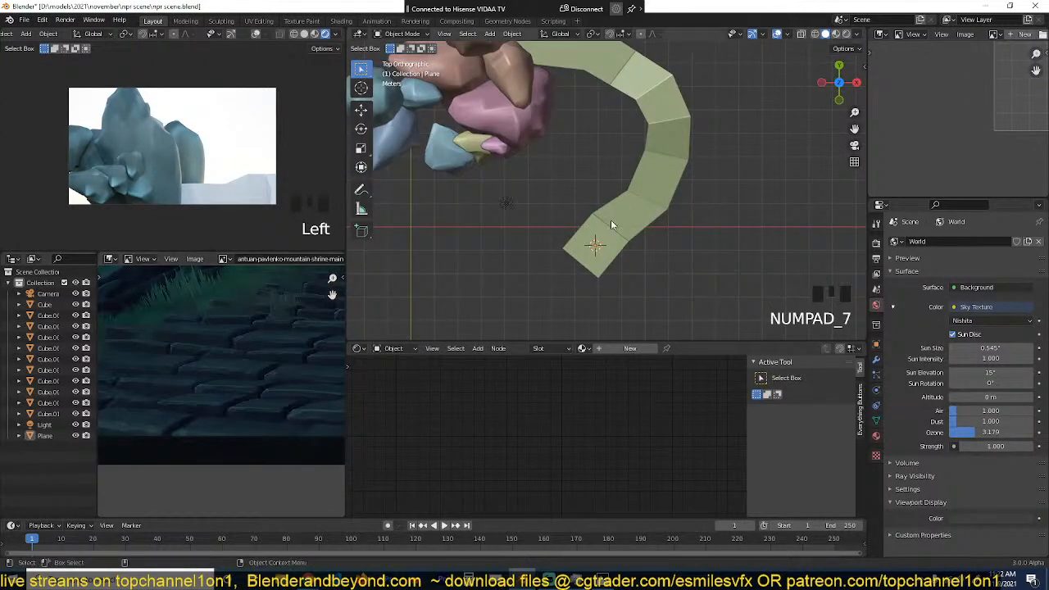
{"action": "scroll", "coordinate": [561, 237], "scroll_direction": "down", "scroll_amount": 3}
{"action": "right_click", "coordinate": [595, 197]}
{"action": "left_click", "coordinate": [594, 194]}
{"action": "scroll", "coordinate": [594, 192], "scroll_direction": "up", "scroll_amount": 1}
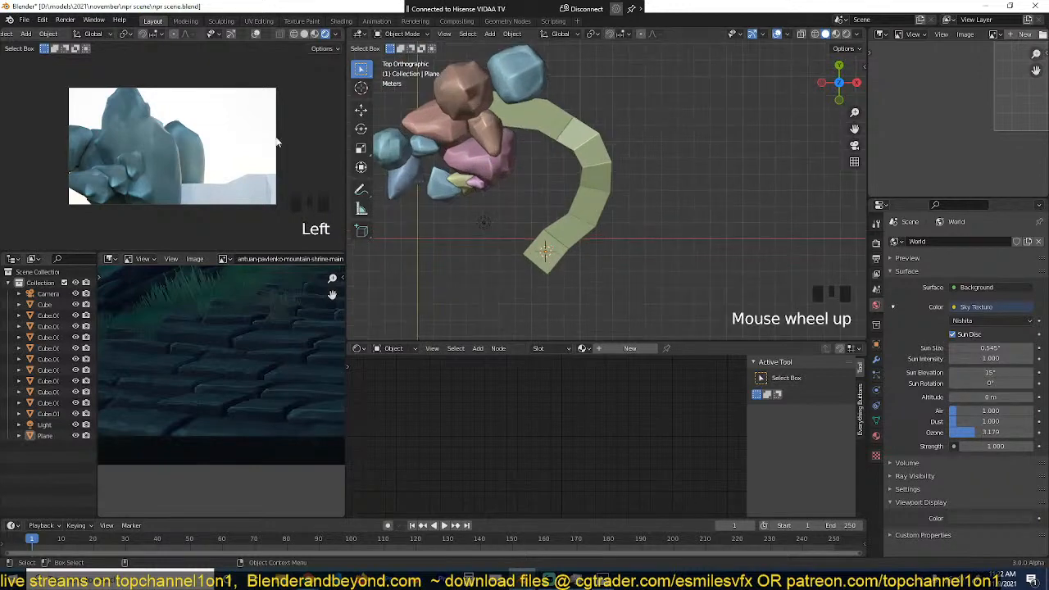
Step: Link the material of the pointed brown rock near the strip's far end to the curved strip
{"action": "left_click", "coordinate": [572, 221]}
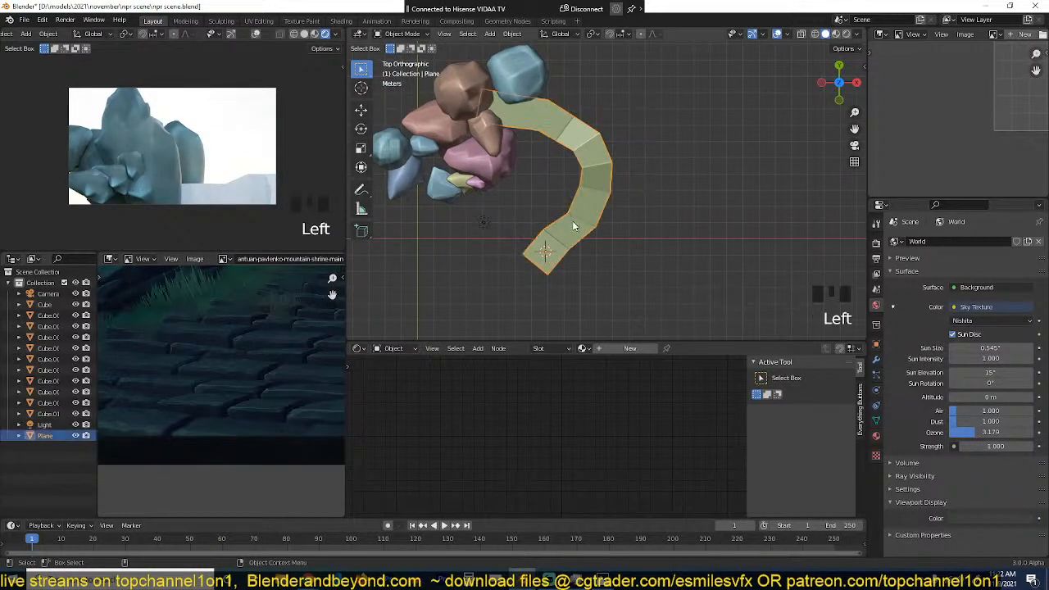
{"action": "scroll", "coordinate": [571, 221], "scroll_direction": "down", "scroll_amount": 2}
{"action": "left_click", "coordinate": [533, 169], "text": "shift"}
{"action": "key", "text": "ctrl+l"}
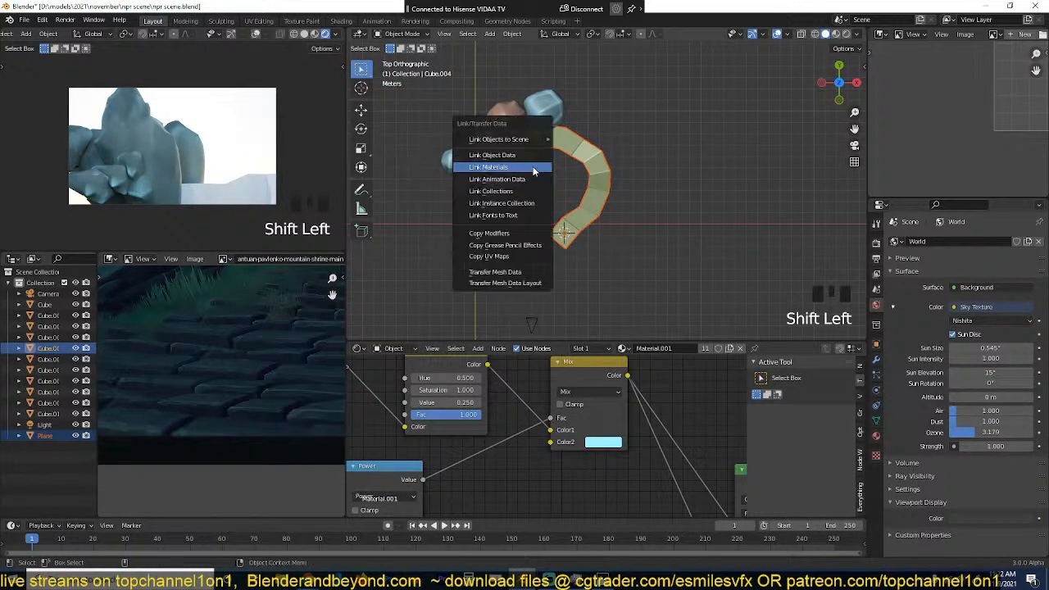
{"action": "left_click", "coordinate": [540, 170]}
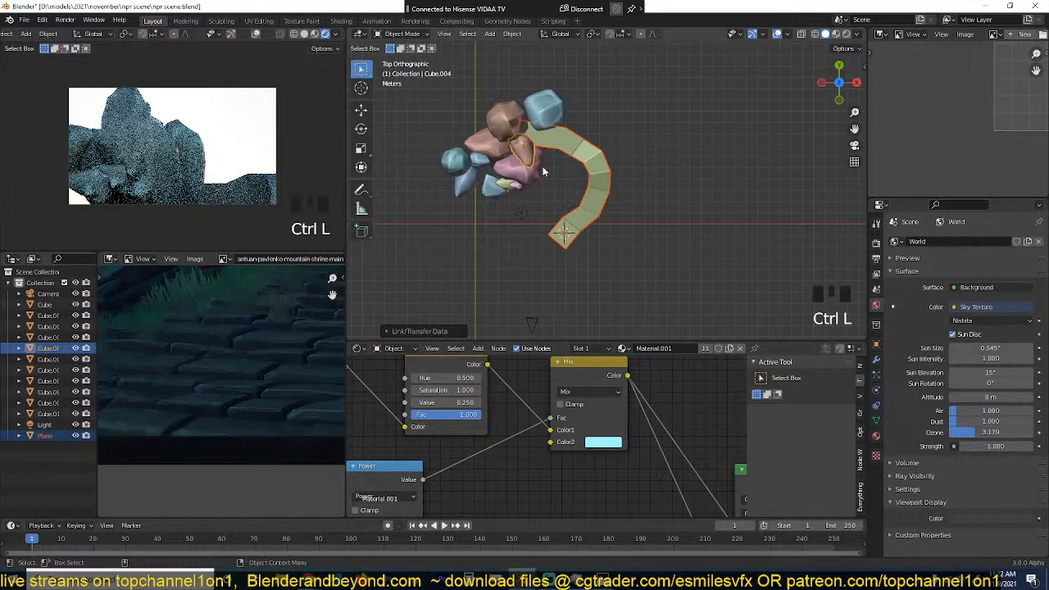
Step: Widen the curved strip by applying Shrink/Fatten to its inner side faces with proportional editing turned off
{"action": "key", "text": "grave"}
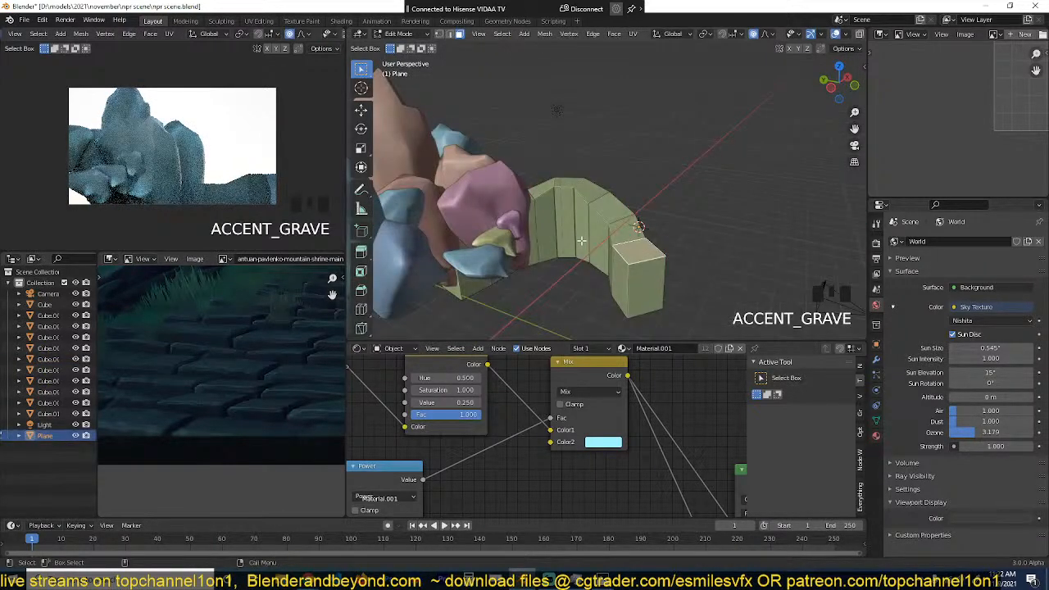
{"action": "left_click", "coordinate": [626, 277], "text": "alt"}
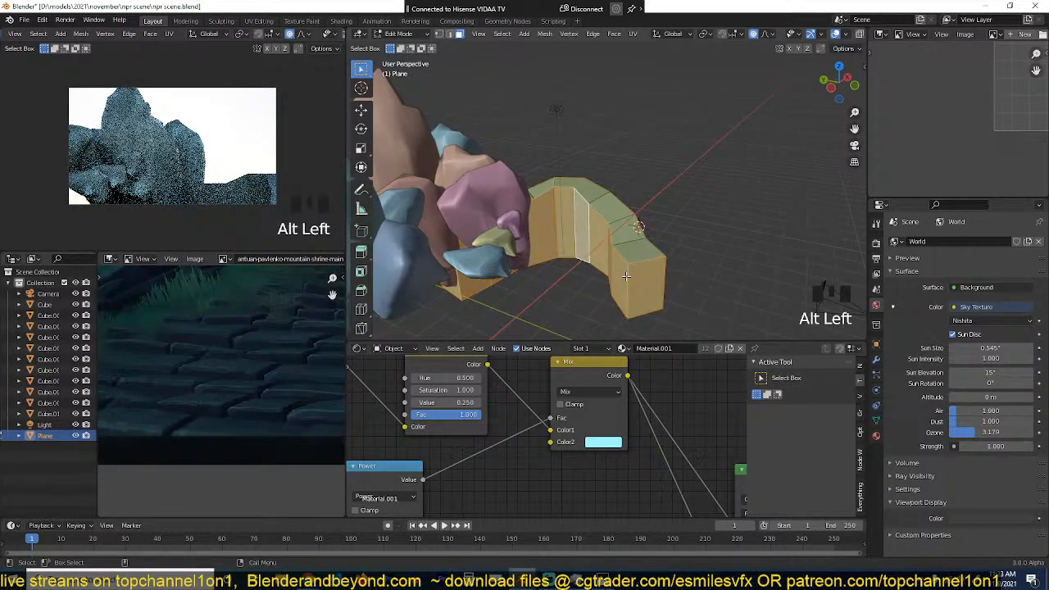
{"action": "key", "text": "alt+s"}
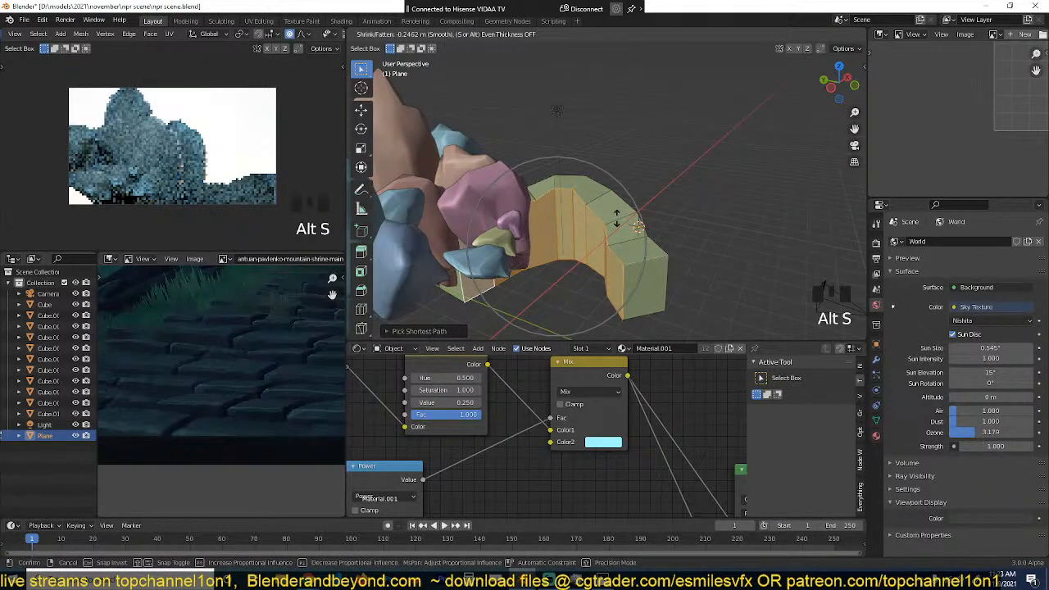
{"action": "key", "text": "o"}
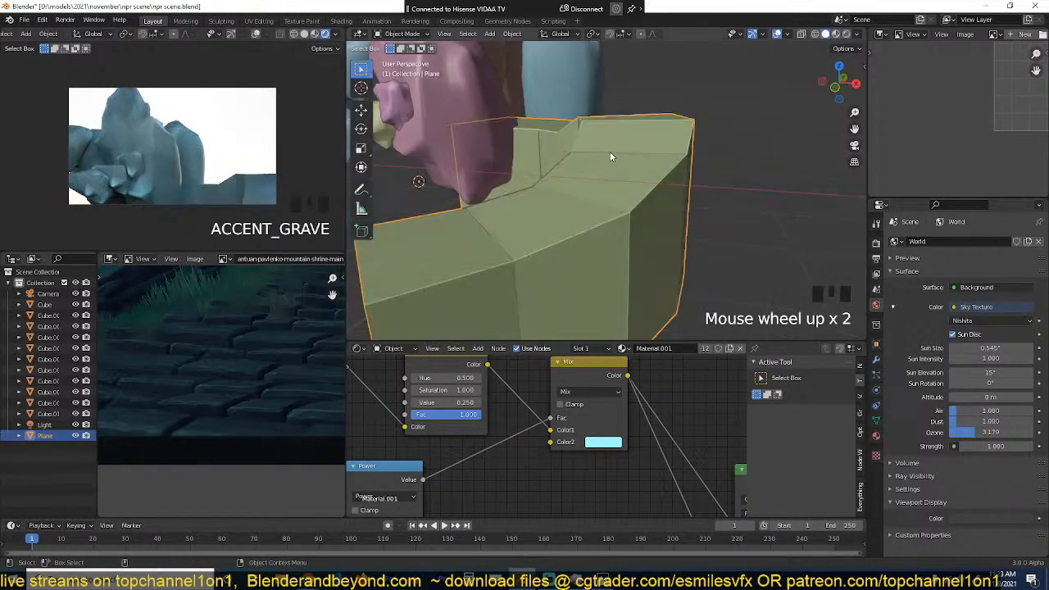
{"action": "middle_click_drag", "start_coordinate": [610, 152], "coordinate": [599, 172]}
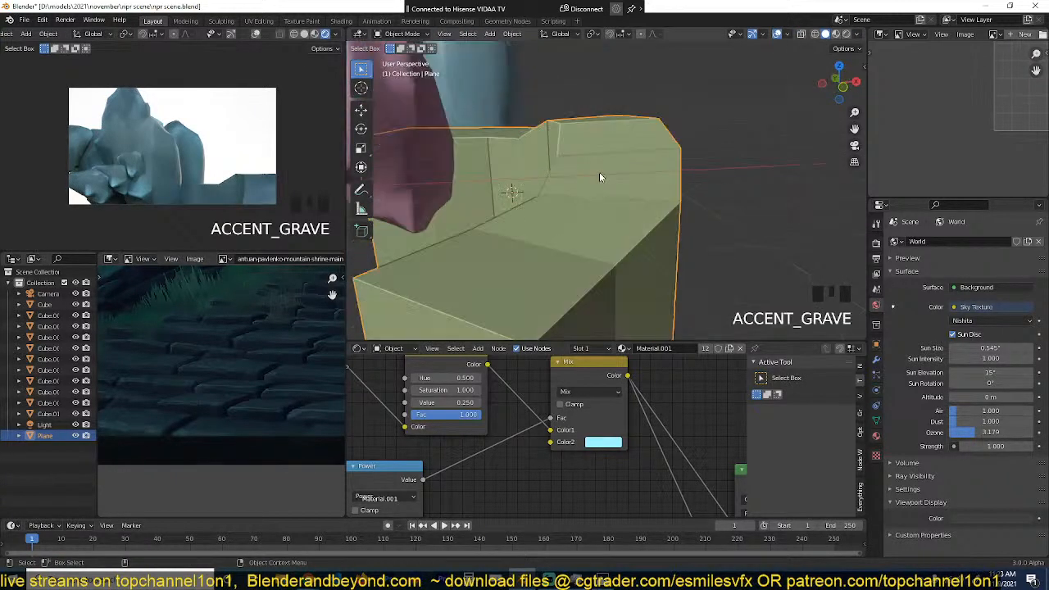
Step: Add a small plane beside the curved strip's outer edge in the top view and pause the camera preview's rendering
{"action": "scroll", "coordinate": [238, 333], "scroll_direction": "down", "scroll_amount": 3}
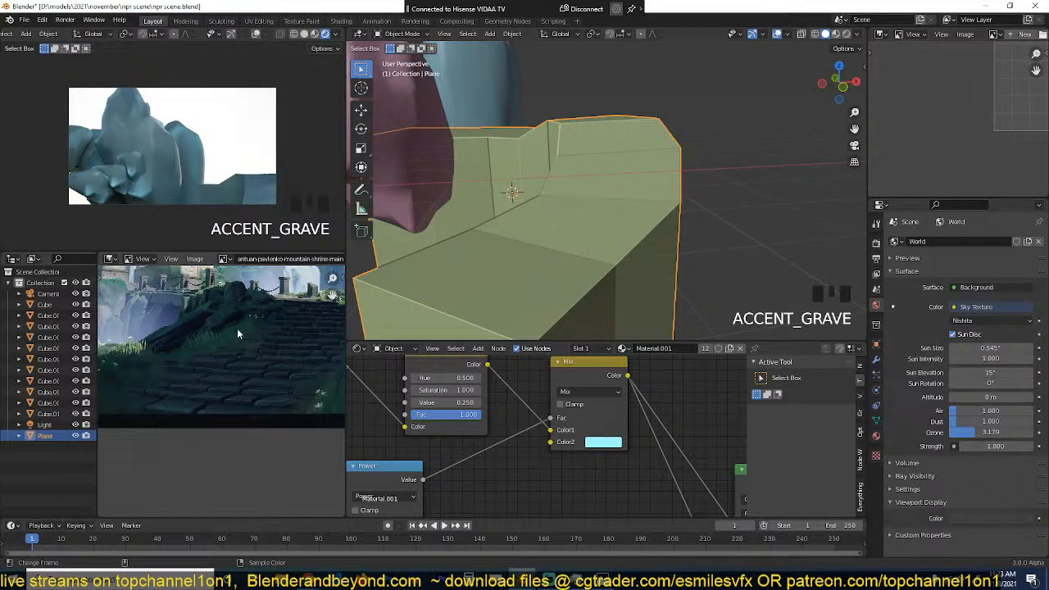
{"action": "scroll", "coordinate": [712, 206], "scroll_direction": "down", "scroll_amount": 6}
{"action": "key", "text": "KP_7"}
{"action": "scroll", "coordinate": [716, 207], "scroll_direction": "up", "scroll_amount": 3}
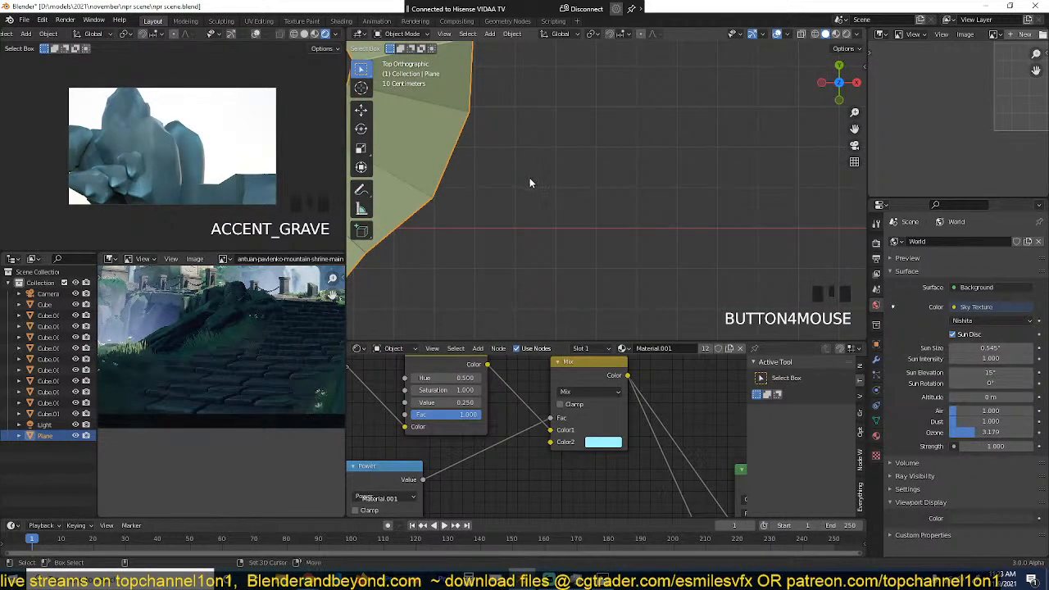
{"action": "key", "text": "shift+a"}
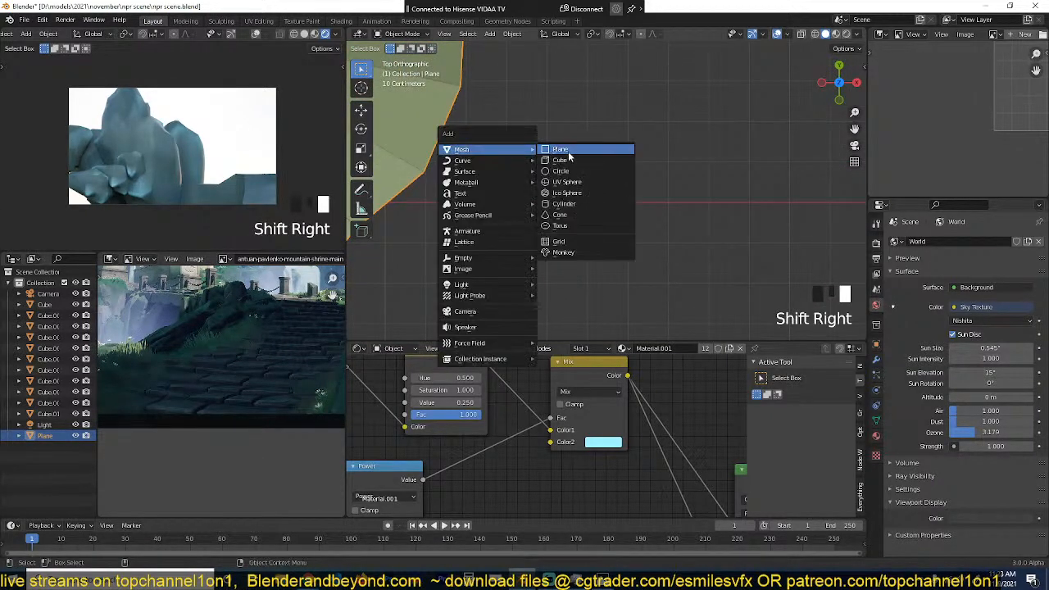
{"action": "left_click", "coordinate": [572, 150]}
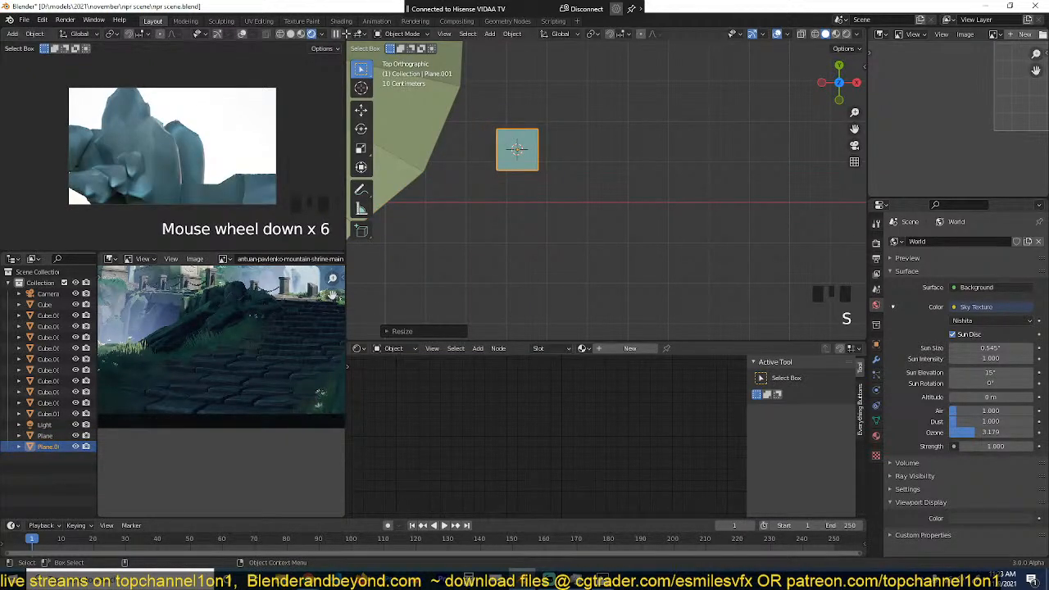
{"action": "left_click", "coordinate": [337, 33]}
Step: Scale the new plane along Y to about 0.29 and widen it slightly into a stone-shaped rectangle
{"action": "scroll", "coordinate": [498, 132], "scroll_direction": "up", "scroll_amount": 3}
{"action": "middle_click_drag", "start_coordinate": [499, 132], "coordinate": [544, 219], "text": "shift"}
{"action": "key", "text": "s"}
{"action": "key", "text": "y"}
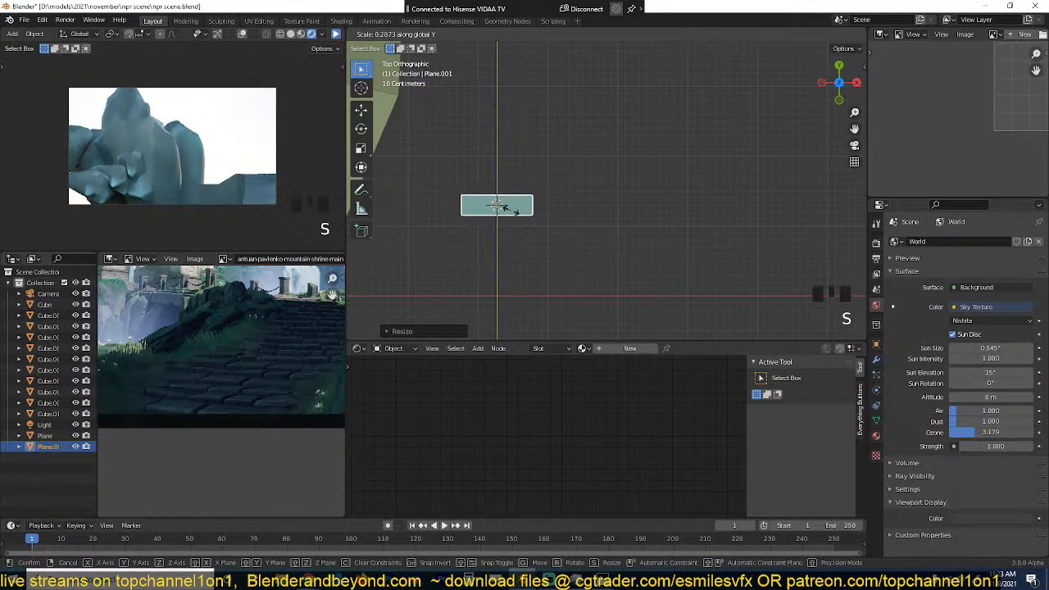
{"action": "left_click", "coordinate": [515, 210]}
{"action": "key", "text": "KP_Decimal"}
{"action": "scroll", "coordinate": [551, 227], "scroll_direction": "down", "scroll_amount": 1}
{"action": "key", "text": "grave"}
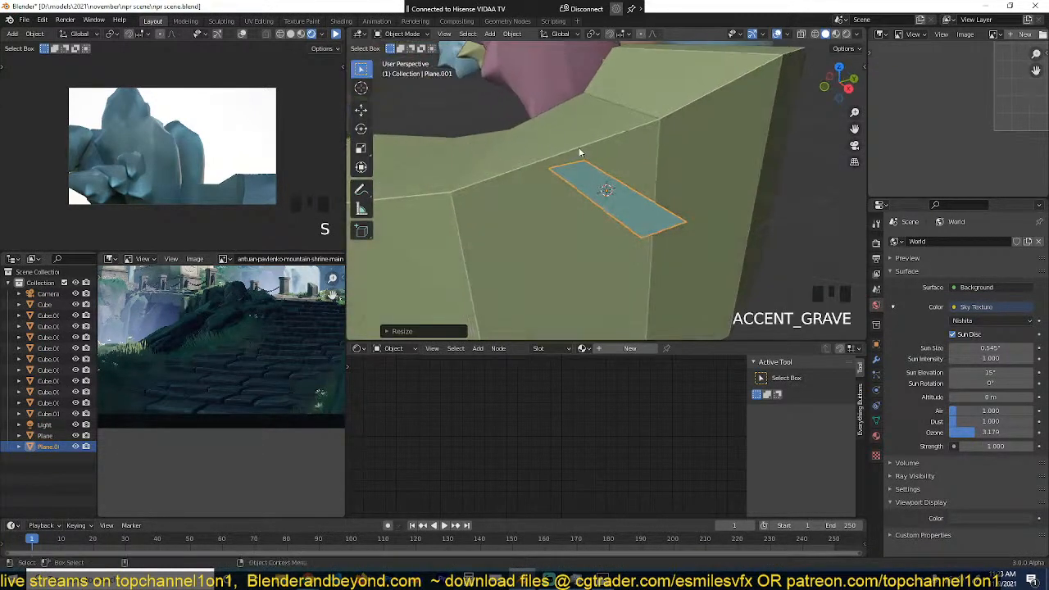
{"action": "key", "text": "s"}
{"action": "left_click", "coordinate": [667, 213]}
Step: Extrude the rectangular plane downward about 0.1 m in Edit Mode to form a slab
{"action": "key", "text": "Tab"}
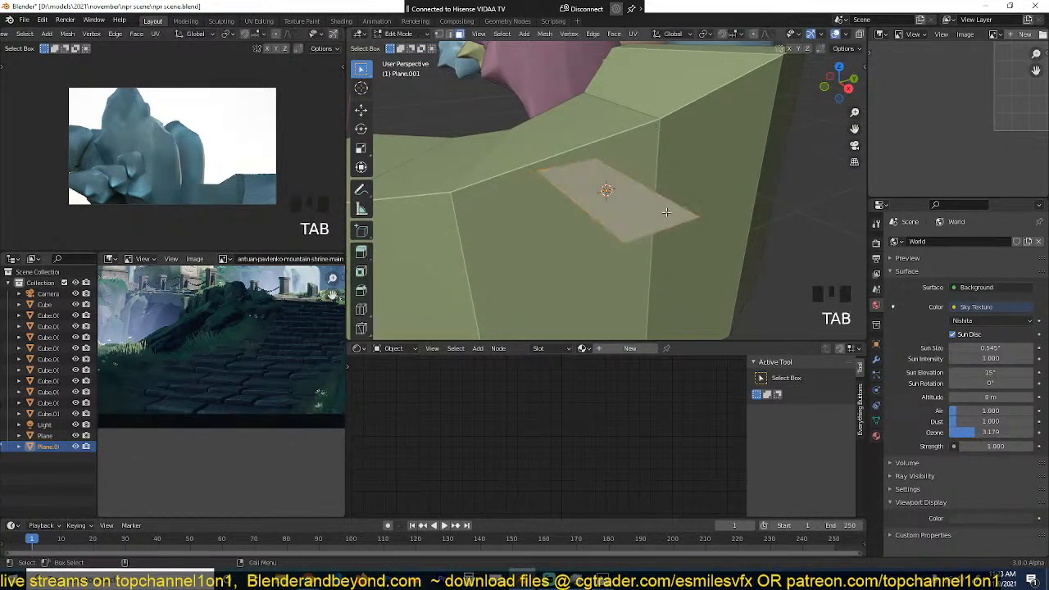
{"action": "key", "text": "e"}
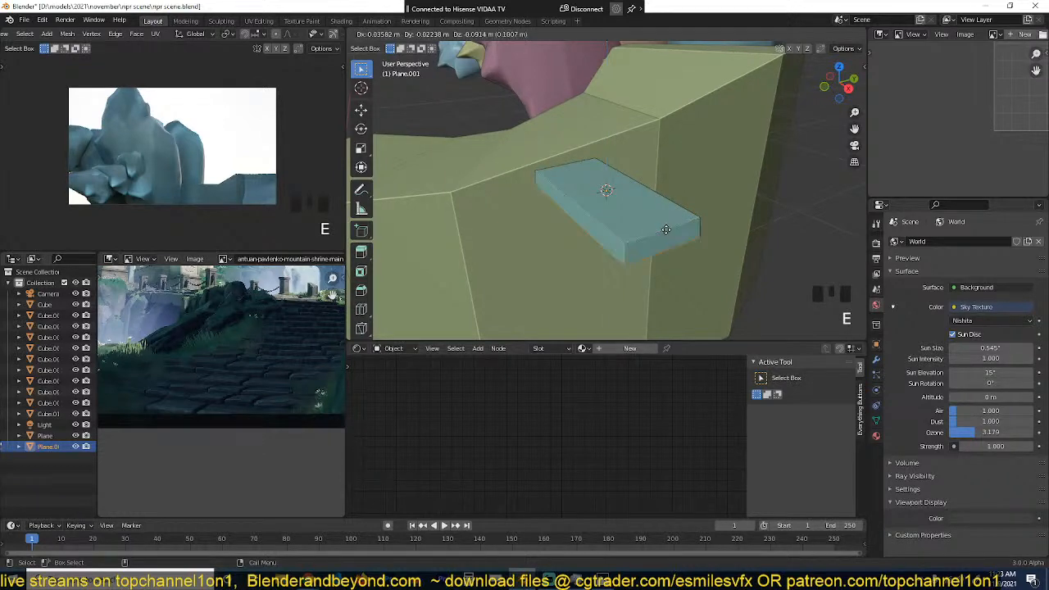
{"action": "left_click", "coordinate": [666, 231]}
{"action": "key", "text": "Tab"}
{"action": "key", "text": "grave"}
Step: Move the slab's bottom face down to make the slab thicker
{"action": "key", "text": "Tab"}
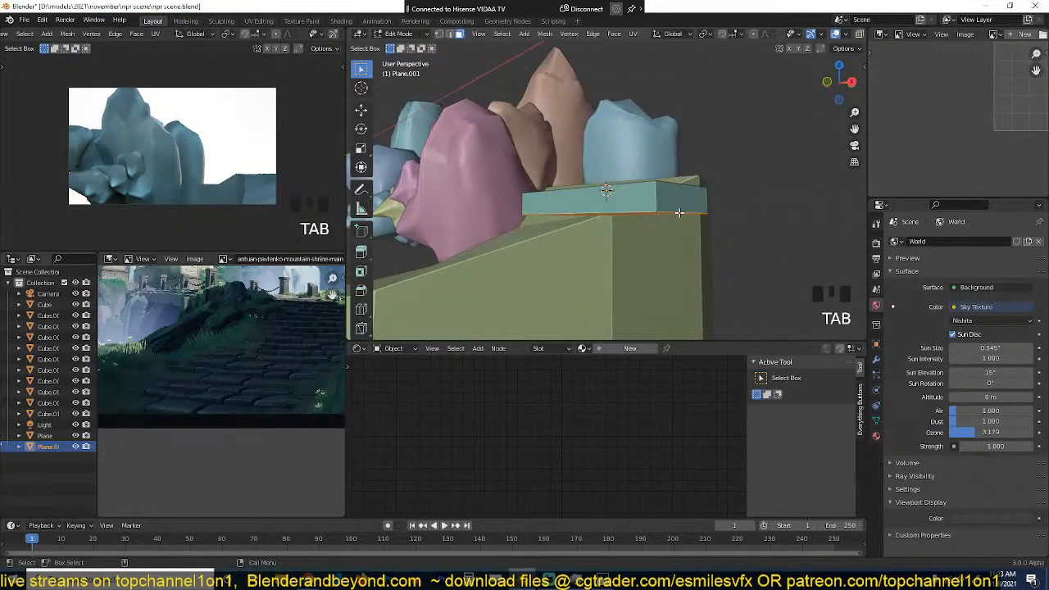
{"action": "key", "text": "z"}
{"action": "left_click", "coordinate": [680, 223]}
{"action": "key", "text": "z"}
{"action": "left_click", "coordinate": [730, 223]}
{"action": "key", "text": "grave"}
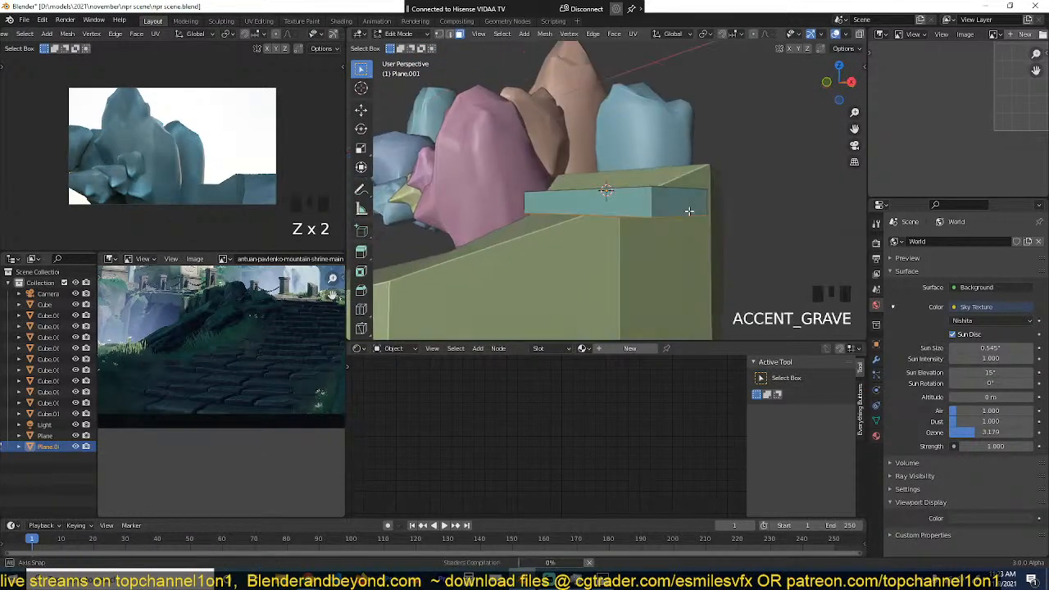
{"action": "key", "text": "g"}
{"action": "left_click", "coordinate": [689, 223]}
{"action": "key", "text": "Tab"}
Step: Add a Bevel modifier to the slab
{"action": "key", "text": "grave"}
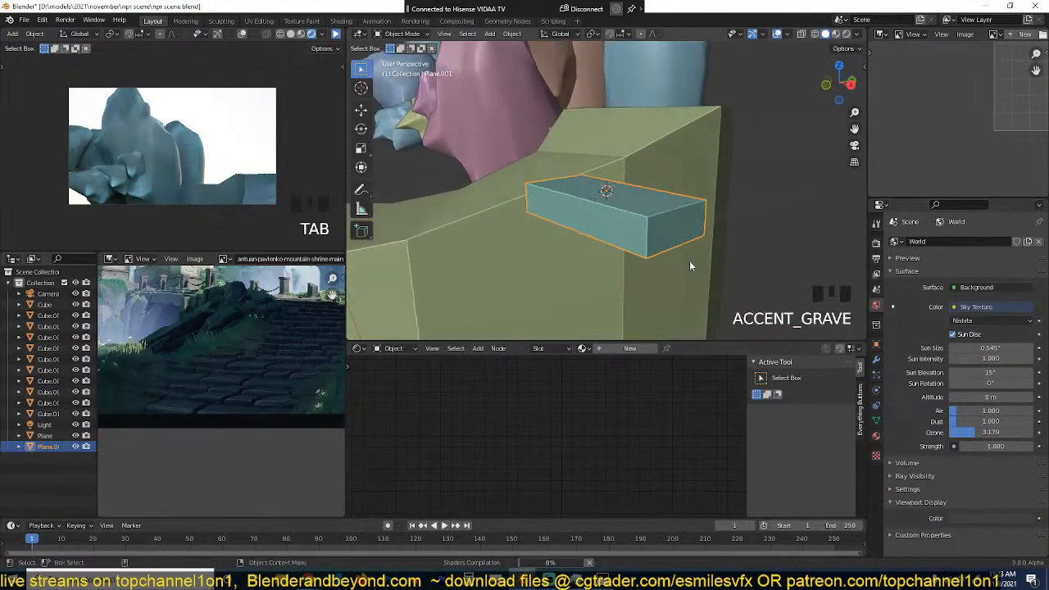
{"action": "left_click", "coordinate": [876, 359]}
{"action": "left_click", "coordinate": [959, 242]}
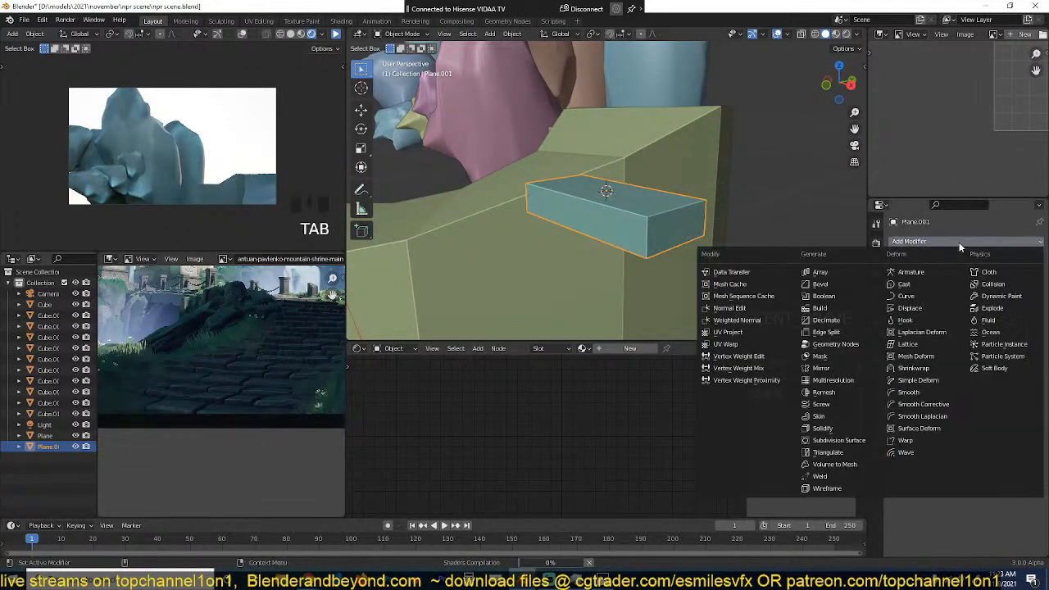
{"action": "left_click", "coordinate": [820, 284]}
{"action": "key", "text": "grave"}
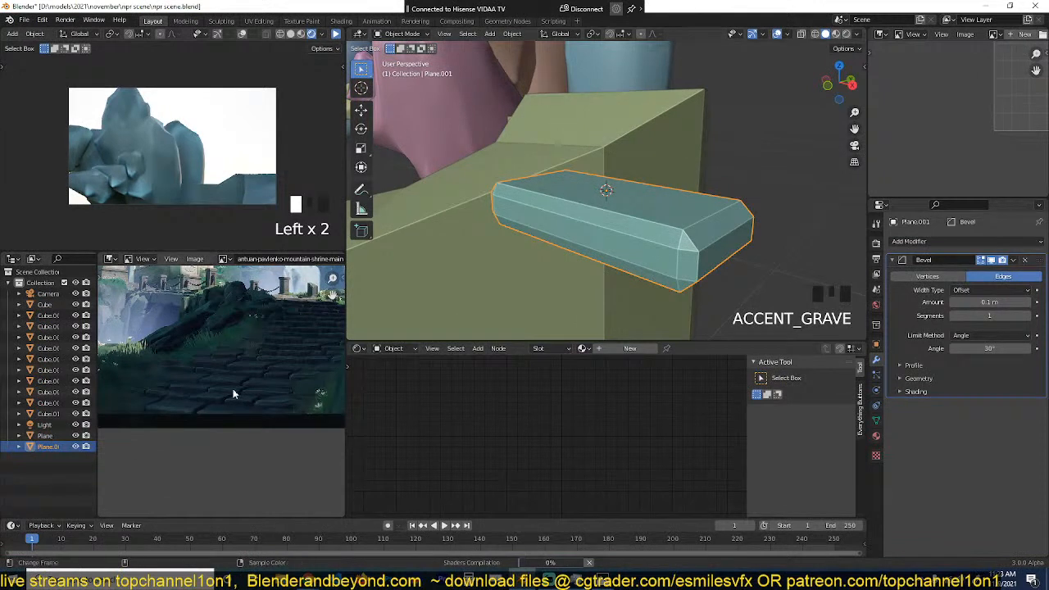
Step: Shade the slab smooth and enable Auto Smooth
{"action": "scroll", "coordinate": [537, 150], "scroll_direction": "up", "scroll_amount": 3}
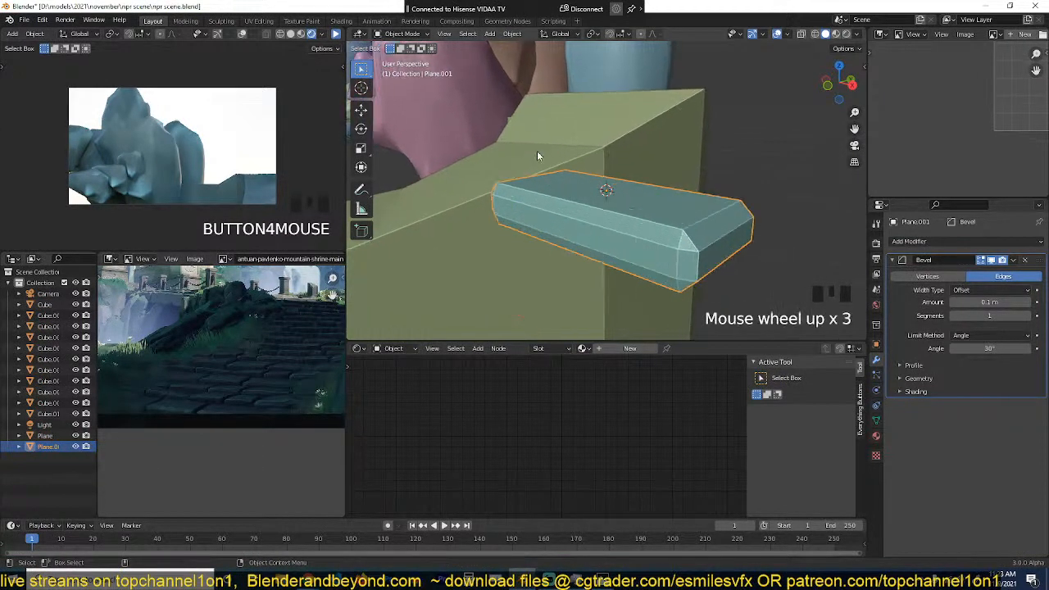
{"action": "right_click", "coordinate": [582, 150]}
{"action": "left_click", "coordinate": [582, 150]}
{"action": "middle_click_drag", "start_coordinate": [696, 210], "coordinate": [686, 206]}
{"action": "key", "text": "q"}
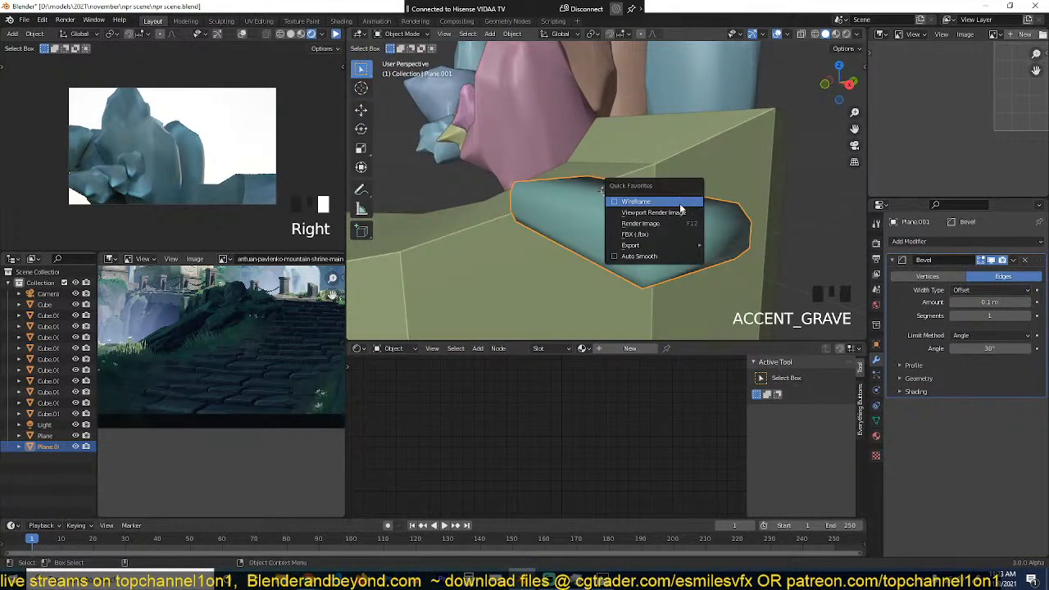
{"action": "left_click", "coordinate": [676, 259]}
Step: Set the slab's Bevel modifier amount to 0.07 m
{"action": "middle_click_drag", "start_coordinate": [674, 264], "coordinate": [727, 243]}
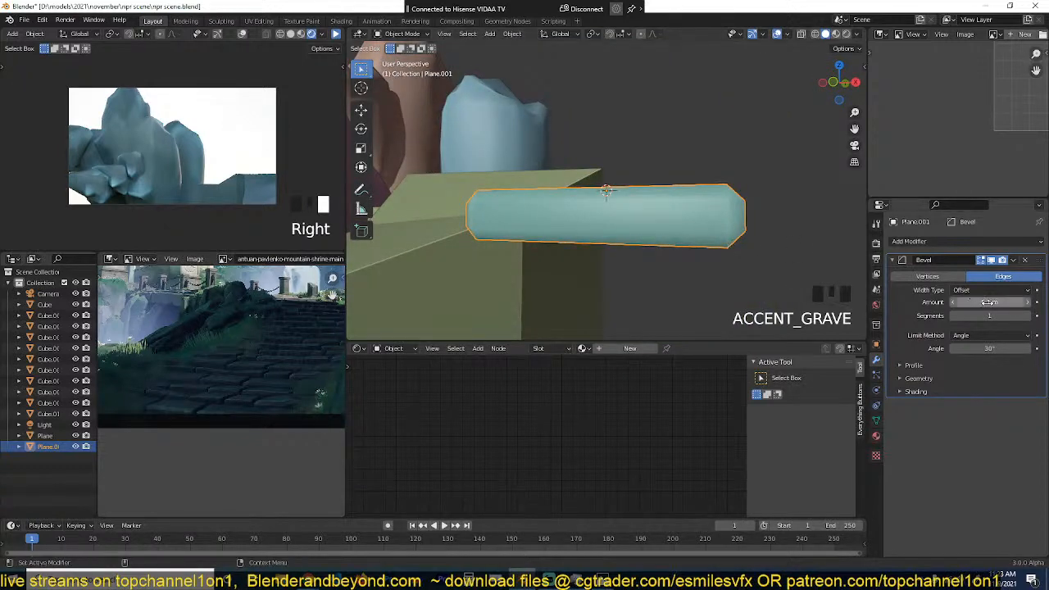
{"action": "mouse_move", "coordinate": [990, 302]}
{"action": "left_mouse_down"}
{"action": "mouse_move", "coordinate": [963, 302]}
{"action": "mouse_move", "coordinate": [984, 303]}
{"action": "left_mouse_up"}
{"action": "key", "text": "grave"}
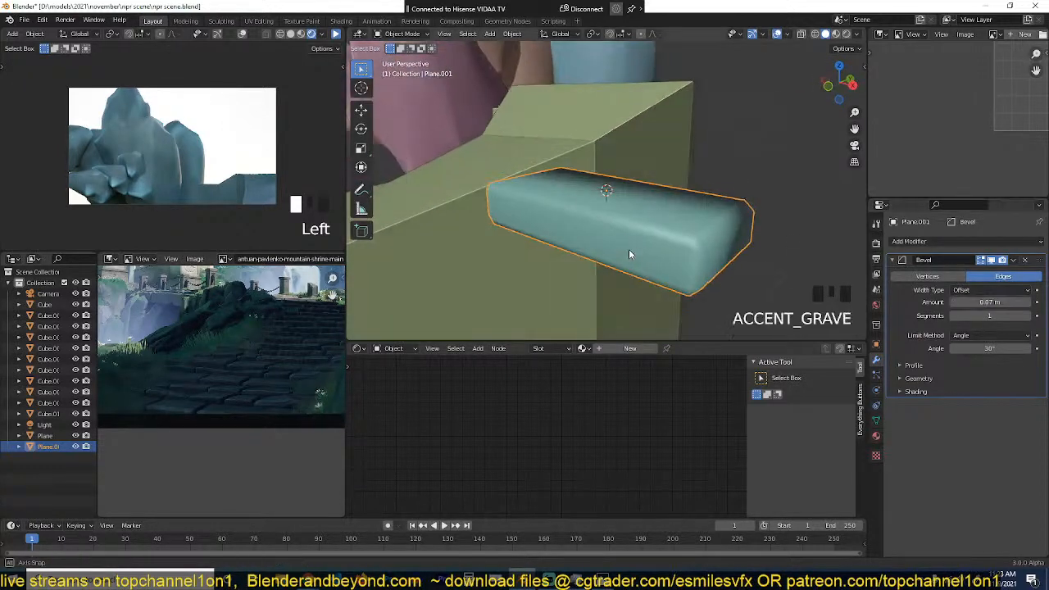
Step: Copy the Displace and Bevel modifiers from the large pink rock to the slab and select the slab alone
{"action": "scroll", "coordinate": [628, 249], "scroll_direction": "down", "scroll_amount": 4}
{"action": "left_click", "coordinate": [507, 112], "text": "shift"}
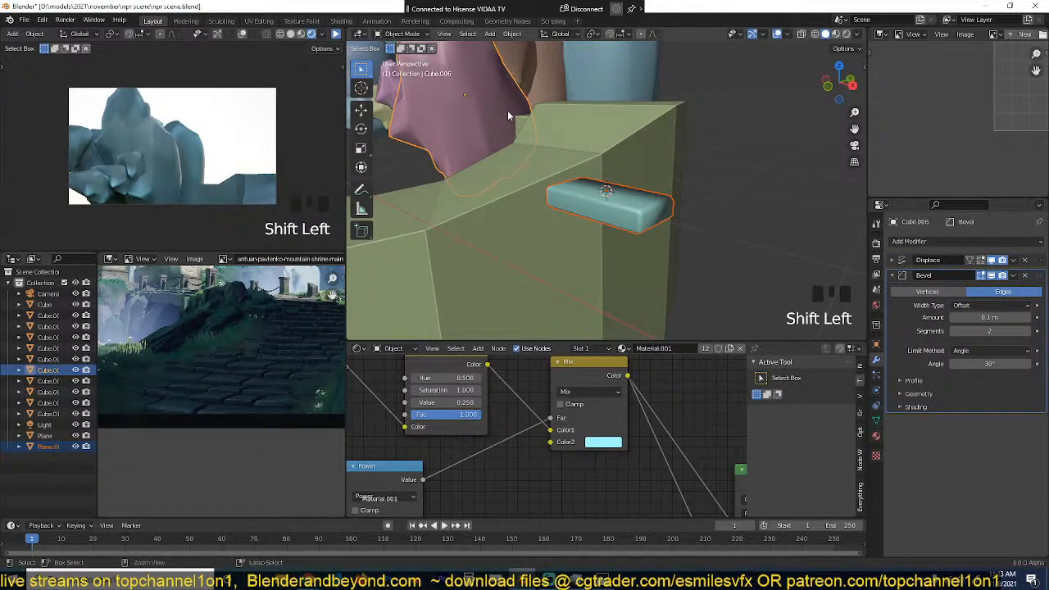
{"action": "key", "text": "ctrl+l"}
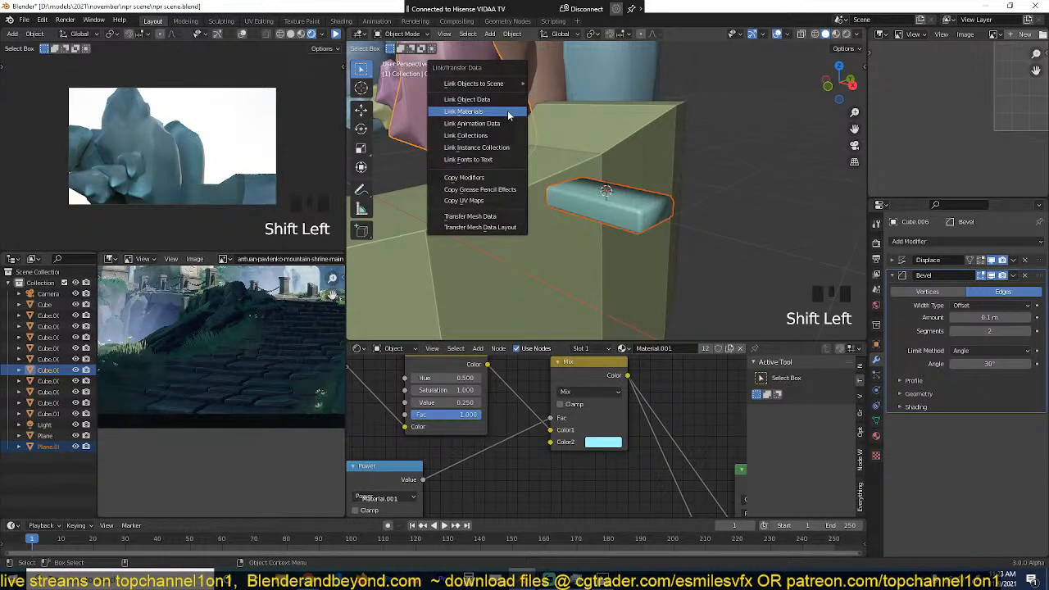
{"action": "left_click", "coordinate": [501, 177]}
{"action": "scroll", "coordinate": [628, 220], "scroll_direction": "up", "scroll_amount": 2}
{"action": "middle_click_drag", "start_coordinate": [627, 220], "coordinate": [550, 198]}
{"action": "key", "text": "alt+a"}
{"action": "left_click", "coordinate": [697, 219]}
Step: Add two evenly spaced loop cuts across the width of the stone slab
{"action": "key", "text": "grave"}
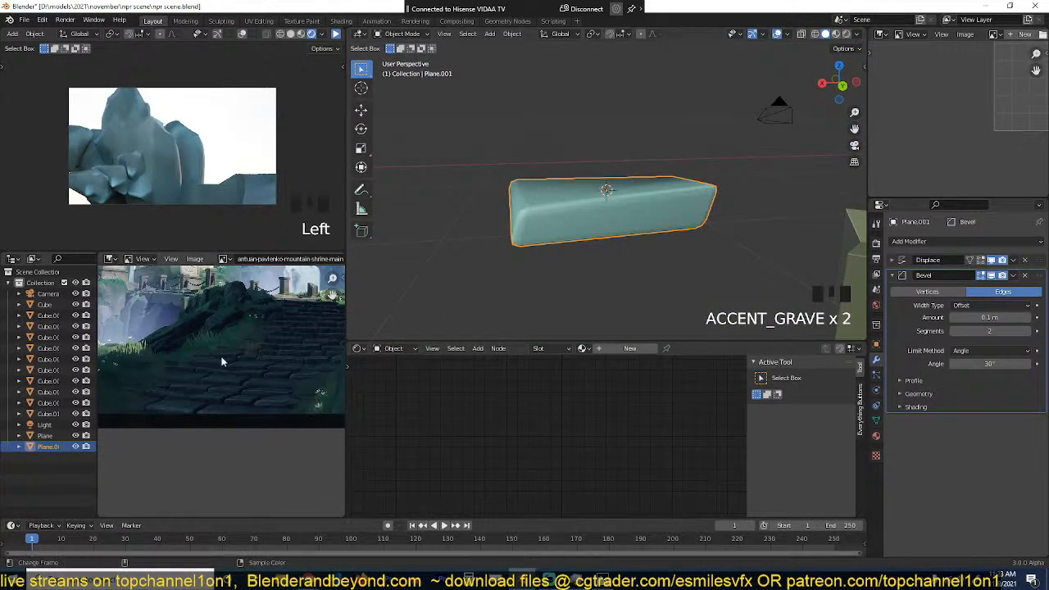
{"action": "key", "text": "grave"}
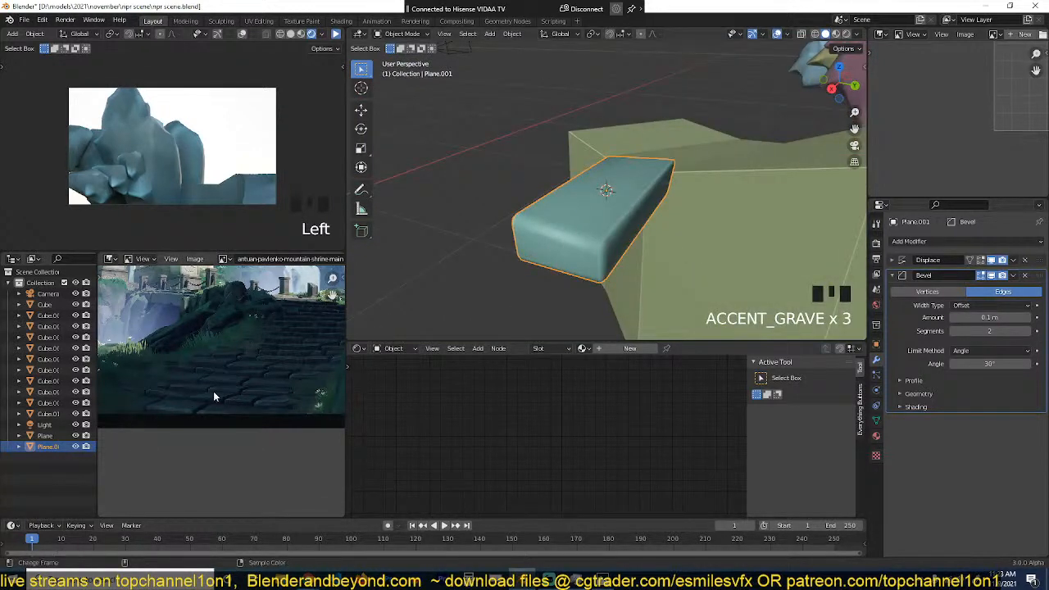
{"action": "key", "text": "grave"}
{"action": "key", "text": "Tab"}
{"action": "key", "text": "ctrl+r"}
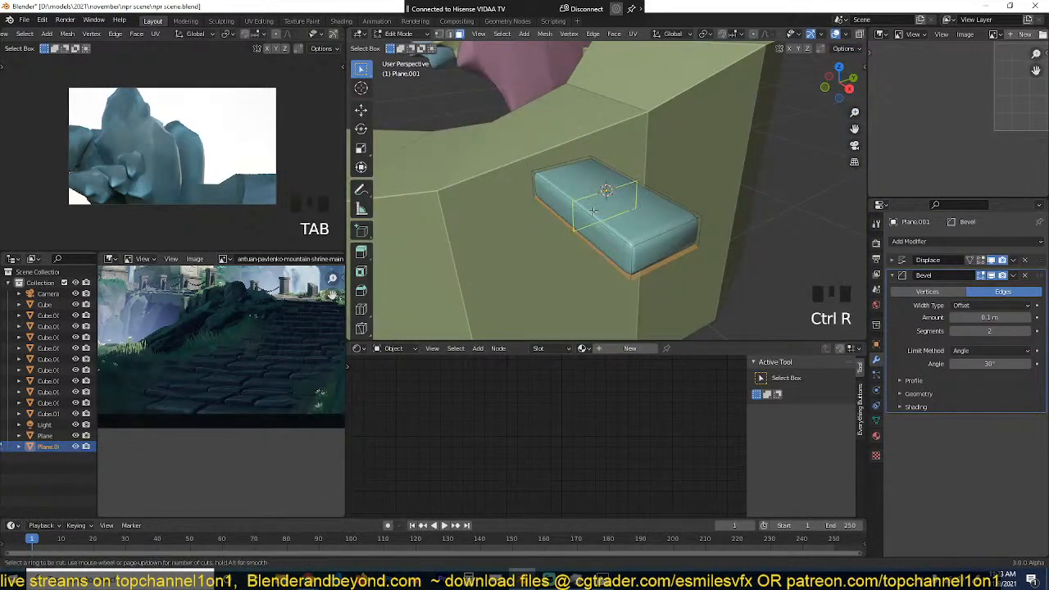
{"action": "scroll", "coordinate": [594, 212], "scroll_direction": "up", "scroll_amount": 1}
{"action": "scroll", "coordinate": [597, 214], "scroll_direction": "down", "scroll_amount": 1}
{"action": "left_click", "coordinate": [597, 214]}
{"action": "right_click", "coordinate": [597, 214]}
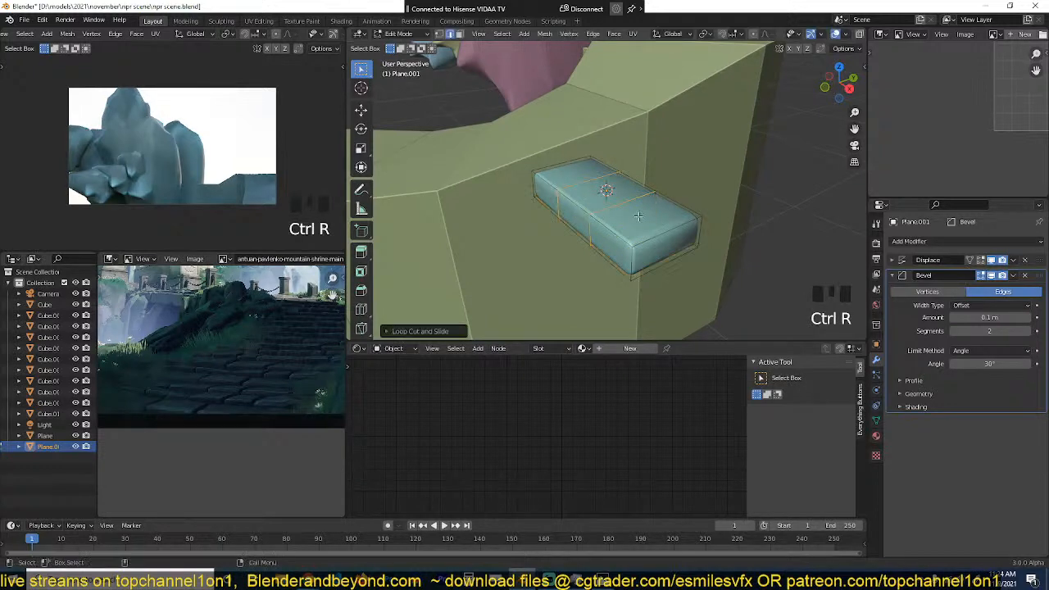
Step: Set the slab's Displace modifier strength to 0.41
{"action": "key", "text": "Tab"}
{"action": "key", "text": "grave"}
{"action": "middle_click_drag", "start_coordinate": [766, 220], "coordinate": [651, 201]}
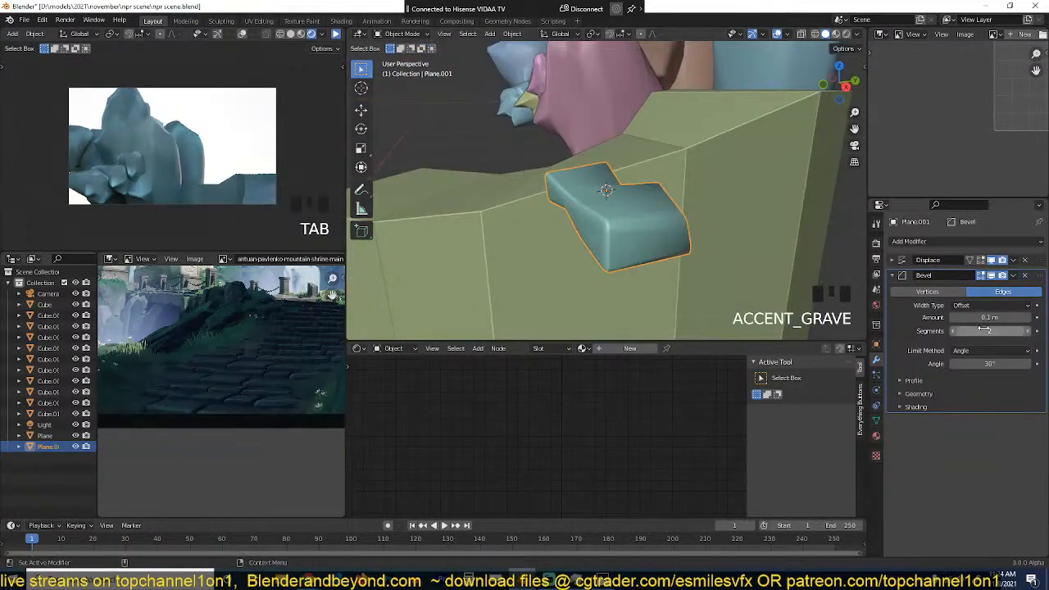
{"action": "left_click", "coordinate": [900, 259], "text": "shift"}
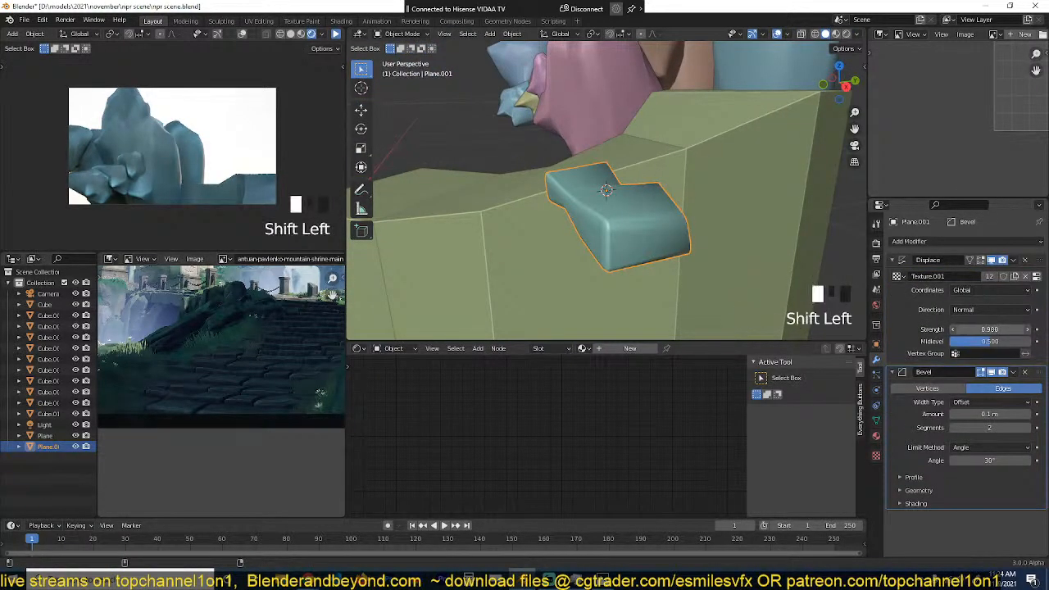
{"action": "left_click_drag", "start_coordinate": [990, 329], "coordinate": [1000, 330], "text": "shift"}
Step: Add one centred loop cut running along the length of the slab
{"action": "key", "text": "Tab"}
{"action": "key", "text": "grave"}
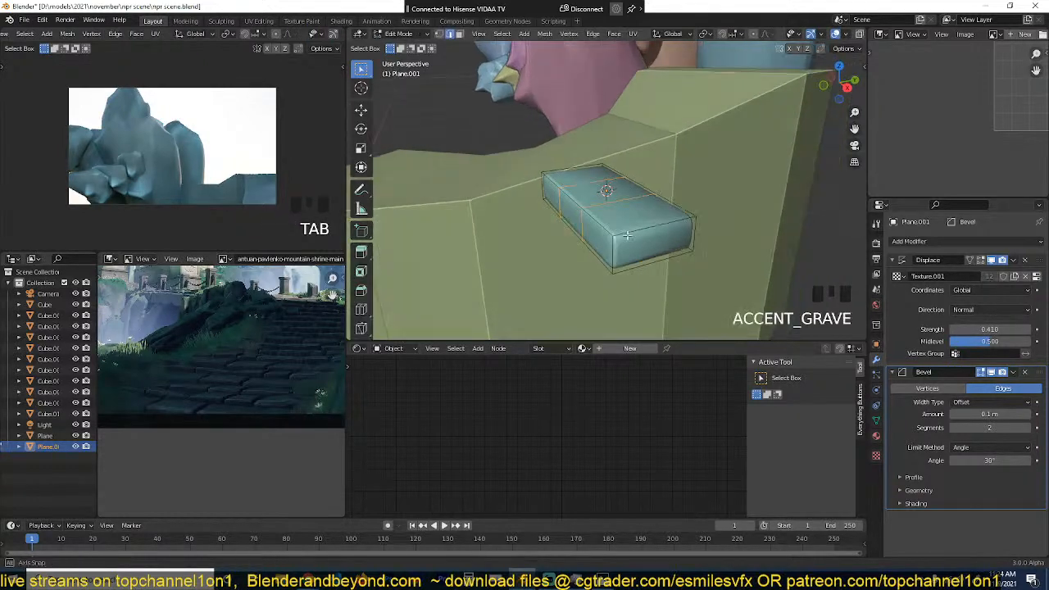
{"action": "key", "text": "ctrl+r"}
{"action": "left_click", "coordinate": [641, 235]}
{"action": "right_click", "coordinate": [642, 236]}
{"action": "key", "text": "Tab"}
{"action": "key", "text": "grave"}
{"action": "middle_click_drag", "start_coordinate": [642, 235], "coordinate": [597, 206]}
{"action": "scroll", "coordinate": [713, 236], "scroll_direction": "up", "scroll_amount": 1}
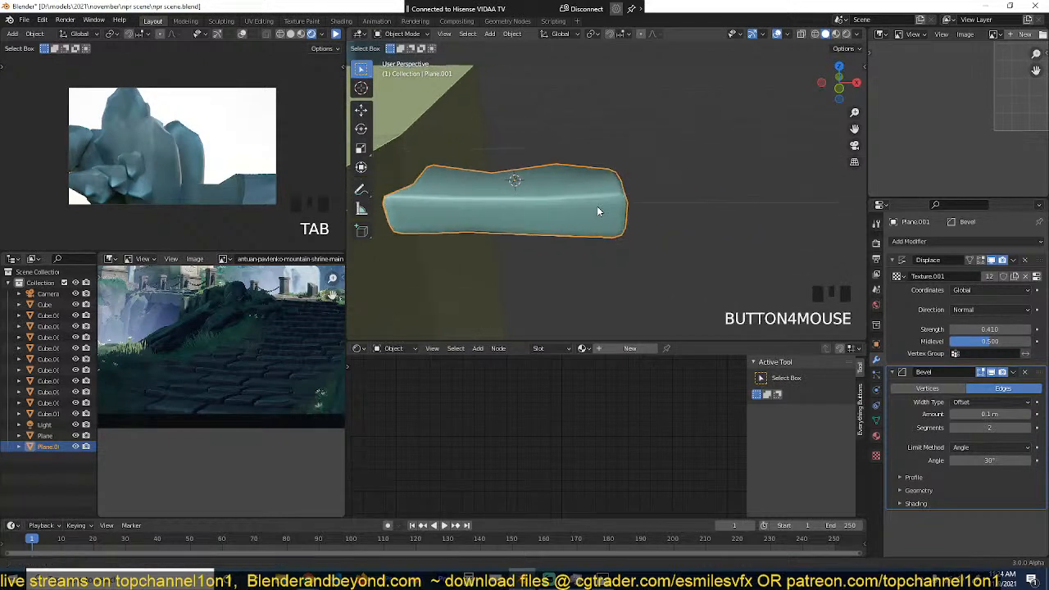
Step: Duplicate the slab and place the copy end to end beside the original
{"action": "scroll", "coordinate": [597, 206], "scroll_direction": "down", "scroll_amount": 1}
{"action": "key", "text": "shift+d"}
{"action": "left_click", "coordinate": [791, 205]}
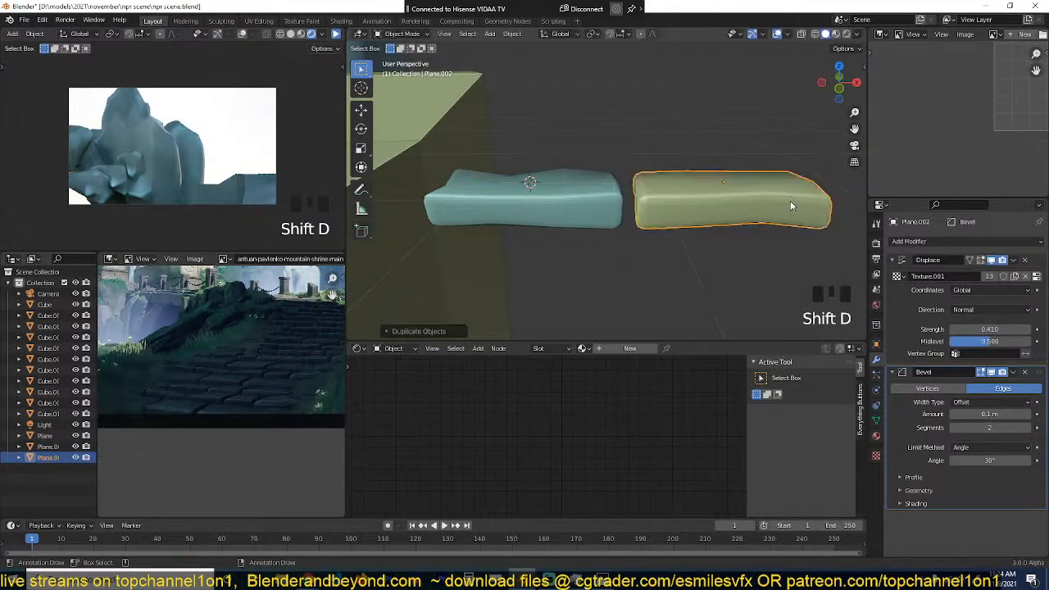
{"action": "middle_click_drag", "start_coordinate": [791, 204], "coordinate": [649, 203], "text": "shift"}
{"action": "scroll", "coordinate": [639, 199], "scroll_direction": "up", "scroll_amount": 3}
Step: Bevel a vertex on the second slab's front top edge to create a chip in the stone
{"action": "key", "text": "Tab"}
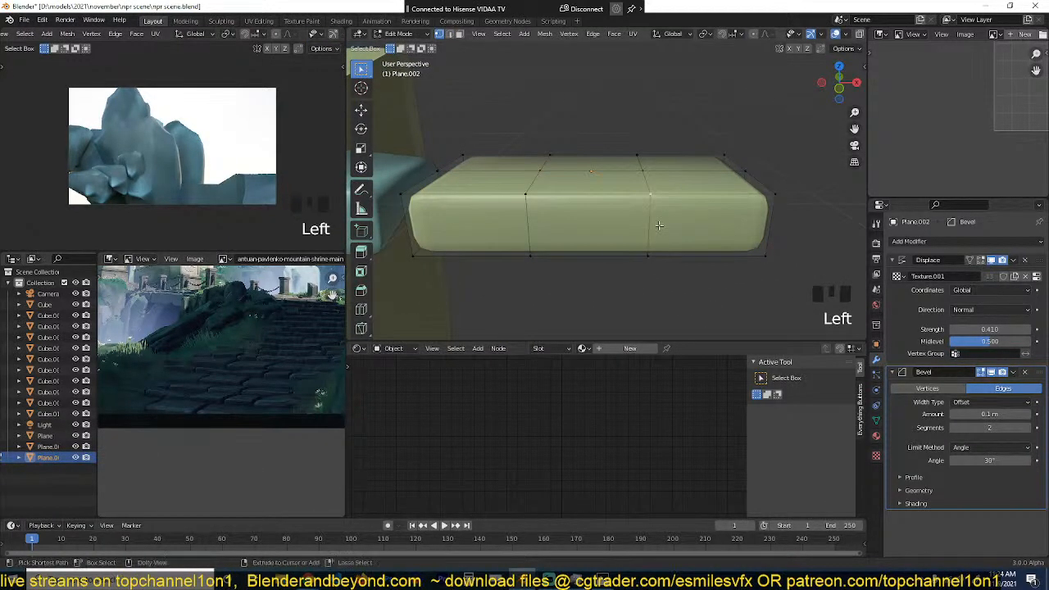
{"action": "key", "text": "shift+ctrl+b"}
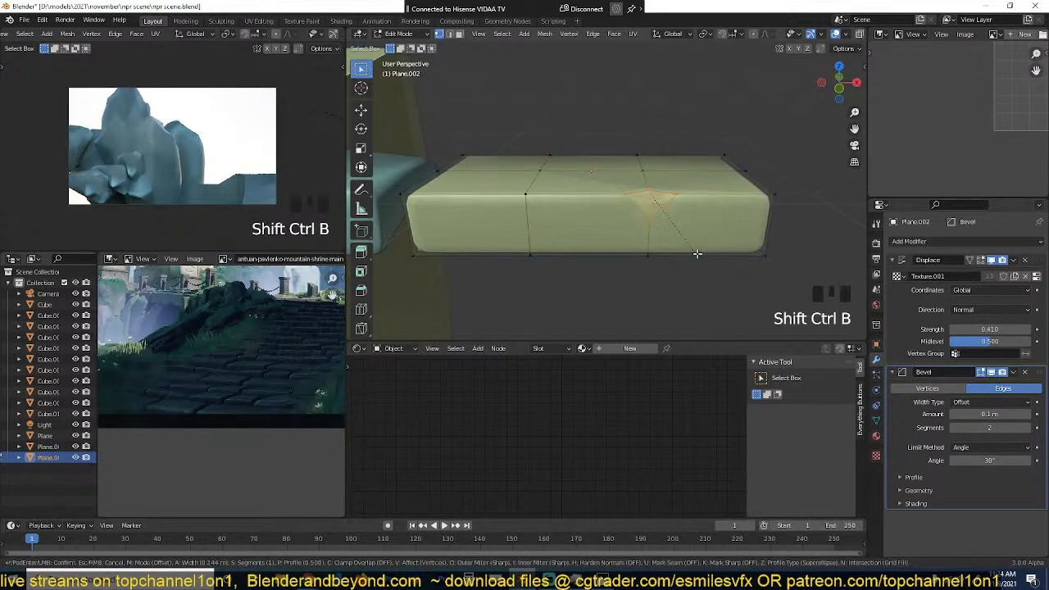
{"action": "left_click", "coordinate": [733, 258]}
{"action": "key", "text": "Tab"}
{"action": "key", "text": "grave"}
{"action": "middle_click_drag", "start_coordinate": [733, 258], "coordinate": [595, 245]}
Step: Scale the selection at the second slab's chip and connect the chip's vertices with a new edge
{"action": "key", "text": "Tab"}
{"action": "scroll", "coordinate": [627, 221], "scroll_direction": "up", "scroll_amount": 3}
{"action": "left_click", "coordinate": [580, 198]}
{"action": "key", "text": "s"}
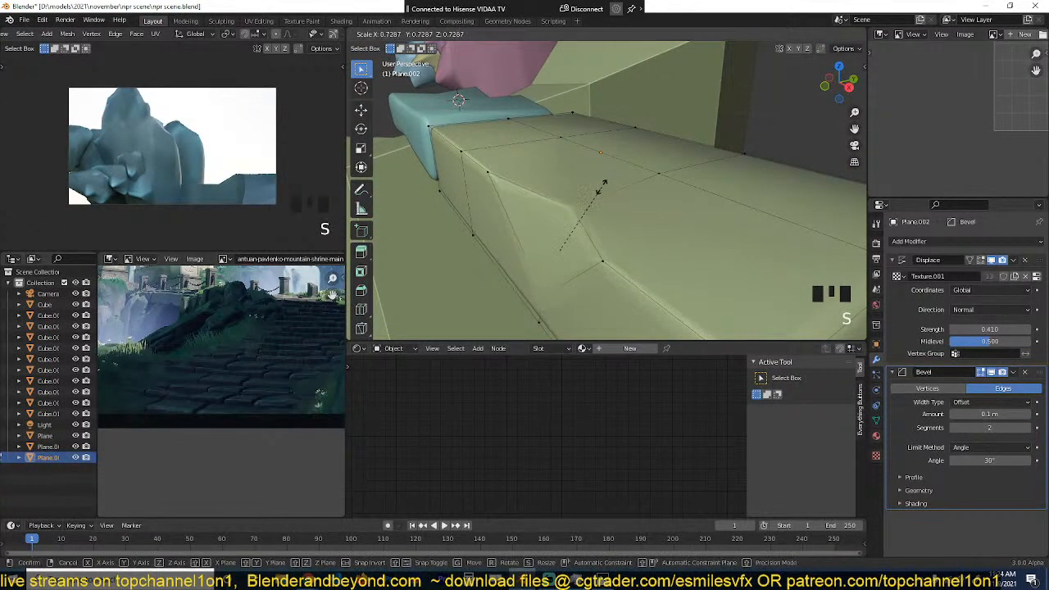
{"action": "left_click", "coordinate": [581, 216]}
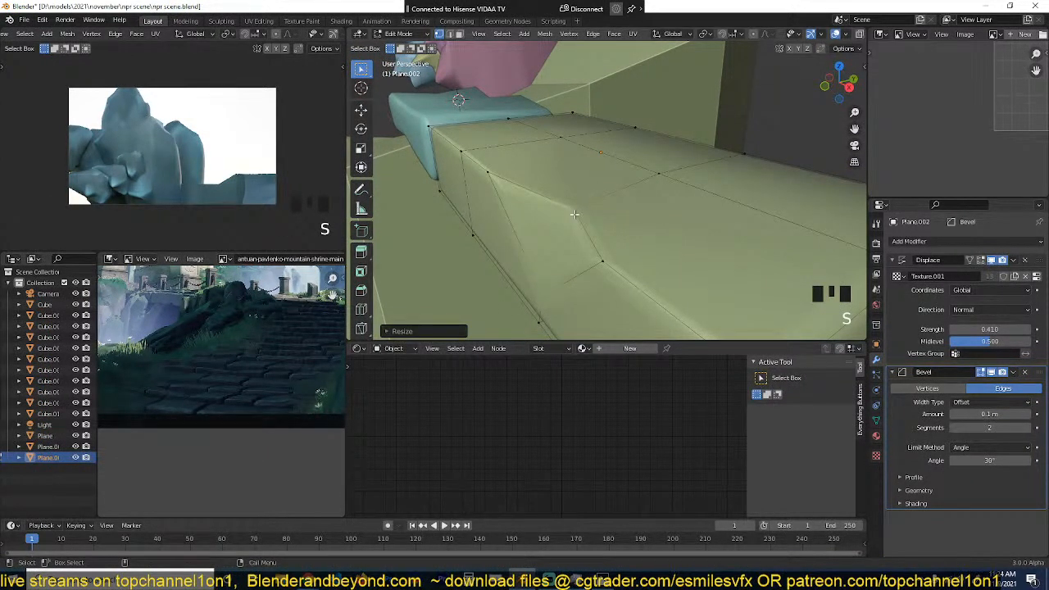
{"action": "key", "text": "j"}
{"action": "key", "text": "Tab"}
Step: Slide a vertex of the second slab's chip along its edge to reshape the notch
{"action": "scroll", "coordinate": [562, 235], "scroll_direction": "down", "scroll_amount": 1}
{"action": "key", "text": "grave"}
{"action": "middle_click_drag", "start_coordinate": [574, 238], "coordinate": [720, 241]}
{"action": "key", "text": "Tab"}
{"action": "scroll", "coordinate": [704, 224], "scroll_direction": "up", "scroll_amount": 3}
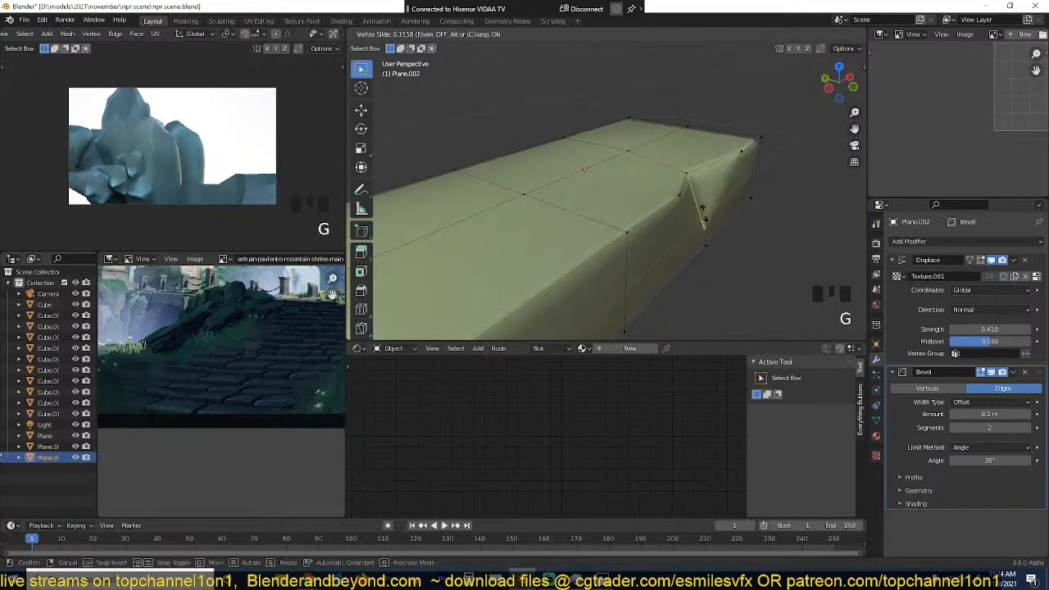
{"action": "key", "text": "Tab"}
{"action": "key", "text": "grave"}
{"action": "key", "text": "grave"}
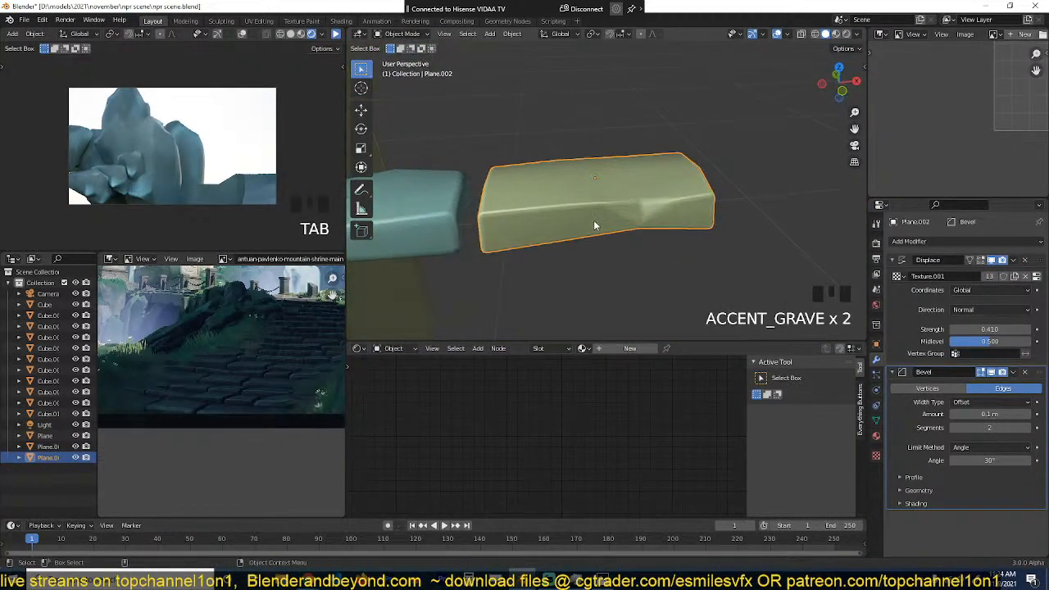
Step: Bevel the front top corner vertex at the second slab's end nearest the teal slab
{"action": "key", "text": "Tab"}
{"action": "key", "text": "shift+ctrl+b"}
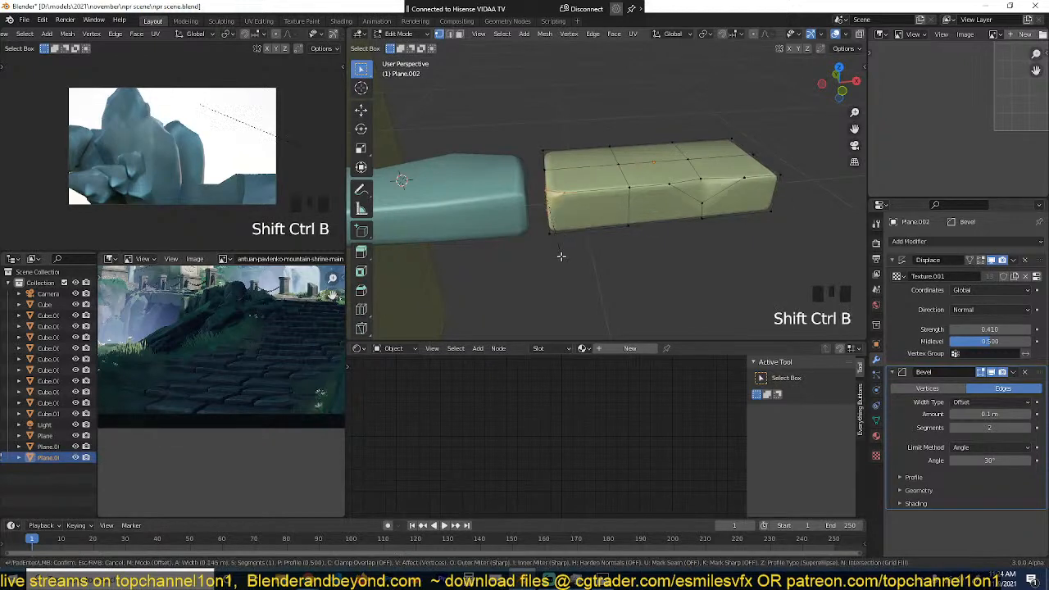
{"action": "left_click", "coordinate": [564, 261]}
{"action": "key", "text": "Tab"}
{"action": "key", "text": "grave"}
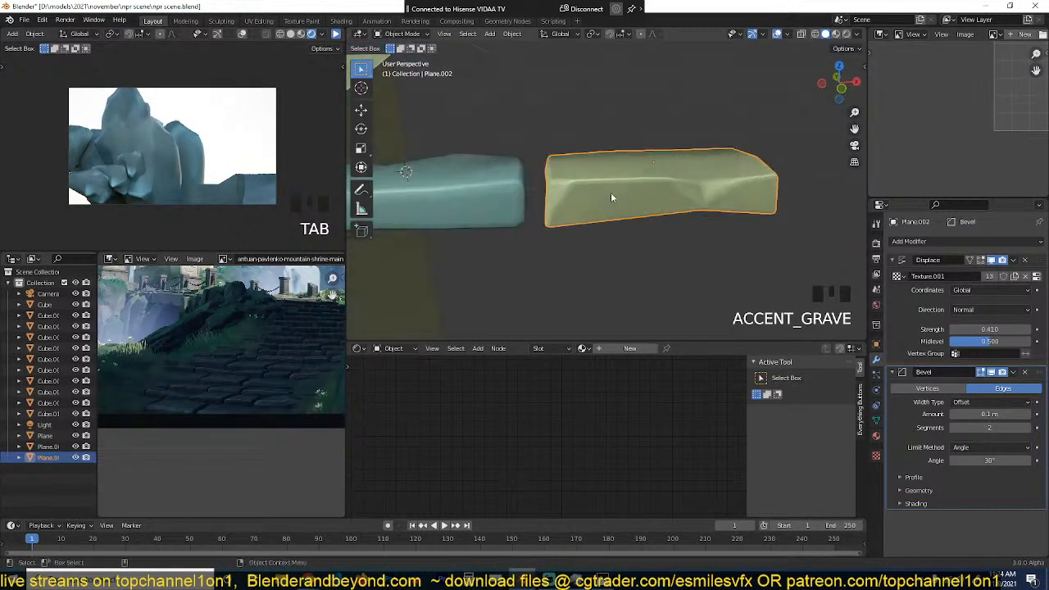
Step: Duplicate the chipped slab and place the copy beyond its far end as a third stone
{"action": "scroll", "coordinate": [657, 182], "scroll_direction": "down", "scroll_amount": 1}
{"action": "middle_click_drag", "start_coordinate": [656, 181], "coordinate": [573, 191], "text": "shift"}
{"action": "left_click", "coordinate": [587, 186]}
{"action": "left_click", "coordinate": [602, 186]}
{"action": "key", "text": "shift+d"}
{"action": "left_click", "coordinate": [759, 194]}
Step: Bevel a vertex on the third slab's lower front edge to cut another chip
{"action": "key", "text": "Tab"}
{"action": "key", "text": "grave"}
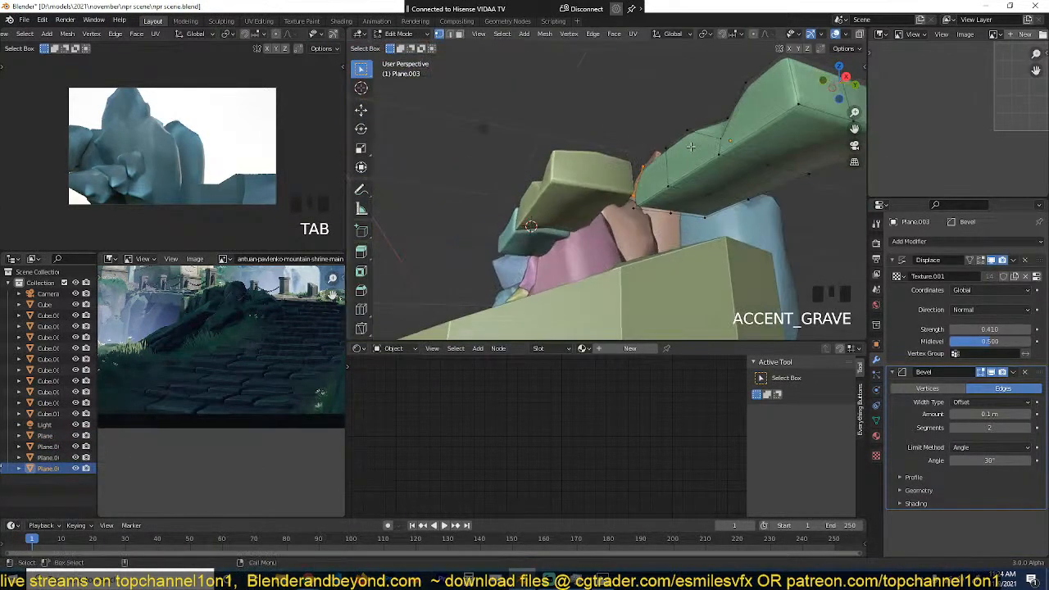
{"action": "left_click", "coordinate": [684, 189]}
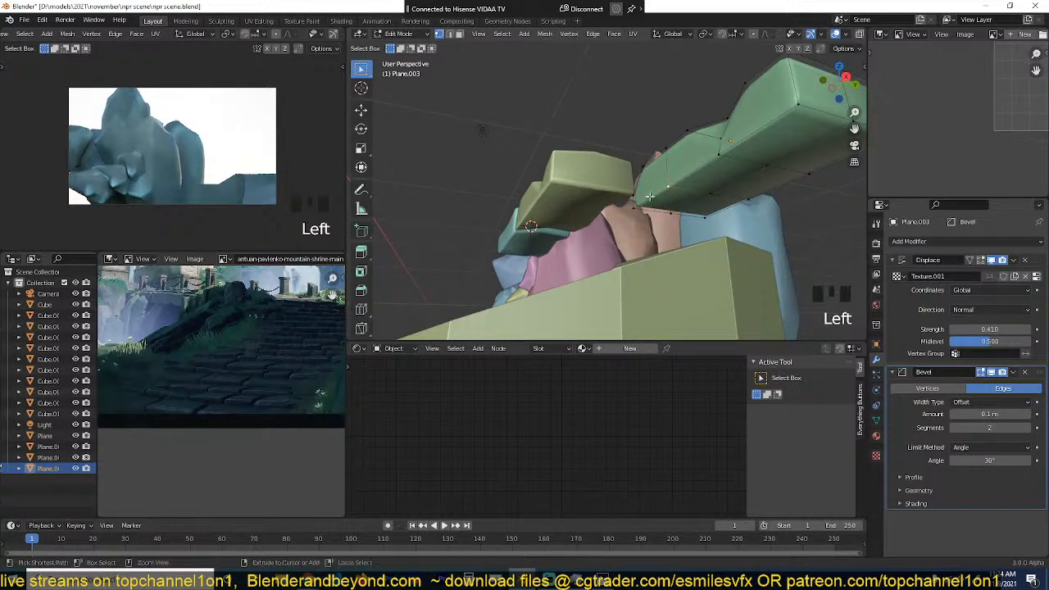
{"action": "key", "text": "ctrl+shift+b"}
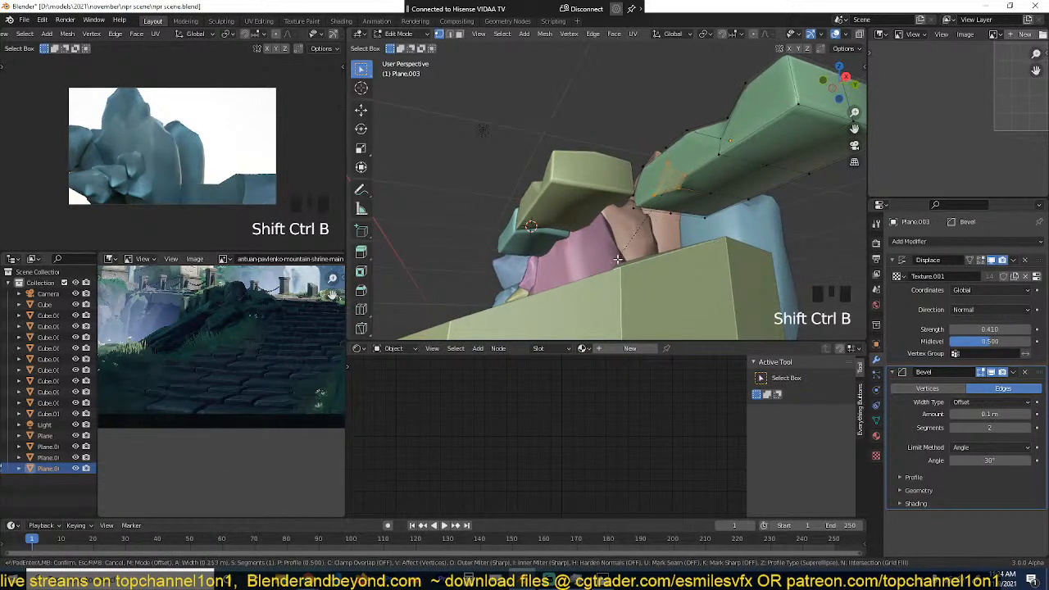
{"action": "left_click", "coordinate": [619, 258]}
Step: Select two vertices of the third slab's new chip and reshape it with Shrink/Fatten
{"action": "key", "text": "grave"}
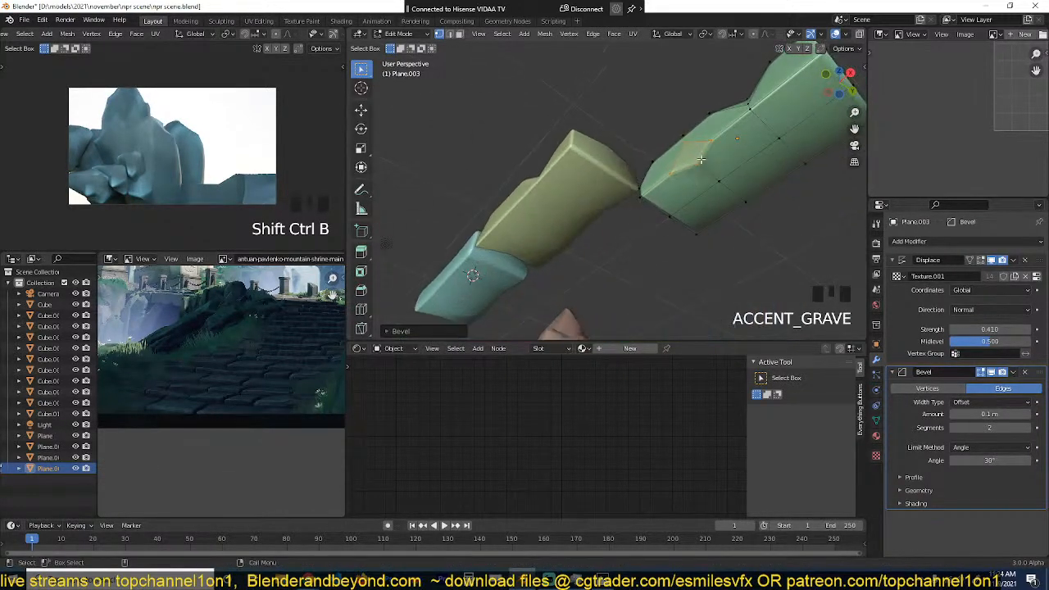
{"action": "left_click", "coordinate": [702, 161]}
{"action": "key", "text": "grave"}
{"action": "left_click", "coordinate": [665, 152], "text": "shift"}
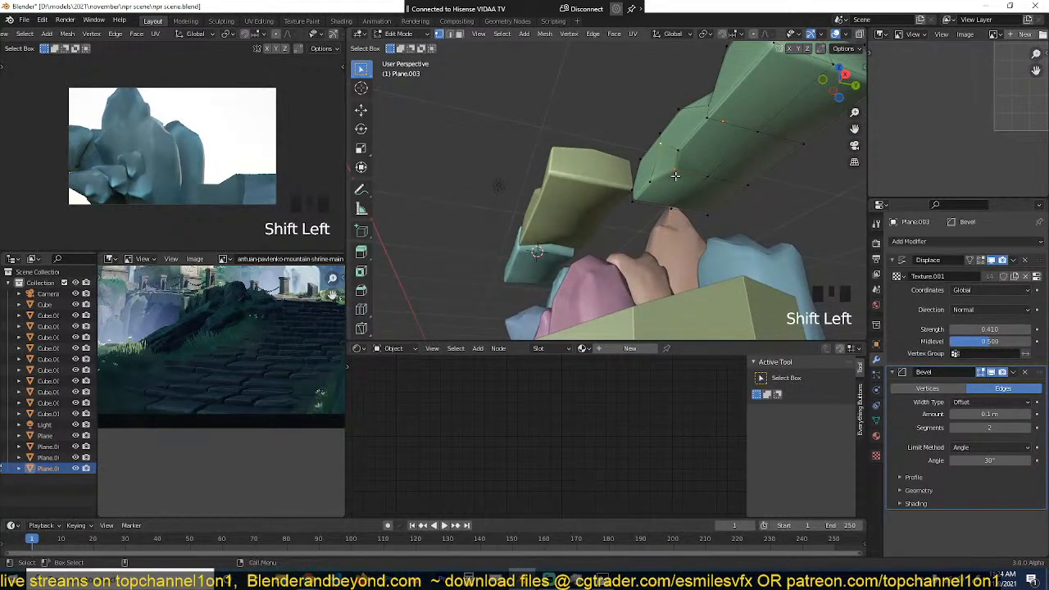
{"action": "key", "text": "alt+s"}
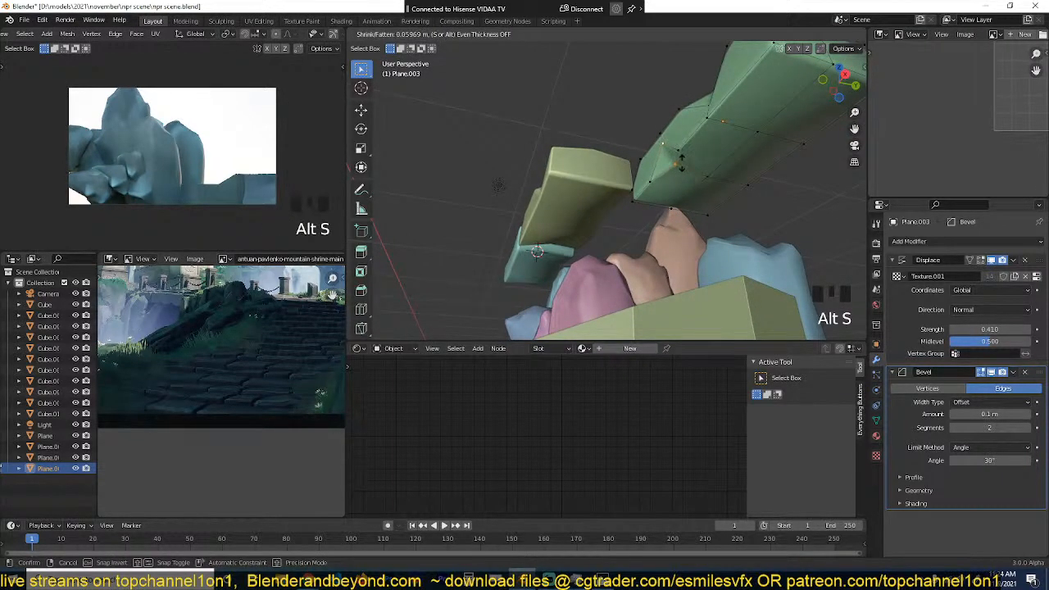
{"action": "left_click", "coordinate": [498, 184]}
{"action": "key", "text": "grave"}
{"action": "key", "text": "Tab"}
{"action": "key", "text": "grave"}
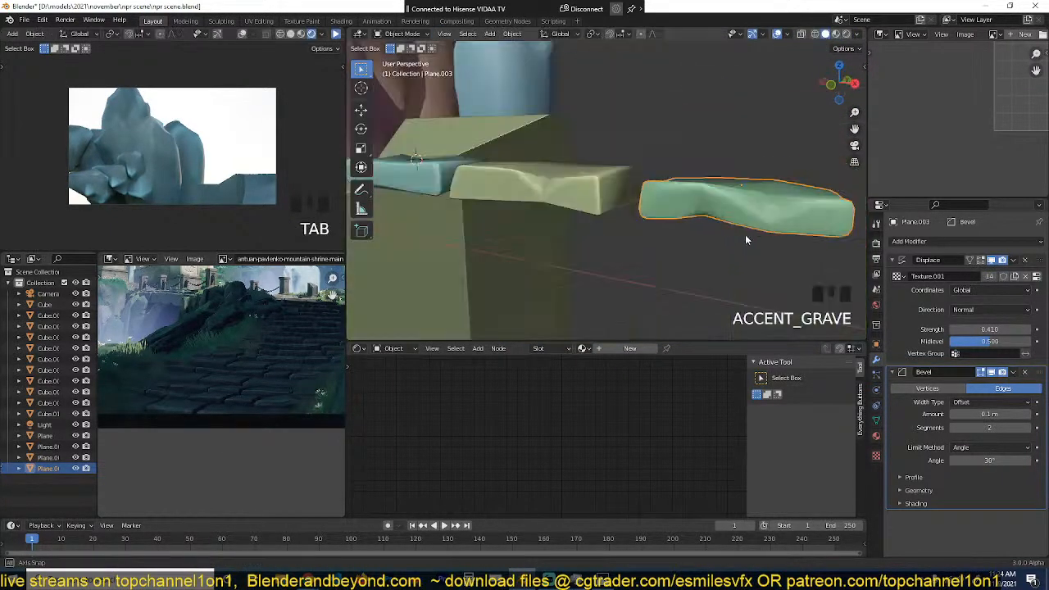
Step: Duplicate the teal slab and place the copy in a second row behind the other stones
{"action": "key", "text": "grave"}
{"action": "scroll", "coordinate": [741, 284], "scroll_direction": "down", "scroll_amount": 3}
{"action": "key", "text": "grave"}
{"action": "middle_click_drag", "start_coordinate": [620, 241], "coordinate": [577, 185]}
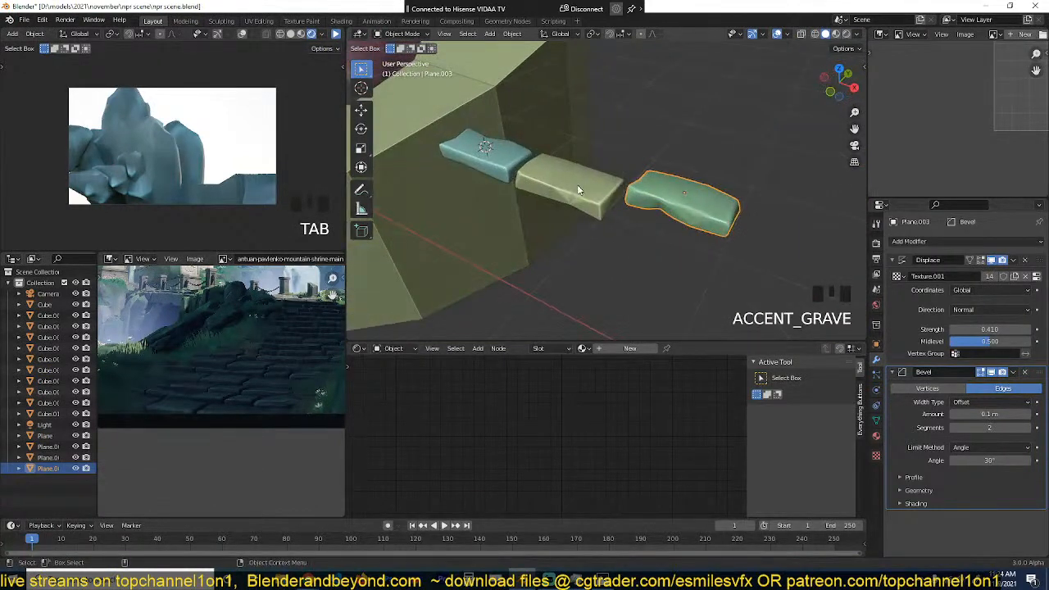
{"action": "middle_click_drag", "start_coordinate": [657, 200], "coordinate": [571, 192]}
{"action": "scroll", "coordinate": [656, 192], "scroll_direction": "down", "scroll_amount": 6}
{"action": "scroll", "coordinate": [640, 170], "scroll_direction": "up", "scroll_amount": 4}
{"action": "left_click", "coordinate": [473, 218]}
{"action": "key", "text": "shift+d"}
{"action": "left_click", "coordinate": [580, 146]}
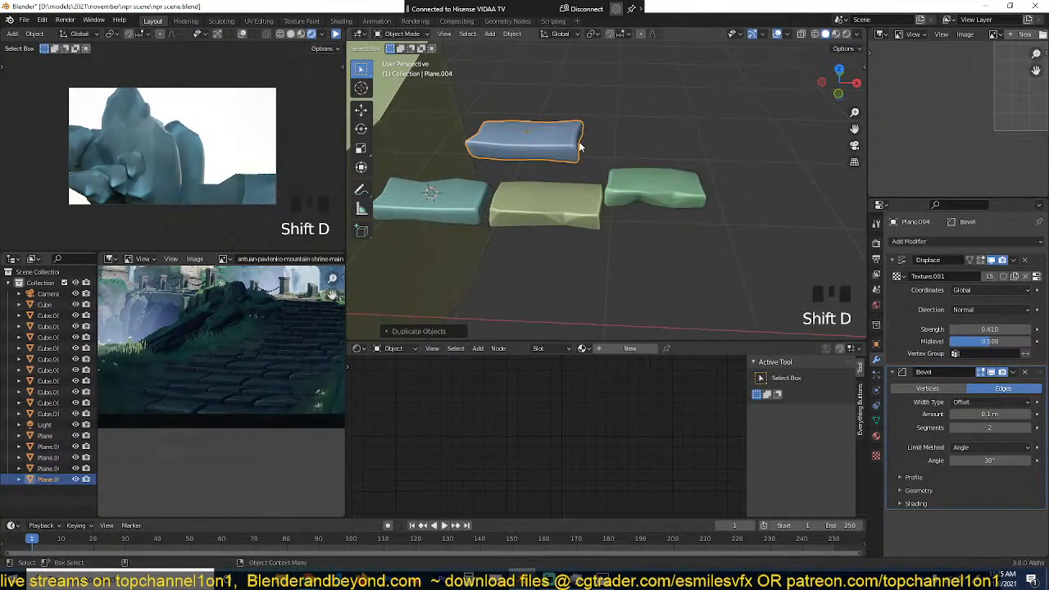
Step: Raise the lengthwise middle edge loop of the fourth slab to give its top a ridge
{"action": "key", "text": "Tab"}
{"action": "key", "text": "grave"}
{"action": "key", "text": "grave"}
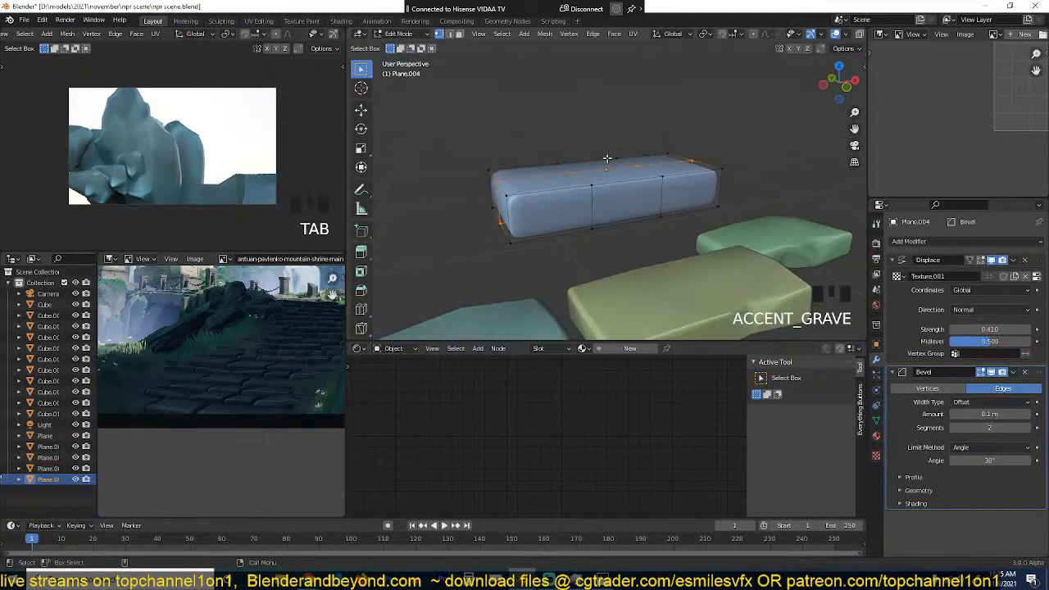
{"action": "key", "text": "g"}
{"action": "left_click", "coordinate": [646, 170]}
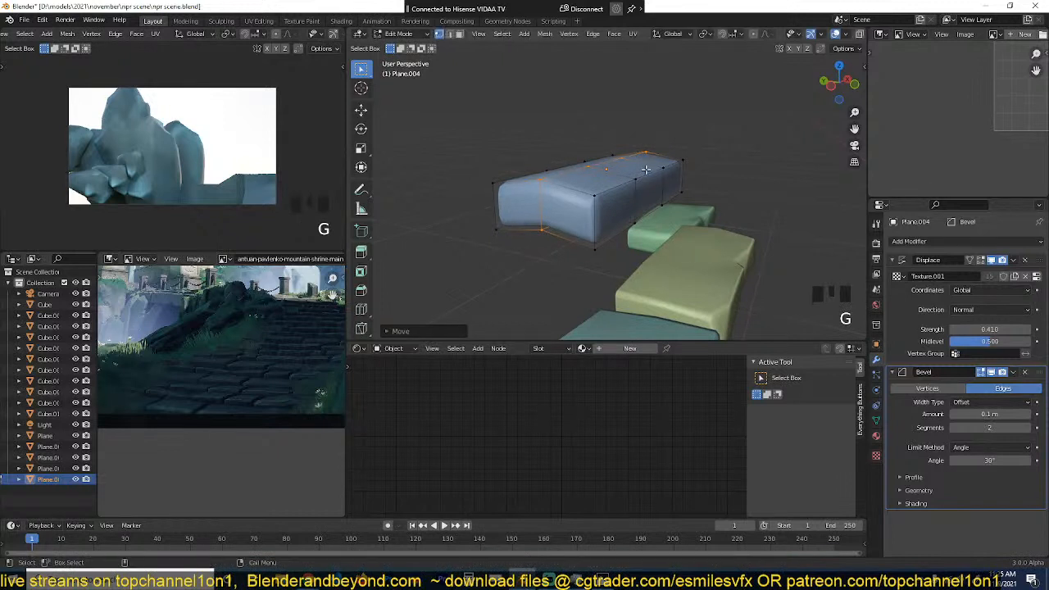
Step: Bend the fourth slab by trackball-rotating a crosswise edge loop with smooth proportional editing
{"action": "left_click", "coordinate": [610, 199]}
{"action": "left_click", "coordinate": [603, 167], "text": "alt"}
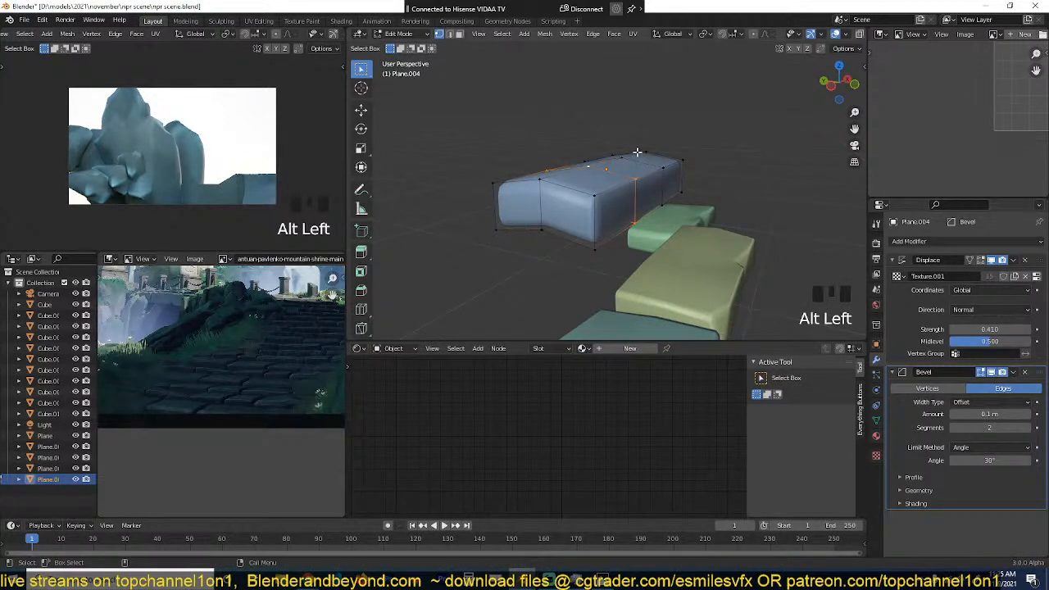
{"action": "key", "text": "r"}
{"action": "key", "text": "r"}
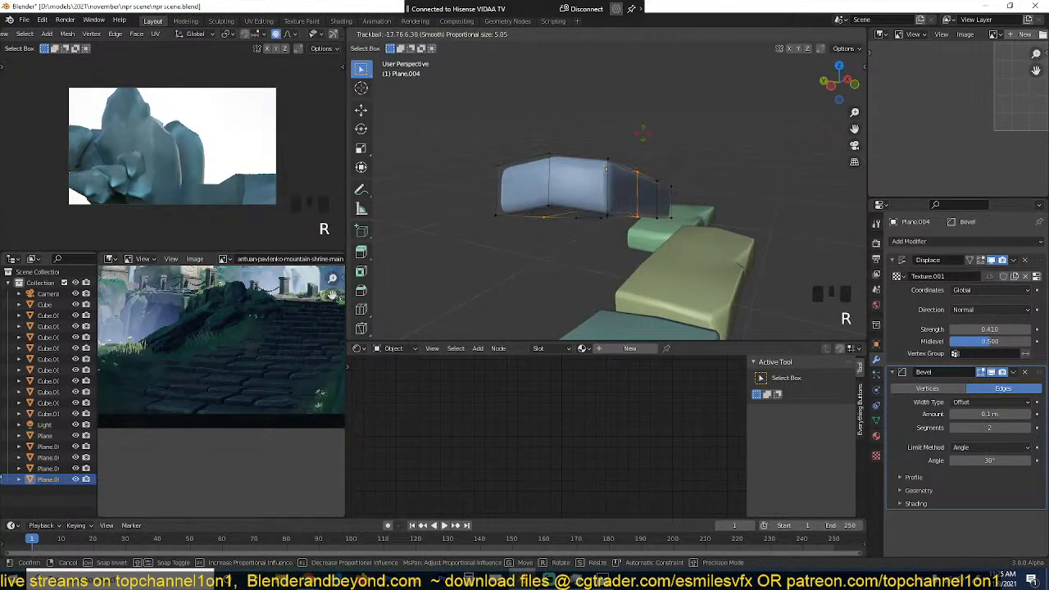
{"action": "scroll", "coordinate": [644, 132], "scroll_direction": "up", "scroll_amount": 1}
{"action": "left_click", "coordinate": [644, 131]}
{"action": "key", "text": "Tab"}
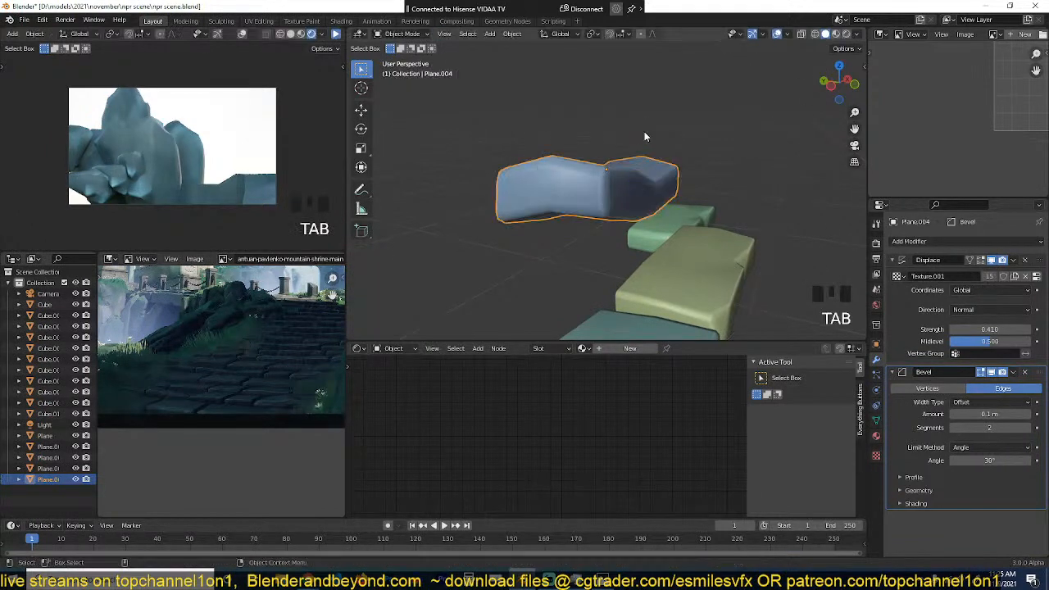
Step: Duplicate the yellow chipped slab in top view and place the copy in front of the row
{"action": "key", "text": "grave"}
{"action": "scroll", "coordinate": [528, 159], "scroll_direction": "down", "scroll_amount": 5}
{"action": "key", "text": "grave"}
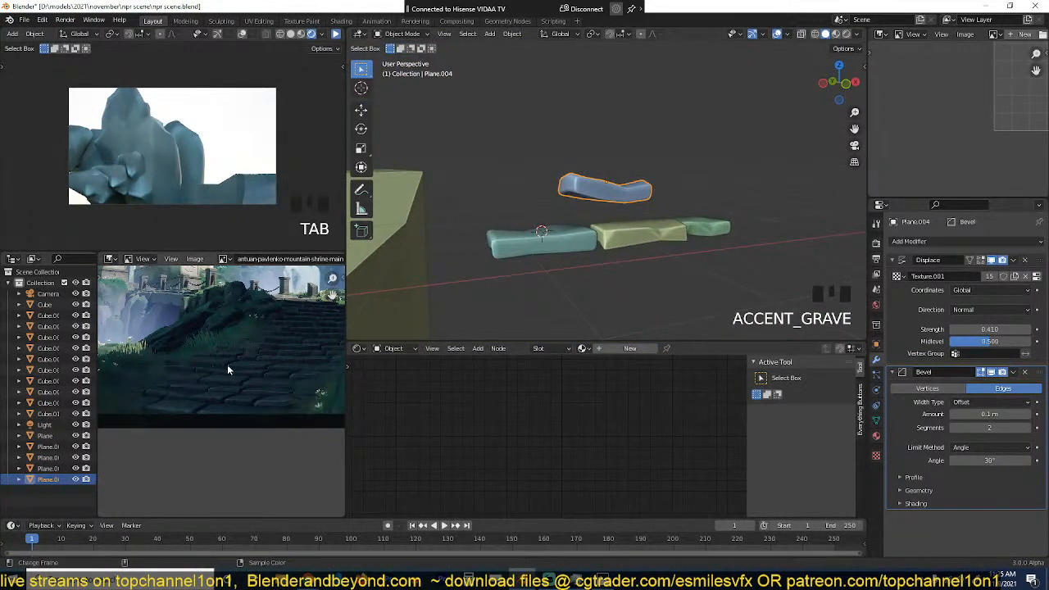
{"action": "key", "text": "grave"}
{"action": "scroll", "coordinate": [614, 267], "scroll_direction": "up", "scroll_amount": 5}
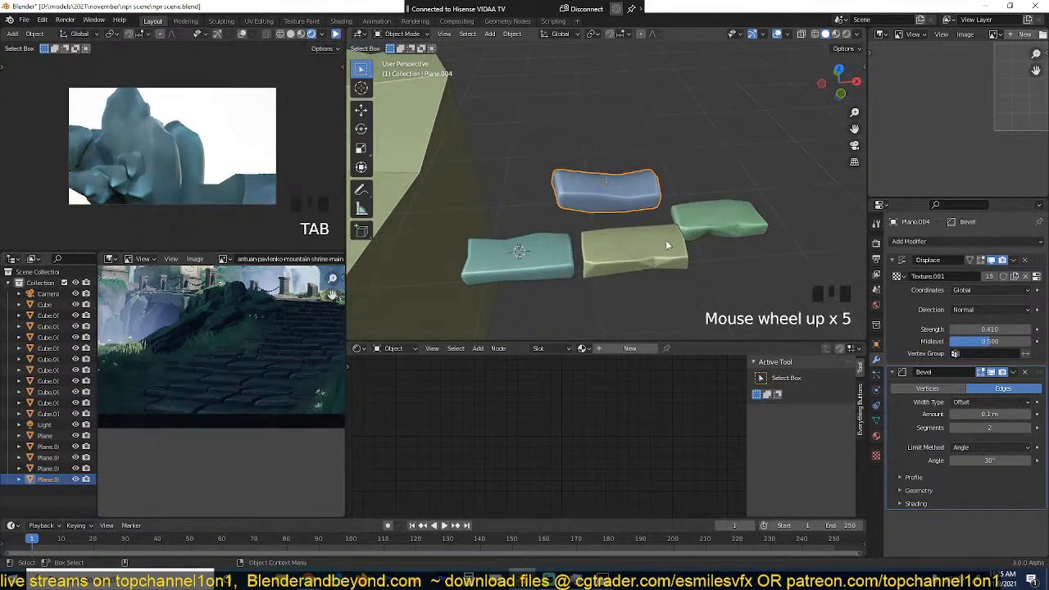
{"action": "left_click", "coordinate": [667, 245]}
{"action": "key", "text": "KP_7"}
{"action": "key", "text": "shift+d"}
{"action": "left_click", "coordinate": [742, 291]}
Step: Scale the front slab's whole mesh down along the Y axis to make it narrower
{"action": "key", "text": "Tab"}
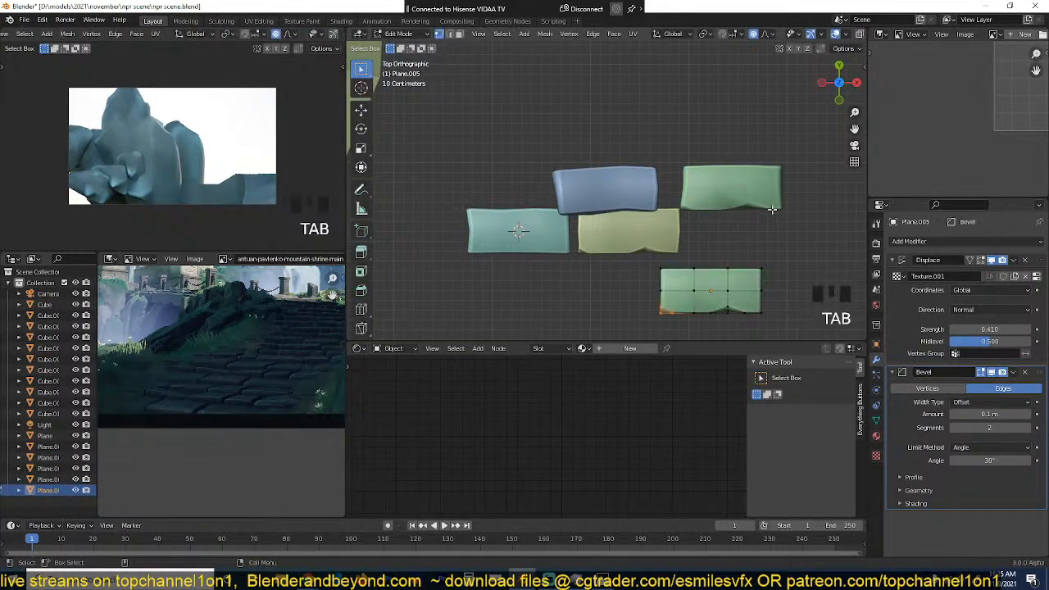
{"action": "key", "text": "a"}
{"action": "key", "text": "s"}
{"action": "right_click", "coordinate": [774, 206]}
{"action": "key", "text": "s"}
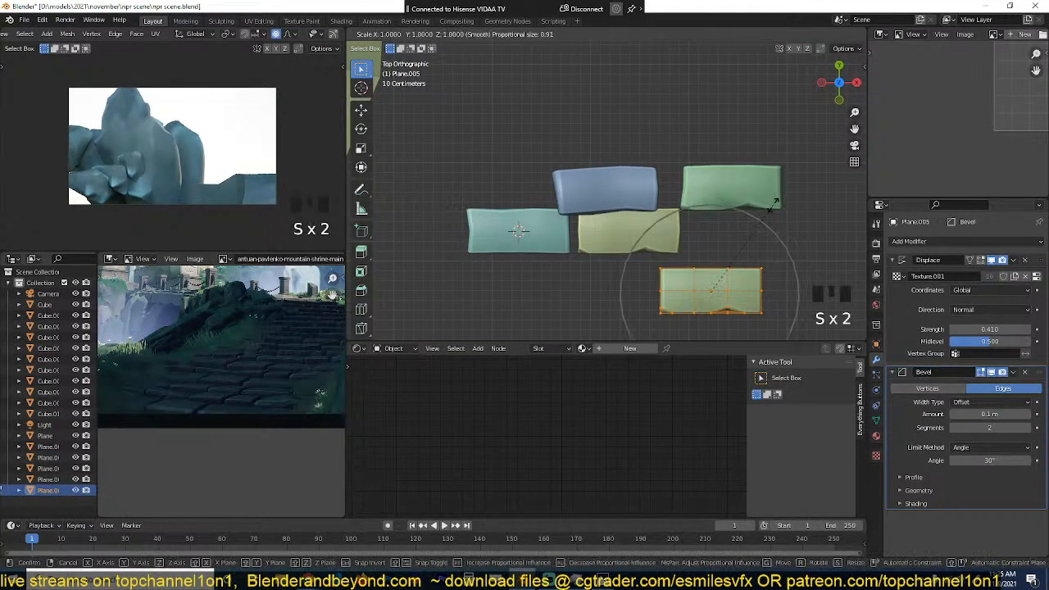
{"action": "key", "text": "y"}
{"action": "left_click", "coordinate": [757, 246]}
{"action": "key", "text": "Tab"}
{"action": "scroll", "coordinate": [754, 236], "scroll_direction": "up", "scroll_amount": 1}
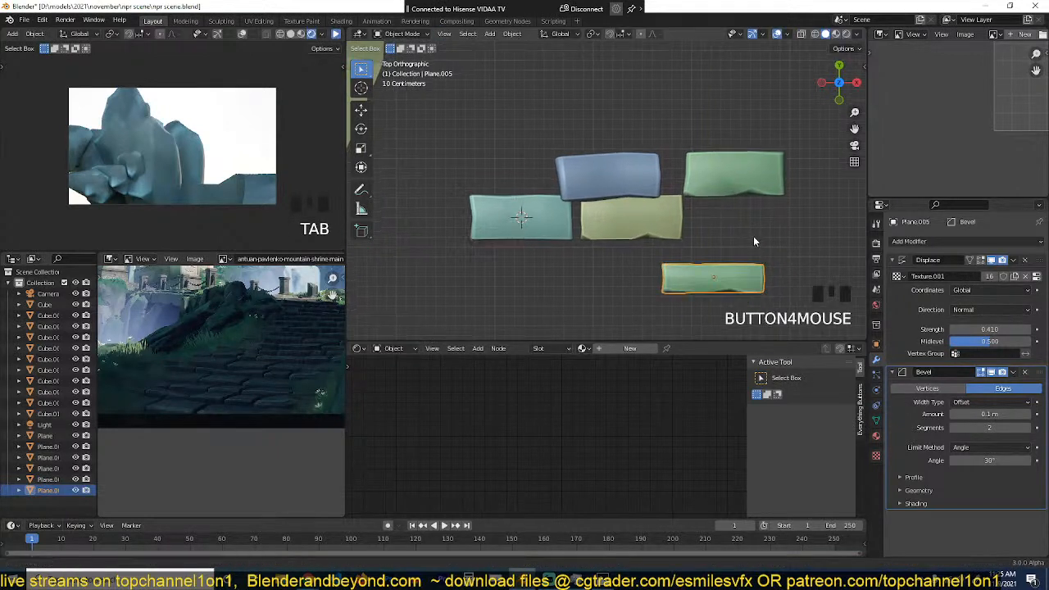
Step: Duplicate the narrow slab, place the copy in front of the teal slab, and shorten its mesh along the X axis
{"action": "key", "text": "shift+d"}
{"action": "left_click", "coordinate": [565, 274]}
{"action": "key", "text": "Tab"}
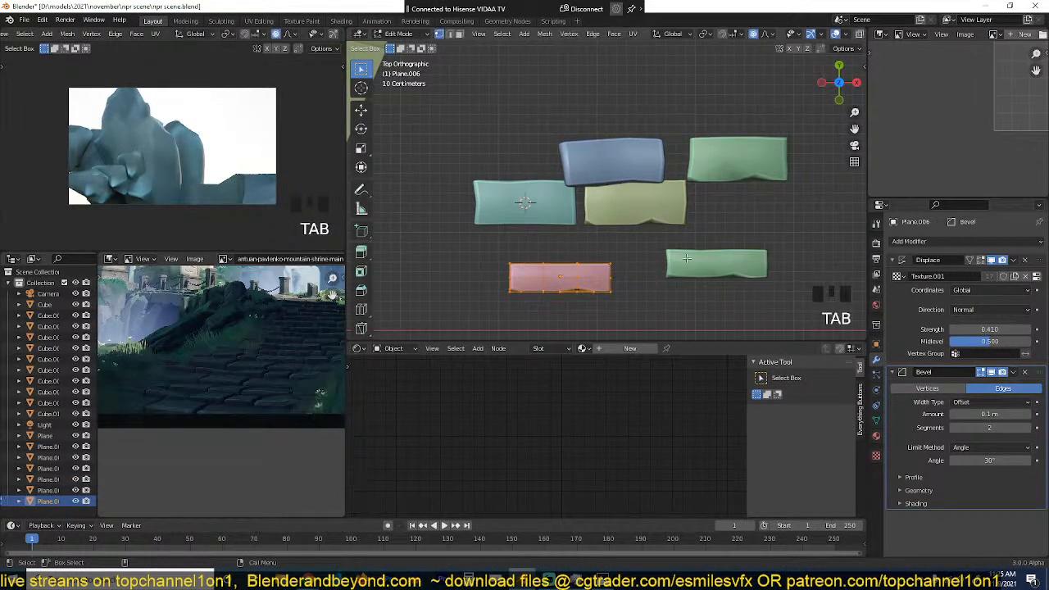
{"action": "key", "text": "s"}
{"action": "key", "text": "z"}
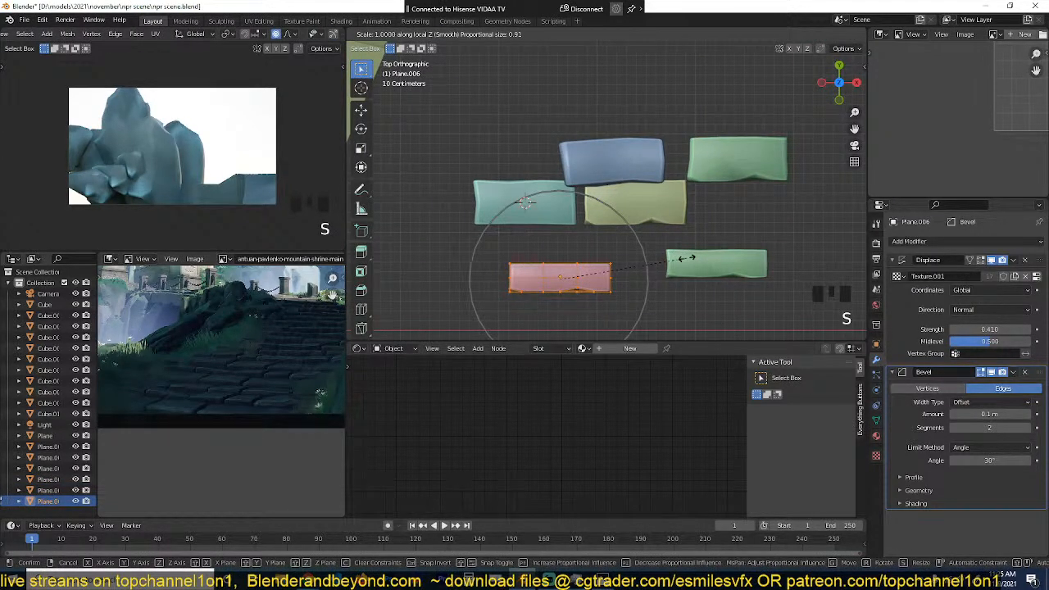
{"action": "key", "text": "x"}
{"action": "left_click", "coordinate": [680, 259]}
{"action": "key", "text": "Tab"}
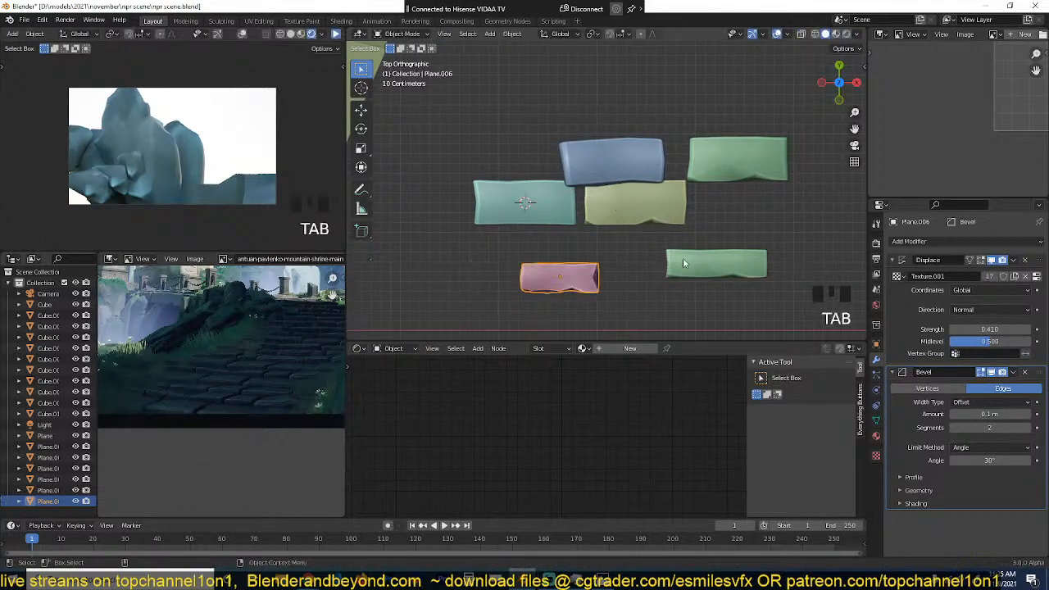
Step: Save the scene and move all six stone slabs into a new collection named "bricks"
{"action": "middle_click_drag", "start_coordinate": [683, 257], "coordinate": [628, 123]}
{"action": "scroll", "coordinate": [629, 123], "scroll_direction": "down", "scroll_amount": 3}
{"action": "key", "text": "ctrl+s"}
{"action": "key", "text": "grave"}
{"action": "left_click_drag", "start_coordinate": [538, 166], "coordinate": [724, 274]}
{"action": "key", "text": "m"}
{"action": "left_click", "coordinate": [674, 234]}
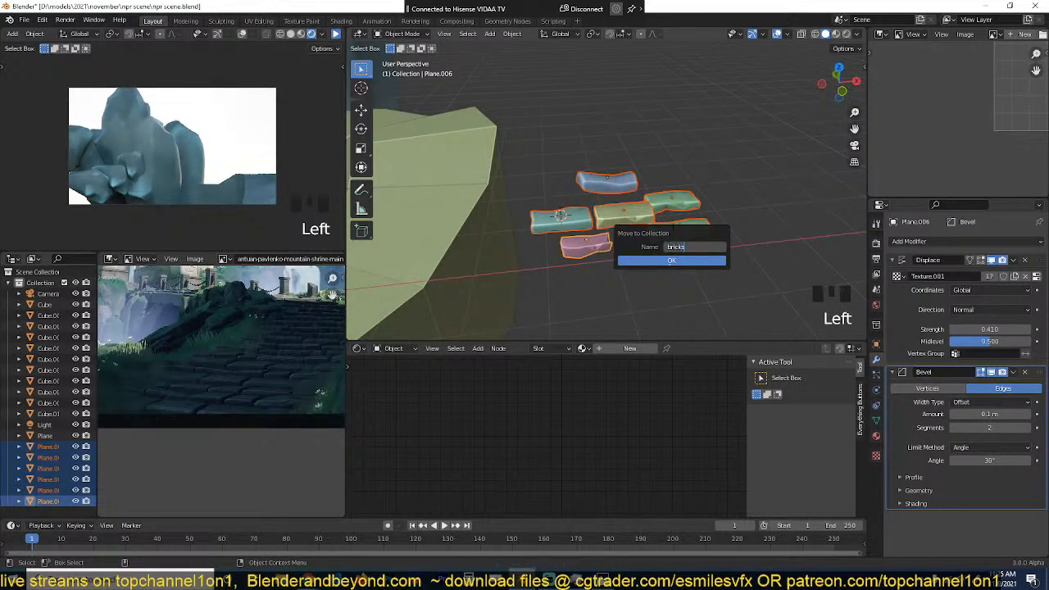
{"action": "left_click", "coordinate": [658, 262]}
{"action": "scroll", "coordinate": [659, 266], "scroll_direction": "down", "scroll_amount": 4}
{"action": "key", "text": "alt+a"}
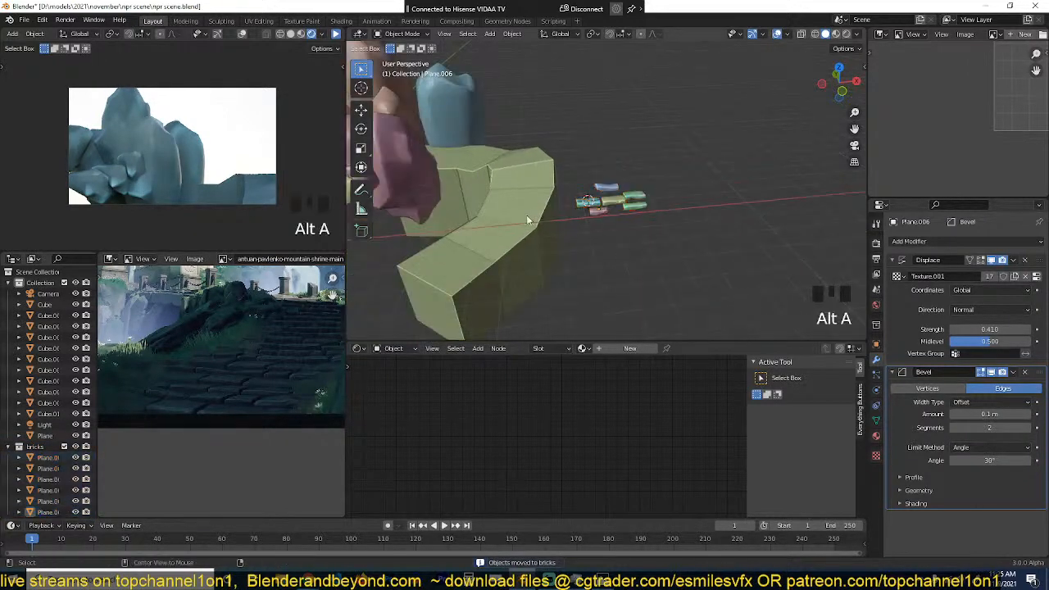
Step: Save the scene and add a scaled-down plane on top of the green path block at its front corner
{"action": "middle_click_drag", "start_coordinate": [526, 215], "coordinate": [643, 152]}
{"action": "scroll", "coordinate": [699, 219], "scroll_direction": "up", "scroll_amount": 2}
{"action": "key", "text": "ctrl+s"}
{"action": "scroll", "coordinate": [622, 115], "scroll_direction": "up", "scroll_amount": 2}
{"action": "right_click", "coordinate": [594, 154], "text": "shift"}
{"action": "key", "text": "shift+a"}
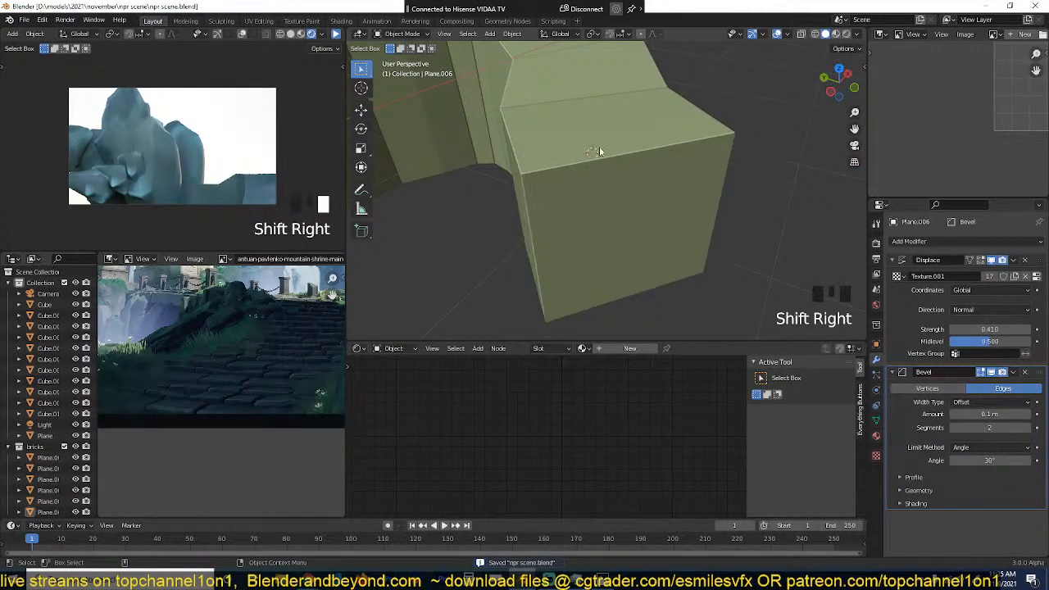
{"action": "key", "text": "shift+a"}
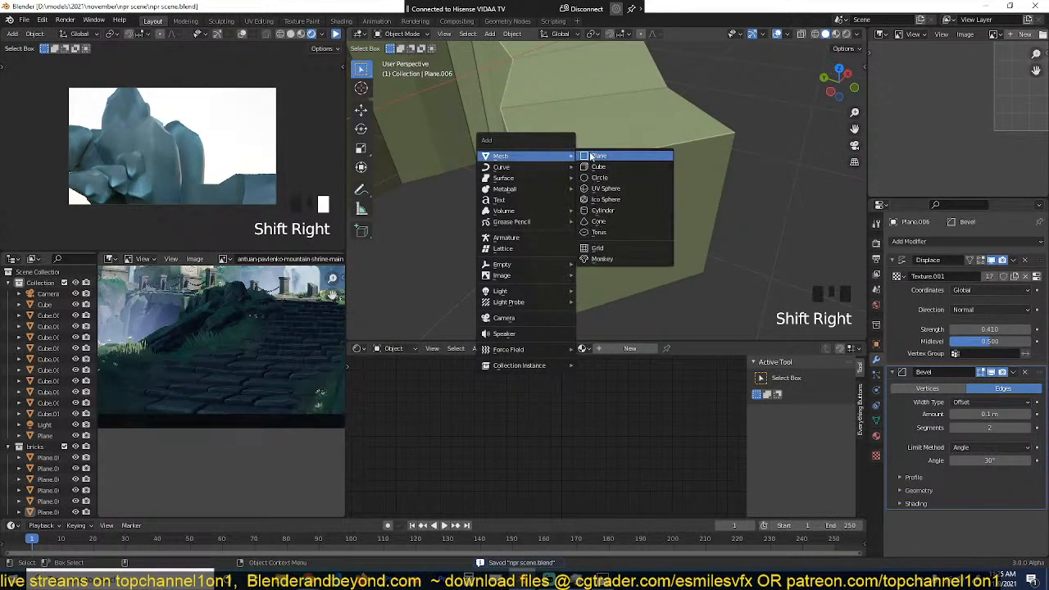
{"action": "left_click", "coordinate": [611, 154]}
{"action": "key", "text": "s"}
{"action": "left_click", "coordinate": [602, 168]}
Step: Rotate the small plane in top view to line up with the path block's front edge
{"action": "key", "text": "KP_7"}
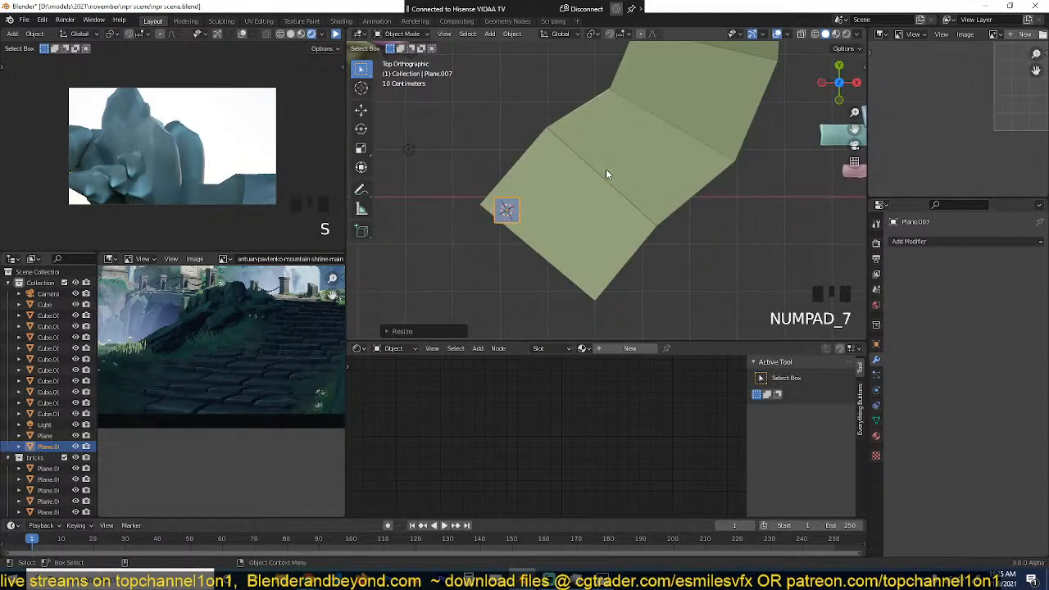
{"action": "key", "text": "r"}
{"action": "left_click", "coordinate": [599, 243]}
Step: Stretch the plane along the path block's front edge to its far corner with proportional editing turned off
{"action": "key", "text": "Tab"}
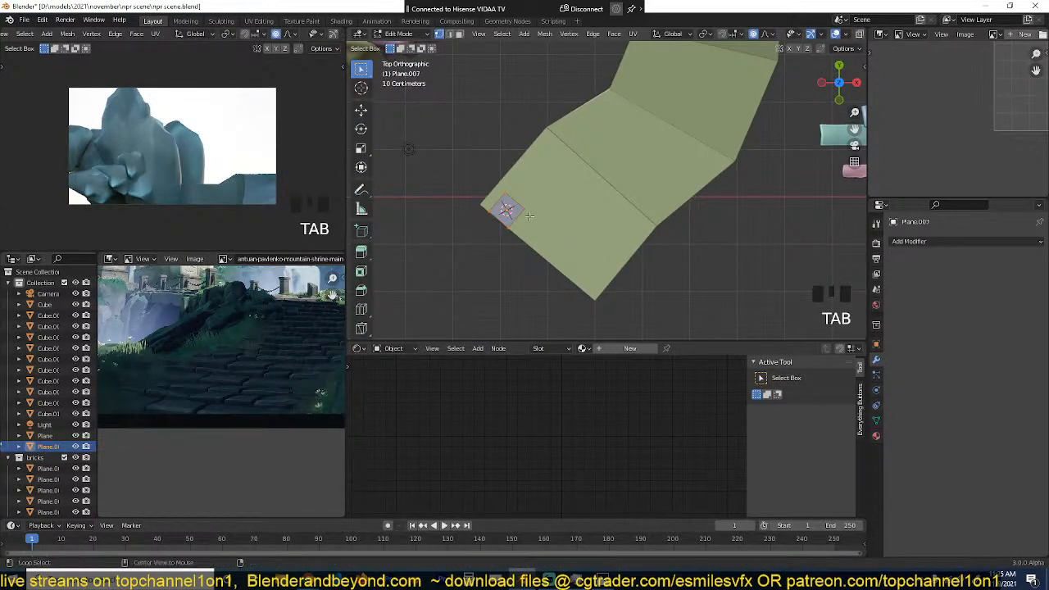
{"action": "key", "text": "alt"}
{"action": "key", "text": "g"}
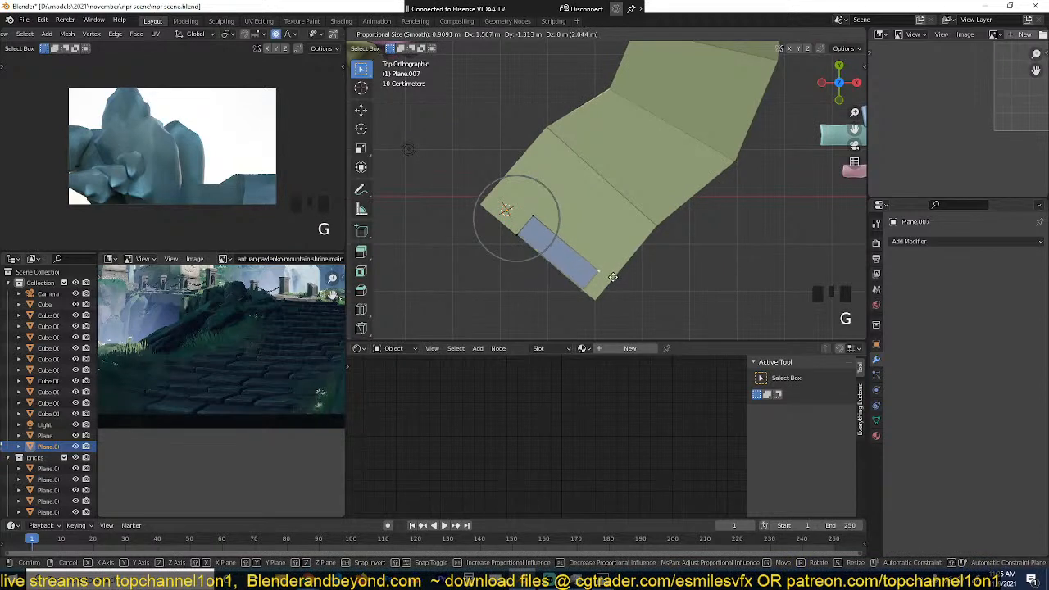
{"action": "key", "text": "Escape"}
{"action": "key", "text": "o"}
{"action": "key", "text": "g"}
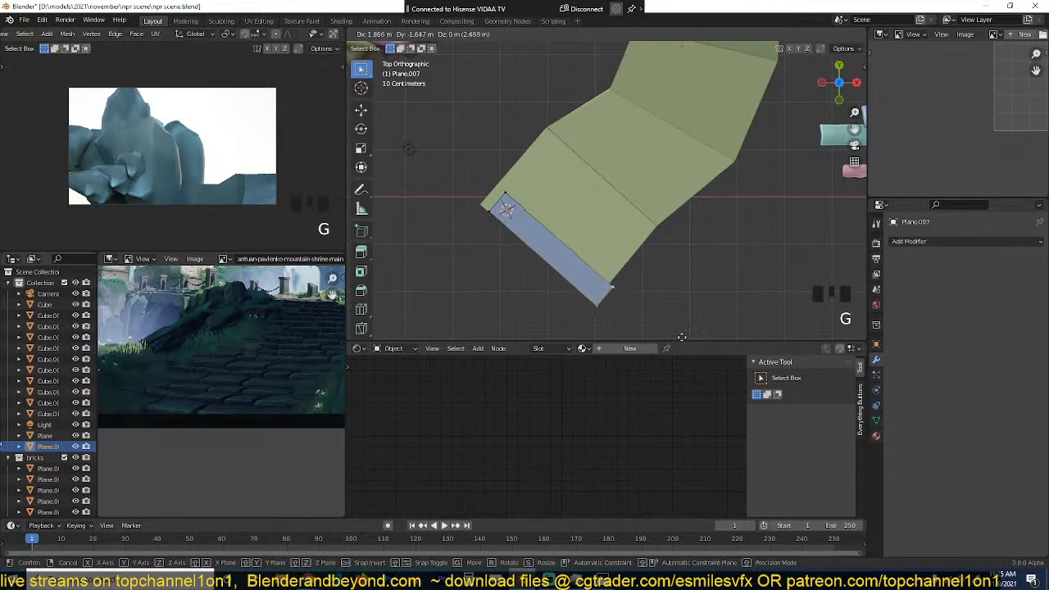
{"action": "left_click", "coordinate": [683, 51]}
Step: Move the strip's opposite short edge out to the path block's near corner
{"action": "key", "text": "g"}
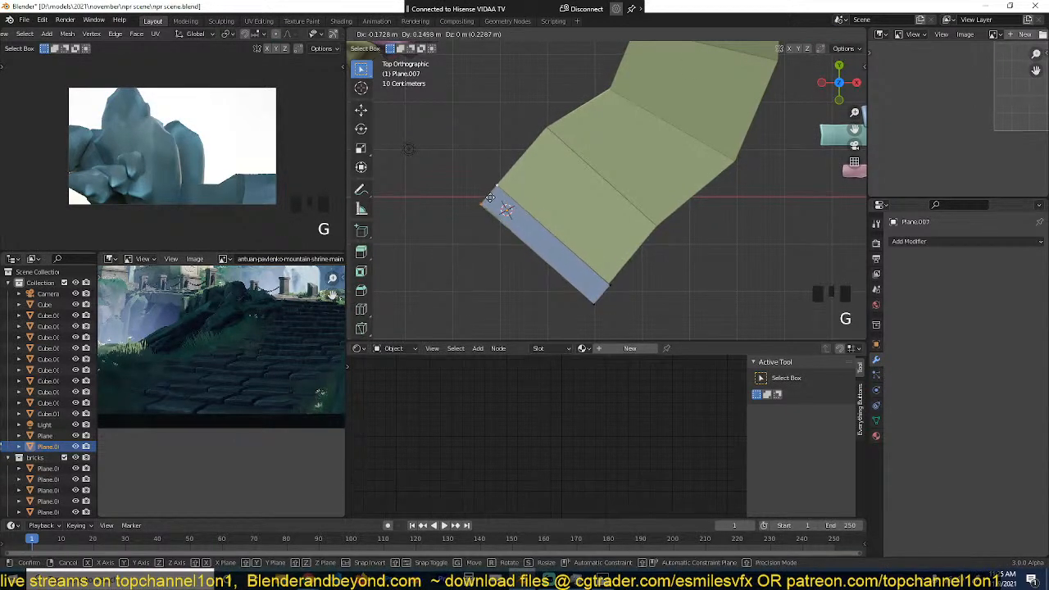
{"action": "key", "text": "Tab"}
{"action": "key", "text": "Tab"}
{"action": "key", "text": "Tab"}
Step: Add a hair particle system to the strip and set its particle number to 10
{"action": "key", "text": "grave"}
{"action": "key", "text": "grave"}
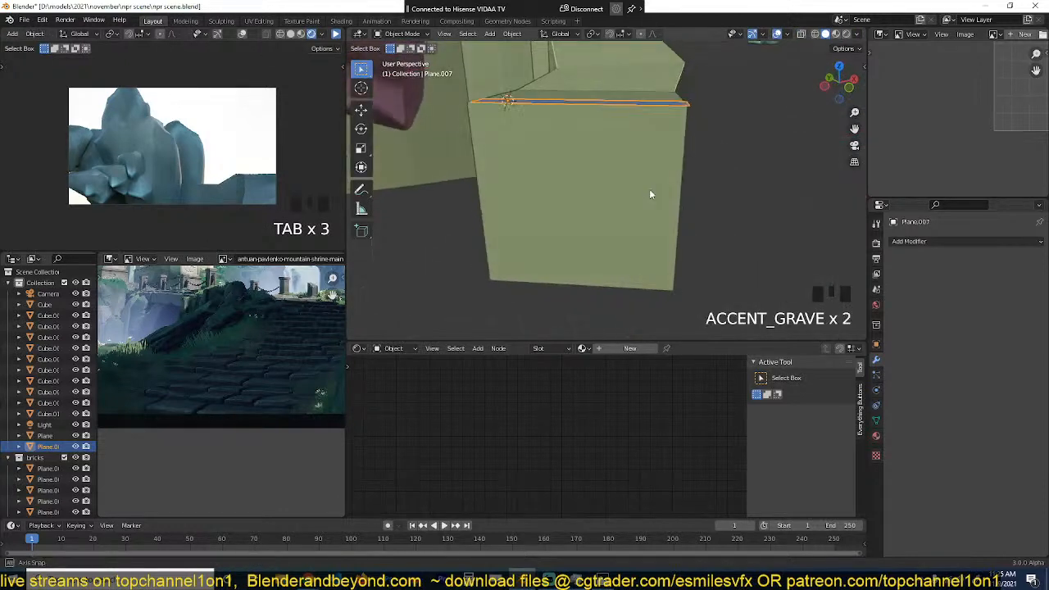
{"action": "middle_click_drag", "start_coordinate": [651, 195], "coordinate": [641, 202]}
{"action": "left_click", "coordinate": [878, 376]}
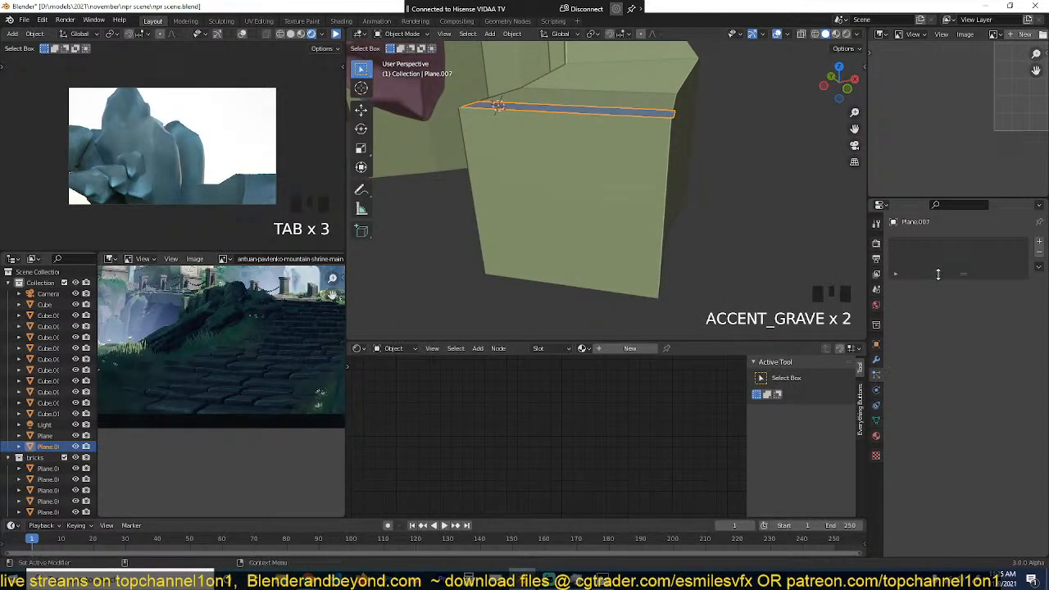
{"action": "left_click", "coordinate": [1039, 243]}
{"action": "left_click", "coordinate": [1002, 302]}
{"action": "key", "text": "grave"}
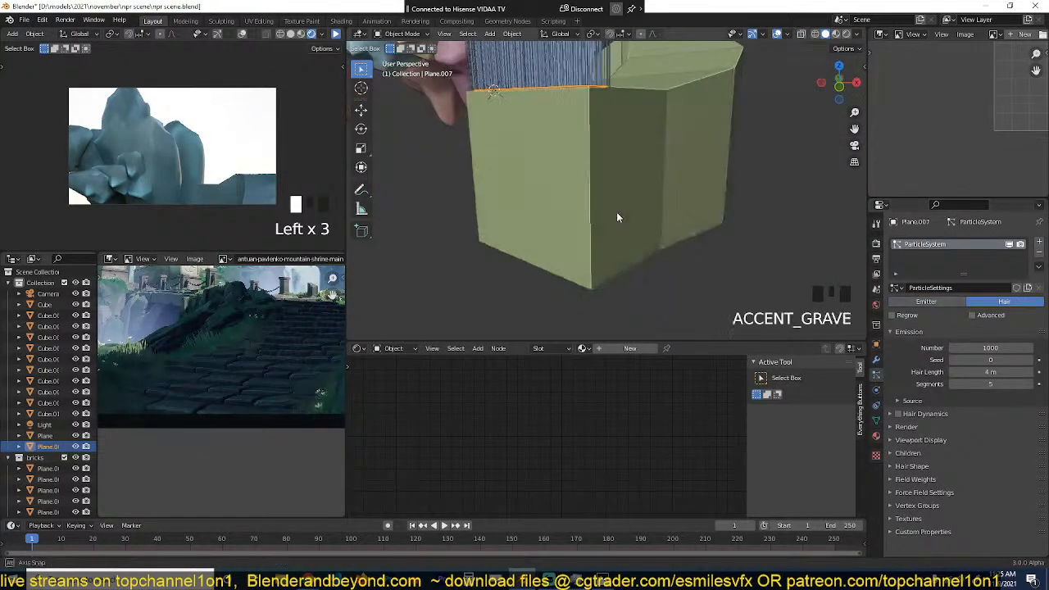
{"action": "middle_click_drag", "start_coordinate": [617, 212], "coordinate": [719, 302]}
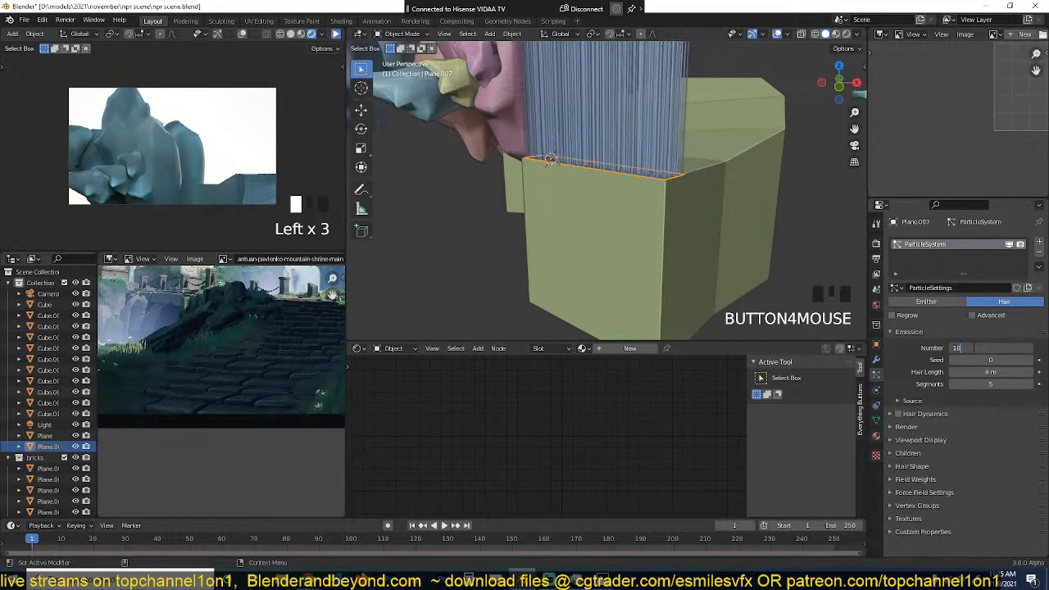
{"action": "key", "text": "Return"}
Step: Enable the advanced hair options and render the particles as a collection, using bricks as the instance collection
{"action": "scroll", "coordinate": [592, 204], "scroll_direction": "up", "scroll_amount": 4}
{"action": "middle_click_drag", "start_coordinate": [592, 204], "coordinate": [579, 230], "text": "shift"}
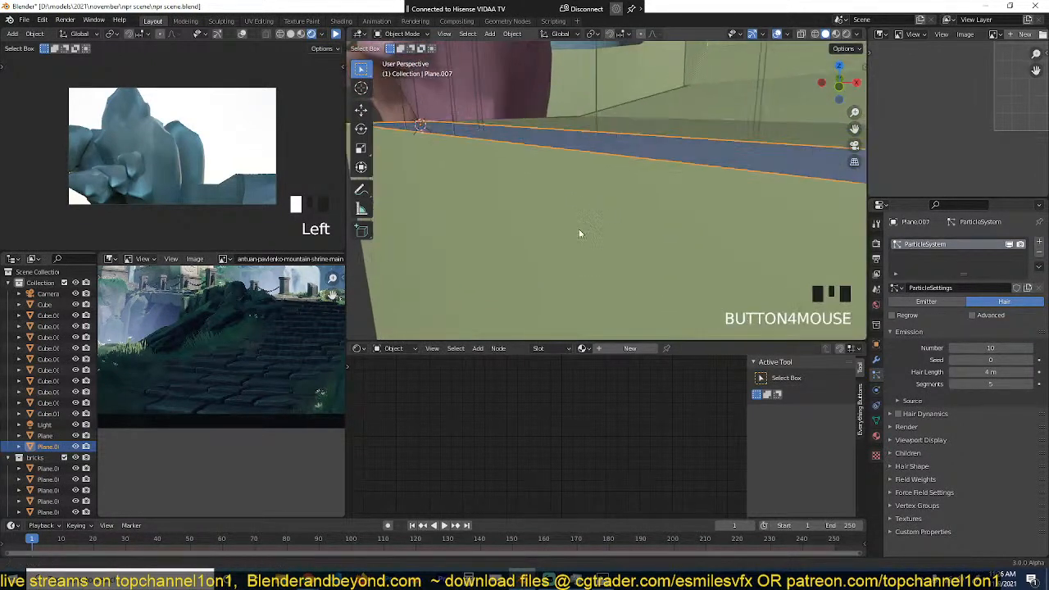
{"action": "scroll", "coordinate": [580, 235], "scroll_direction": "down", "scroll_amount": 2}
{"action": "left_click", "coordinate": [973, 317]}
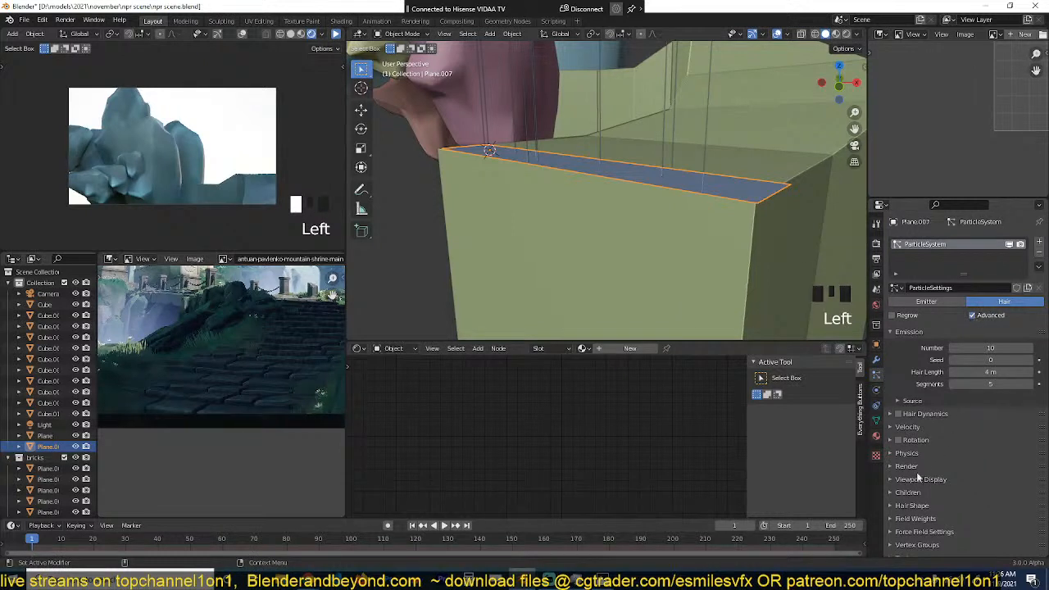
{"action": "left_click", "coordinate": [908, 467]}
{"action": "left_click", "coordinate": [990, 482]}
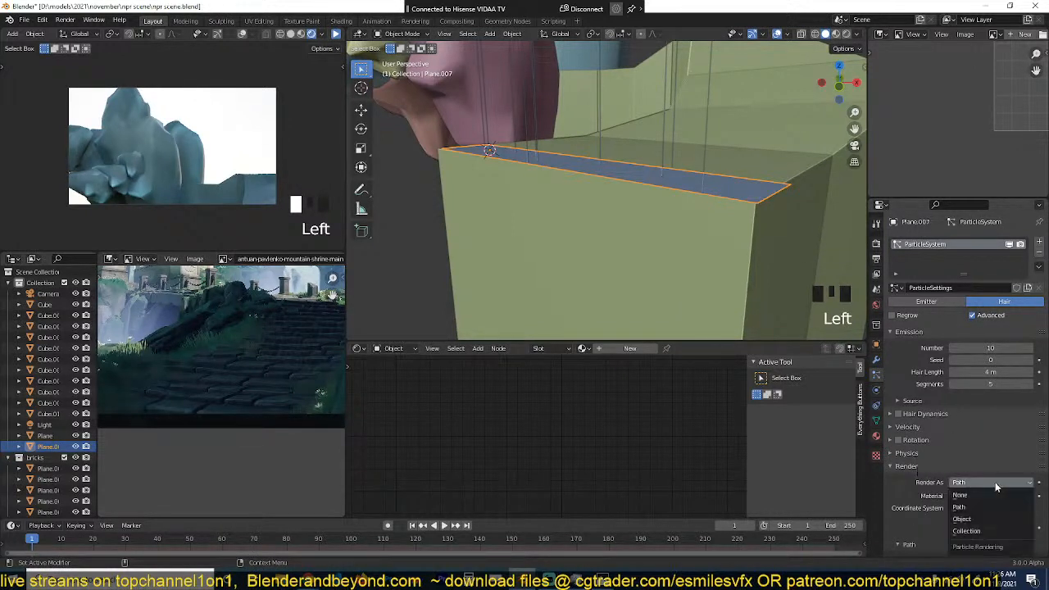
{"action": "left_click", "coordinate": [957, 532]}
{"action": "scroll", "coordinate": [984, 492], "scroll_direction": "down", "scroll_amount": 4}
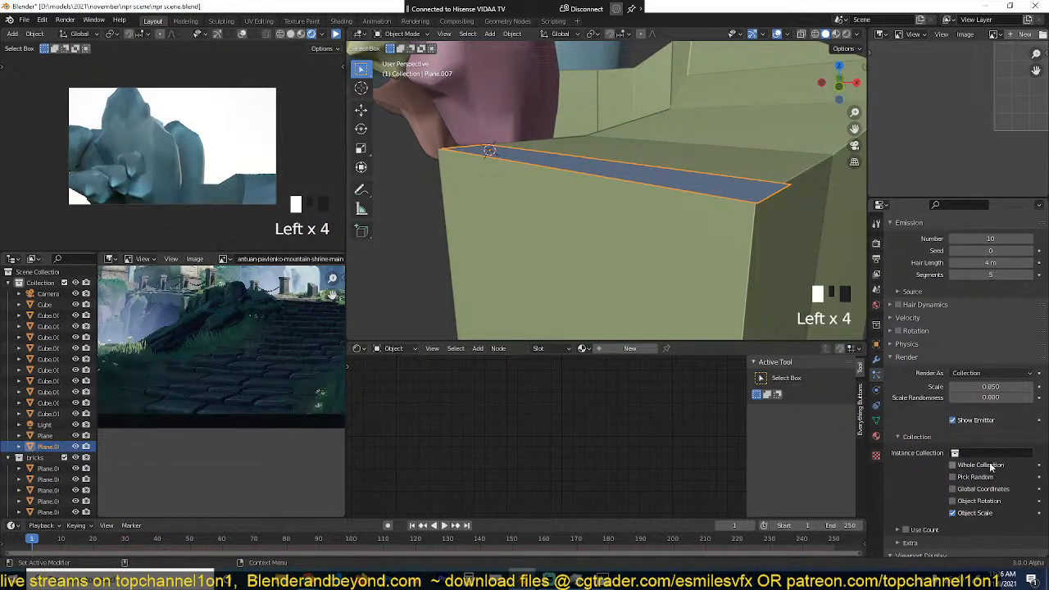
{"action": "left_click", "coordinate": [988, 453]}
{"action": "left_click", "coordinate": [946, 339]}
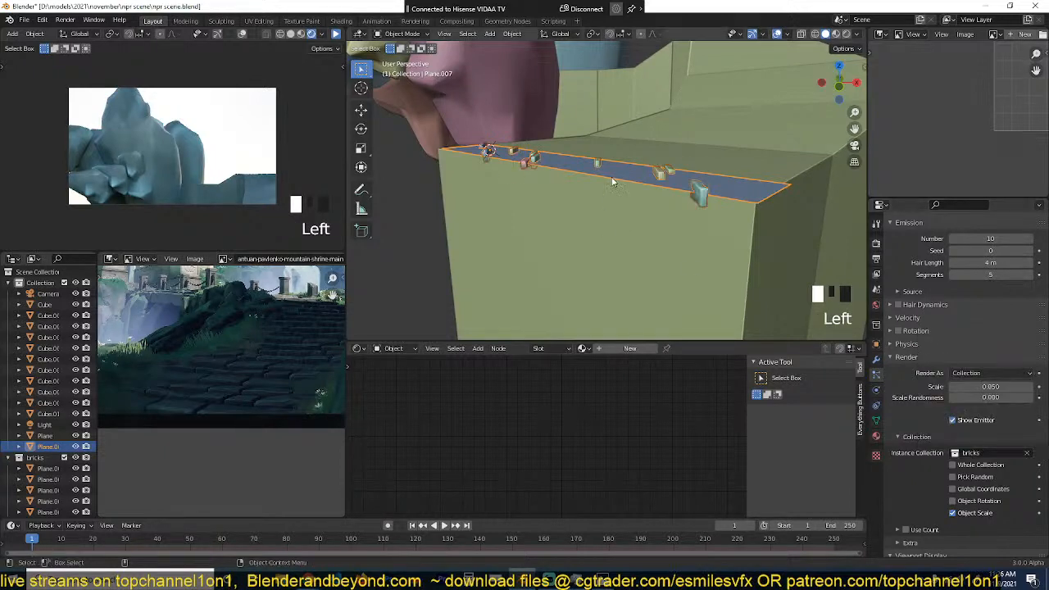
Step: Enable particle rotation and set the orientation axis to Normal
{"action": "mouse_move", "coordinate": [614, 181]}
{"action": "middle_mouse_down"}
{"action": "mouse_move", "coordinate": [646, 225]}
{"action": "mouse_move", "coordinate": [685, 191]}
{"action": "mouse_move", "coordinate": [621, 166]}
{"action": "middle_mouse_up"}
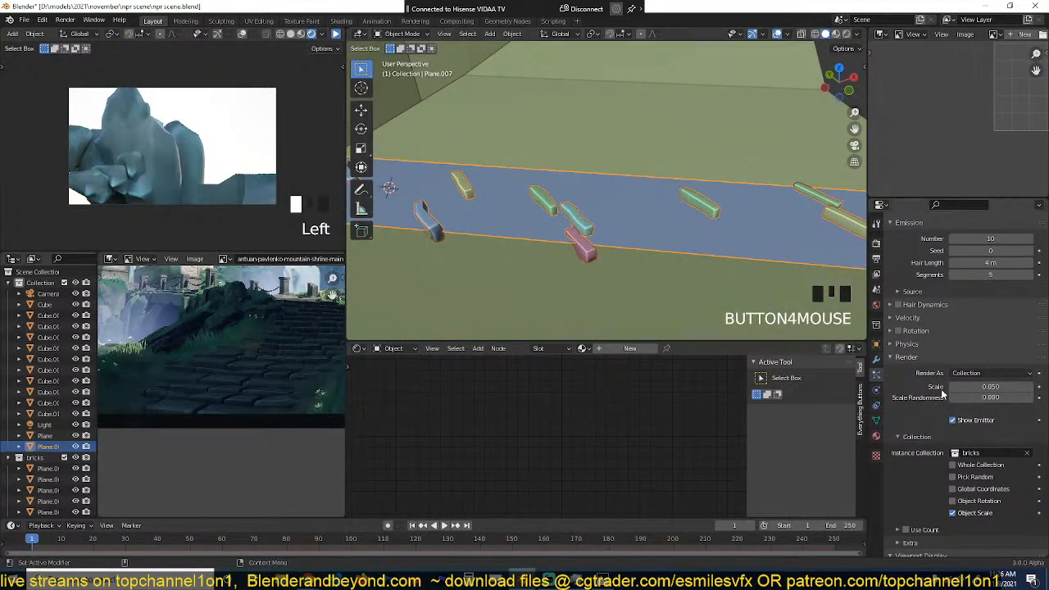
{"action": "scroll", "coordinate": [933, 385], "scroll_direction": "up", "scroll_amount": 3}
{"action": "left_click", "coordinate": [898, 397]}
{"action": "left_click", "coordinate": [894, 397]}
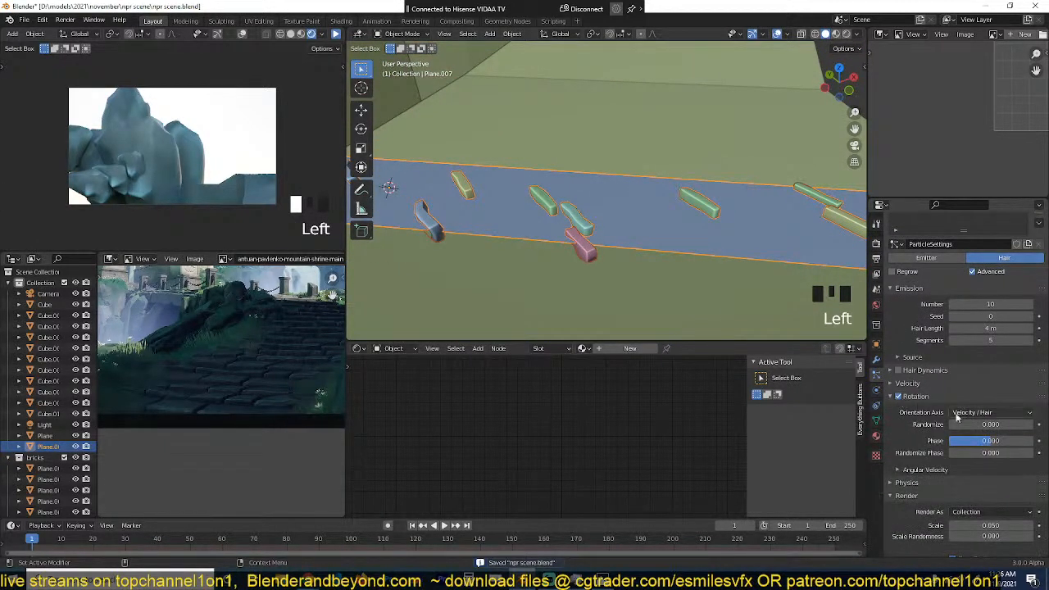
{"action": "left_click", "coordinate": [972, 413]}
{"action": "left_click", "coordinate": [968, 438]}
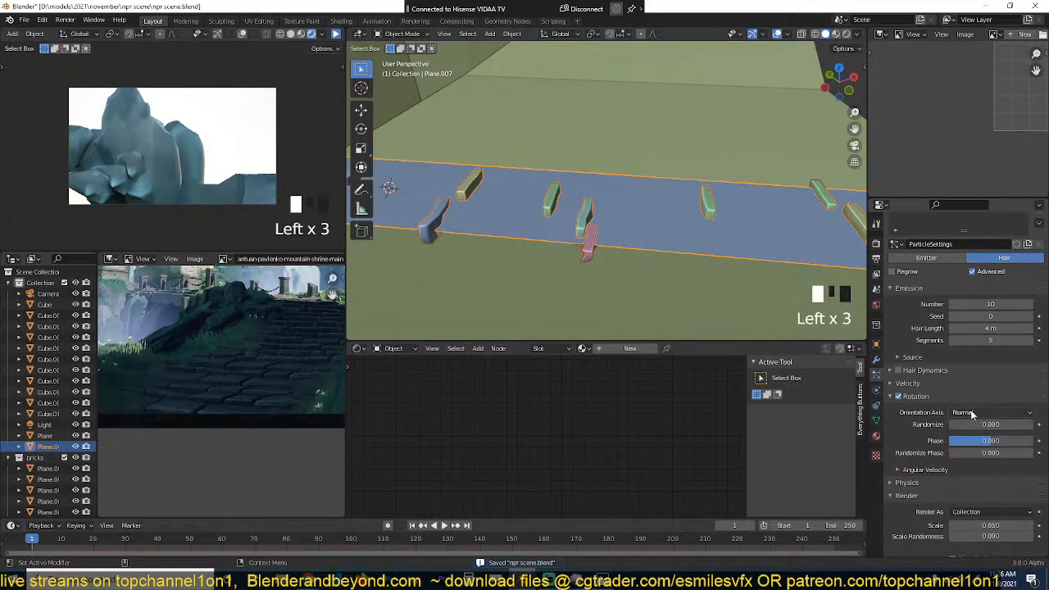
Step: Isolate the strip and try the Velocity / Hair, Global X, Global Z and Object X orientation axes, settling on Object Y
{"action": "left_click_drag", "start_coordinate": [983, 421], "coordinate": [981, 461]}
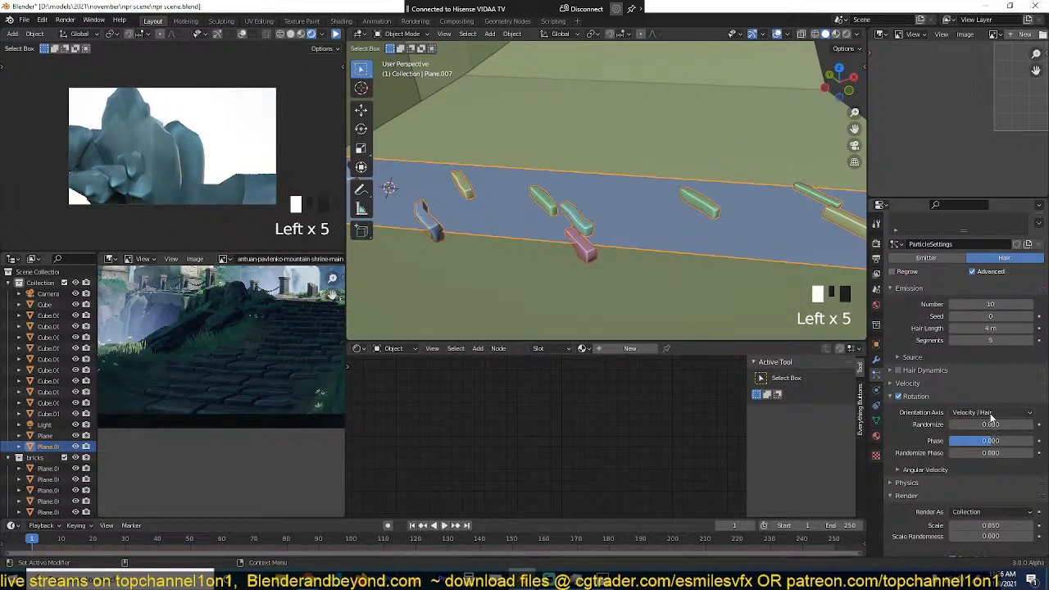
{"action": "left_click_drag", "start_coordinate": [991, 417], "coordinate": [977, 465]}
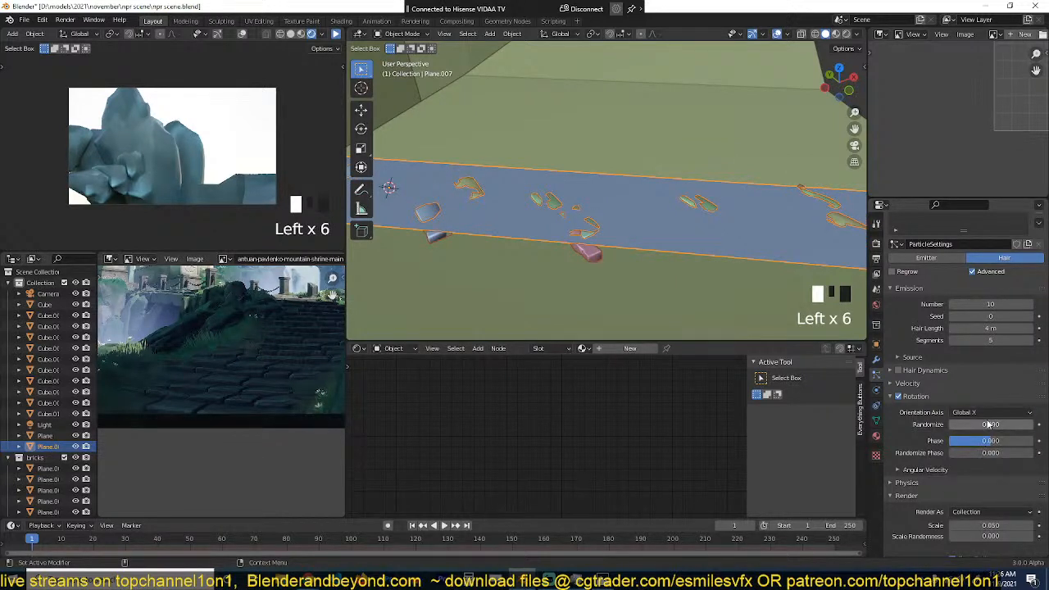
{"action": "scroll", "coordinate": [647, 245], "scroll_direction": "down", "scroll_amount": 2}
{"action": "key", "text": "slash"}
{"action": "key", "text": "grave"}
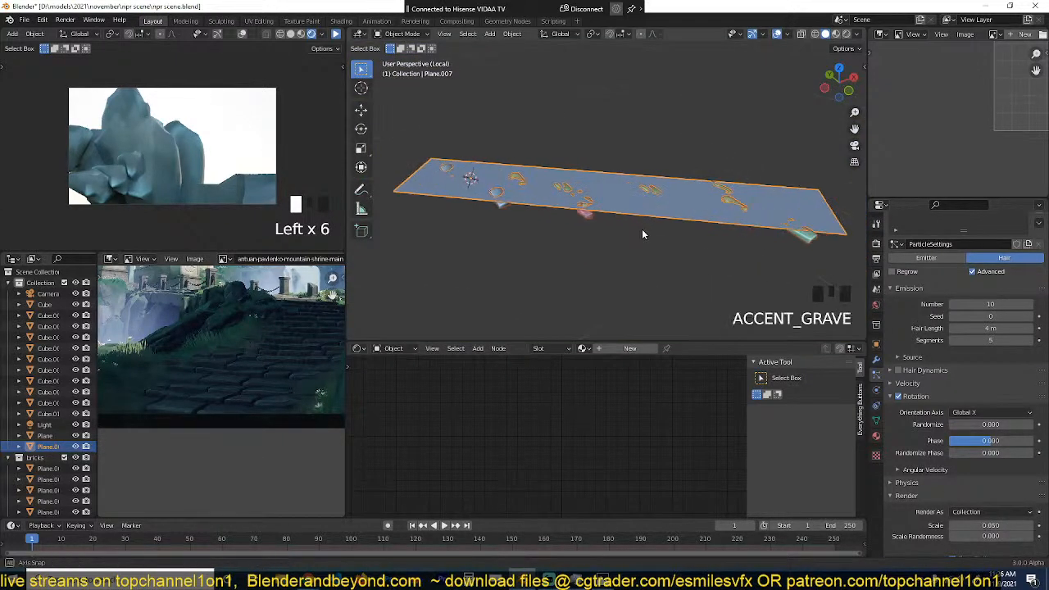
{"action": "left_click_drag", "start_coordinate": [992, 412], "coordinate": [966, 500]}
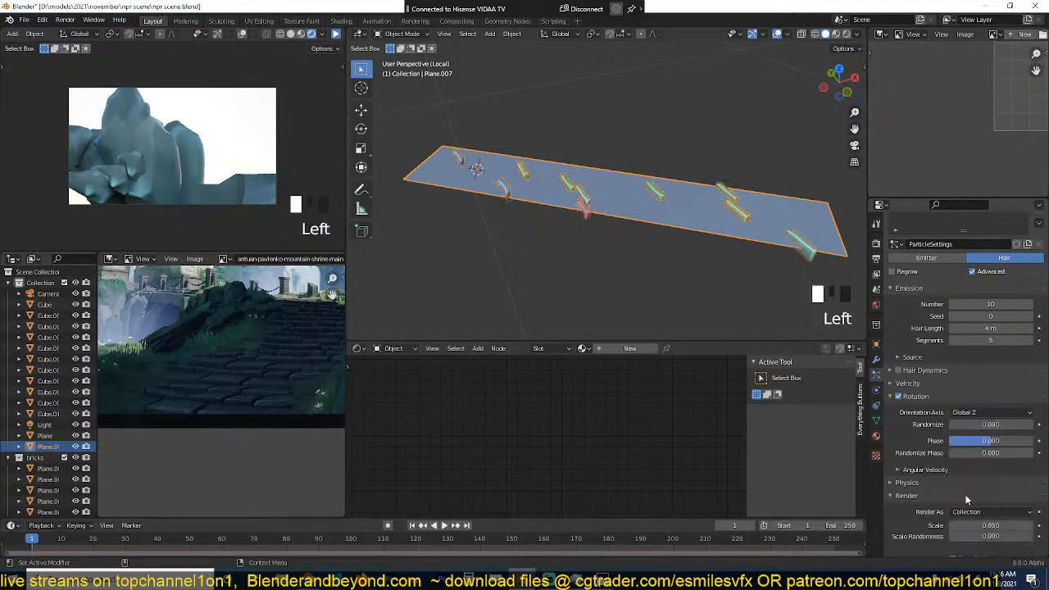
{"action": "left_click_drag", "start_coordinate": [988, 413], "coordinate": [967, 512]}
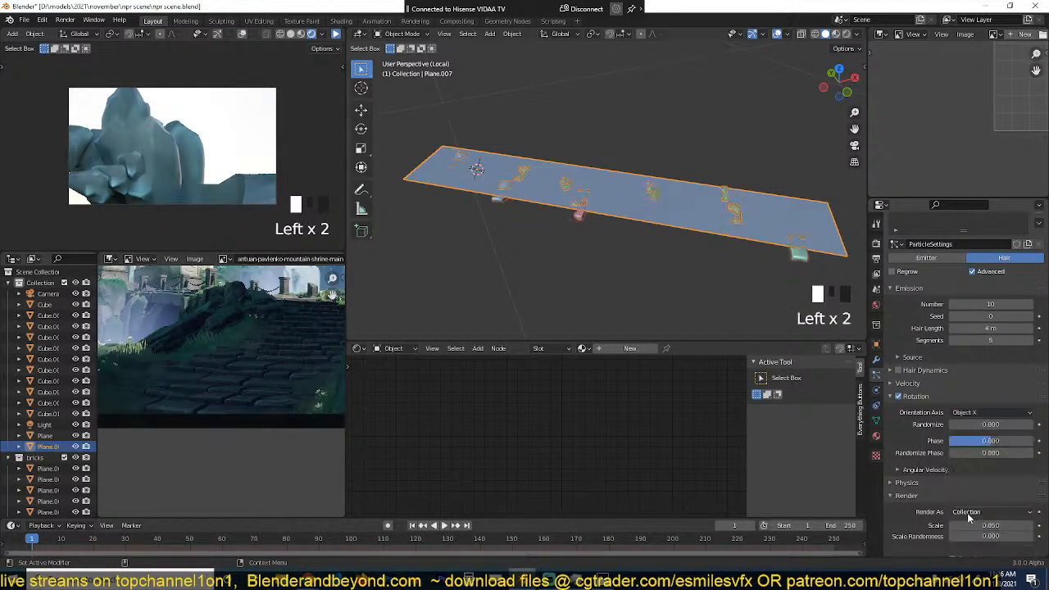
{"action": "left_click_drag", "start_coordinate": [990, 416], "coordinate": [971, 517]}
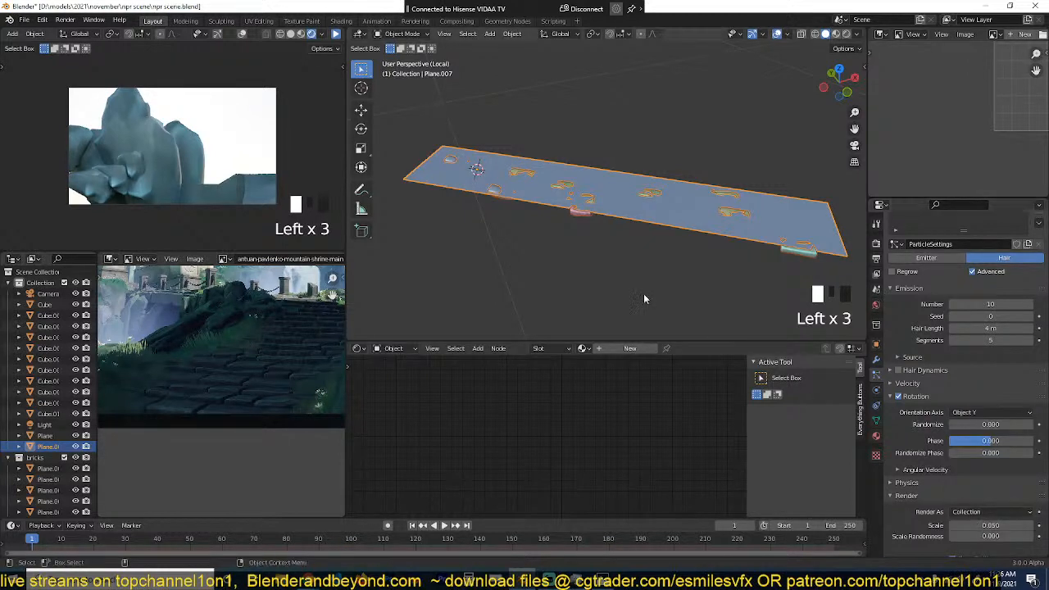
Step: Add three evenly spaced loop cuts across the strip, dividing its length into four faces
{"action": "key", "text": "z"}
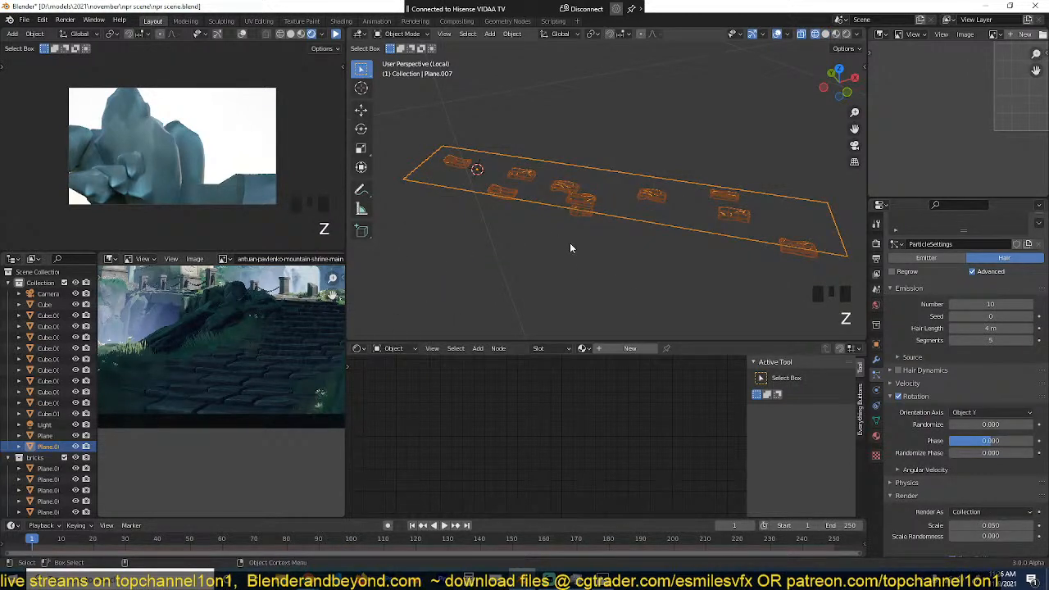
{"action": "key", "text": "KP_7"}
{"action": "key", "text": "Tab"}
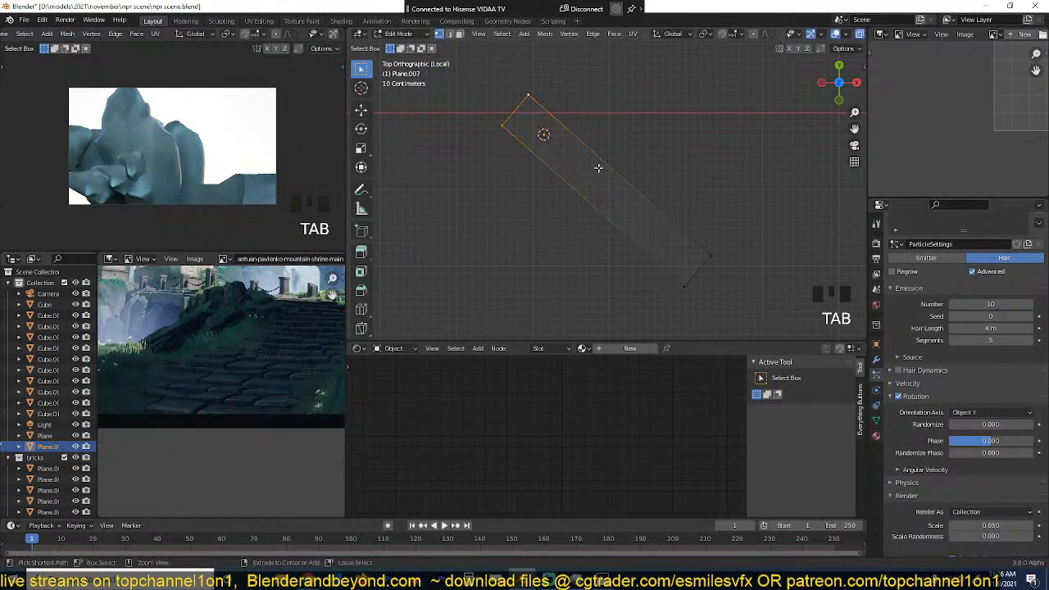
{"action": "key", "text": "ctrl+r"}
{"action": "left_click", "coordinate": [601, 192]}
{"action": "left_click", "coordinate": [604, 194]}
{"action": "key", "text": "Tab"}
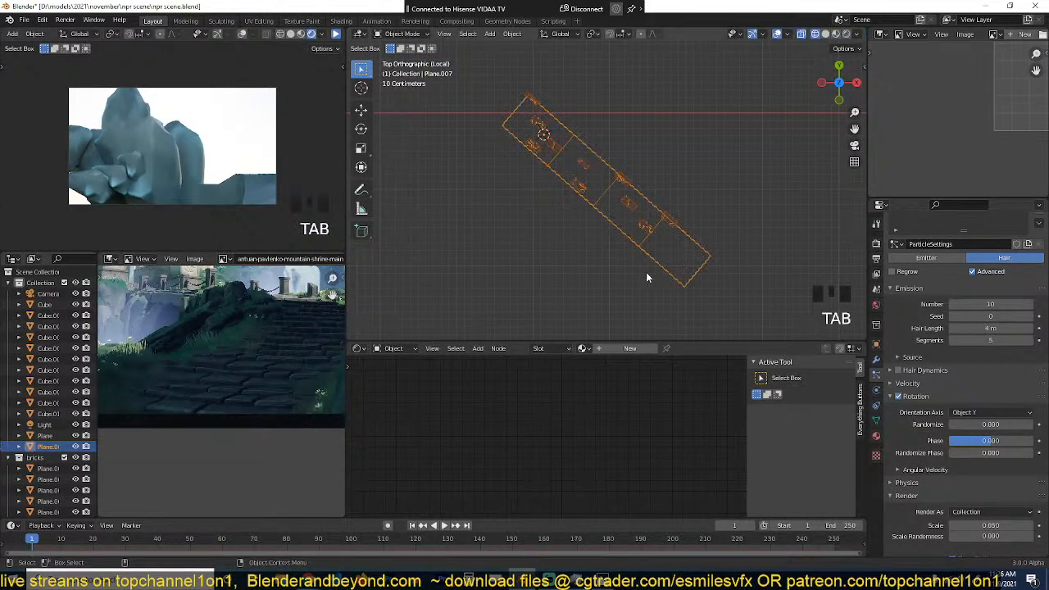
{"action": "key", "text": "grave"}
{"action": "key", "text": "z"}
Step: Hide the strip's own surface as instancer in both the viewport and the render, leaving only the bricks
{"action": "scroll", "coordinate": [658, 222], "scroll_direction": "up", "scroll_amount": 3}
{"action": "key", "text": "grave"}
{"action": "middle_click_drag", "start_coordinate": [631, 216], "coordinate": [645, 199], "text": "shift"}
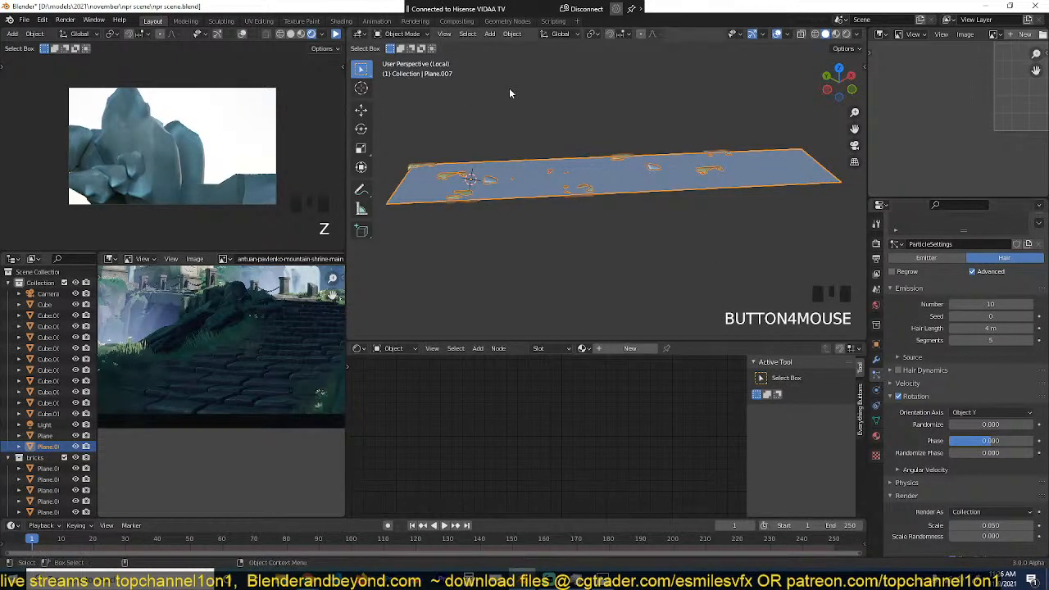
{"action": "key", "text": "grave"}
{"action": "middle_click_drag", "start_coordinate": [607, 121], "coordinate": [693, 161]}
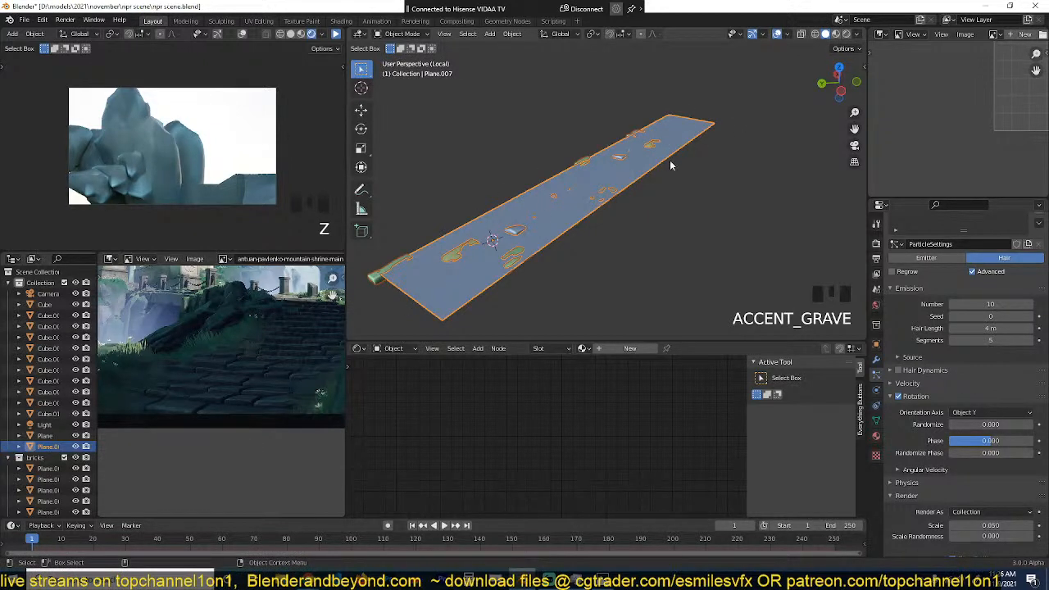
{"action": "scroll", "coordinate": [967, 328], "scroll_direction": "down", "scroll_amount": 3}
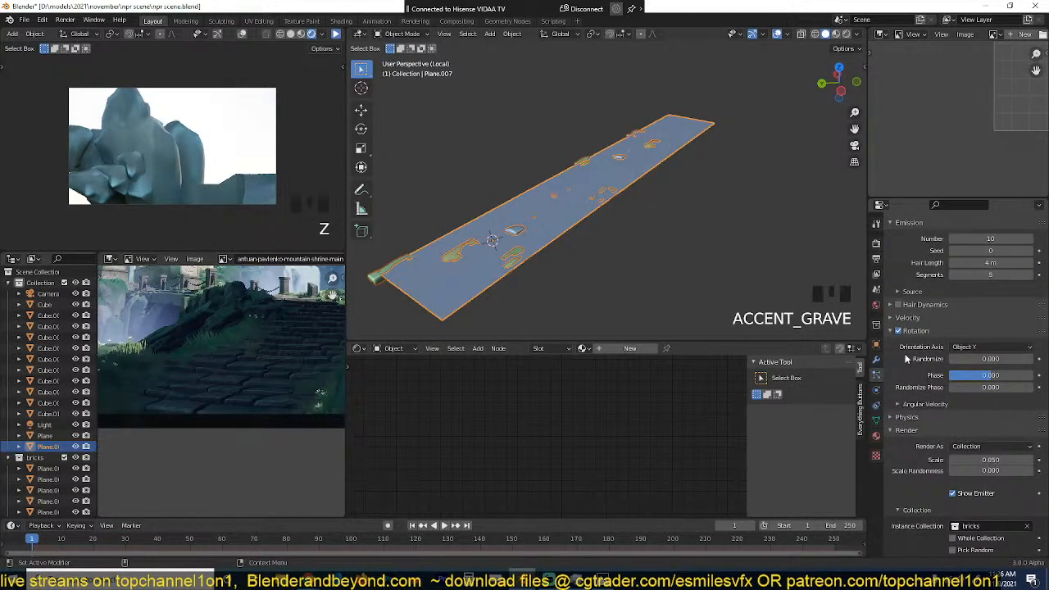
{"action": "left_click", "coordinate": [876, 343]}
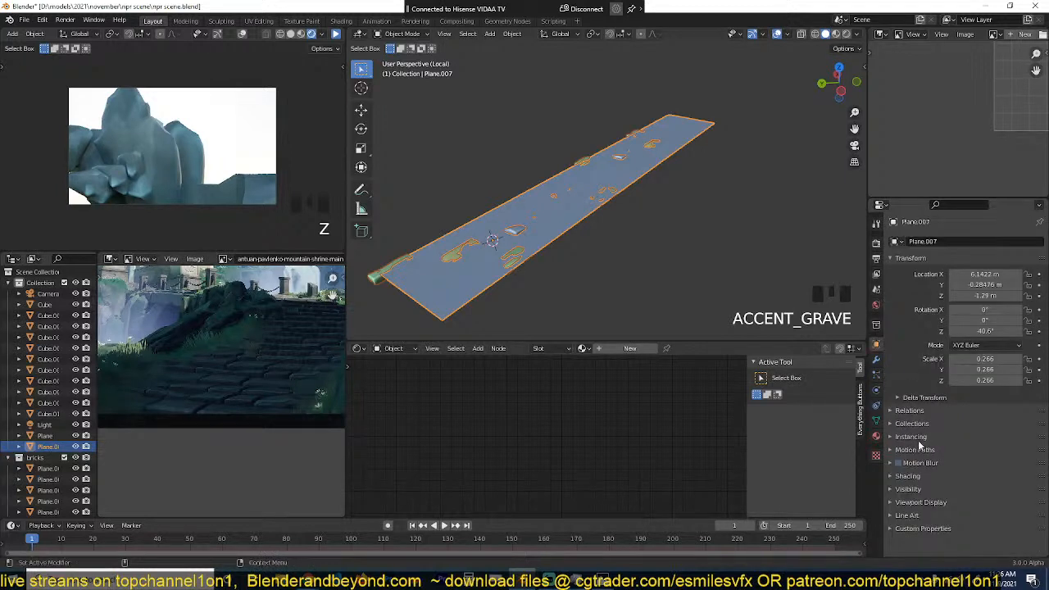
{"action": "left_click", "coordinate": [911, 437]}
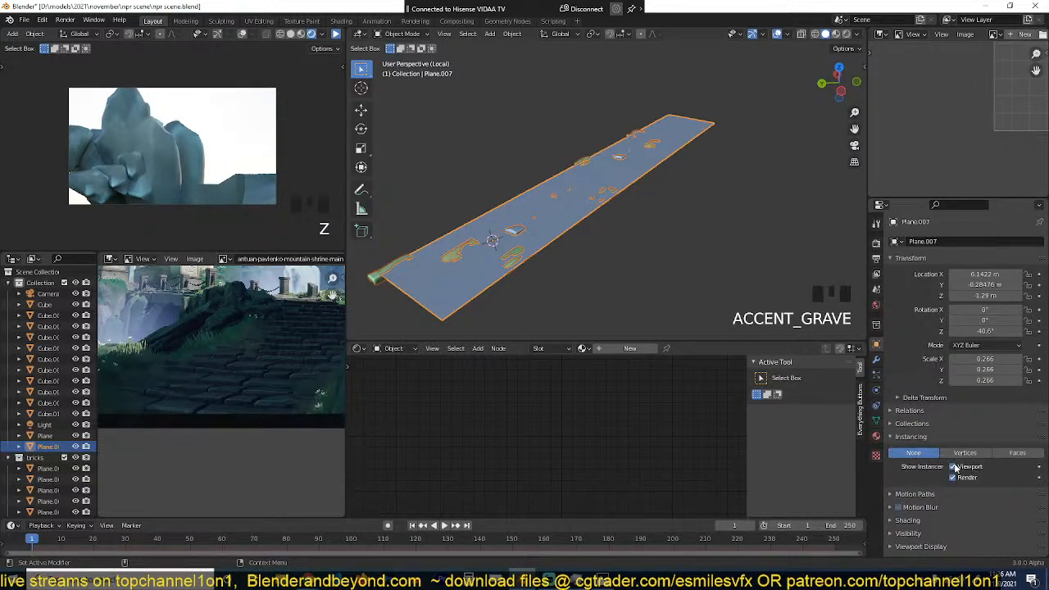
{"action": "left_click", "coordinate": [954, 467]}
{"action": "left_click", "coordinate": [954, 477]}
{"action": "key", "text": "grave"}
{"action": "scroll", "coordinate": [529, 269], "scroll_direction": "up", "scroll_amount": 3}
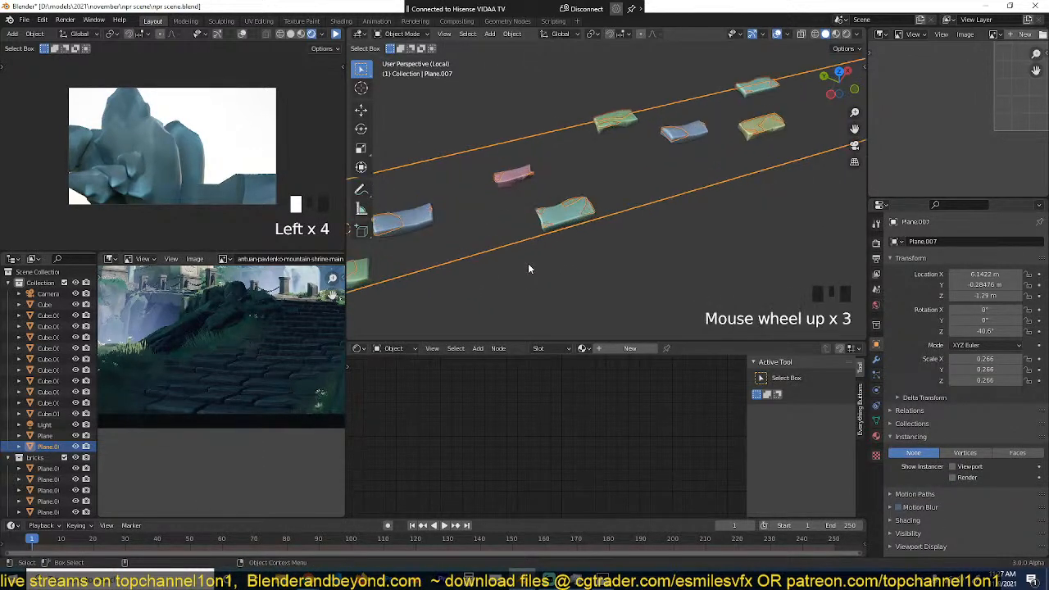
Step: Turn off Random Order for the particle source, keep Even Distribution on, and set Particles/Face to 1
{"action": "left_click", "coordinate": [877, 360]}
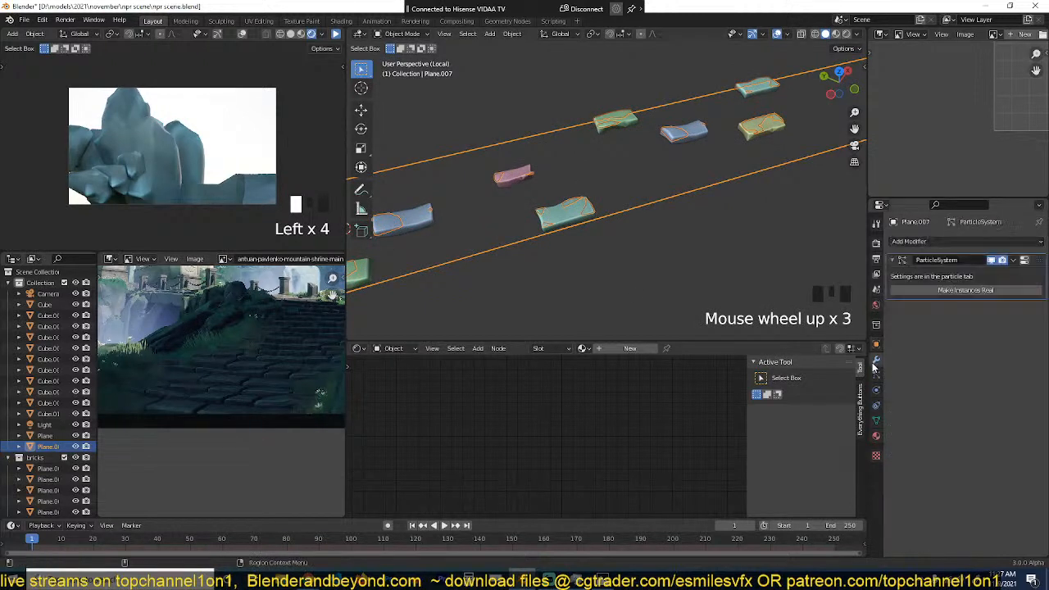
{"action": "left_click", "coordinate": [1025, 260]}
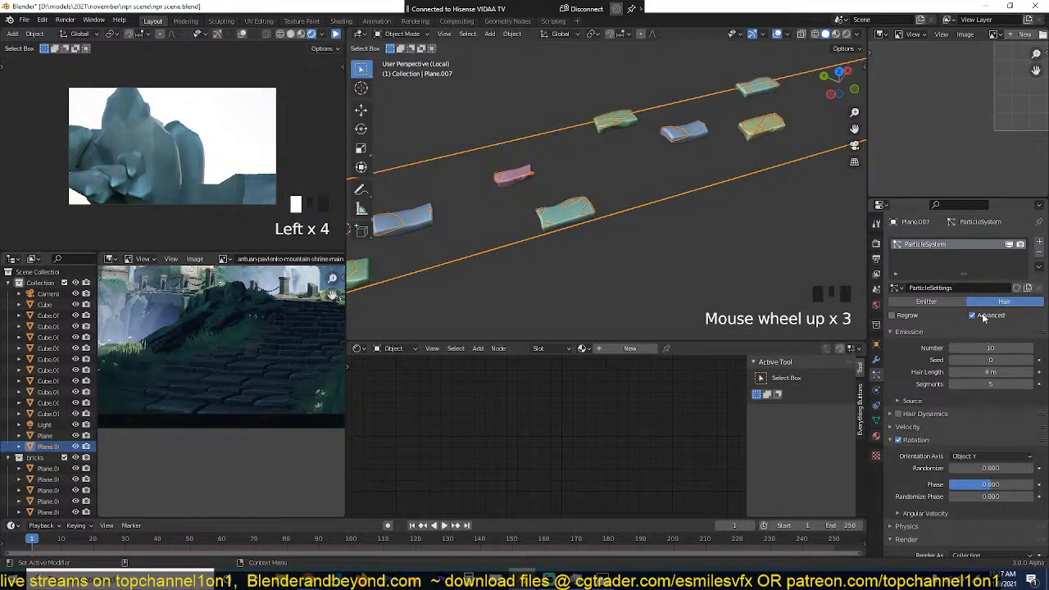
{"action": "left_click", "coordinate": [916, 401]}
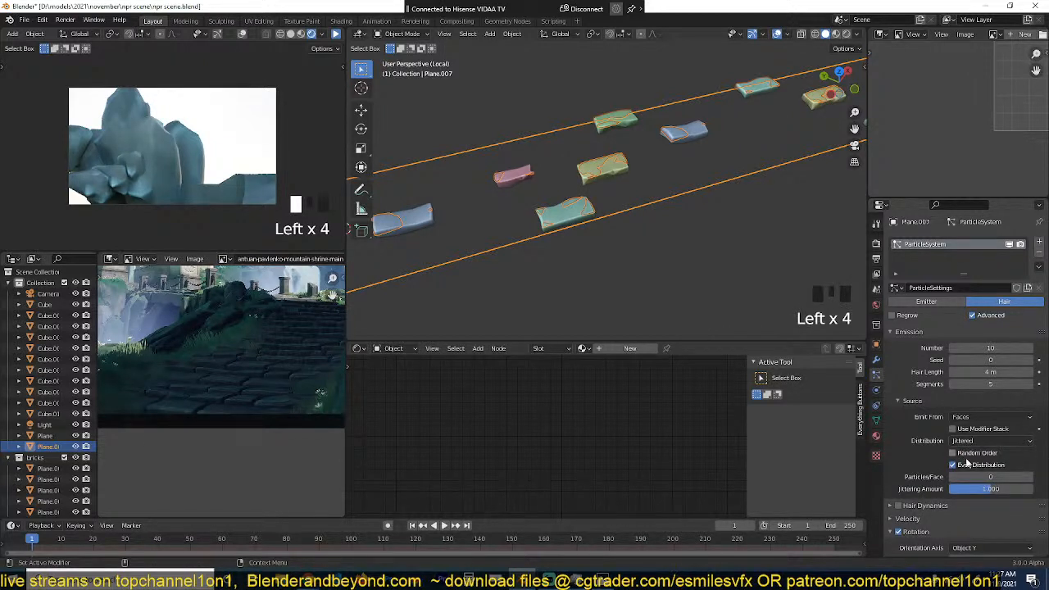
{"action": "left_click", "coordinate": [964, 454]}
{"action": "left_click", "coordinate": [965, 466]}
{"action": "left_click", "coordinate": [1031, 477]}
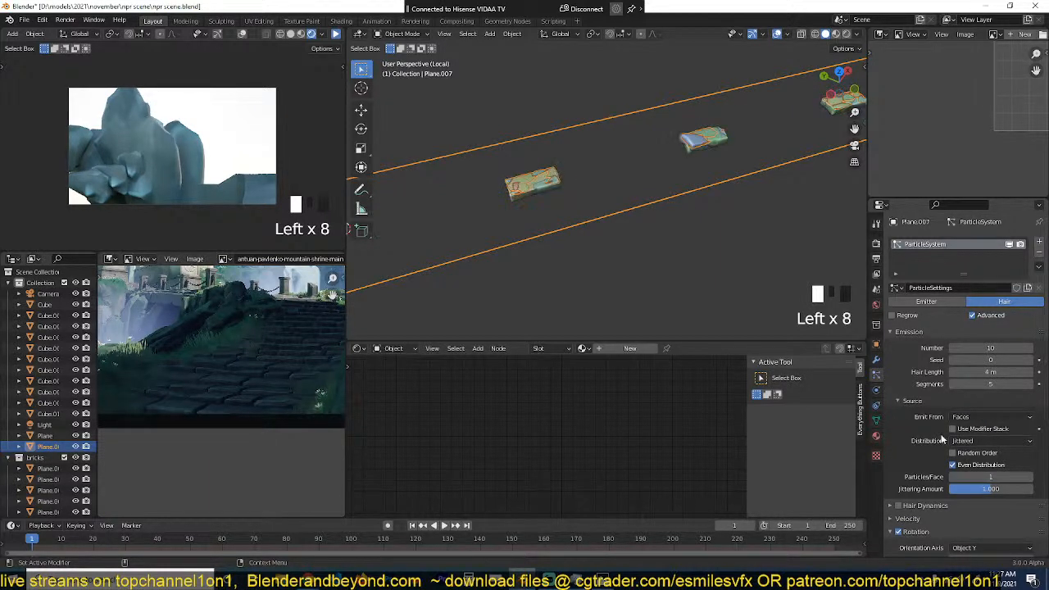
Step: Examine from above how the bricks are spaced along the strip
{"action": "scroll", "coordinate": [674, 236], "scroll_direction": "down", "scroll_amount": 3}
{"action": "key", "text": "KP_7"}
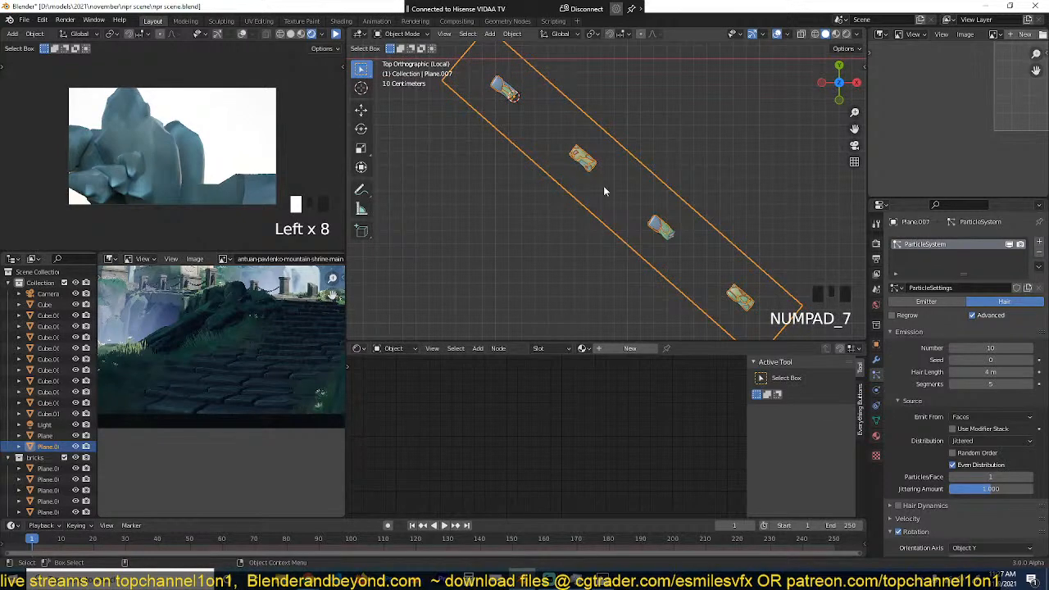
{"action": "scroll", "coordinate": [574, 184], "scroll_direction": "down", "scroll_amount": 3}
{"action": "key", "text": "Tab"}
{"action": "scroll", "coordinate": [564, 164], "scroll_direction": "up", "scroll_amount": 1}
{"action": "key", "text": "Tab"}
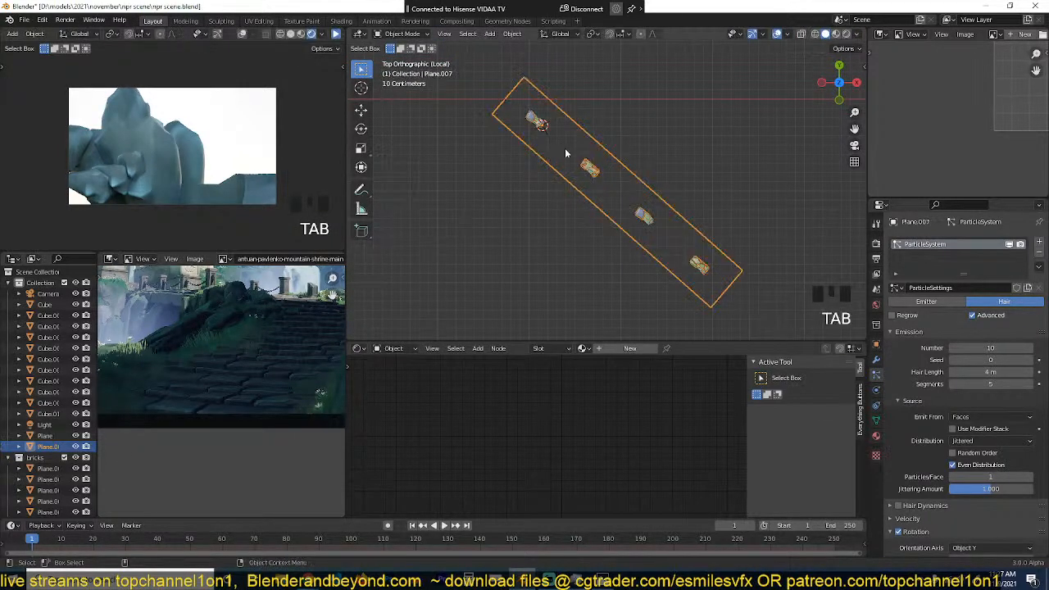
{"action": "scroll", "coordinate": [611, 189], "scroll_direction": "up", "scroll_amount": 2}
{"action": "scroll", "coordinate": [633, 179], "scroll_direction": "down", "scroll_amount": 1}
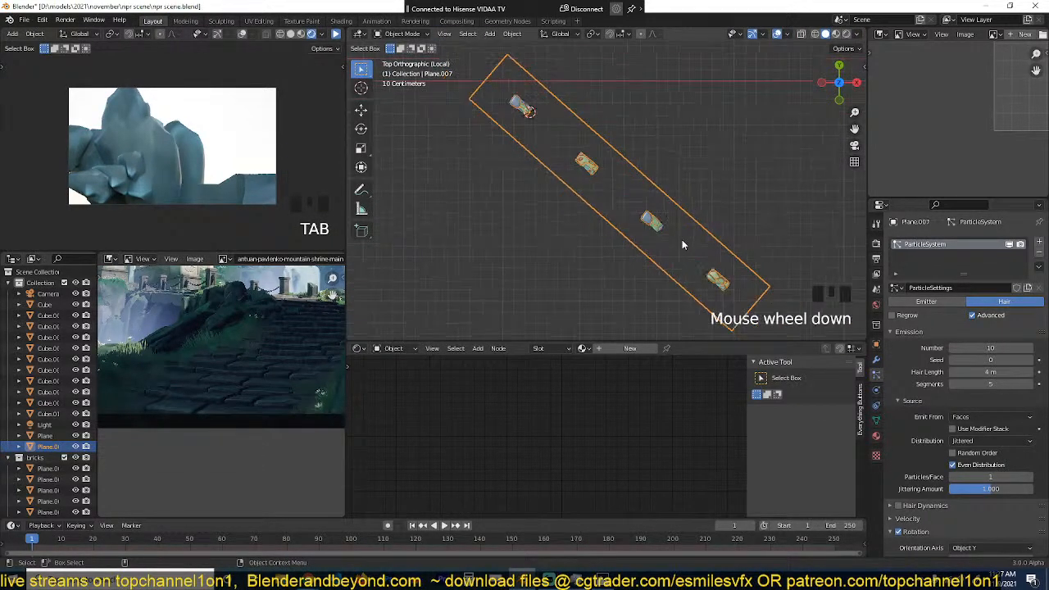
{"action": "scroll", "coordinate": [623, 204], "scroll_direction": "up", "scroll_amount": 1}
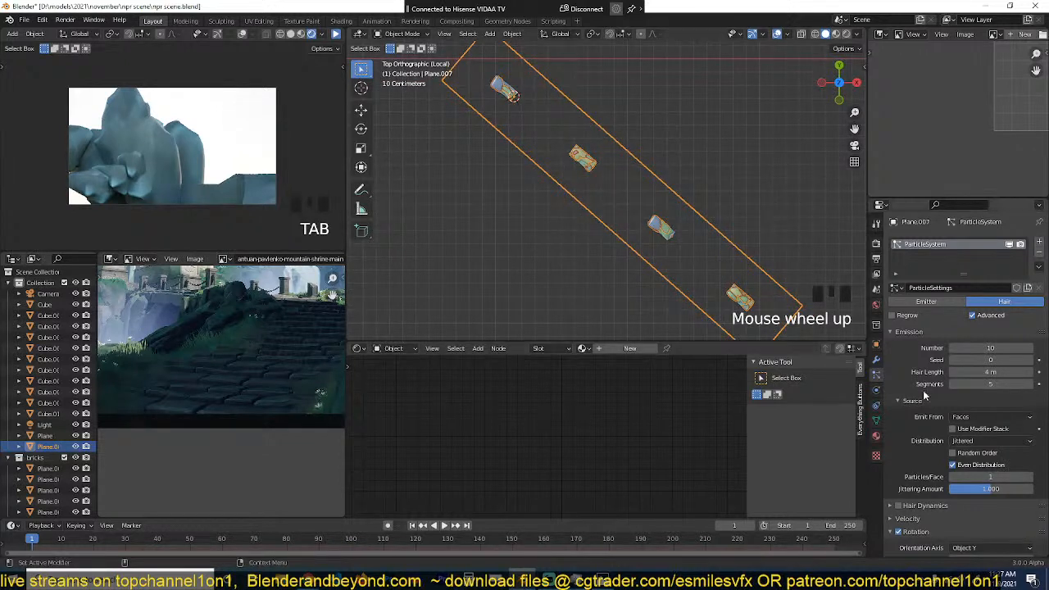
Step: Set the particle system's hair length to 1 m and its render scale to 1
{"action": "scroll", "coordinate": [974, 438], "scroll_direction": "down", "scroll_amount": 2}
{"action": "left_click", "coordinate": [977, 329]}
{"action": "type", "text": "1"}
{"action": "key", "text": "Return"}
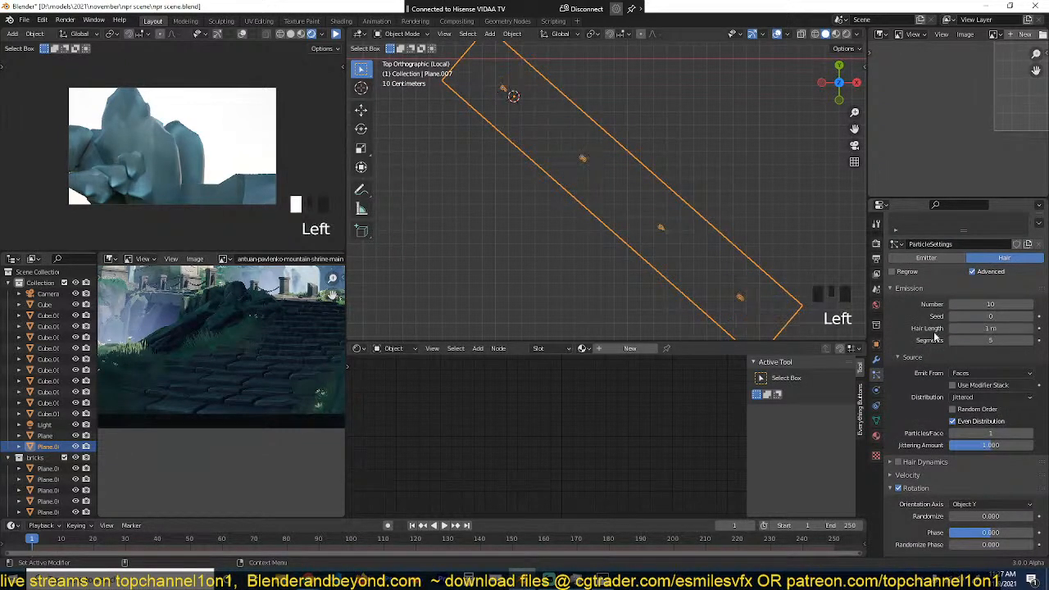
{"action": "scroll", "coordinate": [965, 493], "scroll_direction": "down", "scroll_amount": 3}
{"action": "scroll", "coordinate": [970, 478], "scroll_direction": "down", "scroll_amount": 2}
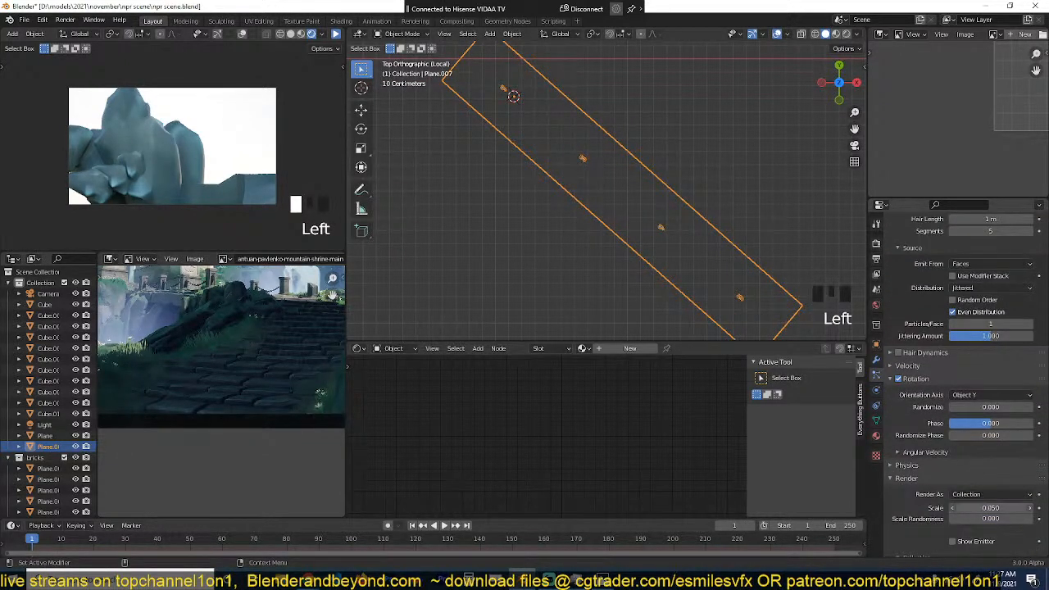
{"action": "left_click", "coordinate": [977, 508]}
{"action": "type", "text": "1"}
{"action": "key", "text": "Return"}
{"action": "scroll", "coordinate": [656, 279], "scroll_direction": "down", "scroll_amount": 3}
{"action": "middle_click_drag", "start_coordinate": [648, 279], "coordinate": [728, 192]}
{"action": "scroll", "coordinate": [822, 235], "scroll_direction": "up", "scroll_amount": 2}
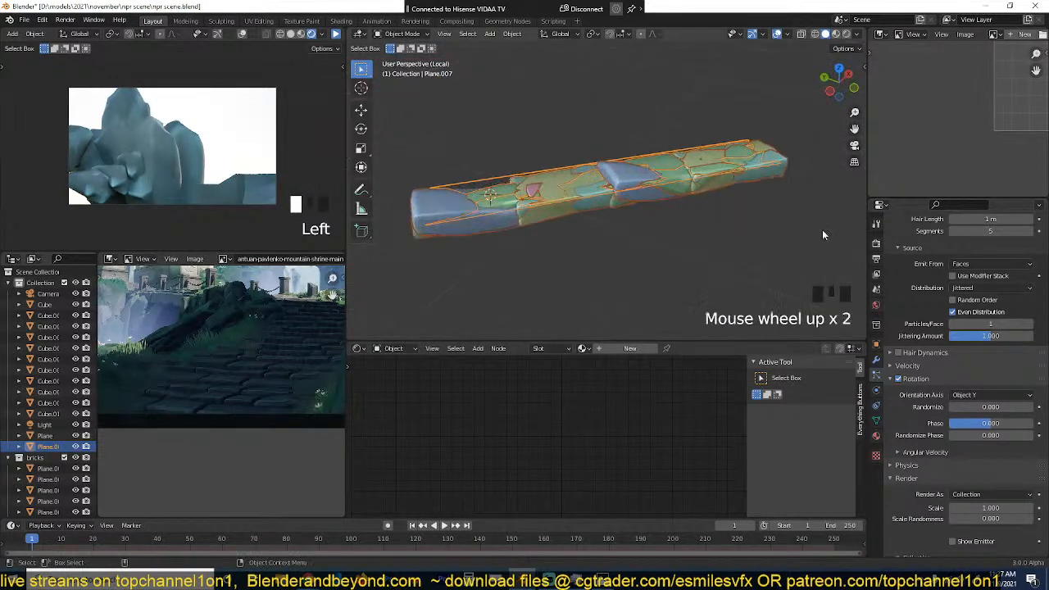
{"action": "scroll", "coordinate": [948, 285], "scroll_direction": "up", "scroll_amount": 7}
Step: Halve each of the strip's four faces with a centred loop cut, making eight faces along its length
{"action": "key", "text": "Tab"}
{"action": "middle_click_drag", "start_coordinate": [605, 246], "coordinate": [586, 262]}
{"action": "key", "text": "grave"}
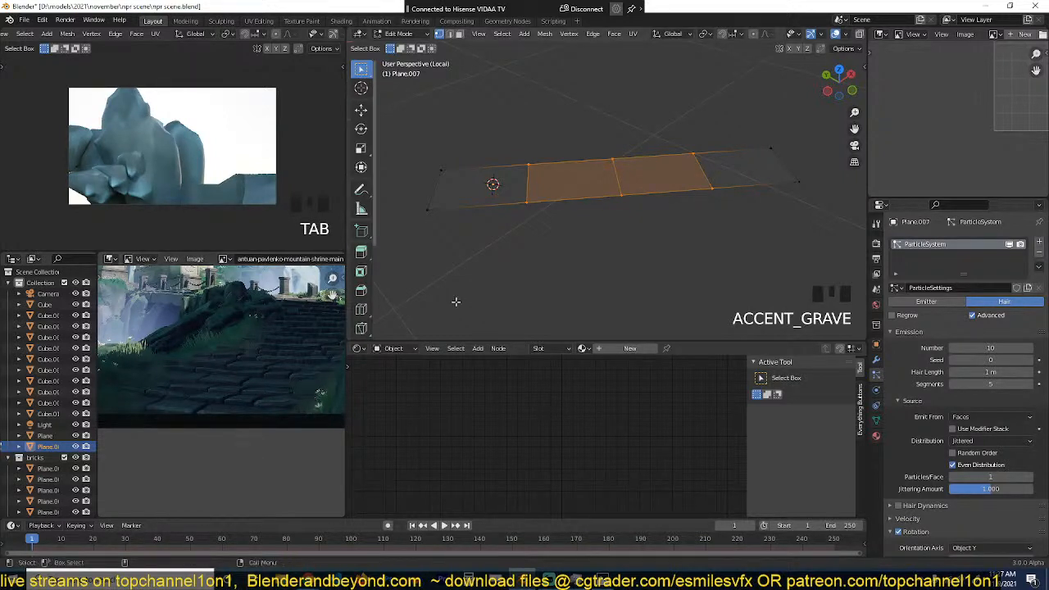
{"action": "key", "text": "KP_7"}
{"action": "key", "text": "alt+a"}
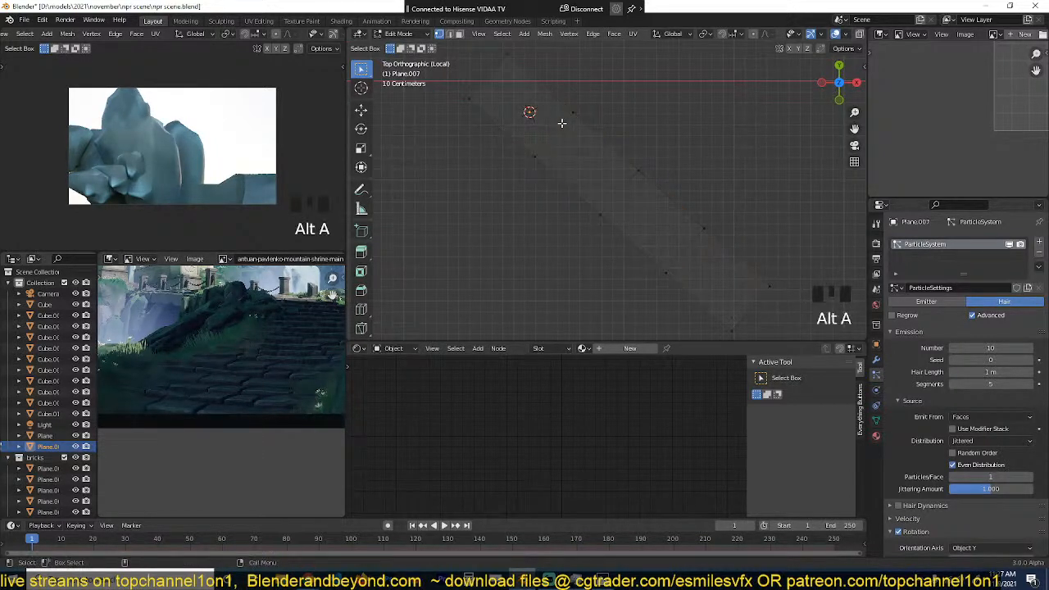
{"action": "key", "text": "ctrl+r"}
{"action": "left_click", "coordinate": [524, 107]}
{"action": "key", "text": "ctrl+r"}
{"action": "left_click", "coordinate": [596, 158]}
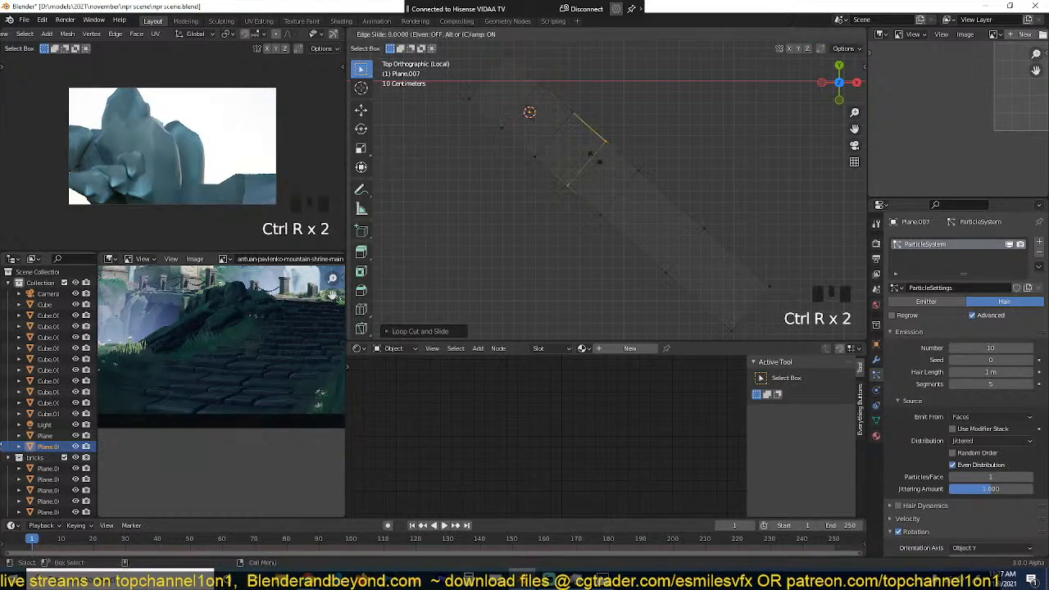
{"action": "right_click", "coordinate": [596, 159]}
{"action": "key", "text": "ctrl+r"}
{"action": "left_click", "coordinate": [650, 207]}
{"action": "right_click", "coordinate": [653, 208]}
{"action": "key", "text": "ctrl+r"}
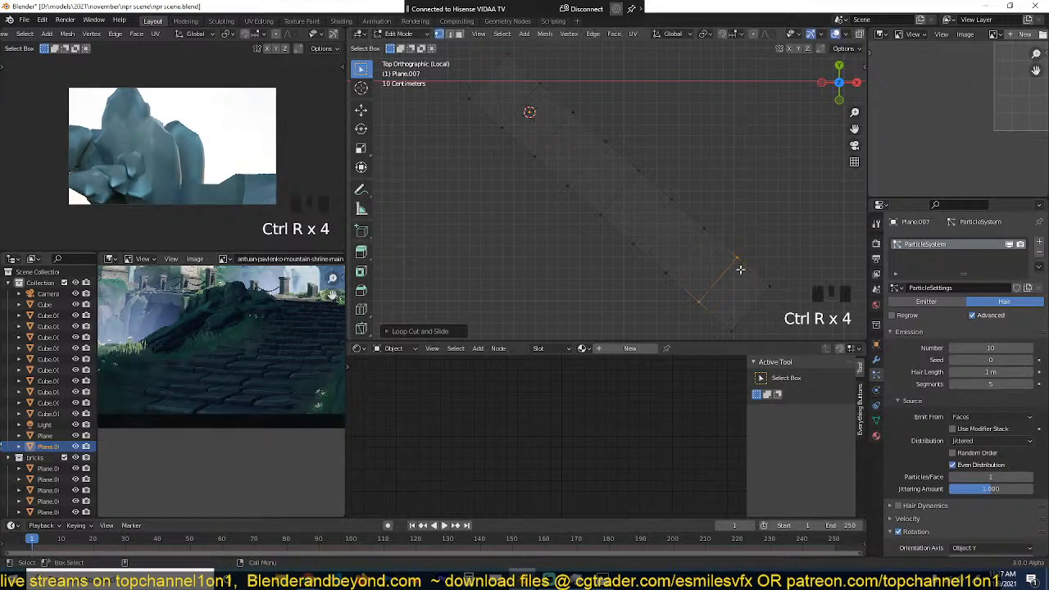
{"action": "left_click", "coordinate": [740, 270]}
{"action": "right_click", "coordinate": [740, 270]}
Step: Select the strip's full row of faces and enable the Statistics overlay to check the face count
{"action": "key", "text": "3"}
{"action": "left_click", "coordinate": [649, 201], "text": "alt"}
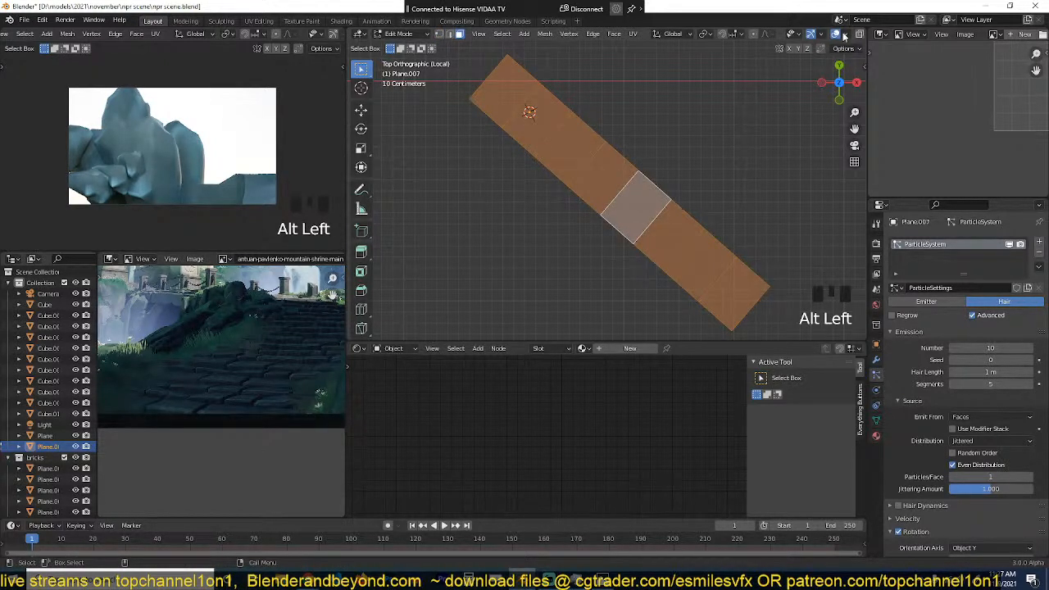
{"action": "scroll", "coordinate": [812, 38], "scroll_direction": "right", "scroll_amount": 3}
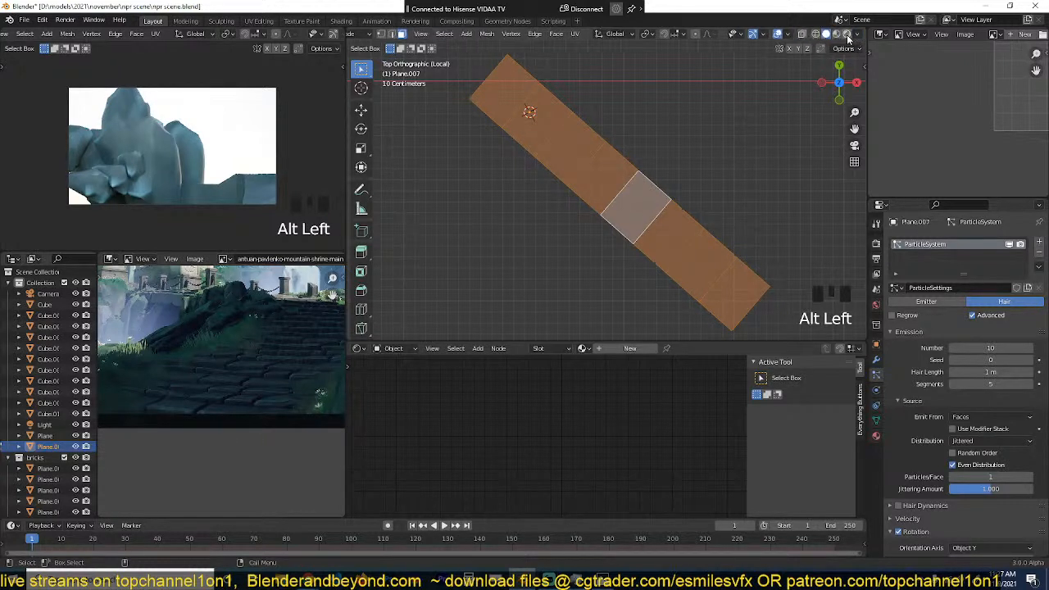
{"action": "left_click", "coordinate": [746, 38]}
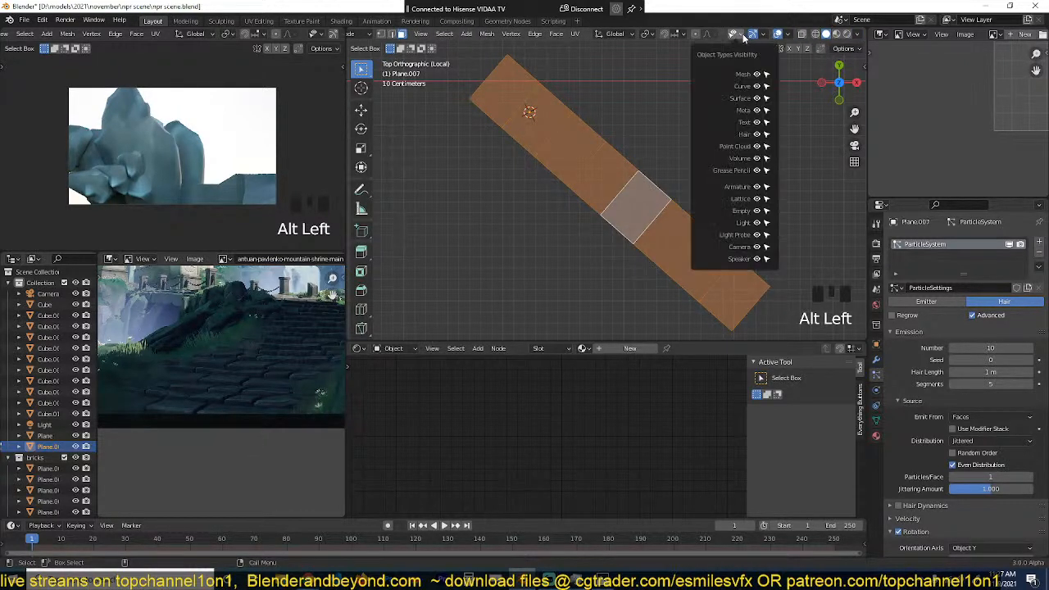
{"action": "left_click", "coordinate": [800, 39]}
{"action": "left_click", "coordinate": [725, 124]}
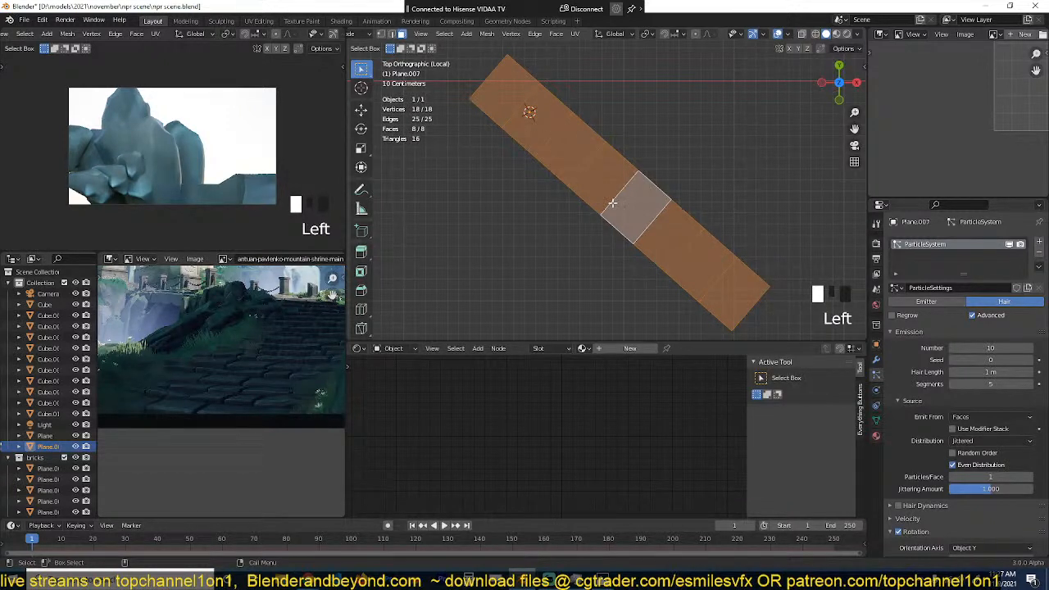
Step: Return the strip to Object Mode and set the particle number to 8
{"action": "key", "text": "Tab"}
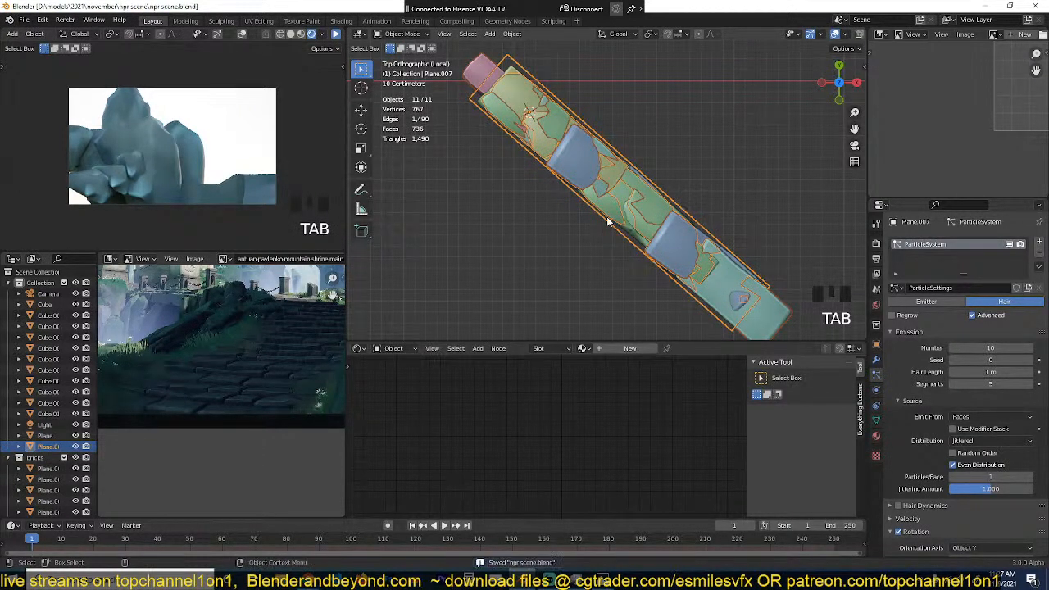
{"action": "middle_click_drag", "start_coordinate": [608, 216], "coordinate": [674, 132]}
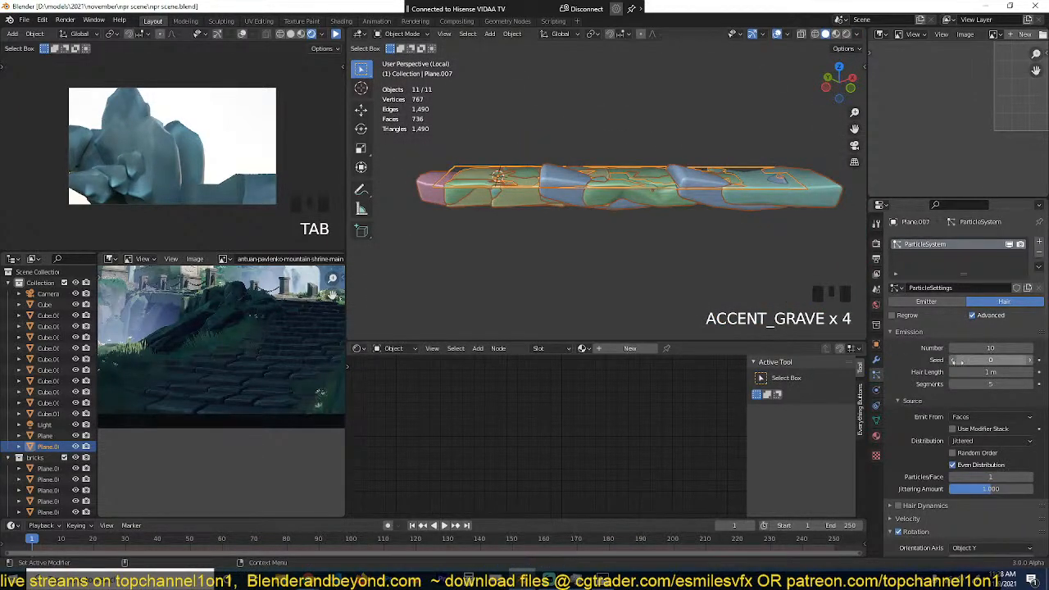
{"action": "left_click", "coordinate": [978, 348]}
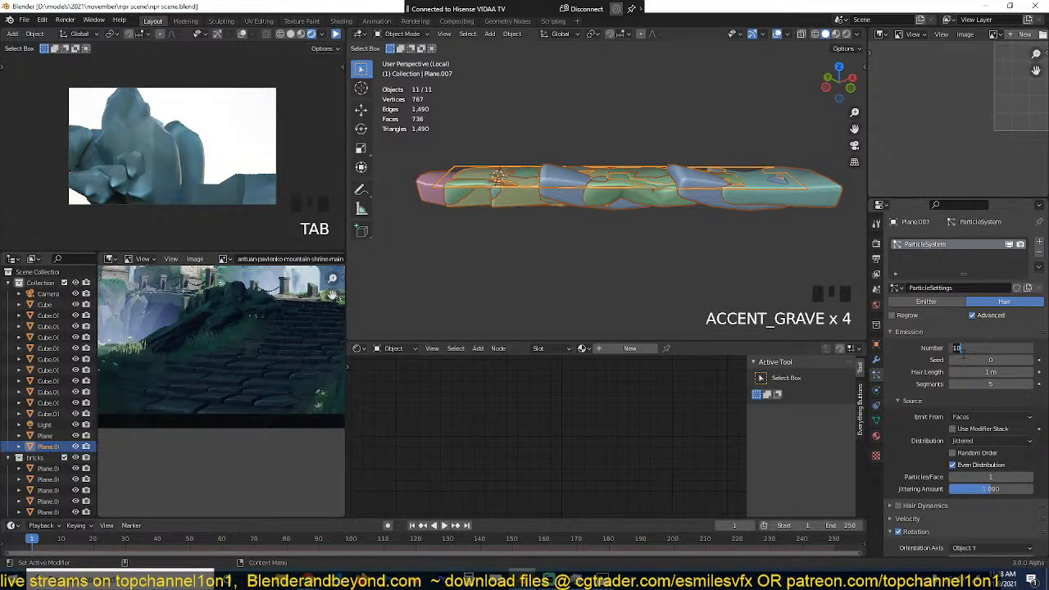
{"action": "left_click", "coordinate": [957, 348]}
{"action": "left_click", "coordinate": [956, 348]}
{"action": "key", "text": "grave"}
Step: Lengthen the strip's mesh by scaling all its faces up along the local X axis in Edit Mode
{"action": "key", "text": "KP_7"}
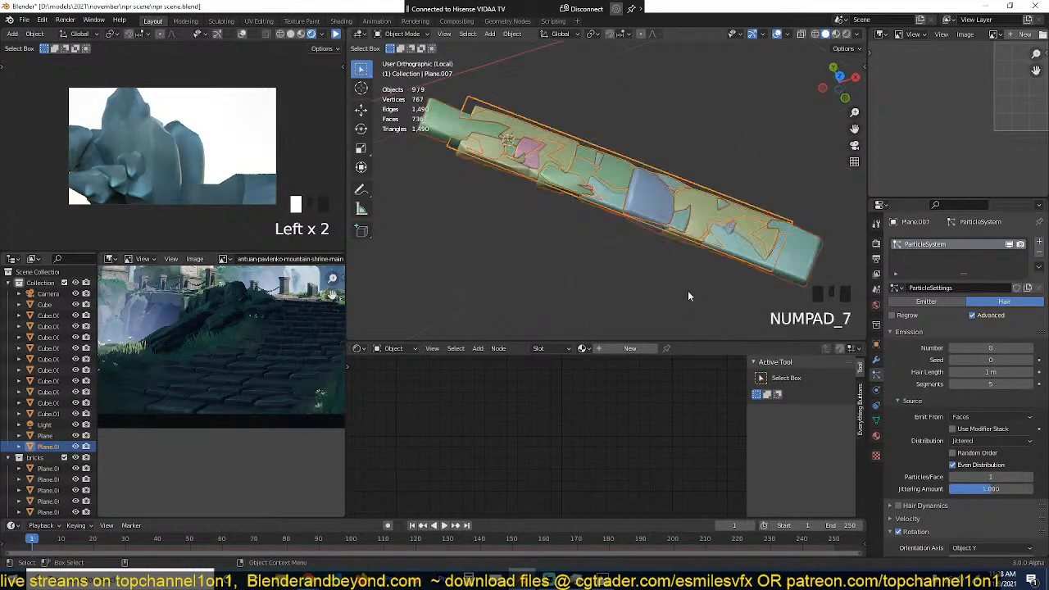
{"action": "key", "text": "Tab"}
{"action": "scroll", "coordinate": [689, 296], "scroll_direction": "down", "scroll_amount": 2}
{"action": "key", "text": "s"}
{"action": "key", "text": "x"}
{"action": "key", "text": "x"}
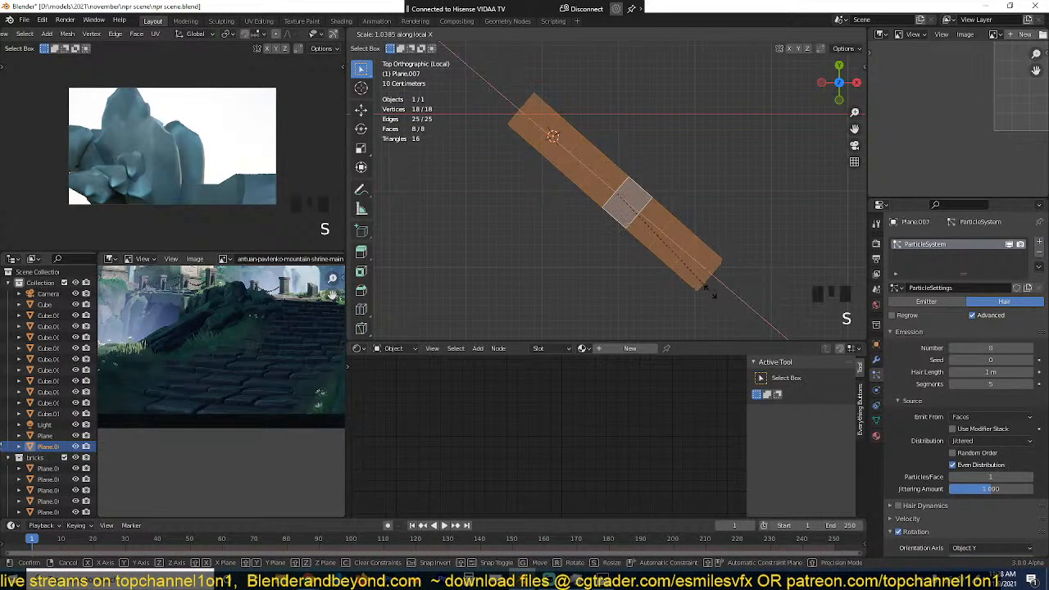
{"action": "left_click", "coordinate": [738, 306]}
{"action": "key", "text": "Tab"}
{"action": "key", "text": "grave"}
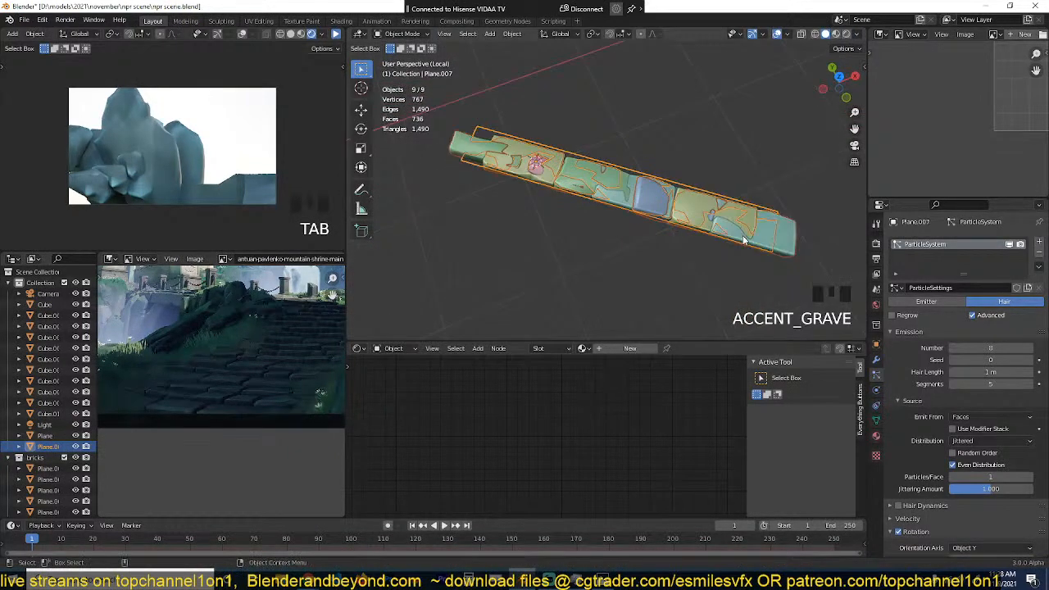
Step: Stretch all the strip's faces further along their local X axis from the top view and return to Object Mode
{"action": "key", "text": "KP_7"}
{"action": "key", "text": "Tab"}
{"action": "key", "text": "s"}
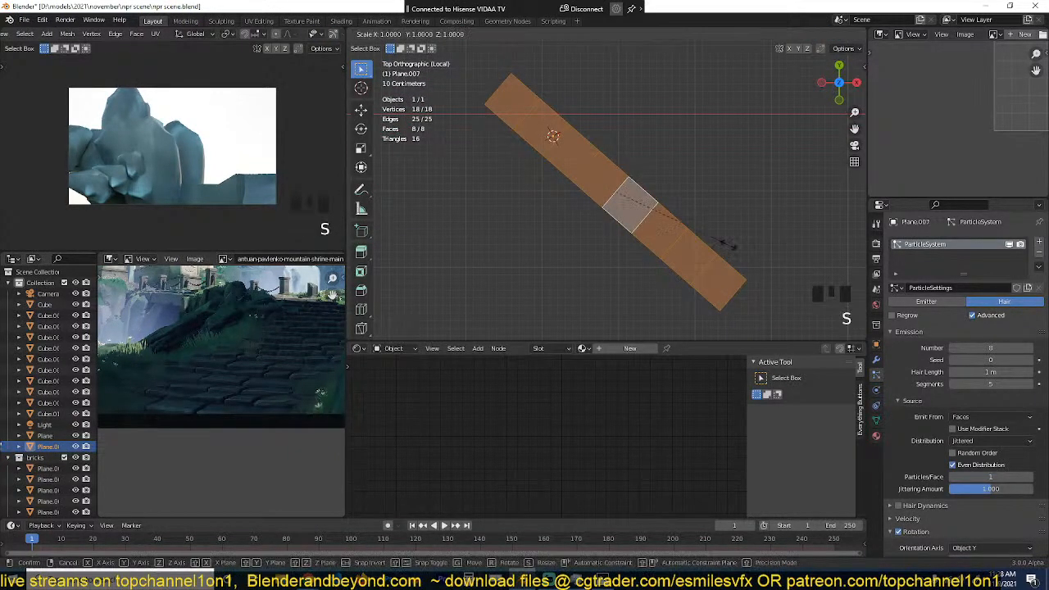
{"action": "key", "text": "x"}
{"action": "key", "text": "x"}
{"action": "left_click", "coordinate": [756, 275]}
{"action": "key", "text": "Tab"}
{"action": "scroll", "coordinate": [755, 274], "scroll_direction": "down", "scroll_amount": 1}
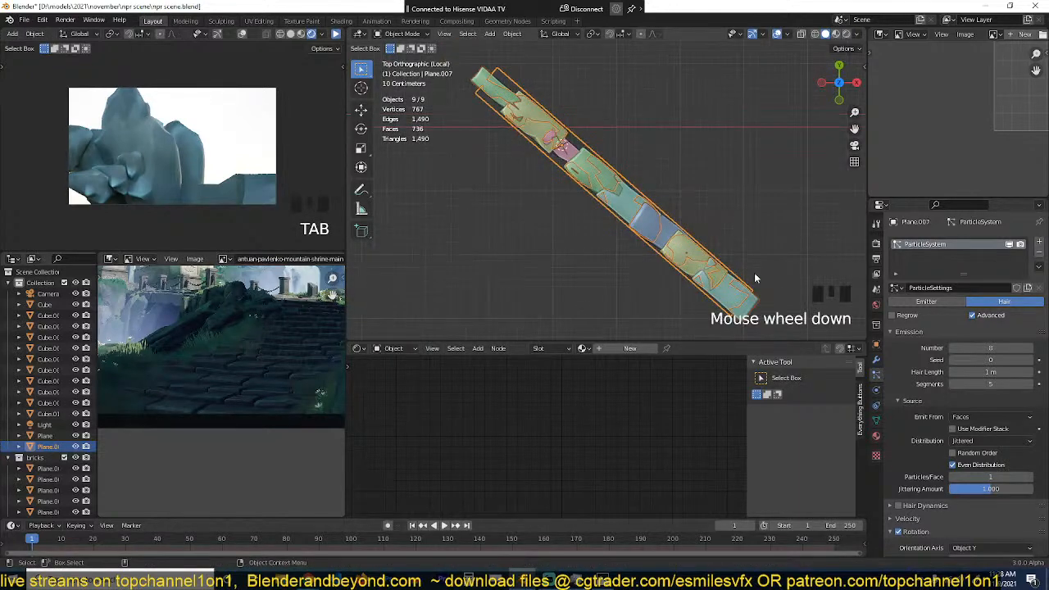
{"action": "key", "text": "s"}
{"action": "left_click", "coordinate": [757, 271]}
Step: Set the particle render scale to 0.770 and the scale randomness to 0.173
{"action": "key", "text": "grave"}
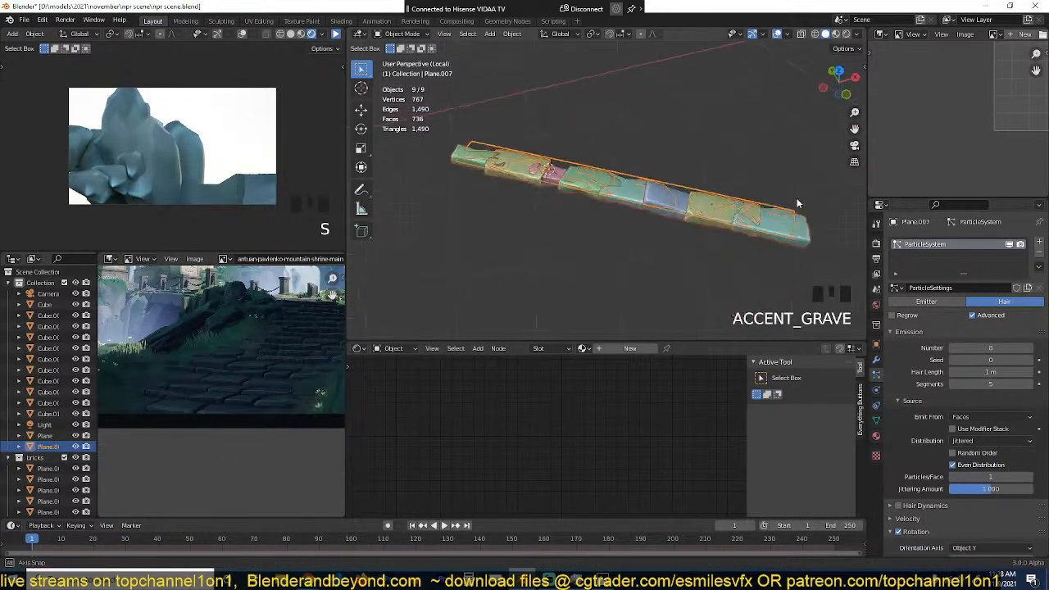
{"action": "scroll", "coordinate": [988, 376], "scroll_direction": "down", "scroll_amount": 8}
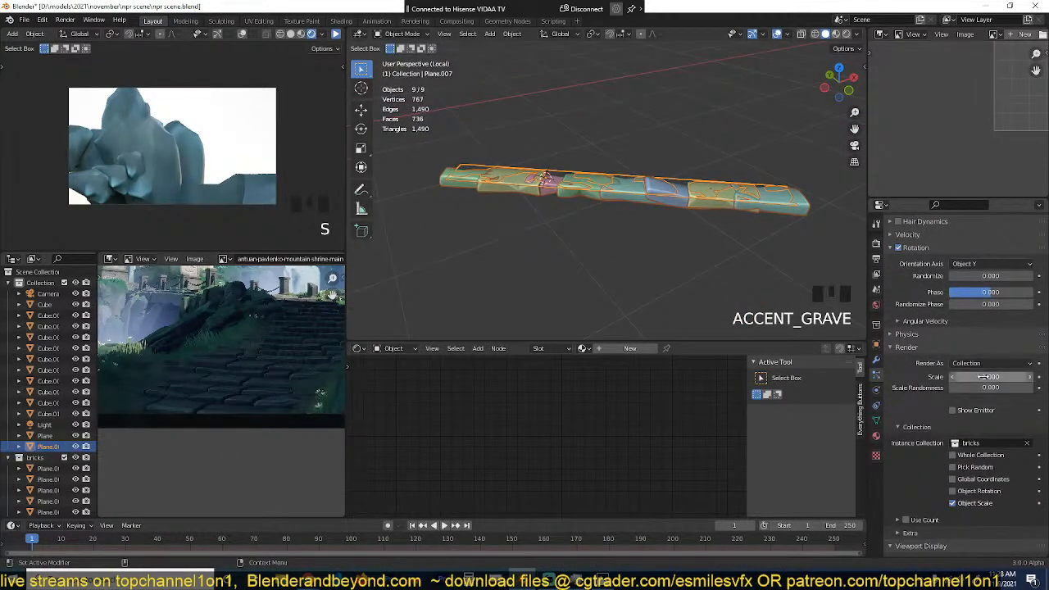
{"action": "mouse_move", "coordinate": [984, 386]}
{"action": "left_mouse_down"}
{"action": "mouse_move", "coordinate": [999, 386]}
{"action": "mouse_move", "coordinate": [972, 376]}
{"action": "left_mouse_up"}
Step: Examine the deselected row of slabs from above, from the side and along its length for spacing and size variation
{"action": "key", "text": "KP_7"}
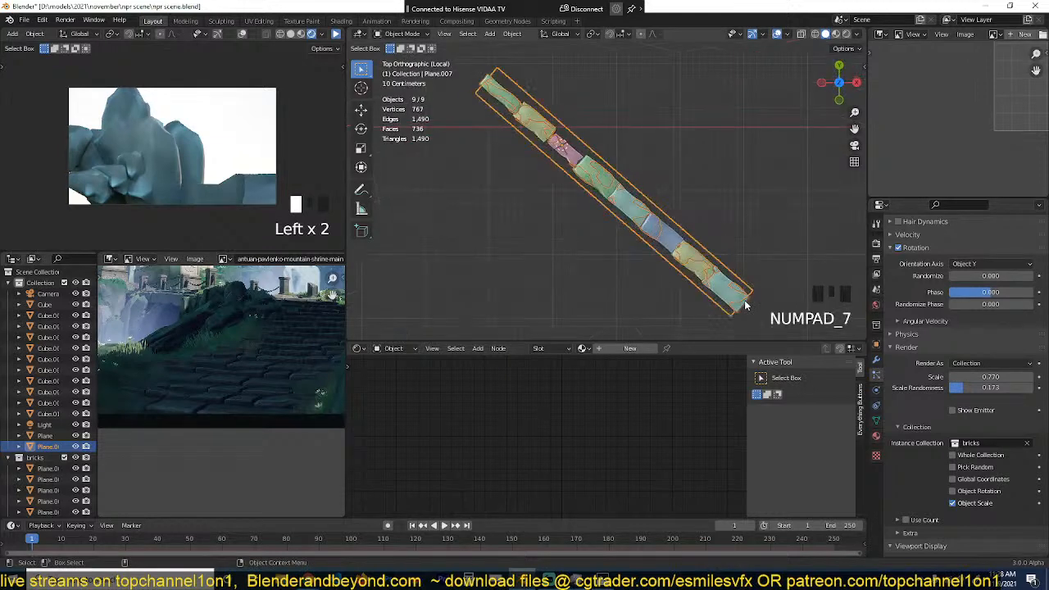
{"action": "key", "text": "alt+a"}
{"action": "scroll", "coordinate": [745, 300], "scroll_direction": "up", "scroll_amount": 1}
{"action": "scroll", "coordinate": [744, 300], "scroll_direction": "up", "scroll_amount": 6}
{"action": "key", "text": "grave"}
{"action": "scroll", "coordinate": [673, 210], "scroll_direction": "down", "scroll_amount": 3}
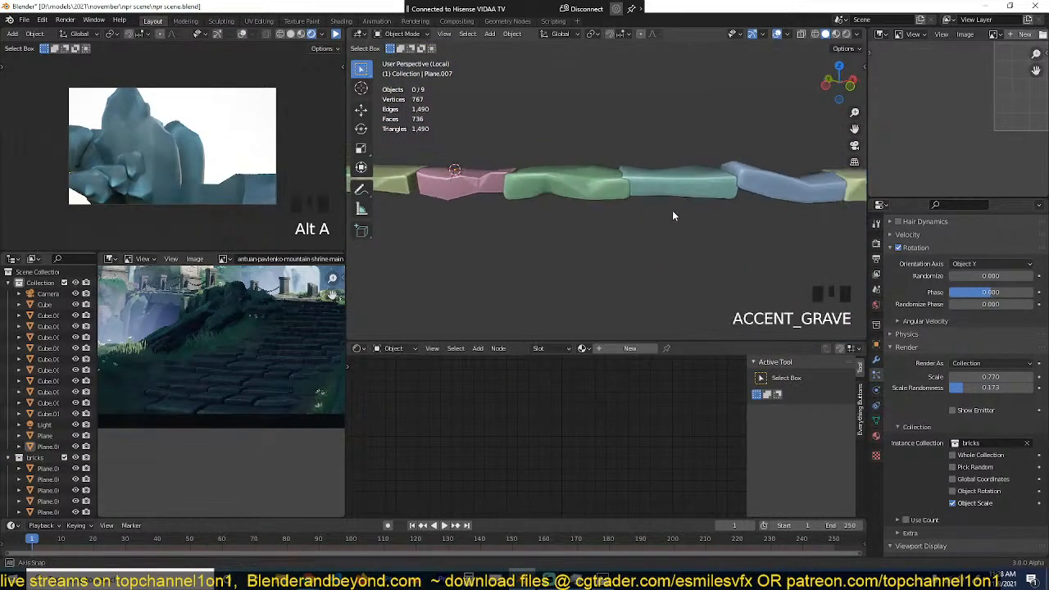
{"action": "key", "text": "grave"}
{"action": "key", "text": "grave"}
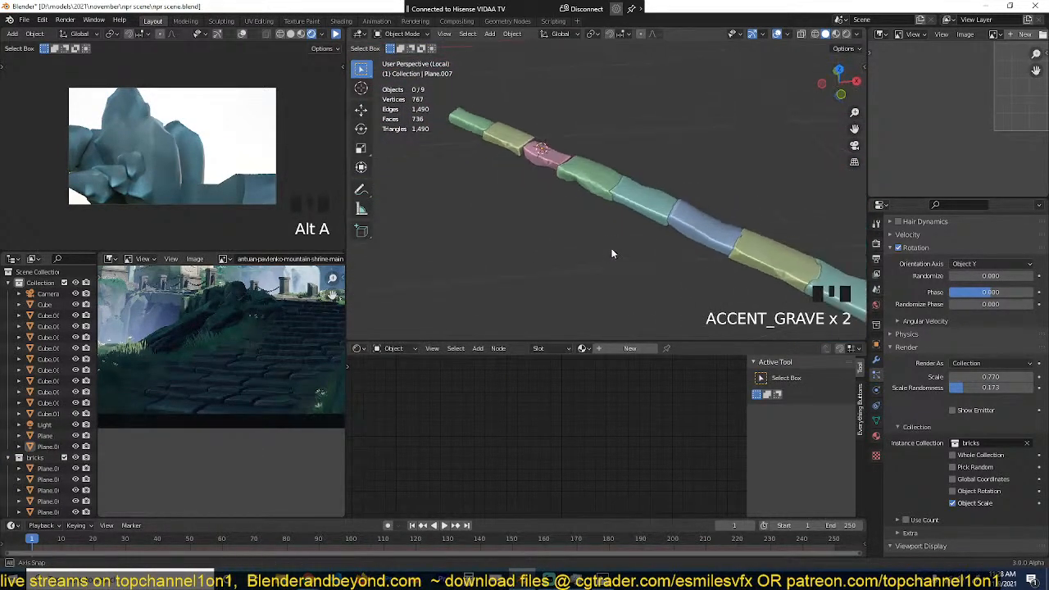
{"action": "middle_click_drag", "start_coordinate": [559, 222], "coordinate": [767, 209]}
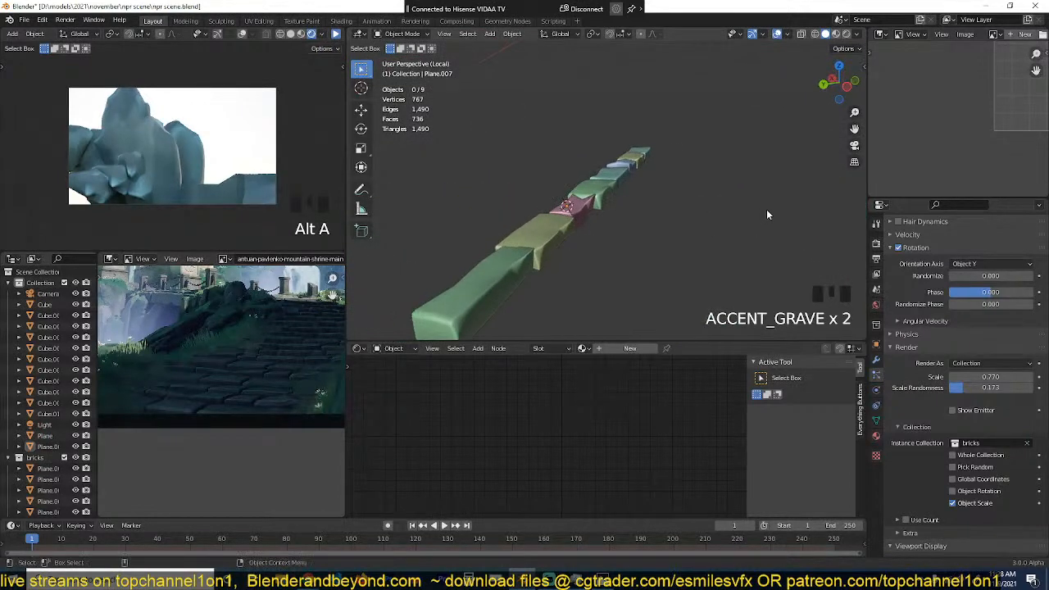
Step: Add a Displace modifier to the slab strip and assign the existing Texture.001 to it
{"action": "left_click", "coordinate": [604, 194]}
{"action": "key", "text": "grave"}
{"action": "key", "text": "Tab"}
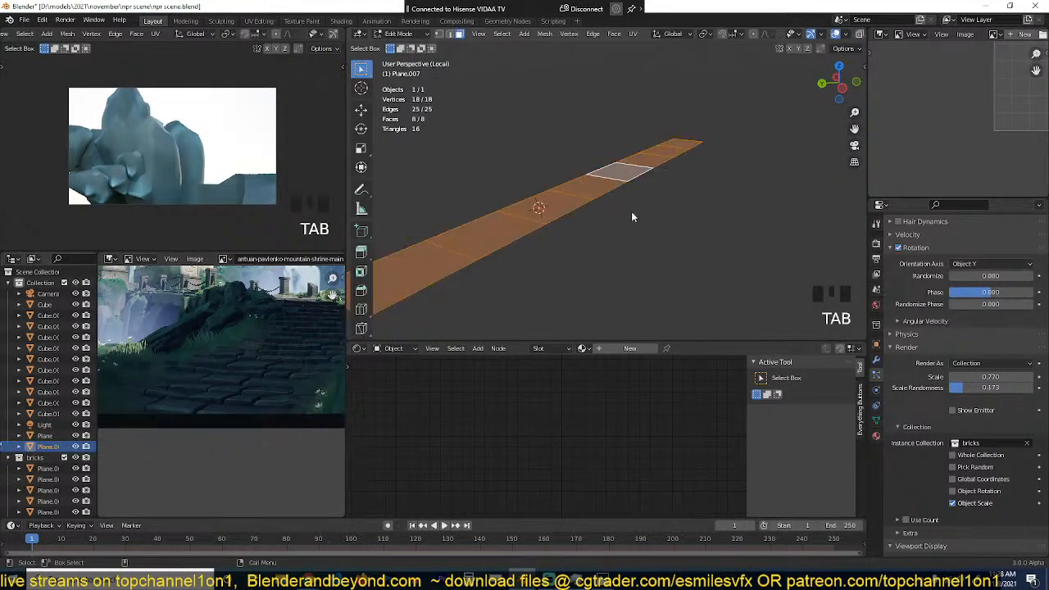
{"action": "key", "text": "Tab"}
{"action": "left_click", "coordinate": [877, 361]}
{"action": "left_click", "coordinate": [967, 241]}
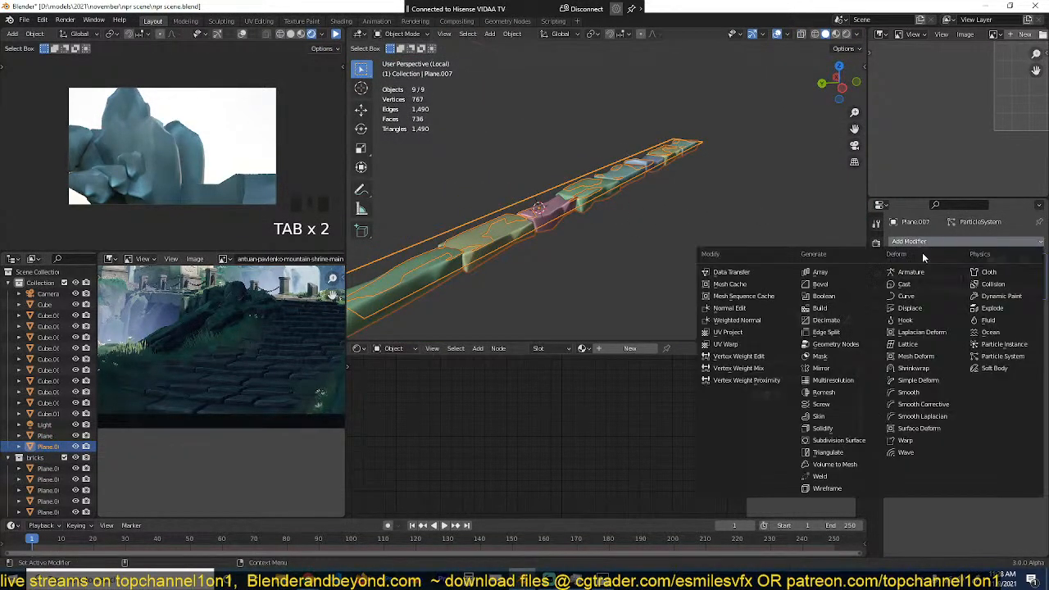
{"action": "left_click", "coordinate": [910, 308]}
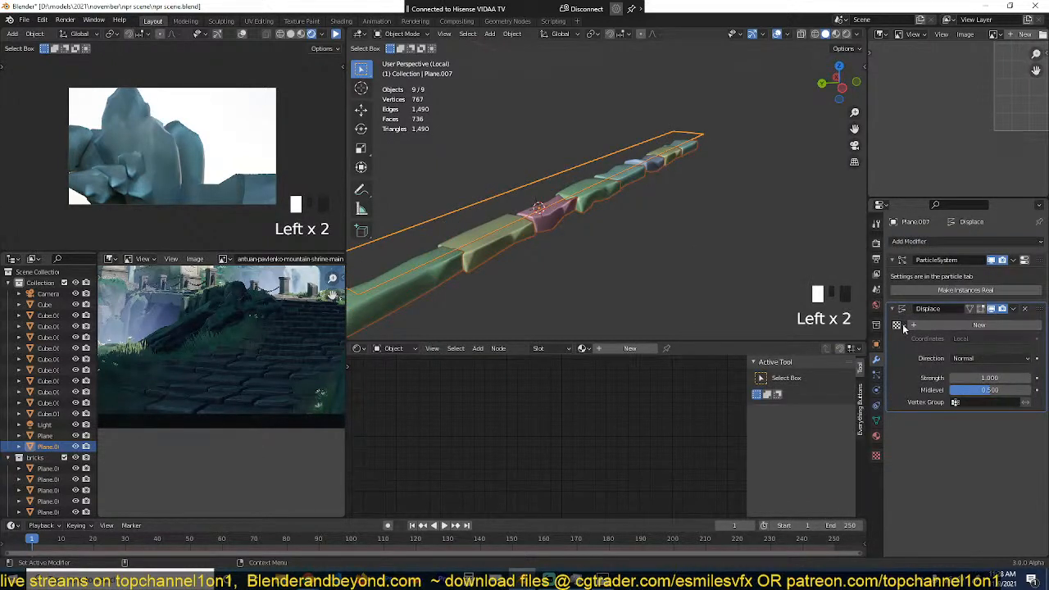
{"action": "left_click", "coordinate": [898, 325]}
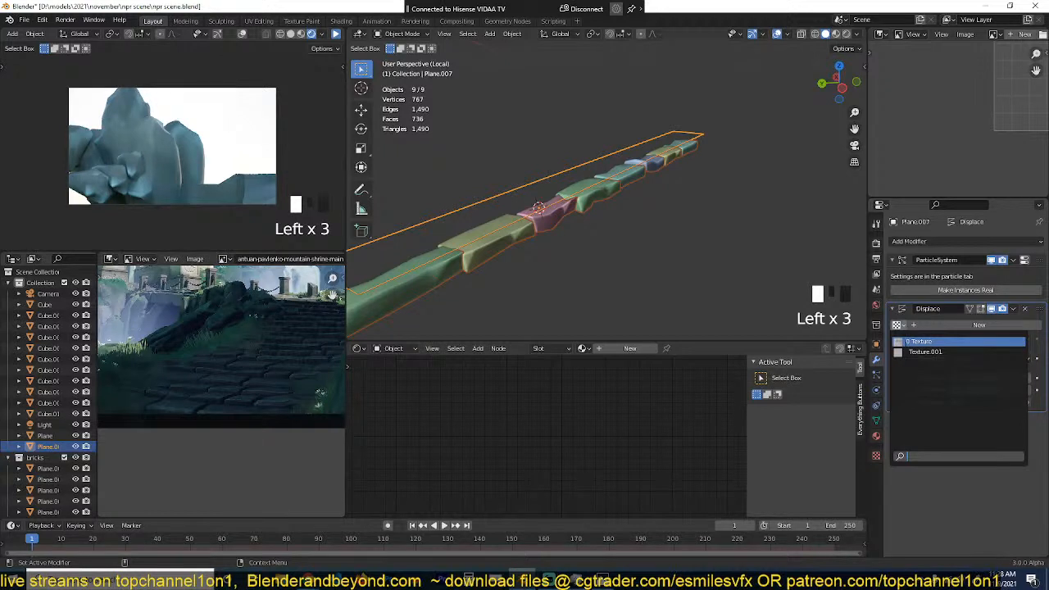
{"action": "left_click", "coordinate": [925, 352]}
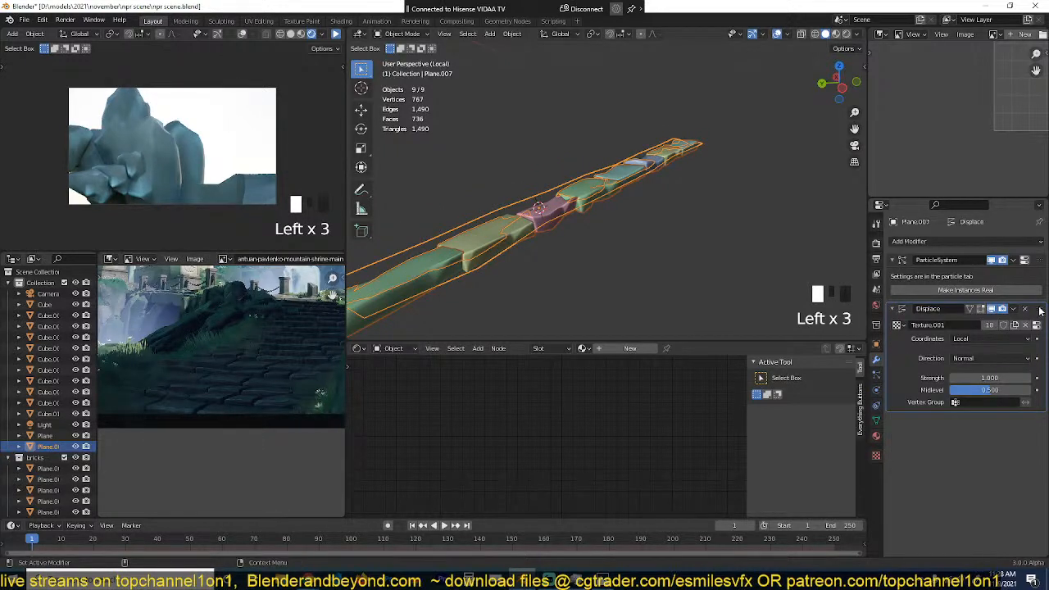
Step: Place the Displace modifier above the particle system and enable Use Modifier Stack for the particle emission
{"action": "left_click_drag", "start_coordinate": [1039, 310], "coordinate": [1039, 260]}
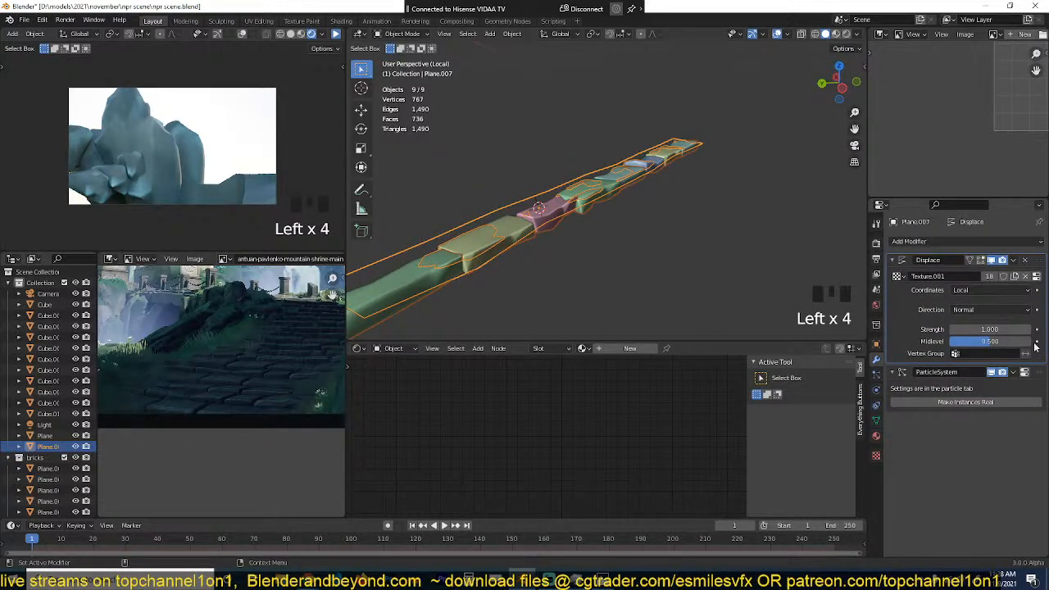
{"action": "left_click", "coordinate": [1026, 373]}
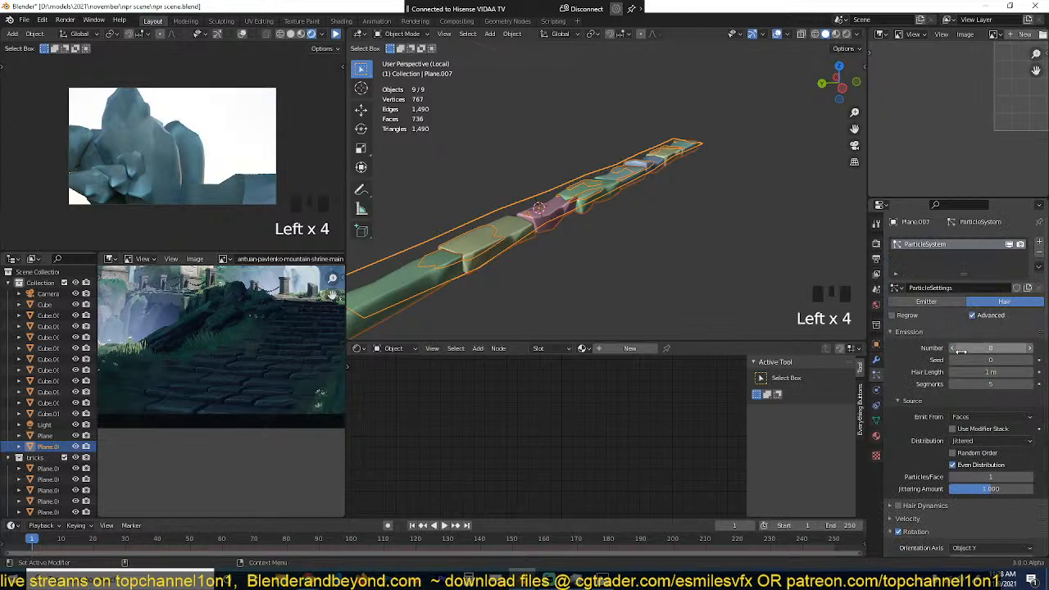
{"action": "left_click", "coordinate": [952, 429]}
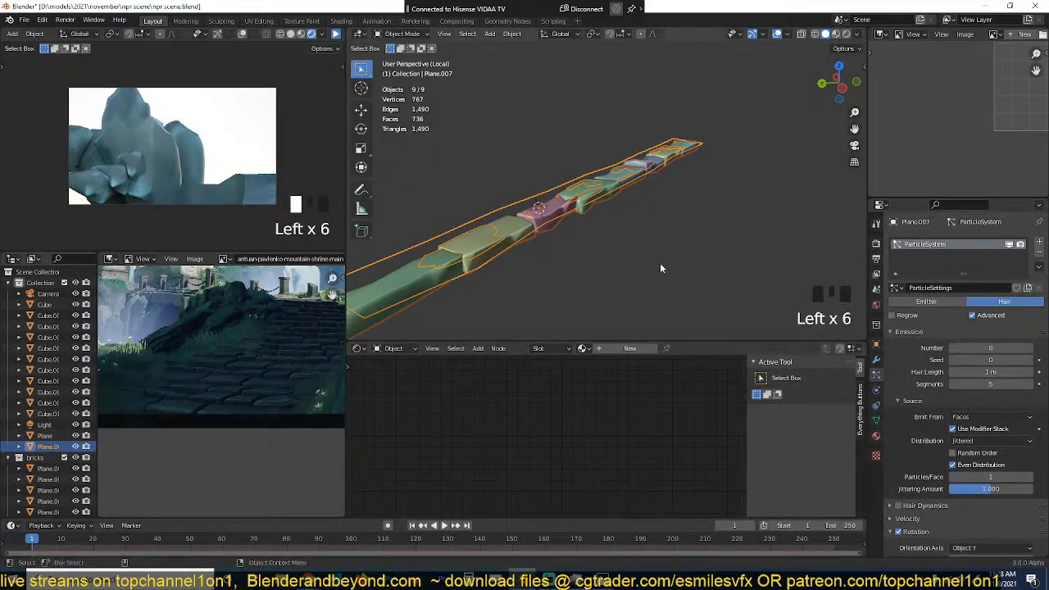
Step: Set the Displace modifier's strength to 2.500 on the strip
{"action": "key", "text": "grave"}
{"action": "middle_click_drag", "start_coordinate": [582, 251], "coordinate": [805, 335]}
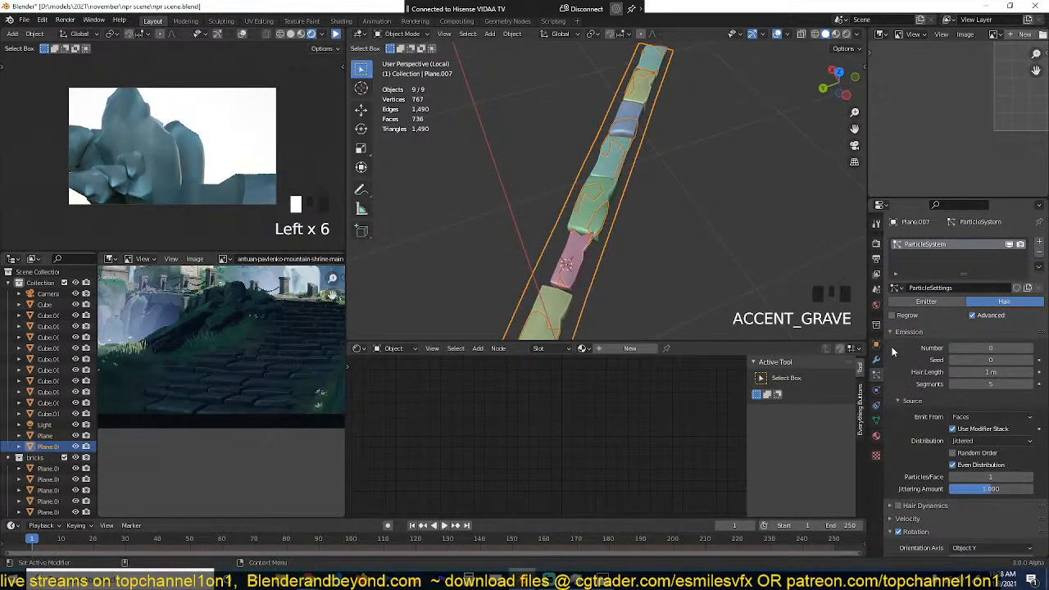
{"action": "left_click", "coordinate": [877, 361]}
{"action": "middle_click_drag", "start_coordinate": [727, 298], "coordinate": [486, 169]}
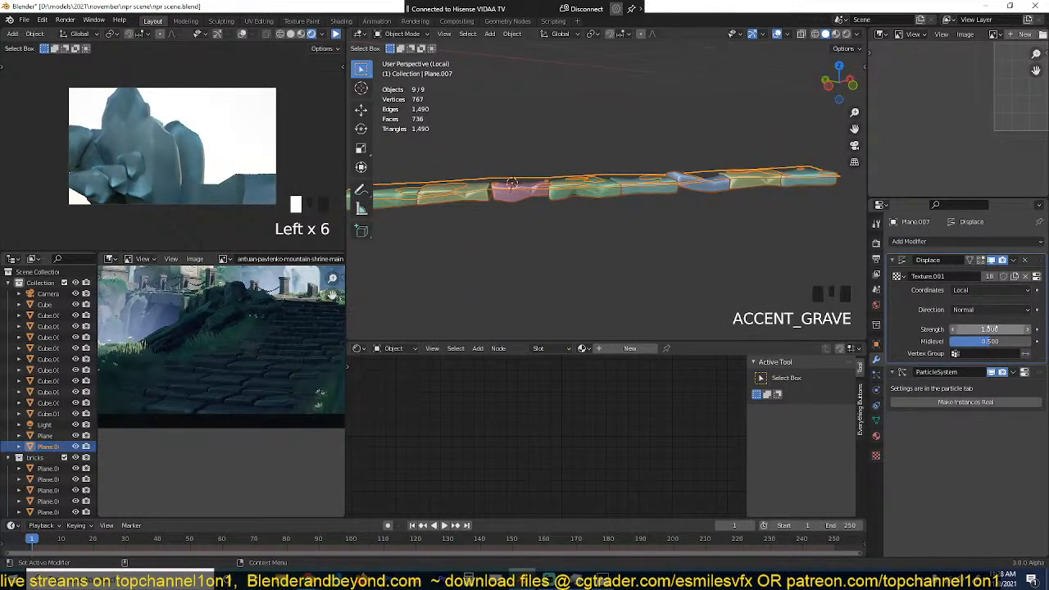
{"action": "left_click_drag", "start_coordinate": [992, 329], "coordinate": [1025, 328]}
{"action": "middle_click_drag", "start_coordinate": [656, 139], "coordinate": [564, 192]}
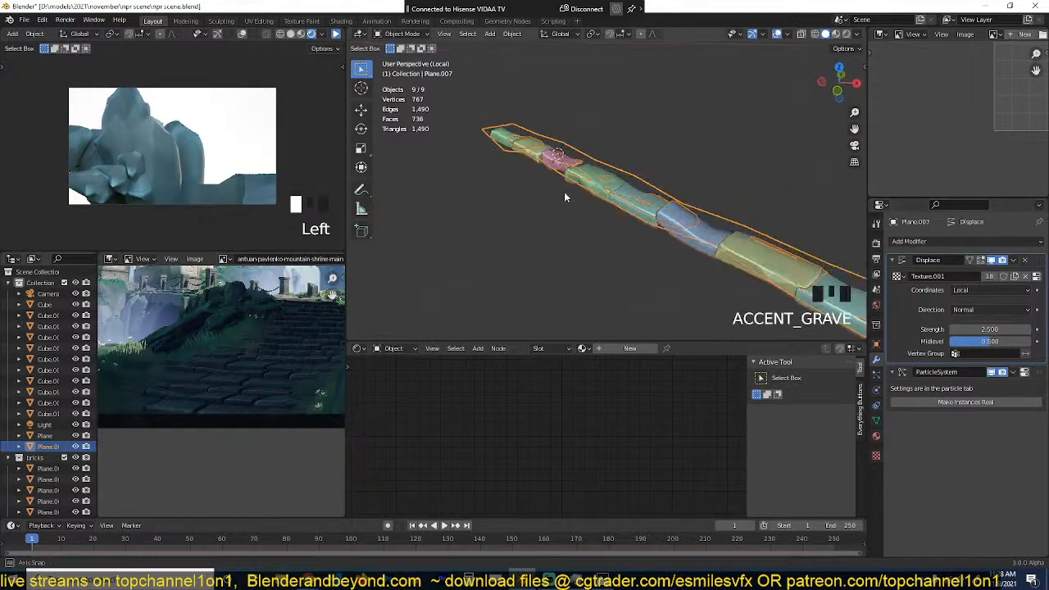
Step: Duplicate all the strip's faces within its mesh and place the copy alongside as a second row
{"action": "key", "text": "alt+a"}
{"action": "left_click", "coordinate": [652, 185]}
{"action": "key", "text": "KP_7"}
{"action": "key", "text": "Tab"}
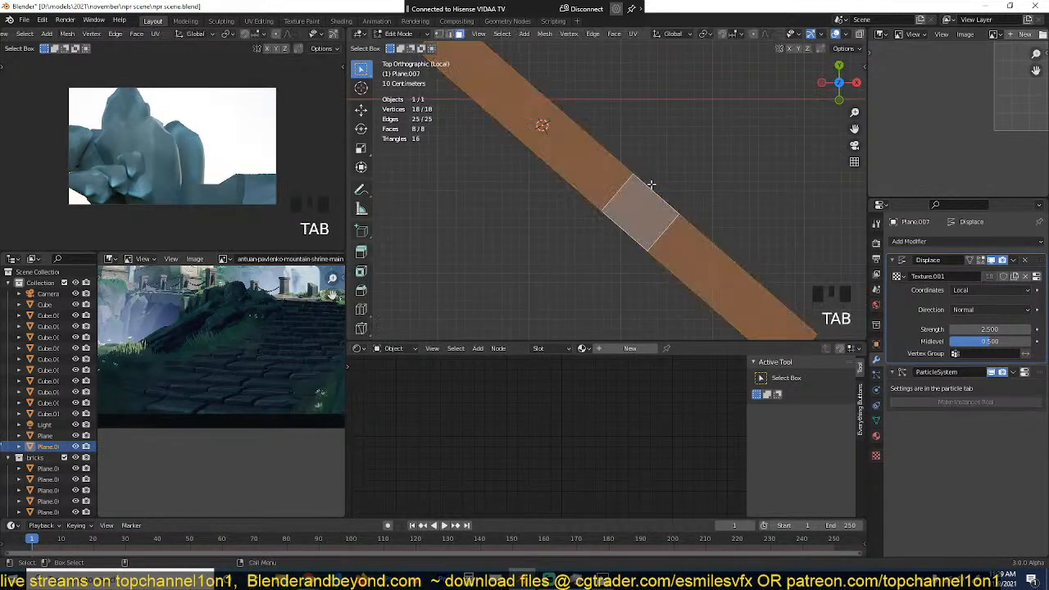
{"action": "scroll", "coordinate": [656, 180], "scroll_direction": "down", "scroll_amount": 3}
{"action": "key", "text": "a"}
{"action": "key", "text": "shift+d"}
{"action": "left_click", "coordinate": [676, 167]}
{"action": "key", "text": "Tab"}
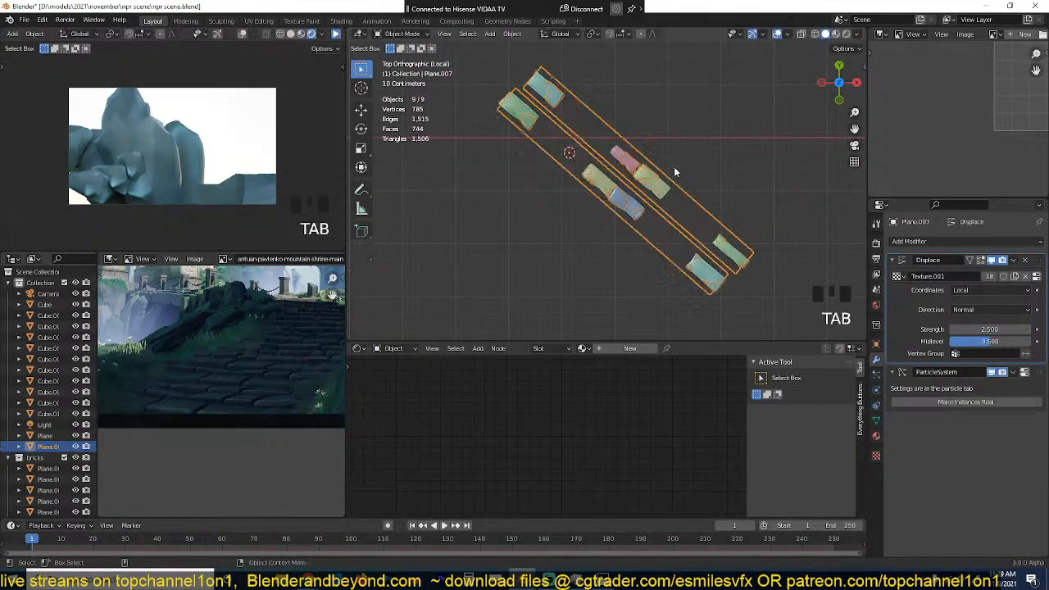
Step: Delete the duplicated row of faces from the strip's mesh and return to Object Mode
{"action": "key", "text": "grave"}
{"action": "middle_click_drag", "start_coordinate": [674, 171], "coordinate": [669, 142]}
{"action": "key", "text": "grave"}
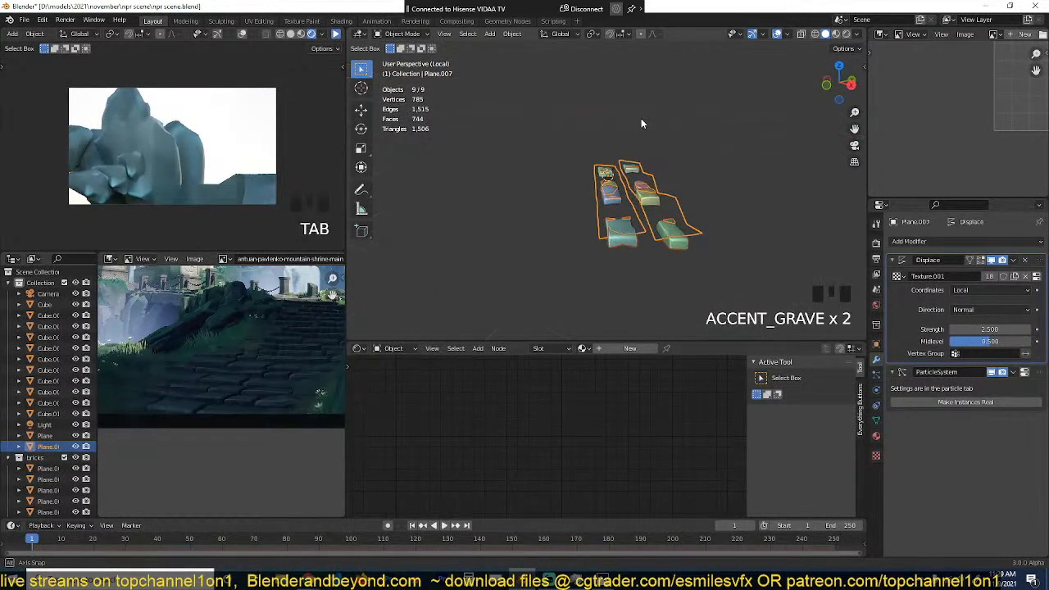
{"action": "key", "text": "grave"}
{"action": "key", "text": "x"}
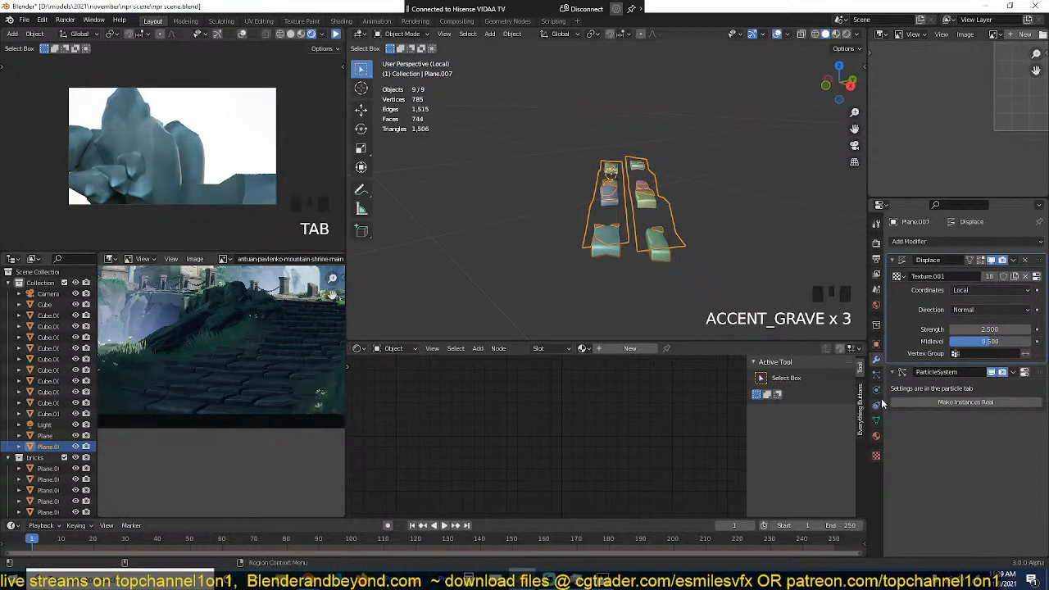
{"action": "left_click", "coordinate": [876, 376]}
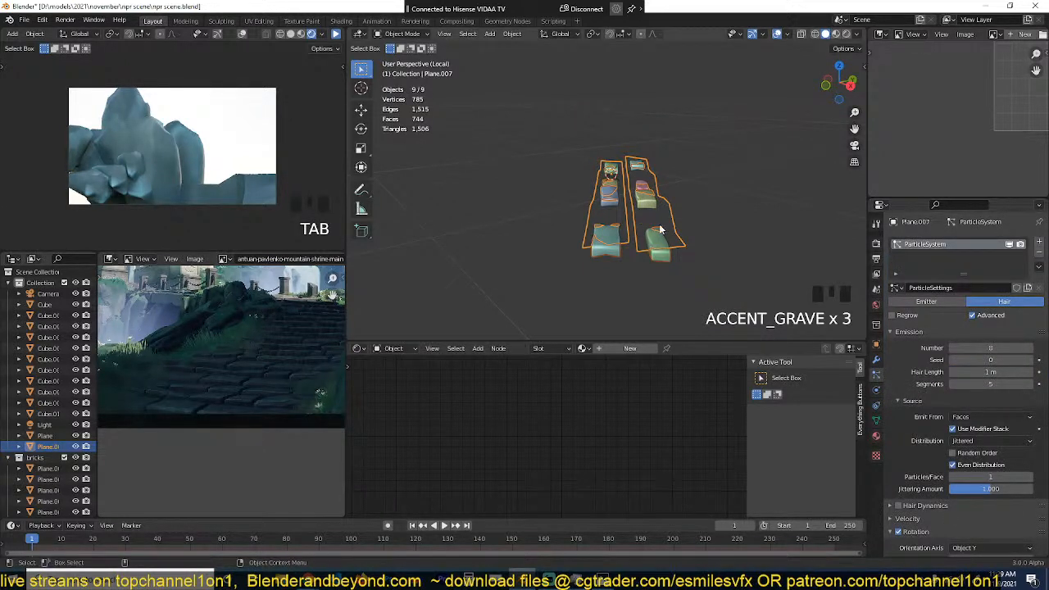
{"action": "key", "text": "Tab"}
{"action": "key", "text": "x"}
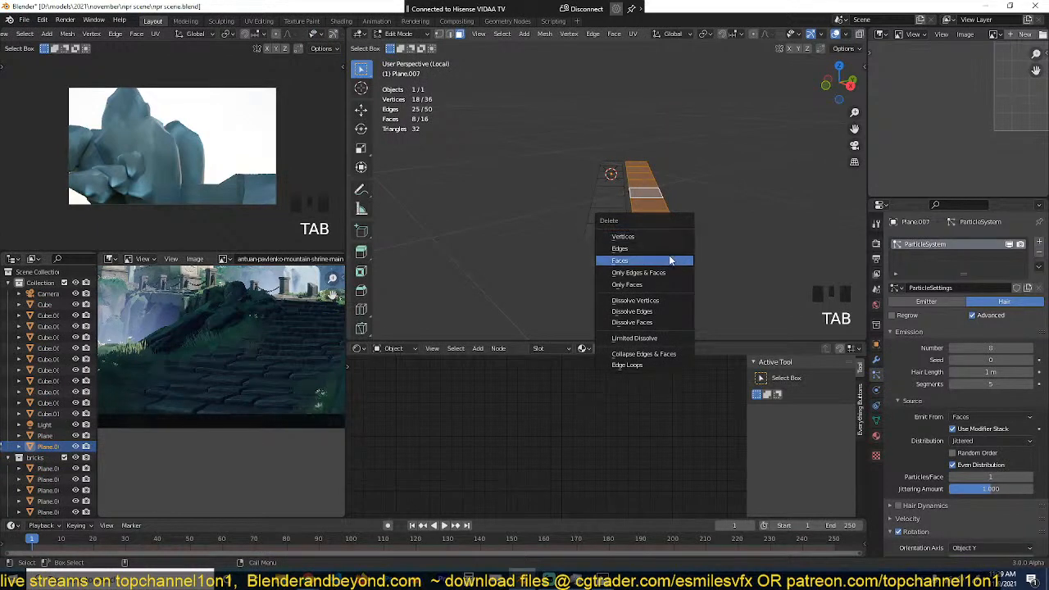
{"action": "left_click", "coordinate": [668, 257]}
{"action": "key", "text": "Tab"}
Step: Duplicate the strip as a separate object and place it alongside the first row in the top view
{"action": "key", "text": "grave"}
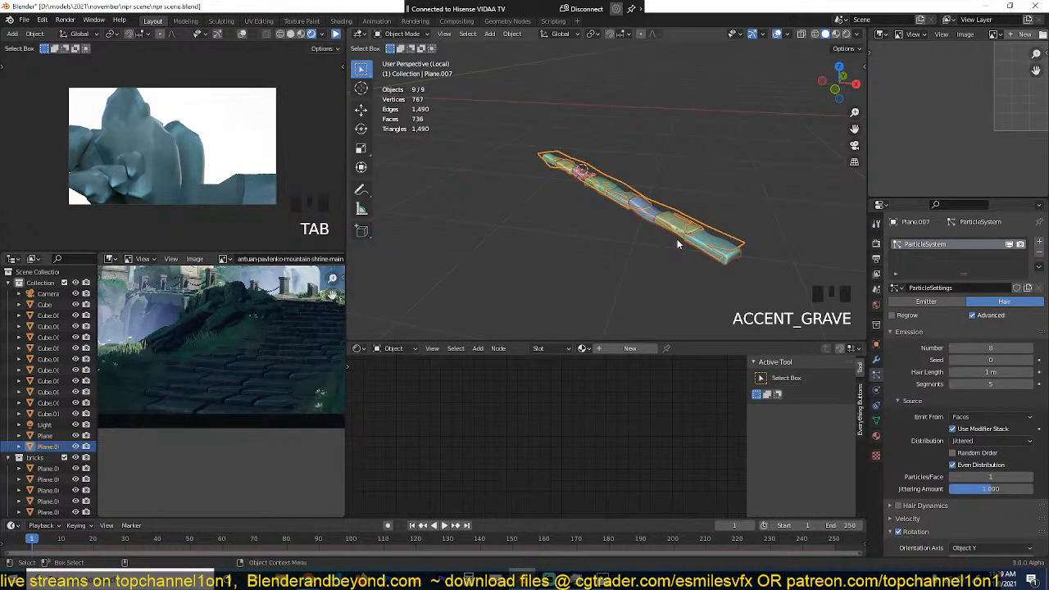
{"action": "key", "text": "KP_7"}
{"action": "key", "text": "shift+d"}
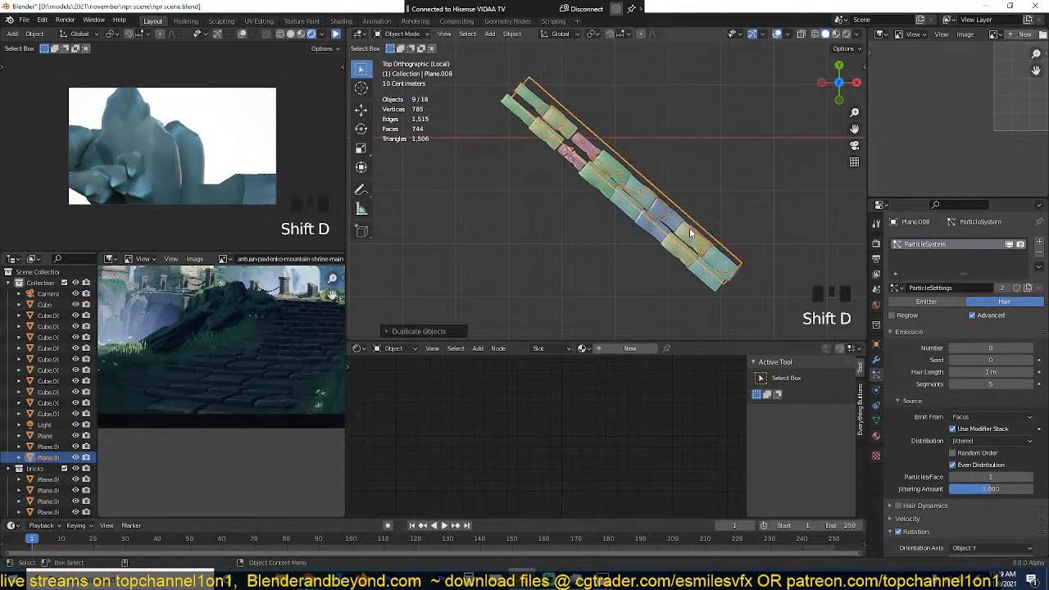
{"action": "left_click", "coordinate": [693, 244]}
{"action": "scroll", "coordinate": [693, 245], "scroll_direction": "up", "scroll_amount": 1}
{"action": "key", "text": "g"}
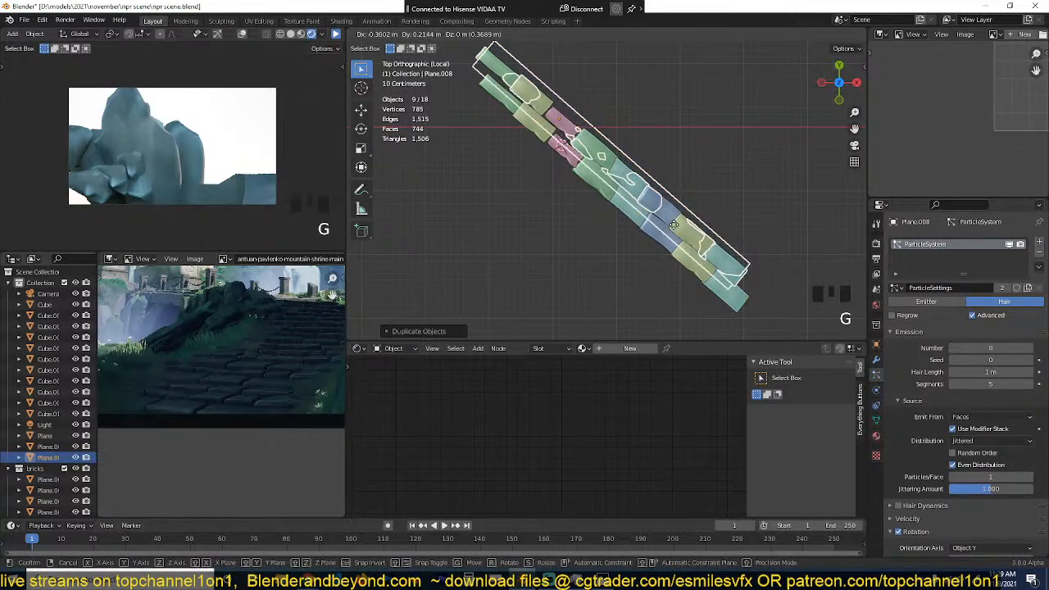
{"action": "left_click", "coordinate": [673, 224]}
Step: Set the duplicated strip's particle seed to 5
{"action": "key", "text": "grave"}
{"action": "scroll", "coordinate": [731, 149], "scroll_direction": "up", "scroll_amount": 3}
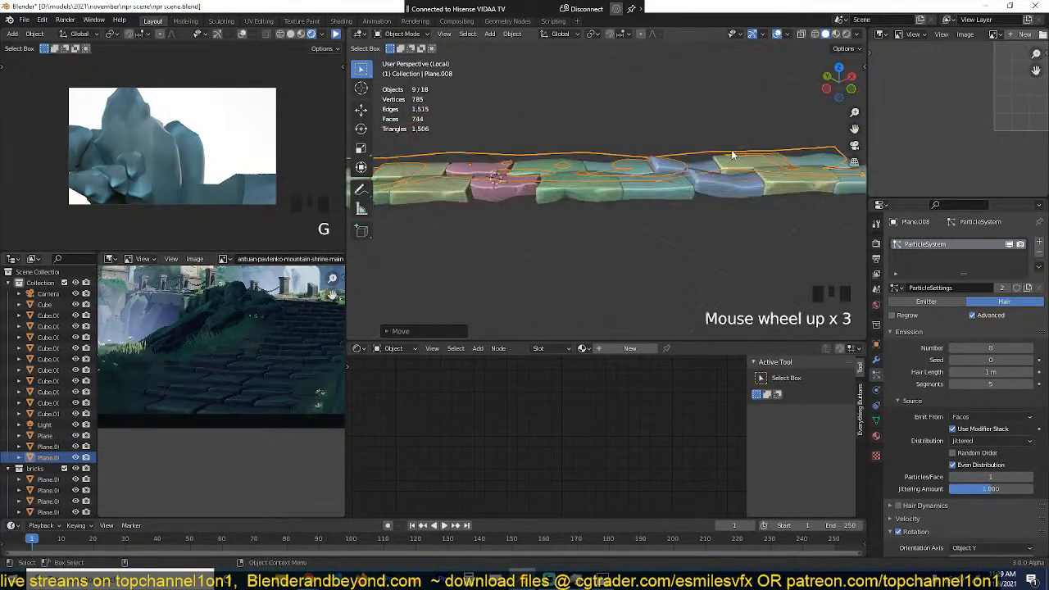
{"action": "left_click", "coordinate": [1030, 360]}
{"action": "left_click", "coordinate": [1030, 361]}
{"action": "left_click", "coordinate": [1030, 361]}
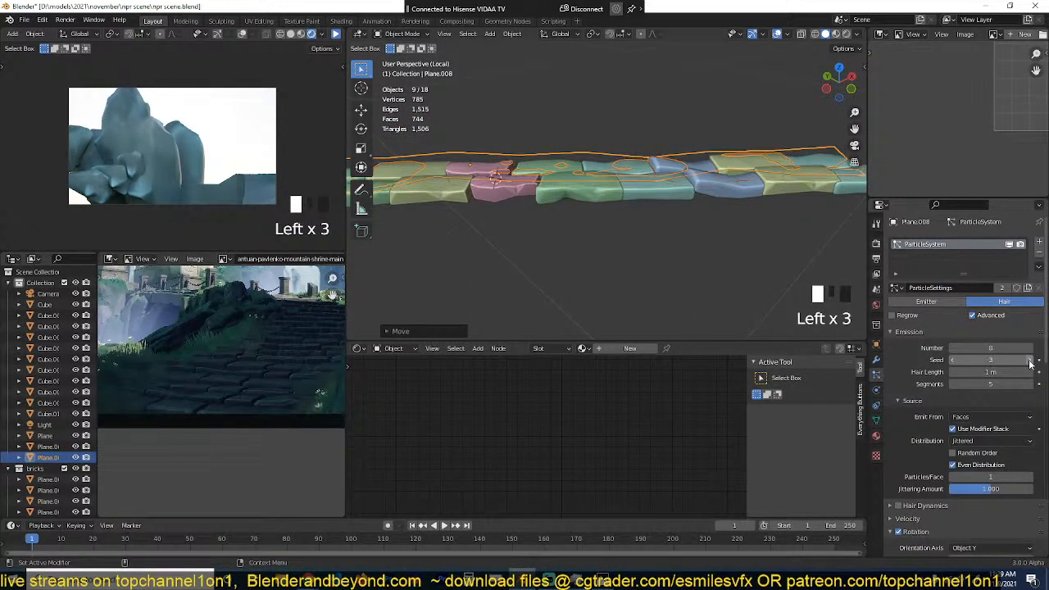
{"action": "left_click", "coordinate": [1031, 360]}
{"action": "left_click", "coordinate": [1030, 361]}
{"action": "left_click", "coordinate": [1030, 361]}
{"action": "left_click", "coordinate": [1031, 361]}
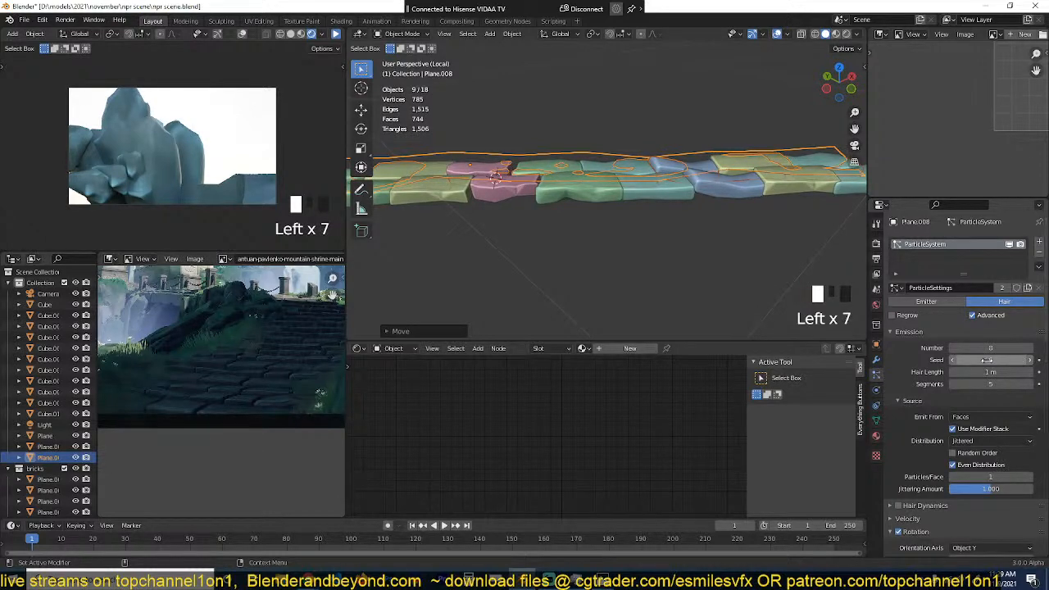
{"action": "left_click", "coordinate": [953, 361]}
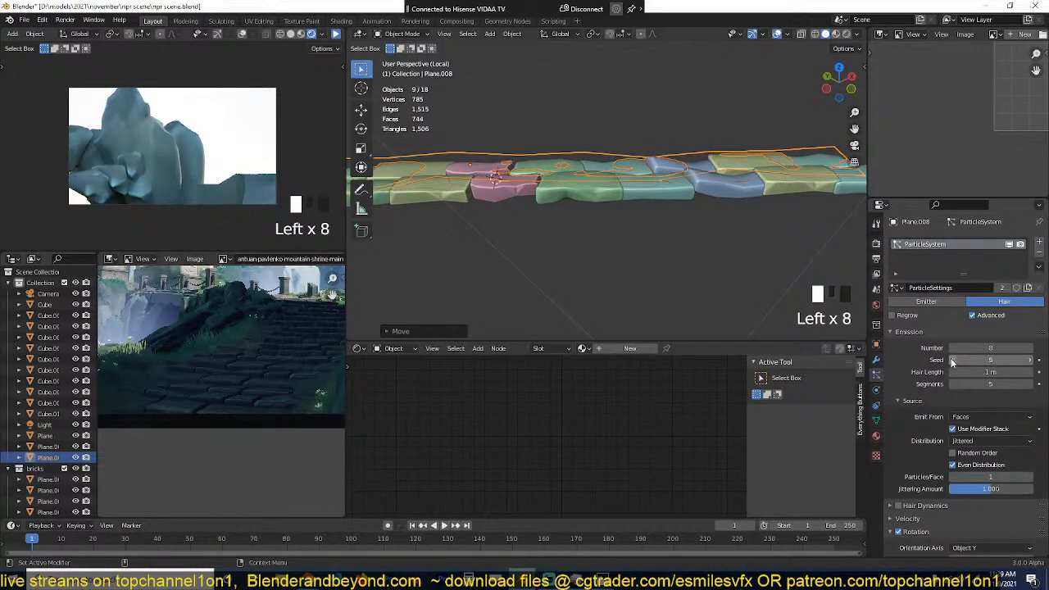
Step: Adjust the duplicated strip's position beside the first row, check both rows deselected, and reselect the duplicate
{"action": "key", "text": "grave"}
{"action": "key", "text": "grave"}
{"action": "key", "text": "g"}
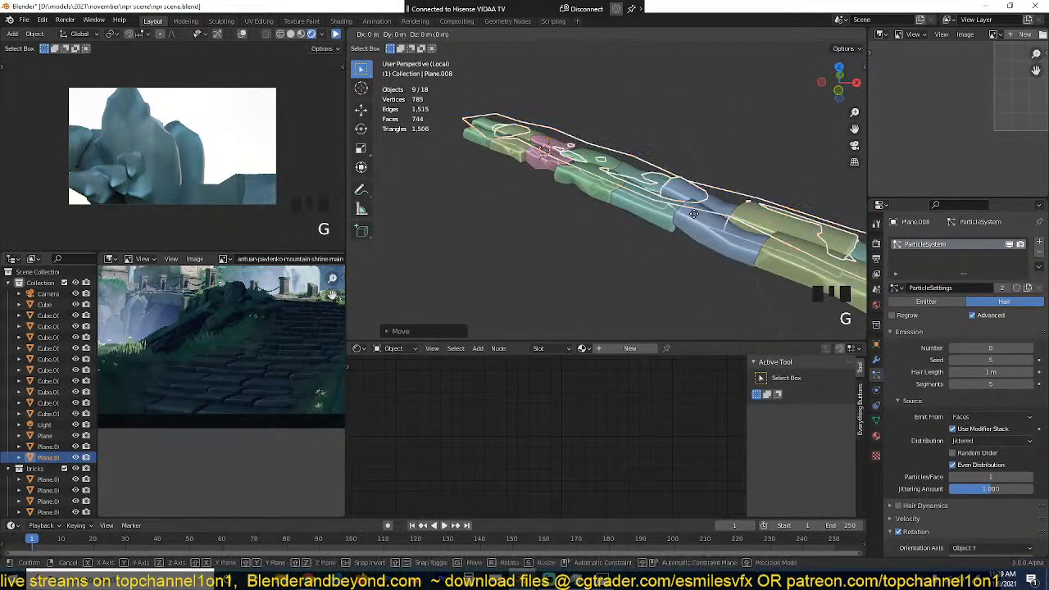
{"action": "left_click", "coordinate": [695, 212]}
{"action": "key", "text": "grave"}
{"action": "key", "text": "alt+a"}
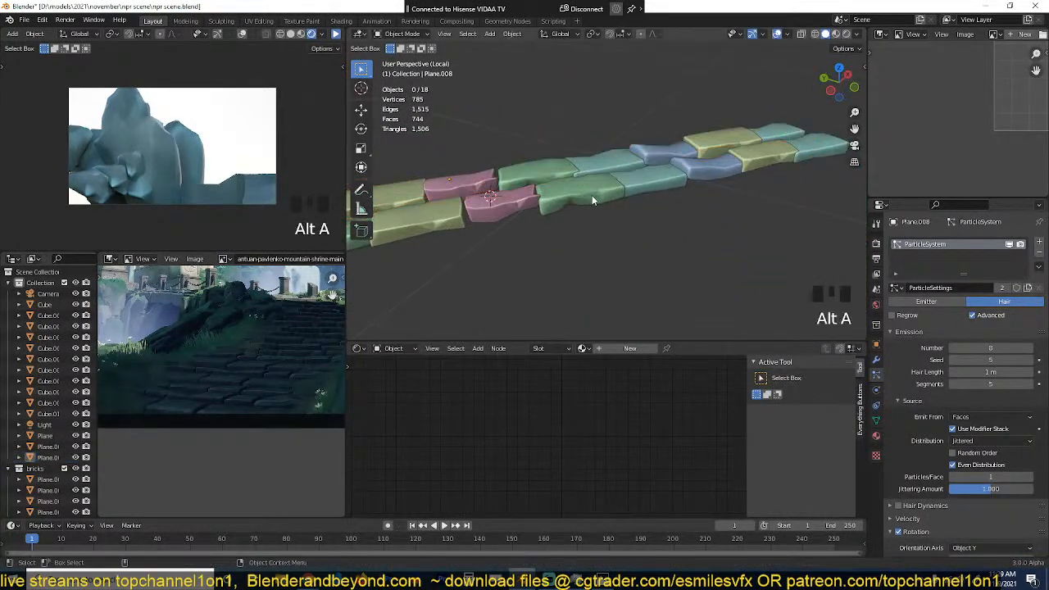
{"action": "left_click", "coordinate": [652, 156]}
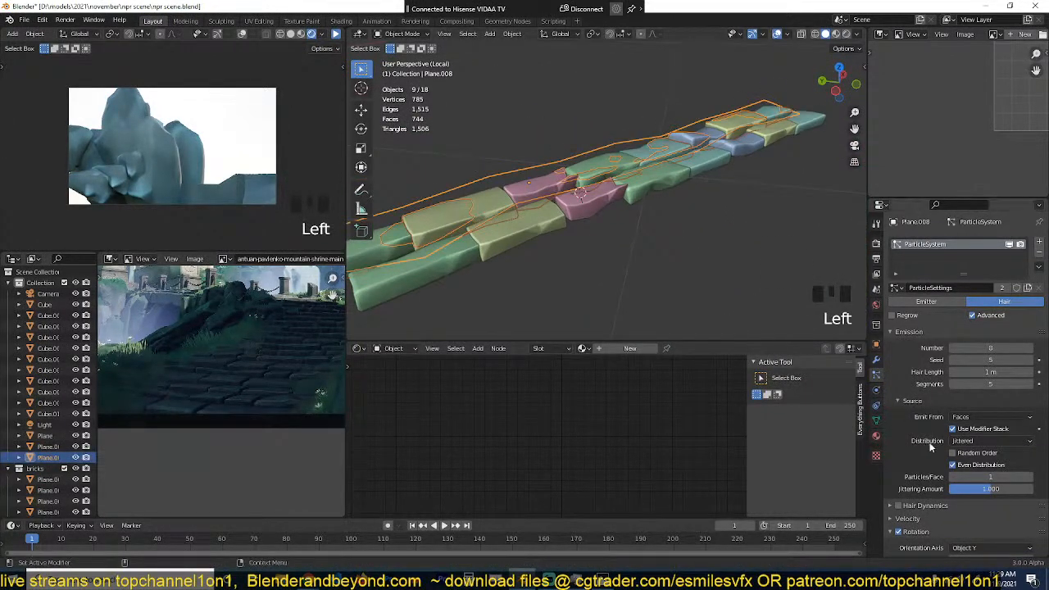
Step: Try toggling random order and even distribution in the duplicated strip's particle source settings
{"action": "left_click", "coordinate": [953, 465]}
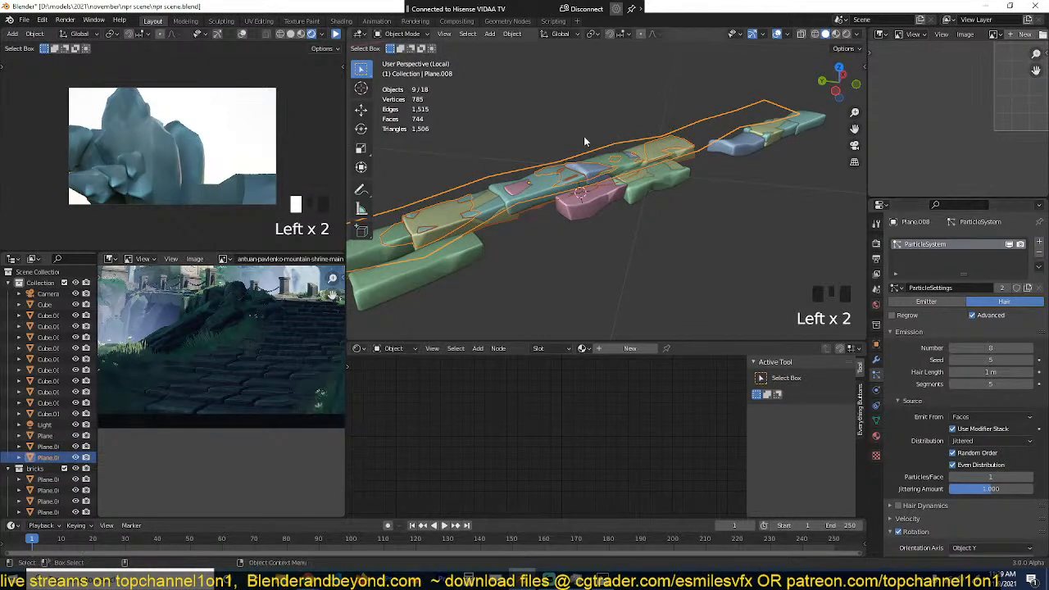
{"action": "key", "text": "grave"}
{"action": "left_click", "coordinate": [952, 452]}
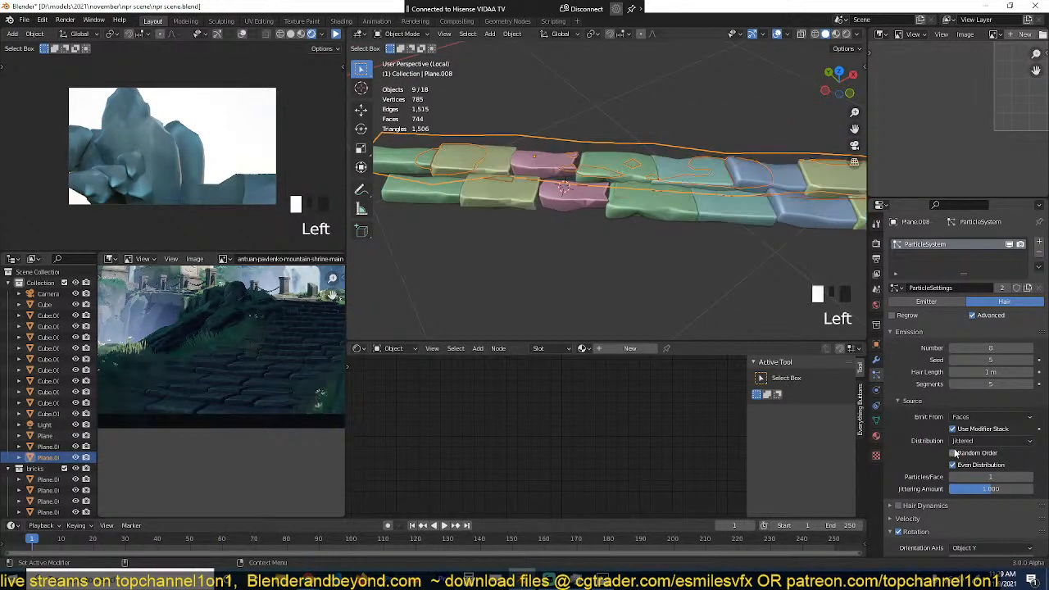
{"action": "key", "text": "grave"}
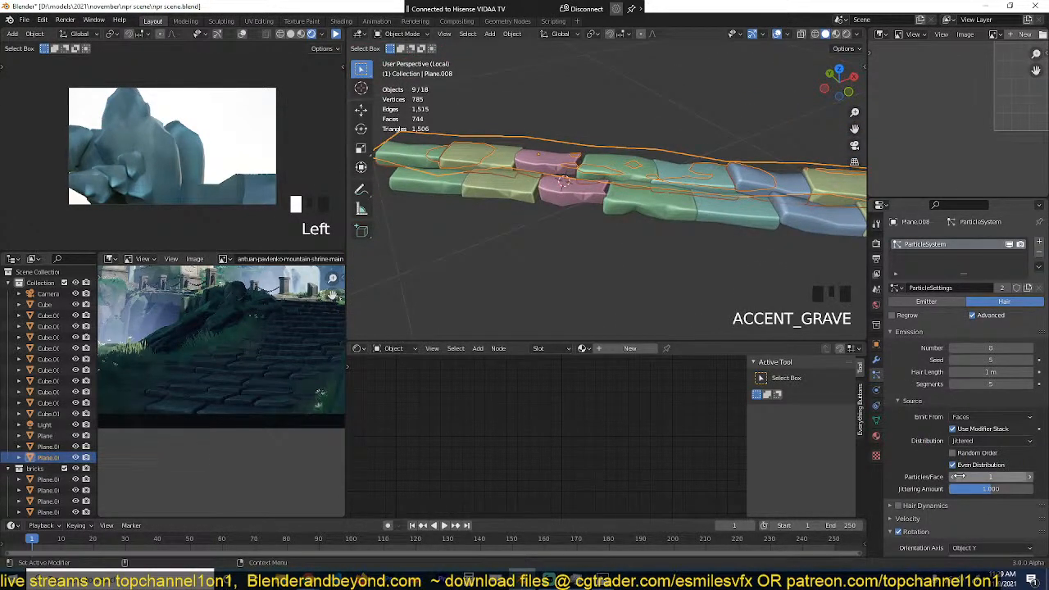
{"action": "left_click", "coordinate": [961, 467]}
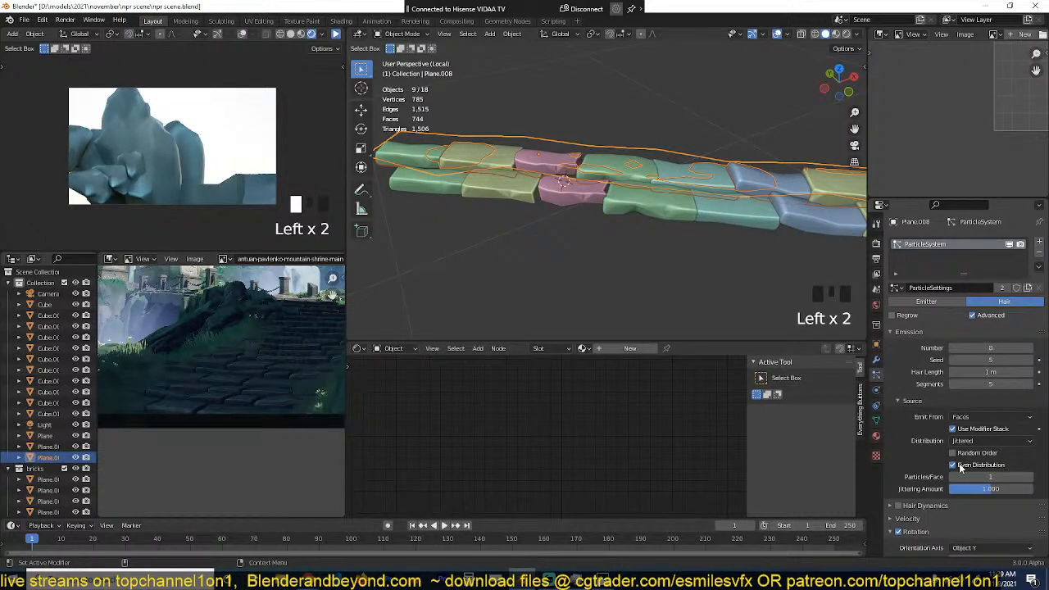
{"action": "left_click", "coordinate": [954, 465]}
{"action": "scroll", "coordinate": [629, 228], "scroll_direction": "down", "scroll_amount": 2}
{"action": "key", "text": "grave"}
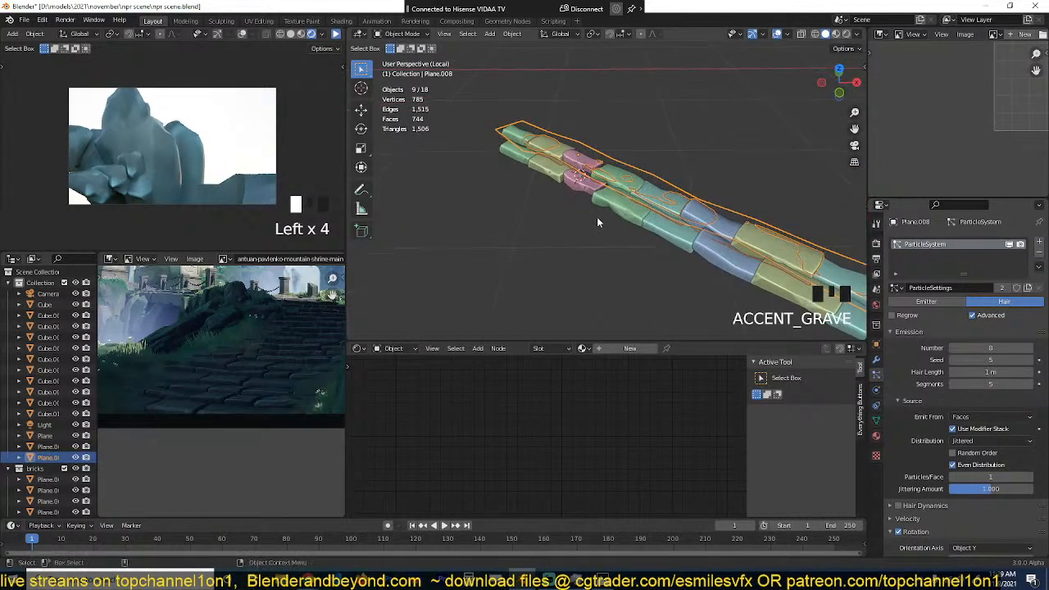
Step: Set the duplicated strip's particle seed to 16
{"action": "left_click", "coordinate": [1032, 361]}
{"action": "left_click", "coordinate": [1031, 361]}
{"action": "left_click", "coordinate": [1032, 360]}
{"action": "left_click", "coordinate": [1031, 361]}
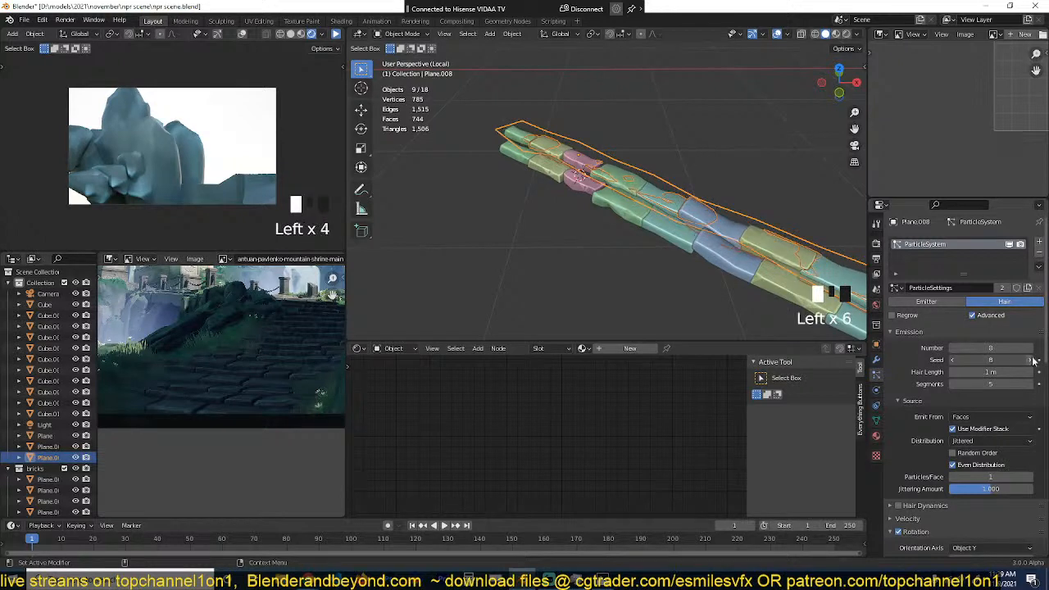
{"action": "left_click", "coordinate": [1032, 361]}
{"action": "left_click", "coordinate": [1032, 361]}
{"action": "left_click", "coordinate": [1031, 361]}
{"action": "left_click", "coordinate": [1031, 361]}
{"action": "left_click", "coordinate": [1033, 361]}
{"action": "left_click", "coordinate": [1032, 361]}
{"action": "left_click", "coordinate": [1033, 361]}
{"action": "left_click", "coordinate": [1032, 361]}
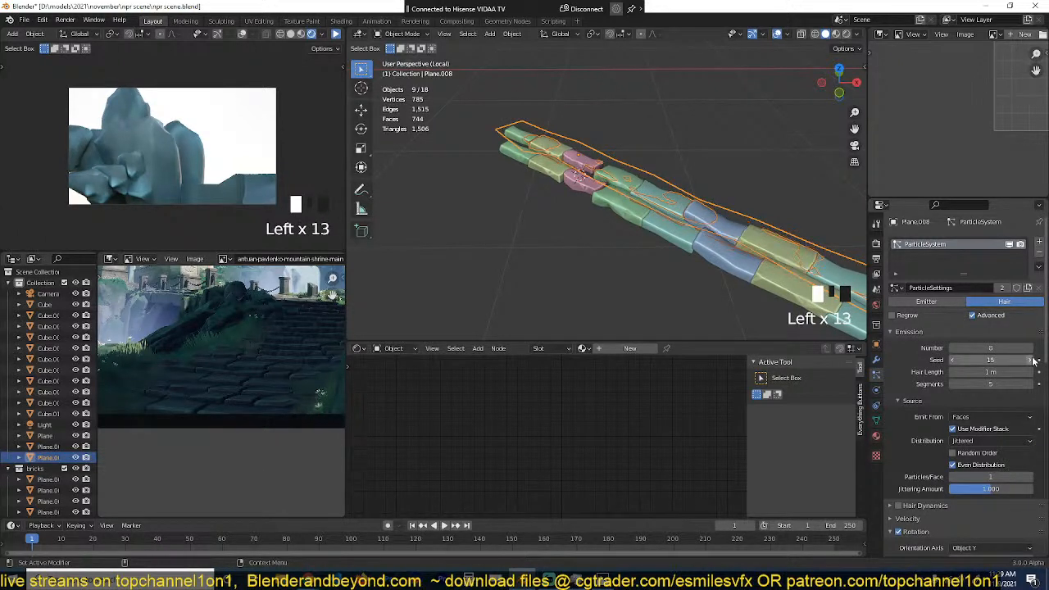
{"action": "left_click", "coordinate": [1033, 361]}
Step: Select each slab row in turn and compare their slab order from several angles
{"action": "left_click", "coordinate": [790, 269]}
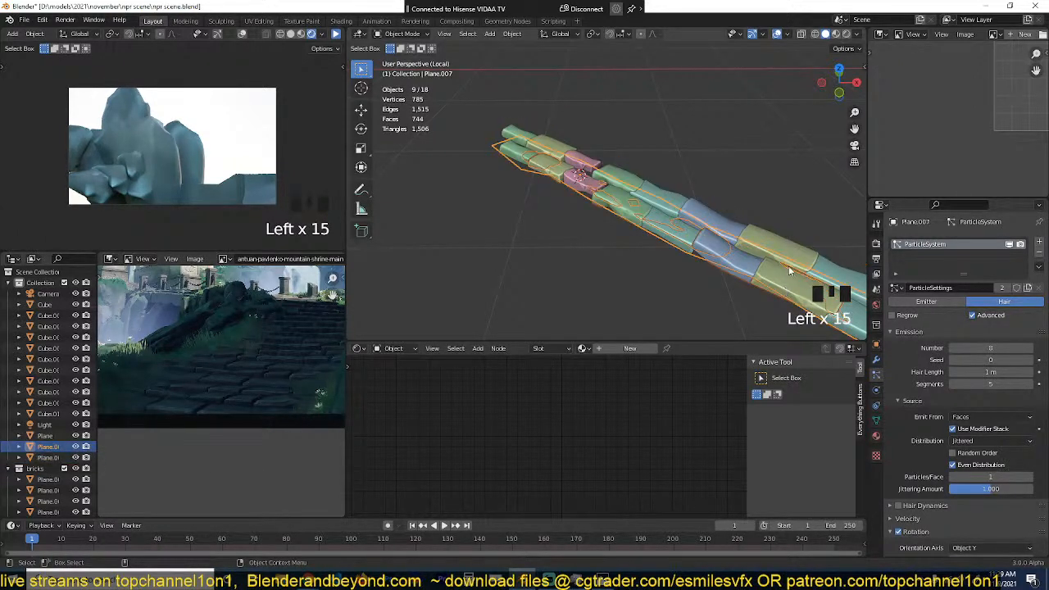
{"action": "left_click", "coordinate": [796, 257]}
{"action": "key", "text": "grave"}
{"action": "key", "text": "alt+a"}
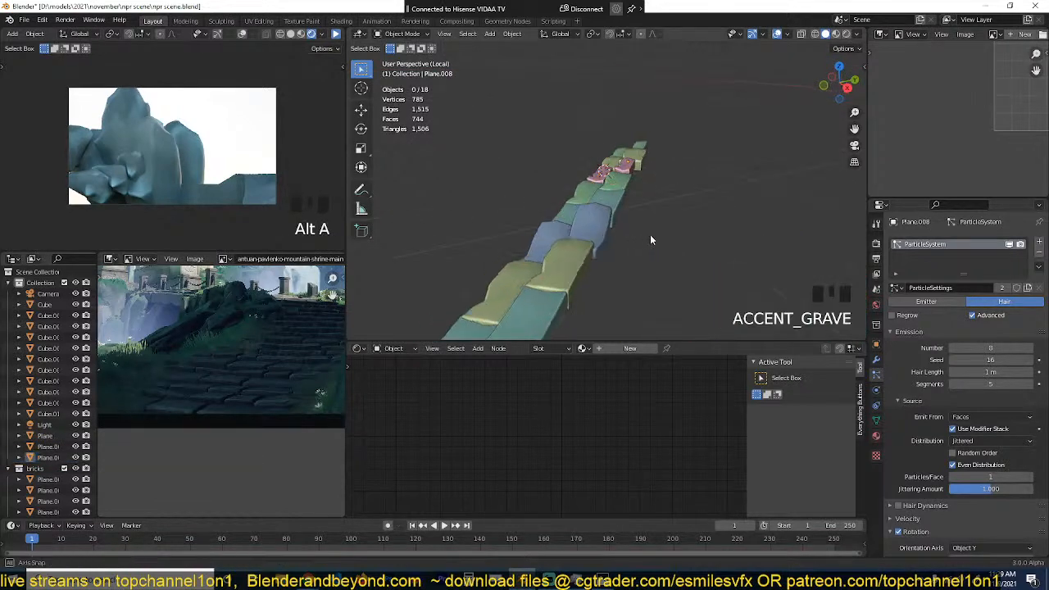
{"action": "key", "text": "grave"}
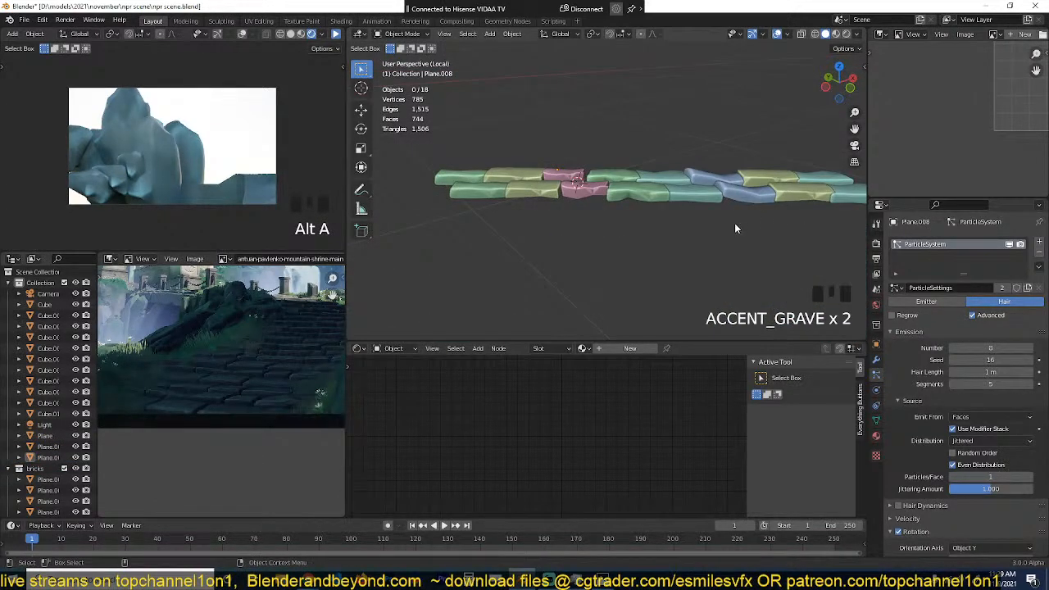
{"action": "middle_click_drag", "start_coordinate": [735, 224], "coordinate": [695, 220], "text": "shift"}
{"action": "left_click", "coordinate": [676, 182]}
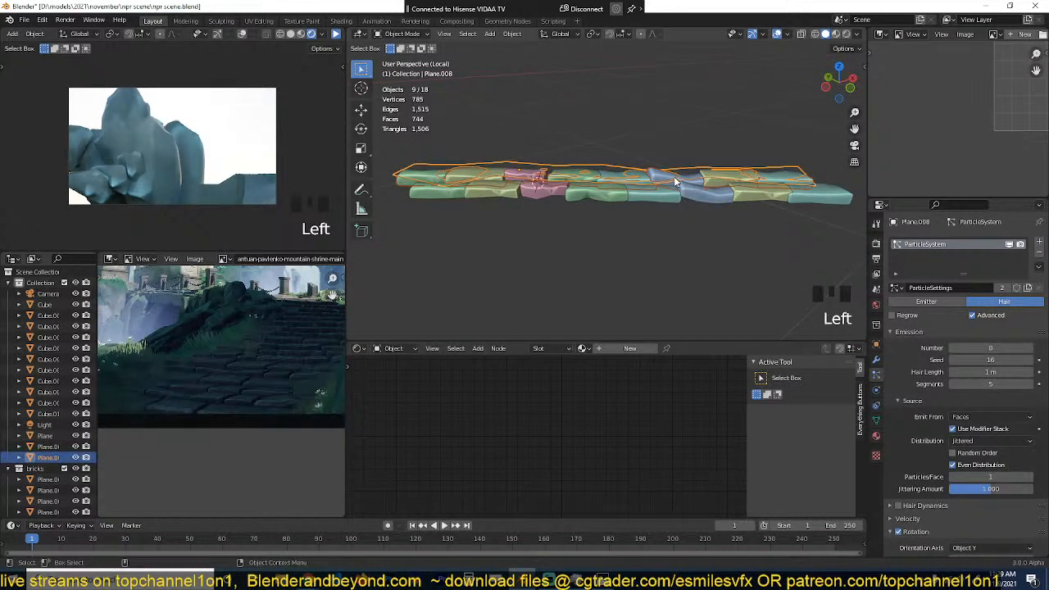
Step: Leave local view to bring back the full scene and select the curved path block under the slabs
{"action": "key", "text": "KP_Divide"}
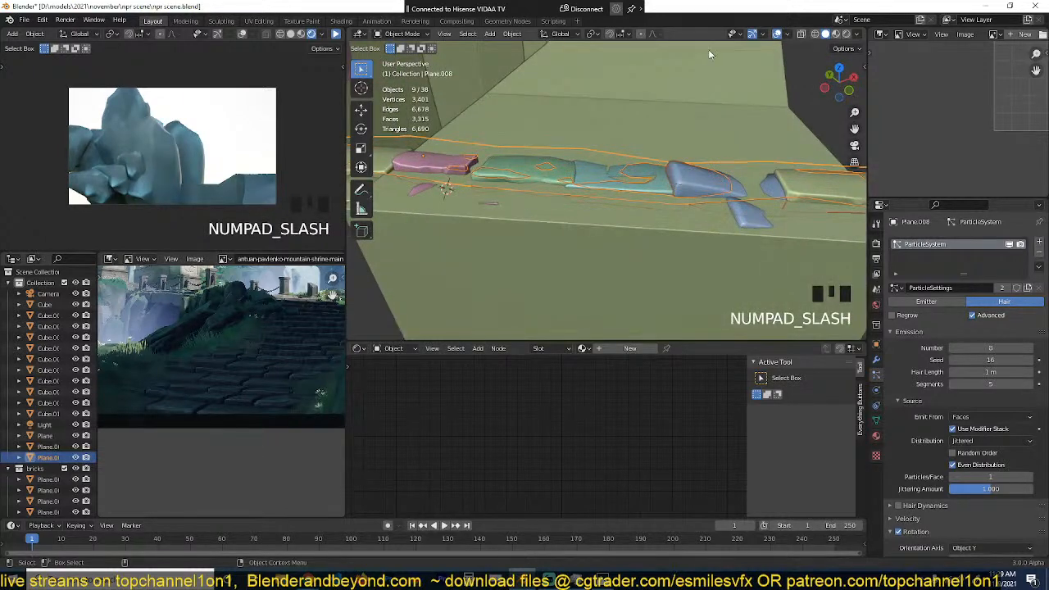
{"action": "scroll", "coordinate": [687, 157], "scroll_direction": "down", "scroll_amount": 6}
{"action": "key", "text": "grave"}
{"action": "scroll", "coordinate": [682, 224], "scroll_direction": "up", "scroll_amount": 3}
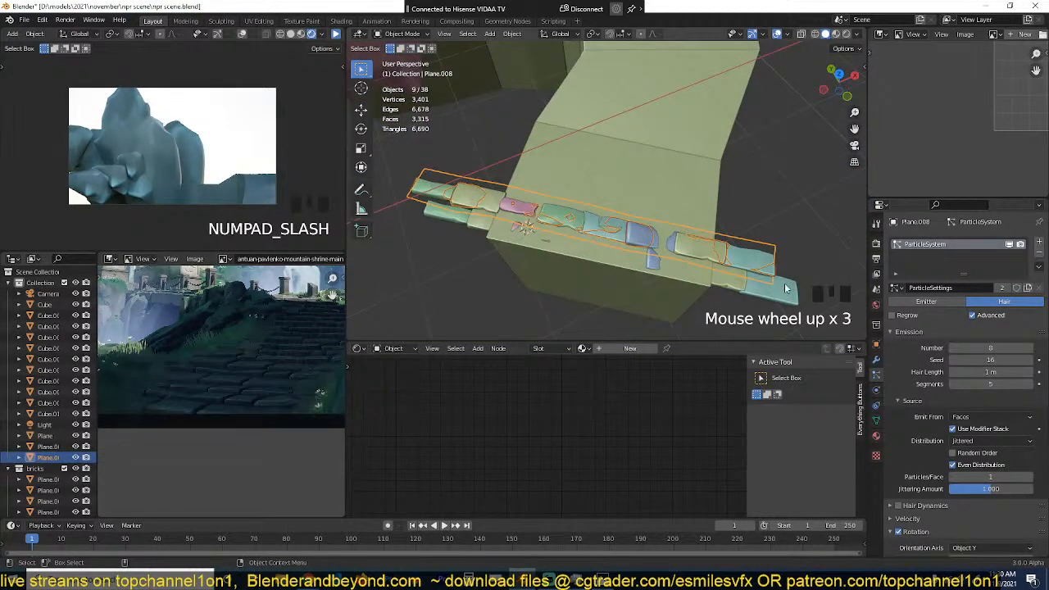
{"action": "left_click", "coordinate": [764, 229]}
{"action": "left_click", "coordinate": [728, 201]}
{"action": "left_click", "coordinate": [726, 198]}
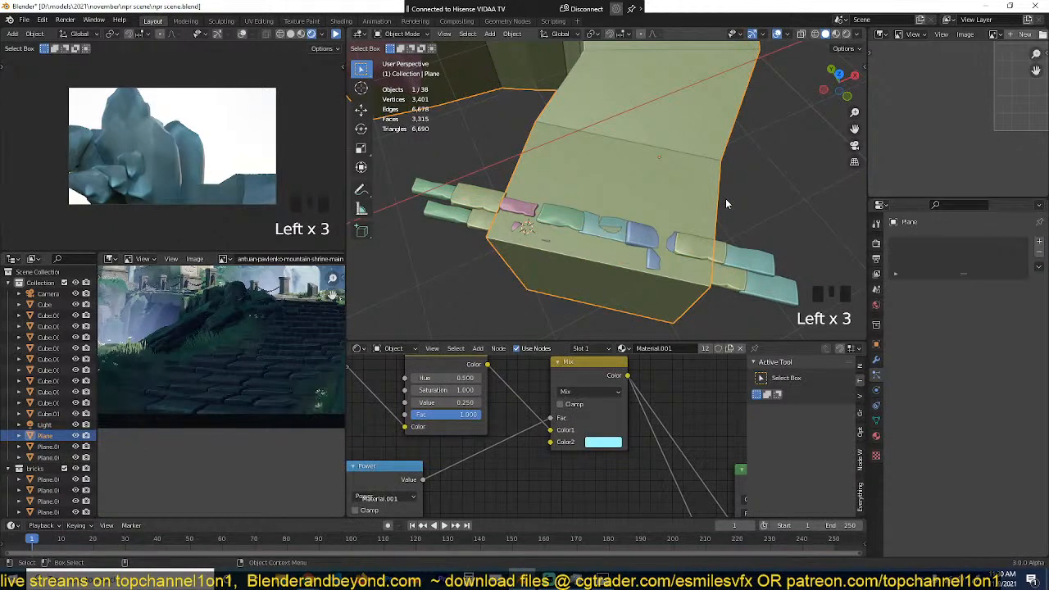
Step: Edit the path's mesh and shift its inner side faces along their normals with Shrink/Fatten
{"action": "key", "text": "KP_7"}
{"action": "scroll", "coordinate": [704, 209], "scroll_direction": "down", "scroll_amount": 3}
{"action": "key", "text": "Tab"}
{"action": "key", "text": "grave"}
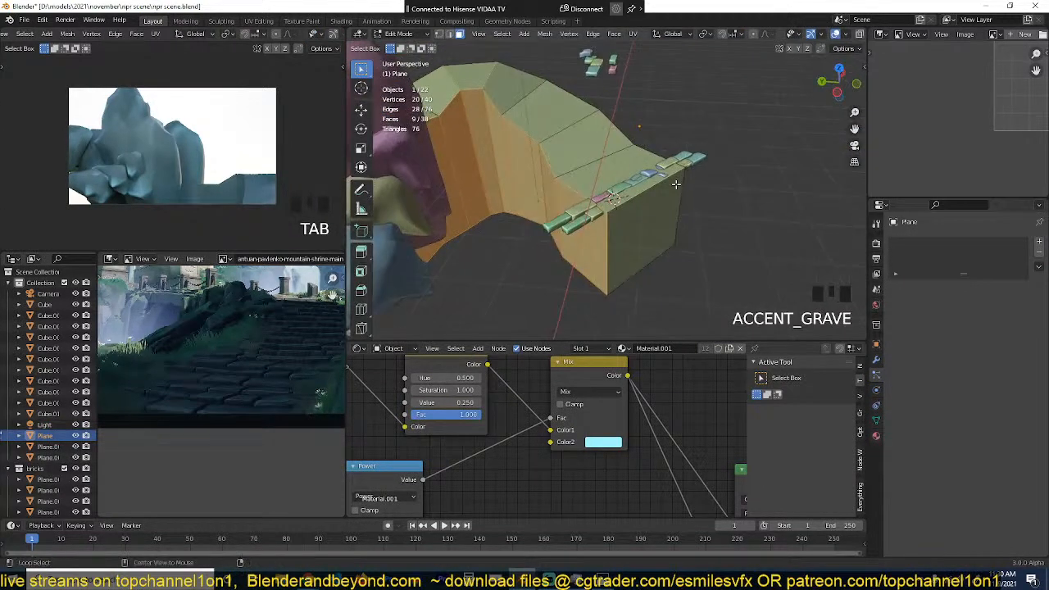
{"action": "key", "text": "alt+s"}
{"action": "left_click", "coordinate": [675, 190]}
Step: Select the path's chain of outer side faces, fatten them outward to widen the path, and return to Object Mode
{"action": "key", "text": "grave"}
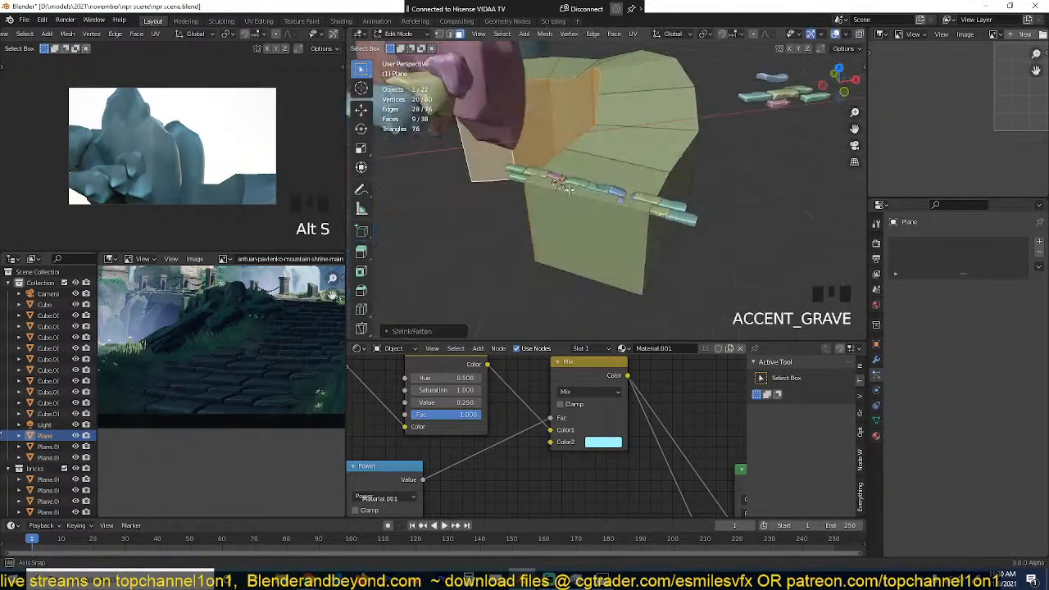
{"action": "left_click", "coordinate": [621, 213]}
{"action": "scroll", "coordinate": [702, 202], "scroll_direction": "down", "scroll_amount": 4}
{"action": "key", "text": "grave"}
{"action": "key", "text": "grave"}
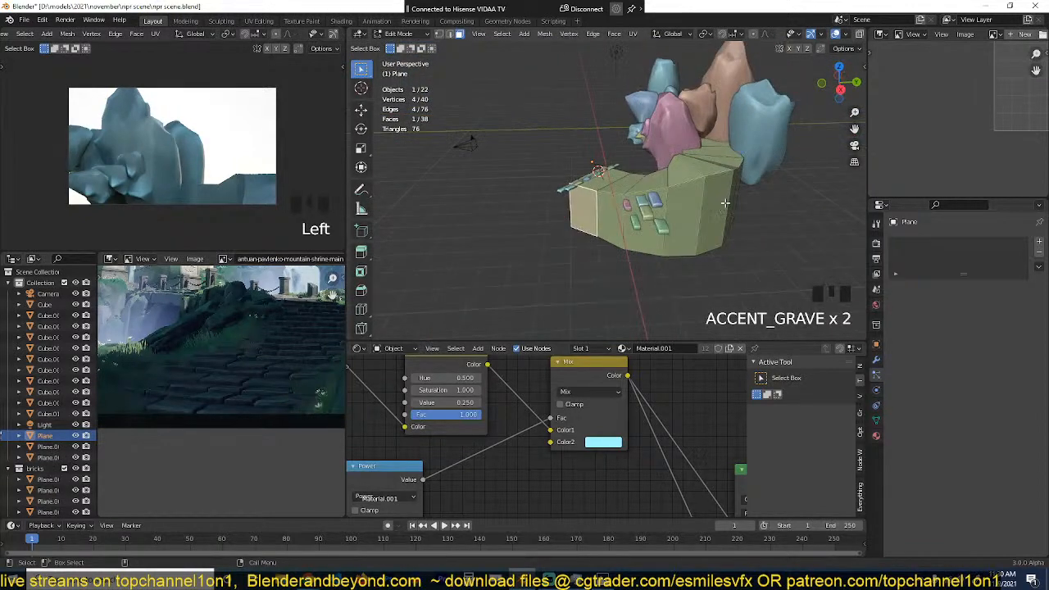
{"action": "key", "text": "grave"}
{"action": "left_click", "coordinate": [673, 214], "text": "ctrl"}
{"action": "key", "text": "grave"}
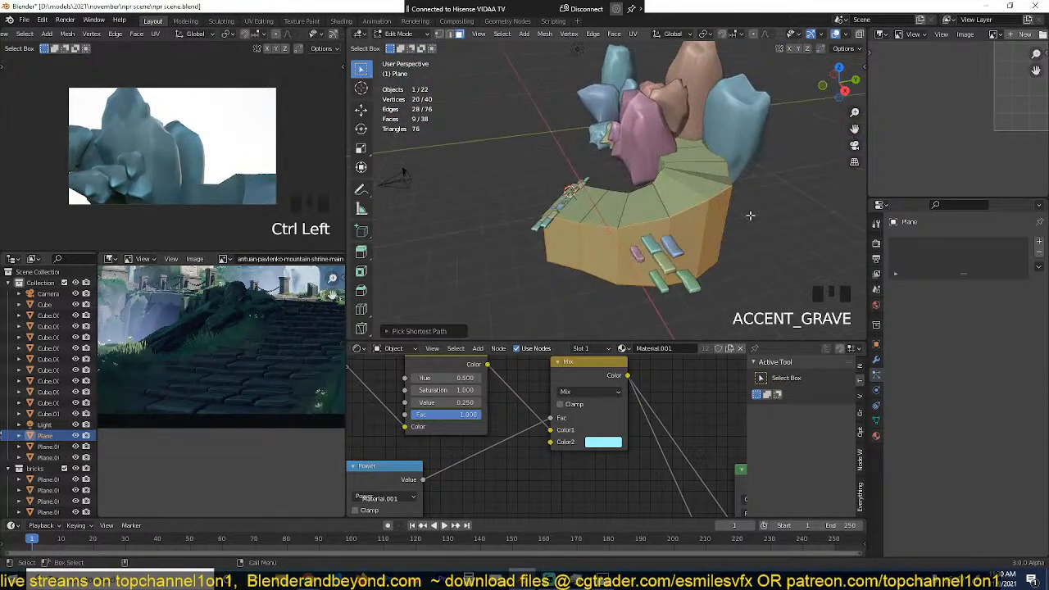
{"action": "scroll", "coordinate": [746, 216], "scroll_direction": "up", "scroll_amount": 2}
{"action": "middle_click_drag", "start_coordinate": [745, 216], "coordinate": [796, 199]}
{"action": "key", "text": "alt+s"}
{"action": "left_click", "coordinate": [718, 200]}
{"action": "key", "text": "Tab"}
Step: Delete the duplicated slab strip in the top view
{"action": "scroll", "coordinate": [709, 195], "scroll_direction": "up", "scroll_amount": 4}
{"action": "left_click", "coordinate": [665, 205]}
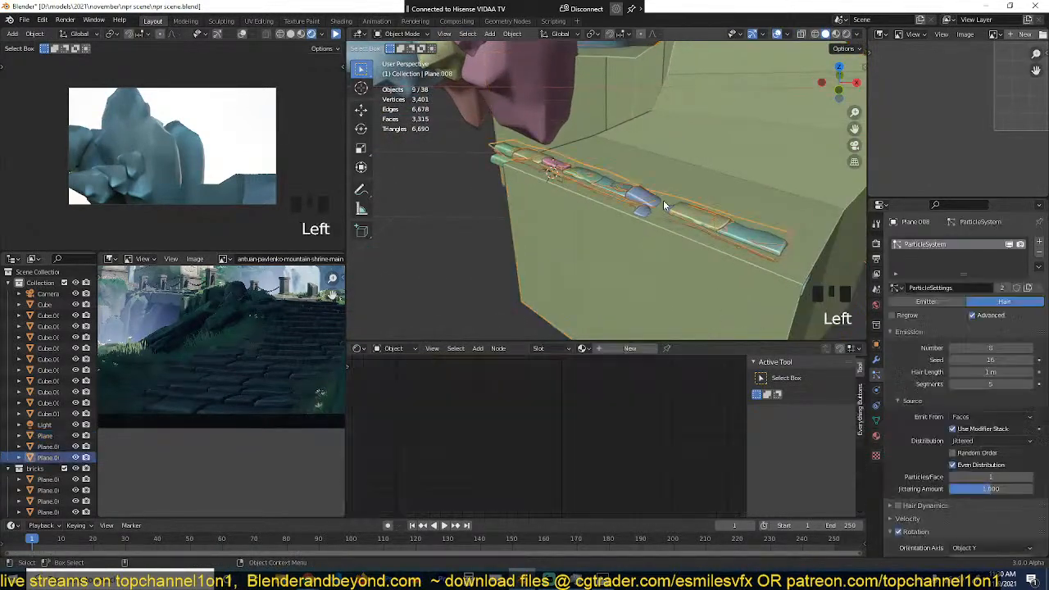
{"action": "key", "text": "grave"}
{"action": "key", "text": "KP_7"}
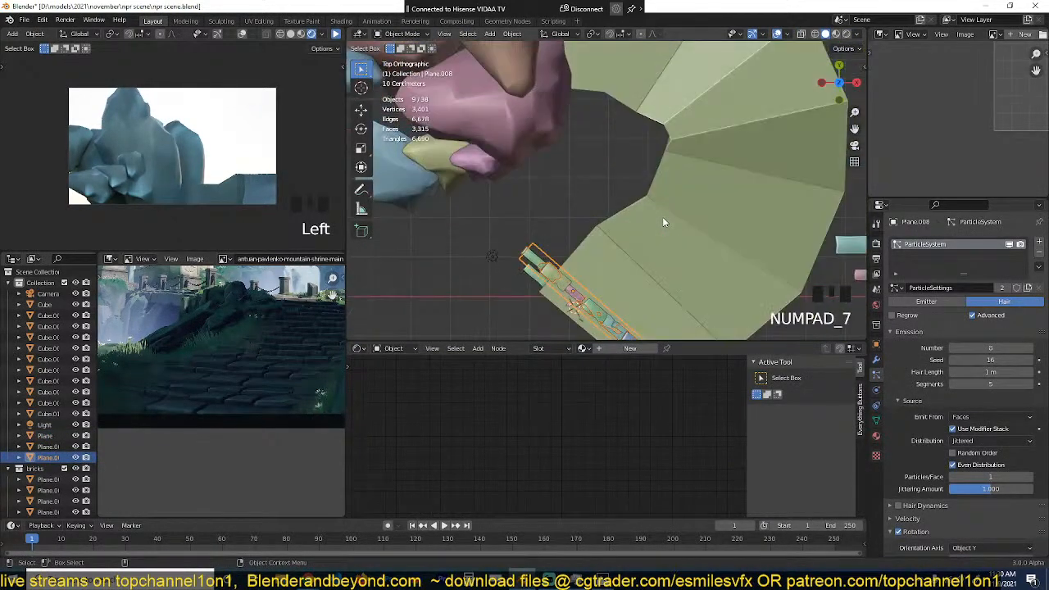
{"action": "middle_click_drag", "start_coordinate": [663, 185], "coordinate": [658, 123], "text": "shift"}
{"action": "key", "text": "x"}
{"action": "left_click", "coordinate": [658, 133]}
Step: In wireframe top view, scale and move the remaining slab strip so it spans the path's front edge
{"action": "left_click", "coordinate": [542, 217]}
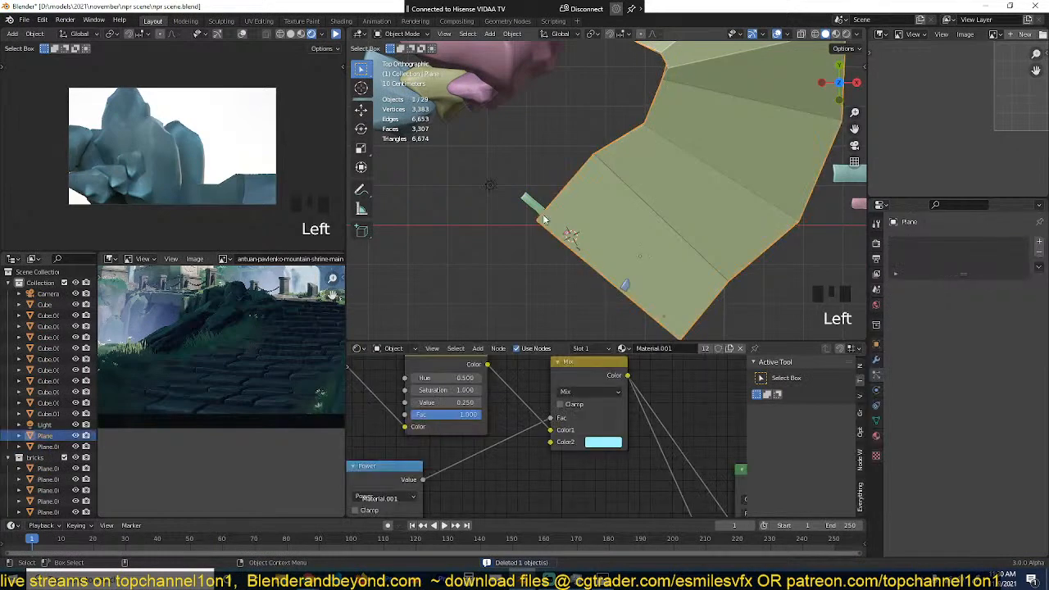
{"action": "left_click", "coordinate": [540, 215]}
{"action": "key", "text": "z"}
{"action": "scroll", "coordinate": [558, 238], "scroll_direction": "up", "scroll_amount": 3}
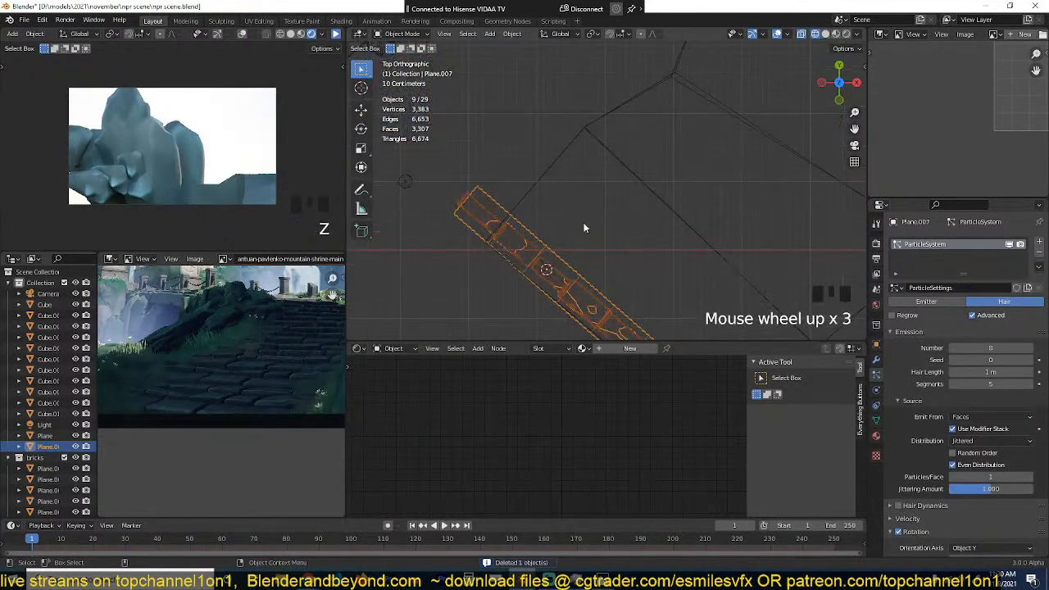
{"action": "scroll", "coordinate": [720, 284], "scroll_direction": "down", "scroll_amount": 3}
{"action": "key", "text": "s"}
{"action": "left_click", "coordinate": [703, 286]}
{"action": "key", "text": "g"}
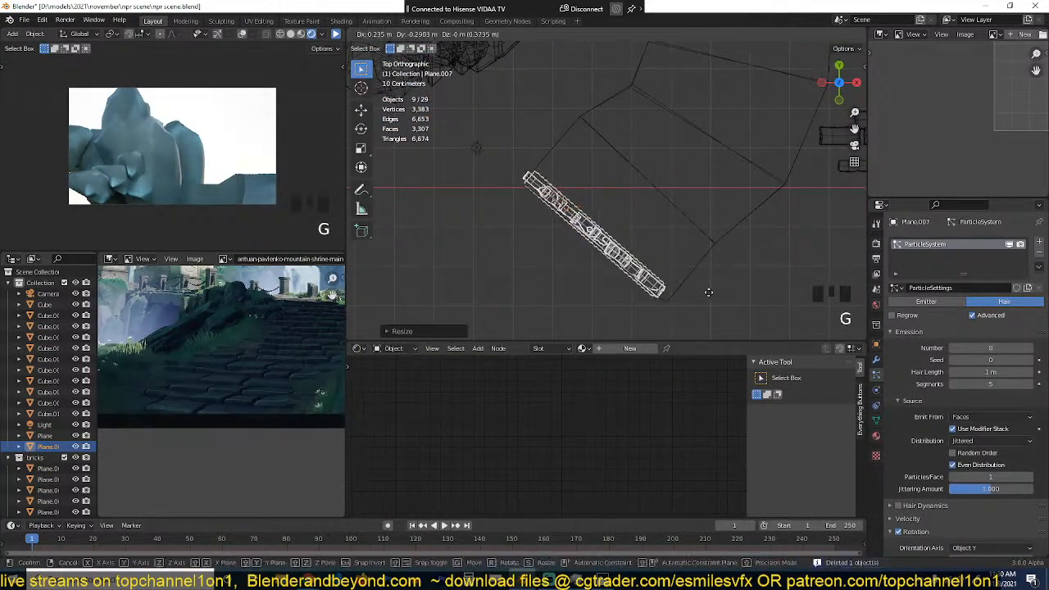
{"action": "left_click", "coordinate": [715, 294]}
{"action": "key", "text": "s"}
{"action": "left_click", "coordinate": [726, 298]}
{"action": "key", "text": "g"}
{"action": "left_click", "coordinate": [727, 299]}
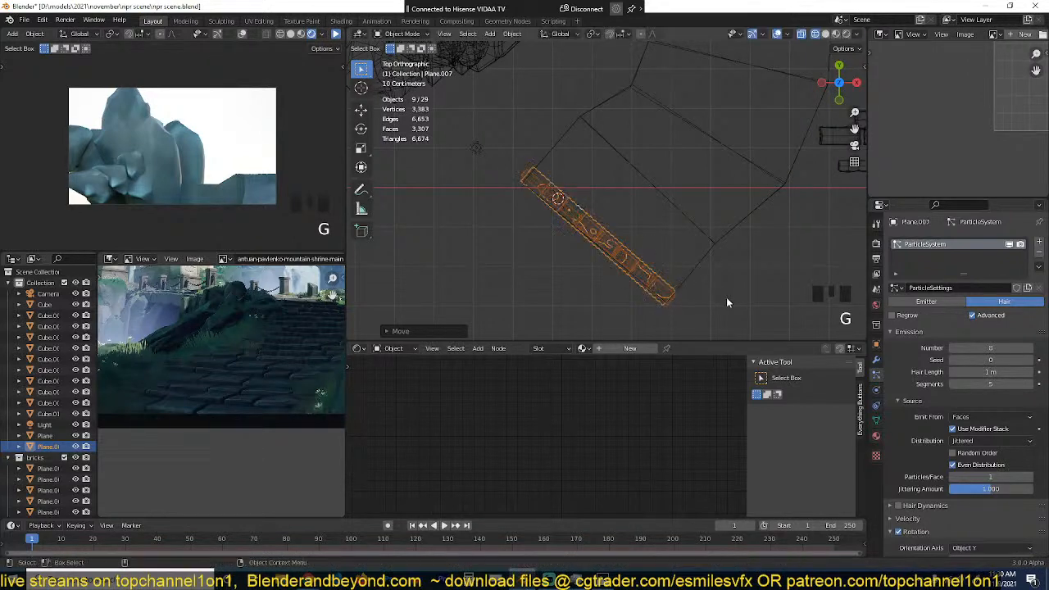
Step: Return to solid shading, raise the strip about 0.12 m along Z onto the path's surface, and deselect it
{"action": "key", "text": "grave"}
{"action": "middle_click_drag", "start_coordinate": [726, 297], "coordinate": [756, 212]}
{"action": "key", "text": "z"}
{"action": "scroll", "coordinate": [681, 183], "scroll_direction": "up", "scroll_amount": 3}
{"action": "key", "text": "g"}
{"action": "key", "text": "z"}
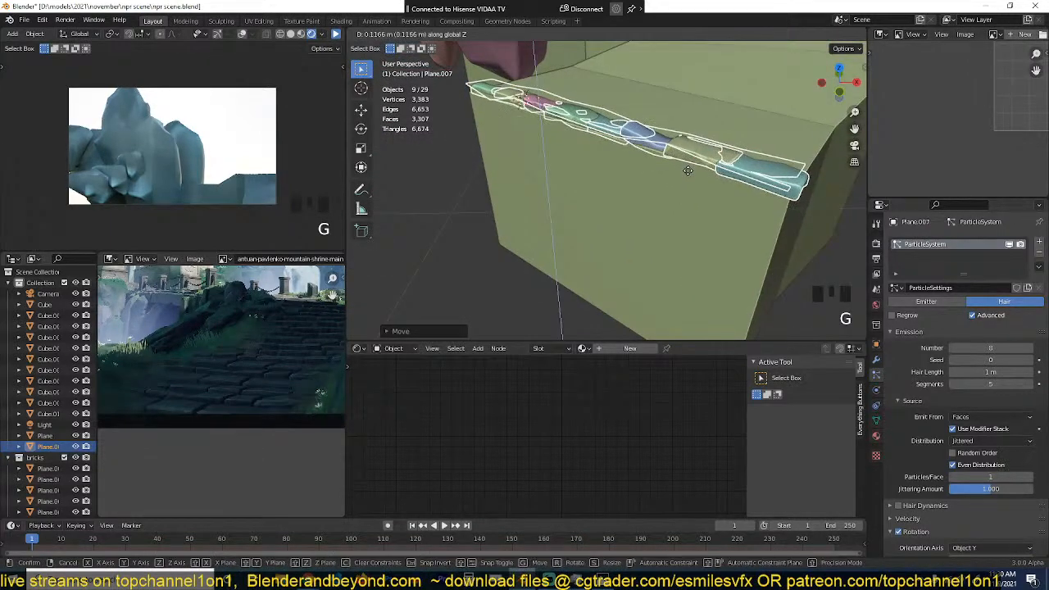
{"action": "left_click", "coordinate": [691, 172]}
{"action": "key", "text": "alt+a"}
{"action": "key", "text": "grave"}
{"action": "middle_click_drag", "start_coordinate": [692, 173], "coordinate": [688, 206]}
{"action": "key", "text": "grave"}
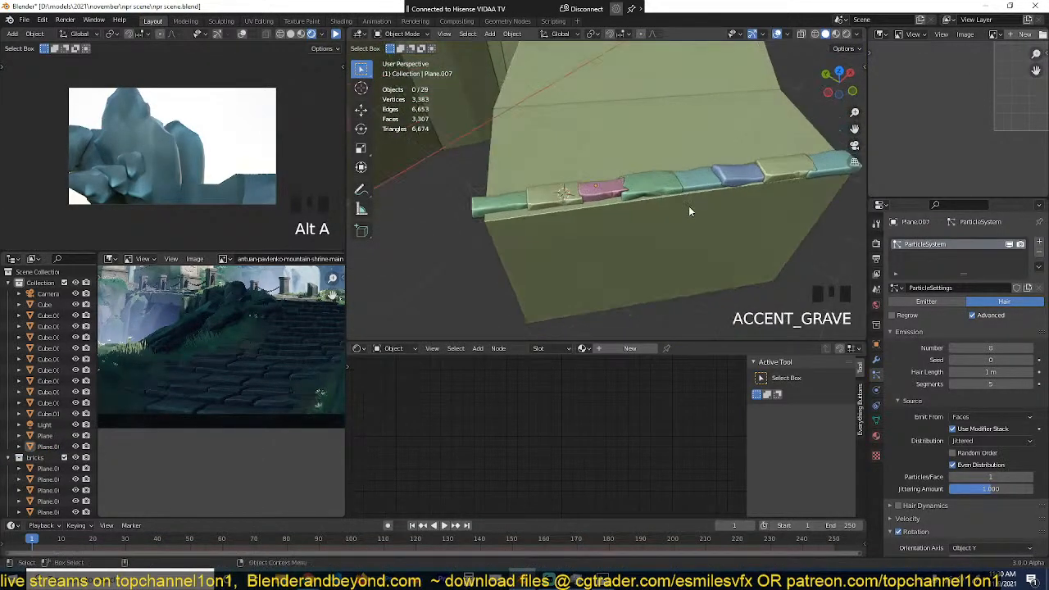
Step: Duplicate all of the strip's faces within its mesh and place the copy about 0.56 m behind the first row
{"action": "left_click", "coordinate": [702, 186]}
{"action": "key", "text": "KP_7"}
{"action": "key", "text": "Tab"}
{"action": "key", "text": "a"}
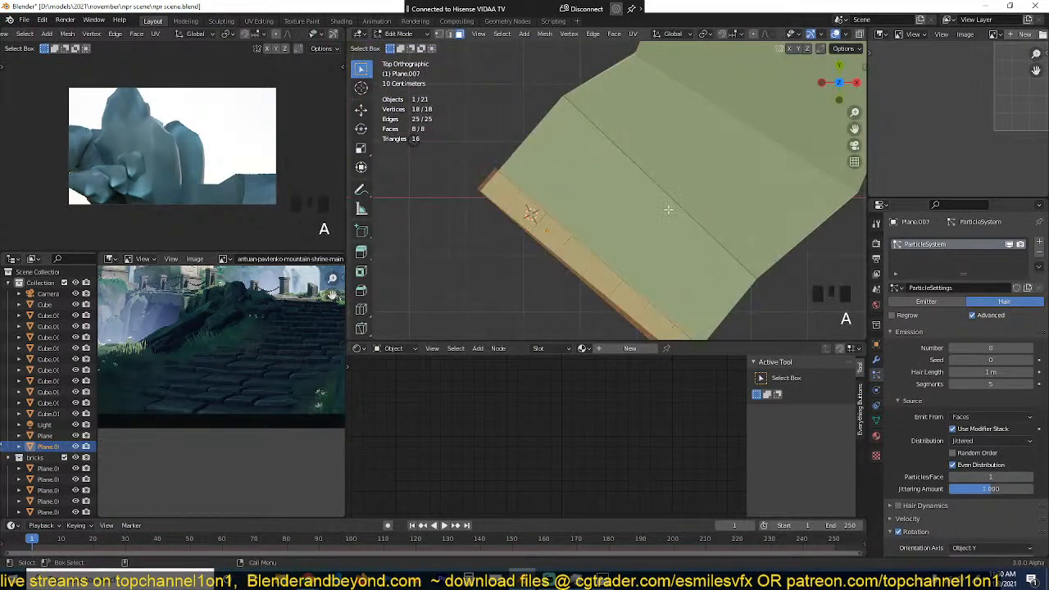
{"action": "key", "text": "shift+d"}
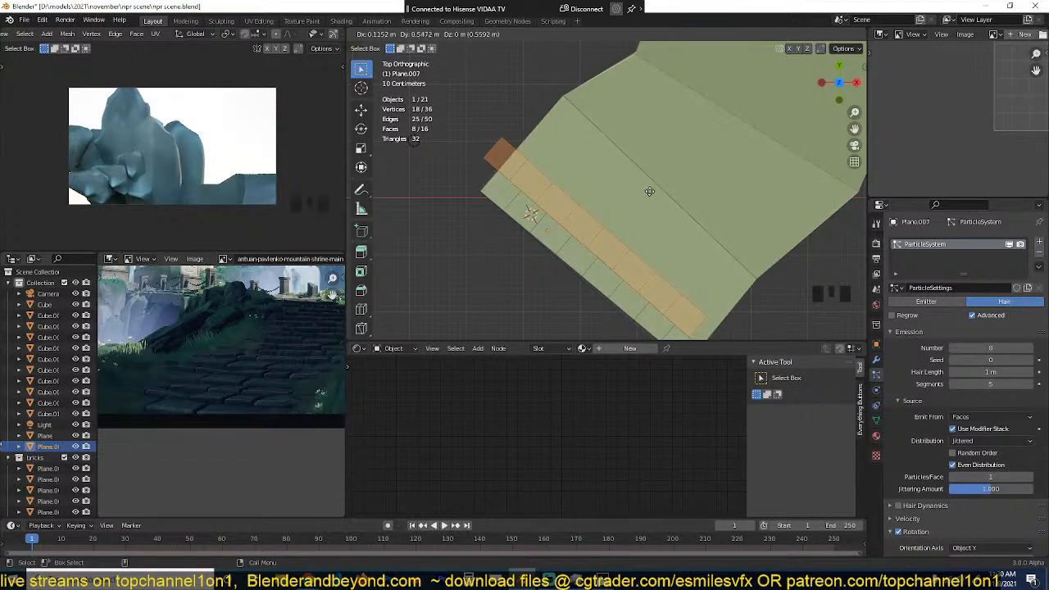
{"action": "left_click", "coordinate": [650, 192]}
{"action": "key", "text": "Tab"}
Step: Set the strip's particle number to 16
{"action": "key", "text": "grave"}
{"action": "middle_click_drag", "start_coordinate": [650, 213], "coordinate": [654, 155]}
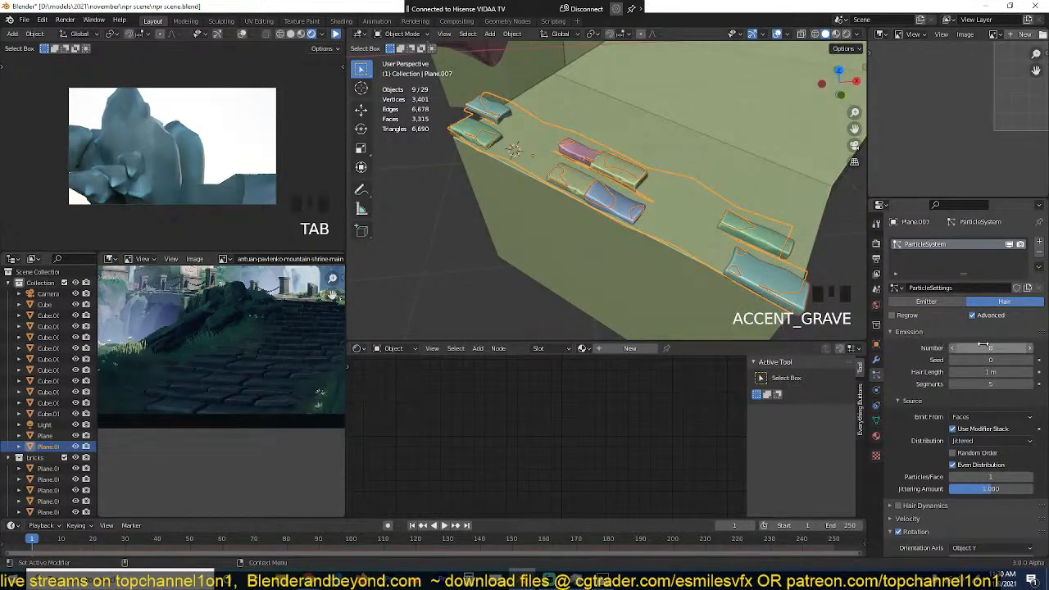
{"action": "type", "text": "16"}
{"action": "key", "text": "Return"}
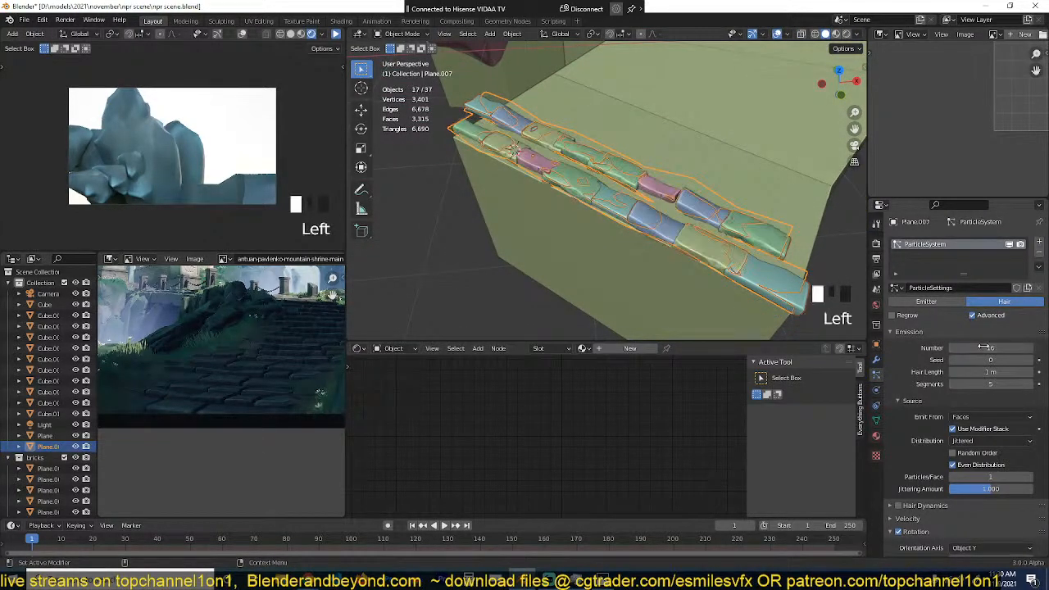
Step: Examine the two slab rows on the path for gaps and overlaps between the slabs
{"action": "scroll", "coordinate": [671, 172], "scroll_direction": "up", "scroll_amount": 2}
{"action": "left_click", "coordinate": [672, 172]}
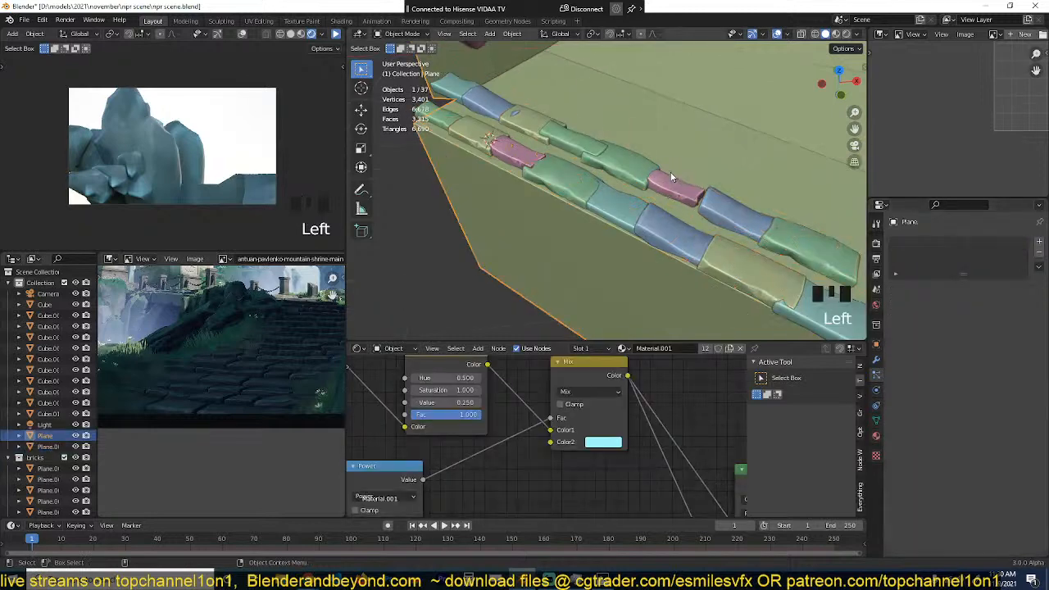
{"action": "left_click", "coordinate": [604, 181]}
{"action": "key", "text": "grave"}
{"action": "middle_click_drag", "start_coordinate": [603, 181], "coordinate": [718, 226]}
{"action": "key", "text": "alt+a"}
{"action": "key", "text": "grave"}
{"action": "middle_click_drag", "start_coordinate": [683, 159], "coordinate": [657, 166]}
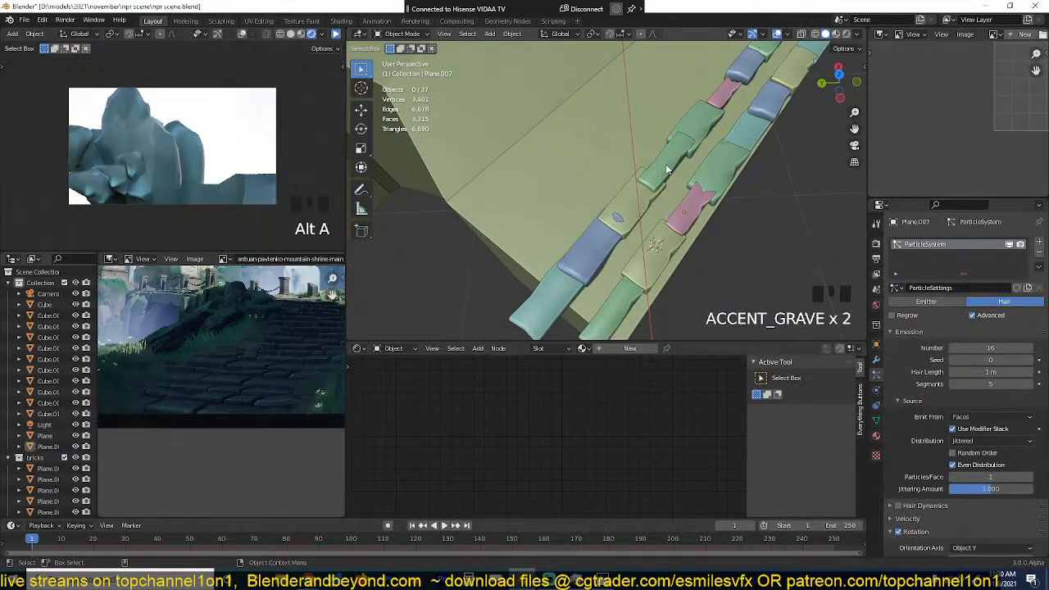
{"action": "left_click", "coordinate": [702, 176]}
{"action": "scroll", "coordinate": [738, 229], "scroll_direction": "down", "scroll_amount": 4}
{"action": "middle_click_drag", "start_coordinate": [738, 230], "coordinate": [715, 232]}
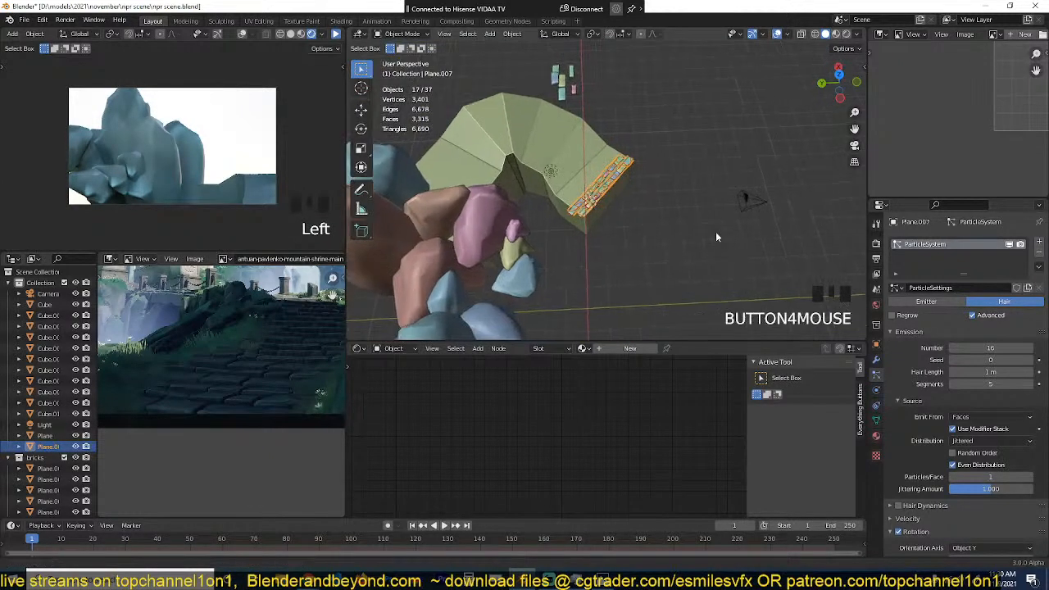
Step: Move the small pink source slab up into the lower slab row, directly beside the yellow slab
{"action": "left_click", "coordinate": [571, 86]}
{"action": "key", "text": "KP_7"}
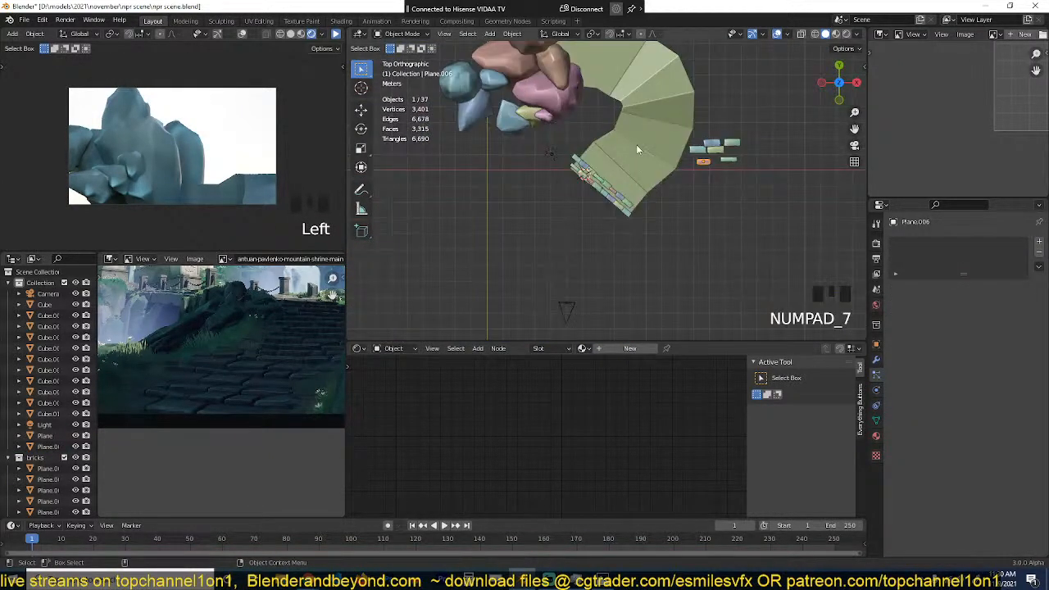
{"action": "scroll", "coordinate": [637, 150], "scroll_direction": "up", "scroll_amount": 5}
{"action": "middle_click_drag", "start_coordinate": [734, 178], "coordinate": [352, 271], "text": "shift"}
{"action": "scroll", "coordinate": [497, 189], "scroll_direction": "up", "scroll_amount": 4}
{"action": "middle_click_drag", "start_coordinate": [500, 188], "coordinate": [592, 179], "text": "shift"}
{"action": "left_click", "coordinate": [528, 128]}
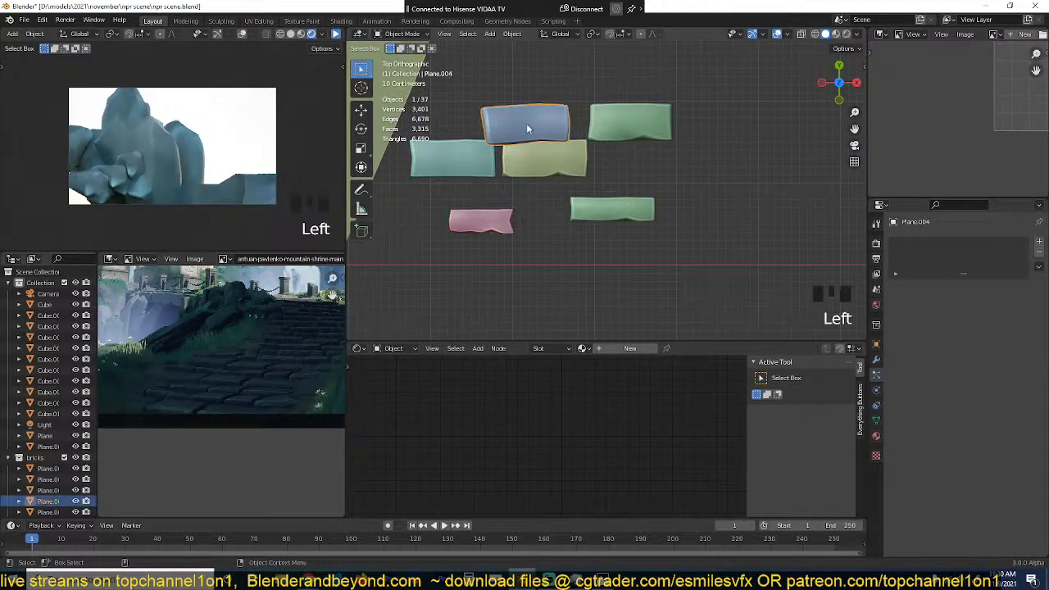
{"action": "left_click", "coordinate": [497, 216]}
{"action": "key", "text": "g"}
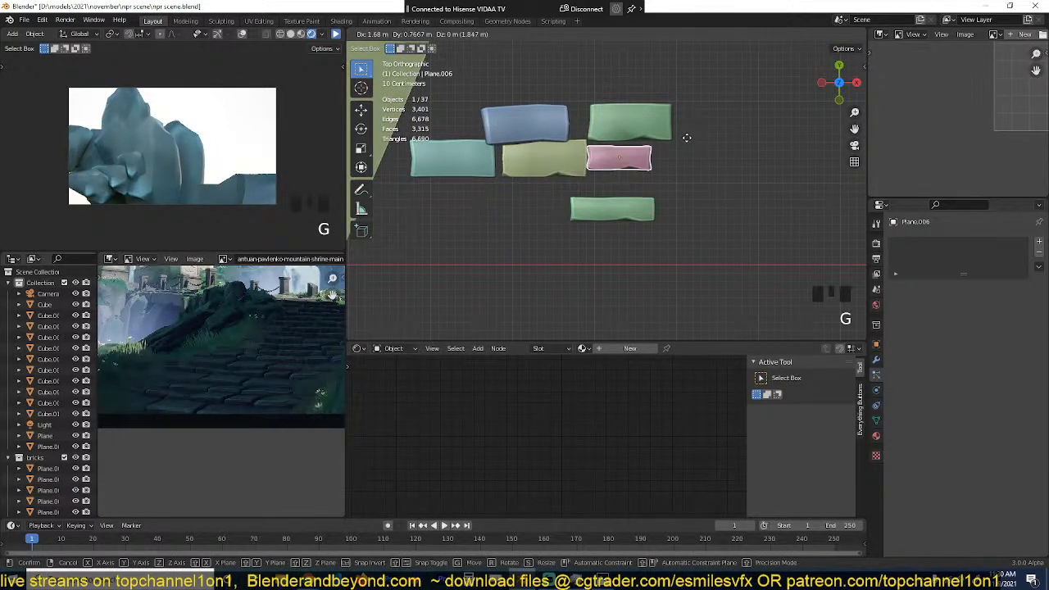
{"action": "left_click", "coordinate": [687, 138]}
Step: Stretch the pink slab's mesh along Y to match the depth of the neighbouring yellow slab
{"action": "key", "text": "Tab"}
{"action": "key", "text": "s"}
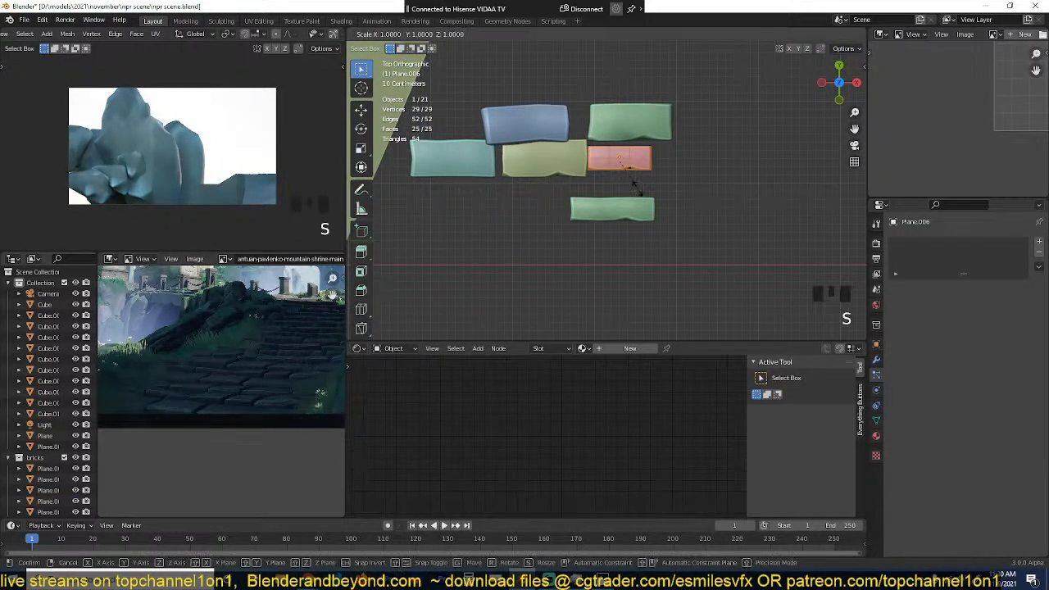
{"action": "key", "text": "y"}
{"action": "left_click", "coordinate": [643, 215]}
{"action": "key", "text": "Tab"}
Step: Move the thin green slab to the end of the lower slab row beside the pink one, stretching its mesh along Y
{"action": "left_click", "coordinate": [625, 214]}
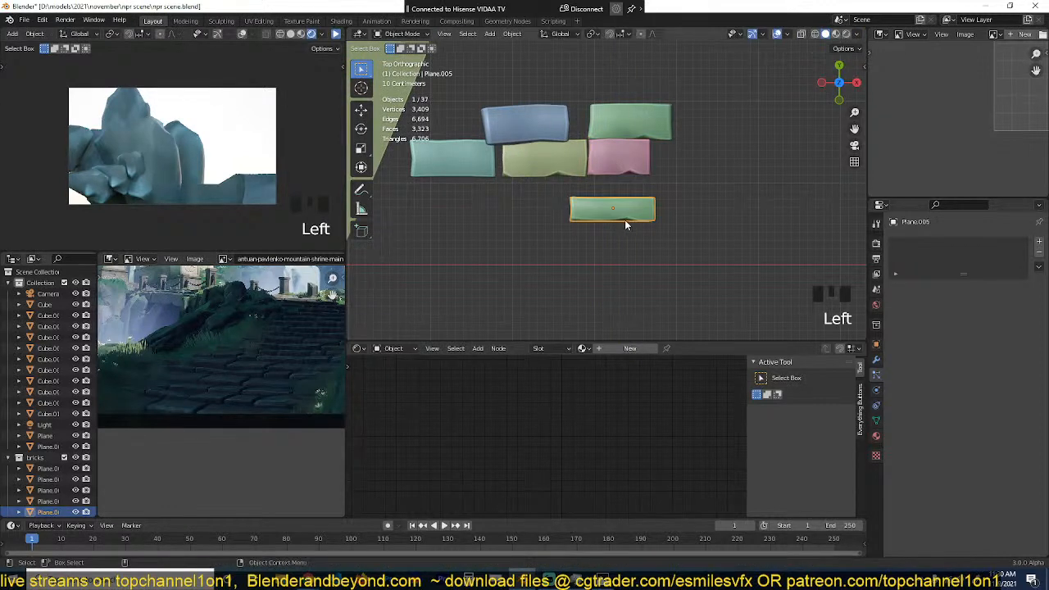
{"action": "key", "text": "g"}
{"action": "left_click", "coordinate": [712, 172]}
{"action": "key", "text": "Tab"}
{"action": "key", "text": "s"}
{"action": "key", "text": "y"}
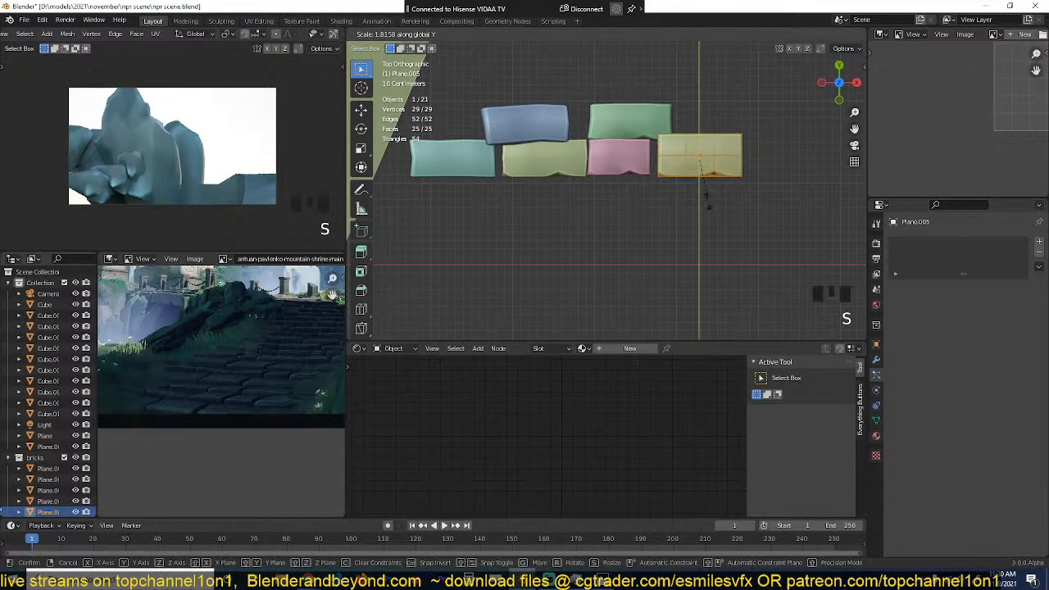
{"action": "left_click", "coordinate": [707, 188]}
{"action": "key", "text": "g"}
{"action": "left_click", "coordinate": [698, 197]}
{"action": "key", "text": "Tab"}
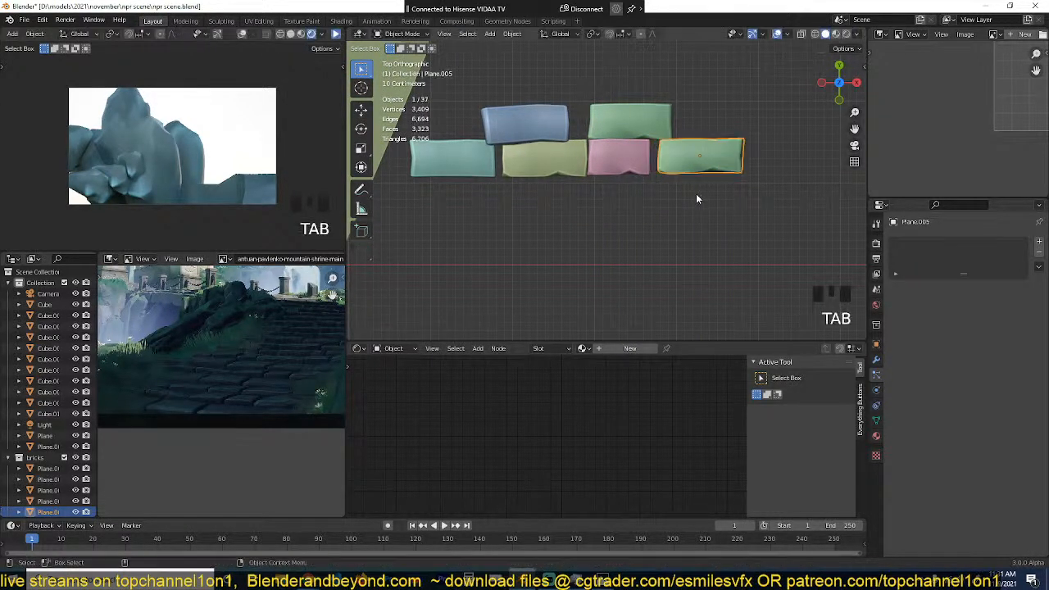
{"action": "key", "text": "g"}
{"action": "left_click", "coordinate": [599, 172]}
Step: Nudge the strip's second row of faces about 0.01 m horizontally in the top view
{"action": "scroll", "coordinate": [591, 213], "scroll_direction": "down", "scroll_amount": 7}
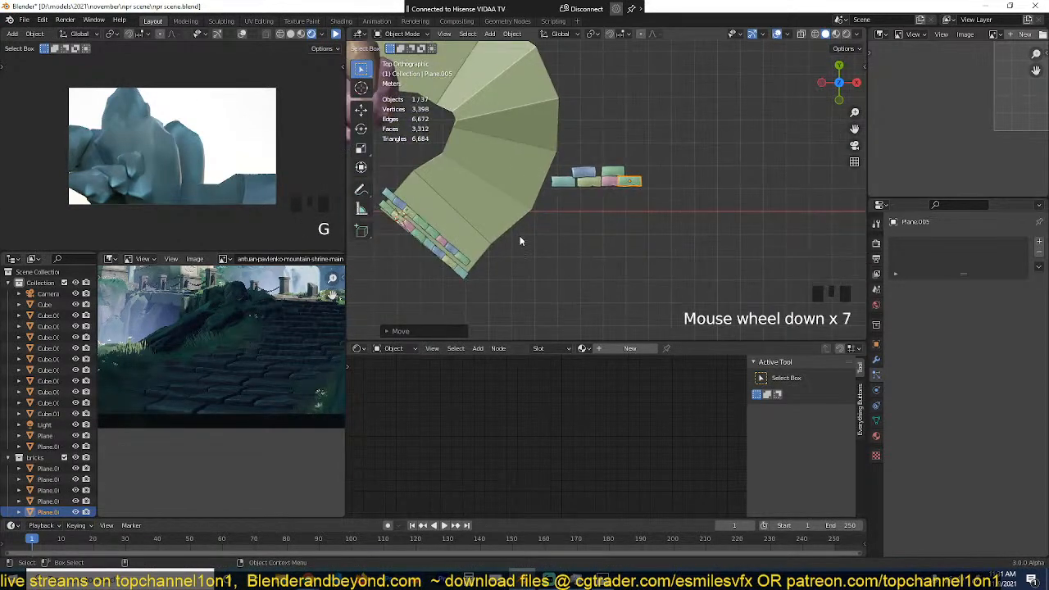
{"action": "scroll", "coordinate": [619, 230], "scroll_direction": "up", "scroll_amount": 5}
{"action": "scroll", "coordinate": [682, 182], "scroll_direction": "up", "scroll_amount": 2}
{"action": "scroll", "coordinate": [682, 182], "scroll_direction": "down", "scroll_amount": 3}
{"action": "left_click", "coordinate": [530, 177]}
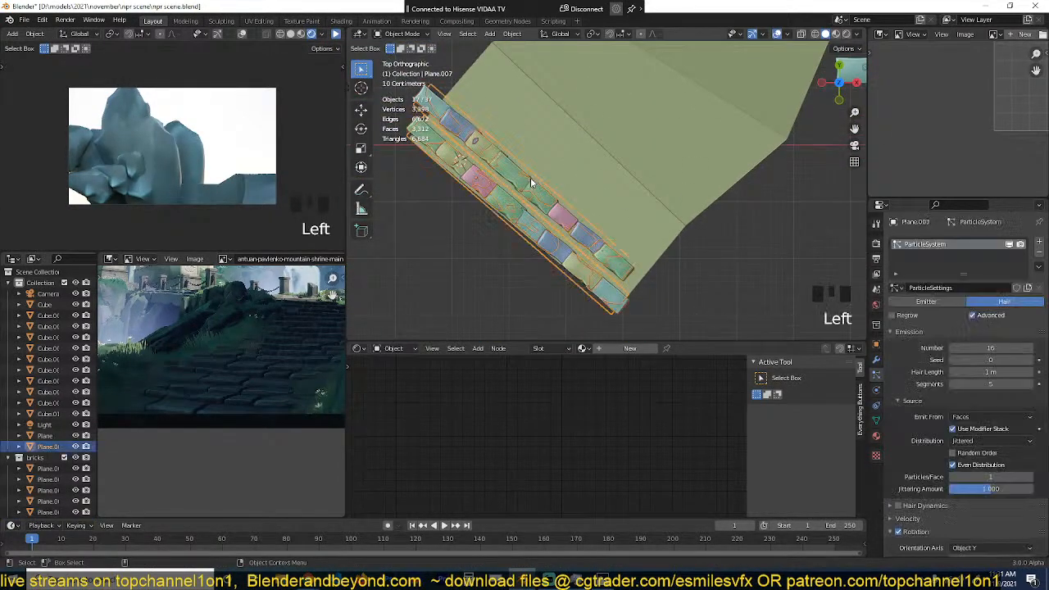
{"action": "key", "text": "g"}
{"action": "left_click", "coordinate": [533, 187]}
{"action": "key", "text": "Tab"}
{"action": "key", "text": "g"}
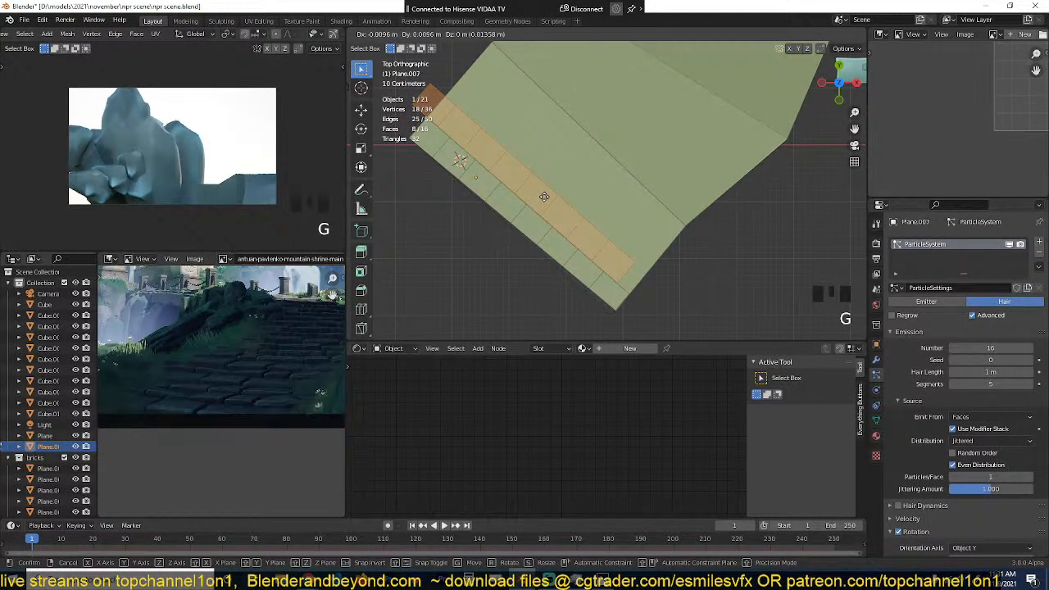
{"action": "left_click", "coordinate": [545, 197]}
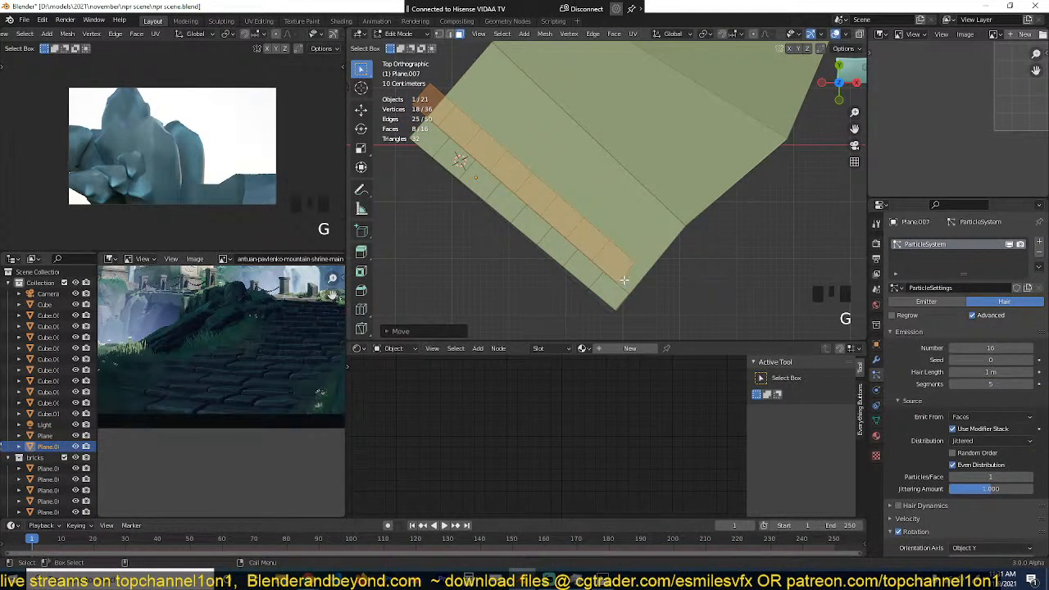
Step: Deselect the strip and inspect the spacing between its two slab rows from an angled and a top view
{"action": "key", "text": "Tab"}
{"action": "key", "text": "alt+a"}
{"action": "key", "text": "grave"}
{"action": "key", "text": "Tab"}
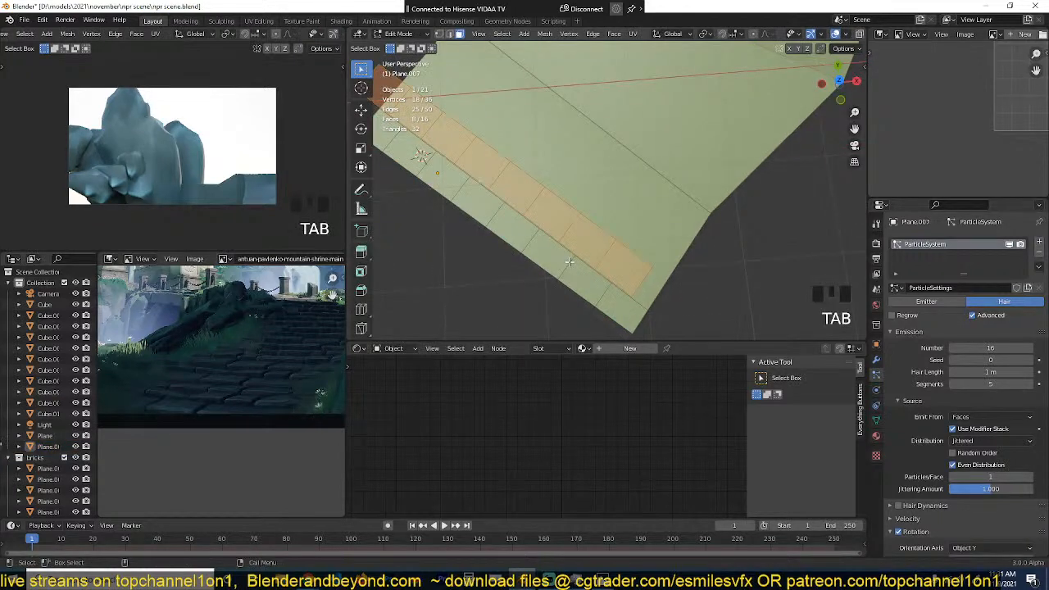
{"action": "key", "text": "Tab"}
{"action": "key", "text": "grave"}
{"action": "middle_click_drag", "start_coordinate": [570, 262], "coordinate": [730, 207]}
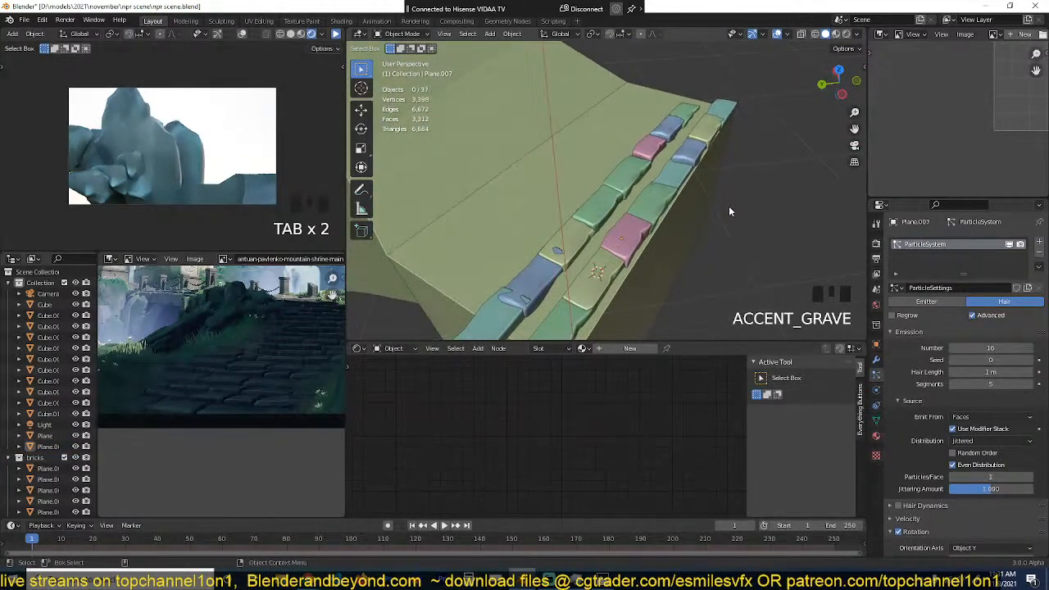
{"action": "key", "text": "KP_7"}
{"action": "key", "text": "Tab"}
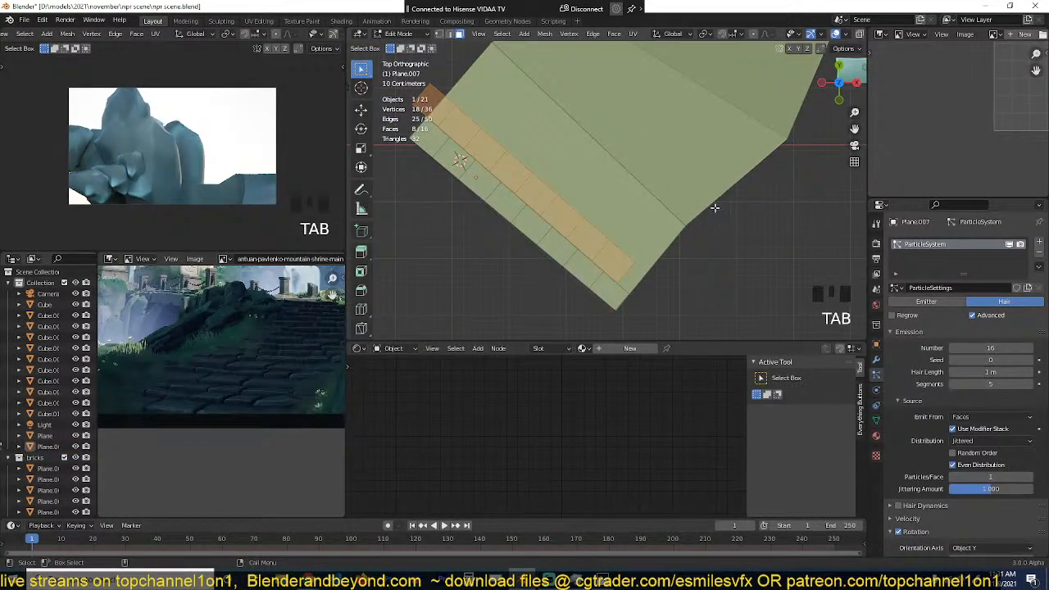
{"action": "key", "text": "Tab"}
Step: Scale all six source slabs together along Y by about 1.45, then deselect them
{"action": "scroll", "coordinate": [692, 145], "scroll_direction": "up", "scroll_amount": 2}
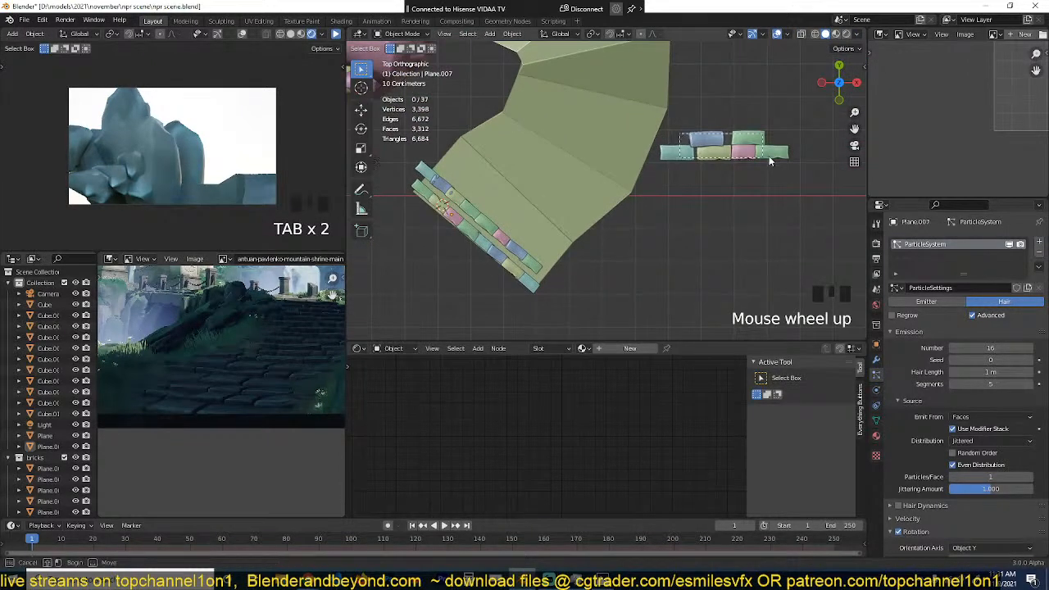
{"action": "left_click_drag", "start_coordinate": [769, 160], "coordinate": [769, 163]}
{"action": "key", "text": "s"}
{"action": "key", "text": "y"}
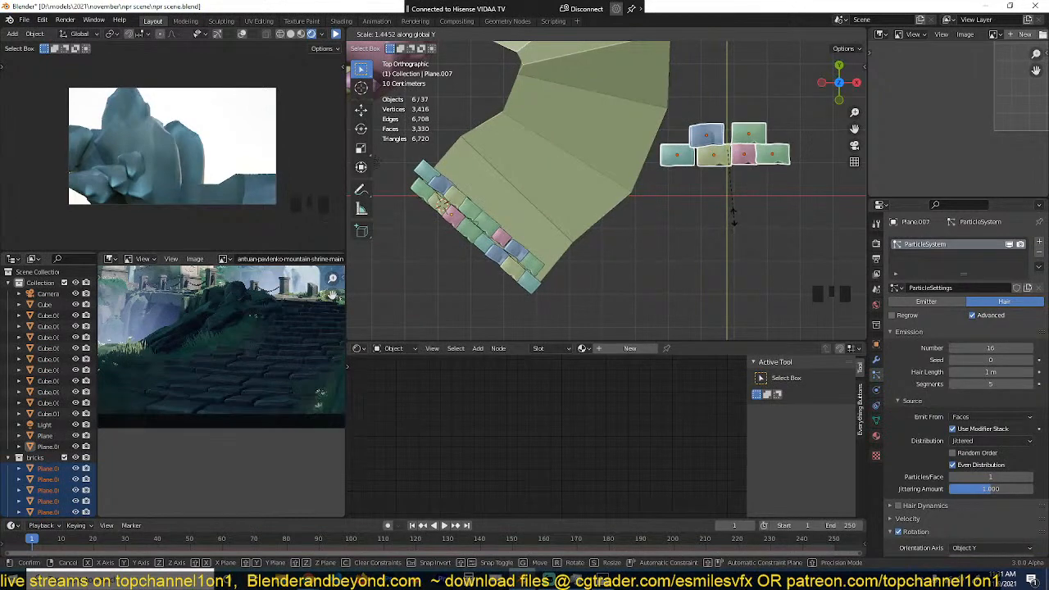
{"action": "left_click", "coordinate": [734, 217]}
{"action": "key", "text": "alt+a"}
Step: Raise the strip's second row of faces about 0.16 m along Z
{"action": "key", "text": "grave"}
{"action": "key", "text": "grave"}
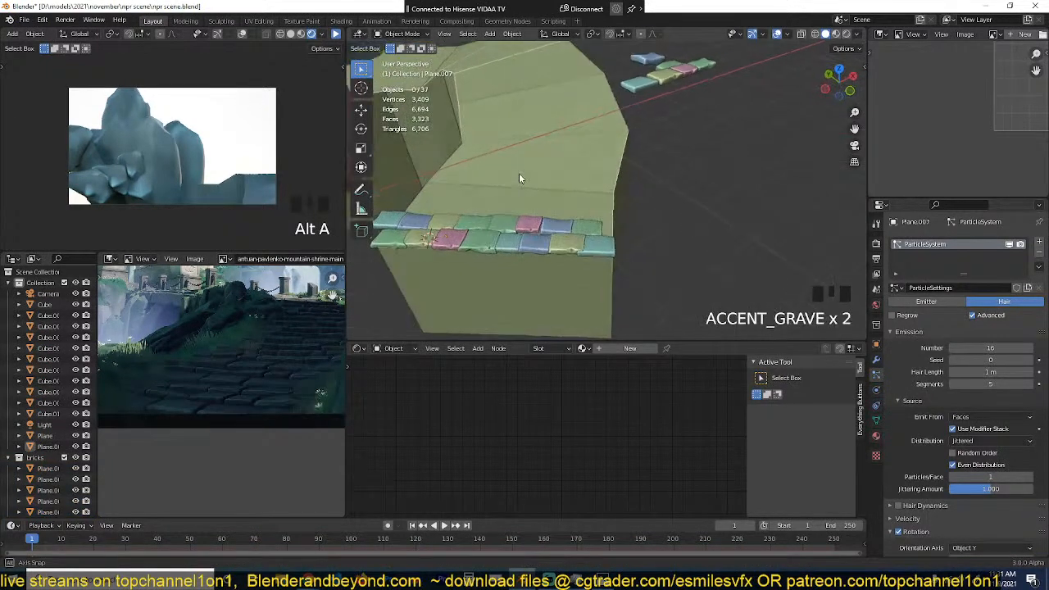
{"action": "key", "text": "Tab"}
{"action": "scroll", "coordinate": [646, 192], "scroll_direction": "up", "scroll_amount": 2}
{"action": "key", "text": "g"}
{"action": "key", "text": "z"}
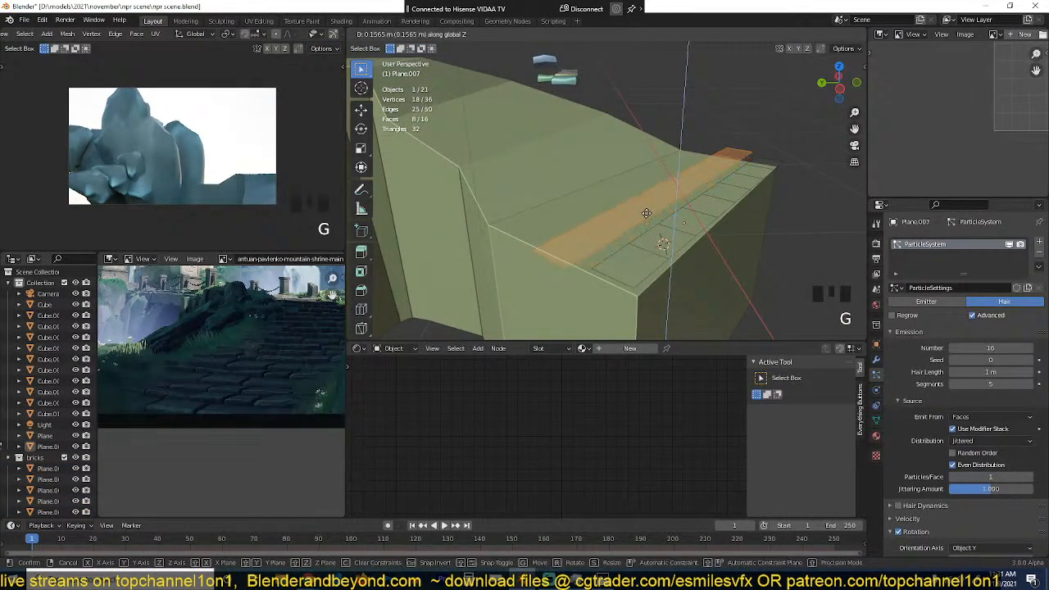
{"action": "left_click", "coordinate": [646, 213]}
{"action": "key", "text": "Tab"}
Step: Fine-tune the height of the second row of faces along Z in a low side view
{"action": "key", "text": "grave"}
{"action": "key", "text": "Tab"}
{"action": "key", "text": "g"}
{"action": "key", "text": "z"}
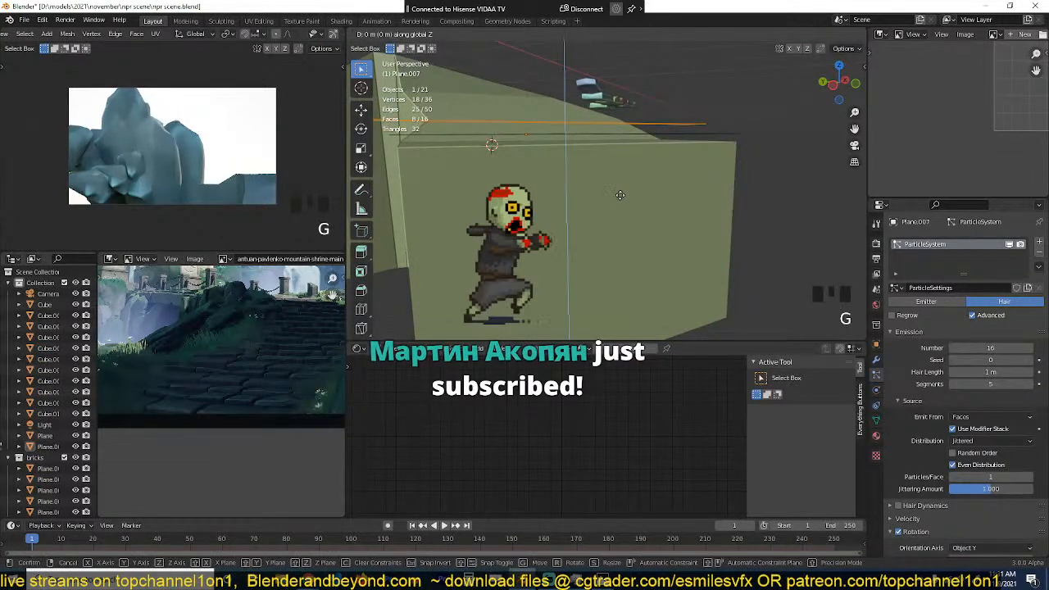
{"action": "left_click", "coordinate": [621, 195]}
{"action": "key", "text": "Tab"}
Step: Reposition the second row of faces close against the first row in the top view and save the scene
{"action": "key", "text": "grave"}
{"action": "key", "text": "Tab"}
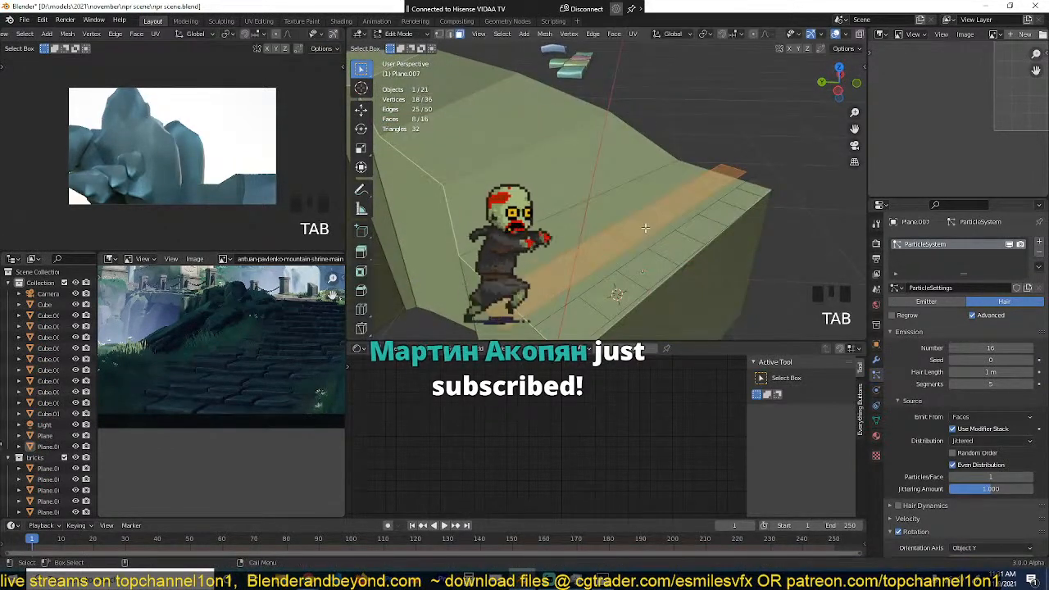
{"action": "key", "text": "KP_7"}
{"action": "key", "text": "g"}
{"action": "left_click", "coordinate": [646, 231]}
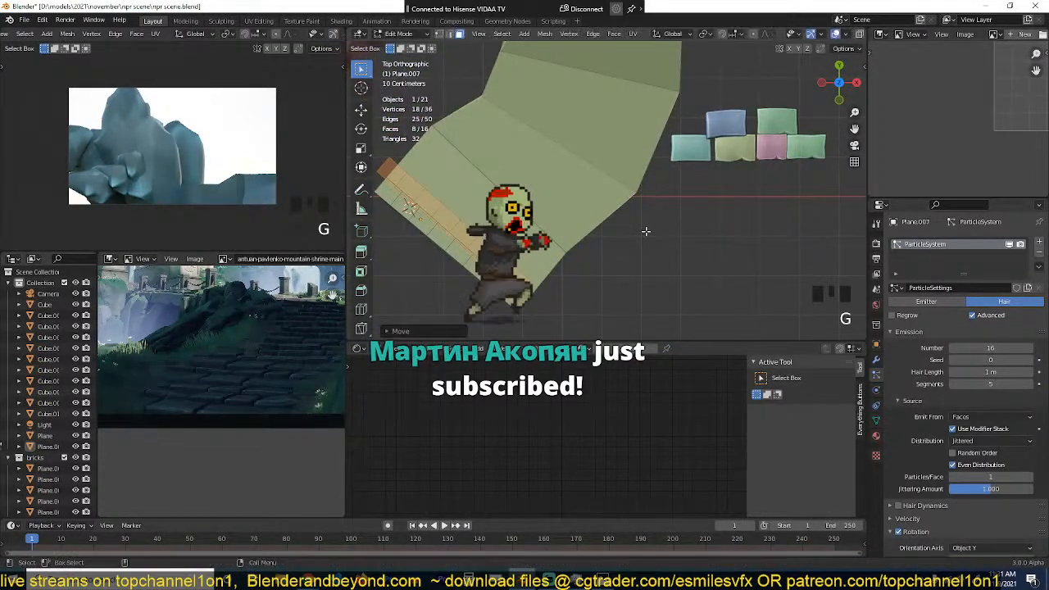
{"action": "key", "text": "Tab"}
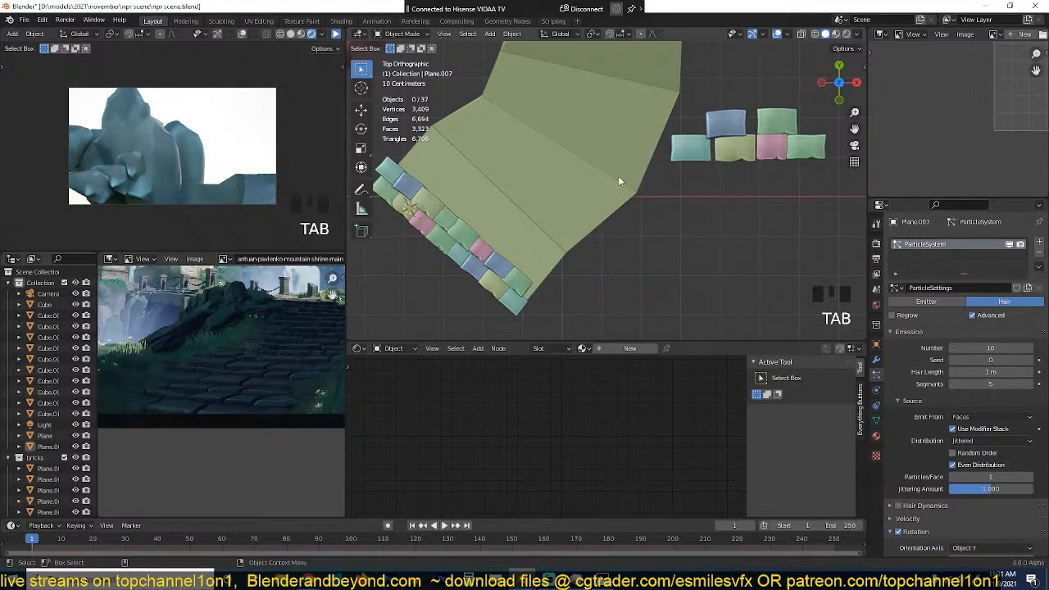
{"action": "middle_click_drag", "start_coordinate": [590, 267], "coordinate": [662, 239], "text": "shift"}
{"action": "key", "text": "ctrl+s"}
Step: Shift the second row of faces toward the path's front edge so it overlaps the back of the first row
{"action": "scroll", "coordinate": [599, 284], "scroll_direction": "up", "scroll_amount": 5}
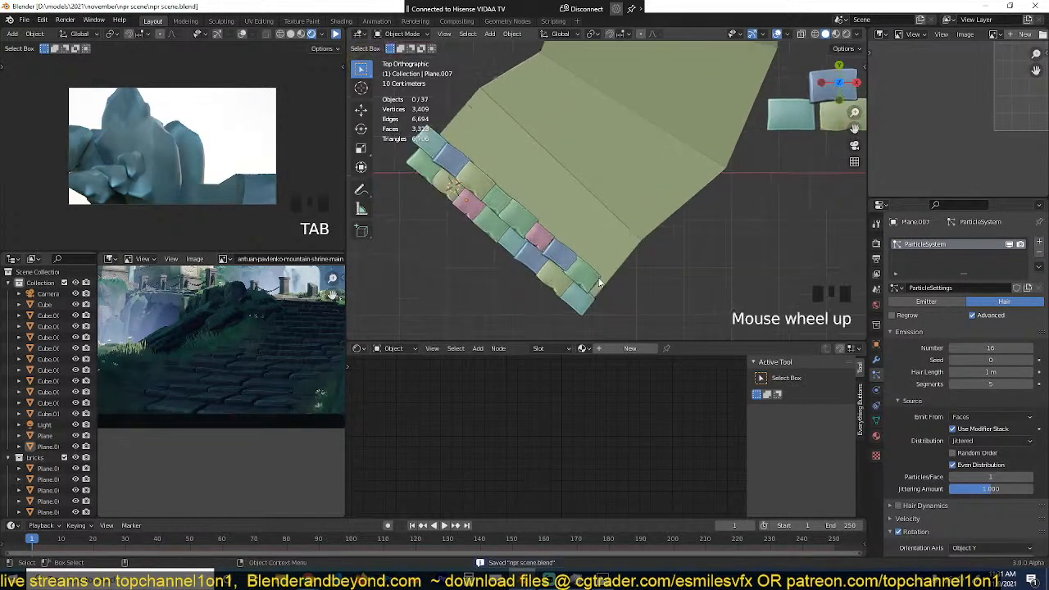
{"action": "middle_click_drag", "start_coordinate": [600, 283], "coordinate": [720, 197]}
{"action": "key", "text": "Tab"}
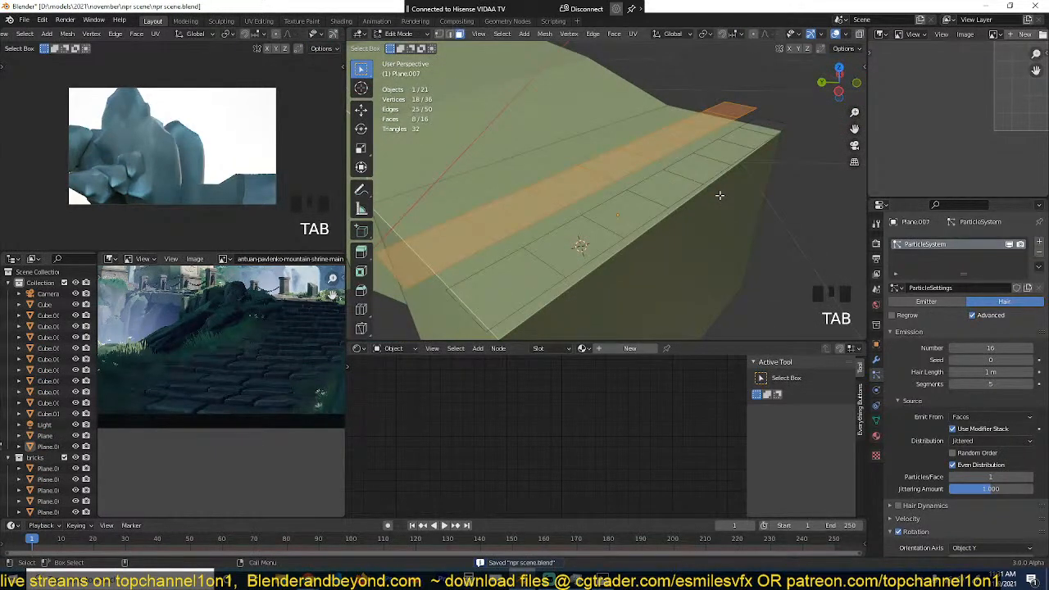
{"action": "key", "text": "KP_7"}
{"action": "key", "text": "g"}
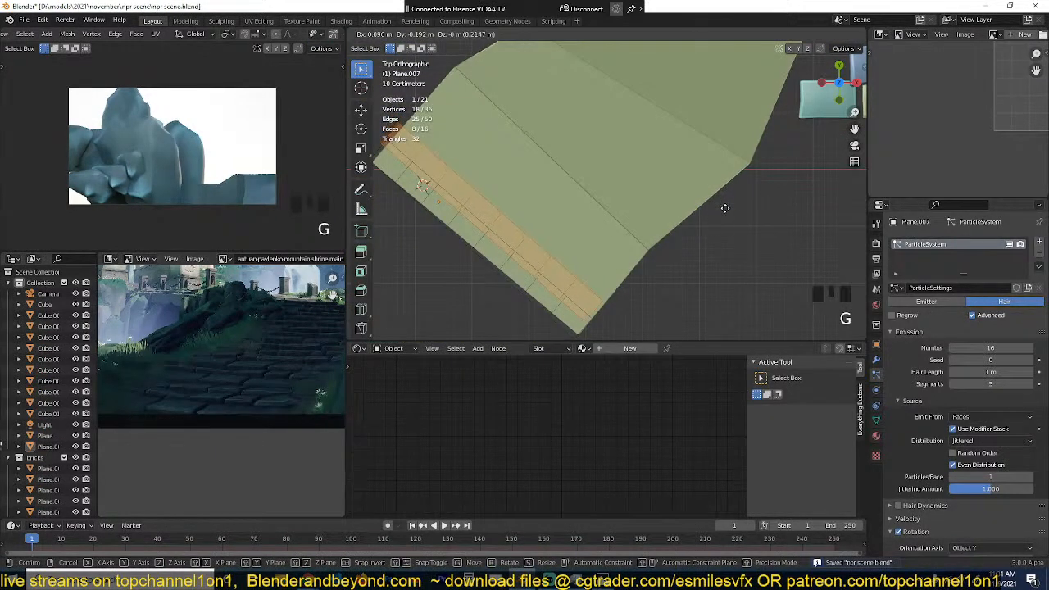
{"action": "left_click", "coordinate": [716, 201]}
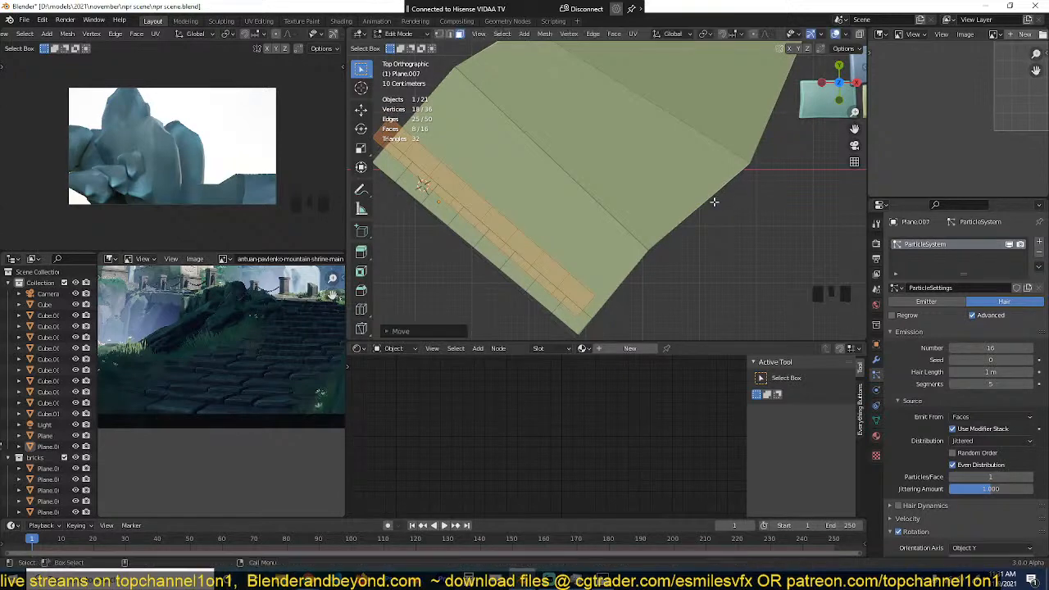
{"action": "key", "text": "Tab"}
{"action": "key", "text": "grave"}
{"action": "middle_click_drag", "start_coordinate": [691, 226], "coordinate": [744, 125]}
{"action": "key", "text": "grave"}
{"action": "key", "text": "Tab"}
{"action": "key", "text": "g"}
{"action": "right_click", "coordinate": [744, 125]}
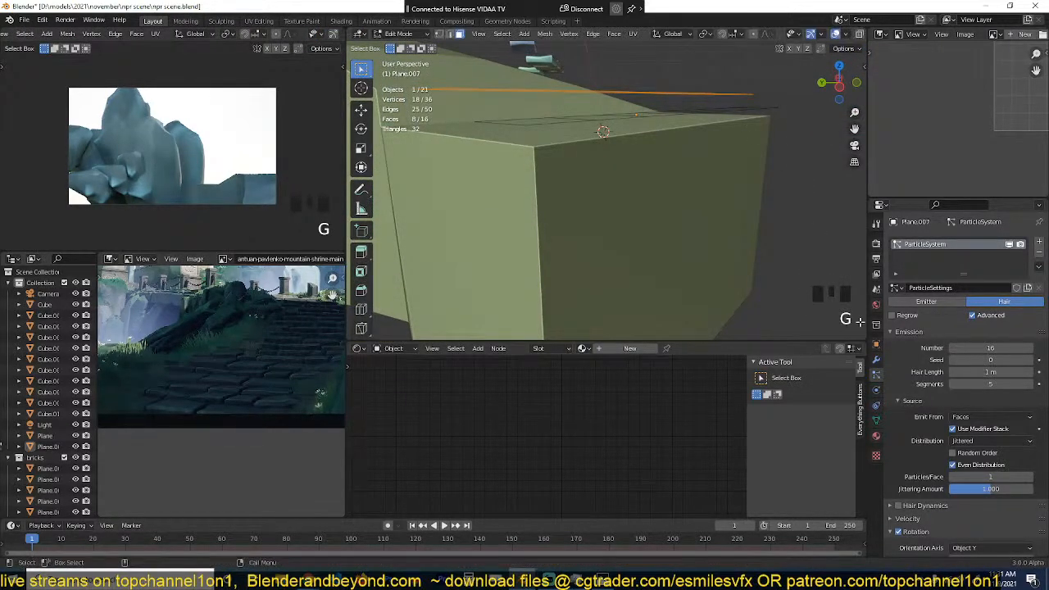
Step: Open the strip's modifier settings and lower the second row of faces slightly along Z
{"action": "left_click", "coordinate": [877, 360]}
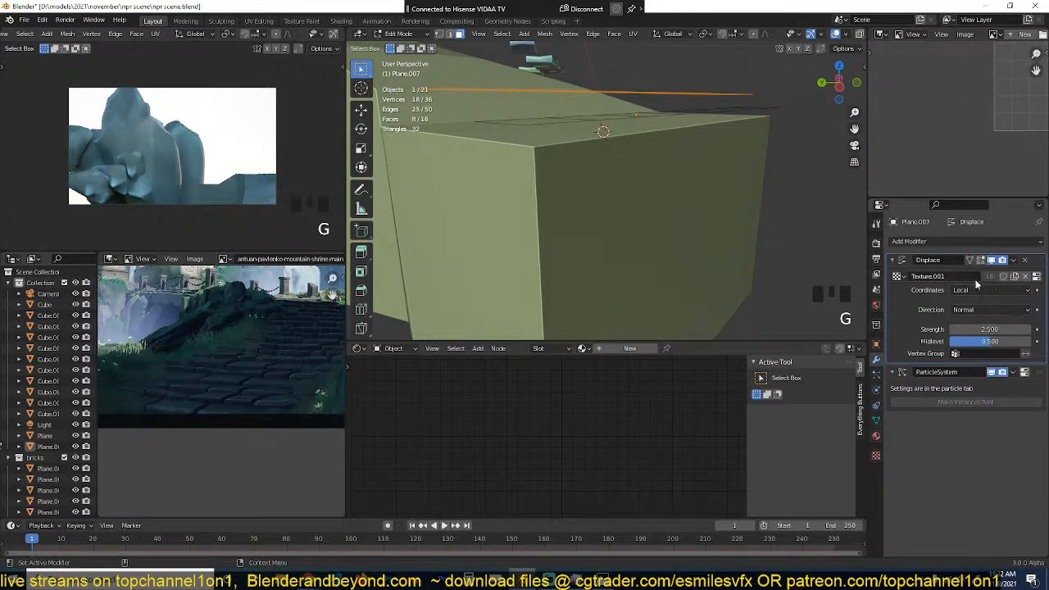
{"action": "key", "text": "g"}
{"action": "key", "text": "z"}
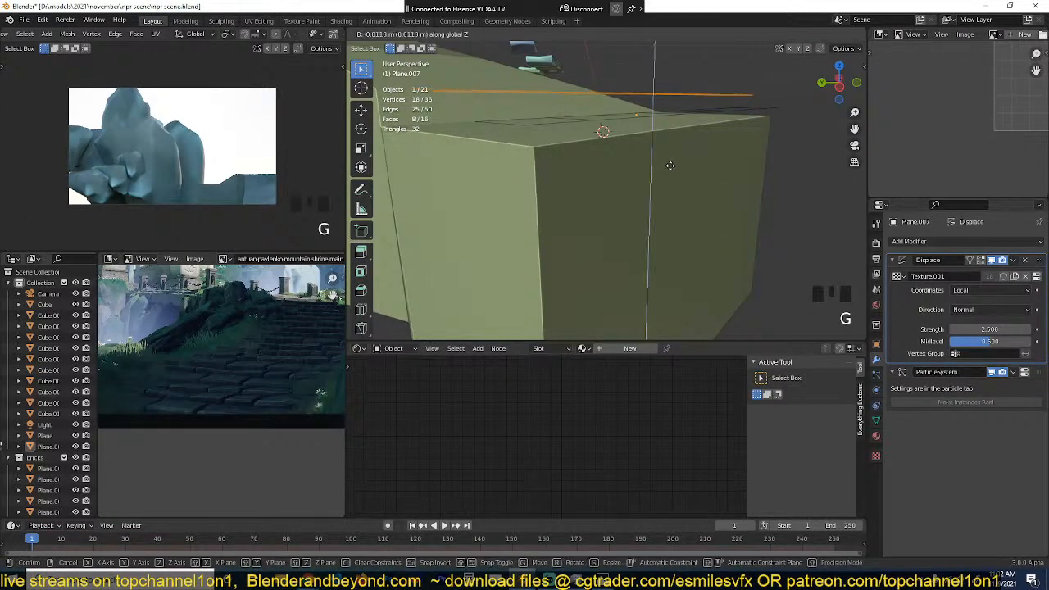
{"action": "left_click", "coordinate": [672, 169]}
{"action": "key", "text": "Tab"}
Step: Set the strength of the strip's Displace modifier to 0.33 and view the slab rows from the side
{"action": "key", "text": "grave"}
{"action": "middle_click_drag", "start_coordinate": [673, 169], "coordinate": [570, 182]}
{"action": "left_click_drag", "start_coordinate": [1001, 331], "coordinate": [967, 331], "text": "shift"}
{"action": "key", "text": "grave"}
{"action": "middle_click_drag", "start_coordinate": [633, 175], "coordinate": [711, 144]}
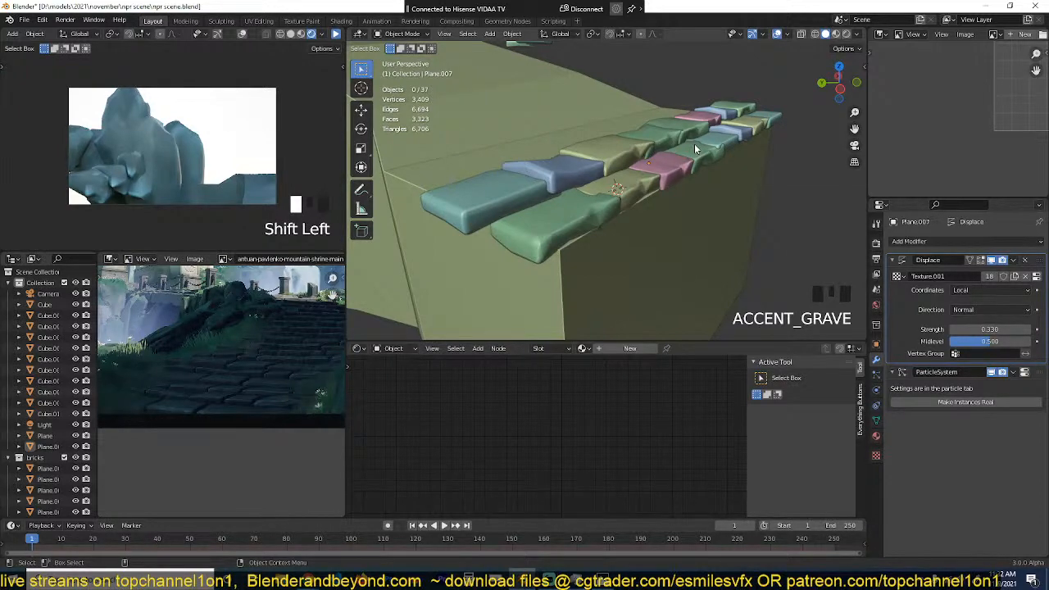
Step: Duplicate all of the strip's faces, place the copy directly behind the existing rows in top view, and raise it slightly along Z
{"action": "key", "text": "Tab"}
{"action": "key", "text": "a"}
{"action": "key", "text": "shift+d"}
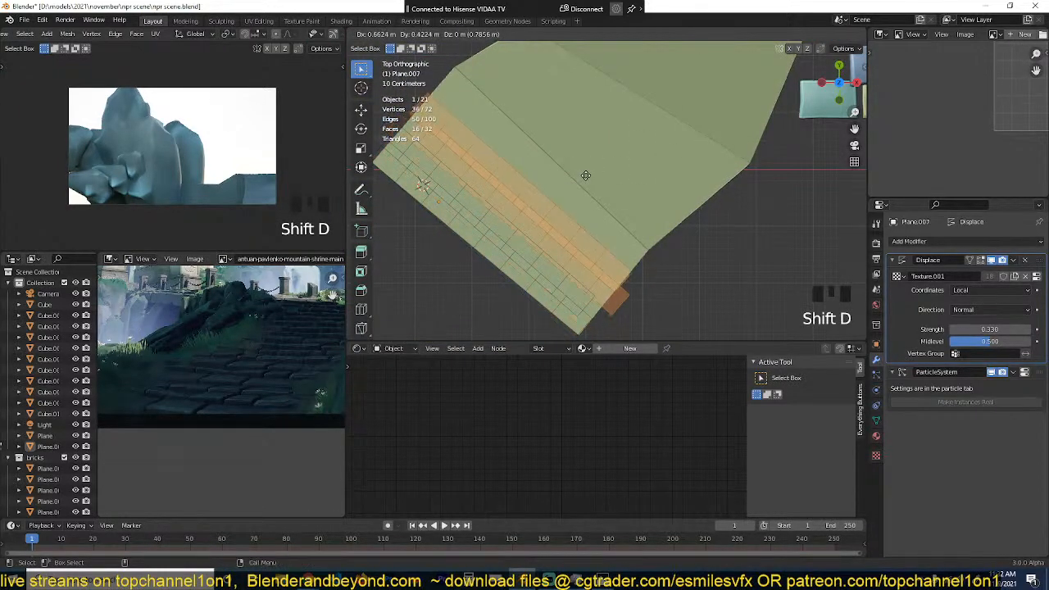
{"action": "left_click", "coordinate": [578, 174]}
{"action": "key", "text": "grave"}
{"action": "middle_click_drag", "start_coordinate": [580, 212], "coordinate": [625, 156]}
{"action": "key", "text": "g"}
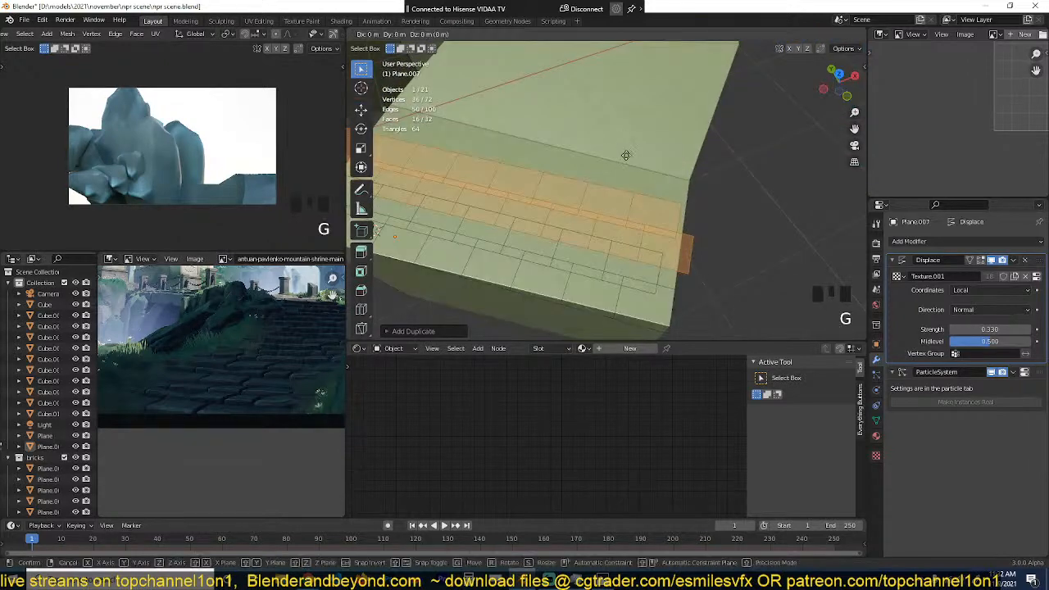
{"action": "key", "text": "z"}
{"action": "left_click", "coordinate": [627, 150]}
{"action": "key", "text": "Tab"}
{"action": "key", "text": "grave"}
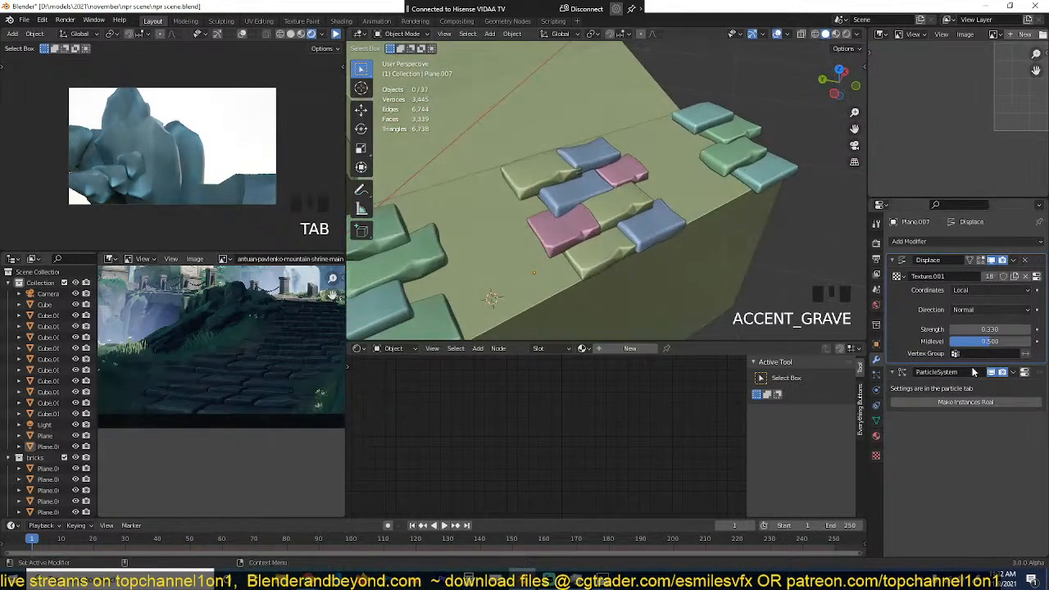
Step: Set the emission number of the strip's hair particle system to 32 and inspect the slab rows from several sides
{"action": "left_click", "coordinate": [877, 377]}
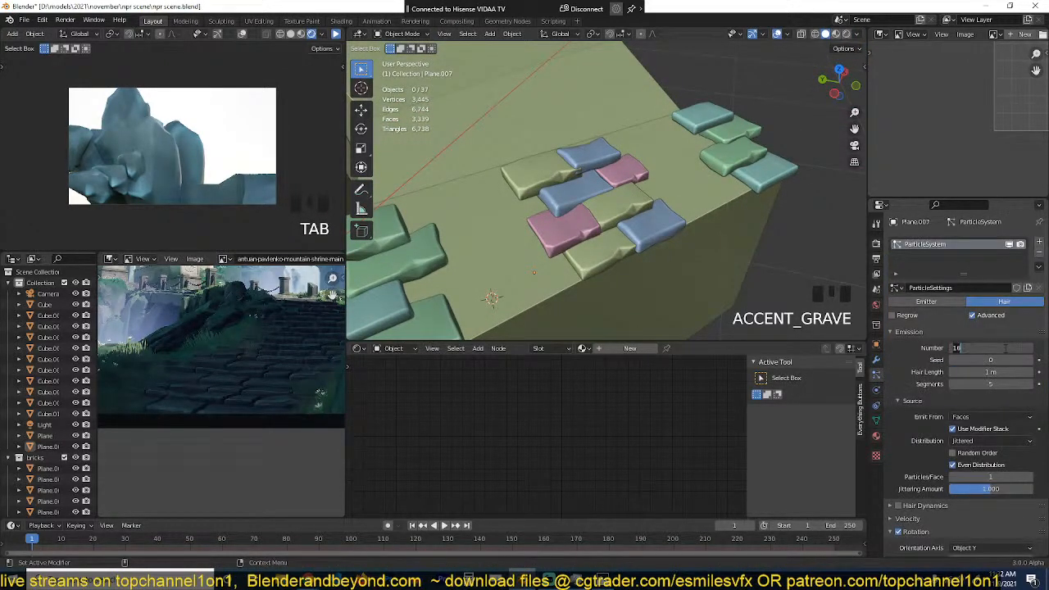
{"action": "type", "text": "2"}
{"action": "key", "text": "Return"}
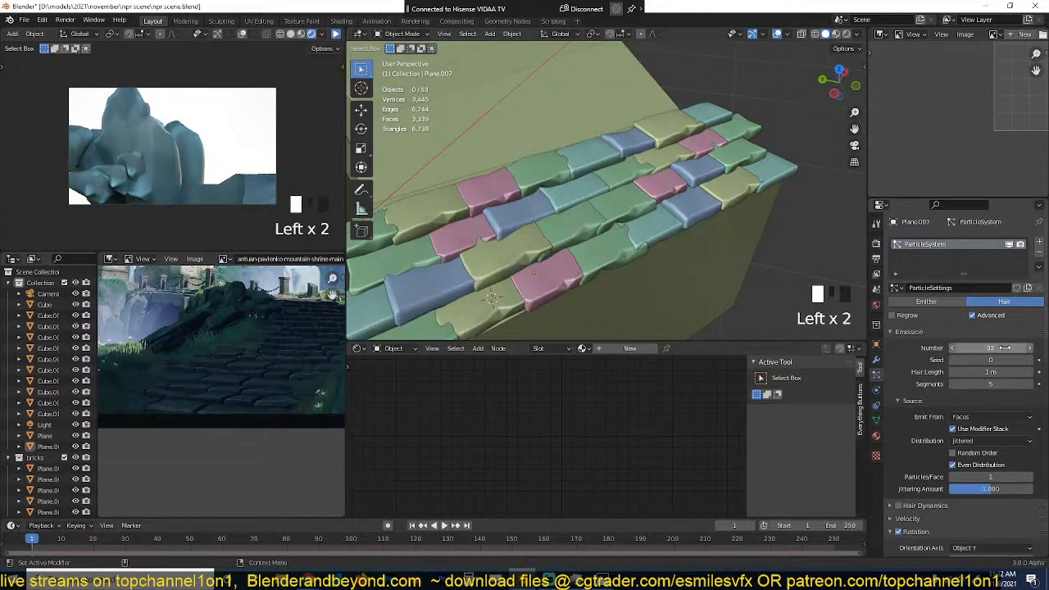
{"action": "scroll", "coordinate": [683, 213], "scroll_direction": "down", "scroll_amount": 3}
{"action": "key", "text": "grave"}
{"action": "scroll", "coordinate": [658, 144], "scroll_direction": "up", "scroll_amount": 2}
{"action": "key", "text": "grave"}
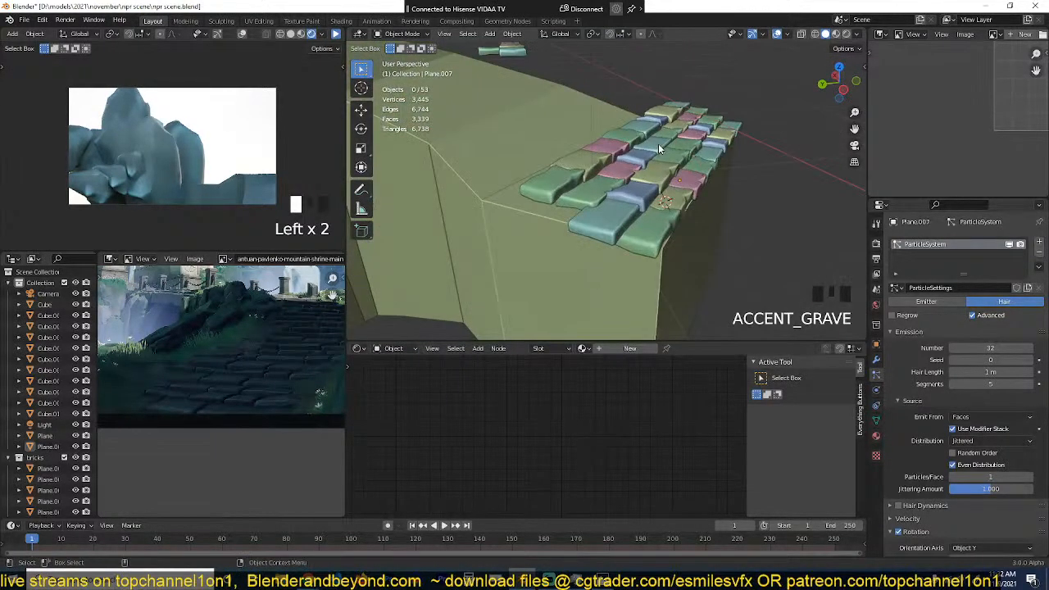
{"action": "key", "text": "grave"}
{"action": "key", "text": "grave"}
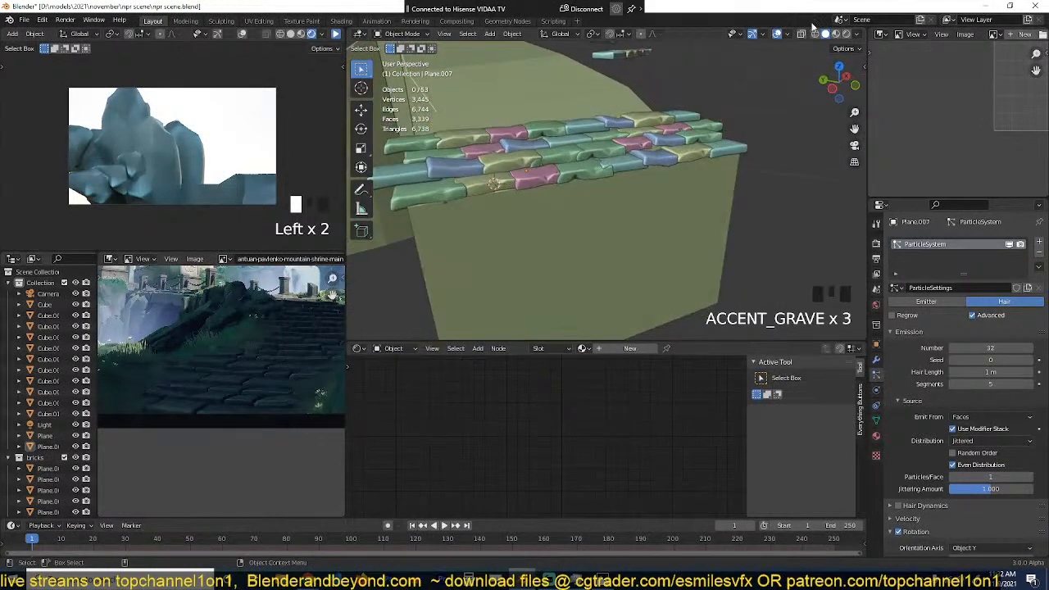
Step: Preview the slab rows in rendered shading, then return the viewport to solid shading
{"action": "left_click", "coordinate": [845, 34]}
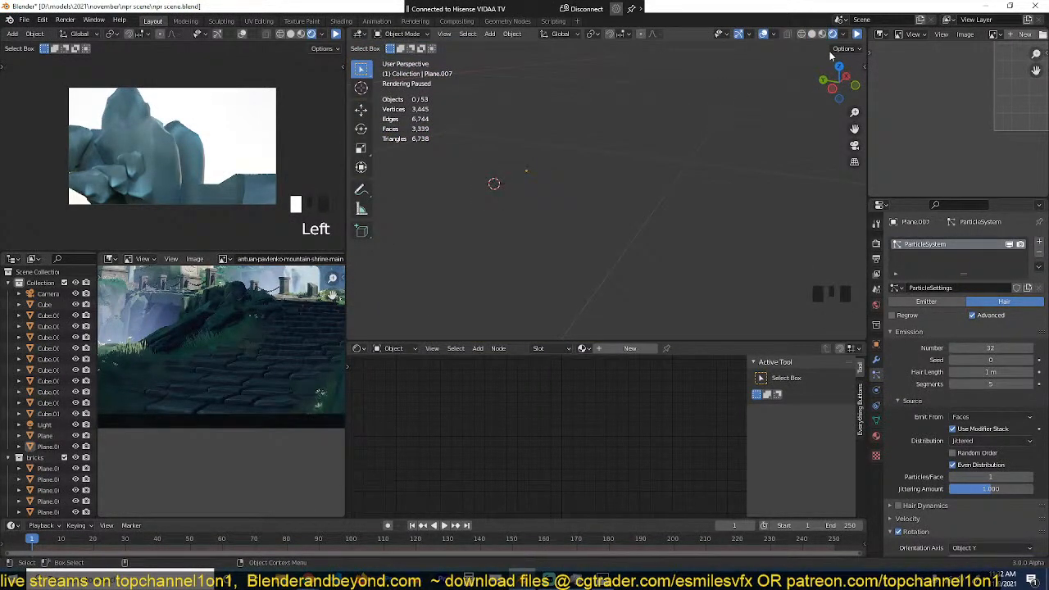
{"action": "left_click", "coordinate": [856, 36]}
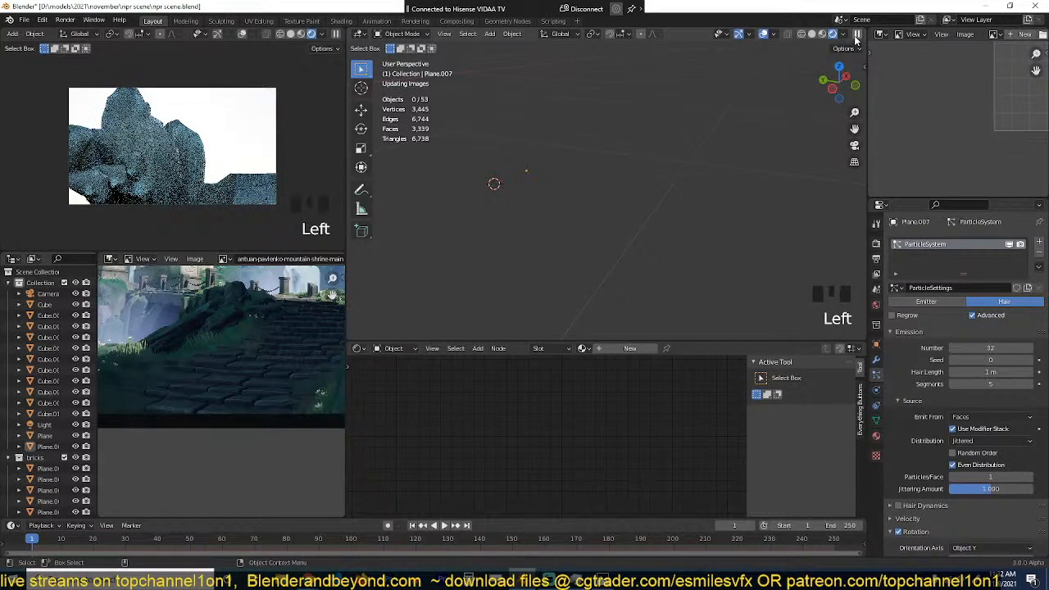
{"action": "left_click", "coordinate": [856, 35]}
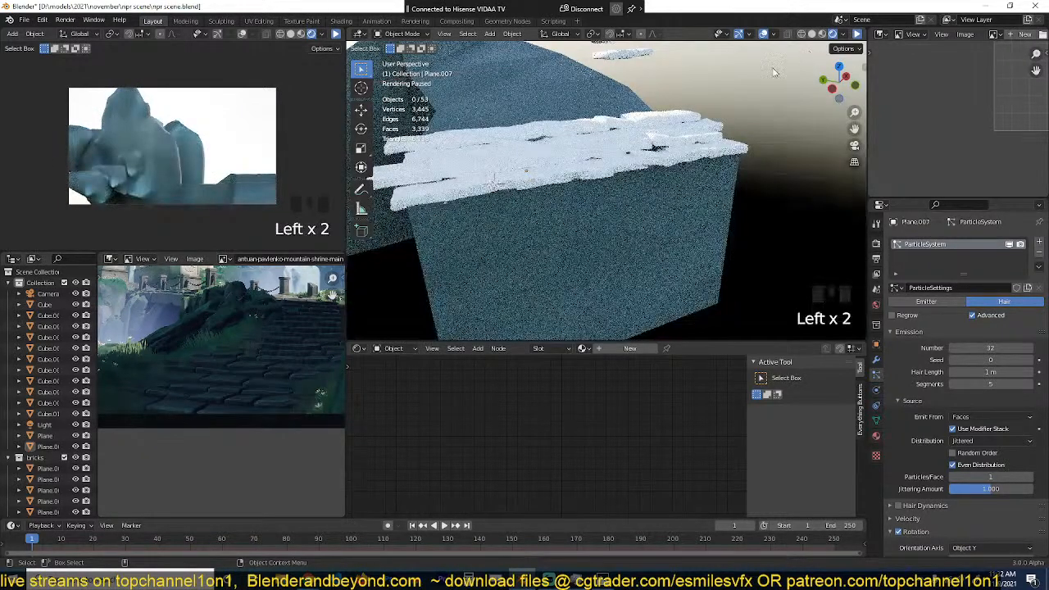
{"action": "key", "text": "z"}
{"action": "scroll", "coordinate": [760, 120], "scroll_direction": "down", "scroll_amount": 4}
Step: Link the path block's material to the slab strip and save the scene
{"action": "key", "text": "grave"}
{"action": "left_click", "coordinate": [611, 175]}
{"action": "scroll", "coordinate": [631, 194], "scroll_direction": "up", "scroll_amount": 4}
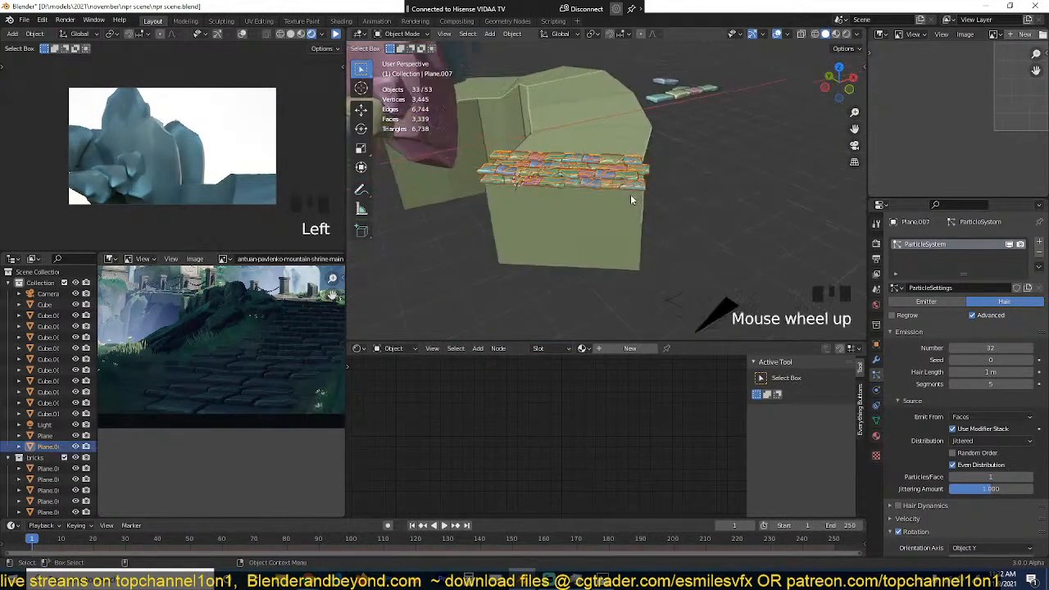
{"action": "left_click", "coordinate": [630, 206], "text": "shift"}
{"action": "key", "text": "ctrl+l"}
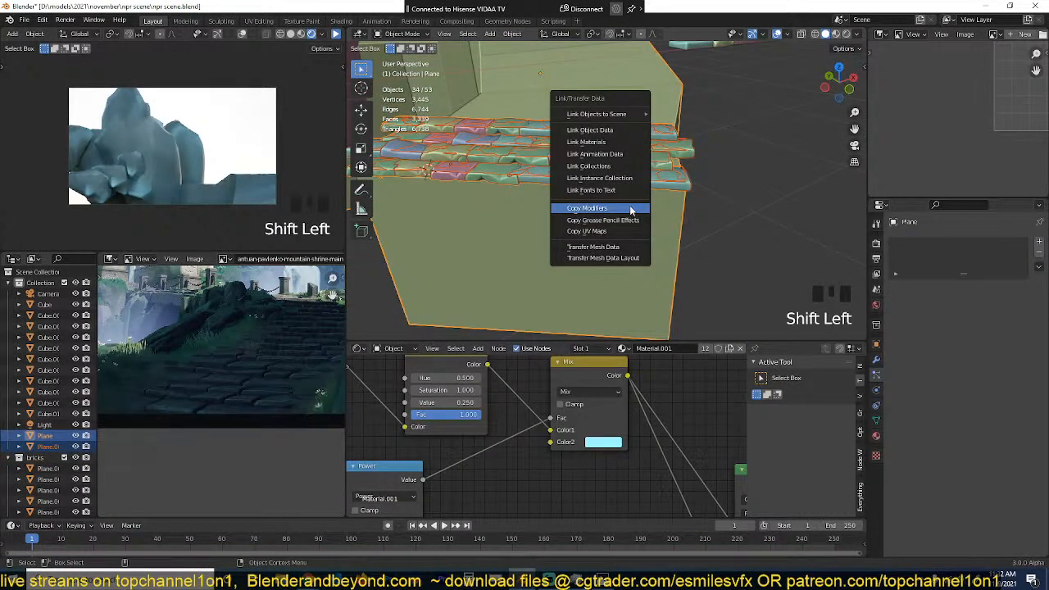
{"action": "left_click", "coordinate": [625, 143]}
{"action": "key", "text": "alt+a"}
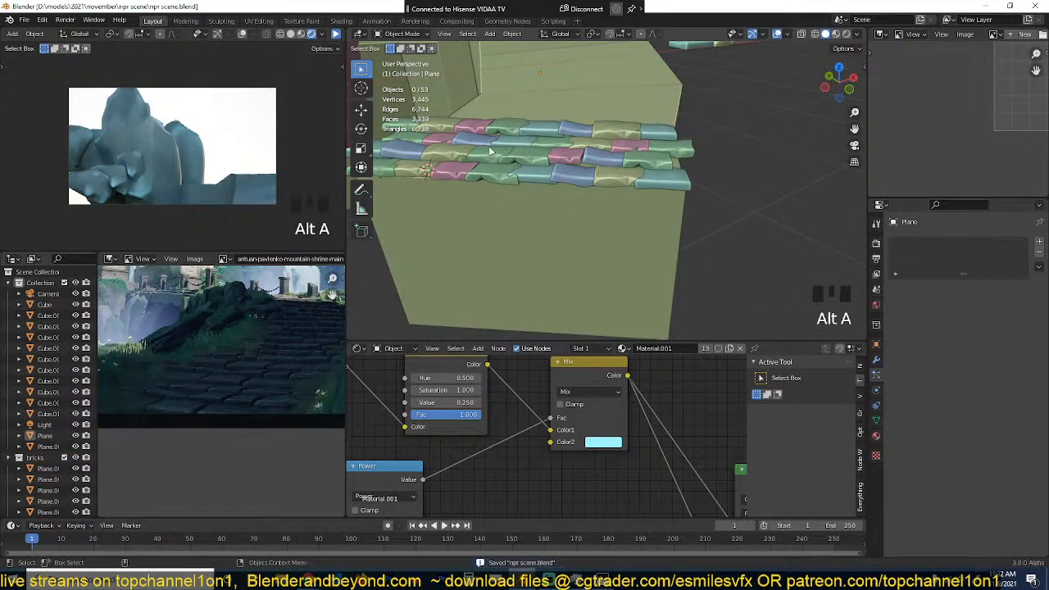
Step: Move the camera so its frame takes in more of the slab rows on the path, and save the scene
{"action": "scroll", "coordinate": [576, 144], "scroll_direction": "down", "scroll_amount": 3}
{"action": "key", "text": "KP_0"}
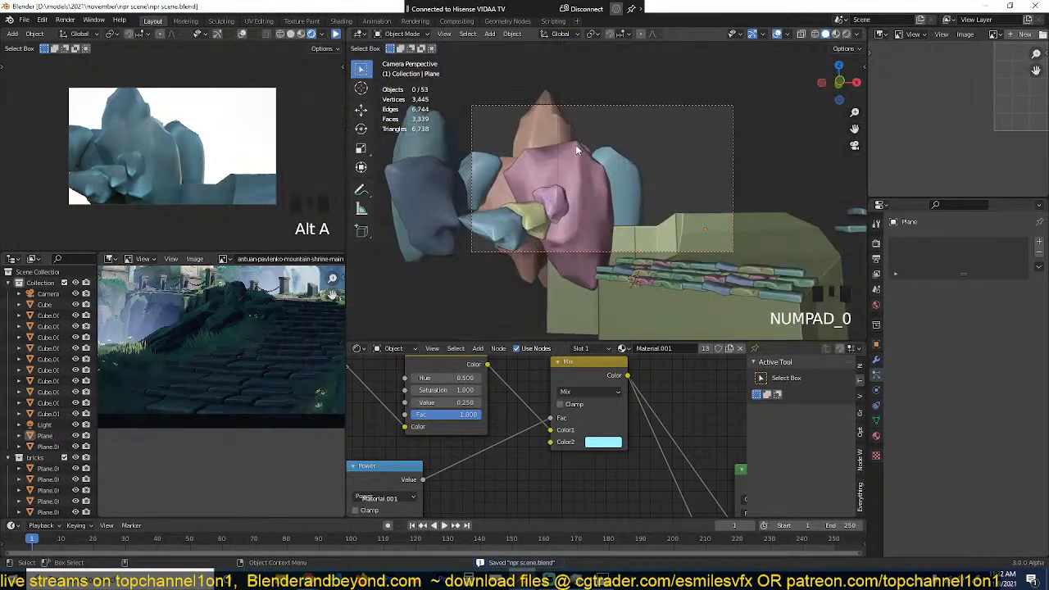
{"action": "left_click", "coordinate": [668, 105]}
{"action": "key", "text": "g"}
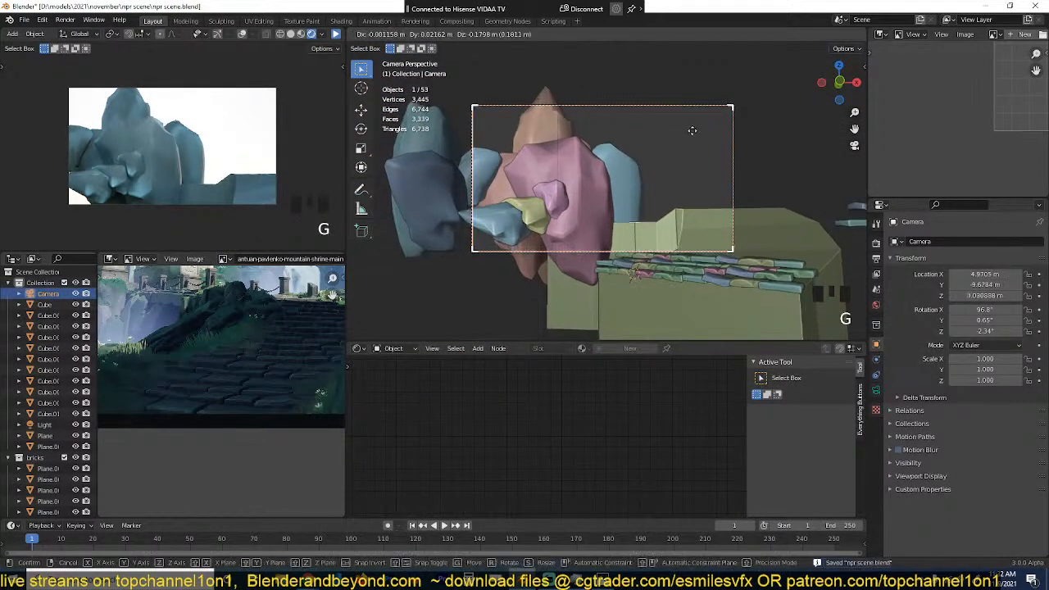
{"action": "left_click", "coordinate": [716, 161]}
{"action": "scroll", "coordinate": [716, 167], "scroll_direction": "up", "scroll_amount": 2}
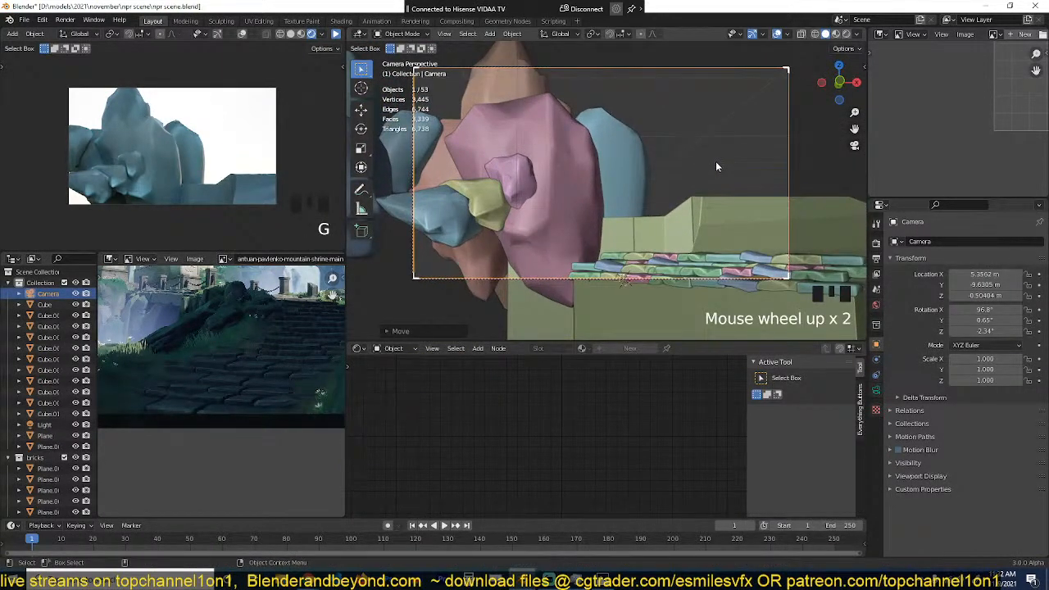
{"action": "key", "text": "ctrl+s"}
Step: Scale the slab strip up slightly along its local Y axis in top view and check the fit on the path
{"action": "left_click", "coordinate": [681, 259]}
{"action": "key", "text": "KP_7"}
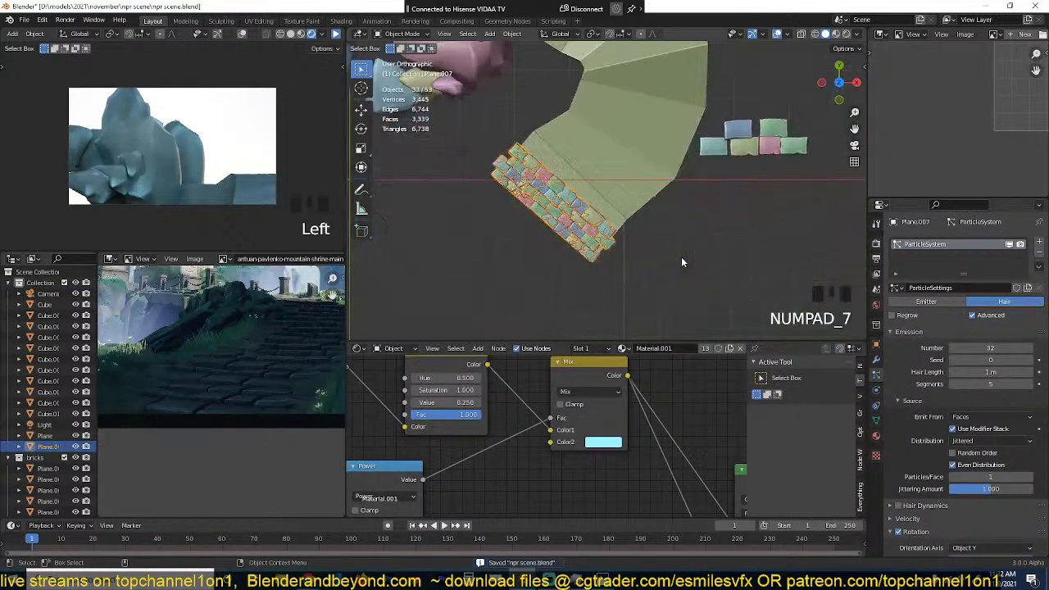
{"action": "key", "text": "s"}
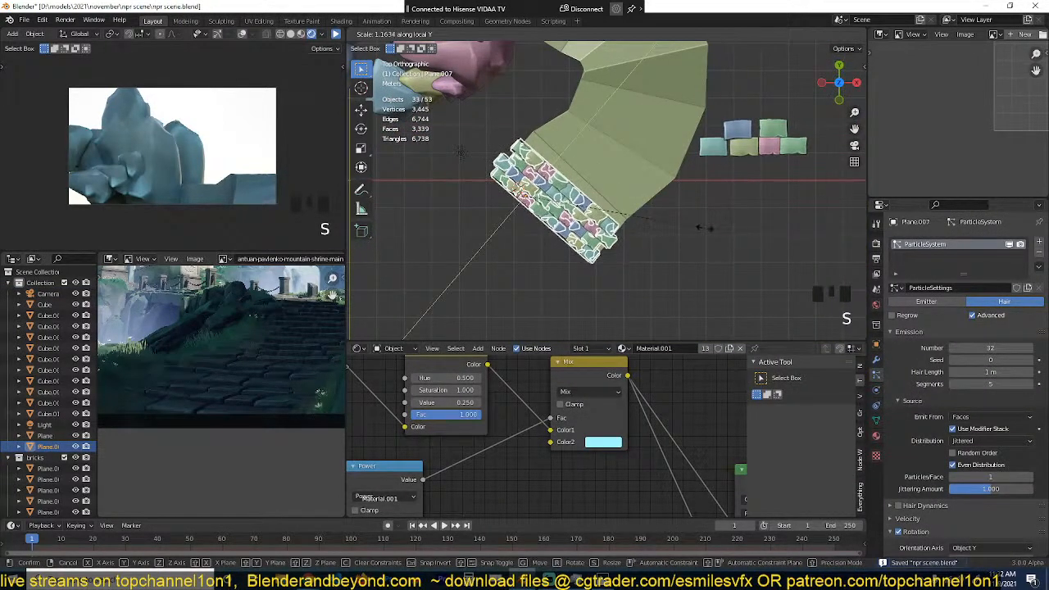
{"action": "left_click", "coordinate": [737, 205]}
{"action": "key", "text": "alt+a"}
{"action": "key", "text": "grave"}
{"action": "middle_click_drag", "start_coordinate": [703, 237], "coordinate": [730, 172]}
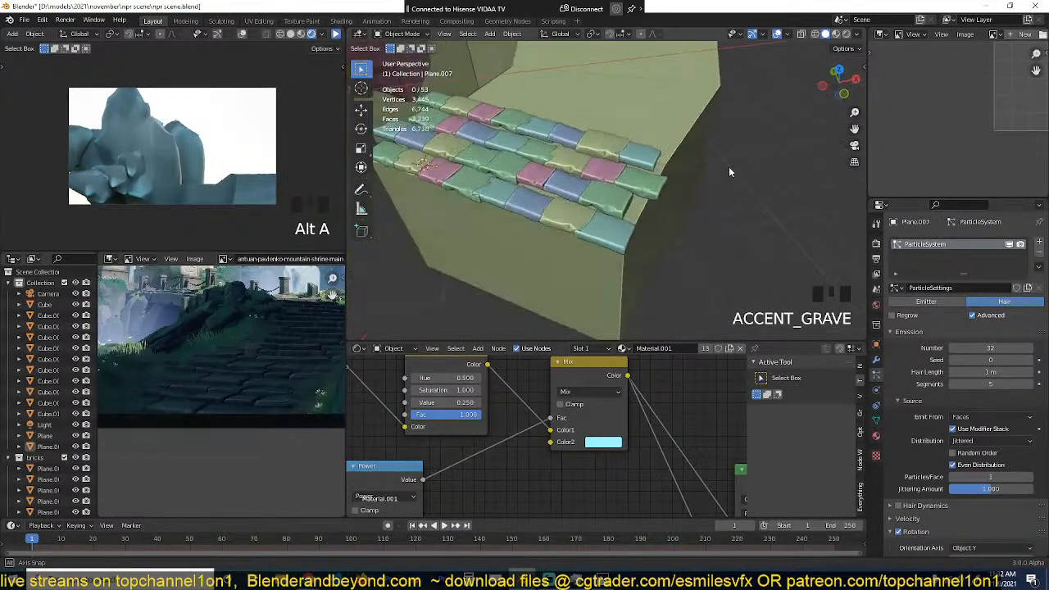
{"action": "key", "text": "Tab"}
{"action": "key", "text": "a"}
{"action": "key", "text": "Tab"}
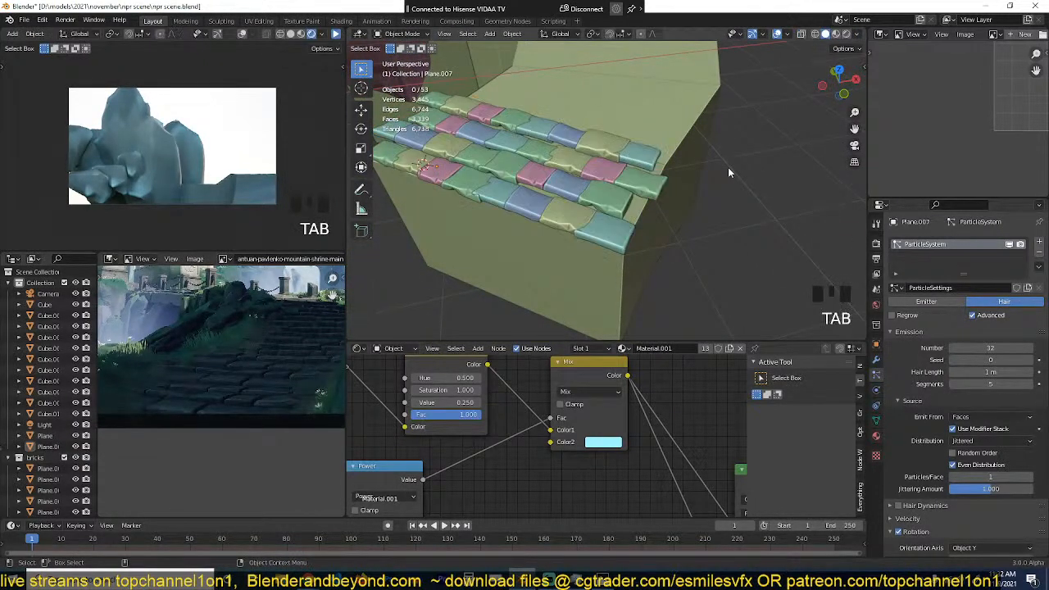
Step: Duplicate the slab strip in top view and place the copy about 1.87 m farther back along the path
{"action": "key", "text": "KP_7"}
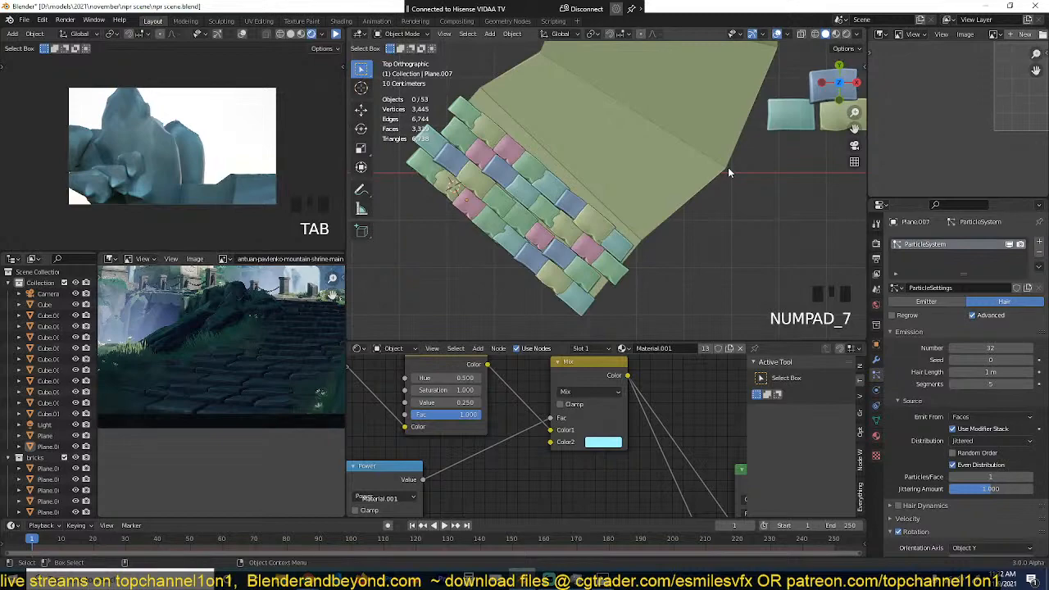
{"action": "left_click", "coordinate": [636, 227]}
{"action": "left_click", "coordinate": [590, 243]}
{"action": "key", "text": "shift+d"}
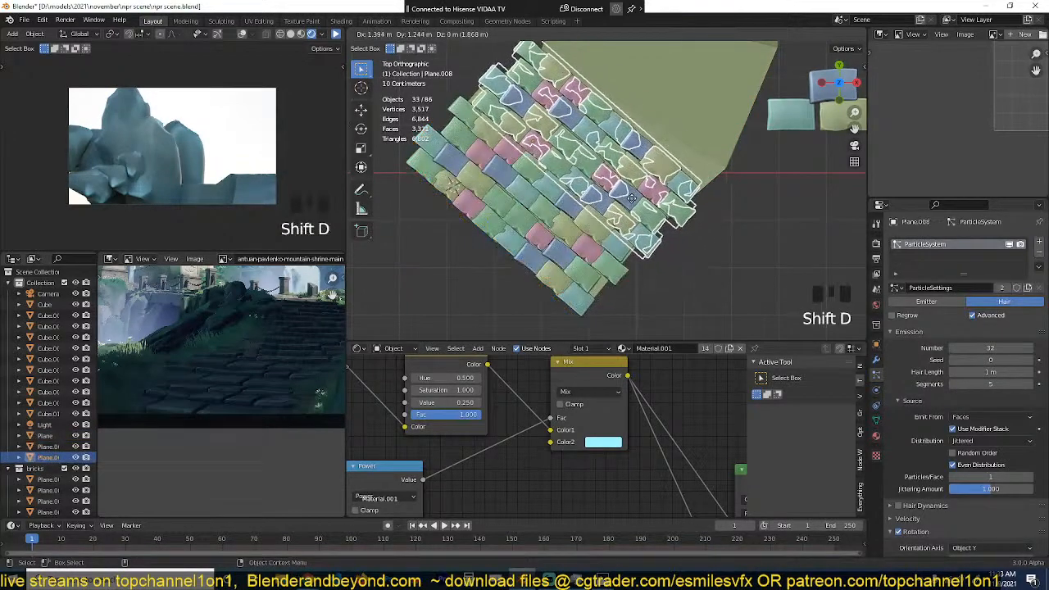
{"action": "left_click", "coordinate": [633, 203]}
Step: Raise the duplicated slab strip about 0.23 m along Z so its rows step up behind the first strip
{"action": "key", "text": "grave"}
{"action": "key", "text": "g"}
{"action": "key", "text": "z"}
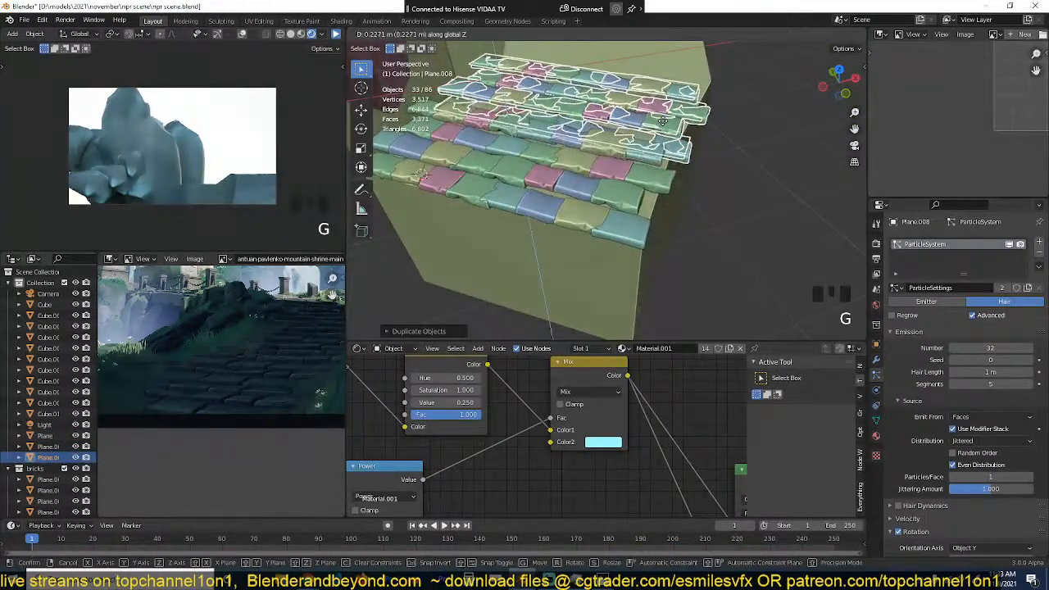
{"action": "left_click", "coordinate": [661, 121]}
{"action": "key", "text": "alt+a"}
{"action": "key", "text": "grave"}
Step: Shift the second slab strip to meet the first strip's rows and fine-tune its height along Z
{"action": "key", "text": "grave"}
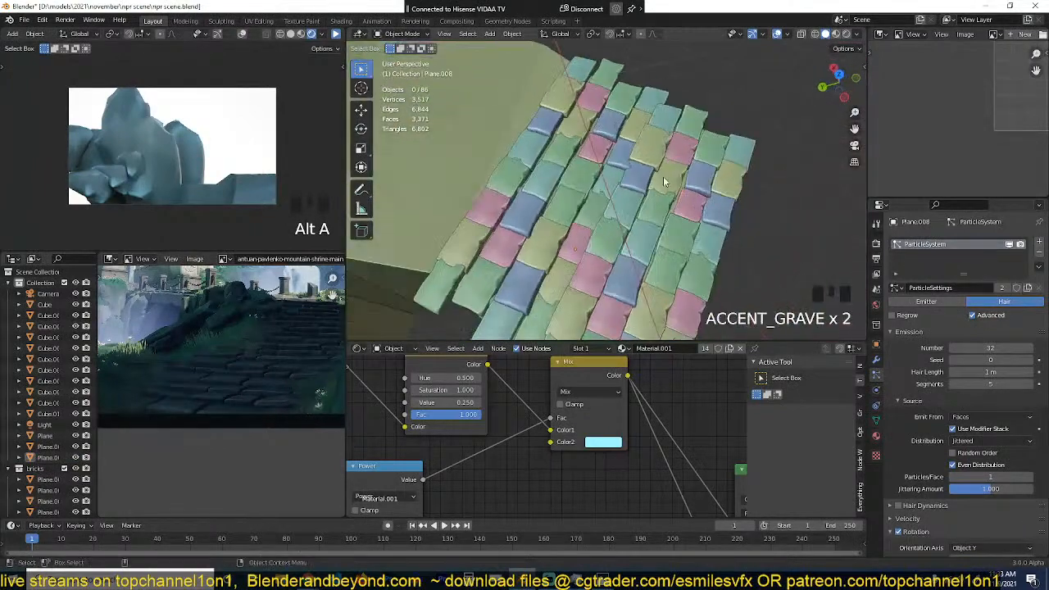
{"action": "left_click", "coordinate": [603, 179]}
{"action": "key", "text": "grave"}
{"action": "key", "text": "g"}
{"action": "left_click", "coordinate": [499, 133]}
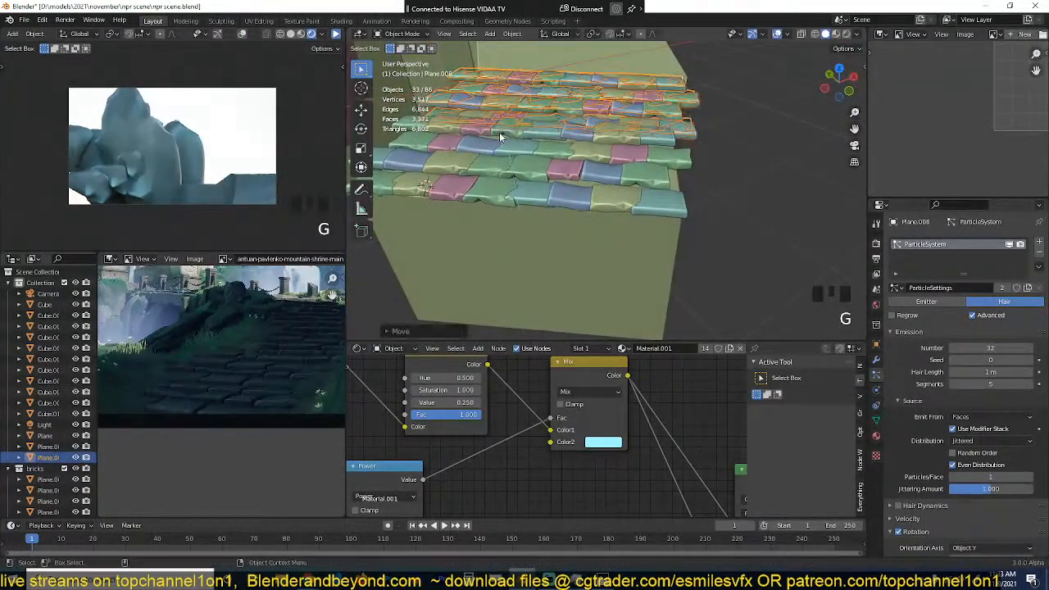
{"action": "key", "text": "g"}
{"action": "key", "text": "z"}
{"action": "left_click", "coordinate": [625, 129]}
{"action": "key", "text": "alt+a"}
{"action": "key", "text": "grave"}
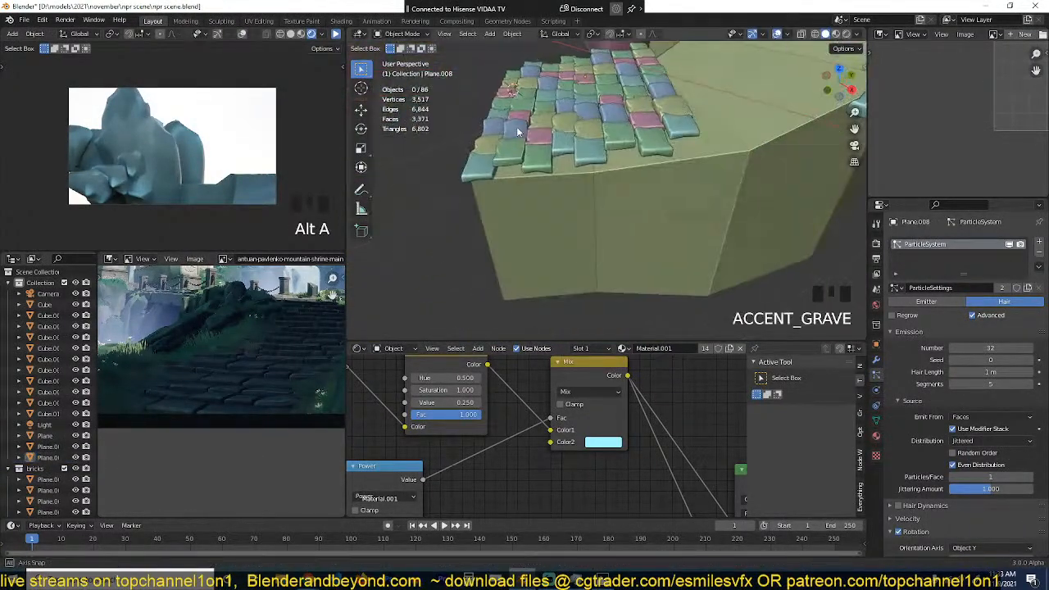
Step: Duplicate the second slab strip in top view, place the copy behind it, and rotate it to follow the path's curve
{"action": "left_click", "coordinate": [602, 119]}
{"action": "scroll", "coordinate": [750, 137], "scroll_direction": "down", "scroll_amount": 3}
{"action": "key", "text": "KP_7"}
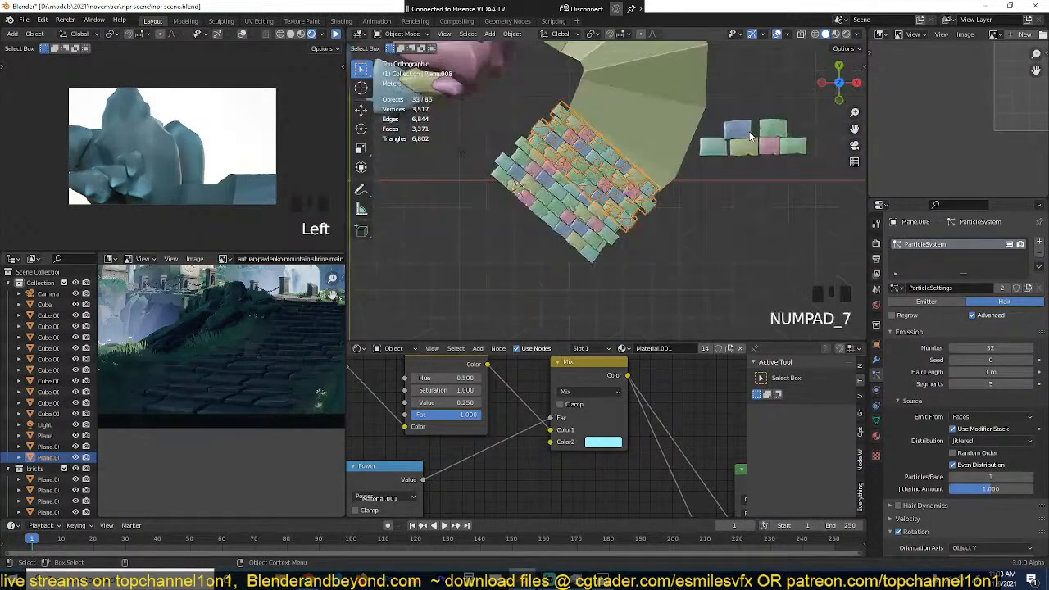
{"action": "scroll", "coordinate": [697, 148], "scroll_direction": "down", "scroll_amount": 1}
{"action": "scroll", "coordinate": [642, 156], "scroll_direction": "up", "scroll_amount": 5}
{"action": "key", "text": "shift+d"}
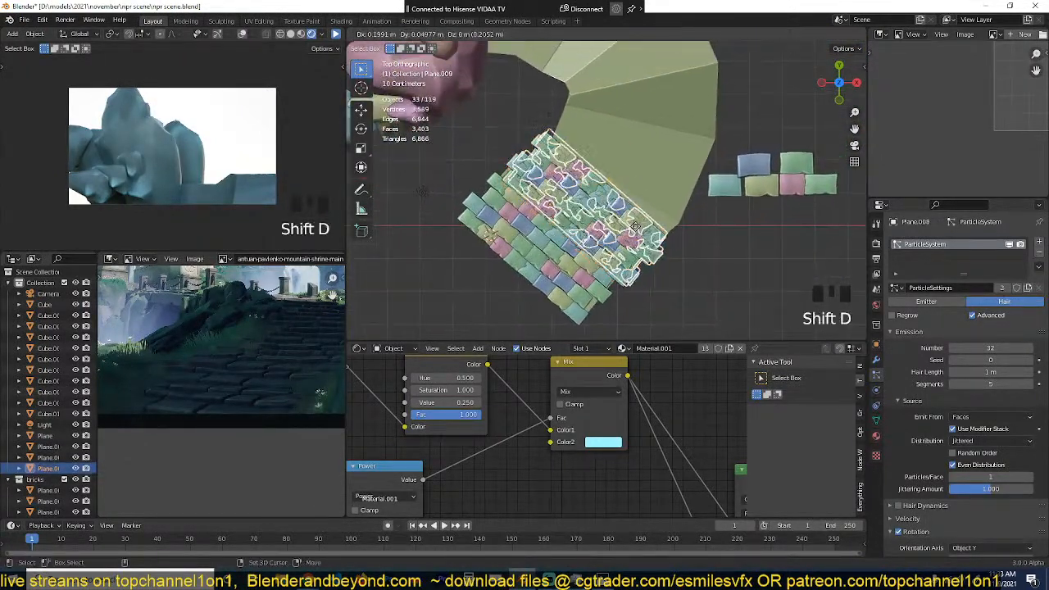
{"action": "left_click", "coordinate": [681, 152]}
{"action": "key", "text": "r"}
{"action": "left_click", "coordinate": [719, 175]}
Step: Adjust the third slab strip's height along Z and its placement so it continues the stepped rows
{"action": "key", "text": "grave"}
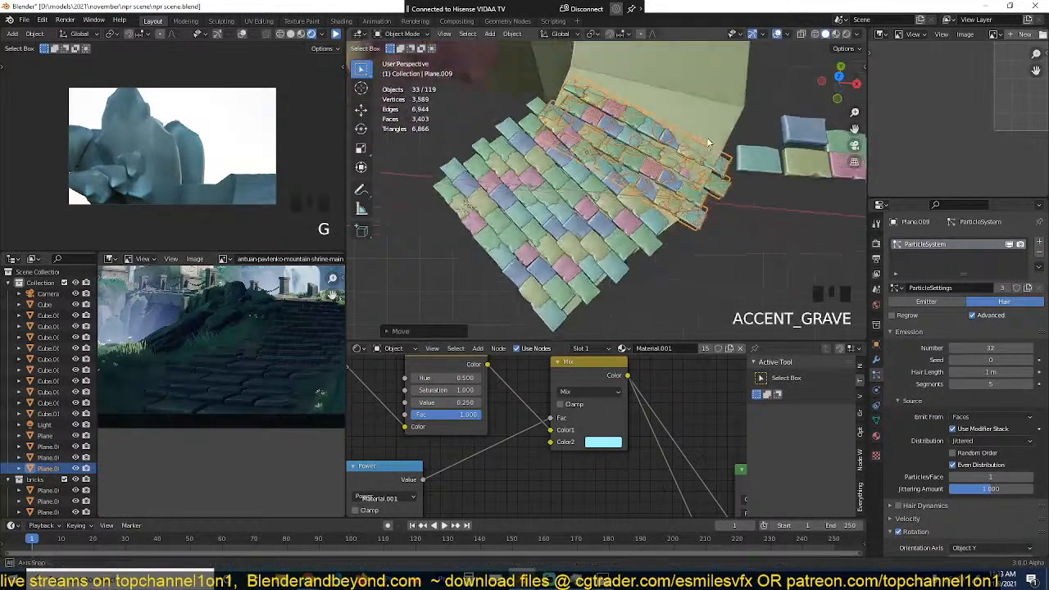
{"action": "key", "text": "g"}
{"action": "key", "text": "z"}
{"action": "left_click", "coordinate": [700, 90]}
{"action": "key", "text": "grave"}
{"action": "key", "text": "s"}
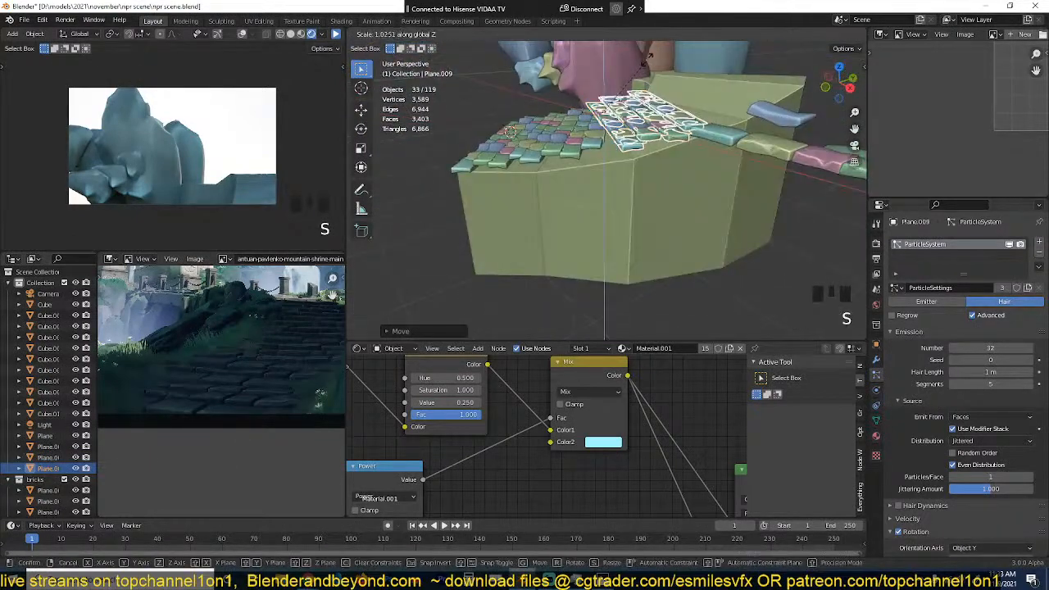
{"action": "key", "text": "g"}
{"action": "left_click", "coordinate": [644, 95]}
{"action": "key", "text": "alt+a"}
{"action": "key", "text": "grave"}
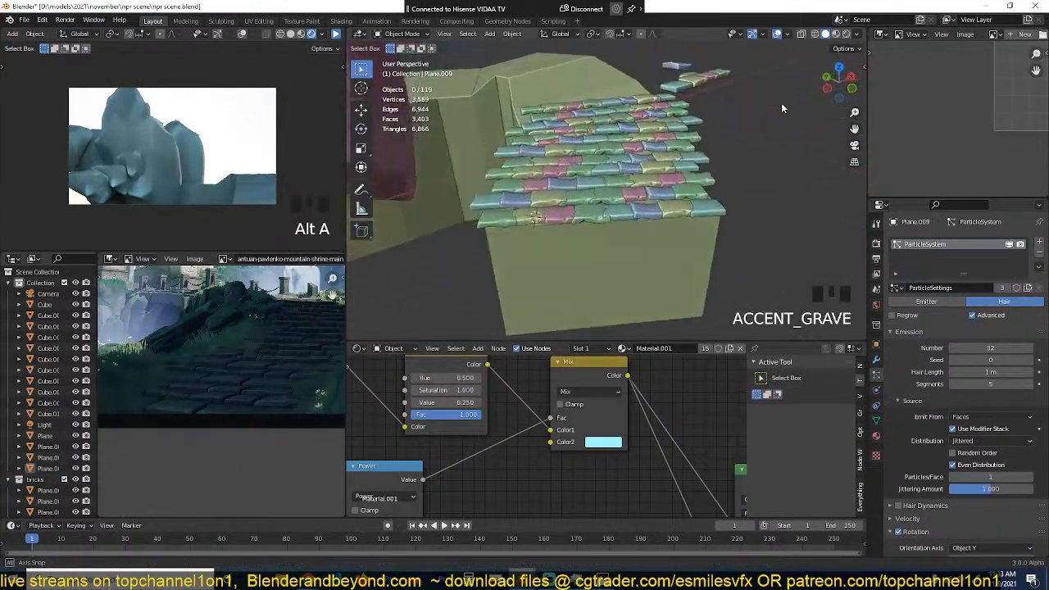
Step: Reposition the third slab strip behind the second one and check how their rows meet
{"action": "left_click", "coordinate": [599, 125]}
{"action": "key", "text": "grave"}
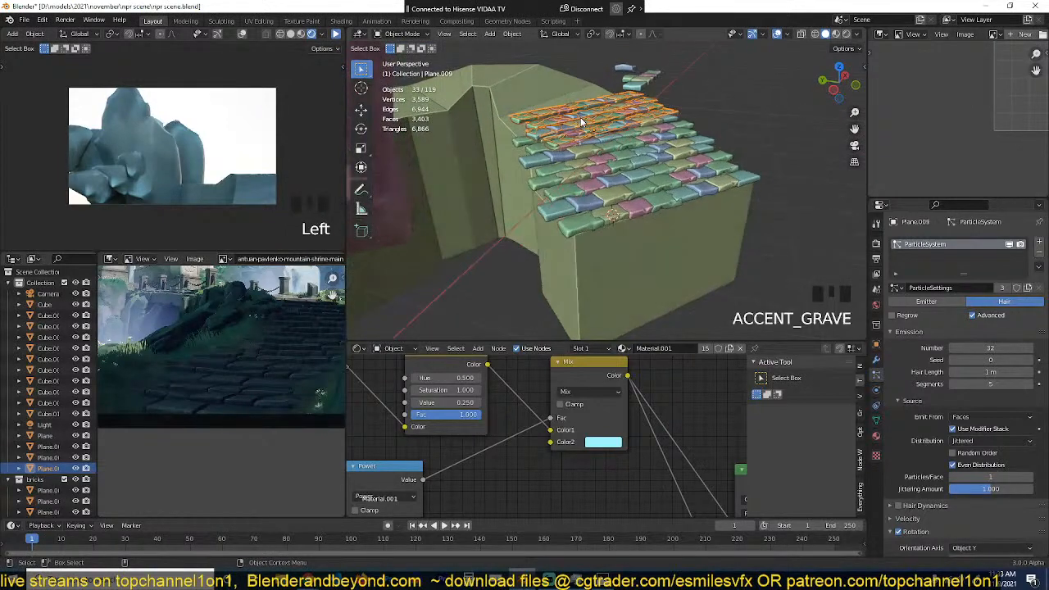
{"action": "key", "text": "g"}
{"action": "left_click", "coordinate": [579, 123]}
{"action": "key", "text": "grave"}
{"action": "key", "text": "grave"}
{"action": "scroll", "coordinate": [650, 148], "scroll_direction": "up", "scroll_amount": 2}
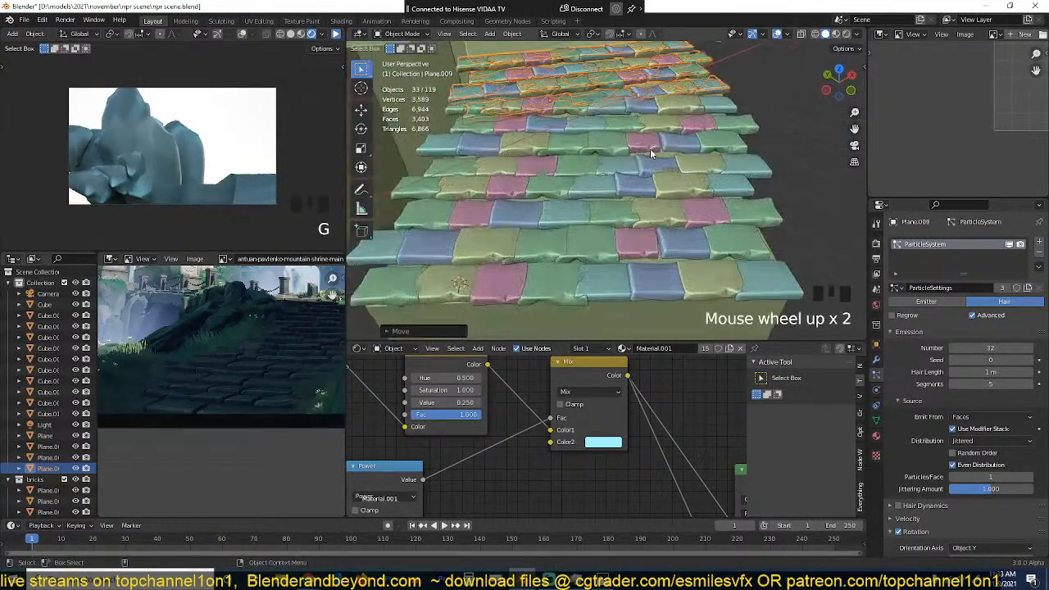
Step: Enable proportional editing on the third slab strip's base mesh and adjust the height of an outer-edge vertex along Z
{"action": "key", "text": "Tab"}
{"action": "key", "text": "1"}
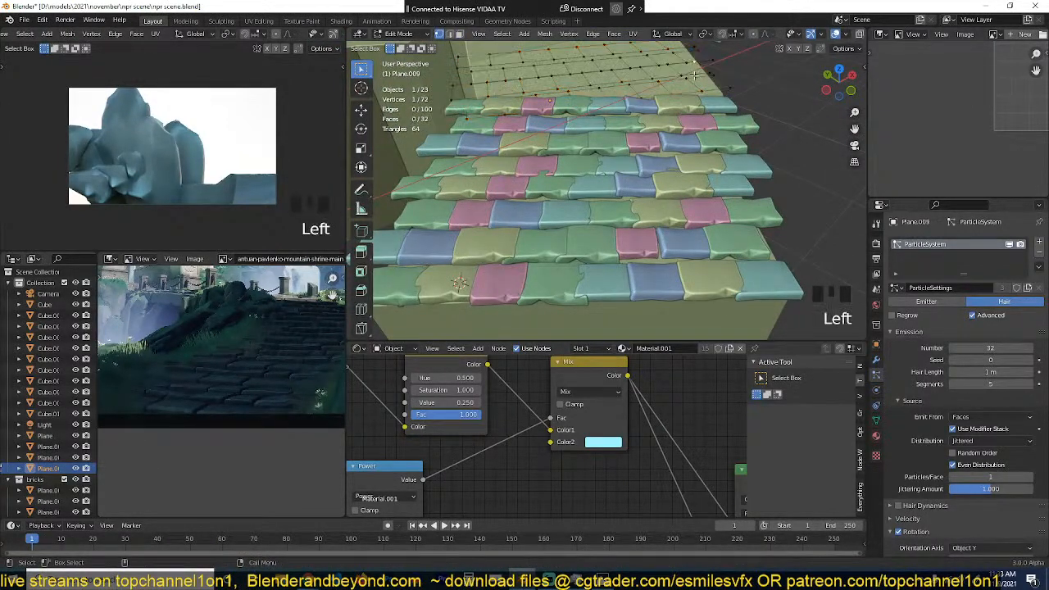
{"action": "key", "text": "grave"}
{"action": "scroll", "coordinate": [692, 126], "scroll_direction": "up", "scroll_amount": 2}
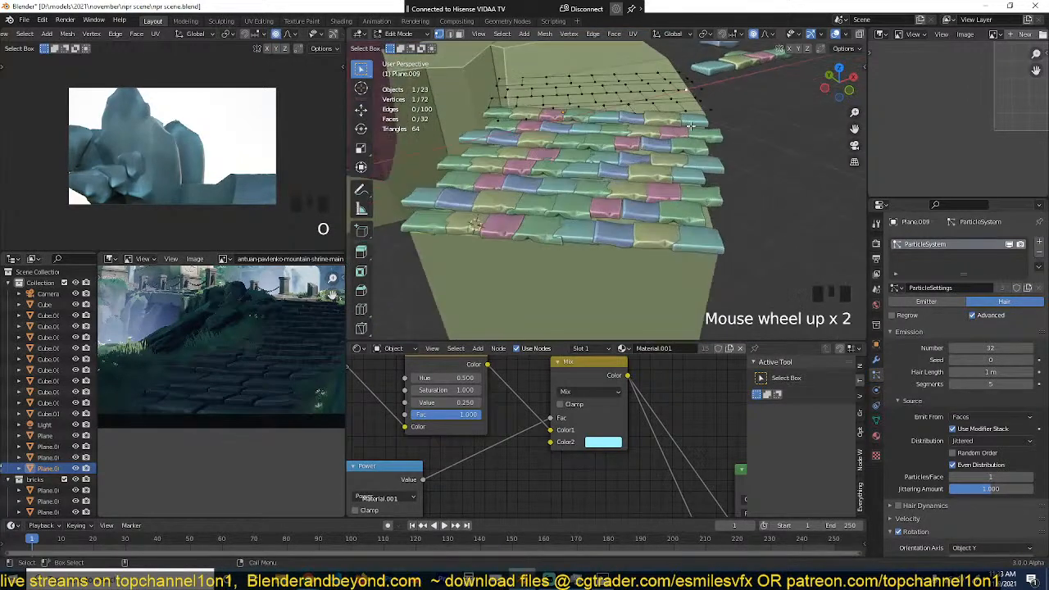
{"action": "key", "text": "KP_7"}
{"action": "key", "text": "grave"}
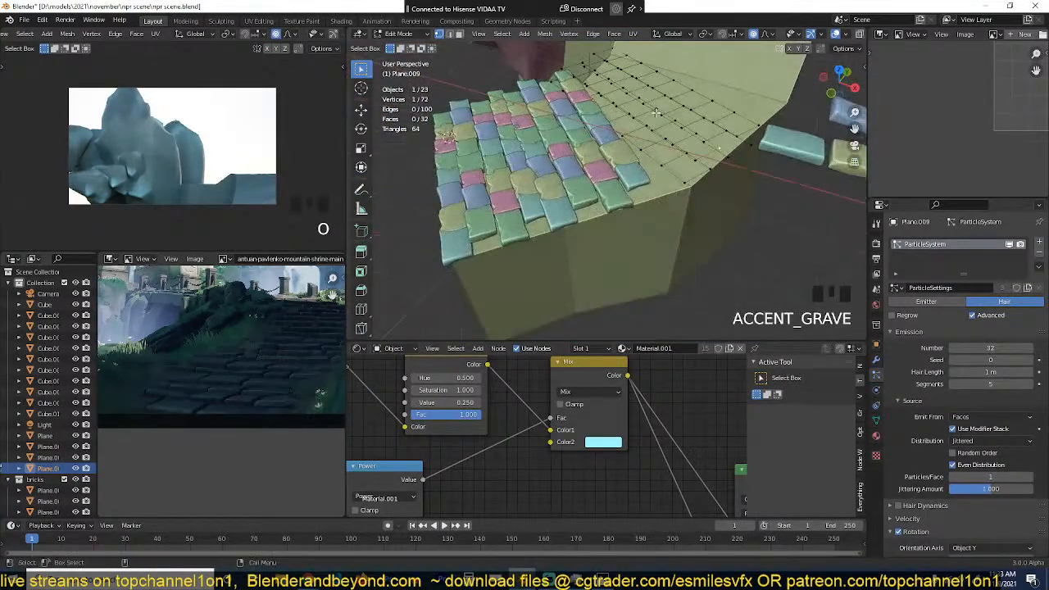
{"action": "key", "text": "g"}
{"action": "key", "text": "z"}
{"action": "left_click", "coordinate": [638, 139]}
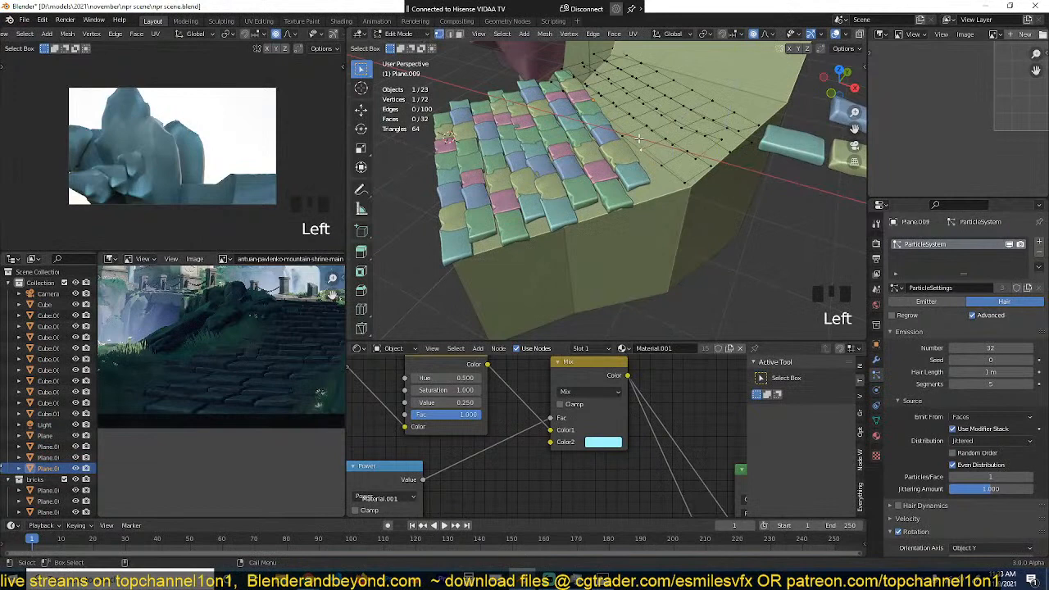
Step: Shift a vertex near the outer front corner of the third strip's base mesh and return to Object Mode
{"action": "key", "text": "g"}
{"action": "left_click", "coordinate": [681, 168]}
{"action": "key", "text": "Tab"}
{"action": "key", "text": "grave"}
{"action": "key", "text": "alt+a"}
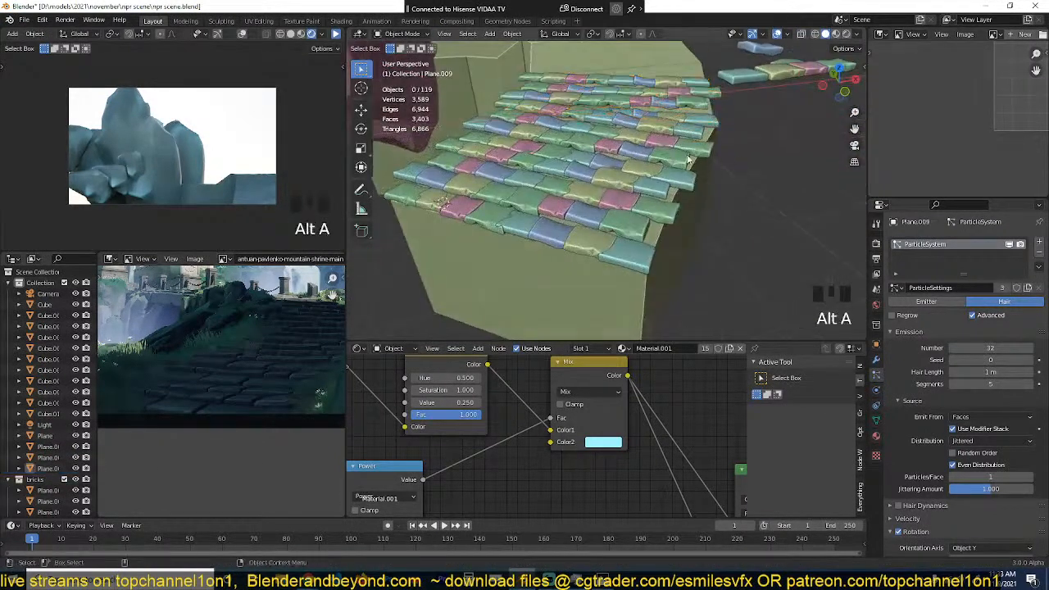
{"action": "key", "text": "grave"}
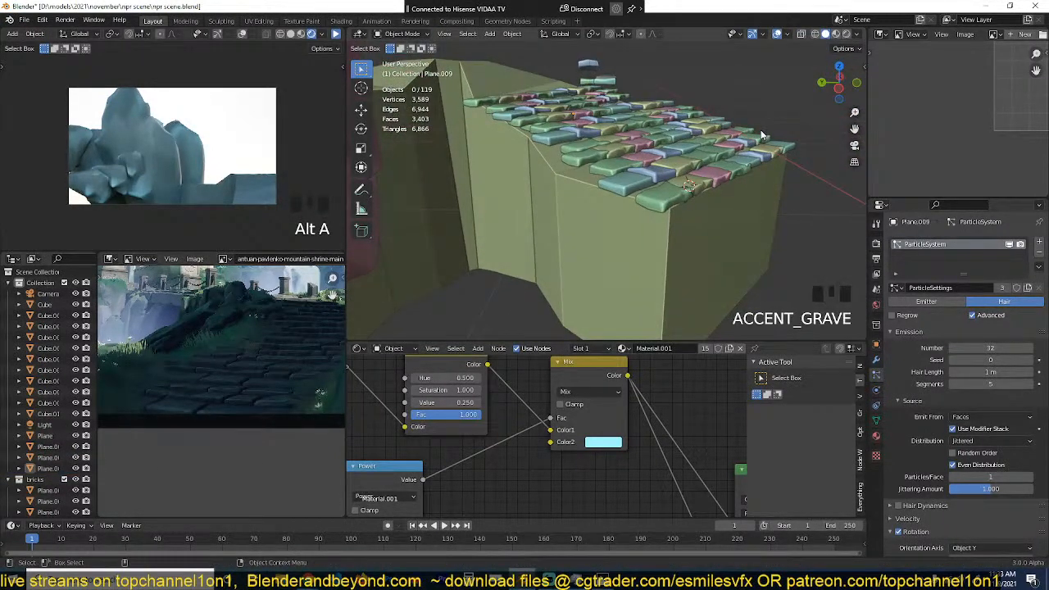
Step: Rotate the third slab strip slightly in top view to follow the path's bend and move it against the second strip
{"action": "key", "text": "KP_7"}
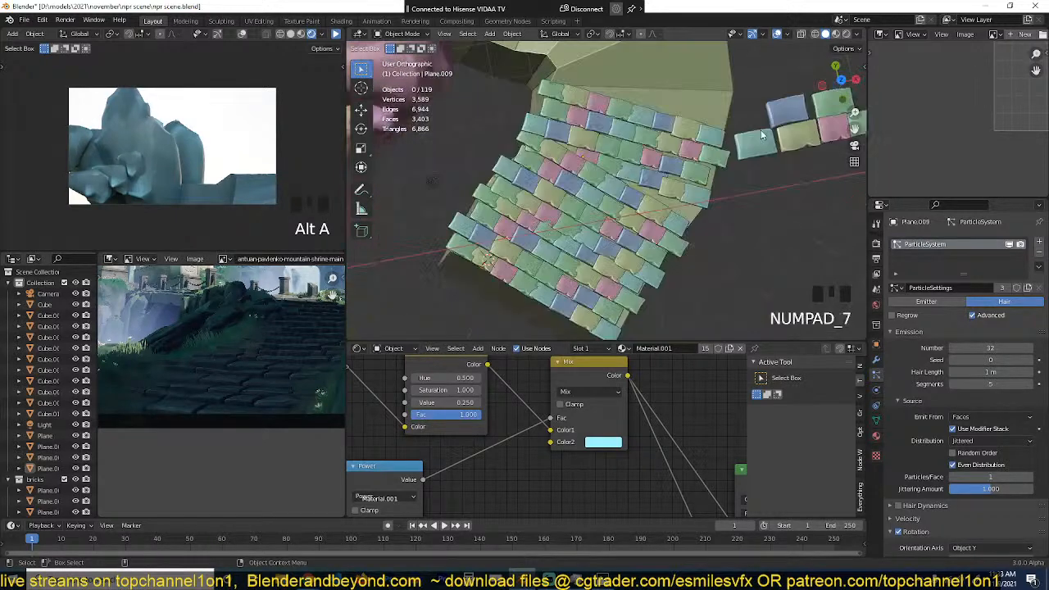
{"action": "scroll", "coordinate": [758, 130], "scroll_direction": "down", "scroll_amount": 3}
{"action": "left_click", "coordinate": [650, 173]}
{"action": "key", "text": "r"}
{"action": "left_click", "coordinate": [663, 174]}
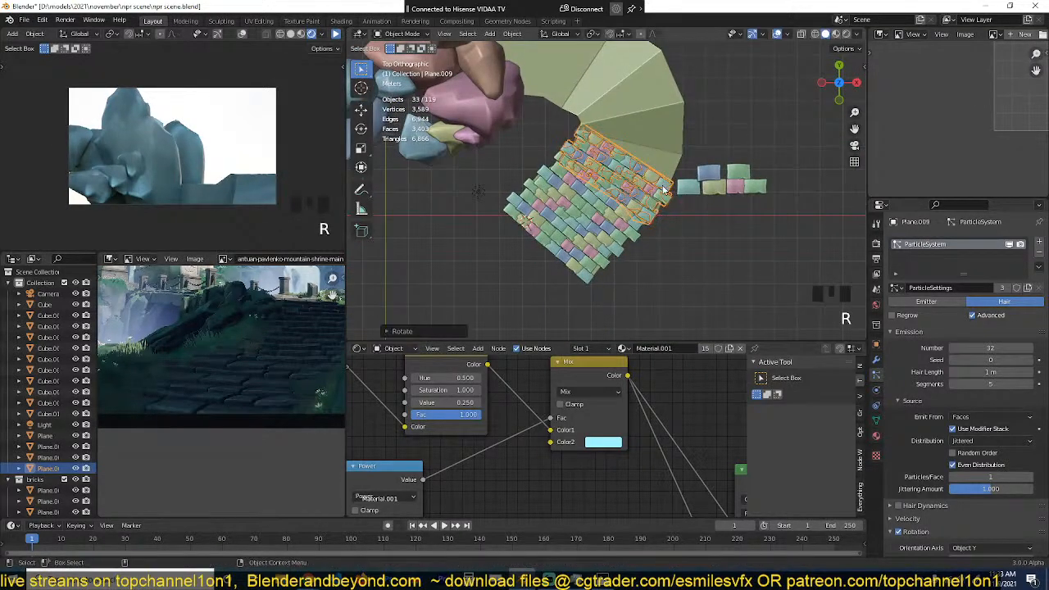
{"action": "key", "text": "grave"}
{"action": "key", "text": "g"}
{"action": "left_click", "coordinate": [653, 130]}
{"action": "key", "text": "alt+a"}
{"action": "key", "text": "grave"}
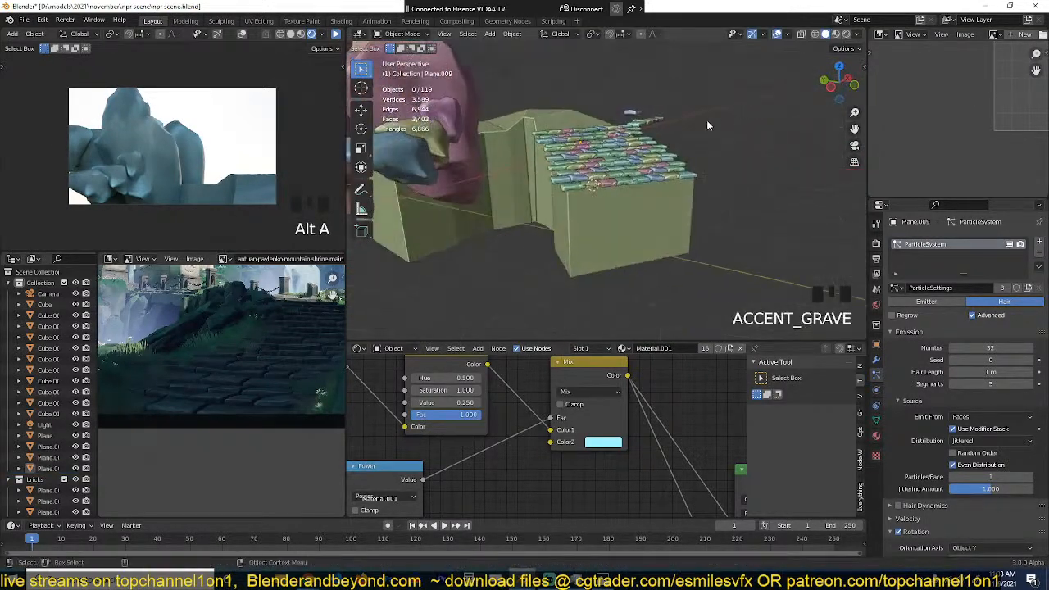
Step: Duplicate the third slab strip in top view, place the copy behind it, and rotate it along the path's curve
{"action": "scroll", "coordinate": [680, 110], "scroll_direction": "up", "scroll_amount": 5}
{"action": "middle_click_drag", "start_coordinate": [676, 109], "coordinate": [682, 203], "text": "shift"}
{"action": "key", "text": "grave"}
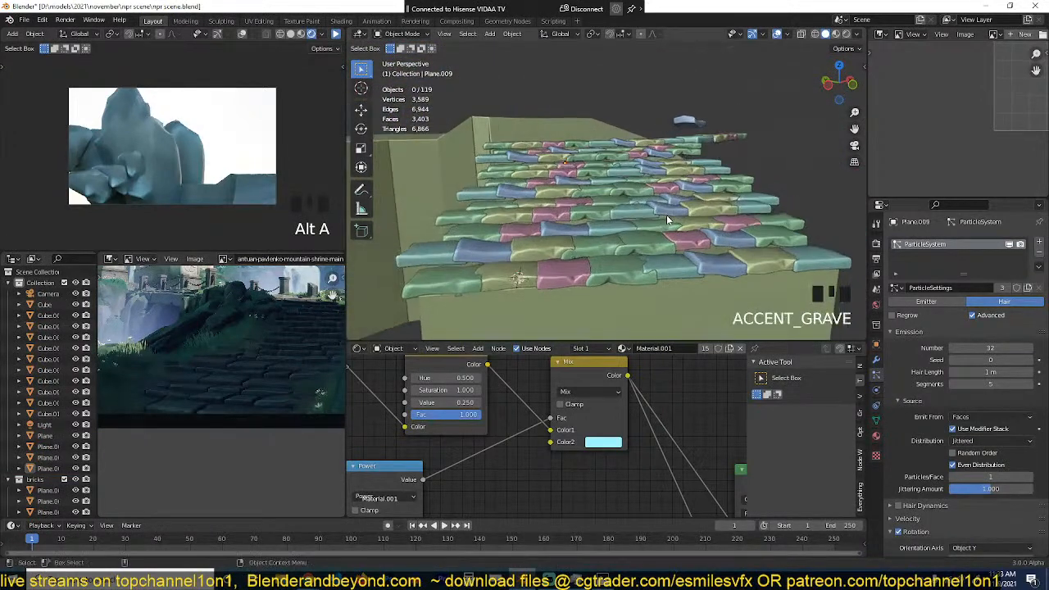
{"action": "scroll", "coordinate": [667, 215], "scroll_direction": "up", "scroll_amount": 3}
{"action": "left_click", "coordinate": [653, 153]}
{"action": "key", "text": "KP_7"}
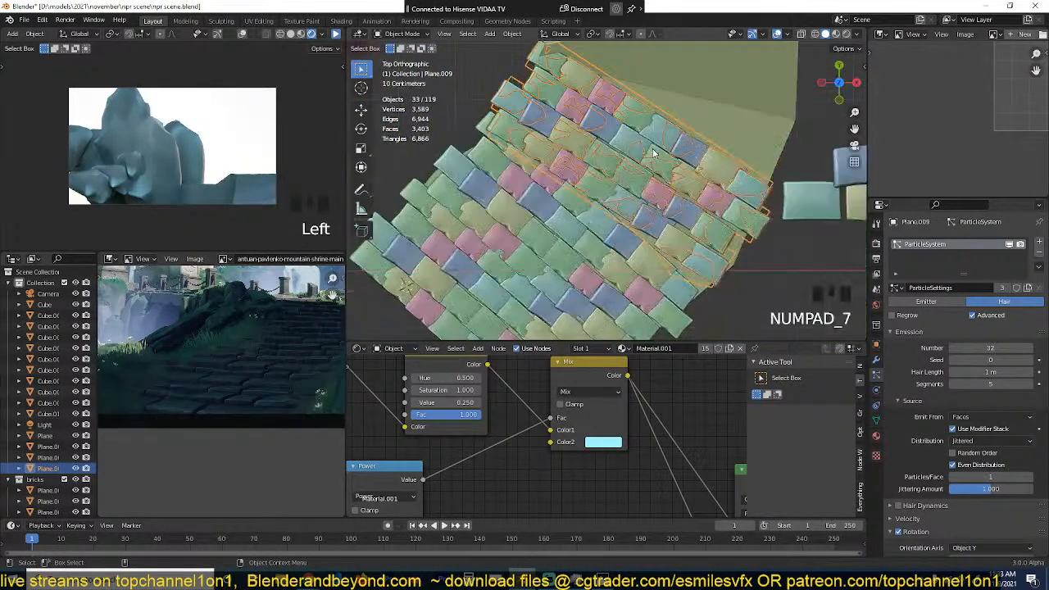
{"action": "scroll", "coordinate": [656, 148], "scroll_direction": "down", "scroll_amount": 4}
{"action": "key", "text": "shift+d"}
{"action": "left_click", "coordinate": [673, 108]}
{"action": "key", "text": "r"}
{"action": "left_click", "coordinate": [702, 134]}
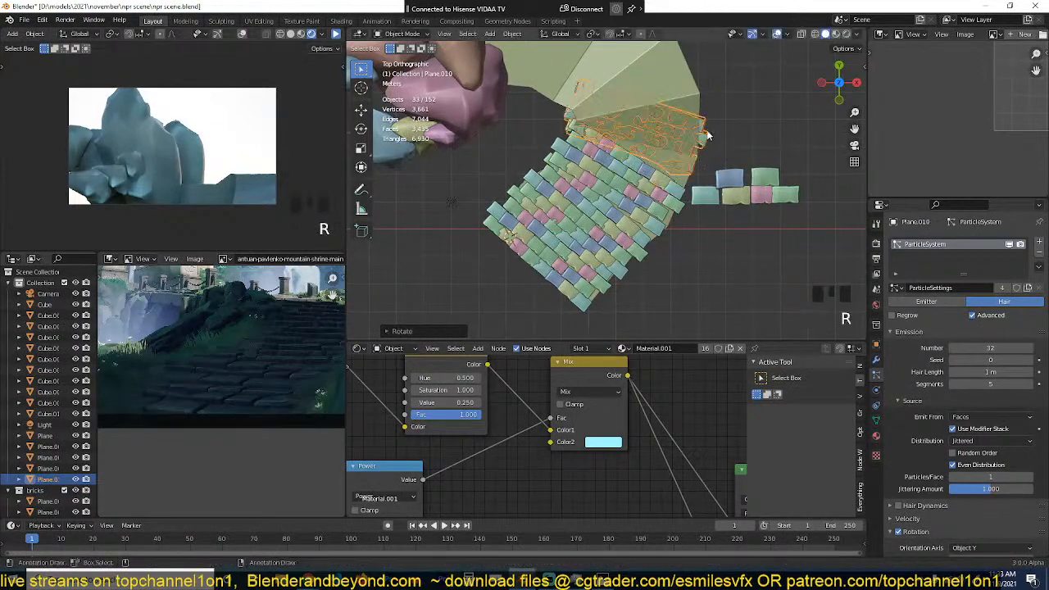
Step: Raise the fourth slab strip along Z so its rows step up from the third strip
{"action": "key", "text": "grave"}
{"action": "scroll", "coordinate": [712, 131], "scroll_direction": "up", "scroll_amount": 3}
{"action": "key", "text": "g"}
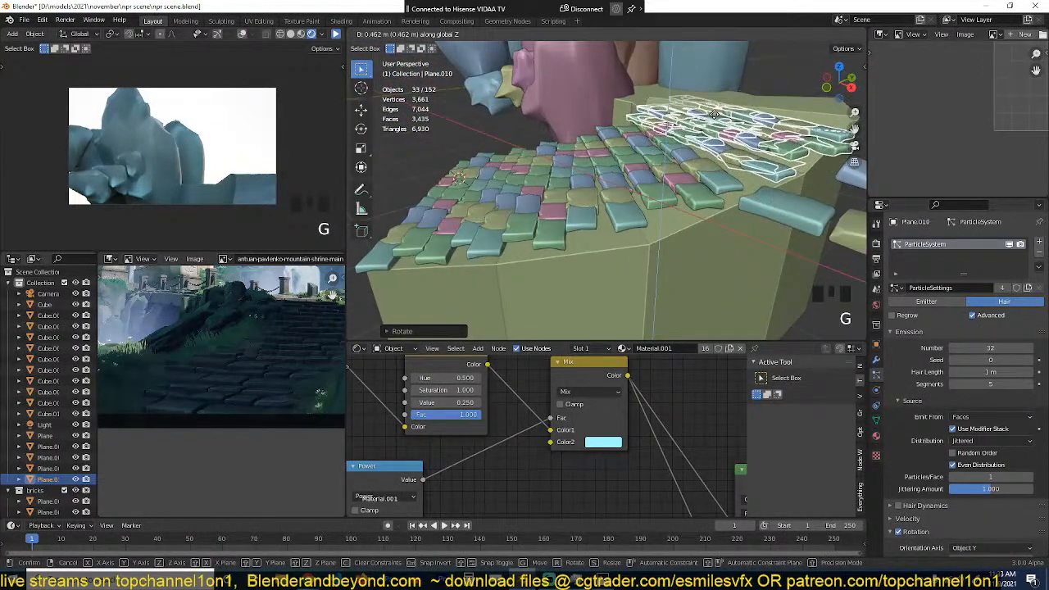
{"action": "left_click", "coordinate": [729, 136]}
{"action": "key", "text": "alt+a"}
{"action": "key", "text": "grave"}
Step: Tilt the fourth slab strip about its local X axis and reposition it on the slope
{"action": "left_click", "coordinate": [743, 139]}
{"action": "key", "text": "grave"}
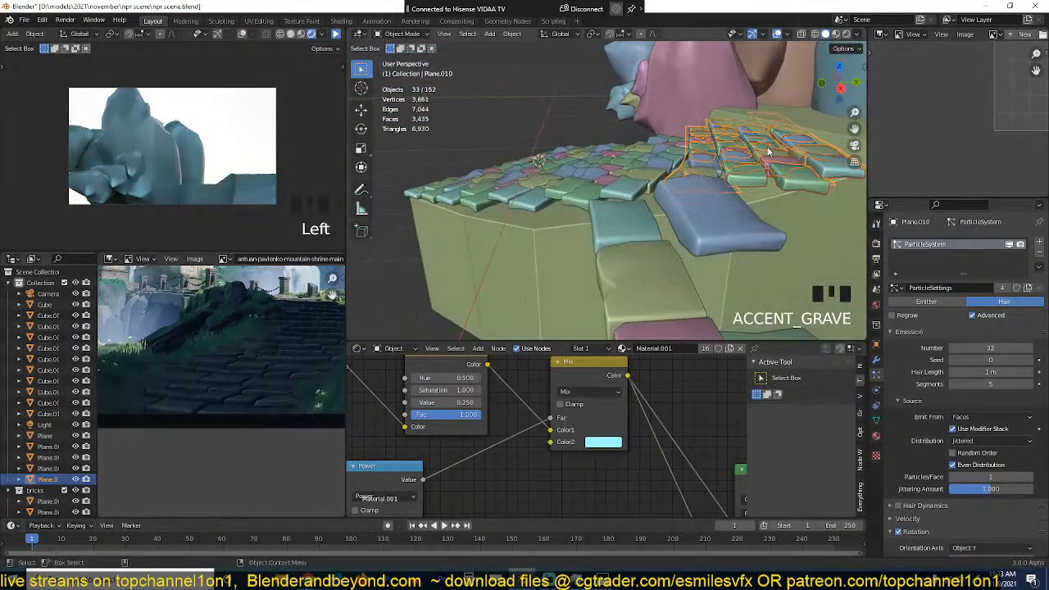
{"action": "key", "text": "r"}
{"action": "key", "text": "x"}
{"action": "key", "text": "x"}
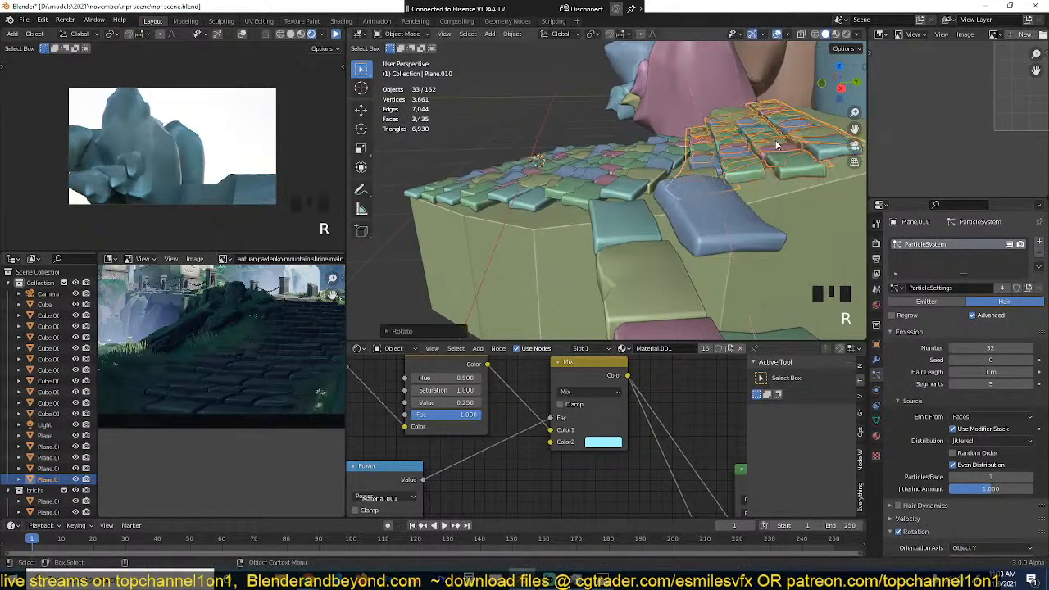
{"action": "left_click", "coordinate": [776, 140]}
{"action": "key", "text": "g"}
{"action": "left_click", "coordinate": [780, 156]}
Step: Fine-tune the fourth slab strip's position so its rows continue those of the third strip
{"action": "key", "text": "alt+a"}
{"action": "key", "text": "grave"}
{"action": "key", "text": "grave"}
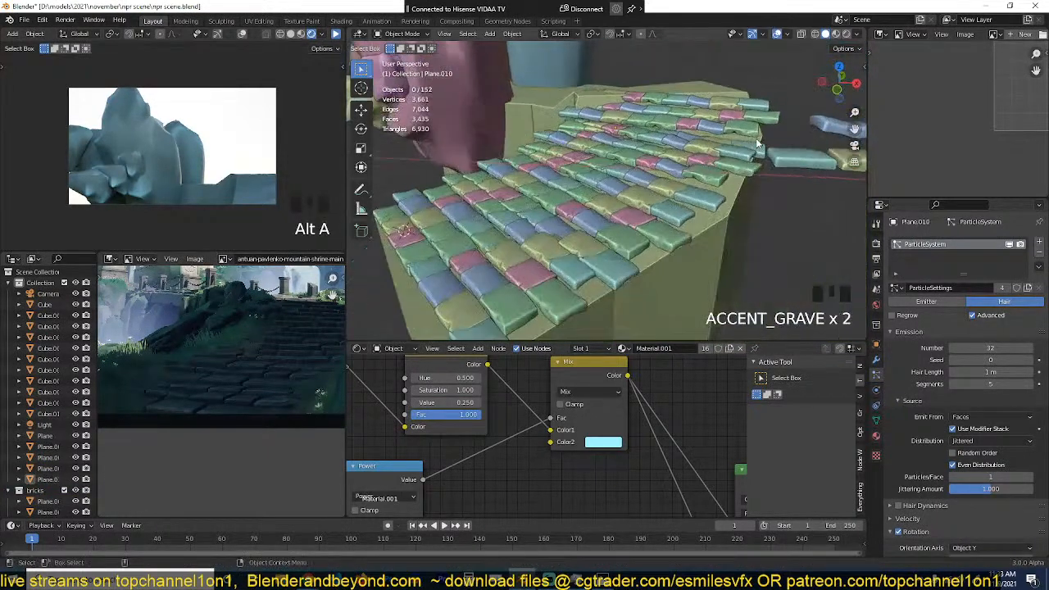
{"action": "left_click", "coordinate": [756, 137]}
{"action": "key", "text": "g"}
{"action": "left_click", "coordinate": [710, 132]}
{"action": "key", "text": "alt+a"}
Step: Duplicate the first slab strip in top view, place the copy beyond the fourth strip, and rotate it toward the curve
{"action": "left_click", "coordinate": [710, 132]}
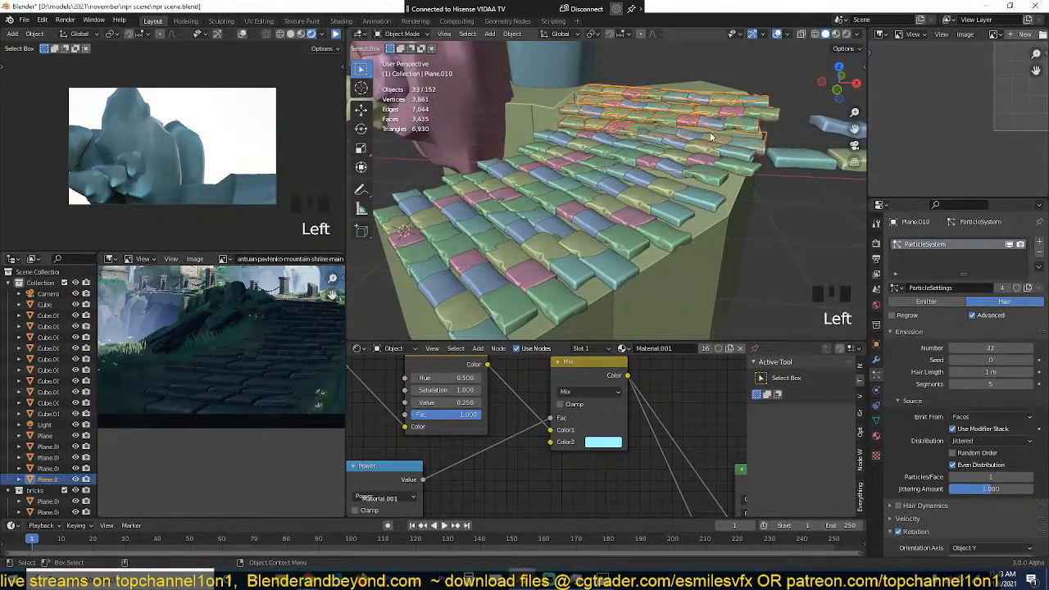
{"action": "key", "text": "KP_7"}
{"action": "scroll", "coordinate": [712, 137], "scroll_direction": "down", "scroll_amount": 2}
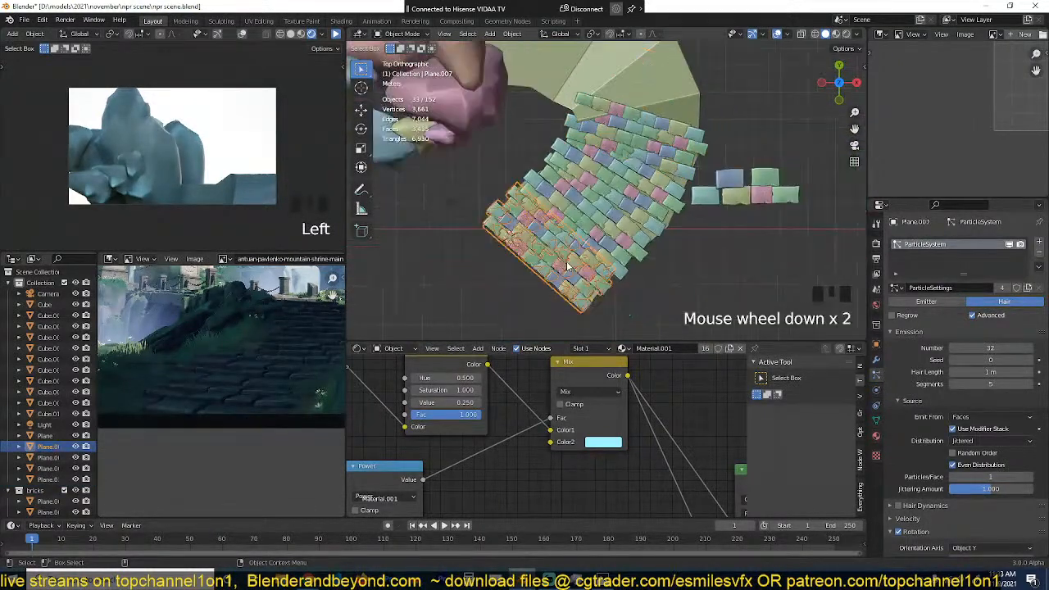
{"action": "key", "text": "shift+d"}
{"action": "left_click", "coordinate": [658, 93]}
{"action": "key", "text": "r"}
{"action": "left_click", "coordinate": [680, 90]}
Step: Refine the fifth slab strip's rotation and placement behind the fourth strip, and move it up to the path's height
{"action": "key", "text": "g"}
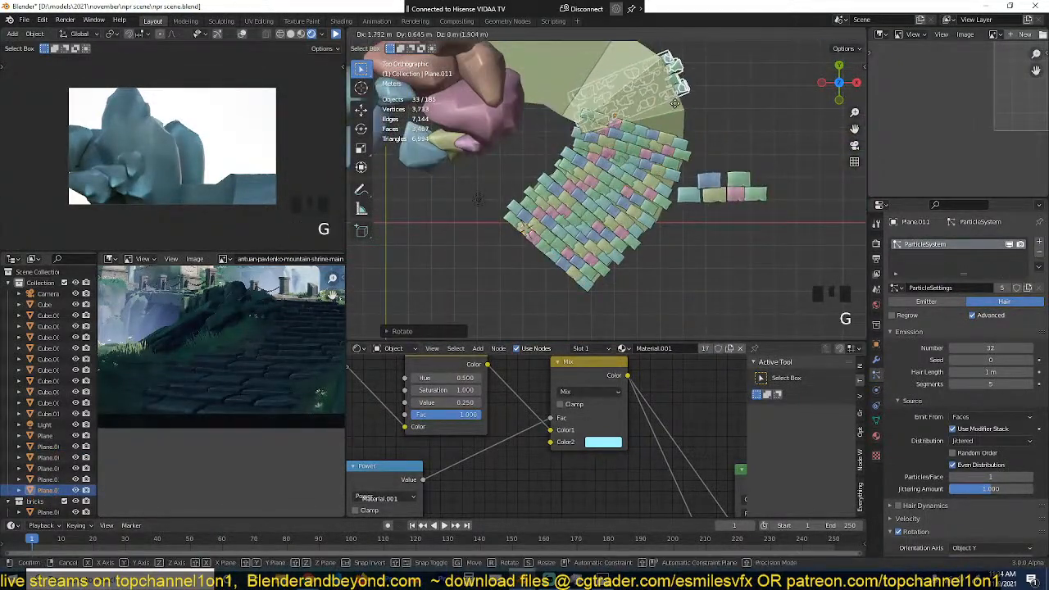
{"action": "left_click", "coordinate": [669, 121]}
{"action": "key", "text": "r"}
{"action": "left_click", "coordinate": [686, 100]}
{"action": "key", "text": "g"}
{"action": "left_click", "coordinate": [684, 89]}
{"action": "key", "text": "grave"}
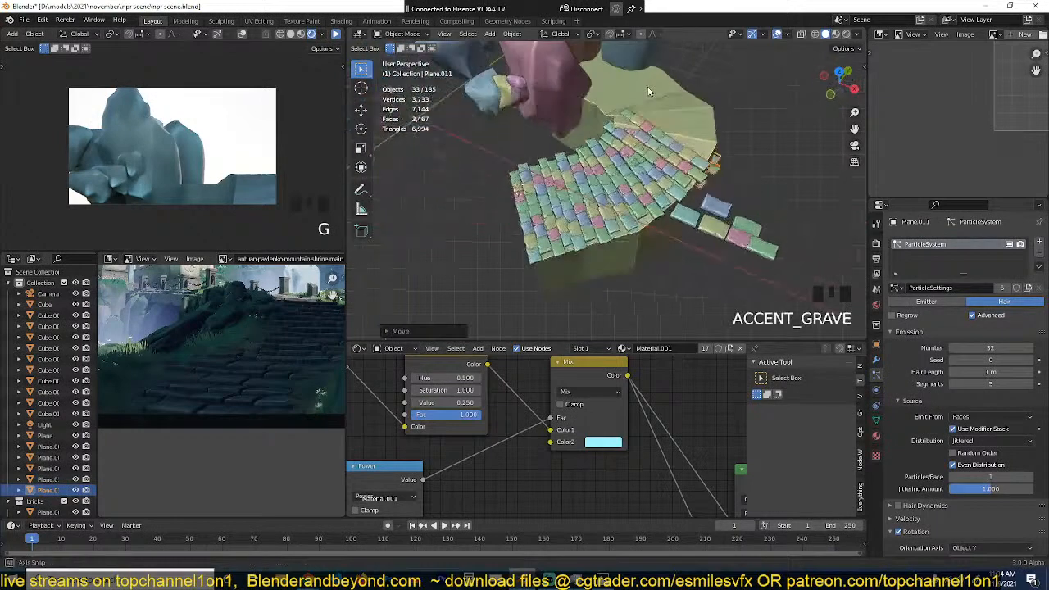
{"action": "key", "text": "g"}
{"action": "left_click", "coordinate": [734, 129]}
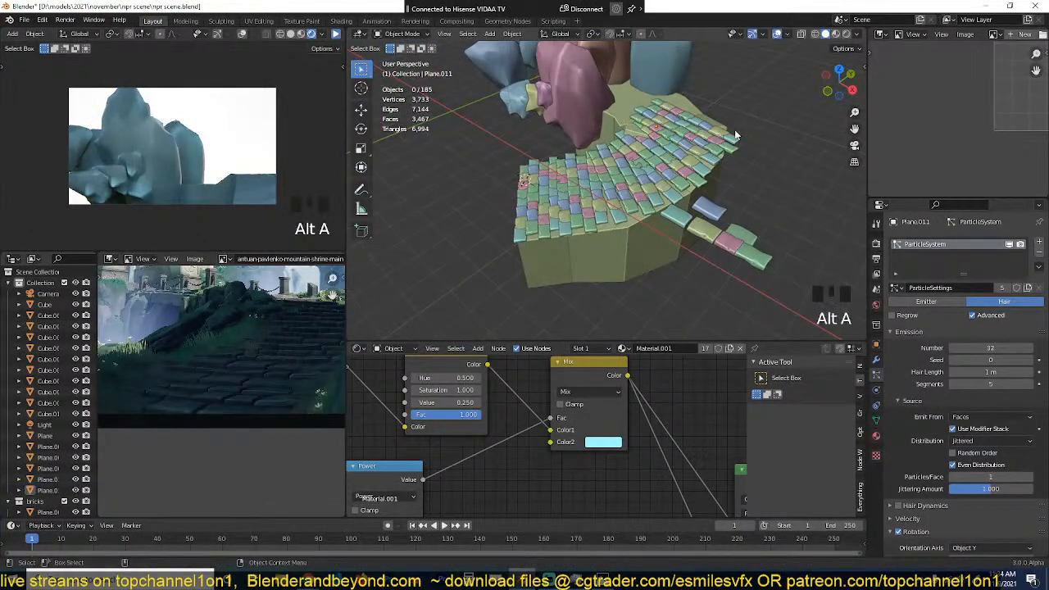
Step: Realign the fifth slab strip in top view so its rows run across the path and meet the fourth strip
{"action": "key", "text": "KP_7"}
{"action": "left_click", "coordinate": [651, 131]}
{"action": "key", "text": "g"}
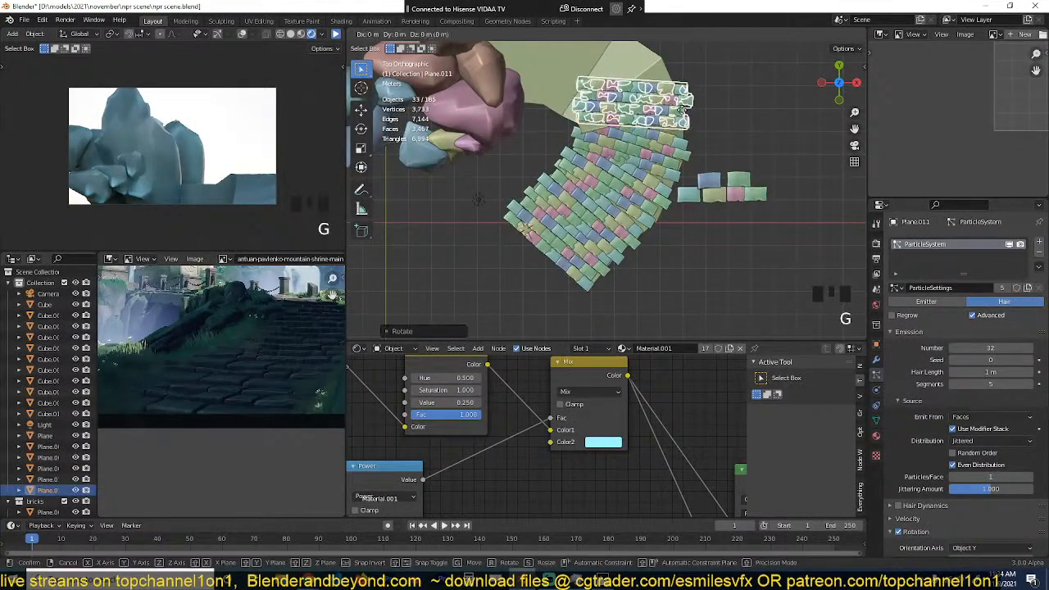
{"action": "left_click", "coordinate": [676, 125]}
{"action": "key", "text": "g"}
{"action": "left_click", "coordinate": [691, 138]}
{"action": "middle_click_drag", "start_coordinate": [691, 137], "coordinate": [697, 178]}
Step: Fine-tune the fifth slab strip's height and check the stepped rows along the path
{"action": "key", "text": "alt+a"}
{"action": "scroll", "coordinate": [682, 120], "scroll_direction": "up", "scroll_amount": 4}
{"action": "left_click", "coordinate": [682, 114]}
{"action": "key", "text": "g"}
{"action": "left_click", "coordinate": [683, 122]}
{"action": "key", "text": "alt+a"}
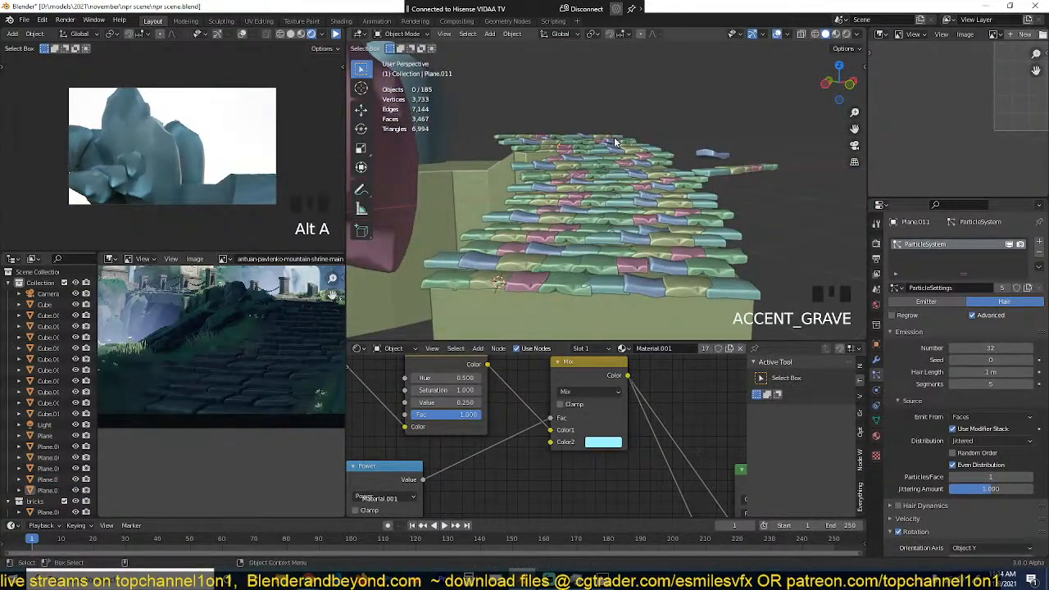
{"action": "middle_click_drag", "start_coordinate": [614, 136], "coordinate": [637, 177]}
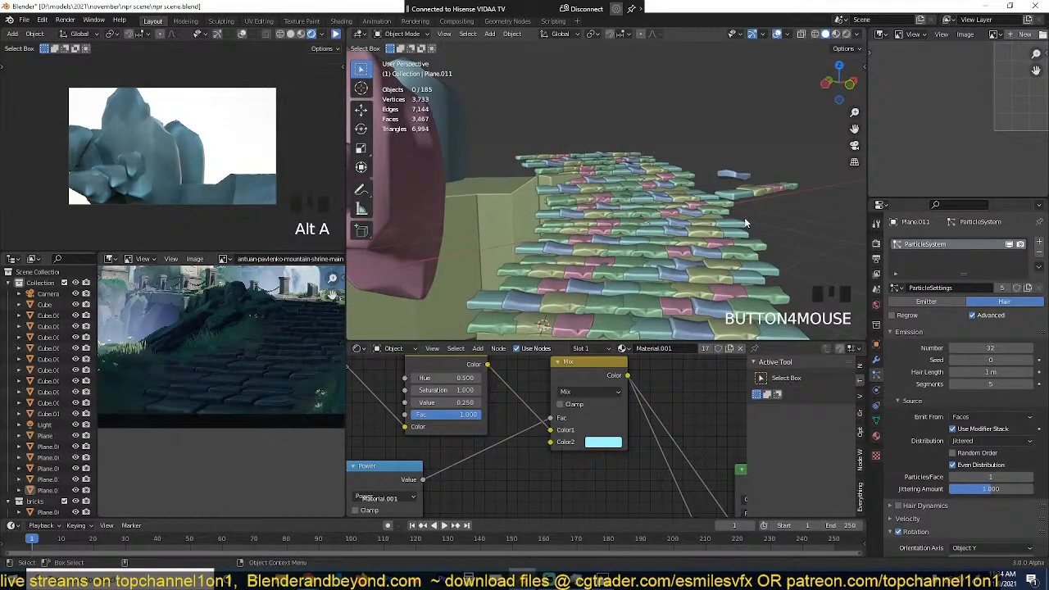
Step: Thicken the five source slabs beside the path by scaling them about 1.55 times along Z
{"action": "scroll", "coordinate": [745, 221], "scroll_direction": "up", "scroll_amount": 3}
{"action": "left_click", "coordinate": [674, 199]}
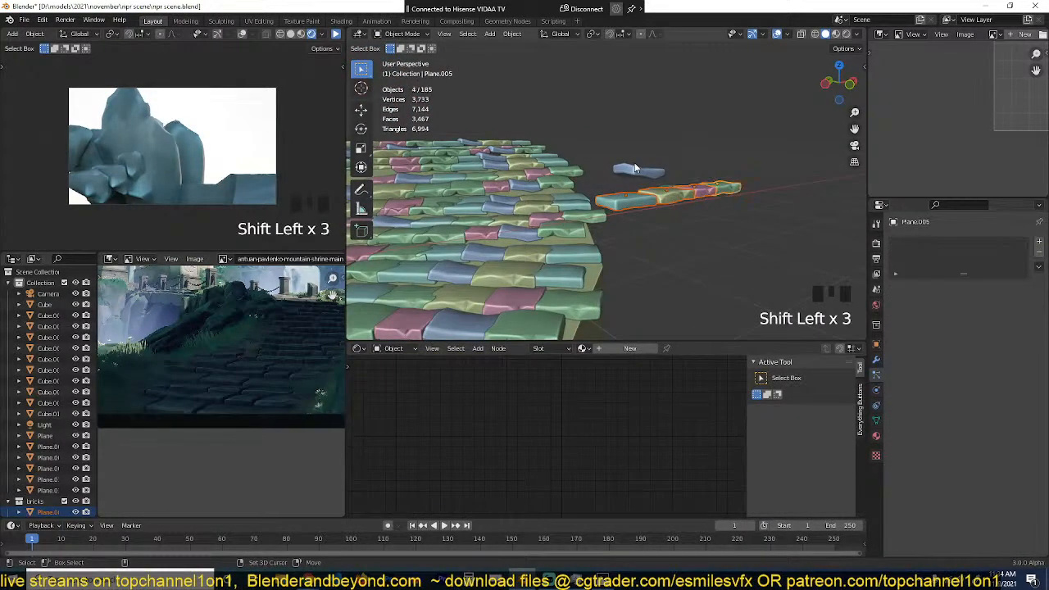
{"action": "key", "text": "s"}
{"action": "key", "text": "z"}
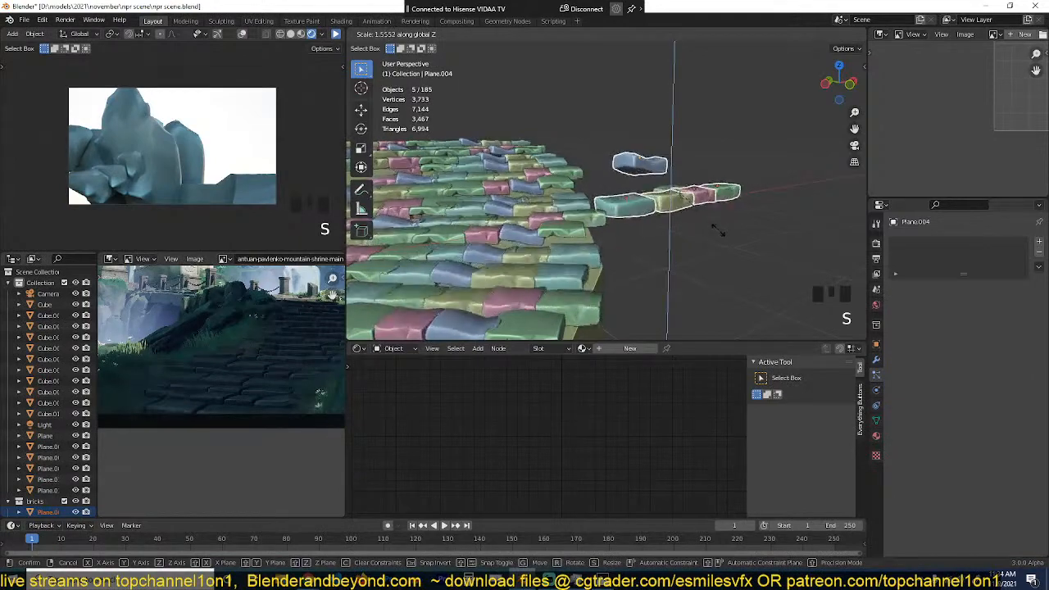
{"action": "left_click", "coordinate": [711, 236]}
{"action": "key", "text": "alt+a"}
{"action": "scroll", "coordinate": [705, 236], "scroll_direction": "down", "scroll_amount": 3}
{"action": "middle_click_drag", "start_coordinate": [697, 235], "coordinate": [571, 203]}
{"action": "scroll", "coordinate": [668, 239], "scroll_direction": "up", "scroll_amount": 2}
Step: Lower the raised end faces of the blue source slab in Edit Mode with proportional editing
{"action": "key", "text": "grave"}
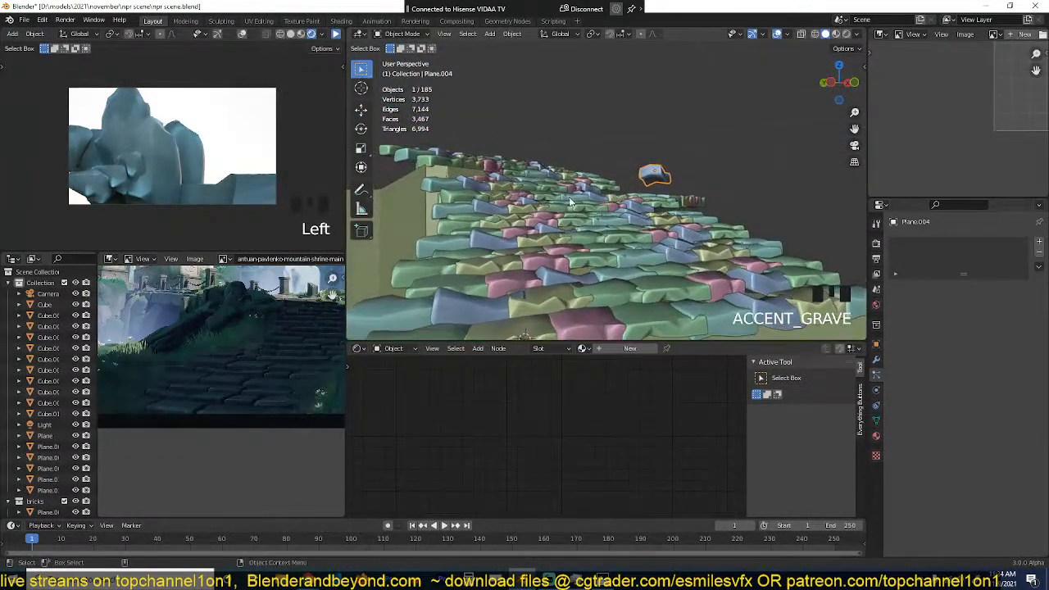
{"action": "middle_click_drag", "start_coordinate": [350, 167], "coordinate": [678, 104]}
{"action": "key", "text": "KP_Decimal"}
{"action": "key", "text": "KP_7"}
{"action": "key", "text": "Tab"}
{"action": "key", "text": "grave"}
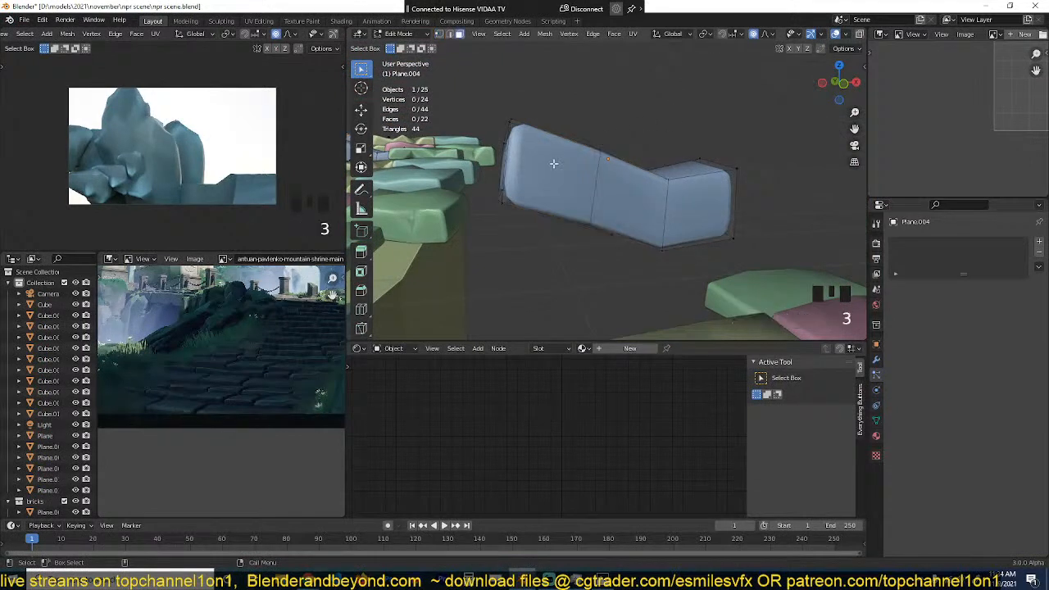
{"action": "left_click", "coordinate": [554, 164], "text": "alt"}
{"action": "key", "text": "g"}
{"action": "left_click", "coordinate": [552, 159]}
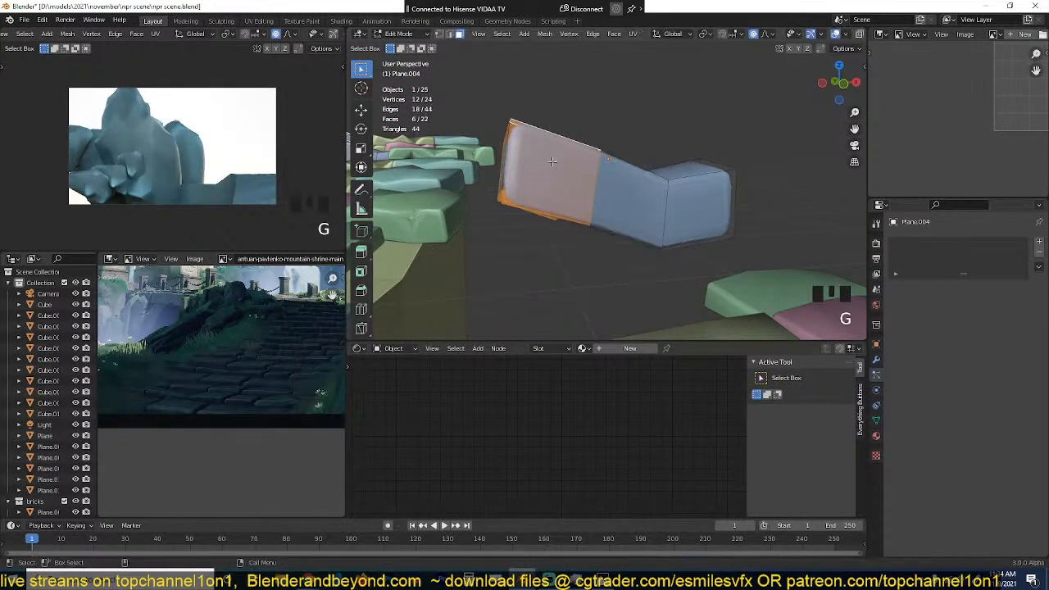
{"action": "key", "text": "g"}
{"action": "left_click", "coordinate": [643, 223]}
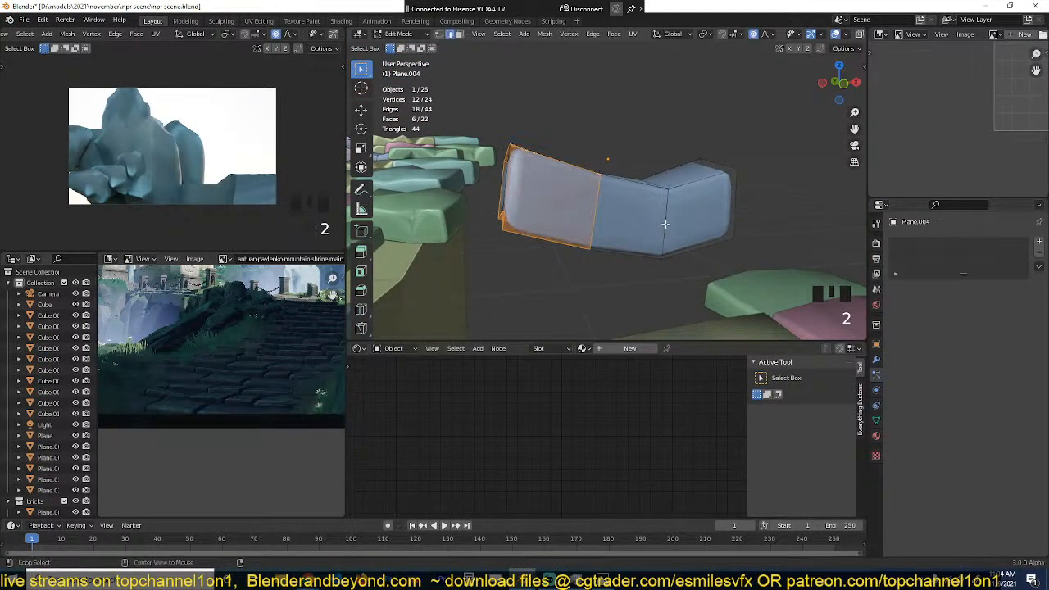
Step: Raise the edge loop at the blue source slab's bend to even out its shape, and save the scene
{"action": "left_click", "coordinate": [666, 223], "text": "alt"}
{"action": "key", "text": "g"}
{"action": "left_click", "coordinate": [665, 202]}
{"action": "key", "text": "Tab"}
{"action": "key", "text": "grave"}
{"action": "middle_click_drag", "start_coordinate": [649, 238], "coordinate": [668, 260]}
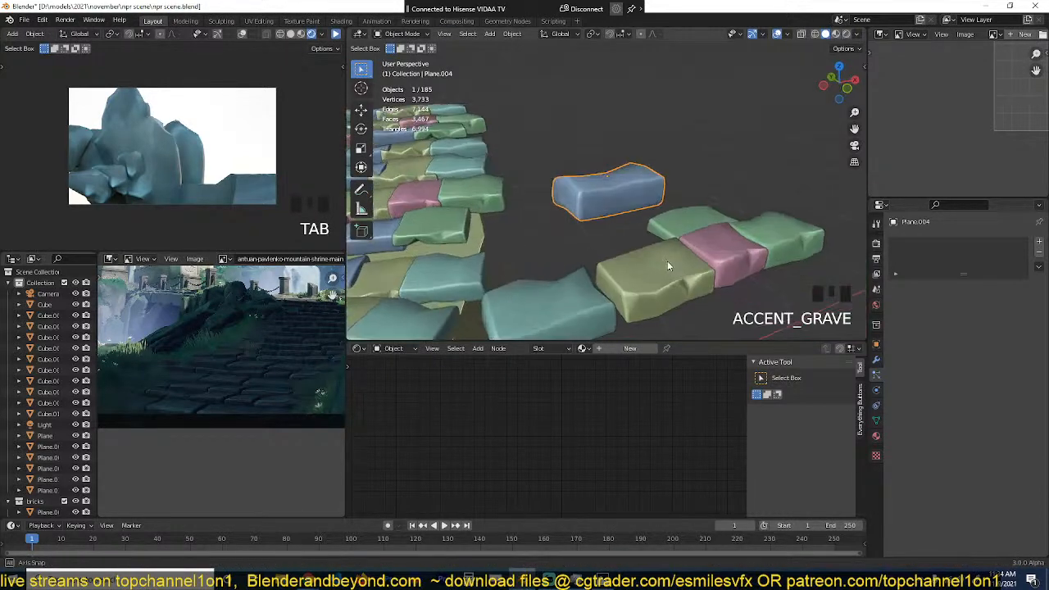
{"action": "scroll", "coordinate": [667, 263], "scroll_direction": "down", "scroll_amount": 4}
{"action": "middle_click_drag", "start_coordinate": [495, 225], "coordinate": [666, 212], "text": "shift"}
{"action": "scroll", "coordinate": [693, 218], "scroll_direction": "down", "scroll_amount": 3}
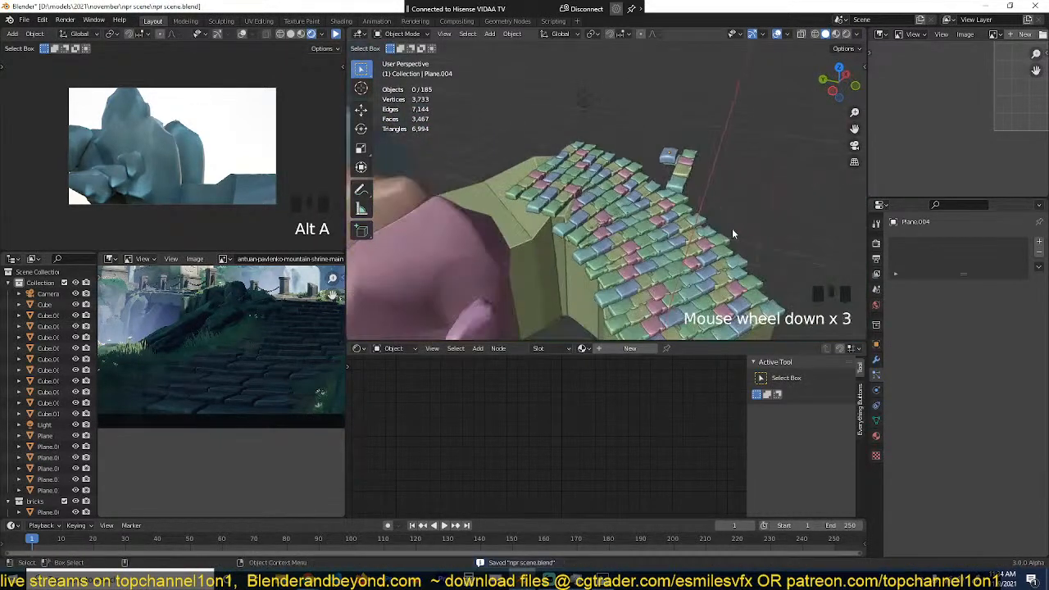
Step: Duplicate the first slab strip in top view, place the copy beyond the fifth strip, and rotate it along the bend
{"action": "key", "text": "grave"}
{"action": "key", "text": "KP_7"}
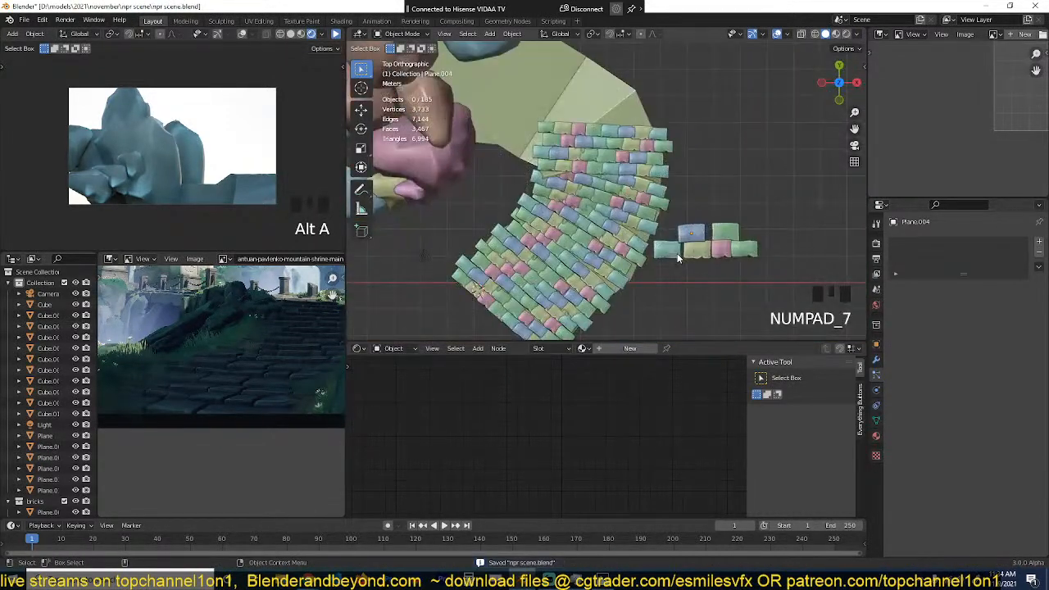
{"action": "left_click", "coordinate": [643, 148]}
{"action": "scroll", "coordinate": [649, 208], "scroll_direction": "down", "scroll_amount": 1}
{"action": "left_click", "coordinate": [542, 299]}
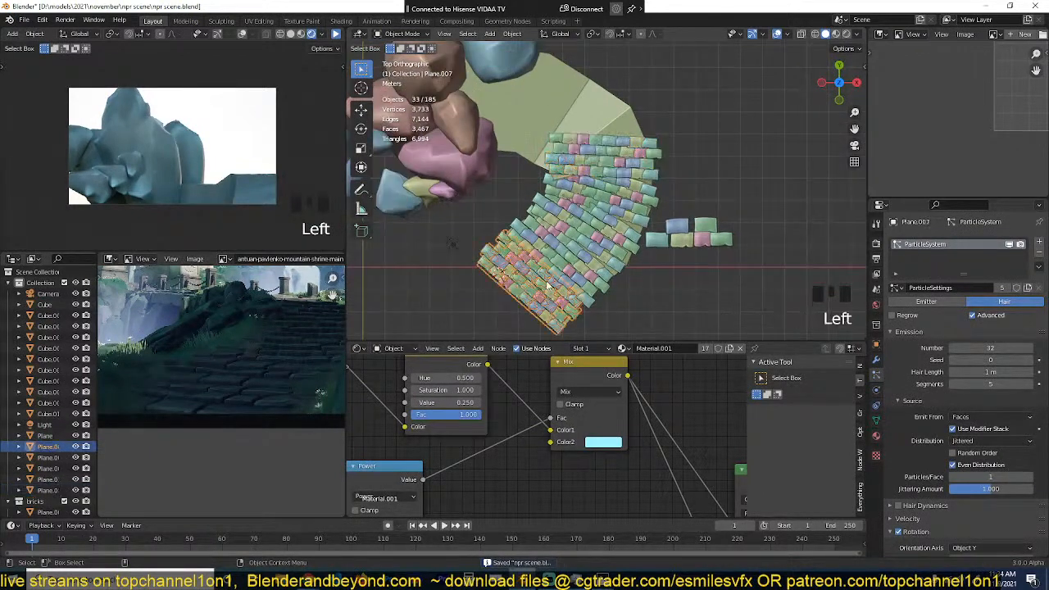
{"action": "key", "text": "shift+d"}
{"action": "left_click", "coordinate": [535, 137]}
{"action": "key", "text": "r"}
{"action": "left_click", "coordinate": [520, 322]}
{"action": "middle_click_drag", "start_coordinate": [520, 324], "coordinate": [541, 172]}
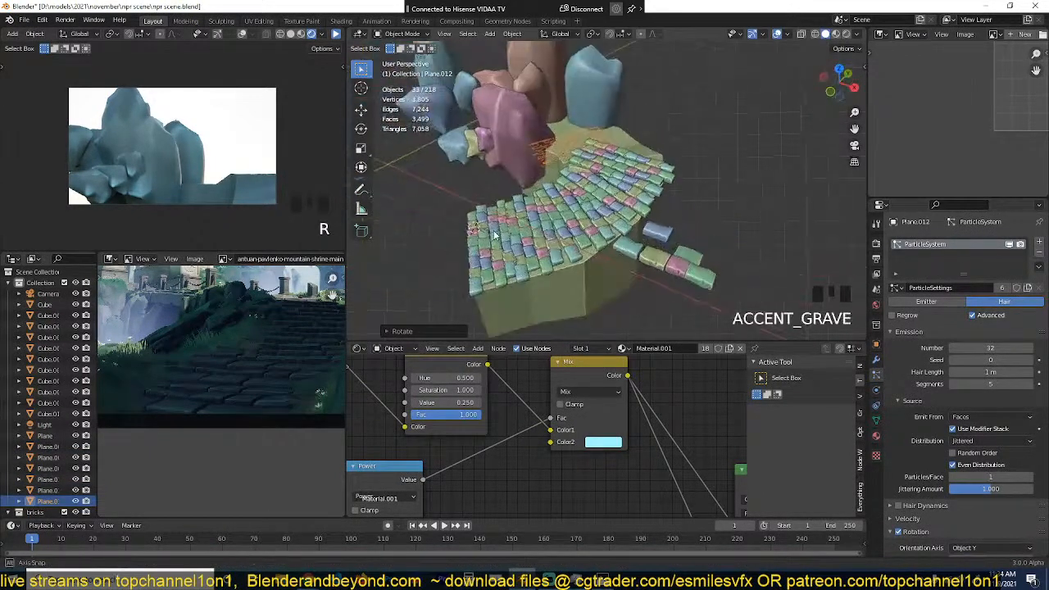
Step: Raise the rotated strip copy about 1.4 m along Z, up to the height of the path's far section
{"action": "scroll", "coordinate": [525, 197], "scroll_direction": "up", "scroll_amount": 3}
{"action": "middle_click_drag", "start_coordinate": [511, 208], "coordinate": [544, 307], "text": "shift"}
{"action": "key", "text": "g"}
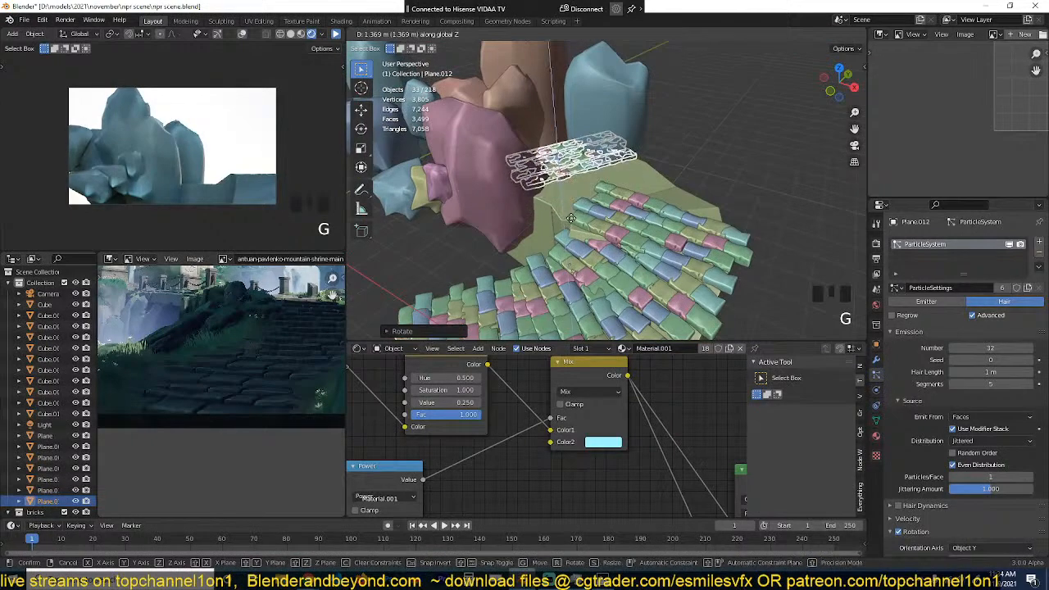
{"action": "left_click", "coordinate": [573, 224]}
Step: Duplicate the raised strip in top view and place the copy beside it, about 1.6 m further along the bend
{"action": "key", "text": "KP_7"}
{"action": "key", "text": "shift+d"}
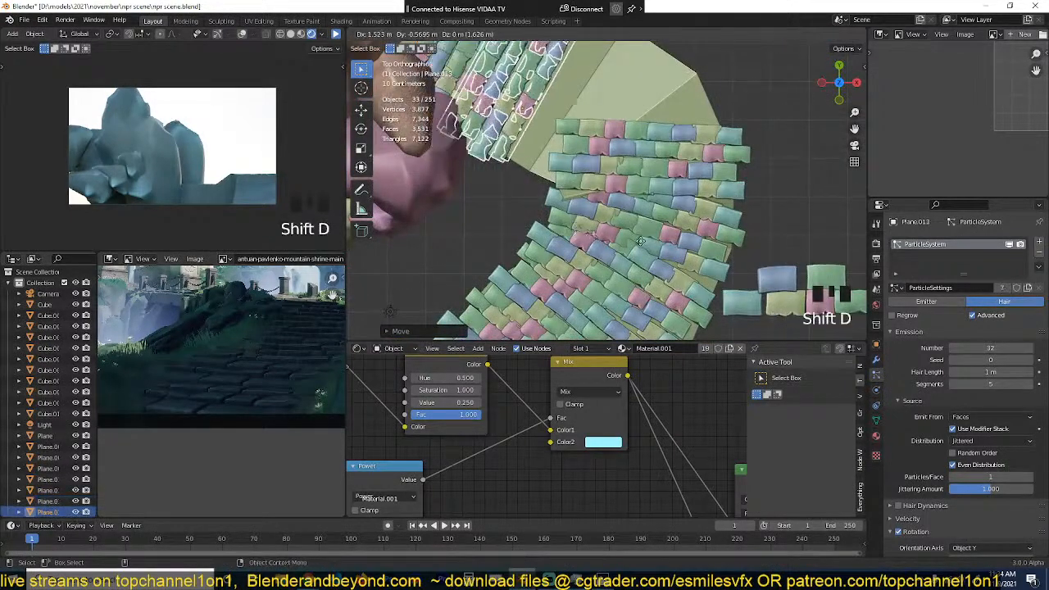
{"action": "key", "text": "s"}
{"action": "left_click", "coordinate": [640, 249]}
{"action": "key", "text": "alt+a"}
Step: Scale the new strip's mesh along Z in Edit Mode
{"action": "middle_click_drag", "start_coordinate": [524, 304], "coordinate": [615, 153]}
{"action": "key", "text": "grave"}
{"action": "left_click", "coordinate": [525, 202]}
{"action": "key", "text": "grave"}
{"action": "key", "text": "r"}
{"action": "key", "text": "Escape"}
{"action": "key", "text": "Tab"}
{"action": "key", "text": "s"}
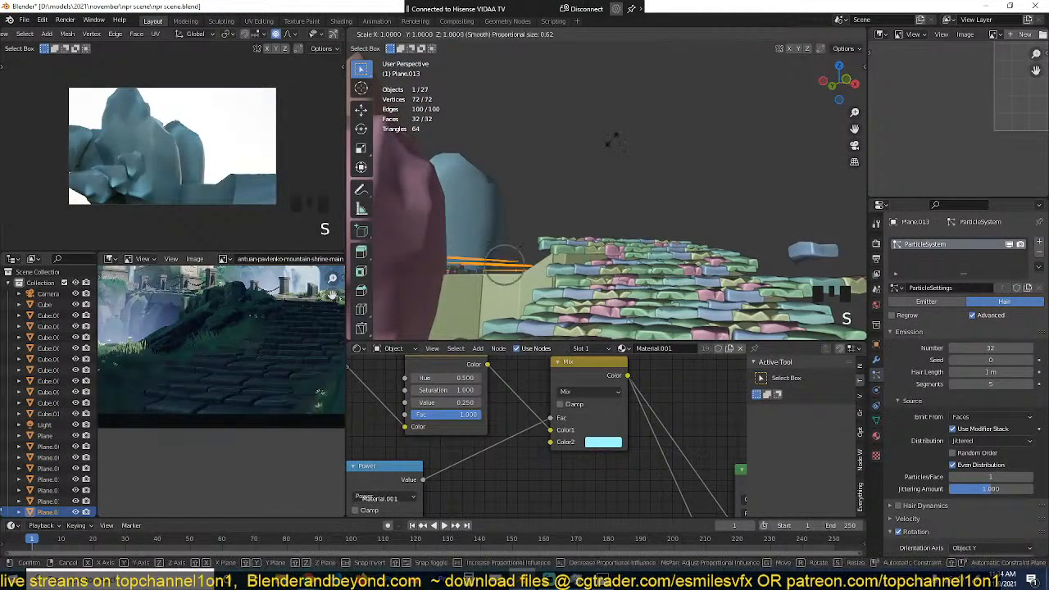
{"action": "key", "text": "z"}
{"action": "left_click", "coordinate": [540, 193]}
Step: Lower the new strip about 0.22 m along Z onto the path surface
{"action": "key", "text": "Tab"}
{"action": "key", "text": "g"}
{"action": "key", "text": "z"}
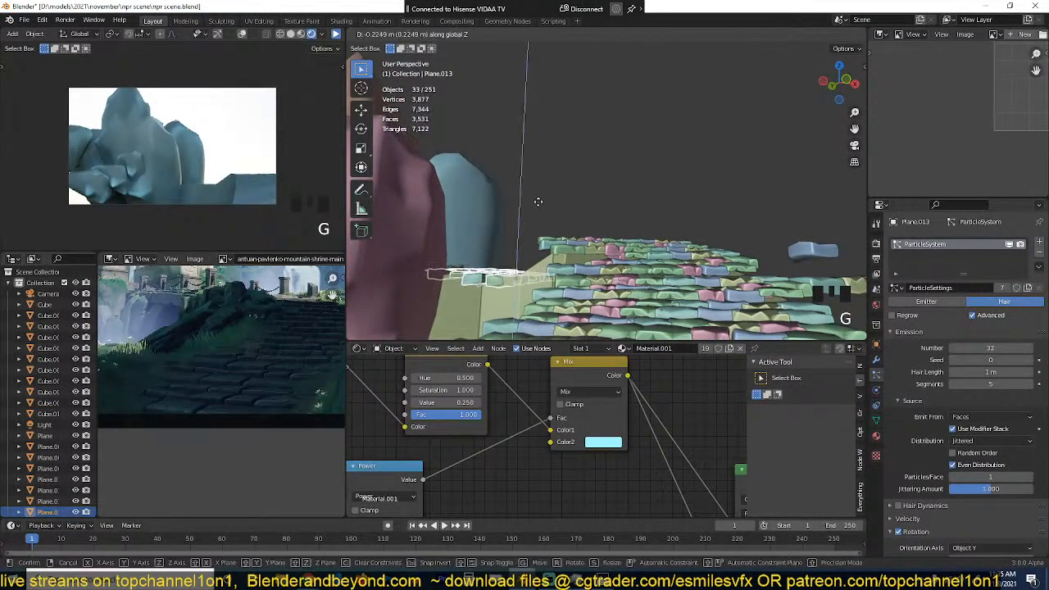
{"action": "left_click", "coordinate": [542, 198]}
{"action": "key", "text": "alt+a"}
Step: Nudge the new strip into line with its neighbour in top view and save the scene
{"action": "key", "text": "grave"}
{"action": "middle_click_drag", "start_coordinate": [542, 180], "coordinate": [531, 217]}
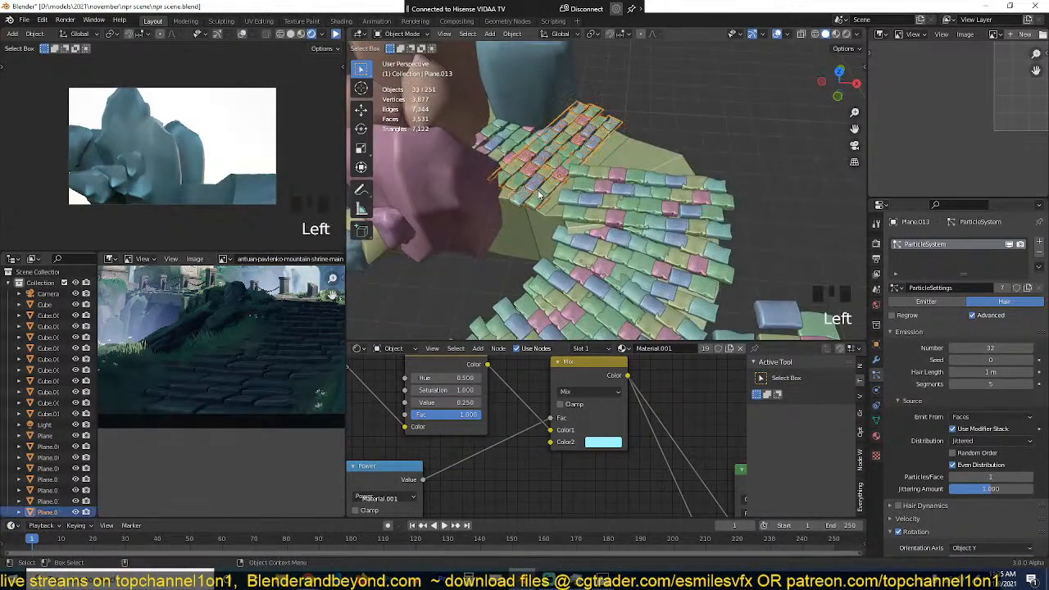
{"action": "key", "text": "KP_7"}
{"action": "key", "text": "g"}
{"action": "left_click", "coordinate": [535, 198]}
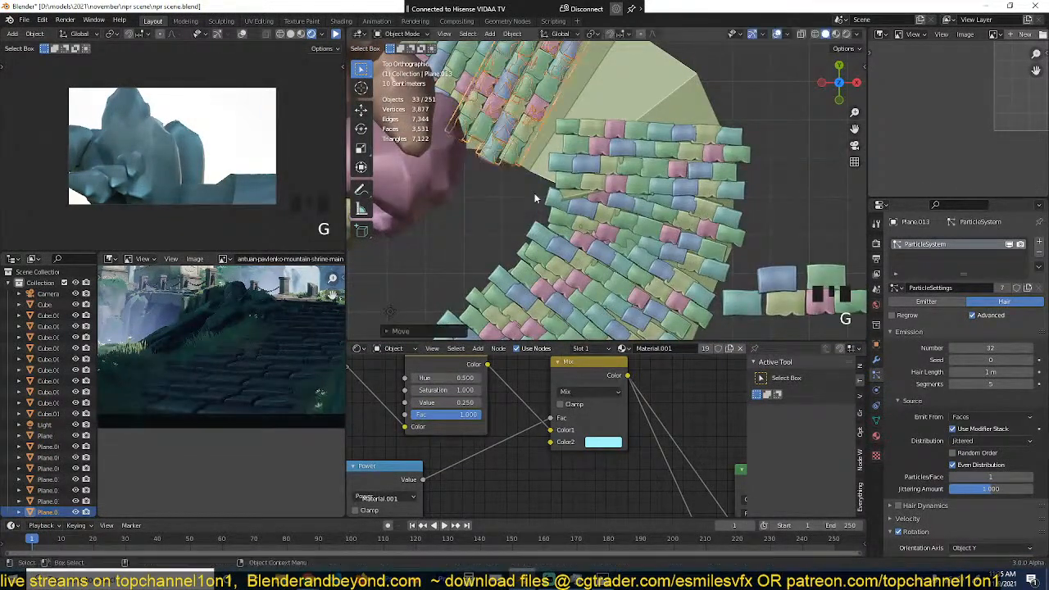
{"action": "key", "text": "alt+a"}
{"action": "middle_click_drag", "start_coordinate": [537, 180], "coordinate": [535, 262], "text": "shift"}
{"action": "key", "text": "ctrl+s"}
Step: Duplicate the strip once more and place the copy about 2 m further towards the uncovered wedge of the bend
{"action": "left_click", "coordinate": [542, 156]}
{"action": "key", "text": "shift+d"}
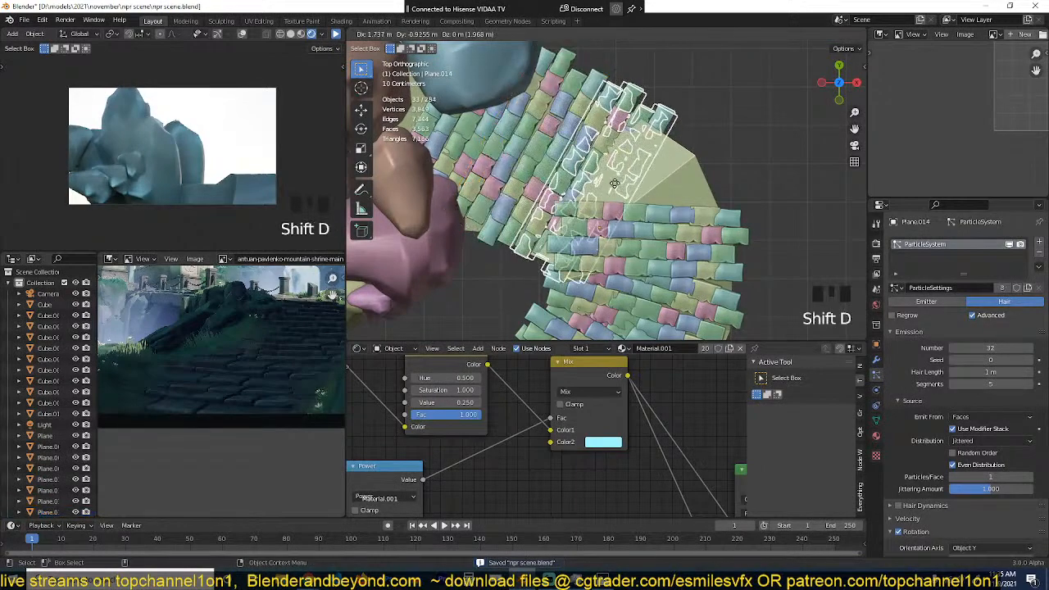
{"action": "left_click", "coordinate": [630, 187]}
Step: Tilt the latest strip copy around its local X axis and adjust its height to follow the path surface
{"action": "key", "text": "grave"}
{"action": "middle_click_drag", "start_coordinate": [629, 188], "coordinate": [552, 106]}
{"action": "scroll", "coordinate": [637, 173], "scroll_direction": "up", "scroll_amount": 2}
{"action": "key", "text": "grave"}
{"action": "middle_click_drag", "start_coordinate": [660, 193], "coordinate": [528, 197]}
{"action": "middle_click_drag", "start_coordinate": [688, 266], "coordinate": [697, 296]}
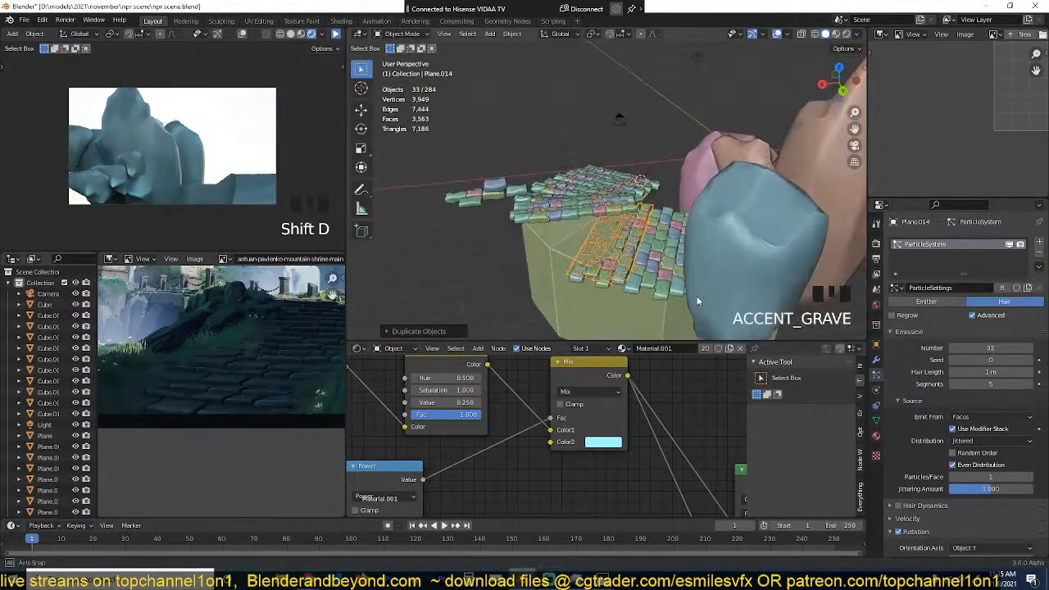
{"action": "key", "text": "r"}
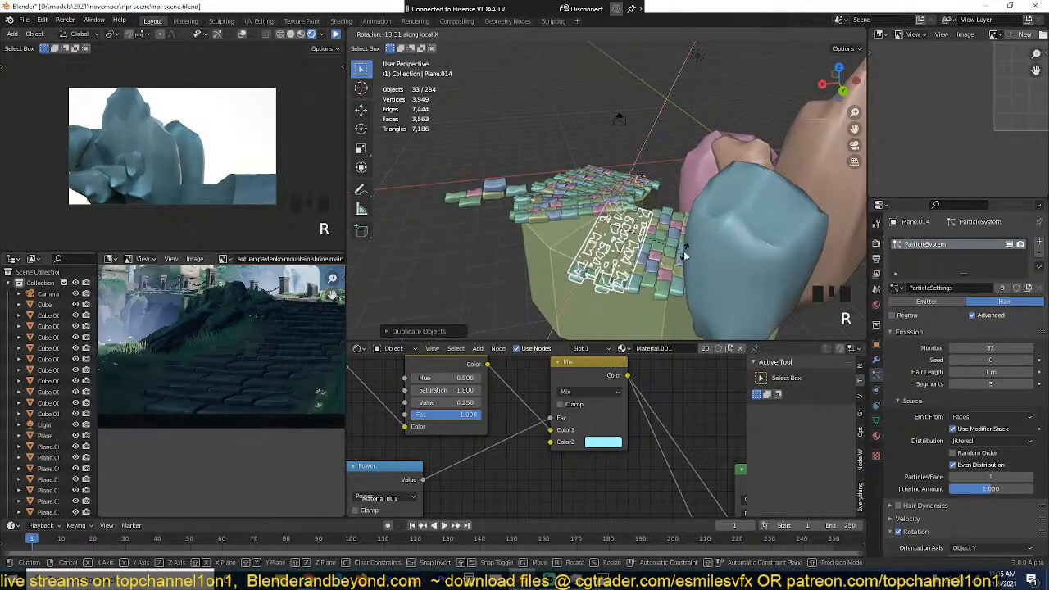
{"action": "key", "text": "g"}
{"action": "left_click", "coordinate": [689, 242]}
{"action": "key", "text": "alt+a"}
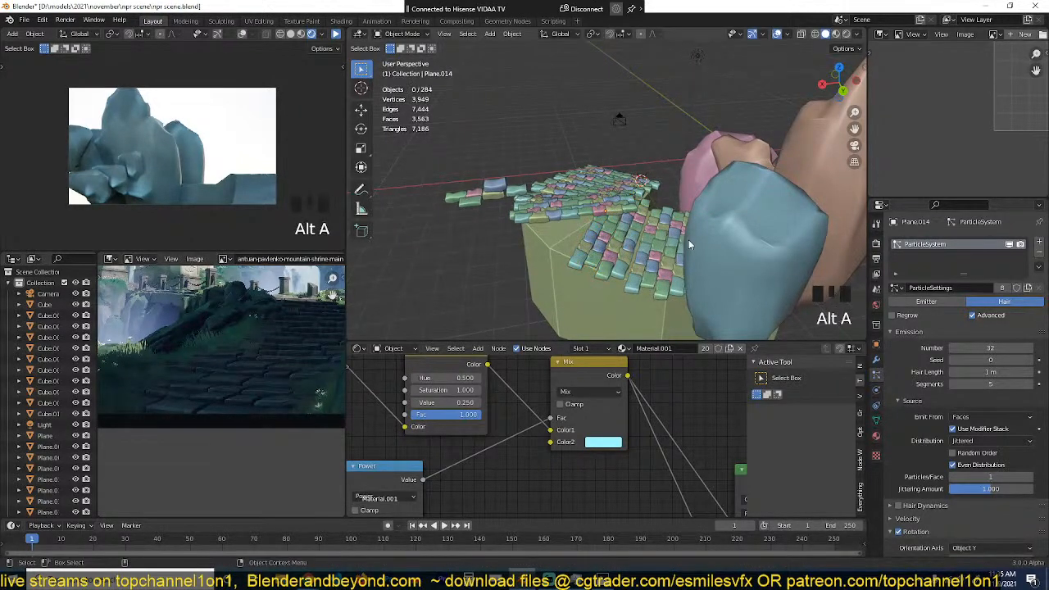
Step: Shift the tilted strip slightly in top view so it lines up with the adjacent slab rows
{"action": "key", "text": "KP_7"}
{"action": "scroll", "coordinate": [688, 240], "scroll_direction": "down", "scroll_amount": 2}
{"action": "left_click_drag", "start_coordinate": [656, 112], "coordinate": [595, 159]}
{"action": "key", "text": "g"}
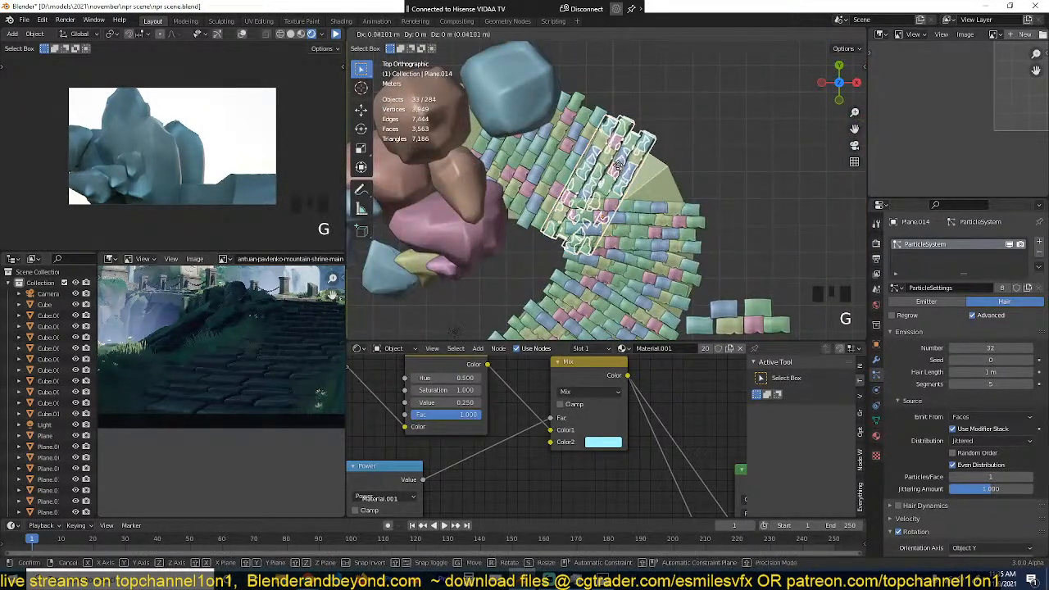
{"action": "left_click", "coordinate": [616, 168]}
{"action": "key", "text": "alt+a"}
{"action": "scroll", "coordinate": [675, 235], "scroll_direction": "up", "scroll_amount": 3}
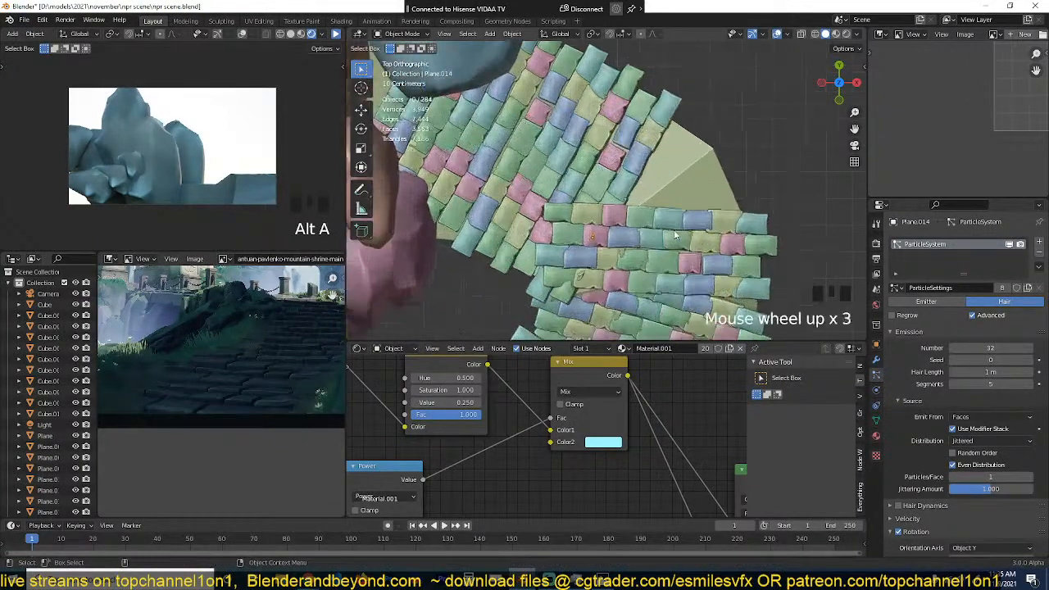
Step: Duplicate the last horizontal strip beside the uncovered wedge and place the copy rotated across the gap
{"action": "middle_click_drag", "start_coordinate": [675, 235], "coordinate": [467, 155]}
{"action": "left_click", "coordinate": [559, 198]}
{"action": "middle_click_drag", "start_coordinate": [559, 197], "coordinate": [619, 245]}
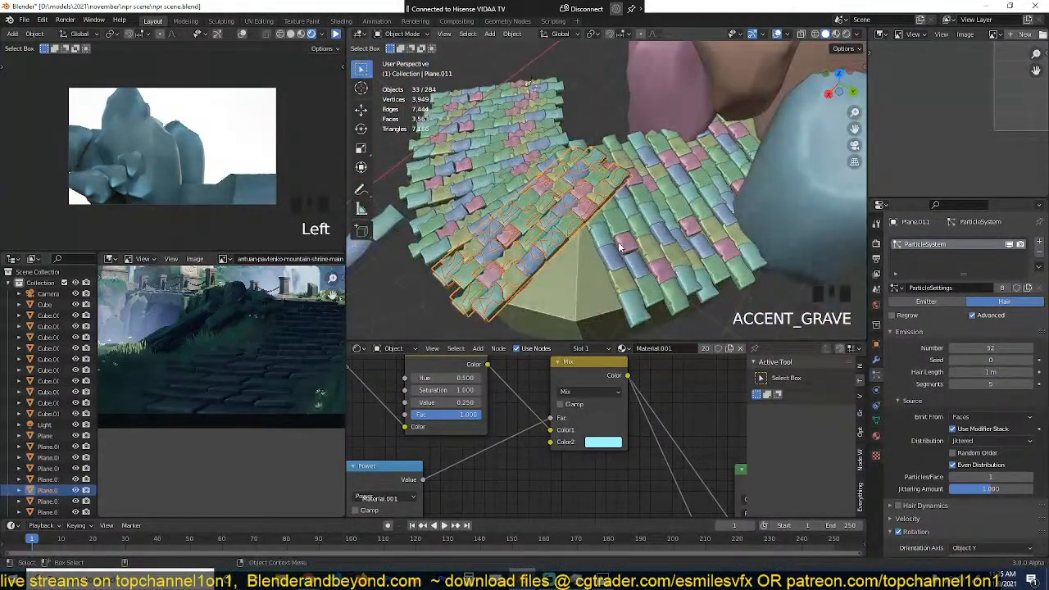
{"action": "key", "text": "KP_7"}
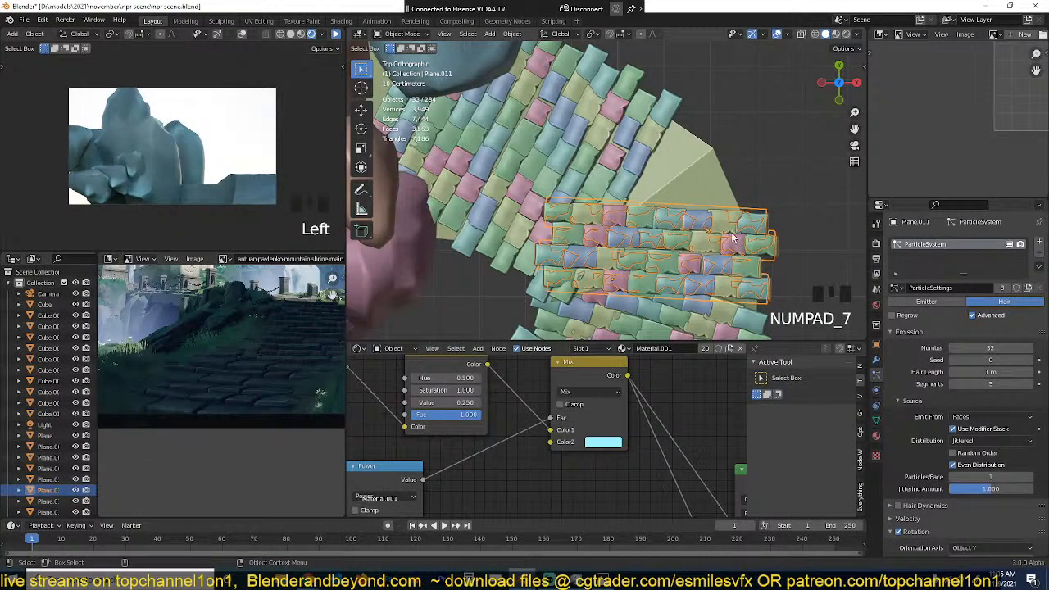
{"action": "scroll", "coordinate": [734, 237], "scroll_direction": "up", "scroll_amount": 2}
{"action": "scroll", "coordinate": [741, 256], "scroll_direction": "down", "scroll_amount": 1}
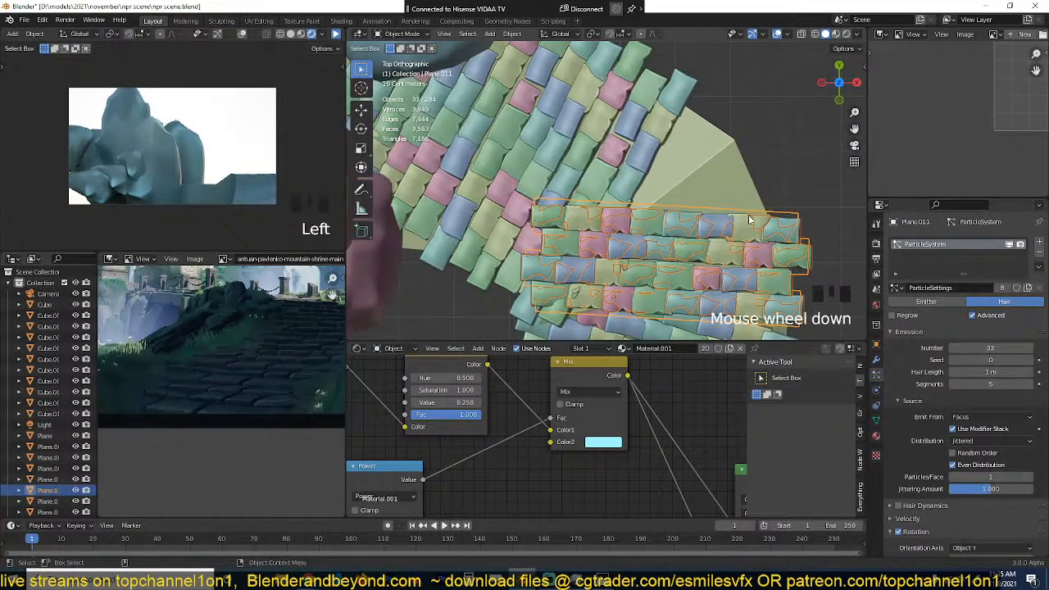
{"action": "left_click", "coordinate": [718, 255]}
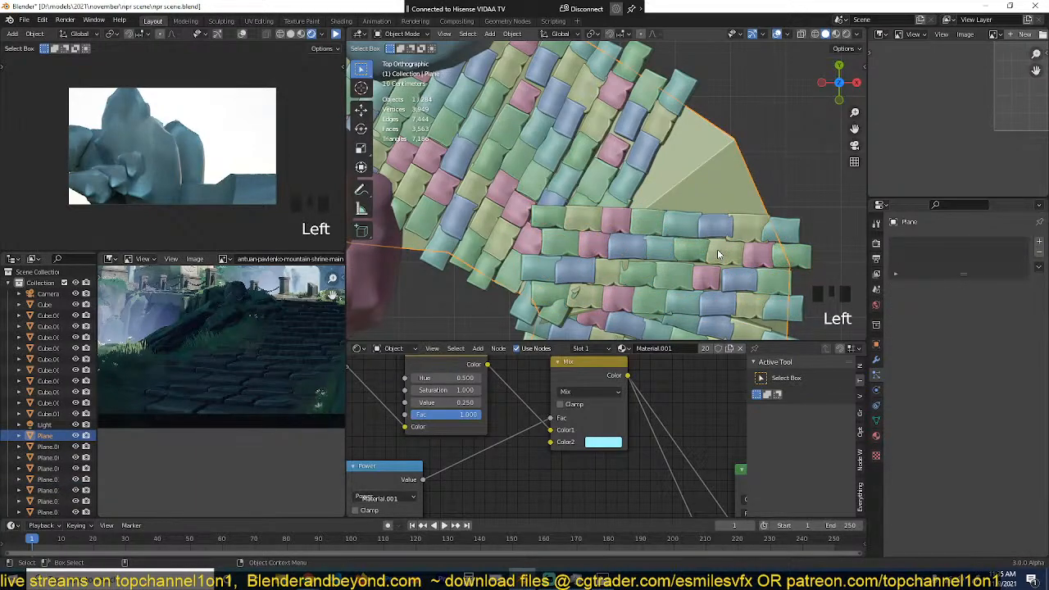
{"action": "left_click", "coordinate": [718, 255]}
{"action": "key", "text": "shift+d"}
{"action": "left_click", "coordinate": [689, 263]}
{"action": "key", "text": "g"}
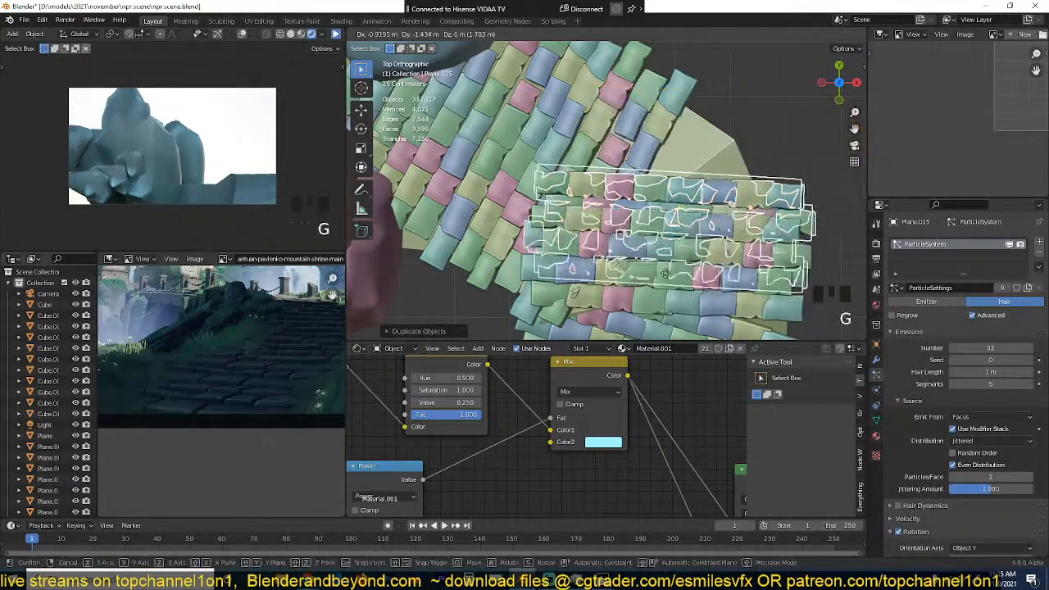
{"action": "left_click", "coordinate": [714, 179]}
Step: Delete three of the four linked face rows from the wedge copy's mesh, keeping one row
{"action": "key", "text": "Tab"}
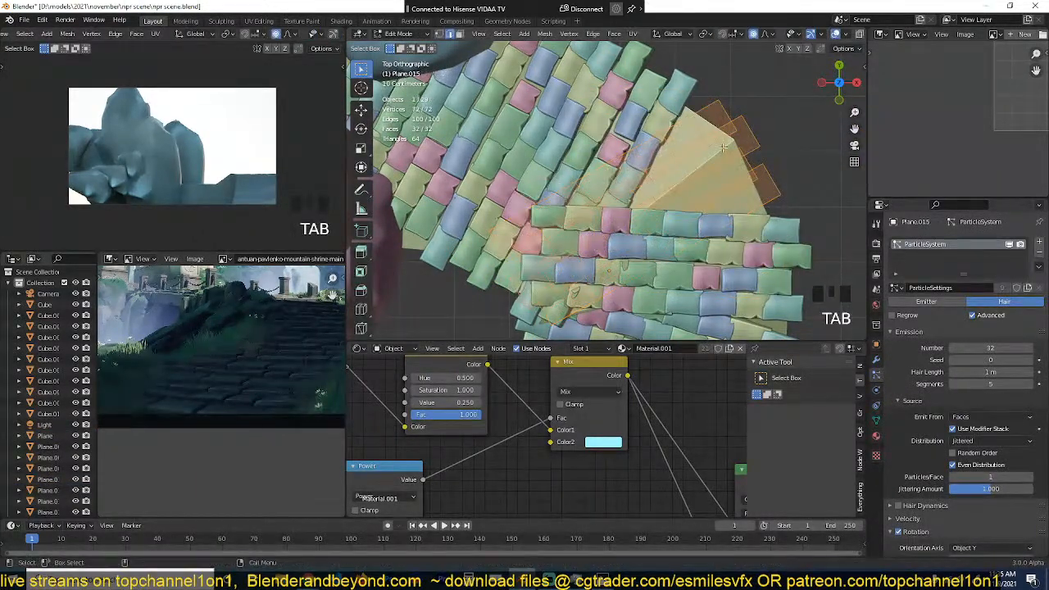
{"action": "left_click", "coordinate": [722, 150]}
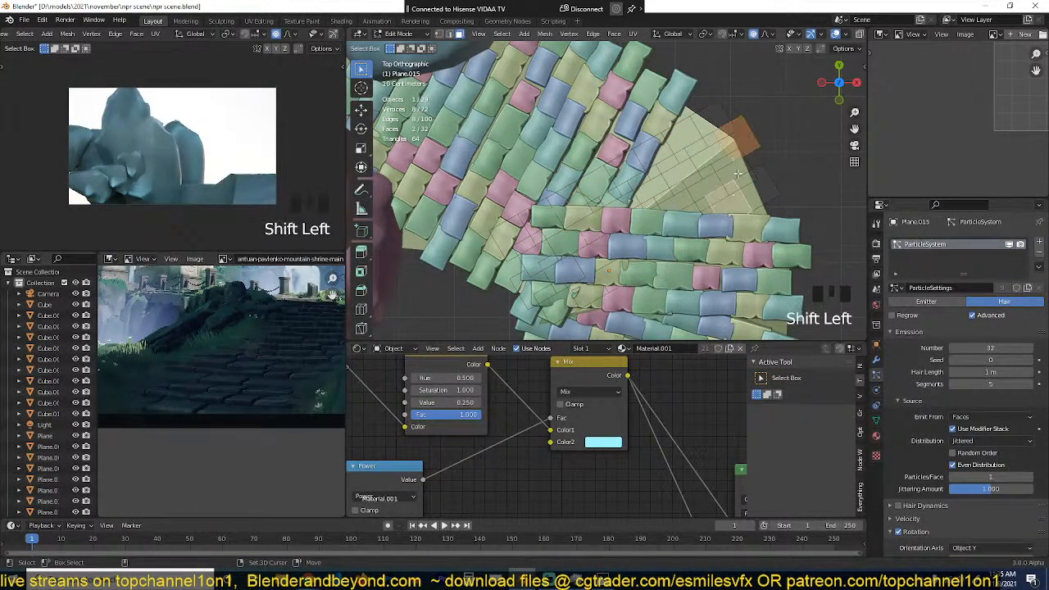
{"action": "key", "text": "ctrl+l"}
{"action": "key", "text": "x"}
{"action": "left_click", "coordinate": [738, 175]}
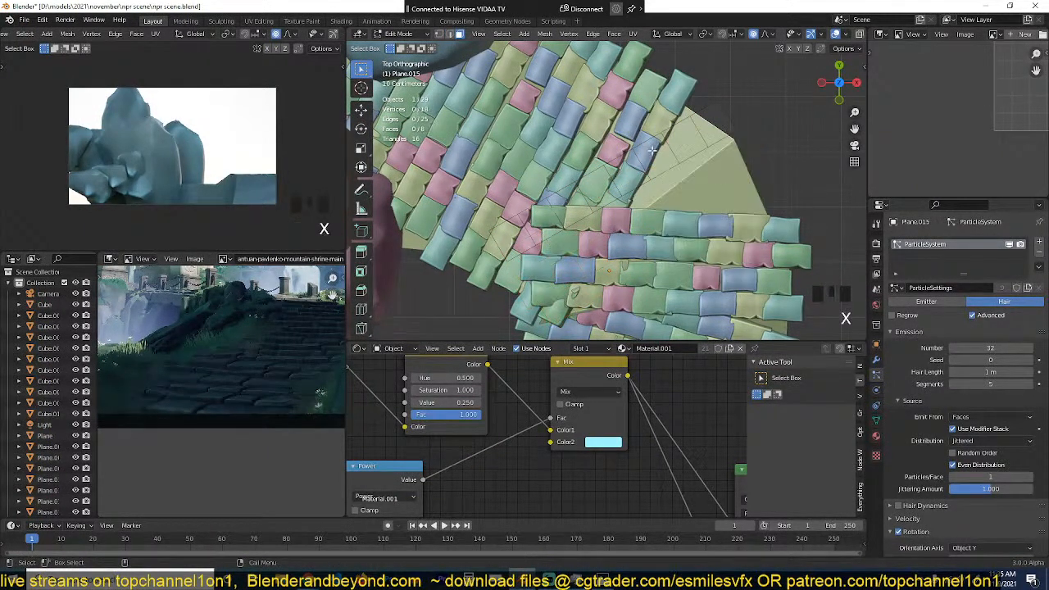
Step: Rotate the remaining face row and move it along the near edge of the uncovered wedge
{"action": "key", "text": "ctrl+l"}
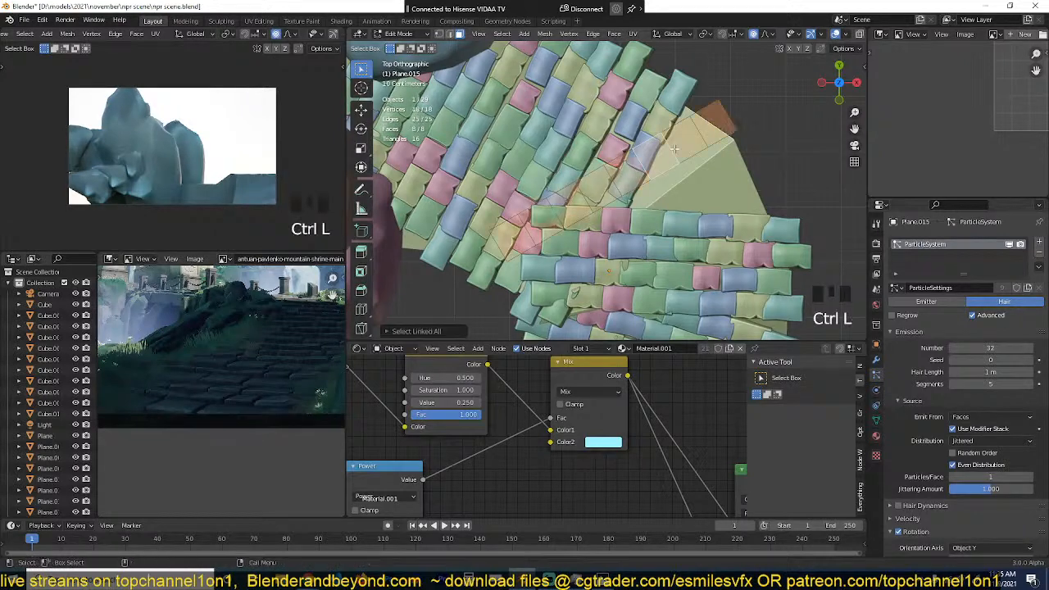
{"action": "key", "text": "r"}
{"action": "left_click", "coordinate": [674, 156]}
{"action": "key", "text": "g"}
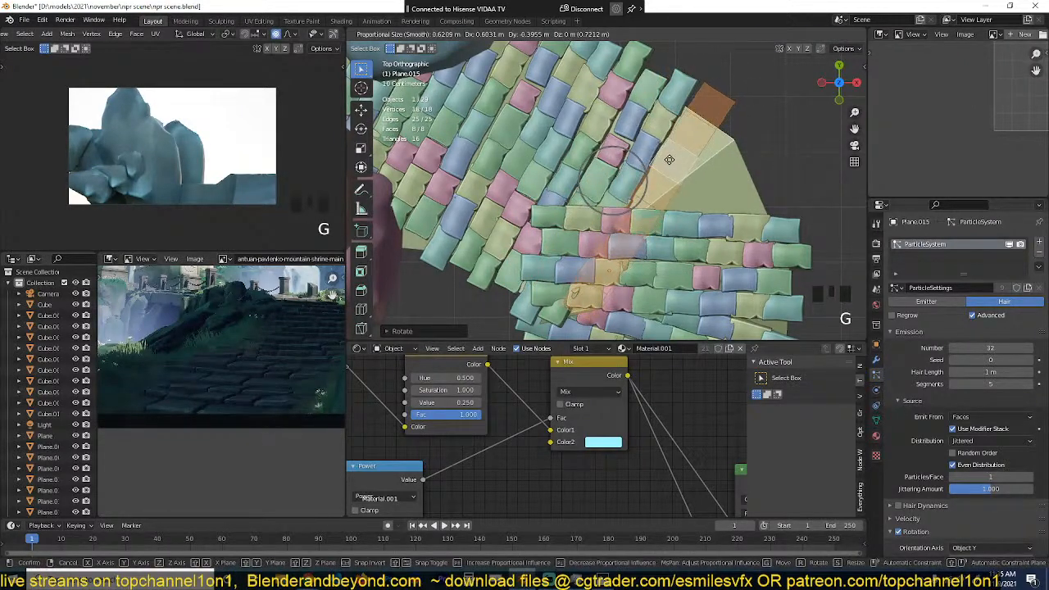
{"action": "left_click", "coordinate": [669, 159]}
Step: Delete the three inner-end faces of the row that overlap the existing slabs, leaving five faces
{"action": "key", "text": "alt+a"}
{"action": "key", "text": "c"}
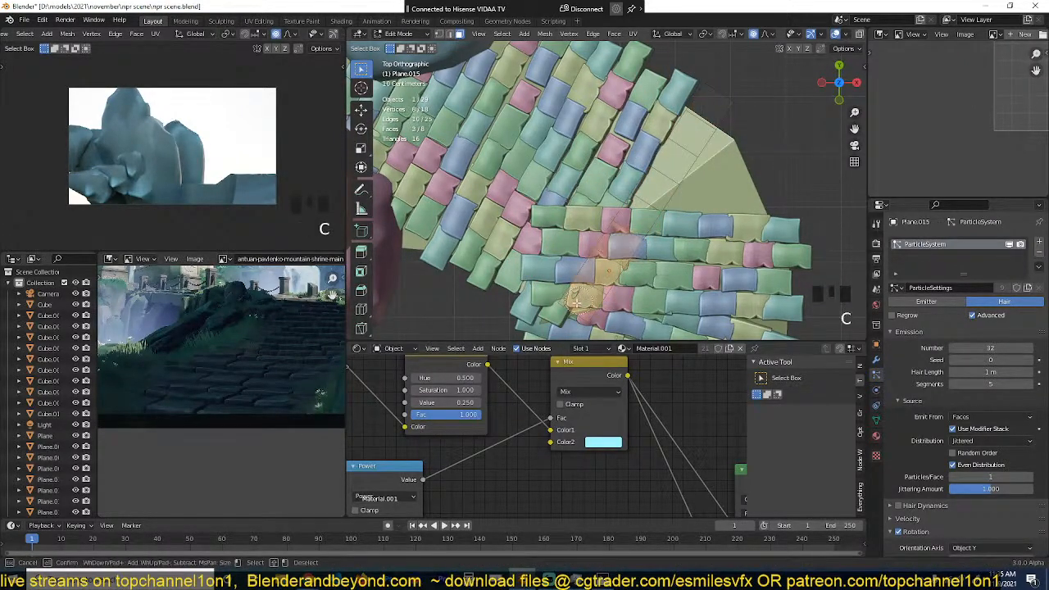
{"action": "key", "text": "x"}
{"action": "left_click", "coordinate": [581, 300]}
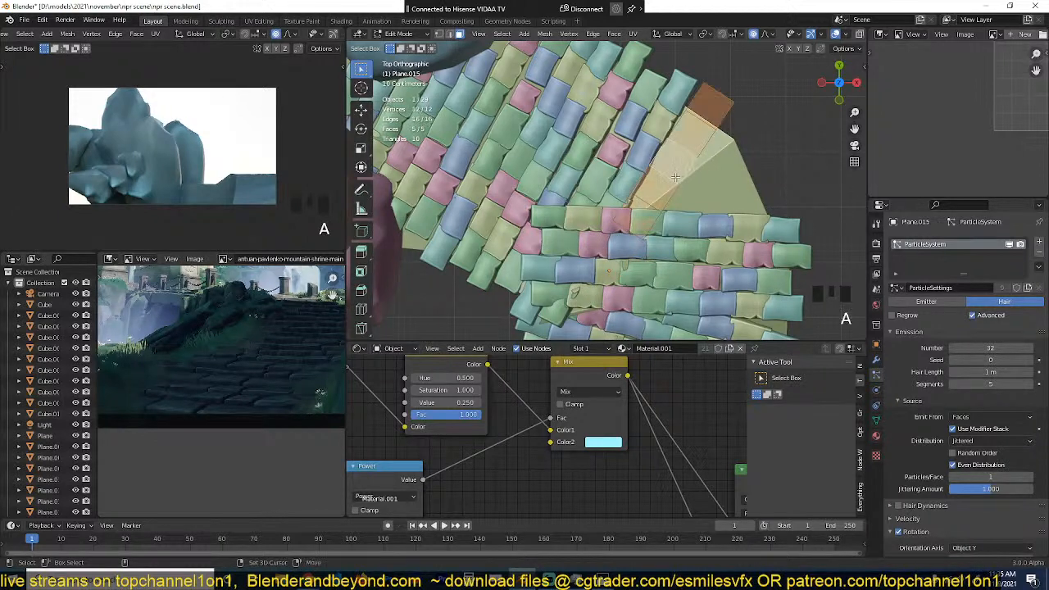
{"action": "key", "text": "shift+d"}
{"action": "key", "text": "r"}
{"action": "key", "text": "ctrl+z"}
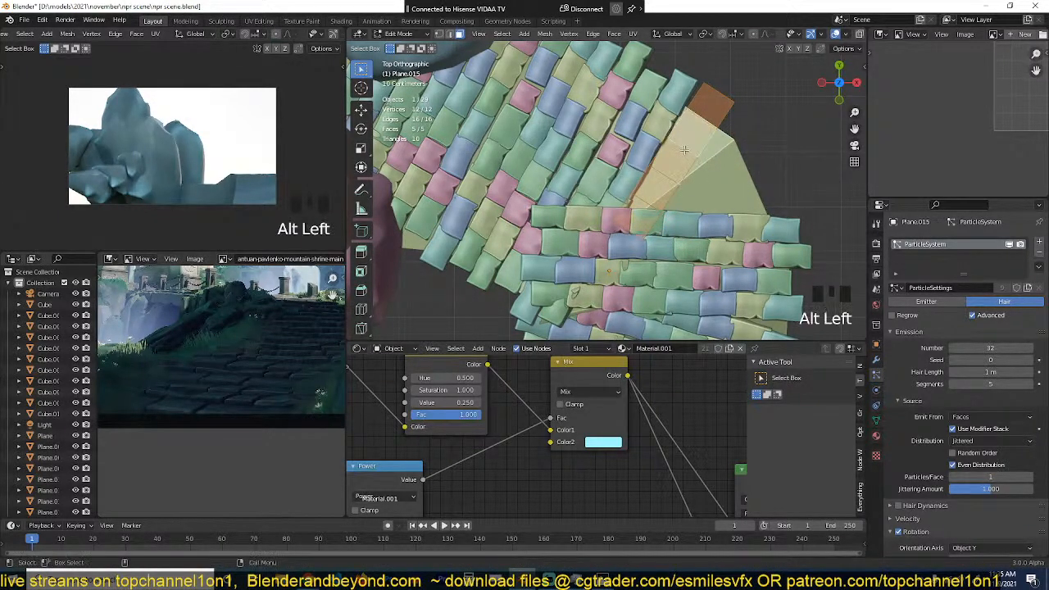
Step: Duplicate the five-face row, then rotate and place the copy as the second row fanning across the wedge
{"action": "key", "text": "shift+d"}
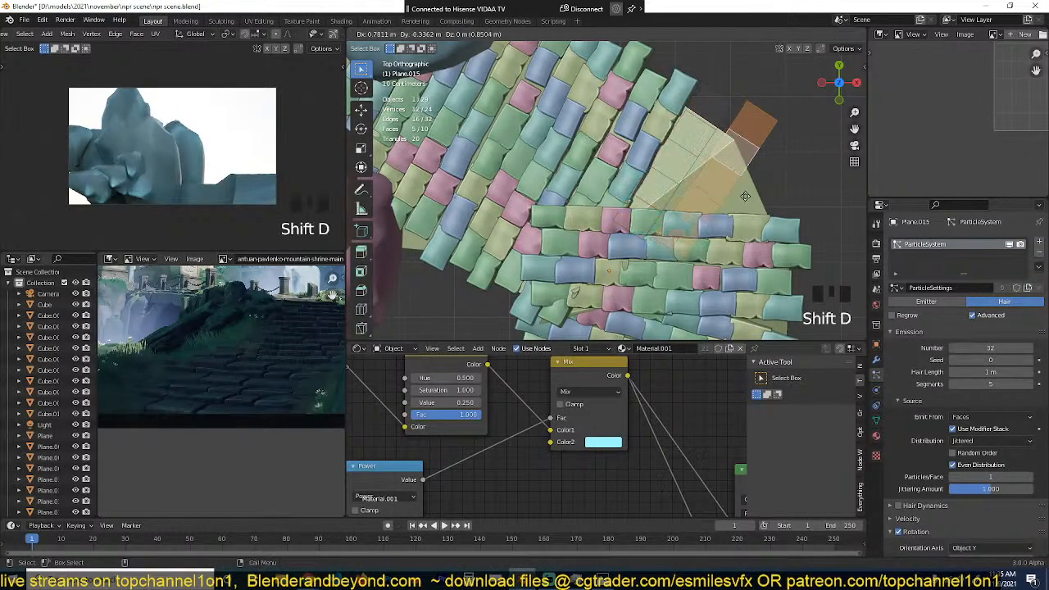
{"action": "key", "text": "r"}
{"action": "left_click", "coordinate": [787, 188]}
{"action": "key", "text": "g"}
{"action": "left_click", "coordinate": [787, 171]}
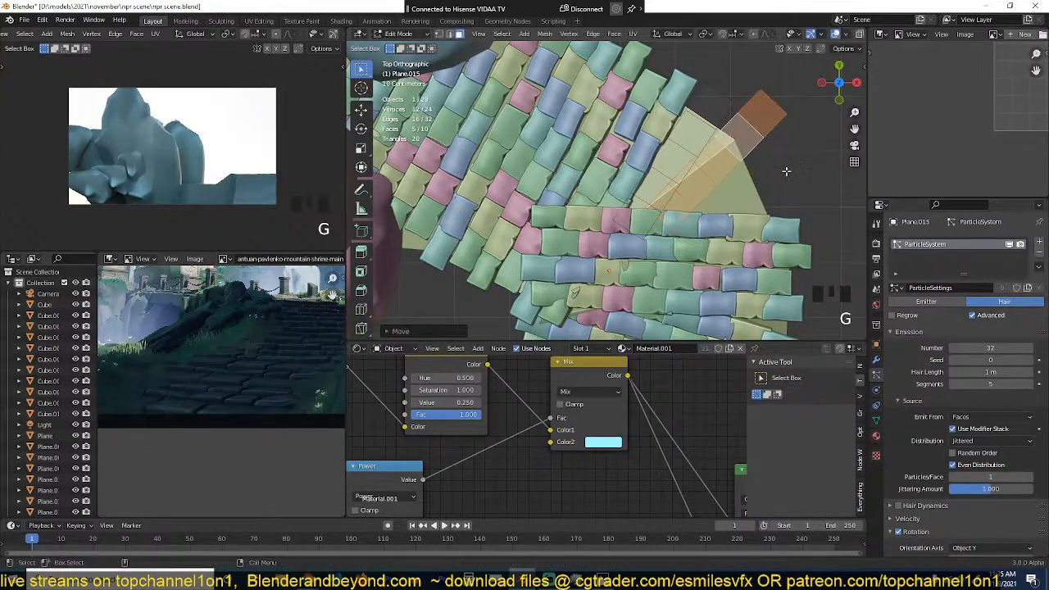
{"action": "key", "text": "r"}
{"action": "left_click", "coordinate": [784, 169]}
Step: Duplicate the second row and rotate and position the copy as the third row of the fan
{"action": "key", "text": "shift+d"}
{"action": "left_click", "coordinate": [804, 213]}
{"action": "key", "text": "r"}
{"action": "left_click", "coordinate": [820, 217]}
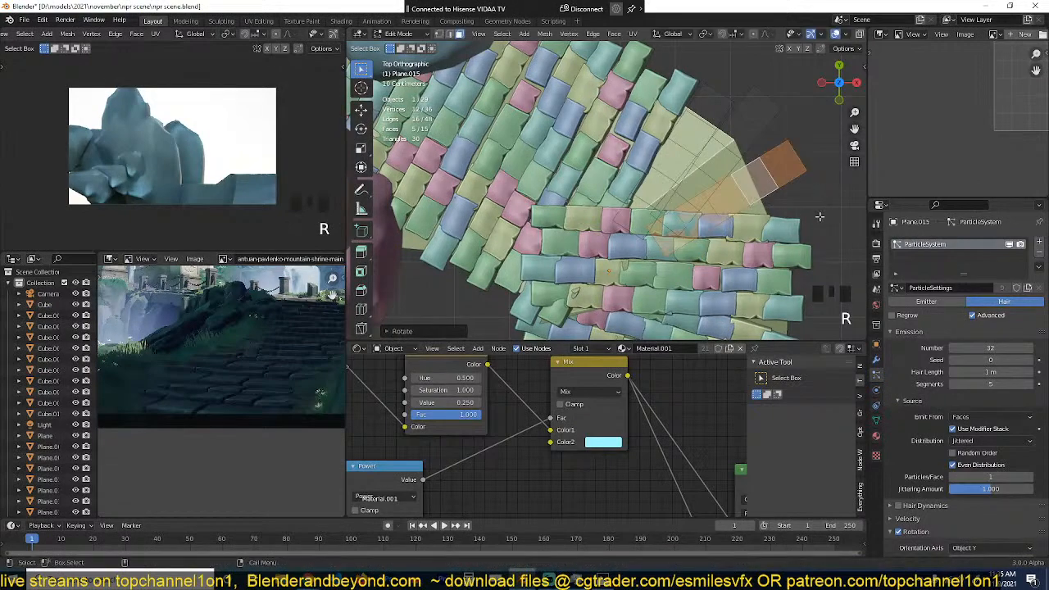
{"action": "key", "text": "g"}
{"action": "left_click", "coordinate": [800, 171]}
Step: Add a fourth duplicated row at the wedge's far side, rotate it about 12°, and return to Object Mode
{"action": "key", "text": "shift+d"}
{"action": "left_click", "coordinate": [809, 220]}
{"action": "key", "text": "r"}
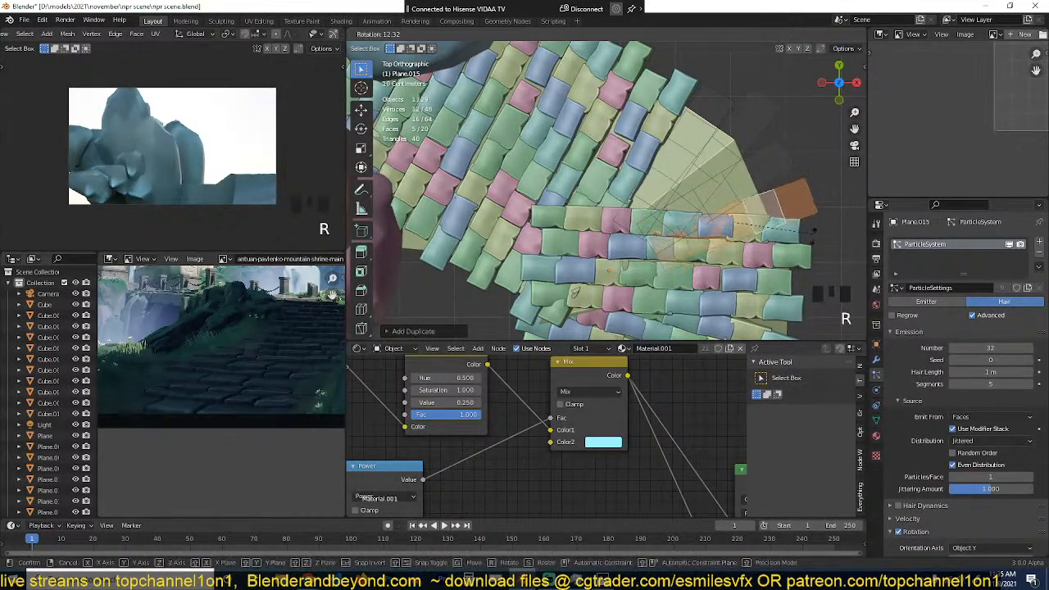
{"action": "left_click", "coordinate": [809, 237]}
{"action": "key", "text": "Tab"}
Step: Make the wedge strip's particle settings single-user and set the emission number to 22
{"action": "key", "text": "grave"}
{"action": "middle_click_drag", "start_coordinate": [808, 236], "coordinate": [747, 196]}
{"action": "middle_click_drag", "start_coordinate": [749, 236], "coordinate": [674, 173]}
{"action": "left_click_drag", "start_coordinate": [990, 347], "coordinate": [955, 348]}
{"action": "key", "text": "ctrl+z"}
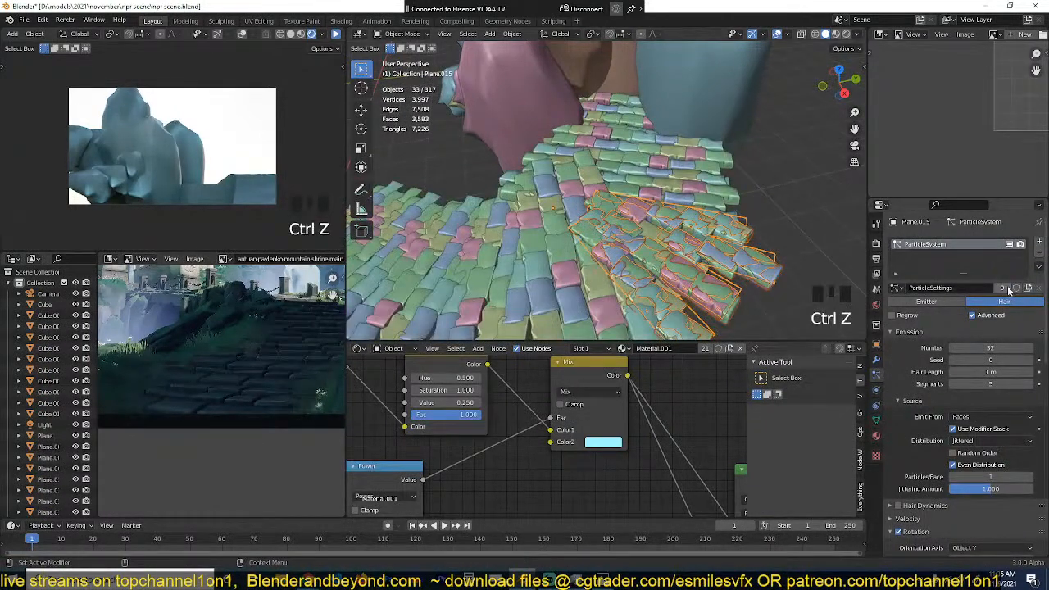
{"action": "mouse_move", "coordinate": [1000, 348]}
{"action": "left_mouse_down"}
{"action": "mouse_move", "coordinate": [960, 347]}
{"action": "mouse_move", "coordinate": [1014, 348]}
{"action": "left_mouse_up"}
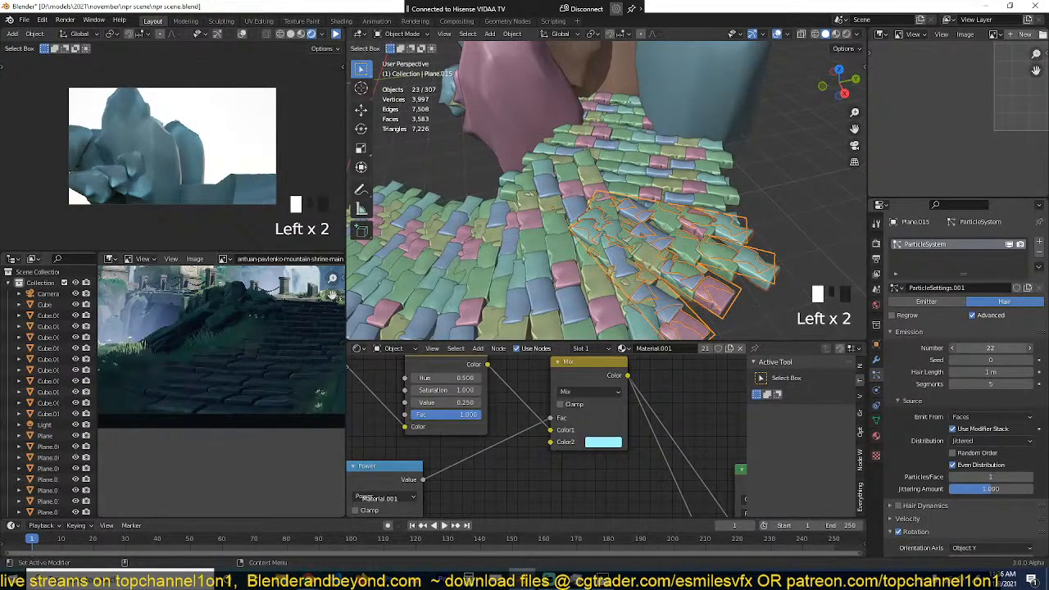
Step: Move the wedge strip slightly inward to close the gap and adjust its scale to fit
{"action": "key", "text": "alt+a"}
{"action": "key", "text": "grave"}
{"action": "middle_click_drag", "start_coordinate": [697, 216], "coordinate": [735, 243]}
{"action": "left_click", "coordinate": [728, 236]}
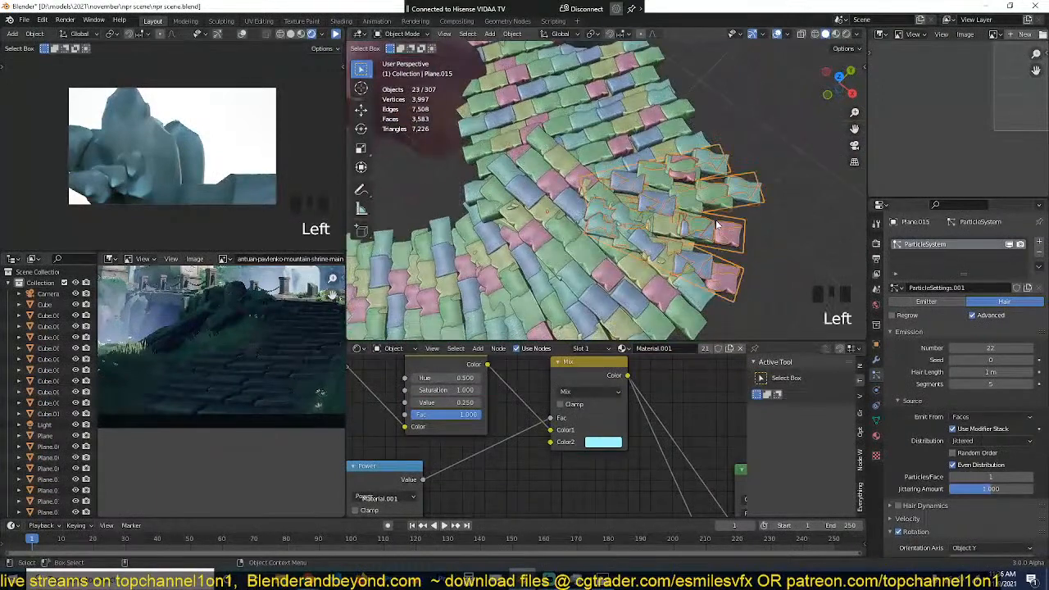
{"action": "key", "text": "g"}
{"action": "left_click", "coordinate": [705, 208]}
{"action": "key", "text": "alt+a"}
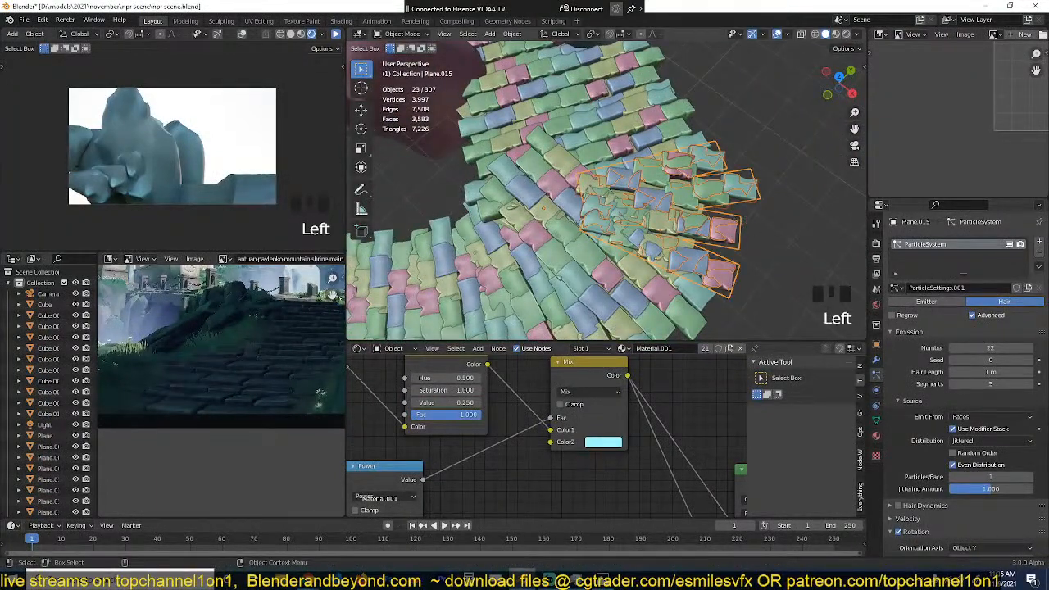
{"action": "key", "text": "s"}
{"action": "left_click", "coordinate": [722, 227]}
{"action": "key", "text": "alt+a"}
Step: Lower one face of the wedge strip's mesh in Edit Mode with proportional editing turned off
{"action": "key", "text": "grave"}
{"action": "middle_click_drag", "start_coordinate": [722, 226], "coordinate": [556, 155]}
{"action": "left_click", "coordinate": [613, 275]}
{"action": "middle_click_drag", "start_coordinate": [614, 274], "coordinate": [660, 266]}
{"action": "key", "text": "Tab"}
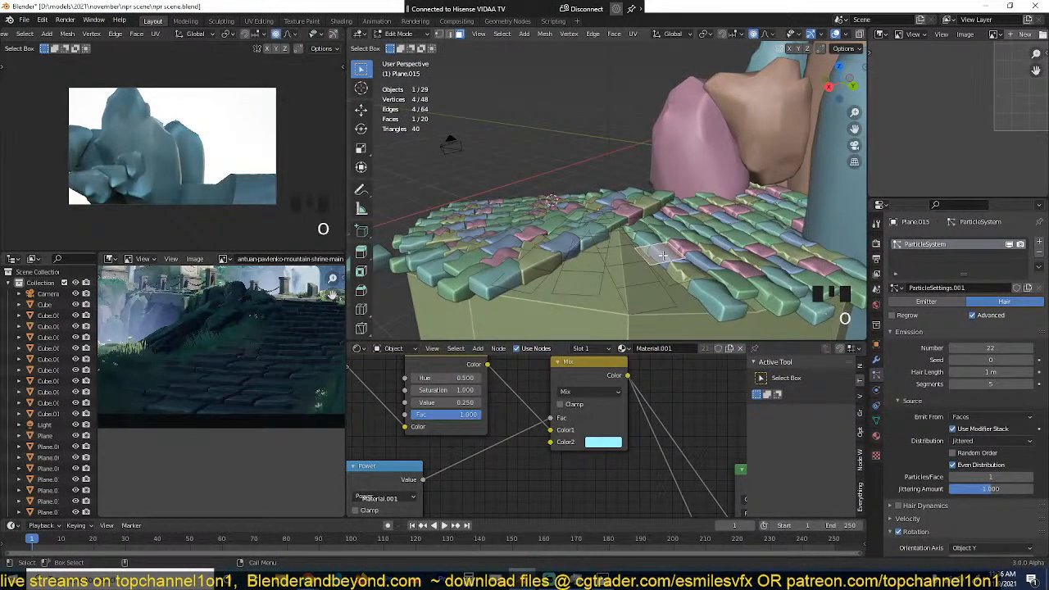
{"action": "key", "text": "g"}
{"action": "left_click", "coordinate": [669, 274]}
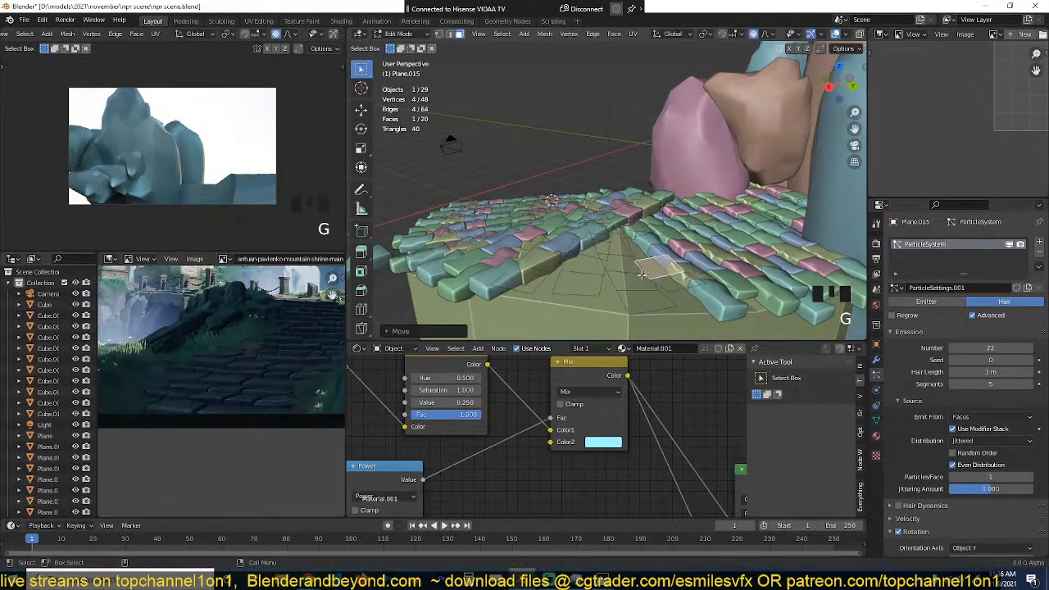
Step: Return the wedge strip to Object Mode, deselect it, and save the scene file
{"action": "key", "text": "Tab"}
{"action": "key", "text": "grave"}
{"action": "middle_click_drag", "start_coordinate": [669, 277], "coordinate": [760, 233]}
{"action": "key", "text": "alt+a"}
{"action": "key", "text": "grave"}
{"action": "key", "text": "grave"}
{"action": "scroll", "coordinate": [760, 233], "scroll_direction": "down", "scroll_amount": 3}
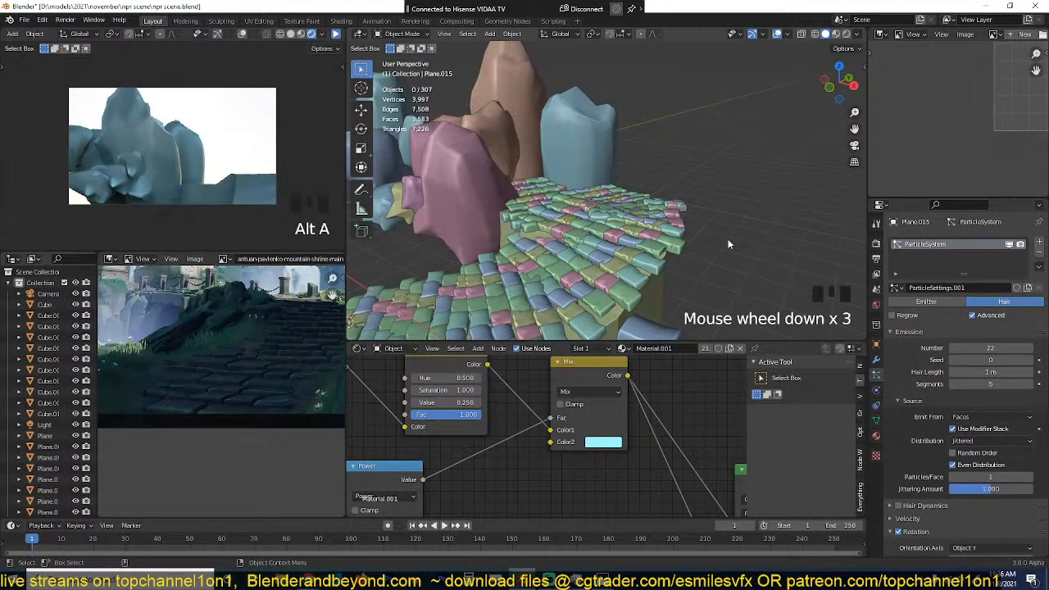
{"action": "left_click", "coordinate": [570, 162]}
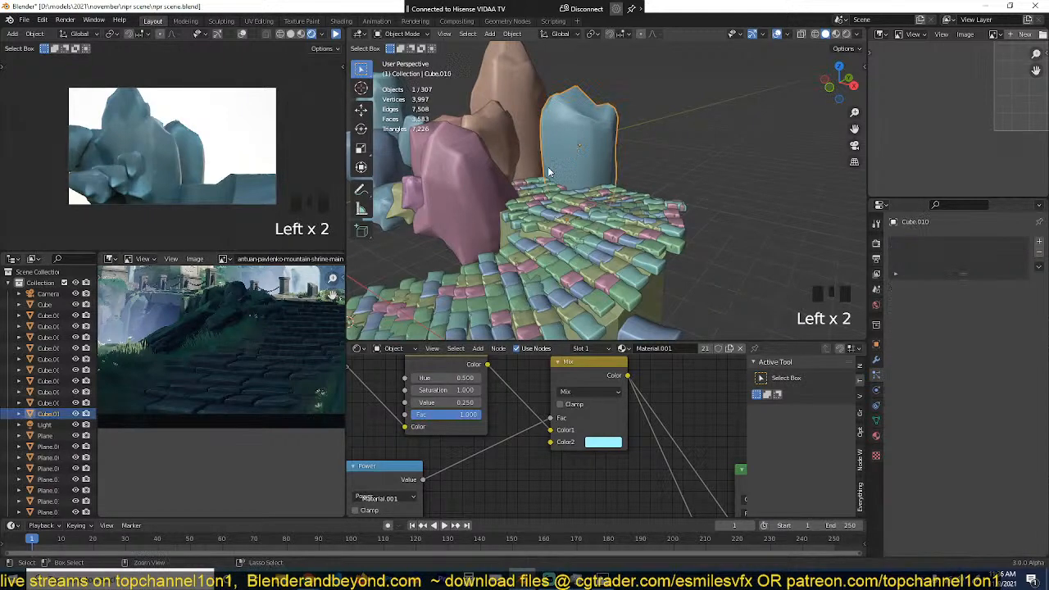
{"action": "key", "text": "ctrl+s"}
Step: Inspect the large pink rock's mesh in Edit Mode and its Displace and Bevel modifiers
{"action": "middle_click_drag", "start_coordinate": [455, 206], "coordinate": [571, 193], "text": "shift"}
{"action": "key", "text": "alt+a"}
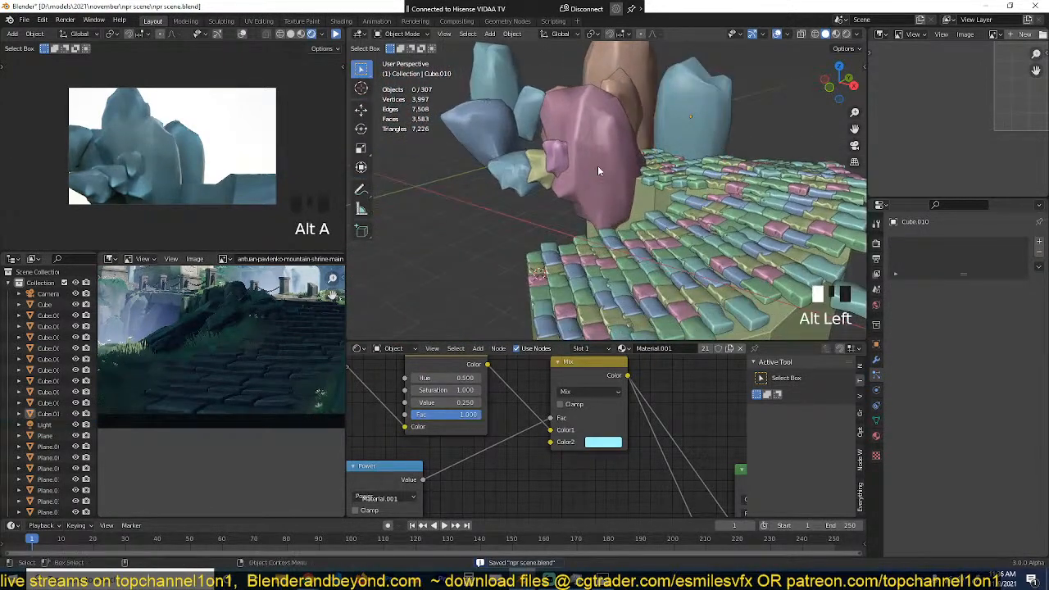
{"action": "key", "text": "Tab"}
{"action": "key", "text": "Tab"}
{"action": "left_click", "coordinate": [612, 162]}
{"action": "key", "text": "Tab"}
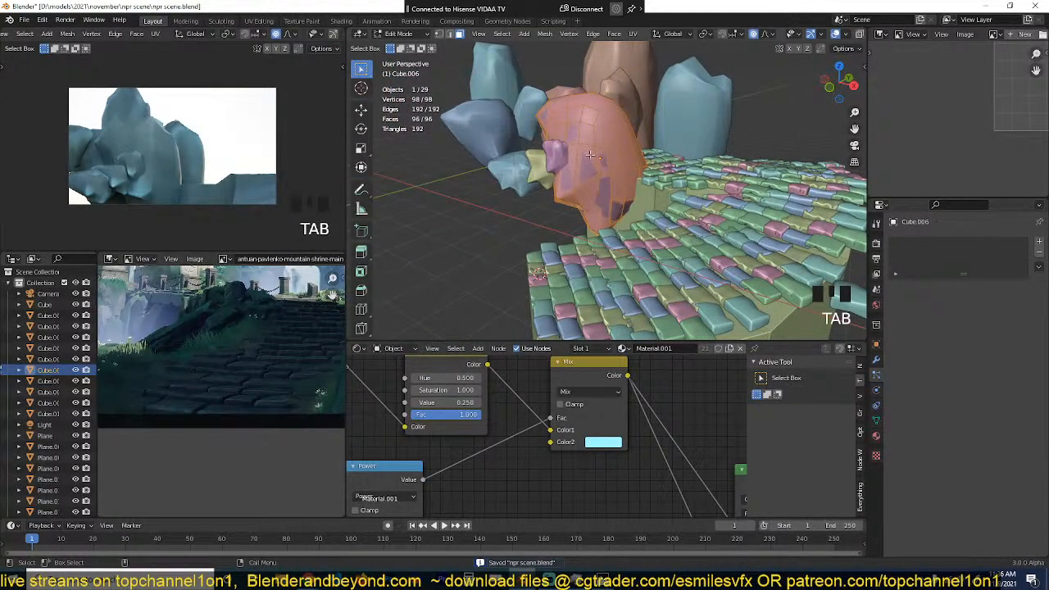
{"action": "key", "text": "Tab"}
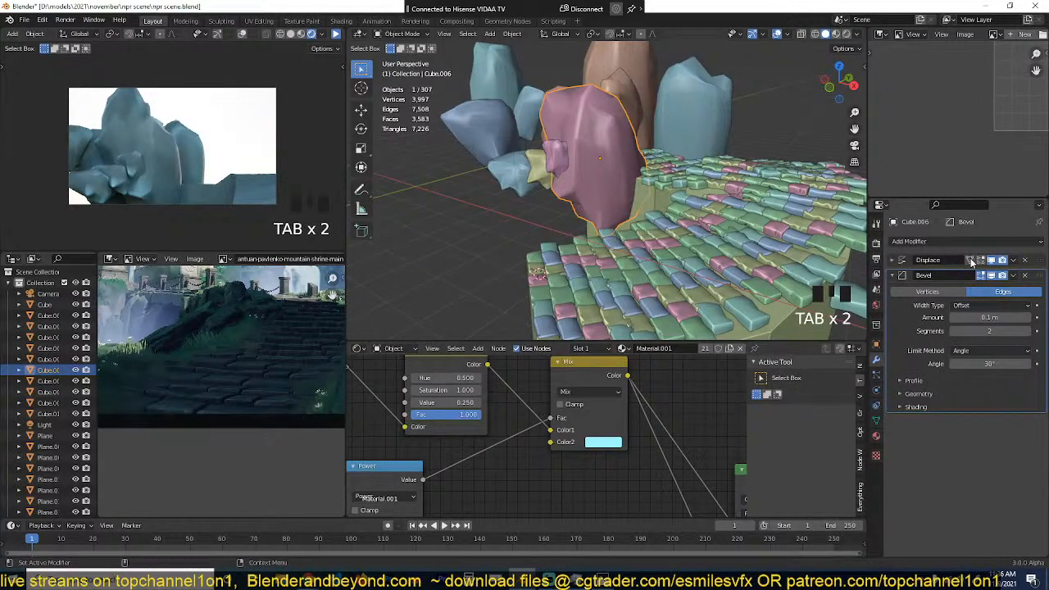
Step: Duplicate the small brown rock behind the large pink rock and place the copy above the blue rocks
{"action": "middle_click_drag", "start_coordinate": [597, 185], "coordinate": [648, 223]}
{"action": "scroll", "coordinate": [674, 207], "scroll_direction": "down", "scroll_amount": 2}
{"action": "left_click", "coordinate": [675, 203]}
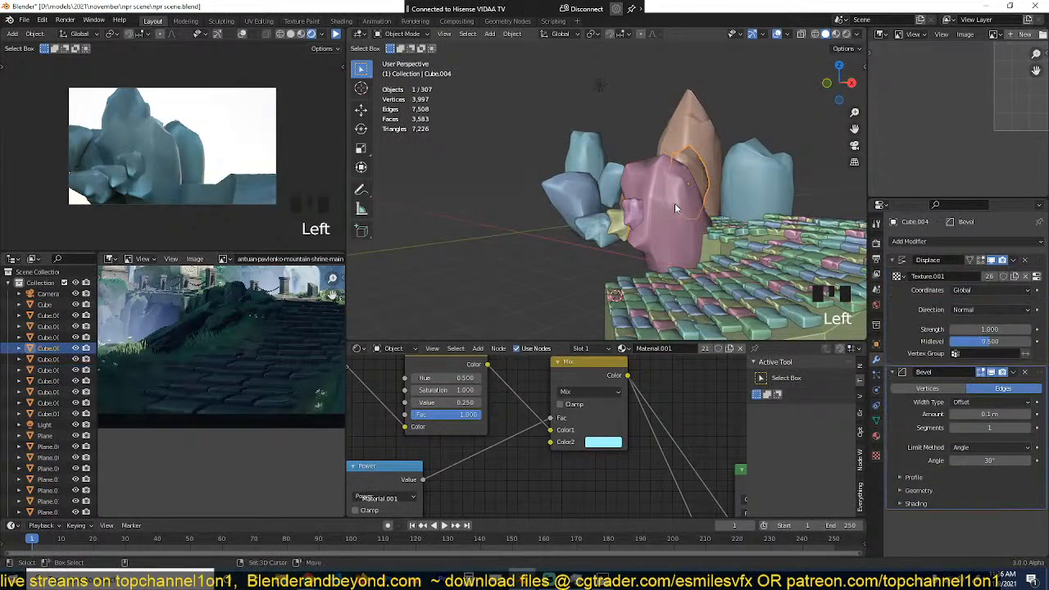
{"action": "key", "text": "shift+d"}
{"action": "left_click", "coordinate": [607, 167]}
{"action": "scroll", "coordinate": [630, 181], "scroll_direction": "up", "scroll_amount": 3}
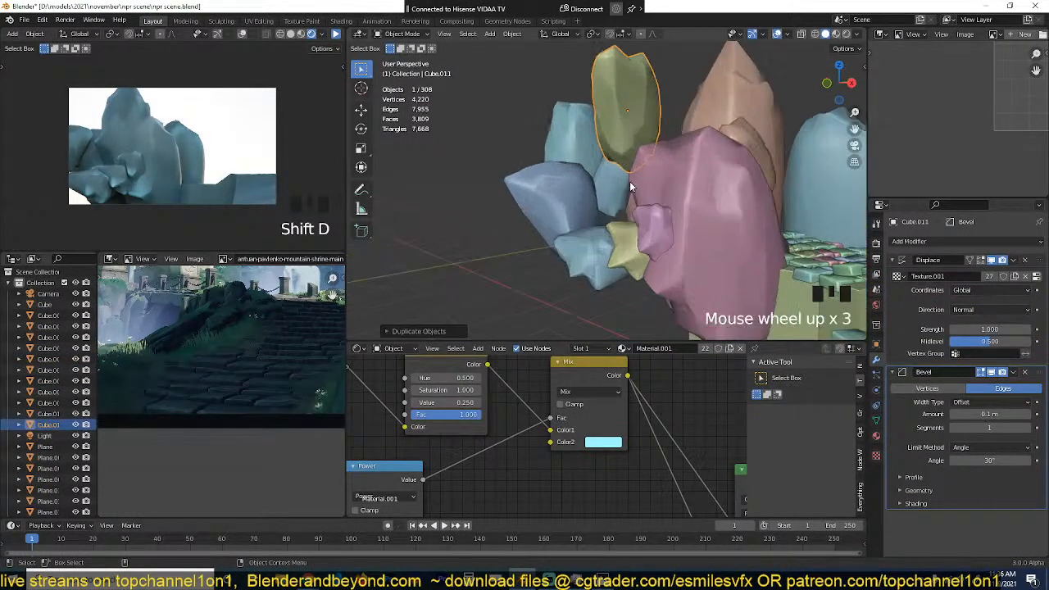
Step: Reshape the new rock by pulling one face on its lower part and one on its upper part with proportional editing
{"action": "middle_click_drag", "start_coordinate": [630, 181], "coordinate": [599, 213]}
{"action": "key", "text": "Tab"}
{"action": "key", "text": "g"}
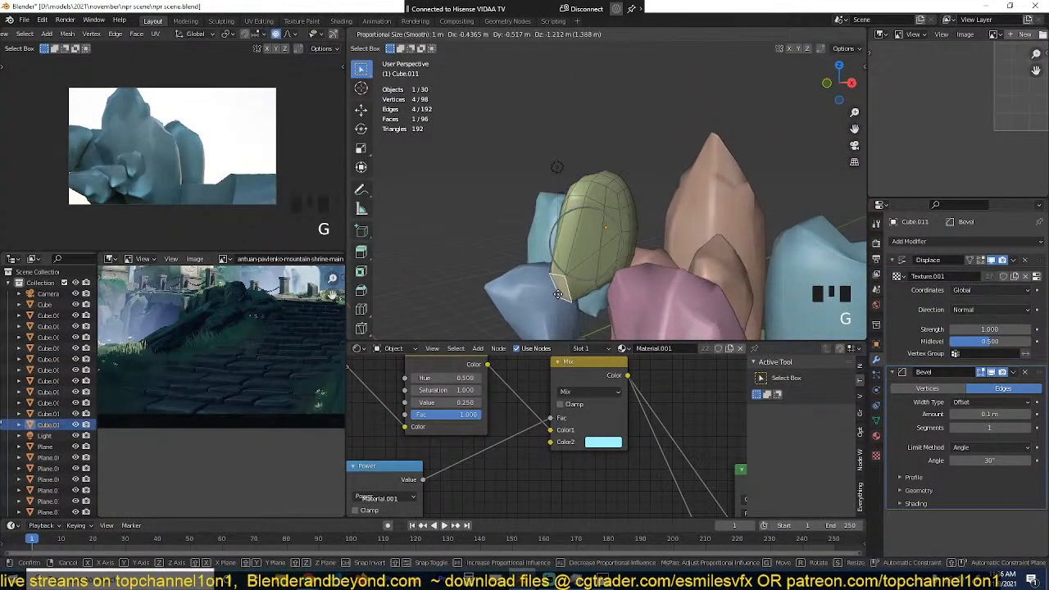
{"action": "left_click", "coordinate": [574, 292]}
{"action": "key", "text": "Tab"}
{"action": "middle_click_drag", "start_coordinate": [595, 267], "coordinate": [736, 253]}
{"action": "key", "text": "Tab"}
{"action": "key", "text": "g"}
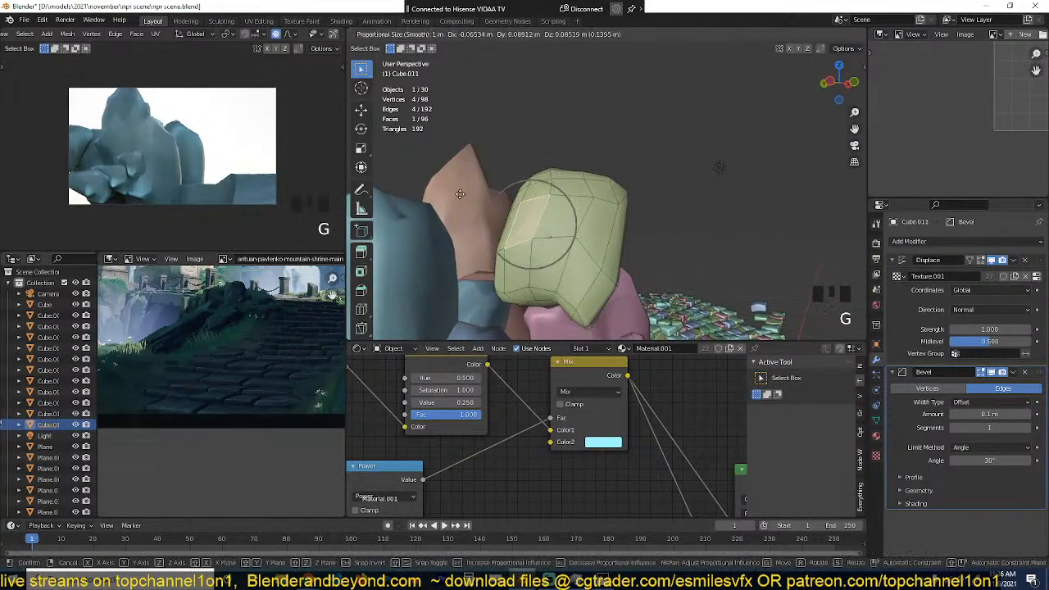
{"action": "left_click", "coordinate": [545, 201]}
{"action": "key", "text": "Tab"}
Step: Resize the reshaped rock overall and rescale it along the Z axis into a tall, narrow shape
{"action": "middle_click_drag", "start_coordinate": [548, 190], "coordinate": [689, 266]}
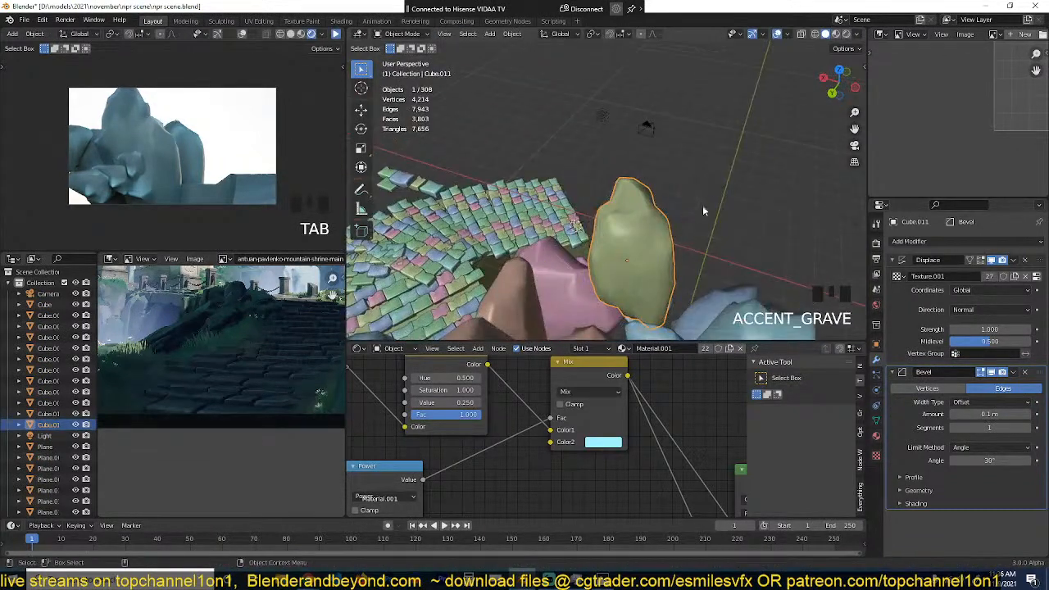
{"action": "key", "text": "s"}
{"action": "left_click", "coordinate": [648, 220]}
{"action": "middle_click_drag", "start_coordinate": [648, 220], "coordinate": [623, 231]}
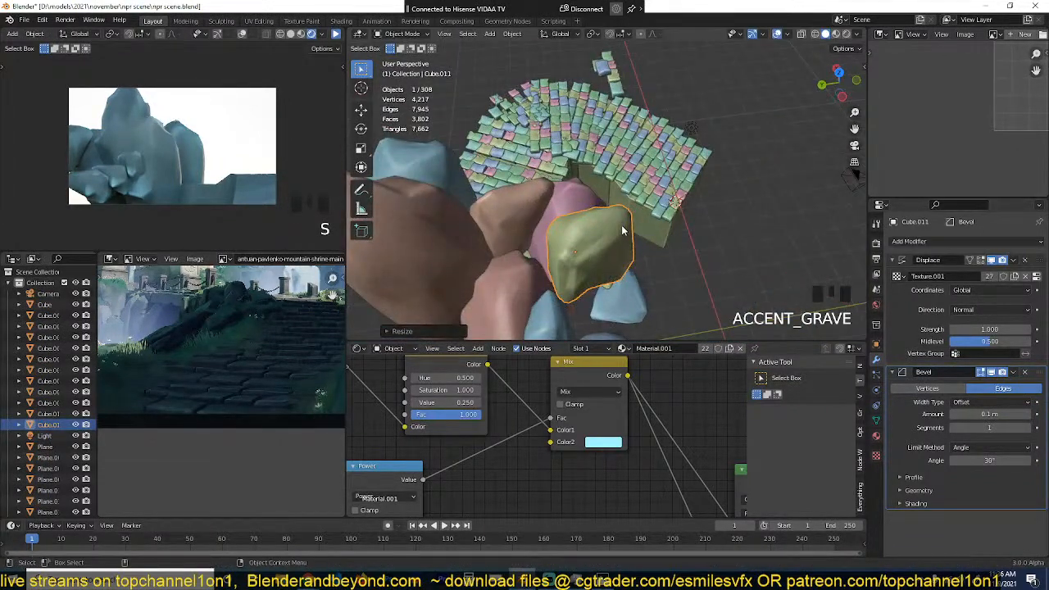
{"action": "key", "text": "s"}
{"action": "key", "text": "z"}
{"action": "left_click", "coordinate": [646, 162]}
{"action": "middle_click_drag", "start_coordinate": [646, 162], "coordinate": [550, 139]}
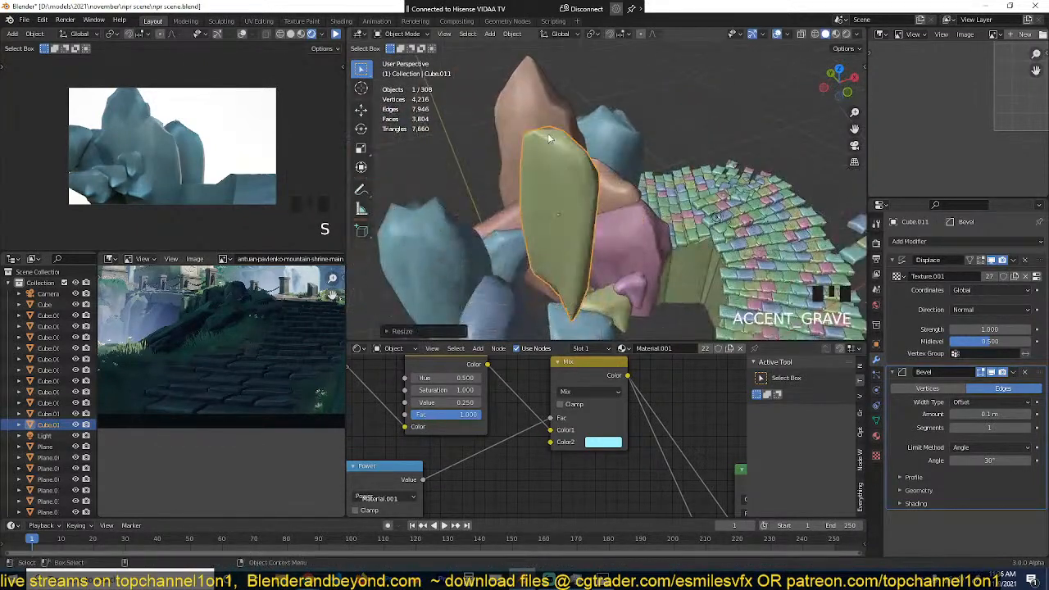
Step: Move the tall rock about 6.8 m in camera view so it stands beneath the small yellow rock
{"action": "key", "text": "KP_0"}
{"action": "scroll", "coordinate": [547, 133], "scroll_direction": "down", "scroll_amount": 2}
{"action": "key", "text": "g"}
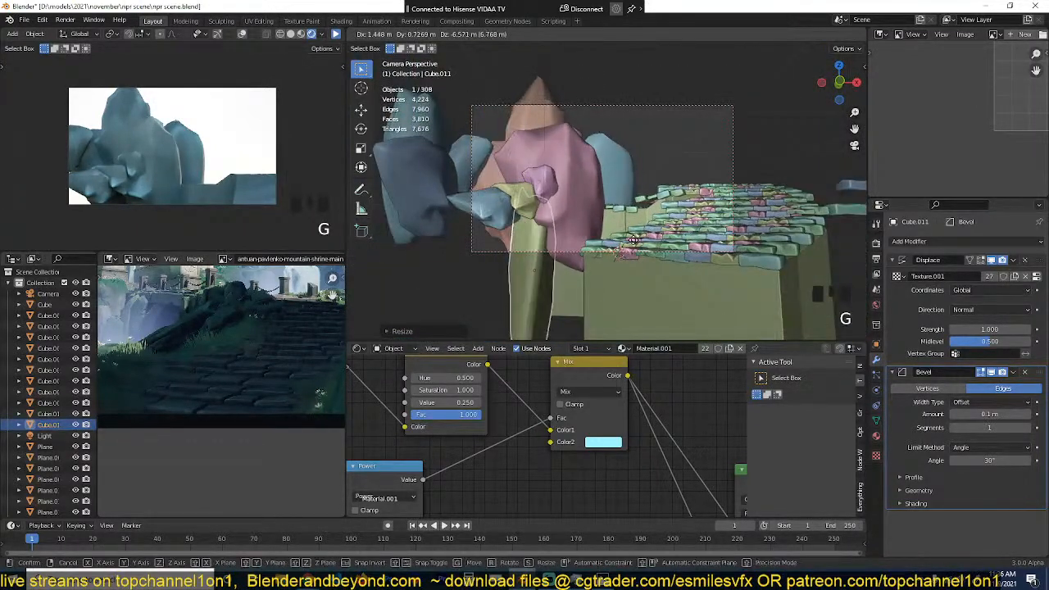
{"action": "left_click", "coordinate": [633, 240]}
Step: Duplicate the large pink rock, resize it, rotate it freely onto its side, and place it beside the tall rock's base
{"action": "key", "text": "shift+d"}
{"action": "left_click", "coordinate": [618, 144]}
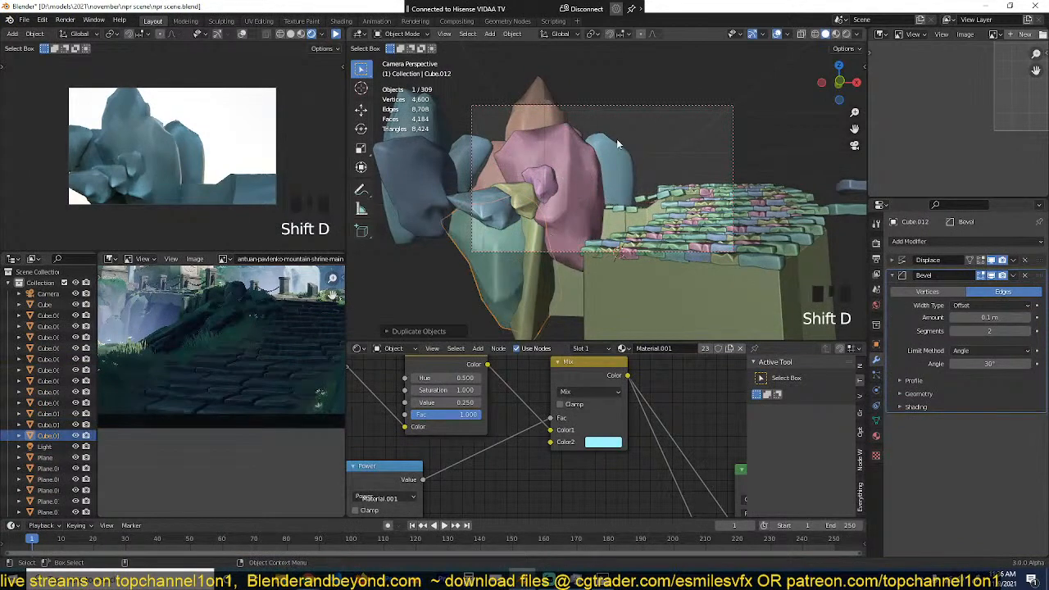
{"action": "key", "text": "s"}
{"action": "left_click", "coordinate": [592, 176]}
{"action": "key", "text": "s"}
{"action": "left_click", "coordinate": [617, 172]}
{"action": "key", "text": "r"}
{"action": "key", "text": "r"}
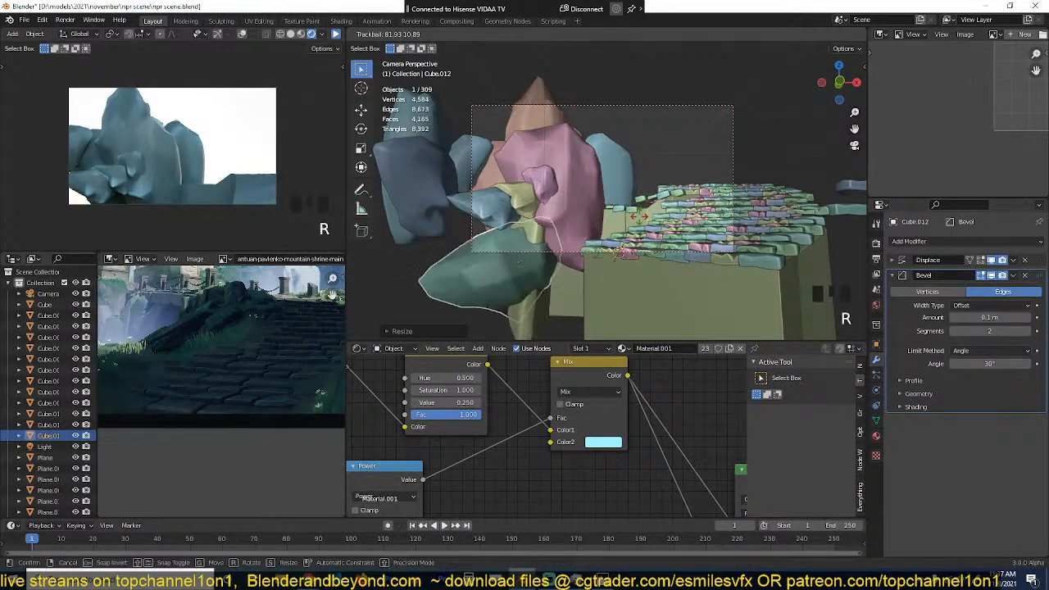
{"action": "left_click", "coordinate": [644, 215]}
{"action": "key", "text": "g"}
{"action": "left_click", "coordinate": [619, 208]}
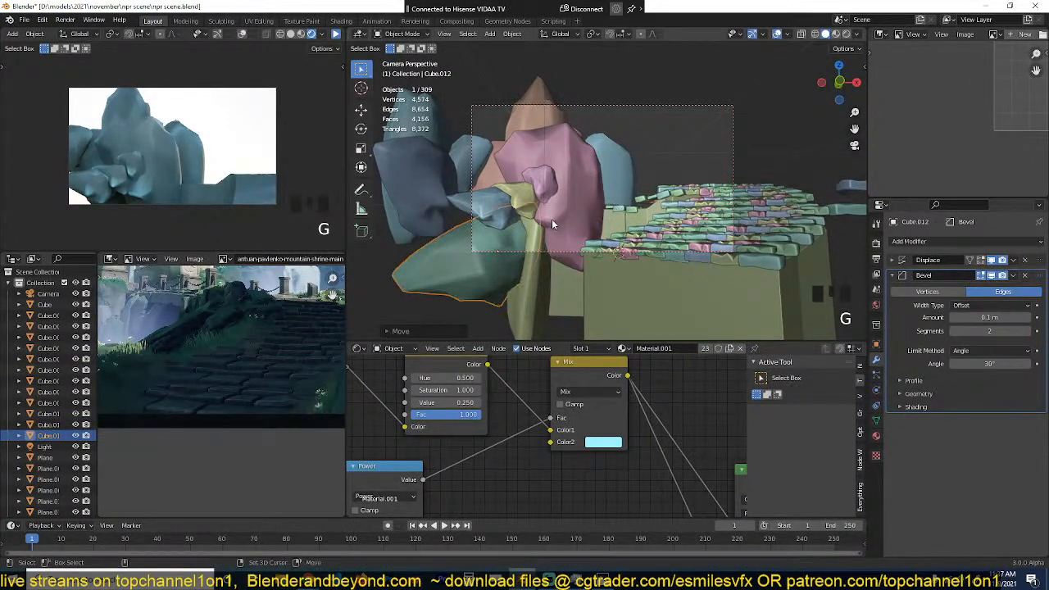
Step: Place the 3D cursor on the path's inner edge, duplicate the tilted rock, and snap the copy to the cursor
{"action": "scroll", "coordinate": [574, 228], "scroll_direction": "up", "scroll_amount": 2}
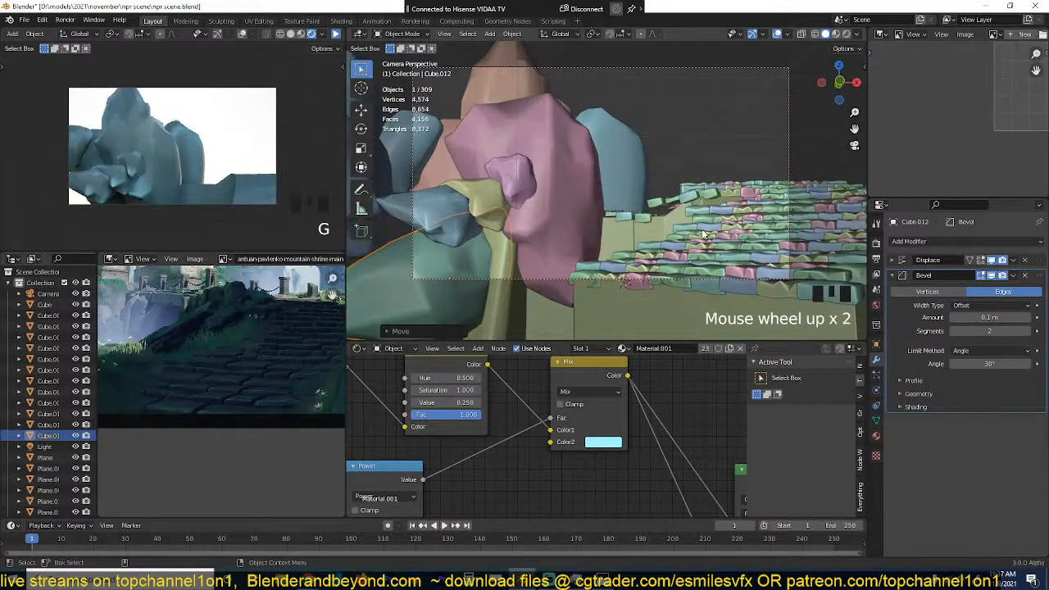
{"action": "scroll", "coordinate": [703, 232], "scroll_direction": "up", "scroll_amount": 2}
{"action": "right_click", "coordinate": [749, 220], "text": "shift"}
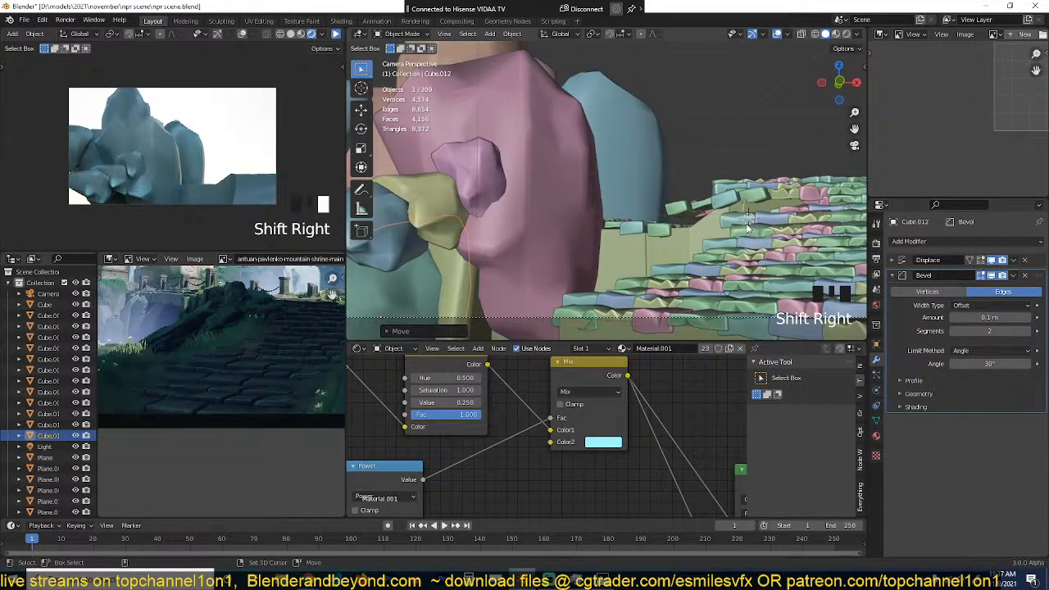
{"action": "key", "text": "shift+d"}
{"action": "right_click", "coordinate": [745, 148], "text": "shift"}
{"action": "key", "text": "shift+s"}
{"action": "left_click", "coordinate": [744, 81]}
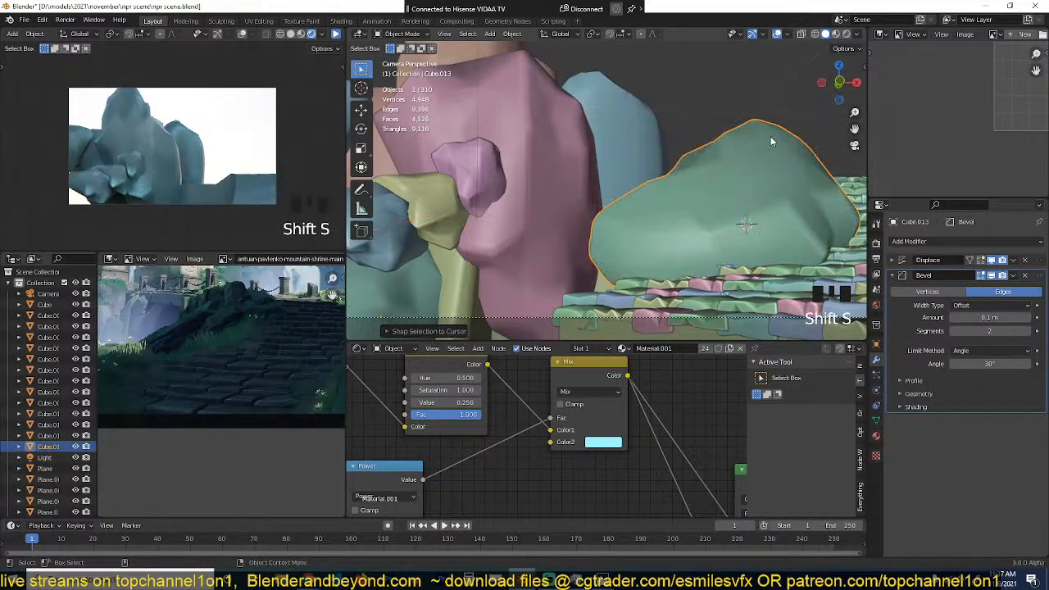
Step: Rescale the snapped rock along Z and shrink it overall to fit the inner edge of the slab path
{"action": "scroll", "coordinate": [767, 123], "scroll_direction": "down", "scroll_amount": 2}
{"action": "scroll", "coordinate": [714, 121], "scroll_direction": "up", "scroll_amount": 1}
{"action": "scroll", "coordinate": [703, 154], "scroll_direction": "up", "scroll_amount": 2}
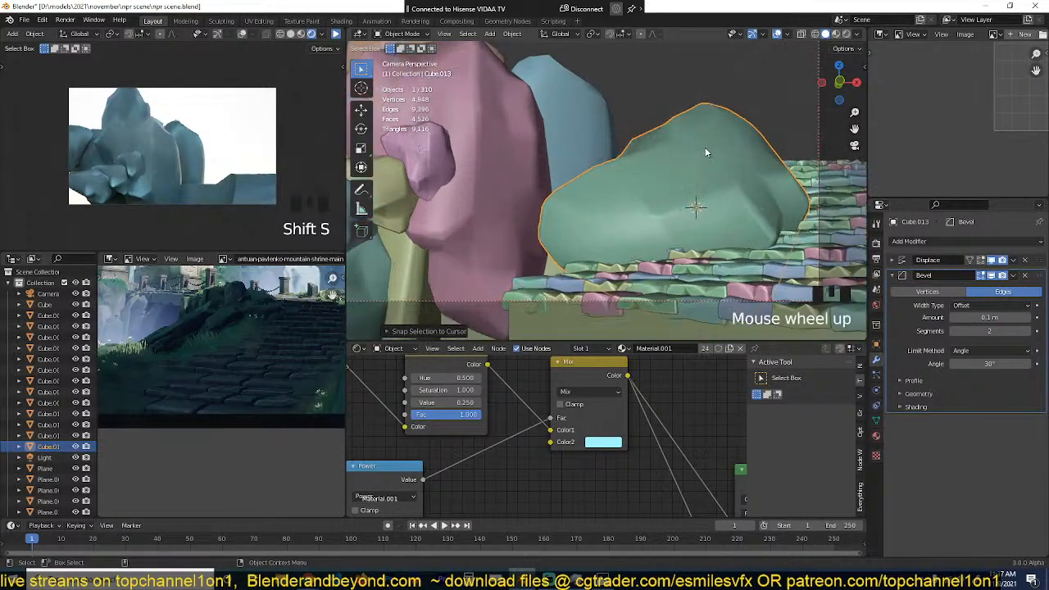
{"action": "scroll", "coordinate": [698, 132], "scroll_direction": "up", "scroll_amount": 1}
{"action": "key", "text": "s"}
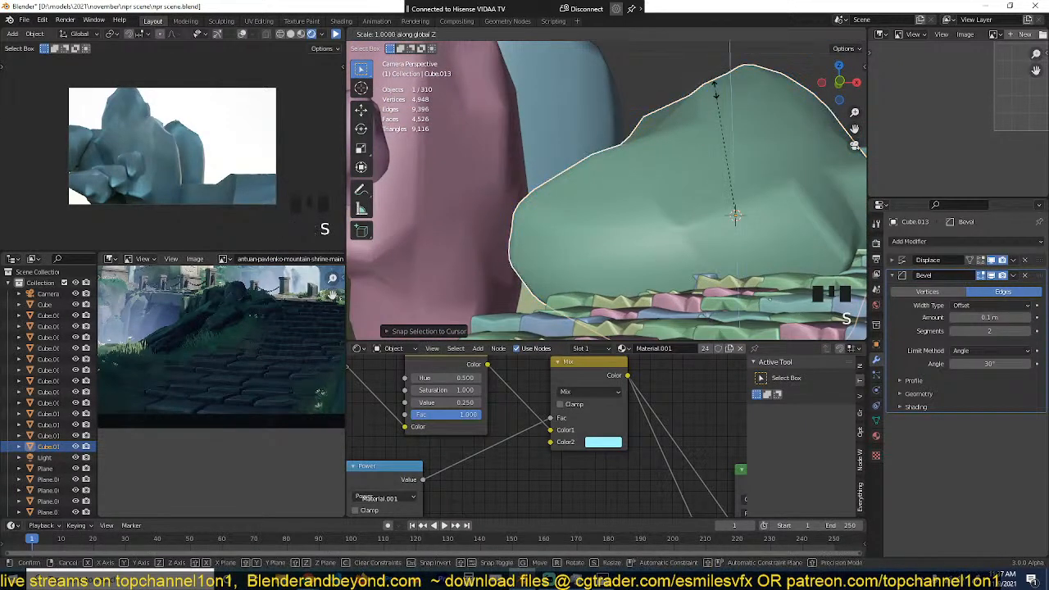
{"action": "left_click", "coordinate": [767, 137]}
{"action": "scroll", "coordinate": [768, 136], "scroll_direction": "down", "scroll_amount": 2}
{"action": "key", "text": "s"}
{"action": "left_click", "coordinate": [758, 176]}
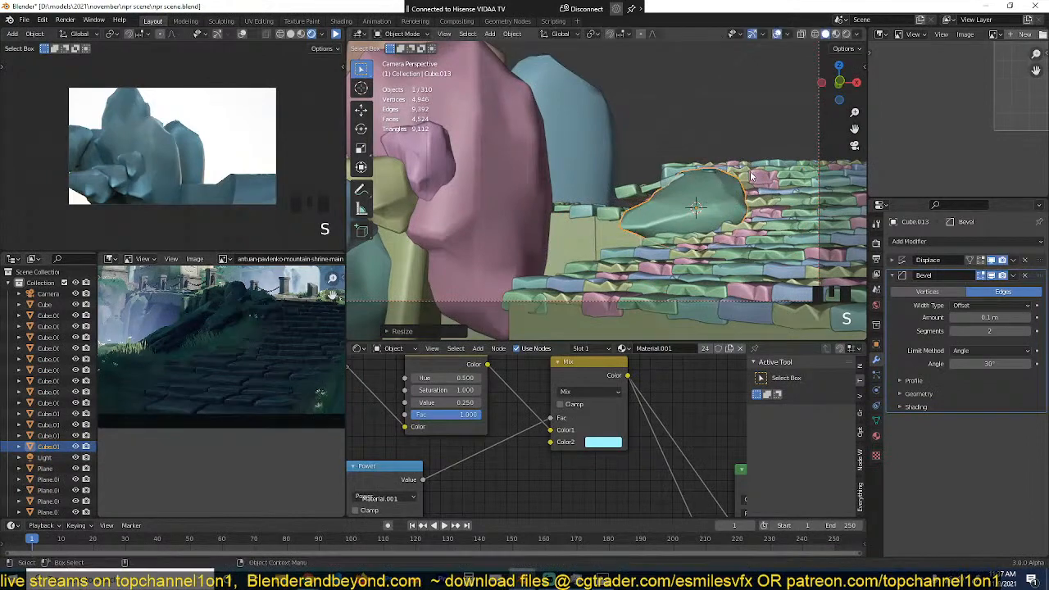
{"action": "scroll", "coordinate": [787, 174], "scroll_direction": "up", "scroll_amount": 2}
{"action": "key", "text": "s"}
{"action": "left_click", "coordinate": [781, 182]}
Step: Rotate the small path-side rock in top view so it follows the path's inner edge
{"action": "key", "text": "KP_7"}
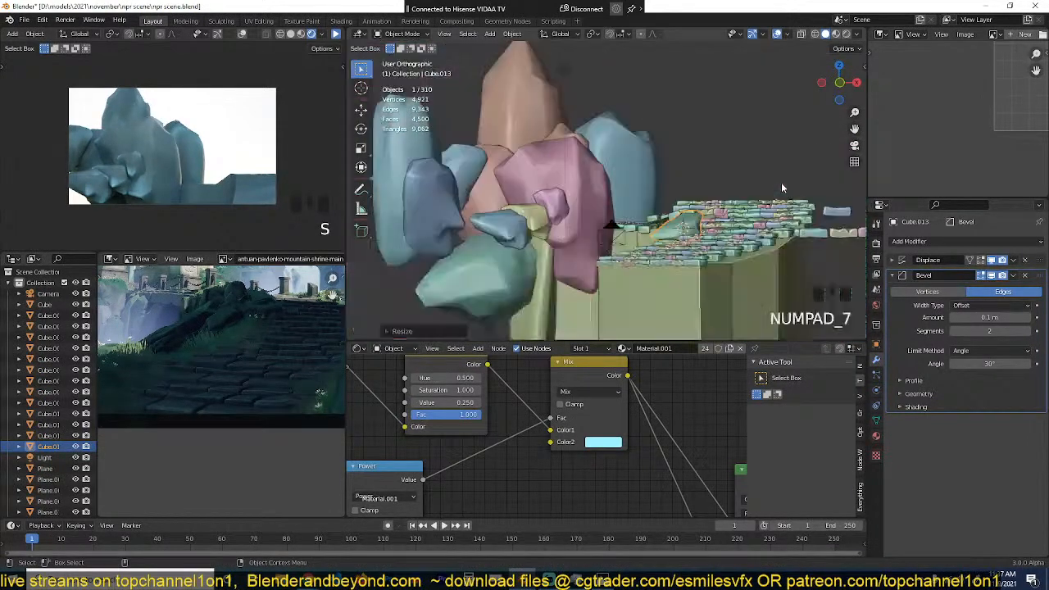
{"action": "key", "text": "KP_0"}
{"action": "key", "text": "KP_Decimal"}
{"action": "key", "text": "KP_7"}
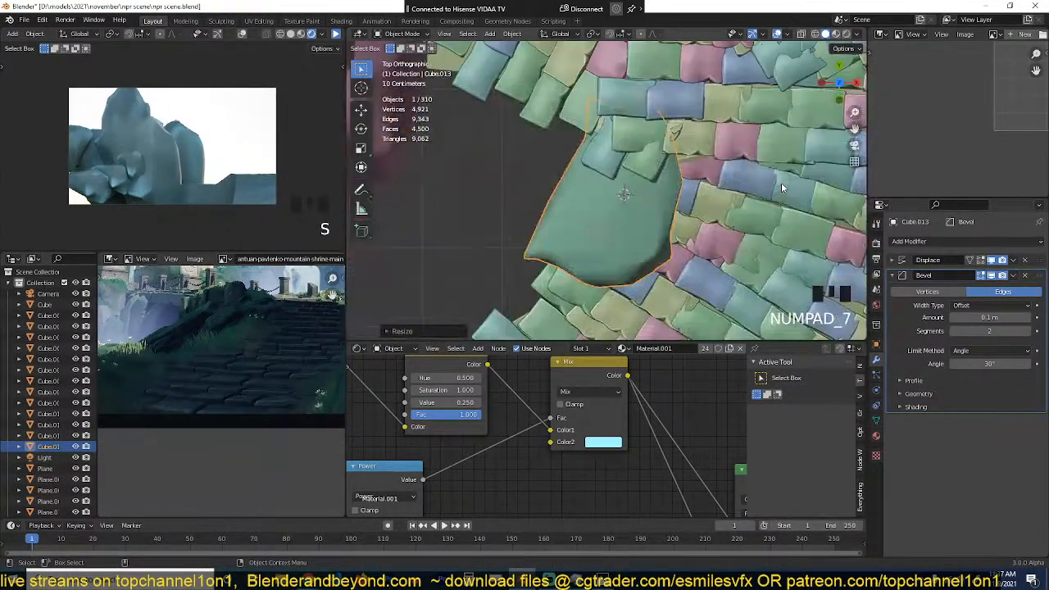
{"action": "key", "text": "r"}
{"action": "left_click", "coordinate": [778, 254]}
{"action": "key", "text": "grave"}
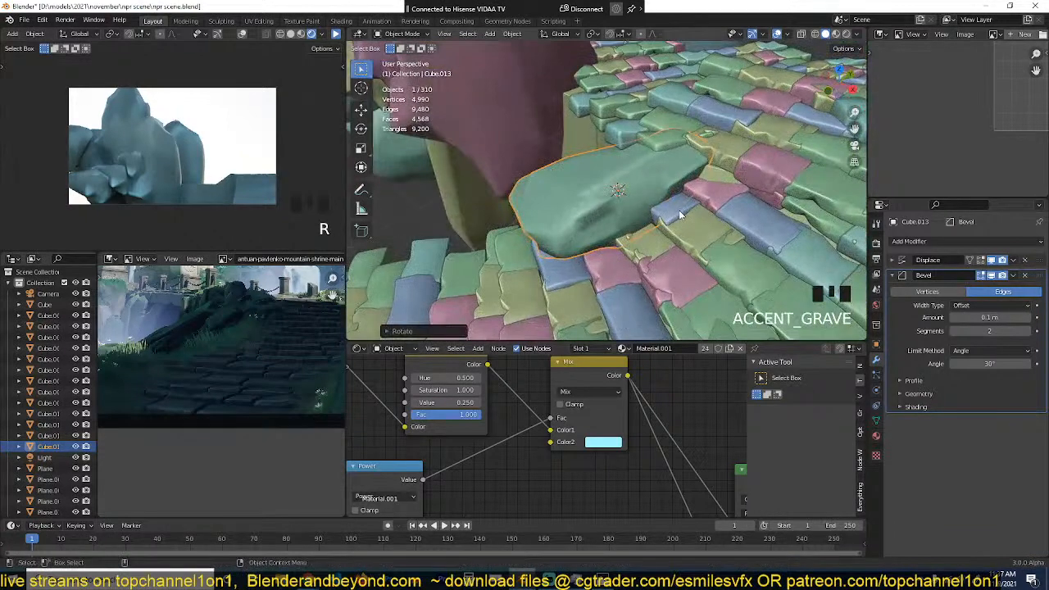
Step: Duplicate the path-side rock in top view, place the copy at its lower end, and rotate and resize it
{"action": "key", "text": "KP_7"}
{"action": "key", "text": "shift+d"}
{"action": "left_click", "coordinate": [602, 274]}
{"action": "key", "text": "r"}
{"action": "left_click", "coordinate": [611, 261]}
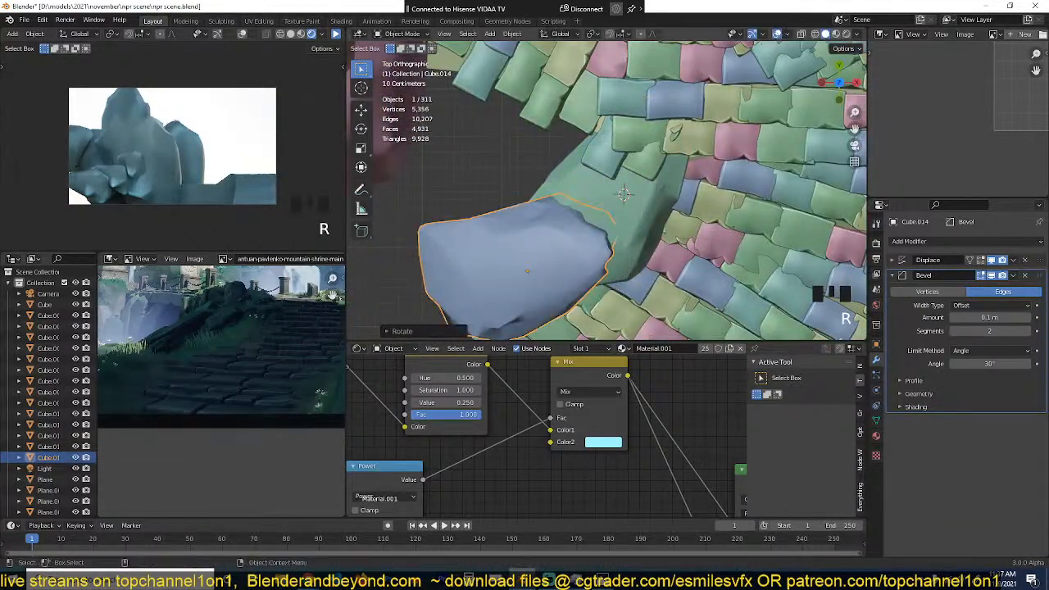
{"action": "key", "text": "s"}
{"action": "left_click", "coordinate": [616, 250]}
Step: Rotate the second path-side rock freely and move it against the first rock on the slabs
{"action": "key", "text": "grave"}
{"action": "key", "text": "r"}
{"action": "left_click", "coordinate": [605, 157]}
{"action": "key", "text": "g"}
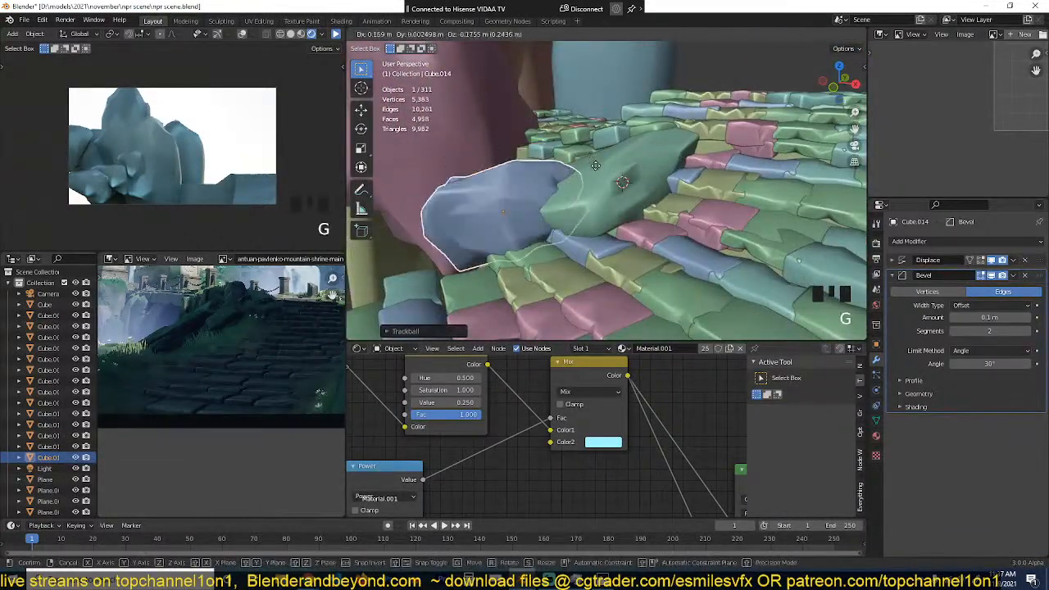
{"action": "left_click", "coordinate": [577, 179]}
Step: Duplicate the second path-side rock in top view, resize the copy, and place it beside the original along the path edge
{"action": "key", "text": "grave"}
{"action": "scroll", "coordinate": [658, 227], "scroll_direction": "down", "scroll_amount": 4}
{"action": "key", "text": "KP_7"}
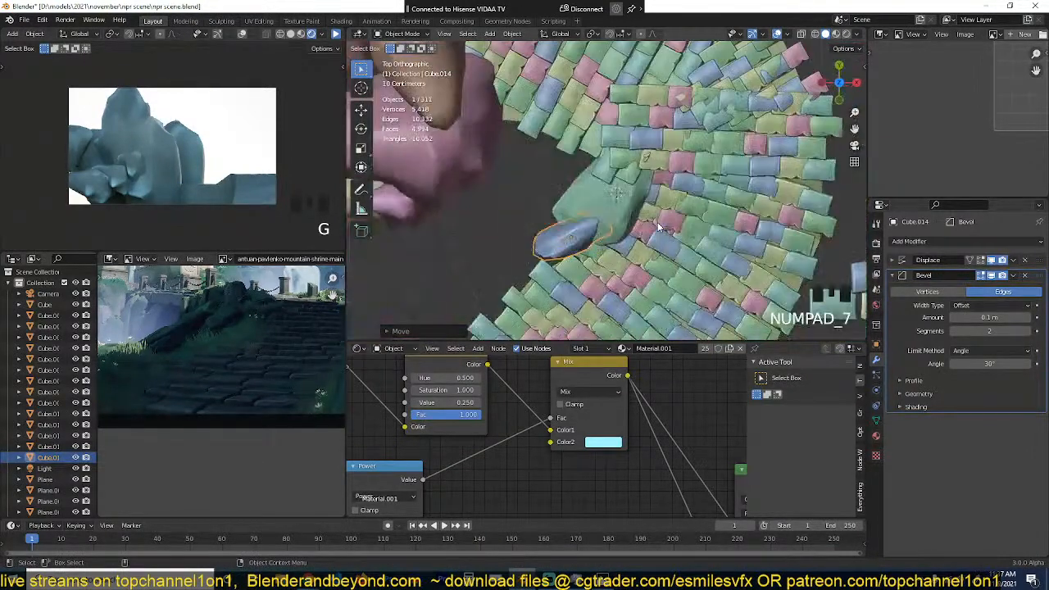
{"action": "key", "text": "shift+d"}
{"action": "key", "text": "s"}
{"action": "left_click", "coordinate": [708, 233]}
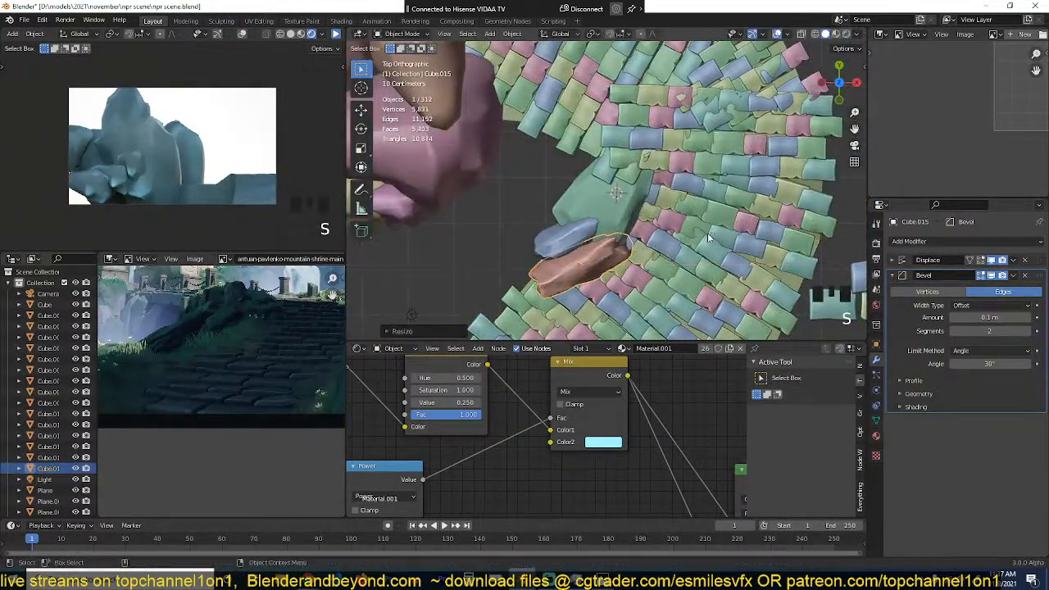
{"action": "key", "text": "g"}
{"action": "left_click", "coordinate": [692, 239]}
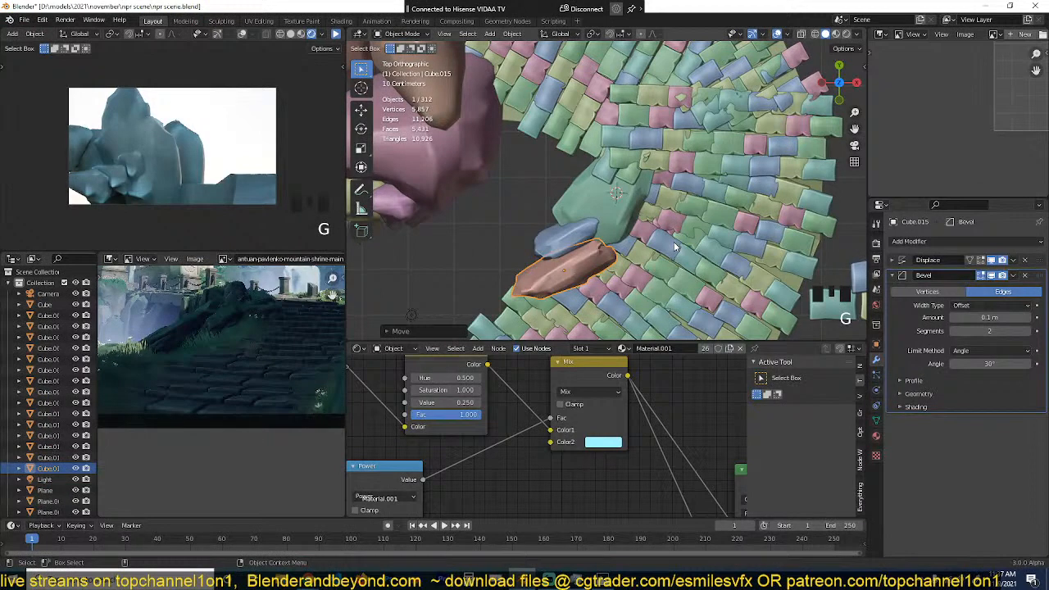
Step: Rotate the third path-side rock freely in camera view, scale it down, and lower it onto the slabs
{"action": "key", "text": "KP_0"}
{"action": "key", "text": "r"}
{"action": "key", "text": "r"}
{"action": "left_click", "coordinate": [700, 233]}
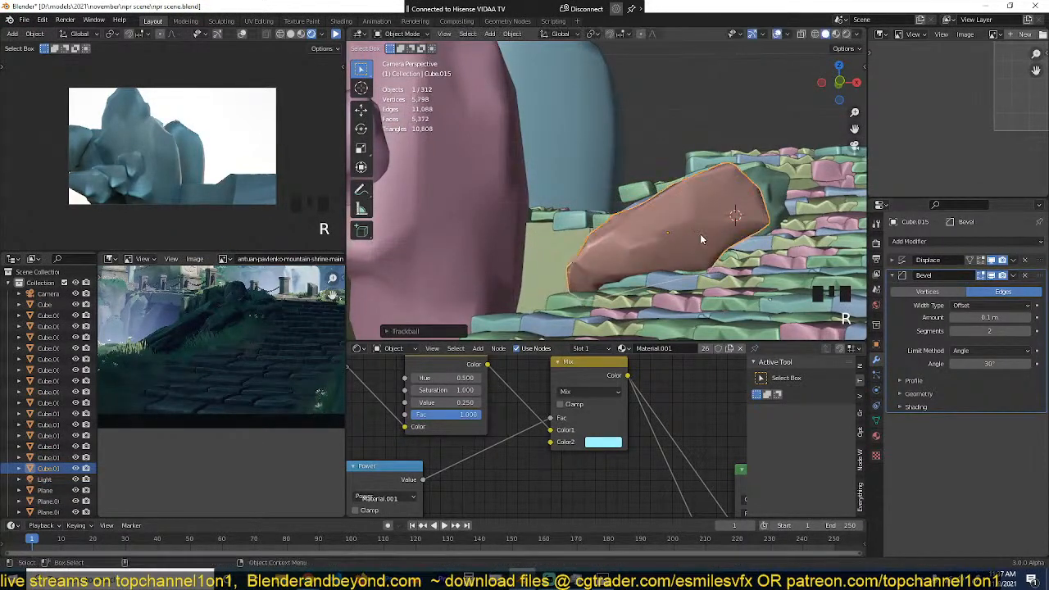
{"action": "key", "text": "s"}
{"action": "left_click", "coordinate": [752, 220]}
{"action": "key", "text": "g"}
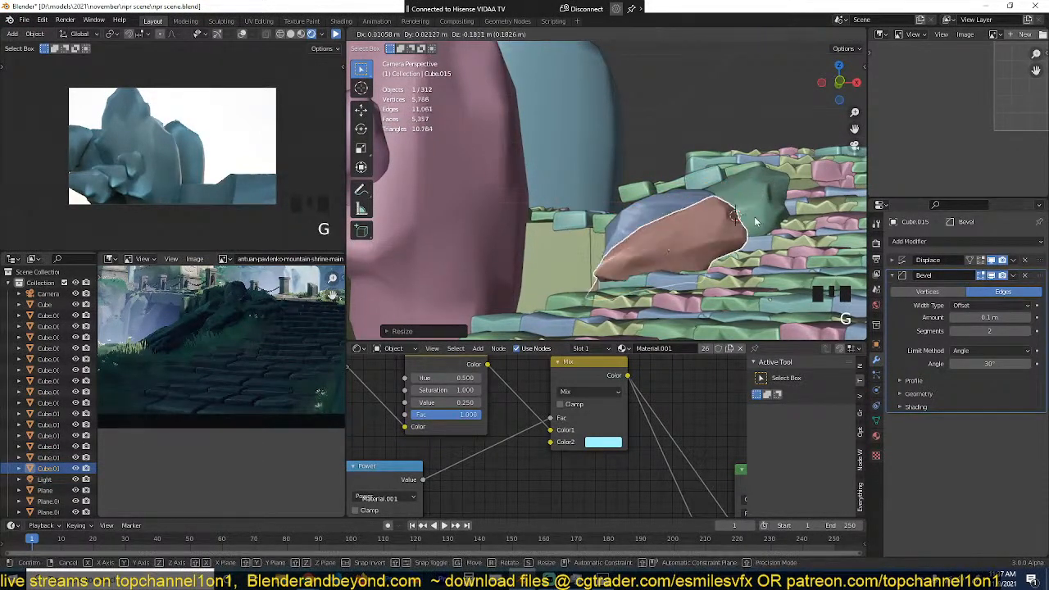
{"action": "left_click", "coordinate": [756, 222]}
Step: Duplicate the third path-side rock, resize the copy, and move it on top of the rock cluster
{"action": "key", "text": "shift+d"}
{"action": "left_click", "coordinate": [794, 189]}
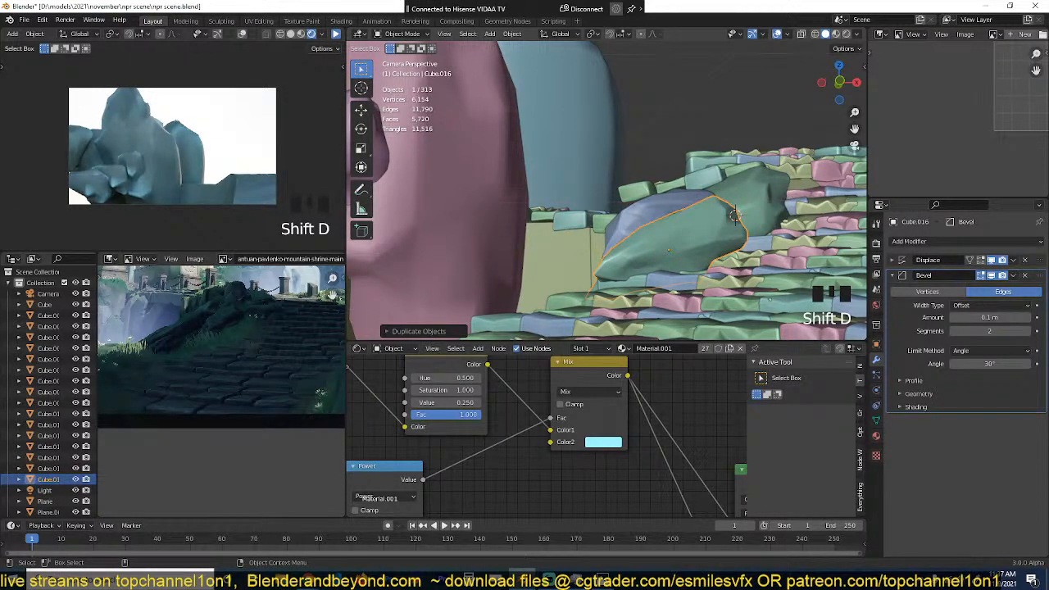
{"action": "key", "text": "s"}
{"action": "left_click", "coordinate": [699, 208]}
{"action": "key", "text": "g"}
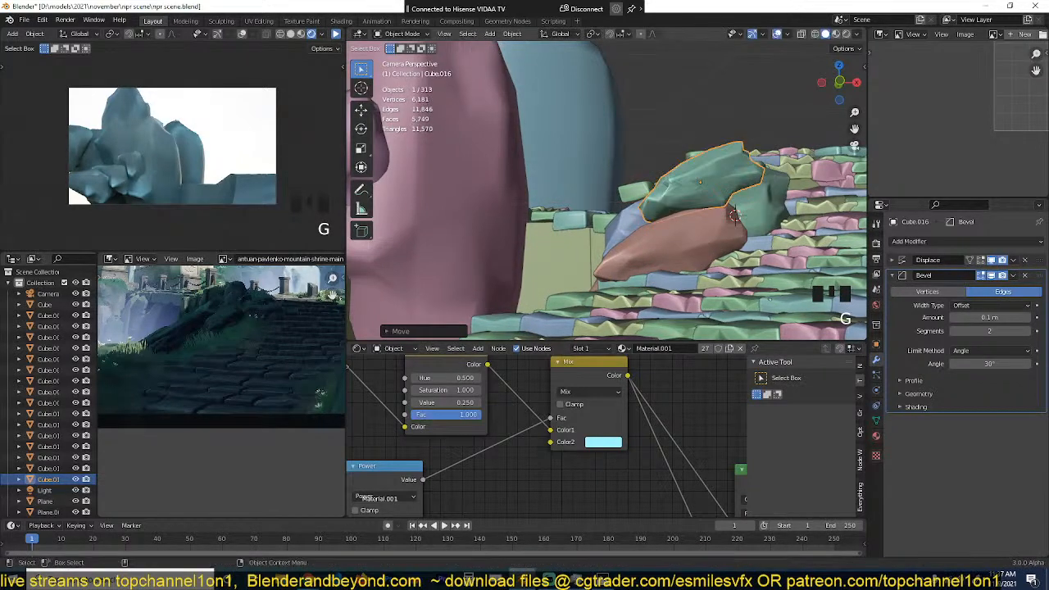
{"action": "left_click", "coordinate": [752, 151]}
Step: Snap the fourth path-side rock to the 3D cursor beside the brown rock, rescale and shift it against the cluster, and save the file
{"action": "right_click", "coordinate": [749, 235], "text": "shift"}
{"action": "key", "text": "shift+s"}
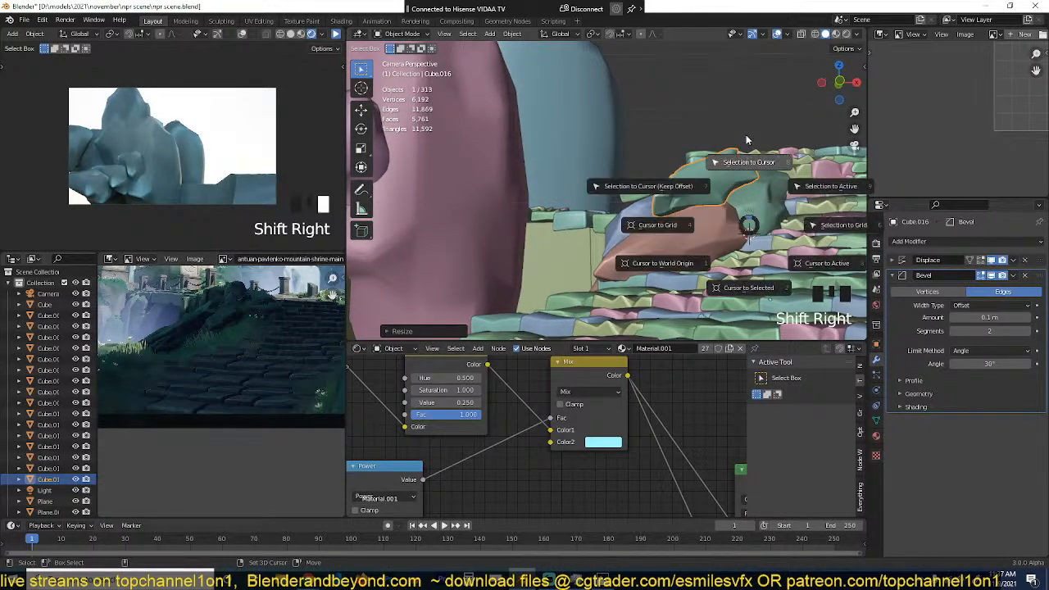
{"action": "left_click", "coordinate": [746, 134]}
{"action": "key", "text": "s"}
{"action": "left_click", "coordinate": [791, 136]}
{"action": "key", "text": "g"}
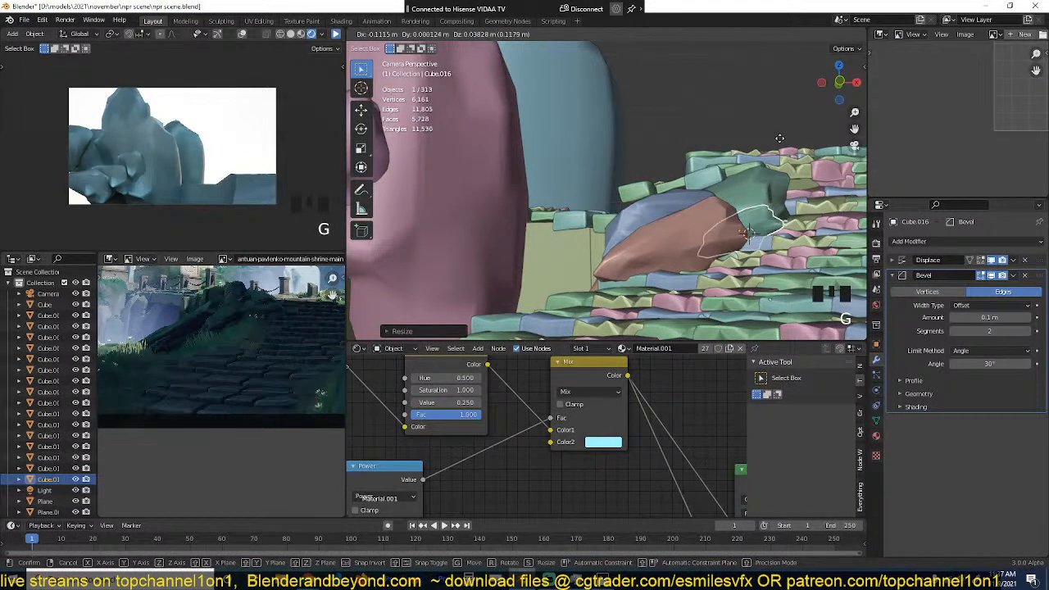
{"action": "left_click", "coordinate": [779, 137]}
{"action": "key", "text": "s"}
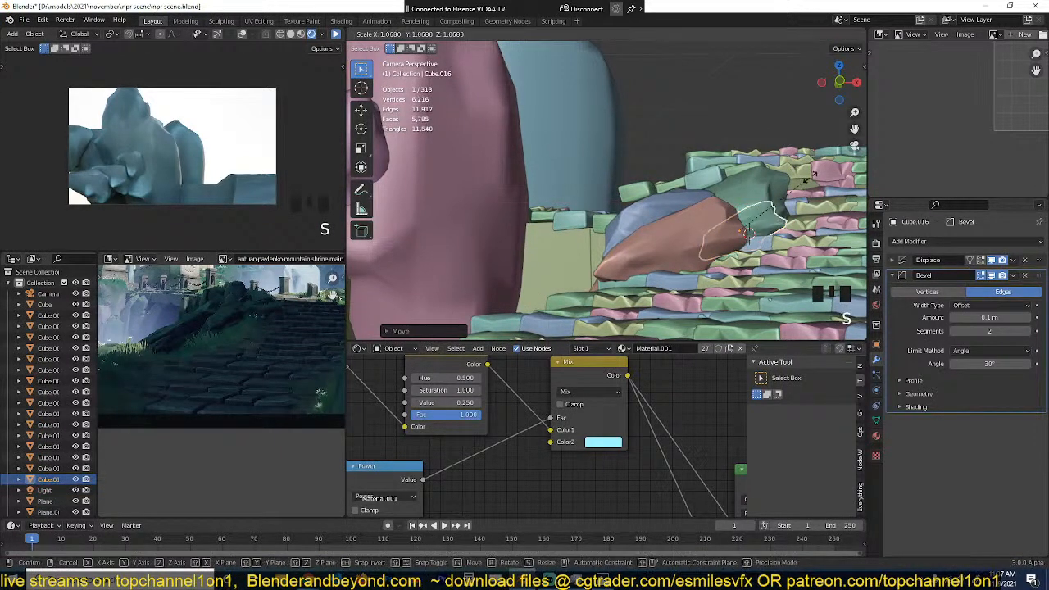
{"action": "left_click", "coordinate": [803, 185]}
{"action": "key", "text": "ctrl+s"}
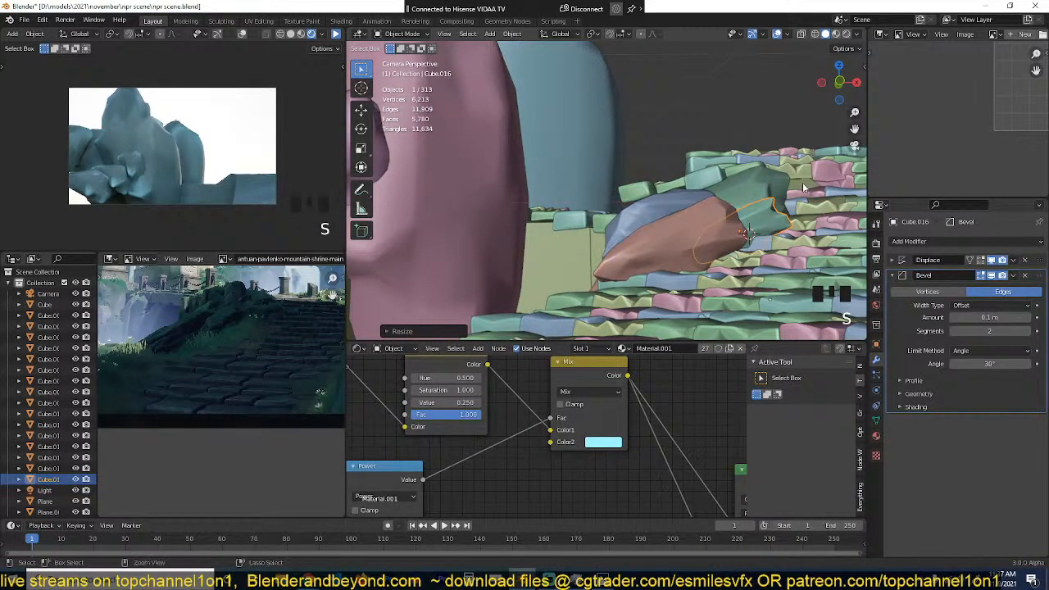
Step: Reshape the fourth path-side rock by moving one of its faces with proportional editing
{"action": "key", "text": "alt+a"}
{"action": "left_click", "coordinate": [782, 224]}
{"action": "key", "text": "Tab"}
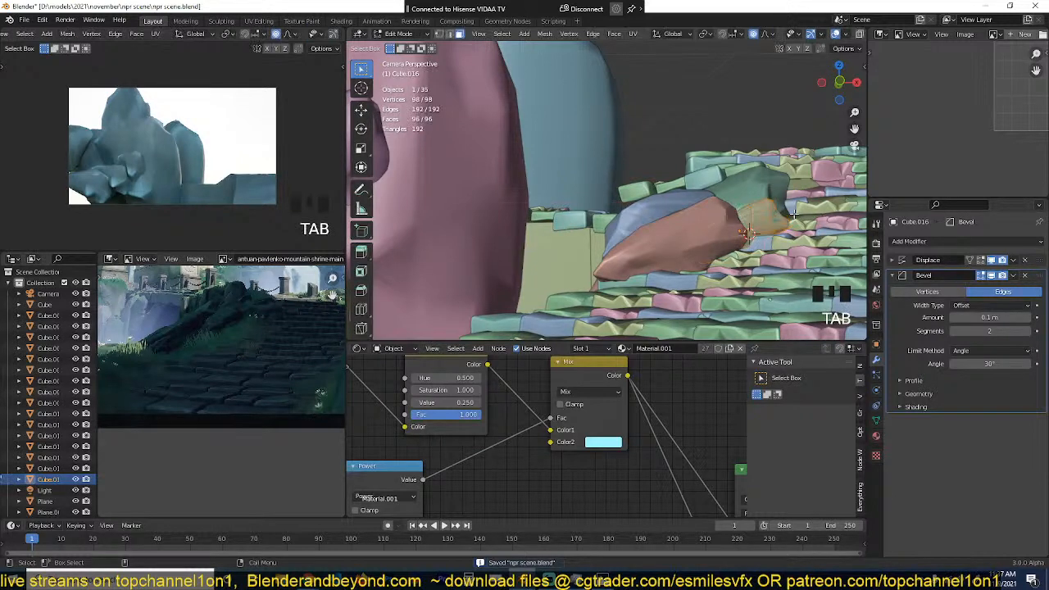
{"action": "left_click", "coordinate": [783, 210]}
{"action": "scroll", "coordinate": [785, 210], "scroll_direction": "up", "scroll_amount": 3}
{"action": "scroll", "coordinate": [761, 217], "scroll_direction": "down", "scroll_amount": 3}
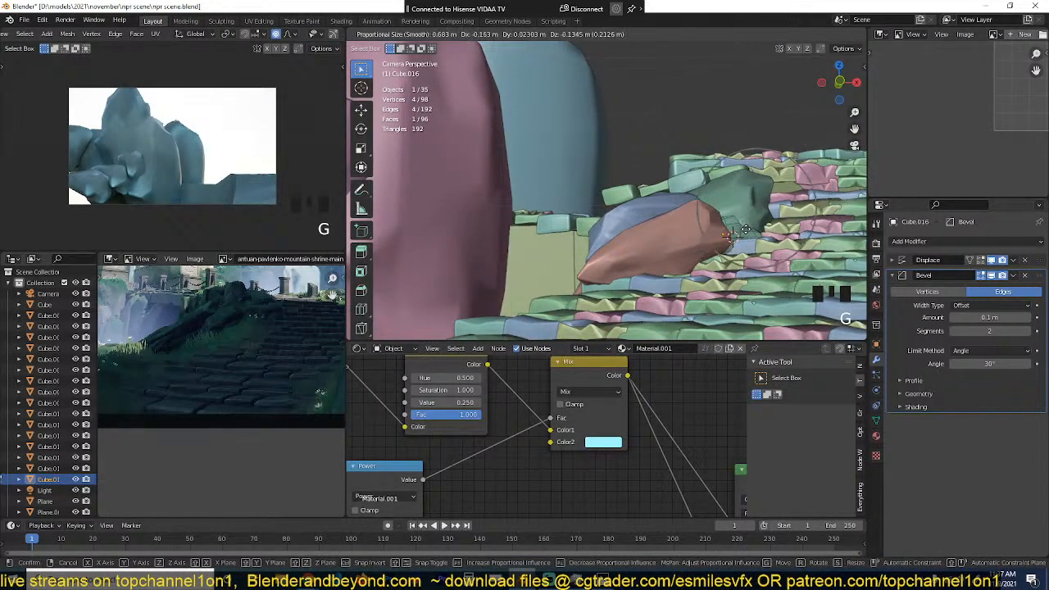
{"action": "key", "text": "Tab"}
Step: Move the reshaped fourth rock against the brown rock's end, scale it, and save the file
{"action": "key", "text": "g"}
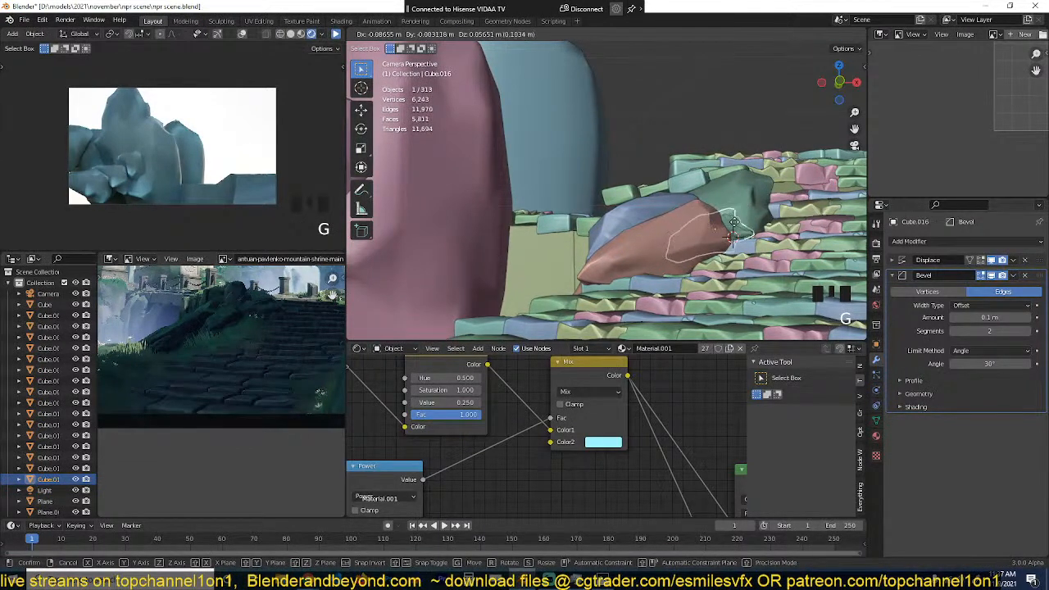
{"action": "left_click", "coordinate": [742, 223]}
{"action": "key", "text": "s"}
{"action": "left_click", "coordinate": [770, 211]}
{"action": "key", "text": "KP_Decimal"}
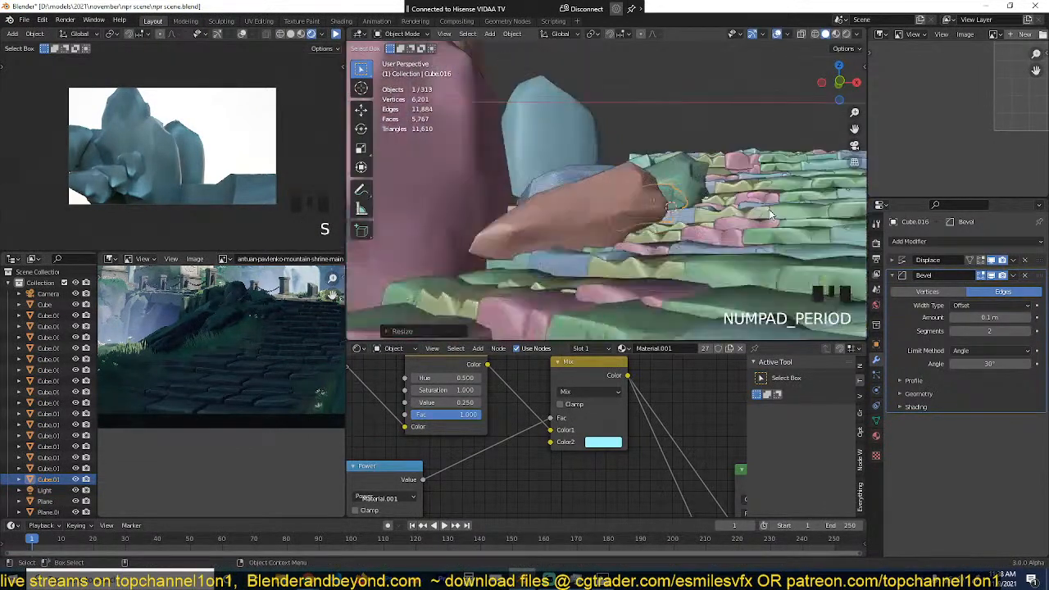
{"action": "key", "text": "ctrl+s"}
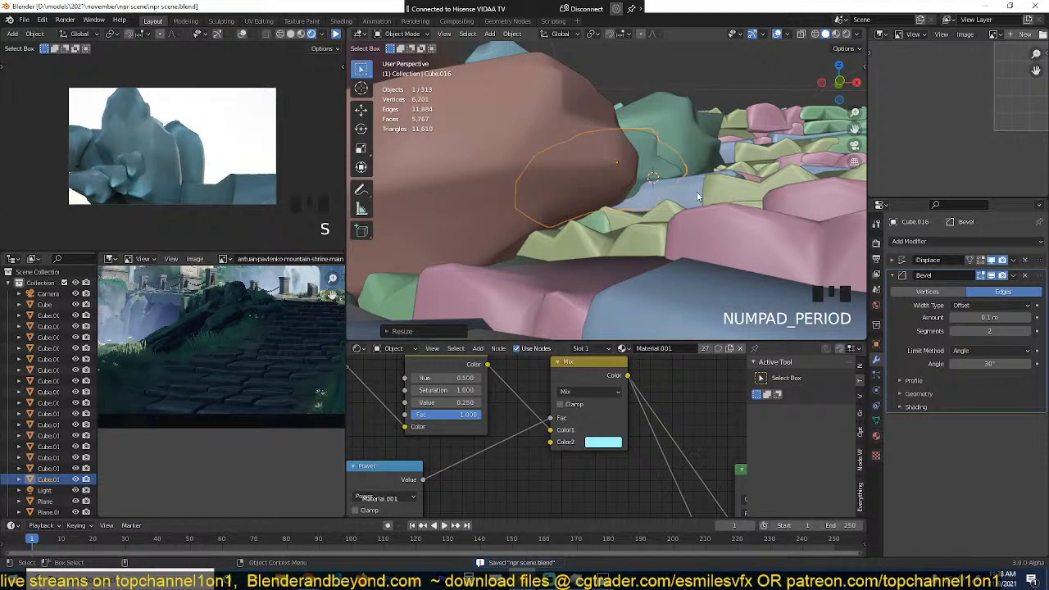
Step: Rotate the fourth path-side rock about the global Z axis and move it between the brown and green rocks
{"action": "scroll", "coordinate": [664, 200], "scroll_direction": "down", "scroll_amount": 2}
{"action": "key", "text": "grave"}
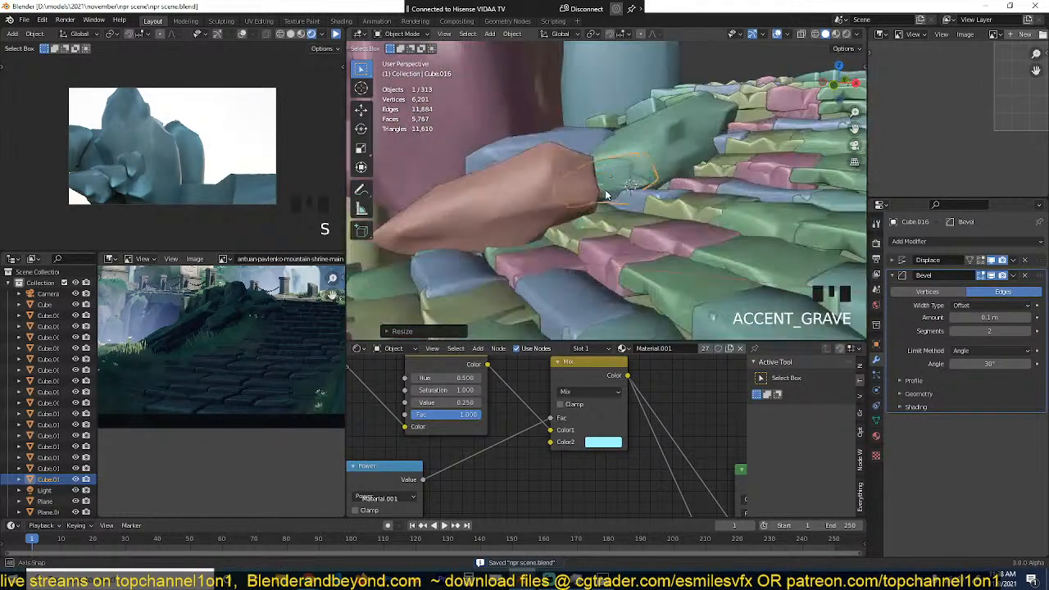
{"action": "key", "text": "r"}
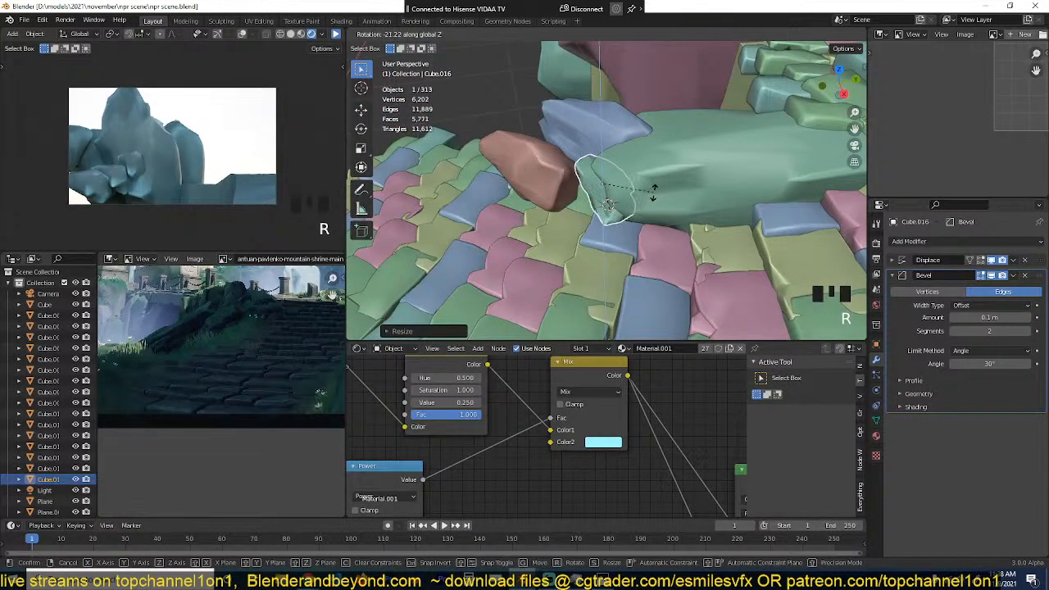
{"action": "left_click", "coordinate": [616, 201]}
{"action": "key", "text": "g"}
{"action": "left_click", "coordinate": [615, 198]}
{"action": "key", "text": "grave"}
{"action": "key", "text": "grave"}
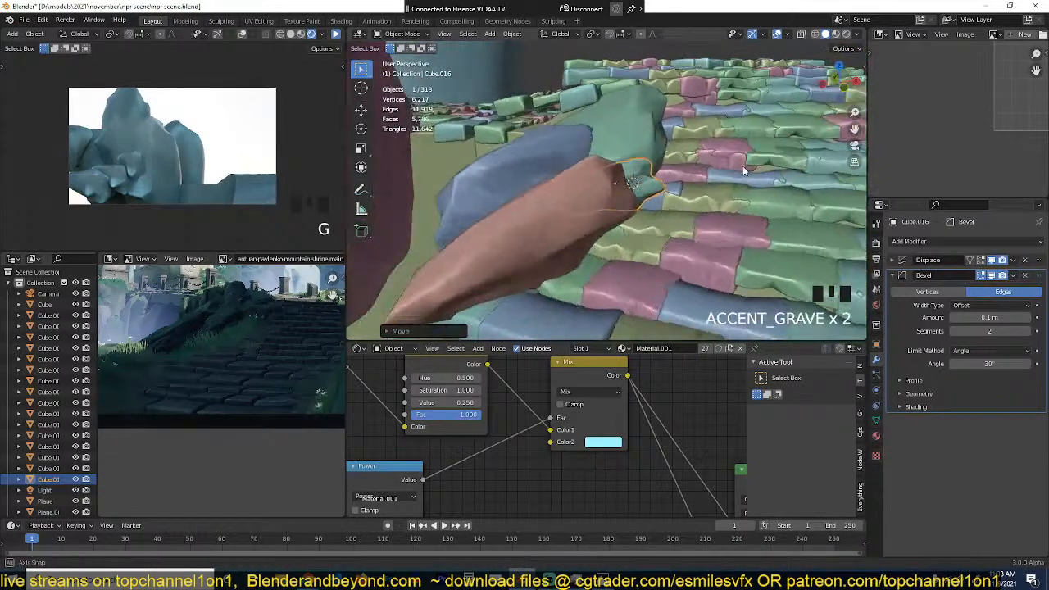
{"action": "key", "text": "alt+a"}
Step: Look over the path-side rock cluster and resume the rendered camera preview
{"action": "key", "text": "grave"}
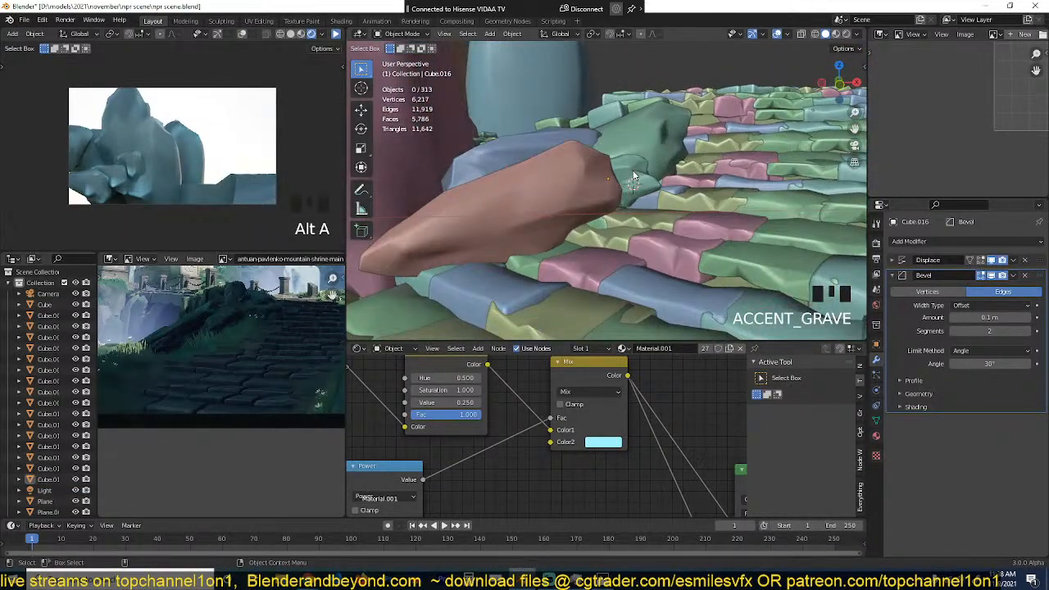
{"action": "key", "text": "grave"}
{"action": "middle_click_drag", "start_coordinate": [593, 154], "coordinate": [691, 183], "text": "shift"}
{"action": "left_click", "coordinate": [691, 183]}
{"action": "scroll", "coordinate": [666, 136], "scroll_direction": "down", "scroll_amount": 3}
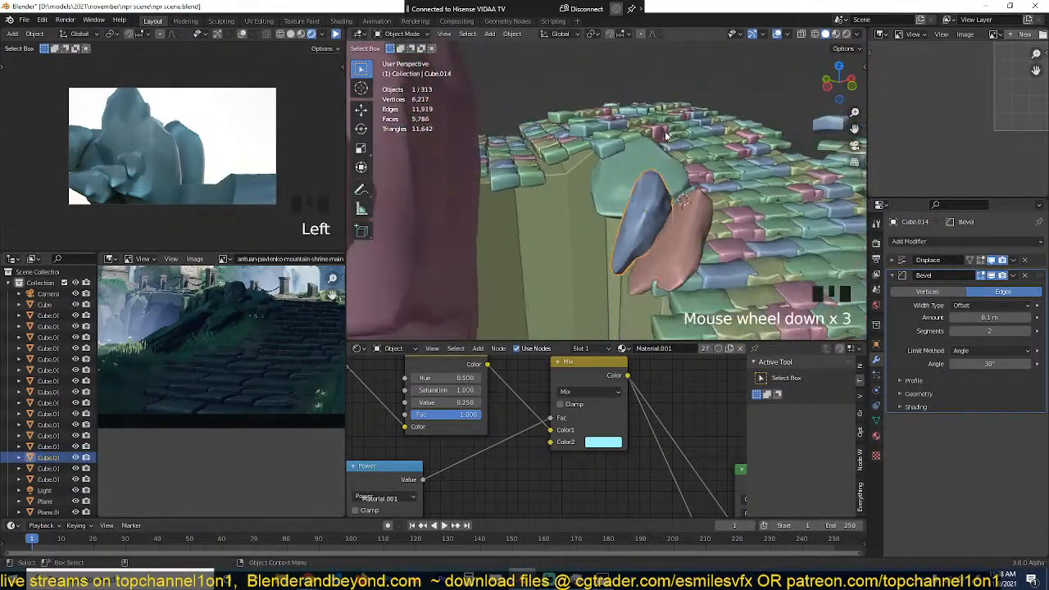
{"action": "left_click", "coordinate": [335, 34]}
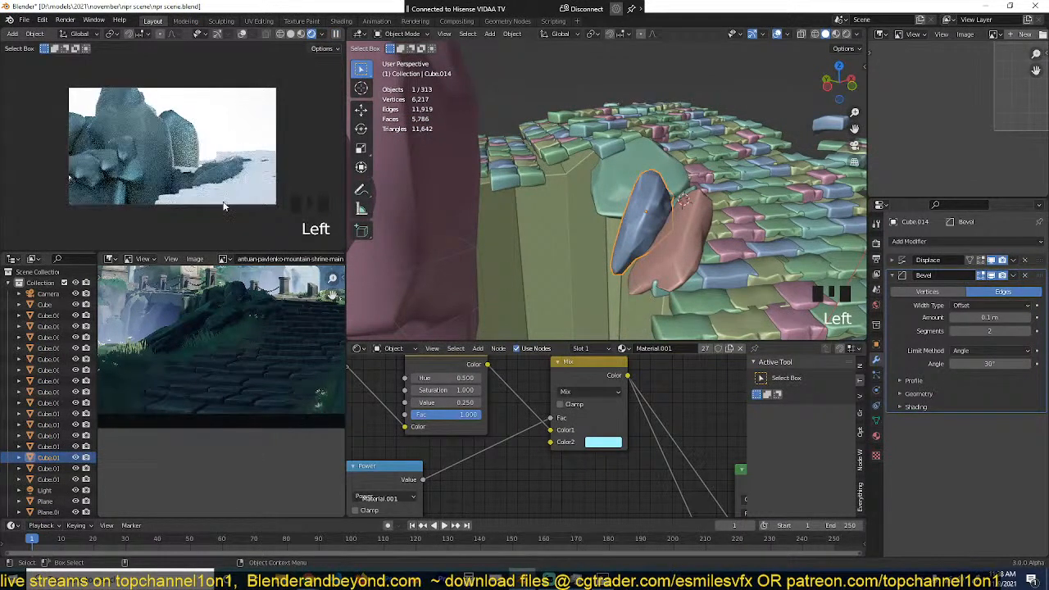
{"action": "key", "text": "alt+a"}
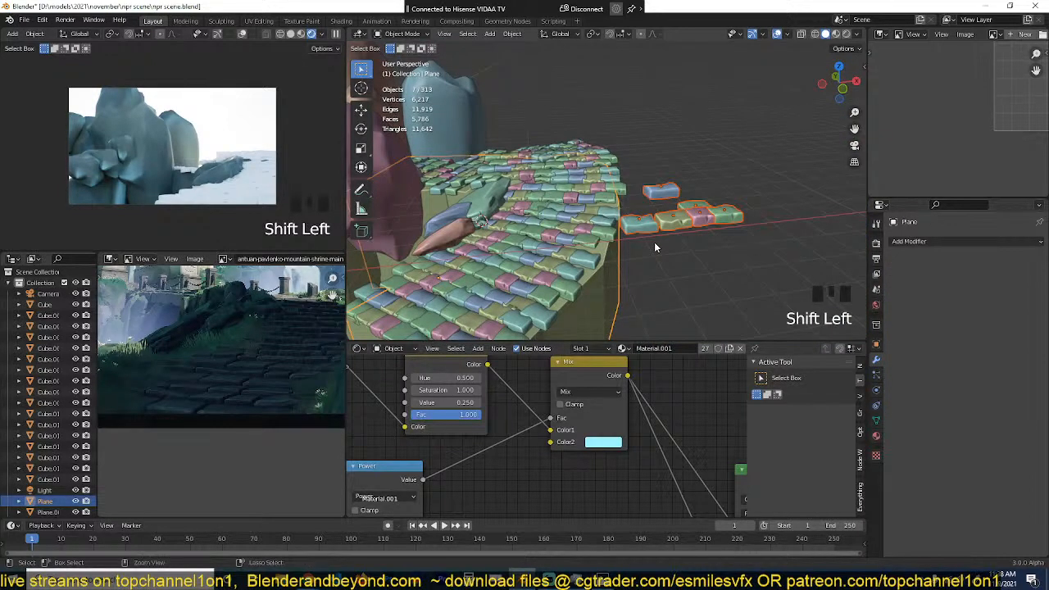
Step: Link the rocks' Material.001 to the path base plane and the loose source slabs, and save the file
{"action": "key", "text": "ctrl+l"}
{"action": "left_click", "coordinate": [655, 243]}
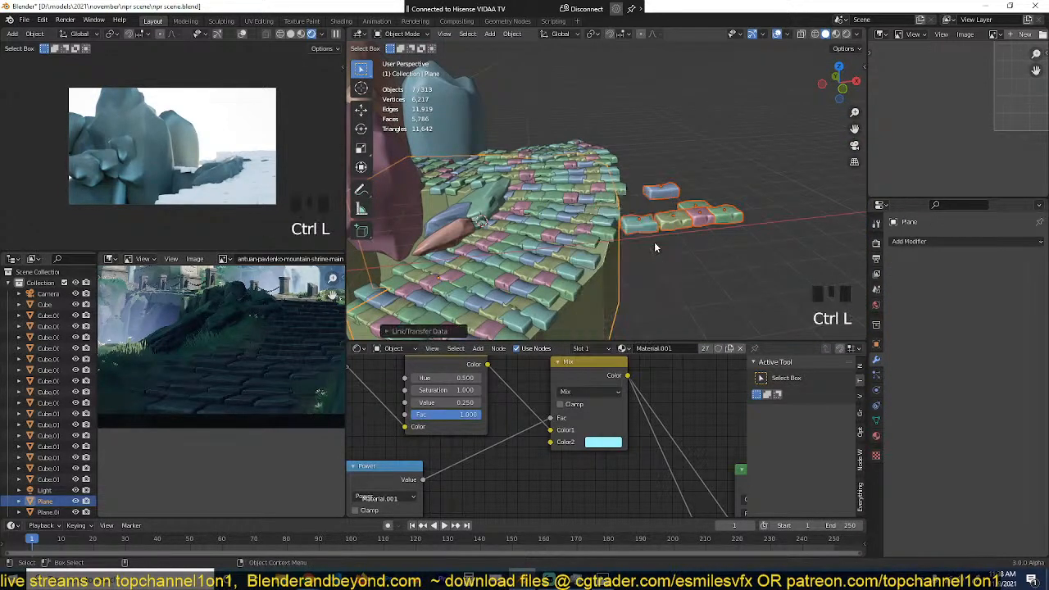
{"action": "key", "text": "alt+a"}
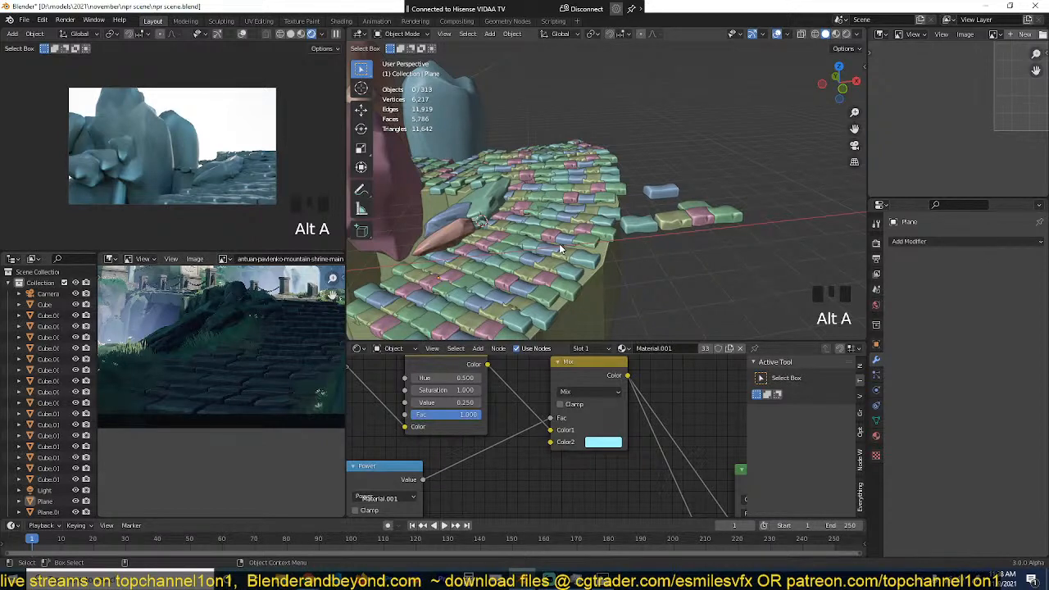
{"action": "scroll", "coordinate": [666, 220], "scroll_direction": "up", "scroll_amount": 11}
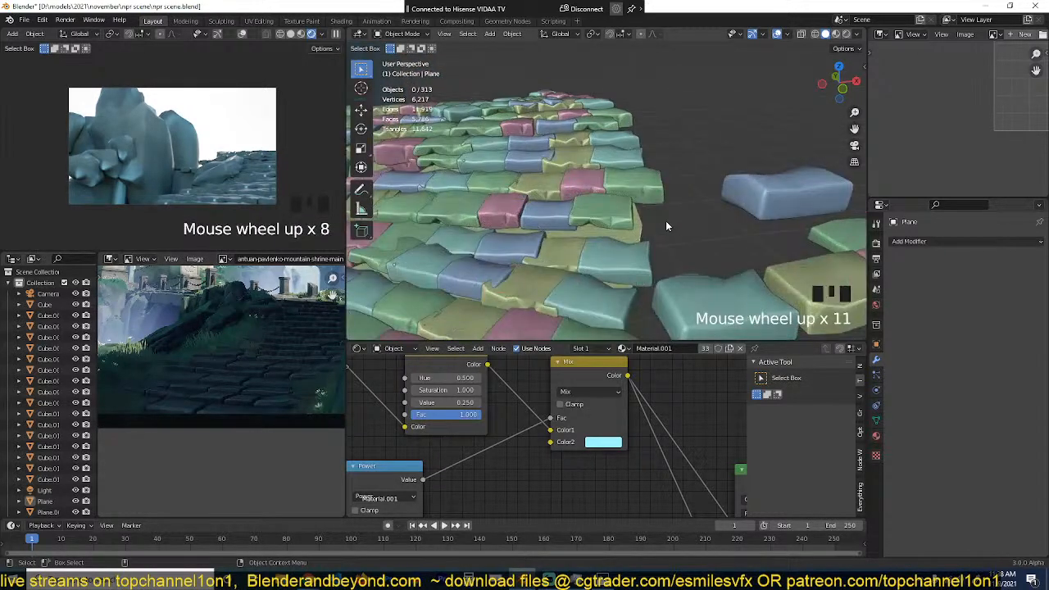
{"action": "key", "text": "ctrl+s"}
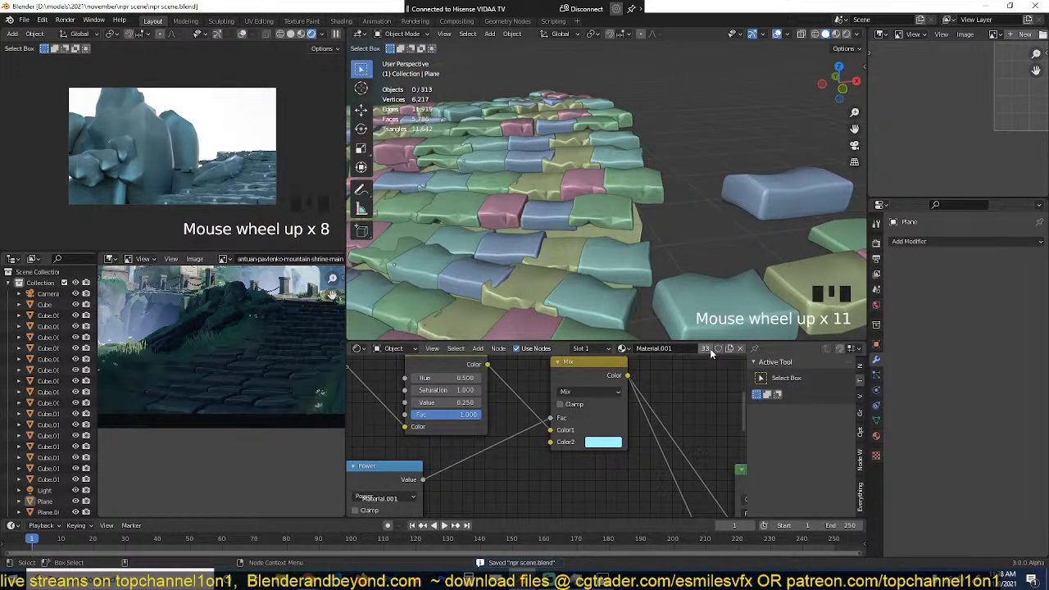
Step: Make a separate copy of the material on the teal source slab and name it steps
{"action": "left_click", "coordinate": [735, 316]}
{"action": "scroll", "coordinate": [738, 305], "scroll_direction": "down", "scroll_amount": 3}
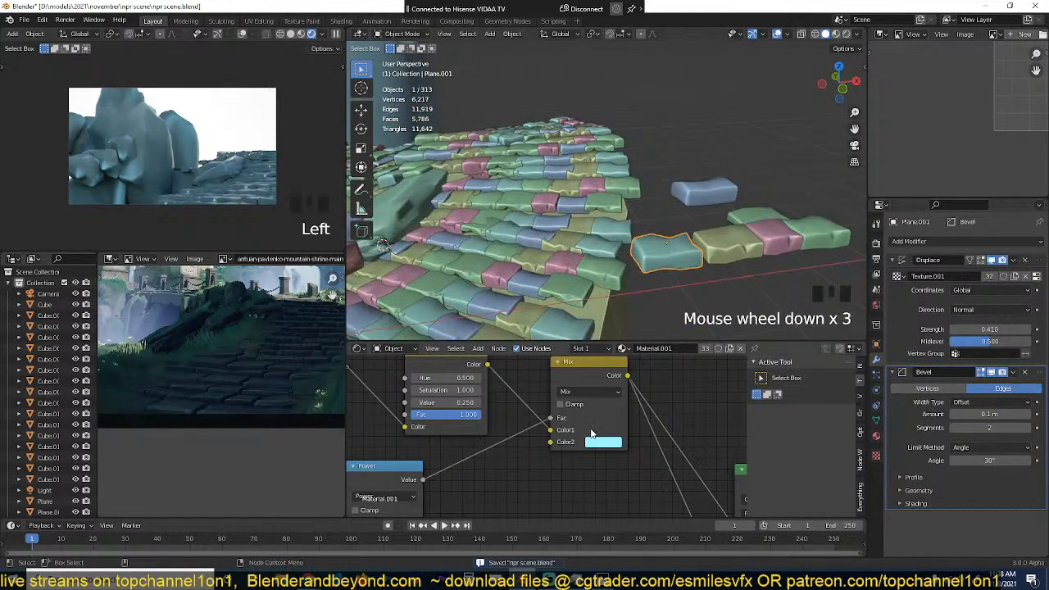
{"action": "left_click", "coordinate": [701, 350]}
{"action": "left_click", "coordinate": [684, 354]}
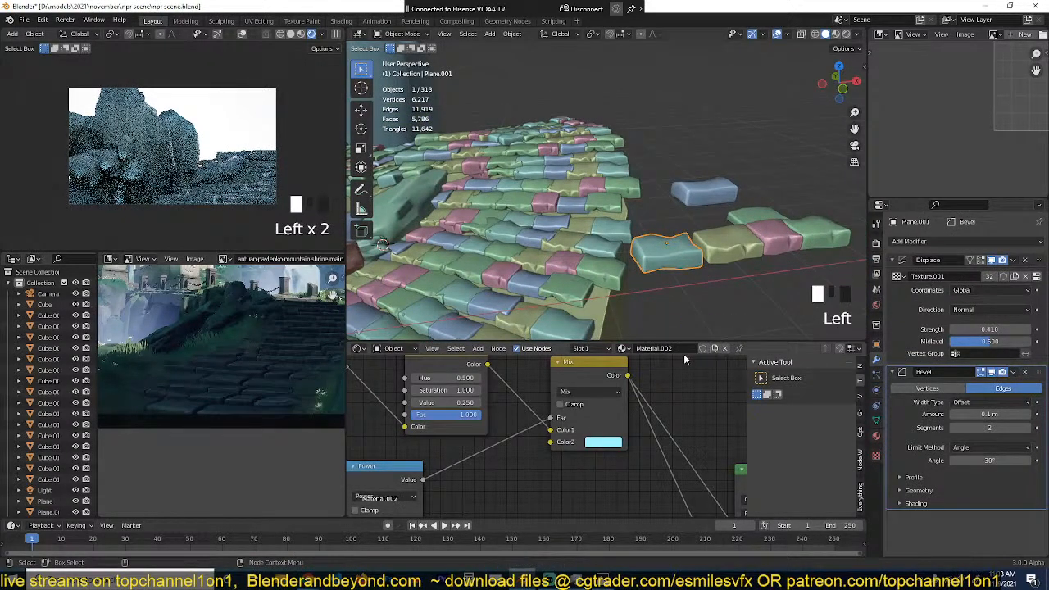
{"action": "left_click", "coordinate": [684, 354]}
{"action": "type", "text": "step"}
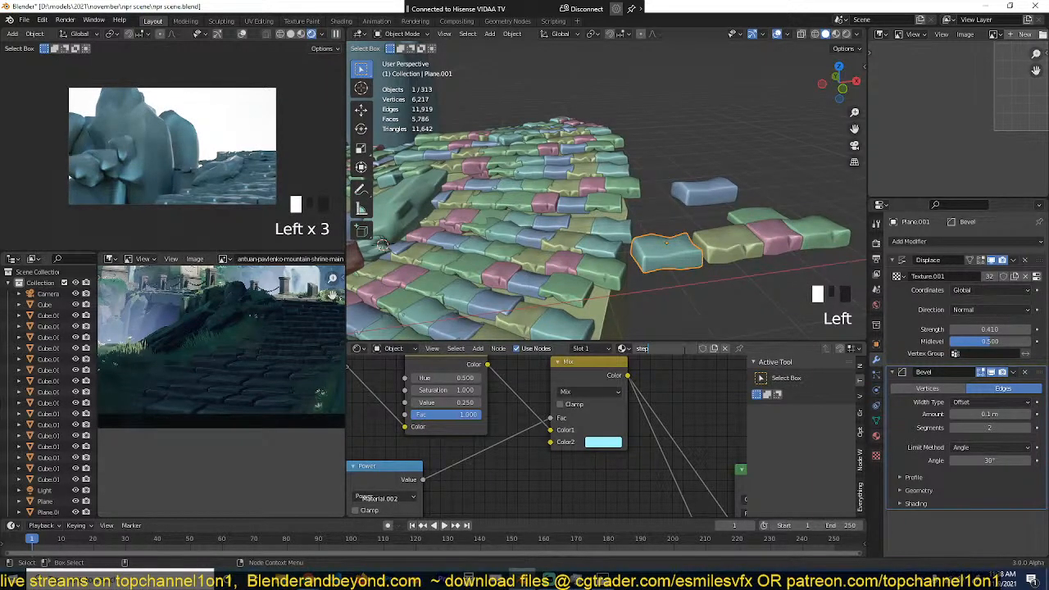
Step: Link the steps material to the other loose source slabs
{"action": "key", "text": "ctrl+l"}
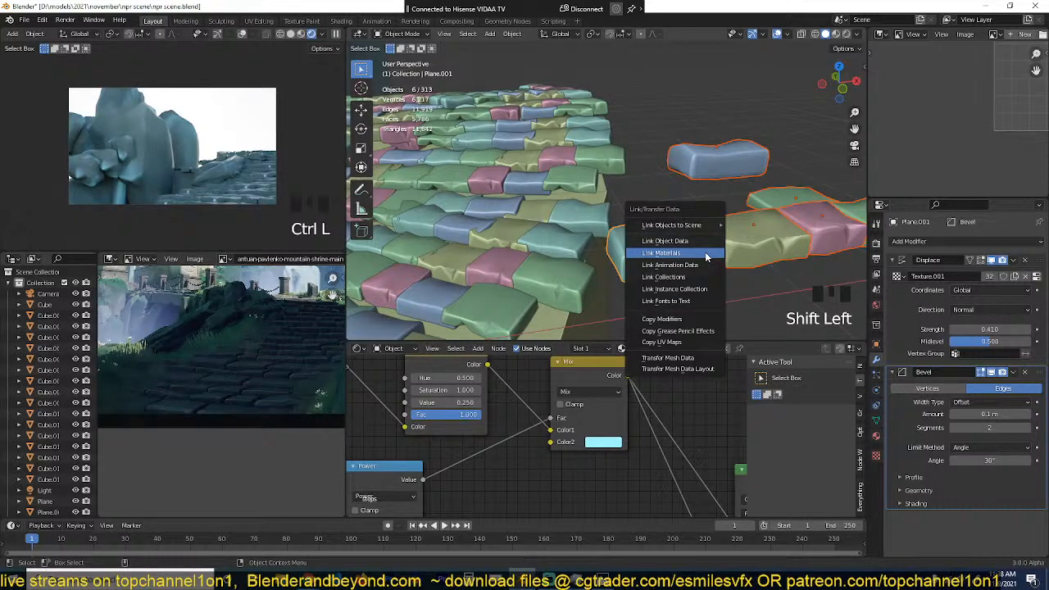
{"action": "left_click", "coordinate": [707, 256]}
{"action": "key", "text": "alt+a"}
Step: Change the second colour of the steps material's Mix node to a light blue and save the file
{"action": "left_click", "coordinate": [604, 442]}
{"action": "left_click", "coordinate": [643, 332]}
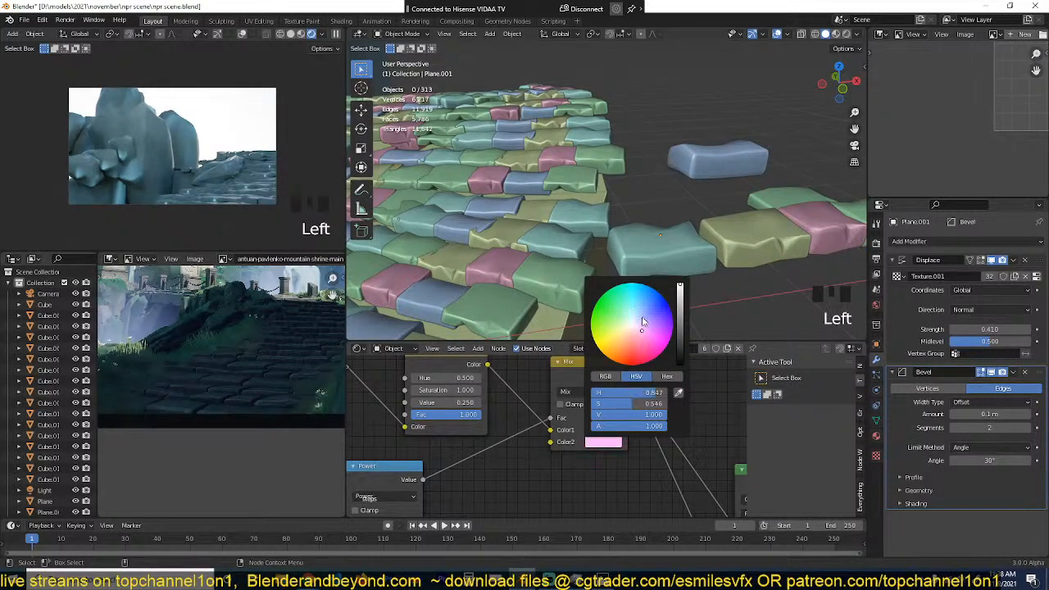
{"action": "key", "text": "Escape"}
{"action": "key", "text": "ctrl+s"}
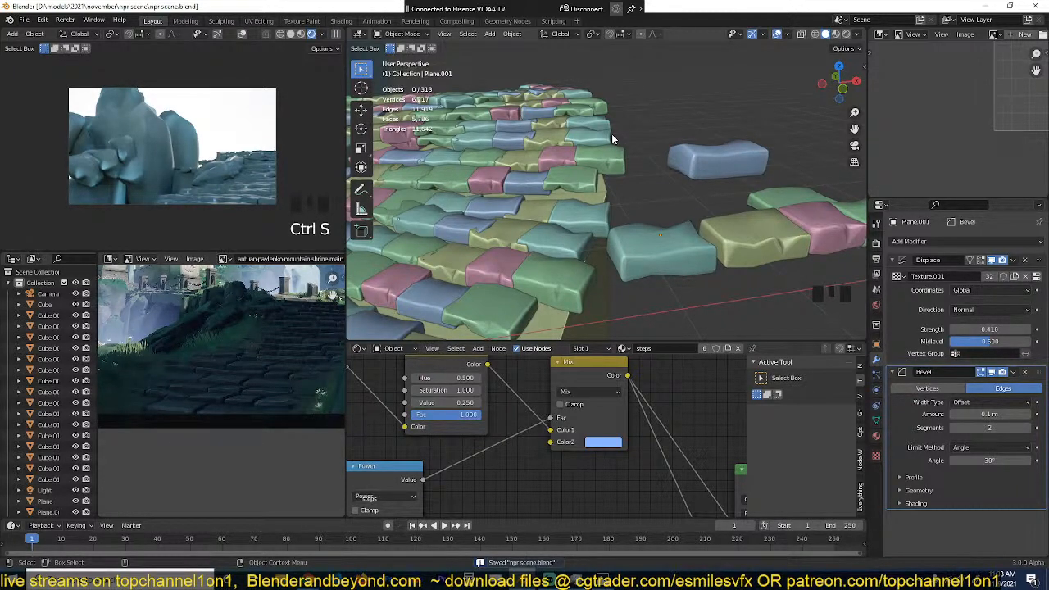
Step: View the whole scene through the camera, clear the selection, and save the file
{"action": "key", "text": "KP_0"}
{"action": "scroll", "coordinate": [621, 203], "scroll_direction": "down", "scroll_amount": 2}
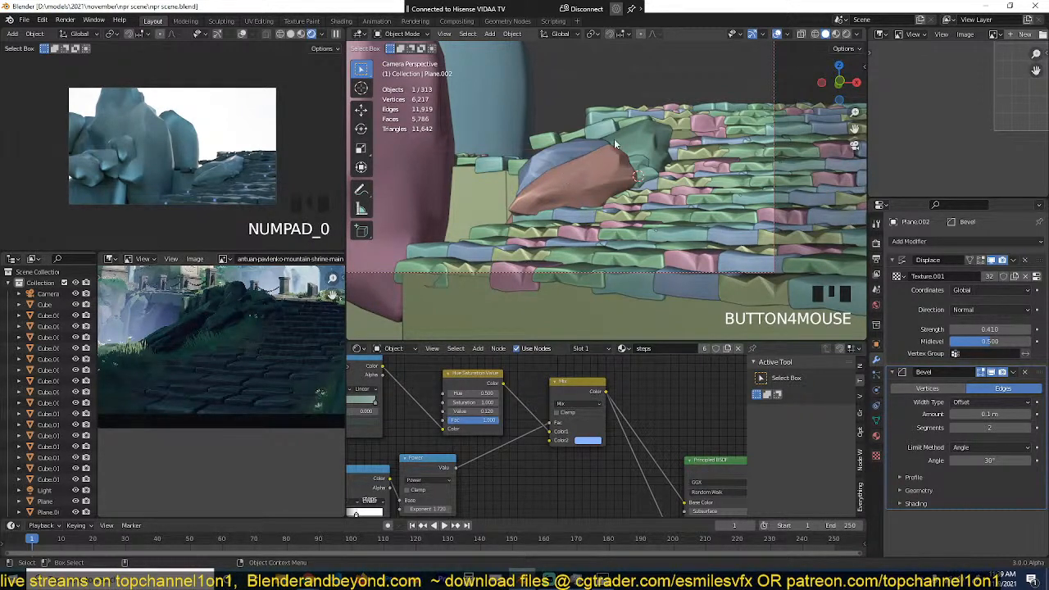
{"action": "scroll", "coordinate": [659, 131], "scroll_direction": "down", "scroll_amount": 4}
{"action": "left_click", "coordinate": [626, 106]}
{"action": "key", "text": "ctrl+s"}
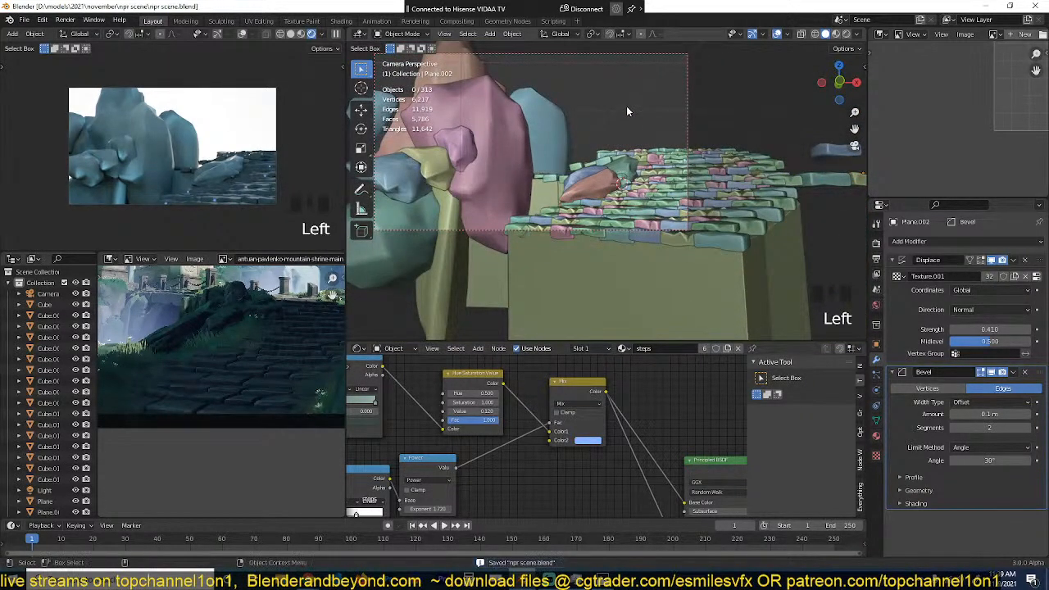
Step: Select the camera in top view and set its focal length to 25 mm
{"action": "left_click", "coordinate": [614, 55]}
{"action": "scroll", "coordinate": [619, 131], "scroll_direction": "up", "scroll_amount": 2}
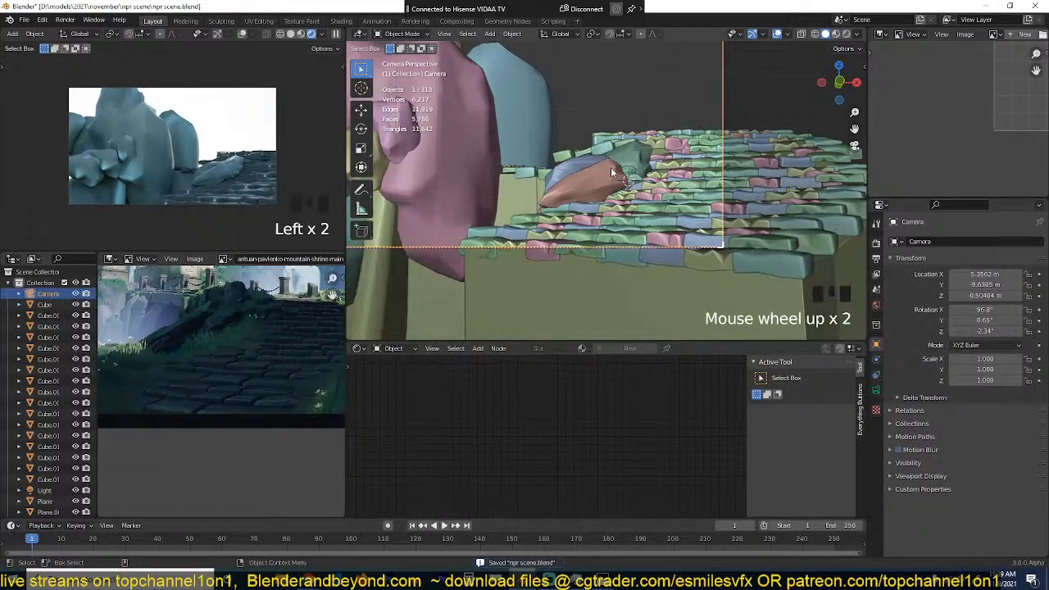
{"action": "left_click", "coordinate": [613, 169]}
{"action": "key", "text": "grave"}
{"action": "middle_click_drag", "start_coordinate": [612, 170], "coordinate": [579, 271]}
{"action": "scroll", "coordinate": [687, 231], "scroll_direction": "up", "scroll_amount": 6}
{"action": "key", "text": "KP_7"}
{"action": "scroll", "coordinate": [579, 267], "scroll_direction": "down", "scroll_amount": 4}
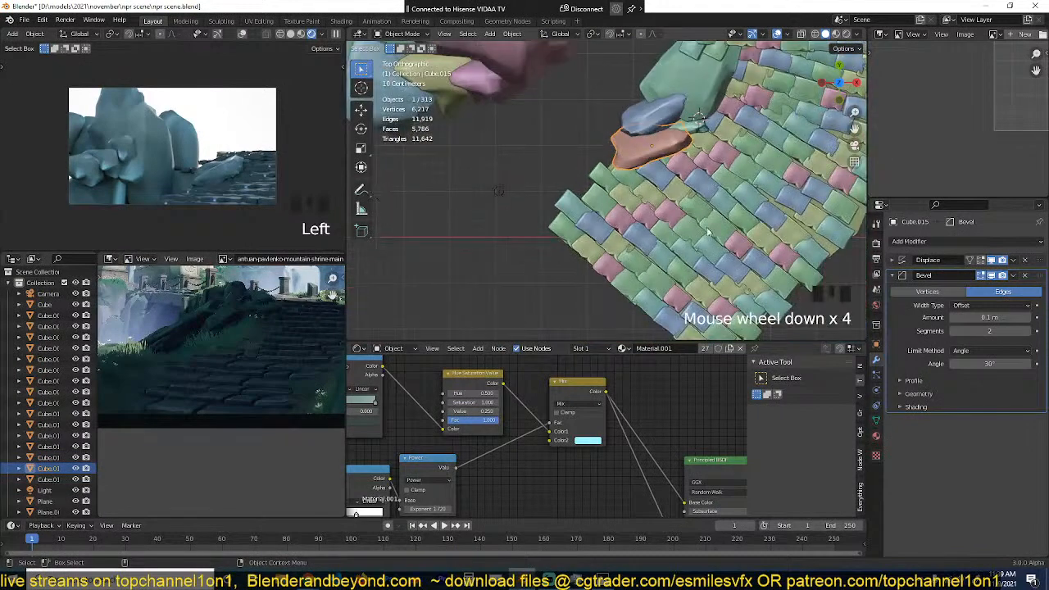
{"action": "middle_click_drag", "start_coordinate": [661, 154], "coordinate": [647, 165], "text": "shift"}
{"action": "scroll", "coordinate": [645, 163], "scroll_direction": "down", "scroll_amount": 9}
{"action": "left_click", "coordinate": [595, 280]}
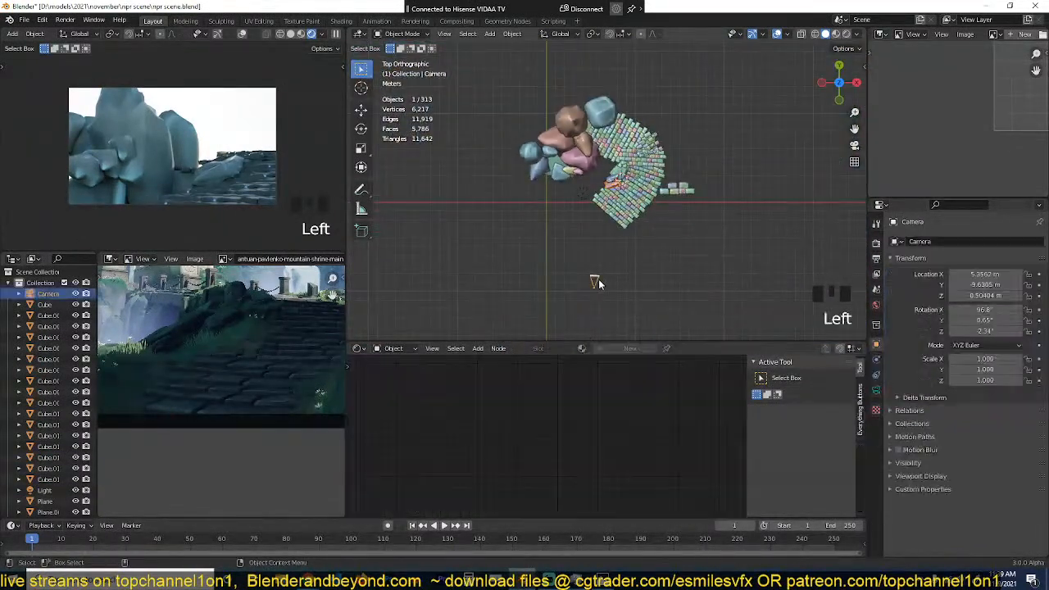
{"action": "left_click", "coordinate": [876, 390]}
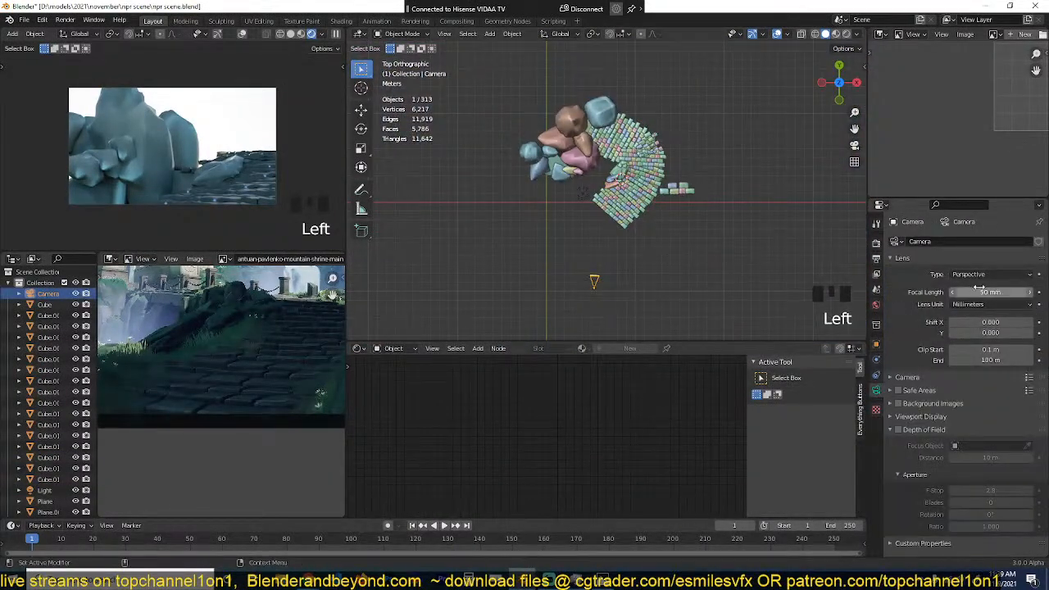
{"action": "left_click", "coordinate": [956, 291]}
{"action": "left_click", "coordinate": [956, 292]}
{"action": "left_click", "coordinate": [956, 291]}
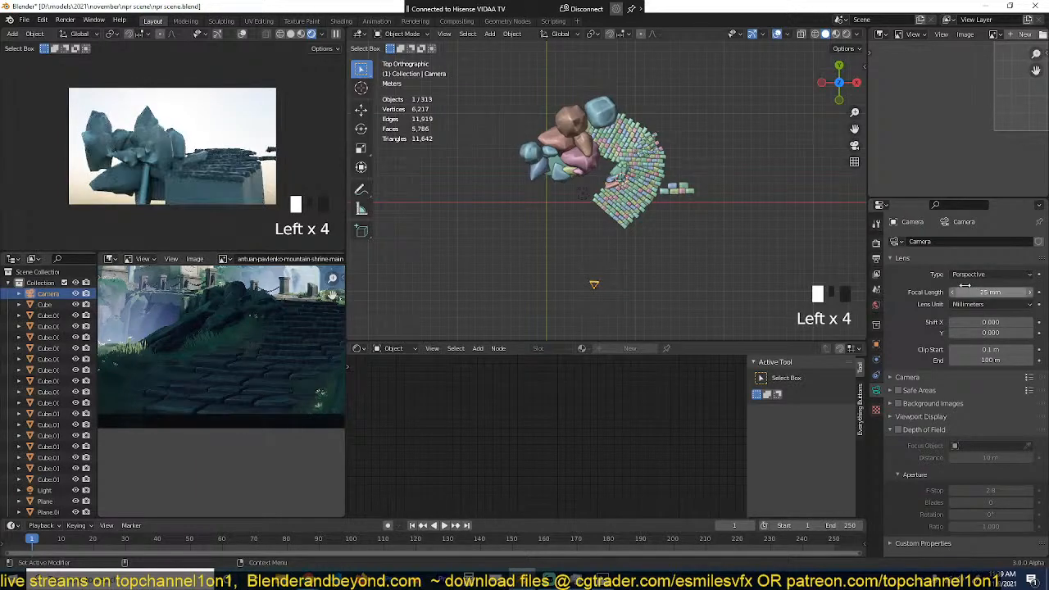
Step: Move the camera about 5.5 m closer to the stone path in top view
{"action": "scroll", "coordinate": [607, 273], "scroll_direction": "up", "scroll_amount": 2}
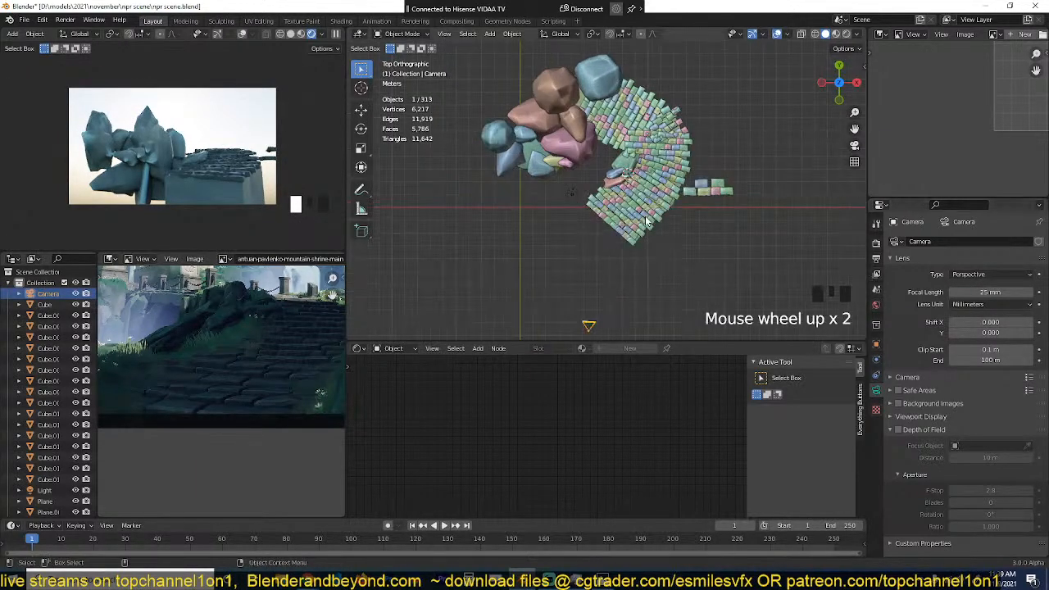
{"action": "key", "text": "g"}
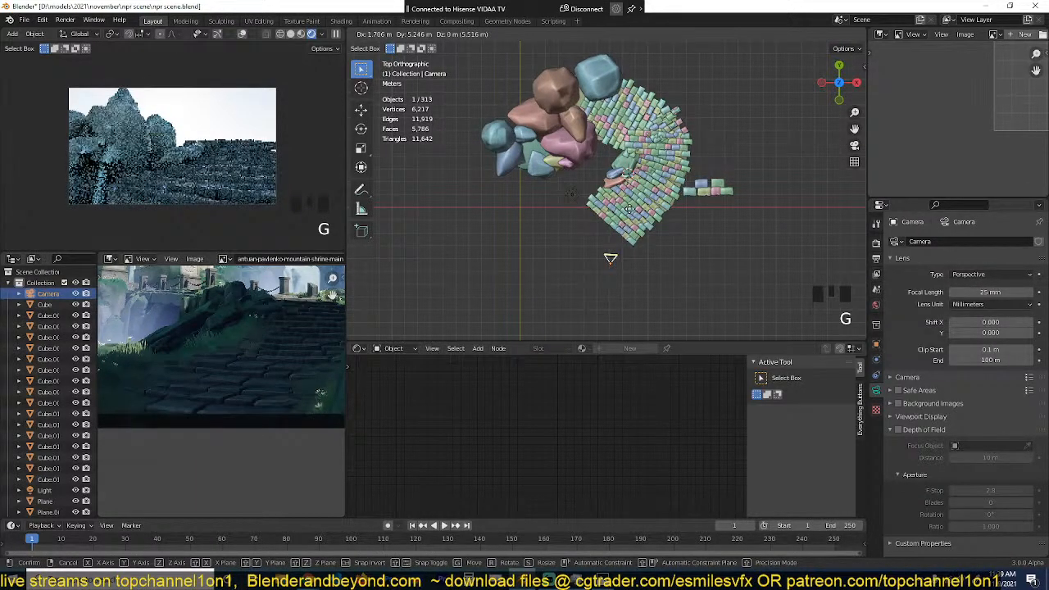
{"action": "left_click", "coordinate": [629, 209]}
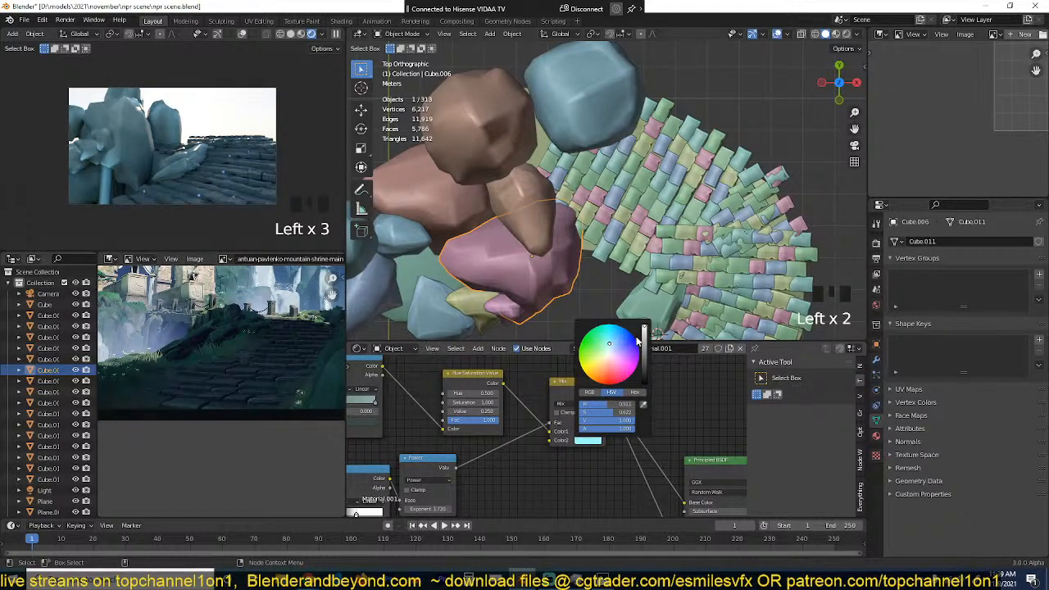
Step: Move the black stop of the lower noise ColorRamp in Material.001 towards its white stop and preview the upper ColorRamp
{"action": "left_click_drag", "start_coordinate": [498, 362], "coordinate": [483, 361]}
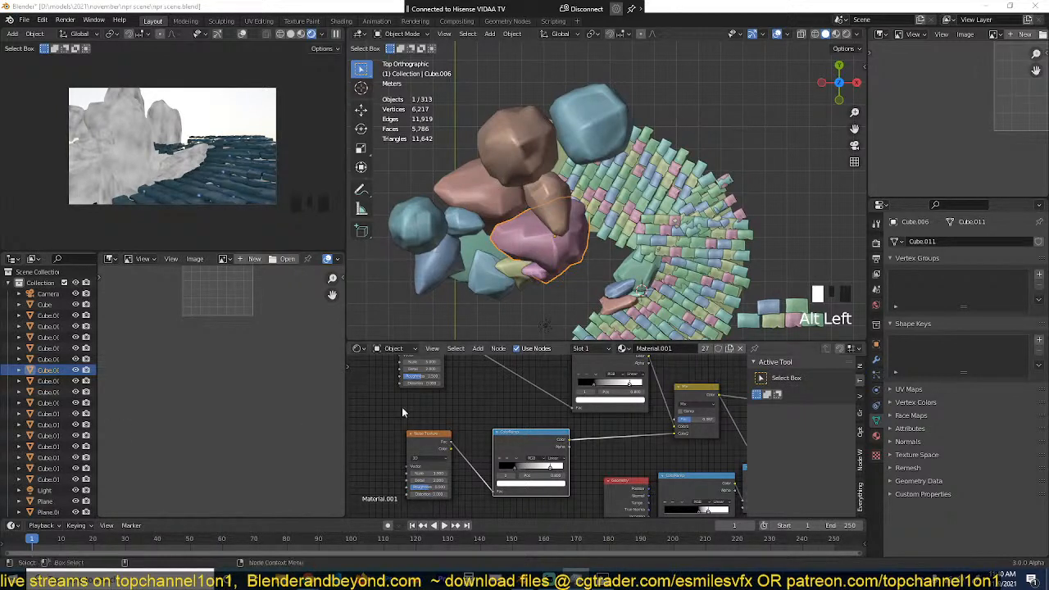
{"action": "left_click_drag", "start_coordinate": [501, 468], "coordinate": [530, 468]}
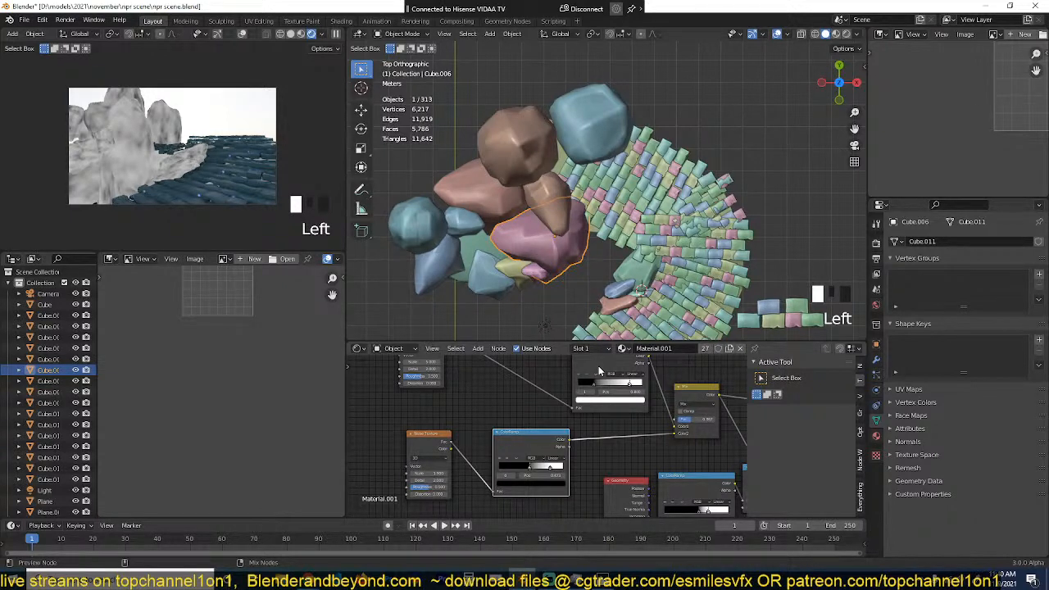
{"action": "left_click", "coordinate": [625, 393]}
{"action": "left_click", "coordinate": [625, 390]}
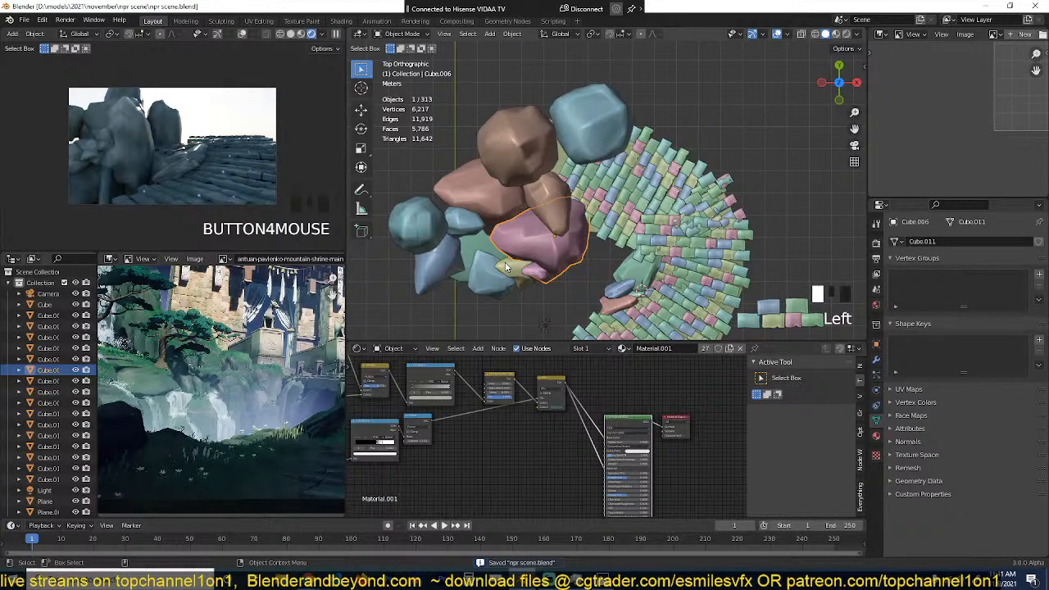
Step: Compare the rocks beside the path with the shrine reference painting, and select the green rock at the path's inner edge
{"action": "scroll", "coordinate": [506, 267], "scroll_direction": "down", "scroll_amount": 2}
{"action": "key", "text": "alt+a"}
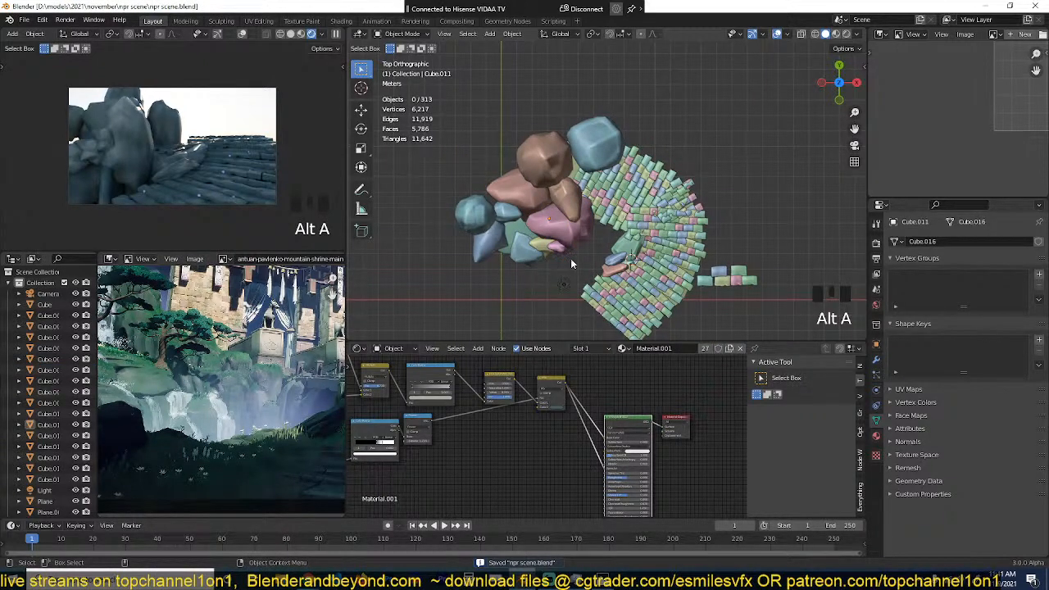
{"action": "scroll", "coordinate": [572, 263], "scroll_direction": "up", "scroll_amount": 2}
{"action": "scroll", "coordinate": [282, 361], "scroll_direction": "down", "scroll_amount": 2}
{"action": "middle_click_drag", "start_coordinate": [283, 361], "coordinate": [230, 347]}
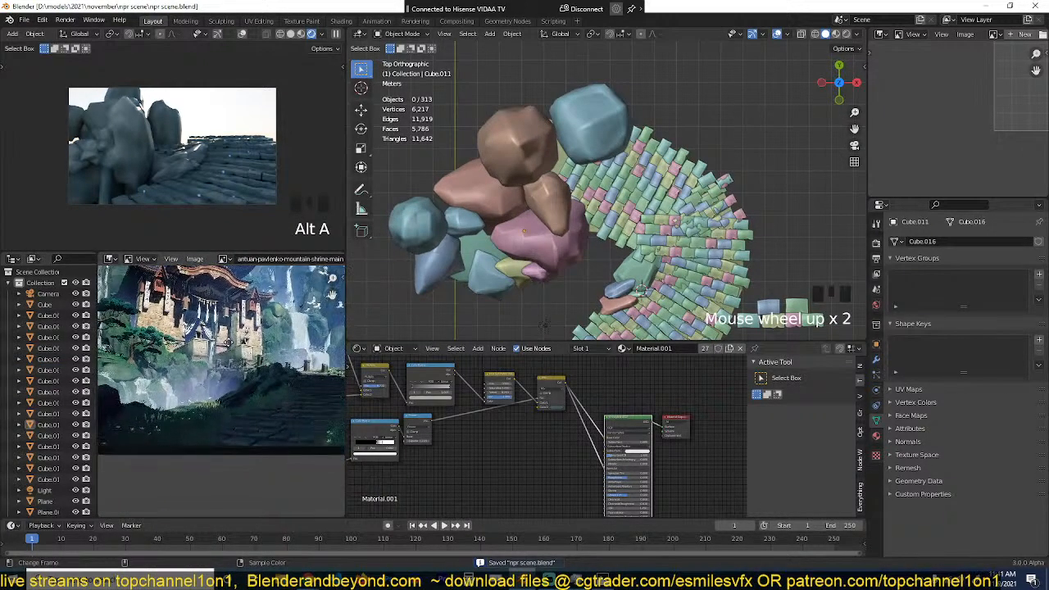
{"action": "scroll", "coordinate": [585, 304], "scroll_direction": "up", "scroll_amount": 3}
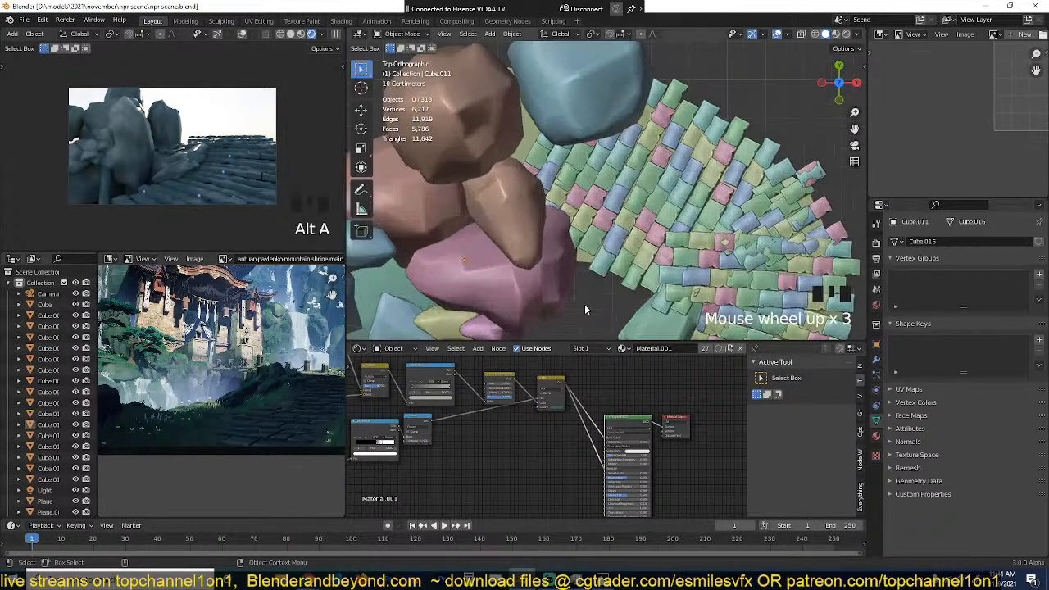
{"action": "middle_click_drag", "start_coordinate": [585, 304], "coordinate": [597, 100]}
{"action": "scroll", "coordinate": [618, 231], "scroll_direction": "up", "scroll_amount": 3}
{"action": "left_click", "coordinate": [633, 230]}
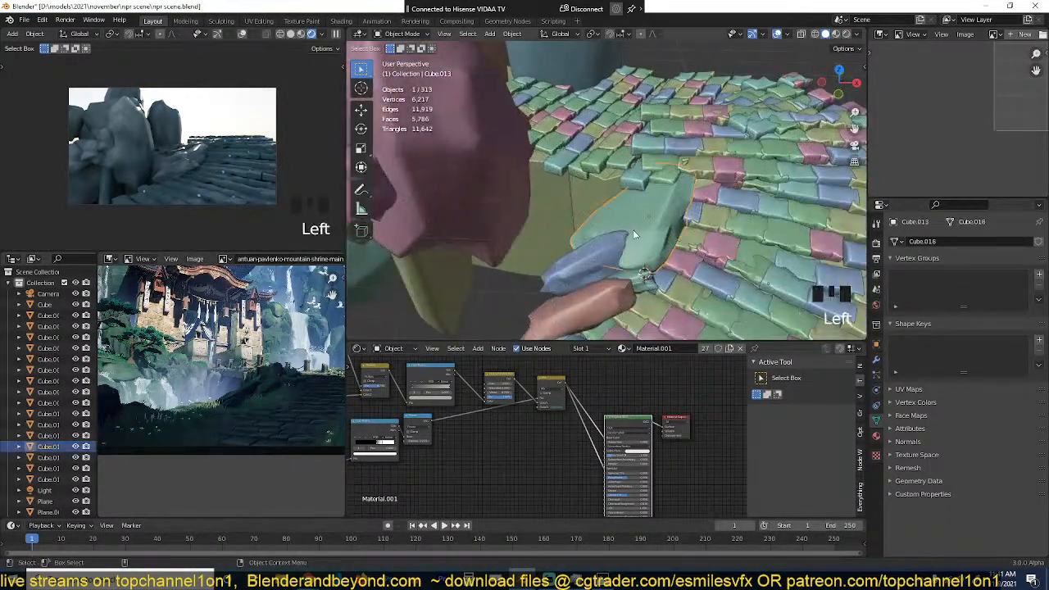
{"action": "middle_click_drag", "start_coordinate": [631, 229], "coordinate": [620, 174]}
{"action": "middle_click_drag", "start_coordinate": [598, 243], "coordinate": [596, 232], "text": "shift"}
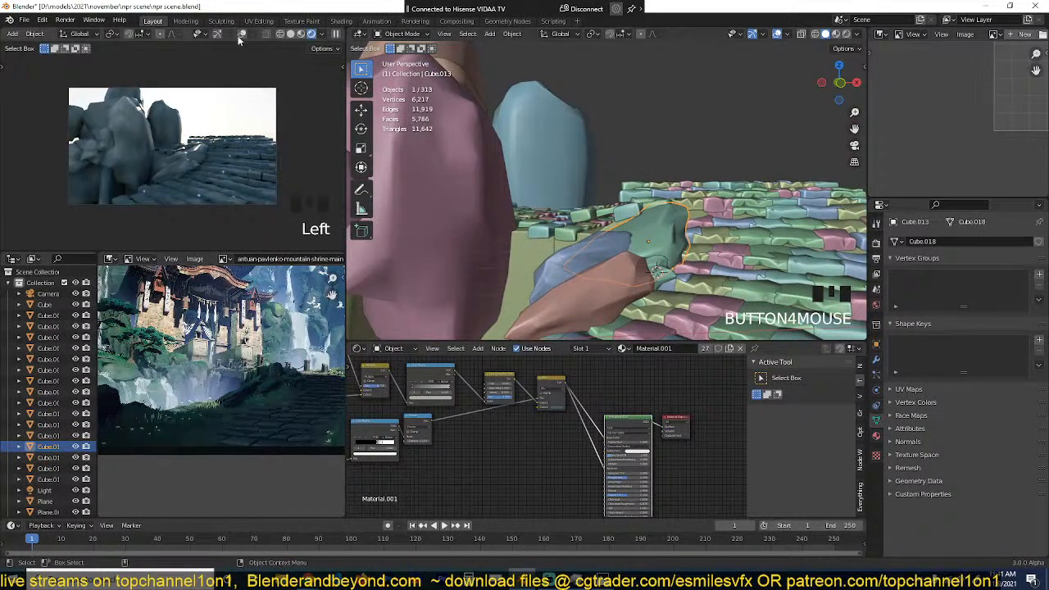
Step: Show the camera viewport in solid shading, save the file, and switch the main viewport to material preview
{"action": "left_click", "coordinate": [291, 34]}
{"action": "key", "text": "ctrl+s"}
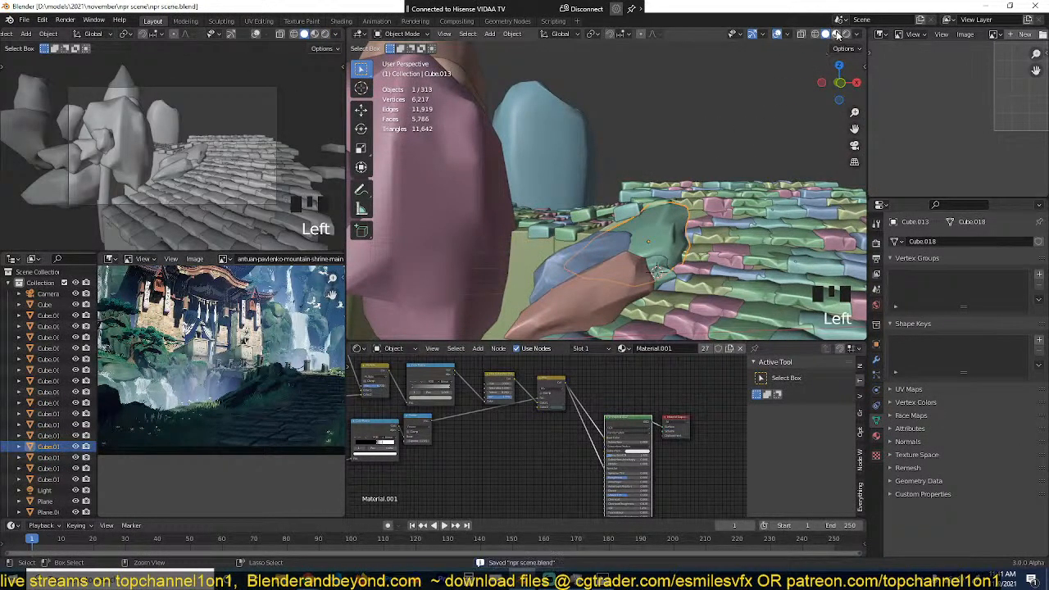
{"action": "left_click", "coordinate": [836, 34]}
Step: Examine the materials on the selected rock and the surrounding slabs from several angles
{"action": "mouse_move", "coordinate": [769, 133]}
{"action": "middle_mouse_down"}
{"action": "mouse_move", "coordinate": [696, 179]}
{"action": "mouse_move", "coordinate": [723, 204]}
{"action": "mouse_move", "coordinate": [777, 219]}
{"action": "mouse_move", "coordinate": [768, 149]}
{"action": "middle_mouse_up"}
{"action": "middle_click_drag", "start_coordinate": [769, 149], "coordinate": [757, 77], "text": "shift"}
{"action": "scroll", "coordinate": [714, 142], "scroll_direction": "down", "scroll_amount": 3}
{"action": "key", "text": "grave"}
{"action": "scroll", "coordinate": [713, 154], "scroll_direction": "up", "scroll_amount": 3}
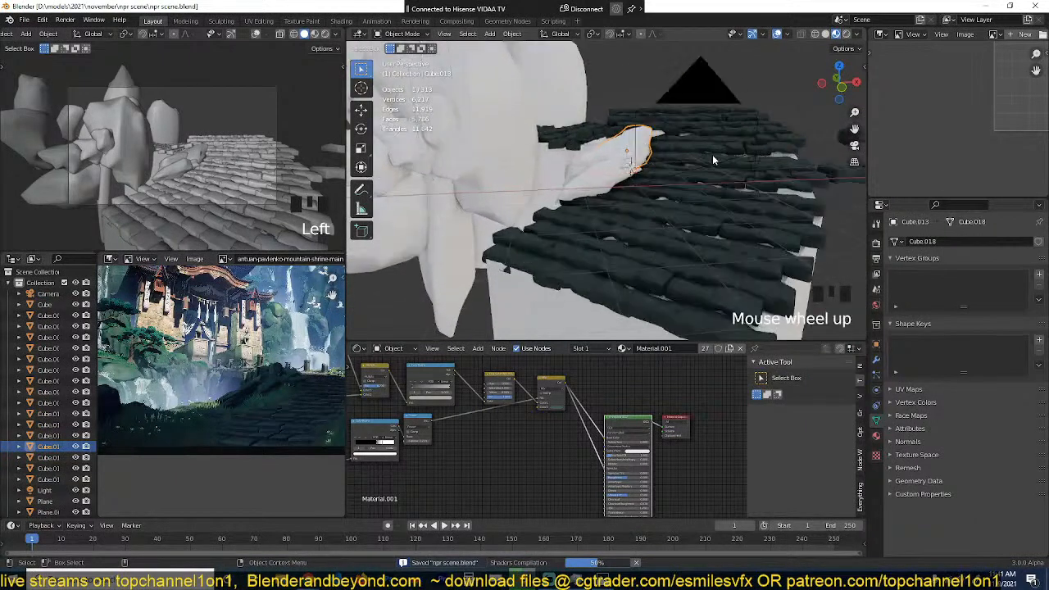
{"action": "key", "text": "grave"}
{"action": "scroll", "coordinate": [756, 187], "scroll_direction": "up", "scroll_amount": 2}
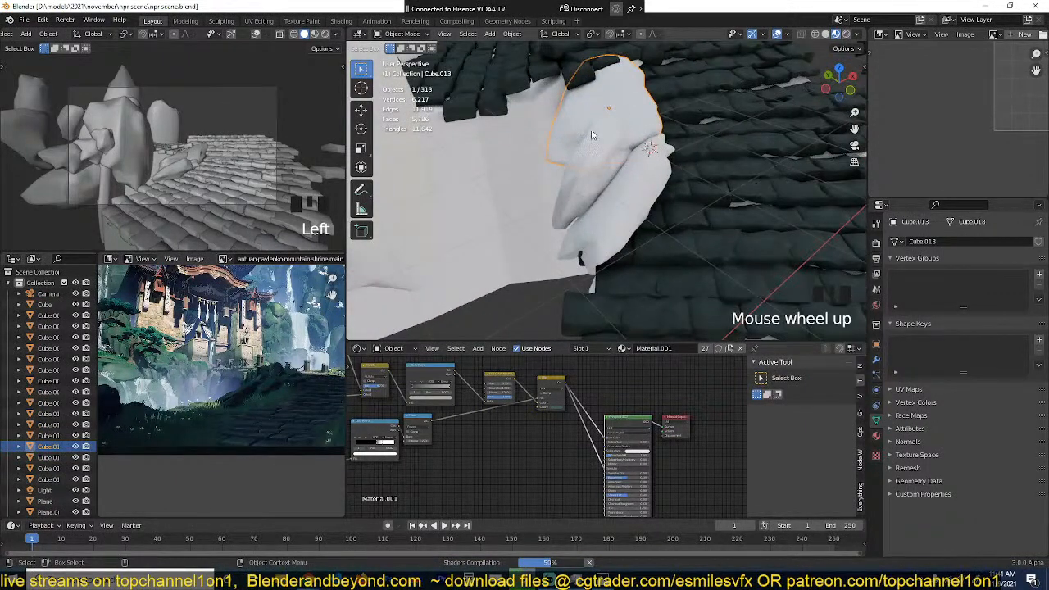
{"action": "scroll", "coordinate": [708, 191], "scroll_direction": "down", "scroll_amount": 3}
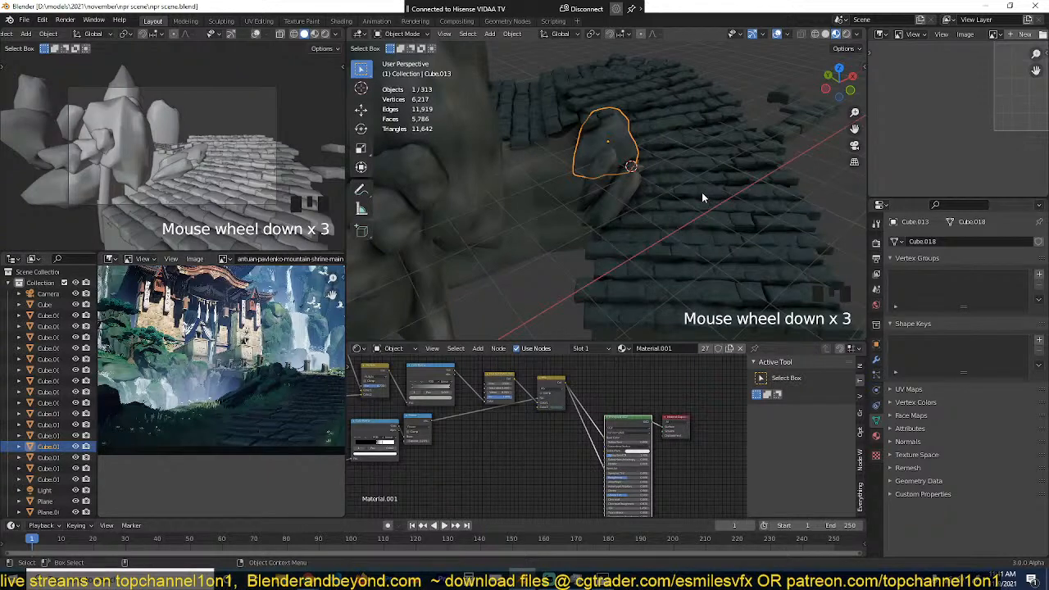
{"action": "scroll", "coordinate": [702, 195], "scroll_direction": "up", "scroll_amount": 3}
{"action": "scroll", "coordinate": [700, 196], "scroll_direction": "down", "scroll_amount": 4}
{"action": "key", "text": "grave"}
Step: Clear the selection and save the file
{"action": "key", "text": "alt+a"}
{"action": "scroll", "coordinate": [682, 192], "scroll_direction": "up", "scroll_amount": 1}
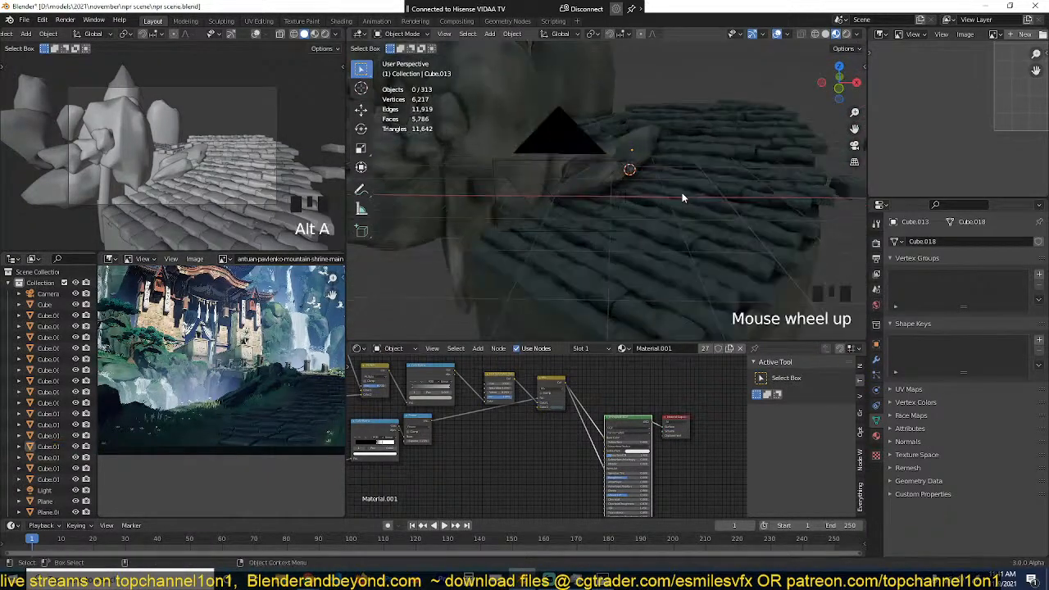
{"action": "scroll", "coordinate": [683, 197], "scroll_direction": "up", "scroll_amount": 2}
{"action": "middle_click_drag", "start_coordinate": [683, 197], "coordinate": [586, 204], "text": "shift"}
{"action": "key", "text": "ctrl+s"}
Step: Inspect the rock shading up close where the rocks meet the path, and compare it with the slabs
{"action": "key", "text": "grave"}
{"action": "scroll", "coordinate": [697, 209], "scroll_direction": "up", "scroll_amount": 3}
{"action": "key", "text": "grave"}
{"action": "scroll", "coordinate": [587, 203], "scroll_direction": "up", "scroll_amount": 3}
{"action": "scroll", "coordinate": [492, 386], "scroll_direction": "down", "scroll_amount": 4}
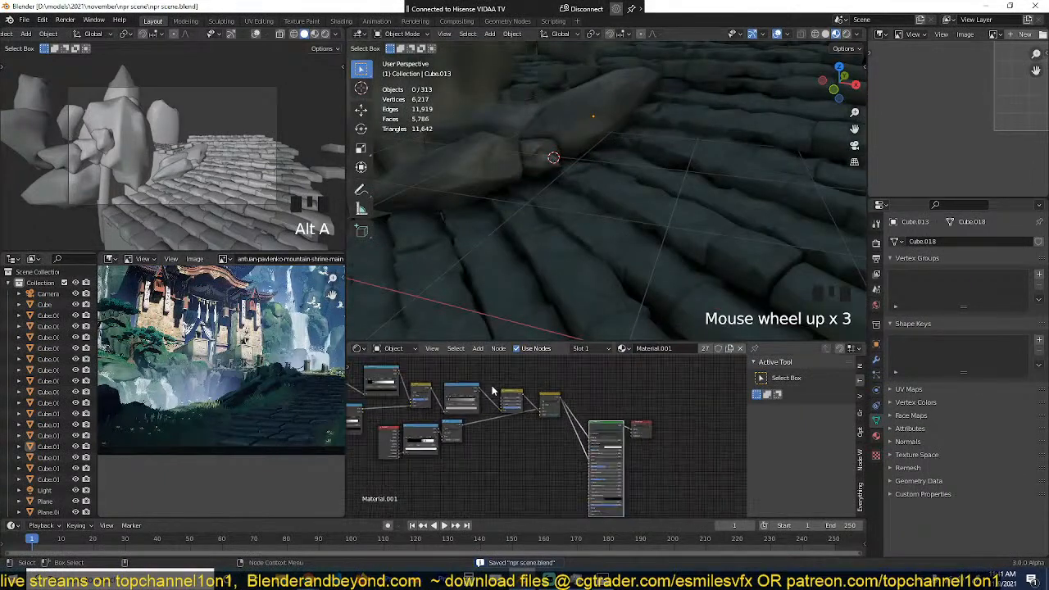
{"action": "scroll", "coordinate": [493, 391], "scroll_direction": "up", "scroll_amount": 2}
{"action": "scroll", "coordinate": [596, 198], "scroll_direction": "up", "scroll_amount": 3}
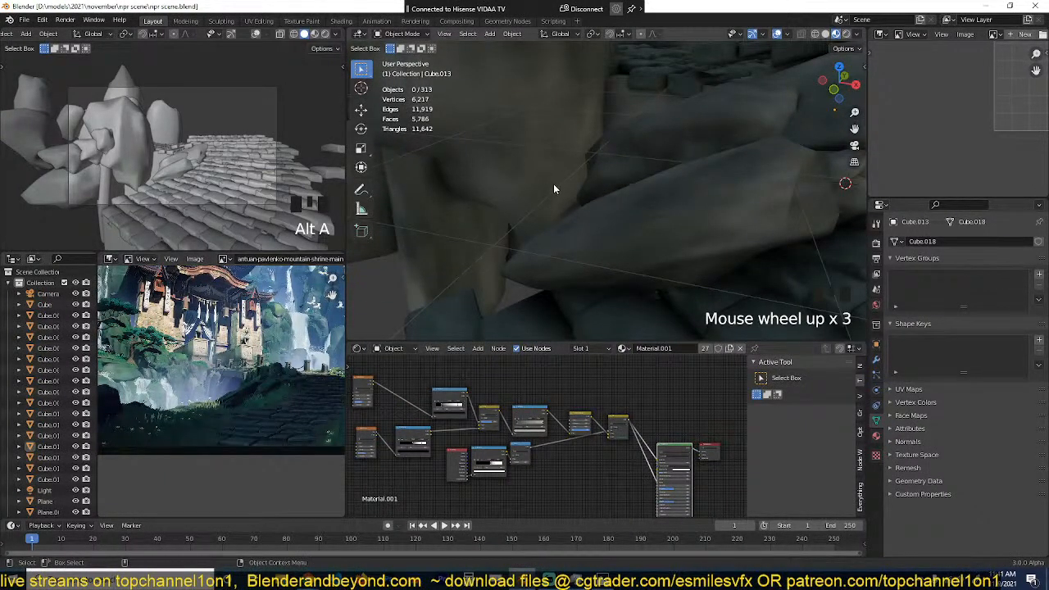
{"action": "scroll", "coordinate": [700, 216], "scroll_direction": "down", "scroll_amount": 3}
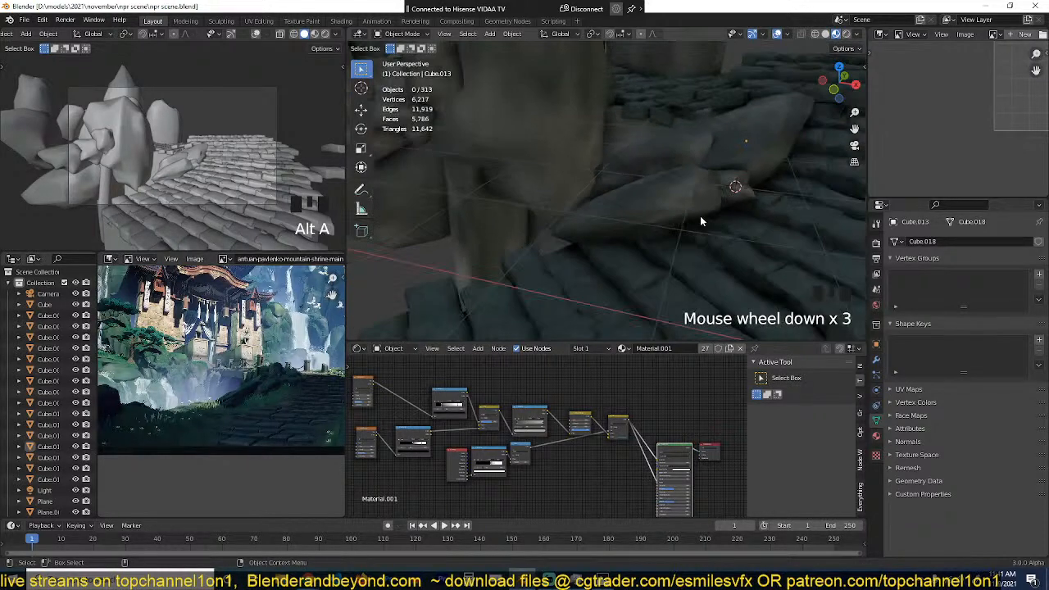
{"action": "scroll", "coordinate": [738, 213], "scroll_direction": "down", "scroll_amount": 1}
{"action": "key", "text": "grave"}
{"action": "scroll", "coordinate": [759, 194], "scroll_direction": "up", "scroll_amount": 5}
{"action": "middle_click_drag", "start_coordinate": [759, 190], "coordinate": [719, 207], "text": "shift"}
{"action": "scroll", "coordinate": [718, 210], "scroll_direction": "up", "scroll_amount": 5}
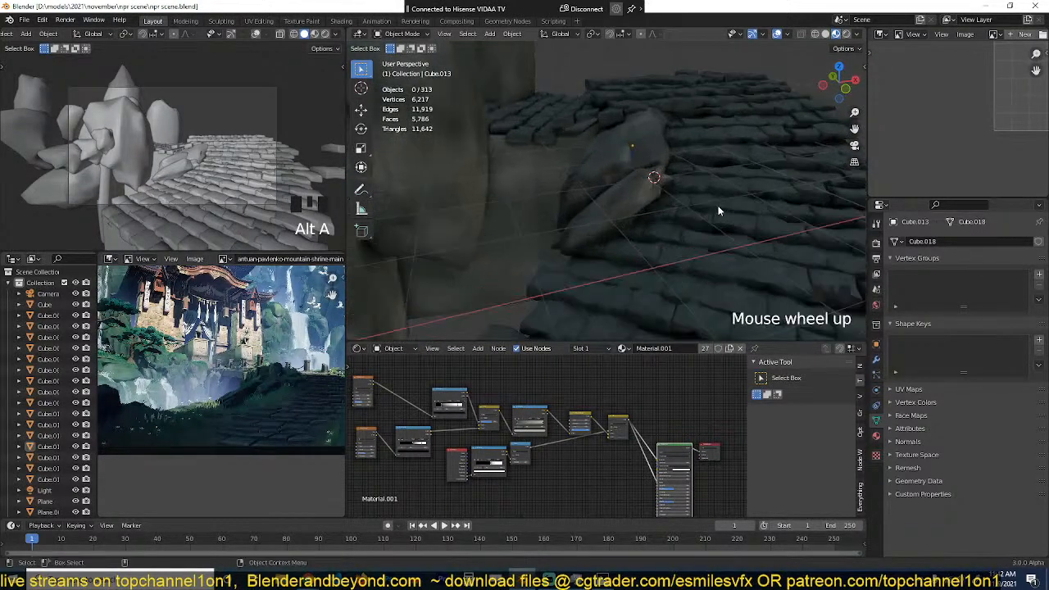
Step: Select one of the loose source slabs beside the path to show the steps material's nodes
{"action": "left_click", "coordinate": [804, 206]}
{"action": "scroll", "coordinate": [777, 258], "scroll_direction": "down", "scroll_amount": 4}
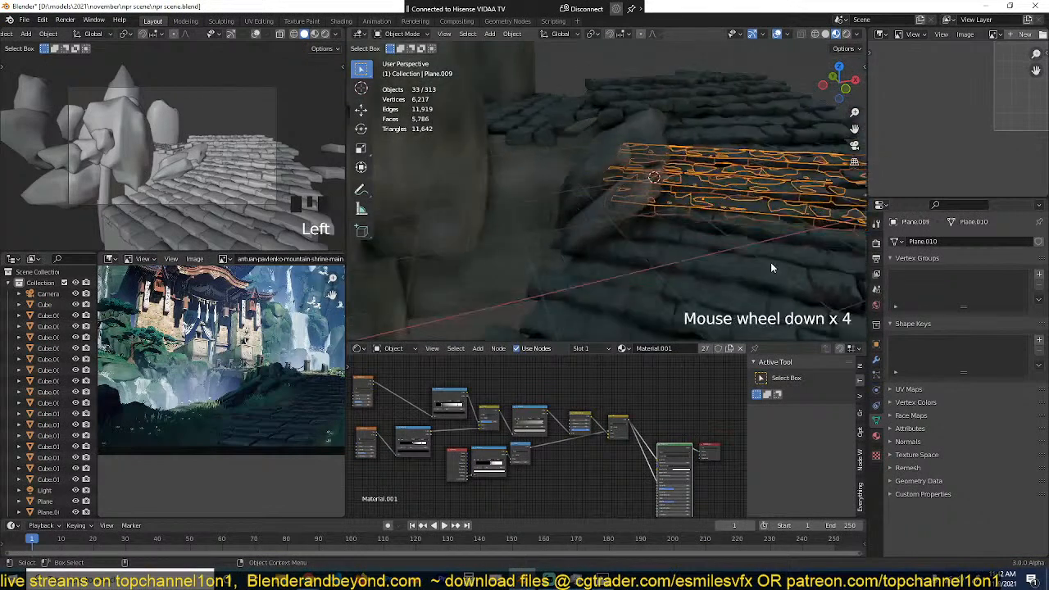
{"action": "left_click", "coordinate": [648, 170]}
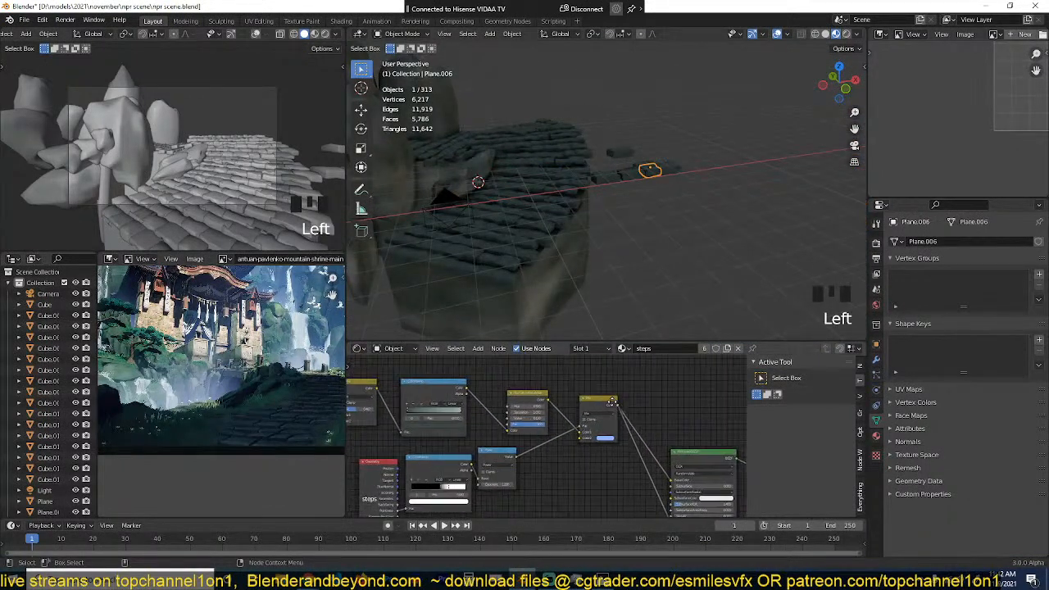
{"action": "key", "text": "shift+a"}
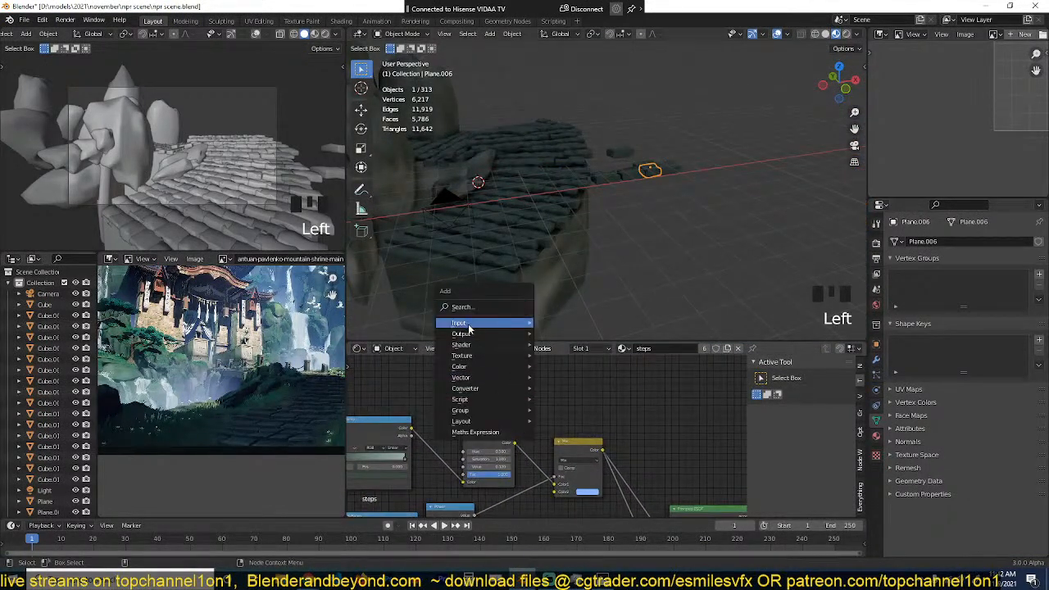
{"action": "mouse_move", "coordinate": [492, 323]}
{"action": "left_click", "coordinate": [564, 165]}
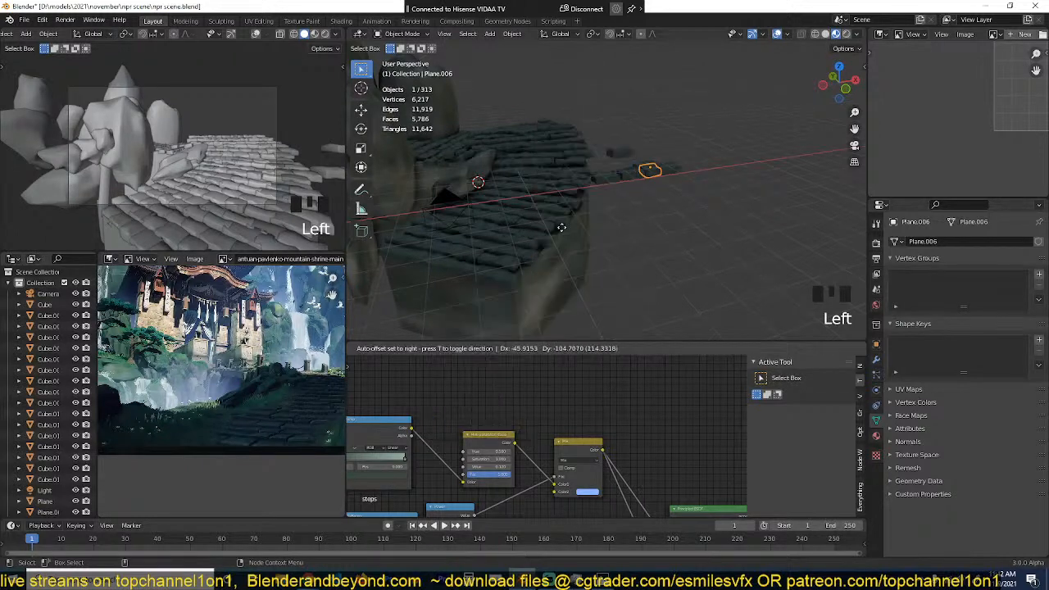
{"action": "left_click", "coordinate": [437, 349]}
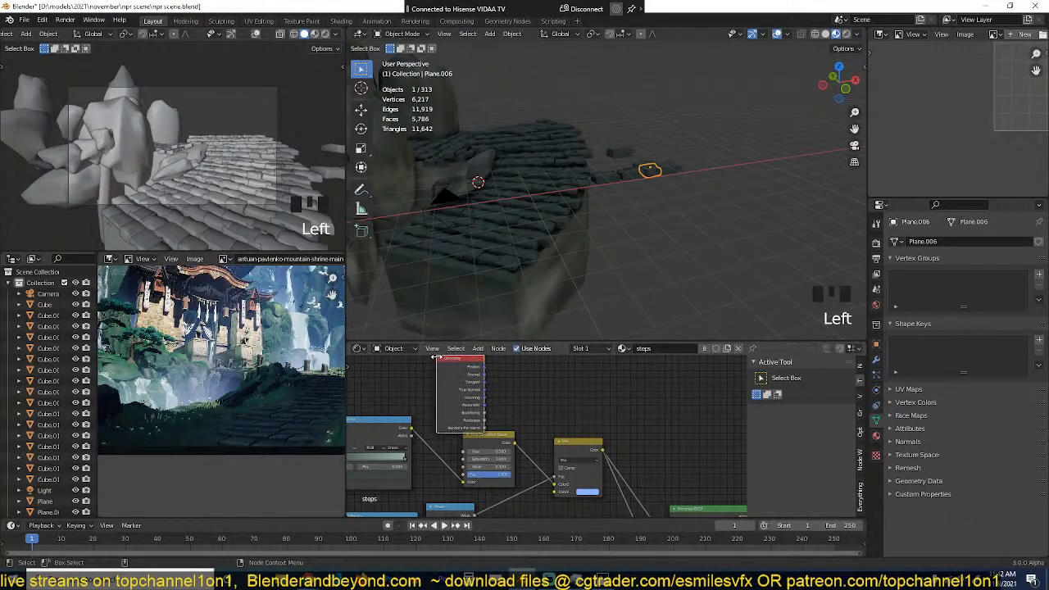
{"action": "key", "text": "Delete"}
Step: Add an Object Info node to the steps material and preview its Random output on the slabs
{"action": "key", "text": "shift+a"}
{"action": "mouse_move", "coordinate": [479, 380]}
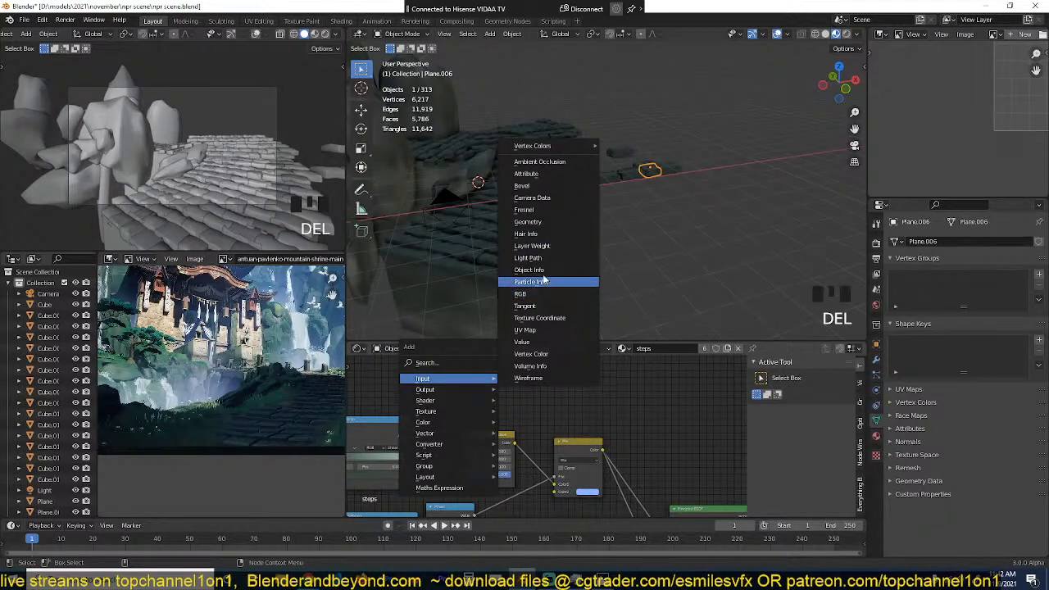
{"action": "left_click", "coordinate": [528, 270]}
{"action": "left_click", "coordinate": [477, 418]}
{"action": "scroll", "coordinate": [477, 417], "scroll_direction": "up", "scroll_amount": 2}
{"action": "left_click", "coordinate": [457, 425], "text": "ctrl+shift"}
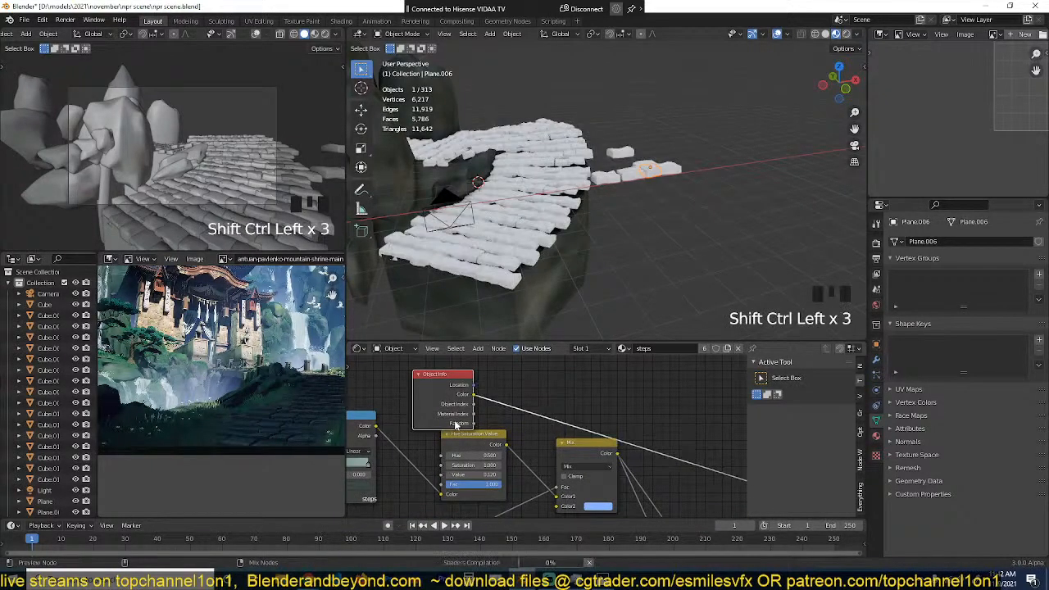
{"action": "left_click", "coordinate": [457, 424], "text": "ctrl+shift"}
{"action": "left_click", "coordinate": [457, 425], "text": "ctrl+shift"}
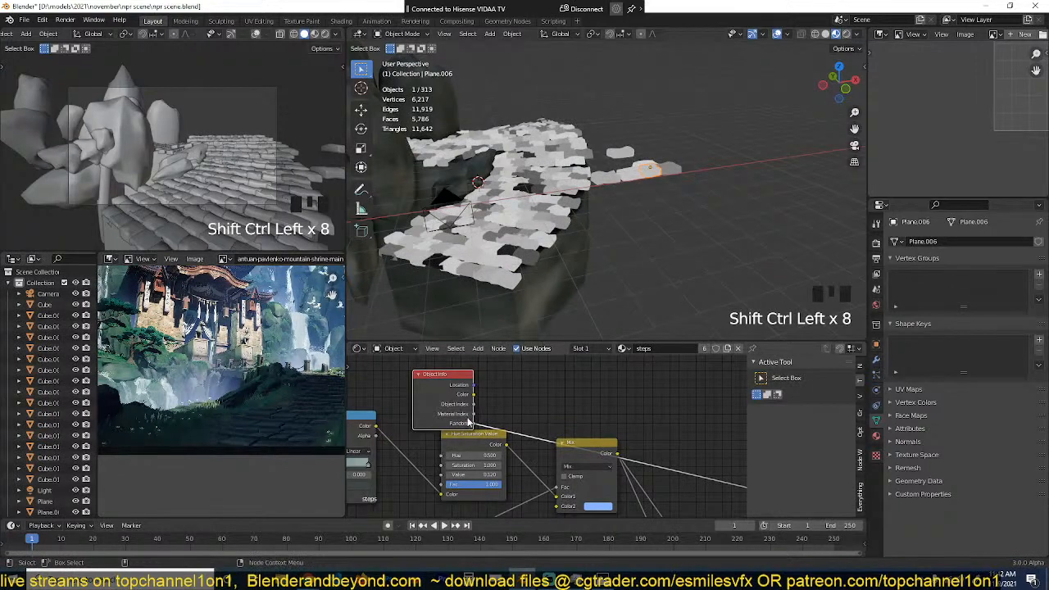
Step: Move the Object Info node clear of the others and combine it with the Mix node's output in a new, expanded Mix node
{"action": "left_click_drag", "start_coordinate": [437, 415], "coordinate": [466, 371]}
{"action": "middle_click_drag", "start_coordinate": [464, 380], "coordinate": [450, 364]}
{"action": "scroll", "coordinate": [447, 366], "scroll_direction": "down", "scroll_amount": 2}
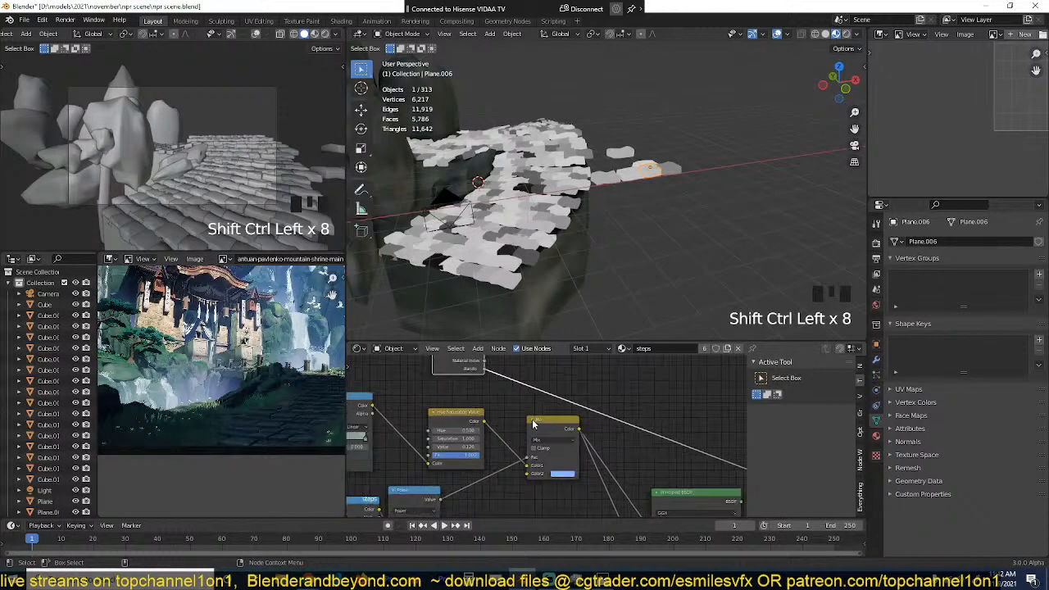
{"action": "left_click_drag", "start_coordinate": [547, 427], "coordinate": [521, 427]}
{"action": "scroll", "coordinate": [533, 435], "scroll_direction": "down", "scroll_amount": 4}
{"action": "middle_click_drag", "start_coordinate": [533, 436], "coordinate": [484, 422]}
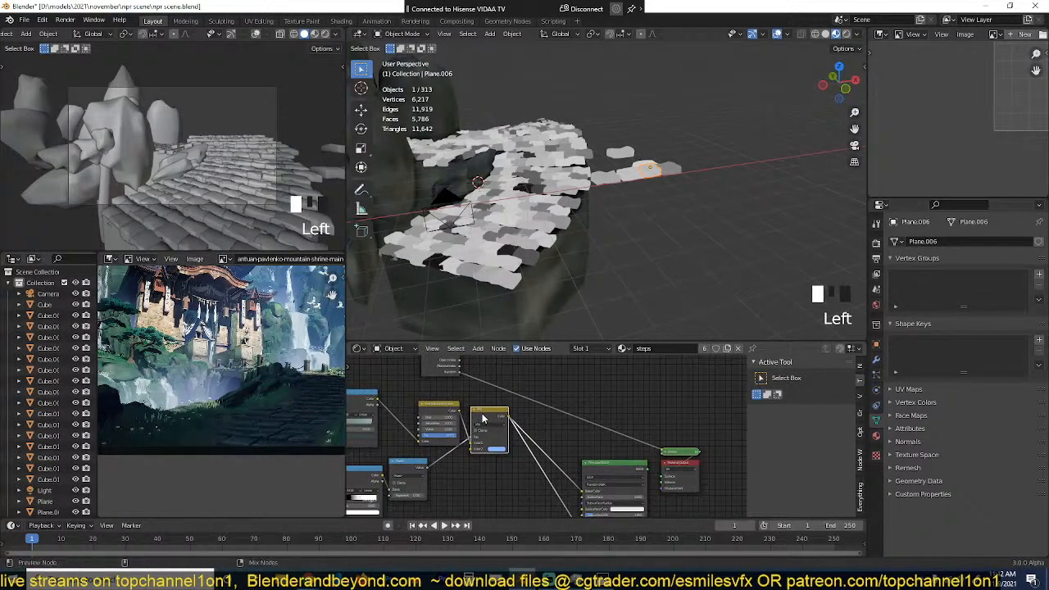
{"action": "right_click_drag", "start_coordinate": [483, 420], "coordinate": [448, 372], "text": "ctrl+shift"}
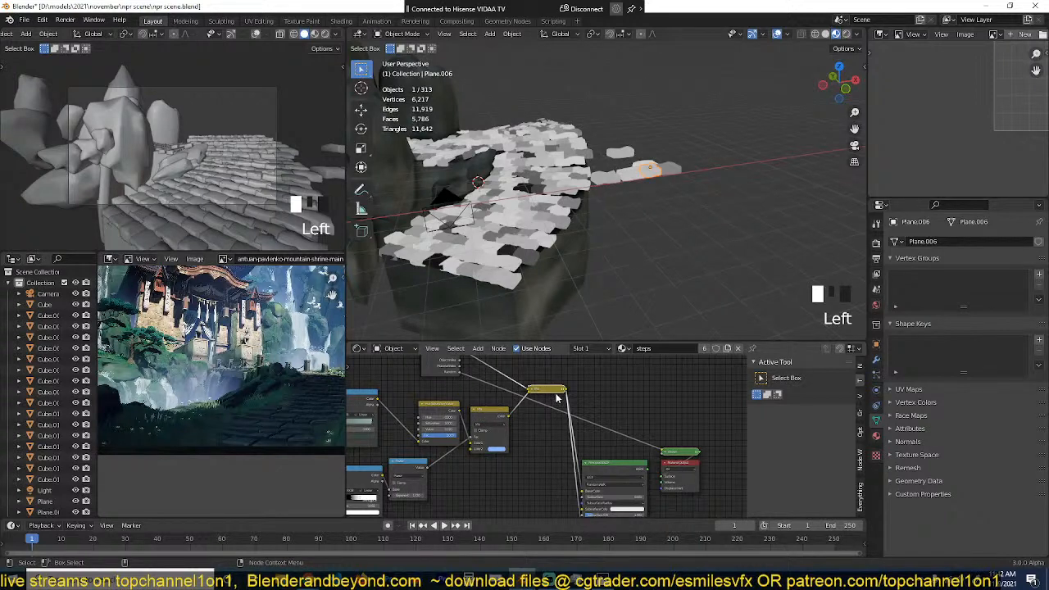
{"action": "key", "text": "h"}
Step: Raise the new Mix node's factor, set its blending mode to Multiply, and swap its two colour inputs
{"action": "scroll", "coordinate": [555, 405], "scroll_direction": "up", "scroll_amount": 2}
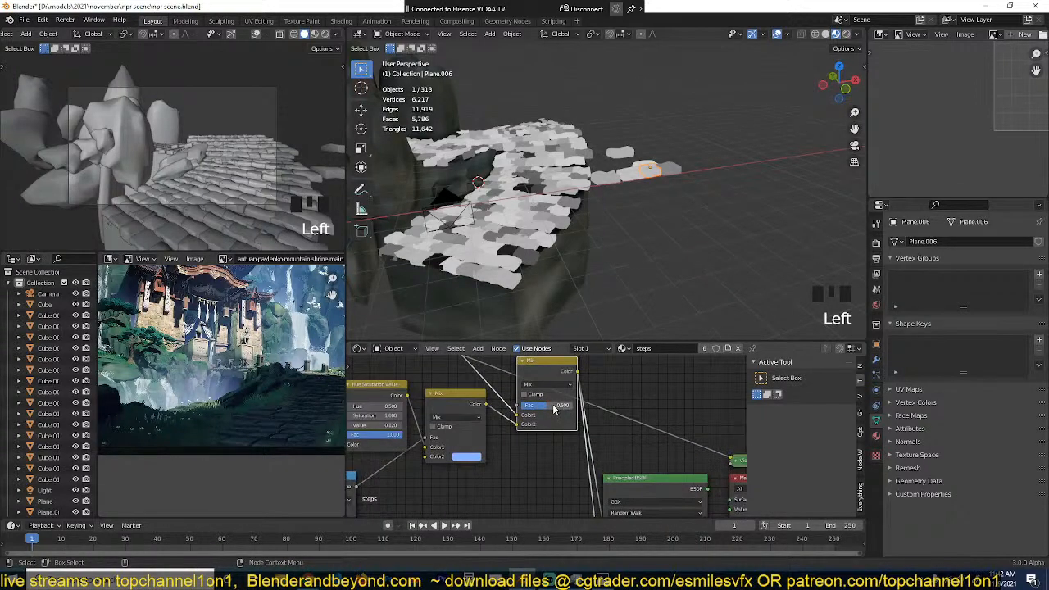
{"action": "left_click", "coordinate": [554, 408], "text": "ctrl+shift"}
{"action": "left_click", "coordinate": [548, 384]}
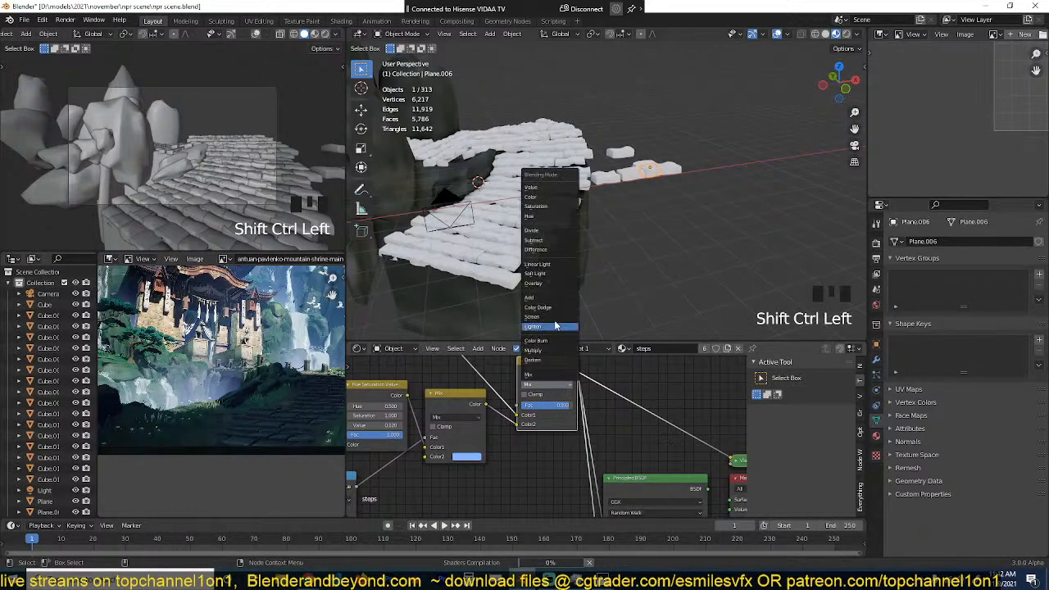
{"action": "left_click", "coordinate": [533, 350]}
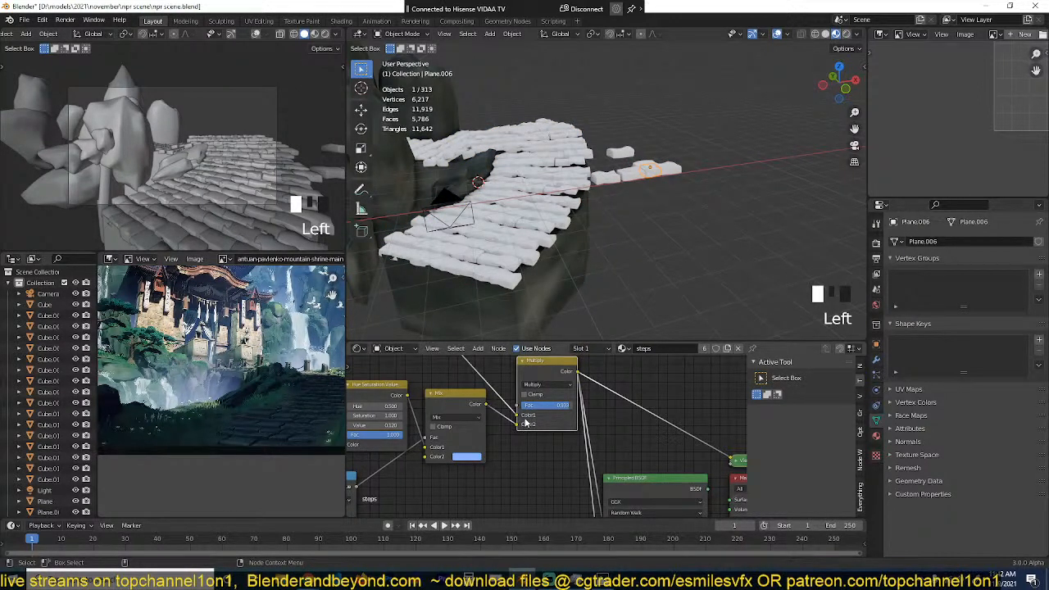
{"action": "left_click_drag", "start_coordinate": [526, 421], "coordinate": [519, 416]}
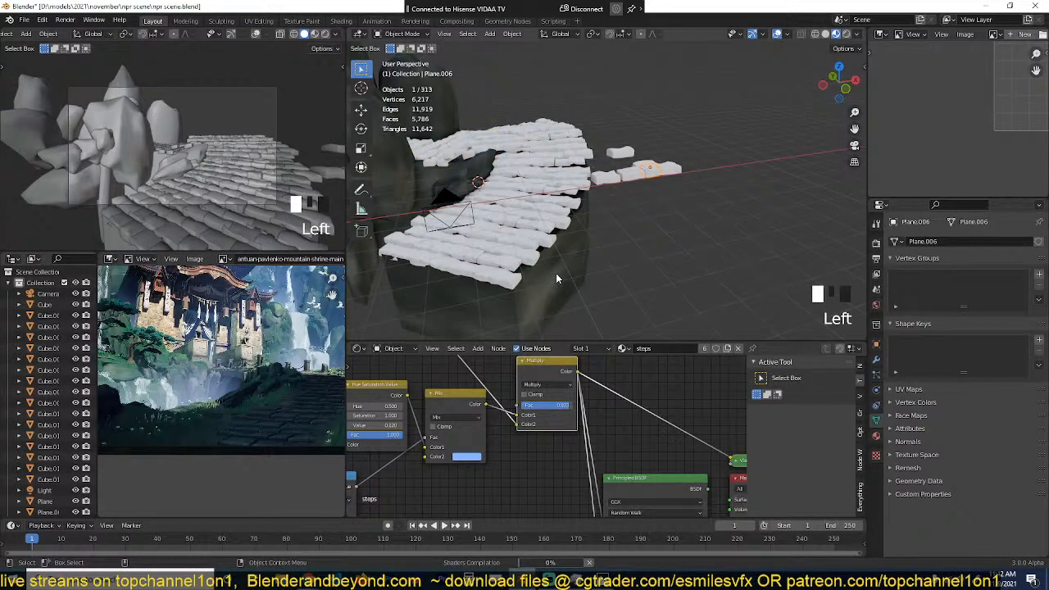
Step: Save the scene and lower the factor of the steps material's Multiply node to 0.642
{"action": "scroll", "coordinate": [556, 279], "scroll_direction": "up", "scroll_amount": 2}
{"action": "key", "text": "ctrl+s"}
{"action": "middle_click_drag", "start_coordinate": [505, 386], "coordinate": [643, 464]}
{"action": "middle_click_drag", "start_coordinate": [536, 422], "coordinate": [503, 407]}
{"action": "left_click_drag", "start_coordinate": [515, 399], "coordinate": [629, 490]}
{"action": "scroll", "coordinate": [544, 219], "scroll_direction": "up", "scroll_amount": 1}
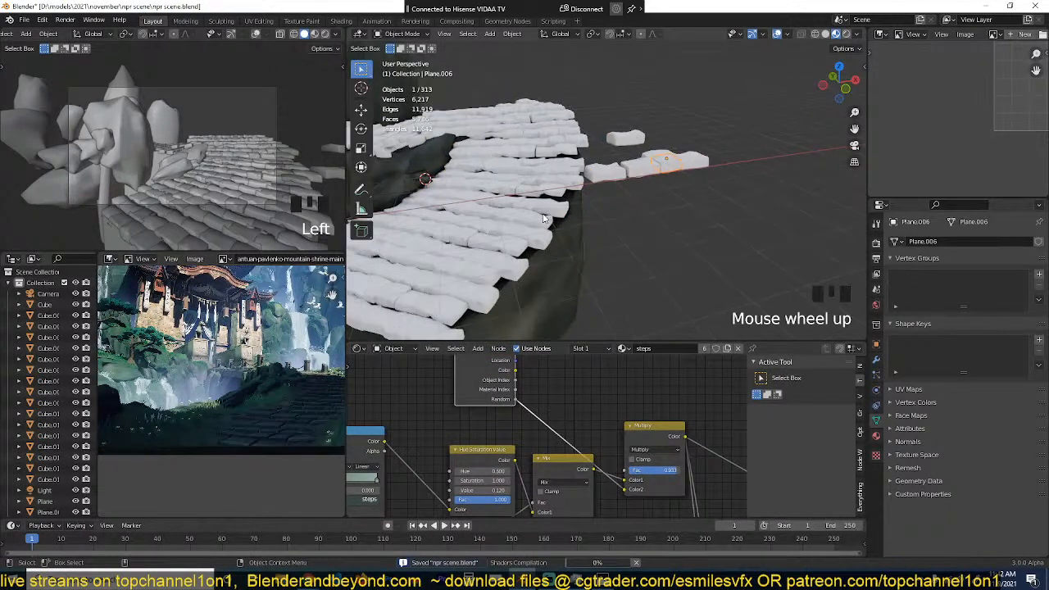
{"action": "scroll", "coordinate": [541, 219], "scroll_direction": "up", "scroll_amount": 4}
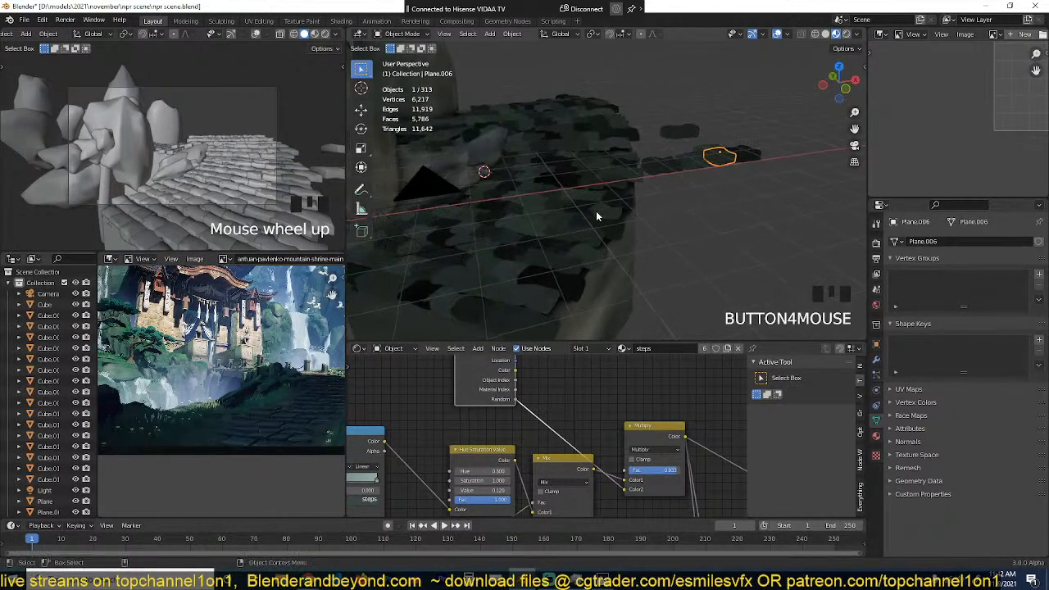
{"action": "scroll", "coordinate": [589, 241], "scroll_direction": "down", "scroll_amount": 1}
{"action": "key", "text": "ctrl+s"}
{"action": "left_click_drag", "start_coordinate": [668, 472], "coordinate": [653, 471]}
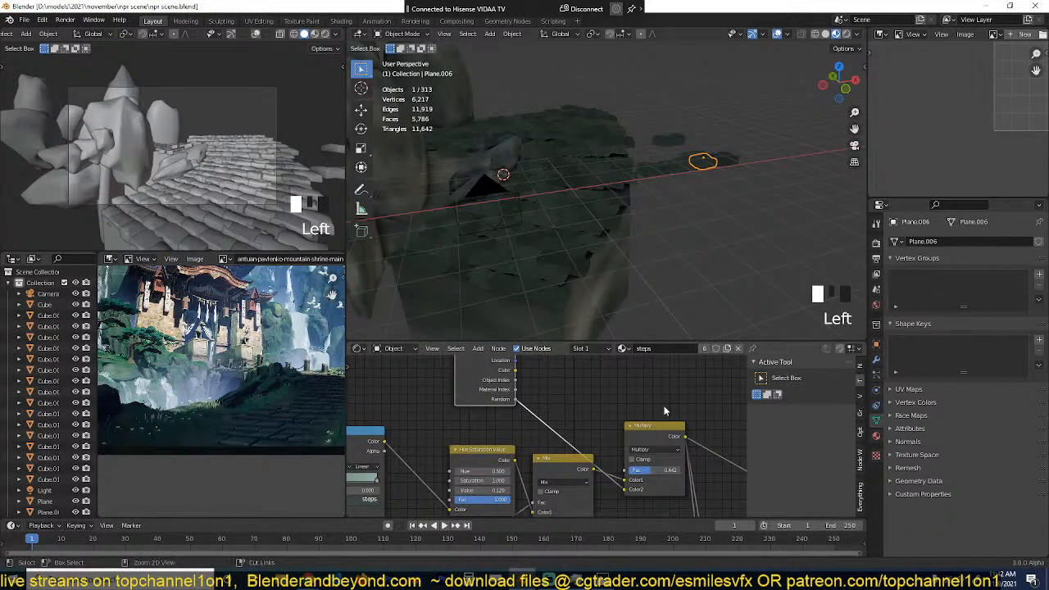
Step: Route the steps material's Principled BSDF to the output again and check the shaded slabs beside the rocks
{"action": "middle_click_drag", "start_coordinate": [679, 453], "coordinate": [551, 405]}
{"action": "left_click", "coordinate": [576, 440], "text": "ctrl+shift"}
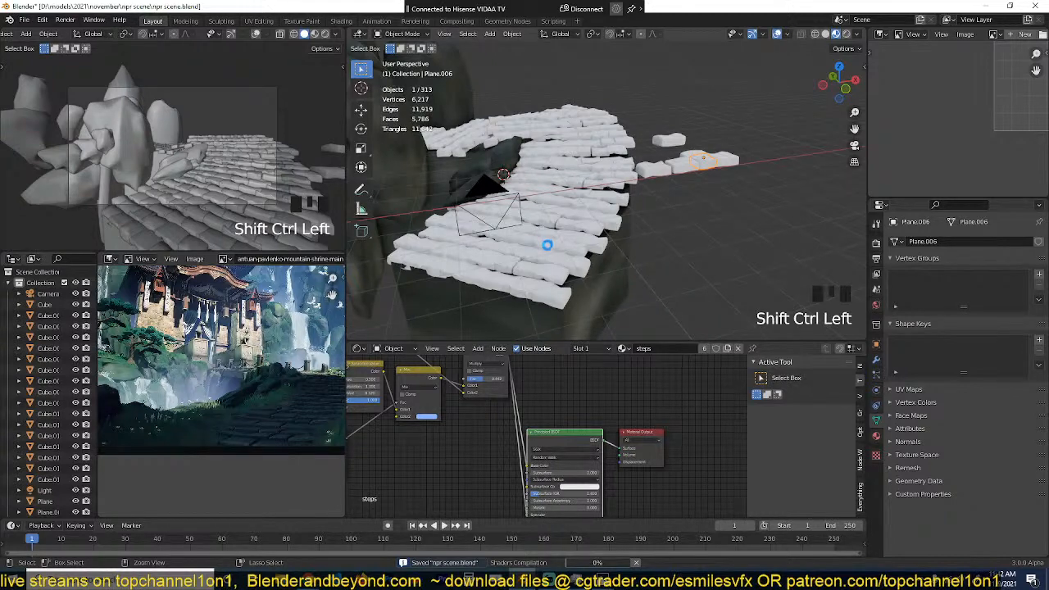
{"action": "scroll", "coordinate": [548, 246], "scroll_direction": "down", "scroll_amount": 1}
{"action": "scroll", "coordinate": [551, 251], "scroll_direction": "up", "scroll_amount": 2}
{"action": "middle_click_drag", "start_coordinate": [551, 251], "coordinate": [656, 234]}
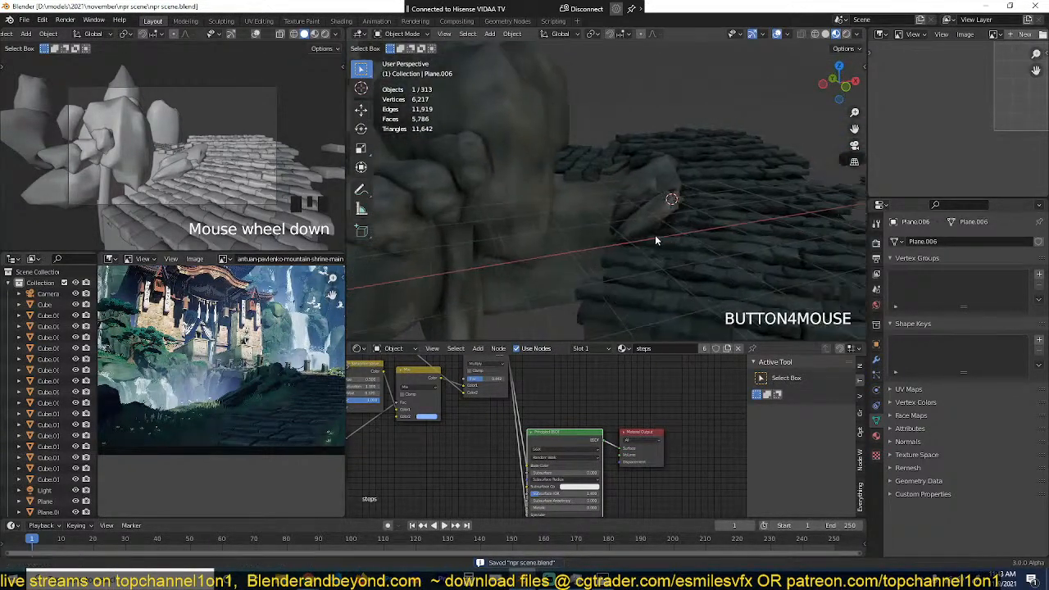
Step: Select the elongated rock beside the slab path, compare the rocks with the reference painting, and save the file
{"action": "scroll", "coordinate": [635, 235], "scroll_direction": "up", "scroll_amount": 6}
{"action": "left_click", "coordinate": [673, 200]}
{"action": "scroll", "coordinate": [650, 176], "scroll_direction": "up", "scroll_amount": 2}
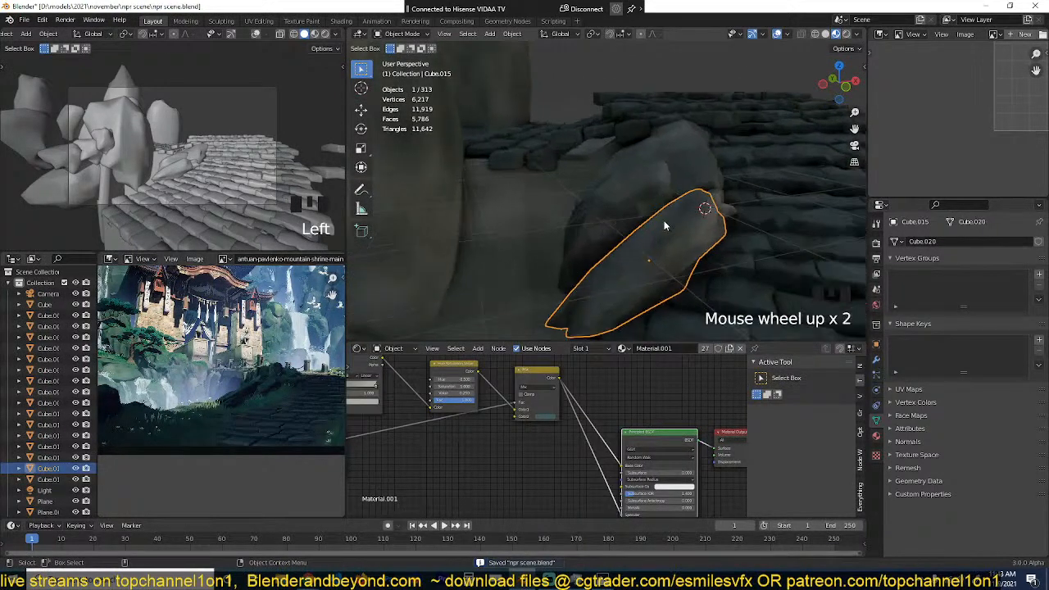
{"action": "key", "text": "grave"}
{"action": "scroll", "coordinate": [520, 210], "scroll_direction": "down", "scroll_amount": 1}
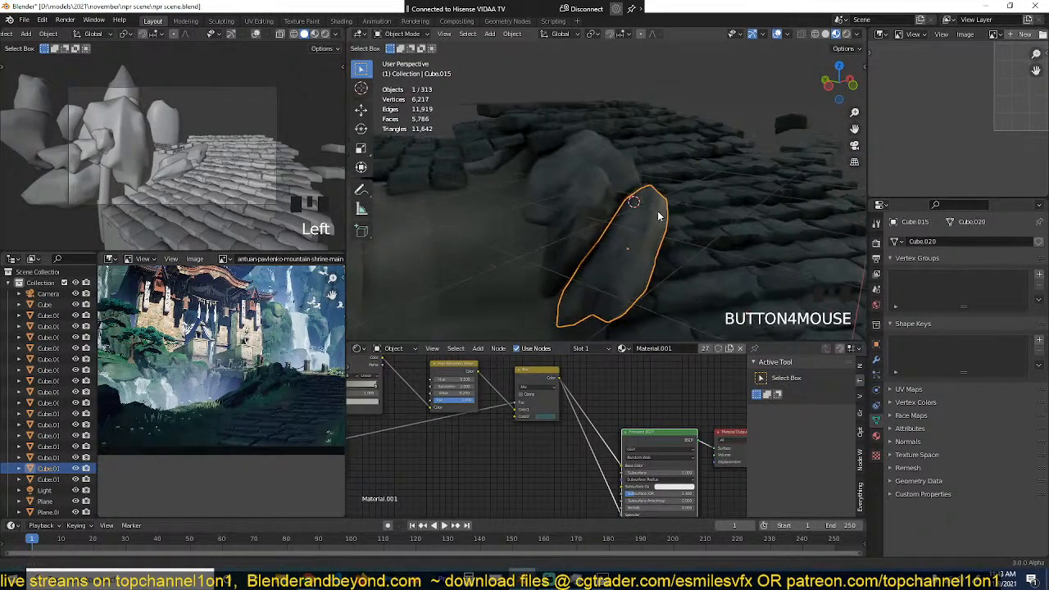
{"action": "key", "text": "grave"}
{"action": "scroll", "coordinate": [574, 214], "scroll_direction": "down", "scroll_amount": 3}
{"action": "scroll", "coordinate": [645, 208], "scroll_direction": "up", "scroll_amount": 13}
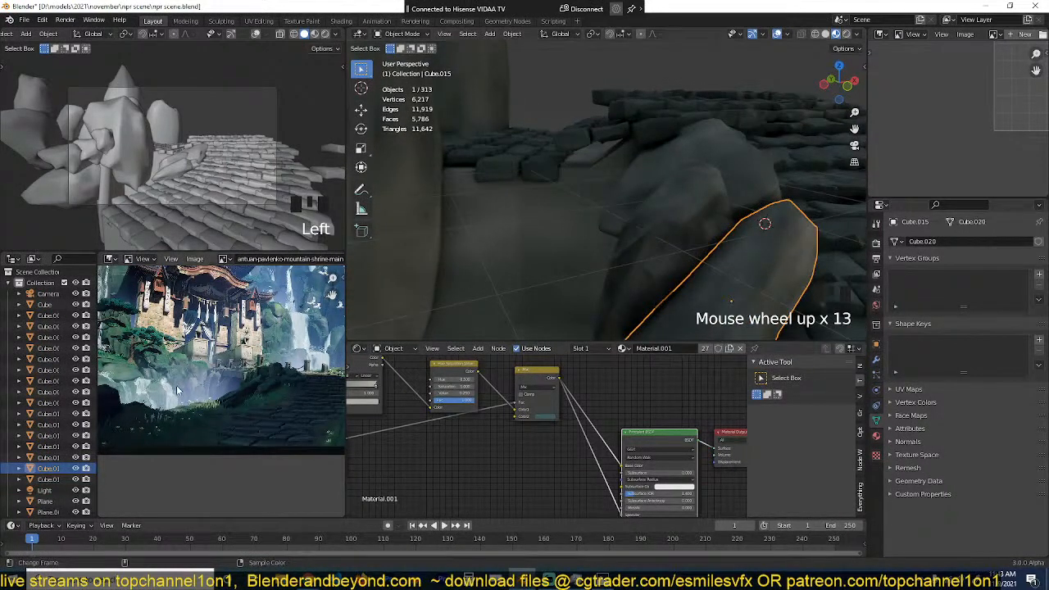
{"action": "scroll", "coordinate": [174, 384], "scroll_direction": "up", "scroll_amount": 2}
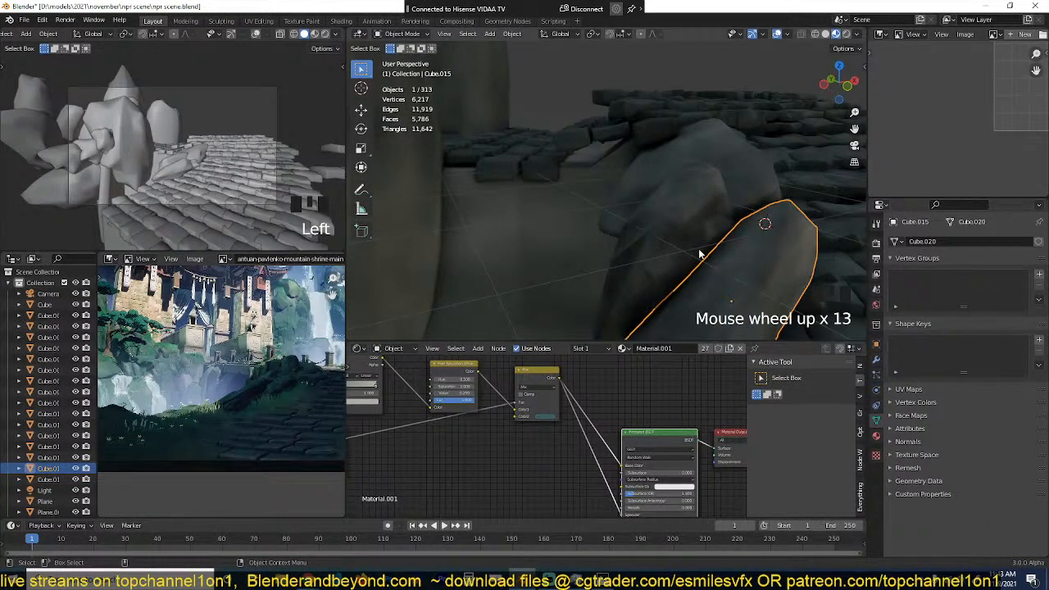
{"action": "scroll", "coordinate": [569, 434], "scroll_direction": "down", "scroll_amount": 4}
{"action": "key", "text": "ctrl+s"}
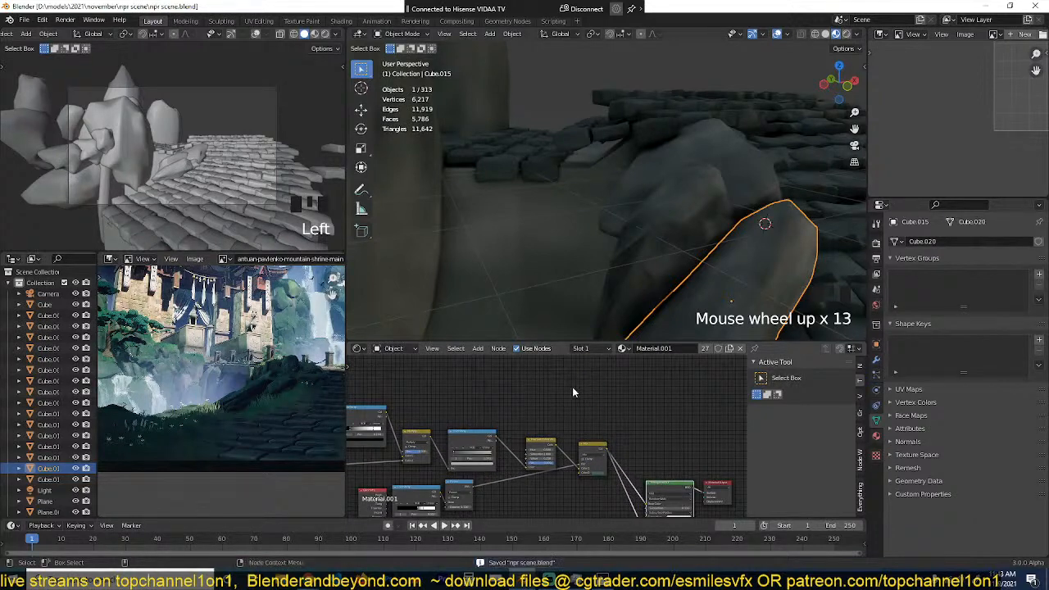
Step: Add a Geometry node to the rock material and preview its Normal output on the rocks
{"action": "scroll", "coordinate": [533, 395], "scroll_direction": "up", "scroll_amount": 2}
{"action": "key", "text": "shift+a"}
{"action": "mouse_move", "coordinate": [503, 407]}
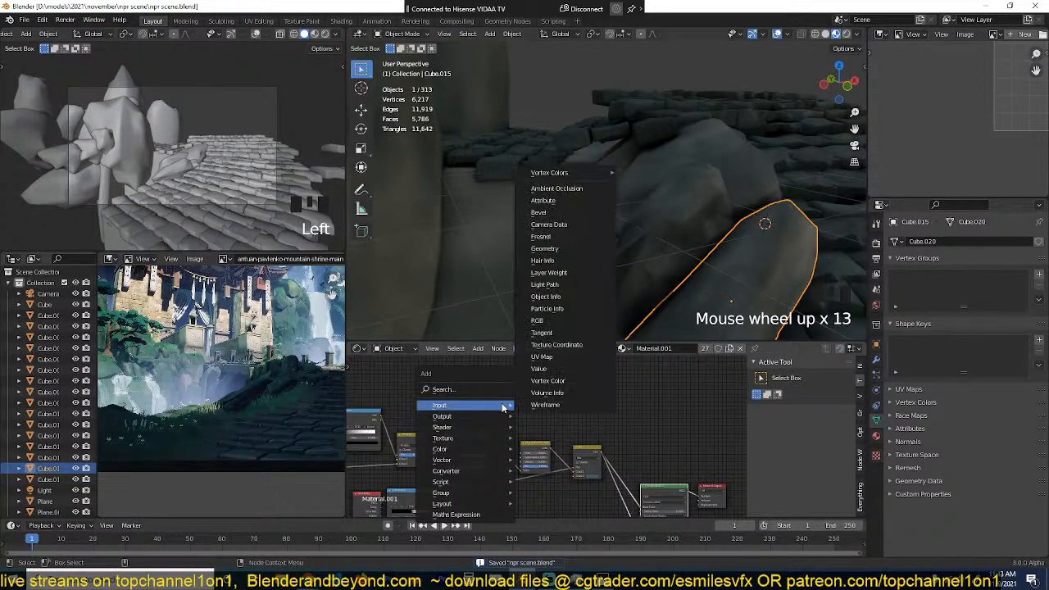
{"action": "left_click", "coordinate": [554, 249]}
{"action": "left_click", "coordinate": [448, 366]}
{"action": "scroll", "coordinate": [459, 393], "scroll_direction": "up", "scroll_amount": 5}
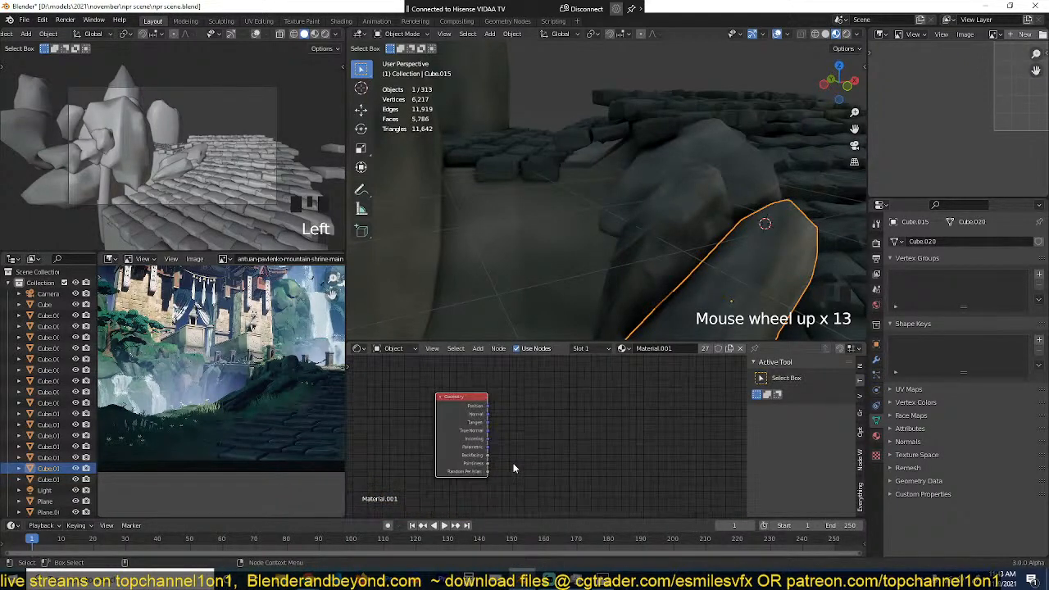
{"action": "left_click", "coordinate": [441, 447], "text": "ctrl+shift"}
{"action": "left_click", "coordinate": [441, 447], "text": "ctrl+shift"}
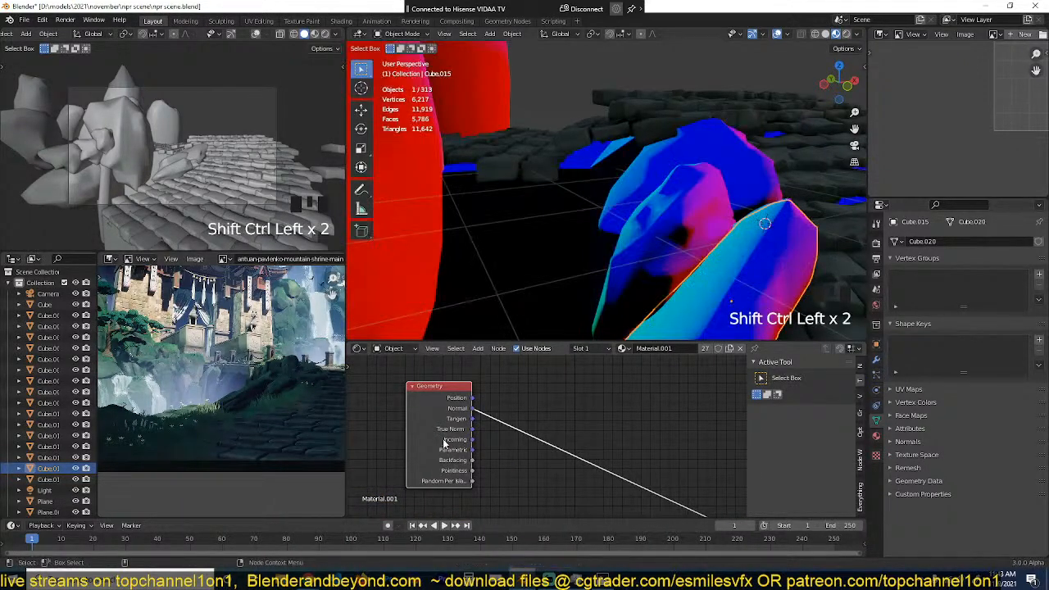
Step: Inspect the Geometry node's Normal preview across the whole rock formation, then delete the node
{"action": "scroll", "coordinate": [623, 206], "scroll_direction": "down", "scroll_amount": 14}
{"action": "scroll", "coordinate": [623, 206], "scroll_direction": "down", "scroll_amount": 2}
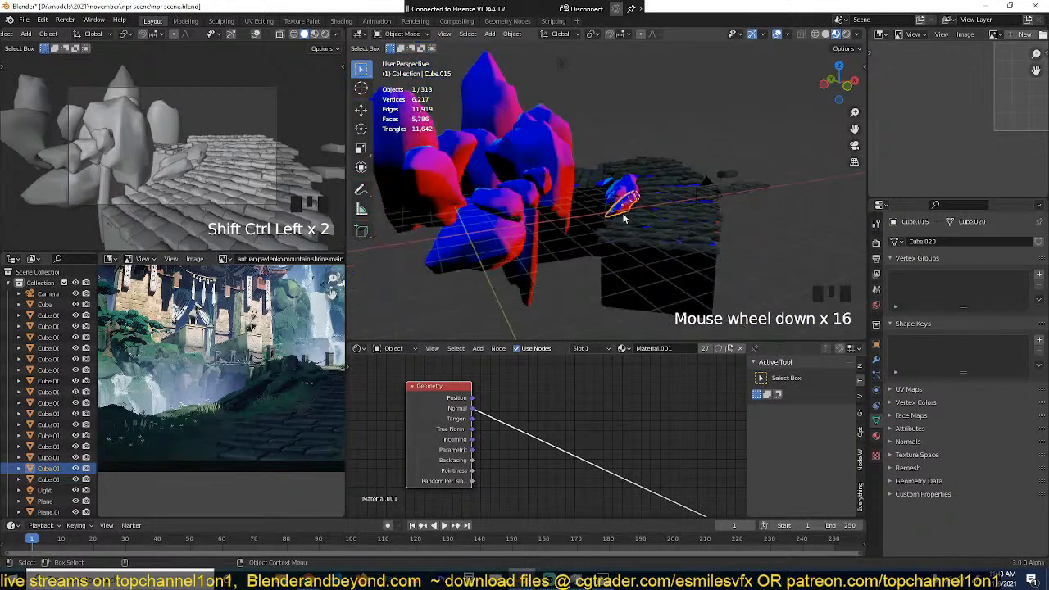
{"action": "middle_click_drag", "start_coordinate": [623, 206], "coordinate": [693, 205]}
{"action": "scroll", "coordinate": [556, 432], "scroll_direction": "up", "scroll_amount": 1}
{"action": "scroll", "coordinate": [556, 433], "scroll_direction": "up", "scroll_amount": 1}
{"action": "mouse_move", "coordinate": [460, 419]}
{"action": "middle_mouse_down"}
{"action": "mouse_move", "coordinate": [486, 402]}
{"action": "mouse_move", "coordinate": [468, 420]}
{"action": "middle_mouse_up"}
{"action": "scroll", "coordinate": [470, 416], "scroll_direction": "down", "scroll_amount": 3}
{"action": "scroll", "coordinate": [469, 423], "scroll_direction": "up", "scroll_amount": 1}
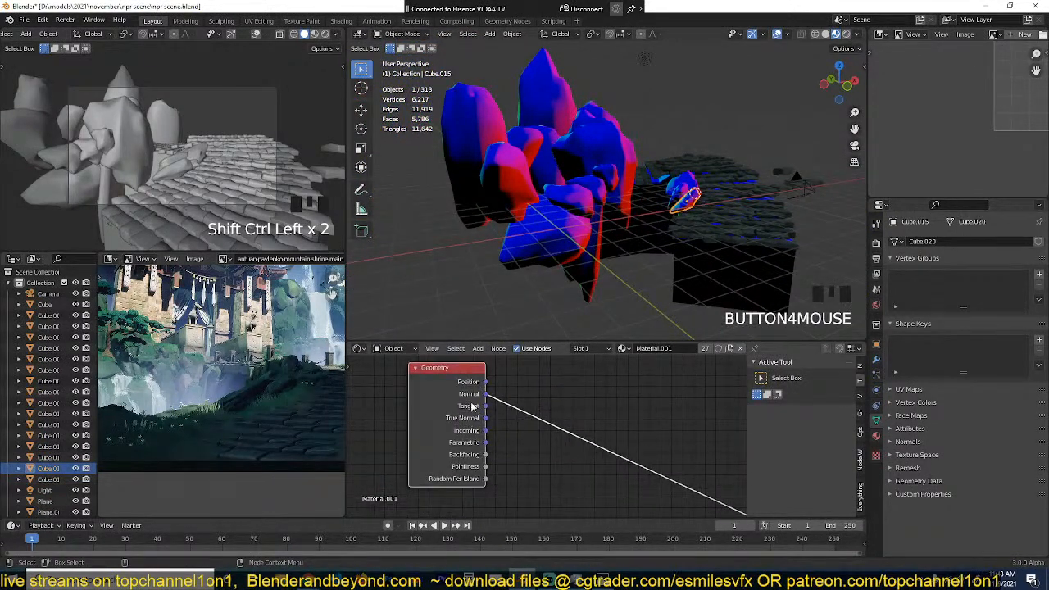
{"action": "left_click", "coordinate": [473, 407]}
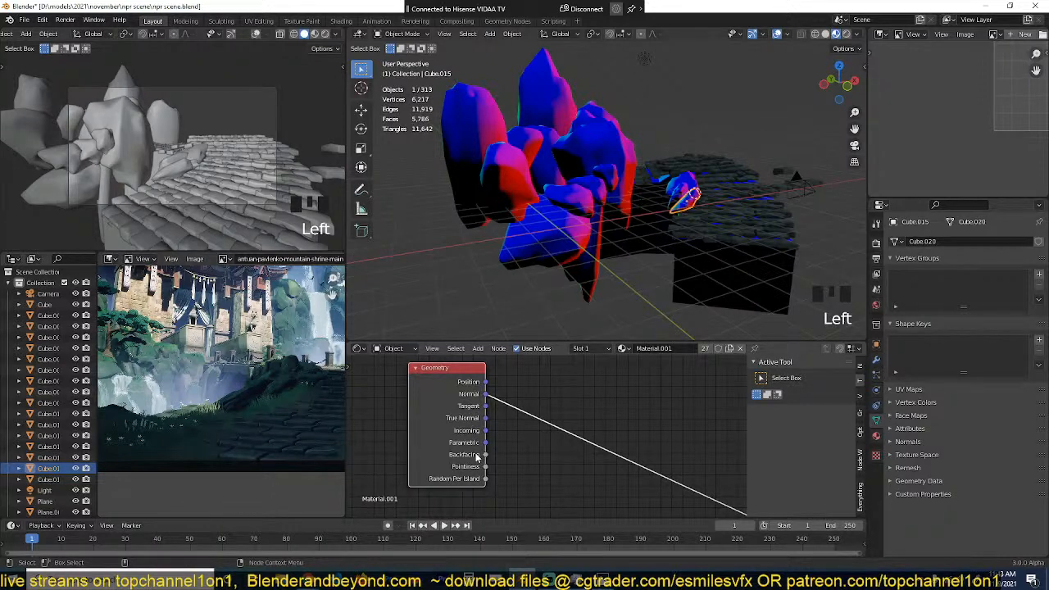
{"action": "key", "text": "Delete"}
Step: Add a Texture Coordinate node to the rock material and cycle its preview to the Object output
{"action": "key", "text": "shift+a"}
{"action": "mouse_move", "coordinate": [424, 412]}
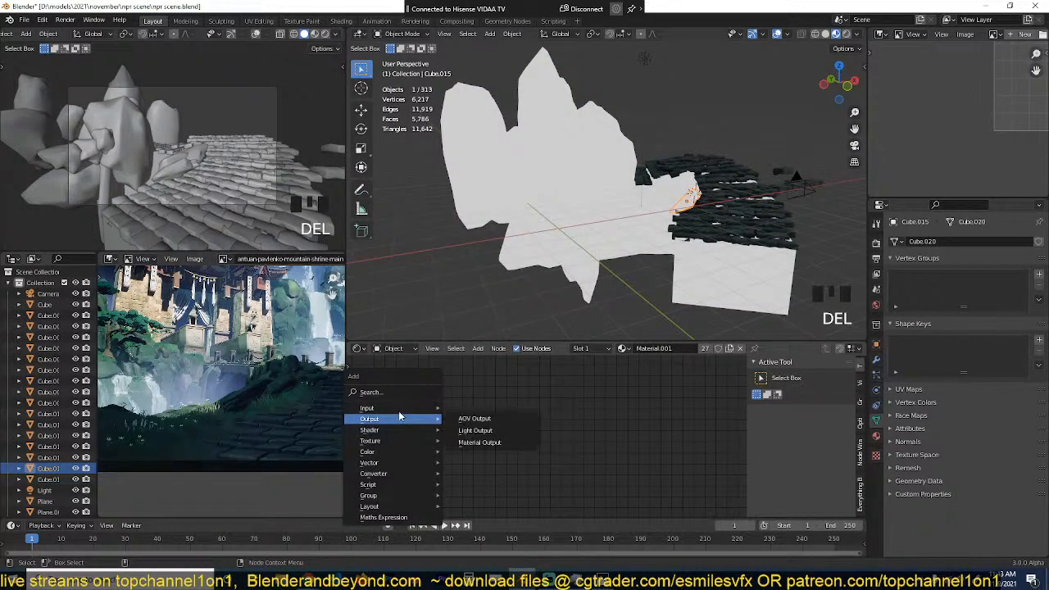
{"action": "left_click", "coordinate": [484, 348]}
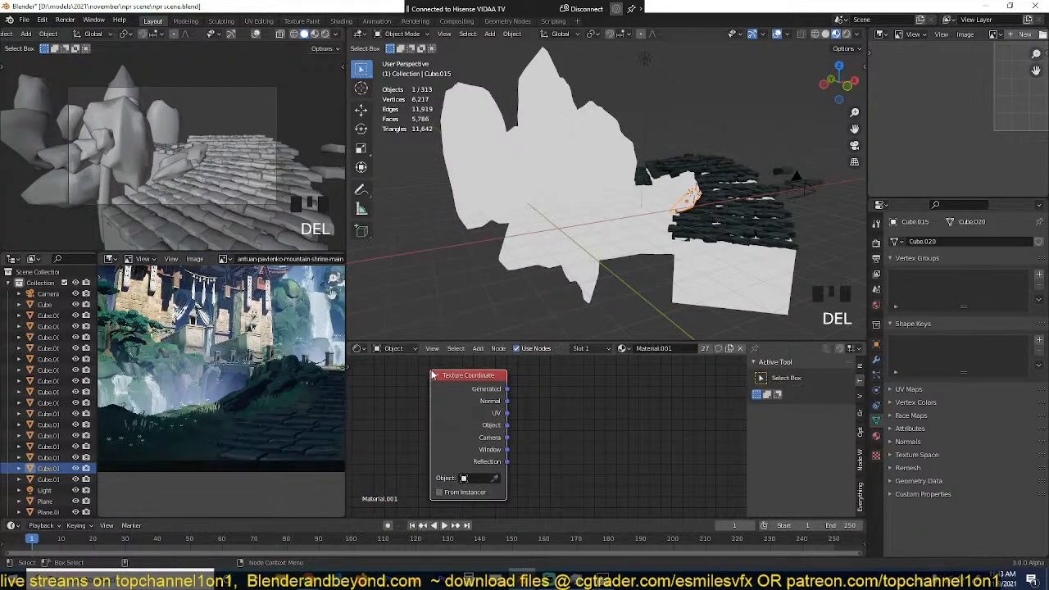
{"action": "left_click", "coordinate": [467, 388], "text": "ctrl+shift"}
{"action": "left_click", "coordinate": [467, 388], "text": "ctrl+shift"}
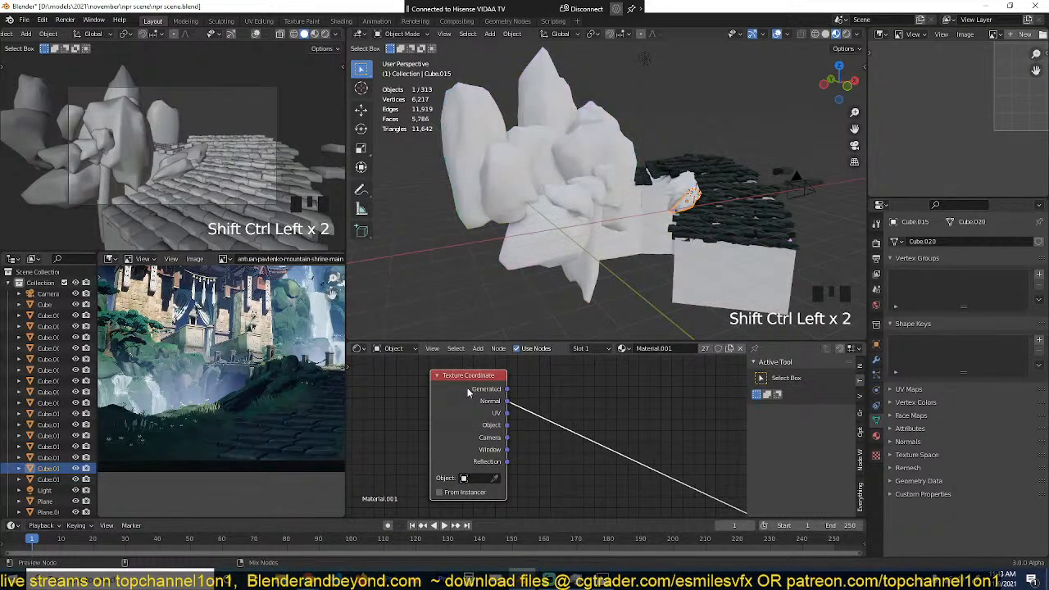
{"action": "left_click", "coordinate": [467, 388], "text": "ctrl+shift"}
{"action": "left_click", "coordinate": [468, 388], "text": "ctrl+shift"}
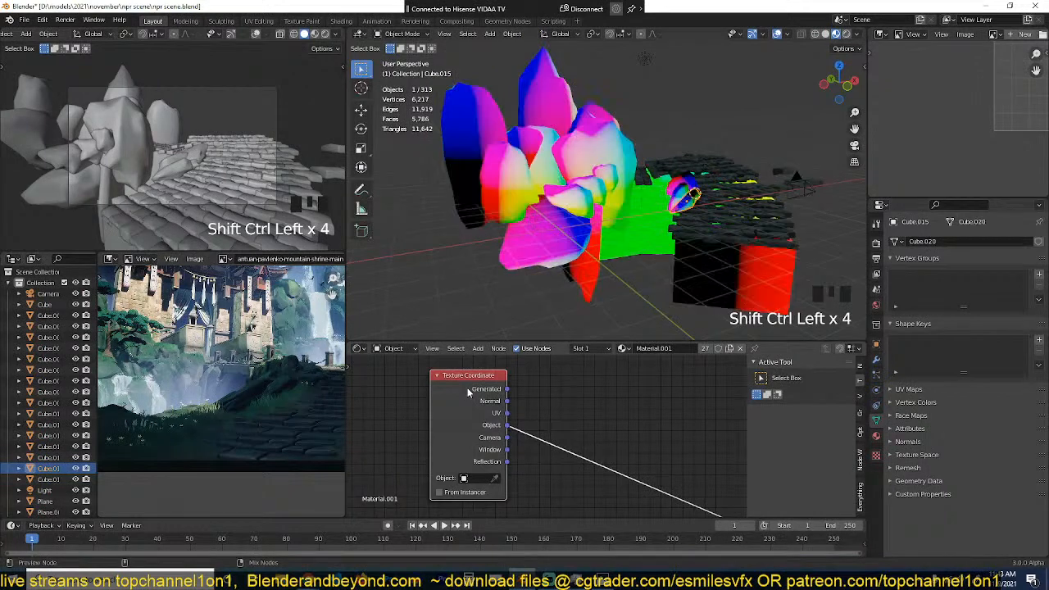
Step: Insert a Separate XYZ node after the Object coordinates and preview its X channel on the rocks
{"action": "scroll", "coordinate": [656, 176], "scroll_direction": "down", "scroll_amount": 2}
{"action": "key", "text": "grave"}
{"action": "key", "text": "shift+a"}
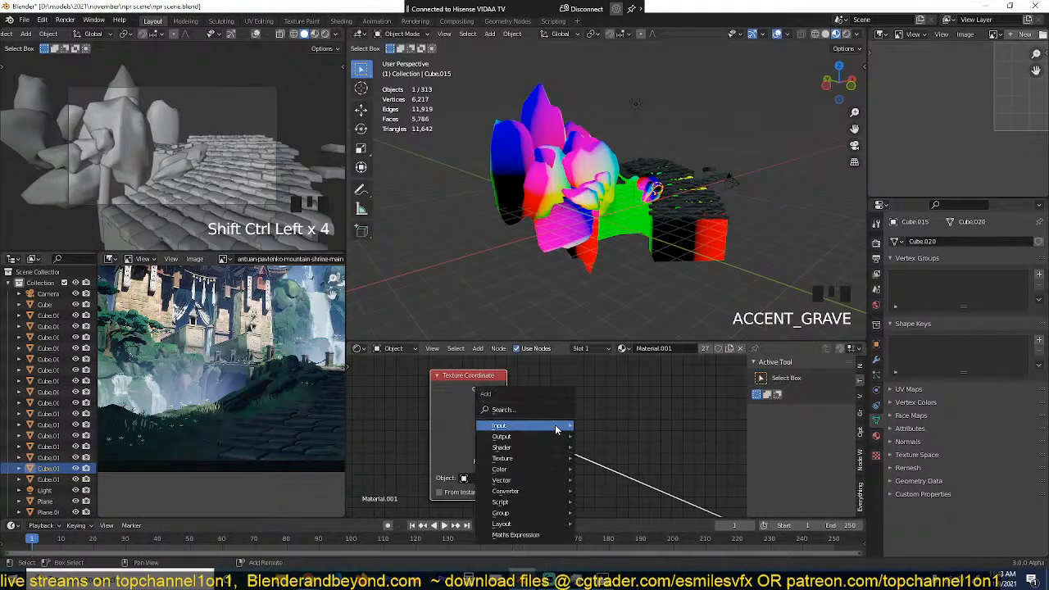
{"action": "mouse_move", "coordinate": [505, 492]}
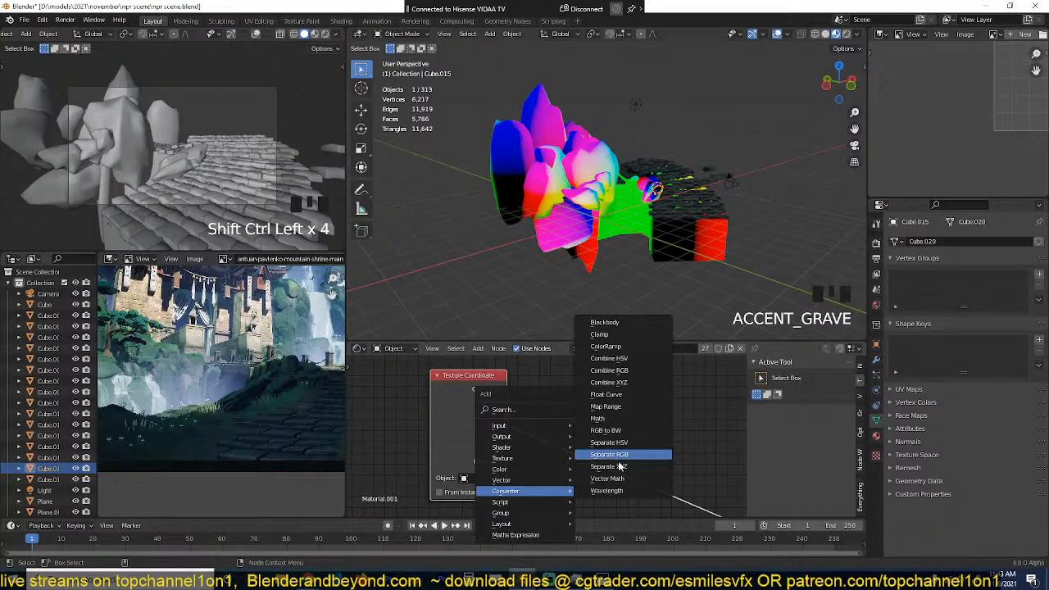
{"action": "left_click", "coordinate": [620, 467]}
{"action": "left_click", "coordinate": [584, 443]}
{"action": "scroll", "coordinate": [568, 241], "scroll_direction": "up", "scroll_amount": 2}
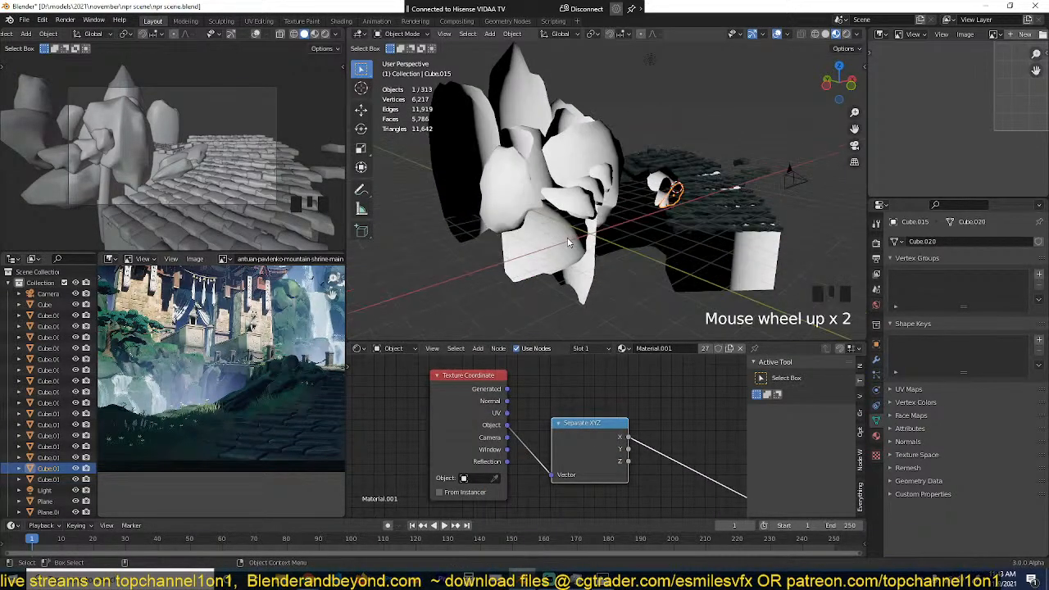
Step: Place the 3D cursor in front of the rock formation and add an Arrows empty there
{"action": "key", "text": "grave"}
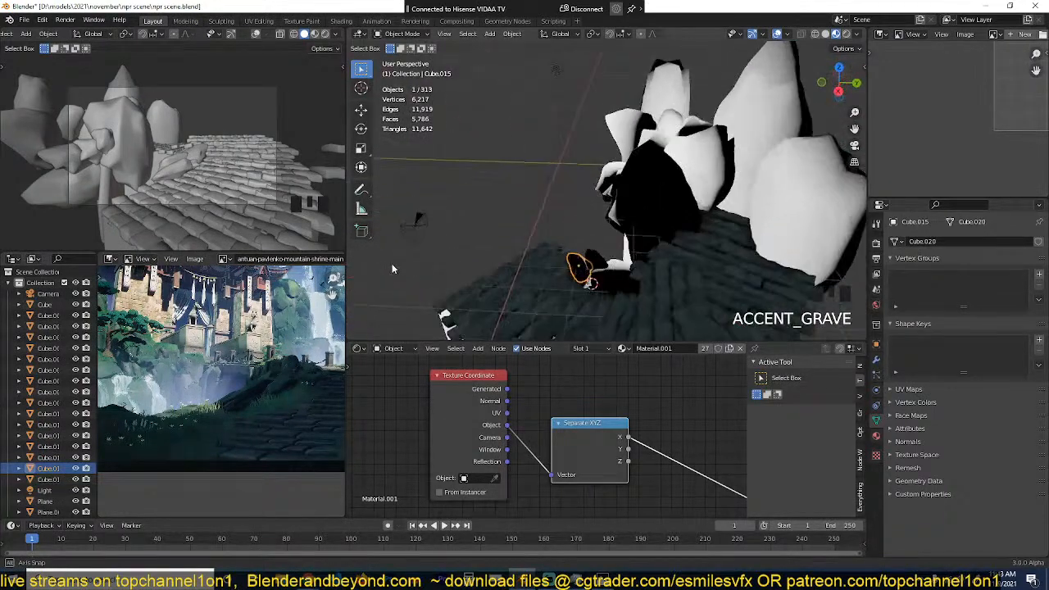
{"action": "middle_click_drag", "start_coordinate": [392, 268], "coordinate": [485, 262]}
{"action": "scroll", "coordinate": [577, 156], "scroll_direction": "down", "scroll_amount": 2}
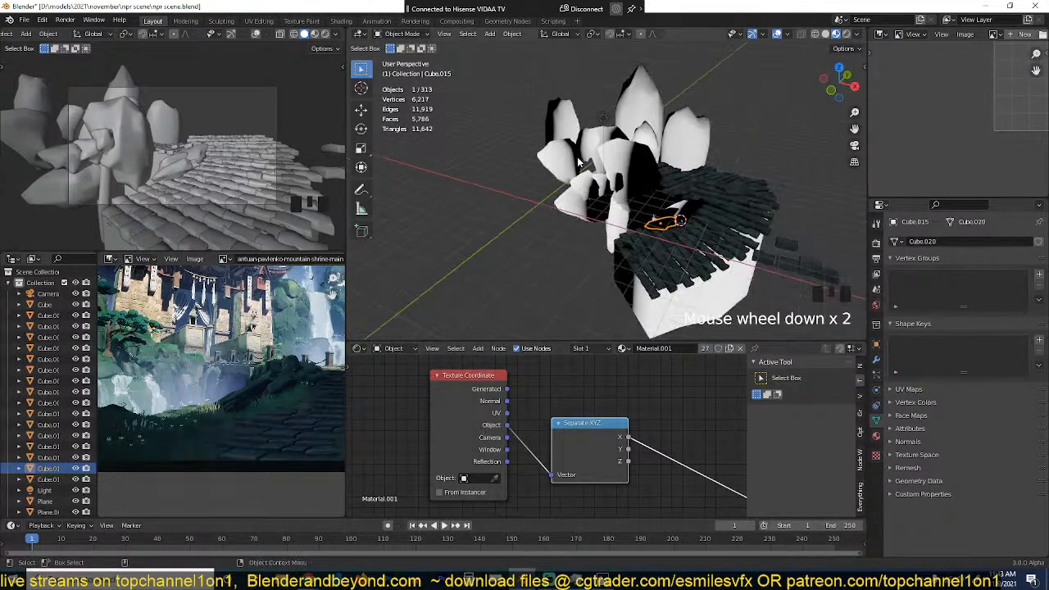
{"action": "right_click", "coordinate": [484, 278], "text": "shift"}
{"action": "key", "text": "shift+a"}
{"action": "mouse_move", "coordinate": [541, 333]}
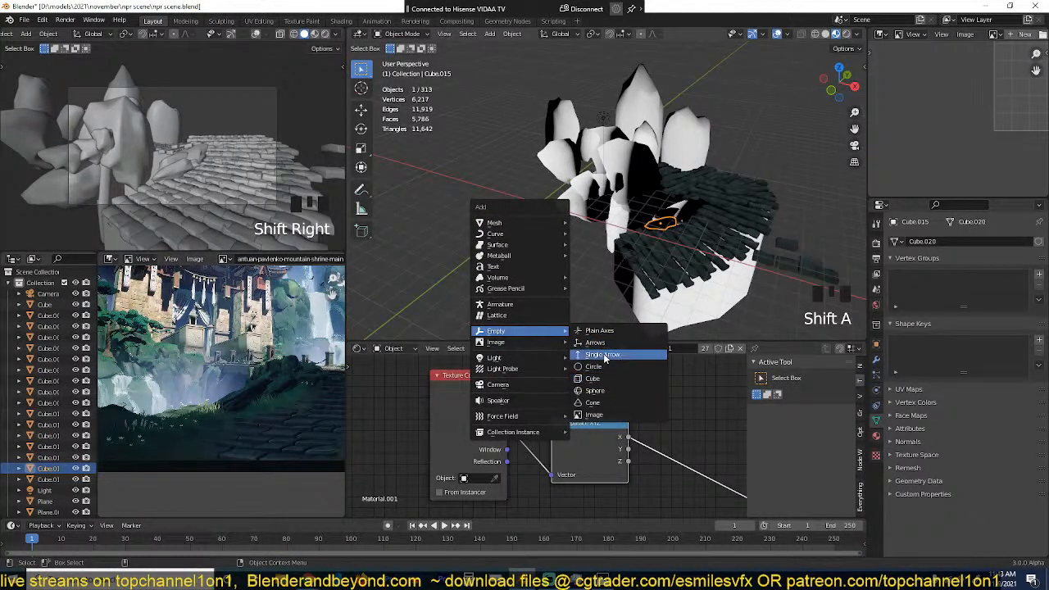
{"action": "left_click", "coordinate": [596, 341]}
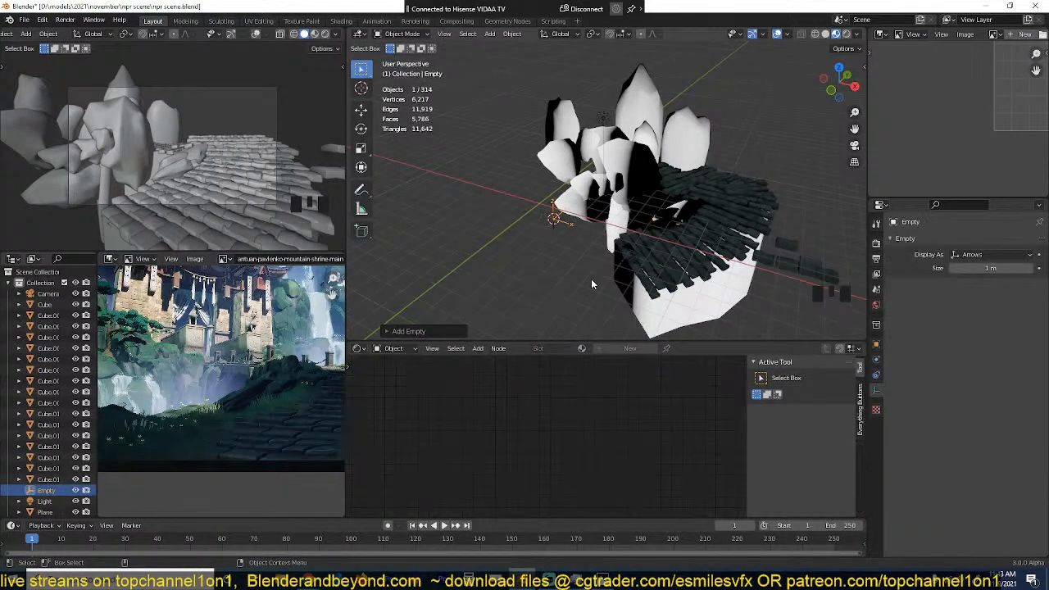
Step: Select a rock to show its material and assign the empty as the Texture Coordinate node's reference object
{"action": "left_click", "coordinate": [587, 190]}
{"action": "left_click", "coordinate": [497, 478]}
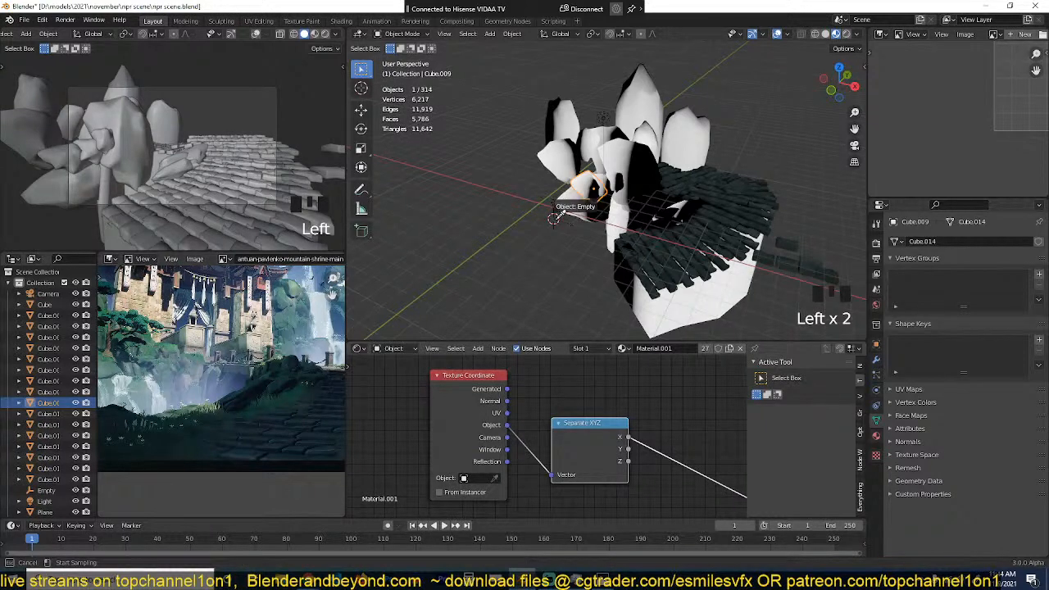
{"action": "left_click", "coordinate": [555, 218]}
Step: Move the arrows empty up to the upper part of the rocks and rotate it about 43° to slant the gradient
{"action": "left_click", "coordinate": [555, 219]}
{"action": "key", "text": "grave"}
{"action": "middle_click_drag", "start_coordinate": [569, 262], "coordinate": [605, 235]}
{"action": "key", "text": "g"}
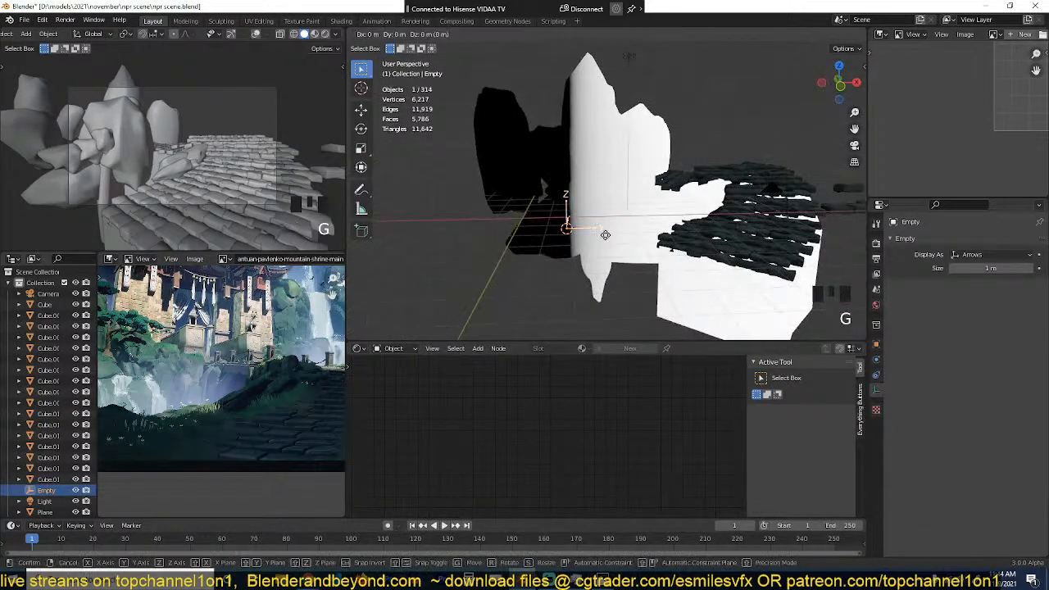
{"action": "left_click", "coordinate": [608, 131]}
{"action": "key", "text": "r"}
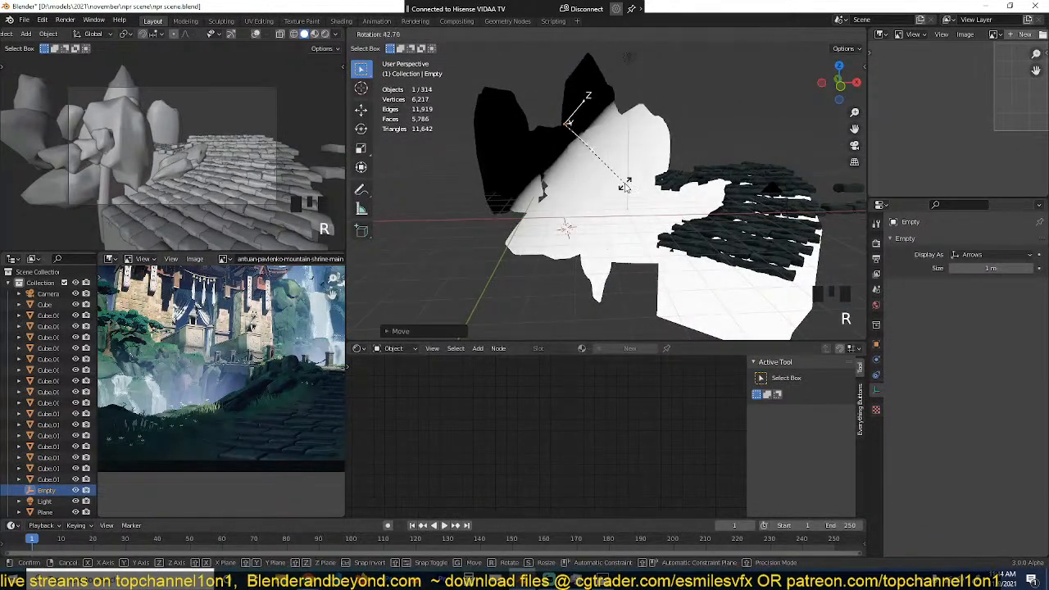
{"action": "left_click", "coordinate": [626, 185]}
{"action": "key", "text": "g"}
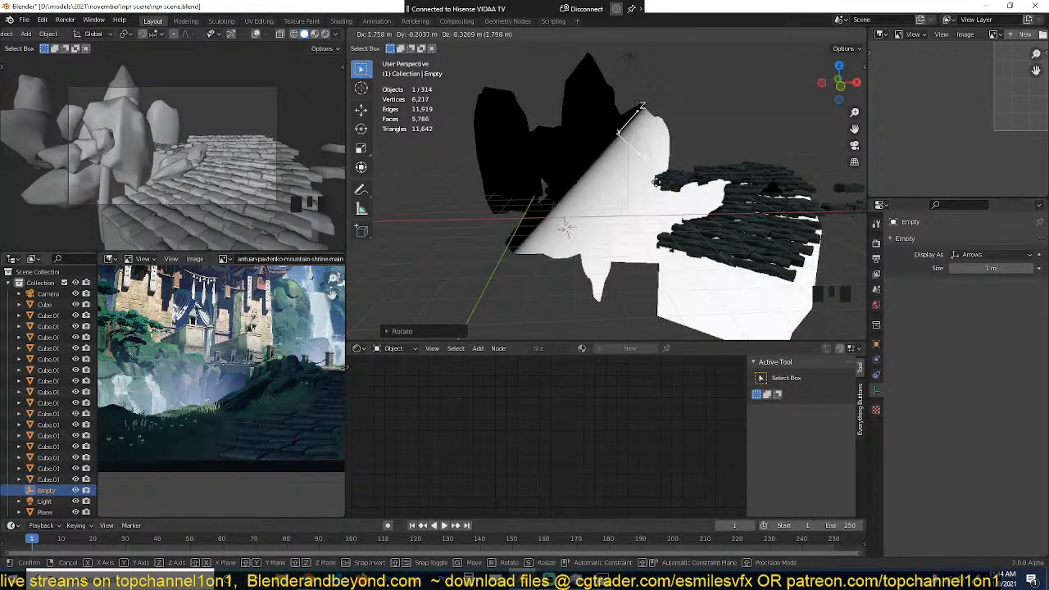
{"action": "right_click", "coordinate": [606, 165]}
Step: Select a central rock, preview the Separate XYZ node's X output, and feed its Vector input from the Normal coordinates
{"action": "key", "text": "grave"}
{"action": "middle_click_drag", "start_coordinate": [651, 210], "coordinate": [676, 240]}
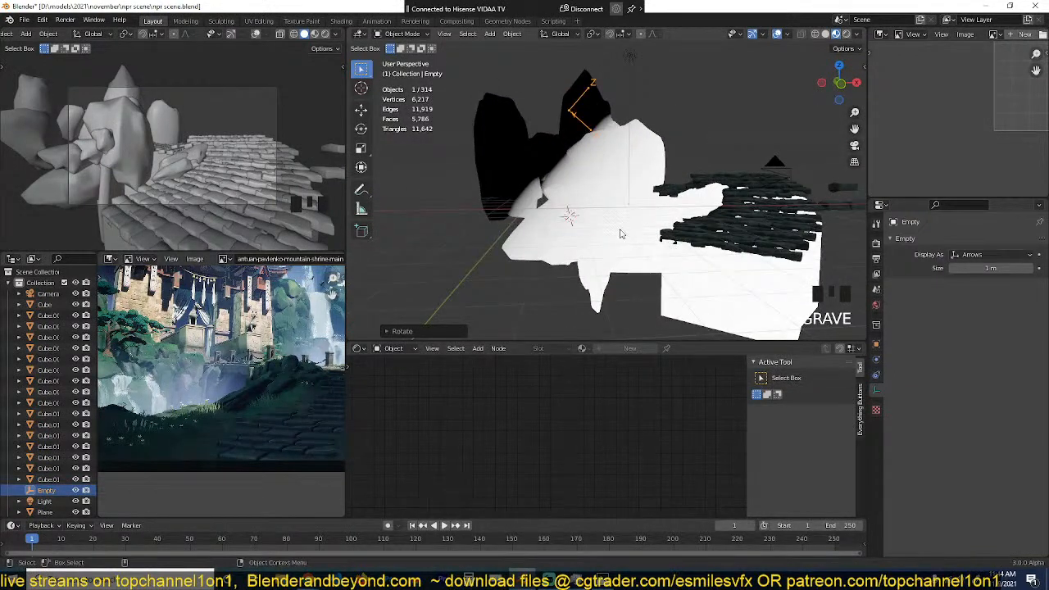
{"action": "double_click", "coordinate": [598, 195]}
{"action": "scroll", "coordinate": [560, 416], "scroll_direction": "down", "scroll_amount": 3}
{"action": "left_click", "coordinate": [560, 417], "text": "ctrl+shift"}
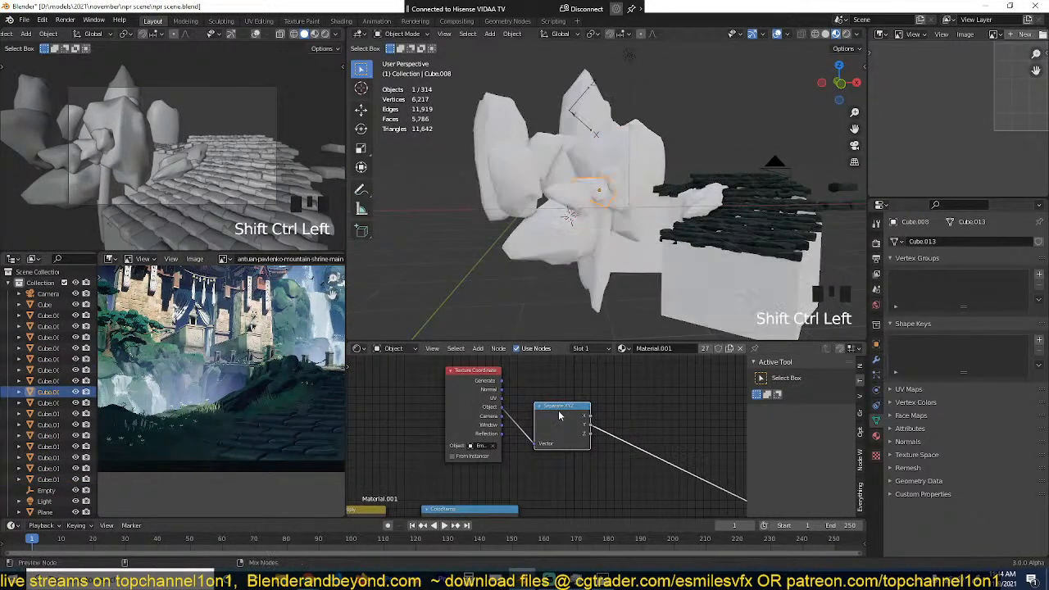
{"action": "left_click", "coordinate": [560, 419], "text": "ctrl+shift"}
{"action": "left_click", "coordinate": [560, 418], "text": "ctrl+shift"}
{"action": "left_click", "coordinate": [560, 418], "text": "ctrl+shift"}
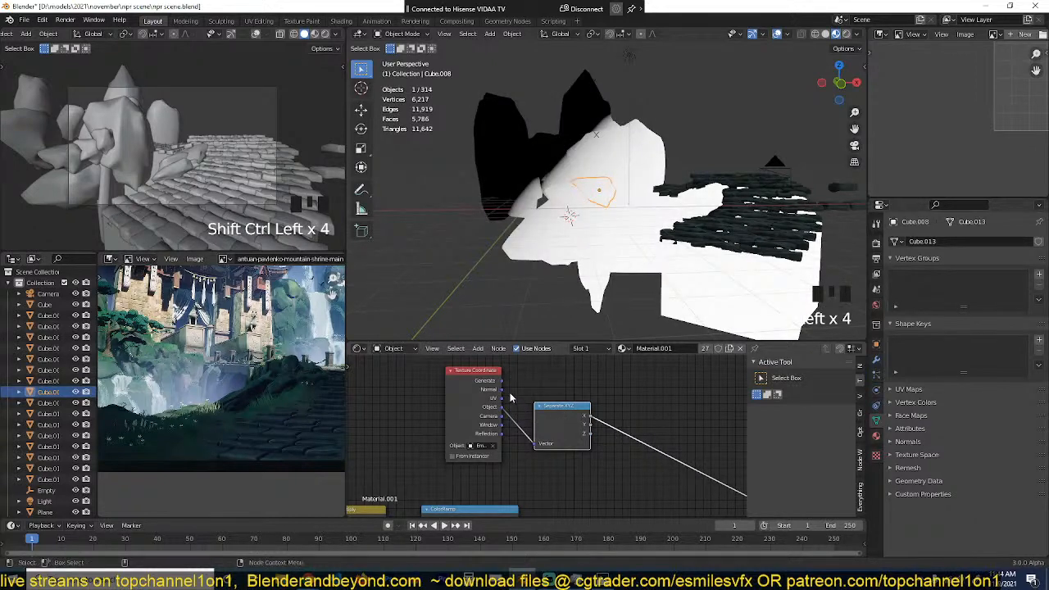
{"action": "left_click_drag", "start_coordinate": [538, 448], "coordinate": [537, 447]}
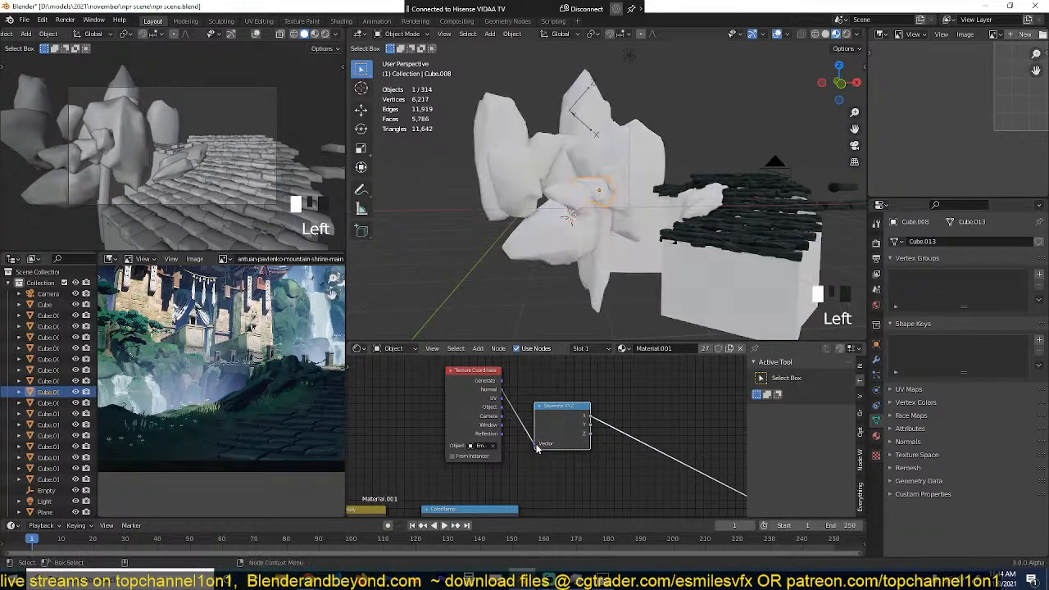
Step: Clear the selection, then select the arrows empty and rotate it slightly to test its effect on the rocks' normal-based mask
{"action": "key", "text": "grave"}
{"action": "key", "text": "grave"}
{"action": "key", "text": "alt+a"}
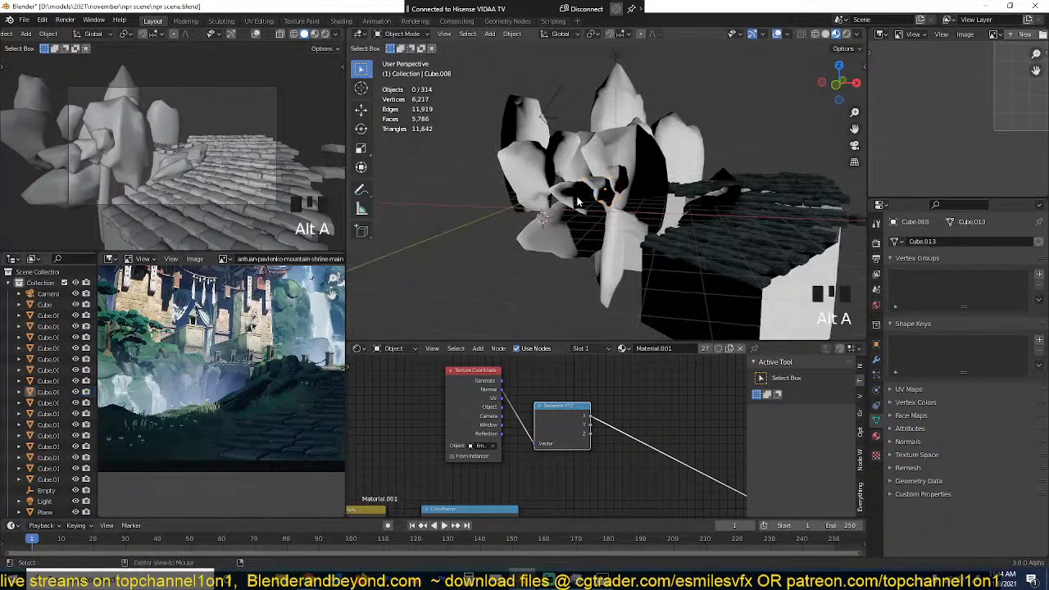
{"action": "key", "text": "grave"}
{"action": "left_click", "coordinate": [602, 107]}
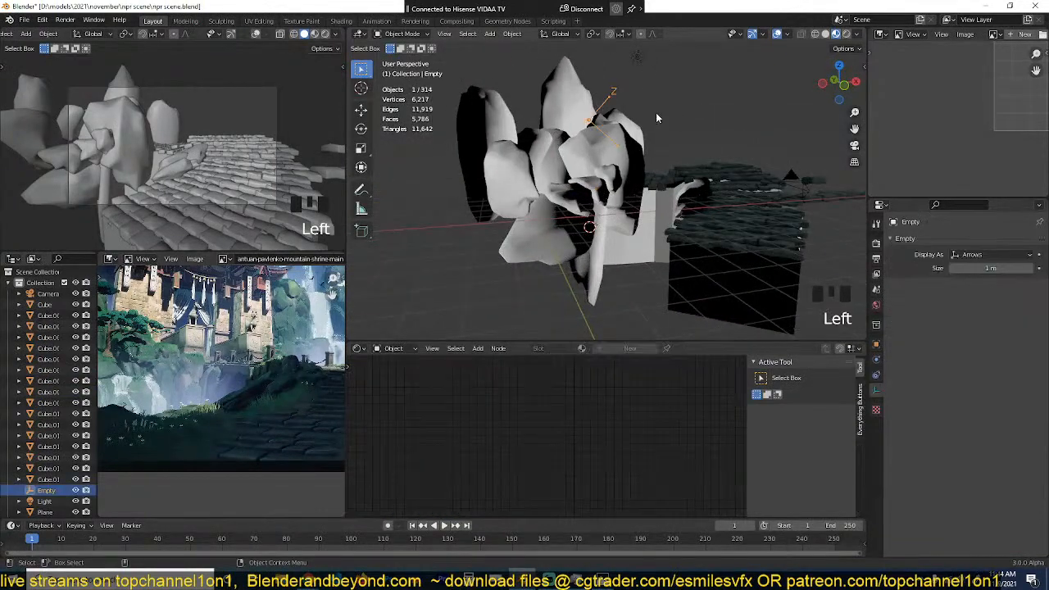
{"action": "key", "text": "g"}
{"action": "key", "text": "r"}
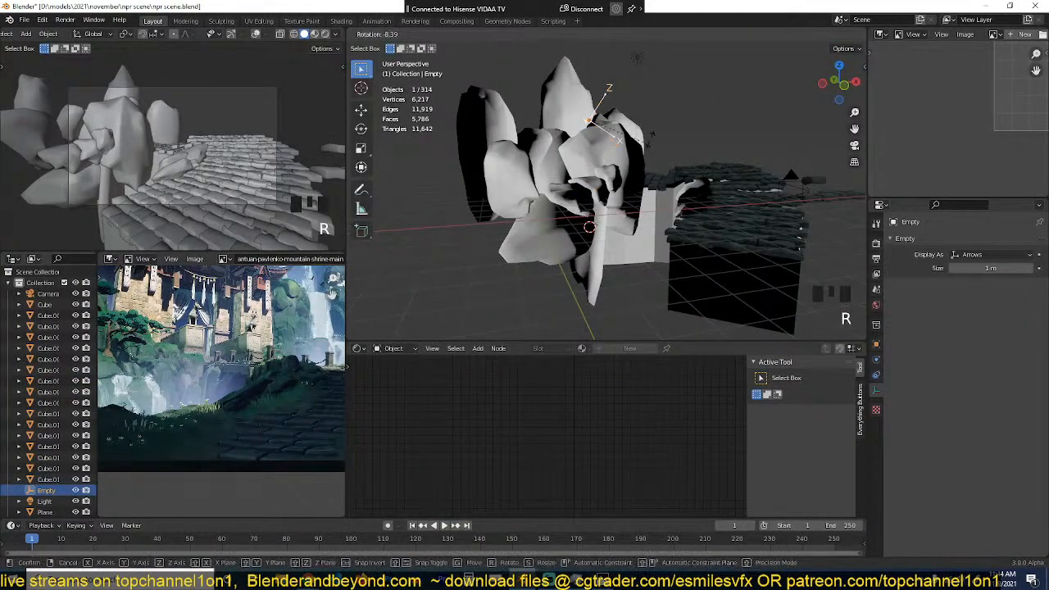
{"action": "left_click", "coordinate": [678, 115]}
{"action": "key", "text": "grave"}
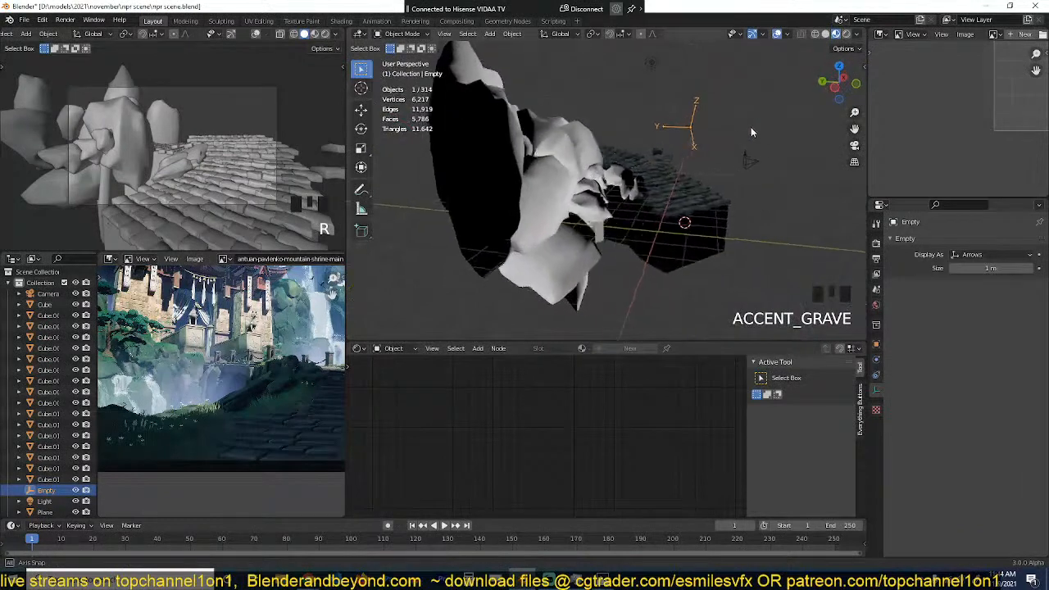
Step: Select a central rock, spread its Texture Coordinate and Separate XYZ nodes apart, and insert a Mapping node on the link between them
{"action": "left_click", "coordinate": [579, 203]}
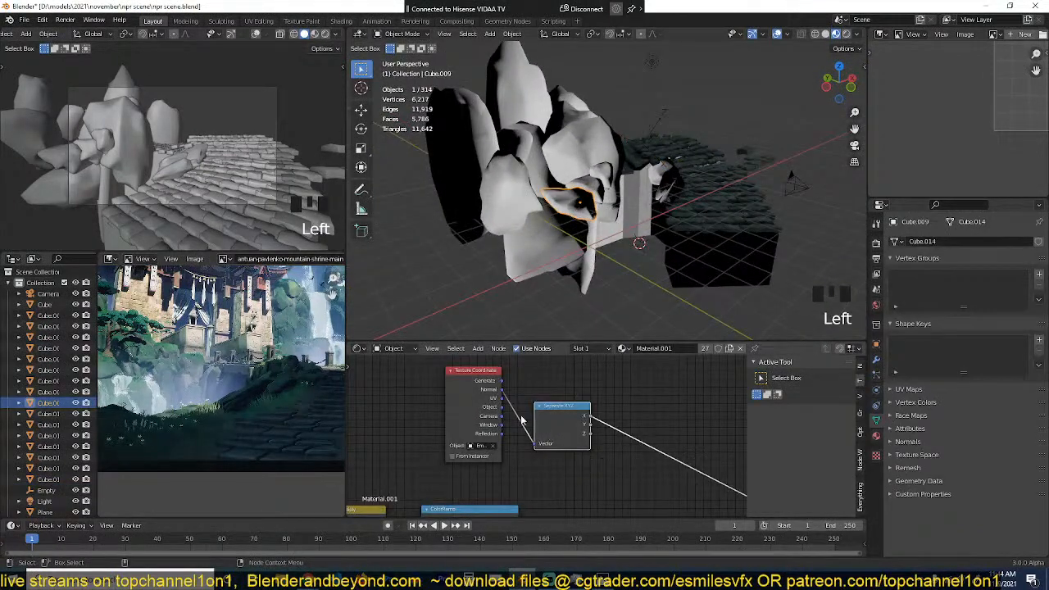
{"action": "left_click_drag", "start_coordinate": [468, 408], "coordinate": [409, 417]}
{"action": "left_click_drag", "start_coordinate": [568, 427], "coordinate": [643, 411]}
{"action": "key", "text": "shift+a"}
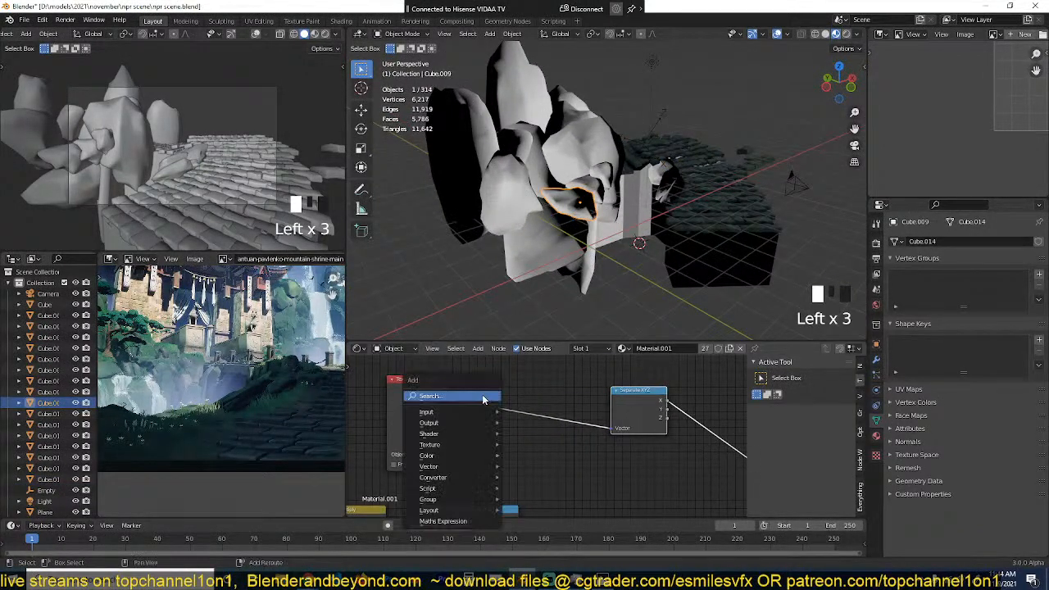
{"action": "mouse_move", "coordinate": [429, 444]}
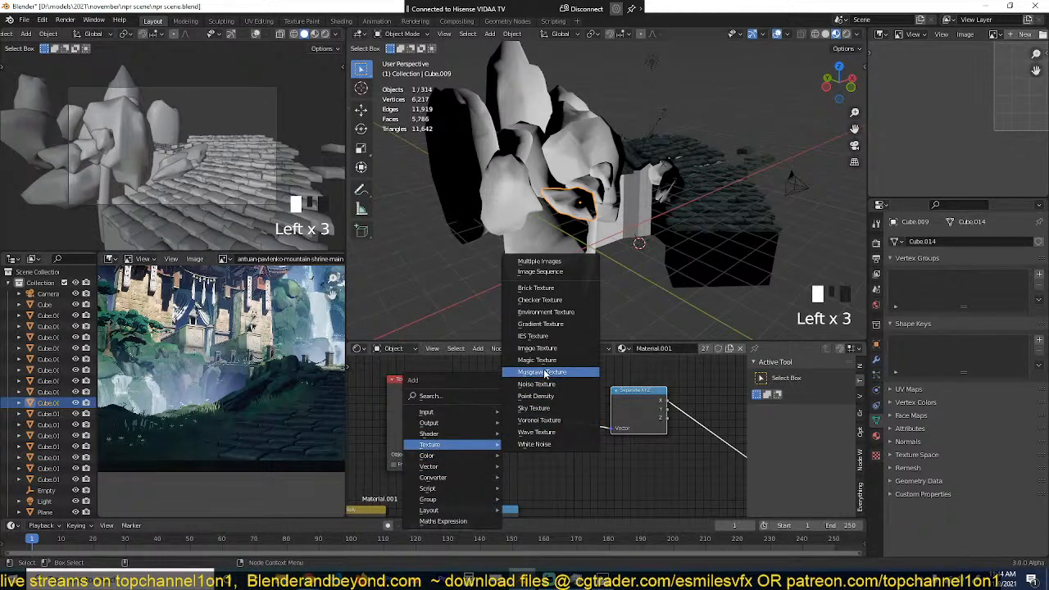
{"action": "mouse_move", "coordinate": [450, 412]}
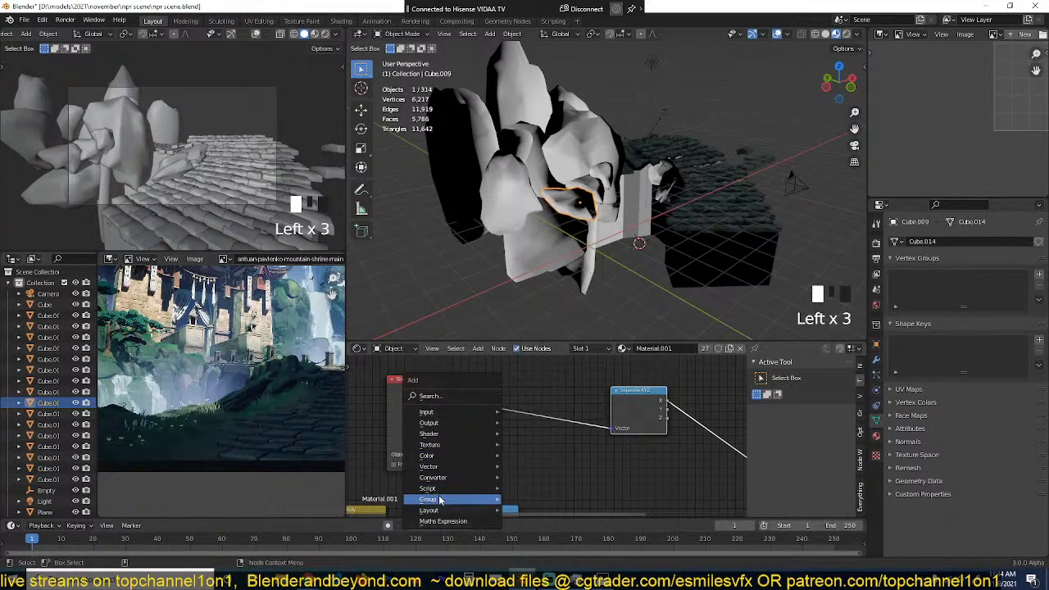
{"action": "mouse_move", "coordinate": [462, 482]}
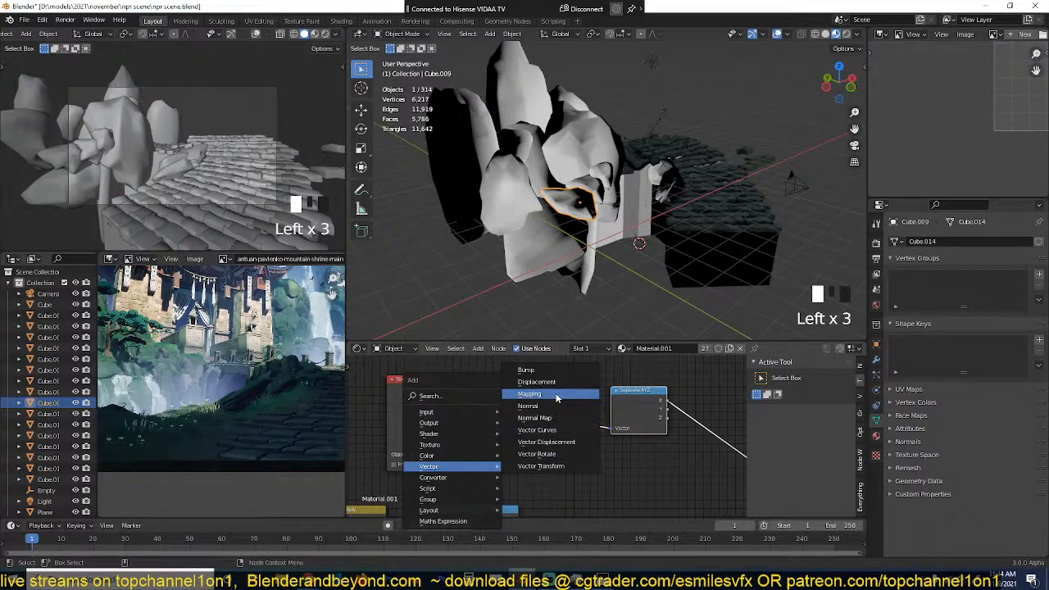
{"action": "left_click", "coordinate": [559, 399]}
{"action": "middle_click_drag", "start_coordinate": [517, 441], "coordinate": [534, 437]}
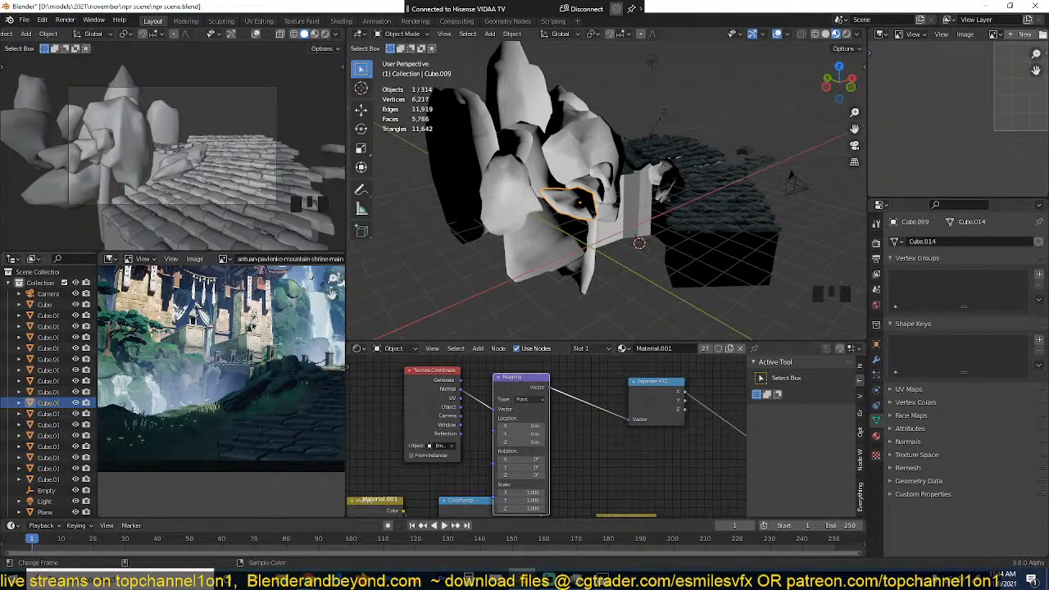
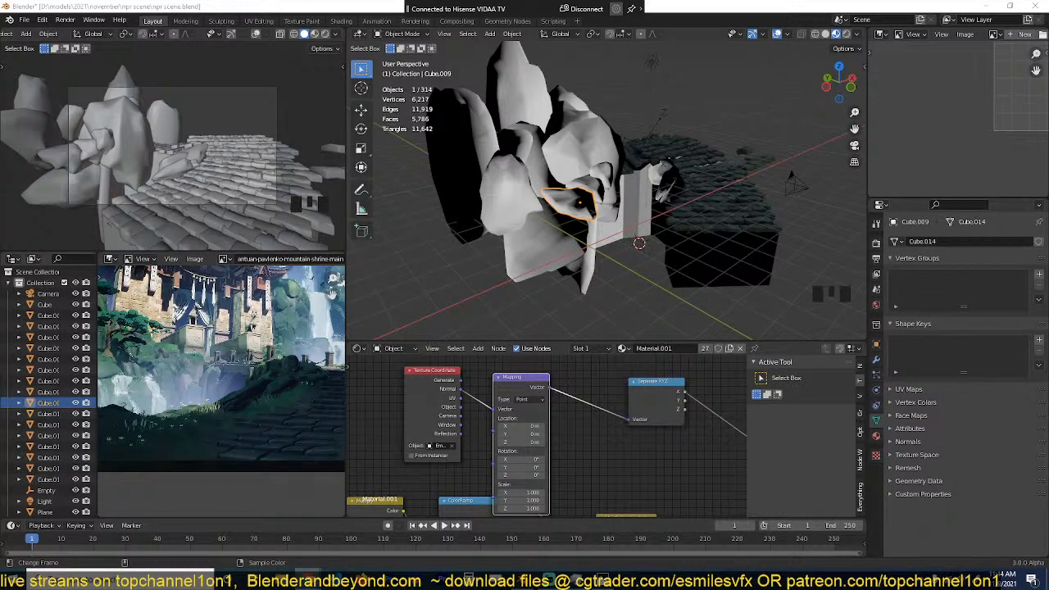
Step: Select the large central rock and set the Mapping node's Y rotation to about 96.5°
{"action": "left_click", "coordinate": [586, 154]}
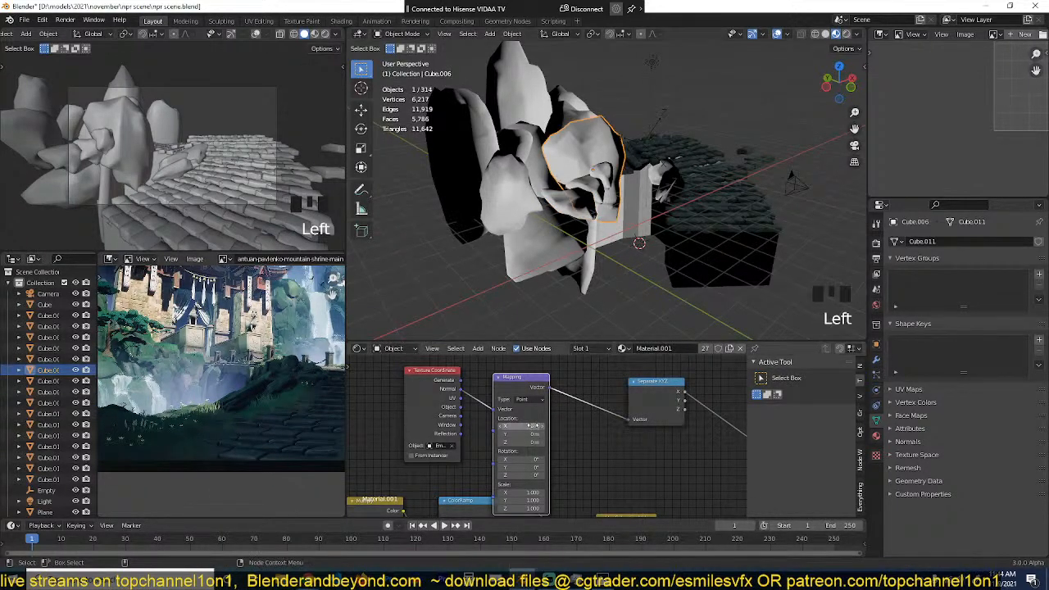
{"action": "scroll", "coordinate": [547, 434], "scroll_direction": "up", "scroll_amount": 1}
{"action": "scroll", "coordinate": [560, 285], "scroll_direction": "up", "scroll_amount": 3}
{"action": "scroll", "coordinate": [543, 395], "scroll_direction": "up", "scroll_amount": 1}
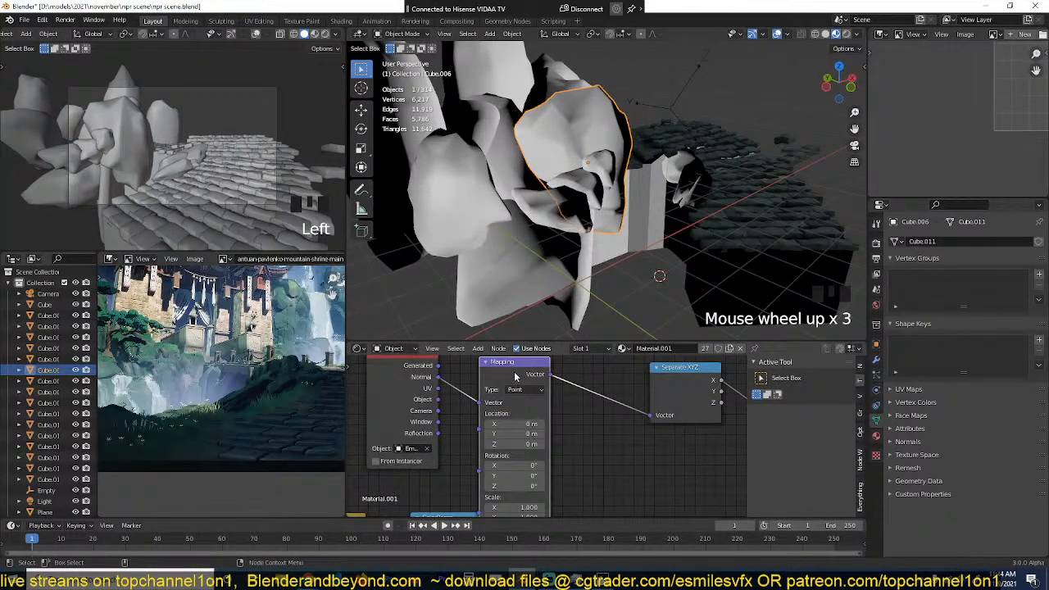
{"action": "scroll", "coordinate": [515, 375], "scroll_direction": "down", "scroll_amount": 3}
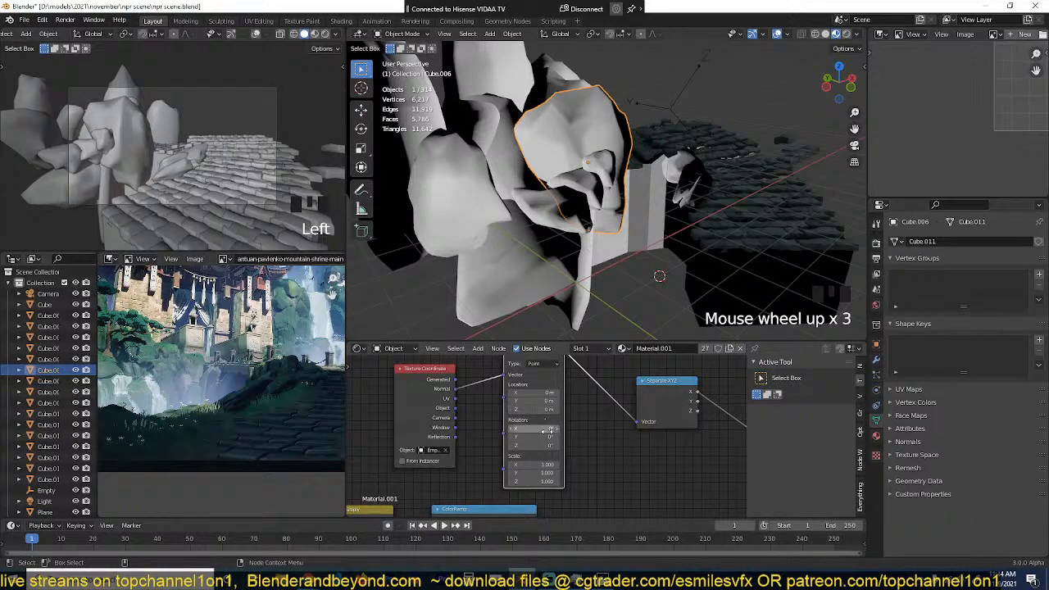
{"action": "mouse_move", "coordinate": [544, 431]}
{"action": "left_mouse_down"}
{"action": "mouse_move", "coordinate": [606, 437]}
{"action": "mouse_move", "coordinate": [504, 437]}
{"action": "mouse_move", "coordinate": [512, 438]}
{"action": "left_mouse_up"}
{"action": "key", "text": "Escape"}
{"action": "scroll", "coordinate": [617, 237], "scroll_direction": "up", "scroll_amount": 3}
{"action": "key", "text": "grave"}
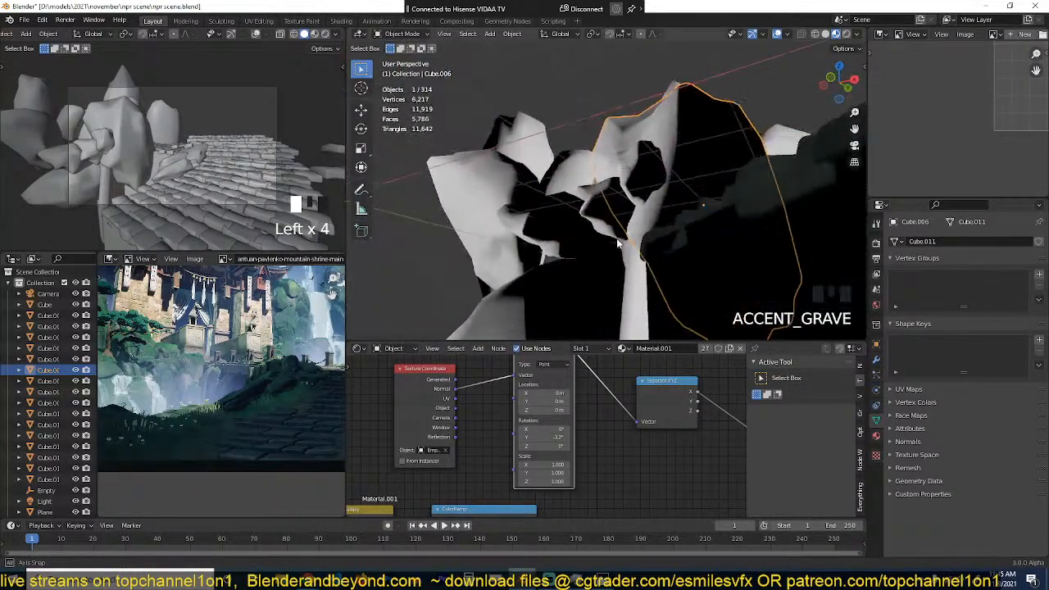
{"action": "middle_click_drag", "start_coordinate": [642, 249], "coordinate": [548, 338]}
{"action": "mouse_move", "coordinate": [546, 438]}
{"action": "left_mouse_down"}
{"action": "mouse_move", "coordinate": [492, 443]}
{"action": "mouse_move", "coordinate": [548, 441]}
{"action": "left_mouse_up"}
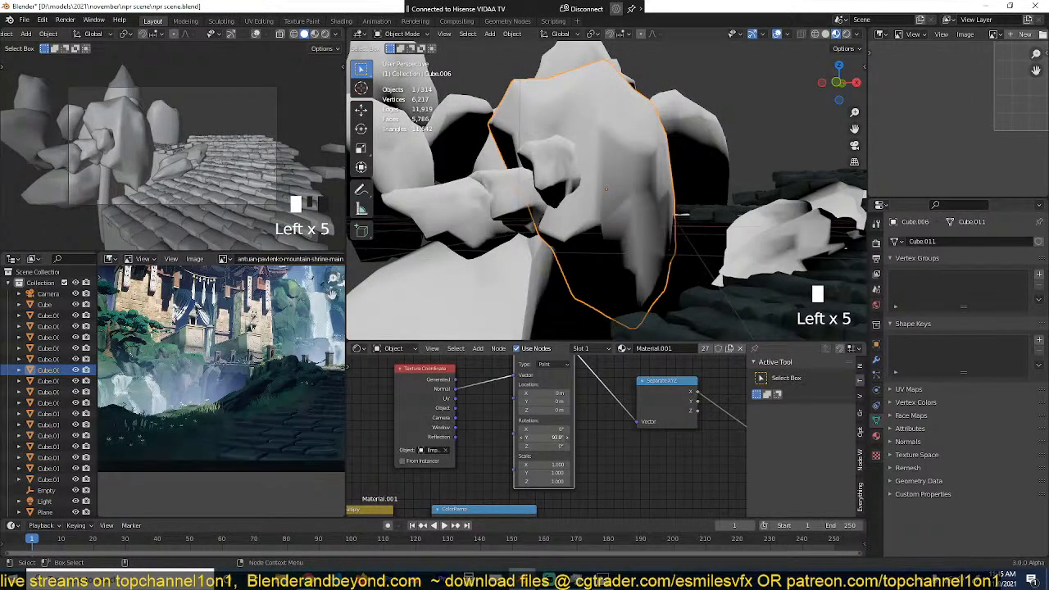
Step: Inspect the directional mask around the rocks, save the file, and fine-tune the Mapping node's Y rotation
{"action": "key", "text": "grave"}
{"action": "middle_click_drag", "start_coordinate": [610, 310], "coordinate": [685, 180]}
{"action": "key", "text": "grave"}
{"action": "key", "text": "KP_1"}
{"action": "key", "text": "grave"}
{"action": "key", "text": "ctrl+s"}
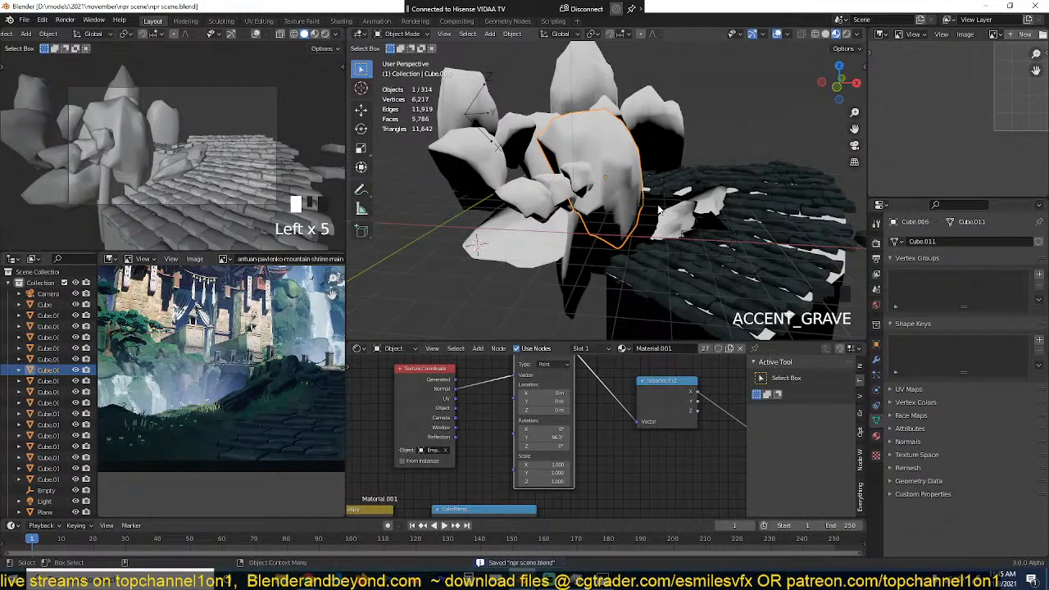
{"action": "left_click_drag", "start_coordinate": [560, 438], "coordinate": [558, 438]}
{"action": "middle_click_drag", "start_coordinate": [635, 261], "coordinate": [657, 248]}
Step: Insert a ColorRamp after the Separate XYZ node and move its black stop to about 0.295 to sharpen the mask
{"action": "scroll", "coordinate": [626, 406], "scroll_direction": "down", "scroll_amount": 4}
{"action": "middle_click_drag", "start_coordinate": [621, 405], "coordinate": [463, 395]}
{"action": "key", "text": "shift+a"}
{"action": "mouse_move", "coordinate": [489, 410]}
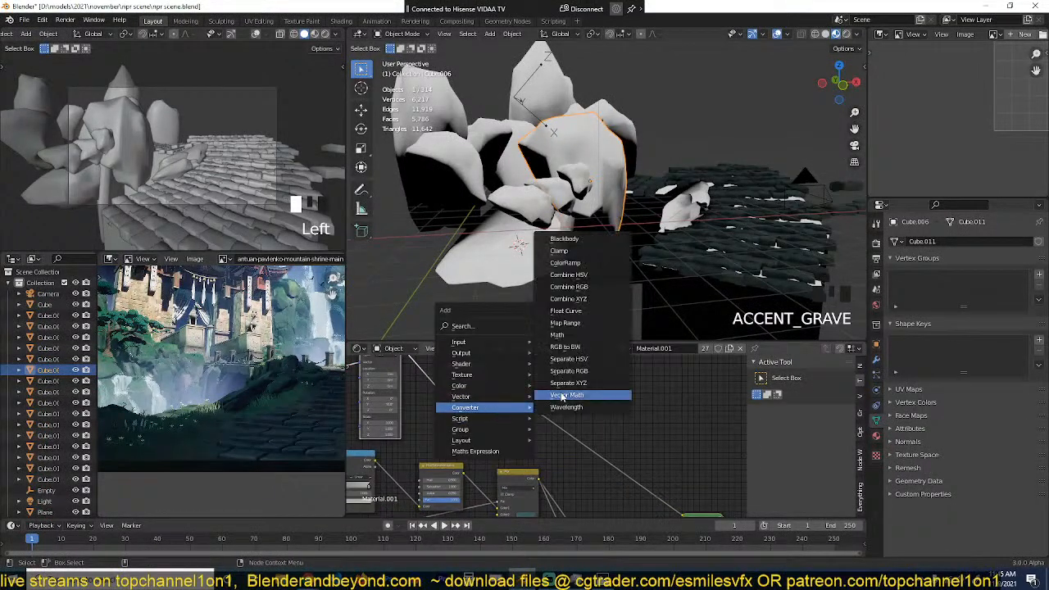
{"action": "left_click", "coordinate": [580, 262]}
{"action": "left_click", "coordinate": [566, 379]}
{"action": "scroll", "coordinate": [561, 279], "scroll_direction": "up", "scroll_amount": 3}
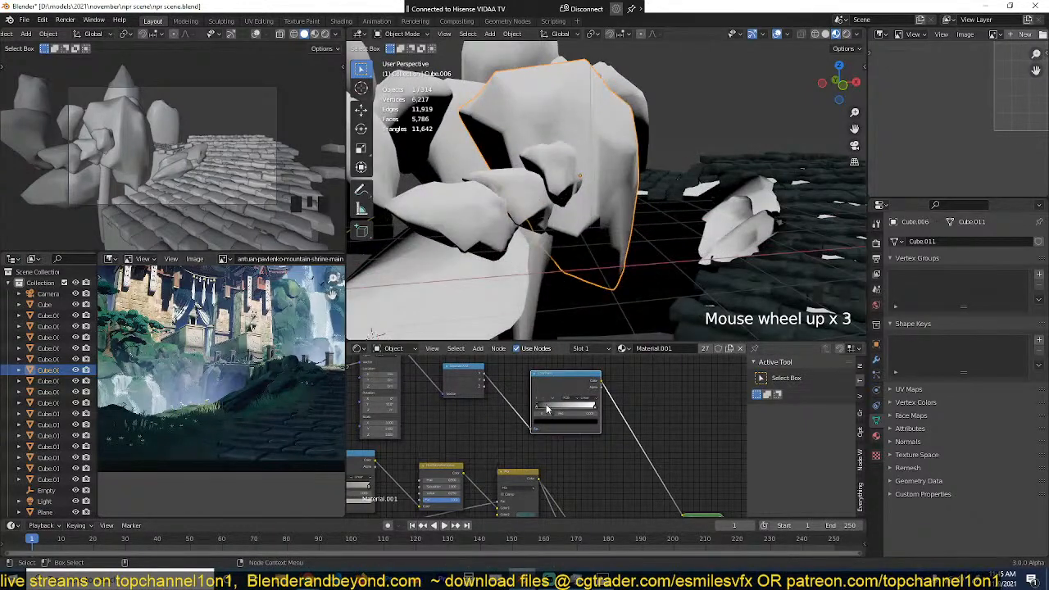
{"action": "mouse_move", "coordinate": [545, 407]}
{"action": "left_mouse_down"}
{"action": "mouse_move", "coordinate": [572, 406]}
{"action": "mouse_move", "coordinate": [542, 410]}
{"action": "left_mouse_up"}
Step: Save the file, then add a Noise Texture above the Separate XYZ node, preview it, and set its scale to 6.2
{"action": "scroll", "coordinate": [542, 409], "scroll_direction": "down", "scroll_amount": 2}
{"action": "middle_click_drag", "start_coordinate": [512, 357], "coordinate": [502, 394]}
{"action": "key", "text": "ctrl+s"}
{"action": "key", "text": "shift+a"}
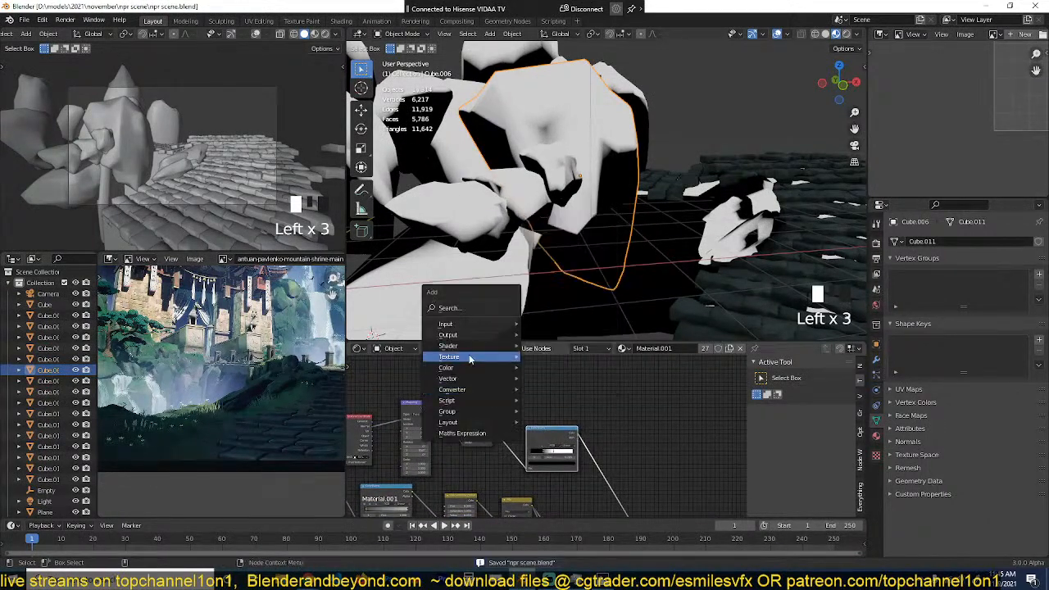
{"action": "mouse_move", "coordinate": [471, 358]}
{"action": "left_click", "coordinate": [555, 479]}
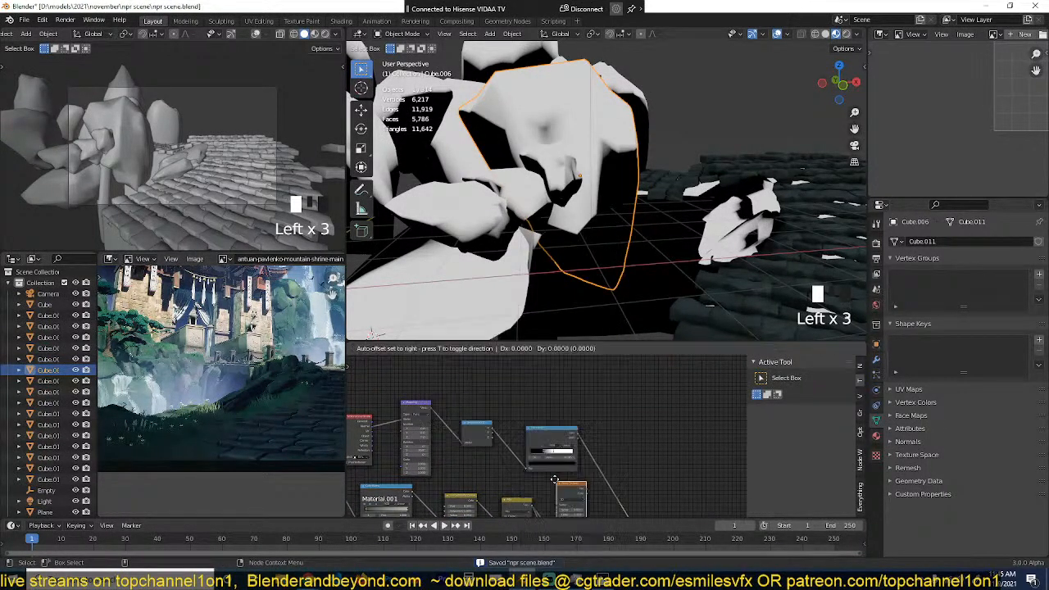
{"action": "left_click", "coordinate": [493, 375]}
{"action": "left_click", "coordinate": [497, 376], "text": "ctrl+shift"}
{"action": "scroll", "coordinate": [536, 399], "scroll_direction": "up", "scroll_amount": 3}
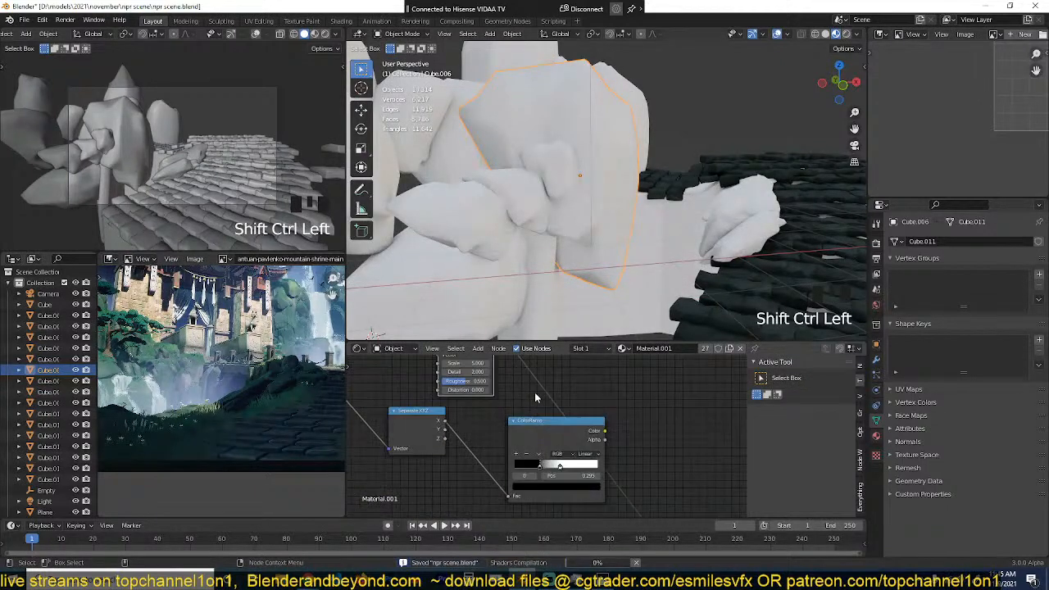
{"action": "scroll", "coordinate": [462, 423], "scroll_direction": "up", "scroll_amount": 8}
{"action": "left_click_drag", "start_coordinate": [460, 431], "coordinate": [435, 370]}
{"action": "scroll", "coordinate": [461, 435], "scroll_direction": "down", "scroll_amount": 4}
{"action": "scroll", "coordinate": [421, 369], "scroll_direction": "down", "scroll_amount": 2}
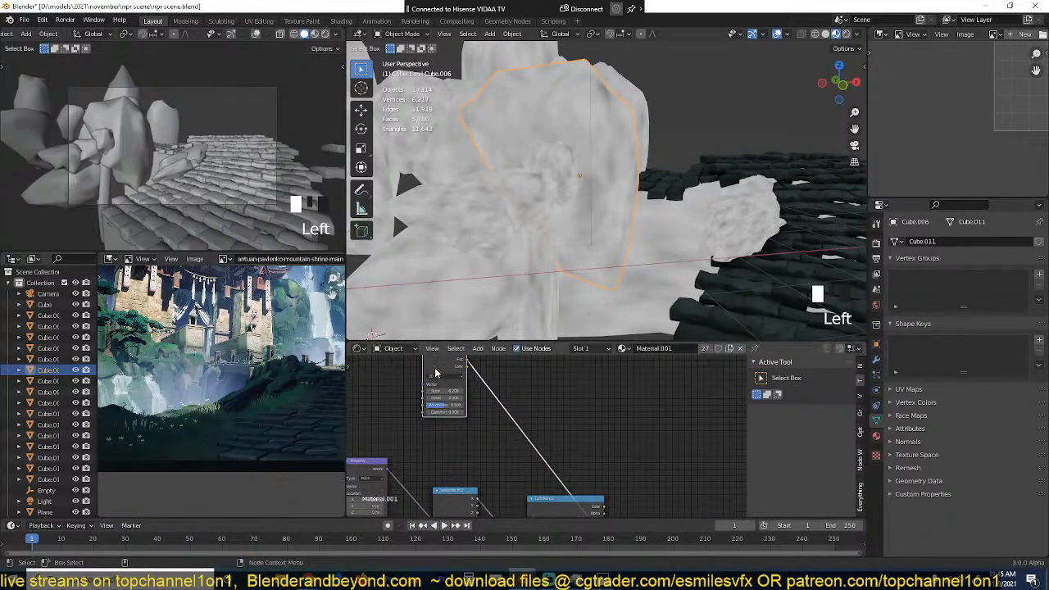
Step: Duplicate the Noise Texture below the original, preview the copy, and set its scale to 121.3
{"action": "key", "text": "shift+d"}
{"action": "left_click", "coordinate": [452, 433]}
{"action": "left_click", "coordinate": [456, 436], "text": "ctrl+shift"}
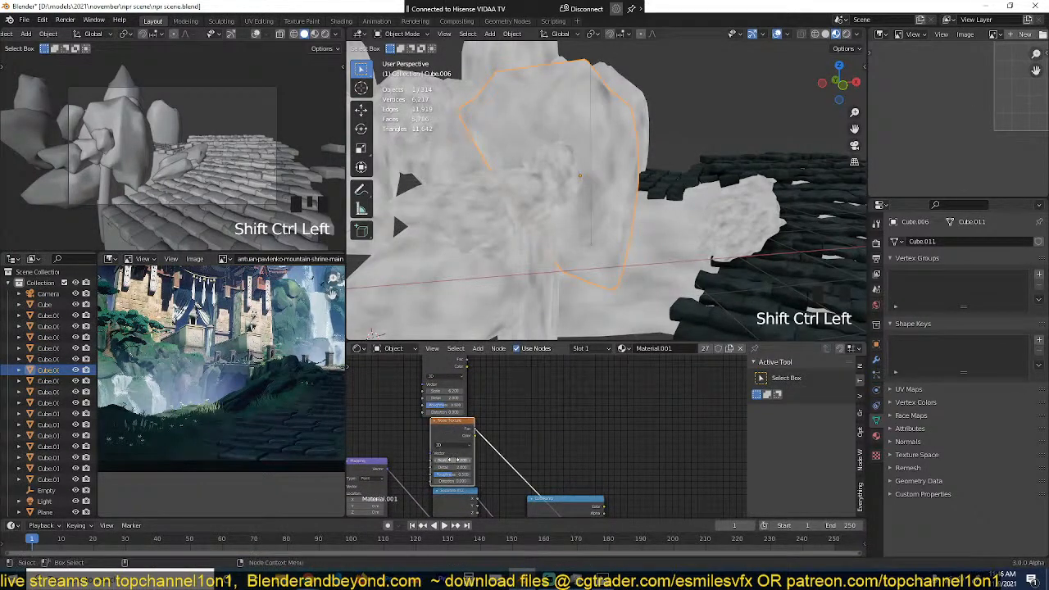
{"action": "mouse_move", "coordinate": [455, 460]}
{"action": "left_mouse_down"}
{"action": "mouse_move", "coordinate": [441, 462]}
{"action": "mouse_move", "coordinate": [472, 458]}
{"action": "left_mouse_up"}
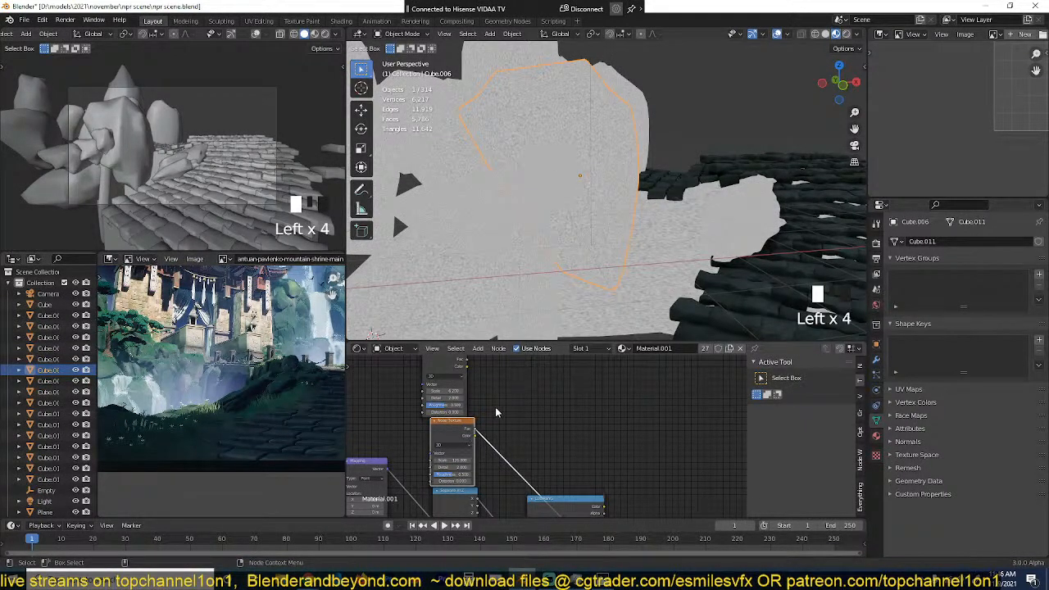
Step: Combine the two Noise Textures with a Mix node, test its factor, and swap its two color inputs
{"action": "middle_click_drag", "start_coordinate": [496, 413], "coordinate": [488, 427]}
{"action": "right_click_drag", "start_coordinate": [450, 459], "coordinate": [439, 397], "text": "ctrl+shift"}
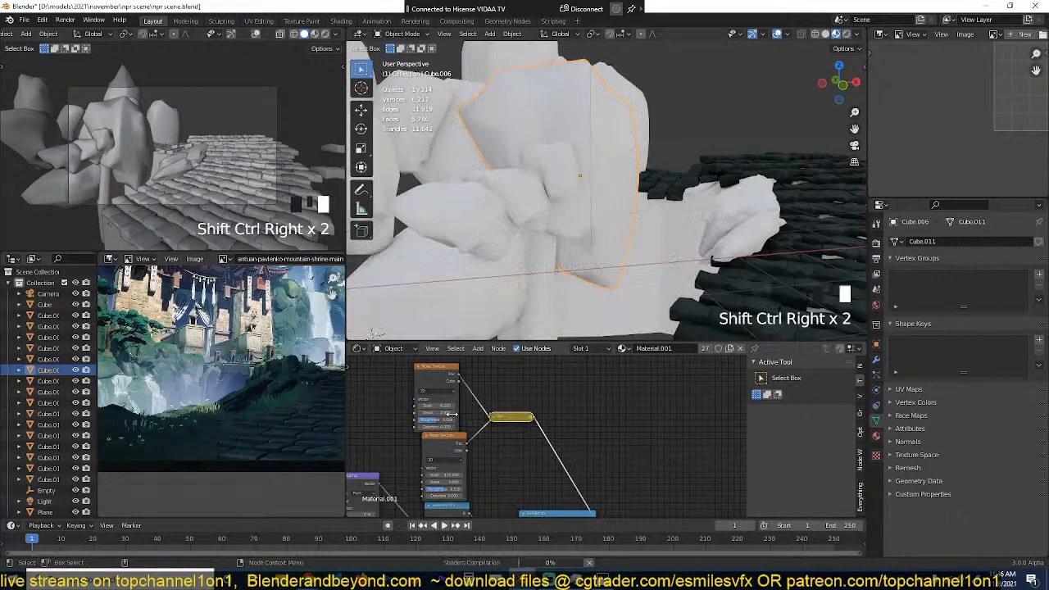
{"action": "scroll", "coordinate": [484, 428], "scroll_direction": "up", "scroll_amount": 2}
{"action": "left_click", "coordinate": [474, 410]}
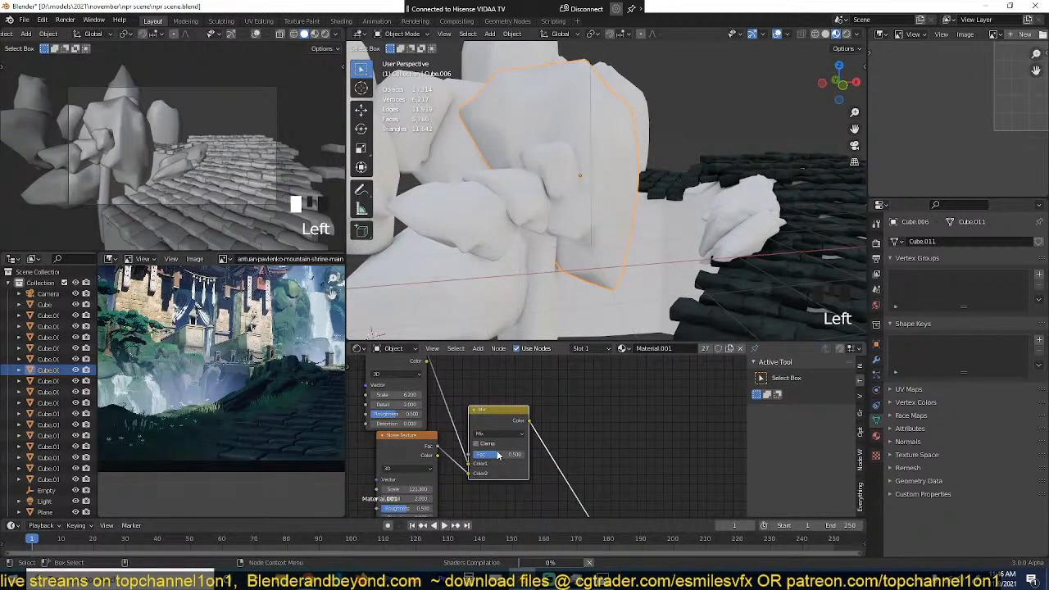
{"action": "left_click", "coordinate": [502, 435]}
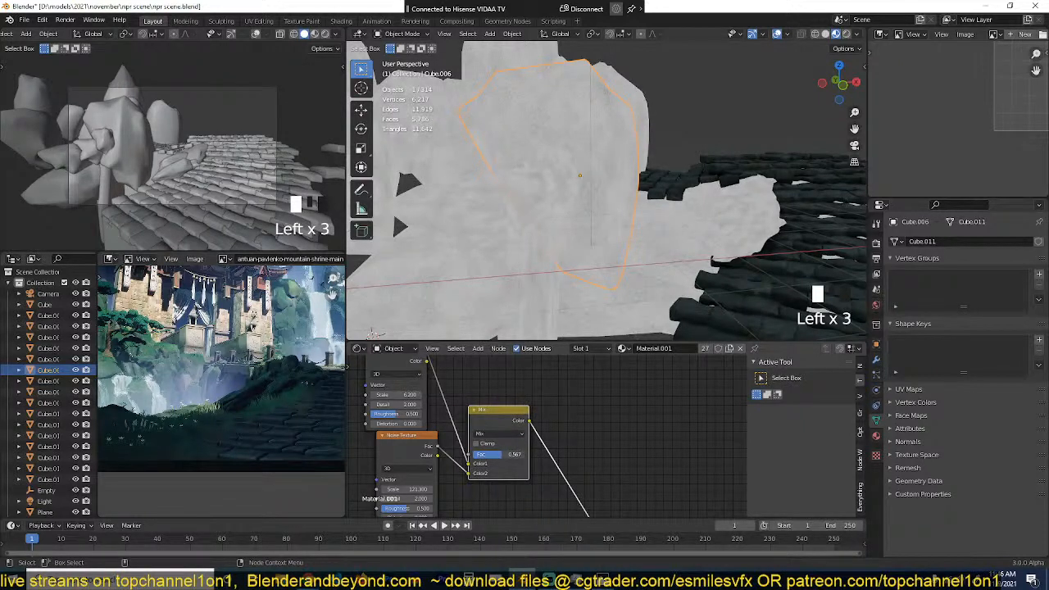
{"action": "left_click_drag", "start_coordinate": [468, 465], "coordinate": [469, 474]}
Step: Set the noise Mix node to Multiply with a factor of 0.817 and the first Noise Texture's scale to 1.6
{"action": "left_click", "coordinate": [502, 434]}
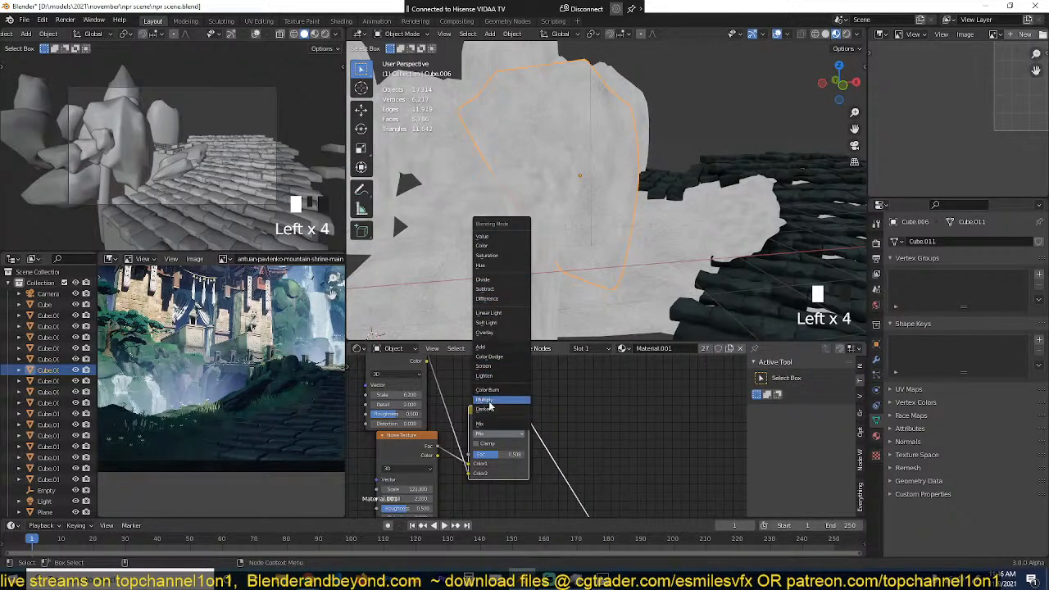
{"action": "left_click", "coordinate": [491, 400]}
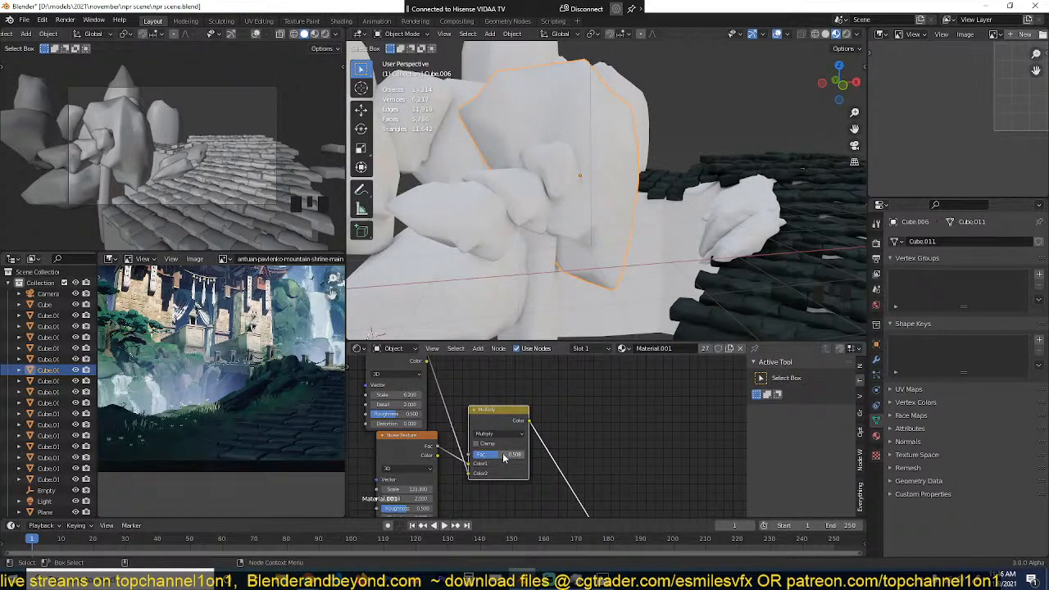
{"action": "left_click_drag", "start_coordinate": [500, 460], "coordinate": [529, 460]}
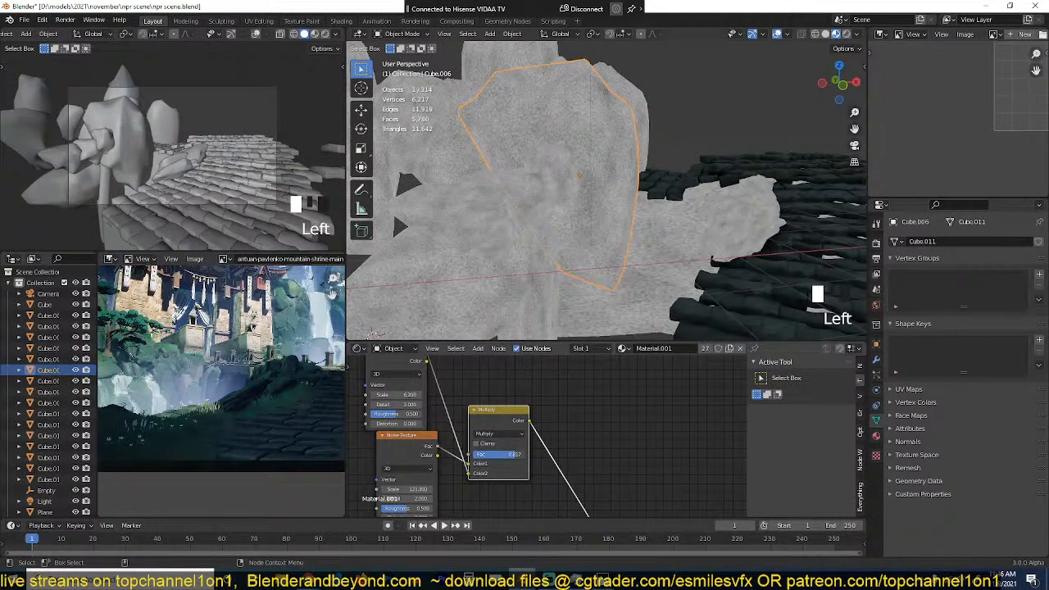
{"action": "left_click_drag", "start_coordinate": [406, 396], "coordinate": [412, 395]}
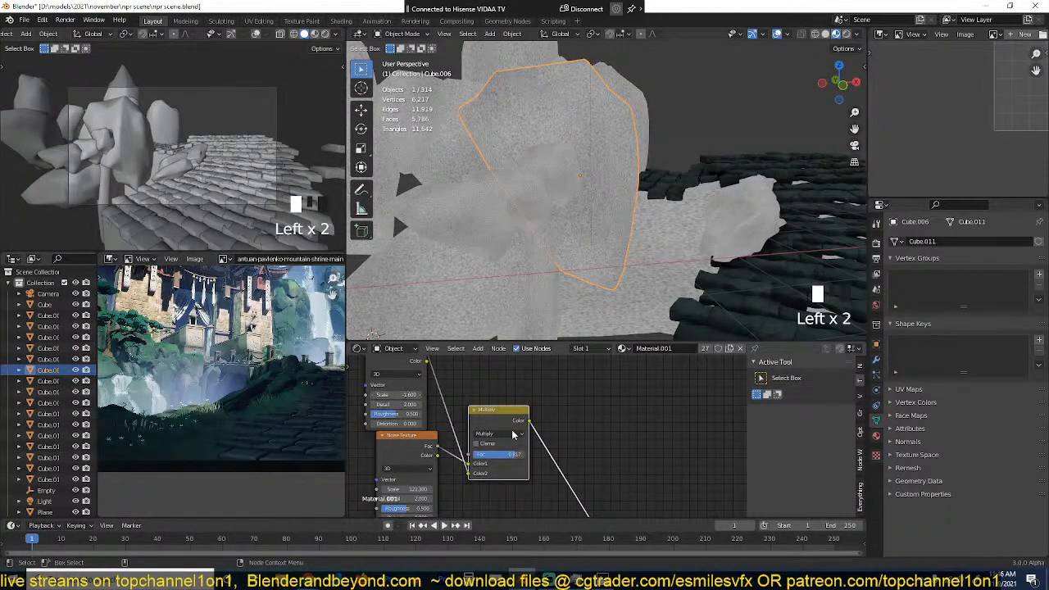
Step: Insert a ColorRamp on the output of the Multiply node
{"action": "scroll", "coordinate": [514, 434], "scroll_direction": "down", "scroll_amount": 4}
{"action": "middle_click_drag", "start_coordinate": [514, 434], "coordinate": [476, 415]}
{"action": "key", "text": "shift+a"}
{"action": "mouse_move", "coordinate": [496, 463]}
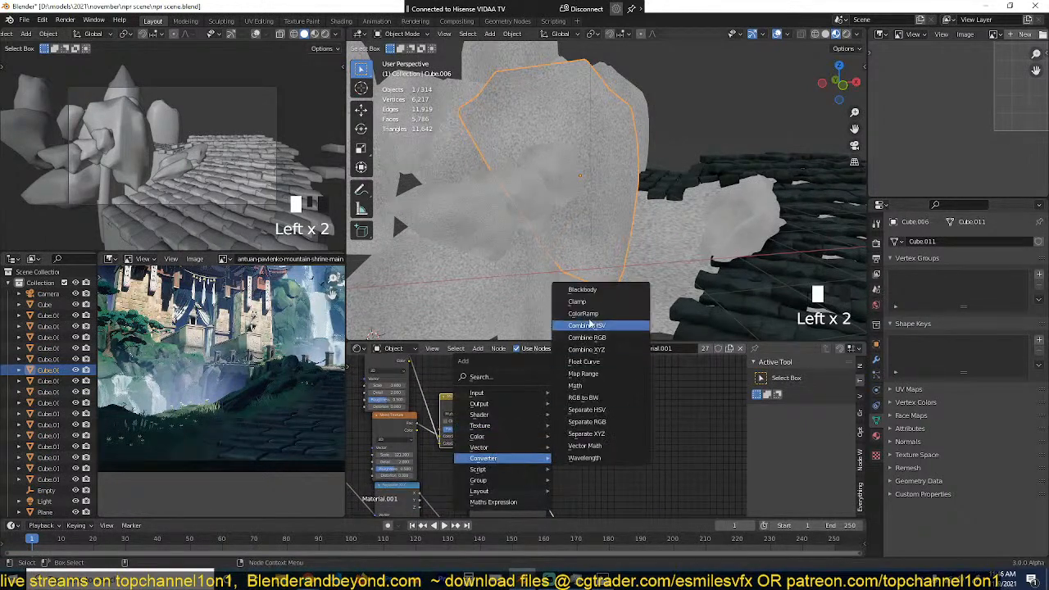
{"action": "left_click", "coordinate": [590, 322]}
{"action": "left_click", "coordinate": [505, 378]}
{"action": "scroll", "coordinate": [545, 433], "scroll_direction": "up", "scroll_amount": 3}
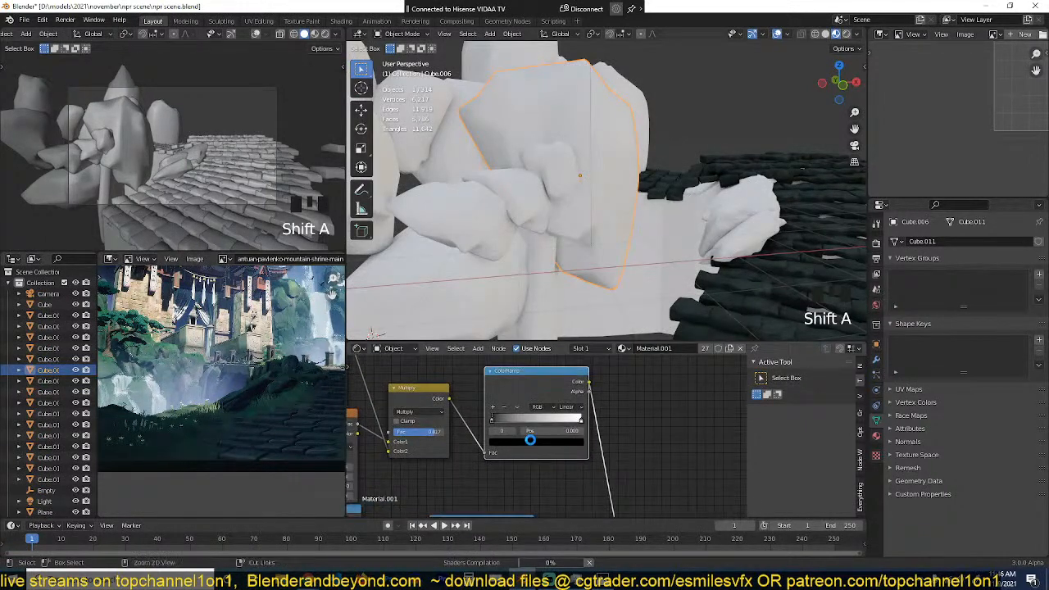
Step: Change the noise ColorRamp's white stop to a dark green and save the file
{"action": "left_click", "coordinate": [591, 417]}
{"action": "left_click", "coordinate": [582, 444]}
{"action": "left_click_drag", "start_coordinate": [539, 318], "coordinate": [496, 309]}
{"action": "left_click", "coordinate": [493, 416]}
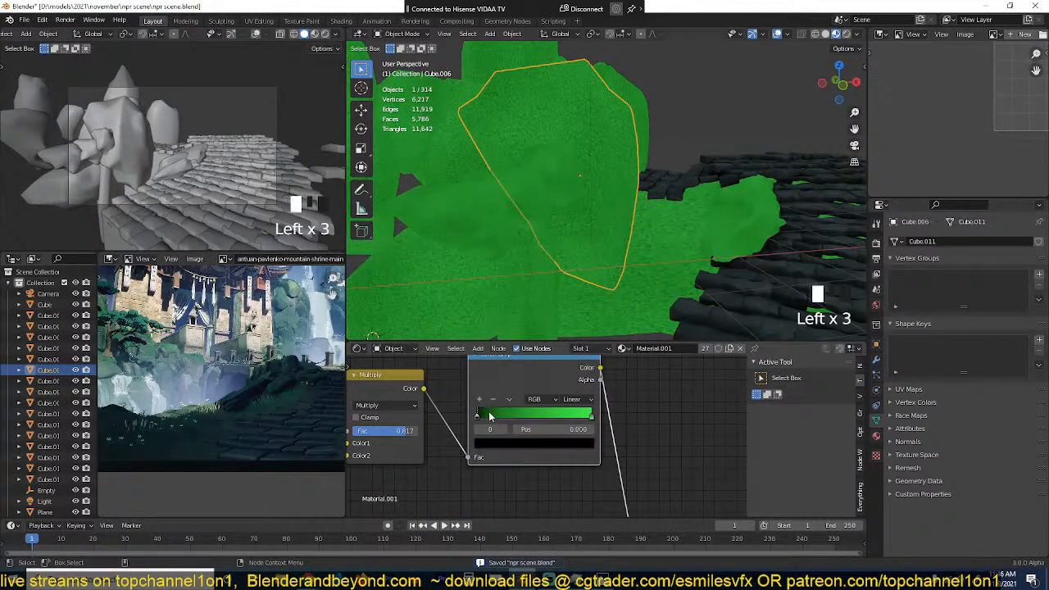
{"action": "left_click", "coordinate": [589, 417]}
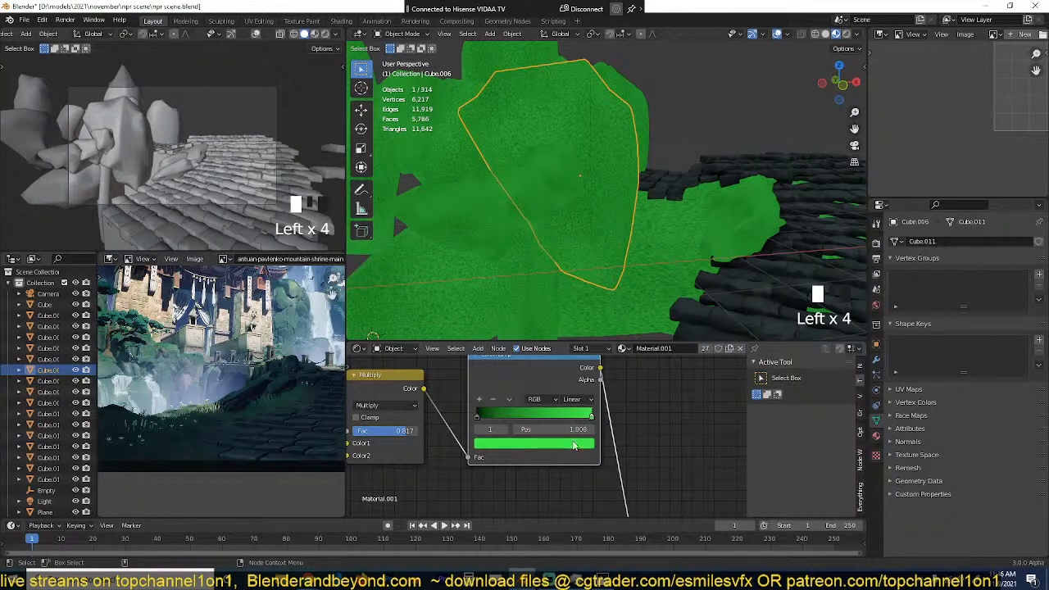
{"action": "left_click", "coordinate": [574, 444]}
{"action": "left_click_drag", "start_coordinate": [570, 317], "coordinate": [569, 326]}
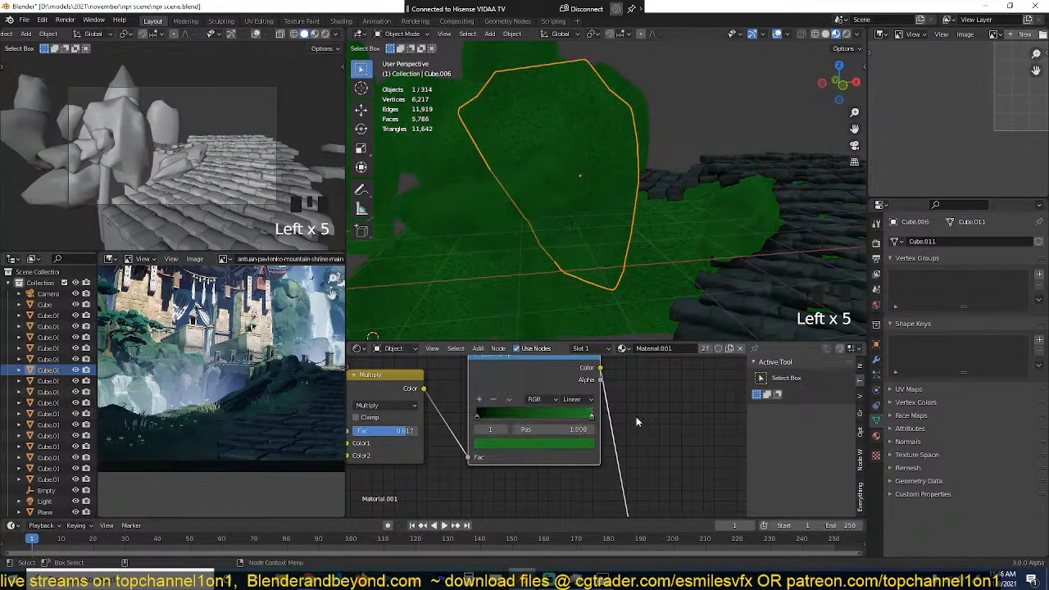
{"action": "scroll", "coordinate": [641, 466], "scroll_direction": "down", "scroll_amount": 10}
{"action": "middle_click_drag", "start_coordinate": [639, 470], "coordinate": [617, 421]}
{"action": "key", "text": "ctrl+s"}
Step: Mix the green ColorRamp with the directional mask's ColorRamp, and reroute the mask ramp into the new Mix node's factor
{"action": "left_click_drag", "start_coordinate": [526, 447], "coordinate": [551, 441]}
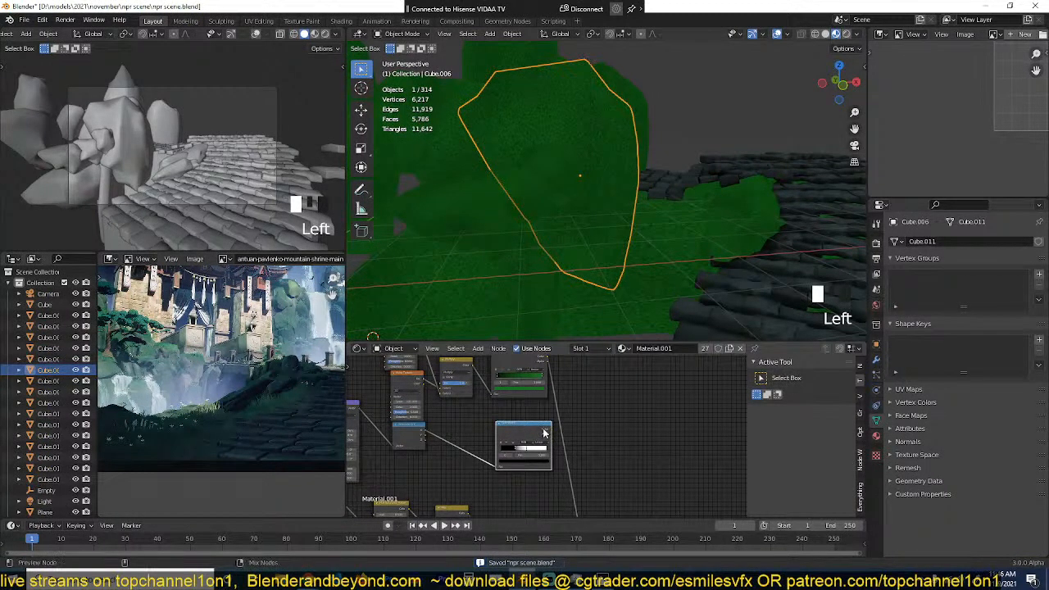
{"action": "right_click_drag", "start_coordinate": [541, 429], "coordinate": [537, 389], "text": "ctrl+shift"}
{"action": "scroll", "coordinate": [581, 406], "scroll_direction": "up", "scroll_amount": 3}
{"action": "left_click", "coordinate": [580, 391]}
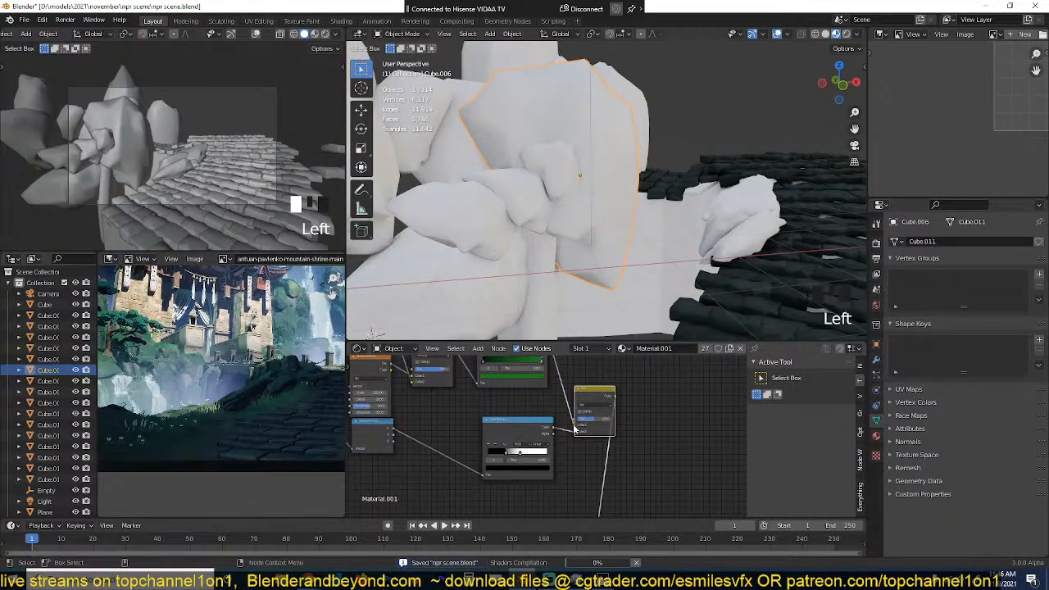
{"action": "mouse_move", "coordinate": [575, 433]}
{"action": "left_mouse_down"}
{"action": "mouse_move", "coordinate": [563, 431]}
{"action": "mouse_move", "coordinate": [576, 421]}
{"action": "left_mouse_up"}
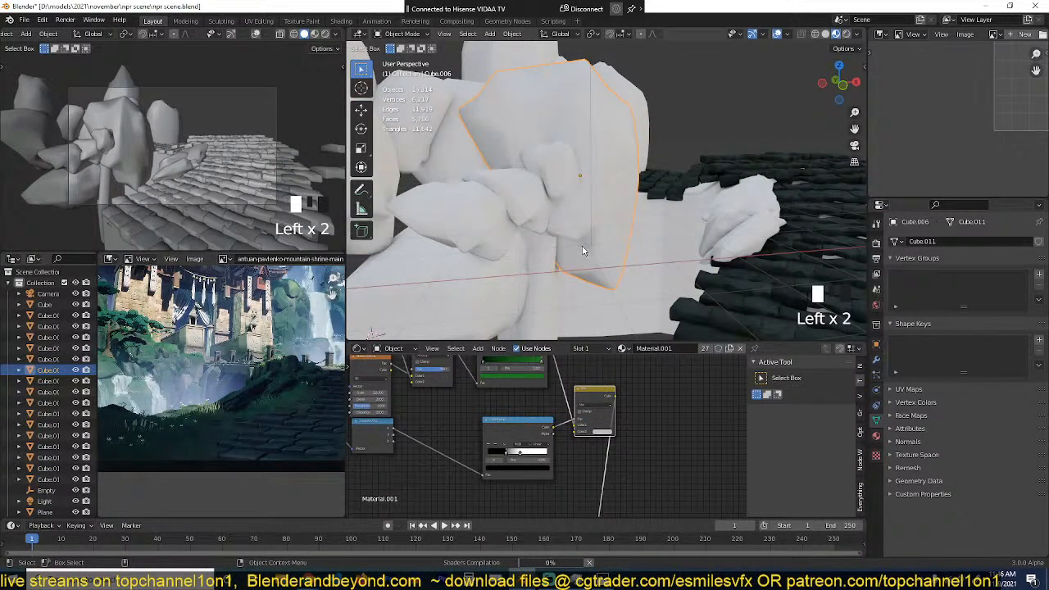
Step: Move the green ColorRamp's link from Color1 to Color2 on the Mix node and check the moss coverage around the rocks
{"action": "key", "text": "grave"}
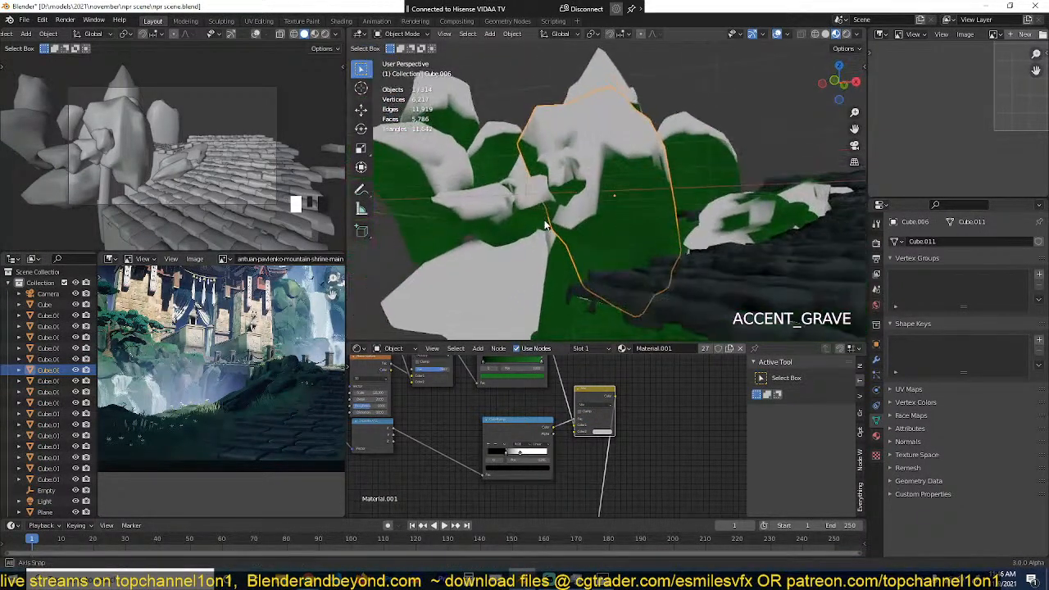
{"action": "scroll", "coordinate": [548, 433], "scroll_direction": "up", "scroll_amount": 3}
{"action": "left_click_drag", "start_coordinate": [582, 423], "coordinate": [583, 436]}
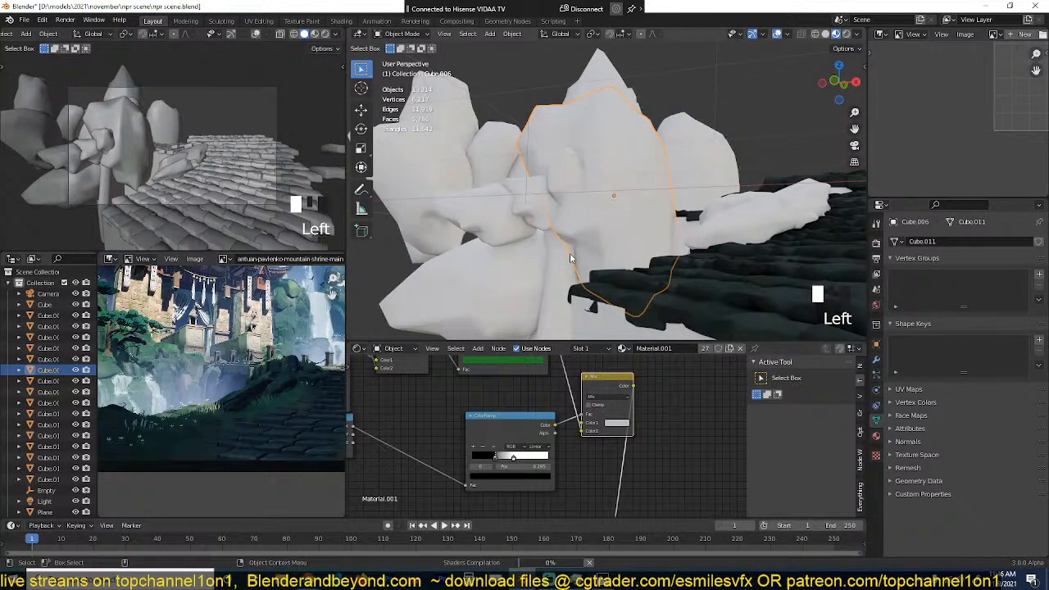
{"action": "key", "text": "grave"}
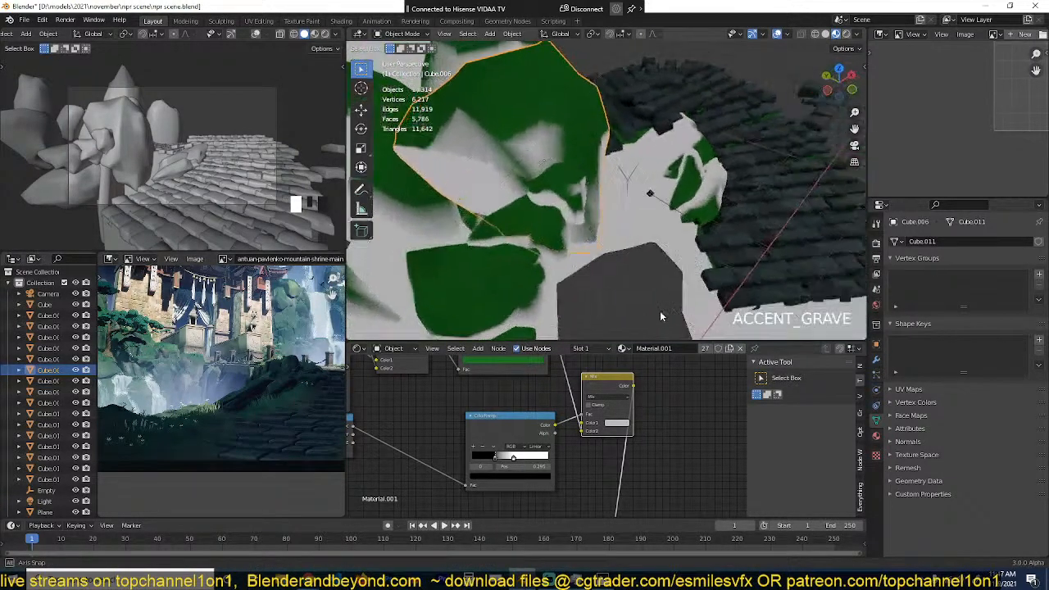
{"action": "middle_click_drag", "start_coordinate": [651, 305], "coordinate": [588, 280]}
{"action": "scroll", "coordinate": [547, 434], "scroll_direction": "down", "scroll_amount": 5}
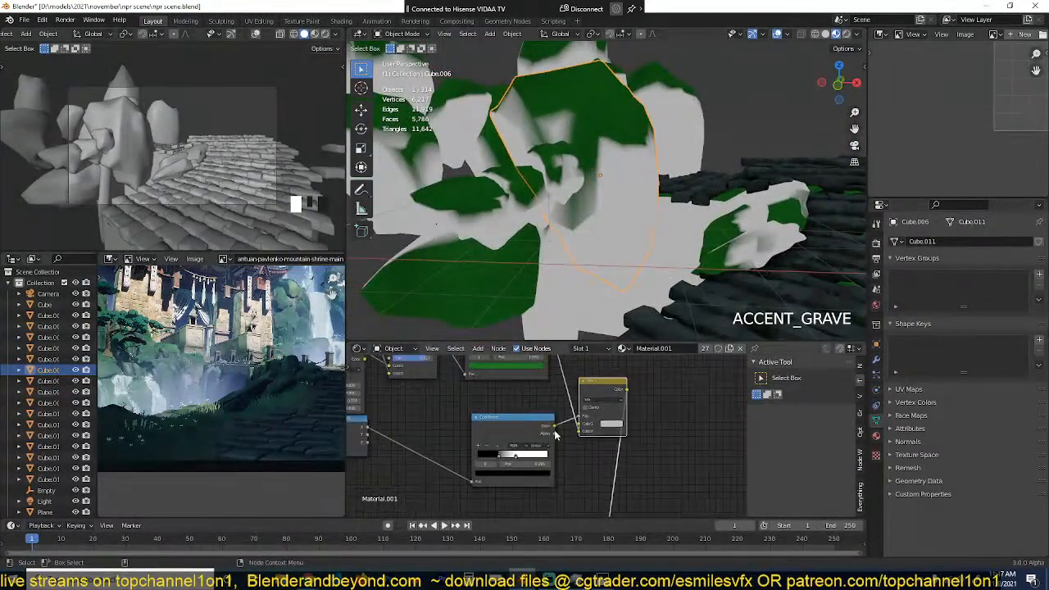
Step: Shift the shader and output nodes farther along the tree, and lower the new Mix node beside the mask ColorRamp
{"action": "scroll", "coordinate": [521, 491], "scroll_direction": "down", "scroll_amount": 3}
{"action": "middle_click_drag", "start_coordinate": [509, 500], "coordinate": [516, 422]}
{"action": "left_click_drag", "start_coordinate": [657, 440], "coordinate": [548, 497]}
{"action": "key", "text": "g"}
{"action": "left_click", "coordinate": [688, 440]}
{"action": "scroll", "coordinate": [586, 410], "scroll_direction": "up", "scroll_amount": 2}
{"action": "middle_click_drag", "start_coordinate": [586, 410], "coordinate": [578, 424]}
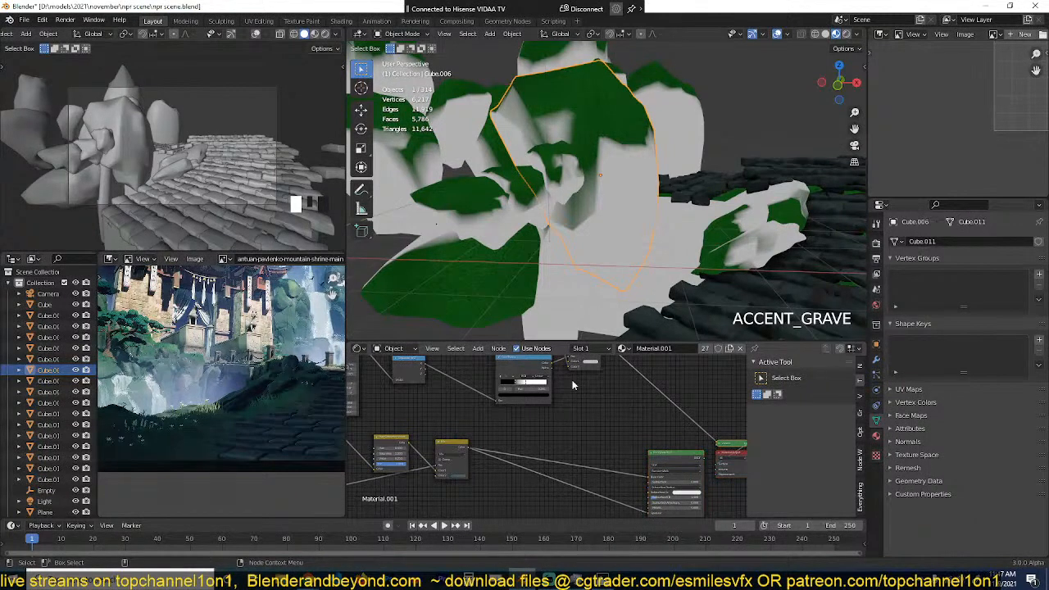
{"action": "middle_click_drag", "start_coordinate": [573, 380], "coordinate": [567, 418]}
{"action": "left_click_drag", "start_coordinate": [574, 384], "coordinate": [589, 419]}
{"action": "middle_click_drag", "start_coordinate": [552, 470], "coordinate": [551, 453]}
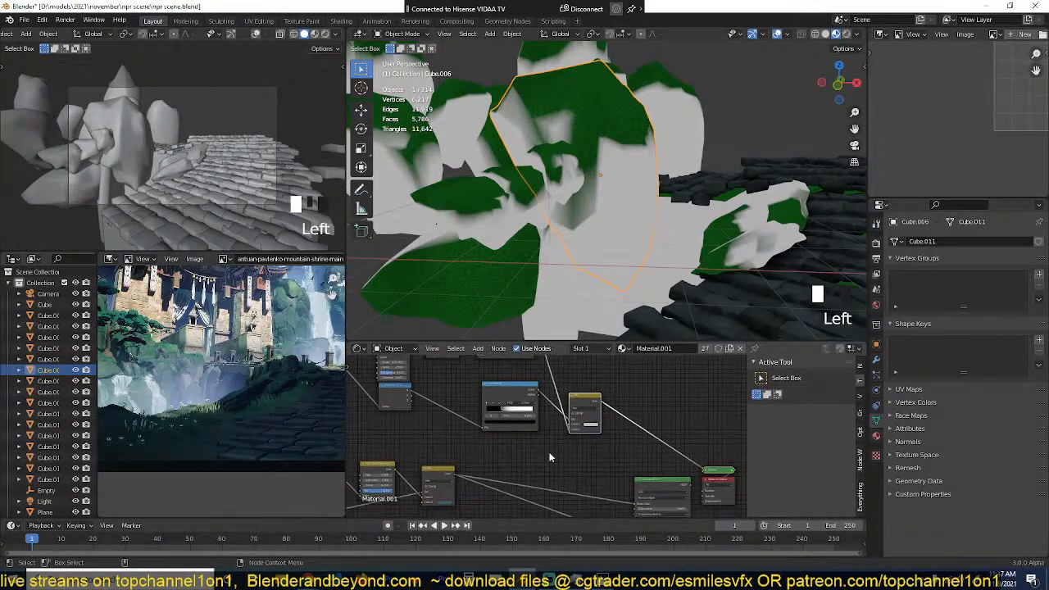
Step: Feed the rock colour Mix node's output into Color1 of the moss Mix node, save the file, and check the rocks from several angles
{"action": "scroll", "coordinate": [509, 462], "scroll_direction": "up", "scroll_amount": 2}
{"action": "left_click_drag", "start_coordinate": [439, 474], "coordinate": [587, 427]}
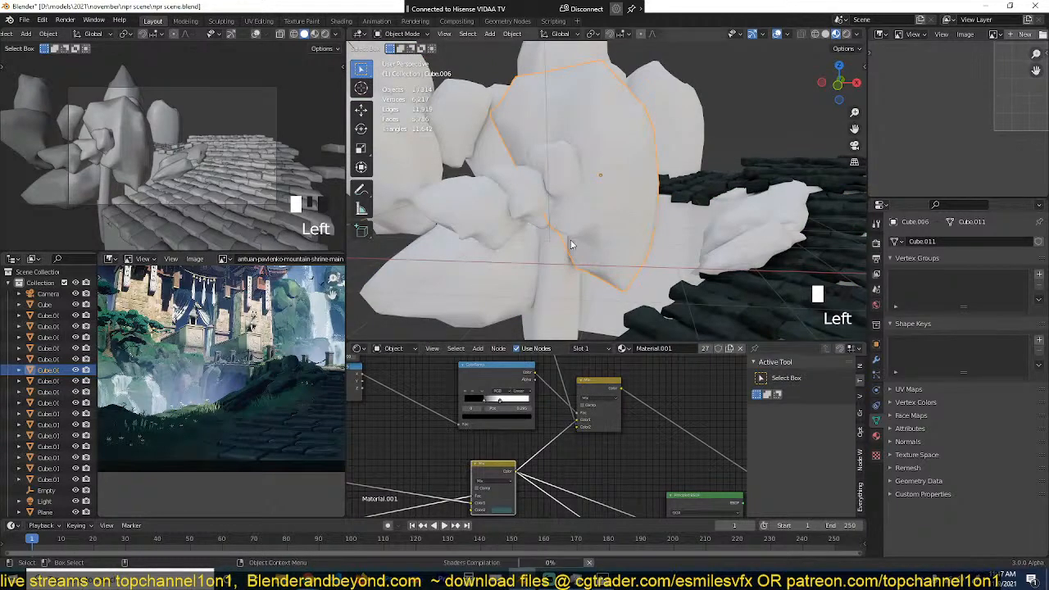
{"action": "scroll", "coordinate": [582, 262], "scroll_direction": "down", "scroll_amount": 2}
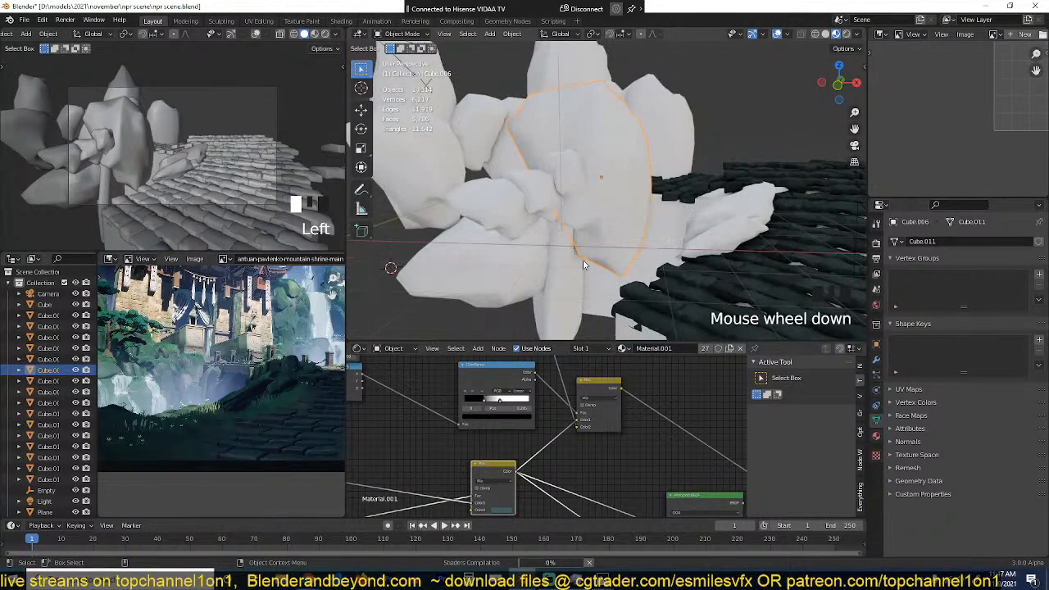
{"action": "scroll", "coordinate": [583, 264], "scroll_direction": "up", "scroll_amount": 2}
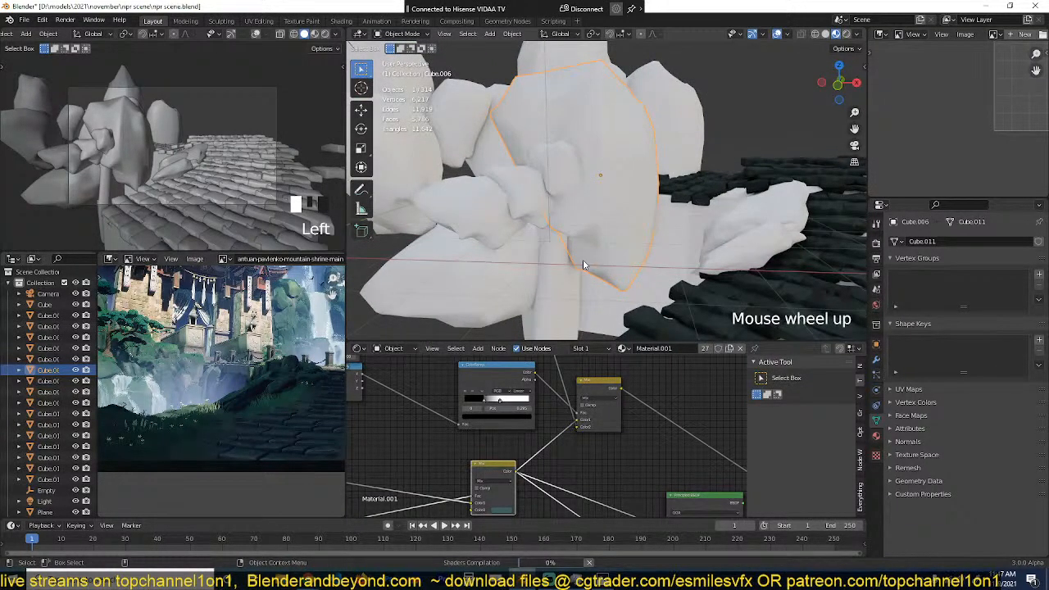
{"action": "scroll", "coordinate": [583, 264], "scroll_direction": "up", "scroll_amount": 1}
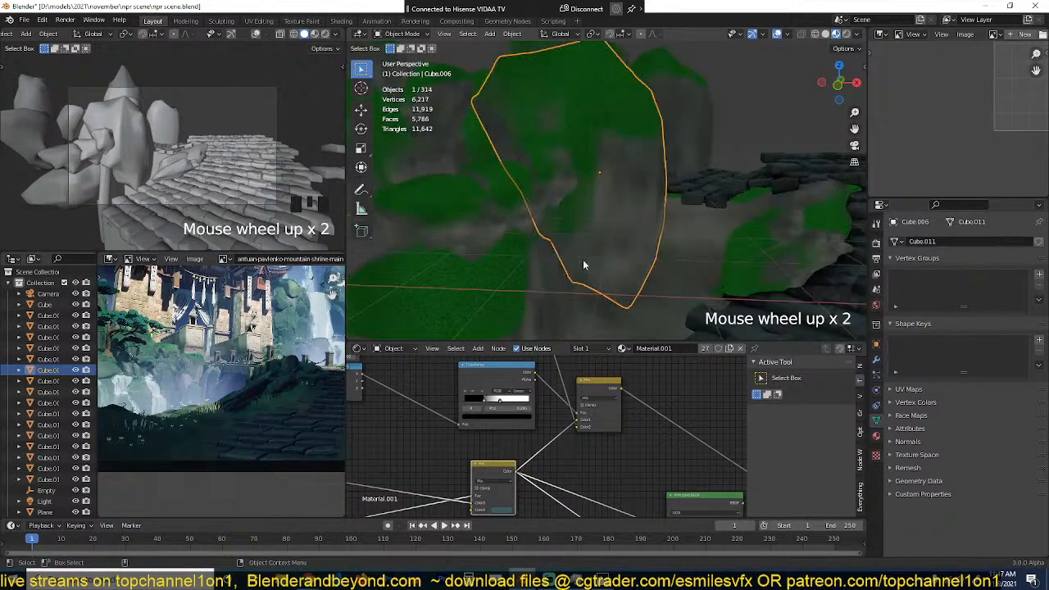
{"action": "key", "text": "grave"}
{"action": "middle_click_drag", "start_coordinate": [577, 276], "coordinate": [646, 261]}
{"action": "key", "text": "ctrl+s"}
{"action": "scroll", "coordinate": [646, 261], "scroll_direction": "up", "scroll_amount": 2}
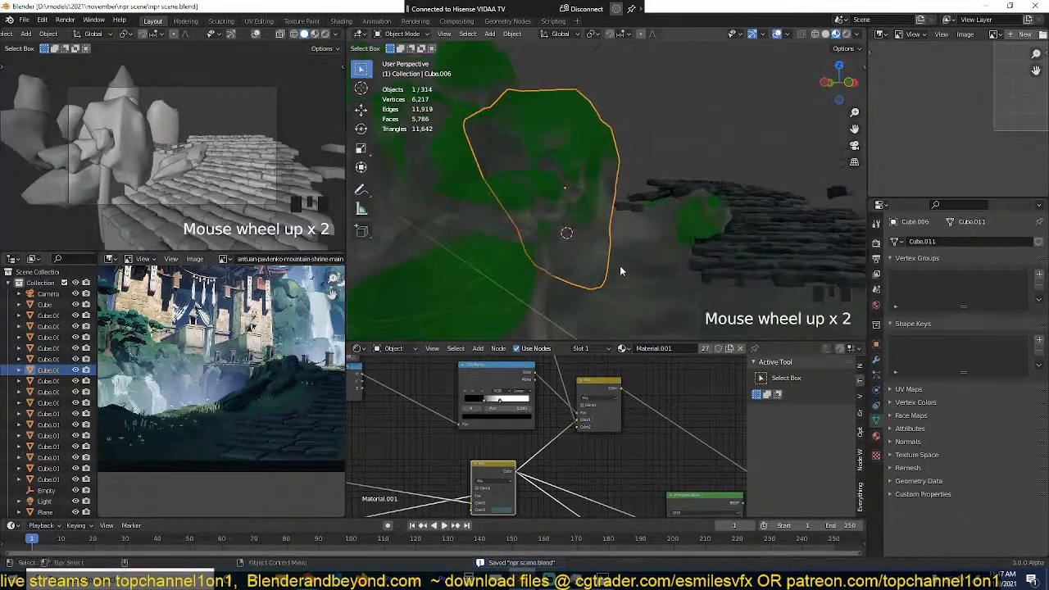
{"action": "key", "text": "grave"}
{"action": "middle_click_drag", "start_coordinate": [587, 292], "coordinate": [547, 248]}
{"action": "key", "text": "grave"}
{"action": "key", "text": "grave"}
Step: Shift the directional mask's ColorRamp away from the moss Mix node and preview its black-and-white output on the rocks
{"action": "scroll", "coordinate": [491, 422], "scroll_direction": "down", "scroll_amount": 2}
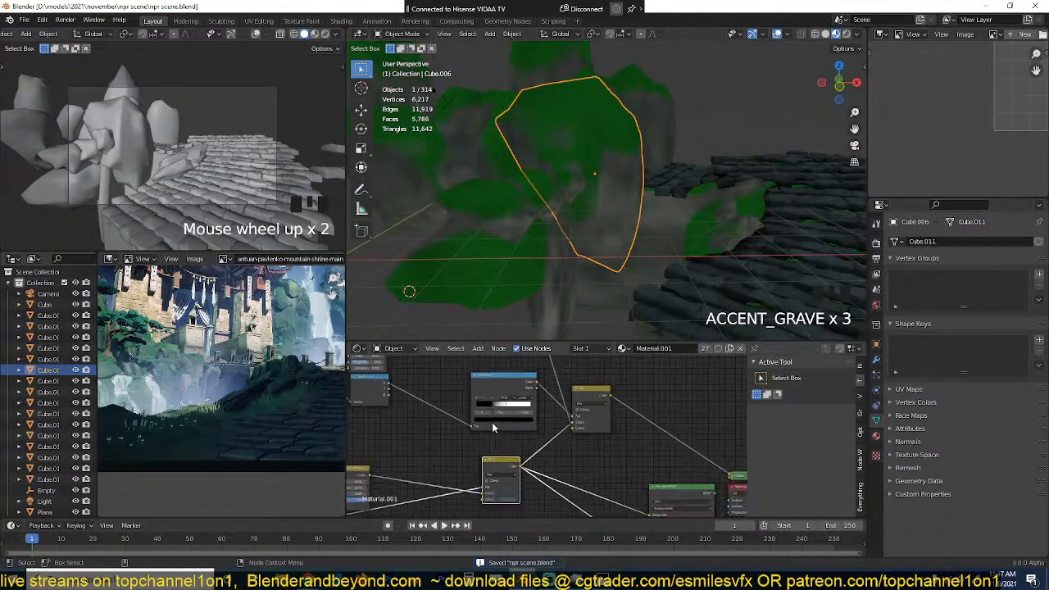
{"action": "left_click_drag", "start_coordinate": [513, 391], "coordinate": [471, 375]}
{"action": "left_click", "coordinate": [471, 375], "text": "ctrl+shift"}
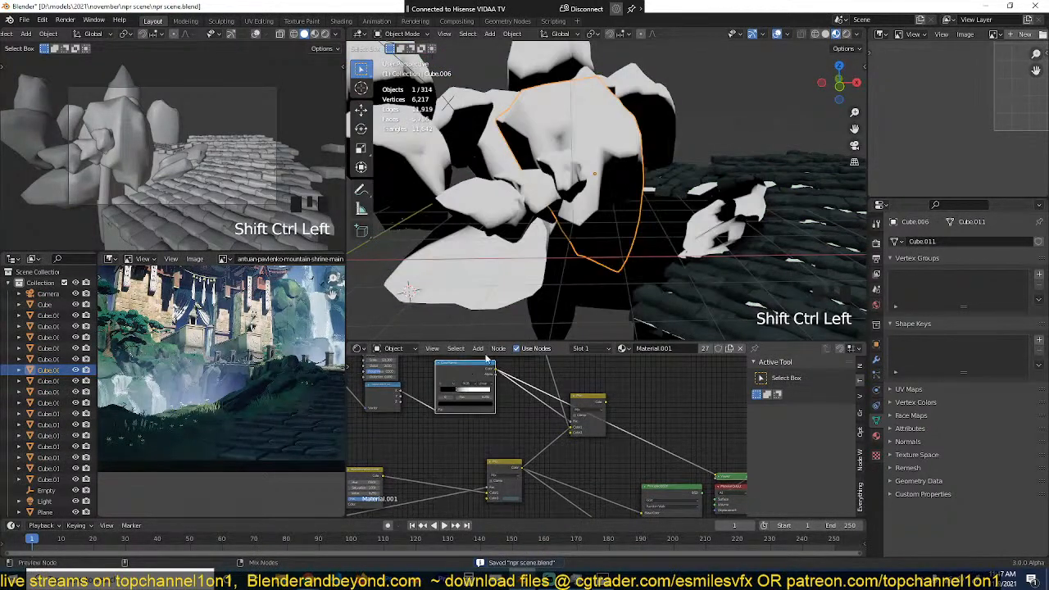
{"action": "scroll", "coordinate": [612, 165], "scroll_direction": "up", "scroll_amount": 2}
{"action": "scroll", "coordinate": [612, 168], "scroll_direction": "up", "scroll_amount": 2}
{"action": "scroll", "coordinate": [412, 415], "scroll_direction": "down", "scroll_amount": 2}
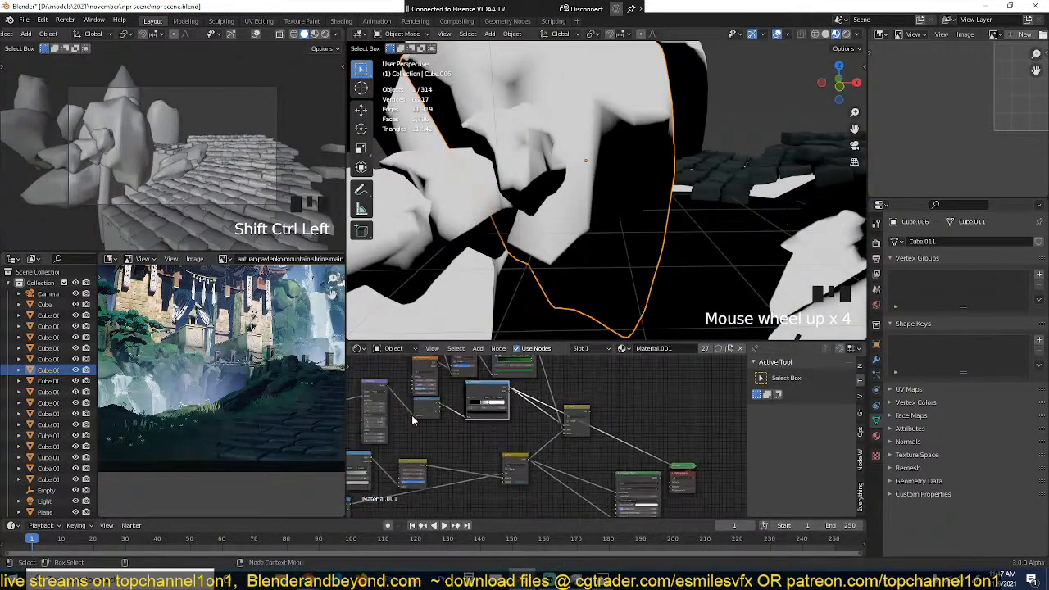
Step: Duplicate the Noise Texture below the mask's ColorRamp and combine the two in a new Mix node feeding the moss Mix node
{"action": "key", "text": "shift+d"}
{"action": "scroll", "coordinate": [461, 415], "scroll_direction": "up", "scroll_amount": 2}
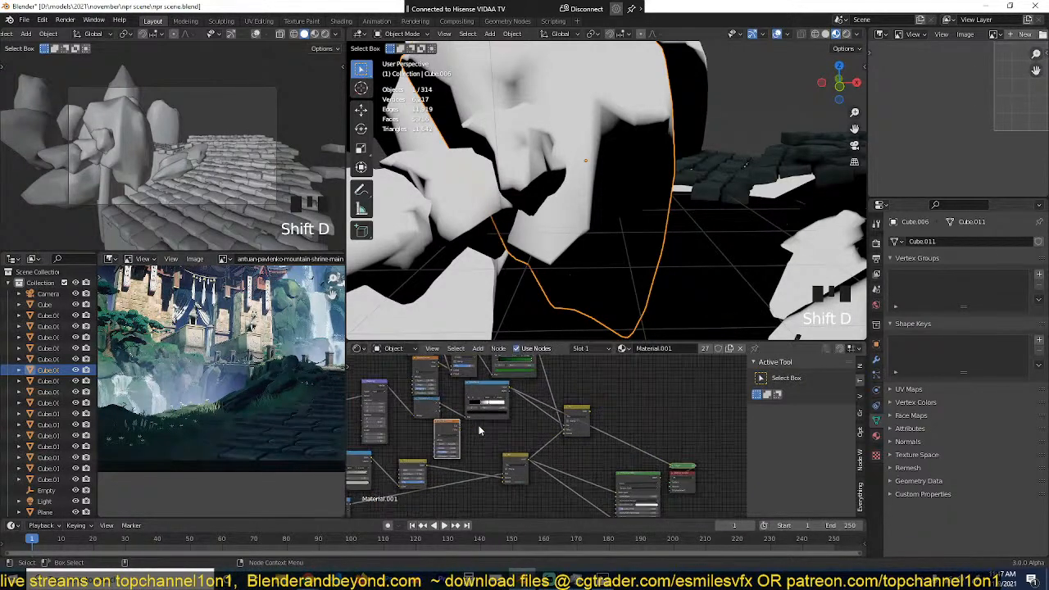
{"action": "right_click_drag", "start_coordinate": [416, 424], "coordinate": [456, 393], "text": "ctrl+shift"}
{"action": "scroll", "coordinate": [490, 411], "scroll_direction": "up", "scroll_amount": 2}
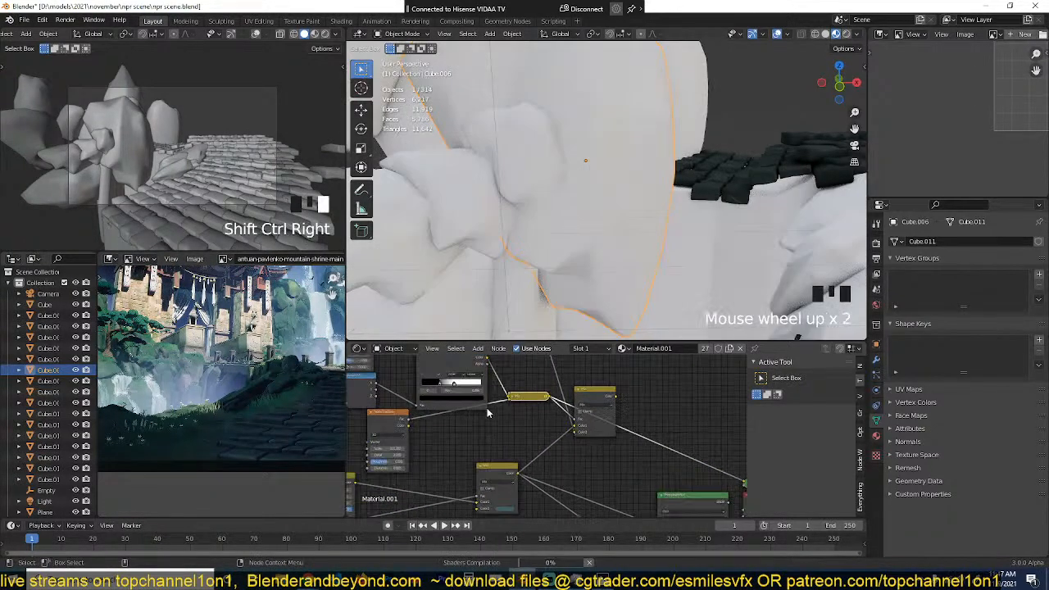
{"action": "key", "text": "Left"}
{"action": "key", "text": "Left"}
{"action": "key", "text": "Left"}
{"action": "key", "text": "Left"}
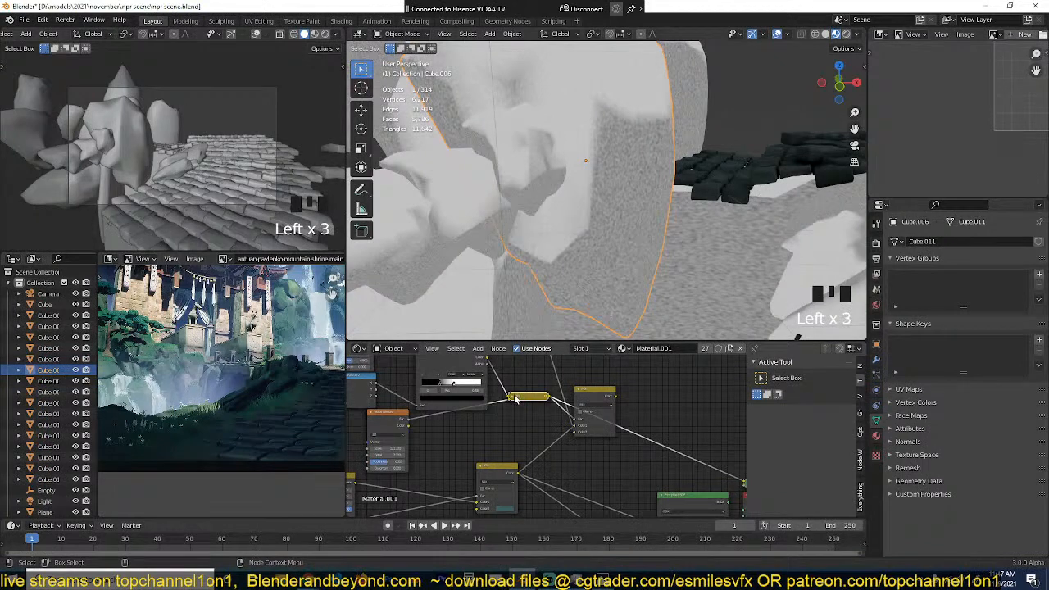
Step: Set the new Mix node to Color Burn with a factor of 1.000, and set the duplicated Noise Texture's scale to 11.7
{"action": "middle_click_drag", "start_coordinate": [466, 445], "coordinate": [543, 426]}
{"action": "scroll", "coordinate": [543, 427], "scroll_direction": "up", "scroll_amount": 4}
{"action": "mouse_move", "coordinate": [449, 431]}
{"action": "left_mouse_down"}
{"action": "mouse_move", "coordinate": [409, 430]}
{"action": "mouse_move", "coordinate": [466, 431]}
{"action": "mouse_move", "coordinate": [441, 431]}
{"action": "left_mouse_up"}
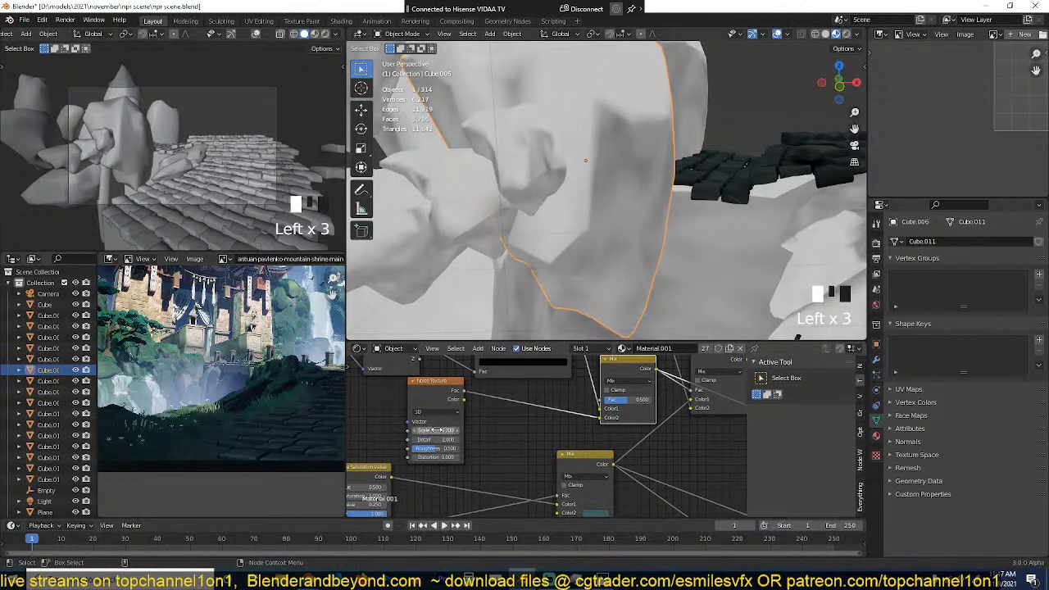
{"action": "left_click", "coordinate": [630, 384]}
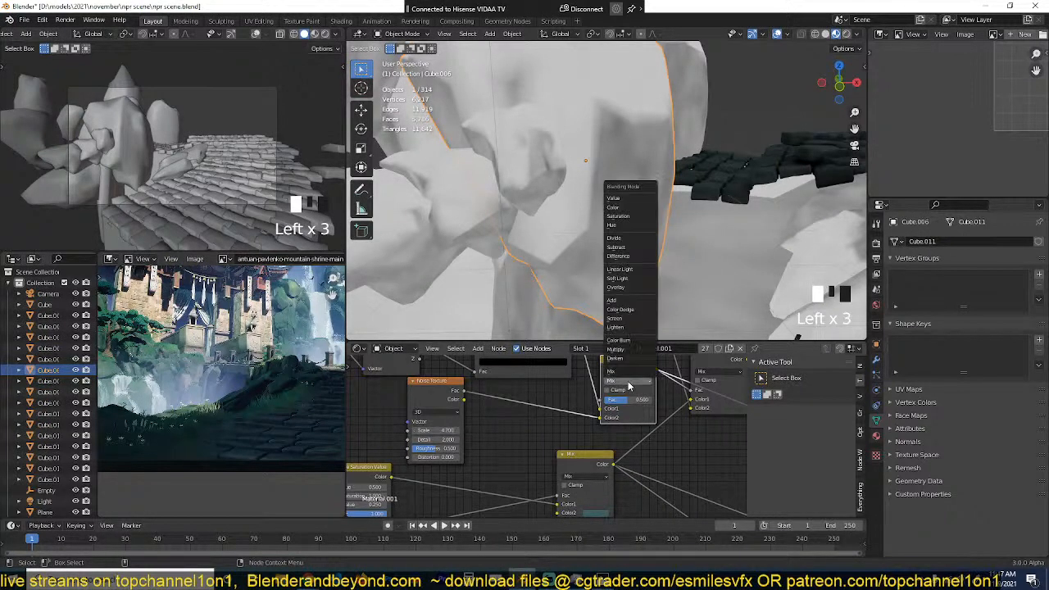
{"action": "left_click", "coordinate": [619, 340]}
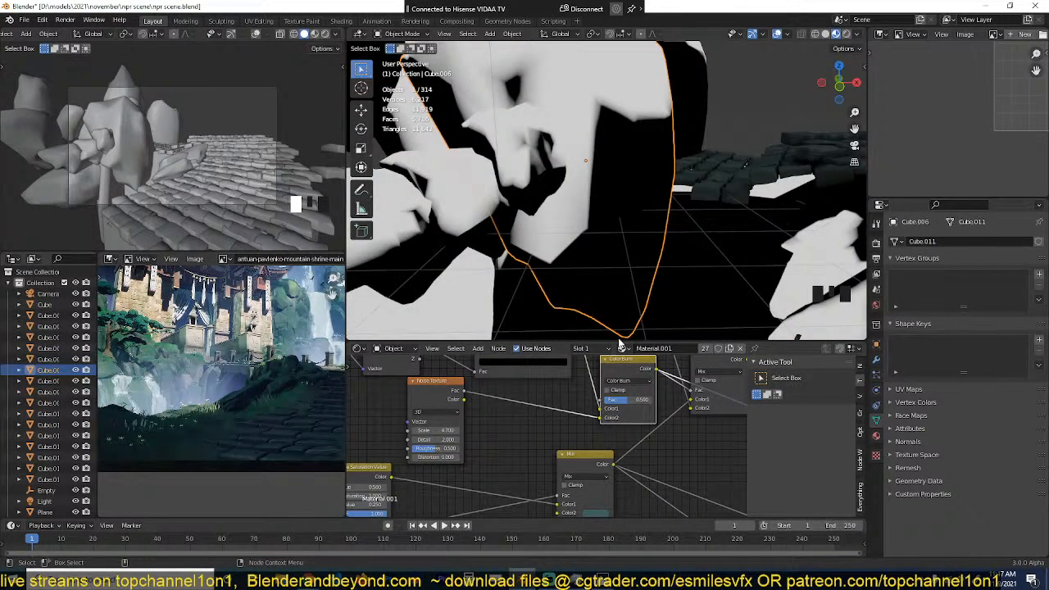
{"action": "left_click_drag", "start_coordinate": [627, 400], "coordinate": [664, 399]}
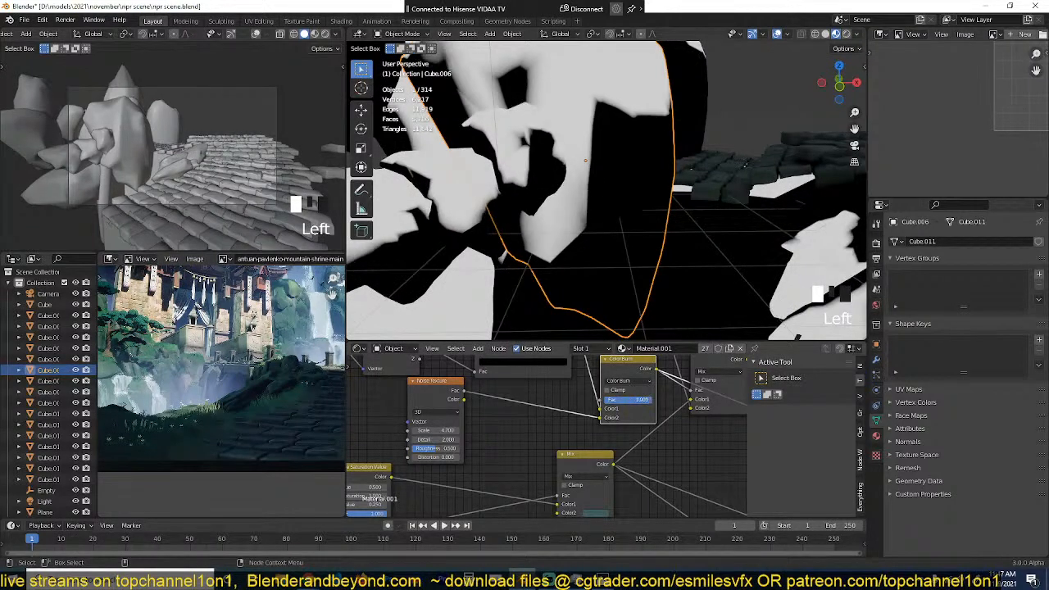
{"action": "mouse_move", "coordinate": [439, 429]}
{"action": "left_mouse_down"}
{"action": "mouse_move", "coordinate": [468, 429]}
{"action": "mouse_move", "coordinate": [451, 429]}
{"action": "left_mouse_up"}
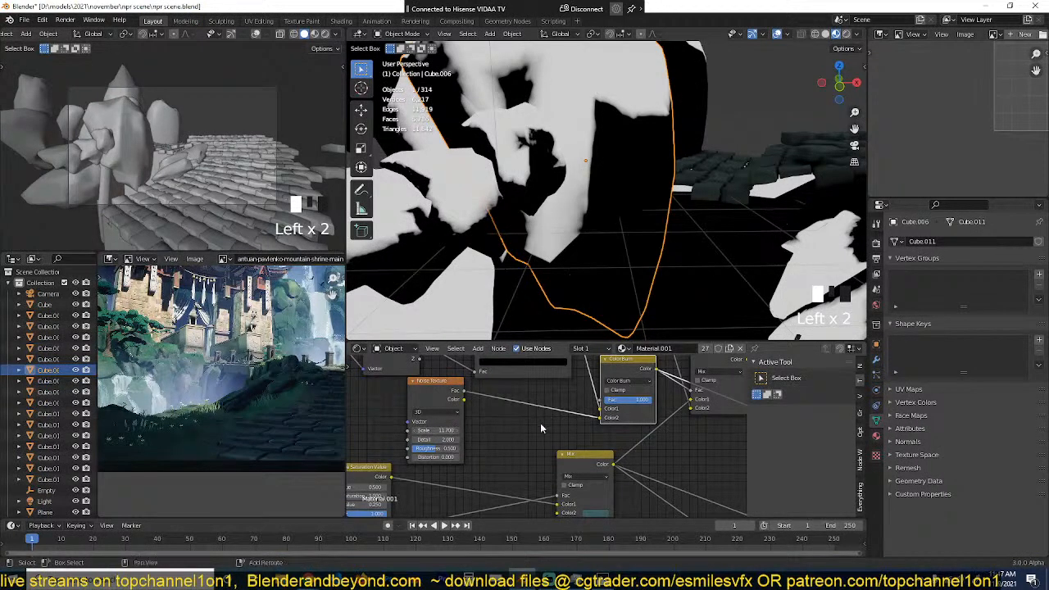
Step: Insert a ColorRamp between the duplicated noise and the Color Burn node, set its black stop's position to 0.350, and save the file
{"action": "key", "text": "shift+a"}
{"action": "mouse_move", "coordinate": [537, 422]}
{"action": "left_click", "coordinate": [596, 277]}
{"action": "left_click", "coordinate": [509, 435]}
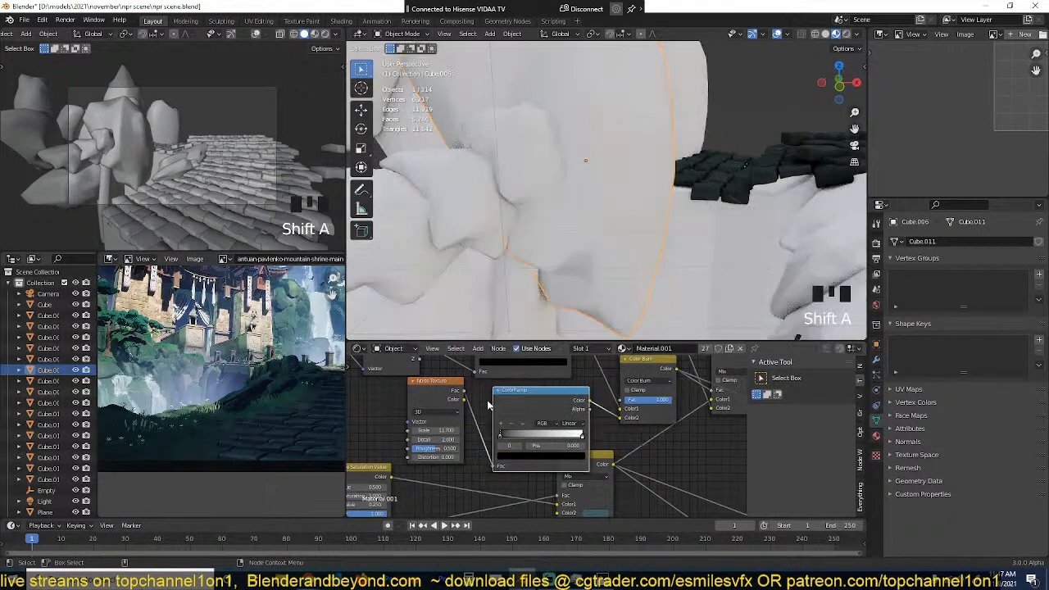
{"action": "left_click_drag", "start_coordinate": [505, 438], "coordinate": [528, 432]}
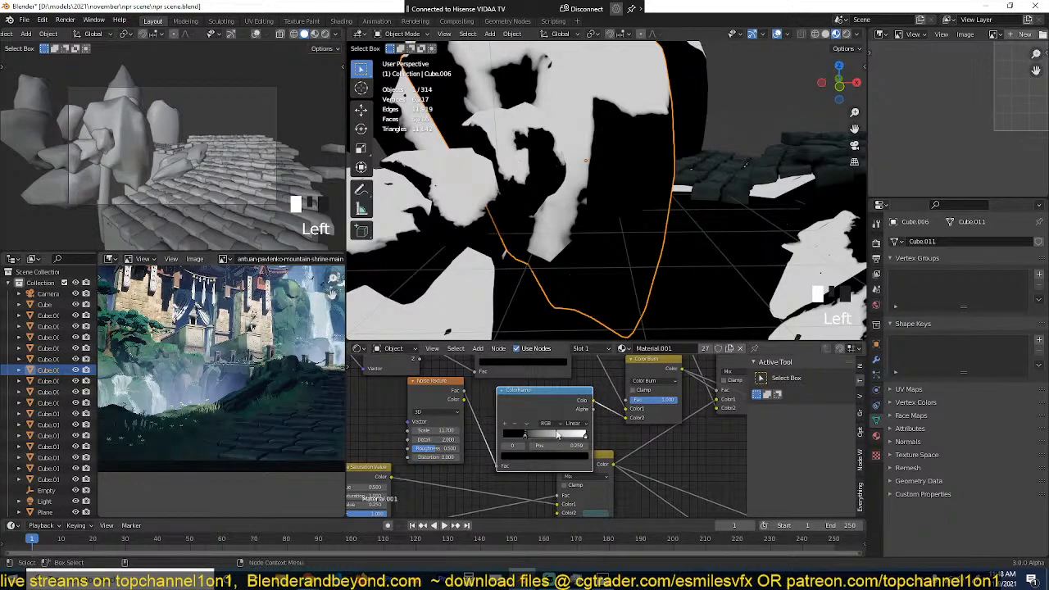
{"action": "left_click_drag", "start_coordinate": [524, 433], "coordinate": [532, 430]}
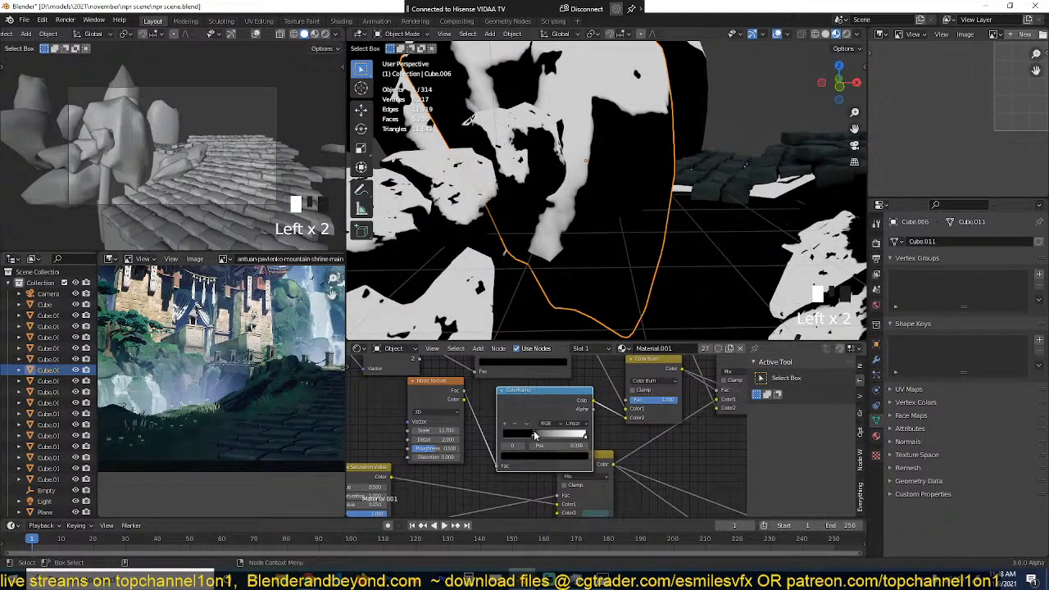
{"action": "scroll", "coordinate": [574, 467], "scroll_direction": "down", "scroll_amount": 3}
{"action": "scroll", "coordinate": [582, 472], "scroll_direction": "down", "scroll_amount": 1}
Step: Connect the moss Mix node's output to the Principled BSDF's Base Color and route that shader to the material output
{"action": "scroll", "coordinate": [607, 246], "scroll_direction": "down", "scroll_amount": 3}
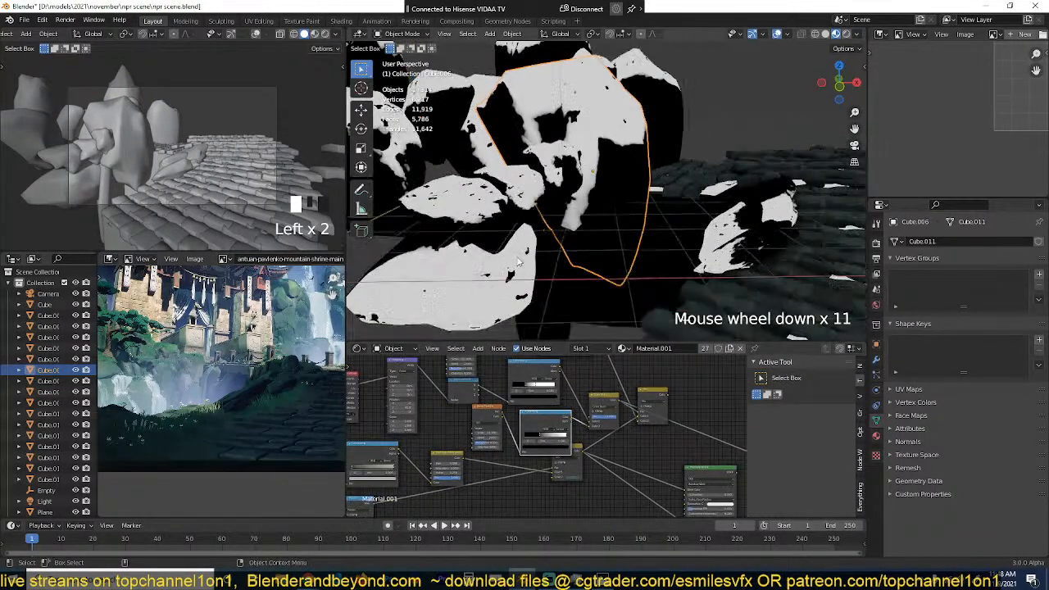
{"action": "middle_click_drag", "start_coordinate": [607, 262], "coordinate": [596, 264]}
{"action": "key", "text": "grave"}
{"action": "key", "text": "ctrl+s"}
{"action": "scroll", "coordinate": [587, 447], "scroll_direction": "down", "scroll_amount": 3}
{"action": "scroll", "coordinate": [587, 446], "scroll_direction": "up", "scroll_amount": 3}
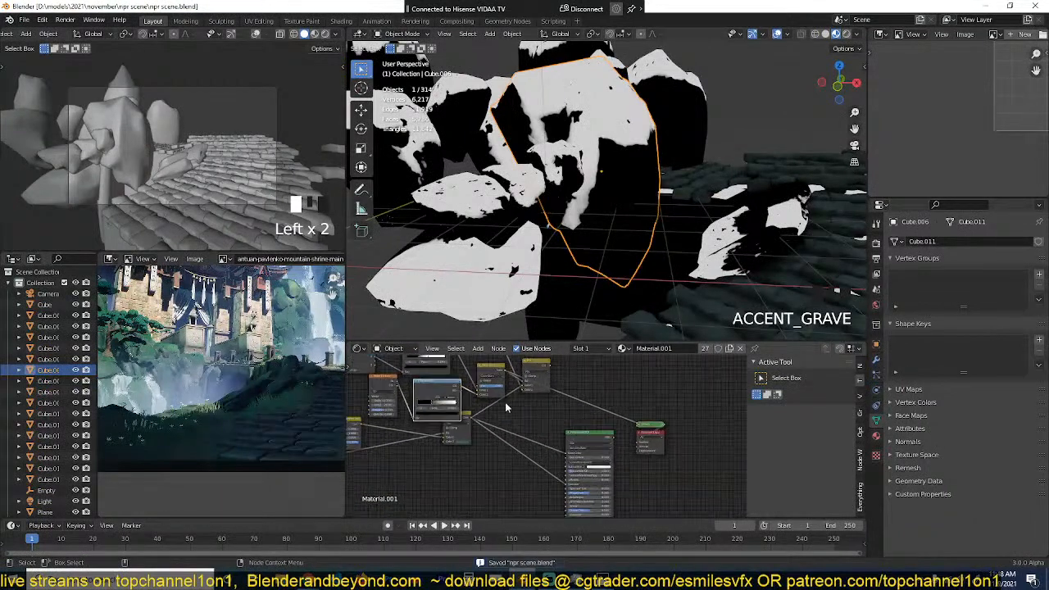
{"action": "left_click_drag", "start_coordinate": [548, 368], "coordinate": [574, 459]}
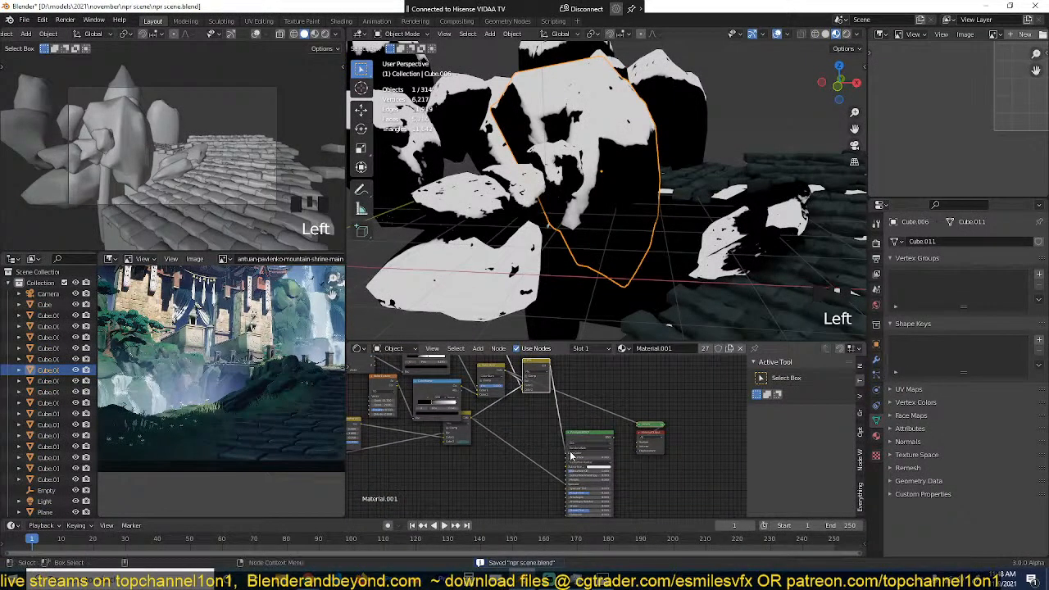
{"action": "left_click", "coordinate": [589, 447], "text": "ctrl+shift"}
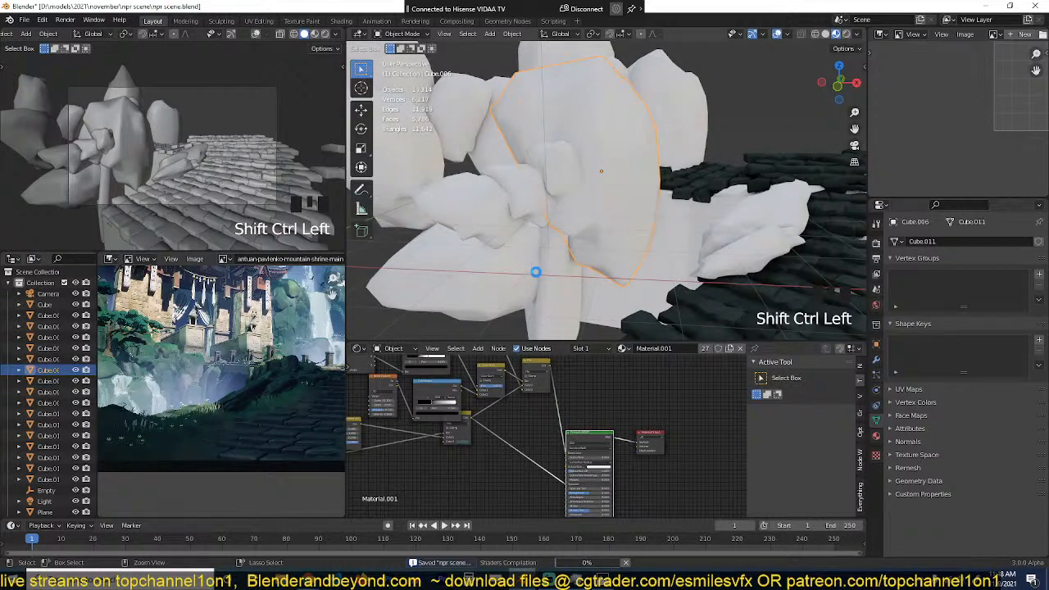
Step: Deselect everything, look at the mossy rocks through the camera, and display the small viewport in rendered shading
{"action": "key", "text": "alt+a"}
{"action": "scroll", "coordinate": [537, 278], "scroll_direction": "down", "scroll_amount": 2}
{"action": "key", "text": "grave"}
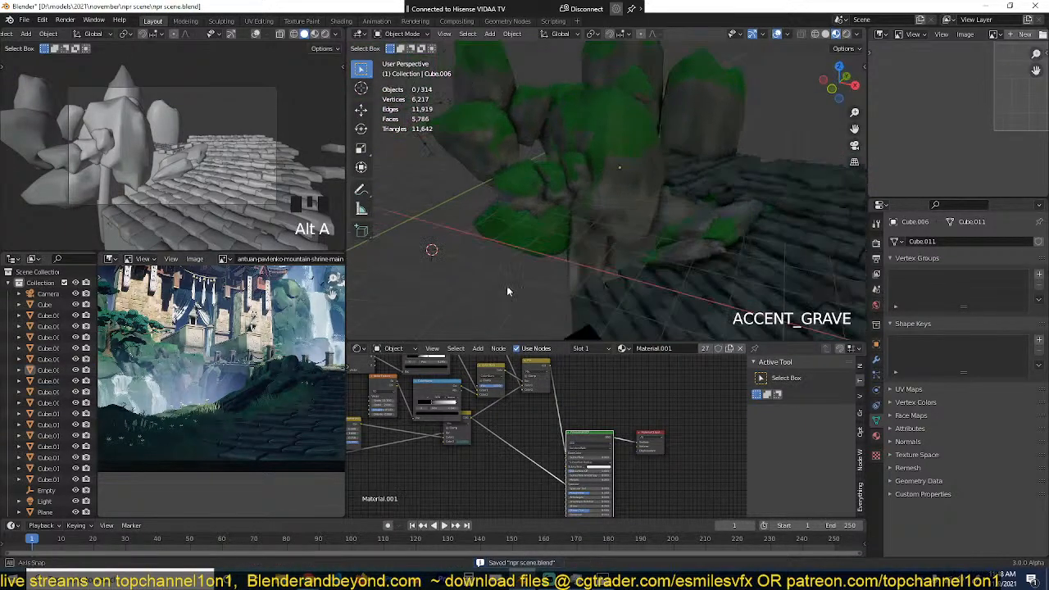
{"action": "key", "text": "KP_0"}
{"action": "scroll", "coordinate": [533, 269], "scroll_direction": "down", "scroll_amount": 5}
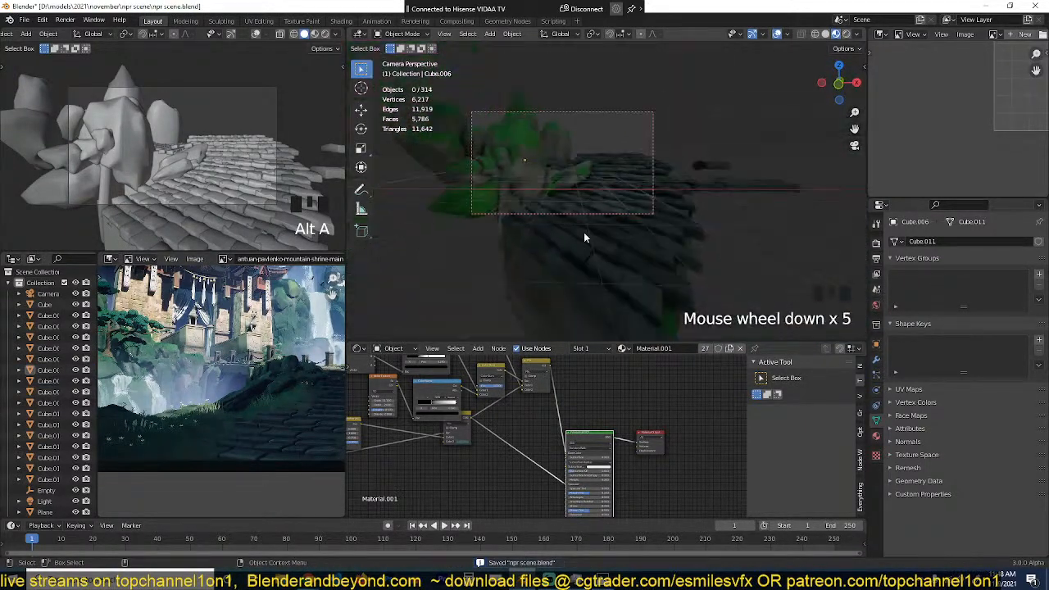
{"action": "scroll", "coordinate": [536, 172], "scroll_direction": "up", "scroll_amount": 3}
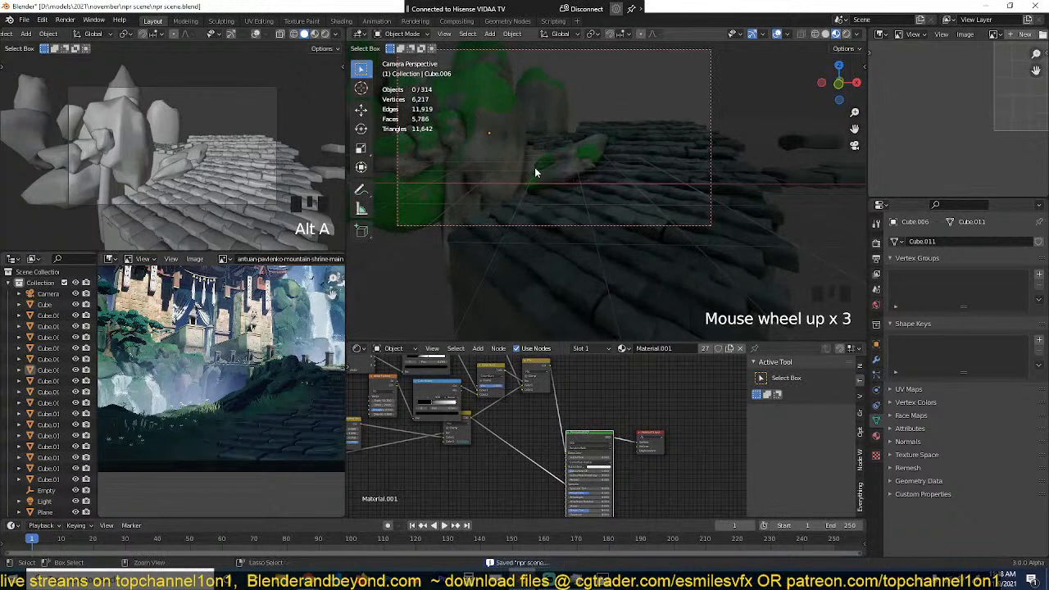
{"action": "left_click", "coordinate": [326, 33]}
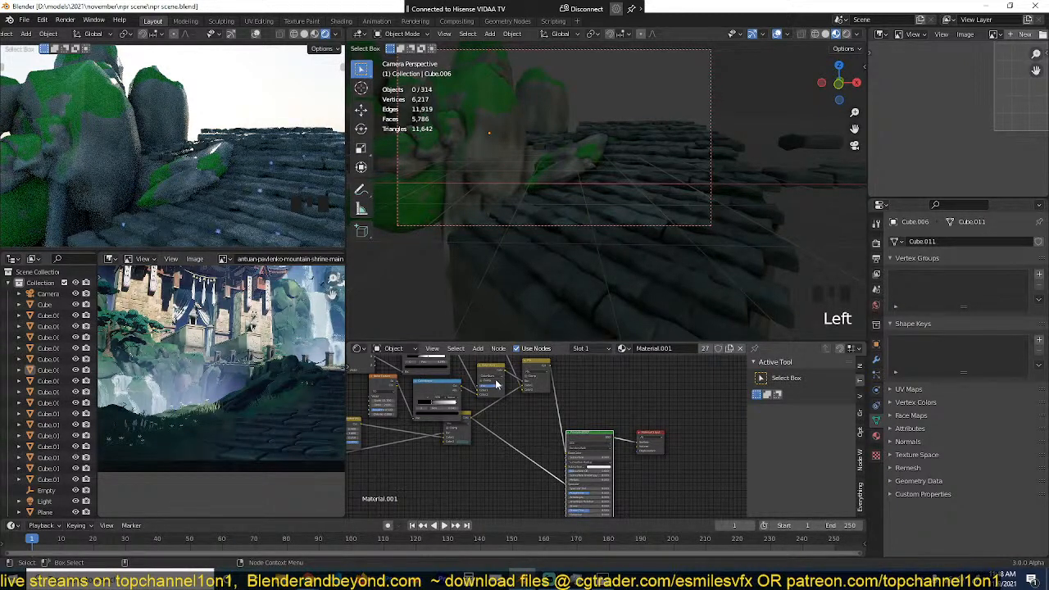
{"action": "left_click", "coordinate": [440, 423], "text": "ctrl+shift"}
{"action": "left_click", "coordinate": [440, 423], "text": "ctrl+shift"}
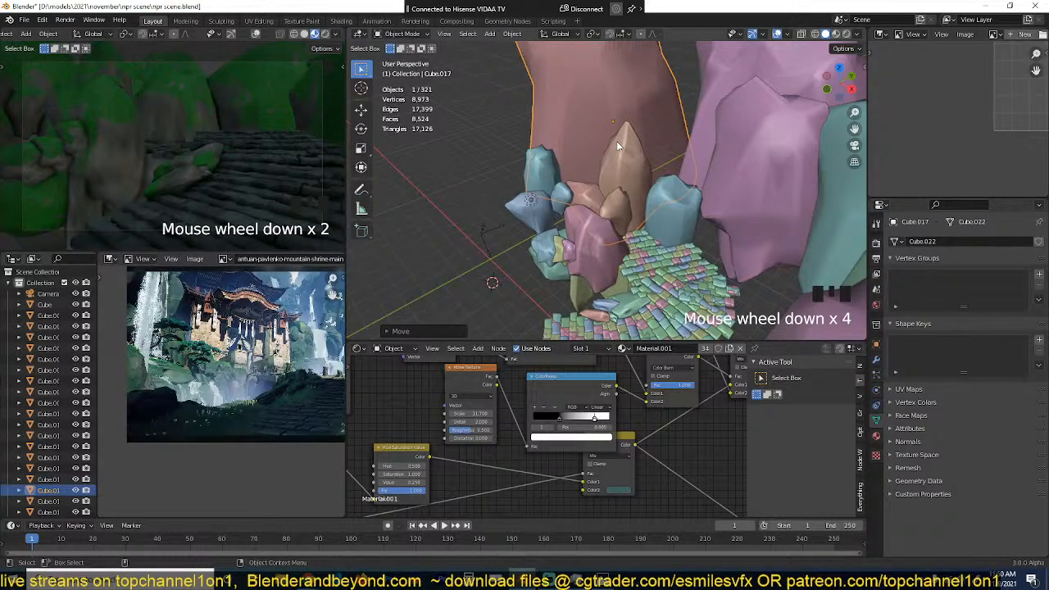
Step: Lower the blue rock behind the tiled path and the large pink rock in front of it
{"action": "left_click", "coordinate": [704, 179]}
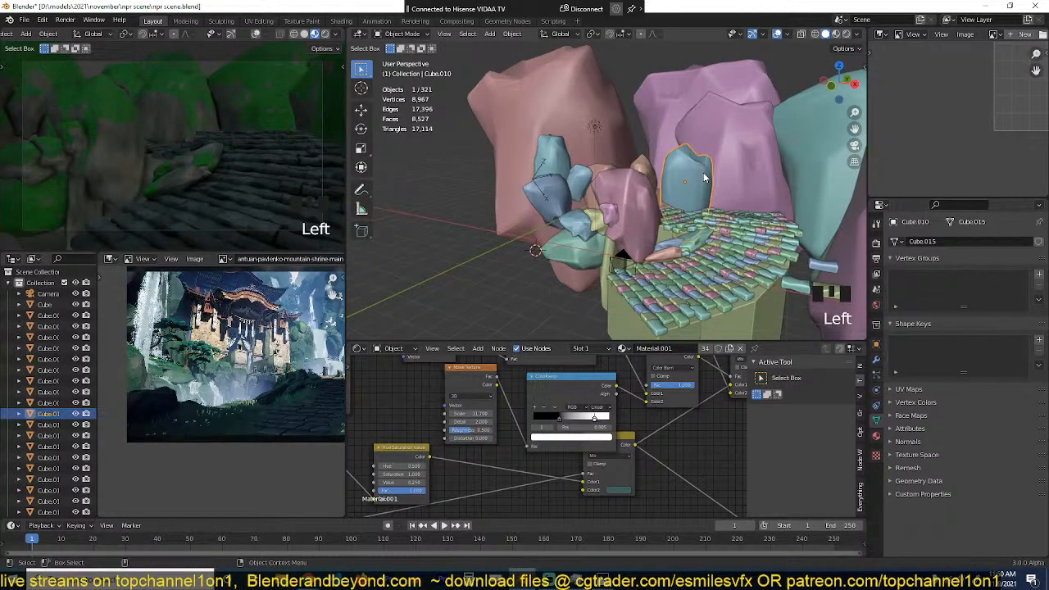
{"action": "key", "text": "g"}
{"action": "left_click", "coordinate": [707, 220]}
{"action": "key", "text": "grave"}
{"action": "key", "text": "grave"}
{"action": "left_click", "coordinate": [623, 201]}
{"action": "key", "text": "grave"}
{"action": "key", "text": "g"}
{"action": "left_click", "coordinate": [588, 247]}
Step: Lower the small brown rock beside the tiled path and the neighbouring brown rock behind the pink one
{"action": "left_click", "coordinate": [633, 174]}
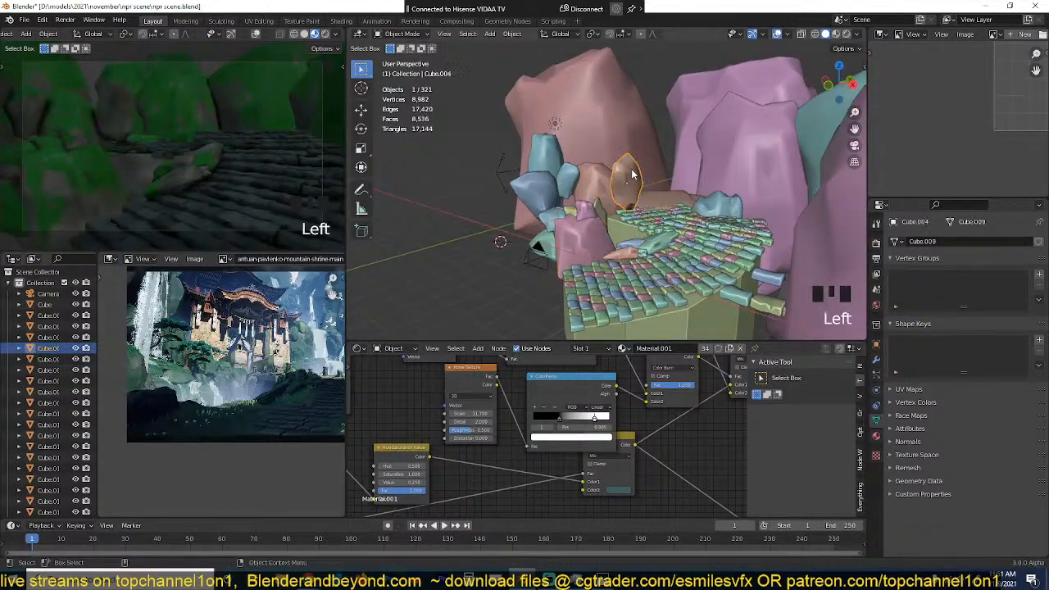
{"action": "key", "text": "g"}
{"action": "left_click", "coordinate": [614, 210]}
{"action": "left_click", "coordinate": [608, 177]}
{"action": "key", "text": "g"}
{"action": "left_click", "coordinate": [596, 191]}
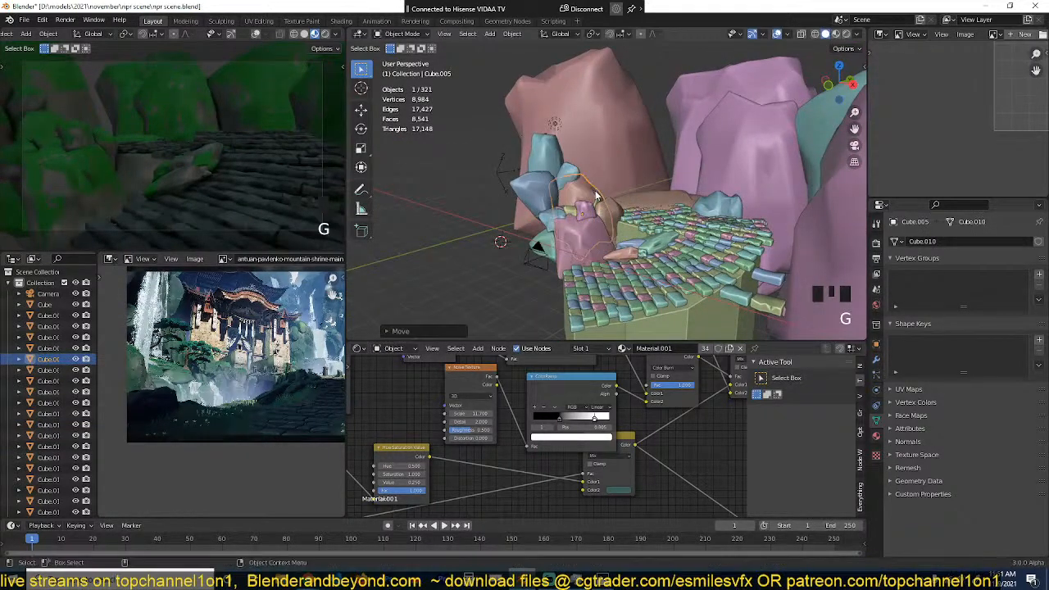
Step: Give the flat rock at the far end of the tiled path its own material copy named "rock no grass"
{"action": "scroll", "coordinate": [595, 197], "scroll_direction": "up", "scroll_amount": 3}
{"action": "key", "text": "grave"}
{"action": "scroll", "coordinate": [585, 224], "scroll_direction": "down", "scroll_amount": 4}
{"action": "left_click", "coordinate": [672, 217]}
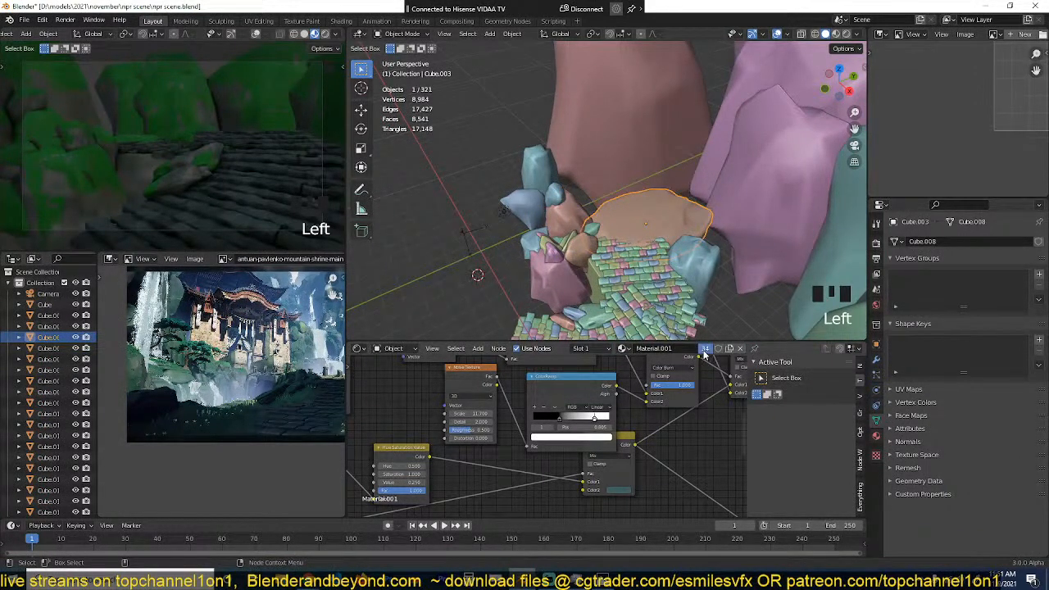
{"action": "left_click", "coordinate": [705, 349]}
{"action": "type", "text": "rock npo"}
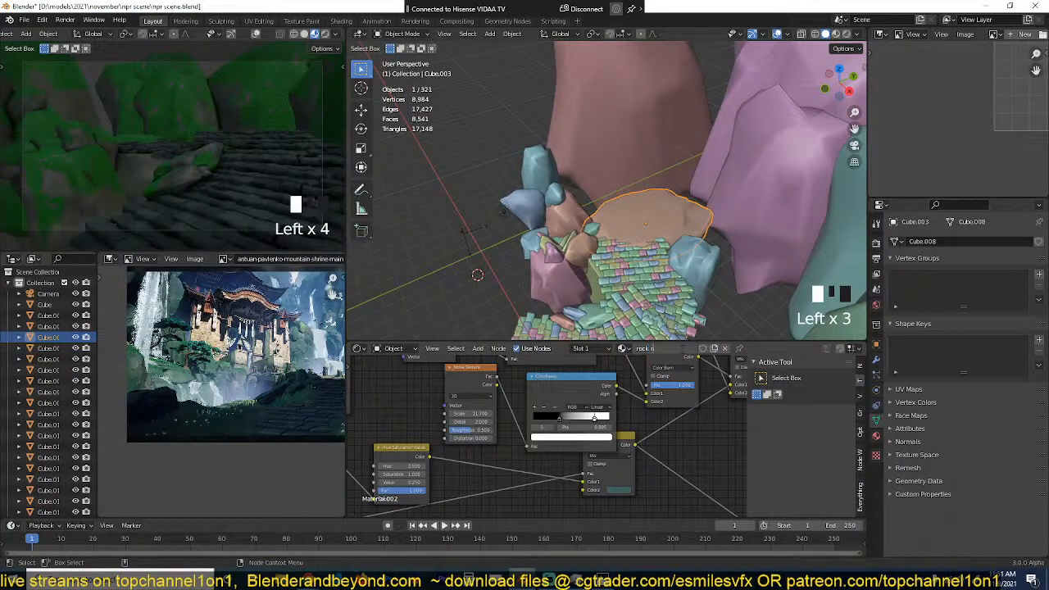
{"action": "key", "text": "BackSpace"}
{"action": "key", "text": "BackSpace"}
{"action": "type", "text": "p"}
{"action": "key", "text": "BackSpace"}
{"action": "type", "text": "o h"}
{"action": "key", "text": "BackSpace"}
{"action": "type", "text": "grass"}
{"action": "key", "text": "Return"}
Step: In the "rock no grass" material, move the grass mix node aside, link the Color Burn output to the shader's Base Color, and save the file
{"action": "scroll", "coordinate": [681, 406], "scroll_direction": "down", "scroll_amount": 5}
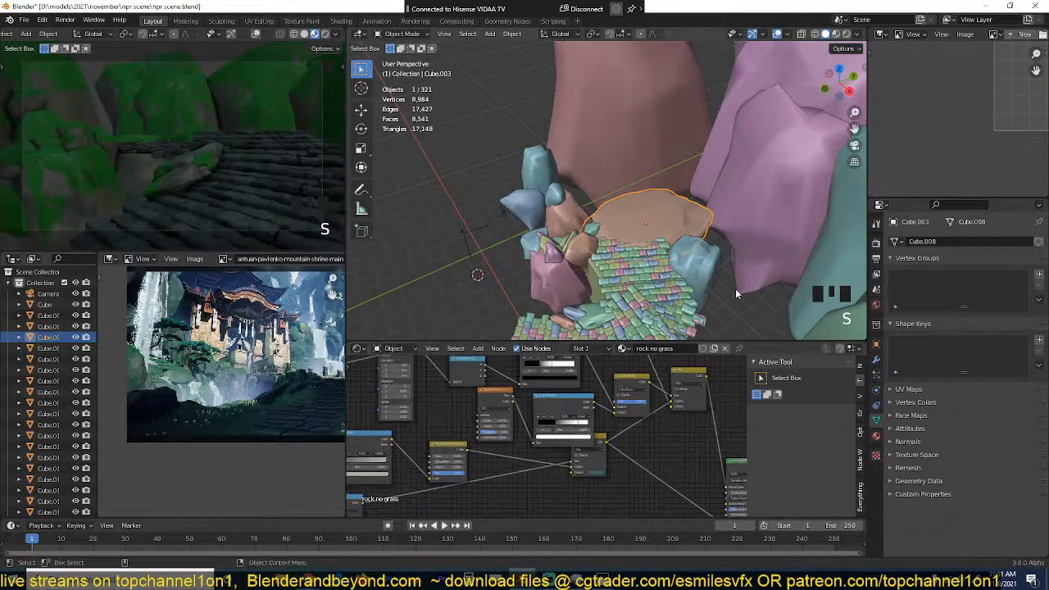
{"action": "scroll", "coordinate": [737, 293], "scroll_direction": "down", "scroll_amount": 3}
{"action": "scroll", "coordinate": [681, 391], "scroll_direction": "down", "scroll_amount": 4}
{"action": "middle_click_drag", "start_coordinate": [654, 401], "coordinate": [536, 410]}
{"action": "scroll", "coordinate": [575, 415], "scroll_direction": "up", "scroll_amount": 4}
{"action": "left_click_drag", "start_coordinate": [563, 390], "coordinate": [592, 373]}
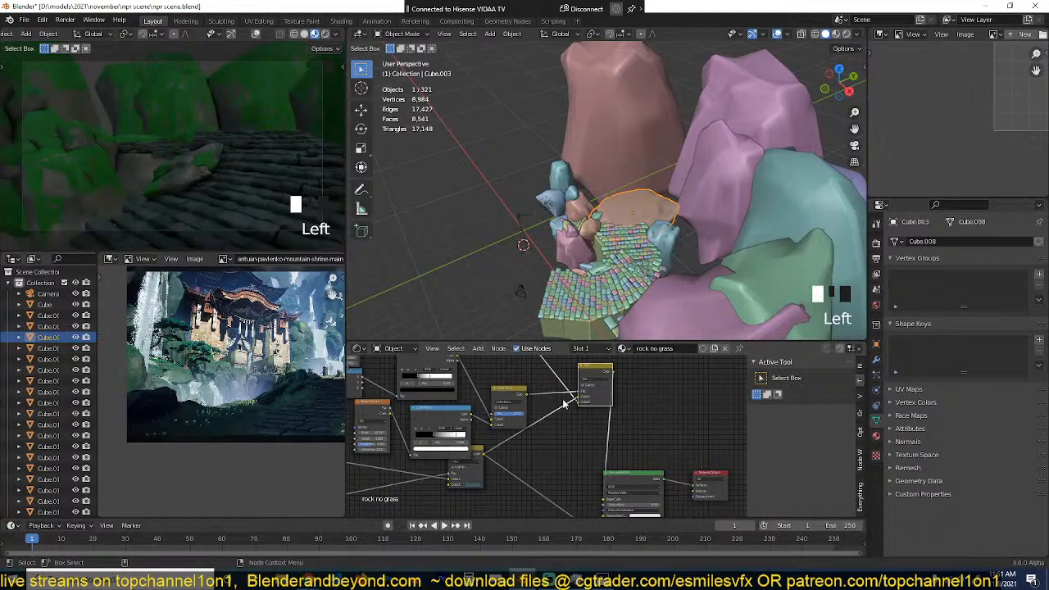
{"action": "middle_click_drag", "start_coordinate": [564, 402], "coordinate": [505, 376]}
{"action": "scroll", "coordinate": [493, 378], "scroll_direction": "down", "scroll_amount": 3}
{"action": "left_click_drag", "start_coordinate": [541, 379], "coordinate": [534, 444], "text": "alt"}
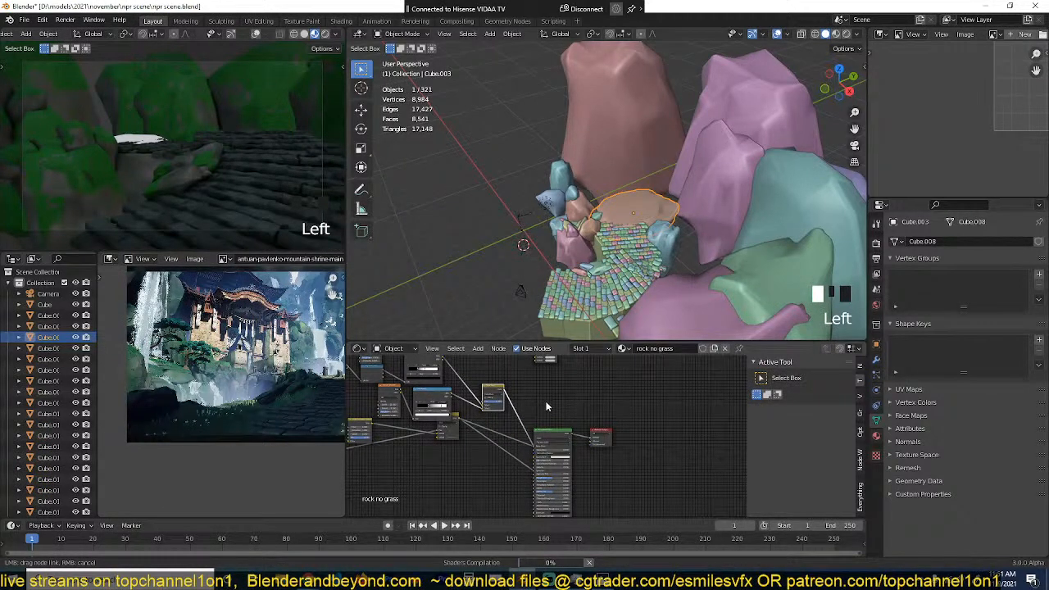
{"action": "key", "text": "ctrl+s"}
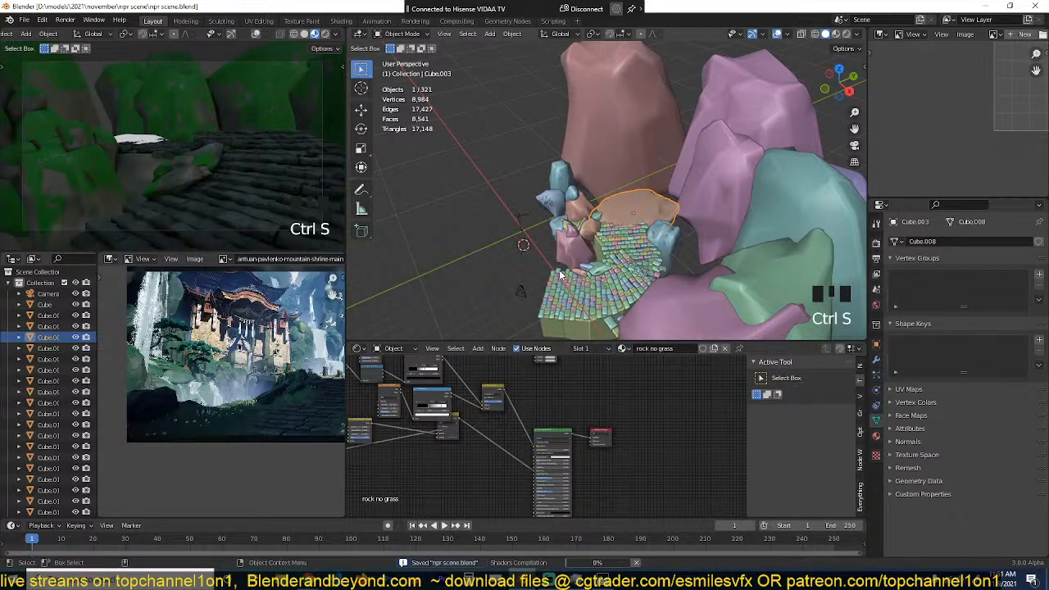
Step: Examine the flat rock at the far end of the tiled path in both viewports, comparing it with the mossy rocks around it
{"action": "scroll", "coordinate": [558, 257], "scroll_direction": "down", "scroll_amount": 3}
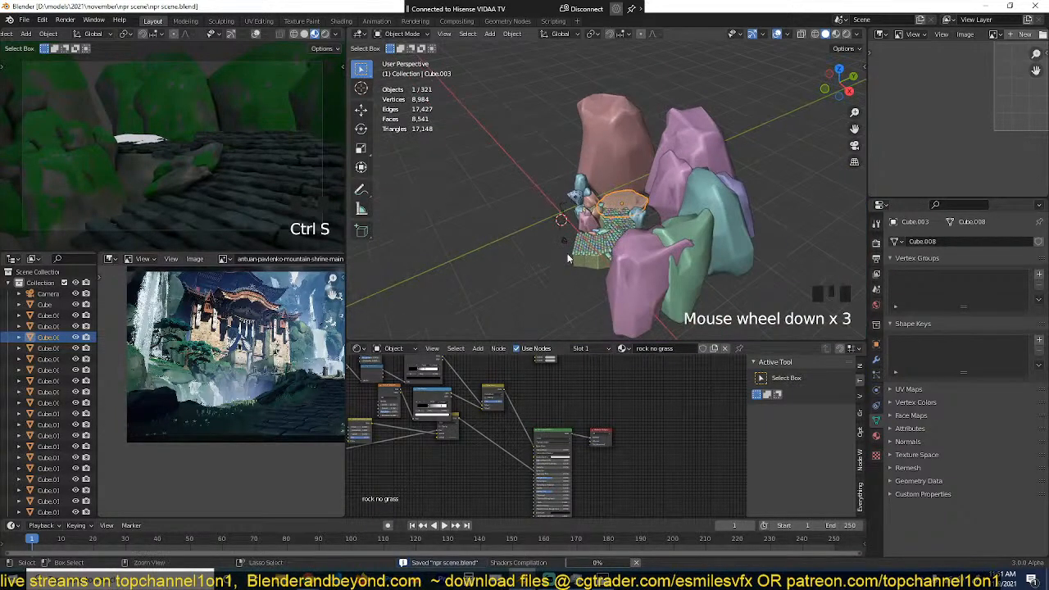
{"action": "scroll", "coordinate": [567, 257], "scroll_direction": "up", "scroll_amount": 3}
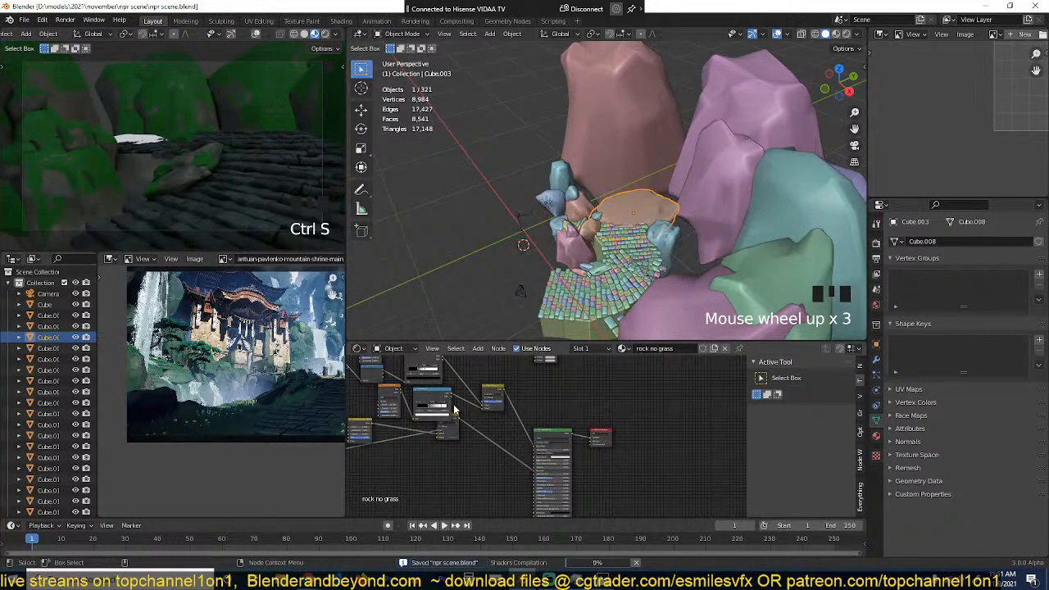
{"action": "scroll", "coordinate": [191, 210], "scroll_direction": "down", "scroll_amount": 1}
{"action": "scroll", "coordinate": [190, 208], "scroll_direction": "up", "scroll_amount": 1}
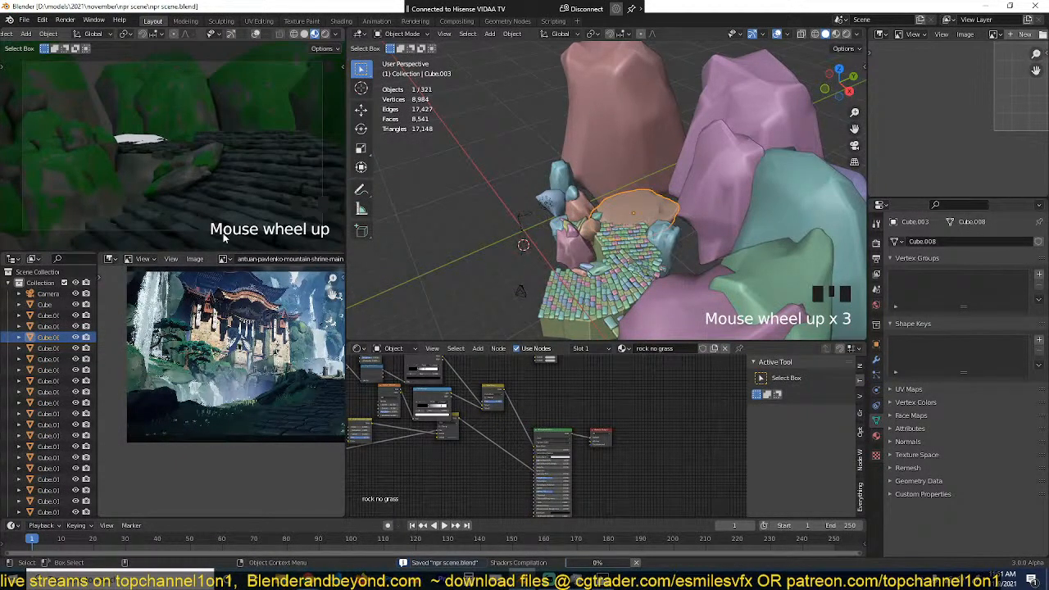
{"action": "scroll", "coordinate": [238, 166], "scroll_direction": "down", "scroll_amount": 2}
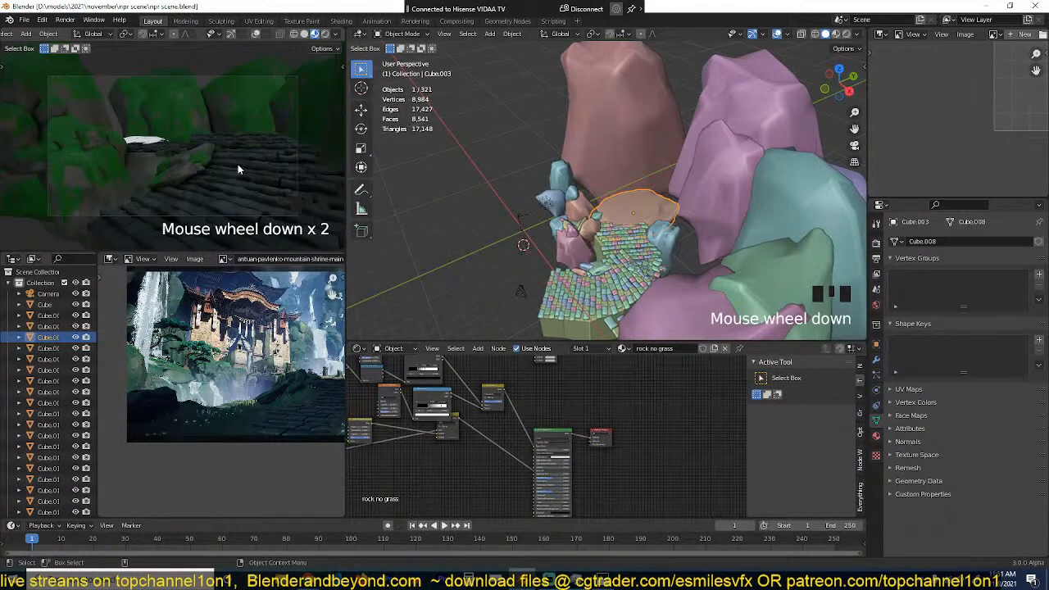
{"action": "scroll", "coordinate": [238, 167], "scroll_direction": "down", "scroll_amount": 1}
{"action": "scroll", "coordinate": [237, 166], "scroll_direction": "up", "scroll_amount": 1}
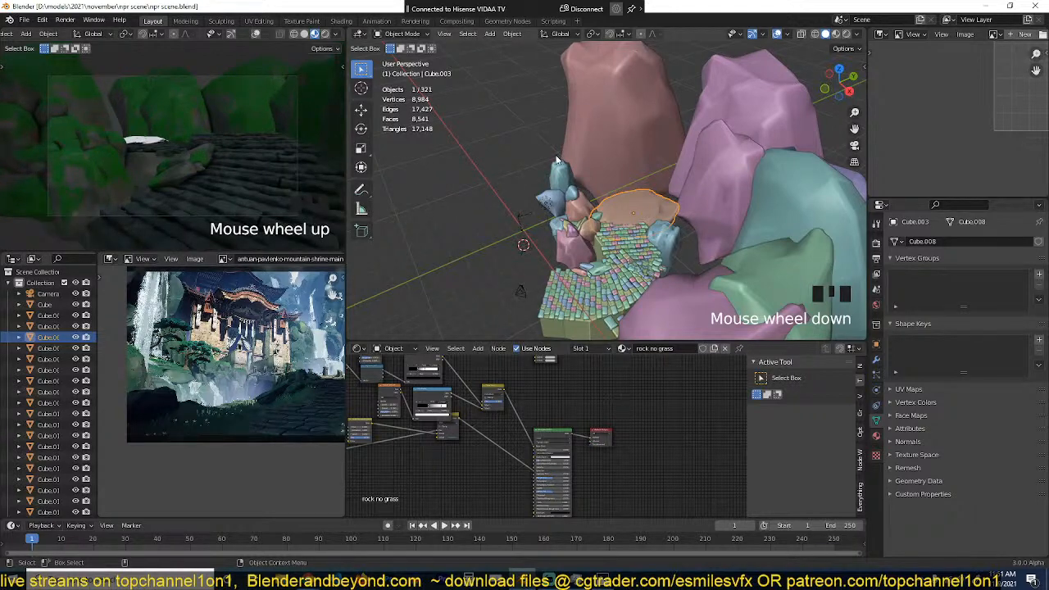
{"action": "scroll", "coordinate": [557, 159], "scroll_direction": "up", "scroll_amount": 1}
{"action": "scroll", "coordinate": [231, 141], "scroll_direction": "up", "scroll_amount": 3}
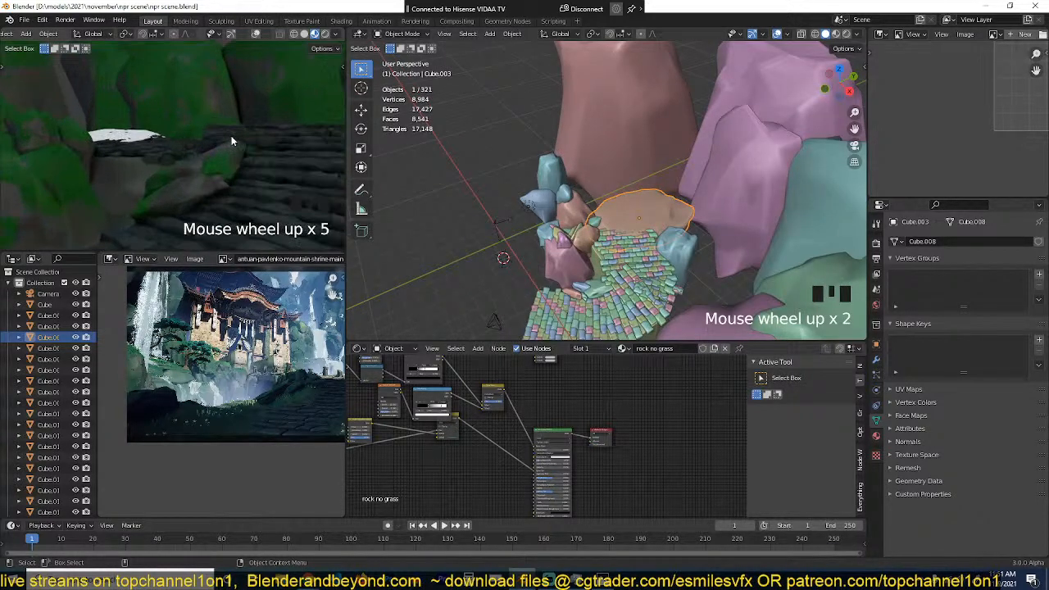
{"action": "scroll", "coordinate": [182, 211], "scroll_direction": "down", "scroll_amount": 1}
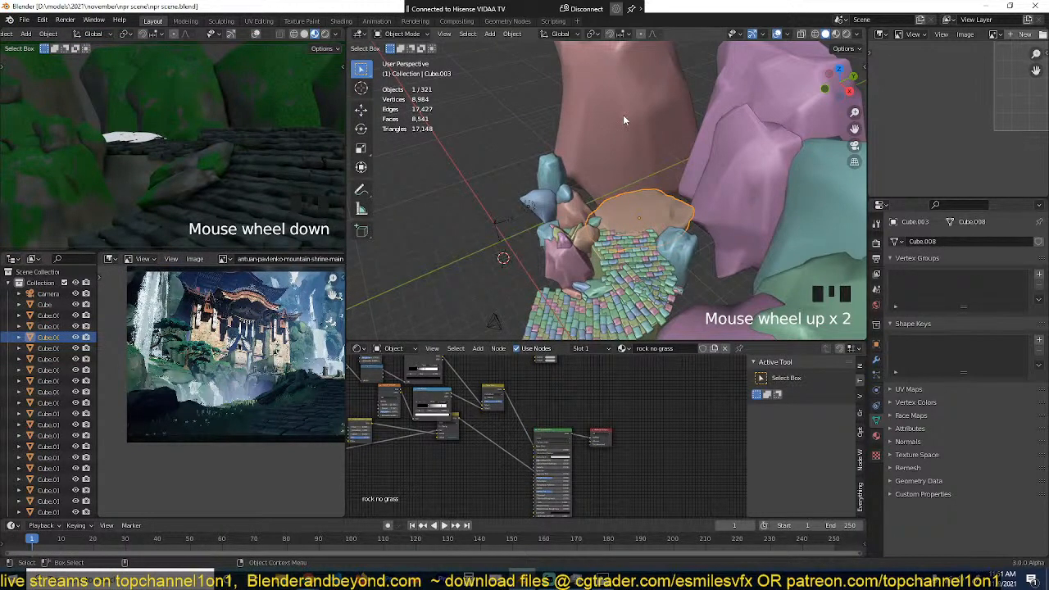
Step: Keep the flat rock selected, frame it closely, and display the main viewport in Material Preview shading
{"action": "left_click", "coordinate": [563, 164]}
{"action": "scroll", "coordinate": [515, 239], "scroll_direction": "up", "scroll_amount": 3}
{"action": "left_click", "coordinate": [628, 214]}
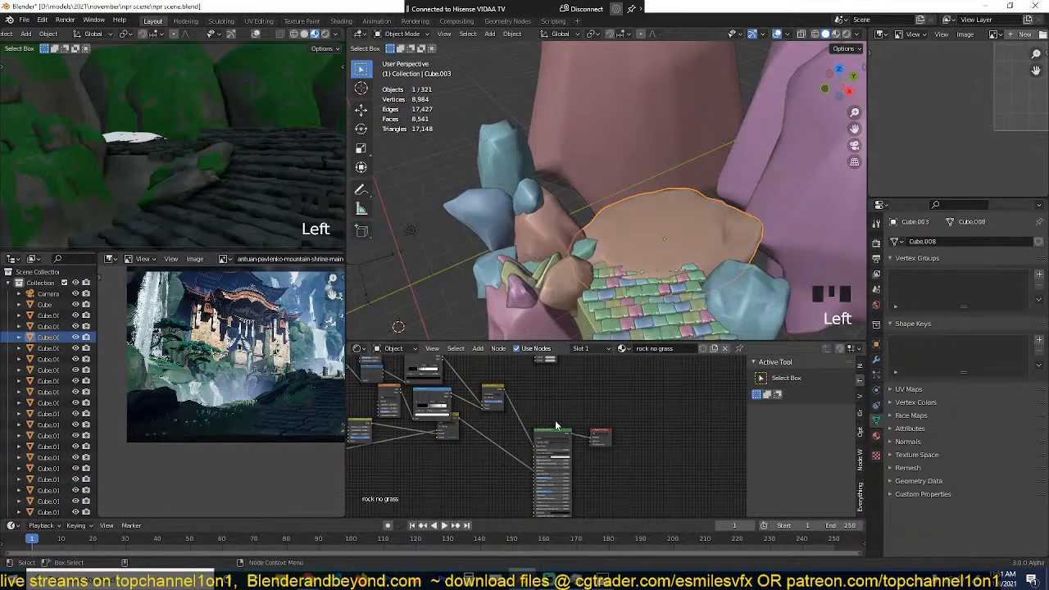
{"action": "key", "text": "grave"}
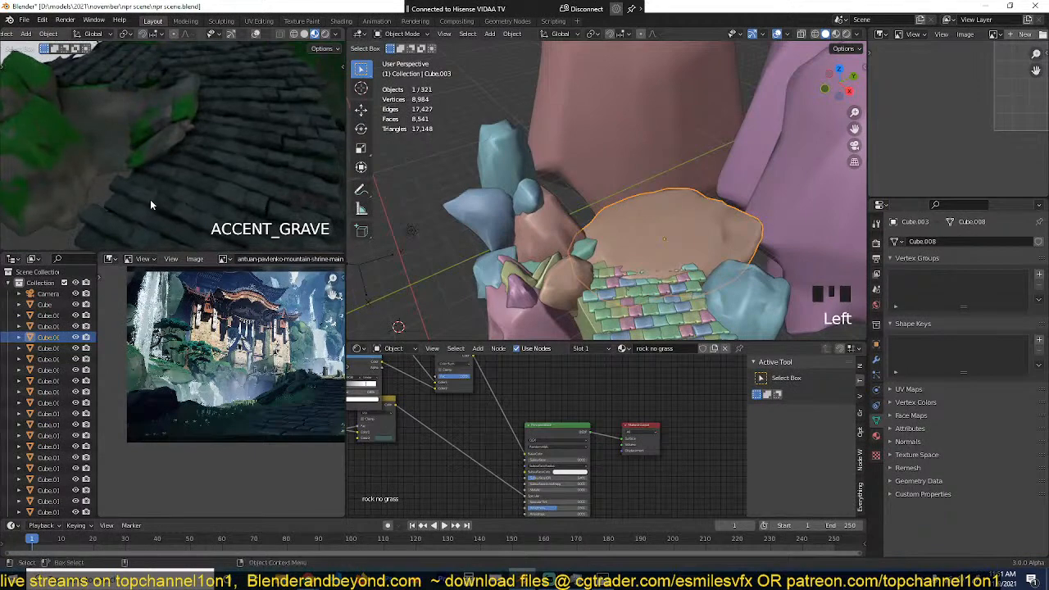
{"action": "scroll", "coordinate": [150, 200], "scroll_direction": "down", "scroll_amount": 3}
{"action": "left_click", "coordinate": [836, 34]}
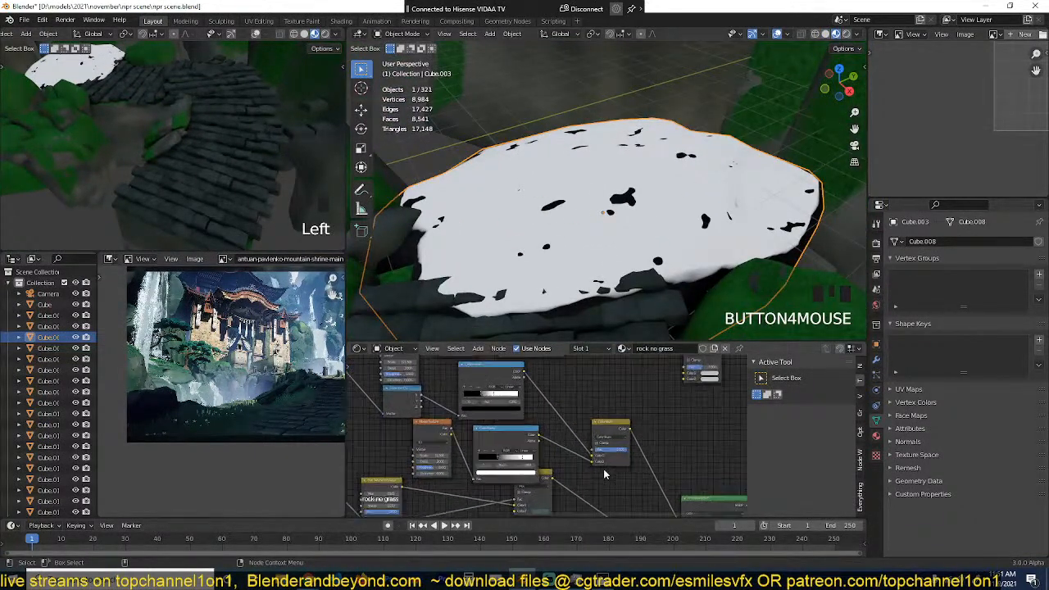
Step: In "rock no grass", link the rock colour Mix node's output to the Principled BSDF's Base Color, and save the file
{"action": "scroll", "coordinate": [563, 237], "scroll_direction": "down", "scroll_amount": 2}
{"action": "scroll", "coordinate": [590, 483], "scroll_direction": "up", "scroll_amount": 2}
{"action": "middle_click_drag", "start_coordinate": [574, 487], "coordinate": [459, 405]}
{"action": "scroll", "coordinate": [497, 433], "scroll_direction": "down", "scroll_amount": 4}
{"action": "scroll", "coordinate": [457, 404], "scroll_direction": "up", "scroll_amount": 1}
{"action": "scroll", "coordinate": [459, 406], "scroll_direction": "down", "scroll_amount": 2}
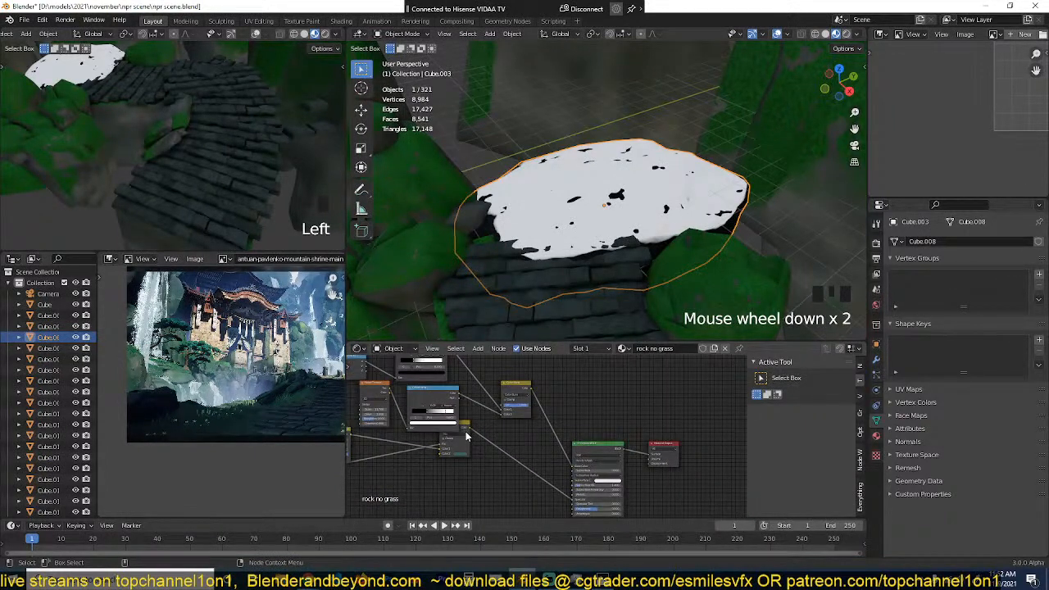
{"action": "left_click_drag", "start_coordinate": [471, 437], "coordinate": [572, 468]}
{"action": "scroll", "coordinate": [572, 256], "scroll_direction": "down", "scroll_amount": 7}
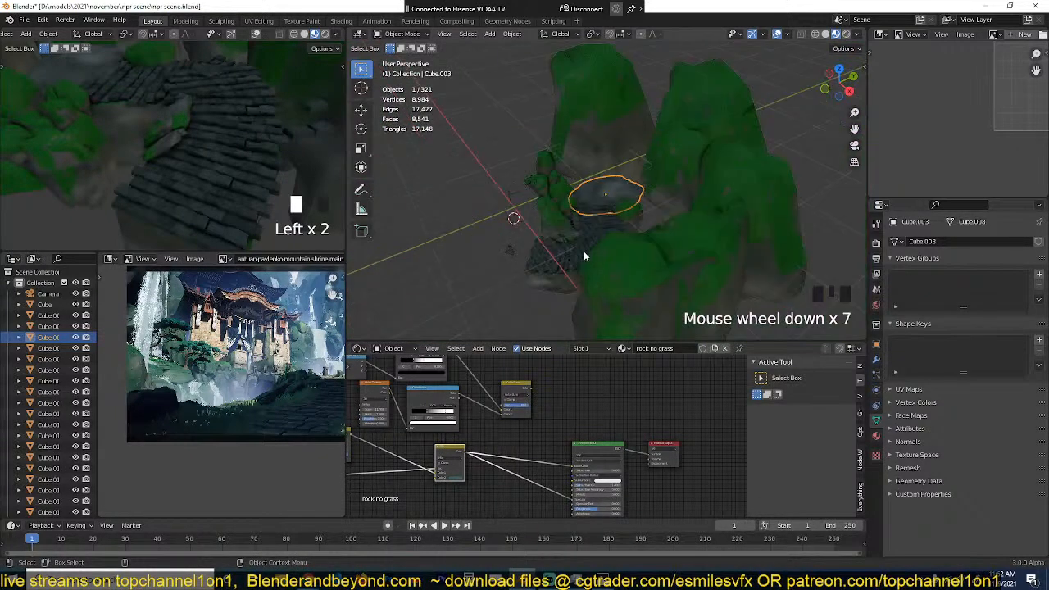
{"action": "key", "text": "grave"}
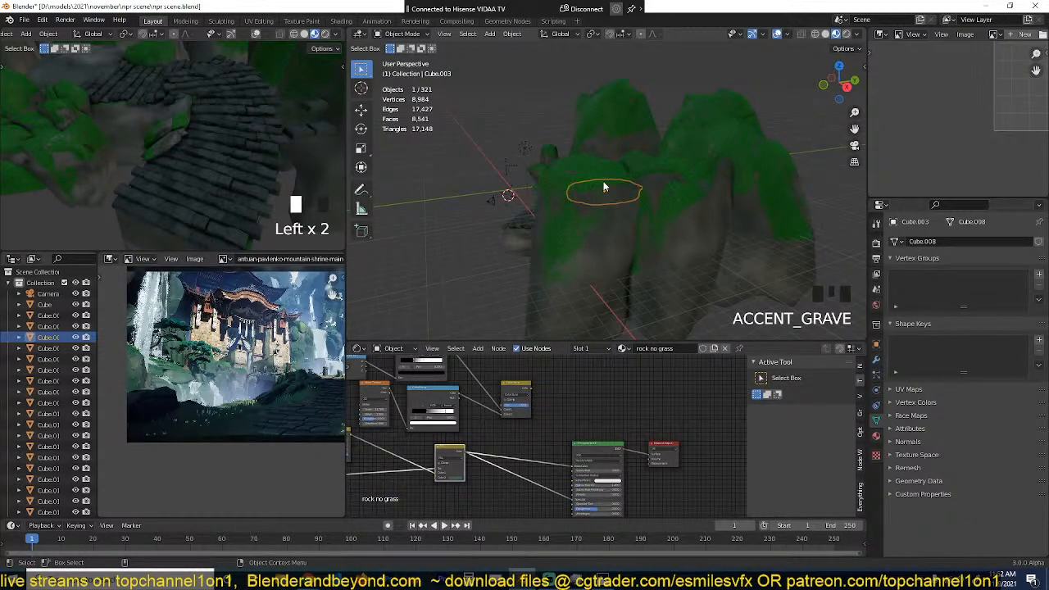
{"action": "middle_click_drag", "start_coordinate": [603, 182], "coordinate": [600, 189], "text": "shift"}
{"action": "key", "text": "ctrl+s"}
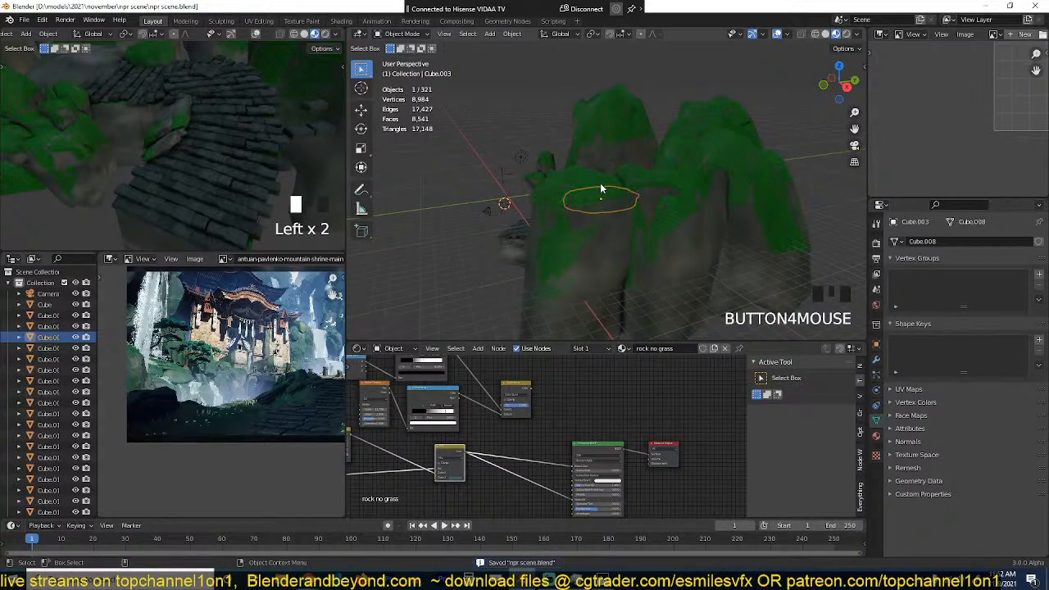
Step: Deselect everything and inspect the grass-free rock and tiled path from near the camera
{"action": "scroll", "coordinate": [621, 216], "scroll_direction": "up", "scroll_amount": 1}
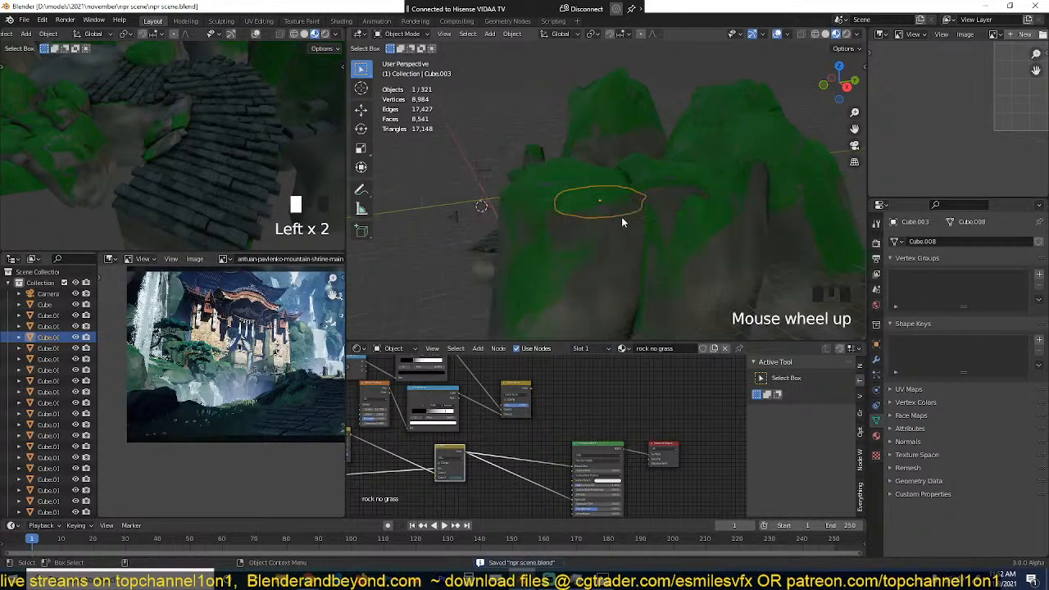
{"action": "key", "text": "grave"}
{"action": "key", "text": "alt+a"}
{"action": "scroll", "coordinate": [777, 243], "scroll_direction": "up", "scroll_amount": 2}
{"action": "key", "text": "grave"}
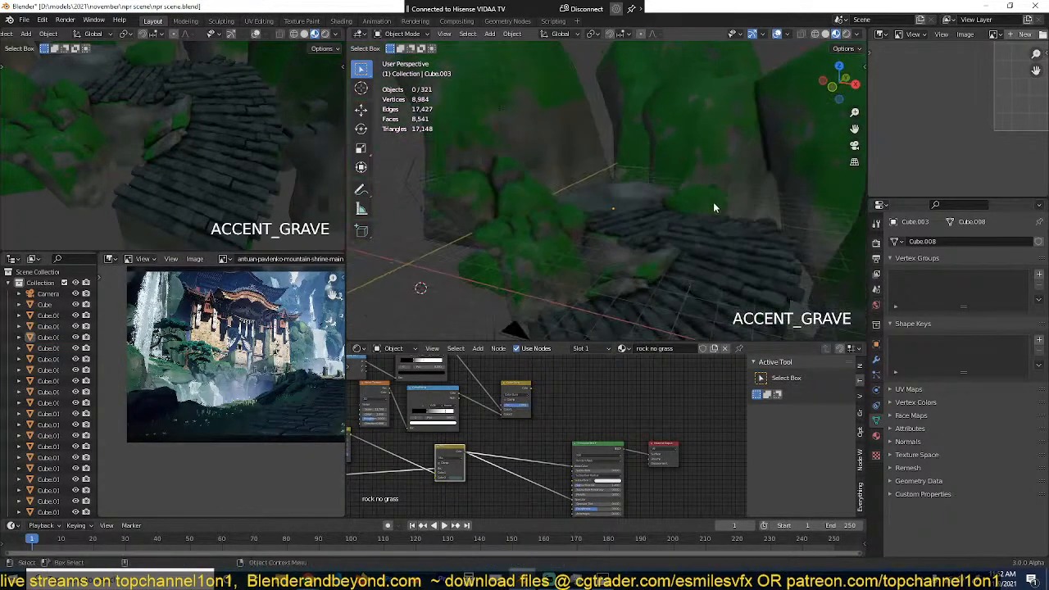
Step: Select a large mossy rock using Material.001 and slide the directional mask ramp's white stop to about 0.85 to reduce the moss
{"action": "left_click", "coordinate": [670, 131]}
{"action": "scroll", "coordinate": [519, 436], "scroll_direction": "down", "scroll_amount": 2}
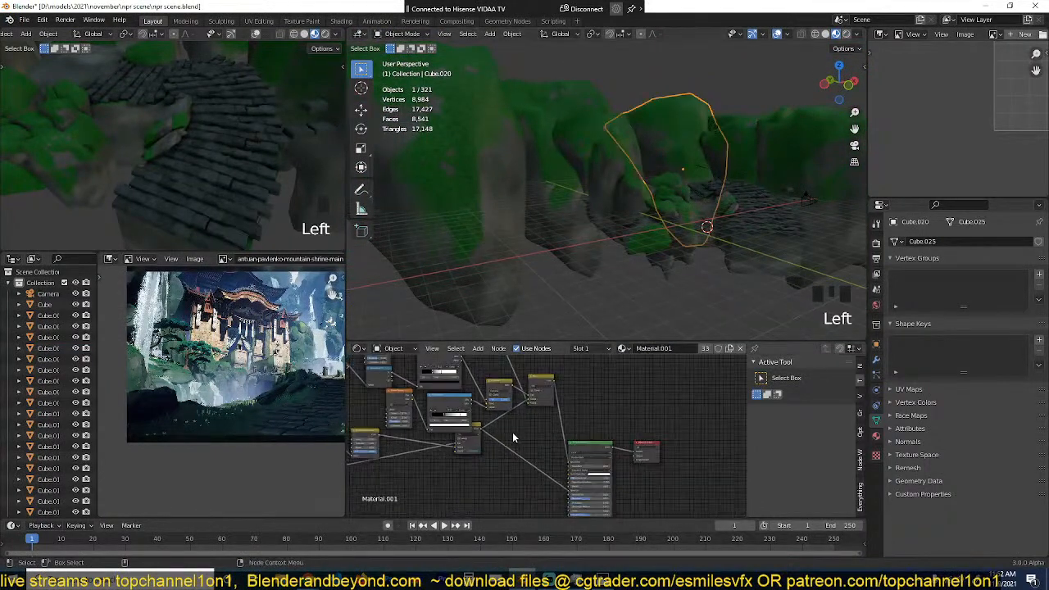
{"action": "middle_click_drag", "start_coordinate": [515, 434], "coordinate": [653, 475]}
{"action": "scroll", "coordinate": [653, 475], "scroll_direction": "up", "scroll_amount": 4}
{"action": "middle_click_drag", "start_coordinate": [551, 416], "coordinate": [620, 415]}
{"action": "scroll", "coordinate": [621, 416], "scroll_direction": "up", "scroll_amount": 3}
{"action": "mouse_move", "coordinate": [603, 412]}
{"action": "left_mouse_down"}
{"action": "mouse_move", "coordinate": [576, 412]}
{"action": "mouse_move", "coordinate": [637, 415]}
{"action": "left_mouse_up"}
{"action": "key", "text": "grave"}
{"action": "middle_click_drag", "start_coordinate": [656, 161], "coordinate": [634, 176]}
{"action": "scroll", "coordinate": [634, 175], "scroll_direction": "up", "scroll_amount": 3}
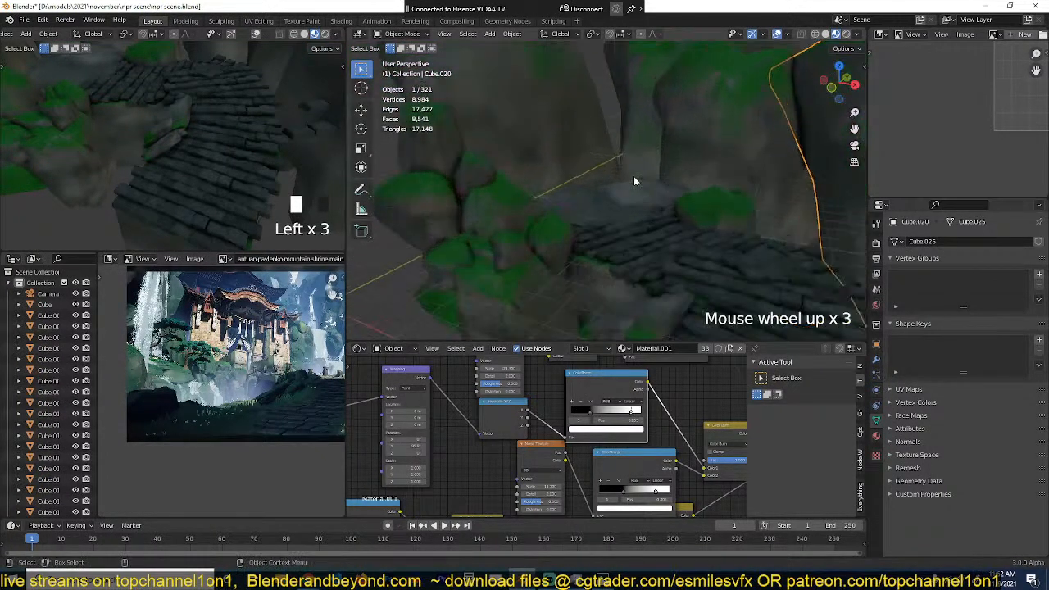
Step: Slightly raise the factor of the Multiply mix node that feeds the green colour ramp
{"action": "middle_click_drag", "start_coordinate": [583, 377], "coordinate": [583, 430]}
{"action": "scroll", "coordinate": [583, 431], "scroll_direction": "up", "scroll_amount": 1}
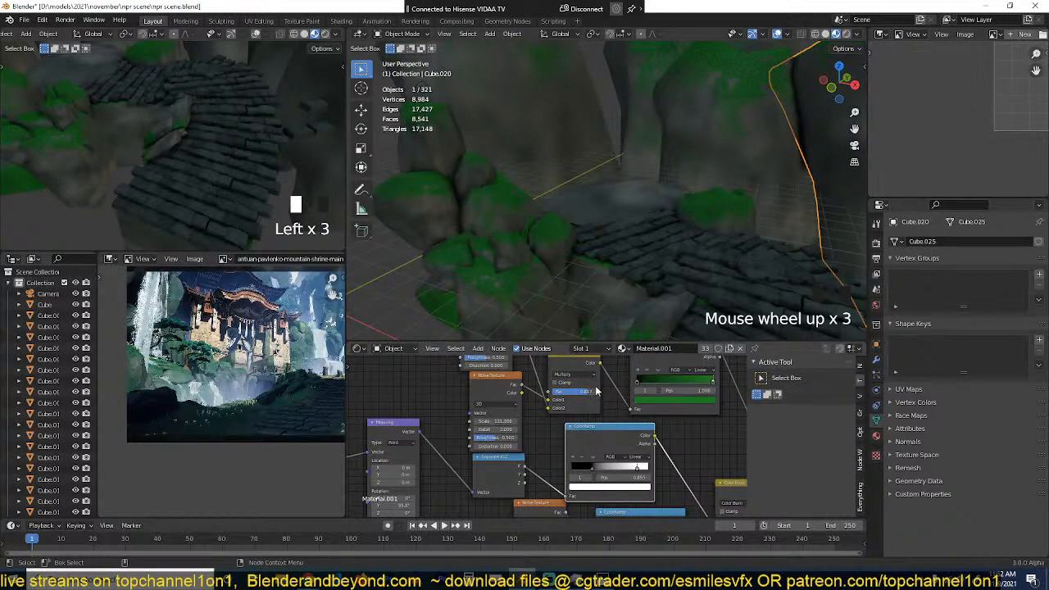
{"action": "left_click_drag", "start_coordinate": [588, 392], "coordinate": [592, 392]}
{"action": "scroll", "coordinate": [632, 477], "scroll_direction": "down", "scroll_amount": 2}
Step: Move the black stop of the lower noise texture's colour ramp back close to the ramp's start
{"action": "middle_click_drag", "start_coordinate": [632, 477], "coordinate": [609, 437]}
{"action": "scroll", "coordinate": [609, 437], "scroll_direction": "up", "scroll_amount": 1}
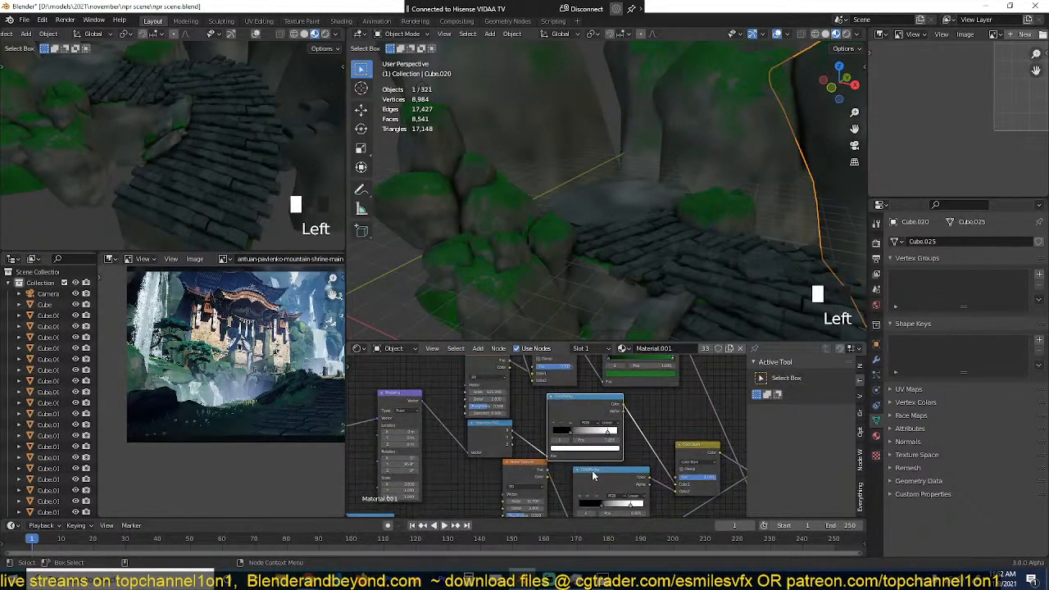
{"action": "middle_click_drag", "start_coordinate": [593, 476], "coordinate": [591, 440]}
{"action": "mouse_move", "coordinate": [602, 469]}
{"action": "left_mouse_down"}
{"action": "mouse_move", "coordinate": [582, 467]}
{"action": "mouse_move", "coordinate": [612, 465]}
{"action": "mouse_move", "coordinate": [581, 470]}
{"action": "left_mouse_up"}
{"action": "scroll", "coordinate": [705, 225], "scroll_direction": "down", "scroll_amount": 4}
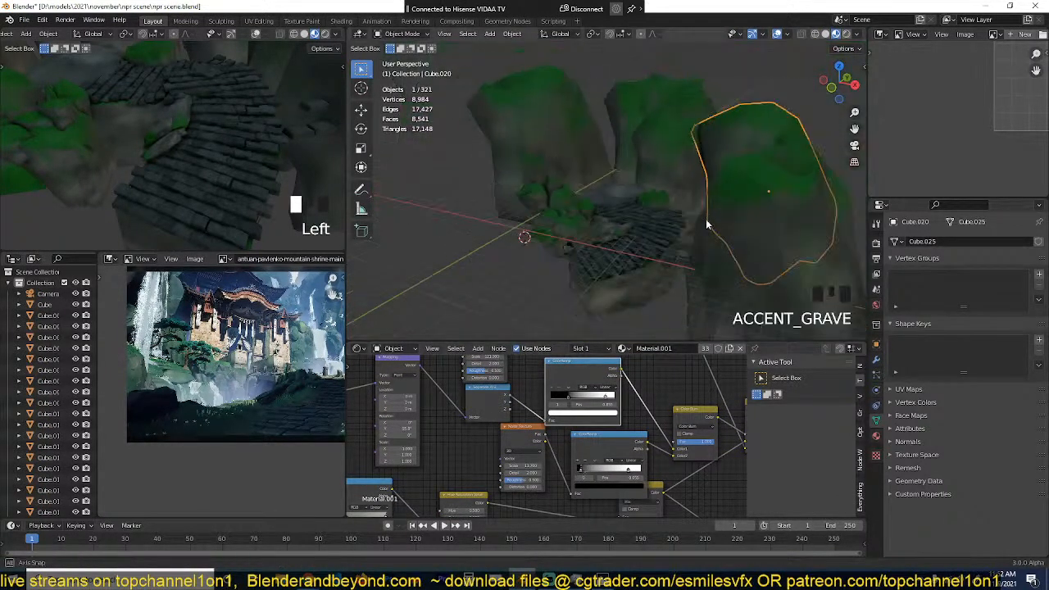
{"action": "middle_click_drag", "start_coordinate": [708, 223], "coordinate": [675, 208]}
Step: Deselect everything and show the whole rock scene in the front orthographic view
{"action": "key", "text": "alt+a"}
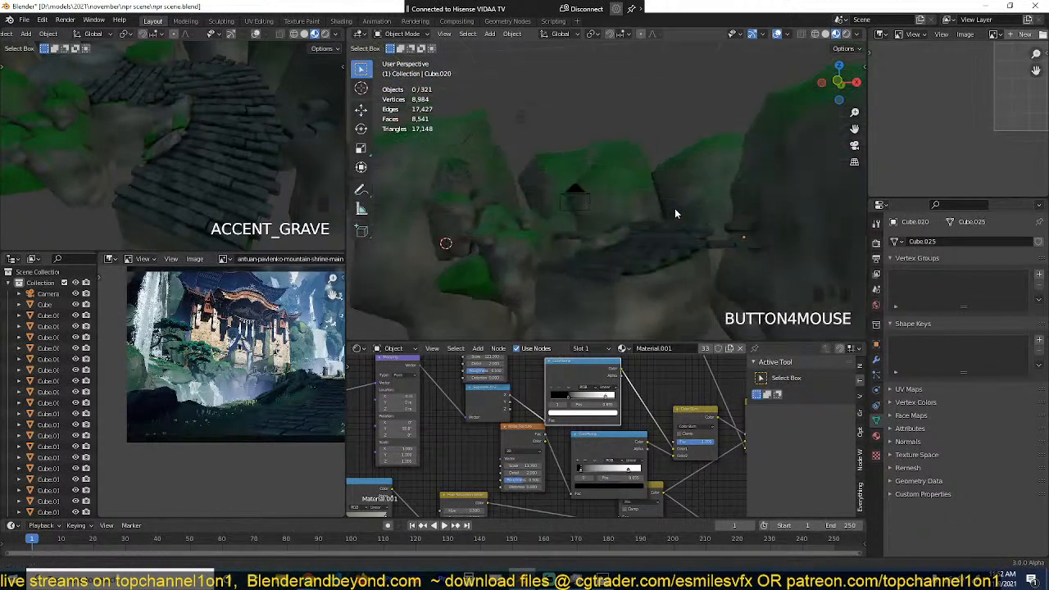
{"action": "scroll", "coordinate": [675, 208], "scroll_direction": "down", "scroll_amount": 6}
{"action": "key", "text": "KP_1"}
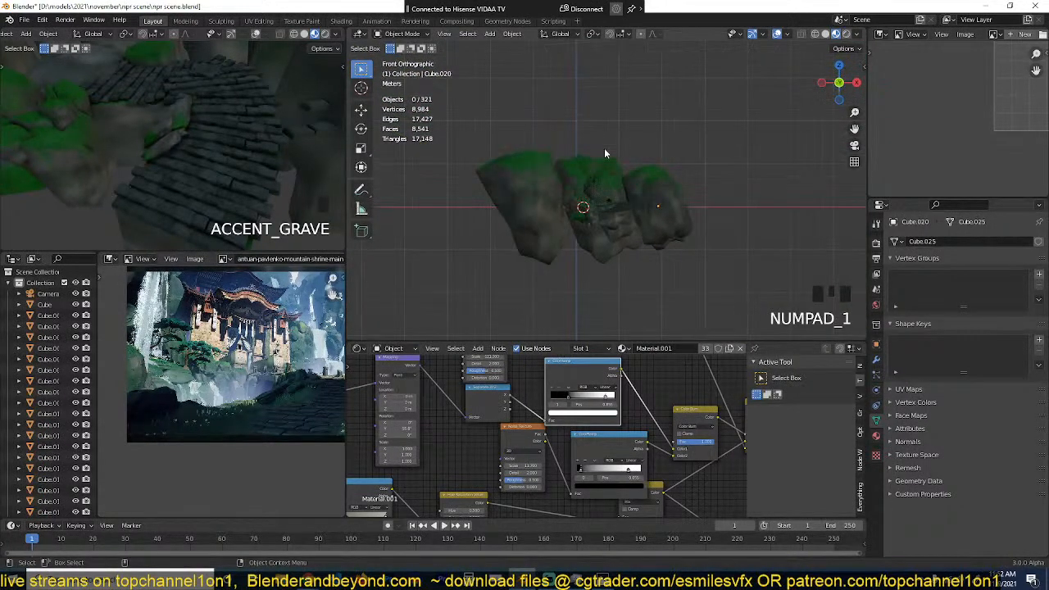
{"action": "scroll", "coordinate": [639, 205], "scroll_direction": "down", "scroll_amount": 4}
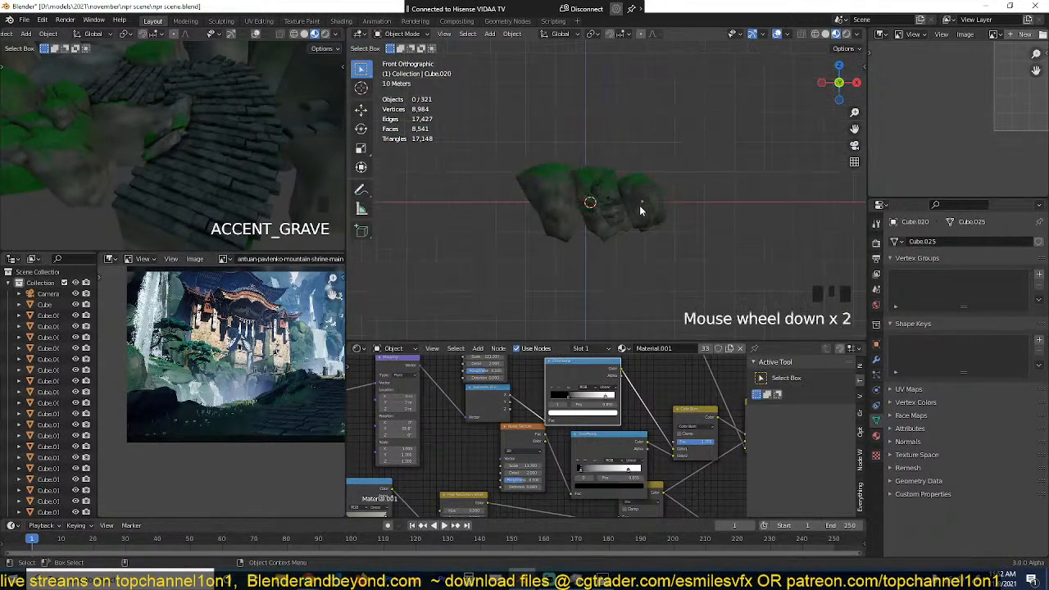
Step: Set the render engine to Eevee and save the file
{"action": "left_click", "coordinate": [876, 242]}
{"action": "left_click", "coordinate": [996, 241]}
{"action": "left_click", "coordinate": [984, 251]}
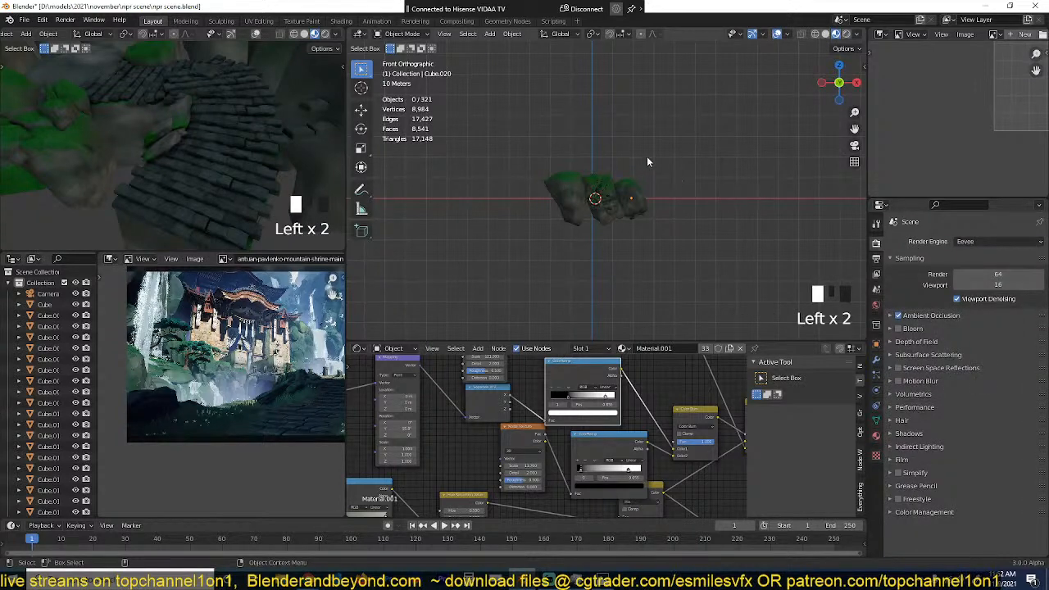
{"action": "scroll", "coordinate": [646, 156], "scroll_direction": "up", "scroll_amount": 3}
{"action": "key", "text": "ctrl+s"}
Step: Add a Sun light and place it above the rock group, towards its positive X side
{"action": "key", "text": "shift+a"}
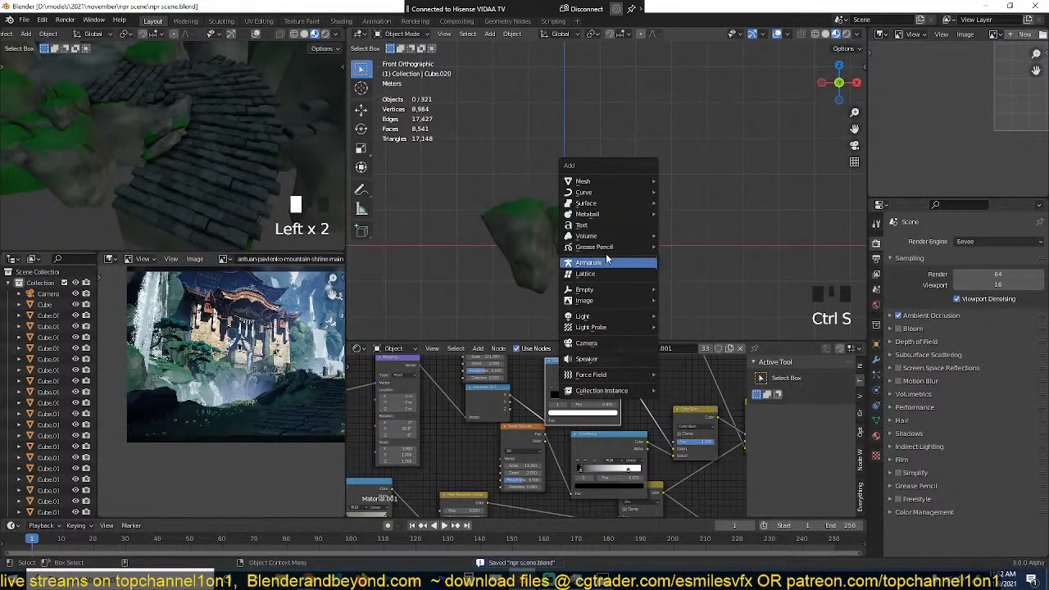
{"action": "mouse_move", "coordinate": [635, 318]}
{"action": "left_click", "coordinate": [690, 340]}
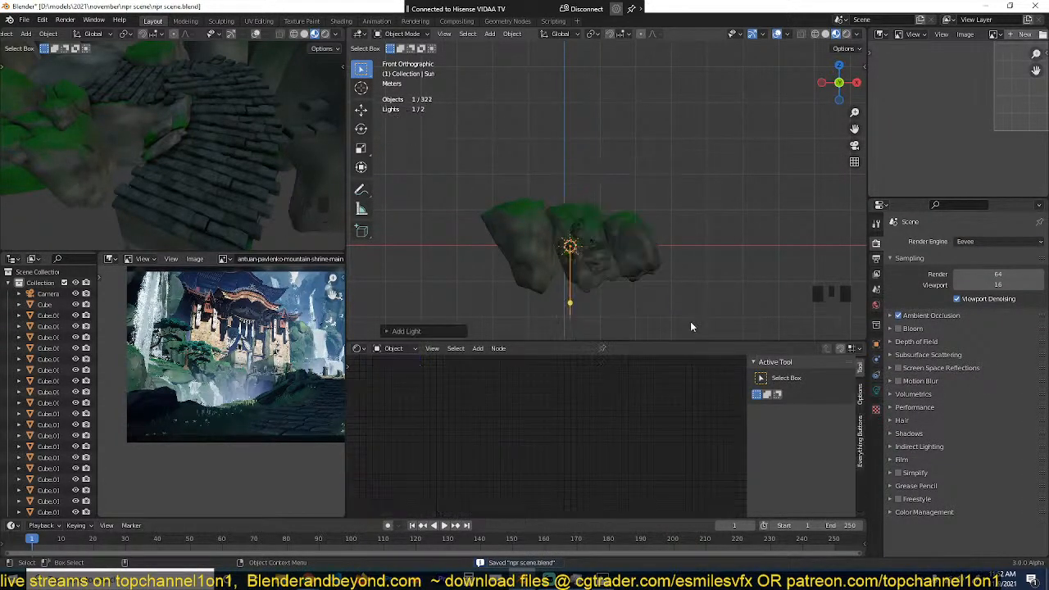
{"action": "key", "text": "g"}
{"action": "left_click", "coordinate": [774, 108]}
Step: Display the small viewport in rendered shading and rotate the sun so it shines almost horizontally towards negative X
{"action": "left_click", "coordinate": [325, 34]}
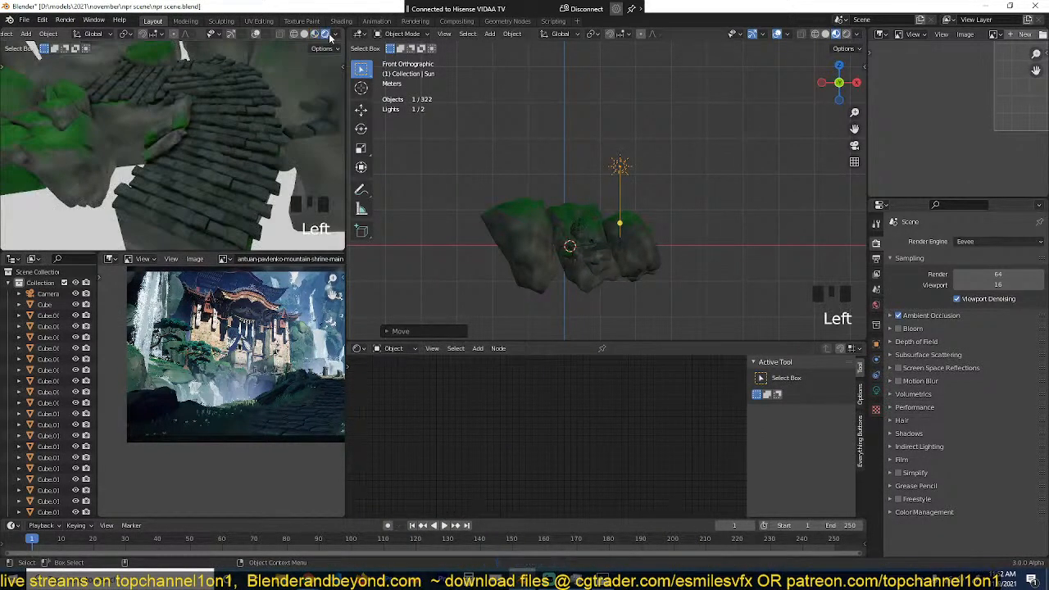
{"action": "scroll", "coordinate": [686, 199], "scroll_direction": "down", "scroll_amount": 3}
{"action": "key", "text": "r"}
{"action": "left_click", "coordinate": [625, 246]}
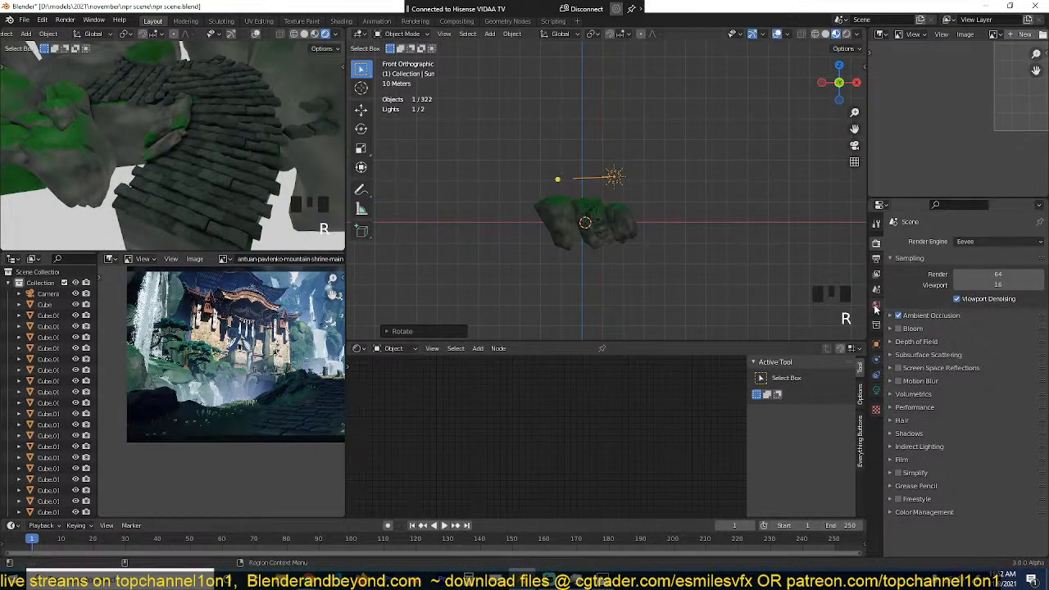
Step: Set the world's Sky Texture type to Preetham
{"action": "left_click", "coordinate": [877, 305]}
{"action": "left_click", "coordinate": [996, 328]}
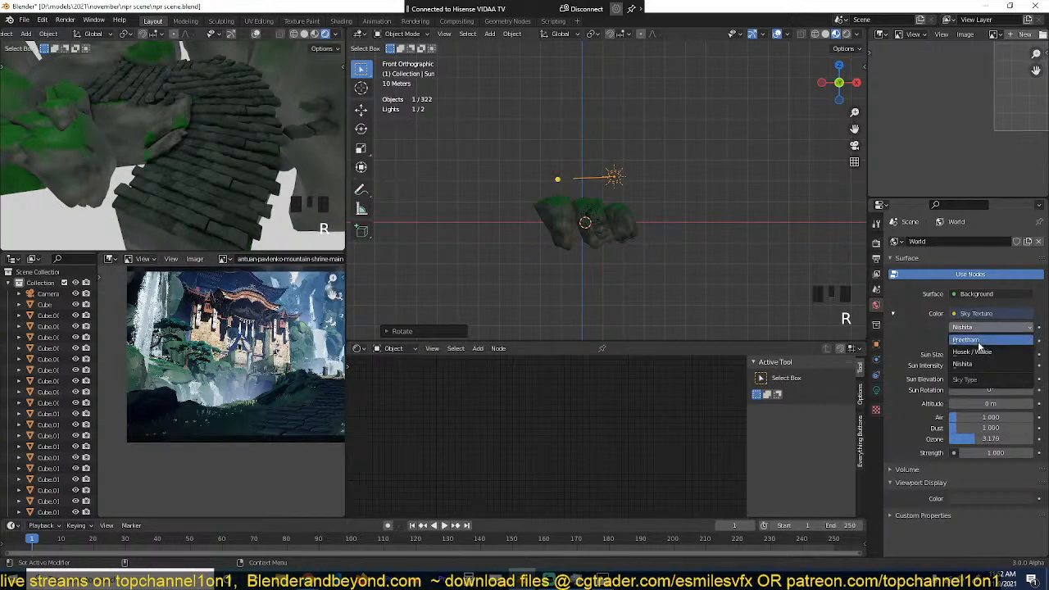
{"action": "left_click", "coordinate": [993, 334]}
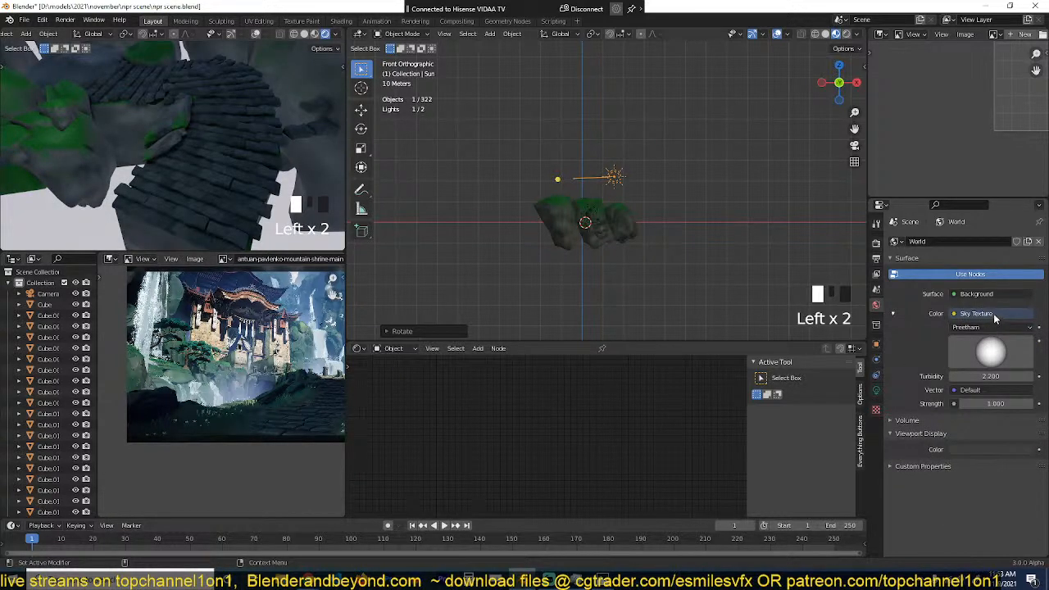
Step: Replace the world's sky colour with an Environment Texture using kloppenheim_02.jpg from the skys folder, and save the file
{"action": "left_click", "coordinate": [988, 314]}
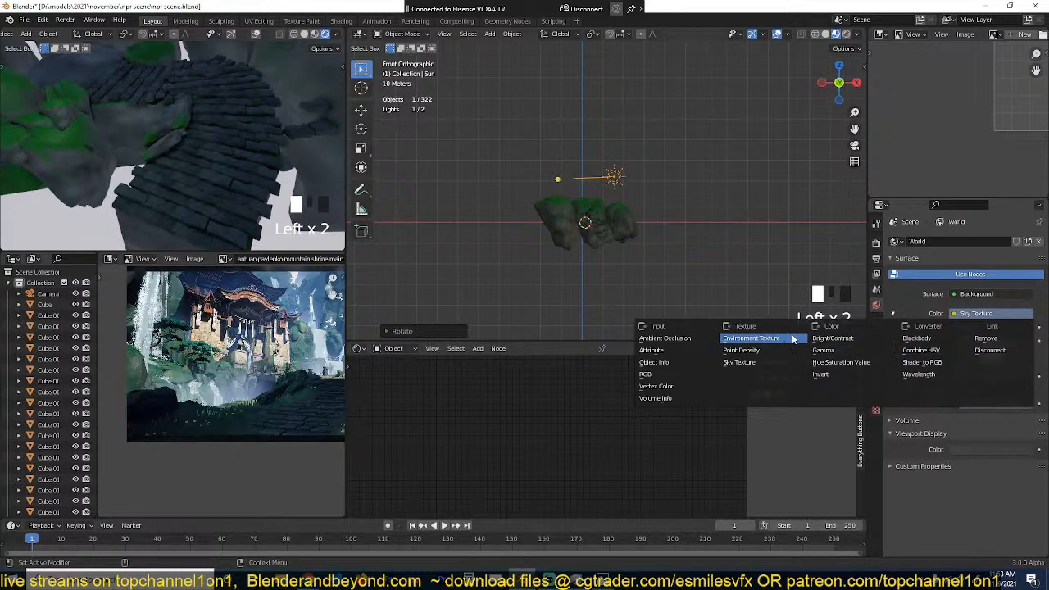
{"action": "left_click", "coordinate": [752, 338]}
{"action": "left_click", "coordinate": [1013, 327]}
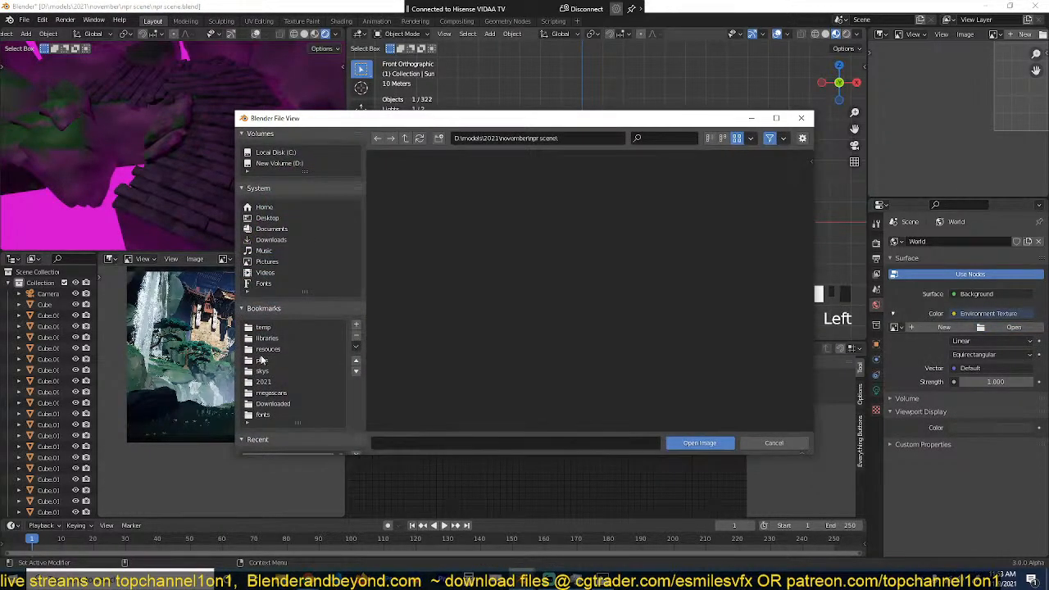
{"action": "left_click", "coordinate": [269, 369]}
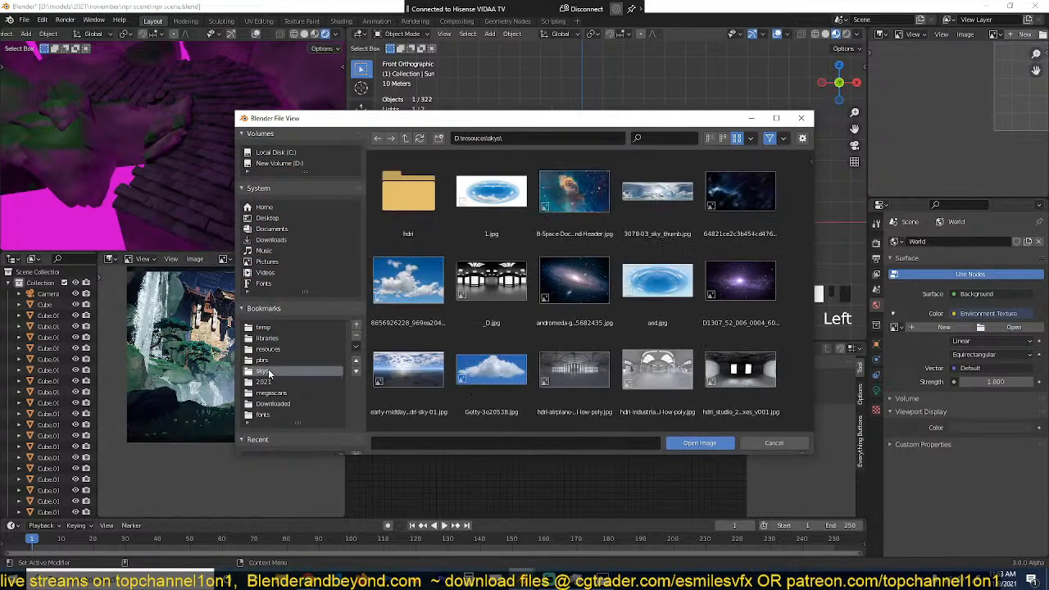
{"action": "scroll", "coordinate": [564, 320], "scroll_direction": "down", "scroll_amount": 5}
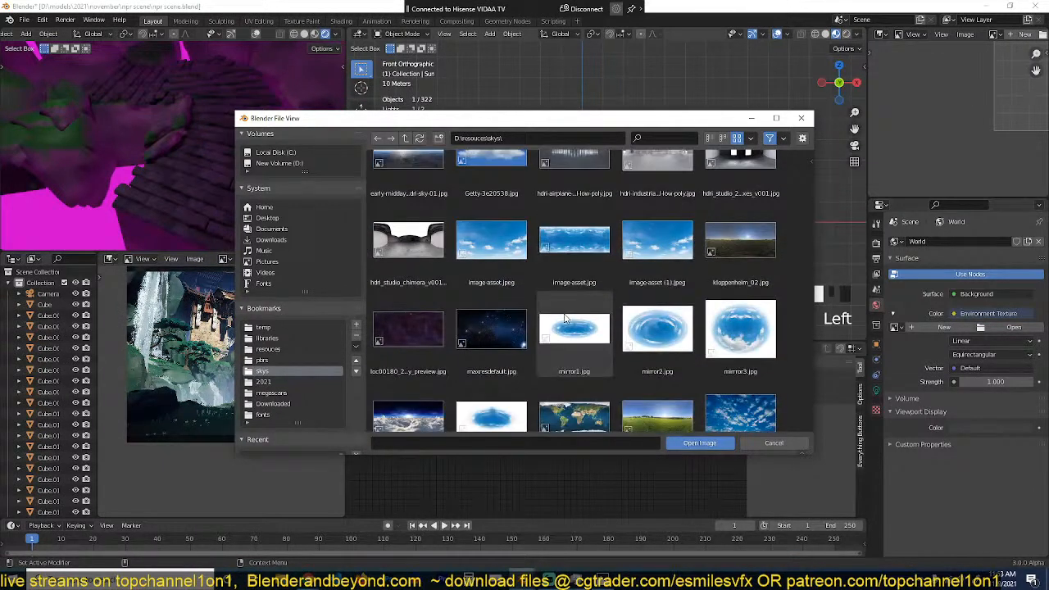
{"action": "double_click", "coordinate": [733, 278]}
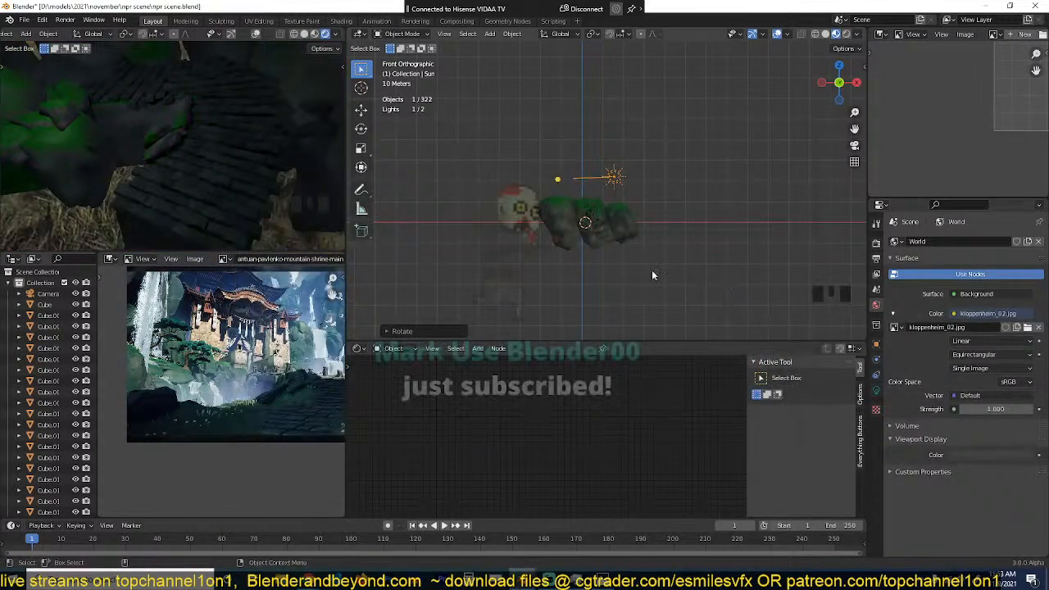
{"action": "scroll", "coordinate": [258, 205], "scroll_direction": "down", "scroll_amount": 4}
{"action": "key", "text": "ctrl+s"}
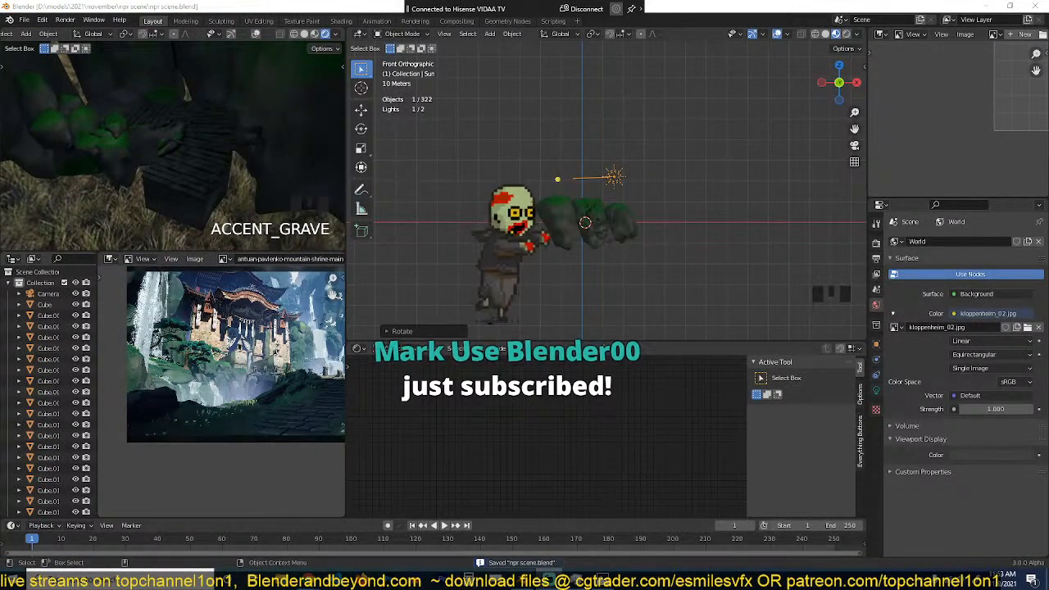
Step: Rotate the sun so it shines diagonally down onto the rocks towards negative X
{"action": "left_click", "coordinate": [650, 271]}
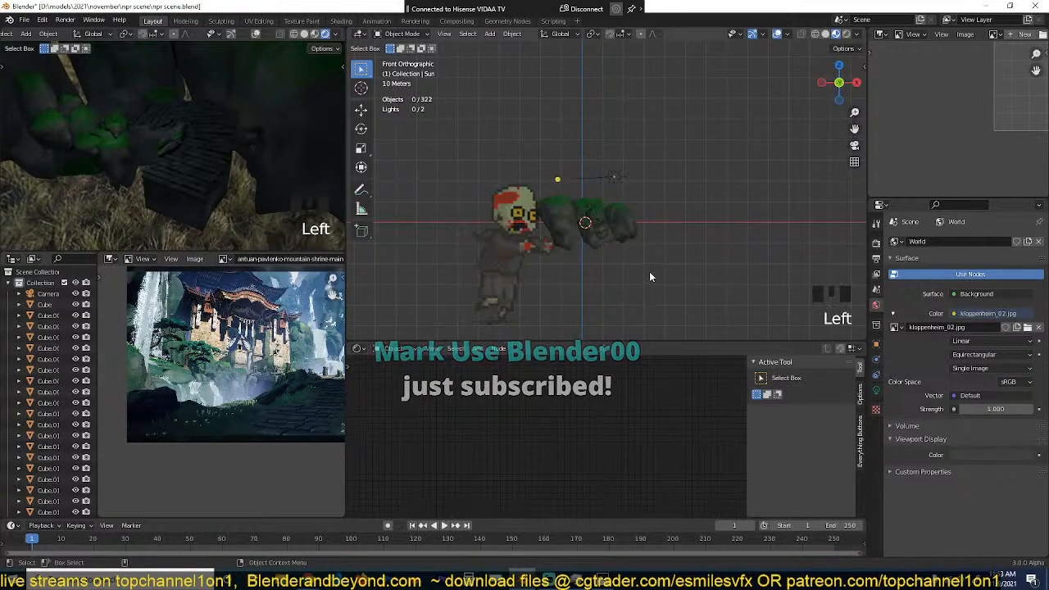
{"action": "scroll", "coordinate": [627, 175], "scroll_direction": "up", "scroll_amount": 2}
{"action": "key", "text": "r"}
{"action": "left_click", "coordinate": [641, 162]}
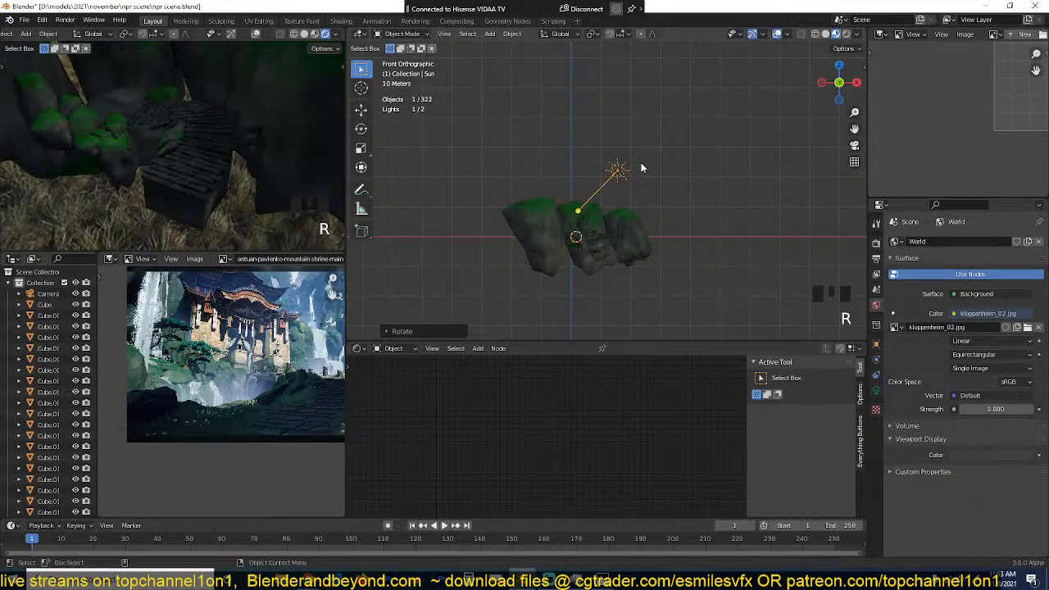
Step: Set the sun light's strength to 10 and check the scene through the camera
{"action": "key", "text": "KP_0"}
{"action": "scroll", "coordinate": [661, 178], "scroll_direction": "up", "scroll_amount": 5}
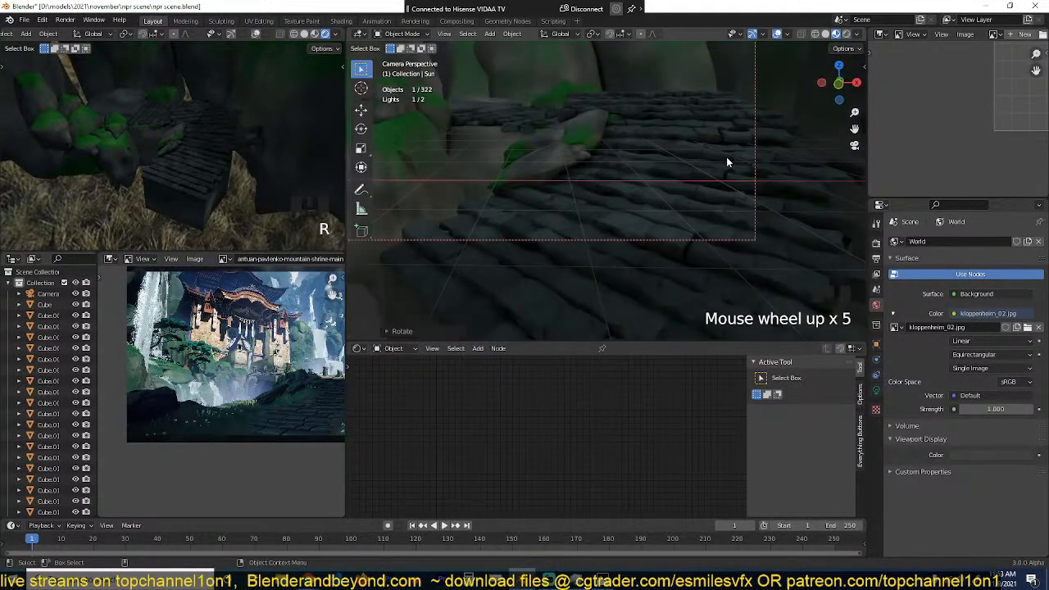
{"action": "left_click", "coordinate": [877, 390]}
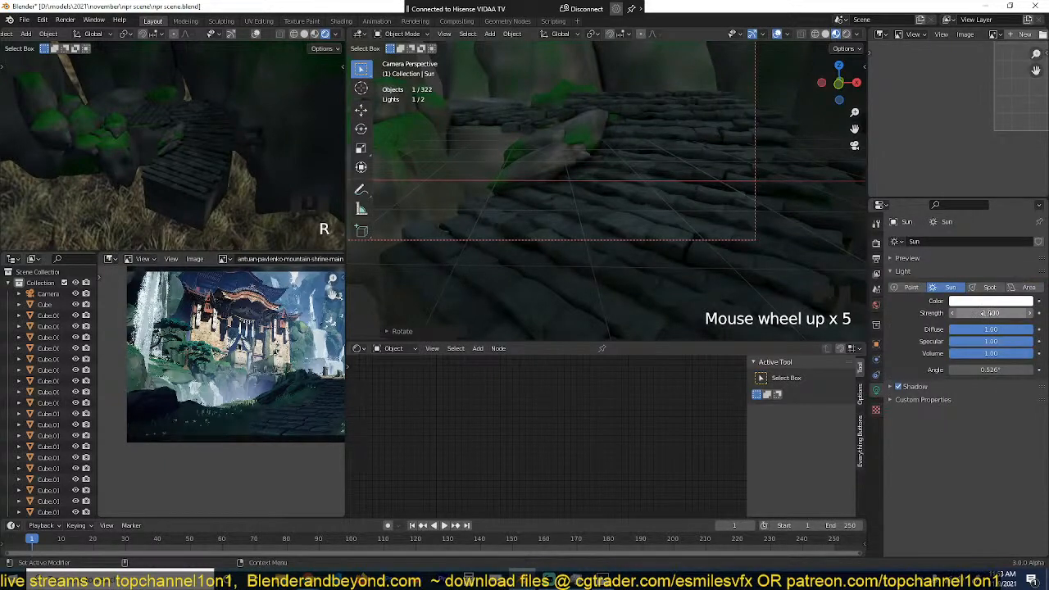
{"action": "left_click", "coordinate": [987, 312]}
{"action": "type", "text": "10"}
{"action": "key", "text": "Return"}
{"action": "key", "text": "KP_0"}
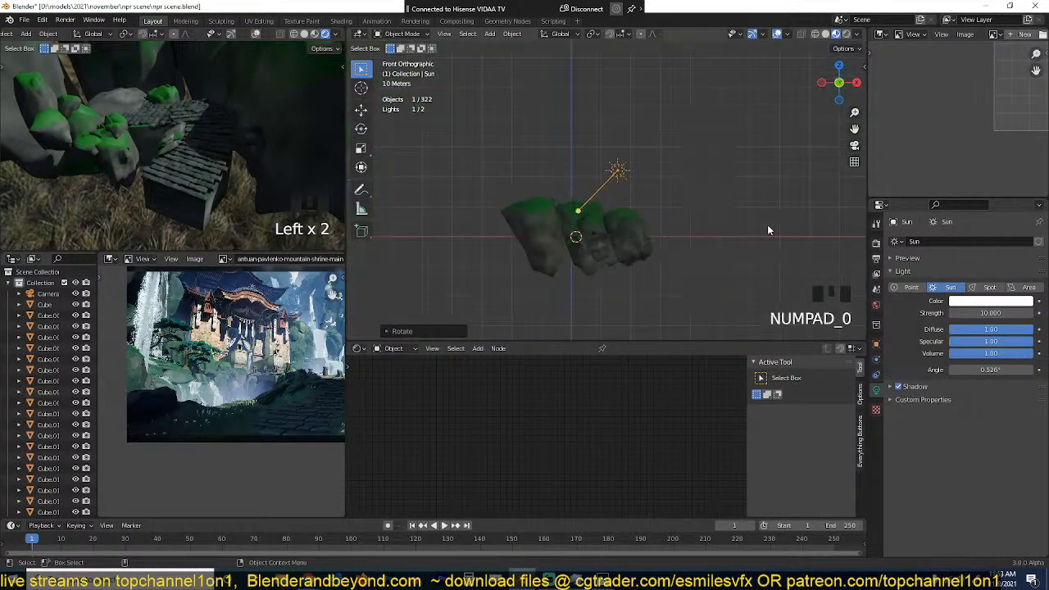
{"action": "key", "text": "KP_0"}
Step: Inspect the lit rocks and stone path up close in the main viewport, with nothing selected
{"action": "scroll", "coordinate": [742, 216], "scroll_direction": "down", "scroll_amount": 4}
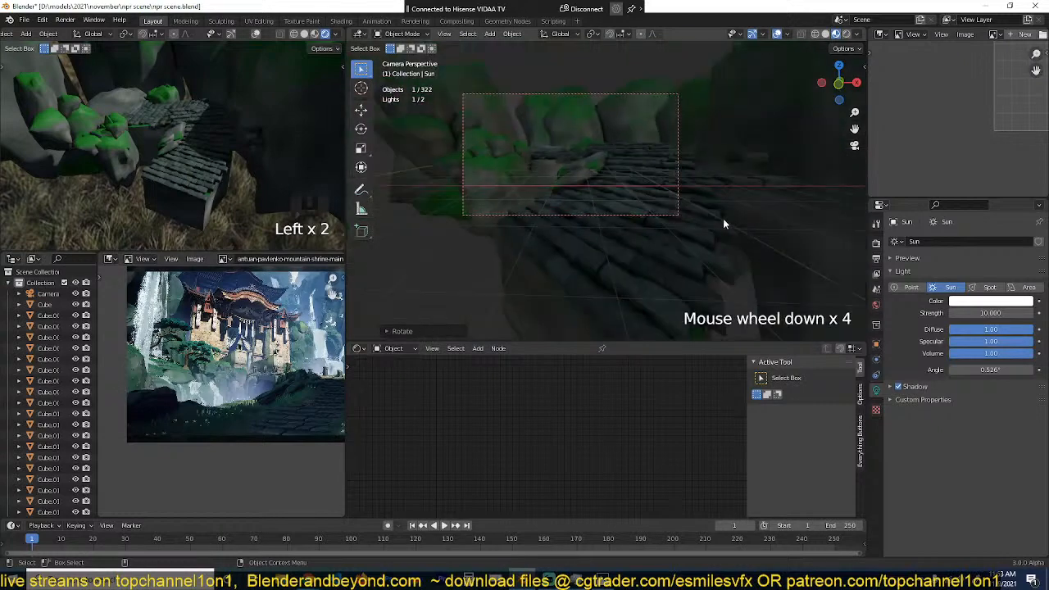
{"action": "scroll", "coordinate": [472, 218], "scroll_direction": "up", "scroll_amount": 2}
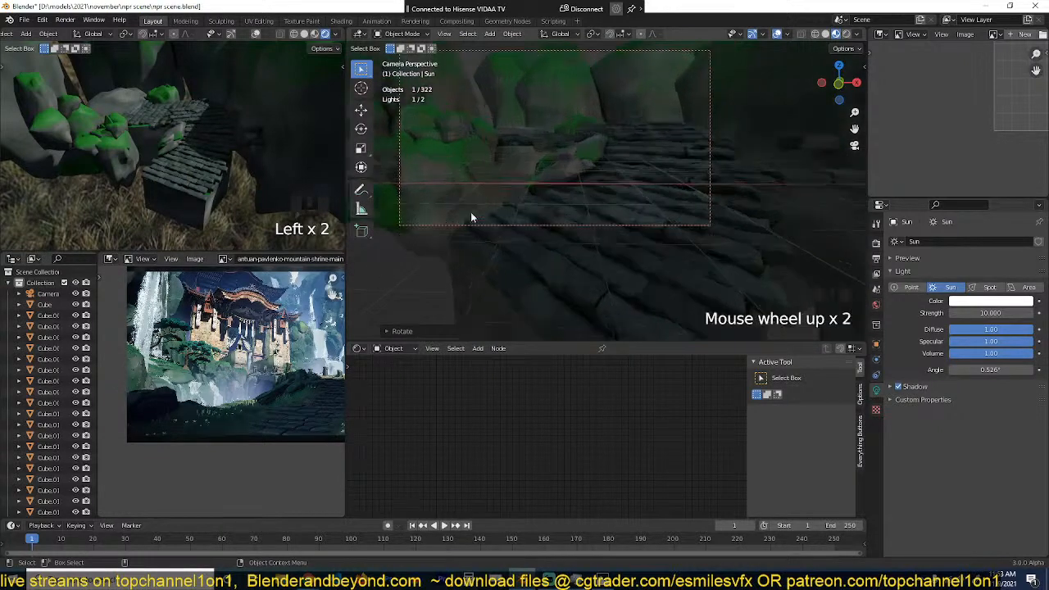
{"action": "scroll", "coordinate": [461, 199], "scroll_direction": "up", "scroll_amount": 1}
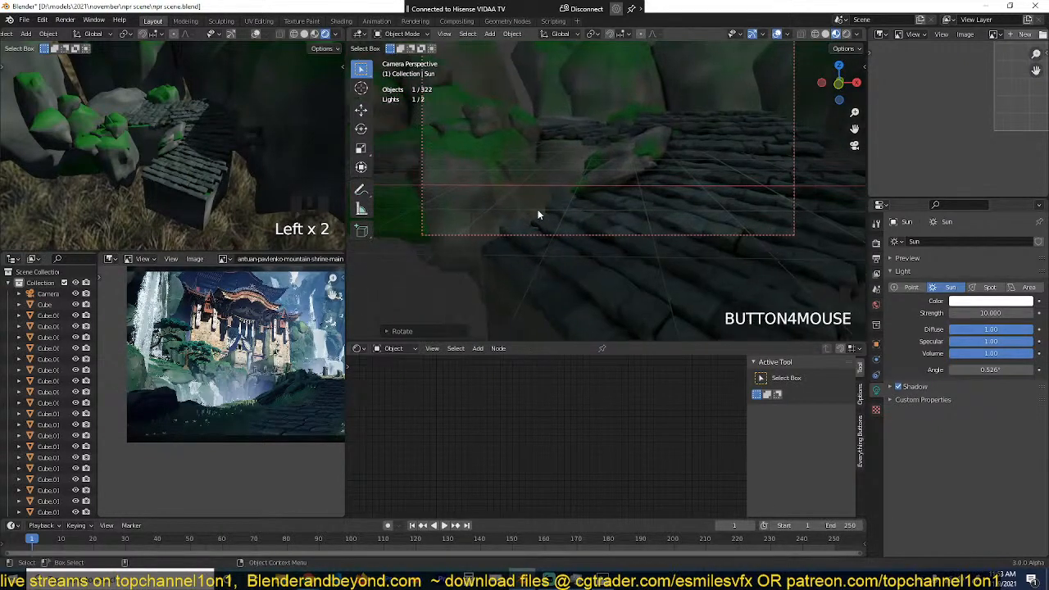
{"action": "scroll", "coordinate": [236, 374], "scroll_direction": "up", "scroll_amount": 2}
{"action": "middle_click_drag", "start_coordinate": [488, 220], "coordinate": [568, 190], "text": "shift"}
{"action": "scroll", "coordinate": [566, 234], "scroll_direction": "down", "scroll_amount": 4}
{"action": "scroll", "coordinate": [555, 236], "scroll_direction": "up", "scroll_amount": 4}
{"action": "key", "text": "alt+a"}
{"action": "scroll", "coordinate": [214, 176], "scroll_direction": "down", "scroll_amount": 1}
{"action": "scroll", "coordinate": [214, 176], "scroll_direction": "down", "scroll_amount": 1}
Step: Show the camera view in the small rendered viewport and compare it with the reference painting's foreground and waterfall area
{"action": "key", "text": "KP_0"}
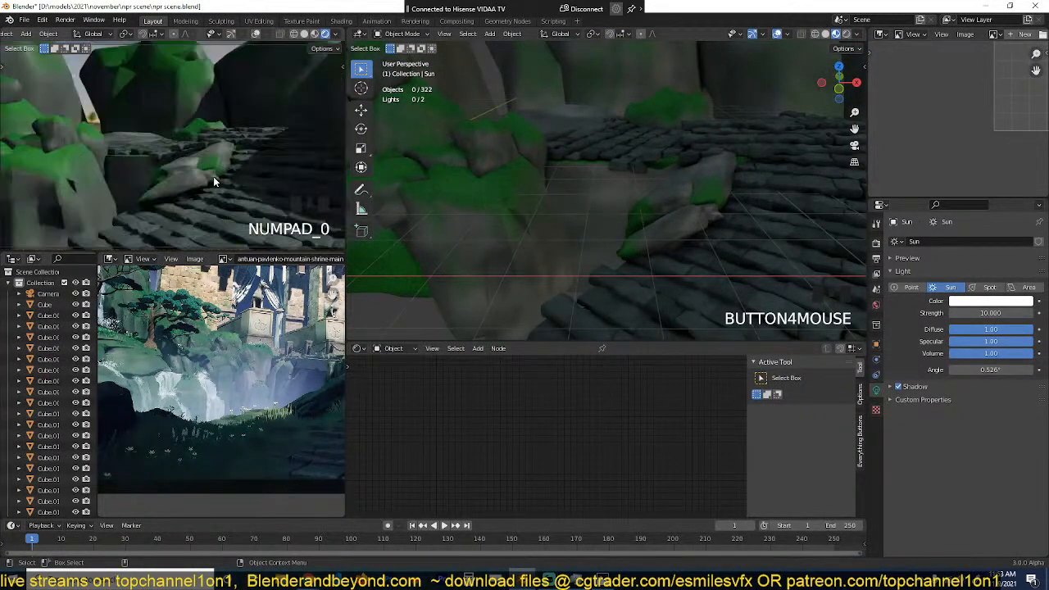
{"action": "scroll", "coordinate": [216, 179], "scroll_direction": "down", "scroll_amount": 1}
{"action": "scroll", "coordinate": [223, 331], "scroll_direction": "down", "scroll_amount": 3}
{"action": "scroll", "coordinate": [223, 333], "scroll_direction": "up", "scroll_amount": 2}
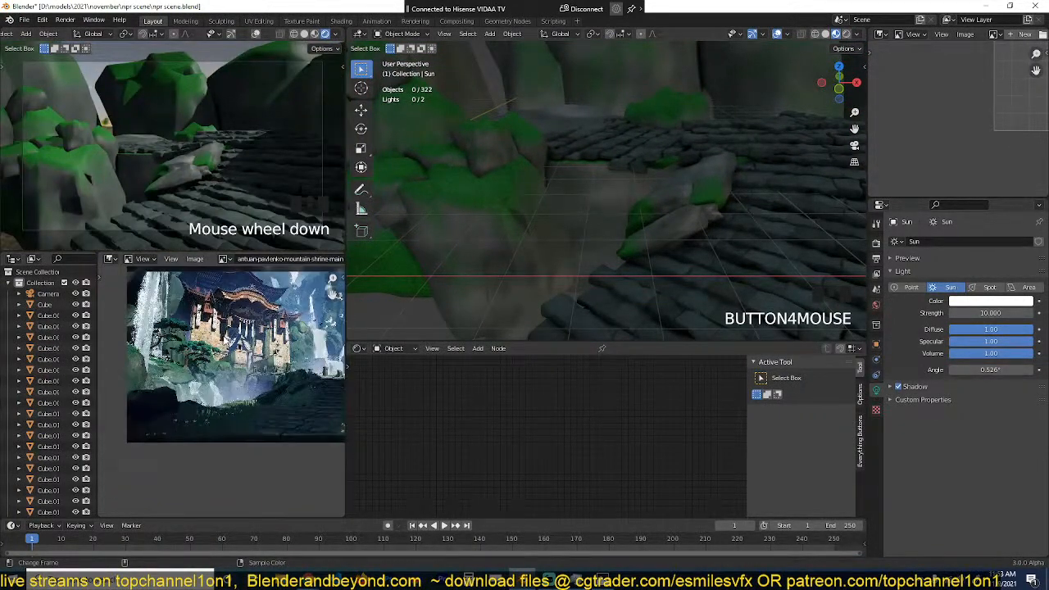
{"action": "scroll", "coordinate": [225, 337], "scroll_direction": "up", "scroll_amount": 1}
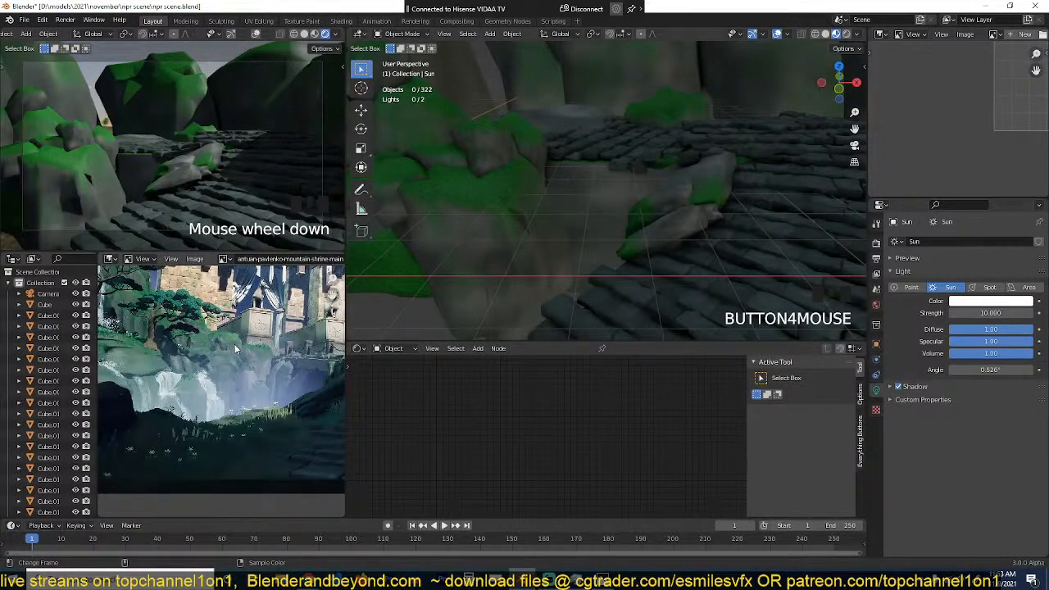
{"action": "scroll", "coordinate": [223, 332], "scroll_direction": "down", "scroll_amount": 4}
{"action": "middle_click_drag", "start_coordinate": [223, 332], "coordinate": [202, 345]}
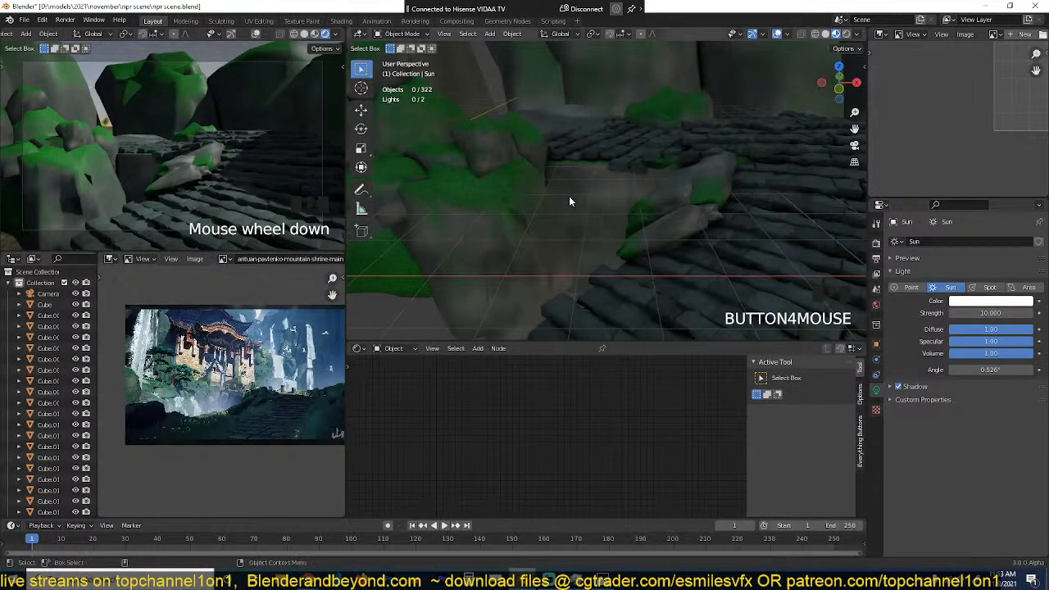
Step: Switch the render engine to Cycles and check the camera view in the small rendered viewport
{"action": "scroll", "coordinate": [569, 196], "scroll_direction": "down", "scroll_amount": 2}
{"action": "left_click", "coordinate": [877, 243]}
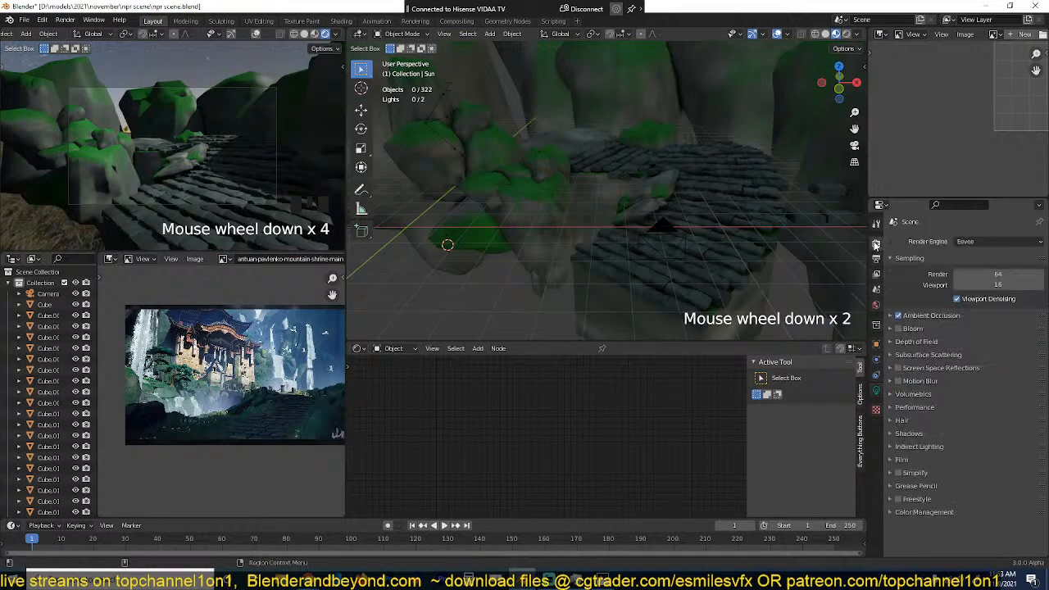
{"action": "left_click", "coordinate": [997, 241]}
{"action": "left_click", "coordinate": [976, 282]}
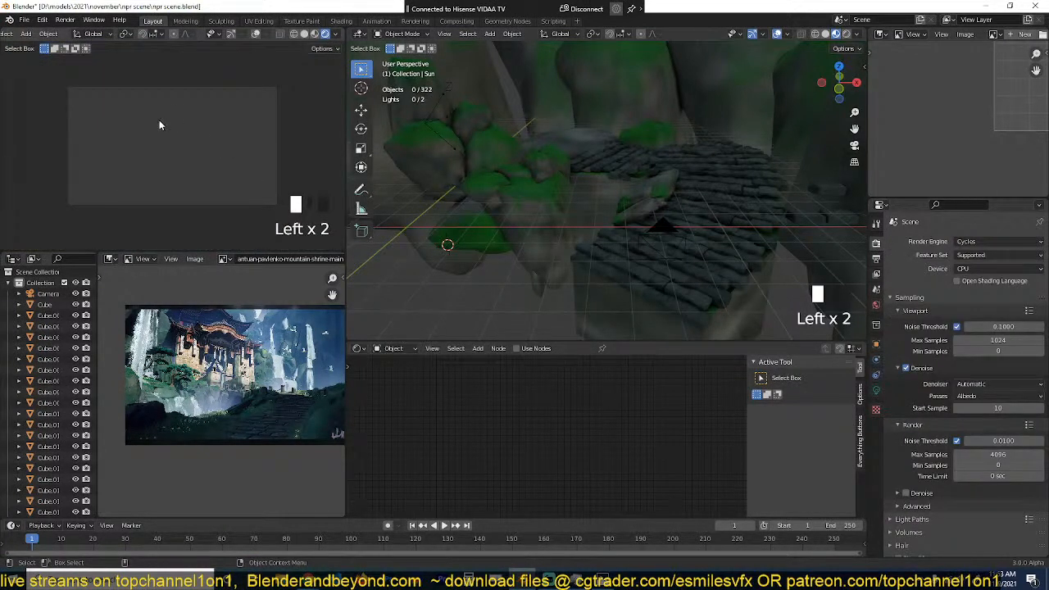
{"action": "scroll", "coordinate": [159, 120], "scroll_direction": "up", "scroll_amount": 1}
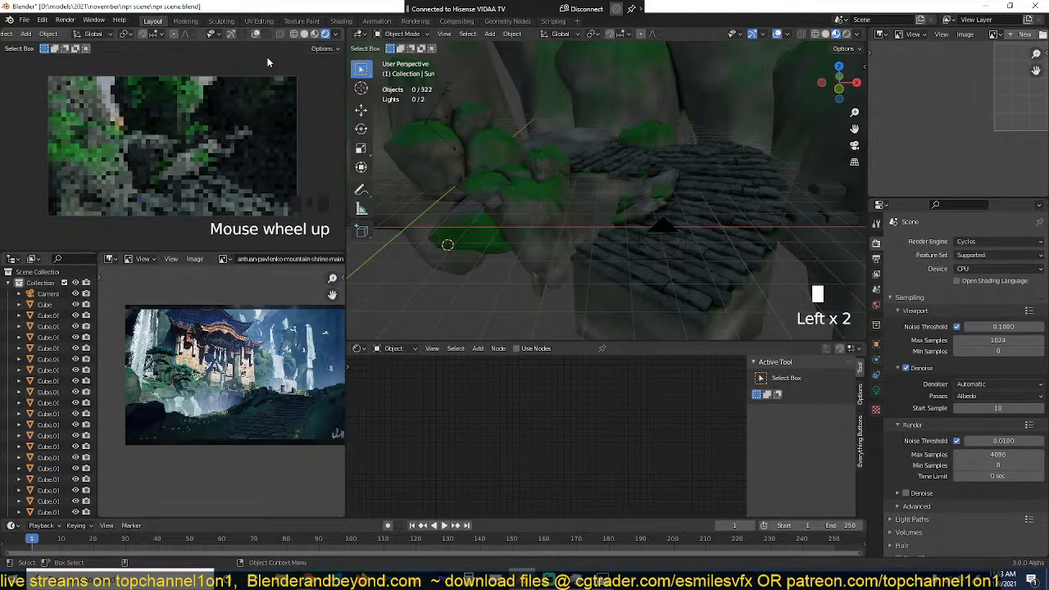
Step: Scale the duplicated background rock down to about 0.65 and move it among the rear cliffs
{"action": "scroll", "coordinate": [267, 63], "scroll_direction": "down", "scroll_amount": 4}
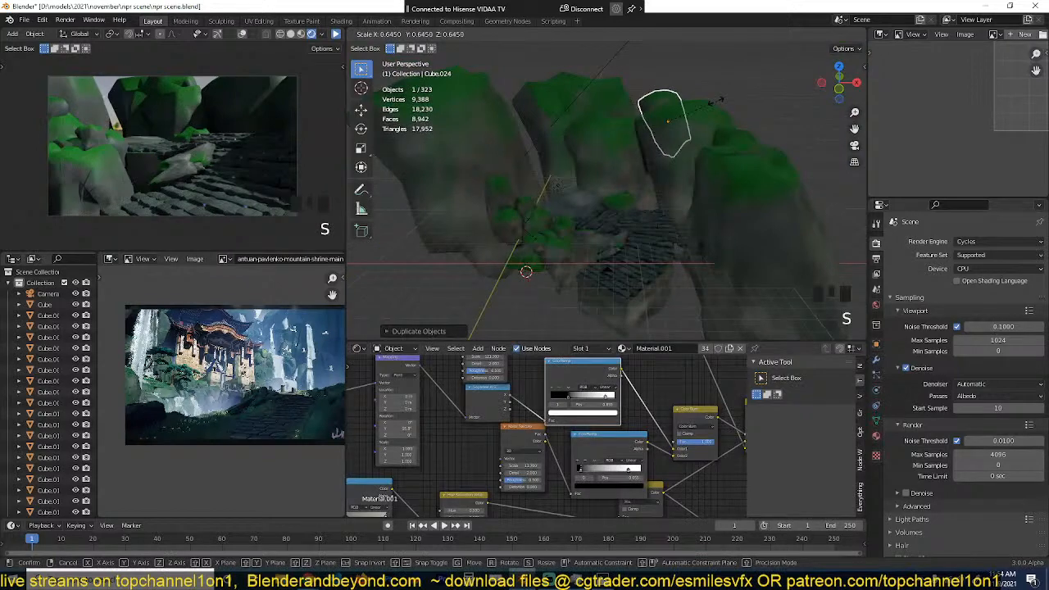
{"action": "left_click", "coordinate": [716, 102]}
{"action": "key", "text": "g"}
{"action": "left_click", "coordinate": [725, 241]}
Step: Duplicate the tall rear rock, place the copy beside it as a second pillar, and adjust the copy's size
{"action": "key", "text": "KP_7"}
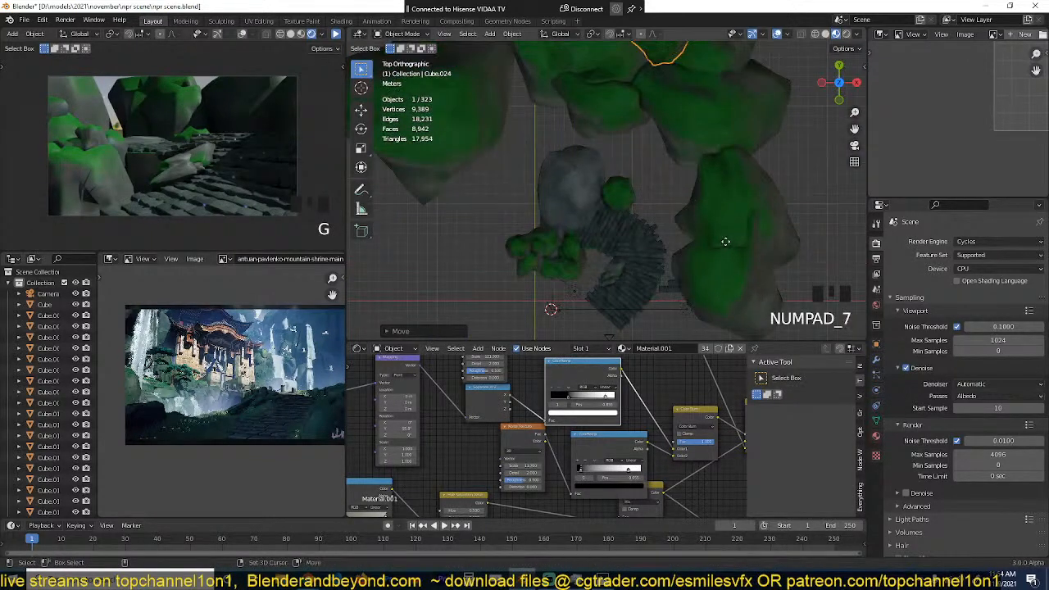
{"action": "key", "text": "shift+d"}
{"action": "left_click", "coordinate": [699, 306]}
{"action": "key", "text": "grave"}
{"action": "middle_click_drag", "start_coordinate": [698, 306], "coordinate": [691, 138]}
{"action": "key", "text": "s"}
{"action": "left_click", "coordinate": [731, 168]}
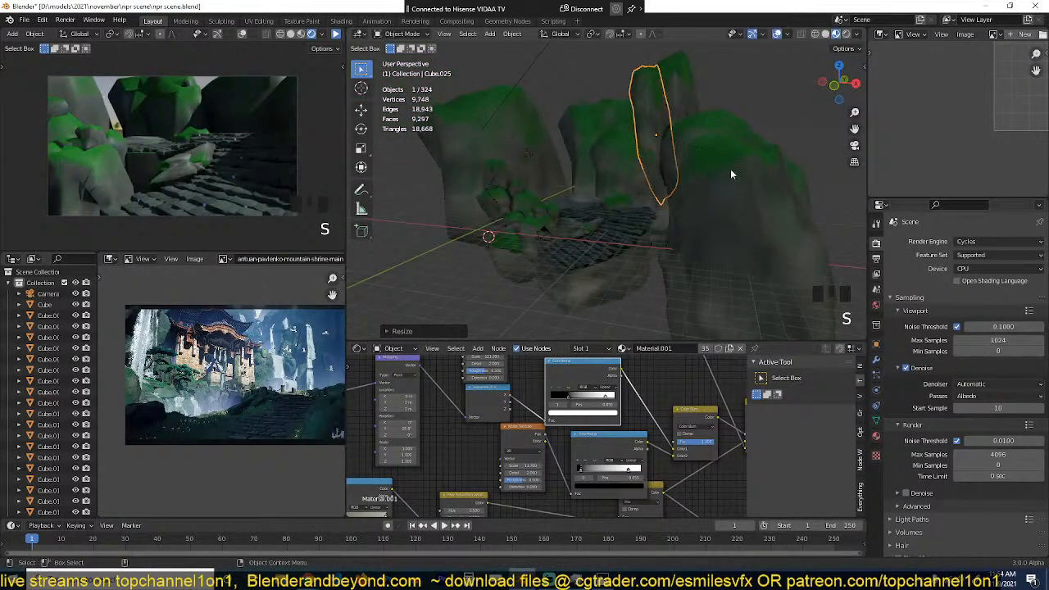
{"action": "scroll", "coordinate": [731, 169], "scroll_direction": "up", "scroll_amount": 3}
{"action": "middle_click_drag", "start_coordinate": [730, 169], "coordinate": [687, 325], "text": "shift"}
{"action": "key", "text": "s"}
{"action": "left_click", "coordinate": [765, 202]}
Step: Duplicate the slim rock pillar again, move the copy against the tall pillar, and resize it
{"action": "key", "text": "shift+d"}
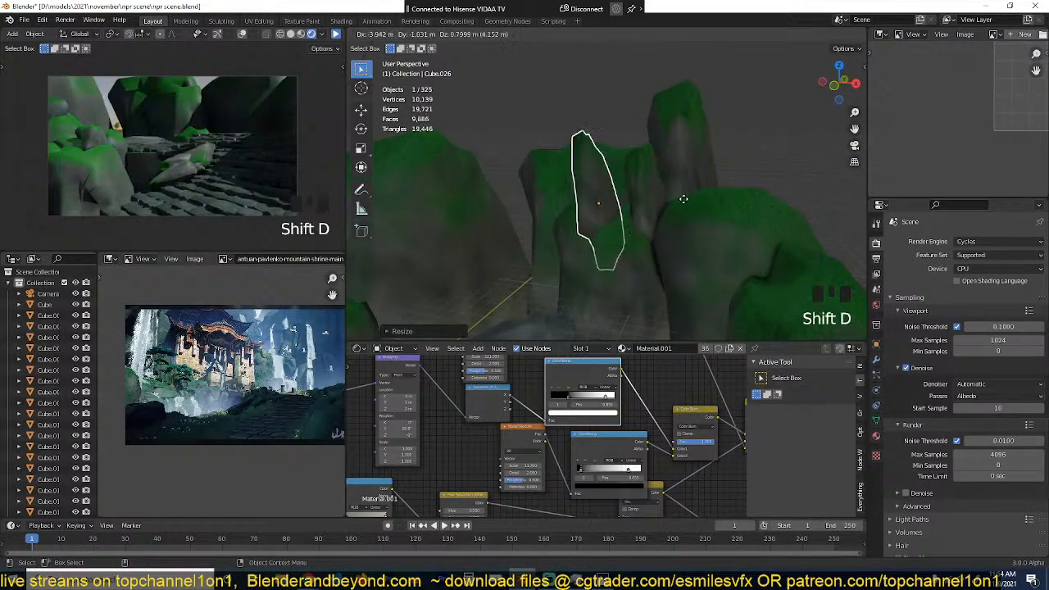
{"action": "key", "text": "s"}
{"action": "key", "text": "g"}
{"action": "left_click", "coordinate": [711, 179]}
{"action": "key", "text": "s"}
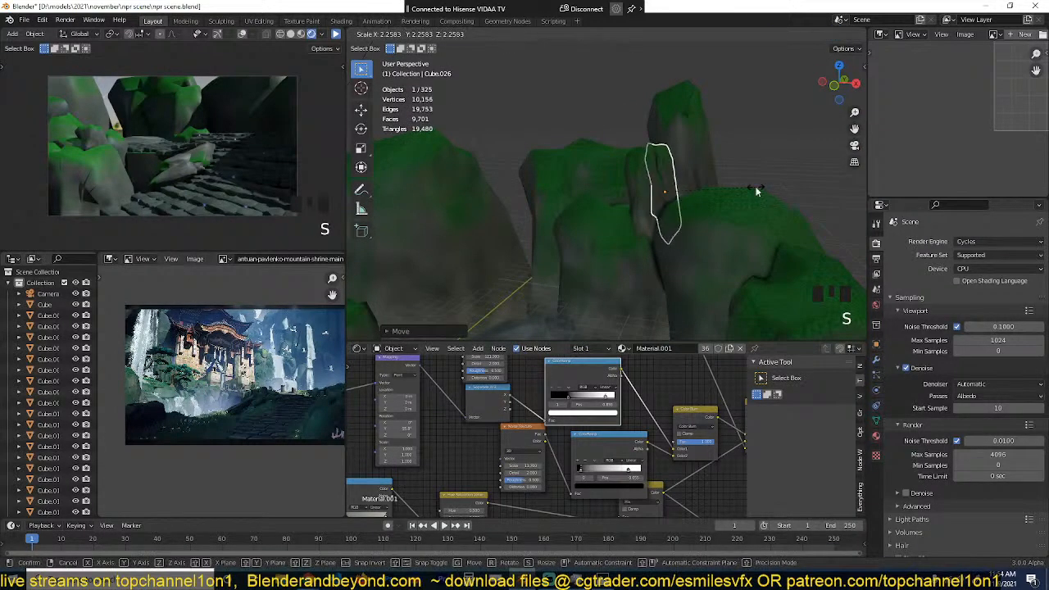
{"action": "left_click", "coordinate": [726, 195]}
Step: Add another copy of the slim pillar on the group's negative X side and scale it
{"action": "scroll", "coordinate": [727, 195], "scroll_direction": "up", "scroll_amount": 4}
{"action": "key", "text": "shift+d"}
{"action": "left_click", "coordinate": [649, 196]}
{"action": "key", "text": "s"}
{"action": "left_click", "coordinate": [676, 176]}
Step: Duplicate the slim pillar into the gap between the large cliffs below, then tilt and resize the copy
{"action": "middle_click_drag", "start_coordinate": [676, 168], "coordinate": [708, 164]}
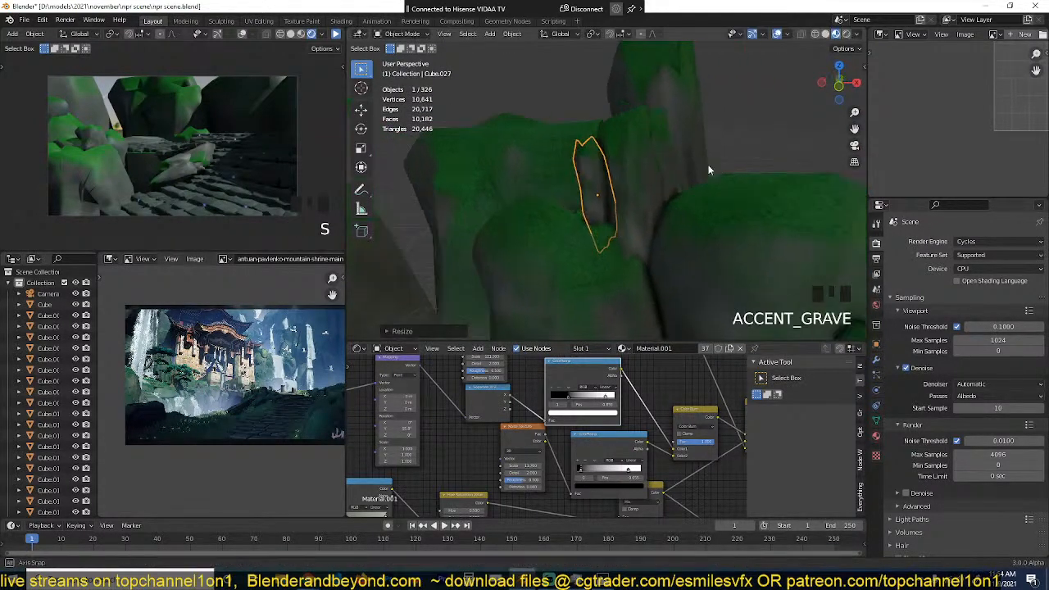
{"action": "middle_click_drag", "start_coordinate": [611, 161], "coordinate": [738, 184]}
{"action": "key", "text": "shift+d"}
{"action": "left_click", "coordinate": [820, 297]}
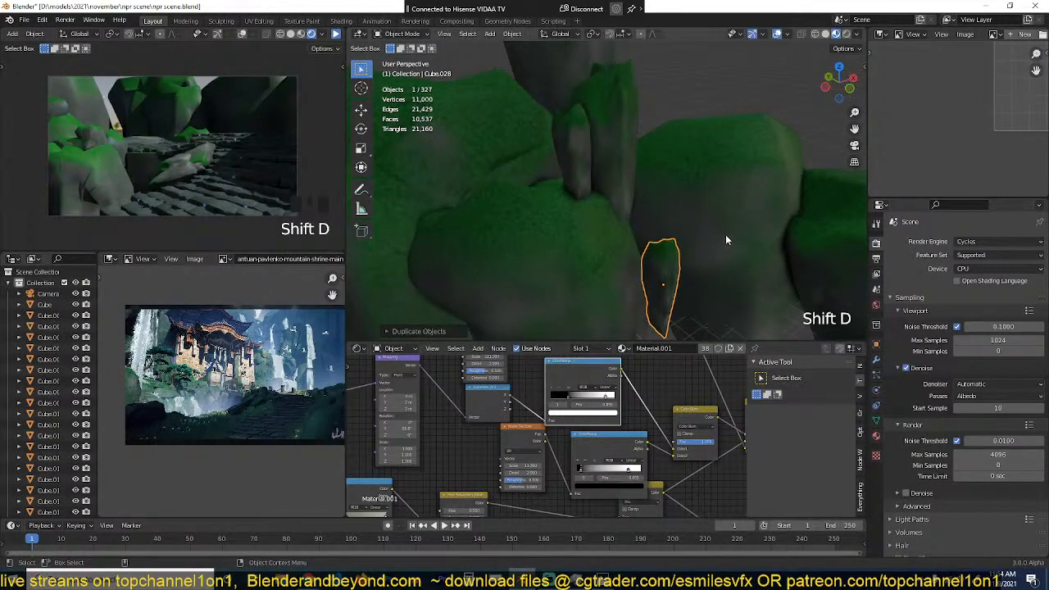
{"action": "middle_click_drag", "start_coordinate": [725, 234], "coordinate": [539, 42]}
{"action": "key", "text": "r"}
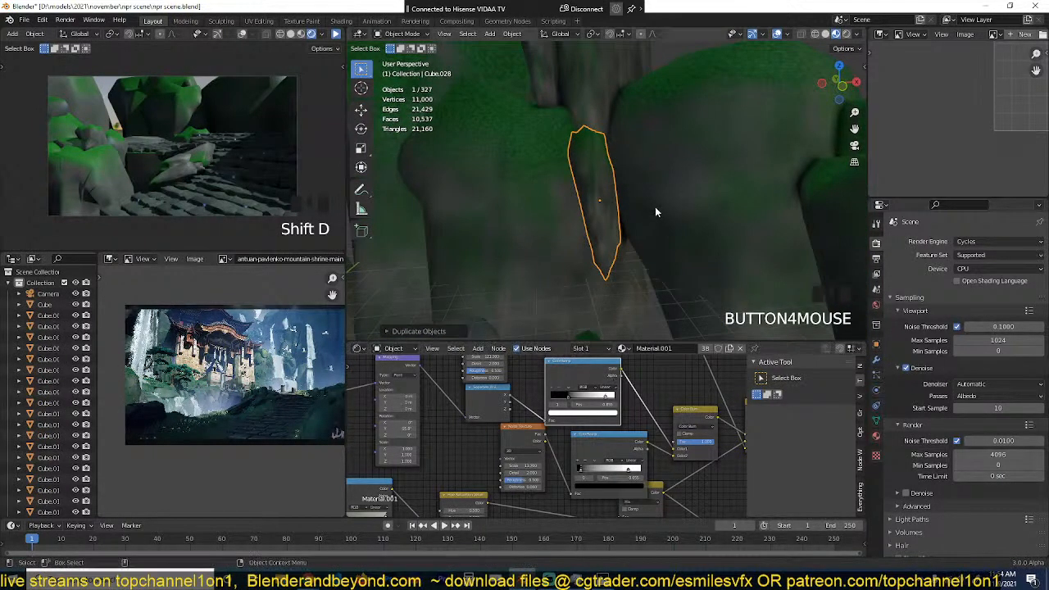
{"action": "key", "text": "r"}
{"action": "left_click", "coordinate": [665, 239]}
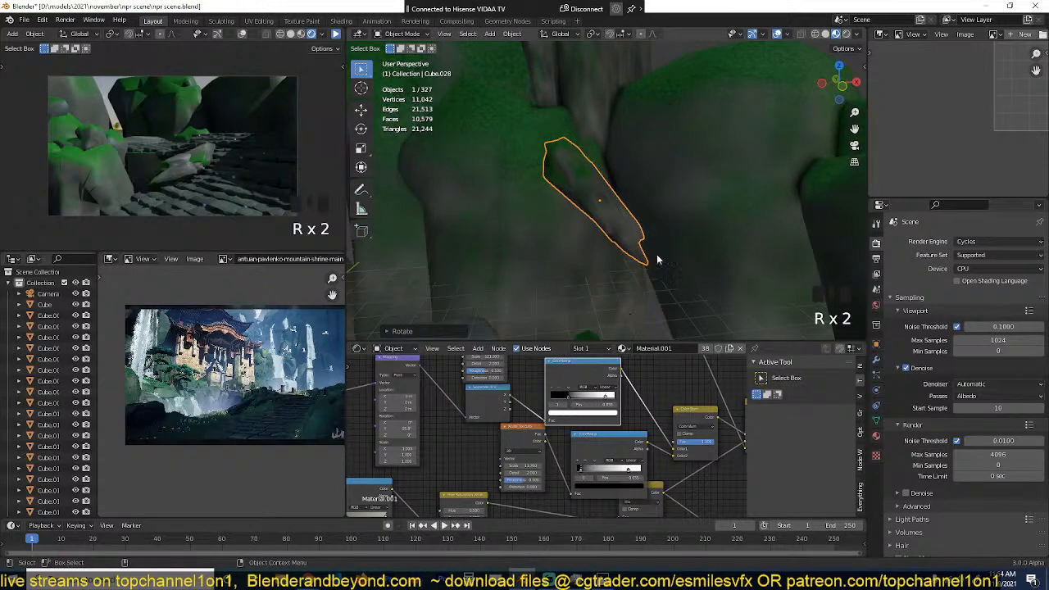
{"action": "key", "text": "r"}
{"action": "key", "text": "s"}
{"action": "left_click", "coordinate": [651, 262]}
Step: Rotate the lower pillar copy to lean against the cliff and enlarge it slightly
{"action": "key", "text": "grave"}
{"action": "scroll", "coordinate": [645, 266], "scroll_direction": "down", "scroll_amount": 4}
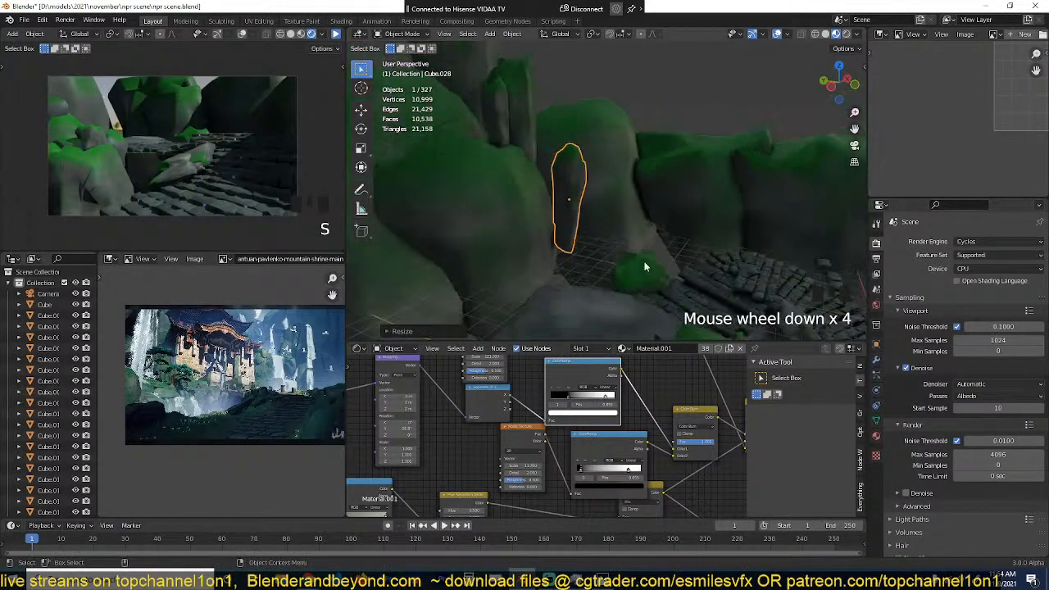
{"action": "key", "text": "r"}
{"action": "left_click", "coordinate": [648, 264]}
{"action": "key", "text": "r"}
{"action": "left_click", "coordinate": [660, 238]}
{"action": "key", "text": "s"}
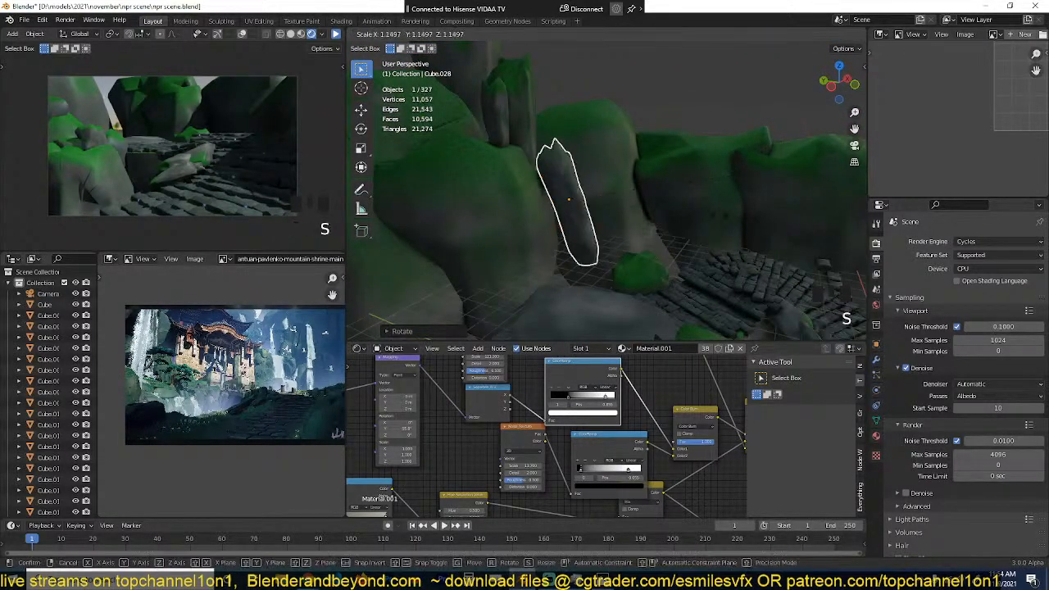
{"action": "left_click", "coordinate": [693, 228]}
Step: From the camera view, duplicate the rounded rear boulder and scale the copy down behind the stone path
{"action": "scroll", "coordinate": [698, 227], "scroll_direction": "down", "scroll_amount": 2}
{"action": "key", "text": "grave"}
{"action": "key", "text": "KP_0"}
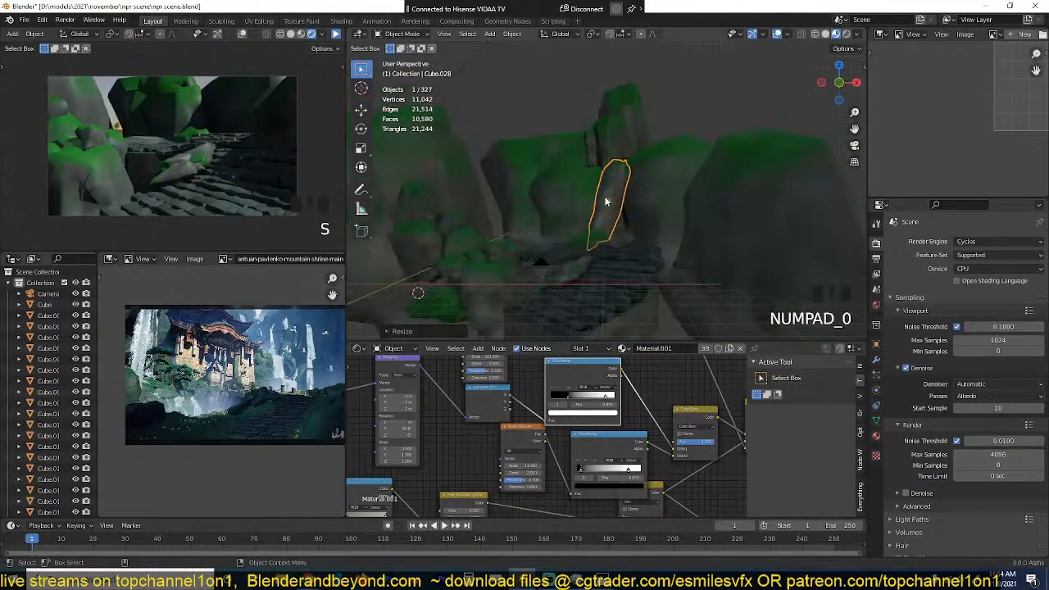
{"action": "key", "text": "alt+a"}
{"action": "scroll", "coordinate": [605, 194], "scroll_direction": "down", "scroll_amount": 2}
{"action": "scroll", "coordinate": [671, 118], "scroll_direction": "up", "scroll_amount": 6}
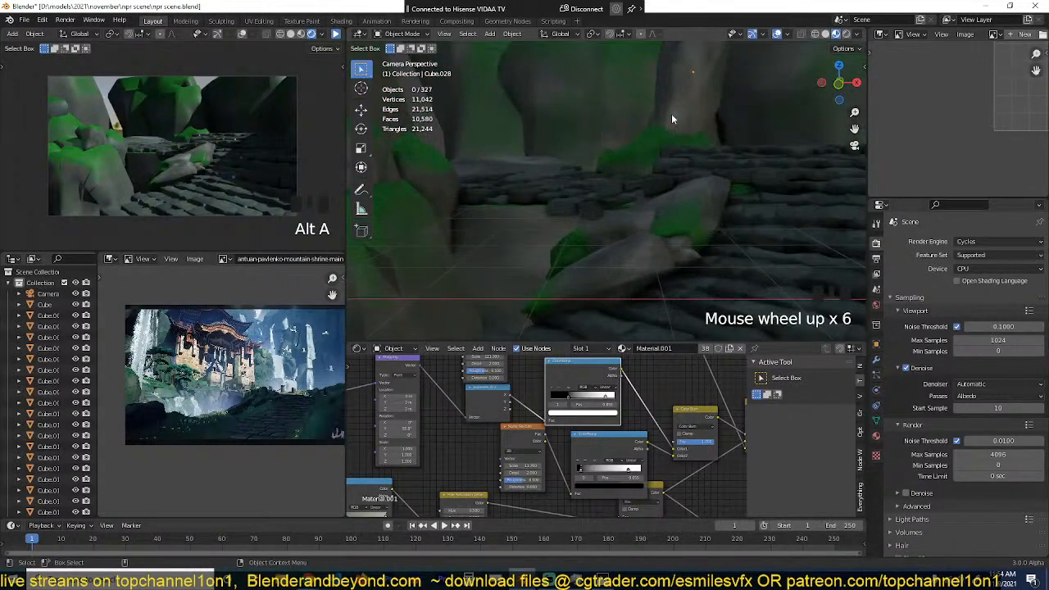
{"action": "scroll", "coordinate": [656, 155], "scroll_direction": "up", "scroll_amount": 3}
{"action": "left_click", "coordinate": [428, 244]}
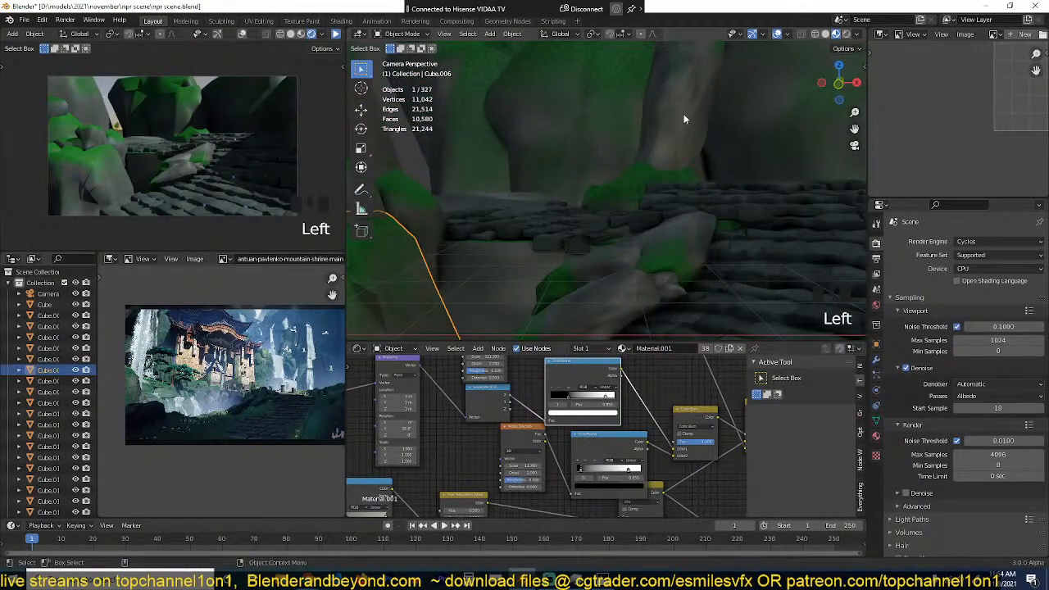
{"action": "left_click", "coordinate": [646, 126]}
{"action": "scroll", "coordinate": [646, 126], "scroll_direction": "down", "scroll_amount": 1}
{"action": "key", "text": "shift+d"}
{"action": "key", "text": "s"}
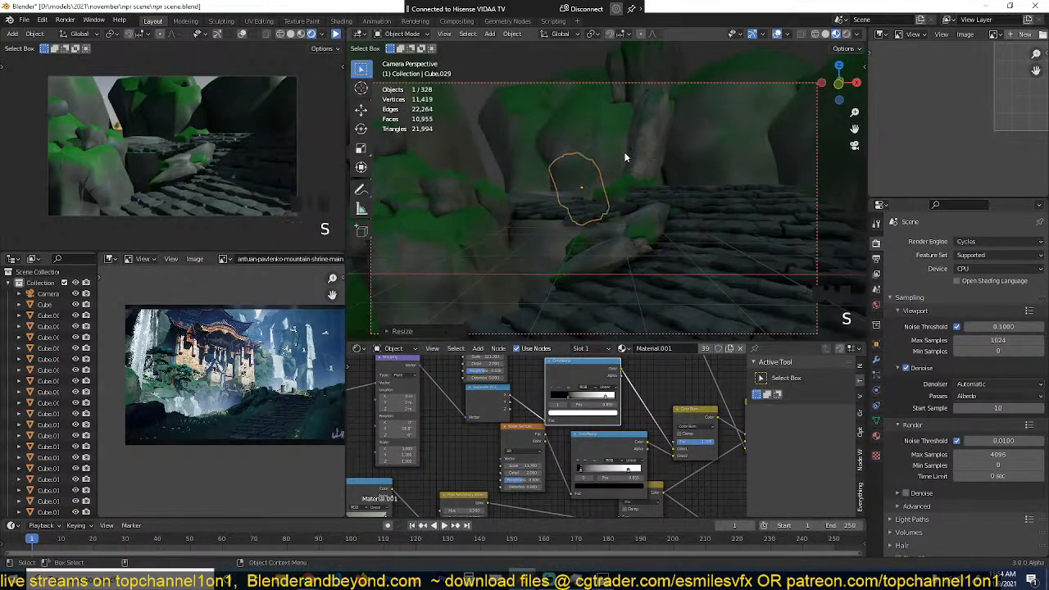
Step: Move the small boulder copy into the gap between the rear cliffs, rotate and resize it, then stretch it along Z
{"action": "key", "text": "g"}
{"action": "left_click", "coordinate": [565, 144]}
{"action": "key", "text": "r"}
{"action": "left_click", "coordinate": [638, 183]}
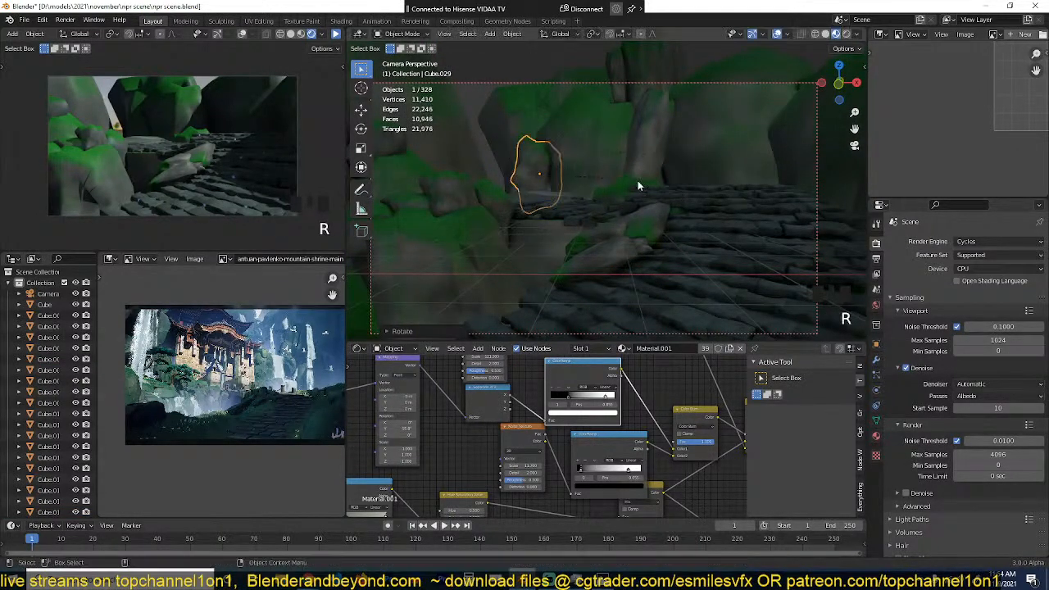
{"action": "key", "text": "s"}
{"action": "left_click", "coordinate": [586, 211]}
{"action": "key", "text": "s"}
{"action": "key", "text": "z"}
{"action": "left_click", "coordinate": [638, 213]}
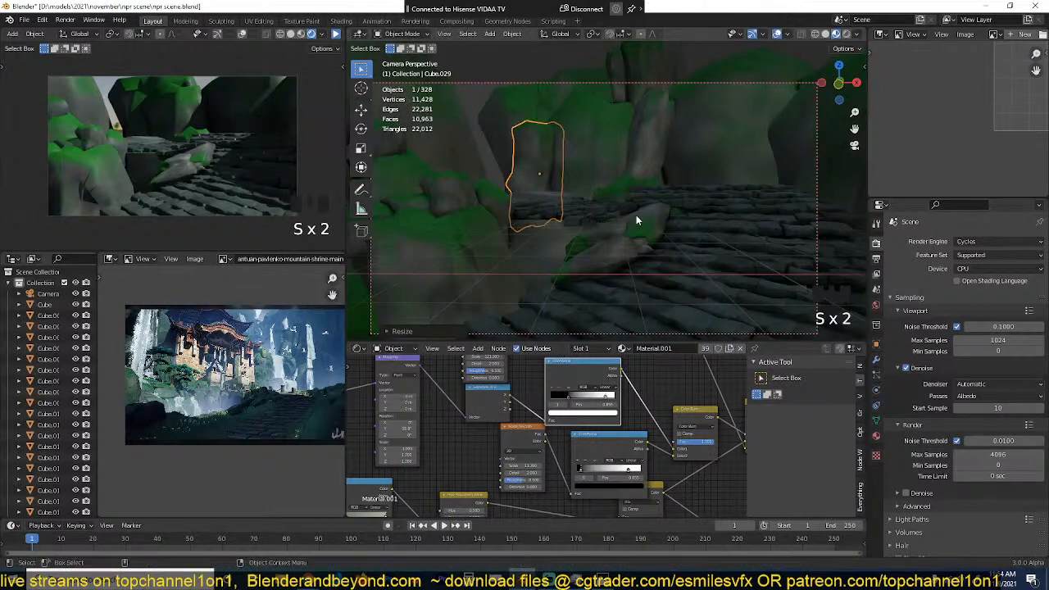
Step: Duplicate the stretched boulder and snap the copy to a 3D cursor placed at the far end of the stone path
{"action": "key", "text": "alt+a"}
{"action": "left_click", "coordinate": [529, 162]}
{"action": "key", "text": "shift+d"}
{"action": "left_click", "coordinate": [691, 151]}
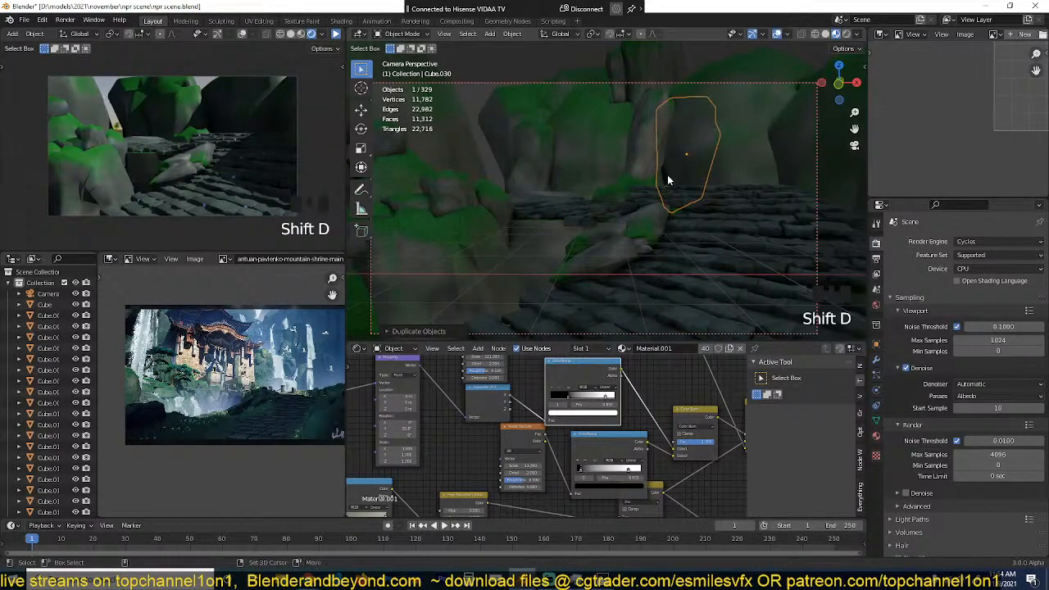
{"action": "right_click", "coordinate": [668, 188], "text": "shift"}
{"action": "right_click", "coordinate": [668, 189], "text": "shift"}
{"action": "key", "text": "shift+s"}
{"action": "left_click", "coordinate": [684, 119]}
Step: Shrink the snapped boulder copy and raise it so it stands at the far end of the path
{"action": "key", "text": "s"}
{"action": "left_click", "coordinate": [706, 159]}
{"action": "key", "text": "g"}
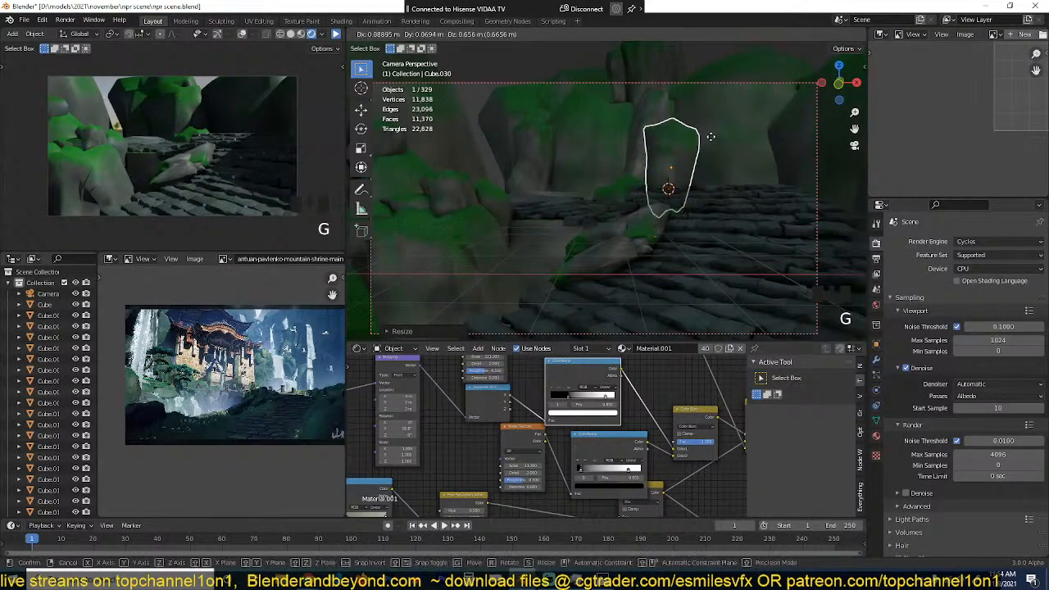
{"action": "left_click", "coordinate": [713, 151]}
{"action": "key", "text": "s"}
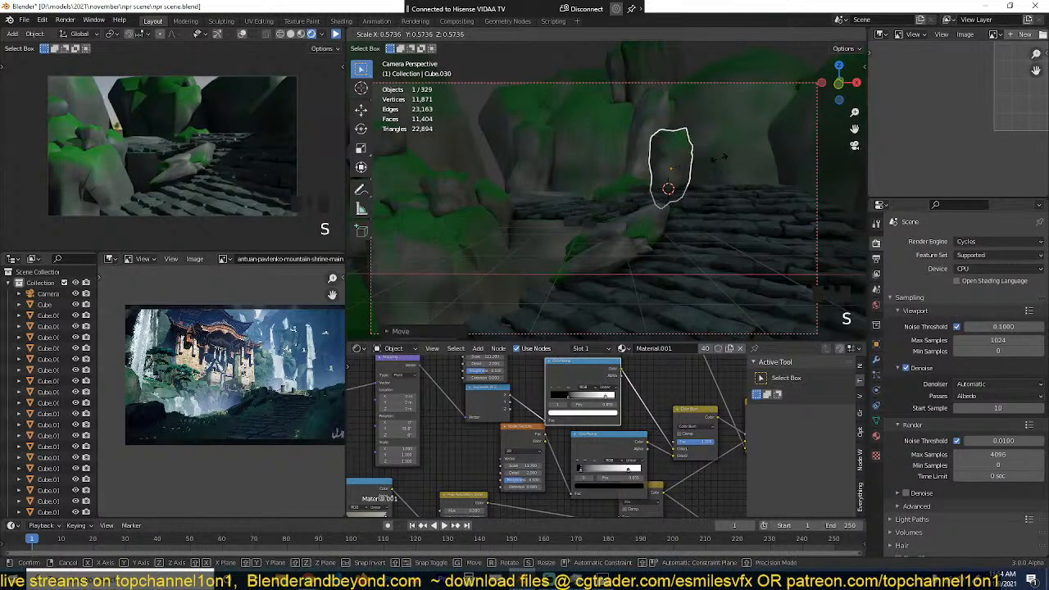
{"action": "left_click", "coordinate": [730, 152]}
Step: Duplicate the shrunken boulder to the other side of the slim pillar, scale the copy down and lower it
{"action": "key", "text": "shift+d"}
{"action": "left_click", "coordinate": [650, 140]}
{"action": "key", "text": "s"}
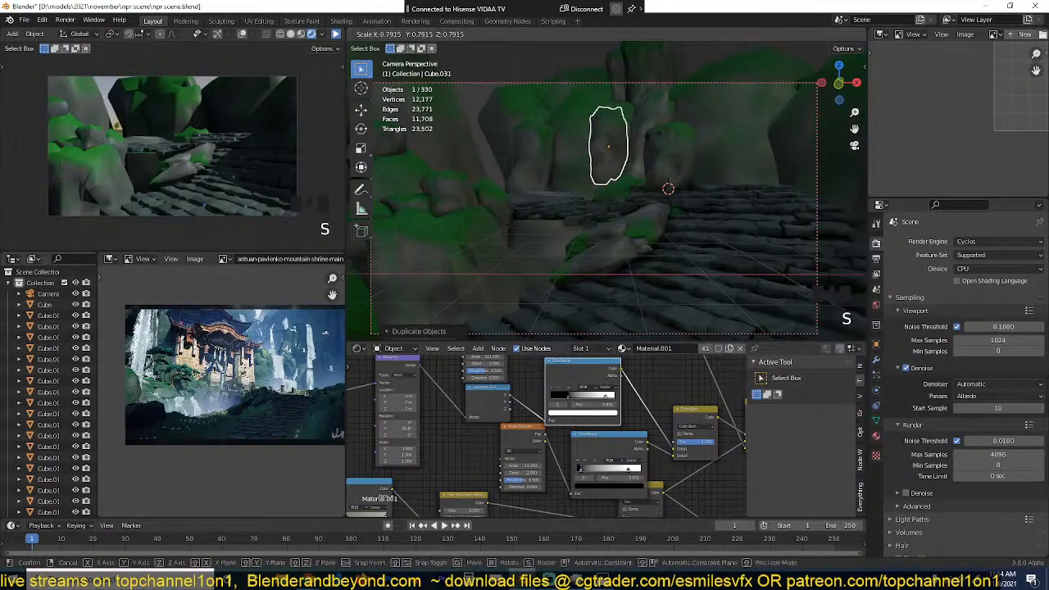
{"action": "left_click", "coordinate": [656, 156]}
{"action": "key", "text": "g"}
{"action": "left_click", "coordinate": [667, 172]}
Step: Move the newest boulder copy behind the path's far edge, enlarge it into a tall rock, and save the scene
{"action": "key", "text": "grave"}
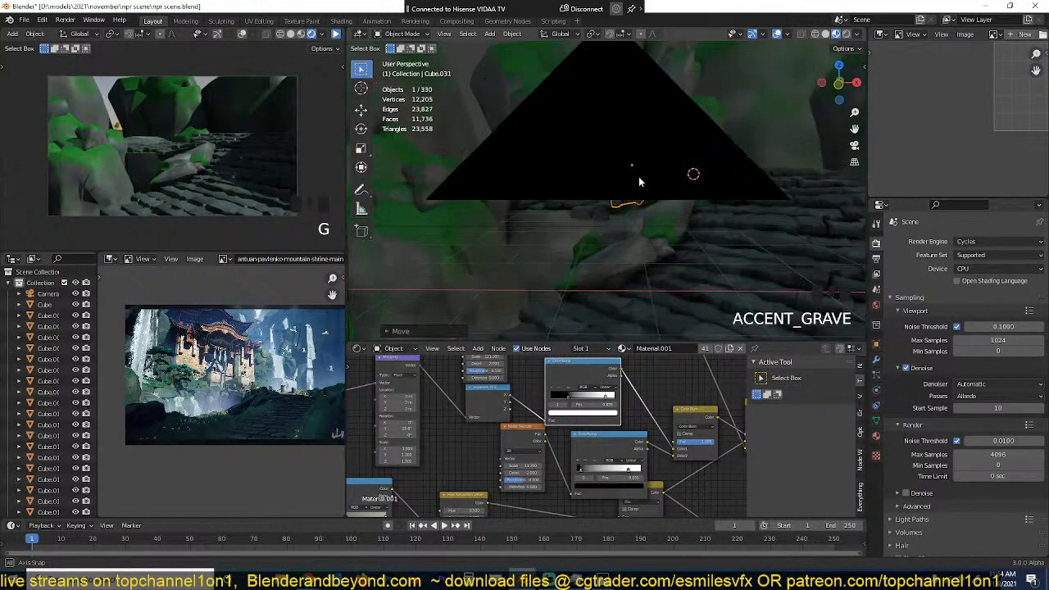
{"action": "key", "text": "KP_Decimal"}
{"action": "key", "text": "grave"}
{"action": "scroll", "coordinate": [602, 230], "scroll_direction": "down", "scroll_amount": 4}
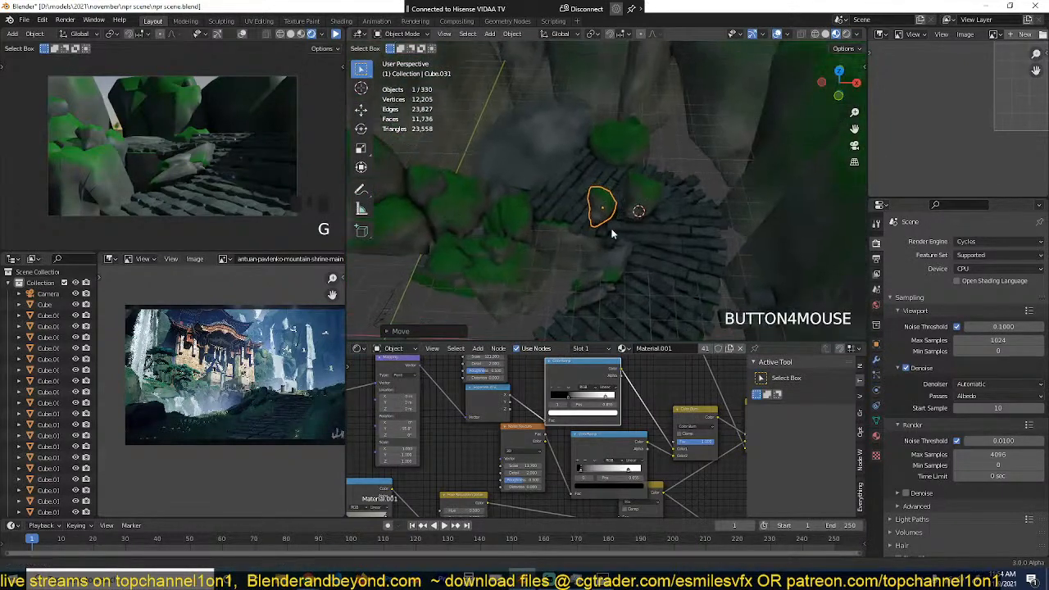
{"action": "key", "text": "g"}
{"action": "left_click", "coordinate": [668, 168]}
{"action": "key", "text": "grave"}
{"action": "key", "text": "s"}
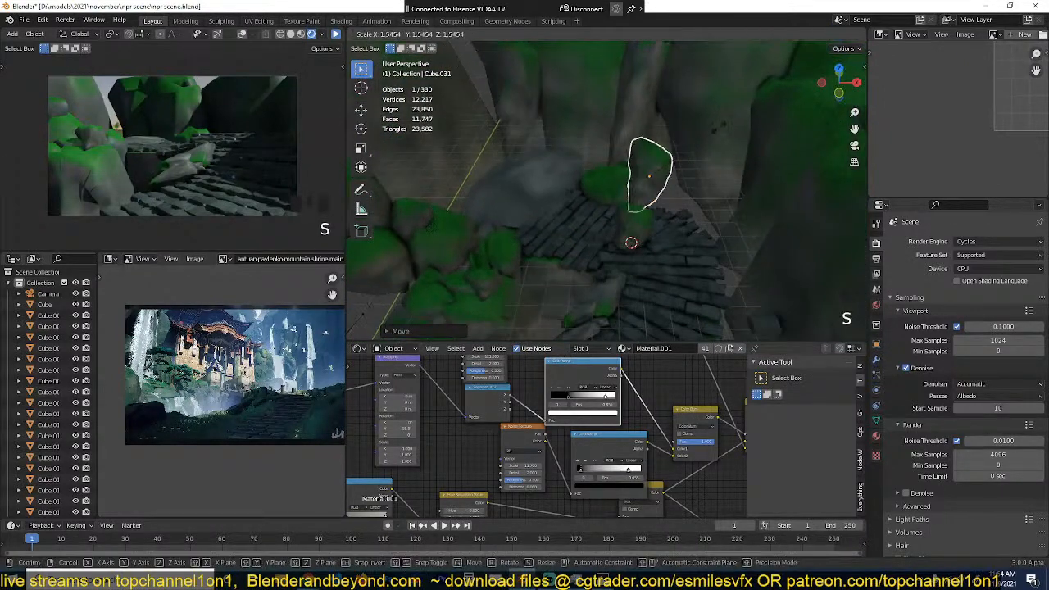
{"action": "key", "text": "s"}
{"action": "left_click", "coordinate": [735, 68]}
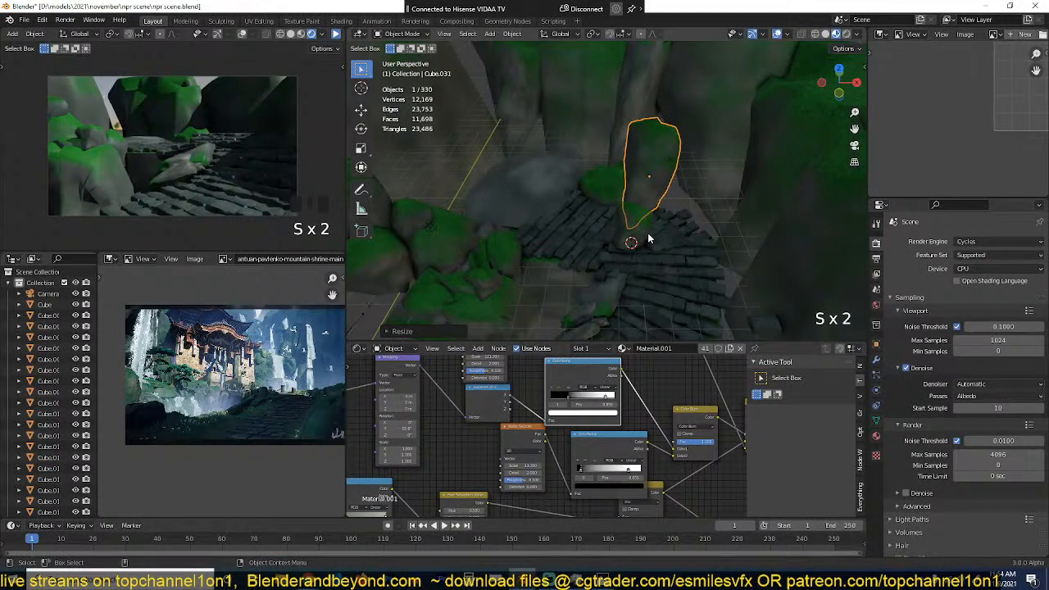
{"action": "scroll", "coordinate": [641, 222], "scroll_direction": "up", "scroll_amount": 2}
{"action": "key", "text": "ctrl+s"}
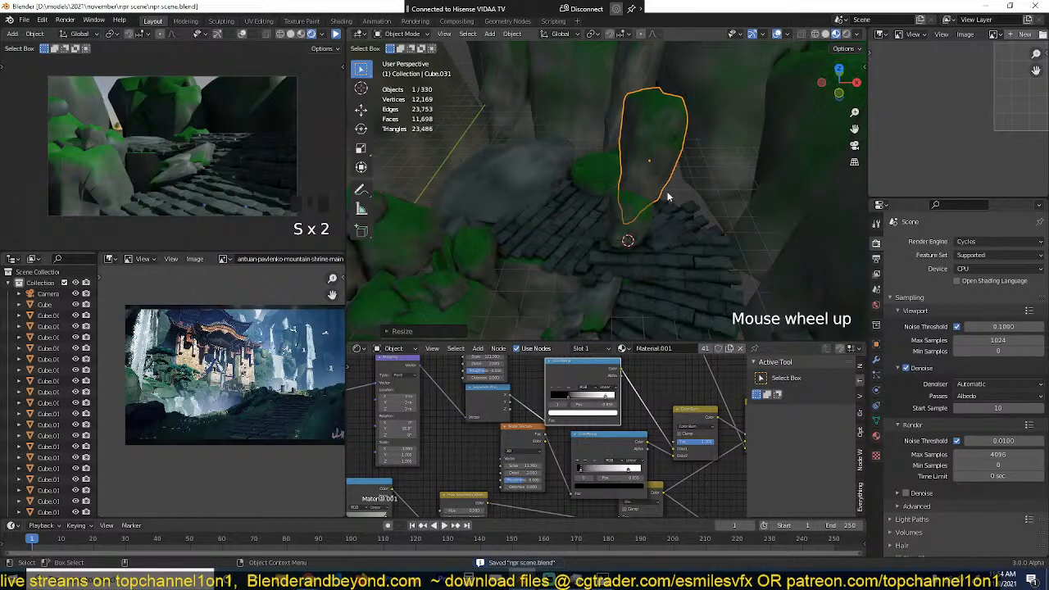
Step: From the top view, move the small boulder standing on the path back beyond the paving and scale it
{"action": "left_click", "coordinate": [628, 239]}
{"action": "key", "text": "KP_7"}
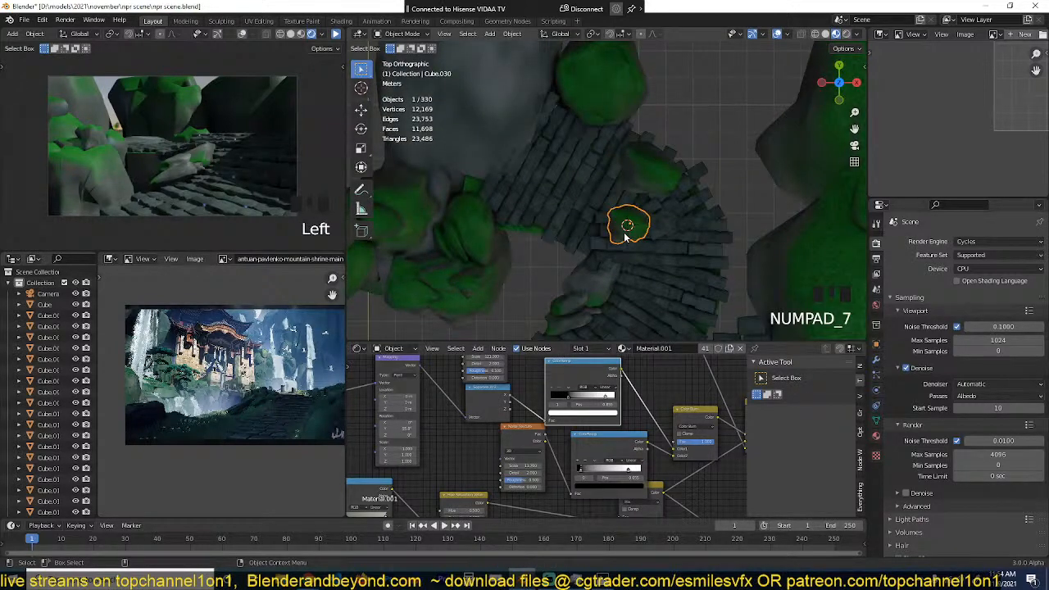
{"action": "scroll", "coordinate": [626, 237], "scroll_direction": "down", "scroll_amount": 3}
{"action": "key", "text": "g"}
{"action": "left_click", "coordinate": [650, 167]}
{"action": "key", "text": "s"}
{"action": "left_click", "coordinate": [658, 188]}
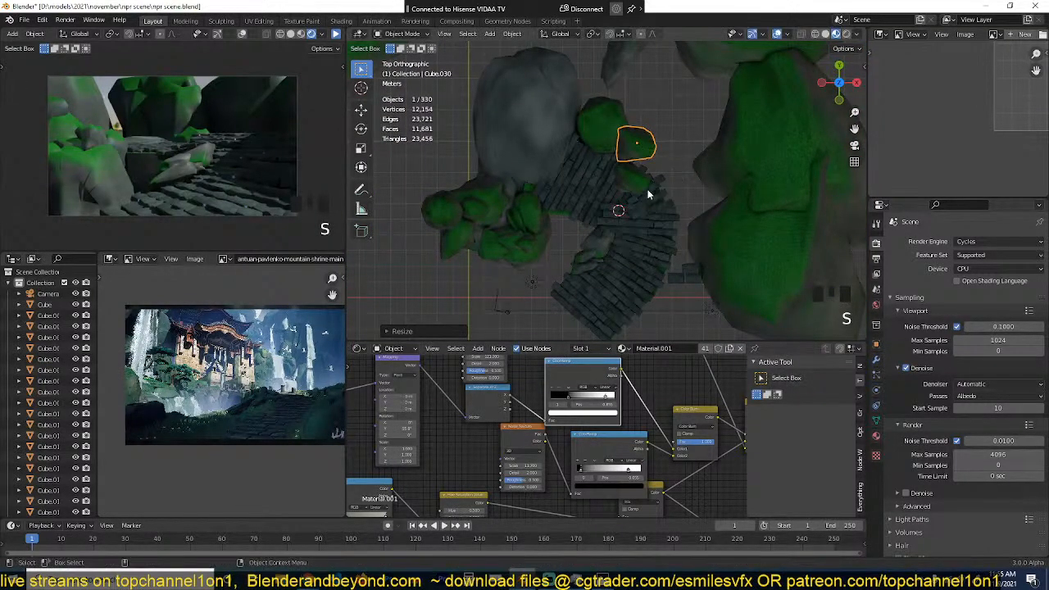
Step: Push the tall rock farther back from the path and scale it, then adjust its position from the camera view
{"action": "left_click", "coordinate": [646, 189]}
{"action": "key", "text": "g"}
{"action": "left_click", "coordinate": [672, 158]}
{"action": "key", "text": "s"}
{"action": "left_click", "coordinate": [682, 164]}
{"action": "key", "text": "g"}
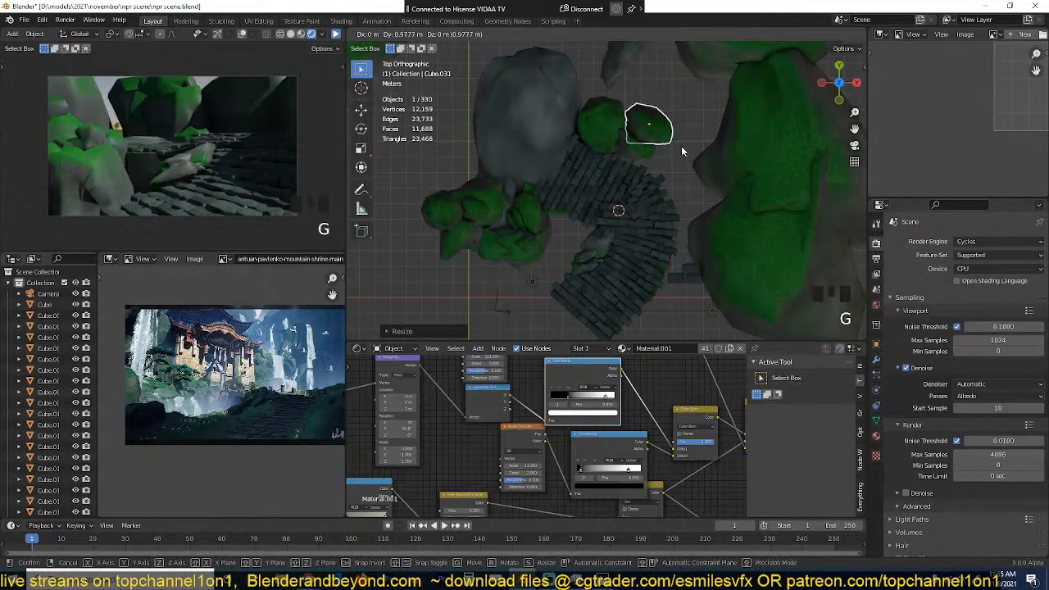
{"action": "left_click", "coordinate": [682, 146]}
{"action": "key", "text": "KP_0"}
{"action": "scroll", "coordinate": [693, 164], "scroll_direction": "up", "scroll_amount": 2}
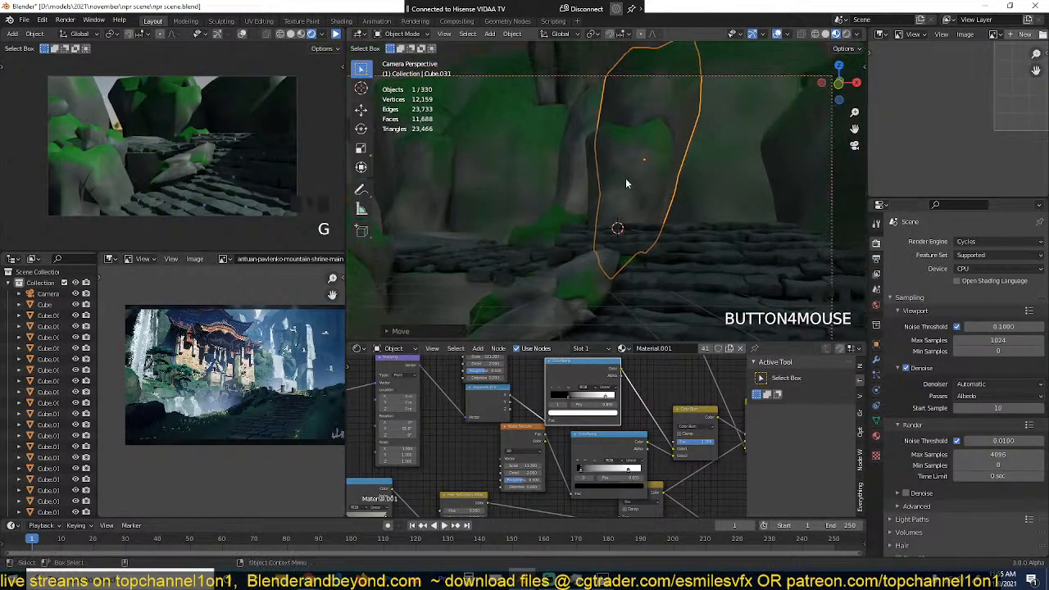
{"action": "key", "text": "g"}
{"action": "left_click", "coordinate": [667, 170]}
Step: Duplicate the tall rock, shrink the copy to a small stone, and place it above the rear boulder beside the slim pillar
{"action": "key", "text": "shift+d"}
{"action": "left_click", "coordinate": [726, 156]}
{"action": "key", "text": "s"}
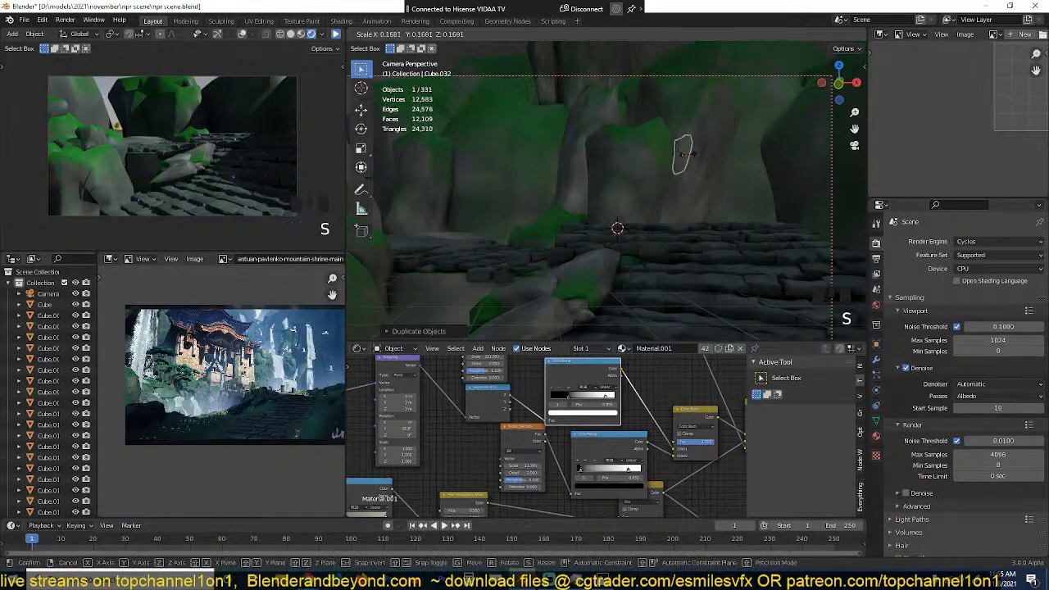
{"action": "left_click", "coordinate": [696, 158]}
{"action": "key", "text": "s"}
{"action": "left_click", "coordinate": [722, 171]}
{"action": "key", "text": "g"}
{"action": "left_click", "coordinate": [666, 132]}
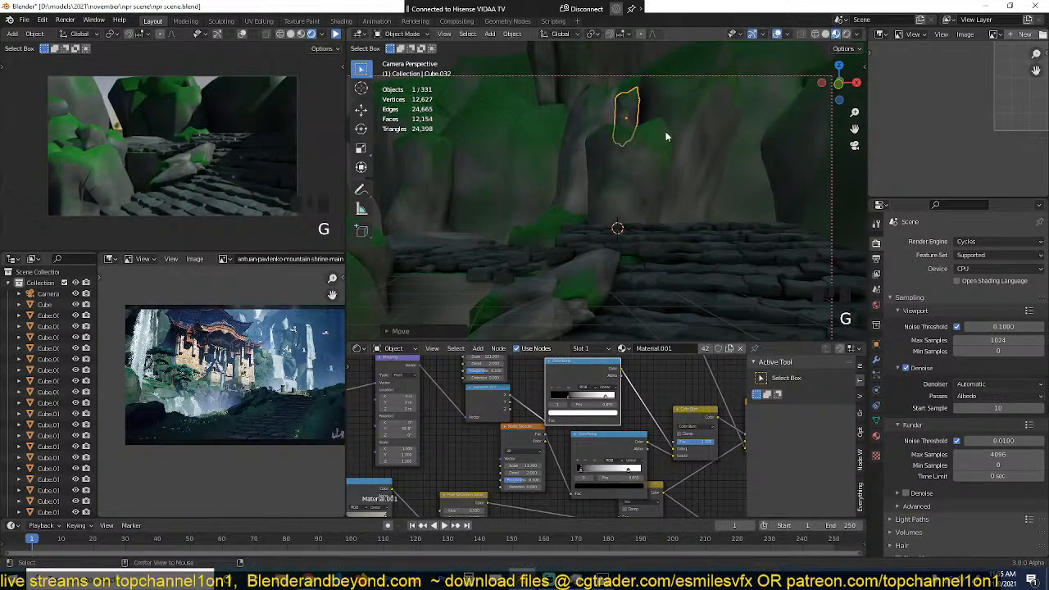
Step: Add another small stone copy at the foot of the slim pillar, scaling and nudging it into place
{"action": "key", "text": "alt+a"}
{"action": "left_click", "coordinate": [594, 168]}
{"action": "key", "text": "shift+d"}
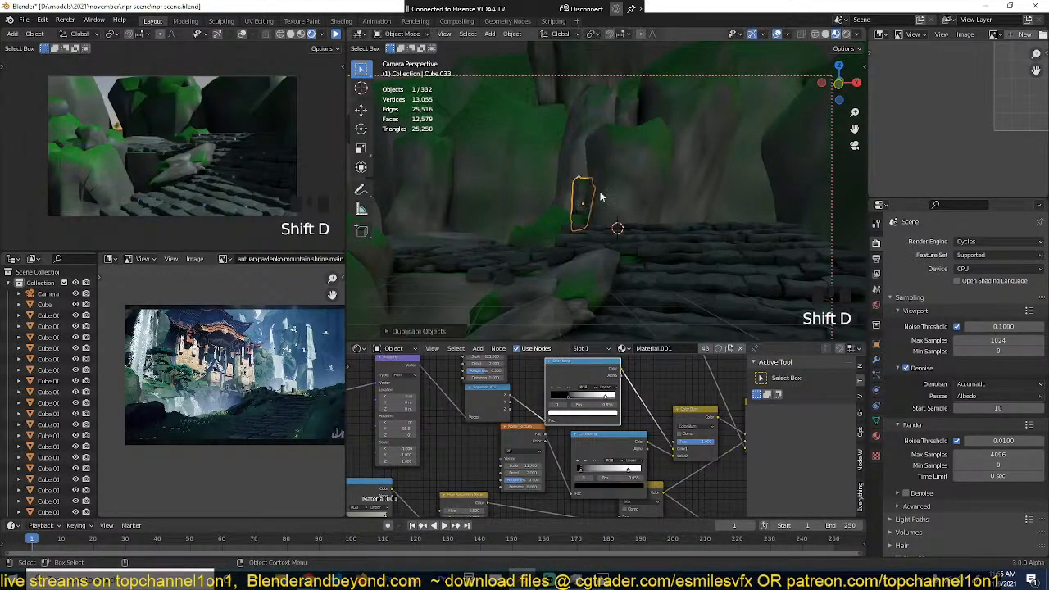
{"action": "left_click", "coordinate": [629, 165]}
{"action": "key", "text": "s"}
{"action": "key", "text": "alt+a"}
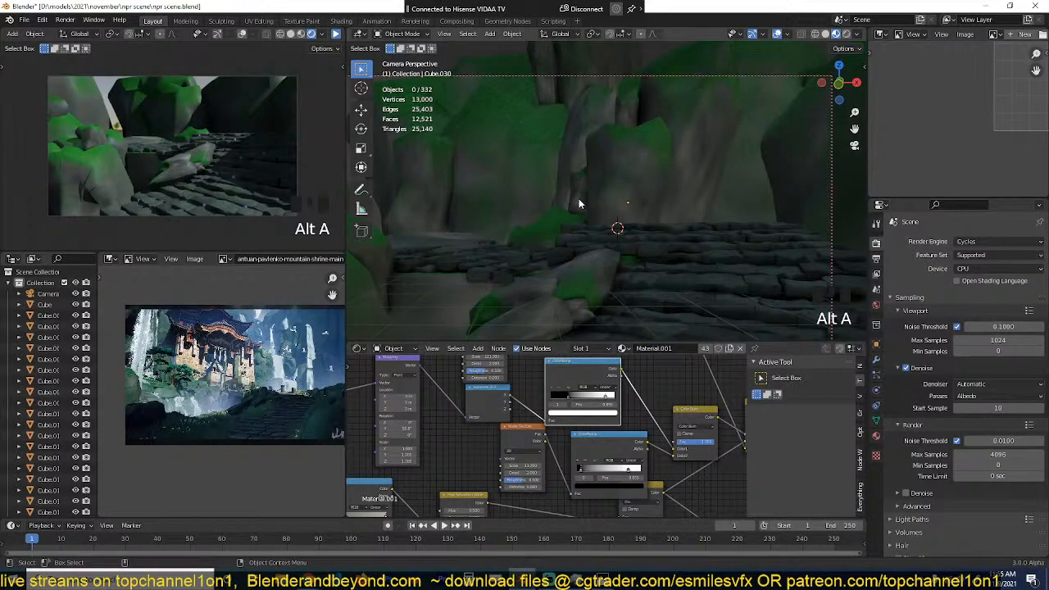
{"action": "left_click", "coordinate": [579, 198]}
{"action": "key", "text": "g"}
{"action": "left_click", "coordinate": [575, 198]}
{"action": "key", "text": "alt+a"}
Step: Save the scene, then select the camera, tilt it with a trackball rotation and move it to reframe the path and cliffs
{"action": "scroll", "coordinate": [621, 193], "scroll_direction": "down", "scroll_amount": 3}
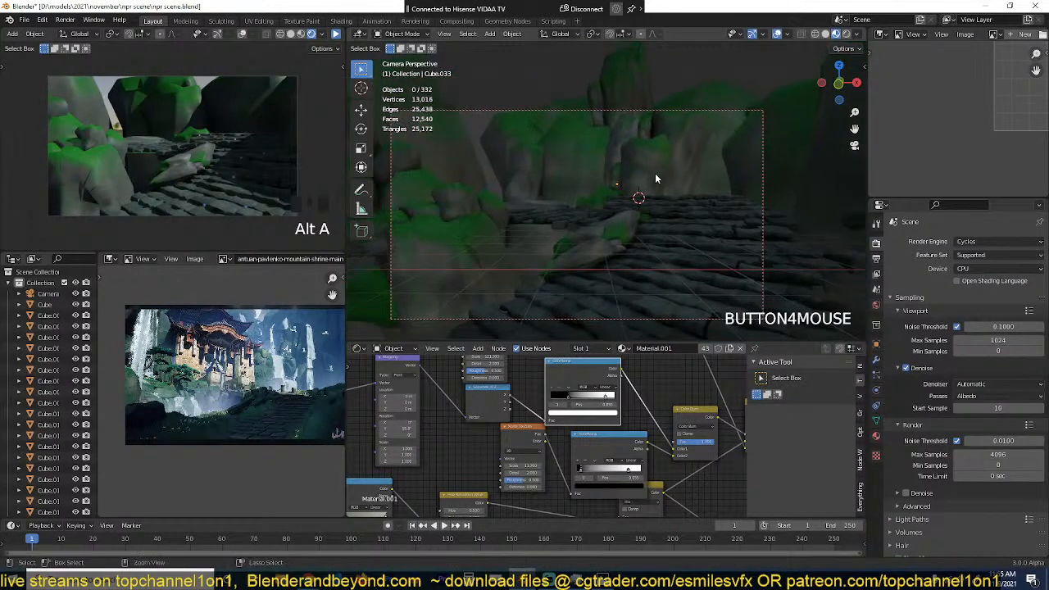
{"action": "scroll", "coordinate": [656, 175], "scroll_direction": "up", "scroll_amount": 3}
{"action": "scroll", "coordinate": [644, 199], "scroll_direction": "down", "scroll_amount": 2}
{"action": "scroll", "coordinate": [175, 388], "scroll_direction": "up", "scroll_amount": 2}
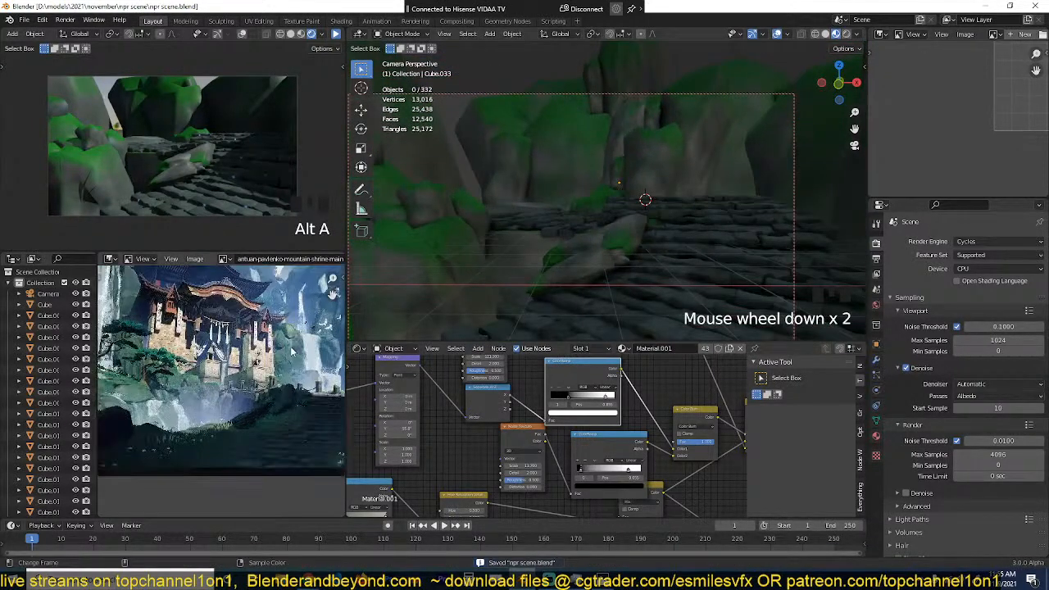
{"action": "scroll", "coordinate": [666, 179], "scroll_direction": "down", "scroll_amount": 2}
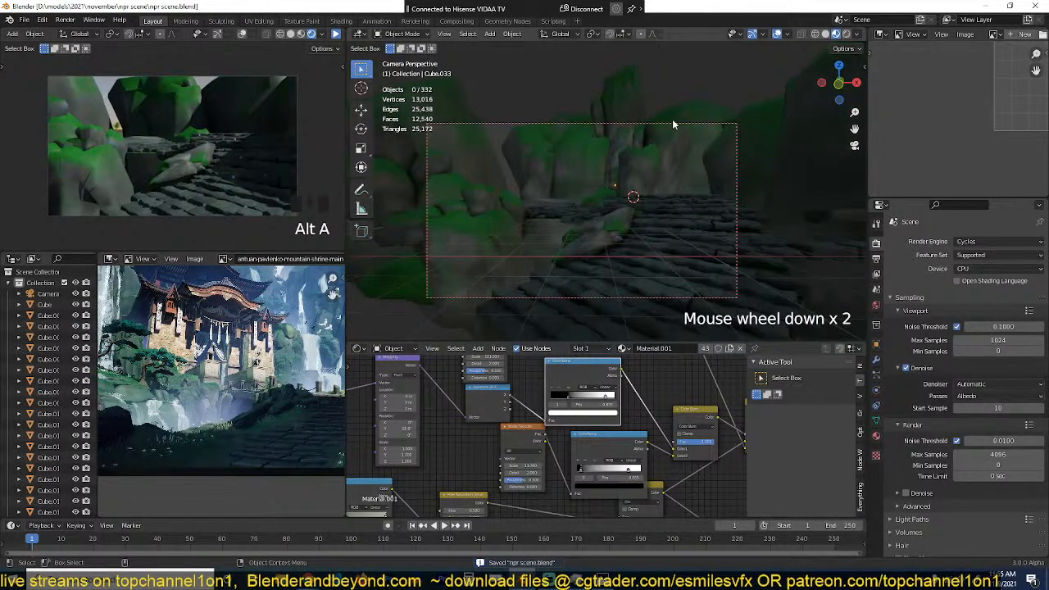
{"action": "left_click", "coordinate": [667, 152]}
{"action": "left_click", "coordinate": [666, 152]}
{"action": "key", "text": "r"}
{"action": "key", "text": "r"}
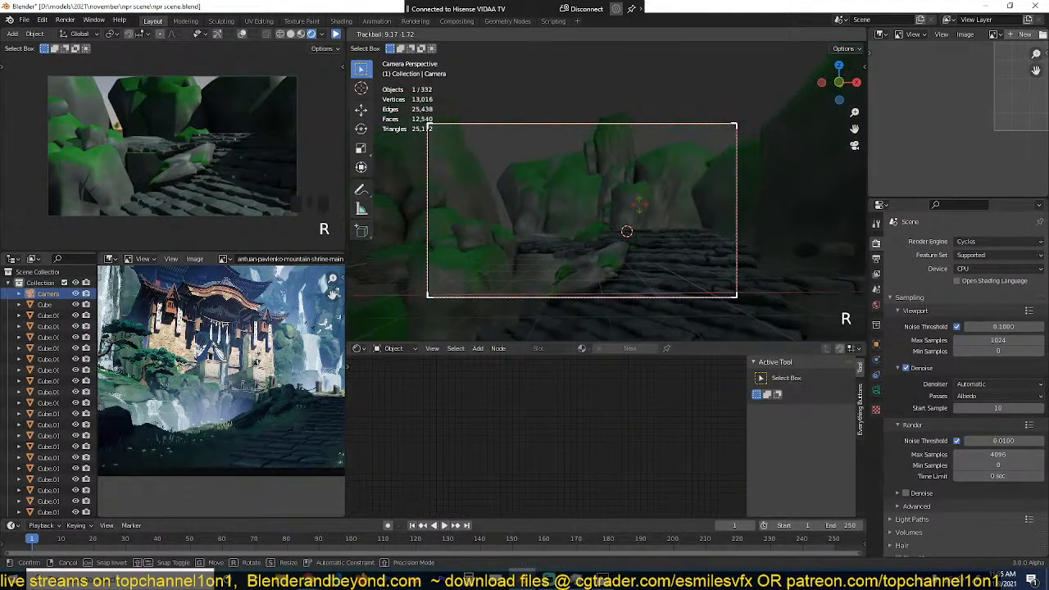
{"action": "key", "text": "g"}
{"action": "left_click", "coordinate": [653, 249]}
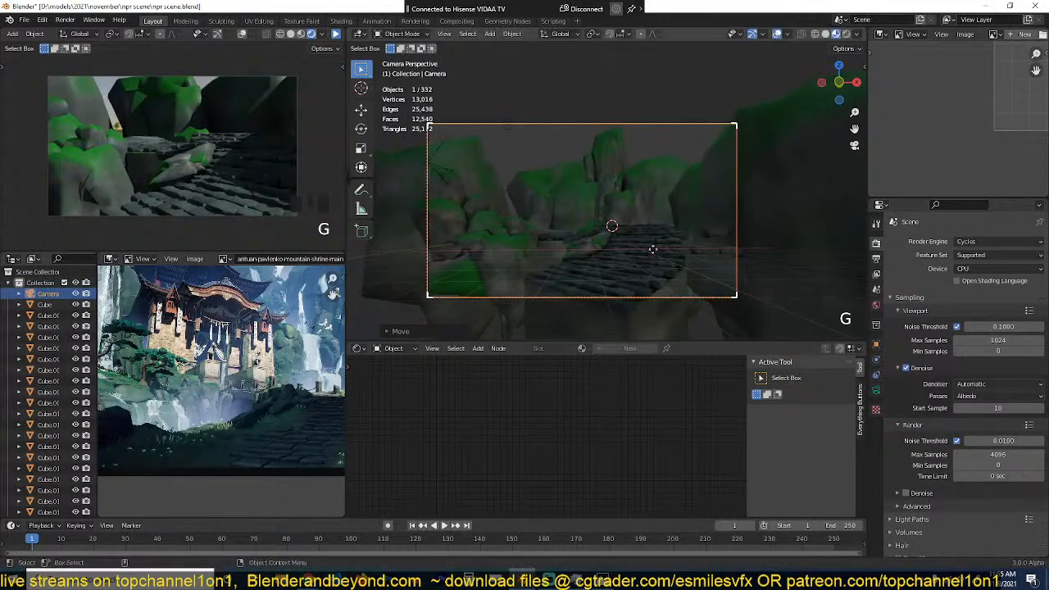
Step: Move the camera along its local Z axis and rotate it so more open sky shows above the rocks
{"action": "key", "text": "g"}
{"action": "key", "text": "g"}
{"action": "key", "text": "g"}
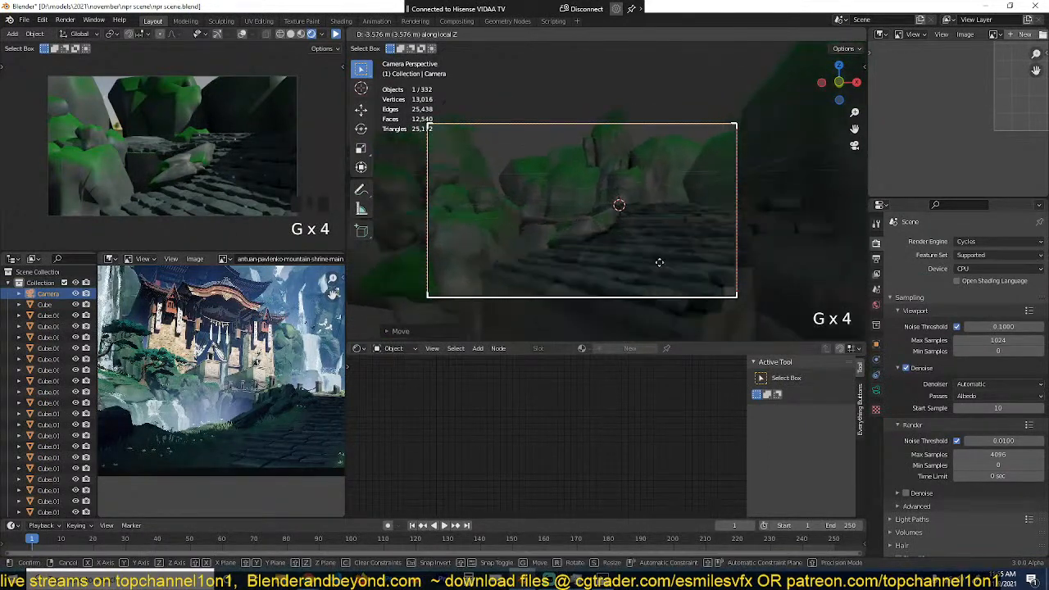
{"action": "key", "text": "r"}
{"action": "left_click", "coordinate": [658, 276]}
Step: From the top view, duplicate the mossy rear boulder beyond the back cliffs and enlarge the copy
{"action": "left_click", "coordinate": [561, 223]}
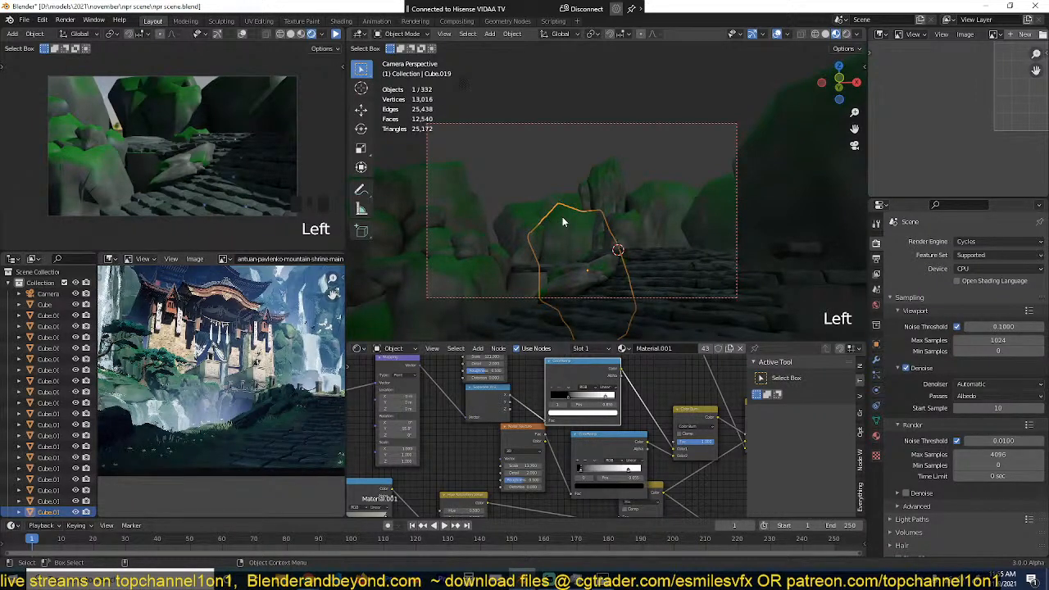
{"action": "key", "text": "KP_7"}
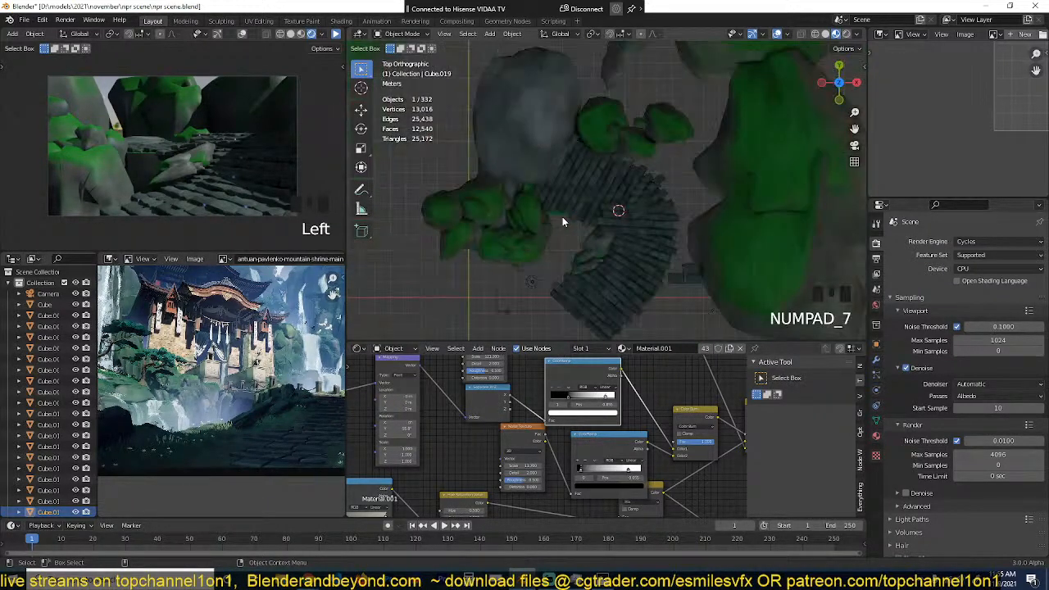
{"action": "scroll", "coordinate": [635, 189], "scroll_direction": "down", "scroll_amount": 7}
{"action": "middle_click_drag", "start_coordinate": [635, 186], "coordinate": [603, 250], "text": "shift"}
{"action": "key", "text": "shift+d"}
{"action": "left_click", "coordinate": [643, 179]}
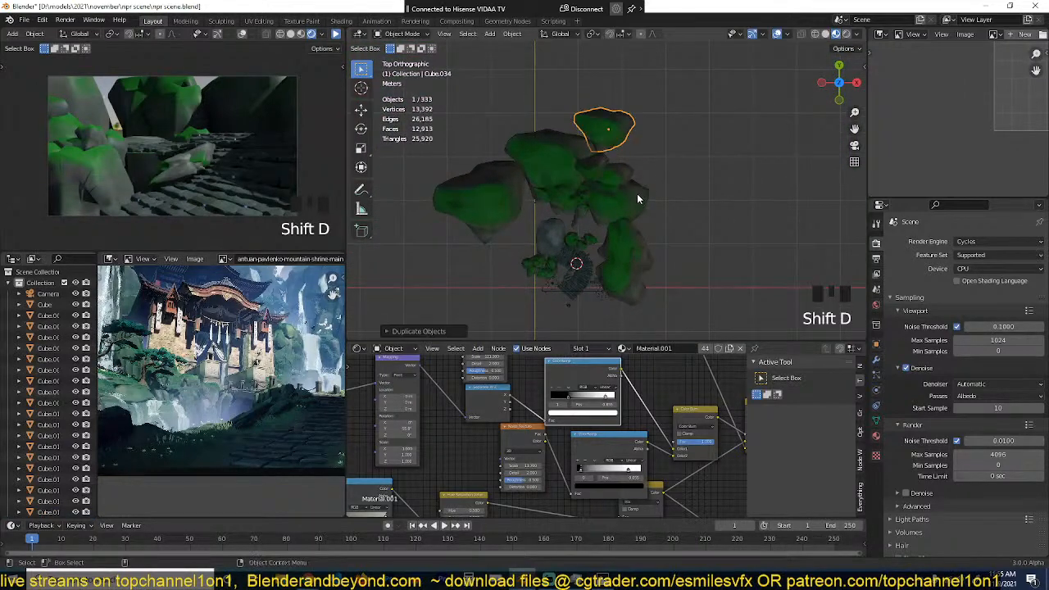
{"action": "key", "text": "s"}
{"action": "left_click", "coordinate": [702, 224]}
Step: Stretch the new background boulder along Z into a tall cliff and position it behind the existing rocks
{"action": "middle_click_drag", "start_coordinate": [702, 224], "coordinate": [682, 127]}
{"action": "key", "text": "s"}
{"action": "key", "text": "z"}
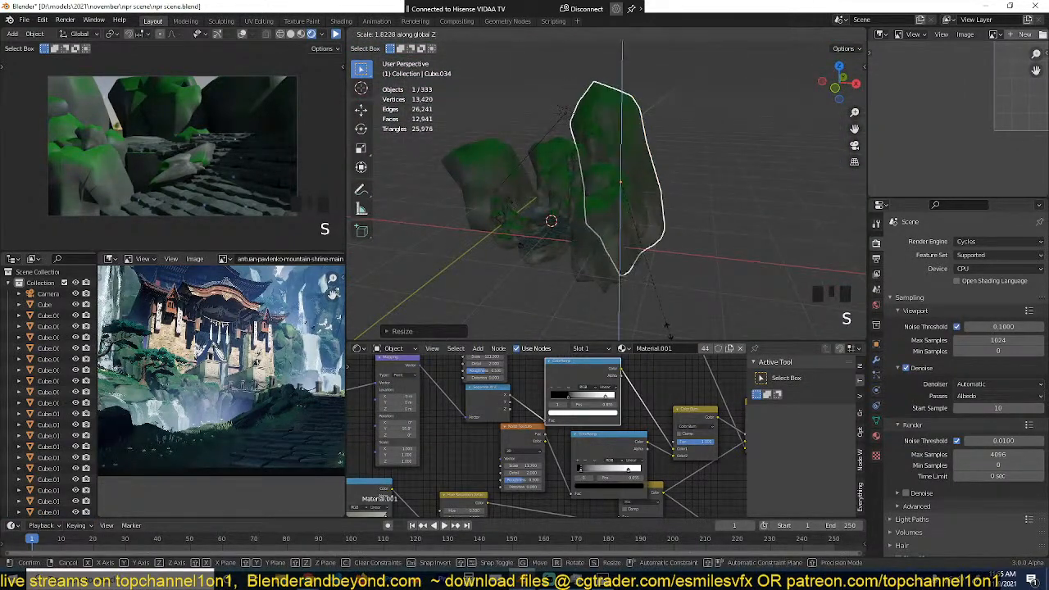
{"action": "left_click", "coordinate": [665, 313]}
{"action": "key", "text": "g"}
{"action": "left_click", "coordinate": [653, 257]}
{"action": "key", "text": "KP_0"}
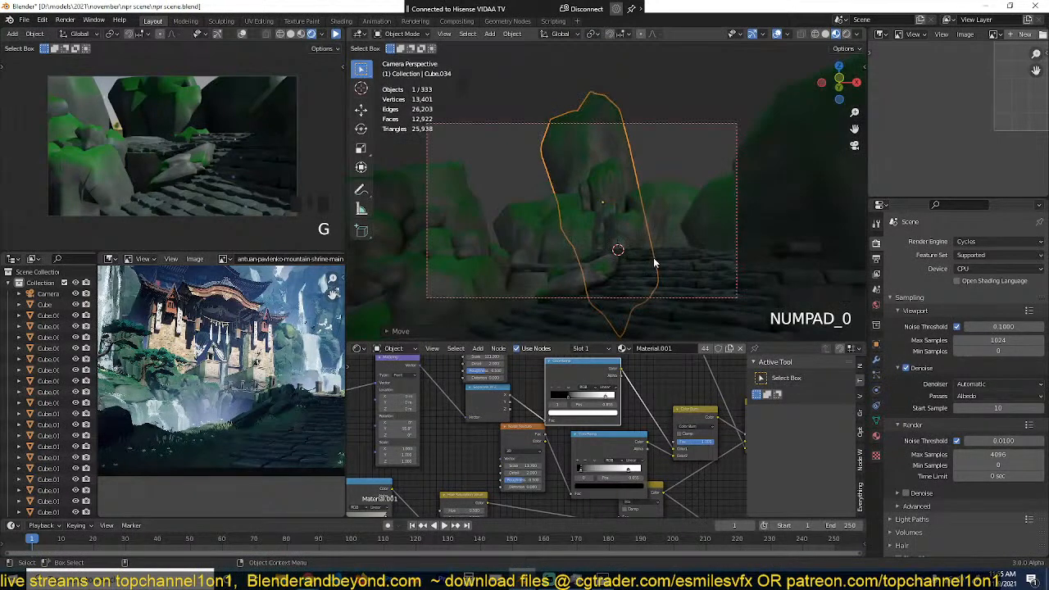
Step: From the camera view, duplicate the tall cliff twice toward the negative X side and resize each copy
{"action": "key", "text": "shift+d"}
{"action": "key", "text": "s"}
{"action": "left_click", "coordinate": [650, 197]}
{"action": "scroll", "coordinate": [161, 361], "scroll_direction": "down", "scroll_amount": 3}
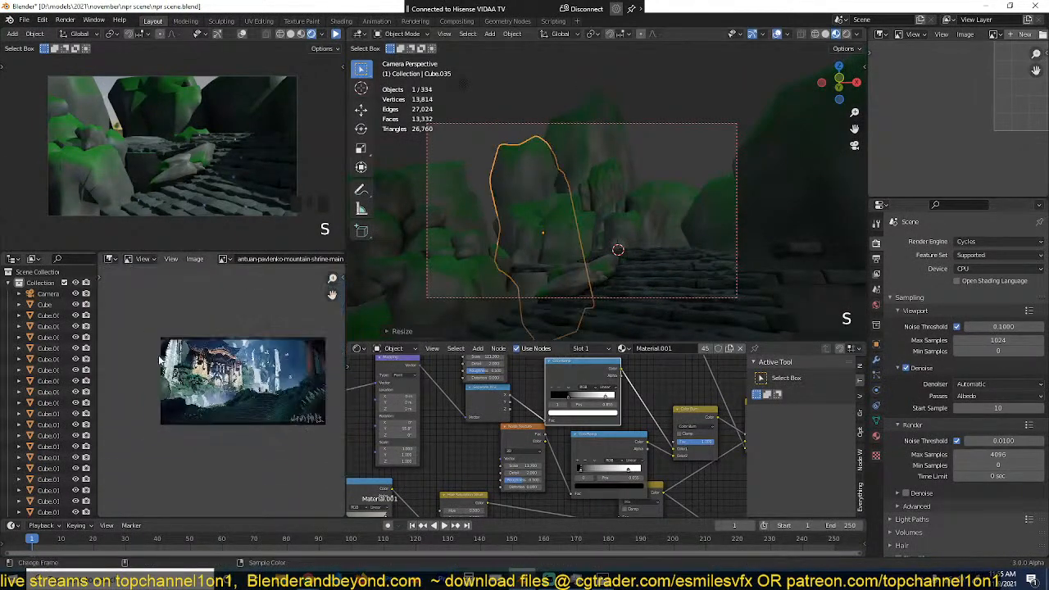
{"action": "scroll", "coordinate": [202, 353], "scroll_direction": "up", "scroll_amount": 3}
{"action": "key", "text": "shift+d"}
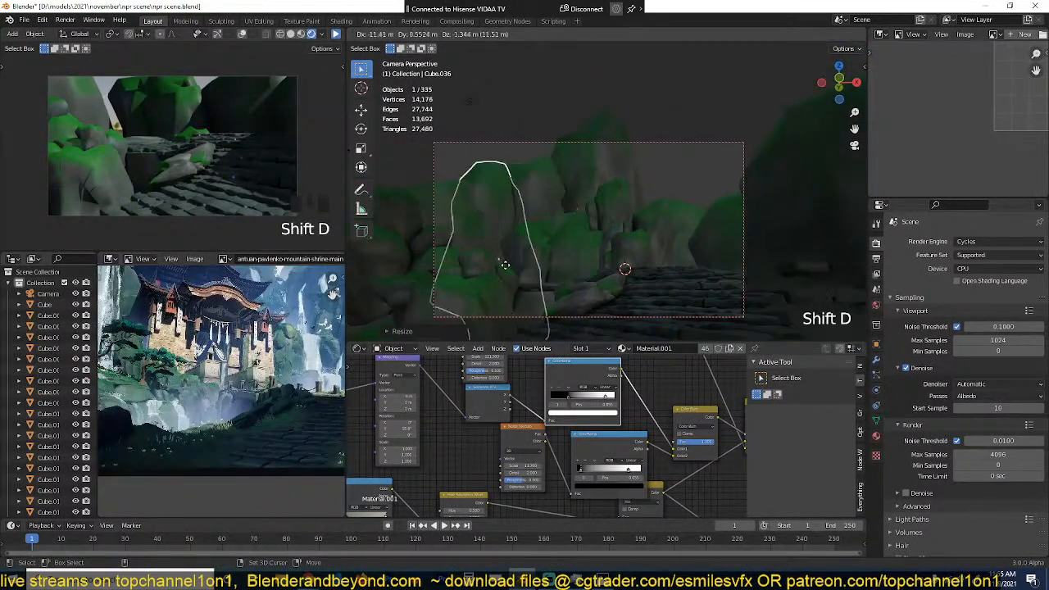
{"action": "key", "text": "s"}
{"action": "left_click", "coordinate": [539, 215]}
Step: Duplicate the background cliff again at the negative X edge of the camera frame, resize it and lower it behind the rocks
{"action": "key", "text": "shift+d"}
{"action": "key", "text": "s"}
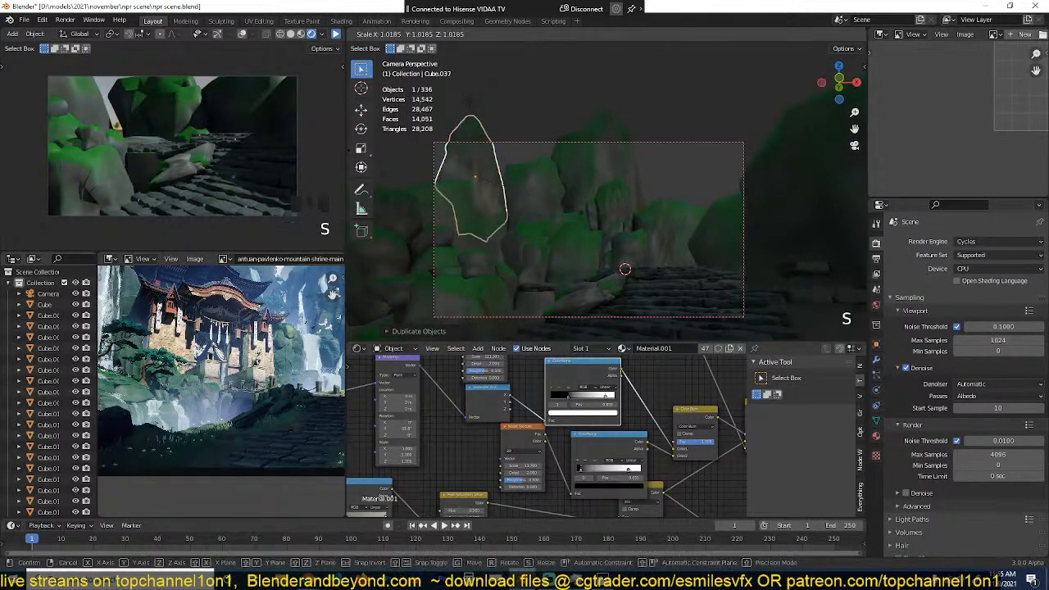
{"action": "left_click", "coordinate": [524, 221]}
{"action": "key", "text": "g"}
{"action": "left_click", "coordinate": [518, 237]}
Step: Duplicate the last cliff to the positive X side of the tall central cliff, enlarge the copy and adjust its shape
{"action": "key", "text": "shift+d"}
{"action": "key", "text": "s"}
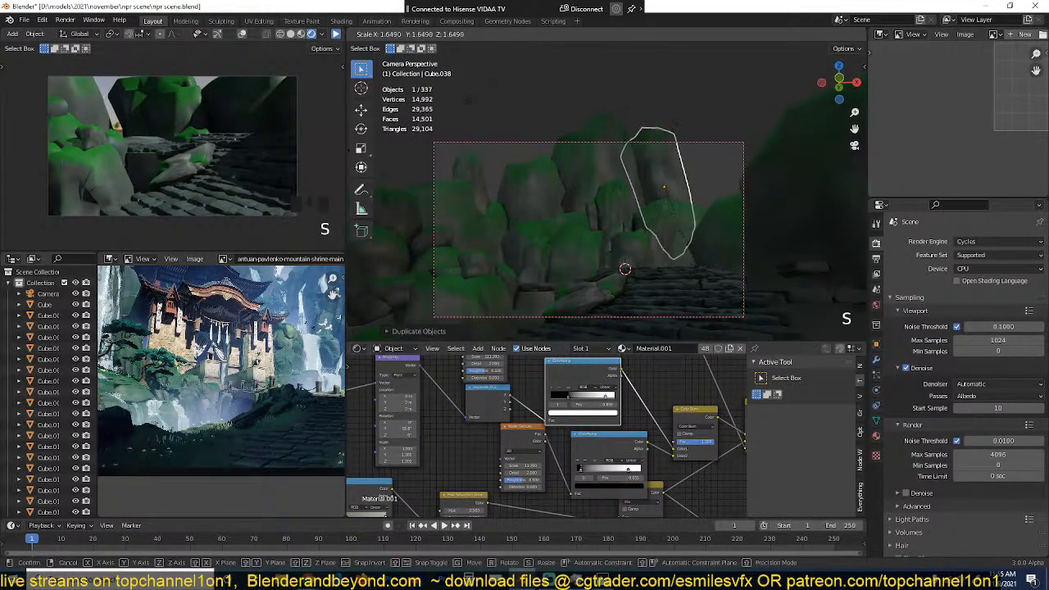
{"action": "left_click", "coordinate": [705, 276]}
{"action": "key", "text": "s"}
{"action": "left_click", "coordinate": [684, 232]}
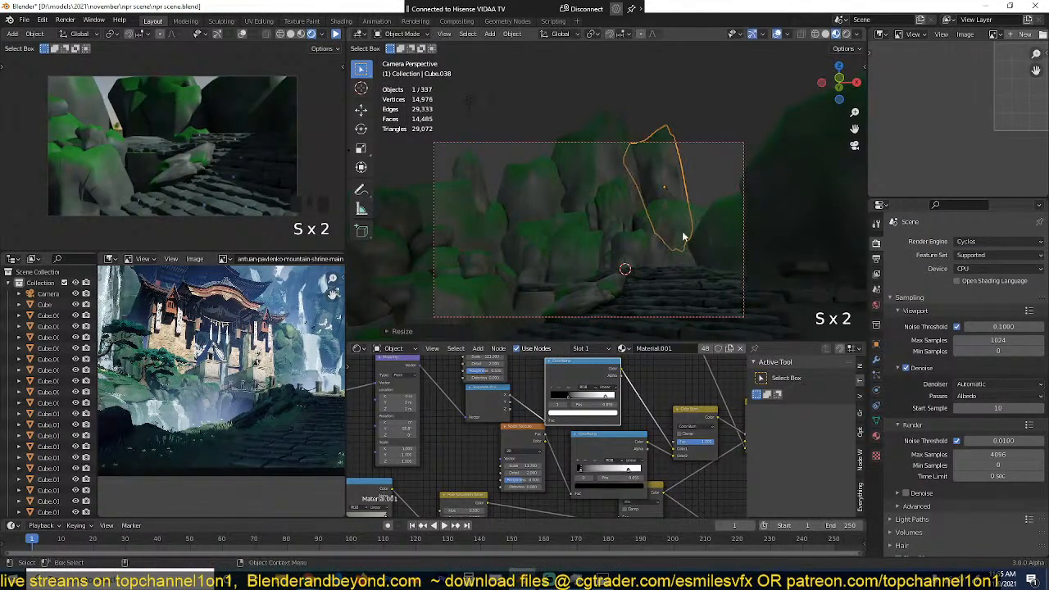
Step: Duplicate the last background cliff toward the positive X side of the camera frame and enlarge the copy
{"action": "middle_click_drag", "start_coordinate": [683, 230], "coordinate": [704, 210], "text": "shift"}
{"action": "key", "text": "shift+d"}
{"action": "left_click", "coordinate": [725, 197]}
{"action": "key", "text": "s"}
{"action": "left_click", "coordinate": [744, 228]}
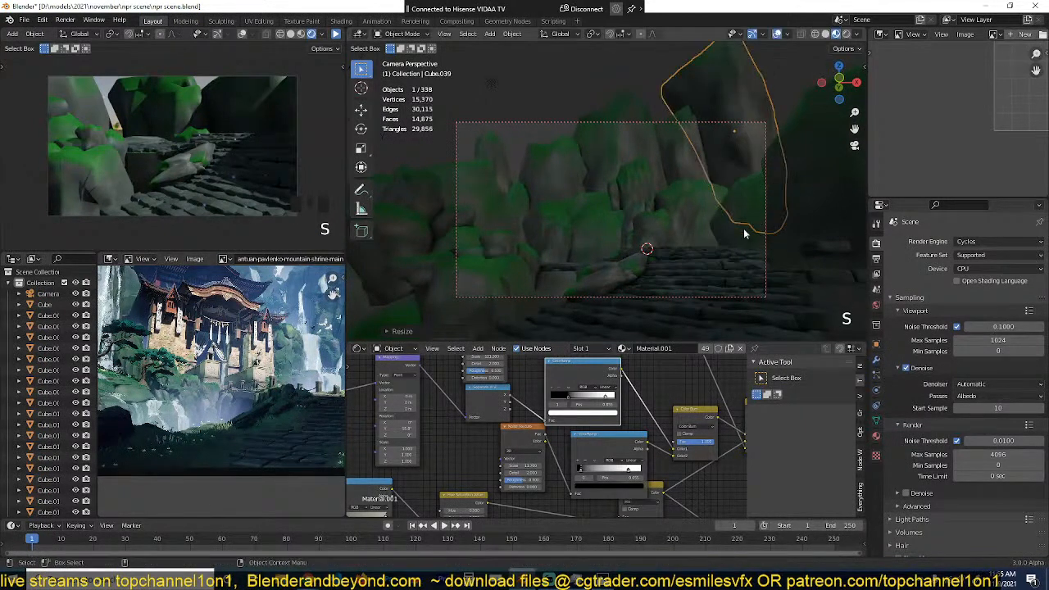
{"action": "scroll", "coordinate": [730, 244], "scroll_direction": "up", "scroll_amount": 2}
{"action": "scroll", "coordinate": [757, 256], "scroll_direction": "down", "scroll_amount": 3}
{"action": "key", "text": "alt+a"}
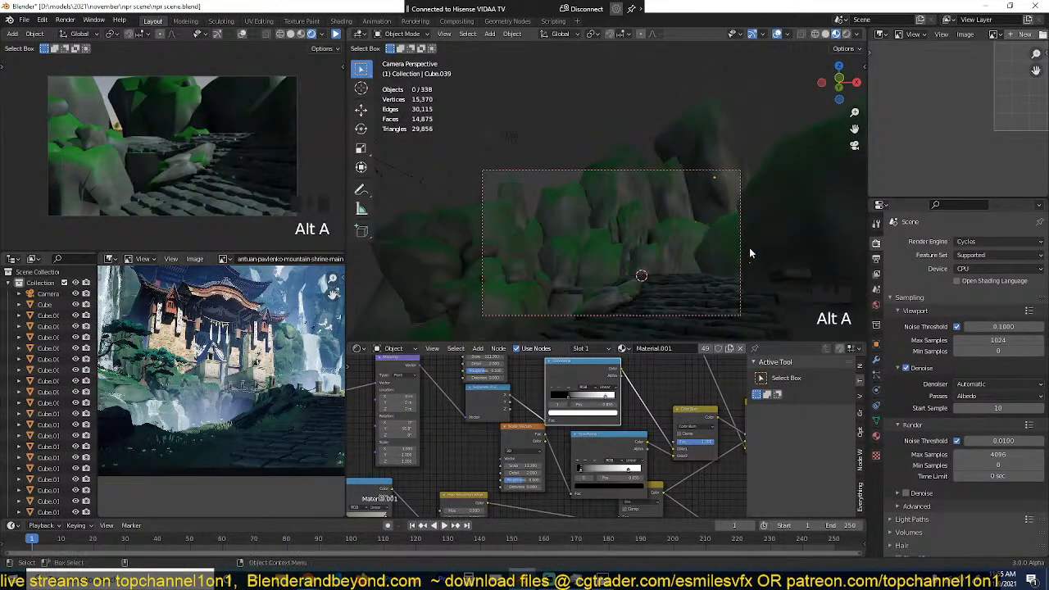
{"action": "scroll", "coordinate": [747, 243], "scroll_direction": "down", "scroll_amount": 4}
{"action": "scroll", "coordinate": [746, 241], "scroll_direction": "up", "scroll_amount": 2}
Step: Replace the world background image with a Nishita Sky Texture and resume the rendered preview
{"action": "left_click", "coordinate": [876, 305]}
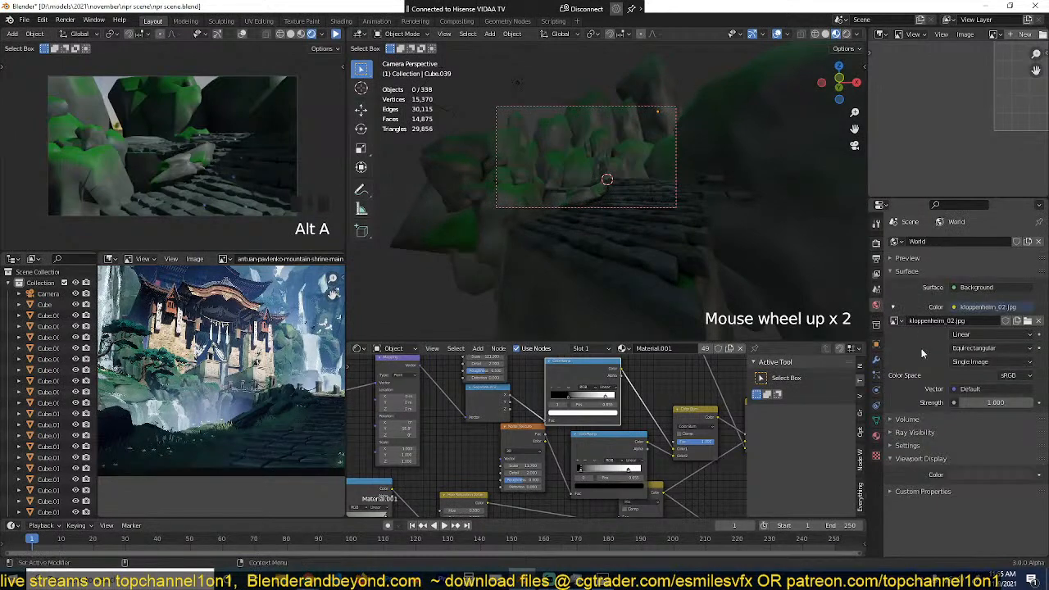
{"action": "left_click", "coordinate": [976, 308]}
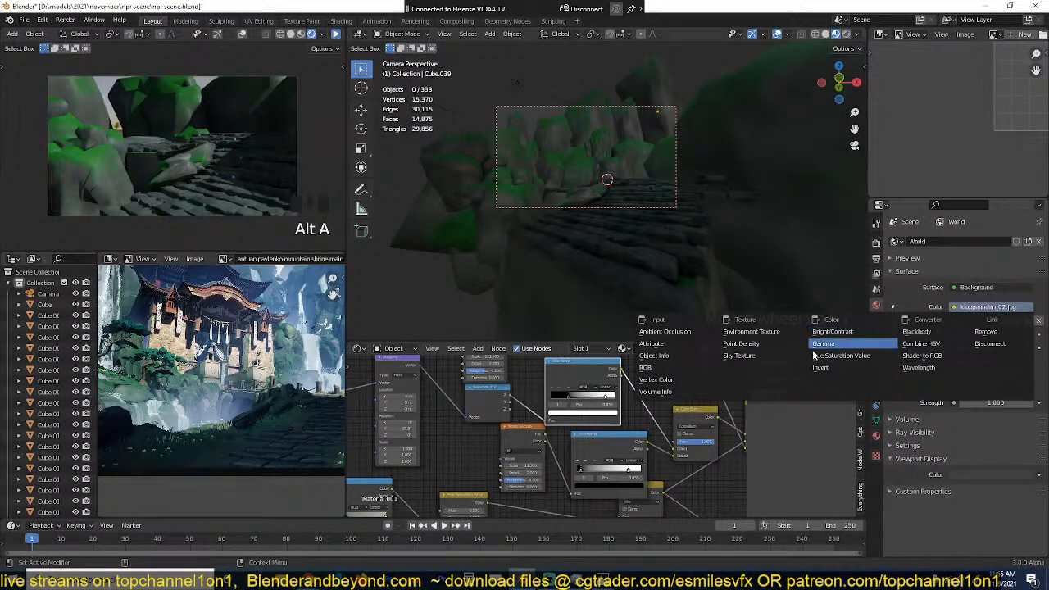
{"action": "left_click", "coordinate": [853, 355]}
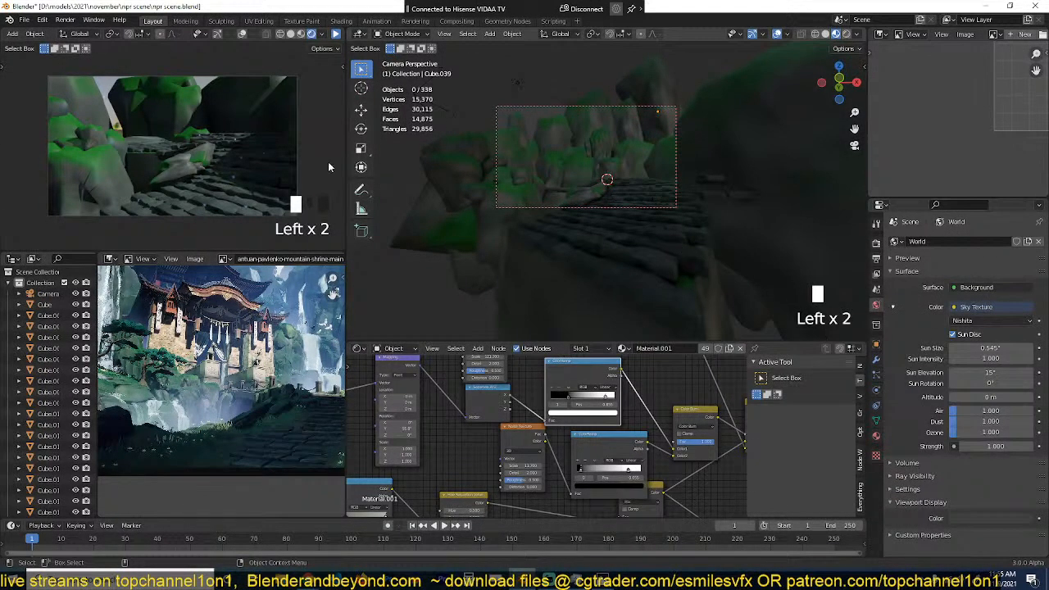
{"action": "scroll", "coordinate": [191, 67], "scroll_direction": "up", "scroll_amount": 2}
{"action": "scroll", "coordinate": [194, 67], "scroll_direction": "down", "scroll_amount": 2}
{"action": "left_click", "coordinate": [336, 34]}
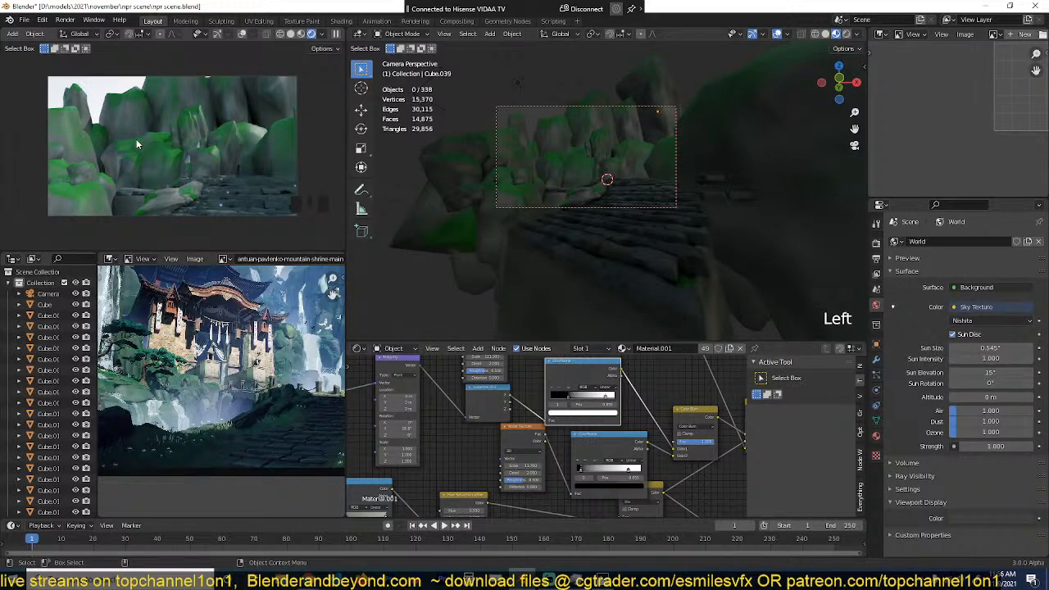
Step: Examine the waterfalls, background cliffs and shrine in the reference painting against the scene
{"action": "scroll", "coordinate": [138, 214], "scroll_direction": "up", "scroll_amount": 5}
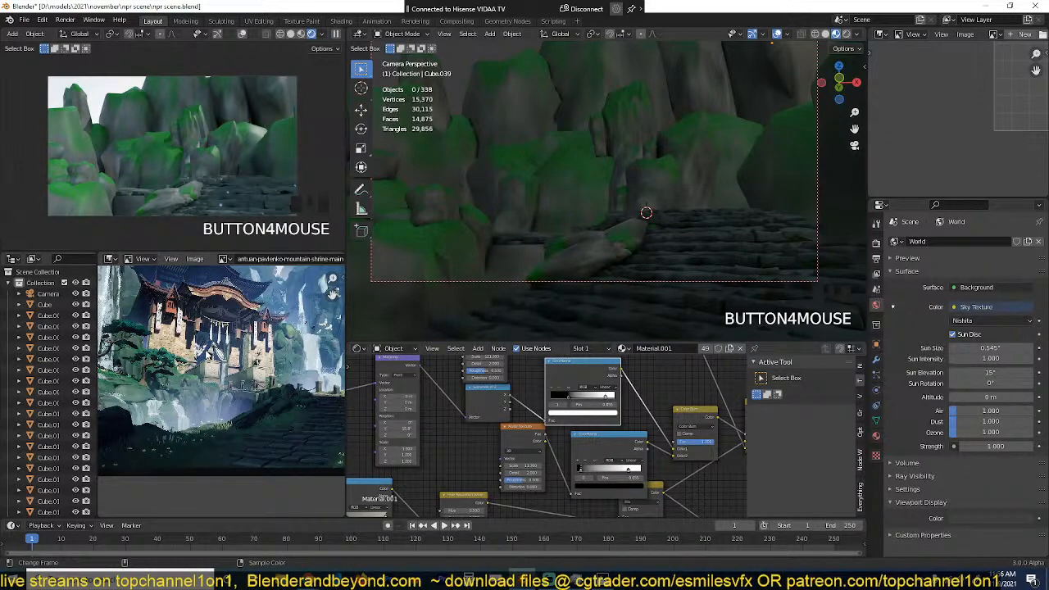
{"action": "scroll", "coordinate": [629, 156], "scroll_direction": "up", "scroll_amount": 2}
{"action": "scroll", "coordinate": [201, 379], "scroll_direction": "up", "scroll_amount": 3}
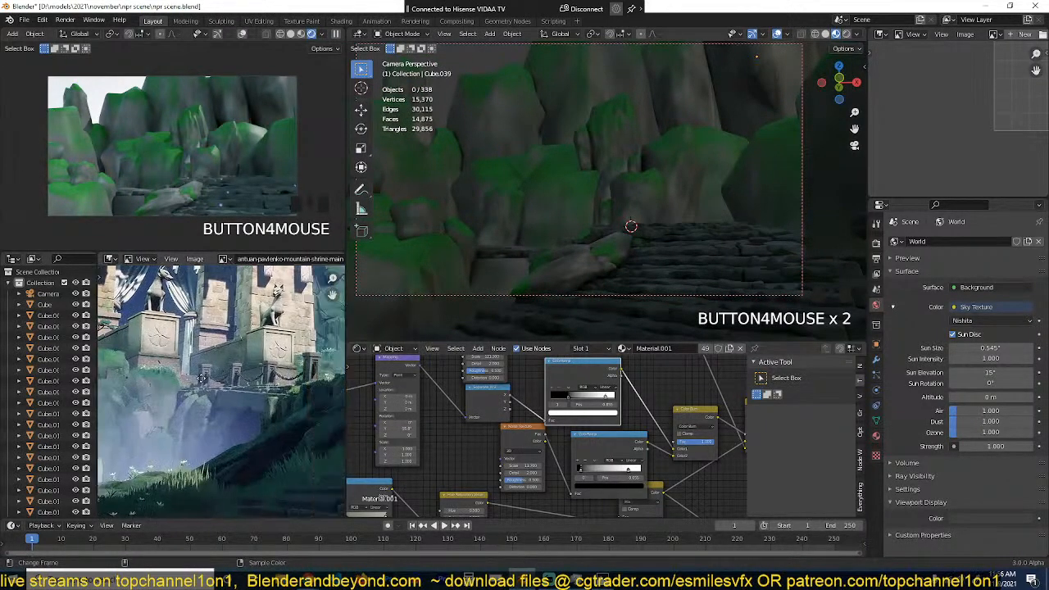
{"action": "middle_click_drag", "start_coordinate": [201, 379], "coordinate": [114, 383]}
{"action": "scroll", "coordinate": [200, 356], "scroll_direction": "down", "scroll_amount": 5}
{"action": "scroll", "coordinate": [207, 394], "scroll_direction": "up", "scroll_amount": 3}
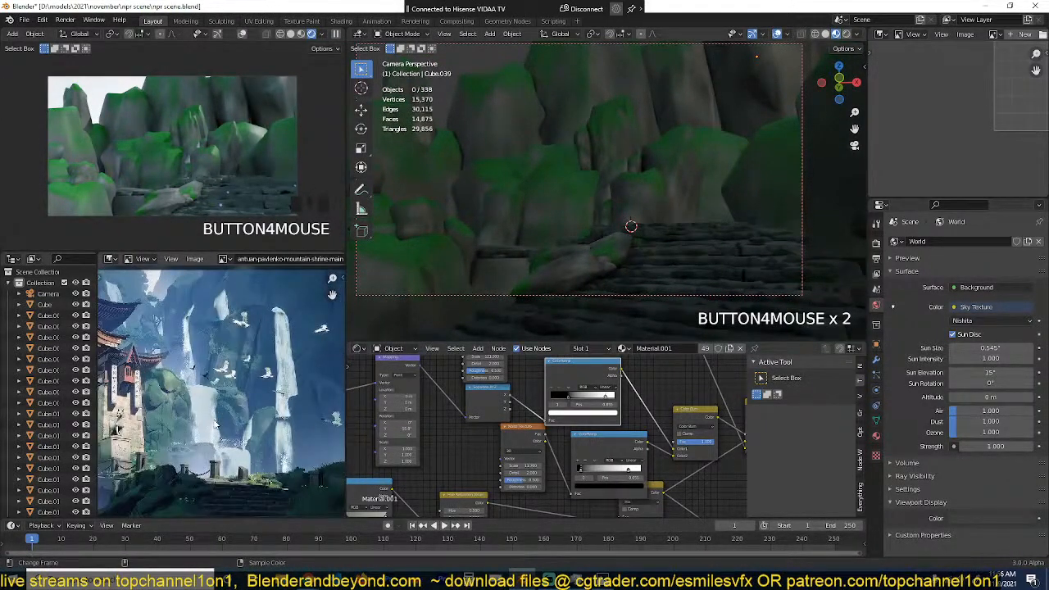
{"action": "scroll", "coordinate": [214, 425], "scroll_direction": "up", "scroll_amount": 2}
{"action": "scroll", "coordinate": [269, 382], "scroll_direction": "down", "scroll_amount": 1}
{"action": "middle_click_drag", "start_coordinate": [268, 381], "coordinate": [261, 393]}
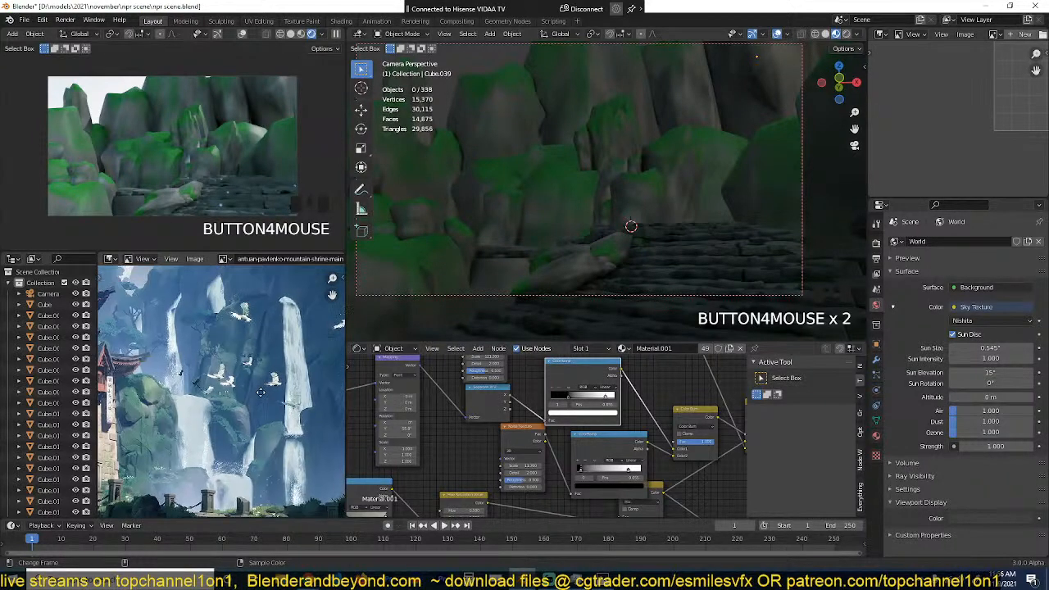
{"action": "scroll", "coordinate": [216, 428], "scroll_direction": "down", "scroll_amount": 1}
{"action": "middle_click_drag", "start_coordinate": [221, 439], "coordinate": [241, 418]}
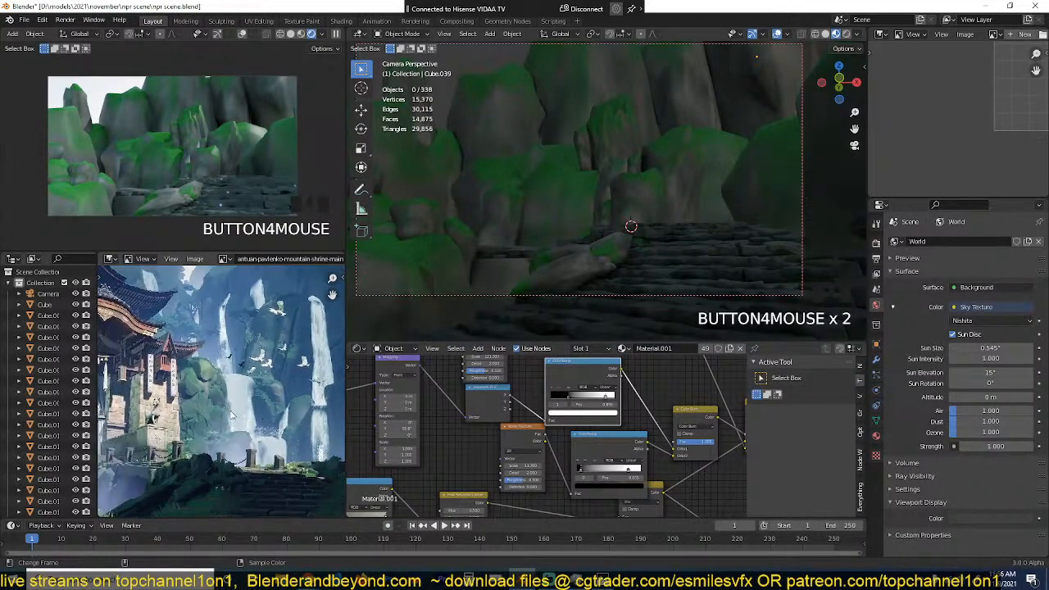
{"action": "middle_click_drag", "start_coordinate": [178, 417], "coordinate": [224, 415]}
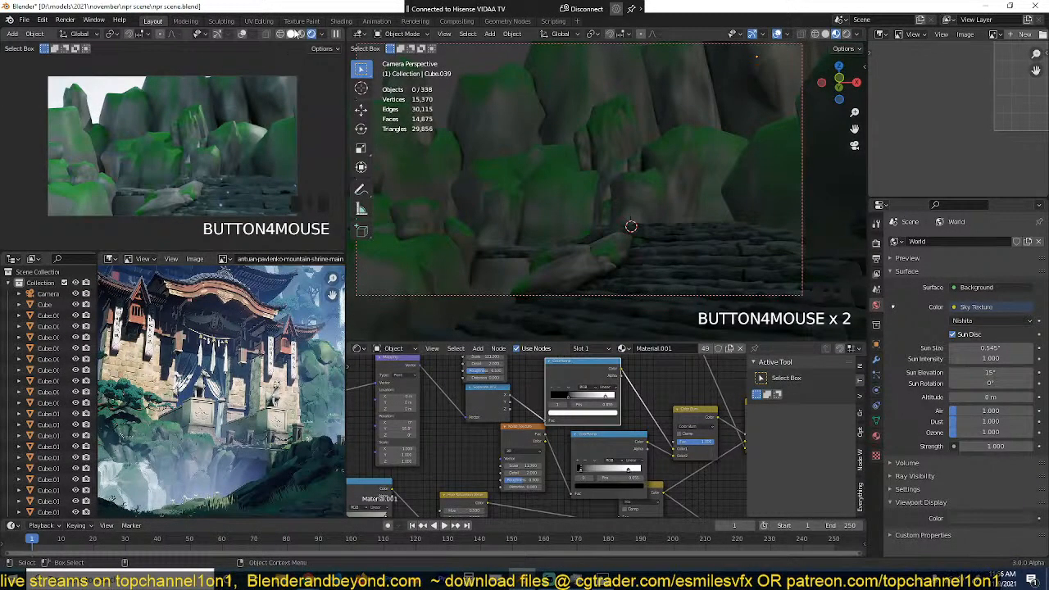
Step: Switch both 3D viewports to solid shading and leave the camera view in the main viewport
{"action": "left_click", "coordinate": [292, 33]}
{"action": "scroll", "coordinate": [525, 143], "scroll_direction": "down", "scroll_amount": 3}
{"action": "key", "text": "z"}
{"action": "scroll", "coordinate": [595, 189], "scroll_direction": "up", "scroll_amount": 2}
{"action": "mouse_move", "coordinate": [574, 151]}
{"action": "middle_mouse_down"}
{"action": "mouse_move", "coordinate": [603, 189]}
{"action": "mouse_move", "coordinate": [573, 141]}
{"action": "middle_mouse_up"}
{"action": "scroll", "coordinate": [596, 190], "scroll_direction": "down", "scroll_amount": 5}
{"action": "key", "text": "grave"}
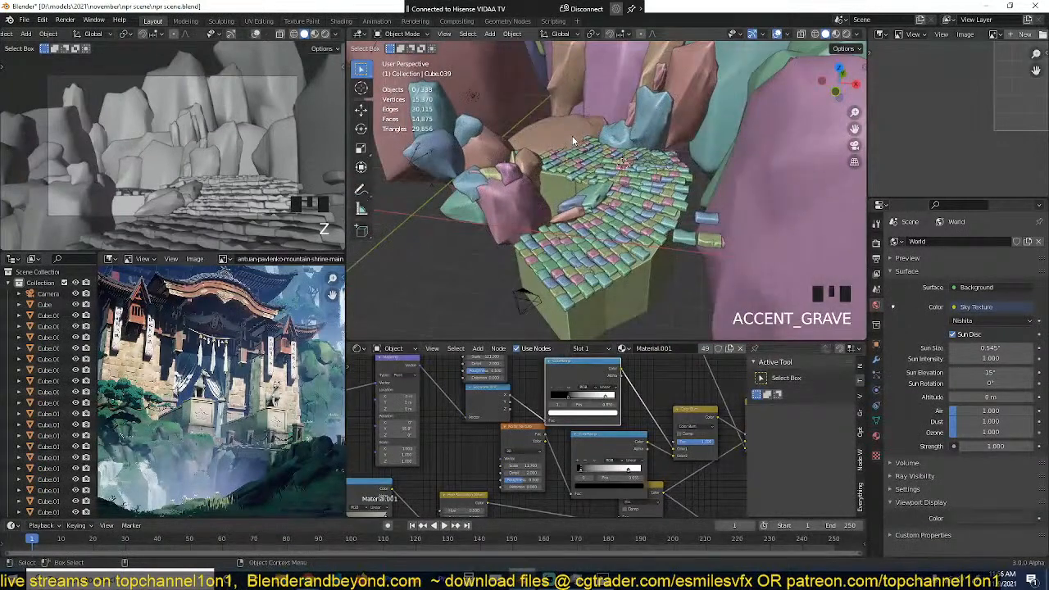
Step: Reposition the large flat boulder behind the far end of the stone path, keeping the viewport in solid shading
{"action": "left_click", "coordinate": [574, 141]}
{"action": "key", "text": "shift+z"}
{"action": "key", "text": "z"}
{"action": "key", "text": "z"}
{"action": "key", "text": "z"}
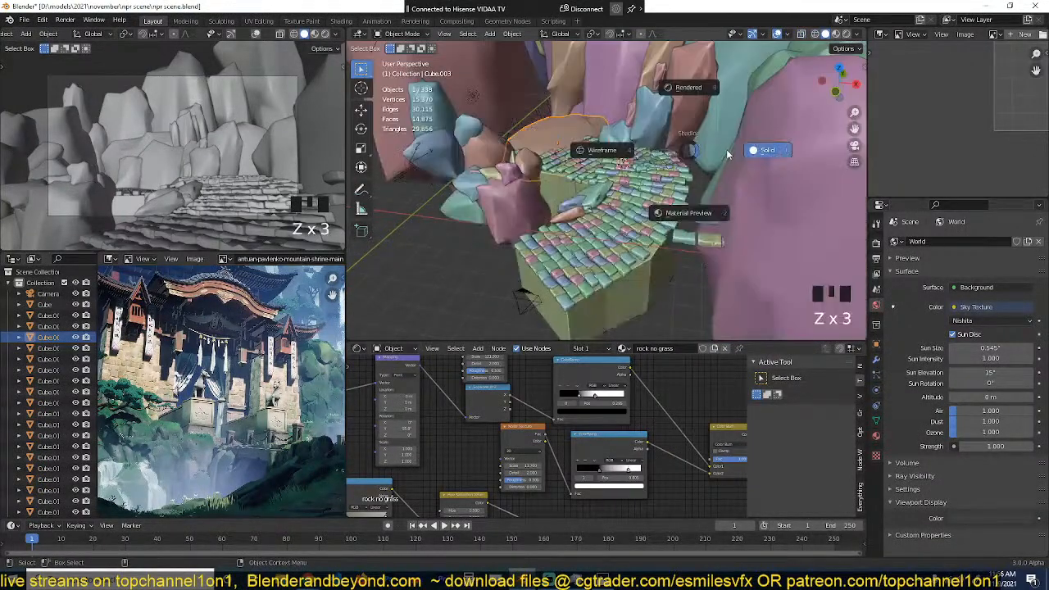
{"action": "key", "text": "shift+s"}
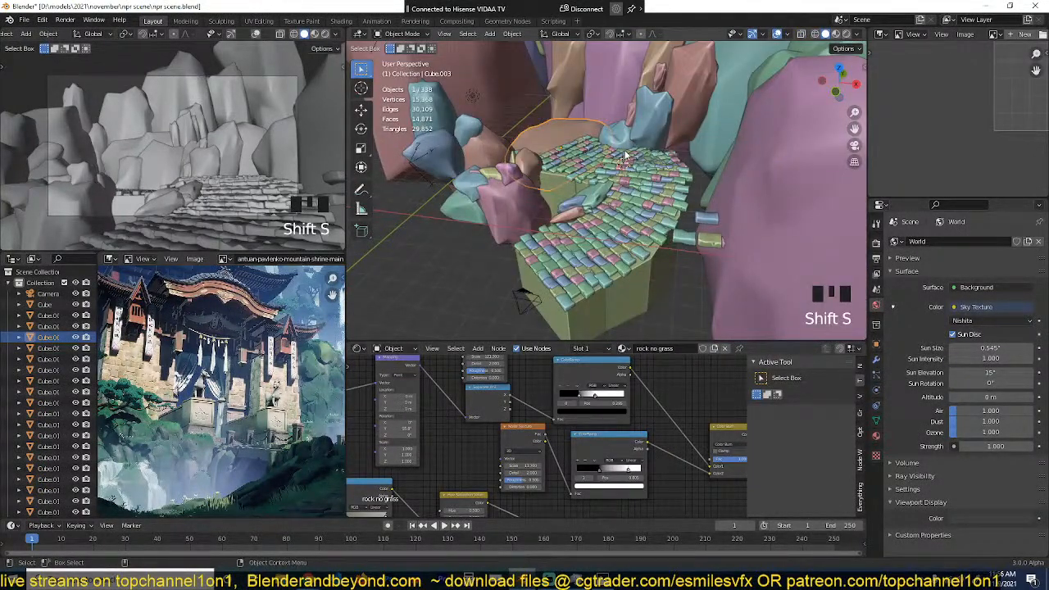
{"action": "key", "text": "g"}
{"action": "left_click", "coordinate": [629, 149]}
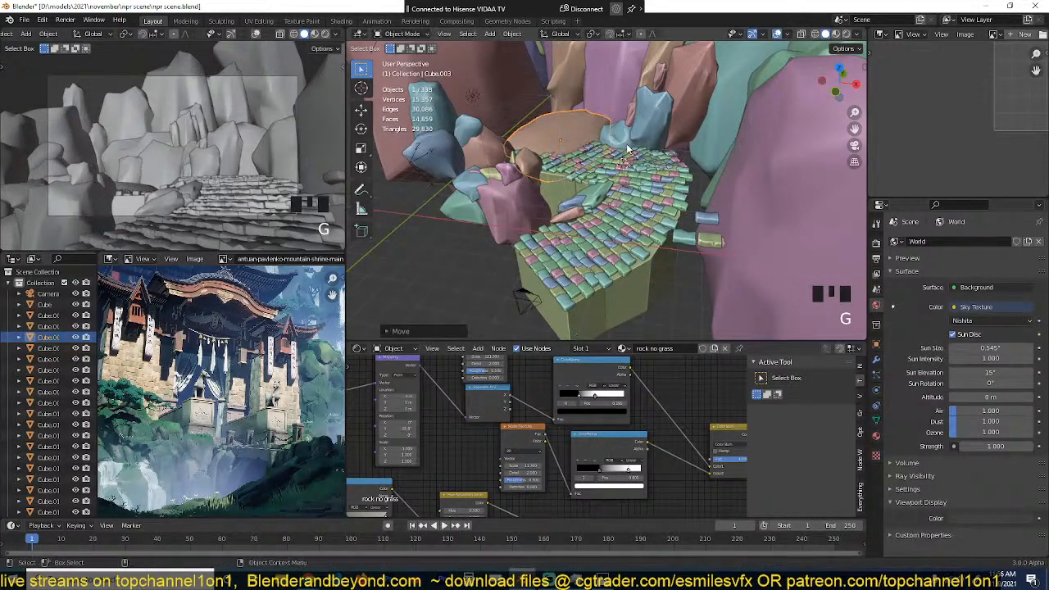
Step: Duplicate the large flat boulder, resize the copy and place it beside the original at the path's far end
{"action": "scroll", "coordinate": [601, 162], "scroll_direction": "up", "scroll_amount": 5}
{"action": "key", "text": "shift+d"}
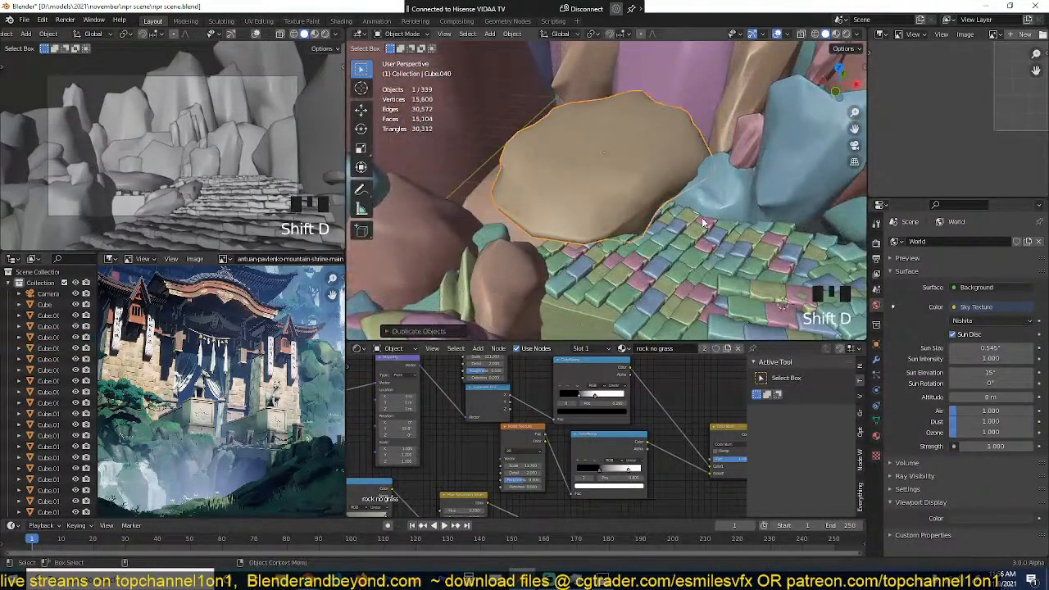
{"action": "key", "text": "s"}
{"action": "left_click", "coordinate": [644, 201]}
{"action": "key", "text": "g"}
{"action": "left_click", "coordinate": [694, 214]}
Step: Duplicate the smaller flat boulder toward the negative X side and resize the copy
{"action": "key", "text": "grave"}
{"action": "middle_click_drag", "start_coordinate": [694, 214], "coordinate": [665, 197]}
{"action": "key", "text": "shift+d"}
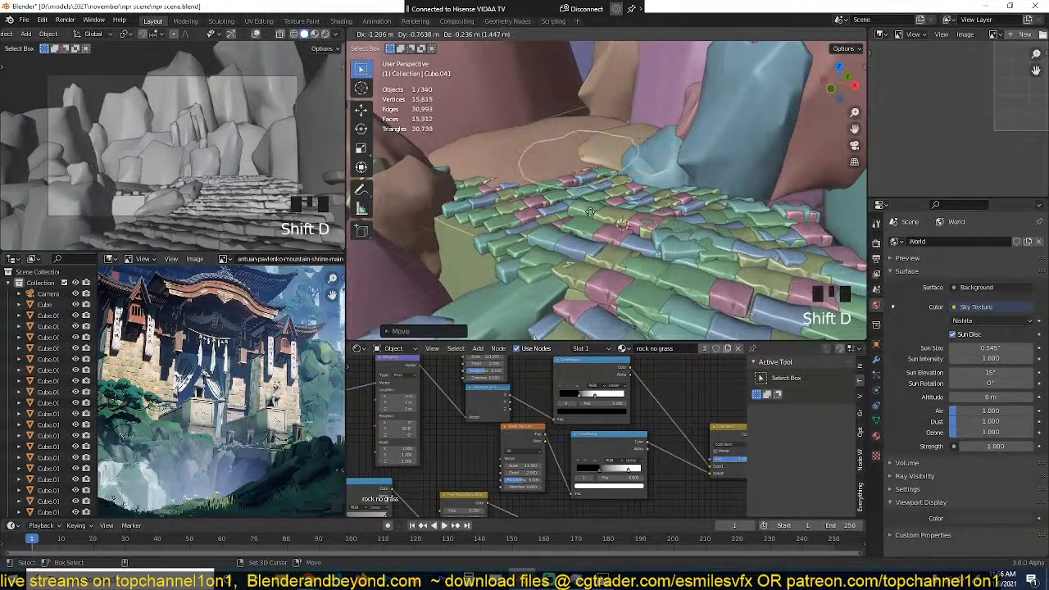
{"action": "left_click", "coordinate": [533, 215]}
{"action": "key", "text": "s"}
{"action": "left_click", "coordinate": [520, 197]}
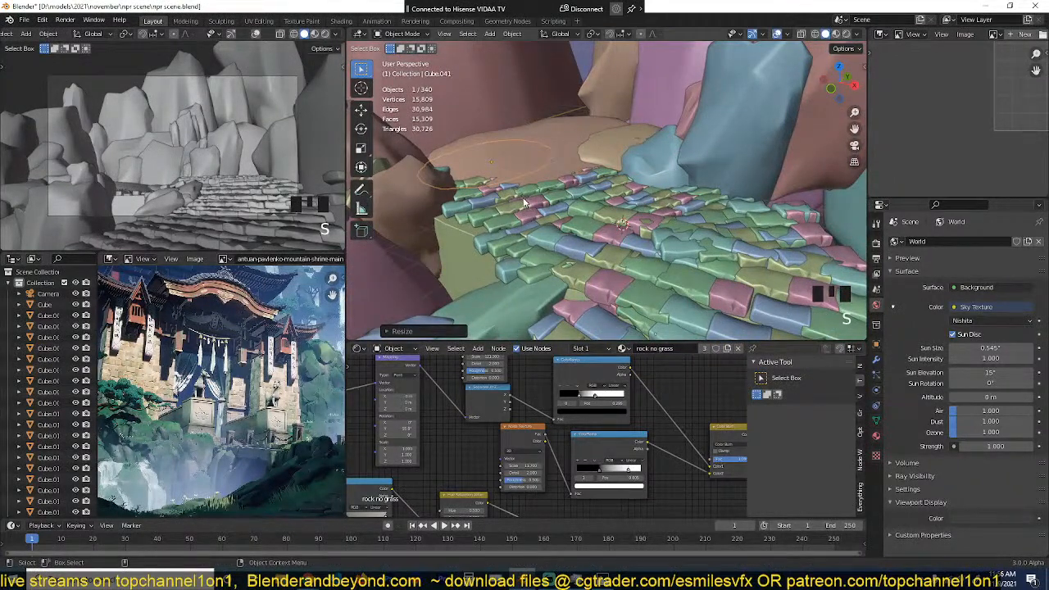
Step: From the top view, move the newest flat boulder to the path's far end, then shrink it and adjust its height
{"action": "key", "text": "KP_7"}
{"action": "scroll", "coordinate": [607, 226], "scroll_direction": "down", "scroll_amount": 2}
{"action": "middle_click_drag", "start_coordinate": [607, 213], "coordinate": [646, 139], "text": "shift"}
{"action": "key", "text": "g"}
{"action": "left_click", "coordinate": [643, 177]}
{"action": "key", "text": "grave"}
{"action": "scroll", "coordinate": [646, 140], "scroll_direction": "up", "scroll_amount": 2}
{"action": "key", "text": "s"}
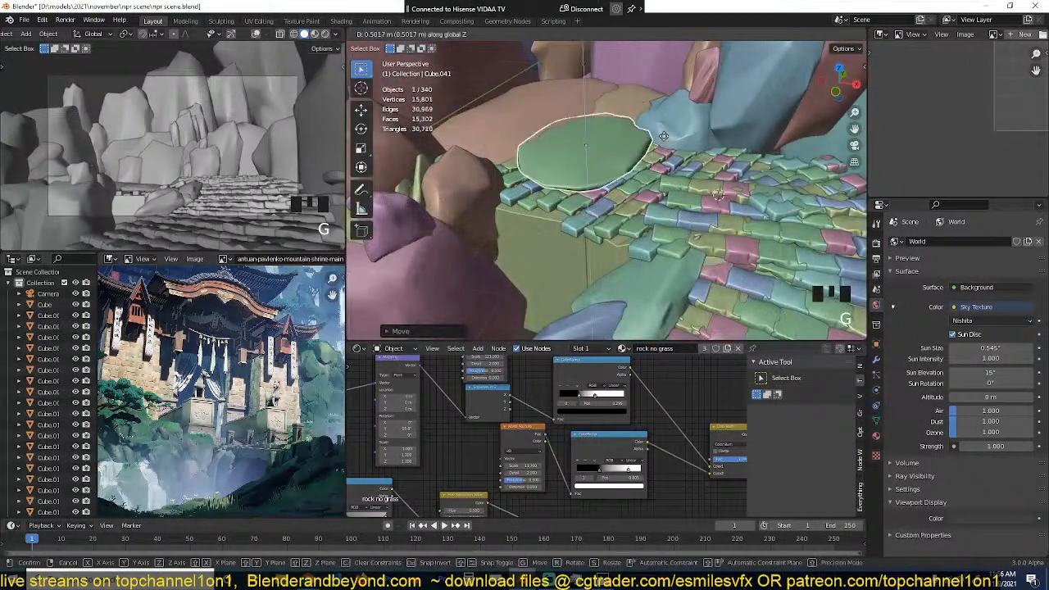
{"action": "left_click", "coordinate": [646, 144]}
{"action": "key", "text": "g"}
{"action": "left_click", "coordinate": [658, 146]}
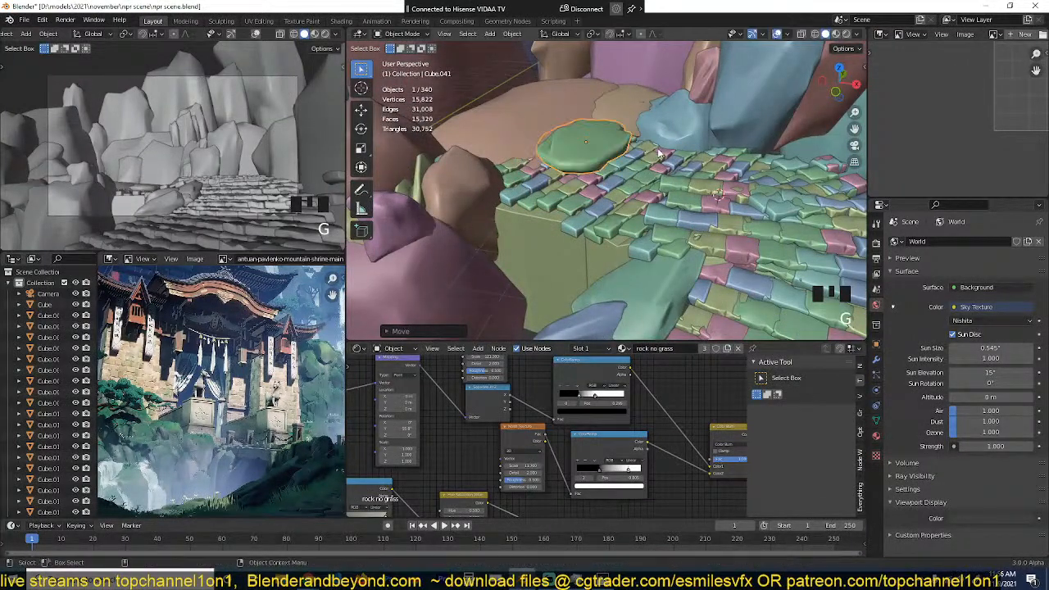
Step: From the top view, move the rock cluster on the path's negative X side away from the path and rotate it
{"action": "key", "text": "grave"}
{"action": "middle_click_drag", "start_coordinate": [658, 146], "coordinate": [656, 146]}
{"action": "scroll", "coordinate": [643, 141], "scroll_direction": "down", "scroll_amount": 2}
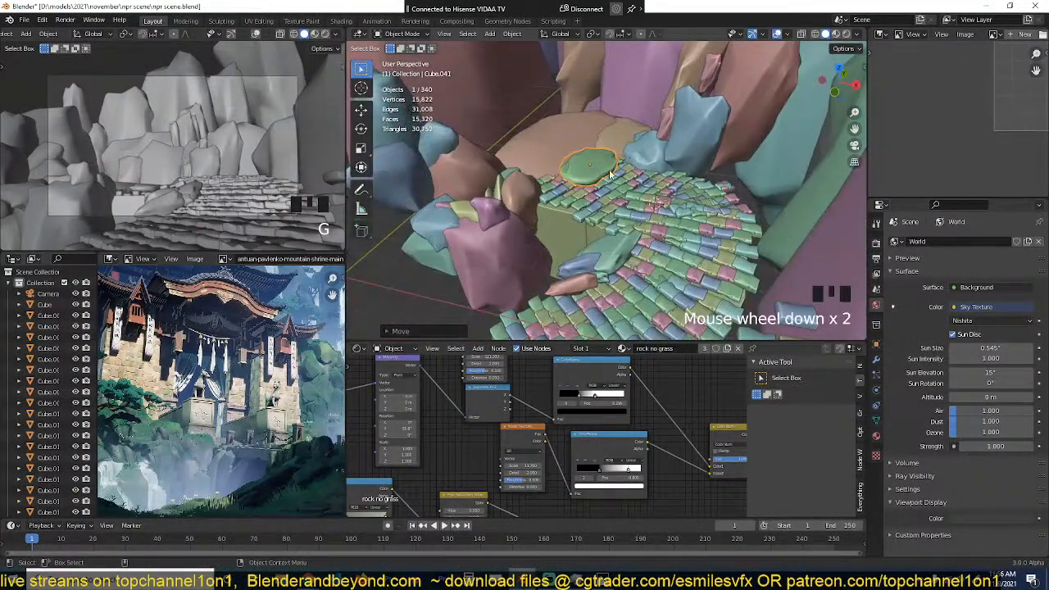
{"action": "key", "text": "KP_7"}
{"action": "middle_click_drag", "start_coordinate": [595, 164], "coordinate": [601, 90], "text": "shift"}
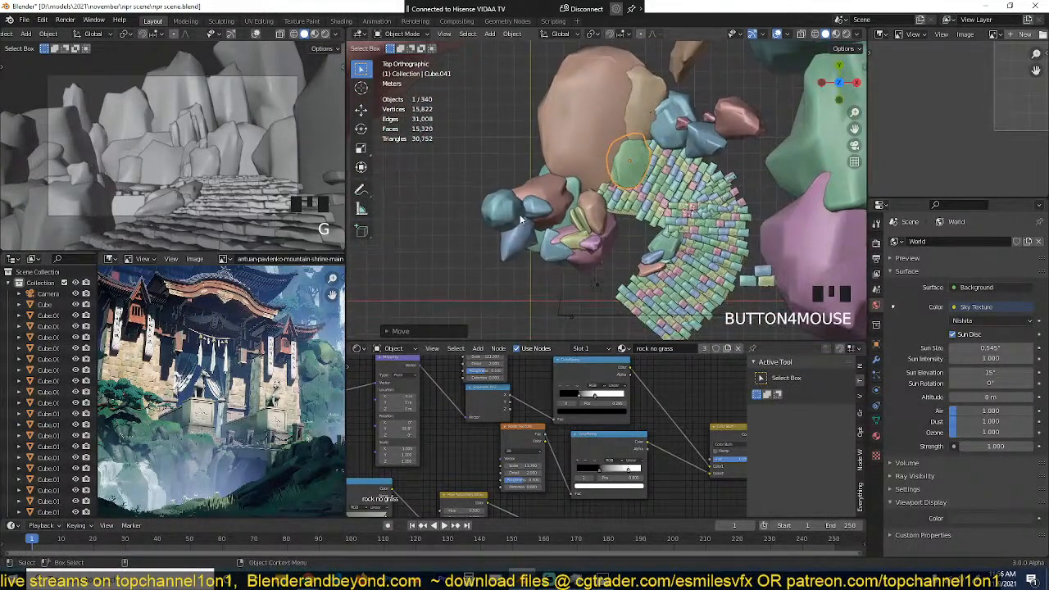
{"action": "left_click_drag", "start_coordinate": [480, 217], "coordinate": [594, 253]}
{"action": "key", "text": "g"}
{"action": "left_click", "coordinate": [596, 230]}
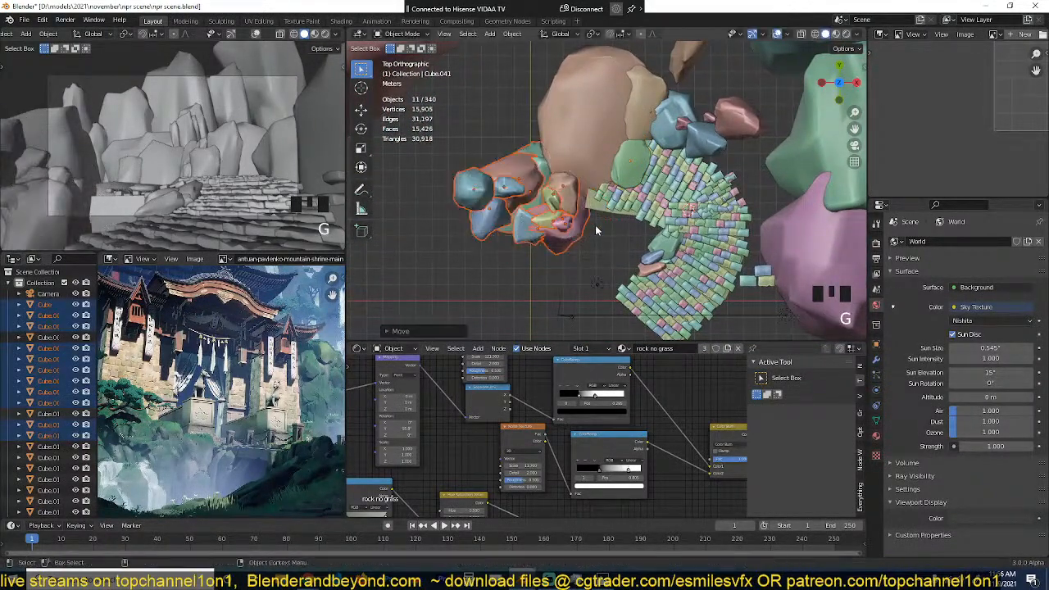
{"action": "key", "text": "r"}
{"action": "left_click", "coordinate": [587, 263]}
{"action": "key", "text": "g"}
{"action": "left_click", "coordinate": [594, 265]}
{"action": "scroll", "coordinate": [630, 235], "scroll_direction": "up", "scroll_amount": 1}
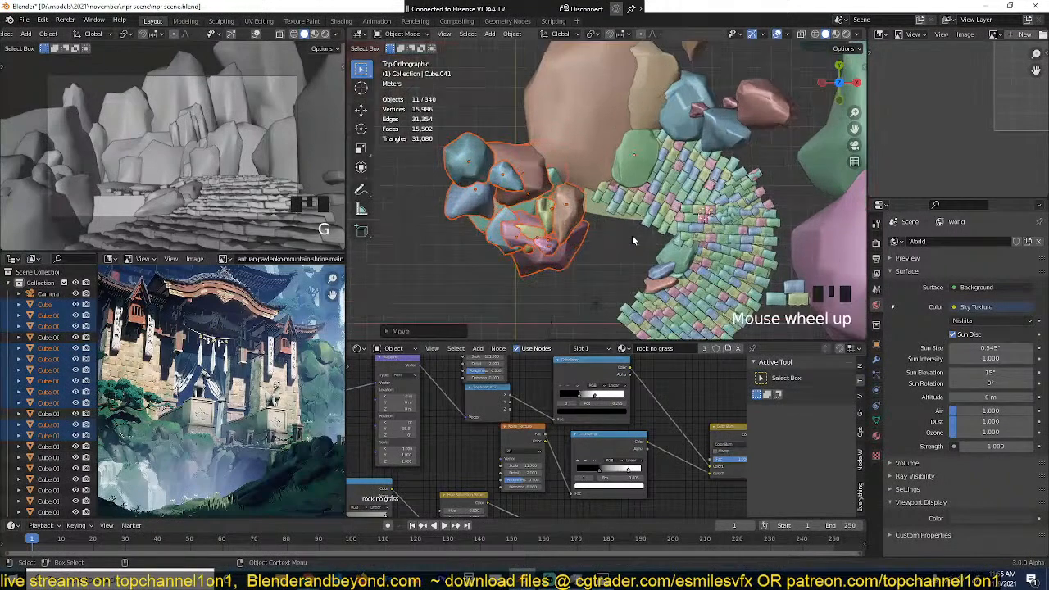
Step: Duplicate eight rocks from that cluster into the gap beside the path and save the file
{"action": "key", "text": "alt+a"}
{"action": "left_click_drag", "start_coordinate": [492, 211], "coordinate": [549, 263]}
{"action": "key", "text": "grave"}
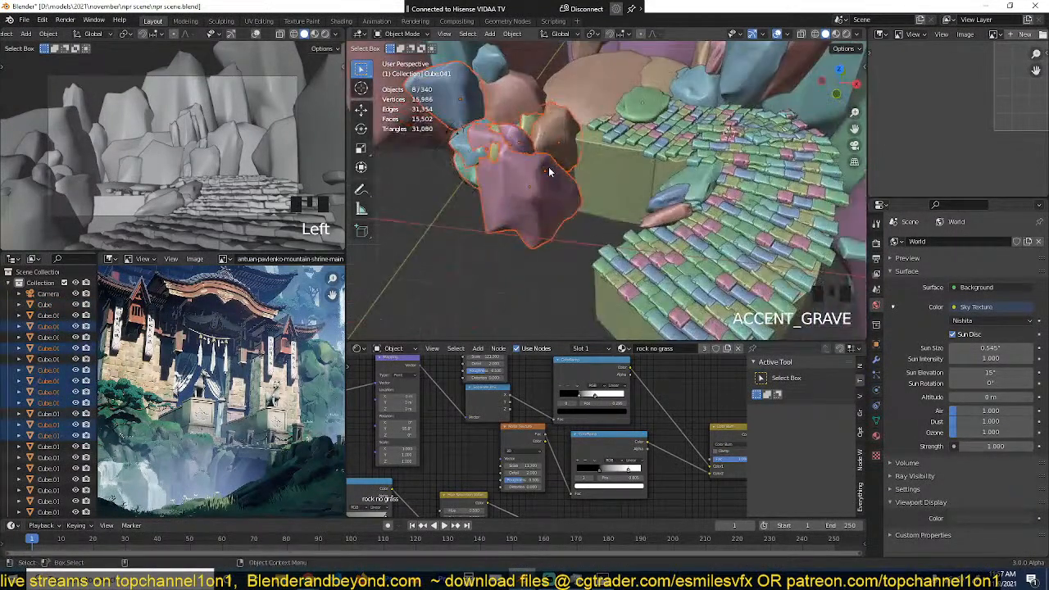
{"action": "key", "text": "shift+d"}
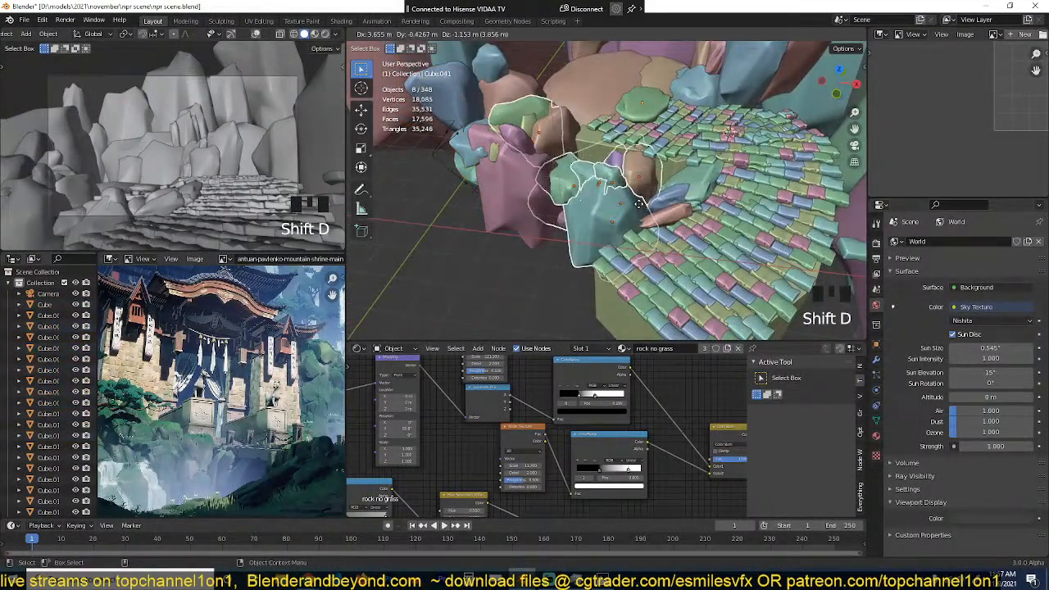
{"action": "left_click", "coordinate": [642, 208]}
{"action": "key", "text": "alt+a"}
{"action": "key", "text": "grave"}
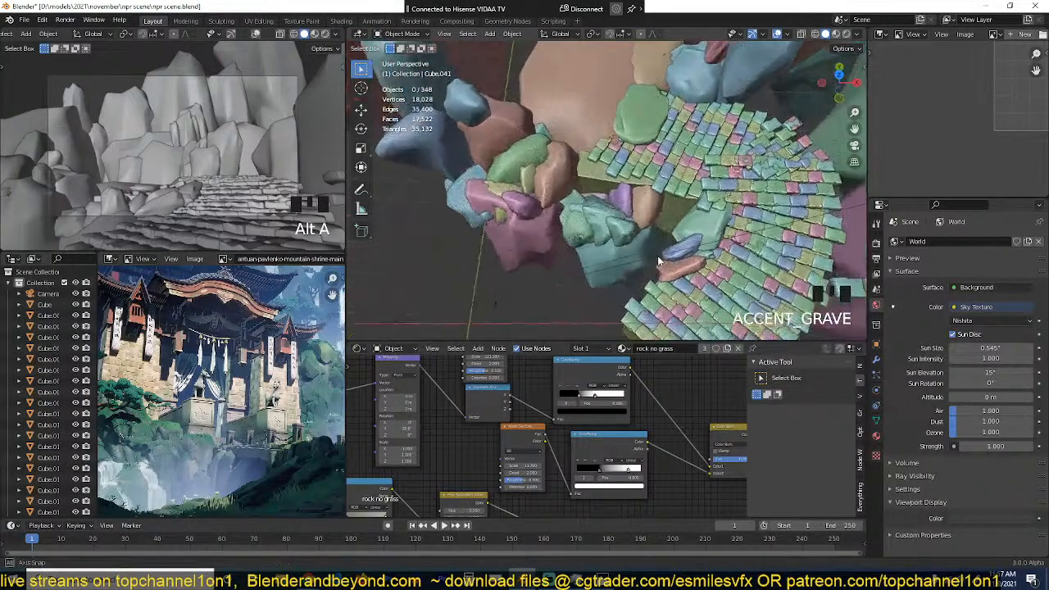
{"action": "scroll", "coordinate": [596, 191], "scroll_direction": "up", "scroll_amount": 2}
{"action": "key", "text": "ctrl+s"}
{"action": "key", "text": "grave"}
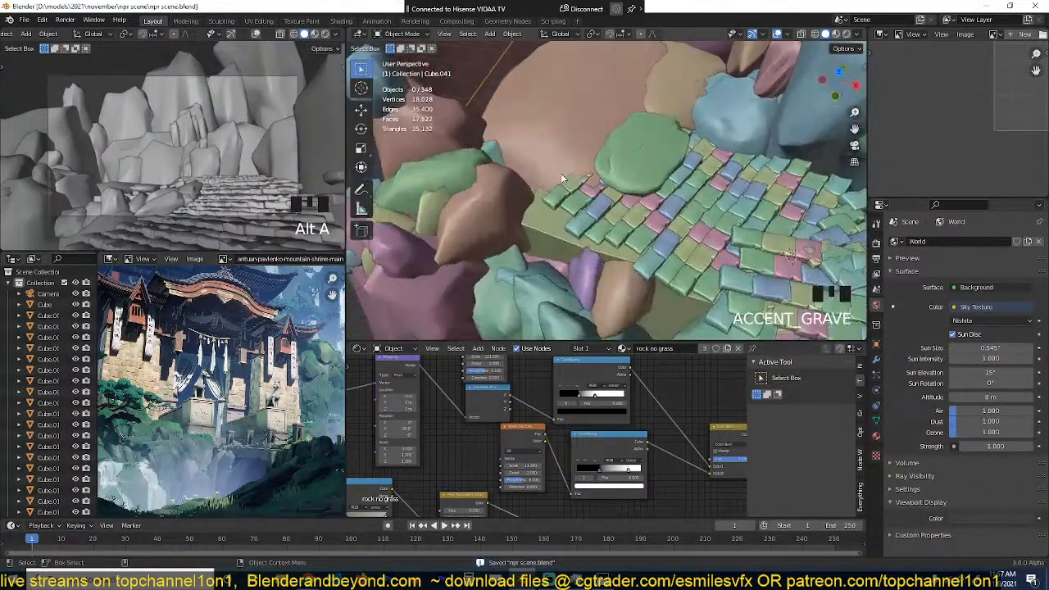
Step: Search all objects and collections in the Asset Library for "rocks"
{"action": "scroll", "coordinate": [561, 173], "scroll_direction": "up", "scroll_amount": 1}
{"action": "scroll", "coordinate": [718, 207], "scroll_direction": "down", "scroll_amount": 3}
{"action": "key", "text": "n"}
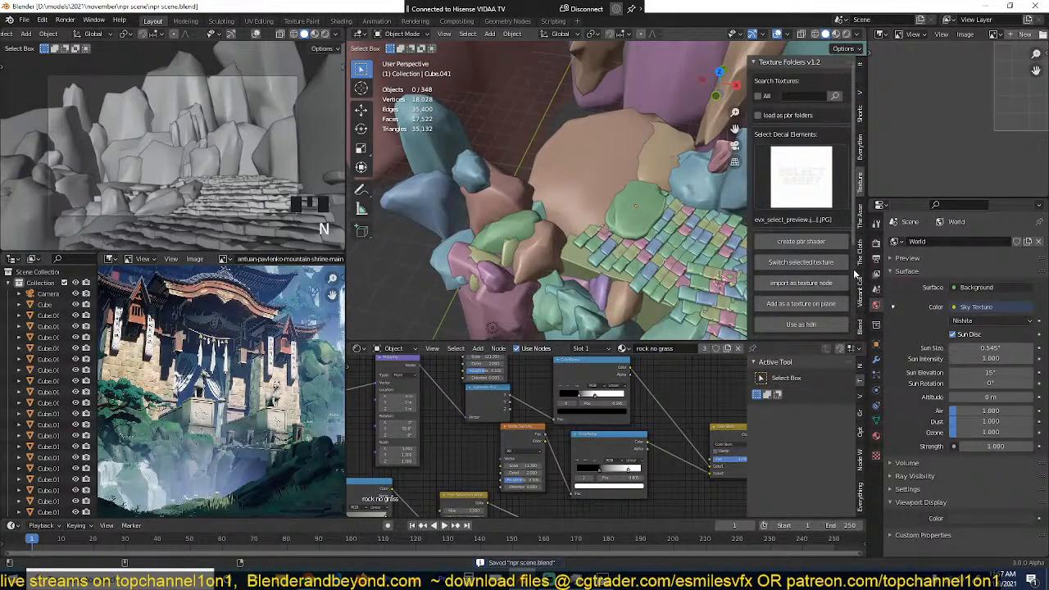
{"action": "left_click", "coordinate": [859, 220]}
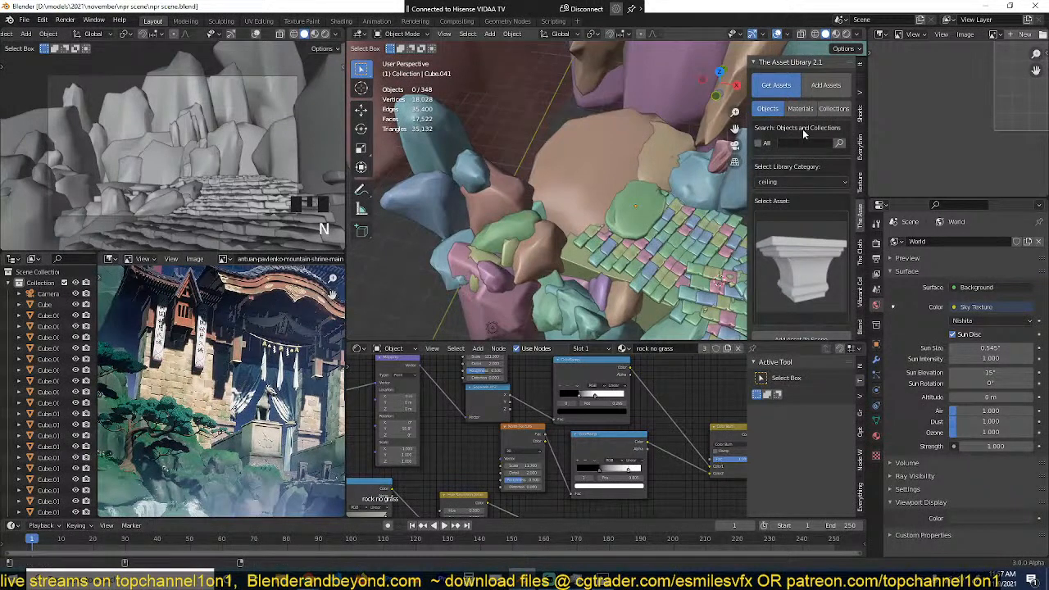
{"action": "left_click", "coordinate": [767, 144]}
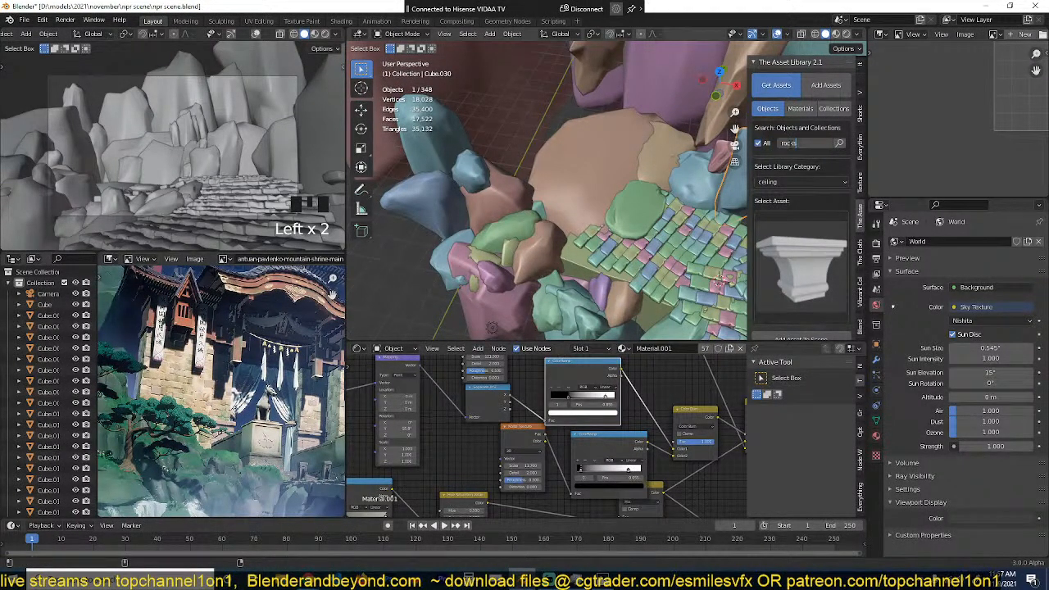
{"action": "key", "text": "Return"}
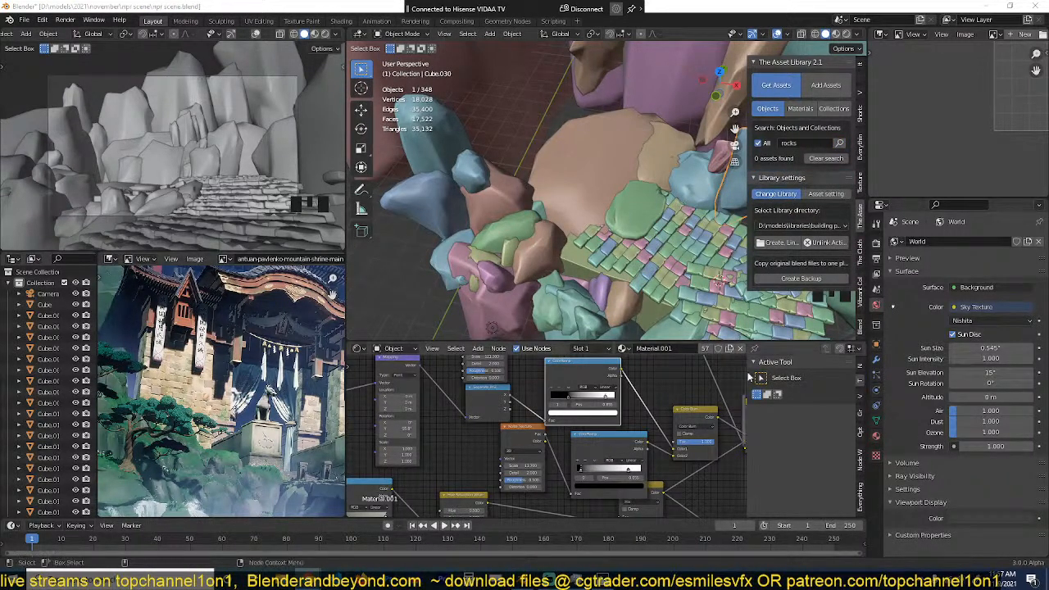
Step: Clear the selection of the path stones and save the file
{"action": "double_click", "coordinate": [673, 197]}
{"action": "scroll", "coordinate": [672, 197], "scroll_direction": "down", "scroll_amount": 3}
{"action": "middle_click_drag", "start_coordinate": [672, 196], "coordinate": [621, 228], "text": "shift"}
{"action": "scroll", "coordinate": [621, 228], "scroll_direction": "up", "scroll_amount": 2}
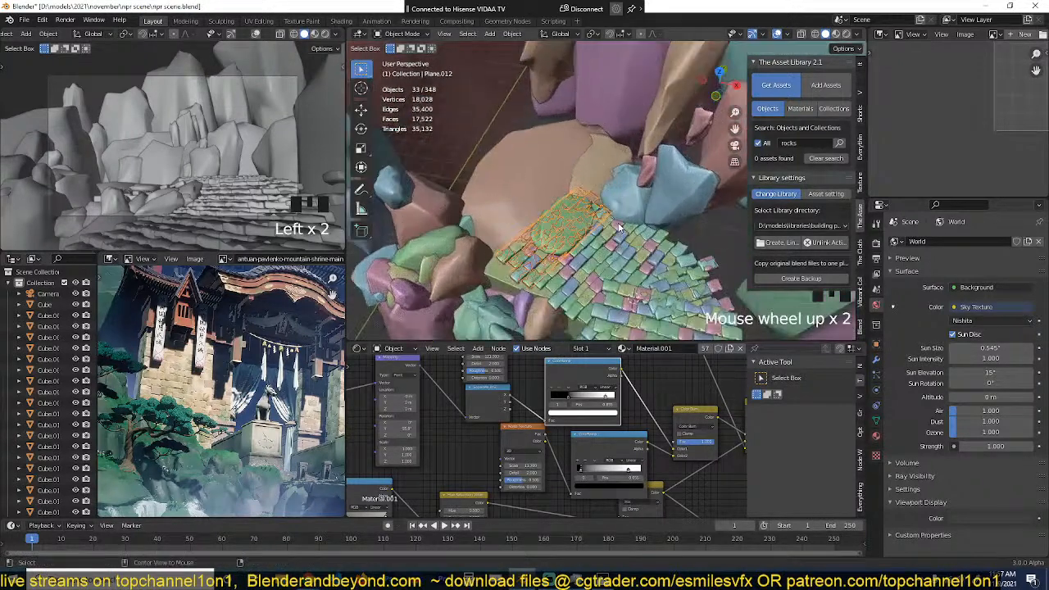
{"action": "key", "text": "alt+a"}
{"action": "key", "text": "ctrl+s"}
{"action": "key", "text": "grave"}
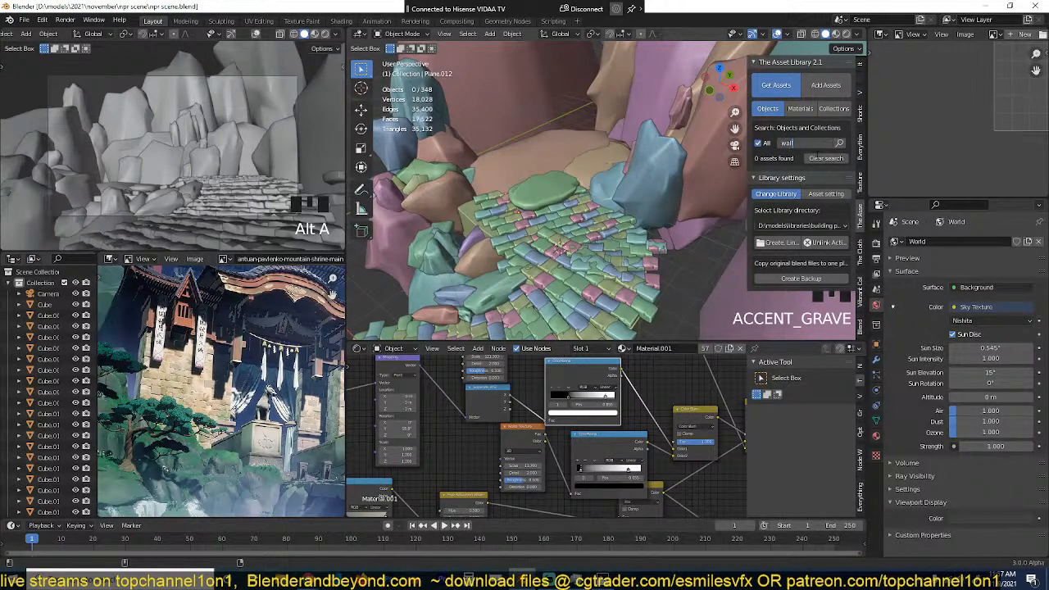
Step: Search the Asset Library for "wall" and add the block wall gateway asset at the head of the stone path
{"action": "left_click", "coordinate": [839, 142]}
{"action": "left_click", "coordinate": [790, 263]}
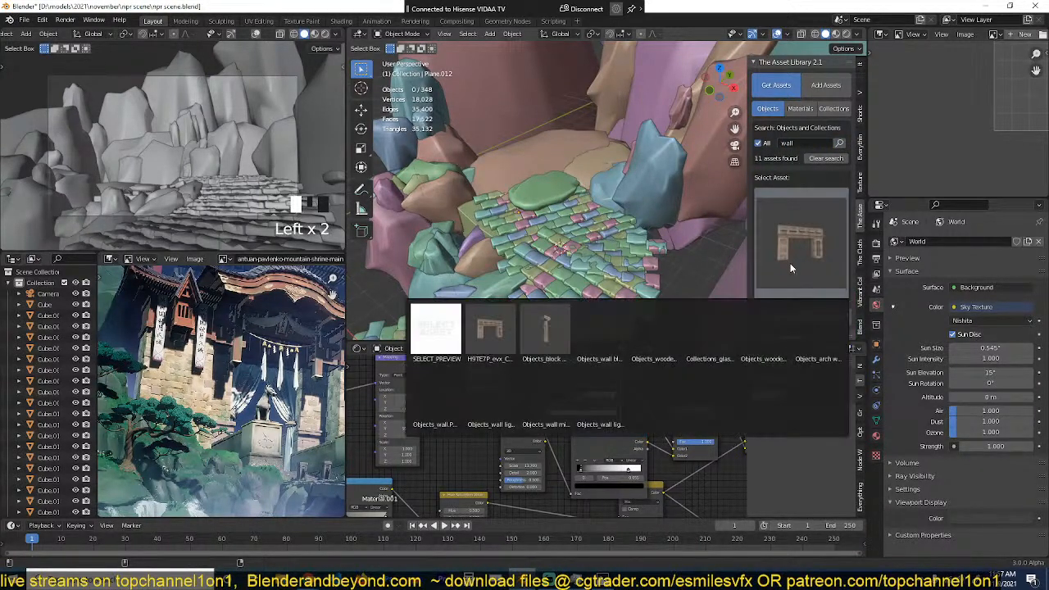
{"action": "left_click", "coordinate": [491, 341]}
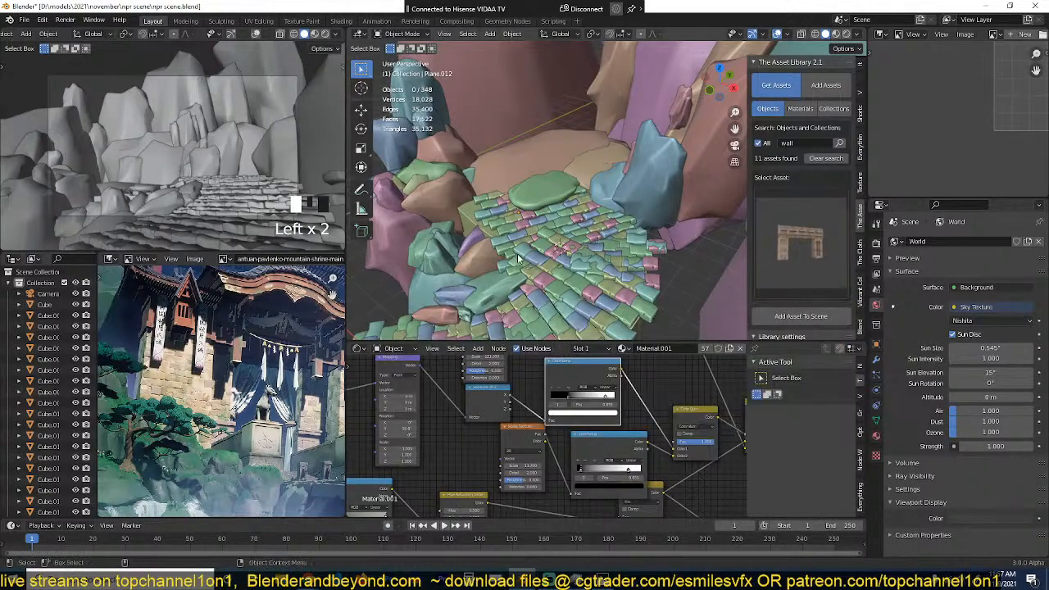
{"action": "middle_click_drag", "start_coordinate": [518, 256], "coordinate": [618, 213]}
{"action": "right_click", "coordinate": [567, 172], "text": "shift"}
{"action": "left_click", "coordinate": [788, 316]}
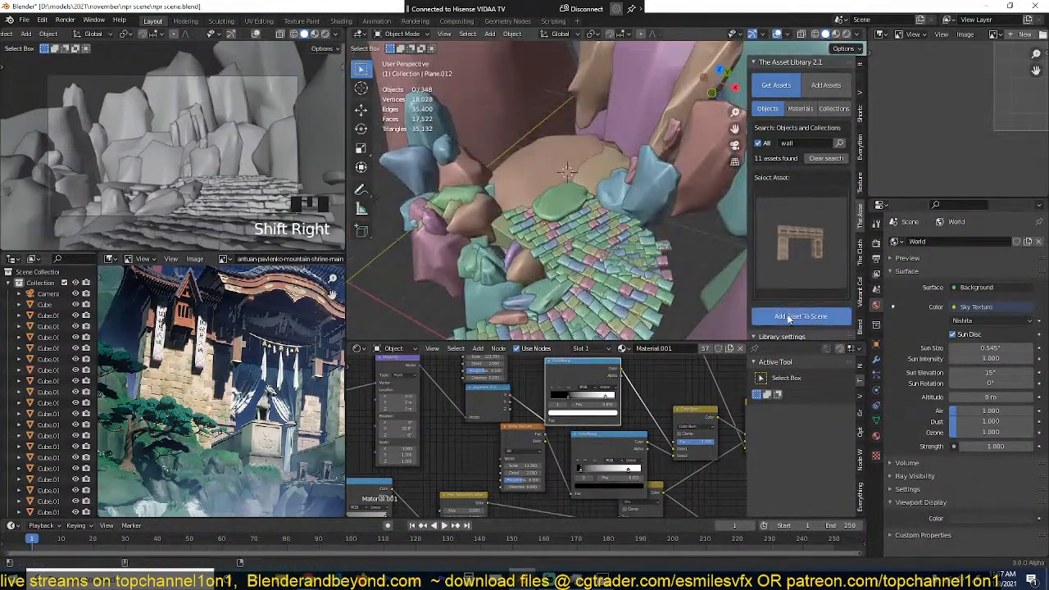
Step: Rotate the gateway about Z to face the path, raise it above the ground and scale it down slightly
{"action": "key", "text": "r"}
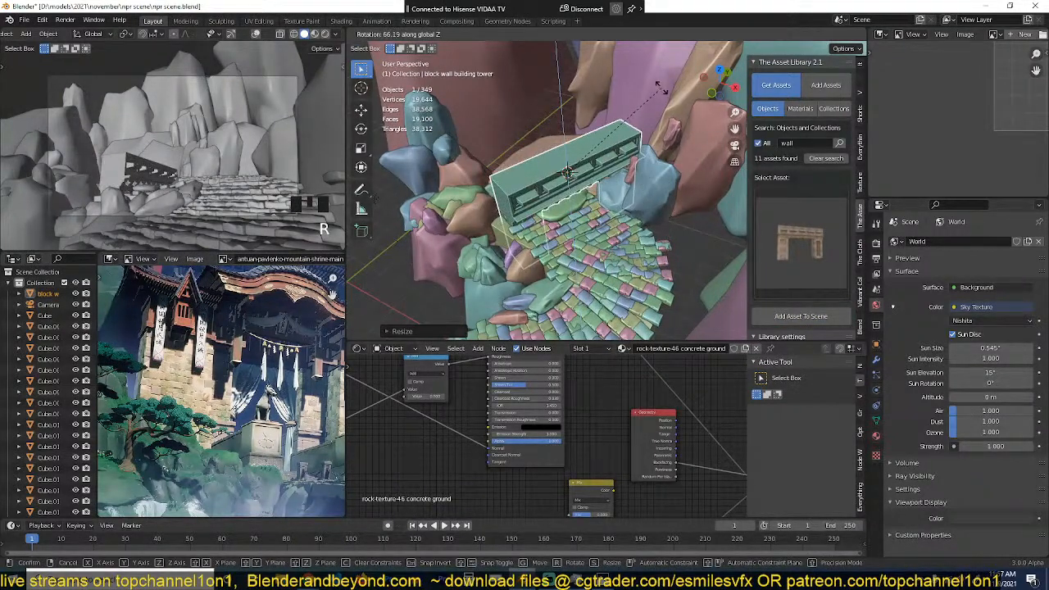
{"action": "left_click", "coordinate": [652, 123]}
{"action": "key", "text": "g"}
{"action": "left_click", "coordinate": [645, 158]}
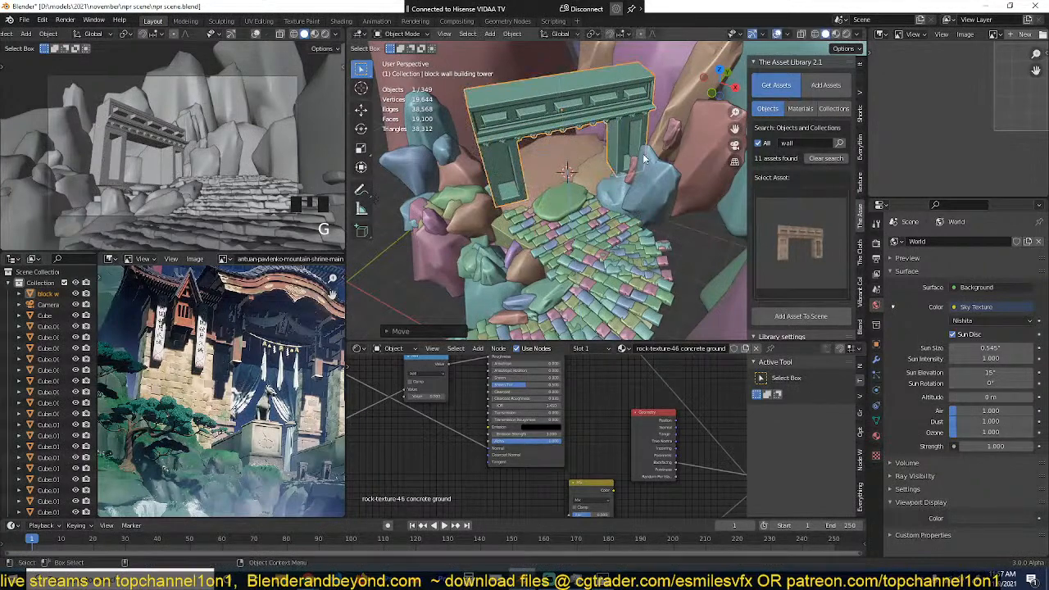
{"action": "key", "text": "s"}
{"action": "left_click", "coordinate": [627, 159]}
Step: Lower the gateway along Z onto the ground and position it across the end of the stone path
{"action": "key", "text": "g"}
{"action": "key", "text": "z"}
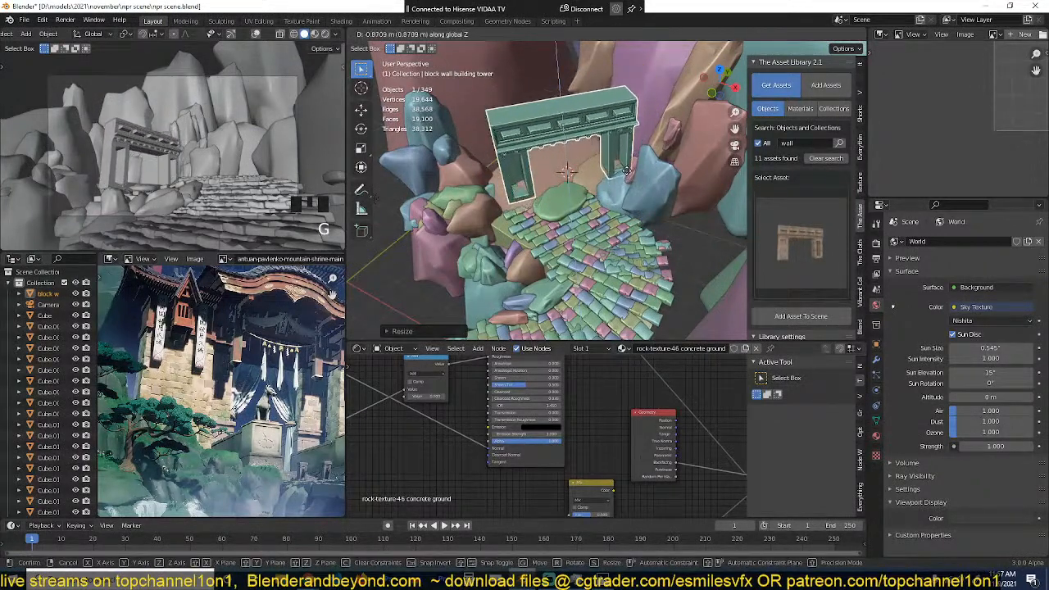
{"action": "left_click", "coordinate": [648, 165]}
{"action": "scroll", "coordinate": [650, 164], "scroll_direction": "up", "scroll_amount": 1}
{"action": "middle_click_drag", "start_coordinate": [651, 164], "coordinate": [562, 106]}
{"action": "key", "text": "g"}
{"action": "left_click", "coordinate": [612, 155]}
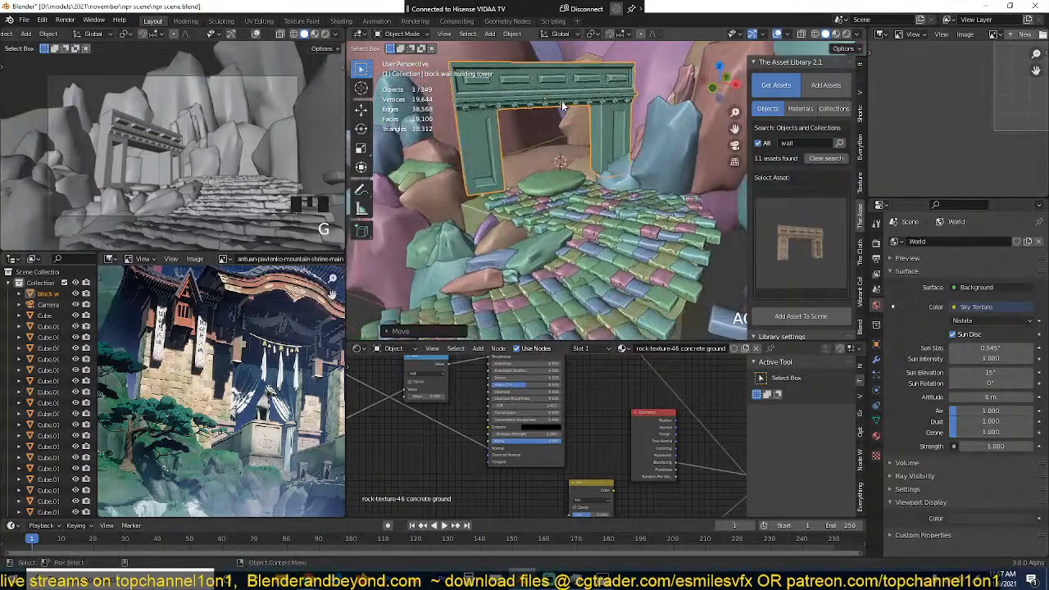
Step: Add the cathedral wall asset with the arched windows at the gateway opening, just above the flat green rock
{"action": "scroll", "coordinate": [562, 106], "scroll_direction": "up", "scroll_amount": 4}
{"action": "key", "text": "alt+a"}
{"action": "left_click", "coordinate": [788, 234]}
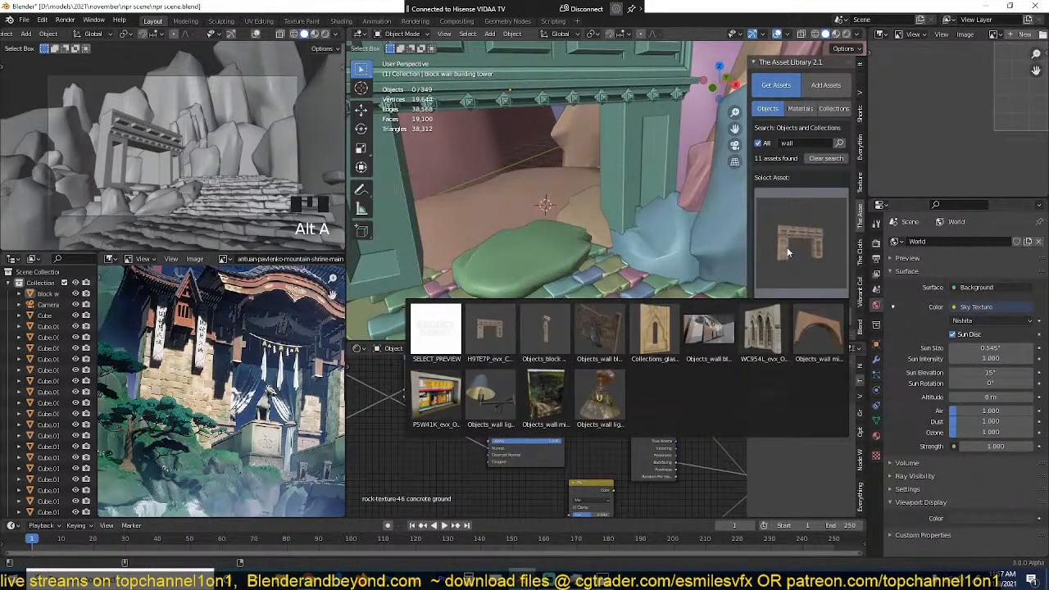
{"action": "left_click", "coordinate": [764, 332]}
{"action": "middle_click_drag", "start_coordinate": [606, 205], "coordinate": [514, 198]}
{"action": "right_click", "coordinate": [512, 210], "text": "shift"}
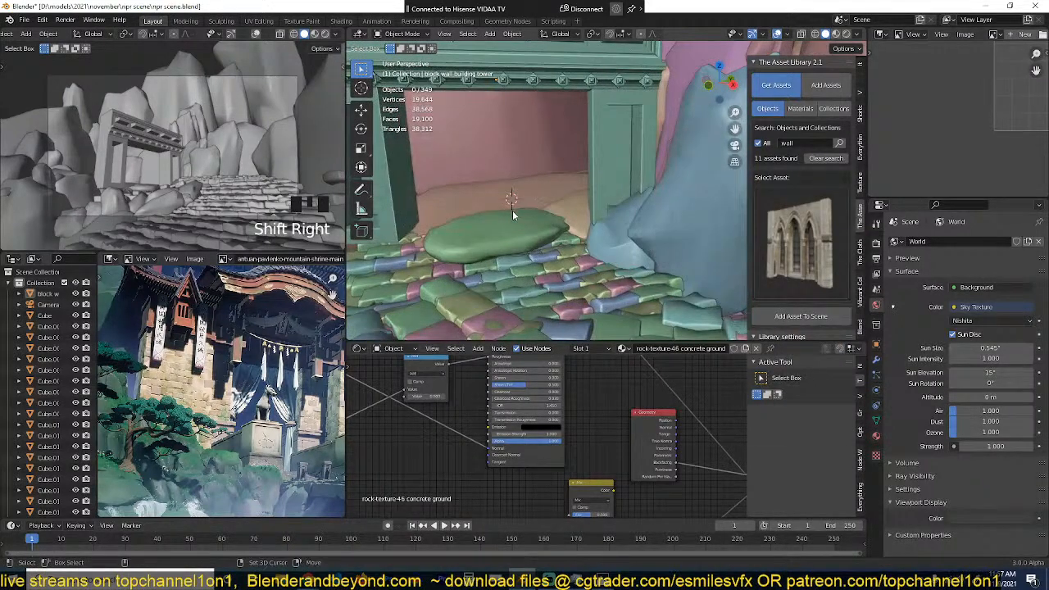
{"action": "right_click", "coordinate": [512, 210], "text": "shift"}
{"action": "left_click", "coordinate": [827, 315]}
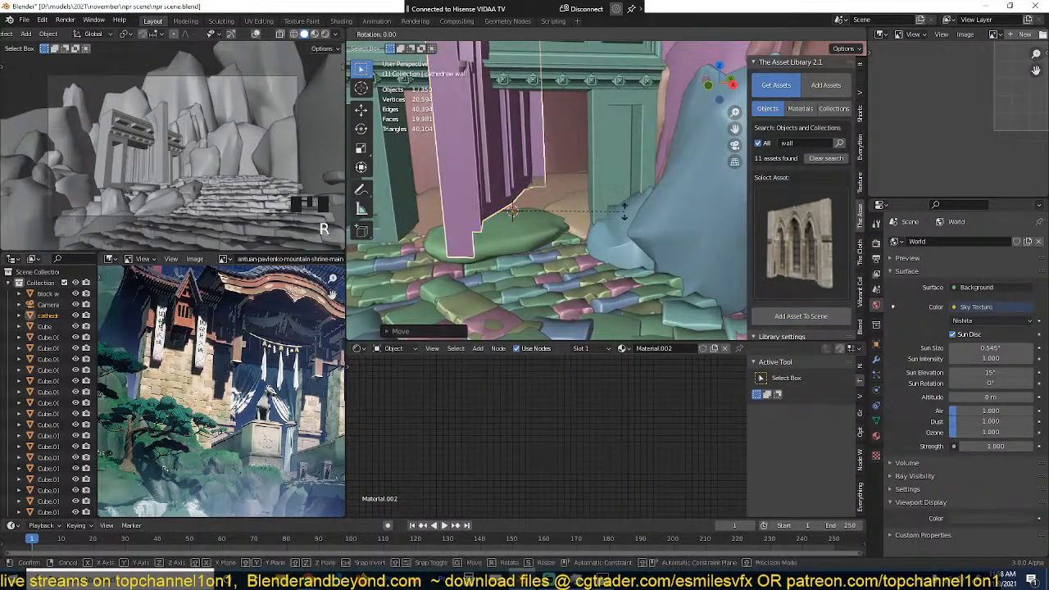
Step: Clear the cathedral wall's rotation and rotate it 90° about X so that it stands upright
{"action": "type", "text": "rz180"}
{"action": "key", "text": "Escape"}
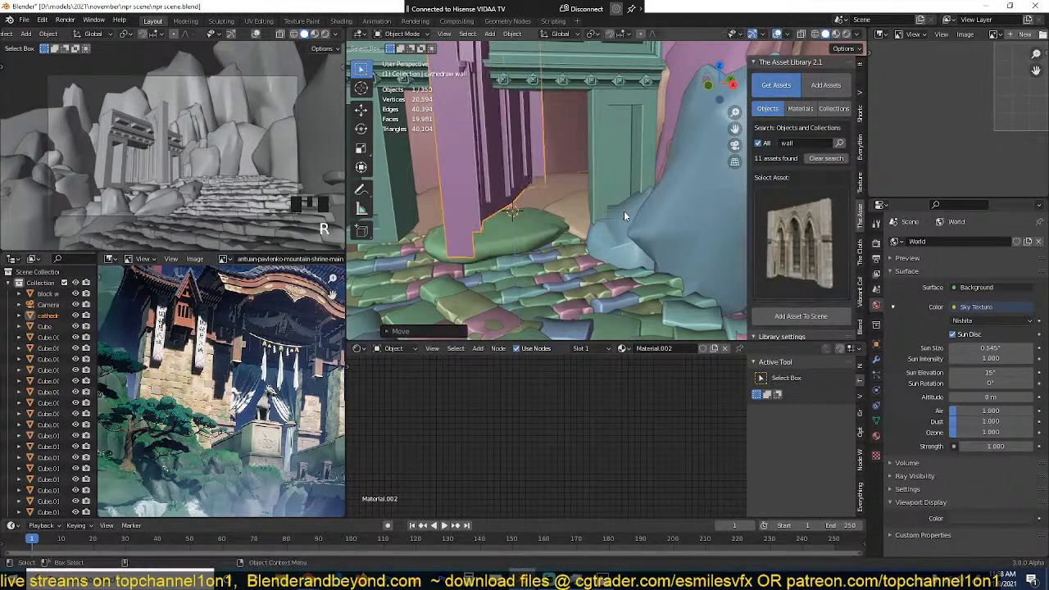
{"action": "key", "text": "alt+r"}
{"action": "type", "text": "rx90"}
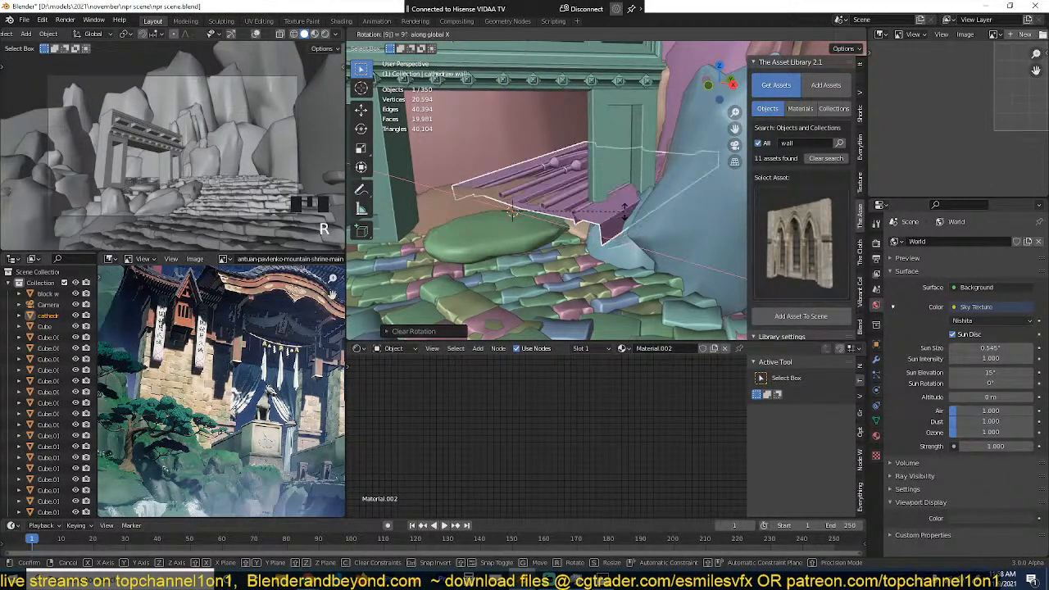
{"action": "key", "text": "Return"}
{"action": "type", "text": "rz"}
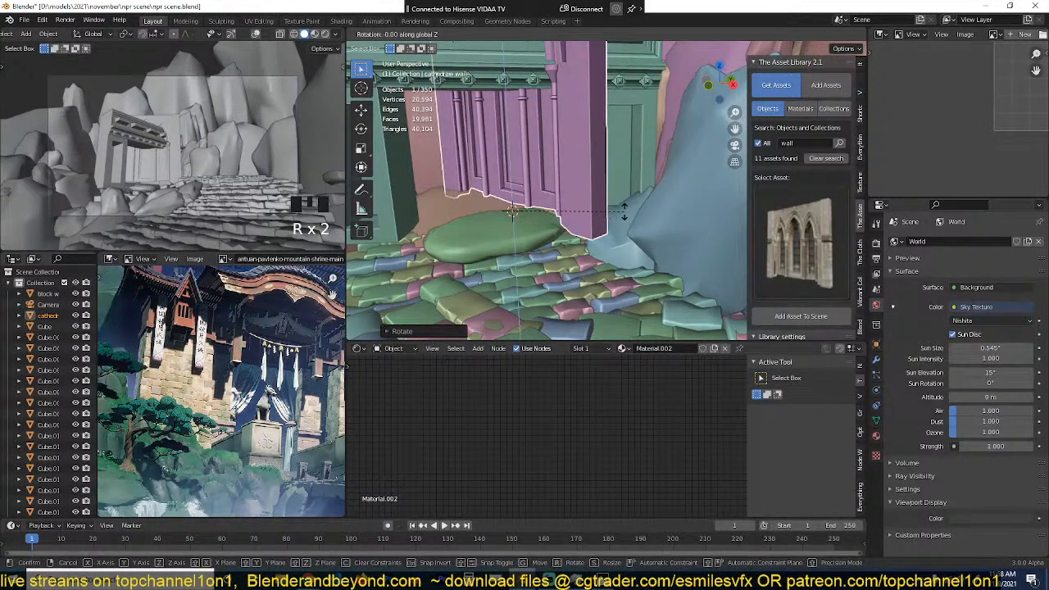
{"action": "type", "text": "90"}
{"action": "key", "text": "Escape"}
Step: Show the camera view in rendered shading and save the file
{"action": "middle_click_drag", "start_coordinate": [623, 211], "coordinate": [624, 212]}
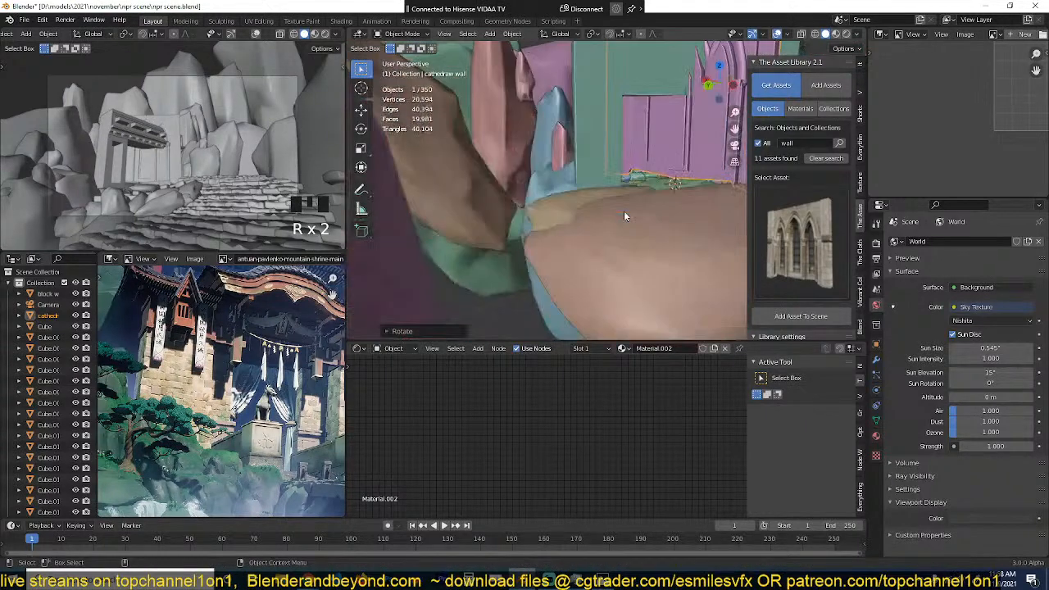
{"action": "scroll", "coordinate": [624, 213], "scroll_direction": "down", "scroll_amount": 8}
{"action": "key", "text": "KP_7"}
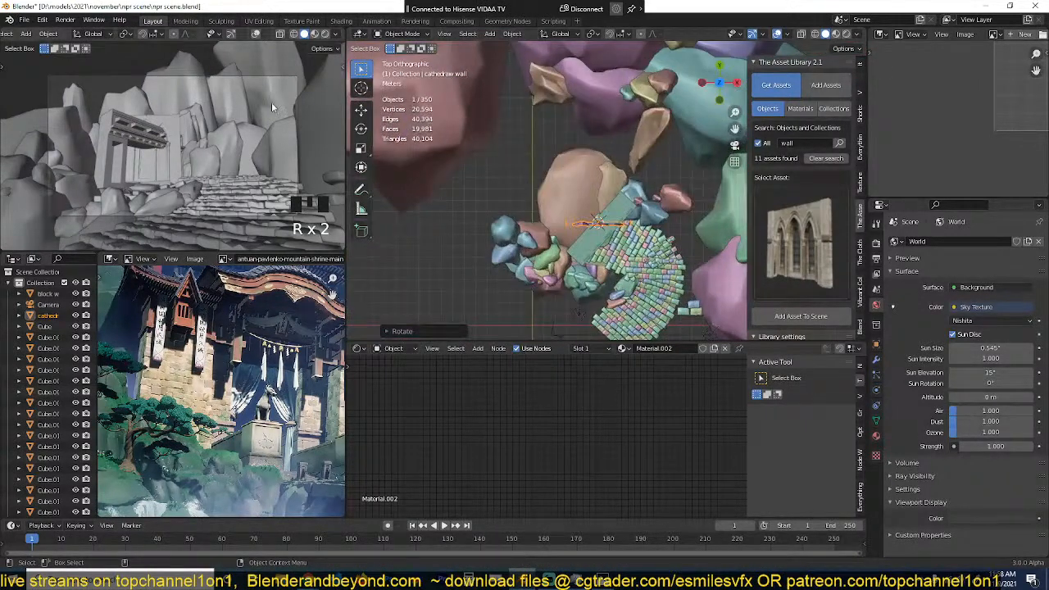
{"action": "left_click", "coordinate": [325, 34]}
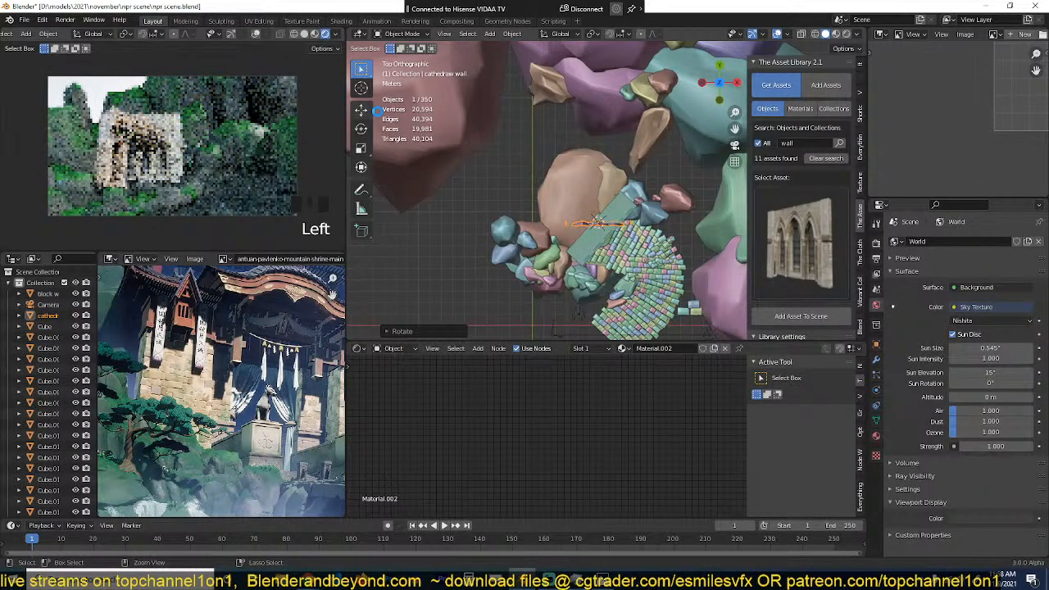
{"action": "key", "text": "ctrl+s"}
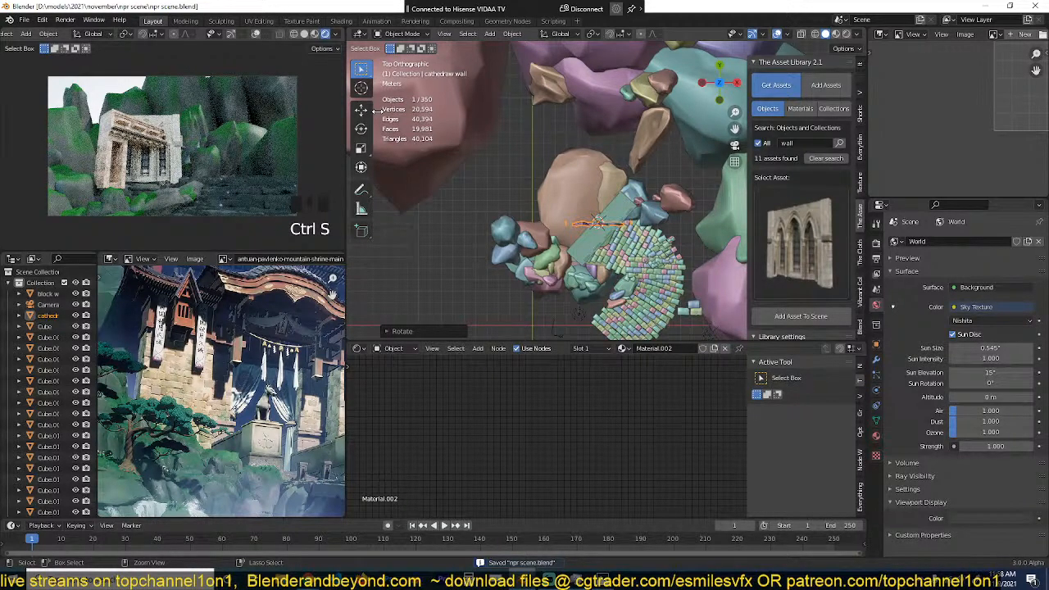
Step: From the top view in wireframe, line the cathedral wall up with the gateway and scale it to the opening
{"action": "key", "text": "shift+z"}
{"action": "key", "text": "g"}
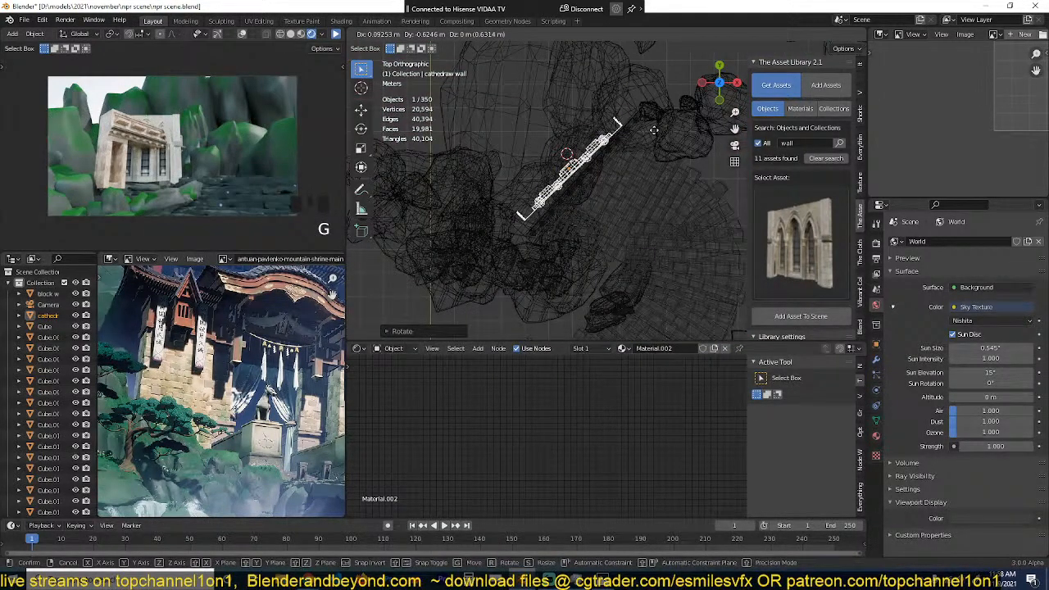
{"action": "key", "text": "s"}
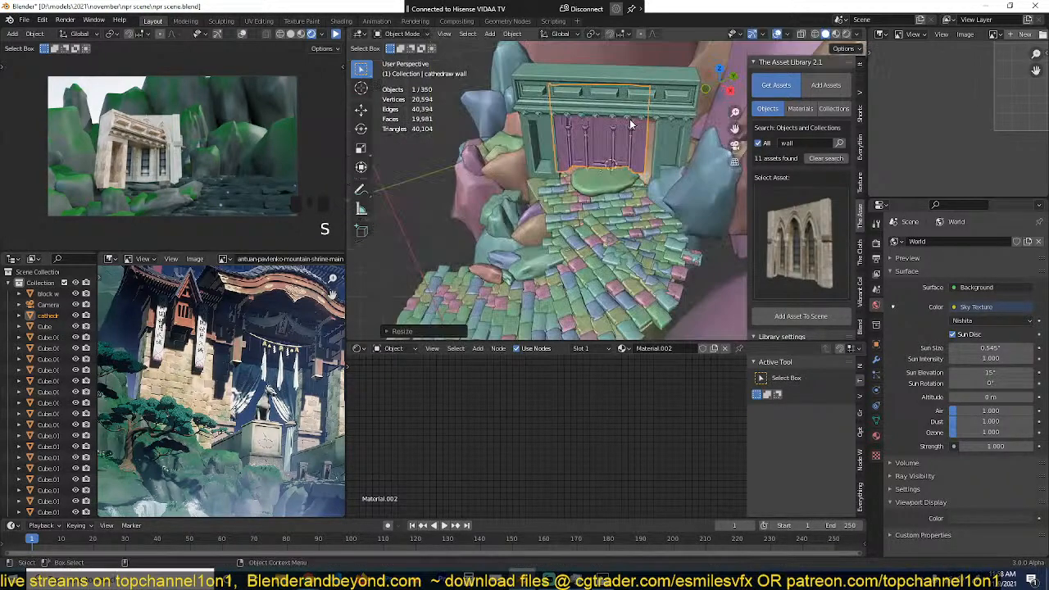
{"action": "key", "text": "g"}
{"action": "left_click", "coordinate": [630, 134]}
Step: Frame the cathedral wall and move it within the gateway opening
{"action": "scroll", "coordinate": [637, 135], "scroll_direction": "up", "scroll_amount": 5}
{"action": "middle_click_drag", "start_coordinate": [637, 139], "coordinate": [648, 191], "text": "shift"}
{"action": "key", "text": "KP_Decimal"}
{"action": "scroll", "coordinate": [640, 149], "scroll_direction": "up", "scroll_amount": 4}
{"action": "scroll", "coordinate": [658, 109], "scroll_direction": "down", "scroll_amount": 6}
{"action": "key", "text": "g"}
{"action": "left_click", "coordinate": [602, 146]}
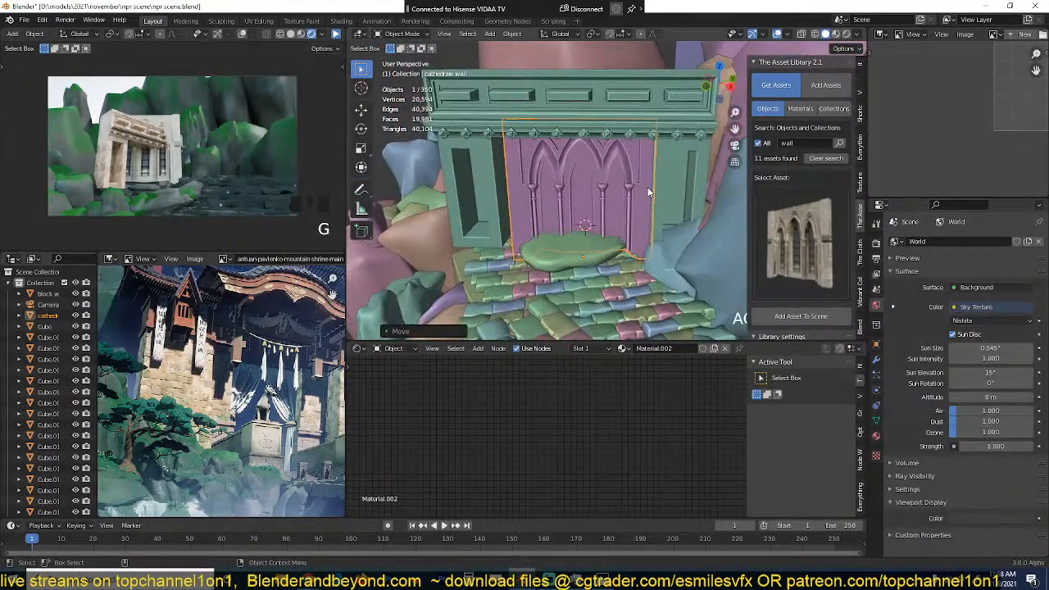
Step: Fine-tune the cathedral wall's rotation, scale and position so it fills the space between the gateway pillars
{"action": "key", "text": "r"}
{"action": "left_click", "coordinate": [654, 193]}
{"action": "key", "text": "s"}
{"action": "left_click", "coordinate": [665, 201]}
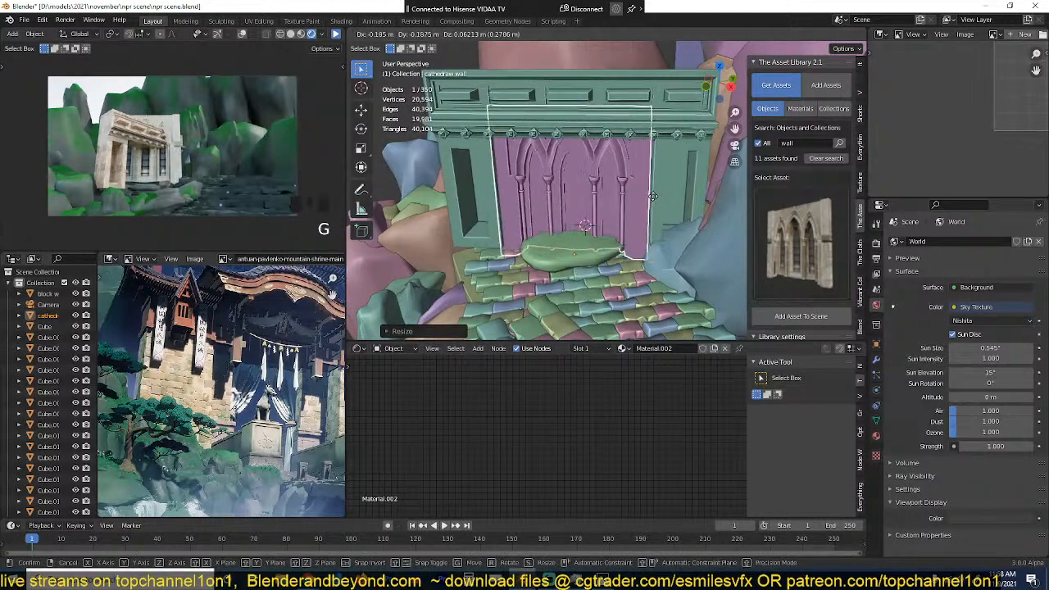
{"action": "middle_click_drag", "start_coordinate": [665, 201], "coordinate": [662, 164]}
{"action": "key", "text": "g"}
{"action": "left_click", "coordinate": [665, 173]}
{"action": "key", "text": "s"}
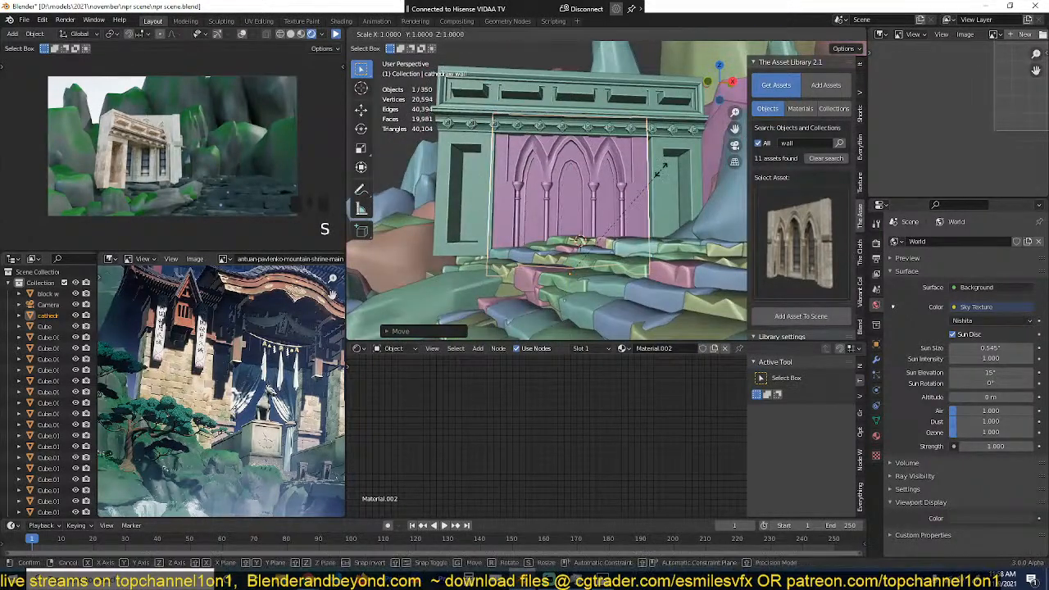
{"action": "left_click", "coordinate": [657, 173]}
Step: In Edit Mode, try to extrude the middle arch's two panel faces into the cathedral wall
{"action": "scroll", "coordinate": [656, 174], "scroll_direction": "up", "scroll_amount": 3}
{"action": "key", "text": "Tab"}
{"action": "middle_click_drag", "start_coordinate": [648, 184], "coordinate": [587, 222]}
{"action": "left_click", "coordinate": [589, 219]}
{"action": "left_click", "coordinate": [652, 166], "text": "shift"}
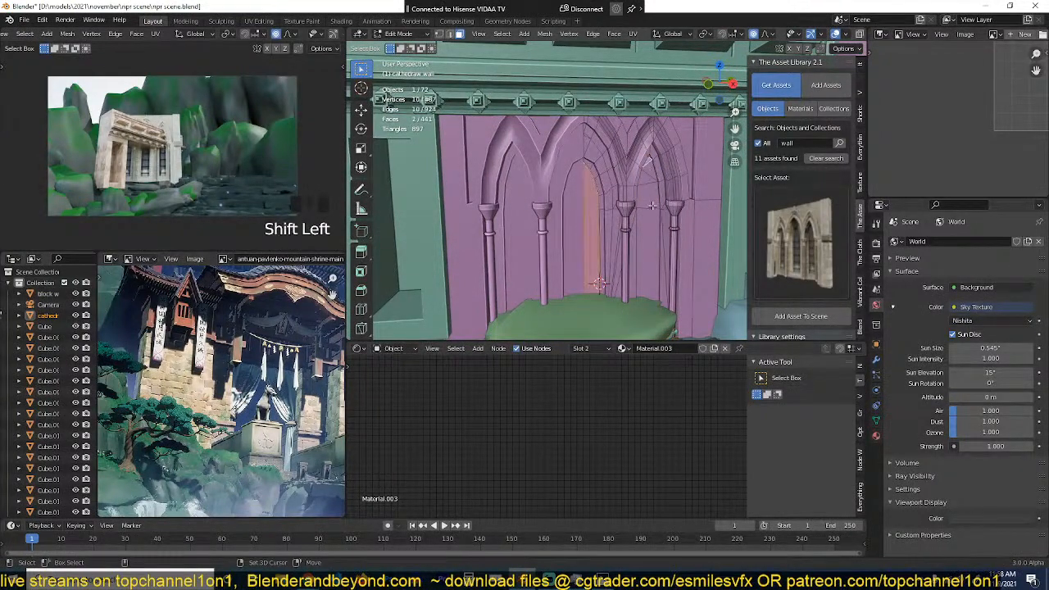
{"action": "middle_click_drag", "start_coordinate": [652, 166], "coordinate": [605, 120], "text": "shift"}
{"action": "scroll", "coordinate": [553, 168], "scroll_direction": "up", "scroll_amount": 4}
{"action": "scroll", "coordinate": [507, 219], "scroll_direction": "down", "scroll_amount": 5}
{"action": "middle_click_drag", "start_coordinate": [508, 219], "coordinate": [560, 250]}
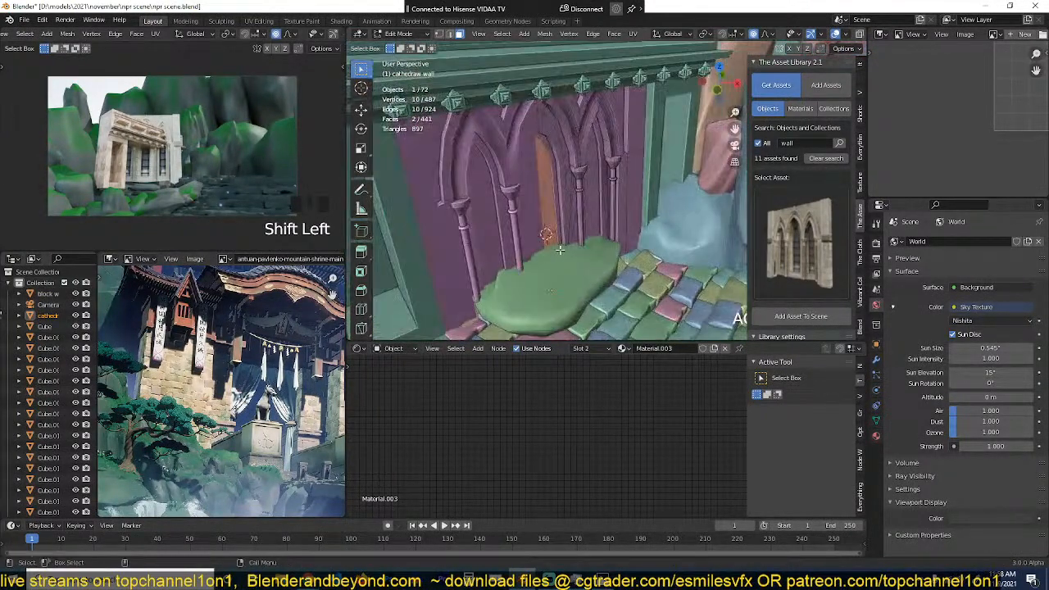
{"action": "key", "text": "e"}
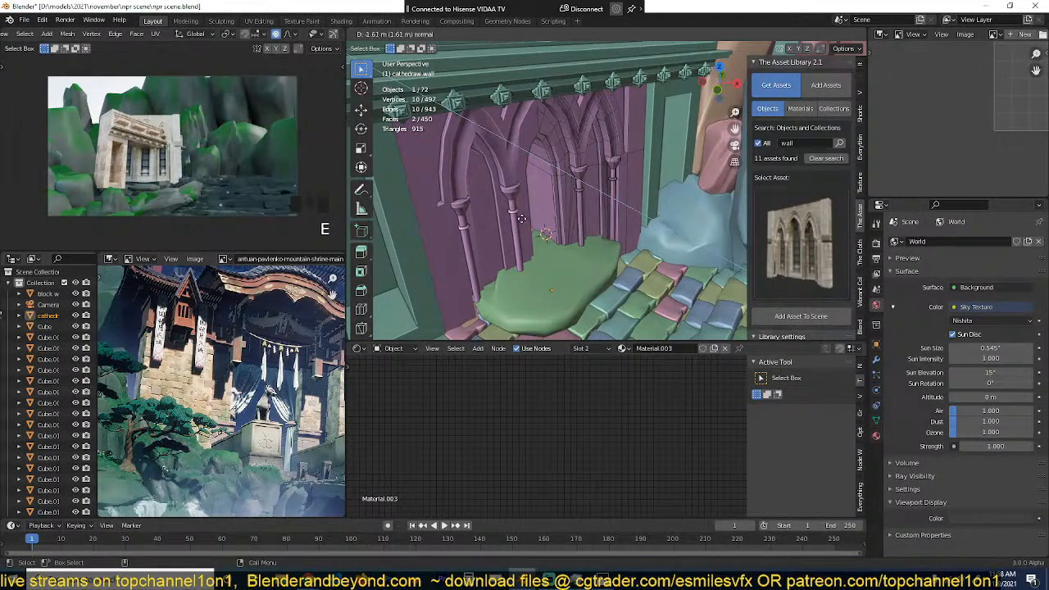
{"action": "left_click", "coordinate": [531, 228]}
{"action": "middle_click_drag", "start_coordinate": [617, 171], "coordinate": [574, 178]}
{"action": "scroll", "coordinate": [597, 118], "scroll_direction": "up", "scroll_amount": 4}
{"action": "key", "text": "ctrl+z"}
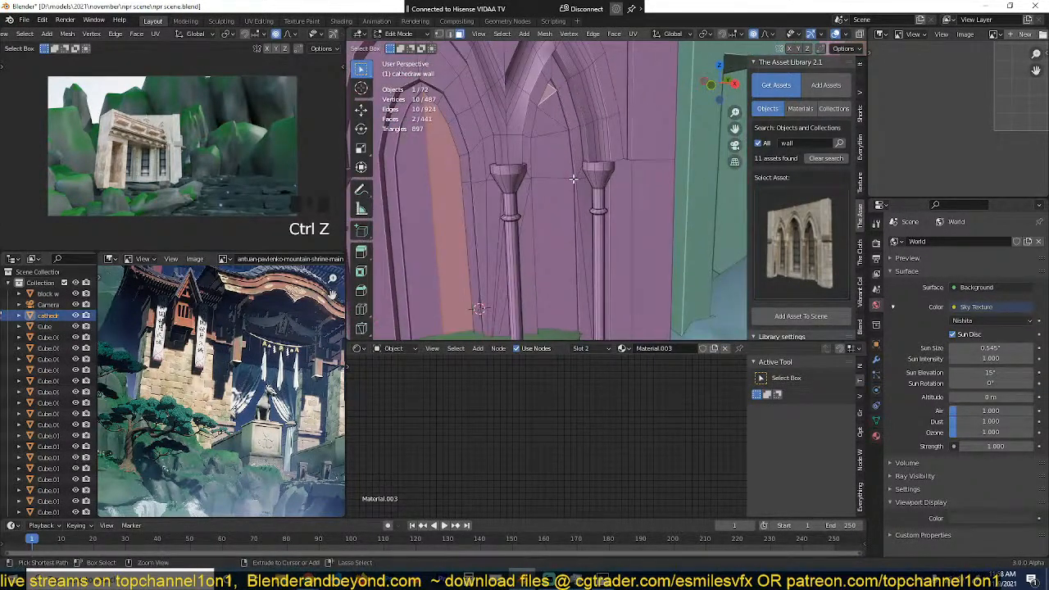
Step: Select the panel faces inside the arch openings, extrude them into the cathedral wall and return to Object Mode
{"action": "left_click", "coordinate": [551, 84]}
{"action": "left_click", "coordinate": [552, 98], "text": "shift"}
{"action": "left_click", "coordinate": [552, 107], "text": "shift"}
{"action": "left_click", "coordinate": [552, 115], "text": "shift"}
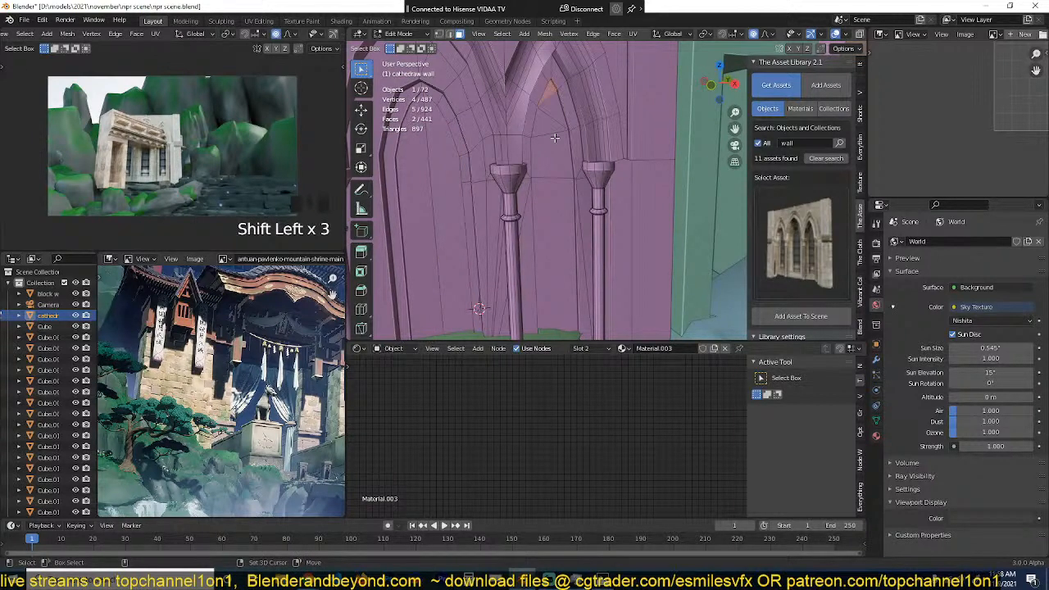
{"action": "left_click", "coordinate": [550, 126], "text": "shift"}
{"action": "left_click", "coordinate": [550, 125], "text": "shift"}
{"action": "left_click", "coordinate": [557, 118], "text": "shift"}
{"action": "left_click", "coordinate": [558, 216], "text": "shift"}
{"action": "scroll", "coordinate": [557, 216], "scroll_direction": "down", "scroll_amount": 4}
{"action": "mouse_move", "coordinate": [547, 221]}
{"action": "middle_mouse_down"}
{"action": "mouse_move", "coordinate": [526, 237]}
{"action": "mouse_move", "coordinate": [583, 260]}
{"action": "mouse_move", "coordinate": [559, 237]}
{"action": "middle_mouse_up"}
{"action": "left_click", "coordinate": [526, 237], "text": "shift"}
{"action": "key", "text": "e"}
{"action": "left_click", "coordinate": [558, 253]}
{"action": "key", "text": "Tab"}
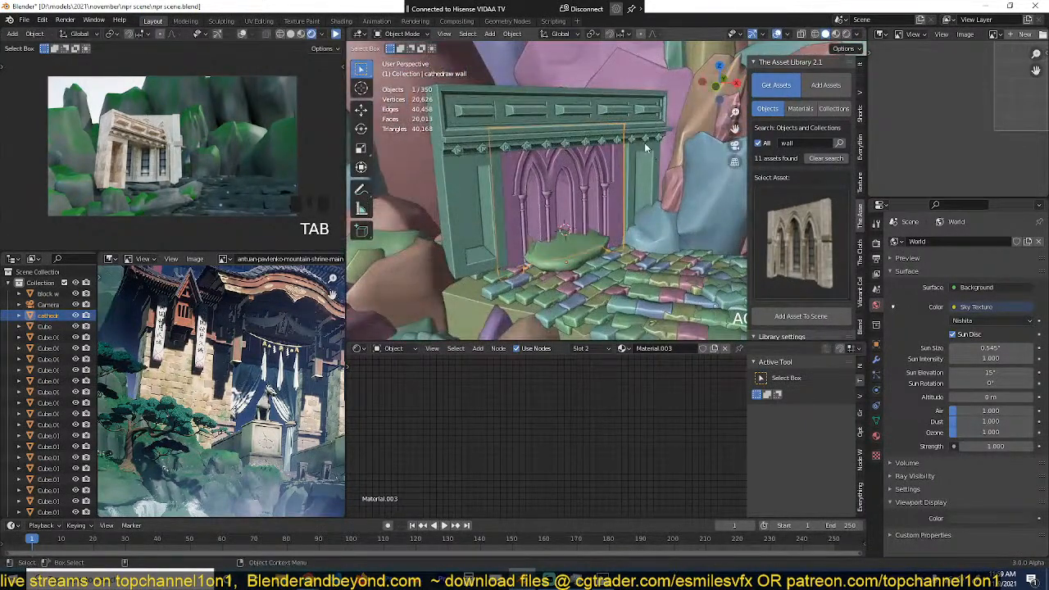
Step: Reselect the cathedral wall and display the main viewport in Material Preview to check the building's textures
{"action": "key", "text": "alt+a"}
{"action": "middle_click_drag", "start_coordinate": [625, 130], "coordinate": [616, 174]}
{"action": "left_click", "coordinate": [615, 174]}
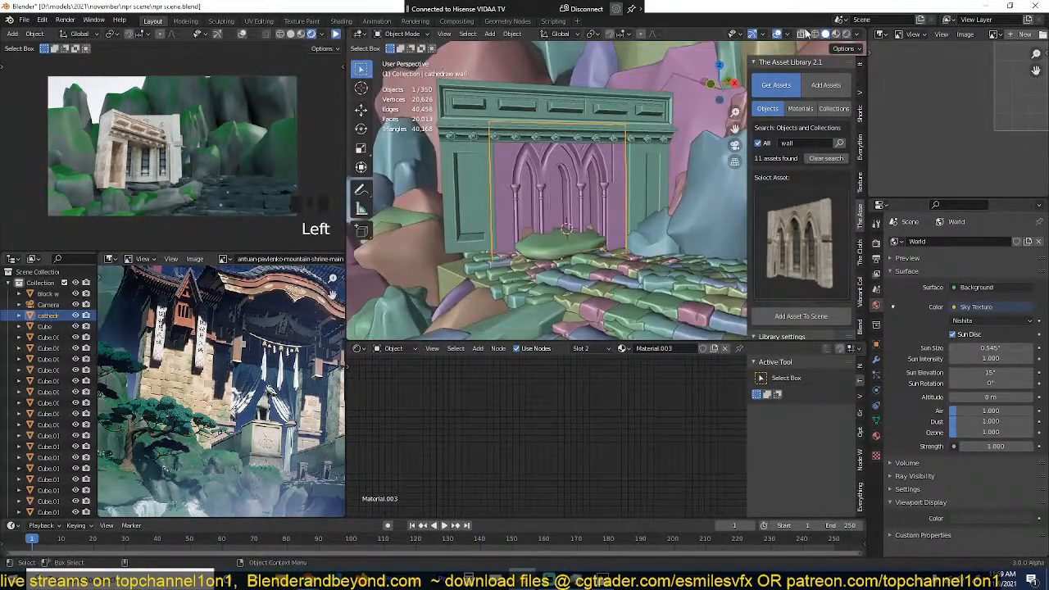
{"action": "left_click", "coordinate": [836, 35]}
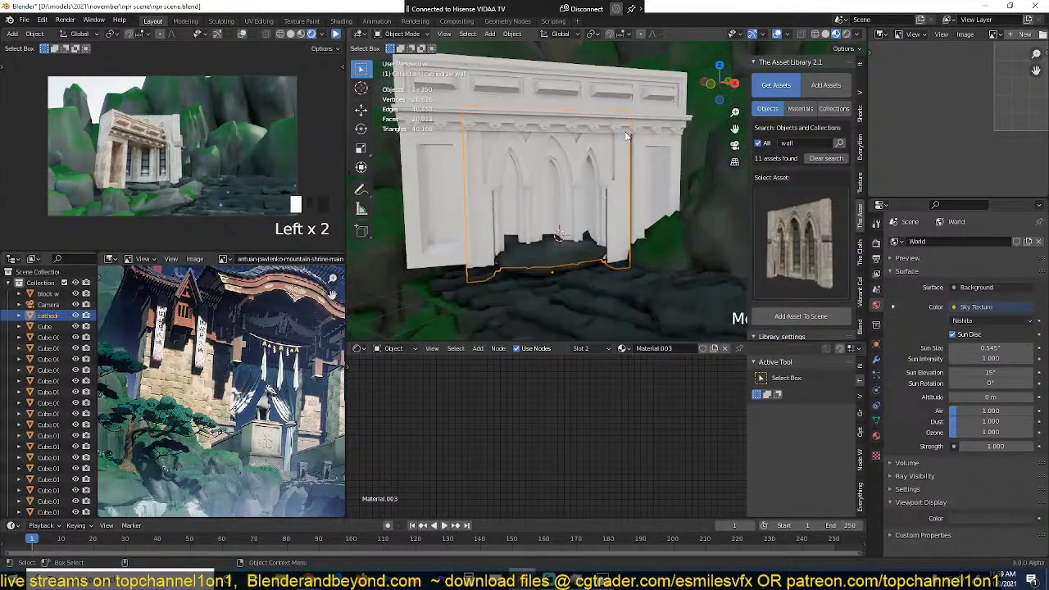
{"action": "middle_click_drag", "start_coordinate": [618, 137], "coordinate": [584, 141]}
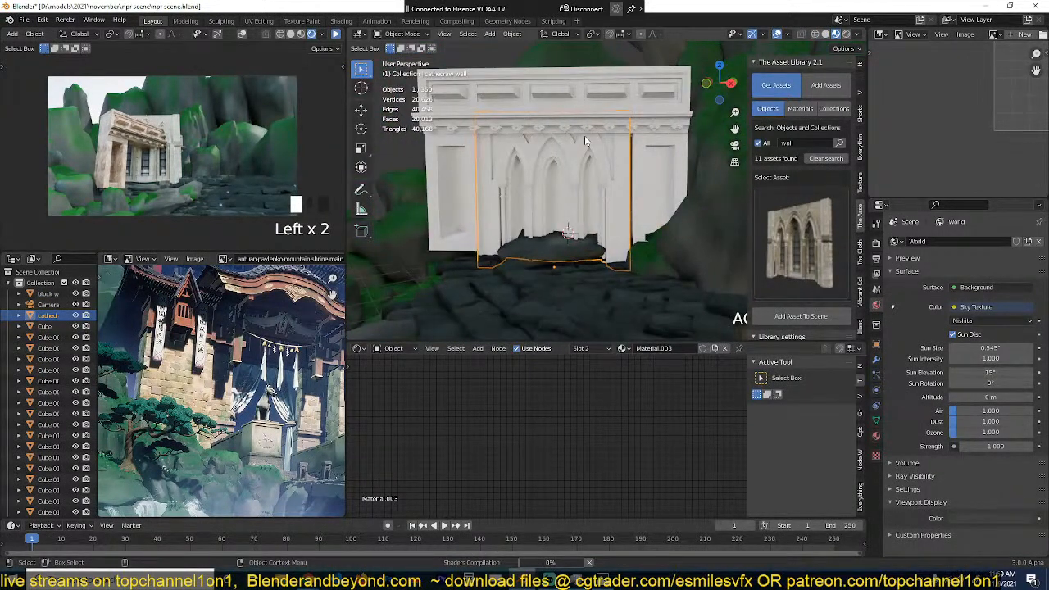
{"action": "key", "text": "grave"}
{"action": "scroll", "coordinate": [610, 166], "scroll_direction": "up", "scroll_amount": 2}
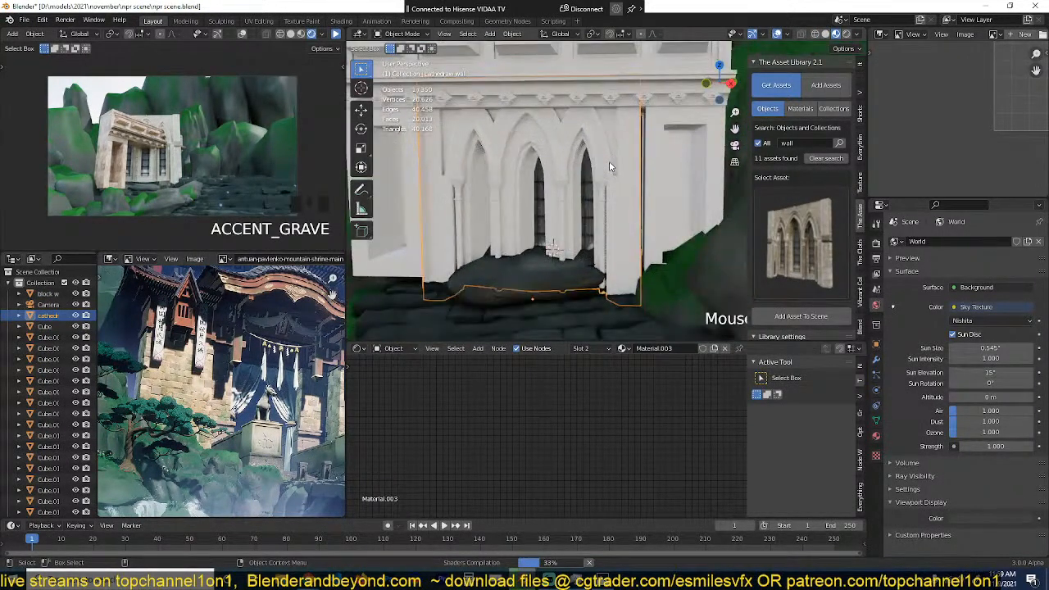
{"action": "scroll", "coordinate": [610, 167], "scroll_direction": "down", "scroll_amount": 1}
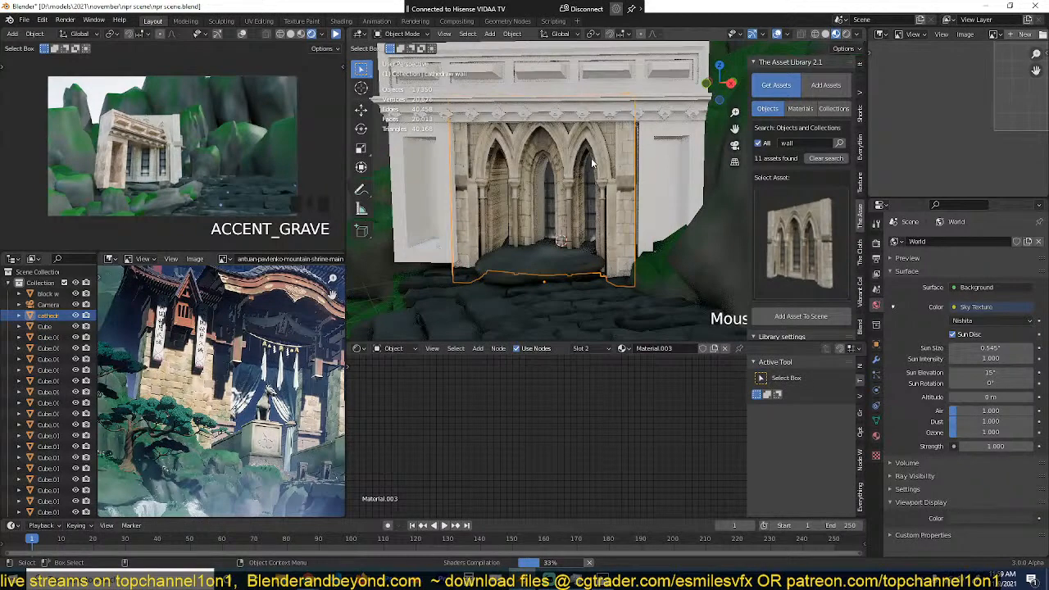
Step: Nudge the textured cathedral wall to a better position within the gateway opening
{"action": "middle_click_drag", "start_coordinate": [595, 159], "coordinate": [629, 159]}
{"action": "left_click", "coordinate": [621, 155]}
{"action": "left_click", "coordinate": [618, 159]}
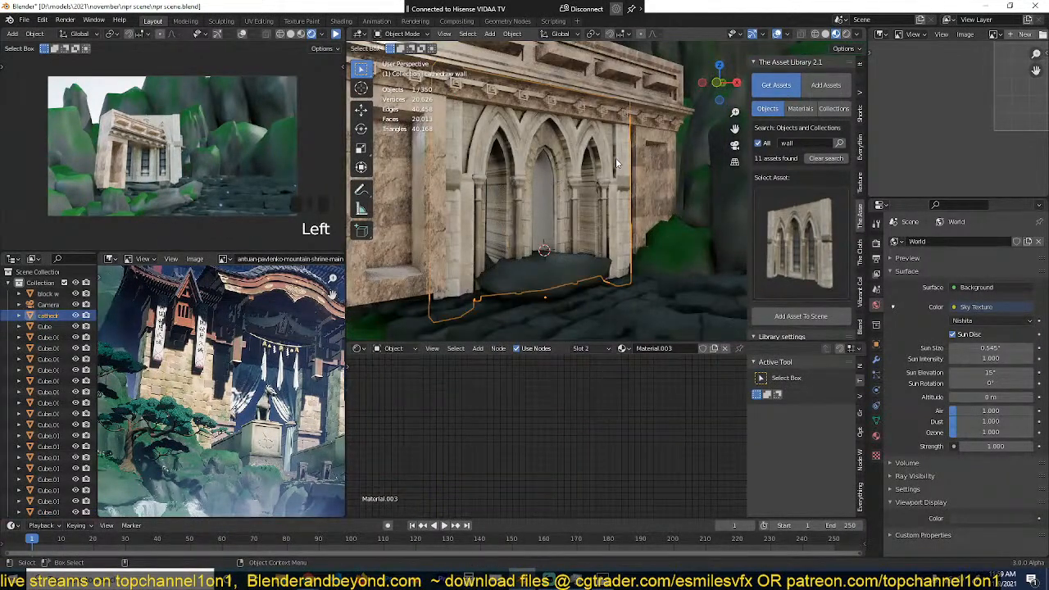
{"action": "key", "text": "g"}
{"action": "left_click", "coordinate": [627, 167]}
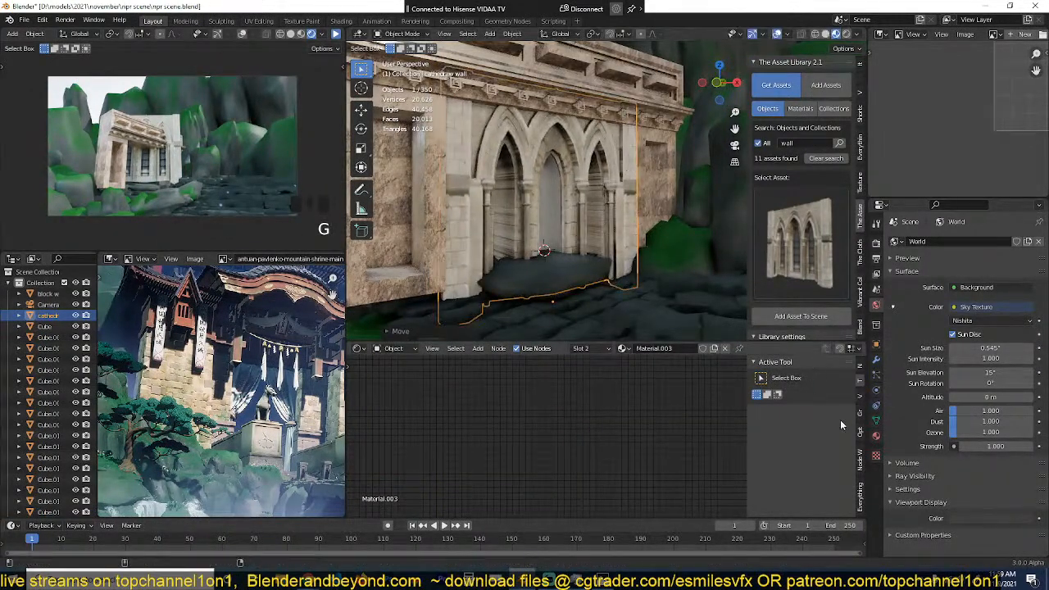
Step: Show the cathedral wall's materials and, in Edit Mode, select the inner side faces of the right and middle arch openings
{"action": "left_click", "coordinate": [876, 437]}
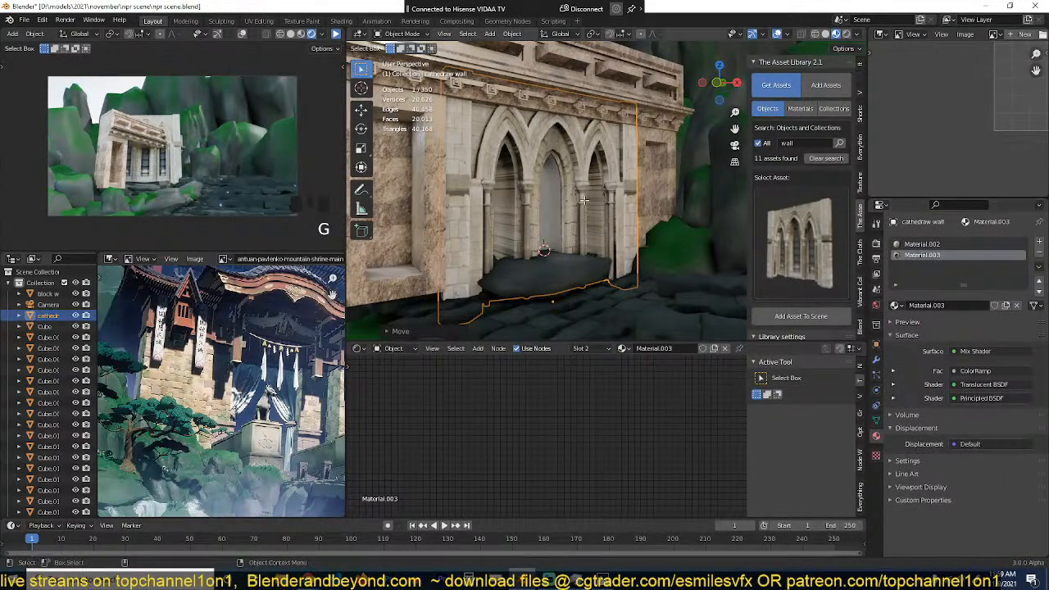
{"action": "key", "text": "Tab"}
{"action": "middle_click_drag", "start_coordinate": [574, 187], "coordinate": [548, 185]}
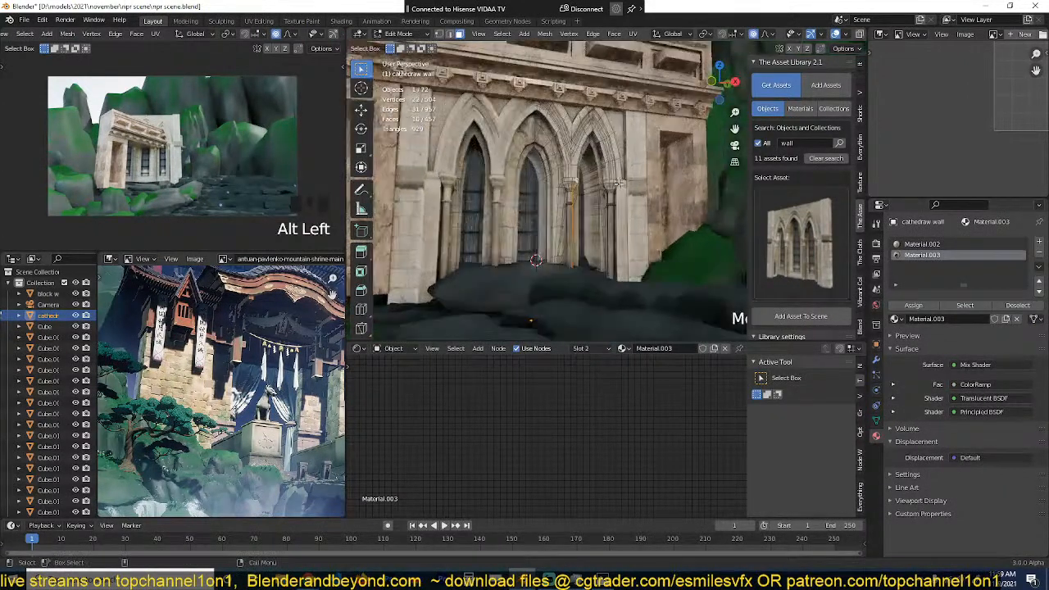
{"action": "scroll", "coordinate": [565, 176], "scroll_direction": "up", "scroll_amount": 2}
{"action": "left_click", "coordinate": [584, 165], "text": "alt"}
{"action": "left_click", "coordinate": [526, 168], "text": "alt+shift"}
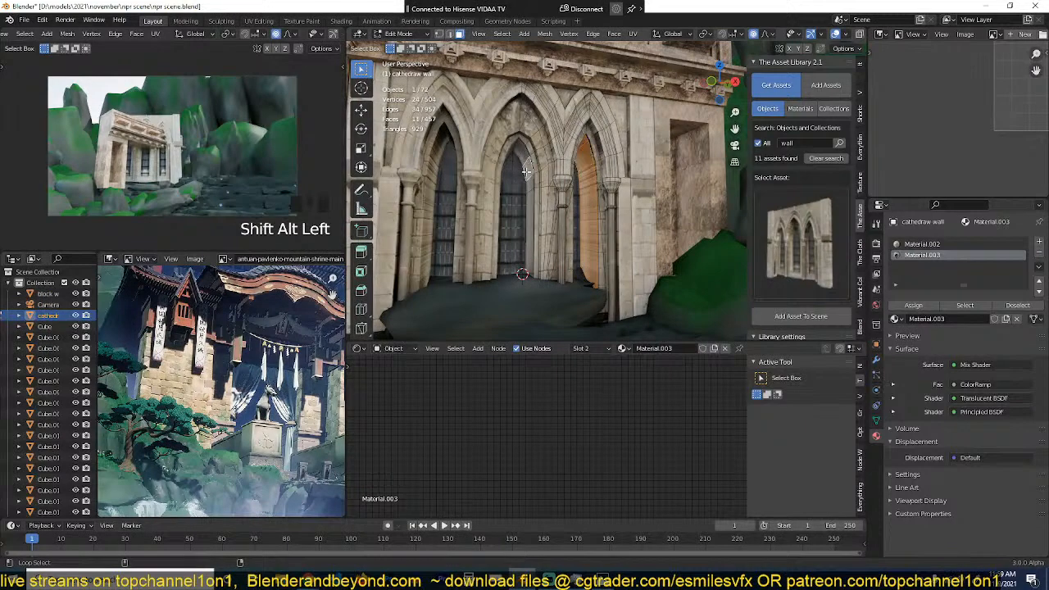
{"action": "left_click", "coordinate": [527, 166], "text": "alt+shift"}
{"action": "left_click", "coordinate": [525, 160], "text": "alt+shift"}
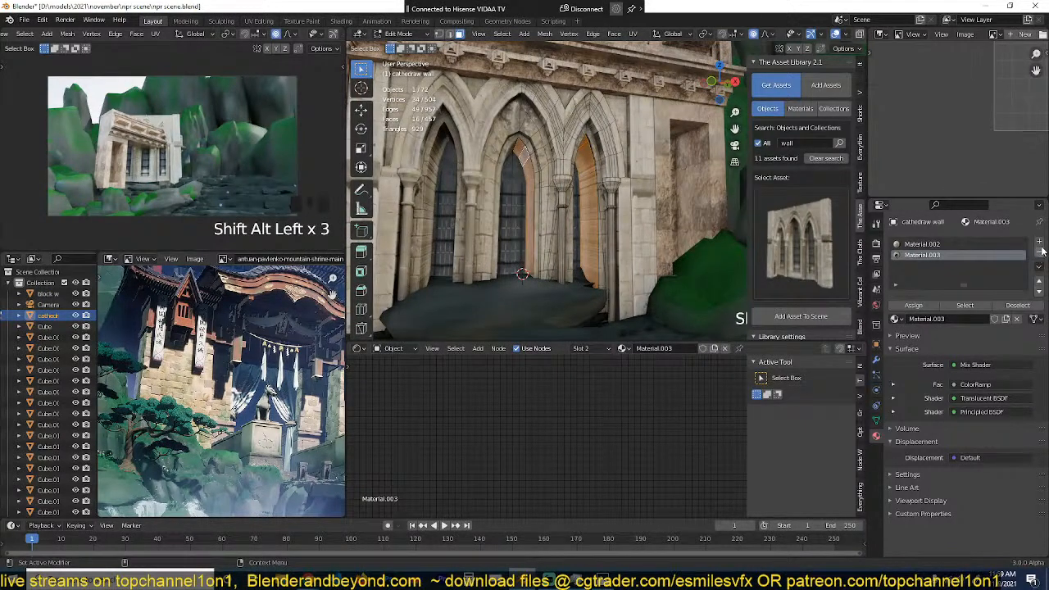
Step: Try assigning Material.002 and Material.003 to the selected arch faces, and return to Object Mode
{"action": "left_click", "coordinate": [936, 245]}
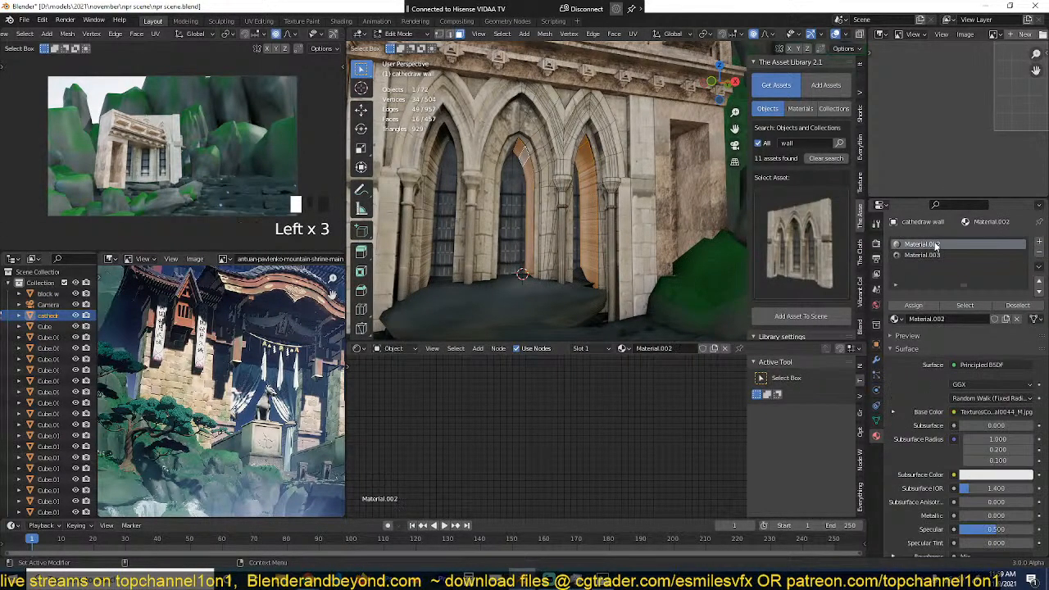
{"action": "left_click", "coordinate": [912, 306]}
{"action": "left_click", "coordinate": [927, 255]}
{"action": "left_click", "coordinate": [913, 305]}
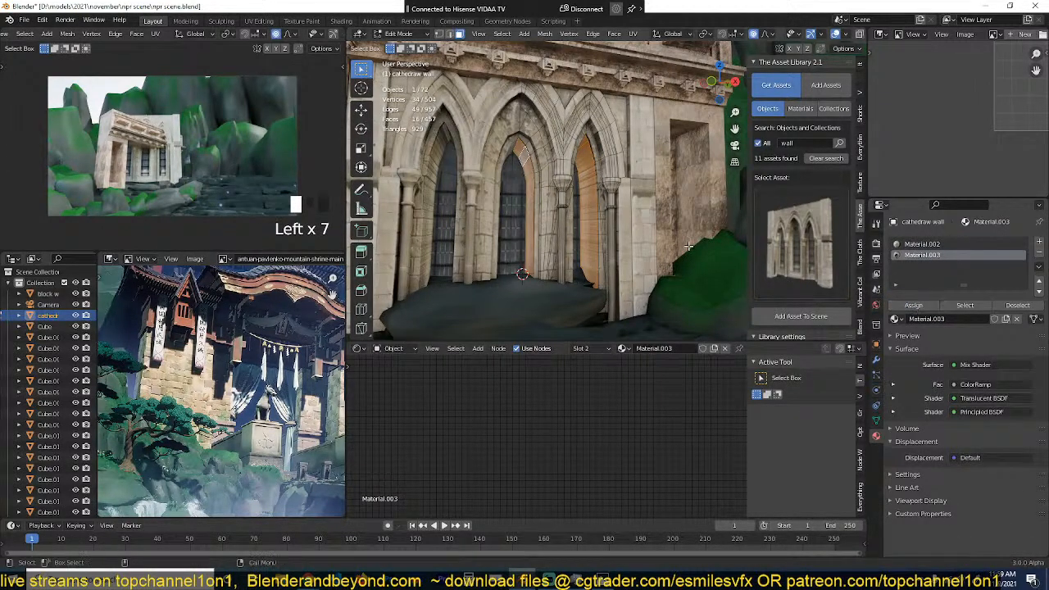
{"action": "scroll", "coordinate": [675, 234], "scroll_direction": "down", "scroll_amount": 3}
{"action": "key", "text": "Tab"}
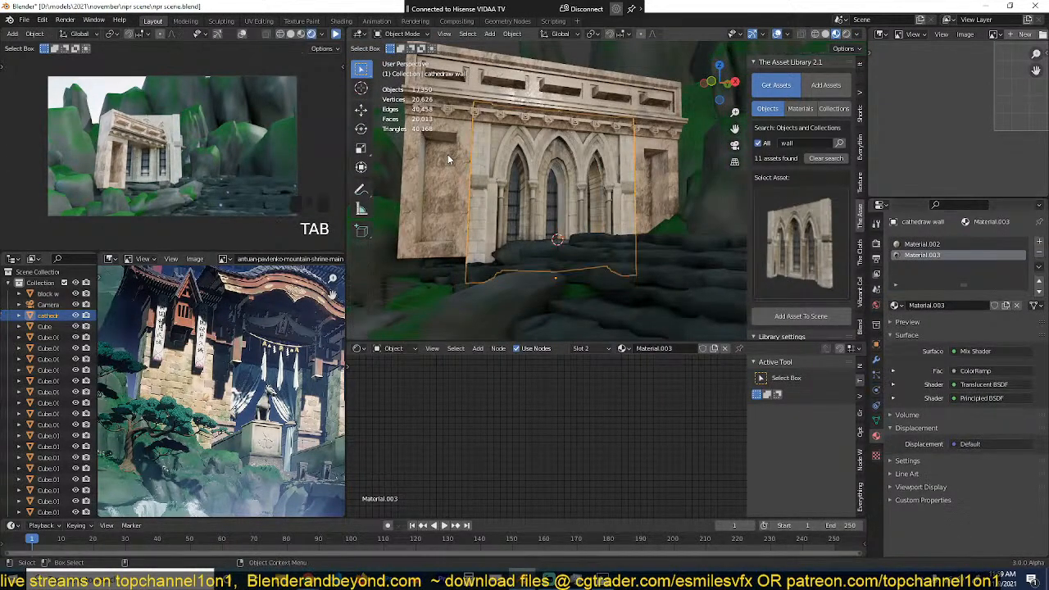
Step: Check the block wall building's material and add it, rock-texture-46 concrete ground, to the cathedral wall in a third material slot
{"action": "left_click", "coordinate": [448, 154]}
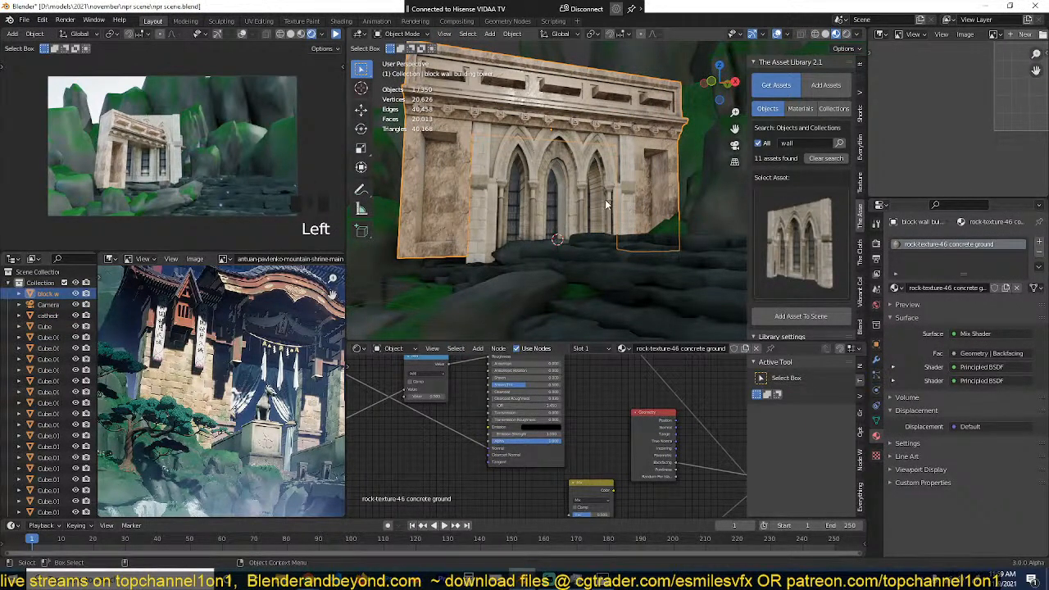
{"action": "left_click", "coordinate": [607, 205]}
{"action": "left_click", "coordinate": [1038, 242]}
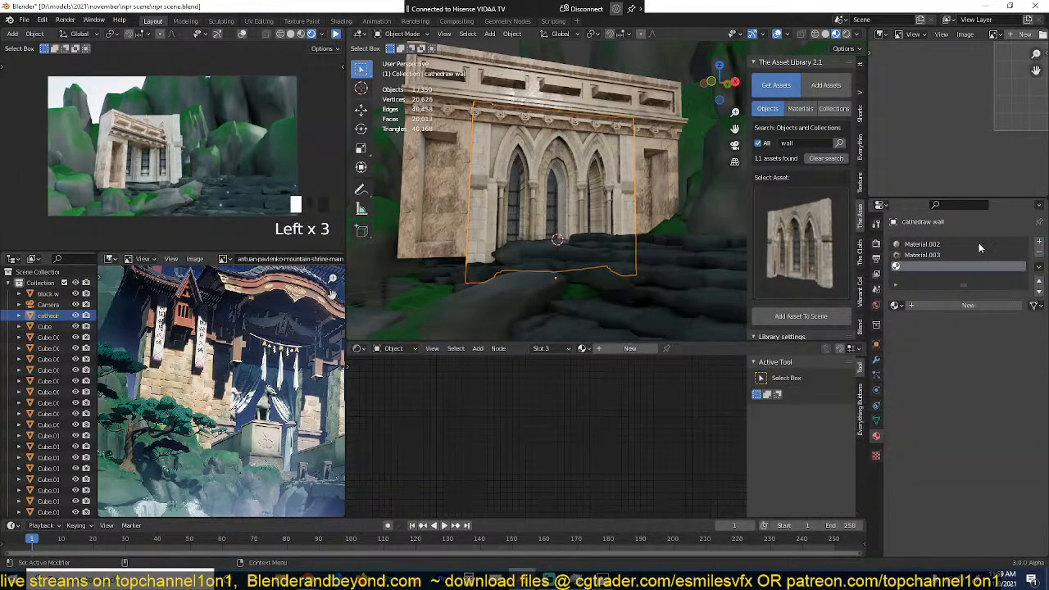
{"action": "left_click", "coordinate": [896, 305]}
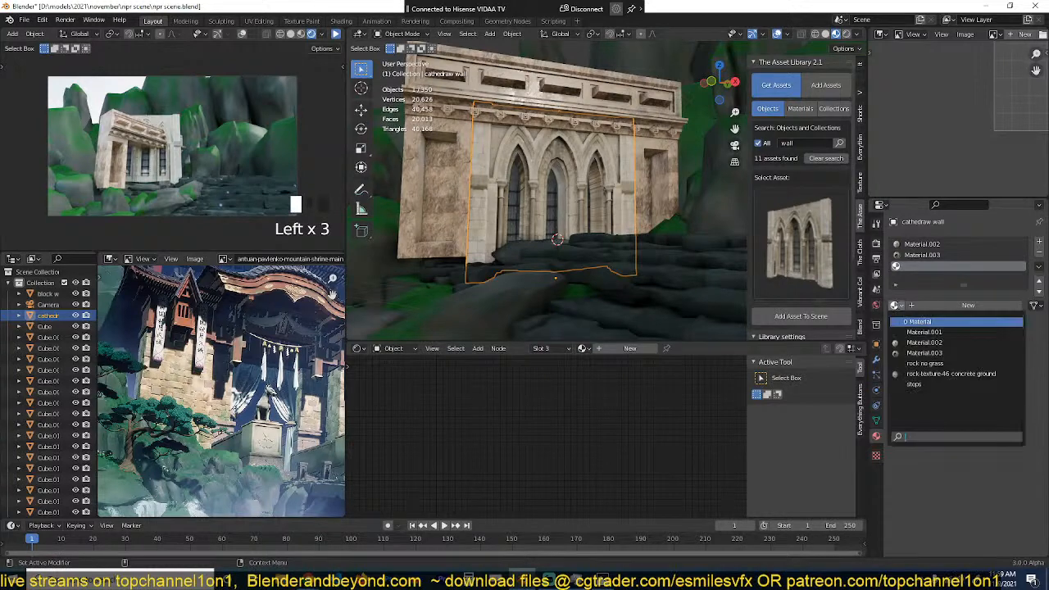
{"action": "left_click", "coordinate": [951, 374]}
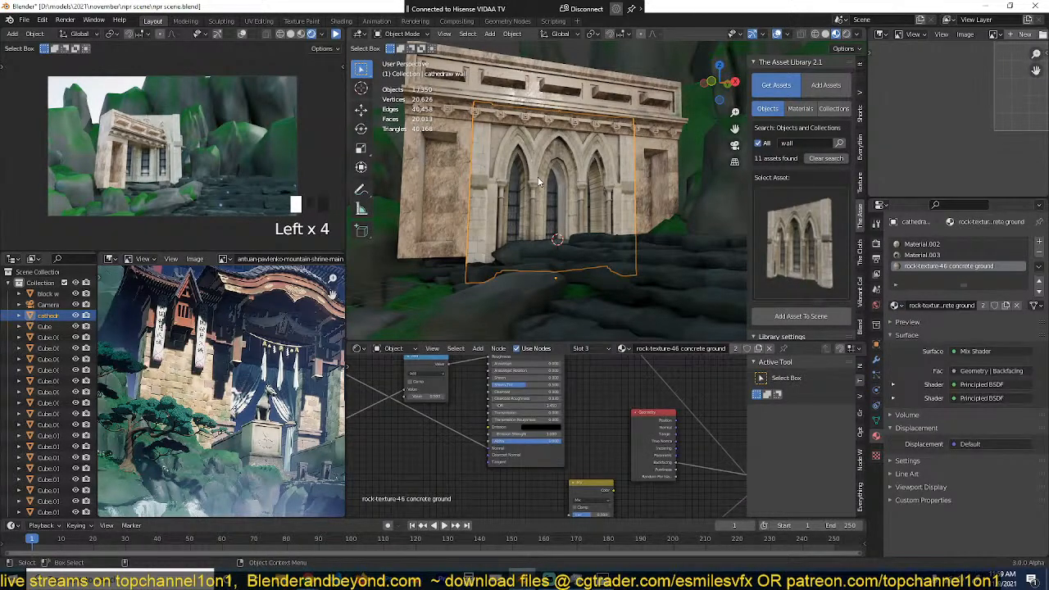
Step: Assign the rock-texture-46 concrete ground material to the selected arch faces in Edit Mode and return to Object Mode
{"action": "key", "text": "Tab"}
{"action": "left_click", "coordinate": [927, 306]}
{"action": "key", "text": "Tab"}
{"action": "scroll", "coordinate": [573, 266], "scroll_direction": "down", "scroll_amount": 4}
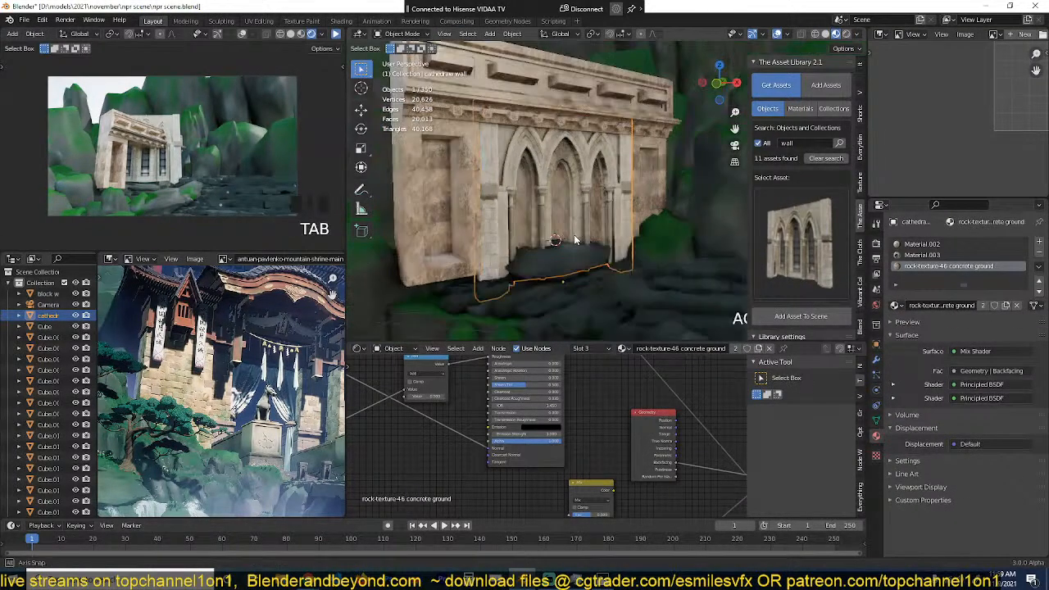
Step: Save the scene with the cathedral wall selected and resume the camera viewport's render to compare it with the reference painting
{"action": "key", "text": "alt+a"}
{"action": "scroll", "coordinate": [541, 279], "scroll_direction": "up", "scroll_amount": 4}
{"action": "middle_click_drag", "start_coordinate": [531, 275], "coordinate": [538, 209]}
{"action": "scroll", "coordinate": [601, 250], "scroll_direction": "down", "scroll_amount": 4}
{"action": "left_click", "coordinate": [578, 188]}
{"action": "key", "text": "ctrl+s"}
{"action": "left_click", "coordinate": [335, 33]}
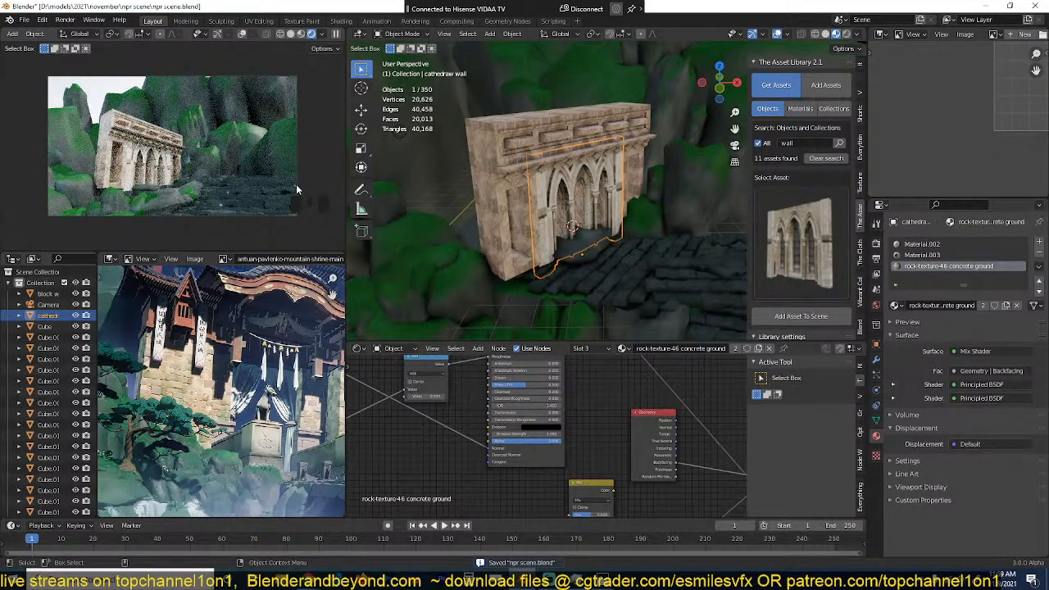
{"action": "scroll", "coordinate": [223, 396], "scroll_direction": "down", "scroll_amount": 2}
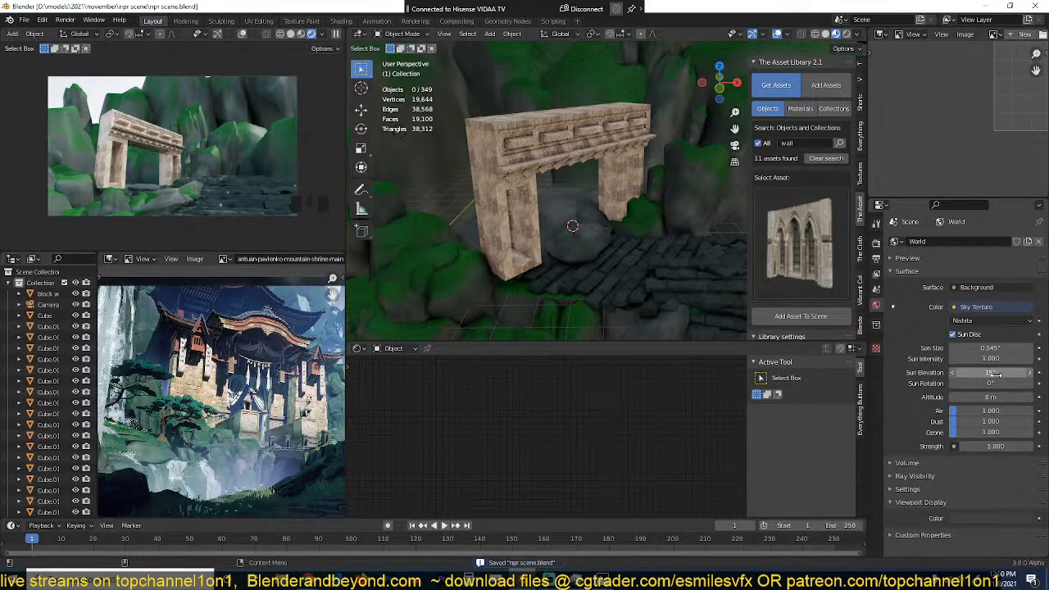
Step: Delete the cathedral wall from the gateway and open the world Sky Texture's Sun Elevation value for editing
{"action": "left_click", "coordinate": [996, 374]}
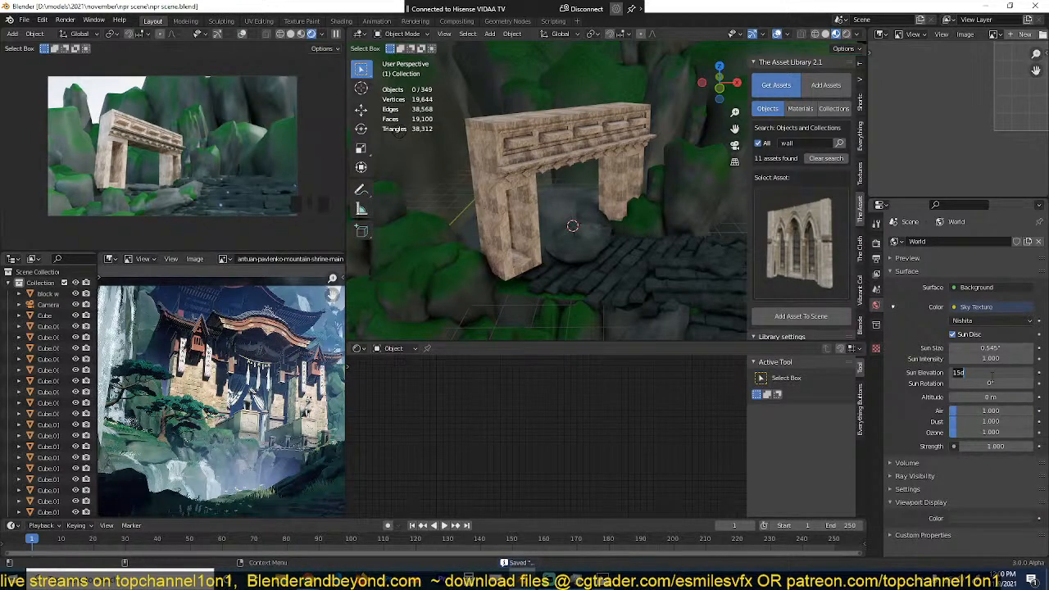
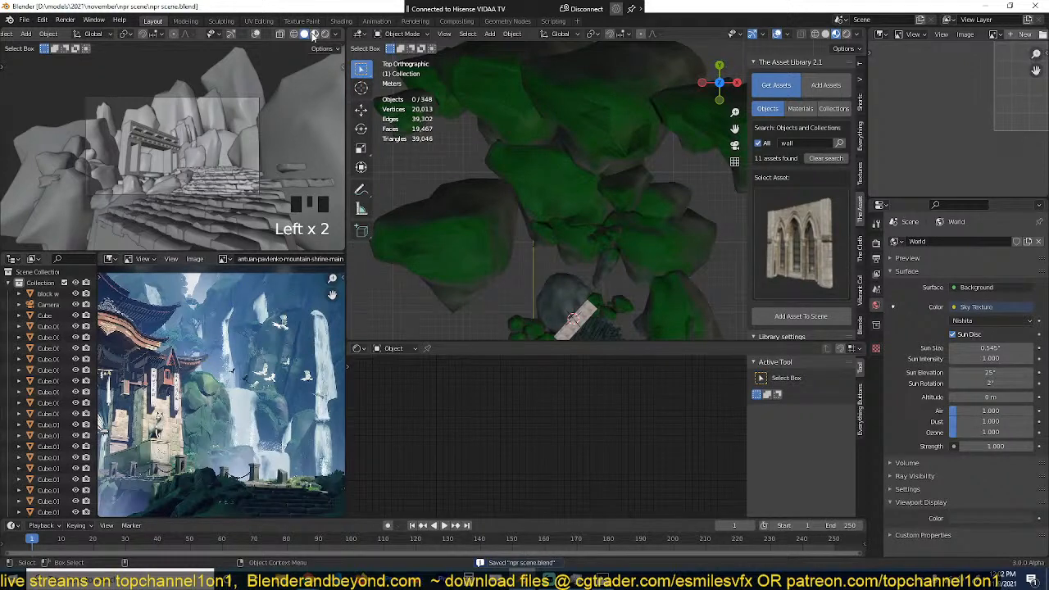
Step: Add a plane mesh among the rocks behind the stone gate and scale it up
{"action": "key", "text": "shift+a"}
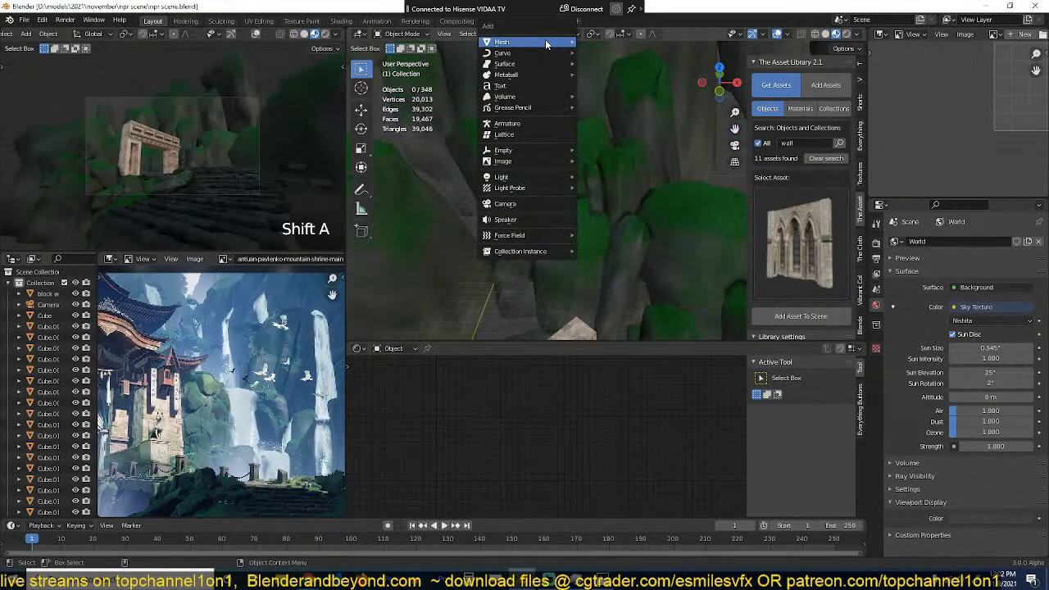
{"action": "left_click", "coordinate": [546, 40]}
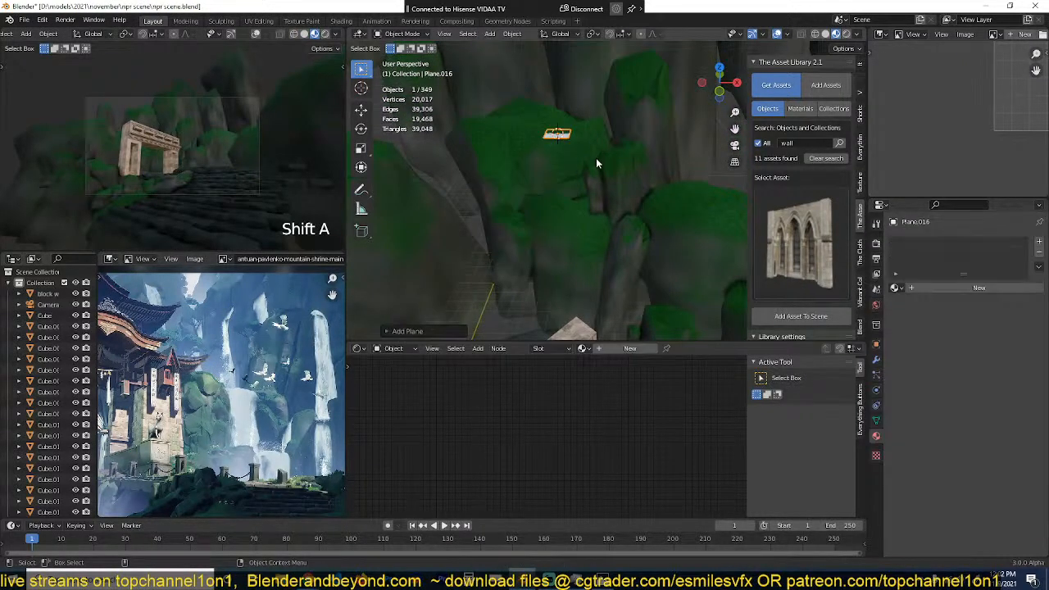
{"action": "key", "text": "s"}
{"action": "left_click", "coordinate": [621, 181]}
Step: In top view, rotate the plane to follow the rock's direction and move it over the rock behind the gate
{"action": "key", "text": "KP_7"}
{"action": "key", "text": "r"}
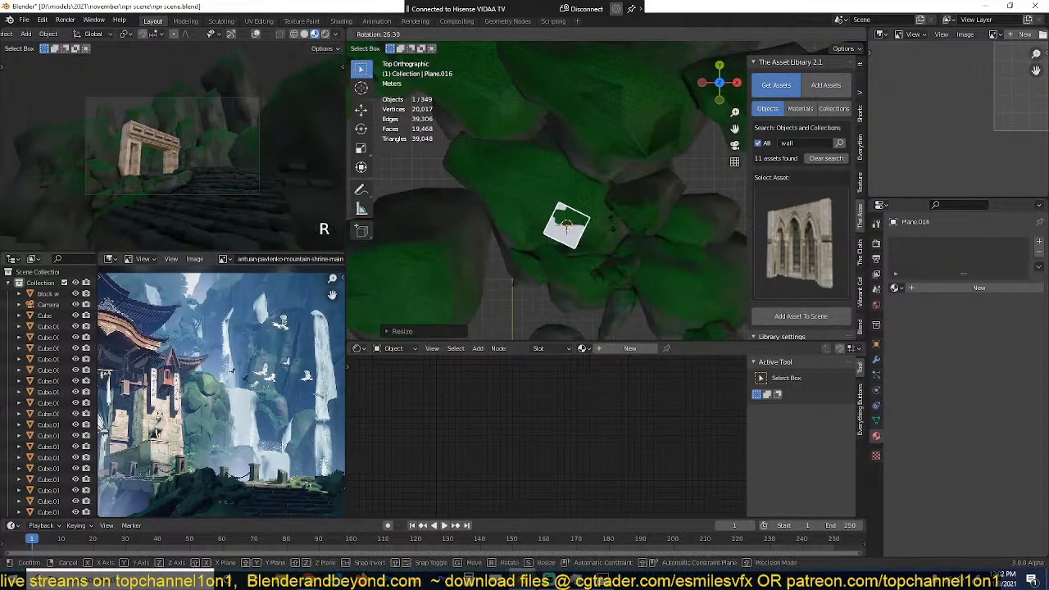
{"action": "left_click", "coordinate": [613, 240]}
{"action": "key", "text": "g"}
{"action": "left_click", "coordinate": [598, 202]}
Step: In camera view, place the 3D cursor on the cliff above the gate and snap the plane to it
{"action": "key", "text": "KP_0"}
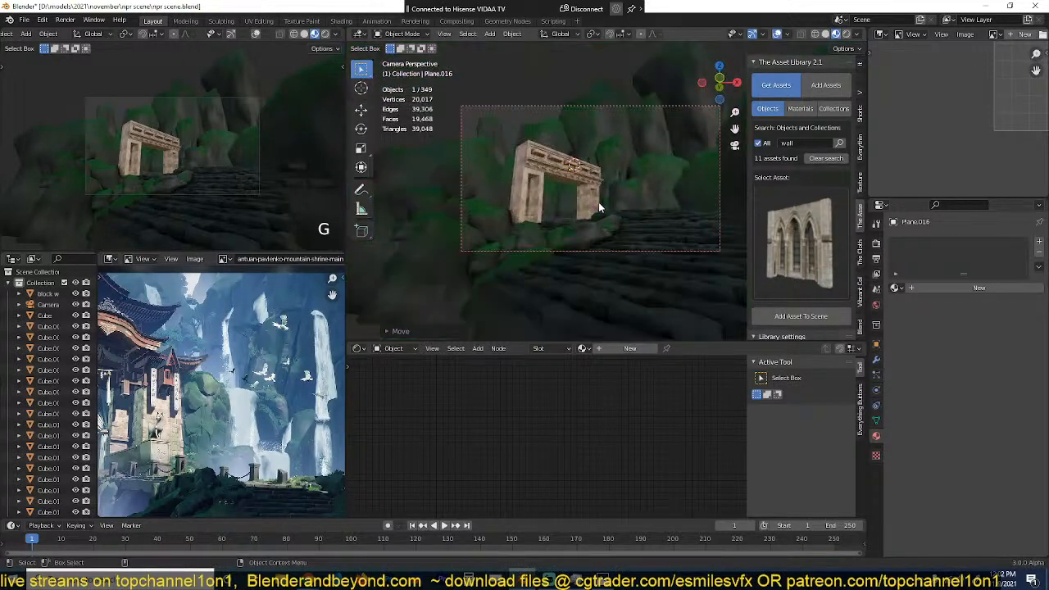
{"action": "scroll", "coordinate": [590, 164], "scroll_direction": "up", "scroll_amount": 4}
{"action": "right_click", "coordinate": [524, 129], "text": "shift"}
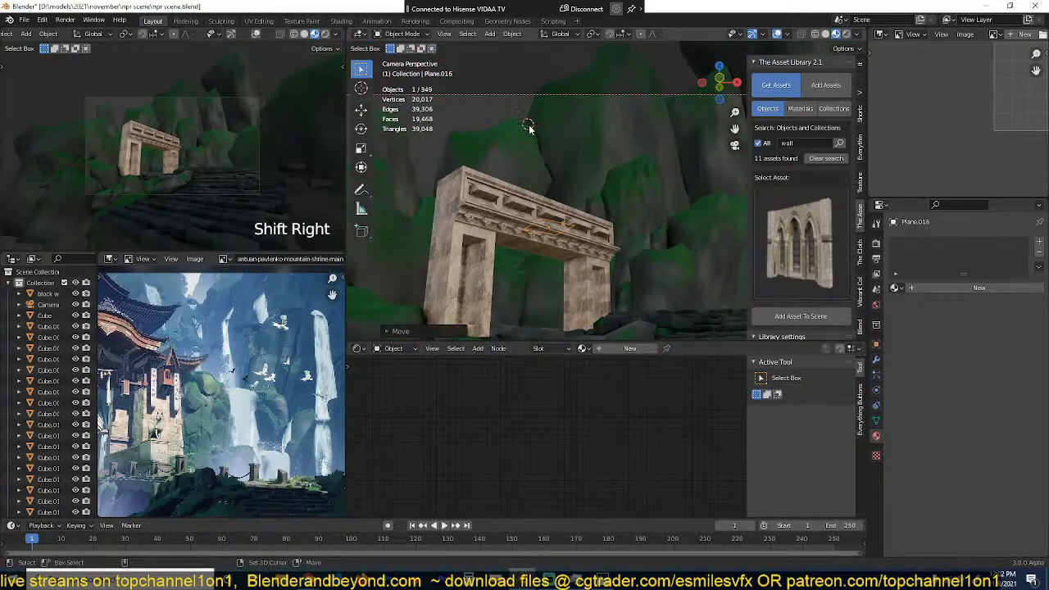
{"action": "right_click", "coordinate": [527, 134], "text": "shift"}
{"action": "key", "text": "shift+s"}
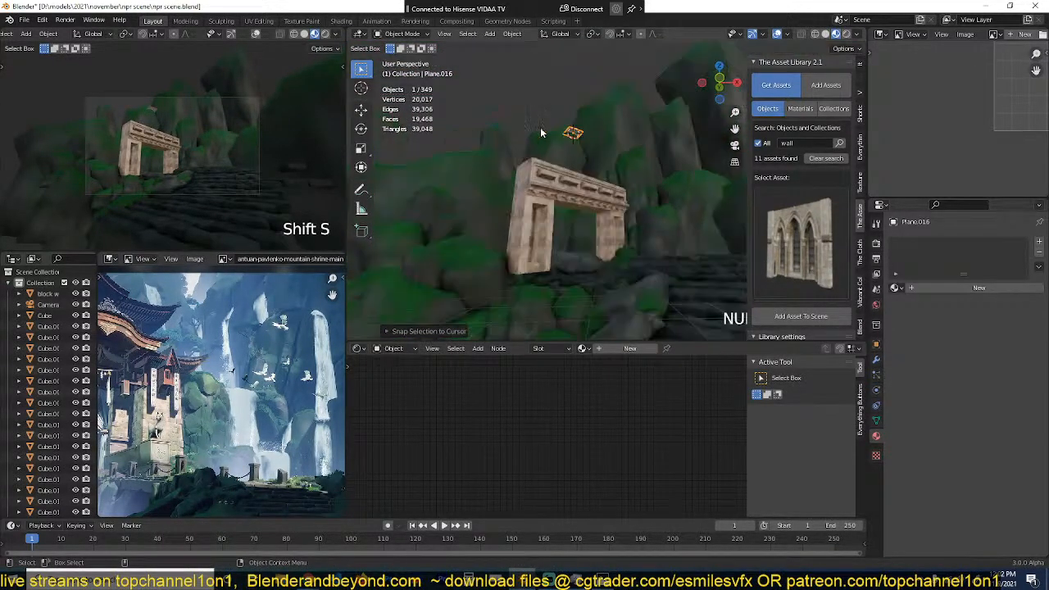
Step: Move the plane up onto the top edge of the cliff rock
{"action": "key", "text": "KP_Decimal"}
{"action": "scroll", "coordinate": [544, 149], "scroll_direction": "down", "scroll_amount": 3}
{"action": "middle_click_drag", "start_coordinate": [545, 149], "coordinate": [608, 217]}
{"action": "scroll", "coordinate": [608, 216], "scroll_direction": "down", "scroll_amount": 3}
{"action": "key", "text": "g"}
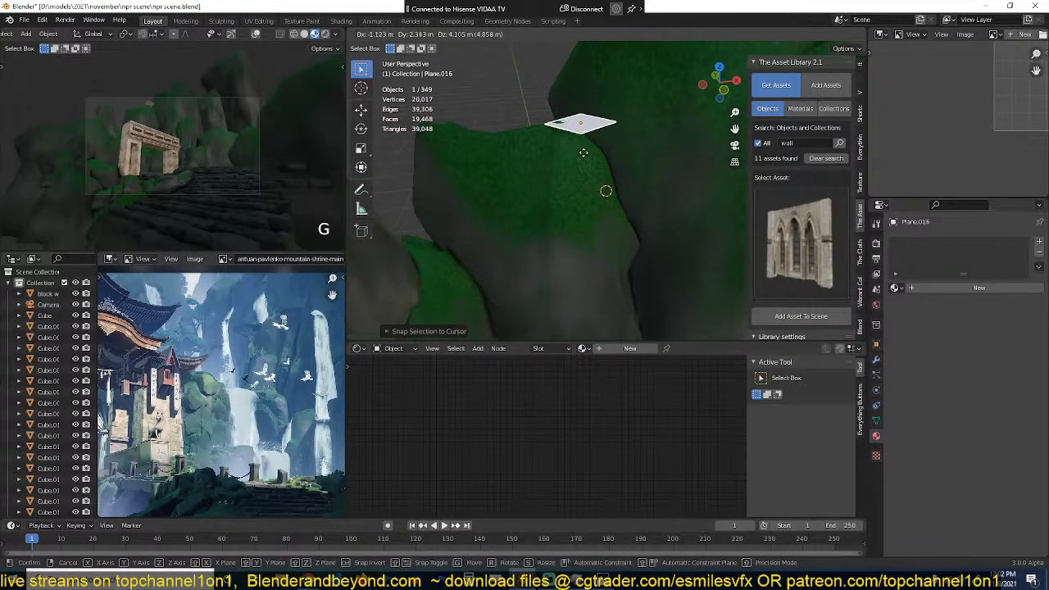
{"action": "left_click", "coordinate": [589, 153]}
Step: Extrude the plane's front edge straight down along Z to the foot of the cliff, forming a hanging strip
{"action": "key", "text": "Tab"}
{"action": "left_click", "coordinate": [614, 138], "text": "alt"}
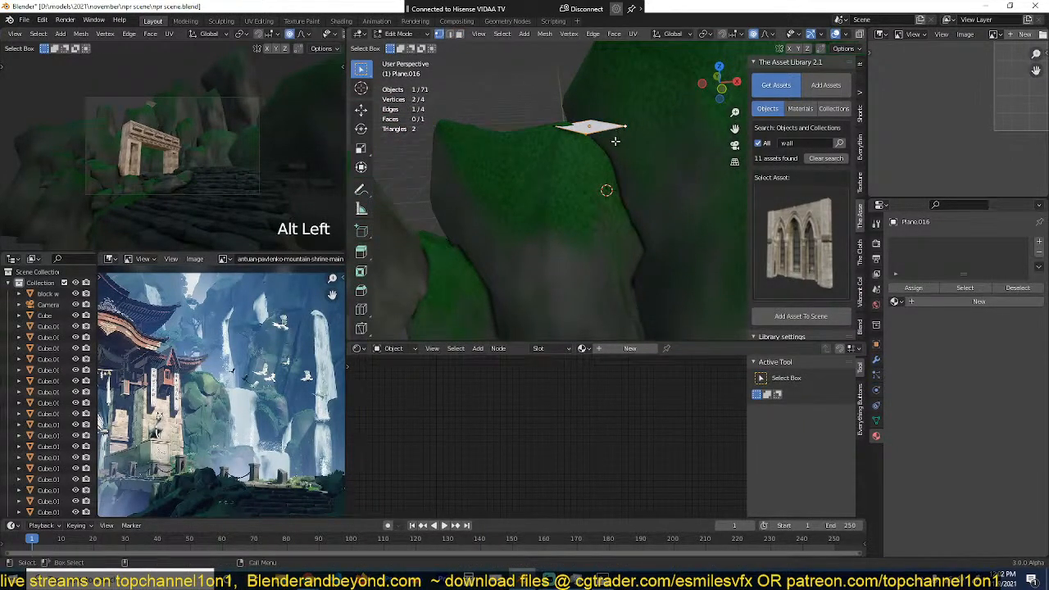
{"action": "scroll", "coordinate": [616, 143], "scroll_direction": "down", "scroll_amount": 4}
{"action": "key", "text": "e"}
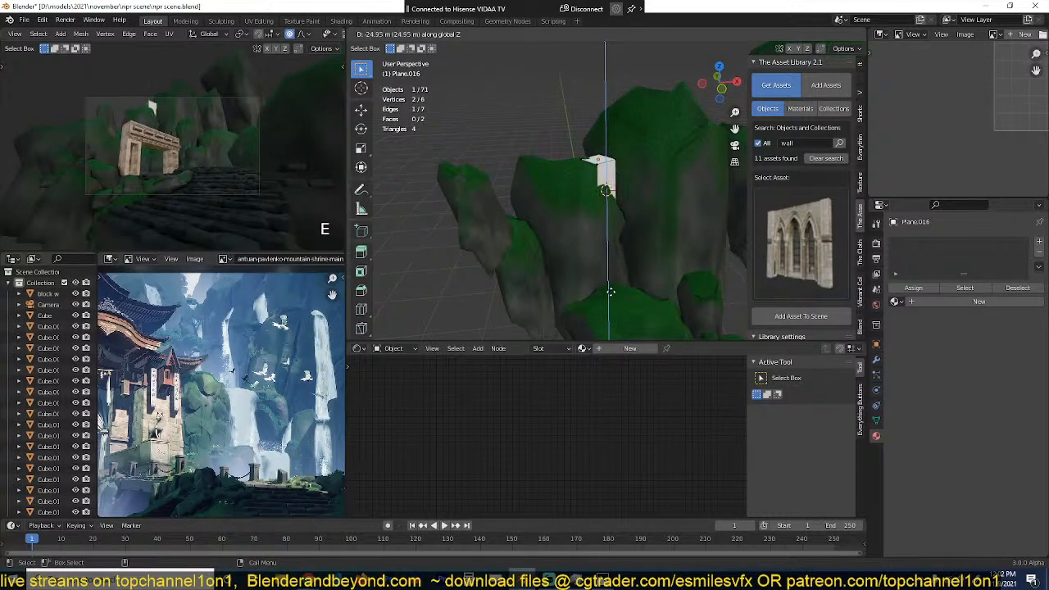
{"action": "left_click", "coordinate": [615, 294]}
{"action": "scroll", "coordinate": [614, 211], "scroll_direction": "down", "scroll_amount": 4}
{"action": "scroll", "coordinate": [644, 241], "scroll_direction": "up", "scroll_amount": 5}
{"action": "middle_click_drag", "start_coordinate": [614, 211], "coordinate": [639, 205]}
{"action": "scroll", "coordinate": [609, 241], "scroll_direction": "down", "scroll_amount": 2}
{"action": "scroll", "coordinate": [565, 232], "scroll_direction": "up", "scroll_amount": 4}
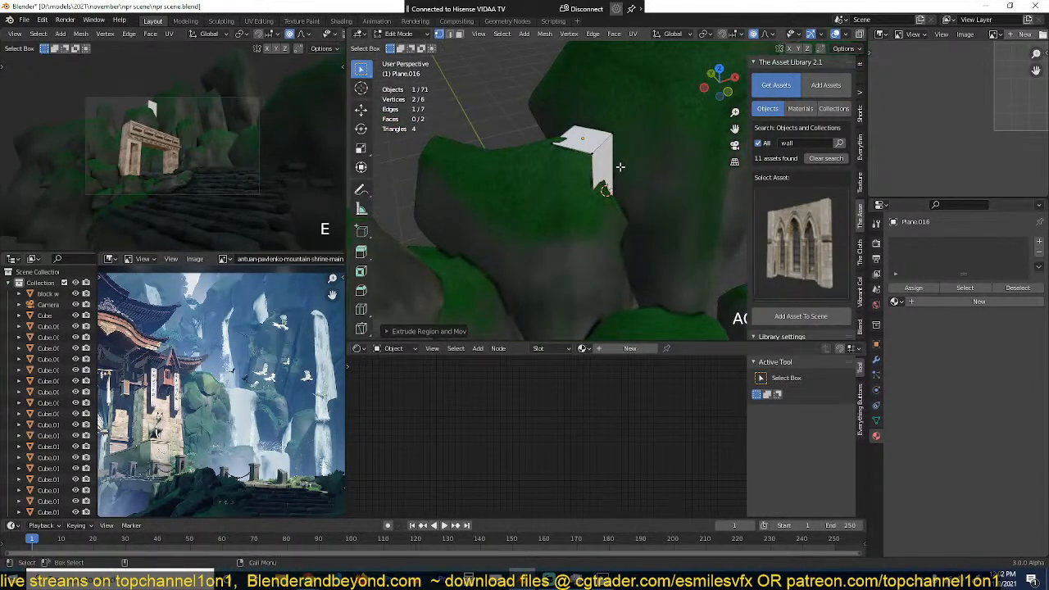
Step: Add nine evenly spaced horizontal loop cuts down the vertical face of the strip
{"action": "key", "text": "a"}
{"action": "middle_click_drag", "start_coordinate": [615, 155], "coordinate": [596, 179]}
{"action": "key", "text": "2"}
{"action": "key", "text": "ctrl+r"}
{"action": "scroll", "coordinate": [596, 178], "scroll_direction": "up", "scroll_amount": 8}
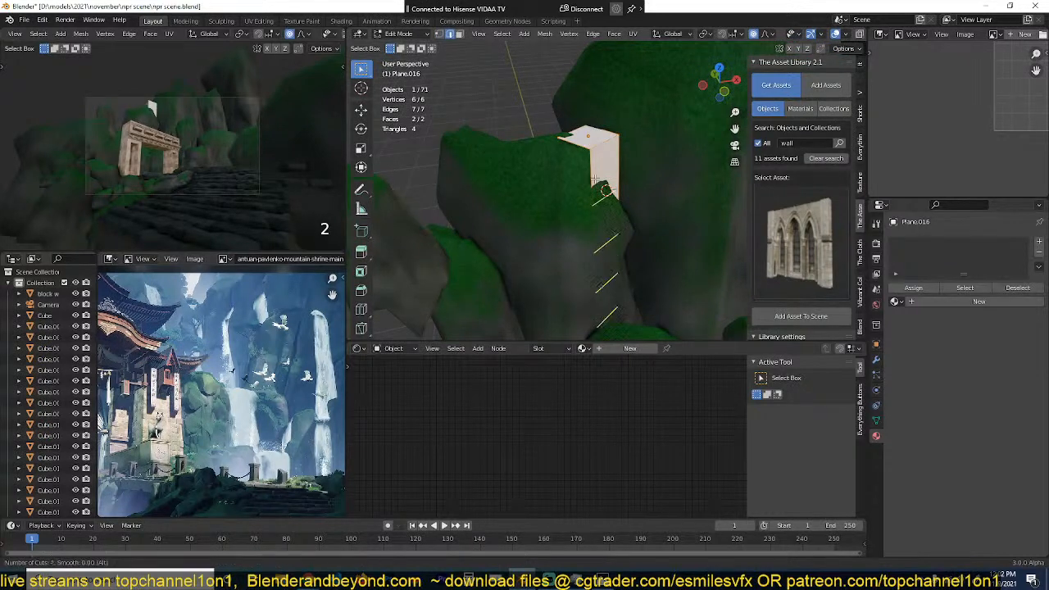
{"action": "left_click", "coordinate": [596, 180]}
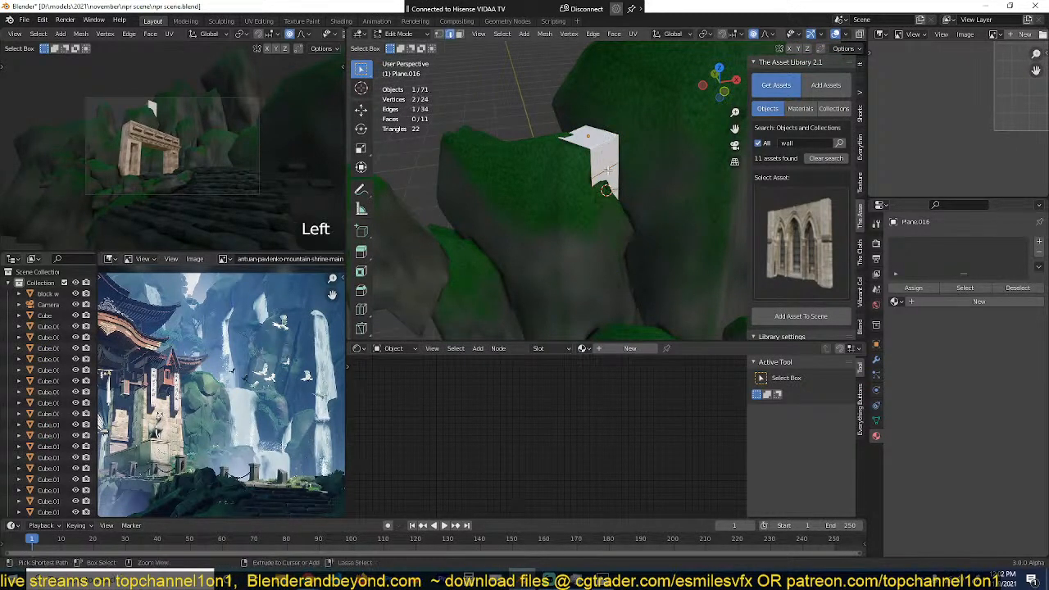
Step: Bevel the strip's upper corner edge into a rounded bend with five segments and shade the object smooth
{"action": "key", "text": "ctrl+b"}
{"action": "left_click", "coordinate": [630, 229]}
{"action": "key", "text": "grave"}
{"action": "middle_click_drag", "start_coordinate": [629, 225], "coordinate": [606, 190]}
{"action": "right_click", "coordinate": [607, 177]}
{"action": "left_click", "coordinate": [606, 177]}
Step: Add three lengthwise loop cuts along the whole strip
{"action": "key", "text": "Tab"}
{"action": "key", "text": "ctrl+r"}
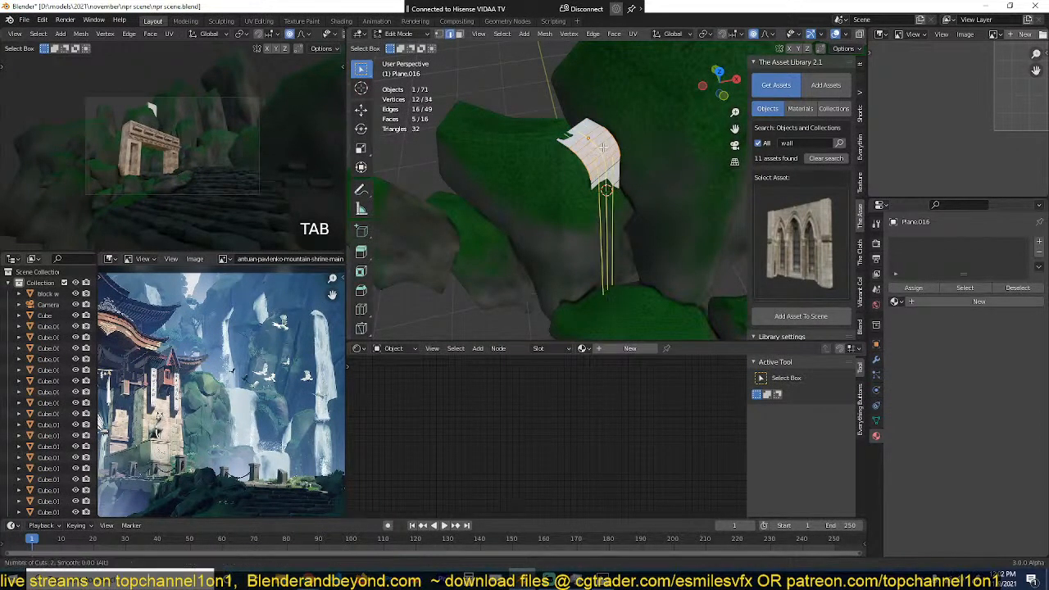
{"action": "left_click", "coordinate": [606, 191]}
{"action": "left_click", "coordinate": [606, 190]}
{"action": "key", "text": "Tab"}
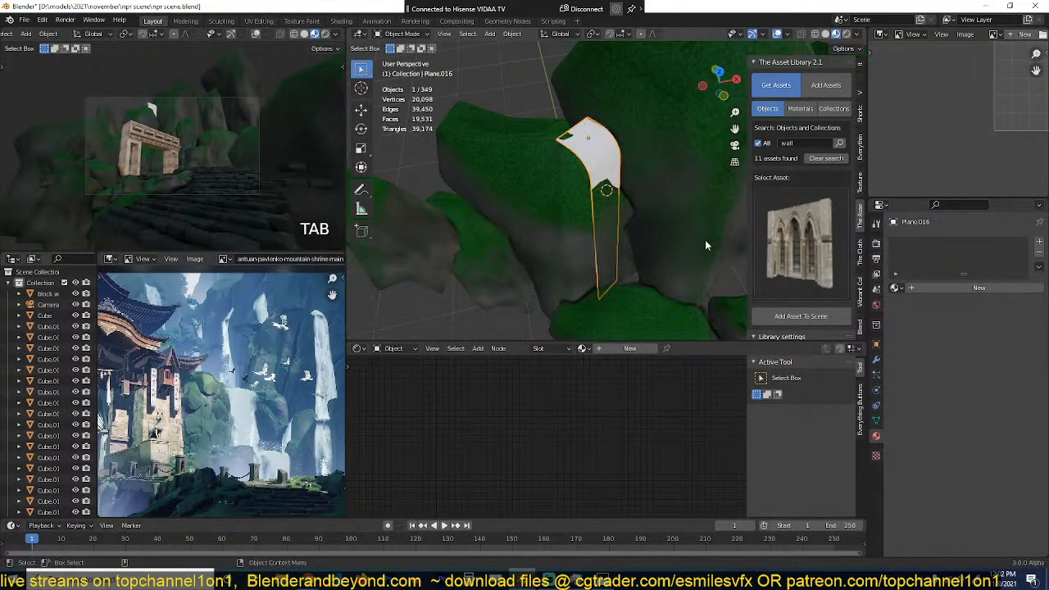
Step: Add a Shrinkwrap modifier to the strip with the cliff rock Cube.035 as target and a 0.02 m offset
{"action": "left_click", "coordinate": [876, 359]}
{"action": "left_click", "coordinate": [937, 241]}
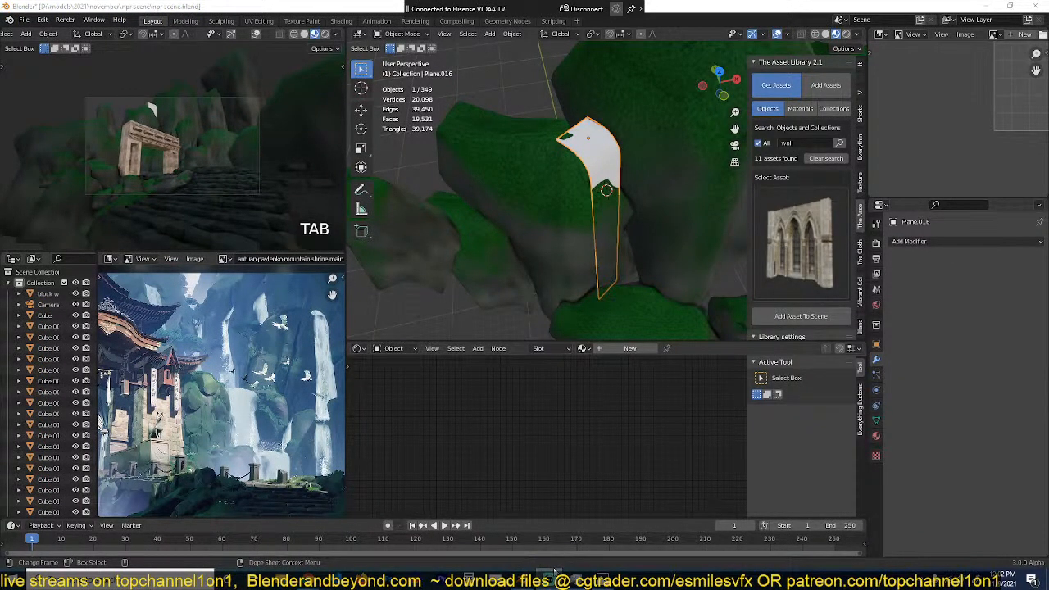
{"action": "left_click", "coordinate": [946, 241]}
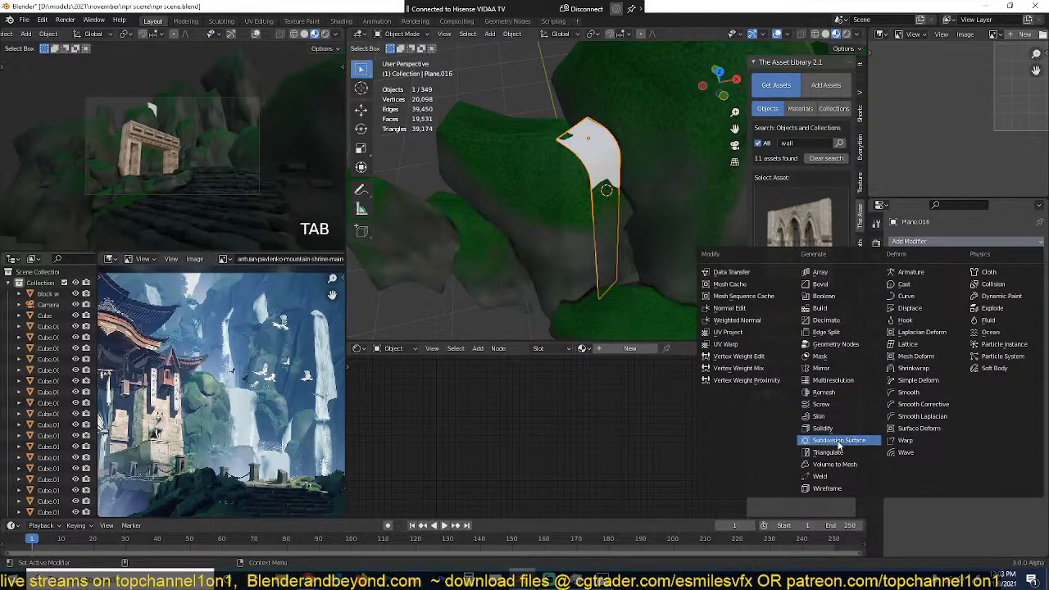
{"action": "left_click", "coordinate": [894, 370]}
{"action": "left_click", "coordinate": [1026, 303]}
{"action": "left_click", "coordinate": [574, 197]}
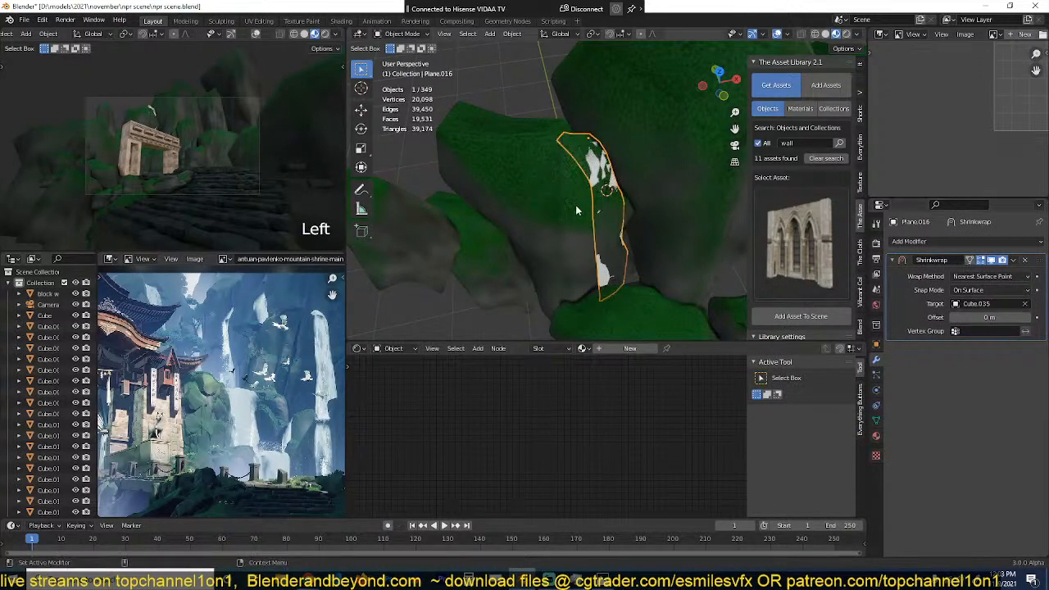
{"action": "middle_click_drag", "start_coordinate": [574, 197], "coordinate": [648, 173]}
{"action": "scroll", "coordinate": [558, 202], "scroll_direction": "up", "scroll_amount": 4}
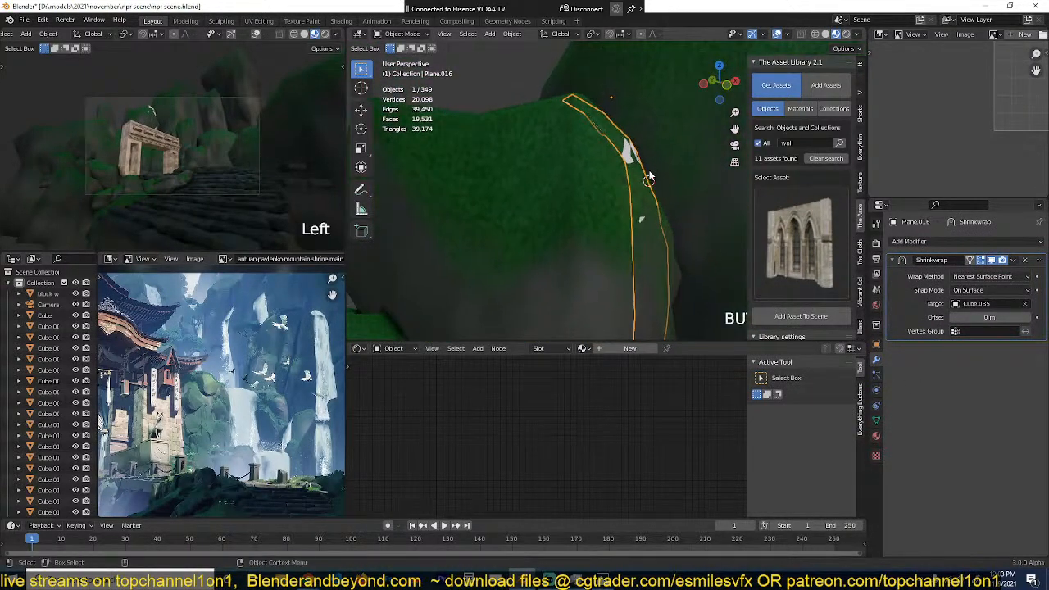
{"action": "left_click_drag", "start_coordinate": [1001, 317], "coordinate": [1006, 317]}
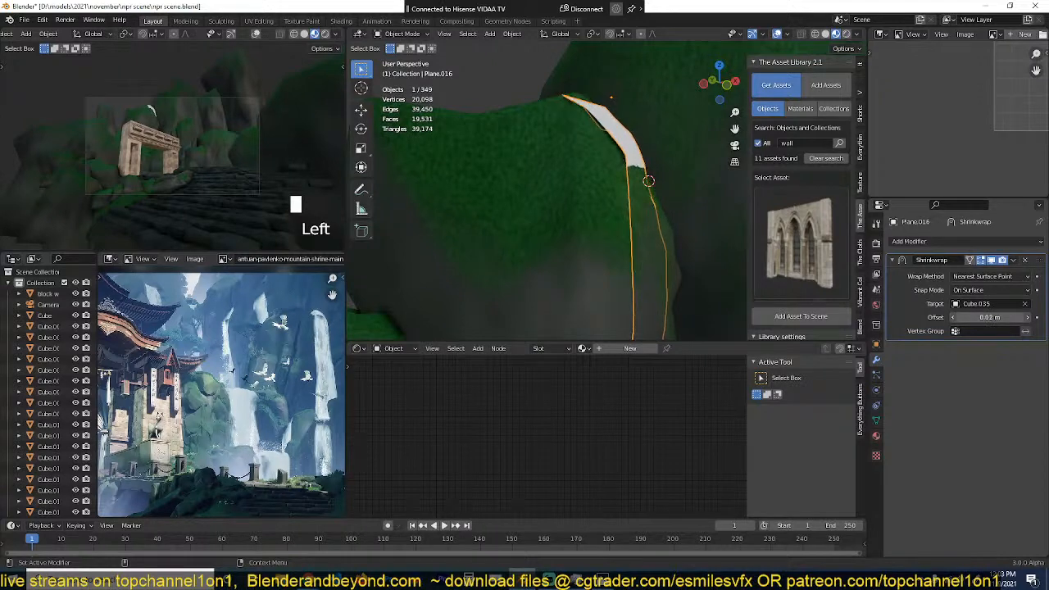
Step: Recalculate the normals of all the strip's faces
{"action": "key", "text": "Tab"}
{"action": "key", "text": "a"}
{"action": "key", "text": "shift+n"}
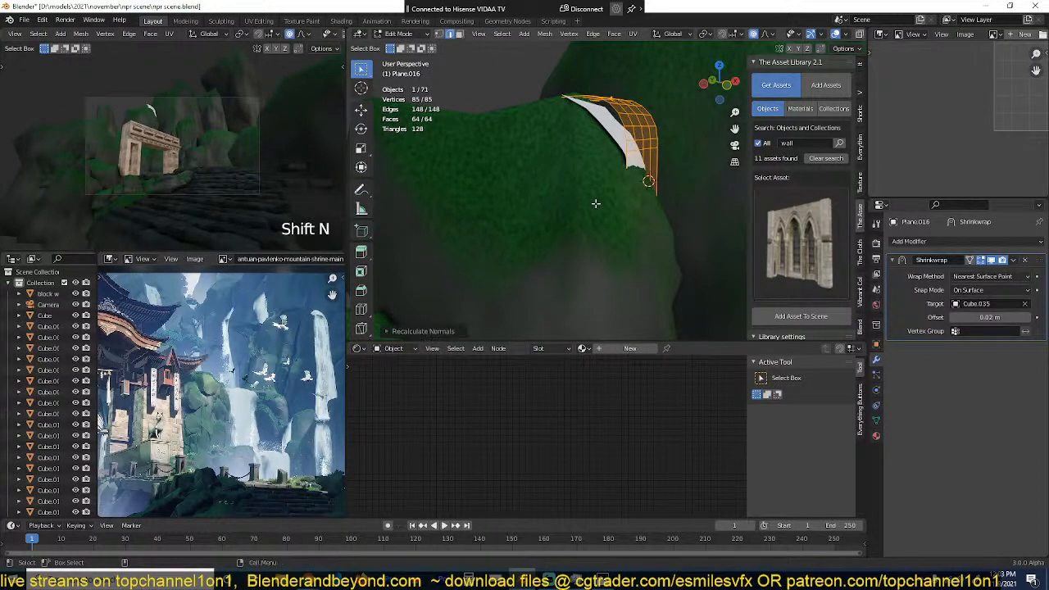
{"action": "key", "text": "Tab"}
{"action": "mouse_move", "coordinate": [595, 204]}
{"action": "middle_mouse_down"}
{"action": "mouse_move", "coordinate": [542, 217]}
{"action": "mouse_move", "coordinate": [535, 241]}
{"action": "mouse_move", "coordinate": [592, 215]}
{"action": "middle_mouse_up"}
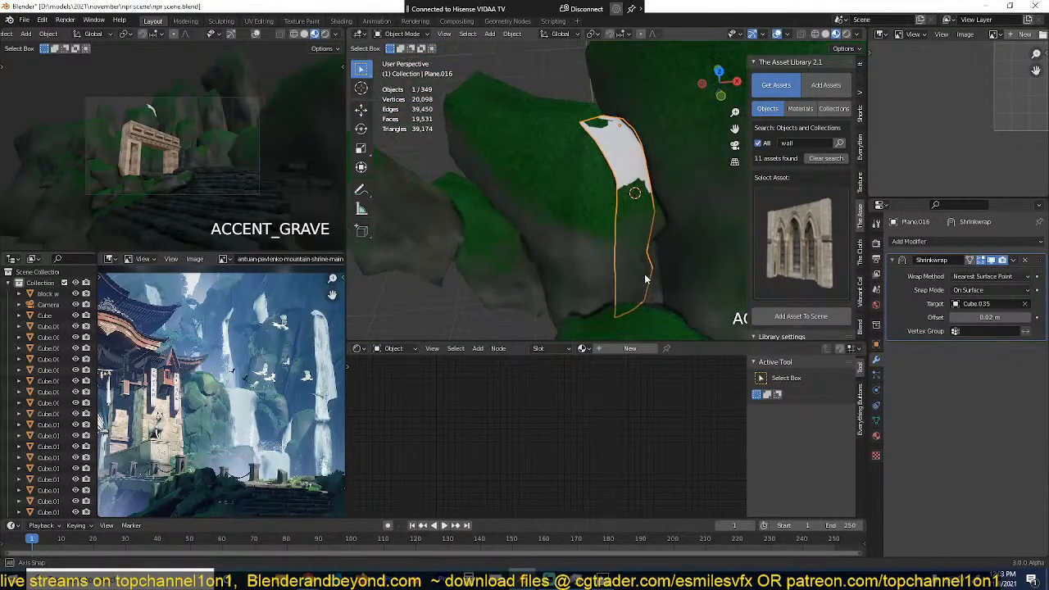
Step: Recalculate the normals of all faces on the cliff rock beneath the strip
{"action": "left_click", "coordinate": [592, 216]}
{"action": "key", "text": "Tab"}
{"action": "key", "text": "a"}
{"action": "key", "text": "shift+n"}
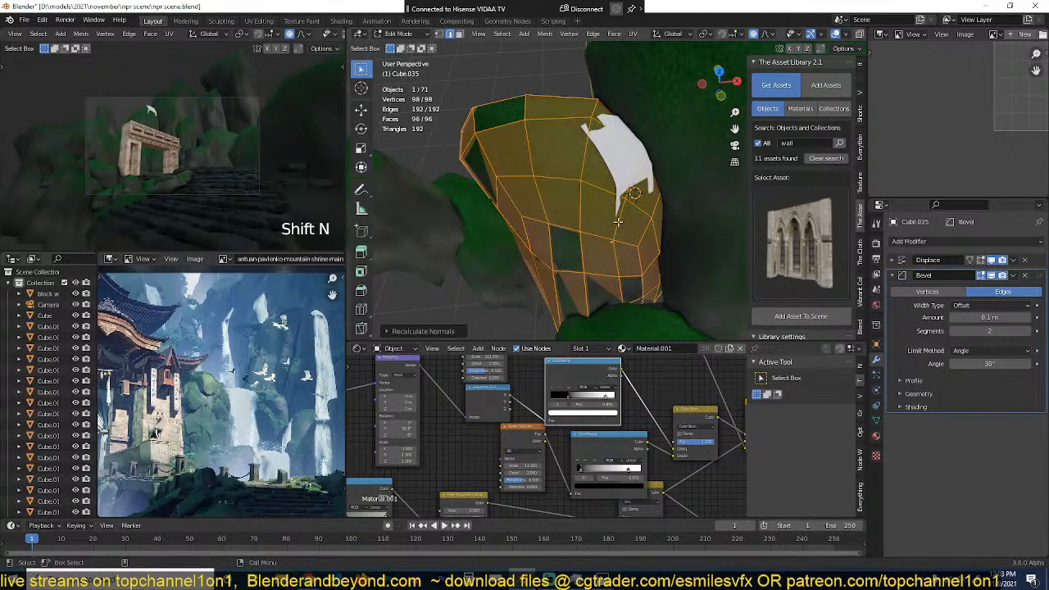
{"action": "key", "text": "Tab"}
Step: Set the strip's Shrinkwrap wrap method to Project, keeping the snap mode at On Surface
{"action": "left_click", "coordinate": [630, 175]}
{"action": "middle_click_drag", "start_coordinate": [630, 174], "coordinate": [592, 156]}
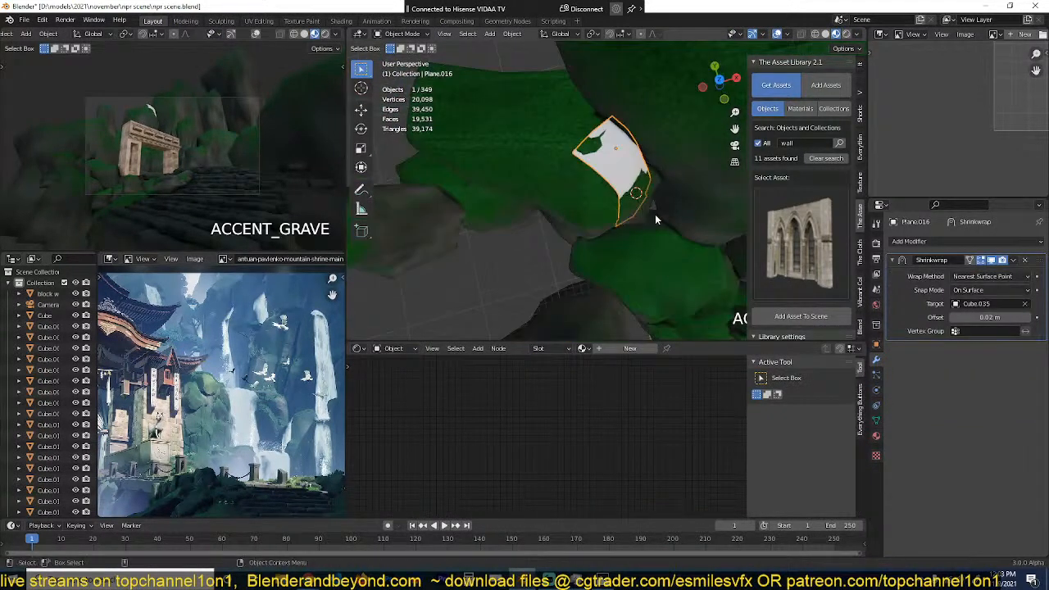
{"action": "left_click", "coordinate": [987, 288]}
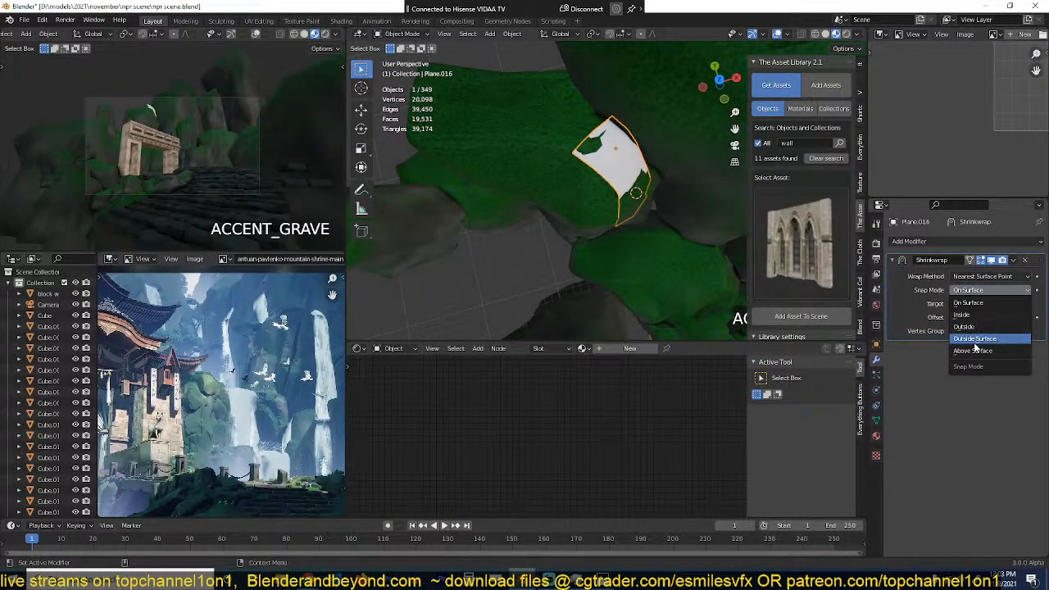
{"action": "left_click", "coordinate": [969, 303]}
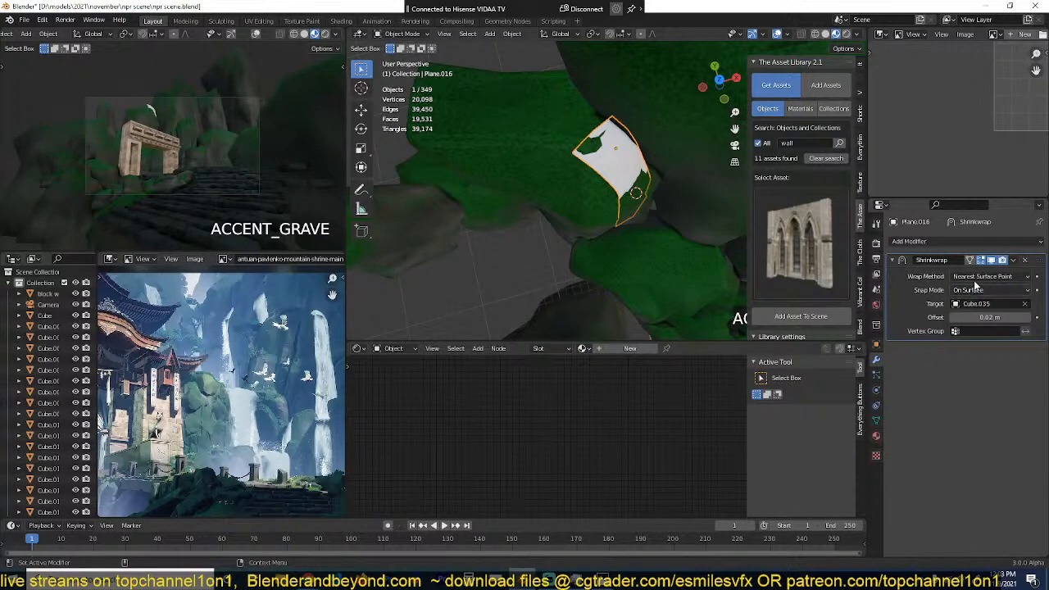
{"action": "left_click", "coordinate": [980, 277]}
{"action": "left_click", "coordinate": [980, 303]}
Step: Reposition the strip over the cliff rock's edge and save the file
{"action": "middle_click_drag", "start_coordinate": [605, 160], "coordinate": [660, 193]}
{"action": "key", "text": "g"}
{"action": "left_click", "coordinate": [658, 154]}
{"action": "key", "text": "ctrl+s"}
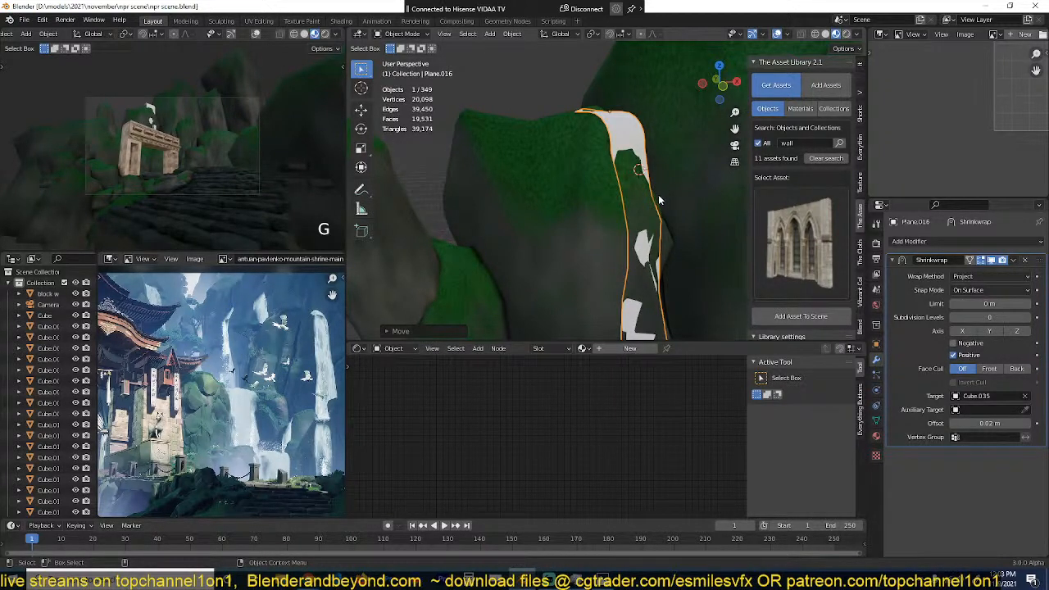
{"action": "key", "text": "ctrl+s"}
Step: Extend the strip's back edge across the rock's top with three more rows of faces and save the file
{"action": "middle_click_drag", "start_coordinate": [605, 237], "coordinate": [591, 123]}
{"action": "key", "text": "Tab"}
{"action": "key", "text": "1"}
{"action": "left_click", "coordinate": [591, 121], "text": "alt"}
{"action": "key", "text": "g"}
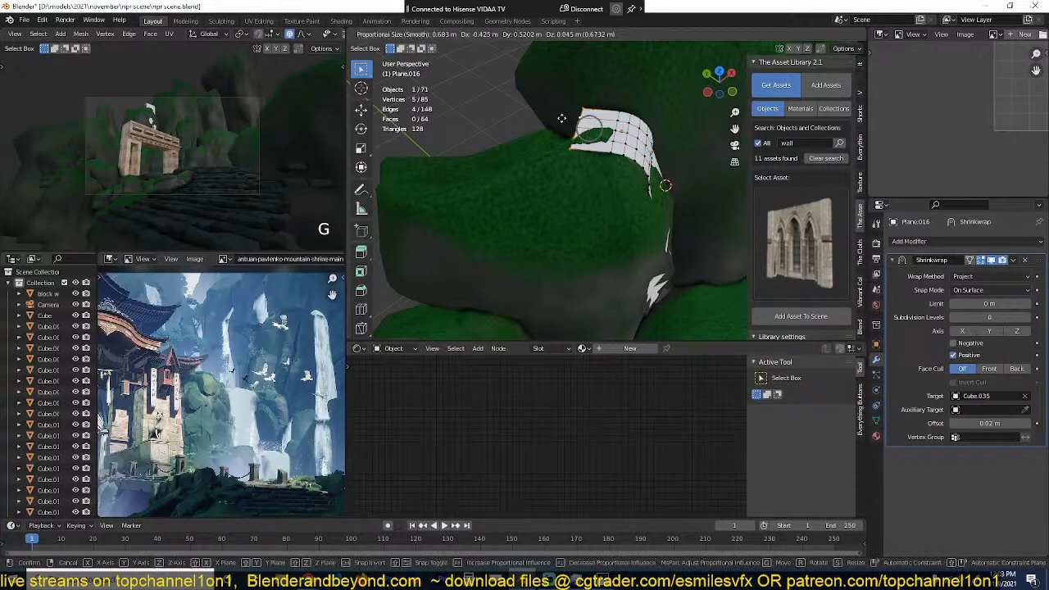
{"action": "left_click", "coordinate": [577, 109]}
{"action": "left_click", "coordinate": [576, 112]}
{"action": "left_click", "coordinate": [577, 114]}
{"action": "key", "text": "Tab"}
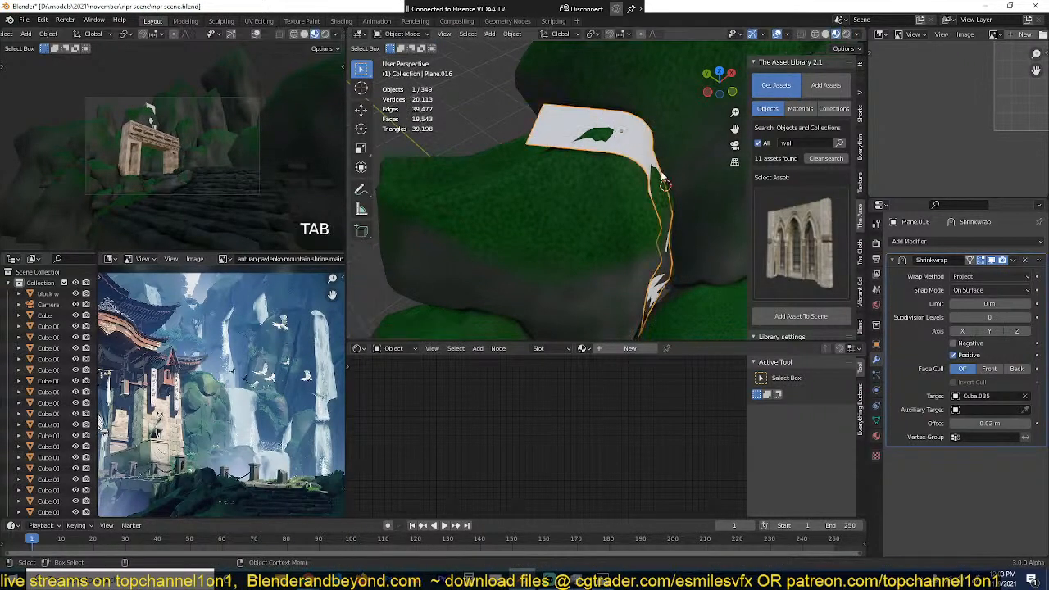
{"action": "middle_click_drag", "start_coordinate": [656, 175], "coordinate": [567, 122]}
{"action": "key", "text": "ctrl+s"}
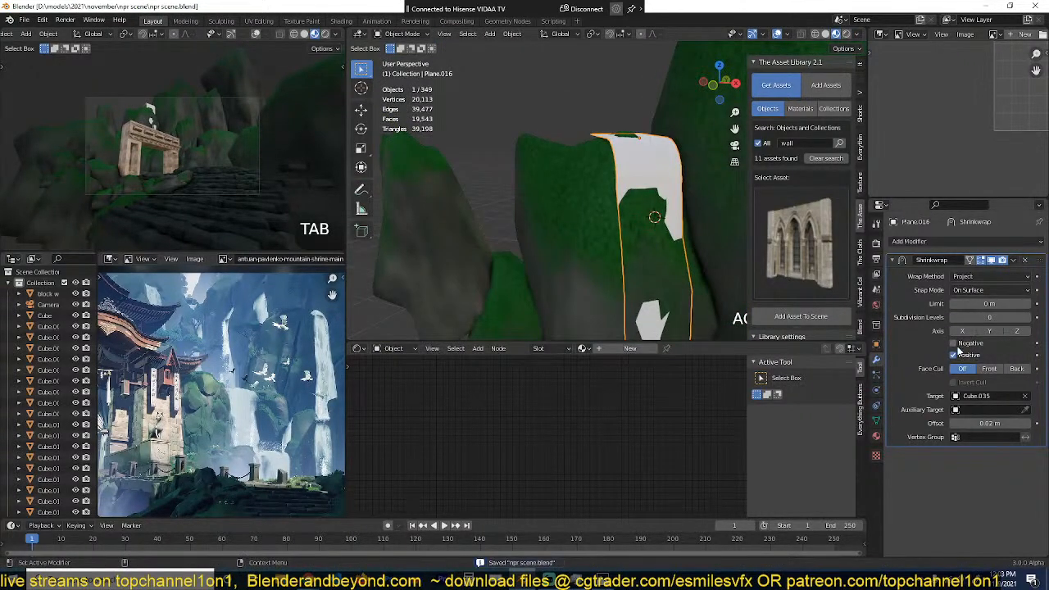
Step: Set the Shrinkwrap snap mode to Above Surface and its offset to 0.37 m
{"action": "mouse_move", "coordinate": [982, 305]}
{"action": "left_mouse_down"}
{"action": "mouse_move", "coordinate": [997, 305]}
{"action": "mouse_move", "coordinate": [982, 304]}
{"action": "left_mouse_up"}
{"action": "left_click", "coordinate": [988, 303]}
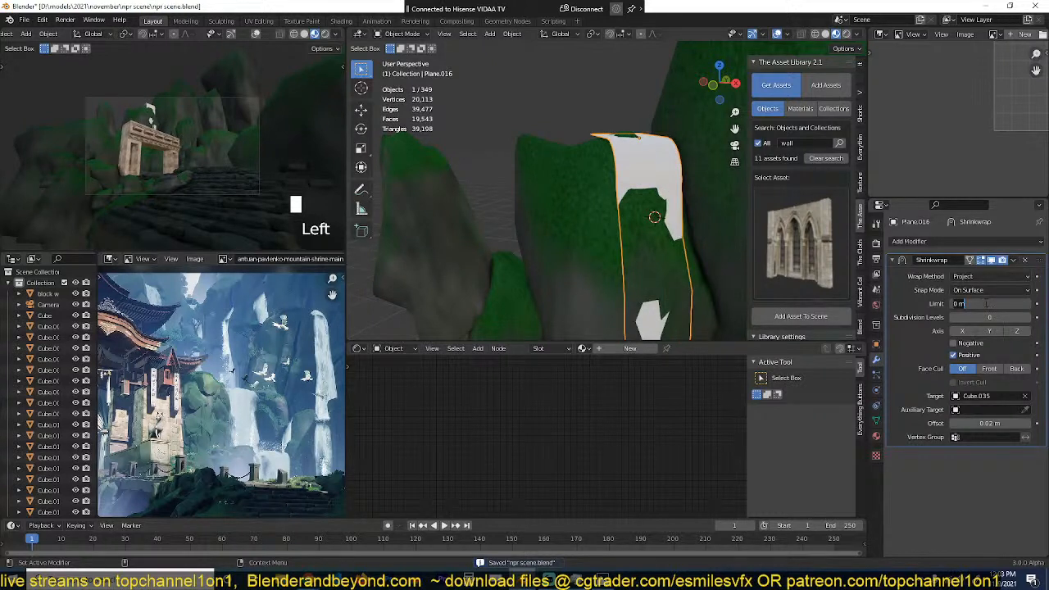
{"action": "left_click", "coordinate": [988, 290]}
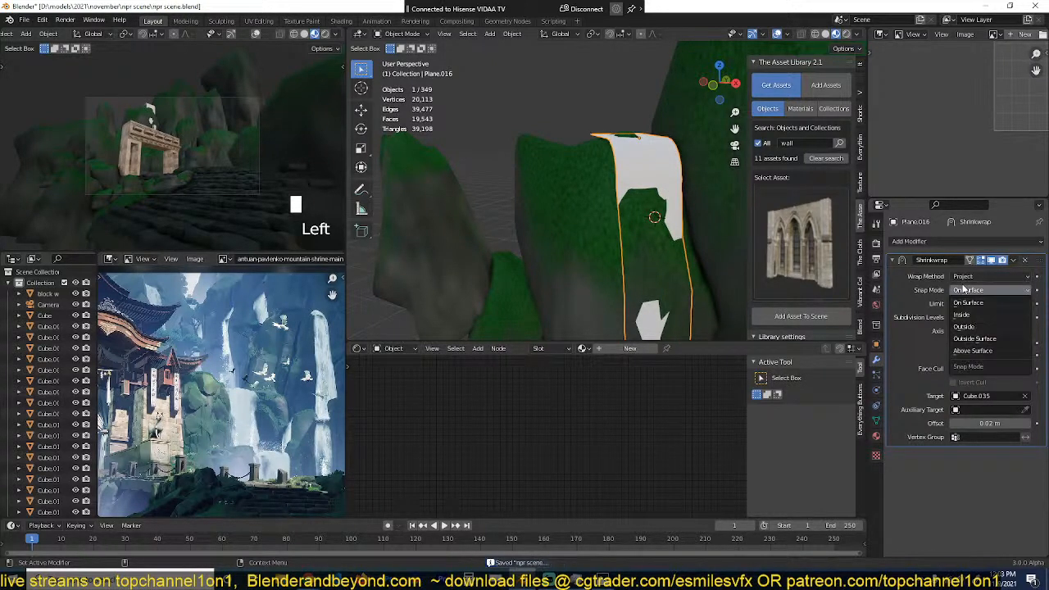
{"action": "left_click", "coordinate": [965, 350]}
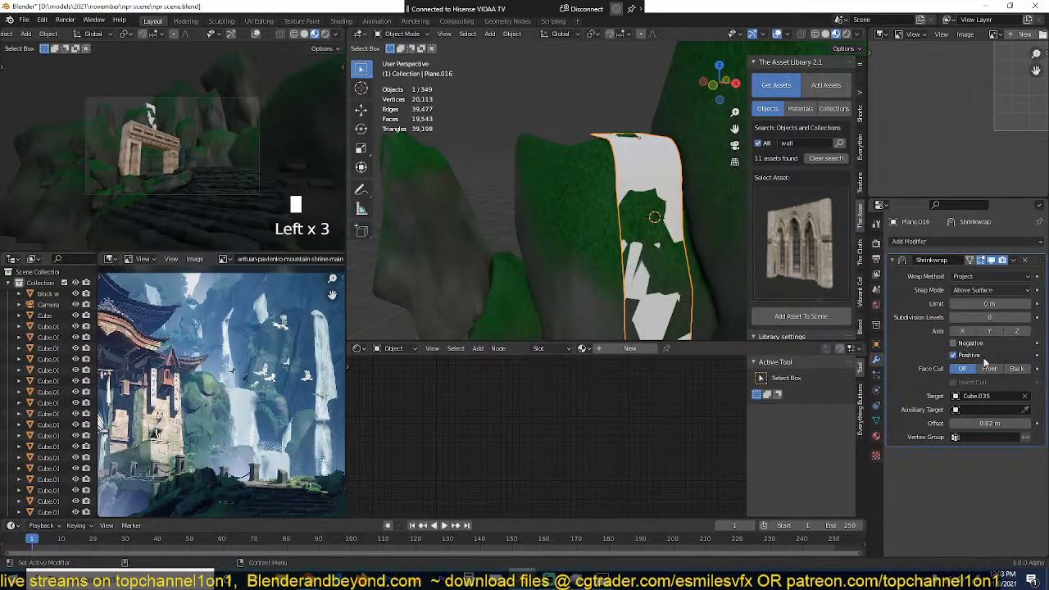
{"action": "mouse_move", "coordinate": [993, 305]}
{"action": "left_mouse_down"}
{"action": "mouse_move", "coordinate": [1002, 305]}
{"action": "mouse_move", "coordinate": [992, 305]}
{"action": "left_mouse_up"}
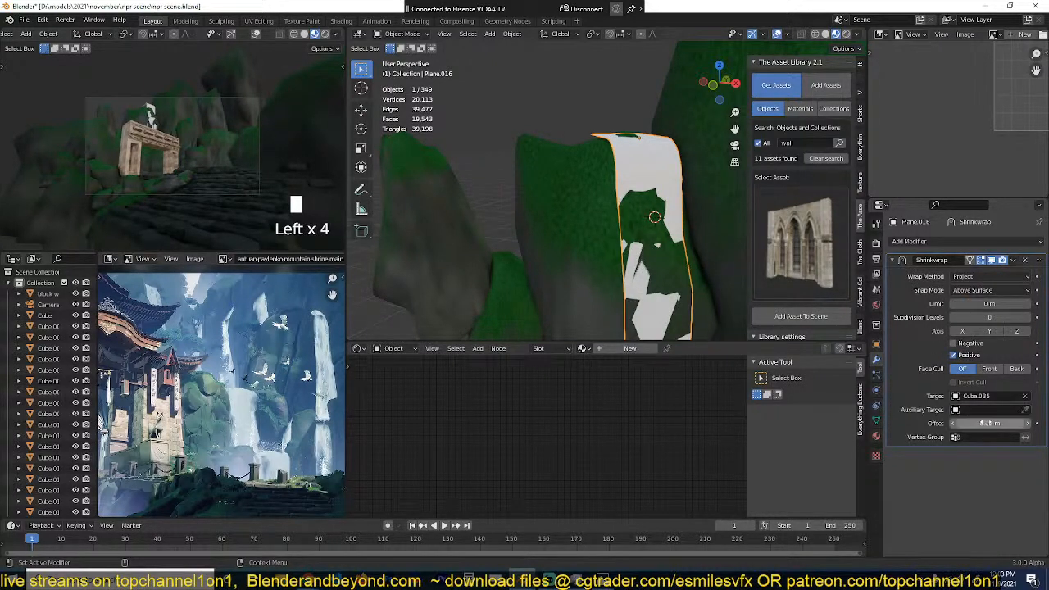
{"action": "left_click_drag", "start_coordinate": [988, 423], "coordinate": [1033, 423]}
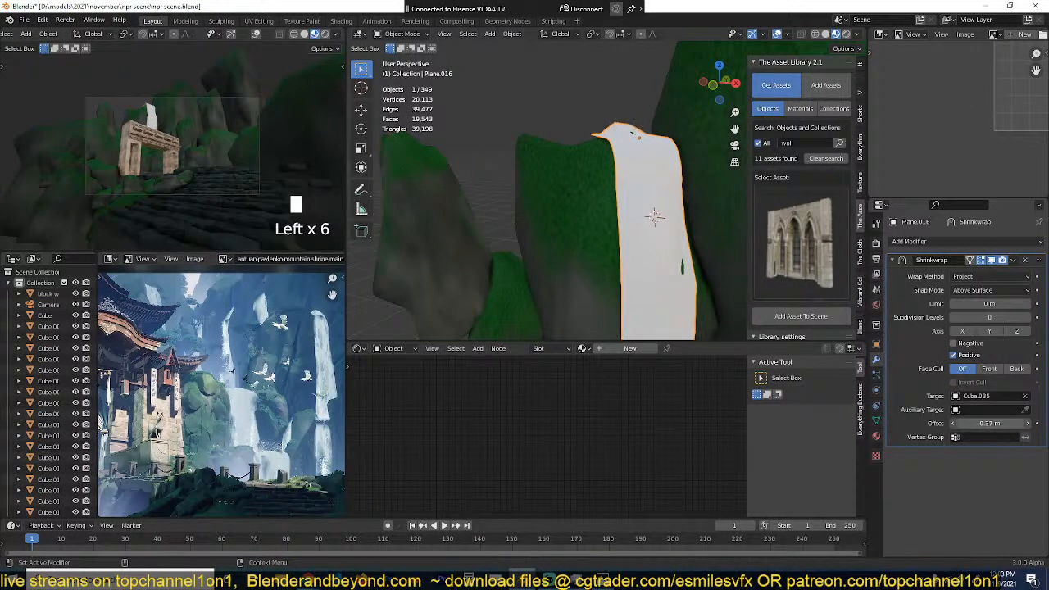
Step: Shade the waterfall strip smooth and save the file
{"action": "right_click", "coordinate": [639, 192]}
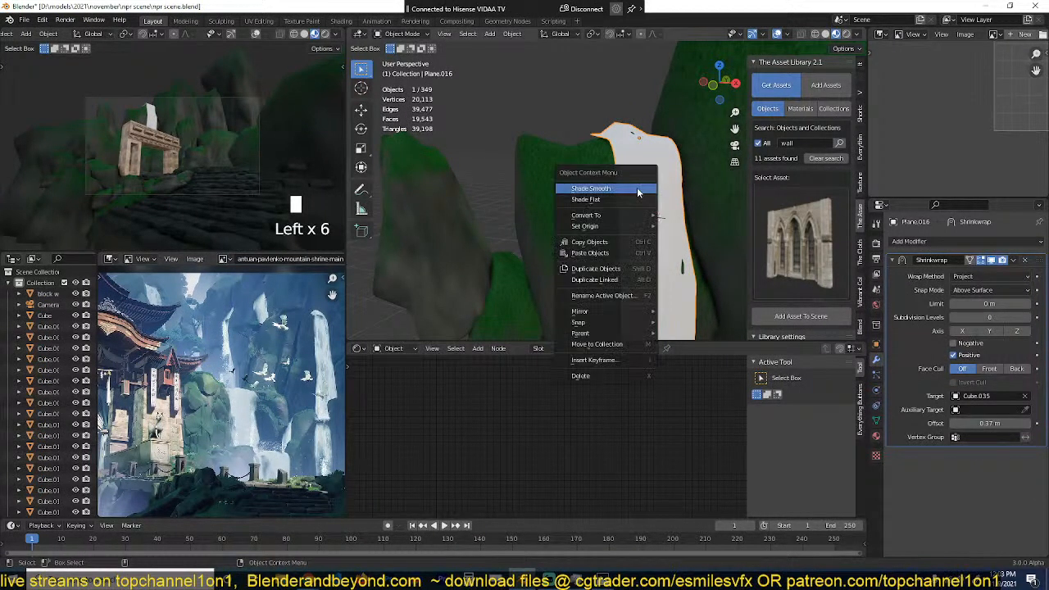
{"action": "left_click", "coordinate": [639, 190]}
{"action": "scroll", "coordinate": [646, 213], "scroll_direction": "up", "scroll_amount": 2}
{"action": "mouse_move", "coordinate": [666, 280]}
{"action": "middle_mouse_down"}
{"action": "mouse_move", "coordinate": [614, 274]}
{"action": "mouse_move", "coordinate": [683, 271]}
{"action": "mouse_move", "coordinate": [675, 285]}
{"action": "middle_mouse_up"}
{"action": "key", "text": "ctrl+s"}
{"action": "scroll", "coordinate": [328, 364], "scroll_direction": "down", "scroll_amount": 2}
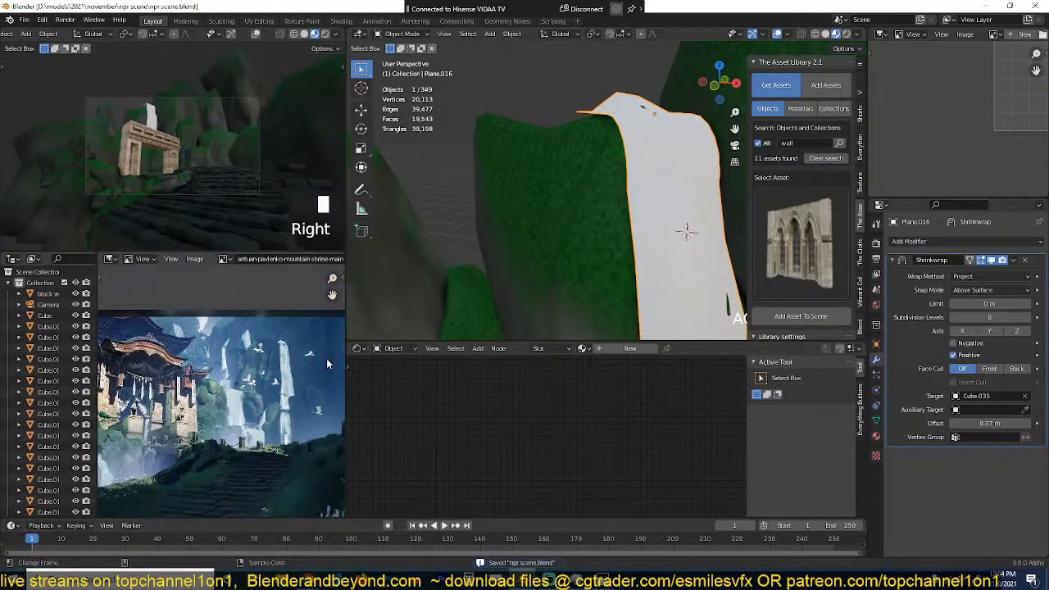
{"action": "scroll", "coordinate": [327, 364], "scroll_direction": "up", "scroll_amount": 2}
{"action": "middle_click_drag", "start_coordinate": [611, 228], "coordinate": [644, 190]}
{"action": "scroll", "coordinate": [640, 279], "scroll_direction": "down", "scroll_amount": 2}
{"action": "scroll", "coordinate": [645, 246], "scroll_direction": "up", "scroll_amount": 2}
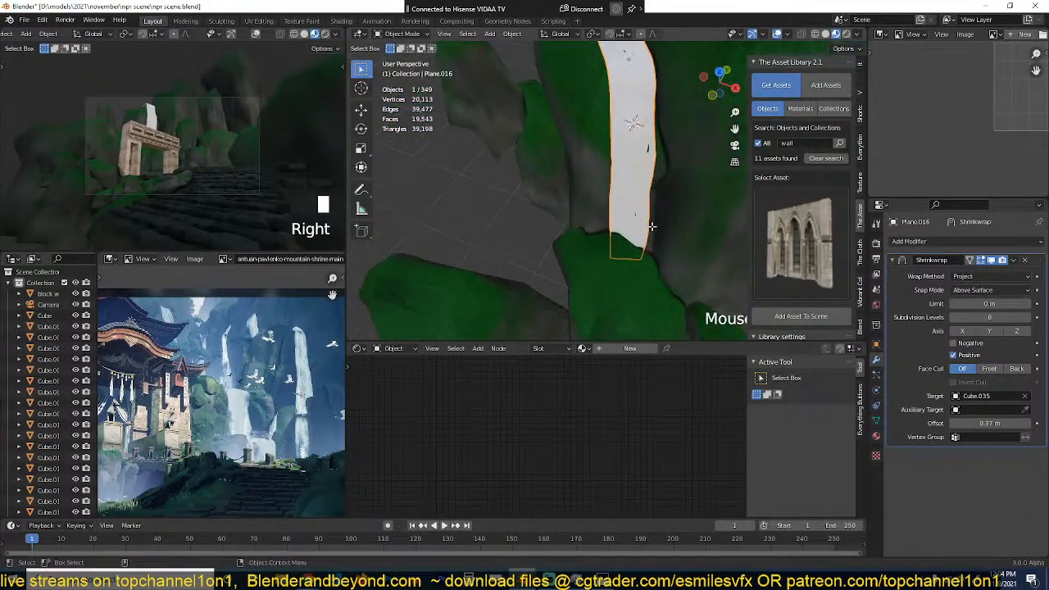
{"action": "key", "text": "Tab"}
{"action": "key", "text": "z"}
{"action": "left_click", "coordinate": [629, 259], "text": "alt"}
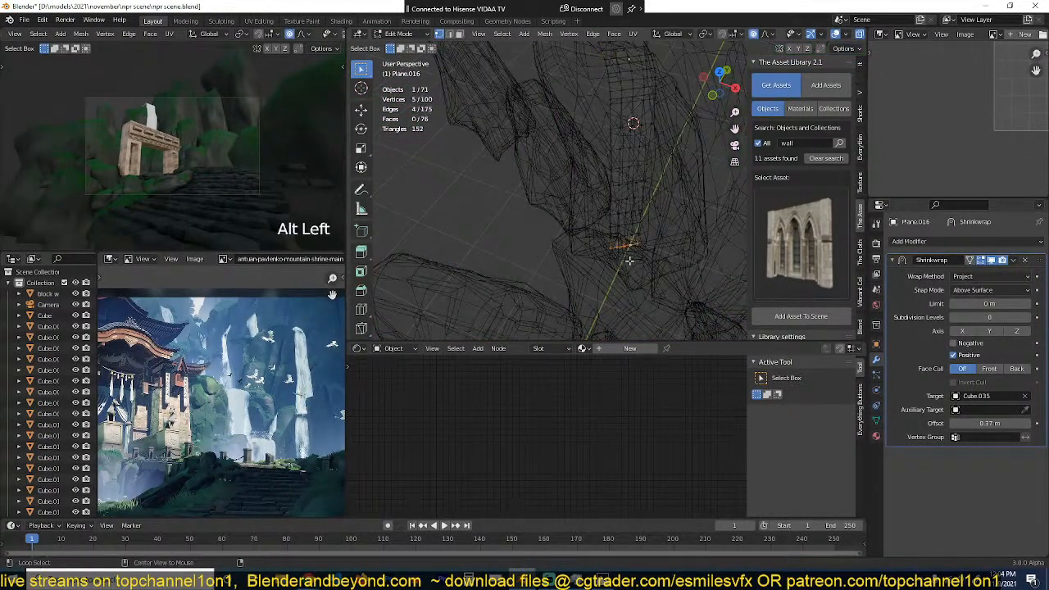
{"action": "key", "text": "s"}
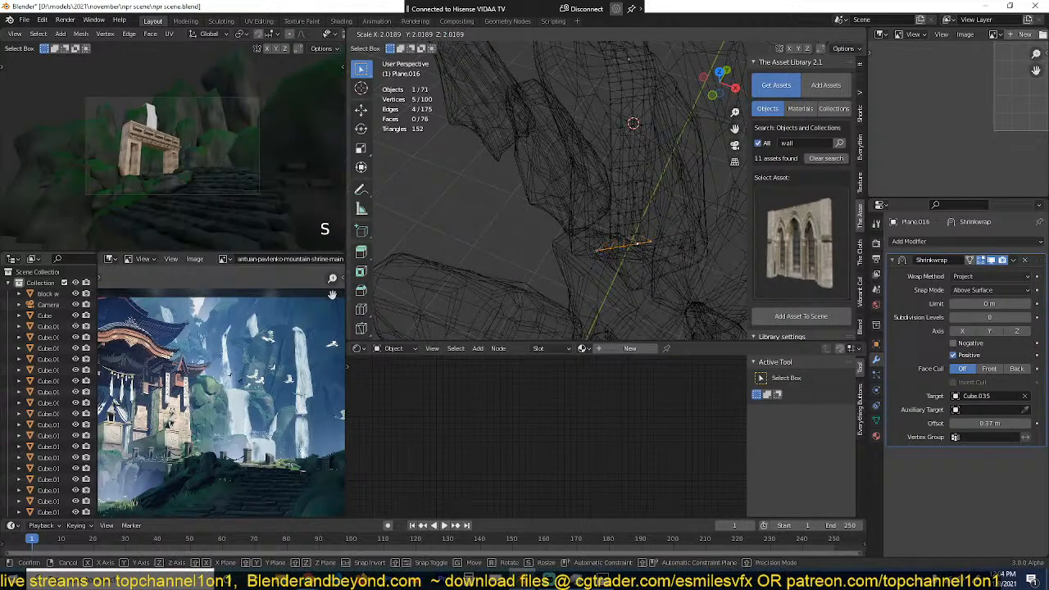
{"action": "left_click", "coordinate": [665, 260]}
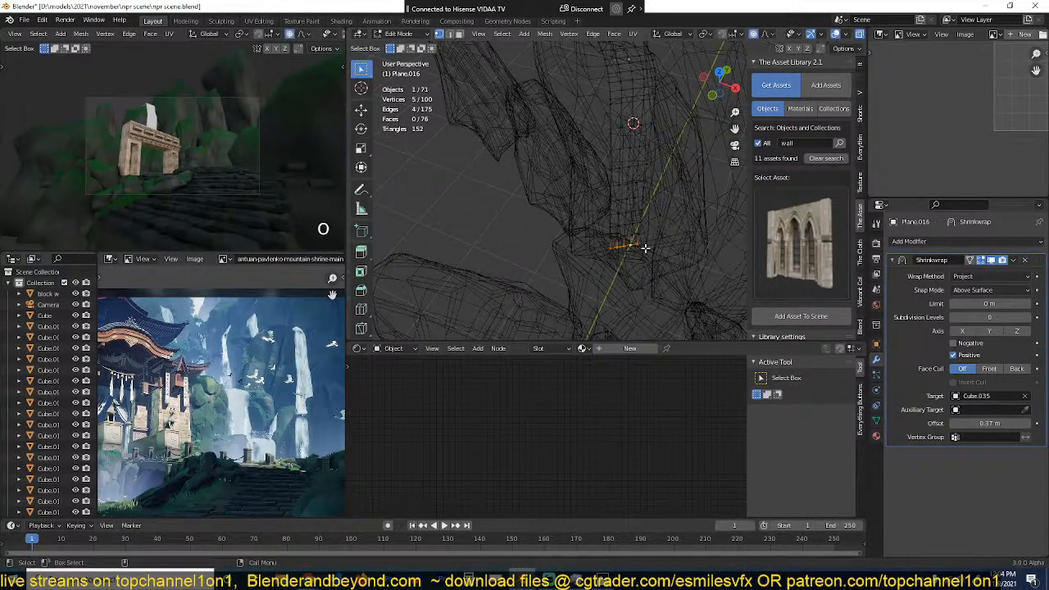
{"action": "key", "text": "s"}
{"action": "scroll", "coordinate": [631, 246], "scroll_direction": "down", "scroll_amount": 20}
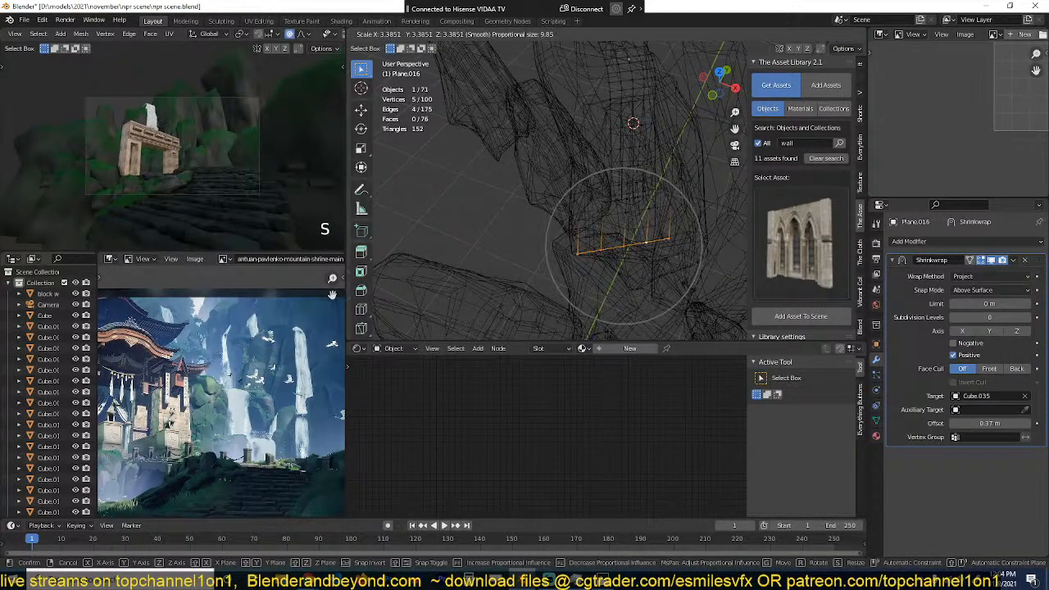
{"action": "scroll", "coordinate": [631, 246], "scroll_direction": "up", "scroll_amount": 1}
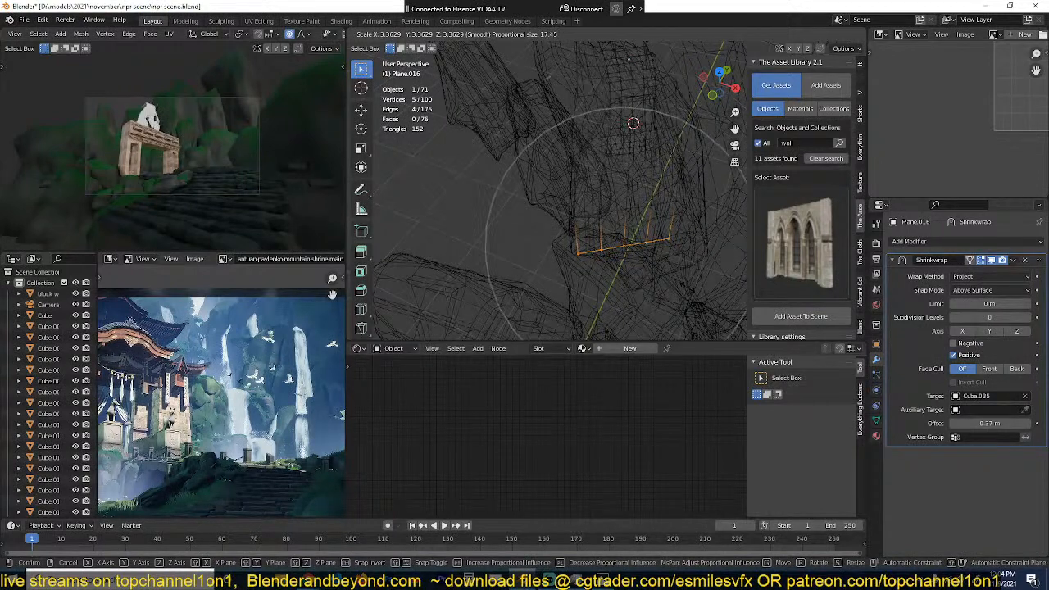
{"action": "left_click", "coordinate": [688, 288]}
{"action": "key", "text": "Tab"}
{"action": "key", "text": "z"}
Step: Widen the whole waterfall strip by scaling it along the global X axis
{"action": "key", "text": "grave"}
{"action": "middle_click_drag", "start_coordinate": [705, 179], "coordinate": [675, 141]}
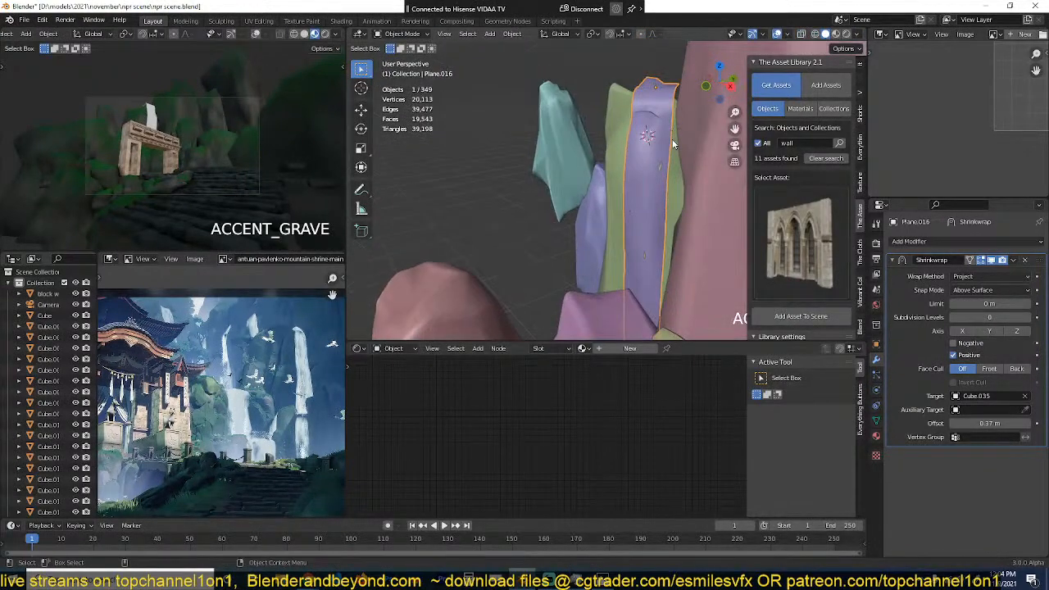
{"action": "key", "text": "s"}
{"action": "key", "text": "x"}
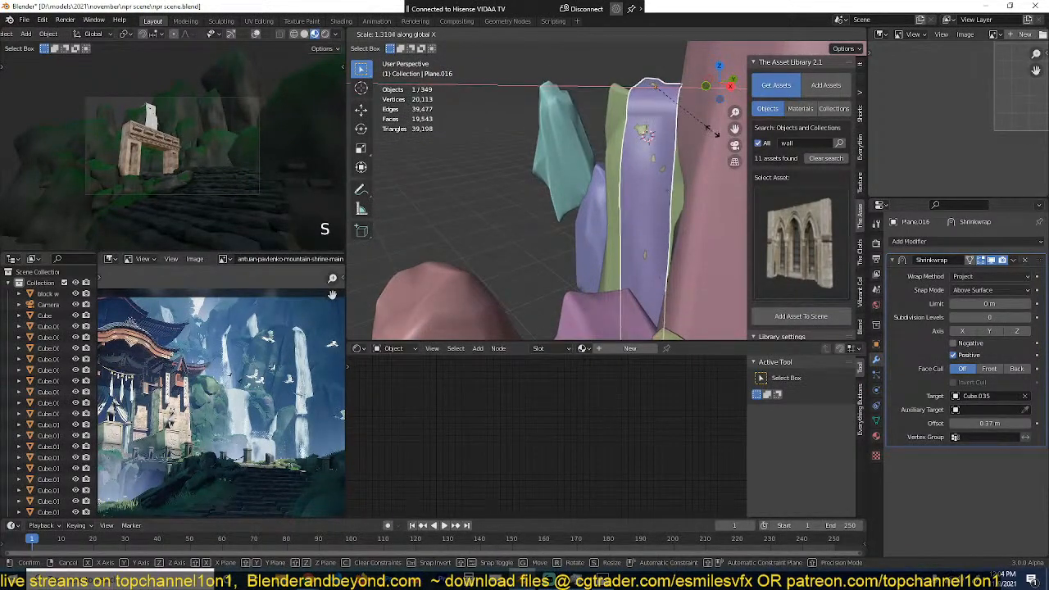
{"action": "left_click", "coordinate": [688, 129]}
Step: Move the waterfall strip slightly outwards from the cliff rock's face and deselect everything
{"action": "key", "text": "grave"}
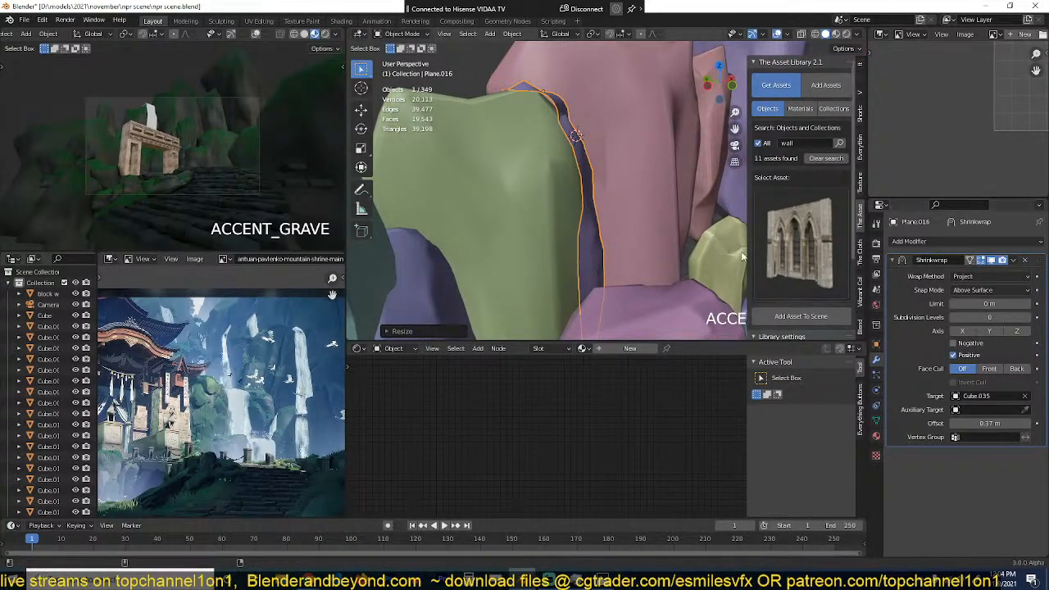
{"action": "key", "text": "g"}
{"action": "left_click", "coordinate": [642, 193]}
{"action": "key", "text": "grave"}
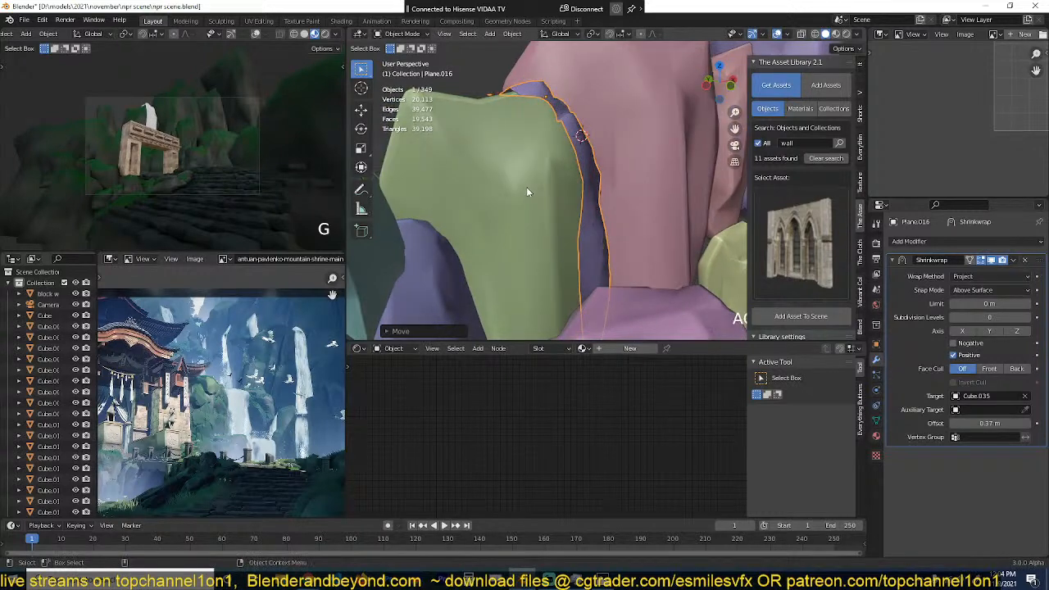
{"action": "key", "text": "alt+a"}
{"action": "key", "text": "grave"}
{"action": "middle_click_drag", "start_coordinate": [599, 190], "coordinate": [621, 229]}
{"action": "scroll", "coordinate": [625, 217], "scroll_direction": "down", "scroll_amount": 4}
Step: UV unwrap all faces of the waterfall strip and save the file
{"action": "left_click", "coordinate": [614, 213]}
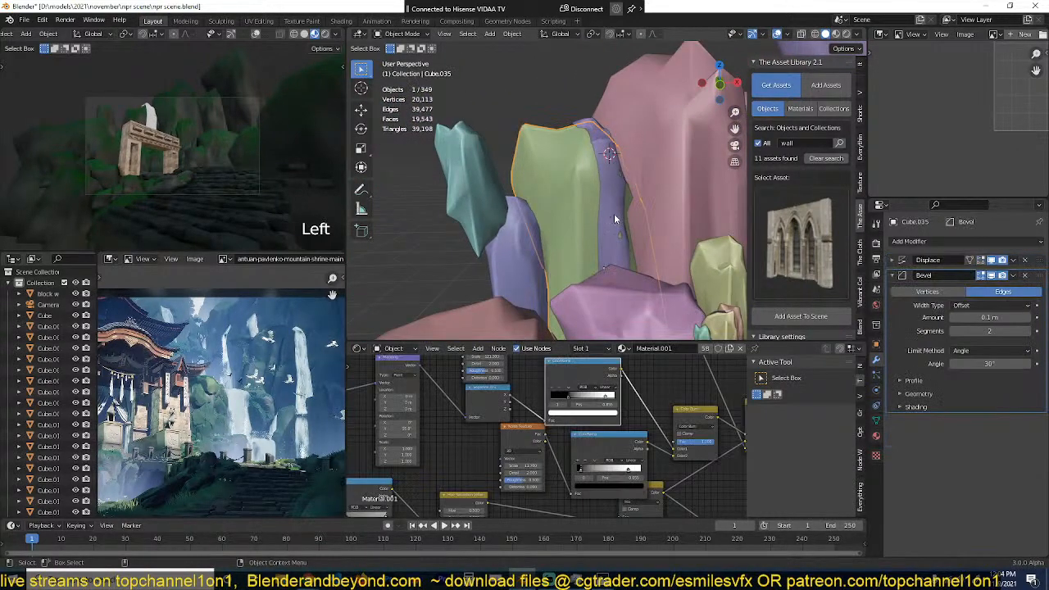
{"action": "left_click", "coordinate": [614, 213]}
{"action": "key", "text": "Tab"}
{"action": "key", "text": "a"}
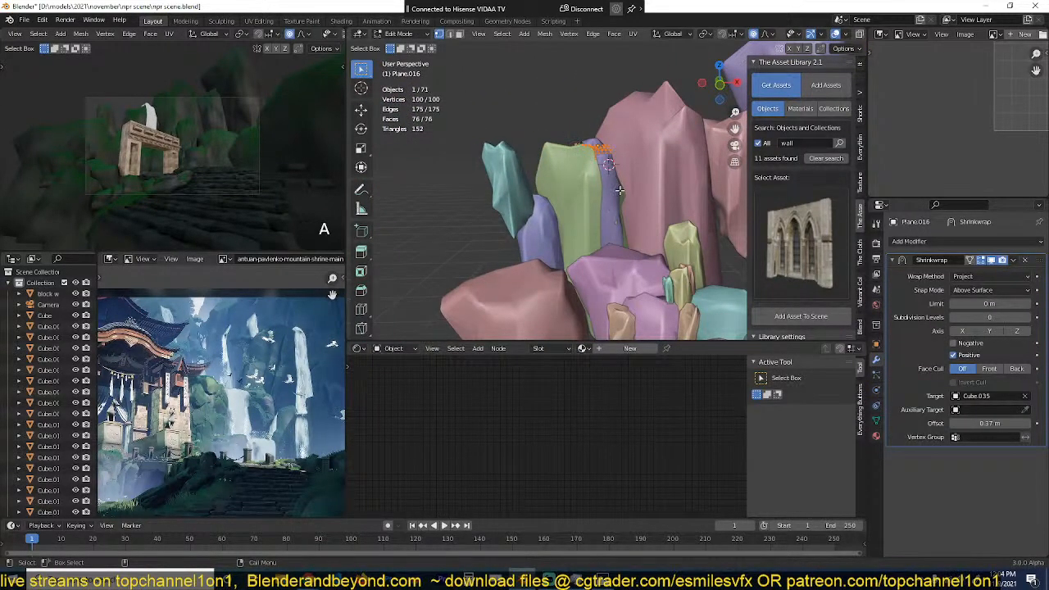
{"action": "key", "text": "Tab"}
{"action": "scroll", "coordinate": [610, 147], "scroll_direction": "up", "scroll_amount": 2}
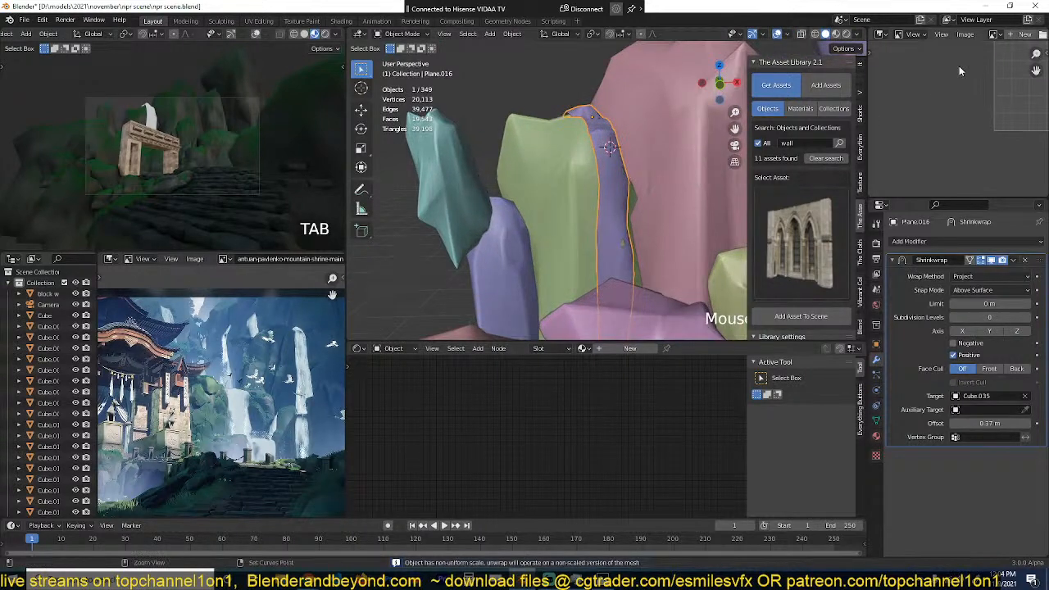
{"action": "key", "text": "ctrl+s"}
Step: Change the spare image editor to a UV Editor and inspect the waterfall strip's UV layout
{"action": "left_click", "coordinate": [997, 34]}
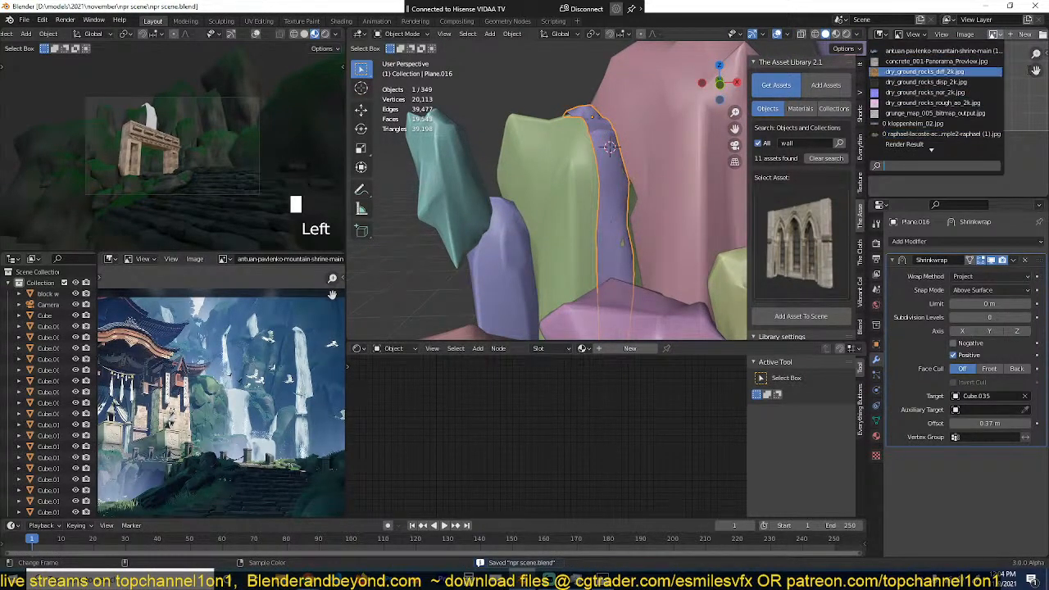
{"action": "key", "text": "Tab"}
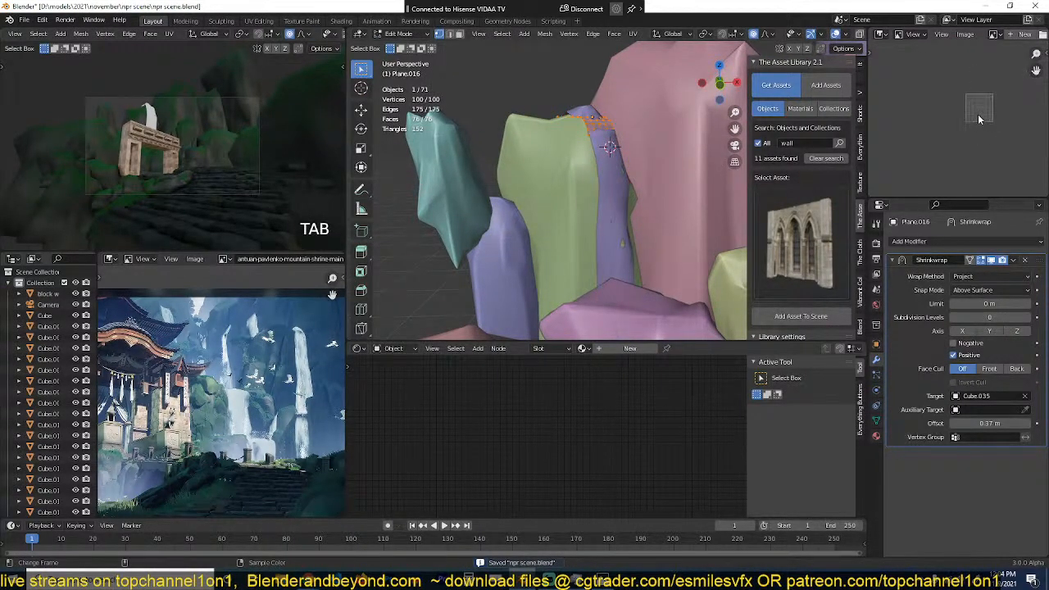
{"action": "left_click", "coordinate": [883, 35]}
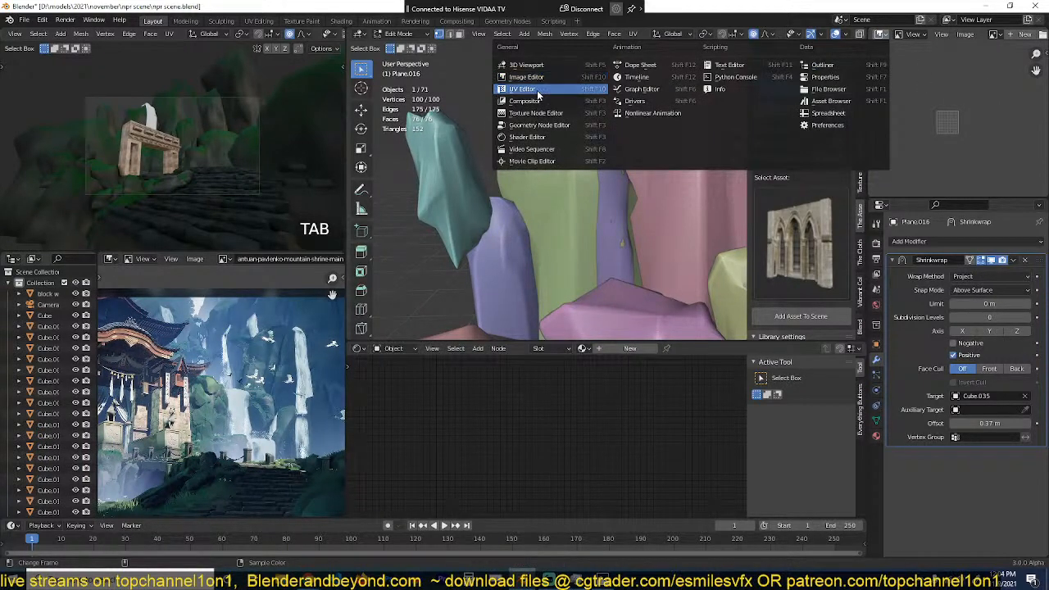
{"action": "left_click", "coordinate": [533, 79]}
{"action": "scroll", "coordinate": [903, 128], "scroll_direction": "up", "scroll_amount": 1}
{"action": "middle_click_drag", "start_coordinate": [909, 127], "coordinate": [963, 112]}
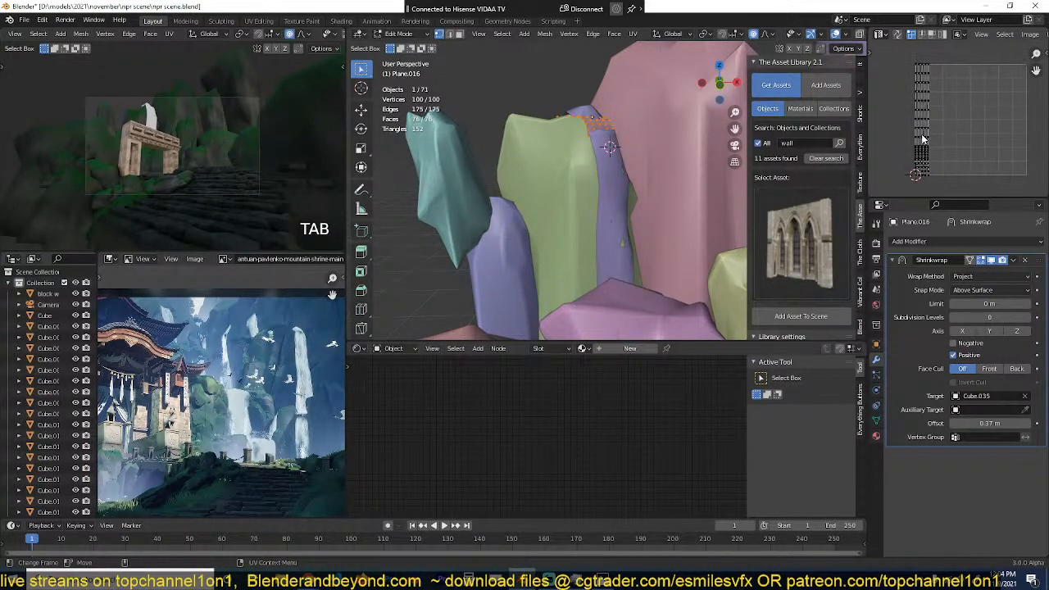
{"action": "key", "text": "Tab"}
Step: Create a new node material for the waterfall strip and frame its shader nodes
{"action": "scroll", "coordinate": [604, 192], "scroll_direction": "up", "scroll_amount": 3}
{"action": "scroll", "coordinate": [195, 402], "scroll_direction": "up", "scroll_amount": 6}
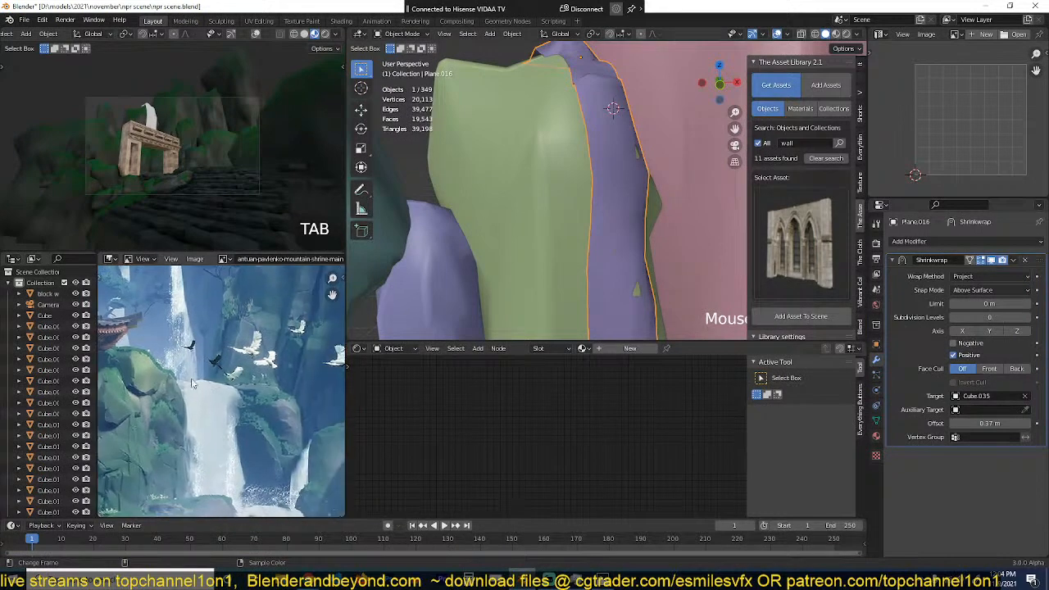
{"action": "left_click", "coordinate": [628, 349]}
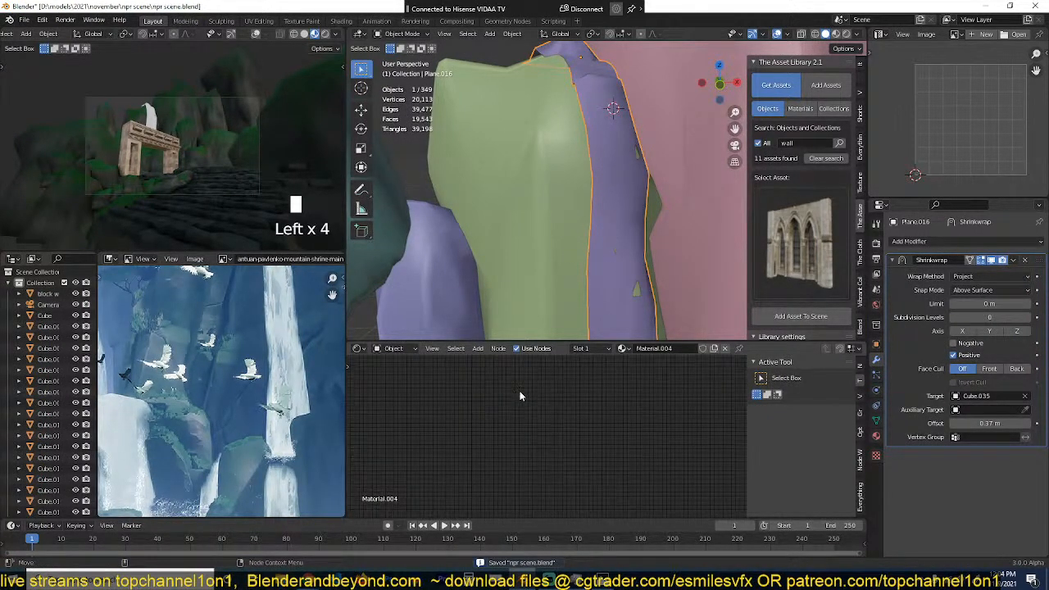
{"action": "key", "text": "Home"}
{"action": "middle_click_drag", "start_coordinate": [471, 407], "coordinate": [567, 434]}
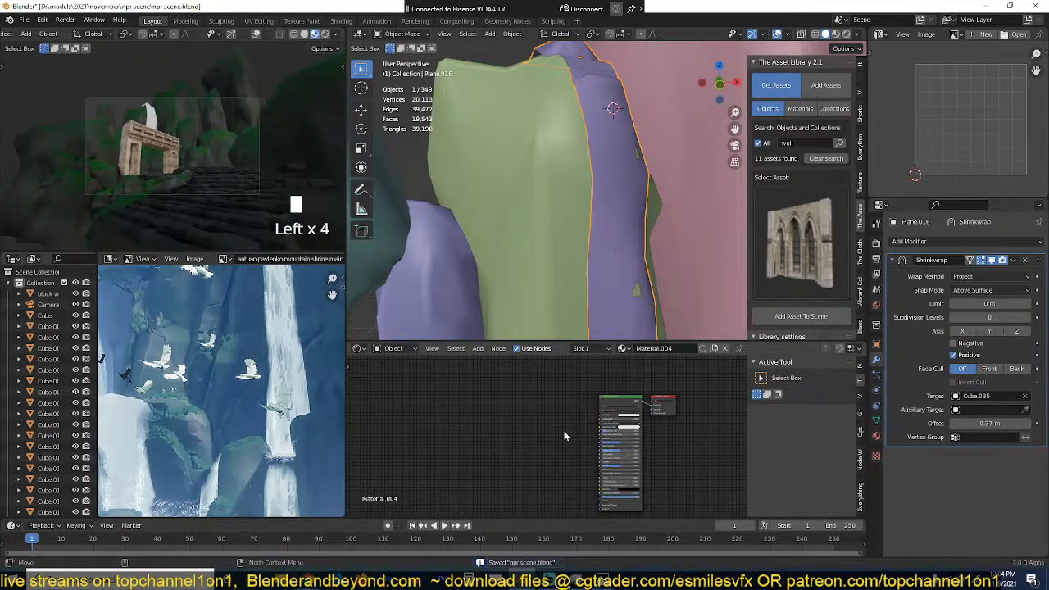
Step: Add a Noise Texture node, preview its output on the waterfall strip, and set the viewport to Material Preview shading
{"action": "key", "text": "shift+a"}
{"action": "mouse_move", "coordinate": [493, 456]}
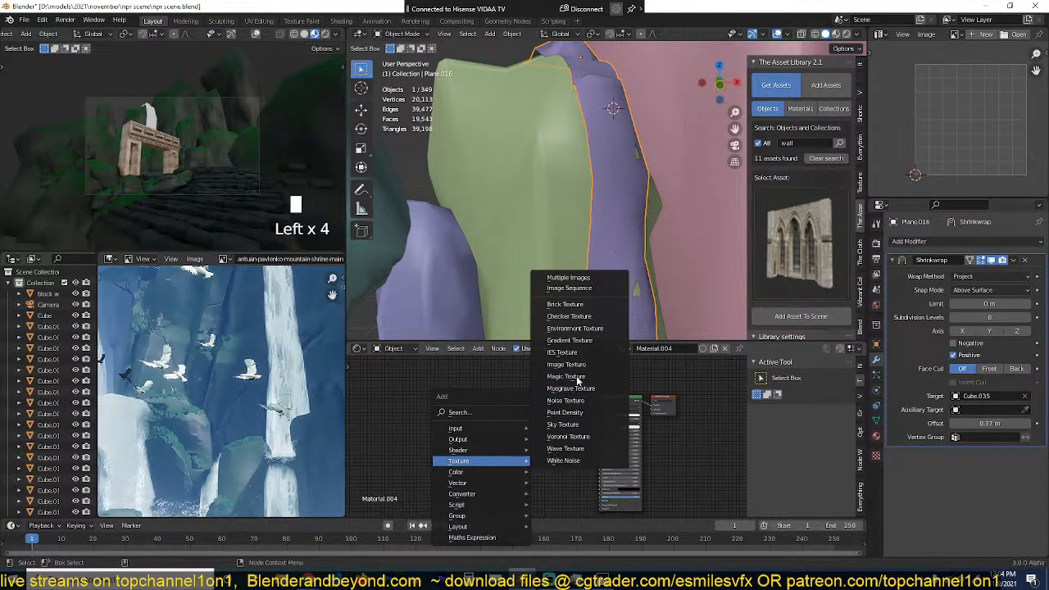
{"action": "left_click", "coordinate": [566, 400]}
{"action": "left_click", "coordinate": [480, 406], "text": "ctrl+shift"}
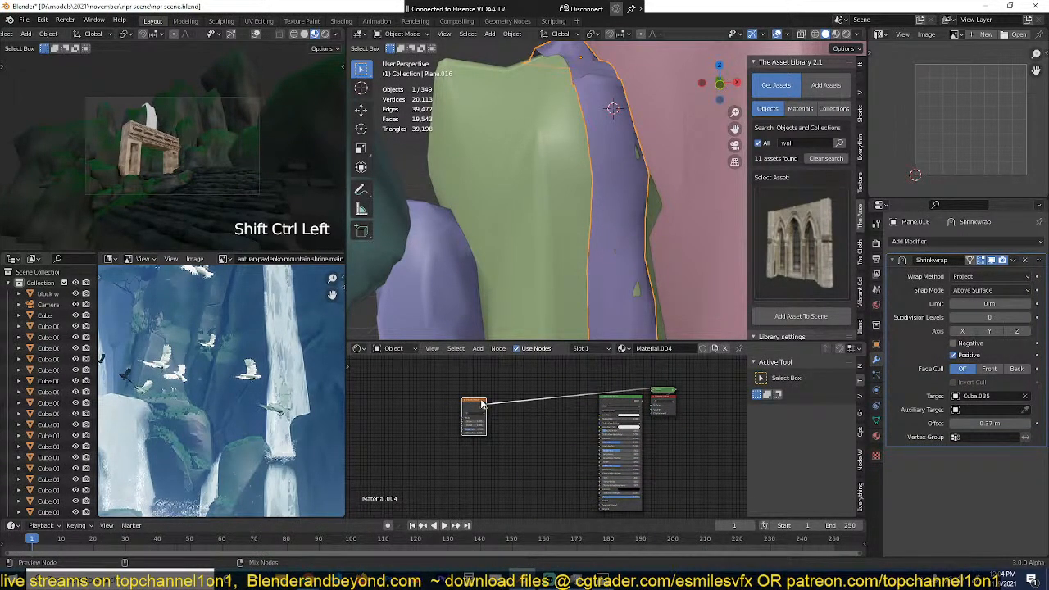
{"action": "scroll", "coordinate": [613, 248], "scroll_direction": "up", "scroll_amount": 2}
{"action": "scroll", "coordinate": [659, 170], "scroll_direction": "down", "scroll_amount": 2}
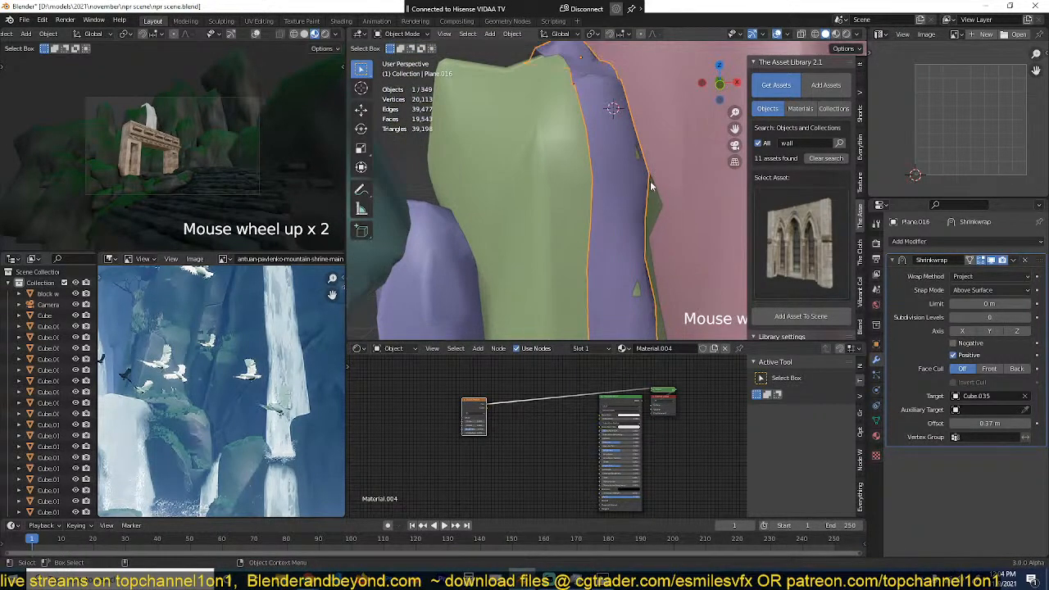
{"action": "middle_click_drag", "start_coordinate": [654, 187], "coordinate": [613, 187]}
{"action": "left_click", "coordinate": [837, 34]}
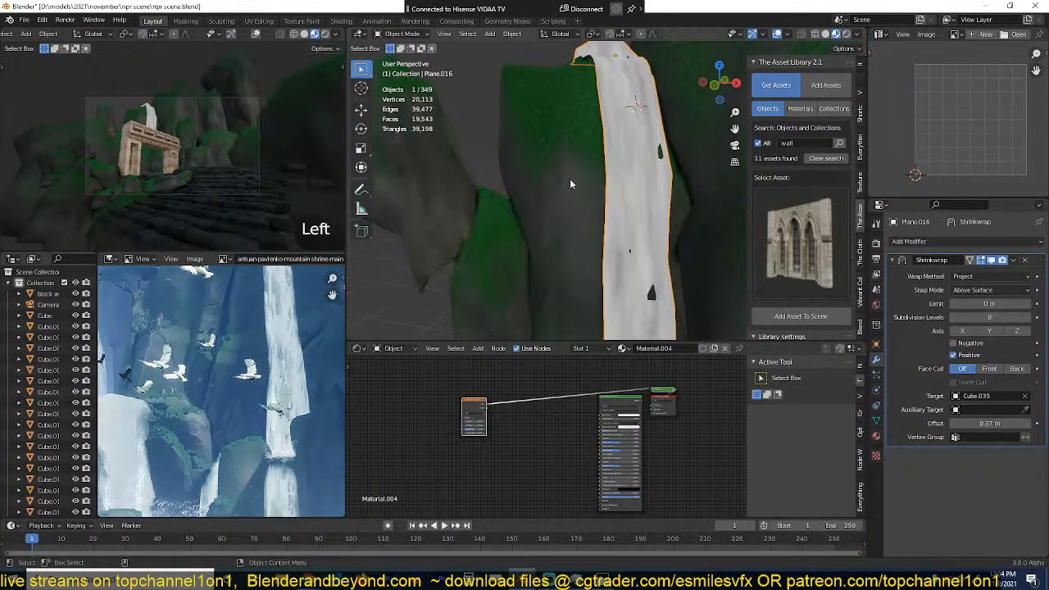
{"action": "scroll", "coordinate": [547, 438], "scroll_direction": "down", "scroll_amount": 2}
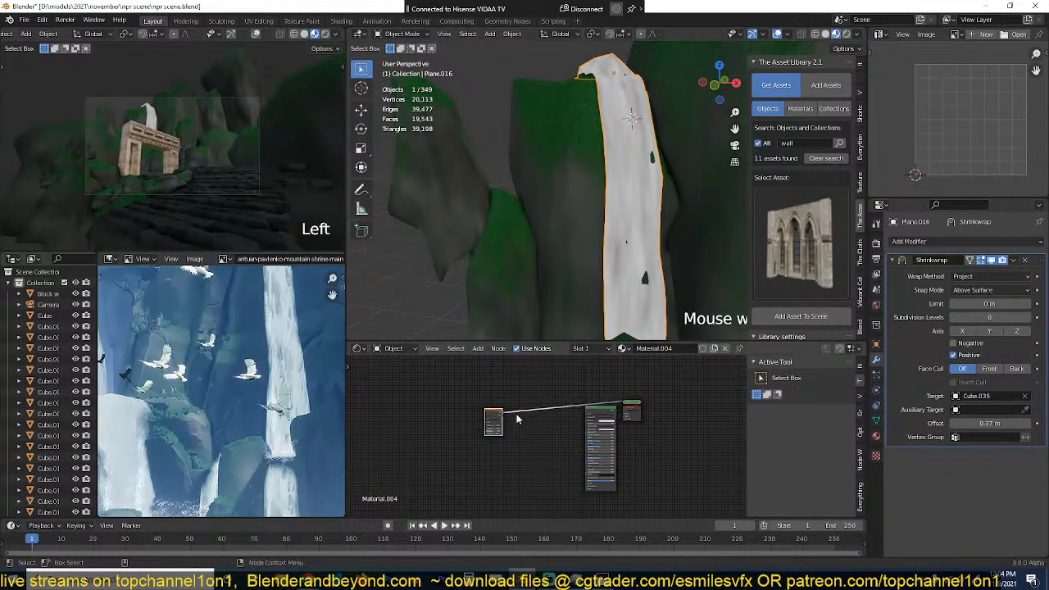
Step: Move the Noise Texture node away from the shader and place a duplicate of it below
{"action": "left_click_drag", "start_coordinate": [495, 408], "coordinate": [416, 391]}
{"action": "scroll", "coordinate": [429, 447], "scroll_direction": "up", "scroll_amount": 2}
{"action": "key", "text": "shift+d"}
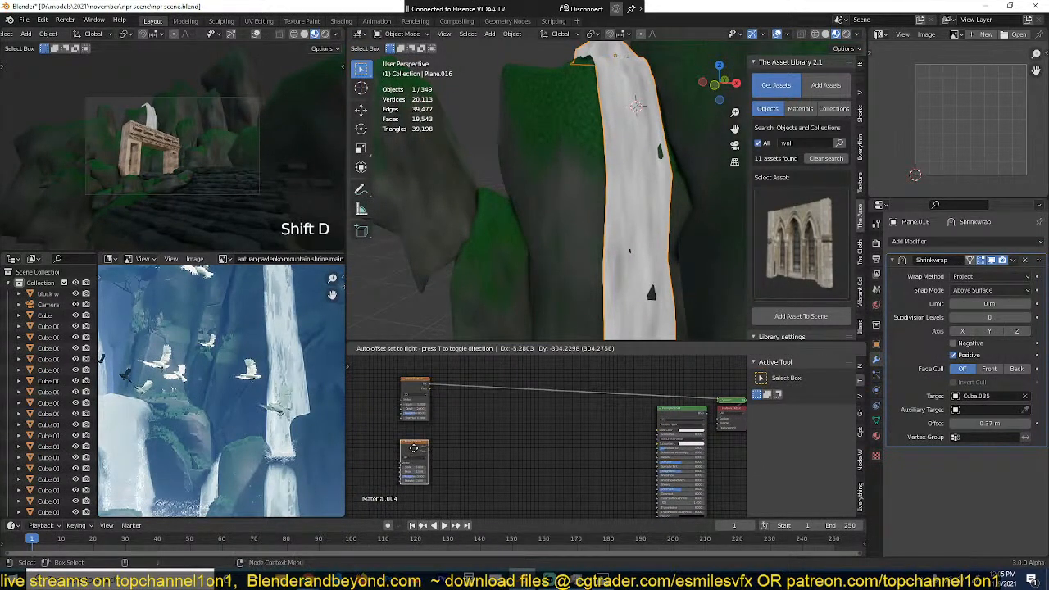
{"action": "left_click", "coordinate": [443, 458], "text": "ctrl+shift"}
Step: Preview the duplicated Noise Texture and set its scale to 5.2, detail to 5.7 and roughness to 0.758
{"action": "scroll", "coordinate": [486, 377], "scroll_direction": "up", "scroll_amount": 3}
{"action": "middle_click_drag", "start_coordinate": [456, 461], "coordinate": [619, 445]}
{"action": "left_click_drag", "start_coordinate": [493, 428], "coordinate": [541, 428]}
{"action": "scroll", "coordinate": [492, 447], "scroll_direction": "up", "scroll_amount": 2}
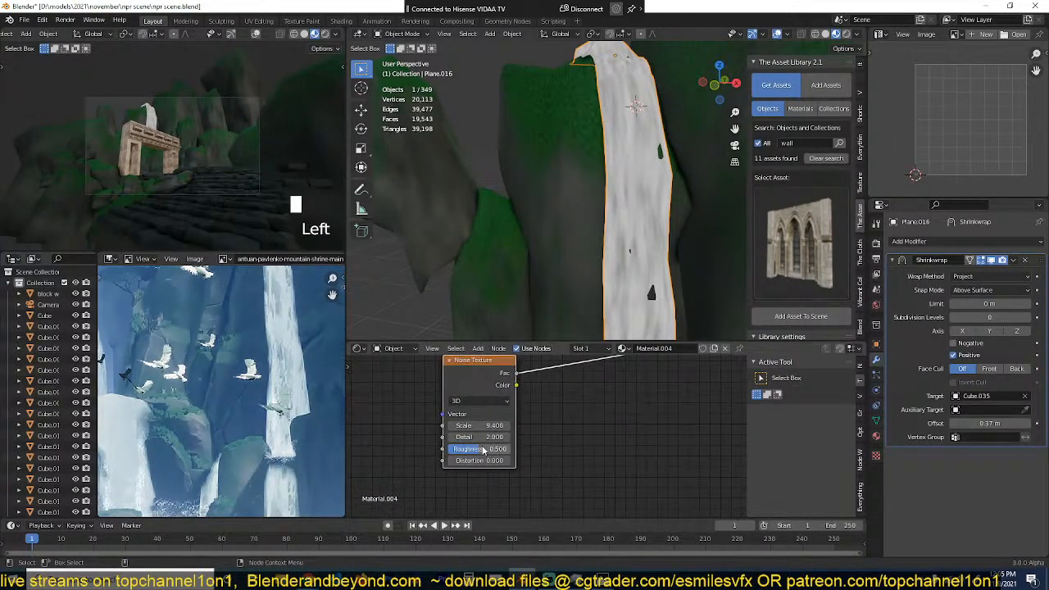
{"action": "left_click_drag", "start_coordinate": [484, 449], "coordinate": [476, 449]}
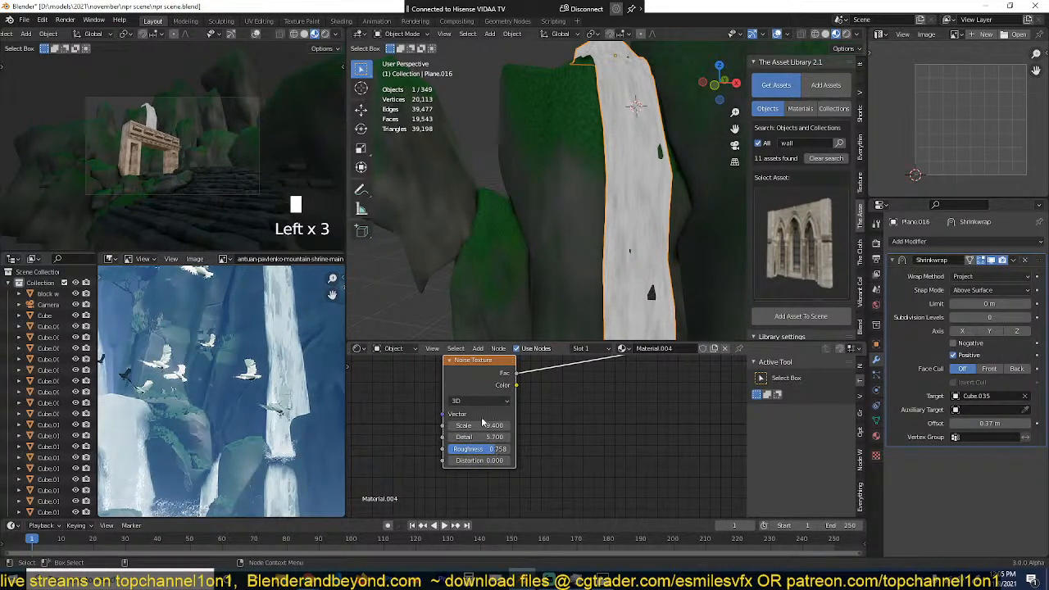
{"action": "mouse_move", "coordinate": [482, 425]}
{"action": "left_mouse_down"}
{"action": "mouse_move", "coordinate": [447, 425]}
{"action": "mouse_move", "coordinate": [467, 425]}
{"action": "left_mouse_up"}
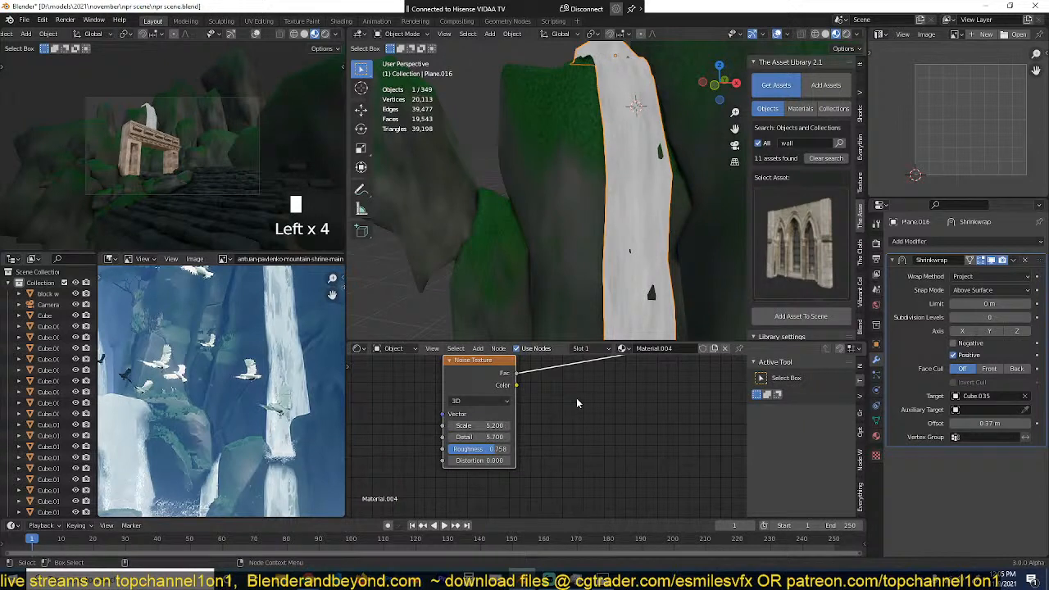
Step: Insert a ColorRamp after the duplicated Noise Texture and set its black stop to about 0.355
{"action": "key", "text": "shift+a"}
{"action": "mouse_move", "coordinate": [562, 434]}
{"action": "left_click", "coordinate": [628, 287]}
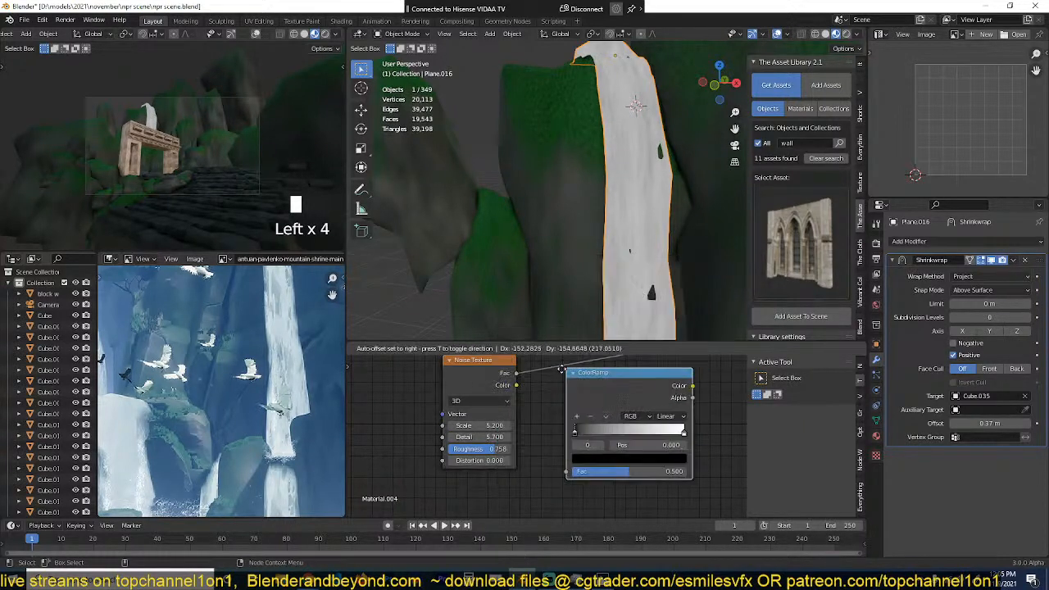
{"action": "left_click", "coordinate": [544, 378]}
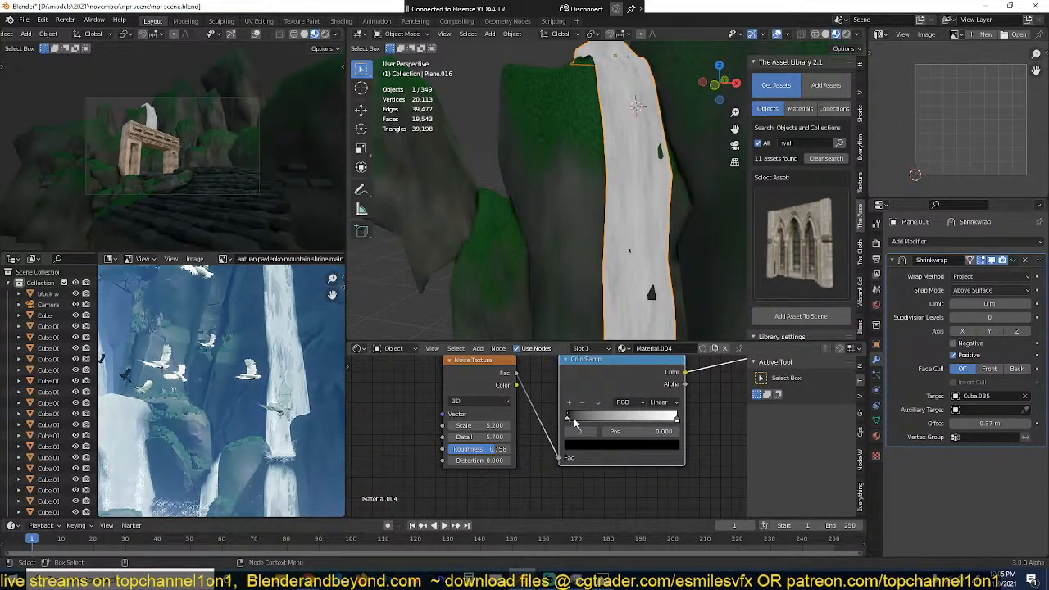
{"action": "mouse_move", "coordinate": [576, 420]}
{"action": "left_mouse_down"}
{"action": "mouse_move", "coordinate": [633, 416]}
{"action": "mouse_move", "coordinate": [605, 417]}
{"action": "mouse_move", "coordinate": [619, 417]}
{"action": "left_mouse_up"}
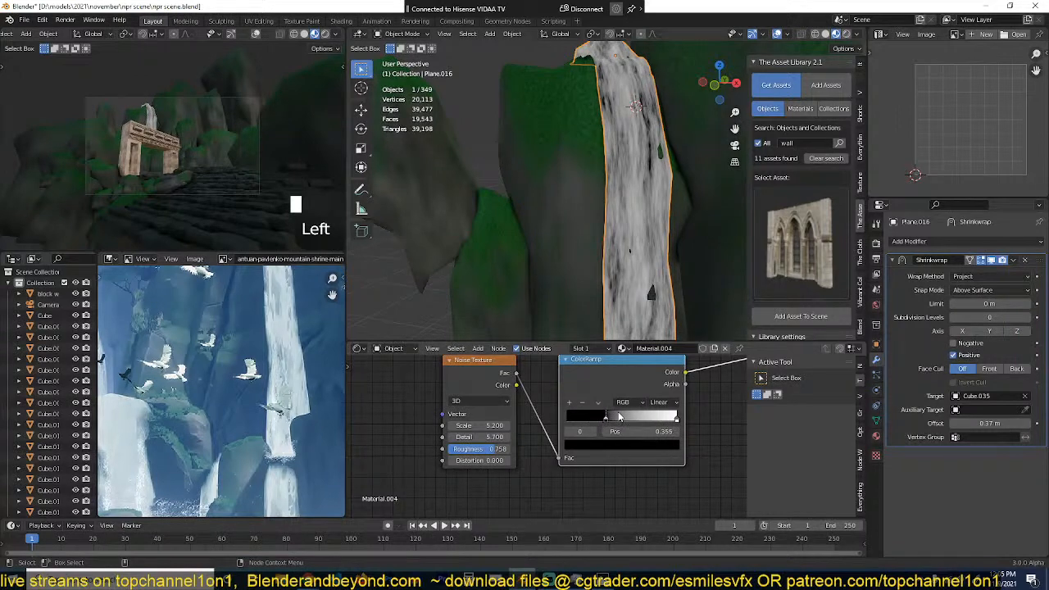
{"action": "key", "text": "alt+a"}
{"action": "scroll", "coordinate": [601, 463], "scroll_direction": "down", "scroll_amount": 3}
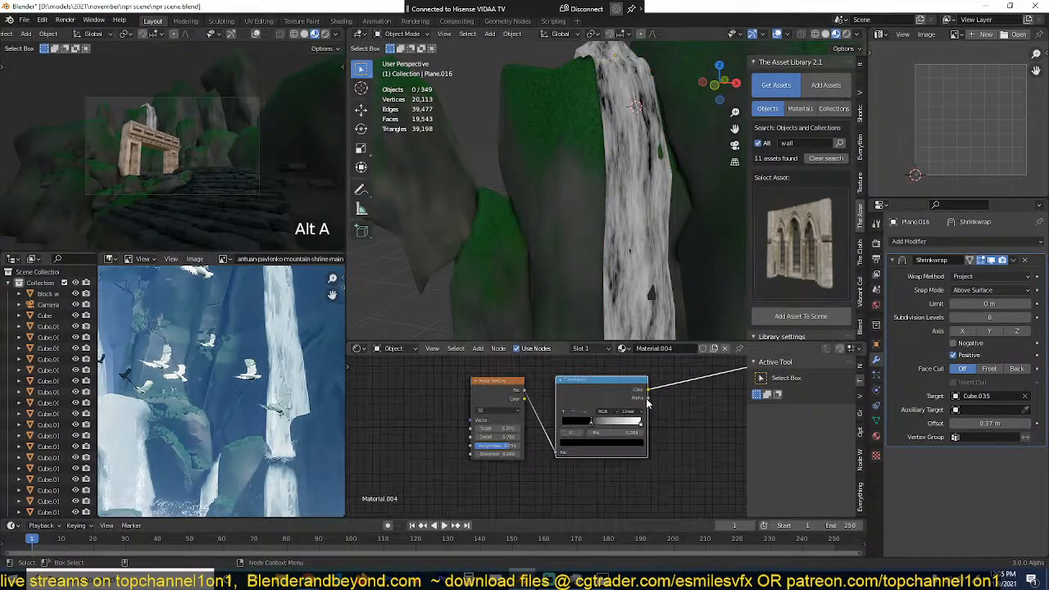
Step: Combine the original Noise Texture and the ColorRamp output in a Mix node, preview it, and save the file
{"action": "middle_click_drag", "start_coordinate": [499, 383], "coordinate": [484, 430]}
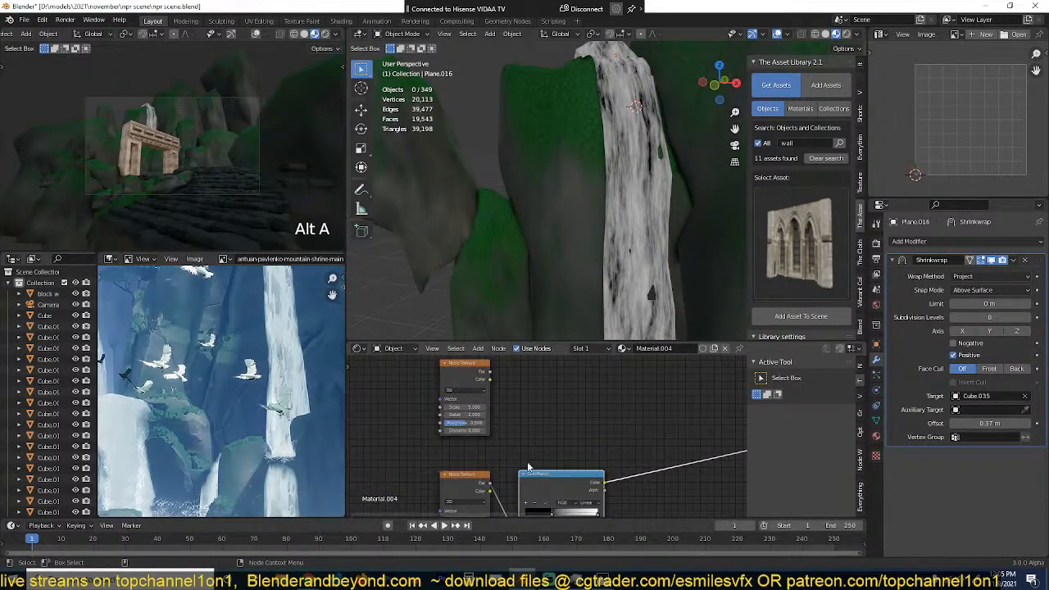
{"action": "right_click_drag", "start_coordinate": [542, 472], "coordinate": [487, 383], "text": "ctrl+shift"}
{"action": "middle_click_drag", "start_coordinate": [584, 400], "coordinate": [502, 374]}
{"action": "scroll", "coordinate": [502, 373], "scroll_direction": "up", "scroll_amount": 1}
{"action": "key", "text": "ctrl+s"}
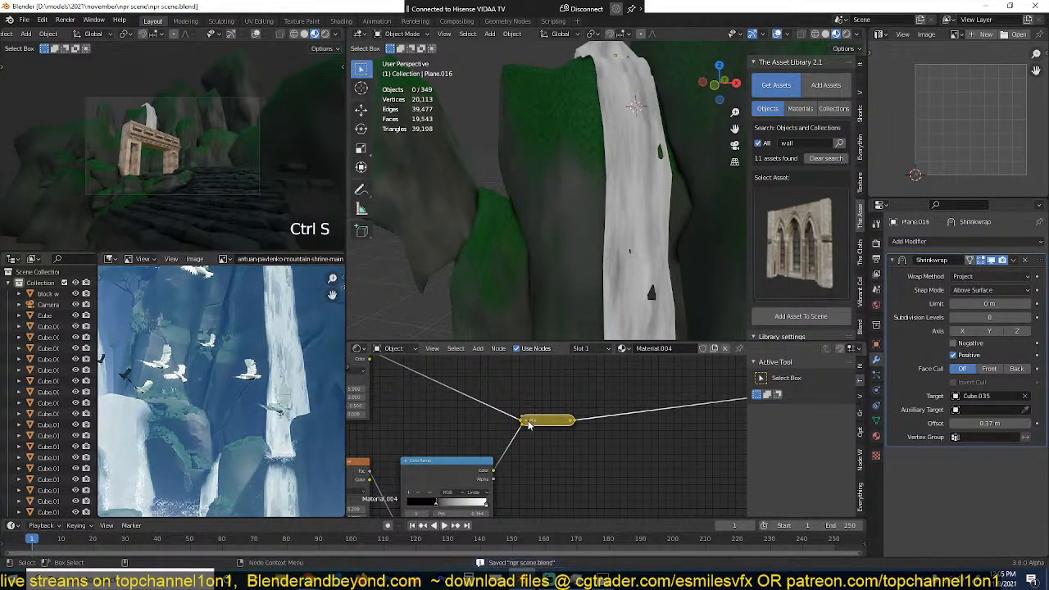
Step: Expand the collapsed Mix node and insert a duplicate of the ColorRamp between it and the output
{"action": "left_click", "coordinate": [526, 421]}
{"action": "middle_click_drag", "start_coordinate": [539, 428], "coordinate": [554, 385]}
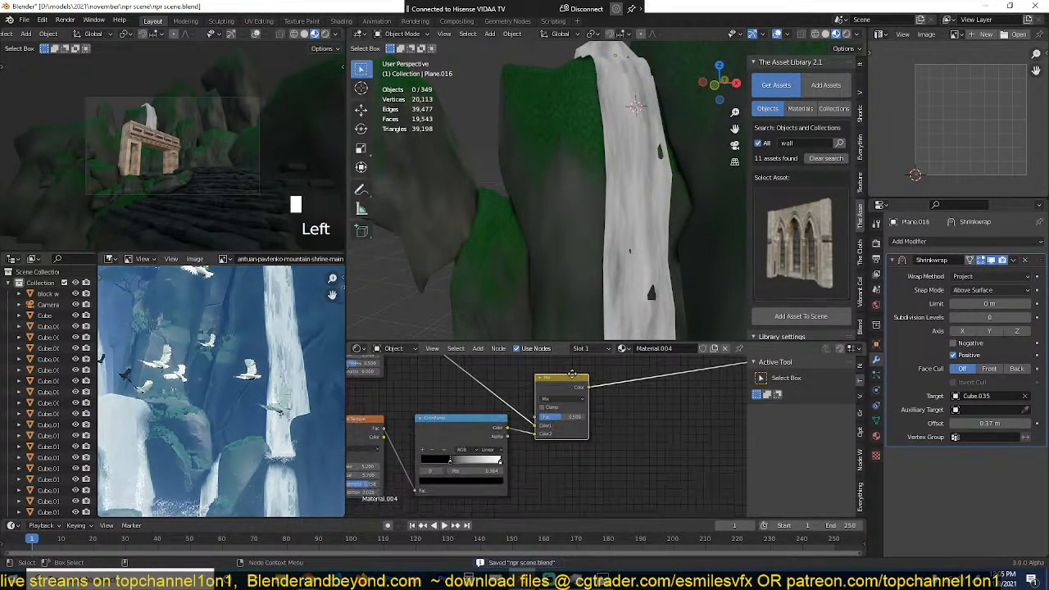
{"action": "left_click", "coordinate": [507, 438]}
{"action": "key", "text": "shift+d"}
{"action": "left_click", "coordinate": [699, 366]}
{"action": "middle_click_drag", "start_coordinate": [640, 406], "coordinate": [554, 407]}
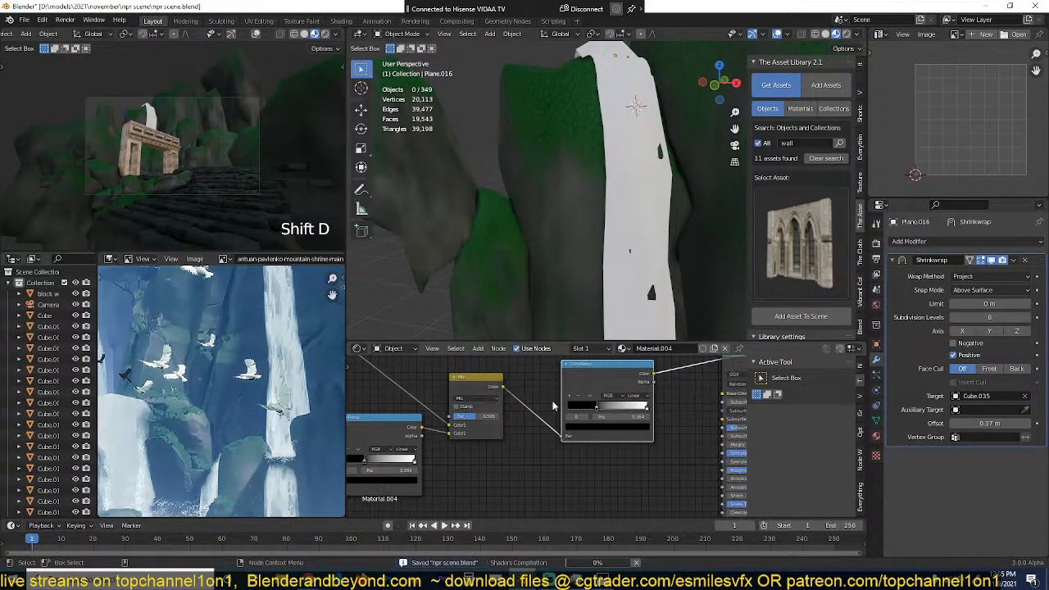
Step: Set the black stop of the ColorRamp after the Mix node to about 0.209 and save the file
{"action": "mouse_move", "coordinate": [596, 407]}
{"action": "left_mouse_down"}
{"action": "mouse_move", "coordinate": [575, 414]}
{"action": "mouse_move", "coordinate": [611, 393]}
{"action": "mouse_move", "coordinate": [580, 398]}
{"action": "left_mouse_up"}
{"action": "key", "text": "ctrl+s"}
{"action": "scroll", "coordinate": [611, 396], "scroll_direction": "down", "scroll_amount": 5}
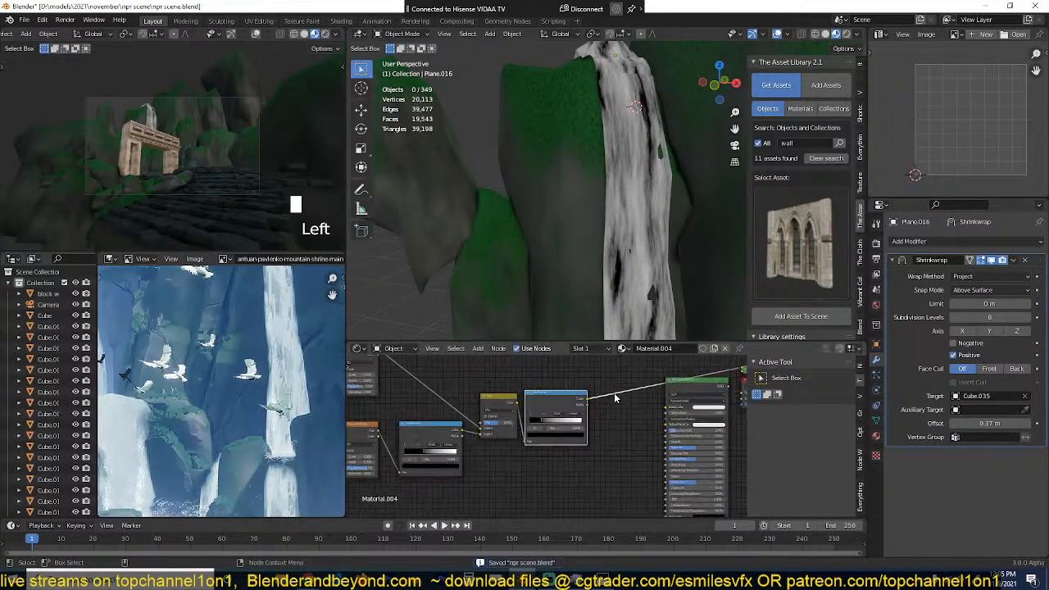
Step: Delete the Principled BSDF node from the waterfall material
{"action": "middle_click_drag", "start_coordinate": [614, 396], "coordinate": [550, 403]}
{"action": "left_click", "coordinate": [661, 398]}
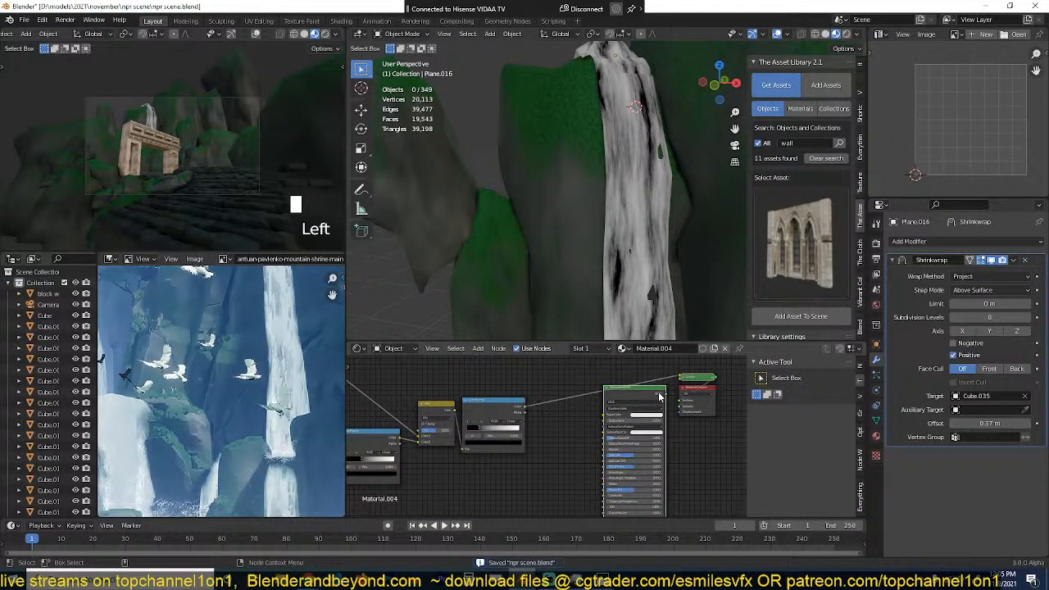
{"action": "key", "text": "Delete"}
{"action": "key", "text": "shift+a"}
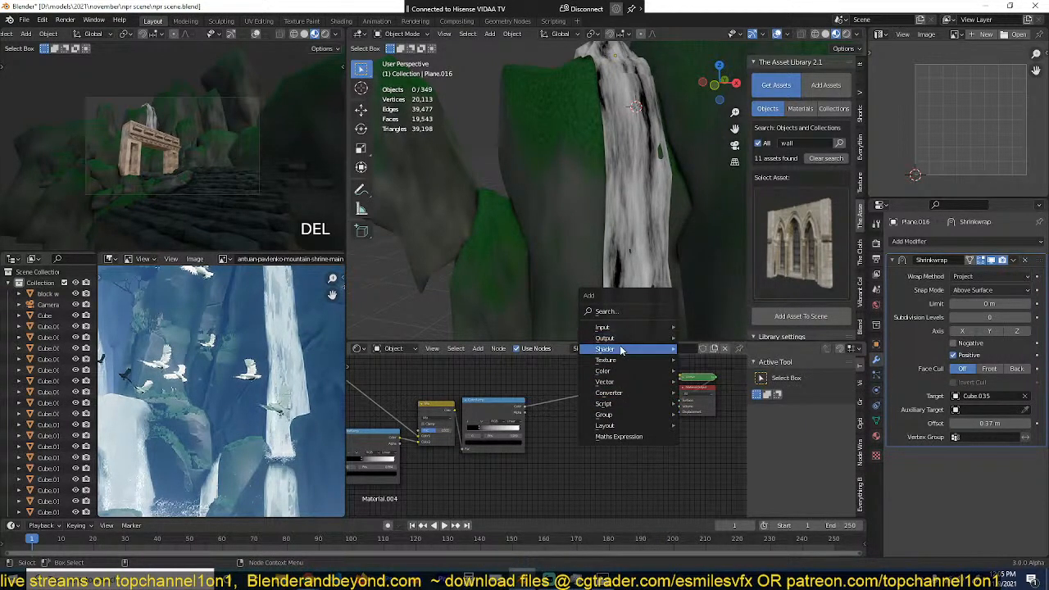
{"action": "mouse_move", "coordinate": [624, 350]}
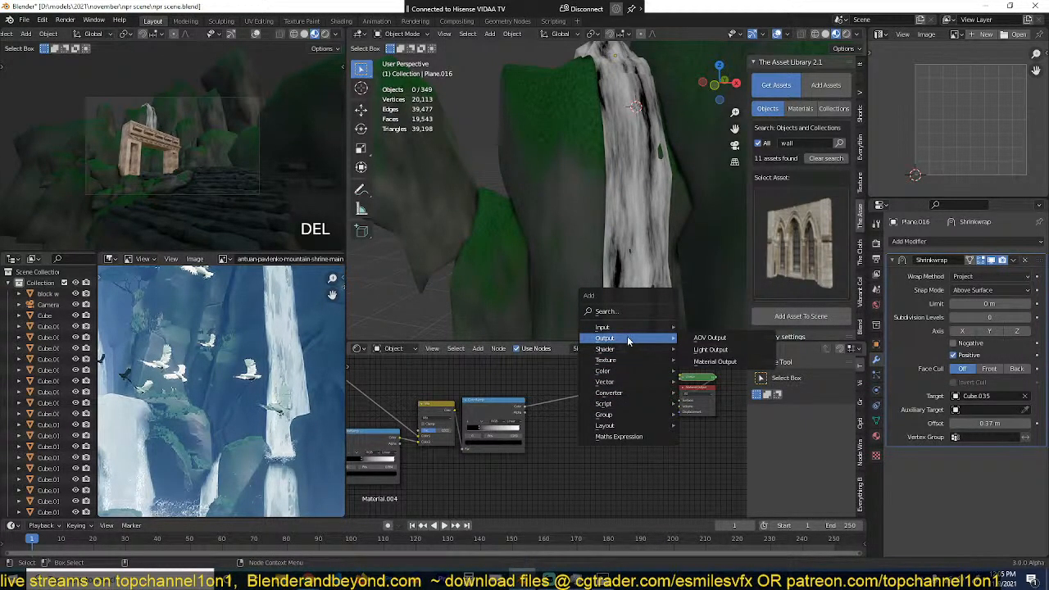
Step: Examine the waterfalls in the mountain shrine reference painting, up close and as a whole
{"action": "scroll", "coordinate": [242, 384], "scroll_direction": "down", "scroll_amount": 6}
{"action": "scroll", "coordinate": [246, 383], "scroll_direction": "up", "scroll_amount": 3}
{"action": "middle_click_drag", "start_coordinate": [248, 383], "coordinate": [250, 372]}
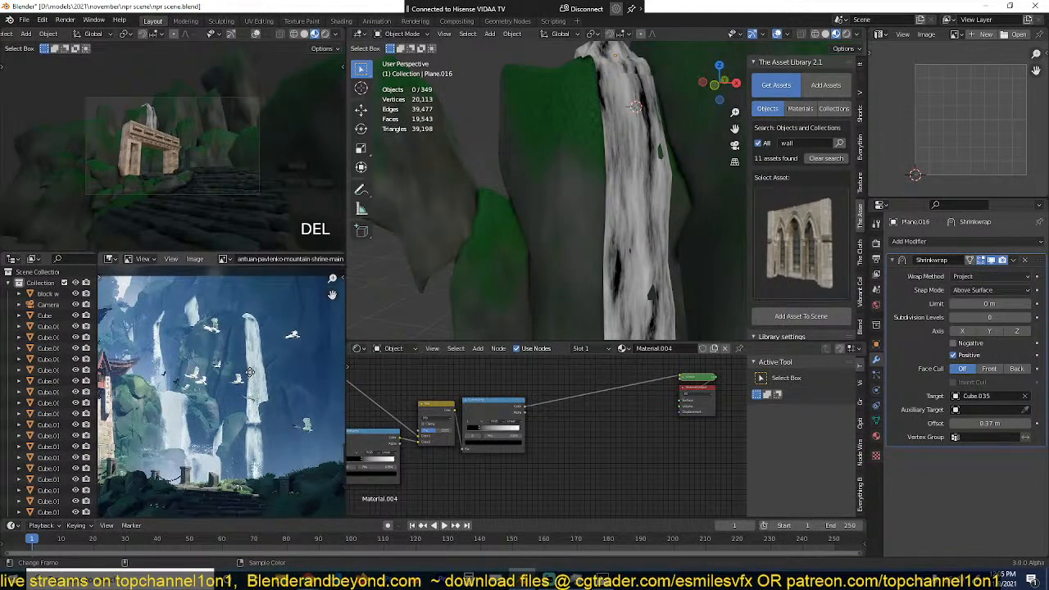
{"action": "scroll", "coordinate": [250, 372], "scroll_direction": "down", "scroll_amount": 4}
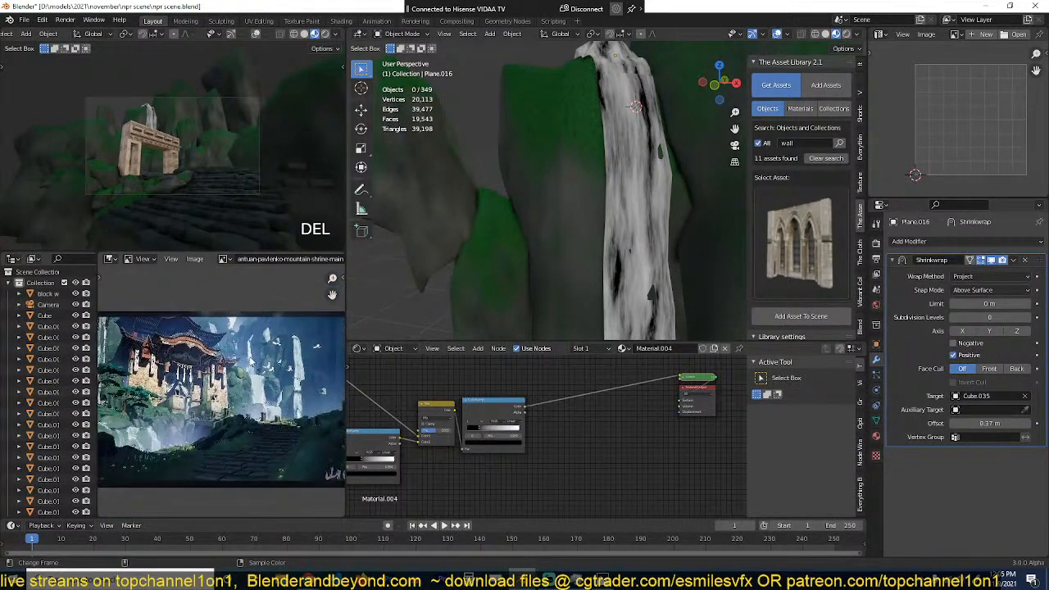
{"action": "scroll", "coordinate": [220, 410], "scroll_direction": "up", "scroll_amount": 2}
{"action": "middle_click_drag", "start_coordinate": [220, 410], "coordinate": [222, 419]}
{"action": "scroll", "coordinate": [565, 439], "scroll_direction": "up", "scroll_amount": 2}
Step: Add an Emission shader above the link between the last ColorRamp and the output
{"action": "middle_click_drag", "start_coordinate": [627, 417], "coordinate": [591, 434]}
{"action": "key", "text": "shift+a"}
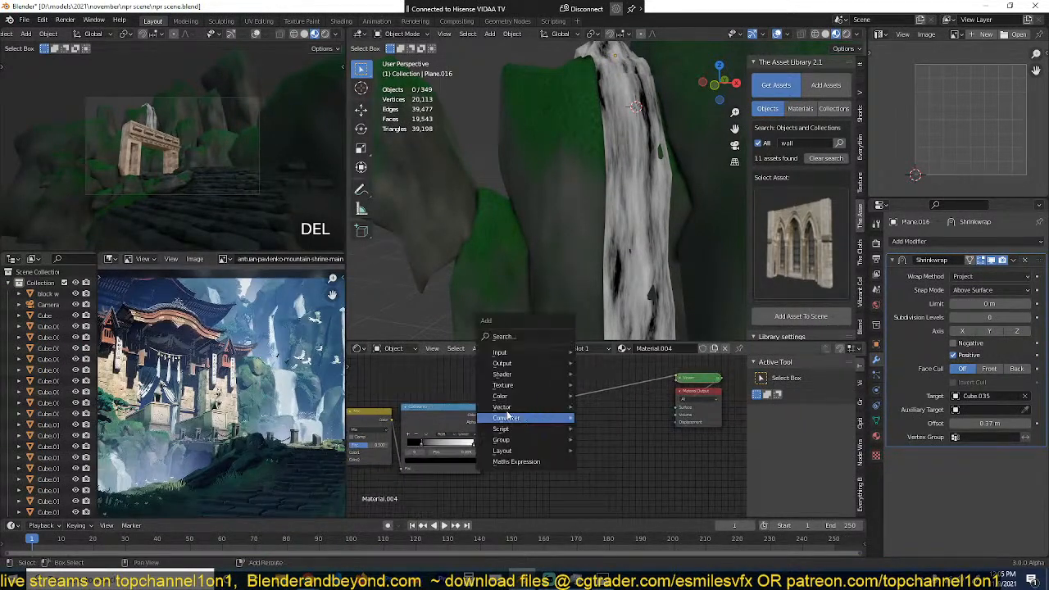
{"action": "mouse_move", "coordinate": [514, 374]}
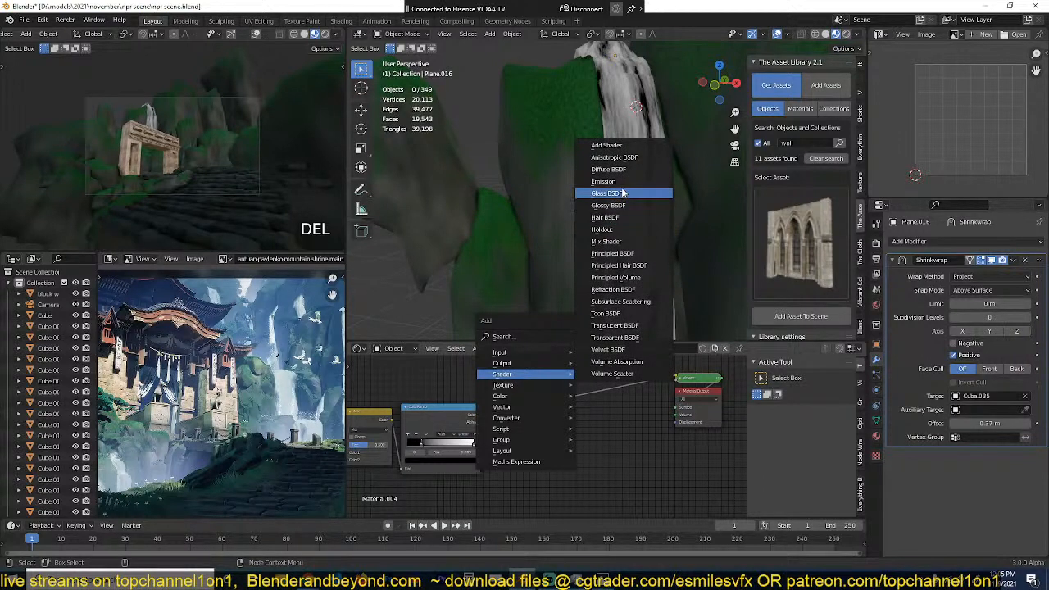
{"action": "left_click", "coordinate": [610, 181]}
{"action": "left_click", "coordinate": [523, 377]}
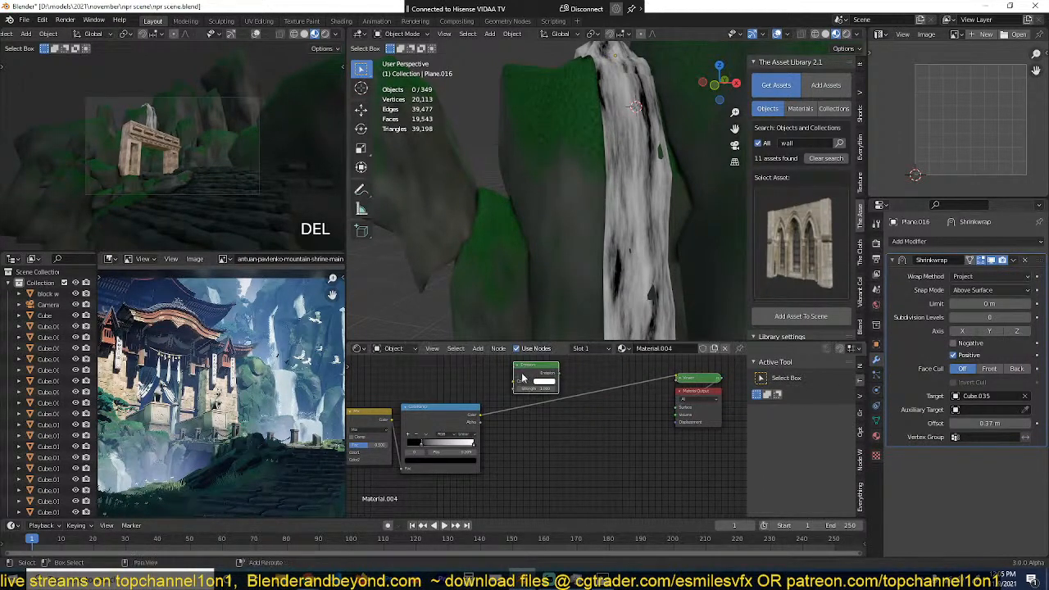
Step: Add a Transparent BSDF below the Emission shader and combine both in a Mix Shader
{"action": "key", "text": "shift+a"}
{"action": "mouse_move", "coordinate": [523, 378]}
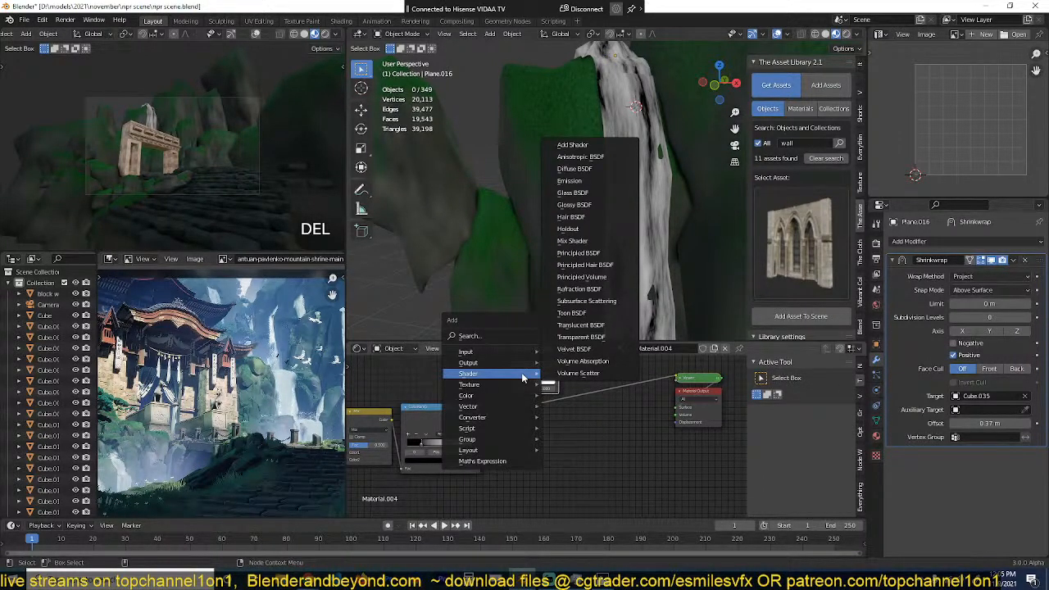
{"action": "key", "text": "Escape"}
{"action": "key", "text": "Escape"}
{"action": "key", "text": "shift+a"}
{"action": "mouse_move", "coordinate": [526, 407]}
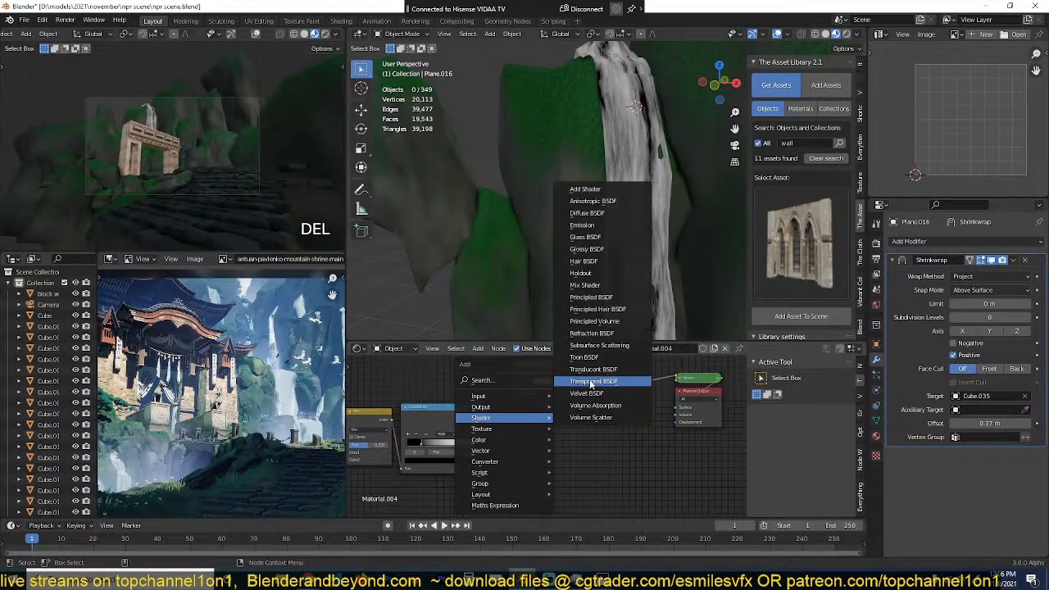
{"action": "left_click", "coordinate": [592, 382]}
{"action": "left_click", "coordinate": [538, 419]}
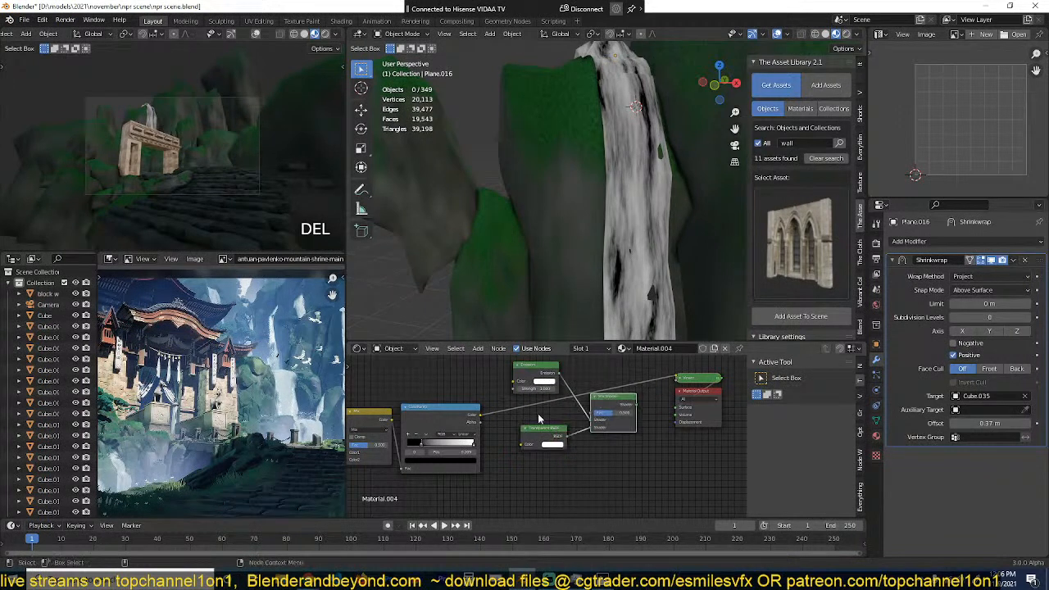
Step: Drive the Mix Shader's Fac with the last ColorRamp's color, connect the shader to the Material Output, and save the file
{"action": "left_click_drag", "start_coordinate": [487, 419], "coordinate": [594, 414]}
{"action": "left_click", "coordinate": [606, 401], "text": "ctrl+shift"}
{"action": "scroll", "coordinate": [579, 271], "scroll_direction": "down", "scroll_amount": 1}
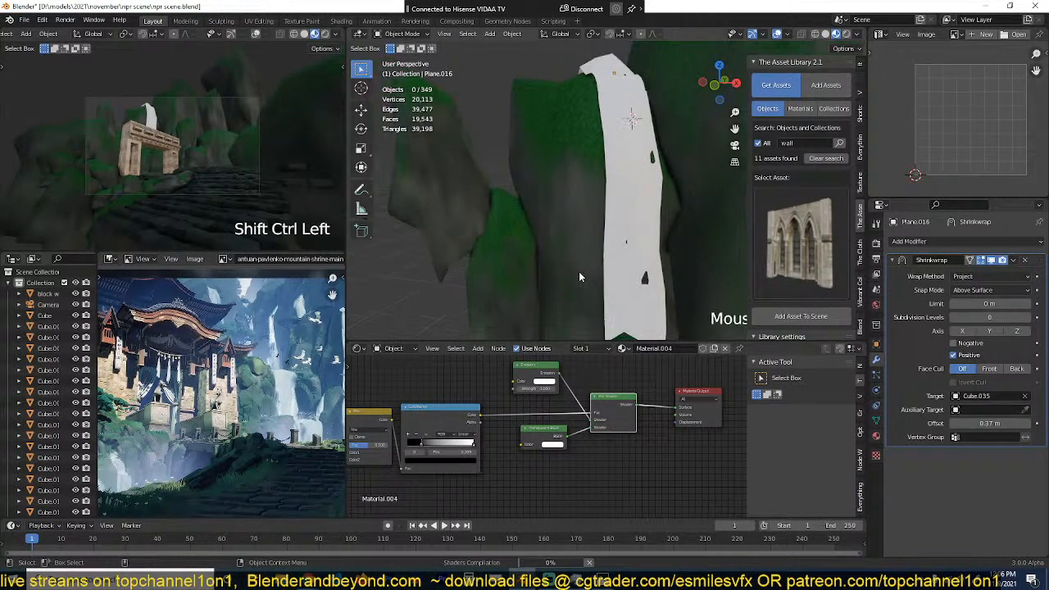
{"action": "key", "text": "ctrl+s"}
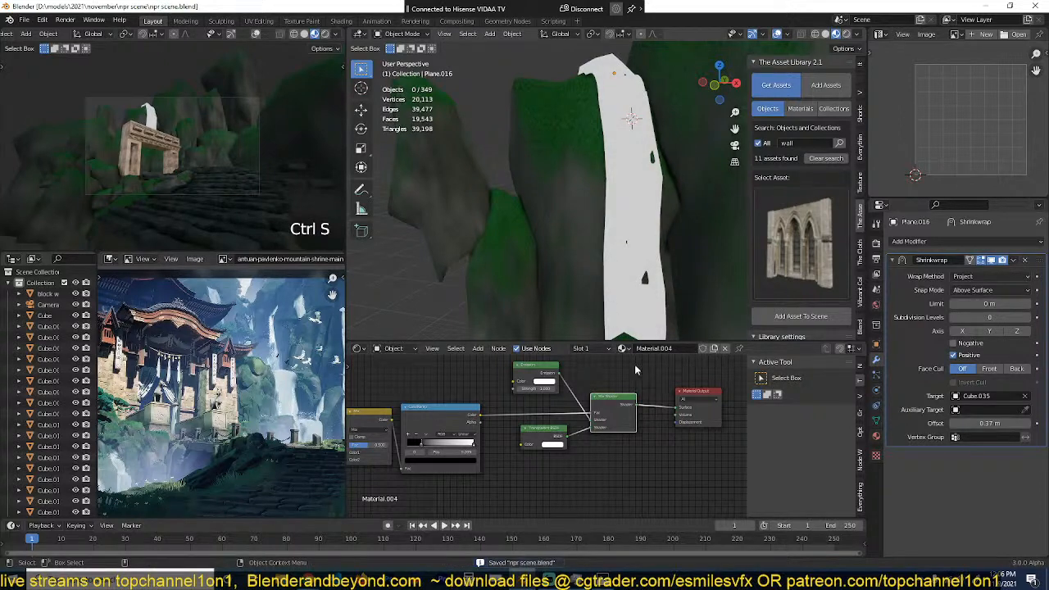
Step: Examine the waterfall strip from several angles and check the Mix Shader's connections
{"action": "left_click", "coordinate": [587, 451]}
{"action": "scroll", "coordinate": [607, 464], "scroll_direction": "up", "scroll_amount": 3}
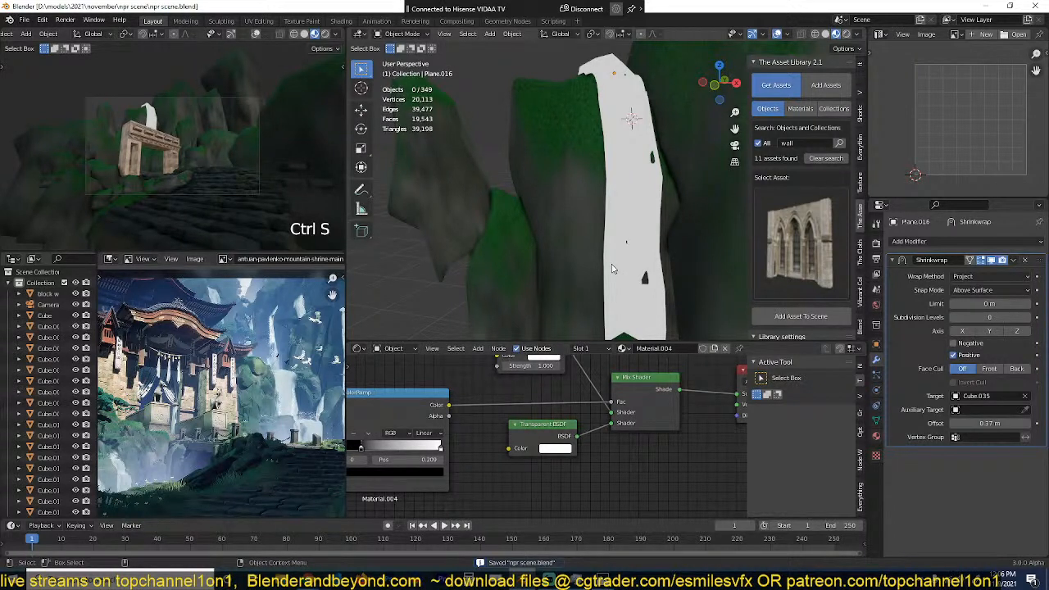
{"action": "middle_click_drag", "start_coordinate": [612, 269], "coordinate": [578, 256]}
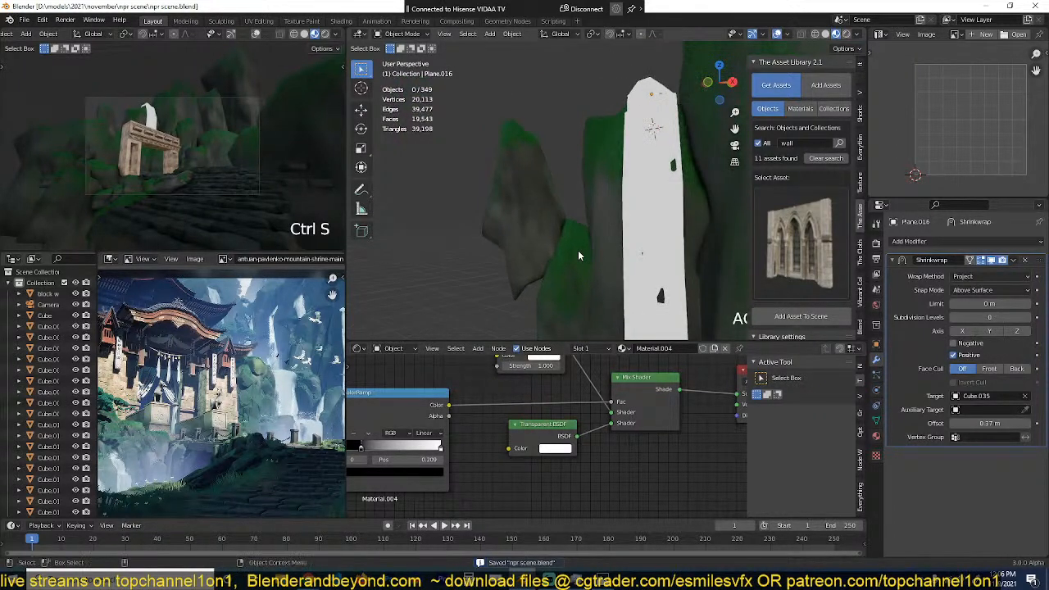
{"action": "scroll", "coordinate": [578, 255], "scroll_direction": "up", "scroll_amount": 1}
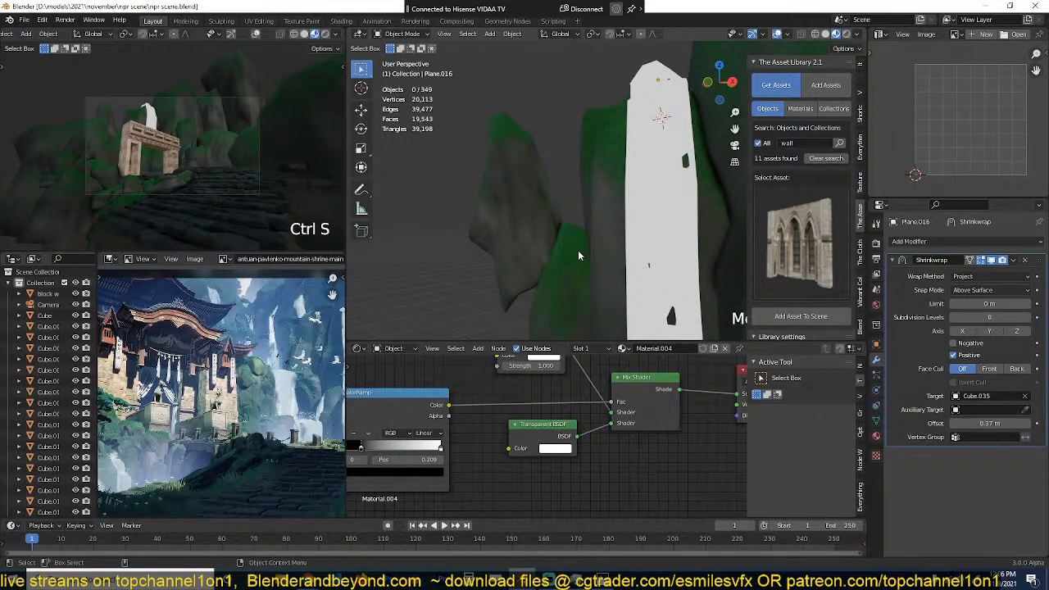
{"action": "scroll", "coordinate": [578, 256], "scroll_direction": "up", "scroll_amount": 1}
{"action": "middle_click_drag", "start_coordinate": [578, 256], "coordinate": [666, 264]}
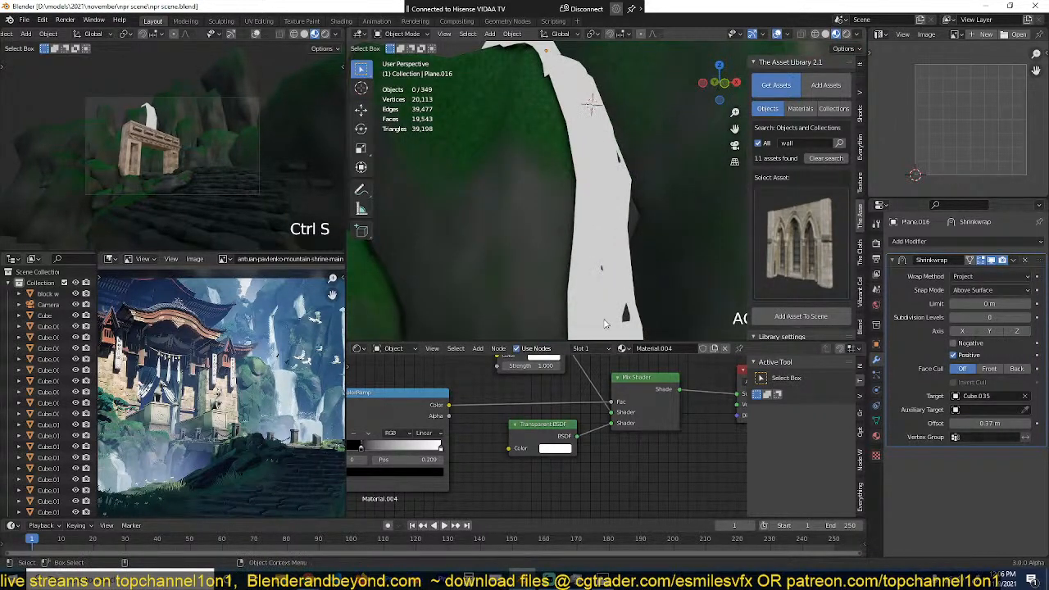
{"action": "scroll", "coordinate": [550, 433], "scroll_direction": "down", "scroll_amount": 4}
{"action": "middle_click_drag", "start_coordinate": [630, 421], "coordinate": [555, 415]}
{"action": "scroll", "coordinate": [555, 415], "scroll_direction": "up", "scroll_amount": 4}
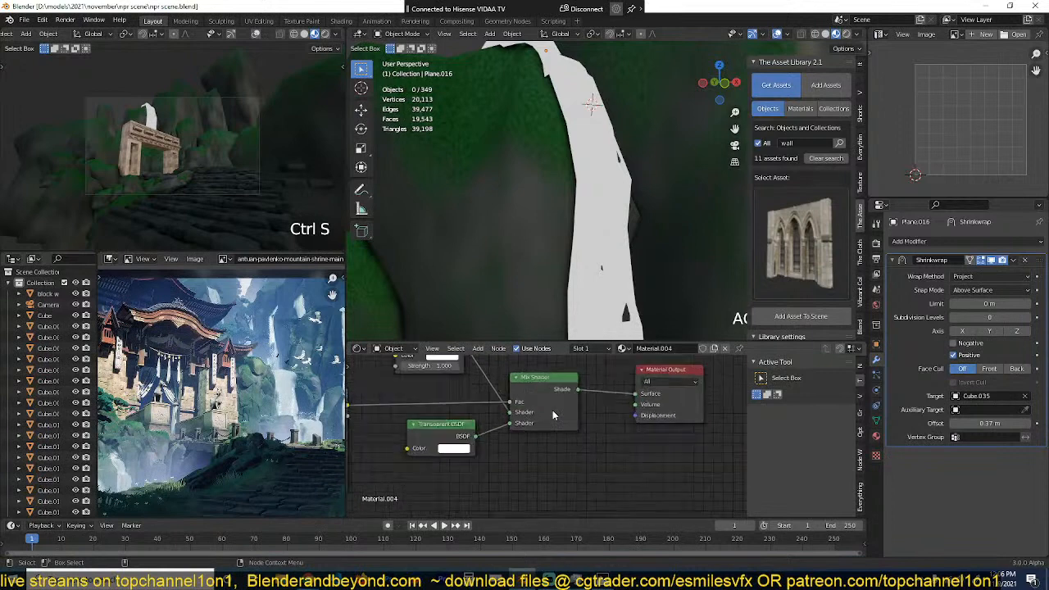
Step: Switch the scene's render engine from Cycles to Eevee
{"action": "left_click", "coordinate": [875, 436]}
{"action": "left_click", "coordinate": [876, 244]}
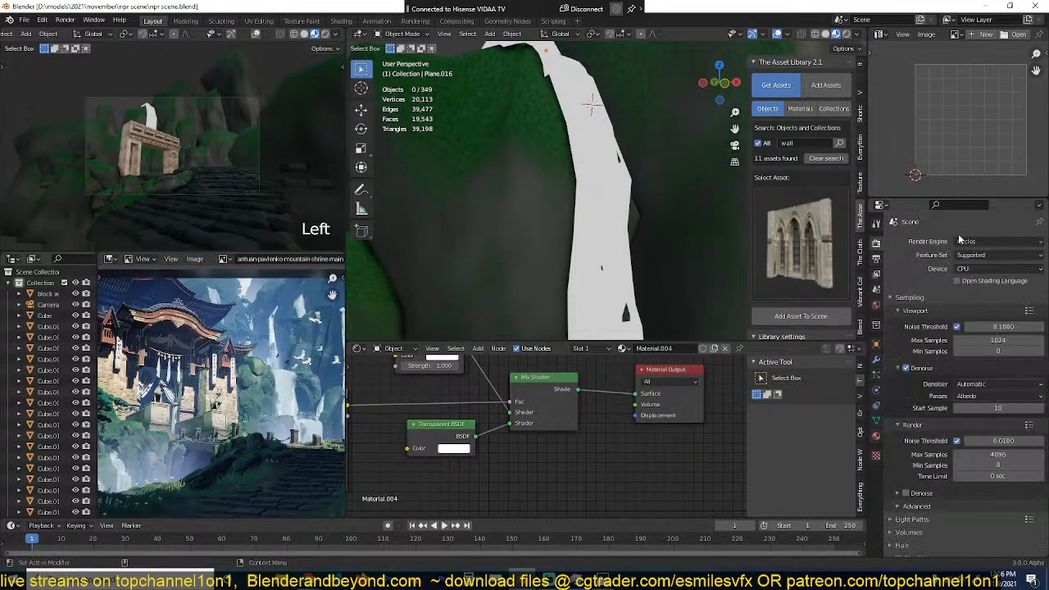
{"action": "left_click", "coordinate": [974, 242]}
{"action": "left_click", "coordinate": [972, 254]}
Step: Set the waterfall material's blend mode to Alpha Blend and its shadow mode to None, and save the file
{"action": "left_click", "coordinate": [876, 437]}
{"action": "scroll", "coordinate": [950, 526], "scroll_direction": "down", "scroll_amount": 2}
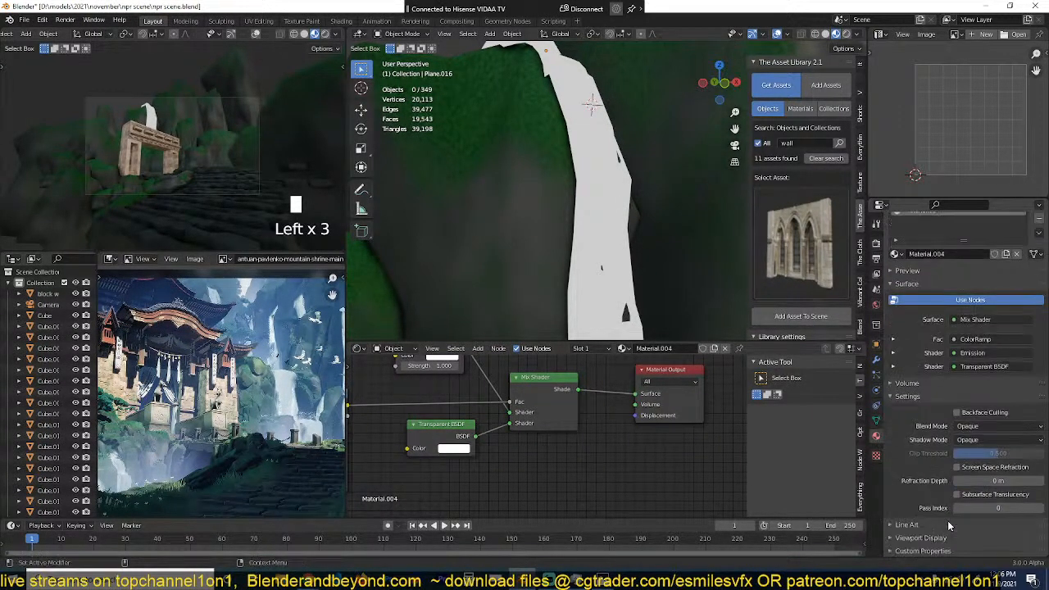
{"action": "left_click", "coordinate": [974, 428]}
{"action": "left_click", "coordinate": [973, 476]}
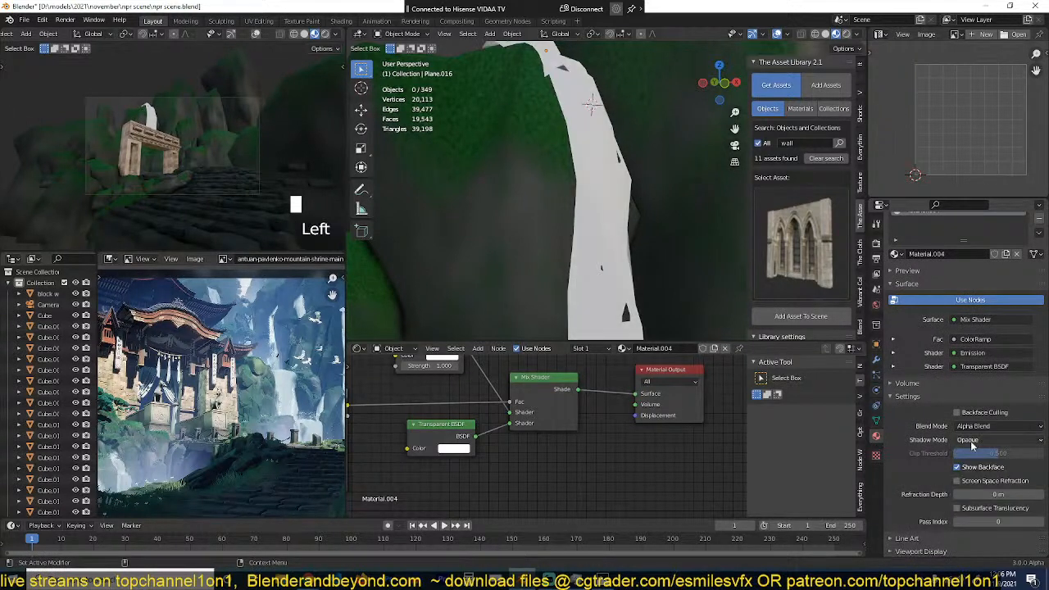
{"action": "left_click", "coordinate": [972, 440]}
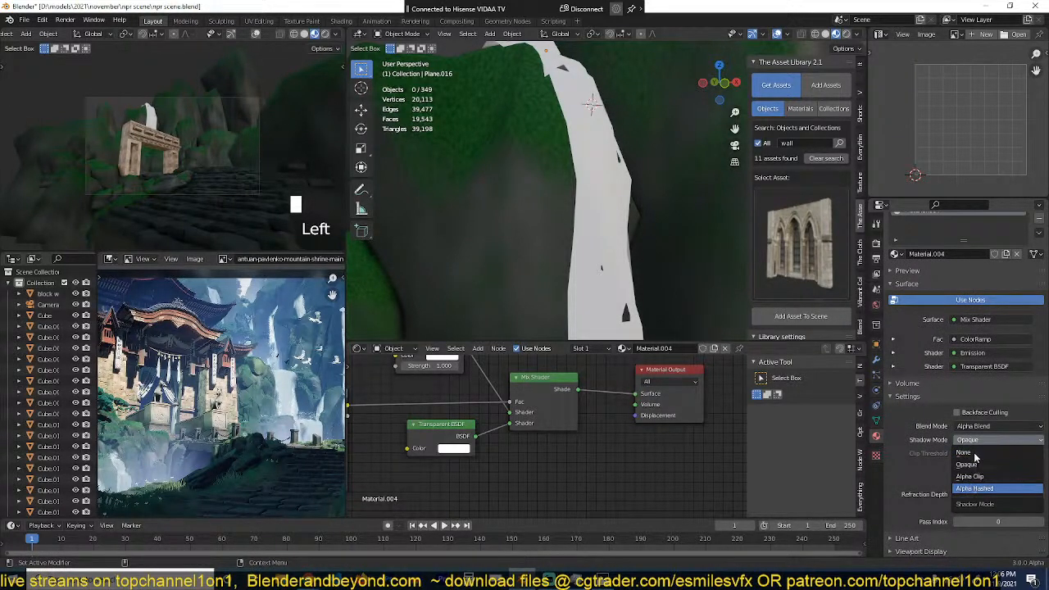
{"action": "left_click", "coordinate": [963, 453]}
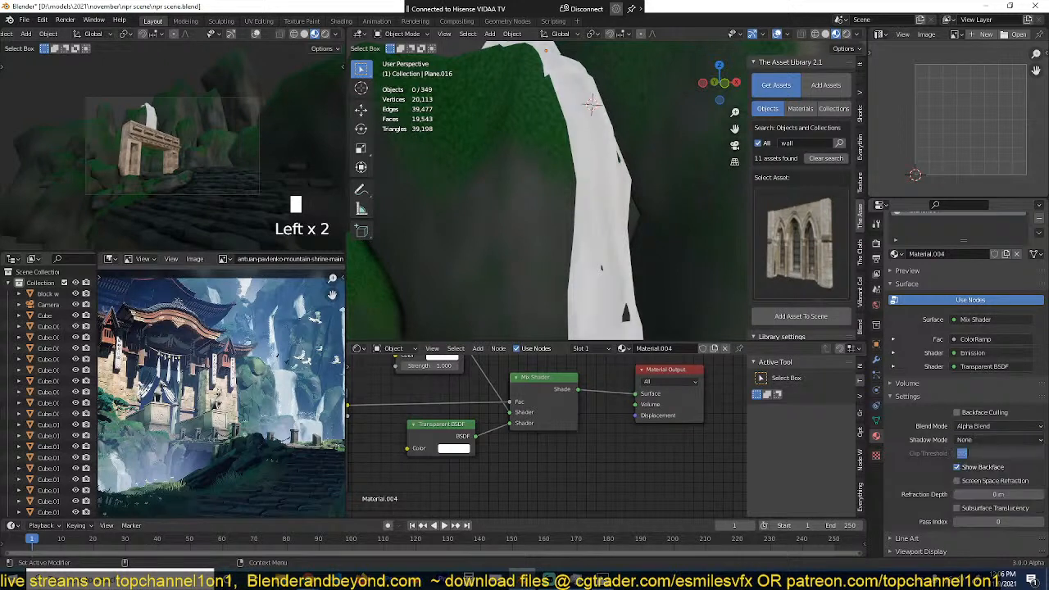
{"action": "key", "text": "ctrl+s"}
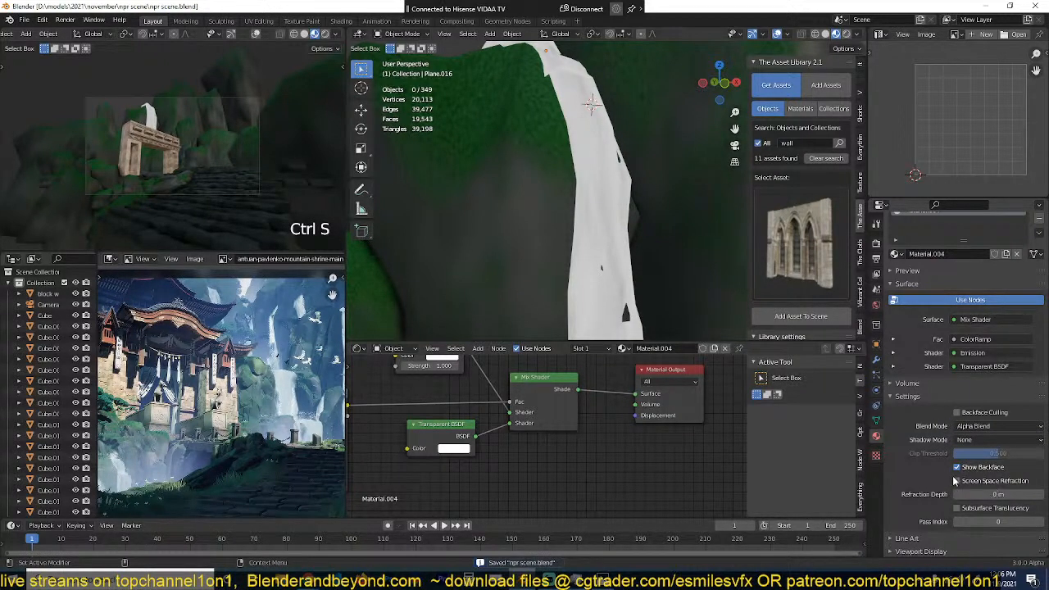
Step: Swap the Mix Shader's two shader inputs so Transparent BSDF comes first and Emission second
{"action": "middle_click_drag", "start_coordinate": [667, 296], "coordinate": [623, 277]}
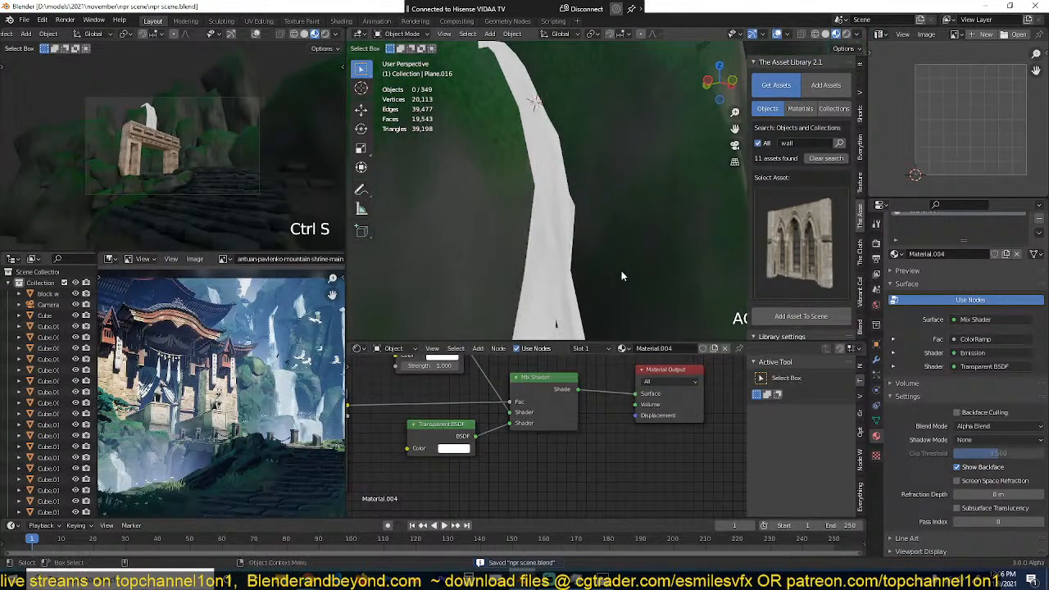
{"action": "left_click", "coordinate": [565, 291]}
{"action": "scroll", "coordinate": [546, 453], "scroll_direction": "down", "scroll_amount": 2}
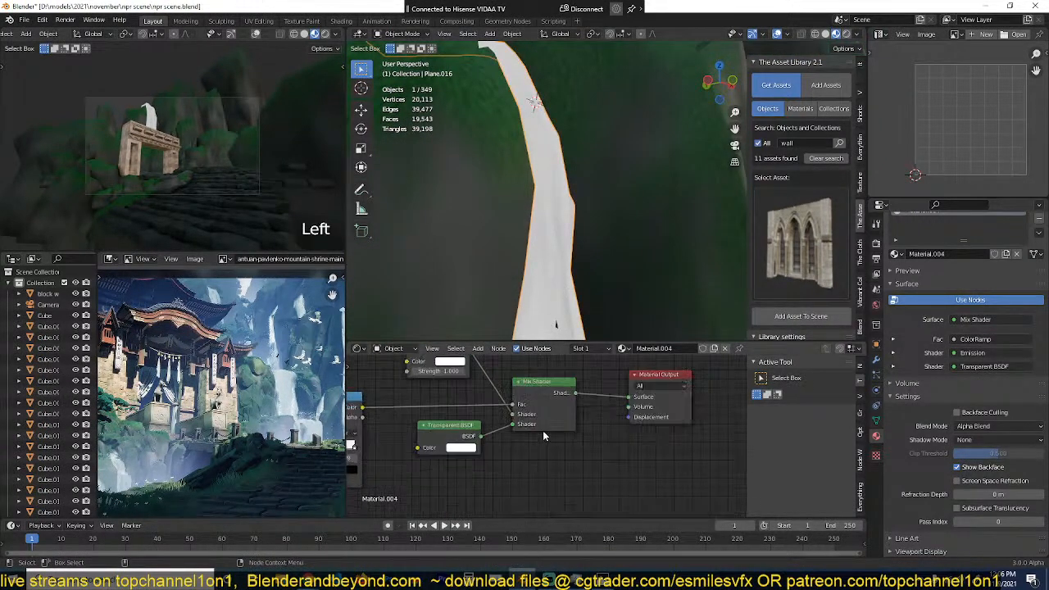
{"action": "middle_click_drag", "start_coordinate": [514, 424], "coordinate": [549, 472]}
{"action": "left_click_drag", "start_coordinate": [541, 452], "coordinate": [541, 451]}
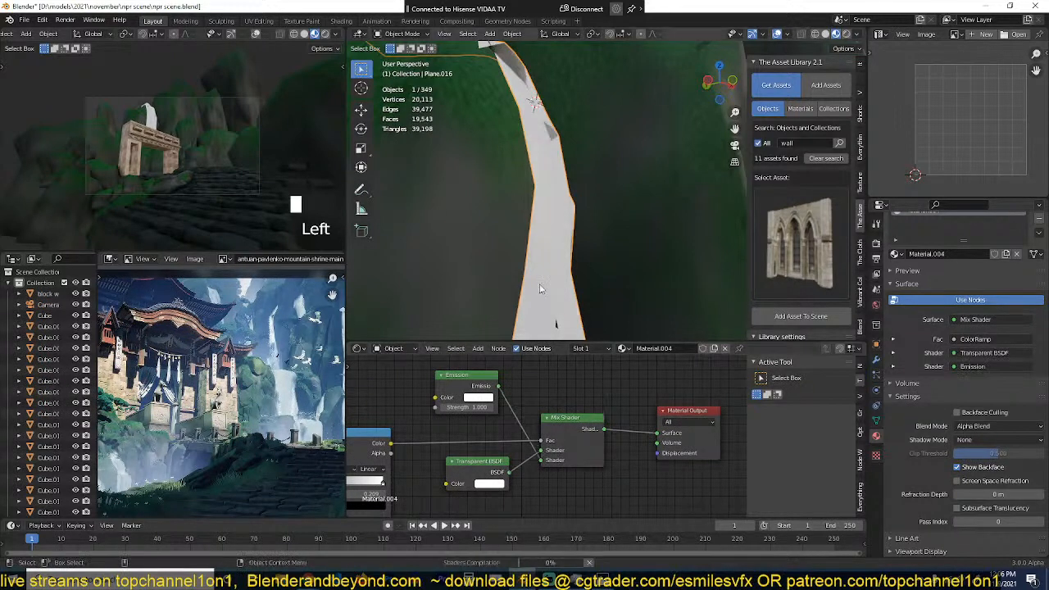
Step: Inspect the transparent streaks on the waterfall strip from several angles and distances, then the shader nodes
{"action": "middle_click_drag", "start_coordinate": [543, 246], "coordinate": [567, 239]}
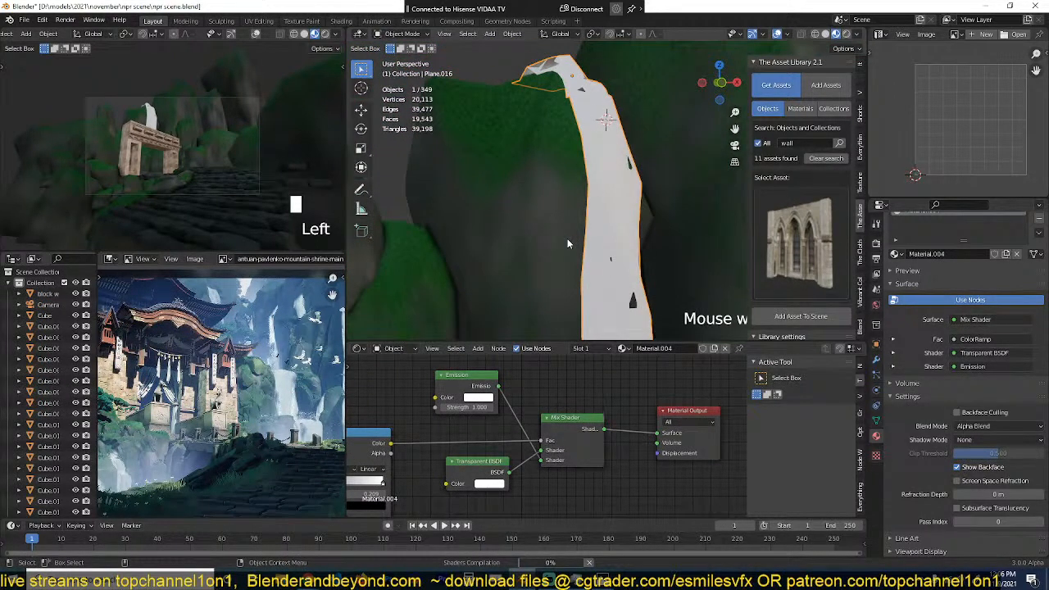
{"action": "scroll", "coordinate": [569, 239], "scroll_direction": "down", "scroll_amount": 2}
{"action": "scroll", "coordinate": [569, 238], "scroll_direction": "up", "scroll_amount": 1}
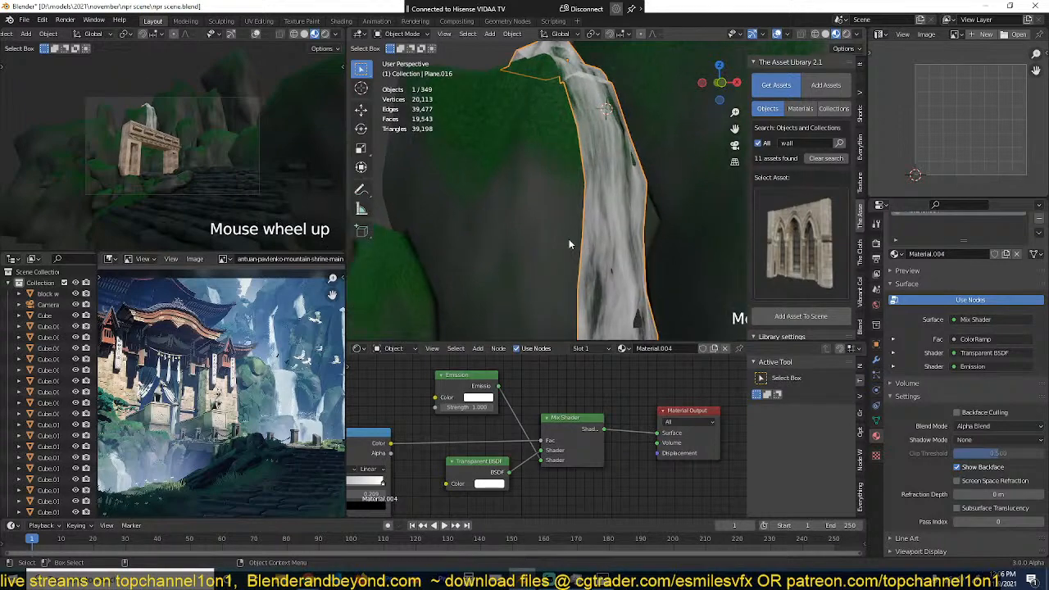
{"action": "scroll", "coordinate": [569, 239], "scroll_direction": "down", "scroll_amount": 3}
{"action": "scroll", "coordinate": [583, 277], "scroll_direction": "up", "scroll_amount": 4}
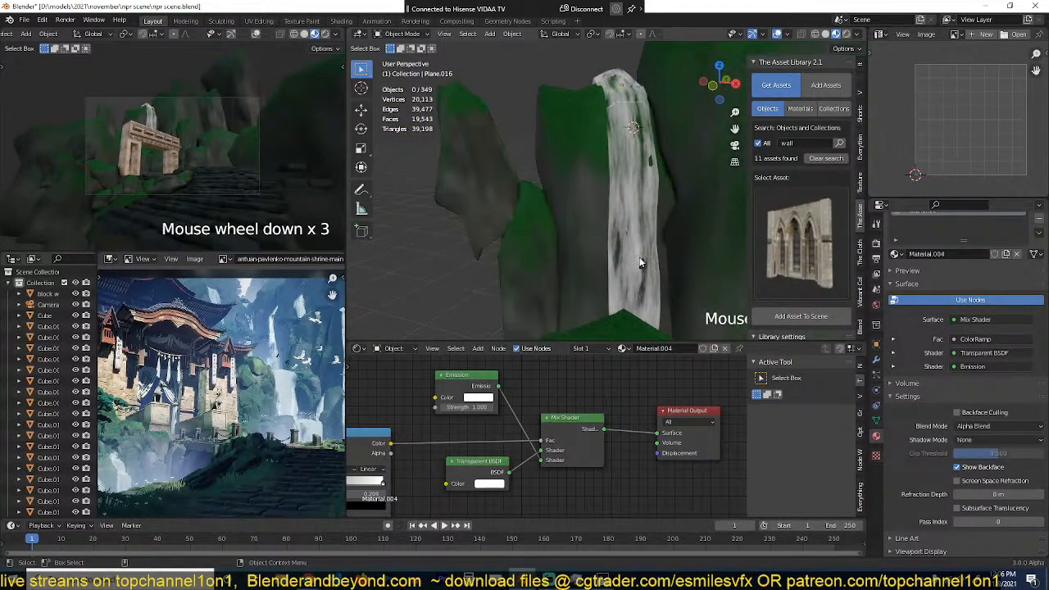
{"action": "middle_click_drag", "start_coordinate": [640, 263], "coordinate": [523, 264]}
{"action": "scroll", "coordinate": [513, 434], "scroll_direction": "up", "scroll_amount": 3}
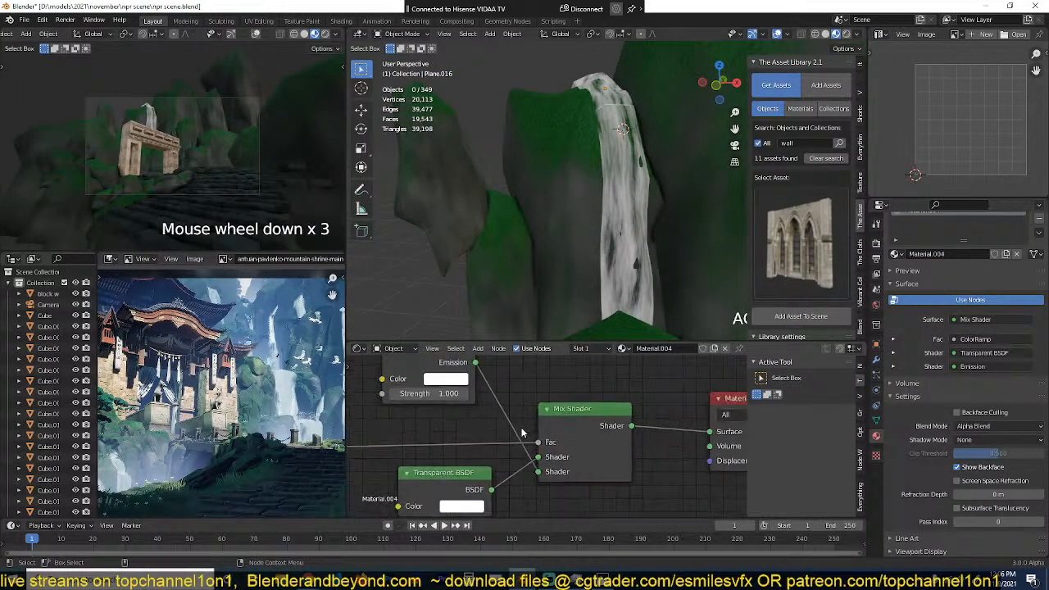
{"action": "scroll", "coordinate": [528, 481], "scroll_direction": "down", "scroll_amount": 2}
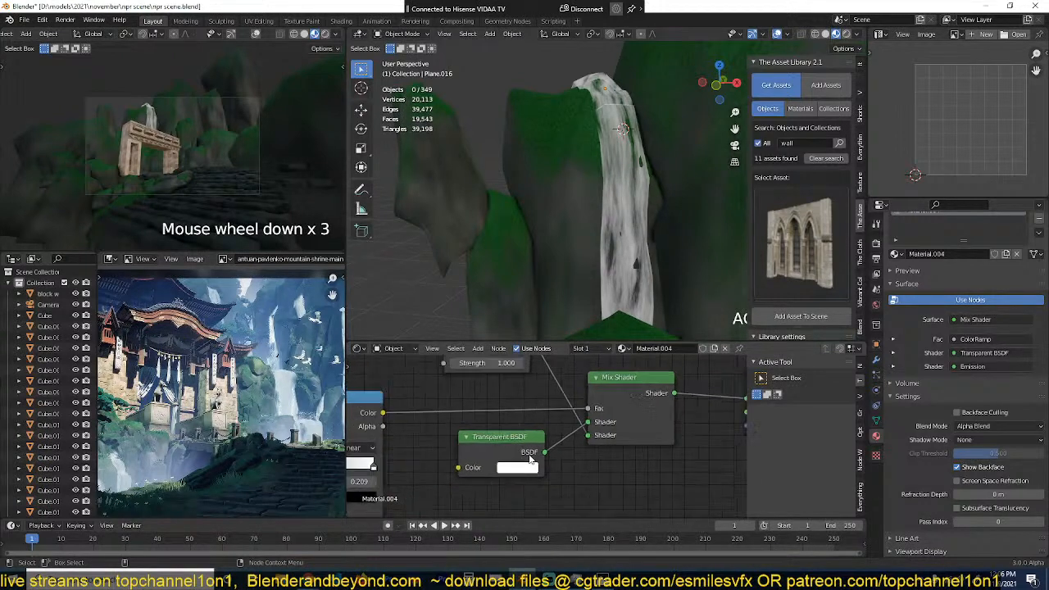
Step: Set the waterfall material's Emission strength to 2.2 and save the file
{"action": "left_click_drag", "start_coordinate": [510, 415], "coordinate": [537, 416]}
{"action": "middle_click_drag", "start_coordinate": [601, 297], "coordinate": [648, 251]}
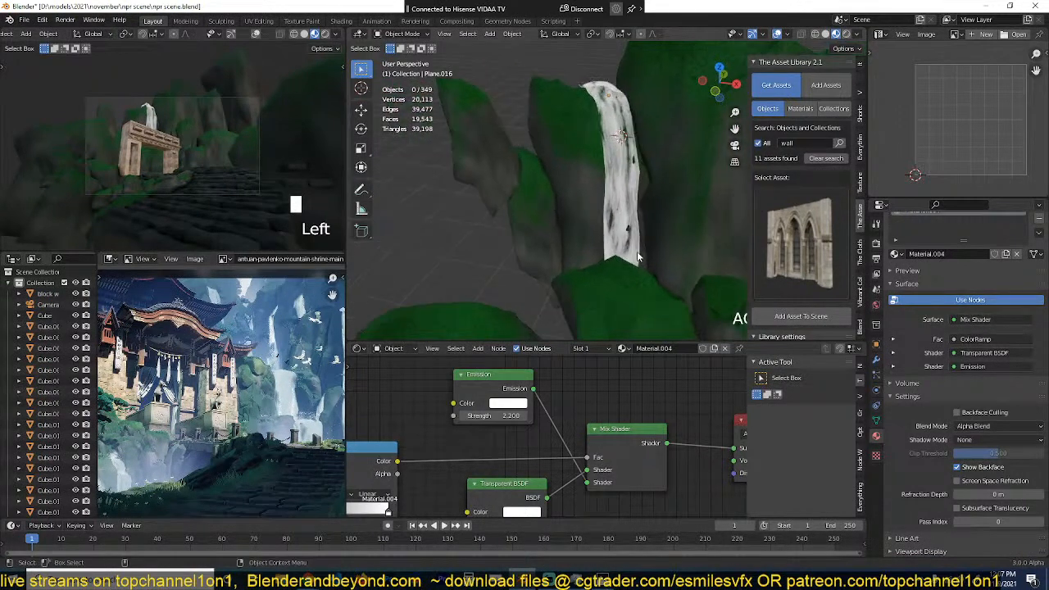
{"action": "left_click", "coordinate": [643, 251]}
{"action": "key", "text": "ctrl+s"}
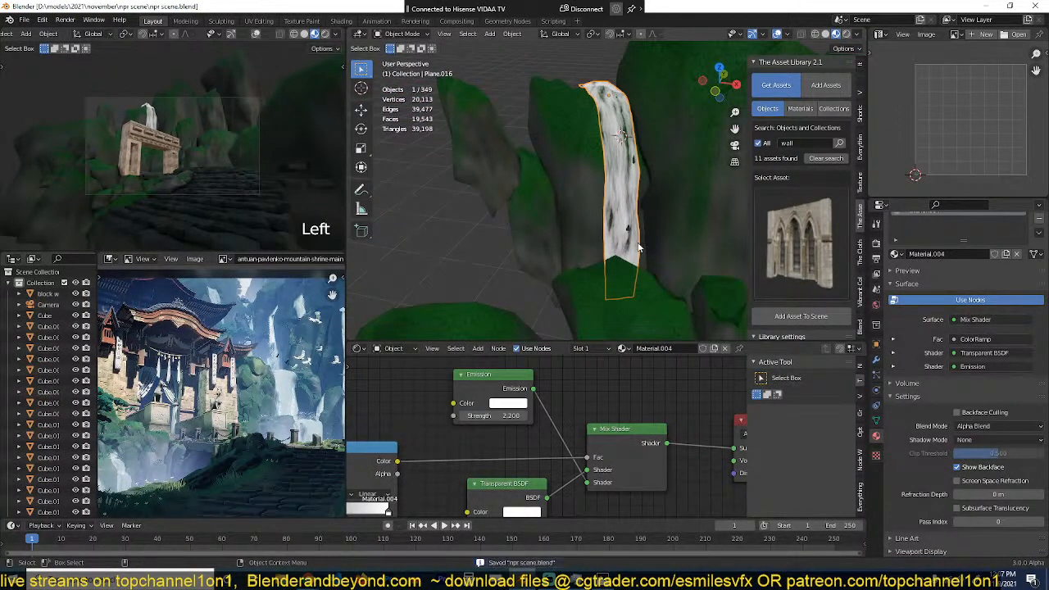
{"action": "key", "text": "alt+a"}
Step: Duplicate the waterfall strip and move the copy over the lower green rock in front of the tall cliff
{"action": "middle_click_drag", "start_coordinate": [642, 251], "coordinate": [615, 201]}
{"action": "left_click", "coordinate": [638, 201]}
{"action": "scroll", "coordinate": [633, 221], "scroll_direction": "down", "scroll_amount": 2}
{"action": "key", "text": "shift+d"}
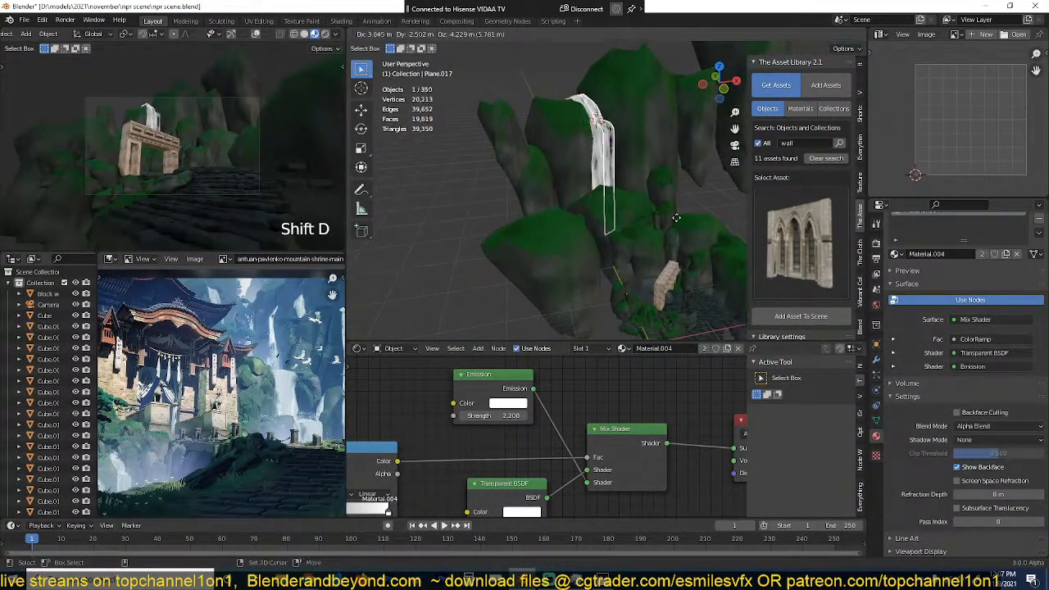
{"action": "left_click", "coordinate": [648, 291]}
{"action": "mouse_move", "coordinate": [647, 291]}
{"action": "middle_mouse_down"}
{"action": "mouse_move", "coordinate": [656, 287]}
{"action": "mouse_move", "coordinate": [632, 262]}
{"action": "mouse_move", "coordinate": [656, 305]}
{"action": "middle_mouse_up"}
{"action": "key", "text": "grave"}
{"action": "key", "text": "g"}
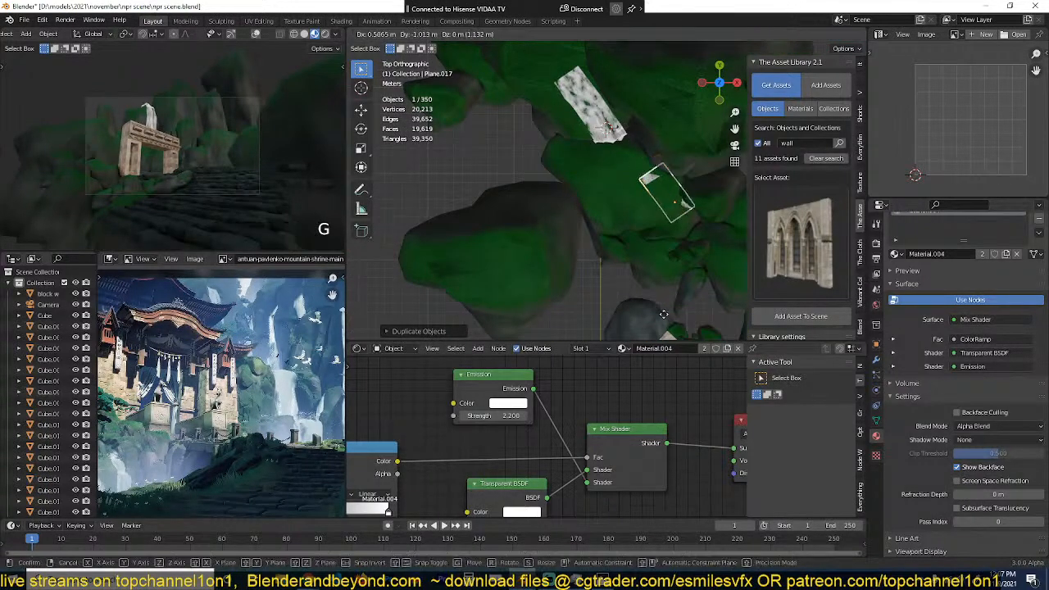
{"action": "left_click", "coordinate": [661, 332]}
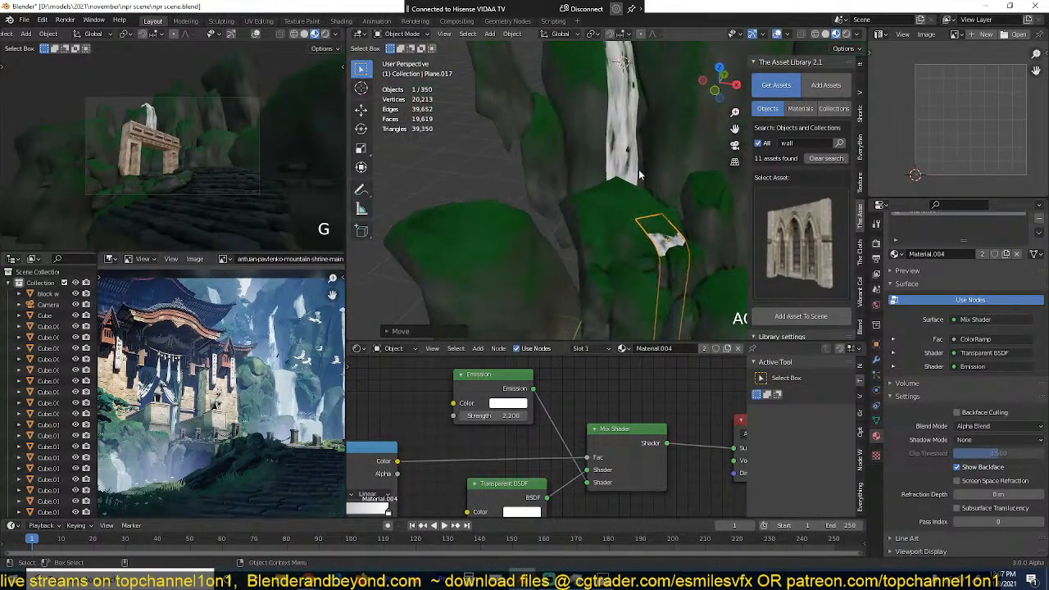
Step: Reposition the waterfall copy in the camera view so it shows beside the gate's far pillar
{"action": "key", "text": "KP_0"}
{"action": "key", "text": "g"}
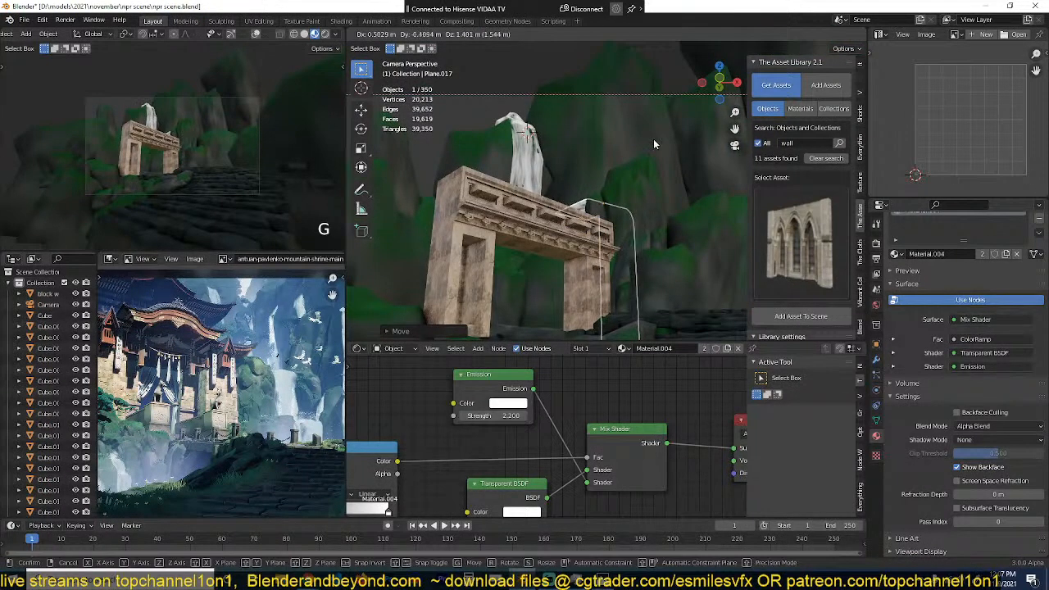
{"action": "left_click", "coordinate": [656, 141]}
{"action": "key", "text": "g"}
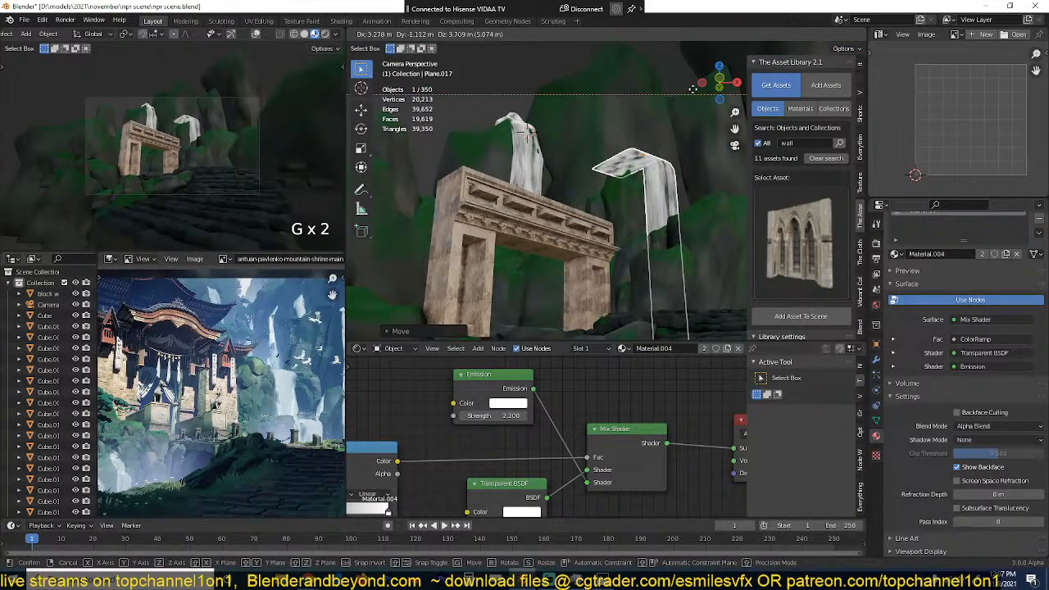
{"action": "left_click", "coordinate": [686, 115]}
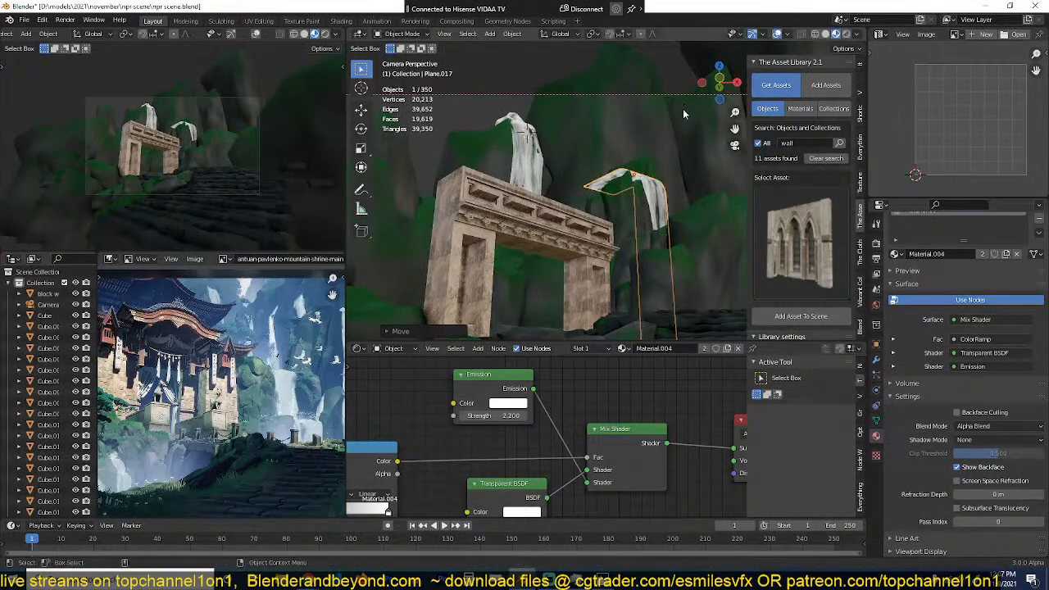
{"action": "scroll", "coordinate": [648, 179], "scroll_direction": "up", "scroll_amount": 2}
{"action": "key", "text": "g"}
{"action": "left_click", "coordinate": [660, 163]}
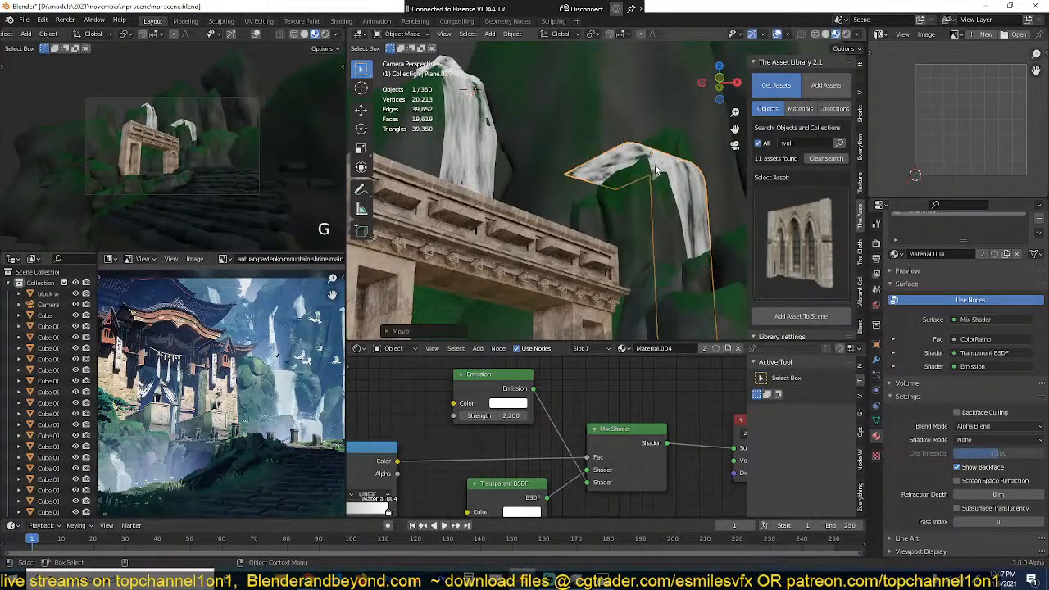
Step: Move the second waterfall along the Z axis, settle it onto the lower rock ledge, and save the file
{"action": "middle_click_drag", "start_coordinate": [660, 164], "coordinate": [656, 202]}
{"action": "key", "text": "g"}
{"action": "key", "text": "z"}
{"action": "left_click", "coordinate": [707, 206]}
{"action": "key", "text": "g"}
{"action": "left_click", "coordinate": [661, 208]}
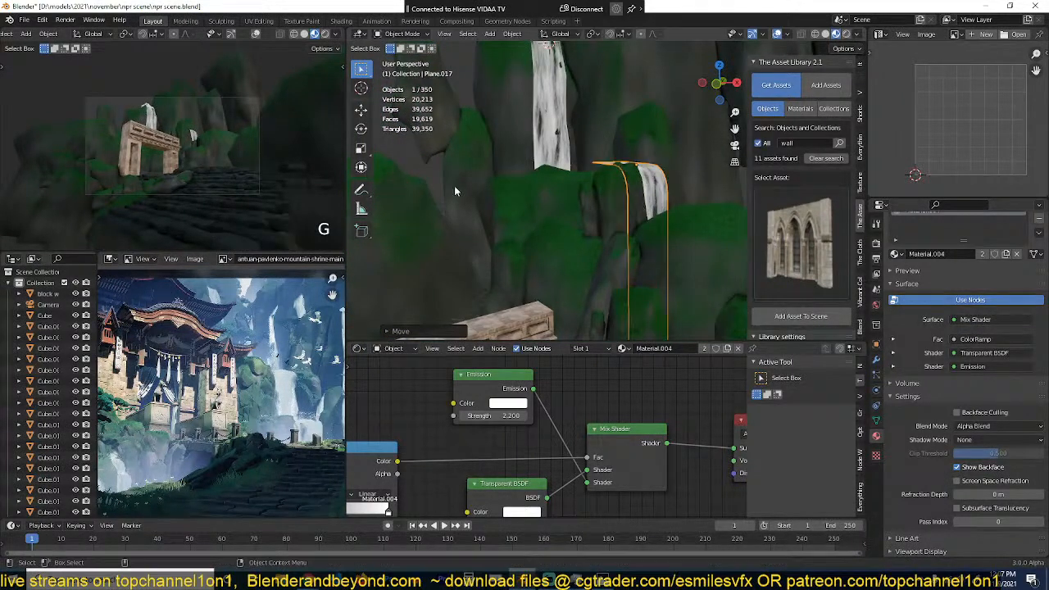
{"action": "key", "text": "ctrl+s"}
Step: Duplicate the second waterfall from the top view and place the new copy beside the stone gate
{"action": "scroll", "coordinate": [555, 214], "scroll_direction": "up", "scroll_amount": 2}
{"action": "middle_click_drag", "start_coordinate": [555, 214], "coordinate": [516, 210]}
{"action": "scroll", "coordinate": [517, 211], "scroll_direction": "down", "scroll_amount": 3}
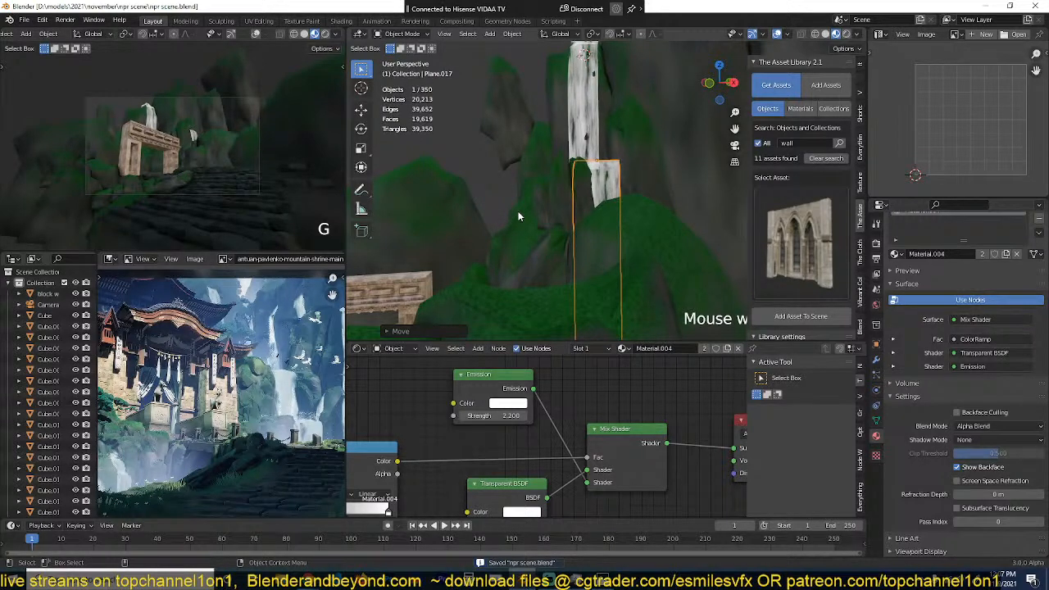
{"action": "middle_click_drag", "start_coordinate": [518, 217], "coordinate": [534, 216]}
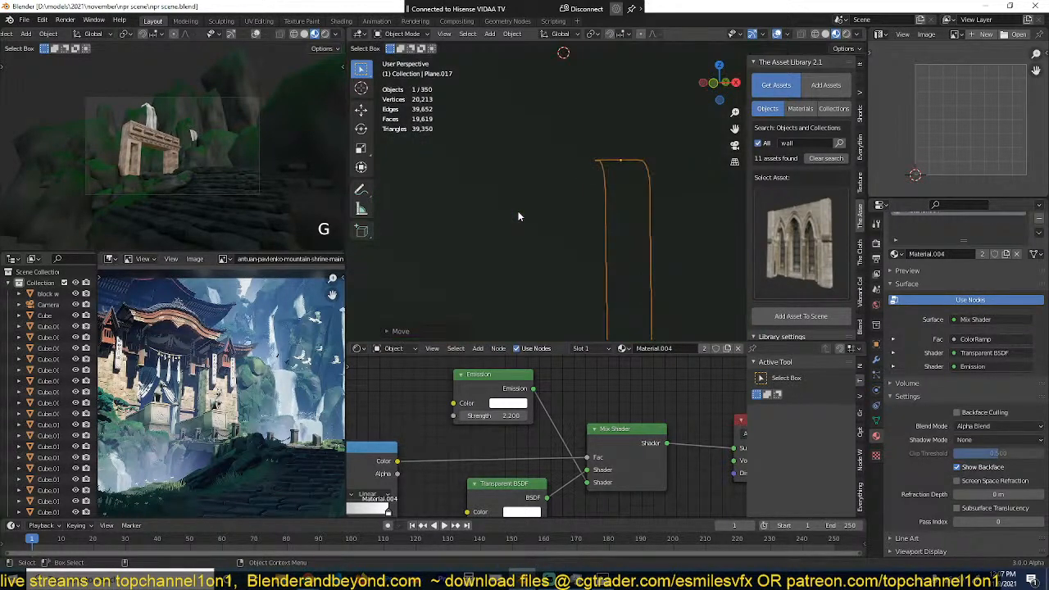
{"action": "key", "text": "KP_7"}
{"action": "scroll", "coordinate": [523, 201], "scroll_direction": "down", "scroll_amount": 5}
{"action": "middle_click_drag", "start_coordinate": [542, 180], "coordinate": [634, 76], "text": "shift"}
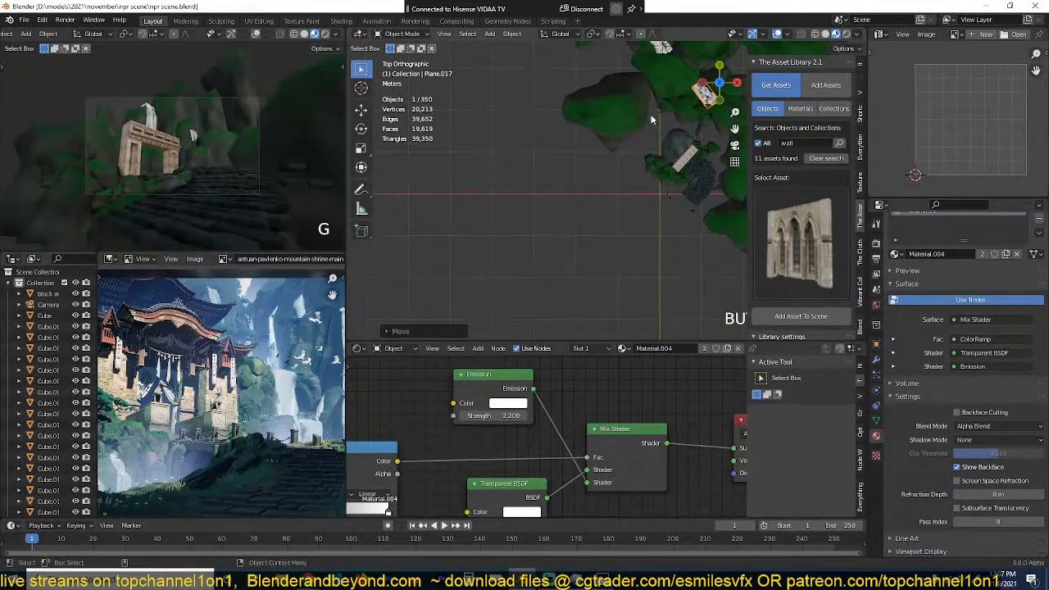
{"action": "middle_click_drag", "start_coordinate": [671, 125], "coordinate": [584, 139], "text": "shift"}
{"action": "key", "text": "shift+d"}
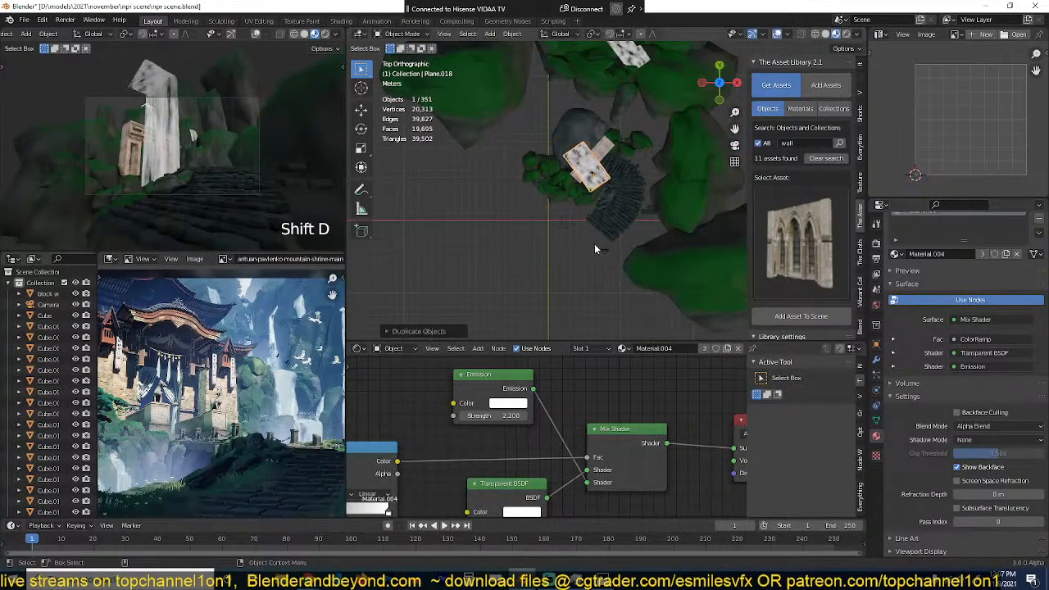
{"action": "left_click", "coordinate": [595, 244]}
Step: Place the 3D cursor near the gate and move the third waterfall down to the foot of the gate's near pillar
{"action": "middle_click_drag", "start_coordinate": [594, 243], "coordinate": [587, 149]}
{"action": "scroll", "coordinate": [583, 270], "scroll_direction": "up", "scroll_amount": 2}
{"action": "middle_click_drag", "start_coordinate": [530, 329], "coordinate": [554, 294], "text": "shift"}
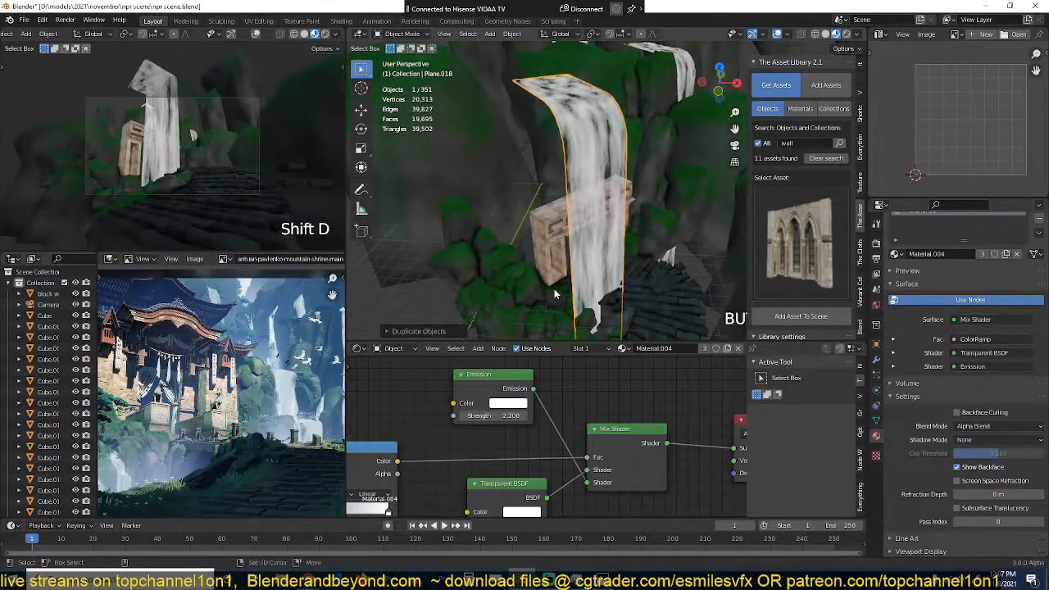
{"action": "key", "text": "shift+s"}
{"action": "middle_click_drag", "start_coordinate": [627, 205], "coordinate": [710, 170]}
{"action": "key", "text": "g"}
{"action": "left_click", "coordinate": [640, 133]}
{"action": "key", "text": "grave"}
{"action": "key", "text": "g"}
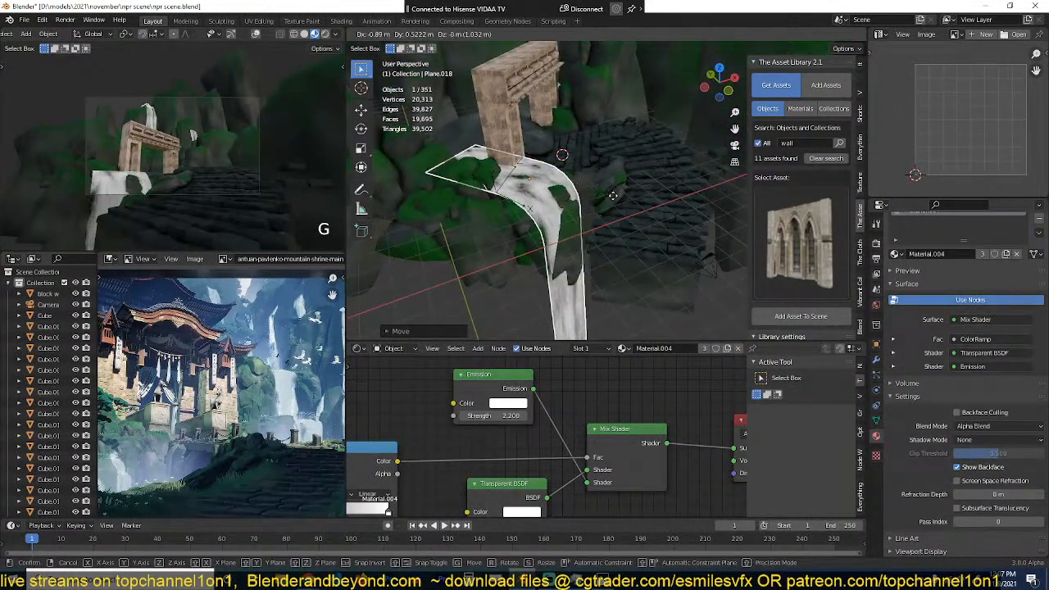
{"action": "left_click", "coordinate": [613, 200]}
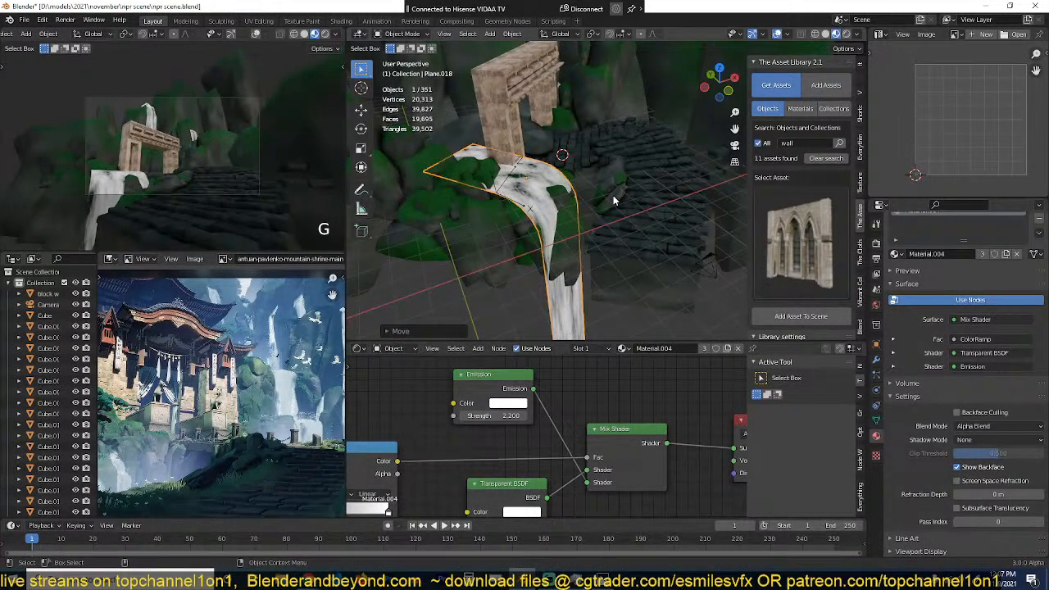
Step: Lower the third waterfall along the Z axis so it spills between the rocks below the gate, and save the file
{"action": "key", "text": "KP_Decimal"}
{"action": "middle_click_drag", "start_coordinate": [615, 200], "coordinate": [607, 246]}
{"action": "key", "text": "grave"}
{"action": "key", "text": "g"}
{"action": "key", "text": "z"}
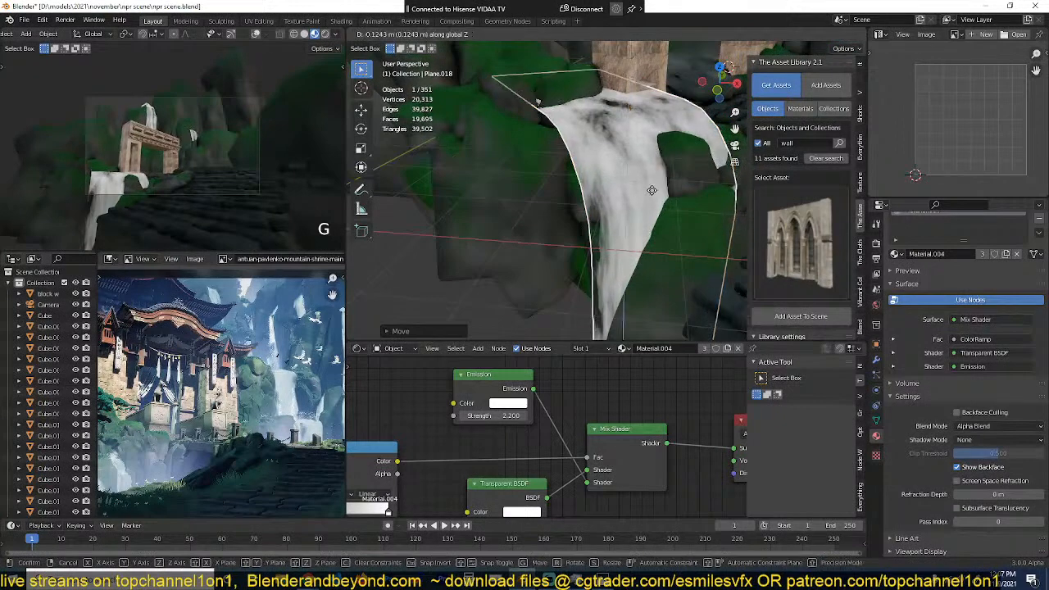
{"action": "left_click", "coordinate": [654, 216]}
{"action": "key", "text": "grave"}
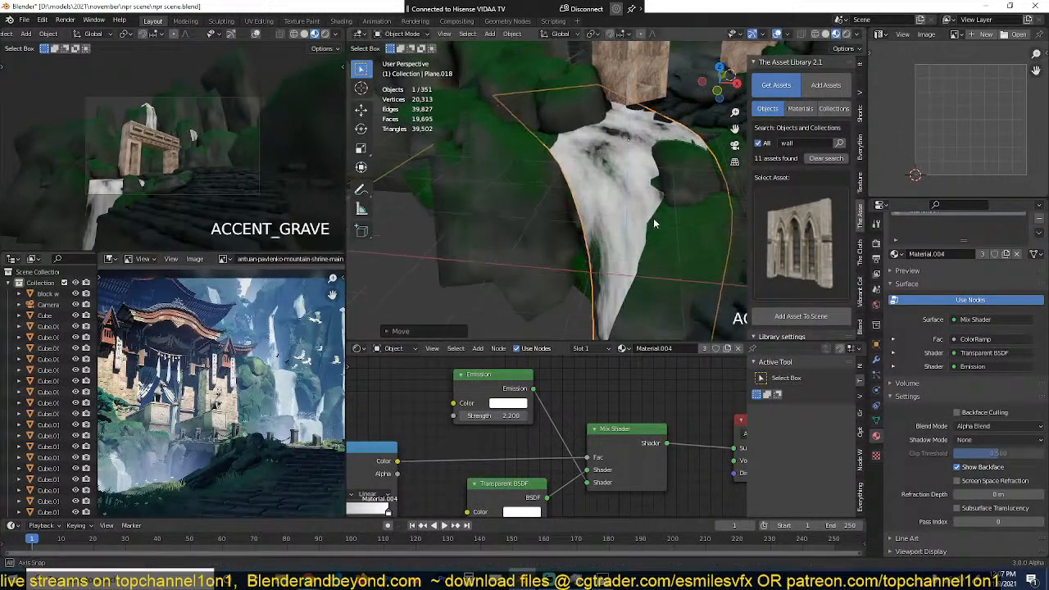
{"action": "middle_click_drag", "start_coordinate": [653, 218], "coordinate": [573, 221]}
{"action": "key", "text": "alt+a"}
{"action": "key", "text": "ctrl+s"}
Step: Duplicate the rear cliff rocks with their waterfall and offset the copies behind and to the side of the originals
{"action": "scroll", "coordinate": [182, 344], "scroll_direction": "down", "scroll_amount": 3}
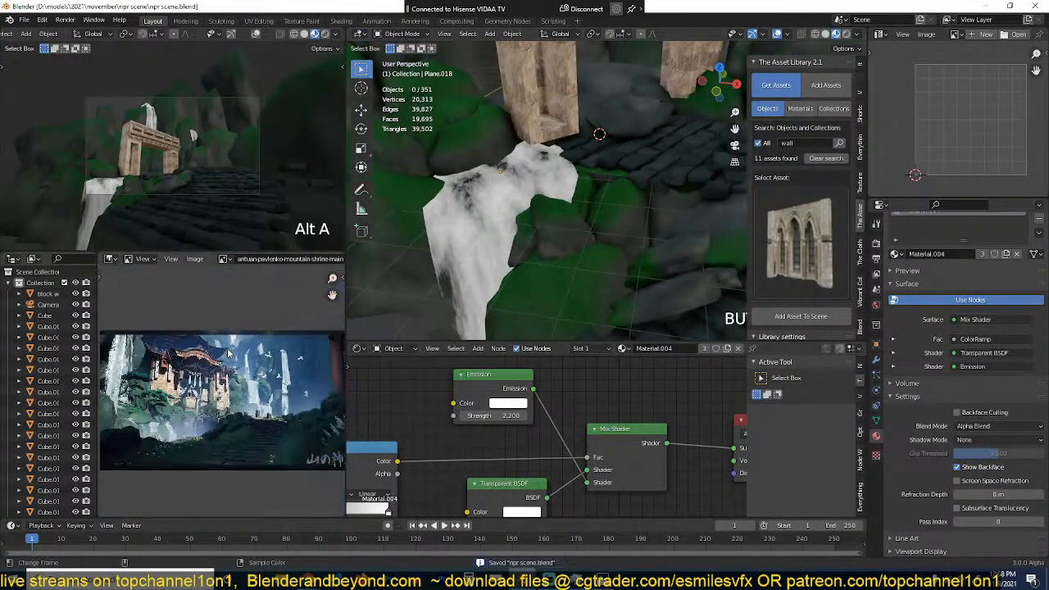
{"action": "scroll", "coordinate": [188, 344], "scroll_direction": "up", "scroll_amount": 2}
{"action": "scroll", "coordinate": [228, 205], "scroll_direction": "up", "scroll_amount": 5}
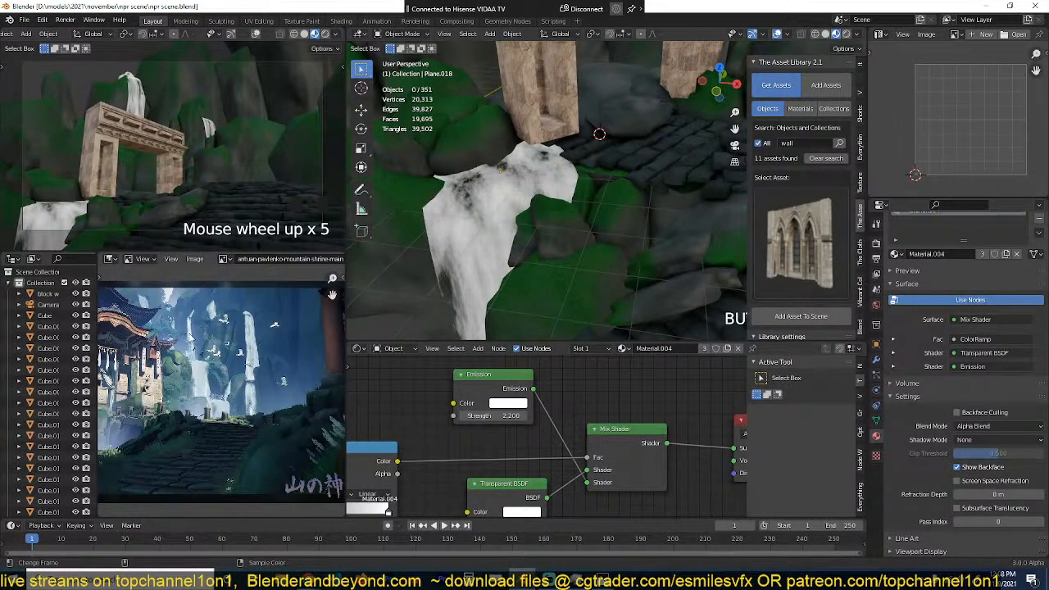
{"action": "scroll", "coordinate": [579, 246], "scroll_direction": "down", "scroll_amount": 8}
{"action": "scroll", "coordinate": [583, 289], "scroll_direction": "down", "scroll_amount": 2}
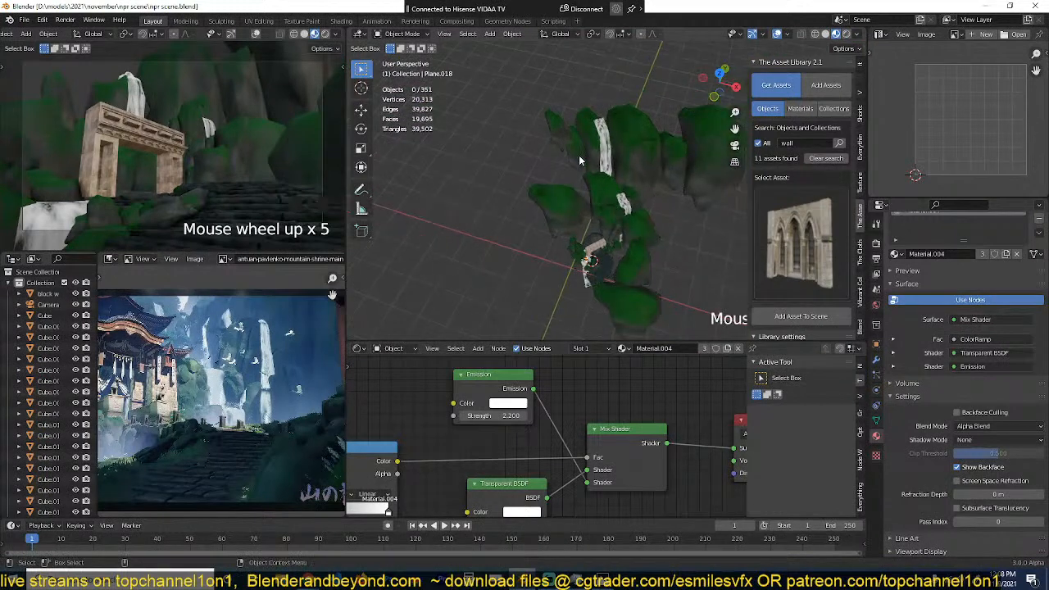
{"action": "left_click_drag", "start_coordinate": [547, 111], "coordinate": [671, 193]}
{"action": "key", "text": "KP_7"}
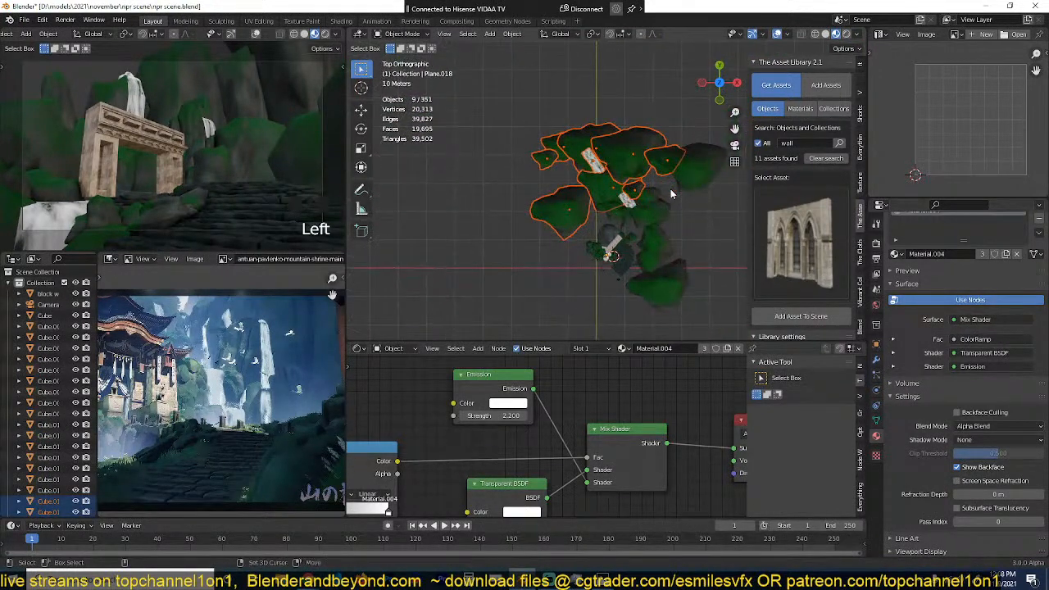
{"action": "key", "text": "shift+d"}
{"action": "left_click", "coordinate": [608, 164]}
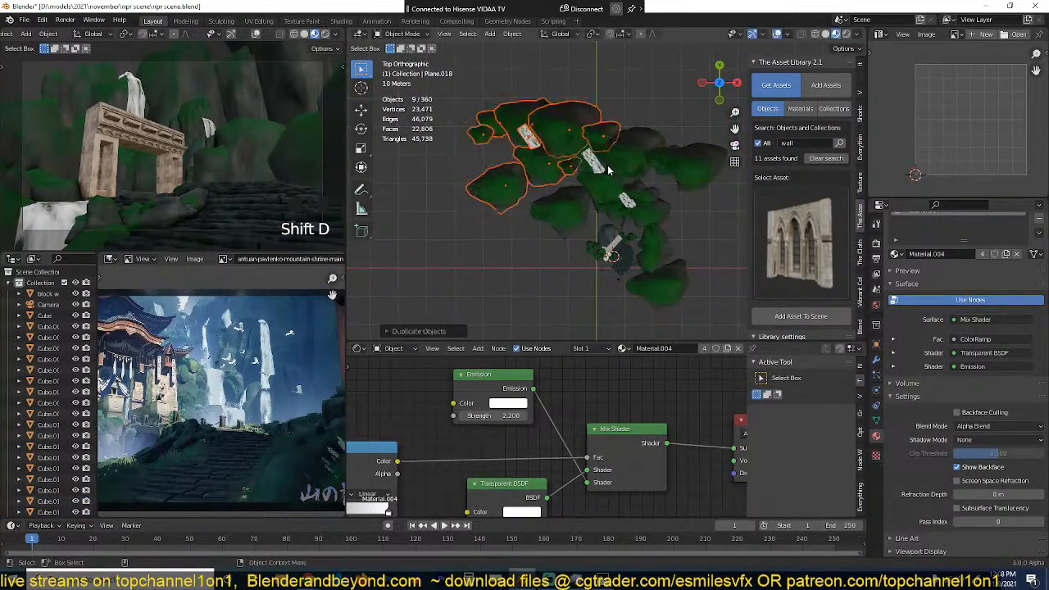
Step: Raise the duplicated cliffs and waterfall about 9 m along the Z axis, deselect them, and save the file
{"action": "key", "text": "grave"}
{"action": "middle_click_drag", "start_coordinate": [607, 164], "coordinate": [593, 100]}
{"action": "key", "text": "g"}
{"action": "key", "text": "z"}
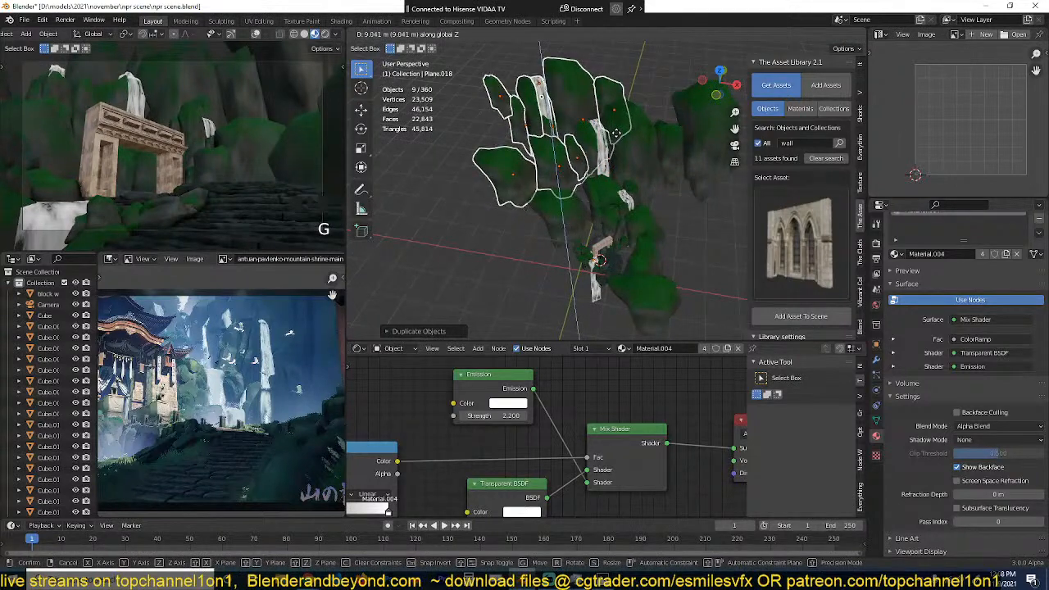
{"action": "left_click", "coordinate": [620, 136]}
{"action": "key", "text": "grave"}
{"action": "middle_click_drag", "start_coordinate": [620, 136], "coordinate": [594, 121]}
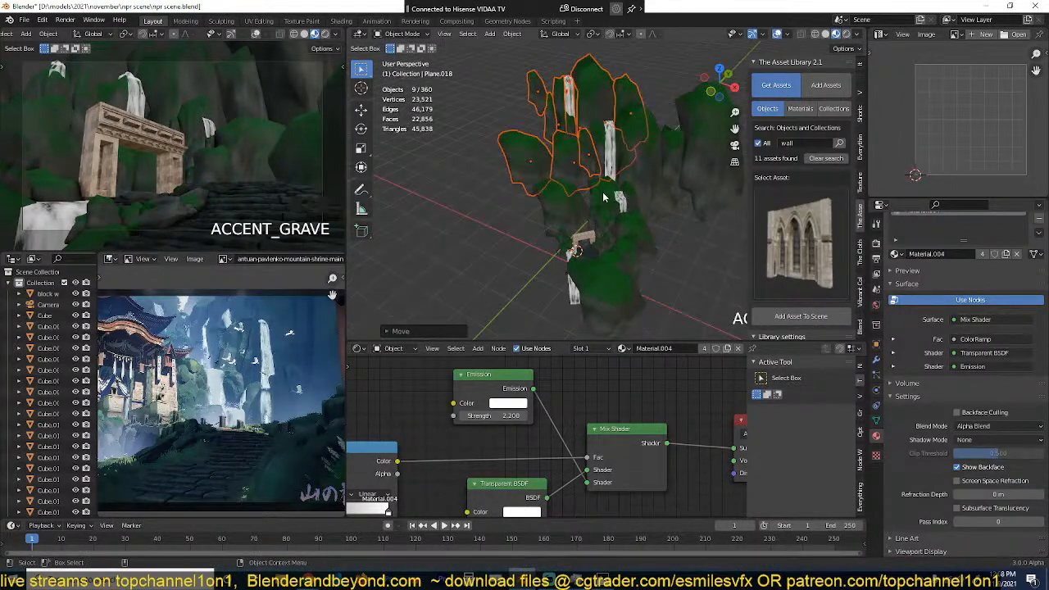
{"action": "middle_click_drag", "start_coordinate": [603, 196], "coordinate": [679, 238]}
{"action": "left_click", "coordinate": [525, 213]}
{"action": "scroll", "coordinate": [595, 197], "scroll_direction": "down", "scroll_amount": 2}
{"action": "key", "text": "ctrl+s"}
Step: Add a plane in front of the stone gate and rotate it upright about the X axis
{"action": "scroll", "coordinate": [637, 208], "scroll_direction": "up", "scroll_amount": 3}
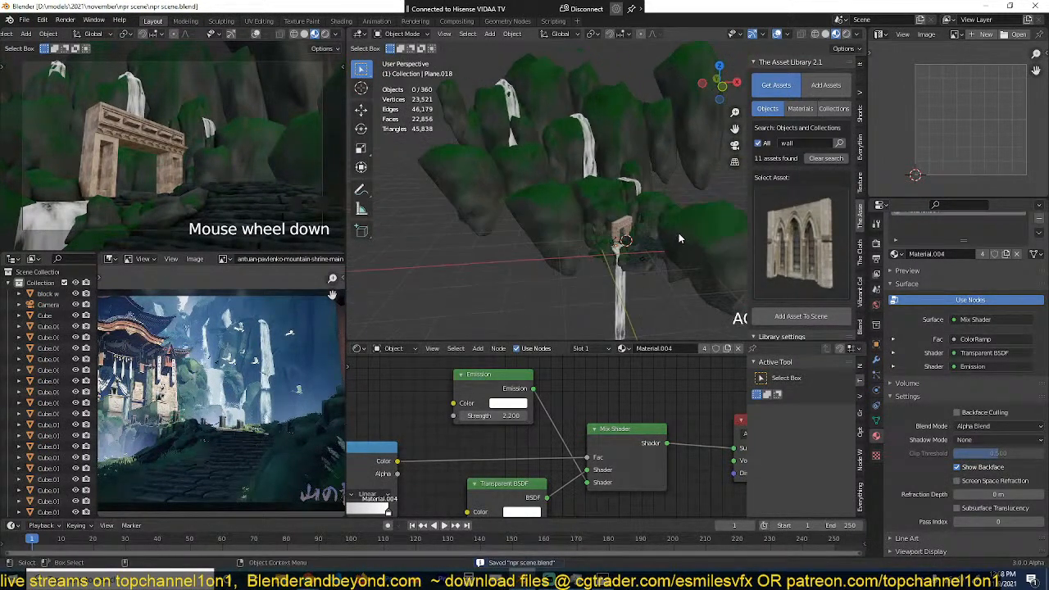
{"action": "scroll", "coordinate": [129, 201], "scroll_direction": "down", "scroll_amount": 1}
{"action": "scroll", "coordinate": [129, 201], "scroll_direction": "up", "scroll_amount": 2}
{"action": "middle_click_drag", "start_coordinate": [428, 228], "coordinate": [589, 235]}
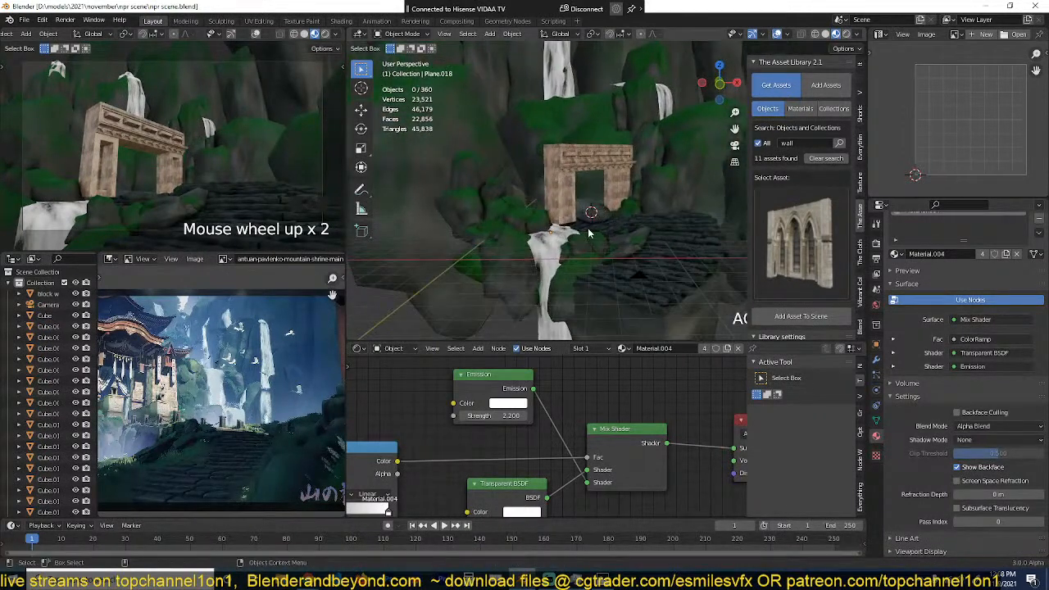
{"action": "key", "text": "shift+a"}
{"action": "left_click", "coordinate": [629, 230]}
{"action": "key", "text": "r"}
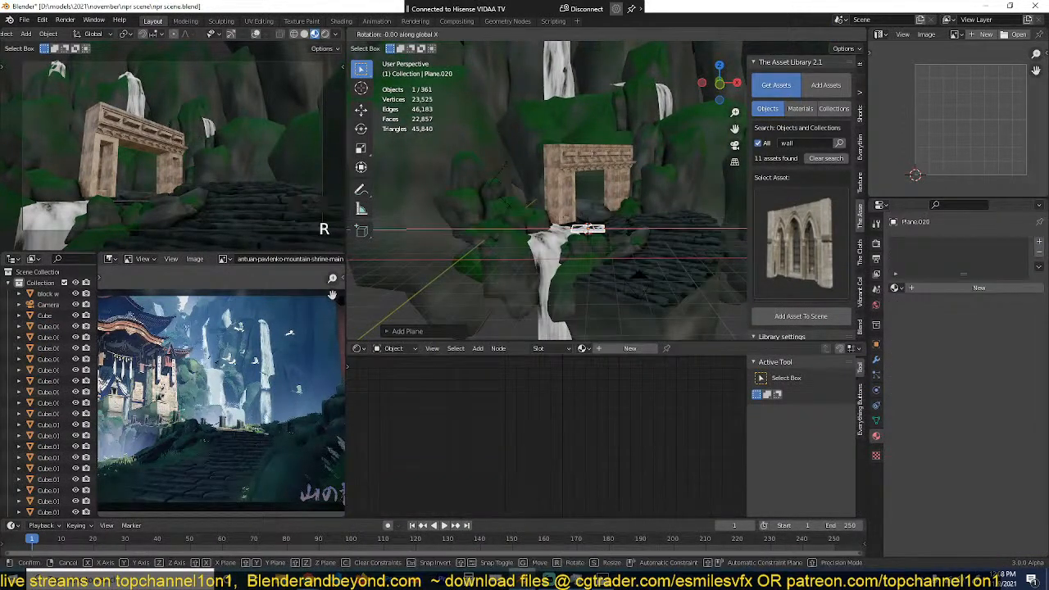
{"action": "left_click", "coordinate": [629, 232]}
{"action": "key", "text": "KP_Decimal"}
{"action": "scroll", "coordinate": [634, 226], "scroll_direction": "down", "scroll_amount": 5}
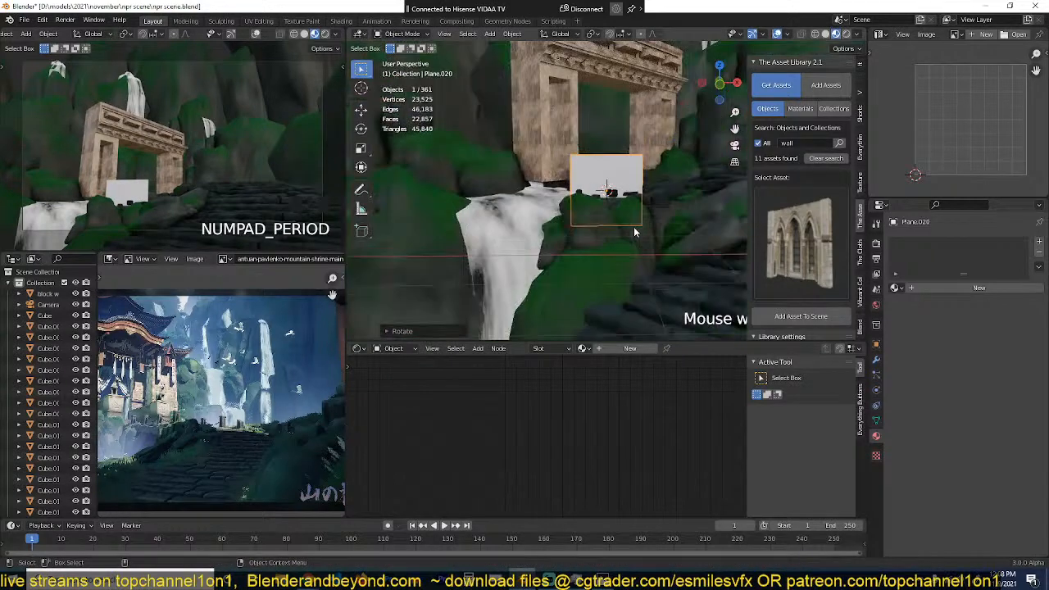
Step: Enlarge the upright plane and stretch it along the Z axis
{"action": "key", "text": "s"}
{"action": "left_click", "coordinate": [676, 227]}
{"action": "key", "text": "s"}
{"action": "key", "text": "z"}
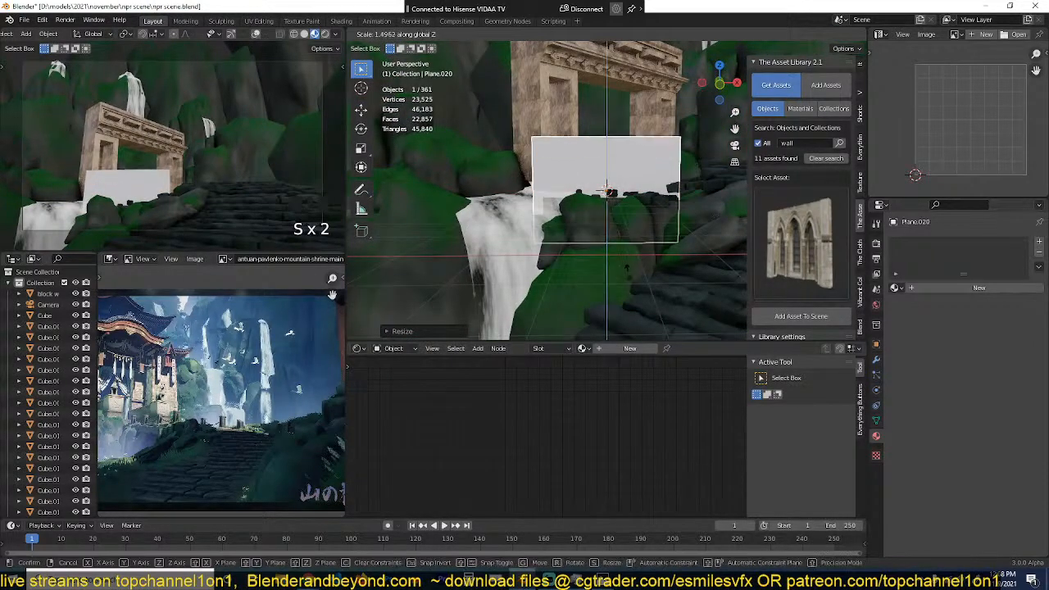
{"action": "left_click", "coordinate": [632, 274]}
Step: Move the plane above the head of the gate waterfall, widen it along the X axis, and save the file
{"action": "key", "text": "g"}
{"action": "left_click", "coordinate": [581, 216]}
{"action": "key", "text": "s"}
{"action": "key", "text": "x"}
{"action": "left_click", "coordinate": [613, 192]}
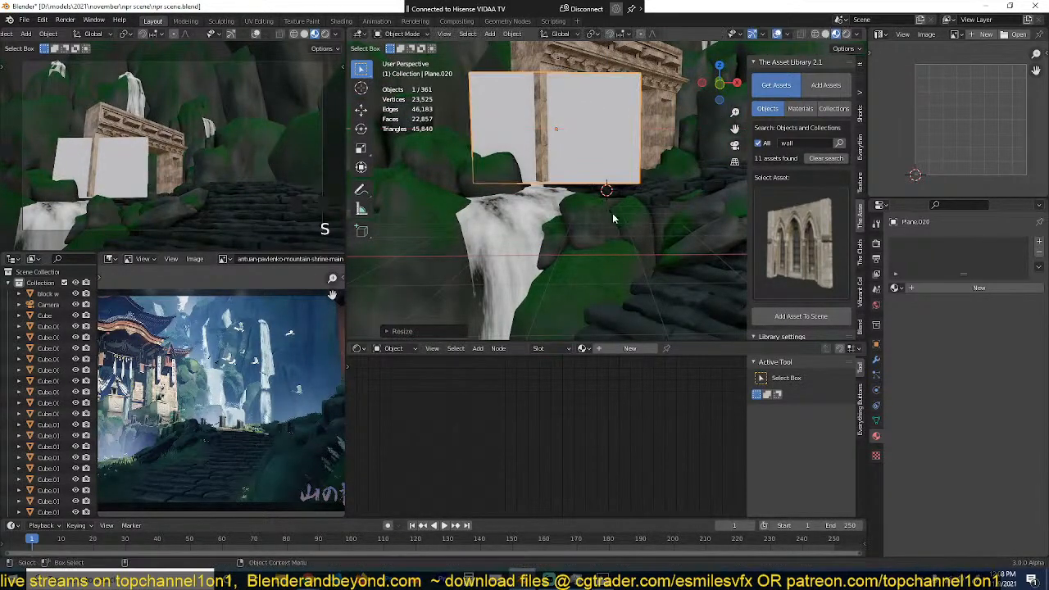
{"action": "key", "text": "ctrl+s"}
Step: Create a new material for the plane and replace its Principled BSDF with an Emission shader connected to the material output
{"action": "key", "text": "Tab"}
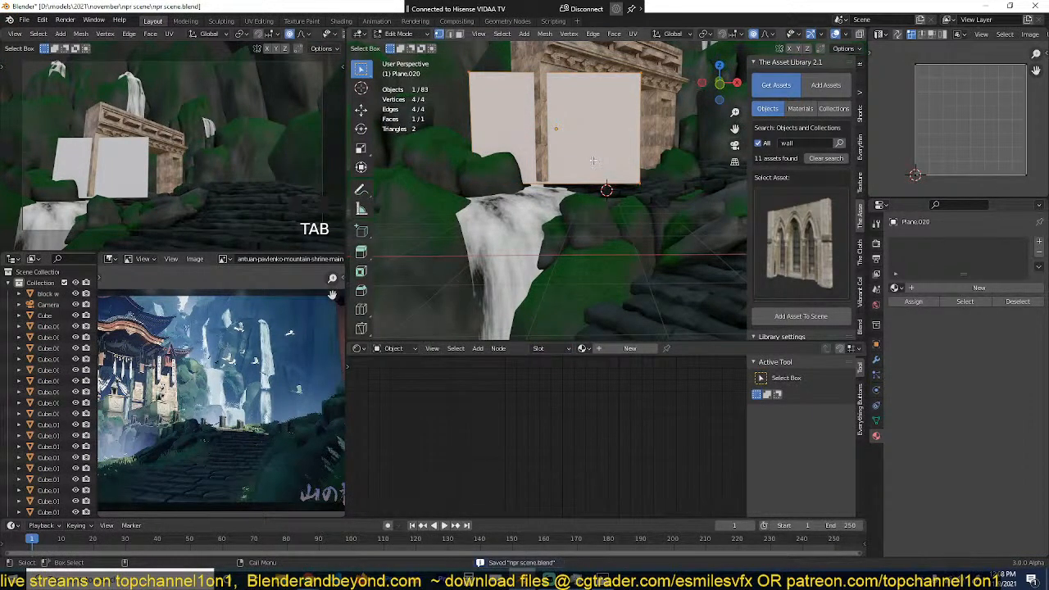
{"action": "key", "text": "Tab"}
{"action": "left_click", "coordinate": [629, 348]}
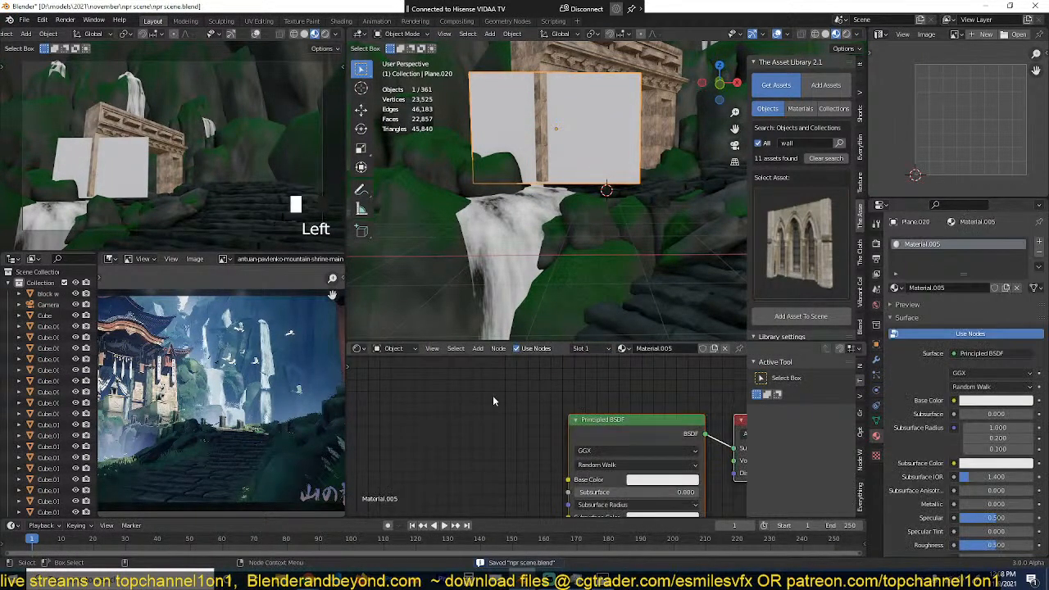
{"action": "key", "text": "shift+a"}
{"action": "mouse_move", "coordinate": [455, 433]}
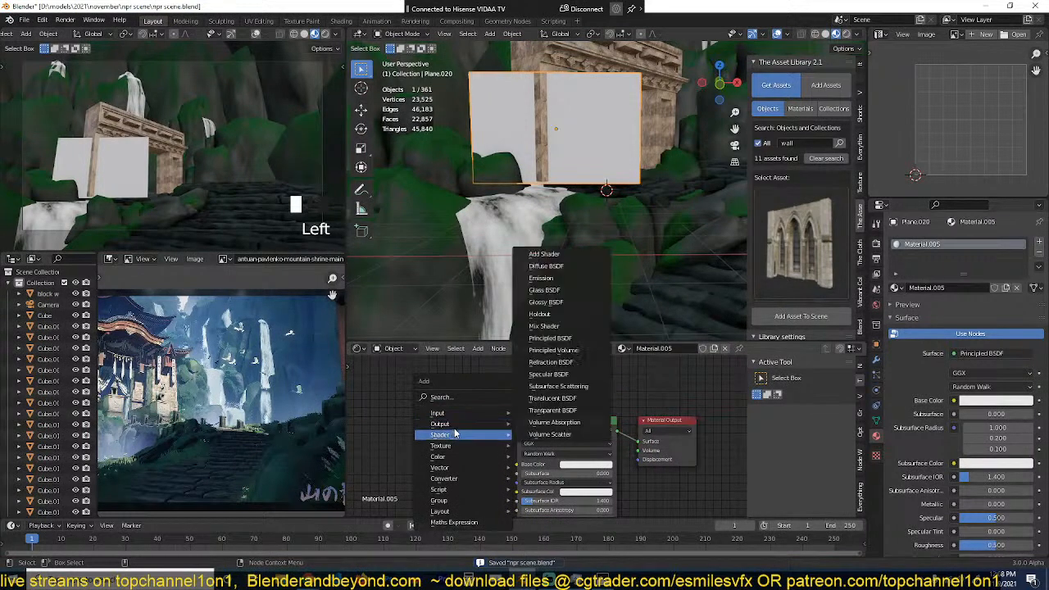
{"action": "left_click", "coordinate": [554, 279]}
{"action": "left_click", "coordinate": [444, 378]}
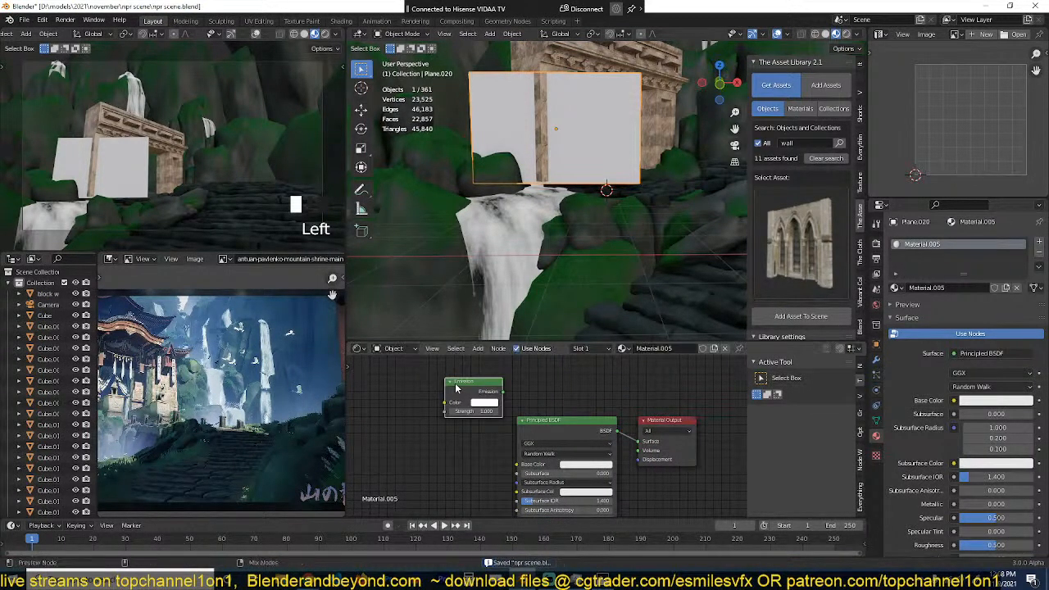
{"action": "left_click", "coordinate": [457, 388], "text": "ctrl+shift"}
{"action": "left_click", "coordinate": [535, 420]}
{"action": "key", "text": "Delete"}
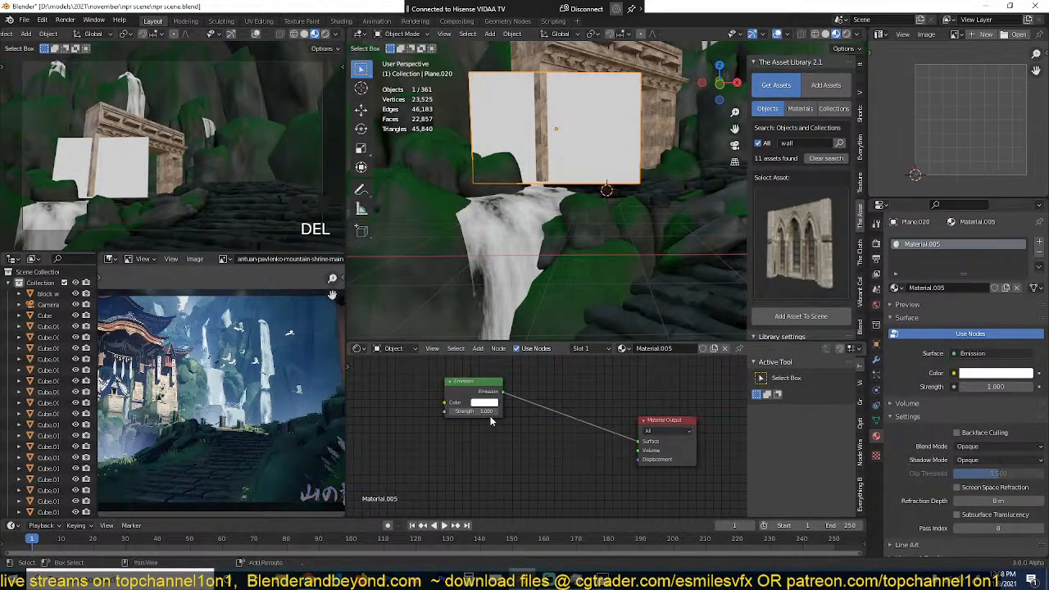
Step: Add a Transparent BSDF below the Emission node, combine both through a Mix Shader, and save the file
{"action": "key", "text": "shift+a"}
{"action": "mouse_move", "coordinate": [457, 419]}
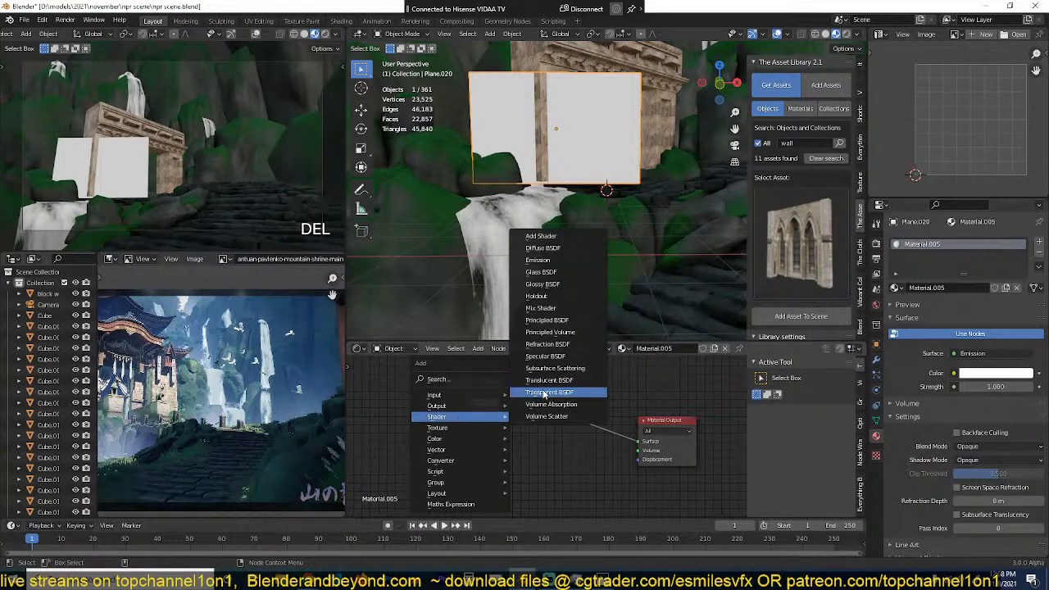
{"action": "left_click", "coordinate": [549, 393]}
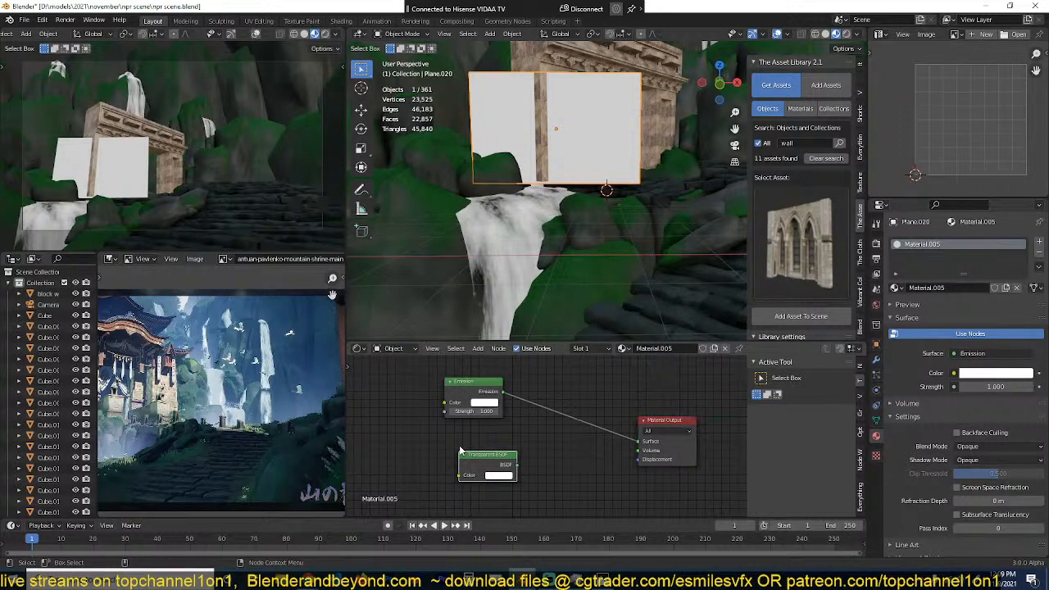
{"action": "mouse_move", "coordinate": [502, 464]}
{"action": "left_mouse_down"}
{"action": "mouse_move", "coordinate": [473, 453]}
{"action": "mouse_move", "coordinate": [487, 449]}
{"action": "left_mouse_up"}
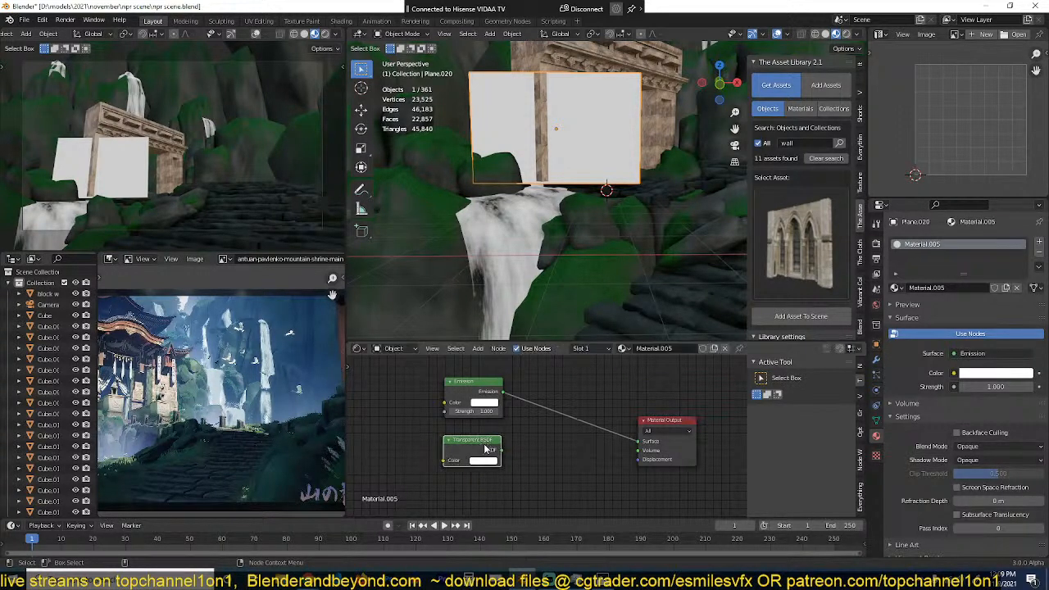
{"action": "right_click_drag", "start_coordinate": [480, 440], "coordinate": [474, 398], "text": "ctrl+shift"}
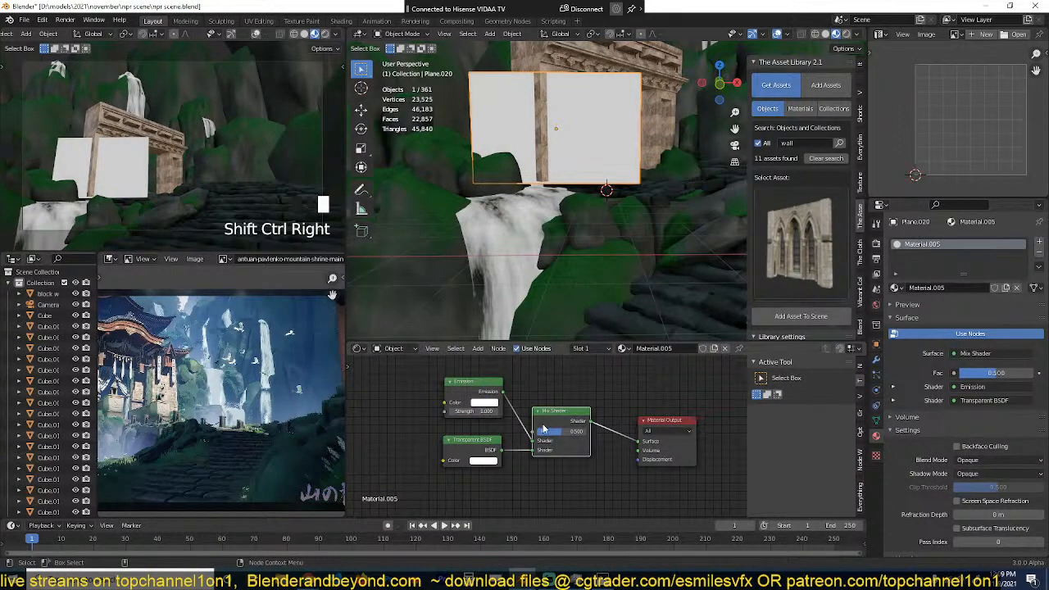
{"action": "scroll", "coordinate": [542, 243], "scroll_direction": "up", "scroll_amount": 3}
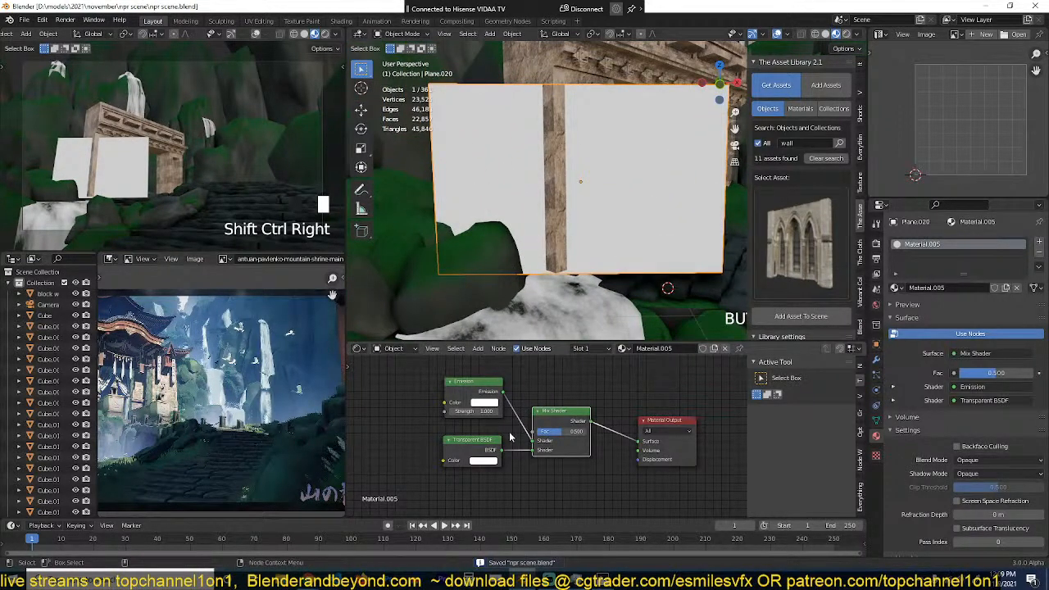
{"action": "scroll", "coordinate": [550, 417], "scroll_direction": "up", "scroll_amount": 2}
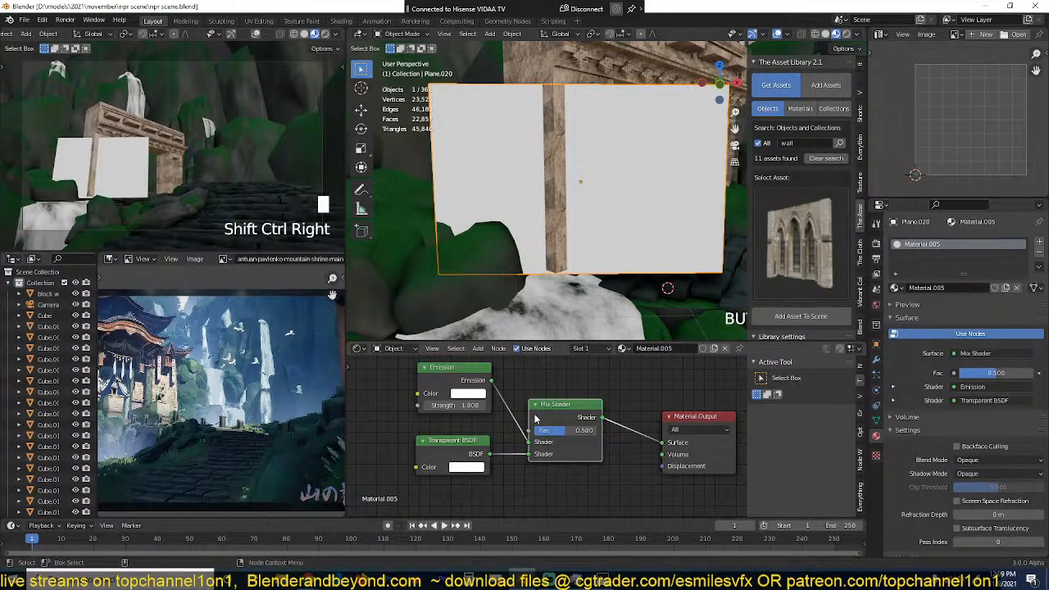
Step: Add a Gradient Texture node and connect its Fac output to the Mix Shader's factor
{"action": "middle_click_drag", "start_coordinate": [526, 422], "coordinate": [581, 420]}
{"action": "left_click_drag", "start_coordinate": [448, 496], "coordinate": [499, 381]}
{"action": "key", "text": "g"}
{"action": "left_click", "coordinate": [489, 441]}
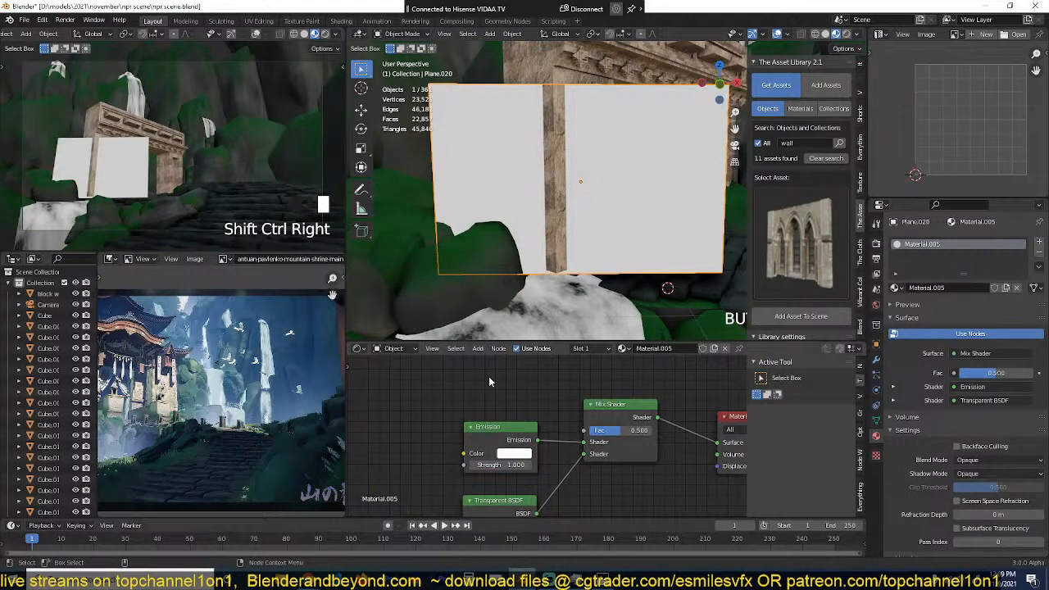
{"action": "scroll", "coordinate": [492, 379], "scroll_direction": "down", "scroll_amount": 2}
{"action": "key", "text": "shift+a"}
{"action": "mouse_move", "coordinate": [487, 380]}
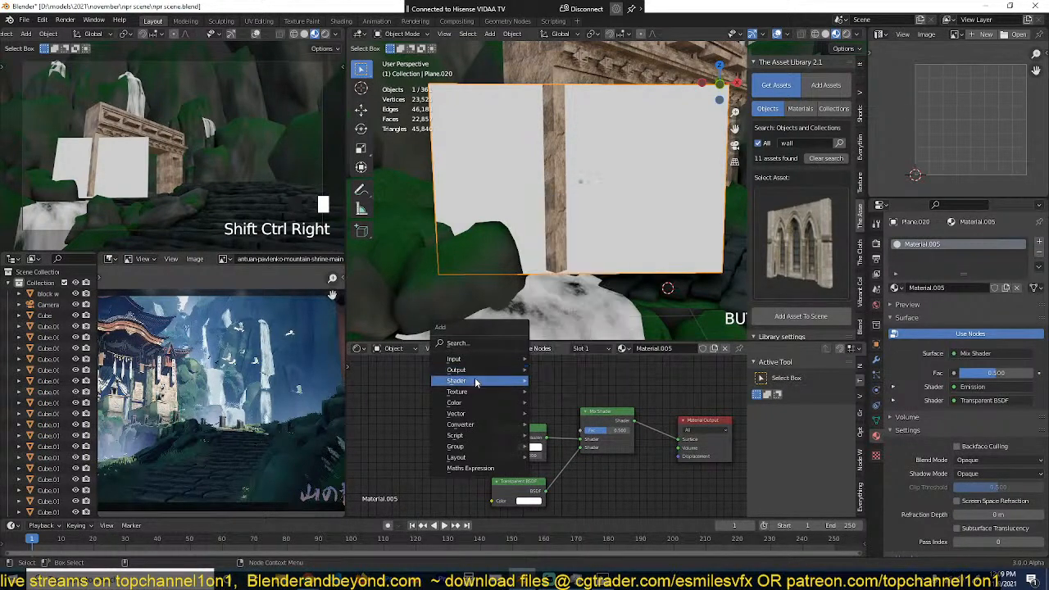
{"action": "mouse_move", "coordinate": [456, 361]}
{"action": "mouse_move", "coordinate": [449, 405]}
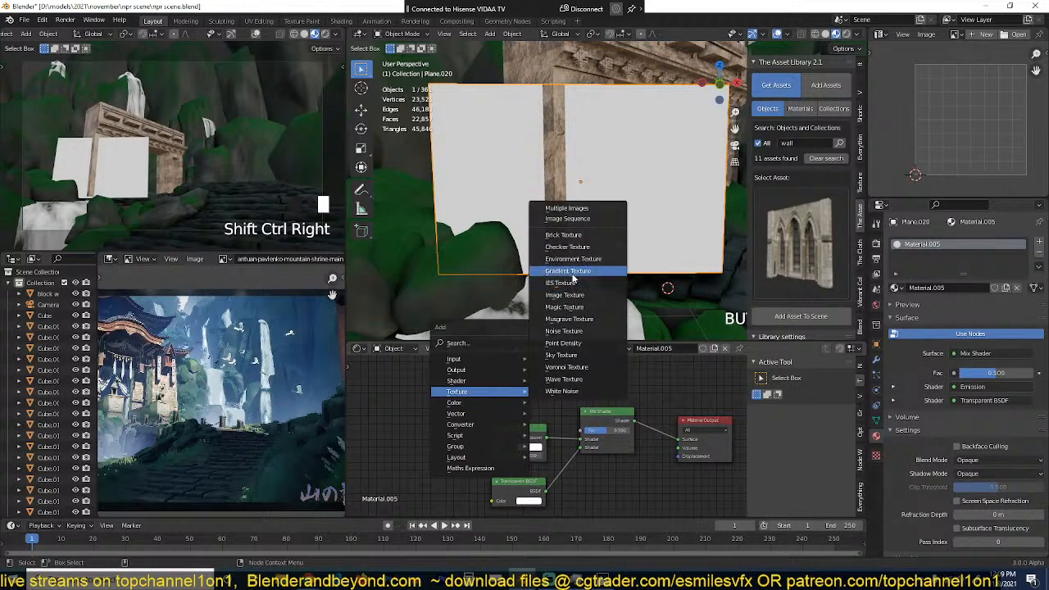
{"action": "left_click", "coordinate": [574, 277]}
{"action": "left_click", "coordinate": [392, 376]}
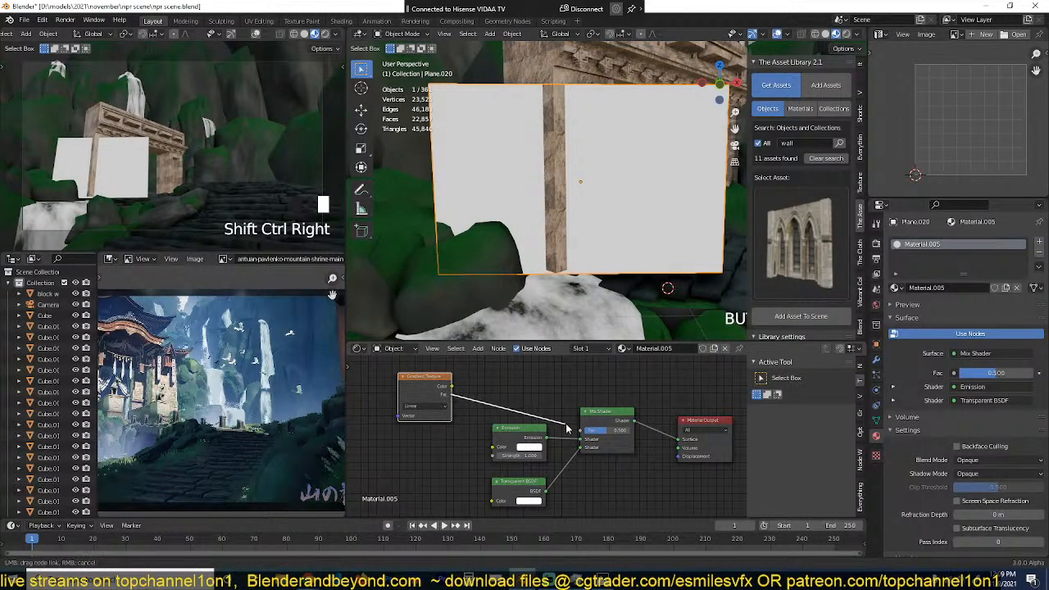
{"action": "left_click_drag", "start_coordinate": [584, 433], "coordinate": [584, 431]}
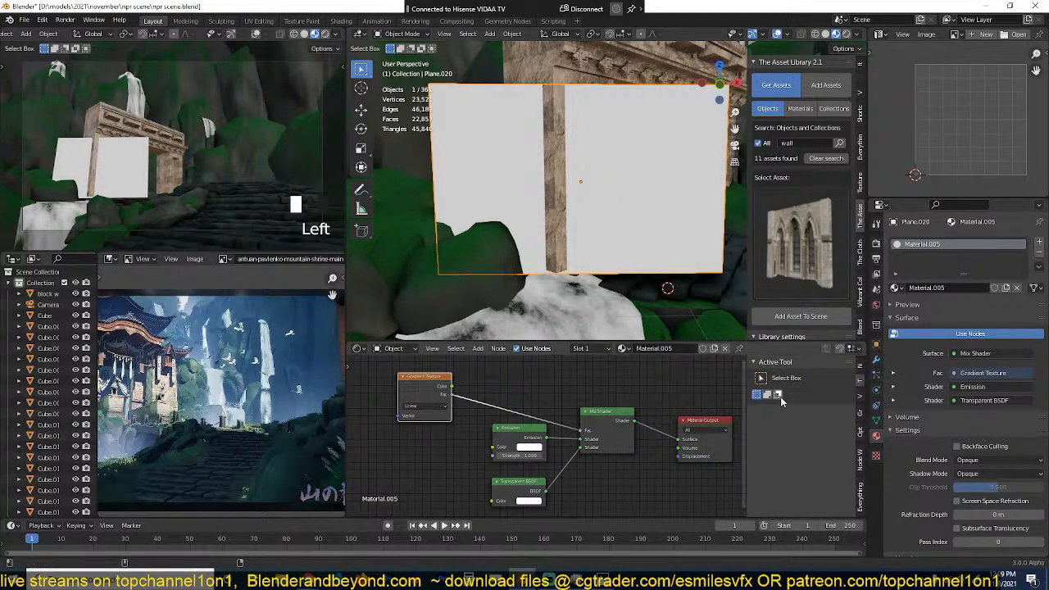
Step: Set the plane material's blend mode to Alpha Blend and its shadow mode to None
{"action": "left_click", "coordinate": [1032, 458]}
{"action": "left_click", "coordinate": [975, 510]}
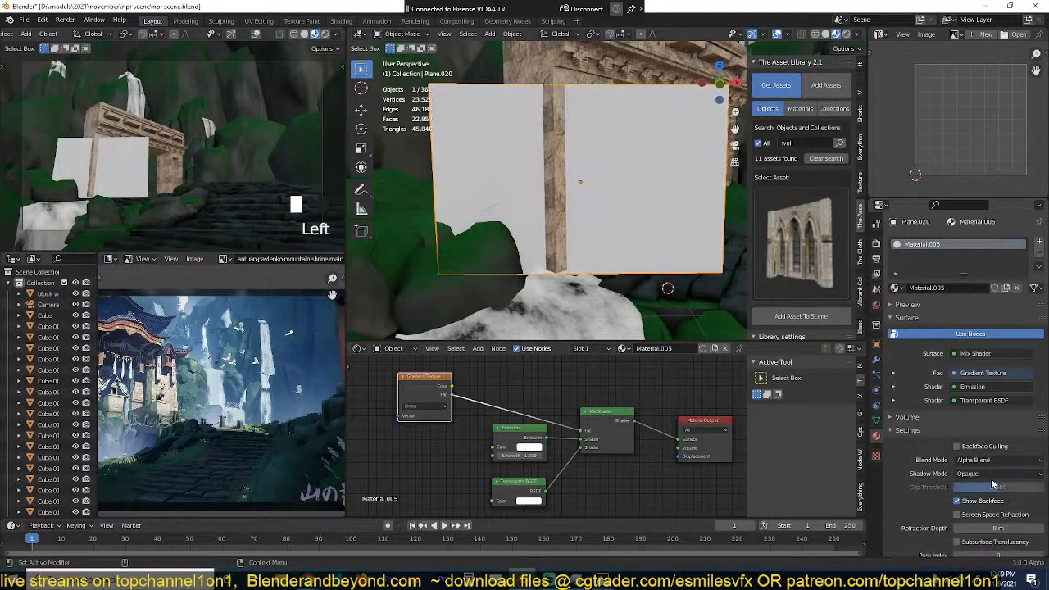
{"action": "left_click", "coordinate": [993, 475]}
{"action": "left_click", "coordinate": [966, 486]}
Step: Change the Gradient Texture type to Spherical
{"action": "middle_click_drag", "start_coordinate": [523, 378], "coordinate": [551, 381]}
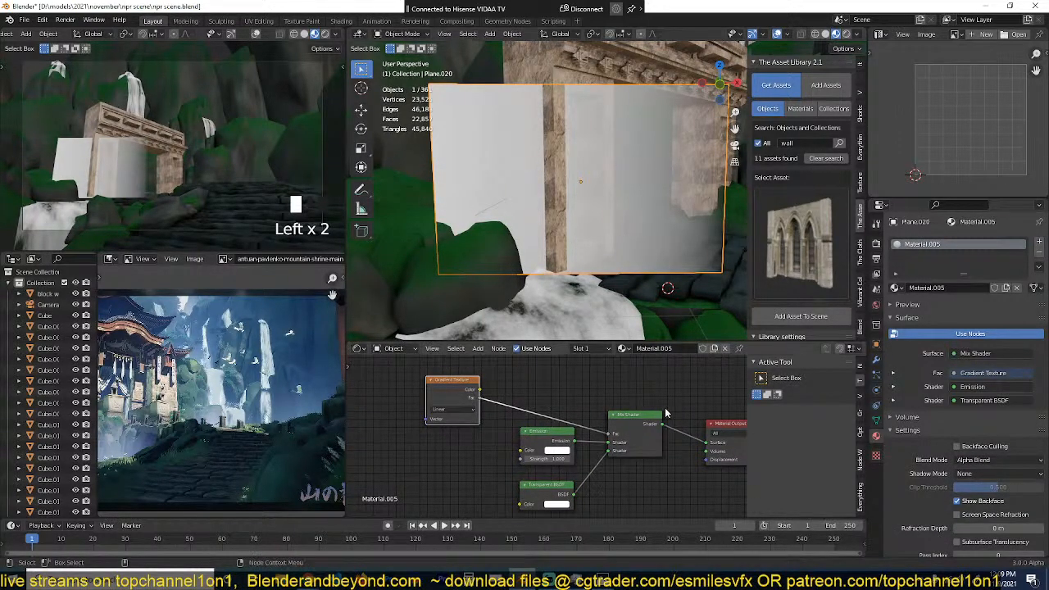
{"action": "left_click", "coordinate": [453, 410]}
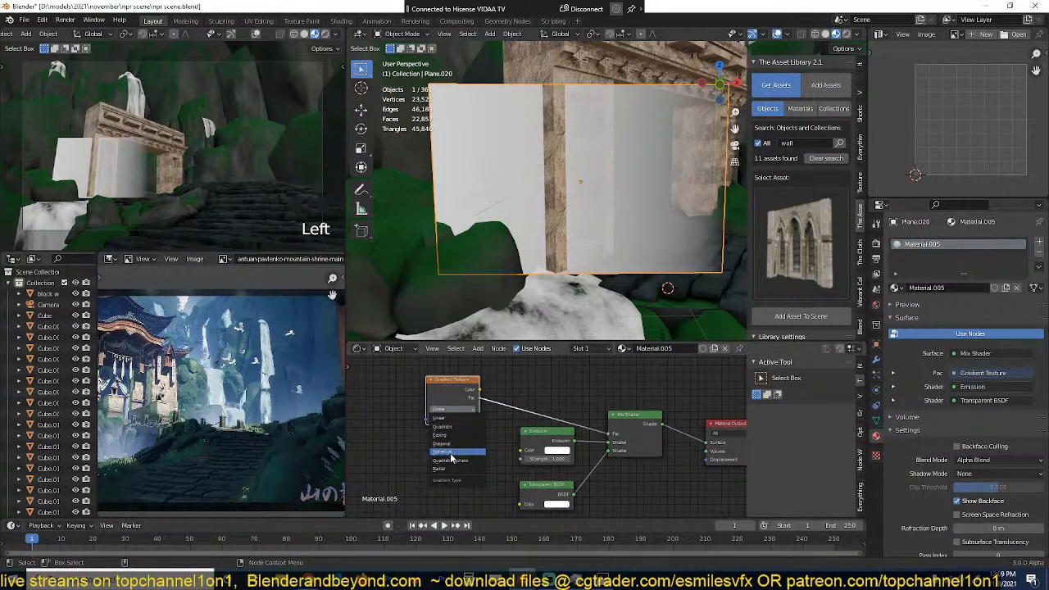
{"action": "left_click", "coordinate": [450, 453]}
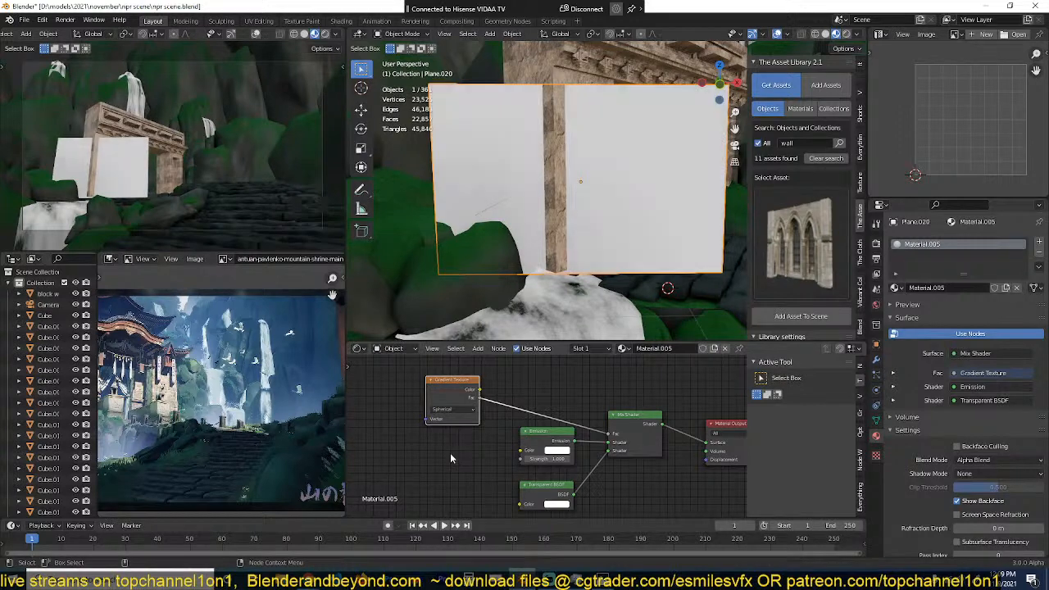
{"action": "scroll", "coordinate": [543, 187], "scroll_direction": "down", "scroll_amount": 2}
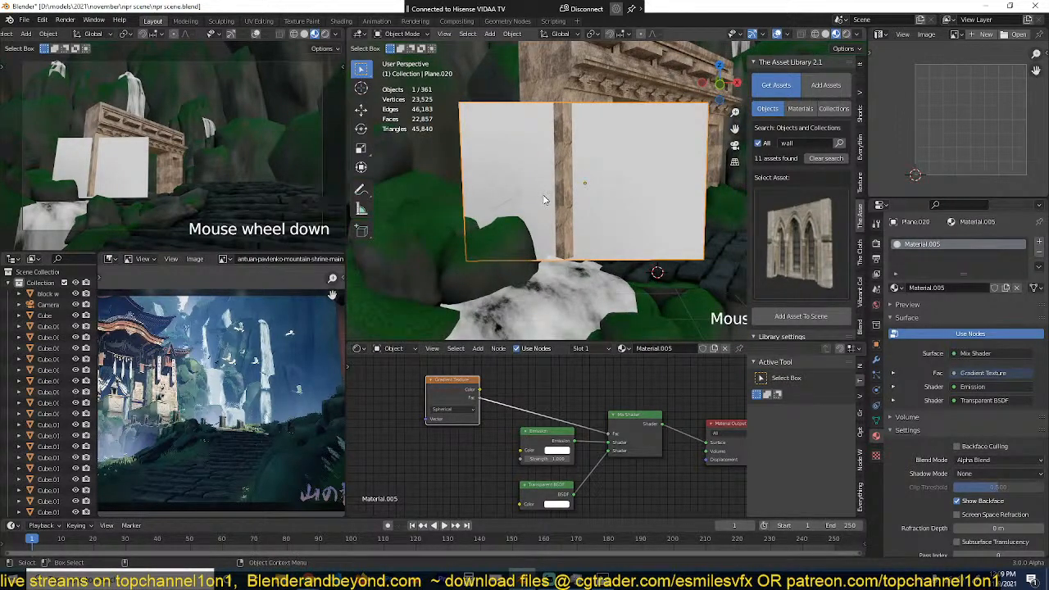
{"action": "scroll", "coordinate": [544, 198], "scroll_direction": "down", "scroll_amount": 2}
Step: Add Texture Coordinate and Mapping nodes to the Gradient Texture and feed the Mapping node from the UV output
{"action": "left_click", "coordinate": [445, 399]}
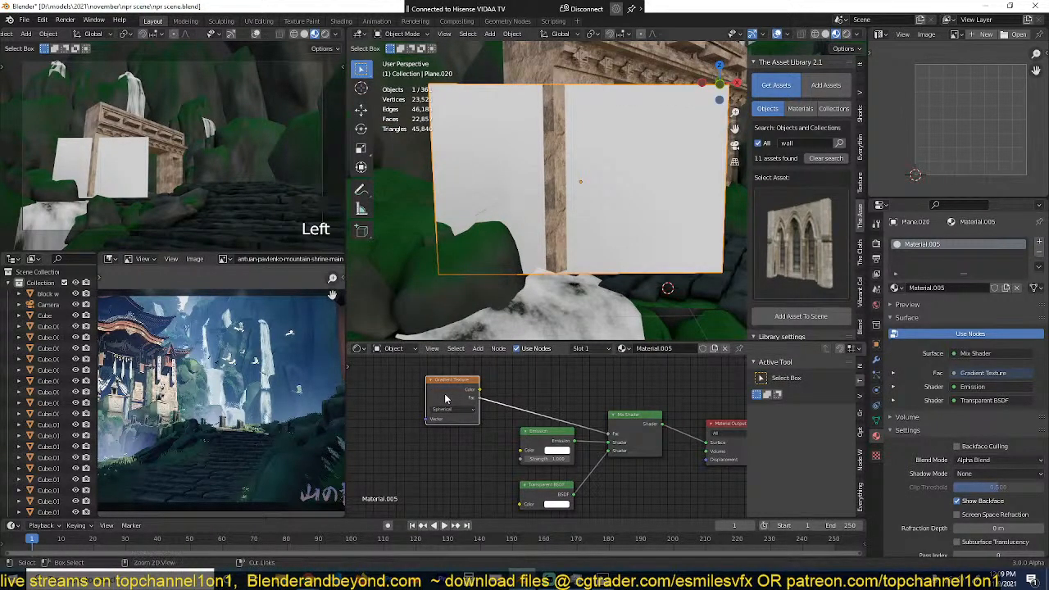
{"action": "key", "text": "ctrl+t"}
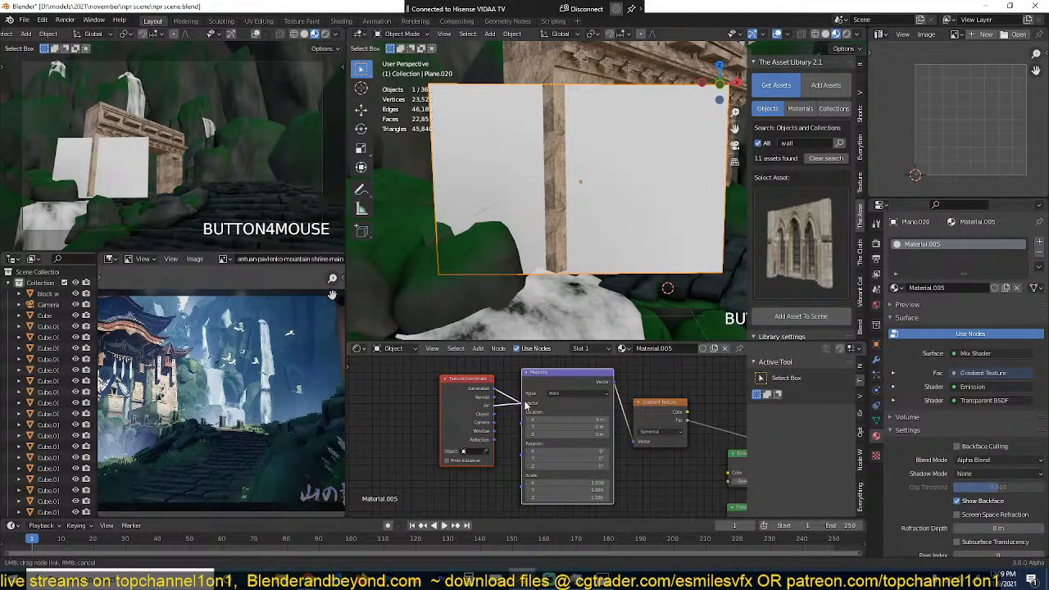
{"action": "left_click_drag", "start_coordinate": [525, 405], "coordinate": [523, 405]}
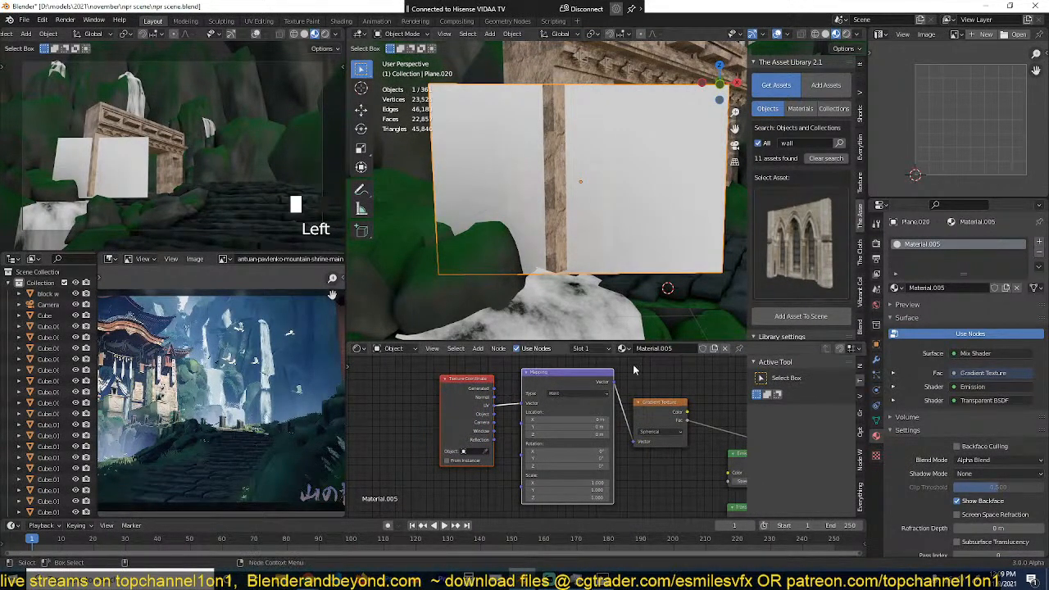
Step: Move all of the plane's UVs so that the face is centred on the UV origin
{"action": "key", "text": "Tab"}
{"action": "key", "text": "a"}
{"action": "key", "text": "g"}
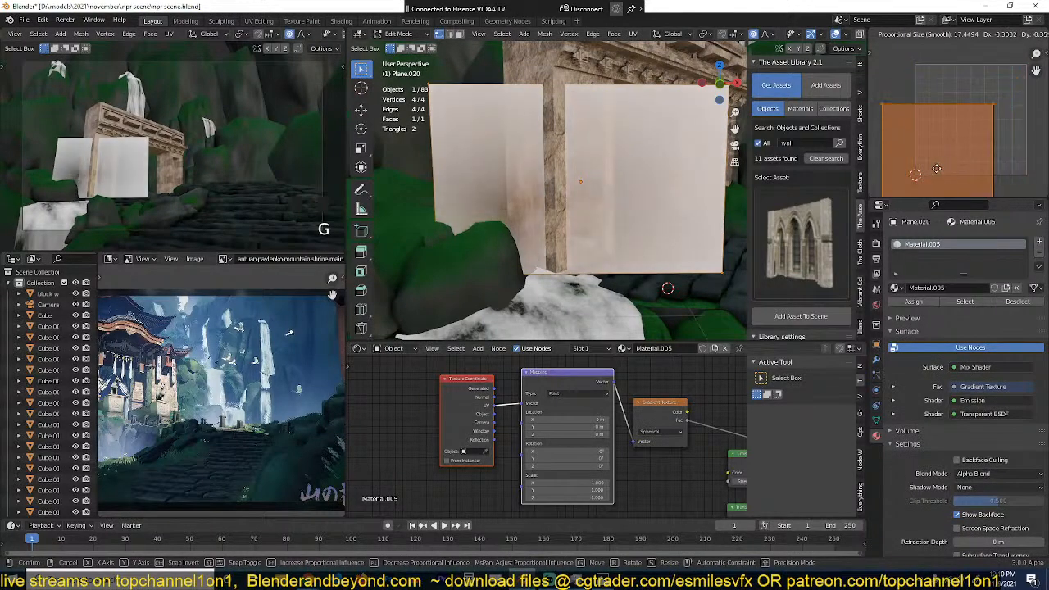
{"action": "left_click", "coordinate": [921, 174]}
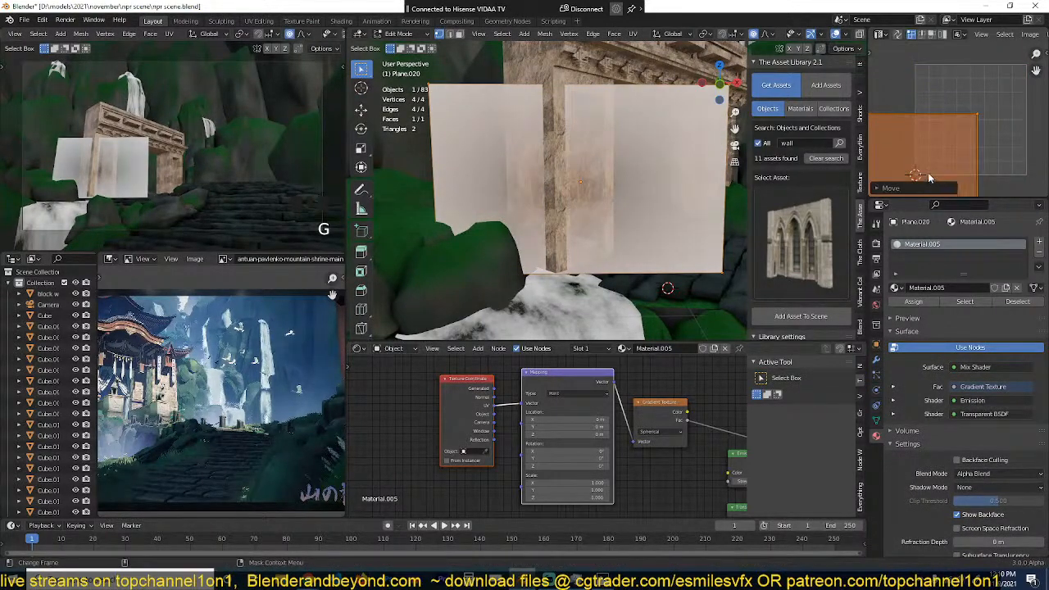
{"action": "key", "text": "Tab"}
Step: Swap the Emission and Transparent BSDF inputs of the Mix Shader, and preview the Gradient Texture on the plane
{"action": "middle_click_drag", "start_coordinate": [666, 436], "coordinate": [513, 417]}
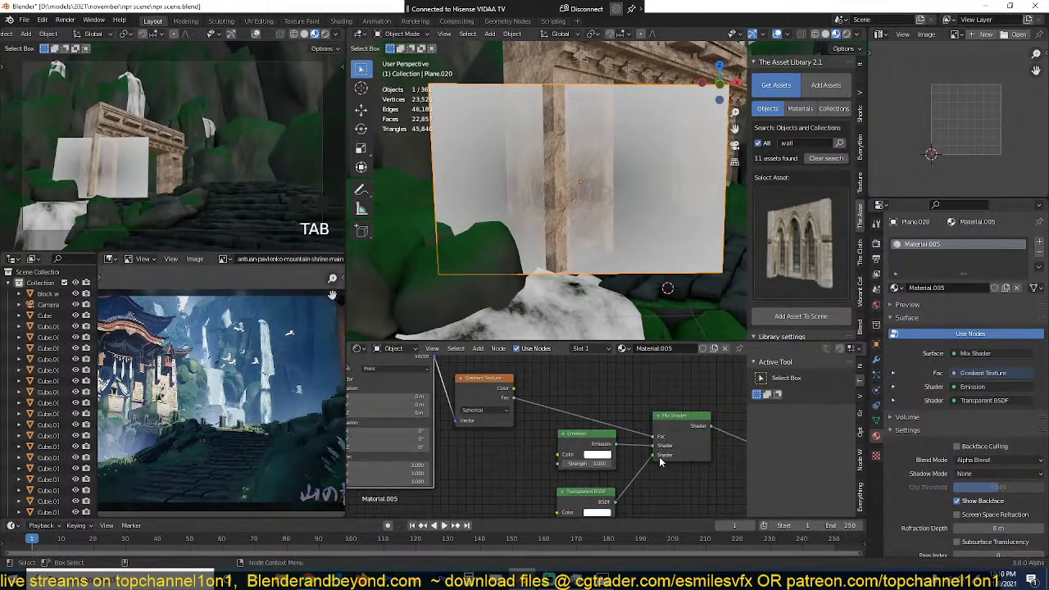
{"action": "left_click_drag", "start_coordinate": [648, 450], "coordinate": [652, 445]}
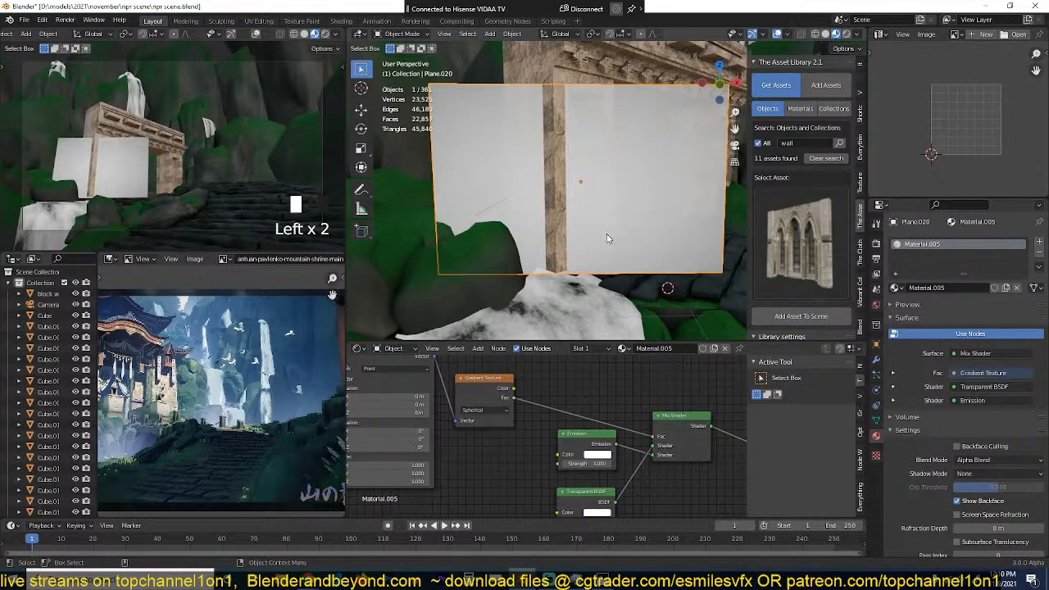
{"action": "left_click", "coordinate": [506, 387], "text": "ctrl+shift"}
{"action": "left_click", "coordinate": [506, 388], "text": "ctrl+shift"}
{"action": "left_click", "coordinate": [506, 388], "text": "ctrl+shift"}
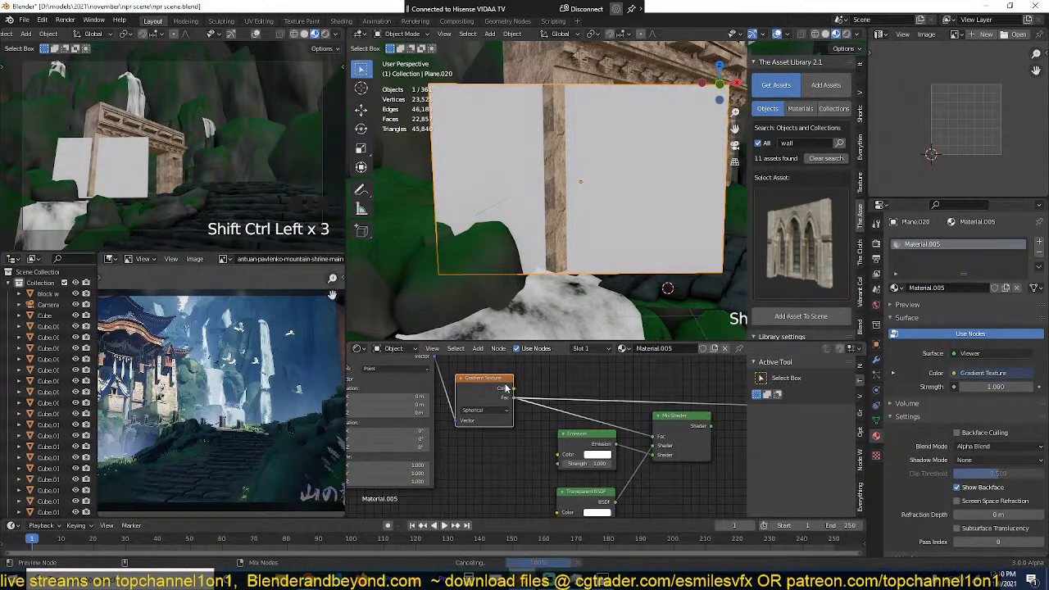
Step: Insert a ColorRamp on the previewed gradient, shift its white stop well toward the dark end and its black stop slightly inward
{"action": "scroll", "coordinate": [593, 217], "scroll_direction": "down", "scroll_amount": 2}
{"action": "key", "text": "shift+a"}
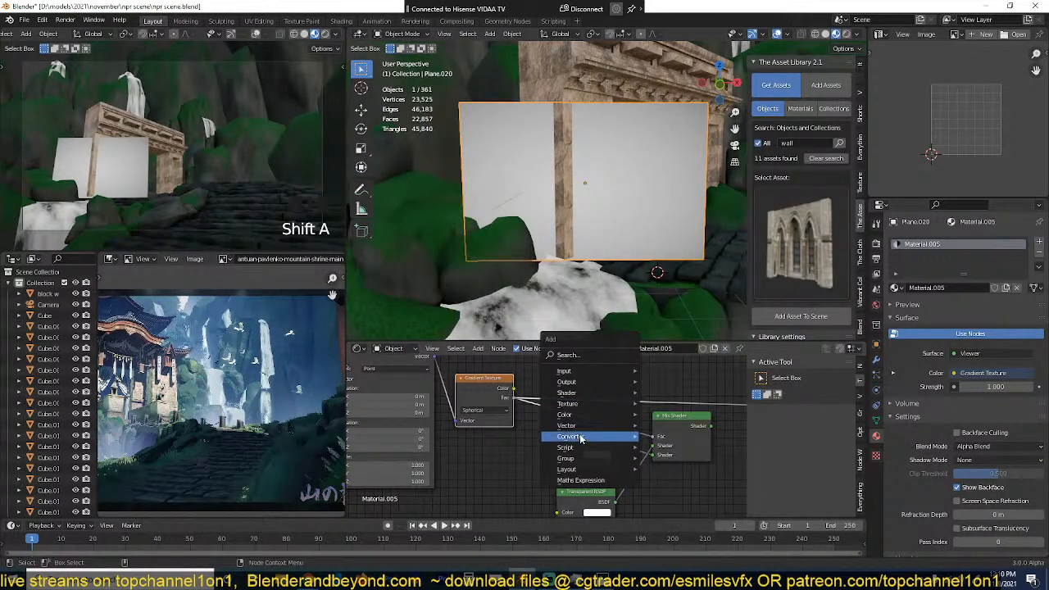
{"action": "mouse_move", "coordinate": [590, 436]}
{"action": "left_click", "coordinate": [688, 280]}
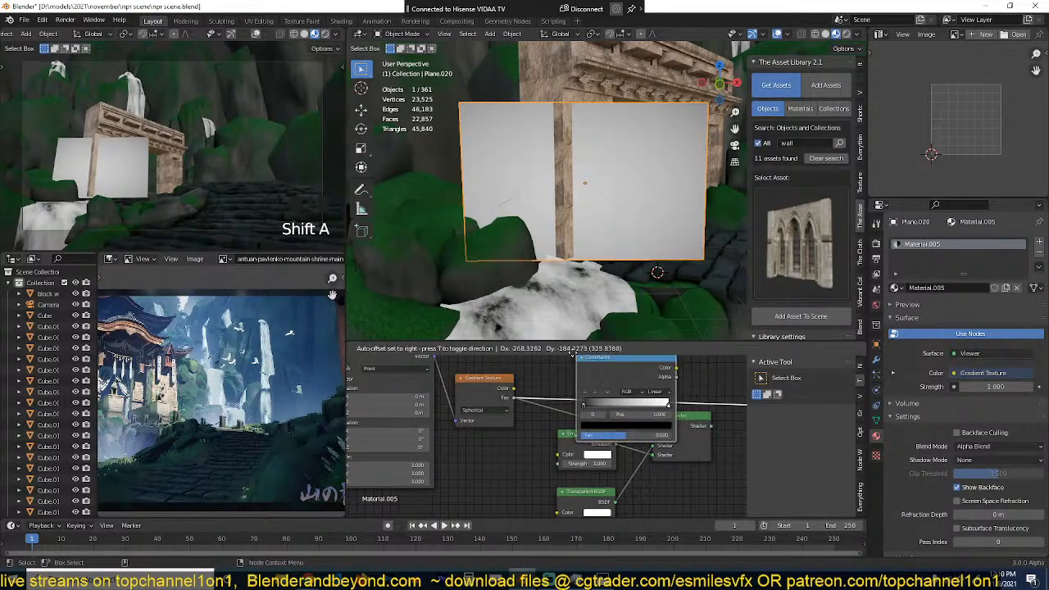
{"action": "left_click", "coordinate": [598, 399]}
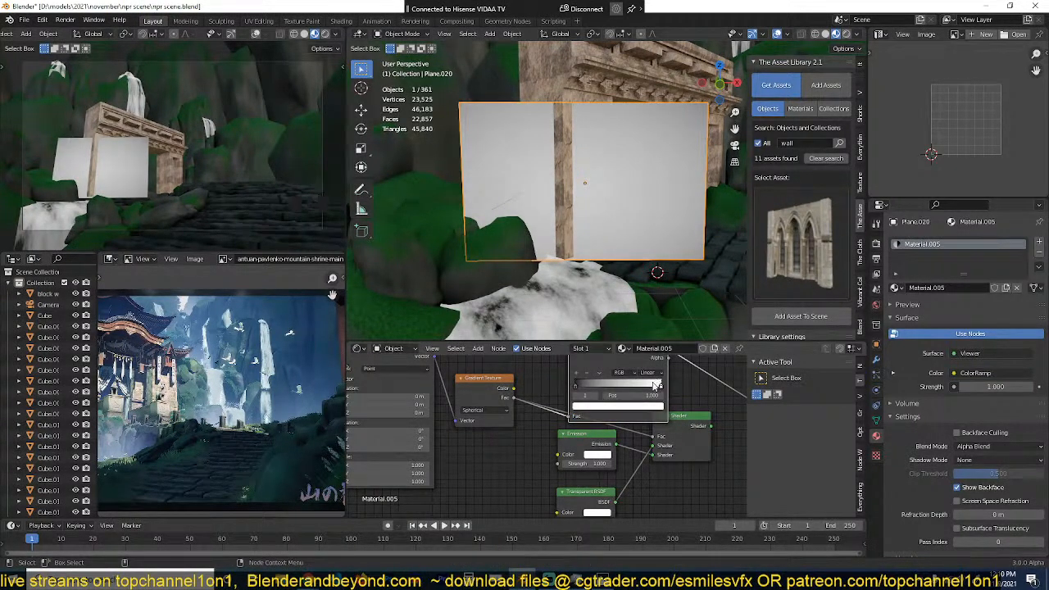
{"action": "left_click_drag", "start_coordinate": [657, 385], "coordinate": [607, 385]}
{"action": "middle_click_drag", "start_coordinate": [641, 370], "coordinate": [611, 425]}
{"action": "left_click_drag", "start_coordinate": [592, 408], "coordinate": [596, 380]}
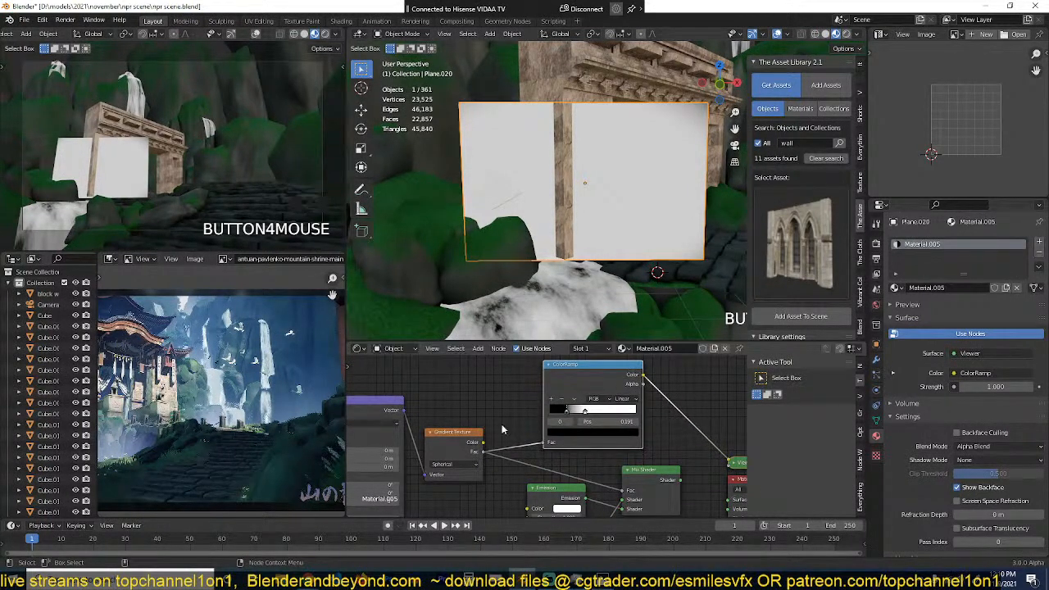
Step: Increase the Mapping node's scale so the spherical gradient shrinks to an ellipse within the plane
{"action": "middle_click_drag", "start_coordinate": [449, 426], "coordinate": [536, 424]}
{"action": "scroll", "coordinate": [517, 432], "scroll_direction": "down", "scroll_amount": 3}
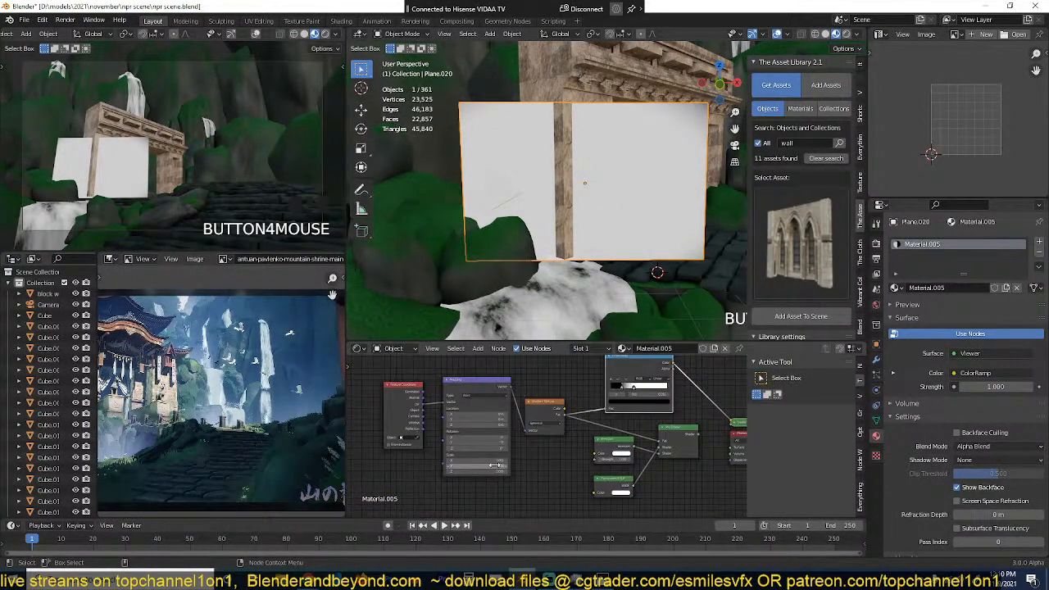
{"action": "left_click_drag", "start_coordinate": [502, 460], "coordinate": [387, 471]}
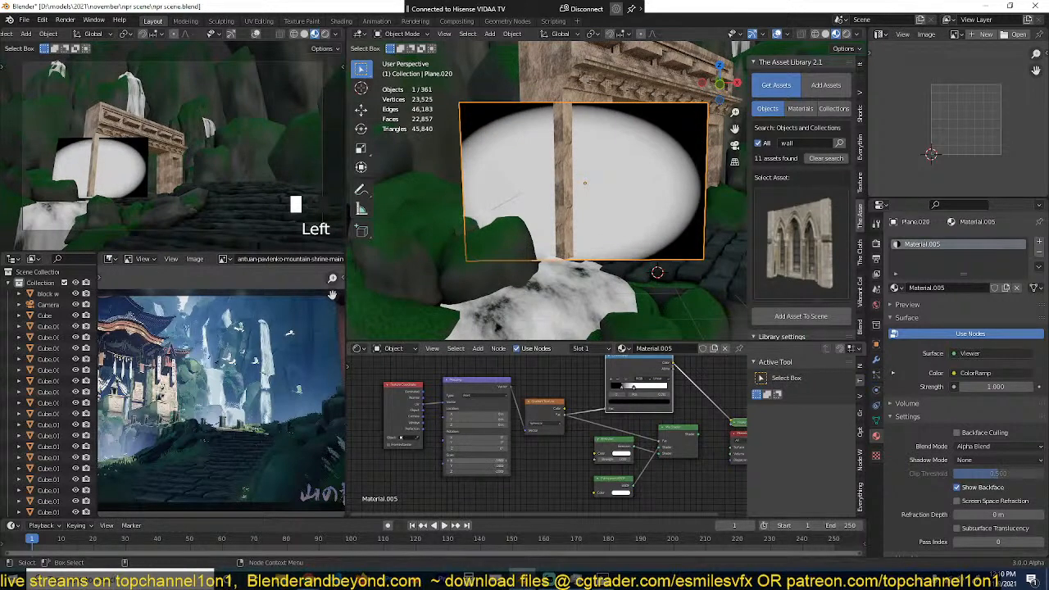
Step: Move the plane's UVs back around the UV origin and enlarge them so the whole ellipse fits inside the plane
{"action": "key", "text": "Tab"}
{"action": "key", "text": "g"}
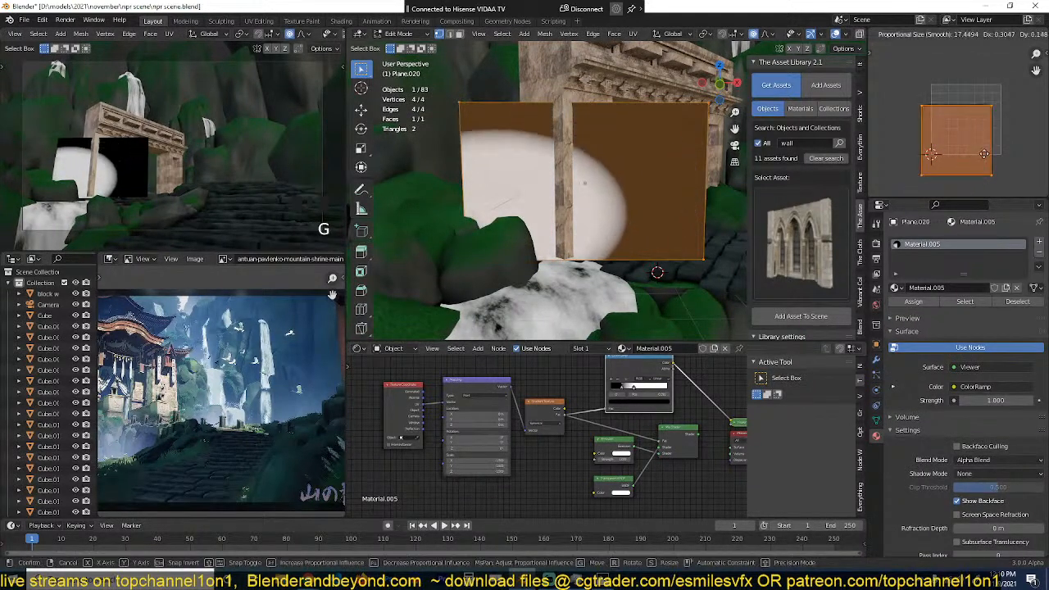
{"action": "left_click", "coordinate": [961, 163]}
{"action": "key", "text": "s"}
{"action": "left_click", "coordinate": [972, 168]}
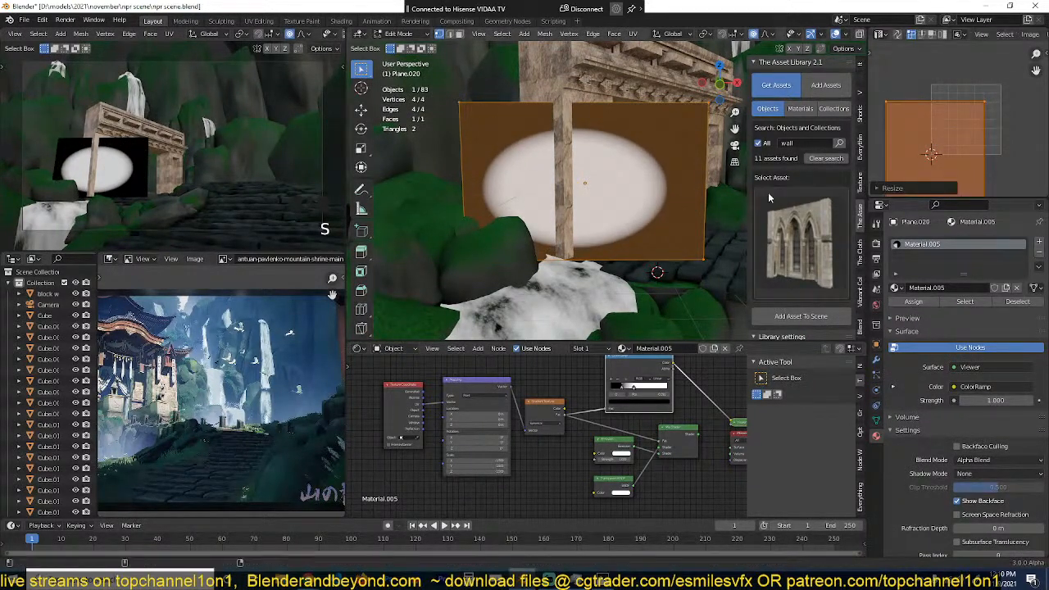
Step: Nudge the plane's UVs to centre the ellipse on the face, and scale them down slightly so it nearly fills the plane
{"action": "scroll", "coordinate": [972, 149], "scroll_direction": "down", "scroll_amount": 1}
{"action": "middle_click_drag", "start_coordinate": [972, 151], "coordinate": [974, 112]}
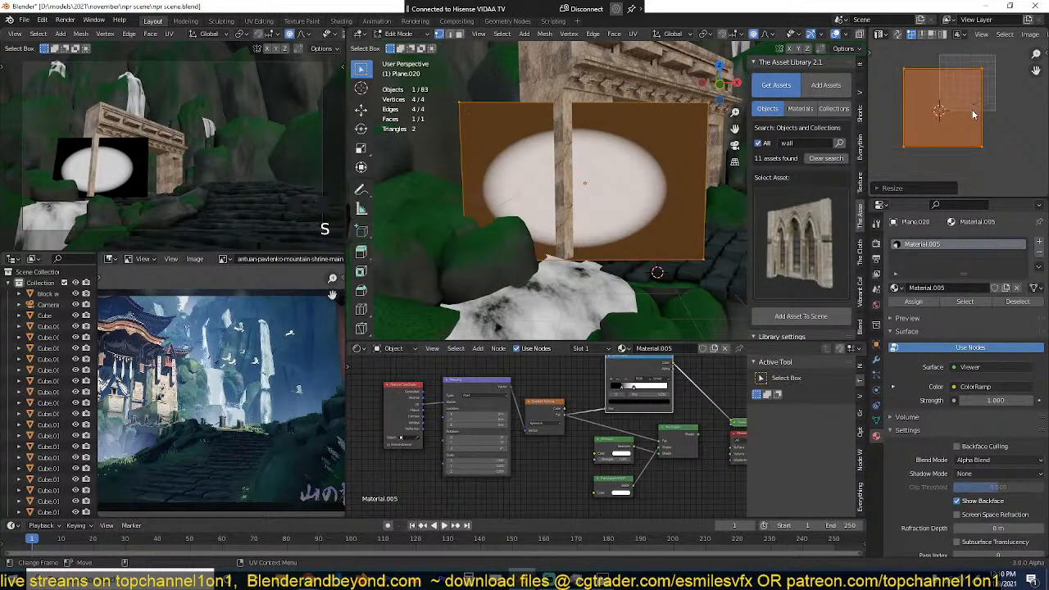
{"action": "scroll", "coordinate": [972, 112], "scroll_direction": "up", "scroll_amount": 2}
{"action": "key", "text": "g"}
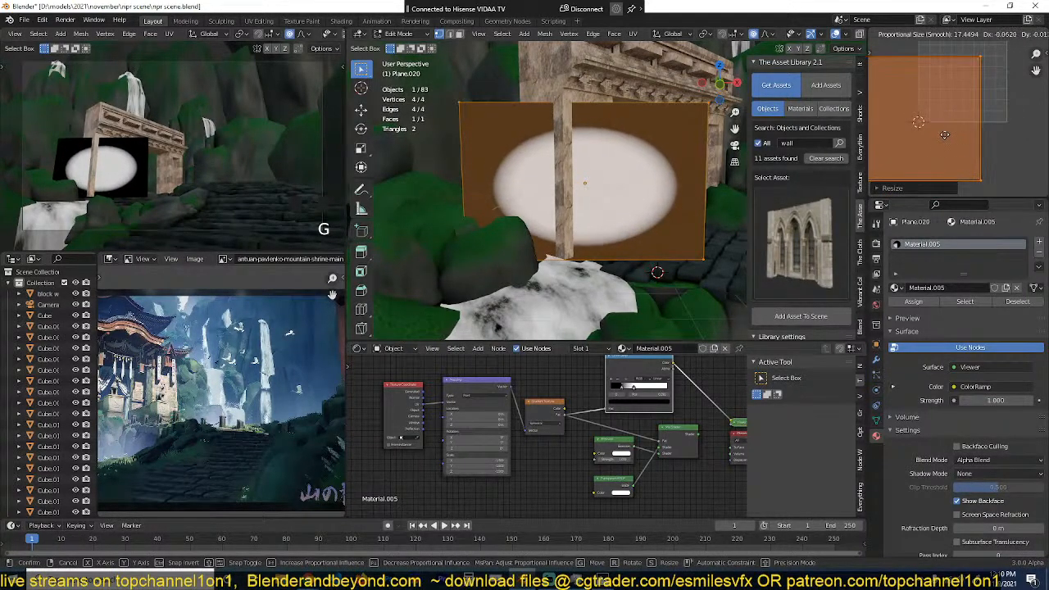
{"action": "left_click", "coordinate": [950, 144]}
{"action": "key", "text": "s"}
{"action": "left_click", "coordinate": [944, 139]}
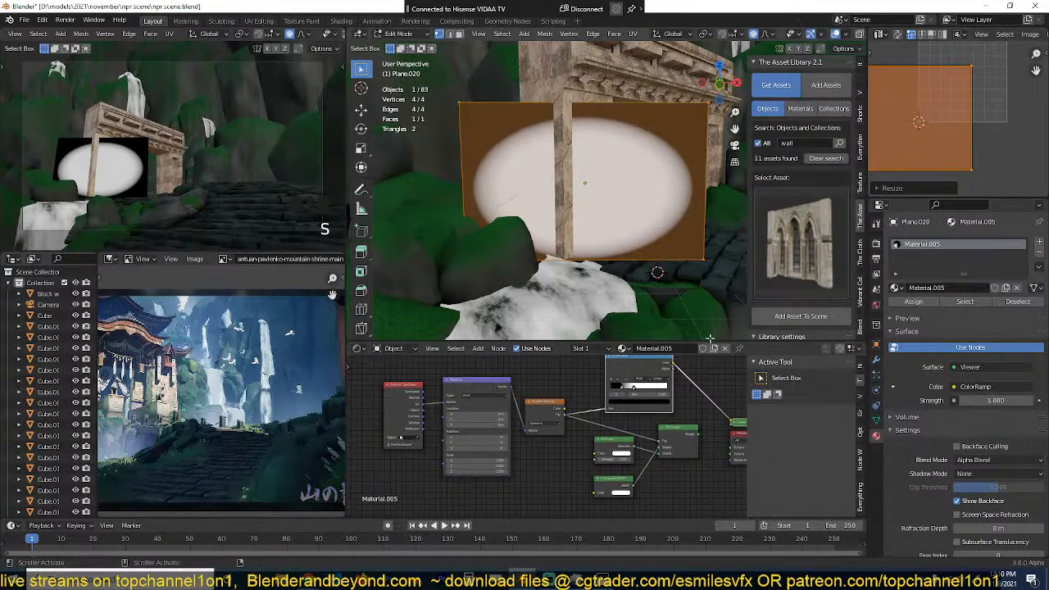
Step: Move the ColorRamp's white stop to position 1.000 for a softer falloff and enlarge the plane's UVs
{"action": "left_click_drag", "start_coordinate": [623, 389], "coordinate": [651, 388]}
{"action": "key", "text": "s"}
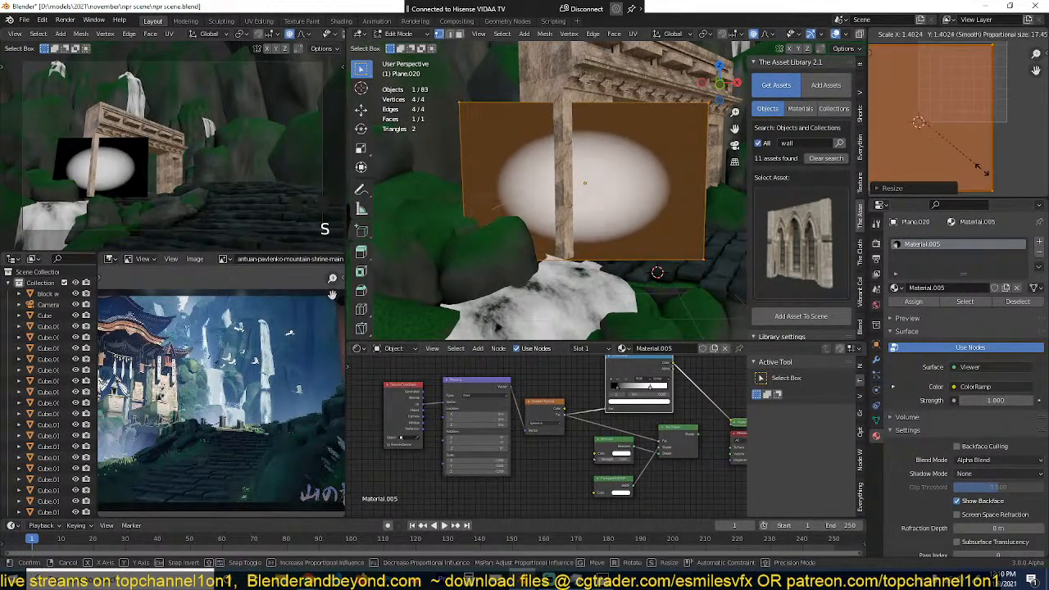
{"action": "left_click", "coordinate": [916, 236]}
{"action": "left_click_drag", "start_coordinate": [618, 390], "coordinate": [674, 388]}
Step: Adjust the Mapping node's scale so the soft ellipse grows to nearly fill the plane
{"action": "scroll", "coordinate": [487, 469], "scroll_direction": "up", "scroll_amount": 3}
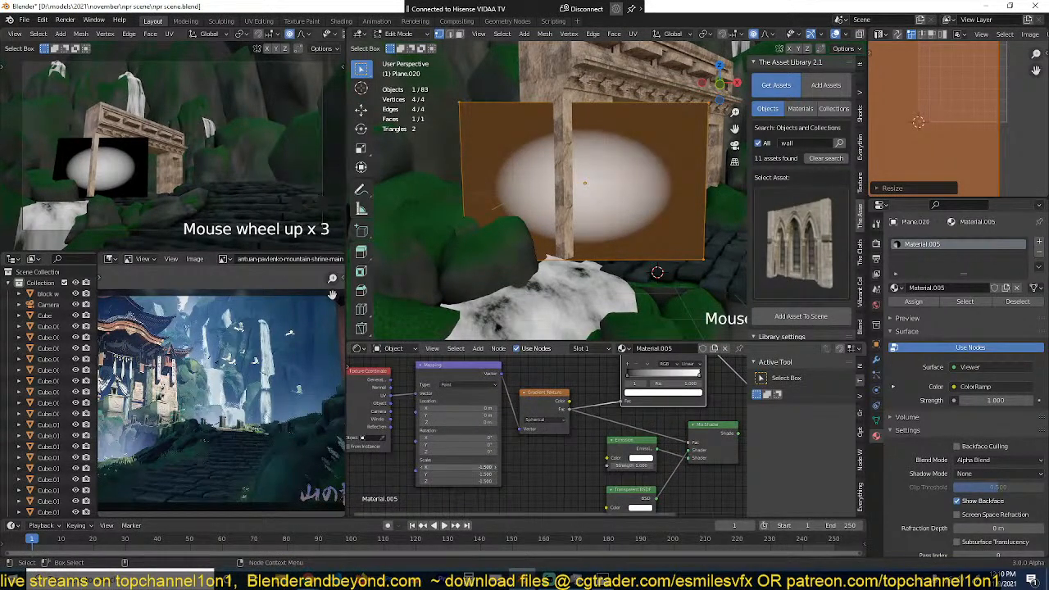
{"action": "mouse_move", "coordinate": [487, 469]}
{"action": "left_mouse_down"}
{"action": "mouse_move", "coordinate": [477, 481]}
{"action": "mouse_move", "coordinate": [493, 482]}
{"action": "mouse_move", "coordinate": [494, 465]}
{"action": "left_mouse_up"}
{"action": "scroll", "coordinate": [638, 400], "scroll_direction": "down", "scroll_amount": 2}
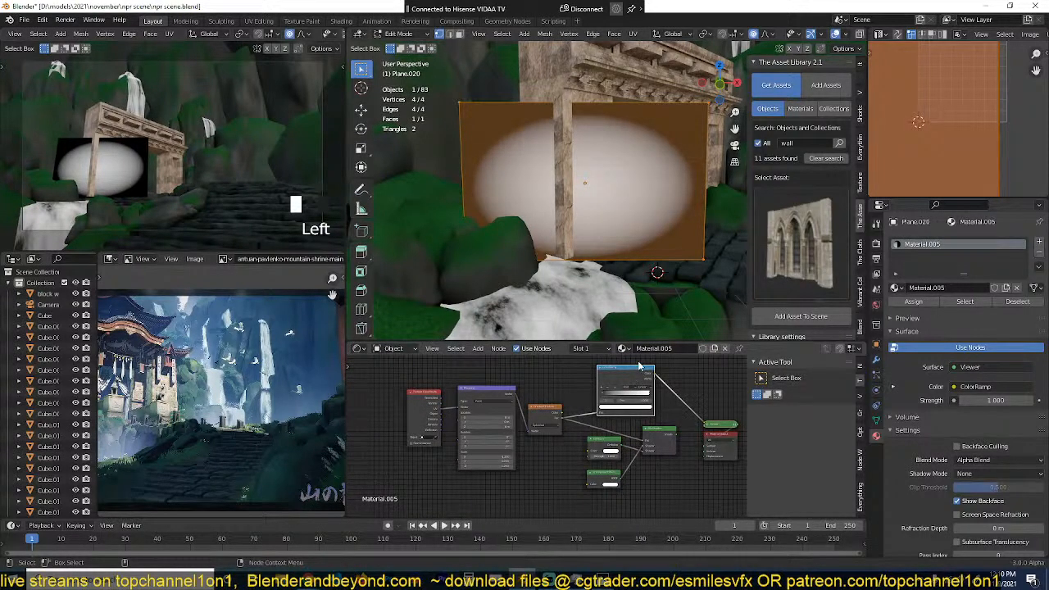
Step: Feed the ColorRamp's colour into the Mix Shader's factor and output the Mix Shader on the plane in Object Mode
{"action": "left_click_drag", "start_coordinate": [641, 361], "coordinate": [478, 383]}
{"action": "left_click", "coordinate": [564, 419]}
{"action": "scroll", "coordinate": [548, 427], "scroll_direction": "up", "scroll_amount": 3}
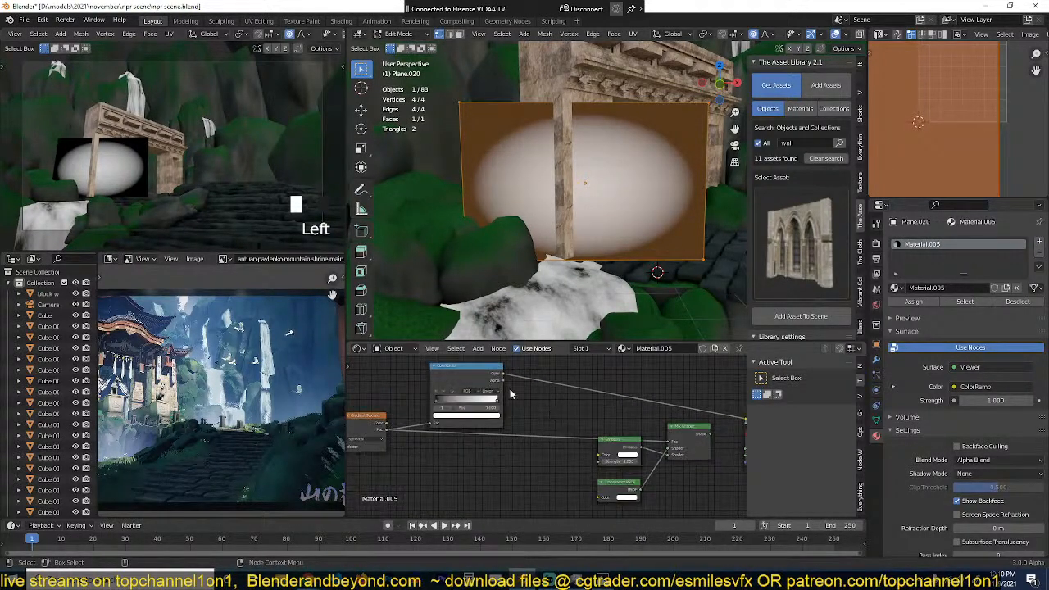
{"action": "left_click", "coordinate": [676, 443], "text": "ctrl+shift"}
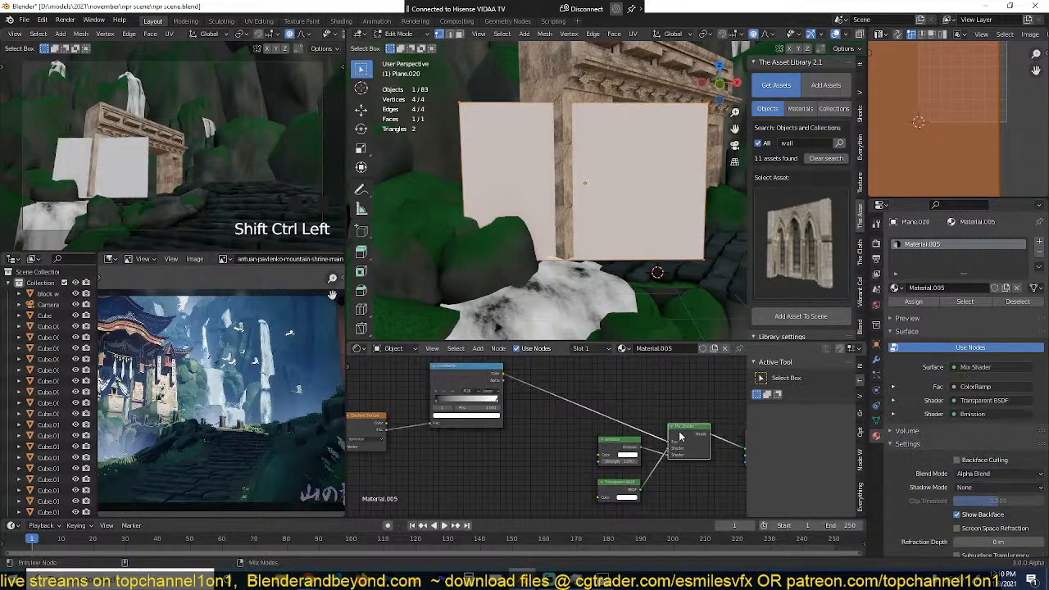
{"action": "key", "text": "alt+a"}
{"action": "key", "text": "Tab"}
Step: Stretch the mist plane along the Z axis until it is taller than the gate opening
{"action": "middle_click_drag", "start_coordinate": [624, 213], "coordinate": [651, 227]}
{"action": "key", "text": "Tab"}
{"action": "key", "text": "Tab"}
{"action": "key", "text": "s"}
{"action": "key", "text": "z"}
{"action": "left_click", "coordinate": [652, 266]}
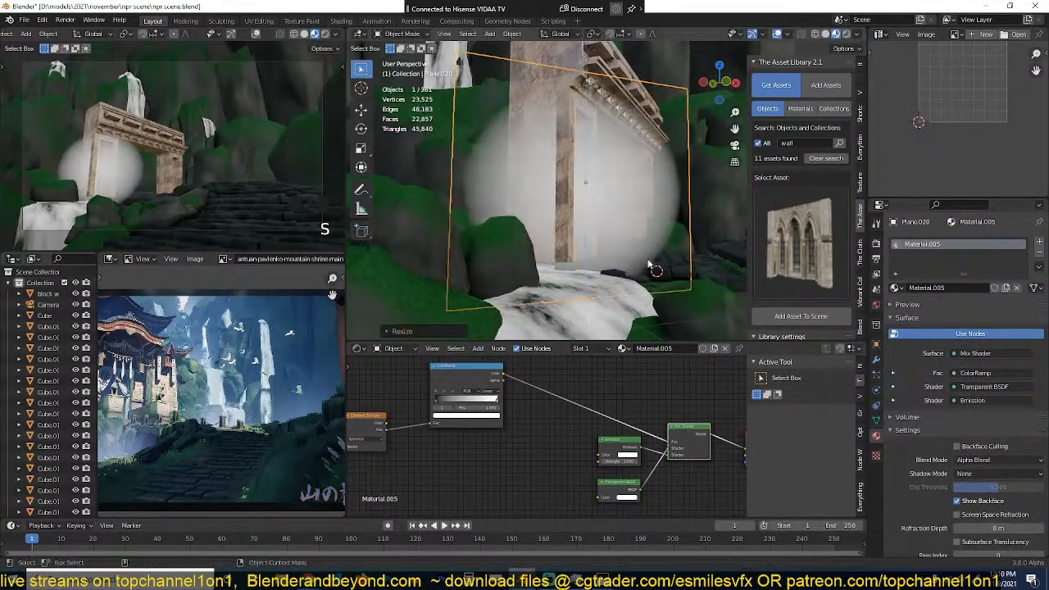
Step: Enlarge the mist plane and lower it so the glow sits at the base of the stone gate
{"action": "key", "text": "s"}
{"action": "left_click", "coordinate": [707, 207]}
{"action": "key", "text": "g"}
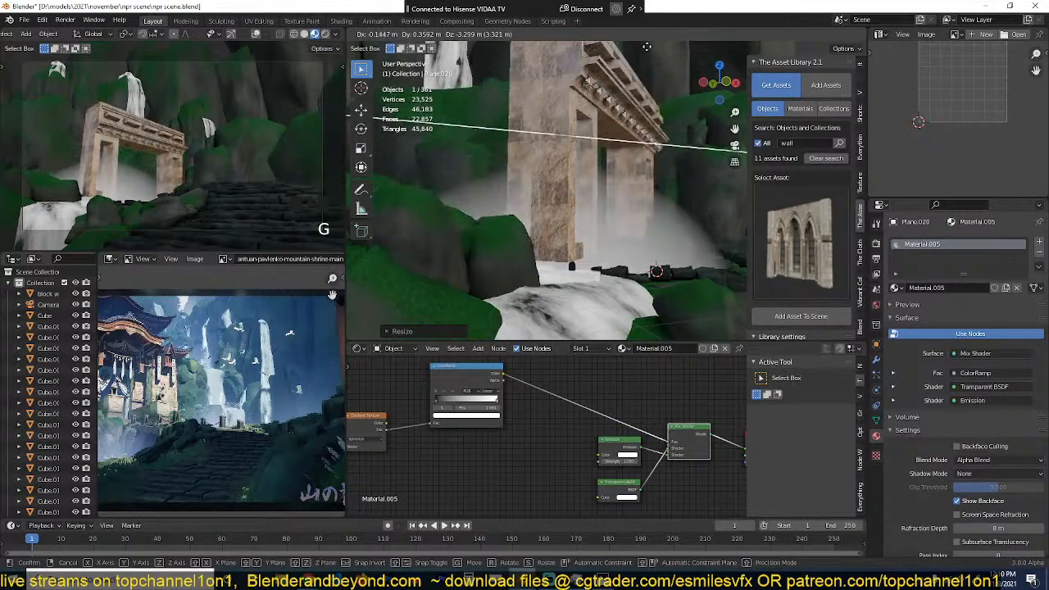
{"action": "left_click", "coordinate": [494, 183]}
Step: Delete the ColorRamp and insert a Math node between the Gradient Texture and the Mix Shader's factor
{"action": "left_click", "coordinate": [469, 393]}
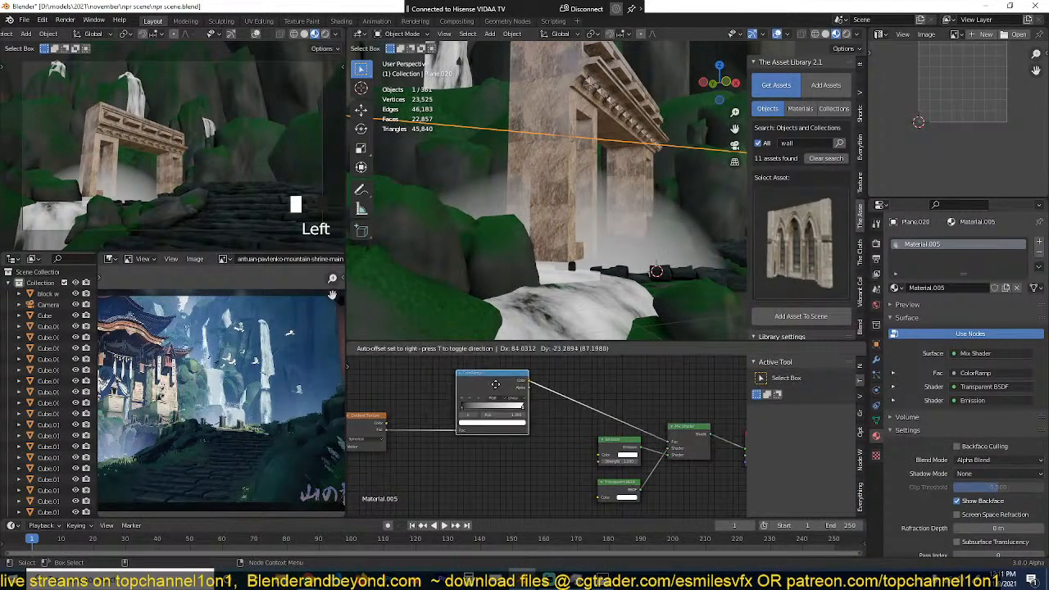
{"action": "left_click_drag", "start_coordinate": [470, 393], "coordinate": [476, 464], "text": "alt"}
{"action": "key", "text": "Delete"}
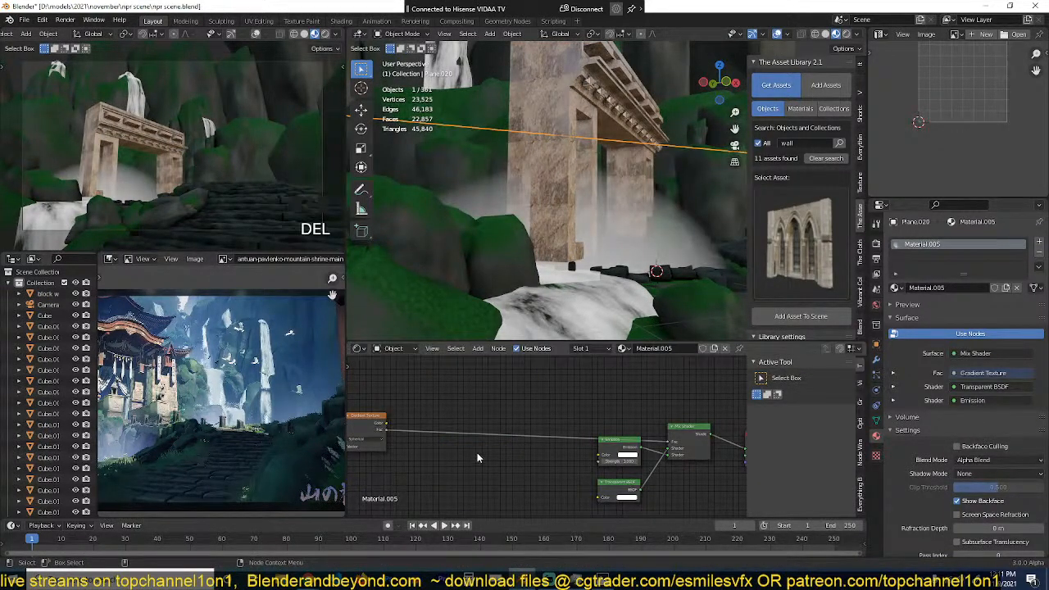
{"action": "key", "text": "shift+a"}
{"action": "mouse_move", "coordinate": [465, 444]}
{"action": "left_click", "coordinate": [541, 359]}
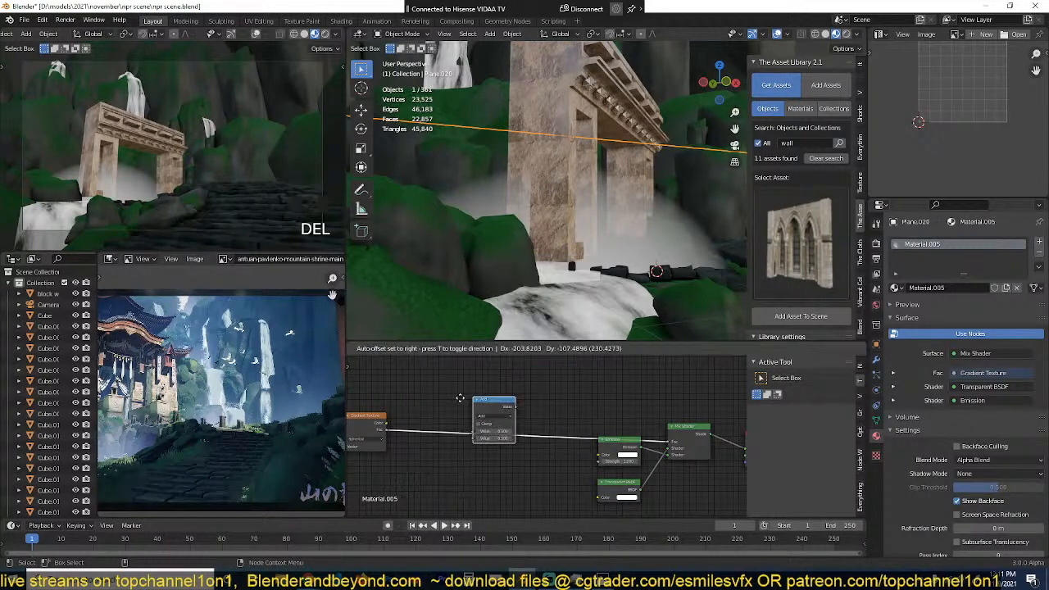
{"action": "left_click", "coordinate": [471, 435]}
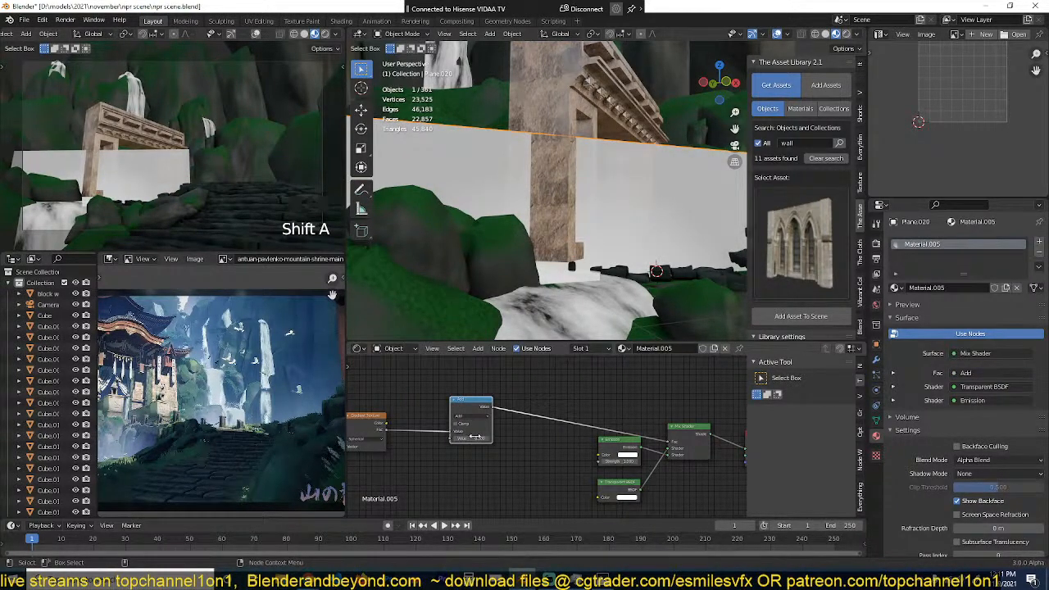
Step: Switch the Math node's operation to Power and raise its exponent to make the mist fade more softly
{"action": "mouse_move", "coordinate": [476, 437]}
{"action": "left_mouse_down"}
{"action": "mouse_move", "coordinate": [485, 437]}
{"action": "mouse_move", "coordinate": [474, 437]}
{"action": "left_mouse_up"}
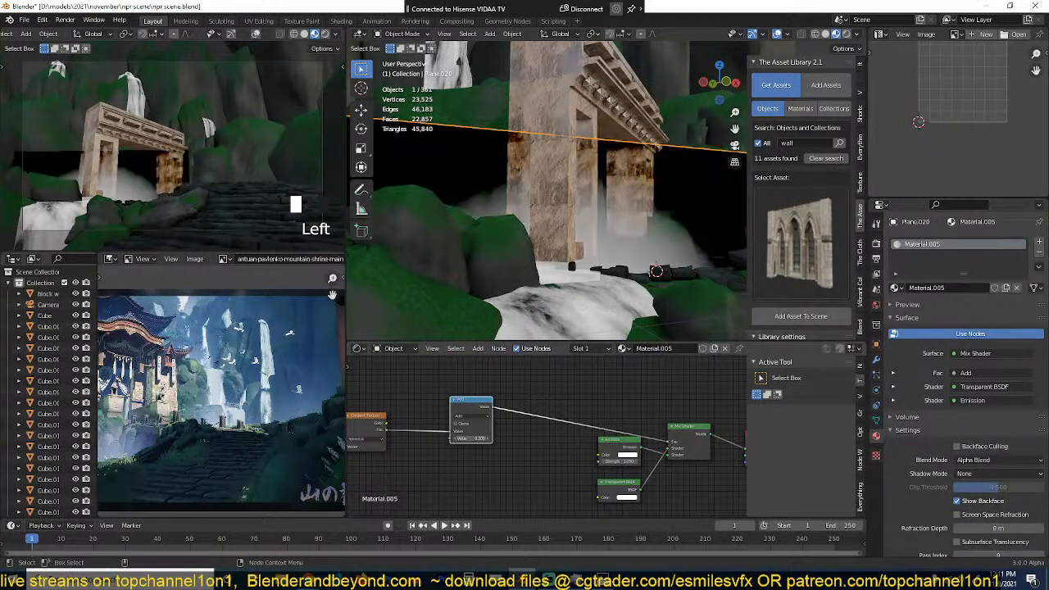
{"action": "left_click", "coordinate": [479, 417]}
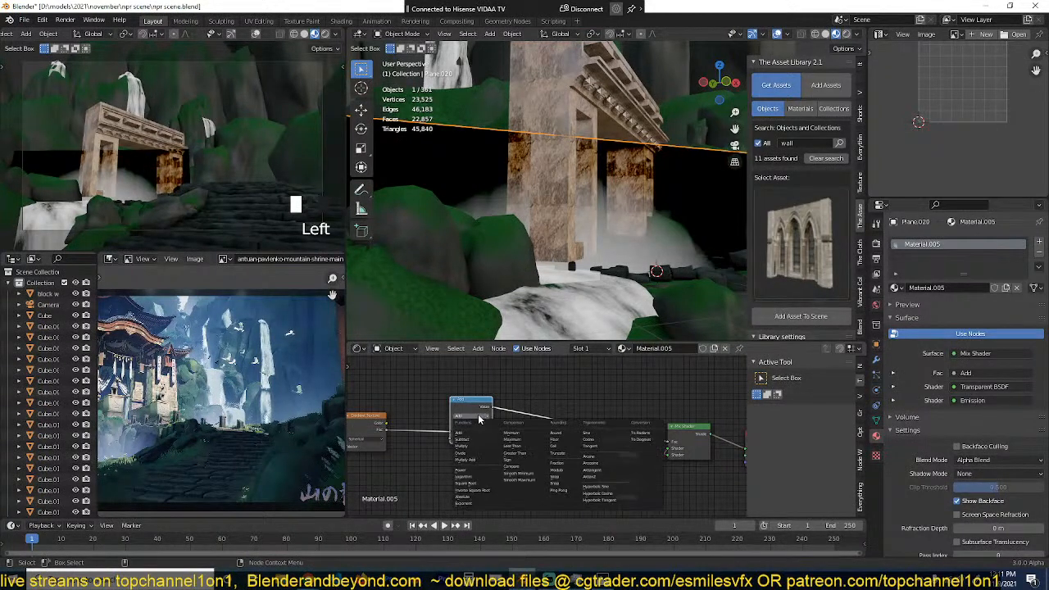
{"action": "left_click", "coordinate": [468, 470]}
{"action": "scroll", "coordinate": [472, 423], "scroll_direction": "up", "scroll_amount": 1}
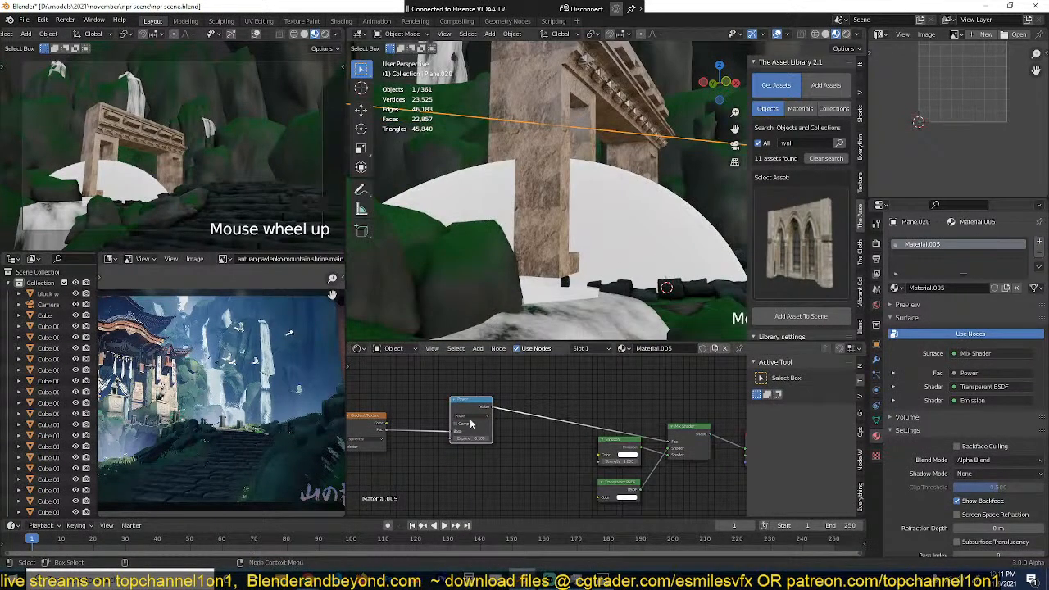
{"action": "scroll", "coordinate": [474, 426], "scroll_direction": "up", "scroll_amount": 1}
{"action": "left_click", "coordinate": [475, 440]}
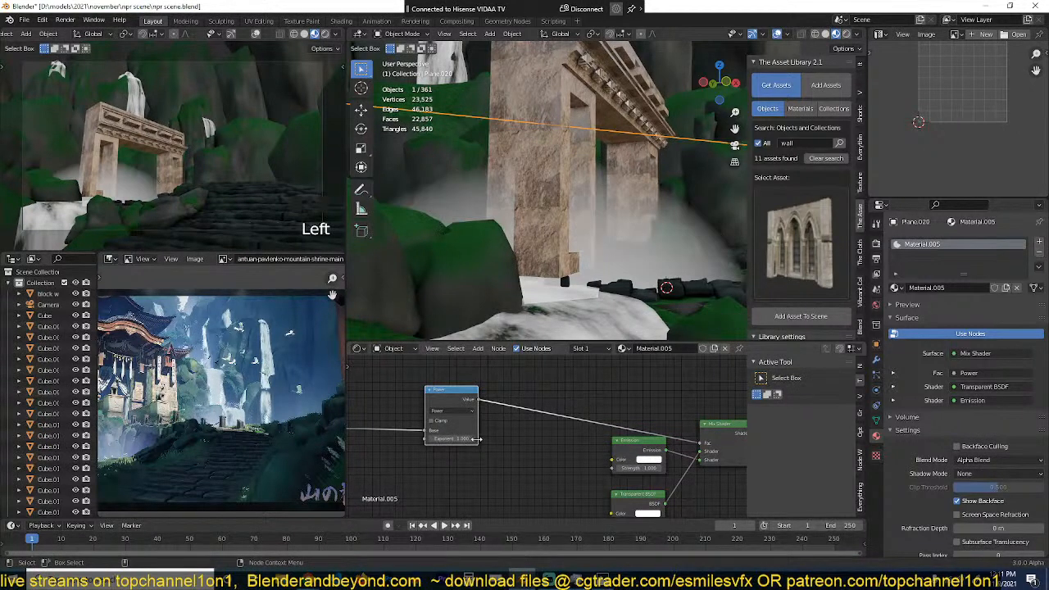
{"action": "left_click", "coordinate": [469, 439]}
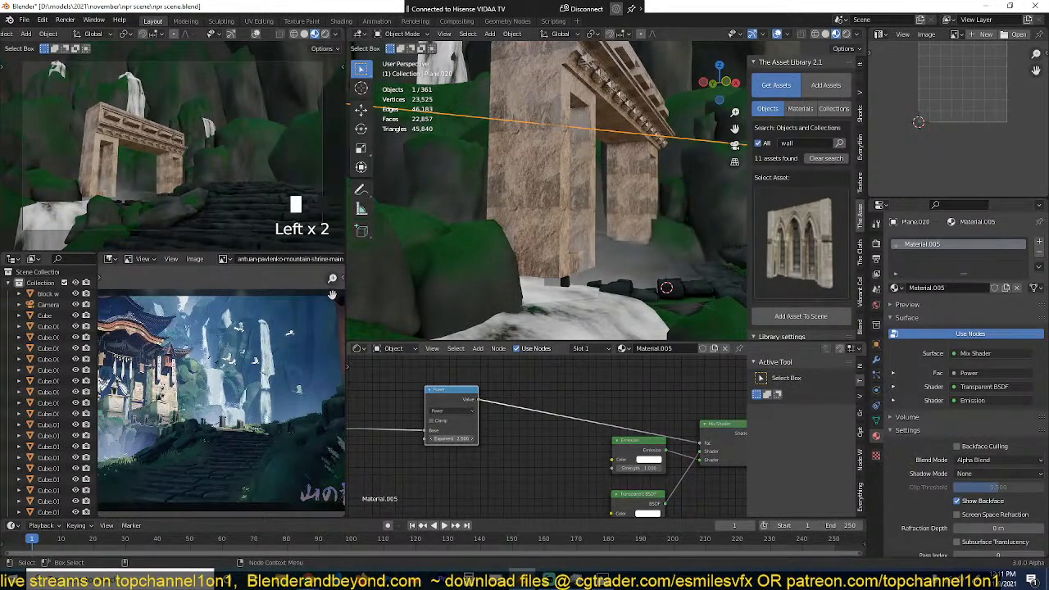
Step: Enlarge the mist plane about 1.5 times and reposition it at the stone gate
{"action": "scroll", "coordinate": [574, 246], "scroll_direction": "down", "scroll_amount": 1}
{"action": "key", "text": "s"}
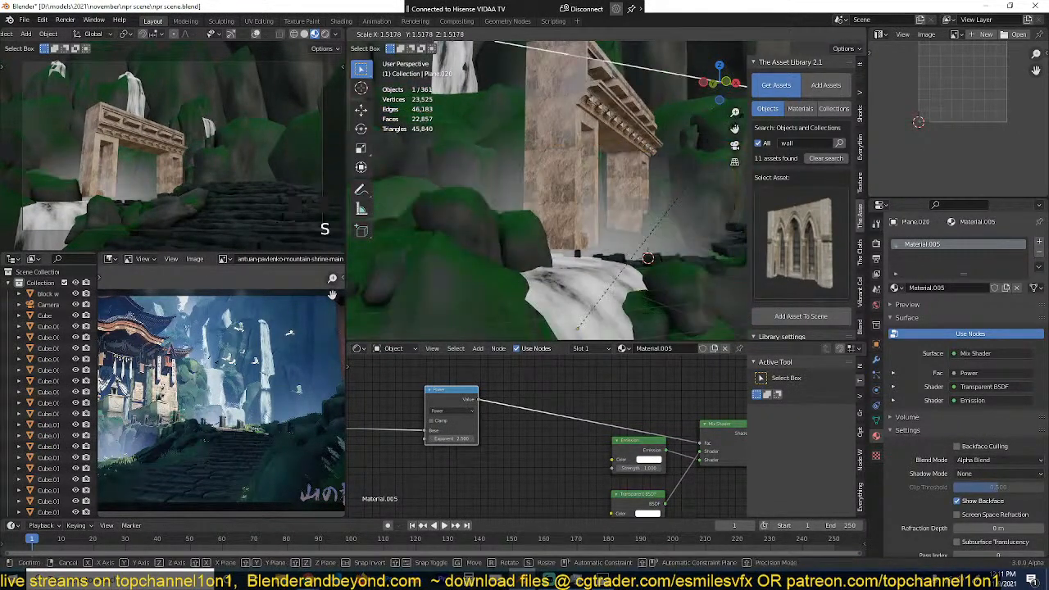
{"action": "left_click", "coordinate": [648, 259]}
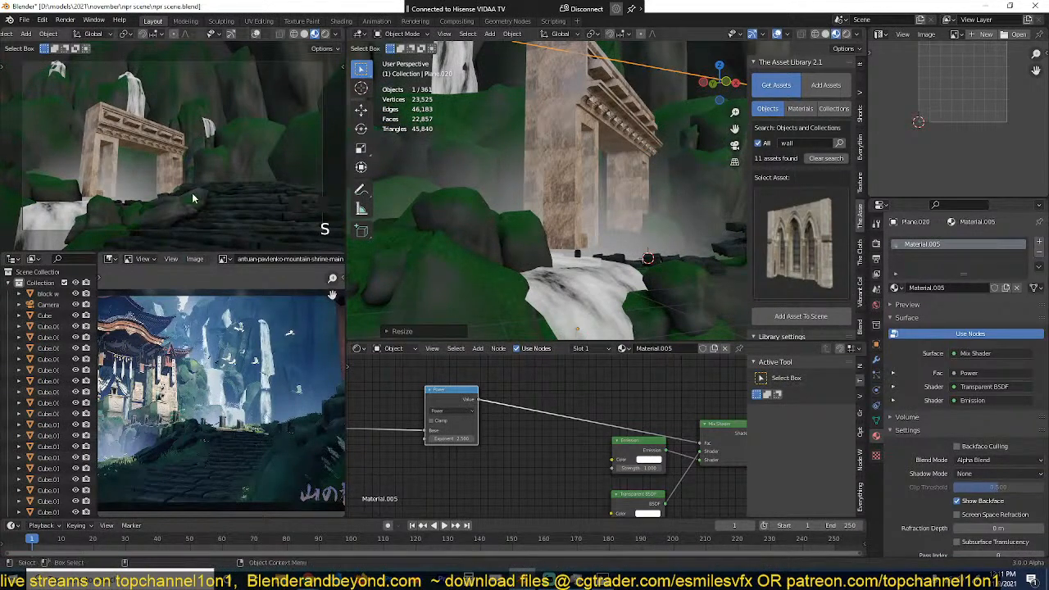
{"action": "scroll", "coordinate": [572, 187], "scroll_direction": "down", "scroll_amount": 2}
{"action": "key", "text": "g"}
{"action": "left_click", "coordinate": [563, 192]}
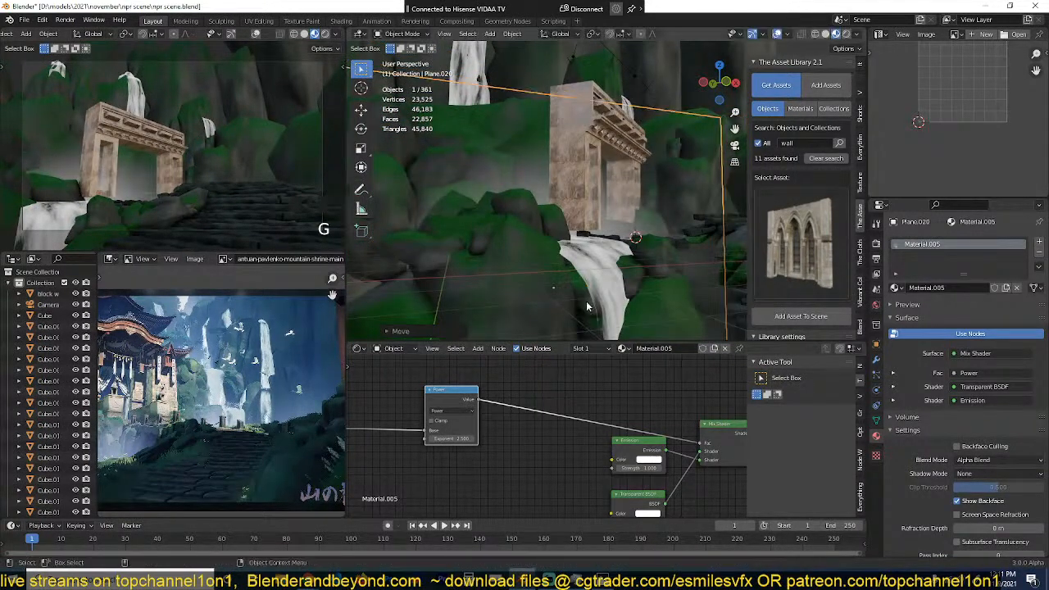
Step: Set the mist material's Emission colour to a light blue
{"action": "left_click", "coordinate": [651, 461]}
{"action": "left_click", "coordinate": [668, 388]}
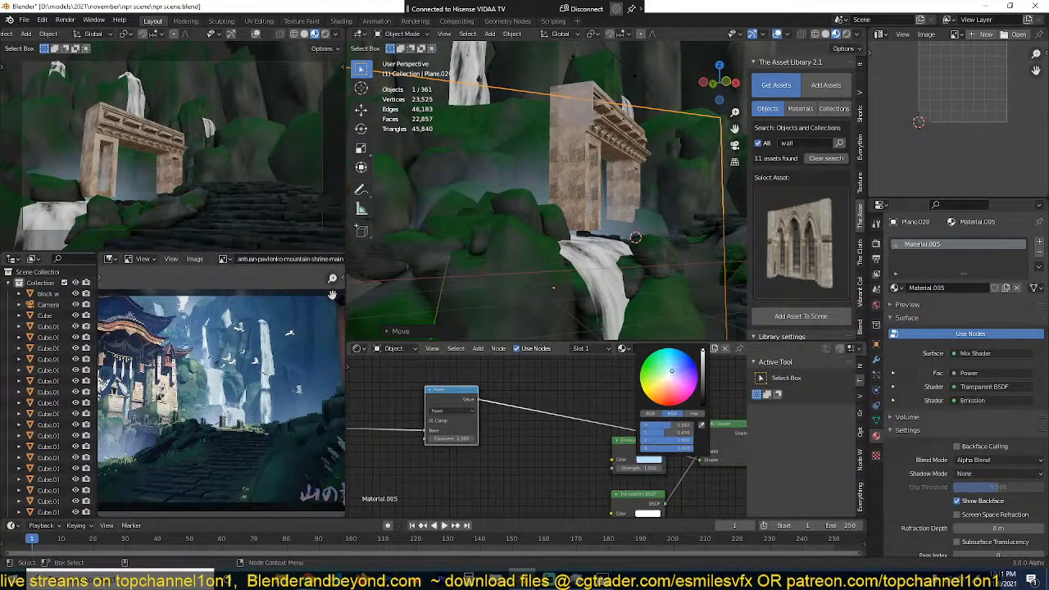
Step: Enlarge the mist plane overall and shorten it along the Z axis to about 0.8
{"action": "scroll", "coordinate": [632, 234], "scroll_direction": "down", "scroll_amount": 4}
{"action": "left_click_drag", "start_coordinate": [632, 234], "coordinate": [537, 246], "text": "alt"}
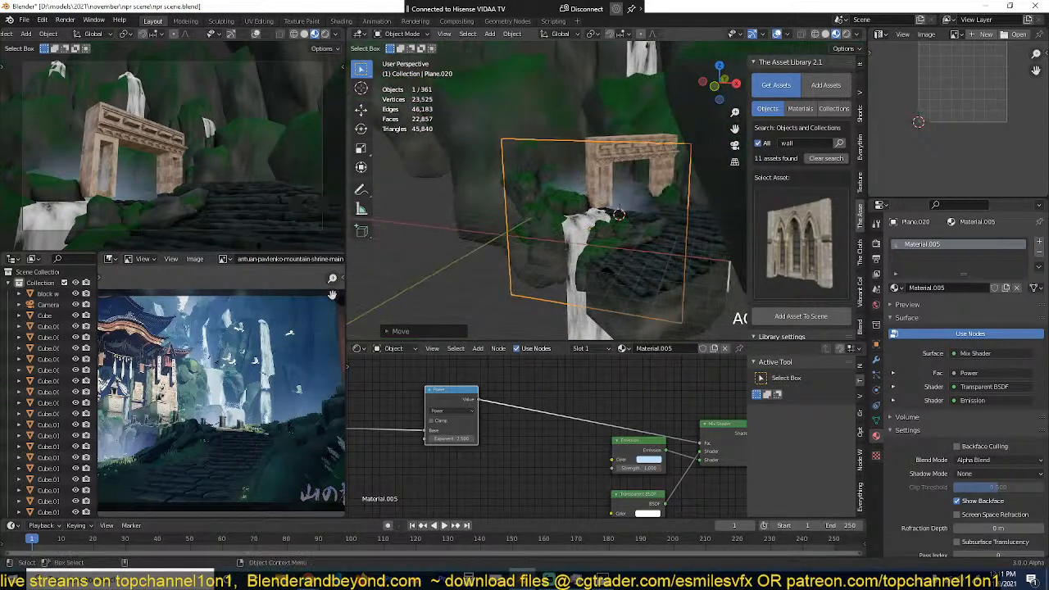
{"action": "key", "text": "s"}
{"action": "left_click", "coordinate": [648, 215]}
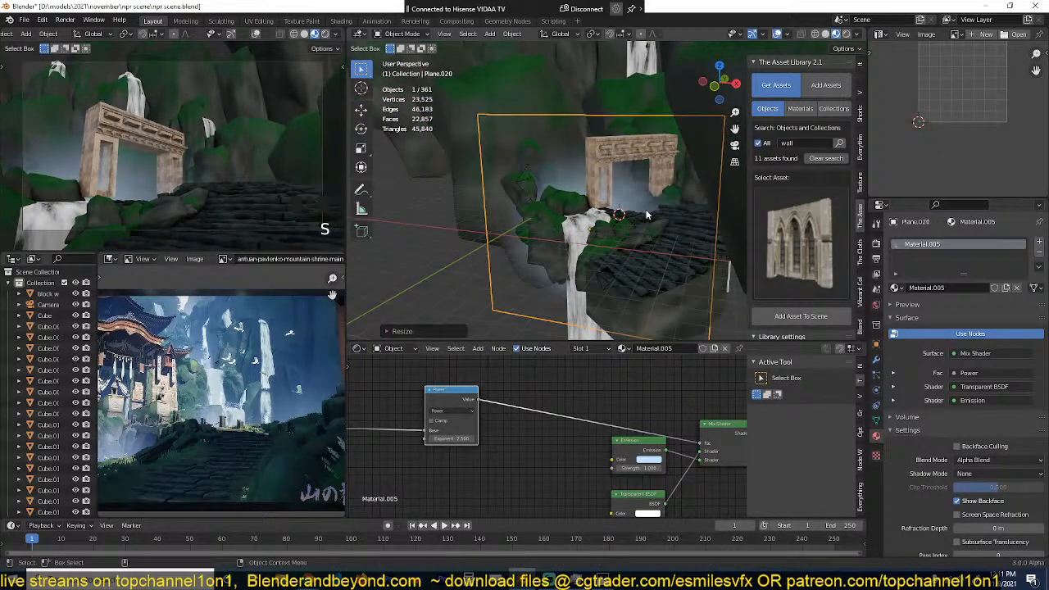
{"action": "key", "text": "s"}
{"action": "key", "text": "z"}
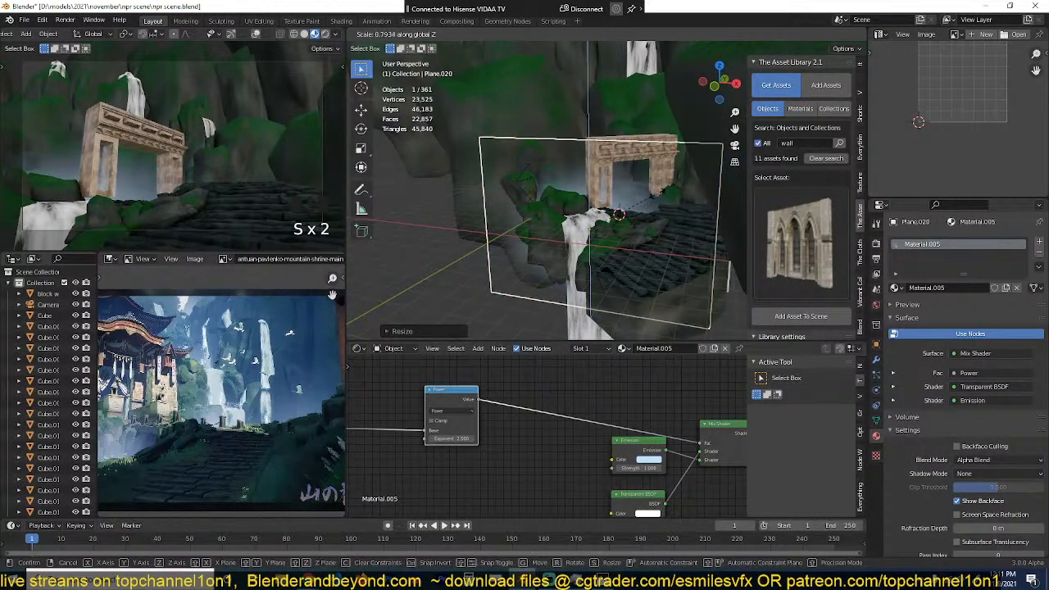
{"action": "left_click", "coordinate": [660, 188]}
Step: From the top view, rotate the mist plane diagonally and move it in front of the gate, across the waterfall and steps
{"action": "key", "text": "KP_7"}
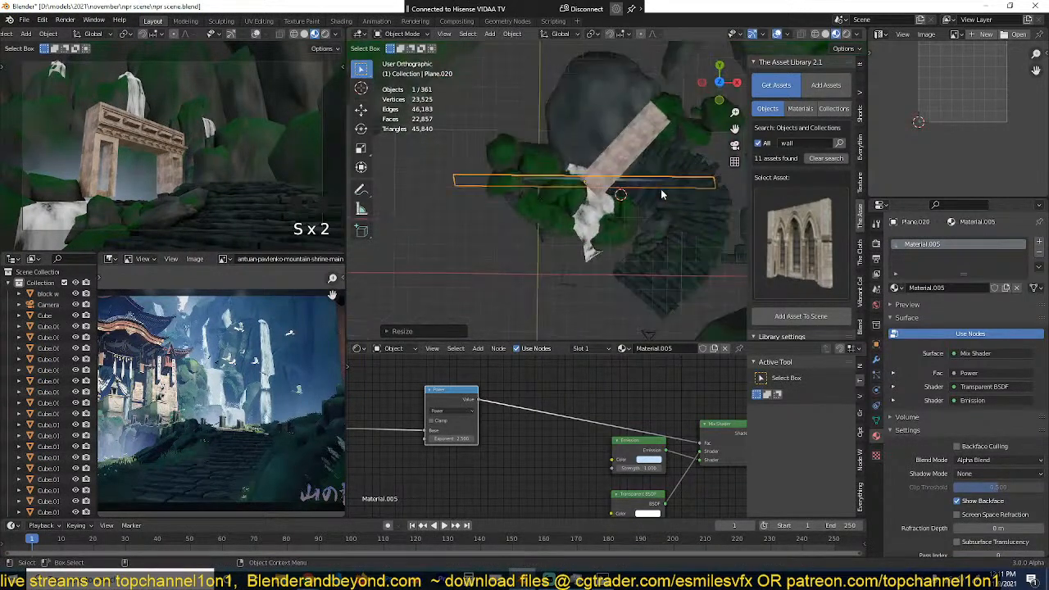
{"action": "key", "text": "r"}
{"action": "left_click", "coordinate": [655, 151]}
{"action": "key", "text": "g"}
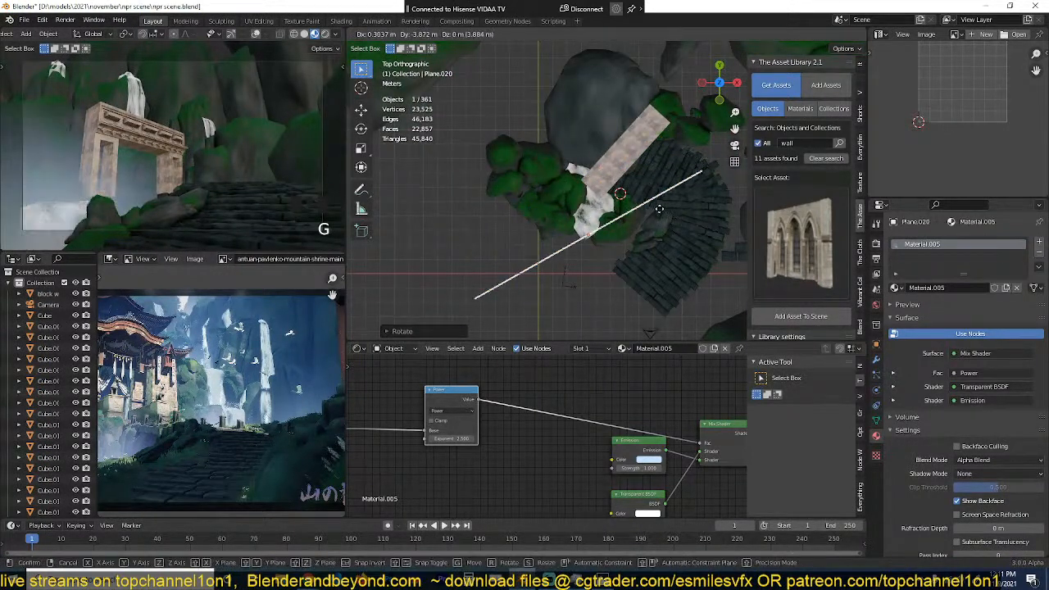
{"action": "left_click", "coordinate": [650, 228]}
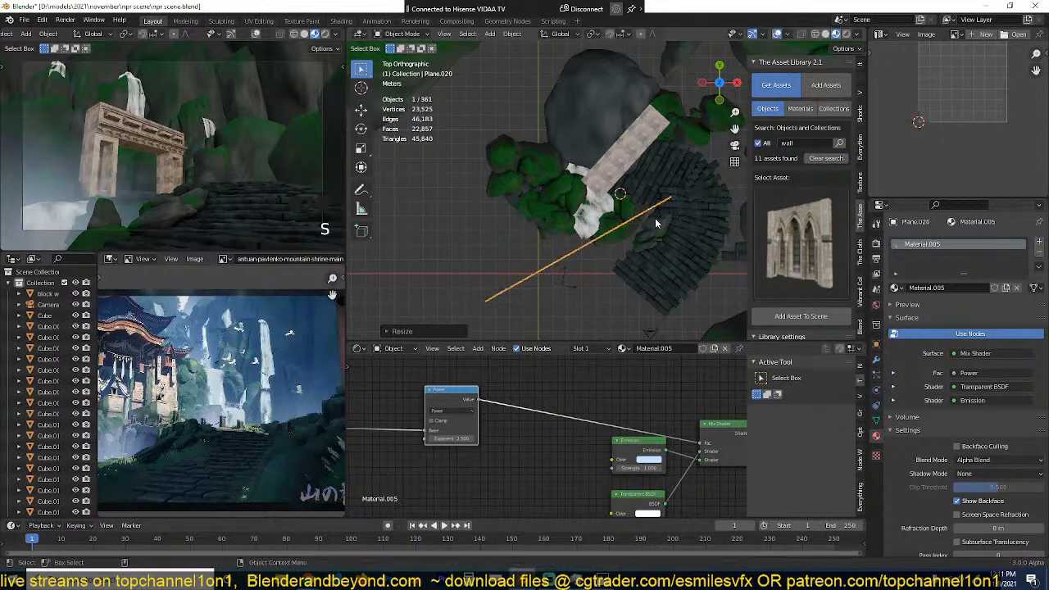
Step: Rescale the mist plane and shift it beside the lower waterfall in front of the gate
{"action": "key", "text": "grave"}
{"action": "middle_click_drag", "start_coordinate": [656, 225], "coordinate": [635, 238]}
{"action": "key", "text": "s"}
{"action": "left_click", "coordinate": [662, 239]}
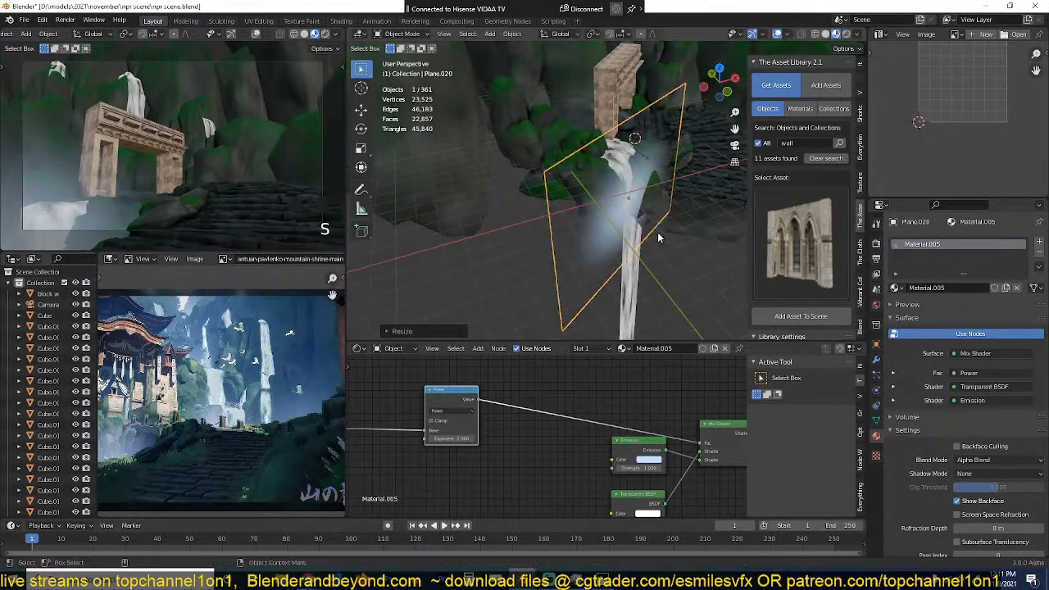
{"action": "key", "text": "g"}
{"action": "left_click", "coordinate": [670, 240]}
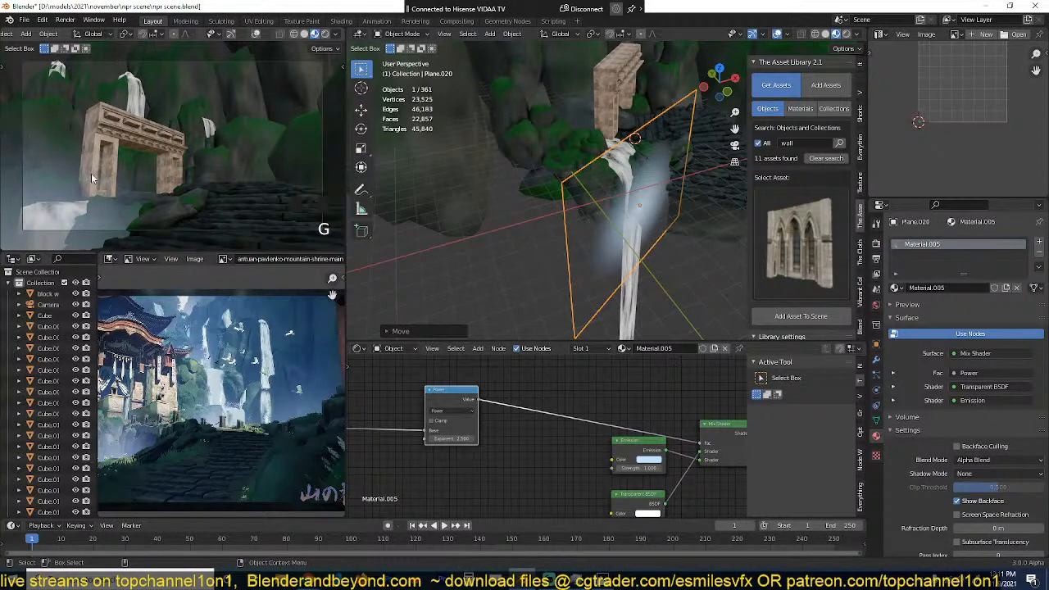
Step: Shrink the mist plane so it covers a smaller area around the lower waterfall
{"action": "key", "text": "s"}
{"action": "left_click", "coordinate": [659, 179]}
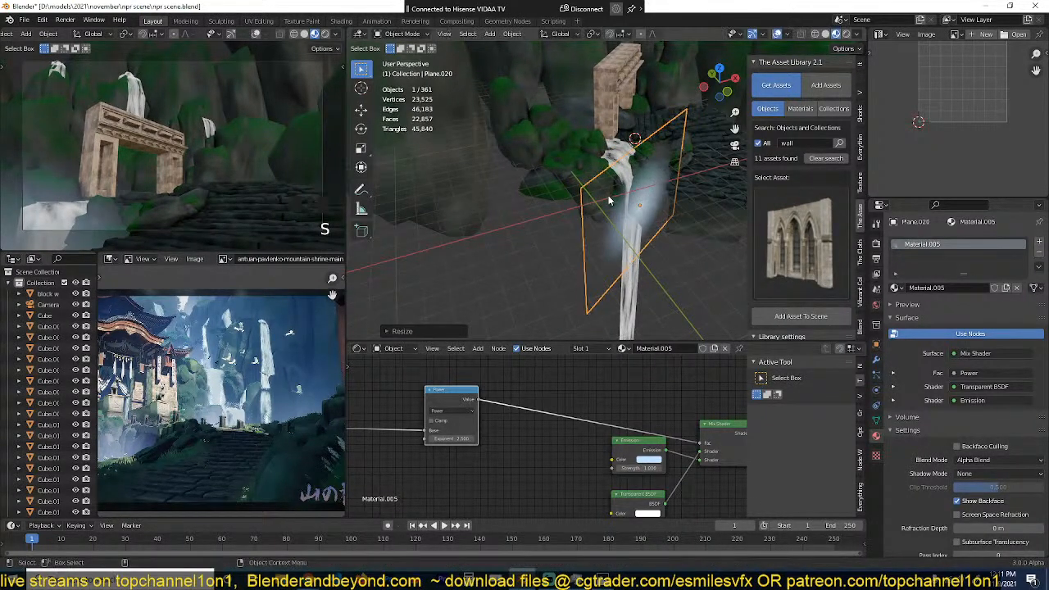
{"action": "mouse_move", "coordinate": [608, 195]}
{"action": "middle_mouse_down"}
{"action": "mouse_move", "coordinate": [717, 210]}
{"action": "mouse_move", "coordinate": [571, 173]}
{"action": "mouse_move", "coordinate": [593, 187]}
{"action": "middle_mouse_up"}
{"action": "scroll", "coordinate": [685, 199], "scroll_direction": "up", "scroll_amount": 3}
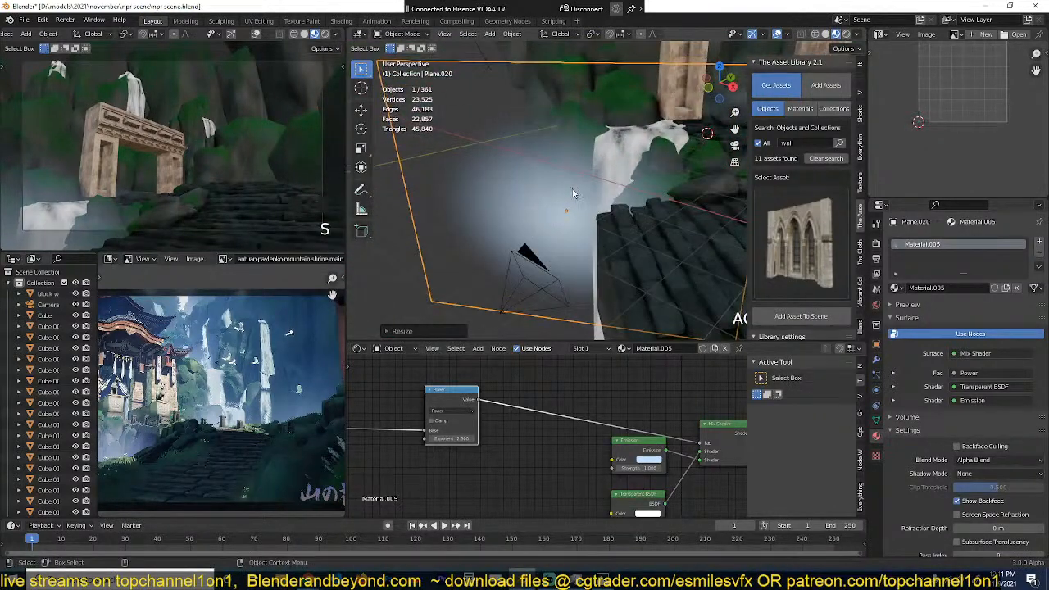
Step: Nudge the mist plane upward and place a rotated duplicate of it behind the stone gate
{"action": "key", "text": "g"}
{"action": "left_click", "coordinate": [589, 228]}
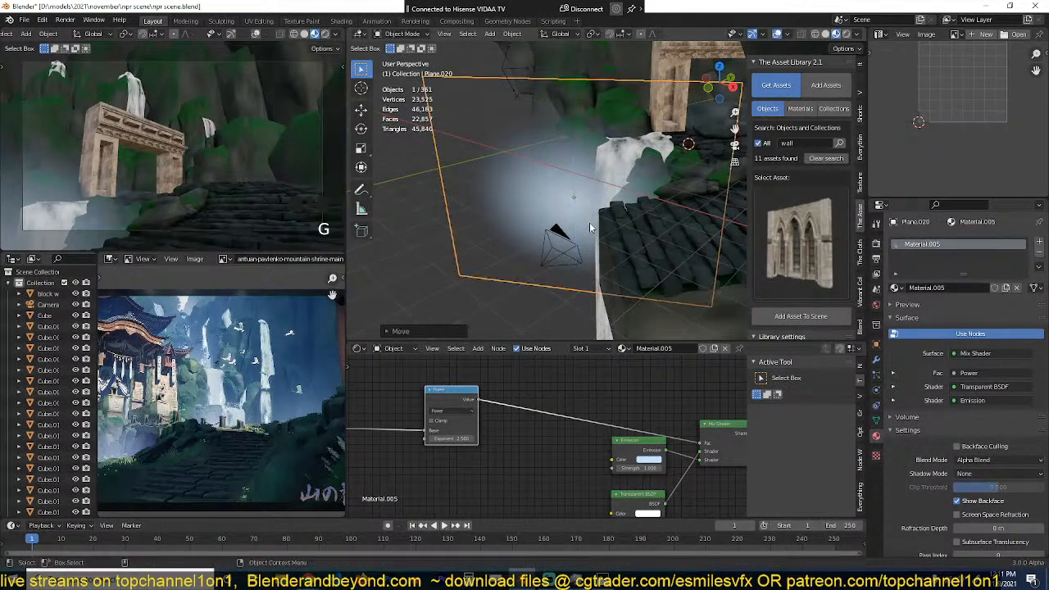
{"action": "scroll", "coordinate": [589, 228], "scroll_direction": "down", "scroll_amount": 3}
{"action": "key", "text": "KP_7"}
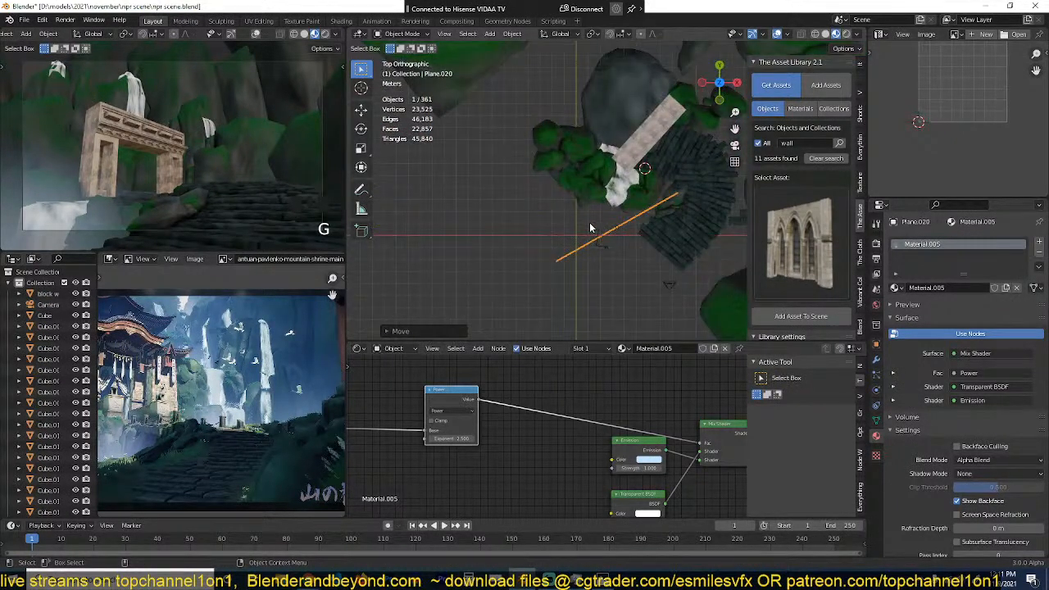
{"action": "scroll", "coordinate": [589, 223], "scroll_direction": "down", "scroll_amount": 3}
{"action": "middle_click_drag", "start_coordinate": [589, 223], "coordinate": [539, 277], "text": "shift"}
{"action": "key", "text": "shift+d"}
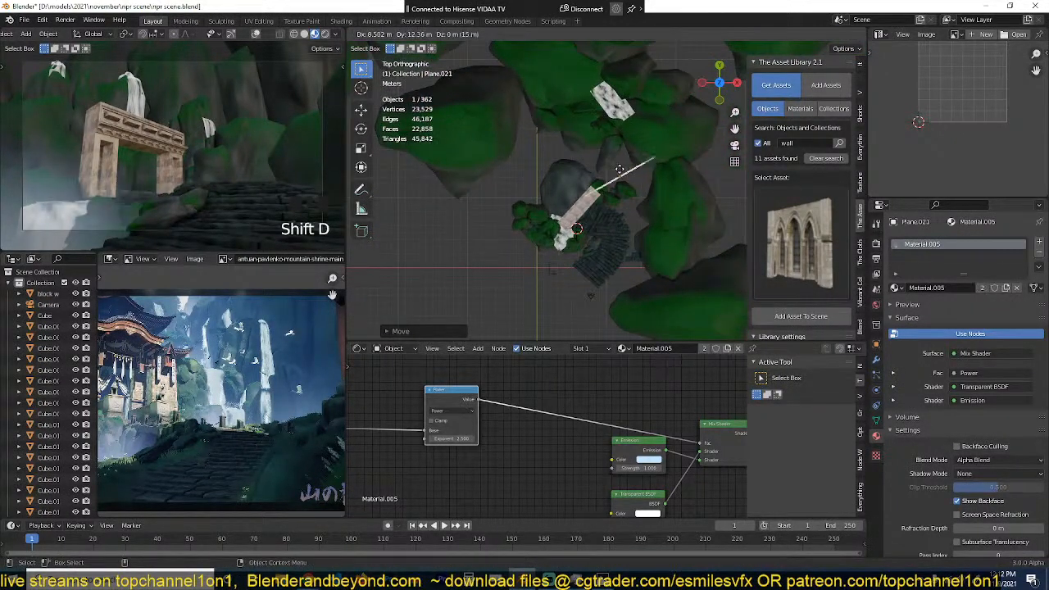
{"action": "key", "text": "r"}
{"action": "left_click", "coordinate": [626, 262]}
Step: Raise the duplicated mist plane about 4.1 m along the Z axis and enlarge it behind the gate and steps
{"action": "key", "text": "KP_0"}
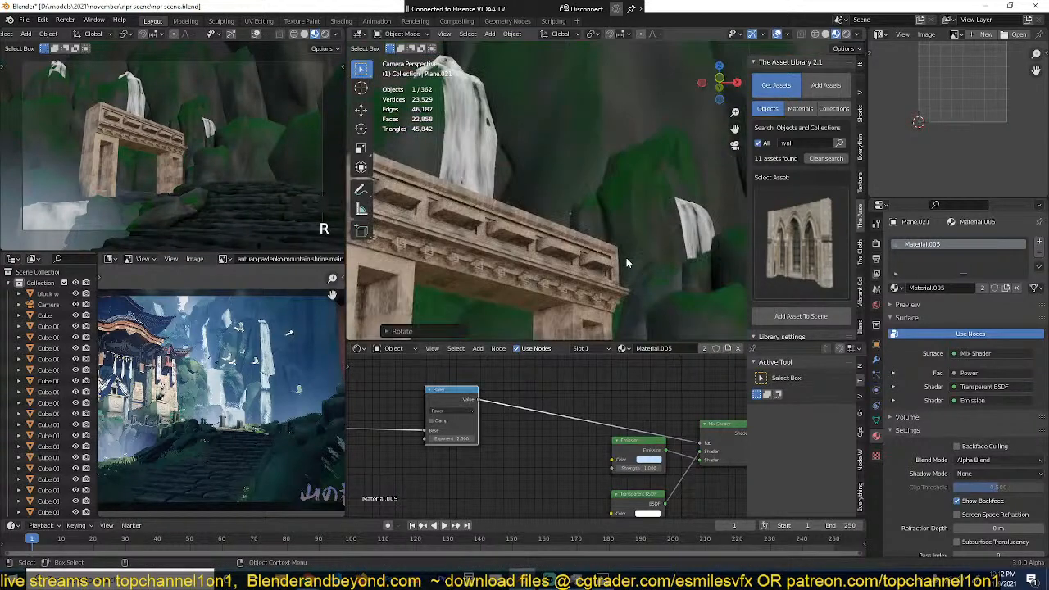
{"action": "scroll", "coordinate": [624, 222], "scroll_direction": "down", "scroll_amount": 2}
{"action": "key", "text": "g"}
{"action": "key", "text": "z"}
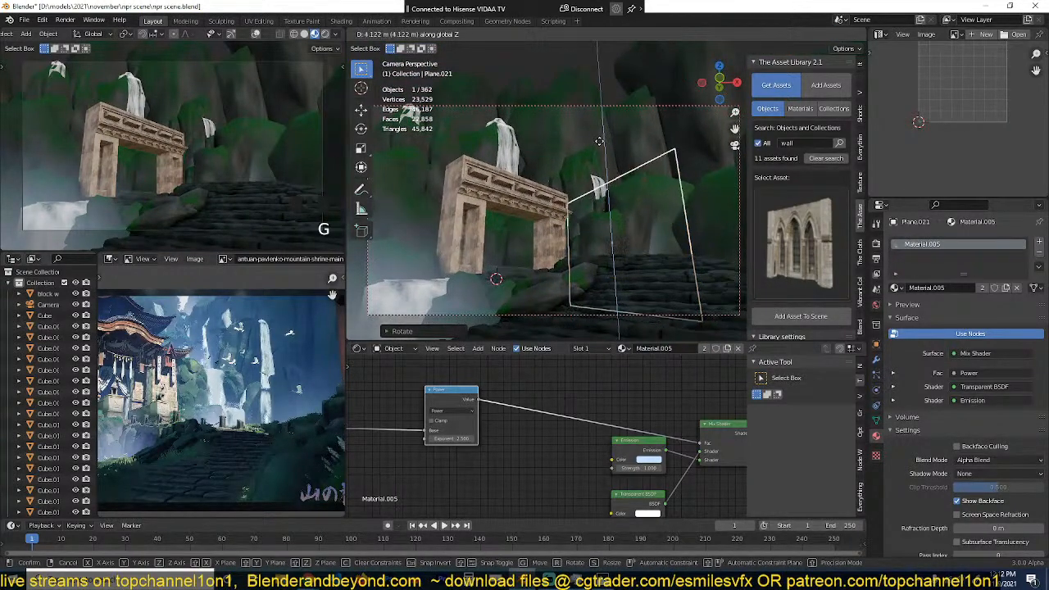
{"action": "left_click", "coordinate": [599, 142]}
{"action": "key", "text": "s"}
{"action": "left_click", "coordinate": [666, 236]}
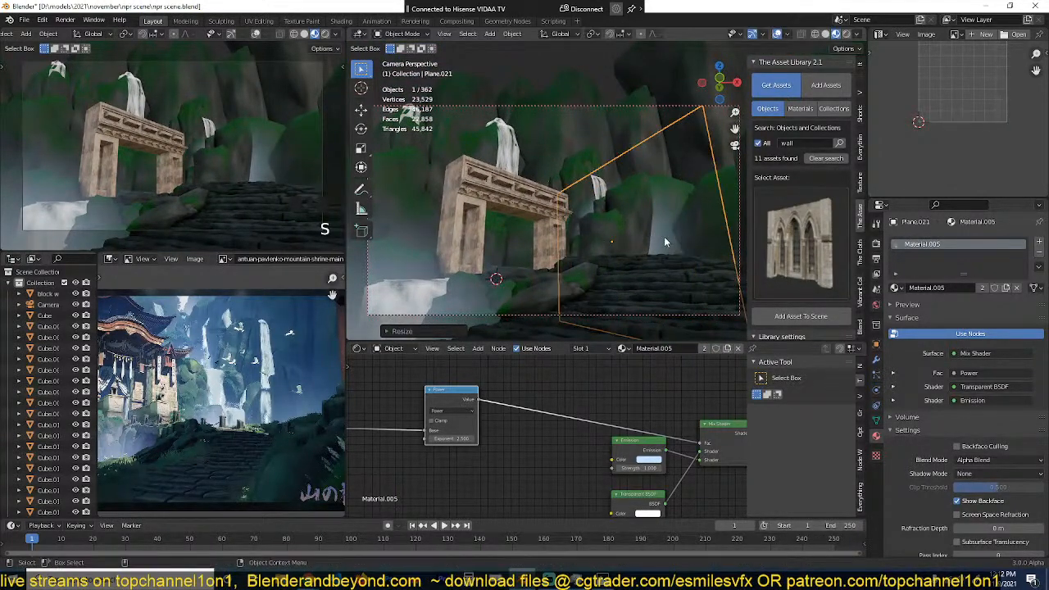
Step: From the top view, reposition and rotate the duplicated mist plane so it crosses the gate and the upper steps
{"action": "key", "text": "KP_7"}
{"action": "key", "text": "g"}
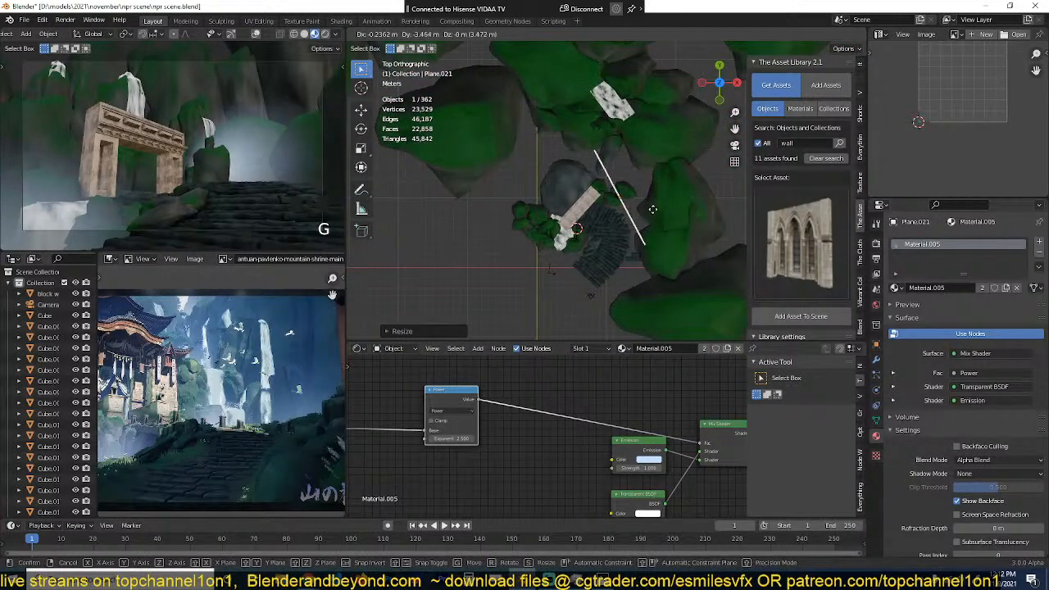
{"action": "left_click", "coordinate": [663, 211]}
{"action": "key", "text": "r"}
{"action": "left_click", "coordinate": [686, 155]}
{"action": "key", "text": "g"}
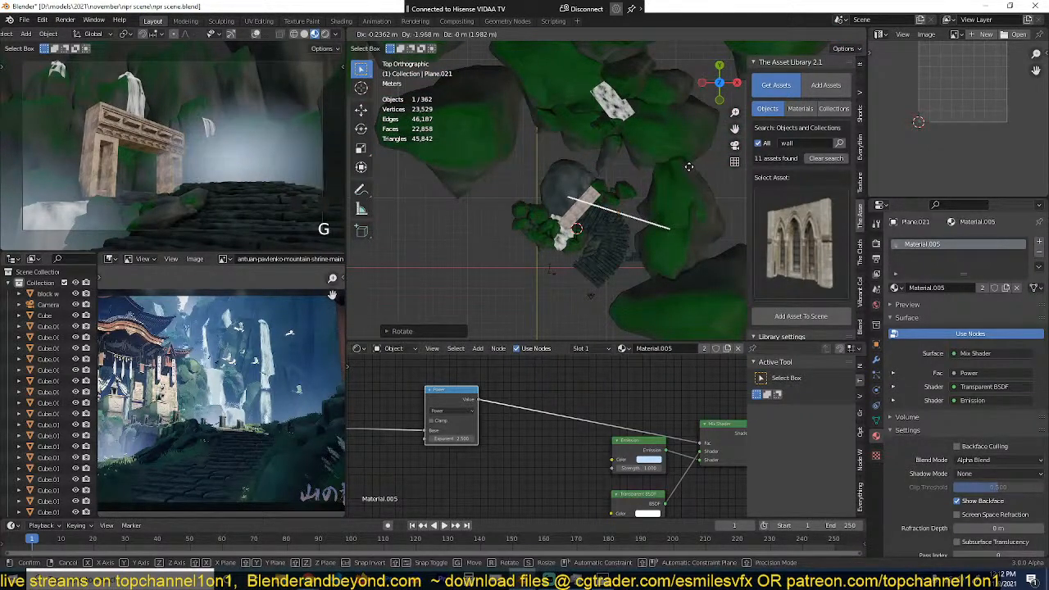
{"action": "left_click", "coordinate": [680, 169]}
Step: Enlarge the mist plane by the gate and lower it along the Z axis
{"action": "middle_click_drag", "start_coordinate": [679, 171], "coordinate": [657, 89]}
{"action": "key", "text": "s"}
{"action": "key", "text": "z"}
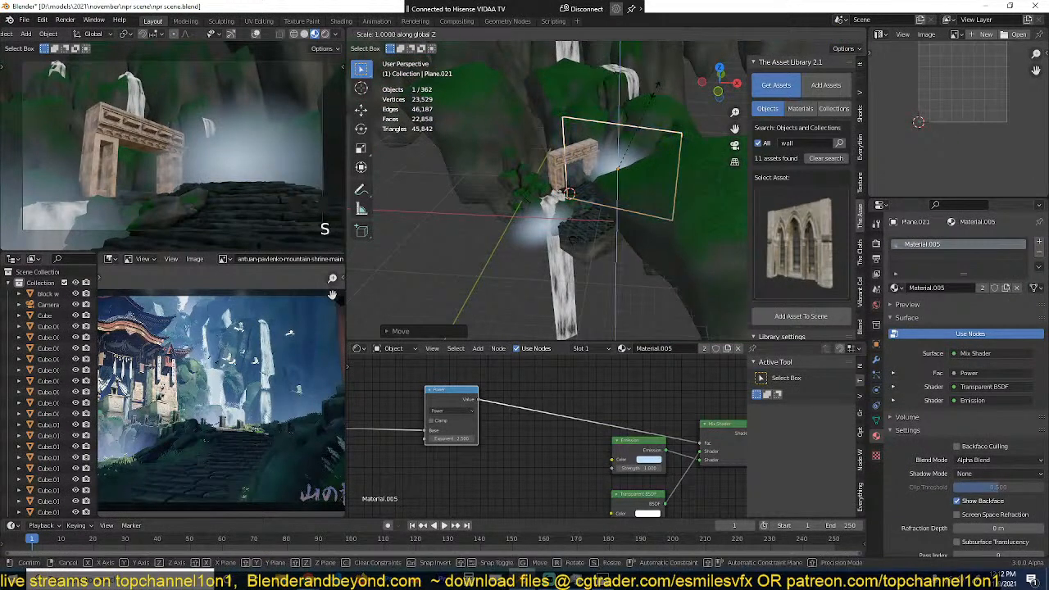
{"action": "key", "text": "s"}
{"action": "left_click", "coordinate": [675, 88]}
{"action": "key", "text": "g"}
{"action": "key", "text": "z"}
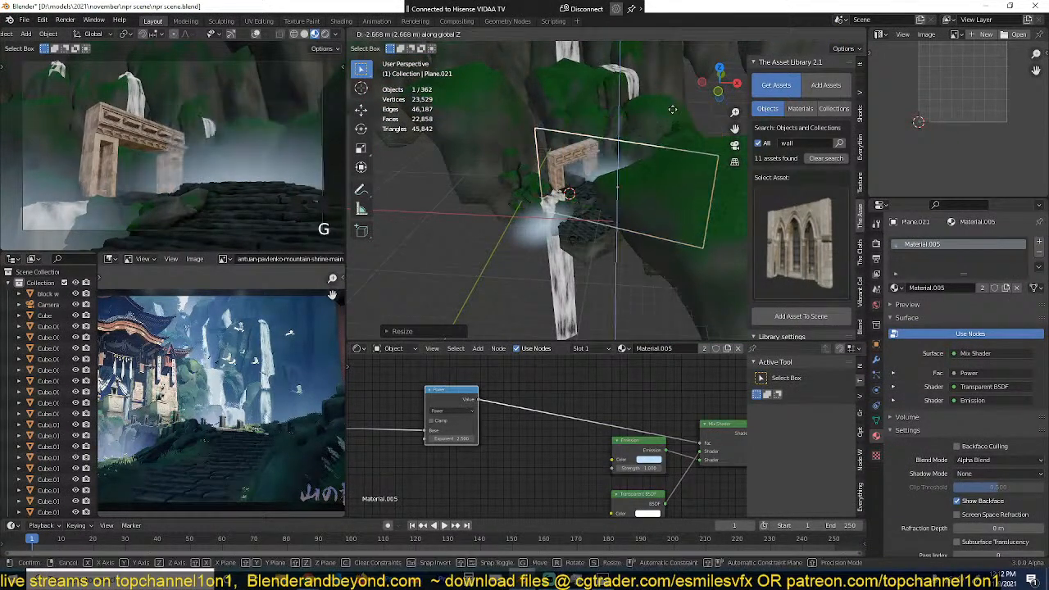
{"action": "left_click", "coordinate": [673, 115]}
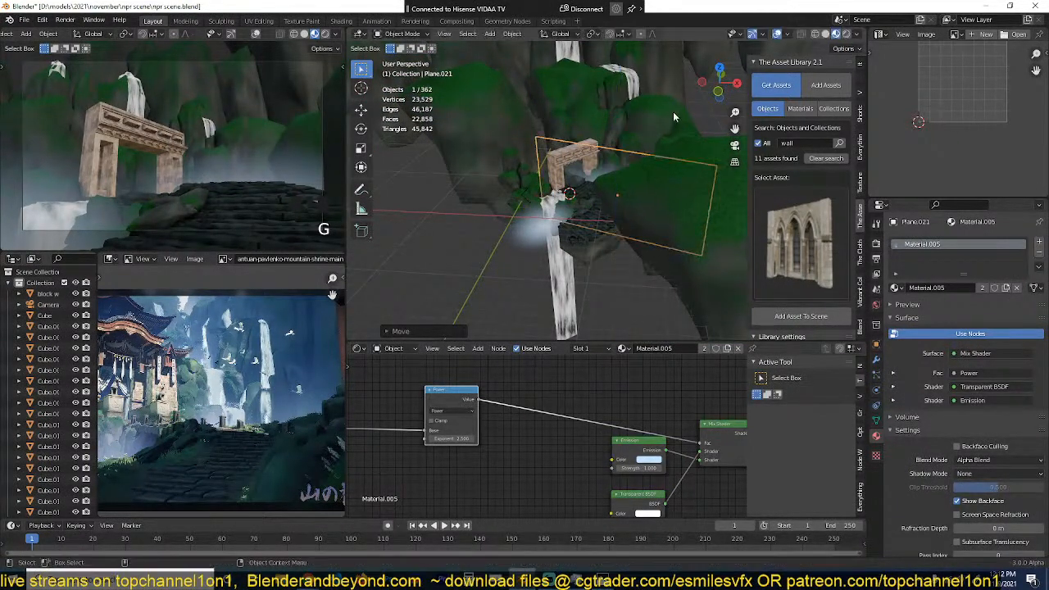
{"action": "key", "text": "s"}
{"action": "key", "text": "z"}
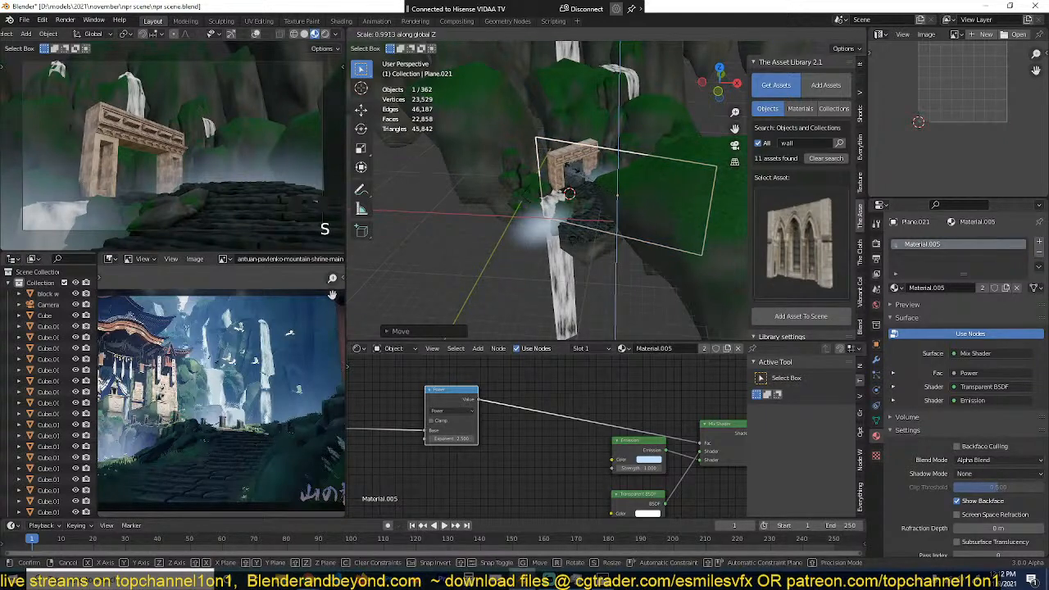
{"action": "left_click", "coordinate": [570, 169]}
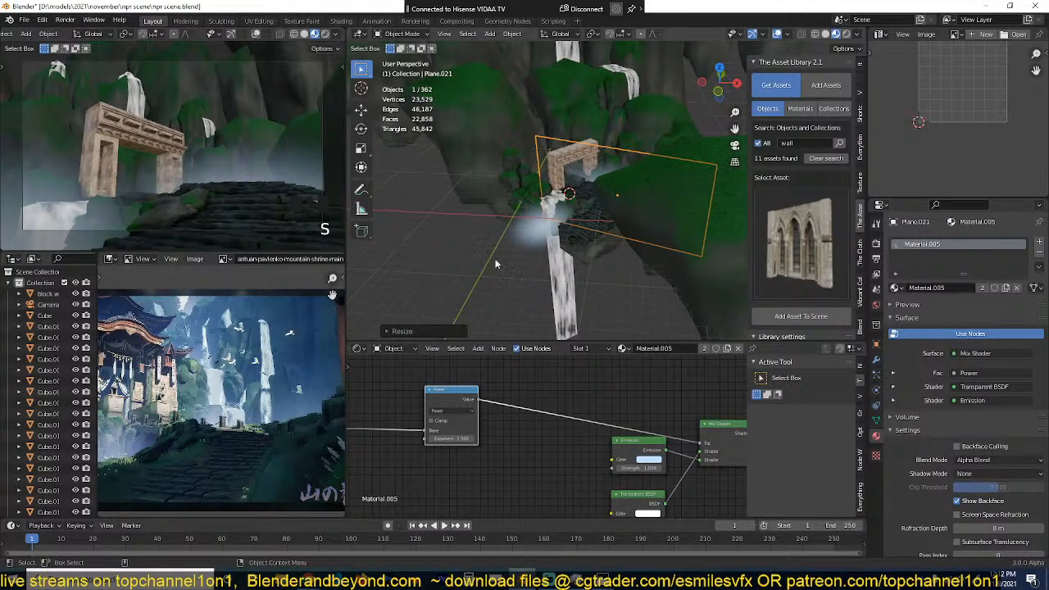
Step: Duplicate the gate mist plane and raise the copy among the cliffs beside the tall waterfall behind the gate
{"action": "scroll", "coordinate": [518, 198], "scroll_direction": "down", "scroll_amount": 3}
{"action": "middle_click_drag", "start_coordinate": [558, 190], "coordinate": [551, 284], "text": "shift"}
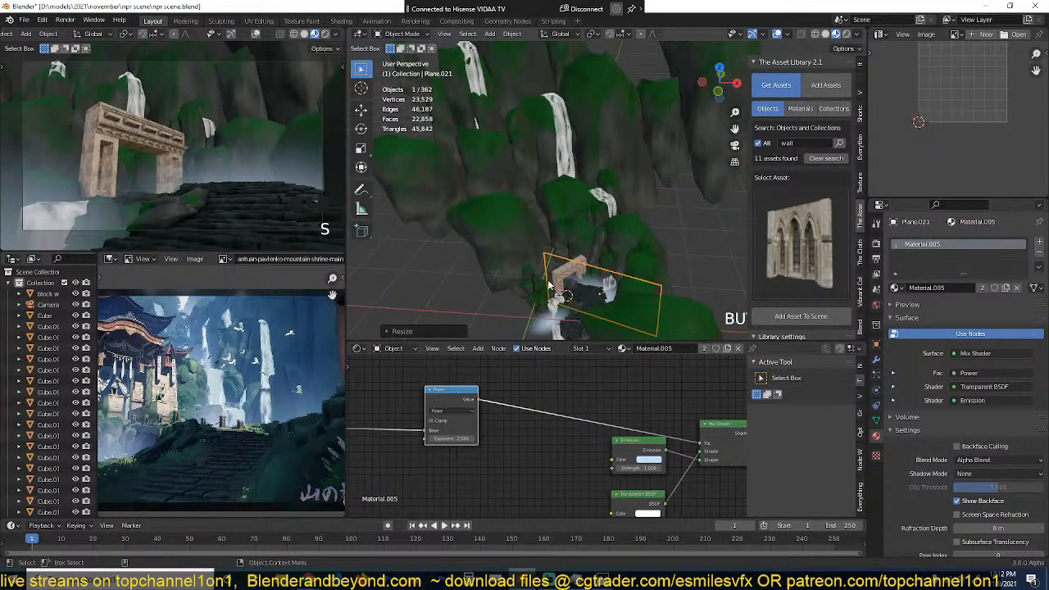
{"action": "key", "text": "KP_7"}
{"action": "key", "text": "shift+d"}
{"action": "left_click", "coordinate": [545, 170]}
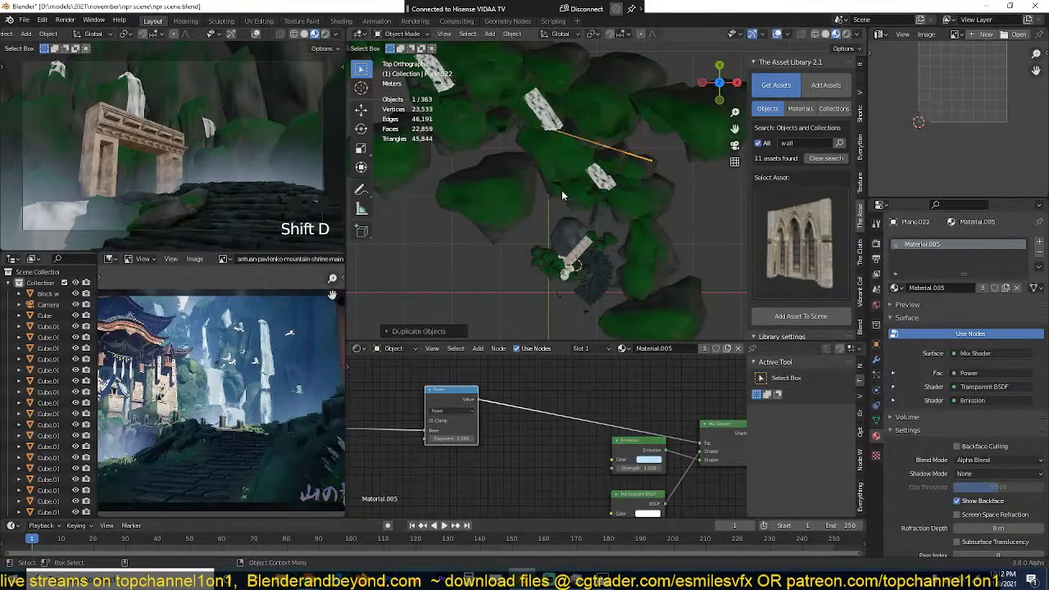
{"action": "middle_click_drag", "start_coordinate": [562, 191], "coordinate": [574, 140]}
{"action": "key", "text": "g"}
{"action": "left_click", "coordinate": [585, 101]}
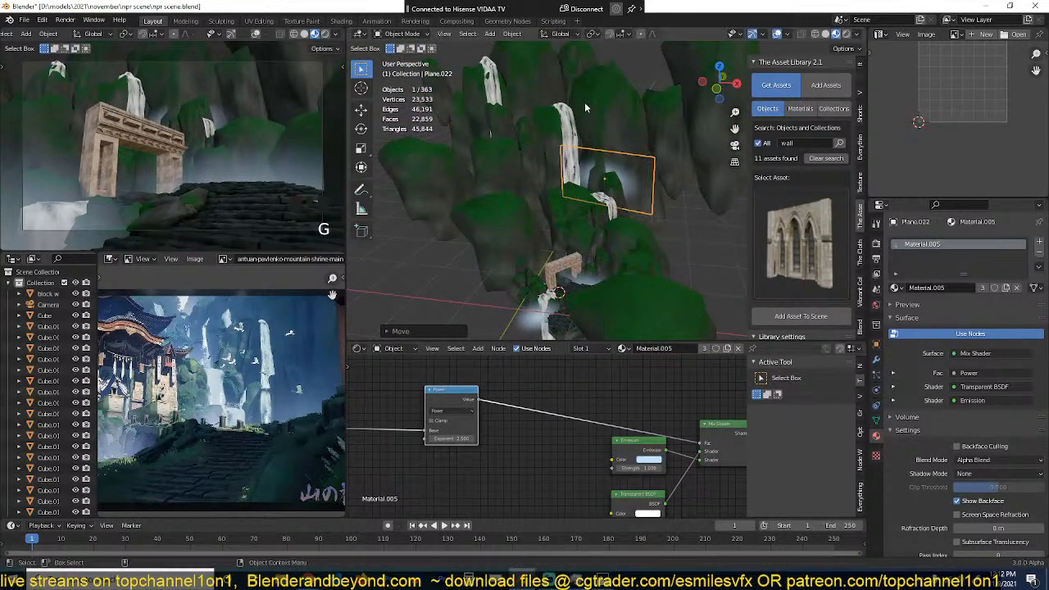
Step: From the top view, move the new mist plane onto the small waterfall behind the gate and rotate it across
{"action": "key", "text": "KP_7"}
{"action": "key", "text": "g"}
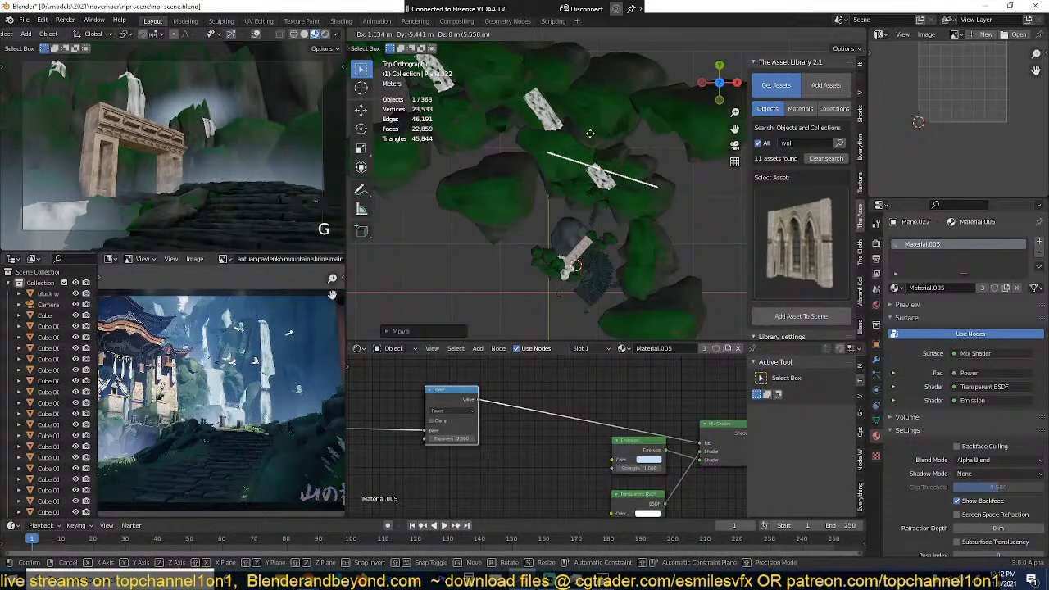
{"action": "left_click", "coordinate": [593, 142]}
{"action": "key", "text": "r"}
{"action": "left_click", "coordinate": [648, 133]}
Step: Lower the mist plane at the small waterfall by about 2.4 m
{"action": "key", "text": "grave"}
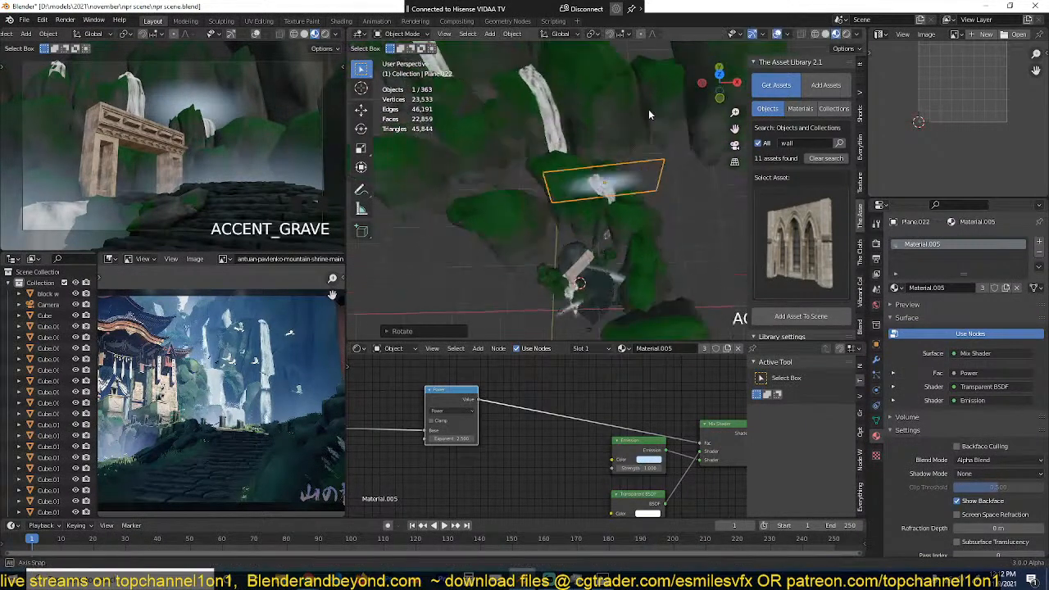
{"action": "middle_click_drag", "start_coordinate": [649, 109], "coordinate": [640, 77]}
{"action": "scroll", "coordinate": [627, 97], "scroll_direction": "up", "scroll_amount": 4}
{"action": "middle_click_drag", "start_coordinate": [619, 117], "coordinate": [616, 65], "text": "shift"}
{"action": "key", "text": "g"}
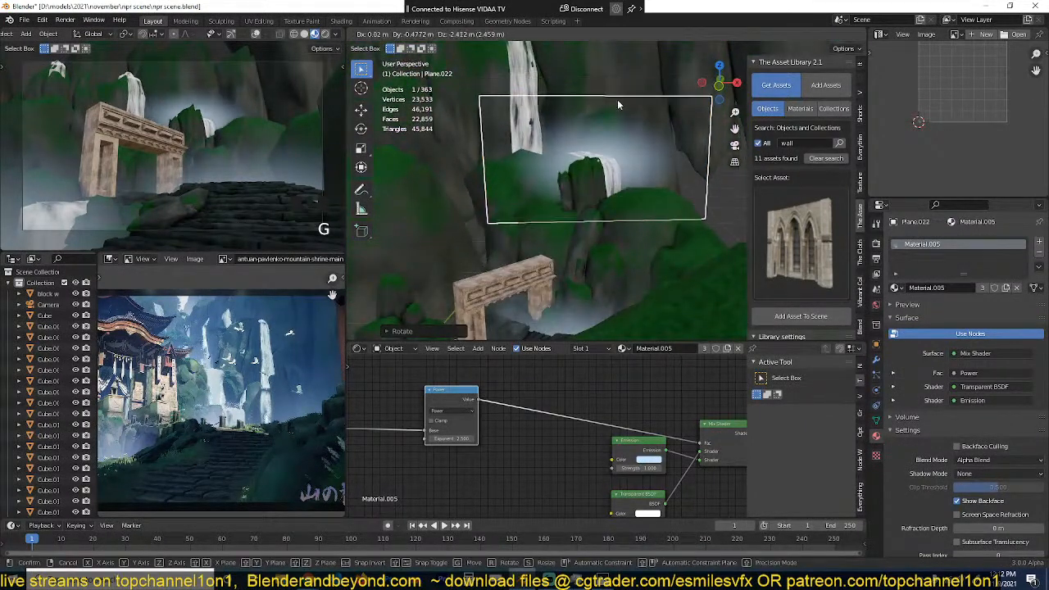
{"action": "left_click", "coordinate": [619, 104]}
Step: Stretch the small waterfall's mist plane along the Z axis and lower it about 3.9 m
{"action": "key", "text": "s"}
{"action": "key", "text": "z"}
{"action": "left_click", "coordinate": [625, 158]}
{"action": "key", "text": "g"}
{"action": "key", "text": "z"}
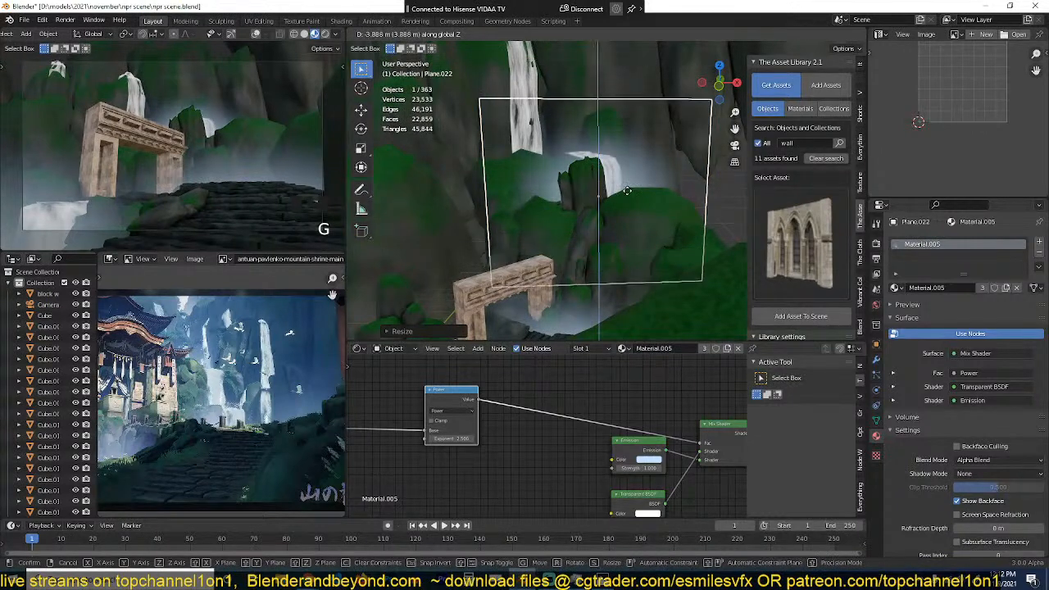
{"action": "left_click", "coordinate": [628, 191]}
Step: Scale up the mist plane to span the cliffs behind the gate and shift it down along the Z axis
{"action": "key", "text": "s"}
{"action": "left_click", "coordinate": [659, 138]}
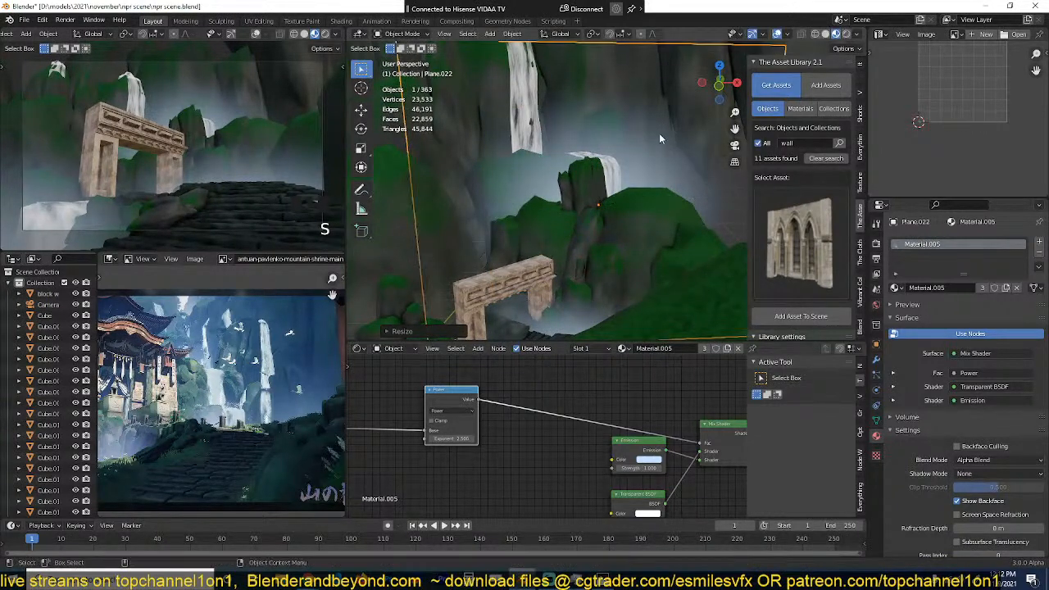
{"action": "key", "text": "g"}
{"action": "key", "text": "z"}
{"action": "left_click", "coordinate": [660, 159]}
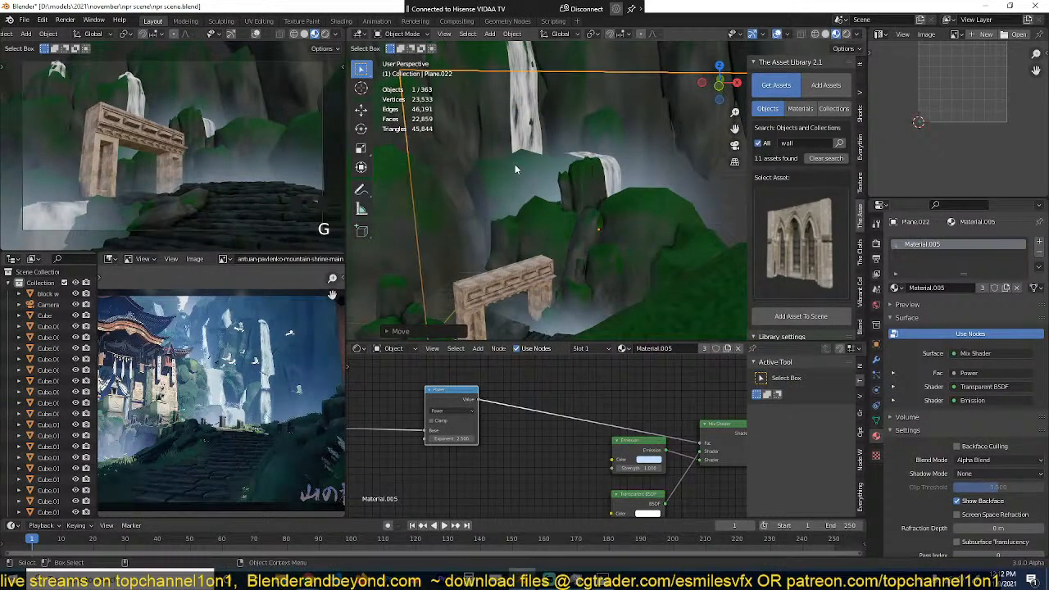
Step: Widen the mist plane behind the gate along the X axis and lower it about 0.8 m
{"action": "scroll", "coordinate": [646, 187], "scroll_direction": "down", "scroll_amount": 3}
{"action": "key", "text": "s"}
{"action": "key", "text": "x"}
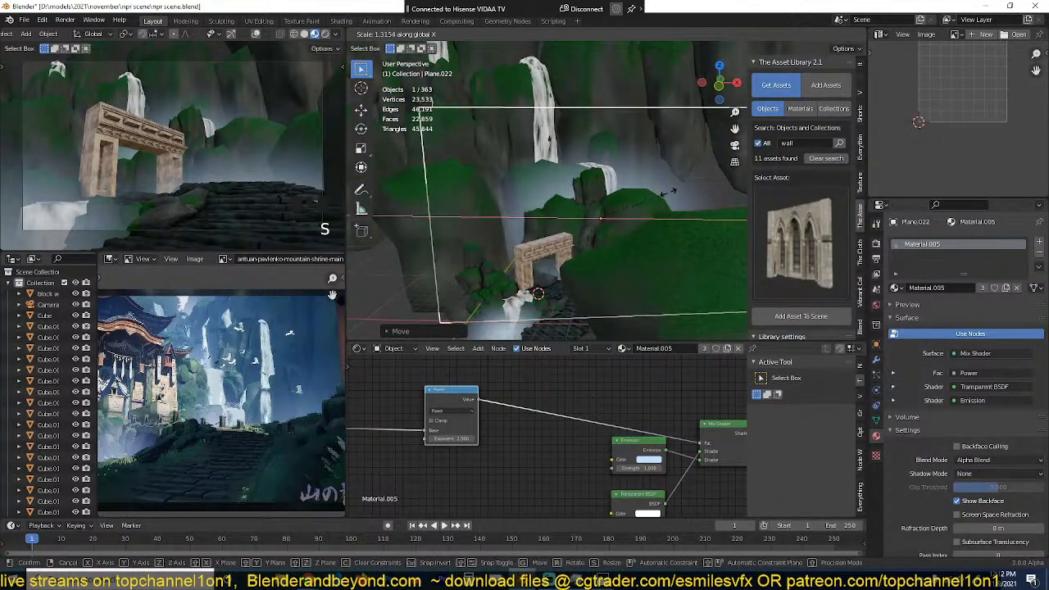
{"action": "left_click", "coordinate": [676, 191]}
{"action": "key", "text": "g"}
{"action": "key", "text": "z"}
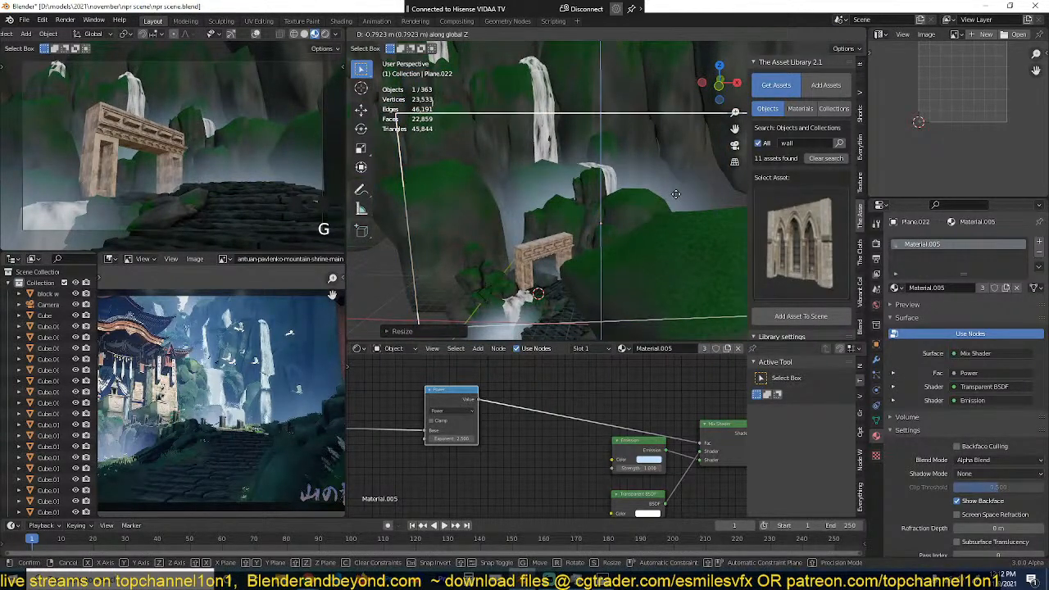
{"action": "left_click", "coordinate": [676, 193]}
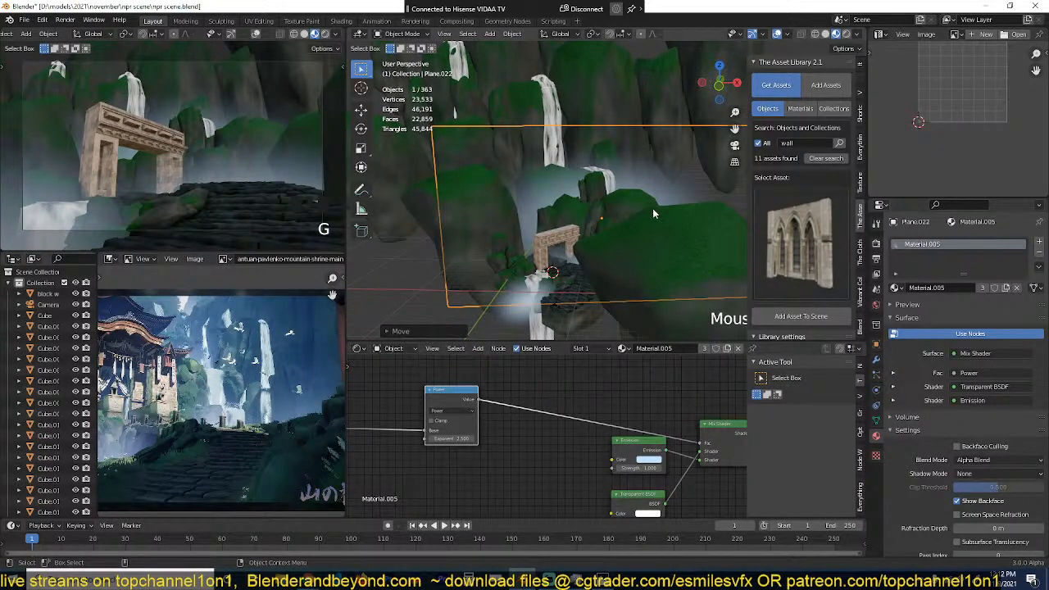
Step: Enlarge the mist plane further across the surrounding cliffs and adjust its height along the Z axis
{"action": "key", "text": "s"}
{"action": "left_click", "coordinate": [654, 205]}
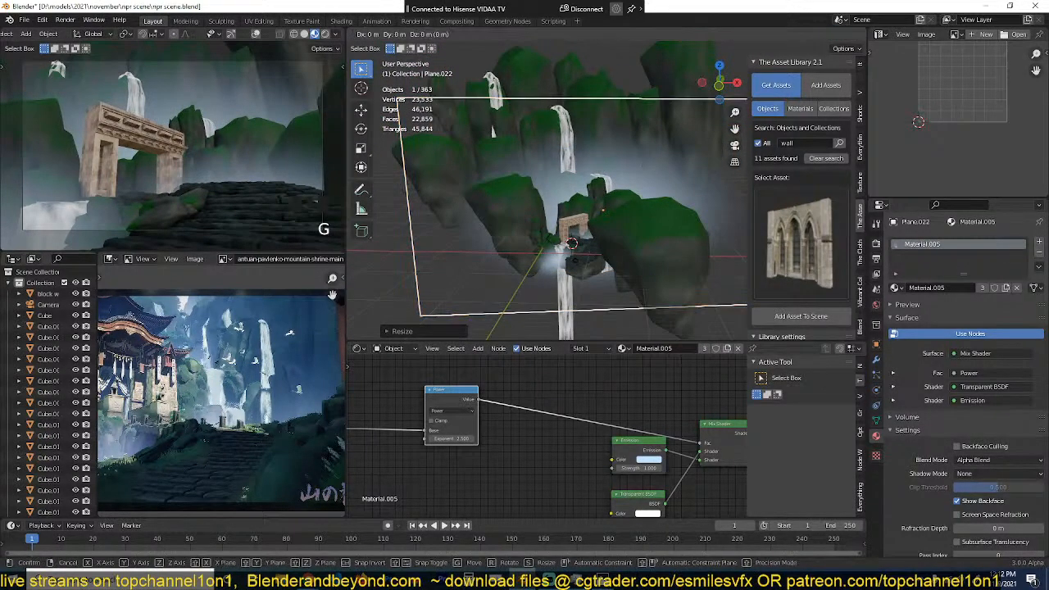
{"action": "key", "text": "g"}
{"action": "key", "text": "g"}
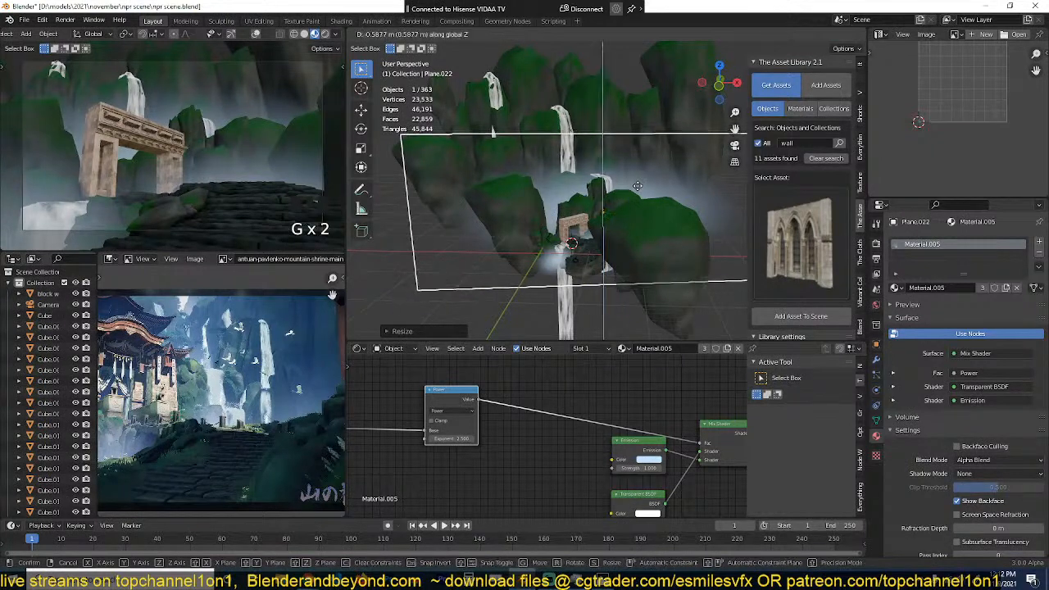
{"action": "left_click", "coordinate": [640, 191]}
Step: Duplicate the large mist plane, raise the copy to the farther waterfalls and cliffs, and enlarge it
{"action": "key", "text": "KP_7"}
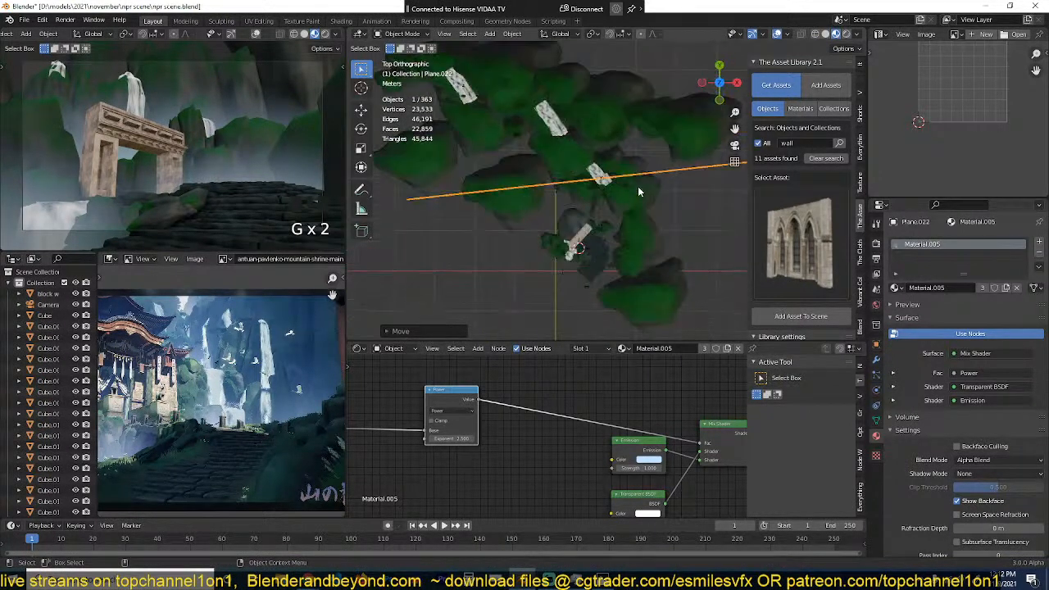
{"action": "scroll", "coordinate": [650, 188], "scroll_direction": "down", "scroll_amount": 4}
{"action": "middle_click_drag", "start_coordinate": [650, 188], "coordinate": [634, 141]}
{"action": "key", "text": "shift+d"}
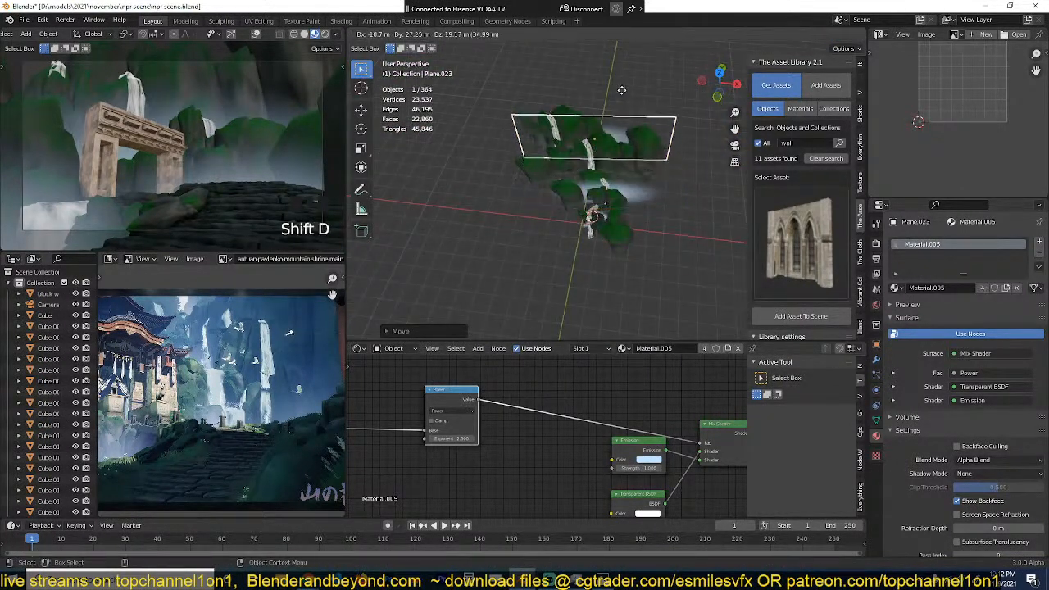
{"action": "left_click", "coordinate": [643, 127]}
{"action": "key", "text": "s"}
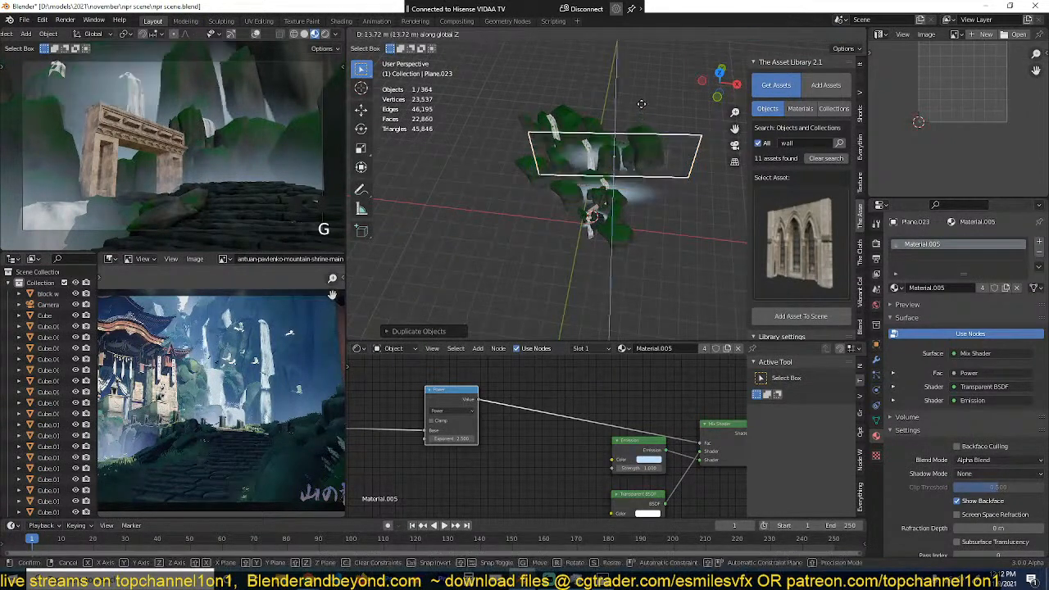
{"action": "left_click", "coordinate": [703, 128]}
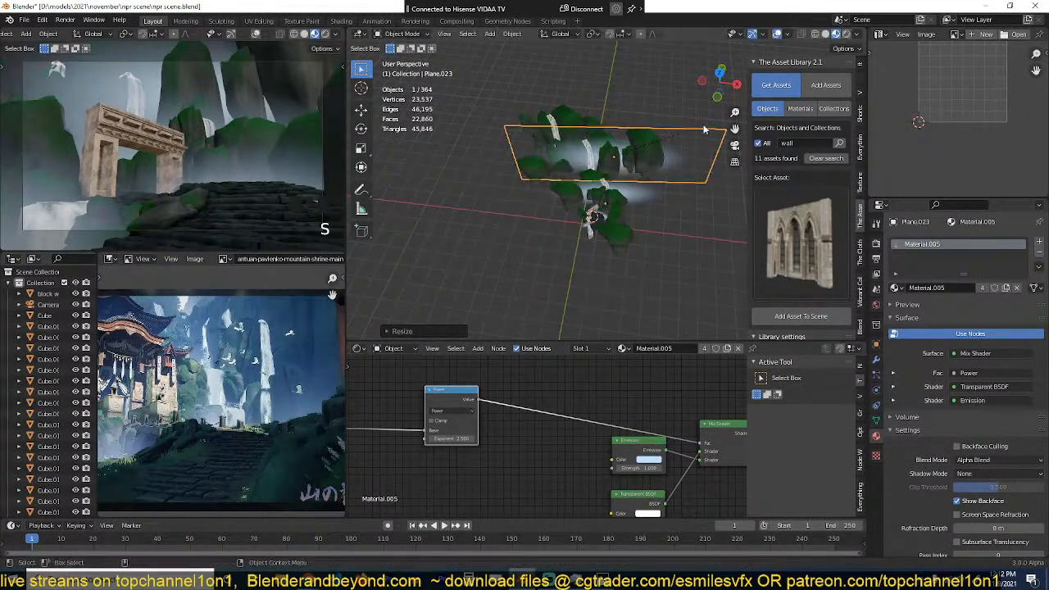
Step: Reposition the farther large mist plane among the back cliffs in the top view, using the camera view as reference
{"action": "middle_click_drag", "start_coordinate": [660, 163], "coordinate": [651, 133]}
{"action": "scroll", "coordinate": [241, 160], "scroll_direction": "down", "scroll_amount": 2}
{"action": "scroll", "coordinate": [241, 160], "scroll_direction": "up", "scroll_amount": 1}
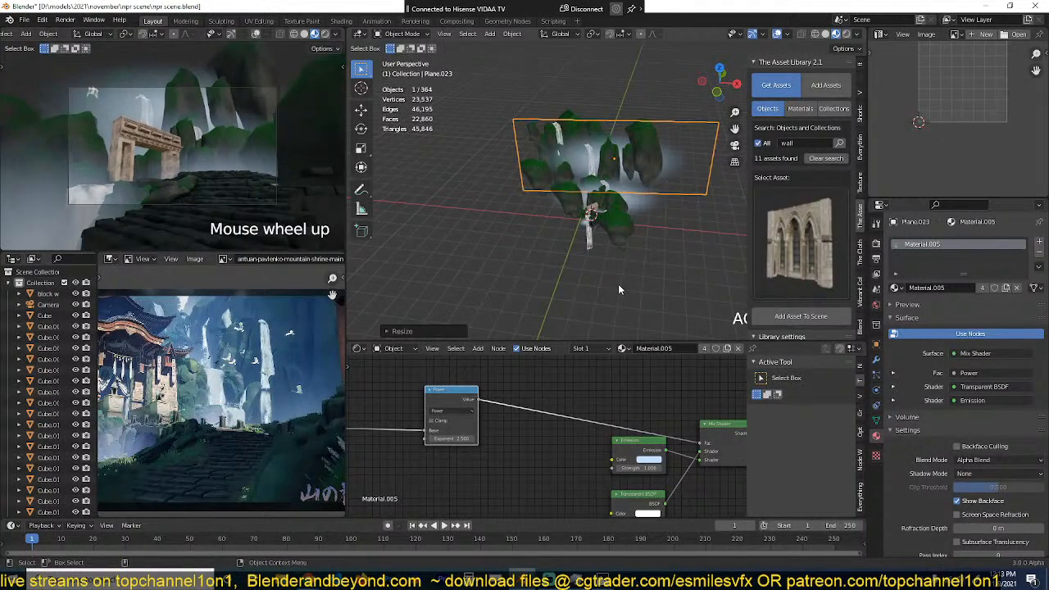
{"action": "scroll", "coordinate": [620, 270], "scroll_direction": "up", "scroll_amount": 3}
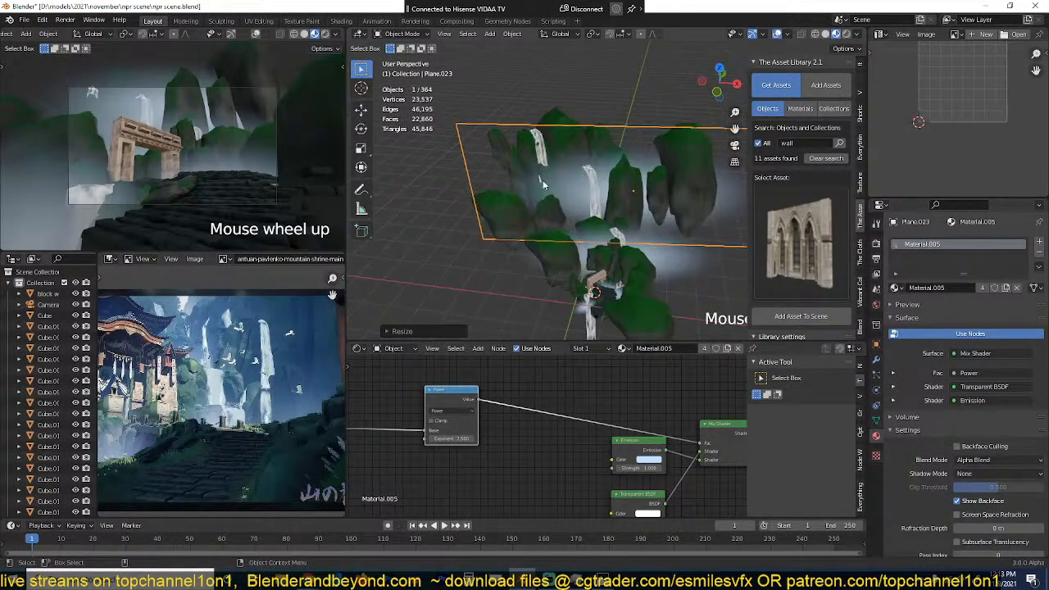
{"action": "scroll", "coordinate": [148, 117], "scroll_direction": "up", "scroll_amount": 5}
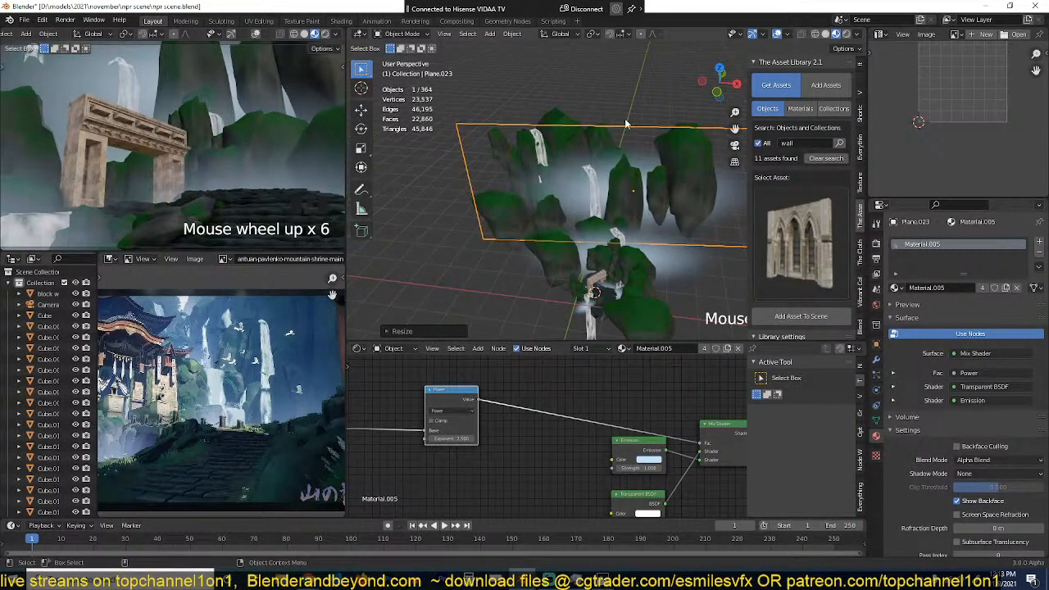
{"action": "key", "text": "KP_7"}
{"action": "key", "text": "g"}
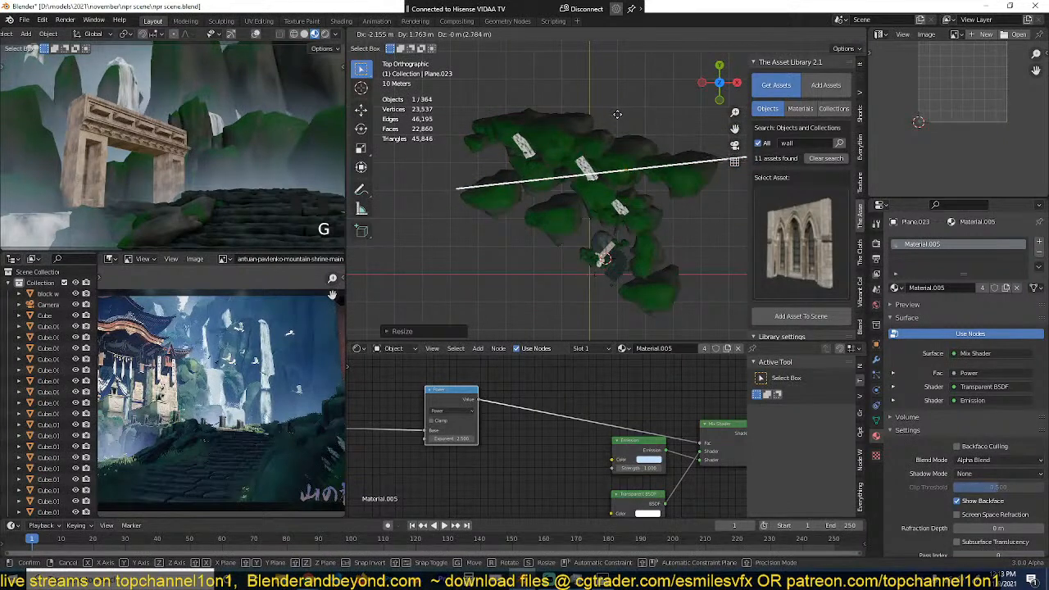
{"action": "left_click", "coordinate": [611, 126]}
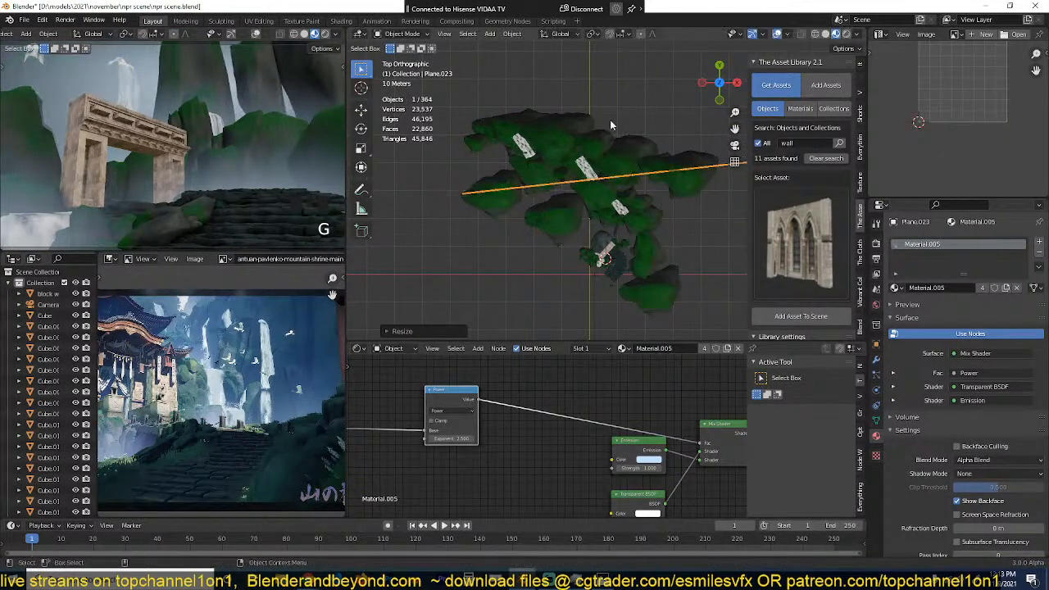
Step: Move the tall cliff rock beside the middle waterfall slightly away from it toward the gate, and save the scene
{"action": "middle_click_drag", "start_coordinate": [611, 237], "coordinate": [656, 241]}
{"action": "left_click", "coordinate": [630, 209]}
{"action": "key", "text": "g"}
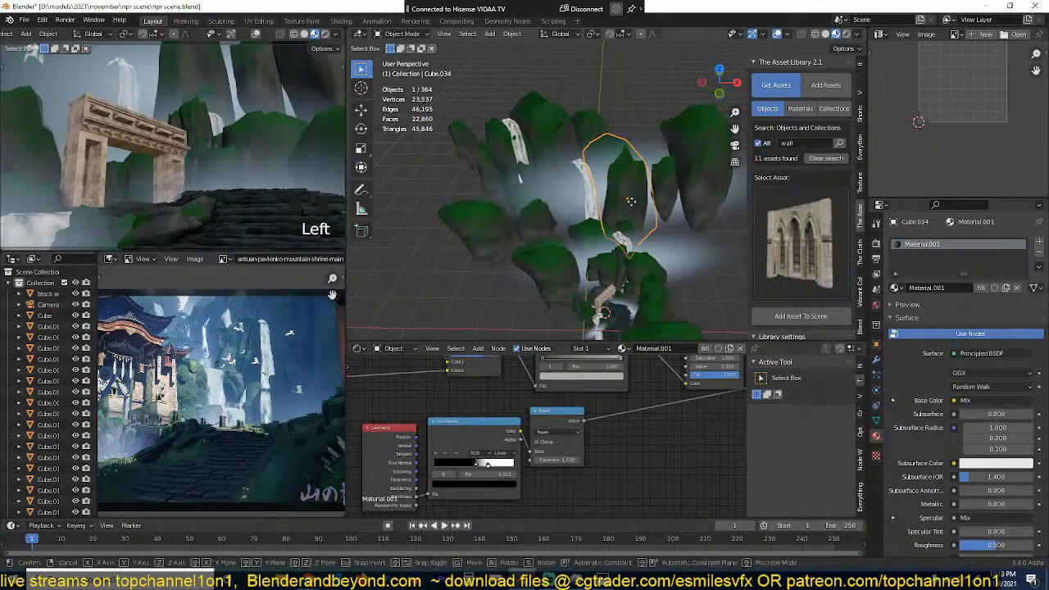
{"action": "left_click", "coordinate": [641, 219]}
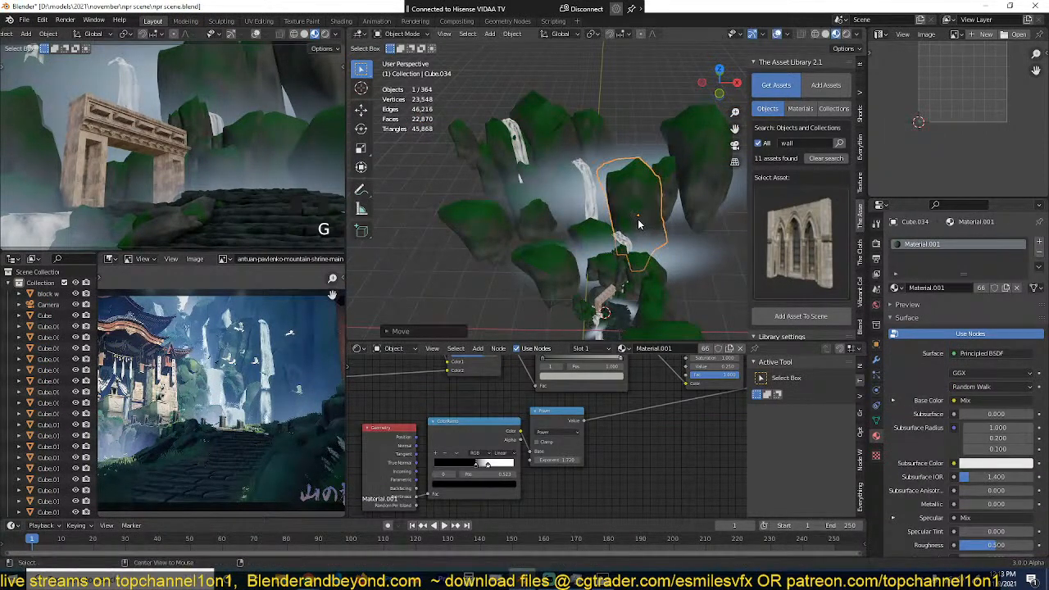
{"action": "middle_click_drag", "start_coordinate": [639, 223], "coordinate": [605, 197]}
{"action": "key", "text": "grave"}
{"action": "scroll", "coordinate": [241, 106], "scroll_direction": "down", "scroll_amount": 2}
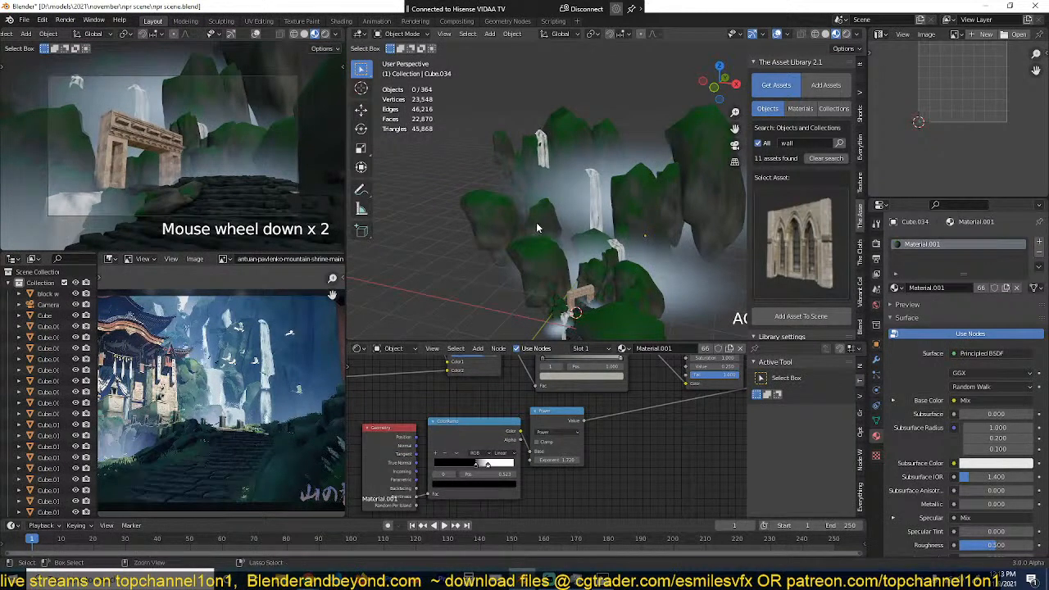
{"action": "key", "text": "ctrl+s"}
{"action": "scroll", "coordinate": [282, 166], "scroll_direction": "up", "scroll_amount": 2}
Step: Preview the camera view in rendered shading with the Cycles render engine and open the world's sky texture settings
{"action": "left_click", "coordinate": [326, 35]}
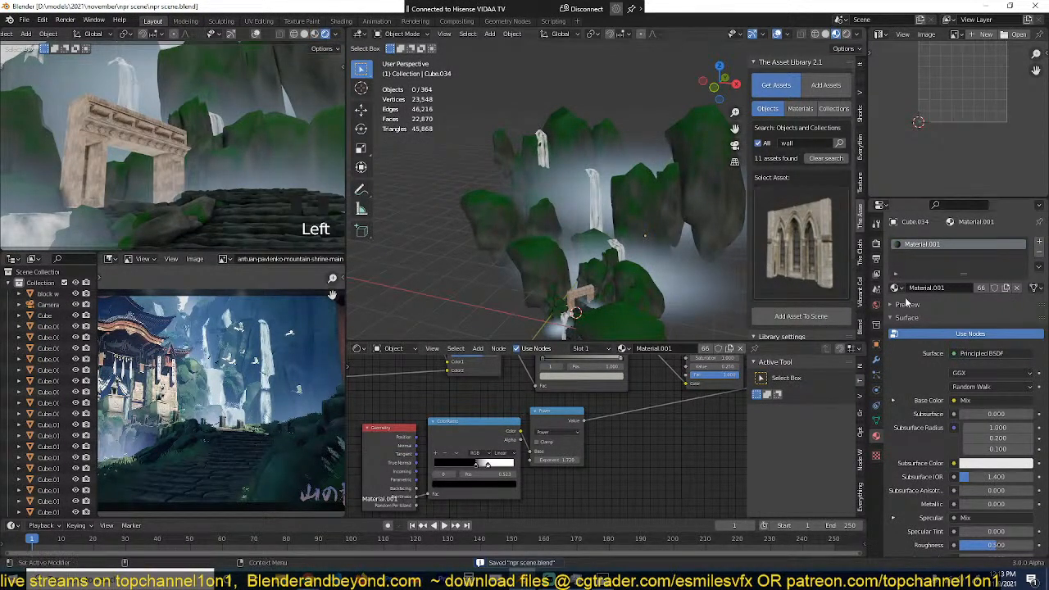
{"action": "left_click", "coordinate": [877, 243]}
{"action": "left_click", "coordinate": [965, 242]}
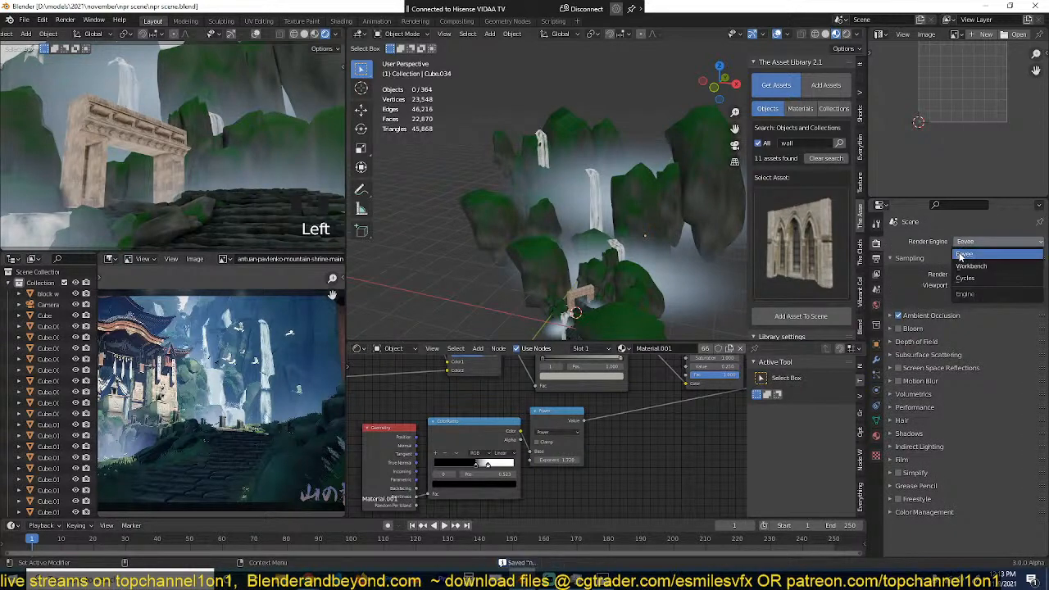
{"action": "left_click", "coordinate": [966, 278]}
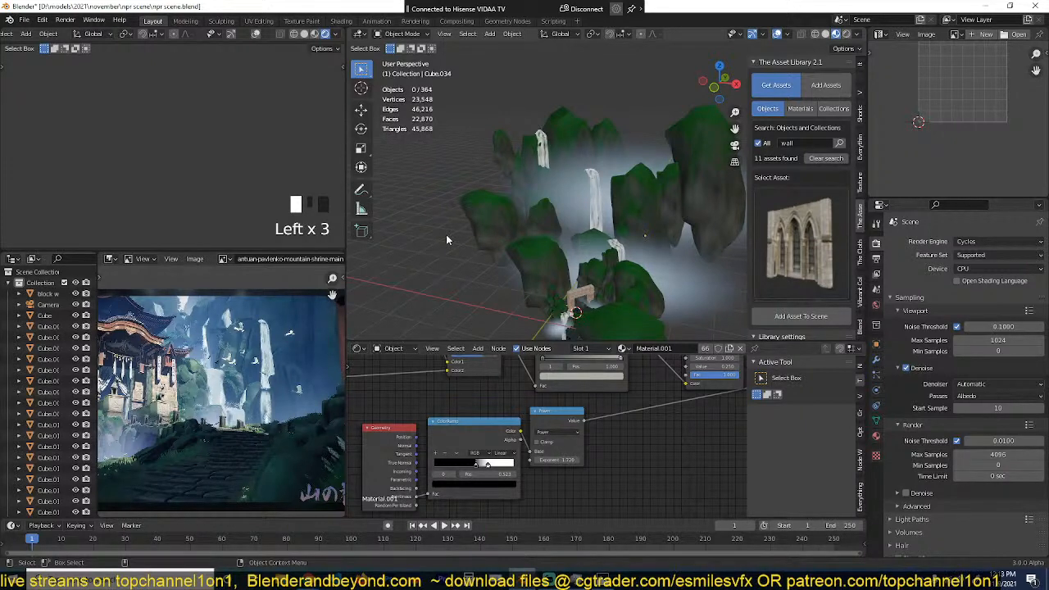
{"action": "left_click", "coordinate": [876, 305]}
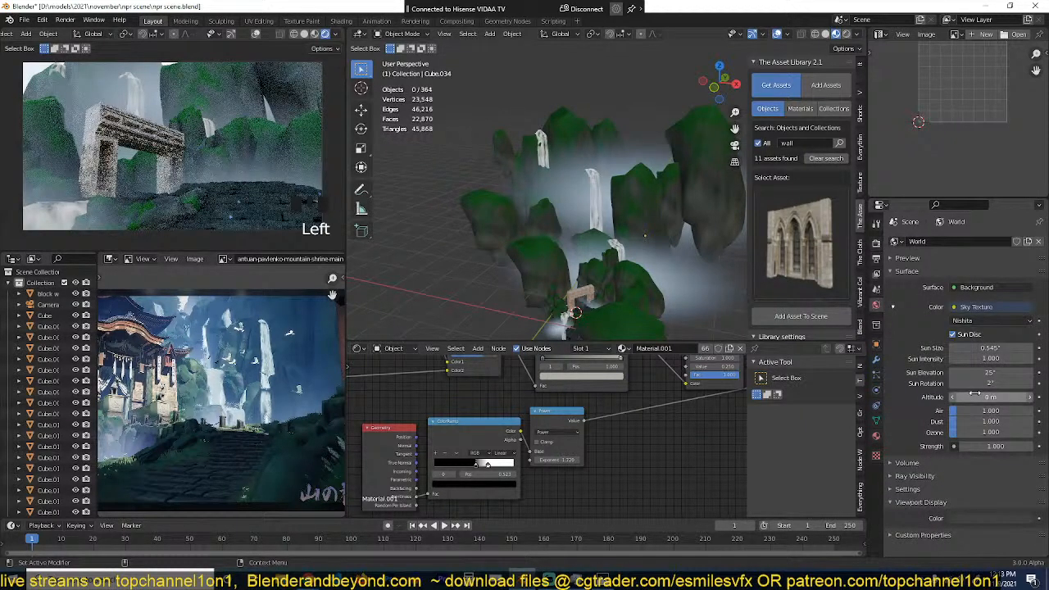
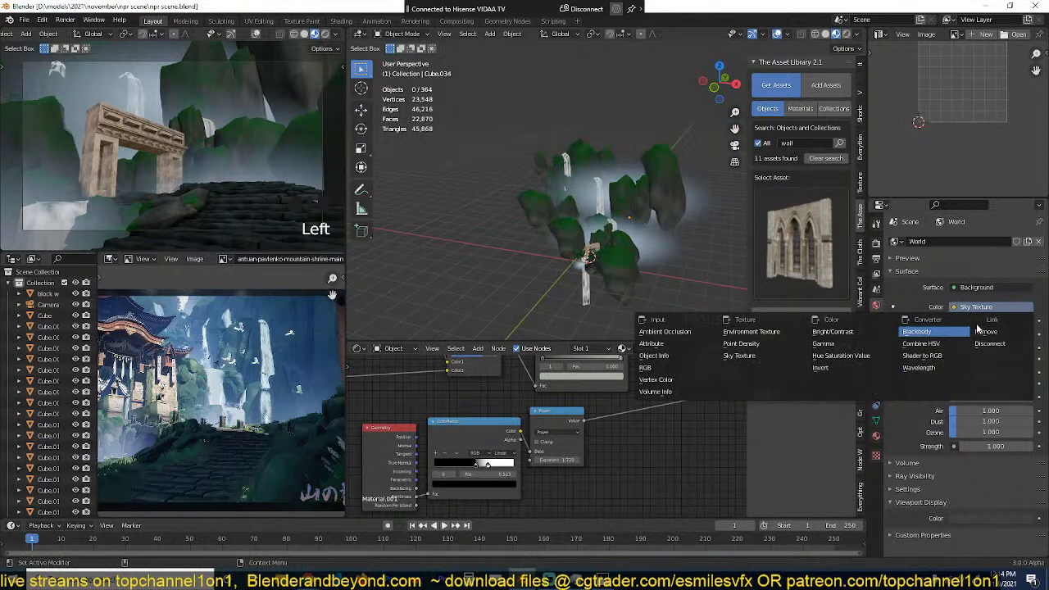
Step: Set the world's background color to Blackbody with a strength of 0, and save the scene
{"action": "left_click", "coordinate": [918, 331]}
{"action": "left_click", "coordinate": [976, 335]}
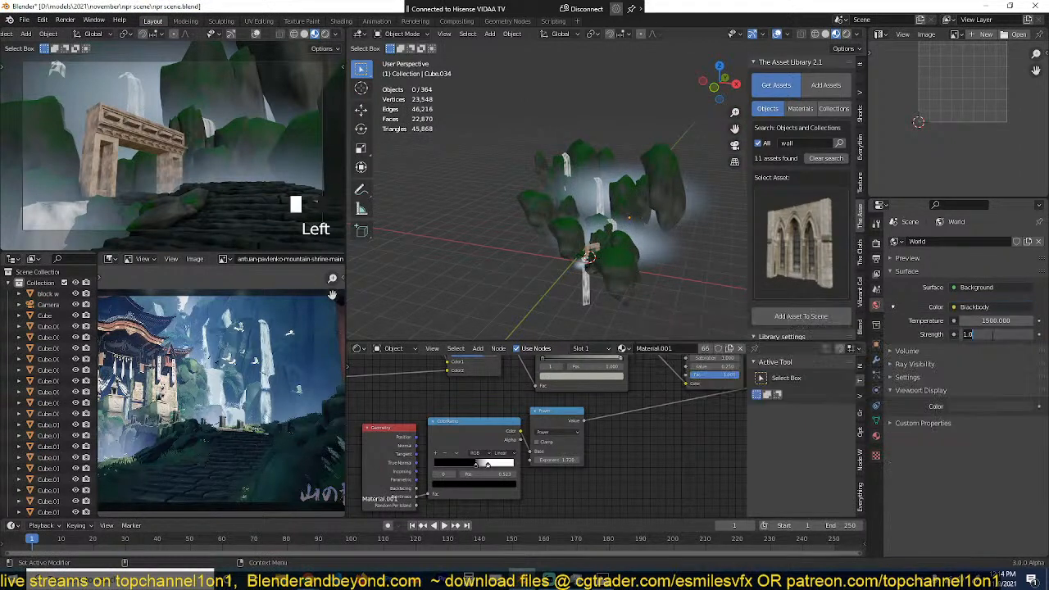
{"action": "key", "text": "Return"}
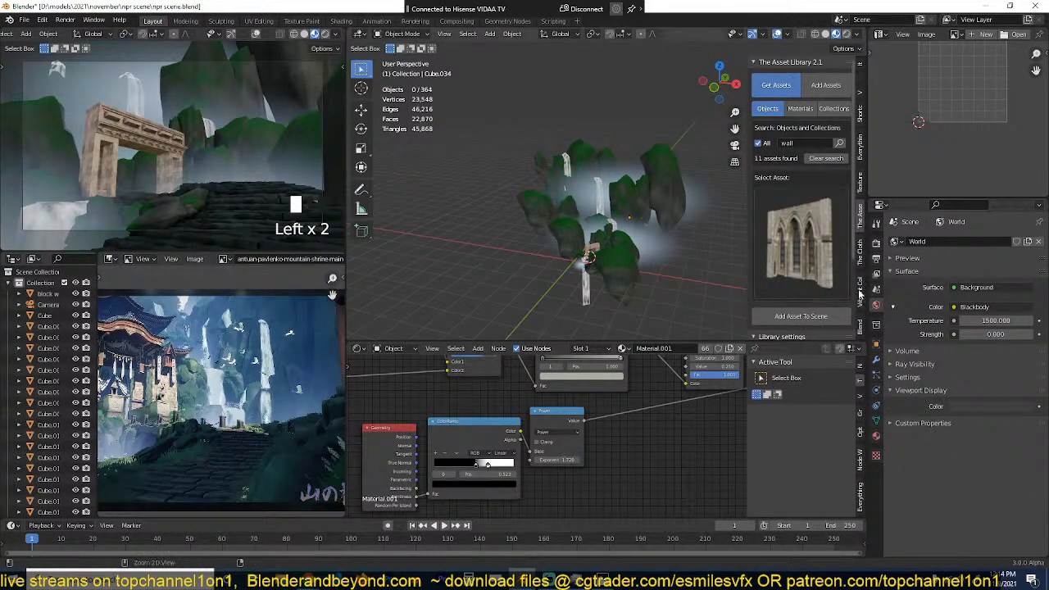
Step: Add a sun light to the scene from the front view
{"action": "scroll", "coordinate": [631, 246], "scroll_direction": "down", "scroll_amount": 3}
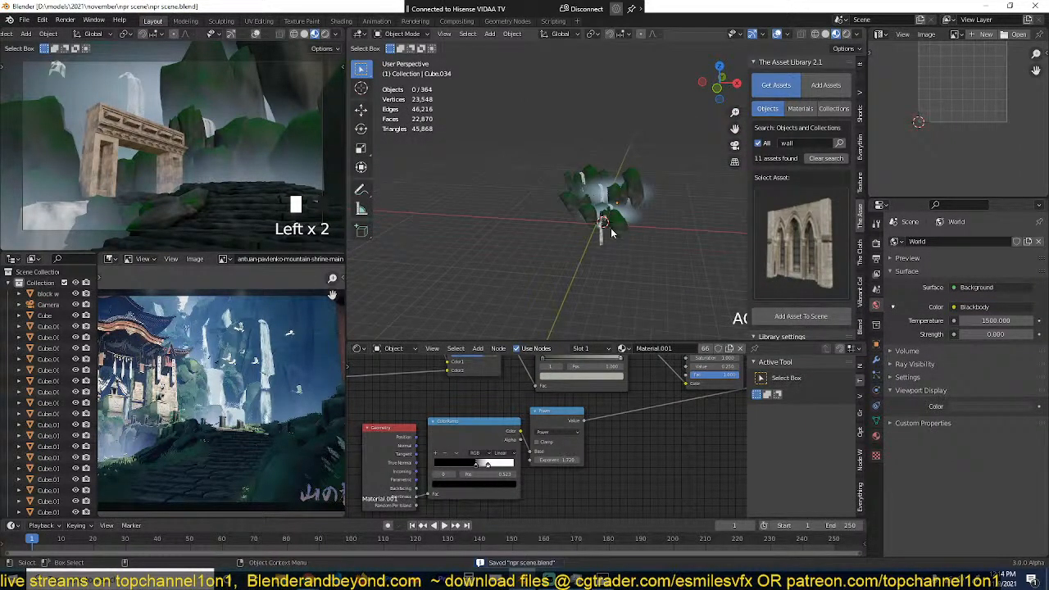
{"action": "scroll", "coordinate": [611, 233], "scroll_direction": "up", "scroll_amount": 5}
{"action": "key", "text": "KP_1"}
{"action": "key", "text": "shift+a"}
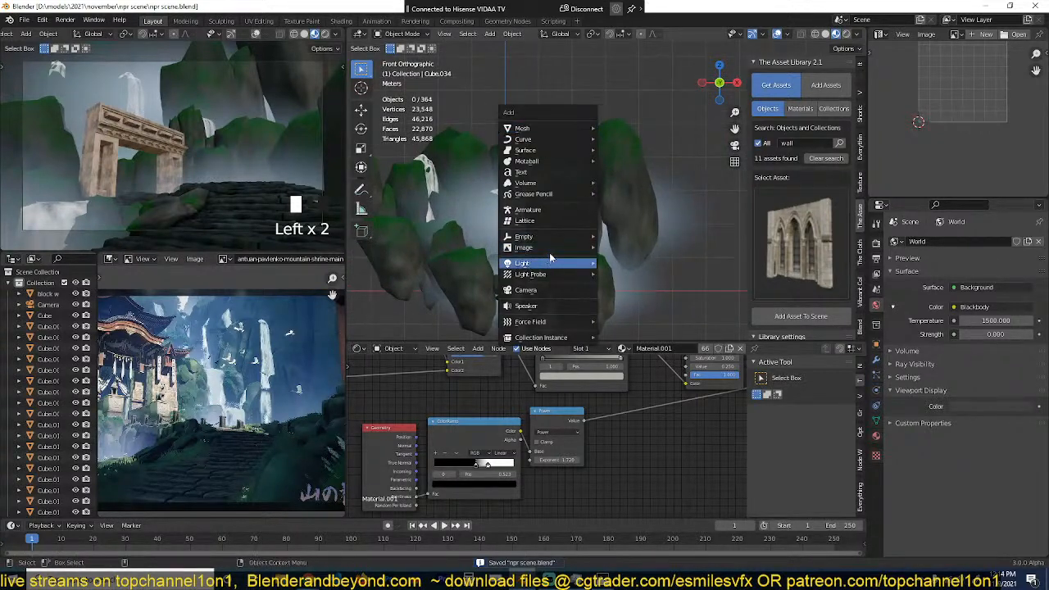
{"action": "mouse_move", "coordinate": [558, 262]}
{"action": "left_click", "coordinate": [666, 277]}
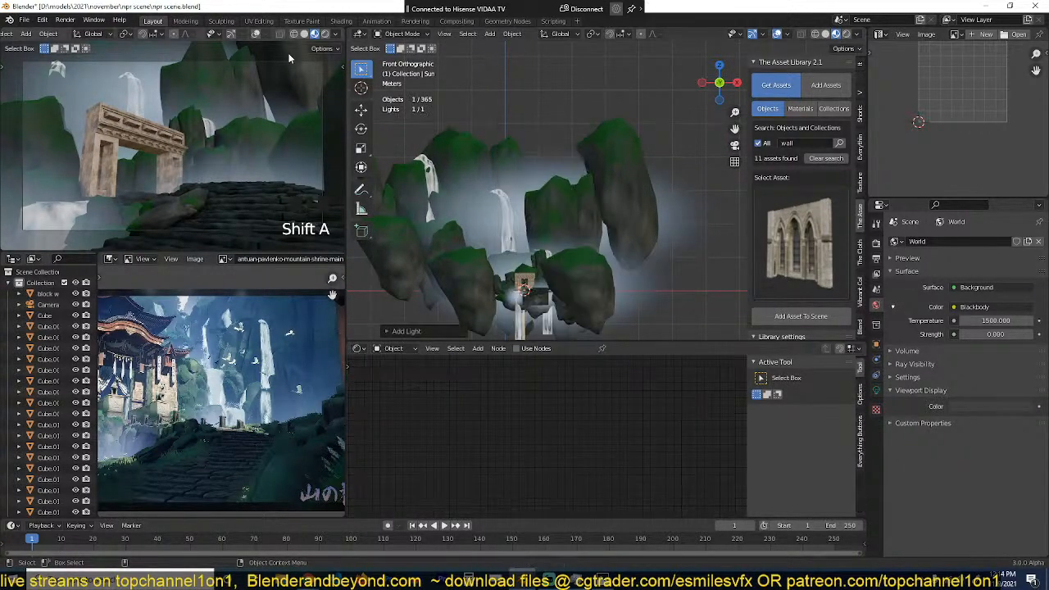
Step: Preview the camera view in rendered shading and switch the render engine to Eevee
{"action": "left_click", "coordinate": [326, 35]}
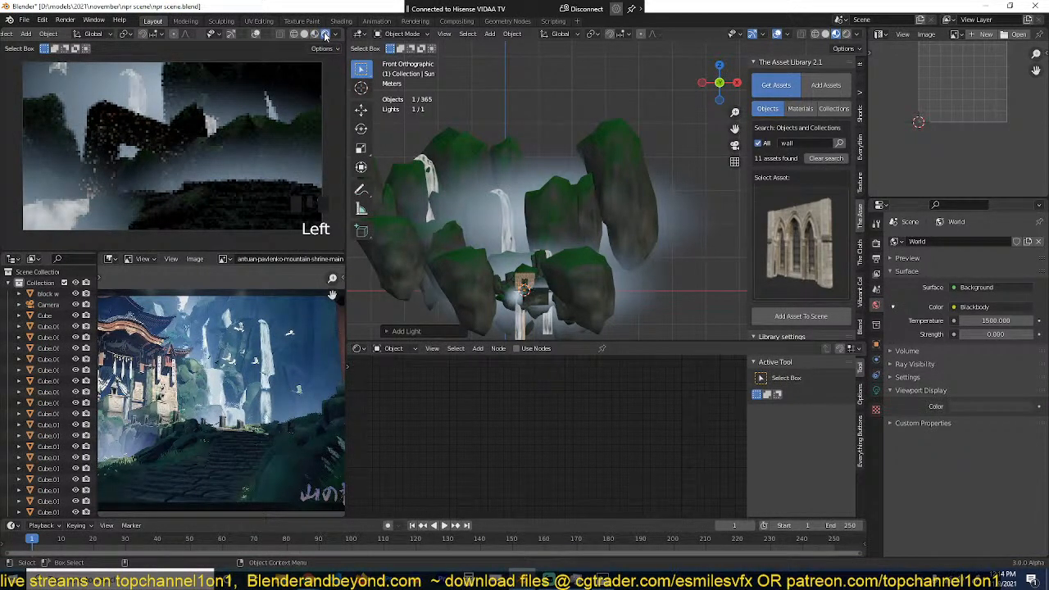
{"action": "left_click", "coordinate": [876, 243]}
{"action": "left_click", "coordinate": [991, 242]}
{"action": "left_click", "coordinate": [990, 252]}
Step: Move the sun light up beside the tallest cliff and rotate it about 56° to shine toward the gate in the front view
{"action": "scroll", "coordinate": [555, 228], "scroll_direction": "down", "scroll_amount": 2}
{"action": "scroll", "coordinate": [577, 235], "scroll_direction": "up", "scroll_amount": 1}
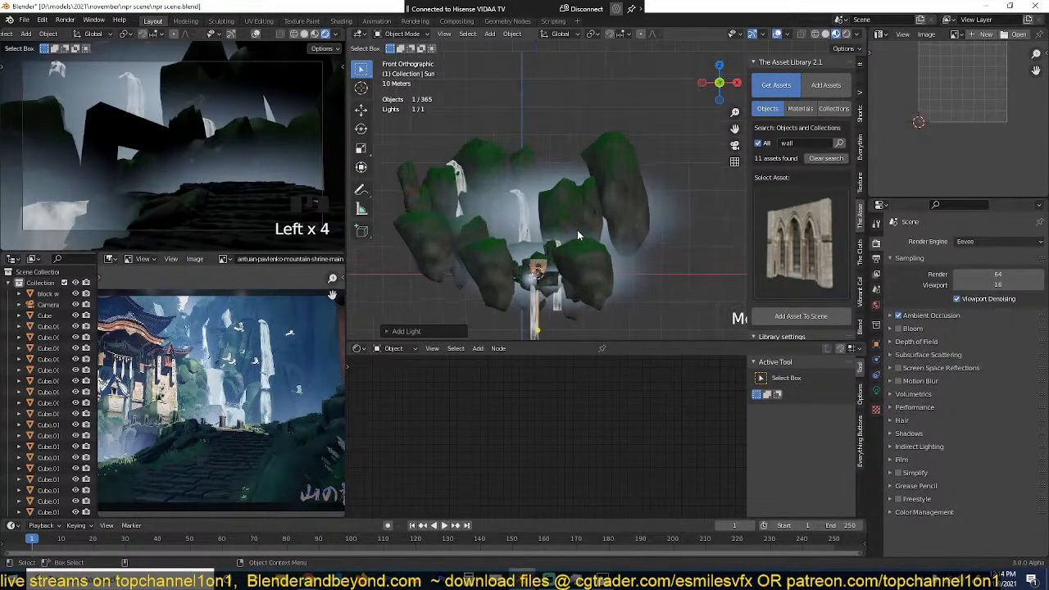
{"action": "key", "text": "g"}
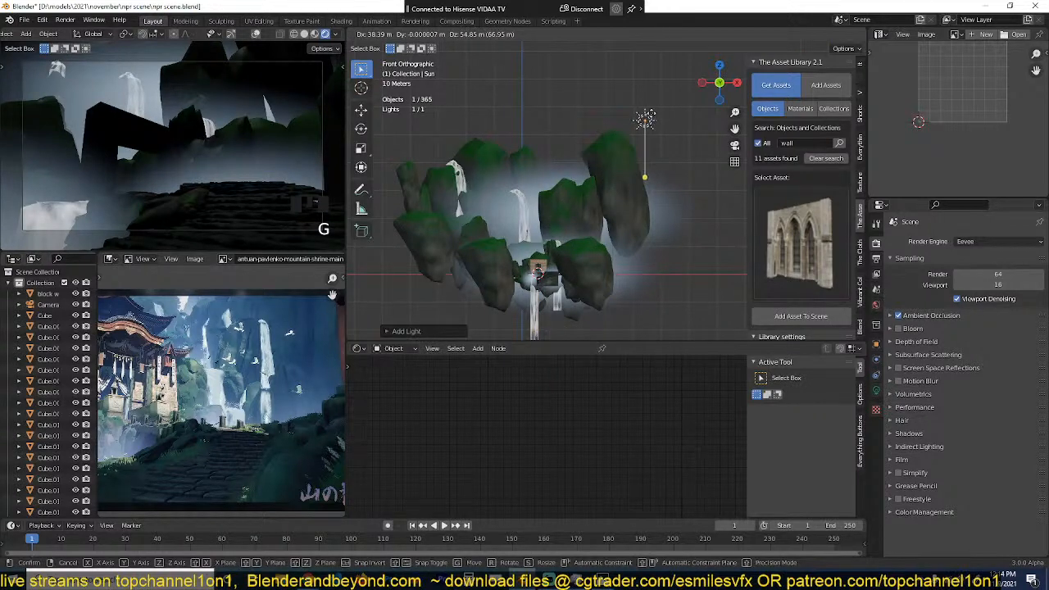
{"action": "left_click", "coordinate": [653, 128]}
{"action": "key", "text": "r"}
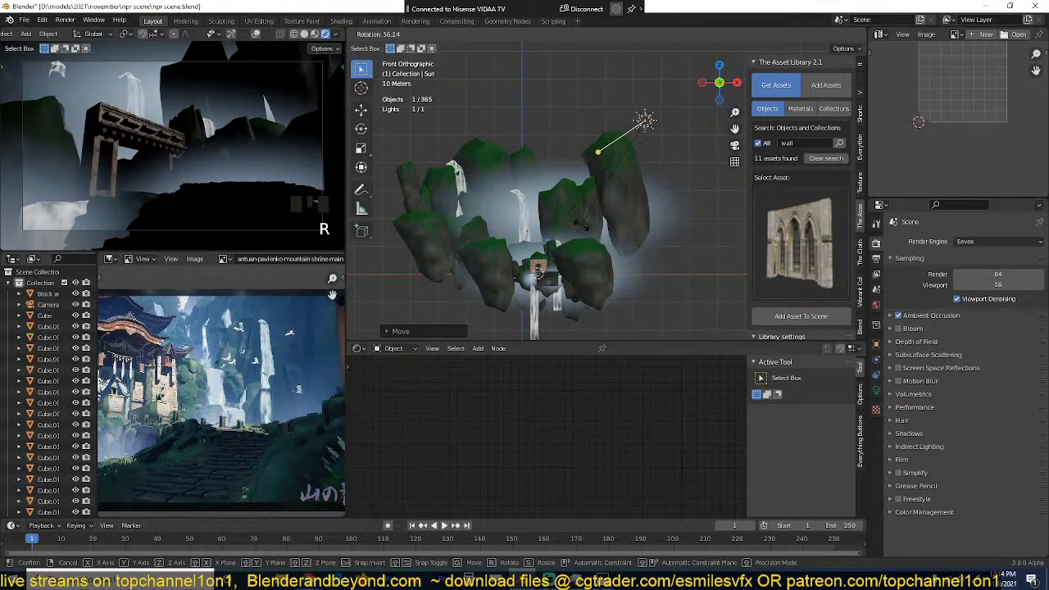
{"action": "left_click", "coordinate": [584, 230]}
Step: Rotate the sun light slightly in the top view to aim it at the back cliffs, and save the scene
{"action": "key", "text": "KP_7"}
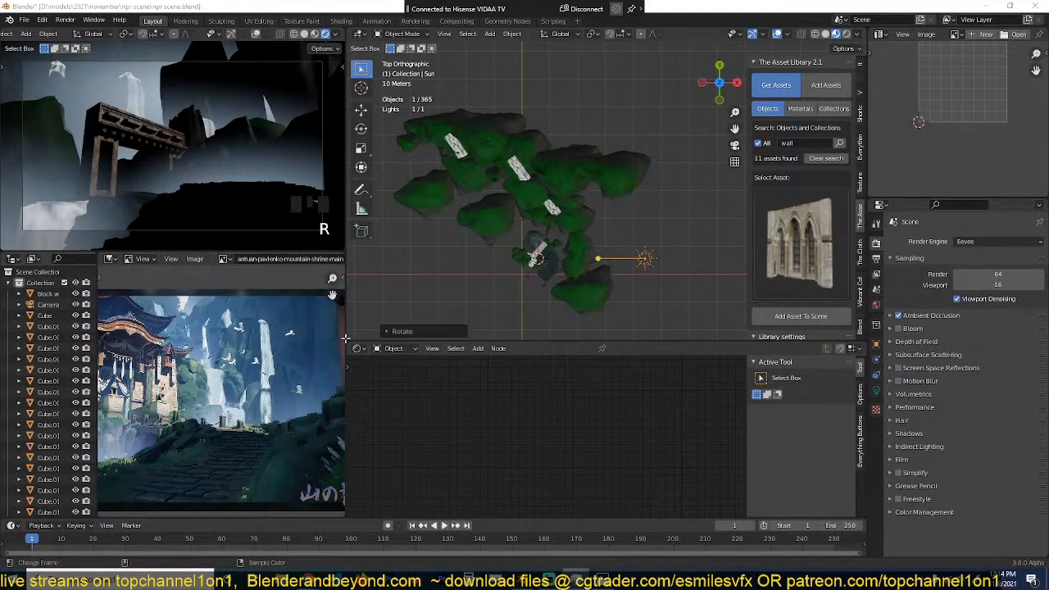
{"action": "double_click", "coordinate": [669, 268]}
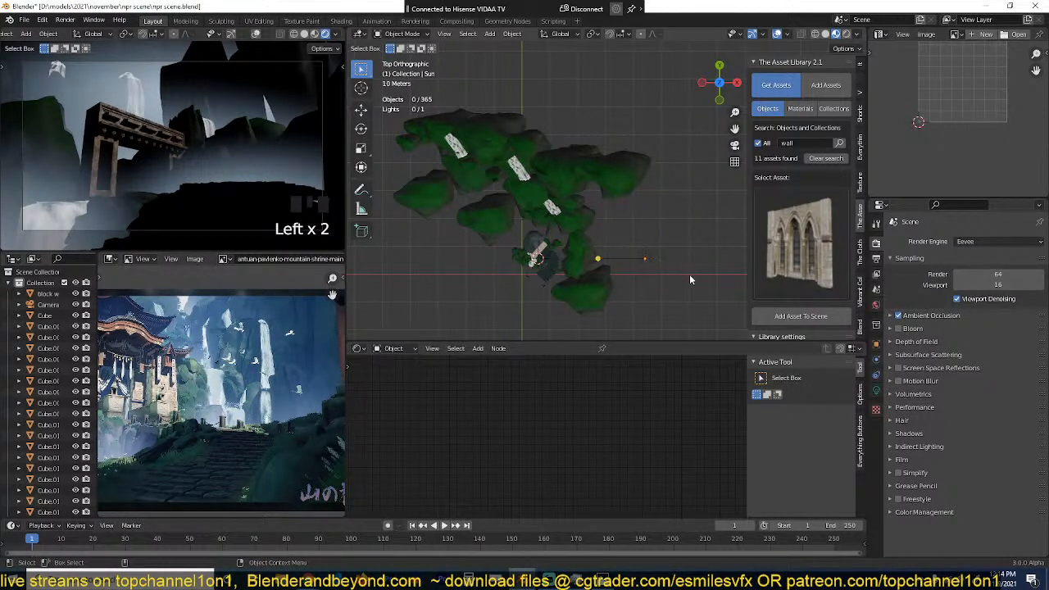
{"action": "left_click", "coordinate": [653, 267]}
{"action": "key", "text": "r"}
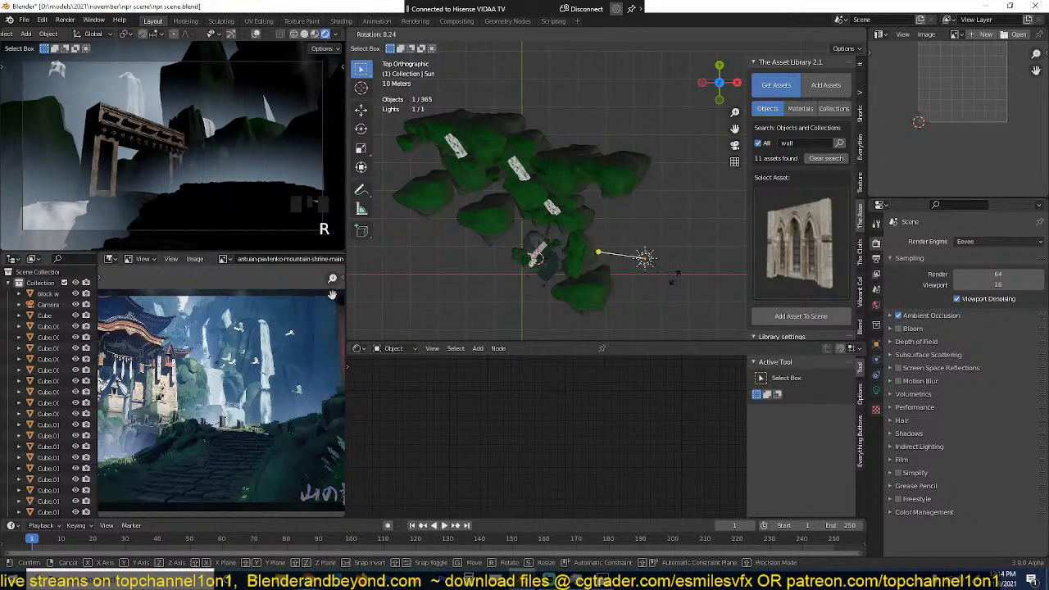
{"action": "left_click", "coordinate": [675, 282]}
{"action": "middle_click_drag", "start_coordinate": [627, 328], "coordinate": [657, 278]}
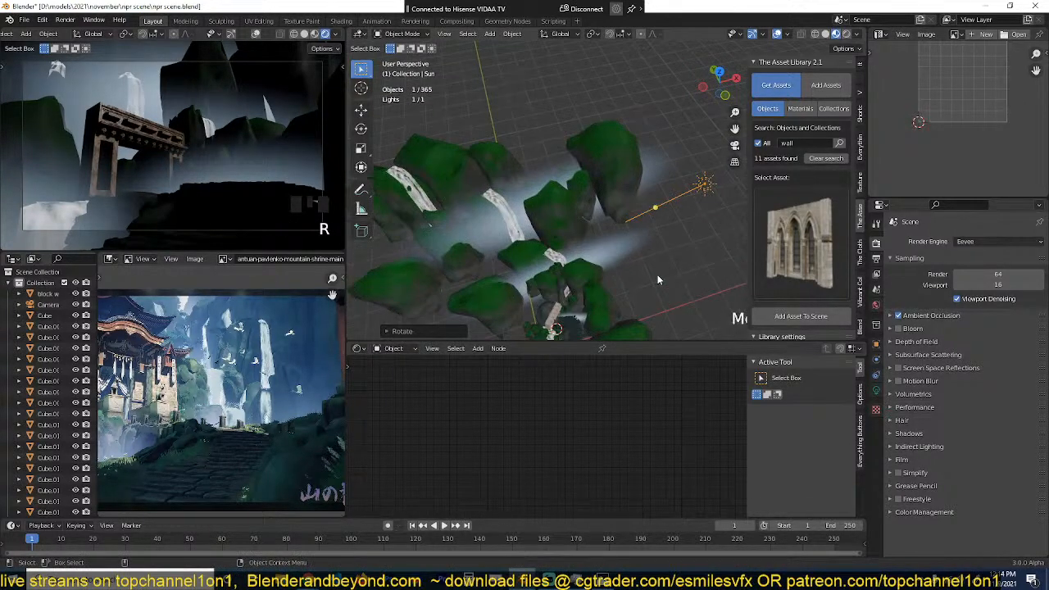
{"action": "key", "text": "ctrl+s"}
Step: Raise the sun light's strength to about 9.54
{"action": "left_click", "coordinate": [877, 389]}
{"action": "left_click", "coordinate": [977, 313]}
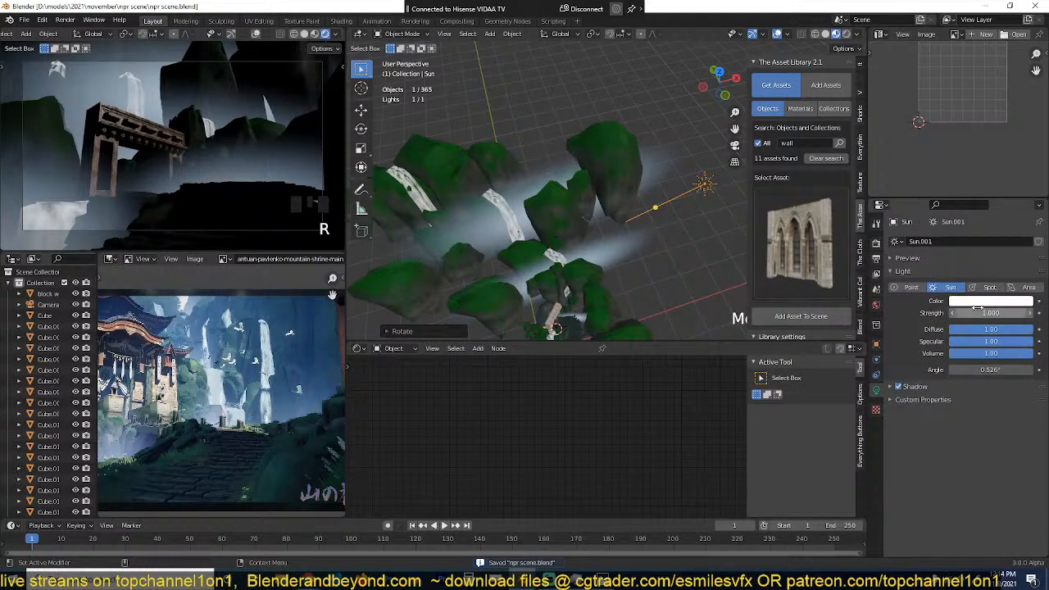
{"action": "type", "text": "1.0"}
{"action": "key", "text": "Return"}
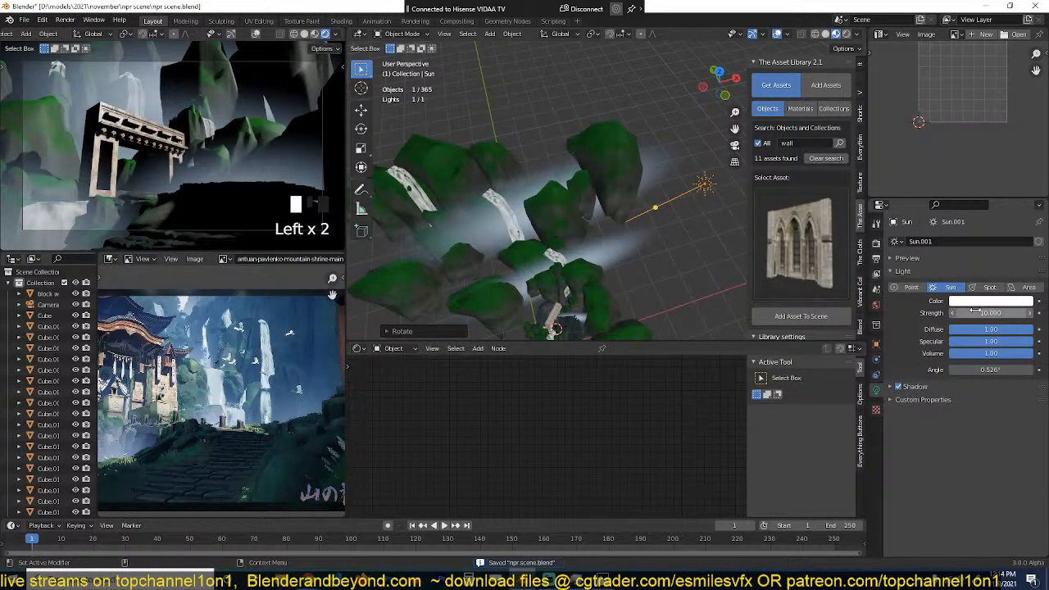
{"action": "left_click_drag", "start_coordinate": [988, 314], "coordinate": [986, 314]}
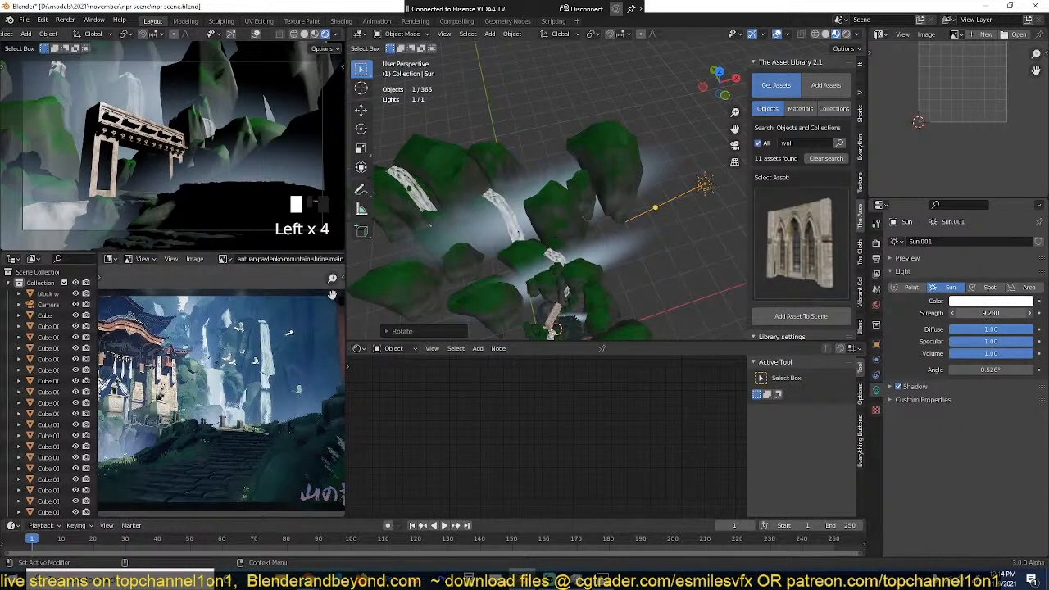
Step: Tint the sun light pale blue with hue 0.641 and saturation 0.221, and save the scene
{"action": "left_click", "coordinate": [994, 301]}
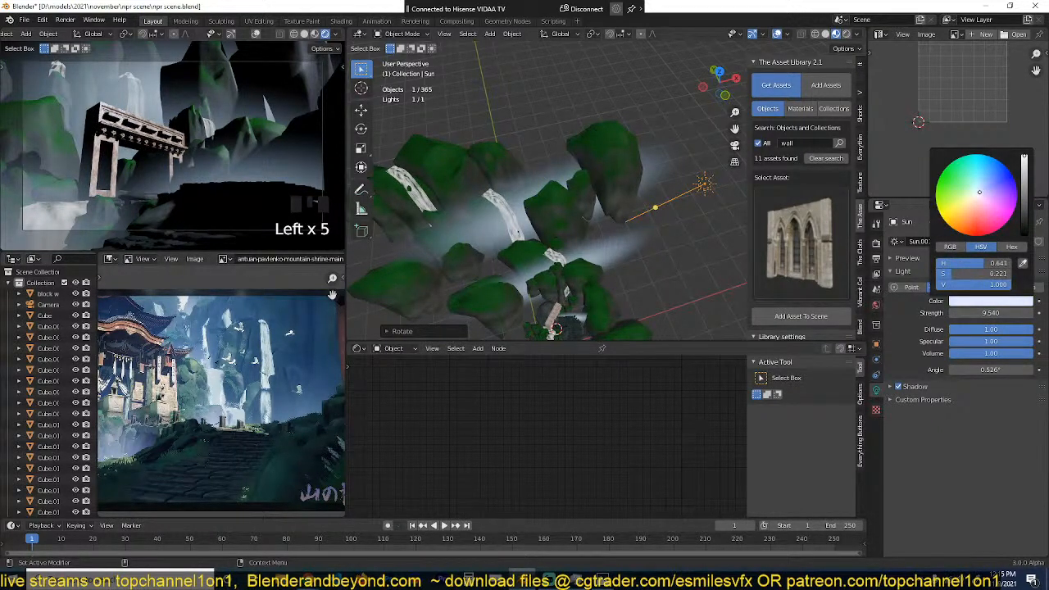
{"action": "key", "text": "ctrl+s"}
{"action": "scroll", "coordinate": [226, 152], "scroll_direction": "down", "scroll_amount": 2}
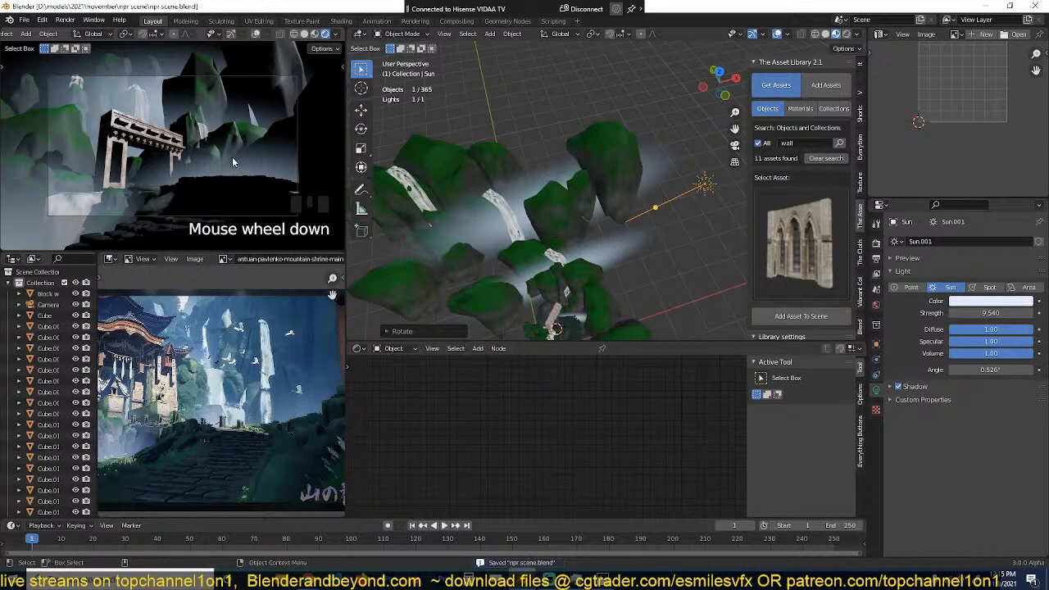
{"action": "scroll", "coordinate": [232, 157], "scroll_direction": "down", "scroll_amount": 1}
Step: Give the world an environment texture using the early-midday ocean HDRI sky 01 image from the skys folder
{"action": "left_click", "coordinate": [877, 305]}
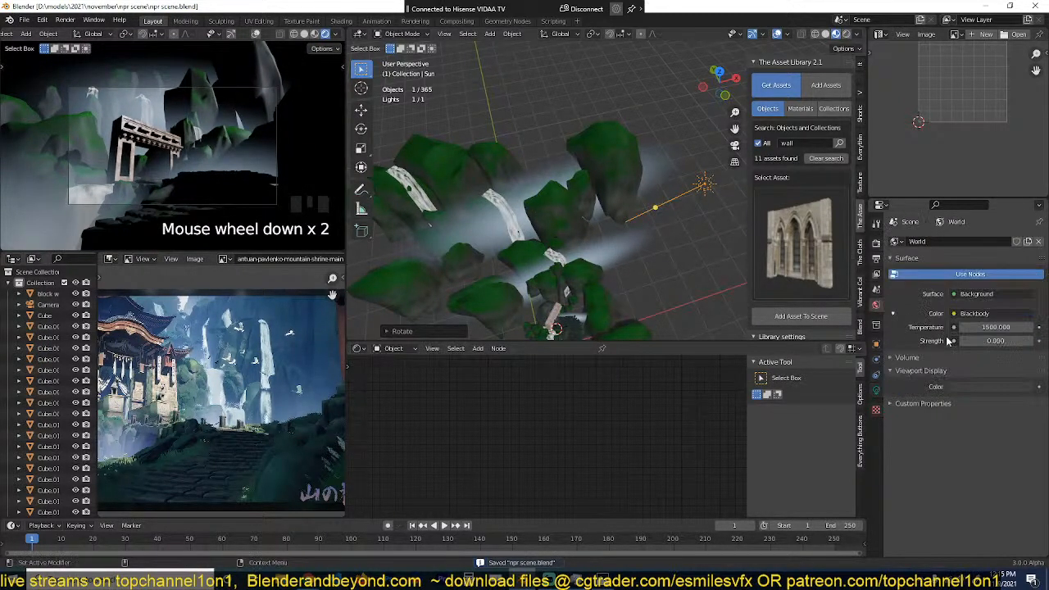
{"action": "left_click", "coordinate": [969, 314]}
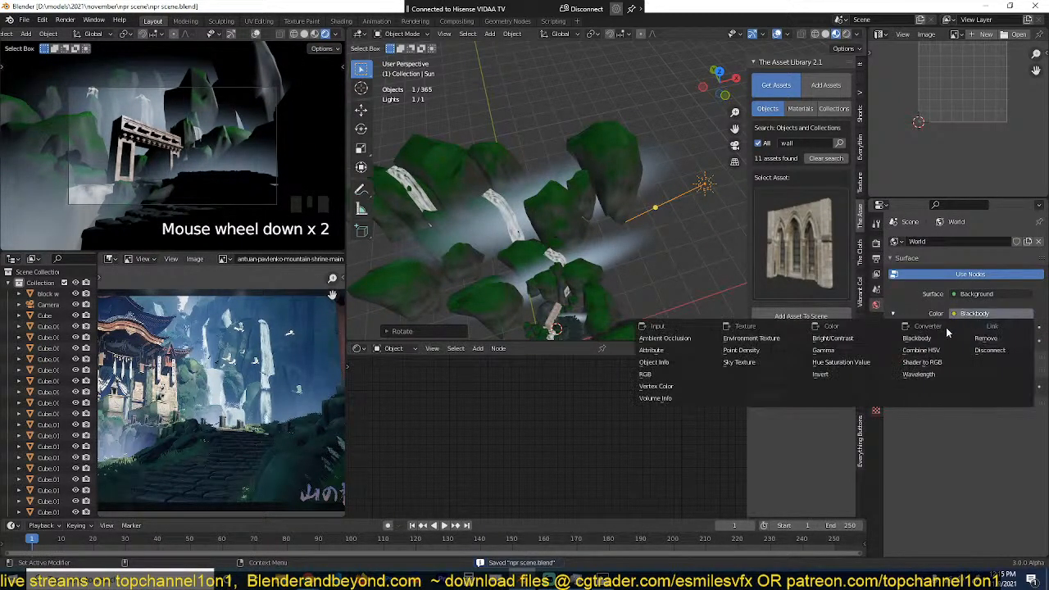
{"action": "left_click", "coordinate": [783, 338]}
{"action": "left_click", "coordinate": [1014, 328]}
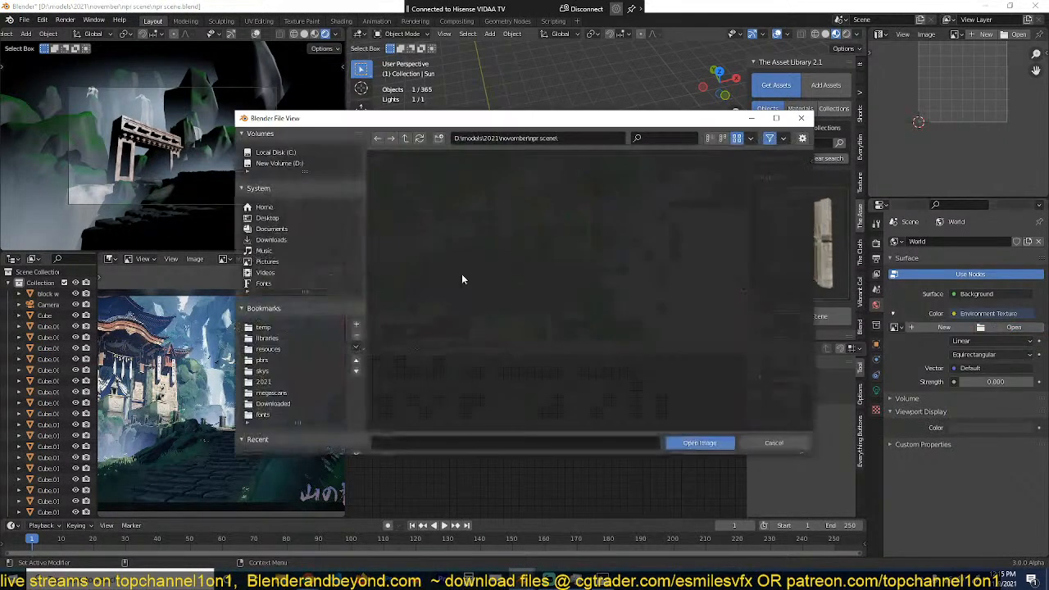
{"action": "left_click", "coordinate": [276, 341]}
{"action": "left_click", "coordinate": [274, 370]}
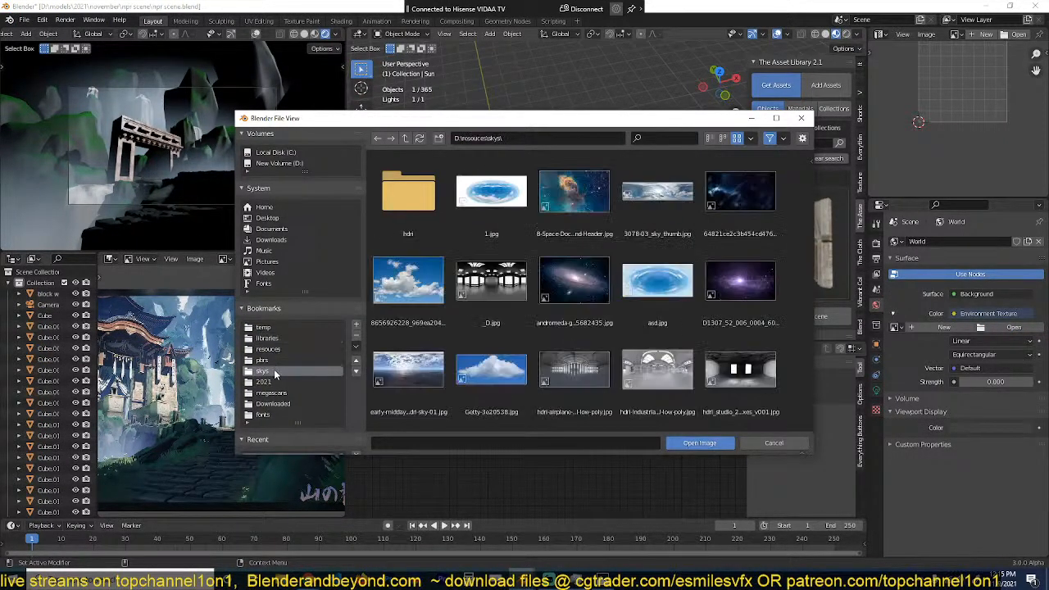
{"action": "scroll", "coordinate": [435, 301], "scroll_direction": "down", "scroll_amount": 2}
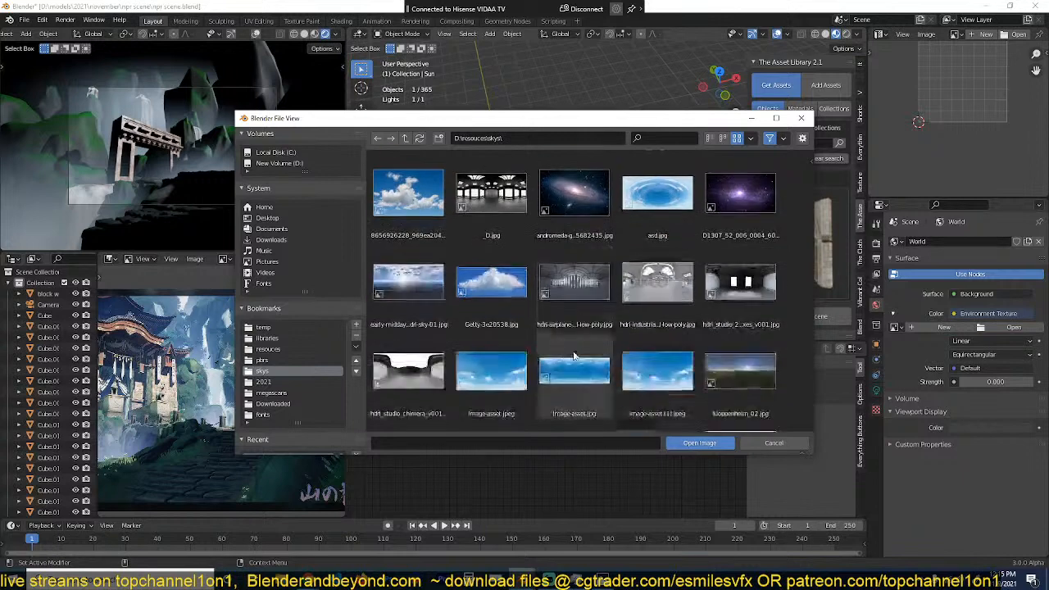
{"action": "double_click", "coordinate": [434, 301]}
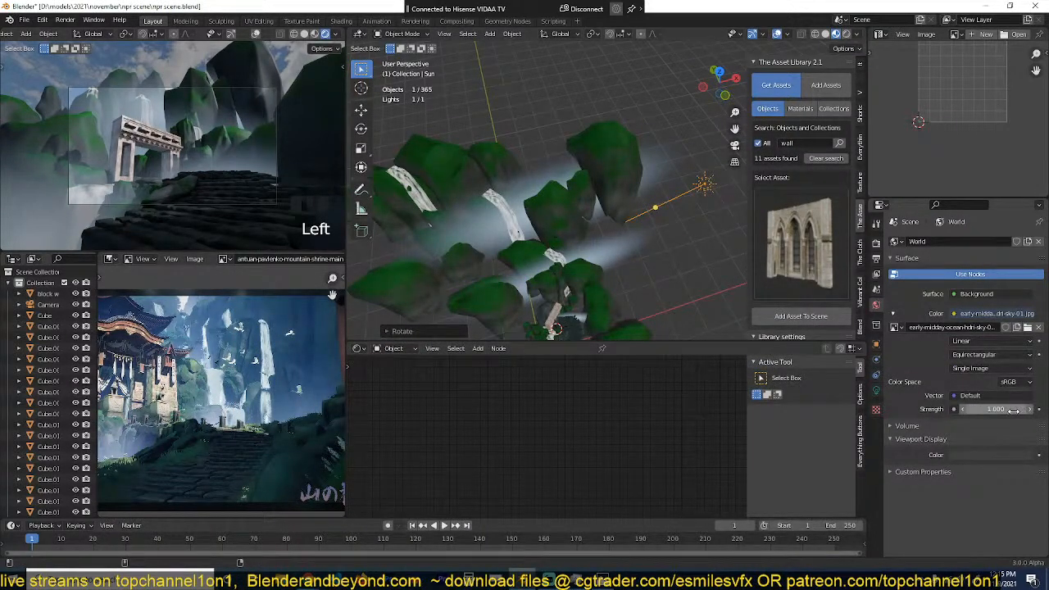
Step: Set the world's environment strength to 0.3 and save the scene
{"action": "left_click_drag", "start_coordinate": [1015, 412], "coordinate": [975, 412], "text": "shift"}
{"action": "scroll", "coordinate": [266, 195], "scroll_direction": "up", "scroll_amount": 4}
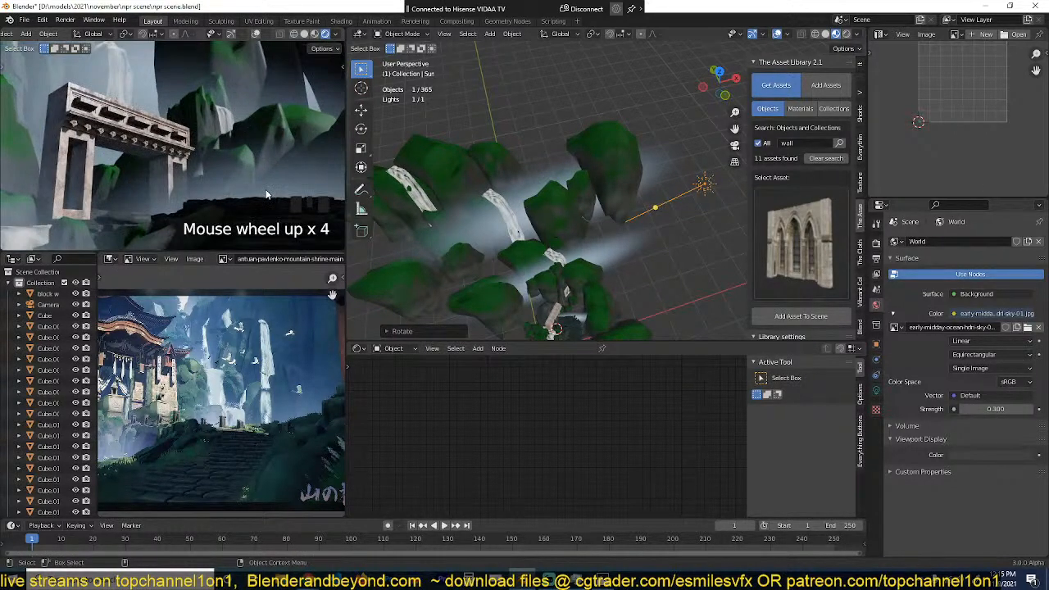
{"action": "key", "text": "ctrl+s"}
Step: Rotate the sun light slightly in the perspective view to relight the gate and steps, and save the scene
{"action": "scroll", "coordinate": [579, 227], "scroll_direction": "down", "scroll_amount": 2}
{"action": "scroll", "coordinate": [292, 145], "scroll_direction": "down", "scroll_amount": 5}
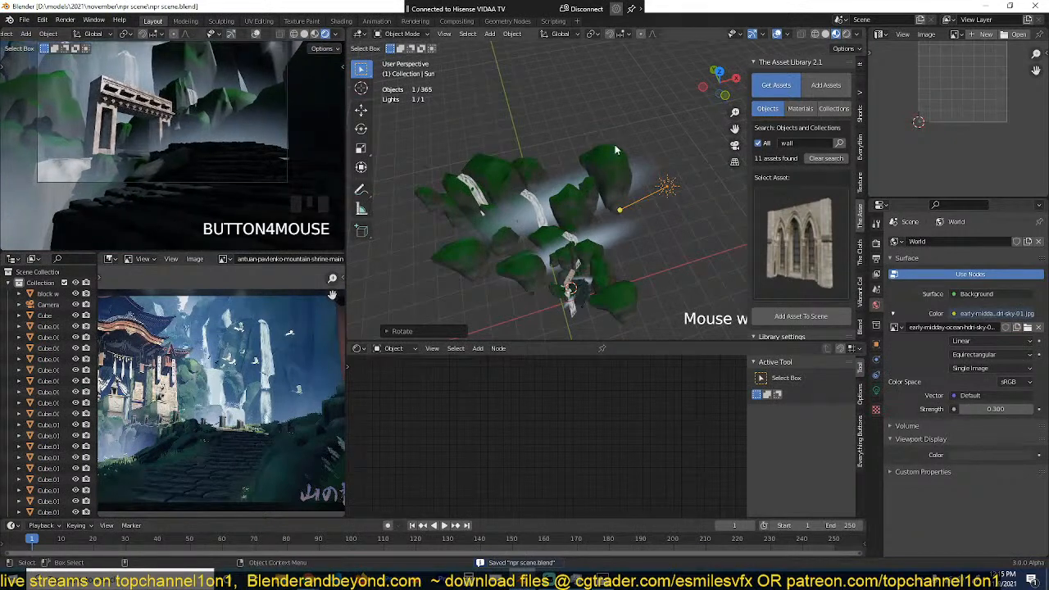
{"action": "middle_click_drag", "start_coordinate": [697, 160], "coordinate": [694, 111]}
{"action": "key", "text": "r"}
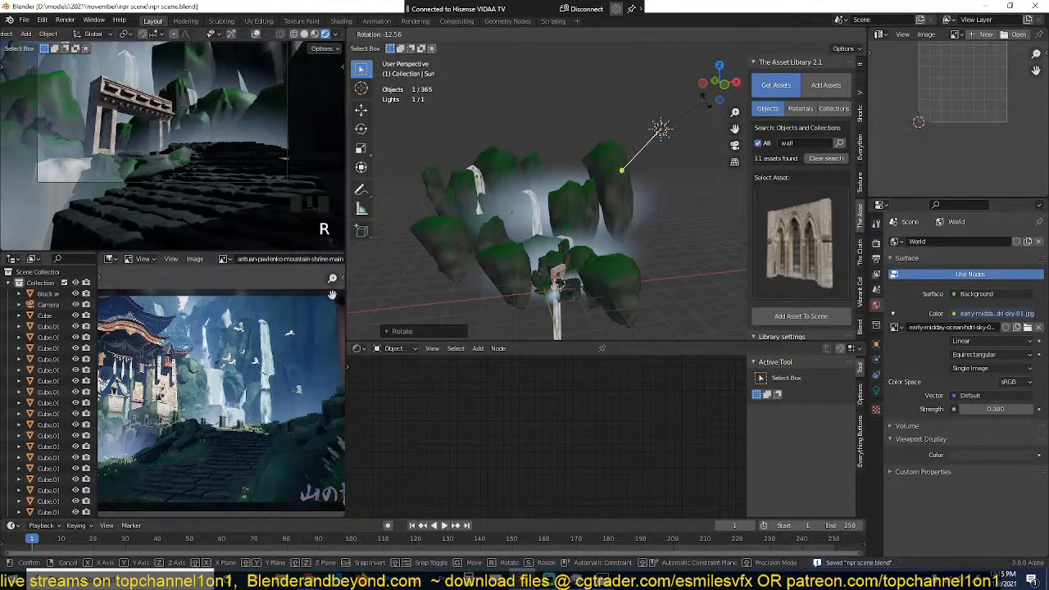
{"action": "left_click", "coordinate": [648, 130]}
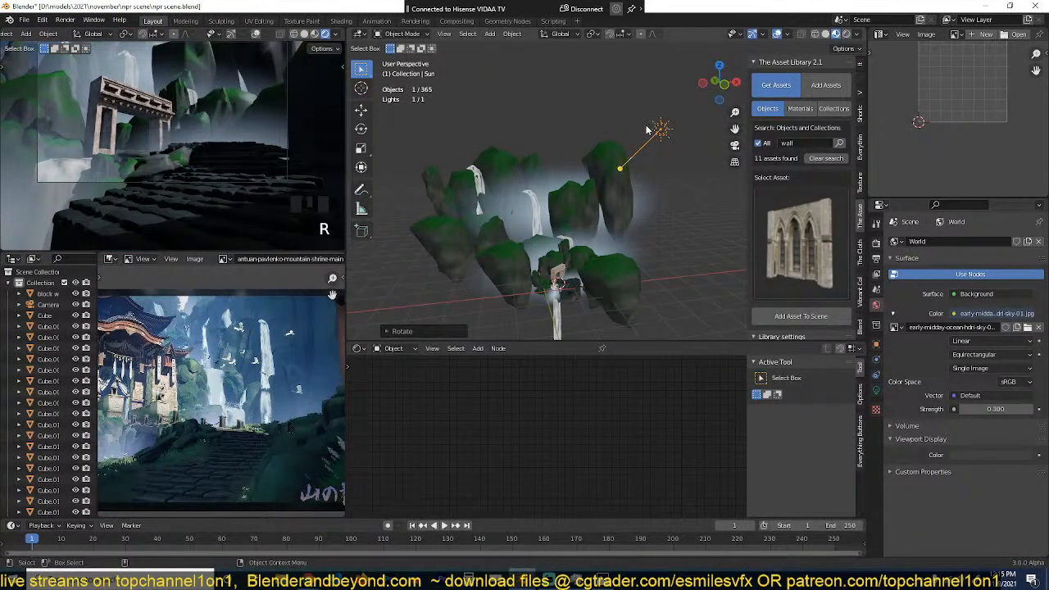
{"action": "key", "text": "alt+a"}
{"action": "key", "text": "ctrl+s"}
Step: Examine the rendered stone steps and gate up close, and compare their lighting with the shrine reference painting
{"action": "scroll", "coordinate": [229, 146], "scroll_direction": "up", "scroll_amount": 3}
{"action": "scroll", "coordinate": [230, 146], "scroll_direction": "down", "scroll_amount": 1}
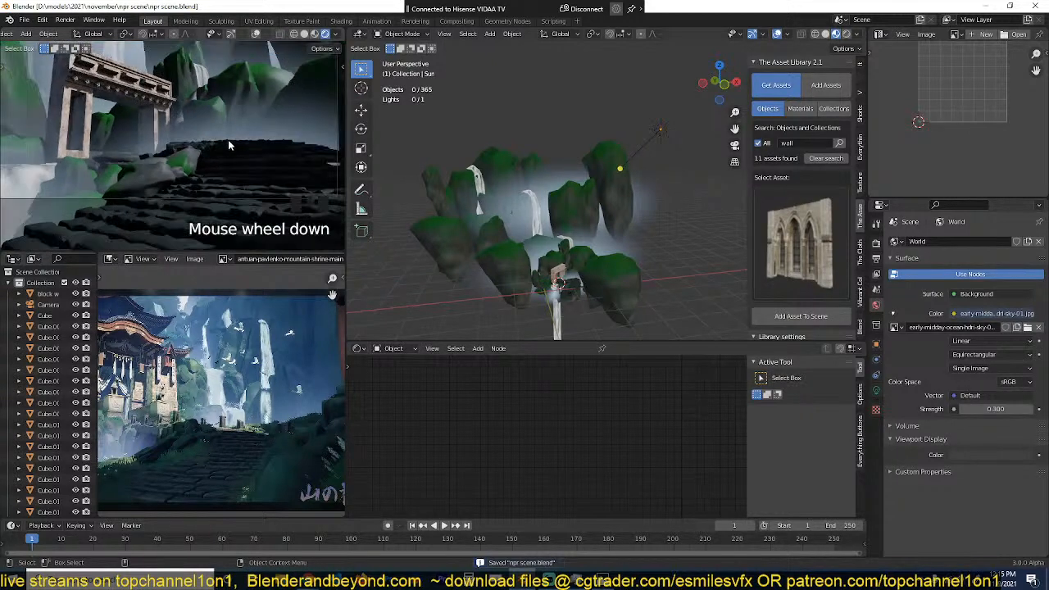
{"action": "scroll", "coordinate": [239, 140], "scroll_direction": "up", "scroll_amount": 2}
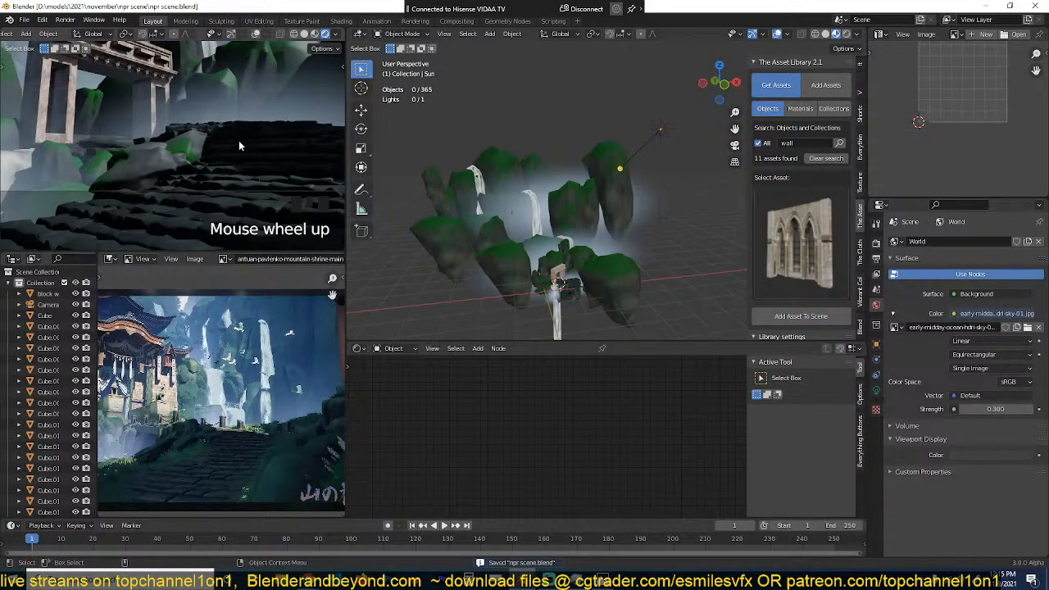
{"action": "scroll", "coordinate": [239, 140], "scroll_direction": "down", "scroll_amount": 3}
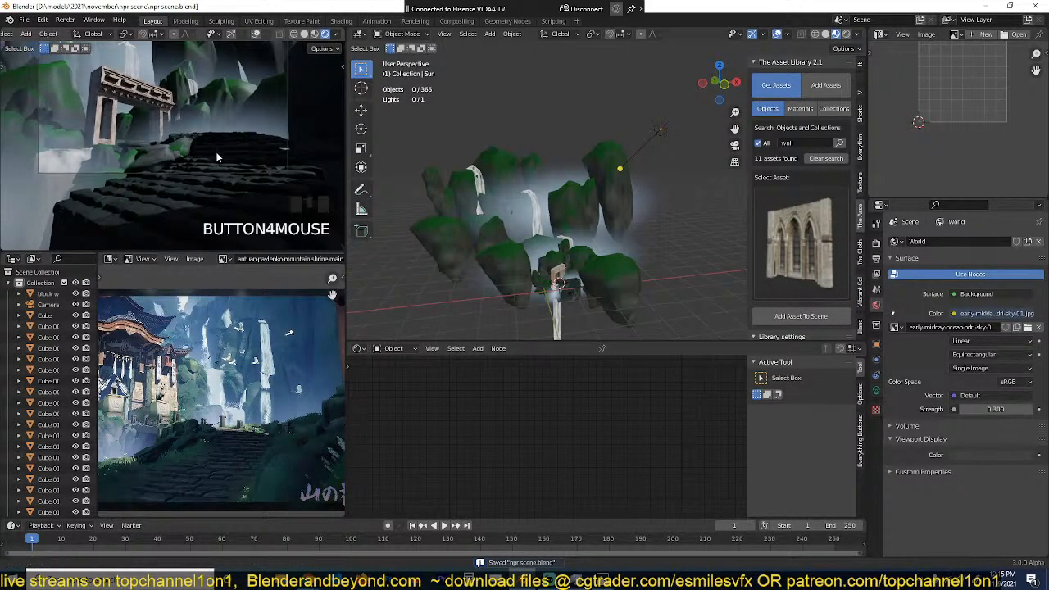
{"action": "scroll", "coordinate": [237, 155], "scroll_direction": "up", "scroll_amount": 5}
{"action": "middle_click_drag", "start_coordinate": [215, 164], "coordinate": [206, 122]}
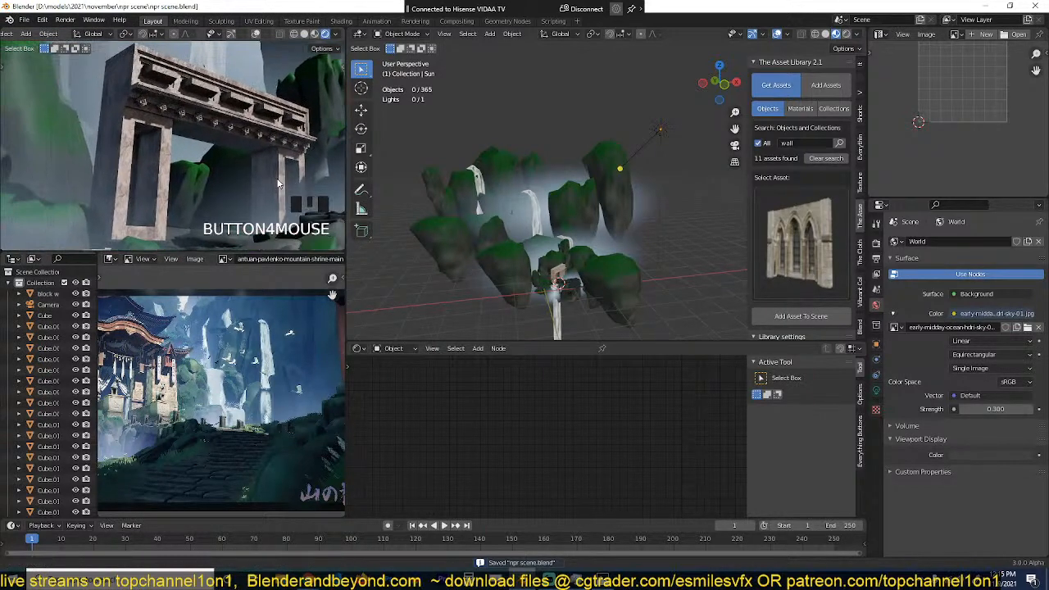
{"action": "scroll", "coordinate": [172, 387], "scroll_direction": "up", "scroll_amount": 5}
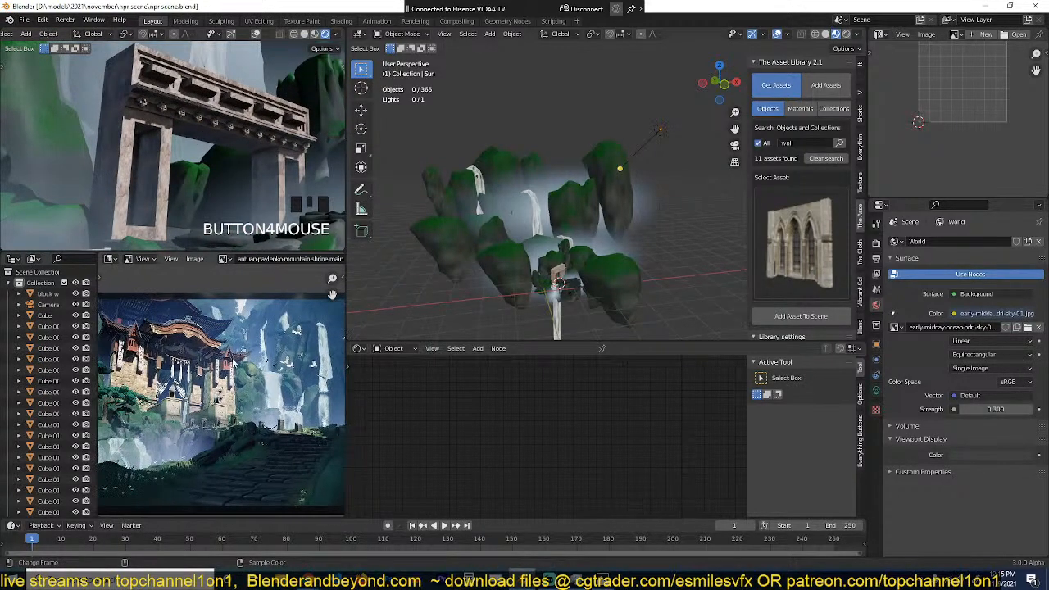
{"action": "scroll", "coordinate": [172, 387], "scroll_direction": "up", "scroll_amount": 2}
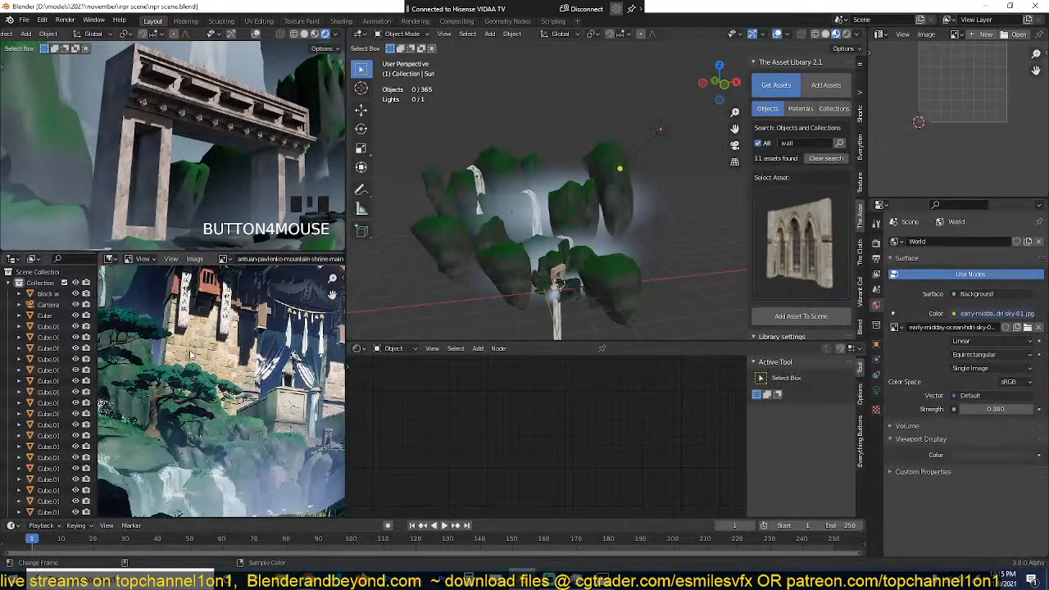
{"action": "scroll", "coordinate": [196, 368], "scroll_direction": "up", "scroll_amount": 2}
{"action": "scroll", "coordinate": [197, 368], "scroll_direction": "down", "scroll_amount": 8}
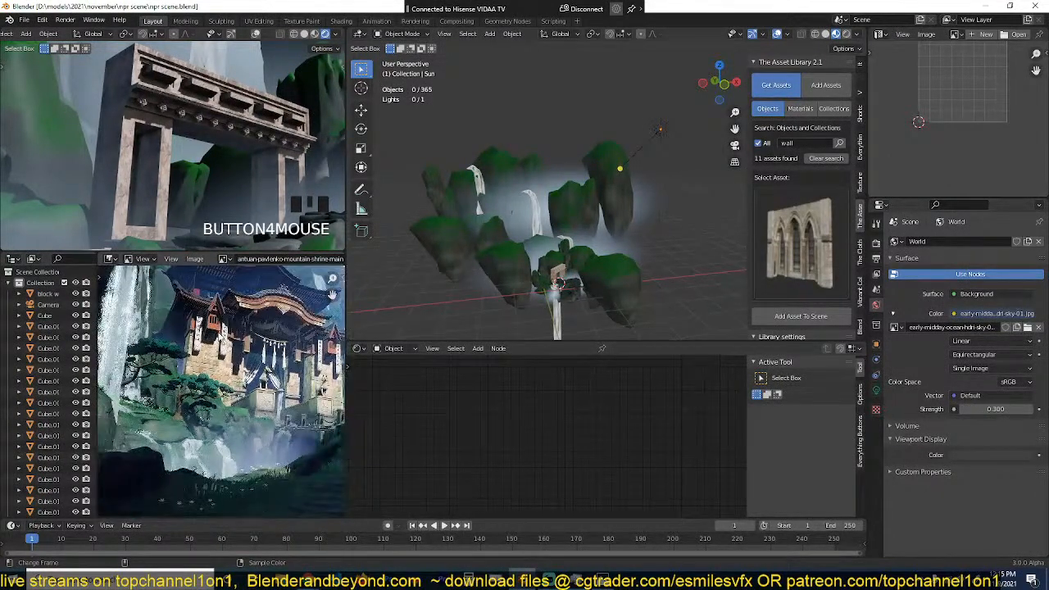
Step: Clear the wall search in the asset library and browse the object assets in the walls category
{"action": "scroll", "coordinate": [222, 166], "scroll_direction": "down", "scroll_amount": 2}
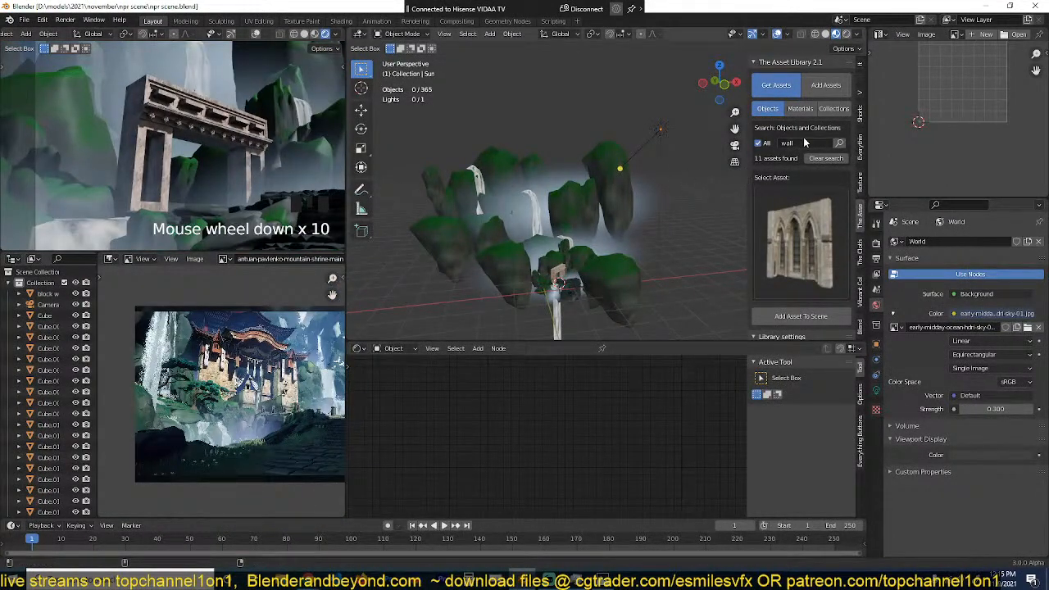
{"action": "left_click", "coordinate": [799, 242]}
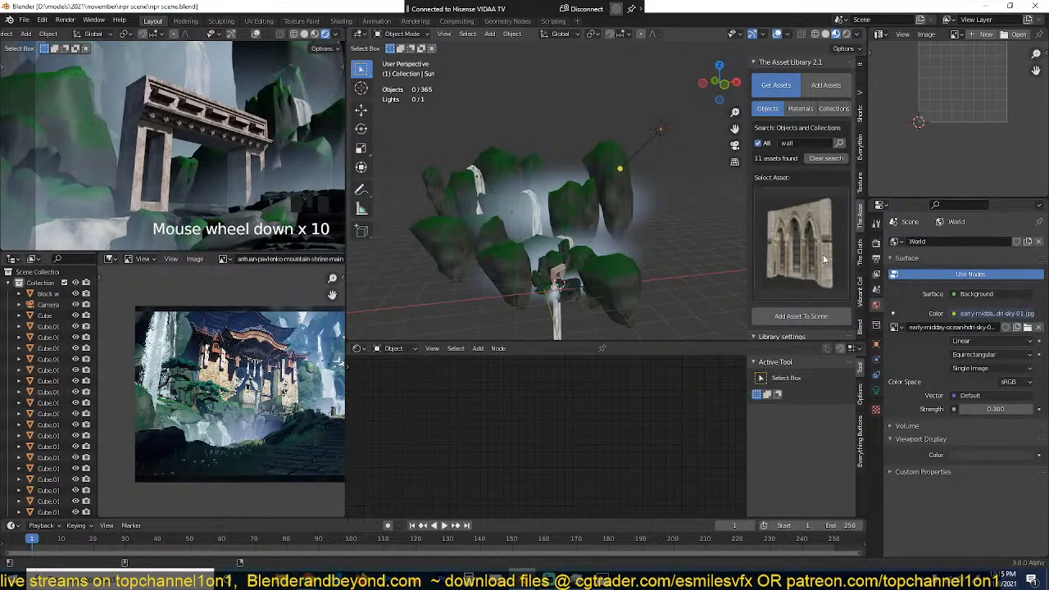
{"action": "scroll", "coordinate": [816, 223], "scroll_direction": "down", "scroll_amount": 5}
{"action": "left_click", "coordinate": [818, 274]}
{"action": "scroll", "coordinate": [804, 233], "scroll_direction": "up", "scroll_amount": 4}
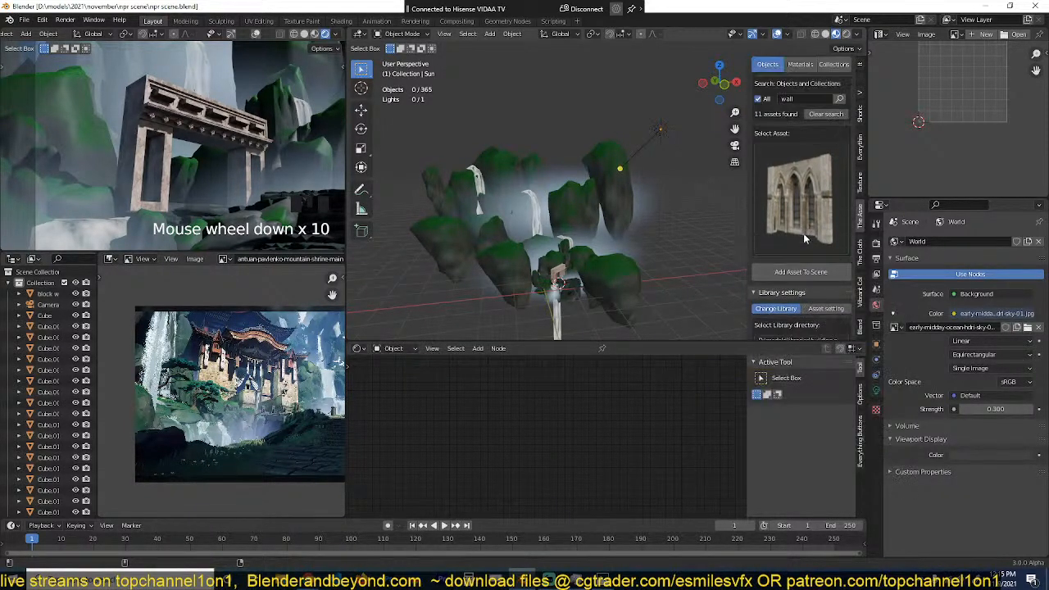
{"action": "left_click", "coordinate": [838, 121]}
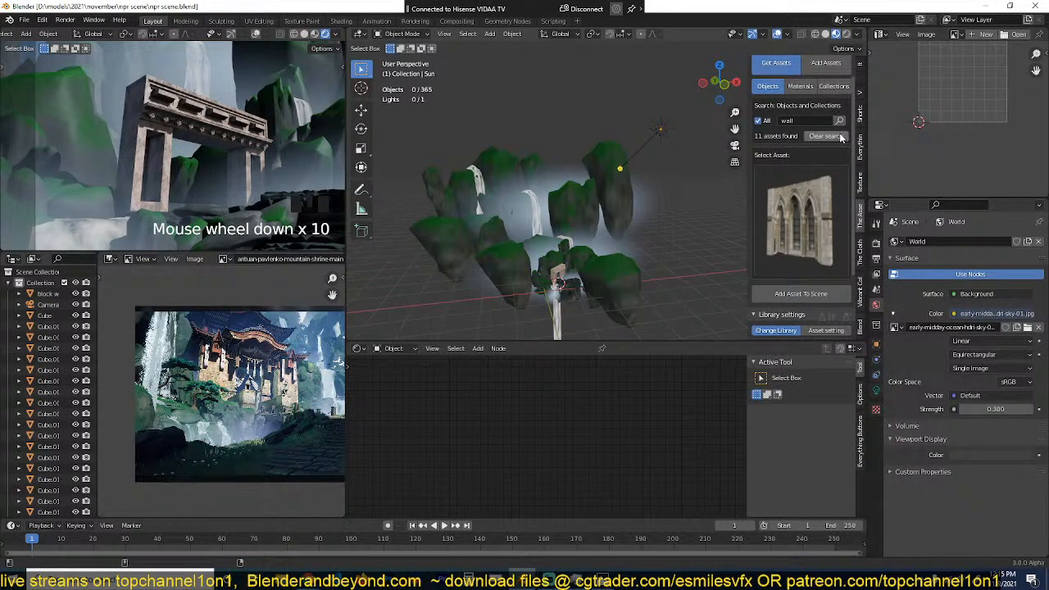
{"action": "left_click", "coordinate": [787, 237]}
{"action": "left_click", "coordinate": [798, 160]}
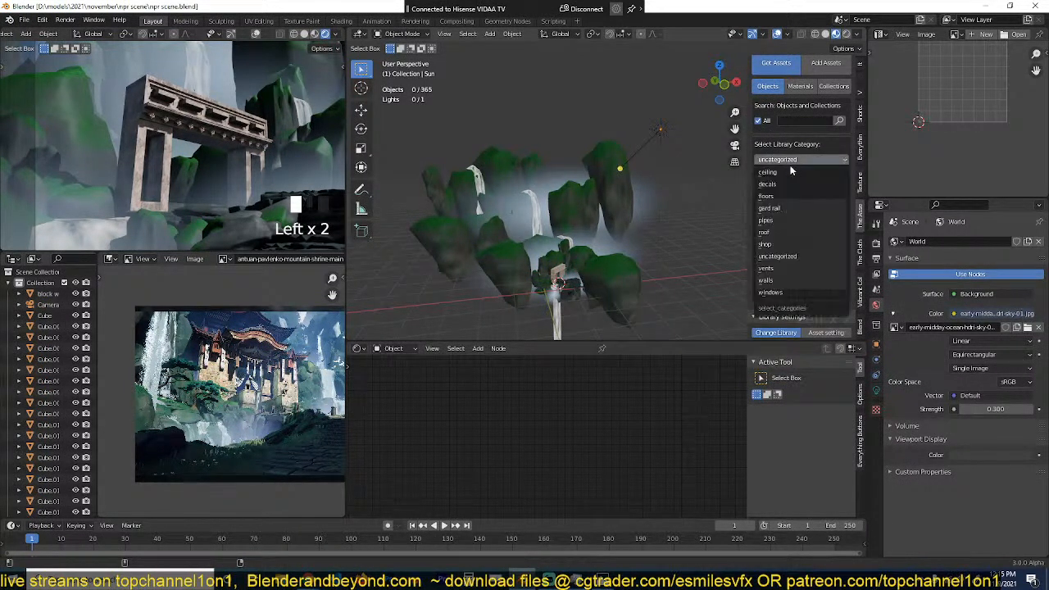
{"action": "left_click", "coordinate": [770, 279]}
{"action": "left_click", "coordinate": [801, 236]}
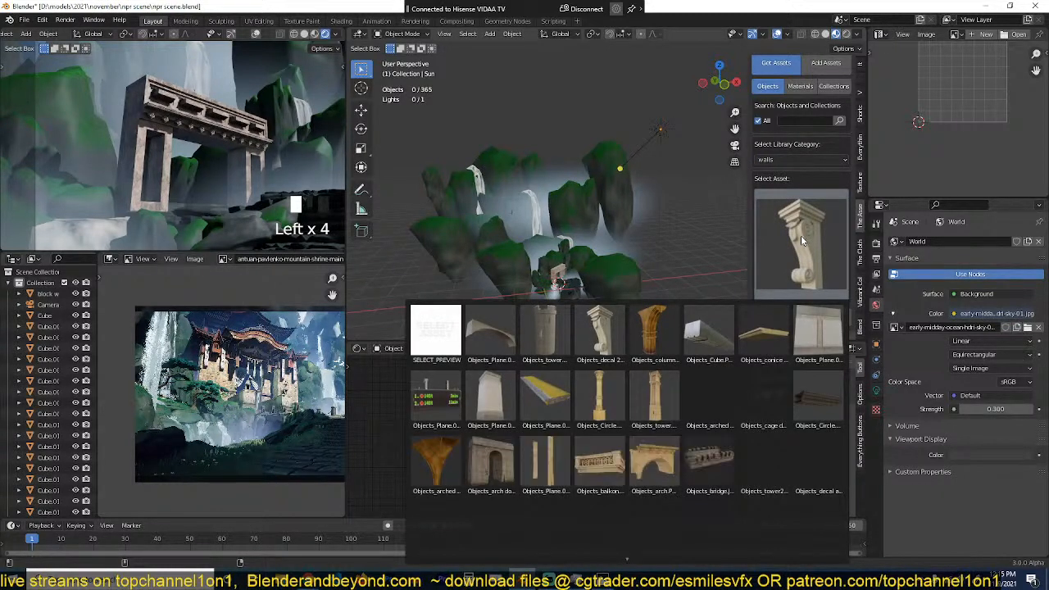
Step: Examine the shrine's stone base, pedestal and surrounding cliffs in the reference painting
{"action": "scroll", "coordinate": [282, 371], "scroll_direction": "up", "scroll_amount": 6}
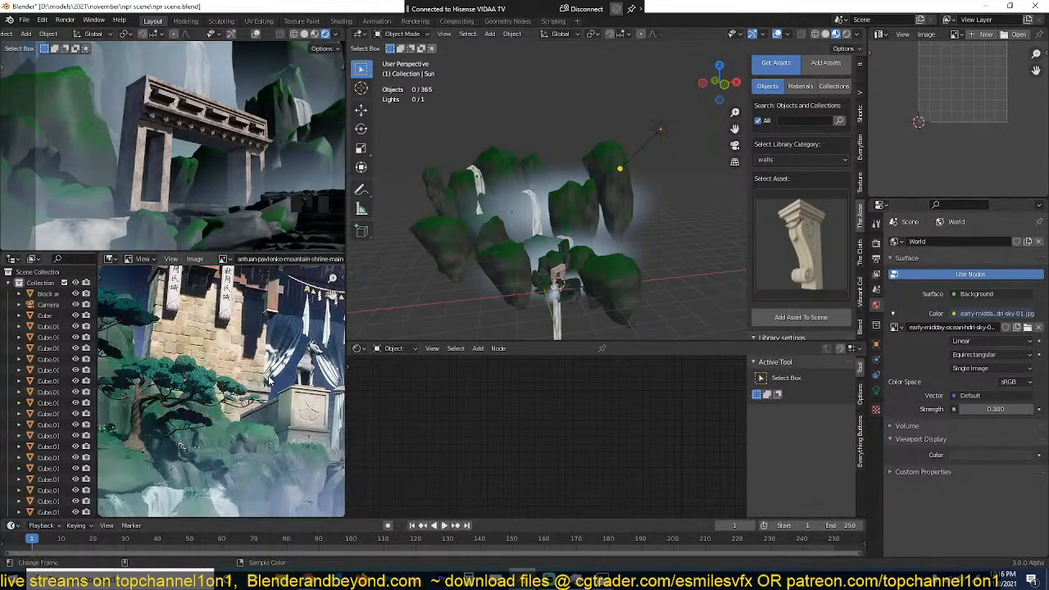
{"action": "scroll", "coordinate": [211, 367], "scroll_direction": "down", "scroll_amount": 6}
{"action": "middle_click_drag", "start_coordinate": [211, 367], "coordinate": [200, 394]}
{"action": "scroll", "coordinate": [200, 393], "scroll_direction": "up", "scroll_amount": 6}
{"action": "middle_click_drag", "start_coordinate": [315, 326], "coordinate": [246, 346]}
{"action": "scroll", "coordinate": [246, 346], "scroll_direction": "down", "scroll_amount": 5}
{"action": "scroll", "coordinate": [540, 225], "scroll_direction": "up", "scroll_amount": 4}
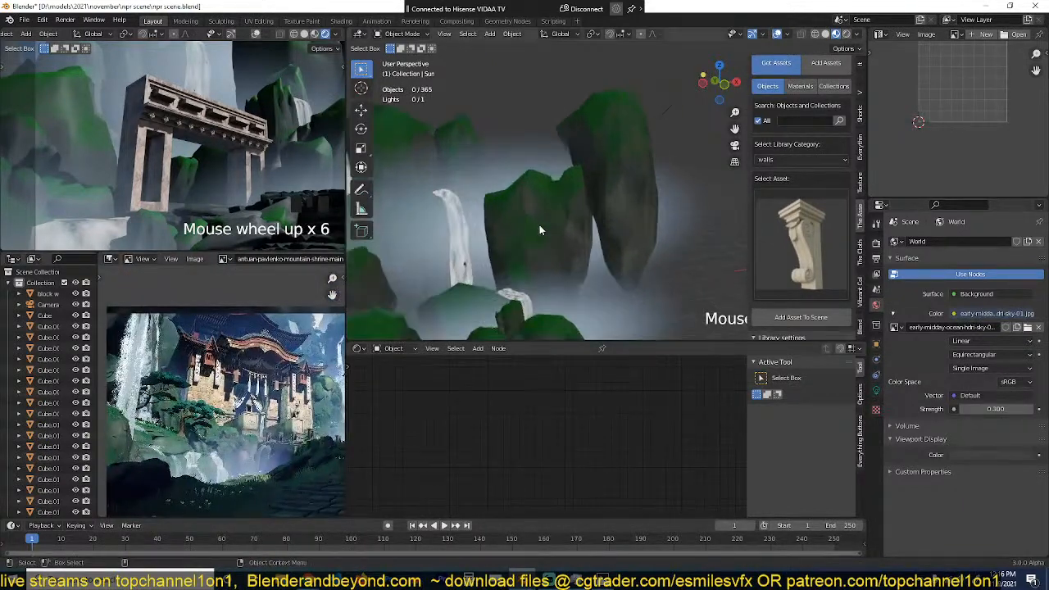
Step: Delete the stone gate standing beside the stone steps
{"action": "middle_click_drag", "start_coordinate": [539, 225], "coordinate": [609, 125]}
{"action": "left_click", "coordinate": [565, 256]}
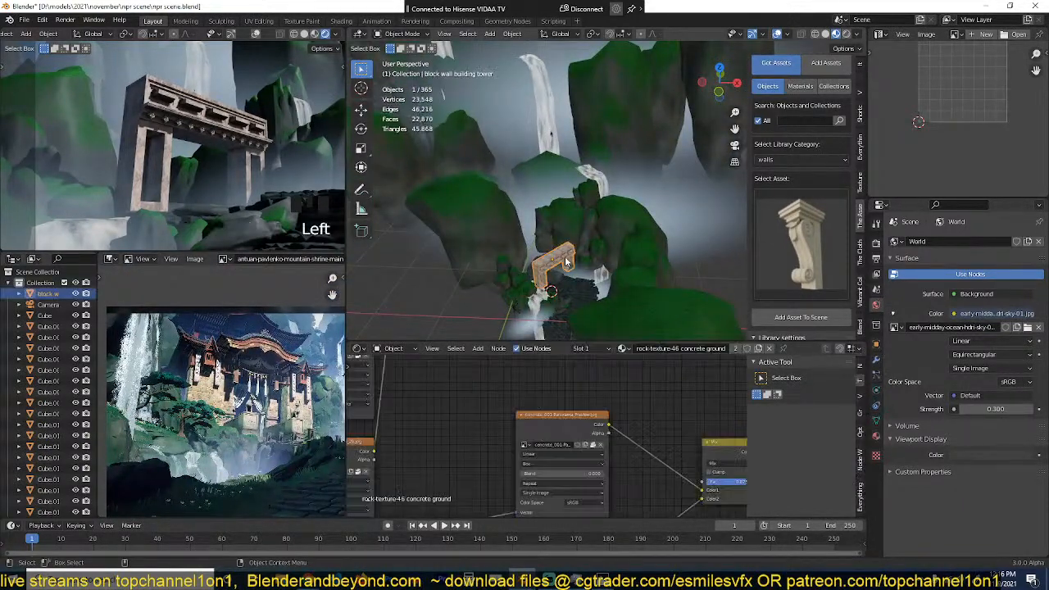
{"action": "key", "text": "x"}
Step: Compare the emptied area with the shrine painting and place the 3D cursor at the waterfall's upper edge beside the stone steps
{"action": "scroll", "coordinate": [549, 281], "scroll_direction": "up", "scroll_amount": 4}
{"action": "scroll", "coordinate": [209, 373], "scroll_direction": "up", "scroll_amount": 5}
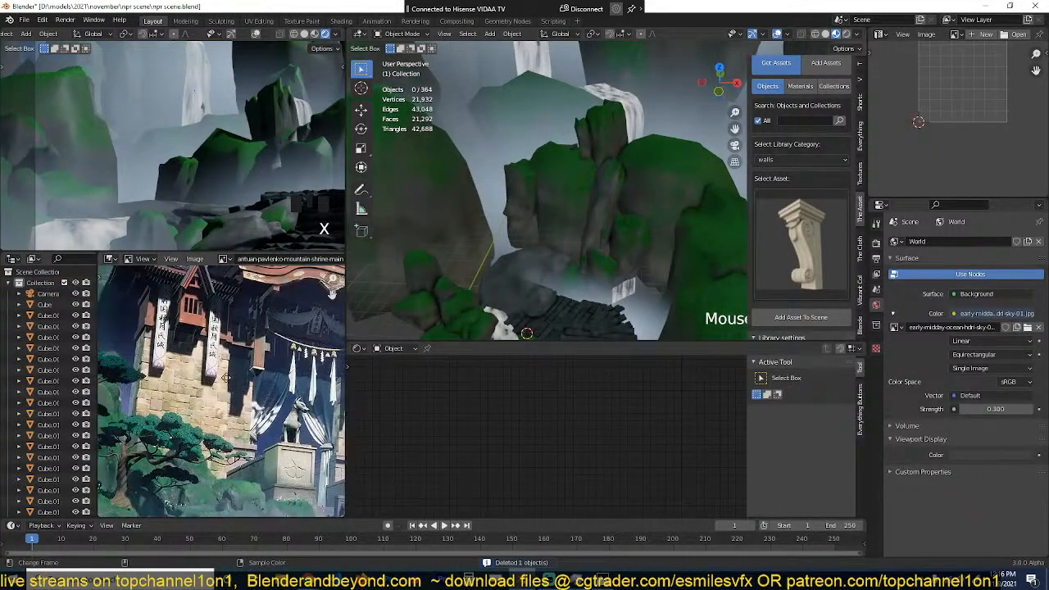
{"action": "scroll", "coordinate": [209, 374], "scroll_direction": "down", "scroll_amount": 2}
{"action": "middle_click_drag", "start_coordinate": [199, 368], "coordinate": [236, 336]}
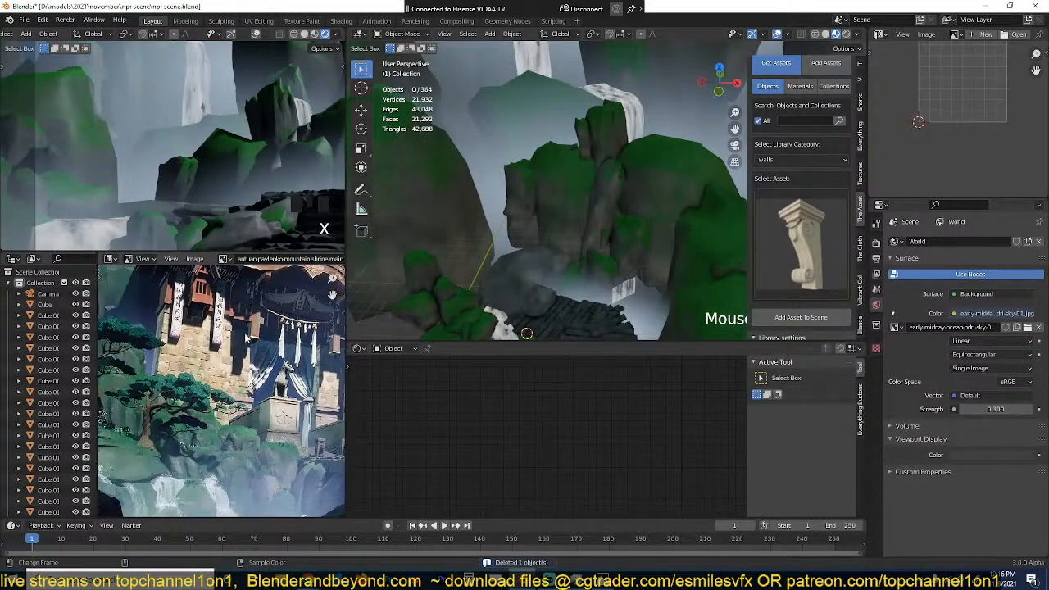
{"action": "scroll", "coordinate": [542, 206], "scroll_direction": "down", "scroll_amount": 4}
{"action": "scroll", "coordinate": [593, 274], "scroll_direction": "up", "scroll_amount": 3}
{"action": "middle_click_drag", "start_coordinate": [541, 206], "coordinate": [580, 244]}
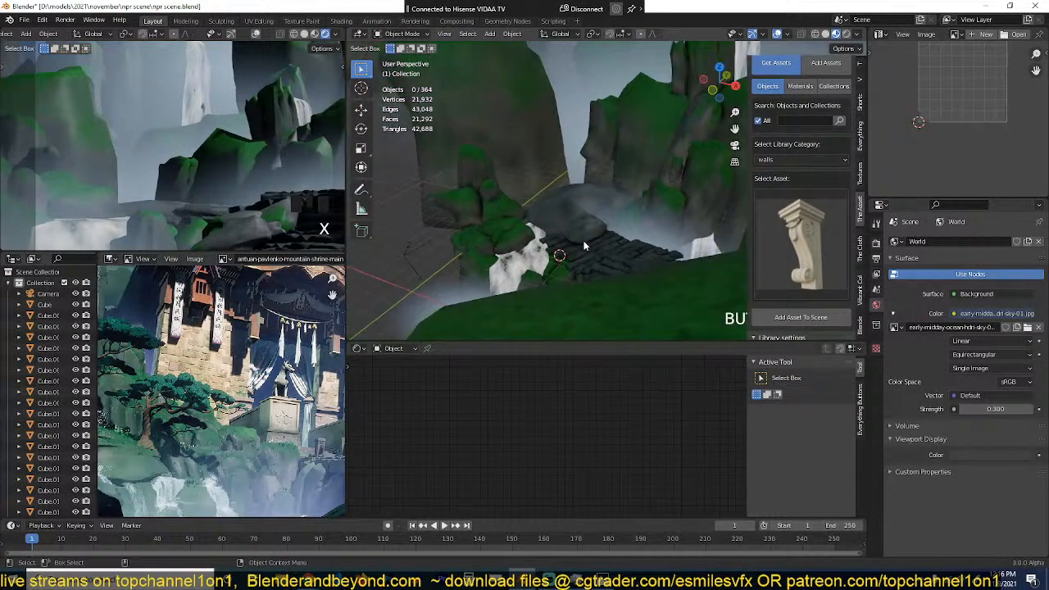
{"action": "scroll", "coordinate": [484, 260], "scroll_direction": "up", "scroll_amount": 4}
{"action": "right_click", "coordinate": [484, 260], "text": "shift"}
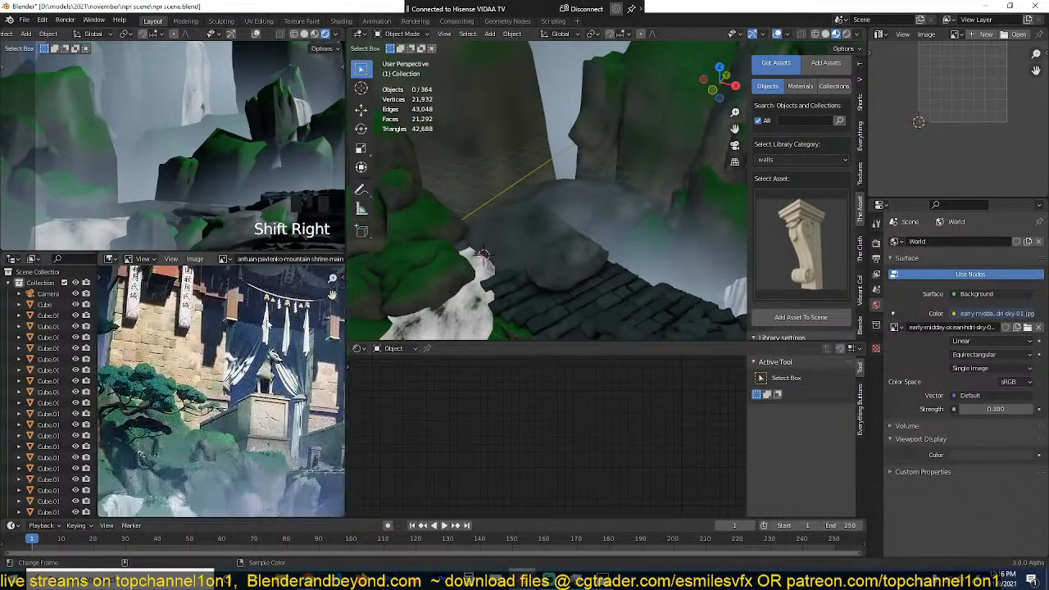
Step: Add a cube at the 3D cursor, scale it down slightly and rotate it slightly in the top view
{"action": "key", "text": "shift+a"}
{"action": "mouse_move", "coordinate": [455, 87]}
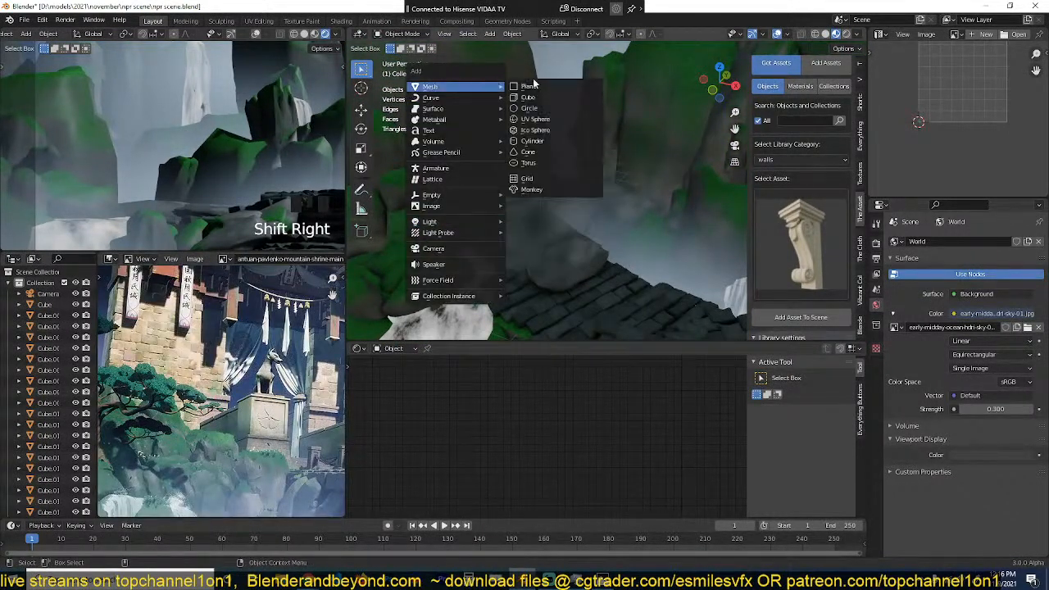
{"action": "left_click", "coordinate": [544, 100]}
{"action": "key", "text": "s"}
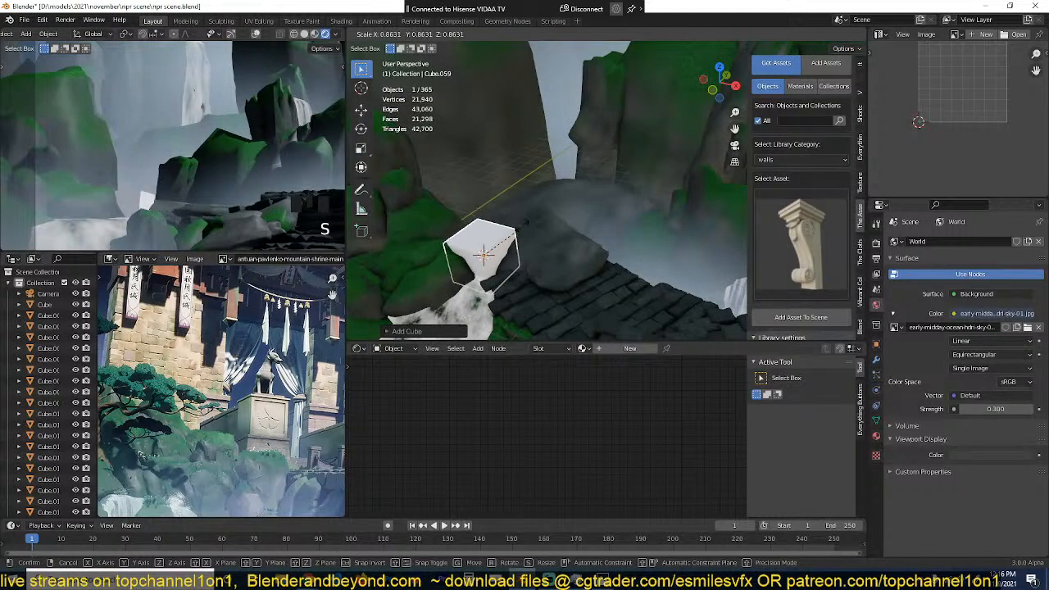
{"action": "left_click", "coordinate": [520, 226]}
{"action": "key", "text": "KP_7"}
{"action": "key", "text": "r"}
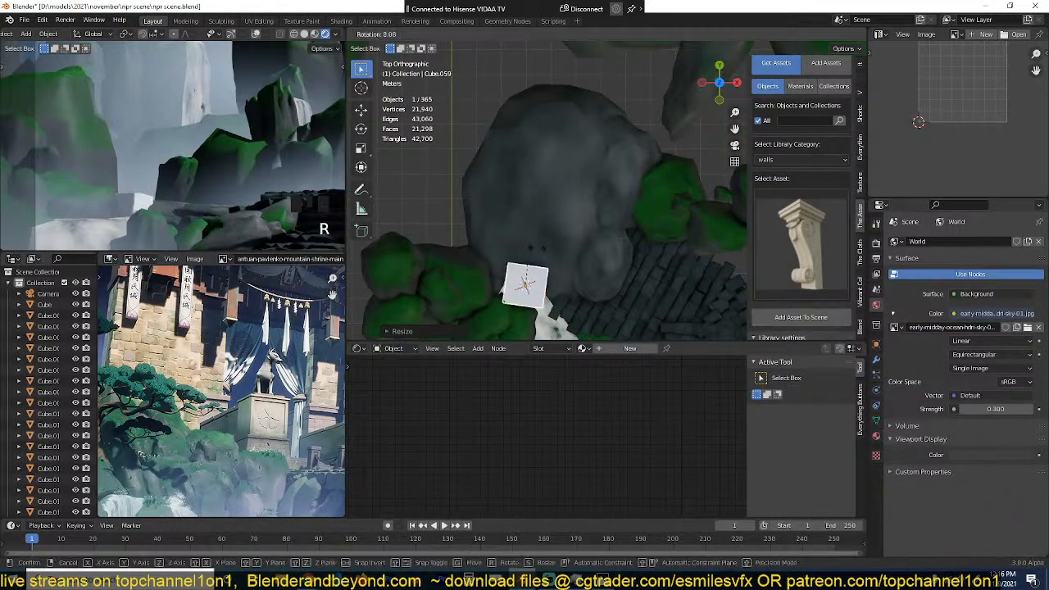
{"action": "left_click", "coordinate": [541, 249]}
{"action": "mouse_move", "coordinate": [542, 246]}
{"action": "left_mouse_down", "text": "alt"}
{"action": "mouse_move", "coordinate": [548, 220]}
{"action": "mouse_move", "coordinate": [523, 150]}
{"action": "mouse_move", "coordinate": [547, 206]}
{"action": "mouse_move", "coordinate": [523, 226]}
{"action": "mouse_move", "coordinate": [562, 240]}
{"action": "left_mouse_up", "text": "alt"}
Step: Offset the cube's bottom face downward by about 1 m into the rocks and return to solid shading in Object Mode
{"action": "key", "text": "Tab"}
{"action": "scroll", "coordinate": [523, 226], "scroll_direction": "up", "scroll_amount": 2}
{"action": "scroll", "coordinate": [522, 225], "scroll_direction": "down", "scroll_amount": 2}
{"action": "key", "text": "z"}
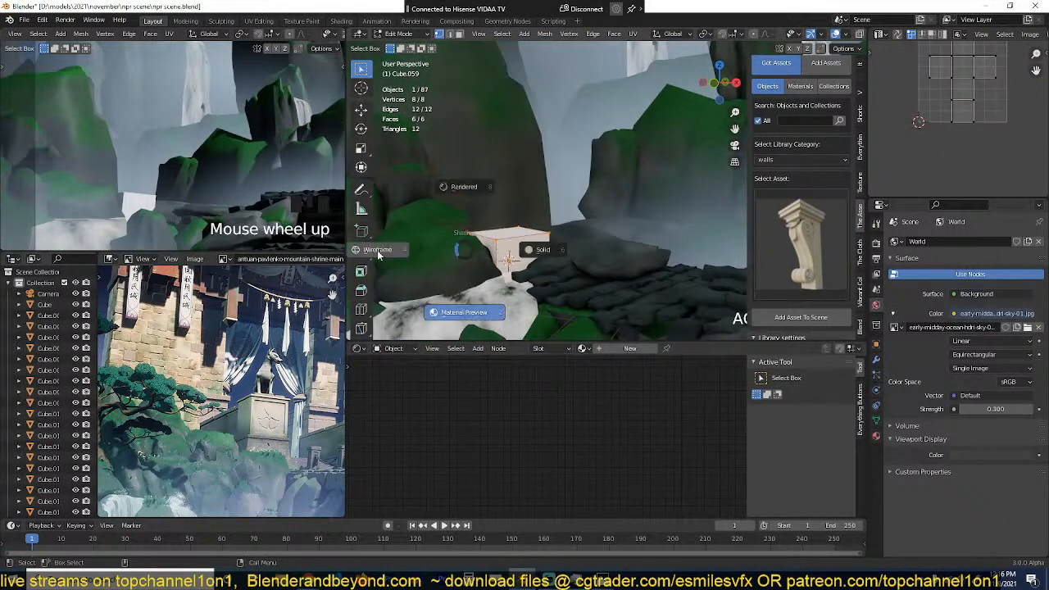
{"action": "left_click", "coordinate": [408, 255]}
{"action": "left_click_drag", "start_coordinate": [428, 262], "coordinate": [608, 298]}
{"action": "key", "text": "alt+s"}
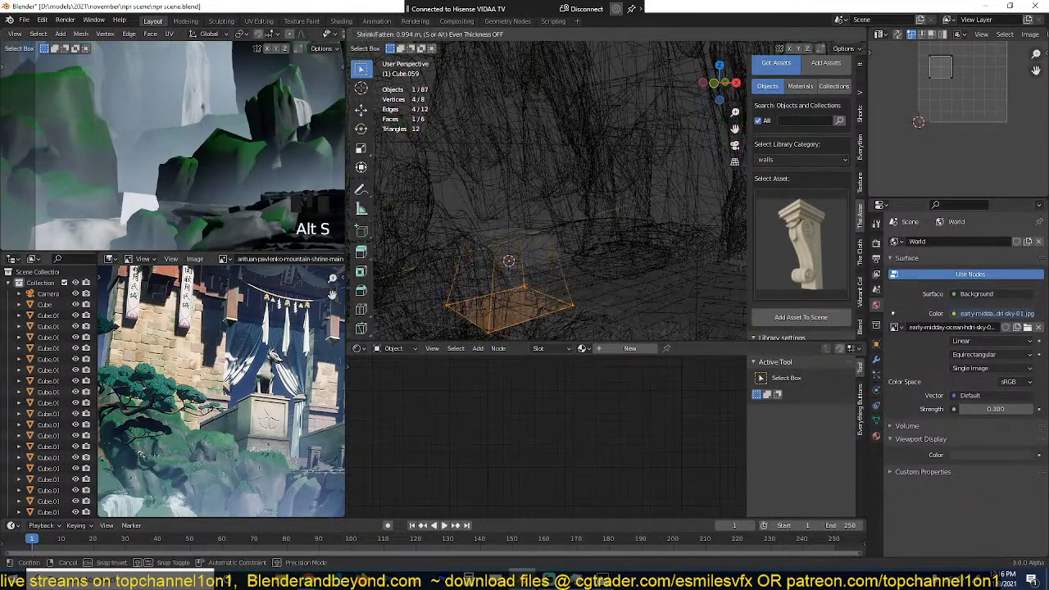
{"action": "left_click", "coordinate": [561, 247]}
{"action": "key", "text": "z"}
{"action": "key", "text": "grave"}
{"action": "key", "text": "Tab"}
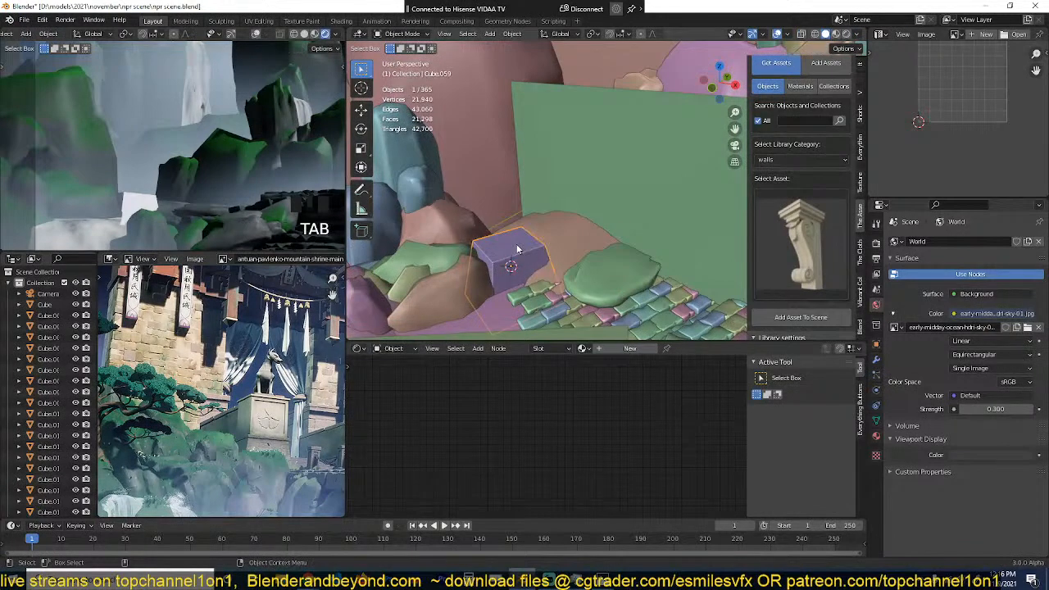
Step: Add a Bevel modifier to the cube and set its amount to 0.04 m
{"action": "left_click", "coordinate": [876, 359]}
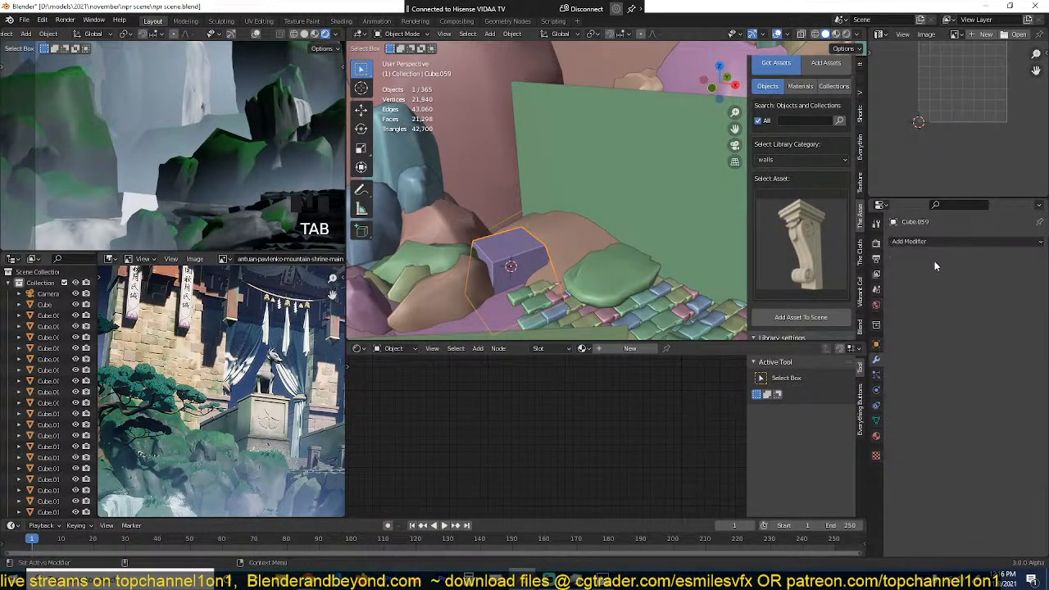
{"action": "left_click", "coordinate": [926, 244]}
{"action": "left_click", "coordinate": [823, 284]}
{"action": "scroll", "coordinate": [607, 209], "scroll_direction": "down", "scroll_amount": 2}
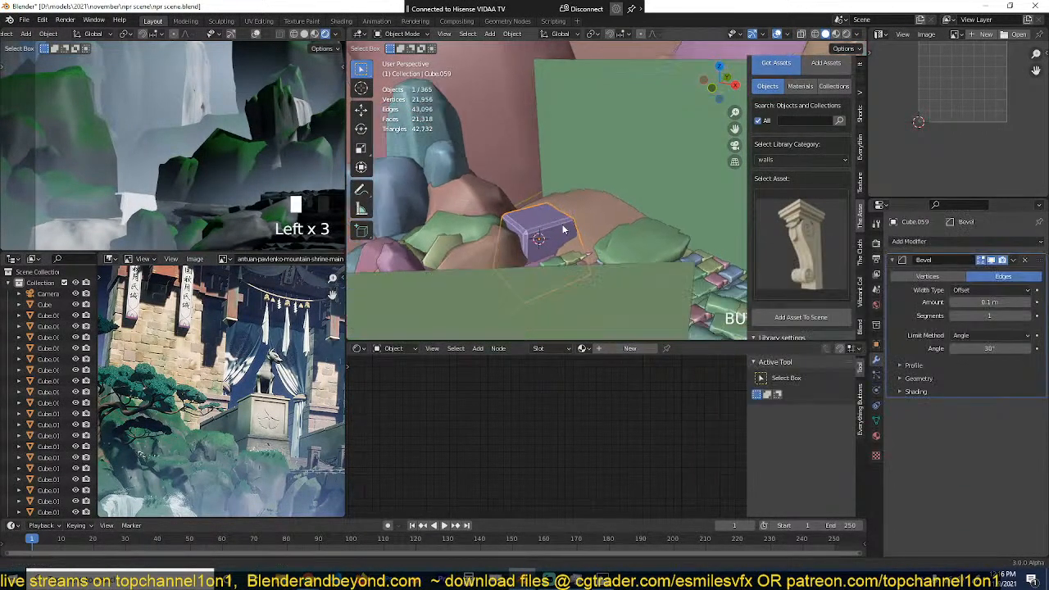
{"action": "scroll", "coordinate": [578, 216], "scroll_direction": "up", "scroll_amount": 5}
{"action": "left_click_drag", "start_coordinate": [986, 303], "coordinate": [970, 302]}
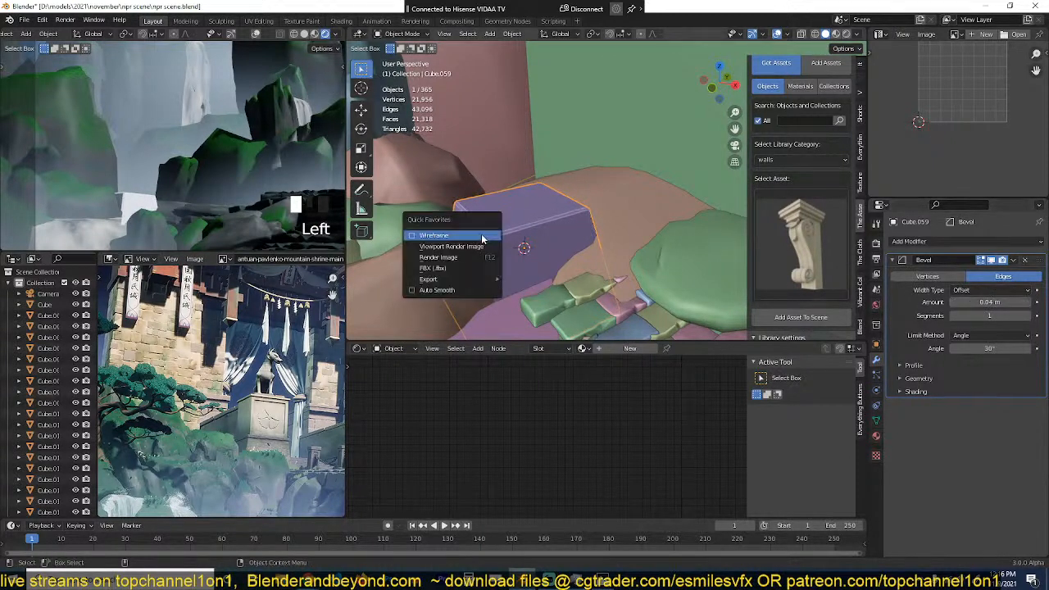
Step: Enable Auto Smooth on the cube and Harden Normals in its Bevel shading settings
{"action": "left_click", "coordinate": [460, 290]}
{"action": "left_click", "coordinate": [943, 392]}
{"action": "left_click", "coordinate": [954, 407]}
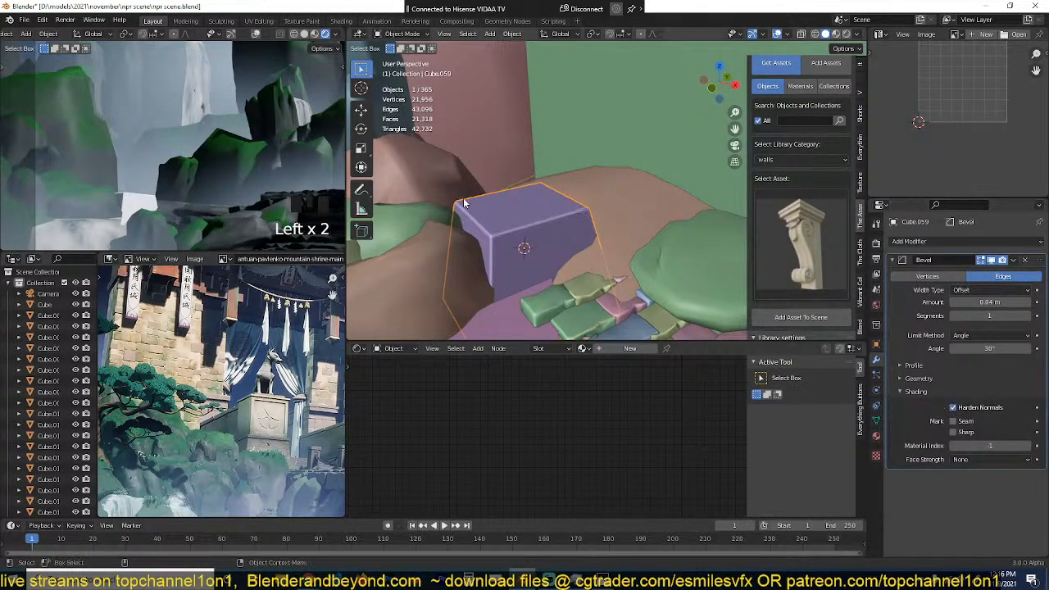
{"action": "middle_click_drag", "start_coordinate": [484, 160], "coordinate": [517, 171]}
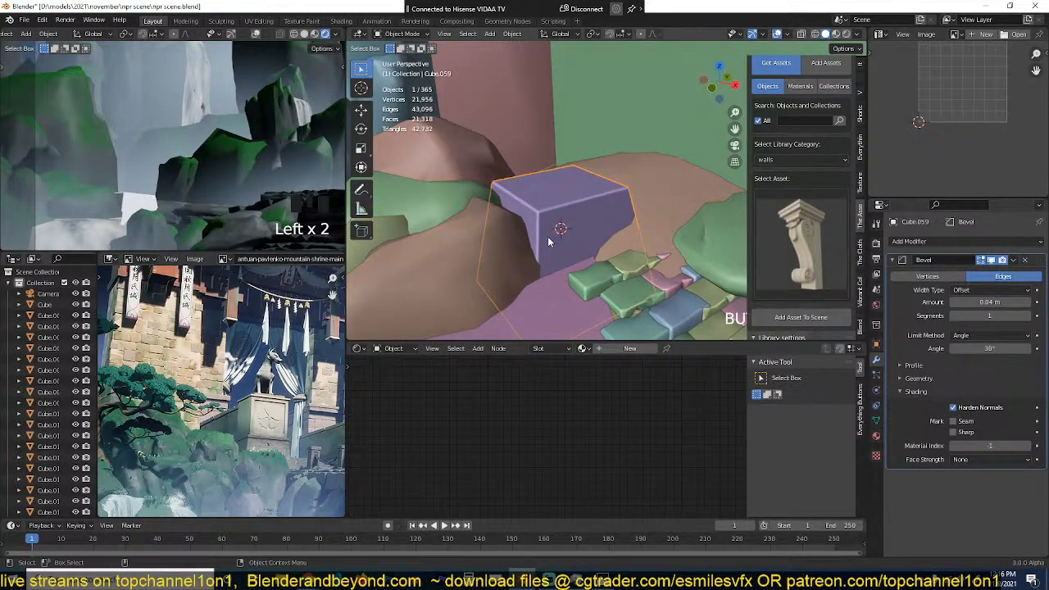
Step: Extrude the cube's top face upward to make a tall block beside the stone path
{"action": "key", "text": "Tab"}
{"action": "left_click", "coordinate": [575, 197]}
{"action": "middle_click_drag", "start_coordinate": [576, 197], "coordinate": [574, 188]}
{"action": "key", "text": "e"}
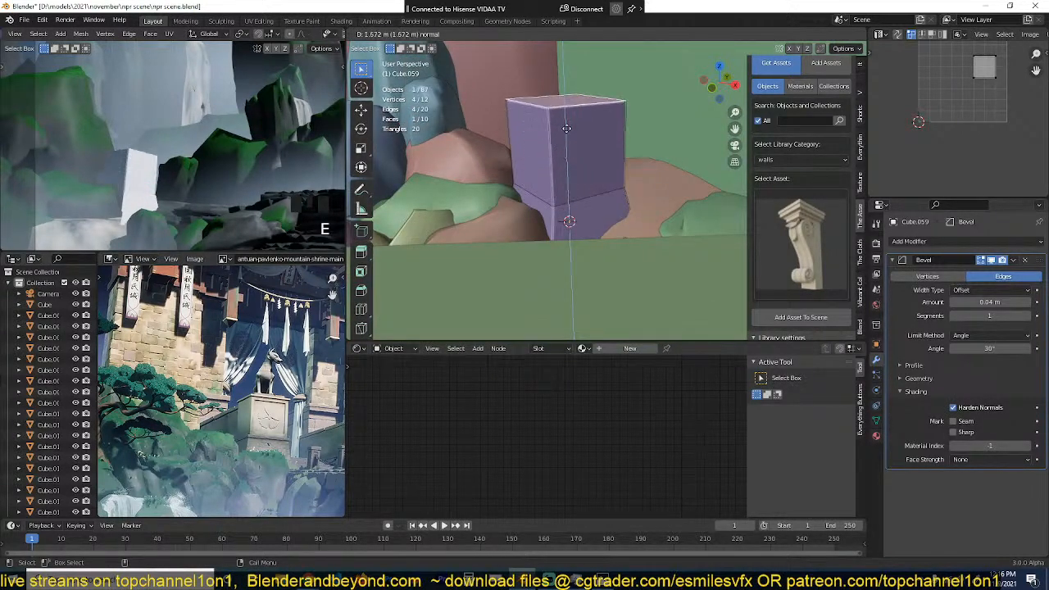
{"action": "left_click", "coordinate": [569, 89]}
{"action": "scroll", "coordinate": [592, 140], "scroll_direction": "down", "scroll_amount": 6}
Step: Scale up the block's whole mesh in two passes to match the shrine's proportions in the painting
{"action": "key", "text": "a"}
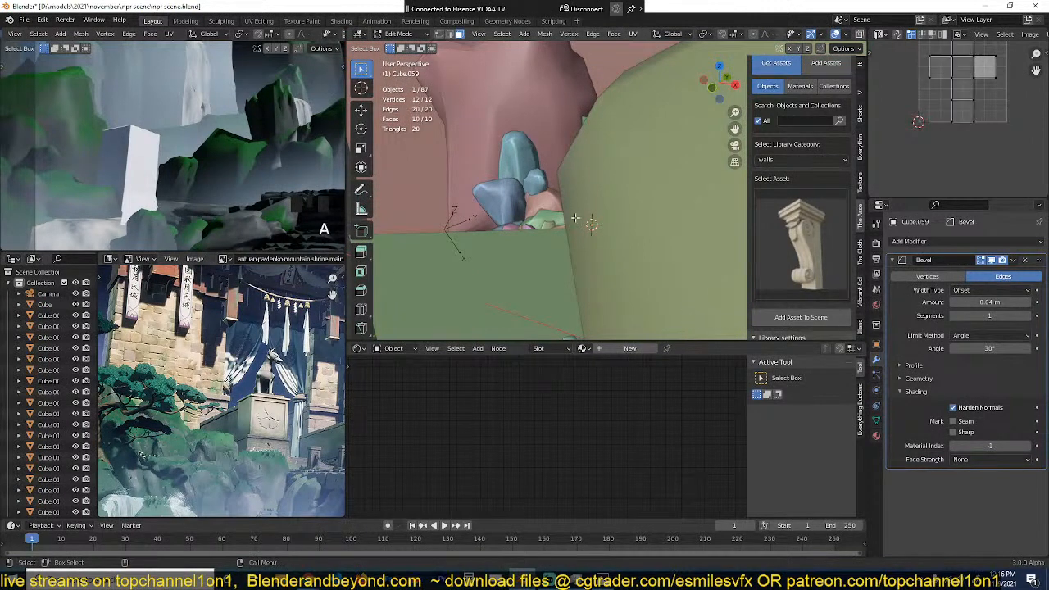
{"action": "scroll", "coordinate": [577, 219], "scroll_direction": "up", "scroll_amount": 3}
{"action": "middle_click_drag", "start_coordinate": [576, 219], "coordinate": [566, 231]}
{"action": "key", "text": "s"}
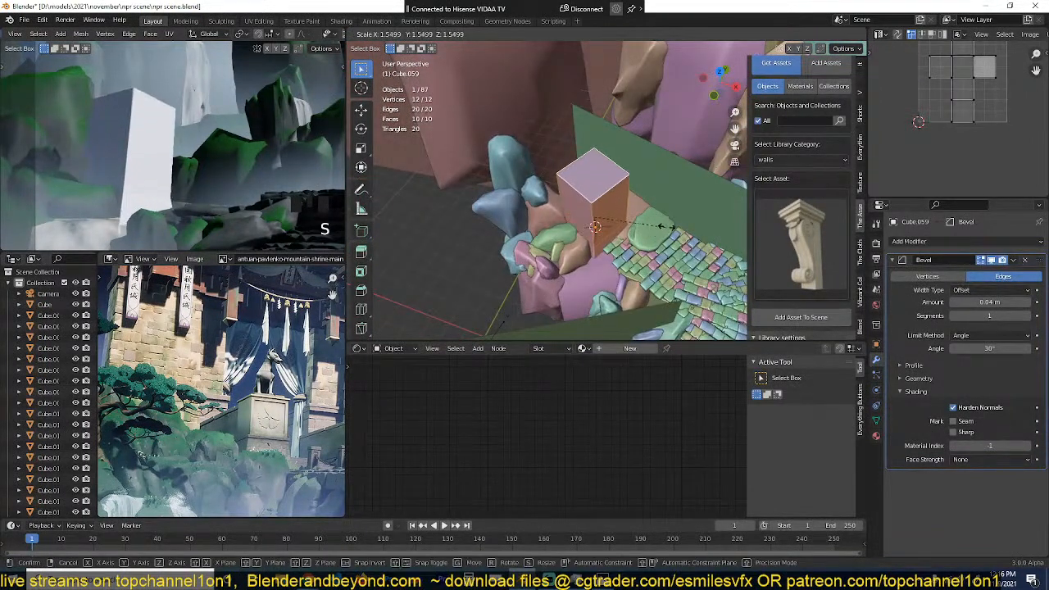
{"action": "left_click", "coordinate": [672, 227]}
{"action": "scroll", "coordinate": [249, 362], "scroll_direction": "down", "scroll_amount": 5}
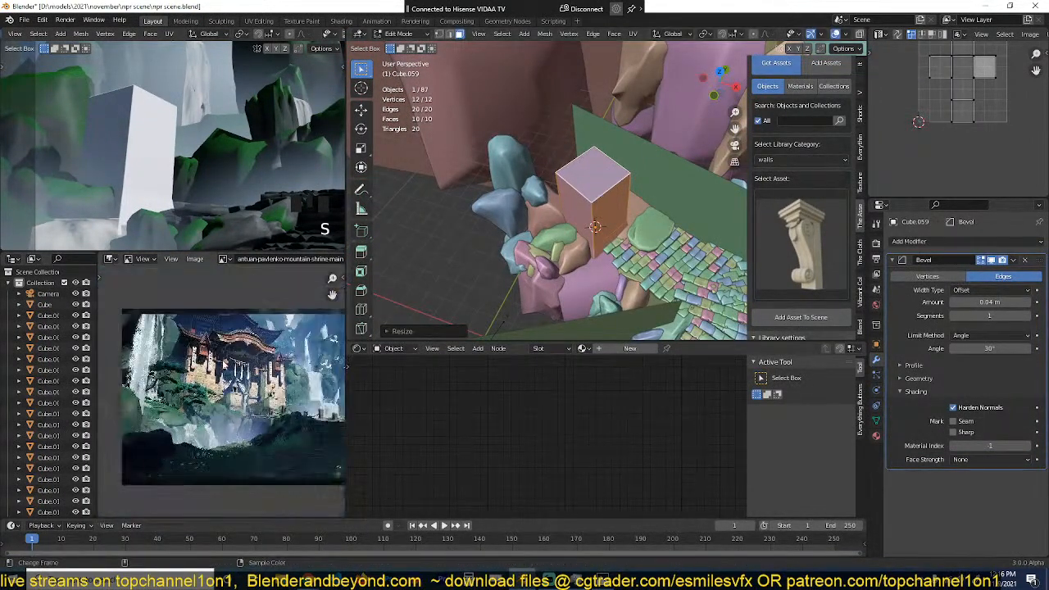
{"action": "key", "text": "s"}
{"action": "left_click", "coordinate": [637, 225]}
{"action": "scroll", "coordinate": [195, 208], "scroll_direction": "down", "scroll_amount": 3}
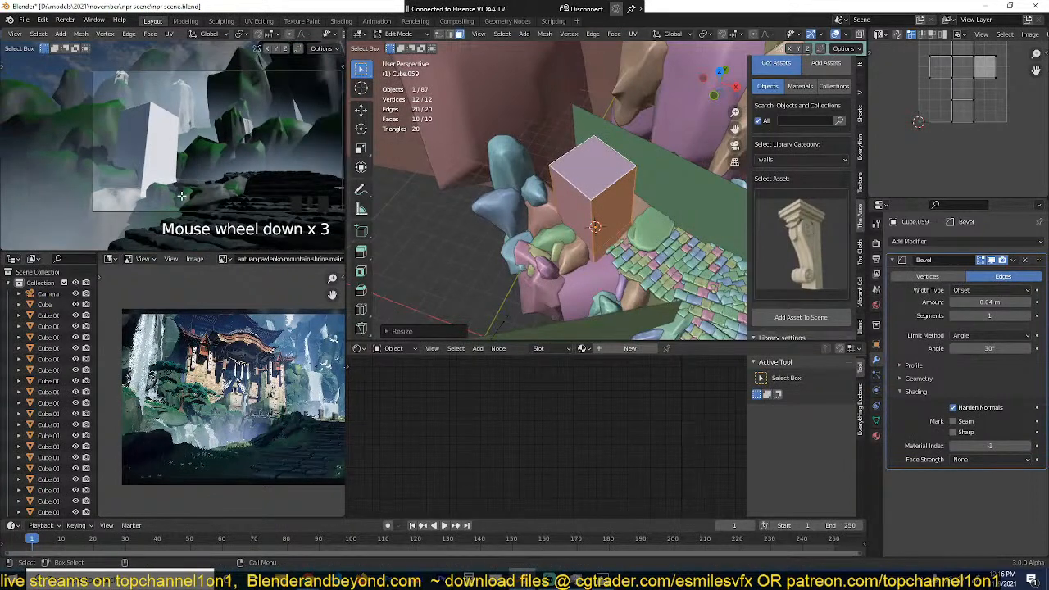
Step: Leave mesh editing, place the 3D cursor on the ground beside the block and add a plain axes empty there
{"action": "middle_click_drag", "start_coordinate": [461, 232], "coordinate": [498, 202]}
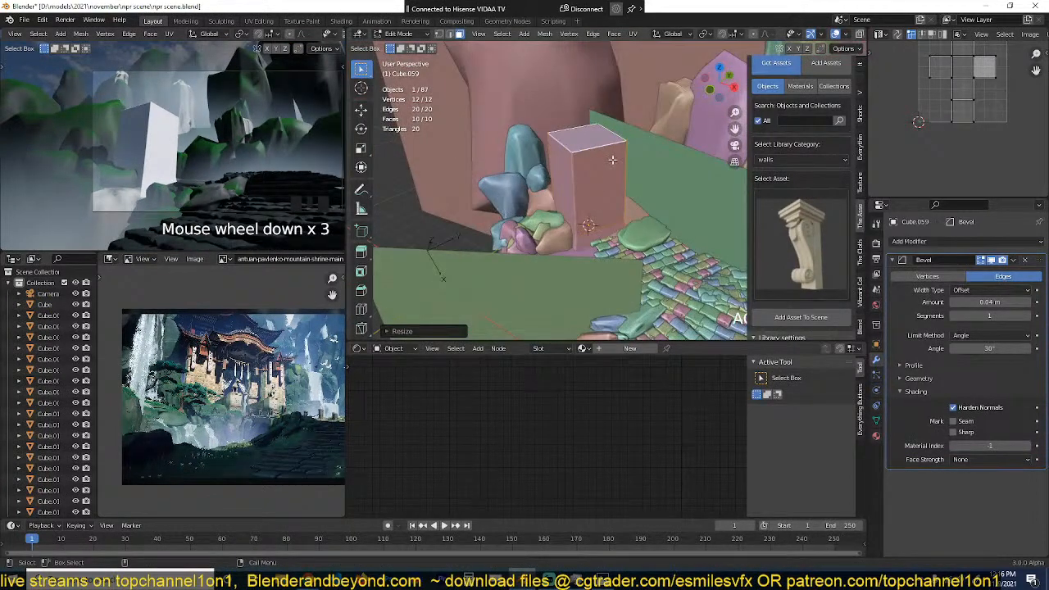
{"action": "key", "text": "Tab"}
{"action": "key", "text": "grave"}
{"action": "key", "text": "shift+a"}
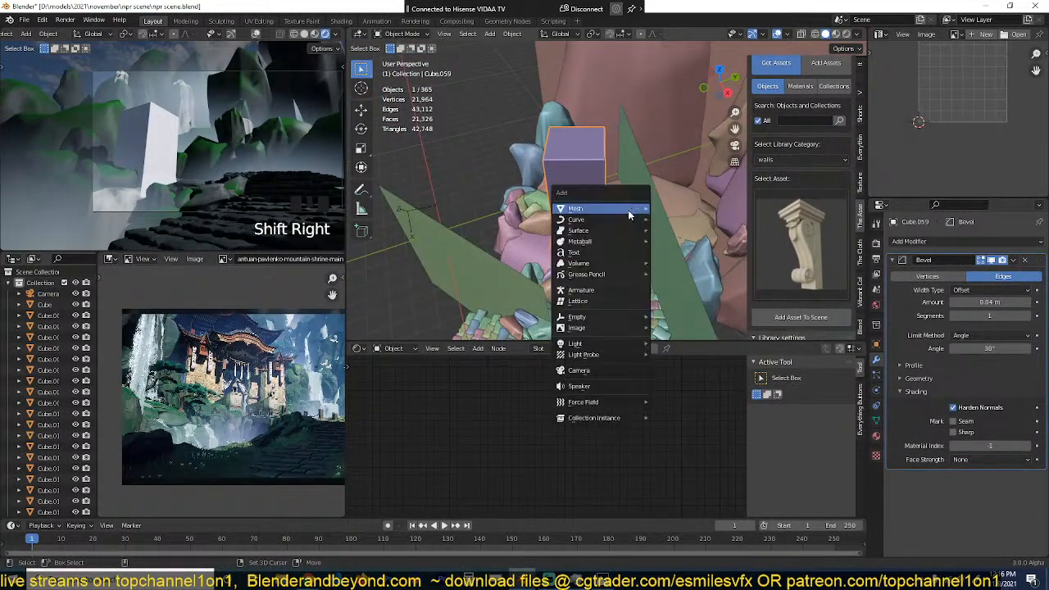
{"action": "mouse_move", "coordinate": [605, 318]}
{"action": "left_click", "coordinate": [667, 319]}
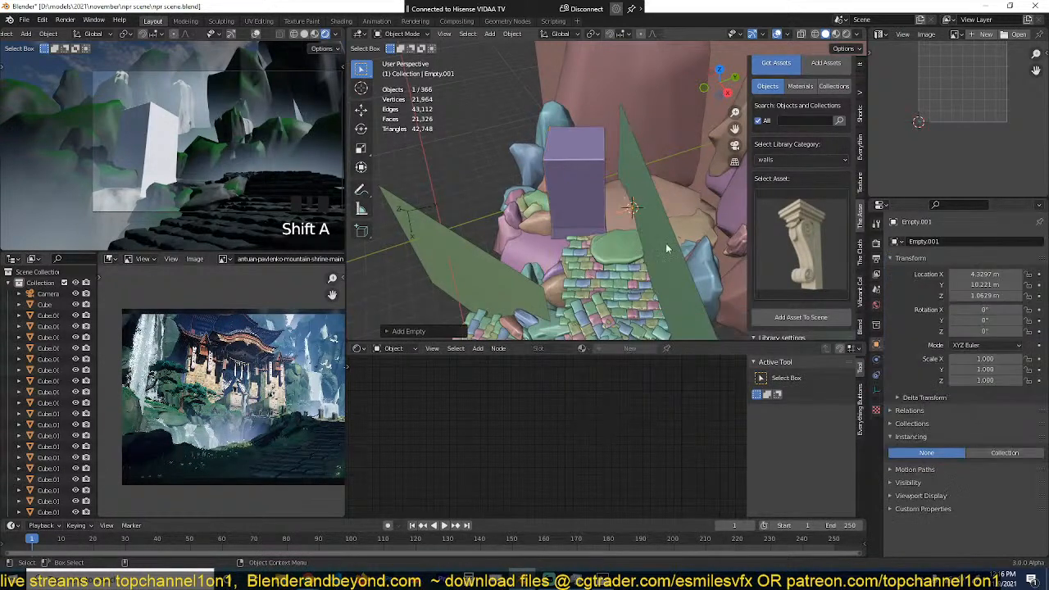
Step: Add a Mirror modifier on the X axis to the tall block, below its Bevel modifier
{"action": "left_click", "coordinate": [589, 195]}
{"action": "scroll", "coordinate": [629, 220], "scroll_direction": "up", "scroll_amount": 3}
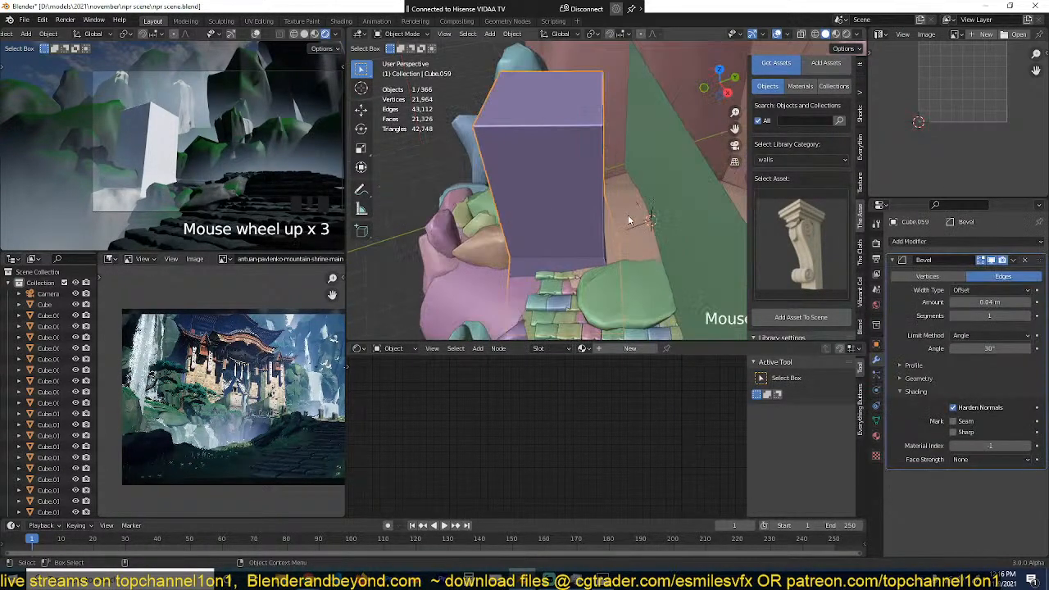
{"action": "left_click", "coordinate": [893, 260]}
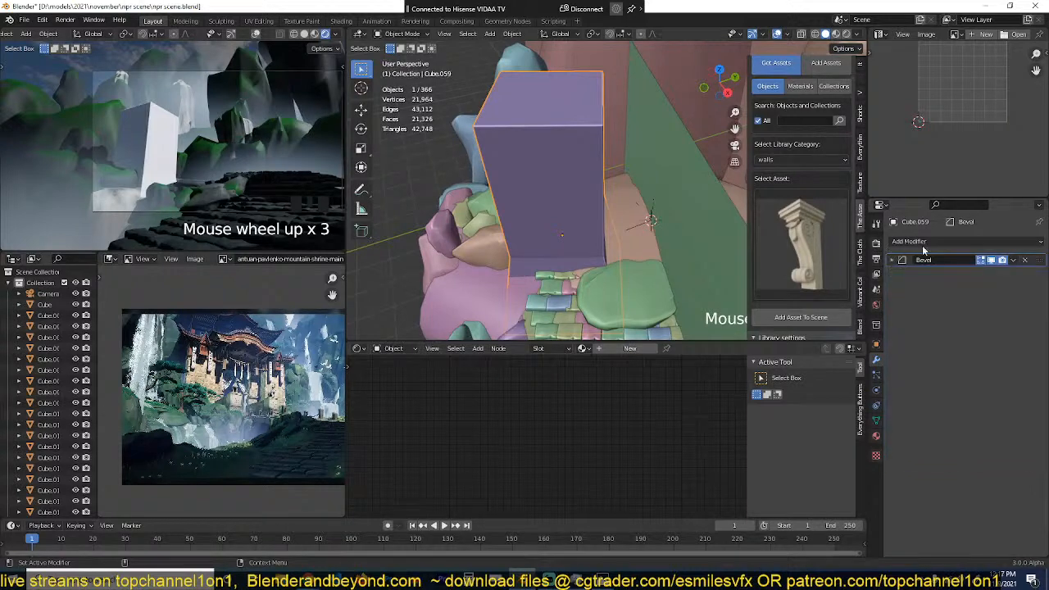
{"action": "left_click", "coordinate": [922, 242]}
{"action": "left_click", "coordinate": [819, 370]}
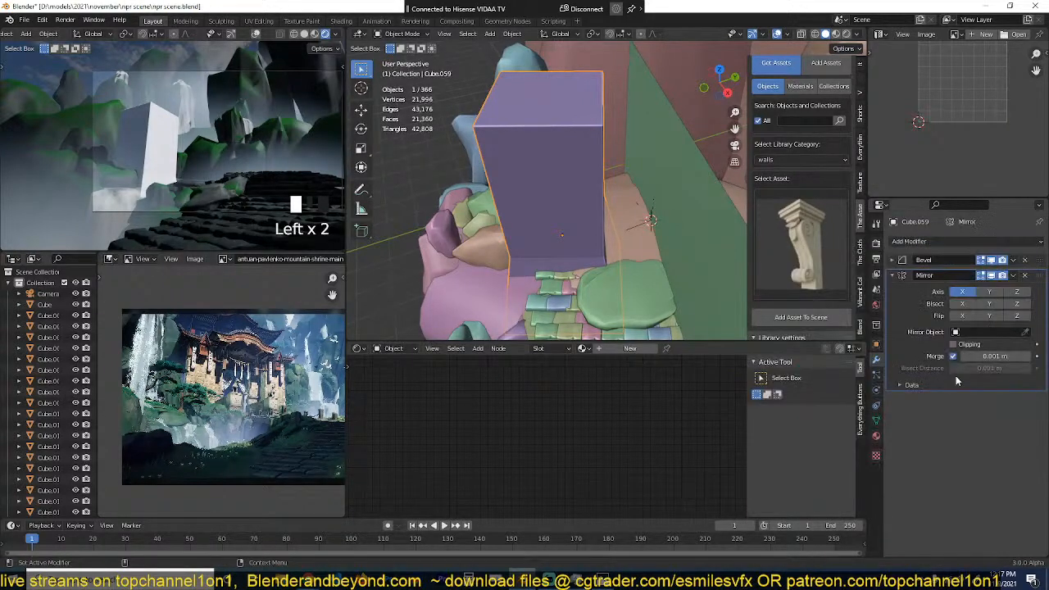
Step: Set the ground empty as the Mirror modifier's mirror object and rotate the empty about 61° around Z in top view
{"action": "left_click", "coordinate": [1025, 332]}
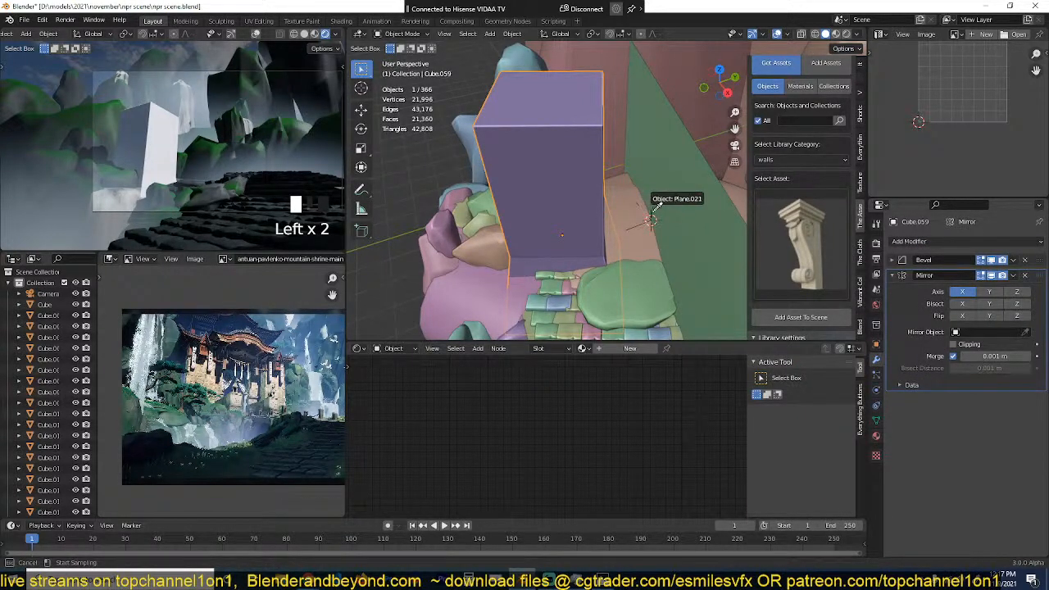
{"action": "left_click", "coordinate": [649, 220]}
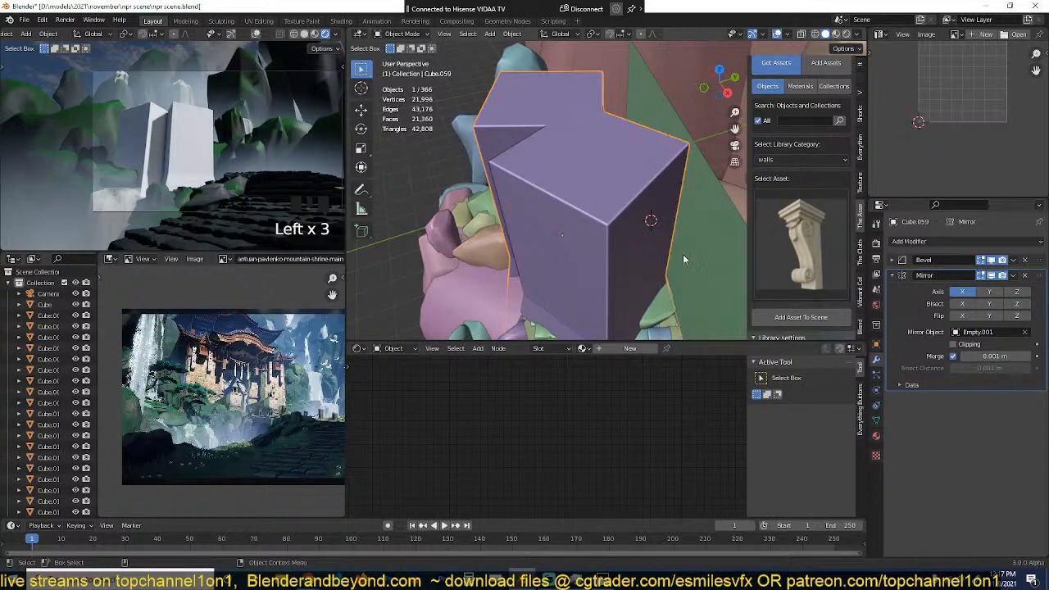
{"action": "middle_click_drag", "start_coordinate": [664, 277], "coordinate": [627, 305]}
{"action": "left_click", "coordinate": [635, 228]}
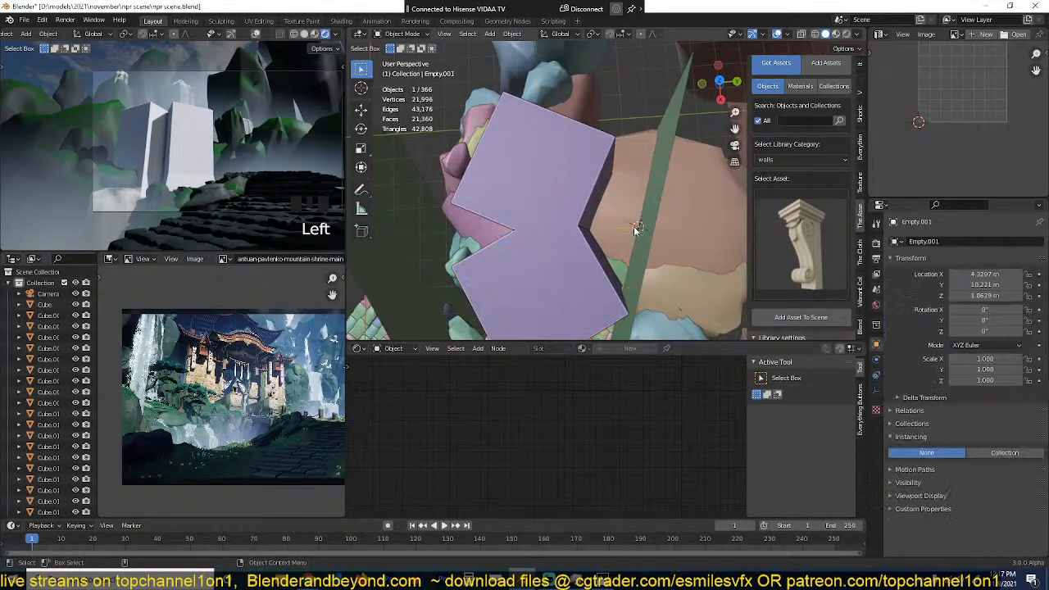
{"action": "key", "text": "KP_7"}
{"action": "scroll", "coordinate": [641, 226], "scroll_direction": "down", "scroll_amount": 3}
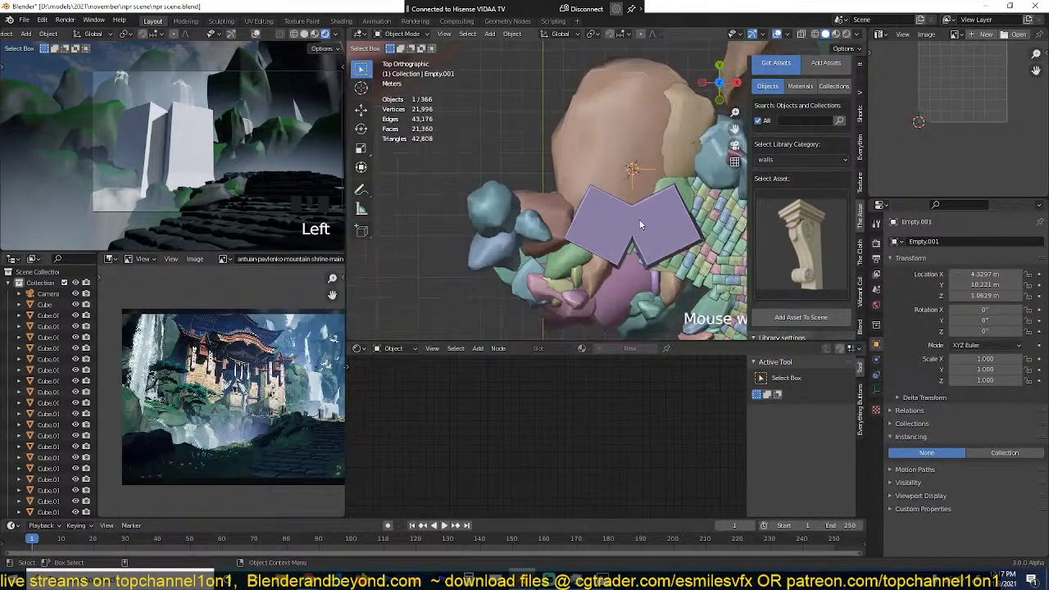
{"action": "key", "text": "r"}
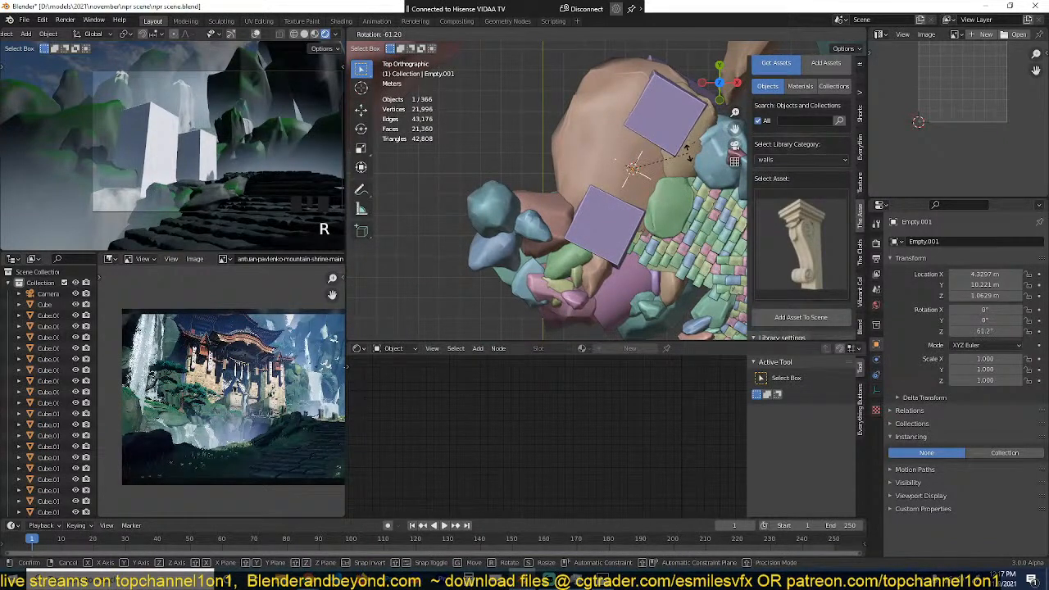
{"action": "left_click", "coordinate": [689, 156]}
Step: Move the empty to about X 4.91 m, Y 11.14 m to widen the gap between the mirrored blocks, and save the file
{"action": "key", "text": "r"}
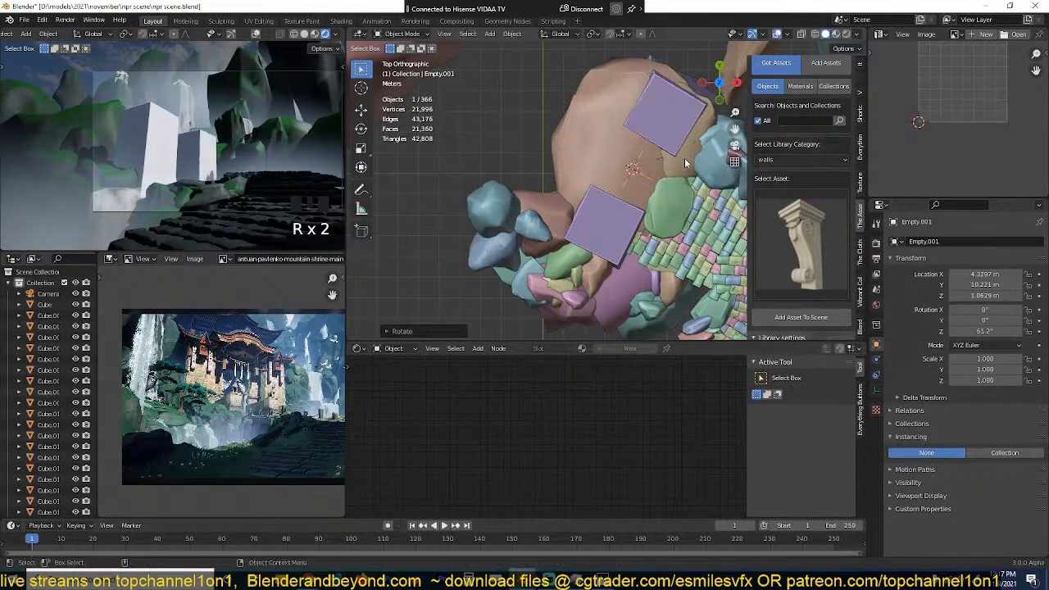
{"action": "key", "text": "g"}
{"action": "left_click", "coordinate": [676, 155]}
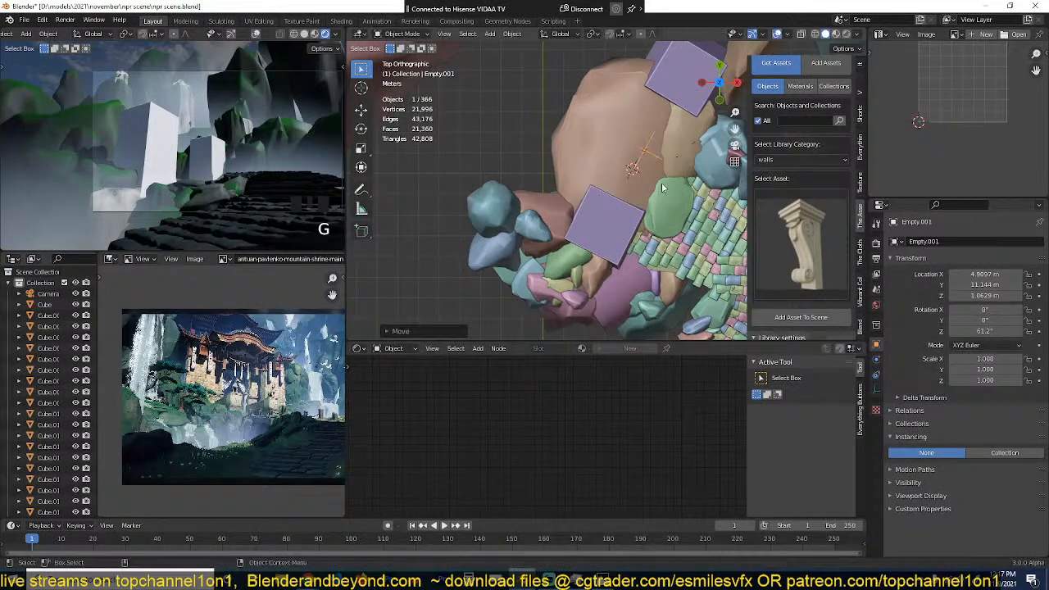
{"action": "middle_click_drag", "start_coordinate": [675, 154], "coordinate": [616, 153]}
{"action": "key", "text": "ctrl+s"}
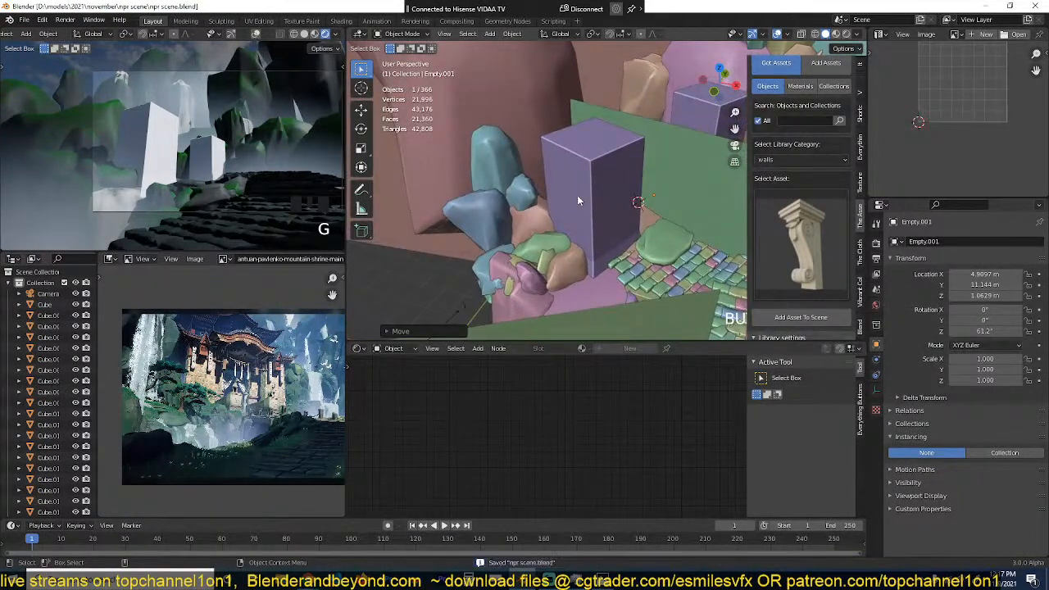
Step: Search the asset library's materials for "brick" and add the light beige bricks material to the tall block
{"action": "left_click", "coordinate": [577, 195]}
{"action": "left_click", "coordinate": [814, 87]}
{"action": "left_click", "coordinate": [813, 121]}
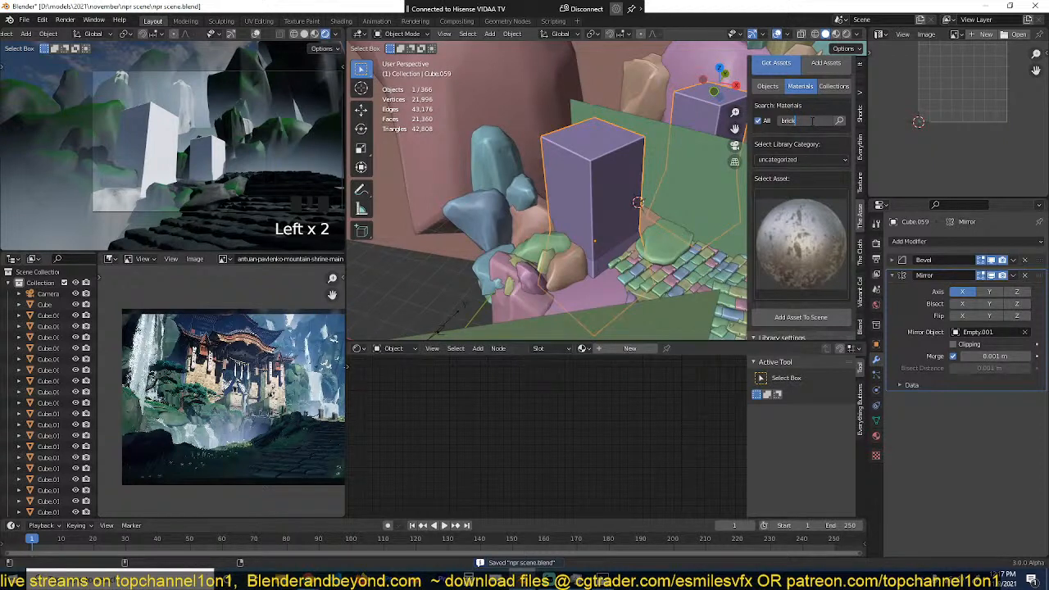
{"action": "left_click", "coordinate": [839, 121]}
{"action": "left_click", "coordinate": [805, 190]}
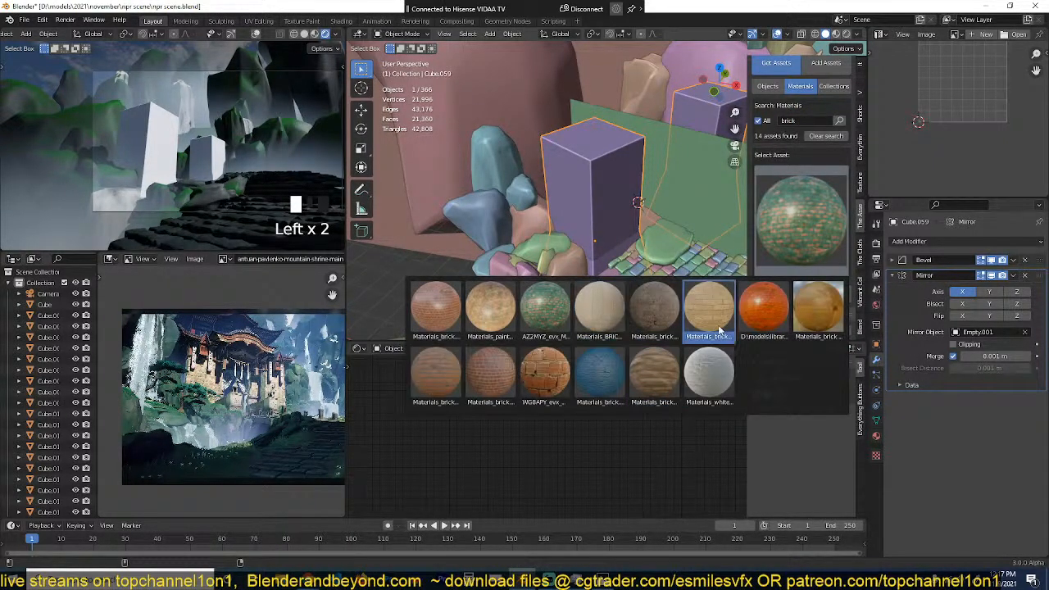
{"action": "left_click", "coordinate": [717, 303]}
{"action": "left_click", "coordinate": [801, 294]}
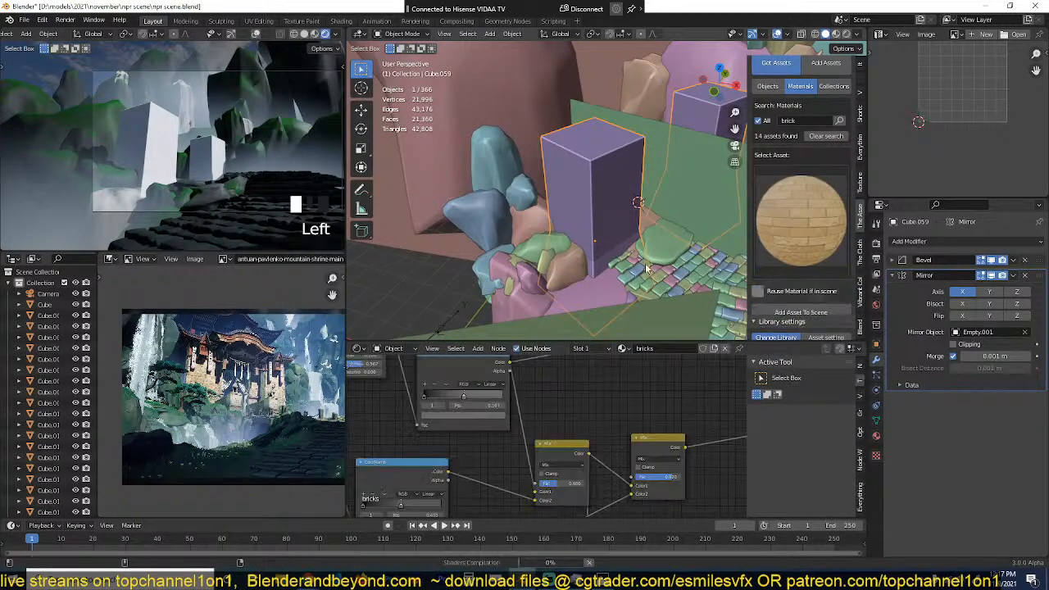
Step: Unwrap all faces of the tall block for the brick texture, leave mesh editing and save the file
{"action": "scroll", "coordinate": [600, 250], "scroll_direction": "up", "scroll_amount": 3}
{"action": "key", "text": "Tab"}
{"action": "key", "text": "a"}
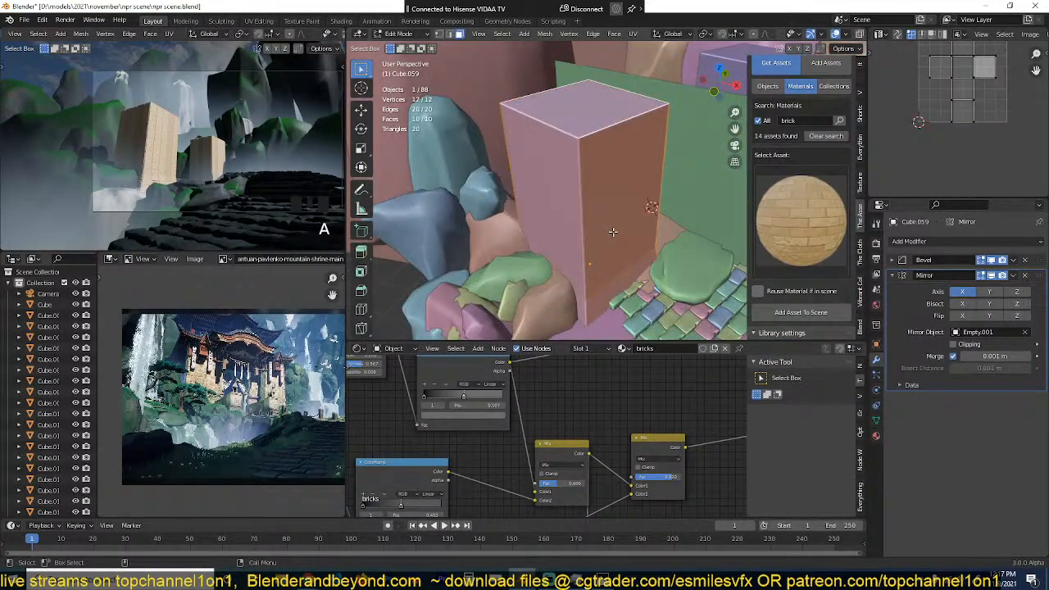
{"action": "key", "text": "u"}
{"action": "left_click", "coordinate": [613, 233]}
{"action": "key", "text": "Tab"}
{"action": "key", "text": "ctrl+s"}
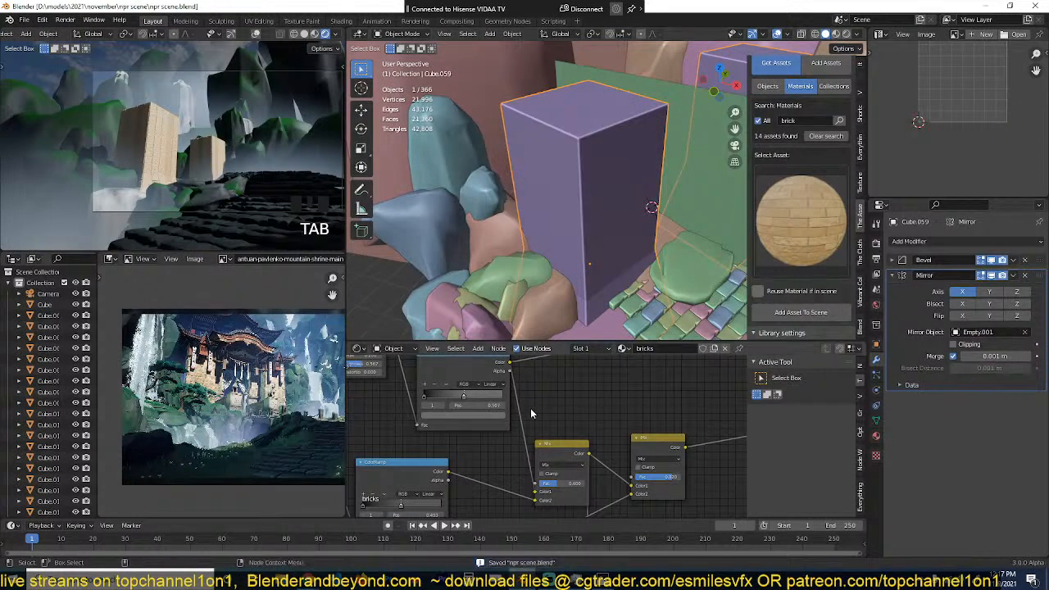
Step: Connect the UV texture coordinates to the Mapping nodes of both noise textures in the bricks material
{"action": "scroll", "coordinate": [518, 431], "scroll_direction": "down", "scroll_amount": 9}
{"action": "middle_click_drag", "start_coordinate": [517, 431], "coordinate": [670, 450]}
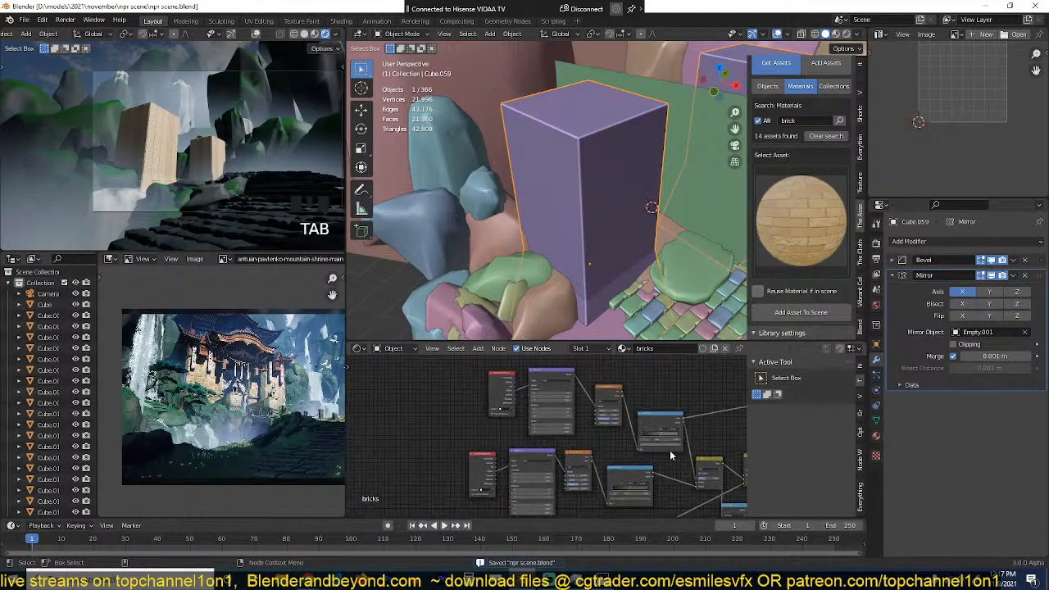
{"action": "scroll", "coordinate": [608, 413], "scroll_direction": "up", "scroll_amount": 4}
{"action": "scroll", "coordinate": [607, 416], "scroll_direction": "up", "scroll_amount": 1}
{"action": "middle_click_drag", "start_coordinate": [608, 416], "coordinate": [572, 439]}
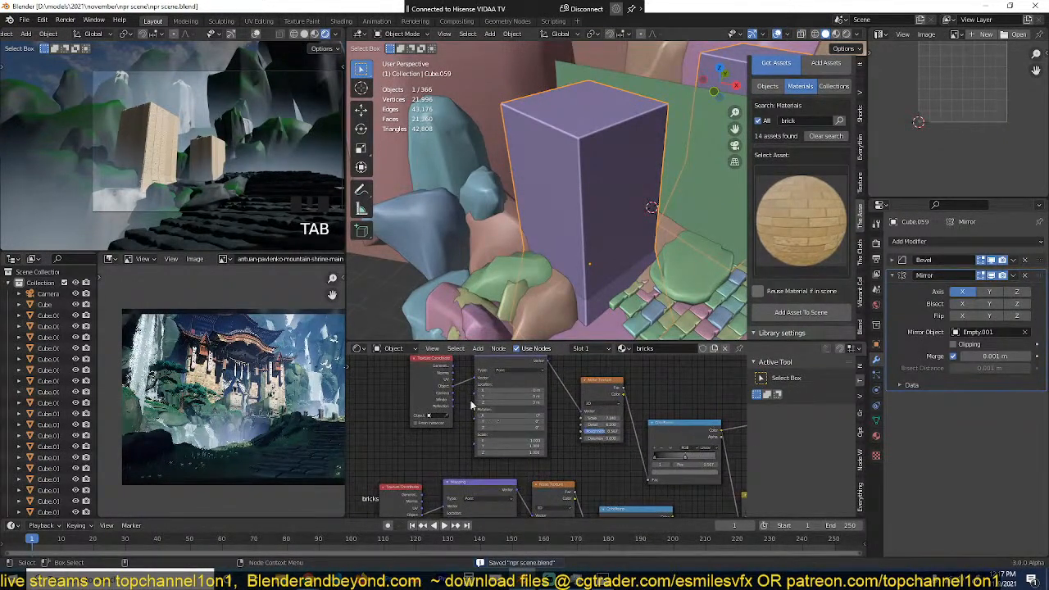
{"action": "left_click_drag", "start_coordinate": [454, 380], "coordinate": [478, 378]}
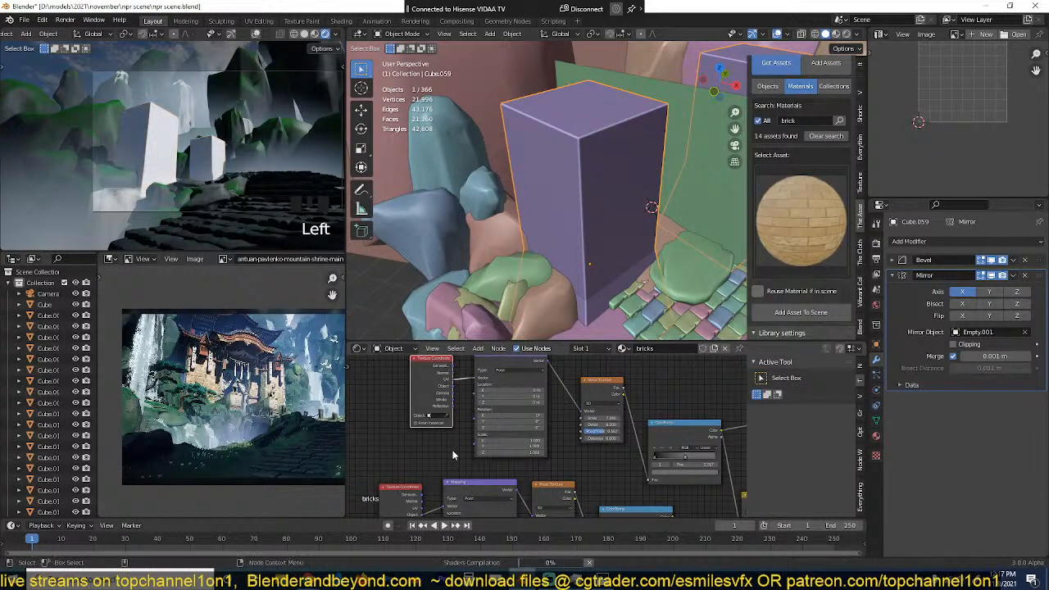
{"action": "middle_click_drag", "start_coordinate": [452, 450], "coordinate": [464, 407]}
{"action": "middle_click_drag", "start_coordinate": [450, 485], "coordinate": [466, 441]}
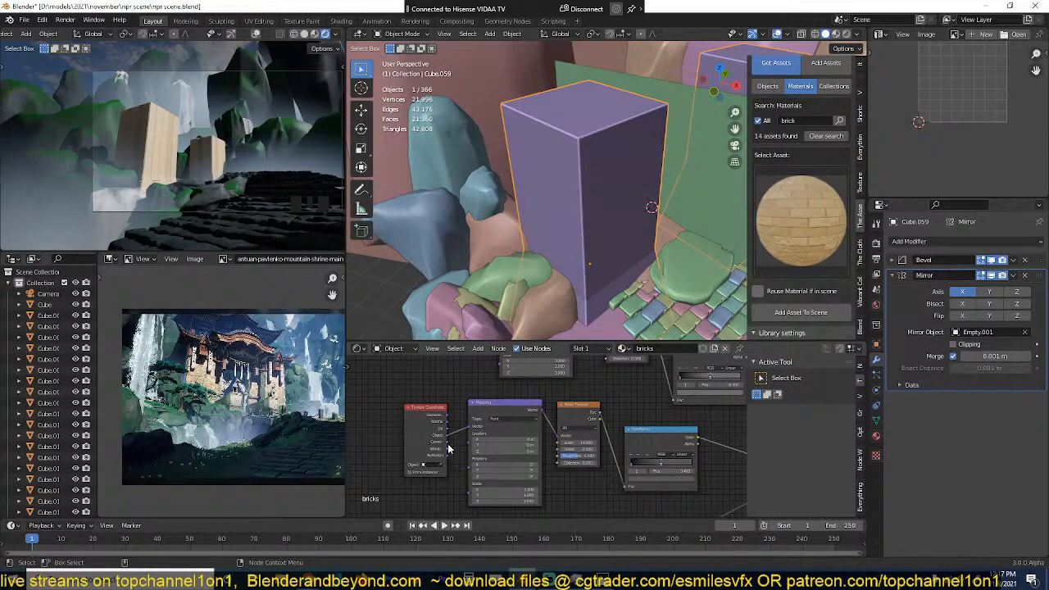
{"action": "scroll", "coordinate": [449, 446], "scroll_direction": "up", "scroll_amount": 1}
{"action": "left_click_drag", "start_coordinate": [419, 430], "coordinate": [449, 428]}
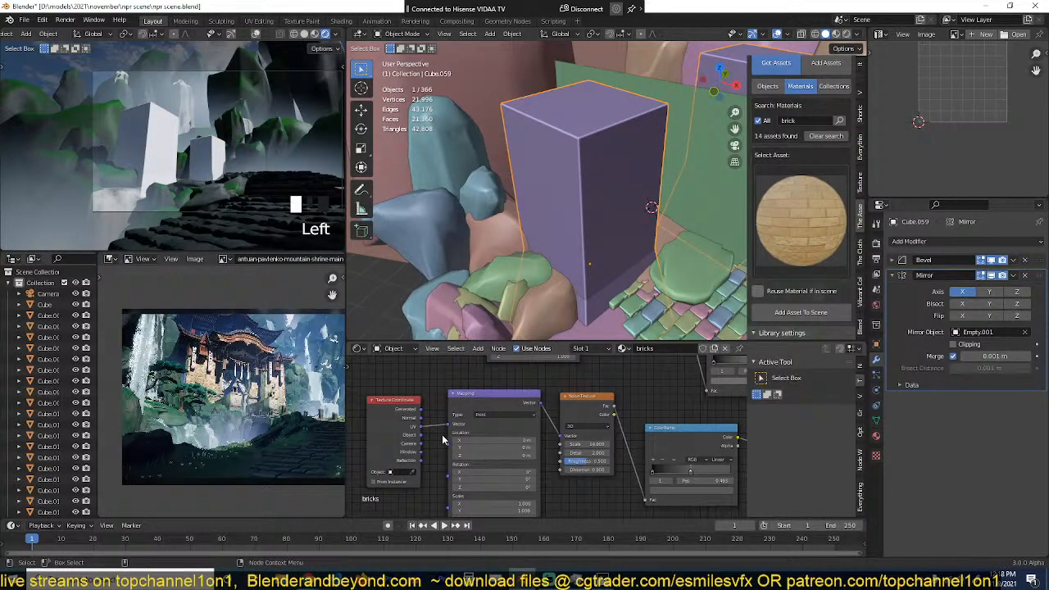
Step: Examine the stretched brick pattern in the render and the coordinate and mapping nodes feeding the Brick Texture
{"action": "scroll", "coordinate": [444, 440], "scroll_direction": "down", "scroll_amount": 3}
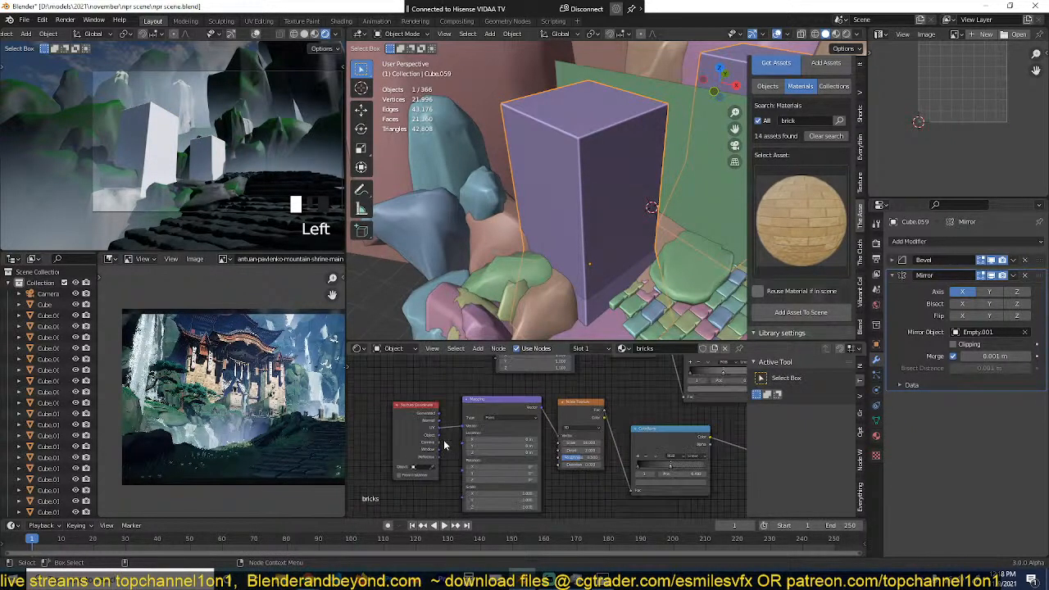
{"action": "scroll", "coordinate": [235, 130], "scroll_direction": "up", "scroll_amount": 1}
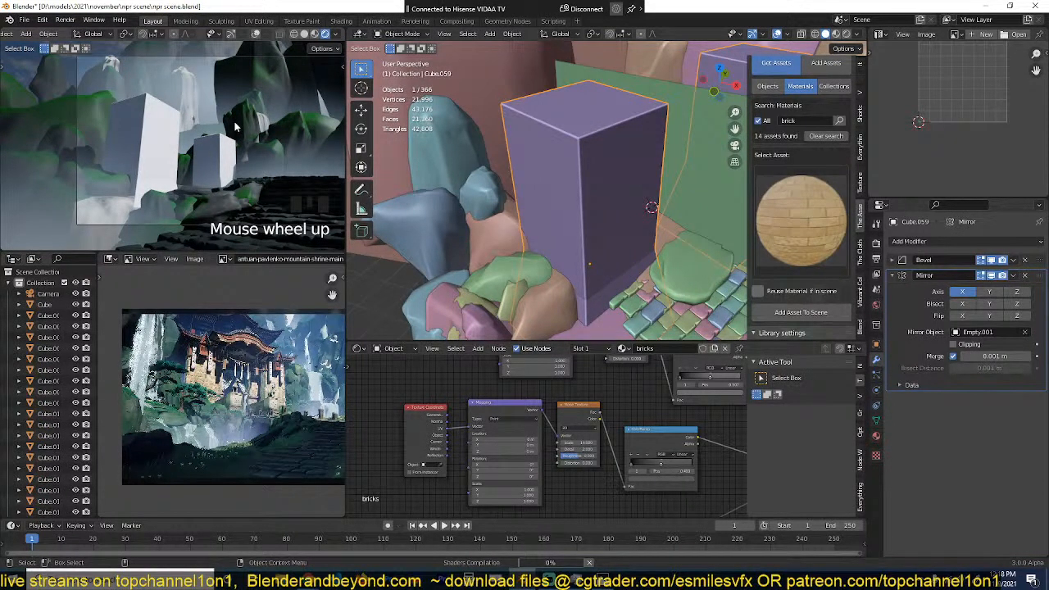
{"action": "scroll", "coordinate": [234, 129], "scroll_direction": "down", "scroll_amount": 1}
{"action": "scroll", "coordinate": [235, 130], "scroll_direction": "up", "scroll_amount": 3}
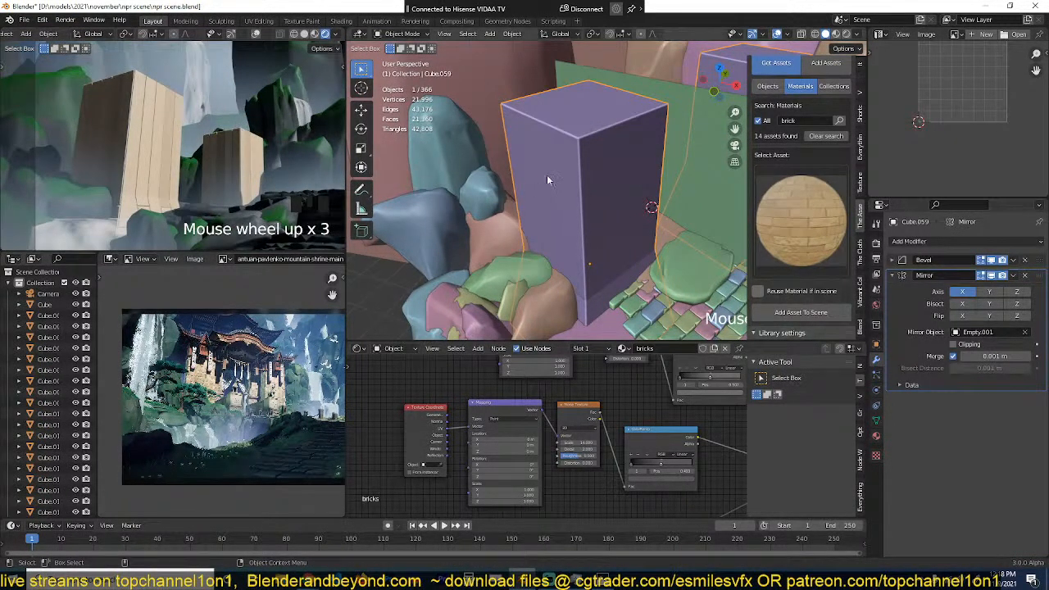
{"action": "key", "text": "Tab"}
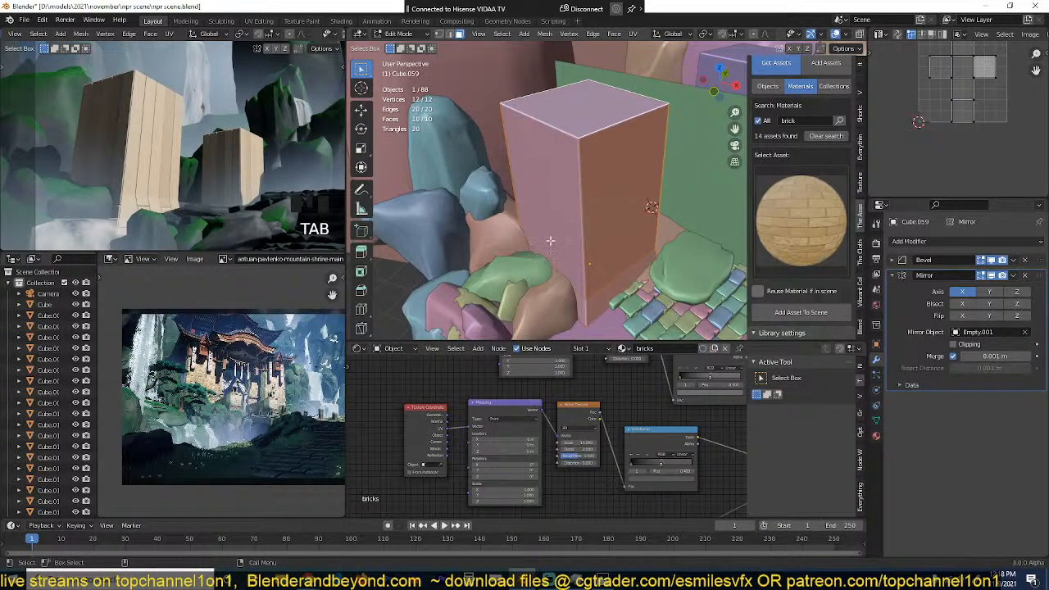
{"action": "key", "text": "Tab"}
{"action": "key", "text": "grave"}
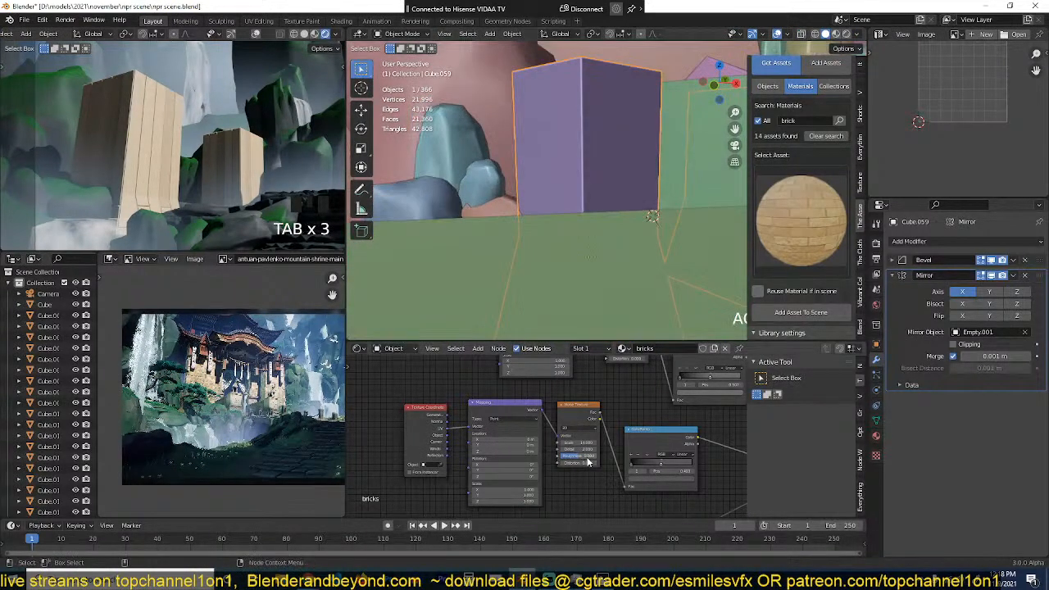
{"action": "scroll", "coordinate": [588, 462], "scroll_direction": "down", "scroll_amount": 1}
{"action": "middle_click_drag", "start_coordinate": [587, 462], "coordinate": [517, 391]}
{"action": "scroll", "coordinate": [515, 396], "scroll_direction": "up", "scroll_amount": 1}
{"action": "scroll", "coordinate": [517, 391], "scroll_direction": "down", "scroll_amount": 1}
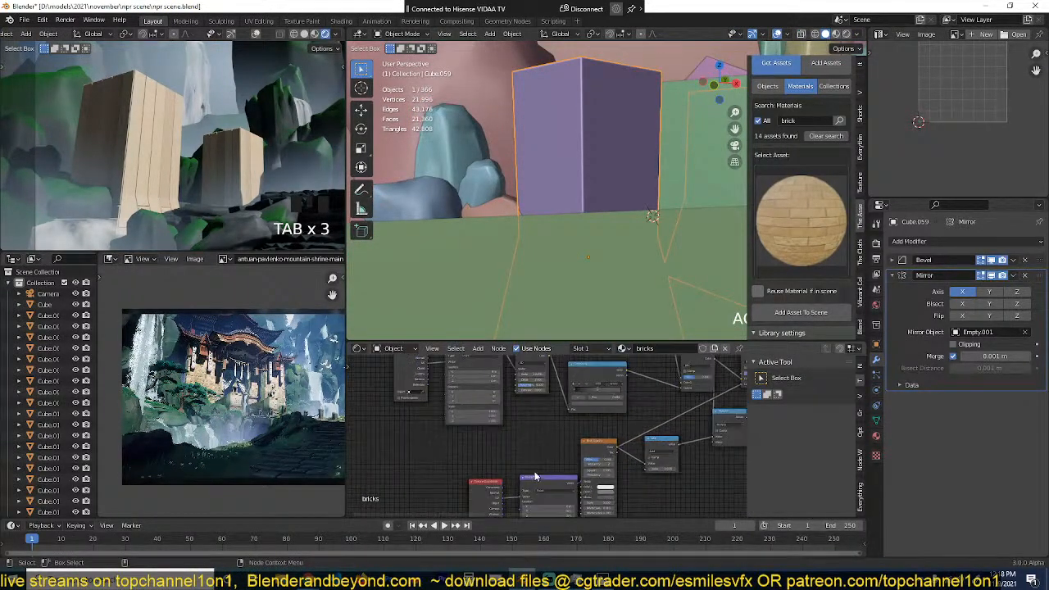
{"action": "middle_click_drag", "start_coordinate": [534, 476], "coordinate": [518, 392]}
{"action": "scroll", "coordinate": [486, 408], "scroll_direction": "up", "scroll_amount": 2}
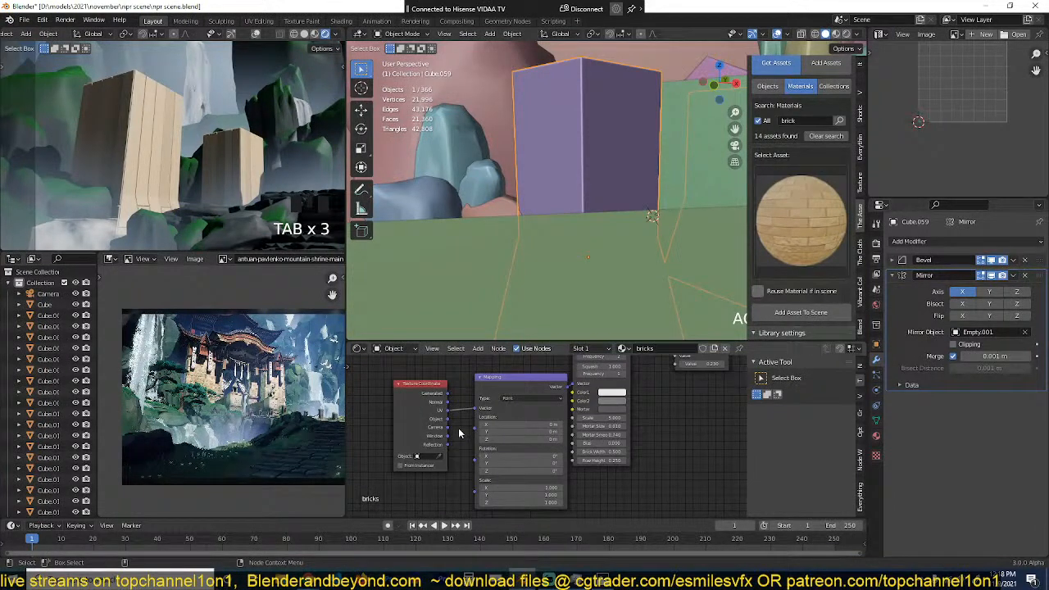
{"action": "scroll", "coordinate": [475, 413], "scroll_direction": "down", "scroll_amount": 3}
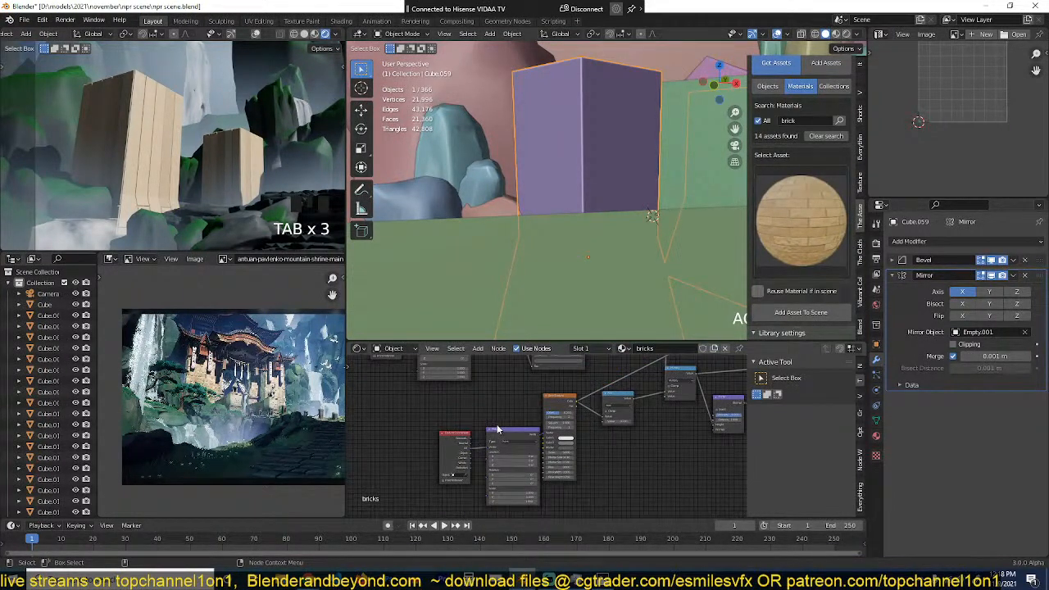
{"action": "middle_click_drag", "start_coordinate": [499, 430], "coordinate": [475, 451]}
{"action": "scroll", "coordinate": [458, 411], "scroll_direction": "up", "scroll_amount": 2}
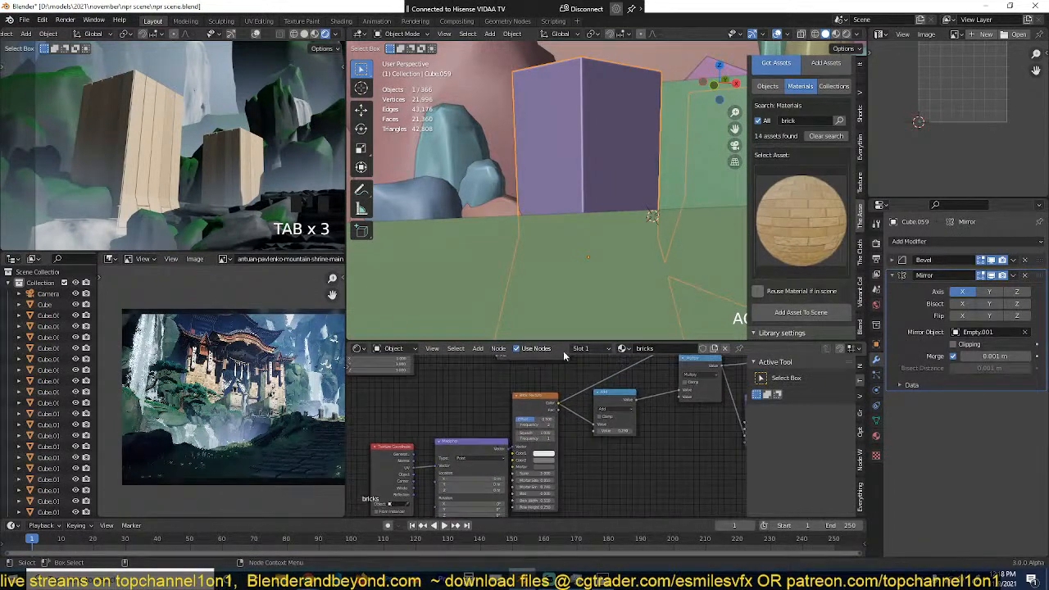
Step: Remap the tall block's whole mesh with Cube Projection and return to Object Mode
{"action": "key", "text": "Tab"}
{"action": "key", "text": "u"}
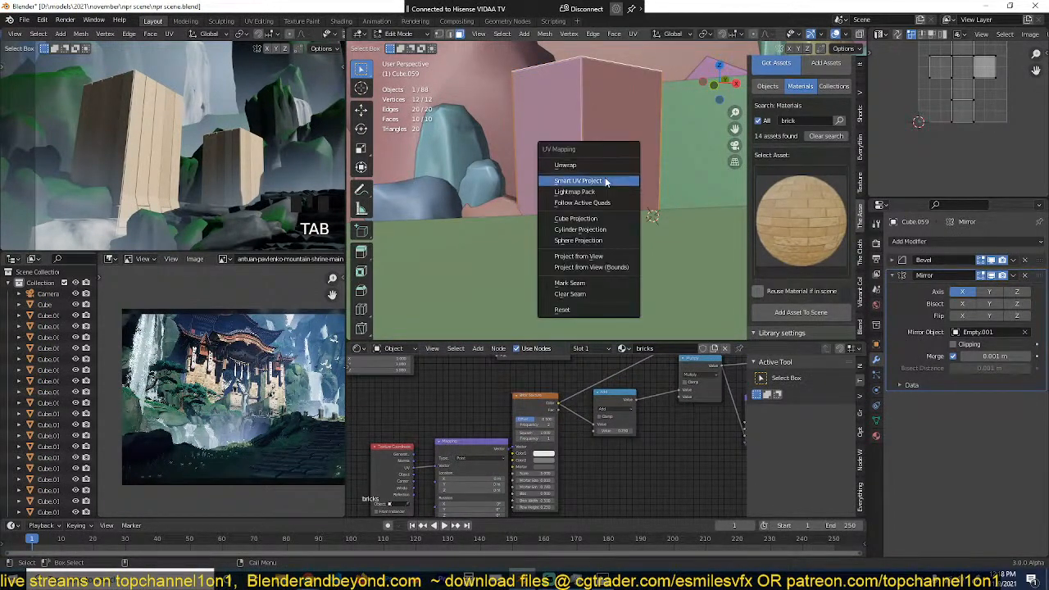
{"action": "left_click", "coordinate": [603, 222]}
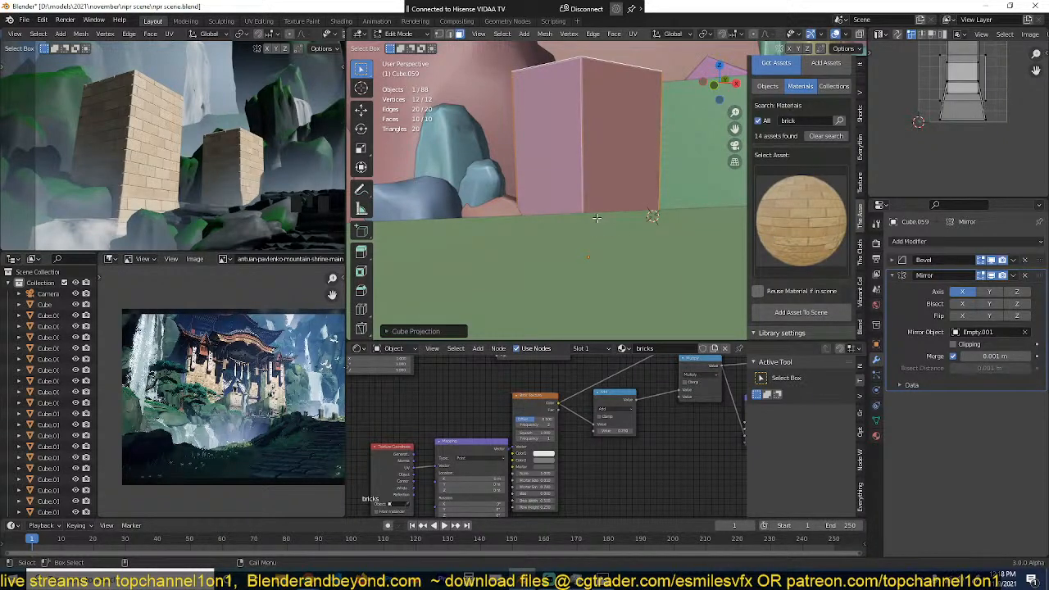
{"action": "key", "text": "Tab"}
Step: Raise the mirrored brick block about 1 m along the Z axis
{"action": "scroll", "coordinate": [536, 179], "scroll_direction": "down", "scroll_amount": 2}
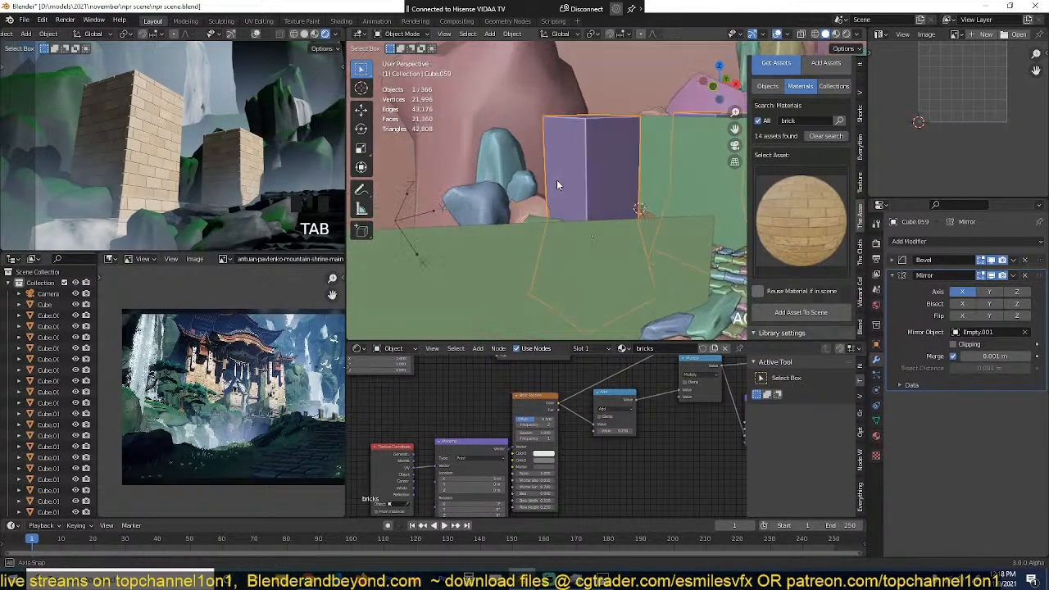
{"action": "scroll", "coordinate": [538, 182], "scroll_direction": "up", "scroll_amount": 8}
{"action": "scroll", "coordinate": [524, 202], "scroll_direction": "down", "scroll_amount": 5}
{"action": "key", "text": "g"}
{"action": "key", "text": "z"}
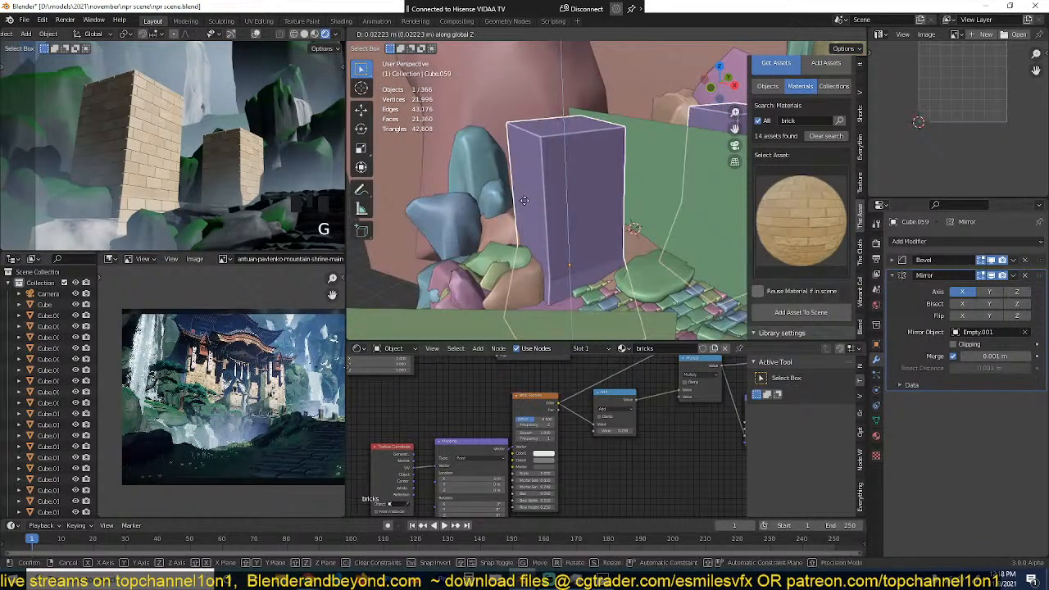
{"action": "left_click", "coordinate": [535, 197]}
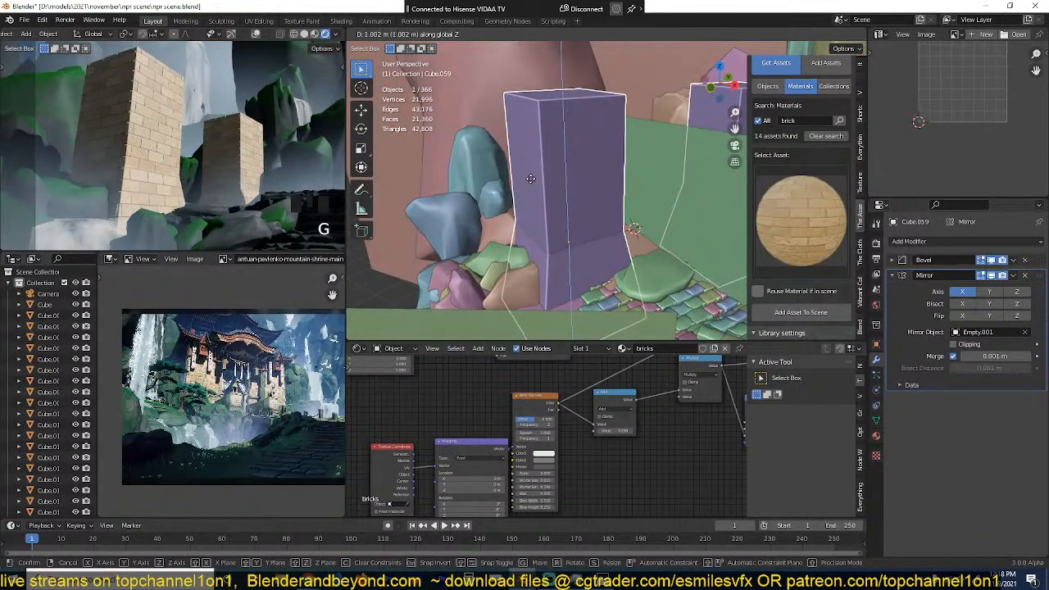
{"action": "scroll", "coordinate": [543, 205], "scroll_direction": "up", "scroll_amount": 3}
{"action": "scroll", "coordinate": [574, 181], "scroll_direction": "up", "scroll_amount": 2}
{"action": "scroll", "coordinate": [574, 197], "scroll_direction": "down", "scroll_amount": 3}
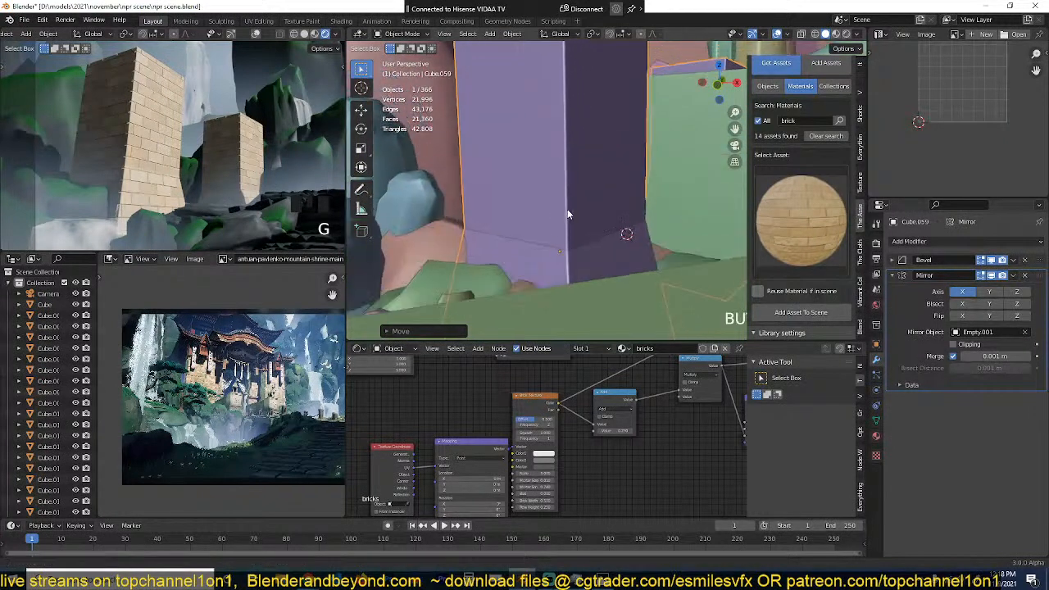
Step: Add a horizontal loop cut around the block just above the edge of its base
{"action": "key", "text": "Tab"}
{"action": "key", "text": "ctrl+r"}
{"action": "left_click", "coordinate": [554, 240]}
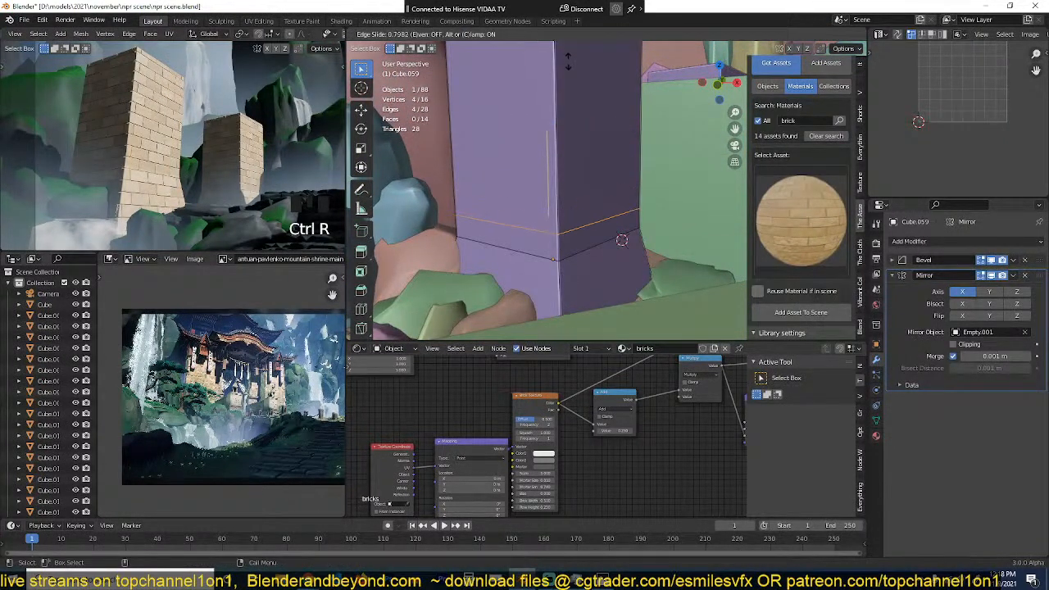
{"action": "left_click", "coordinate": [598, 209]}
Step: Extrude the thin ring of faces just above the block's base outward along normals to form a protruding ledge
{"action": "scroll", "coordinate": [597, 246], "scroll_direction": "up", "scroll_amount": 2}
{"action": "key", "text": "3"}
{"action": "left_click", "coordinate": [515, 304], "text": "alt"}
{"action": "key", "text": "alt+e"}
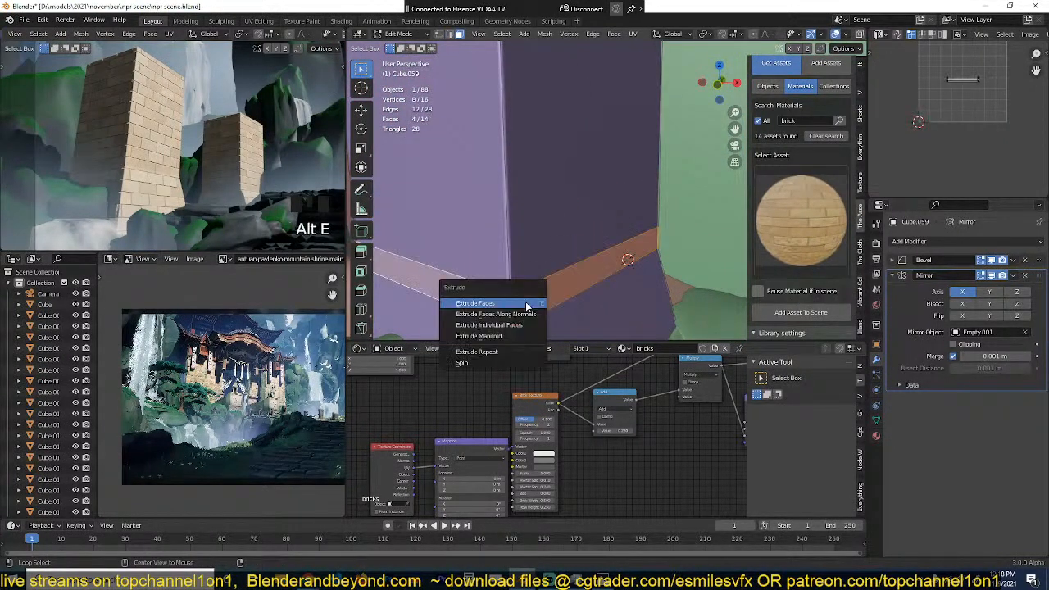
{"action": "left_click", "coordinate": [533, 307]}
{"action": "left_click", "coordinate": [537, 305]}
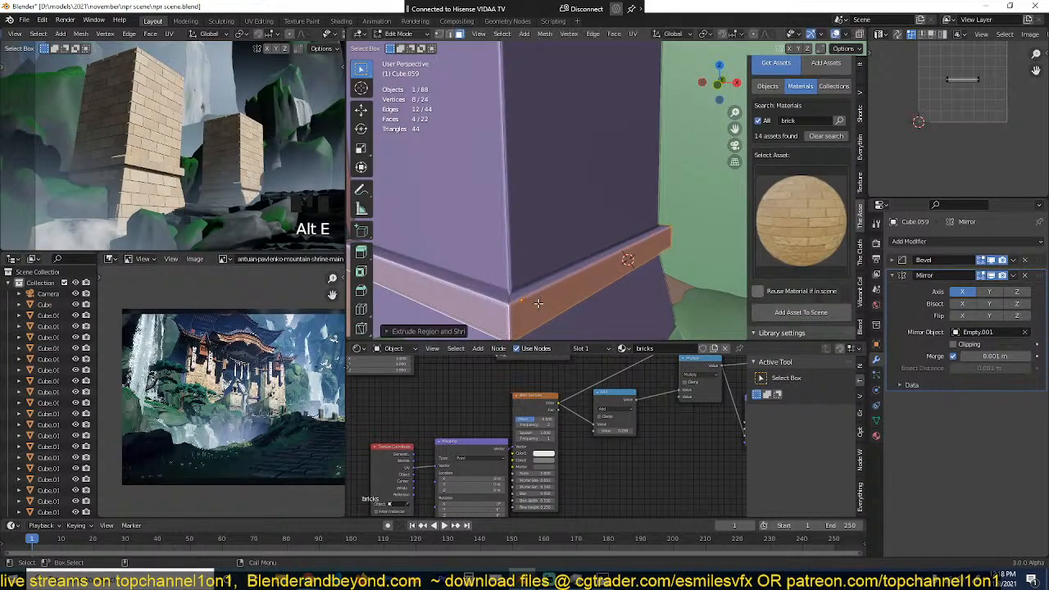
Step: Add a horizontal loop cut around the block and slide it close to the top edge
{"action": "scroll", "coordinate": [566, 201], "scroll_direction": "down", "scroll_amount": 2}
{"action": "middle_click_drag", "start_coordinate": [566, 200], "coordinate": [583, 265]}
{"action": "scroll", "coordinate": [244, 362], "scroll_direction": "up", "scroll_amount": 4}
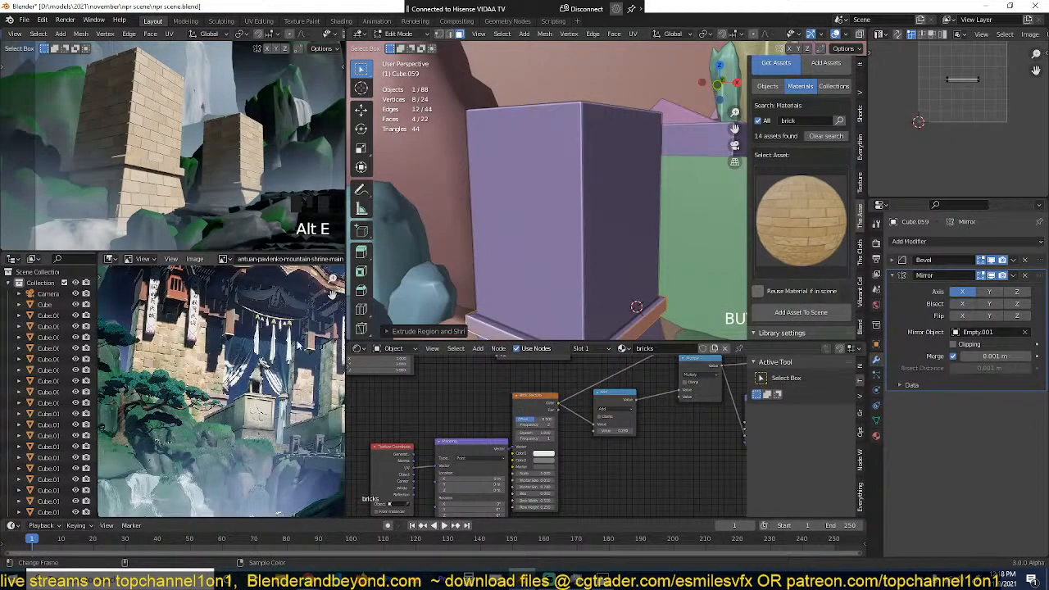
{"action": "middle_click_drag", "start_coordinate": [488, 220], "coordinate": [527, 234]}
{"action": "key", "text": "ctrl+r"}
{"action": "left_click", "coordinate": [574, 180]}
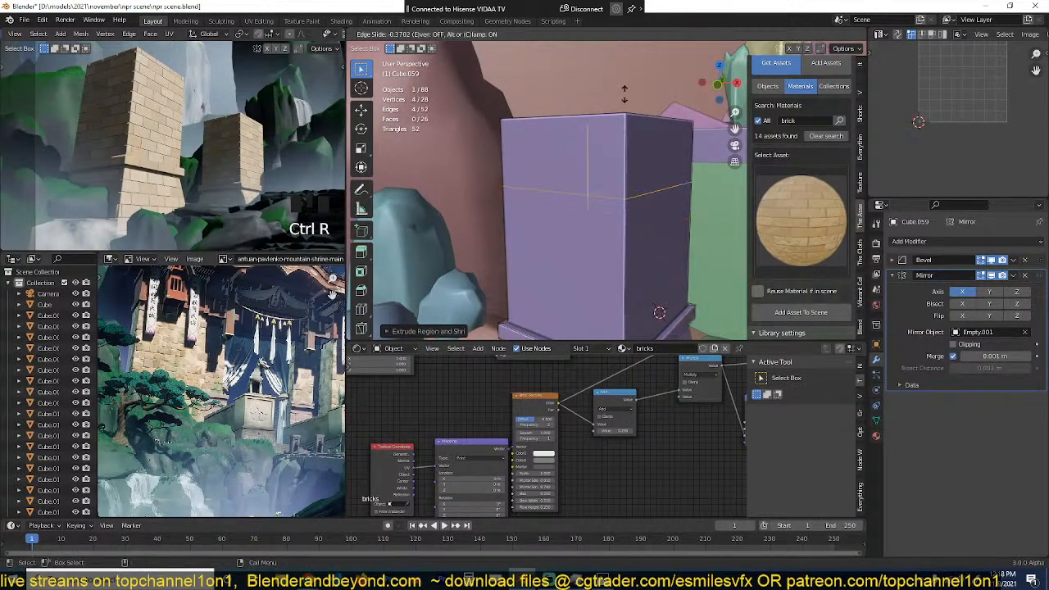
{"action": "left_click", "coordinate": [631, 109]}
Step: Extrude the ring of faces at the top of the block outward along normals to form a cap
{"action": "key", "text": "3"}
{"action": "left_click", "coordinate": [632, 108], "text": "alt"}
{"action": "key", "text": "alt+e"}
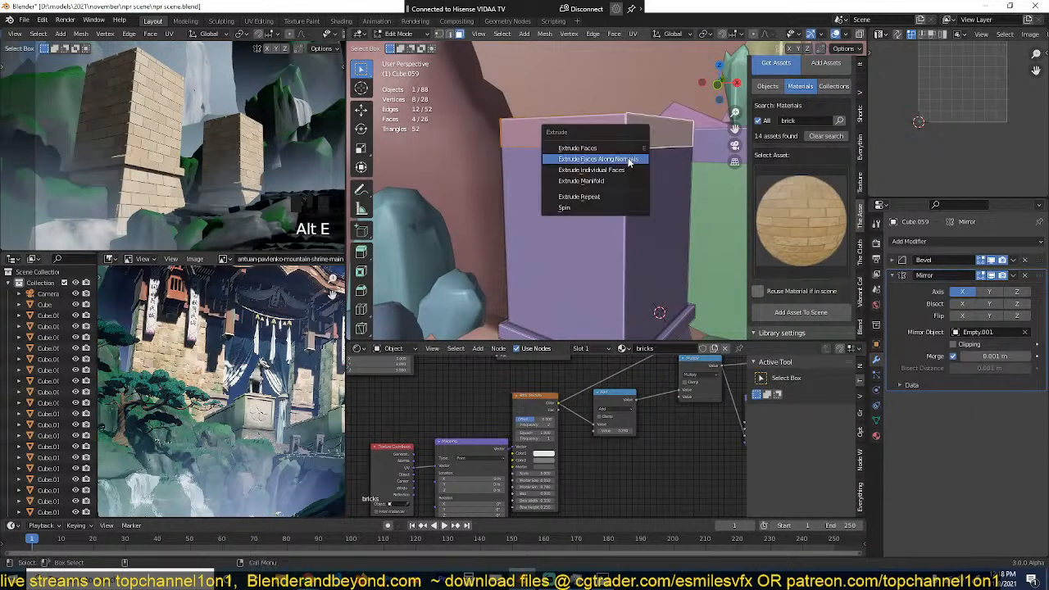
{"action": "left_click", "coordinate": [629, 156]}
{"action": "left_click", "coordinate": [631, 147]}
Step: Add a horizontal loop cut around the cap and edge-slide it into position
{"action": "key", "text": "ctrl+r"}
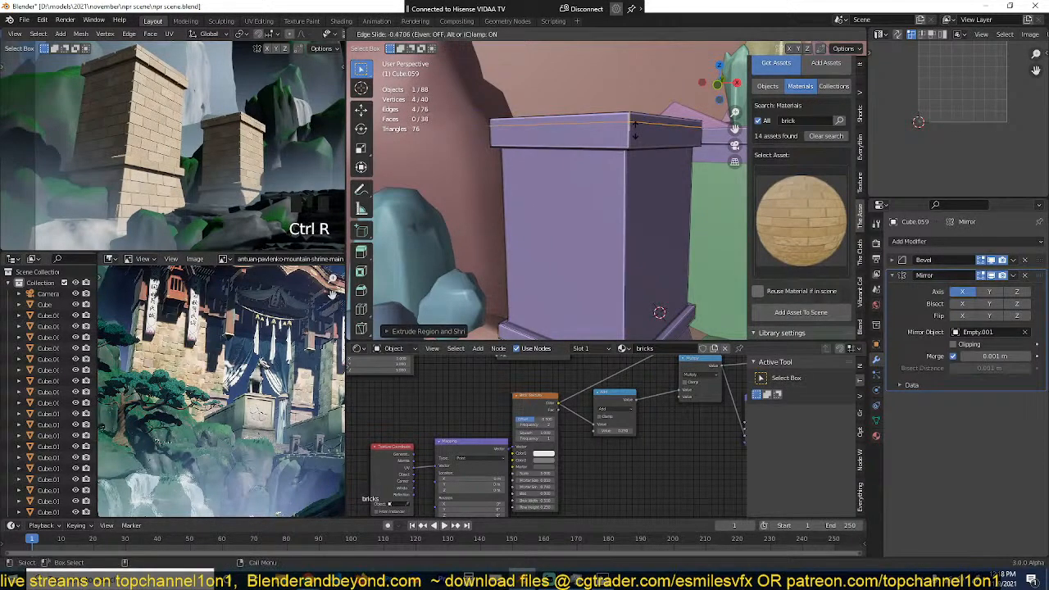
{"action": "left_click", "coordinate": [632, 138]}
{"action": "left_click", "coordinate": [630, 125]}
{"action": "key", "text": "g"}
{"action": "key", "text": "g"}
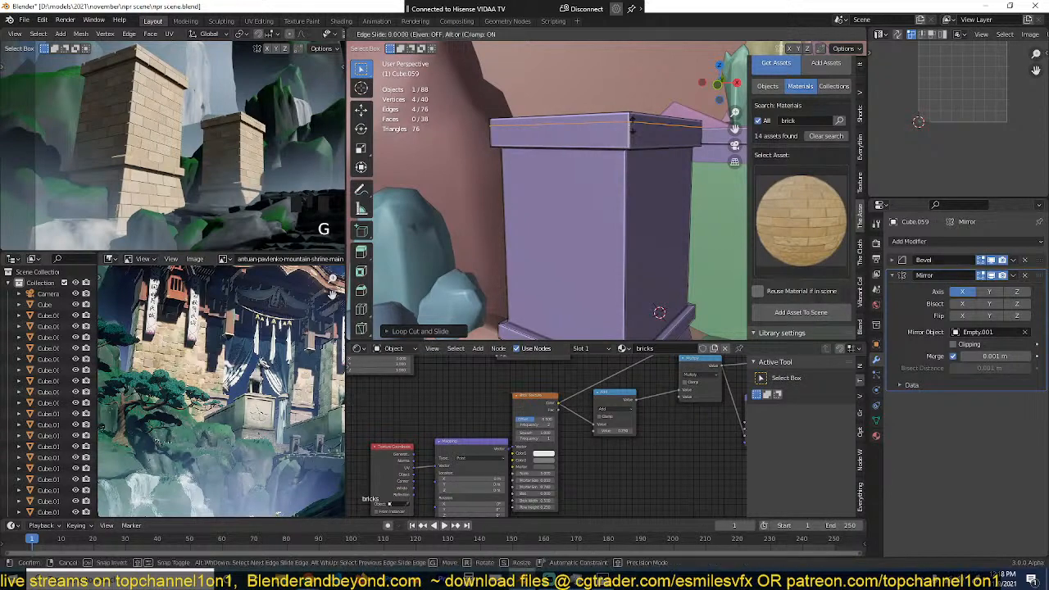
{"action": "left_click", "coordinate": [632, 130]}
Step: Select both face rings of the cap and push them slightly outward with Shrink/Fatten
{"action": "key", "text": "3"}
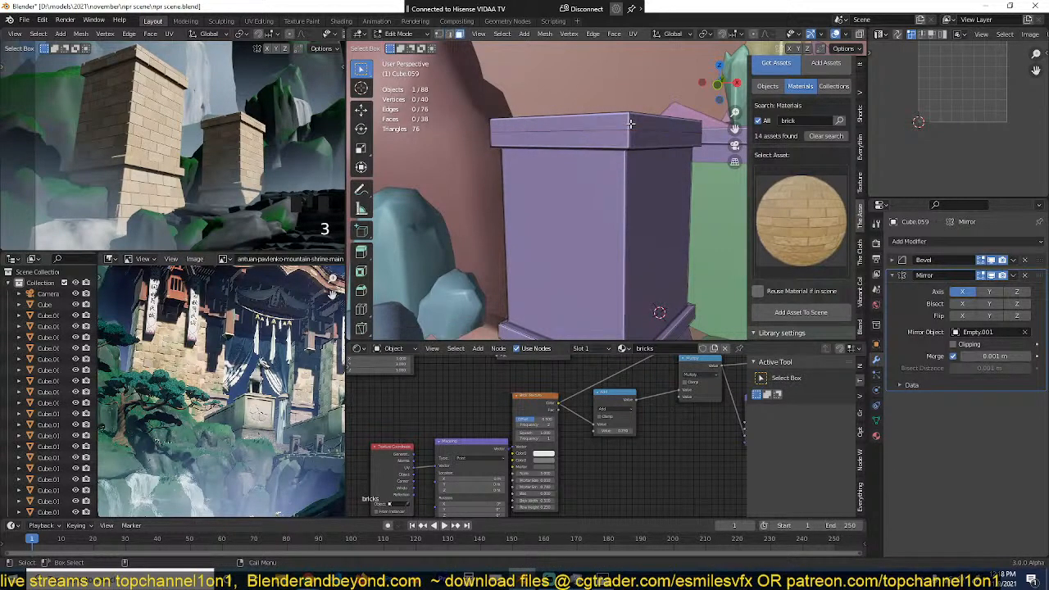
{"action": "left_click", "coordinate": [631, 123], "text": "alt"}
{"action": "left_click", "coordinate": [635, 140], "text": "alt+shift"}
{"action": "key", "text": "alt+s"}
{"action": "left_click", "coordinate": [637, 140]}
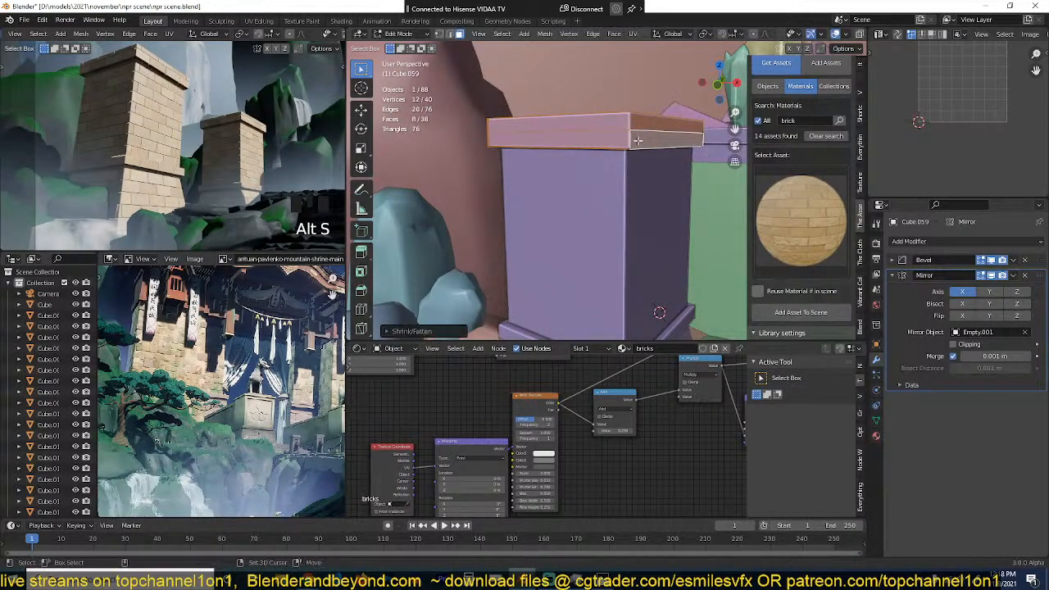
Step: Add another loop cut in the cap's upper band and fatten its topmost face ring outward about 0.09 m
{"action": "left_click", "coordinate": [635, 132], "text": "alt"}
{"action": "key", "text": "ctrl+r"}
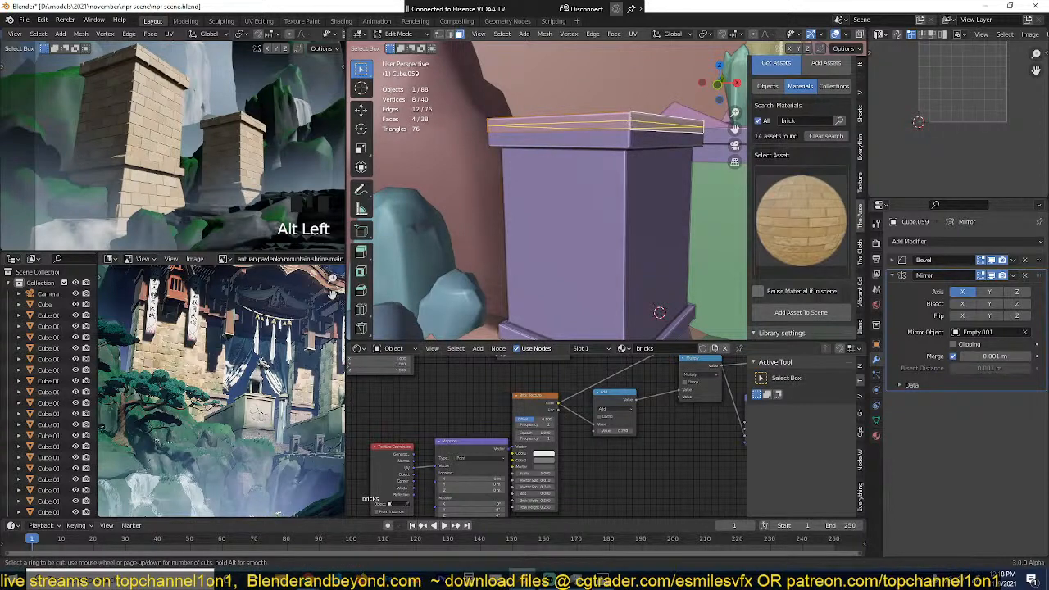
{"action": "left_click", "coordinate": [632, 125]}
{"action": "left_click", "coordinate": [632, 127]}
{"action": "key", "text": "3"}
{"action": "left_click", "coordinate": [631, 123], "text": "alt"}
{"action": "key", "text": "alt+s"}
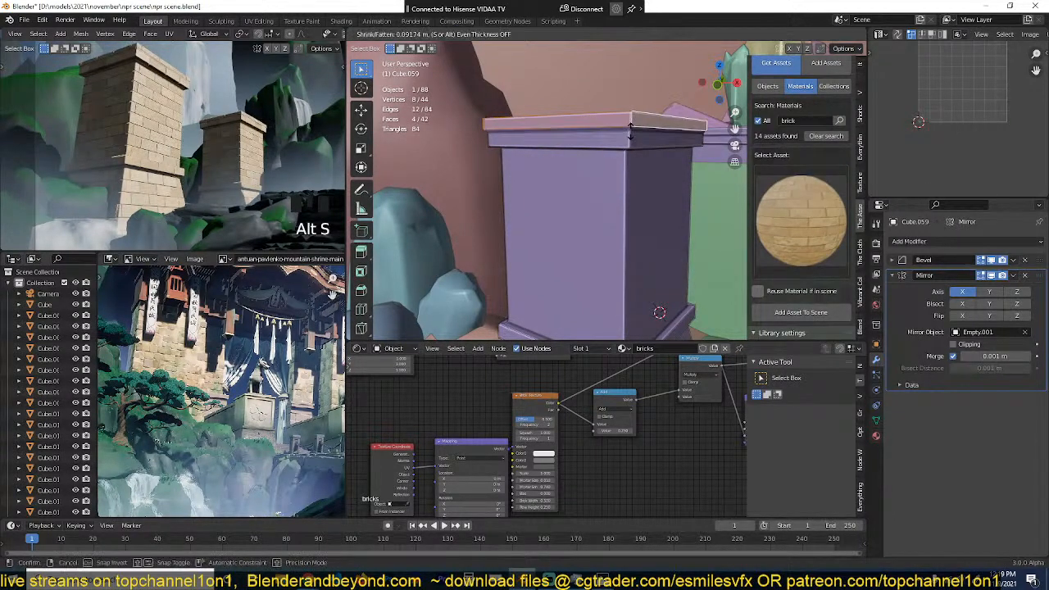
{"action": "left_click", "coordinate": [630, 136]}
Step: Return to Object Mode with the mirrored brick block selected and save the scene file
{"action": "key", "text": "Tab"}
{"action": "scroll", "coordinate": [298, 164], "scroll_direction": "down", "scroll_amount": 2}
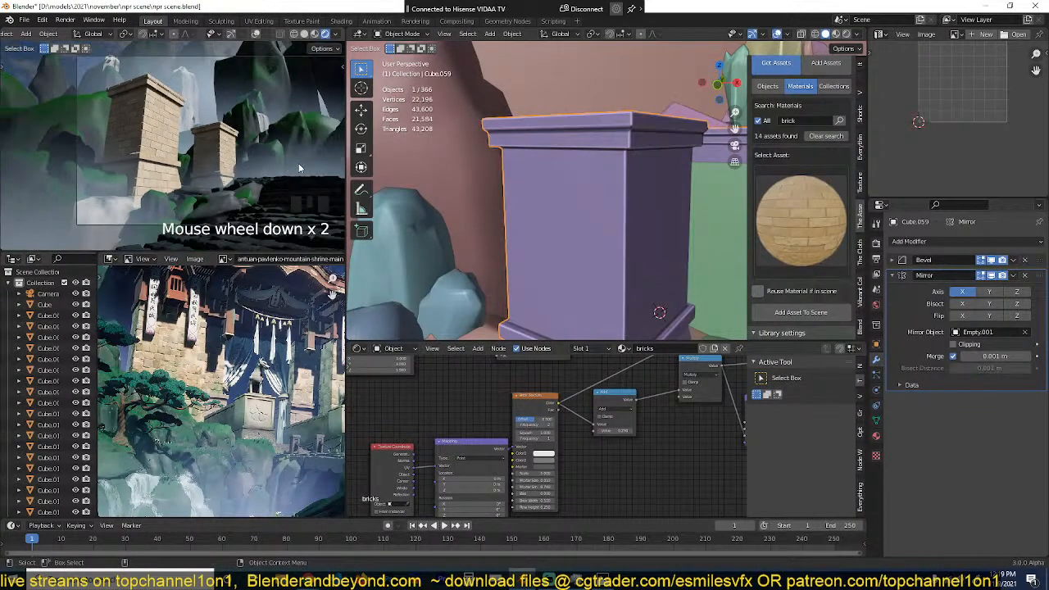
{"action": "scroll", "coordinate": [291, 167], "scroll_direction": "down", "scroll_amount": 1}
{"action": "middle_click_drag", "start_coordinate": [291, 167], "coordinate": [253, 153], "text": "shift"}
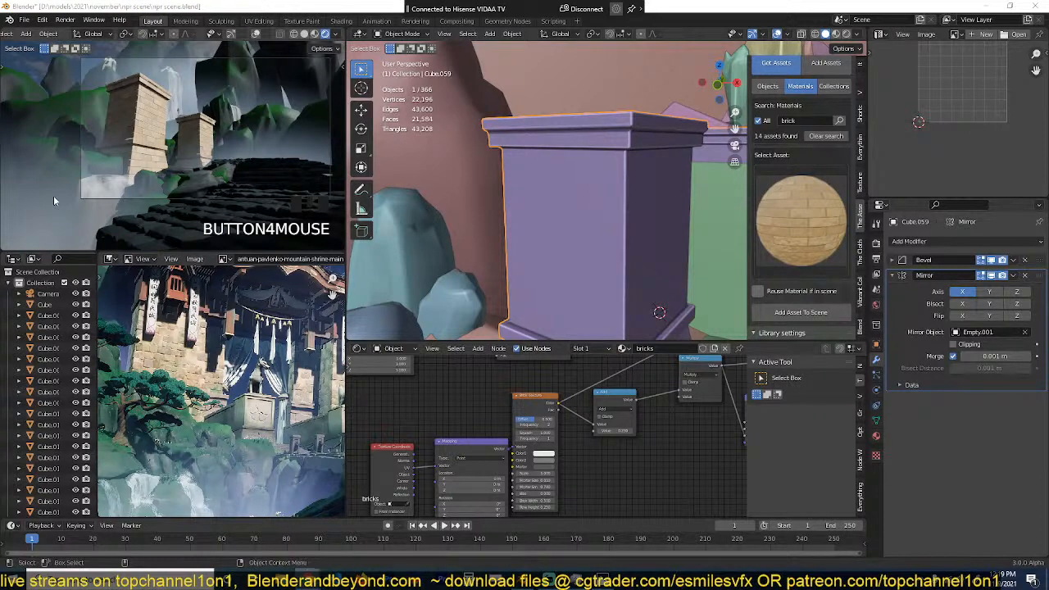
{"action": "left_click", "coordinate": [444, 183]}
{"action": "scroll", "coordinate": [500, 201], "scroll_direction": "down", "scroll_amount": 4}
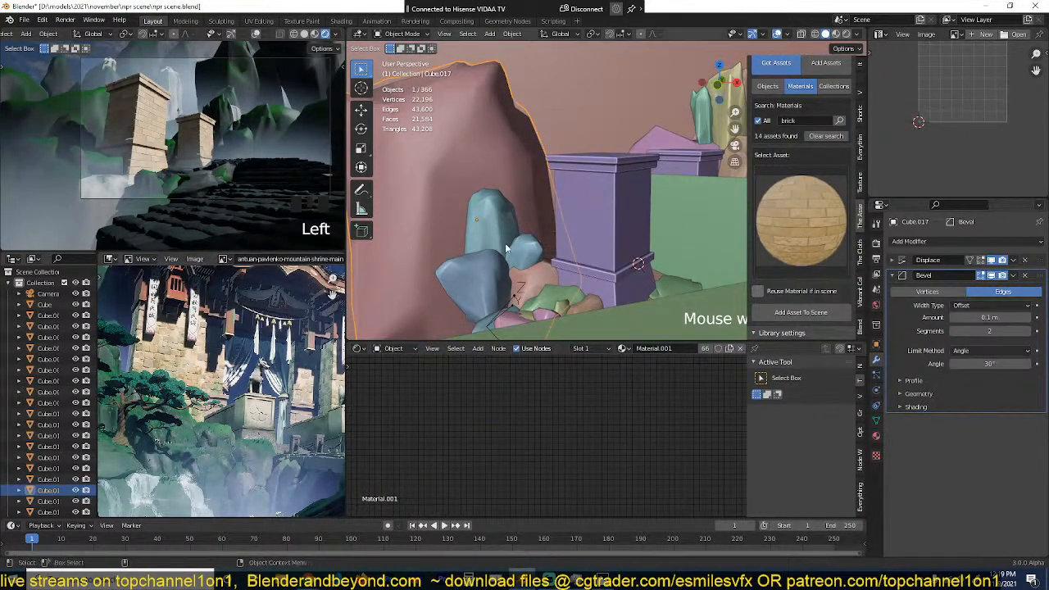
{"action": "scroll", "coordinate": [510, 246], "scroll_direction": "down", "scroll_amount": 2}
{"action": "left_click", "coordinate": [582, 193]}
{"action": "middle_click_drag", "start_coordinate": [583, 193], "coordinate": [539, 206]}
{"action": "key", "text": "ctrl+s"}
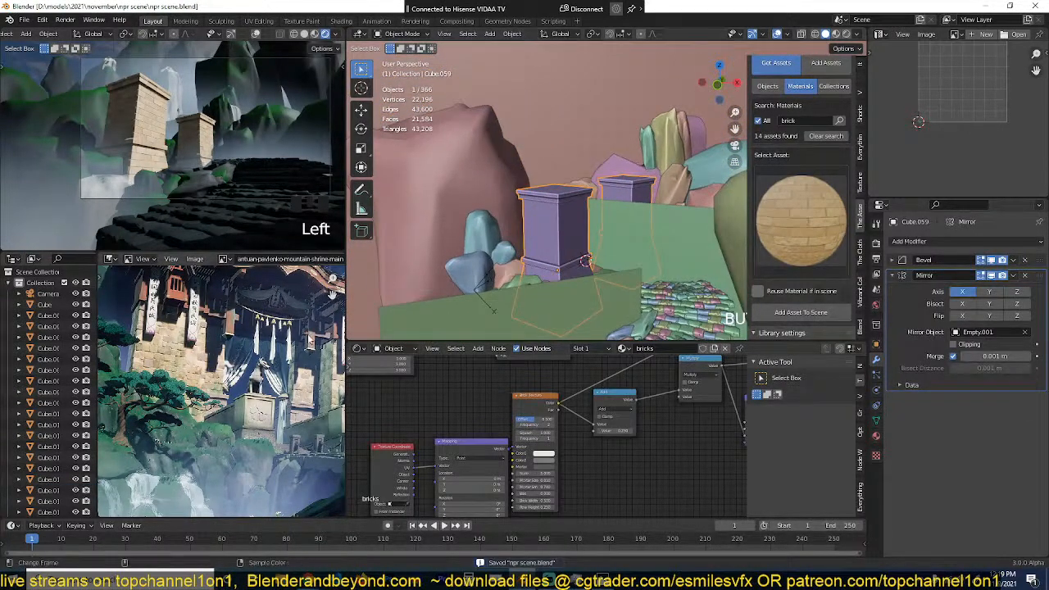
Step: Duplicate the mirrored block in top view, place the copy beside its inner face and scale it to about 0.43
{"action": "middle_click_drag", "start_coordinate": [615, 227], "coordinate": [536, 268]}
{"action": "scroll", "coordinate": [536, 268], "scroll_direction": "up", "scroll_amount": 1}
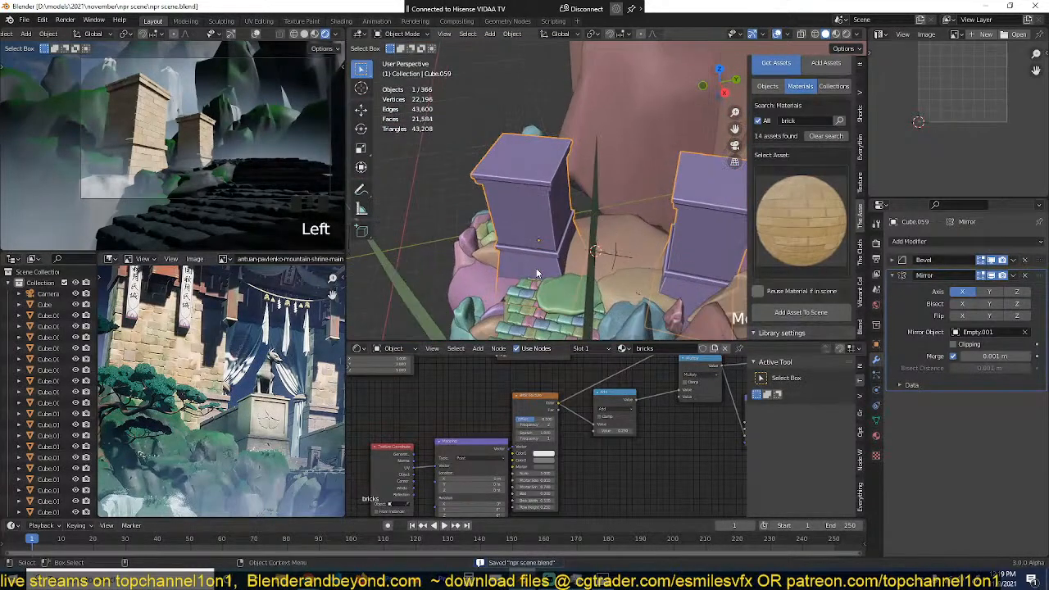
{"action": "key", "text": "KP_7"}
{"action": "key", "text": "shift+d"}
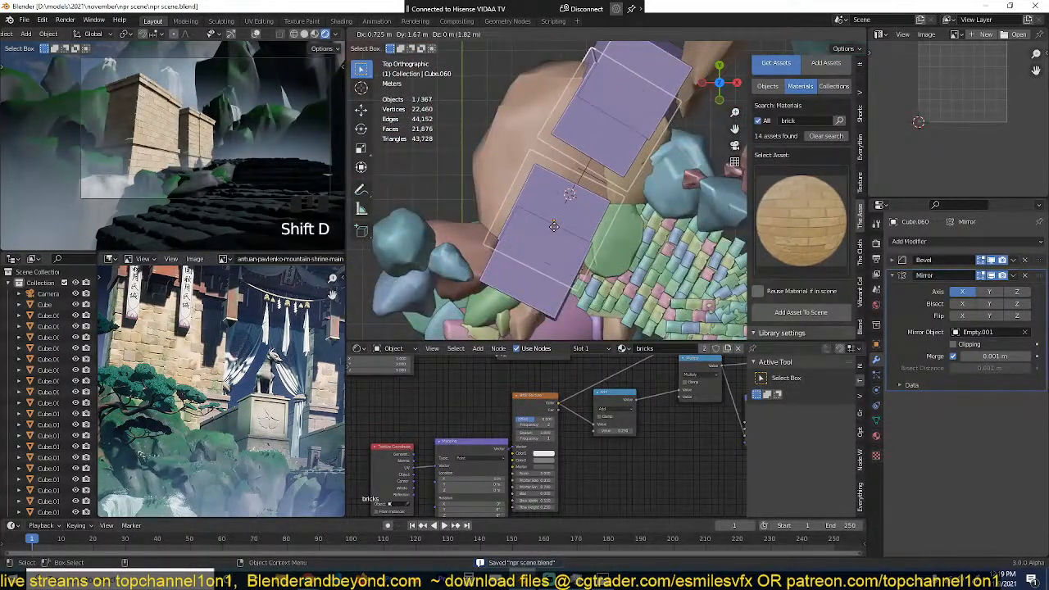
{"action": "left_click", "coordinate": [601, 246]}
{"action": "key", "text": "s"}
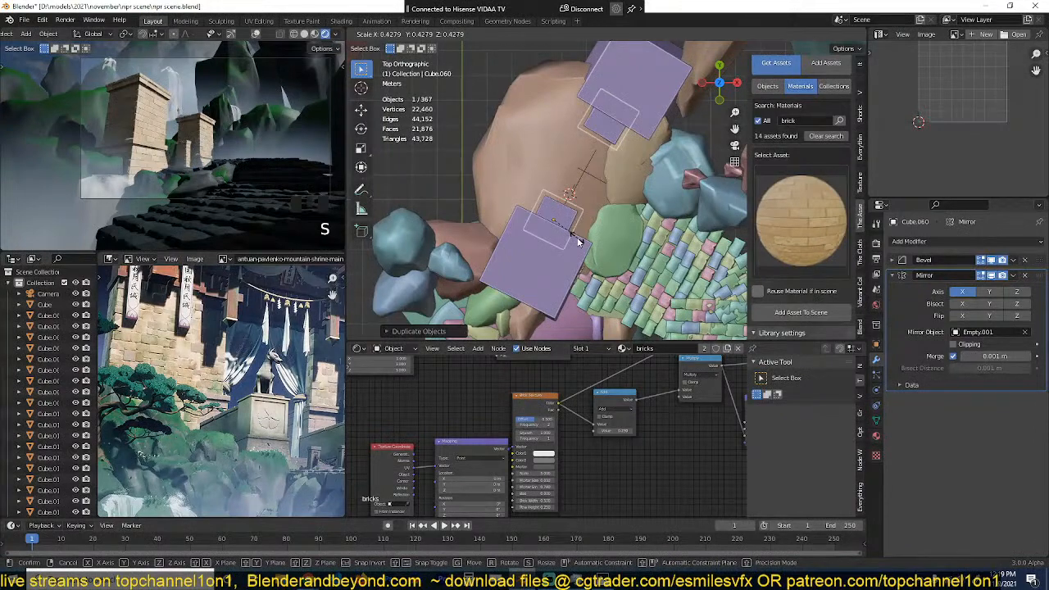
{"action": "left_click", "coordinate": [579, 239]}
Step: Stretch the smaller duplicate along the Z axis to about the main block's height and save the file
{"action": "key", "text": "grave"}
{"action": "middle_click_drag", "start_coordinate": [579, 239], "coordinate": [502, 161]}
{"action": "scroll", "coordinate": [504, 160], "scroll_direction": "up", "scroll_amount": 1}
{"action": "key", "text": "s"}
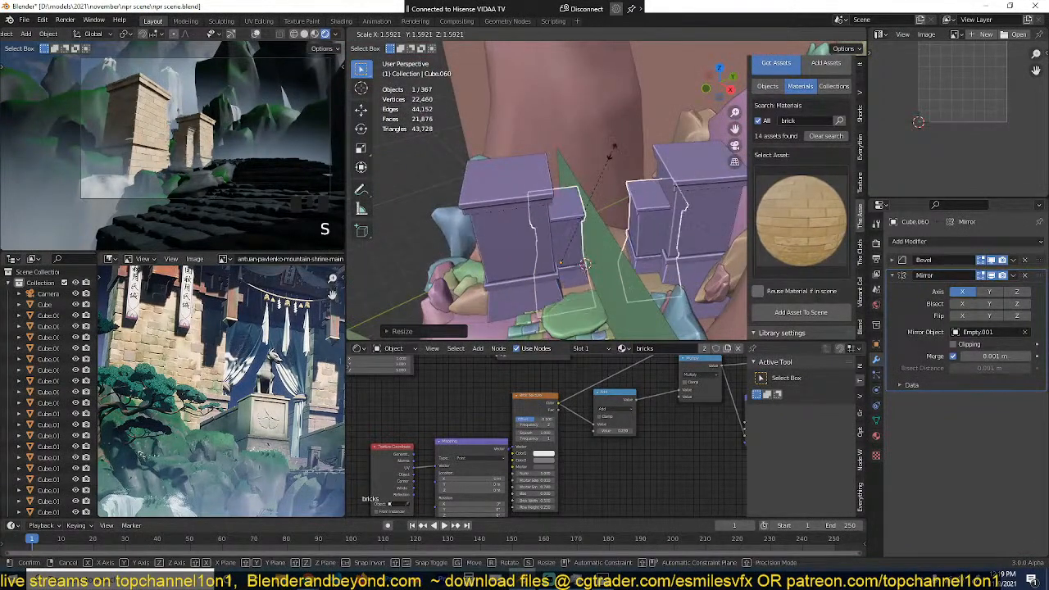
{"action": "right_click", "coordinate": [613, 151]}
{"action": "left_click_drag", "start_coordinate": [608, 168], "coordinate": [605, 139], "text": "alt"}
{"action": "key", "text": "s"}
{"action": "key", "text": "z"}
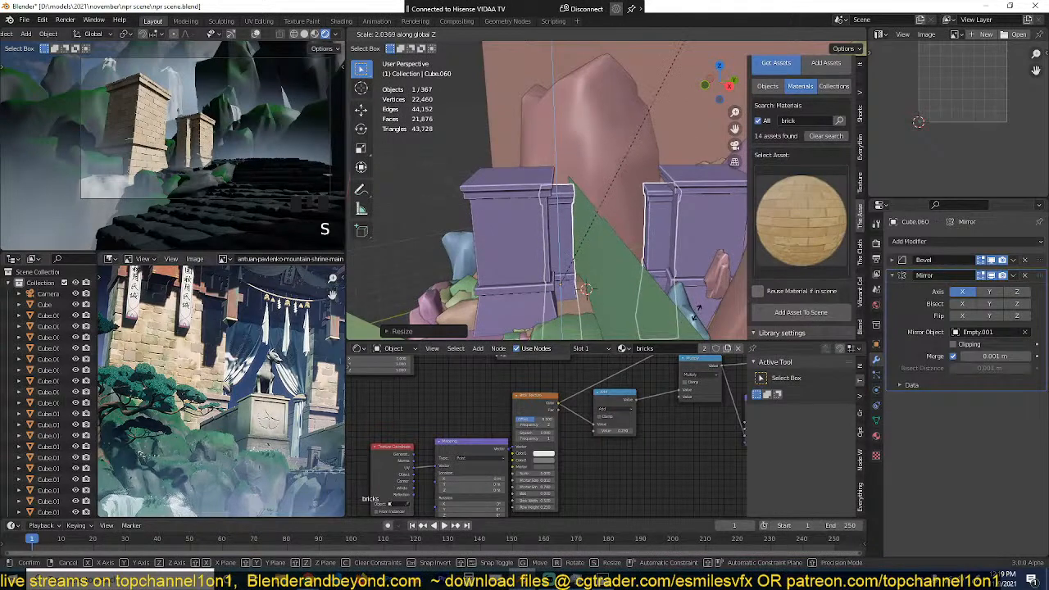
{"action": "left_click", "coordinate": [726, 288]}
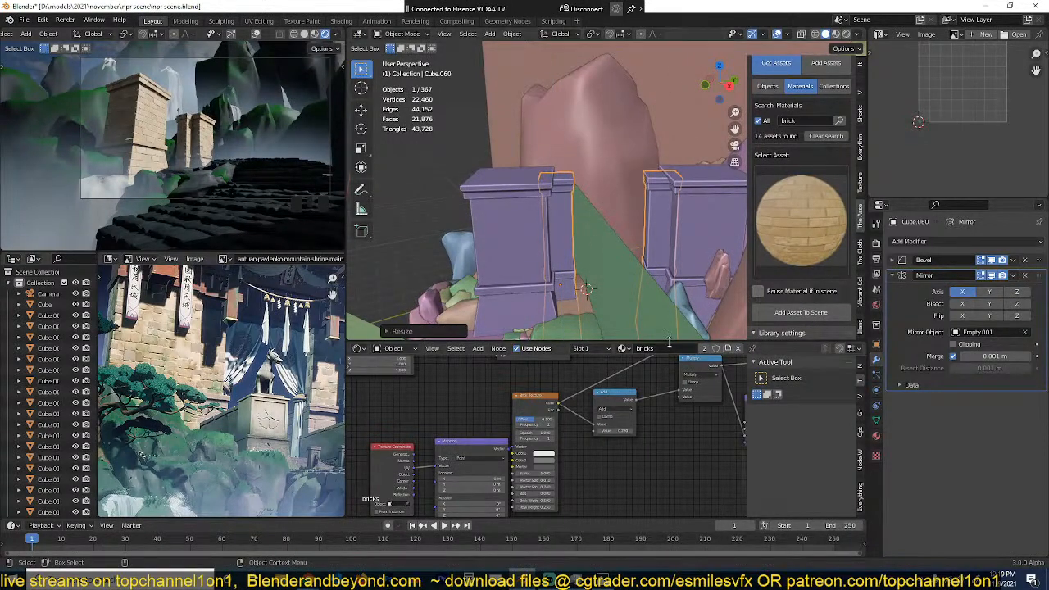
{"action": "middle_click_drag", "start_coordinate": [644, 232], "coordinate": [611, 180], "text": "shift"}
{"action": "key", "text": "ctrl+s"}
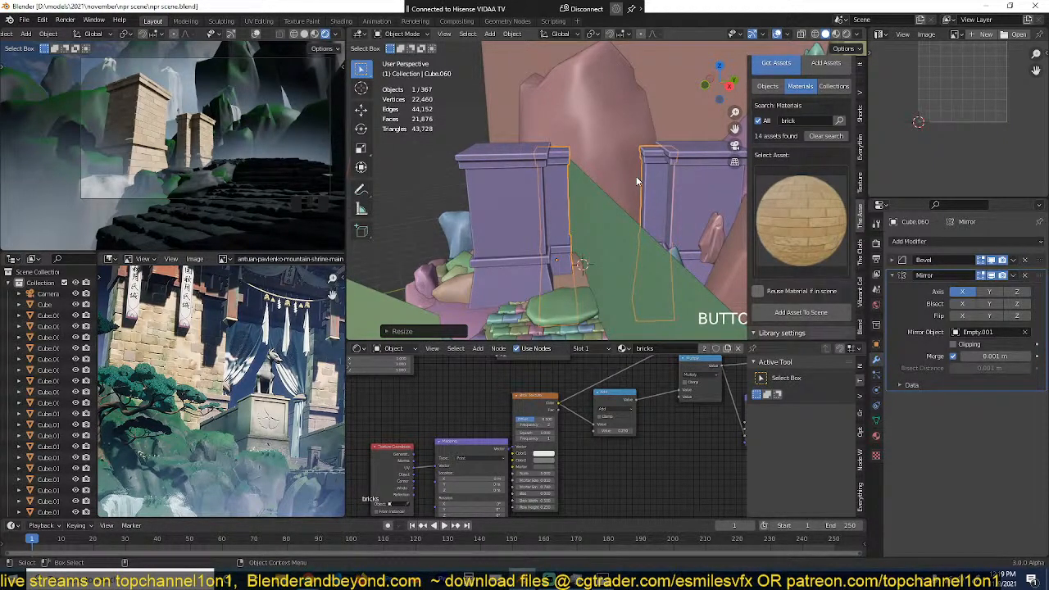
Step: Duplicate the narrow pillar twice in top view, placing the copies at the main block's two front corners
{"action": "middle_click_drag", "start_coordinate": [636, 176], "coordinate": [646, 118]}
{"action": "key", "text": "KP_7"}
{"action": "key", "text": "shift+d"}
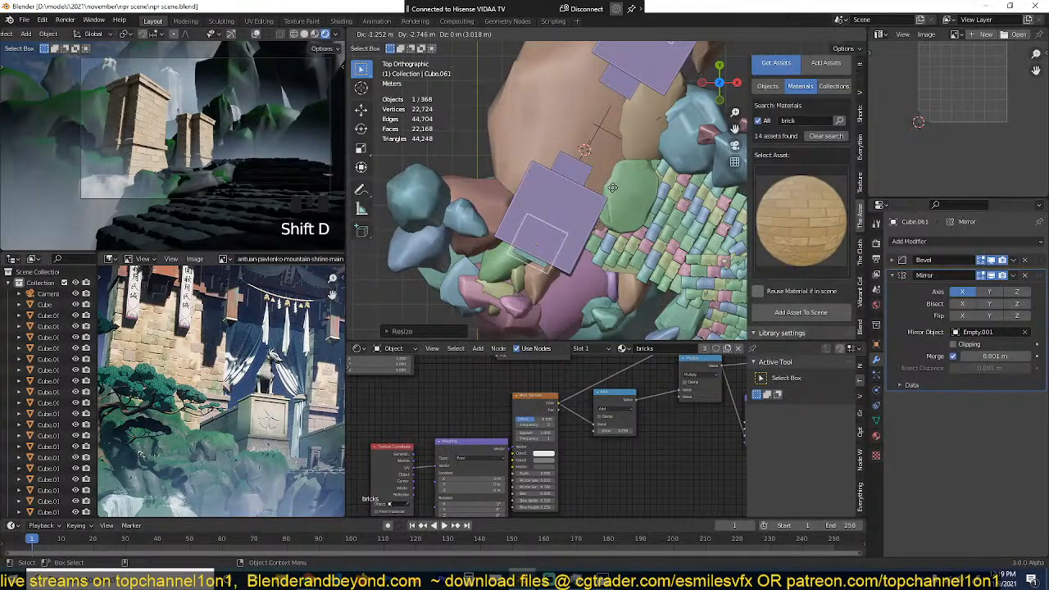
{"action": "left_click", "coordinate": [613, 191]}
{"action": "key", "text": "shift+d"}
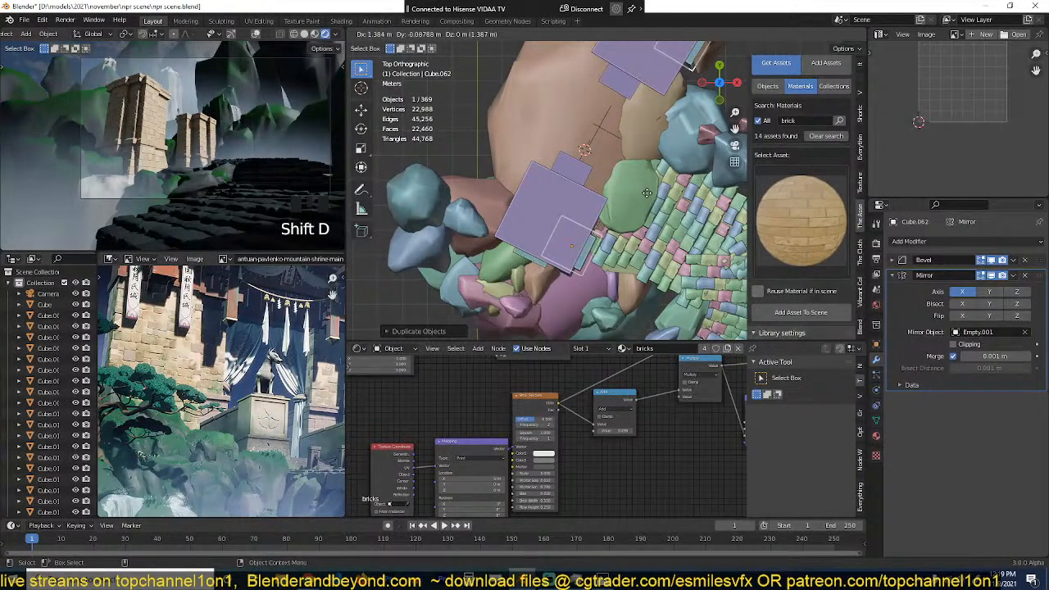
{"action": "left_click", "coordinate": [647, 193]}
Step: Select the outer bottom edge of the newest corner pillar and move it about 1.1 m outward along its local X axis
{"action": "key", "text": "grave"}
{"action": "middle_click_drag", "start_coordinate": [647, 193], "coordinate": [632, 92]}
{"action": "key", "text": "Tab"}
{"action": "middle_click_drag", "start_coordinate": [615, 221], "coordinate": [620, 273]}
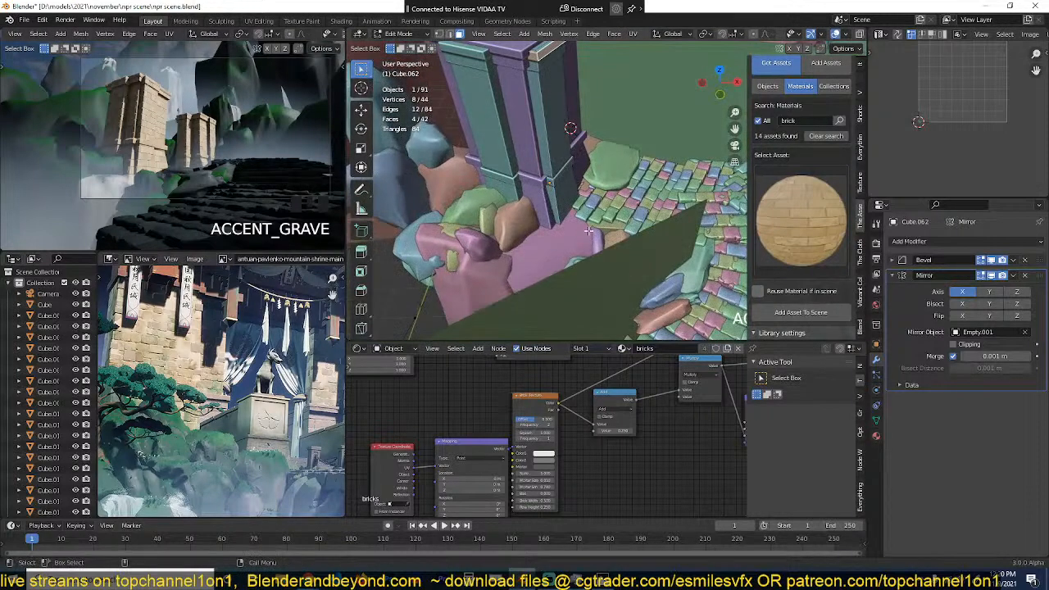
{"action": "left_click", "coordinate": [568, 203]}
{"action": "mouse_move", "coordinate": [584, 228]}
{"action": "middle_mouse_down"}
{"action": "mouse_move", "coordinate": [602, 205]}
{"action": "mouse_move", "coordinate": [599, 223]}
{"action": "middle_mouse_up"}
{"action": "key", "text": "1"}
{"action": "key", "text": "z"}
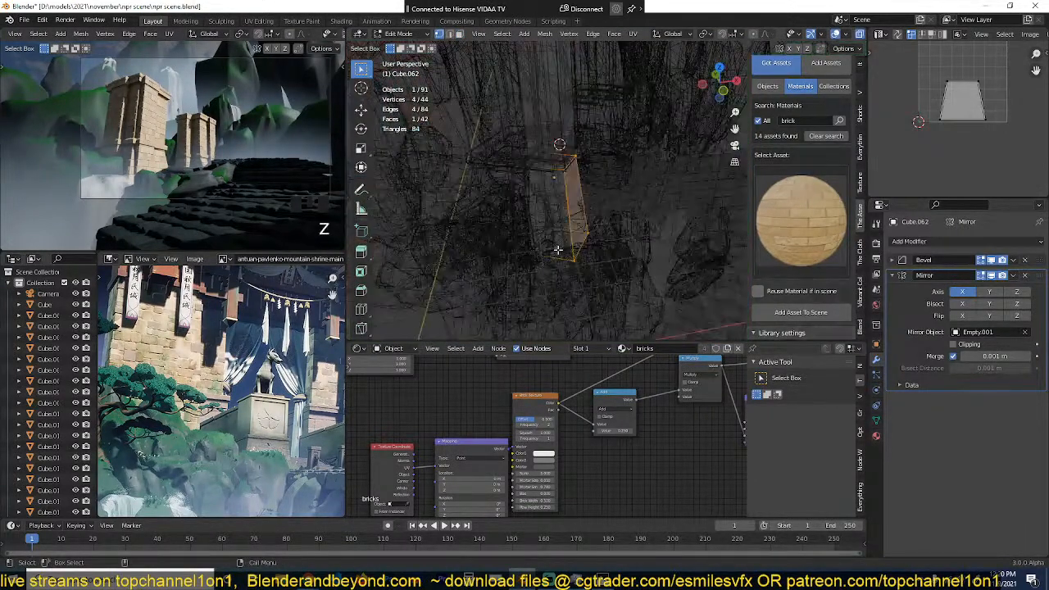
{"action": "key", "text": "grave"}
{"action": "middle_click_drag", "start_coordinate": [558, 253], "coordinate": [560, 265]}
{"action": "left_click", "coordinate": [591, 233]}
{"action": "left_click", "coordinate": [578, 266], "text": "shift"}
{"action": "key", "text": "z"}
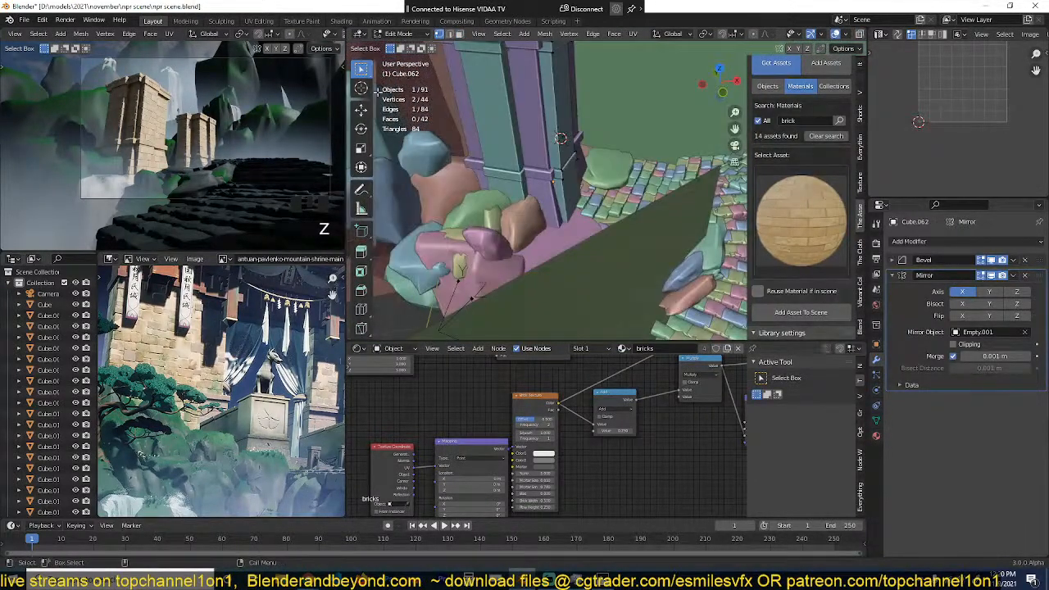
{"action": "left_click", "coordinate": [362, 113]}
{"action": "mouse_move", "coordinate": [484, 196]}
{"action": "middle_mouse_down"}
{"action": "mouse_move", "coordinate": [492, 233]}
{"action": "mouse_move", "coordinate": [497, 182]}
{"action": "middle_mouse_up"}
{"action": "scroll", "coordinate": [493, 222], "scroll_direction": "up", "scroll_amount": 3}
{"action": "key", "text": "ctrl+s"}
{"action": "middle_click_drag", "start_coordinate": [576, 208], "coordinate": [580, 231]}
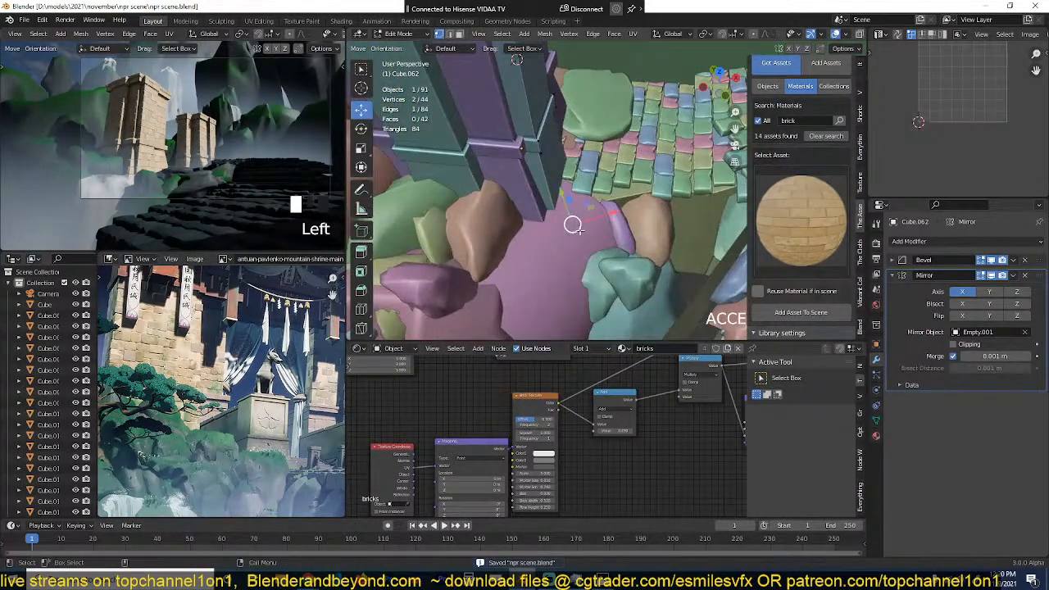
{"action": "key", "text": "KP_7"}
{"action": "key", "text": "z"}
{"action": "key", "text": "g"}
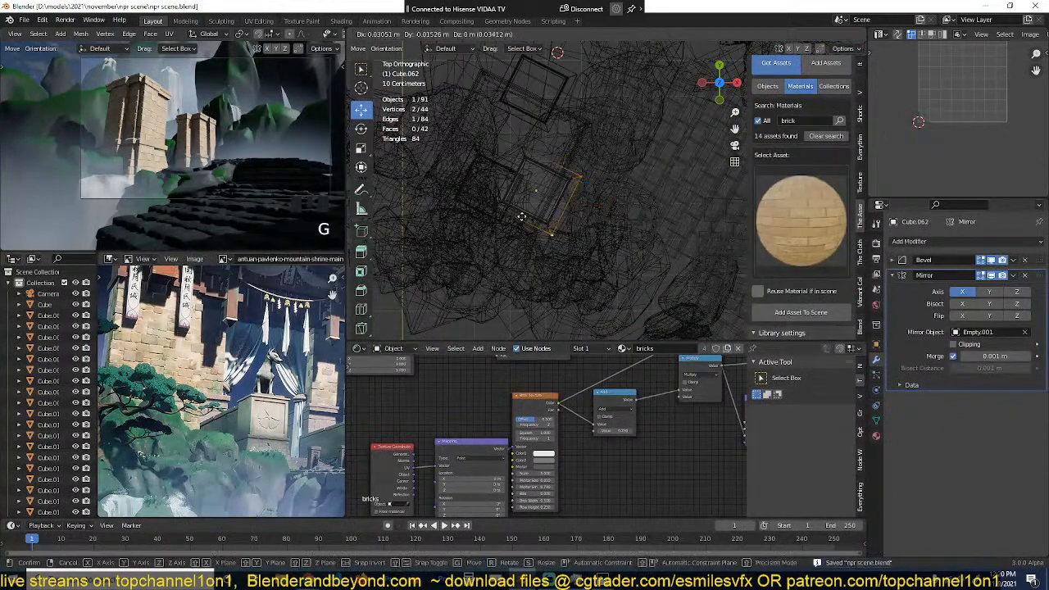
{"action": "key", "text": "x"}
{"action": "key", "text": "x"}
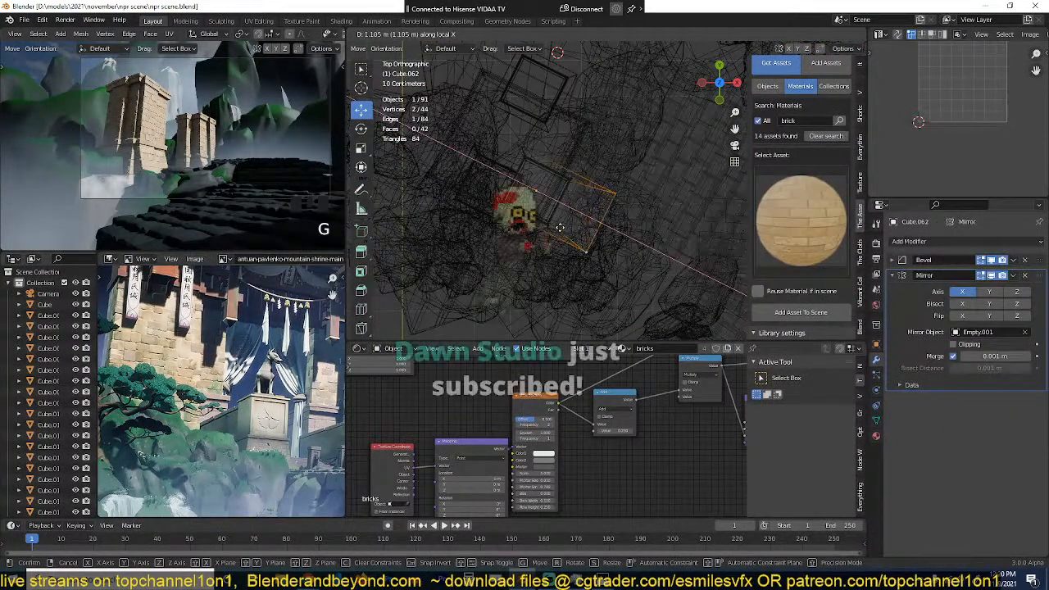
{"action": "left_click", "coordinate": [560, 228]}
Step: Restore solid shading and add a horizontal loop cut midway up the corner pillar's shaft
{"action": "key", "text": "Tab"}
{"action": "key", "text": "grave"}
{"action": "mouse_move", "coordinate": [560, 228]}
{"action": "middle_mouse_down"}
{"action": "mouse_move", "coordinate": [518, 103]}
{"action": "mouse_move", "coordinate": [518, 266]}
{"action": "mouse_move", "coordinate": [539, 201]}
{"action": "mouse_move", "coordinate": [551, 215]}
{"action": "mouse_move", "coordinate": [544, 175]}
{"action": "middle_mouse_up"}
{"action": "key", "text": "shift+z"}
{"action": "key", "text": "grave"}
{"action": "key", "text": "Tab"}
{"action": "key", "text": "grave"}
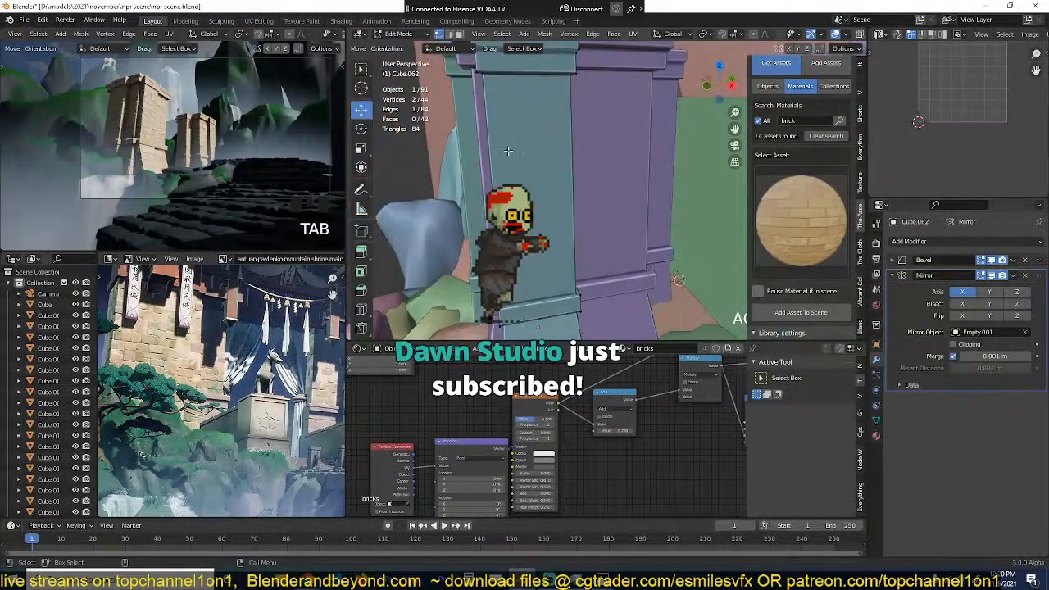
{"action": "key", "text": "ctrl+r"}
{"action": "left_click", "coordinate": [490, 125]}
{"action": "left_click", "coordinate": [491, 126]}
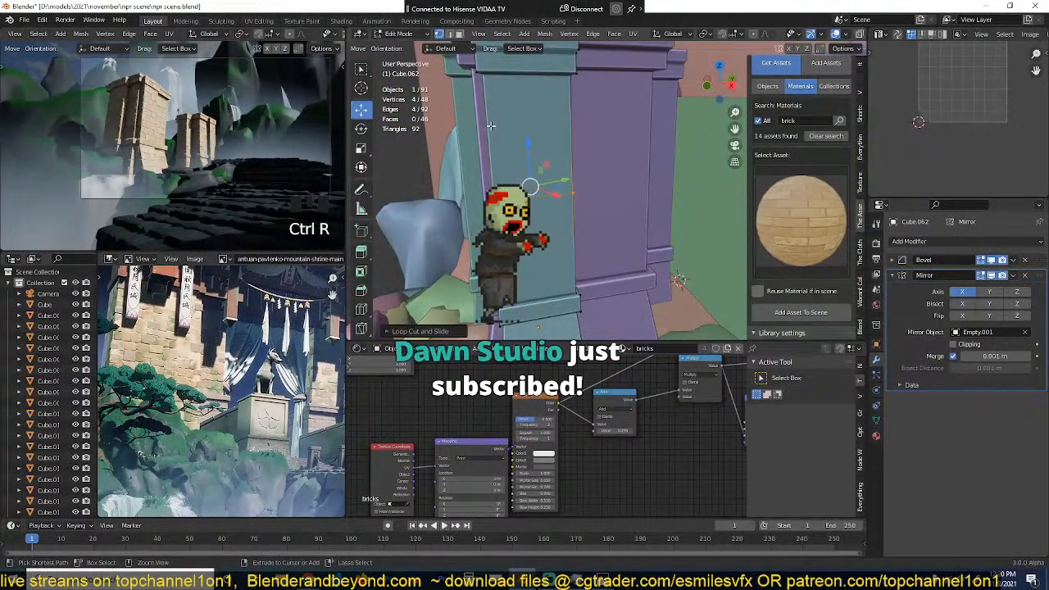
Step: Add a second horizontal loop cut in the upper part of the corner pillar's shaft
{"action": "key", "text": "ctrl+t"}
{"action": "key", "text": "ctrl+r"}
{"action": "left_click", "coordinate": [488, 127]}
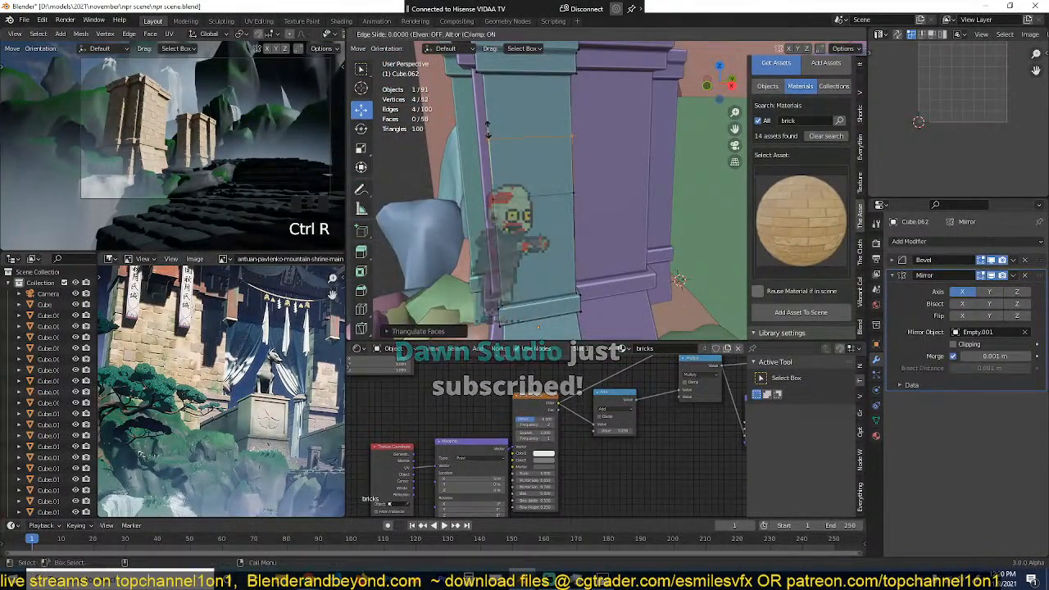
{"action": "left_click", "coordinate": [534, 113]}
Step: Select the shaft's middle edge loop and move it up to just below the upper loop
{"action": "left_click", "coordinate": [536, 180], "text": "alt"}
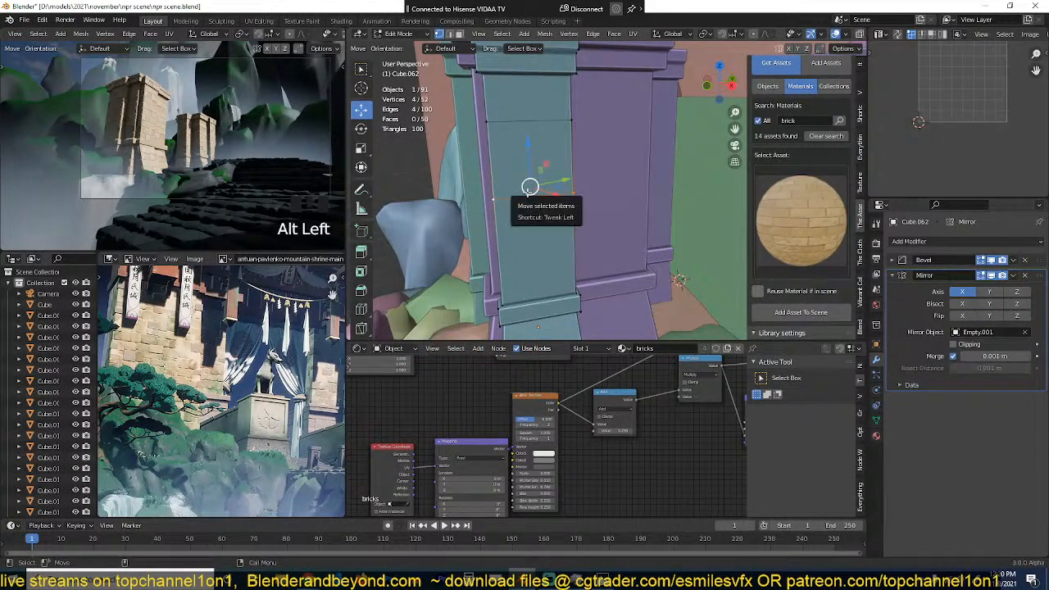
{"action": "key", "text": "2"}
{"action": "key", "text": "g"}
{"action": "left_click", "coordinate": [529, 136]}
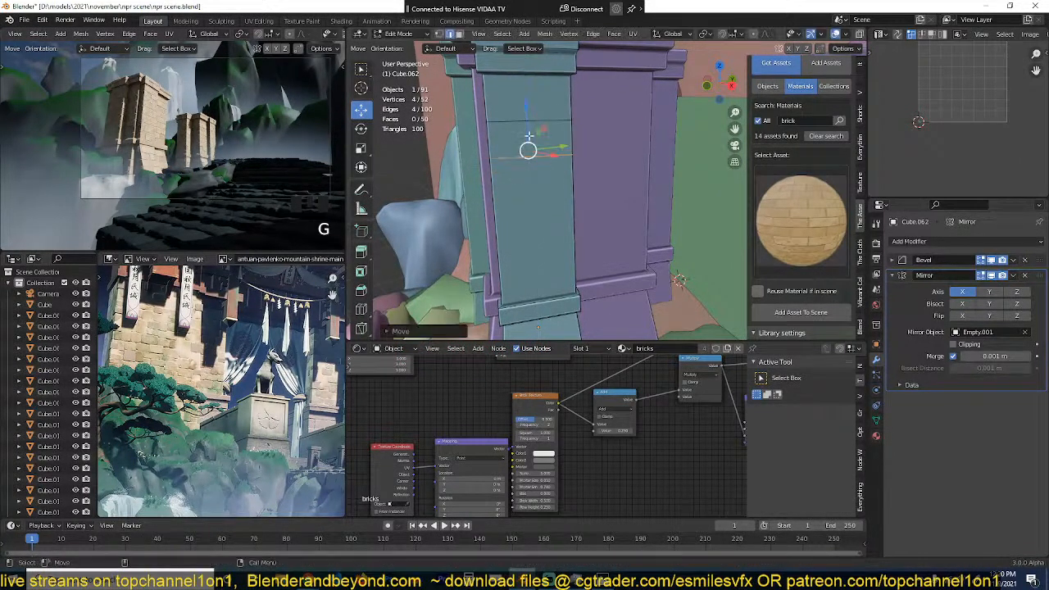
Step: Add a vertical loop cut down the middle of the corner pillar and bevel it into a narrow strip
{"action": "key", "text": "ctrl+r"}
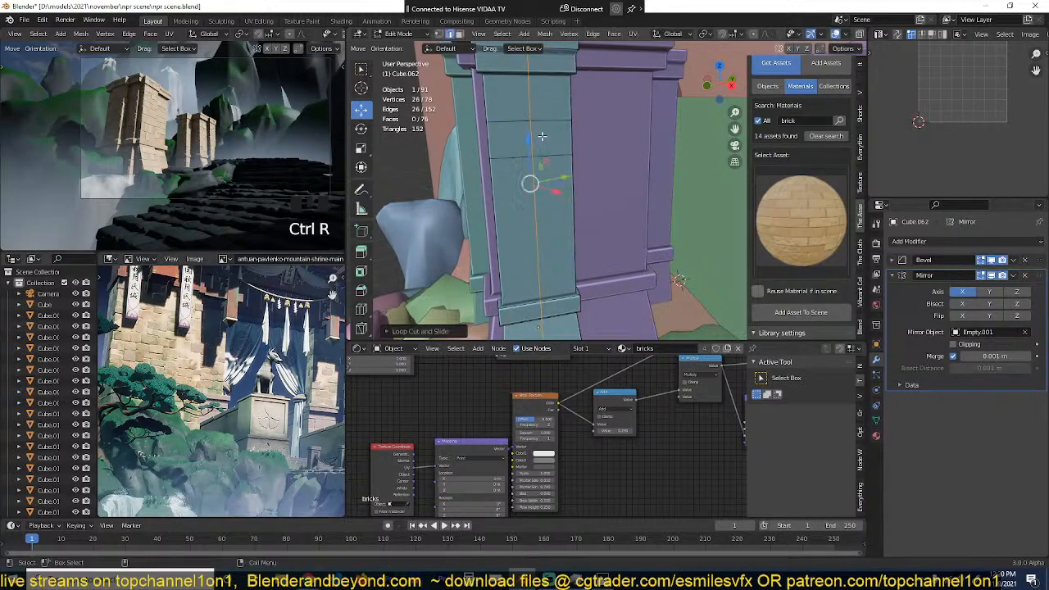
{"action": "left_click", "coordinate": [528, 180]}
{"action": "key", "text": "grave"}
{"action": "key", "text": "ctrl+b"}
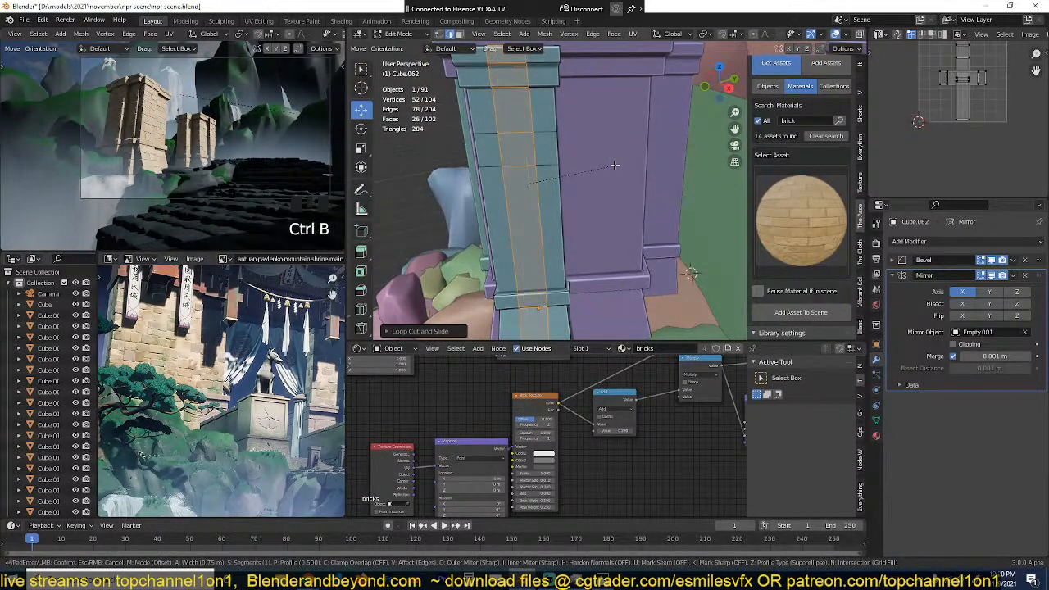
{"action": "left_click", "coordinate": [603, 166]}
Step: Extrude the strip's face between the two upper shaft loops about 0.32 m inward to form a window recess
{"action": "key", "text": "3"}
{"action": "left_click", "coordinate": [521, 150]}
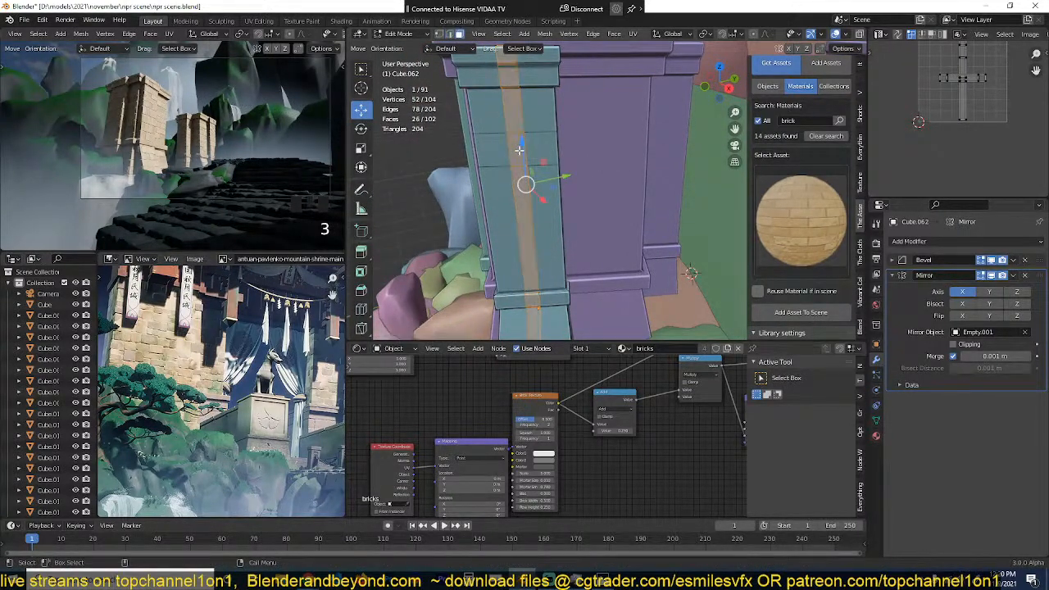
{"action": "key", "text": "grave"}
{"action": "key", "text": "e"}
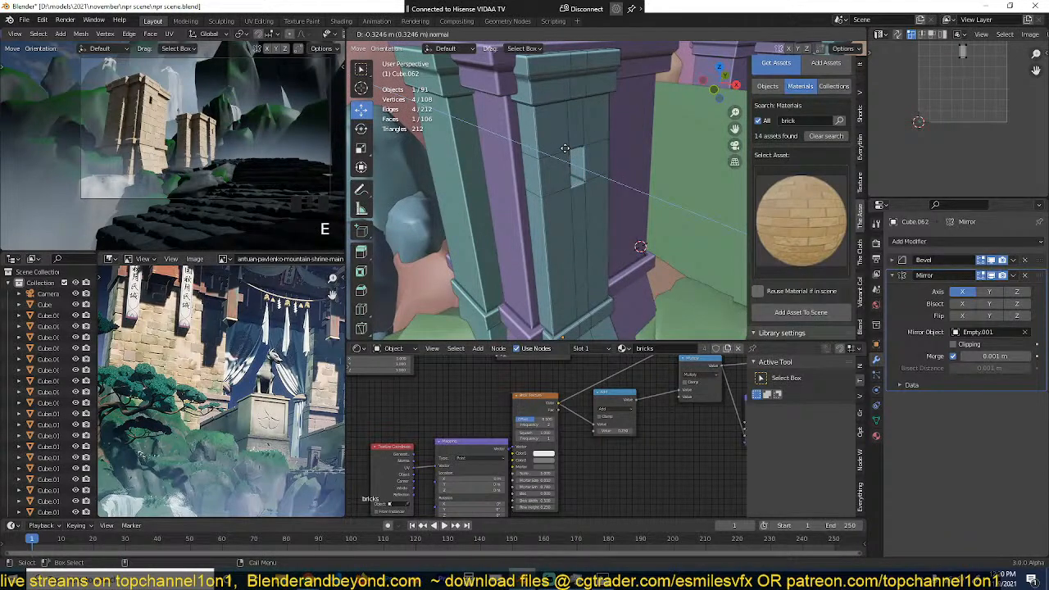
{"action": "left_click", "coordinate": [565, 151]}
Step: Add a horizontal loop cut around the pillar shaft below the window recess and bevel it into a narrow band
{"action": "key", "text": "ctrl+r"}
{"action": "left_click", "coordinate": [567, 195]}
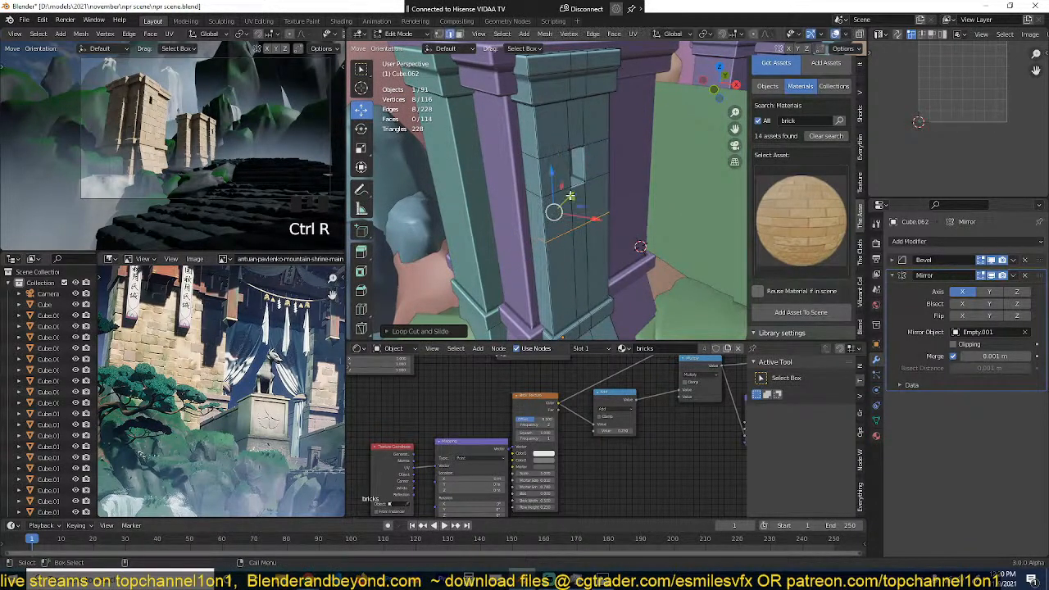
{"action": "key", "text": "ctrl+b"}
{"action": "left_click", "coordinate": [599, 239]}
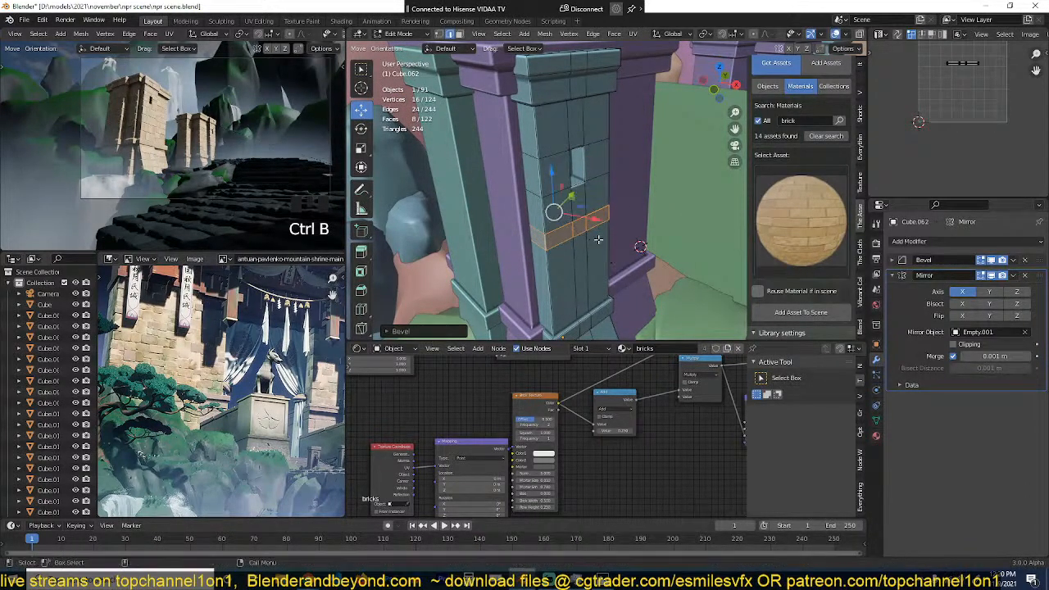
Step: Extrude the ring of band faces about 0.23 m outward along their normals, then leave mesh editing and deselect the pillar
{"action": "key", "text": "3"}
{"action": "left_click", "coordinate": [578, 228], "text": "alt"}
{"action": "key", "text": "alt+e"}
{"action": "left_click", "coordinate": [619, 216]}
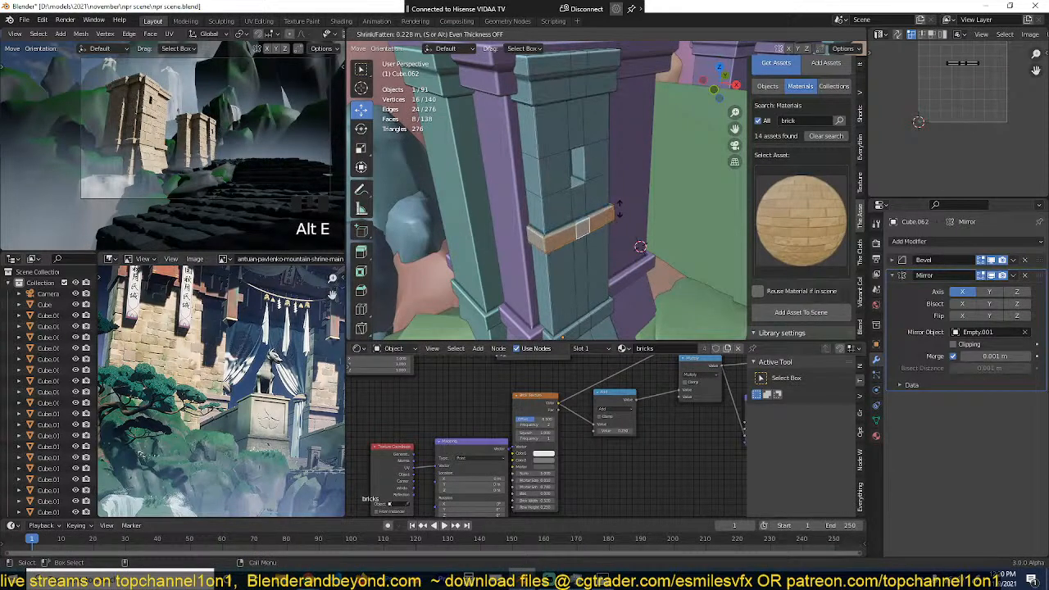
{"action": "left_click", "coordinate": [619, 210]}
{"action": "key", "text": "Tab"}
{"action": "middle_click_drag", "start_coordinate": [619, 211], "coordinate": [558, 225]}
{"action": "key", "text": "alt+a"}
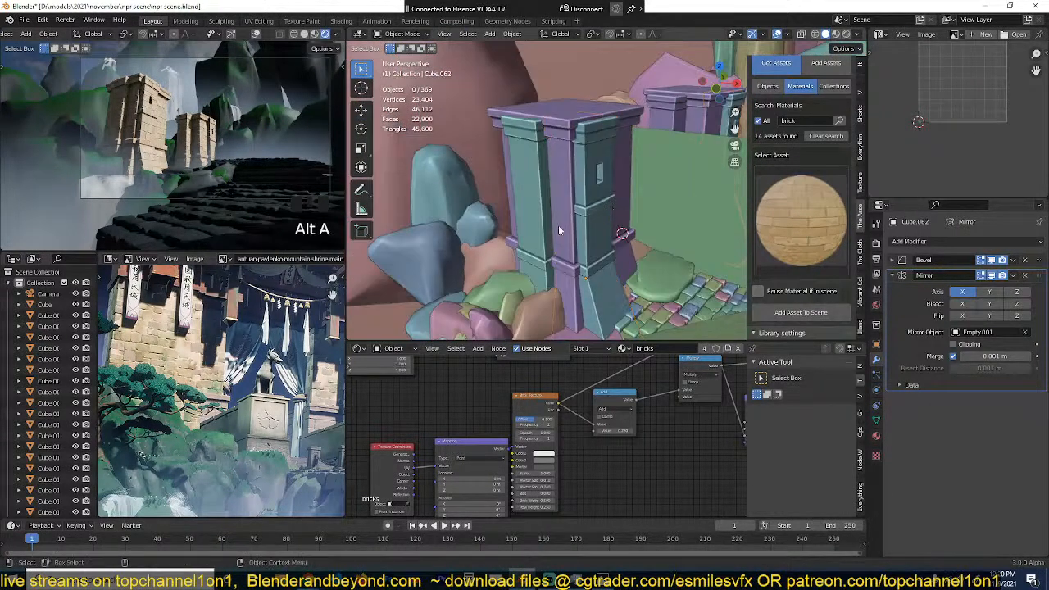
Step: Examine the shrine's curved roof, side turrets and brick walls in the reference painting and compare them with the modelled blocks
{"action": "scroll", "coordinate": [246, 369], "scroll_direction": "down", "scroll_amount": 3}
{"action": "scroll", "coordinate": [263, 352], "scroll_direction": "up", "scroll_amount": 2}
{"action": "middle_click_drag", "start_coordinate": [287, 285], "coordinate": [233, 332]}
{"action": "scroll", "coordinate": [219, 332], "scroll_direction": "up", "scroll_amount": 2}
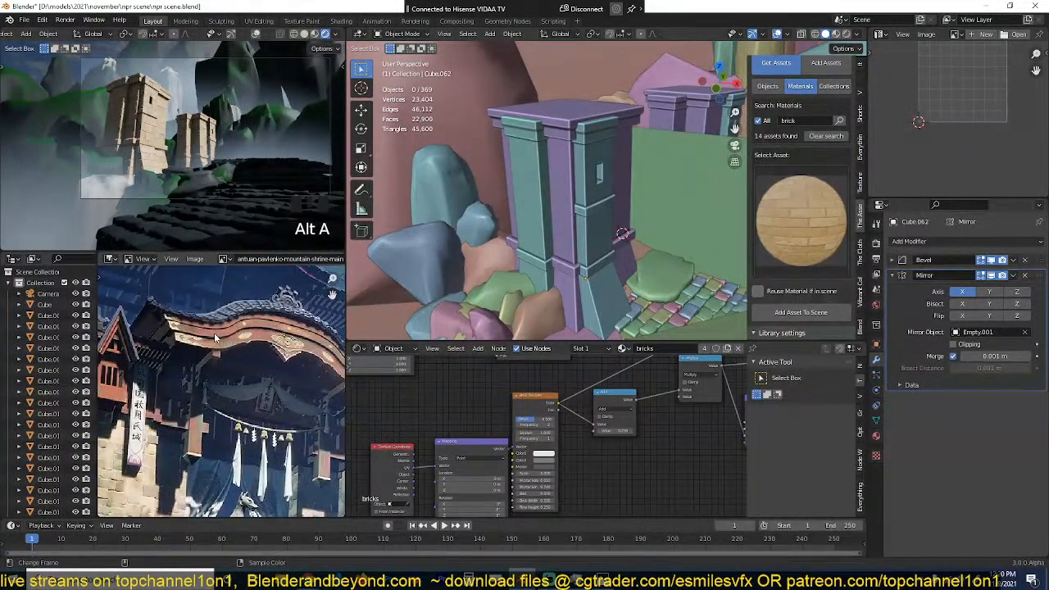
{"action": "scroll", "coordinate": [215, 334], "scroll_direction": "down", "scroll_amount": 2}
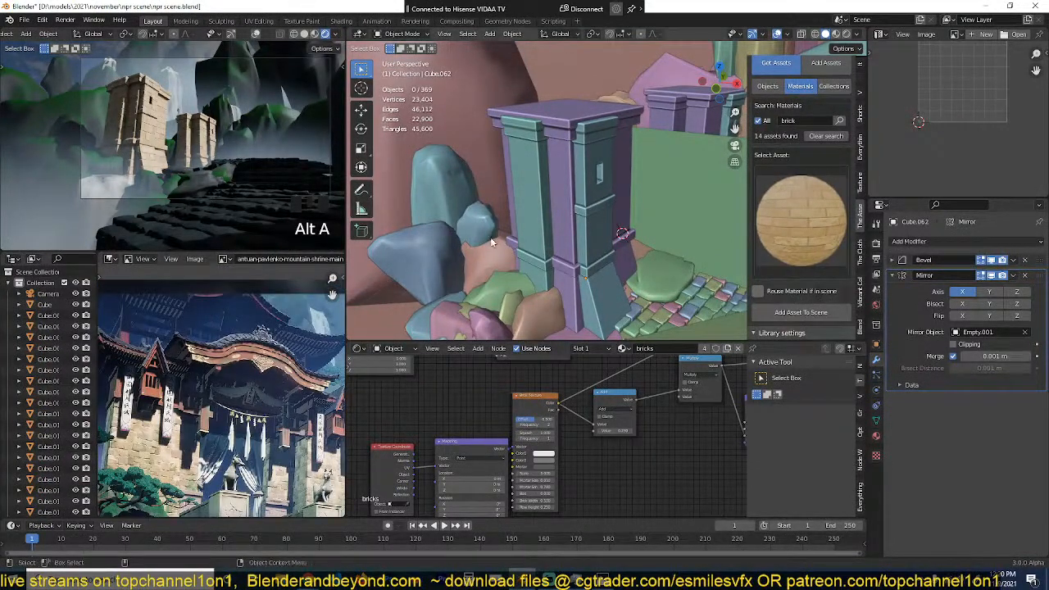
{"action": "middle_click_drag", "start_coordinate": [576, 195], "coordinate": [524, 178]}
{"action": "middle_click_drag", "start_coordinate": [118, 338], "coordinate": [168, 339]}
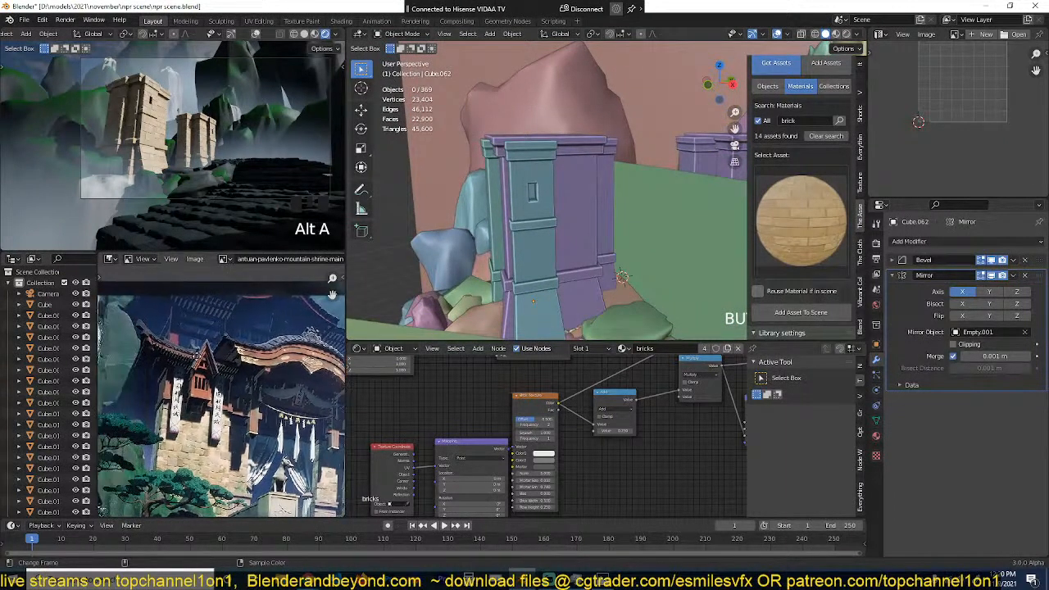
{"action": "scroll", "coordinate": [252, 356], "scroll_direction": "up", "scroll_amount": 4}
{"action": "scroll", "coordinate": [252, 357], "scroll_direction": "down", "scroll_amount": 4}
{"action": "scroll", "coordinate": [251, 387], "scroll_direction": "down", "scroll_amount": 3}
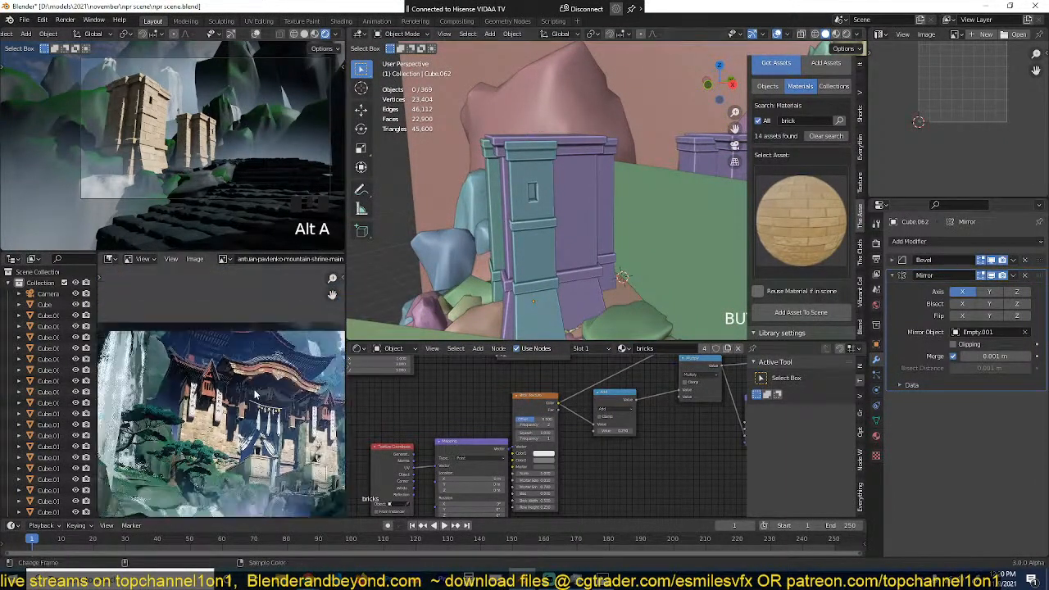
{"action": "middle_click_drag", "start_coordinate": [252, 387], "coordinate": [216, 349]}
{"action": "scroll", "coordinate": [233, 355], "scroll_direction": "up", "scroll_amount": 3}
{"action": "middle_click_drag", "start_coordinate": [279, 347], "coordinate": [255, 363]}
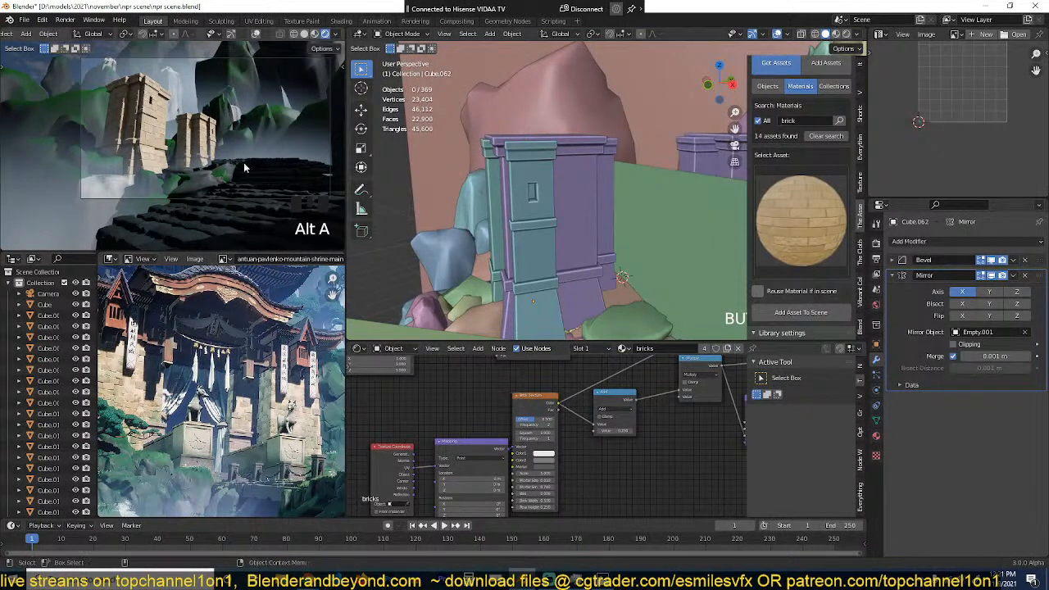
Step: Save the scene file
{"action": "scroll", "coordinate": [254, 169], "scroll_direction": "down", "scroll_amount": 2}
{"action": "scroll", "coordinate": [223, 351], "scroll_direction": "down", "scroll_amount": 3}
{"action": "key", "text": "ctrl+s"}
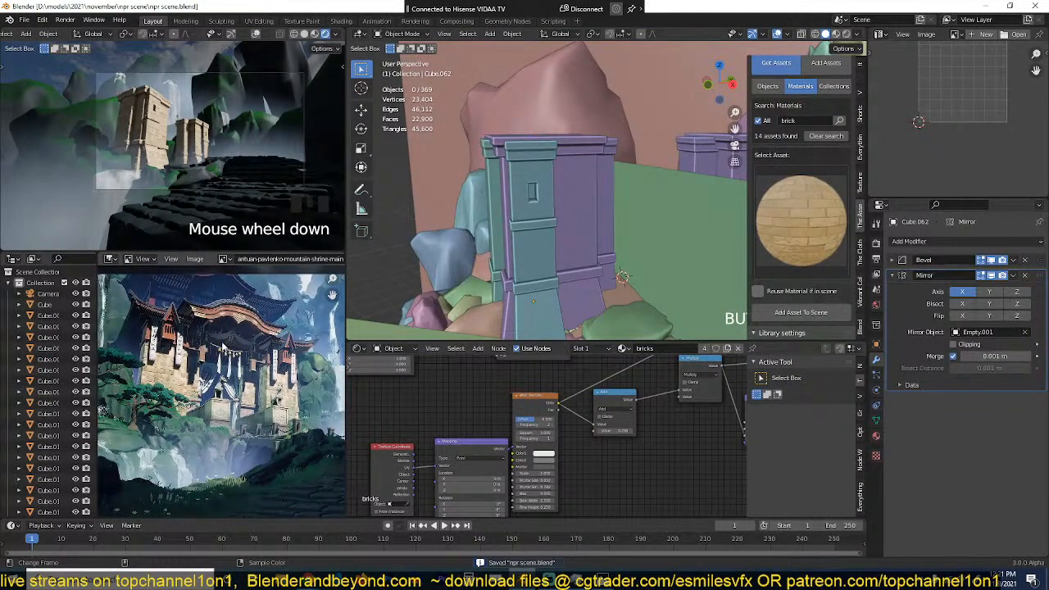
{"action": "scroll", "coordinate": [223, 349], "scroll_direction": "up", "scroll_amount": 3}
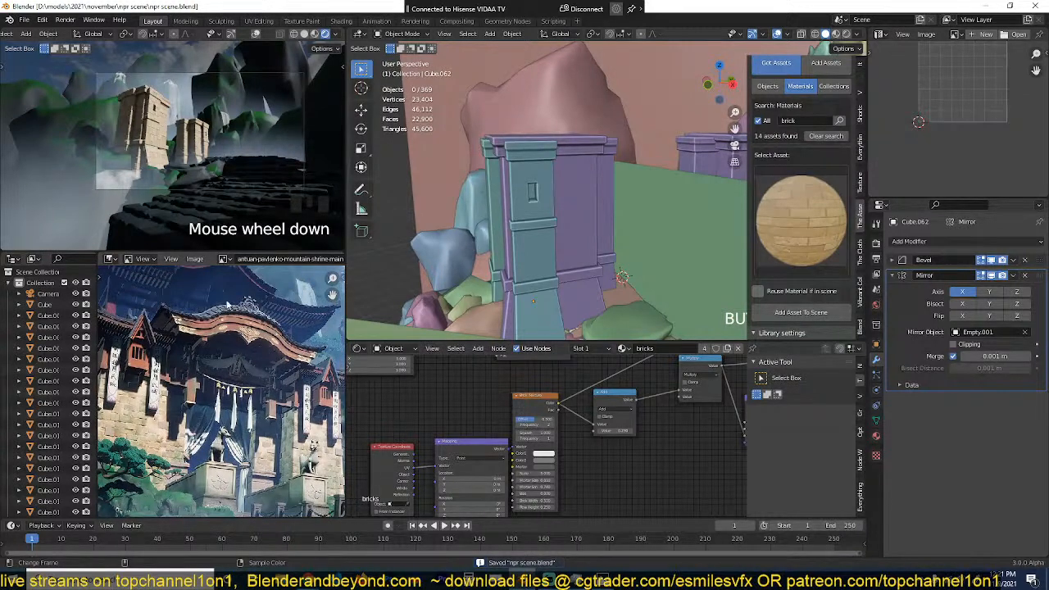
Step: In top view, place the 3D cursor on the empty ground away from the shrine blocks and add a plane there
{"action": "middle_click_drag", "start_coordinate": [623, 275], "coordinate": [585, 202]}
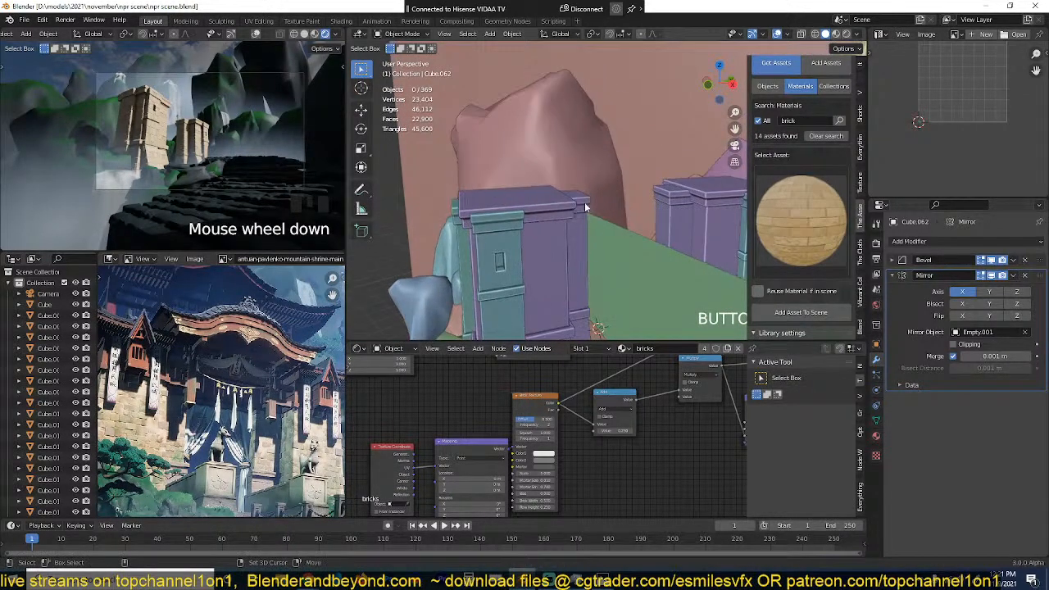
{"action": "right_click", "coordinate": [595, 202], "text": "shift"}
{"action": "key", "text": "KP_7"}
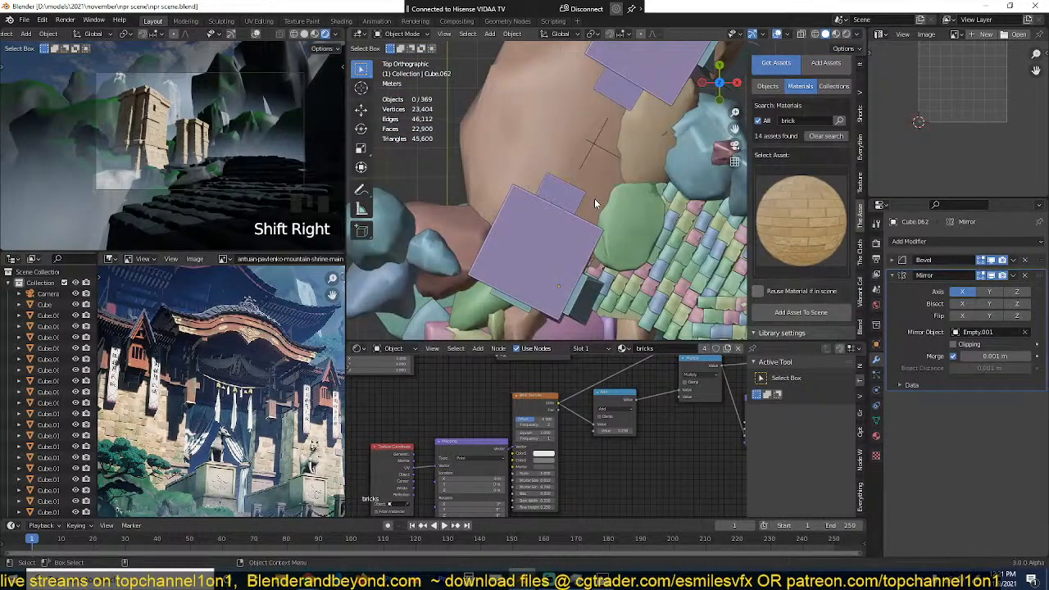
{"action": "scroll", "coordinate": [601, 276], "scroll_direction": "down", "scroll_amount": 5}
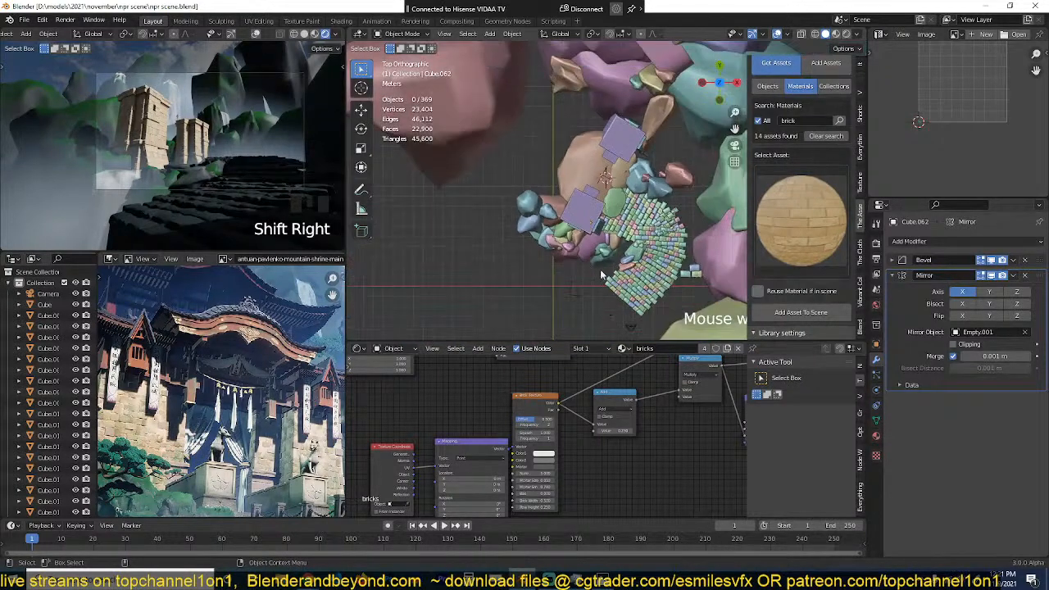
{"action": "right_click", "coordinate": [458, 255], "text": "shift"}
{"action": "key", "text": "shift+a"}
{"action": "mouse_move", "coordinate": [446, 146]}
{"action": "left_click", "coordinate": [493, 151]}
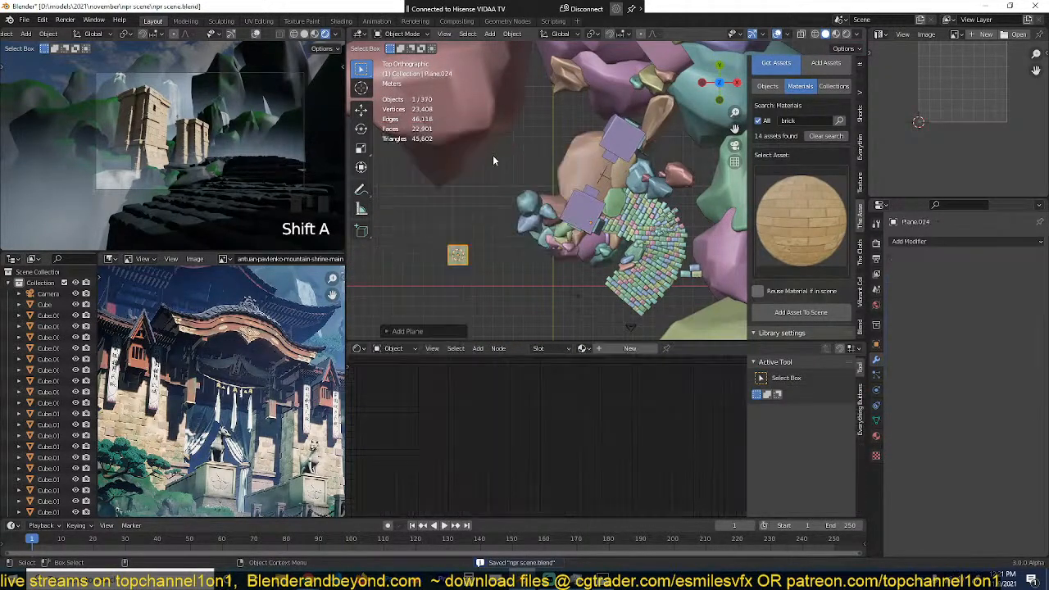
Step: Rotate the new plane 90° about the X axis so it stands upright
{"action": "scroll", "coordinate": [499, 228], "scroll_direction": "up", "scroll_amount": 2}
{"action": "type", "text": "rx"}
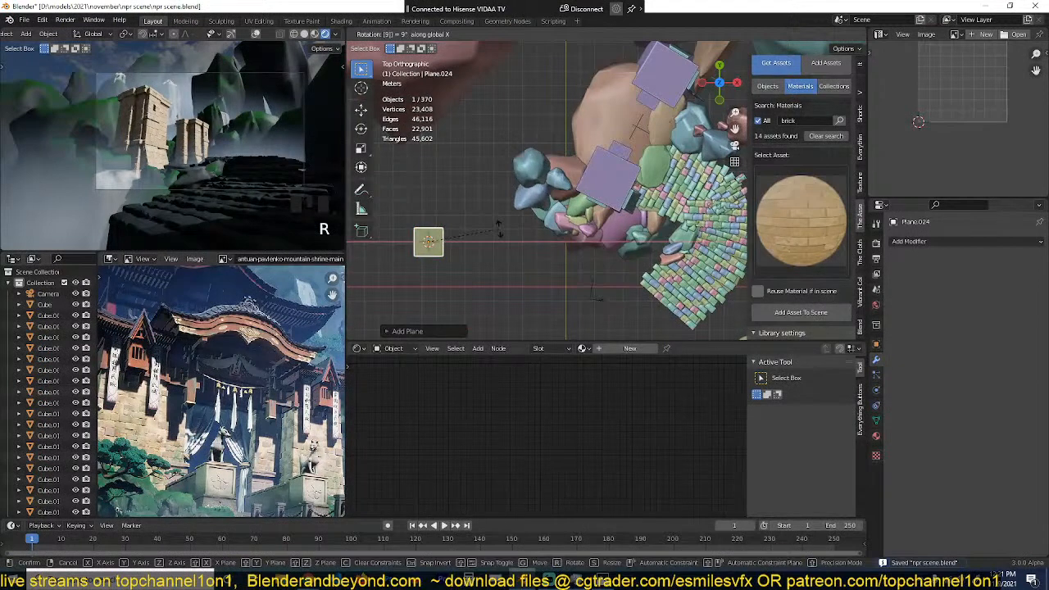
{"action": "type", "text": "90"}
{"action": "key", "text": "Return"}
{"action": "key", "text": "KP_Decimal"}
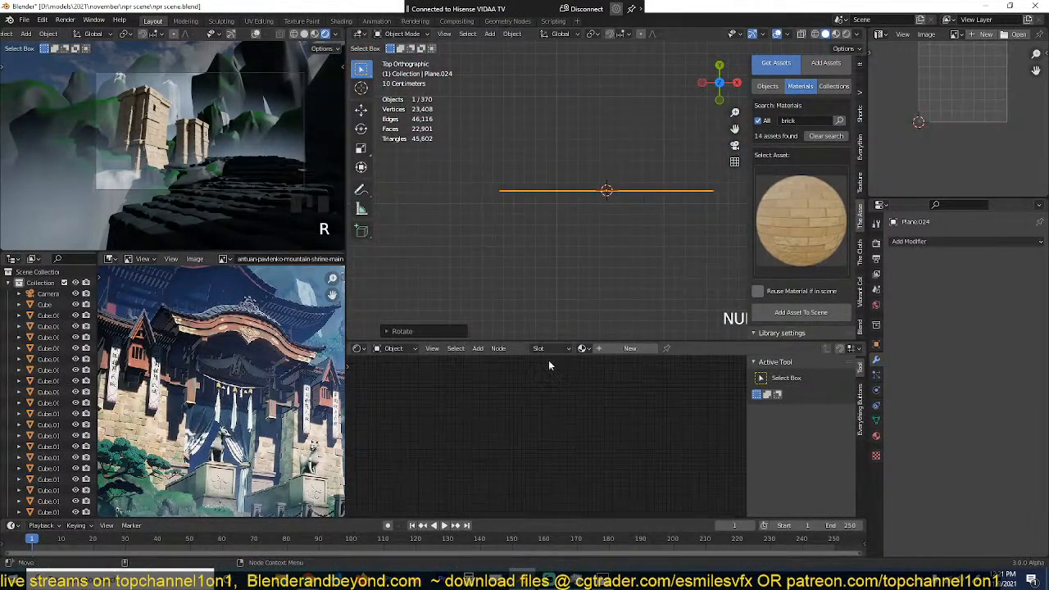
{"action": "scroll", "coordinate": [572, 229], "scroll_direction": "down", "scroll_amount": 4}
{"action": "middle_click_drag", "start_coordinate": [572, 230], "coordinate": [585, 106]}
Step: Edit the upright plane's mesh and stretch all of it along X into a long, narrow strip
{"action": "key", "text": "Tab"}
{"action": "scroll", "coordinate": [623, 188], "scroll_direction": "up", "scroll_amount": 3}
{"action": "key", "text": "1"}
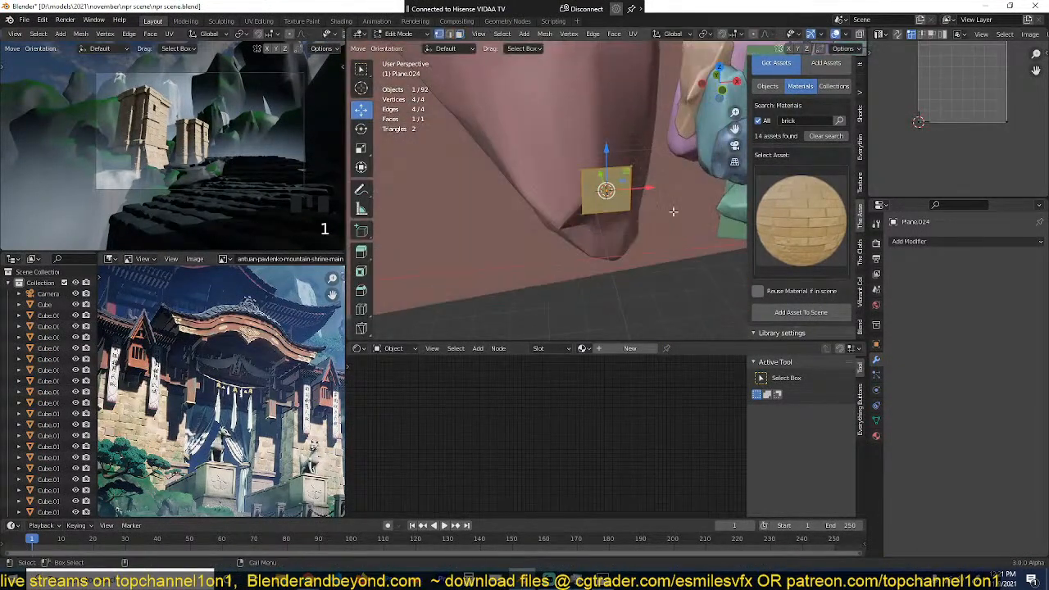
{"action": "left_click", "coordinate": [611, 163], "text": "alt"}
{"action": "middle_click_drag", "start_coordinate": [670, 191], "coordinate": [627, 189], "text": "shift"}
{"action": "key", "text": "a"}
{"action": "key", "text": "s"}
{"action": "key", "text": "x"}
{"action": "left_click", "coordinate": [710, 199]}
Step: Delete the strip's two lower vertices so only its upper edge remains
{"action": "left_click", "coordinate": [557, 206], "text": "alt"}
{"action": "key", "text": "x"}
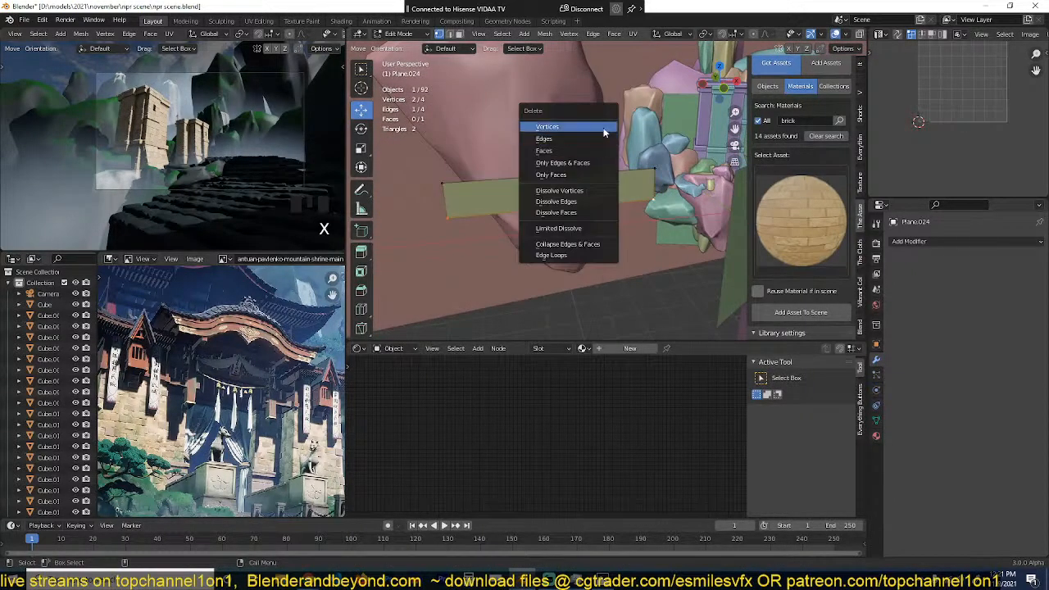
{"action": "left_click", "coordinate": [603, 128]}
{"action": "key", "text": "q"}
Step: Subdivide the remaining edge and vertex-bevel its midpoint into two widely spaced vertices
{"action": "key", "text": "a"}
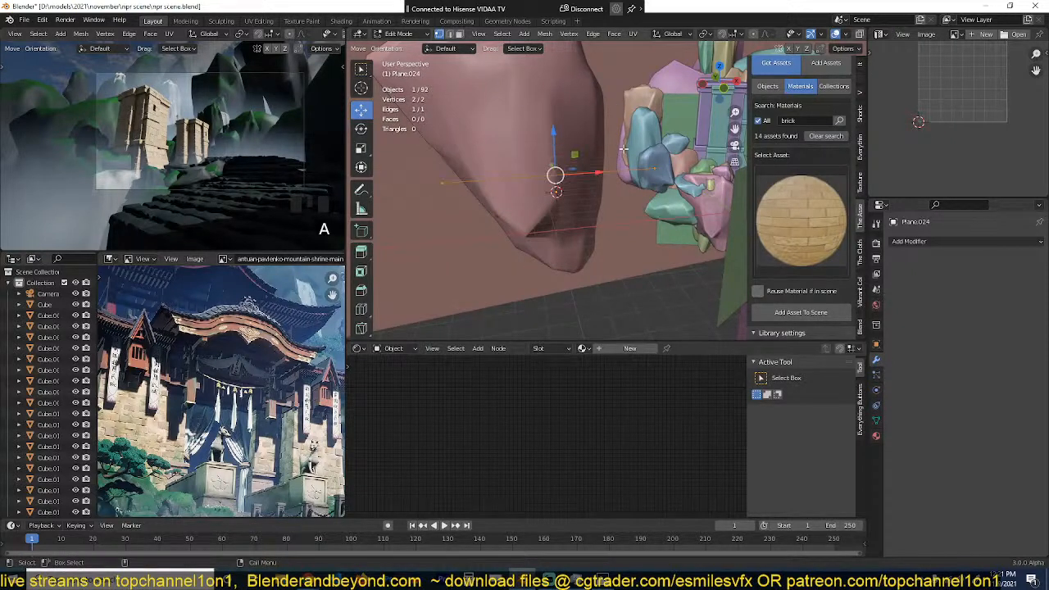
{"action": "right_click", "coordinate": [556, 171]}
{"action": "left_click", "coordinate": [556, 173]}
{"action": "left_click", "coordinate": [556, 175]}
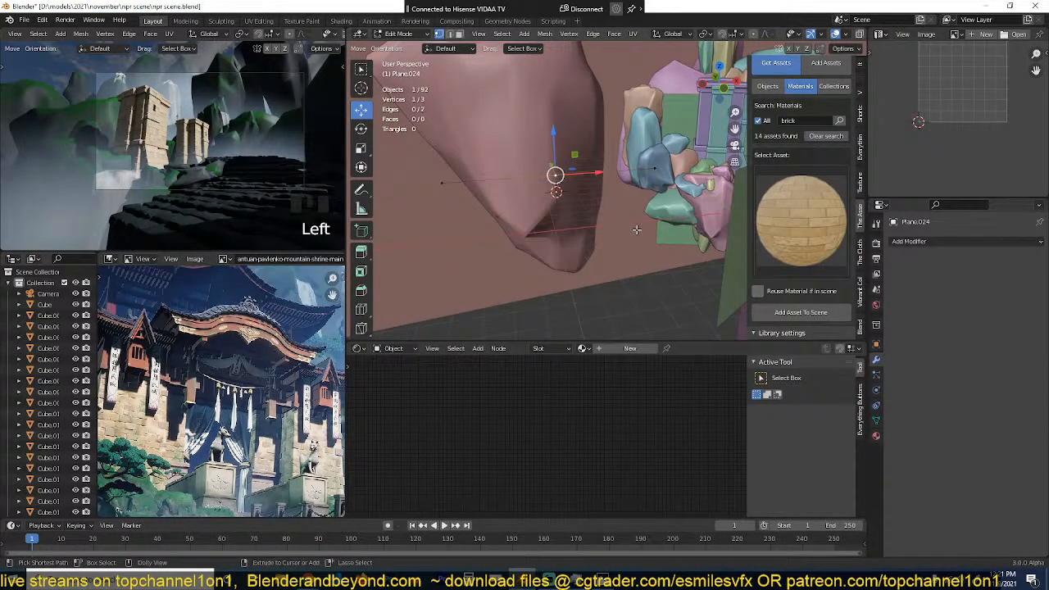
{"action": "key", "text": "ctrl+shift+b"}
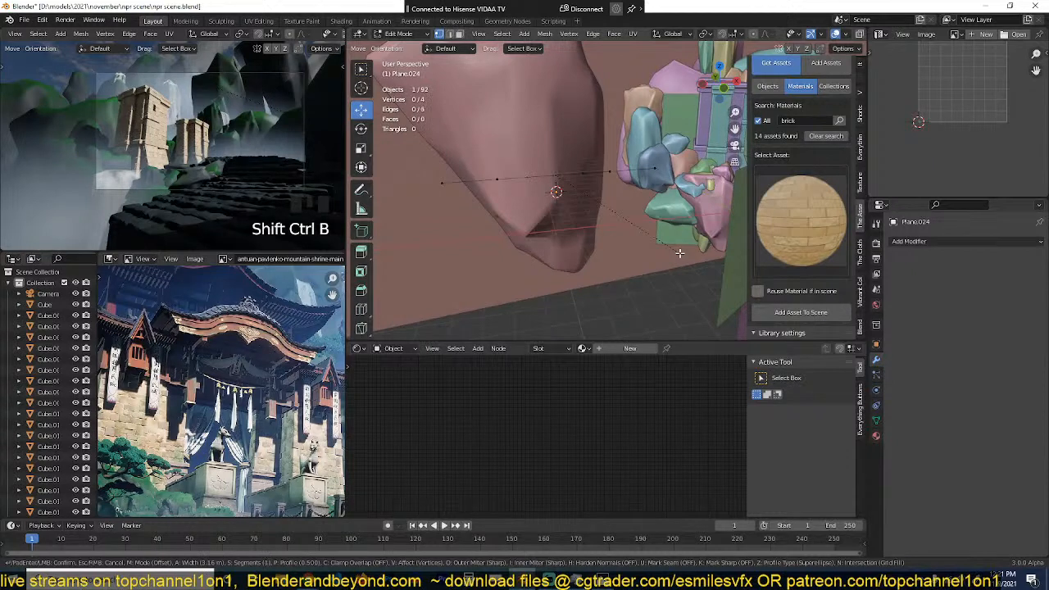
{"action": "left_click", "coordinate": [673, 248]}
Step: Subdivide the line's middle segment and raise its new center vertex along Z to form a peak
{"action": "left_click", "coordinate": [549, 172]}
{"action": "left_click", "coordinate": [553, 172], "text": "shift"}
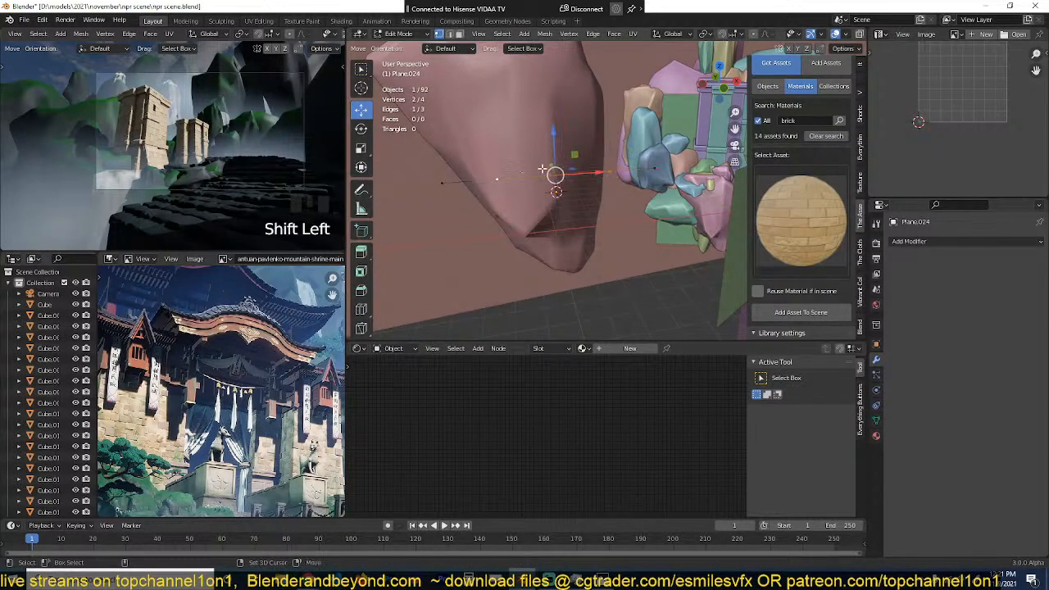
{"action": "right_click", "coordinate": [549, 153]}
{"action": "left_click", "coordinate": [545, 165]}
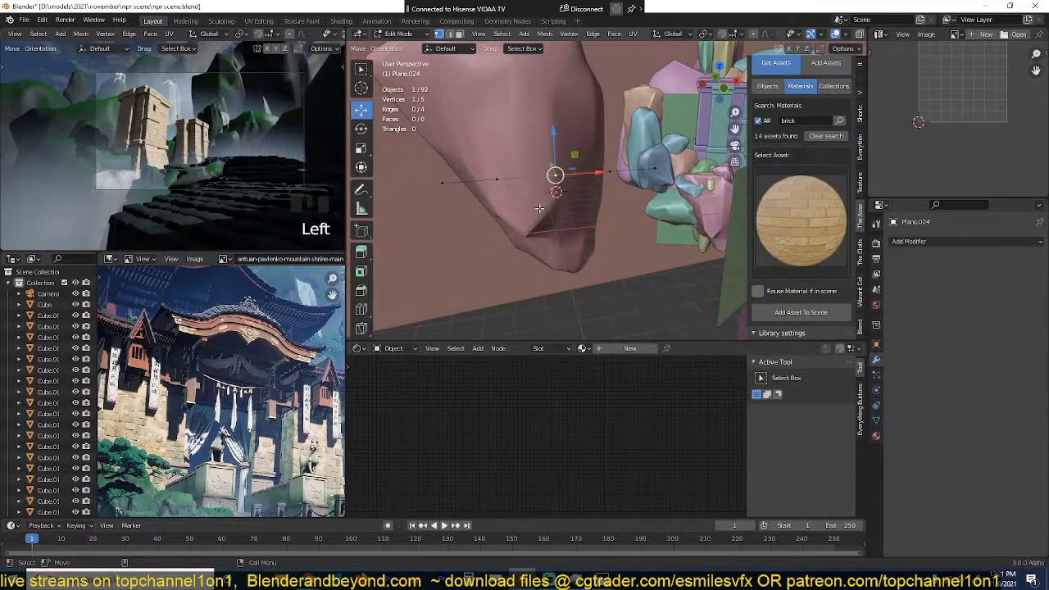
{"action": "key", "text": "g"}
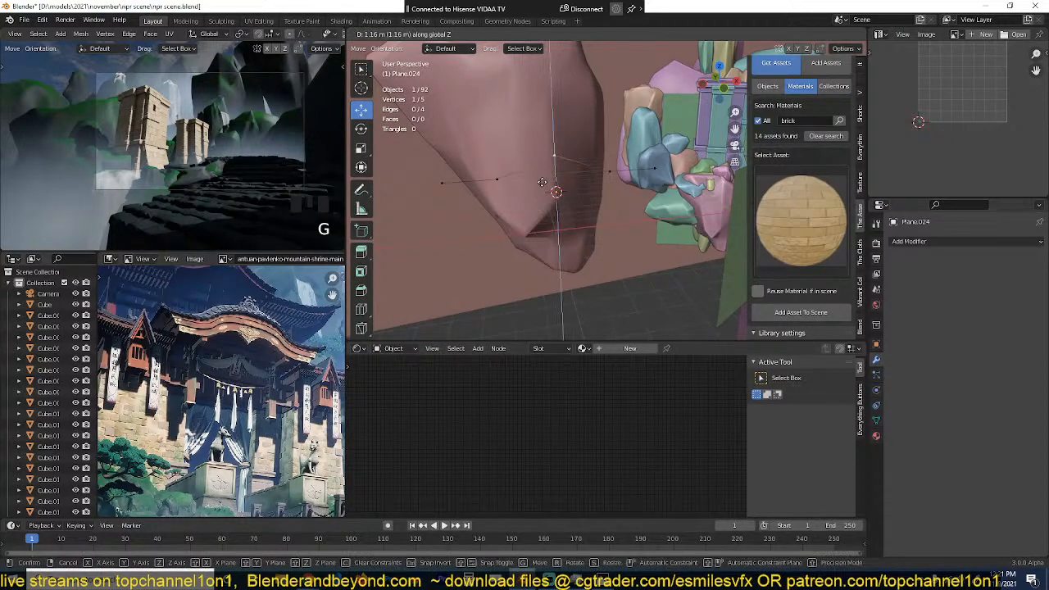
{"action": "left_click", "coordinate": [554, 191]}
Step: Select the two vertices flanking the peak and move them slightly down
{"action": "middle_click_drag", "start_coordinate": [554, 191], "coordinate": [598, 192]}
{"action": "key", "text": "a"}
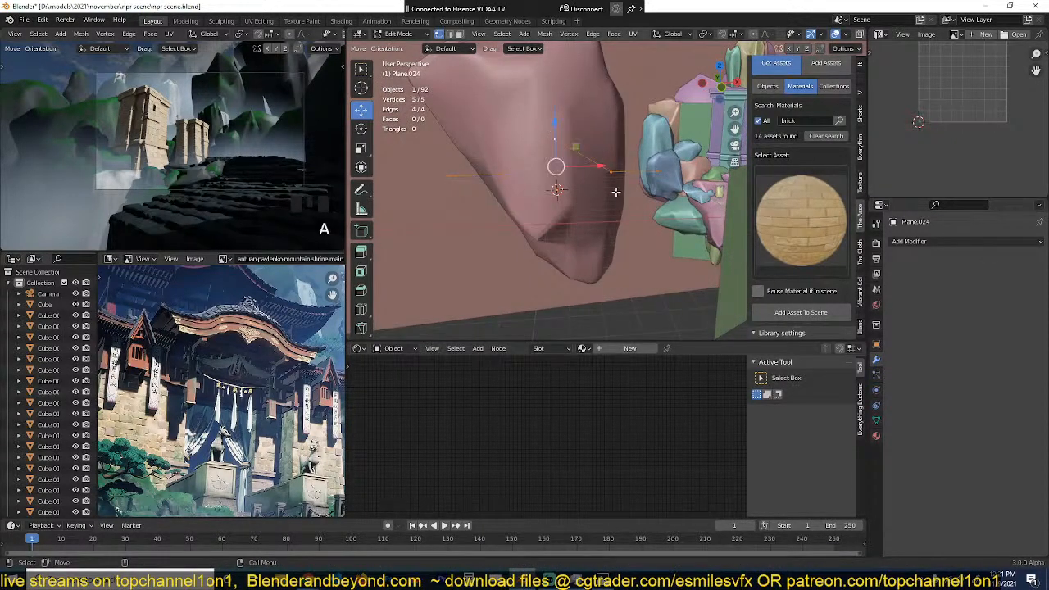
{"action": "left_click", "coordinate": [560, 144]}
{"action": "left_click", "coordinate": [610, 171], "text": "shift"}
{"action": "left_click", "coordinate": [503, 175], "text": "shift"}
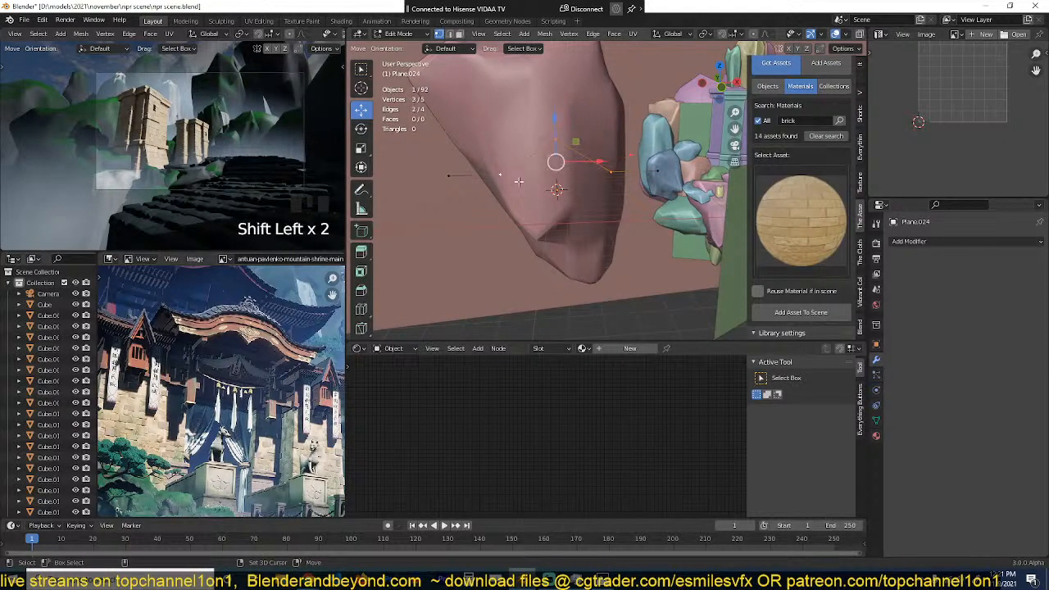
{"action": "left_click", "coordinate": [500, 174]}
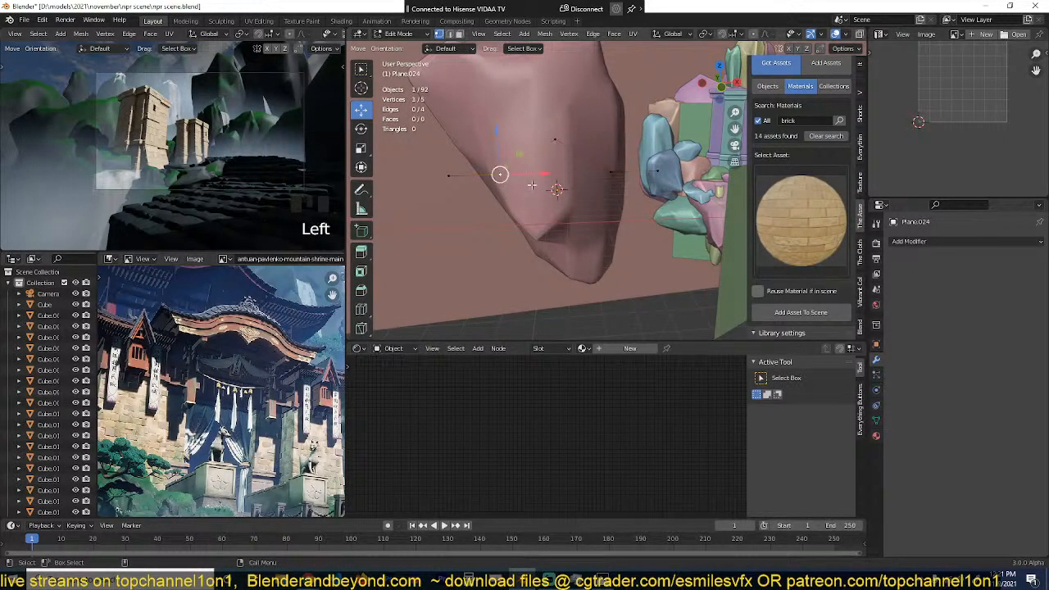
{"action": "left_click", "coordinate": [610, 173], "text": "shift"}
{"action": "left_click_drag", "start_coordinate": [553, 141], "coordinate": [554, 154]}
{"action": "left_click", "coordinate": [557, 141], "text": "shift"}
{"action": "key", "text": "shift+ctrl+b"}
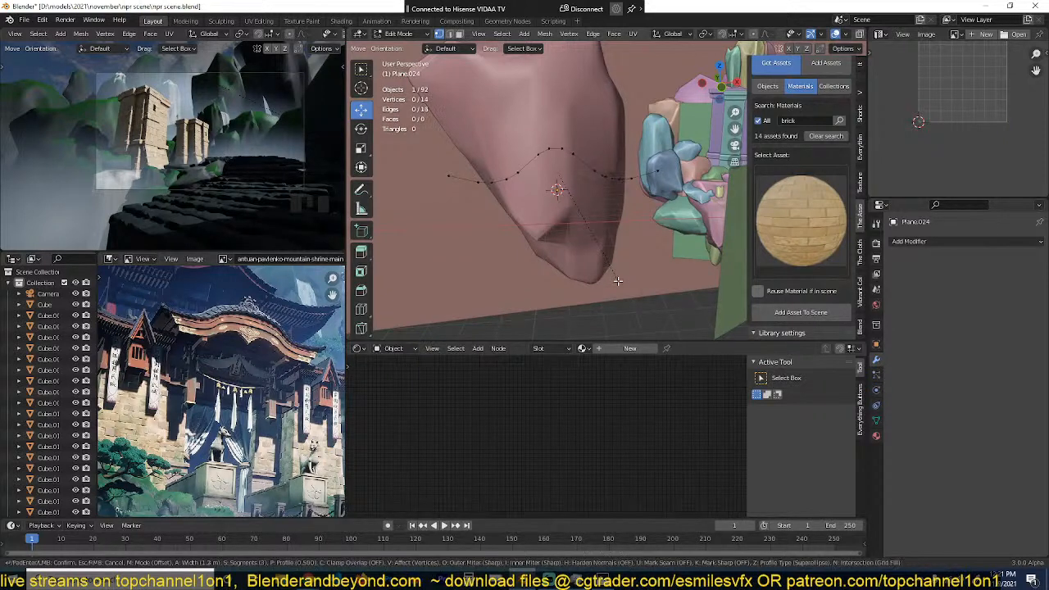
{"action": "scroll", "coordinate": [617, 279], "scroll_direction": "down", "scroll_amount": 1}
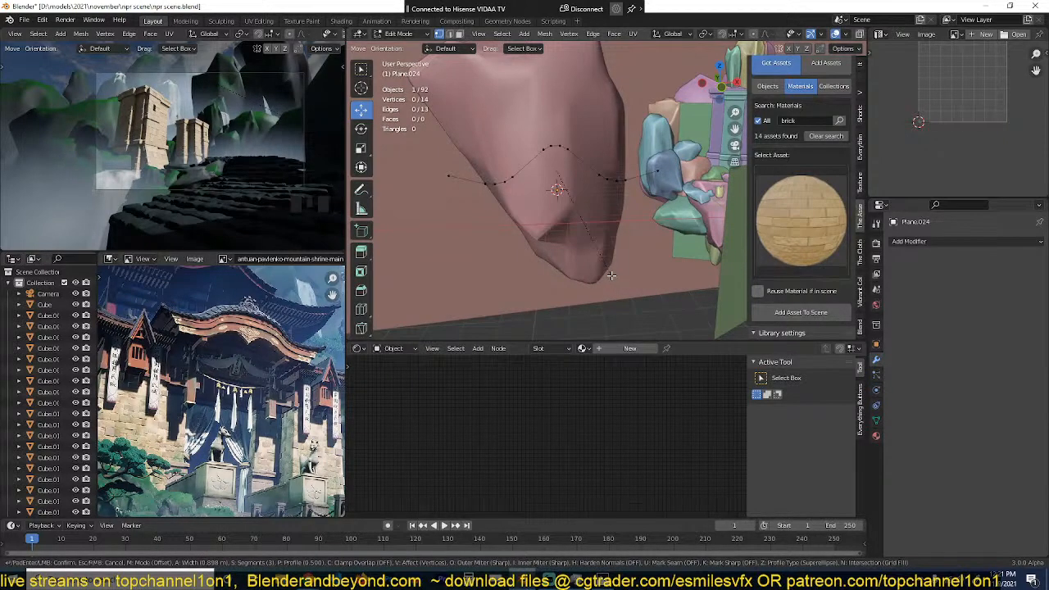
{"action": "key", "text": "Escape"}
Step: Vertex-bevel the line's peak vertex into two spaced vertices to flatten the top
{"action": "left_click", "coordinate": [557, 144]}
{"action": "key", "text": "shift+ctrl+b"}
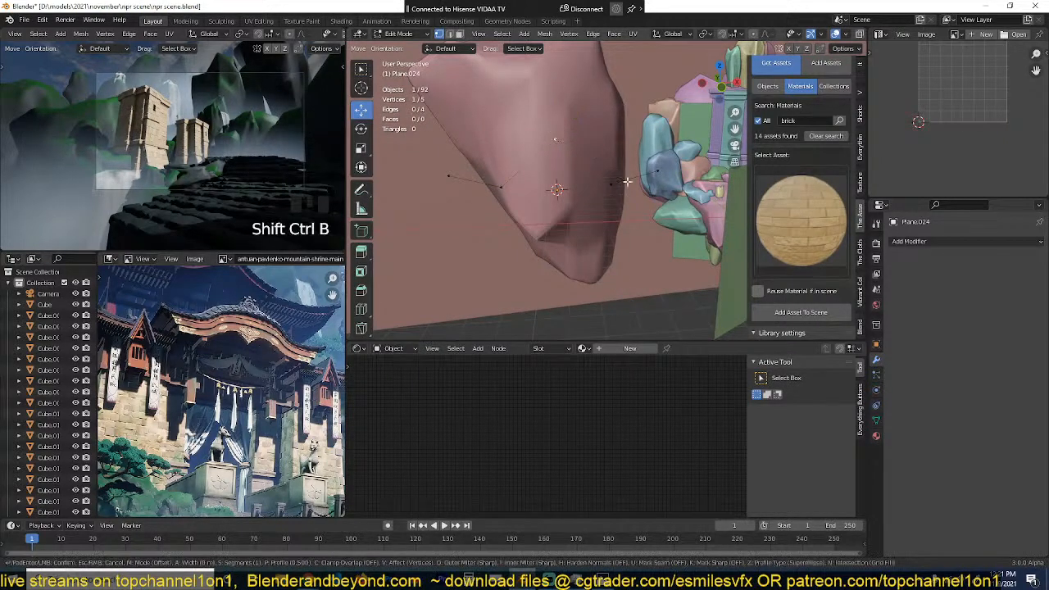
{"action": "left_click", "coordinate": [648, 194]}
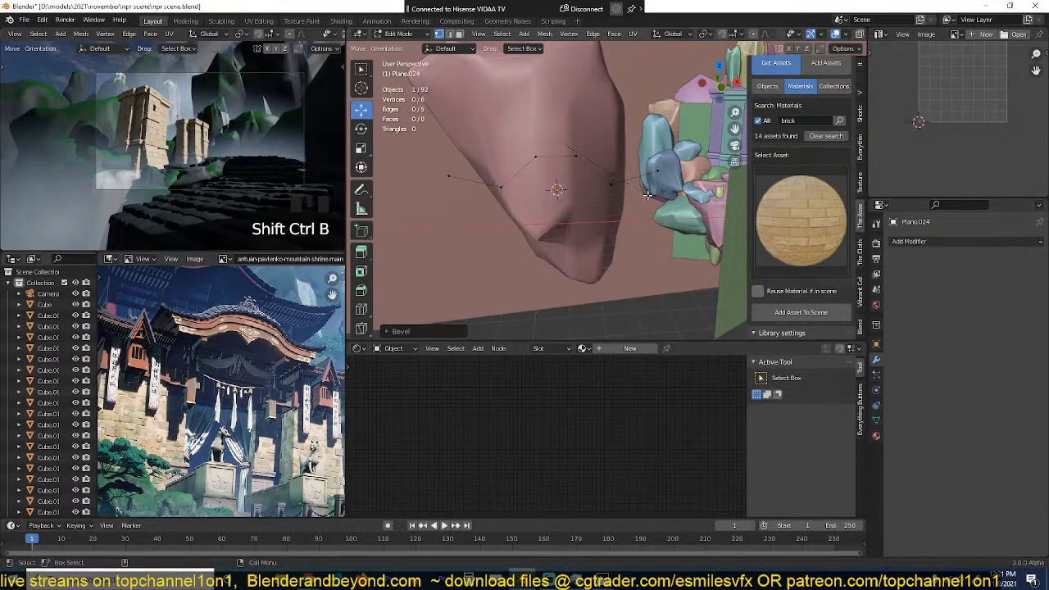
Step: Try a two-segment vertex bevel of about 0.68 m on the line's four inner vertices, and undo it
{"action": "left_click", "coordinate": [576, 157]}
{"action": "left_click", "coordinate": [609, 184]}
{"action": "left_click", "coordinate": [501, 187], "text": "ctrl"}
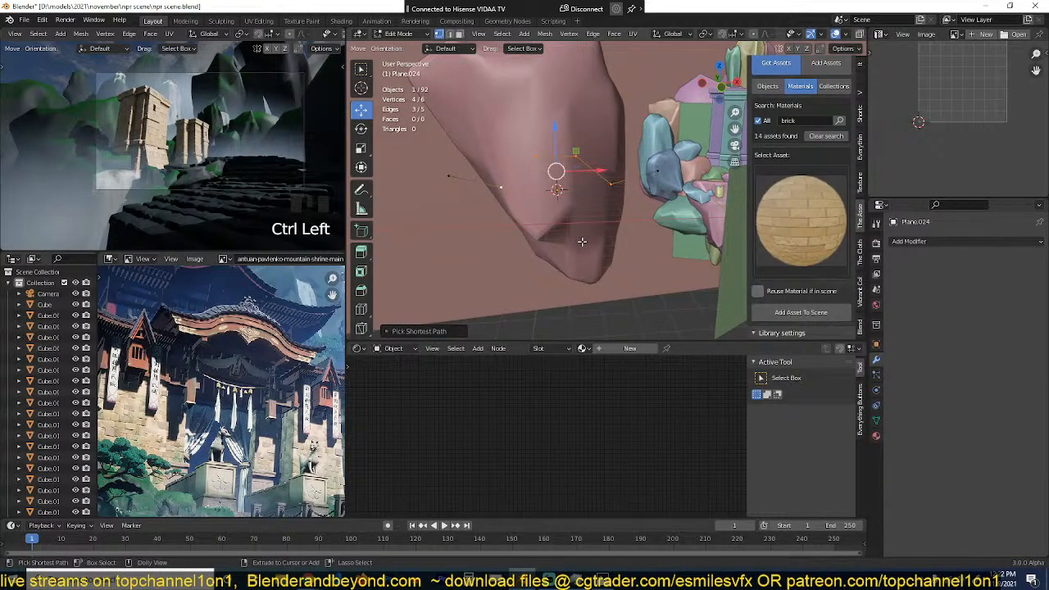
{"action": "key", "text": "shift+ctrl+b"}
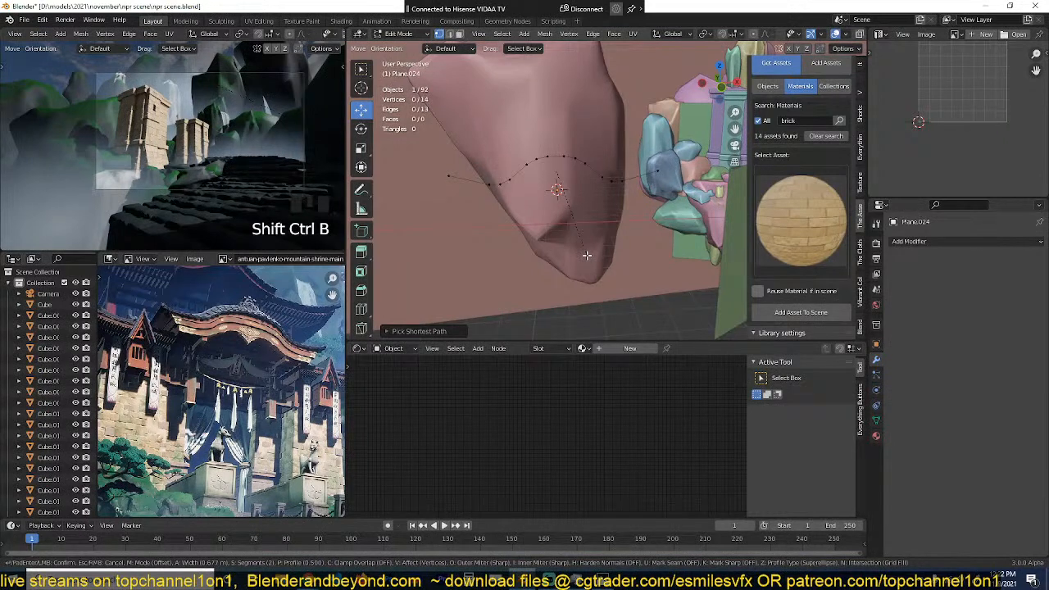
{"action": "left_click", "coordinate": [585, 251]}
{"action": "key", "text": "a"}
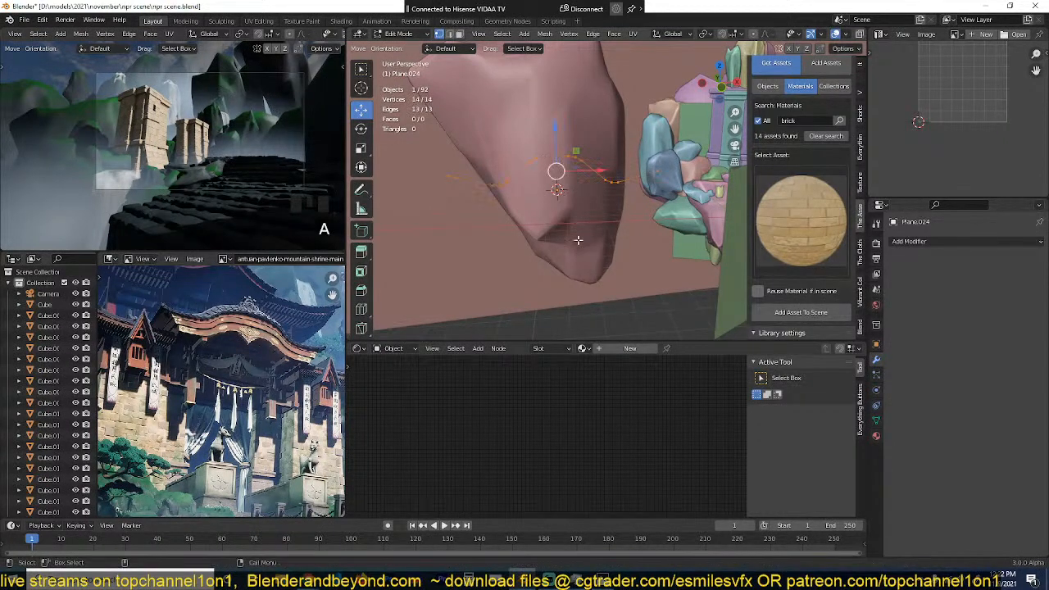
{"action": "middle_click_drag", "start_coordinate": [586, 252], "coordinate": [648, 220]}
{"action": "middle_click_drag", "start_coordinate": [545, 189], "coordinate": [515, 193]}
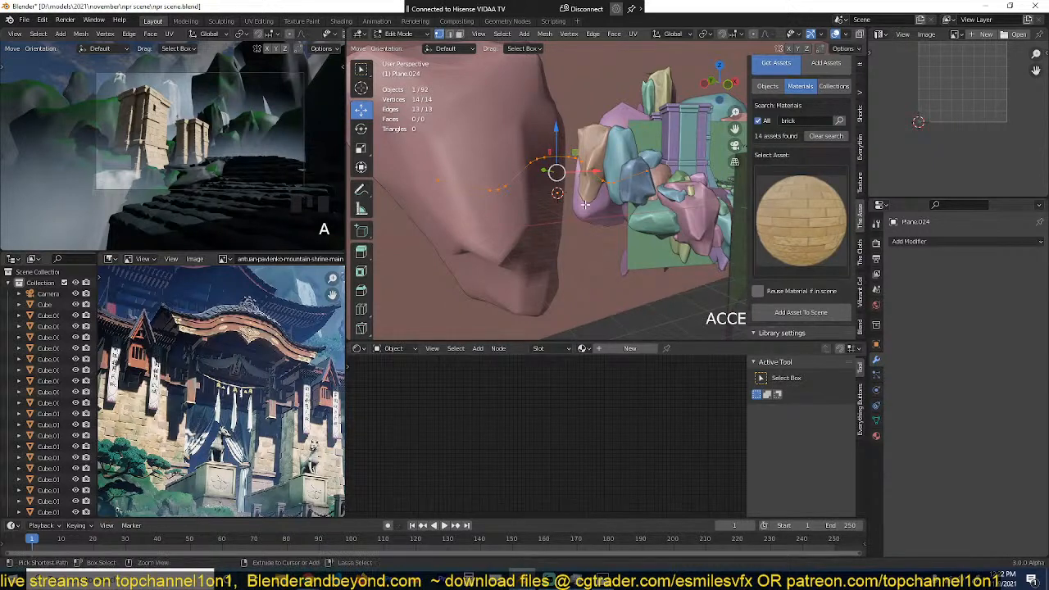
{"action": "key", "text": "ctrl+z"}
{"action": "key", "text": "ctrl+z"}
{"action": "key", "text": "ctrl+z"}
Step: Select the line's two end vertices, lower them slightly along Z and scale them outward to widen the profile
{"action": "left_click", "coordinate": [660, 175]}
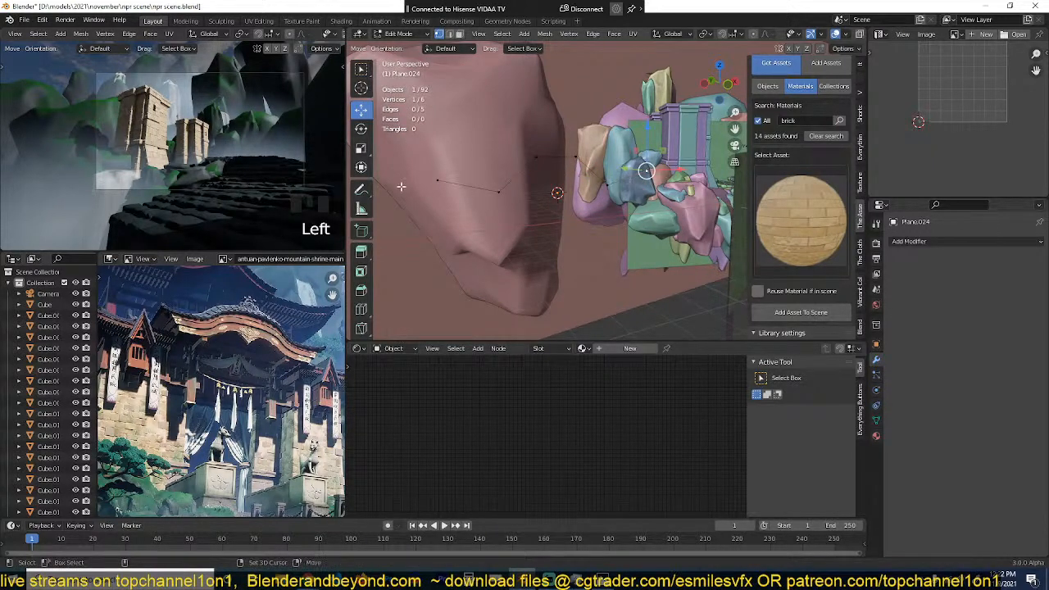
{"action": "left_click", "coordinate": [442, 182], "text": "shift"}
{"action": "left_click_drag", "start_coordinate": [558, 130], "coordinate": [558, 141]}
{"action": "key", "text": "s"}
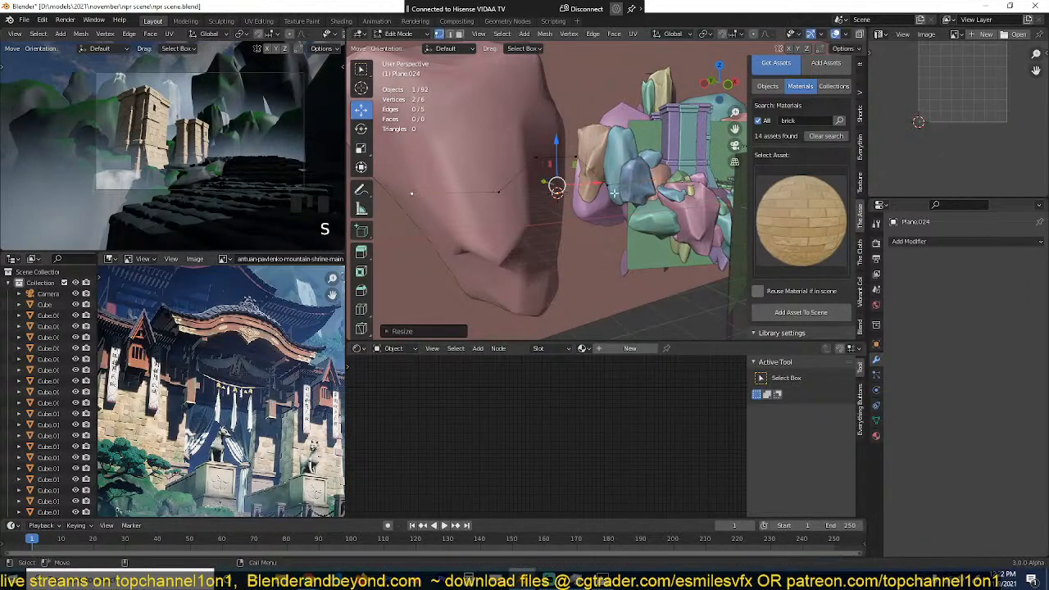
Step: Round the line's four inner vertices with a two-segment vertex bevel about 0.53 m wide
{"action": "left_click", "coordinate": [606, 185]}
{"action": "left_click", "coordinate": [577, 158], "text": "ctrl"}
{"action": "key", "text": "shift+ctrl+b"}
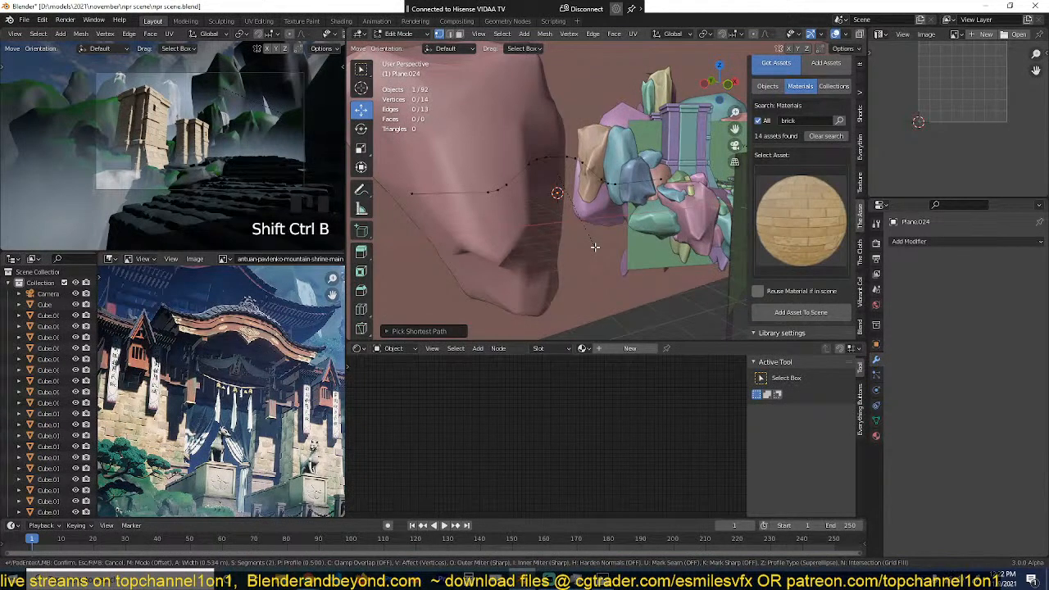
{"action": "left_click", "coordinate": [595, 247]}
Step: Select the whole curved line and extrude it upward along Z by about 1.95 m to form a strip
{"action": "key", "text": "a"}
{"action": "middle_click_drag", "start_coordinate": [596, 237], "coordinate": [605, 197]}
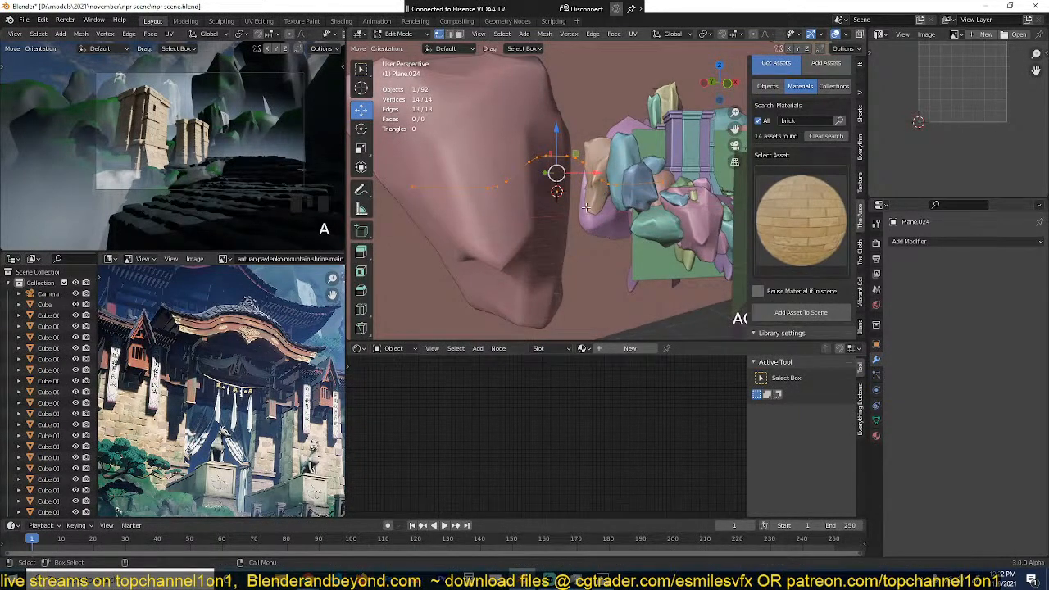
{"action": "key", "text": "r"}
{"action": "left_click", "coordinate": [576, 212]}
{"action": "key", "text": "r"}
{"action": "left_click", "coordinate": [564, 211]}
{"action": "key", "text": "g"}
{"action": "right_click", "coordinate": [562, 203]}
{"action": "key", "text": "e"}
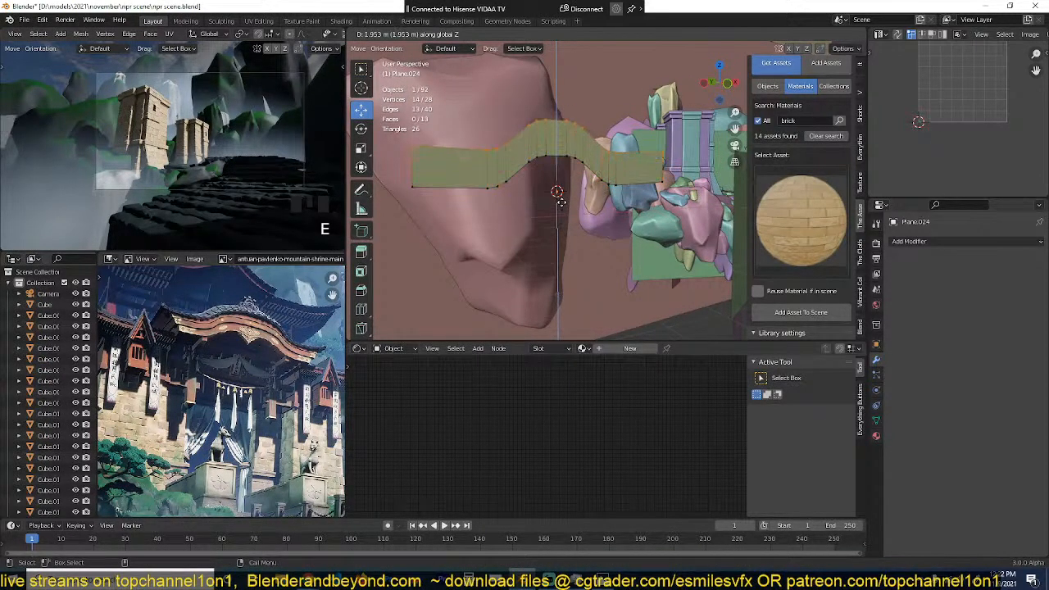
{"action": "left_click", "coordinate": [562, 202]}
Step: Merge all of the strip's vertices by distance
{"action": "key", "text": "a"}
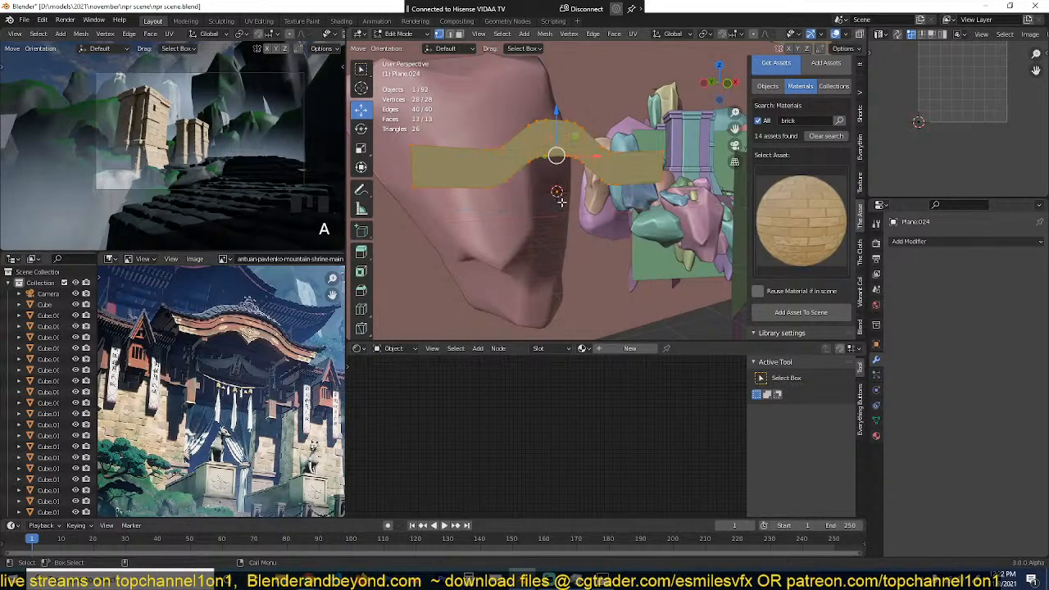
{"action": "key", "text": "m"}
{"action": "left_click", "coordinate": [557, 242]}
{"action": "scroll", "coordinate": [566, 230], "scroll_direction": "up", "scroll_amount": 3}
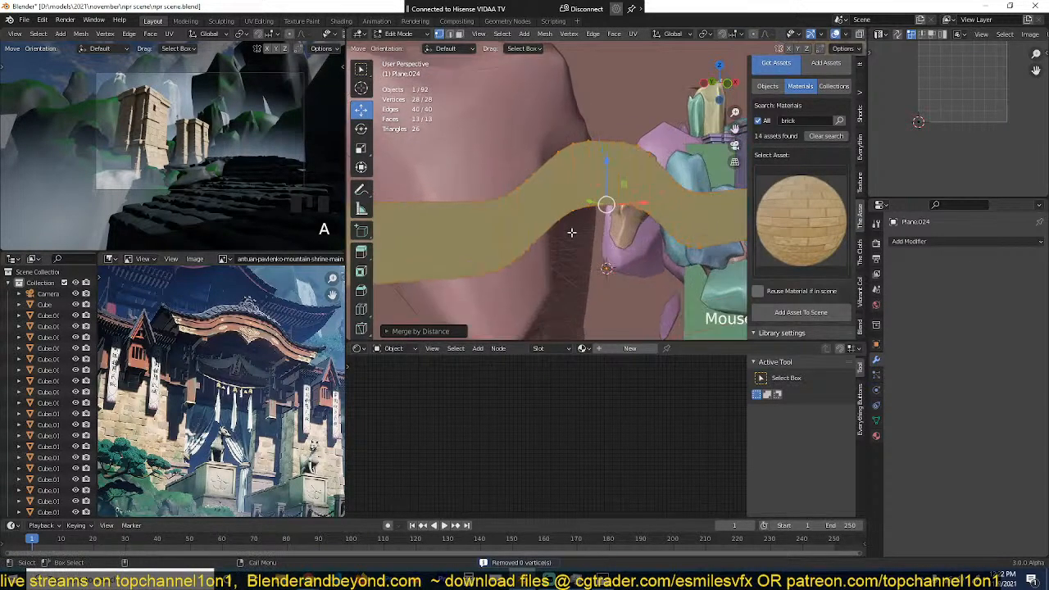
Step: Select the strip's upper edge loop and adjust its height along Z to make the strip narrower
{"action": "key", "text": "alt+a"}
{"action": "left_click", "coordinate": [601, 141], "text": "alt"}
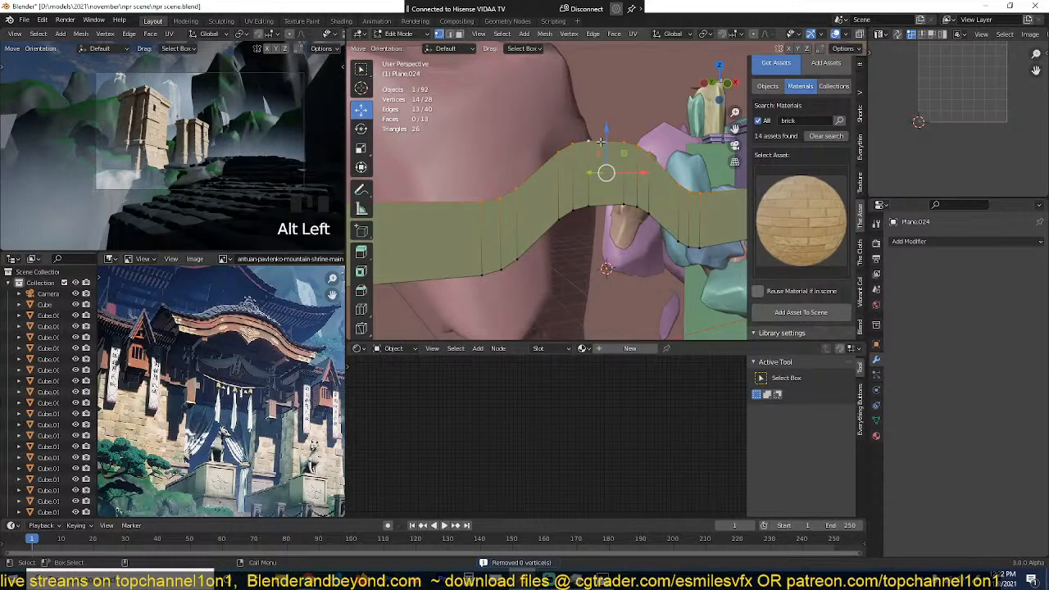
{"action": "left_click_drag", "start_coordinate": [609, 131], "coordinate": [609, 155]}
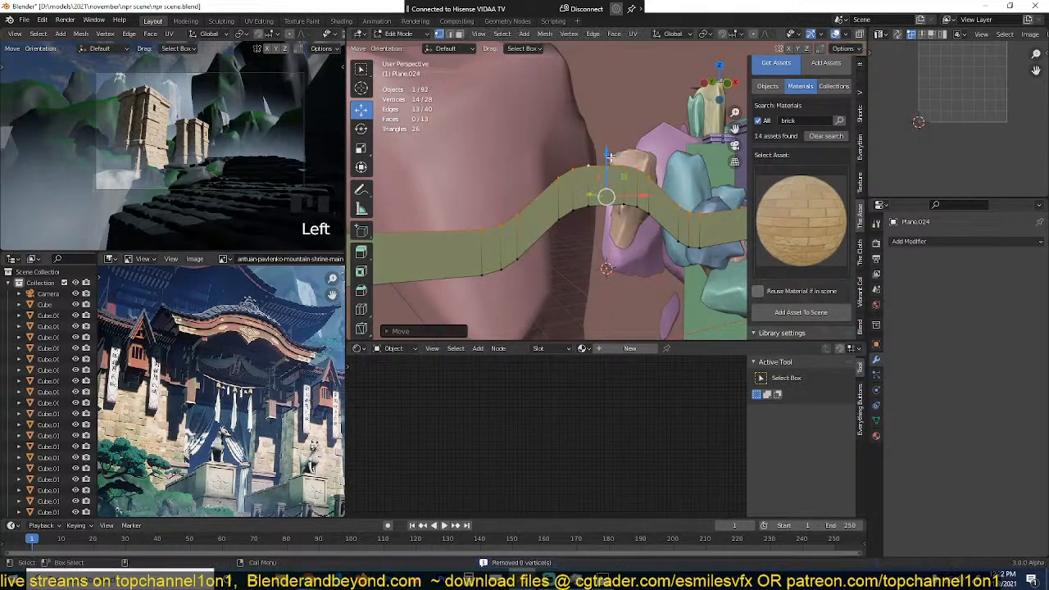
{"action": "middle_click_drag", "start_coordinate": [564, 174], "coordinate": [603, 177]}
{"action": "left_click_drag", "start_coordinate": [619, 149], "coordinate": [619, 129]}
Step: Add two lengthwise loop cuts that divide the curved strip into three rows of faces
{"action": "key", "text": "ctrl+r"}
{"action": "scroll", "coordinate": [587, 204], "scroll_direction": "up", "scroll_amount": 1}
{"action": "left_click", "coordinate": [587, 204]}
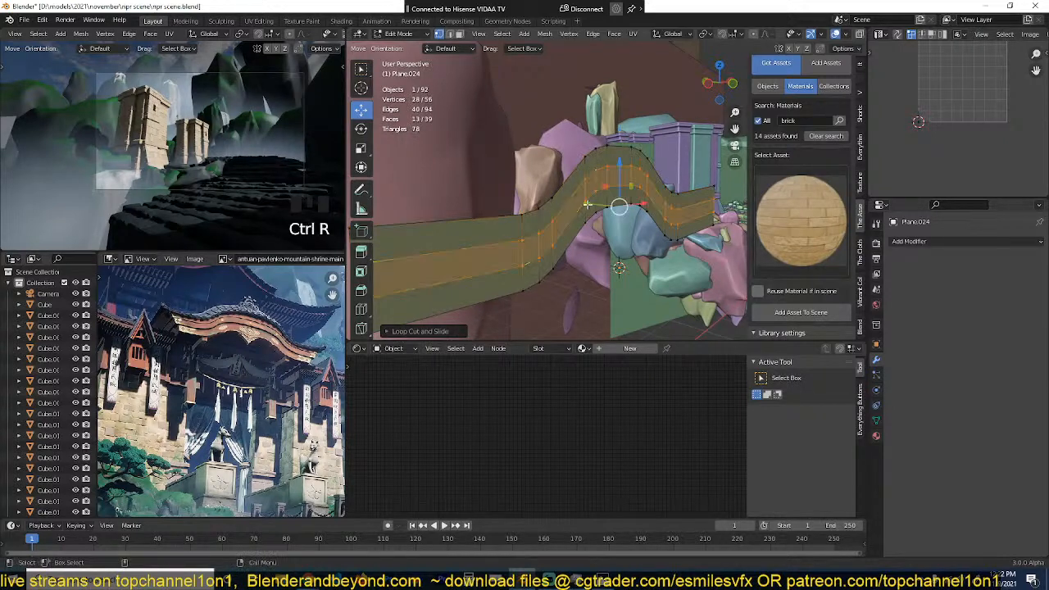
Step: Try to extrude the strip's upper two face rows along their normals, and undo the extrusion
{"action": "key", "text": "3"}
{"action": "left_click", "coordinate": [588, 170], "text": "alt+shift"}
{"action": "key", "text": "alt+e"}
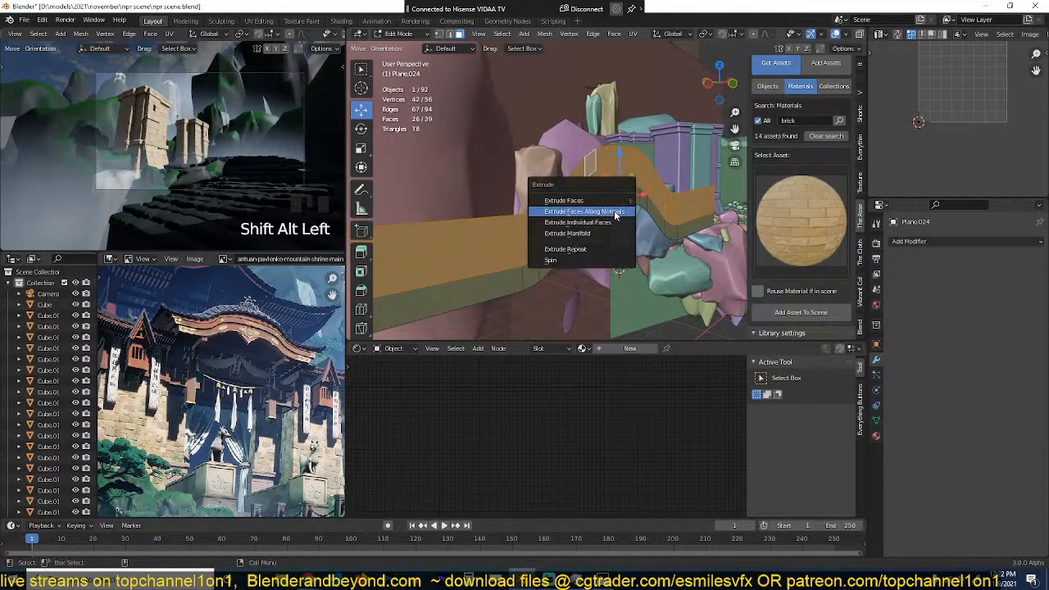
{"action": "left_click", "coordinate": [614, 210]}
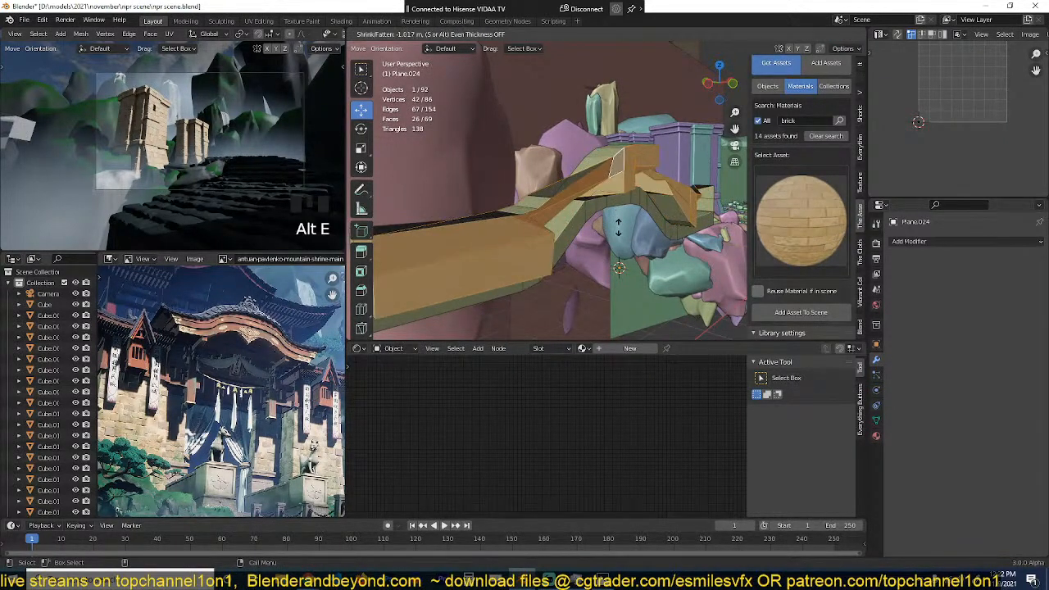
{"action": "left_click", "coordinate": [612, 240]}
{"action": "key", "text": "ctrl+z"}
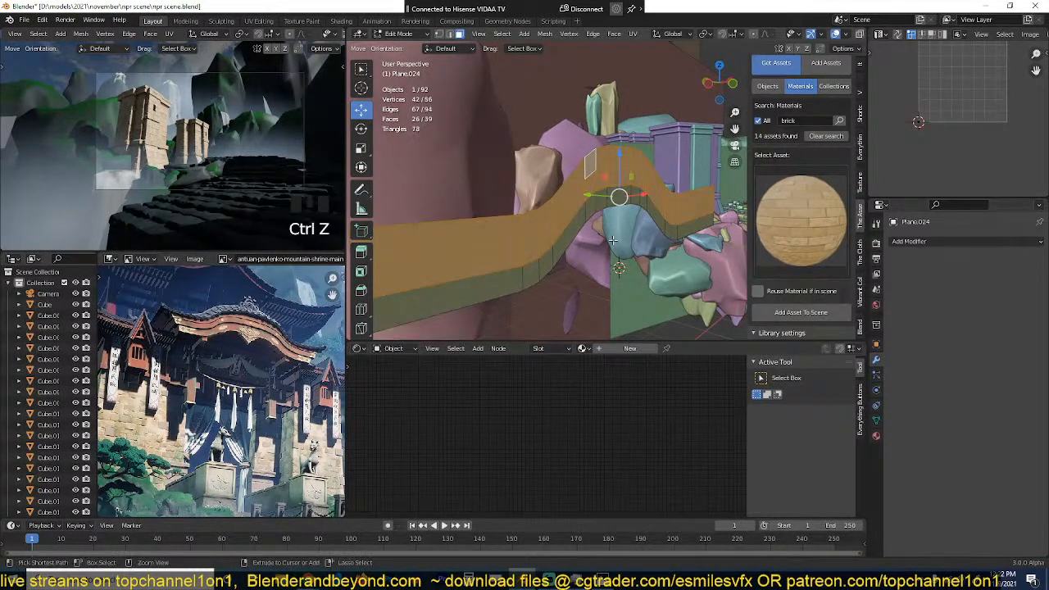
Step: Recalculate the strip's normals and extrude its upper two face rows about 0.34 m along their normals
{"action": "key", "text": "a"}
{"action": "key", "text": "shift+n"}
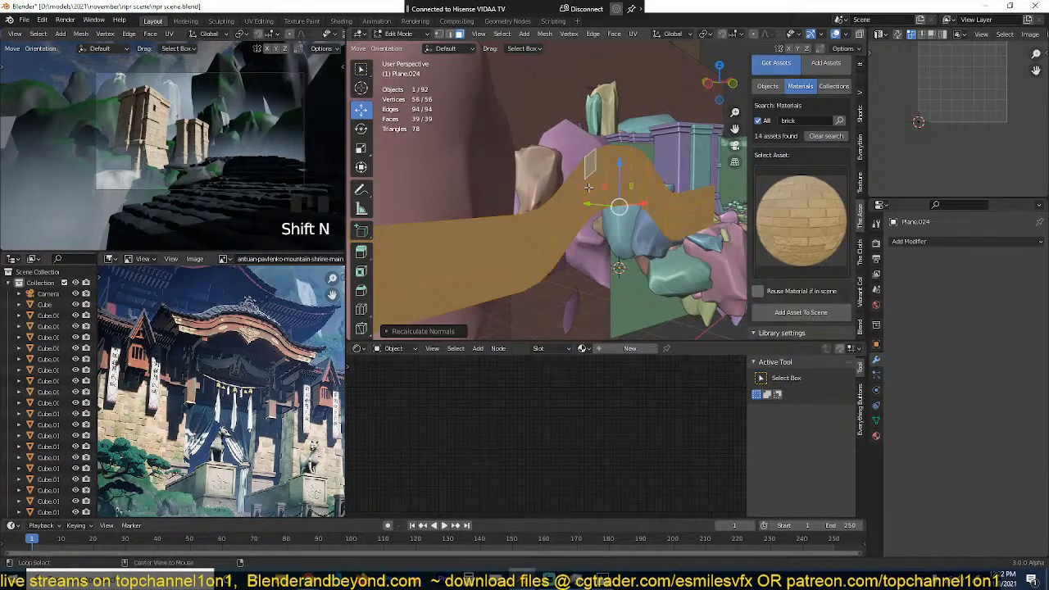
{"action": "left_click", "coordinate": [591, 190], "text": "alt"}
{"action": "left_click", "coordinate": [588, 176], "text": "alt+shift"}
{"action": "key", "text": "alt+e"}
{"action": "left_click", "coordinate": [630, 209]}
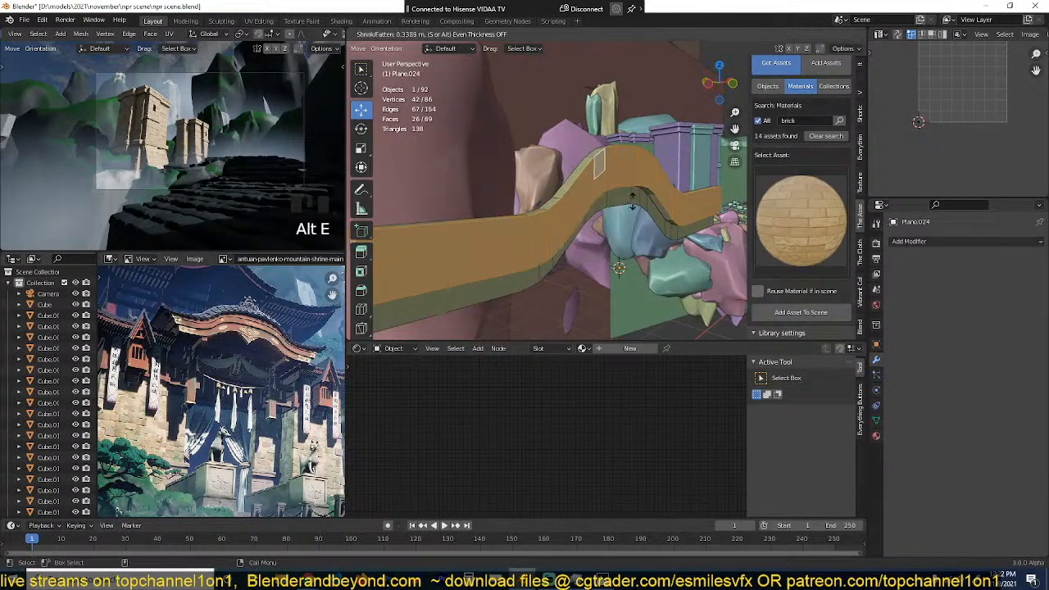
{"action": "left_click", "coordinate": [605, 167]}
Step: Select only the front faces of the strip's top row, excluding the end faces, and extrude them along their normals
{"action": "left_click", "coordinate": [605, 166], "text": "alt"}
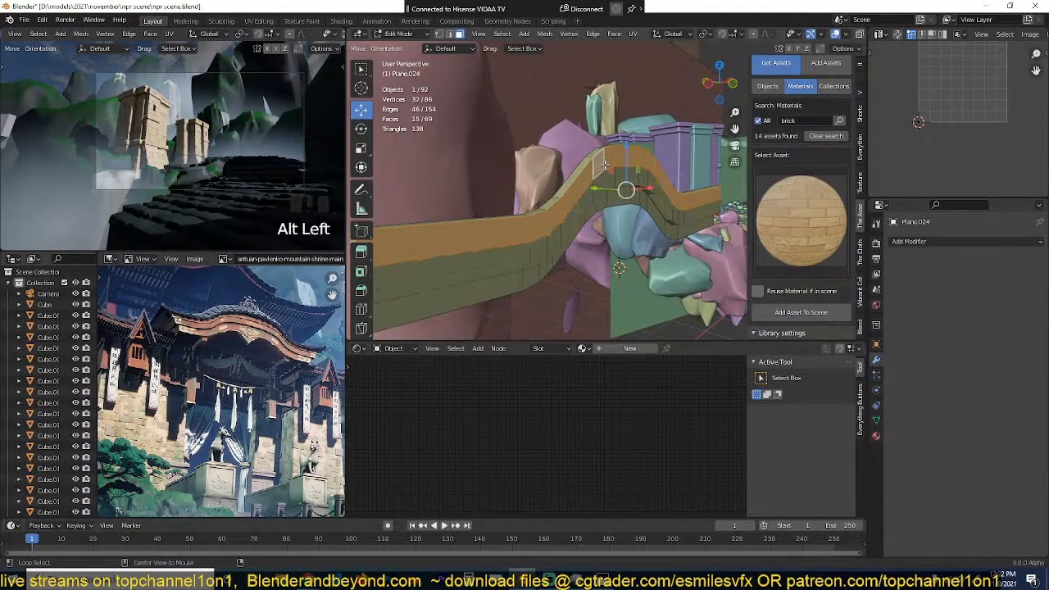
{"action": "middle_click_drag", "start_coordinate": [605, 167], "coordinate": [598, 219]}
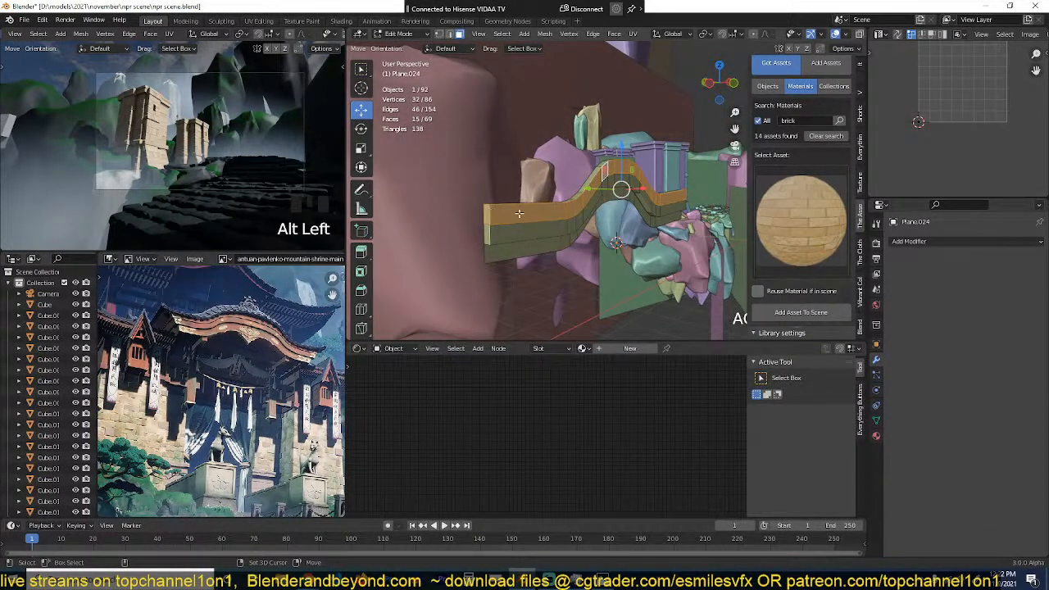
{"action": "left_click", "coordinate": [486, 219], "text": "shift"}
{"action": "left_click", "coordinate": [486, 219], "text": "shift"}
{"action": "middle_click_drag", "start_coordinate": [486, 219], "coordinate": [557, 235]}
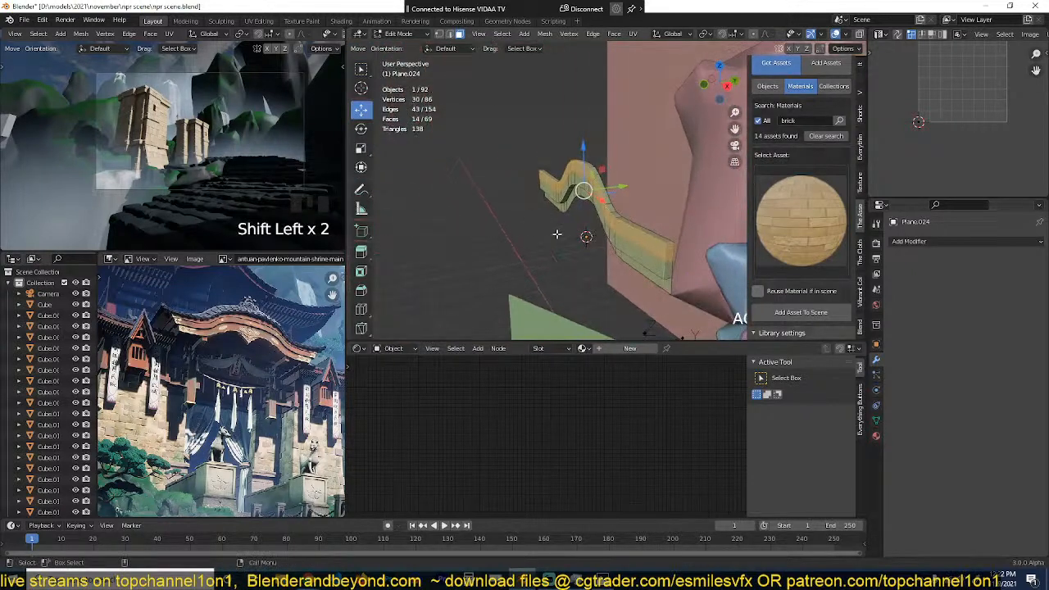
{"action": "left_click", "coordinate": [667, 250], "text": "shift"}
{"action": "key", "text": "alt+e"}
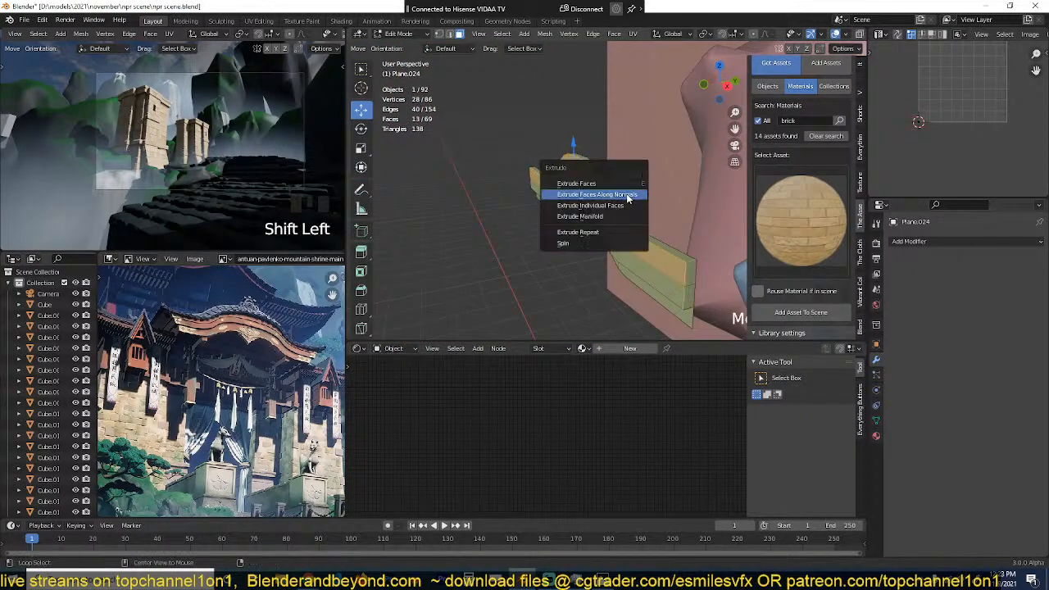
{"action": "left_click", "coordinate": [565, 197]}
{"action": "left_click", "coordinate": [631, 191]}
Step: Add a vertical loop cut through the middle of the stepped roof profile's raised section
{"action": "key", "text": "grave"}
{"action": "middle_click_drag", "start_coordinate": [584, 230], "coordinate": [696, 226]}
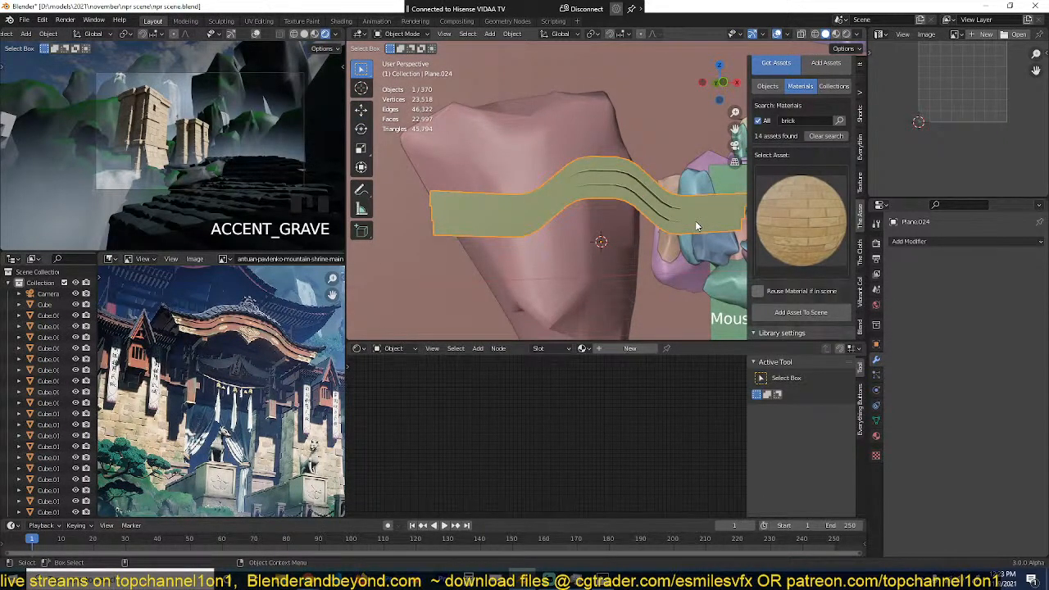
{"action": "middle_click_drag", "start_coordinate": [695, 220], "coordinate": [602, 221]}
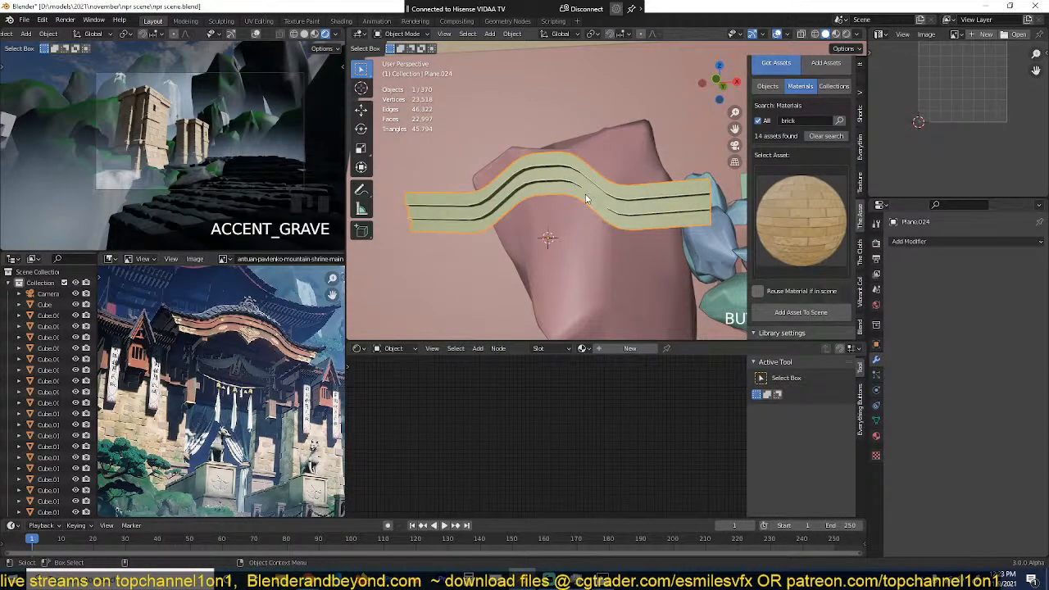
{"action": "key", "text": "Tab"}
{"action": "key", "text": "grave"}
{"action": "key", "text": "alt+a"}
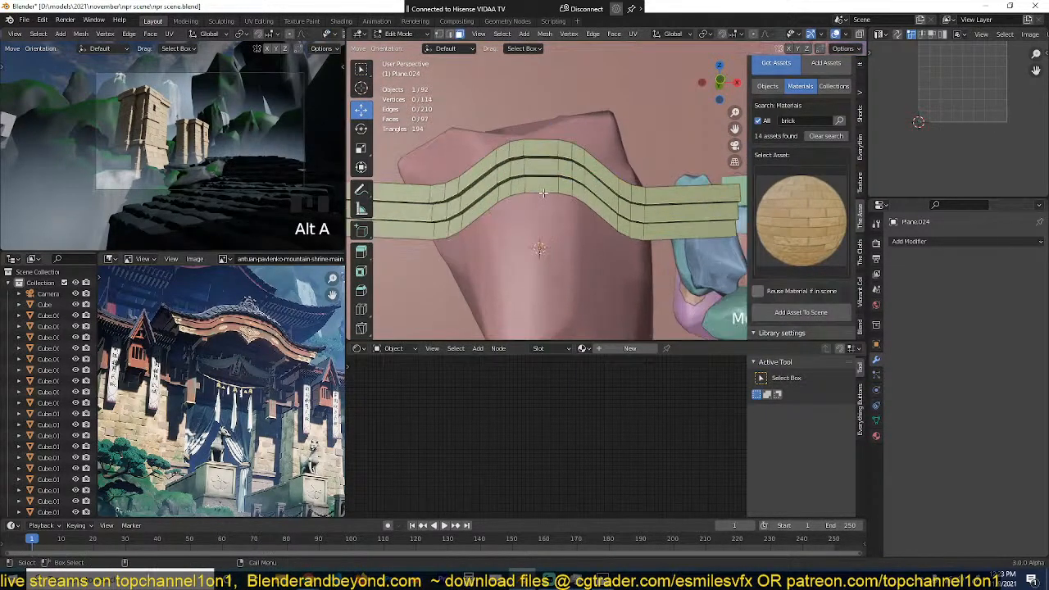
{"action": "key", "text": "ctrl+r"}
{"action": "left_click", "coordinate": [546, 141]}
{"action": "scroll", "coordinate": [567, 173], "scroll_direction": "down", "scroll_amount": 3}
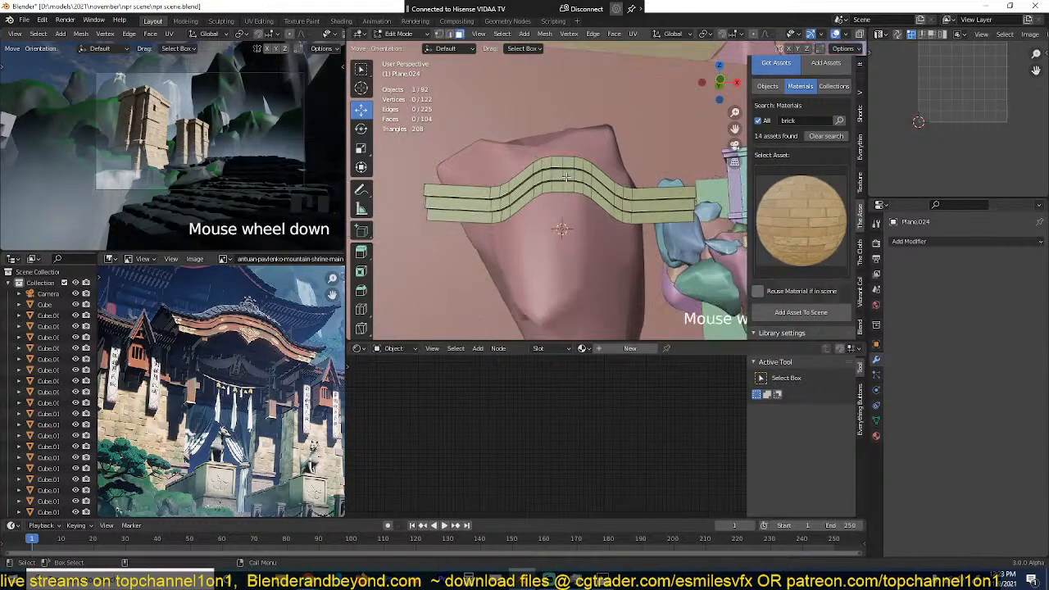
Step: Select the right half of the roof profile in wireframe view and delete its faces
{"action": "key", "text": "z"}
{"action": "left_click_drag", "start_coordinate": [561, 132], "coordinate": [774, 296]}
{"action": "key", "text": "x"}
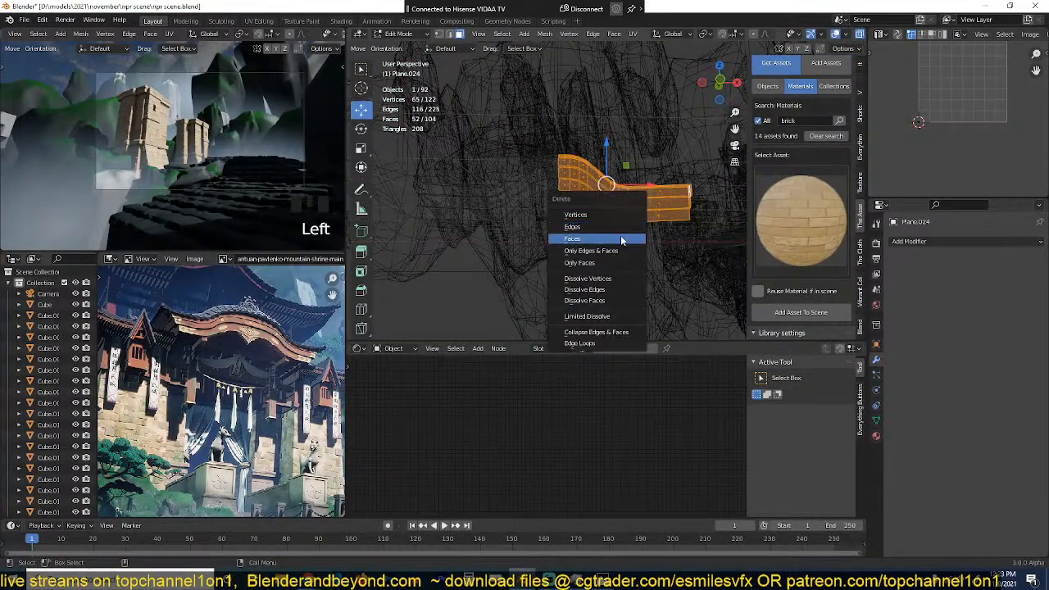
{"action": "left_click", "coordinate": [621, 235]}
{"action": "key", "text": "z"}
{"action": "left_click", "coordinate": [656, 221]}
{"action": "key", "text": "Tab"}
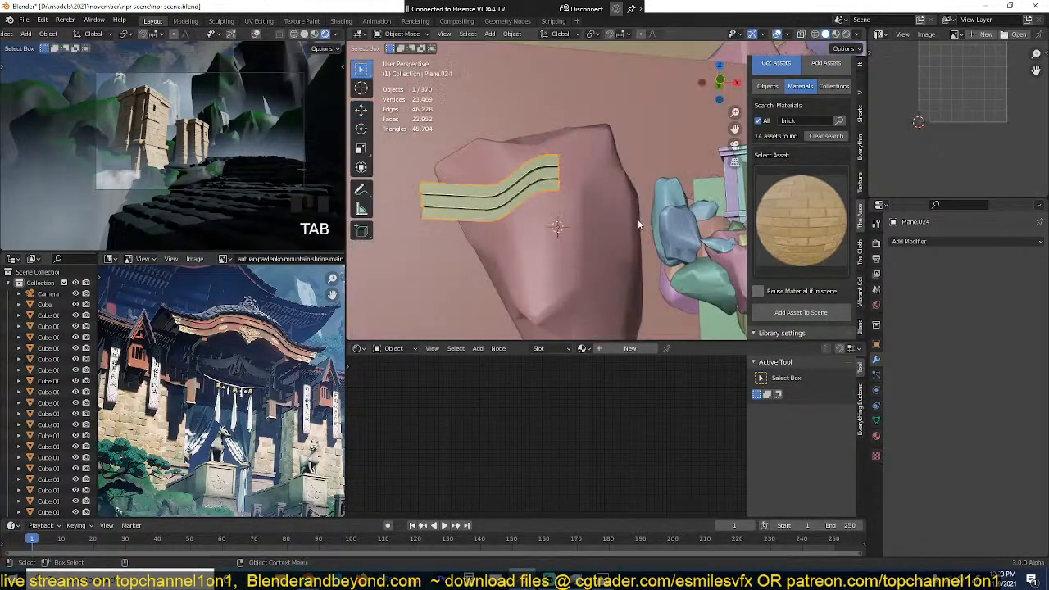
Step: Select the entire remaining half profile in edit mode and move it down along Z in front view
{"action": "key", "text": "grave"}
{"action": "mouse_move", "coordinate": [640, 224]}
{"action": "middle_mouse_down"}
{"action": "mouse_move", "coordinate": [627, 260]}
{"action": "mouse_move", "coordinate": [582, 240]}
{"action": "middle_mouse_up"}
{"action": "key", "text": "Tab"}
{"action": "key", "text": "1"}
{"action": "scroll", "coordinate": [562, 225], "scroll_direction": "up", "scroll_amount": 3}
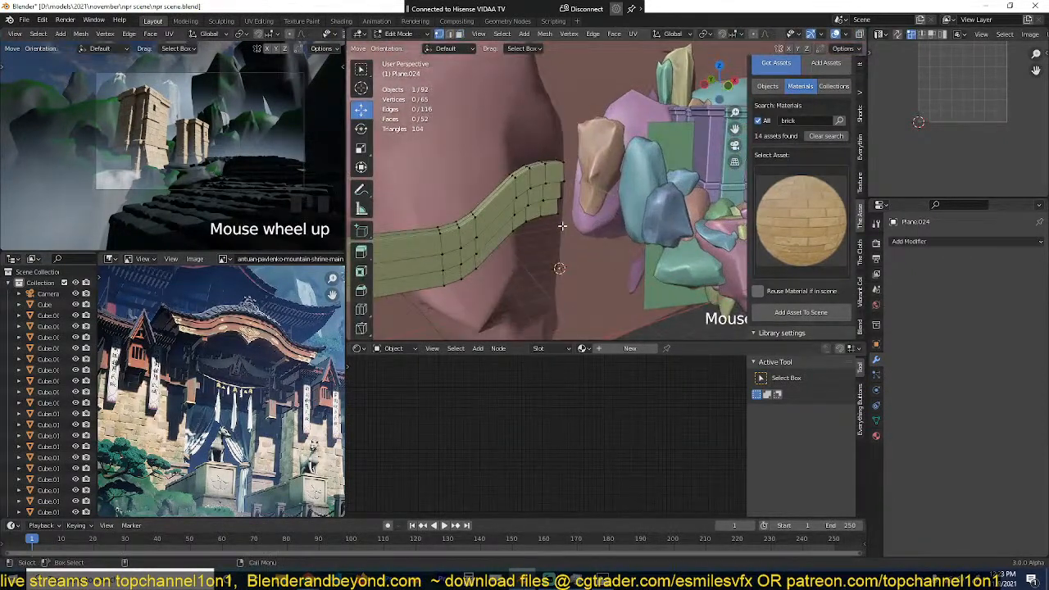
{"action": "key", "text": "a"}
{"action": "scroll", "coordinate": [564, 224], "scroll_direction": "up", "scroll_amount": 2}
{"action": "key", "text": "g"}
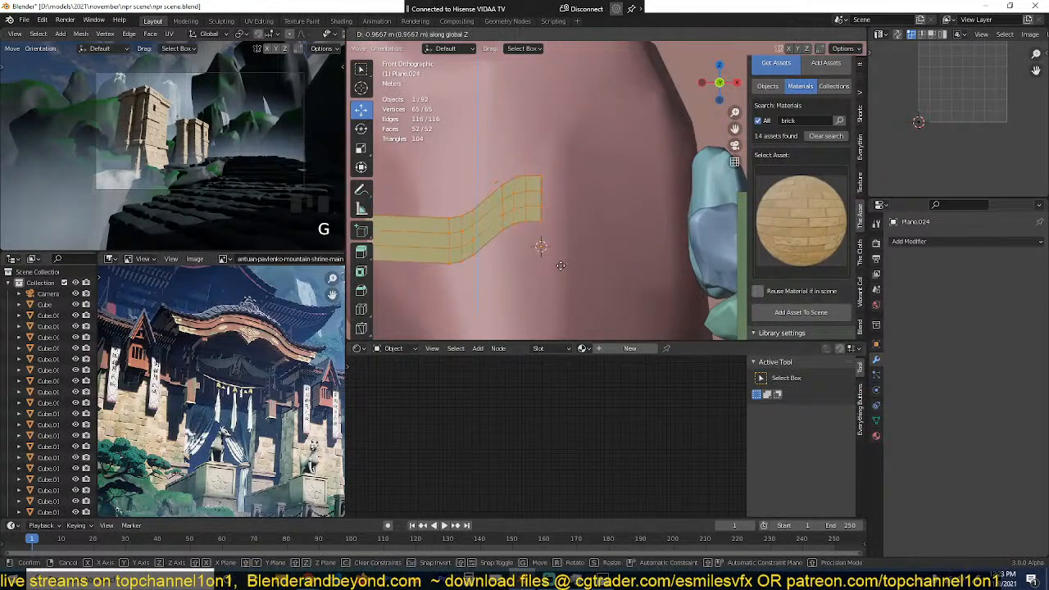
{"action": "left_click", "coordinate": [566, 283]}
{"action": "key", "text": "Tab"}
Step: Select the three narrow end faces at the roof profile's outer end and delete them
{"action": "scroll", "coordinate": [580, 273], "scroll_direction": "down", "scroll_amount": 4}
{"action": "middle_click_drag", "start_coordinate": [580, 273], "coordinate": [682, 204]}
{"action": "key", "text": "Tab"}
{"action": "scroll", "coordinate": [541, 217], "scroll_direction": "up", "scroll_amount": 2}
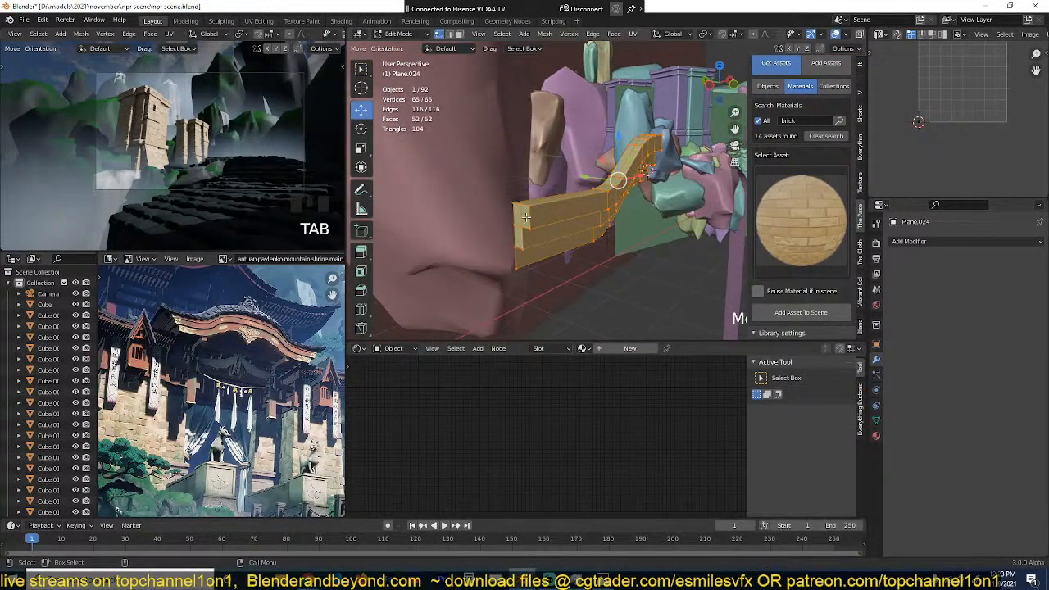
{"action": "middle_click_drag", "start_coordinate": [525, 218], "coordinate": [595, 196]}
{"action": "key", "text": "3"}
{"action": "left_click", "coordinate": [649, 189]}
{"action": "left_click", "coordinate": [642, 191], "text": "shift"}
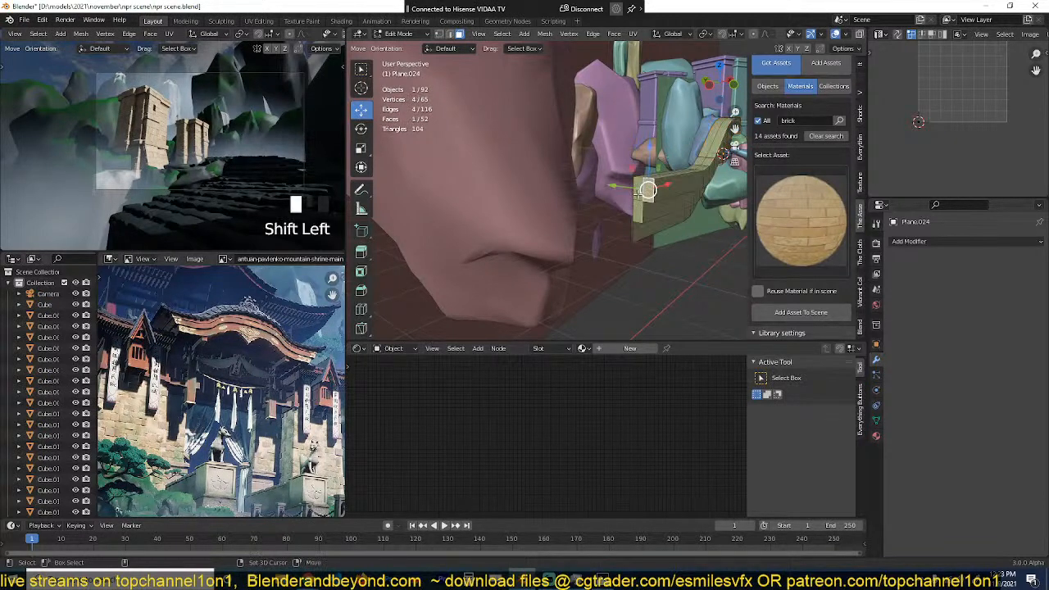
{"action": "left_click", "coordinate": [639, 213], "text": "shift"}
{"action": "key", "text": "x"}
{"action": "left_click", "coordinate": [640, 216]}
{"action": "key", "text": "Tab"}
Step: Shade the roof trim smooth and turn on auto smooth to keep its step edges crisp
{"action": "key", "text": "grave"}
{"action": "middle_click_drag", "start_coordinate": [636, 217], "coordinate": [597, 221]}
{"action": "right_click", "coordinate": [607, 161]}
{"action": "left_click", "coordinate": [607, 161]}
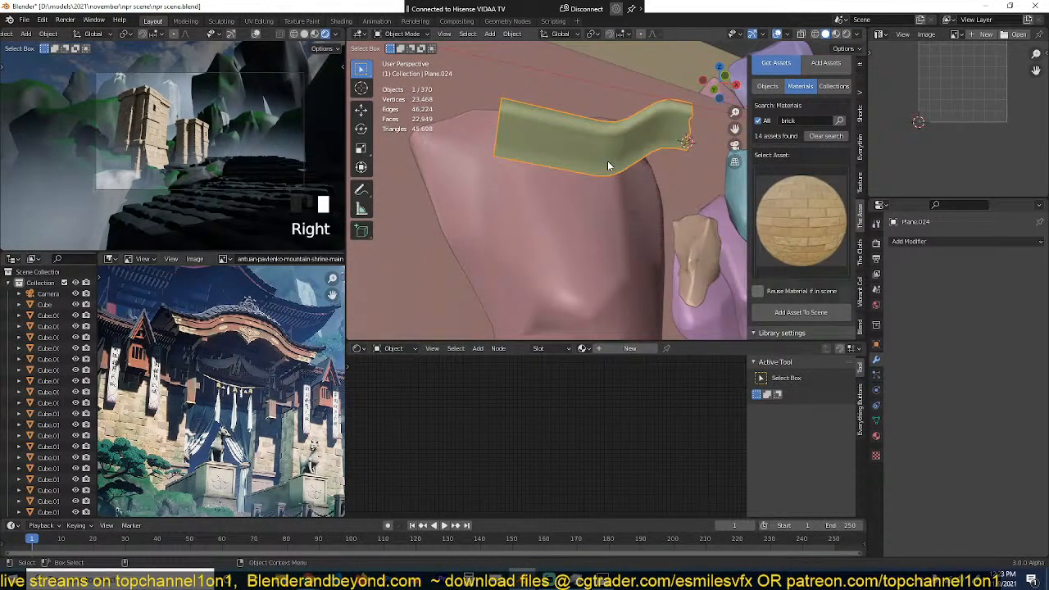
{"action": "key", "text": "q"}
{"action": "left_click", "coordinate": [607, 160]}
{"action": "key", "text": "grave"}
{"action": "middle_click_drag", "start_coordinate": [590, 173], "coordinate": [577, 184]}
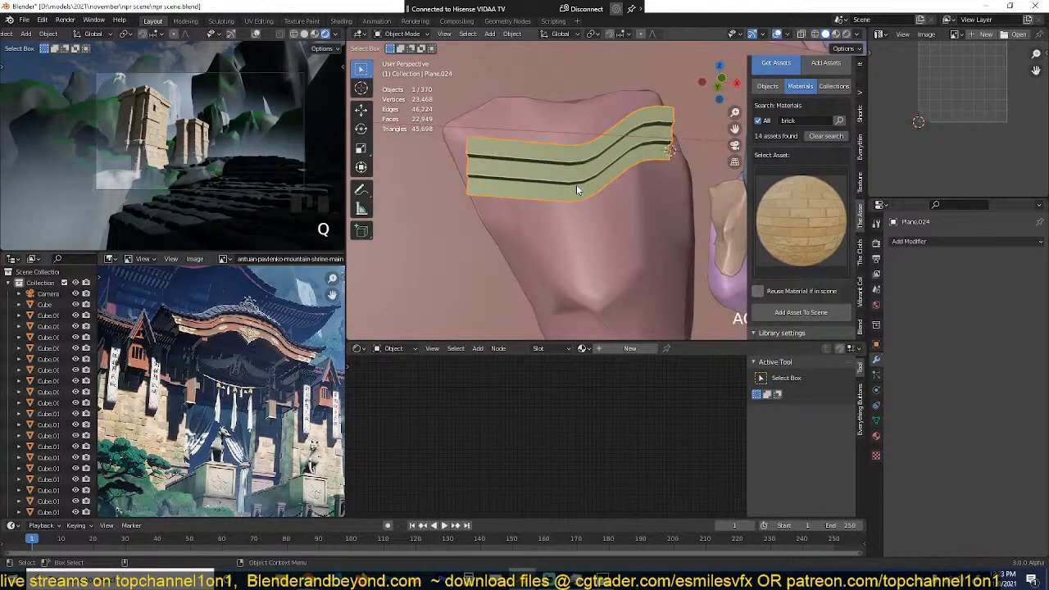
Step: Select the trim's open outer end vertices in wireframe front view and shear them into a slant, then restore the Move tool
{"action": "key", "text": "KP_1"}
{"action": "key", "text": "Tab"}
{"action": "key", "text": "z"}
{"action": "left_click", "coordinate": [466, 158]}
{"action": "key", "text": "1"}
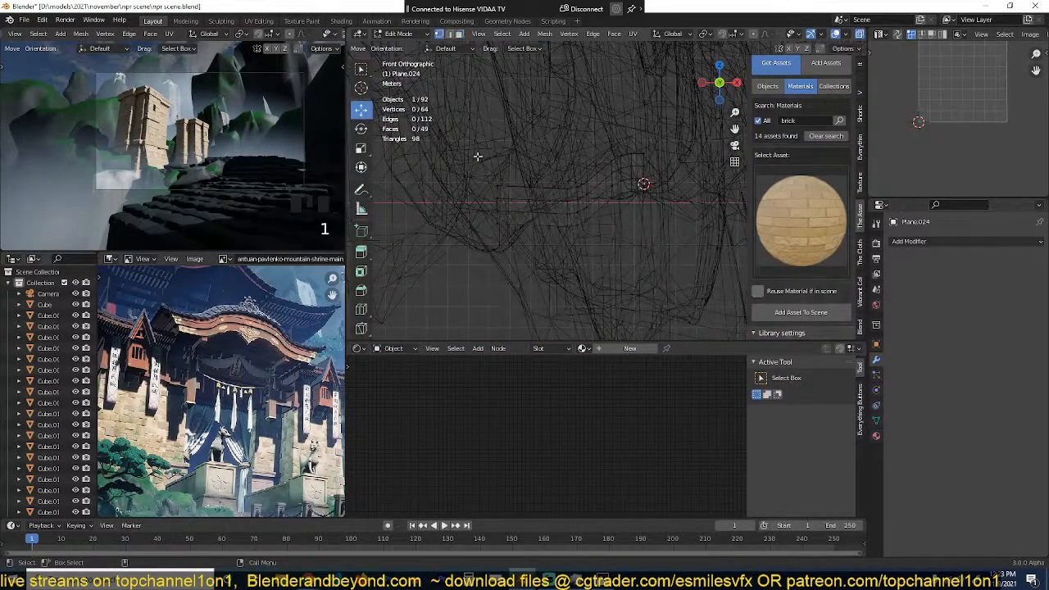
{"action": "left_click_drag", "start_coordinate": [478, 156], "coordinate": [563, 276]}
{"action": "scroll", "coordinate": [482, 227], "scroll_direction": "up", "scroll_amount": 3}
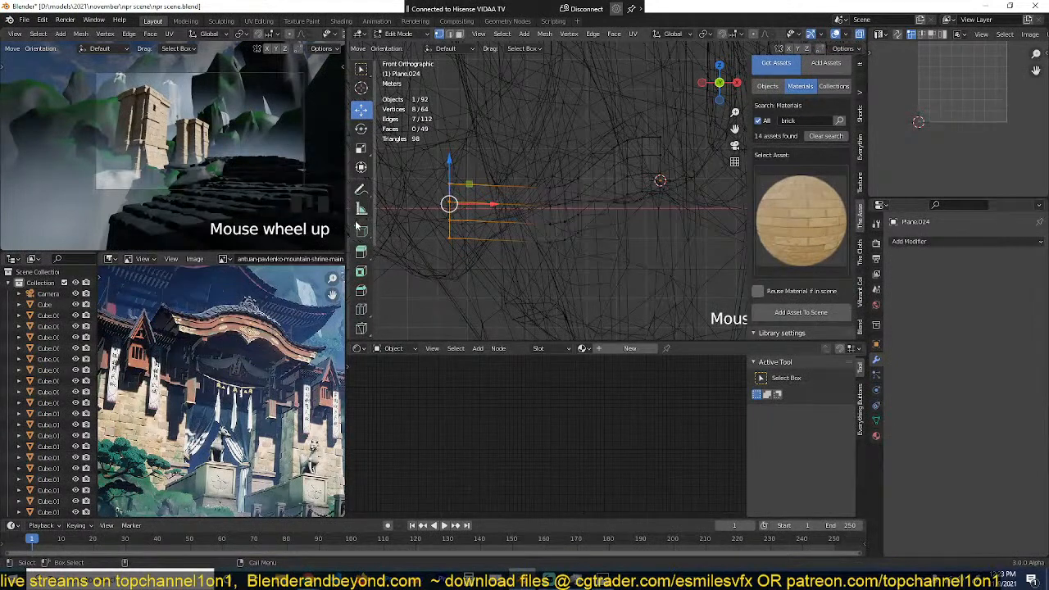
{"action": "scroll", "coordinate": [362, 250], "scroll_direction": "down", "scroll_amount": 2}
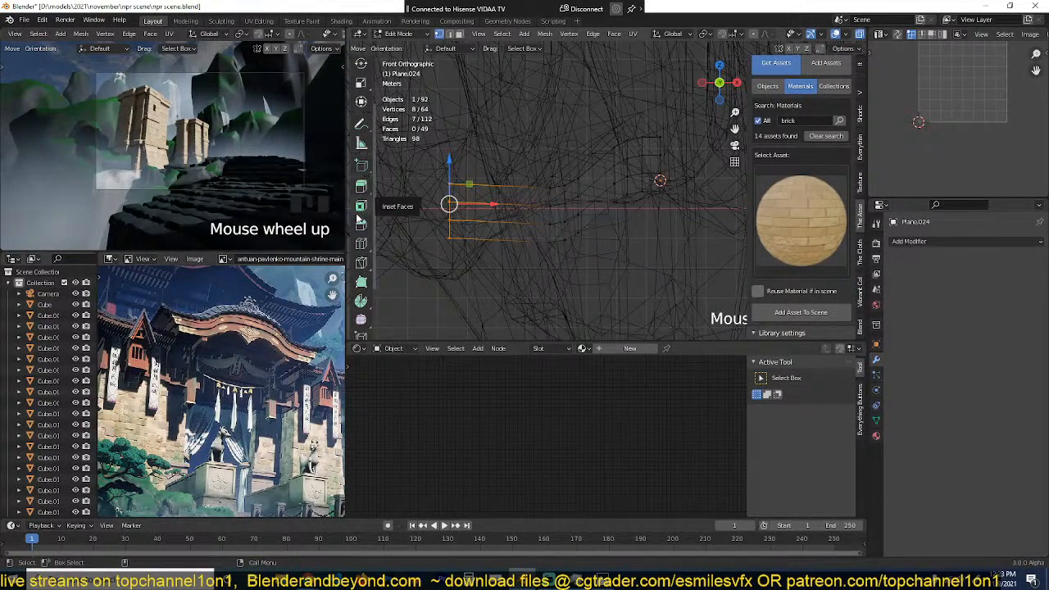
{"action": "scroll", "coordinate": [366, 213], "scroll_direction": "up", "scroll_amount": 2}
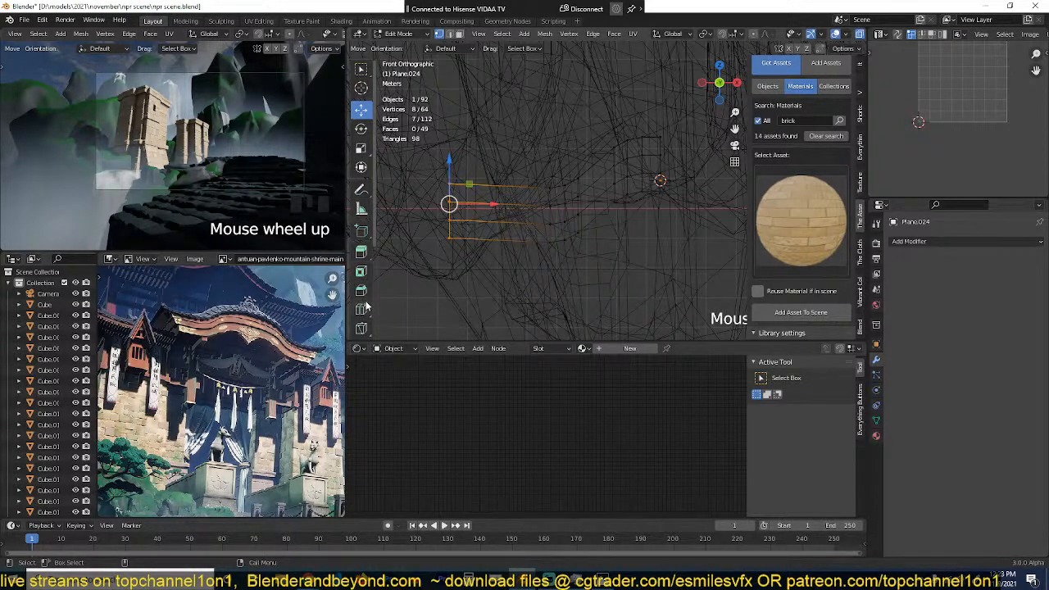
{"action": "scroll", "coordinate": [366, 273], "scroll_direction": "down", "scroll_amount": 4}
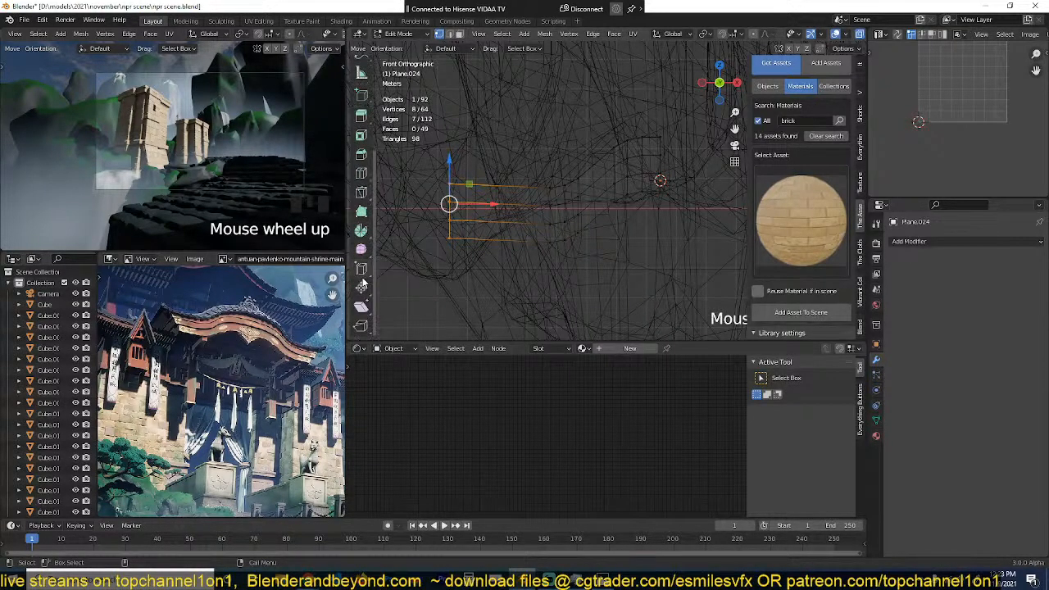
{"action": "left_click", "coordinate": [362, 308]}
{"action": "left_click_drag", "start_coordinate": [449, 162], "coordinate": [454, 100]}
{"action": "scroll", "coordinate": [361, 106], "scroll_direction": "up", "scroll_amount": 4}
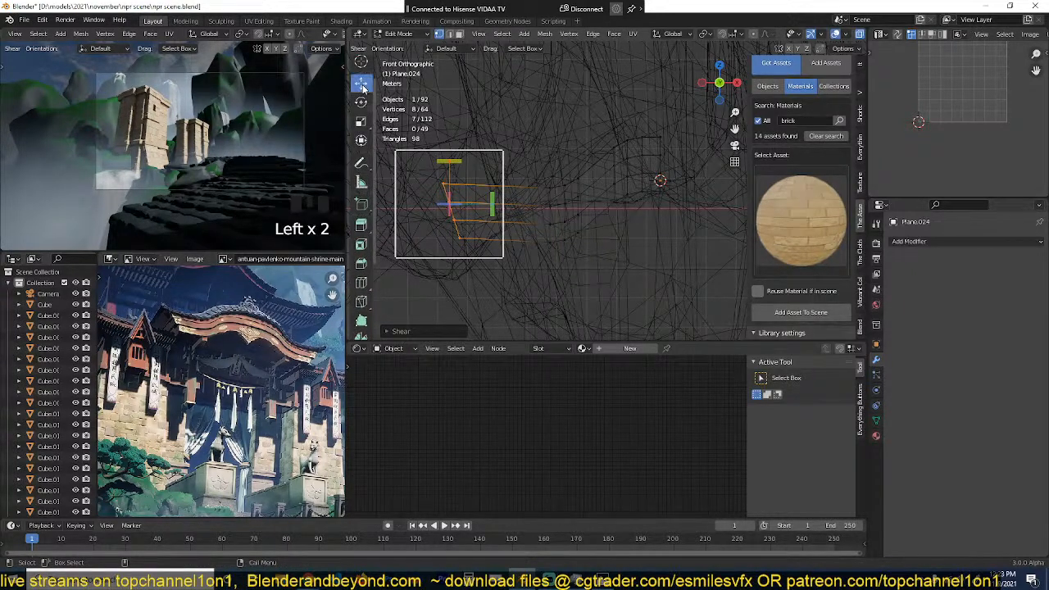
{"action": "left_click", "coordinate": [363, 88]}
{"action": "scroll", "coordinate": [450, 164], "scroll_direction": "down", "scroll_amount": 2}
{"action": "middle_click_drag", "start_coordinate": [450, 164], "coordinate": [504, 208]}
{"action": "key", "text": "z"}
{"action": "middle_click_drag", "start_coordinate": [560, 260], "coordinate": [544, 209]}
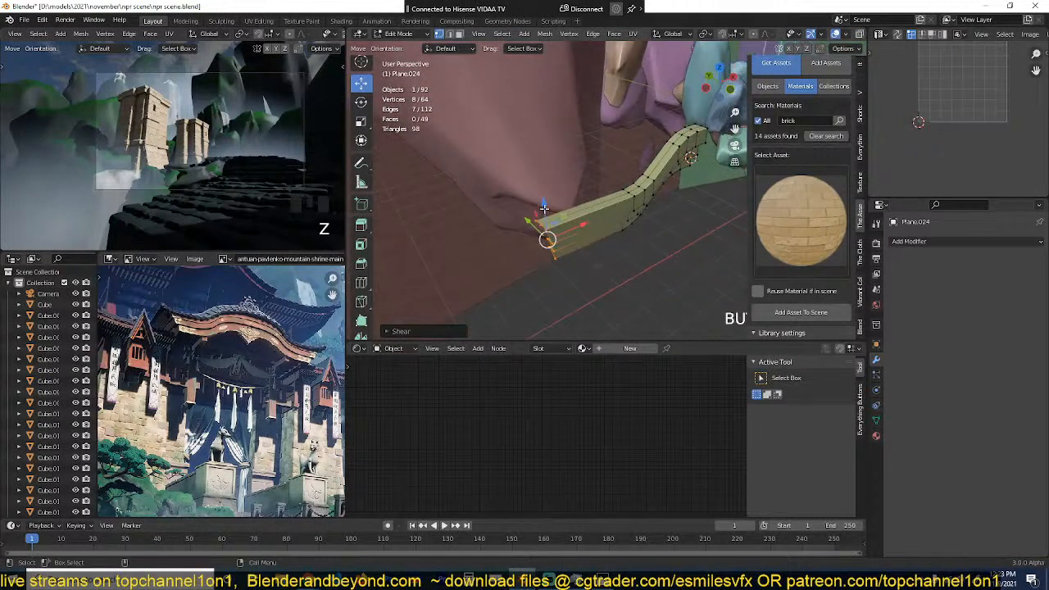
{"action": "key", "text": "e"}
{"action": "right_click", "coordinate": [509, 224]}
{"action": "left_click", "coordinate": [526, 221]}
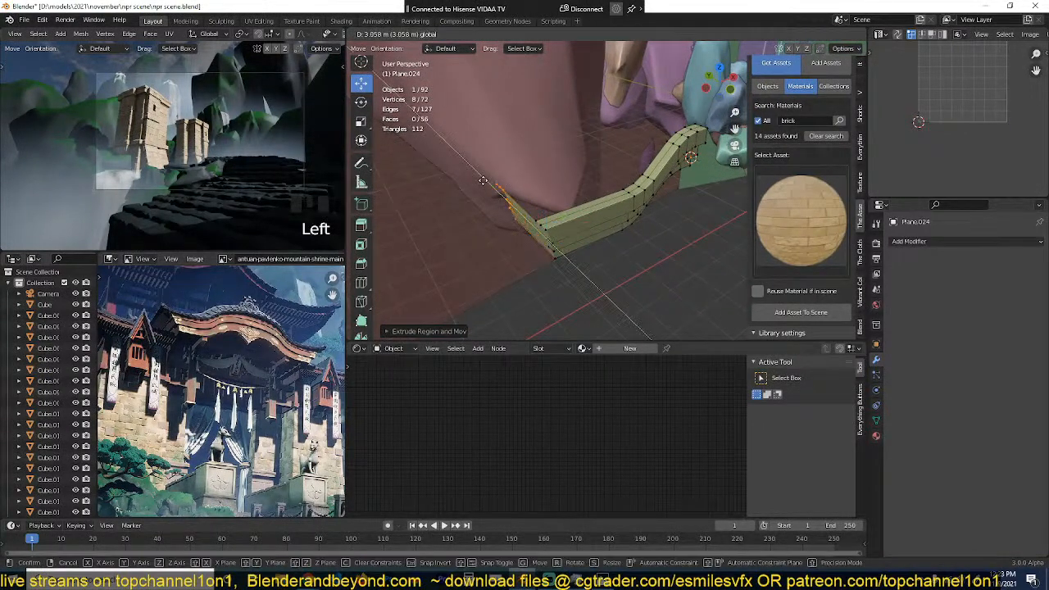
{"action": "key", "text": "ctrl+z"}
{"action": "key", "text": "ctrl+z"}
{"action": "key", "text": "ctrl+z"}
Step: Shear the trim's outer end vertices in wireframe top view to form a mitred corner, then restore the Move tool
{"action": "key", "text": "KP_7"}
{"action": "key", "text": "z"}
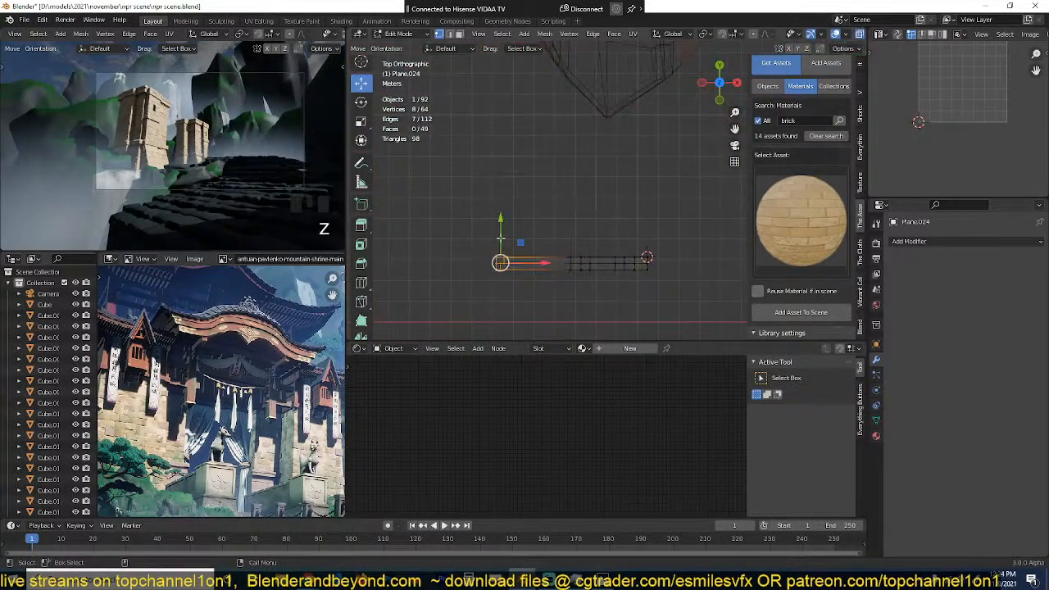
{"action": "middle_click_drag", "start_coordinate": [525, 248], "coordinate": [590, 195], "text": "shift"}
{"action": "scroll", "coordinate": [590, 195], "scroll_direction": "up", "scroll_amount": 3}
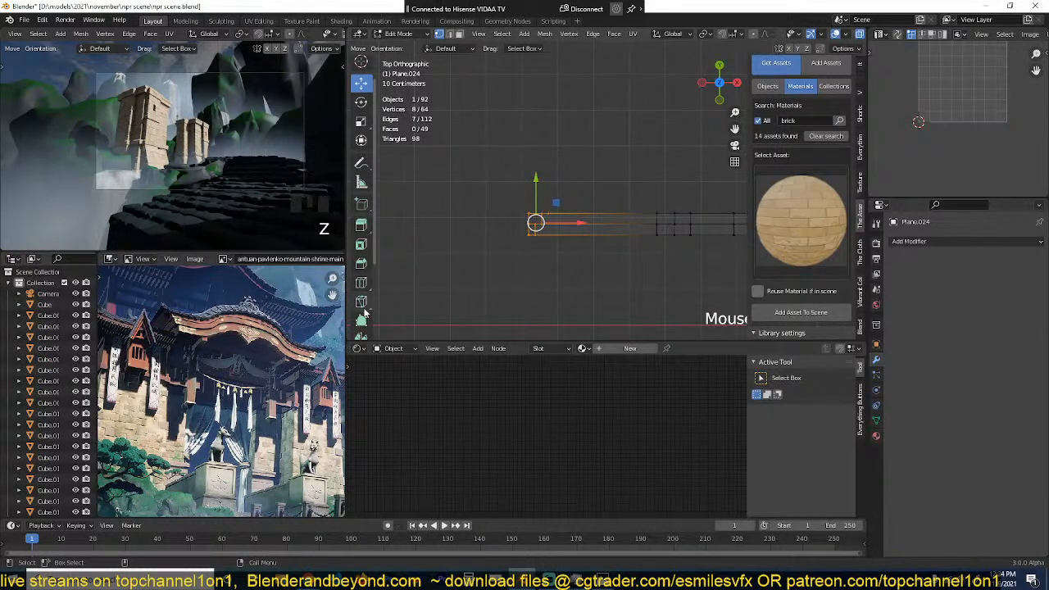
{"action": "scroll", "coordinate": [362, 304], "scroll_direction": "down", "scroll_amount": 3}
{"action": "scroll", "coordinate": [363, 294], "scroll_direction": "down", "scroll_amount": 2}
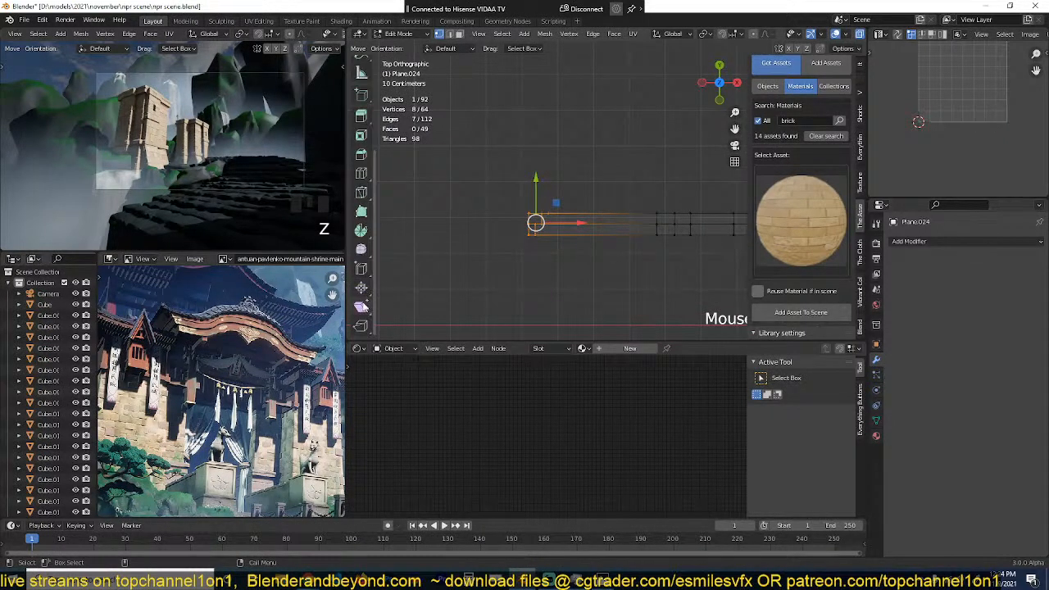
{"action": "left_click", "coordinate": [362, 306]}
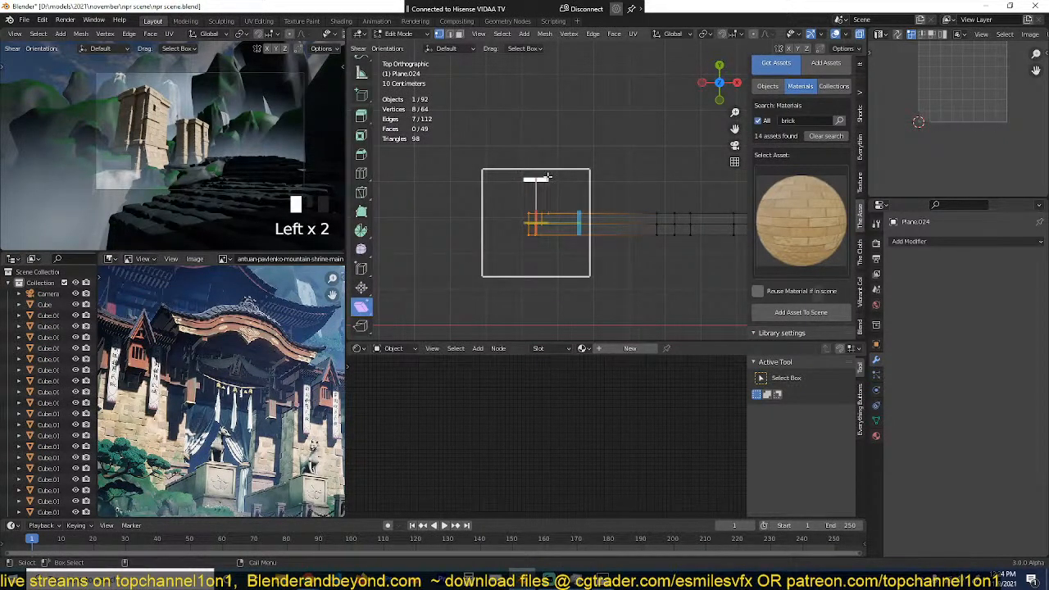
{"action": "left_click_drag", "start_coordinate": [549, 176], "coordinate": [627, 193]}
{"action": "left_click_drag", "start_coordinate": [707, 206], "coordinate": [705, 206]}
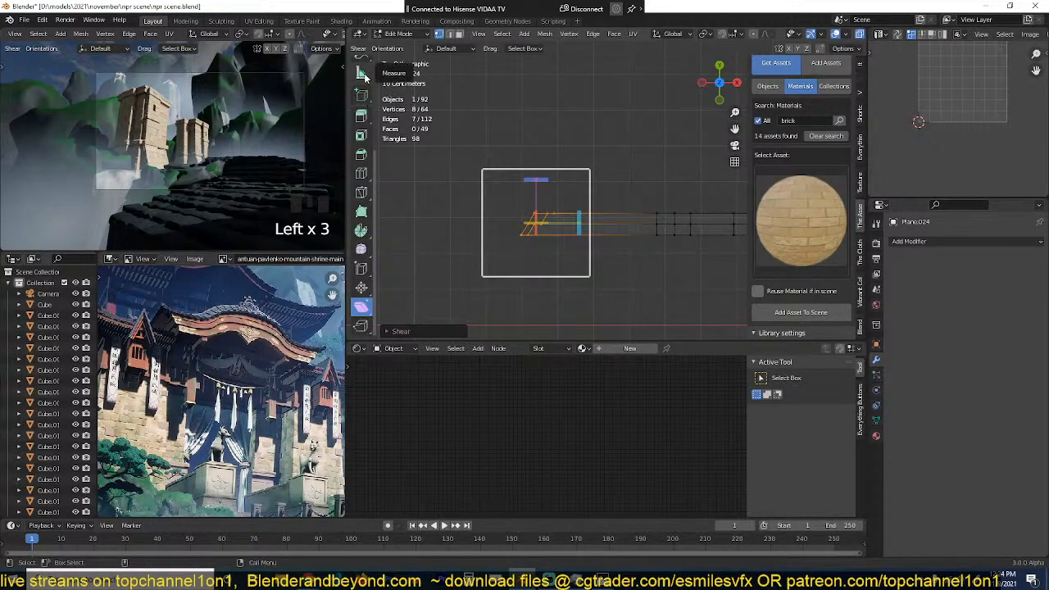
{"action": "scroll", "coordinate": [361, 105], "scroll_direction": "up", "scroll_amount": 5}
{"action": "left_click", "coordinate": [360, 104]}
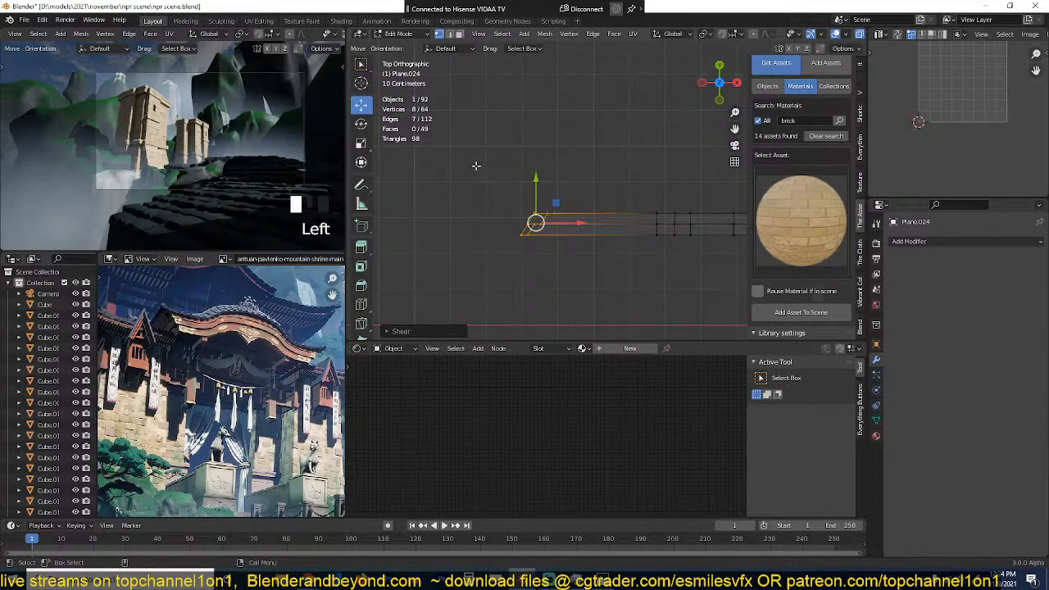
Step: Extrude the trim's mitred end straight back along Y, scale the new end along Y and leave edit mode
{"action": "key", "text": "e"}
{"action": "left_click", "coordinate": [477, 96]}
{"action": "type", "text": "s"}
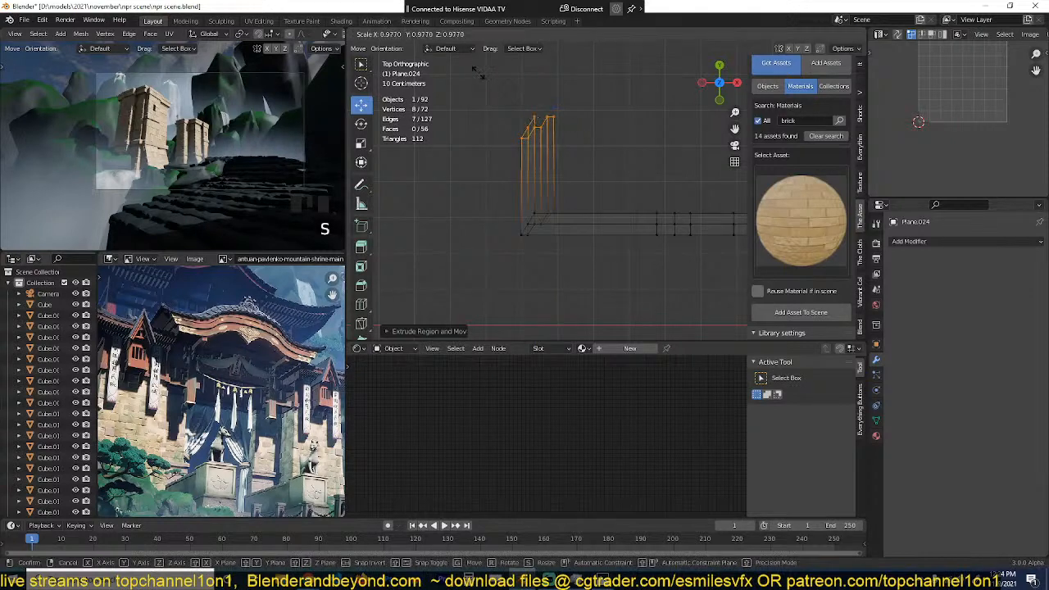
{"action": "type", "text": "y20s"}
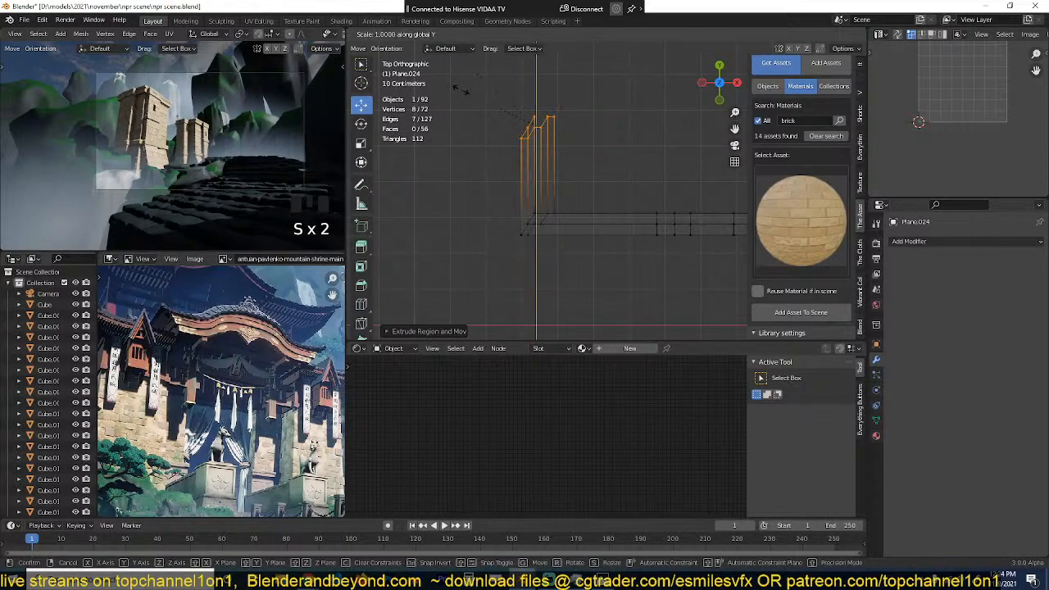
{"action": "left_click", "coordinate": [461, 90]}
{"action": "key", "text": "Tab"}
Step: Add a Mirror modifier on the X axis to the half roof trim
{"action": "key", "text": "z"}
{"action": "mouse_move", "coordinate": [564, 227]}
{"action": "middle_mouse_down"}
{"action": "mouse_move", "coordinate": [628, 146]}
{"action": "mouse_move", "coordinate": [622, 79]}
{"action": "middle_mouse_up"}
{"action": "scroll", "coordinate": [636, 98], "scroll_direction": "down", "scroll_amount": 4}
{"action": "middle_click_drag", "start_coordinate": [651, 121], "coordinate": [680, 135]}
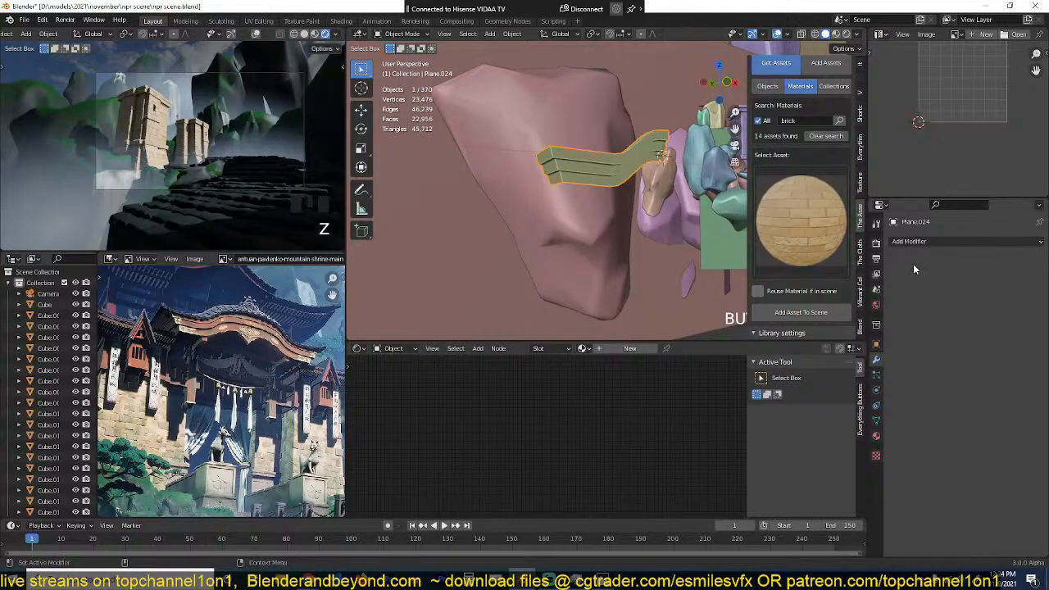
{"action": "left_click", "coordinate": [915, 242]}
{"action": "left_click", "coordinate": [820, 368]}
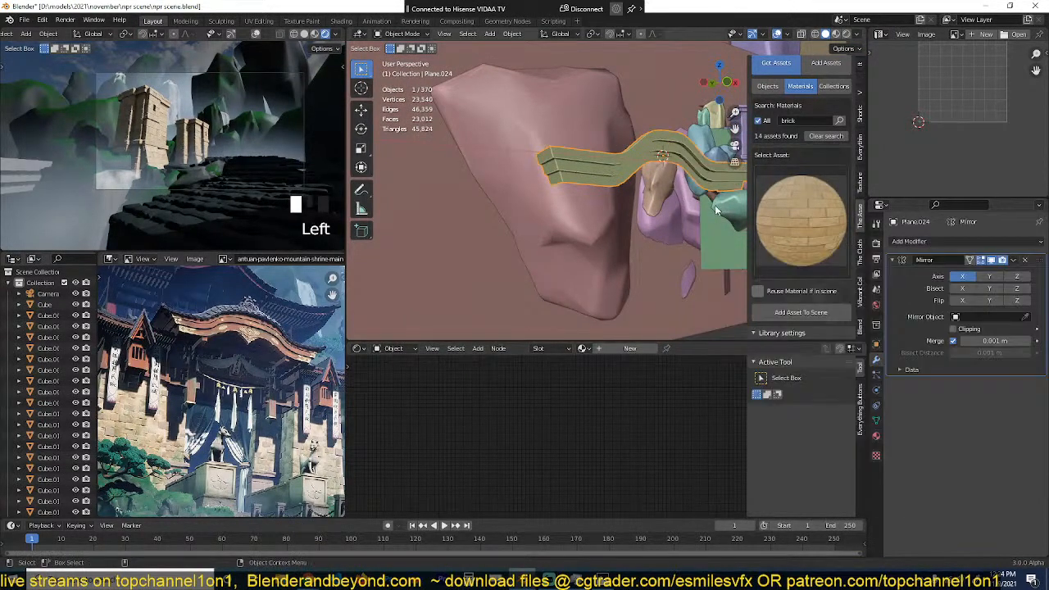
Step: Select the whole half profile in wireframe front view and move it outward along X to widen the raised middle section
{"action": "middle_click_drag", "start_coordinate": [623, 205], "coordinate": [658, 180]}
{"action": "key", "text": "Tab"}
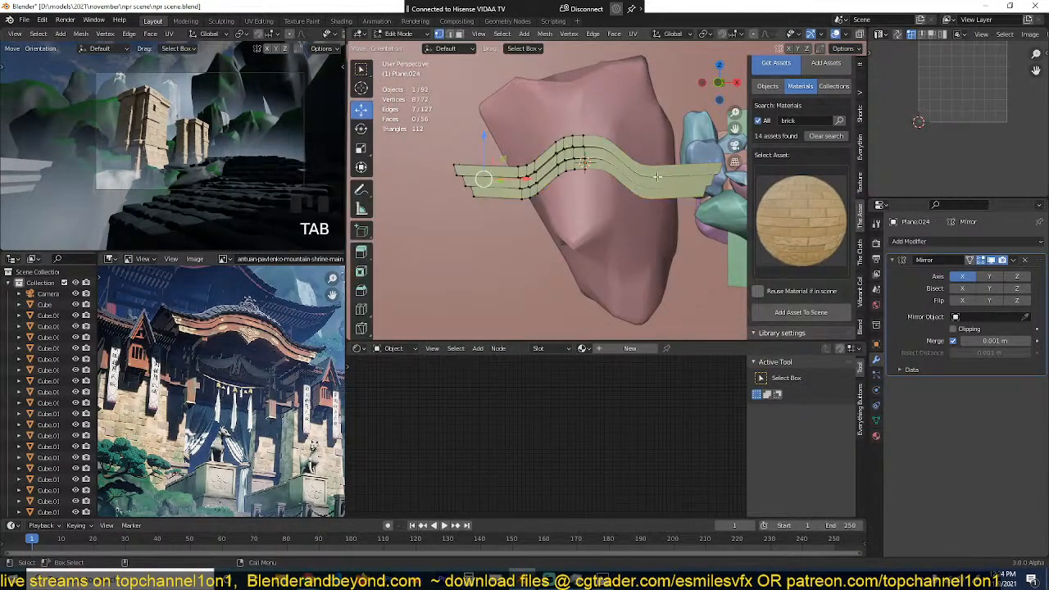
{"action": "key", "text": "KP_1"}
{"action": "key", "text": "z"}
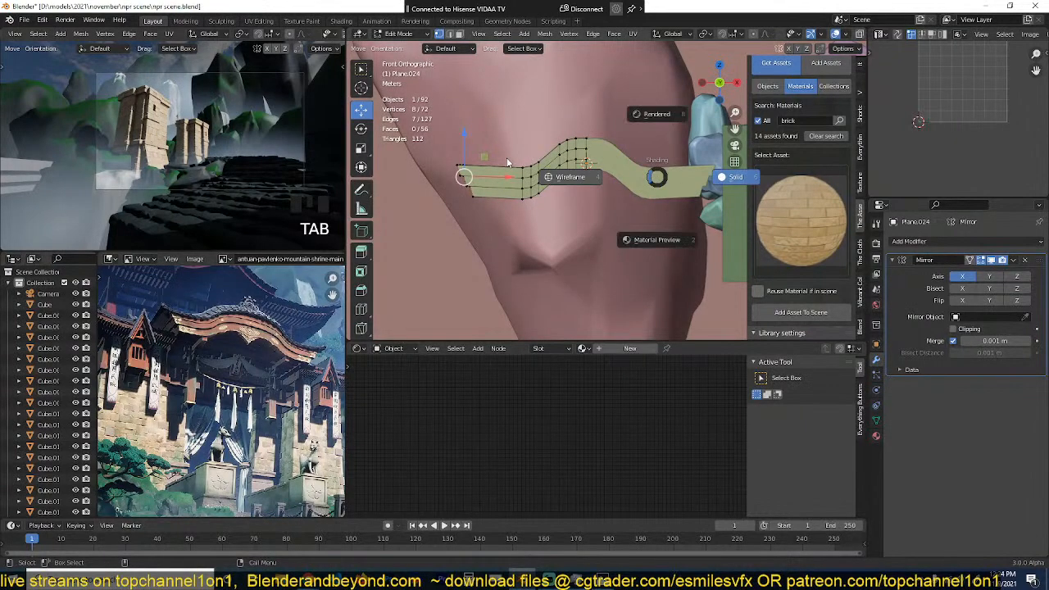
{"action": "left_click", "coordinate": [571, 187]}
{"action": "key", "text": "alt+a"}
{"action": "left_click_drag", "start_coordinate": [426, 104], "coordinate": [583, 216]}
{"action": "left_click_drag", "start_coordinate": [561, 161], "coordinate": [533, 159]}
{"action": "key", "text": "Tab"}
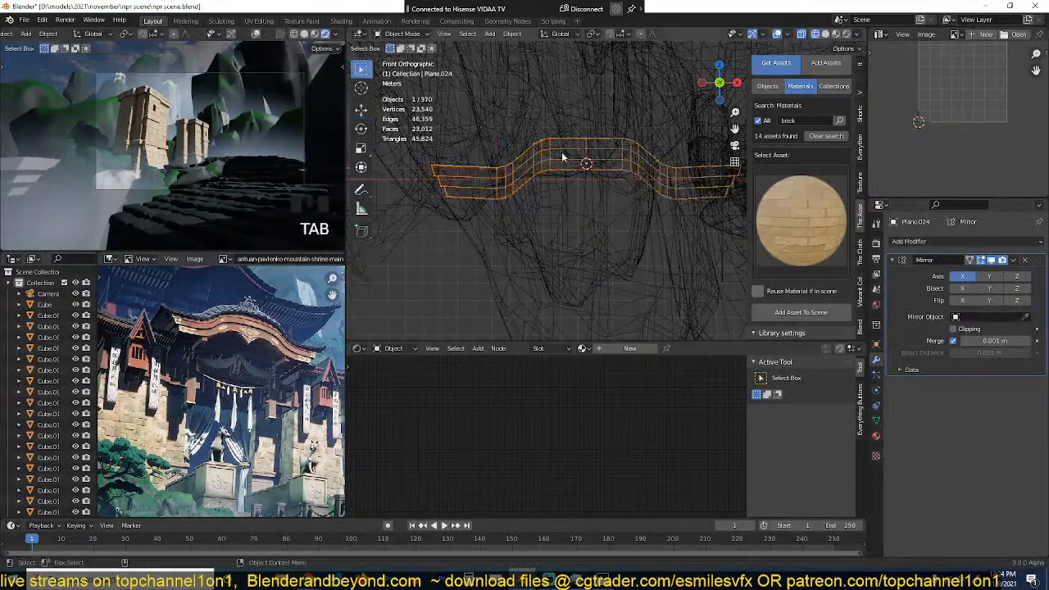
{"action": "scroll", "coordinate": [565, 158], "scroll_direction": "down", "scroll_amount": 3}
{"action": "key", "text": "z"}
{"action": "left_click", "coordinate": [665, 152]}
Step: Snap the 3D cursor to a pillar of the nearer shrine tower and snap the roof trim to the cursor
{"action": "scroll", "coordinate": [444, 210], "scroll_direction": "down", "scroll_amount": 1}
{"action": "middle_click_drag", "start_coordinate": [644, 154], "coordinate": [452, 262], "text": "shift"}
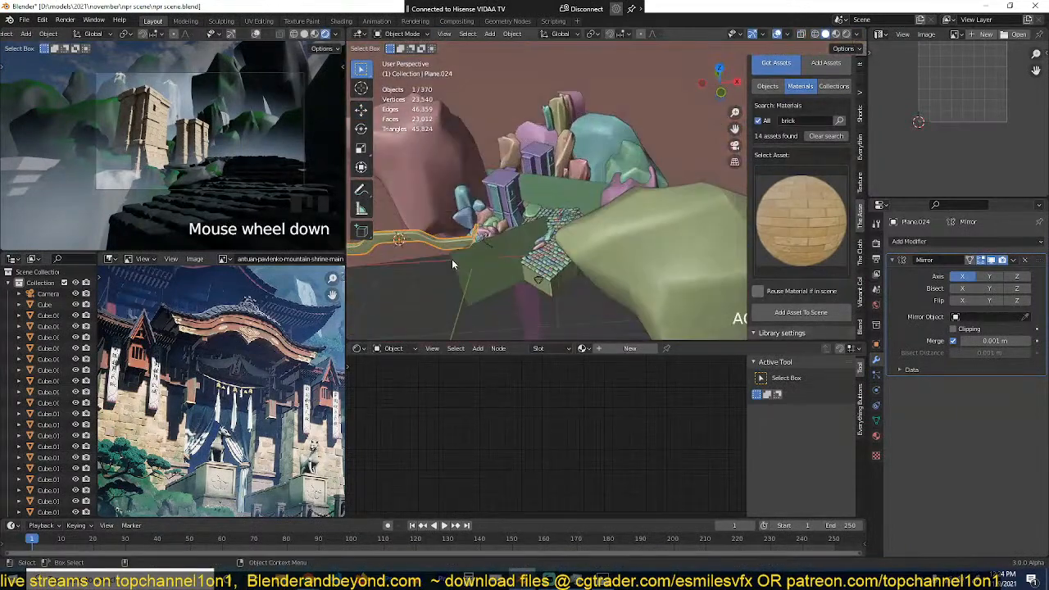
{"action": "left_click", "coordinate": [494, 199]}
{"action": "middle_click_drag", "start_coordinate": [494, 200], "coordinate": [490, 246]}
{"action": "key", "text": "shift+s"}
{"action": "left_click", "coordinate": [488, 304]}
{"action": "middle_click_drag", "start_coordinate": [488, 305], "coordinate": [454, 254]}
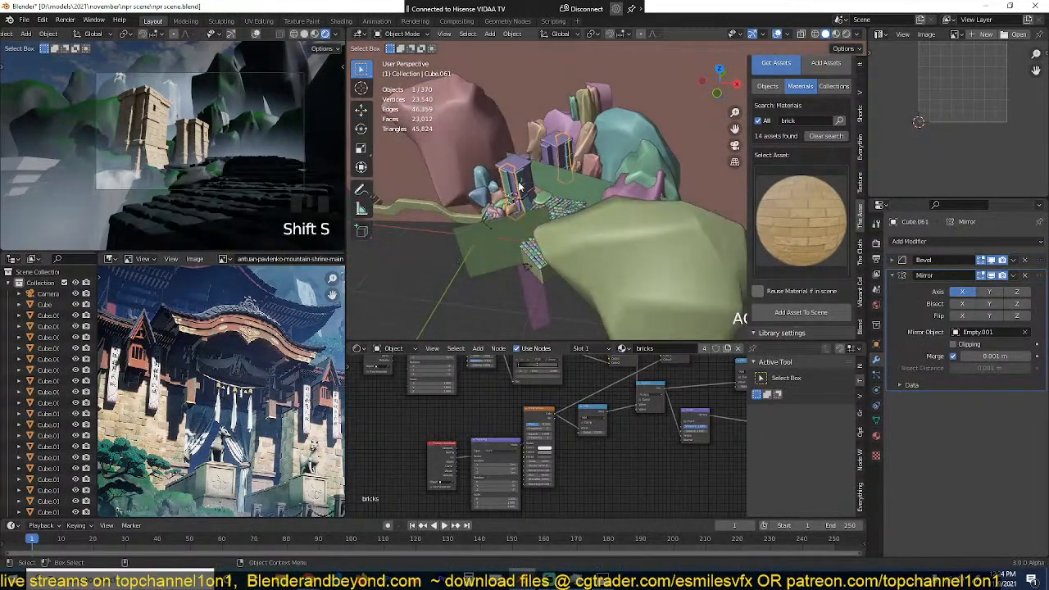
{"action": "left_click", "coordinate": [450, 215]}
{"action": "key", "text": "shift+s"}
{"action": "left_click", "coordinate": [487, 115]}
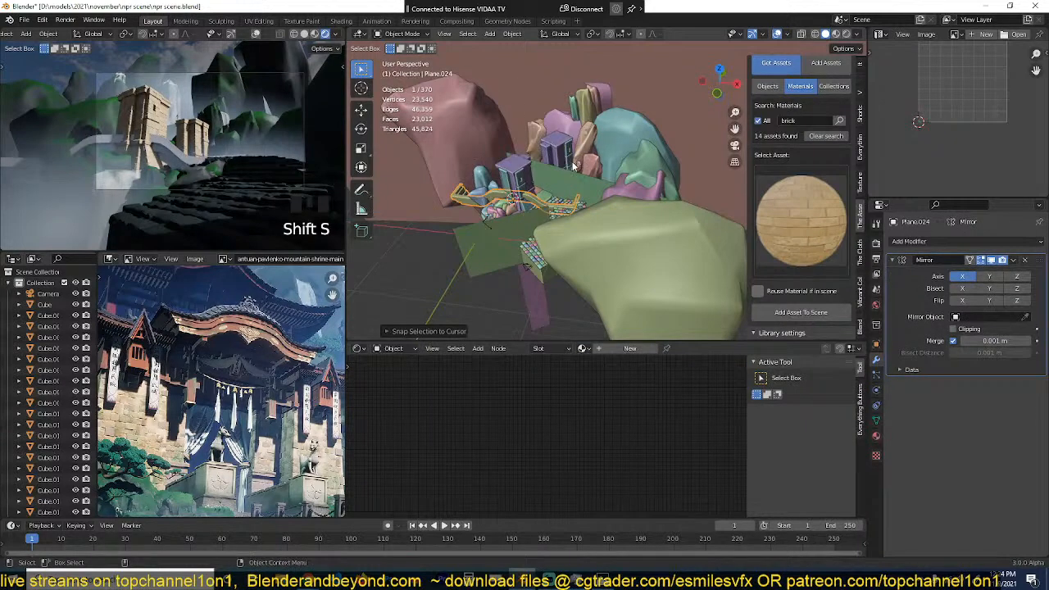
Step: Rotate the roof trim about 63° counter-clockwise in top view to align it with the two shrine towers
{"action": "middle_click_drag", "start_coordinate": [572, 173], "coordinate": [537, 216], "text": "alt"}
{"action": "key", "text": "r"}
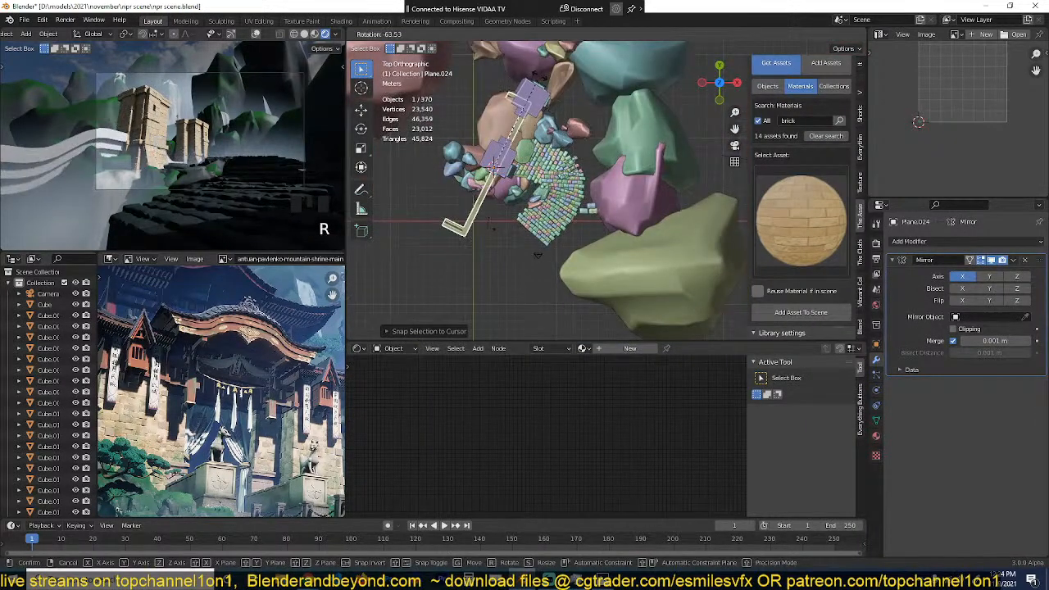
{"action": "left_click", "coordinate": [541, 82]}
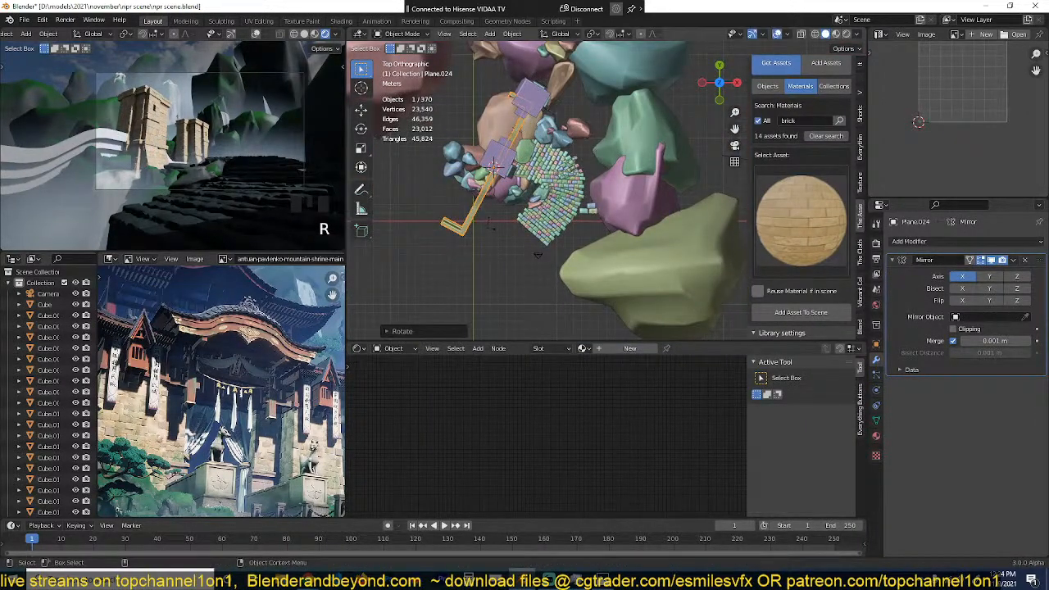
{"action": "key", "text": "r"}
Step: Snap the 3D cursor to the mirror empty between the towers and snap the roof trim to the cursor
{"action": "left_click", "coordinate": [525, 136]}
{"action": "key", "text": "shift+s"}
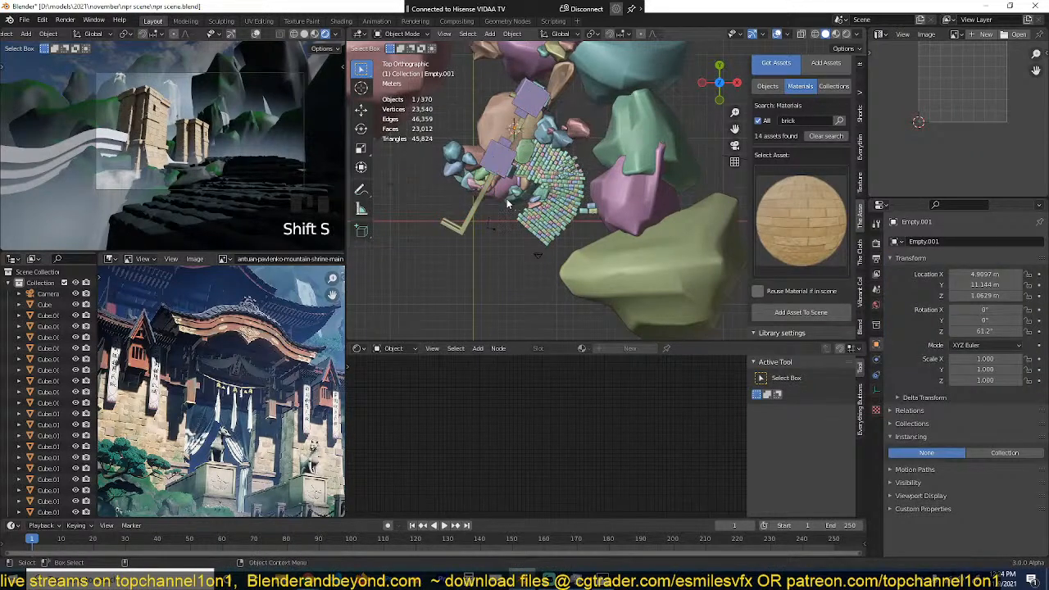
{"action": "left_click", "coordinate": [517, 174]}
{"action": "left_click", "coordinate": [480, 205]}
{"action": "left_click", "coordinate": [474, 217]}
{"action": "key", "text": "shift+s"}
Step: Move the roof trim up along Z to the tower tops and scale it down to span both towers
{"action": "middle_click_drag", "start_coordinate": [523, 82], "coordinate": [598, 270]}
{"action": "scroll", "coordinate": [597, 270], "scroll_direction": "up", "scroll_amount": 2}
{"action": "key", "text": "g"}
{"action": "key", "text": "z"}
{"action": "left_click", "coordinate": [601, 215]}
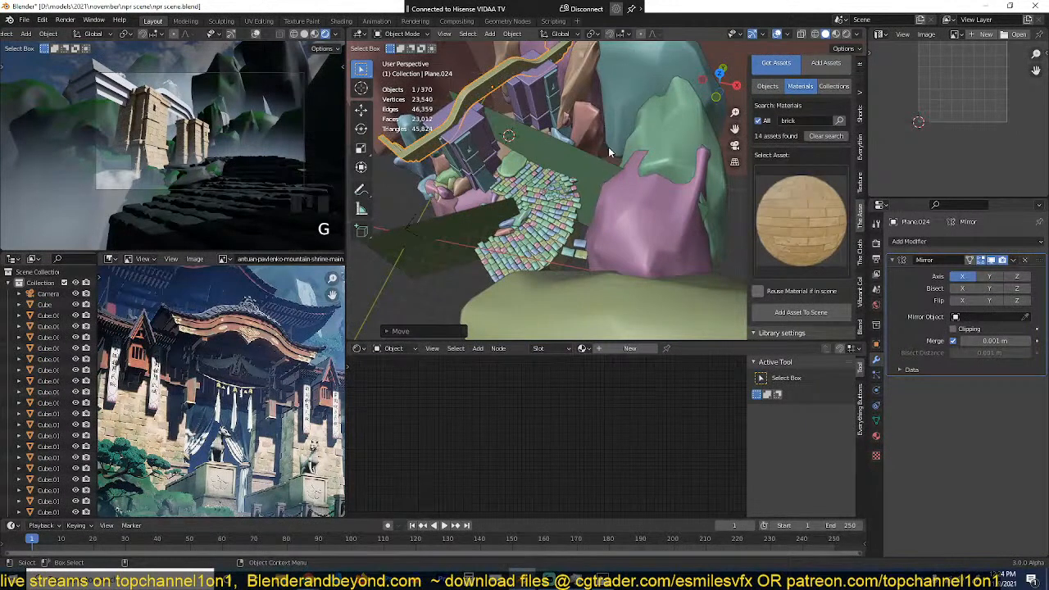
{"action": "key", "text": "s"}
{"action": "left_click", "coordinate": [554, 117]}
{"action": "mouse_move", "coordinate": [555, 116]}
{"action": "middle_mouse_down"}
{"action": "mouse_move", "coordinate": [583, 109]}
{"action": "mouse_move", "coordinate": [555, 123]}
{"action": "middle_mouse_up"}
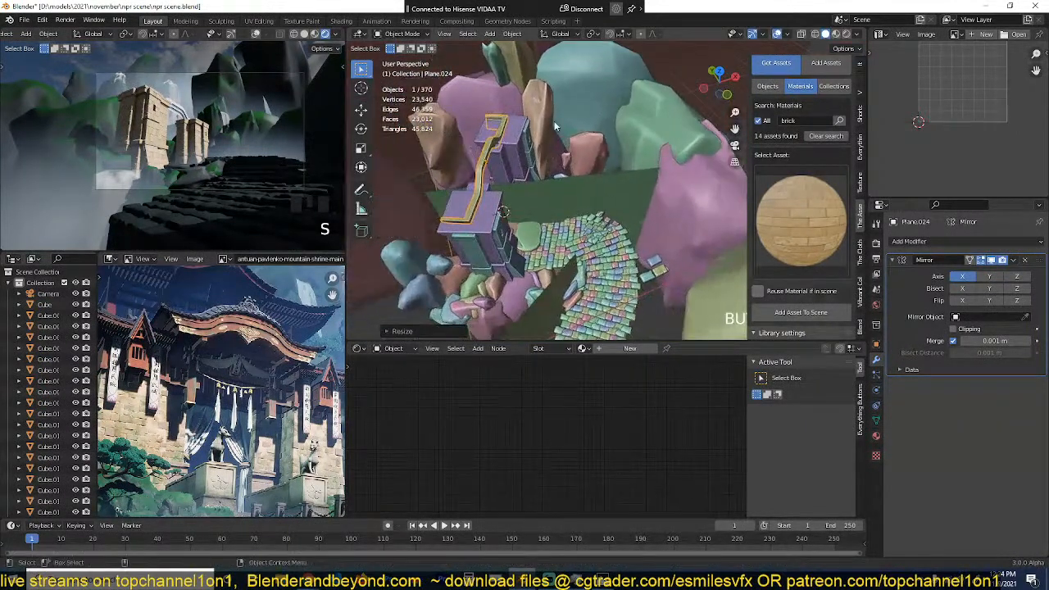
Step: Set the transform orientation to Normal and move the roof trim outward to the front of the shrine towers
{"action": "left_click", "coordinate": [360, 112]}
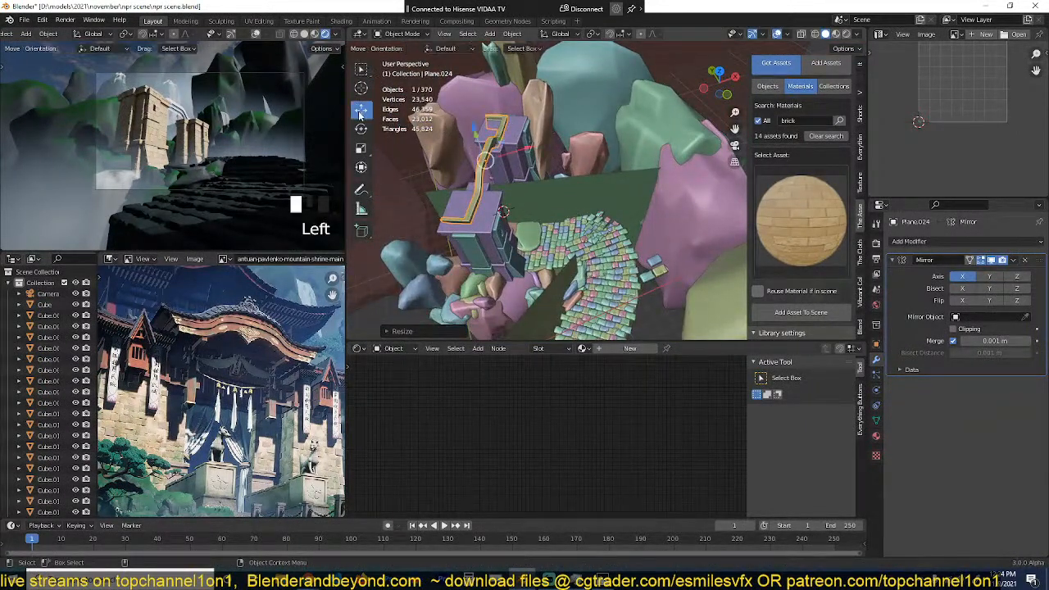
{"action": "key", "text": "period"}
{"action": "key", "text": "Escape"}
{"action": "key", "text": "comma"}
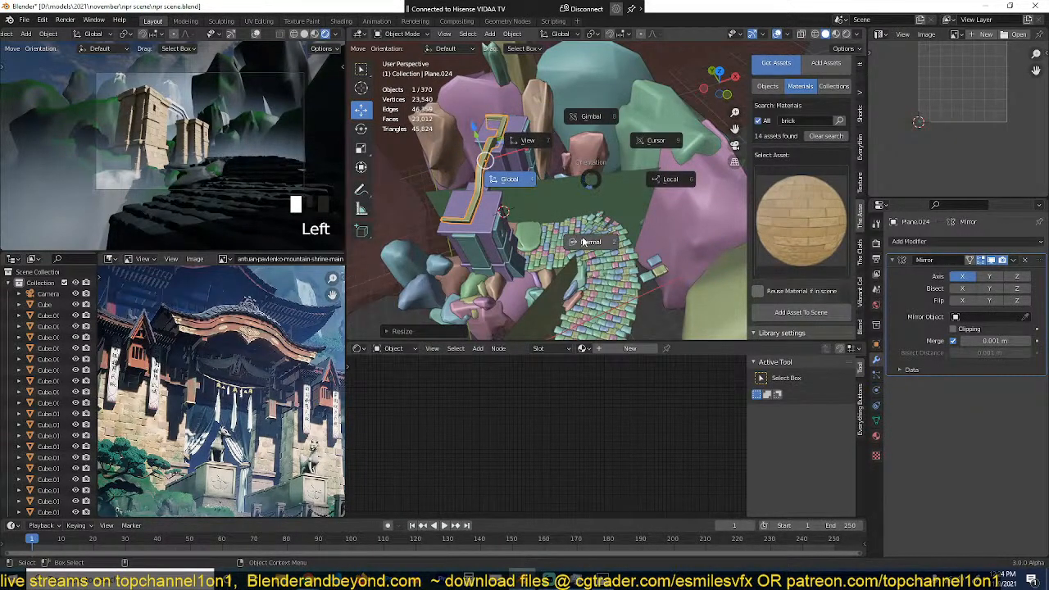
{"action": "left_click_drag", "start_coordinate": [529, 167], "coordinate": [591, 170]}
Step: Select an edge loop along the roof trim in Edit Mode and set the transform orientation to Local
{"action": "key", "text": "Tab"}
{"action": "middle_click_drag", "start_coordinate": [591, 170], "coordinate": [570, 151]}
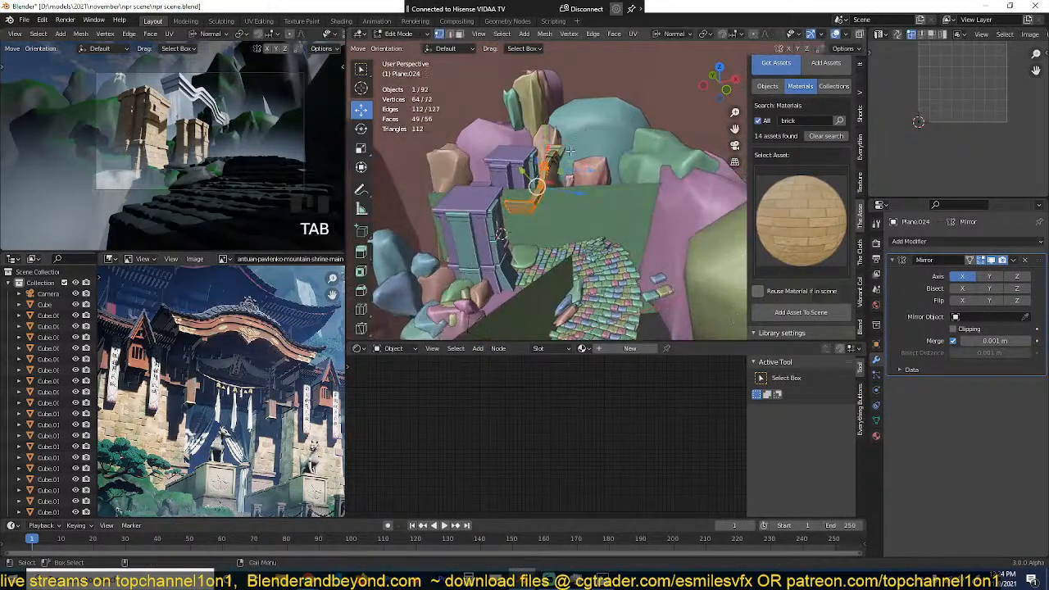
{"action": "scroll", "coordinate": [533, 225], "scroll_direction": "up", "scroll_amount": 2}
{"action": "left_click", "coordinate": [455, 215], "text": "alt"}
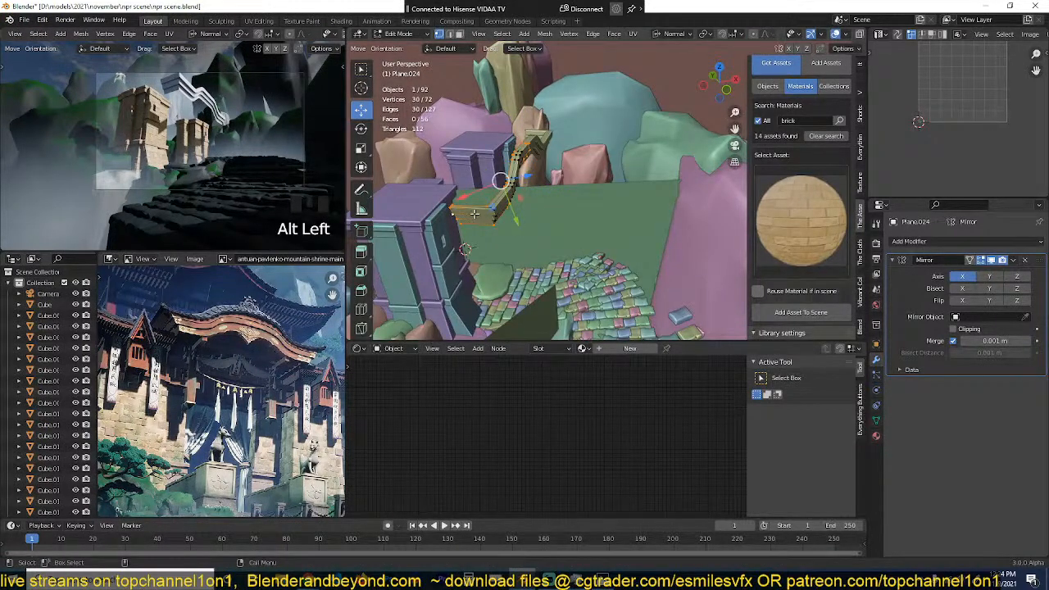
{"action": "key", "text": "comma"}
{"action": "key", "text": "comma"}
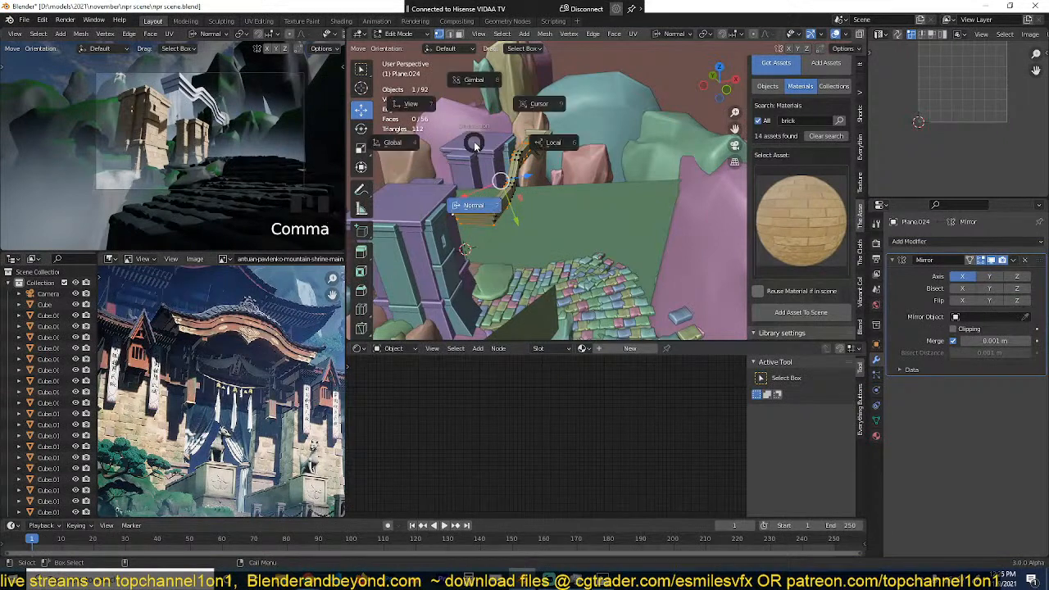
{"action": "left_click", "coordinate": [551, 143]}
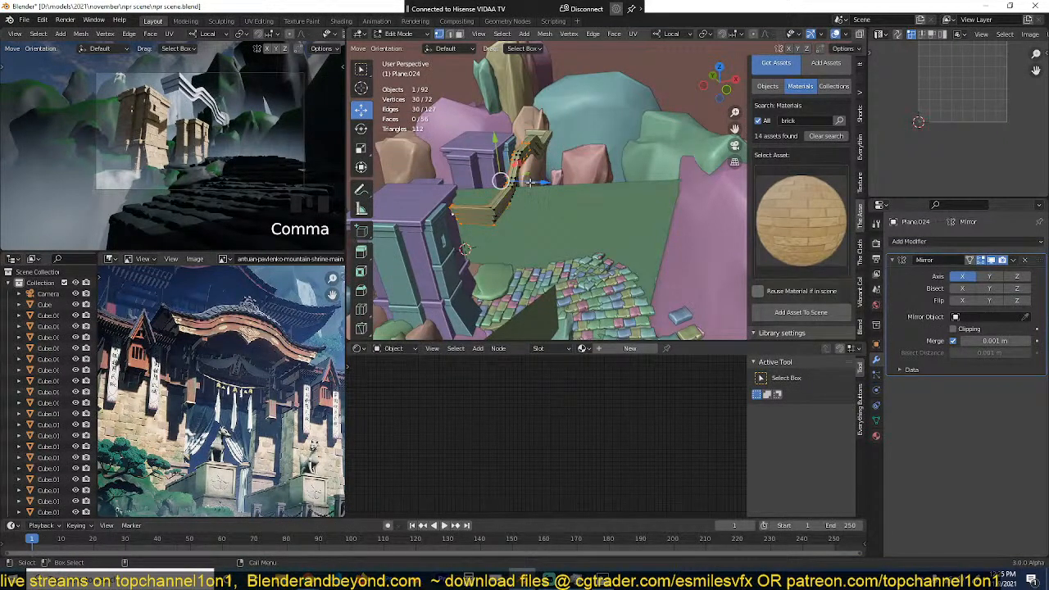
Step: Select the stepped path of vertices at the roof trim's outer end, check it against the towers, and return to Object Mode
{"action": "left_click", "coordinate": [455, 202]}
{"action": "left_click", "coordinate": [460, 225], "text": "ctrl"}
{"action": "key", "text": "grave"}
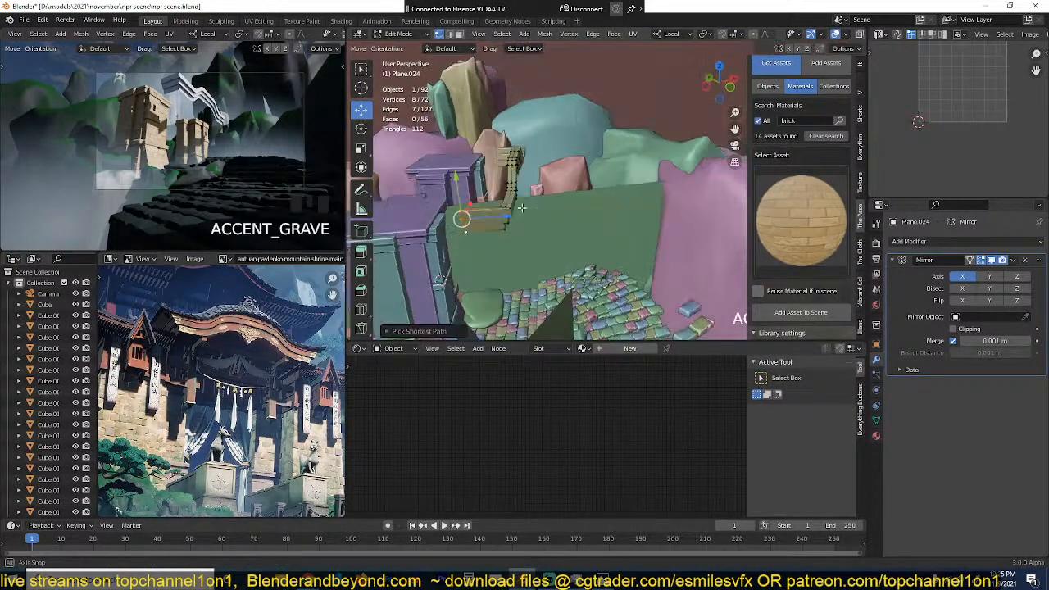
{"action": "middle_click_drag", "start_coordinate": [461, 223], "coordinate": [575, 215]}
{"action": "middle_click_drag", "start_coordinate": [549, 254], "coordinate": [491, 254]}
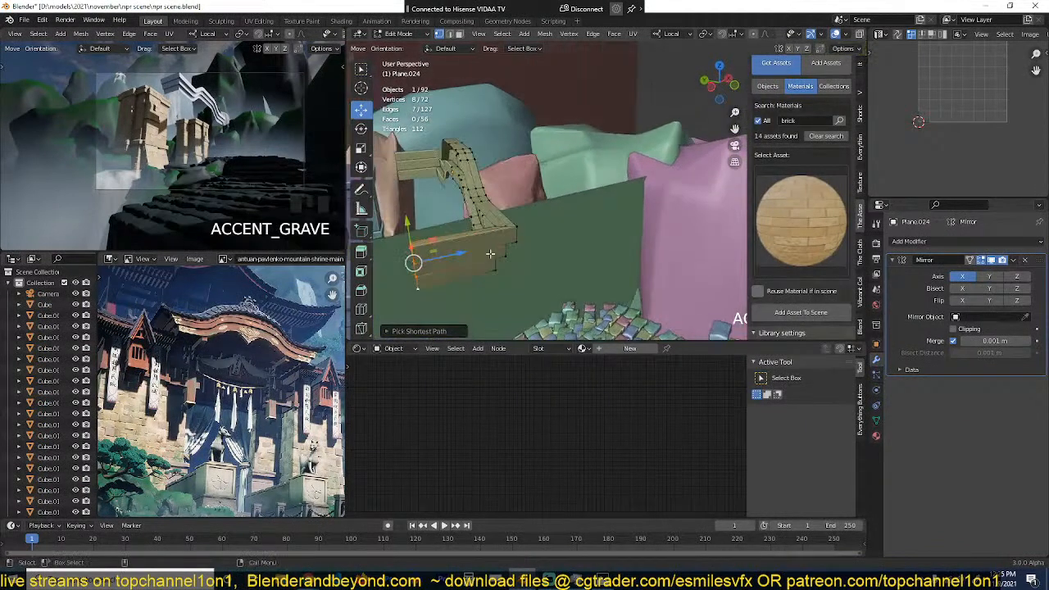
{"action": "scroll", "coordinate": [441, 239], "scroll_direction": "down", "scroll_amount": 6}
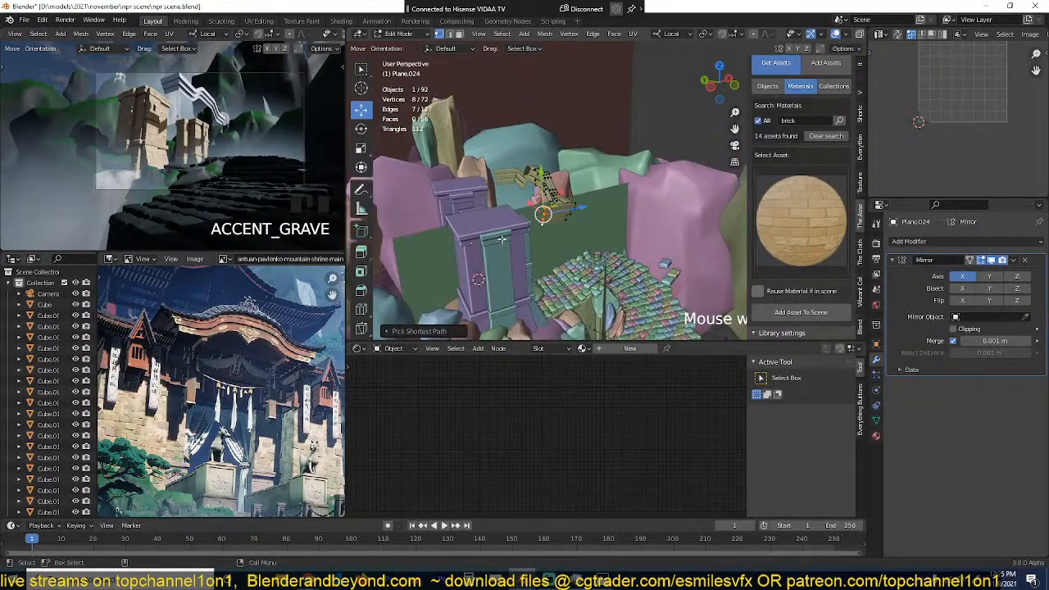
{"action": "left_click_drag", "start_coordinate": [575, 212], "coordinate": [517, 219]}
{"action": "key", "text": "Tab"}
{"action": "middle_click_drag", "start_coordinate": [518, 218], "coordinate": [533, 171]}
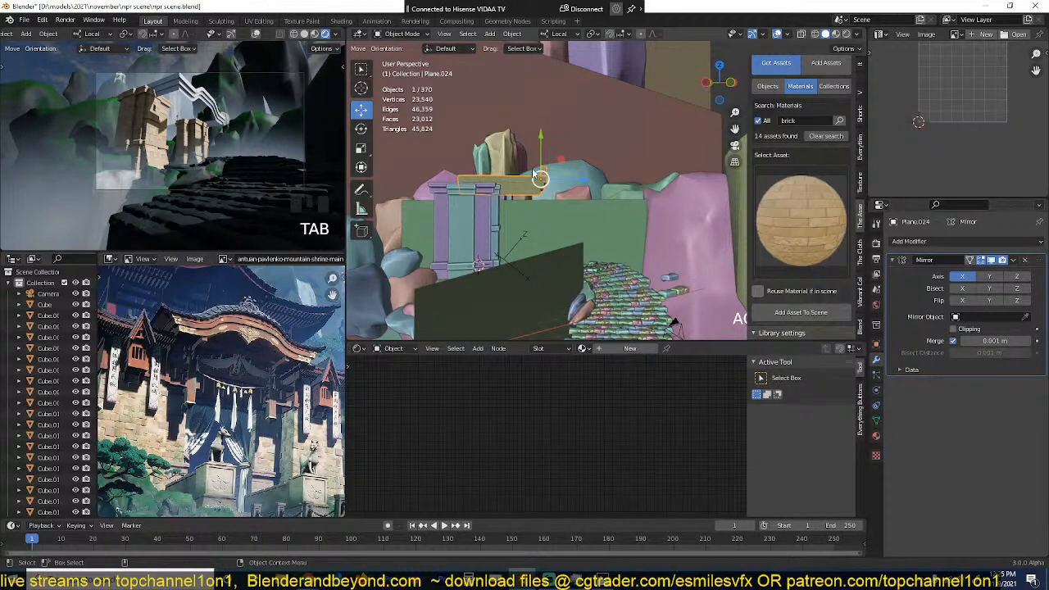
Step: Select the path of faces along the roof trim's front side, duplicate it in place and separate the copy into its own object
{"action": "middle_click_drag", "start_coordinate": [382, 279], "coordinate": [514, 199]}
{"action": "scroll", "coordinate": [501, 213], "scroll_direction": "up", "scroll_amount": 3}
{"action": "scroll", "coordinate": [493, 183], "scroll_direction": "up", "scroll_amount": 2}
{"action": "key", "text": "Tab"}
{"action": "key", "text": "alt+a"}
{"action": "key", "text": "3"}
{"action": "left_click", "coordinate": [553, 177]}
{"action": "left_click", "coordinate": [514, 199], "text": "ctrl"}
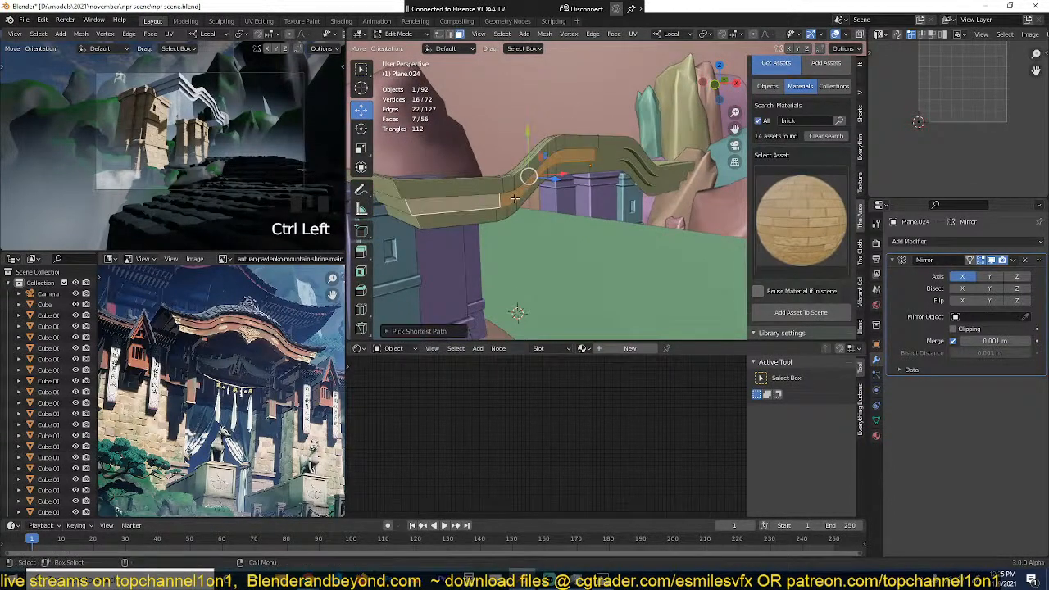
{"action": "key", "text": "shift+d"}
{"action": "right_click", "coordinate": [521, 198]}
{"action": "key", "text": "p"}
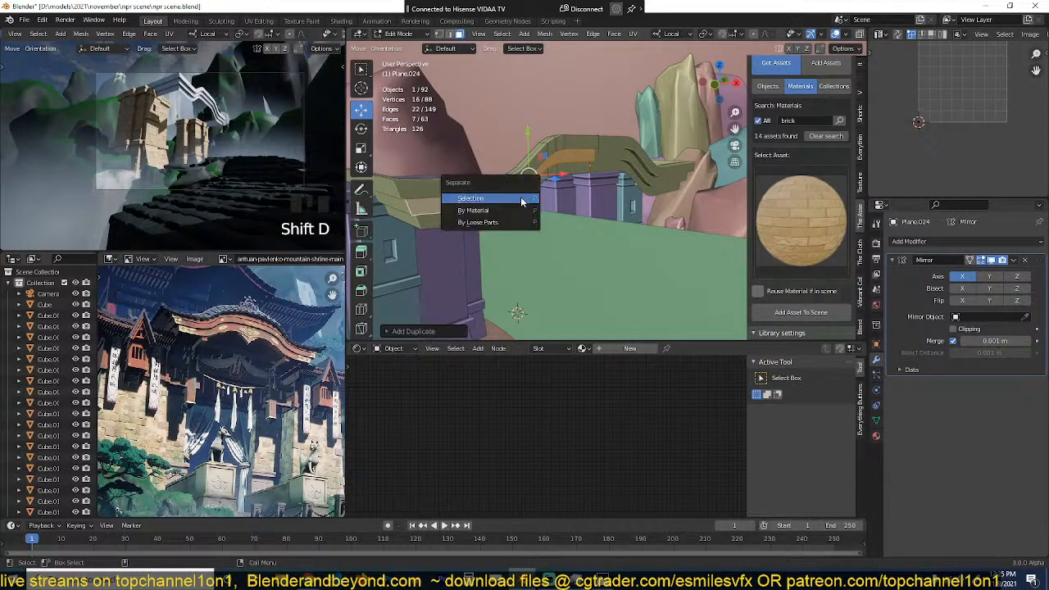
{"action": "left_click", "coordinate": [522, 199]}
{"action": "key", "text": "Tab"}
Step: Select the separated strip and extrude all its faces along their normals to form a solid curved beam
{"action": "left_click", "coordinate": [536, 179]}
{"action": "middle_click_drag", "start_coordinate": [535, 181], "coordinate": [561, 194]}
{"action": "key", "text": "a"}
{"action": "key", "text": "Tab"}
{"action": "key", "text": "Tab"}
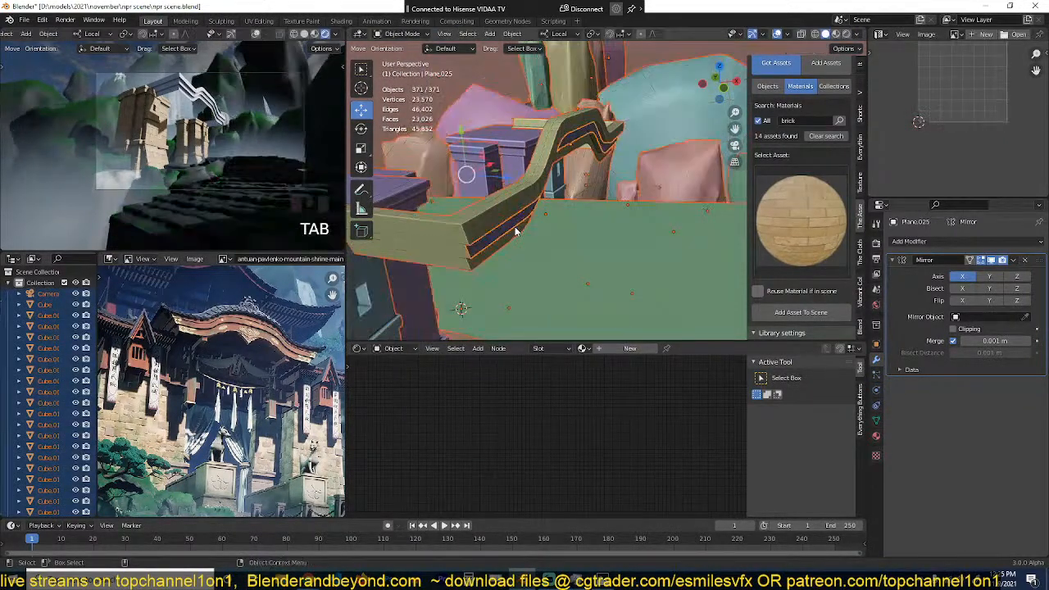
{"action": "left_click", "coordinate": [518, 230]}
{"action": "left_click", "coordinate": [520, 226]}
{"action": "key", "text": "Tab"}
{"action": "key", "text": "a"}
{"action": "key", "text": "e"}
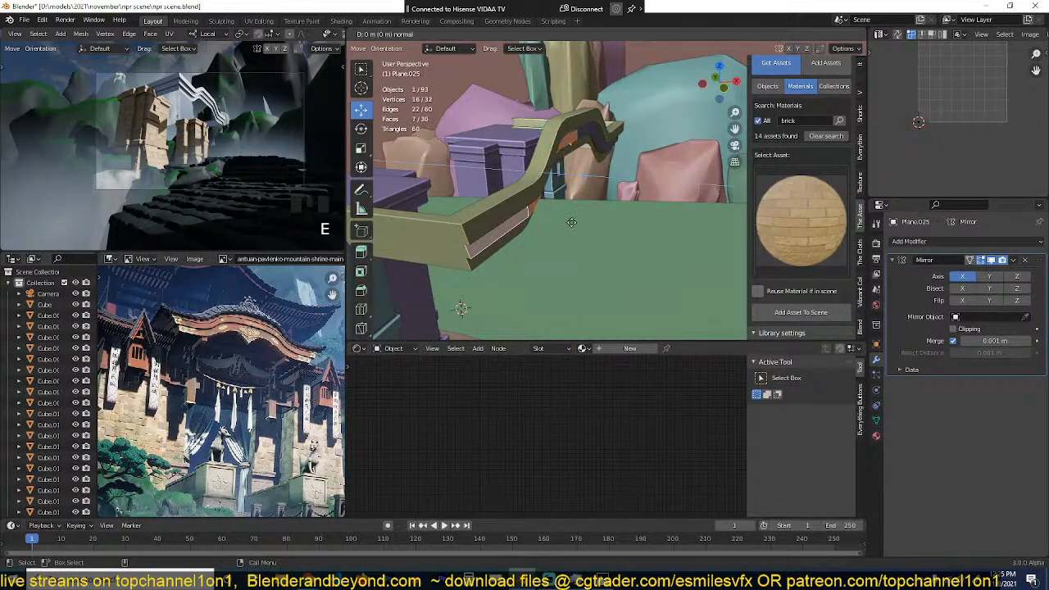
{"action": "left_click", "coordinate": [561, 221]}
{"action": "key", "text": "Tab"}
Step: Move the curved beam back behind the roof trim and add an Array modifier to it
{"action": "middle_click_drag", "start_coordinate": [562, 221], "coordinate": [611, 162]}
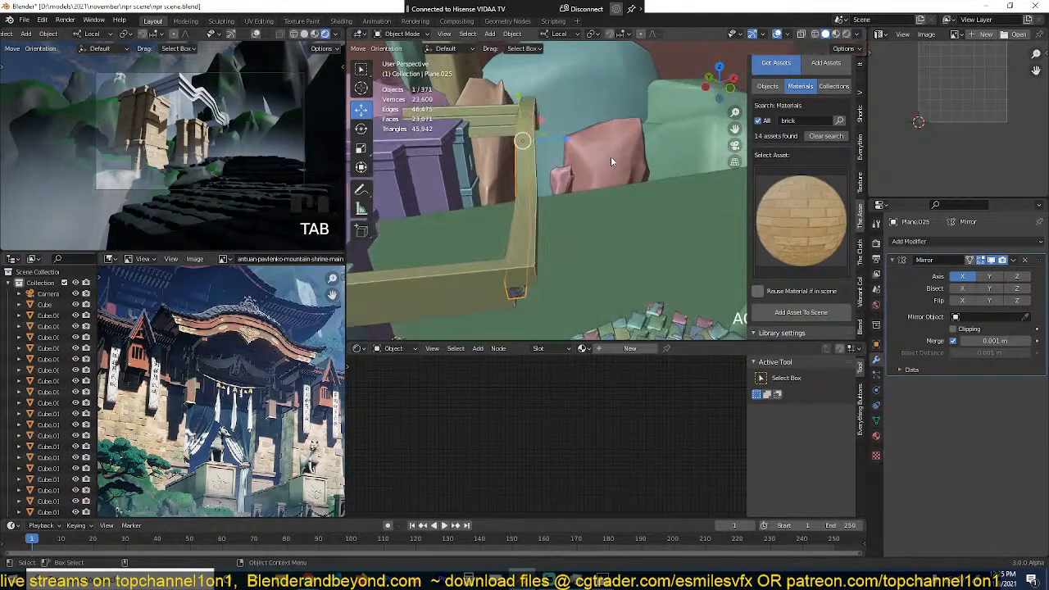
{"action": "left_click_drag", "start_coordinate": [571, 139], "coordinate": [531, 141]}
{"action": "left_click", "coordinate": [904, 244]}
{"action": "left_click", "coordinate": [812, 272]}
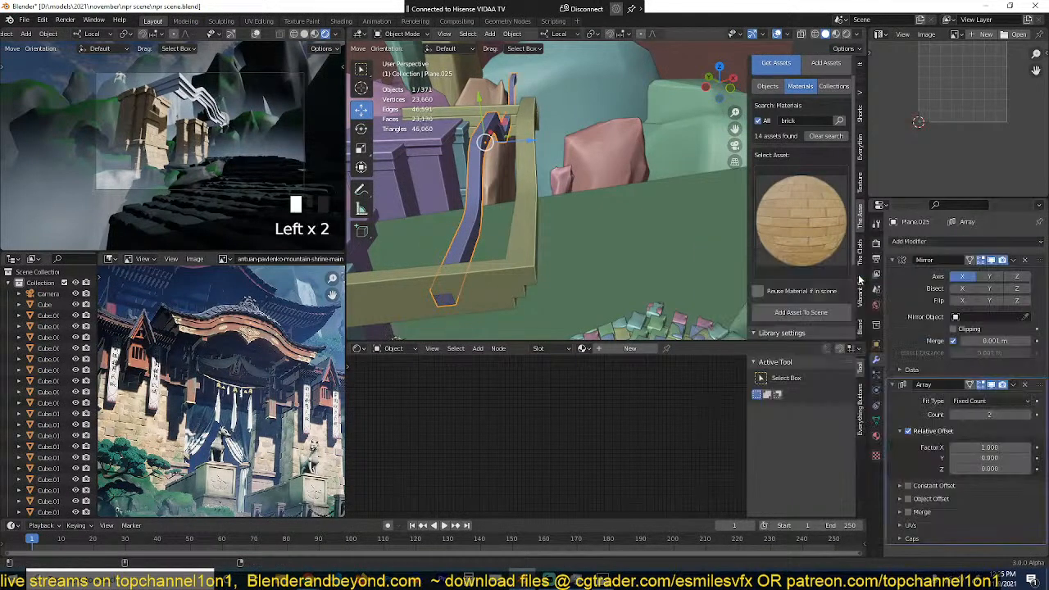
Step: Set the beam array's relative offset factors to 1 on Y and 0 on X
{"action": "left_click", "coordinate": [994, 458]}
{"action": "type", "text": "1"}
{"action": "key", "text": "Return"}
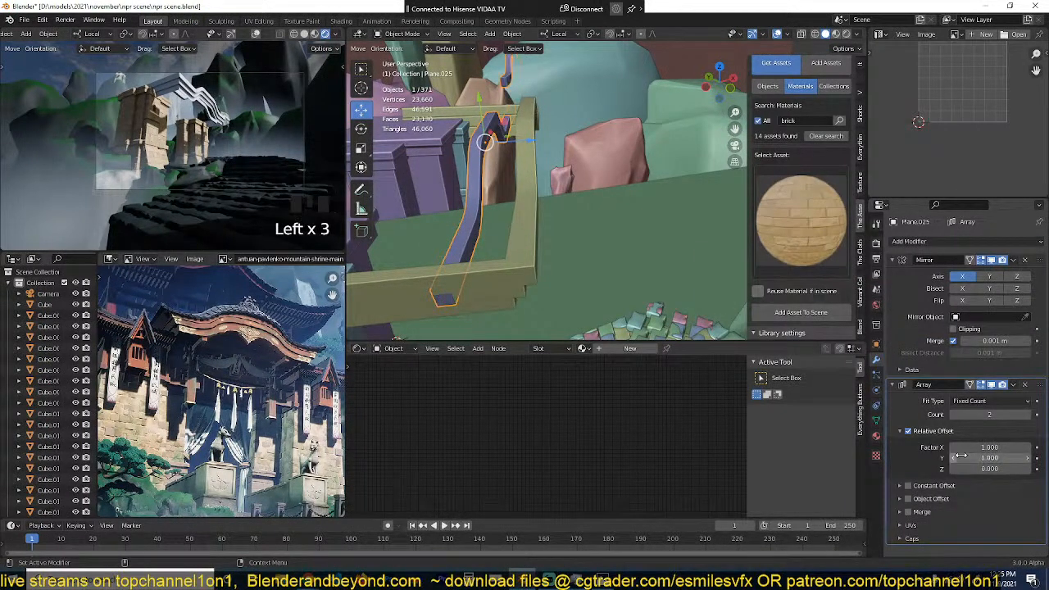
{"action": "left_click", "coordinate": [979, 448]}
{"action": "type", "text": "0"}
{"action": "left_click", "coordinate": [978, 447]}
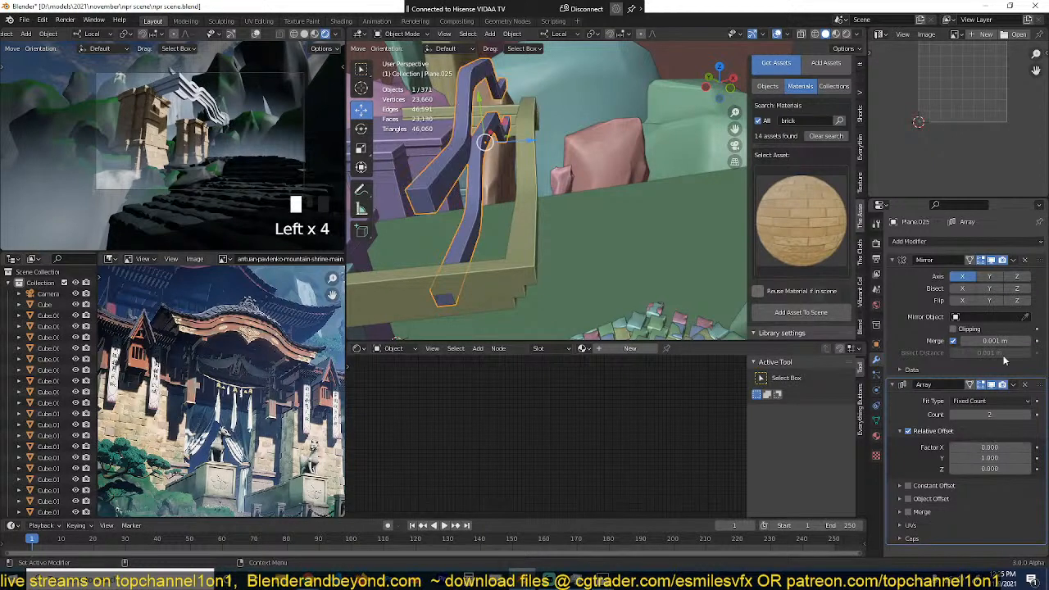
Step: Try a relative offset of 1 on the beam array's Z axis, and set it back to 0
{"action": "key", "text": "ctrl+a"}
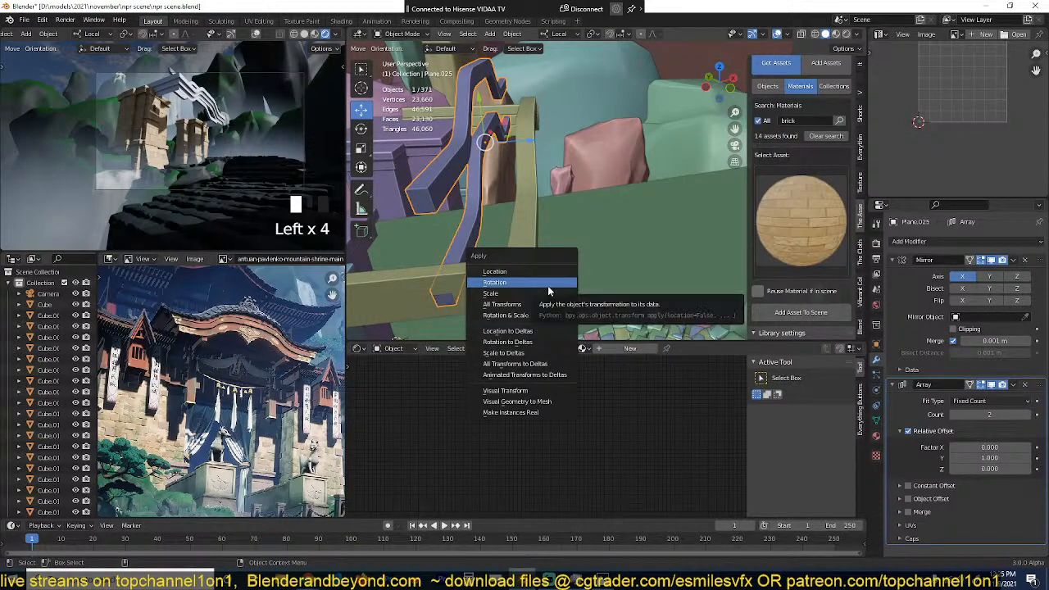
{"action": "left_click", "coordinate": [988, 469]}
{"action": "type", "text": "1"}
{"action": "left_click", "coordinate": [968, 460]}
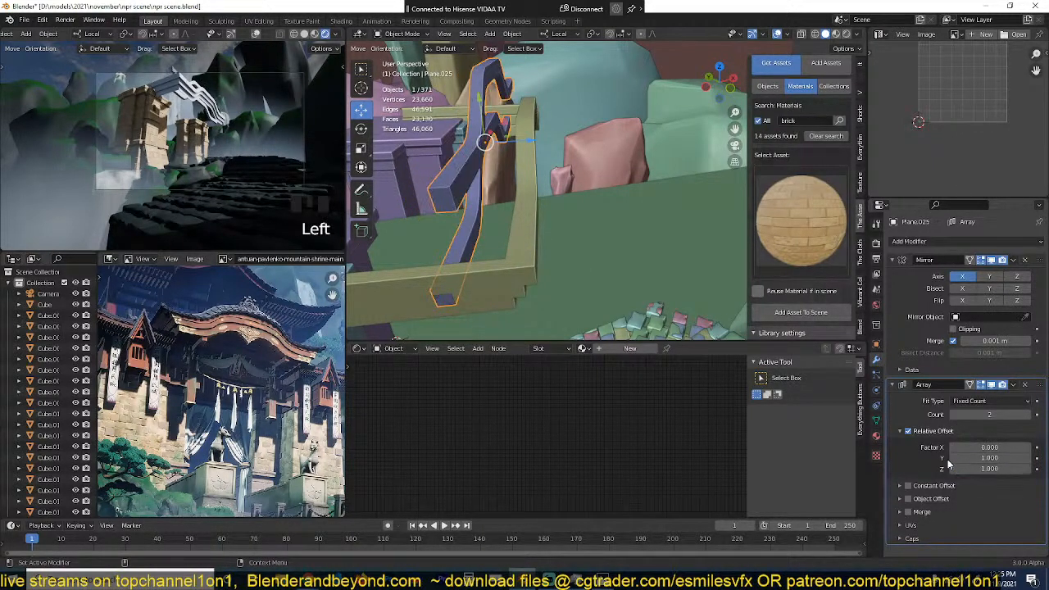
{"action": "left_click", "coordinate": [985, 469]}
{"action": "type", "text": "0"}
{"action": "left_click", "coordinate": [975, 440]}
Step: Set the beam array's relative offset to 0 on Y and -3.8 on Z, with a count of 5
{"action": "left_click_drag", "start_coordinate": [976, 439], "coordinate": [922, 470]}
{"action": "key", "text": "ctrl+z"}
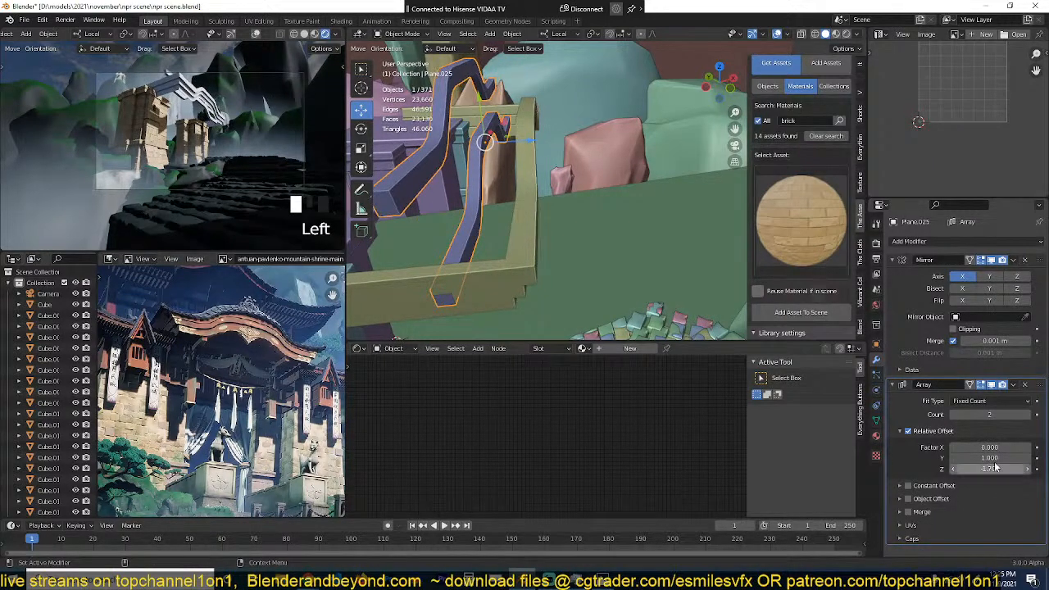
{"action": "left_click", "coordinate": [994, 461]}
{"action": "type", "text": "0"}
{"action": "left_click", "coordinate": [991, 459]}
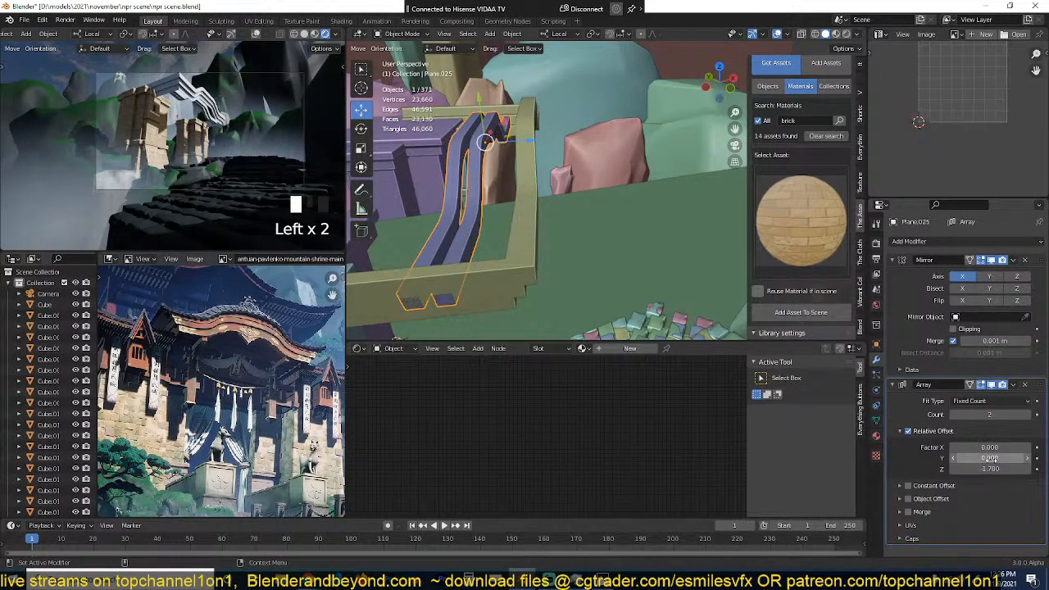
{"action": "left_click_drag", "start_coordinate": [992, 469], "coordinate": [910, 469]}
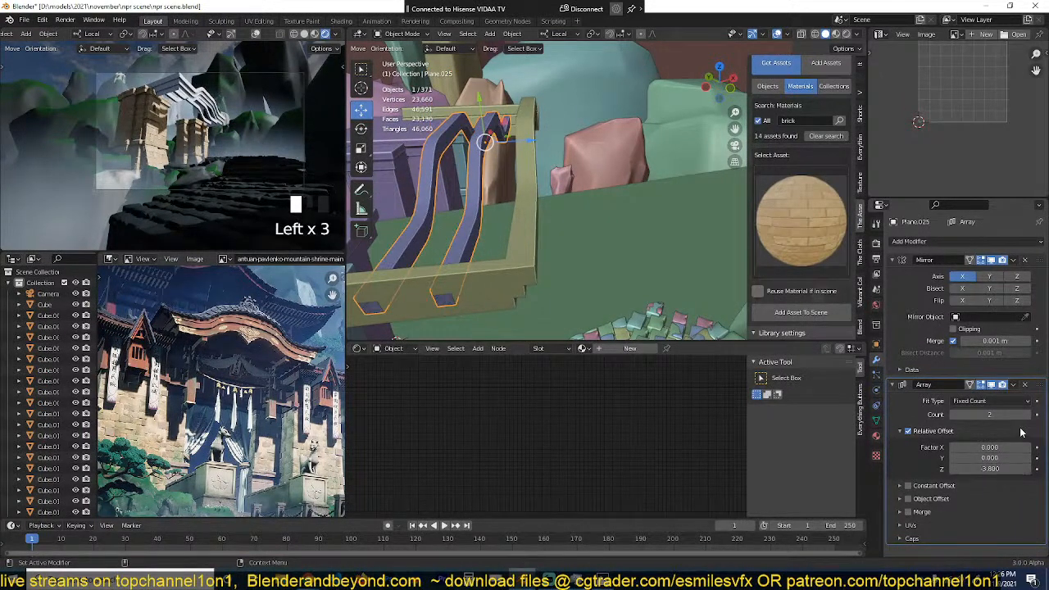
{"action": "left_click", "coordinate": [1026, 414]}
{"action": "left_click", "coordinate": [1026, 414]}
{"action": "left_click", "coordinate": [1026, 414]}
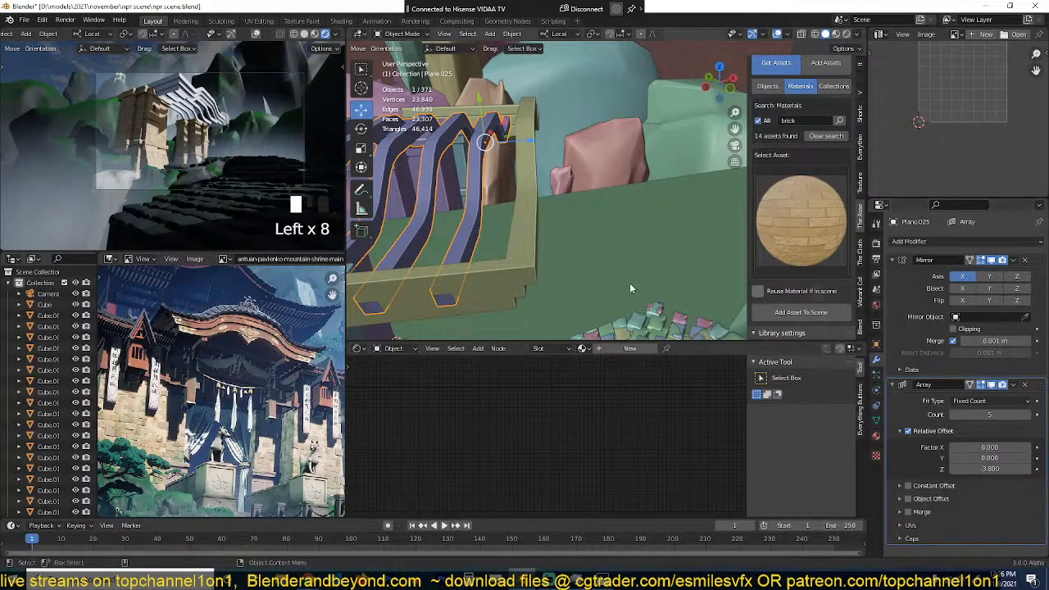
Step: Search the material library for wood and add the prime wood material to the arrayed beams
{"action": "middle_click_drag", "start_coordinate": [631, 289], "coordinate": [712, 177]}
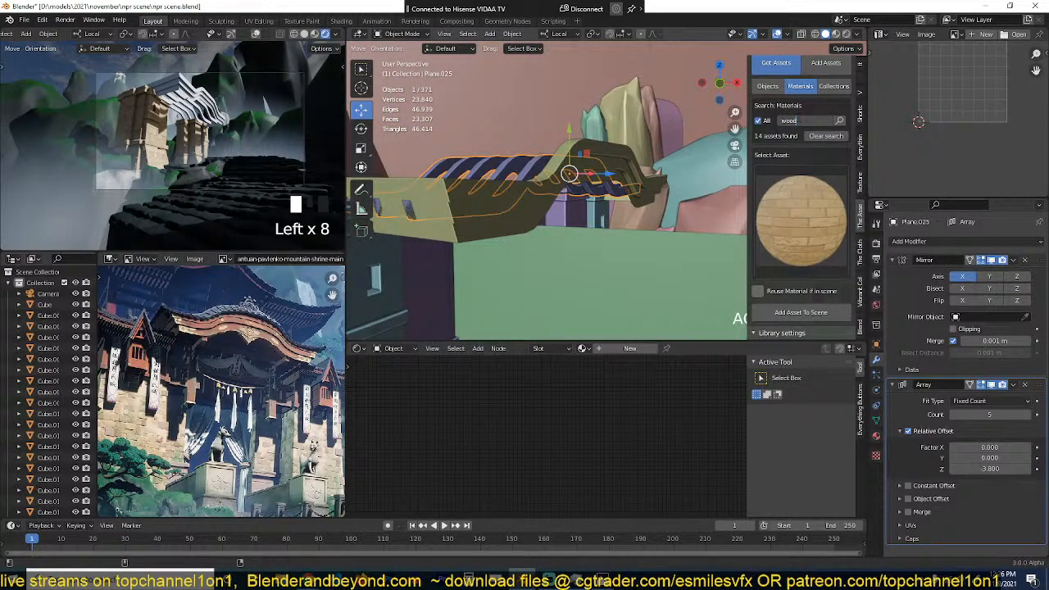
{"action": "left_click", "coordinate": [841, 122]}
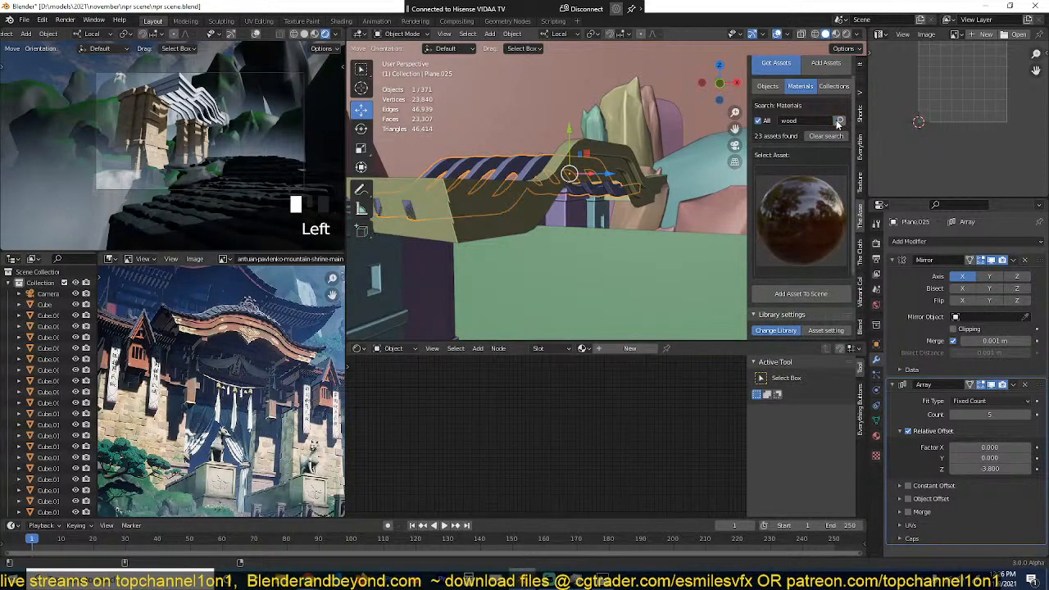
{"action": "middle_click_drag", "start_coordinate": [679, 169], "coordinate": [574, 203]}
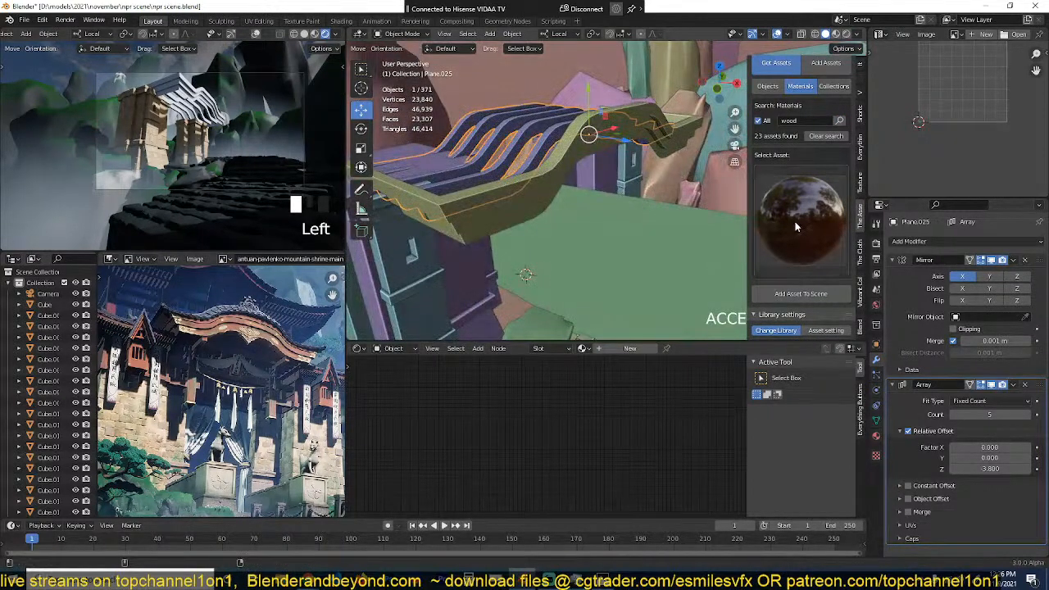
{"action": "left_click", "coordinate": [801, 217]}
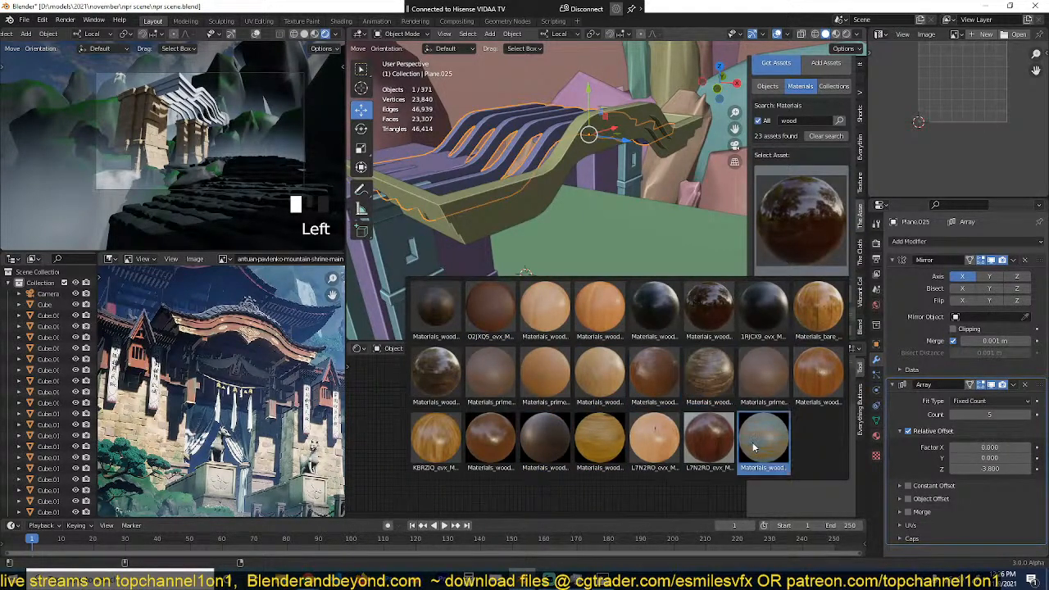
{"action": "left_click", "coordinate": [757, 384]}
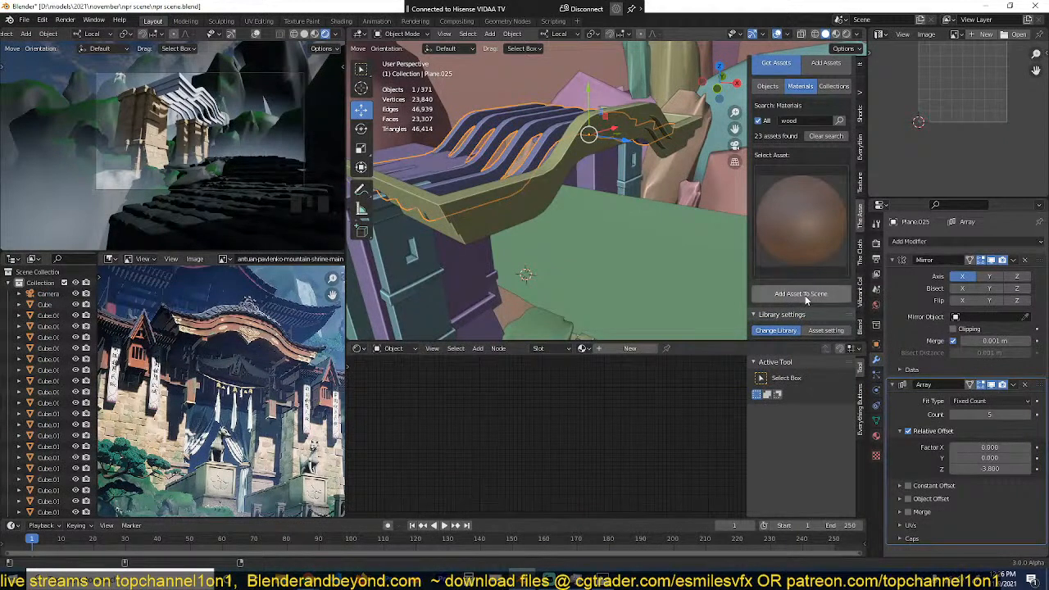
{"action": "left_click", "coordinate": [802, 294]}
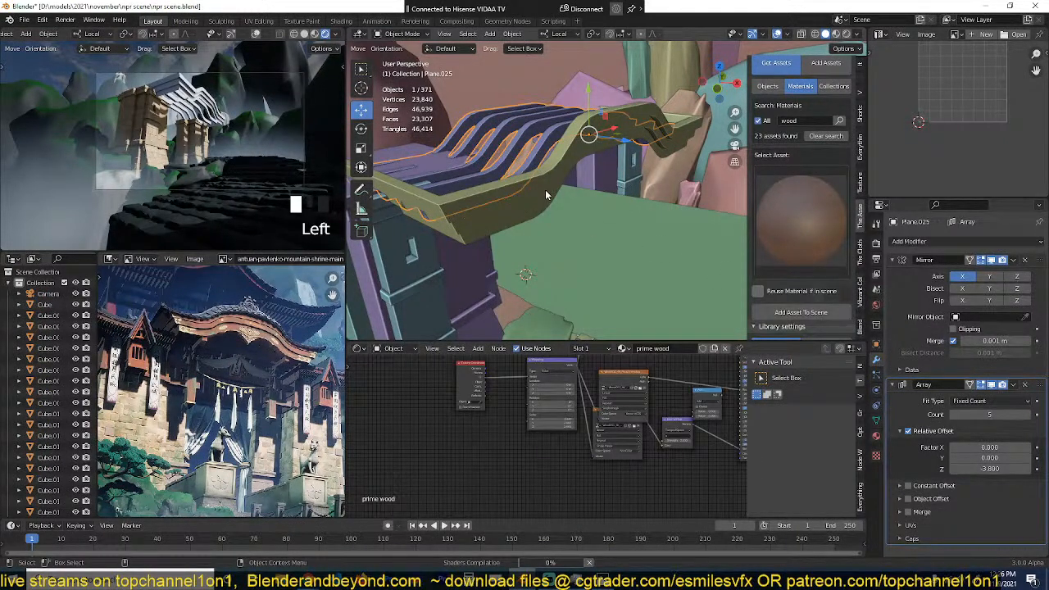
Step: Apply the prime wood material to the front roof trim with material reuse enabled, deselect everything and save the file
{"action": "left_click", "coordinate": [547, 193]}
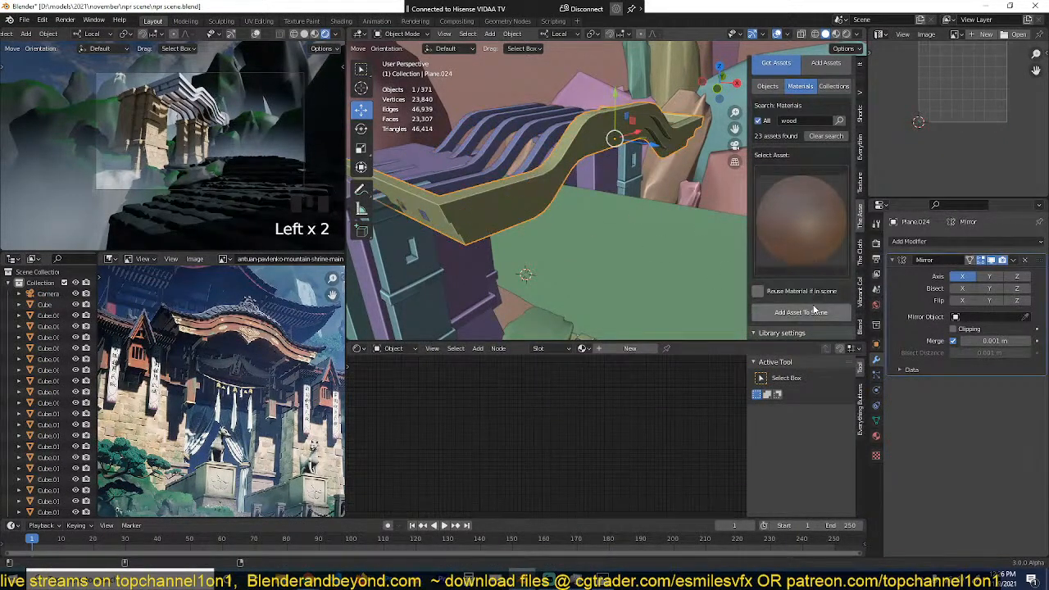
{"action": "left_click", "coordinate": [759, 291]}
{"action": "left_click", "coordinate": [801, 312]}
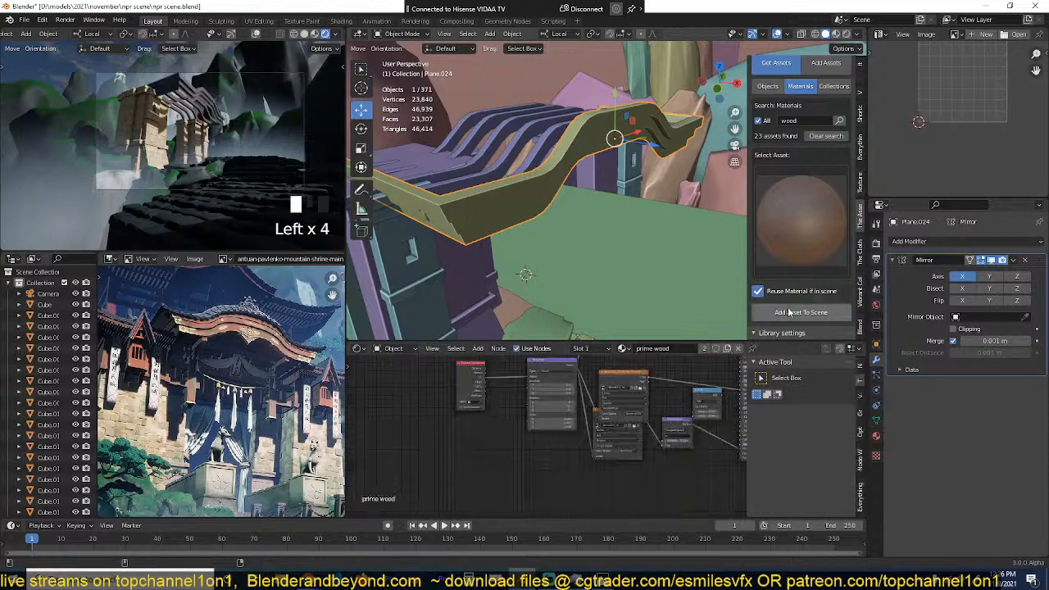
{"action": "key", "text": "alt+a"}
{"action": "key", "text": "ctrl+s"}
Step: Duplicate the roof trim's top edge loop and extrude the copy upward about 1 m along global Z
{"action": "middle_click_drag", "start_coordinate": [554, 192], "coordinate": [567, 172]}
{"action": "scroll", "coordinate": [556, 184], "scroll_direction": "down", "scroll_amount": 3}
{"action": "left_click", "coordinate": [554, 188]}
{"action": "key", "text": "Tab"}
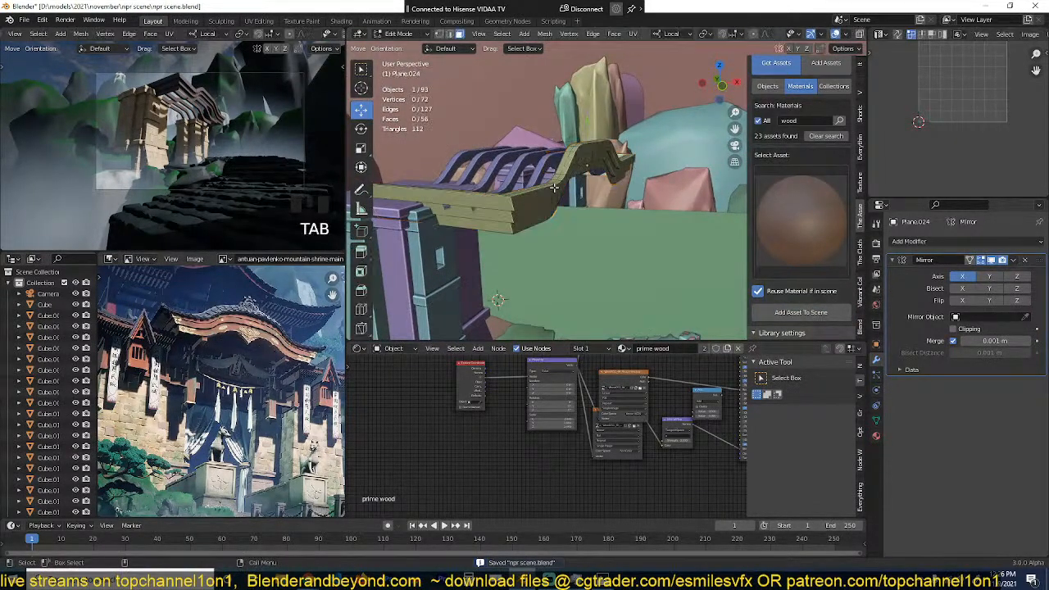
{"action": "key", "text": "2"}
{"action": "left_click", "coordinate": [556, 189], "text": "alt"}
{"action": "key", "text": "shift+d"}
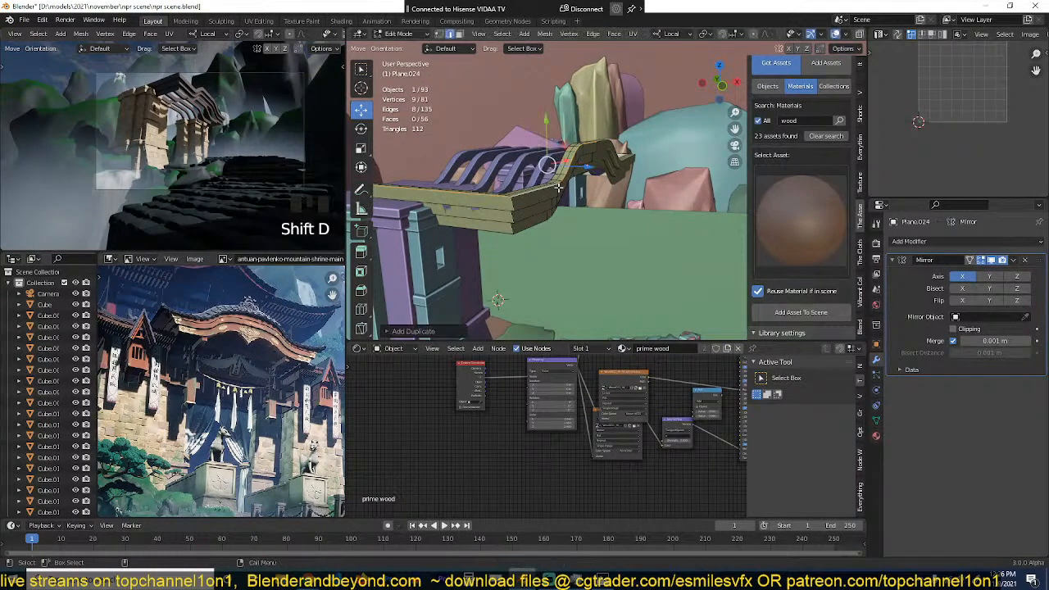
{"action": "key", "text": "e"}
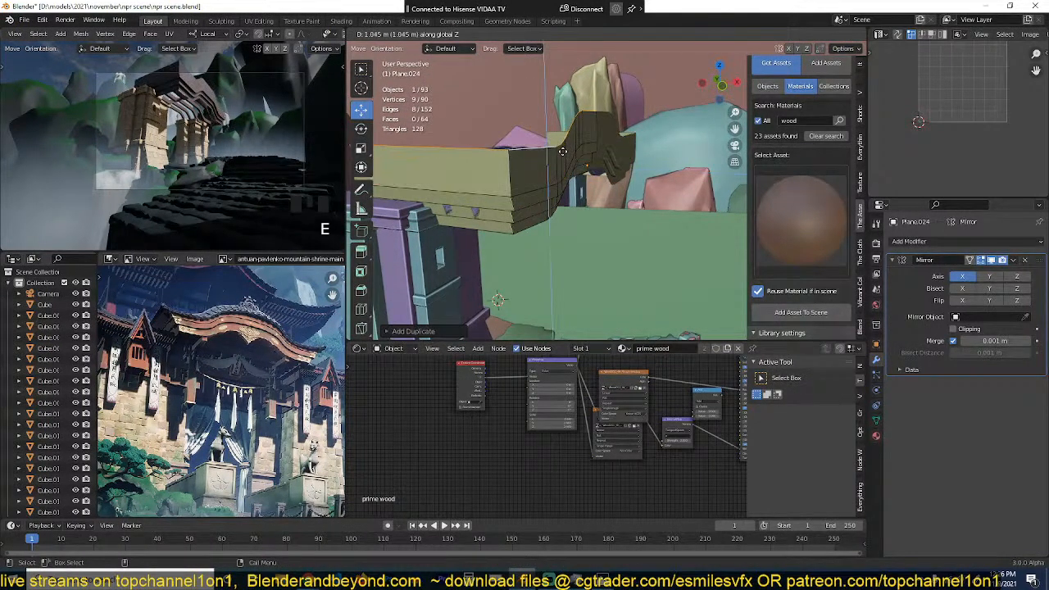
{"action": "left_click", "coordinate": [557, 154]}
Step: Select the extruded strip's upper vertex loop and flare it outward about 0.6 m with Shrink/Fatten
{"action": "key", "text": "3"}
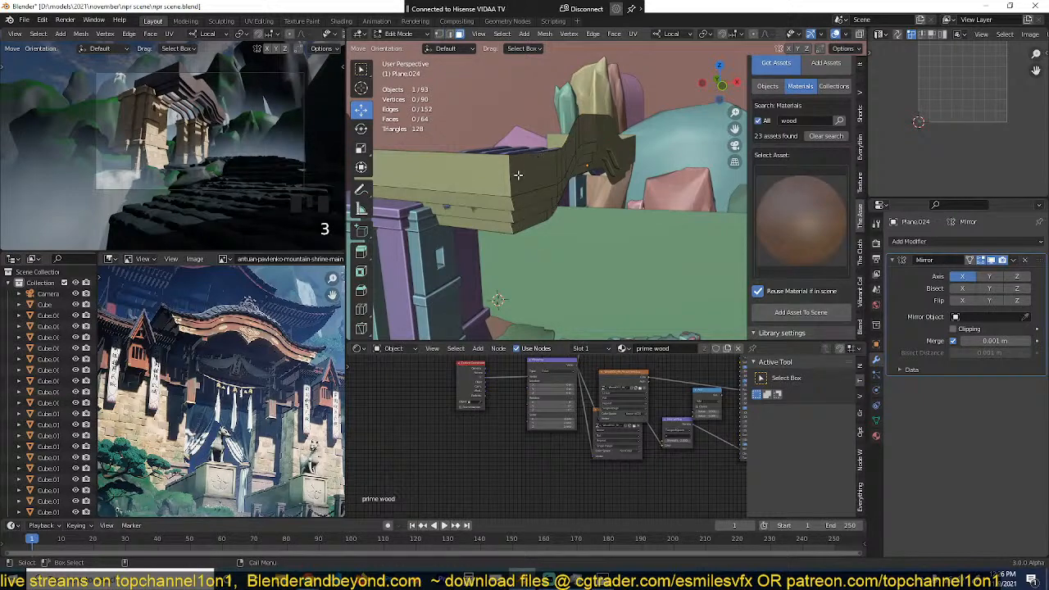
{"action": "key", "text": "1"}
{"action": "left_click", "coordinate": [532, 153], "text": "alt"}
{"action": "key", "text": "alt+s"}
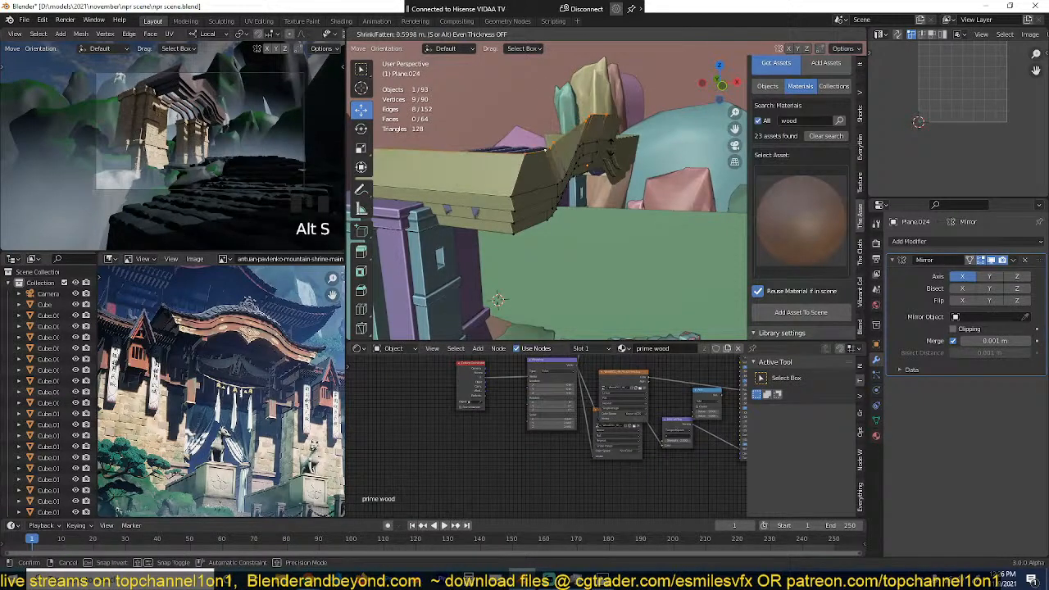
{"action": "mouse_move", "coordinate": [611, 147]}
{"action": "middle_mouse_down"}
{"action": "mouse_move", "coordinate": [656, 262]}
{"action": "mouse_move", "coordinate": [605, 156]}
{"action": "middle_mouse_up"}
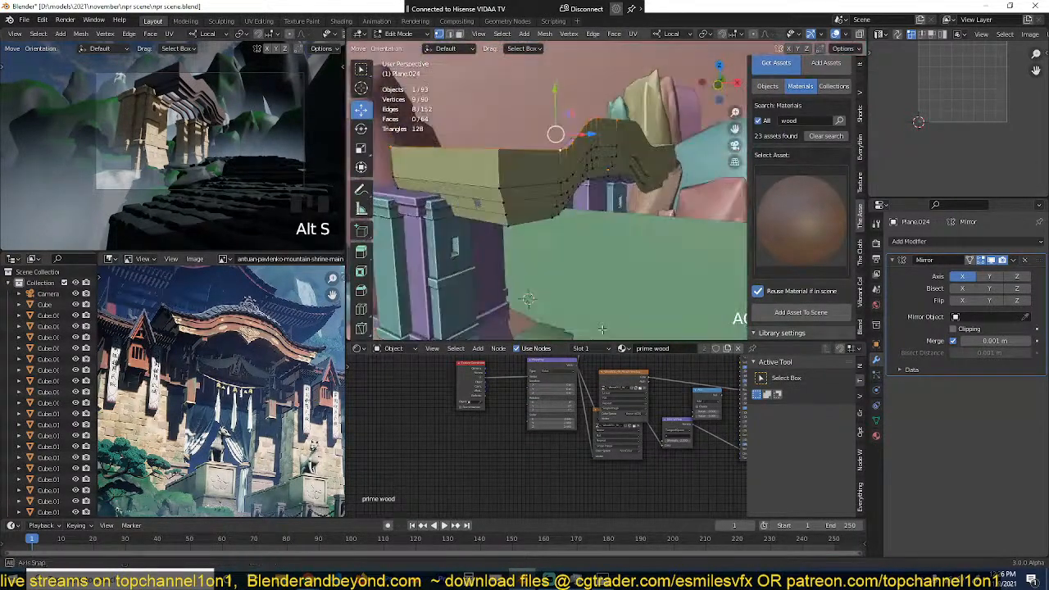
Step: Separate the linked upper strip into its own object and recalculate the normals of all its faces
{"action": "key", "text": "ctrl+l"}
{"action": "key", "text": "p"}
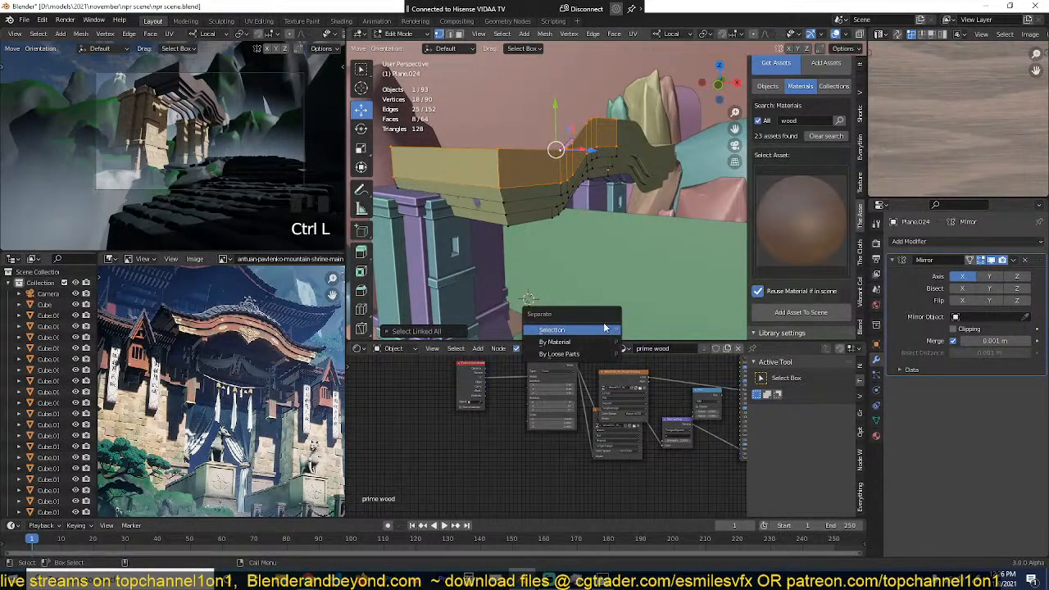
{"action": "left_click", "coordinate": [602, 329]}
{"action": "key", "text": "Tab"}
{"action": "left_click", "coordinate": [584, 144]}
{"action": "key", "text": "Tab"}
{"action": "key", "text": "a"}
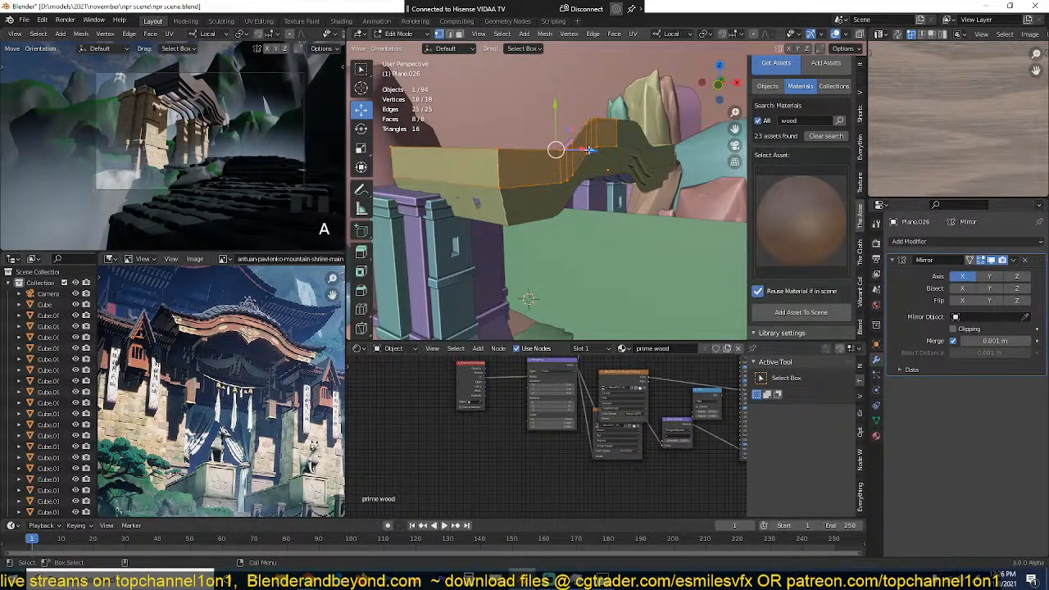
{"action": "key", "text": "shift+n"}
Step: Push the upper strip's top edge loop outward about 1.8 m with Shrink/Fatten and adjust it along local Z
{"action": "left_click", "coordinate": [634, 138], "text": "alt"}
{"action": "key", "text": "alt+s"}
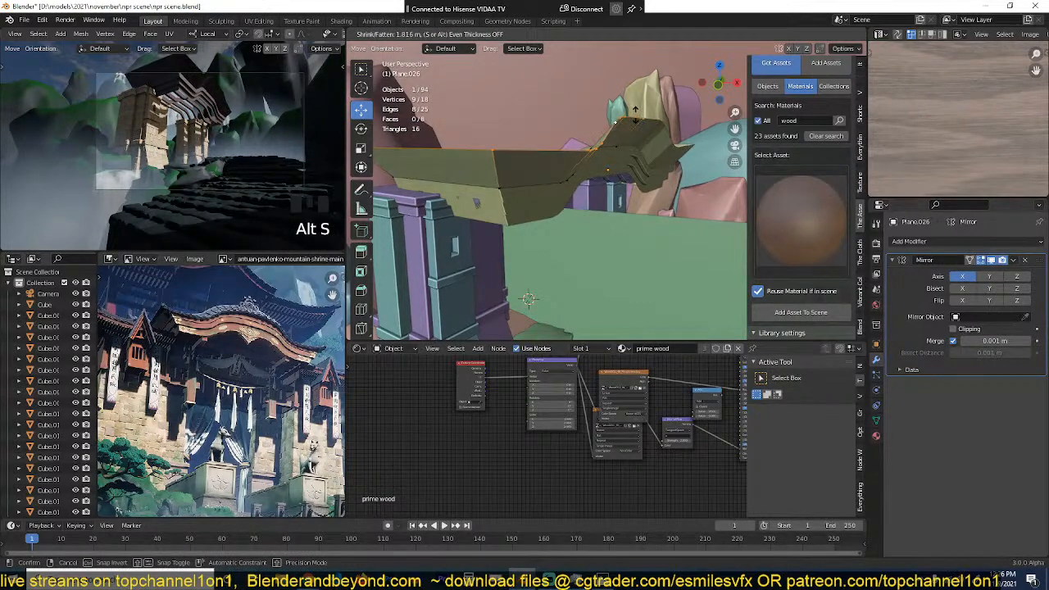
{"action": "left_click", "coordinate": [635, 115]}
{"action": "key", "text": "g"}
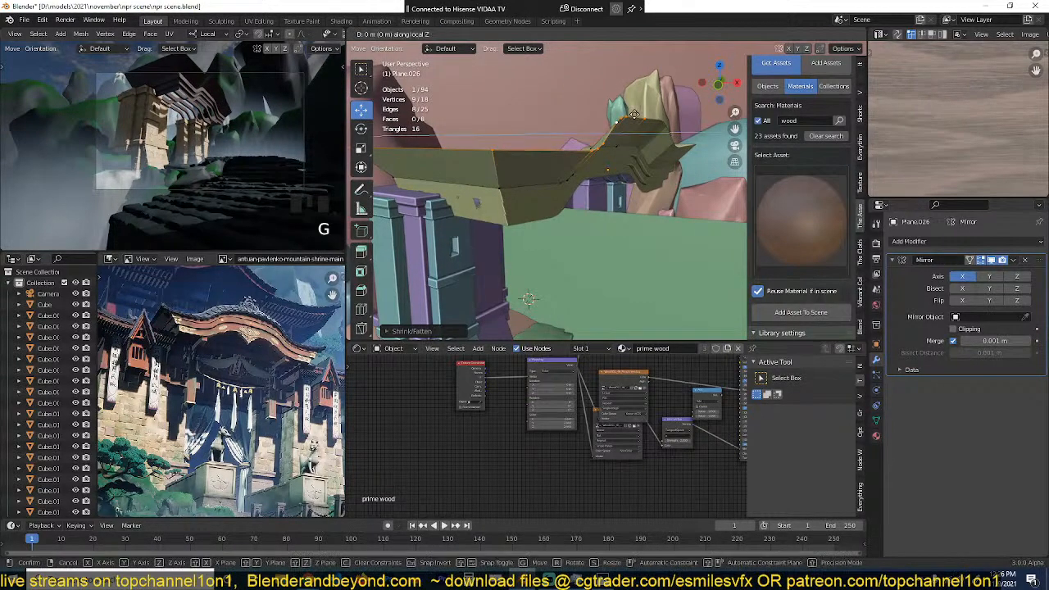
{"action": "left_click", "coordinate": [639, 117]}
Step: Edge-slide the upper strip's top loop to shorten the flare, return to Object Mode and deselect everything
{"action": "middle_click_drag", "start_coordinate": [641, 119], "coordinate": [677, 99]}
{"action": "key", "text": "g"}
{"action": "key", "text": "g"}
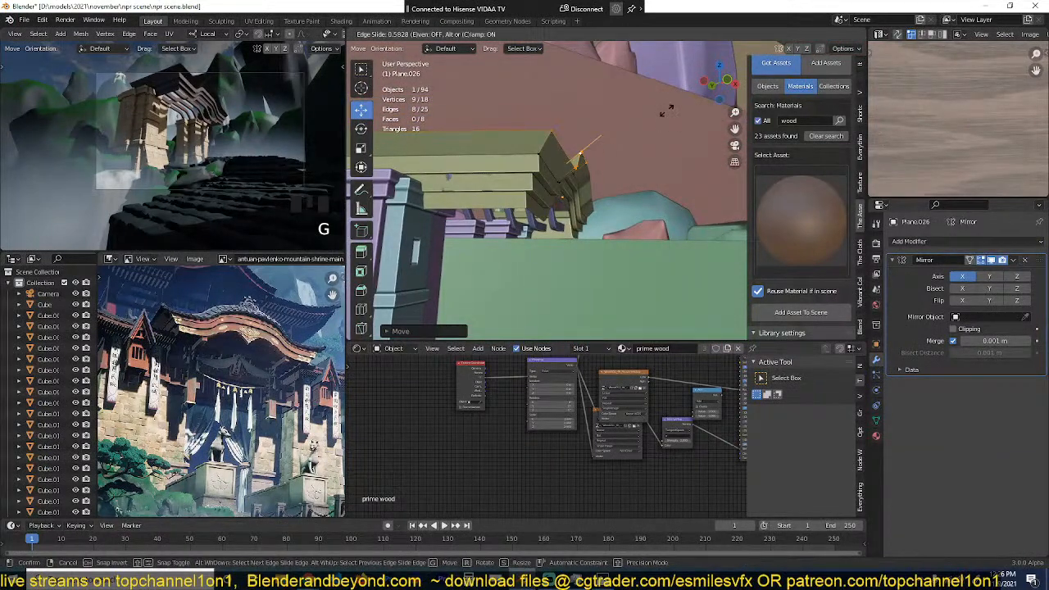
{"action": "left_click", "coordinate": [666, 111]}
{"action": "key", "text": "Tab"}
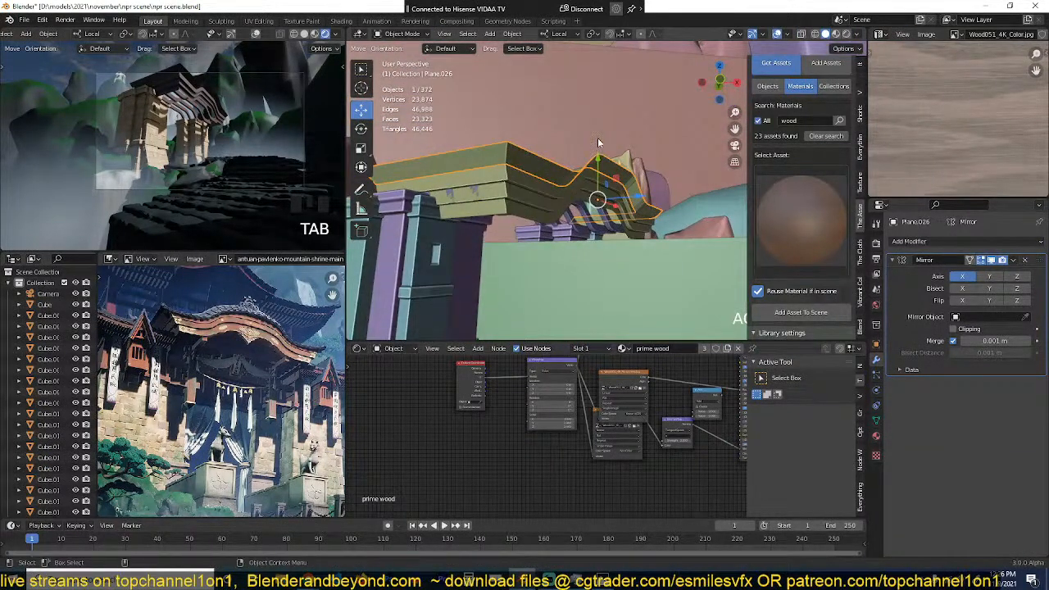
{"action": "middle_click_drag", "start_coordinate": [598, 144], "coordinate": [649, 184]}
{"action": "key", "text": "alt+a"}
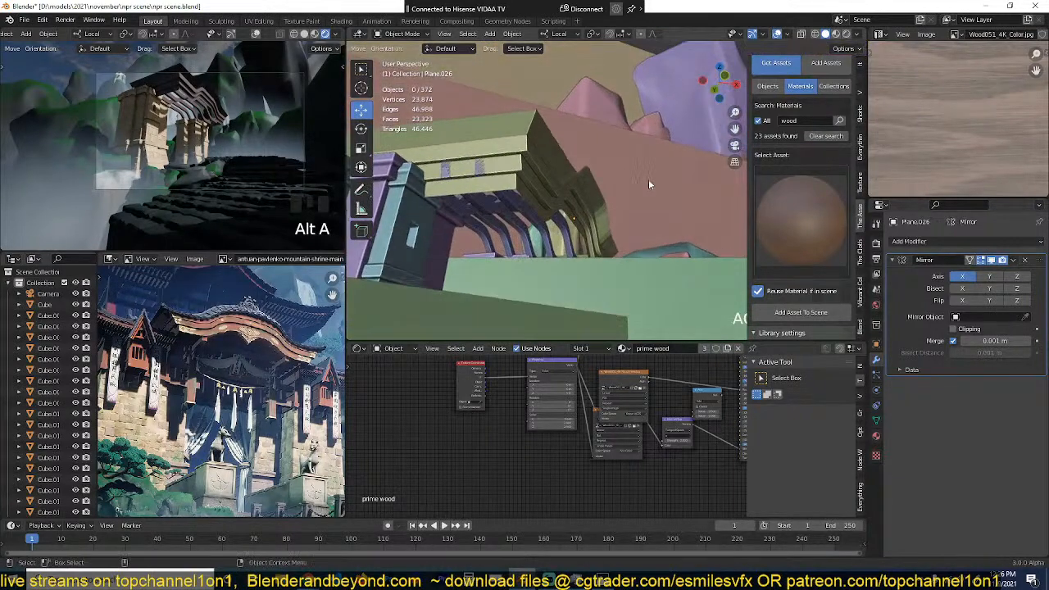
Step: Extrude the curved front run of the upper strip's top edge and move it along local Z to the roof's rear
{"action": "key", "text": "Tab"}
{"action": "key", "text": "grave"}
{"action": "middle_click_drag", "start_coordinate": [565, 182], "coordinate": [639, 251]}
{"action": "middle_click_drag", "start_coordinate": [593, 210], "coordinate": [600, 195]}
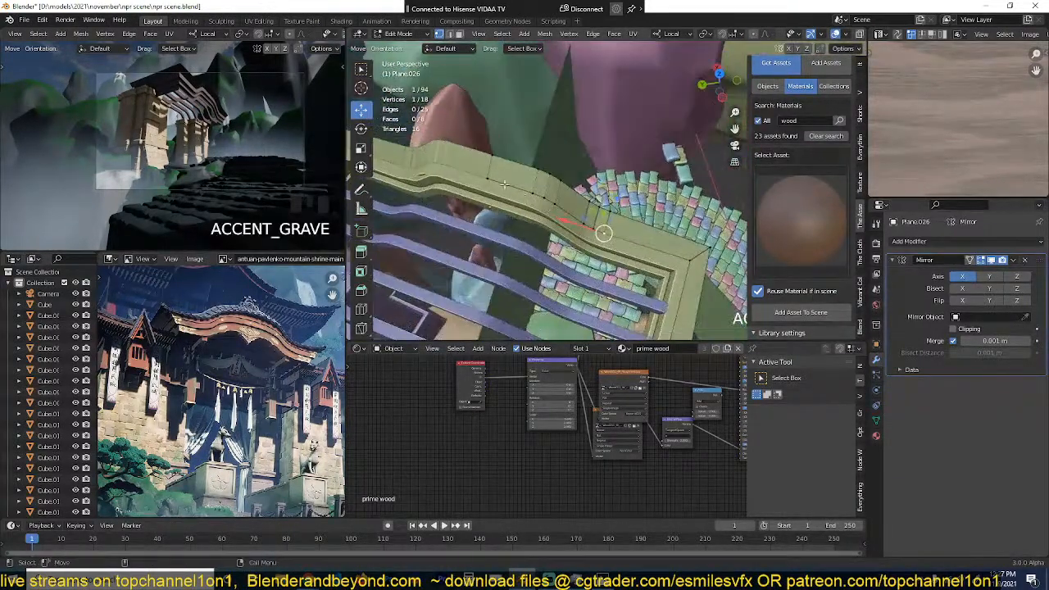
{"action": "left_click", "coordinate": [599, 196], "text": "ctrl"}
{"action": "scroll", "coordinate": [599, 190], "scroll_direction": "down", "scroll_amount": 3}
{"action": "key", "text": "e"}
{"action": "right_click", "coordinate": [600, 186]}
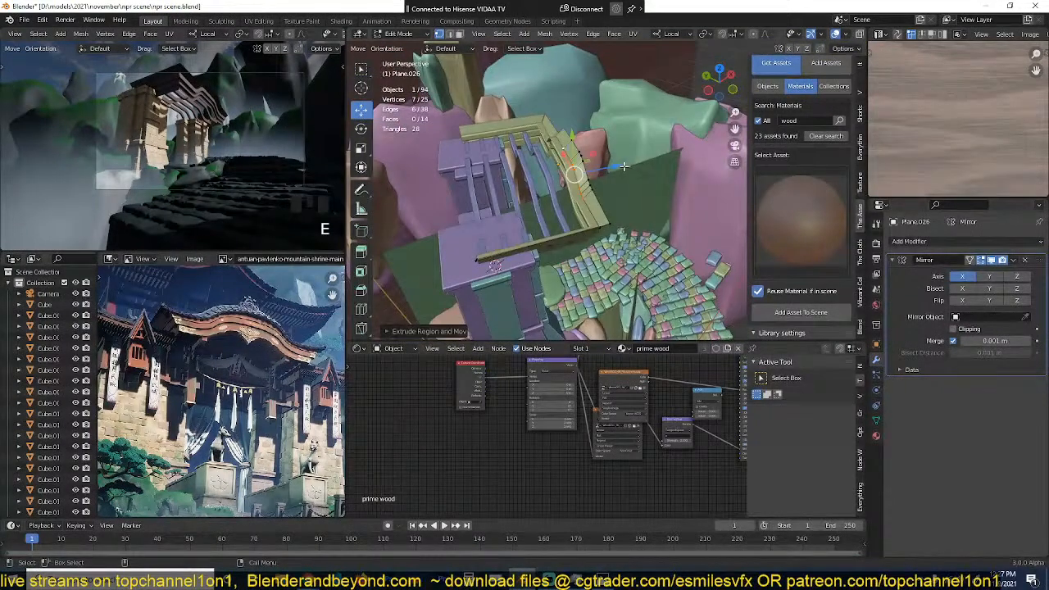
{"action": "left_click_drag", "start_coordinate": [608, 170], "coordinate": [481, 196]}
Step: Fill the gap between the extruded surface and the strip's side section with a face, then return to Object Mode
{"action": "key", "text": "grave"}
{"action": "middle_click_drag", "start_coordinate": [497, 197], "coordinate": [647, 226]}
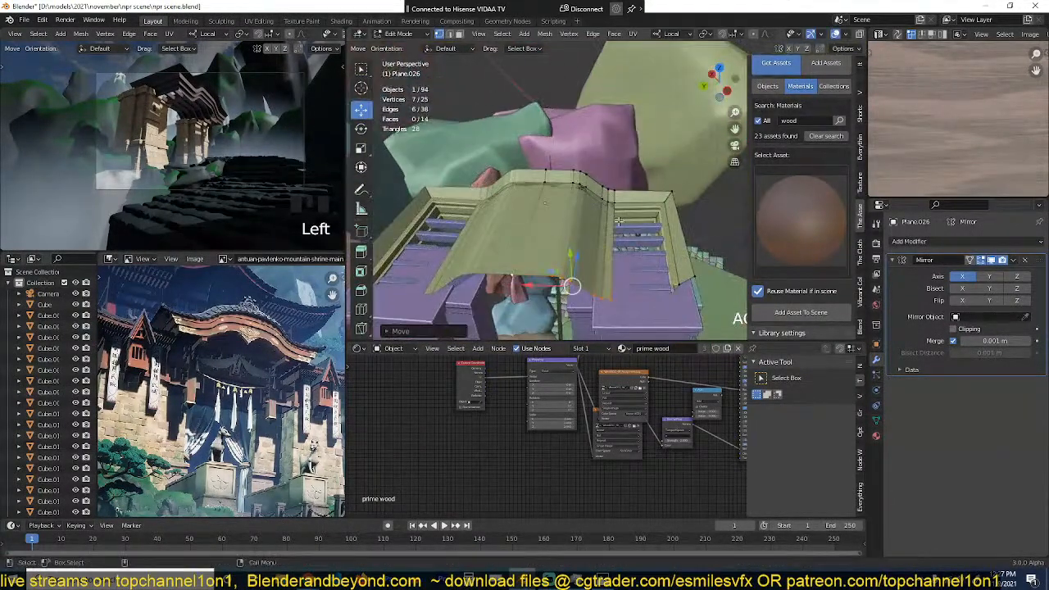
{"action": "left_click", "coordinate": [650, 225], "text": "alt"}
{"action": "key", "text": "f"}
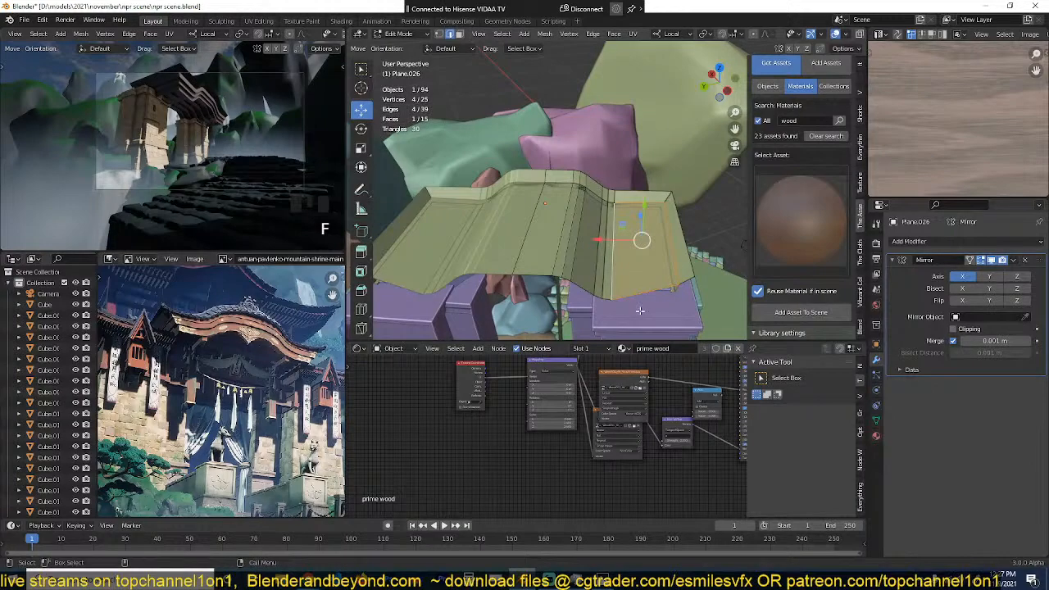
{"action": "key", "text": "Tab"}
Step: Select the stepped trim and switch the RGB Curves node of its prime wood material to the red channel
{"action": "key", "text": "grave"}
{"action": "middle_click_drag", "start_coordinate": [671, 229], "coordinate": [580, 141]}
{"action": "scroll", "coordinate": [568, 167], "scroll_direction": "up", "scroll_amount": 3}
{"action": "left_click", "coordinate": [561, 182]}
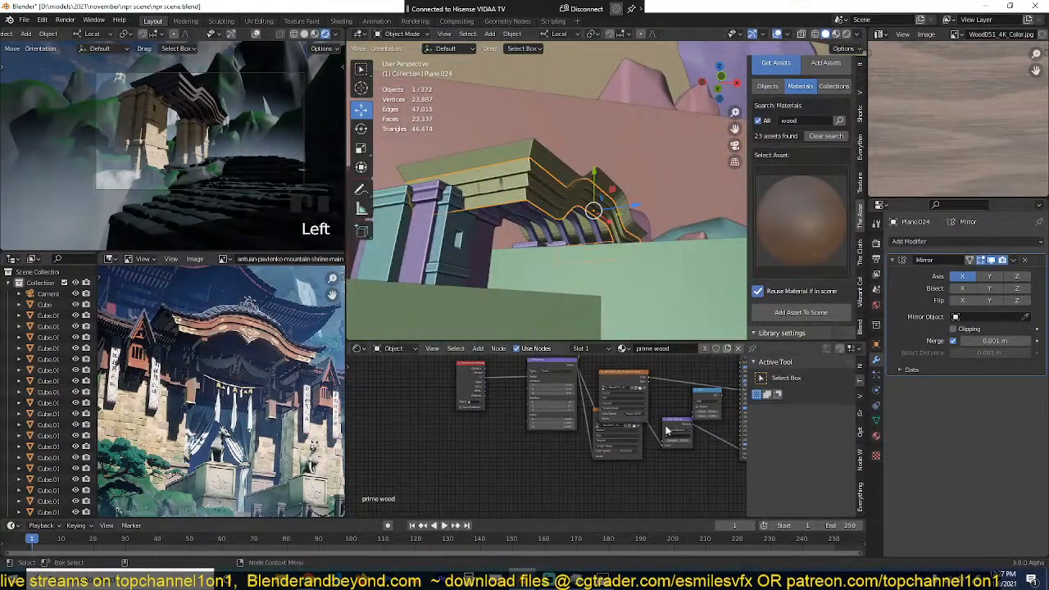
{"action": "scroll", "coordinate": [596, 402], "scroll_direction": "up", "scroll_amount": 2}
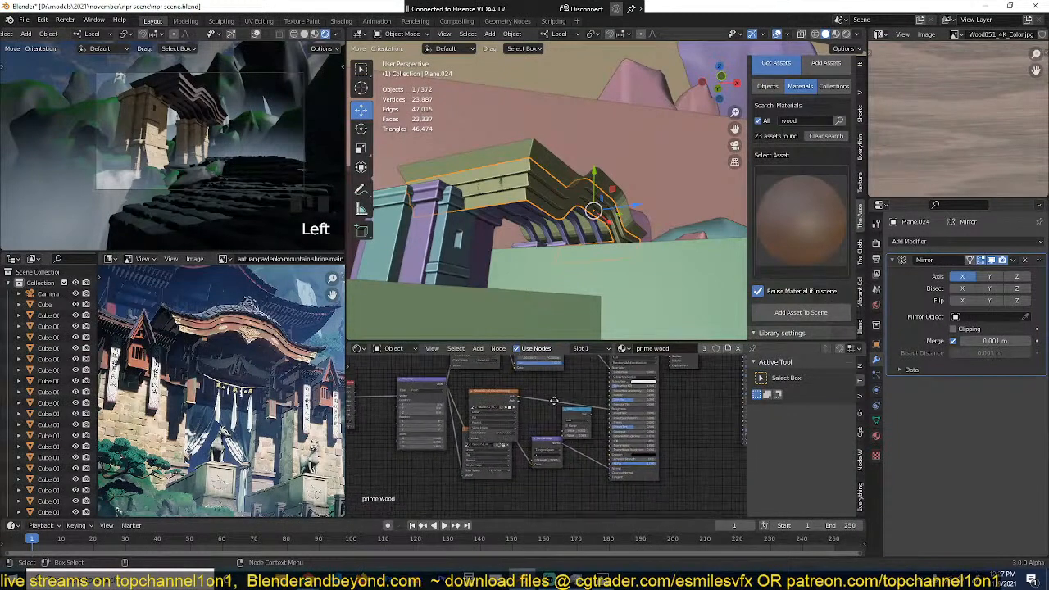
{"action": "scroll", "coordinate": [545, 403], "scroll_direction": "up", "scroll_amount": 3}
{"action": "scroll", "coordinate": [541, 399], "scroll_direction": "down", "scroll_amount": 2}
{"action": "middle_click_drag", "start_coordinate": [541, 399], "coordinate": [542, 452]}
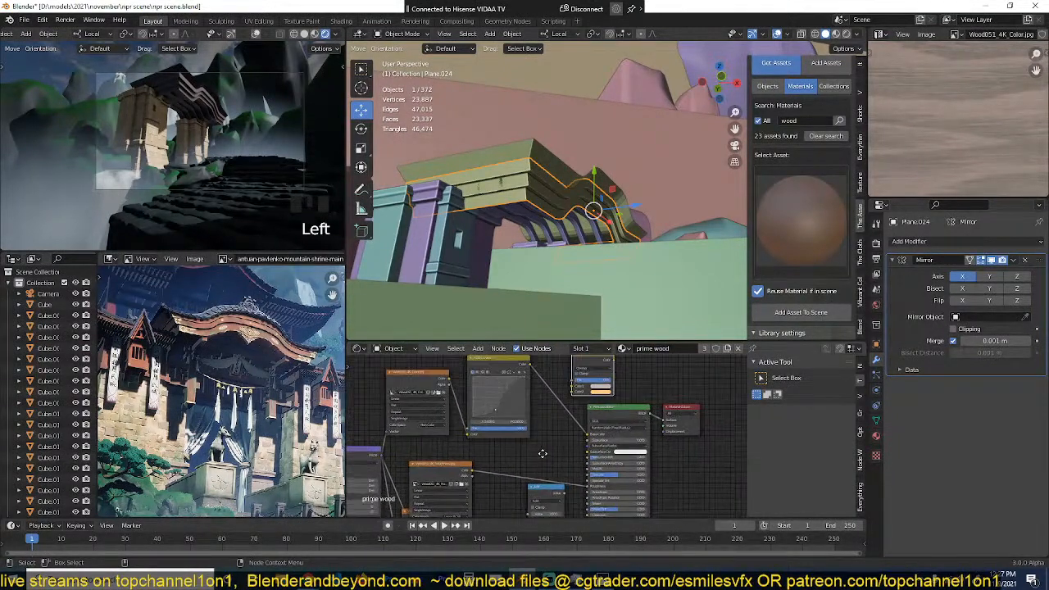
{"action": "scroll", "coordinate": [573, 394], "scroll_direction": "up", "scroll_amount": 3}
{"action": "middle_click_drag", "start_coordinate": [573, 397], "coordinate": [573, 434]}
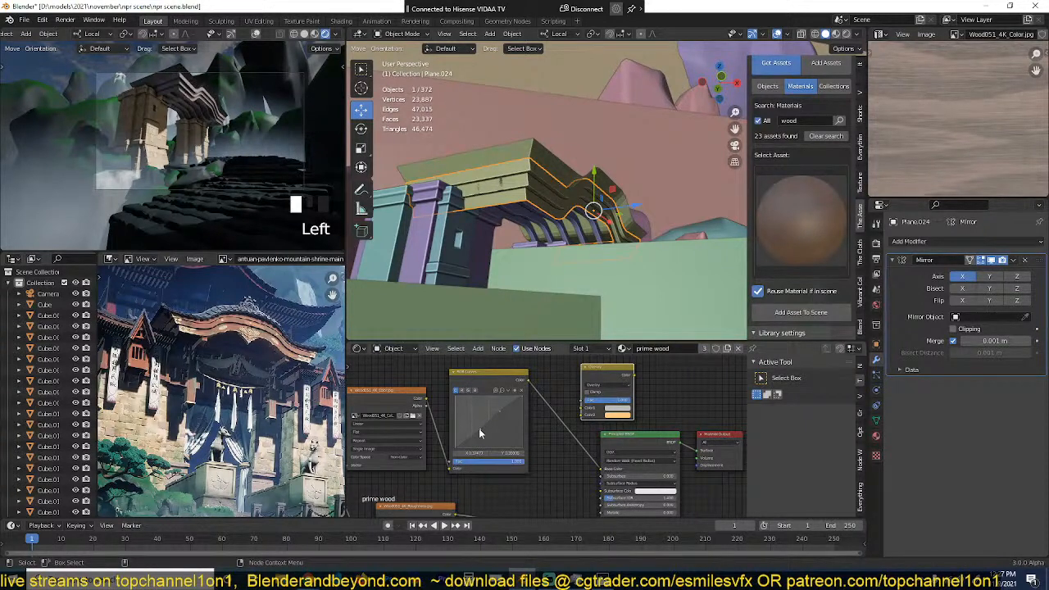
{"action": "left_click", "coordinate": [464, 391]}
Step: Unwrap all faces of the stepped trim with Cube Projection and return to Object Mode
{"action": "key", "text": "Tab"}
{"action": "key", "text": "a"}
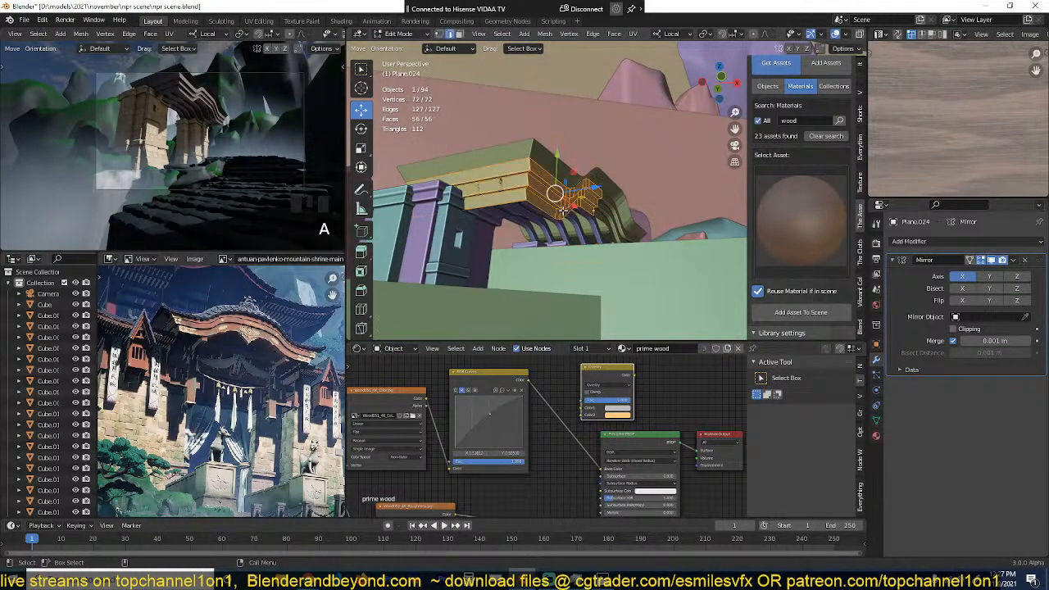
{"action": "key", "text": "u"}
{"action": "left_click", "coordinate": [563, 209]}
{"action": "key", "text": "Tab"}
{"action": "scroll", "coordinate": [564, 197], "scroll_direction": "up", "scroll_amount": 3}
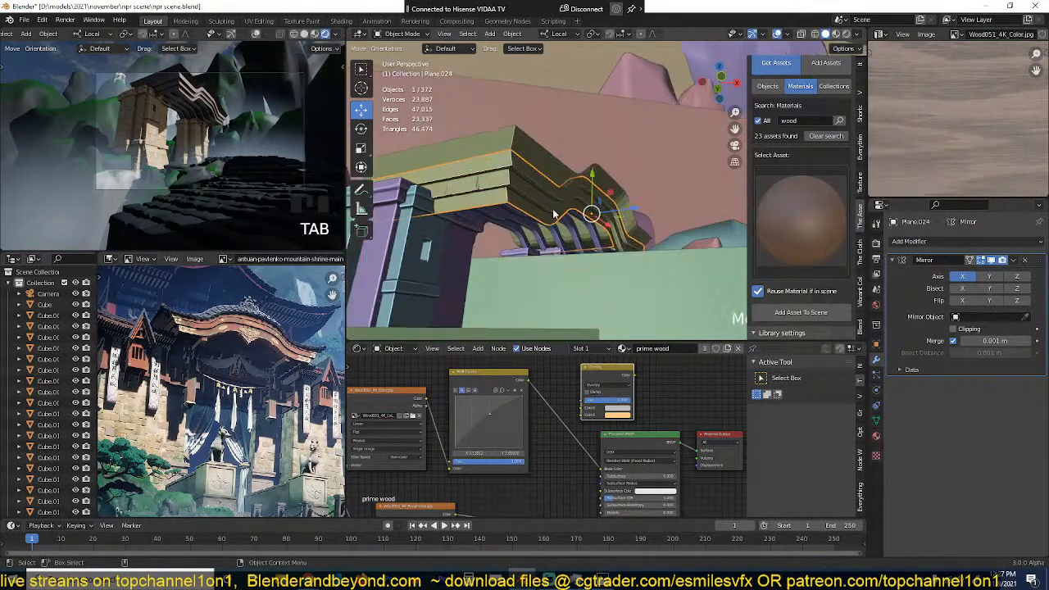
Step: Unwrap all faces of the upper flared roof strip with Cube Projection and save the file
{"action": "left_click", "coordinate": [566, 173]}
{"action": "key", "text": "Tab"}
{"action": "key", "text": "a"}
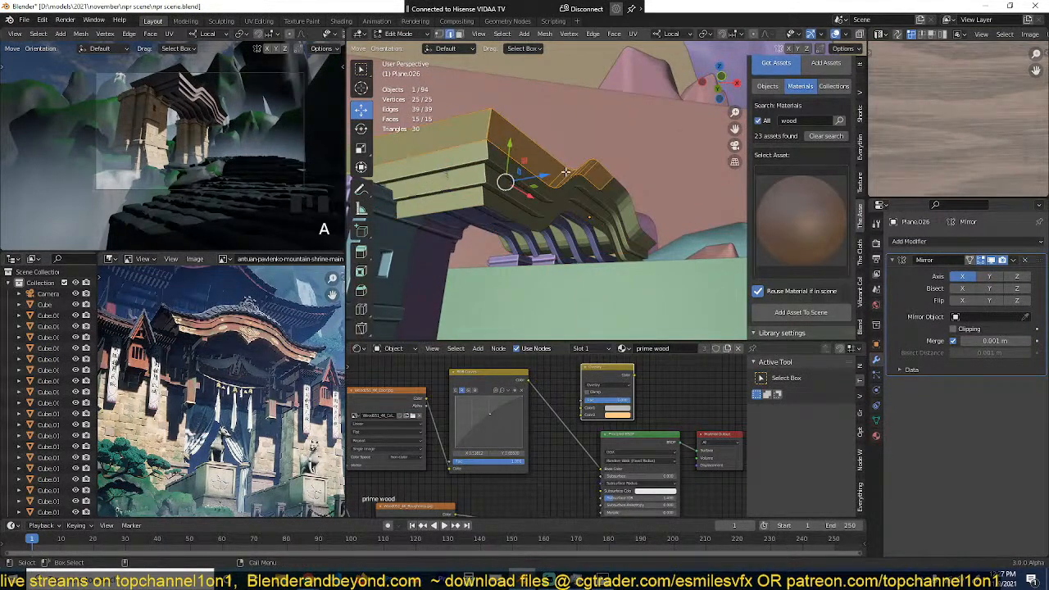
{"action": "key", "text": "u"}
{"action": "left_click", "coordinate": [564, 174]}
{"action": "key", "text": "Tab"}
{"action": "key", "text": "ctrl+s"}
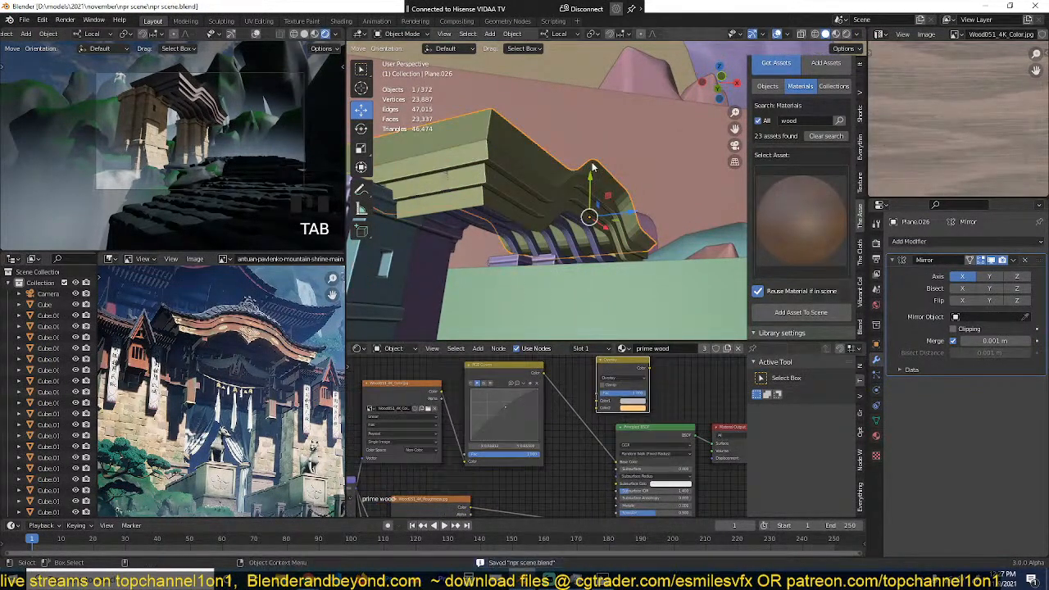
Step: Switch the main viewport to Material Preview shading and look at the underside of the roof
{"action": "left_click", "coordinate": [836, 33]}
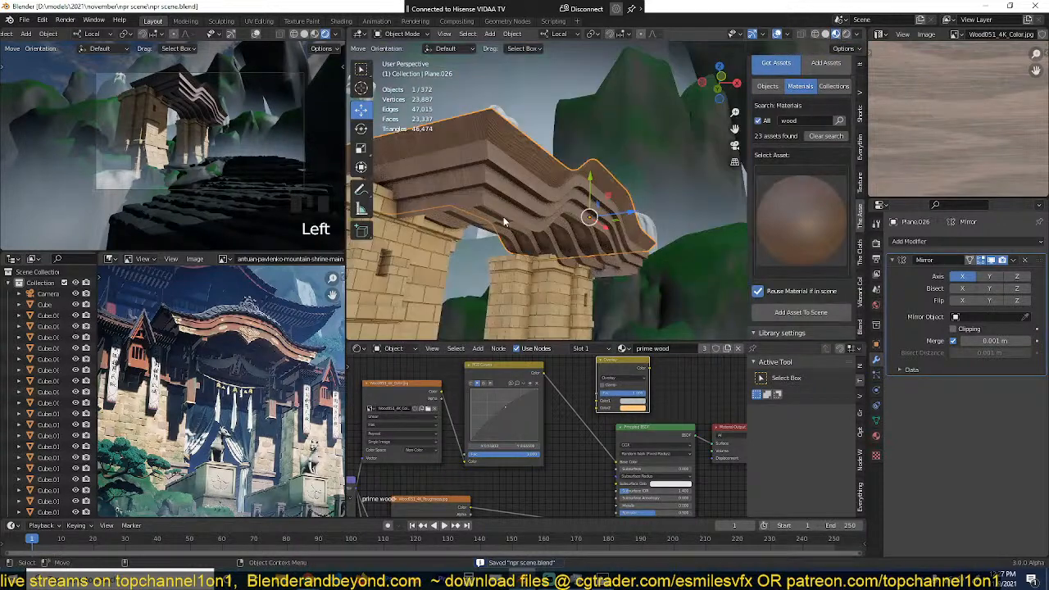
{"action": "middle_click_drag", "start_coordinate": [504, 220], "coordinate": [562, 133]}
{"action": "right_click", "coordinate": [562, 132]}
{"action": "left_click", "coordinate": [714, 255]}
{"action": "key", "text": "grave"}
{"action": "middle_click_drag", "start_coordinate": [714, 254], "coordinate": [606, 214]}
Step: Add a Solidify modifier to the stepped trim below the roof with a thickness of 0.39 m
{"action": "left_click", "coordinate": [613, 191]}
{"action": "key", "text": "Tab"}
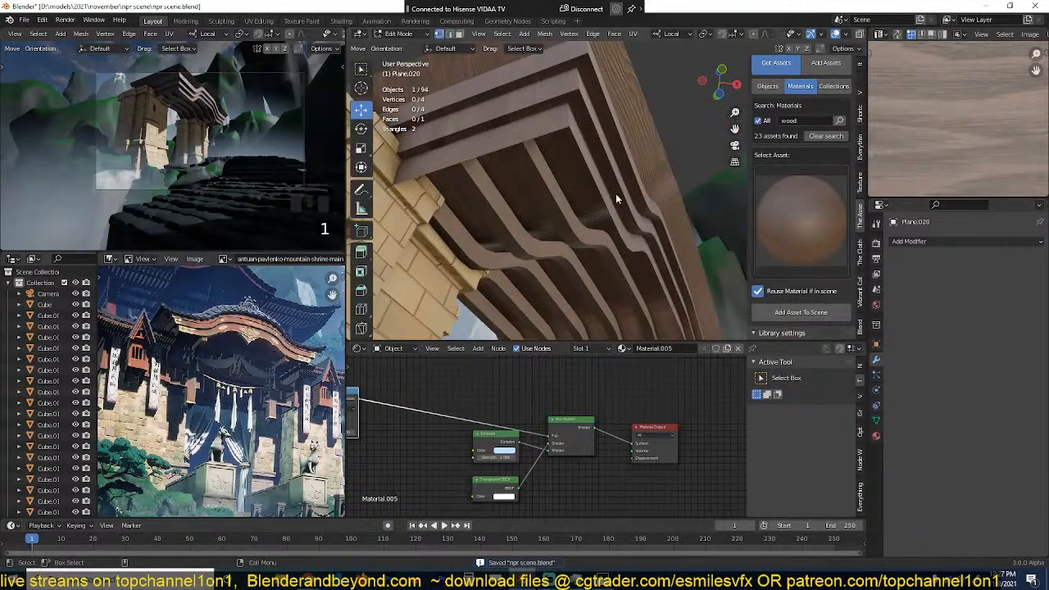
{"action": "left_click", "coordinate": [619, 187]}
{"action": "key", "text": "1"}
{"action": "left_click", "coordinate": [610, 215], "text": "alt"}
{"action": "key", "text": "Tab"}
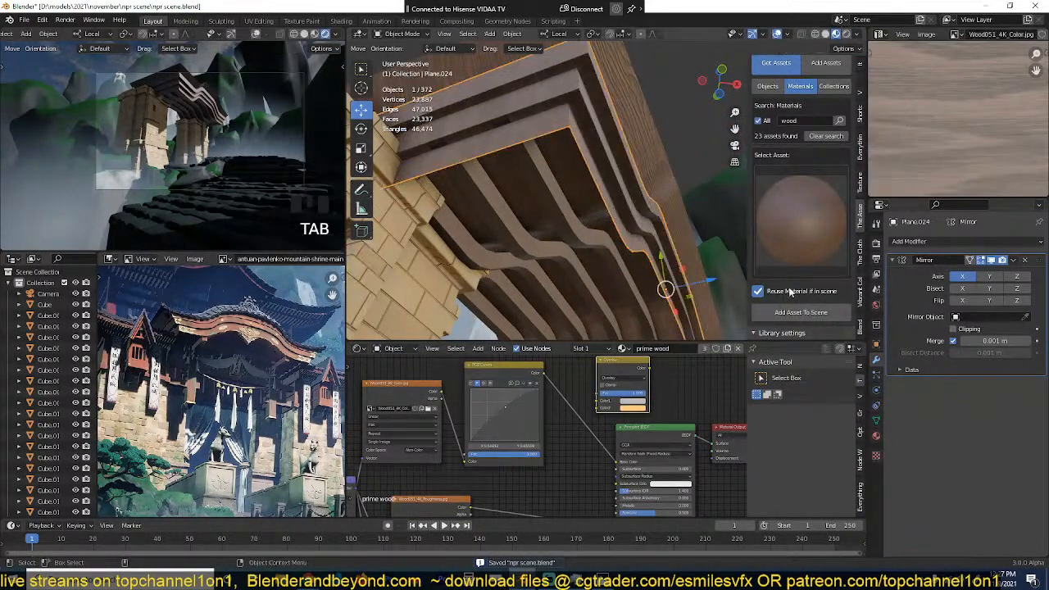
{"action": "left_click", "coordinate": [942, 241]}
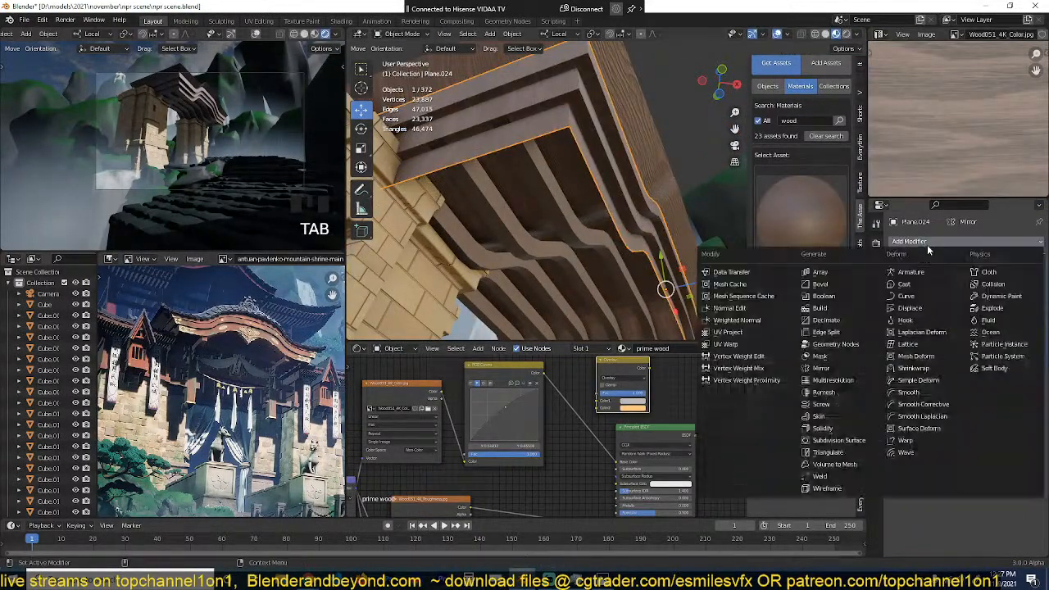
{"action": "left_click", "coordinate": [822, 429]}
{"action": "left_click_drag", "start_coordinate": [980, 415], "coordinate": [953, 370]}
{"action": "left_click", "coordinate": [893, 260]}
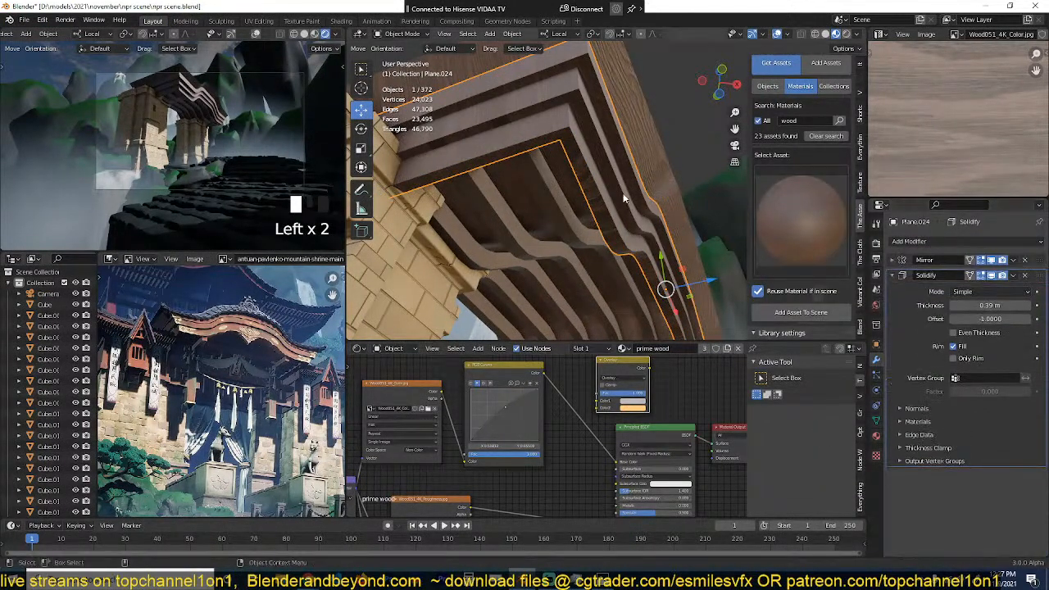
Step: Unwrap the arrayed beams under the roof with Cube Projection, reselect the upper roof strip and save the file
{"action": "scroll", "coordinate": [639, 147], "scroll_direction": "down", "scroll_amount": 2}
{"action": "left_click", "coordinate": [645, 125]}
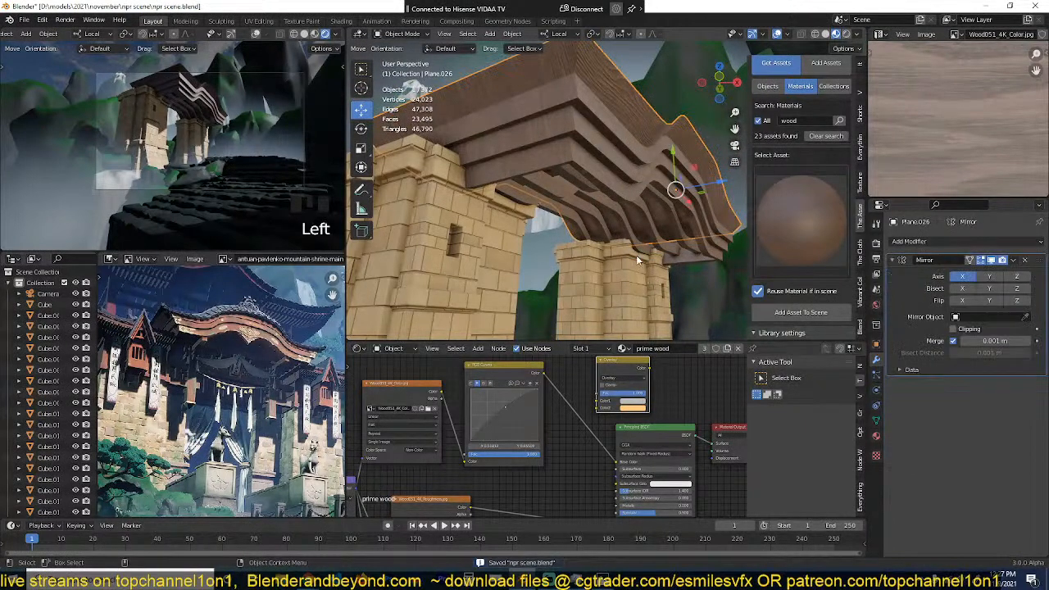
{"action": "scroll", "coordinate": [659, 256], "scroll_direction": "down", "scroll_amount": 1}
{"action": "left_click", "coordinate": [644, 220]}
{"action": "left_click", "coordinate": [644, 218]}
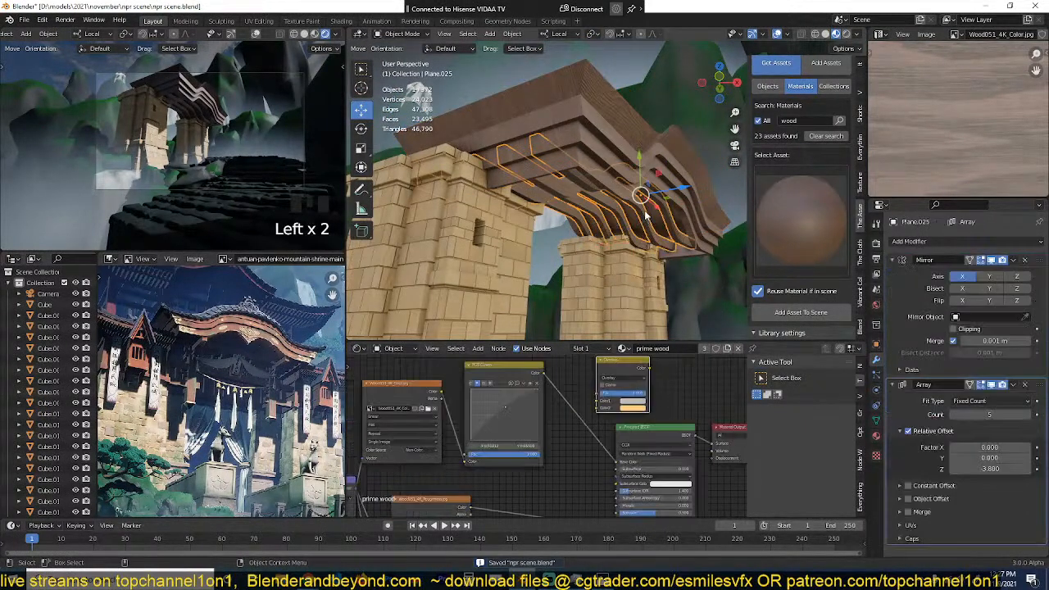
{"action": "key", "text": "Tab"}
{"action": "key", "text": "a"}
{"action": "key", "text": "u"}
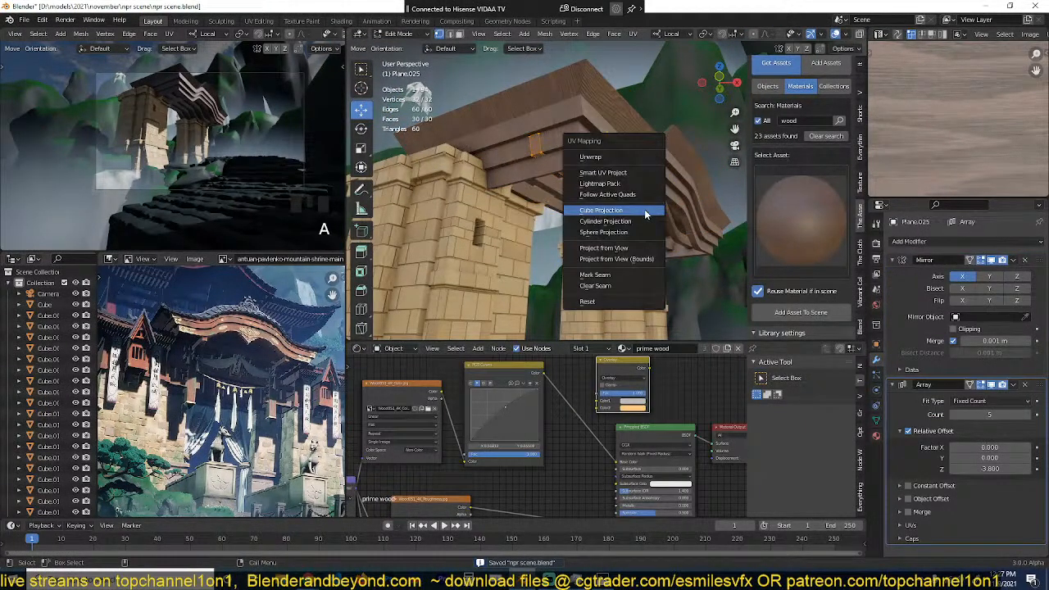
{"action": "left_click", "coordinate": [645, 211]}
{"action": "key", "text": "Tab"}
{"action": "key", "text": "alt+a"}
{"action": "left_click", "coordinate": [629, 127]}
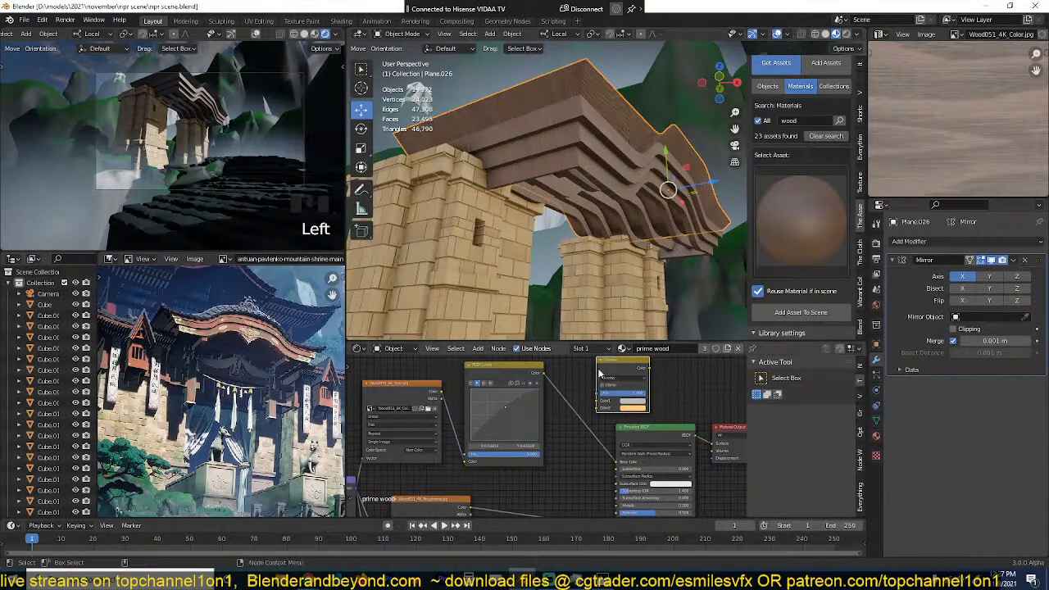
{"action": "key", "text": "ctrl+s"}
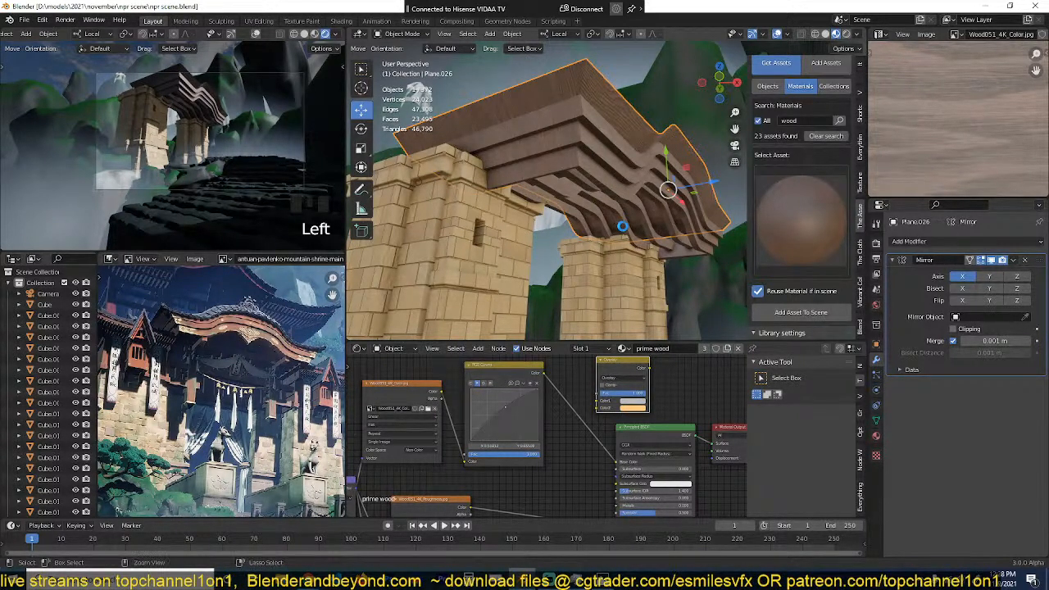
Step: Examine the wood texture on the roof's stepped trim and beams from several angles
{"action": "key", "text": "alt+a"}
{"action": "key", "text": "grave"}
{"action": "middle_click_drag", "start_coordinate": [622, 225], "coordinate": [625, 254]}
{"action": "scroll", "coordinate": [654, 332], "scroll_direction": "down", "scroll_amount": 4}
{"action": "scroll", "coordinate": [632, 197], "scroll_direction": "up", "scroll_amount": 4}
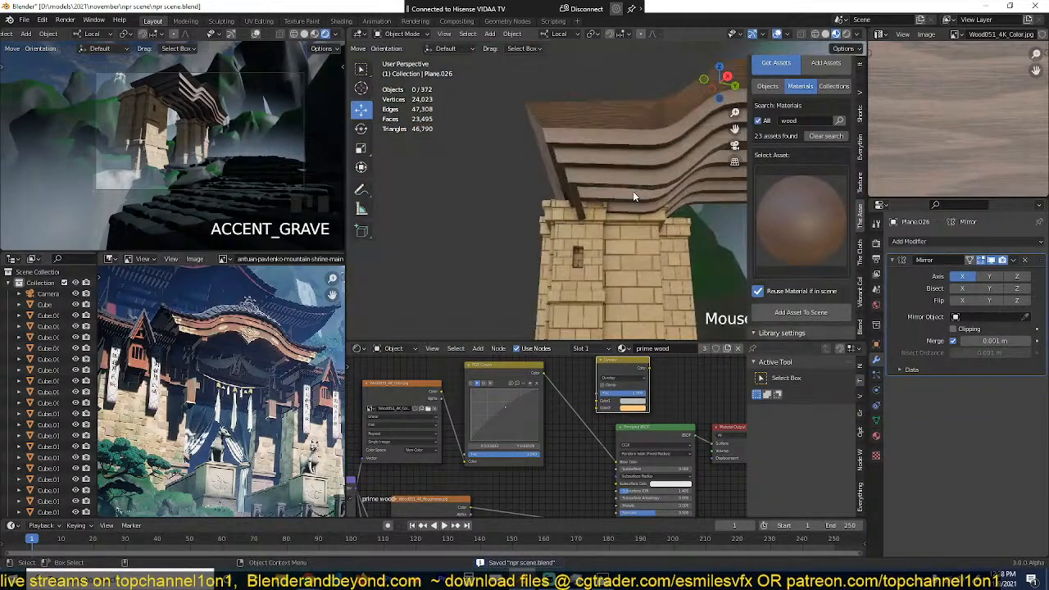
{"action": "mouse_move", "coordinate": [633, 191]}
{"action": "middle_mouse_down"}
{"action": "mouse_move", "coordinate": [691, 241]}
{"action": "mouse_move", "coordinate": [578, 179]}
{"action": "mouse_move", "coordinate": [629, 147]}
{"action": "mouse_move", "coordinate": [625, 130]}
{"action": "mouse_move", "coordinate": [602, 136]}
{"action": "mouse_move", "coordinate": [633, 126]}
{"action": "mouse_move", "coordinate": [621, 203]}
{"action": "middle_mouse_up"}
{"action": "scroll", "coordinate": [602, 136], "scroll_direction": "up", "scroll_amount": 1}
{"action": "scroll", "coordinate": [634, 126], "scroll_direction": "up", "scroll_amount": 2}
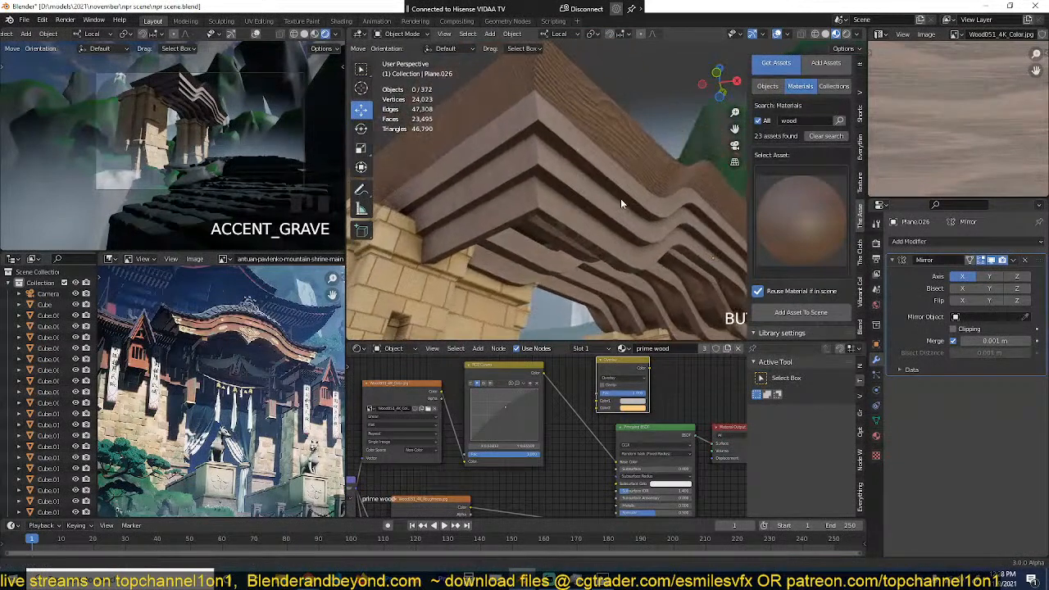
Step: Raise the red curve in the prime wood material's RGB Curves node to redden the wood, then save the file
{"action": "left_click", "coordinate": [638, 164]}
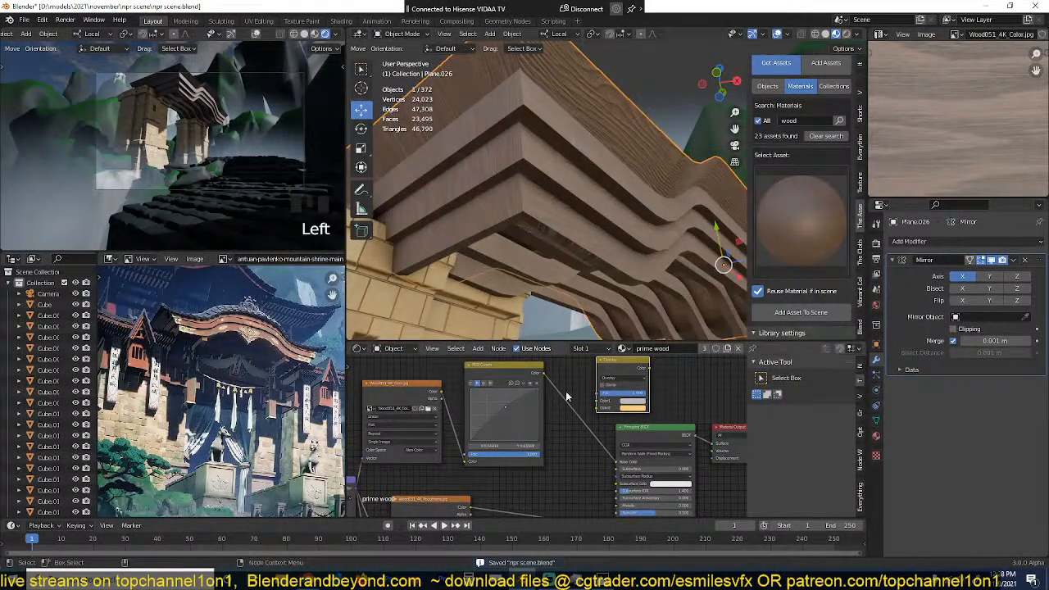
{"action": "left_click", "coordinate": [495, 403]}
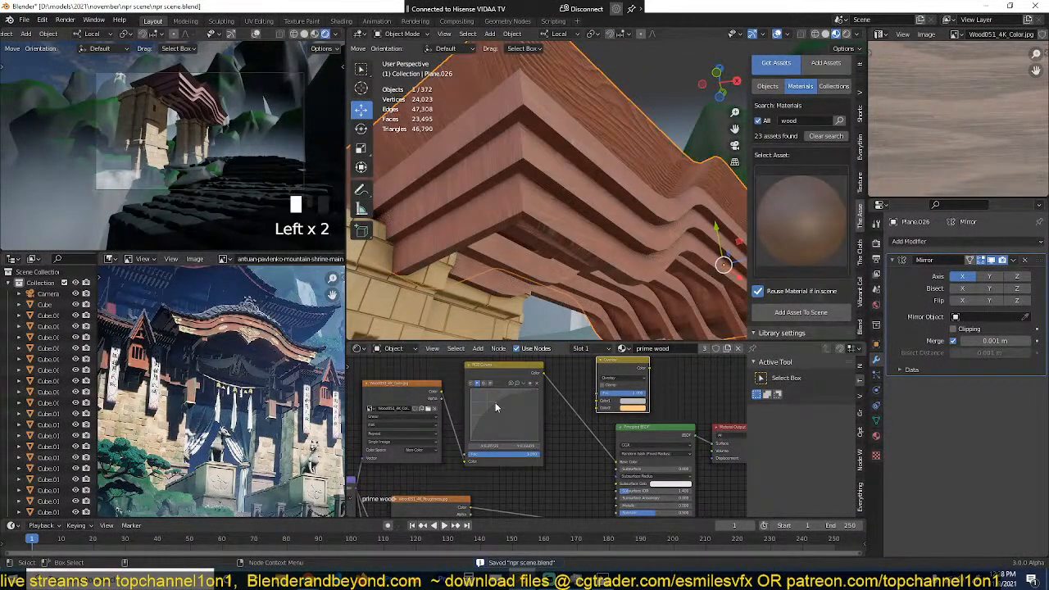
{"action": "left_click", "coordinate": [496, 407]}
{"action": "left_click", "coordinate": [501, 403]}
{"action": "scroll", "coordinate": [573, 193], "scroll_direction": "down", "scroll_amount": 3}
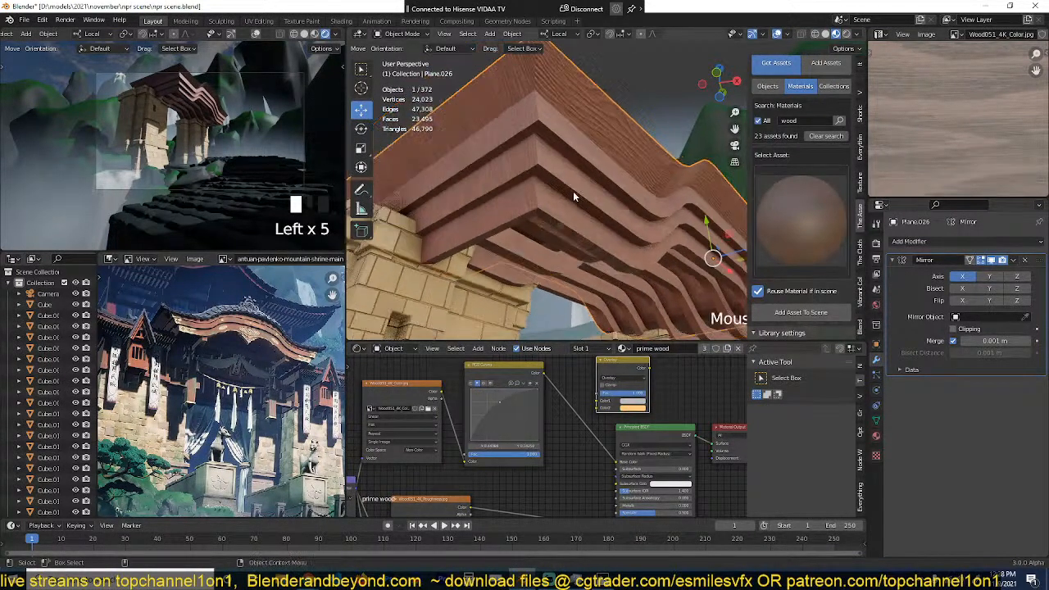
{"action": "middle_click_drag", "start_coordinate": [573, 193], "coordinate": [595, 211]}
{"action": "key", "text": "alt+a"}
{"action": "scroll", "coordinate": [596, 224], "scroll_direction": "down", "scroll_amount": 2}
{"action": "key", "text": "ctrl+s"}
{"action": "scroll", "coordinate": [596, 153], "scroll_direction": "down", "scroll_amount": 2}
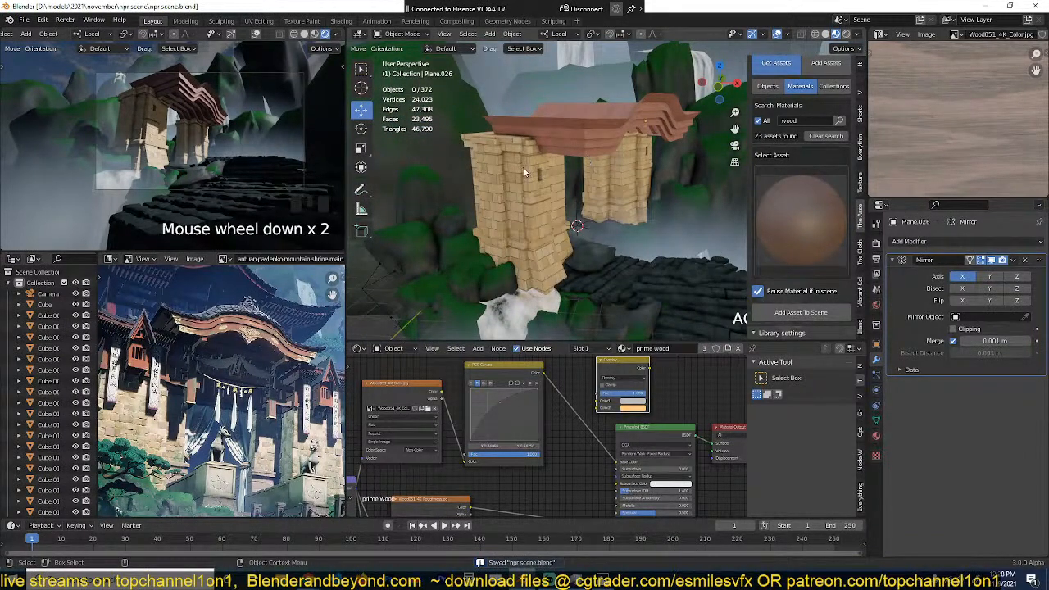
Step: Examine the roof tiles, carved eaves and hanging decorations in the reference painting and compare them with the modelled shrine
{"action": "scroll", "coordinate": [236, 351], "scroll_direction": "up", "scroll_amount": 2}
{"action": "scroll", "coordinate": [205, 318], "scroll_direction": "up", "scroll_amount": 4}
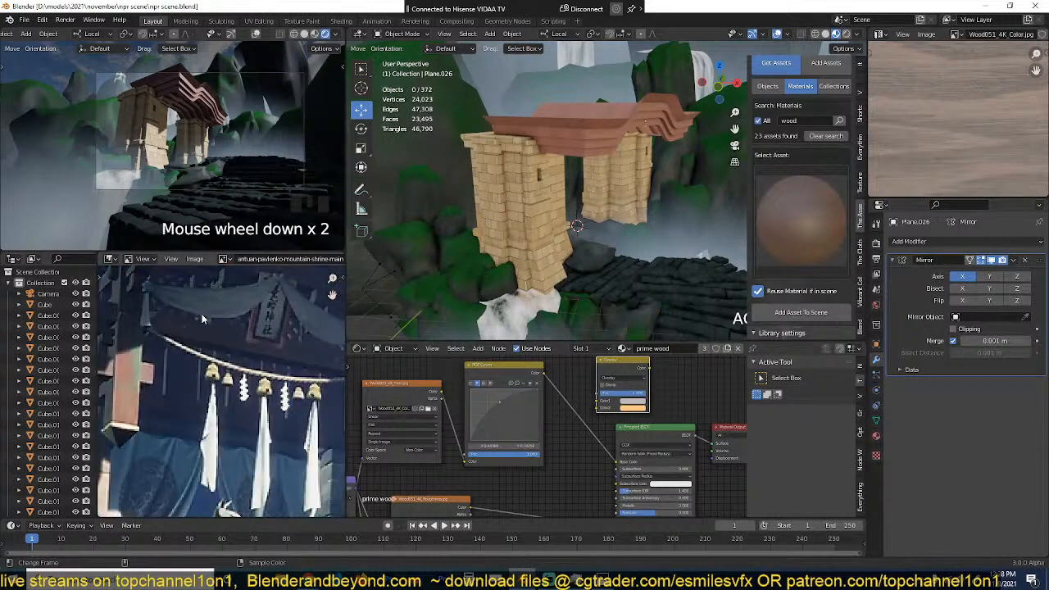
{"action": "middle_click_drag", "start_coordinate": [205, 318], "coordinate": [233, 440]}
{"action": "middle_click_drag", "start_coordinate": [256, 271], "coordinate": [277, 336]}
{"action": "middle_click_drag", "start_coordinate": [522, 276], "coordinate": [646, 200]}
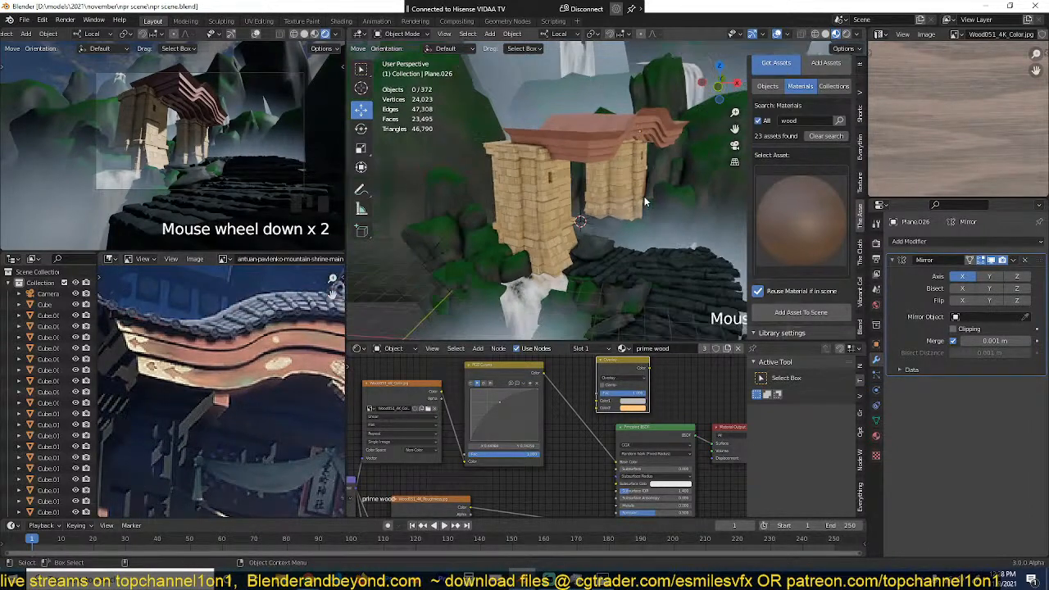
{"action": "middle_click_drag", "start_coordinate": [207, 364], "coordinate": [229, 386]}
{"action": "scroll", "coordinate": [385, 311], "scroll_direction": "down", "scroll_amount": 1}
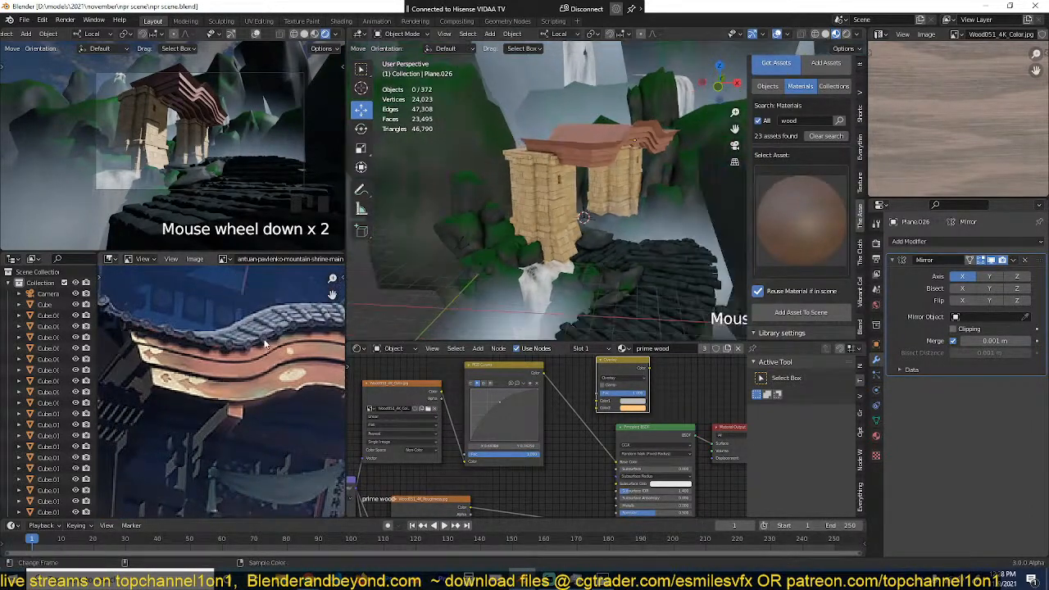
{"action": "scroll", "coordinate": [264, 328], "scroll_direction": "down", "scroll_amount": 3}
{"action": "middle_click_drag", "start_coordinate": [262, 320], "coordinate": [309, 351]}
Step: Set the 3D cursor on an empty spot in top view, add a plane there and scale it down
{"action": "left_click", "coordinate": [575, 211]}
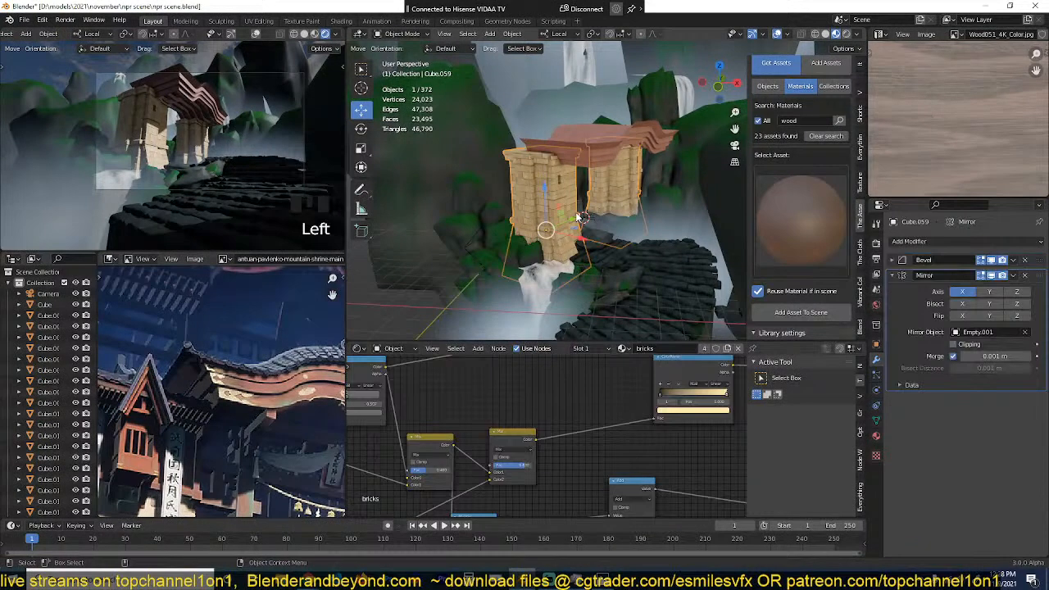
{"action": "key", "text": "KP_7"}
{"action": "scroll", "coordinate": [576, 212], "scroll_direction": "down", "scroll_amount": 2}
{"action": "scroll", "coordinate": [525, 172], "scroll_direction": "up", "scroll_amount": 6}
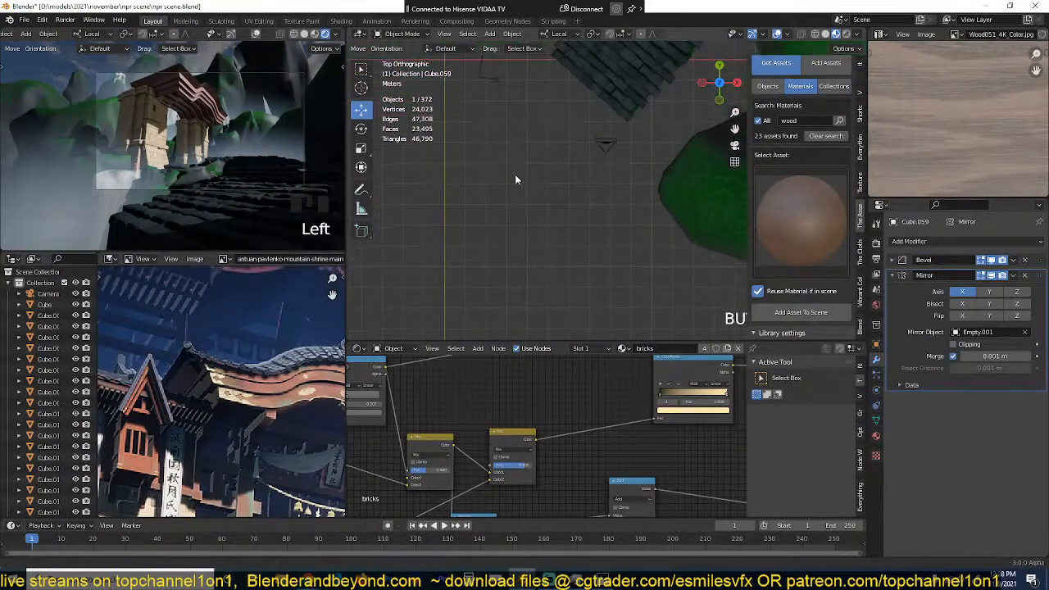
{"action": "right_click", "coordinate": [514, 177], "text": "shift"}
{"action": "key", "text": "shift+a"}
{"action": "left_click", "coordinate": [554, 179]}
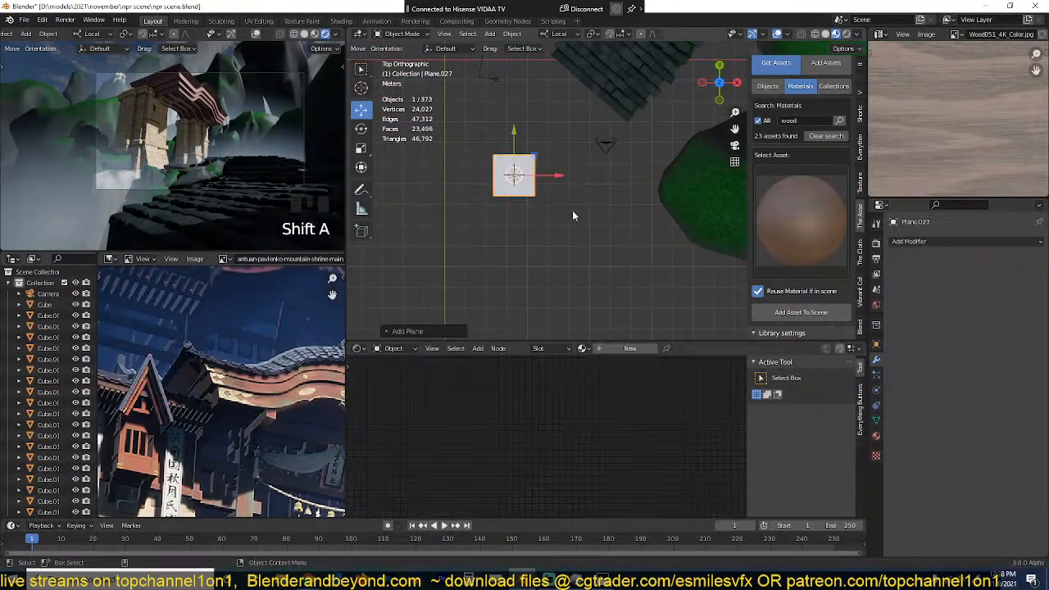
{"action": "key", "text": "s"}
{"action": "left_click", "coordinate": [534, 213]}
{"action": "key", "text": "KP_Decimal"}
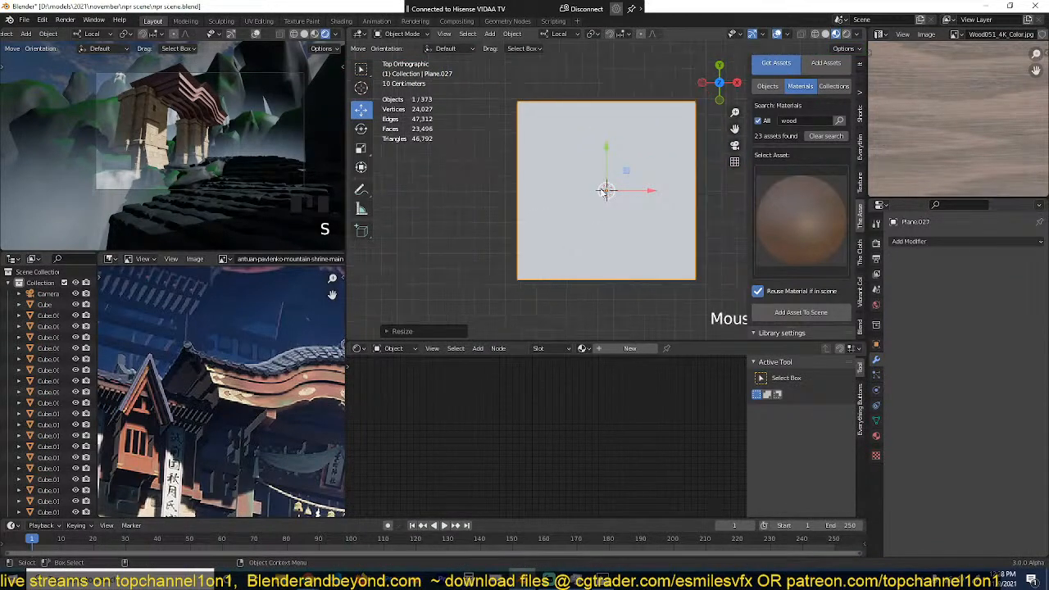
Step: Extrude the plane's front edge straight down by a small amount to form a narrow front lip
{"action": "scroll", "coordinate": [607, 188], "scroll_direction": "down", "scroll_amount": 3}
{"action": "middle_click_drag", "start_coordinate": [606, 188], "coordinate": [604, 188]}
{"action": "key", "text": "Tab"}
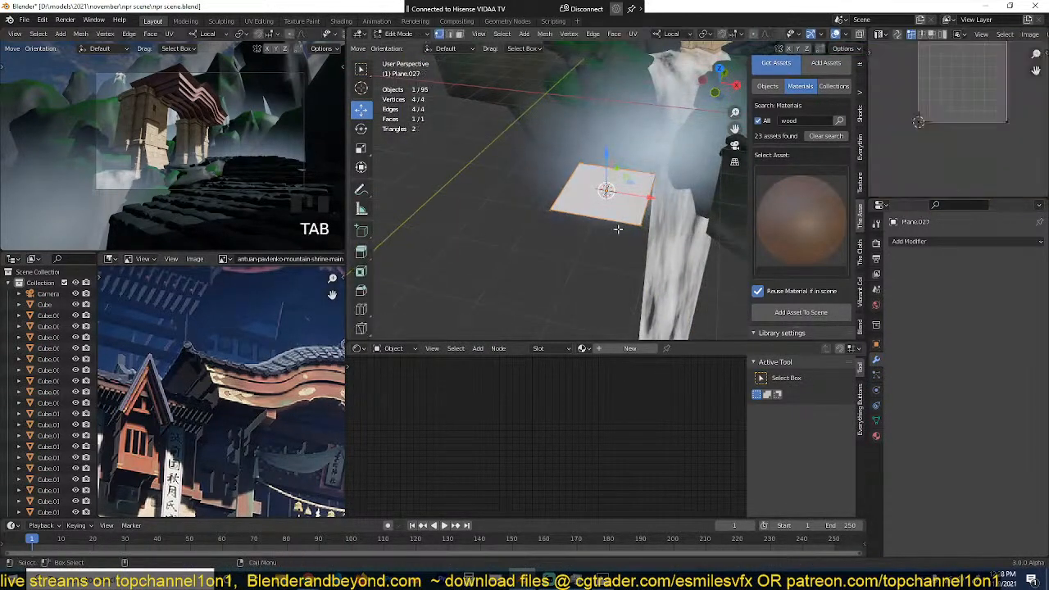
{"action": "scroll", "coordinate": [617, 233], "scroll_direction": "up", "scroll_amount": 3}
{"action": "left_click", "coordinate": [615, 243], "text": "alt"}
{"action": "key", "text": "e"}
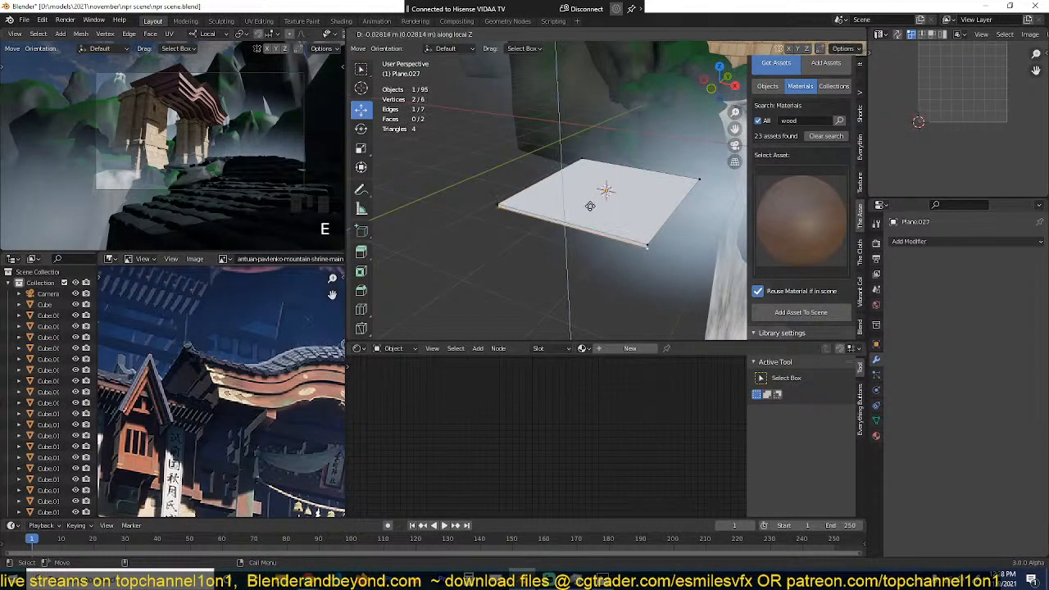
{"action": "left_click", "coordinate": [592, 210]}
Step: Add a circle with 12 vertices and a 1 m radius to the plane's mesh
{"action": "key", "text": "KP_1"}
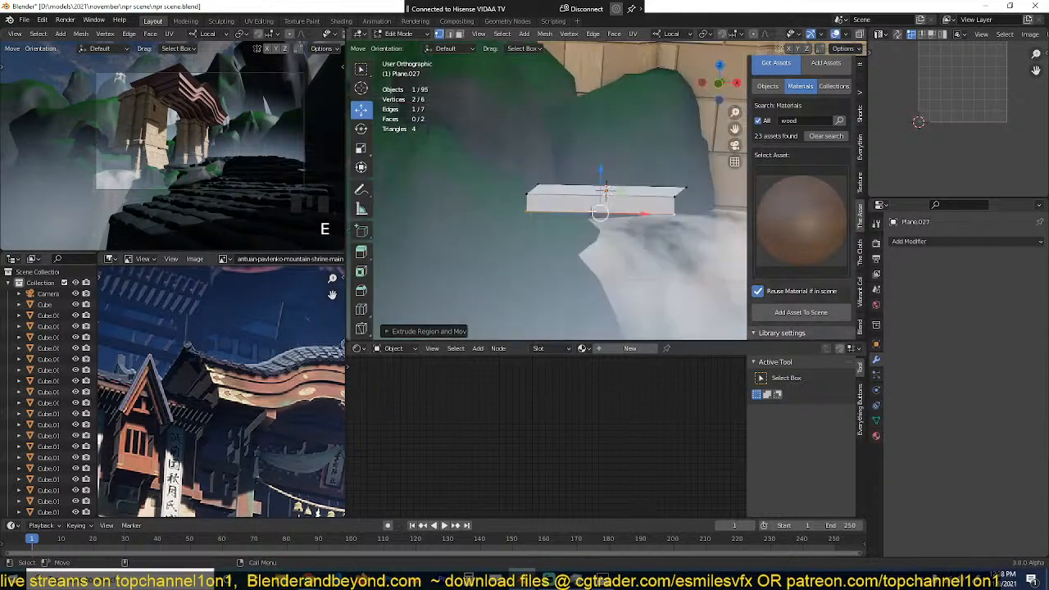
{"action": "middle_click_drag", "start_coordinate": [694, 213], "coordinate": [664, 210], "text": "shift"}
{"action": "key", "text": "alt+a"}
{"action": "key", "text": "shift+a"}
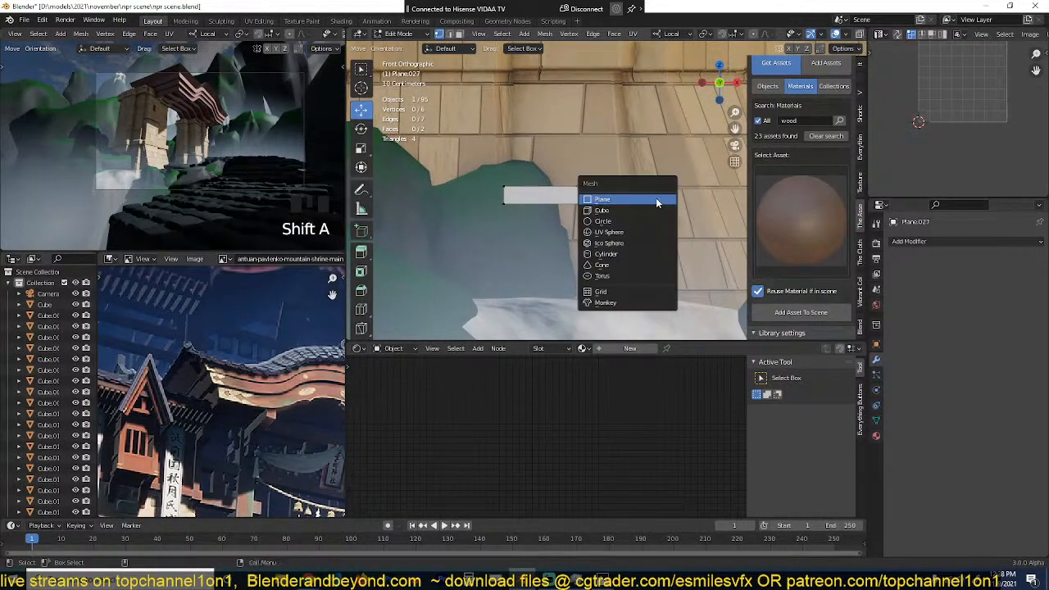
{"action": "left_click", "coordinate": [640, 221]}
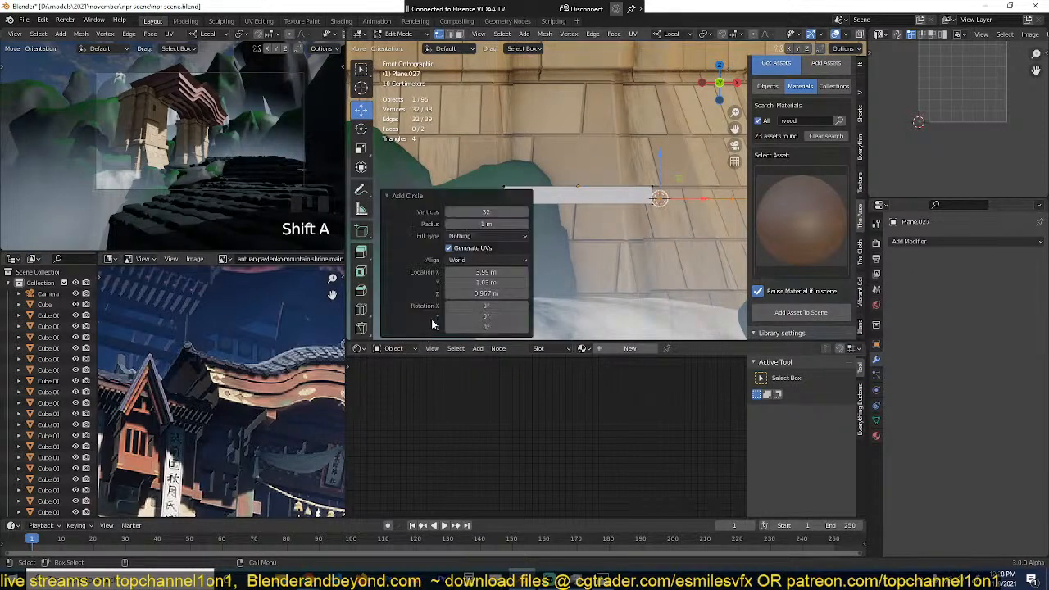
{"action": "left_click", "coordinate": [425, 333]}
{"action": "key", "text": "Return"}
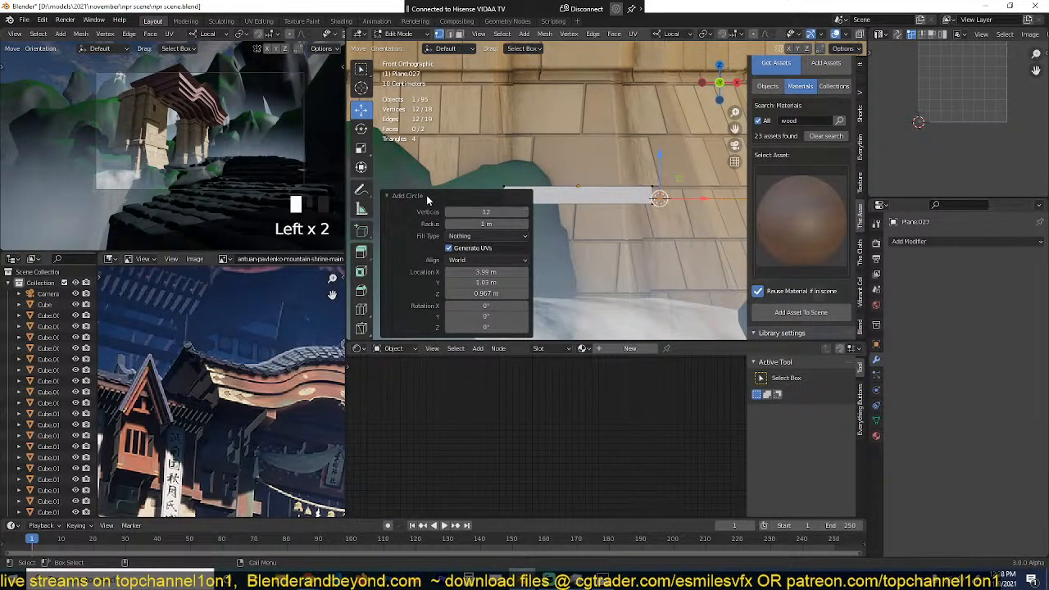
{"action": "left_click", "coordinate": [427, 198]}
Step: Stand the circle upright by rotating it 90° about local X and scale it to about 0.27
{"action": "key", "text": "r"}
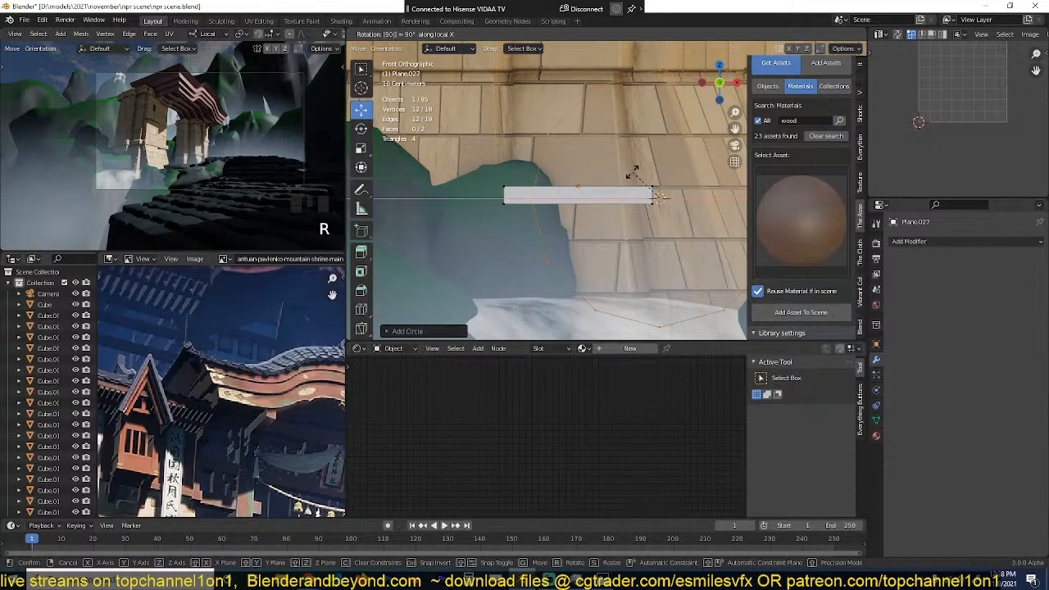
{"action": "left_click", "coordinate": [632, 172]}
{"action": "middle_click_drag", "start_coordinate": [706, 319], "coordinate": [574, 260], "text": "shift"}
{"action": "key", "text": "s"}
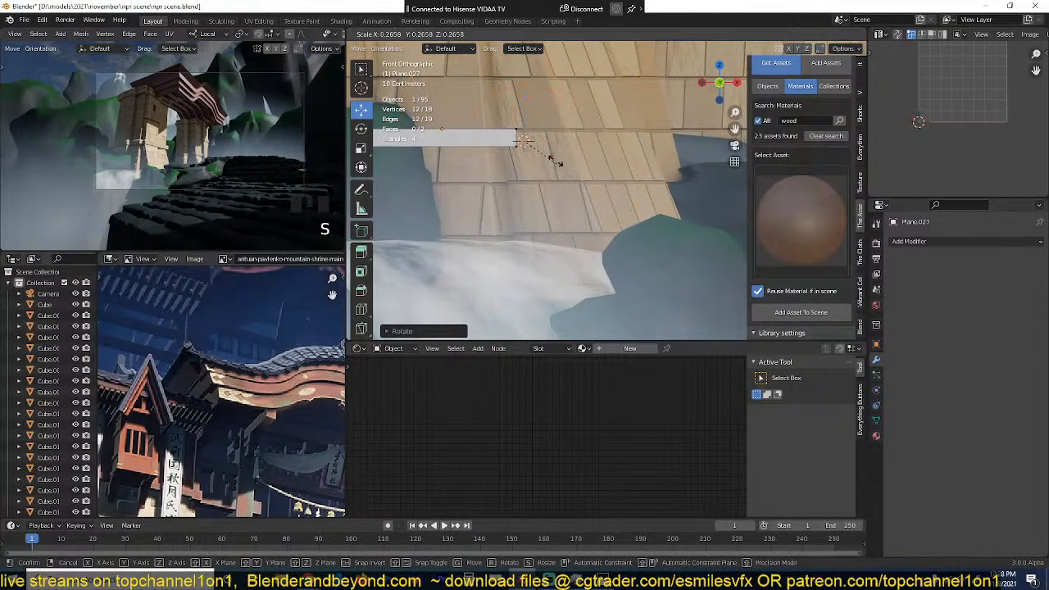
{"action": "left_click", "coordinate": [560, 163]}
Step: Move the circle about -7.1 m along local Y and place it beside the front corner of the plane
{"action": "middle_click_drag", "start_coordinate": [560, 163], "coordinate": [497, 187]}
{"action": "scroll", "coordinate": [541, 194], "scroll_direction": "down", "scroll_amount": 3}
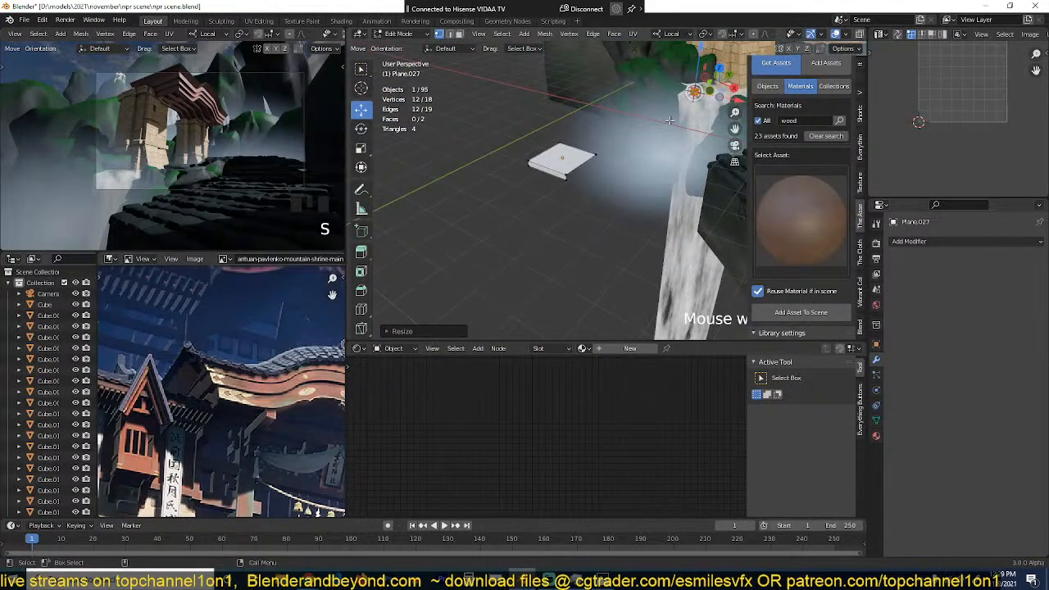
{"action": "key", "text": "g"}
{"action": "key", "text": "y"}
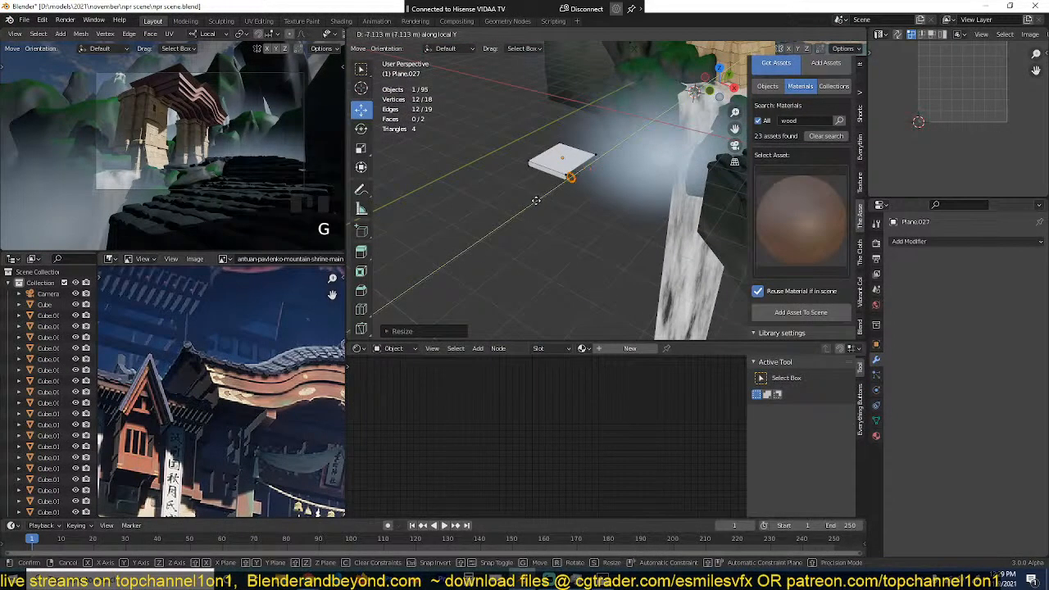
{"action": "left_click", "coordinate": [536, 200]}
{"action": "scroll", "coordinate": [574, 180], "scroll_direction": "up", "scroll_amount": 6}
{"action": "key", "text": "g"}
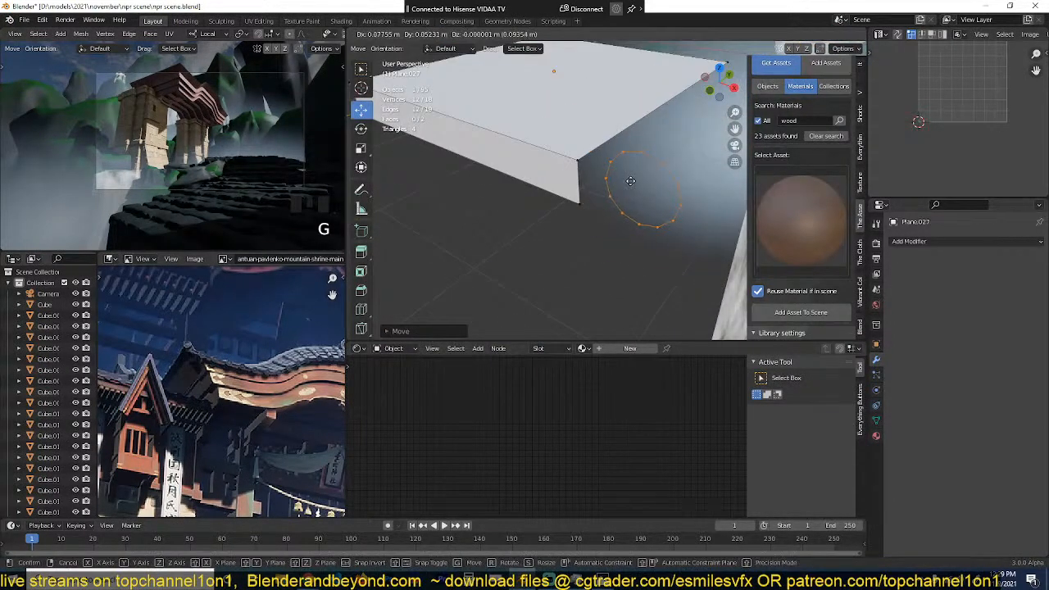
{"action": "left_click", "coordinate": [615, 176]}
Step: Fill the circle with a face and nudge it against the end of the plane's front lip
{"action": "key", "text": "f"}
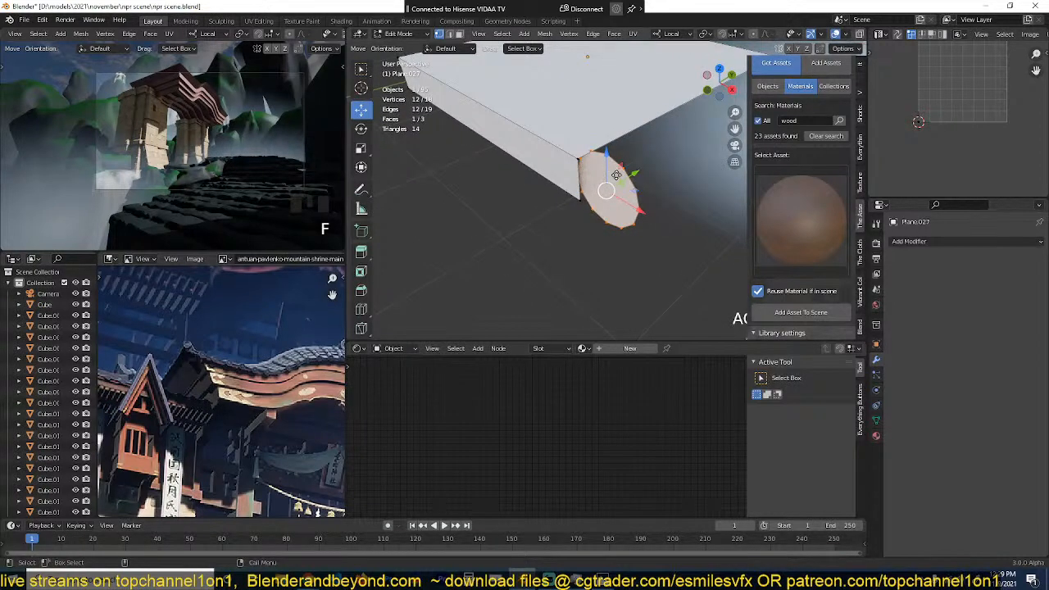
{"action": "key", "text": "g"}
{"action": "left_click", "coordinate": [619, 181]}
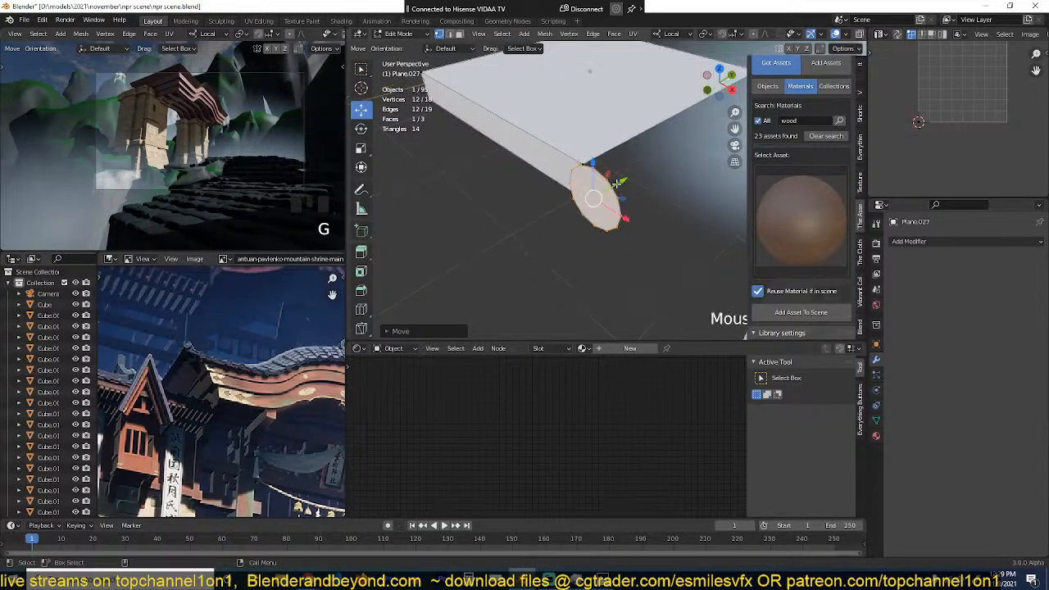
Step: Apply the prime wood material from the asset library to the piece and recalculate the normals of all its faces
{"action": "key", "text": "Tab"}
{"action": "left_click", "coordinate": [778, 315]}
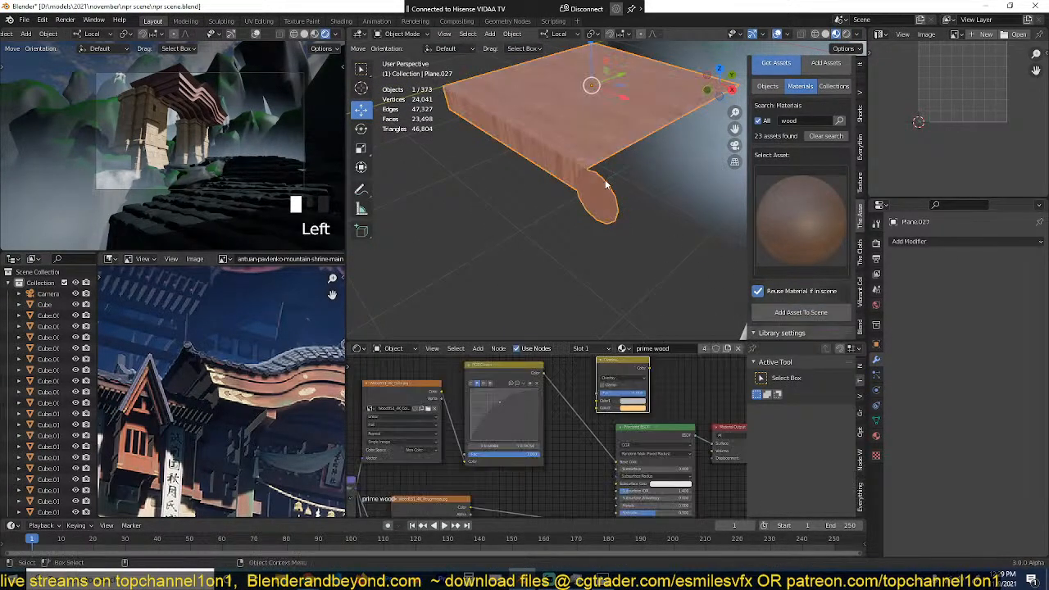
{"action": "key", "text": "Tab"}
{"action": "key", "text": "a"}
{"action": "key", "text": "shift+n"}
{"action": "key", "text": "Tab"}
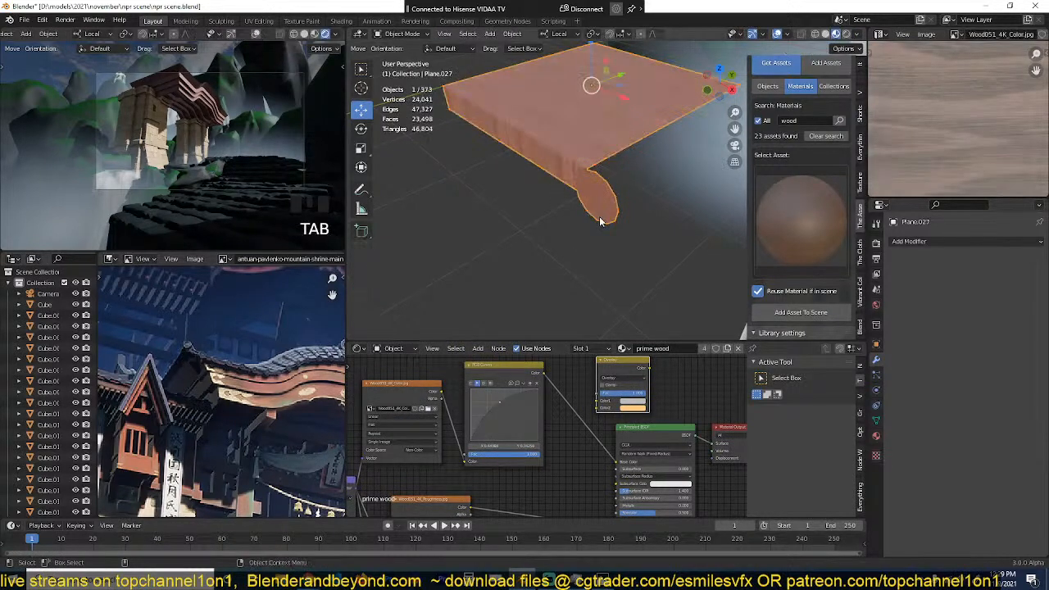
Step: UV unwrap the whole piece for the wood texture
{"action": "middle_click_drag", "start_coordinate": [602, 222], "coordinate": [606, 181]}
{"action": "scroll", "coordinate": [619, 182], "scroll_direction": "up", "scroll_amount": 1}
{"action": "key", "text": "Tab"}
{"action": "key", "text": "u"}
{"action": "left_click", "coordinate": [590, 195]}
{"action": "key", "text": "Tab"}
{"action": "key", "text": "Tab"}
Step: Extrude the round face along the plane's side into a log and delete the face at its far end
{"action": "key", "text": "2"}
{"action": "left_click", "coordinate": [626, 182], "text": "alt"}
{"action": "key", "text": "e"}
{"action": "left_click_drag", "start_coordinate": [646, 164], "coordinate": [723, 127]}
{"action": "scroll", "coordinate": [469, 223], "scroll_direction": "down", "scroll_amount": 3}
{"action": "left_click_drag", "start_coordinate": [658, 148], "coordinate": [707, 125]}
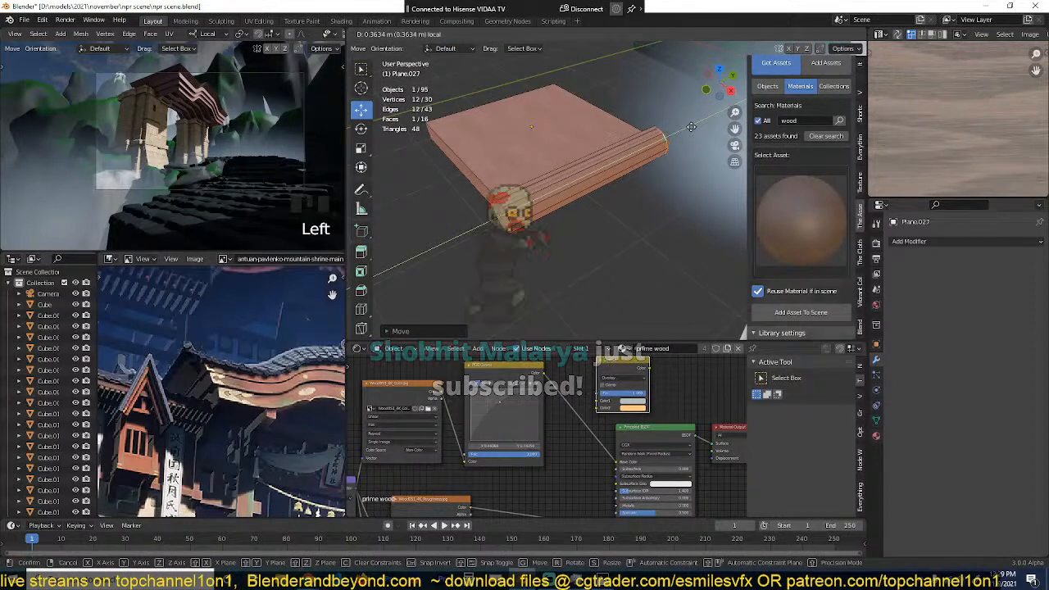
{"action": "key", "text": "x"}
{"action": "left_click", "coordinate": [654, 131]}
Step: Cut two edge loops around the middle of the log and scale the second to about 1.31 to form a raised ring
{"action": "scroll", "coordinate": [623, 152], "scroll_direction": "up", "scroll_amount": 2}
{"action": "key", "text": "ctrl+r"}
{"action": "left_click", "coordinate": [566, 171]}
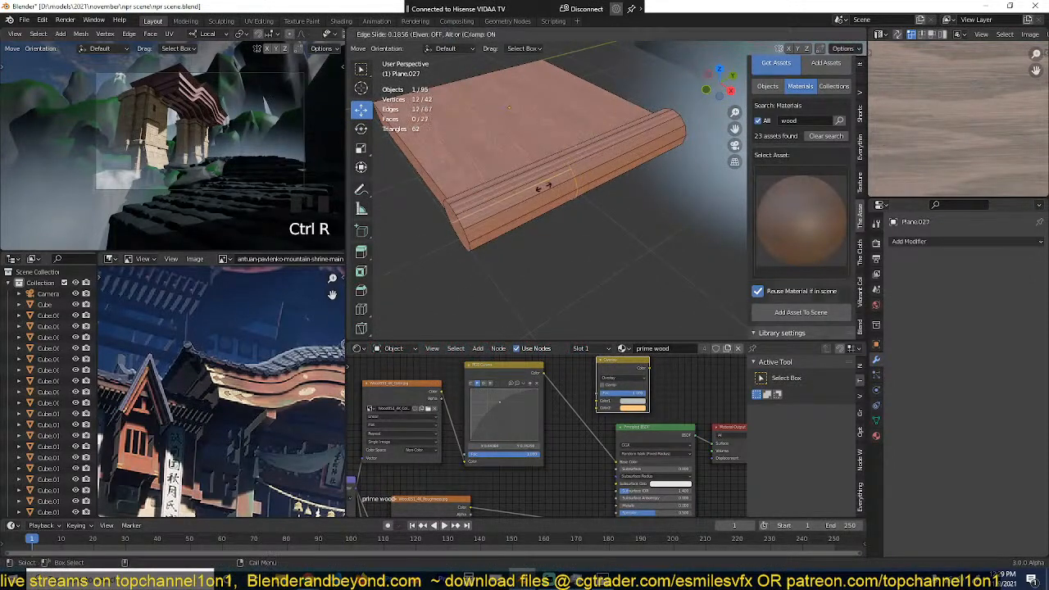
{"action": "left_click", "coordinate": [545, 182]}
{"action": "key", "text": "ctrl+r"}
{"action": "left_click", "coordinate": [607, 177]}
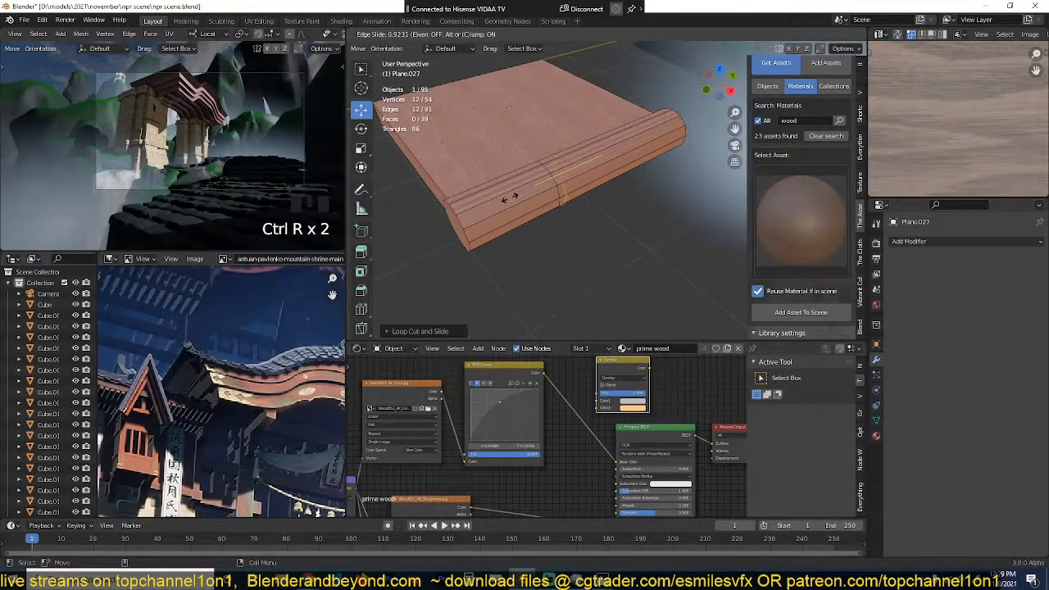
{"action": "left_click", "coordinate": [510, 197]}
{"action": "key", "text": "s"}
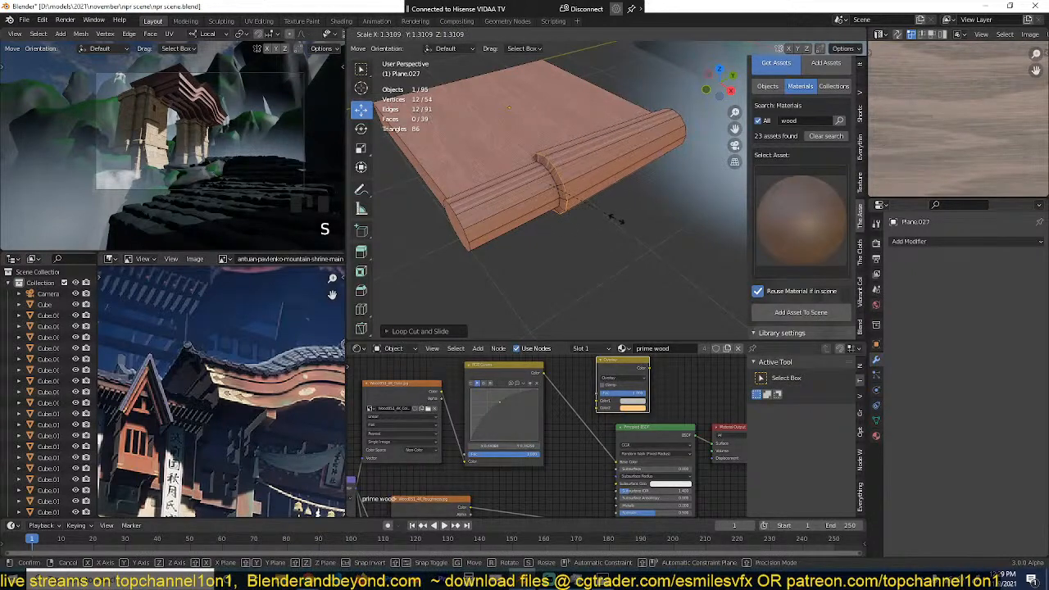
{"action": "left_click", "coordinate": [617, 220]}
Step: Cut two more edge loops near the log's far end and enlarge the last one to form a second ring
{"action": "key", "text": "ctrl+r"}
{"action": "left_click", "coordinate": [599, 146]}
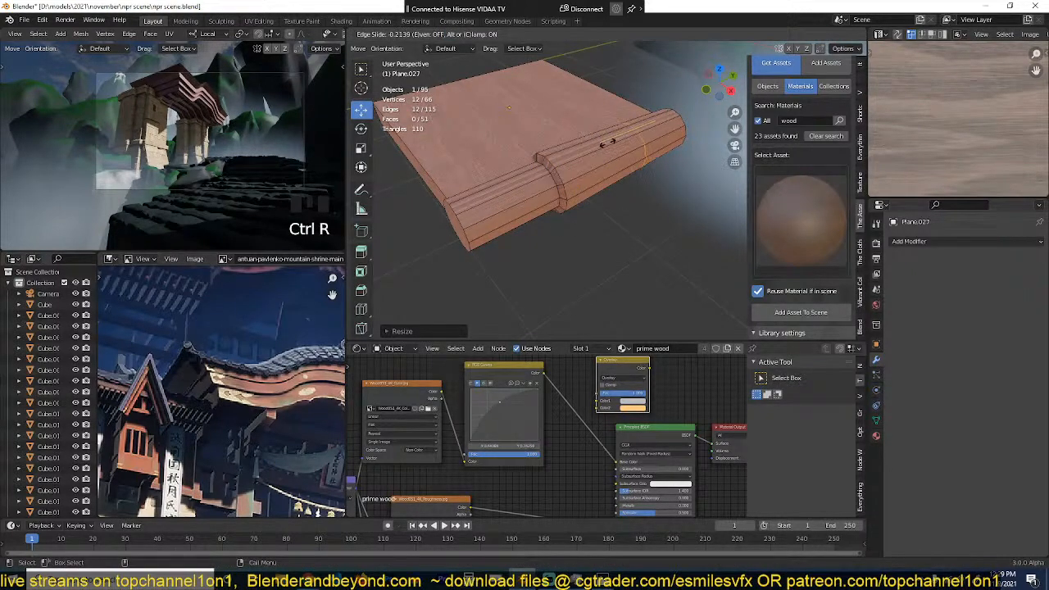
{"action": "left_click", "coordinate": [607, 143]}
{"action": "key", "text": "ctrl+r"}
{"action": "left_click", "coordinate": [629, 141]}
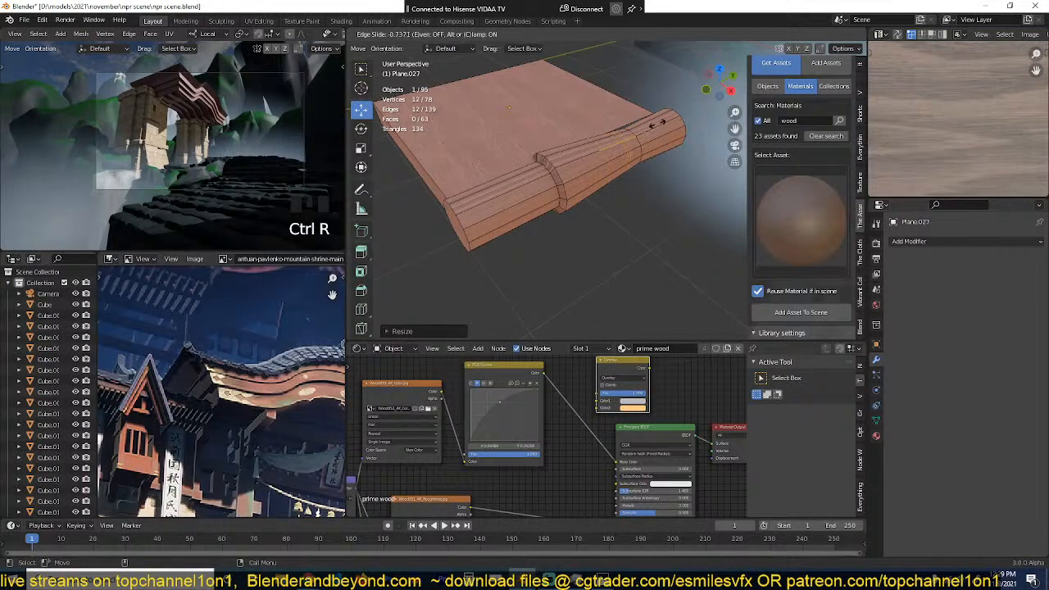
{"action": "left_click", "coordinate": [628, 140]}
{"action": "left_click", "coordinate": [628, 144], "text": "alt"}
{"action": "key", "text": "s"}
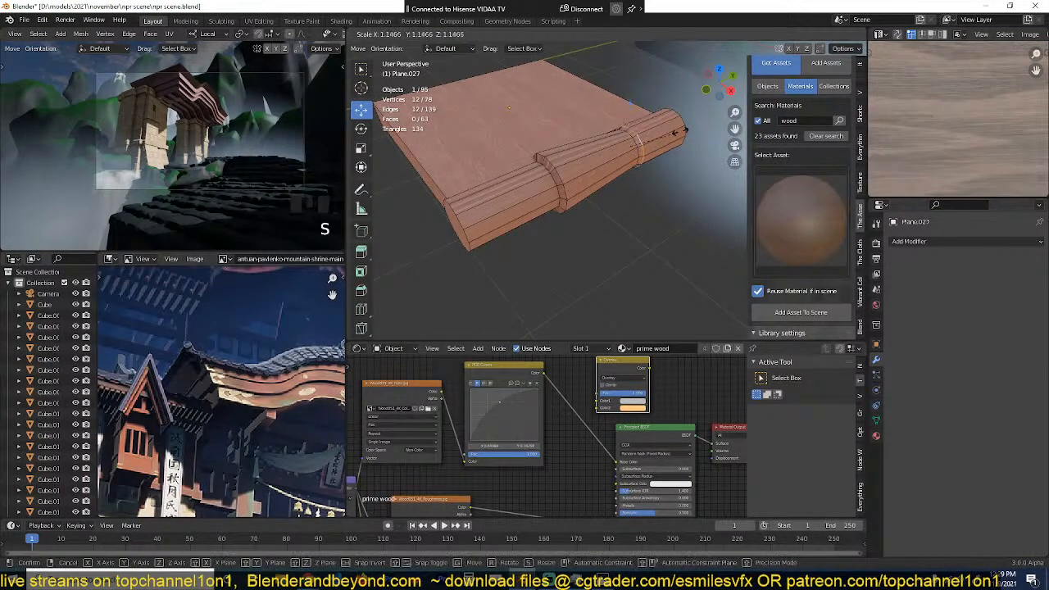
{"action": "left_click", "coordinate": [667, 134]}
{"action": "key", "text": "Tab"}
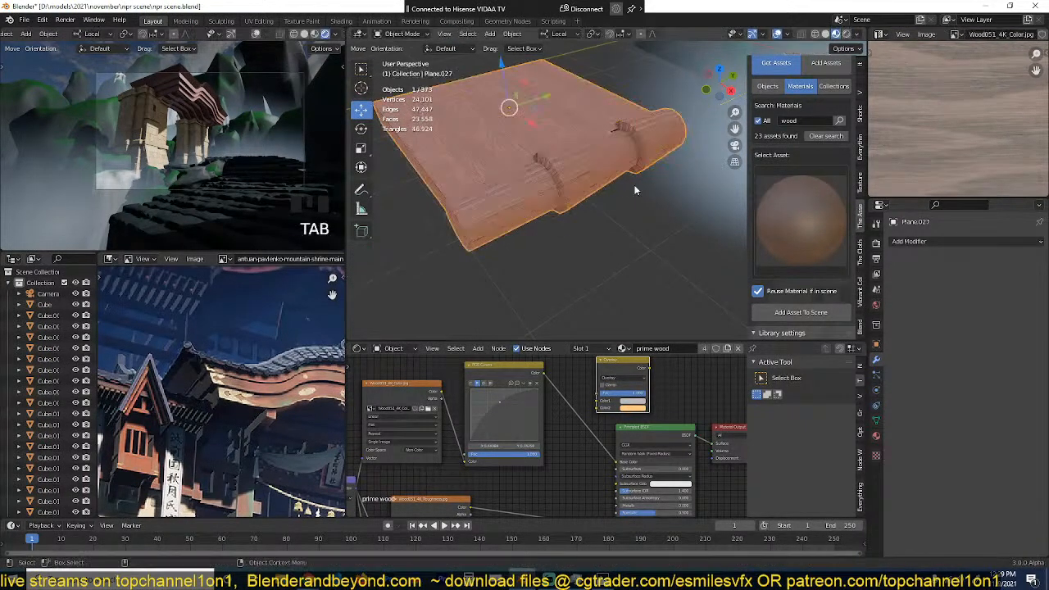
Step: Cut an edge loop near the log's front end and scale it to about 1.35 to flare that end
{"action": "key", "text": "grave"}
{"action": "middle_click_drag", "start_coordinate": [669, 169], "coordinate": [582, 205]}
{"action": "key", "text": "Tab"}
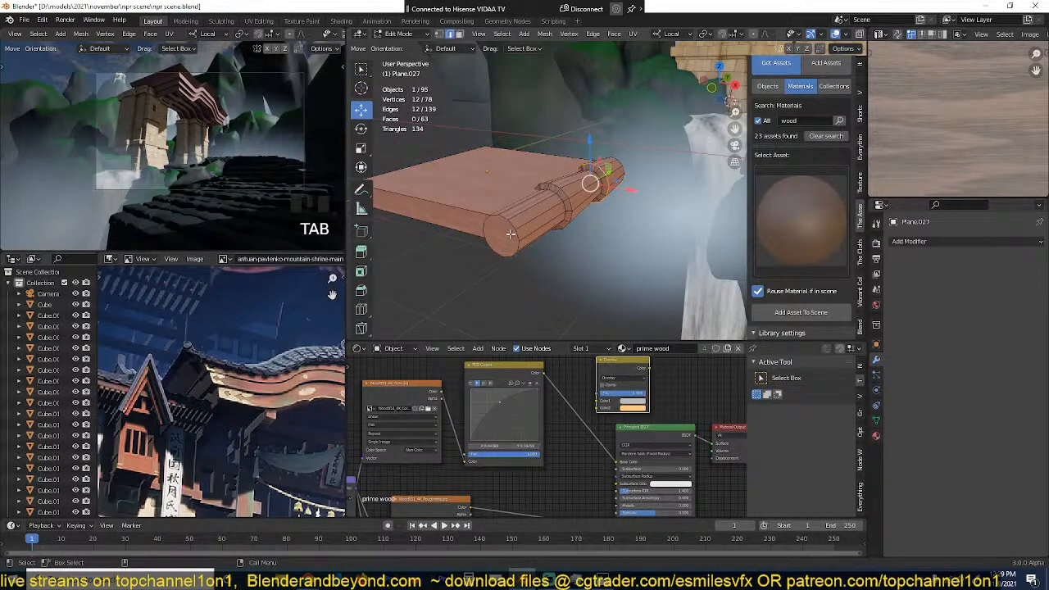
{"action": "middle_click_drag", "start_coordinate": [510, 234], "coordinate": [580, 190], "text": "shift"}
{"action": "key", "text": "ctrl+r"}
{"action": "left_click", "coordinate": [606, 166]}
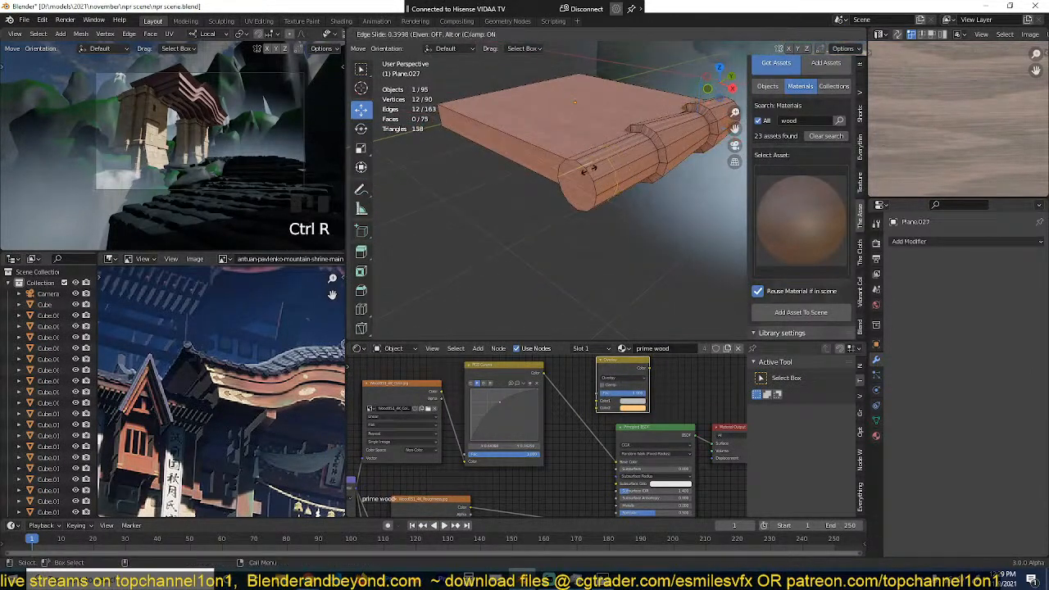
{"action": "left_click", "coordinate": [577, 177]}
{"action": "key", "text": "s"}
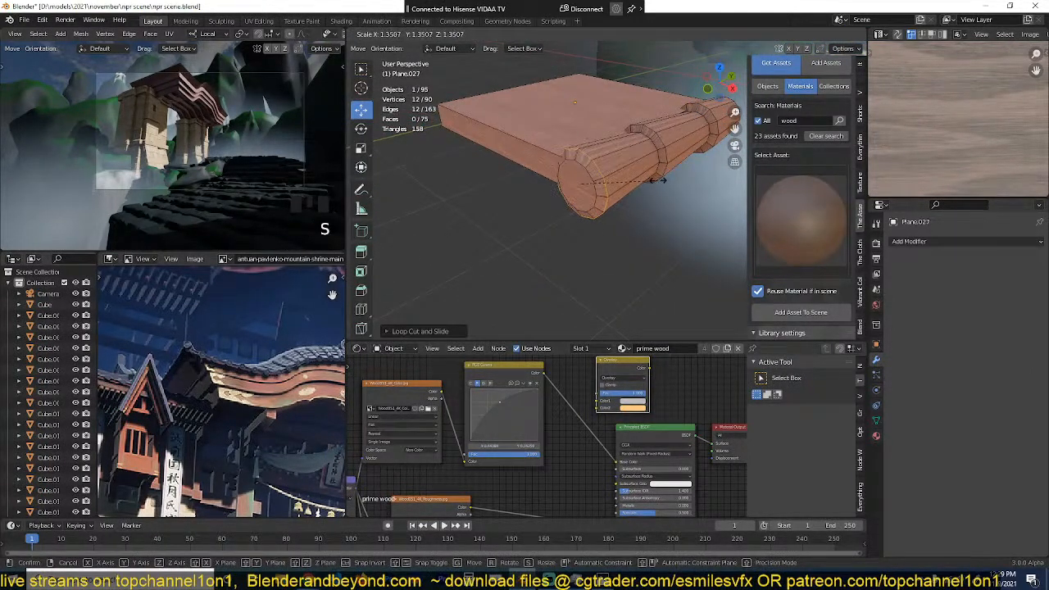
{"action": "left_click", "coordinate": [660, 180]}
Step: Inset the round front face of the log and extrude it inward to make a recess
{"action": "left_click", "coordinate": [576, 185]}
{"action": "key", "text": "i"}
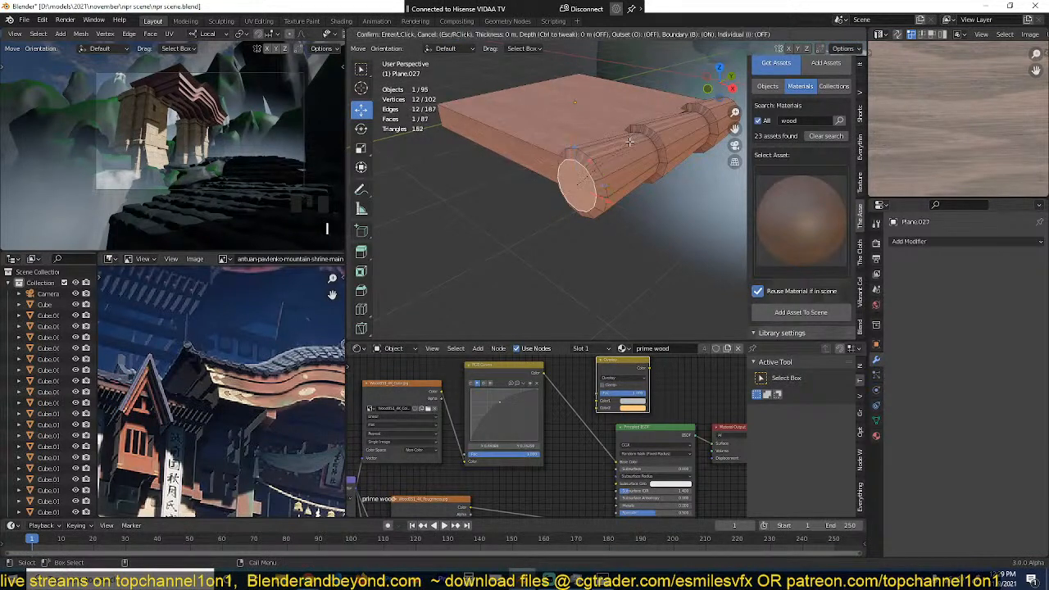
{"action": "left_click", "coordinate": [627, 145]}
{"action": "key", "text": "e"}
{"action": "left_click", "coordinate": [637, 141]}
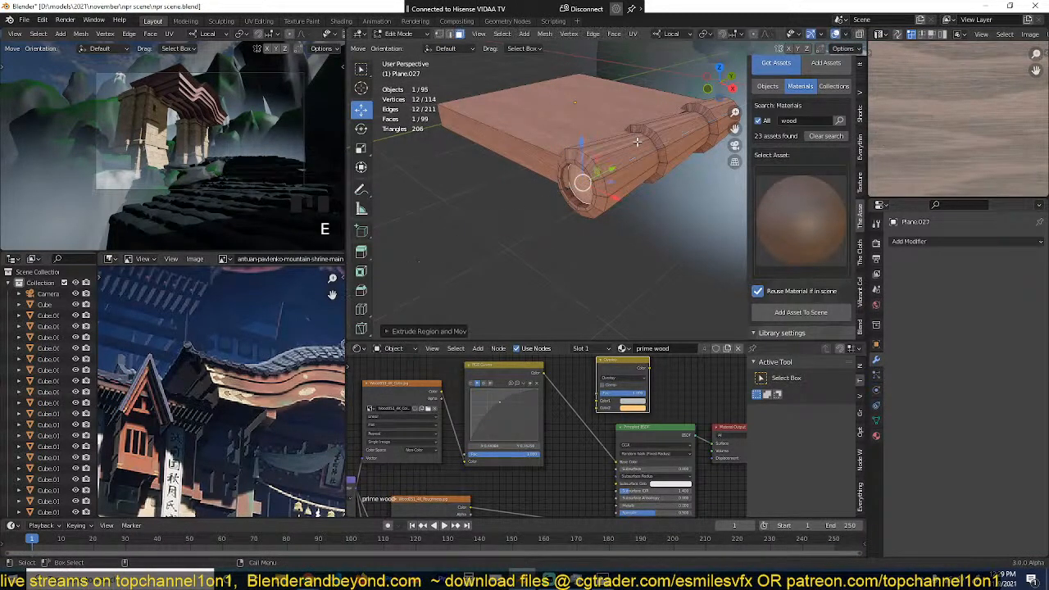
Step: Inset the recessed end face again, offset it along its normal with Shrink/Fatten, and save the file
{"action": "key", "text": "p"}
{"action": "key", "text": "Escape"}
{"action": "key", "text": "i"}
{"action": "left_click", "coordinate": [649, 163]}
{"action": "key", "text": "alt+s"}
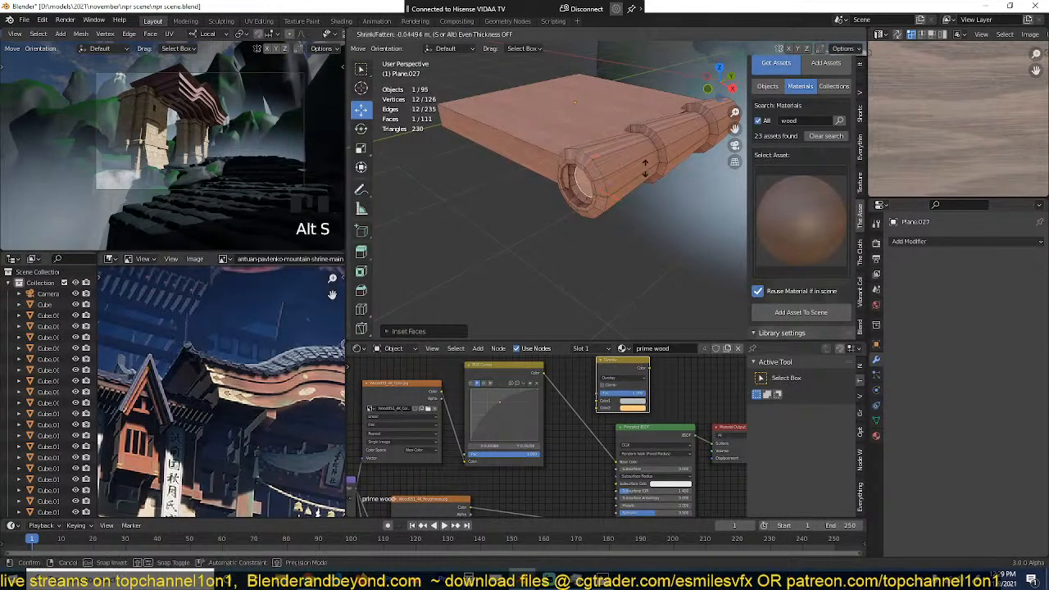
{"action": "left_click", "coordinate": [657, 153]}
{"action": "key", "text": "Tab"}
{"action": "middle_click_drag", "start_coordinate": [608, 220], "coordinate": [631, 200]}
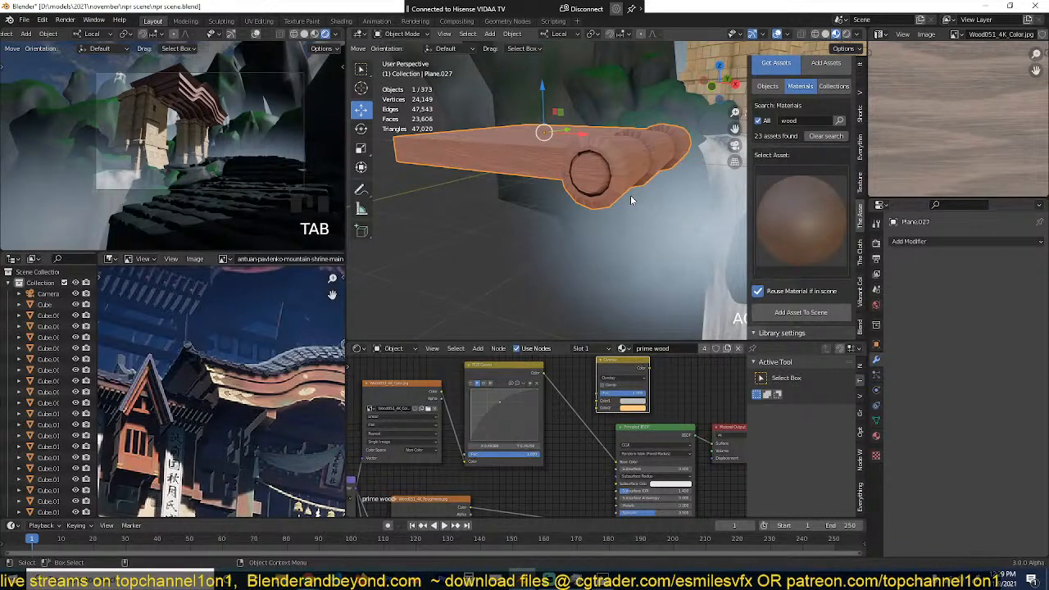
{"action": "middle_click_drag", "start_coordinate": [592, 188], "coordinate": [609, 203]}
{"action": "key", "text": "ctrl+s"}
Step: Cut a lengthwise edge loop along the front lip near its upper edge and select the resulting narrow face strip
{"action": "middle_click_drag", "start_coordinate": [554, 176], "coordinate": [626, 245]}
{"action": "left_click", "coordinate": [576, 199]}
{"action": "left_click", "coordinate": [585, 187]}
{"action": "key", "text": "Tab"}
{"action": "key", "text": "grave"}
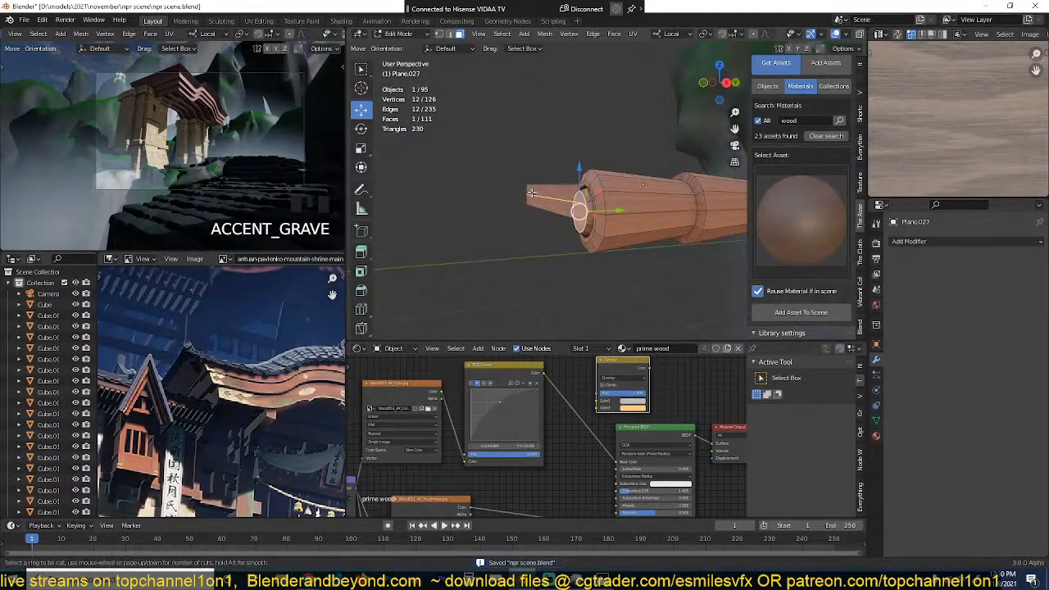
{"action": "key", "text": "ctrl+r"}
{"action": "left_click", "coordinate": [533, 189]}
{"action": "left_click", "coordinate": [535, 185]}
{"action": "key", "text": "3"}
{"action": "middle_click_drag", "start_coordinate": [556, 204], "coordinate": [585, 207]}
{"action": "scroll", "coordinate": [566, 221], "scroll_direction": "up", "scroll_amount": 2}
{"action": "left_click", "coordinate": [564, 218]}
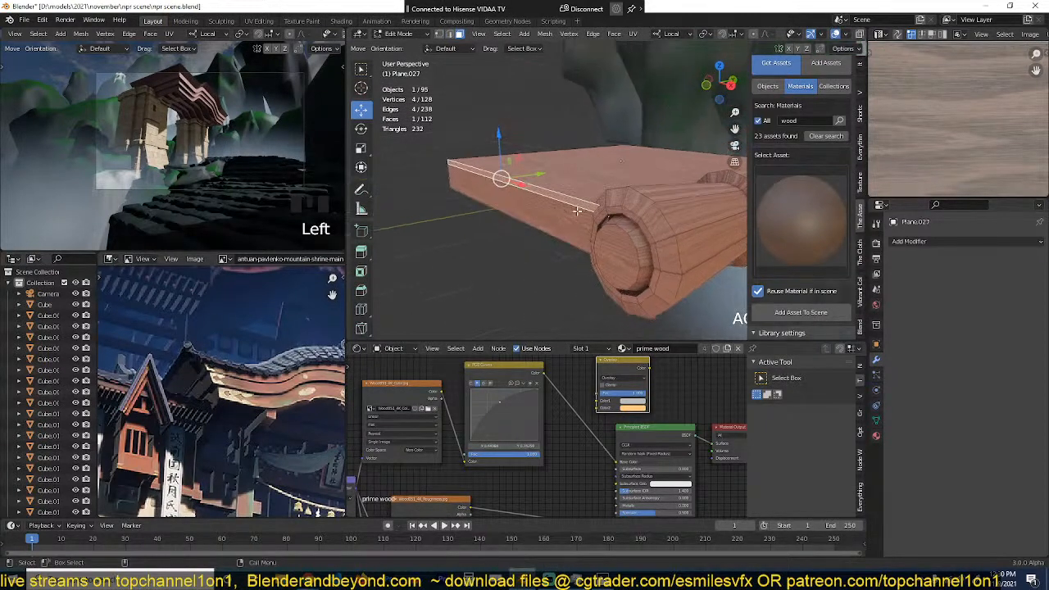
Step: Cut another lengthwise edge loop along the front lip and offset the thin face strip to form a stepped trim
{"action": "key", "text": "ctrl+r"}
{"action": "left_click", "coordinate": [450, 173]}
{"action": "left_click", "coordinate": [449, 166]}
{"action": "key", "text": "3"}
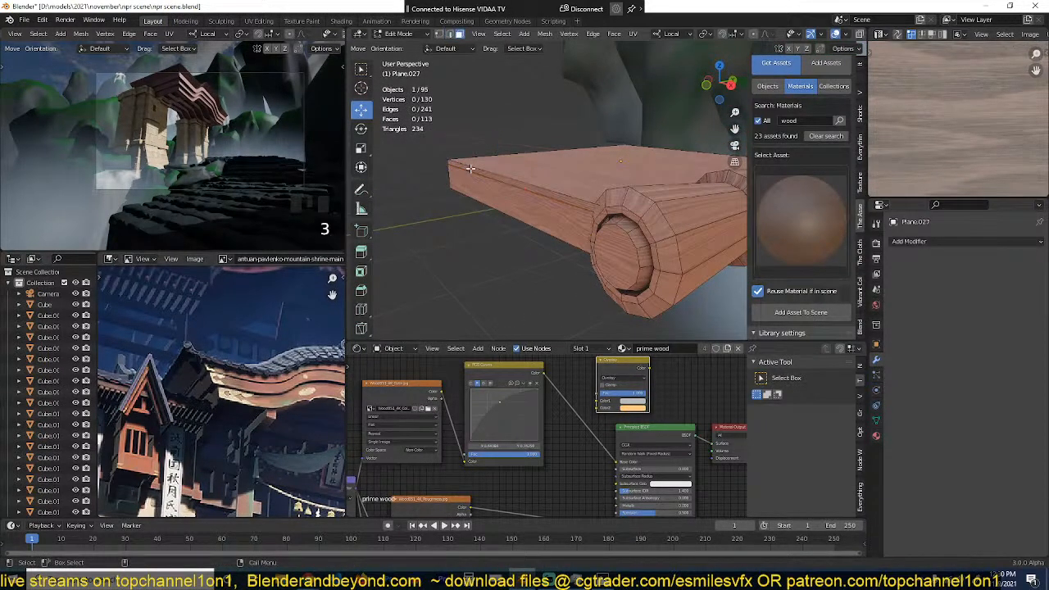
{"action": "left_click", "coordinate": [470, 169]}
{"action": "middle_click_drag", "start_coordinate": [471, 170], "coordinate": [460, 176]}
{"action": "left_click_drag", "start_coordinate": [550, 168], "coordinate": [541, 173]}
{"action": "key", "text": "Tab"}
Step: Extrude the lower edge of the roof panel's front lip inward beneath the panel as a thin underside
{"action": "scroll", "coordinate": [553, 228], "scroll_direction": "down", "scroll_amount": 2}
{"action": "key", "text": "grave"}
{"action": "middle_click_drag", "start_coordinate": [553, 229], "coordinate": [596, 167]}
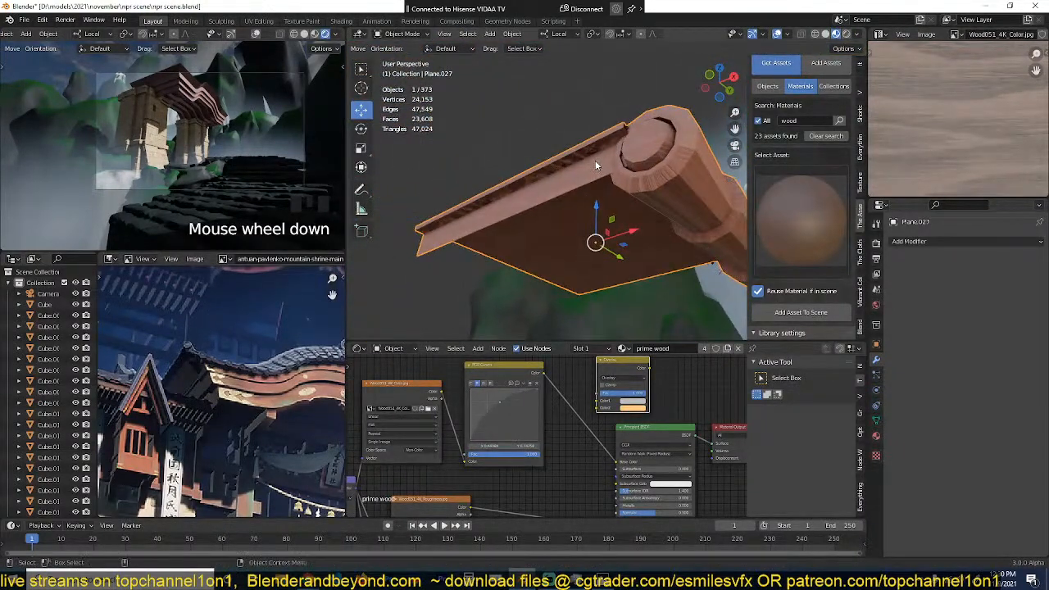
{"action": "key", "text": "Tab"}
{"action": "left_click", "coordinate": [582, 188], "text": "alt"}
{"action": "key", "text": "2"}
{"action": "left_click", "coordinate": [560, 193]}
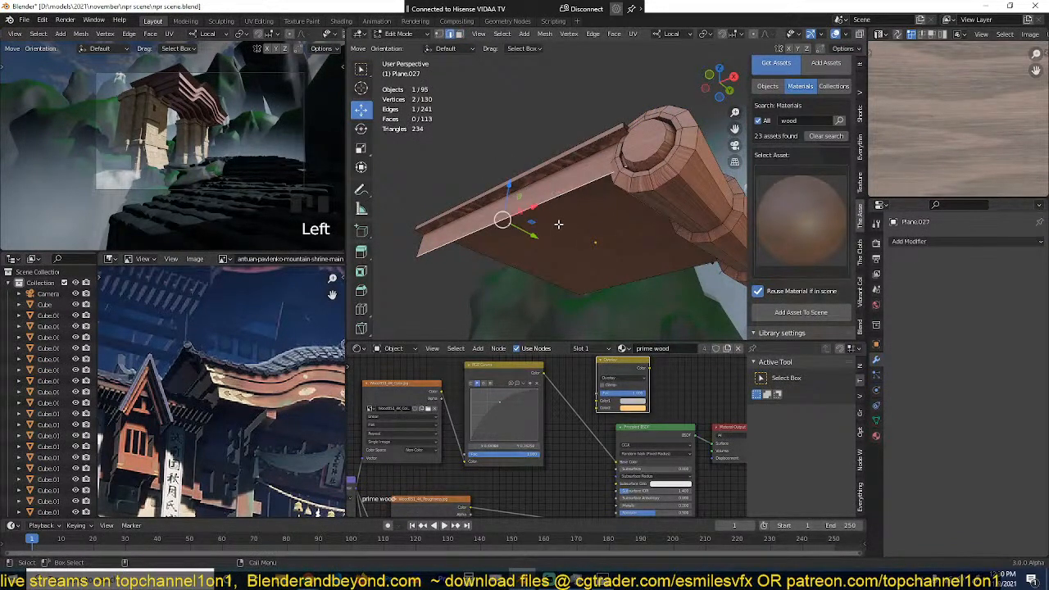
{"action": "key", "text": "e"}
{"action": "left_click_drag", "start_coordinate": [538, 236], "coordinate": [550, 237]}
{"action": "middle_click_drag", "start_coordinate": [551, 237], "coordinate": [627, 282]}
{"action": "middle_click_drag", "start_coordinate": [629, 198], "coordinate": [623, 223], "text": "shift"}
Step: Move the open back edge of the roof panel outward along its local Y axis and slightly down
{"action": "left_click", "coordinate": [644, 185]}
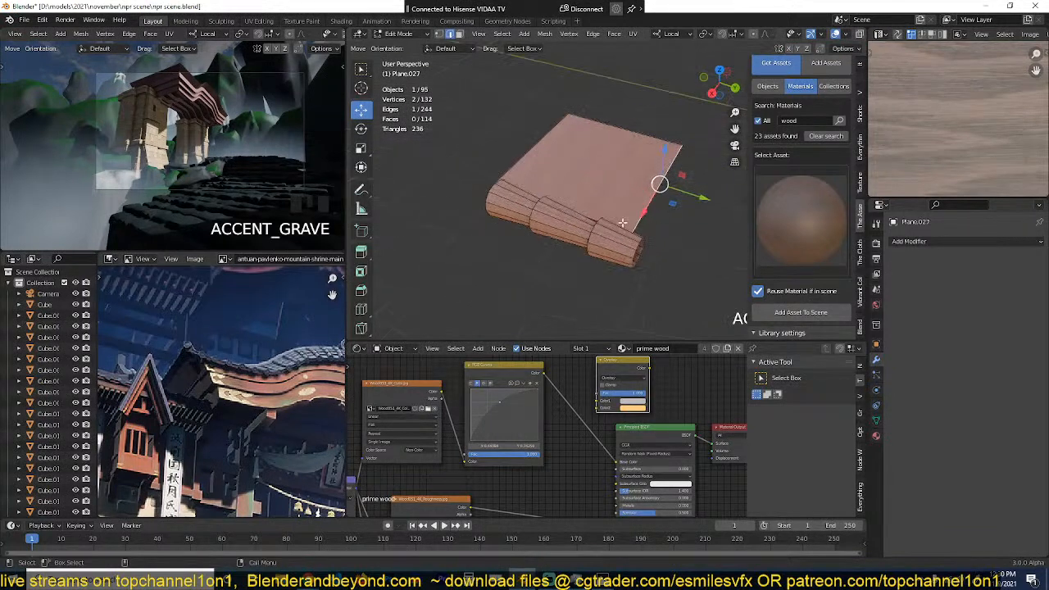
{"action": "left_click_drag", "start_coordinate": [704, 199], "coordinate": [717, 205]}
{"action": "left_click_drag", "start_coordinate": [682, 156], "coordinate": [682, 164]}
Step: Cut an edge loop across the middle of the panel, lower it into a sag, and bevel it into a wide strip
{"action": "key", "text": "ctrl+r"}
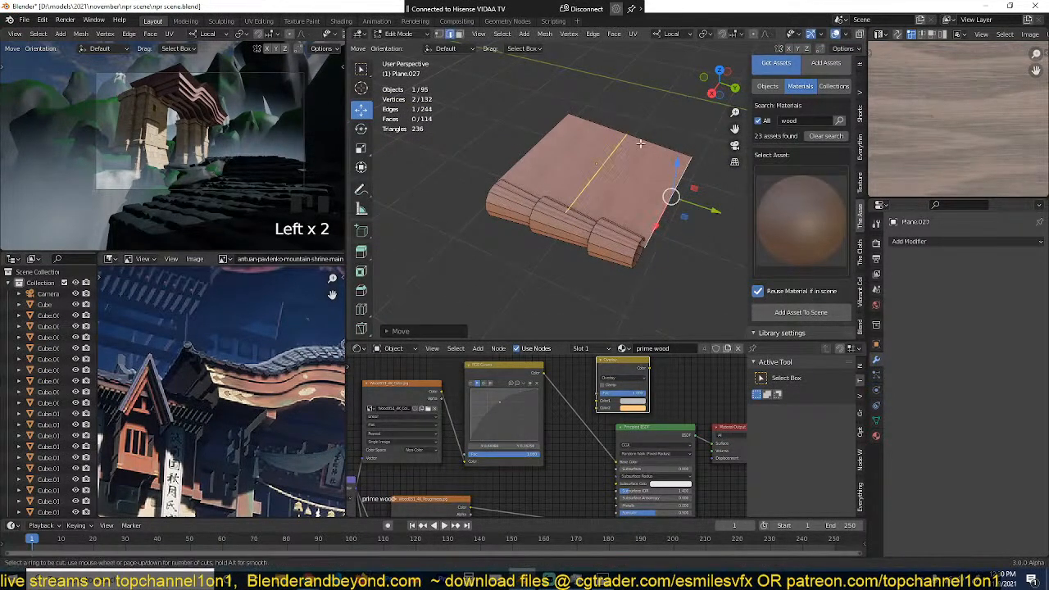
{"action": "left_click", "coordinate": [642, 144]}
{"action": "right_click", "coordinate": [641, 144]}
{"action": "left_click_drag", "start_coordinate": [600, 135], "coordinate": [601, 137]}
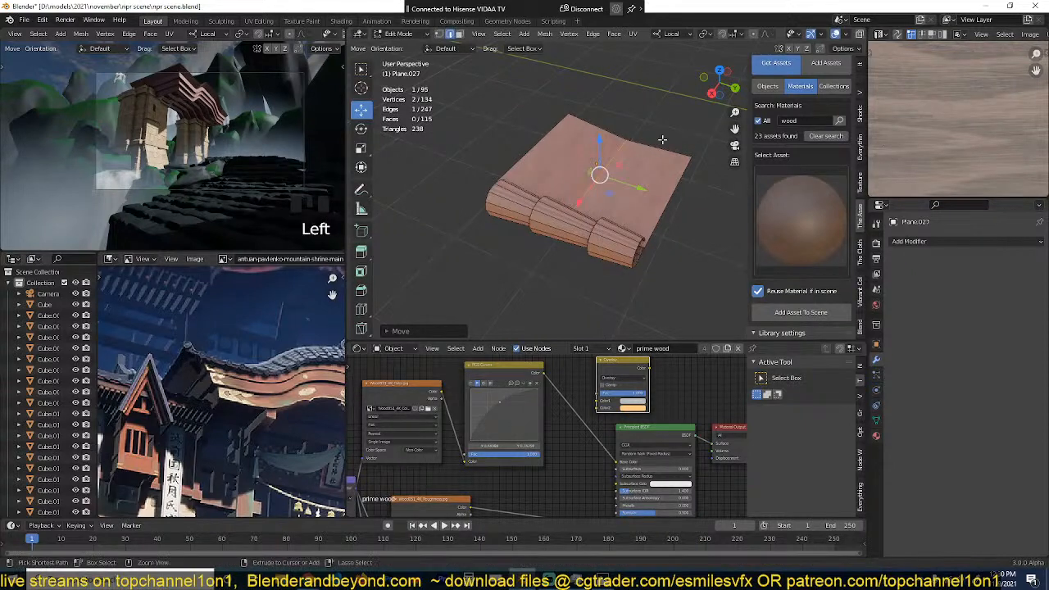
{"action": "key", "text": "ctrl+b"}
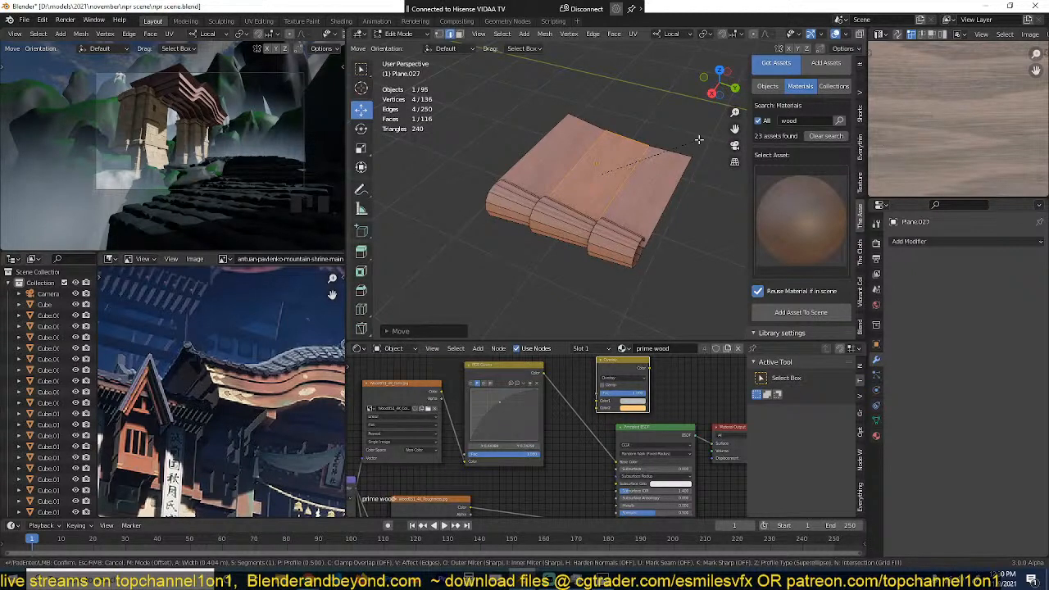
{"action": "key", "text": "Tab"}
{"action": "key", "text": "grave"}
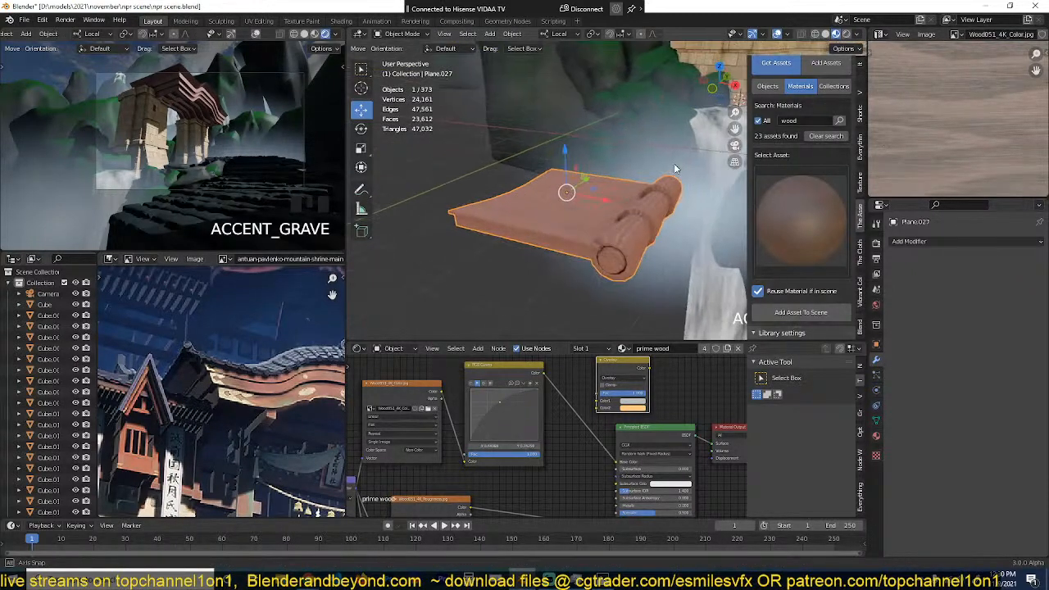
Step: Make the panel's prime wood material a single-user copy and reshape its RGB Curves to tint the wood dark teal
{"action": "left_click", "coordinate": [705, 351]}
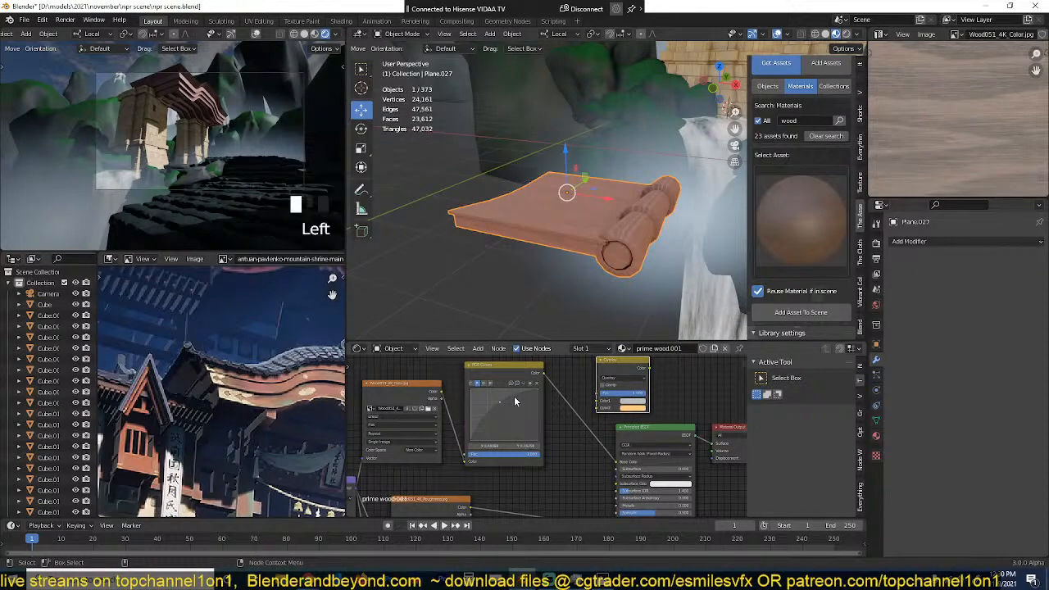
{"action": "left_click", "coordinate": [502, 400]}
{"action": "left_click", "coordinate": [500, 431]}
{"action": "middle_click_drag", "start_coordinate": [592, 236], "coordinate": [508, 223]}
Step: Unwrap the UVs of the whole roof tile piece and check the texture on its surface
{"action": "key", "text": "Tab"}
{"action": "key", "text": "a"}
{"action": "key", "text": "u"}
{"action": "left_click", "coordinate": [615, 252]}
{"action": "key", "text": "Tab"}
{"action": "key", "text": "shift+grave"}
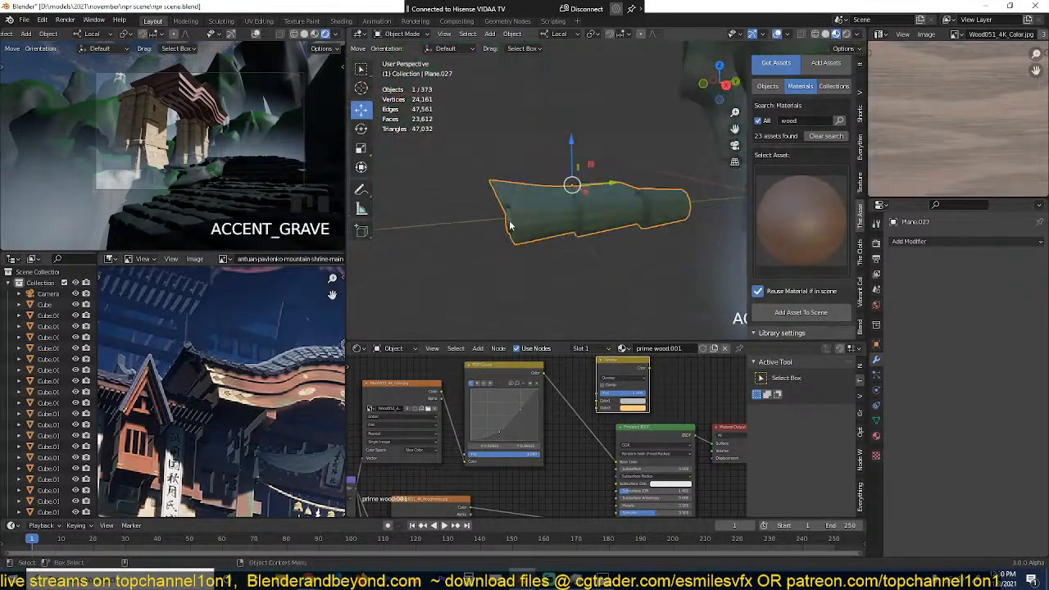
{"action": "left_click", "coordinate": [617, 254]}
{"action": "middle_click_drag", "start_coordinate": [618, 258], "coordinate": [518, 265]}
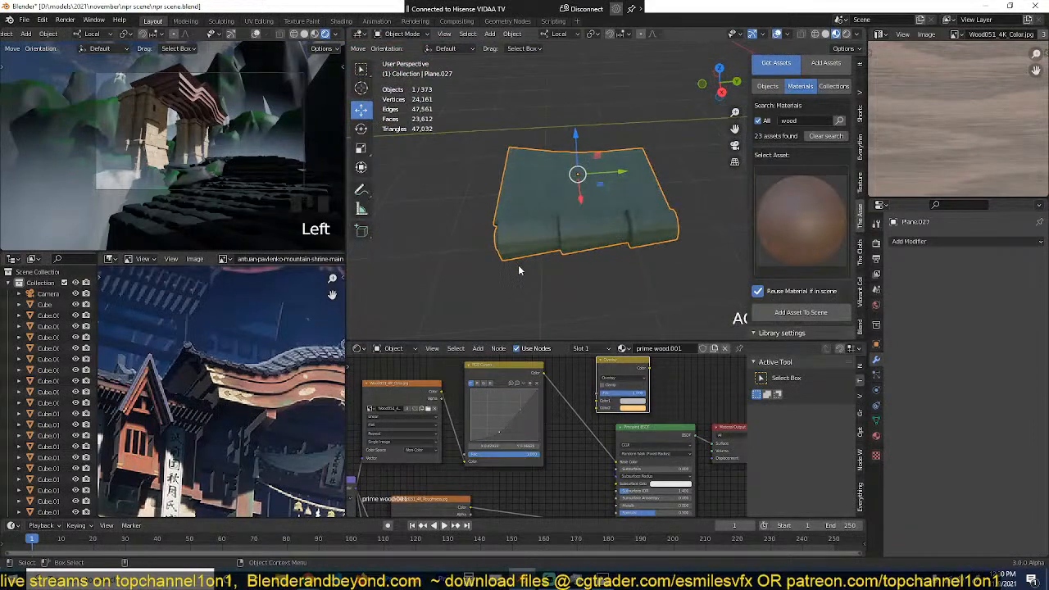
Step: Add an Array modifier to the roof tile piece with a relative X offset factor of 0.940
{"action": "key", "text": "KP_7"}
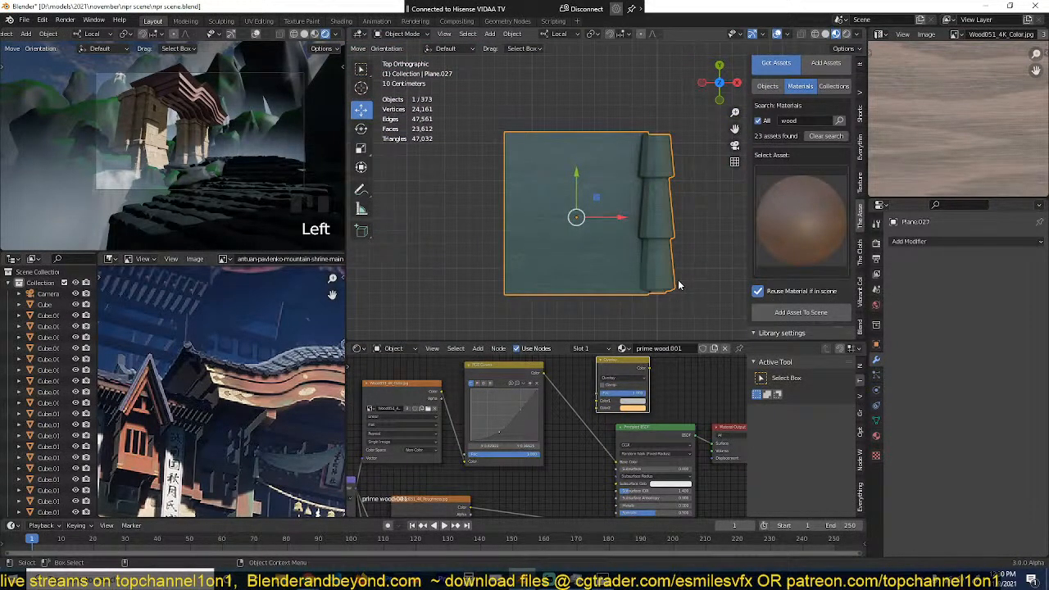
{"action": "middle_click_drag", "start_coordinate": [679, 285], "coordinate": [600, 167]}
{"action": "left_click", "coordinate": [920, 244]}
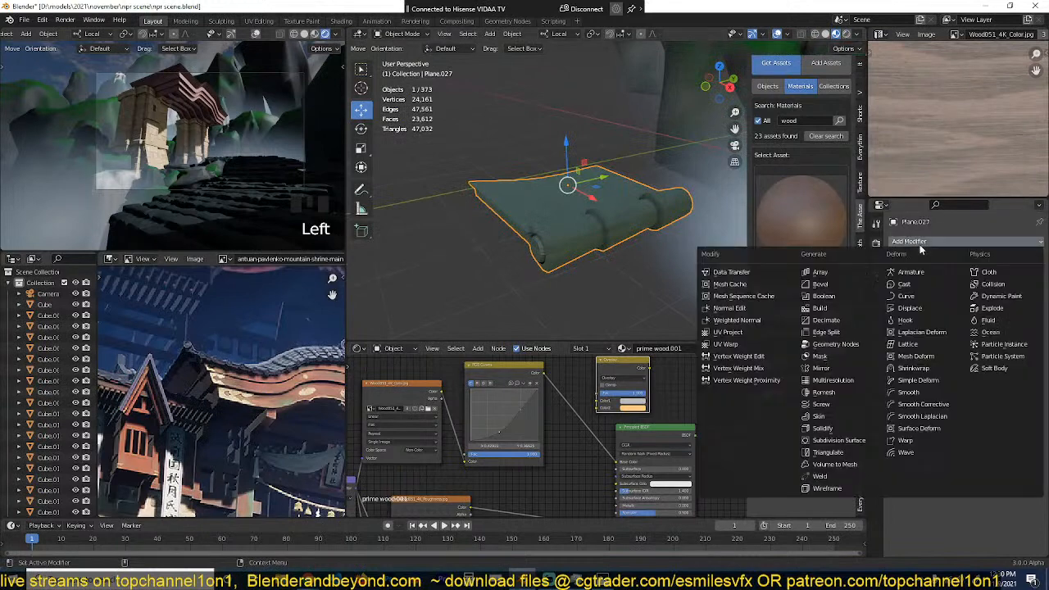
{"action": "left_click", "coordinate": [857, 271]}
{"action": "key", "text": "KP_7"}
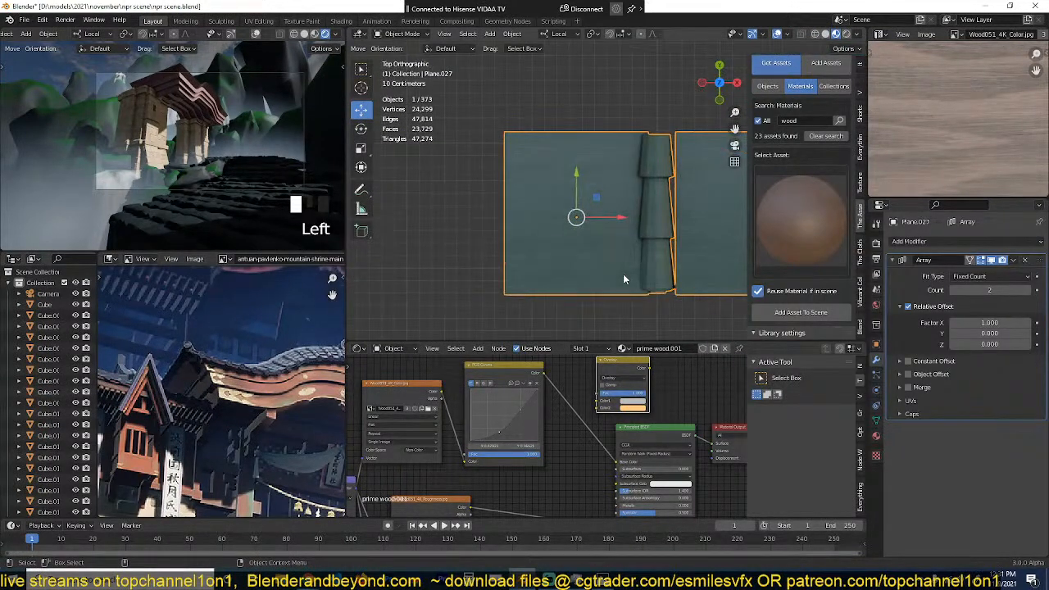
{"action": "left_click_drag", "start_coordinate": [989, 323], "coordinate": [972, 323], "text": "shift"}
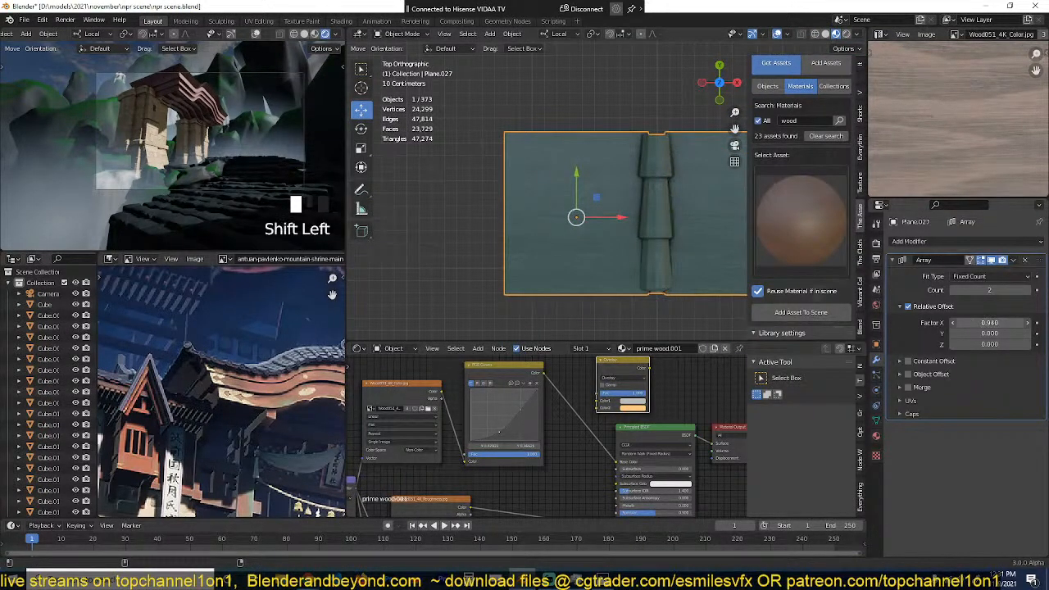
{"action": "left_click", "coordinate": [569, 319]}
Step: Set the array count to 10 to form a long row of roof tiles, and save the file
{"action": "scroll", "coordinate": [574, 304], "scroll_direction": "down", "scroll_amount": 2}
{"action": "middle_click_drag", "start_coordinate": [578, 291], "coordinate": [542, 243]}
{"action": "left_click_drag", "start_coordinate": [981, 290], "coordinate": [996, 290]}
{"action": "scroll", "coordinate": [642, 233], "scroll_direction": "down", "scroll_amount": 2}
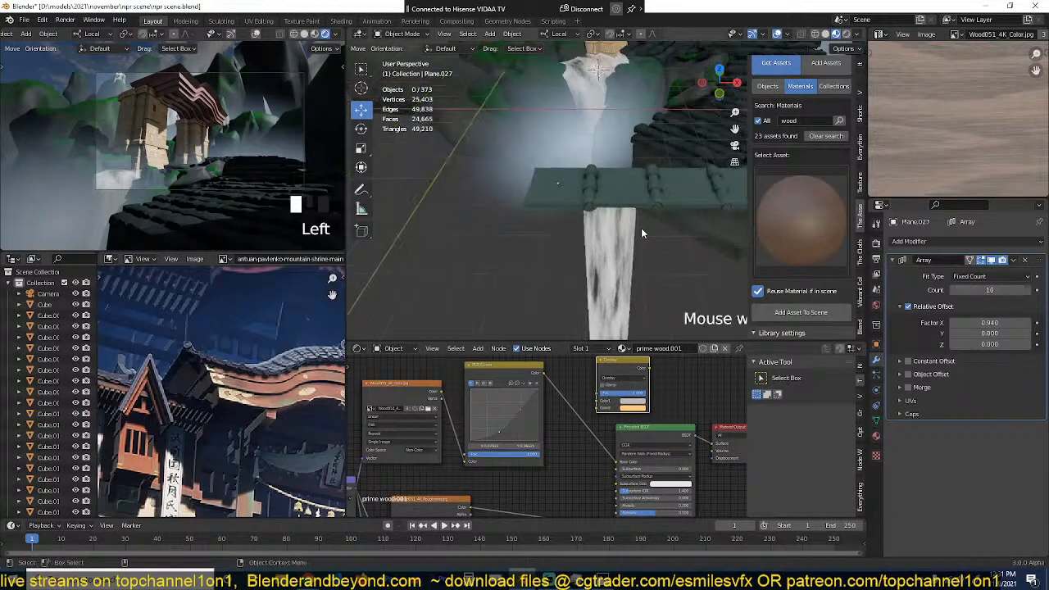
{"action": "middle_click_drag", "start_coordinate": [641, 227], "coordinate": [564, 204]}
{"action": "key", "text": "ctrl+s"}
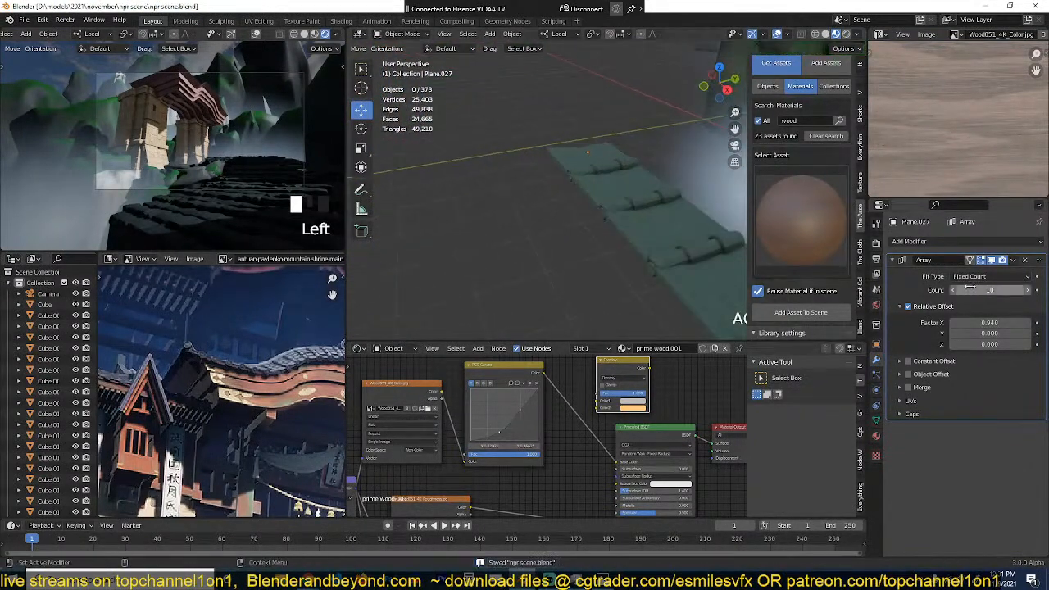
Step: Try a second Array modifier with relative offset factors X 0 and Y 1, and remove it
{"action": "left_click", "coordinate": [958, 243]}
{"action": "left_click", "coordinate": [862, 265]}
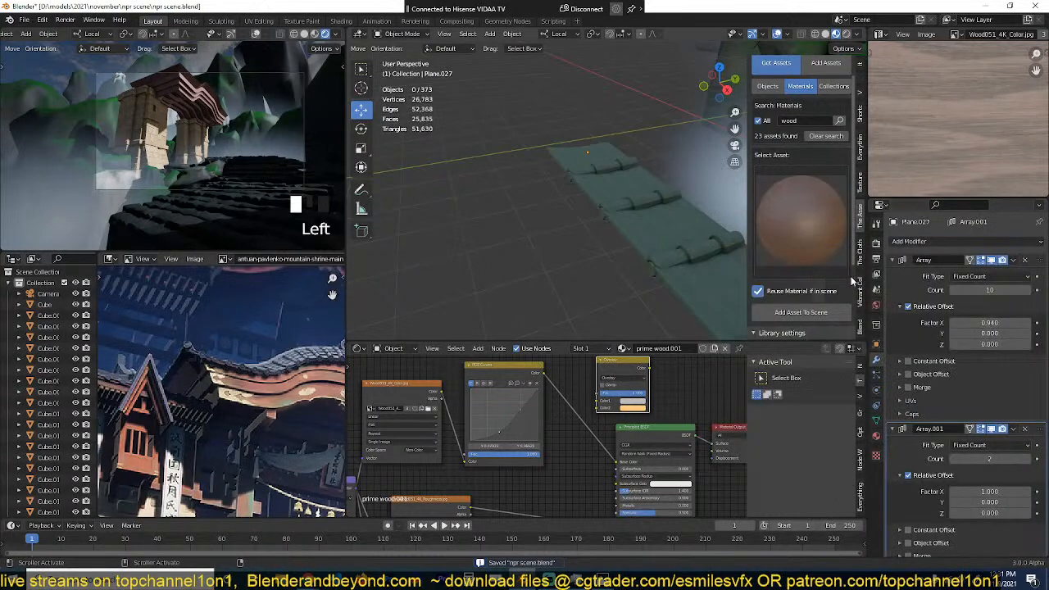
{"action": "left_click", "coordinate": [1002, 502]}
{"action": "type", "text": "1"}
{"action": "left_click", "coordinate": [1000, 492]}
{"action": "left_click", "coordinate": [1000, 492]}
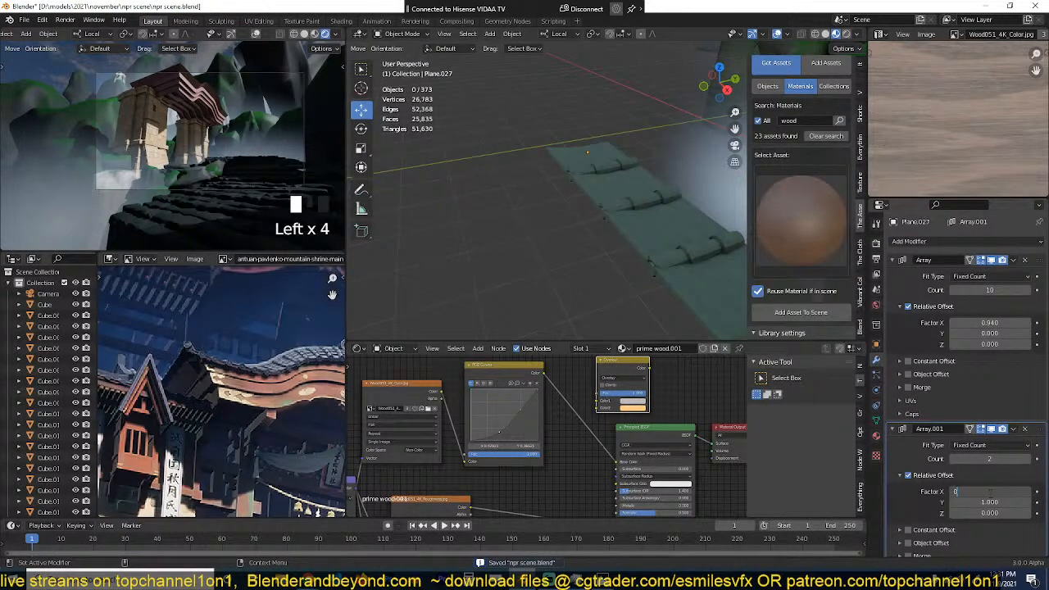
{"action": "key", "text": "Return"}
{"action": "middle_click_drag", "start_coordinate": [665, 200], "coordinate": [586, 175]}
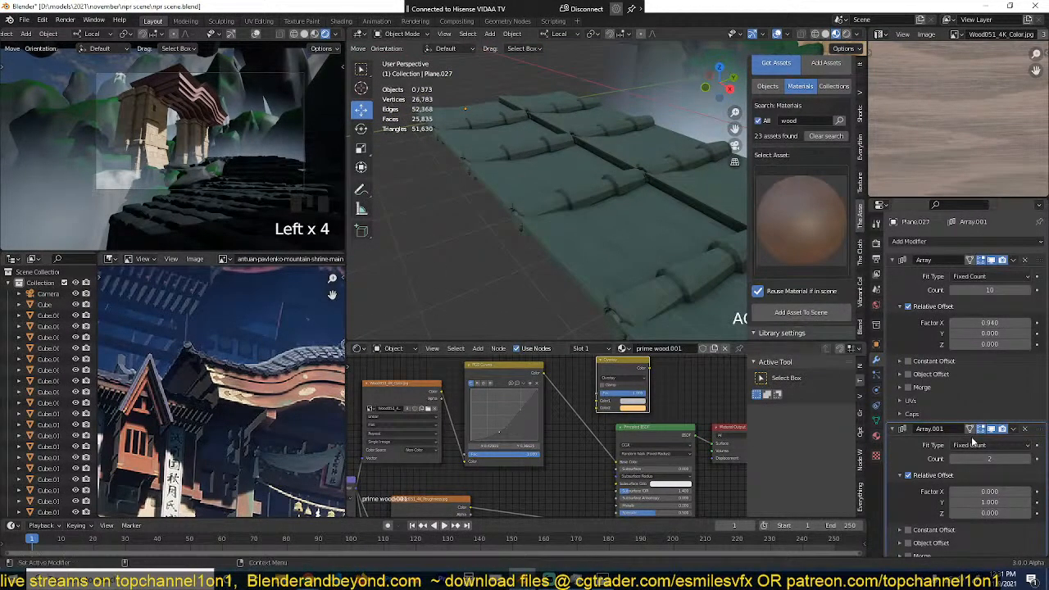
{"action": "left_click", "coordinate": [1025, 429]}
Step: Cut an edge loop across the tile panel beside an existing seam, raise it into a ridge, and adjust the neighbouring edge's height
{"action": "middle_click_drag", "start_coordinate": [737, 279], "coordinate": [634, 238]}
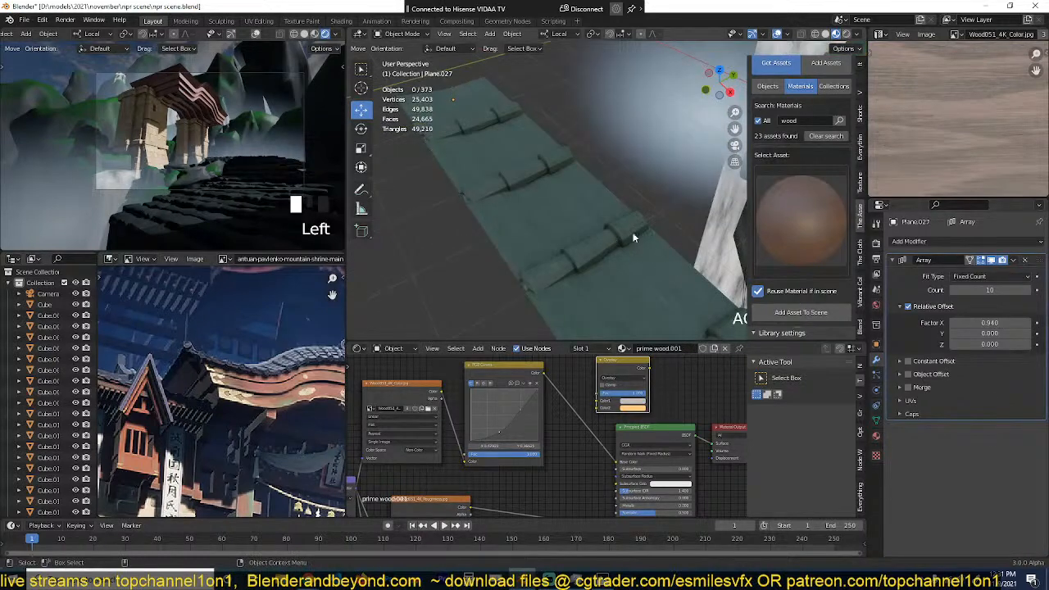
{"action": "key", "text": "Tab"}
{"action": "left_click_drag", "start_coordinate": [561, 205], "coordinate": [593, 202], "text": "alt"}
{"action": "key", "text": "alt+a"}
{"action": "key", "text": "ctrl+r"}
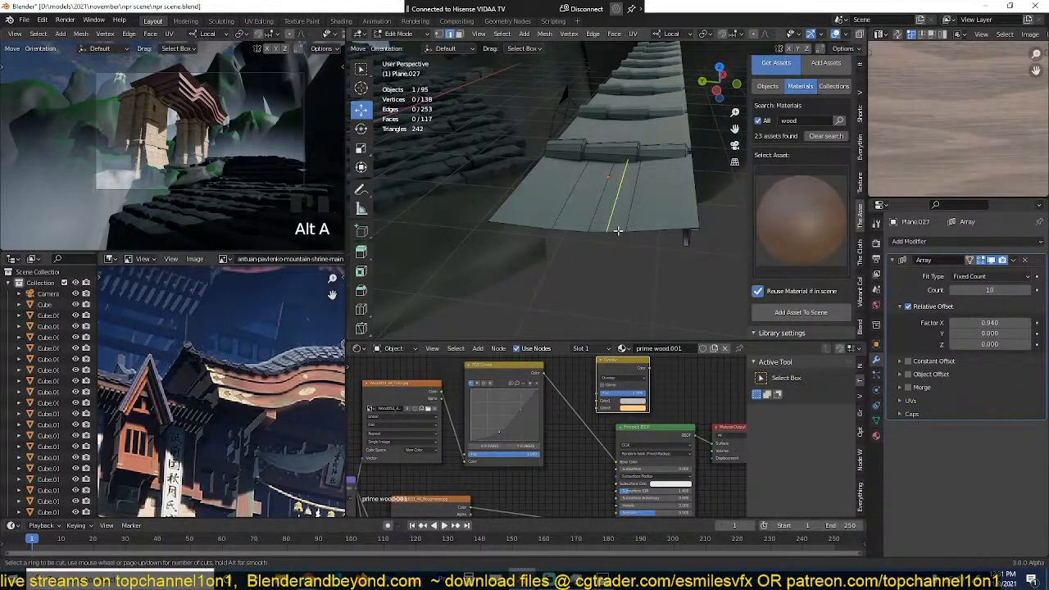
{"action": "left_click", "coordinate": [618, 230]}
{"action": "left_click", "coordinate": [632, 232]}
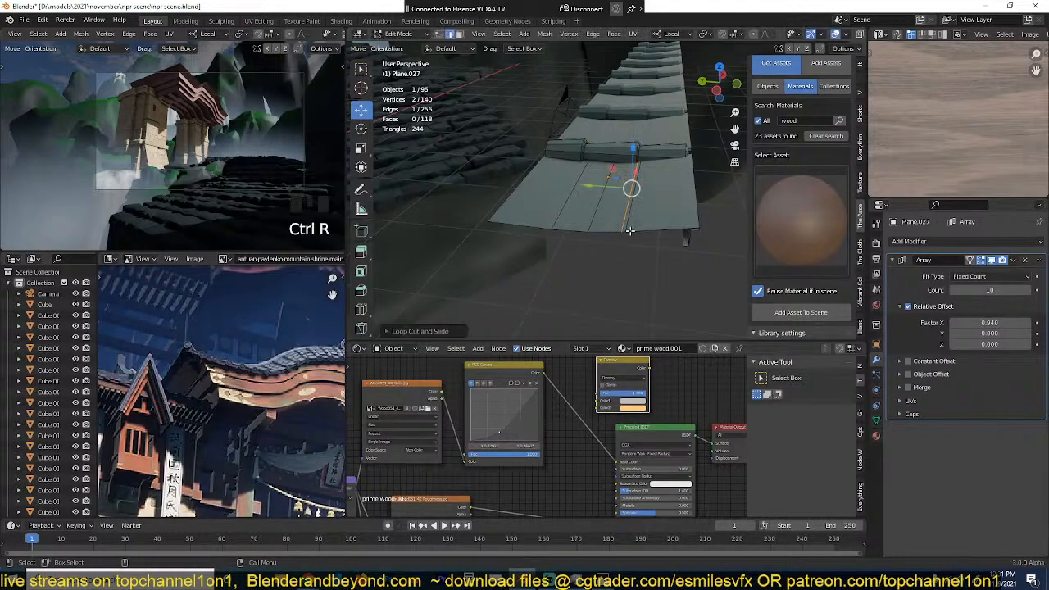
{"action": "scroll", "coordinate": [640, 192], "scroll_direction": "up", "scroll_amount": 2}
{"action": "left_click_drag", "start_coordinate": [648, 148], "coordinate": [645, 131]}
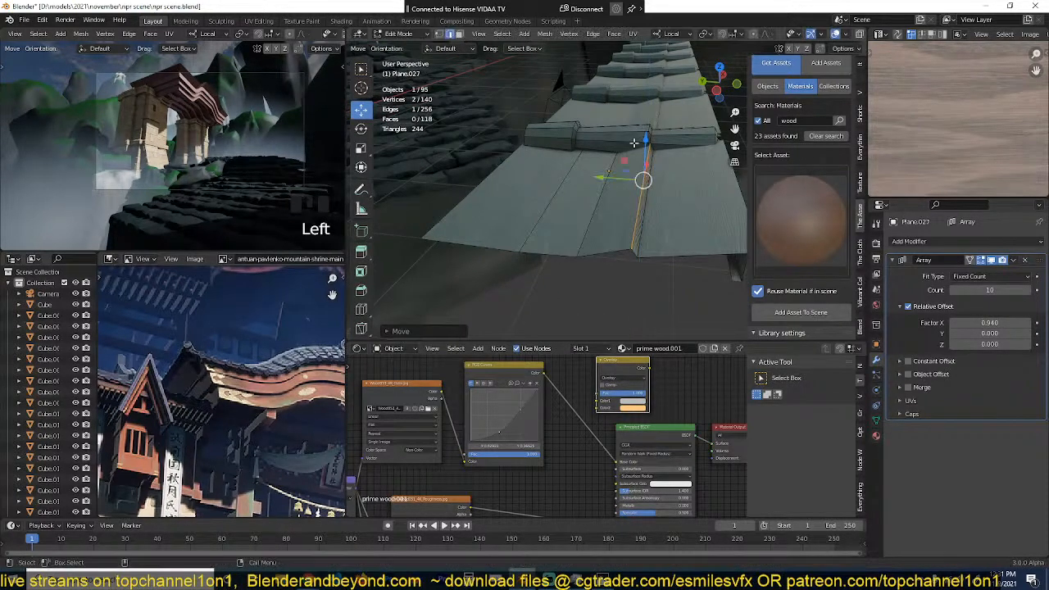
{"action": "middle_click_drag", "start_coordinate": [640, 176], "coordinate": [613, 187]}
{"action": "left_click", "coordinate": [656, 206]}
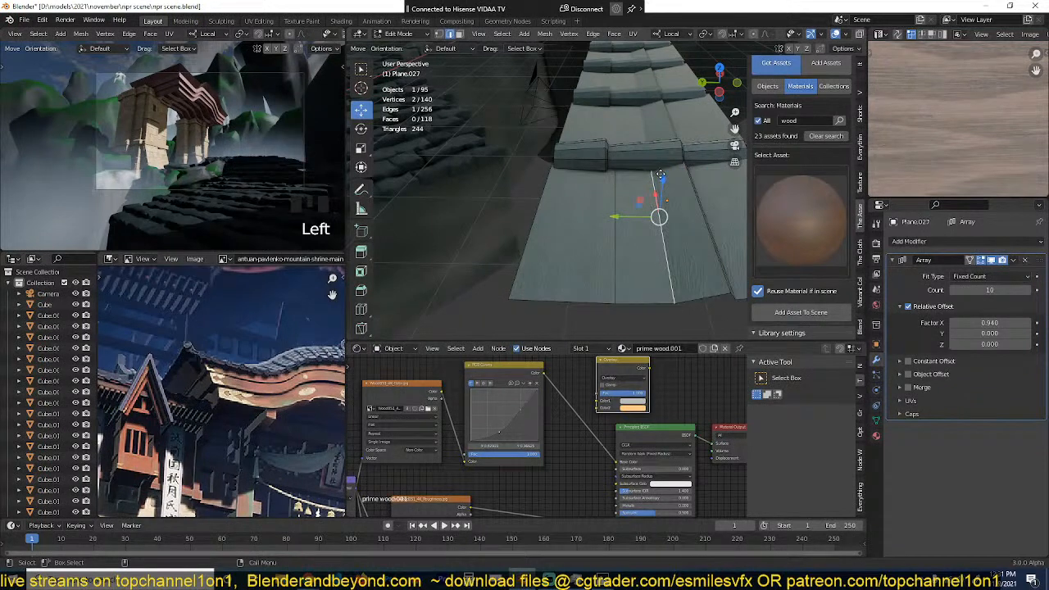
{"action": "left_click_drag", "start_coordinate": [661, 175], "coordinate": [661, 173]}
Step: Cut two more edge loops across the tile panel and raise them to form additional overlapping ridges
{"action": "middle_click_drag", "start_coordinate": [621, 214], "coordinate": [613, 184]}
{"action": "key", "text": "ctrl+r"}
{"action": "left_click", "coordinate": [620, 213]}
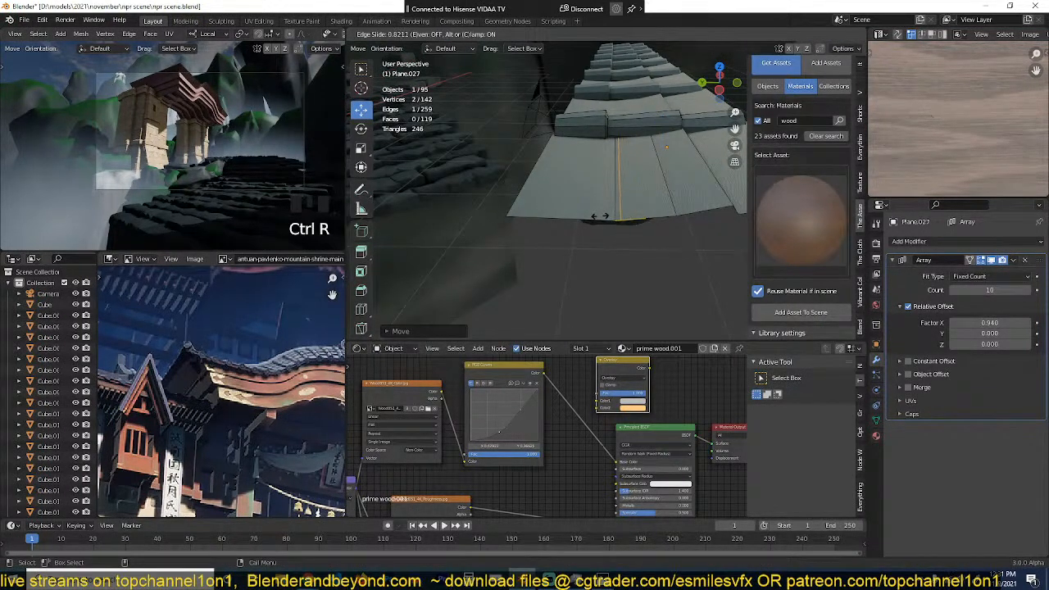
{"action": "left_click", "coordinate": [604, 197]}
{"action": "left_click_drag", "start_coordinate": [616, 127], "coordinate": [614, 119]}
{"action": "key", "text": "ctrl+r"}
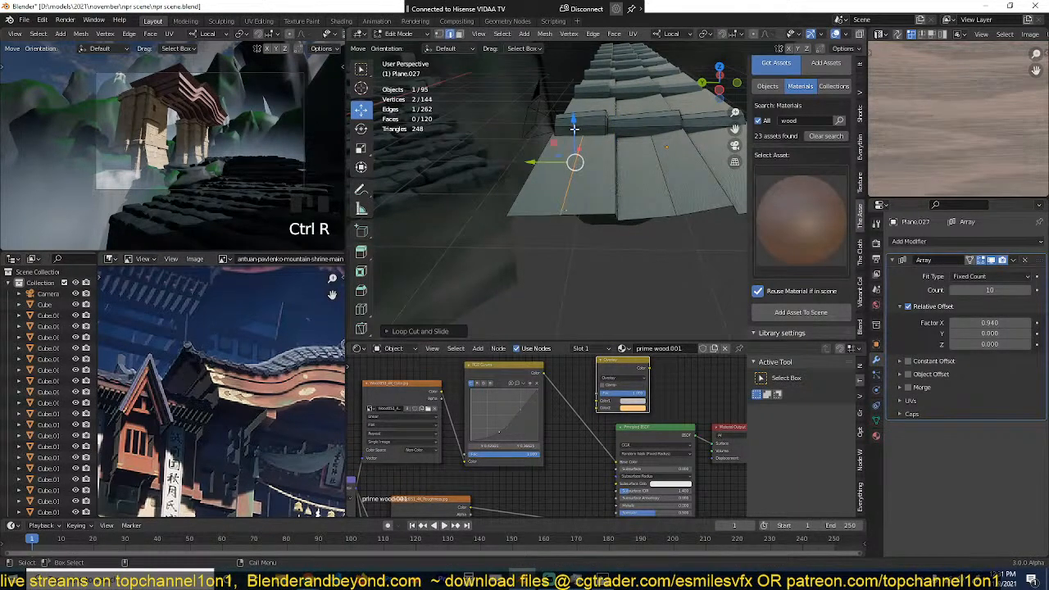
{"action": "left_click", "coordinate": [574, 133]}
{"action": "scroll", "coordinate": [620, 195], "scroll_direction": "down", "scroll_amount": 3}
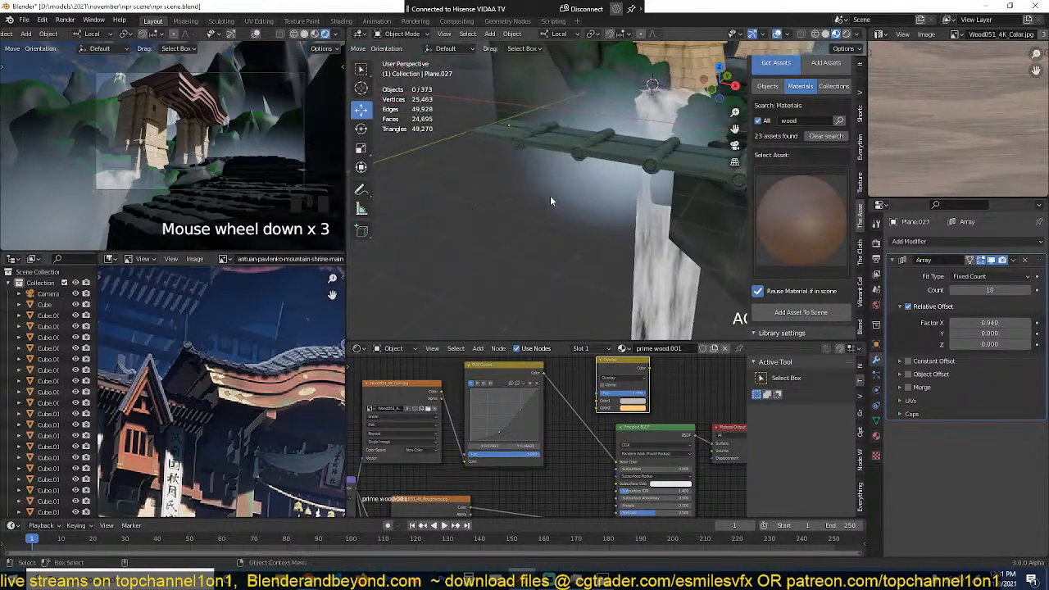
Step: Scale the tile row along its local Y axis by about 1.2 and apply the scale
{"action": "scroll", "coordinate": [597, 212], "scroll_direction": "up", "scroll_amount": 3}
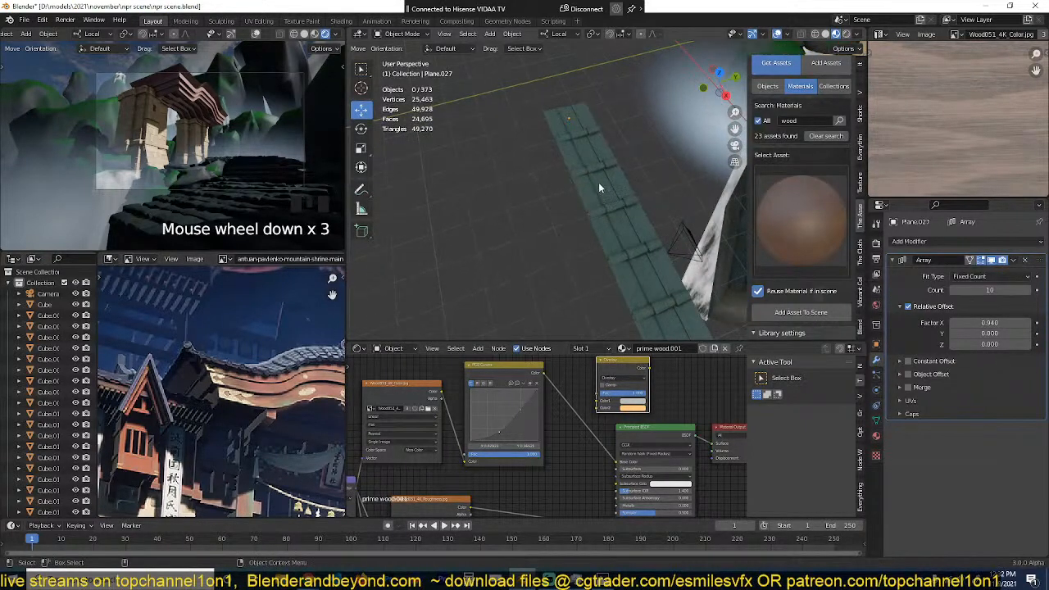
{"action": "left_click", "coordinate": [610, 170]}
{"action": "key", "text": "s"}
{"action": "key", "text": "y"}
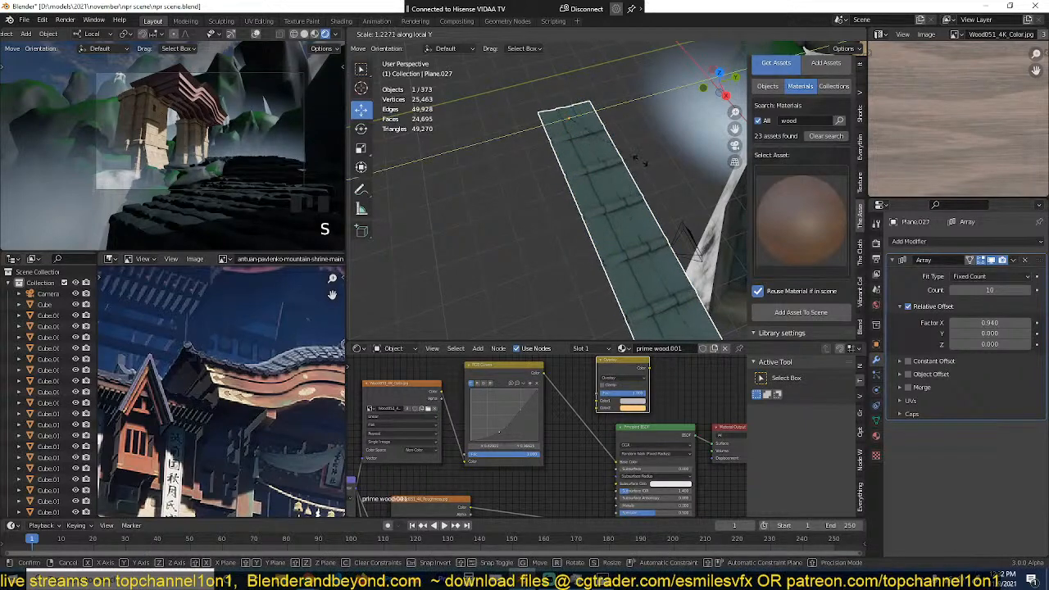
{"action": "left_click", "coordinate": [598, 164]}
{"action": "key", "text": "ctrl+a"}
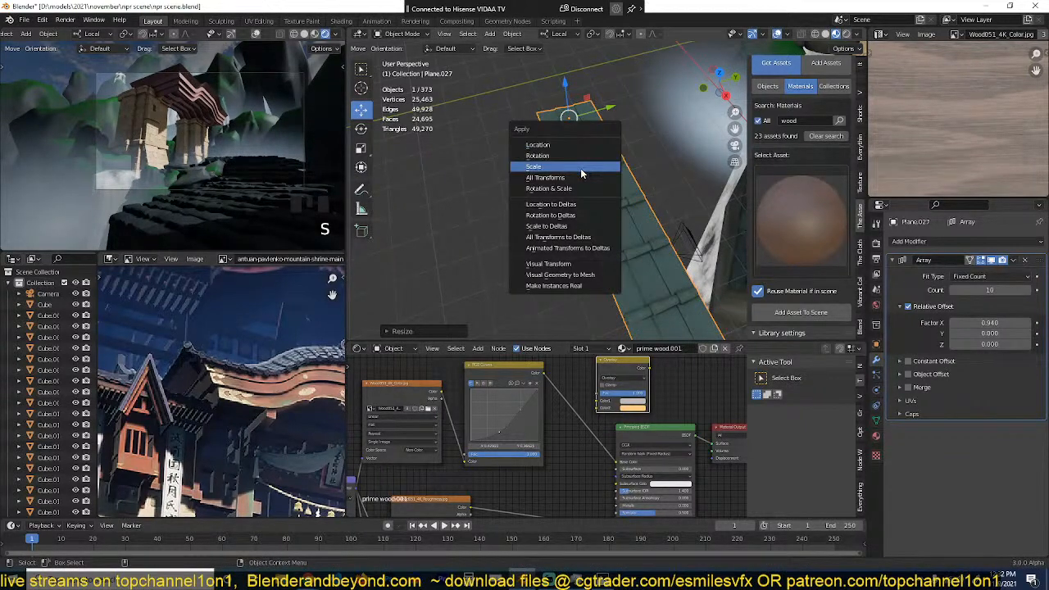
{"action": "left_click", "coordinate": [581, 168]}
Step: Select the stone gate's wooden roof and open its mesh for editing
{"action": "key", "text": "grave"}
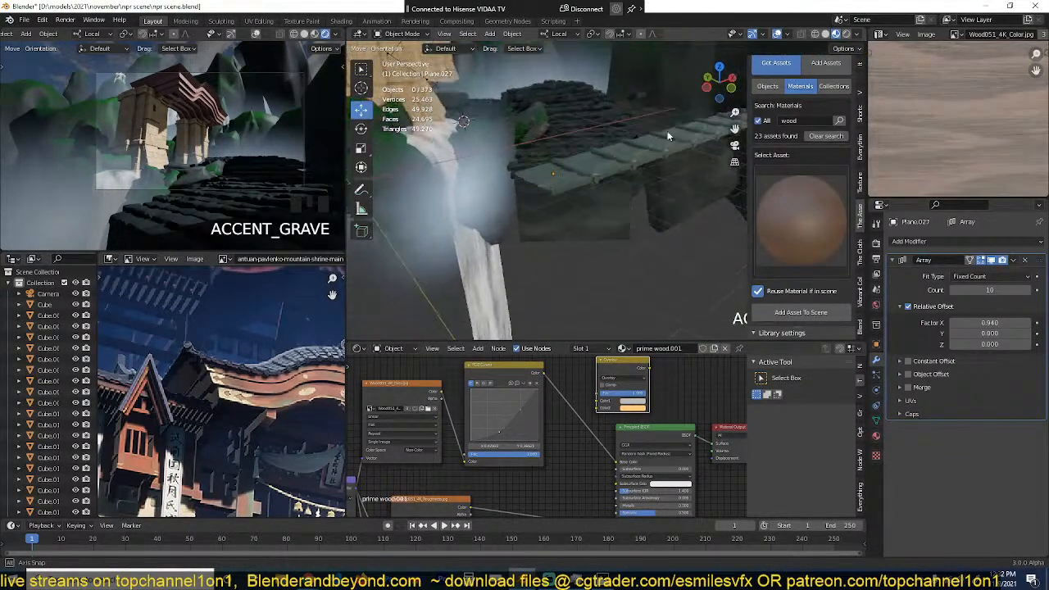
{"action": "left_click", "coordinate": [627, 159]}
{"action": "scroll", "coordinate": [628, 159], "scroll_direction": "down", "scroll_amount": 3}
{"action": "middle_click_drag", "start_coordinate": [627, 159], "coordinate": [494, 204], "text": "shift"}
{"action": "key", "text": "KP_7"}
{"action": "scroll", "coordinate": [579, 165], "scroll_direction": "down", "scroll_amount": 5}
{"action": "middle_click_drag", "start_coordinate": [580, 165], "coordinate": [570, 231]}
{"action": "scroll", "coordinate": [517, 123], "scroll_direction": "up", "scroll_amount": 3}
{"action": "scroll", "coordinate": [608, 299], "scroll_direction": "up", "scroll_amount": 3}
{"action": "scroll", "coordinate": [598, 260], "scroll_direction": "up", "scroll_amount": 2}
{"action": "left_click", "coordinate": [542, 257]}
{"action": "scroll", "coordinate": [560, 209], "scroll_direction": "down", "scroll_amount": 2}
{"action": "key", "text": "grave"}
{"action": "key", "text": "1"}
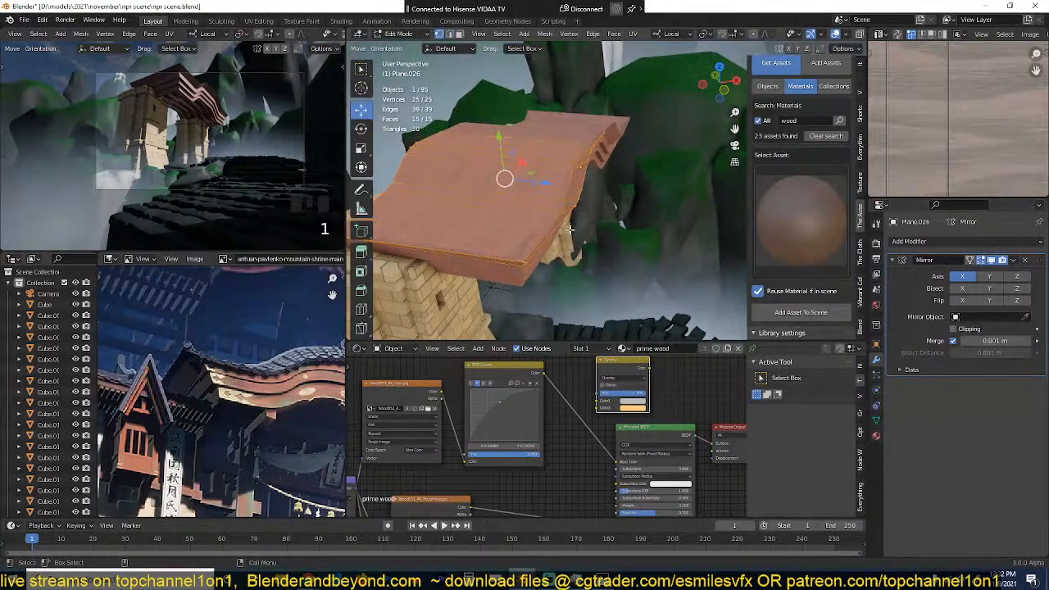
Step: Duplicate the curved upper edge path along the gate roof's side, separate it into its own object, and select that object
{"action": "key", "text": "2"}
{"action": "left_click", "coordinate": [582, 175], "text": "alt"}
{"action": "middle_click_drag", "start_coordinate": [582, 176], "coordinate": [569, 158]}
{"action": "left_click", "coordinate": [535, 249]}
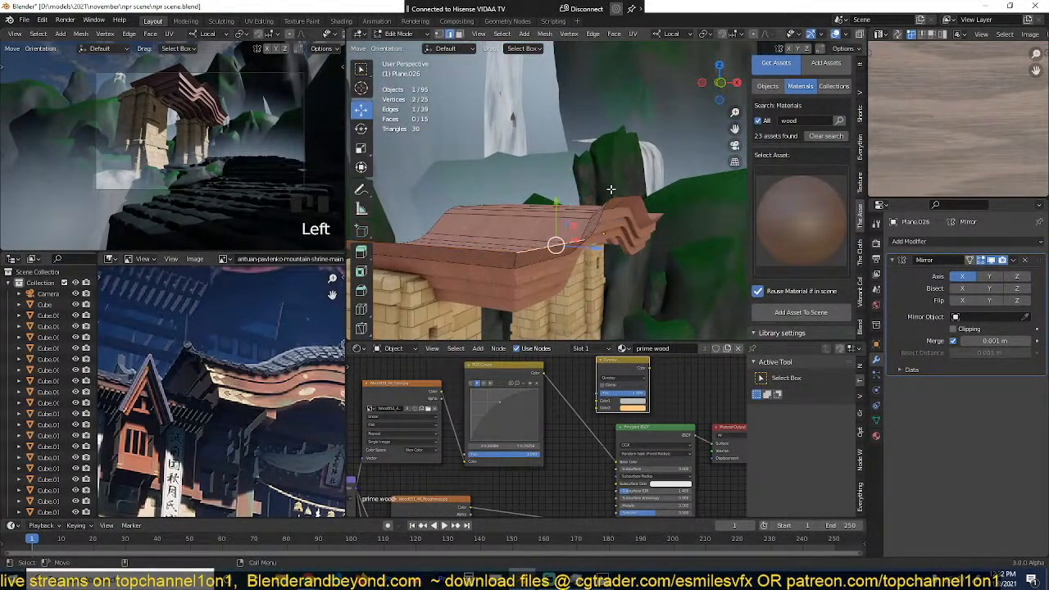
{"action": "middle_click_drag", "start_coordinate": [612, 191], "coordinate": [668, 222]}
{"action": "left_click", "coordinate": [681, 213], "text": "ctrl"}
{"action": "key", "text": "shift+d"}
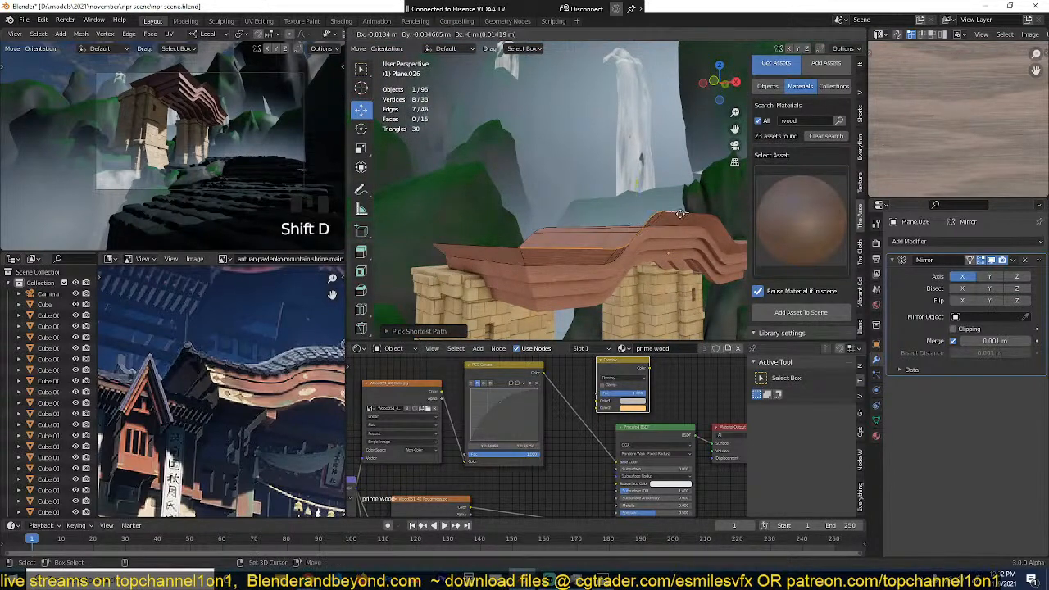
{"action": "key", "text": "p"}
{"action": "key", "text": "Tab"}
{"action": "left_click", "coordinate": [643, 229]}
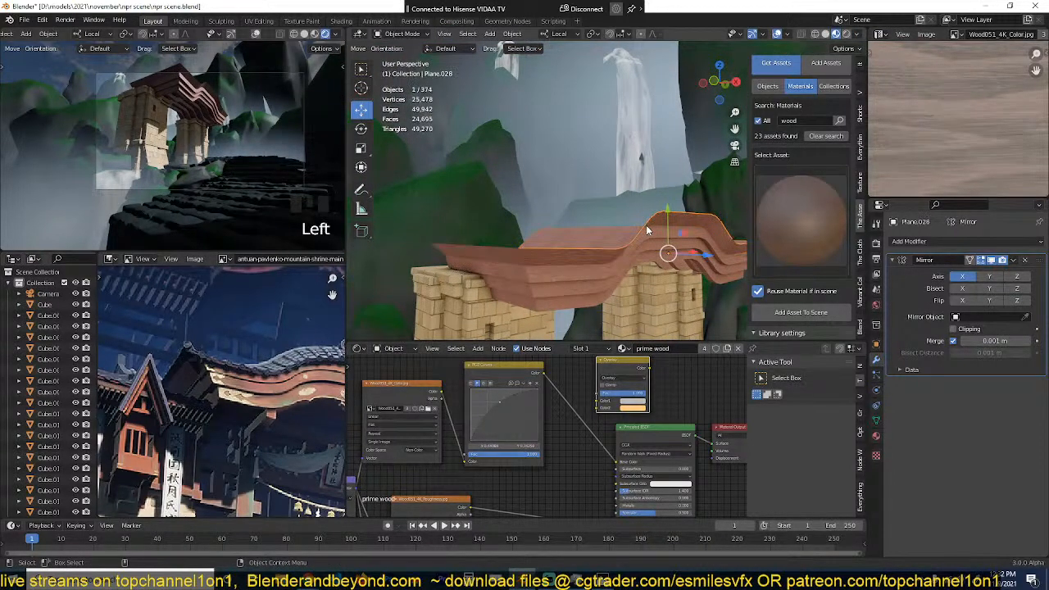
Step: Apply the Mirror modifier on the extracted roof edge path and convert the path to a curve
{"action": "right_click", "coordinate": [645, 229]}
{"action": "mouse_move", "coordinate": [629, 254]}
{"action": "left_click", "coordinate": [687, 264]}
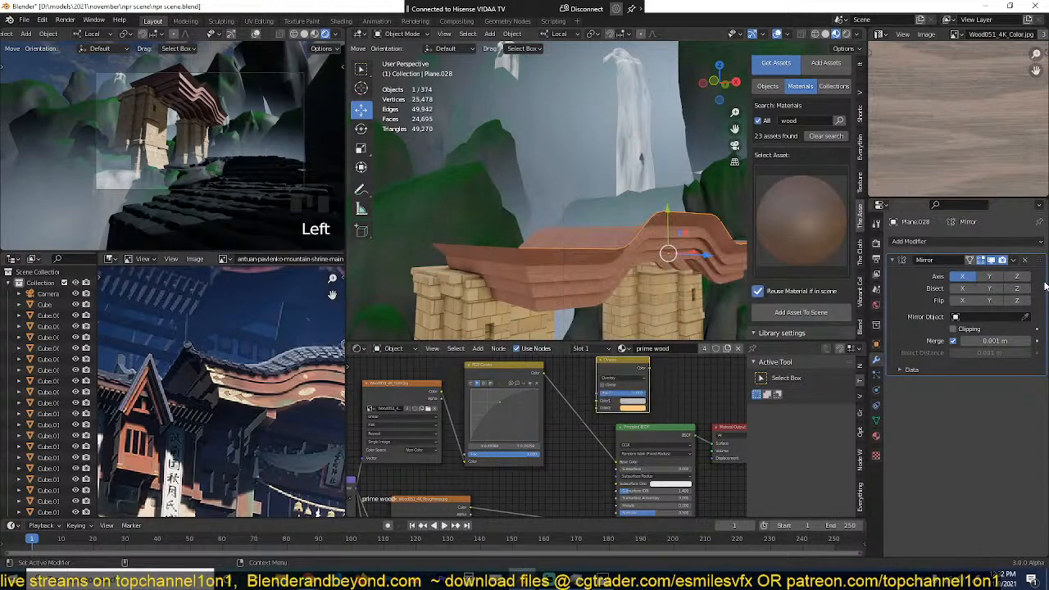
{"action": "key", "text": "ctrl+a"}
{"action": "right_click", "coordinate": [632, 246]}
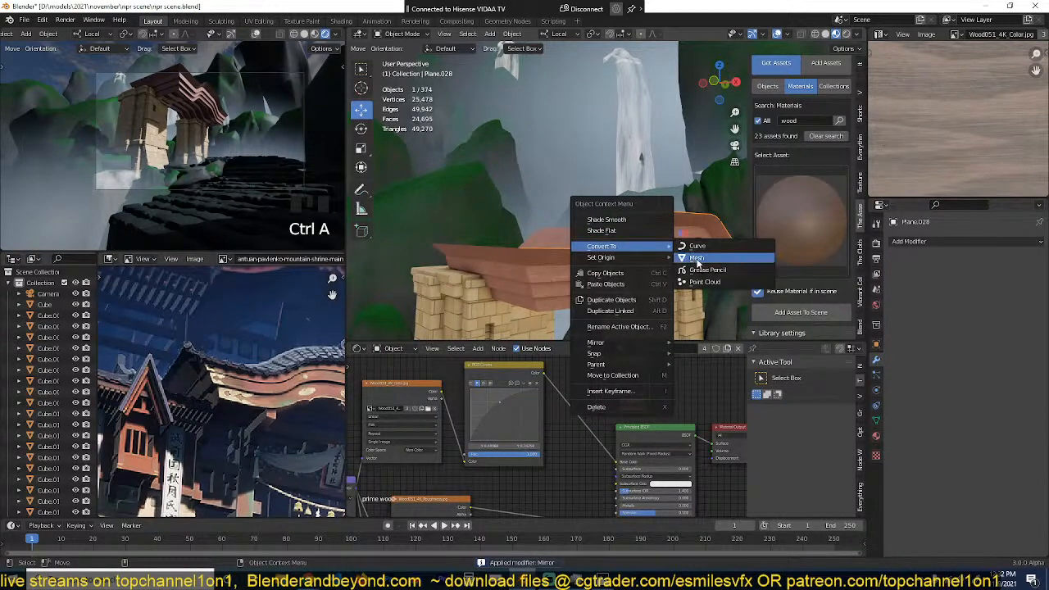
{"action": "right_click", "coordinate": [696, 246]}
Step: Place the 3D cursor on the path curve's near end point and set the curve's origin to the 3D cursor
{"action": "key", "text": "Tab"}
{"action": "left_click", "coordinate": [523, 257]}
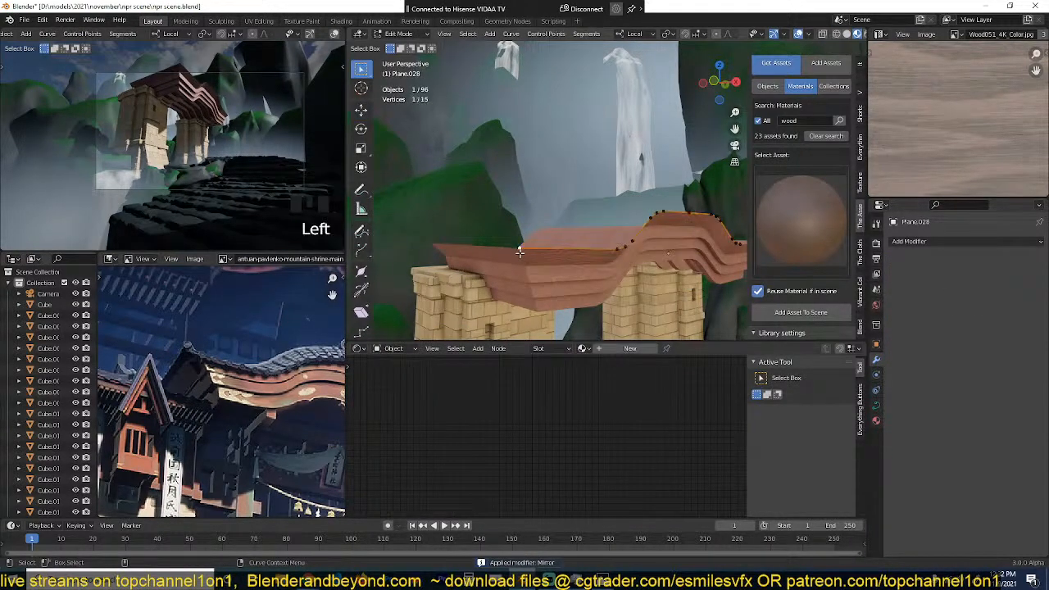
{"action": "key", "text": "Tab"}
{"action": "right_click", "coordinate": [565, 242]}
{"action": "mouse_move", "coordinate": [574, 250]}
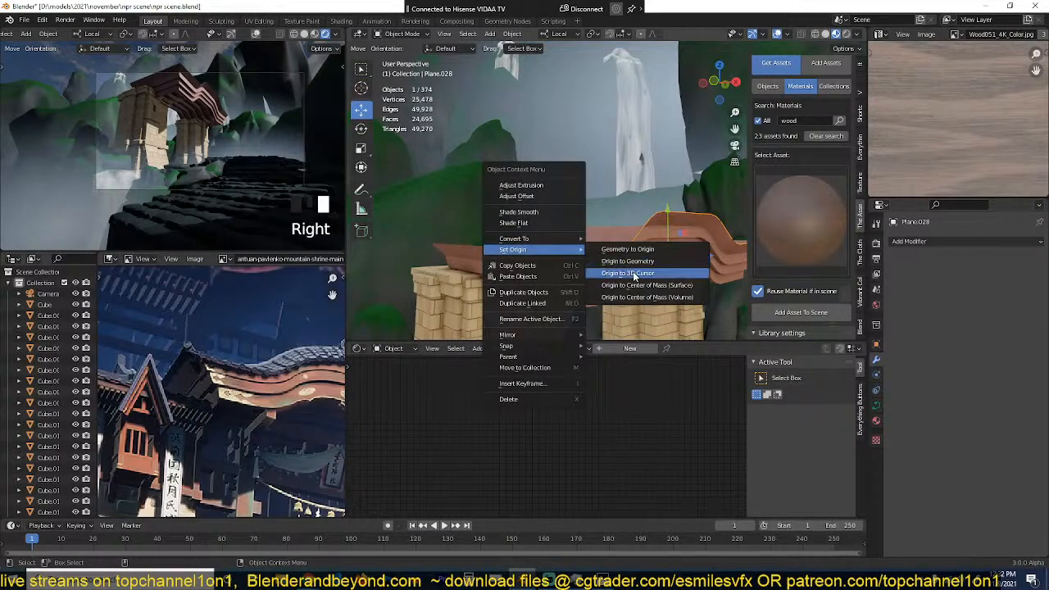
{"action": "left_click", "coordinate": [634, 274]}
Step: Select the arrayed teal tile row and snap it to the 3D cursor at the start of the path curve
{"action": "scroll", "coordinate": [558, 252], "scroll_direction": "down", "scroll_amount": 5}
{"action": "middle_click_drag", "start_coordinate": [557, 252], "coordinate": [553, 301]}
{"action": "left_click", "coordinate": [551, 296]}
{"action": "key", "text": "shift+s"}
{"action": "left_click", "coordinate": [595, 98]}
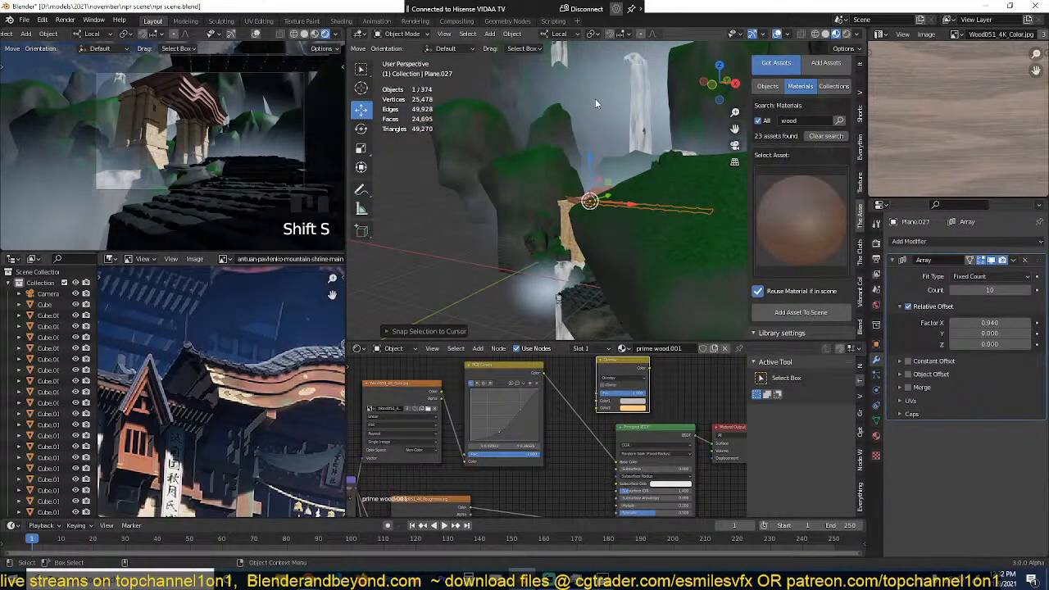
{"action": "key", "text": "KP_Decimal"}
{"action": "middle_click_drag", "start_coordinate": [596, 104], "coordinate": [621, 213]}
{"action": "scroll", "coordinate": [620, 212], "scroll_direction": "up", "scroll_amount": 3}
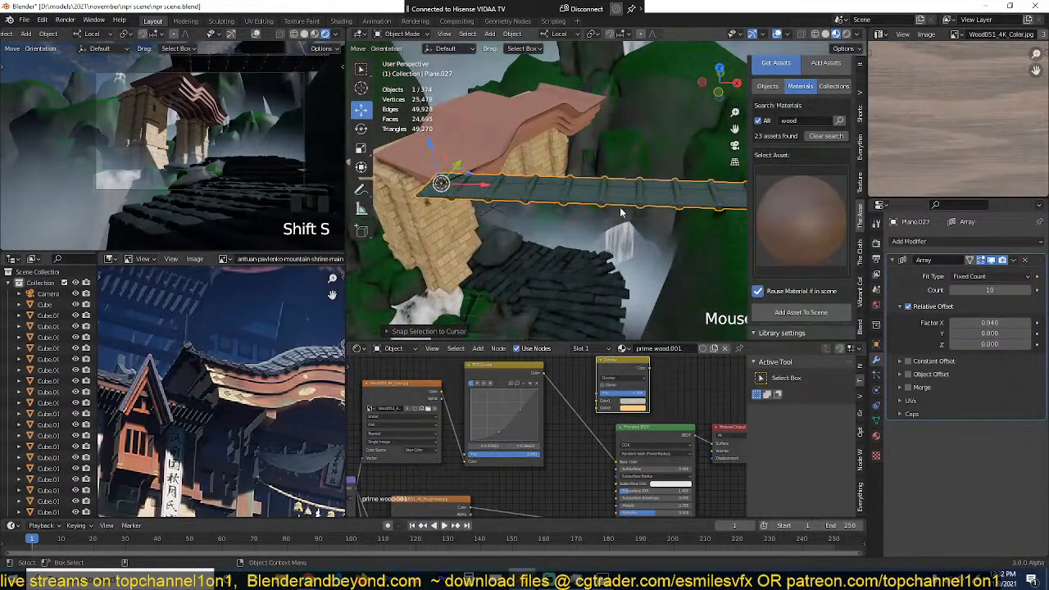
Step: Rotate the tile row in top view to line it up with the gate roof's side edge
{"action": "key", "text": "KP_7"}
{"action": "key", "text": "r"}
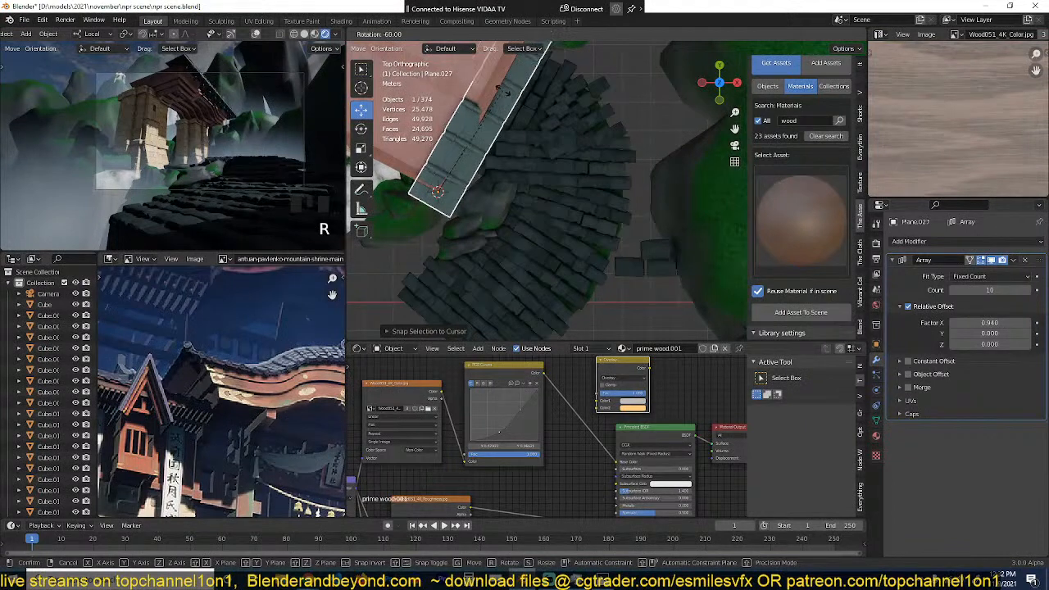
{"action": "left_click", "coordinate": [501, 129]}
{"action": "middle_click_drag", "start_coordinate": [502, 129], "coordinate": [624, 150]}
Step: Add a Curve modifier to the tile row with Plane.028 as the curve object
{"action": "left_click", "coordinate": [895, 260]}
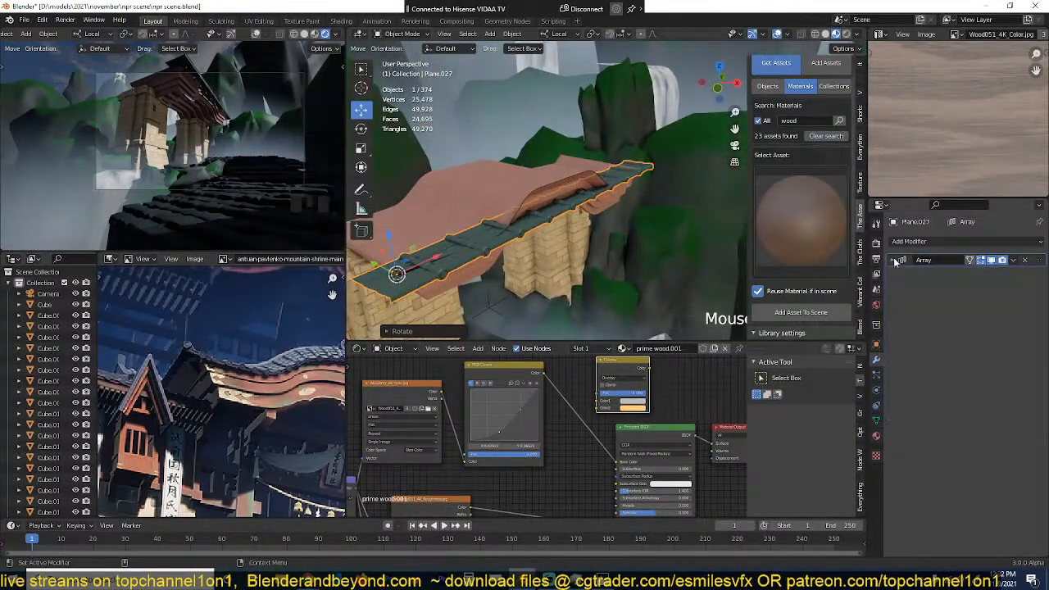
{"action": "left_click", "coordinate": [941, 243]}
{"action": "left_click", "coordinate": [943, 297]}
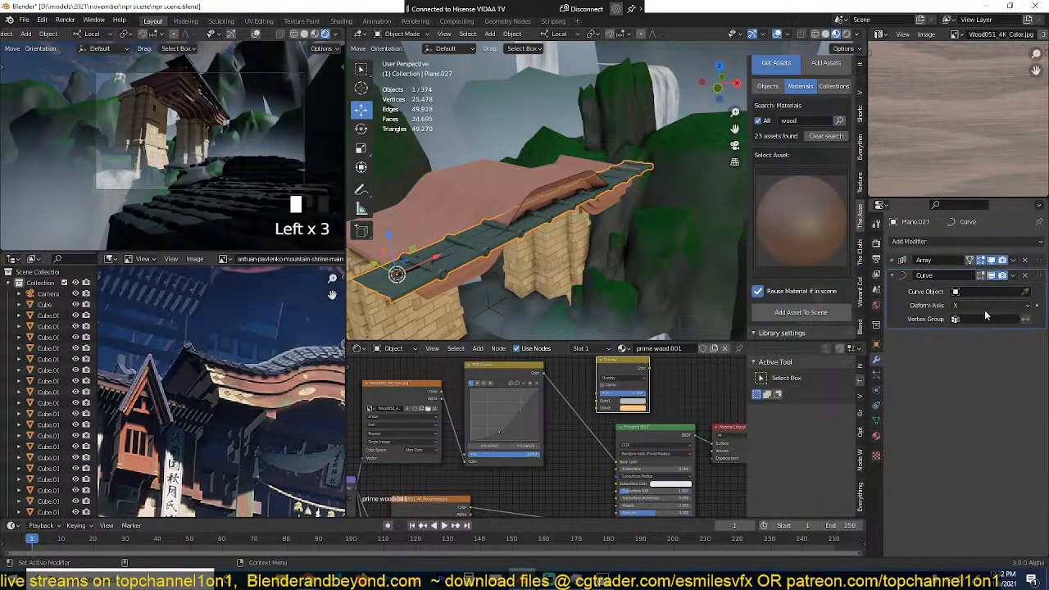
{"action": "left_click", "coordinate": [984, 292]}
{"action": "left_click", "coordinate": [974, 309]}
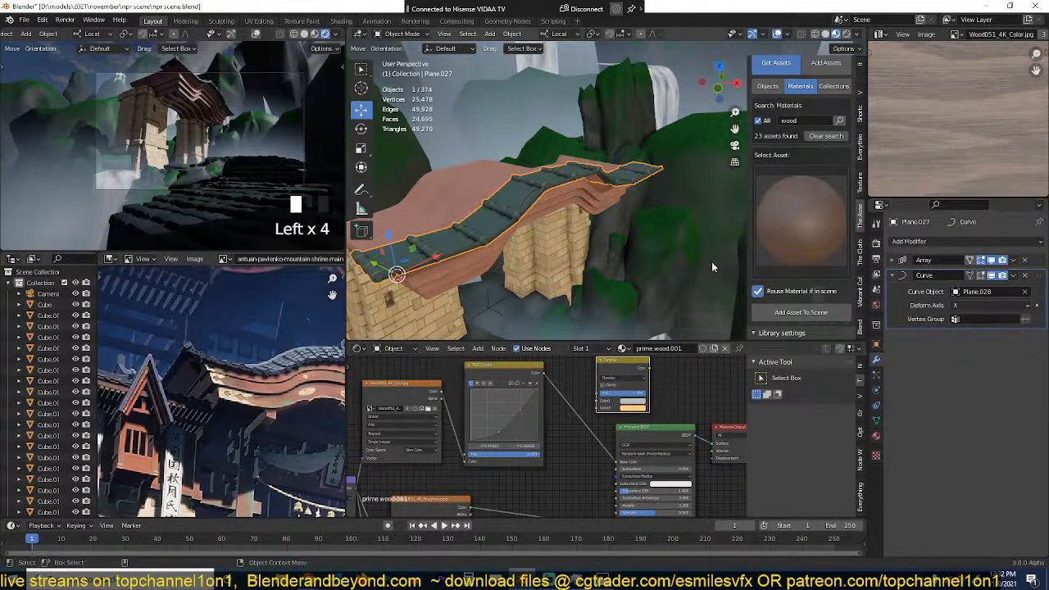
Step: Rotate the tile row about its local X axis by about -22 degrees so it slopes with the roof
{"action": "scroll", "coordinate": [619, 226], "scroll_direction": "up", "scroll_amount": 3}
{"action": "middle_click_drag", "start_coordinate": [619, 226], "coordinate": [610, 205]}
{"action": "scroll", "coordinate": [611, 218], "scroll_direction": "down", "scroll_amount": 5}
{"action": "key", "text": "r"}
{"action": "key", "text": "x"}
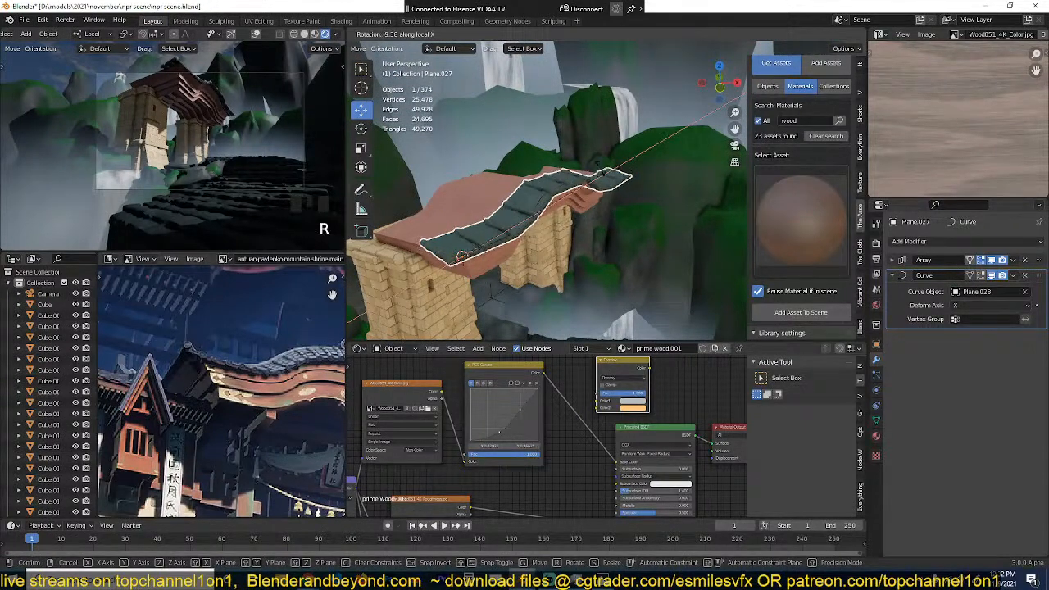
{"action": "left_click", "coordinate": [584, 129]}
{"action": "middle_click_drag", "start_coordinate": [584, 129], "coordinate": [612, 199]}
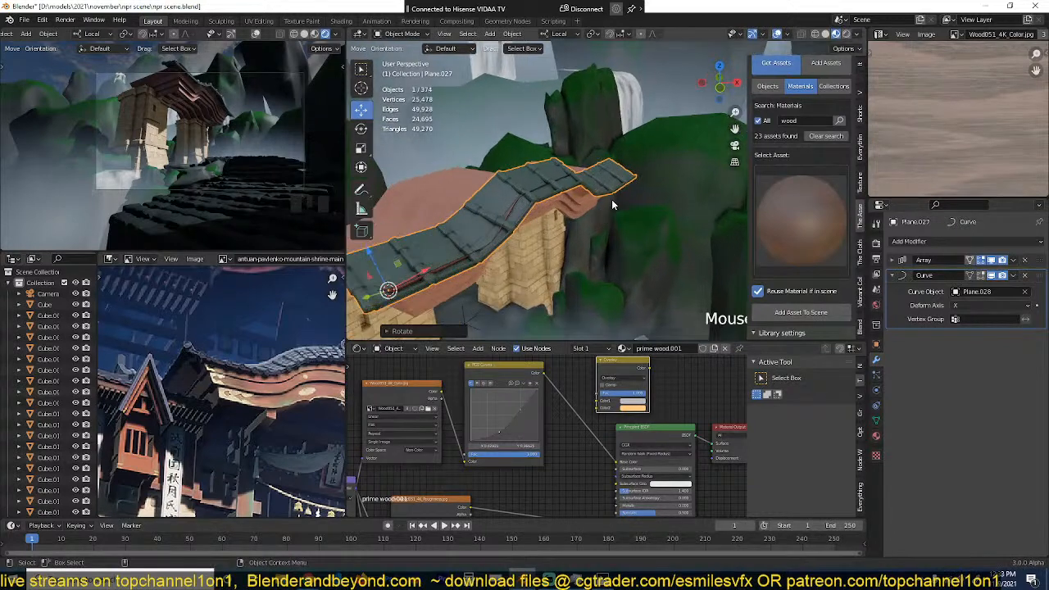
{"action": "key", "text": "KP_7"}
{"action": "scroll", "coordinate": [614, 187], "scroll_direction": "down", "scroll_amount": 4}
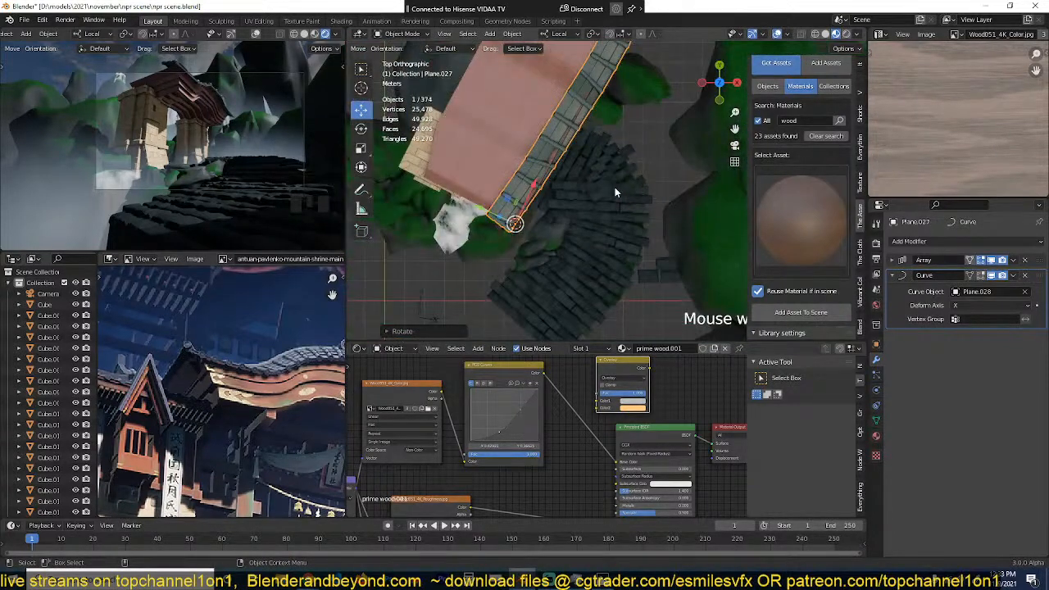
{"action": "middle_click_drag", "start_coordinate": [615, 187], "coordinate": [629, 126]}
{"action": "key", "text": "s"}
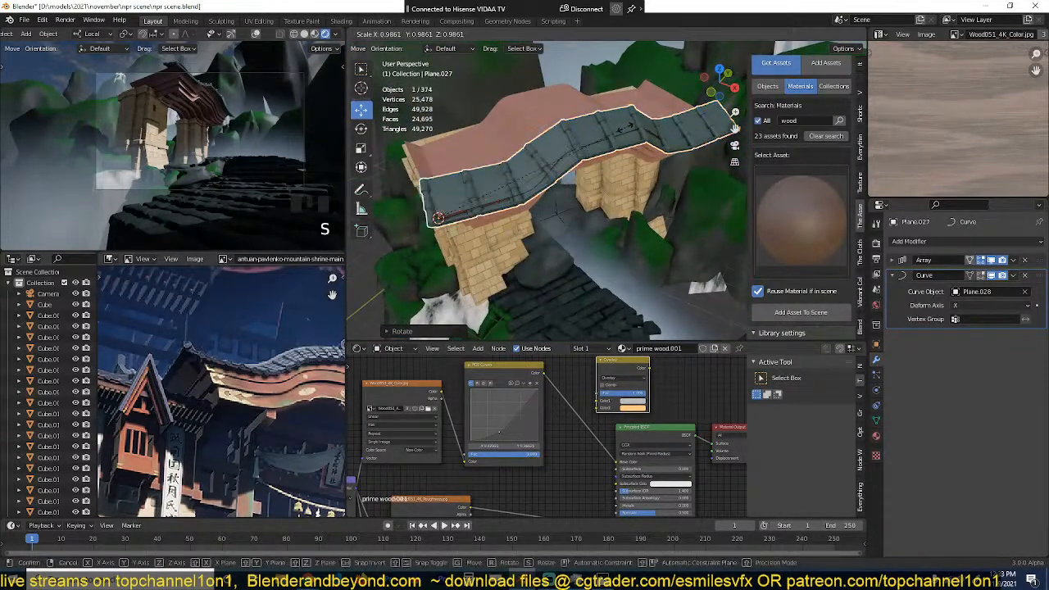
{"action": "left_click", "coordinate": [605, 130]}
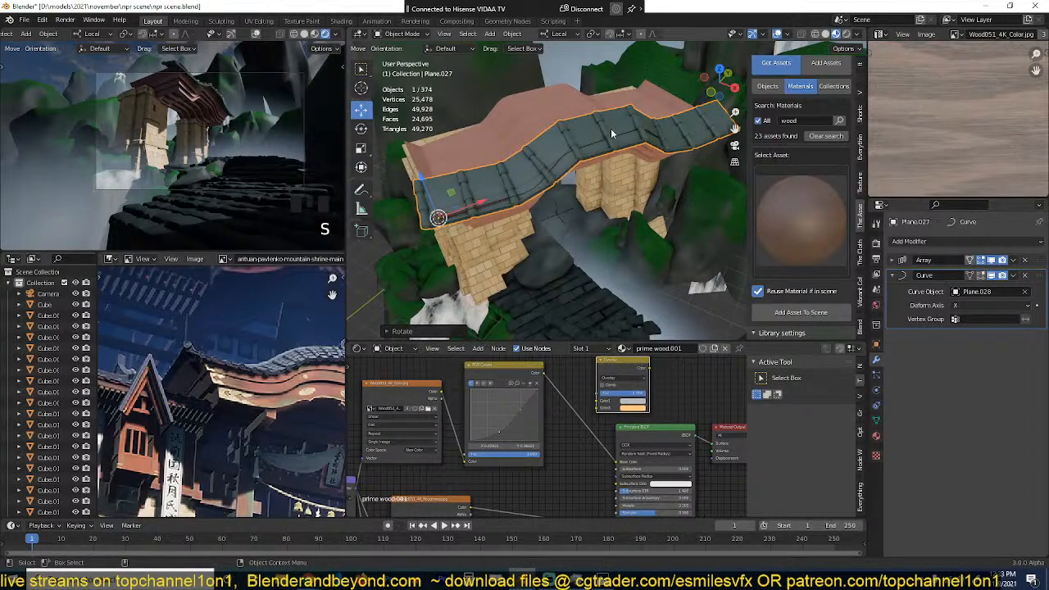
Step: Save the scene and scale the tile row down to about 0.58
{"action": "key", "text": "period"}
{"action": "left_click", "coordinate": [611, 103]}
{"action": "key", "text": "ctrl+s"}
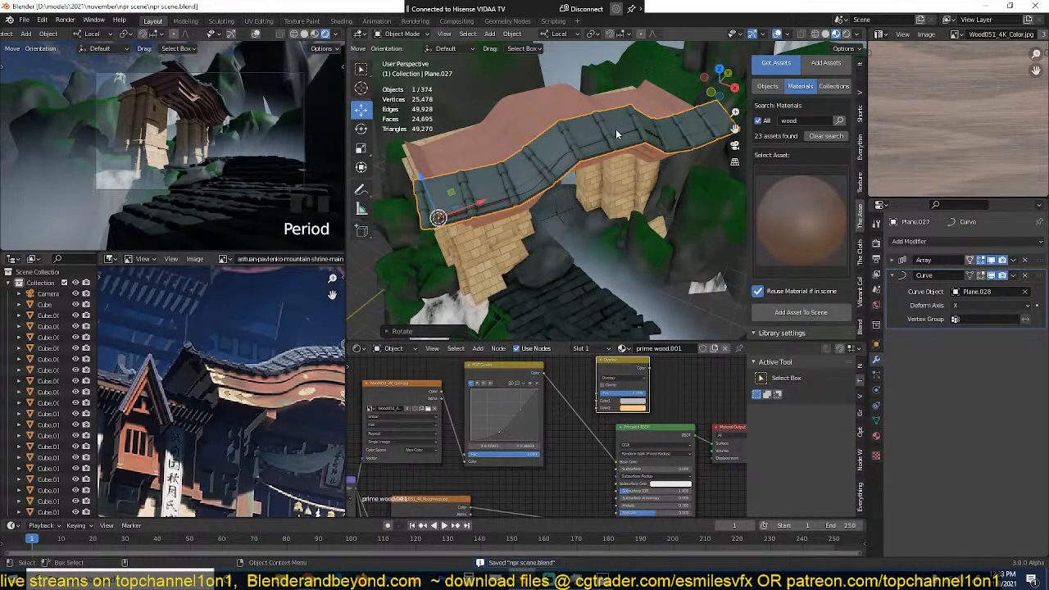
{"action": "key", "text": "s"}
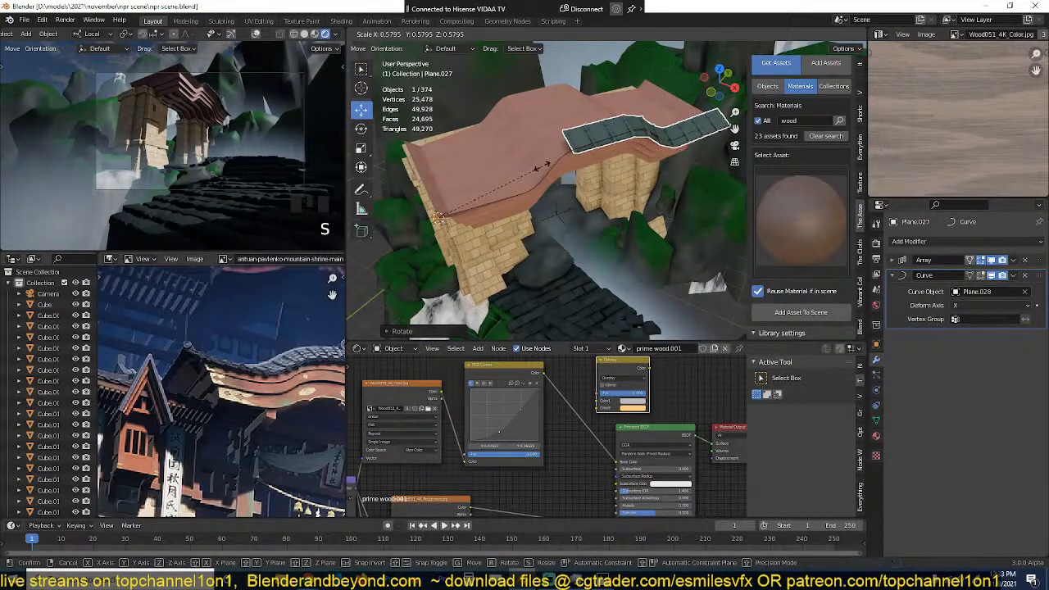
{"action": "left_click", "coordinate": [538, 167]}
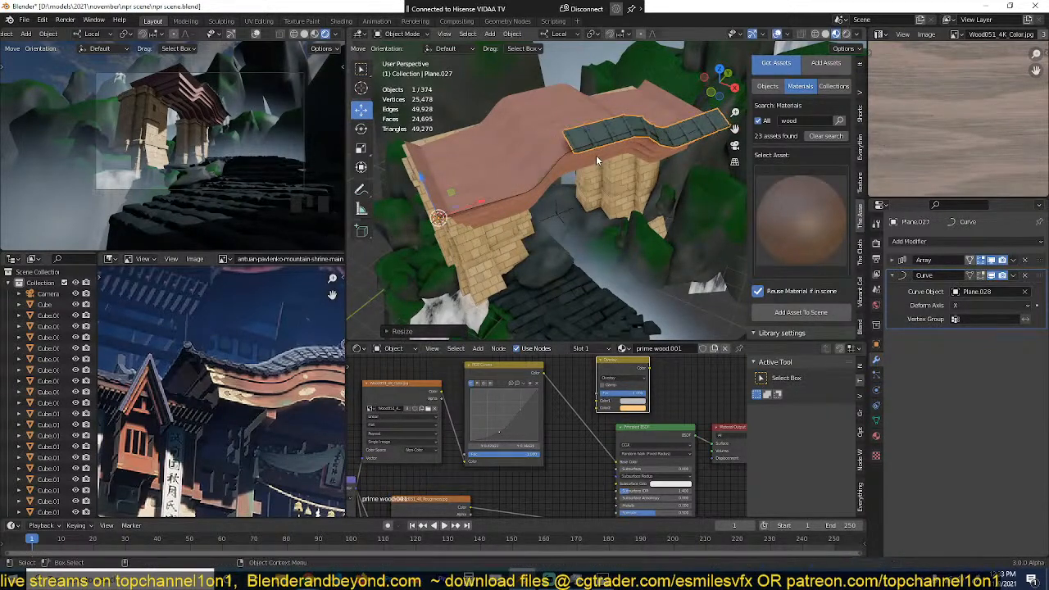
Step: Set the tile row's Array count to 17 so it spans the full length of the roof edge
{"action": "left_click", "coordinate": [892, 260]}
{"action": "left_click_drag", "start_coordinate": [990, 291], "coordinate": [1009, 290]}
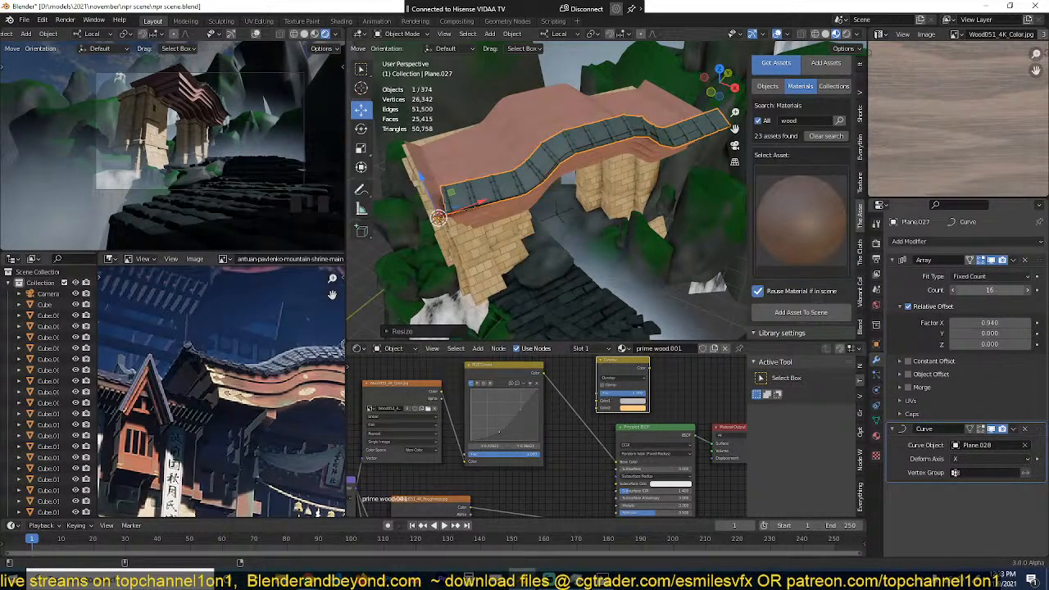
{"action": "left_click_drag", "start_coordinate": [1010, 290], "coordinate": [1013, 291]}
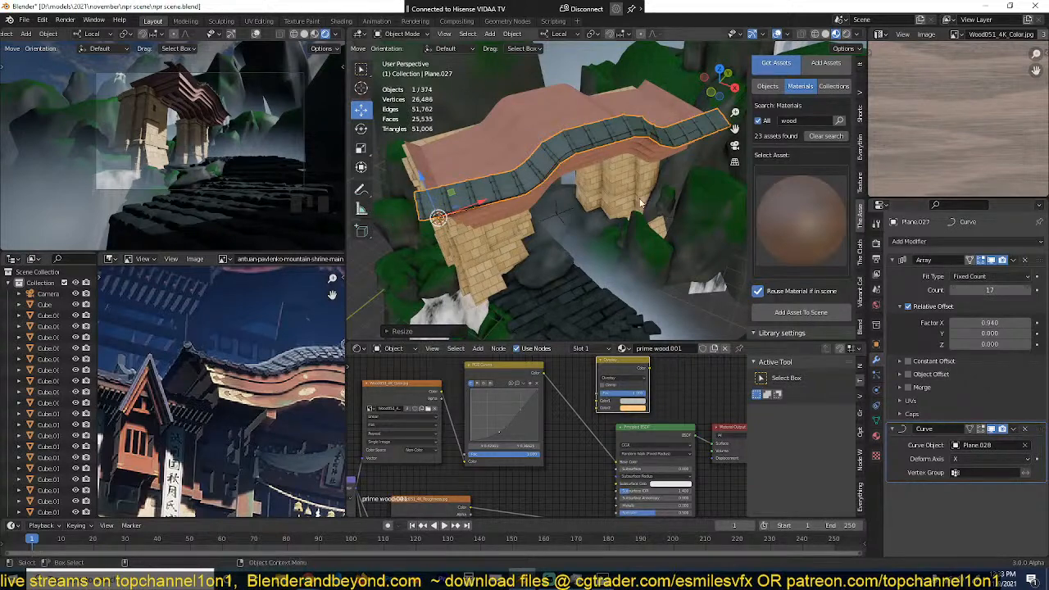
Step: Shift the tile row along its local axes so it rests on top of the gate roof's curved edge
{"action": "middle_click_drag", "start_coordinate": [592, 203], "coordinate": [646, 202]}
{"action": "scroll", "coordinate": [647, 203], "scroll_direction": "up", "scroll_amount": 3}
{"action": "middle_click_drag", "start_coordinate": [567, 238], "coordinate": [629, 90], "text": "shift"}
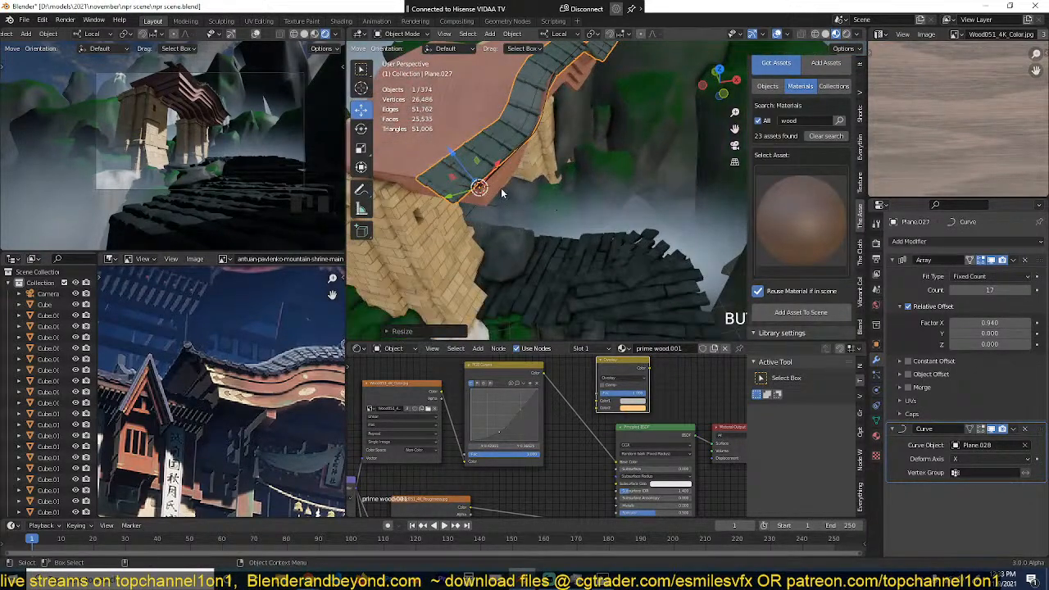
{"action": "left_click_drag", "start_coordinate": [455, 158], "coordinate": [468, 166]}
{"action": "key", "text": "ctrl+z"}
{"action": "middle_click_drag", "start_coordinate": [484, 180], "coordinate": [502, 153]}
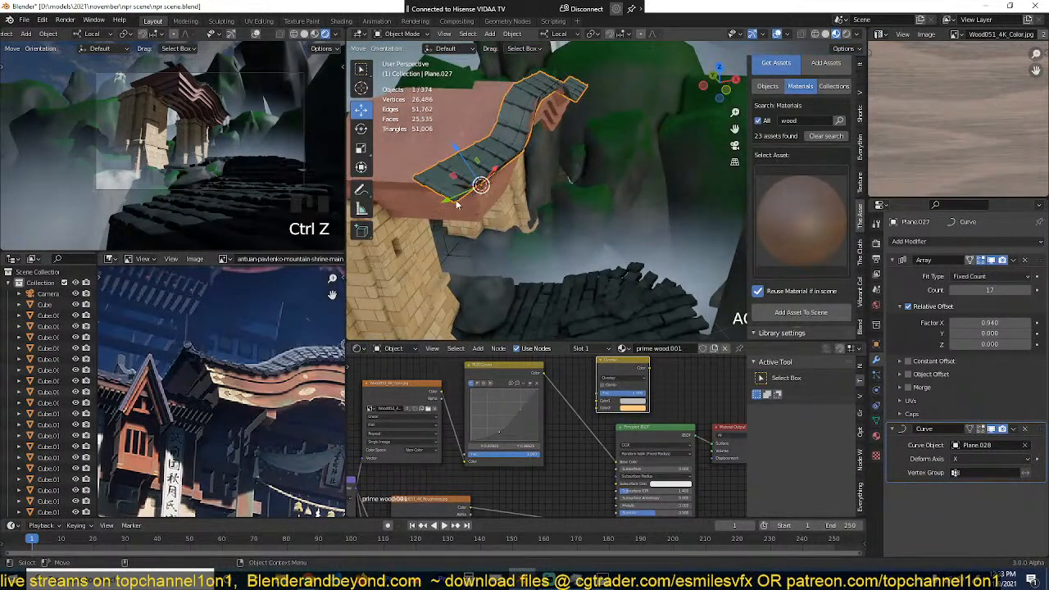
{"action": "left_click_drag", "start_coordinate": [456, 205], "coordinate": [467, 195]}
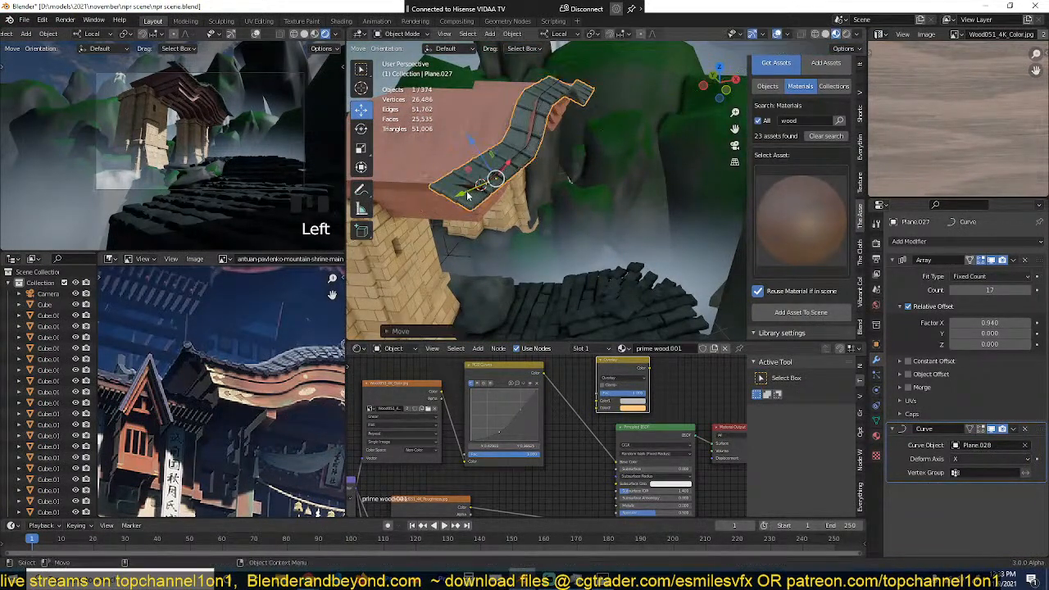
{"action": "middle_click_drag", "start_coordinate": [467, 195], "coordinate": [487, 164]}
{"action": "left_click_drag", "start_coordinate": [480, 115], "coordinate": [479, 128]}
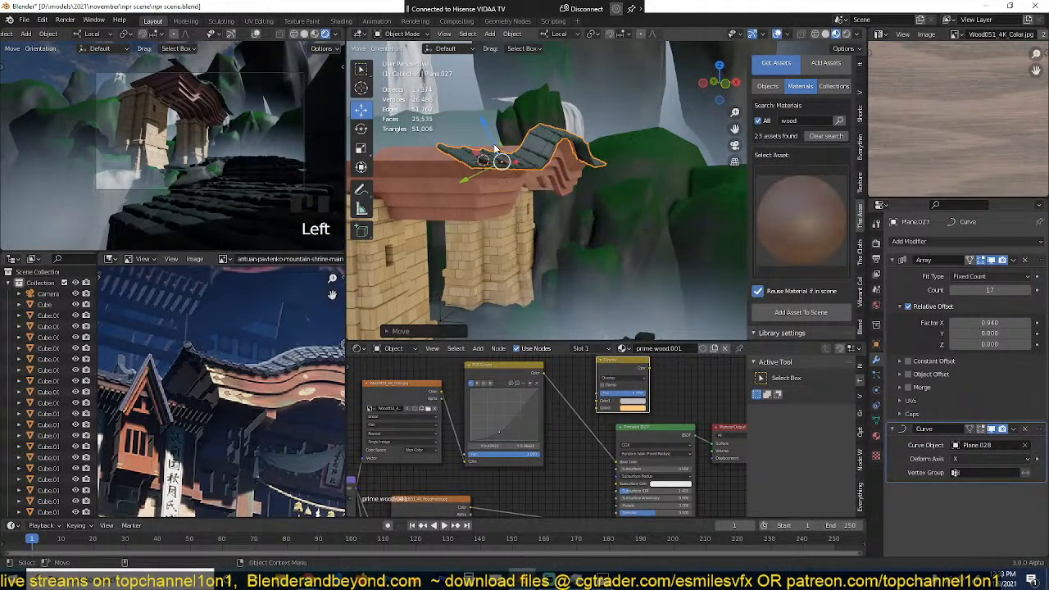
{"action": "left_click_drag", "start_coordinate": [486, 131], "coordinate": [475, 175]}
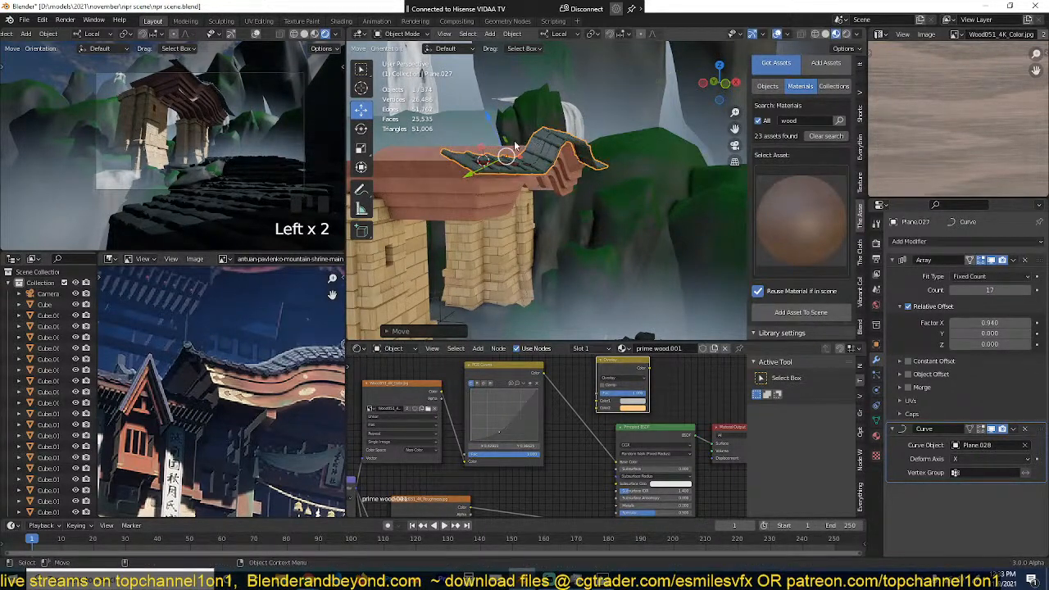
{"action": "middle_click_drag", "start_coordinate": [514, 143], "coordinate": [580, 181]}
Step: Duplicate the tile row in place and remove the Curve modifier from the copy
{"action": "key", "text": "alt+a"}
{"action": "left_click", "coordinate": [549, 176]}
{"action": "key", "text": "KP_7"}
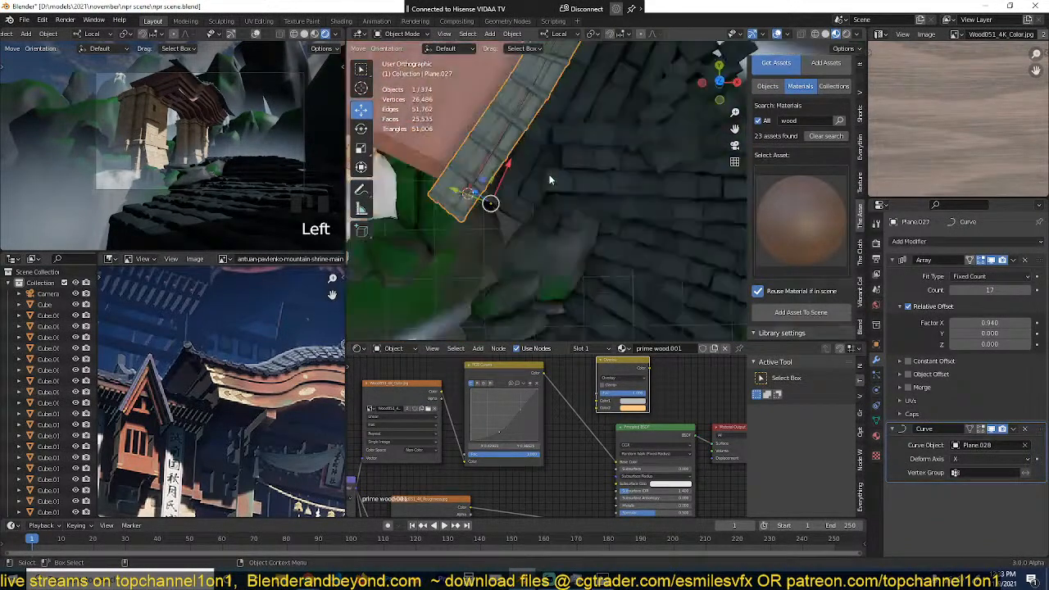
{"action": "scroll", "coordinate": [551, 177], "scroll_direction": "down", "scroll_amount": 3}
{"action": "key", "text": "shift+d"}
{"action": "right_click", "coordinate": [569, 190]}
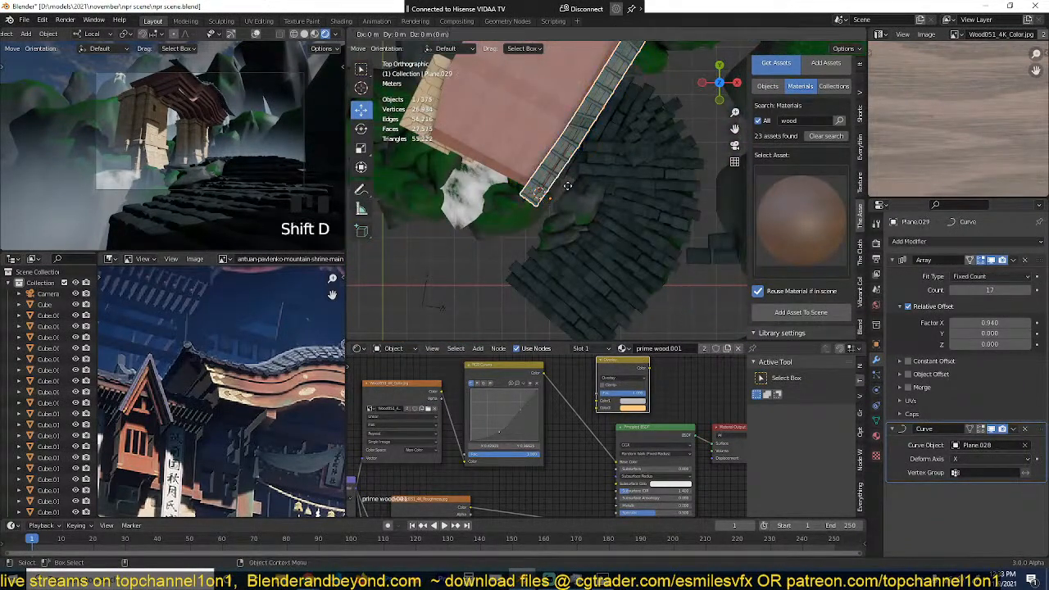
{"action": "left_click", "coordinate": [1025, 430]}
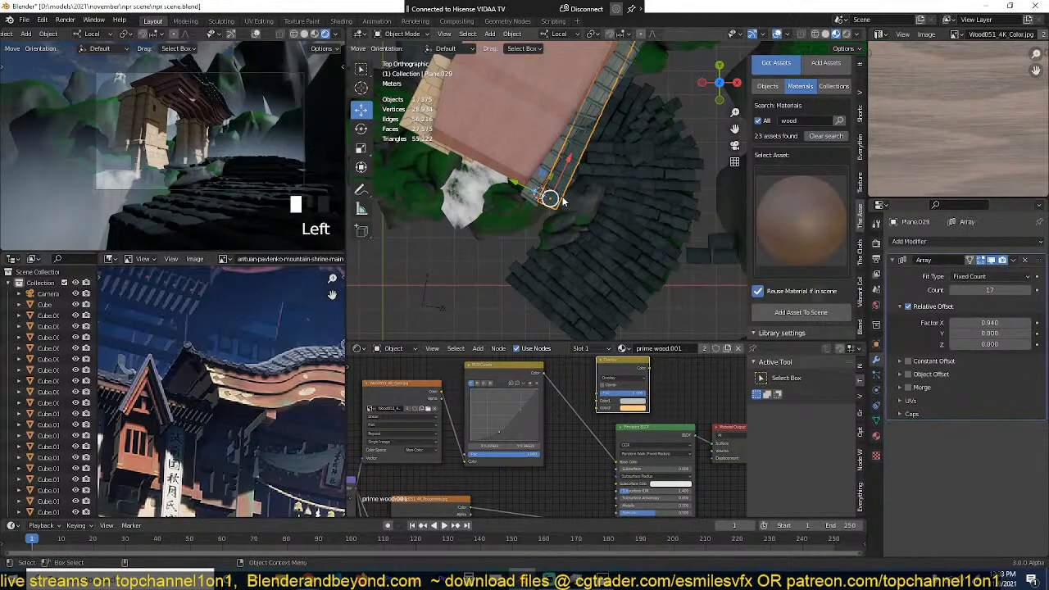
Step: Rotate the straight tile copy by 90 and 180 degrees and move it along the gate roof's short end
{"action": "type", "text": "r90"}
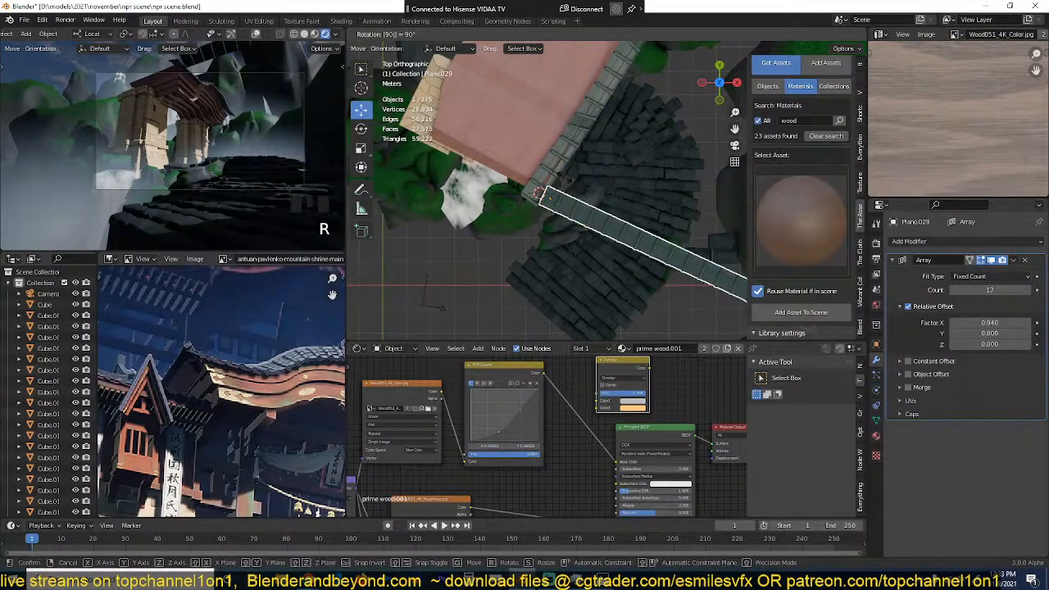
{"action": "key", "text": "Return"}
{"action": "key", "text": "g"}
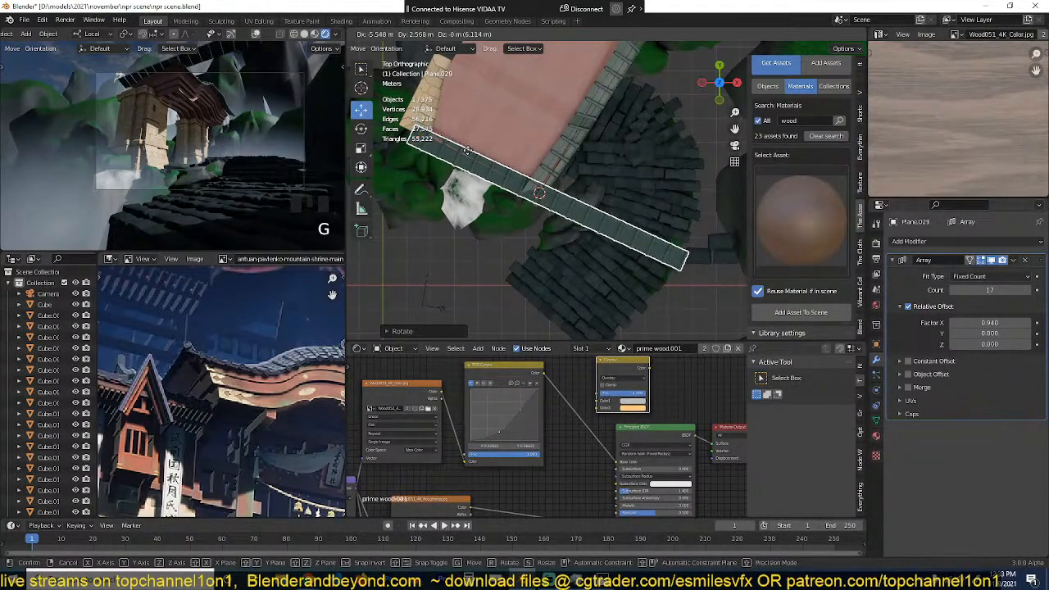
{"action": "left_click", "coordinate": [463, 160]}
{"action": "type", "text": "r180"}
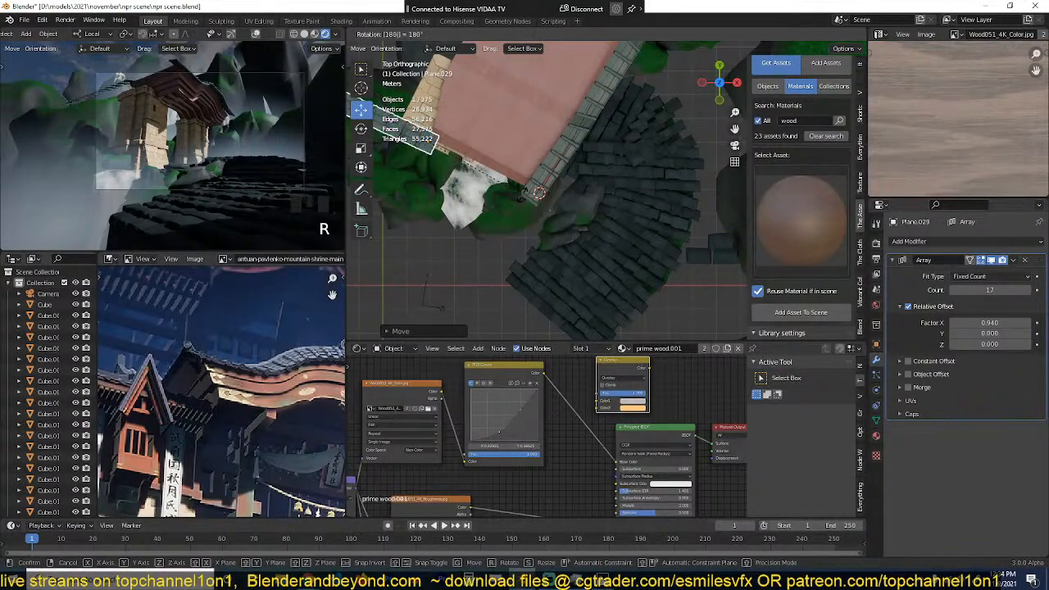
{"action": "key", "text": "Return"}
{"action": "key", "text": "g"}
{"action": "left_click", "coordinate": [642, 251]}
Step: Mirror the straight tile copy along its local Y axis
{"action": "key", "text": "grave"}
{"action": "middle_click_drag", "start_coordinate": [635, 246], "coordinate": [546, 174]}
{"action": "scroll", "coordinate": [608, 158], "scroll_direction": "up", "scroll_amount": 2}
{"action": "scroll", "coordinate": [691, 178], "scroll_direction": "up", "scroll_amount": 2}
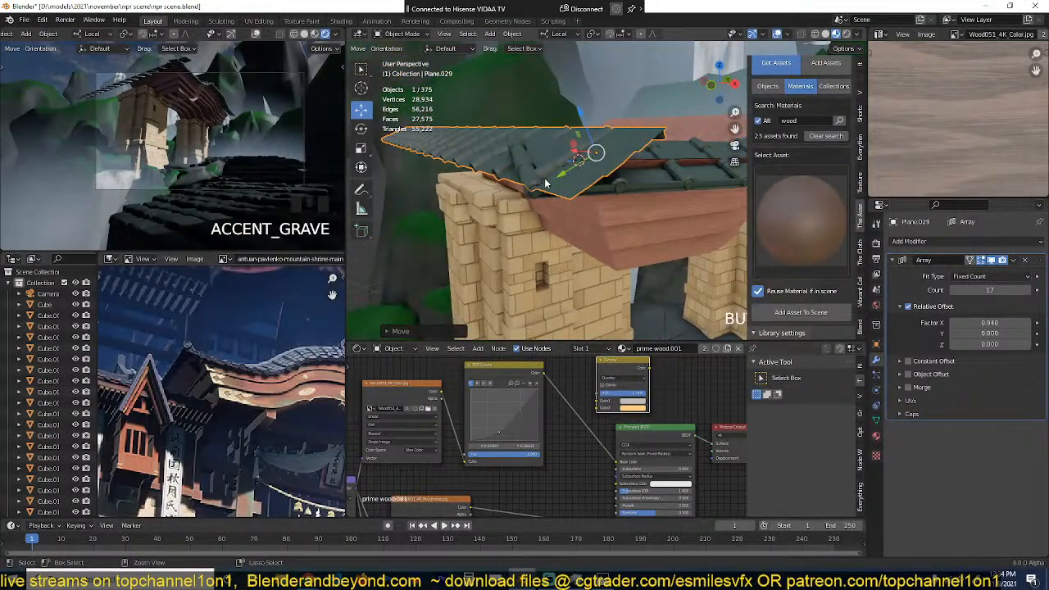
{"action": "key", "text": "ctrl+m"}
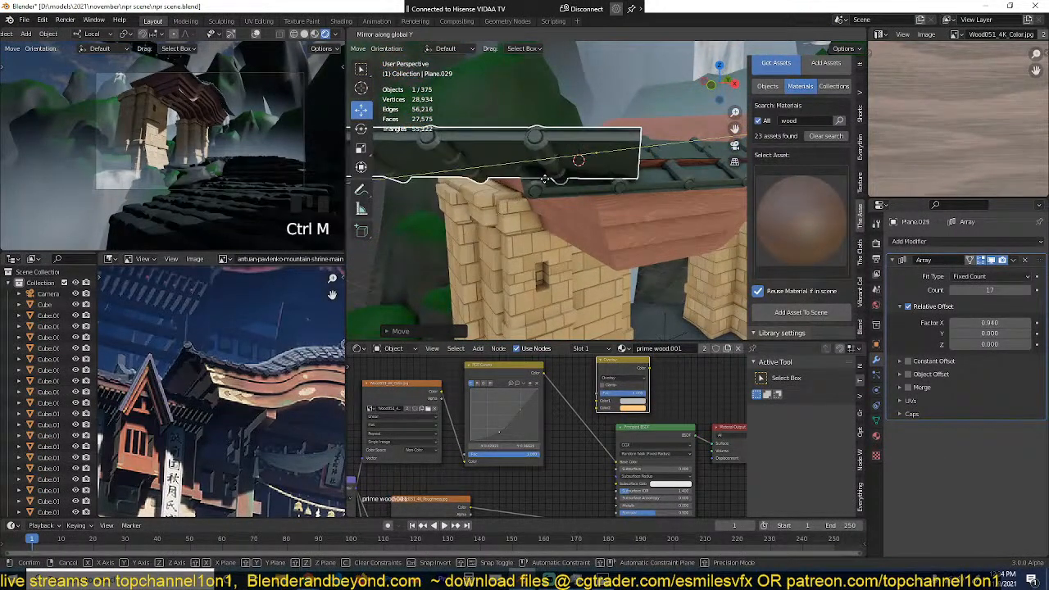
{"action": "key", "text": "y"}
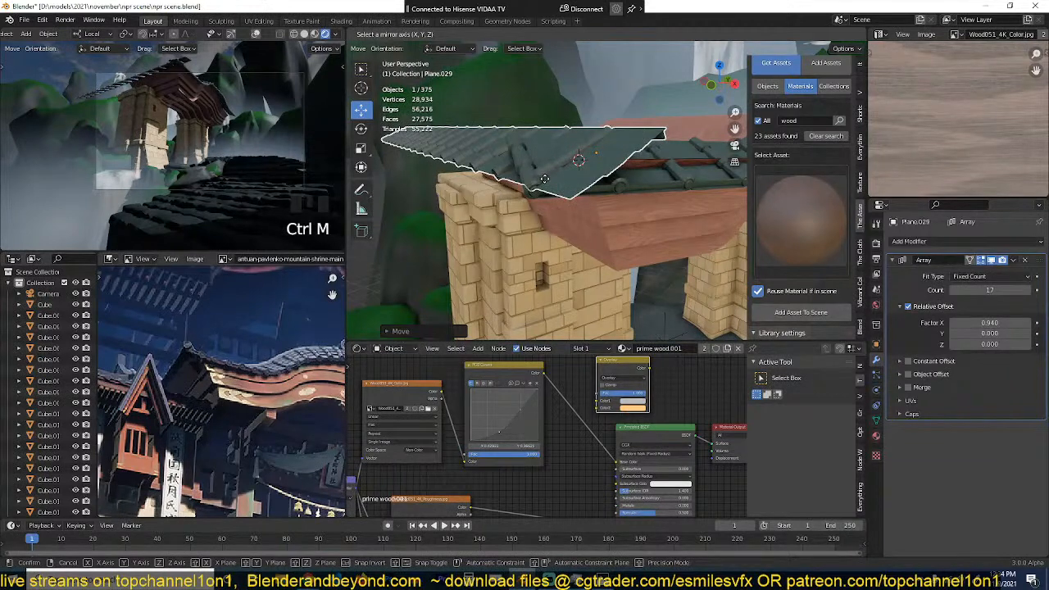
{"action": "key", "text": "y"}
{"action": "left_click", "coordinate": [544, 178]}
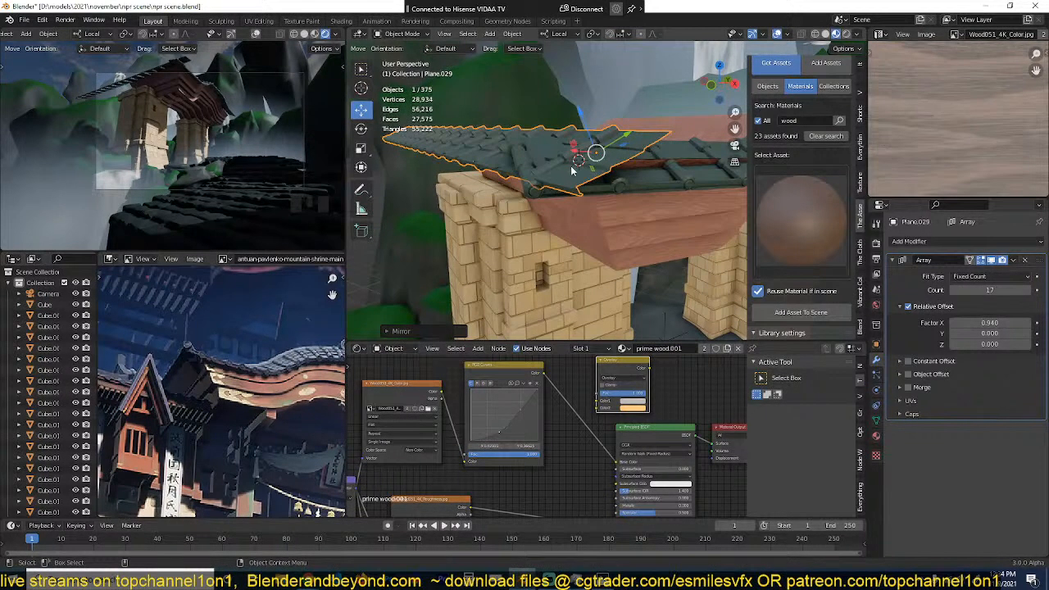
Step: Move the mirrored straight tile row so it meets the curved row at the gate roof's corner and sits on the short edge
{"action": "key", "text": "g"}
{"action": "left_click", "coordinate": [548, 182]}
{"action": "key", "text": "grave"}
{"action": "middle_click_drag", "start_coordinate": [543, 179], "coordinate": [574, 210]}
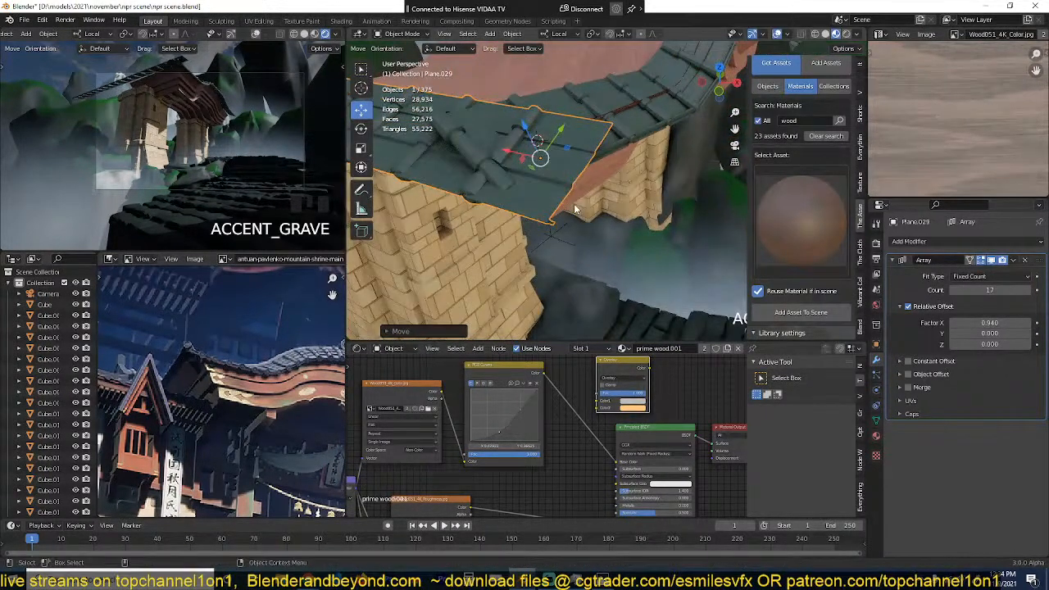
{"action": "key", "text": "g"}
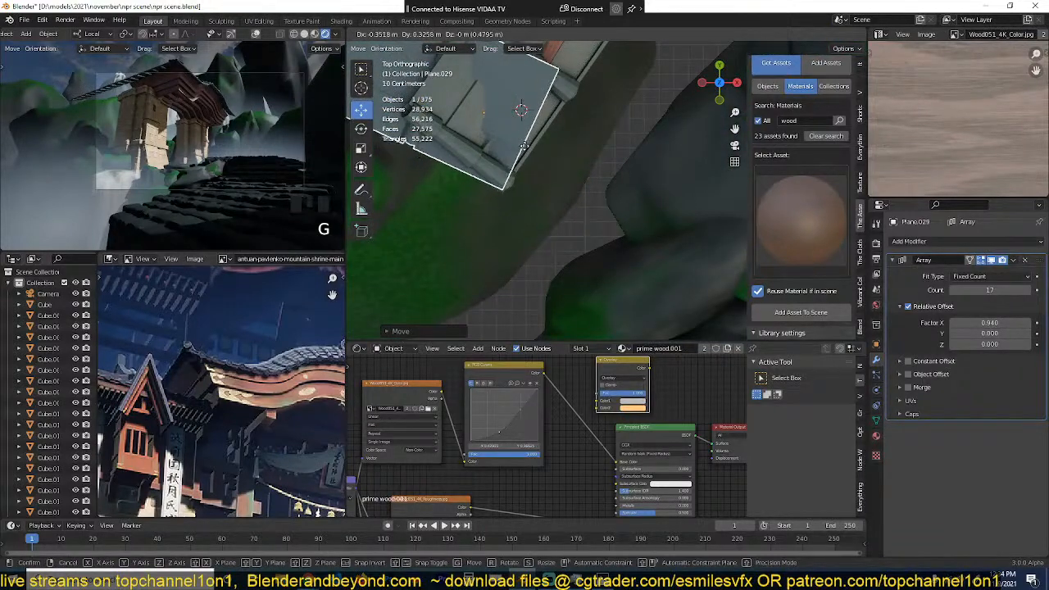
{"action": "left_click", "coordinate": [527, 153]}
{"action": "key", "text": "grave"}
{"action": "middle_click_drag", "start_coordinate": [528, 153], "coordinate": [542, 342]}
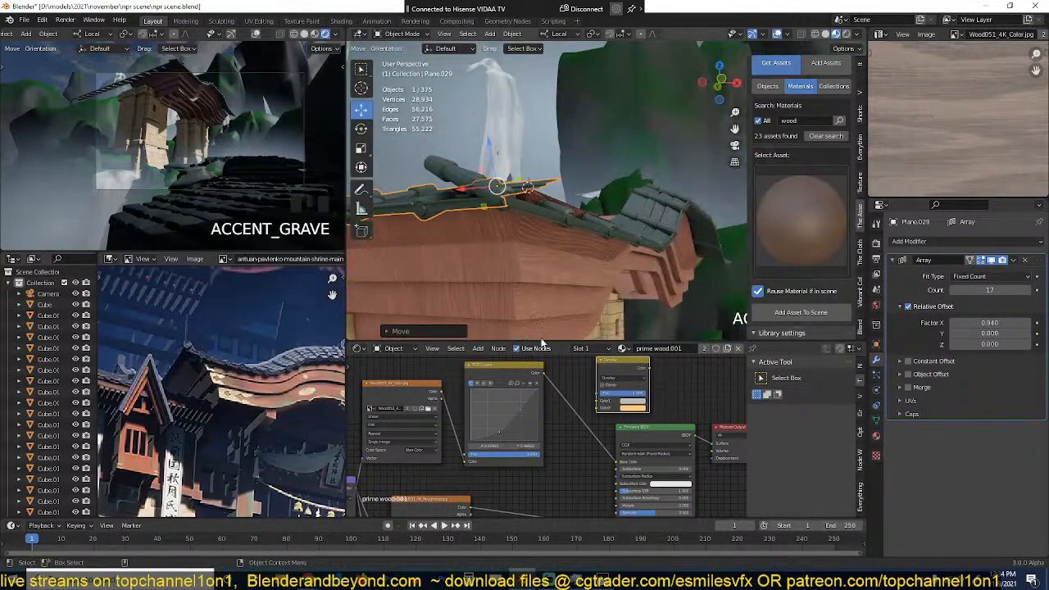
{"action": "key", "text": "g"}
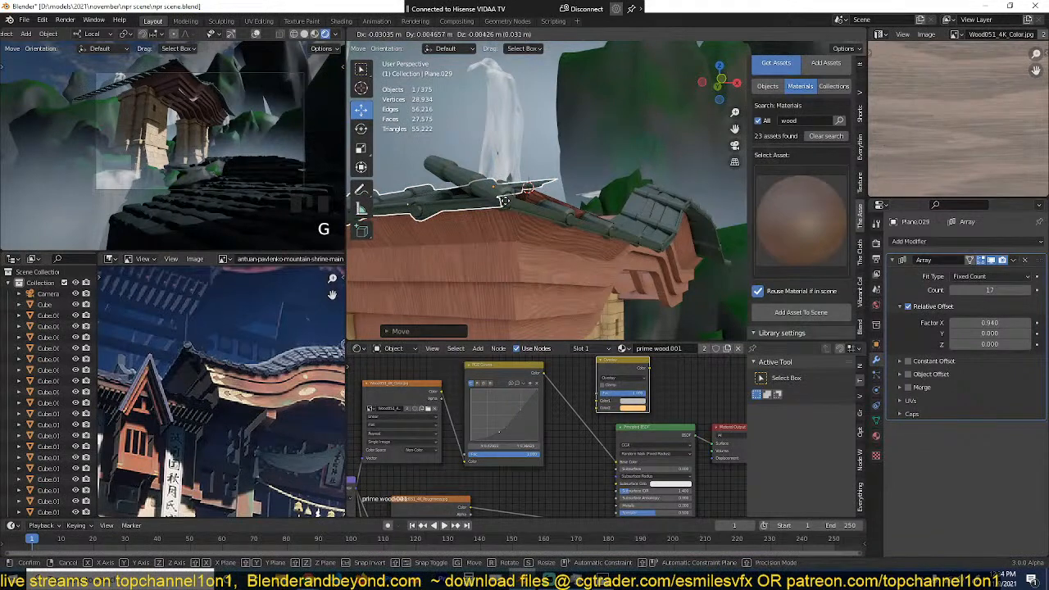
{"action": "left_click", "coordinate": [506, 201]}
{"action": "middle_click_drag", "start_coordinate": [505, 201], "coordinate": [471, 235]}
{"action": "scroll", "coordinate": [486, 214], "scroll_direction": "down", "scroll_amount": 2}
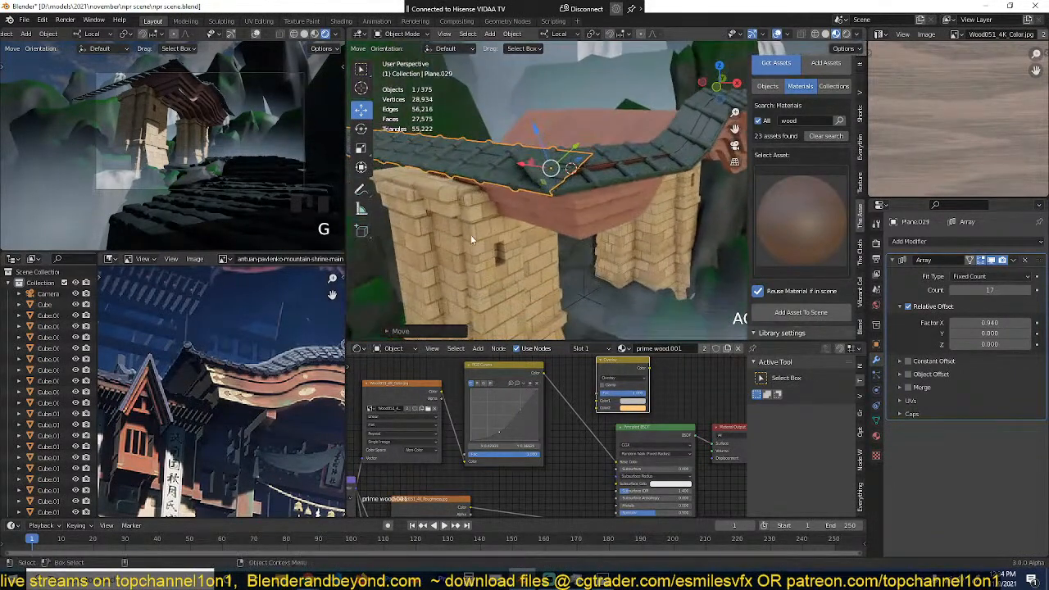
Step: Set the straight tile row's array count to 7 so it fits the roof's short end, and deselect it
{"action": "left_click", "coordinate": [953, 290]}
{"action": "left_click", "coordinate": [954, 290]}
{"action": "left_click", "coordinate": [953, 290]}
{"action": "left_click", "coordinate": [953, 291]}
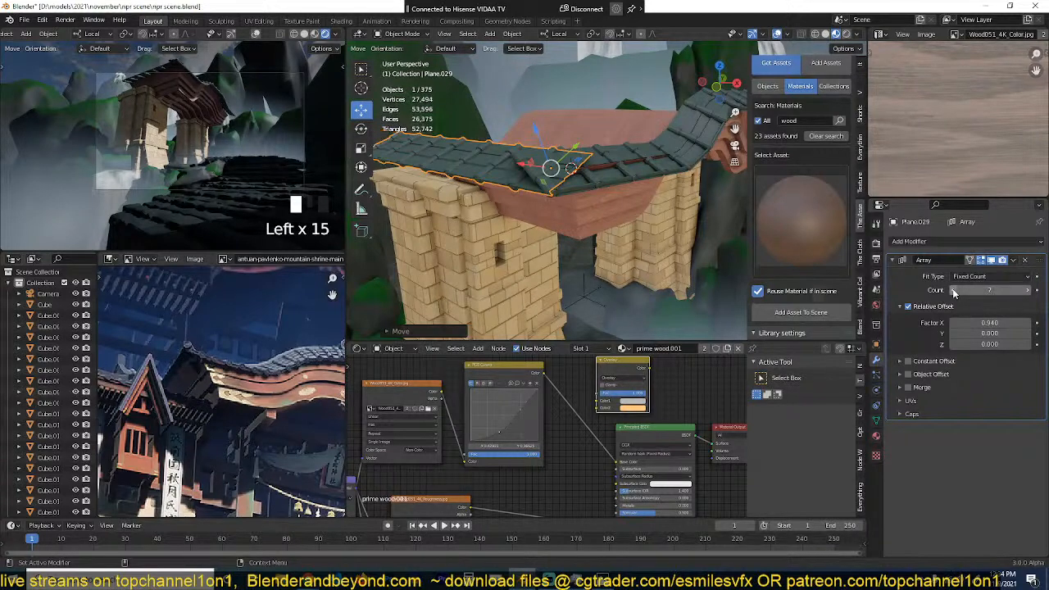
{"action": "scroll", "coordinate": [656, 244], "scroll_direction": "up", "scroll_amount": 2}
{"action": "middle_click_drag", "start_coordinate": [648, 250], "coordinate": [686, 248]}
{"action": "key", "text": "alt+a"}
{"action": "scroll", "coordinate": [600, 250], "scroll_direction": "up", "scroll_amount": 2}
Step: Select the gate's pink roof surface and apply its Mirror modifier
{"action": "left_click", "coordinate": [570, 202], "text": "shift"}
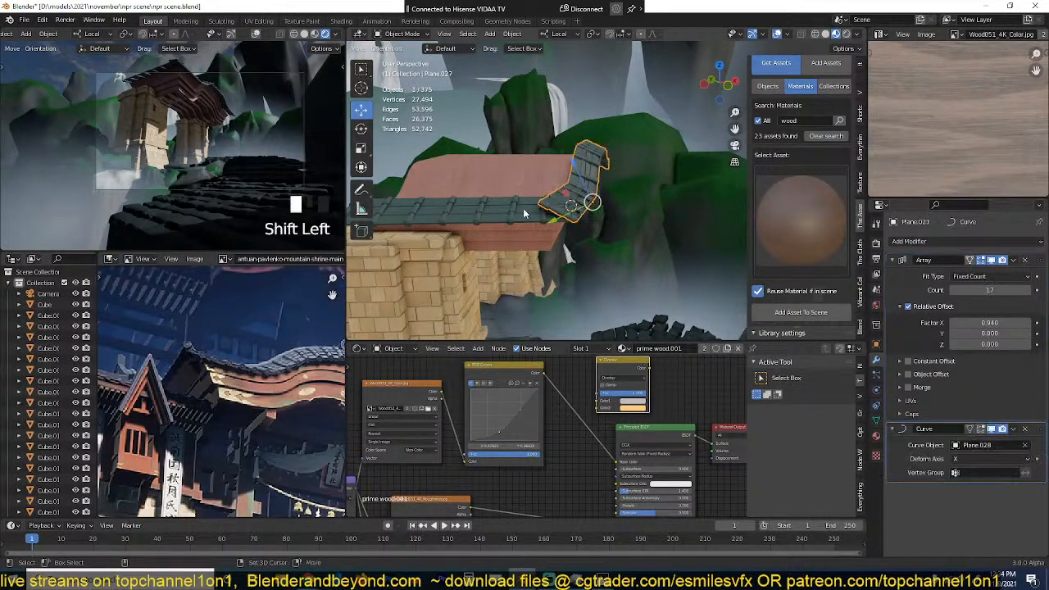
{"action": "left_click", "coordinate": [568, 195], "text": "shift"}
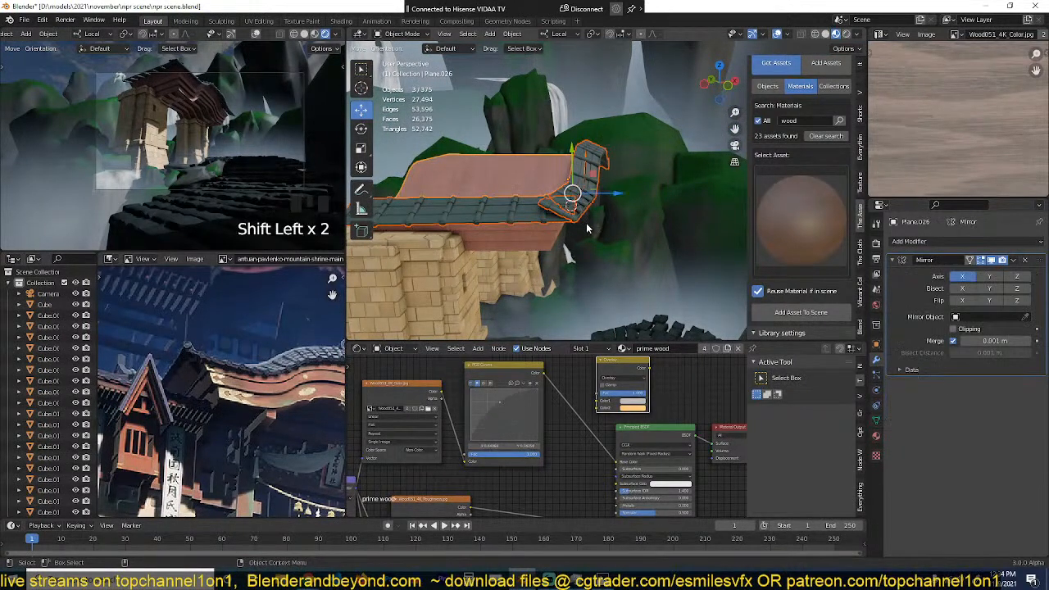
{"action": "left_click", "coordinate": [565, 182]}
{"action": "left_click", "coordinate": [545, 169]}
{"action": "middle_click_drag", "start_coordinate": [545, 170], "coordinate": [509, 117]}
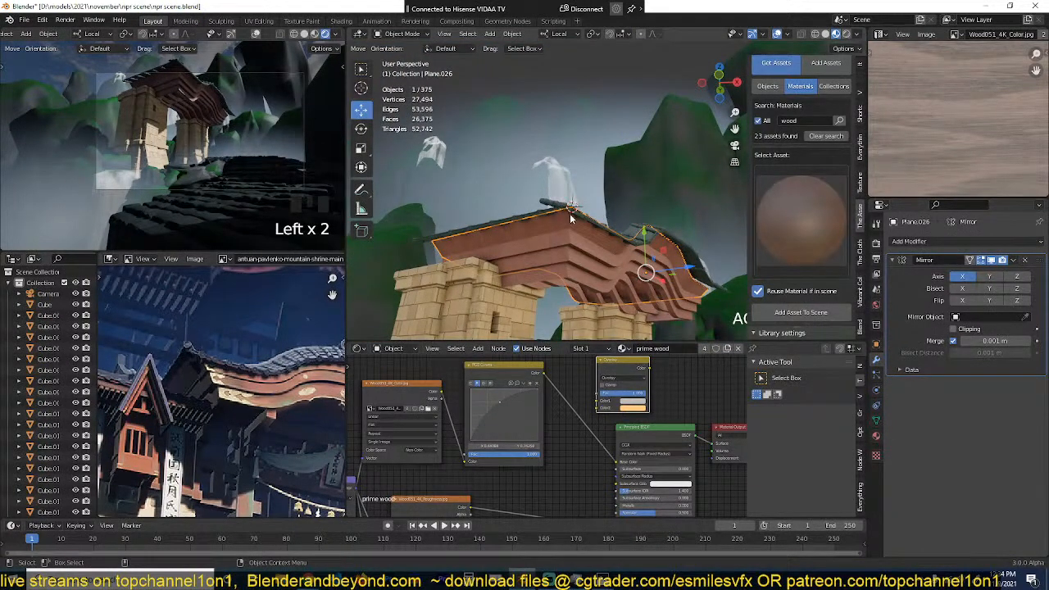
{"action": "left_click", "coordinate": [594, 257], "text": "shift"}
{"action": "left_click", "coordinate": [594, 234], "text": "shift"}
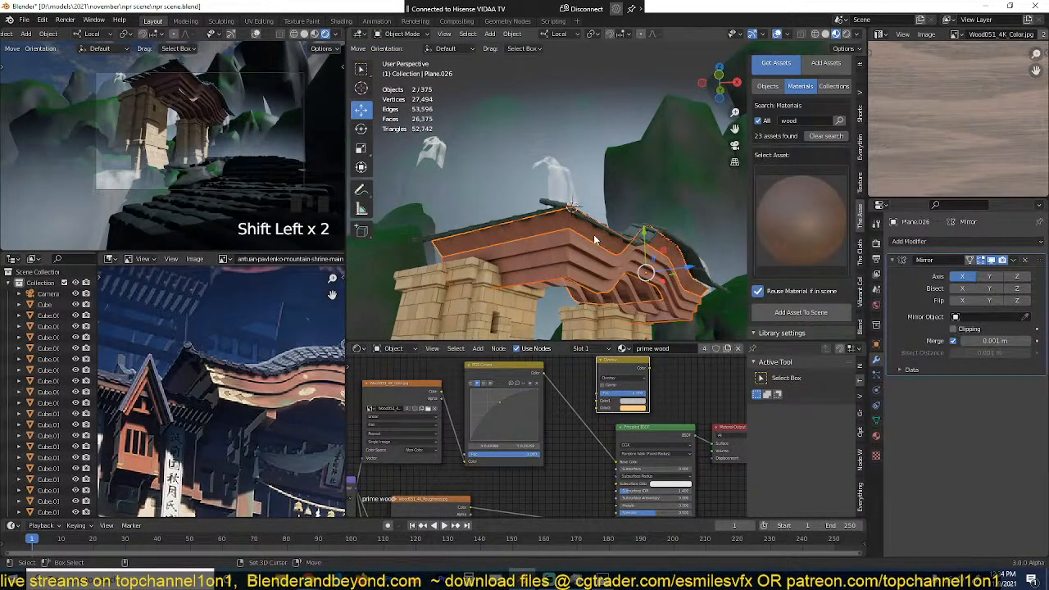
{"action": "middle_click_drag", "start_coordinate": [593, 235], "coordinate": [607, 256]}
{"action": "left_click", "coordinate": [608, 254]}
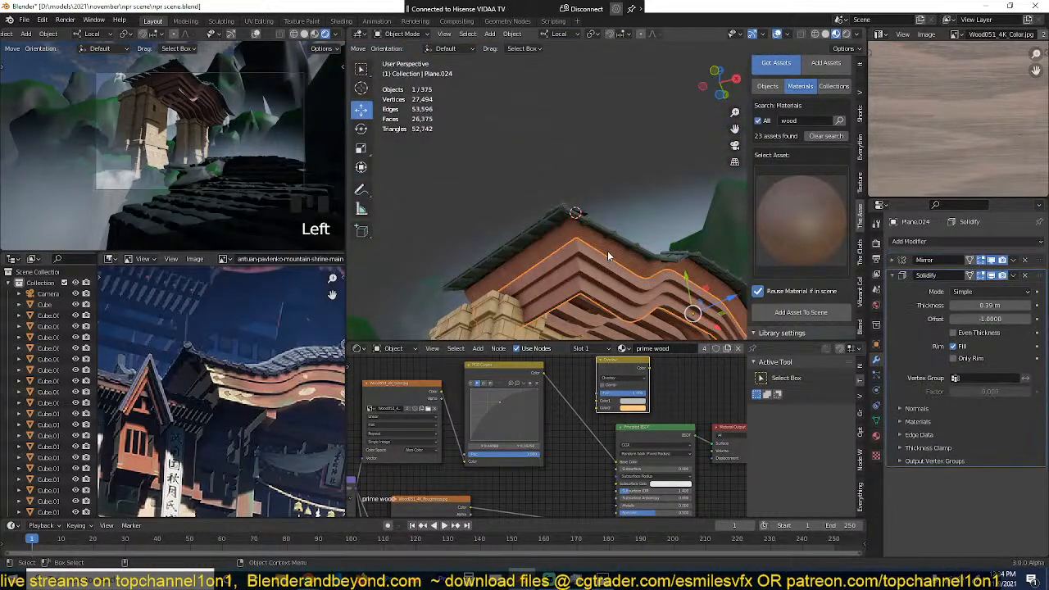
{"action": "left_click", "coordinate": [608, 250]}
{"action": "key", "text": "grave"}
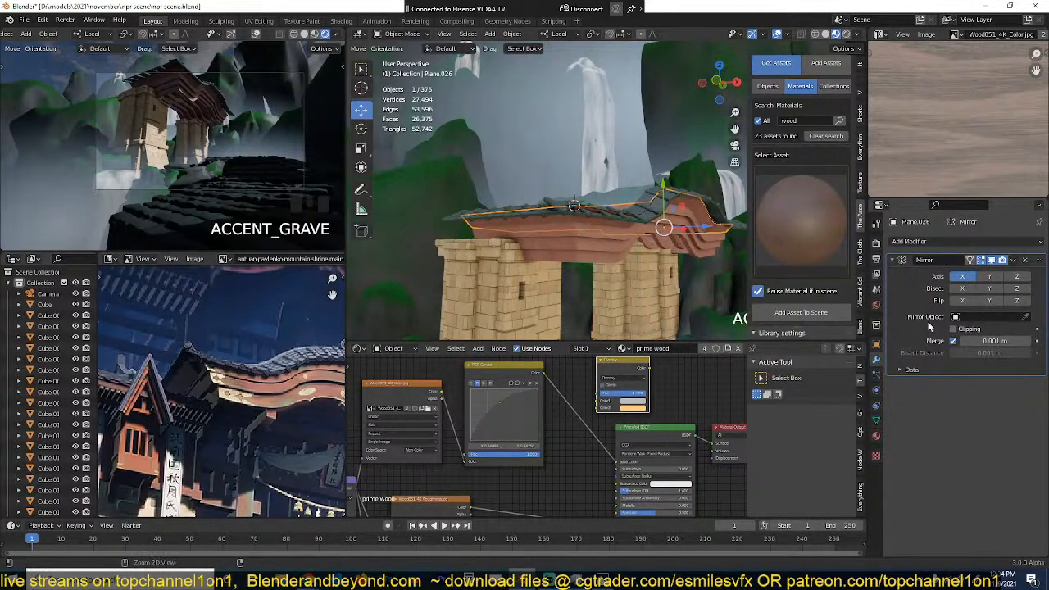
{"action": "key", "text": "ctrl+a"}
Step: Try duplicating the roof surface together with its curved and straight tile rows beside the gate
{"action": "middle_click_drag", "start_coordinate": [606, 270], "coordinate": [633, 246]}
{"action": "left_click", "coordinate": [626, 171]}
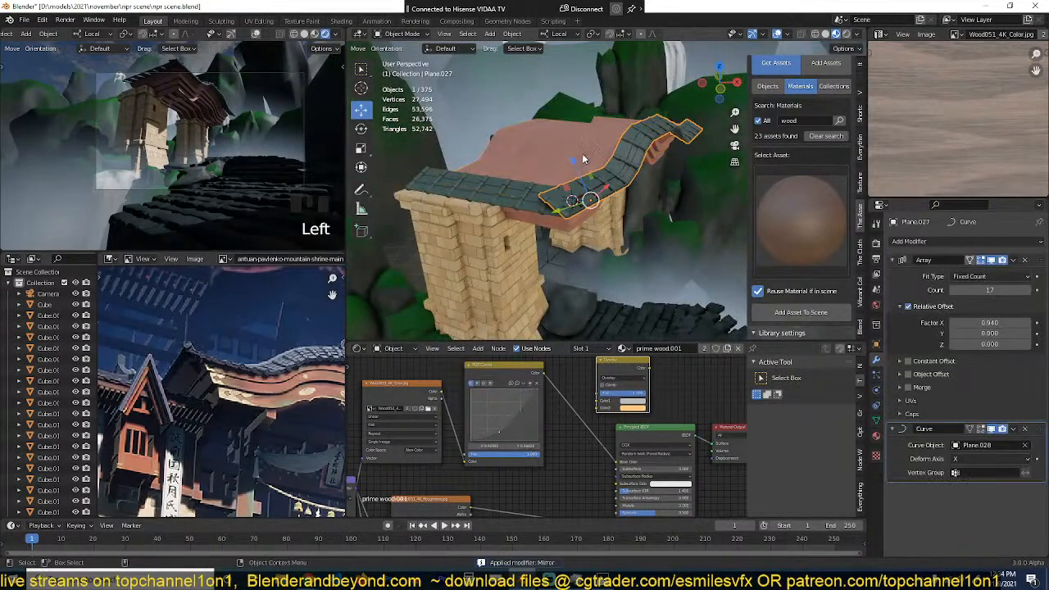
{"action": "left_click", "coordinate": [582, 153], "text": "shift"}
{"action": "left_click", "coordinate": [531, 191], "text": "shift"}
{"action": "scroll", "coordinate": [584, 215], "scroll_direction": "down", "scroll_amount": 2}
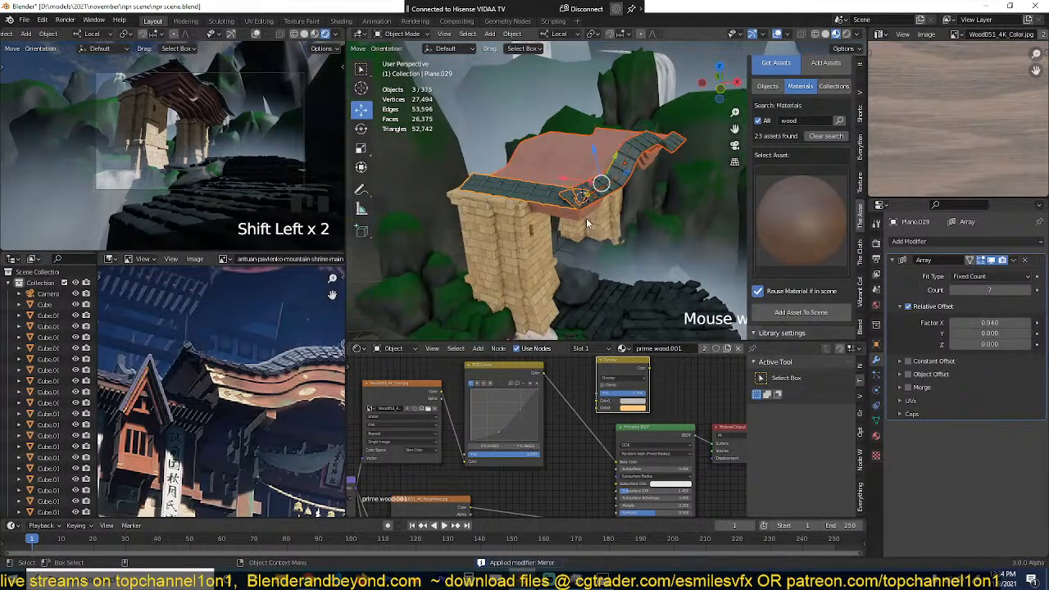
{"action": "key", "text": "KP_7"}
{"action": "scroll", "coordinate": [586, 218], "scroll_direction": "down", "scroll_amount": 5}
{"action": "key", "text": "shift+d"}
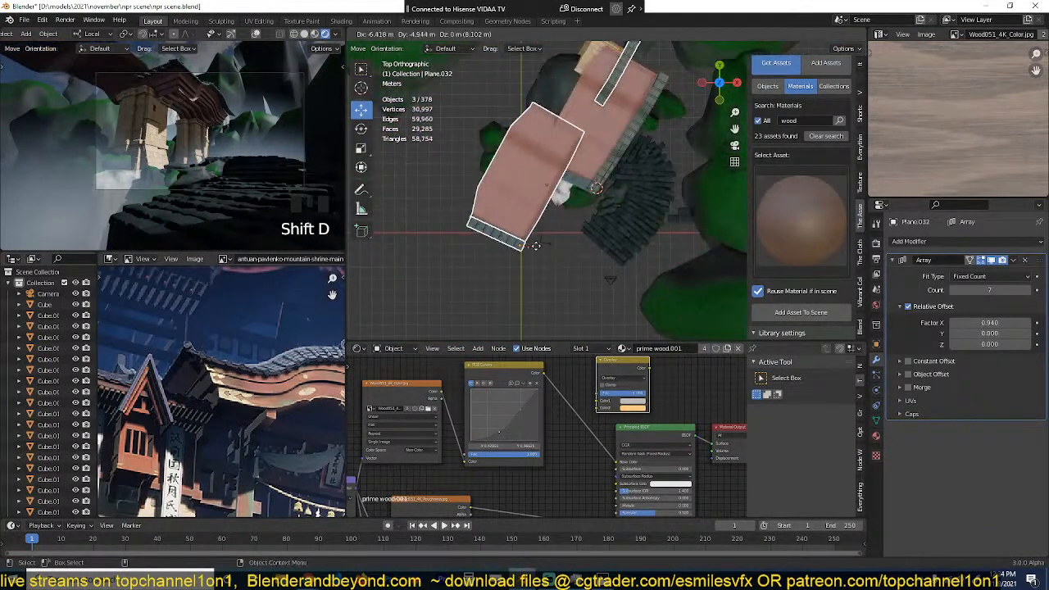
{"action": "key", "text": "s"}
{"action": "left_click", "coordinate": [605, 191]}
{"action": "middle_click_drag", "start_coordinate": [605, 191], "coordinate": [565, 118]}
{"action": "left_click", "coordinate": [663, 136]}
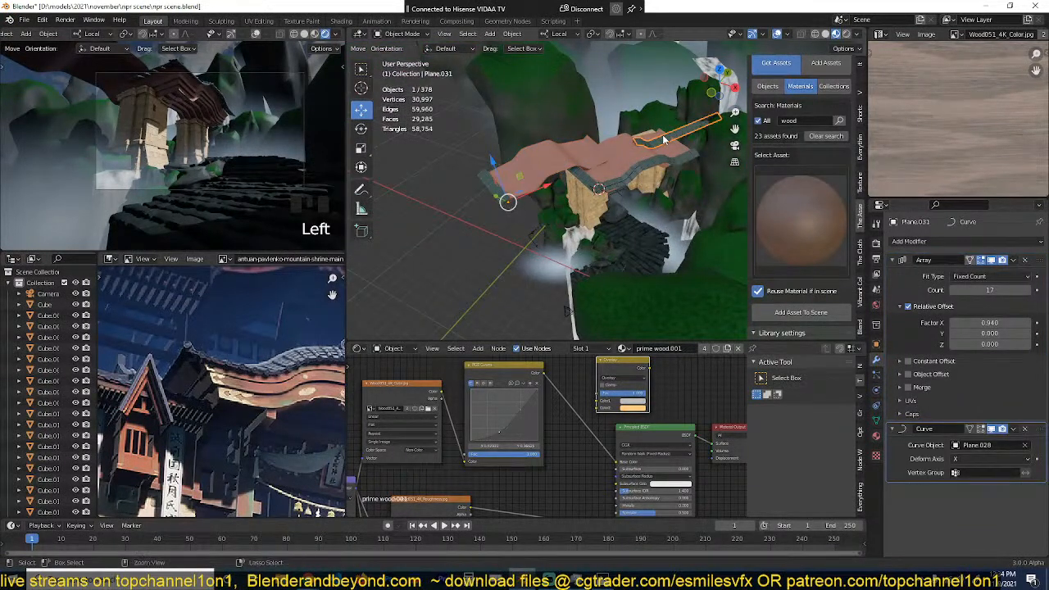
{"action": "key", "text": "ctrl+z"}
{"action": "key", "text": "ctrl+z"}
{"action": "key", "text": "ctrl+z"}
{"action": "middle_click_drag", "start_coordinate": [664, 135], "coordinate": [658, 192]}
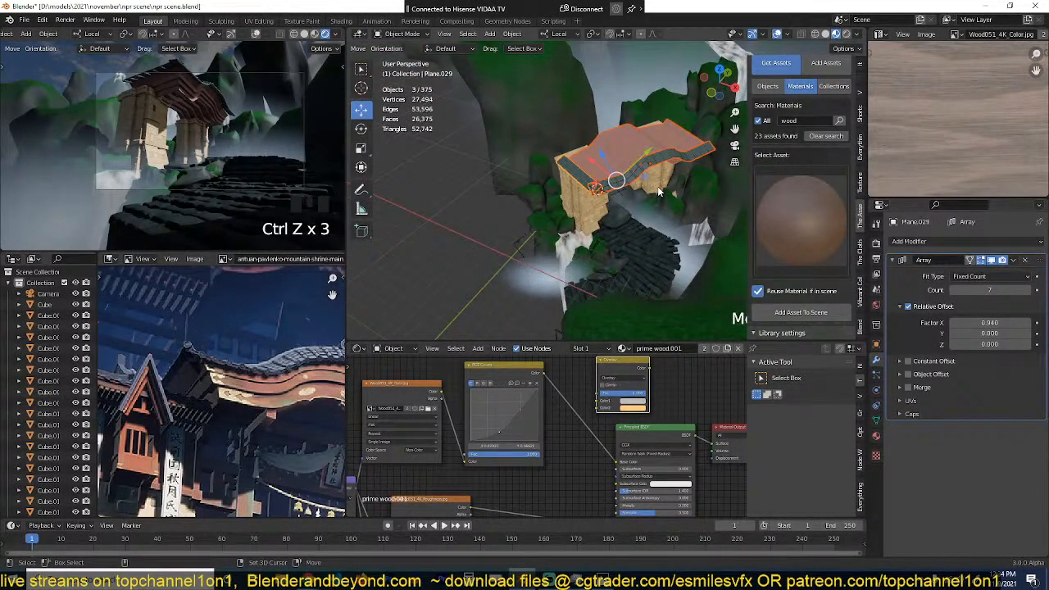
{"action": "key", "text": "g"}
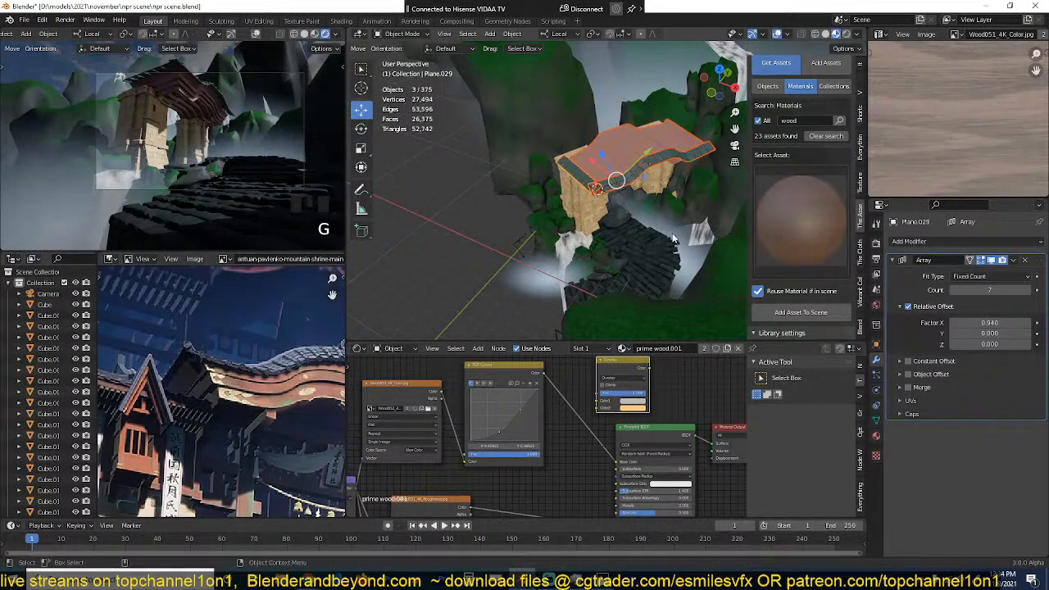
{"action": "scroll", "coordinate": [601, 209], "scroll_direction": "up", "scroll_amount": 2}
{"action": "key", "text": "alt+a"}
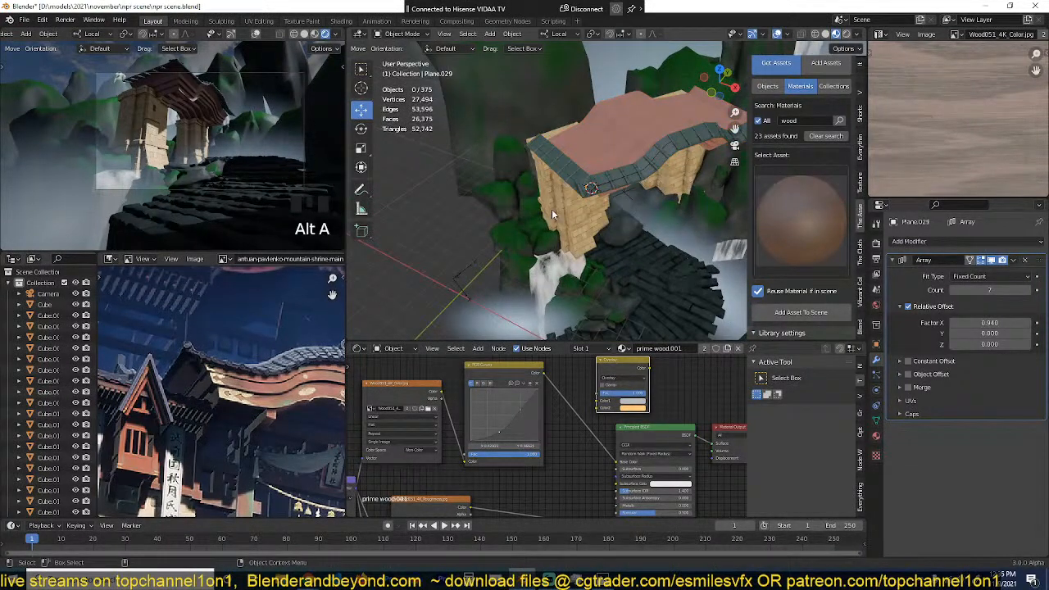
Step: Duplicate the straight tile row, clear the copy's rotation and rotate it 90 degrees about the Z axis
{"action": "left_click", "coordinate": [613, 186]}
{"action": "left_click", "coordinate": [569, 174]}
{"action": "key", "text": "shift+d"}
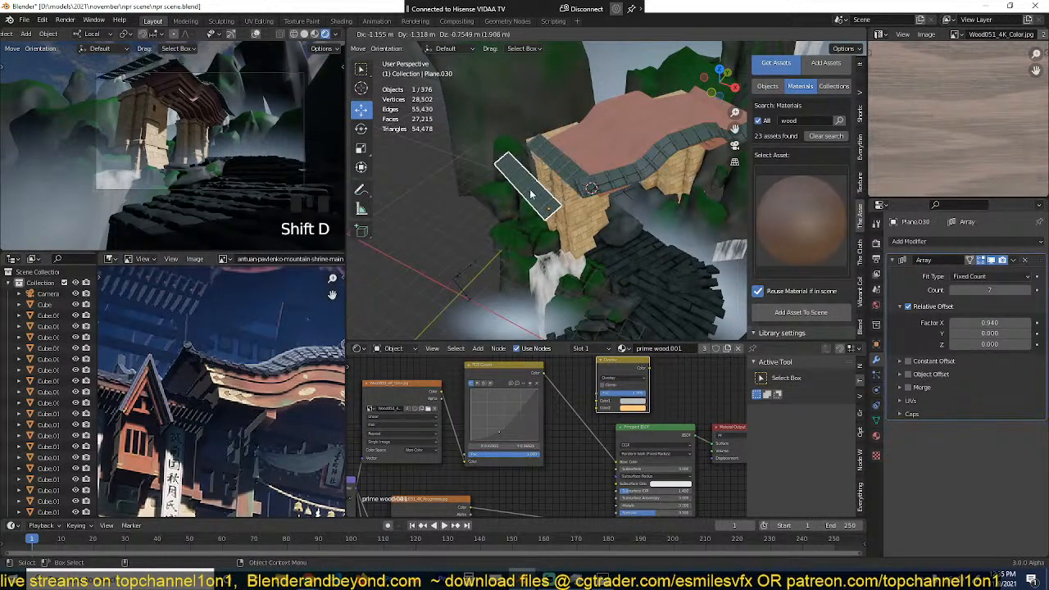
{"action": "key", "text": "alt+r"}
{"action": "key", "text": "r"}
{"action": "key", "text": "z"}
{"action": "key", "text": "z"}
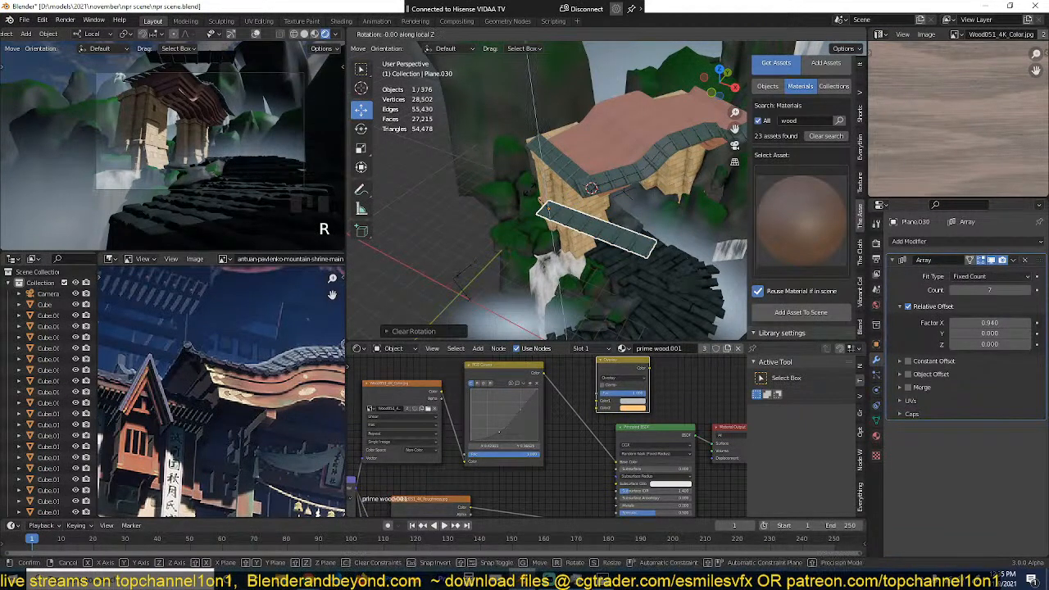
{"action": "type", "text": "90"}
{"action": "key", "text": "Return"}
Step: Rotate the tile copy about 24 degrees in top view to line it up with the gate's long side
{"action": "key", "text": "KP_7"}
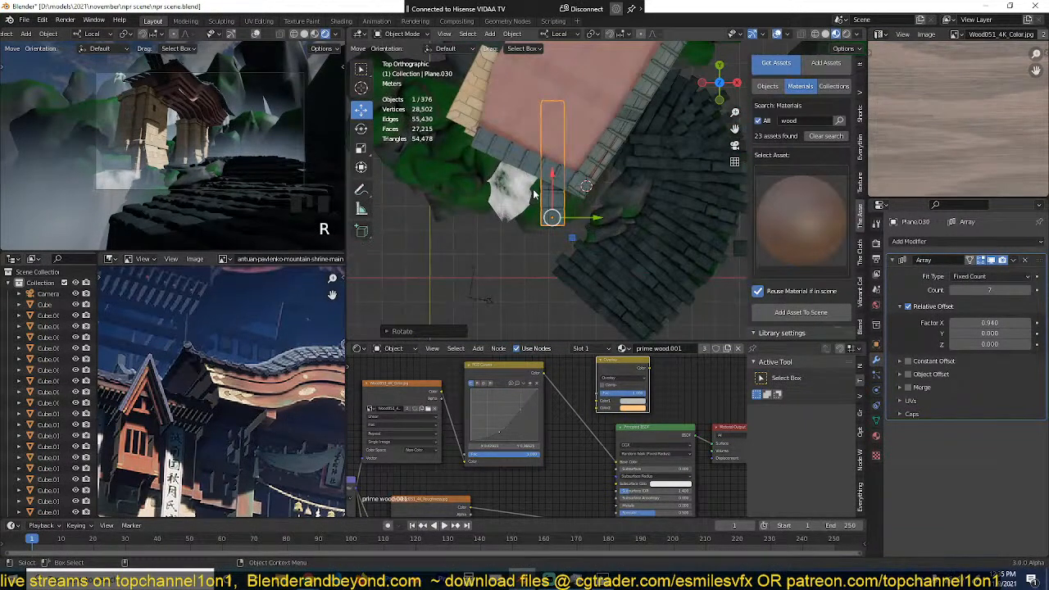
{"action": "scroll", "coordinate": [535, 194], "scroll_direction": "up", "scroll_amount": 3}
{"action": "key", "text": "r"}
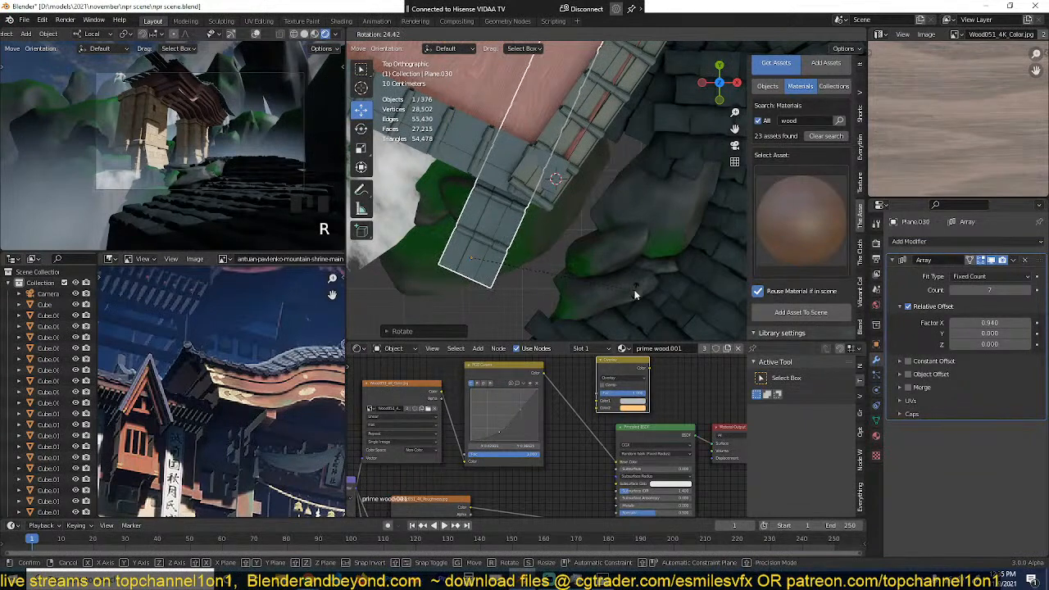
{"action": "left_click", "coordinate": [636, 294]}
{"action": "key", "text": "grave"}
{"action": "middle_click_drag", "start_coordinate": [636, 293], "coordinate": [581, 153]}
Step: Rotate the tile copy 180 degrees about its local Z axis
{"action": "type", "text": "rz10"}
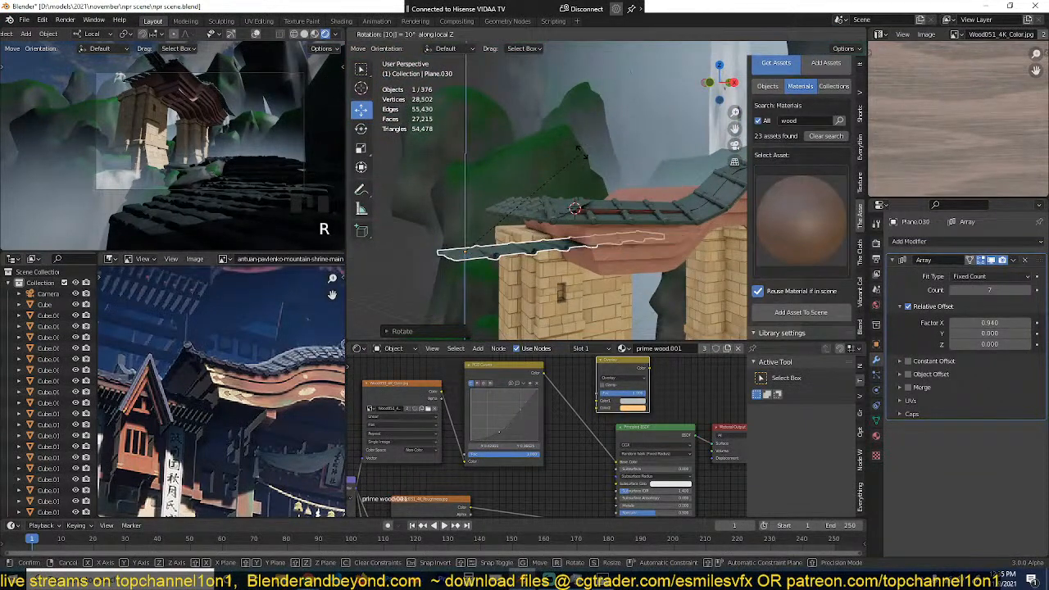
{"action": "key", "text": "Escape"}
{"action": "type", "text": "rz"}
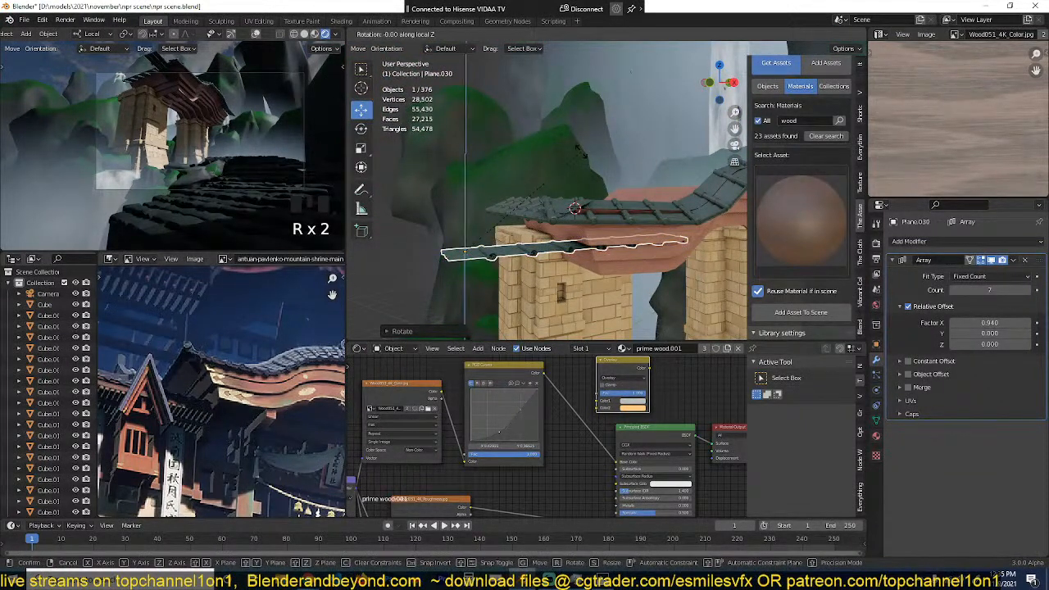
{"action": "type", "text": "180"}
{"action": "key", "text": "Return"}
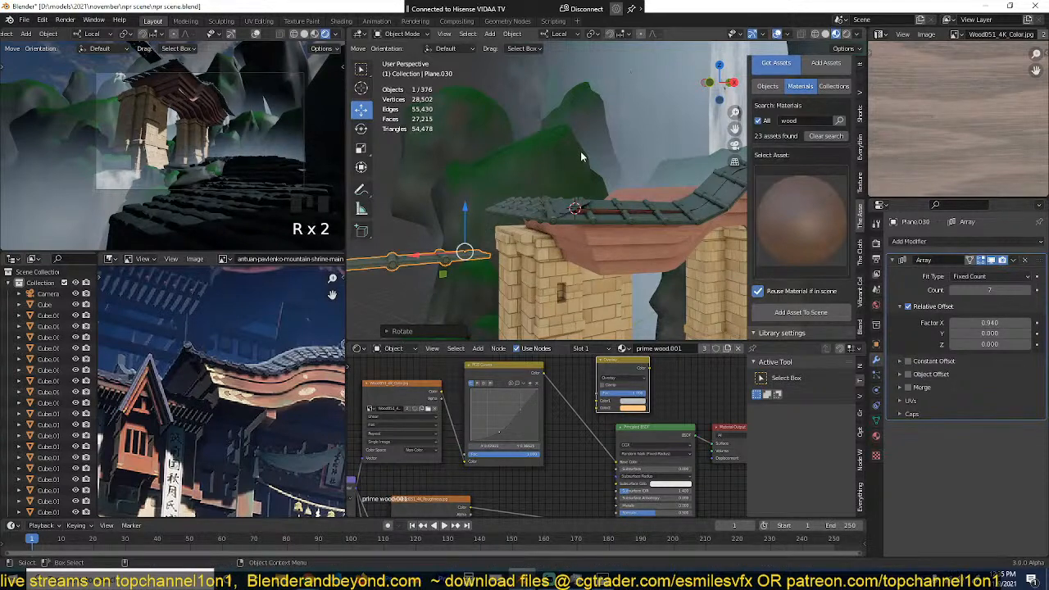
Step: Move the tile copy next to the roof corner in top view and turn it roughly parallel to the roof's short end
{"action": "key", "text": "KP_7"}
{"action": "key", "text": "g"}
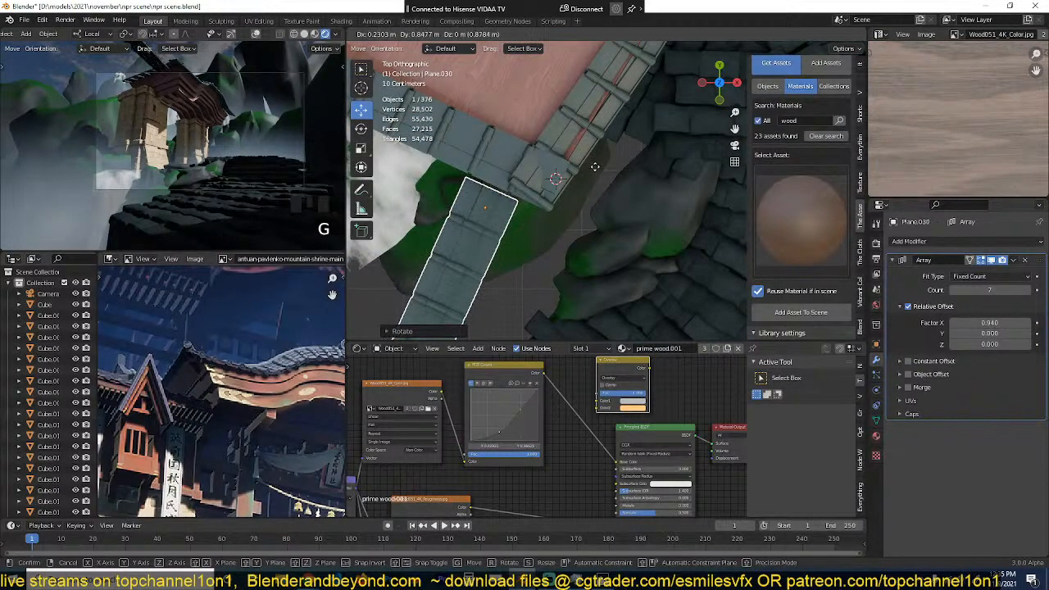
{"action": "key", "text": "Return"}
{"action": "key", "text": "r"}
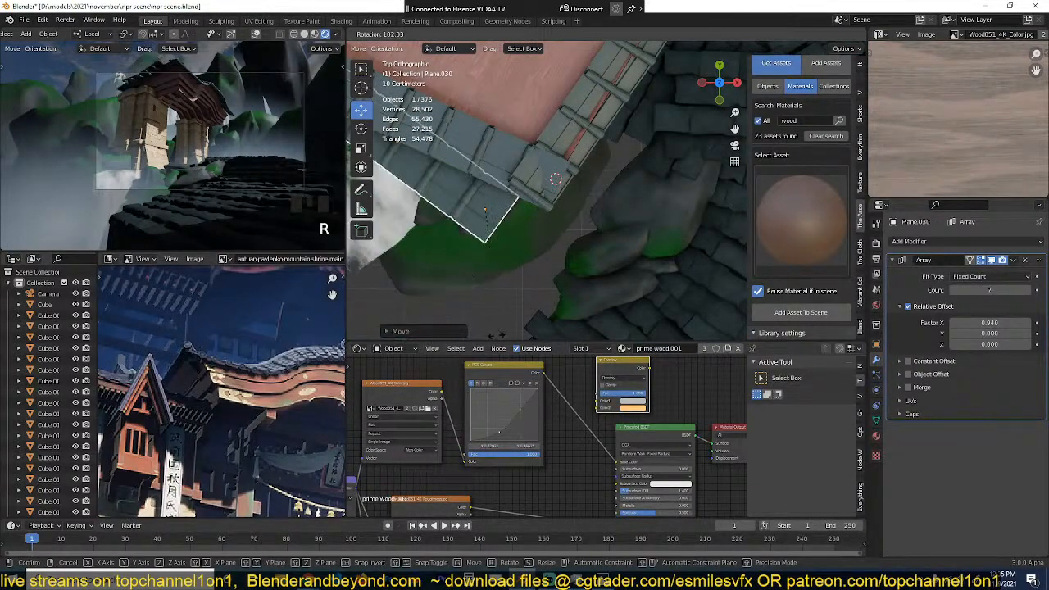
{"action": "left_click", "coordinate": [512, 296]}
{"action": "key", "text": "grave"}
{"action": "middle_click_drag", "start_coordinate": [512, 296], "coordinate": [549, 211]}
Step: Tilt the tile copy and move it down below the roof beside the gate's stone pillar
{"action": "key", "text": "r"}
{"action": "left_click", "coordinate": [539, 200]}
{"action": "scroll", "coordinate": [486, 249], "scroll_direction": "down", "scroll_amount": 1}
{"action": "key", "text": "g"}
{"action": "left_click", "coordinate": [545, 274]}
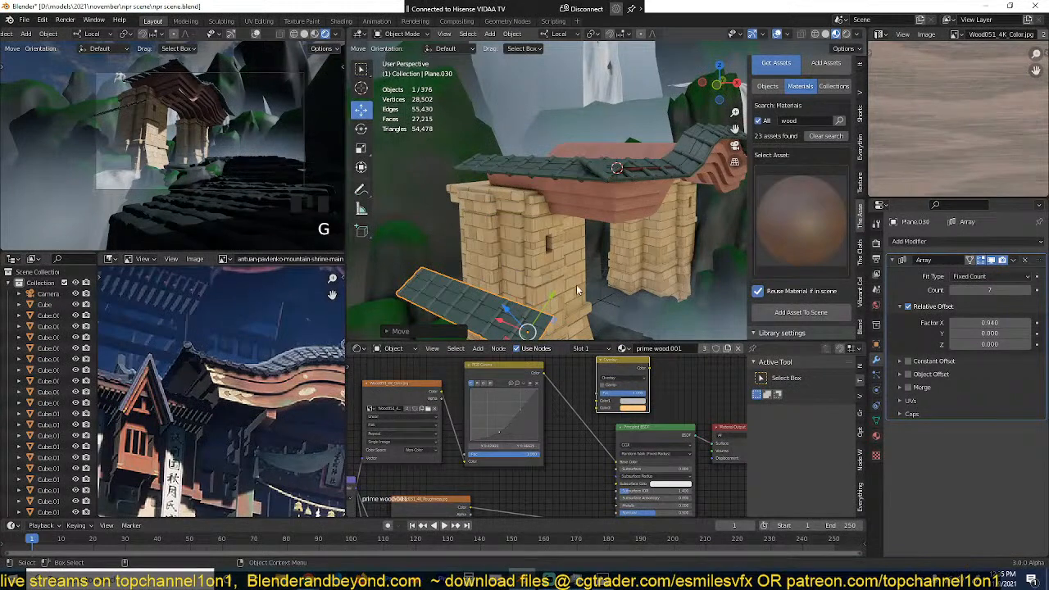
Step: Scale the tile copy and position it against the outer side of the stone pillar, about halfway up
{"action": "key", "text": "s"}
{"action": "left_click", "coordinate": [566, 274]}
{"action": "middle_click_drag", "start_coordinate": [566, 273], "coordinate": [618, 204], "text": "shift"}
{"action": "key", "text": "g"}
{"action": "left_click", "coordinate": [584, 202]}
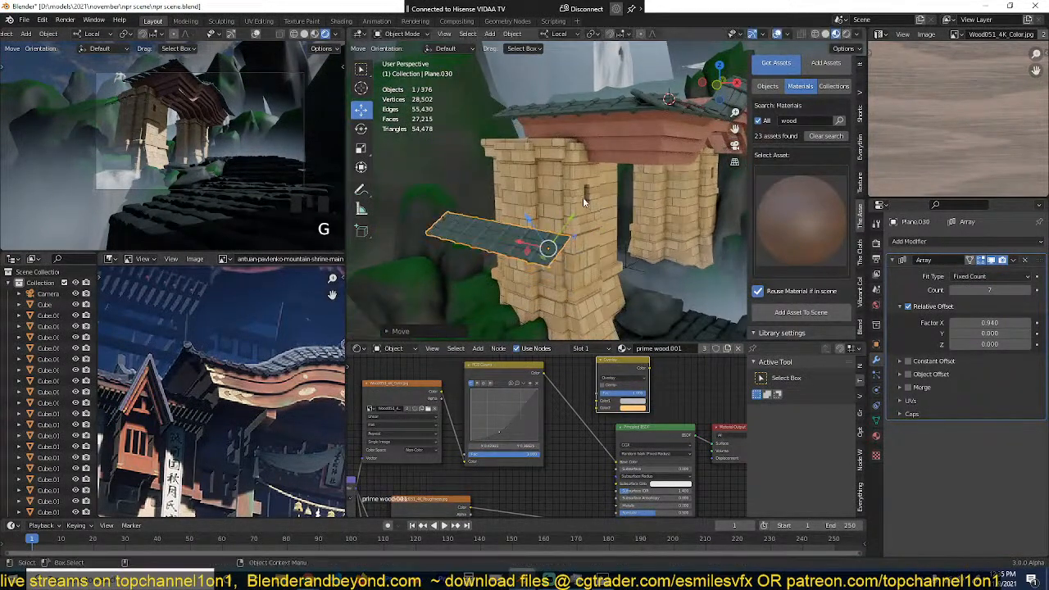
{"action": "scroll", "coordinate": [554, 267], "scroll_direction": "up", "scroll_amount": 2}
{"action": "middle_click_drag", "start_coordinate": [537, 272], "coordinate": [616, 254]}
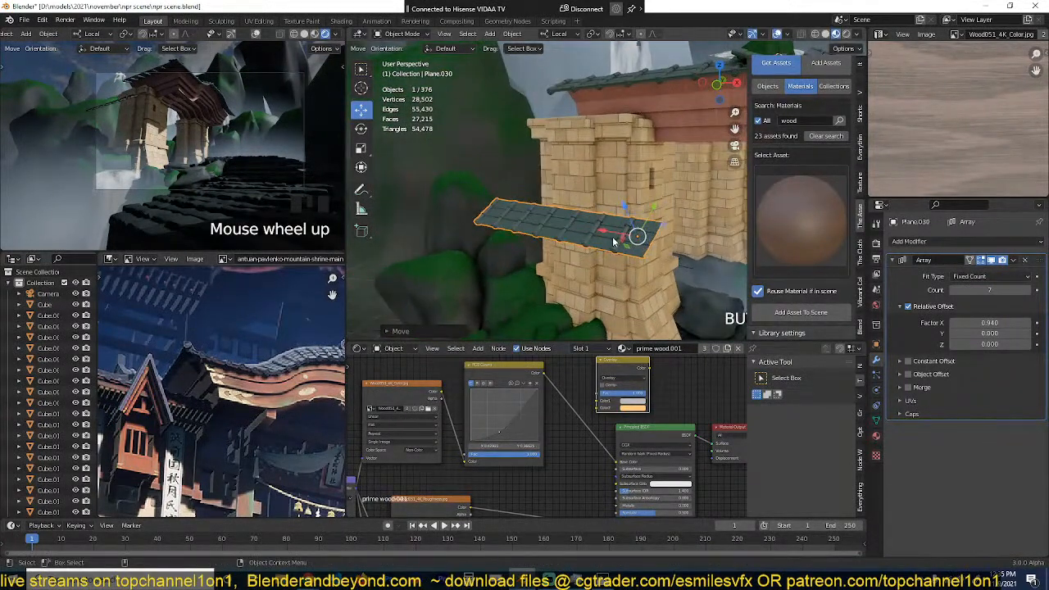
{"action": "left_click_drag", "start_coordinate": [613, 242], "coordinate": [573, 235]}
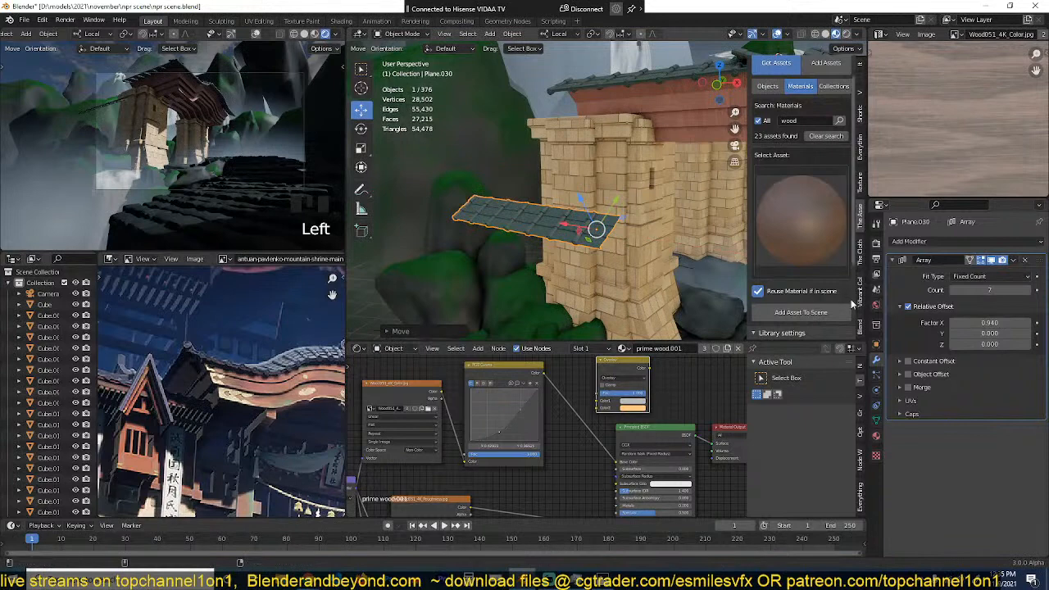
Step: Add a second Array modifier to the tile copy with a relative offset of X 0 and Y 1
{"action": "left_click", "coordinate": [990, 289]}
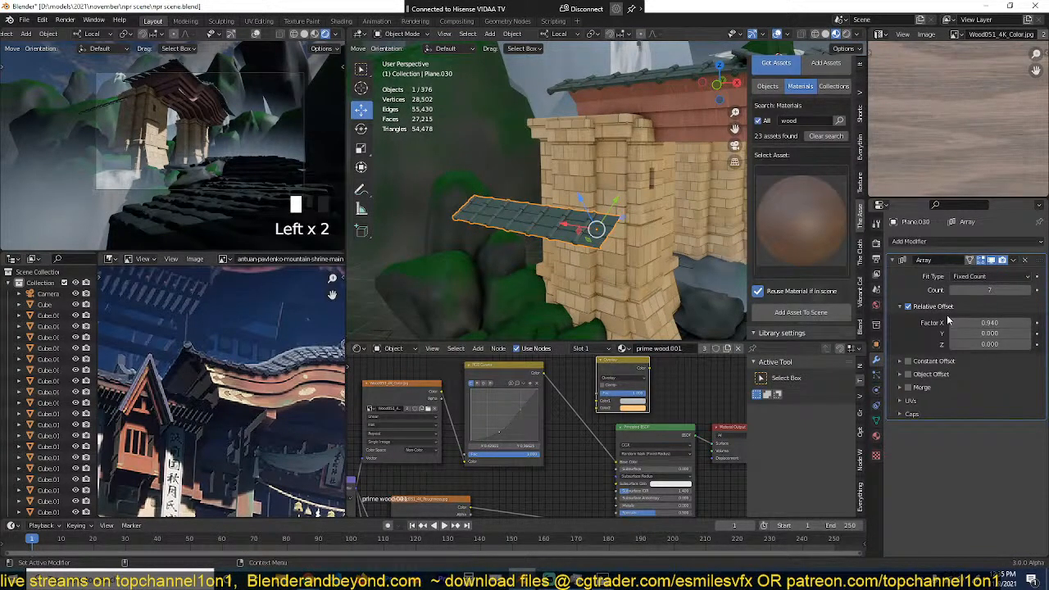
{"action": "left_click", "coordinate": [894, 259]}
{"action": "left_click", "coordinate": [930, 241]}
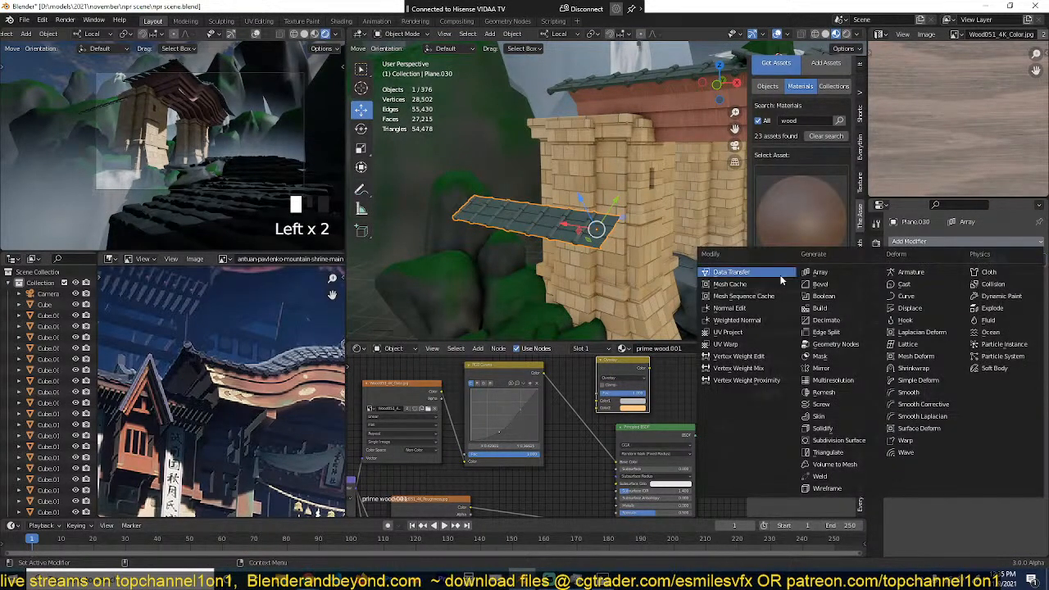
{"action": "left_click", "coordinate": [832, 284]}
{"action": "left_click", "coordinate": [990, 348]}
{"action": "type", "text": "1"}
{"action": "key", "text": "Return"}
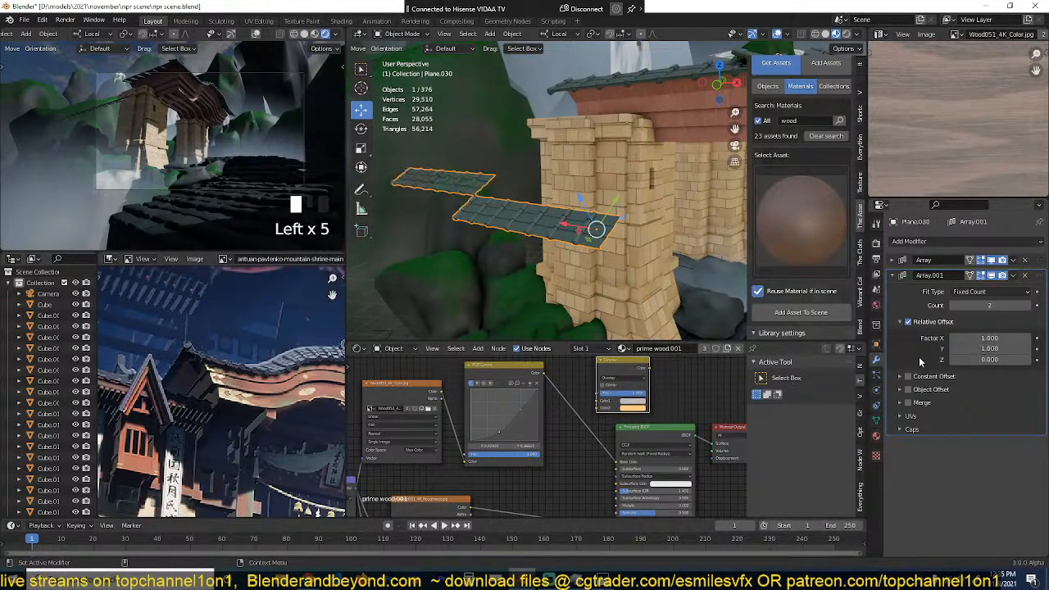
{"action": "left_click", "coordinate": [981, 339]}
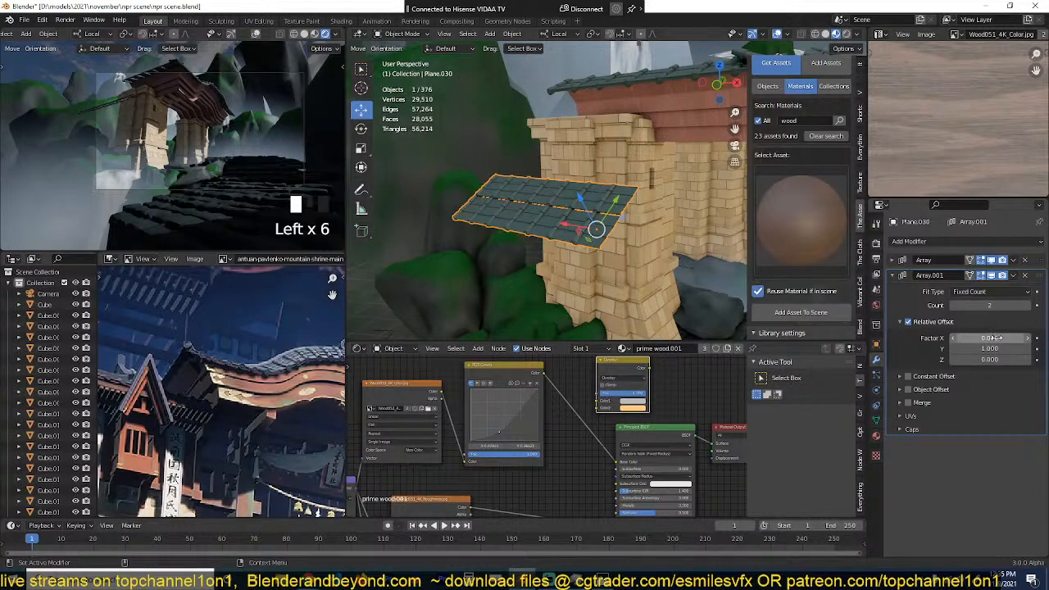
Step: Set the second array's relative offset to Y 0.960 and Z 0.110, with a count of 4
{"action": "scroll", "coordinate": [582, 256], "scroll_direction": "up", "scroll_amount": 5}
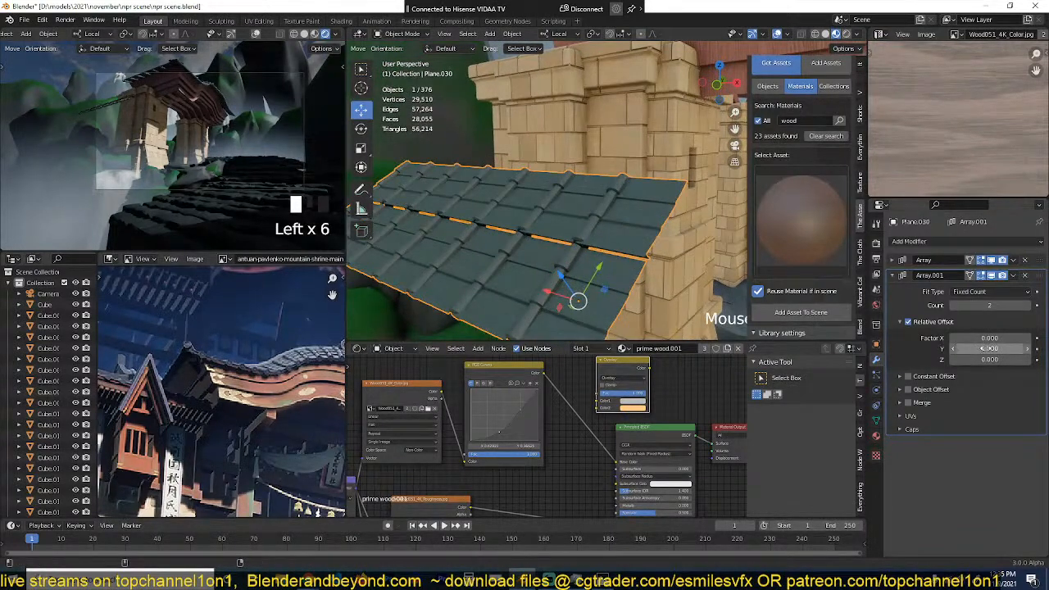
{"action": "left_click_drag", "start_coordinate": [988, 348], "coordinate": [975, 349], "text": "shift"}
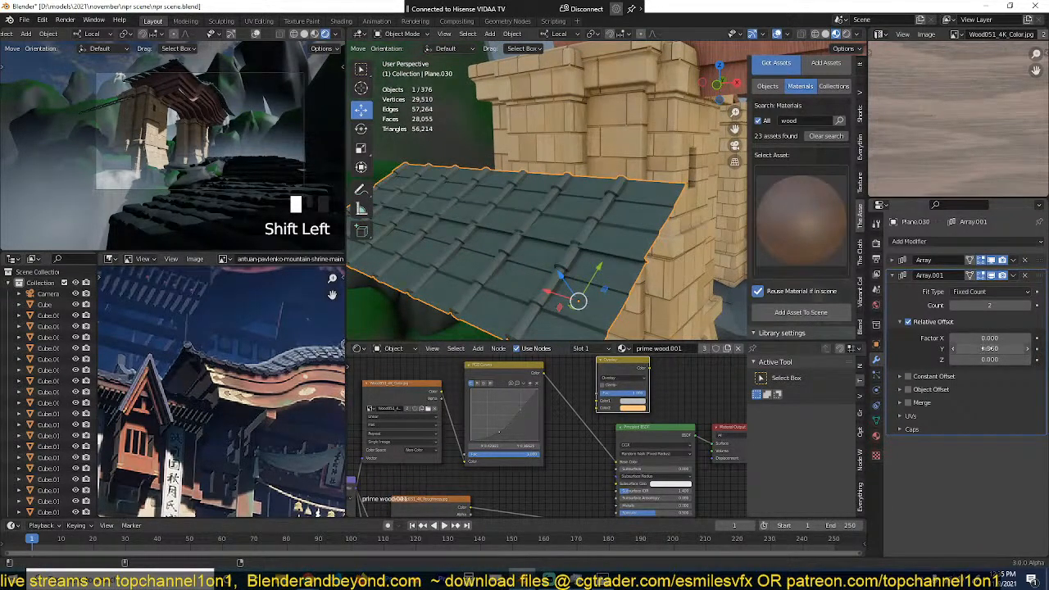
{"action": "middle_click_drag", "start_coordinate": [730, 256], "coordinate": [774, 223]}
{"action": "middle_click_drag", "start_coordinate": [515, 220], "coordinate": [506, 181]}
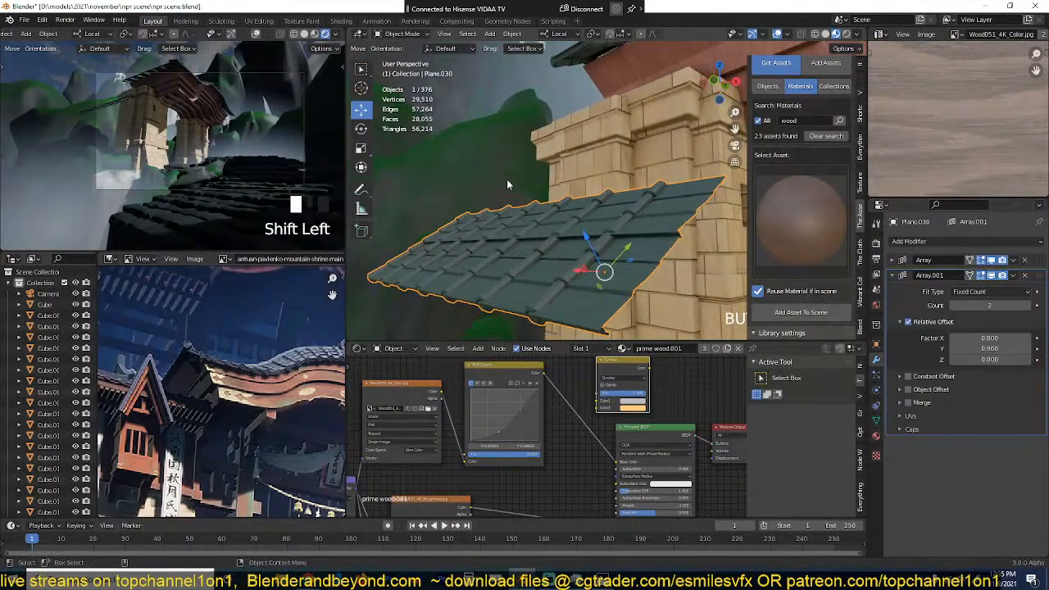
{"action": "mouse_move", "coordinate": [988, 359]}
{"action": "left_mouse_down"}
{"action": "mouse_move", "coordinate": [1002, 360]}
{"action": "mouse_move", "coordinate": [989, 359]}
{"action": "left_mouse_up"}
{"action": "left_click", "coordinate": [1025, 307]}
{"action": "left_click", "coordinate": [1025, 307]}
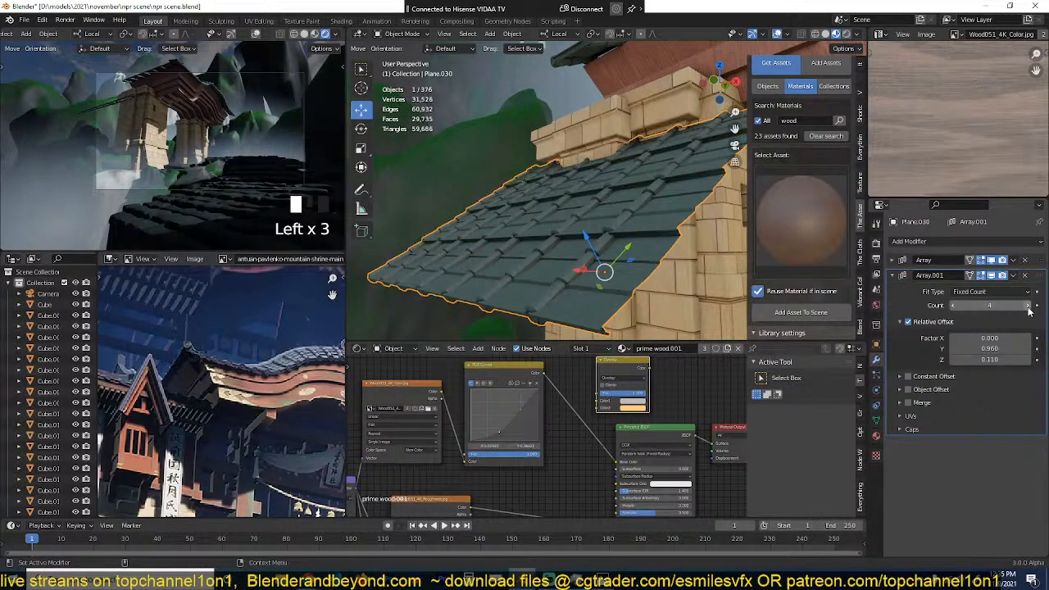
Step: Slide the small tiled roof section outward along its local X axis, across the stone pillar's outer face
{"action": "middle_click_drag", "start_coordinate": [600, 228], "coordinate": [592, 259]}
{"action": "scroll", "coordinate": [688, 238], "scroll_direction": "down", "scroll_amount": 5}
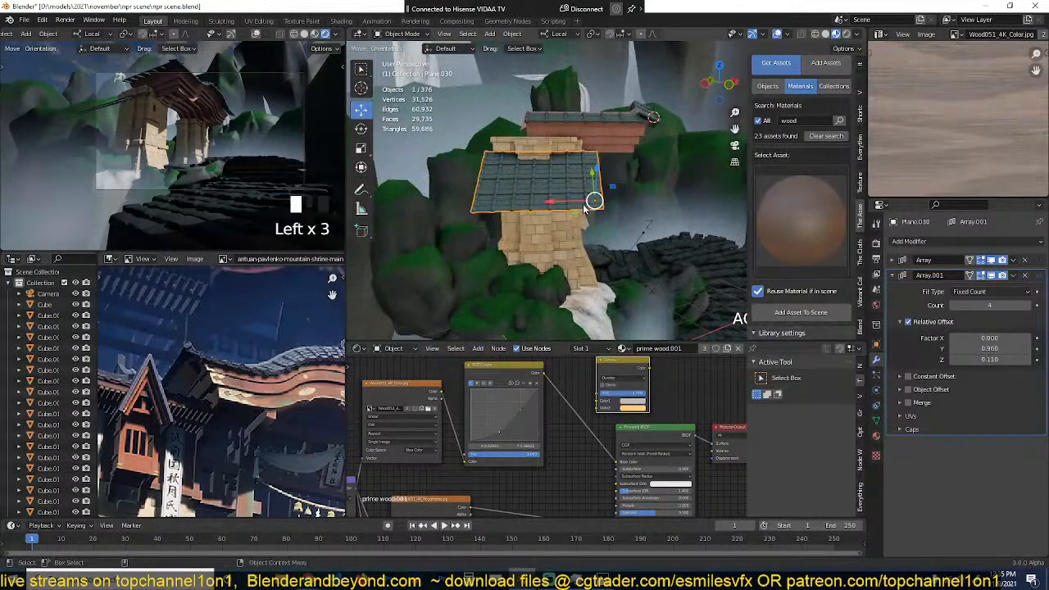
{"action": "left_click_drag", "start_coordinate": [573, 205], "coordinate": [541, 205]}
Step: Snap the 3D cursor to the small tiled roof's origin and add a Plain Axes empty there
{"action": "key", "text": "shift+s"}
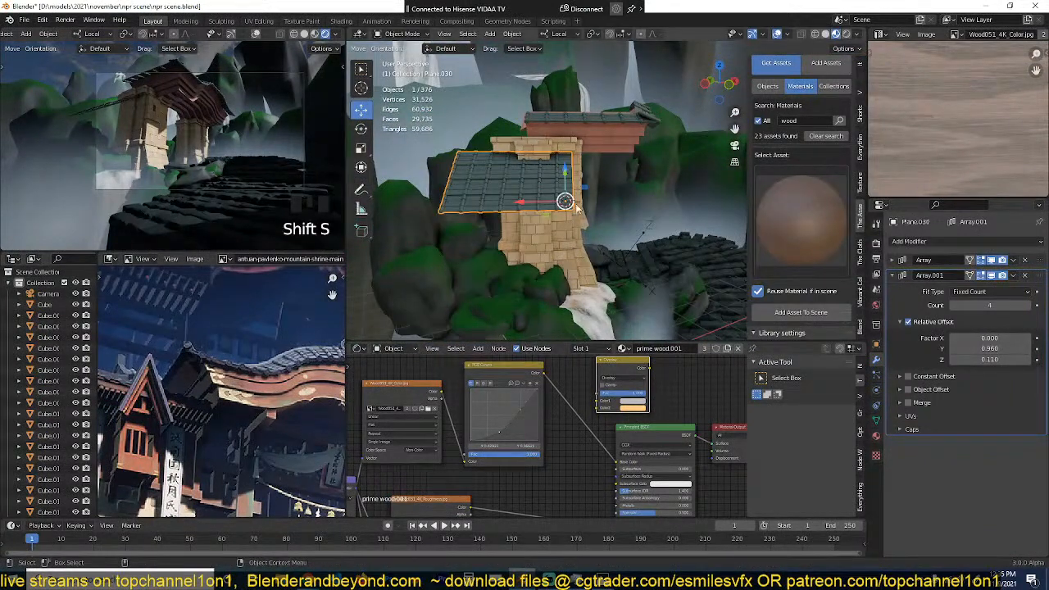
{"action": "key", "text": "shift+a"}
{"action": "mouse_move", "coordinate": [544, 312]}
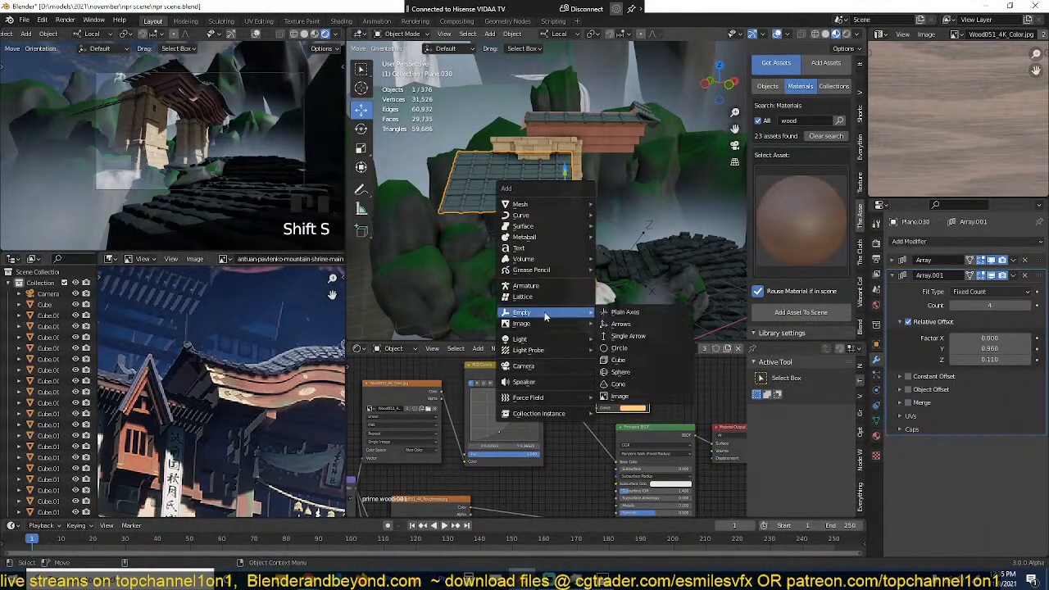
{"action": "left_click", "coordinate": [631, 314]}
{"action": "middle_click_drag", "start_coordinate": [625, 232], "coordinate": [559, 239]}
{"action": "key", "text": "KP_7"}
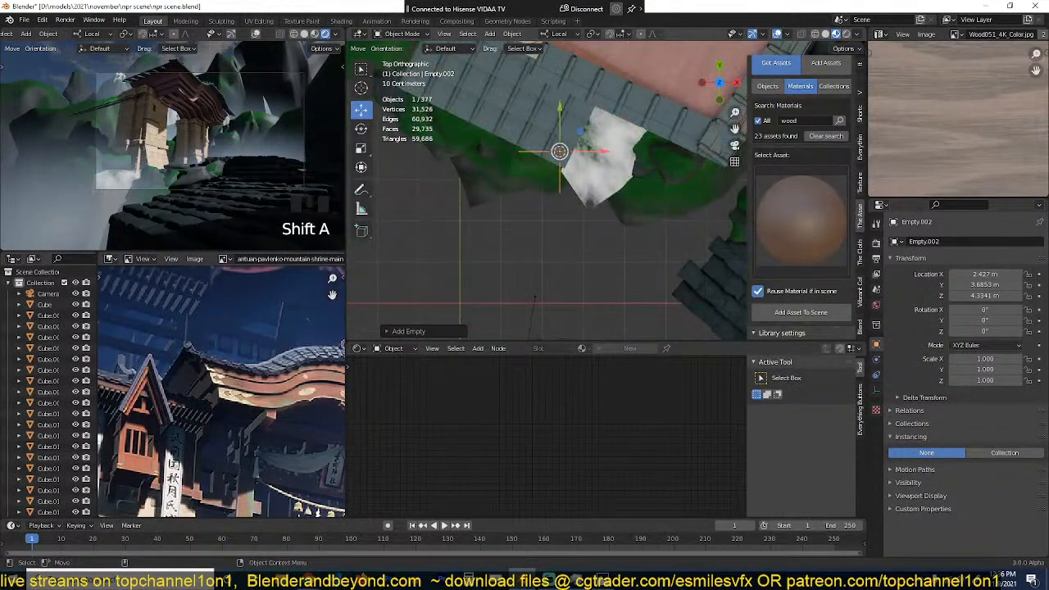
{"action": "key", "text": "r"}
{"action": "right_click", "coordinate": [558, 239]}
Step: Add a Mirror modifier to the small tiled roof, using the new empty as the mirror object
{"action": "left_click", "coordinate": [546, 123]}
{"action": "left_click", "coordinate": [902, 276]}
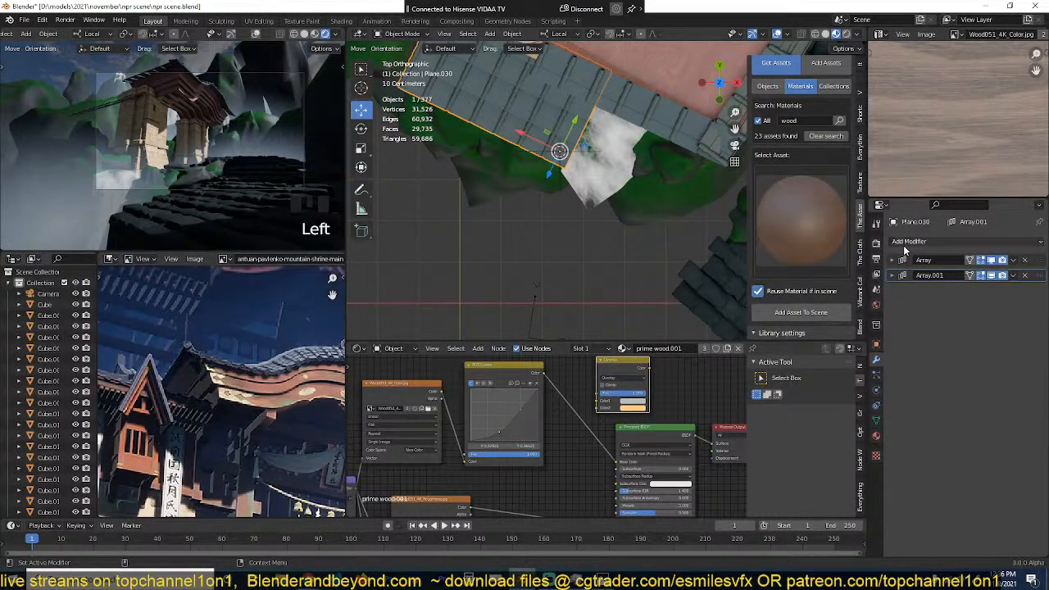
{"action": "left_click", "coordinate": [906, 242]}
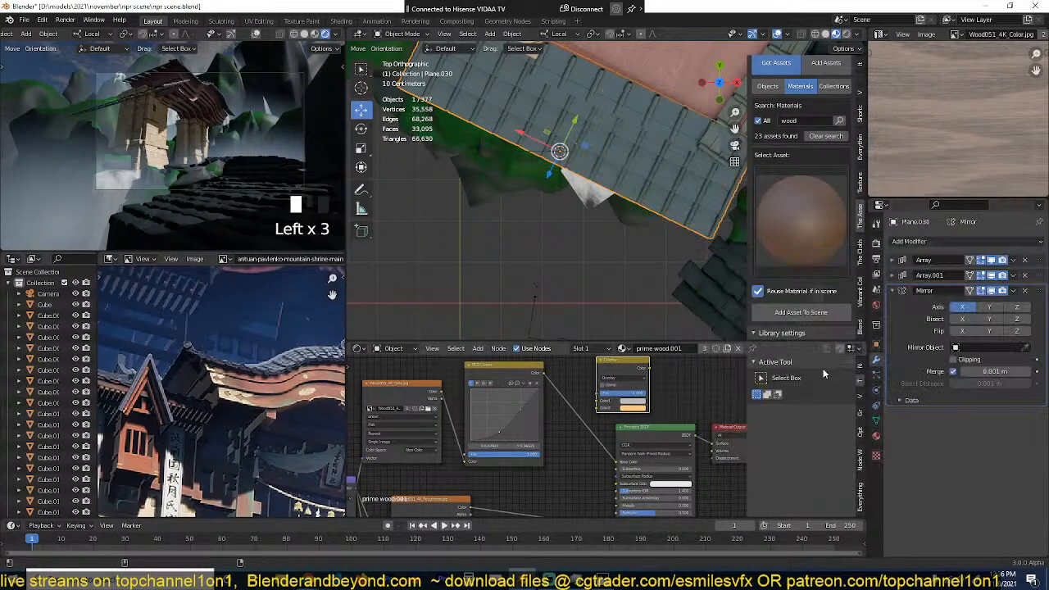
{"action": "left_click", "coordinate": [822, 368]}
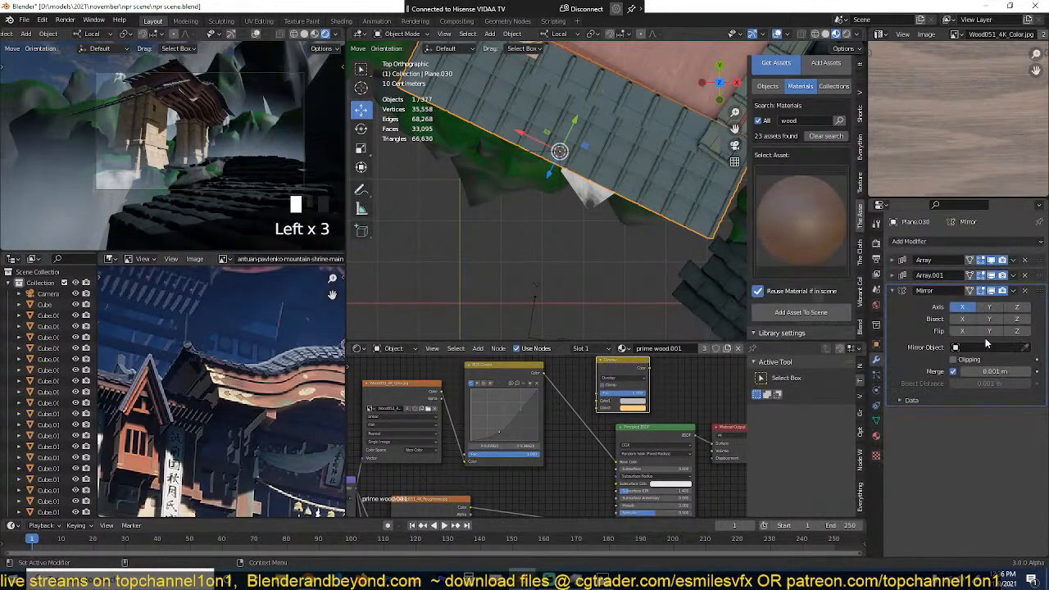
{"action": "left_click", "coordinate": [564, 181]}
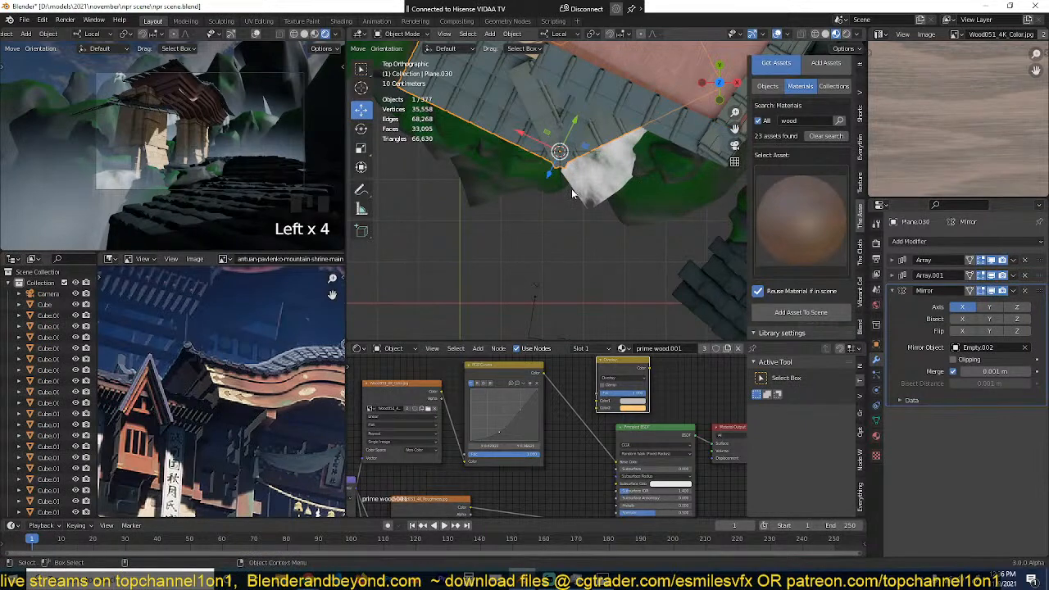
Step: Rotate the mirror empty to about 18.8 degrees around Z in top view
{"action": "scroll", "coordinate": [566, 246], "scroll_direction": "down", "scroll_amount": 2}
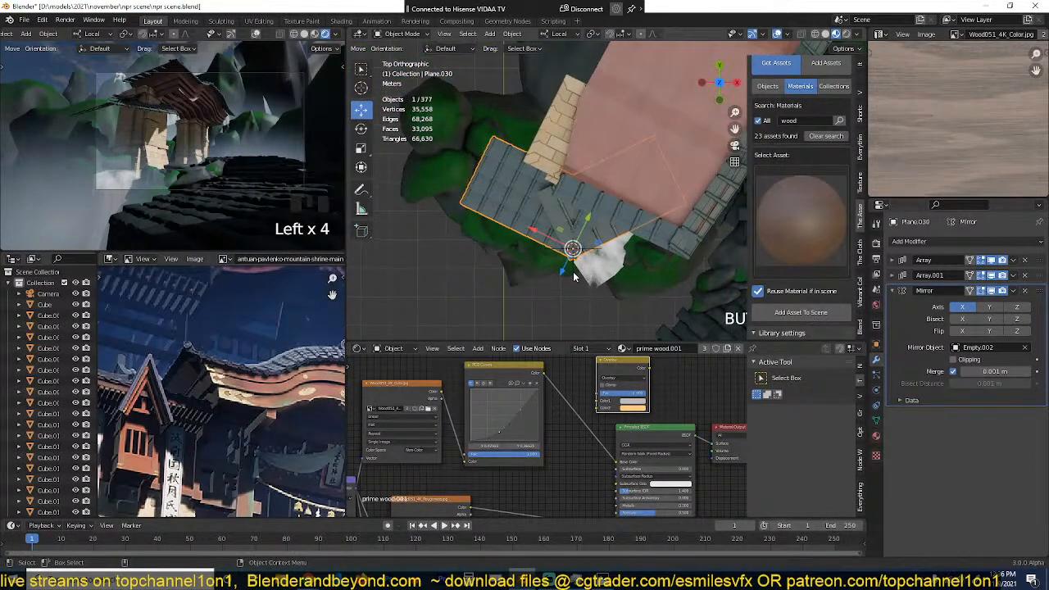
{"action": "left_click", "coordinate": [574, 256]}
{"action": "key", "text": "r"}
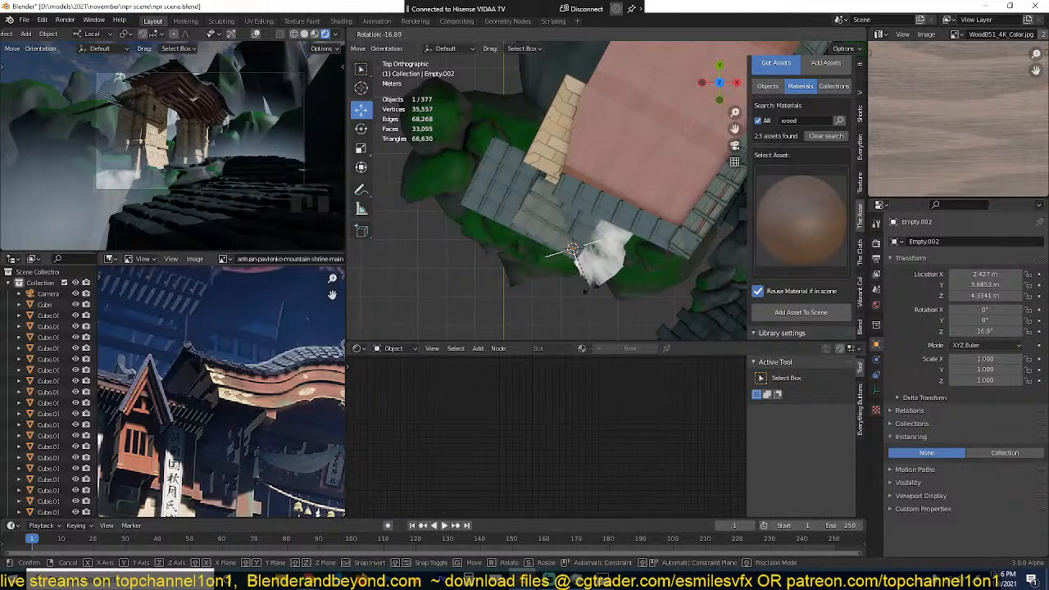
{"action": "left_click", "coordinate": [592, 287]}
Step: Enable Bisect and Flip on X in the small tiled roof's Mirror modifier
{"action": "key", "text": "grave"}
{"action": "middle_click_drag", "start_coordinate": [592, 287], "coordinate": [567, 172]}
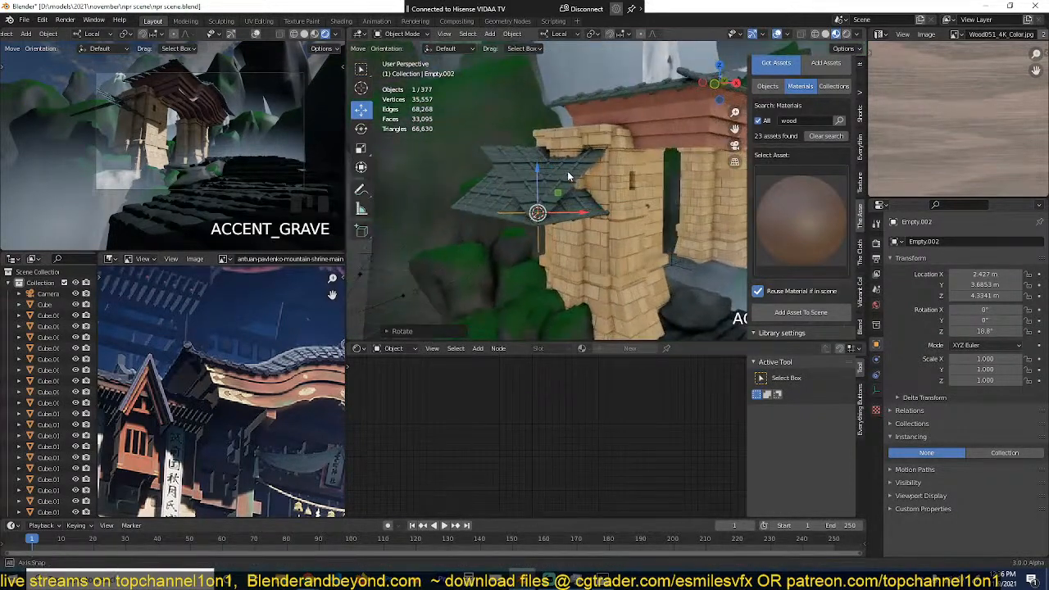
{"action": "left_click", "coordinate": [568, 173]}
{"action": "left_click", "coordinate": [966, 319]}
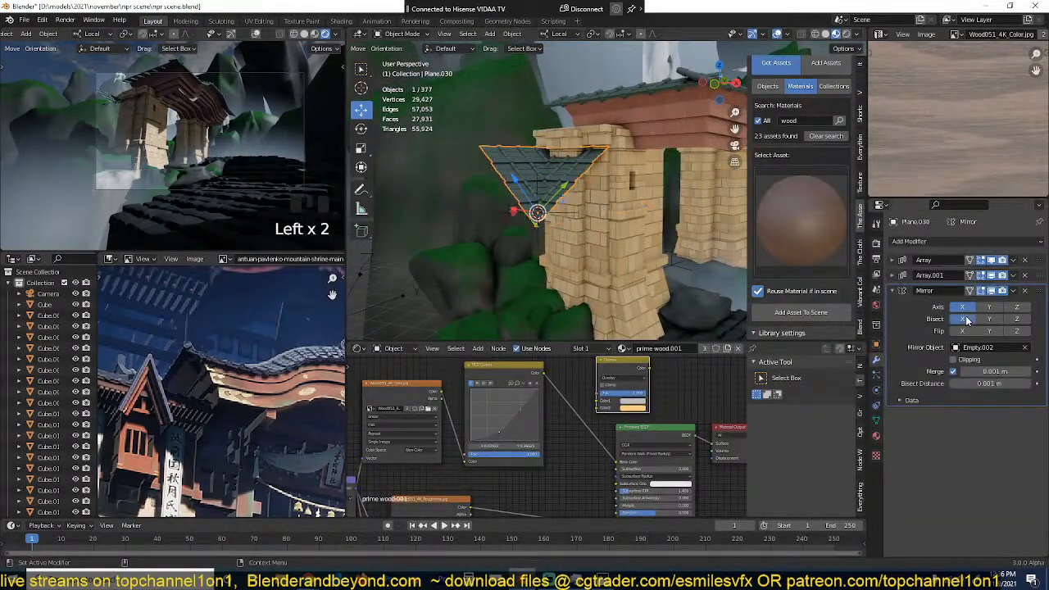
{"action": "left_click", "coordinate": [967, 330]}
Step: Duplicate the two red wooden pieces of the gate roof and raise the copies about 3.1 m along Z
{"action": "key", "text": "grave"}
{"action": "middle_click_drag", "start_coordinate": [640, 215], "coordinate": [561, 217]}
{"action": "left_click", "coordinate": [592, 242]}
{"action": "key", "text": "grave"}
{"action": "left_click", "coordinate": [649, 157]}
{"action": "left_click", "coordinate": [665, 124], "text": "shift"}
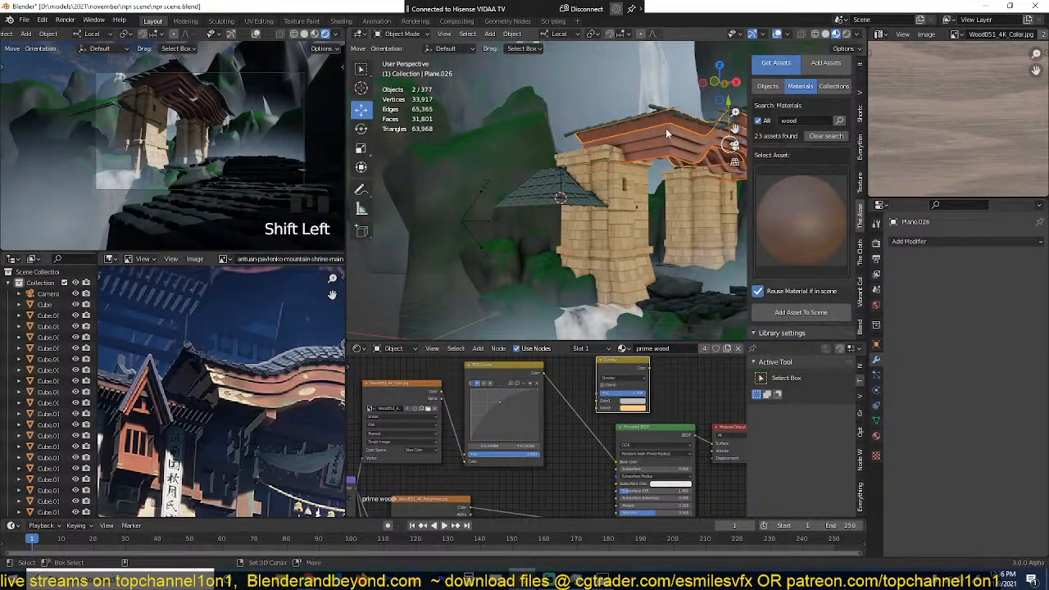
{"action": "key", "text": "shift+d"}
{"action": "key", "text": "g"}
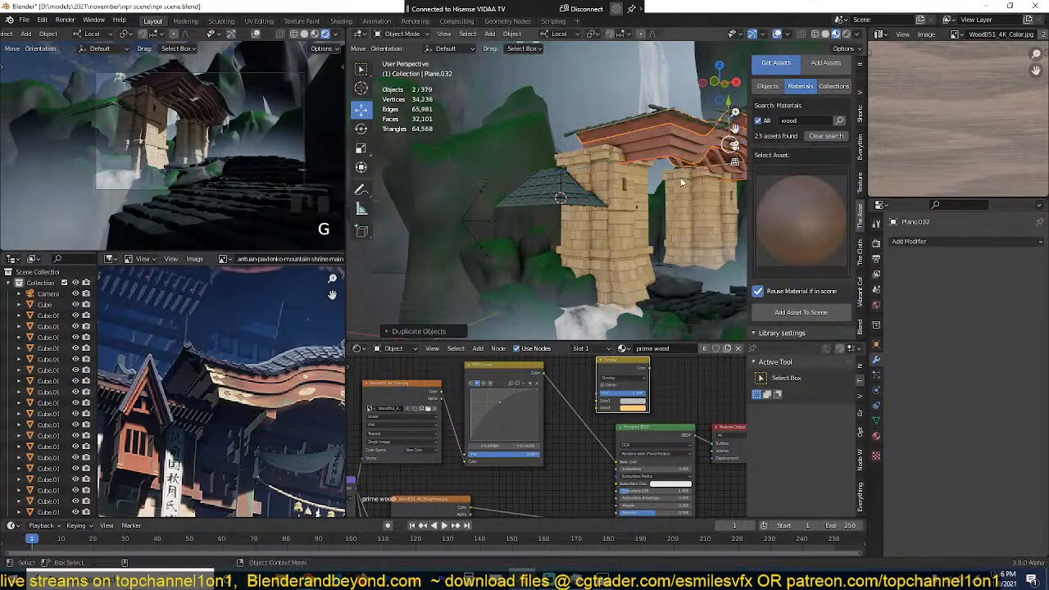
{"action": "key", "text": "g"}
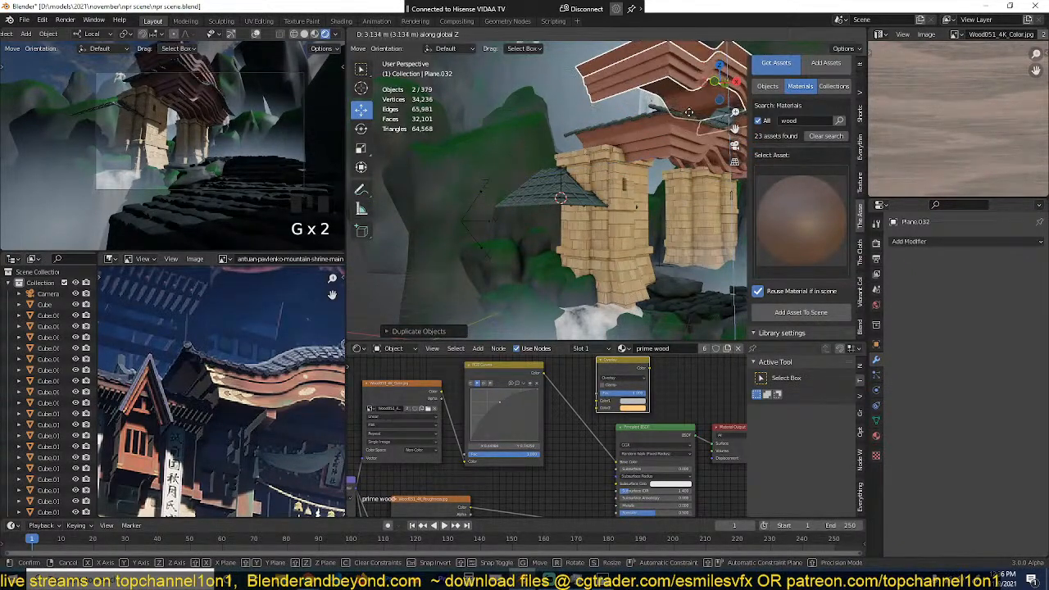
{"action": "left_click", "coordinate": [690, 114]}
Step: Apply the copied wooden roof's Mirror modifier and rotate both copied pieces 90 degrees in top view
{"action": "left_click", "coordinate": [679, 64]}
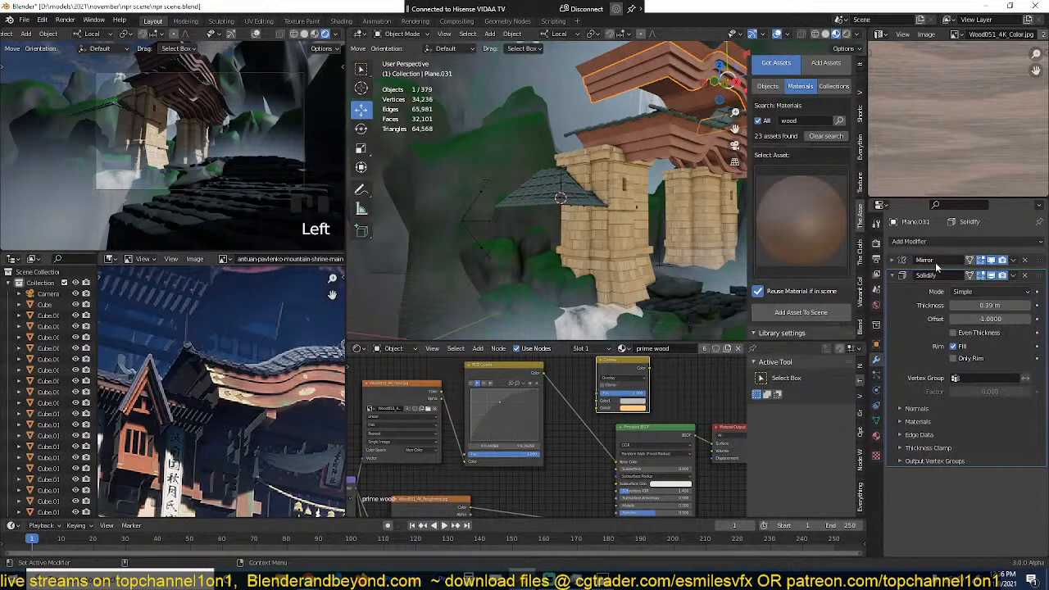
{"action": "key", "text": "ctrl+a"}
{"action": "left_click", "coordinate": [682, 69]}
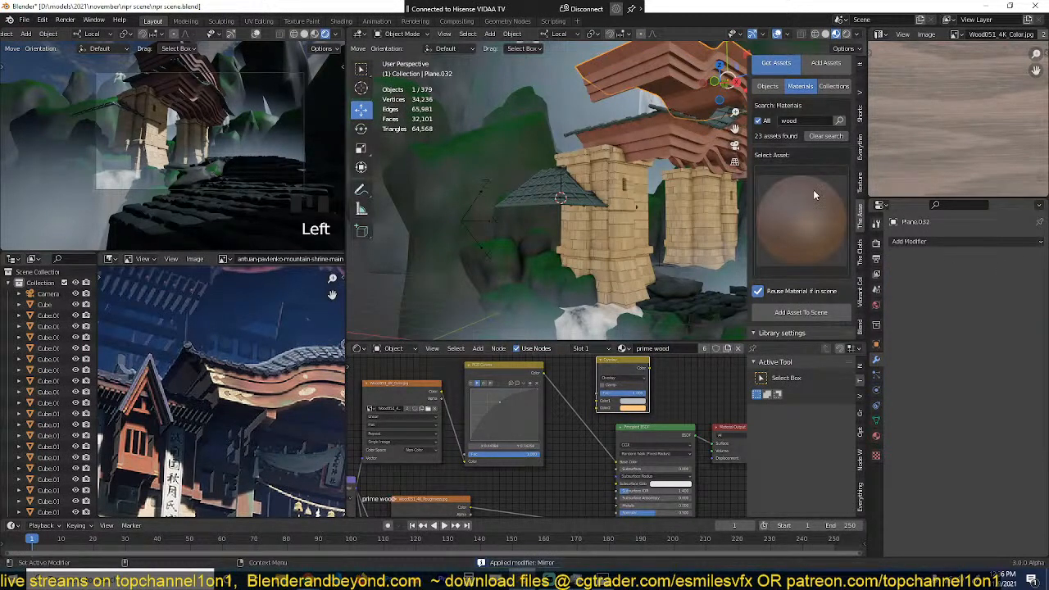
{"action": "left_click", "coordinate": [673, 74], "text": "shift"}
{"action": "key", "text": "KP_7"}
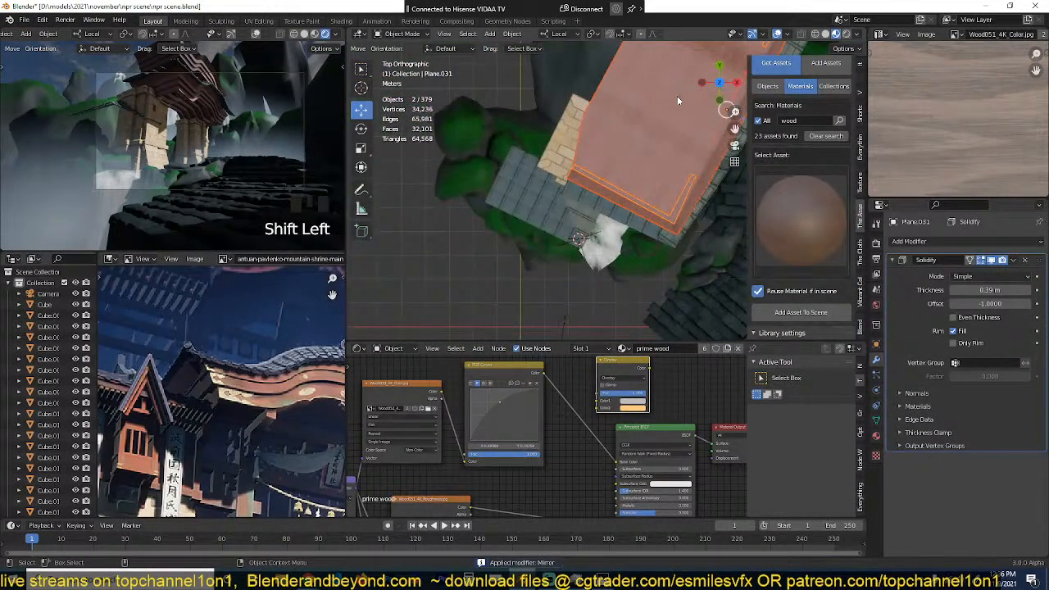
{"action": "scroll", "coordinate": [690, 162], "scroll_direction": "down", "scroll_amount": 3}
{"action": "key", "text": "r"}
{"action": "right_click", "coordinate": [653, 259]}
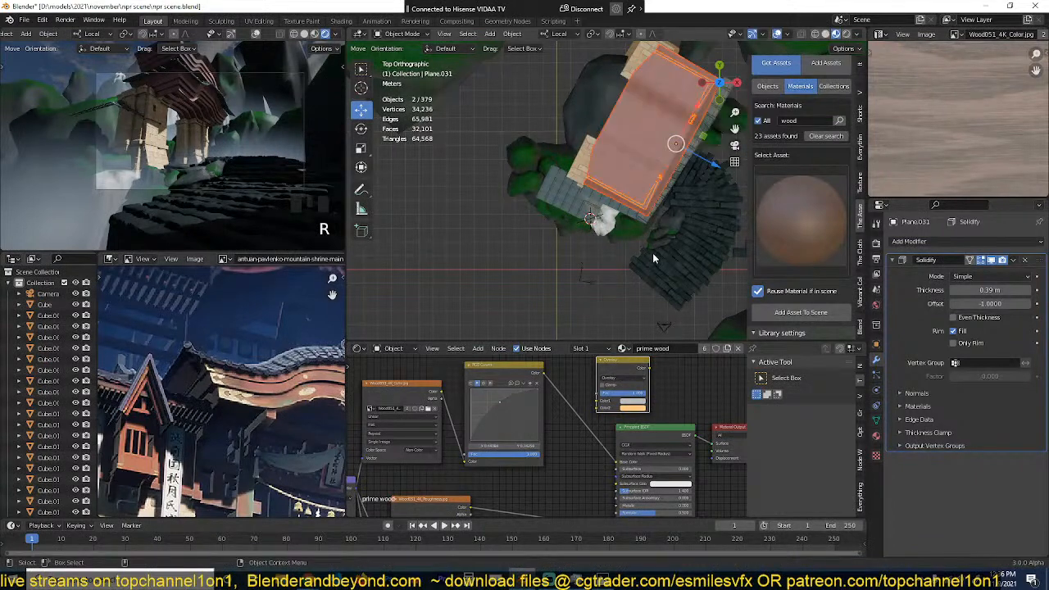
{"action": "type", "text": "r90"}
{"action": "key", "text": "Return"}
Step: Move the copied wooden roof over the small tiled roof and lower it about 6.3 m to sit beneath the tiles
{"action": "key", "text": "g"}
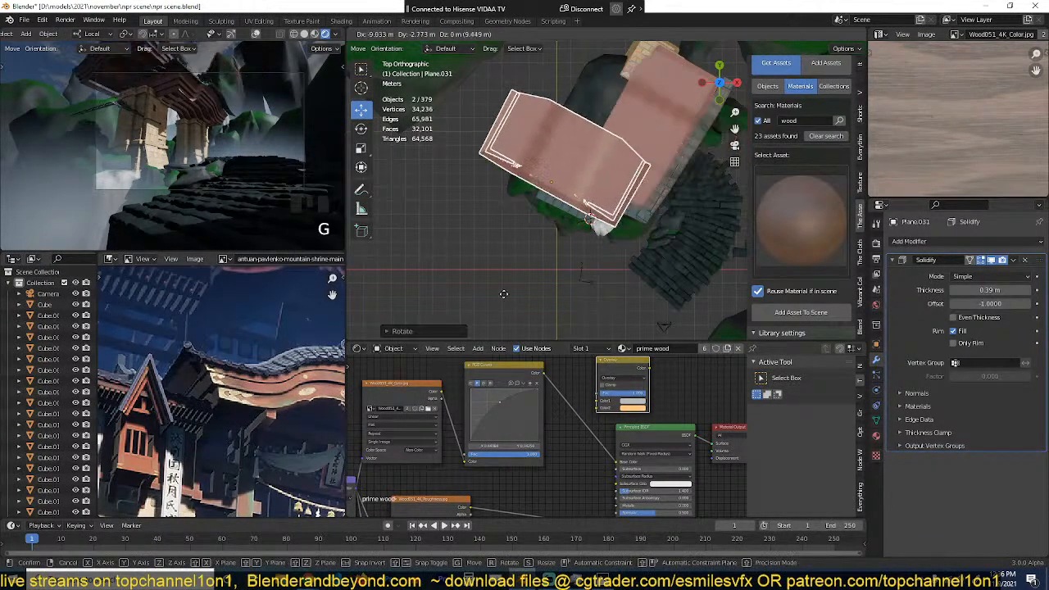
{"action": "left_click", "coordinate": [501, 282]}
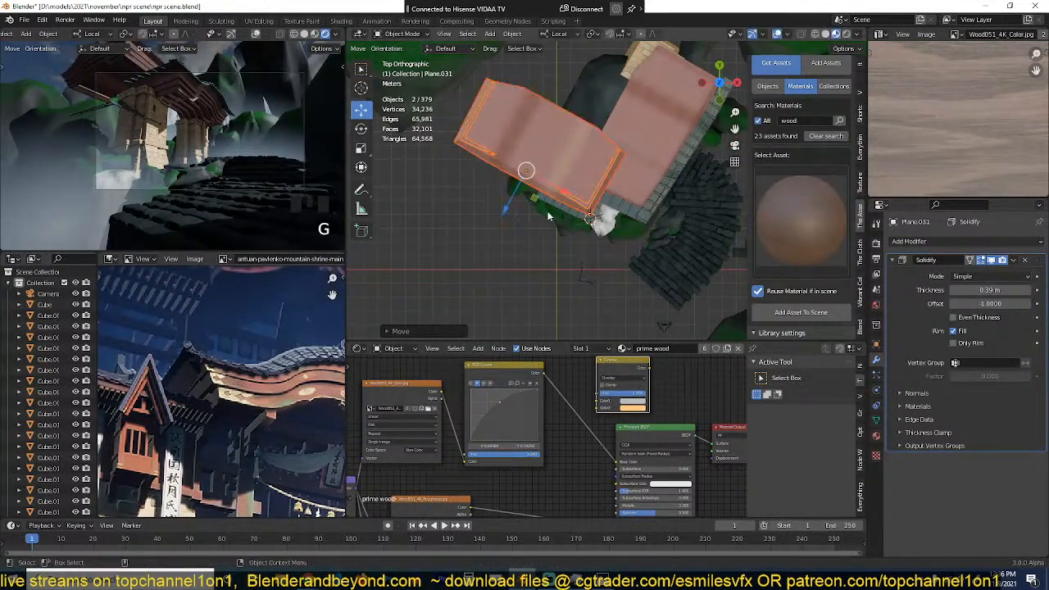
{"action": "key", "text": "grave"}
{"action": "middle_click_drag", "start_coordinate": [550, 218], "coordinate": [563, 146]}
{"action": "key", "text": "g"}
{"action": "key", "text": "z"}
{"action": "key", "text": "z"}
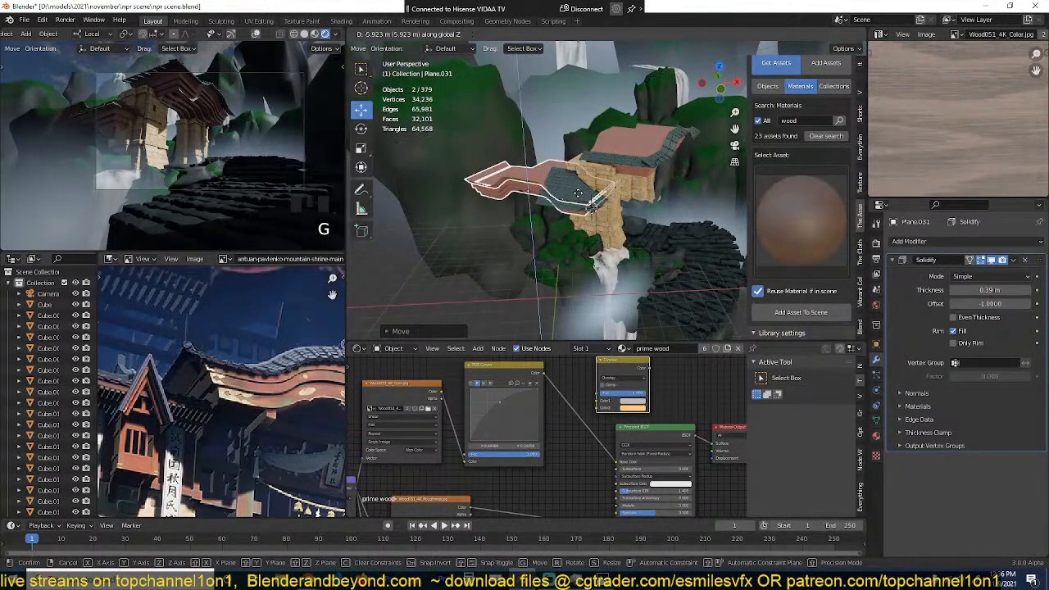
{"action": "left_click", "coordinate": [581, 198]}
{"action": "key", "text": "alt+a"}
Step: Duplicate the gate's stone pillar and place the copy in top view beside the original, at the small tiled roof
{"action": "middle_click_drag", "start_coordinate": [604, 199], "coordinate": [616, 196]}
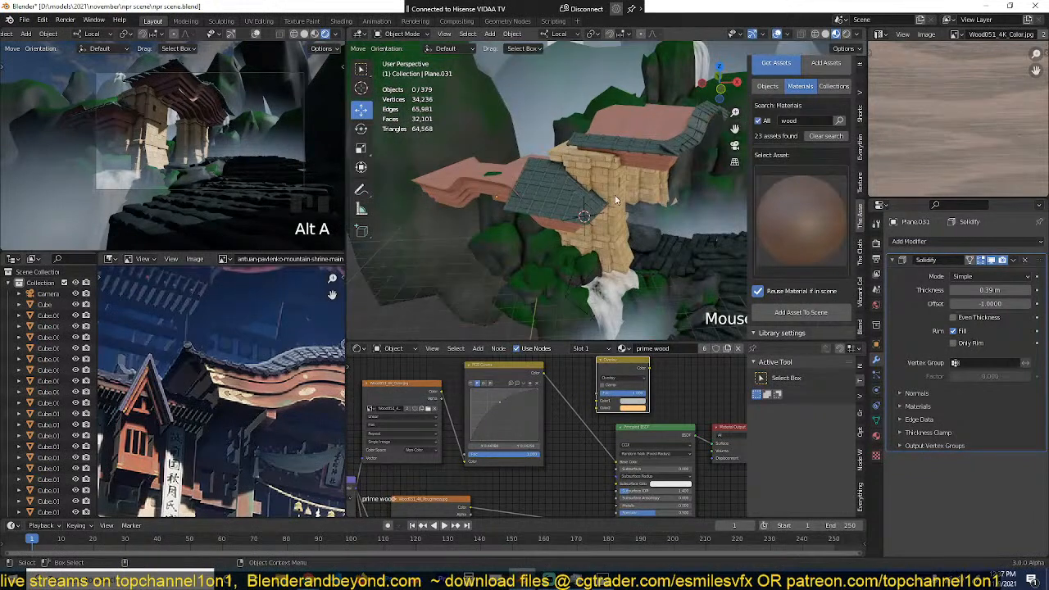
{"action": "left_click", "coordinate": [619, 196]}
{"action": "left_click", "coordinate": [582, 157]}
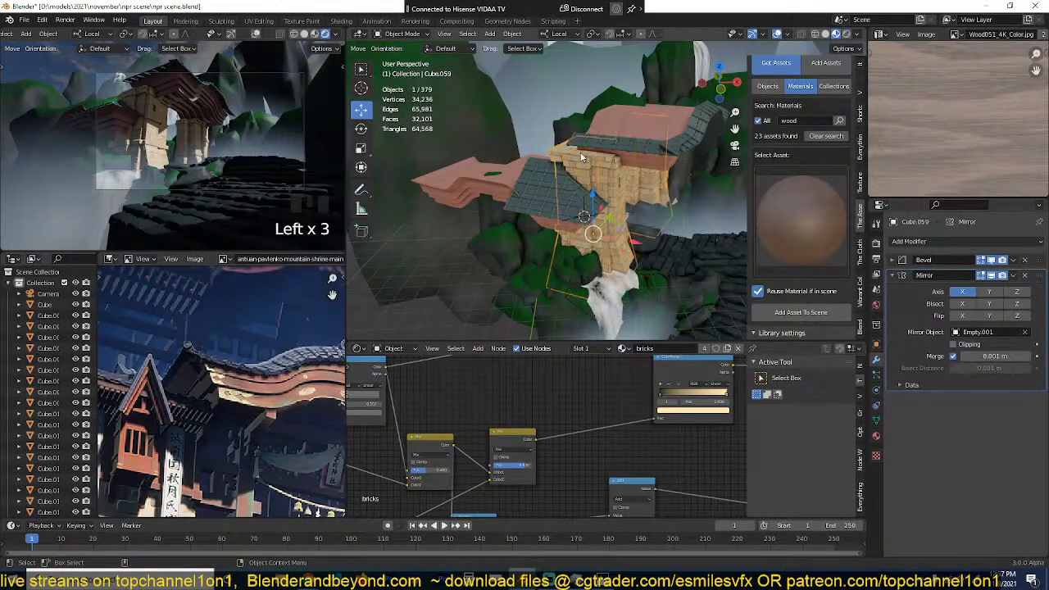
{"action": "key", "text": "KP_7"}
{"action": "key", "text": "shift+d"}
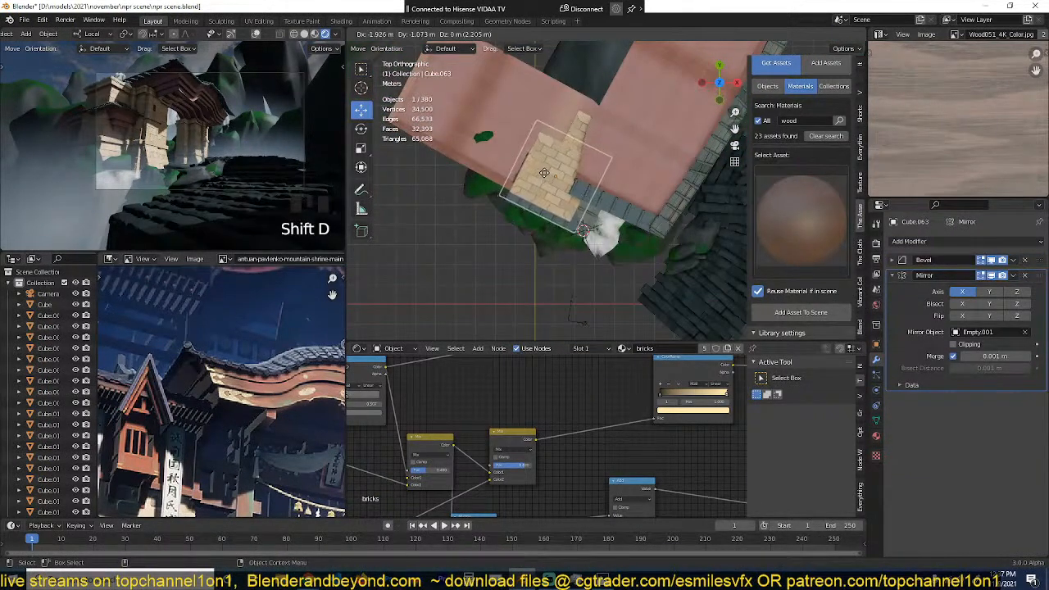
{"action": "left_click", "coordinate": [551, 168]}
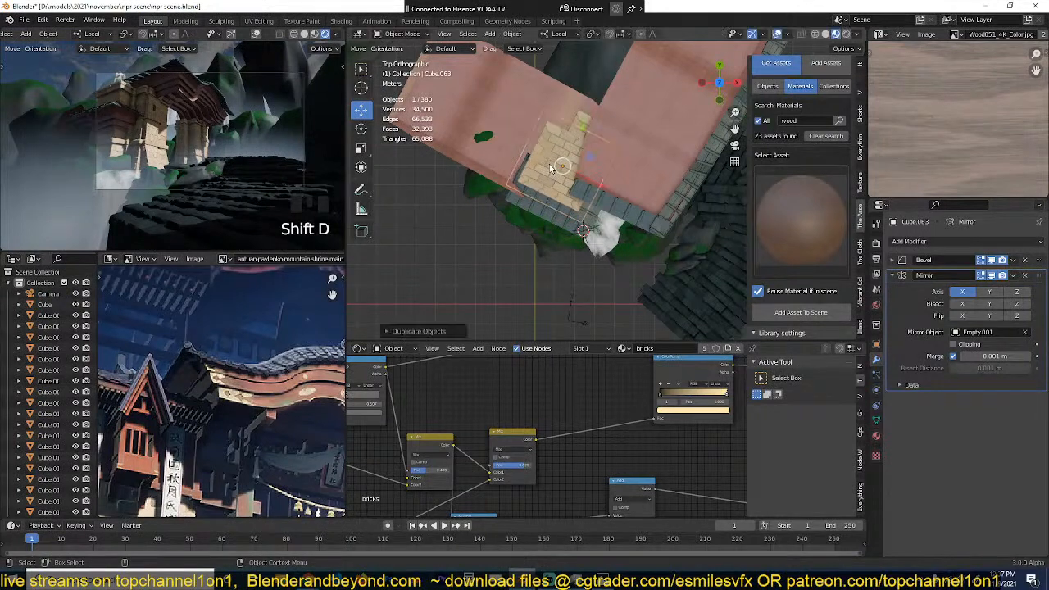
{"action": "key", "text": "grave"}
{"action": "middle_click_drag", "start_coordinate": [551, 168], "coordinate": [574, 146]}
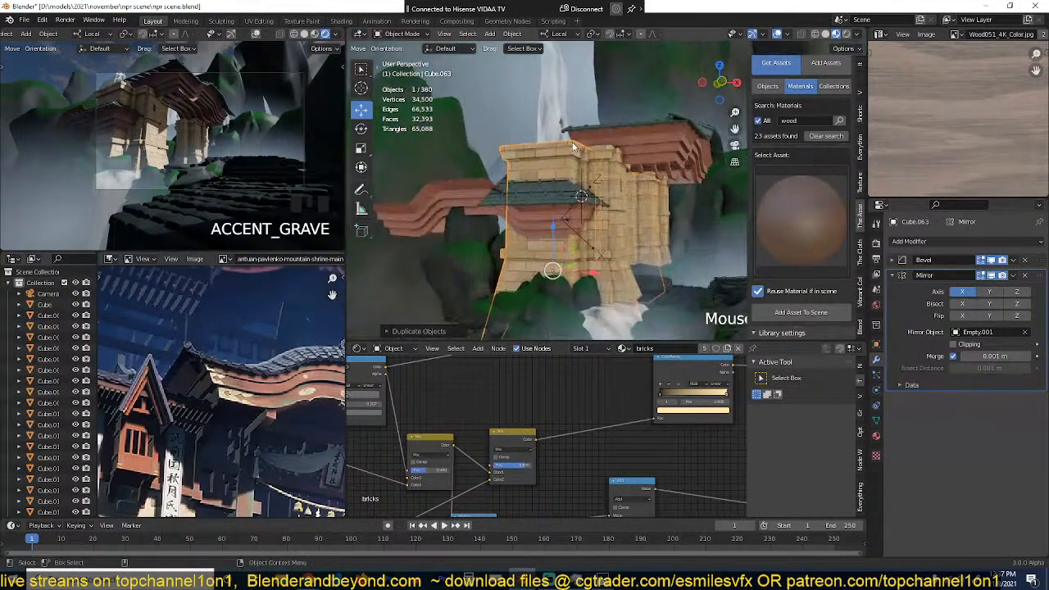
Step: Remove the Mirror modifier from the copied stone pillar and lower the pillar about 4 m along its local Z axis
{"action": "left_click", "coordinate": [1024, 276]}
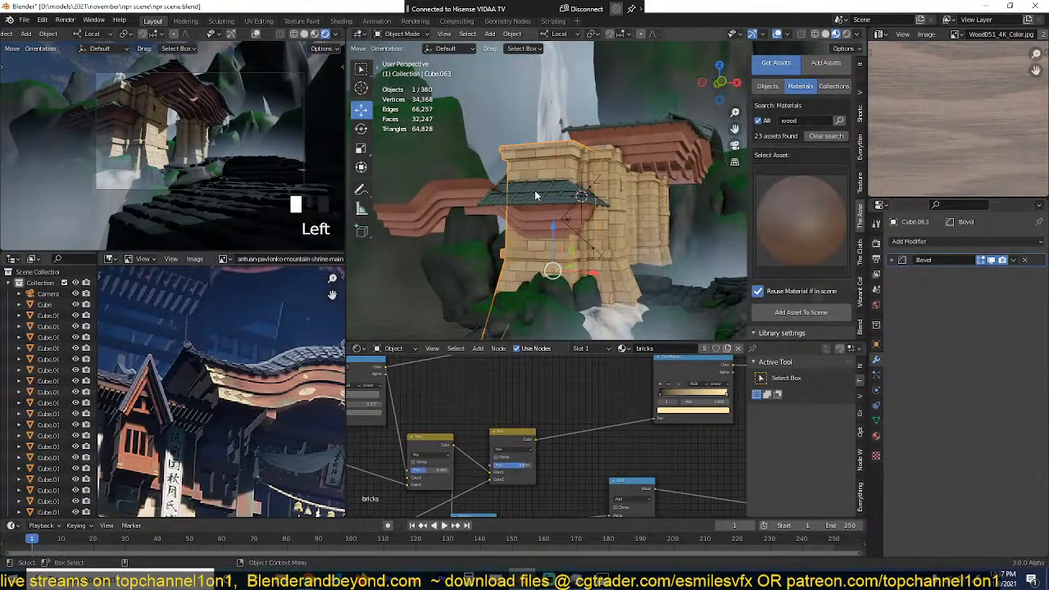
{"action": "key", "text": "z"}
{"action": "key", "text": "g"}
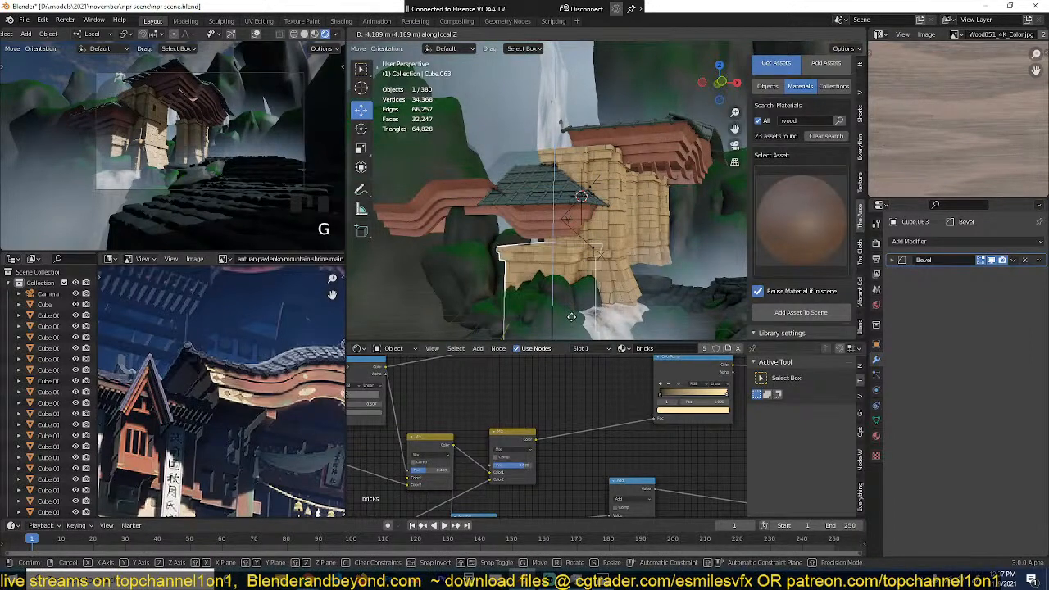
{"action": "left_click", "coordinate": [574, 300]}
Step: Scale down the copied stone pillar and raise it along Z to meet the underside of the smaller wooden roof
{"action": "scroll", "coordinate": [644, 246], "scroll_direction": "down", "scroll_amount": 2}
{"action": "key", "text": "s"}
{"action": "left_click", "coordinate": [620, 246]}
{"action": "key", "text": "g"}
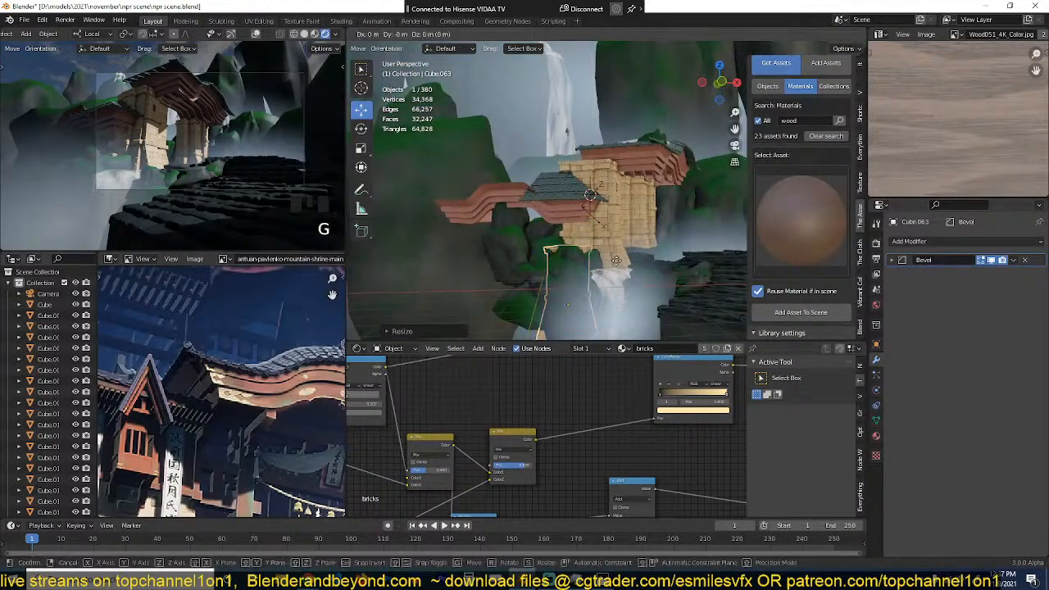
{"action": "key", "text": "z"}
{"action": "left_click", "coordinate": [620, 228]}
Step: Make a linked duplicate of the small pillar and move it along X under the far end of the smaller wooden roof
{"action": "scroll", "coordinate": [620, 228], "scroll_direction": "up", "scroll_amount": 1}
{"action": "middle_click_drag", "start_coordinate": [620, 227], "coordinate": [681, 191], "text": "shift"}
{"action": "scroll", "coordinate": [634, 197], "scroll_direction": "up", "scroll_amount": 1}
{"action": "key", "text": "alt+d"}
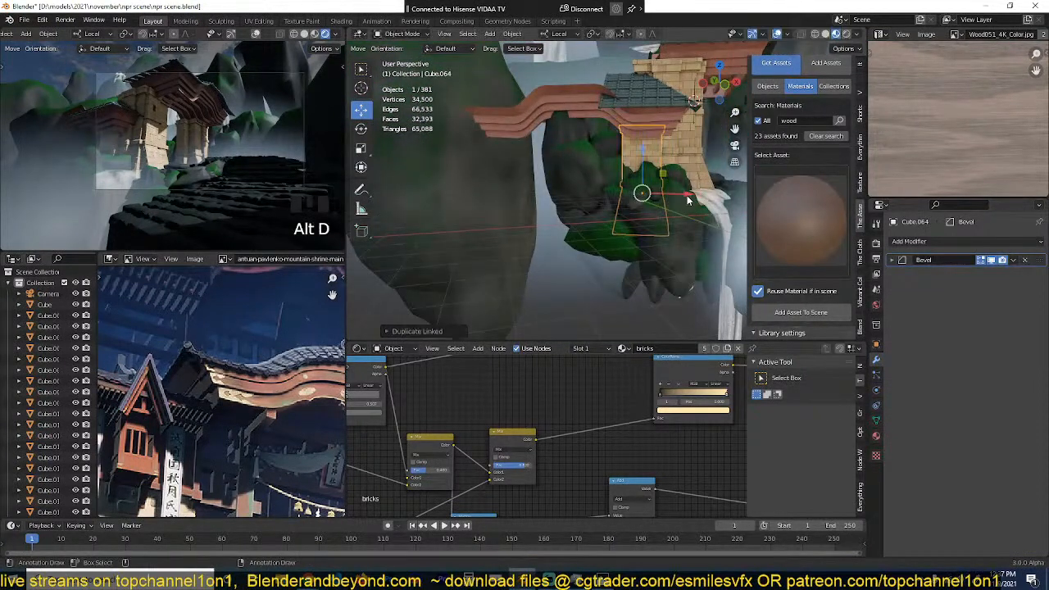
{"action": "key", "text": "x"}
{"action": "left_click", "coordinate": [578, 177]}
{"action": "scroll", "coordinate": [604, 171], "scroll_direction": "up", "scroll_amount": 3}
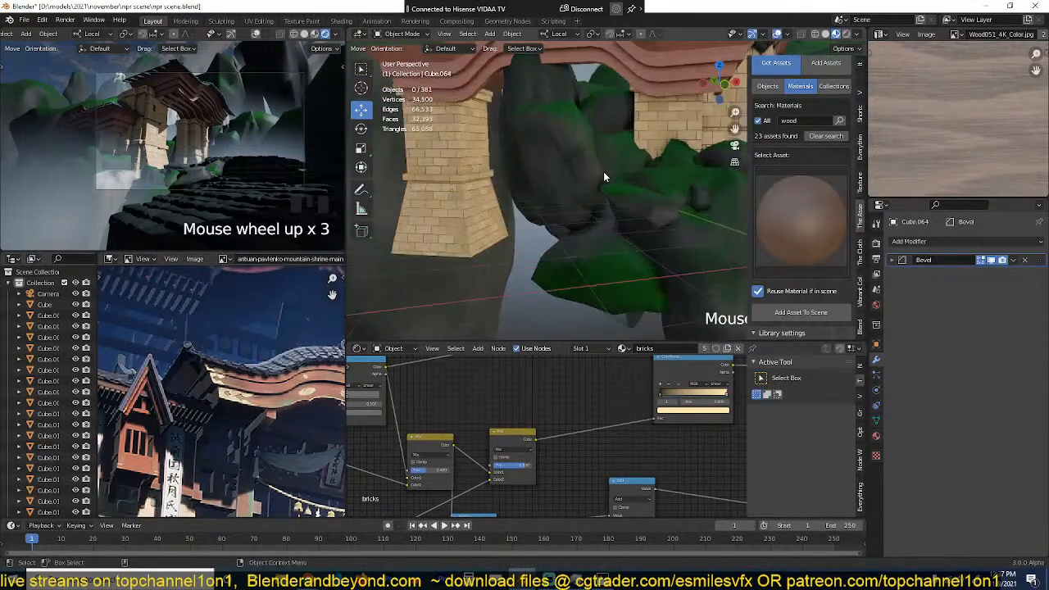
Step: Move the tall rock and its neighbouring rock down out of the opening between the two small pillars
{"action": "left_click", "coordinate": [602, 133]}
{"action": "scroll", "coordinate": [601, 124], "scroll_direction": "down", "scroll_amount": 2}
{"action": "left_click", "coordinate": [603, 144]}
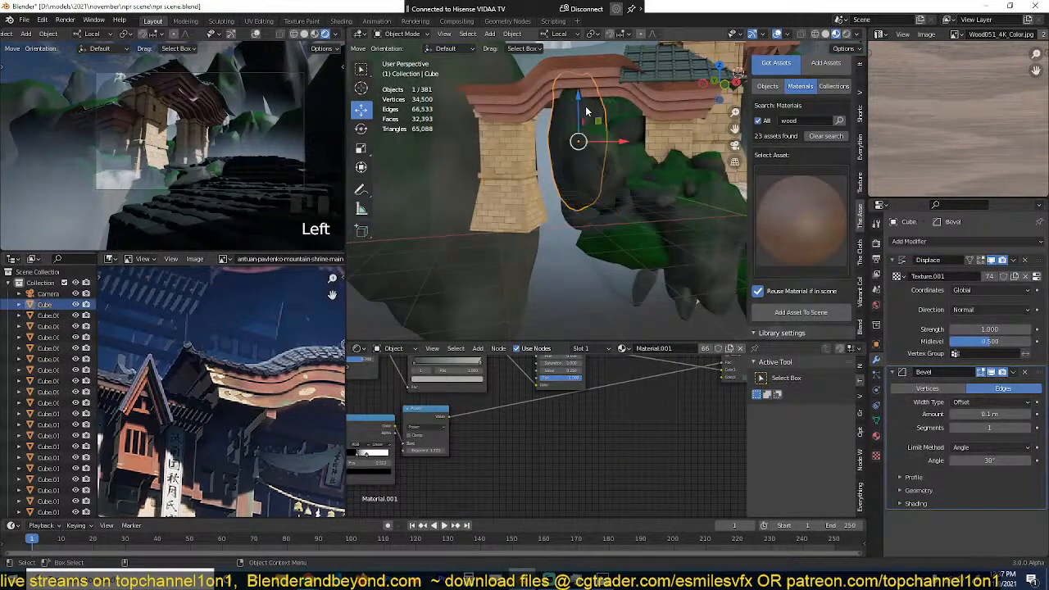
{"action": "key", "text": "g"}
{"action": "left_click", "coordinate": [547, 217]}
{"action": "left_click", "coordinate": [604, 154]}
{"action": "key", "text": "g"}
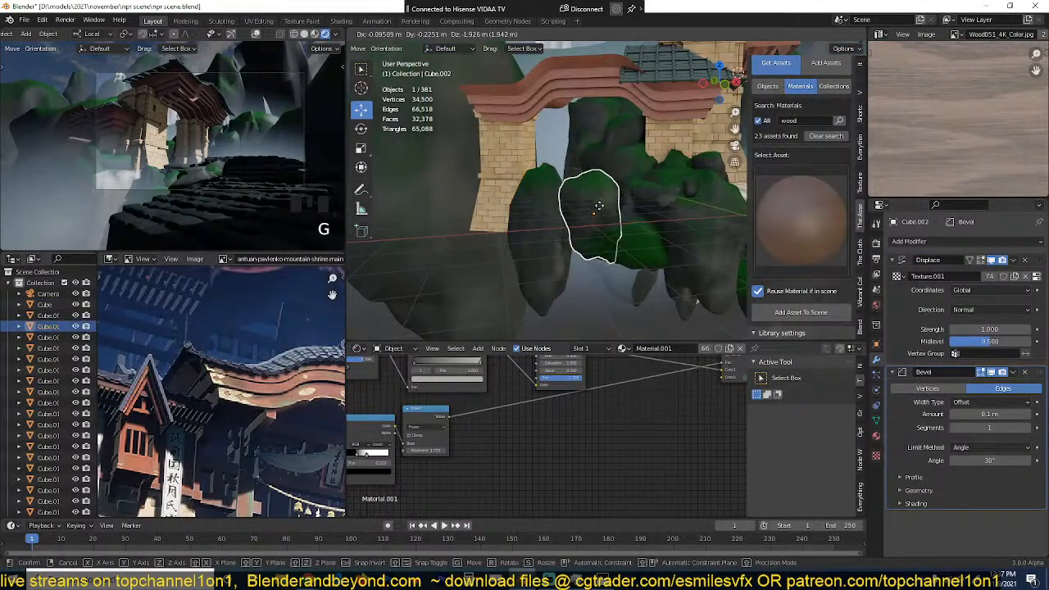
{"action": "left_click", "coordinate": [577, 205]}
Step: Lower the next rock in the cluster between the pillars and shift the tall rock behind the opening toward the far pillar
{"action": "left_click", "coordinate": [609, 168]}
{"action": "key", "text": "g"}
{"action": "left_click", "coordinate": [613, 197]}
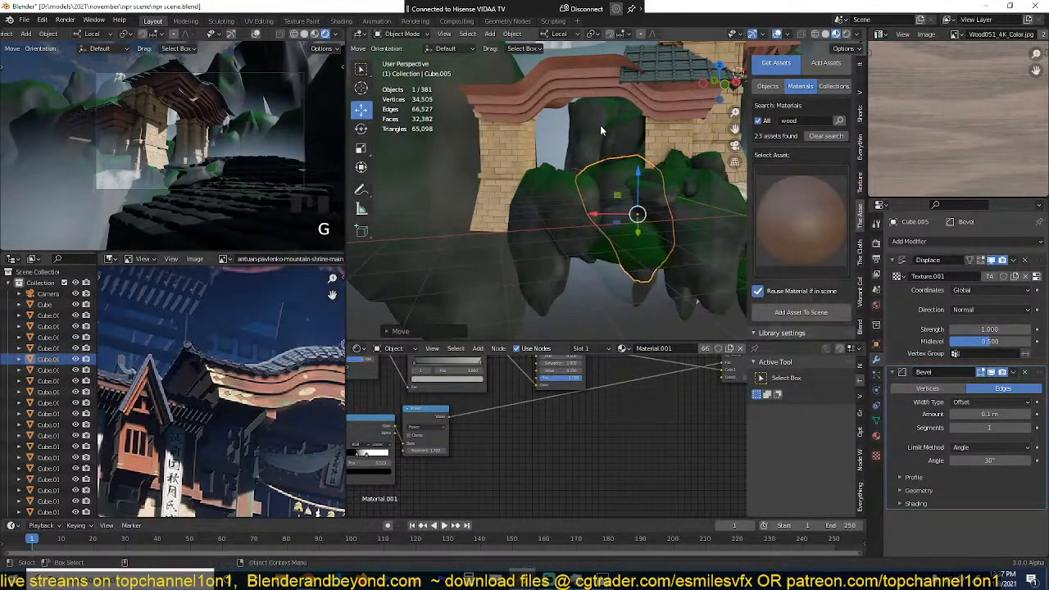
{"action": "left_click", "coordinate": [600, 125]}
{"action": "key", "text": "g"}
{"action": "left_click", "coordinate": [546, 147]}
Step: Deselect everything and save the scene file
{"action": "scroll", "coordinate": [608, 168], "scroll_direction": "down", "scroll_amount": 2}
{"action": "key", "text": "alt+a"}
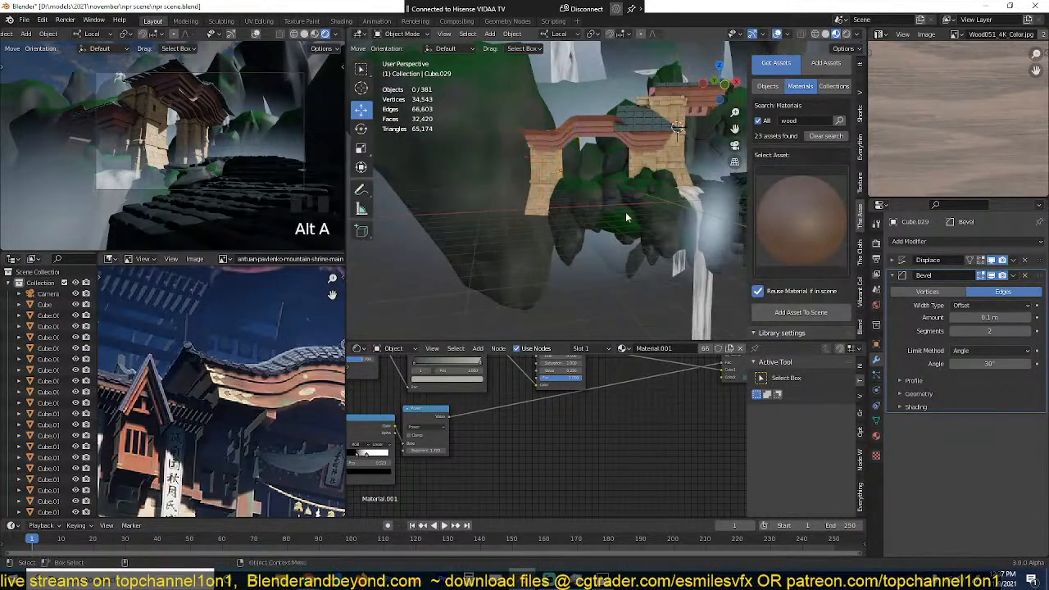
{"action": "key", "text": "grave"}
{"action": "middle_click_drag", "start_coordinate": [628, 218], "coordinate": [556, 214]}
{"action": "key", "text": "ctrl+s"}
Step: Duplicate the small tiled roof in top view, keeping the copy in the same place as the original
{"action": "middle_click_drag", "start_coordinate": [540, 175], "coordinate": [567, 174]}
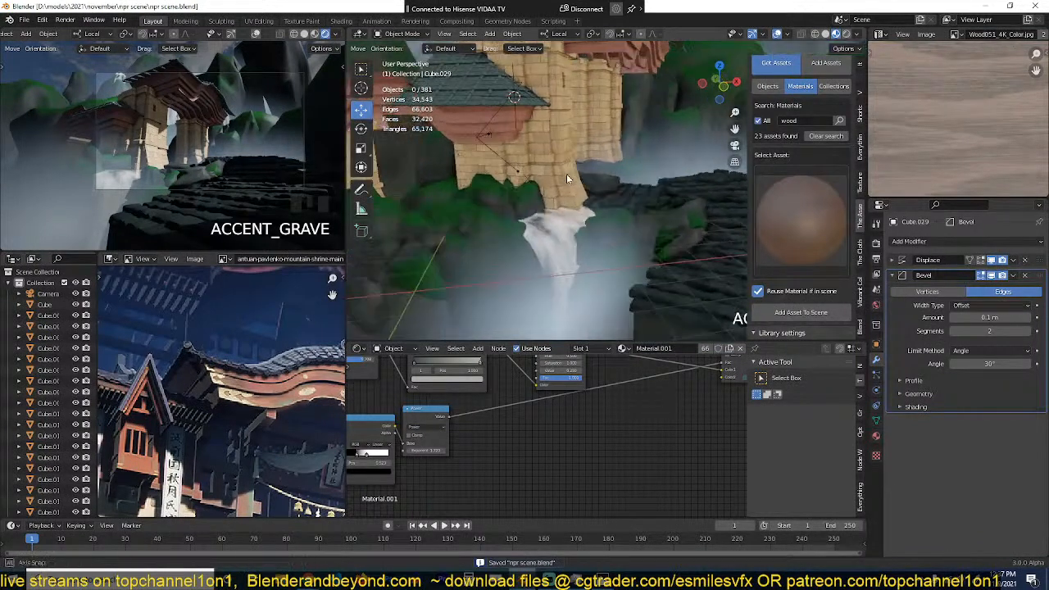
{"action": "middle_click_drag", "start_coordinate": [573, 131], "coordinate": [630, 125]}
{"action": "left_click", "coordinate": [538, 215]}
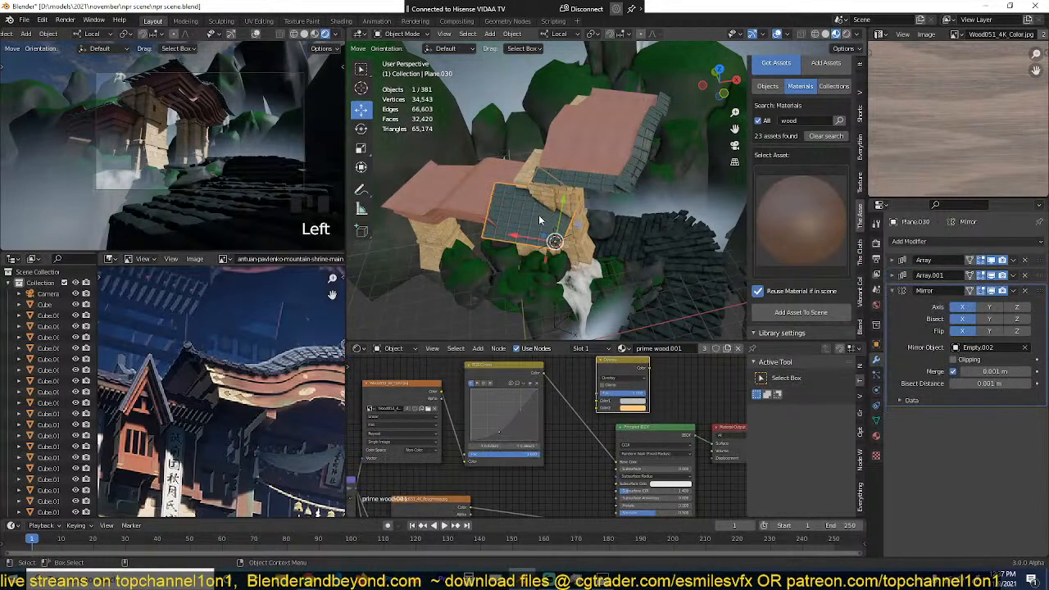
{"action": "key", "text": "KP_7"}
{"action": "key", "text": "shift+d"}
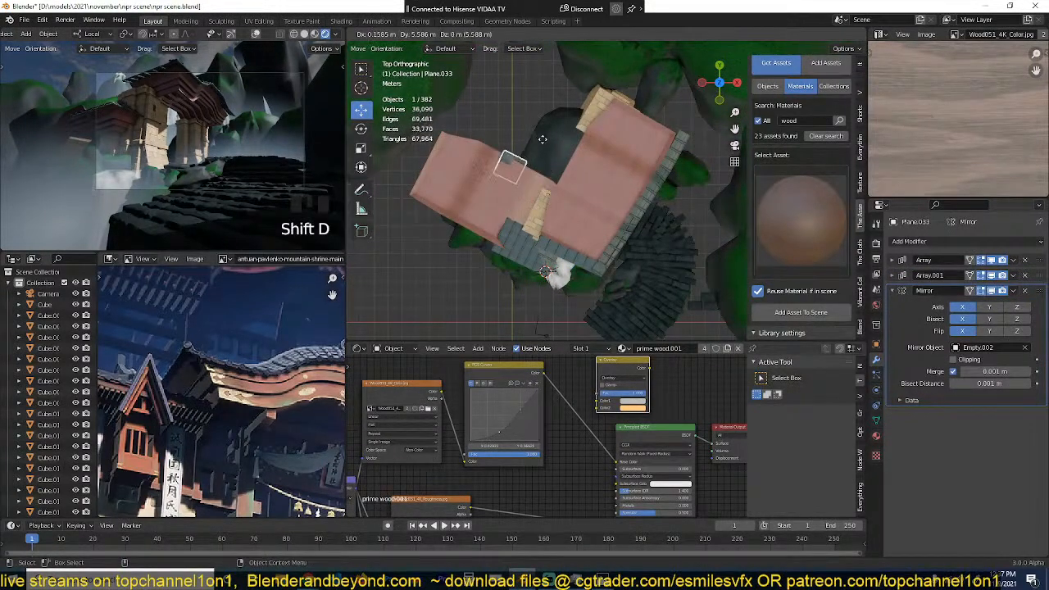
{"action": "right_click", "coordinate": [572, 274]}
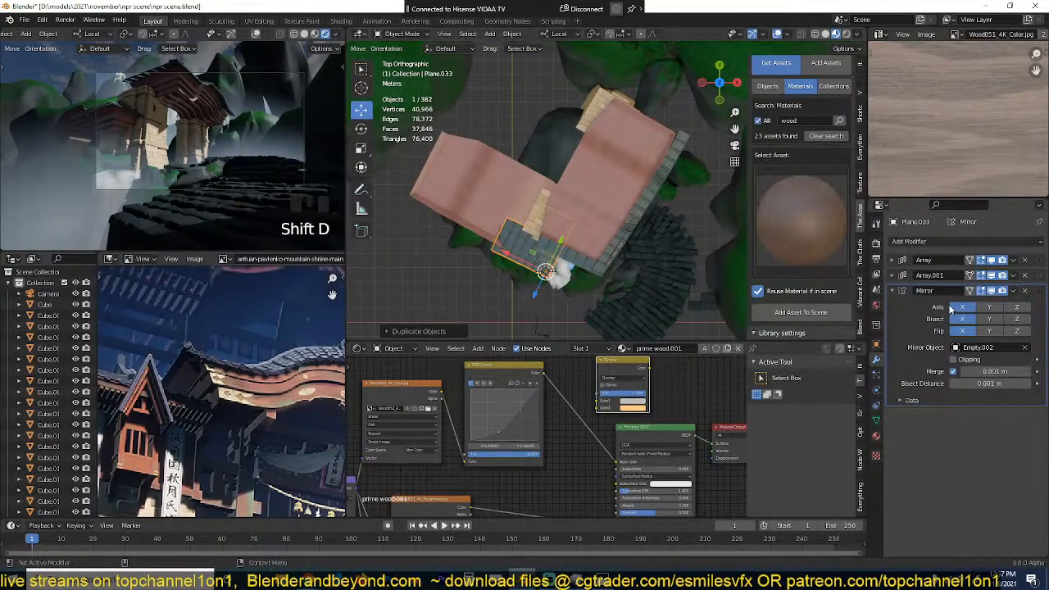
{"action": "key", "text": "ctrl+a"}
{"action": "key", "text": "ctrl+z"}
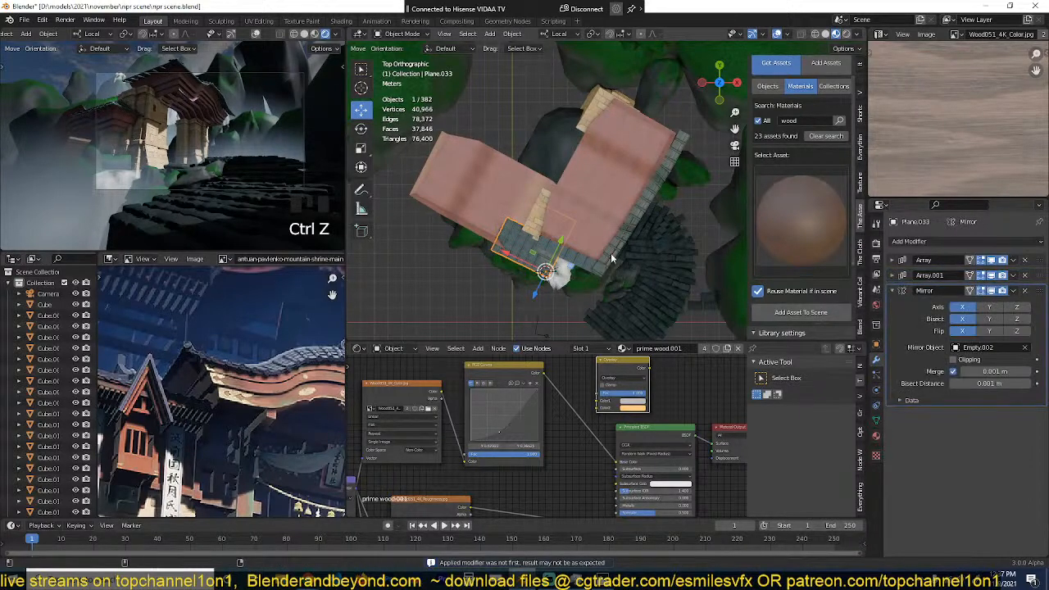
{"action": "key", "text": "g"}
{"action": "key", "text": "s"}
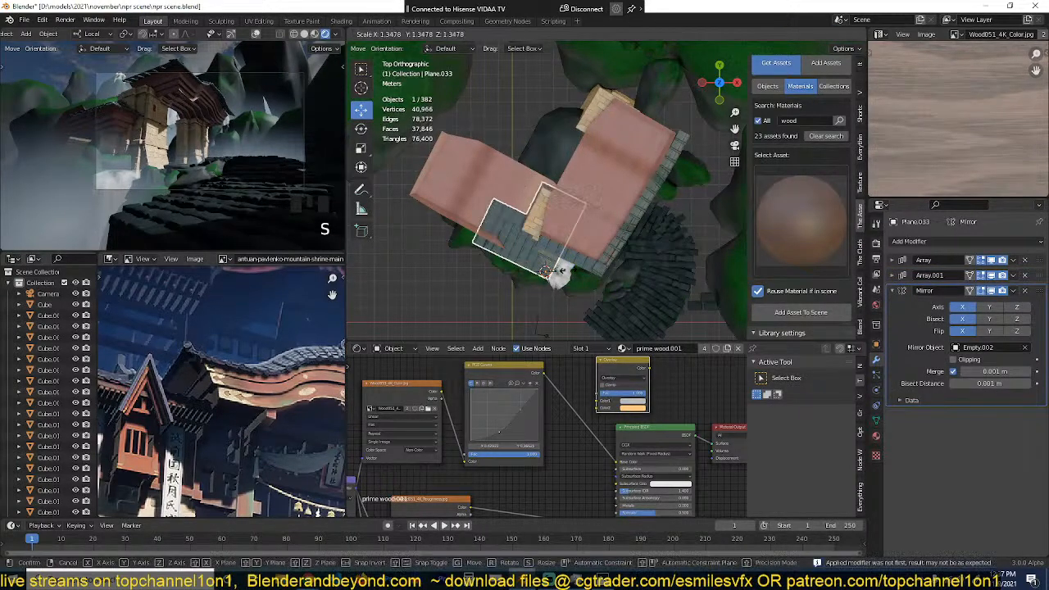
{"action": "left_click", "coordinate": [570, 277]}
{"action": "key", "text": "s"}
{"action": "right_click", "coordinate": [581, 284]}
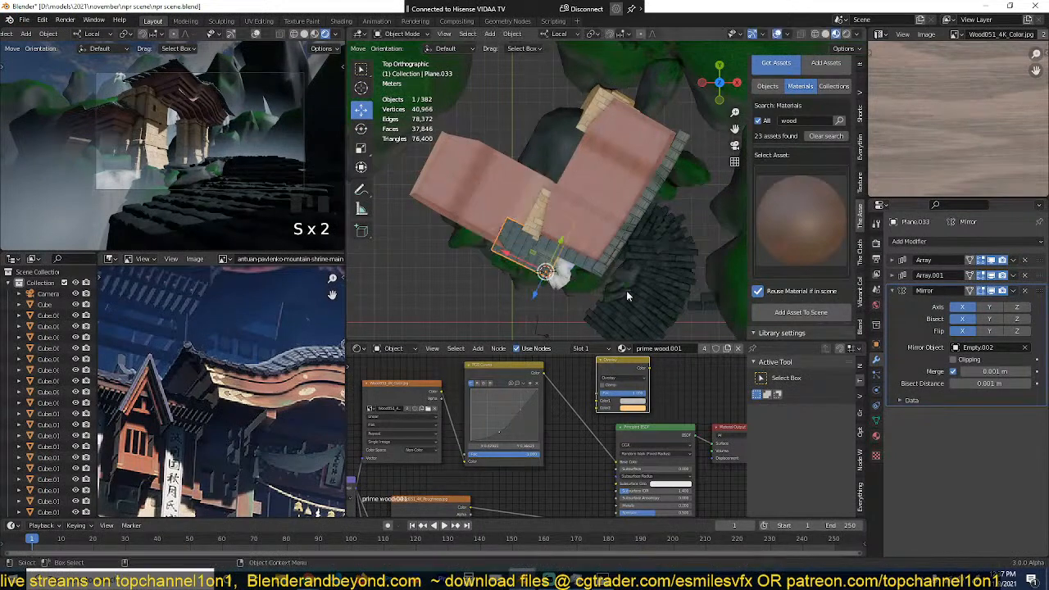
{"action": "key", "text": "ctrl+a"}
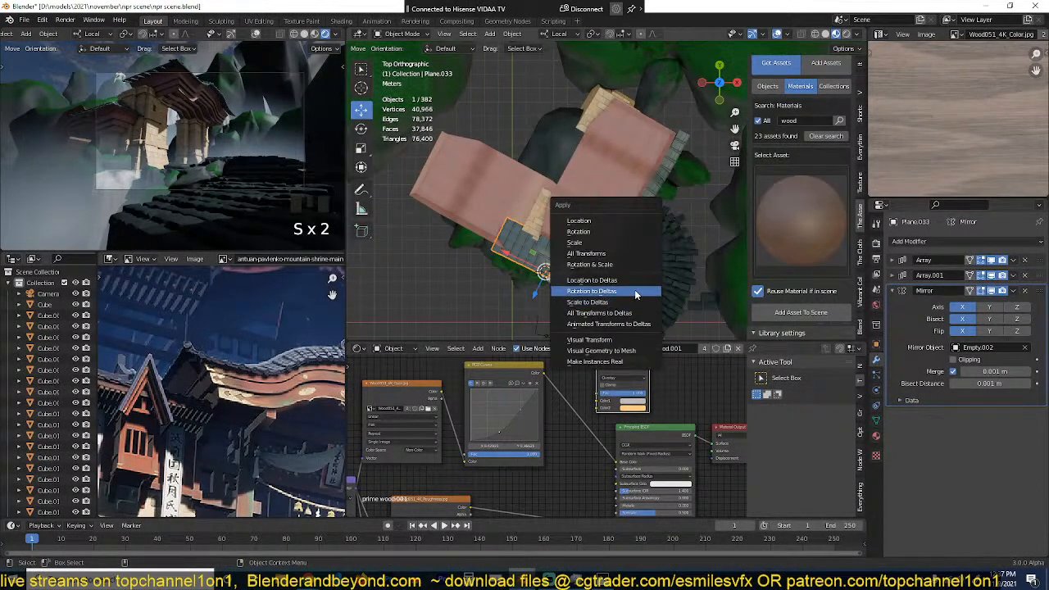
{"action": "left_click", "coordinate": [629, 363]}
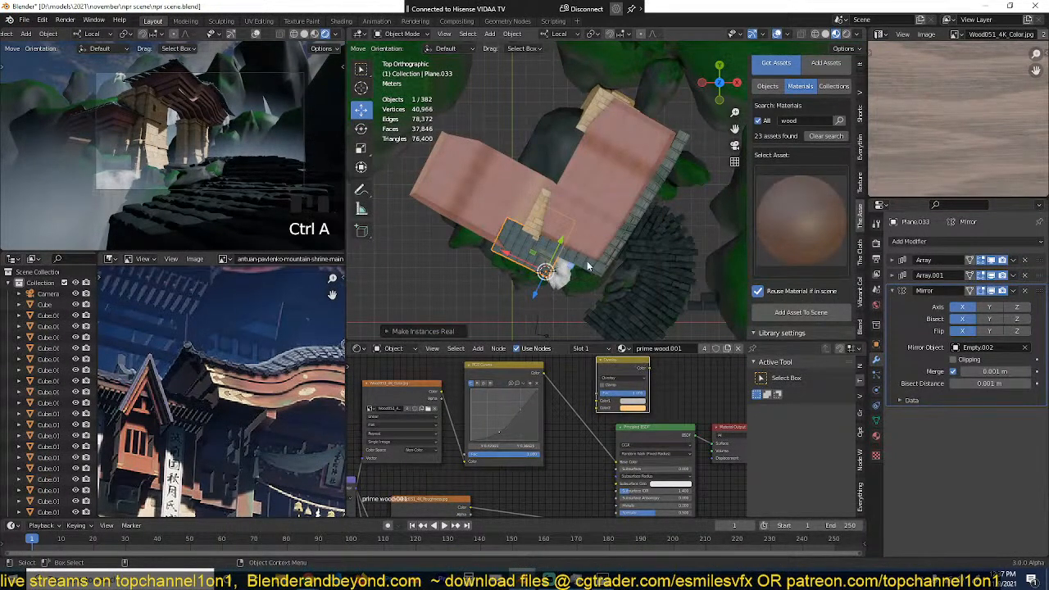
Step: Scale up the duplicated tiled roof and apply Visual Geometry to Mesh to it
{"action": "key", "text": "s"}
{"action": "key", "text": "g"}
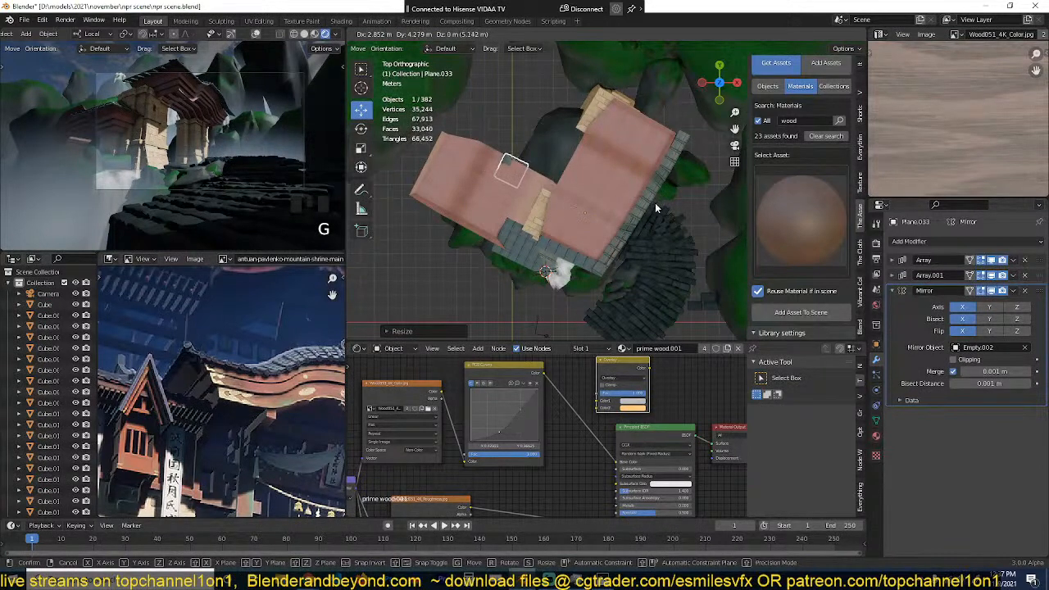
{"action": "right_click", "coordinate": [656, 204]}
{"action": "key", "text": "g"}
{"action": "right_click", "coordinate": [581, 282]}
{"action": "key", "text": "ctrl+a"}
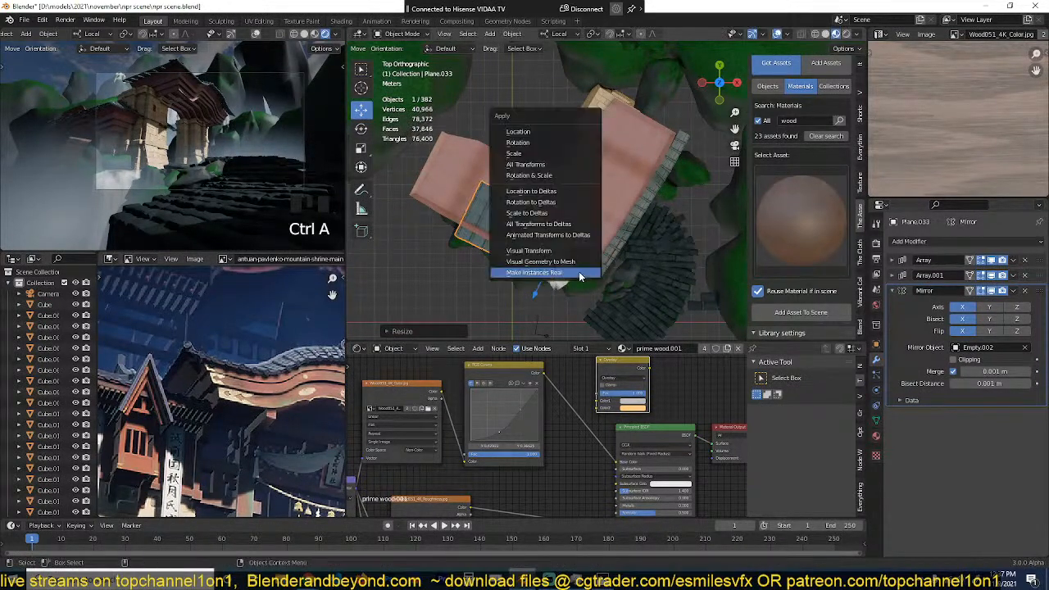
{"action": "left_click", "coordinate": [548, 262]}
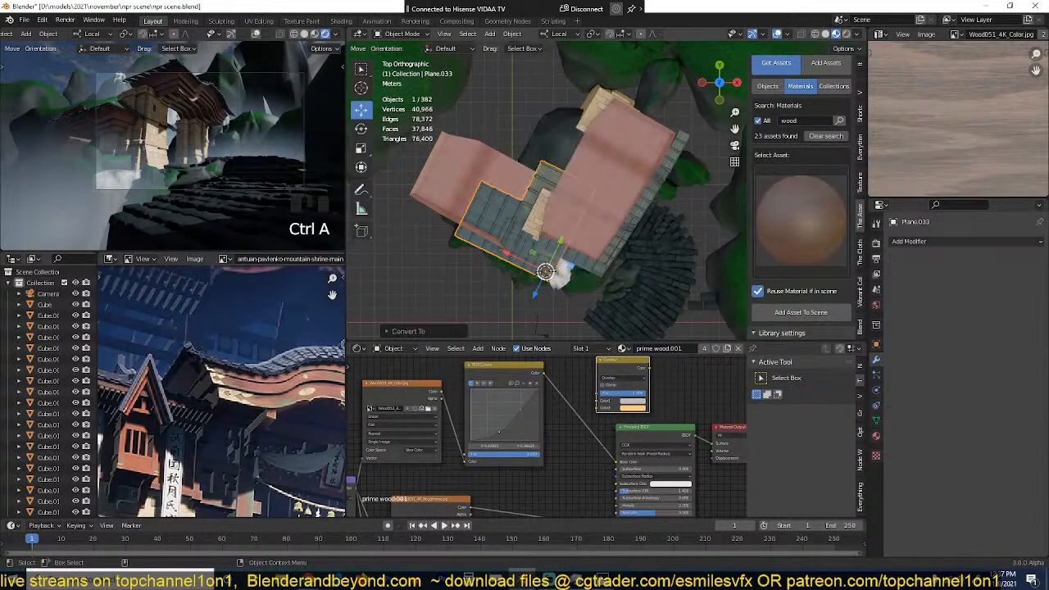
Step: Enlarge the converted tiled roof further and shift it in top view over the smaller wooden roof
{"action": "key", "text": "s"}
{"action": "key", "text": "g"}
{"action": "left_click", "coordinate": [609, 246]}
{"action": "key", "text": "grave"}
{"action": "middle_click_drag", "start_coordinate": [609, 246], "coordinate": [611, 147]}
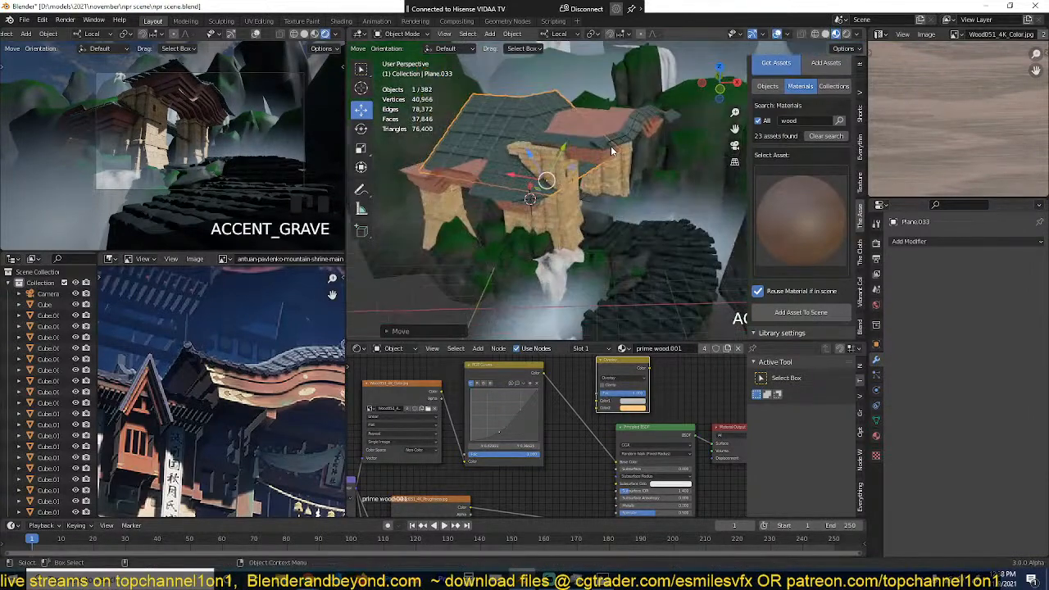
Step: Raise the enlarged tiled roof and adjust its position so it floats above the smaller wooden roof
{"action": "key", "text": "g"}
{"action": "key", "text": "z"}
{"action": "left_click", "coordinate": [629, 84]}
{"action": "key", "text": "grave"}
{"action": "middle_click_drag", "start_coordinate": [631, 88], "coordinate": [682, 153]}
{"action": "key", "text": "g"}
{"action": "left_click", "coordinate": [597, 178]}
{"action": "key", "text": "grave"}
{"action": "middle_click_drag", "start_coordinate": [598, 178], "coordinate": [566, 149]}
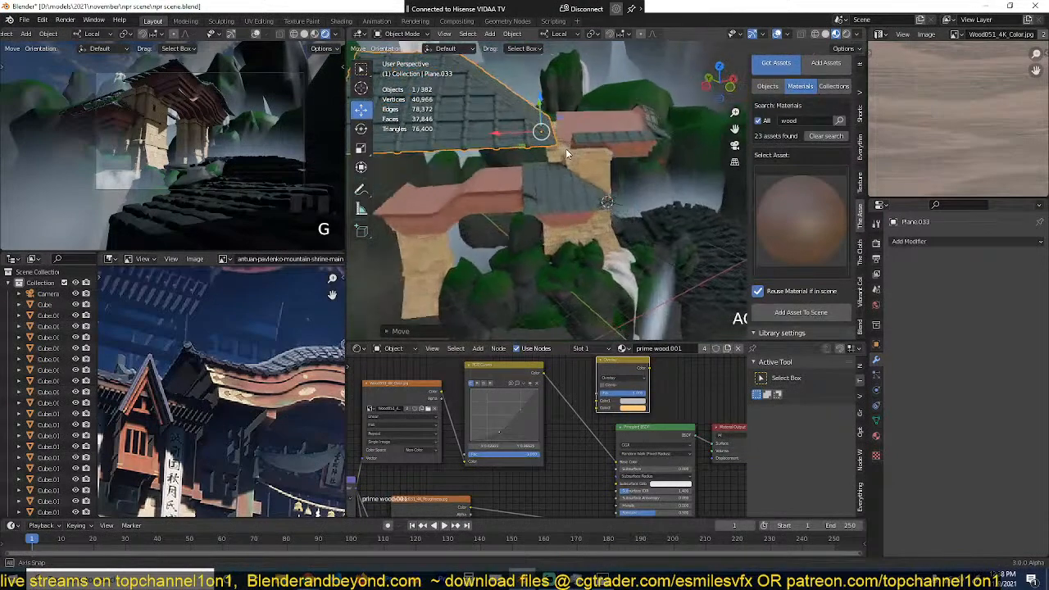
{"action": "key", "text": "g"}
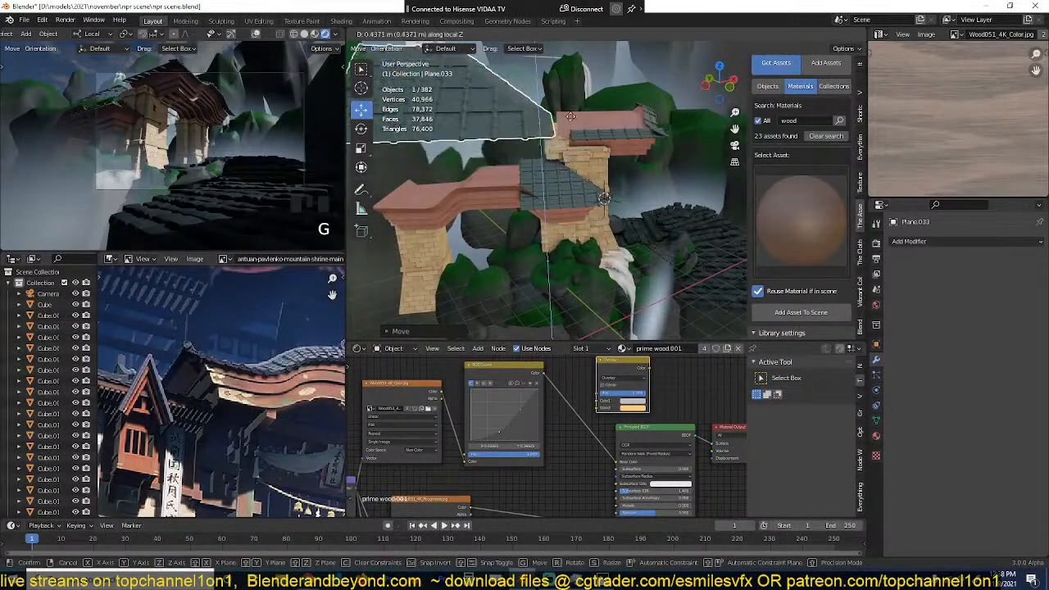
{"action": "left_click", "coordinate": [578, 136]}
Step: Reposition the enlarged tiled roof in top view, placing it behind the wooden roofs as in the reference painting
{"action": "key", "text": "grave"}
{"action": "middle_click_drag", "start_coordinate": [579, 136], "coordinate": [537, 175]}
{"action": "scroll", "coordinate": [537, 175], "scroll_direction": "down", "scroll_amount": 4}
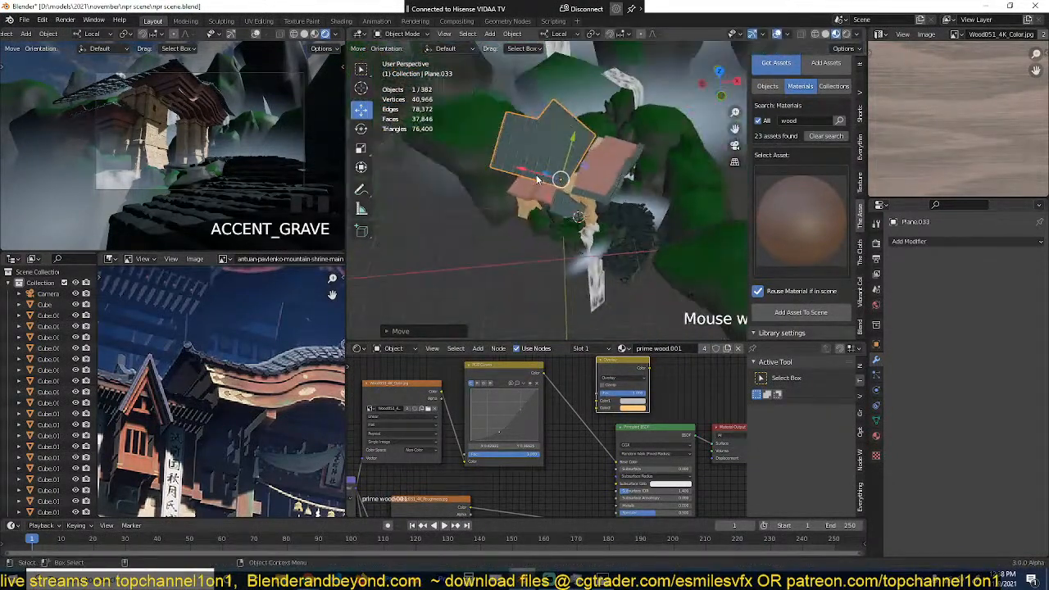
{"action": "key", "text": "KP_7"}
{"action": "key", "text": "g"}
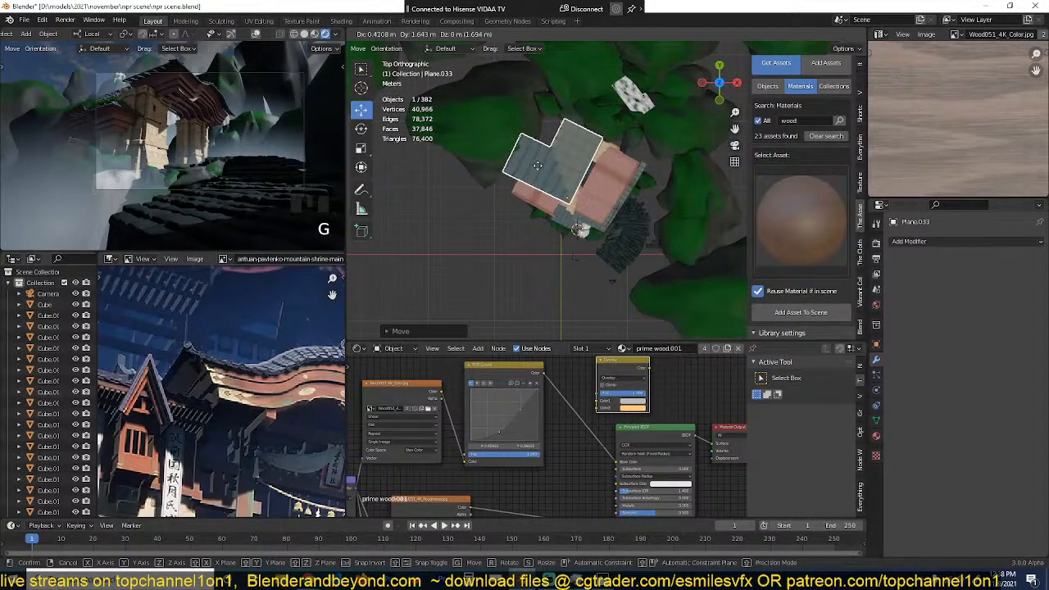
{"action": "left_click", "coordinate": [507, 184]}
{"action": "scroll", "coordinate": [177, 373], "scroll_direction": "down", "scroll_amount": 4}
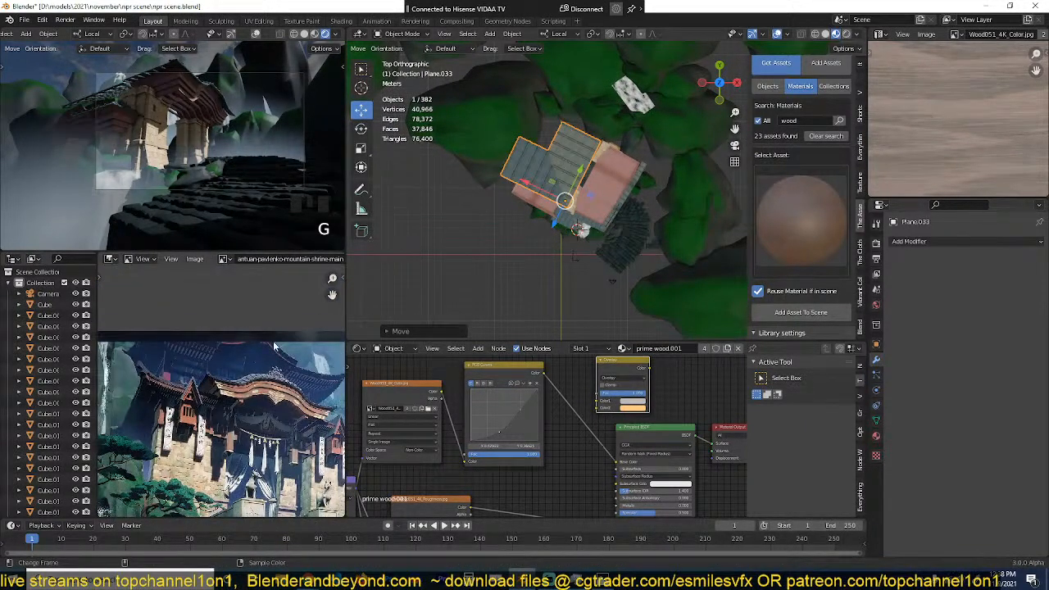
{"action": "key", "text": "g"}
{"action": "left_click", "coordinate": [583, 244]}
{"action": "key", "text": "g"}
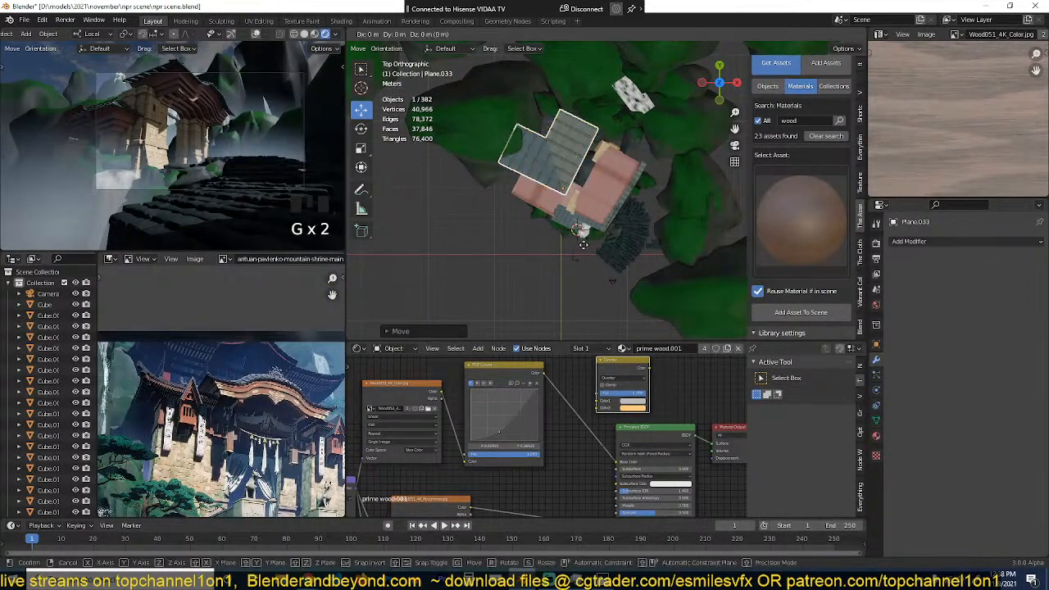
{"action": "middle_click_drag", "start_coordinate": [583, 245], "coordinate": [548, 157]}
{"action": "left_click", "coordinate": [582, 245]}
Step: Switch the transform orientation to Global and raise the enlarged tiled roof along the global Z axis
{"action": "key", "text": "grave"}
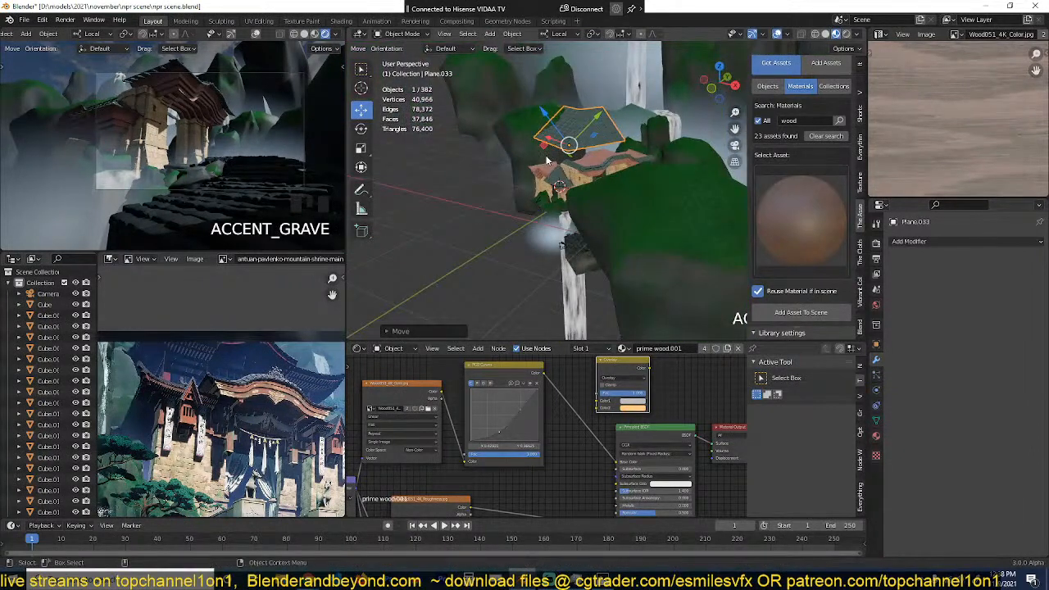
{"action": "key", "text": "comma"}
{"action": "left_click", "coordinate": [470, 159]}
{"action": "key", "text": "g"}
{"action": "middle_click_drag", "start_coordinate": [469, 159], "coordinate": [563, 164]}
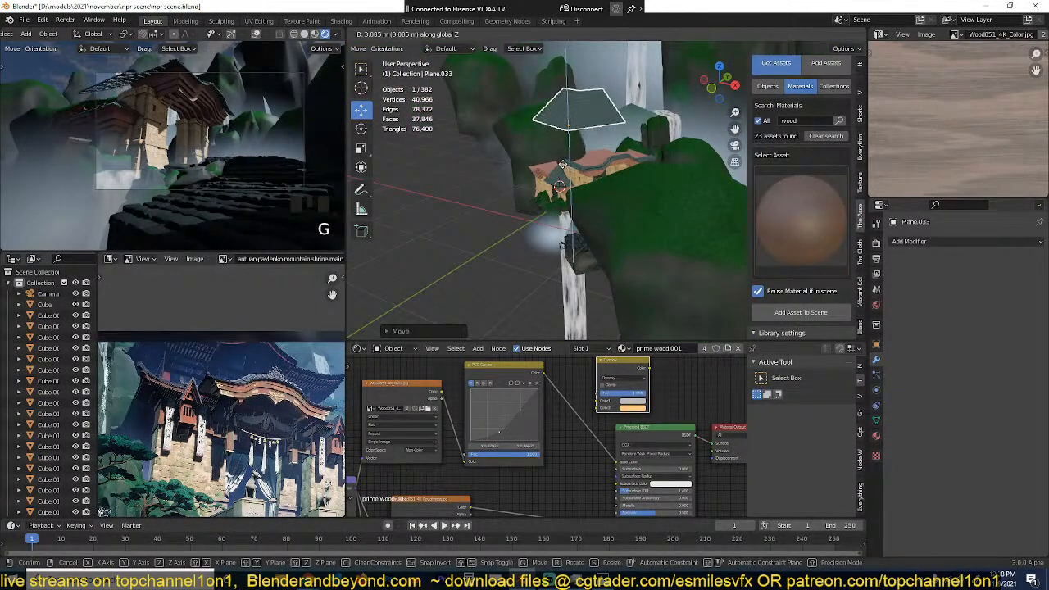
{"action": "key", "text": "r"}
{"action": "key", "text": "r"}
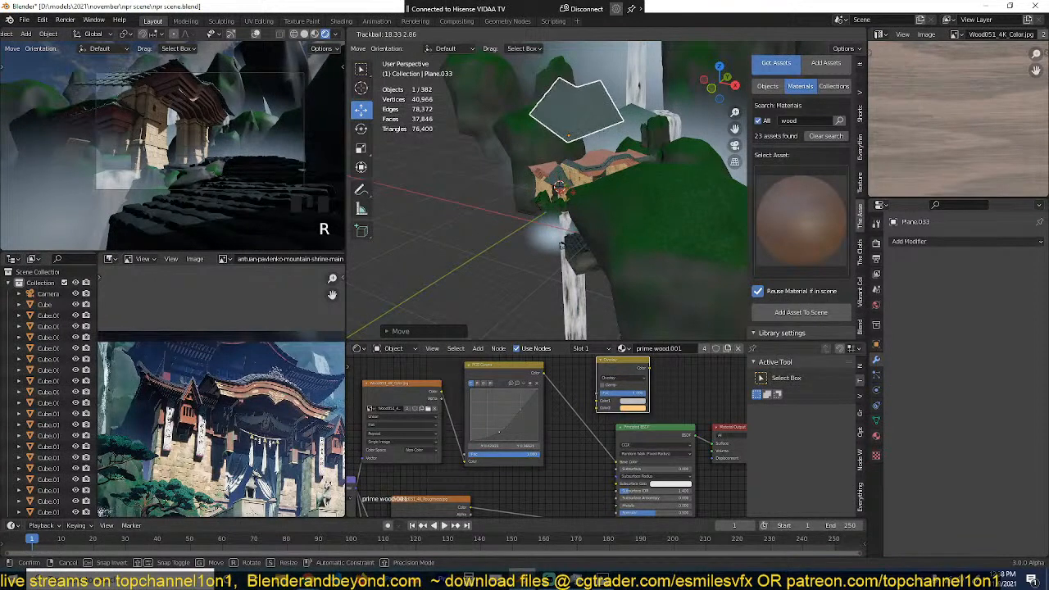
{"action": "left_click", "coordinate": [578, 181]}
{"action": "key", "text": "ctrl+z"}
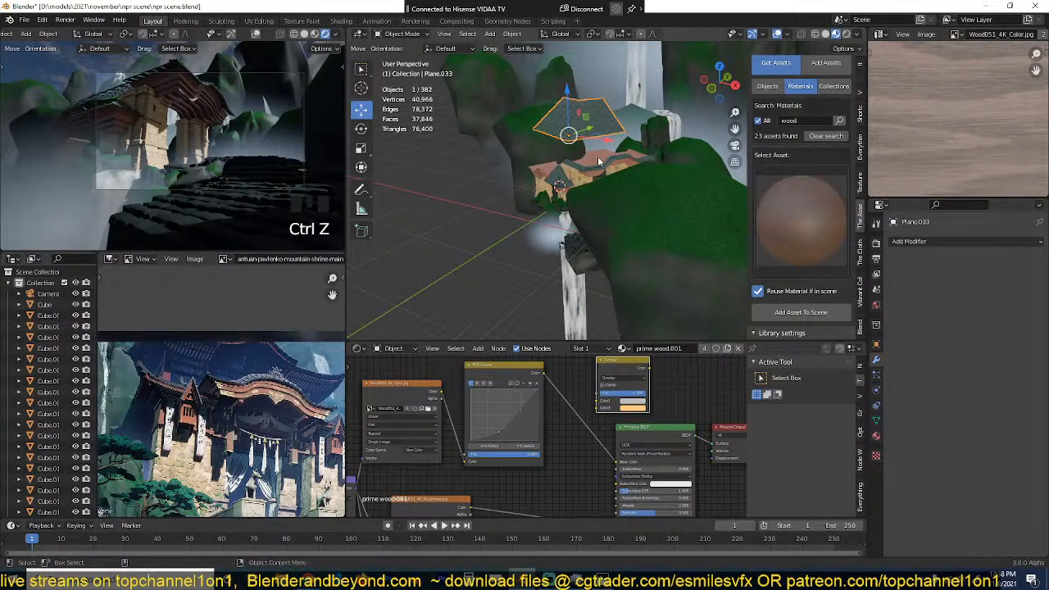
Step: Lower the enlarged tiled roof slightly along the global Z axis toward the wooden roofs
{"action": "key", "text": "g"}
{"action": "key", "text": "z"}
{"action": "left_click", "coordinate": [592, 139]}
{"action": "key", "text": "s"}
{"action": "key", "text": "z"}
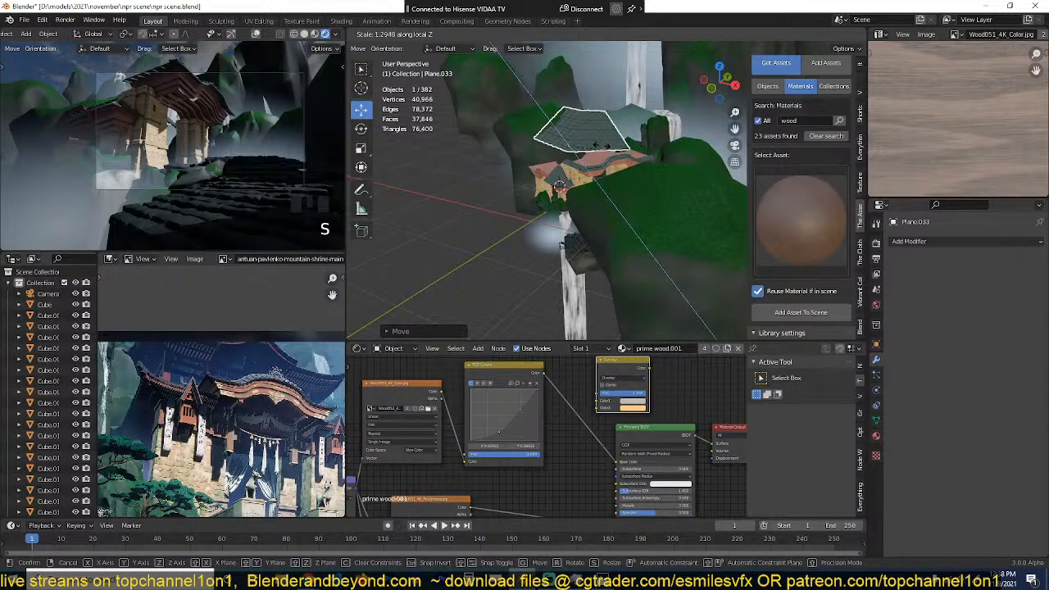
{"action": "key", "text": "z"}
{"action": "key", "text": "z"}
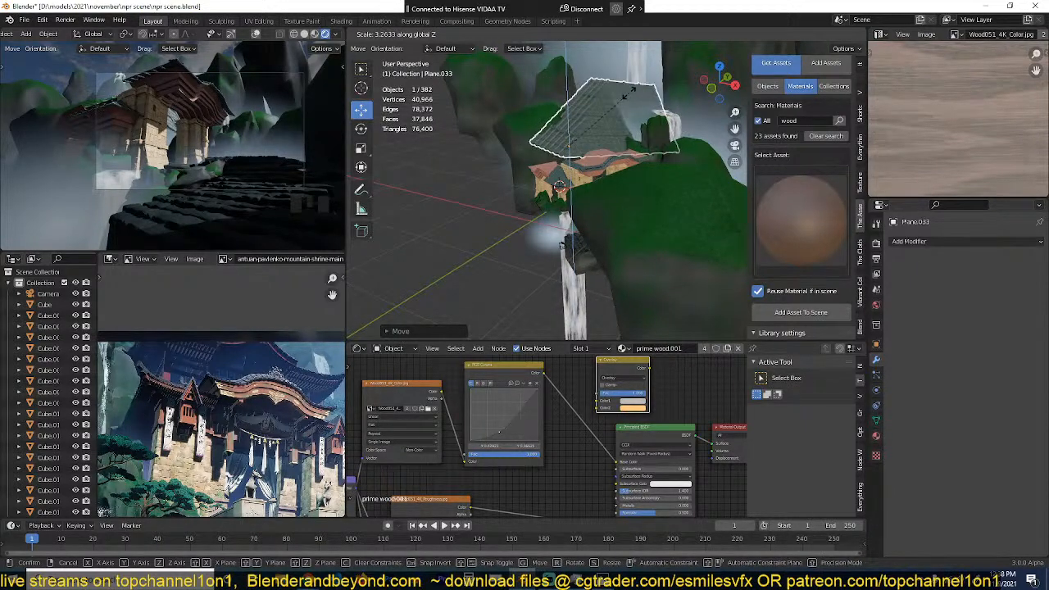
{"action": "key", "text": "Escape"}
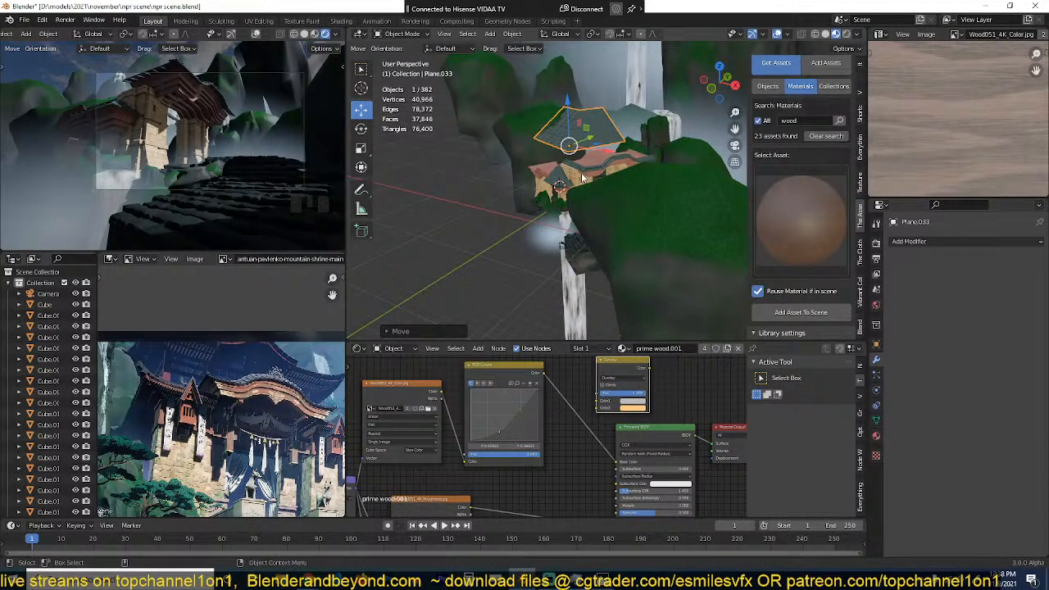
Step: Raise the enlarged tiled roof along the global Z axis, higher above the wooden roofs
{"action": "key", "text": "g"}
{"action": "key", "text": "z"}
{"action": "left_click", "coordinate": [586, 162]}
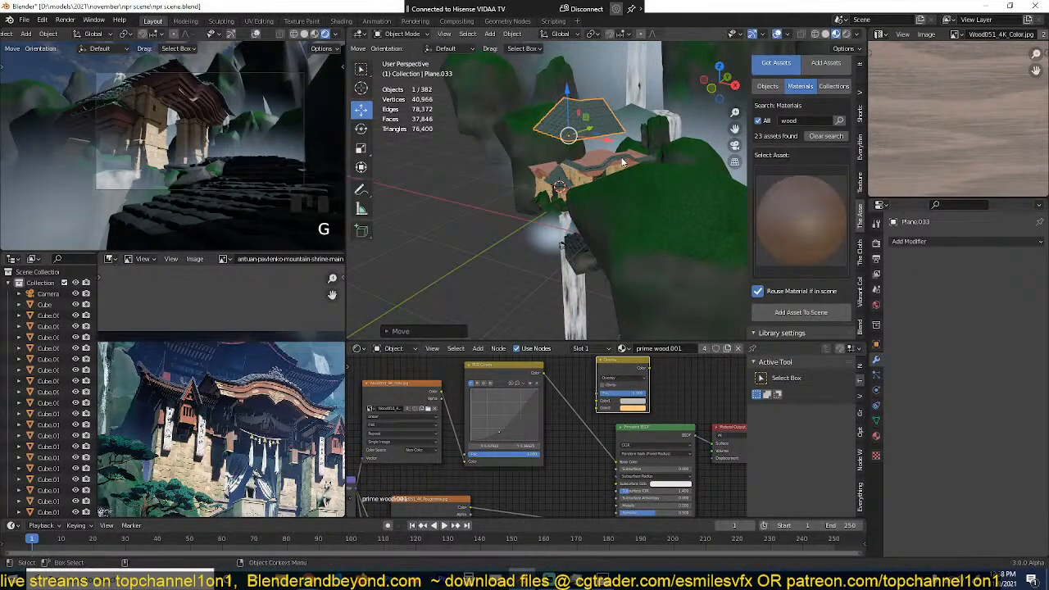
Step: Duplicate the curved wooden roof on the smaller gate and place the copy over the large tiled roof in top view
{"action": "middle_click_drag", "start_coordinate": [586, 162], "coordinate": [550, 163]}
{"action": "scroll", "coordinate": [600, 214], "scroll_direction": "up", "scroll_amount": 5}
{"action": "left_click", "coordinate": [486, 182]}
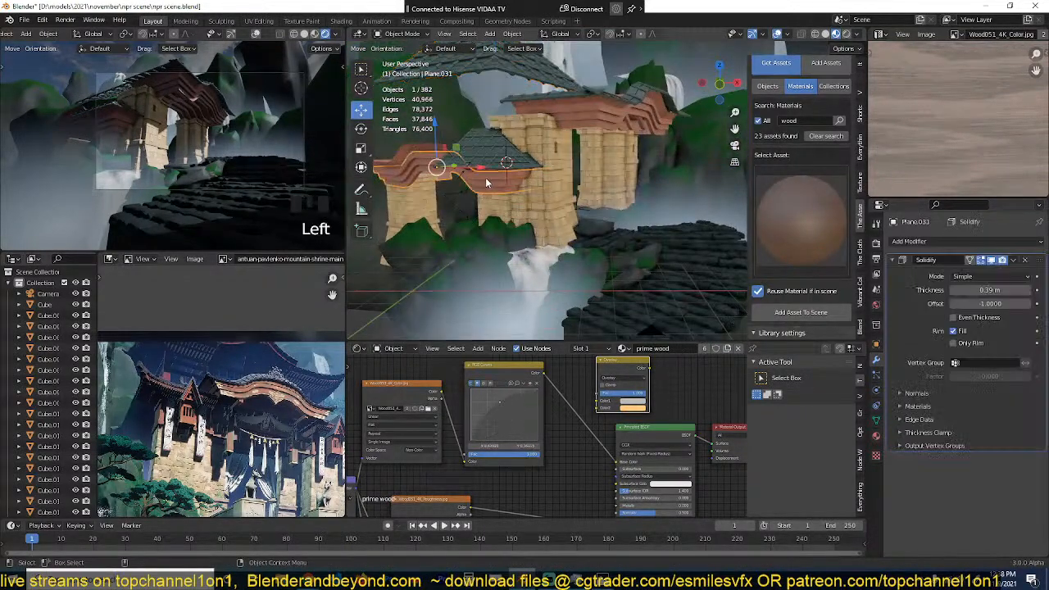
{"action": "key", "text": "KP_7"}
{"action": "key", "text": "shift+d"}
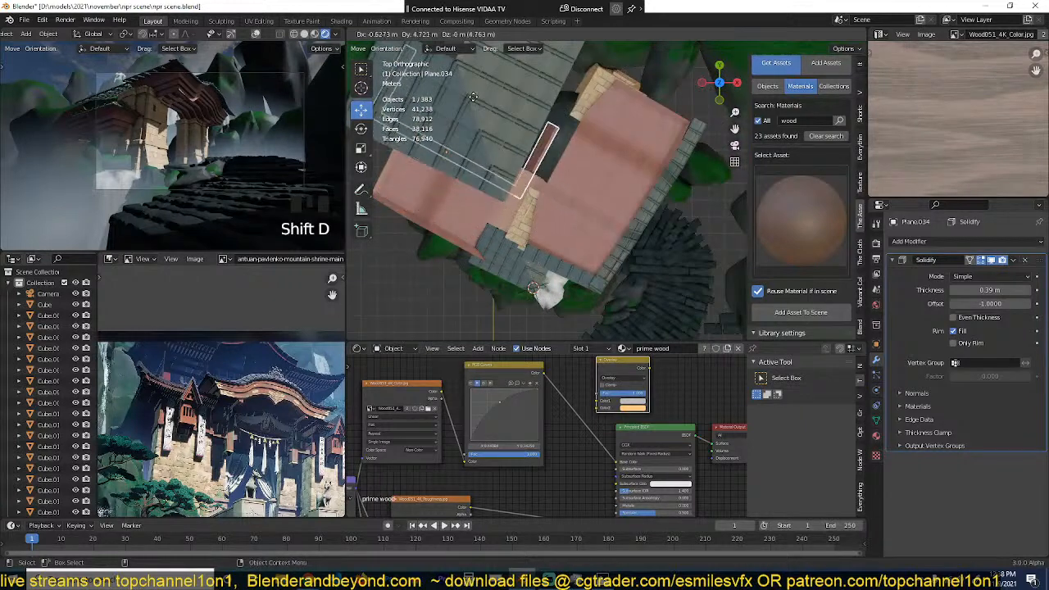
{"action": "left_click", "coordinate": [484, 126]}
Step: Raise the duplicated wooden roof along the Z axis to the large tiled roof's height and scale it up
{"action": "middle_click_drag", "start_coordinate": [535, 200], "coordinate": [541, 188]}
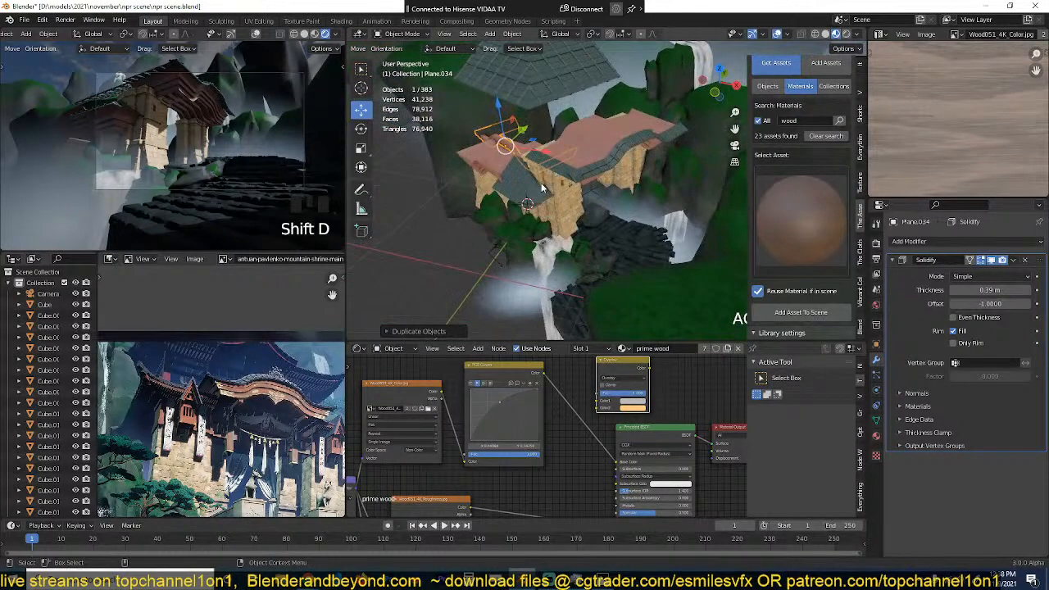
{"action": "key", "text": "g"}
{"action": "key", "text": "z"}
{"action": "left_click", "coordinate": [550, 125]}
{"action": "key", "text": "s"}
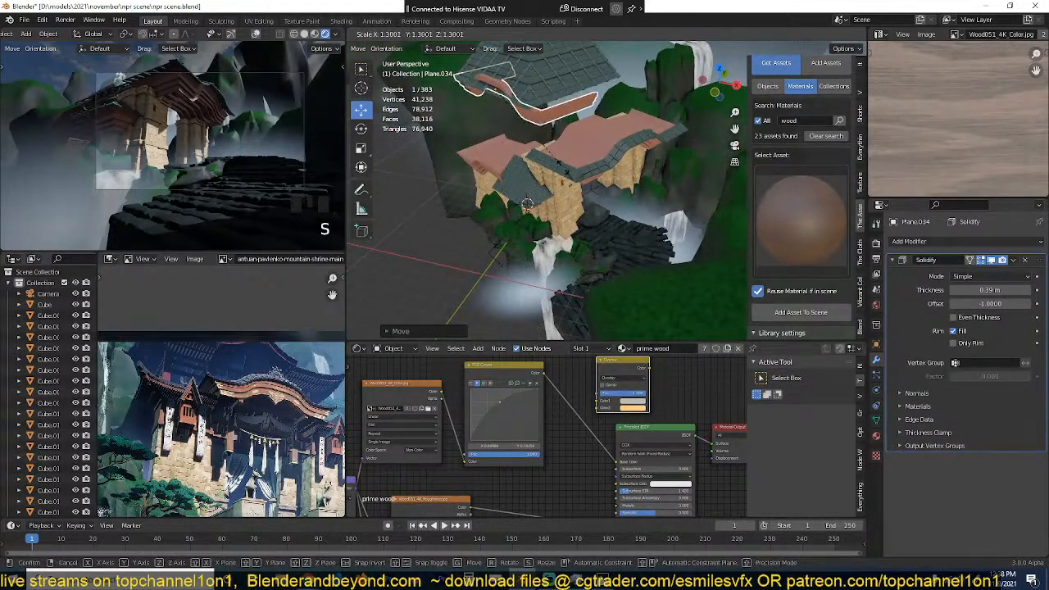
{"action": "left_click", "coordinate": [570, 178]}
Step: Reposition the enlarged wooden roof copy in top view so it lines up with the front edge of the large tiled roof
{"action": "key", "text": "KP_7"}
{"action": "key", "text": "g"}
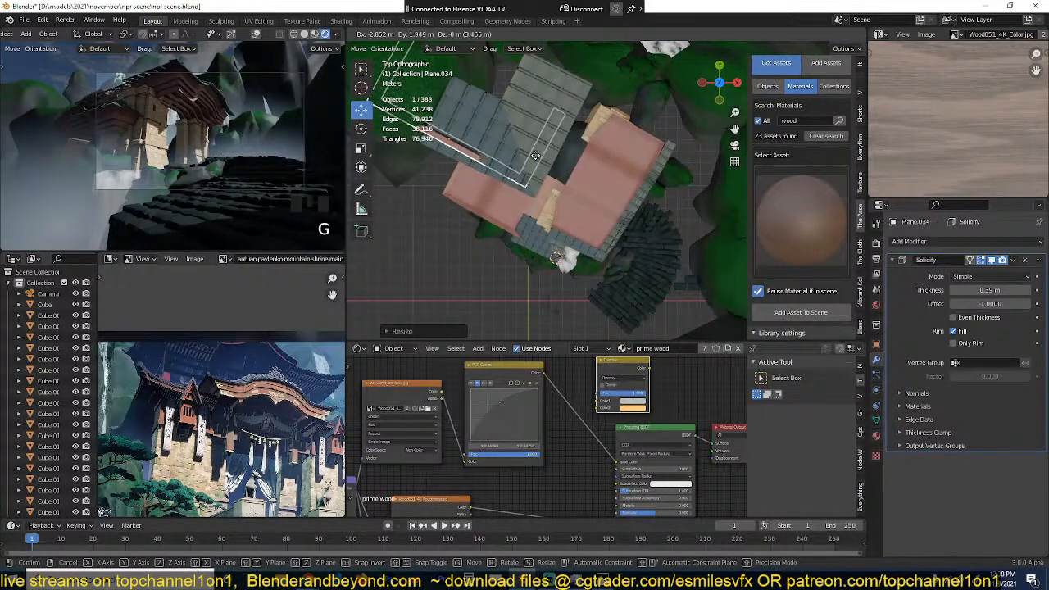
{"action": "left_click", "coordinate": [535, 155]}
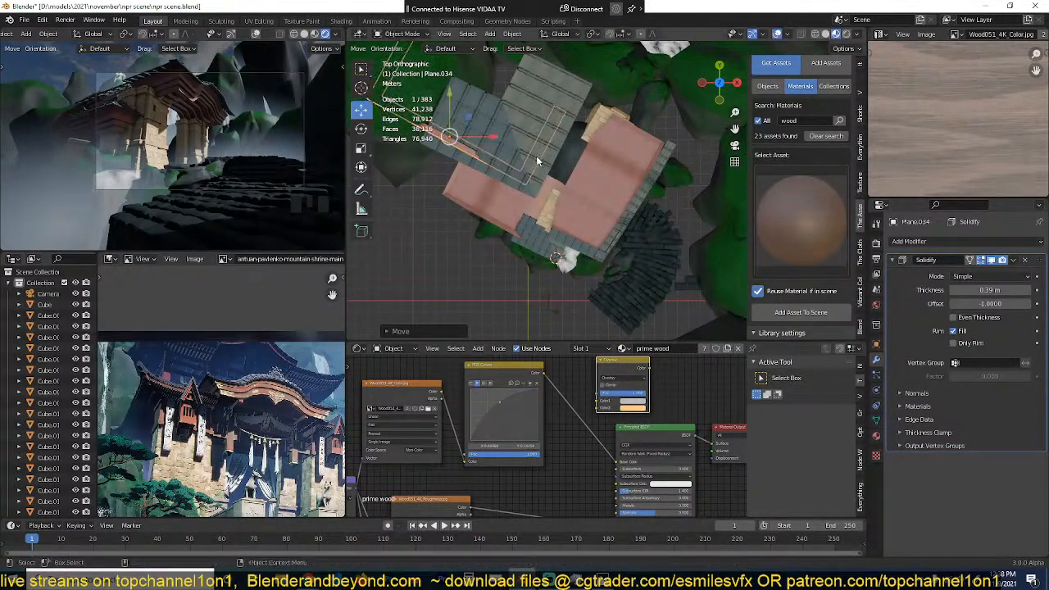
Step: Select the sun light above the mountains and enable Contact Shadows in its shadow settings
{"action": "scroll", "coordinate": [603, 356], "scroll_direction": "down", "scroll_amount": 1}
{"action": "scroll", "coordinate": [606, 264], "scroll_direction": "down", "scroll_amount": 6}
{"action": "middle_click_drag", "start_coordinate": [608, 250], "coordinate": [654, 199]}
{"action": "scroll", "coordinate": [653, 199], "scroll_direction": "down", "scroll_amount": 4}
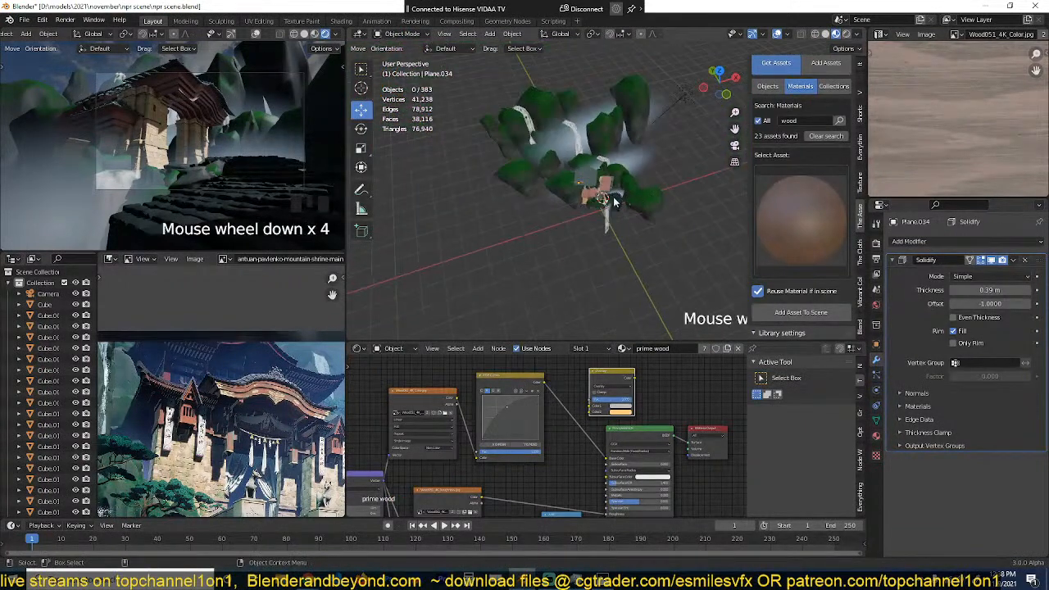
{"action": "left_click", "coordinate": [628, 101]}
{"action": "left_click", "coordinate": [874, 391]}
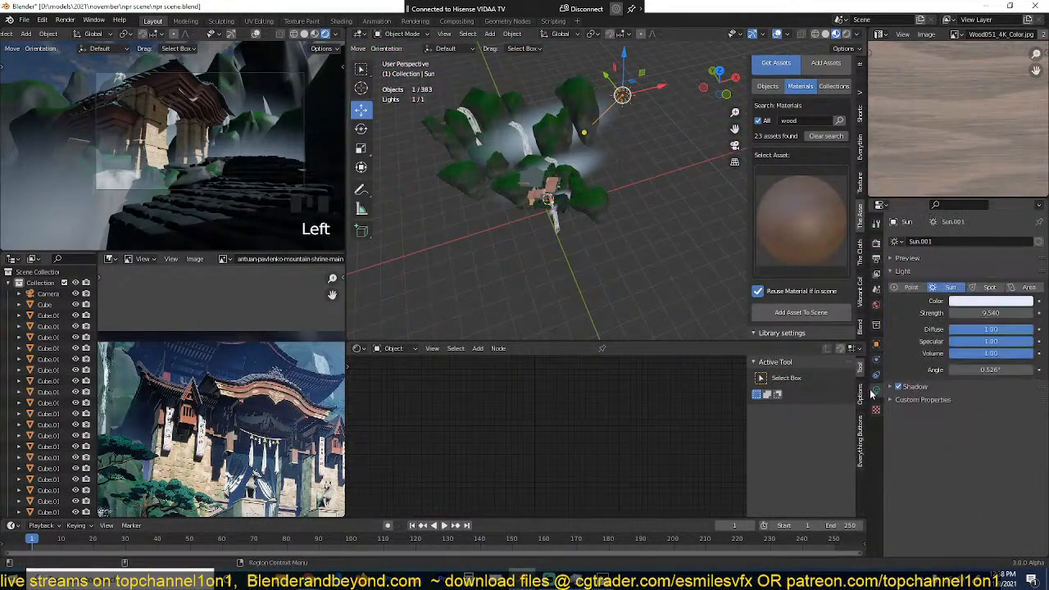
{"action": "left_click", "coordinate": [907, 391]}
{"action": "left_click", "coordinate": [906, 433]}
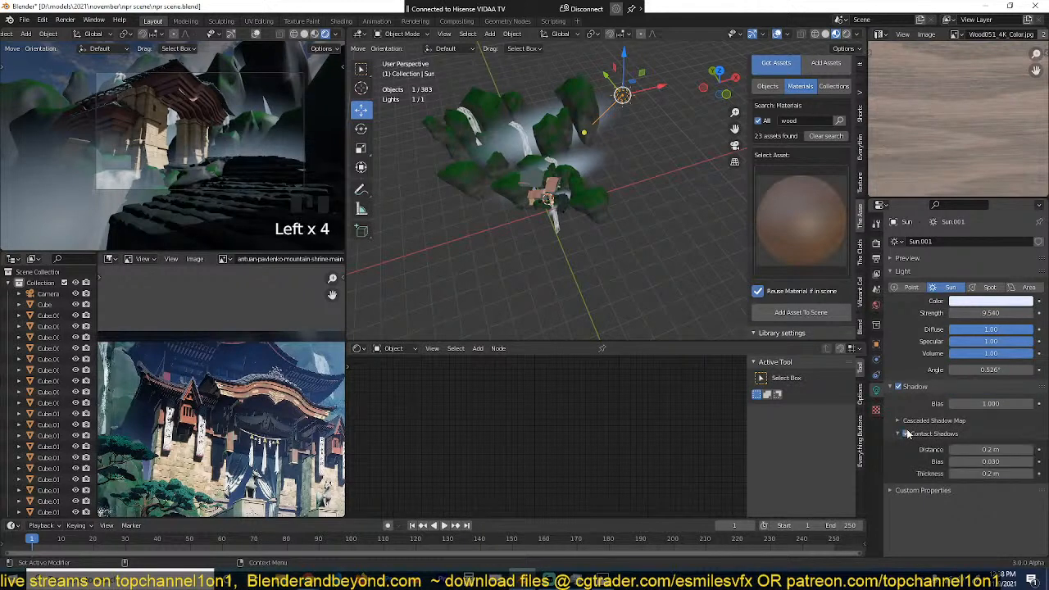
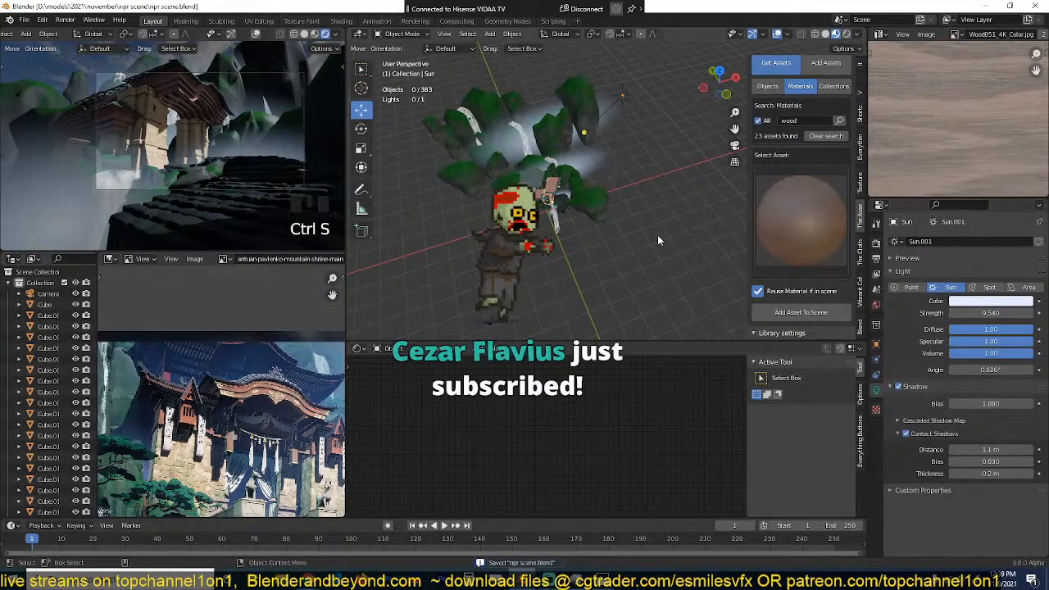
Step: Duplicate the brick walls of the smaller gate and scale the copy along the X axis
{"action": "scroll", "coordinate": [657, 235], "scroll_direction": "up", "scroll_amount": 2}
{"action": "middle_click_drag", "start_coordinate": [657, 237], "coordinate": [617, 239]}
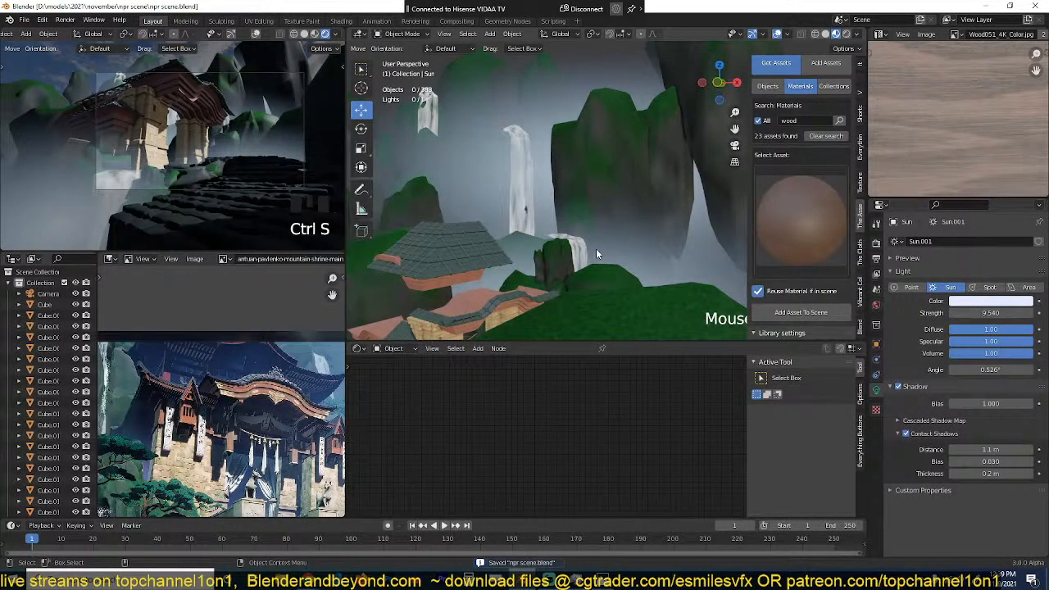
{"action": "scroll", "coordinate": [477, 245], "scroll_direction": "down", "scroll_amount": 5}
{"action": "scroll", "coordinate": [478, 224], "scroll_direction": "up", "scroll_amount": 5}
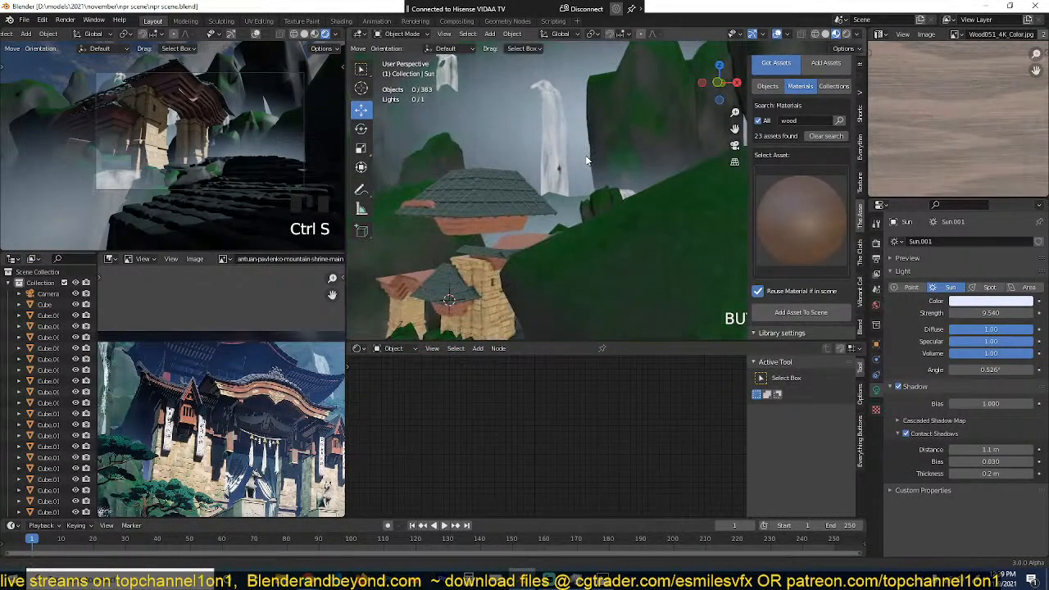
{"action": "middle_click_drag", "start_coordinate": [529, 228], "coordinate": [574, 176]}
{"action": "left_click", "coordinate": [579, 226]}
{"action": "left_click", "coordinate": [579, 227]}
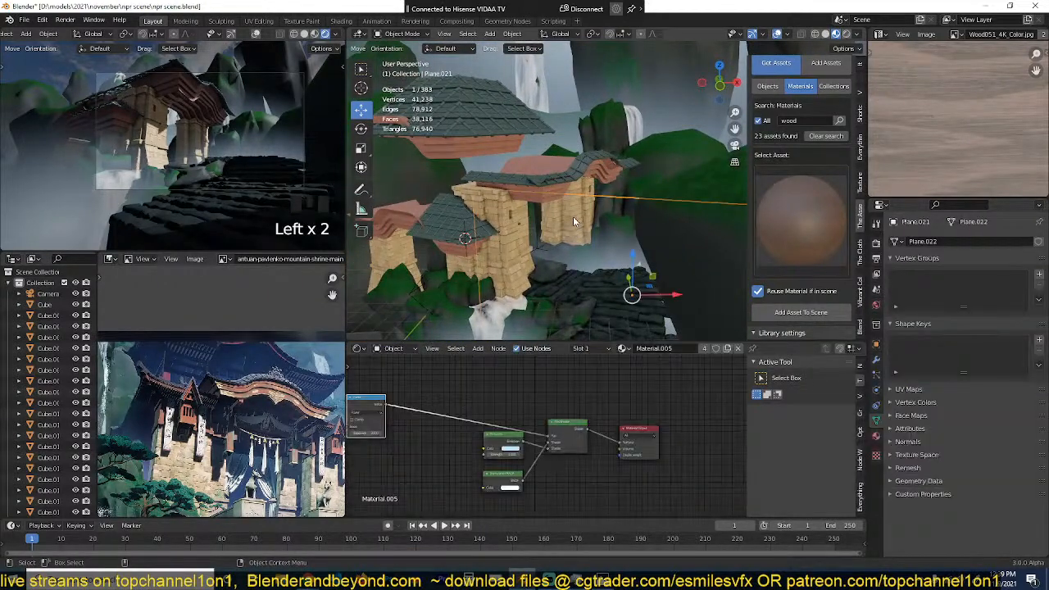
{"action": "left_click", "coordinate": [577, 225]}
{"action": "key", "text": "shift+d"}
{"action": "key", "text": "s"}
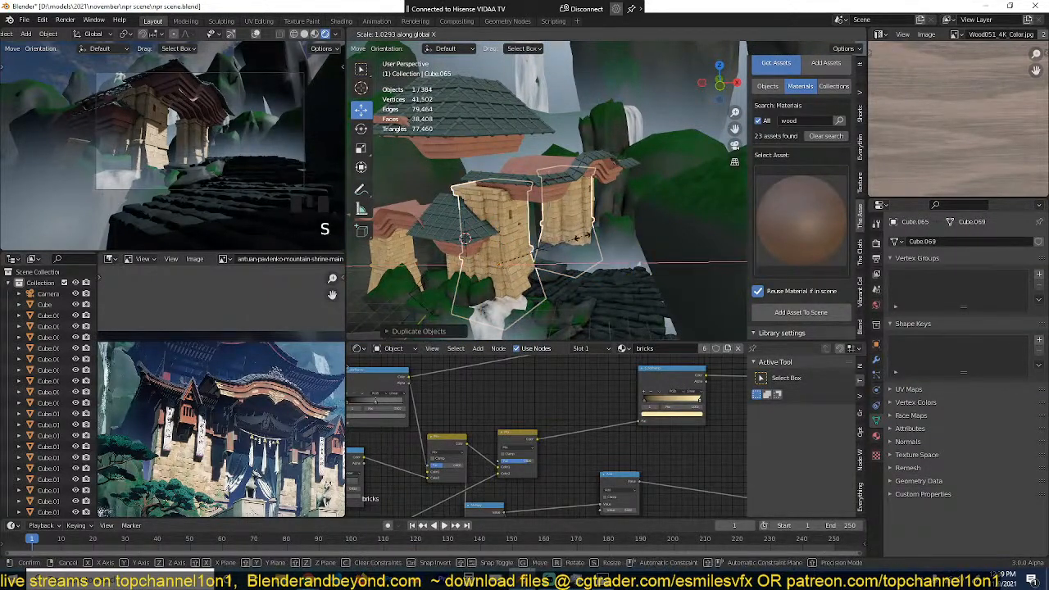
{"action": "left_click", "coordinate": [556, 226]}
Step: Set the transform orientation to Local and slide the duplicated brick walls along their own axis behind the gate
{"action": "scroll", "coordinate": [555, 225], "scroll_direction": "down", "scroll_amount": 3}
{"action": "middle_click_drag", "start_coordinate": [556, 225], "coordinate": [573, 243]}
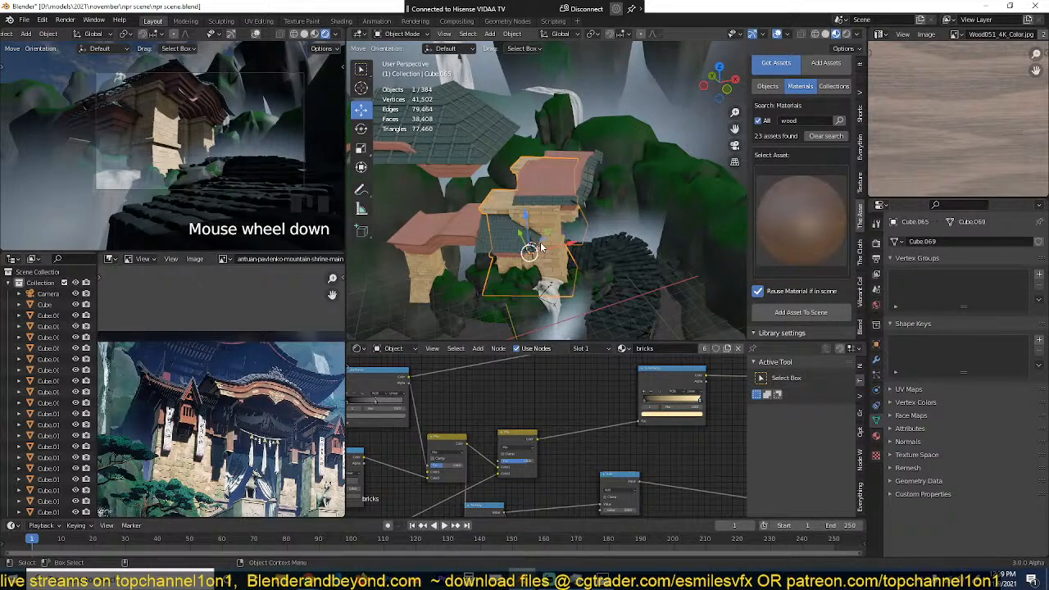
{"action": "key", "text": "period"}
{"action": "left_click", "coordinate": [545, 228]}
{"action": "key", "text": "comma"}
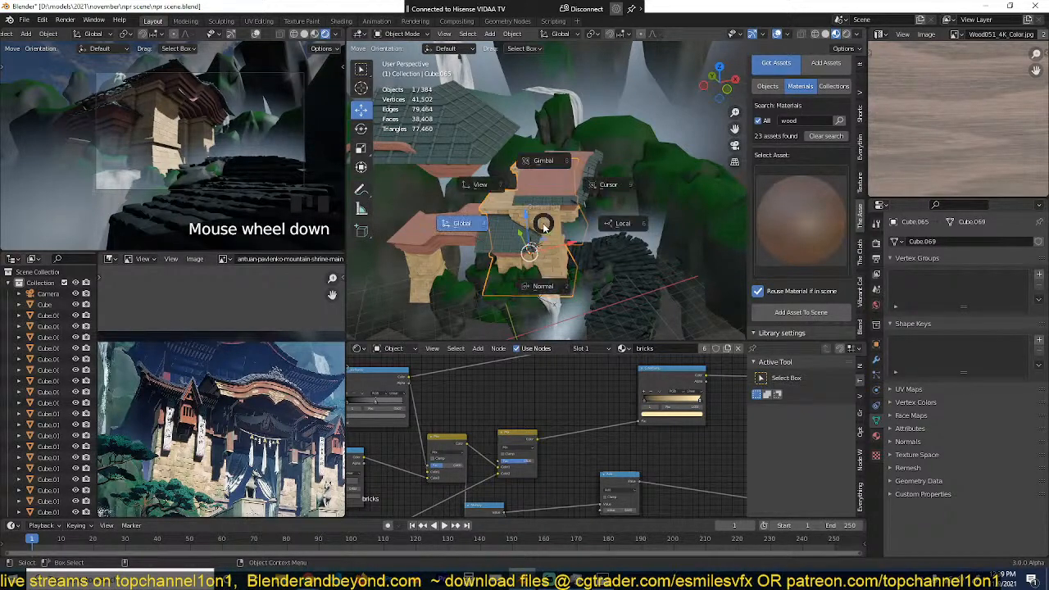
{"action": "left_click", "coordinate": [623, 222]}
{"action": "left_click_drag", "start_coordinate": [568, 258], "coordinate": [530, 246]}
Step: Duplicate the brick wall copy upward along its local Z axis and scale the new copy down slightly
{"action": "key", "text": "grave"}
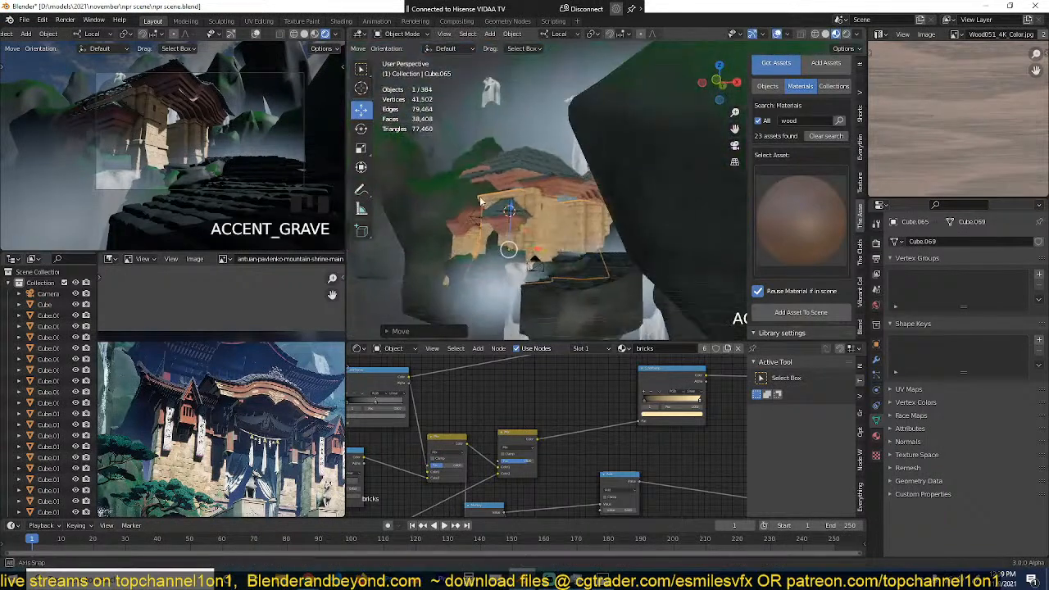
{"action": "key", "text": "shift+d"}
{"action": "key", "text": "z"}
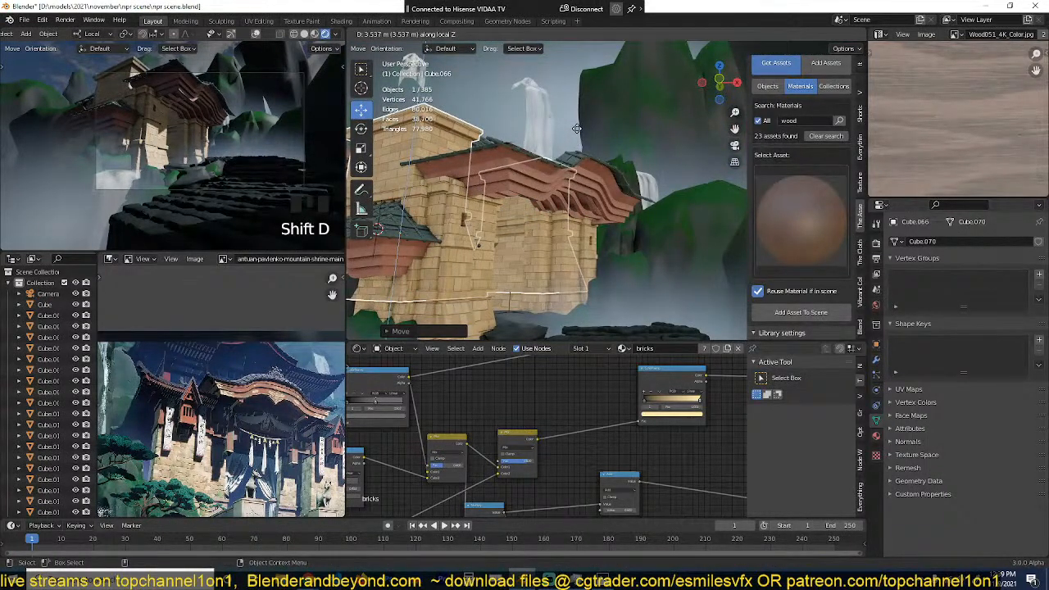
{"action": "key", "text": "s"}
{"action": "left_click", "coordinate": [538, 165]}
Step: Move the raised brick walls along their local axis so they stand as an upper storey beneath the large tiled roof
{"action": "key", "text": "g"}
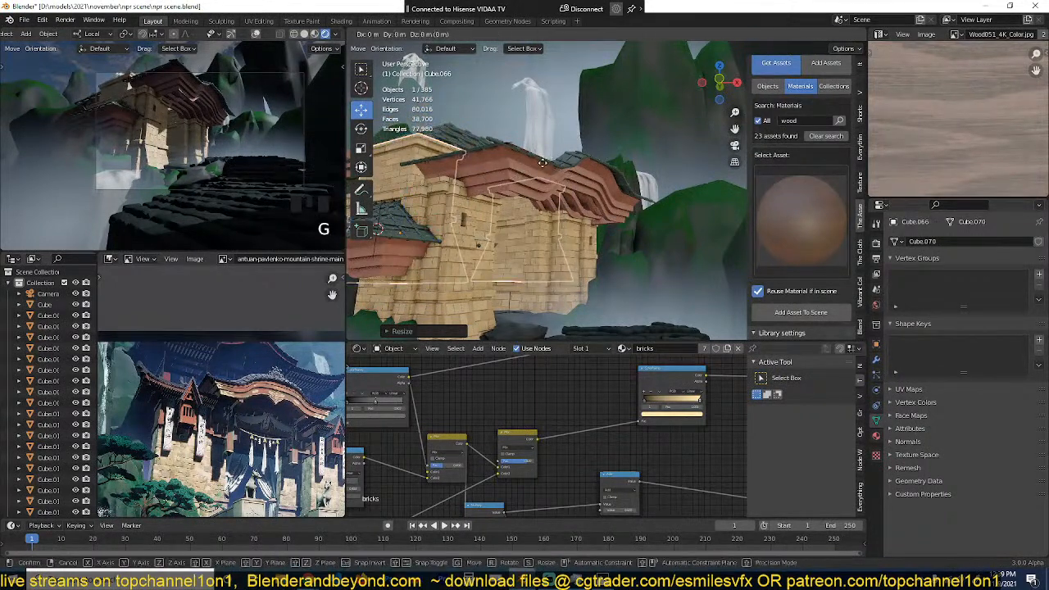
{"action": "left_click", "coordinate": [530, 183]}
{"action": "key", "text": "grave"}
{"action": "middle_click_drag", "start_coordinate": [524, 192], "coordinate": [527, 211]}
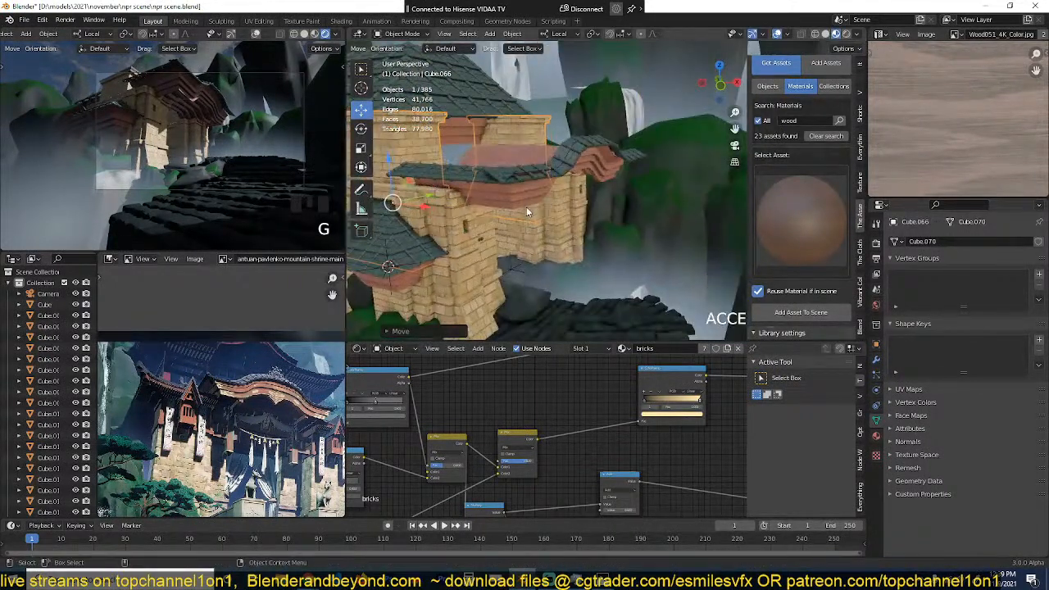
{"action": "left_click_drag", "start_coordinate": [435, 194], "coordinate": [446, 186]}
Step: Delete the large tiled roof together with its wooden under-roof and save the file
{"action": "scroll", "coordinate": [446, 186], "scroll_direction": "down", "scroll_amount": 5}
{"action": "middle_click_drag", "start_coordinate": [447, 186], "coordinate": [506, 212]}
{"action": "left_click", "coordinate": [470, 168]}
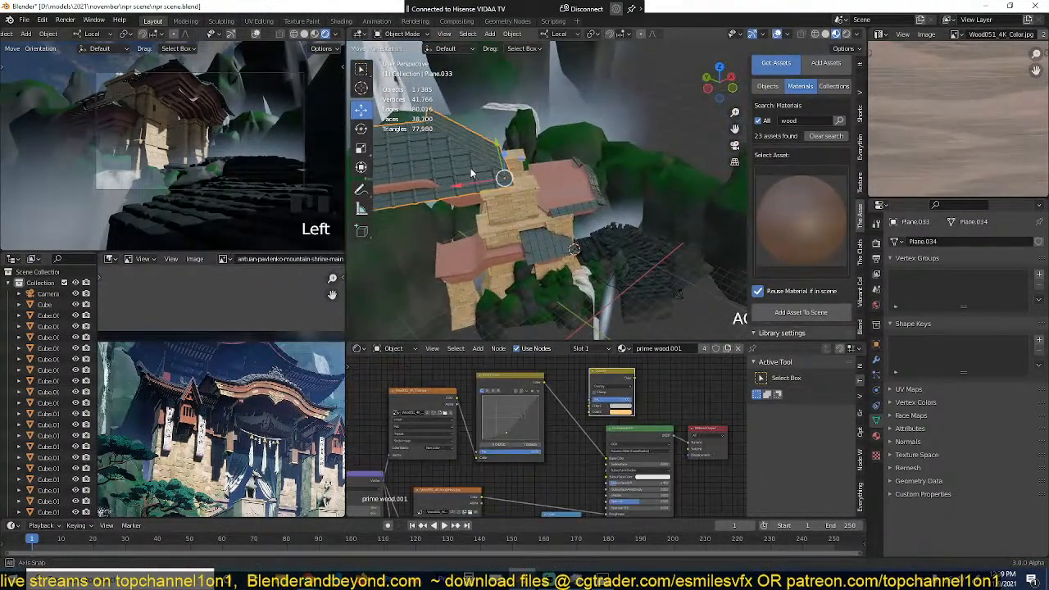
{"action": "middle_click_drag", "start_coordinate": [471, 168], "coordinate": [498, 148]}
{"action": "left_click", "coordinate": [428, 165], "text": "shift"}
{"action": "key", "text": "grave"}
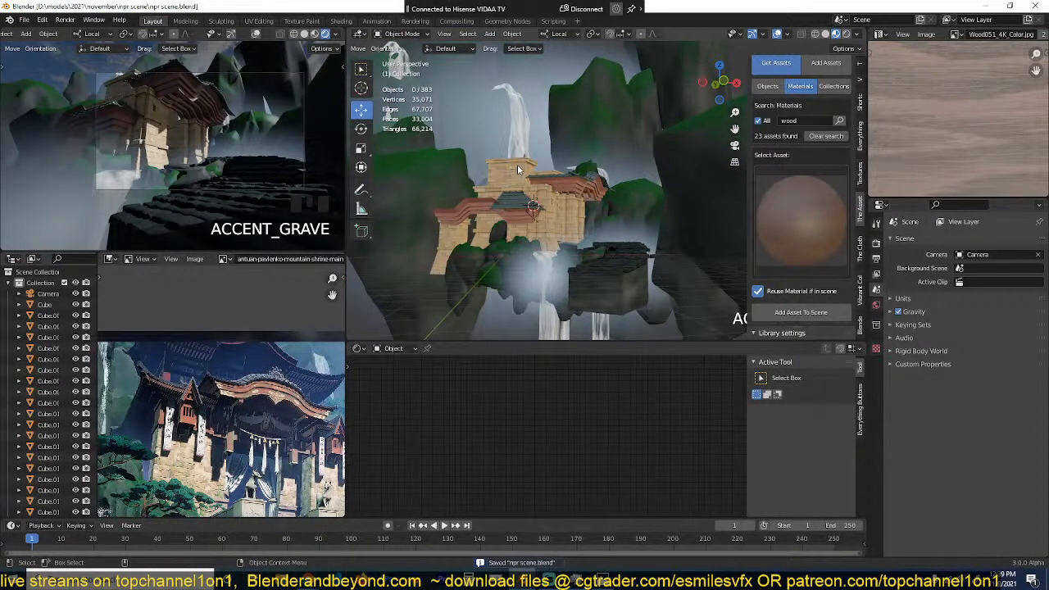
Step: Select the camera in front of the shrine and rotate it to reframe the shot
{"action": "middle_click_drag", "start_coordinate": [517, 169], "coordinate": [566, 184]}
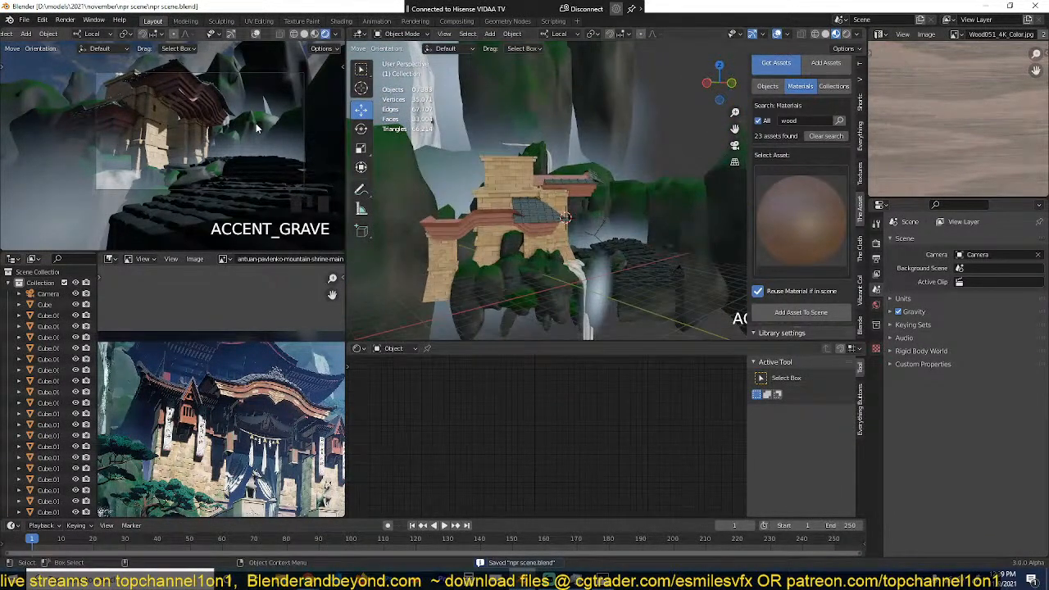
{"action": "scroll", "coordinate": [264, 128], "scroll_direction": "up", "scroll_amount": 2}
{"action": "scroll", "coordinate": [268, 128], "scroll_direction": "down", "scroll_amount": 2}
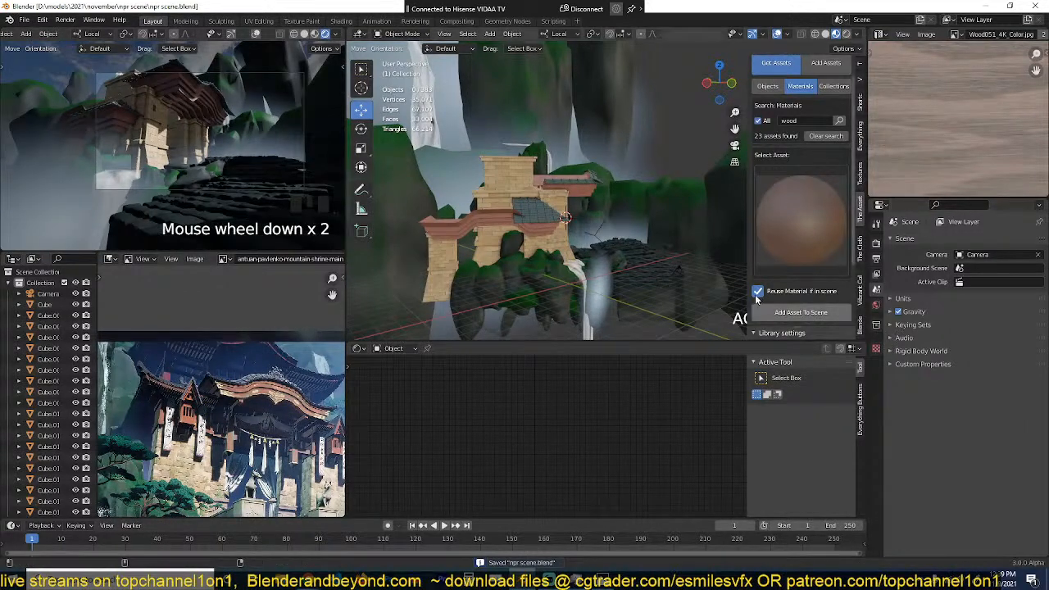
{"action": "middle_click_drag", "start_coordinate": [632, 250], "coordinate": [571, 255]}
{"action": "scroll", "coordinate": [710, 259], "scroll_direction": "down", "scroll_amount": 3}
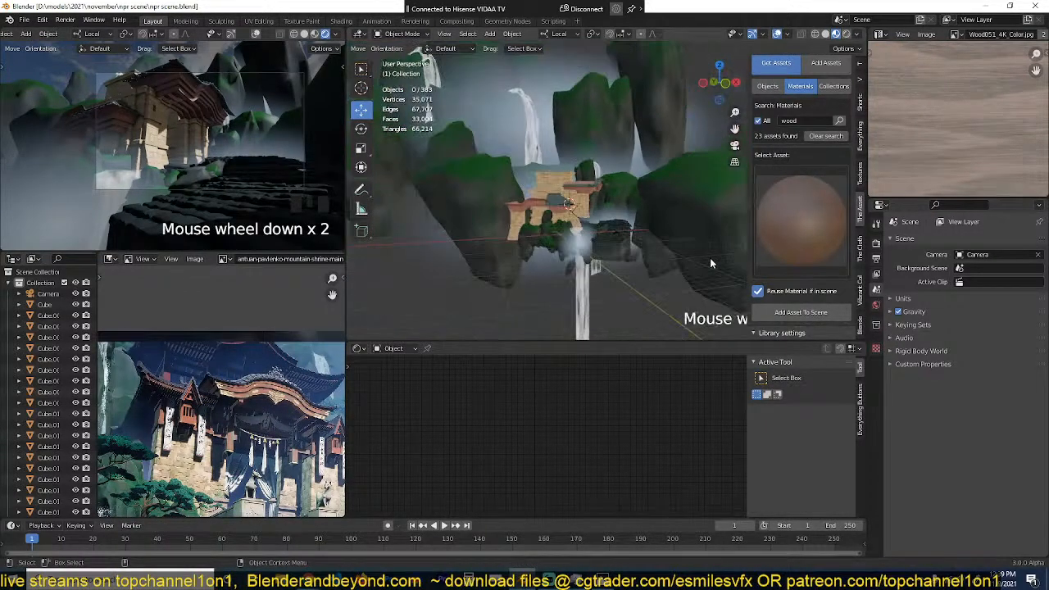
{"action": "middle_click_drag", "start_coordinate": [710, 259], "coordinate": [581, 289]}
{"action": "key", "text": "r"}
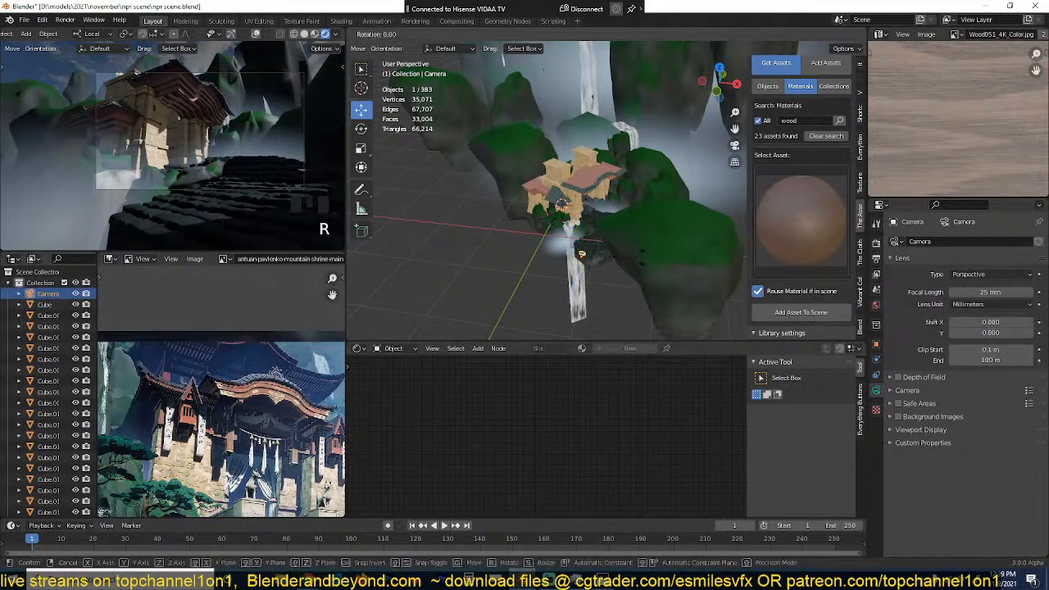
{"action": "left_click", "coordinate": [644, 251]}
Step: Lower the camera along the Z axis, shift it to improve the shrine's framing, and save the file
{"action": "key", "text": "g"}
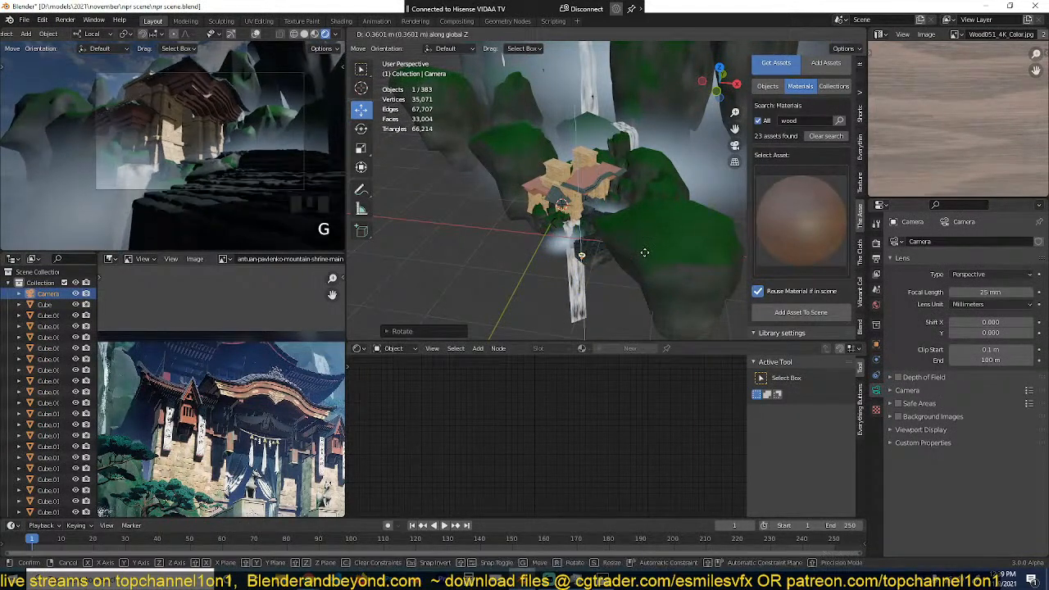
{"action": "left_click", "coordinate": [648, 255]}
{"action": "key", "text": "g"}
{"action": "left_click", "coordinate": [652, 252]}
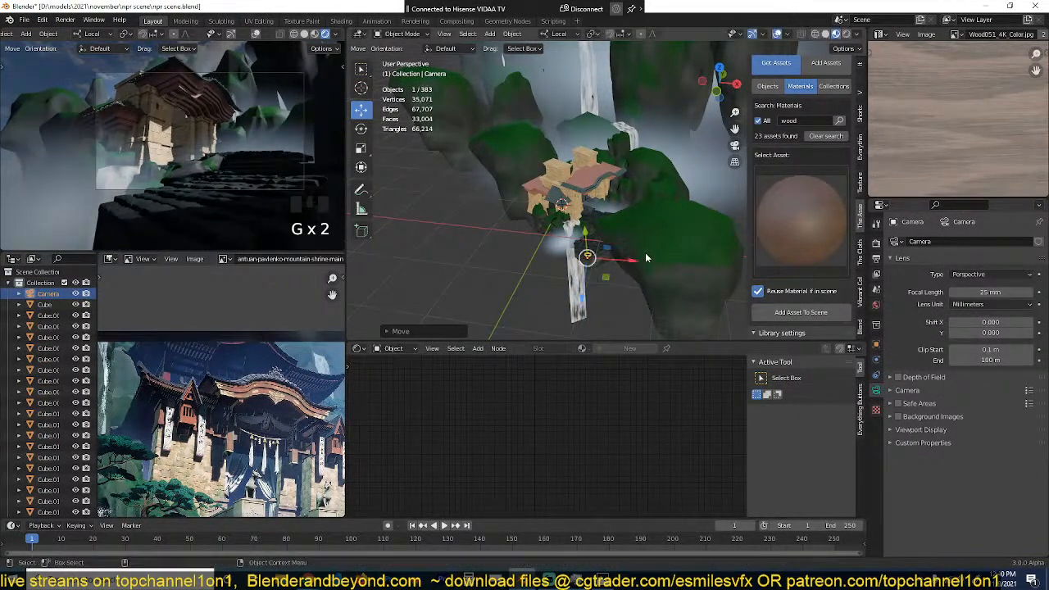
{"action": "scroll", "coordinate": [200, 180], "scroll_direction": "up", "scroll_amount": 2}
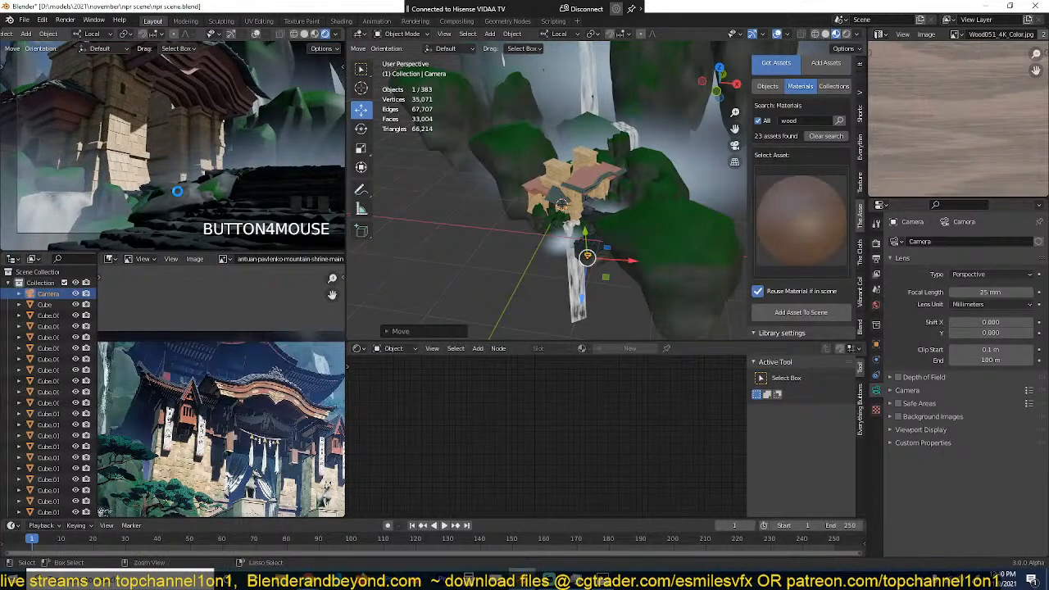
{"action": "key", "text": "ctrl+s"}
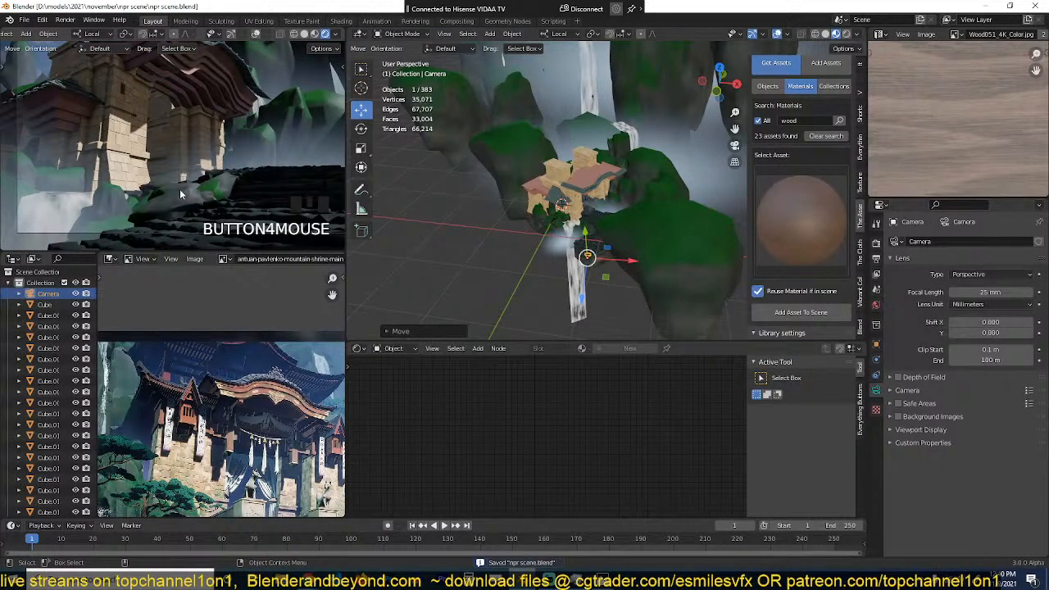
Step: Compare the camera view's composition with the shrine, waterfalls and stone path in the reference painting
{"action": "scroll", "coordinate": [181, 189], "scroll_direction": "down", "scroll_amount": 2}
{"action": "scroll", "coordinate": [215, 383], "scroll_direction": "down", "scroll_amount": 4}
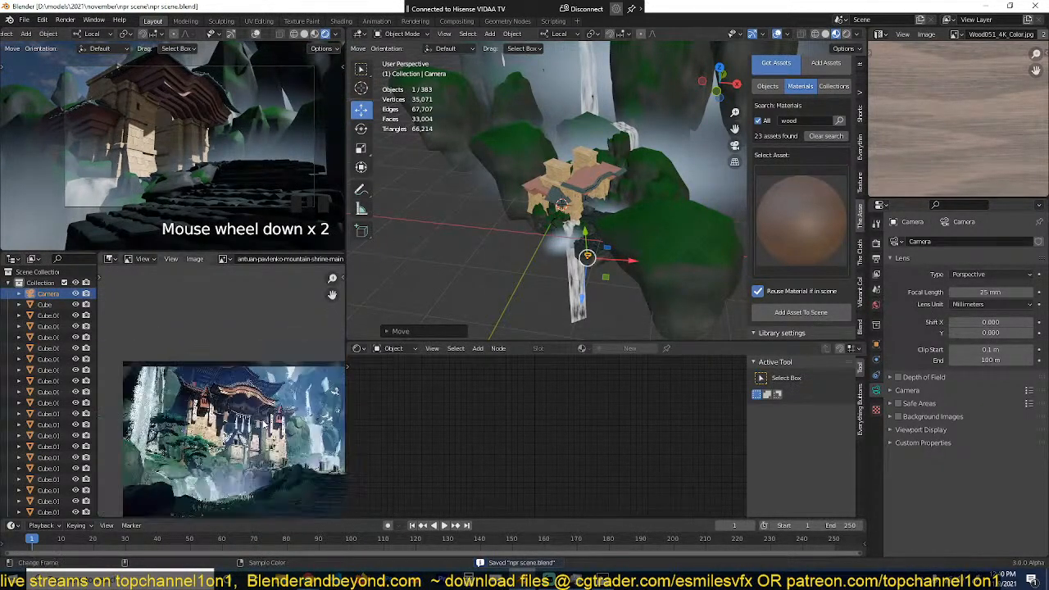
{"action": "middle_click_drag", "start_coordinate": [220, 435], "coordinate": [182, 394]}
{"action": "scroll", "coordinate": [182, 393], "scroll_direction": "up", "scroll_amount": 2}
{"action": "scroll", "coordinate": [291, 199], "scroll_direction": "down", "scroll_amount": 1}
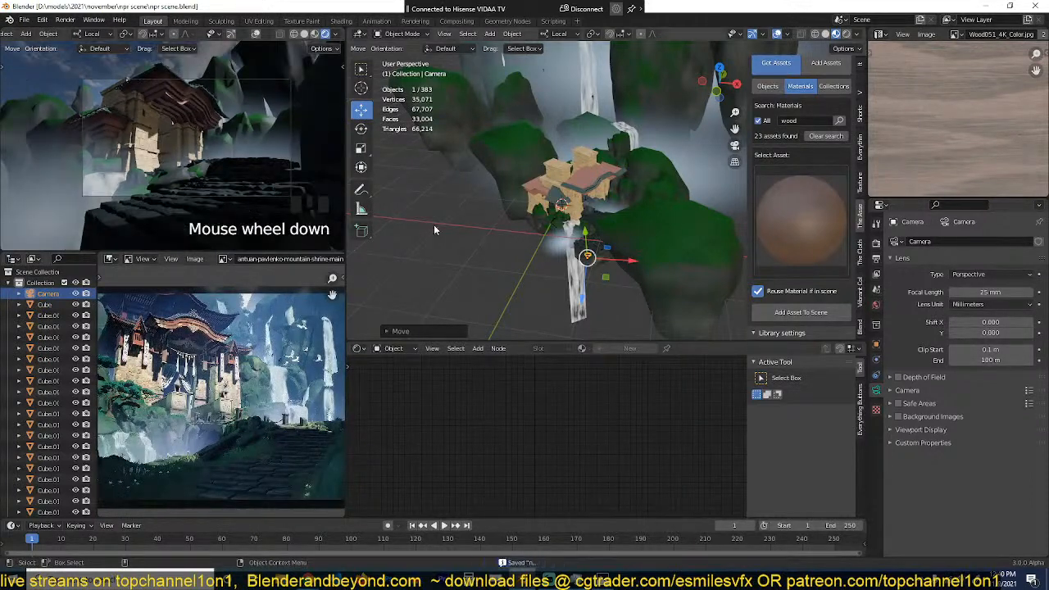
{"action": "scroll", "coordinate": [571, 149], "scroll_direction": "down", "scroll_amount": 1}
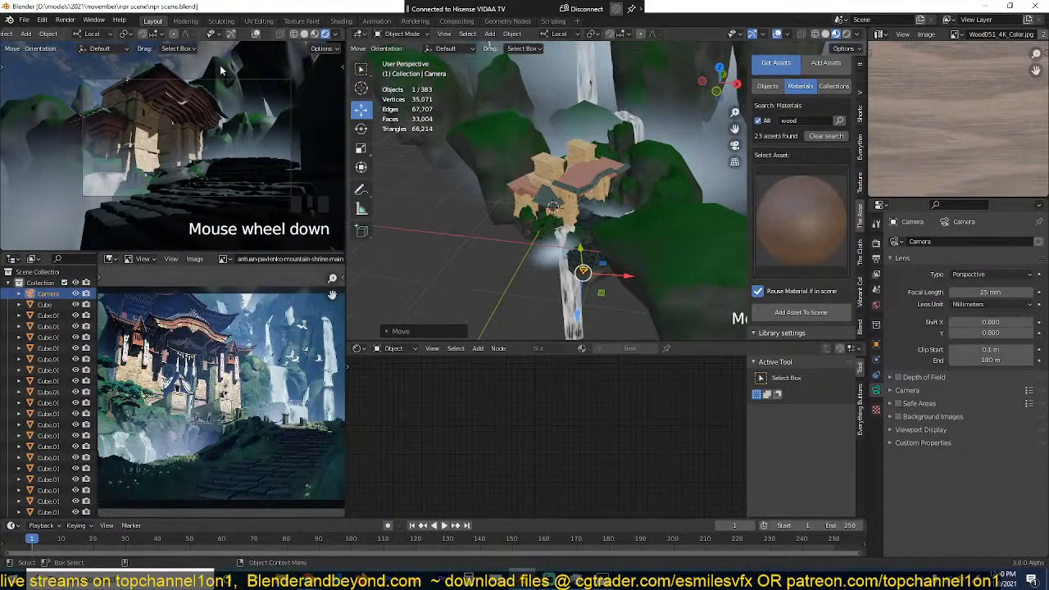
Step: Try a different render engine for the scene in the render settings
{"action": "left_click", "coordinate": [877, 242]}
{"action": "left_click", "coordinate": [999, 242]}
{"action": "left_click", "coordinate": [965, 278]}
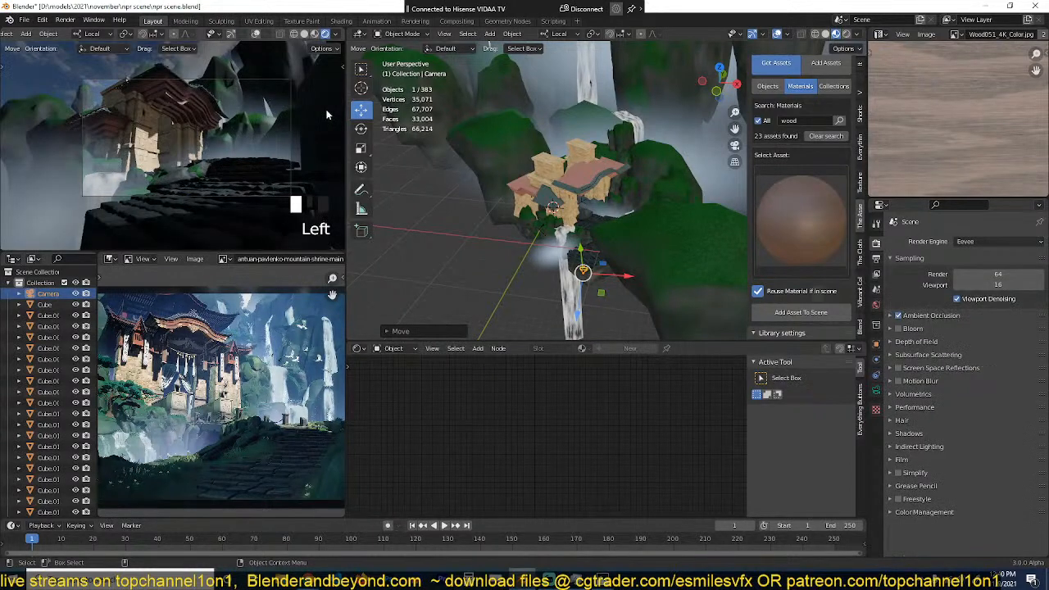
Step: Duplicate the large foreground mountain in top view and place the copy behind the shrine
{"action": "scroll", "coordinate": [246, 155], "scroll_direction": "up", "scroll_amount": 2}
{"action": "middle_click_drag", "start_coordinate": [447, 204], "coordinate": [543, 242]}
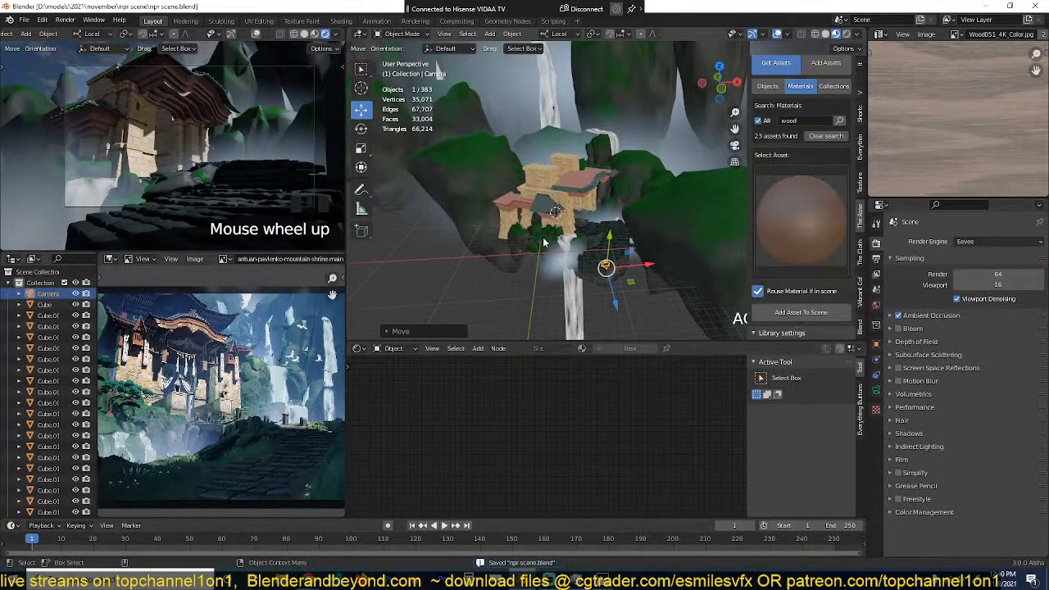
{"action": "scroll", "coordinate": [233, 146], "scroll_direction": "down", "scroll_amount": 2}
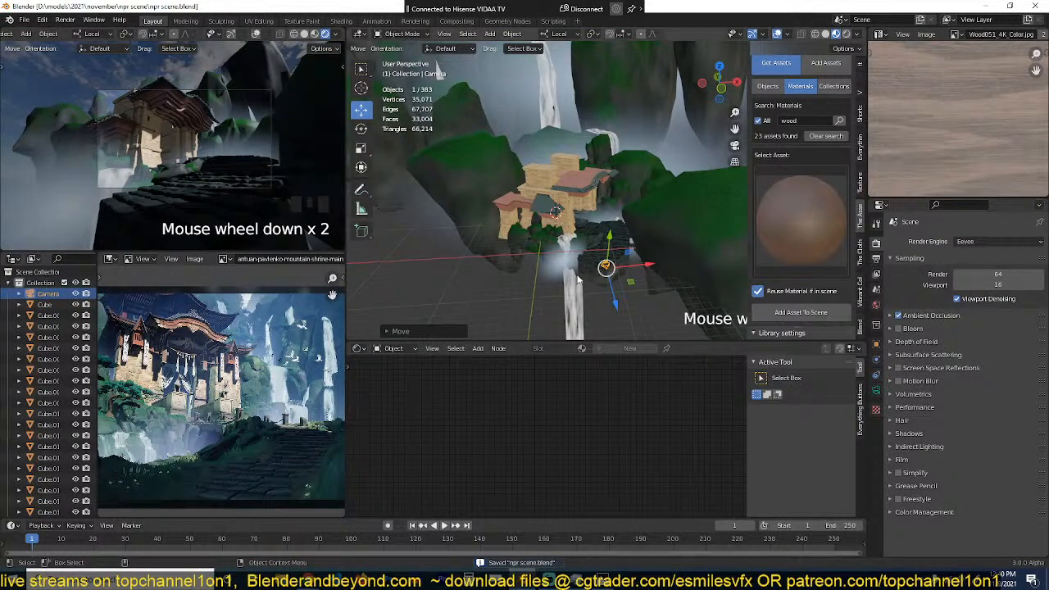
{"action": "scroll", "coordinate": [560, 261], "scroll_direction": "down", "scroll_amount": 5}
{"action": "scroll", "coordinate": [569, 246], "scroll_direction": "up", "scroll_amount": 4}
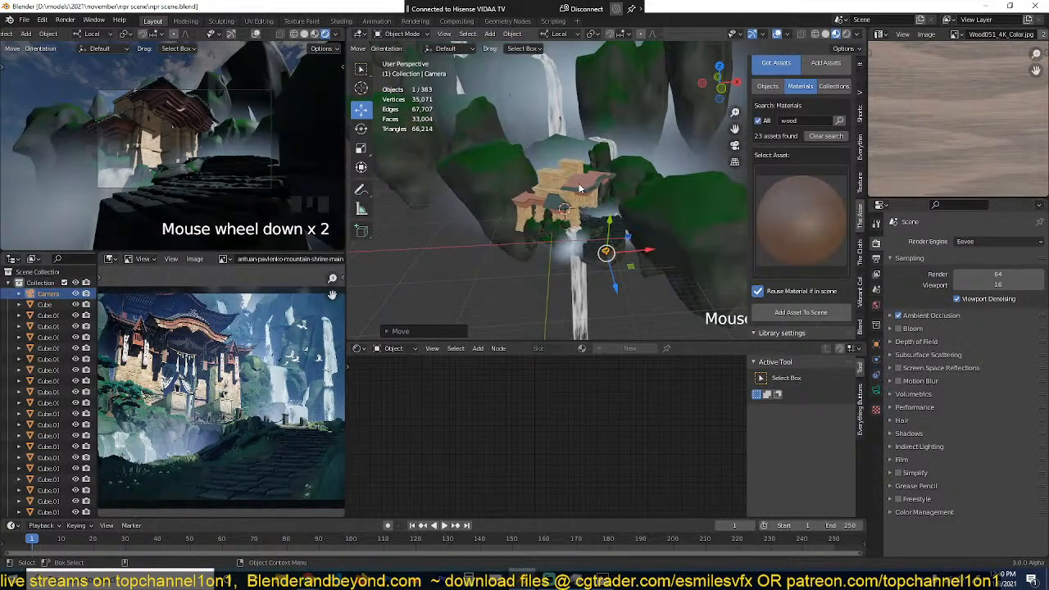
{"action": "scroll", "coordinate": [260, 190], "scroll_direction": "up", "scroll_amount": 2}
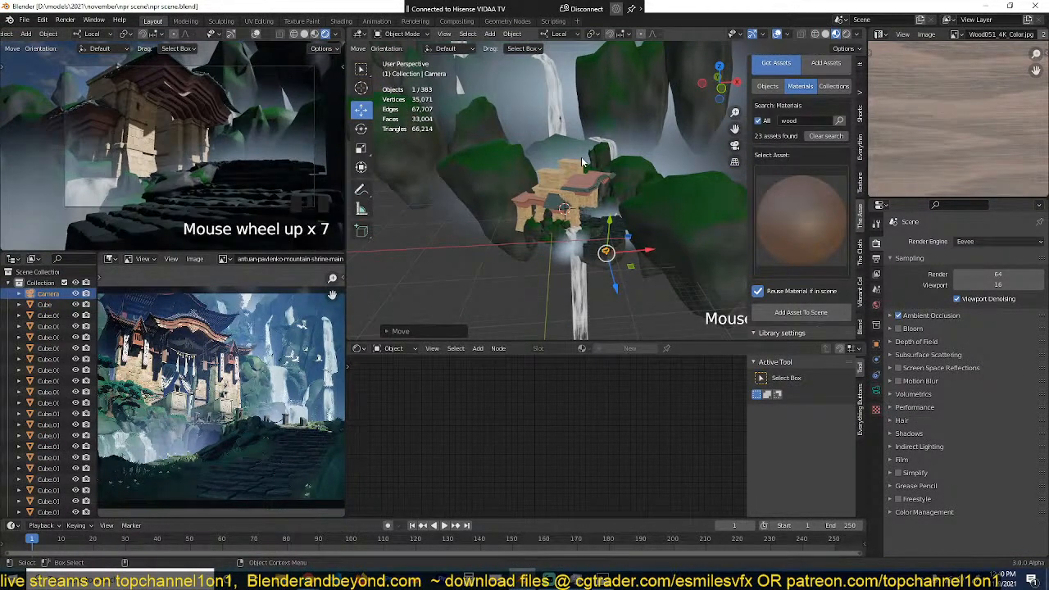
{"action": "left_click", "coordinate": [648, 207]}
{"action": "key", "text": "KP_7"}
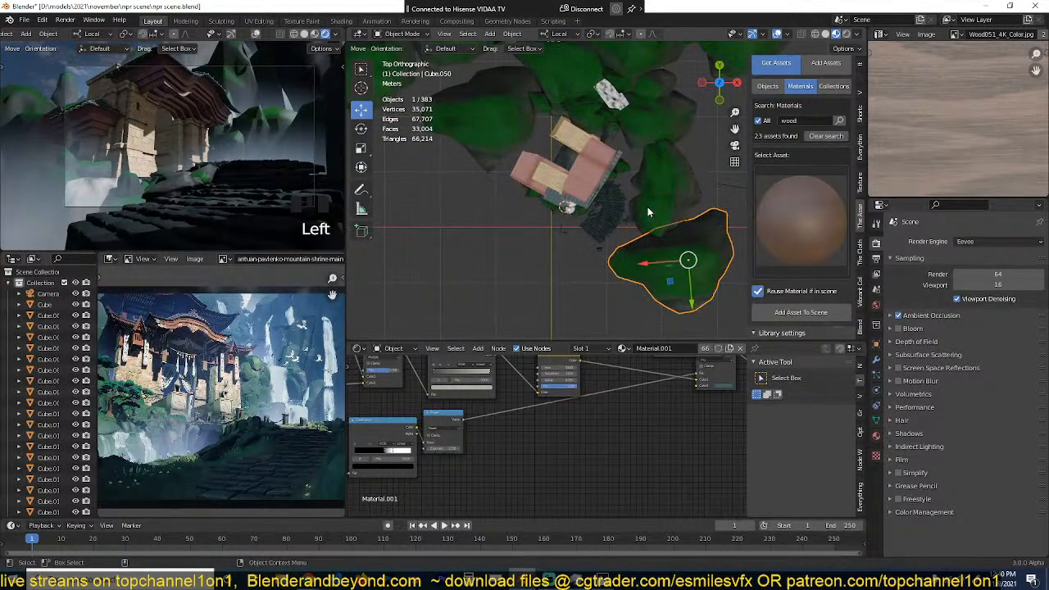
{"action": "key", "text": "shift+d"}
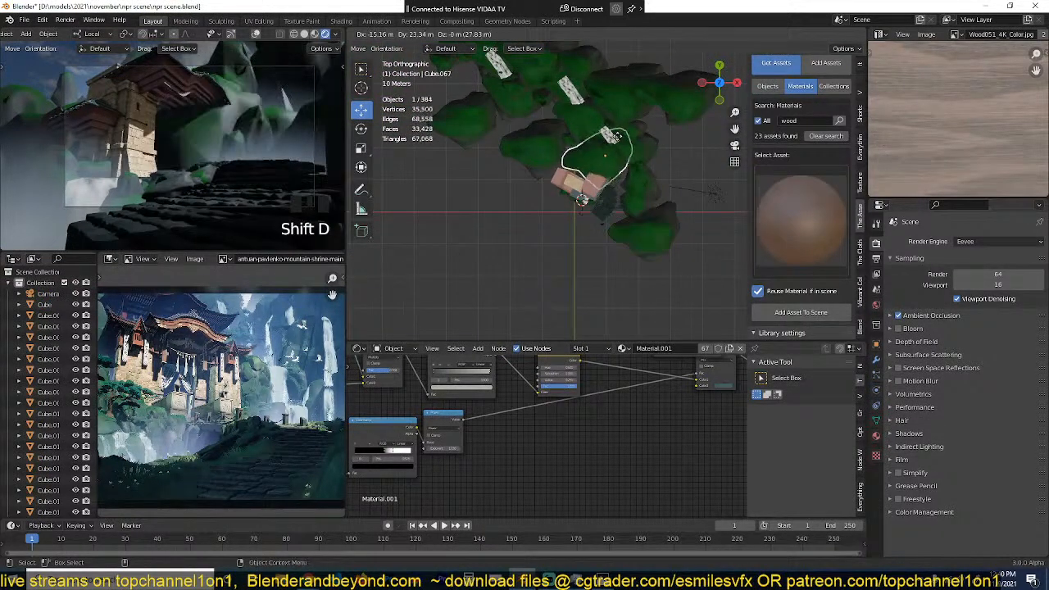
{"action": "left_click", "coordinate": [599, 110]}
{"action": "key", "text": "grave"}
{"action": "middle_click_drag", "start_coordinate": [599, 110], "coordinate": [619, 45]}
Step: Scale down the duplicated mountain and move it next to the shrine's rear brick tower
{"action": "key", "text": "s"}
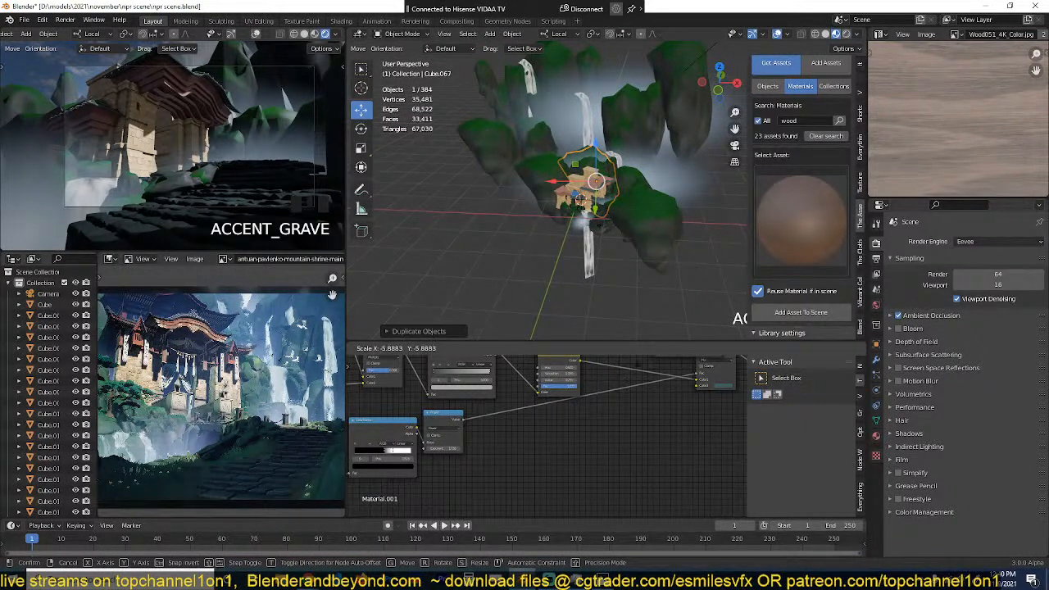
{"action": "left_click", "coordinate": [621, 386]}
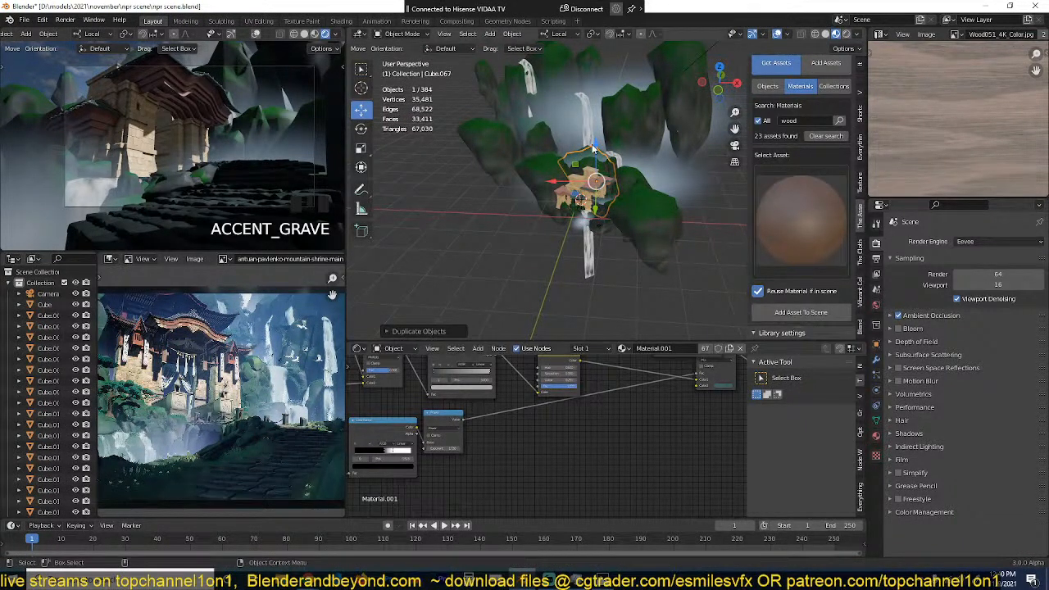
{"action": "scroll", "coordinate": [606, 188], "scroll_direction": "up", "scroll_amount": 5}
{"action": "key", "text": "s"}
{"action": "key", "text": "z"}
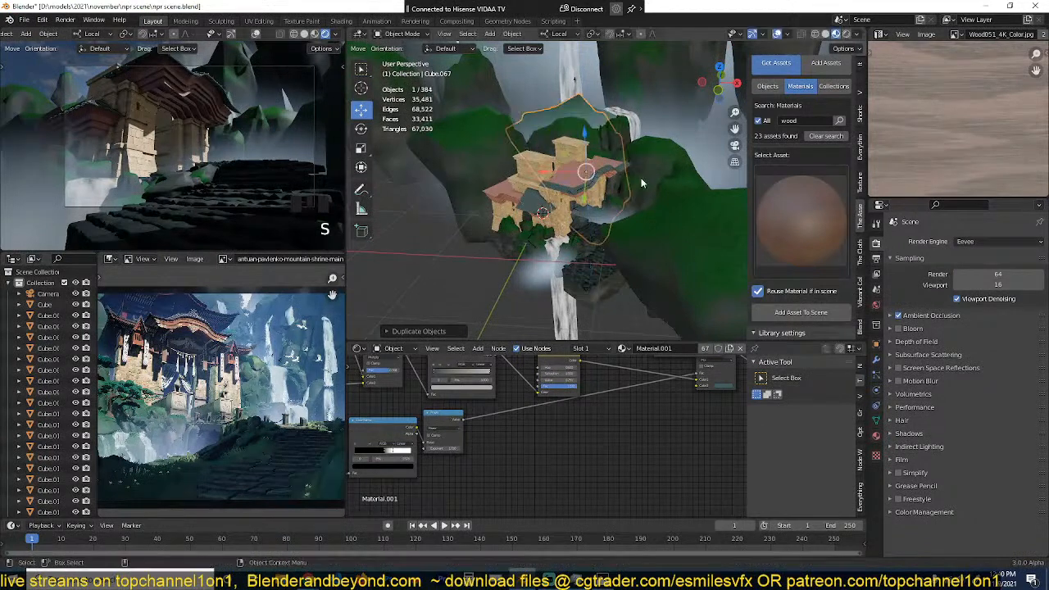
{"action": "scroll", "coordinate": [624, 177], "scroll_direction": "up", "scroll_amount": 3}
{"action": "key", "text": "s"}
{"action": "left_click", "coordinate": [722, 174]}
{"action": "key", "text": "g"}
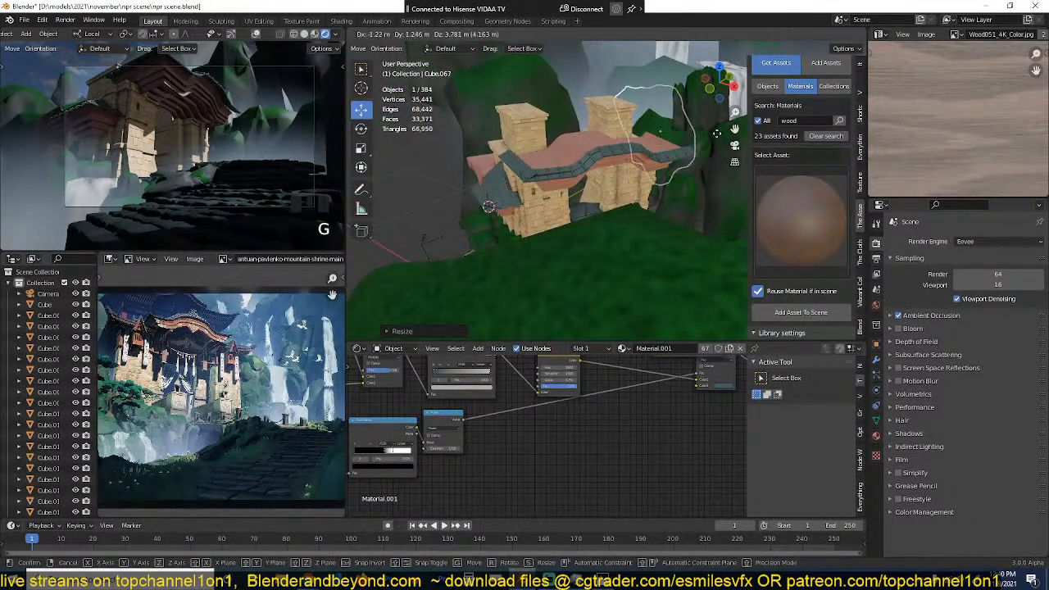
{"action": "left_click", "coordinate": [707, 124]}
Step: Delete the scaled-down mountain copy beside the rear brick tower
{"action": "key", "text": "x"}
{"action": "left_click", "coordinate": [695, 125]}
{"action": "scroll", "coordinate": [675, 132], "scroll_direction": "down", "scroll_amount": 5}
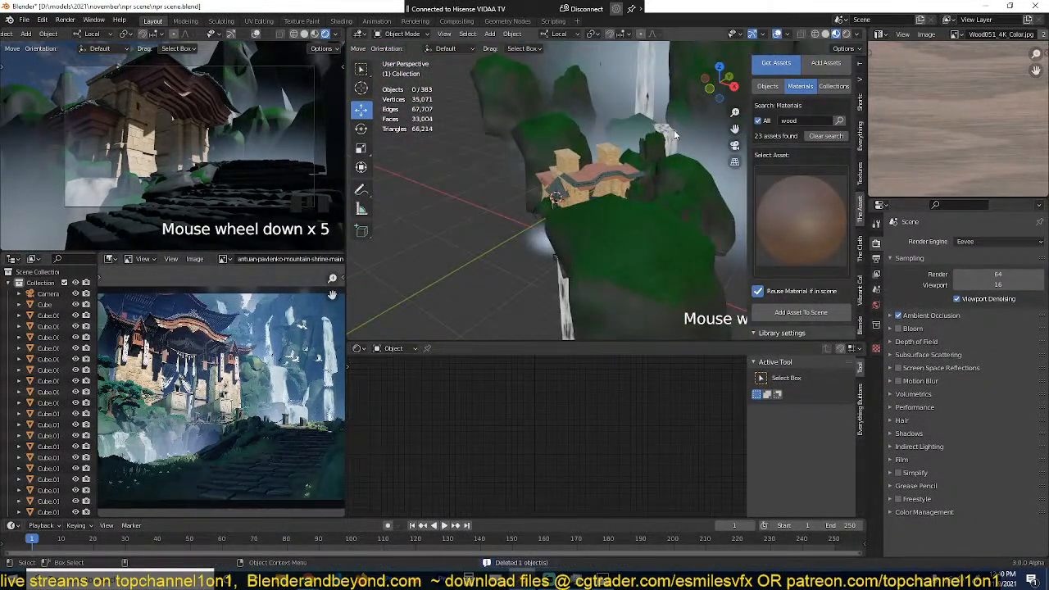
Step: Select four parts of the shrine's upper front roof in camera view and set the transform orientation to Global
{"action": "key", "text": "KP_0"}
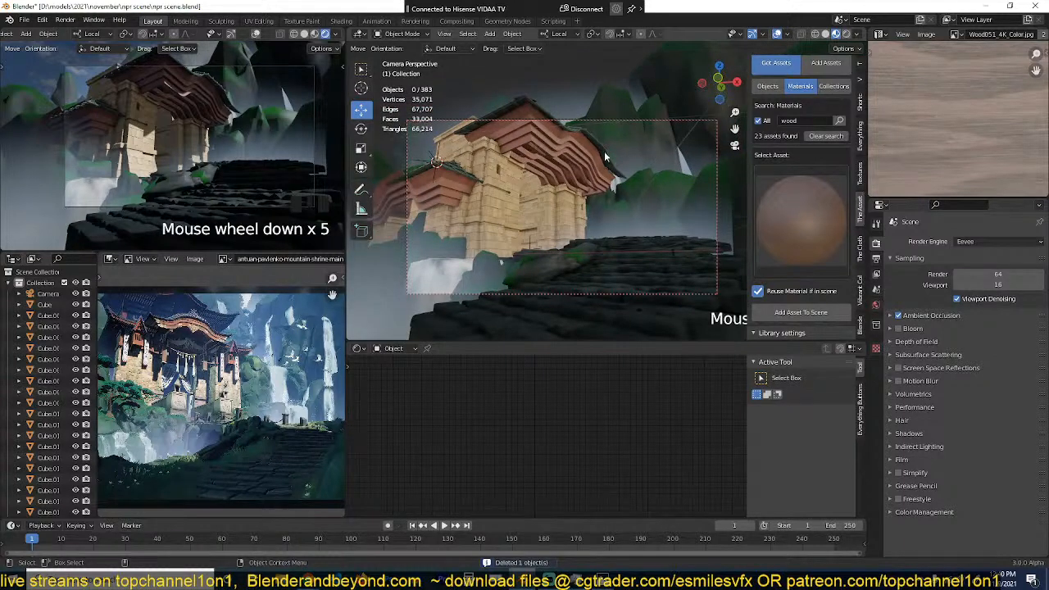
{"action": "left_click", "coordinate": [604, 151]}
{"action": "left_click", "coordinate": [557, 141], "text": "shift"}
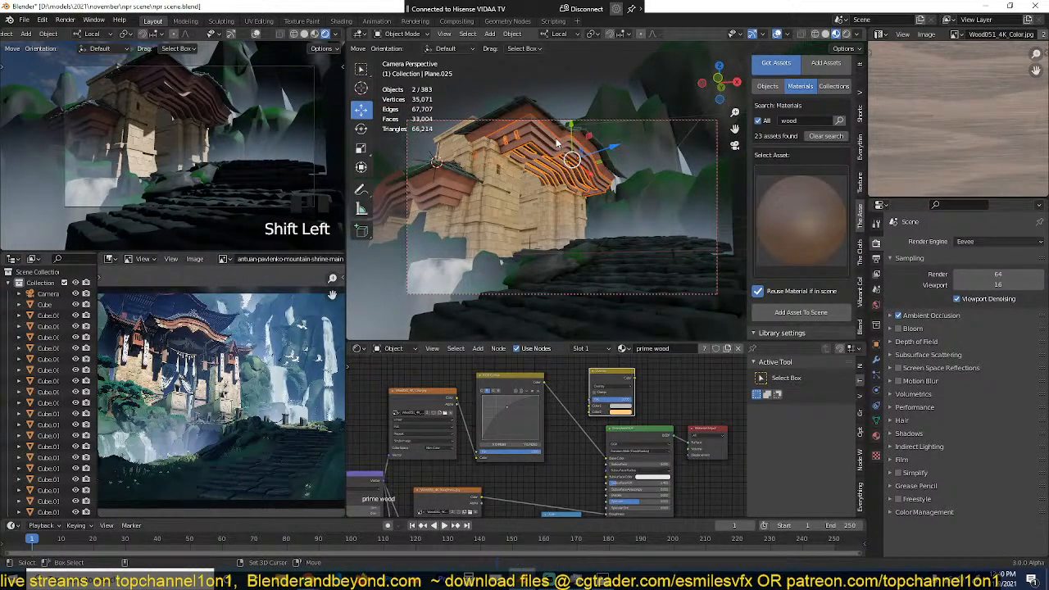
{"action": "left_click", "coordinate": [559, 130], "text": "shift"}
{"action": "left_click", "coordinate": [587, 136], "text": "shift"}
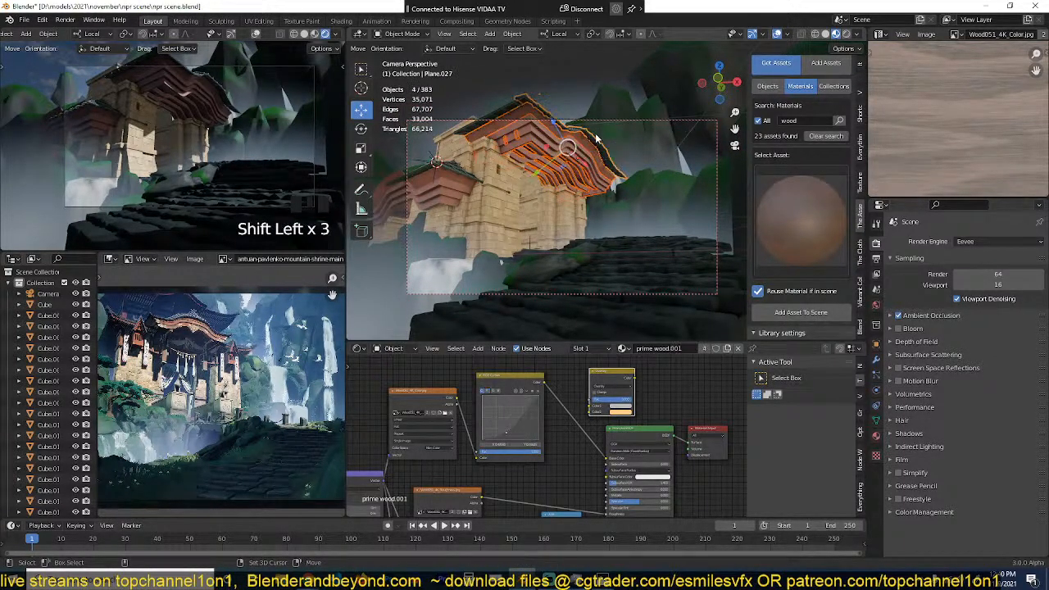
{"action": "key", "text": "m"}
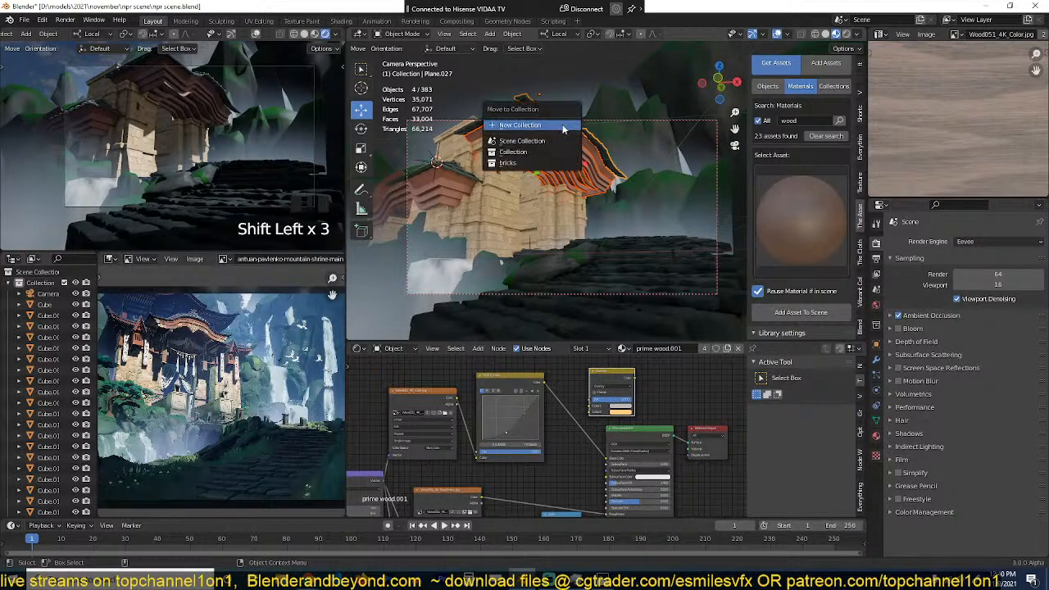
{"action": "key", "text": "comma"}
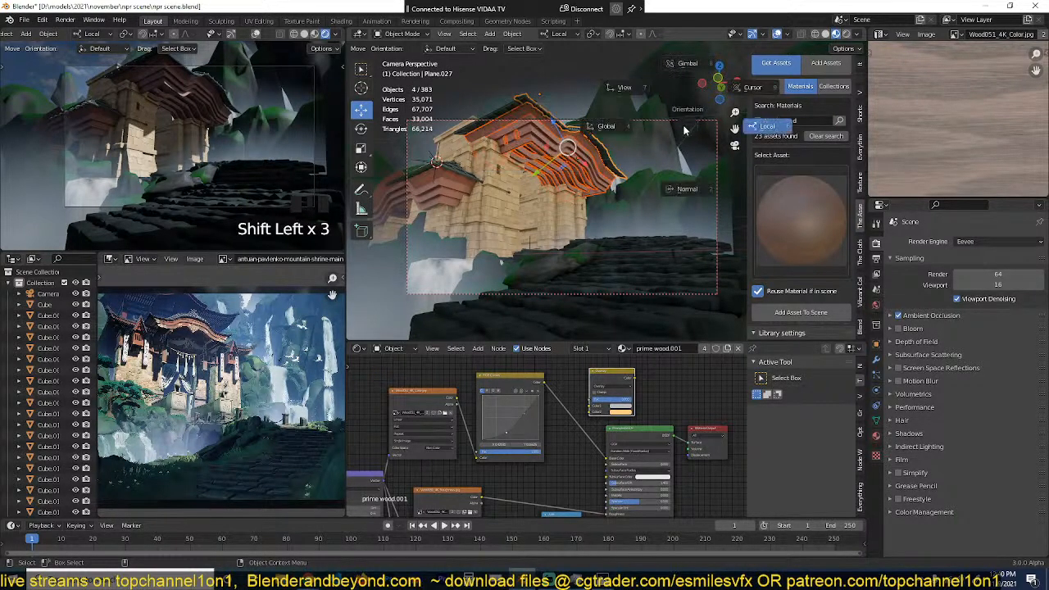
{"action": "left_click", "coordinate": [606, 127]}
{"action": "left_click_drag", "start_coordinate": [567, 123], "coordinate": [564, 153]}
{"action": "key", "text": "ctrl+z"}
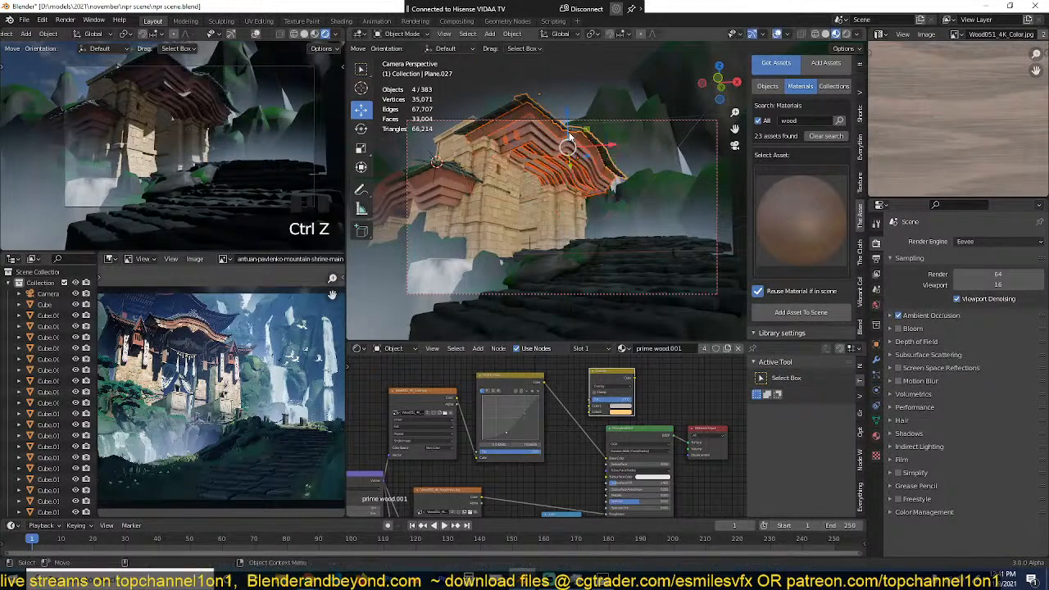
Step: Add the roof's remaining front pieces, including the tile strip's guide curve, to the selection
{"action": "key", "text": "grave"}
{"action": "middle_click_drag", "start_coordinate": [563, 156], "coordinate": [588, 240]}
{"action": "scroll", "coordinate": [589, 240], "scroll_direction": "up", "scroll_amount": 4}
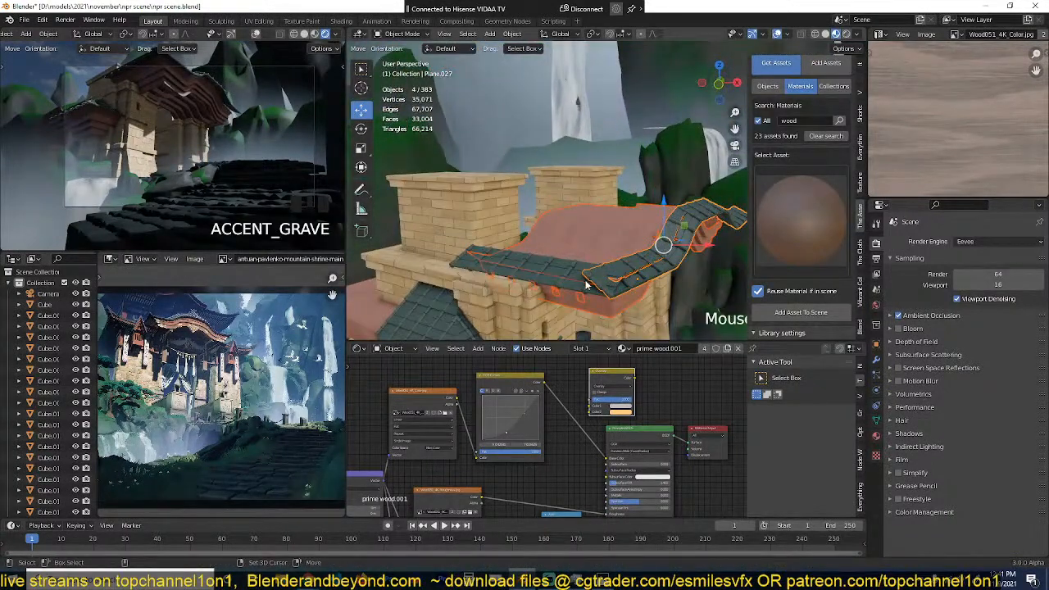
{"action": "left_click", "coordinate": [576, 281], "text": "shift"}
{"action": "left_click", "coordinate": [655, 261], "text": "shift"}
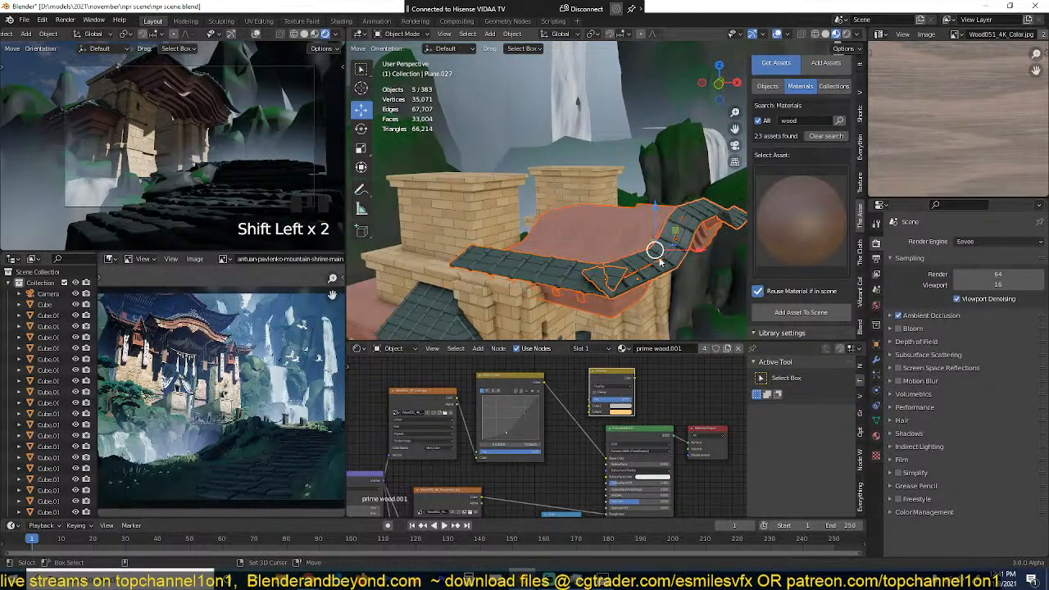
{"action": "left_click", "coordinate": [664, 258], "text": "shift"}
Step: Scale the selected roof assembly to about 0.59 and lower it along the global Z axis between the brick towers
{"action": "scroll", "coordinate": [667, 258], "scroll_direction": "down", "scroll_amount": 3}
{"action": "key", "text": "g"}
{"action": "key", "text": "z"}
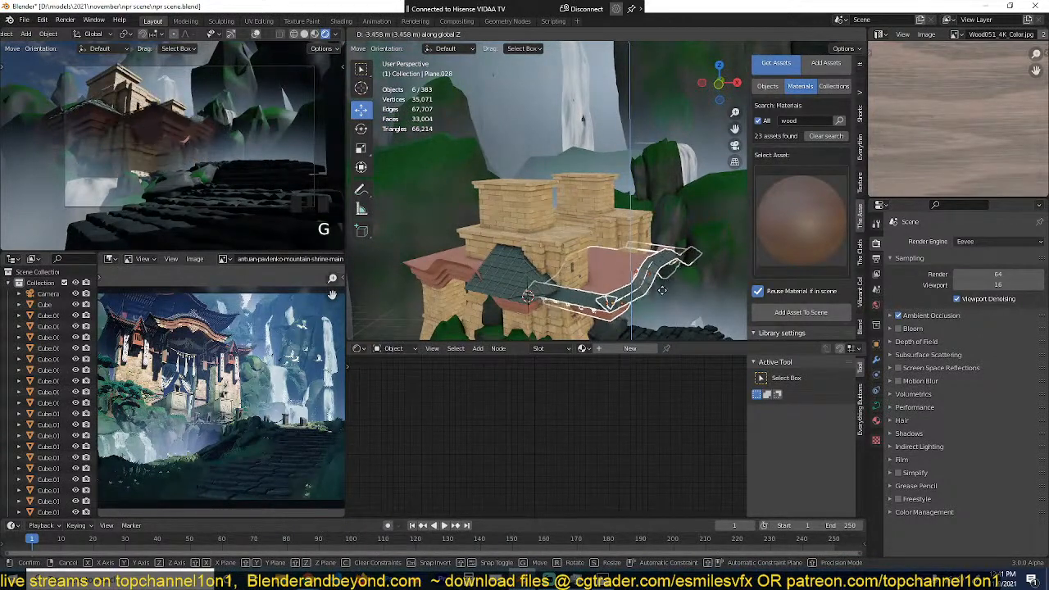
{"action": "key", "text": "s"}
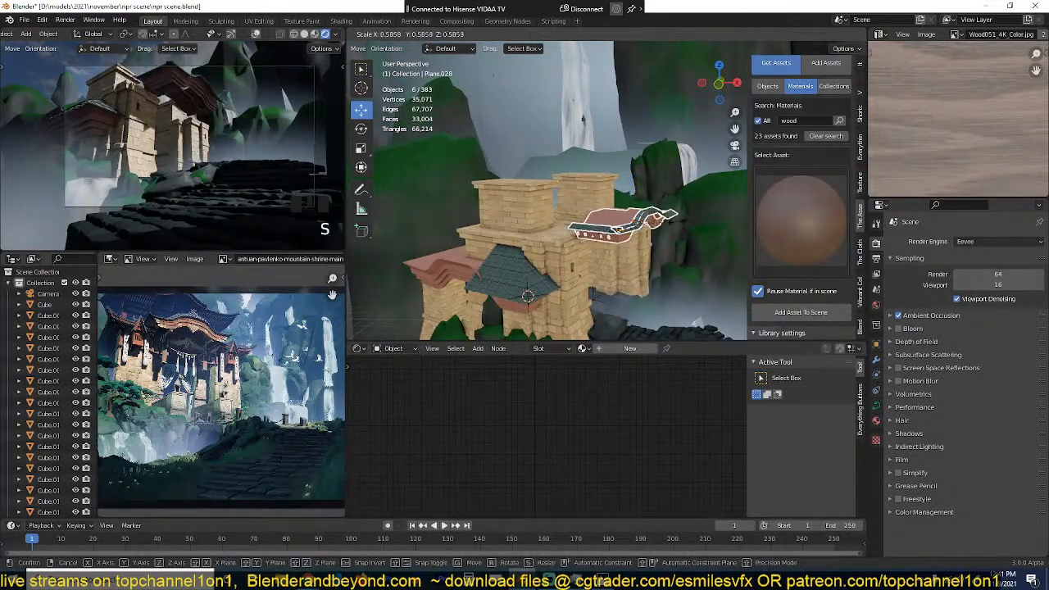
{"action": "left_click", "coordinate": [674, 227]}
{"action": "key", "text": "g"}
{"action": "key", "text": "z"}
{"action": "left_click", "coordinate": [669, 281]}
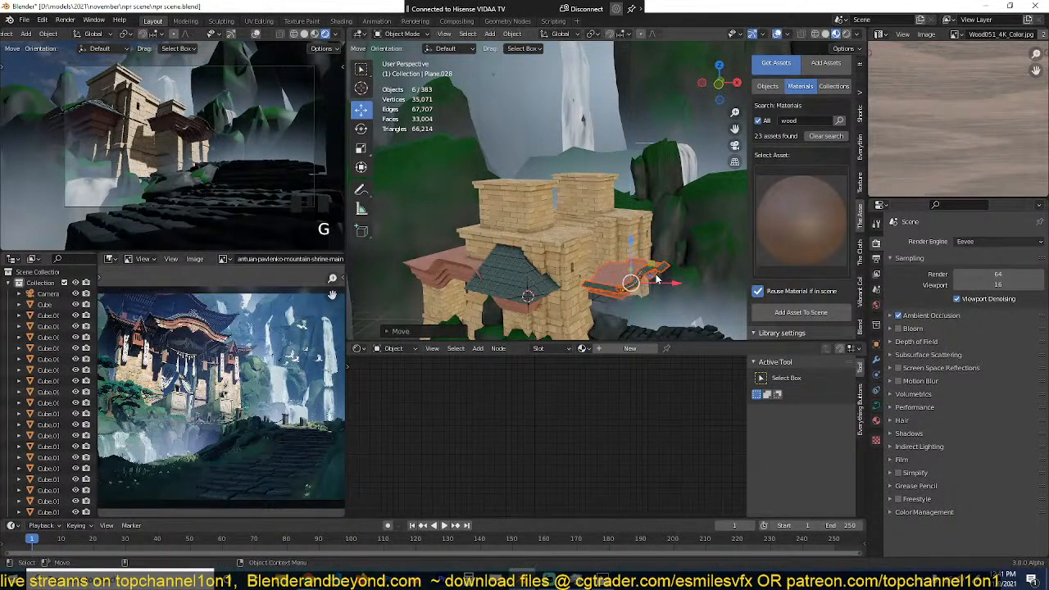
Step: Move the roof assembly into the gap between the front and rear towers in top view and adjust its scale
{"action": "left_click_drag", "start_coordinate": [670, 288], "coordinate": [635, 277]}
{"action": "middle_click_drag", "start_coordinate": [634, 279], "coordinate": [600, 304]}
{"action": "key", "text": "grave"}
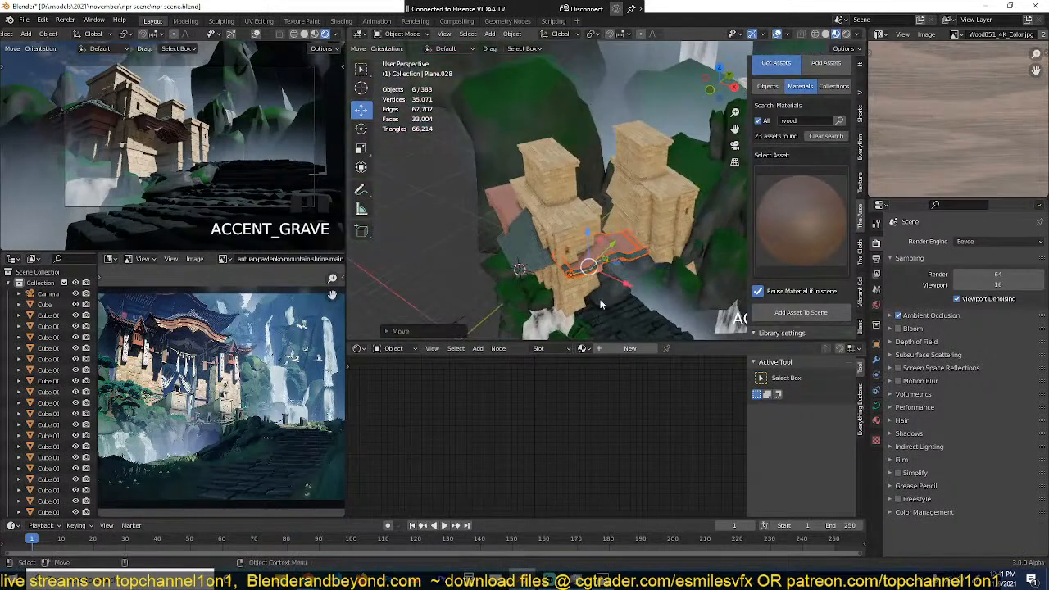
{"action": "scroll", "coordinate": [600, 304], "scroll_direction": "up", "scroll_amount": 3}
{"action": "key", "text": "grave"}
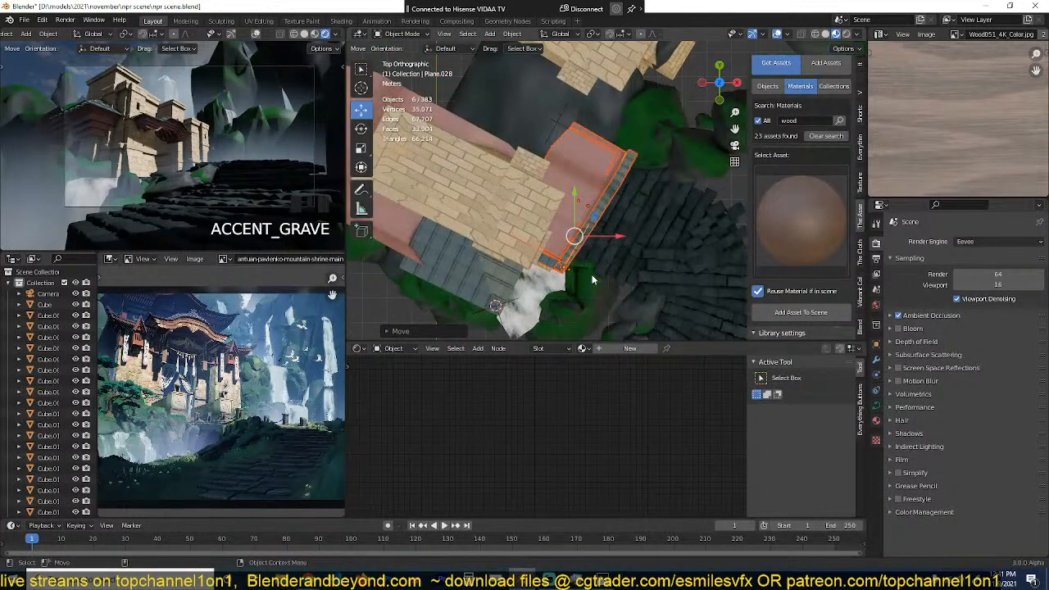
{"action": "key", "text": "g"}
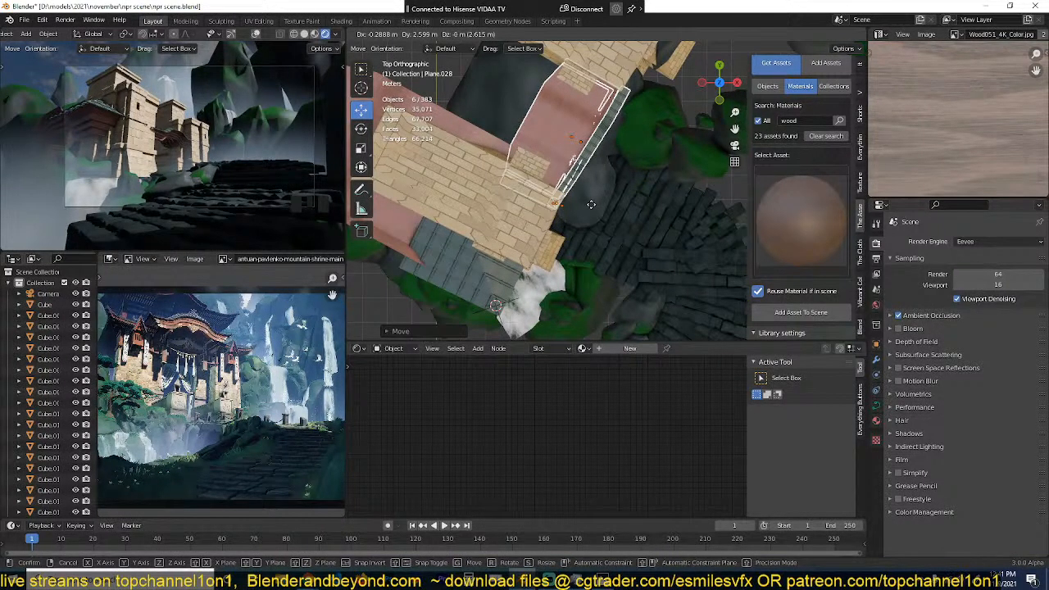
{"action": "left_click", "coordinate": [591, 204]}
{"action": "key", "text": "s"}
{"action": "left_click", "coordinate": [619, 209]}
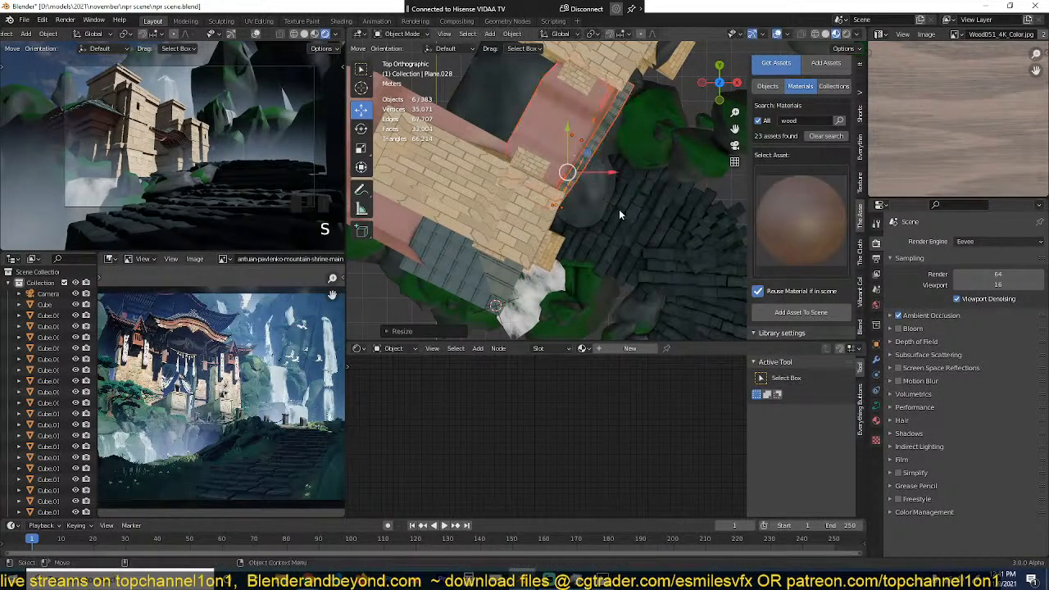
Step: Select the tile strip on the lowered roof's front edge and add a second Array modifier to it
{"action": "key", "text": "alt+a"}
{"action": "mouse_move", "coordinate": [619, 209]}
{"action": "middle_mouse_down"}
{"action": "mouse_move", "coordinate": [604, 159]}
{"action": "mouse_move", "coordinate": [621, 218]}
{"action": "middle_mouse_up"}
{"action": "left_click", "coordinate": [621, 218]}
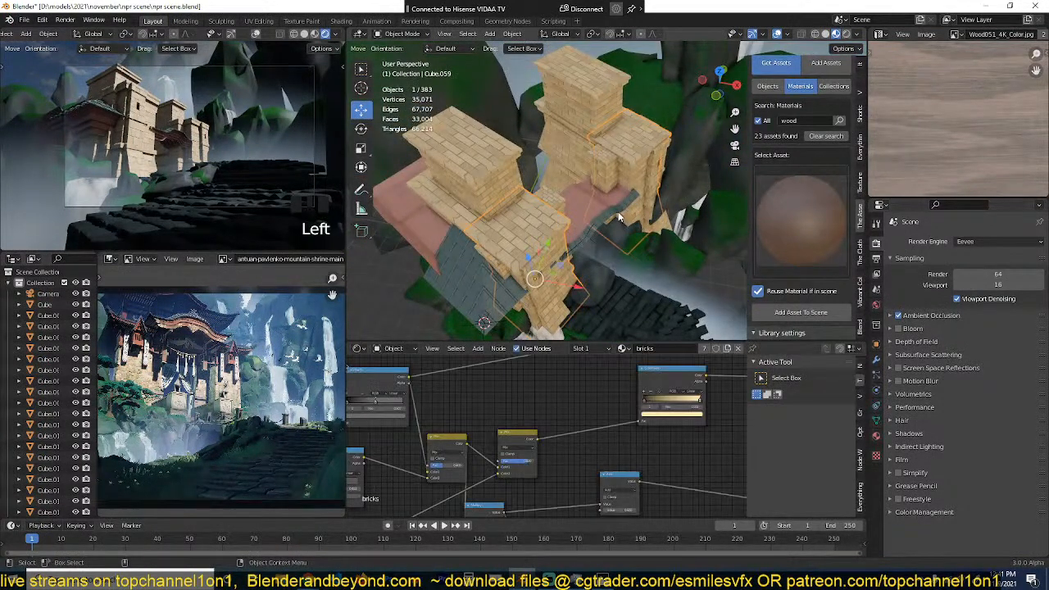
{"action": "left_click", "coordinate": [621, 218]}
{"action": "left_click", "coordinate": [876, 359]}
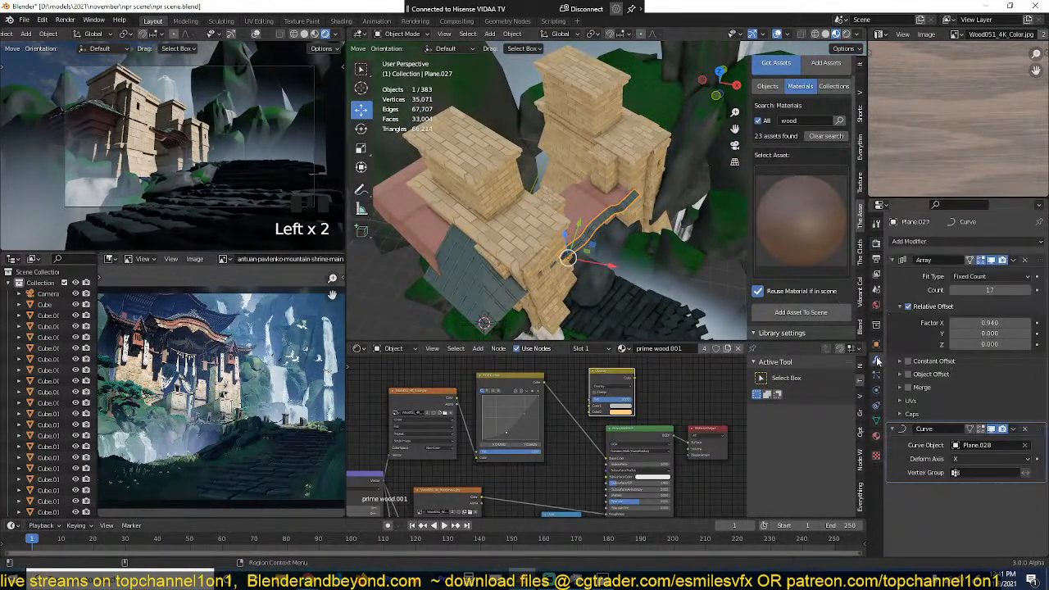
{"action": "left_click", "coordinate": [893, 260]}
{"action": "left_click", "coordinate": [919, 240]}
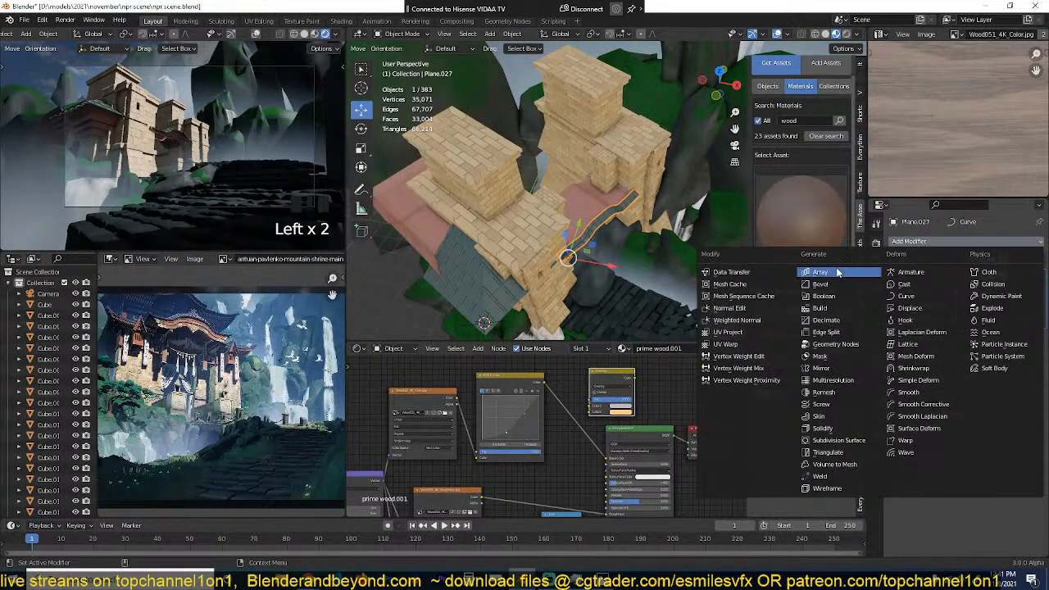
{"action": "left_click", "coordinate": [828, 259]}
Step: Set the second Array's relative offset to X 0 and Y 1, and place it above the Curve modifier
{"action": "middle_click_drag", "start_coordinate": [656, 256], "coordinate": [648, 220]}
{"action": "left_click", "coordinate": [978, 412]}
{"action": "left_click", "coordinate": [940, 423]}
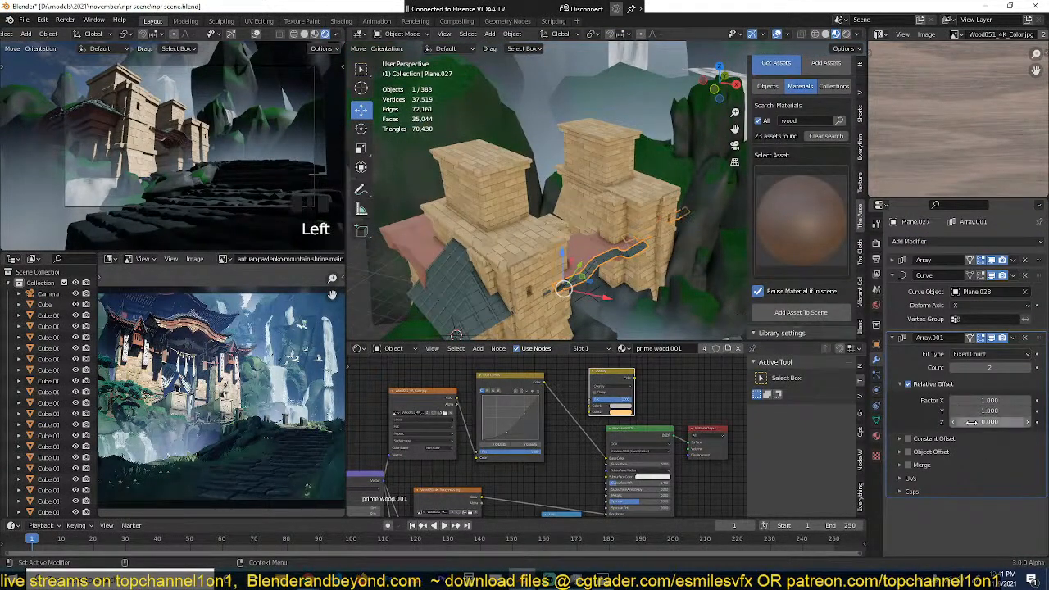
{"action": "left_click", "coordinate": [972, 423]}
{"action": "left_click", "coordinate": [944, 416]}
{"action": "left_click", "coordinate": [965, 412]}
{"action": "left_click", "coordinate": [978, 400]}
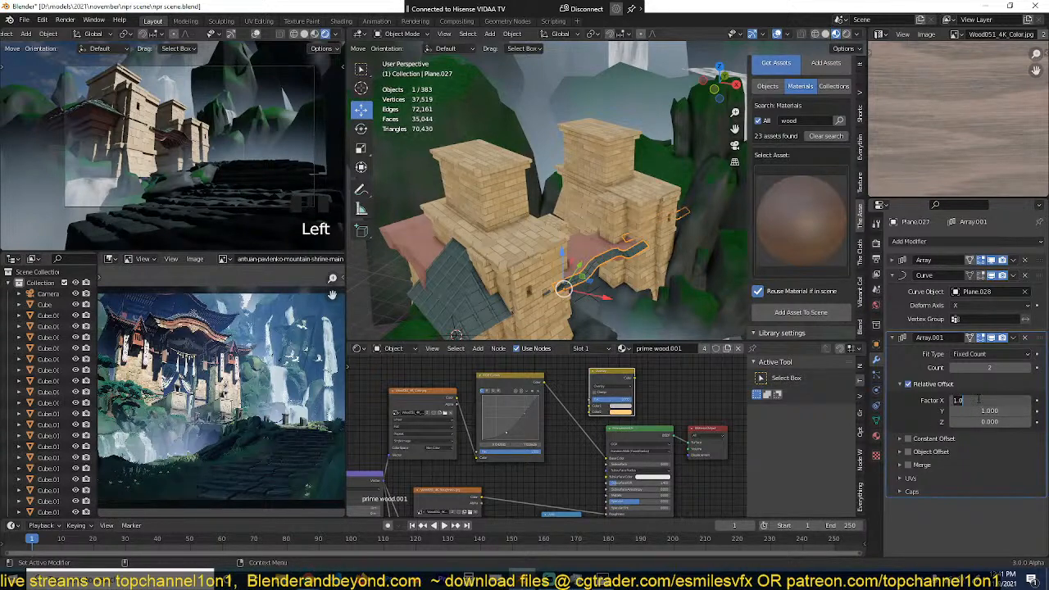
{"action": "left_click", "coordinate": [924, 416]}
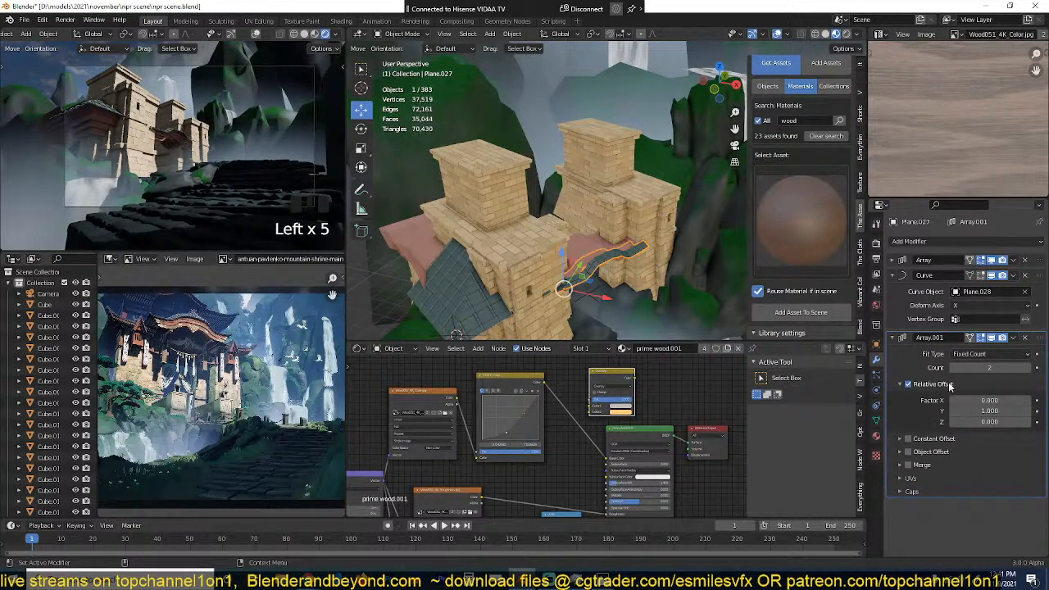
{"action": "middle_click_drag", "start_coordinate": [722, 324], "coordinate": [676, 202]}
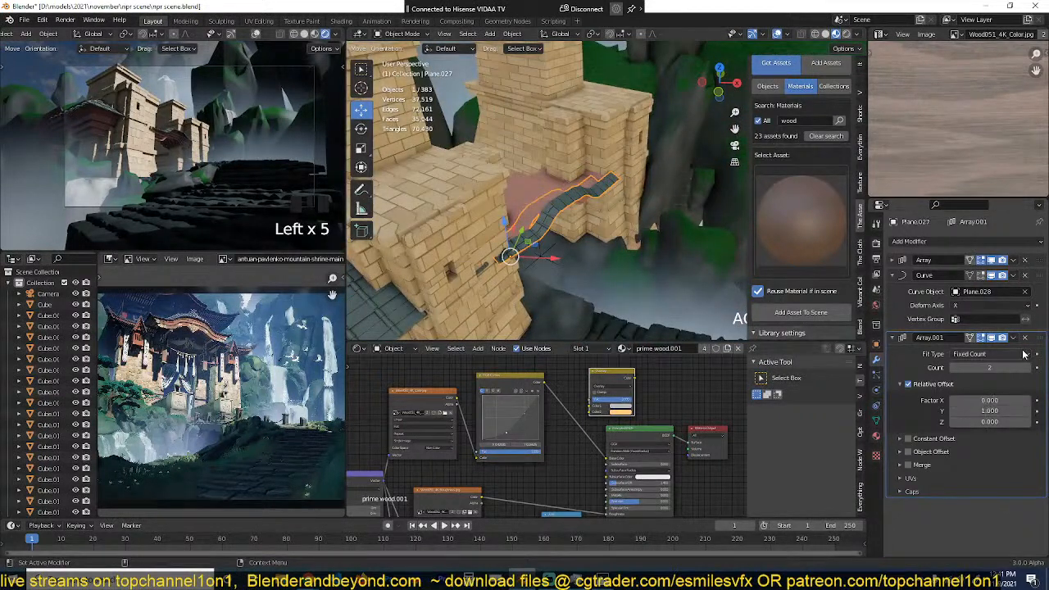
{"action": "left_click_drag", "start_coordinate": [1041, 338], "coordinate": [1041, 276]}
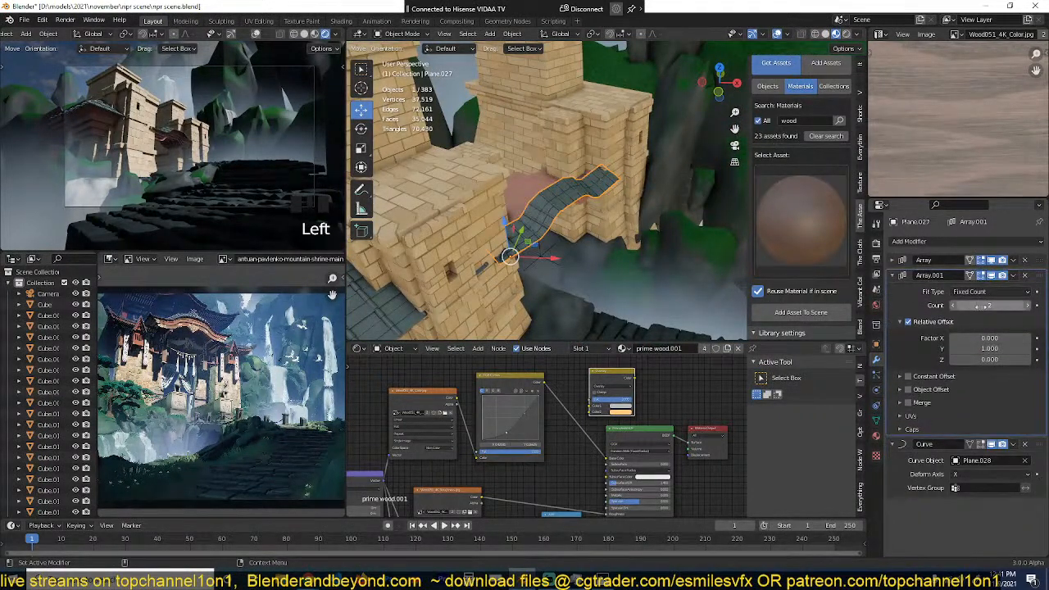
Step: Set the second Array's count to 14 so the tiles cover the roof, and save the scene file
{"action": "left_click_drag", "start_coordinate": [990, 305], "coordinate": [1039, 305]}
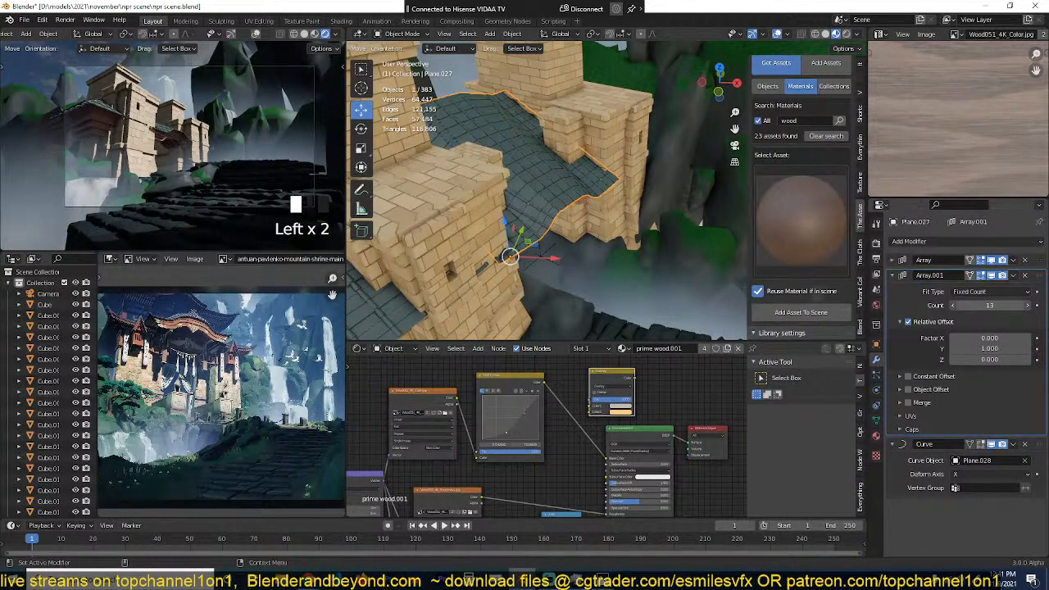
{"action": "left_click", "coordinate": [1028, 305]}
{"action": "left_click", "coordinate": [643, 246]}
{"action": "middle_click_drag", "start_coordinate": [642, 246], "coordinate": [582, 164]}
{"action": "middle_click_drag", "start_coordinate": [579, 206], "coordinate": [603, 212]}
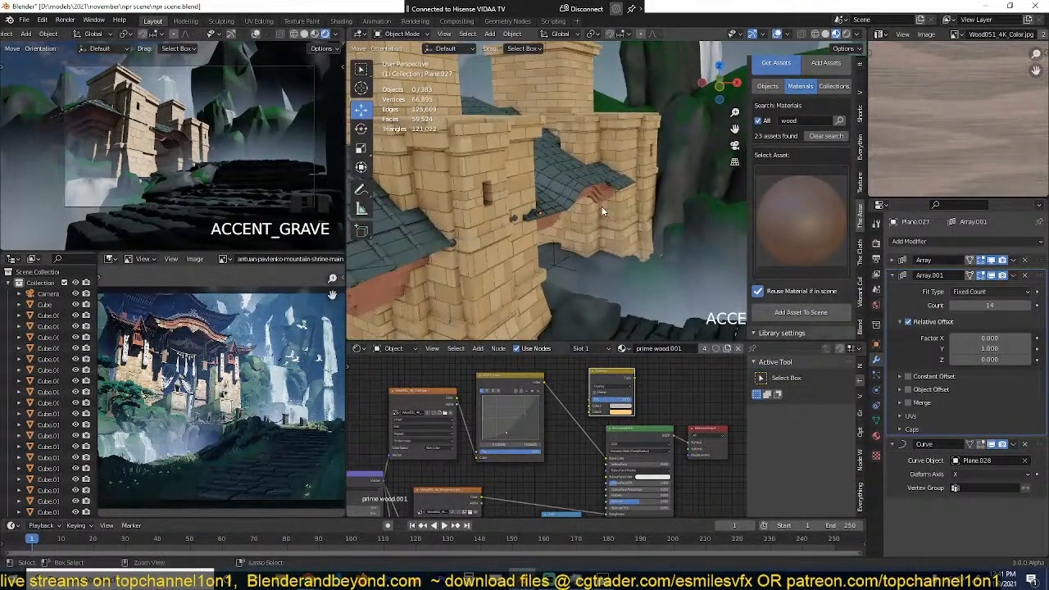
{"action": "key", "text": "ctrl+s"}
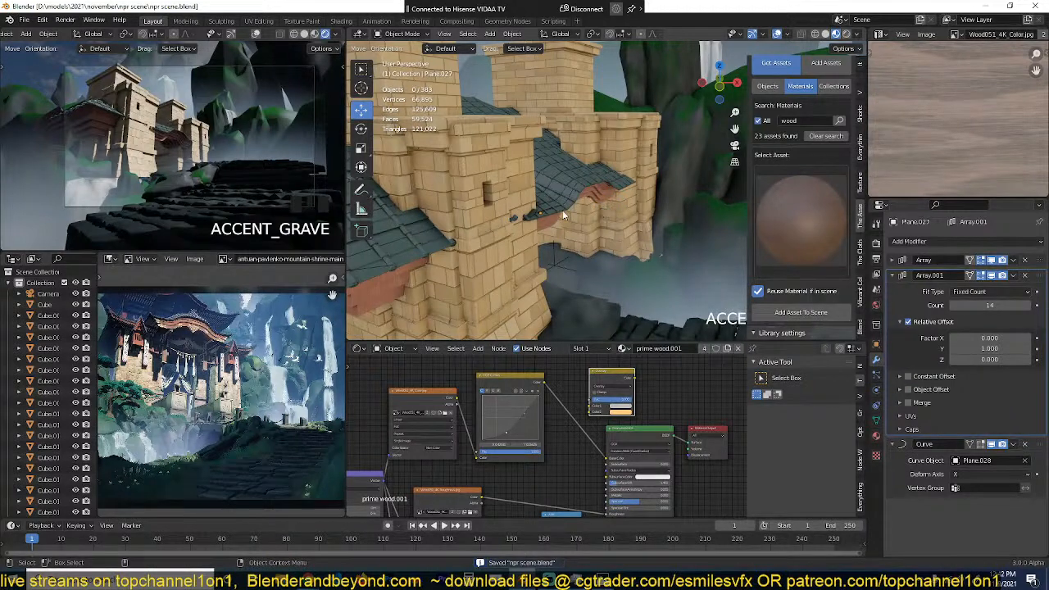
Step: Set the Look to High Contrast and the exposure to -0.575 in the vibrant color presets add-on
{"action": "middle_click_drag", "start_coordinate": [562, 210], "coordinate": [768, 199]}
{"action": "left_click", "coordinate": [858, 280]}
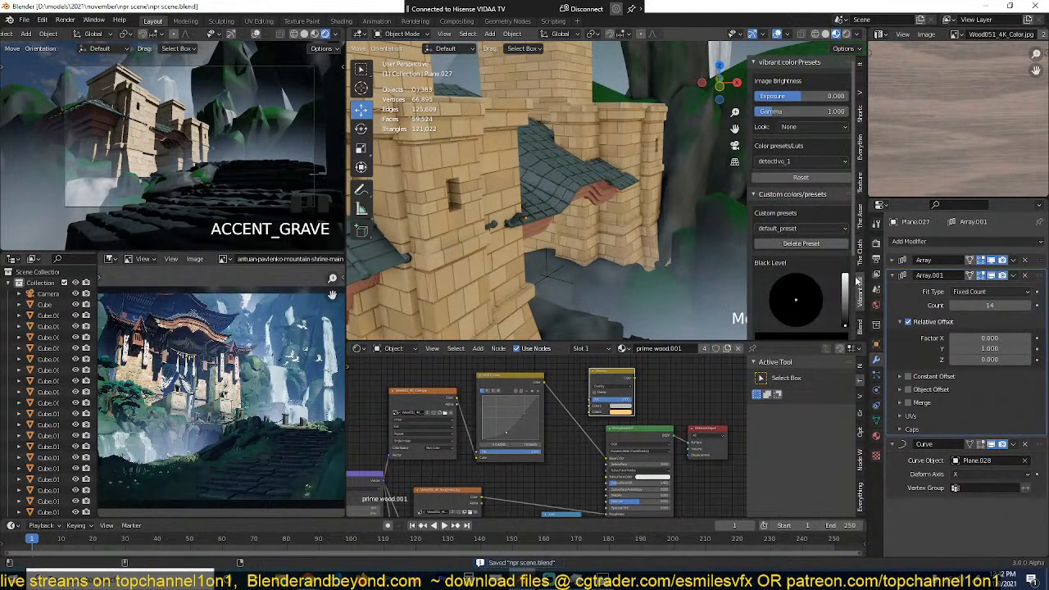
{"action": "left_click", "coordinate": [811, 126]}
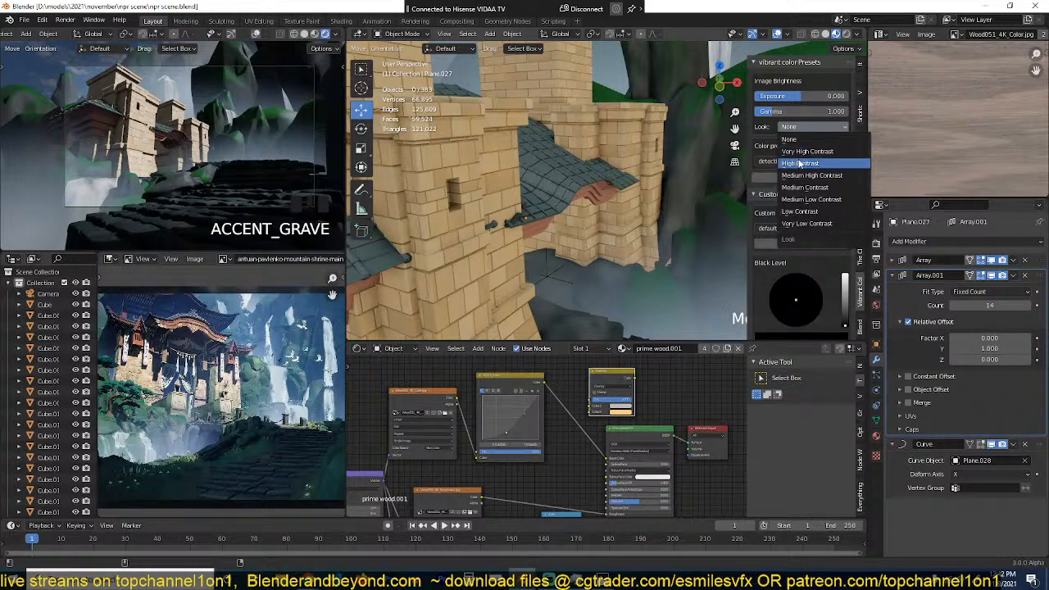
{"action": "left_click", "coordinate": [800, 163]}
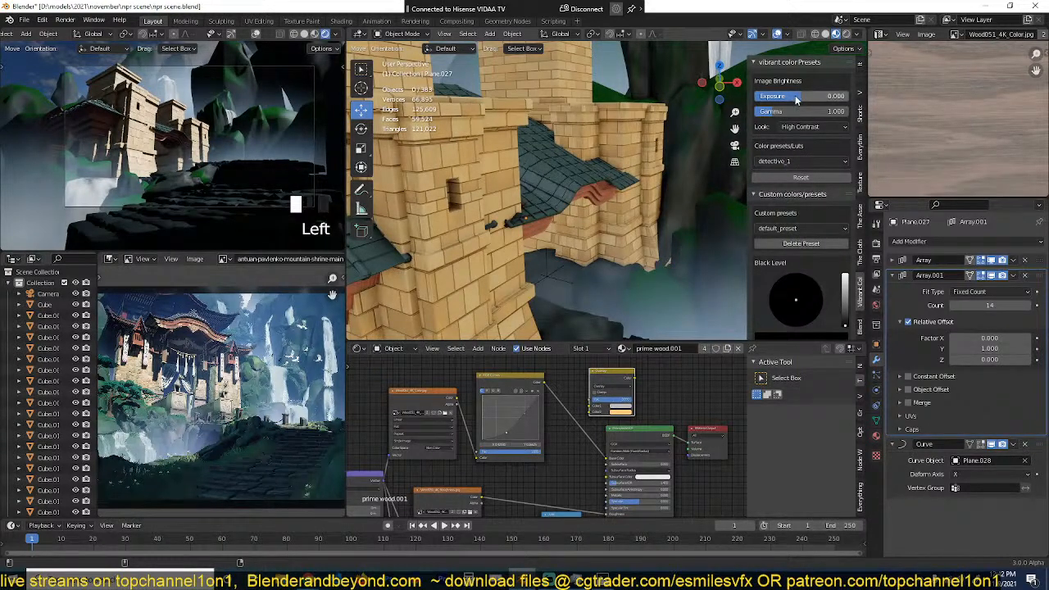
{"action": "mouse_move", "coordinate": [799, 96]}
{"action": "left_mouse_down"}
{"action": "mouse_move", "coordinate": [820, 96]}
{"action": "mouse_move", "coordinate": [783, 96]}
{"action": "mouse_move", "coordinate": [793, 96]}
{"action": "left_mouse_up"}
Step: Try the detective_1, warming, cold_contrast and tv_series_1 color presets, and reset the color grading
{"action": "left_click", "coordinate": [792, 162]}
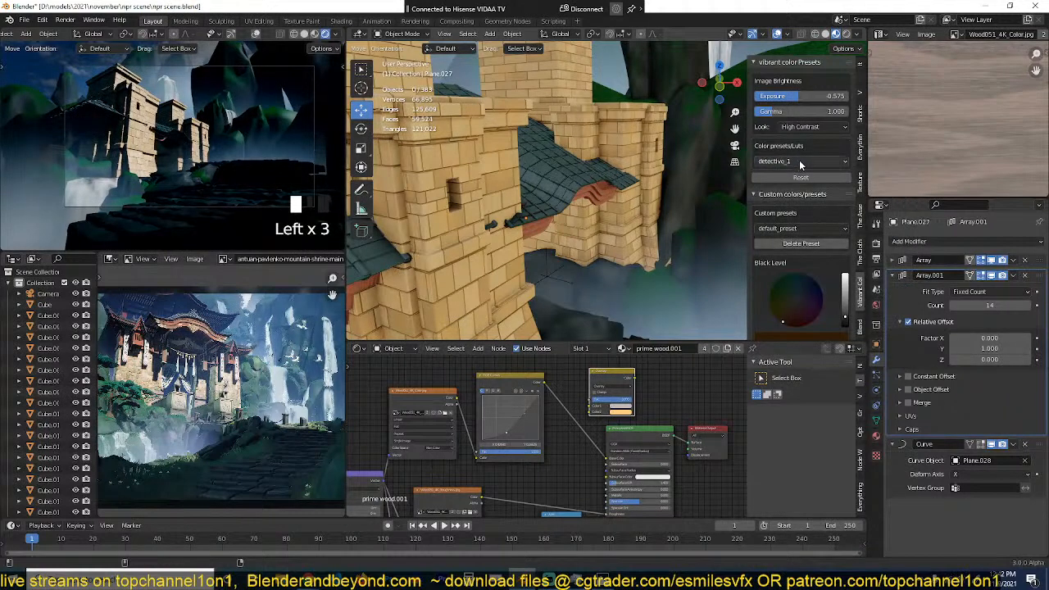
{"action": "left_click", "coordinate": [800, 161]}
{"action": "left_click", "coordinate": [792, 188]}
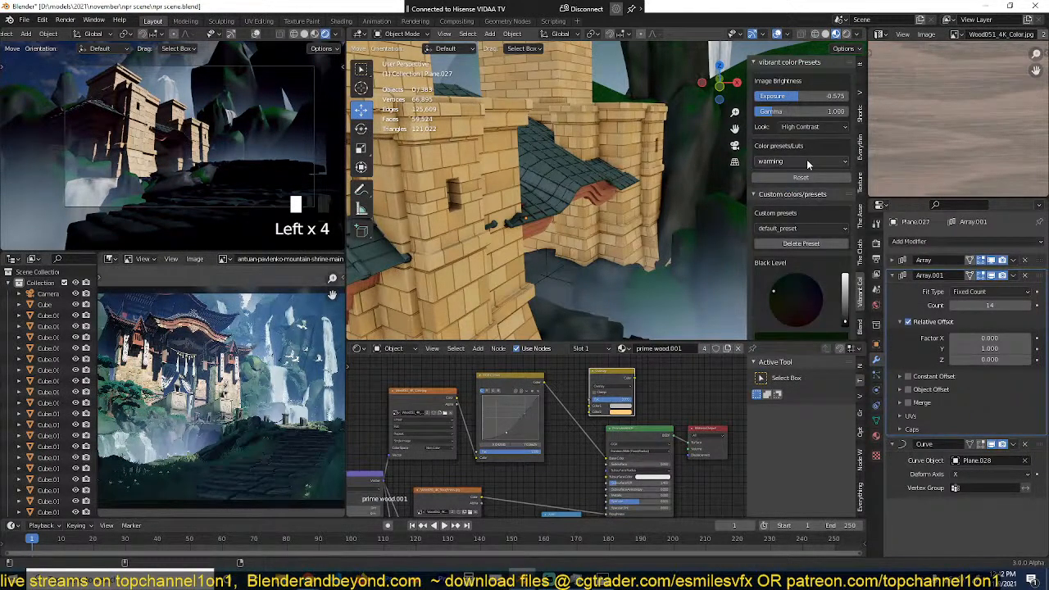
{"action": "left_click", "coordinate": [806, 162]}
{"action": "left_click", "coordinate": [792, 216]}
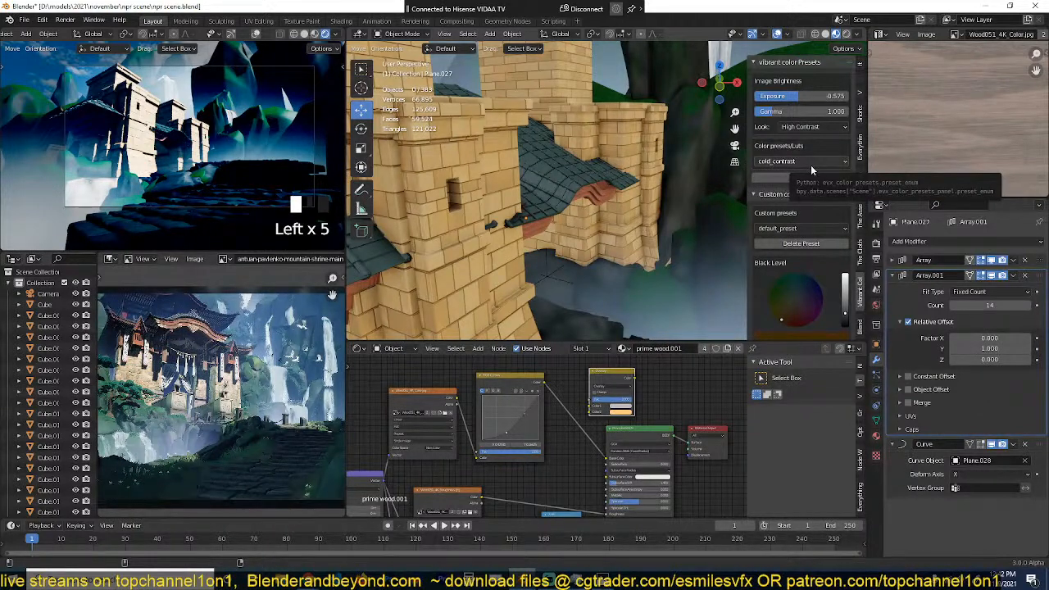
{"action": "left_click", "coordinate": [811, 163]}
{"action": "left_click", "coordinate": [779, 246]}
{"action": "left_click", "coordinate": [802, 162]}
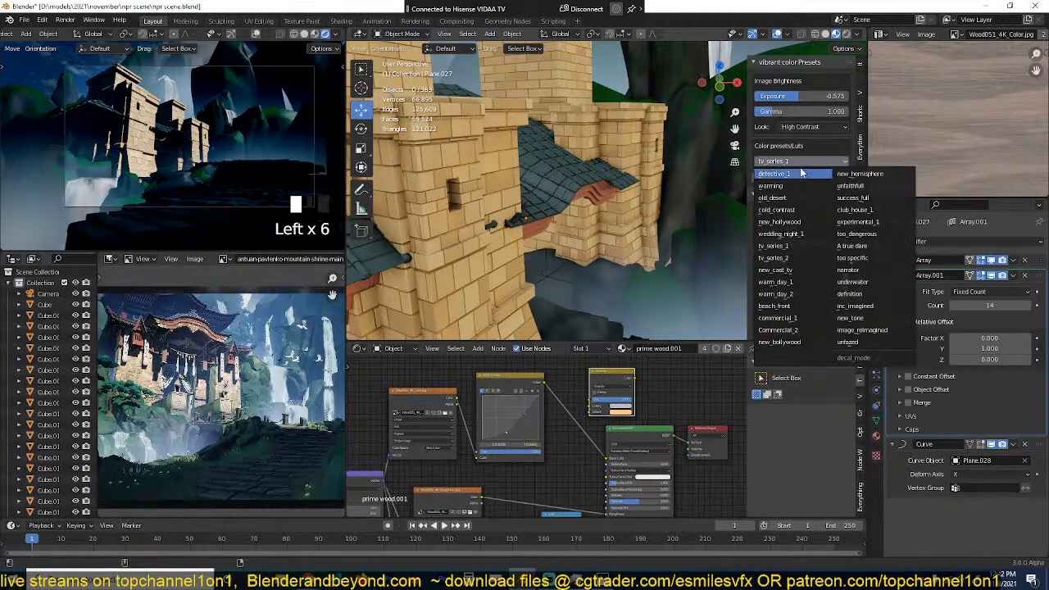
{"action": "left_click", "coordinate": [802, 178]}
Step: Change the custom white level color to a light blue
{"action": "scroll", "coordinate": [795, 217], "scroll_direction": "down", "scroll_amount": 2}
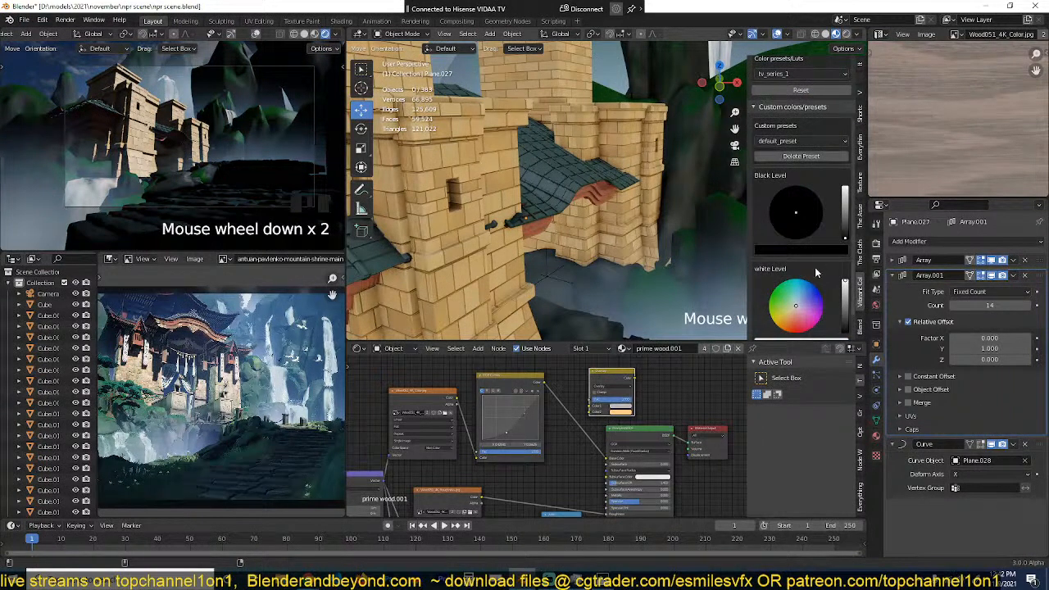
{"action": "left_click", "coordinate": [799, 268]}
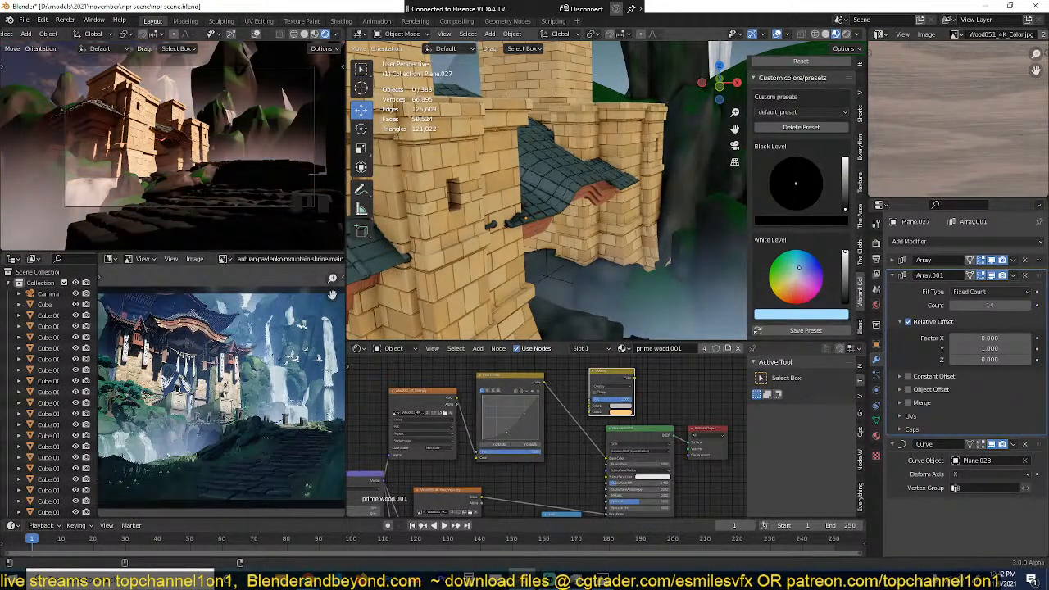
Step: Shift the custom white level to a more saturated light blue, and save the scene file
{"action": "left_click_drag", "start_coordinate": [800, 268], "coordinate": [803, 263]}
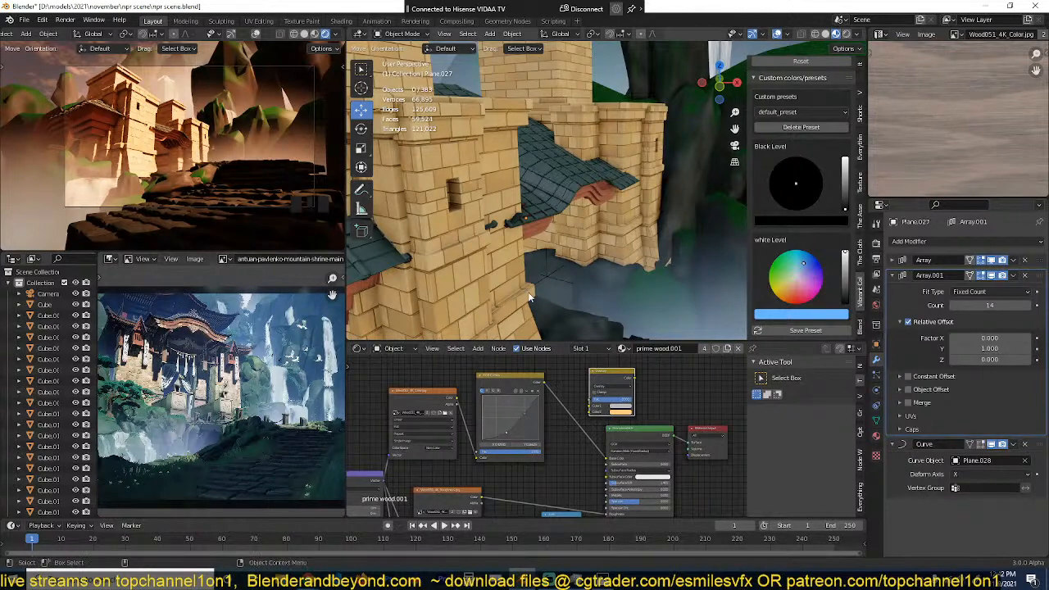
{"action": "middle_click_drag", "start_coordinate": [554, 246], "coordinate": [537, 252]}
{"action": "left_click", "coordinate": [537, 248]}
{"action": "key", "text": "ctrl+s"}
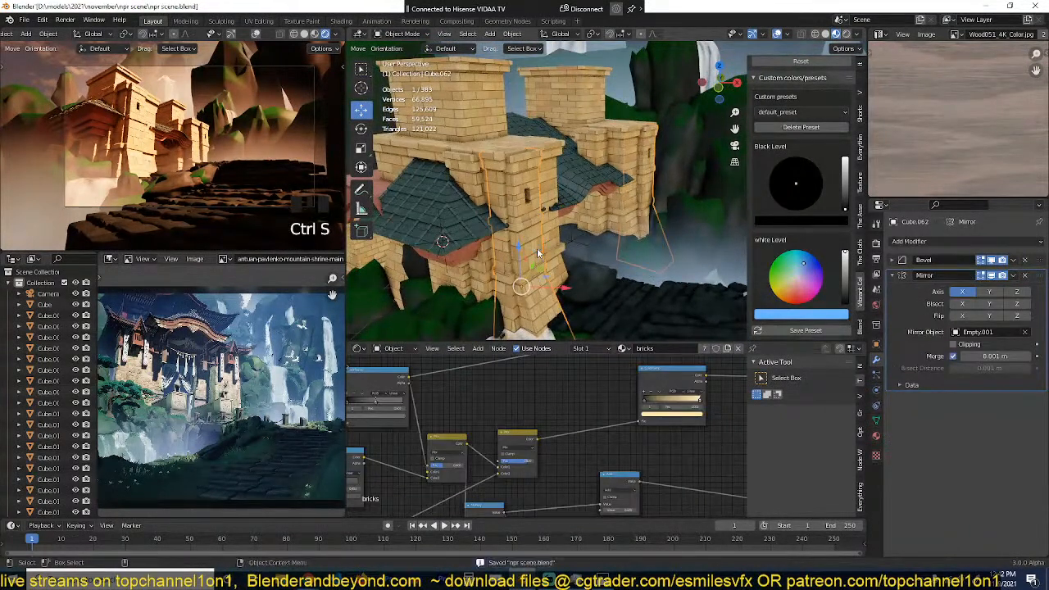
Step: Scale the large rock behind the shrine towers down slightly, to about 0.96
{"action": "key", "text": "grave"}
{"action": "left_click", "coordinate": [566, 242]}
{"action": "key", "text": "grave"}
{"action": "middle_click_drag", "start_coordinate": [617, 252], "coordinate": [547, 234]}
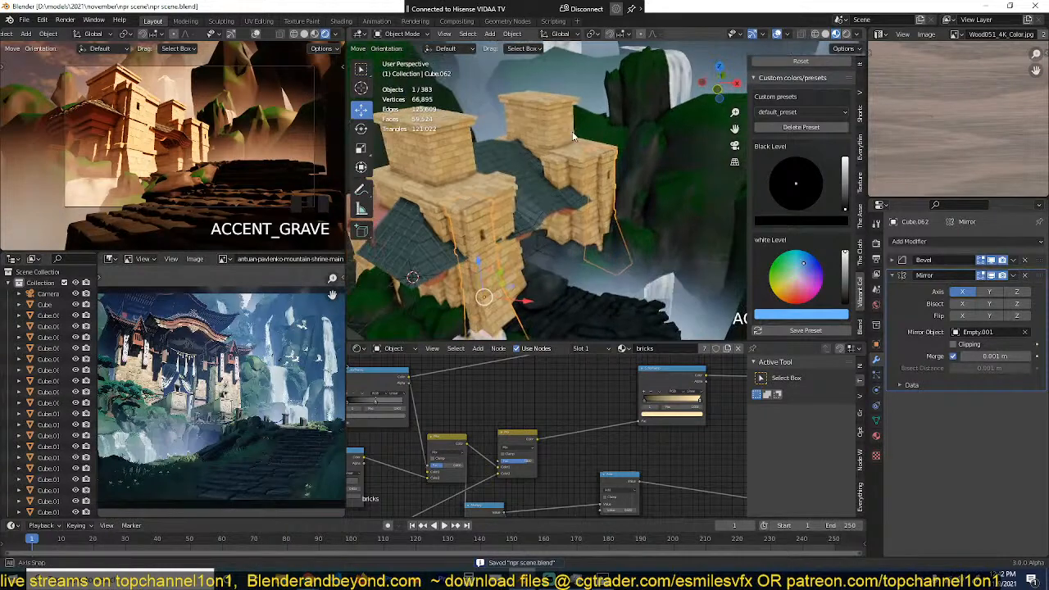
{"action": "scroll", "coordinate": [580, 157], "scroll_direction": "down", "scroll_amount": 5}
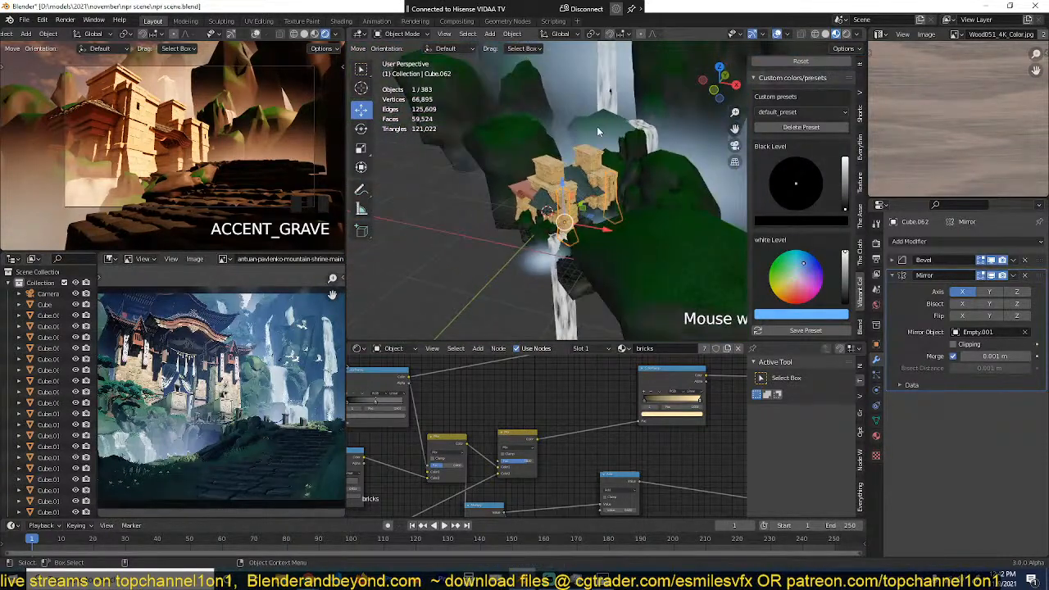
{"action": "left_click", "coordinate": [619, 117]}
{"action": "left_click", "coordinate": [620, 127]}
{"action": "key", "text": "s"}
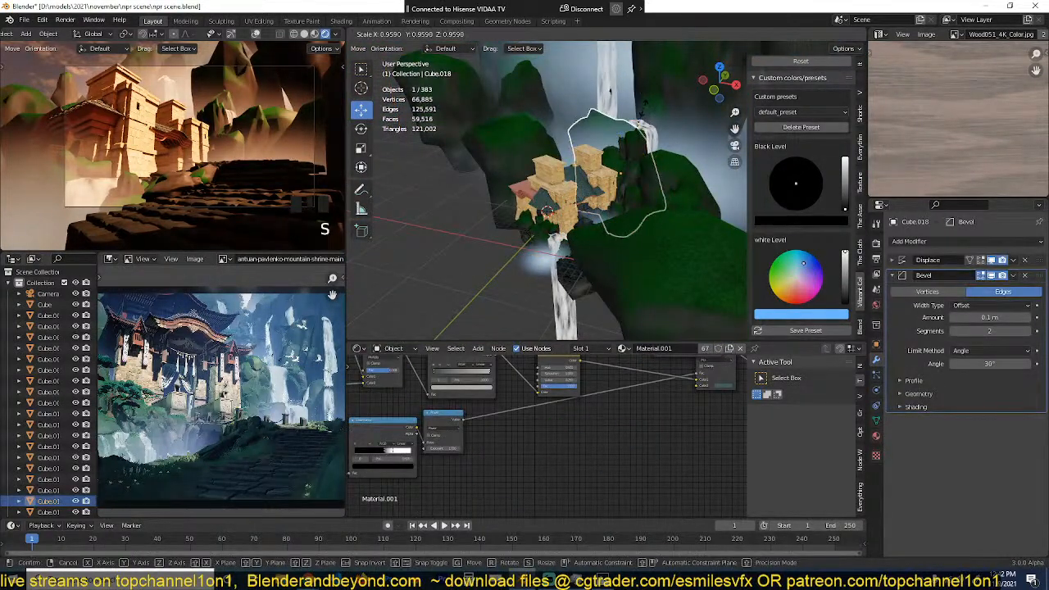
{"action": "left_click", "coordinate": [645, 109]}
Step: Clear the object selection and save the scene file
{"action": "left_click", "coordinate": [648, 123]}
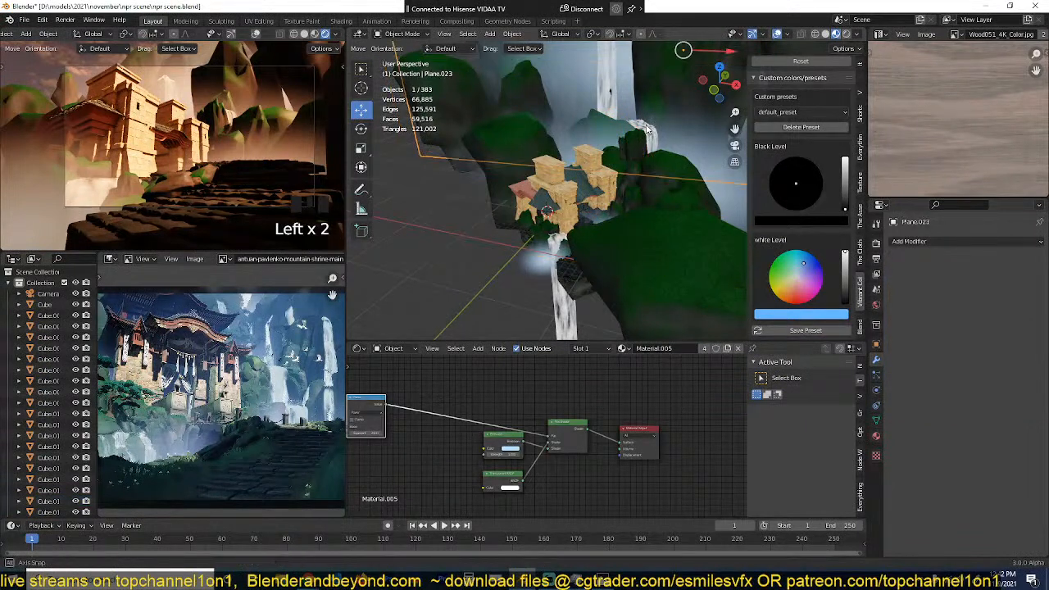
{"action": "middle_click_drag", "start_coordinate": [650, 128], "coordinate": [576, 169]}
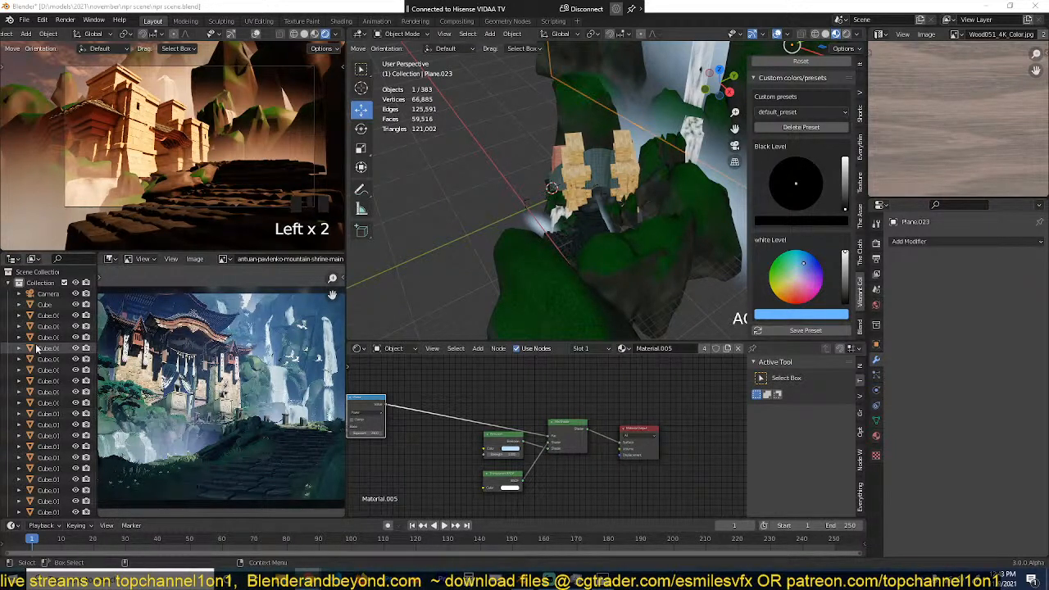
{"action": "left_click", "coordinate": [476, 235]}
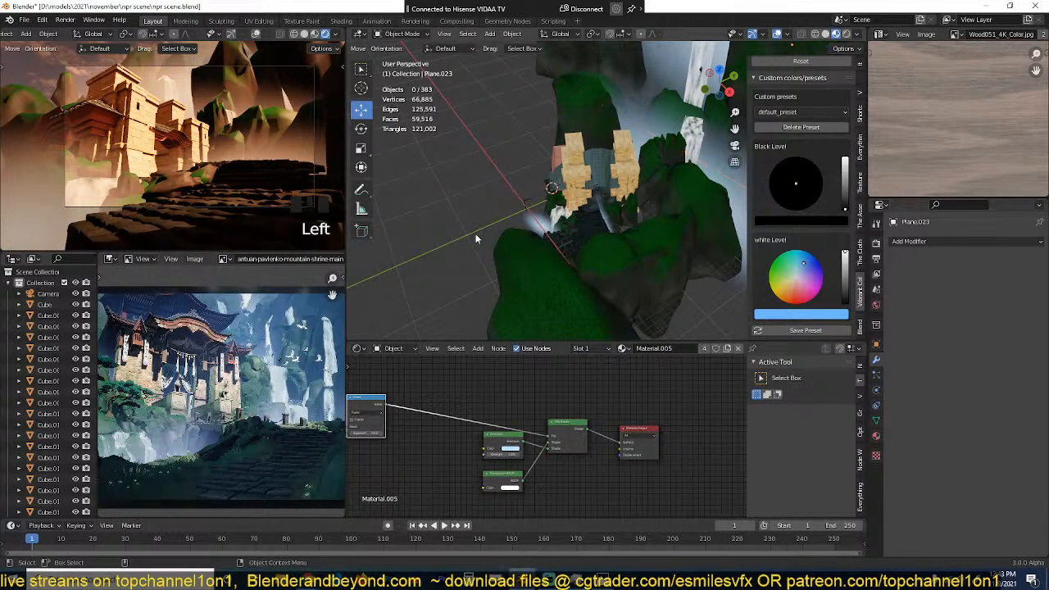
{"action": "scroll", "coordinate": [476, 236], "scroll_direction": "up", "scroll_amount": 3}
{"action": "key", "text": "ctrl+s"}
{"action": "middle_click_drag", "start_coordinate": [445, 234], "coordinate": [527, 171]}
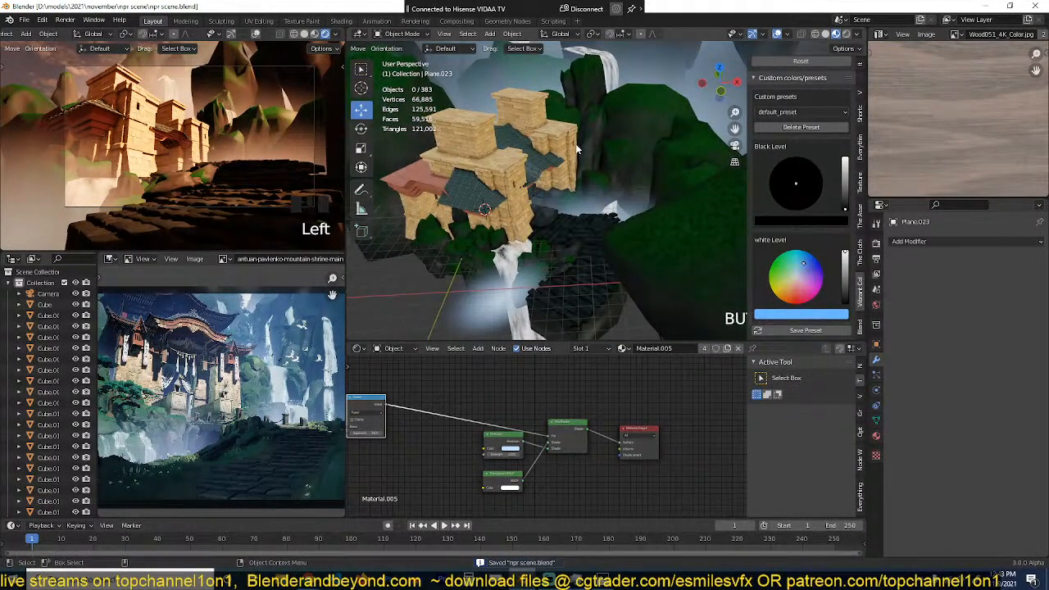
Step: Duplicate the waterfall plane behind the shrine, and rotate and move the copy onto the neighbouring green hill in top view
{"action": "middle_click_drag", "start_coordinate": [577, 149], "coordinate": [572, 193]}
{"action": "left_click", "coordinate": [603, 120]}
{"action": "left_click", "coordinate": [605, 118]}
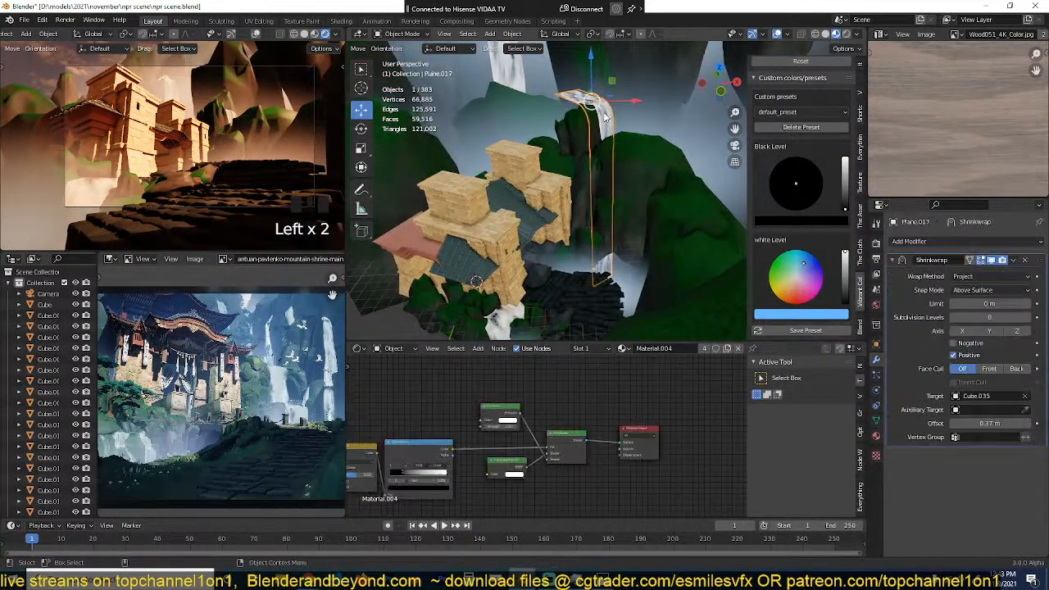
{"action": "key", "text": "KP_7"}
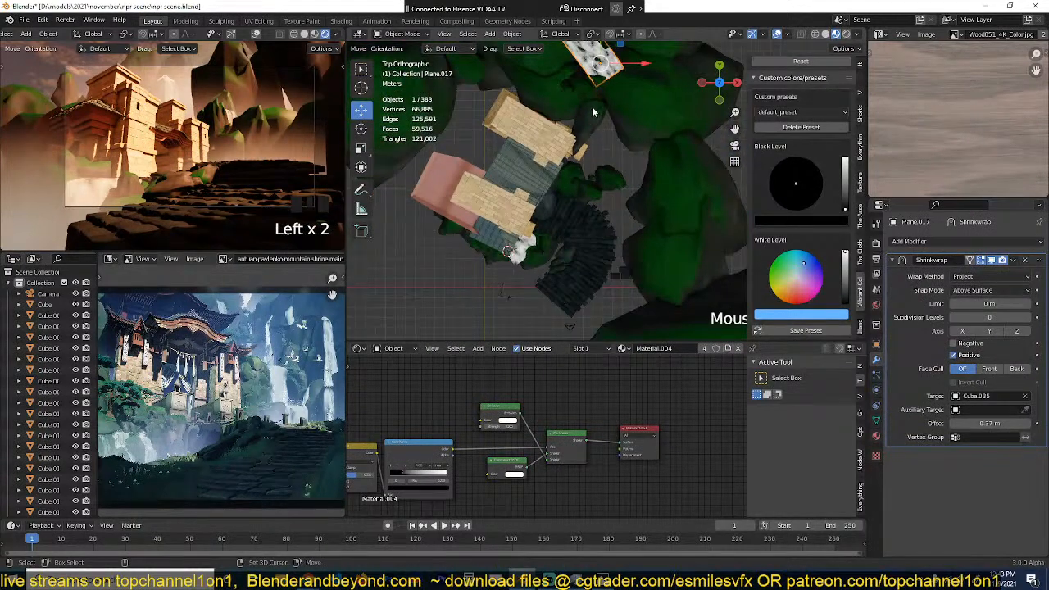
{"action": "key", "text": "shift+d"}
{"action": "key", "text": "r"}
{"action": "left_click", "coordinate": [629, 146]}
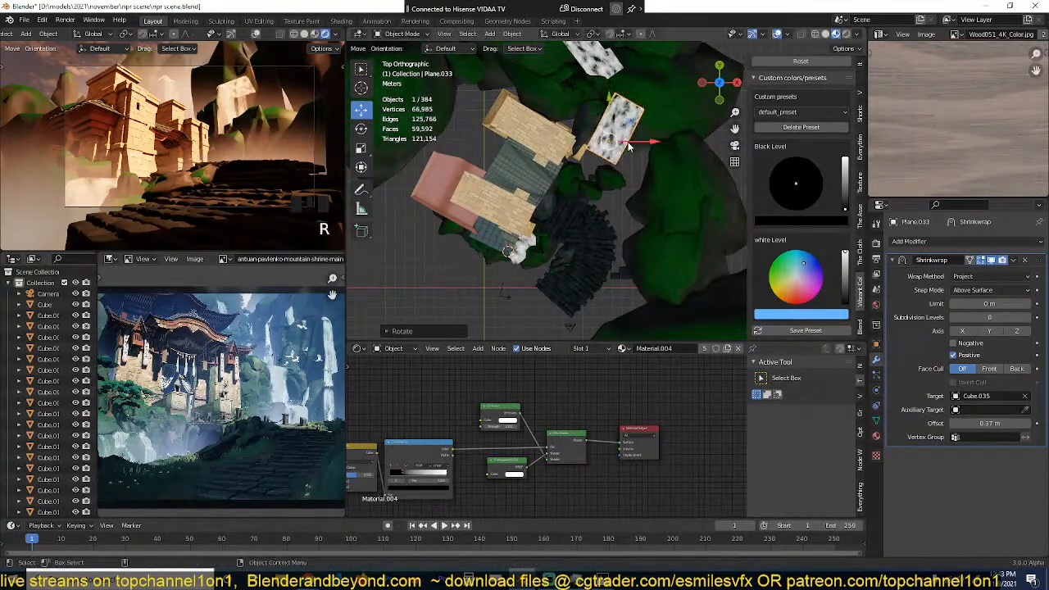
{"action": "key", "text": "g"}
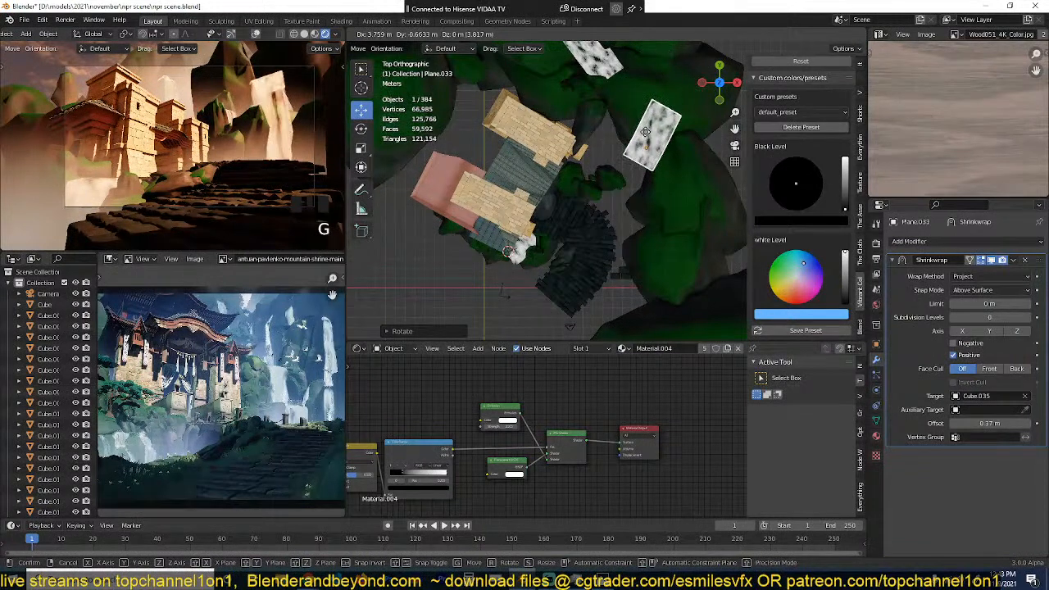
{"action": "key", "text": "g"}
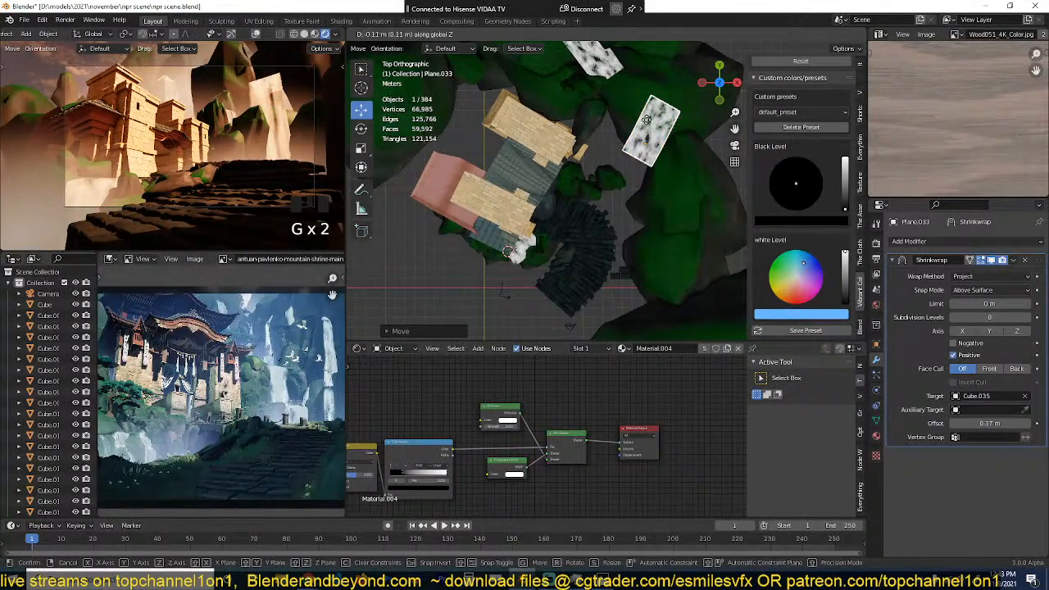
{"action": "left_click", "coordinate": [648, 115]}
Step: Retarget the new waterfall's Shrinkwrap modifier to the green hill Cube.020 and set its offset to 0.064 m
{"action": "middle_click_drag", "start_coordinate": [648, 115], "coordinate": [597, 187]}
{"action": "left_click", "coordinate": [1023, 397]}
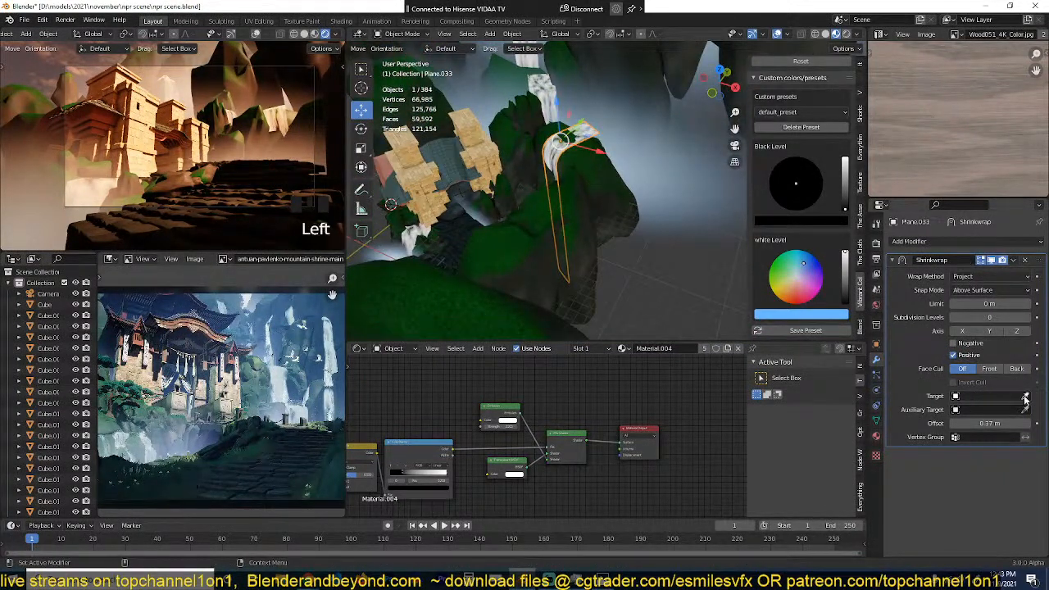
{"action": "left_click", "coordinate": [596, 157]}
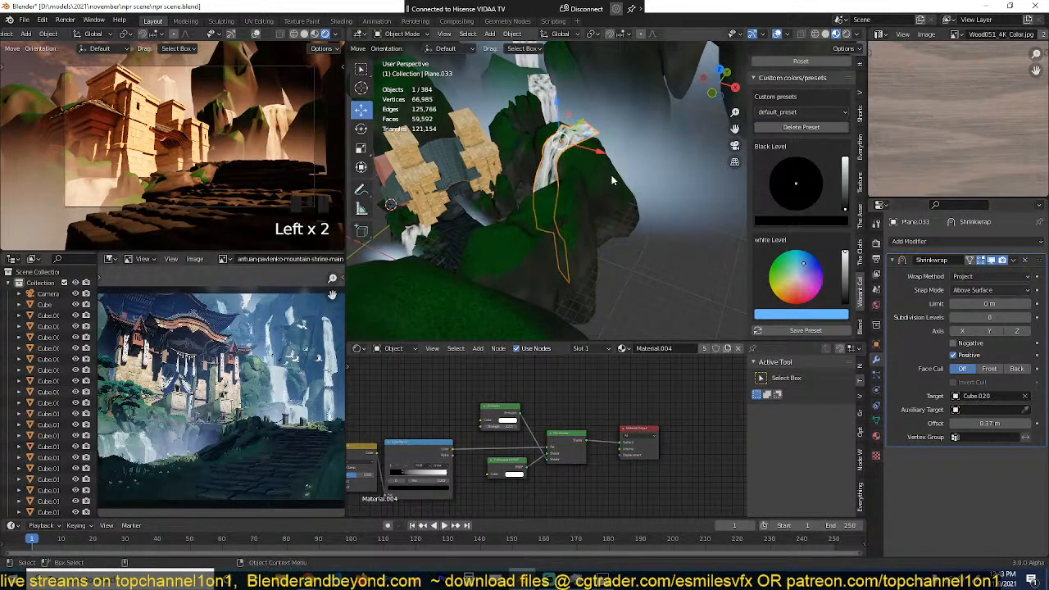
{"action": "middle_click_drag", "start_coordinate": [597, 157], "coordinate": [652, 164]}
{"action": "scroll", "coordinate": [607, 176], "scroll_direction": "up", "scroll_amount": 3}
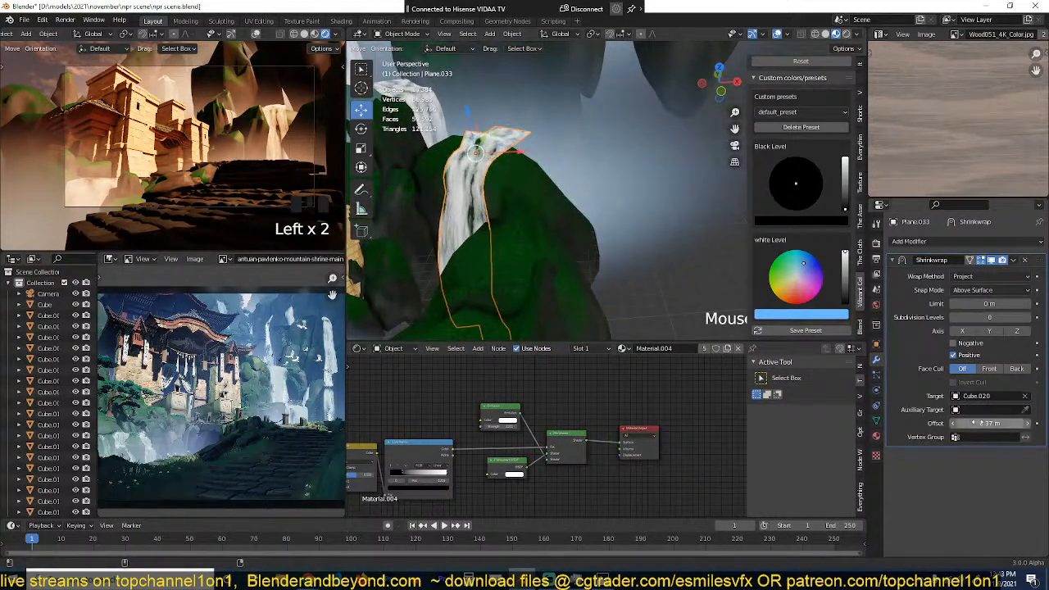
{"action": "left_click_drag", "start_coordinate": [982, 423], "coordinate": [942, 424], "text": "shift"}
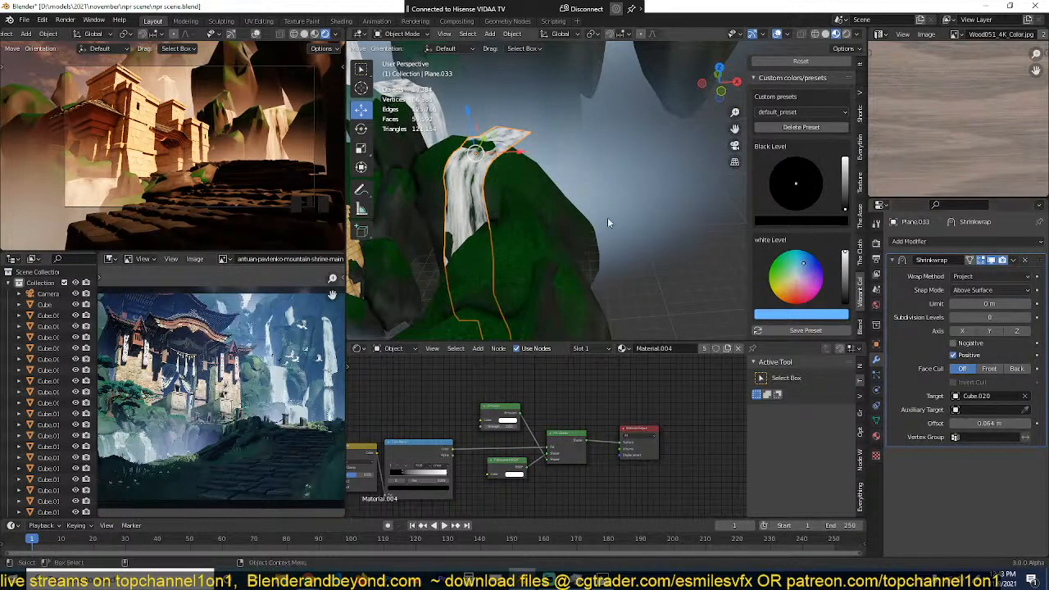
Step: Move the new waterfall to the hill's crest and scale it down to about 0.31 as a narrow stream
{"action": "middle_click_drag", "start_coordinate": [607, 218], "coordinate": [473, 158]}
{"action": "key", "text": "g"}
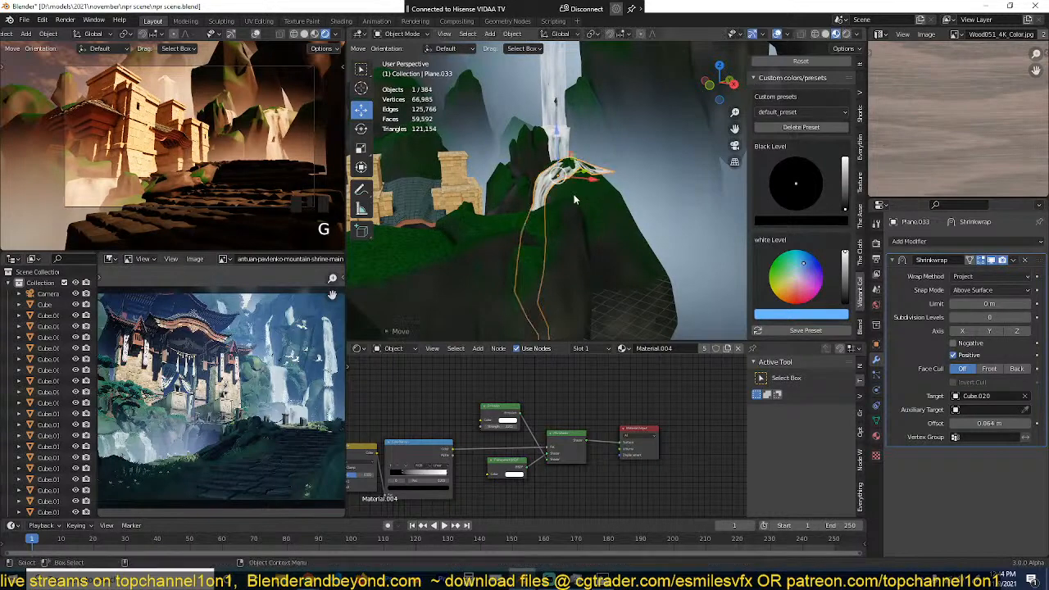
{"action": "left_click", "coordinate": [577, 197]}
{"action": "key", "text": "s"}
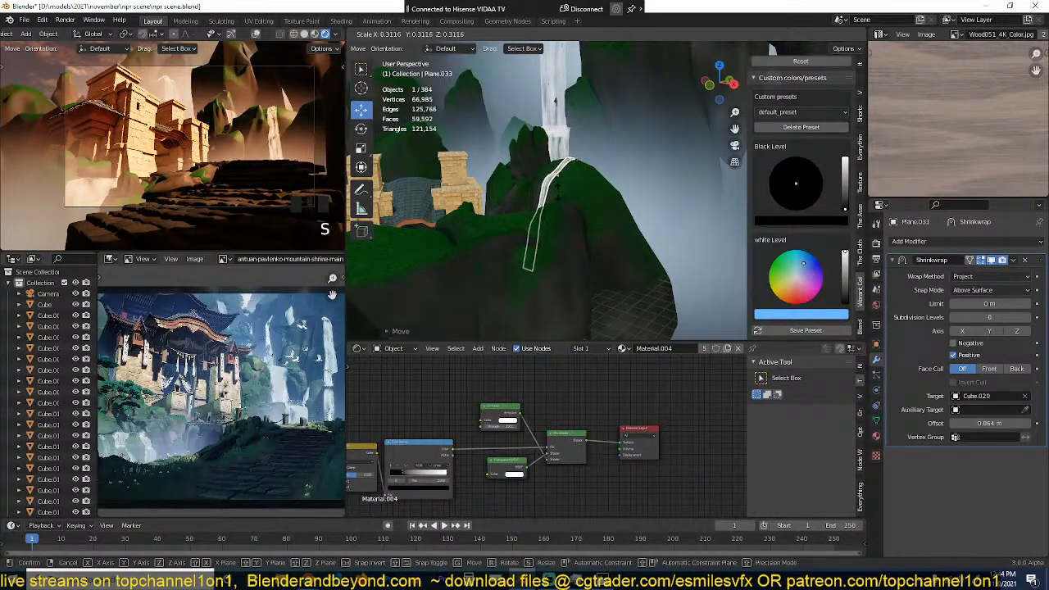
{"action": "left_click", "coordinate": [570, 194]}
Step: Duplicate the hill under the new waterfall, snap the copy to the 3D cursor, and shrink and place it as a rock beside the waterfall's top
{"action": "middle_click_drag", "start_coordinate": [571, 194], "coordinate": [572, 235]}
{"action": "left_click", "coordinate": [572, 235]}
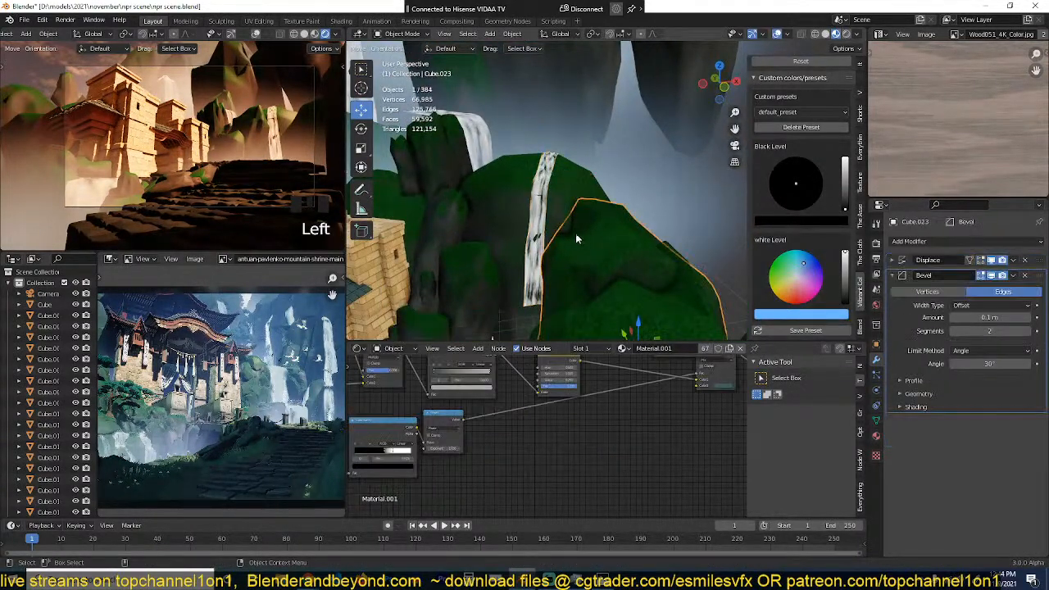
{"action": "left_click", "coordinate": [570, 230]}
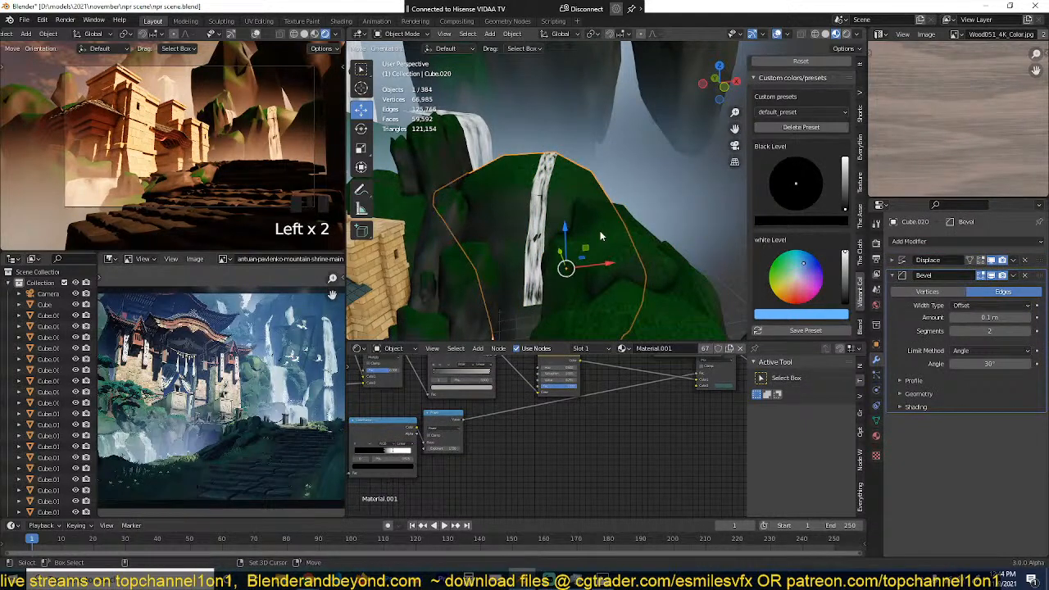
{"action": "key", "text": "shift+d"}
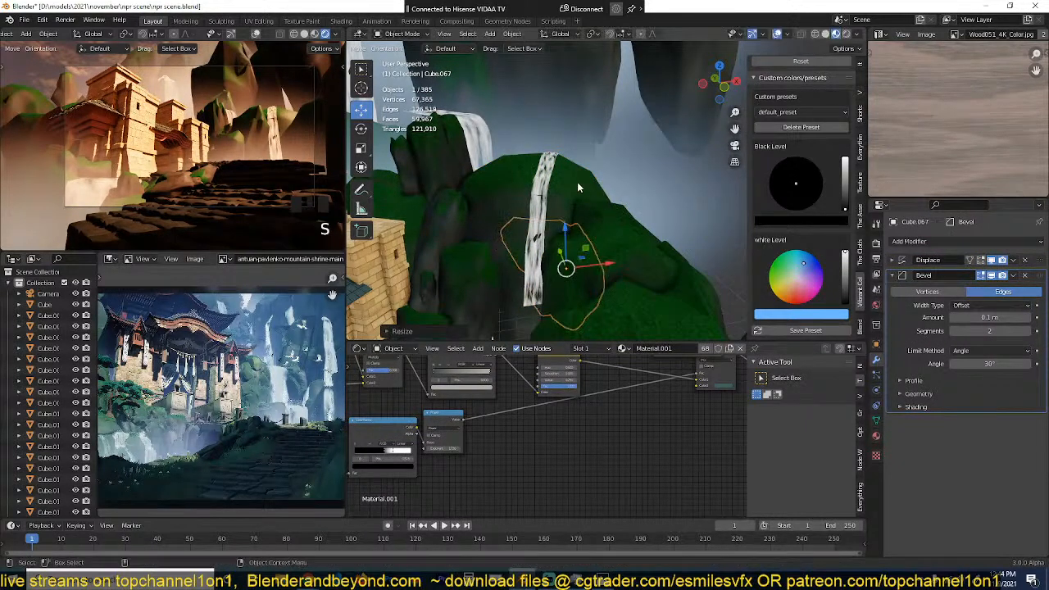
{"action": "key", "text": "shift+s"}
{"action": "left_click", "coordinate": [564, 106]}
{"action": "key", "text": "s"}
{"action": "left_click", "coordinate": [600, 194]}
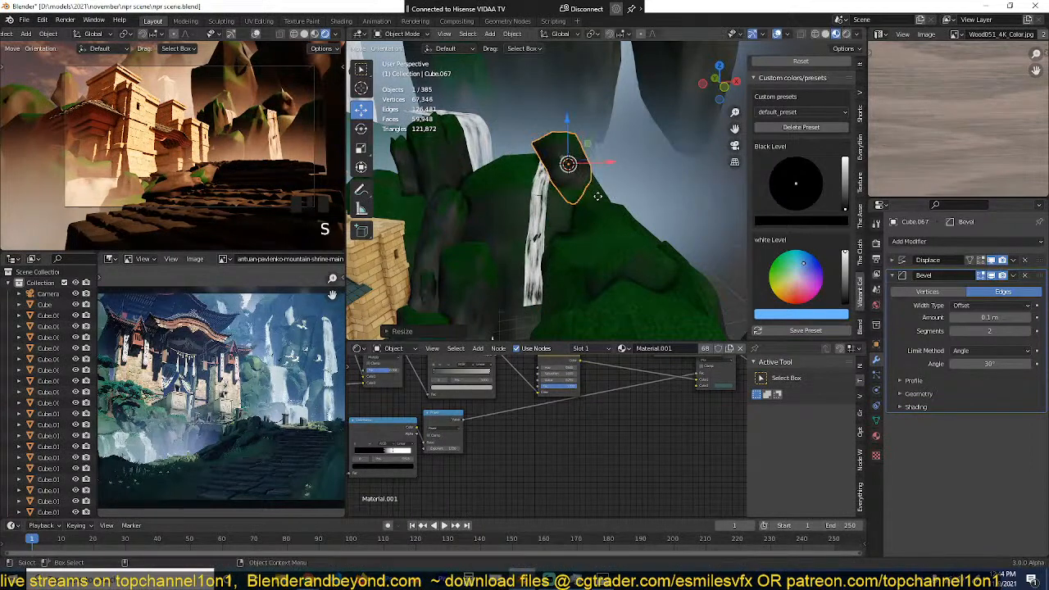
{"action": "key", "text": "g"}
{"action": "left_click", "coordinate": [618, 211]}
Step: Duplicate that rock, snap the copy to a 3D cursor set near the waterfall, and rotate, scale and move it to the stream's other side
{"action": "scroll", "coordinate": [642, 225], "scroll_direction": "up", "scroll_amount": 4}
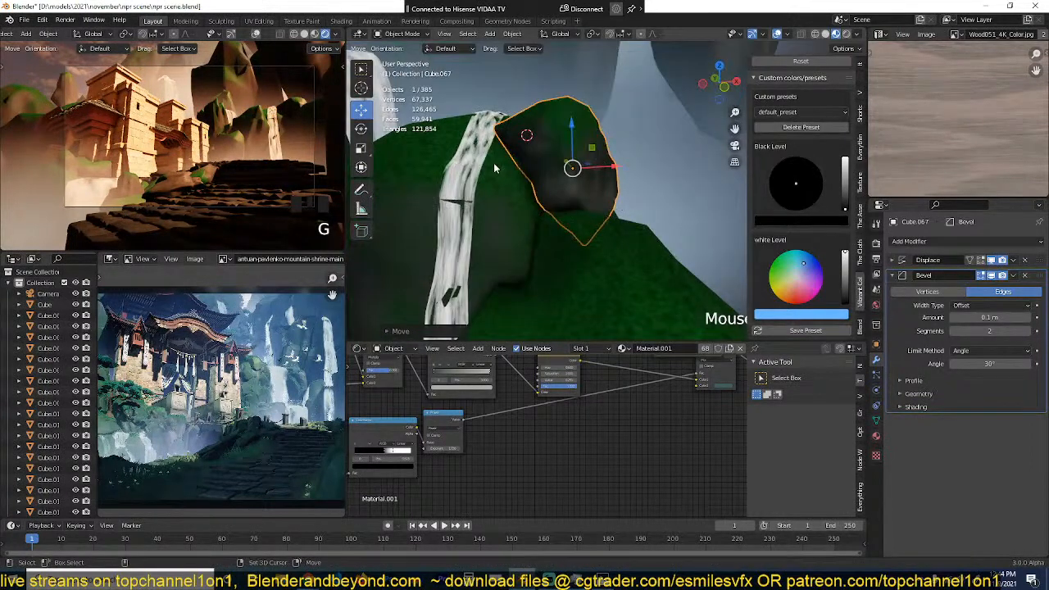
{"action": "right_click", "coordinate": [448, 158], "text": "shift"}
{"action": "scroll", "coordinate": [573, 211], "scroll_direction": "down", "scroll_amount": 2}
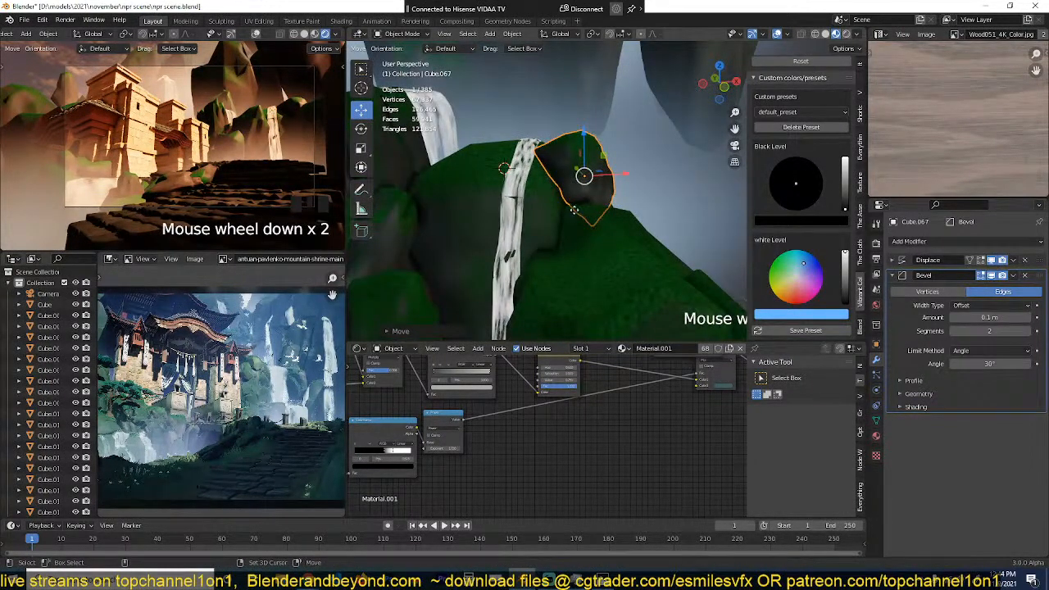
{"action": "key", "text": "shift+d"}
{"action": "right_click", "coordinate": [574, 210]}
{"action": "key", "text": "shift+s"}
{"action": "left_click", "coordinate": [574, 106]}
{"action": "key", "text": "r"}
{"action": "key", "text": "r"}
{"action": "left_click", "coordinate": [698, 212]}
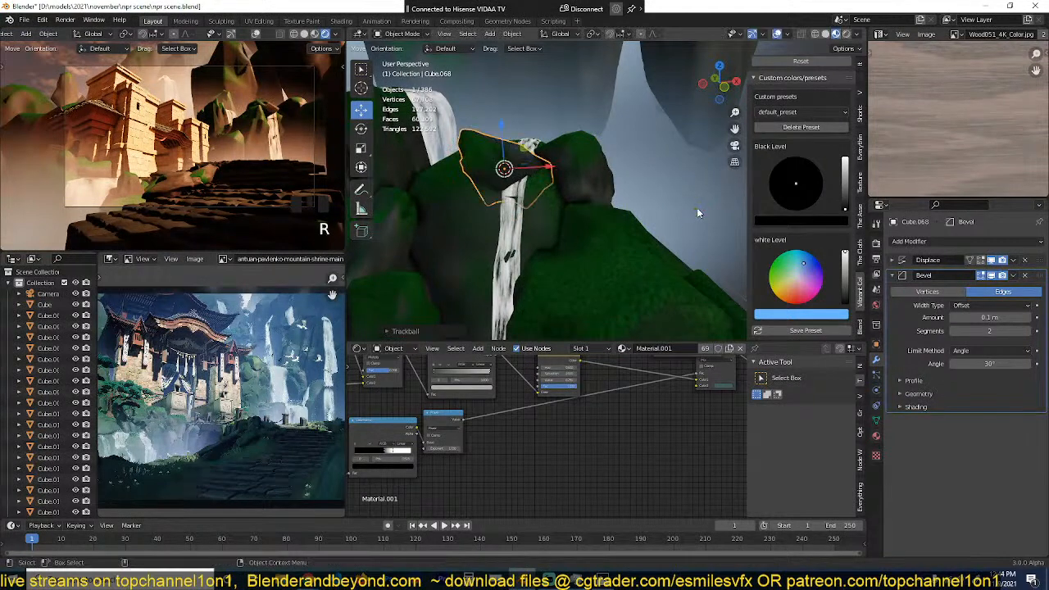
{"action": "key", "text": "s"}
{"action": "left_click", "coordinate": [656, 200]}
{"action": "key", "text": "g"}
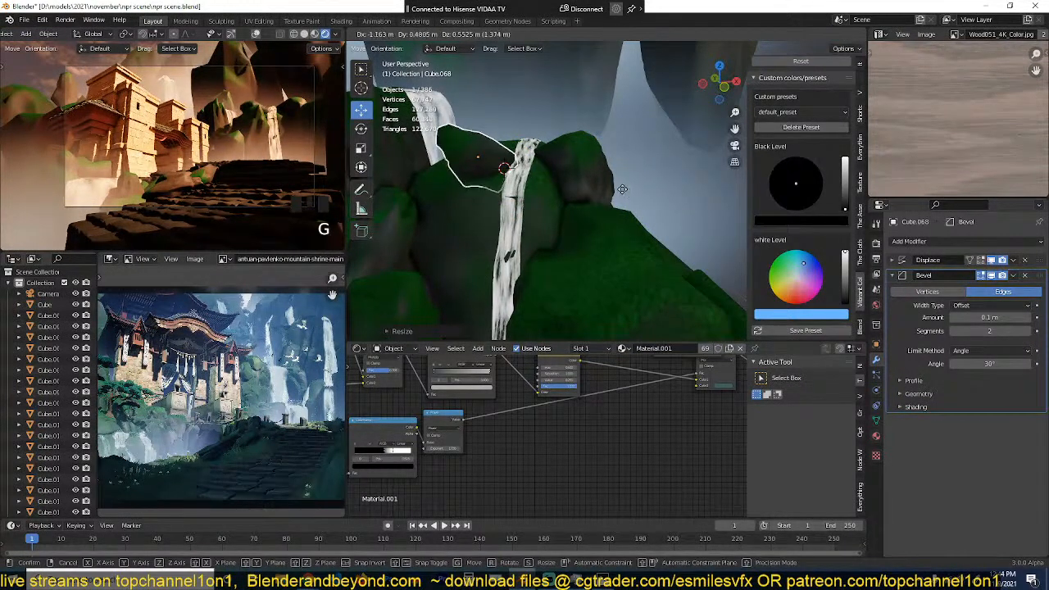
{"action": "left_click", "coordinate": [622, 190]}
Step: Duplicate the second rock, then scale down, rotate and move the copy behind it beside the waterfall's crest
{"action": "scroll", "coordinate": [621, 190], "scroll_direction": "up", "scroll_amount": 2}
{"action": "middle_click_drag", "start_coordinate": [619, 189], "coordinate": [590, 167]}
{"action": "key", "text": "shift+d"}
{"action": "right_click", "coordinate": [590, 162]}
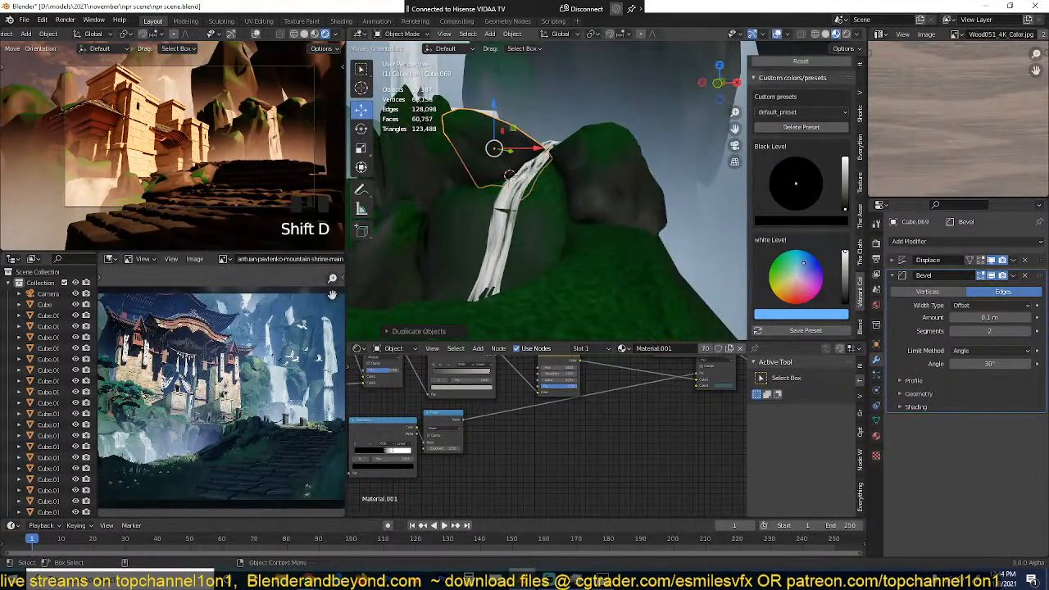
{"action": "key", "text": "g"}
{"action": "left_click", "coordinate": [588, 160]}
{"action": "key", "text": "s"}
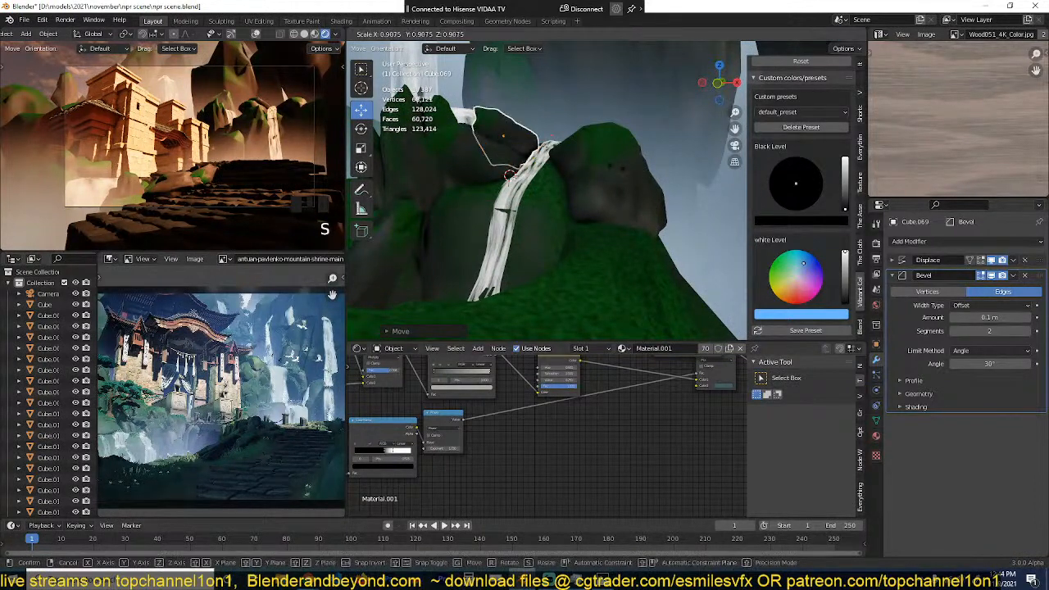
{"action": "left_click", "coordinate": [604, 164]}
{"action": "key", "text": "r"}
{"action": "left_click", "coordinate": [621, 156]}
{"action": "key", "text": "g"}
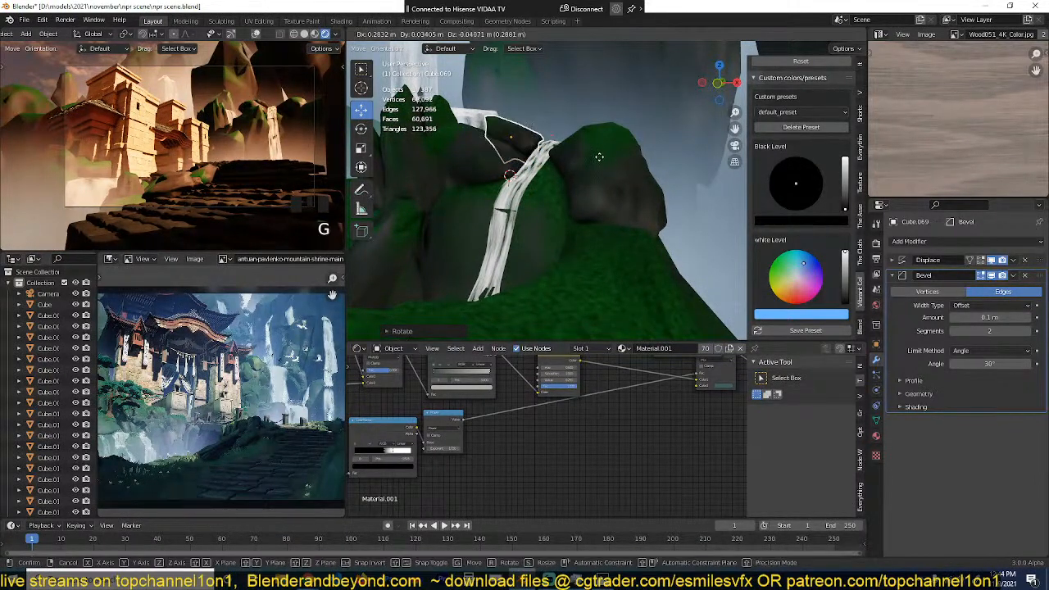
{"action": "left_click", "coordinate": [603, 160]}
Step: Duplicate the crest rock lower down the slope and scale the copy down to a small stone
{"action": "key", "text": "shift+d"}
{"action": "left_click", "coordinate": [622, 208]}
{"action": "key", "text": "s"}
{"action": "left_click", "coordinate": [602, 182]}
Step: Move the small stone across the slope and back against the waterfall's upper stretch
{"action": "key", "text": "grave"}
{"action": "middle_click_drag", "start_coordinate": [603, 183], "coordinate": [683, 200]}
{"action": "scroll", "coordinate": [683, 201], "scroll_direction": "down", "scroll_amount": 1}
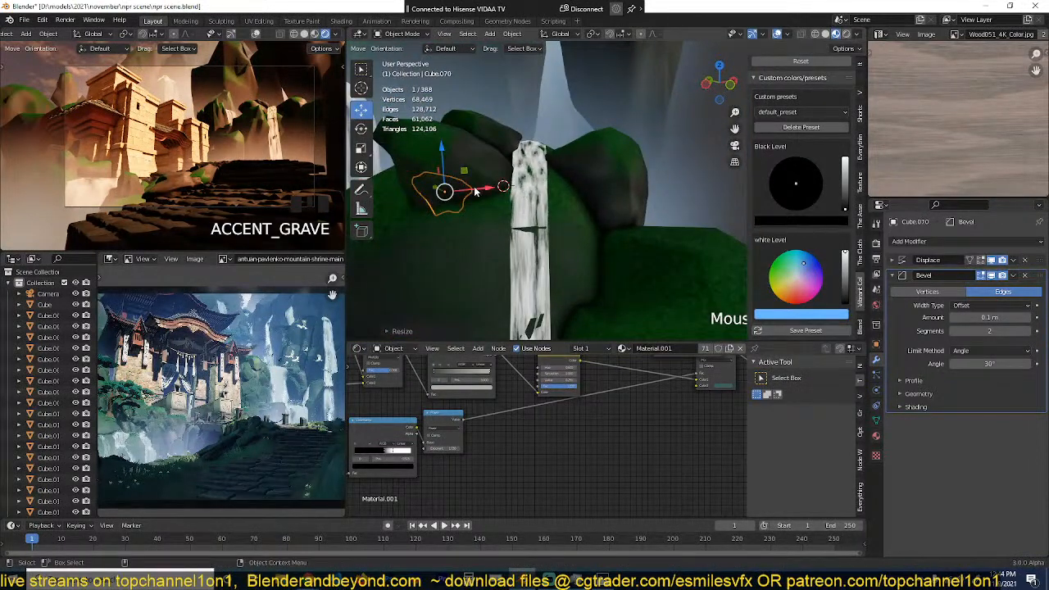
{"action": "left_click_drag", "start_coordinate": [475, 191], "coordinate": [543, 189]}
{"action": "key", "text": "grave"}
{"action": "middle_click_drag", "start_coordinate": [543, 189], "coordinate": [492, 190]}
{"action": "scroll", "coordinate": [492, 190], "scroll_direction": "down", "scroll_amount": 3}
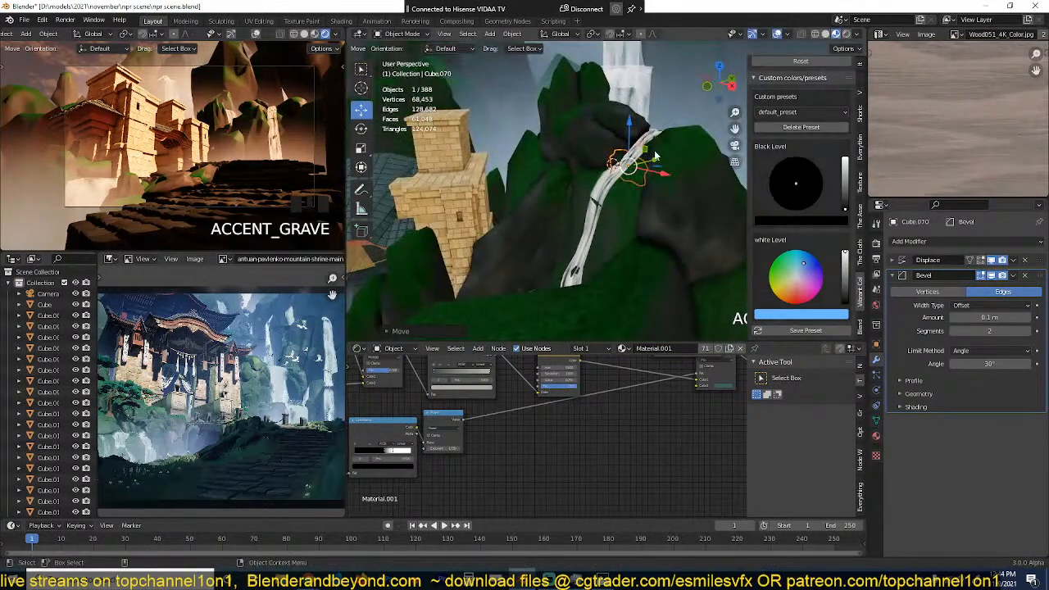
{"action": "left_click_drag", "start_coordinate": [656, 157], "coordinate": [627, 164]}
{"action": "key", "text": "grave"}
{"action": "middle_click_drag", "start_coordinate": [627, 164], "coordinate": [665, 175]}
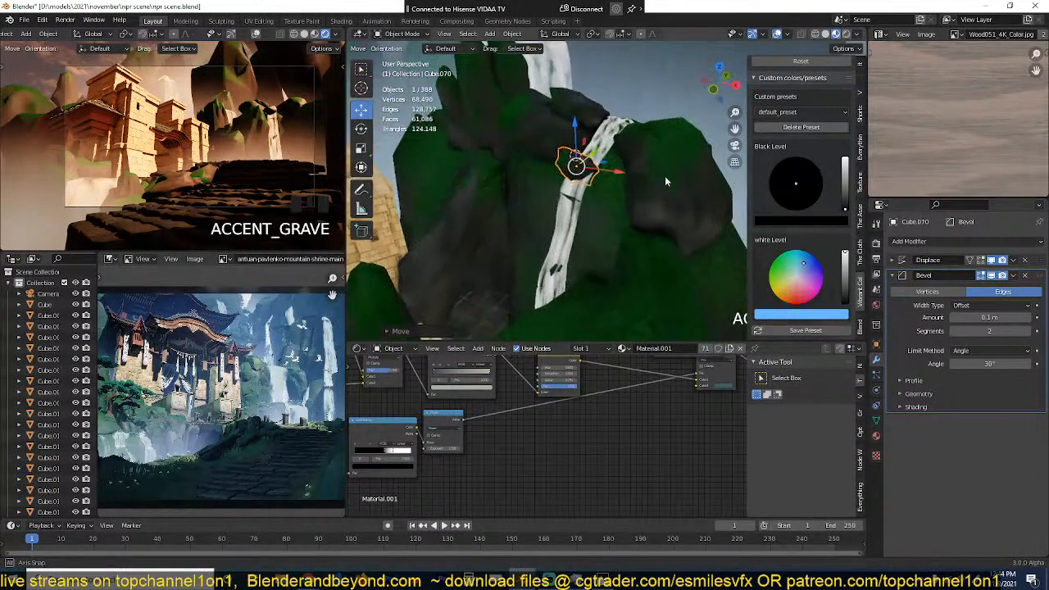
Step: Resize the small stone and shift it to the waterfall's edge on the shrine side
{"action": "scroll", "coordinate": [667, 177], "scroll_direction": "up", "scroll_amount": 2}
{"action": "key", "text": "s"}
{"action": "left_click", "coordinate": [653, 175]}
{"action": "key", "text": "g"}
{"action": "left_click", "coordinate": [635, 173]}
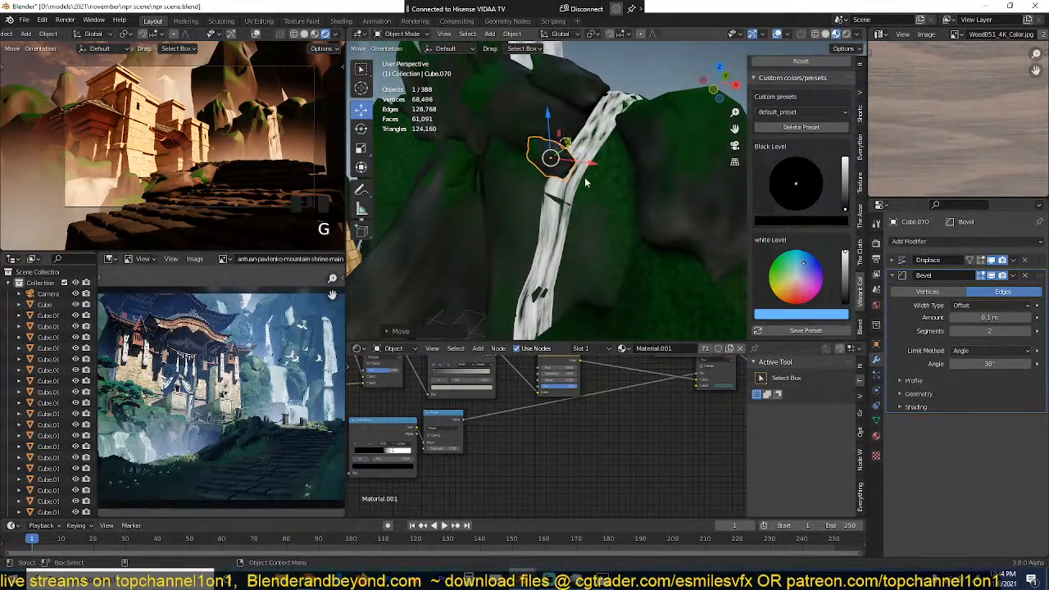
Step: Nudge the small stone beside the waterfall, check its placement in wireframe and solid shading, and save the scene
{"action": "middle_click_drag", "start_coordinate": [584, 177], "coordinate": [621, 187]}
{"action": "left_click_drag", "start_coordinate": [568, 167], "coordinate": [544, 168]}
{"action": "key", "text": "grave"}
{"action": "middle_click_drag", "start_coordinate": [545, 168], "coordinate": [510, 232]}
{"action": "key", "text": "grave"}
{"action": "key", "text": "shift+z"}
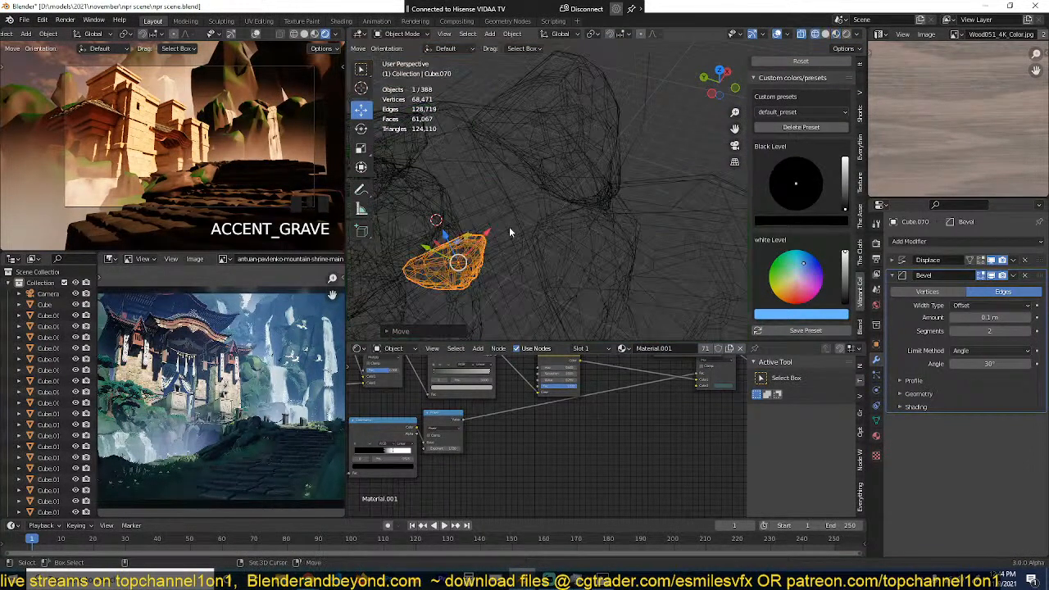
{"action": "key", "text": "z"}
{"action": "middle_click_drag", "start_coordinate": [621, 125], "coordinate": [676, 71]}
{"action": "key", "text": "ctrl+s"}
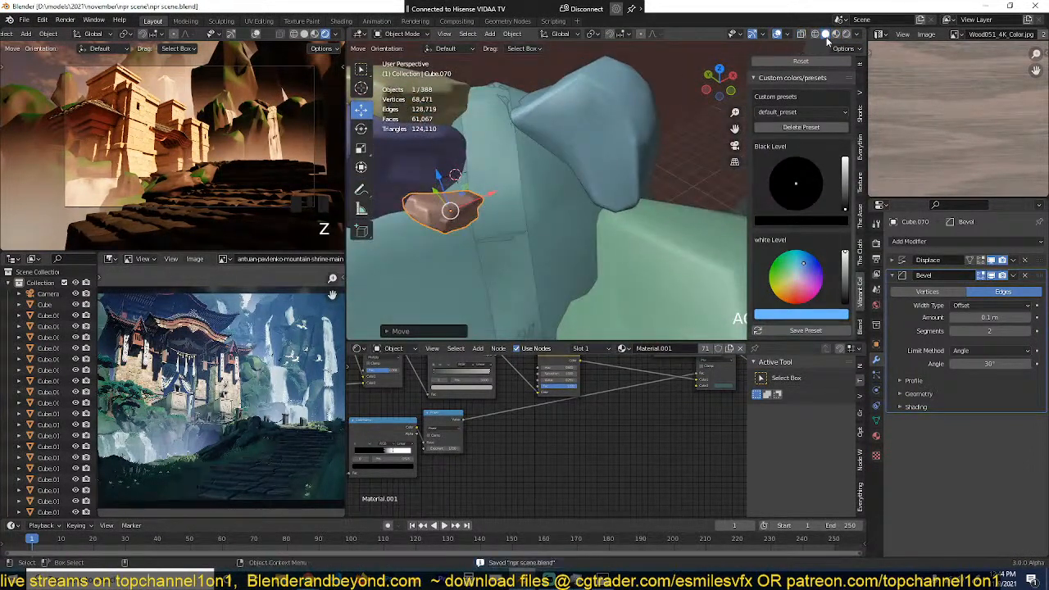
Step: Move the small stone horizontally beside the waterfall in material preview and rotate it about the Z axis
{"action": "left_click", "coordinate": [835, 34]}
{"action": "key", "text": "g"}
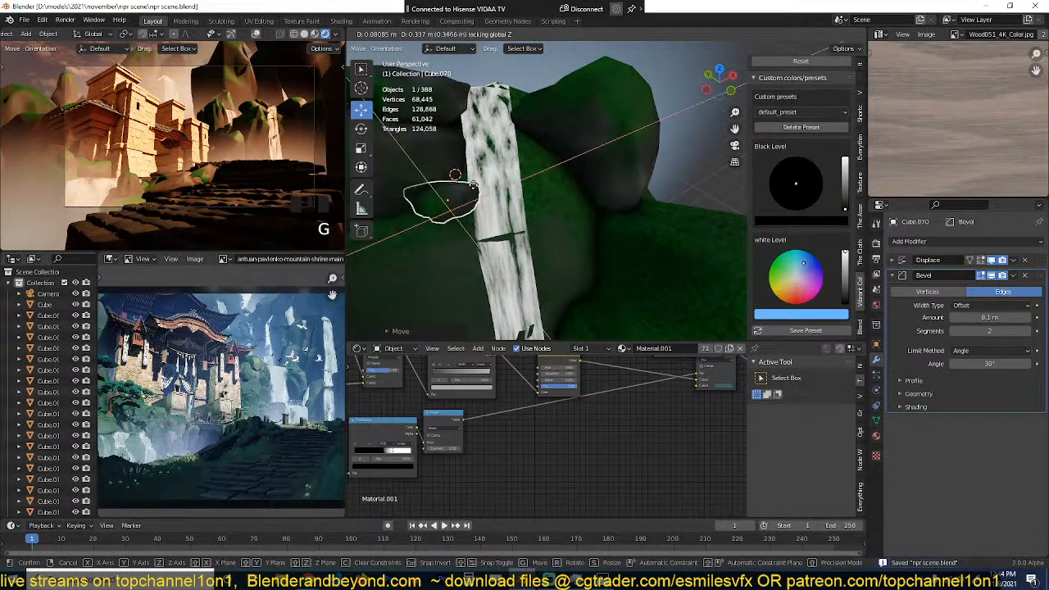
{"action": "key", "text": "r"}
{"action": "key", "text": "z"}
{"action": "left_click", "coordinate": [497, 175]}
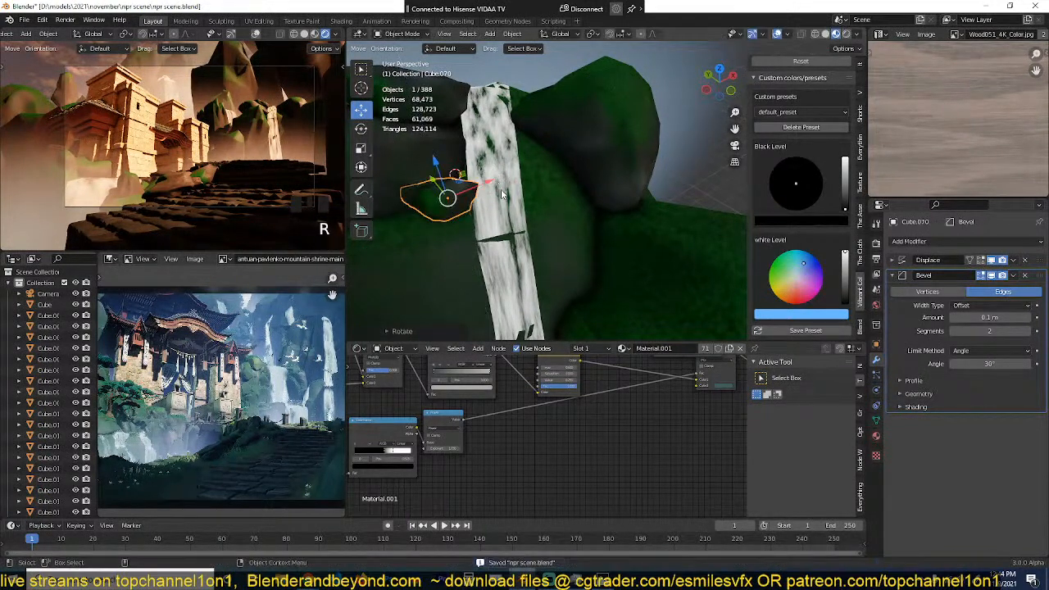
Step: Duplicate the small stone and move the copy horizontally across to the opposite edge of the waterfall
{"action": "middle_click_drag", "start_coordinate": [496, 176], "coordinate": [474, 195]}
{"action": "key", "text": "shift+d"}
{"action": "left_click", "coordinate": [474, 197]}
{"action": "key", "text": "g"}
{"action": "key", "text": "x"}
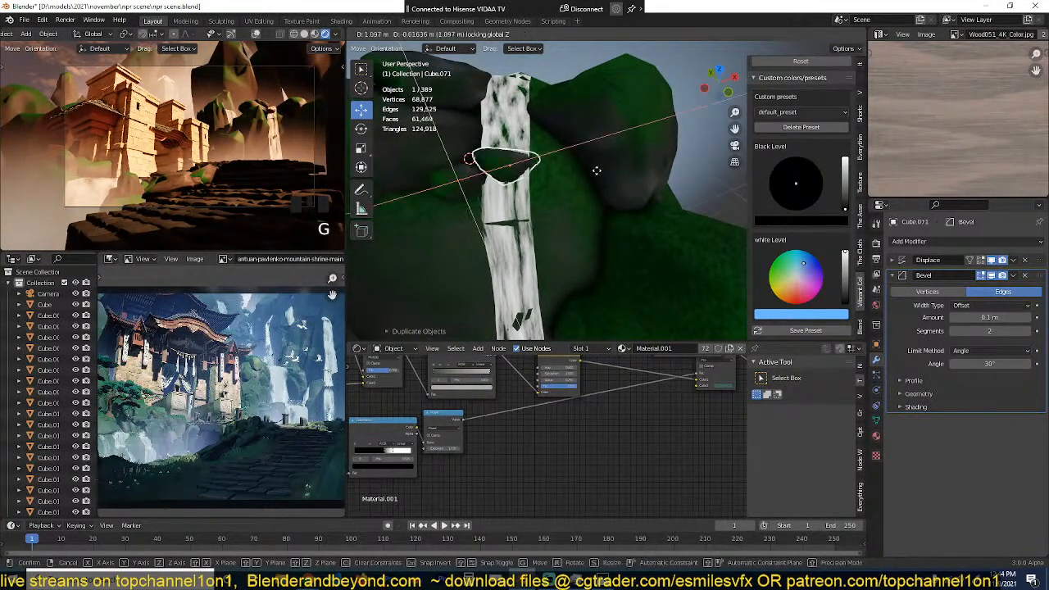
{"action": "left_click", "coordinate": [637, 156]}
{"action": "key", "text": "grave"}
{"action": "middle_click_drag", "start_coordinate": [636, 155], "coordinate": [605, 120]}
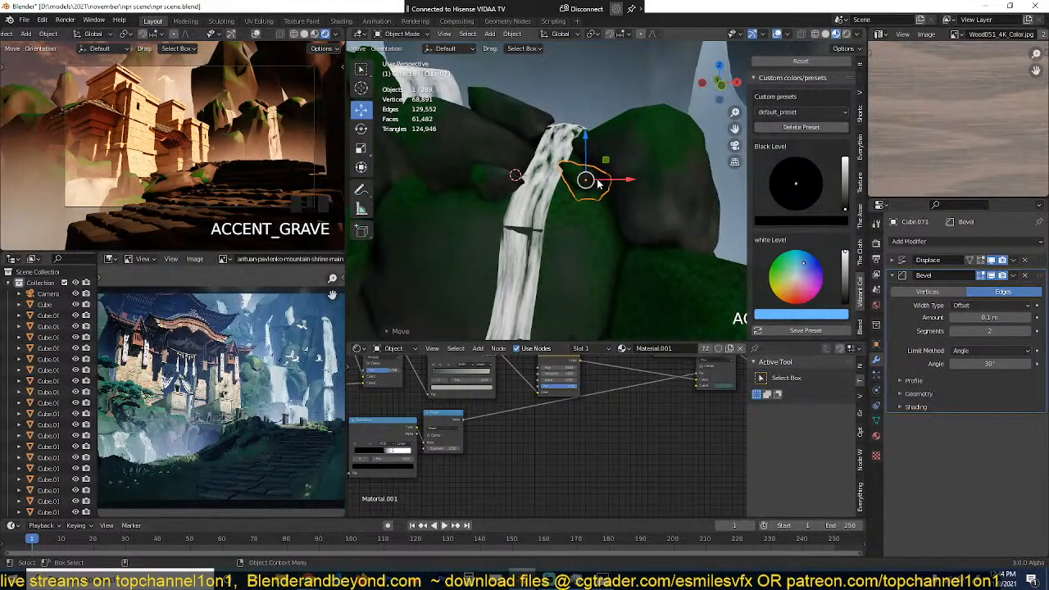
Step: Subdivide the whole mesh of the second waterfall's plane and save the scene
{"action": "scroll", "coordinate": [546, 227], "scroll_direction": "down", "scroll_amount": 1}
{"action": "left_click", "coordinate": [545, 230]}
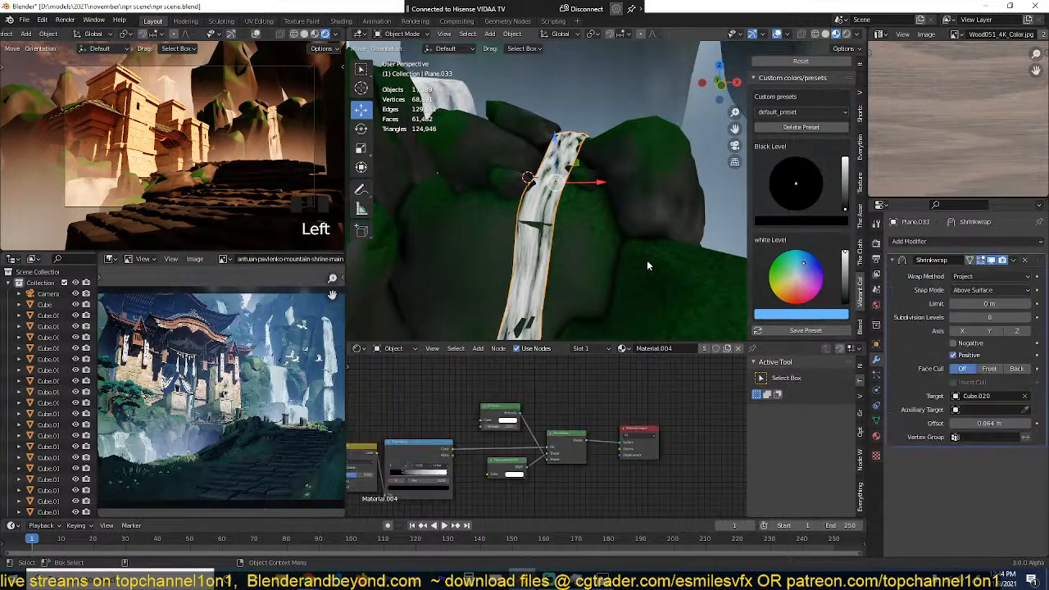
{"action": "key", "text": "Tab"}
{"action": "key", "text": "a"}
{"action": "right_click", "coordinate": [586, 193]}
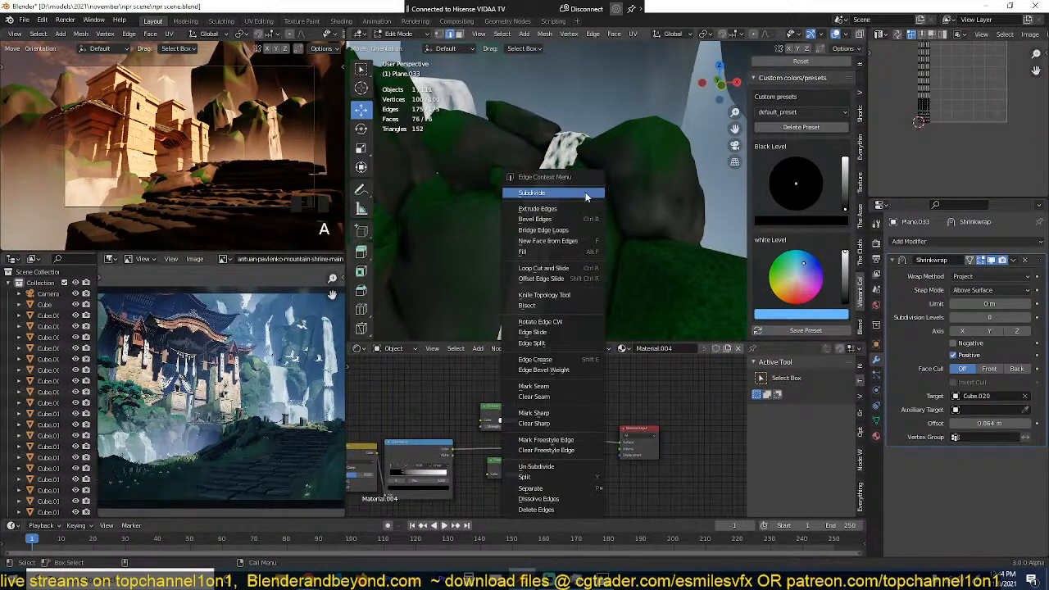
{"action": "left_click", "coordinate": [587, 195]}
{"action": "key", "text": "Tab"}
{"action": "scroll", "coordinate": [577, 263], "scroll_direction": "down", "scroll_amount": 4}
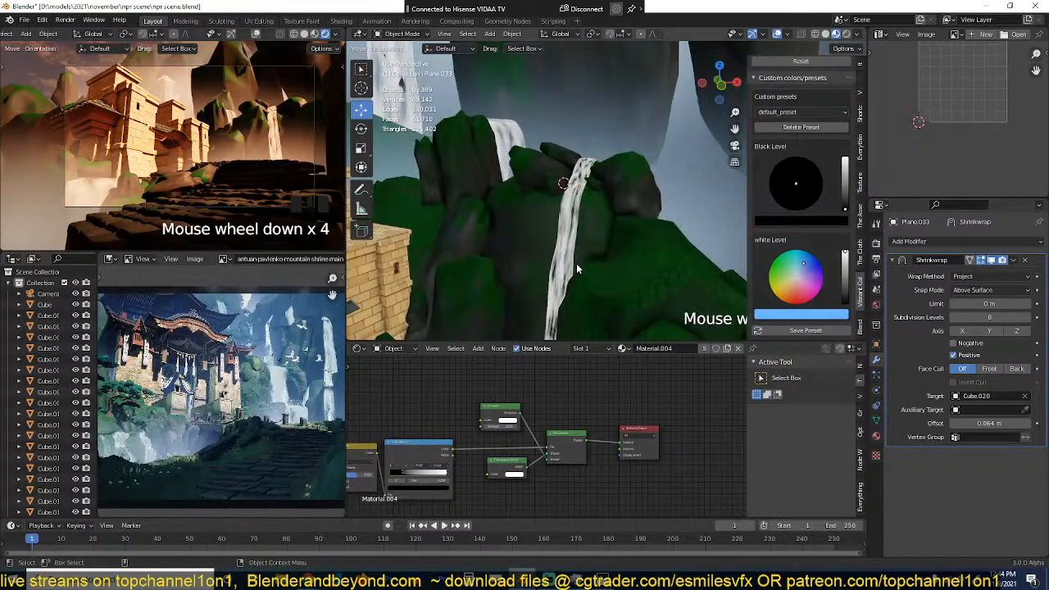
{"action": "key", "text": "ctrl+s"}
{"action": "middle_click_drag", "start_coordinate": [576, 263], "coordinate": [577, 268]}
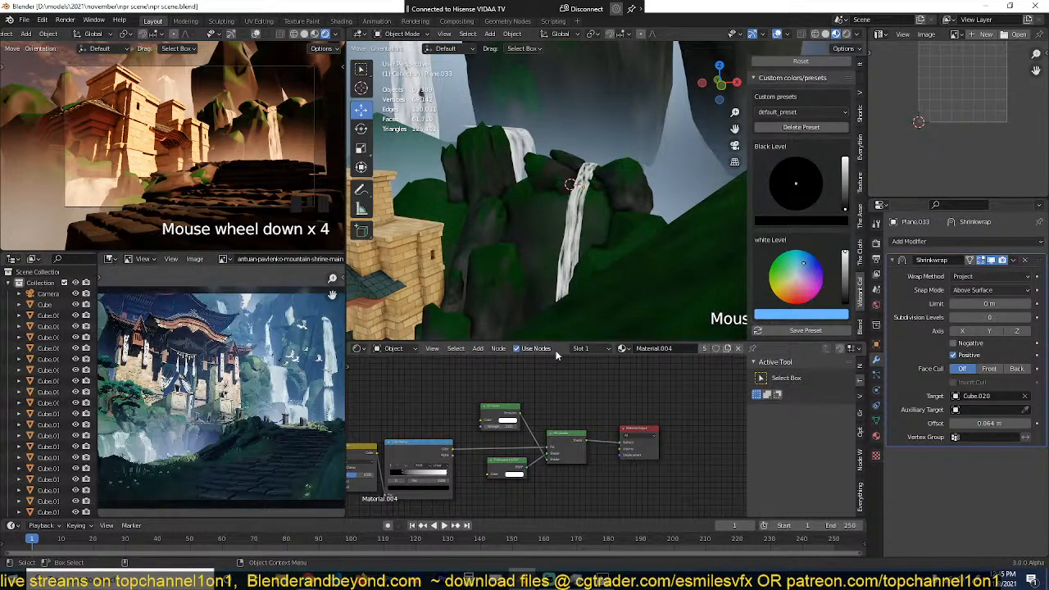
{"action": "key", "text": "ctrl+s"}
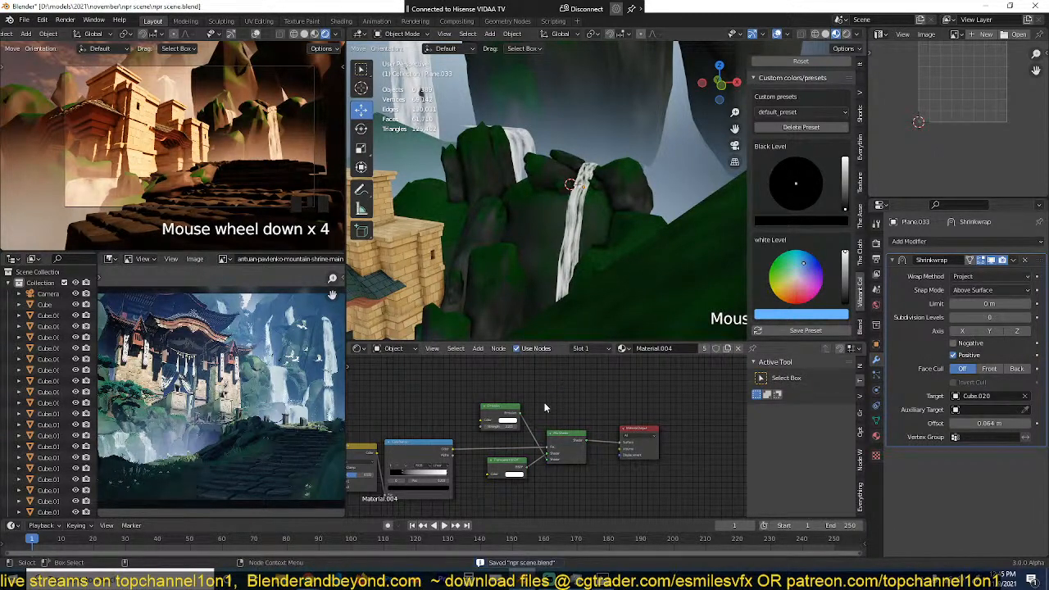
Step: Examine the foreground around the stone steps and the matching grassy slope in the reference painting
{"action": "scroll", "coordinate": [551, 261], "scroll_direction": "down", "scroll_amount": 6}
{"action": "middle_click_drag", "start_coordinate": [551, 263], "coordinate": [596, 197]}
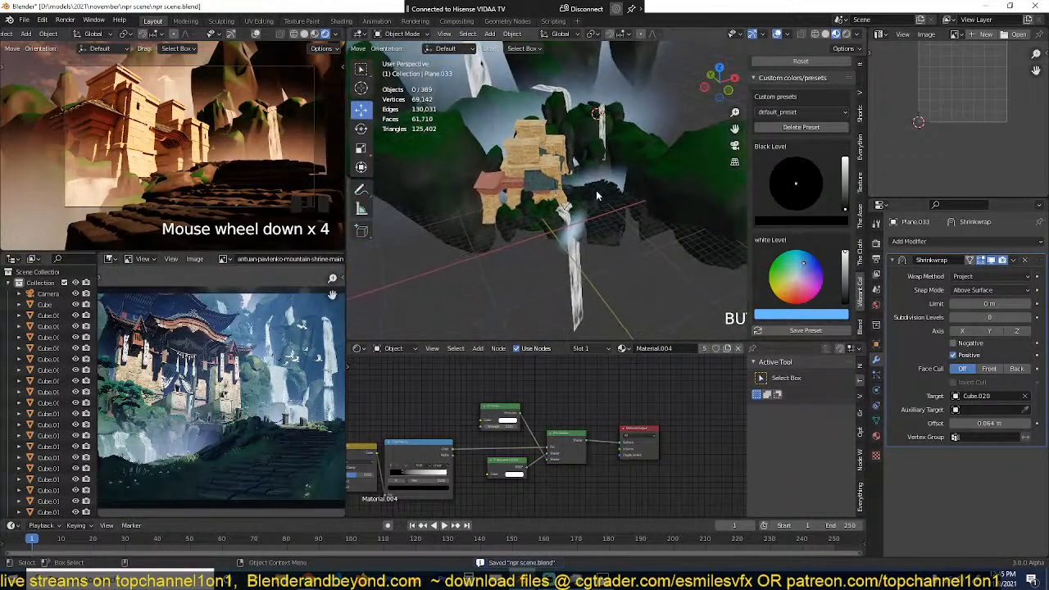
{"action": "scroll", "coordinate": [597, 196], "scroll_direction": "up", "scroll_amount": 2}
{"action": "scroll", "coordinate": [597, 196], "scroll_direction": "up", "scroll_amount": 5}
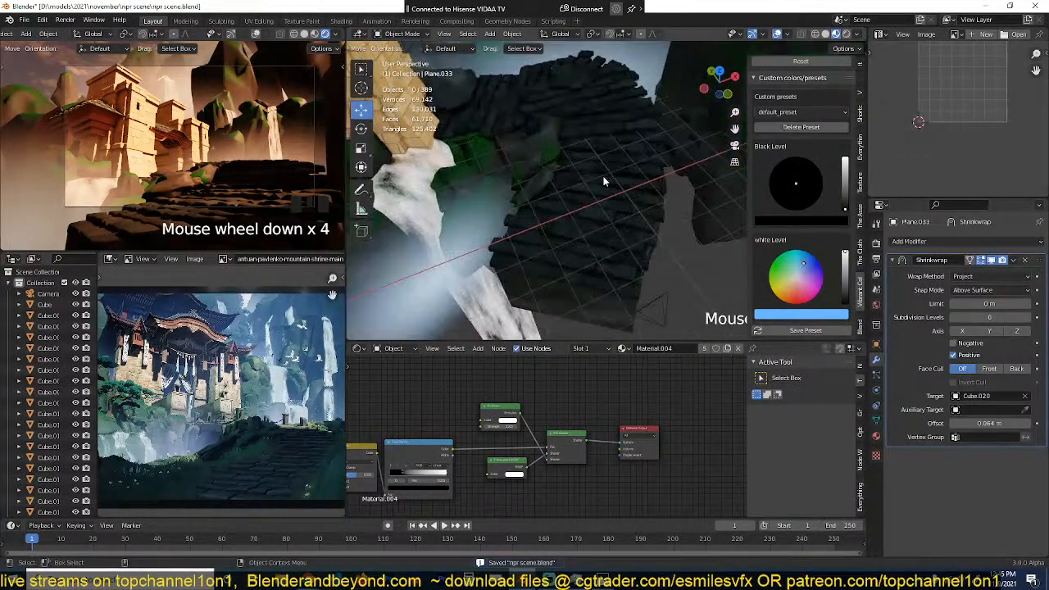
{"action": "scroll", "coordinate": [559, 218], "scroll_direction": "up", "scroll_amount": 3}
{"action": "key", "text": "ctrl+s"}
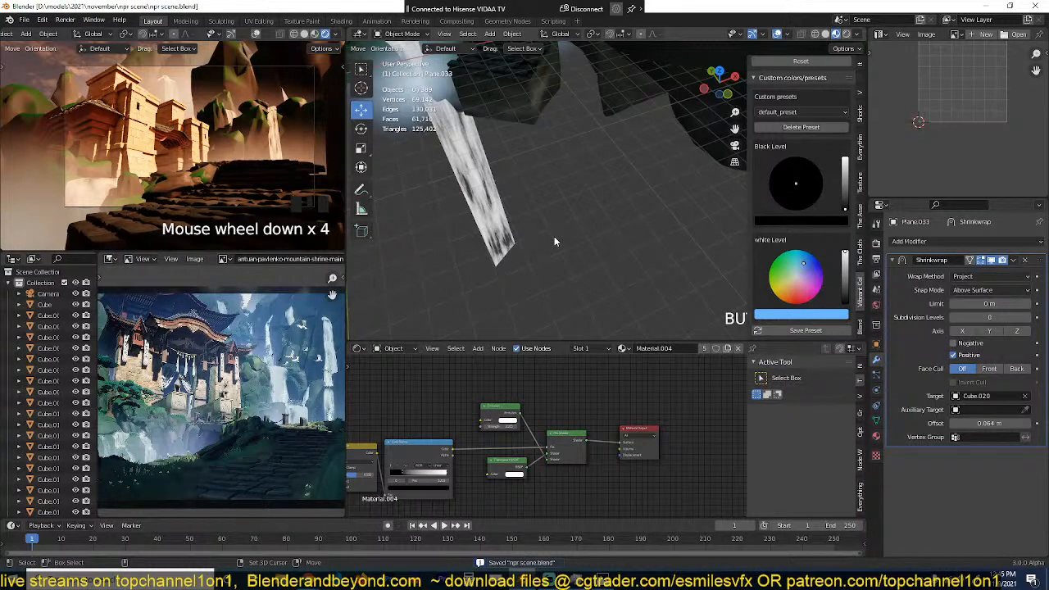
{"action": "scroll", "coordinate": [260, 375], "scroll_direction": "up", "scroll_amount": 5}
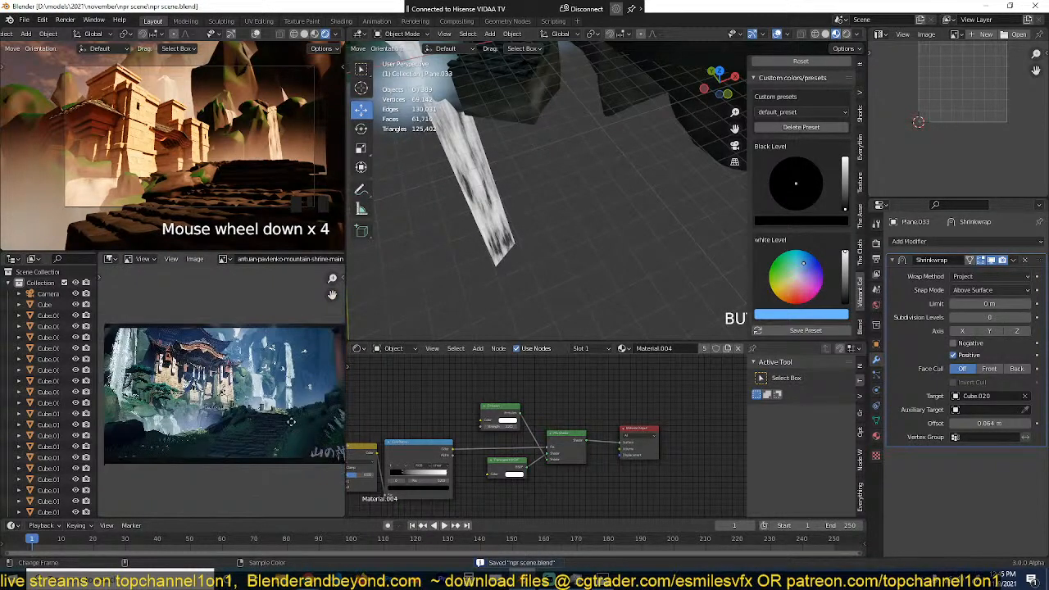
{"action": "scroll", "coordinate": [261, 375], "scroll_direction": "up", "scroll_amount": 3}
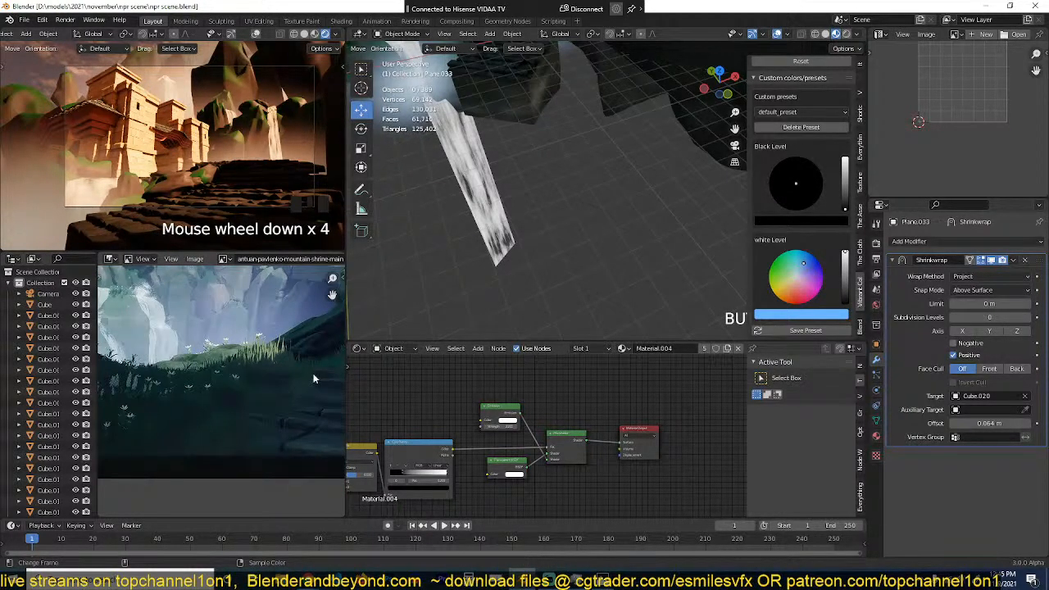
Step: Place the 3D cursor in the empty space beside the lower waterfall, add a plane there, and scale it narrower along X
{"action": "right_click", "coordinate": [591, 245], "text": "shift"}
{"action": "key", "text": "shift+a"}
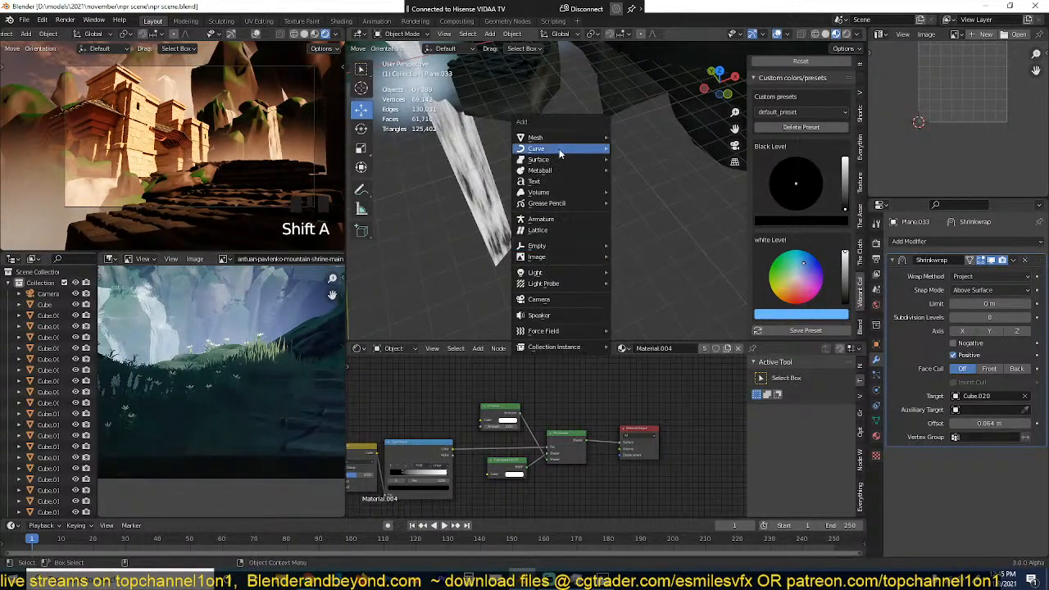
{"action": "mouse_move", "coordinate": [579, 139]}
{"action": "left_click", "coordinate": [625, 137]}
{"action": "key", "text": "s"}
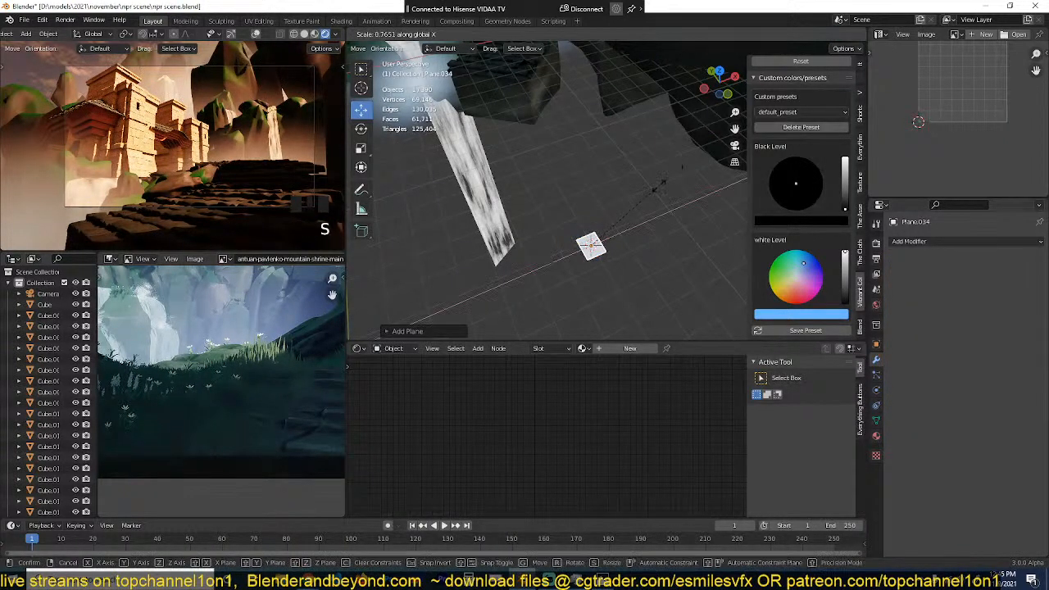
{"action": "left_click", "coordinate": [624, 226]}
{"action": "key", "text": "KP_Decimal"}
{"action": "key", "text": "KP_7"}
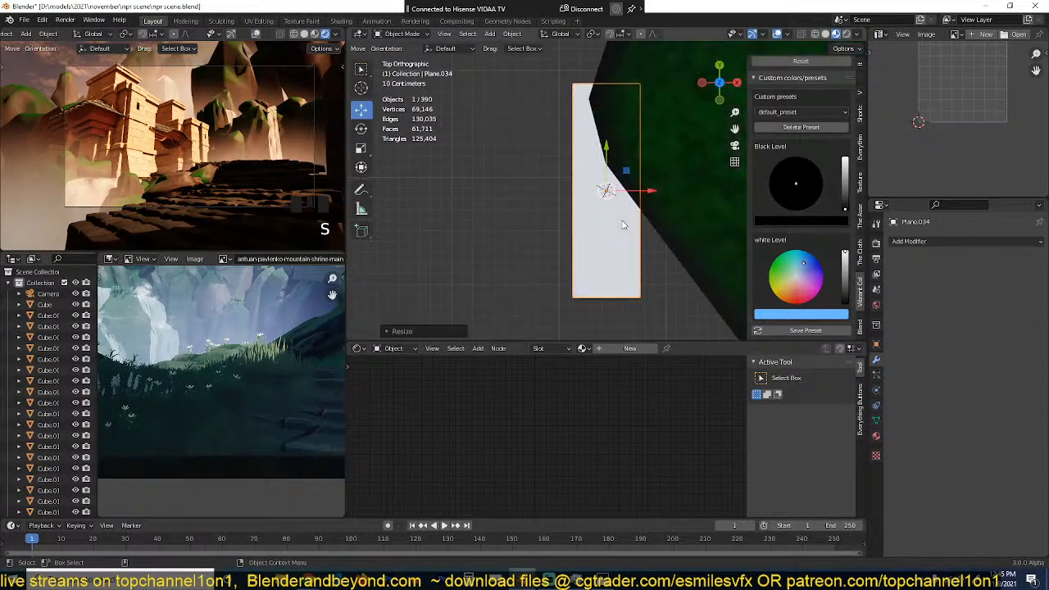
Step: Move the new plane aside in top view and narrow it further along X into a thin strip
{"action": "key", "text": "g"}
{"action": "left_click", "coordinate": [506, 243]}
{"action": "key", "text": "s"}
{"action": "key", "text": "x"}
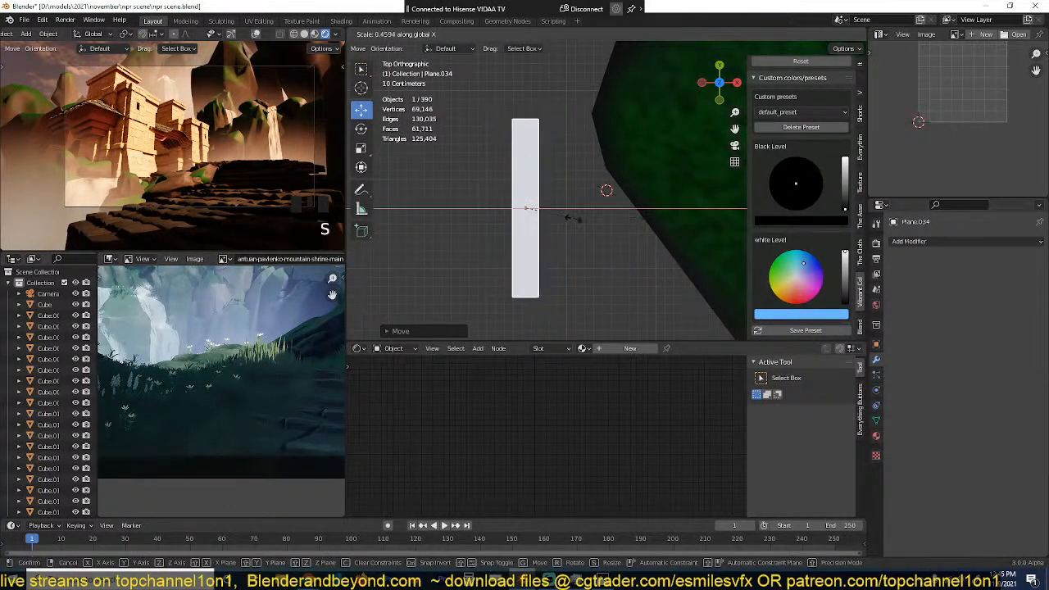
{"action": "left_click", "coordinate": [550, 217]}
Step: Taper one end of the strip almost to a point and add three loop cuts along its length
{"action": "key", "text": "Tab"}
{"action": "left_click_drag", "start_coordinate": [505, 98], "coordinate": [561, 125]}
{"action": "key", "text": "s"}
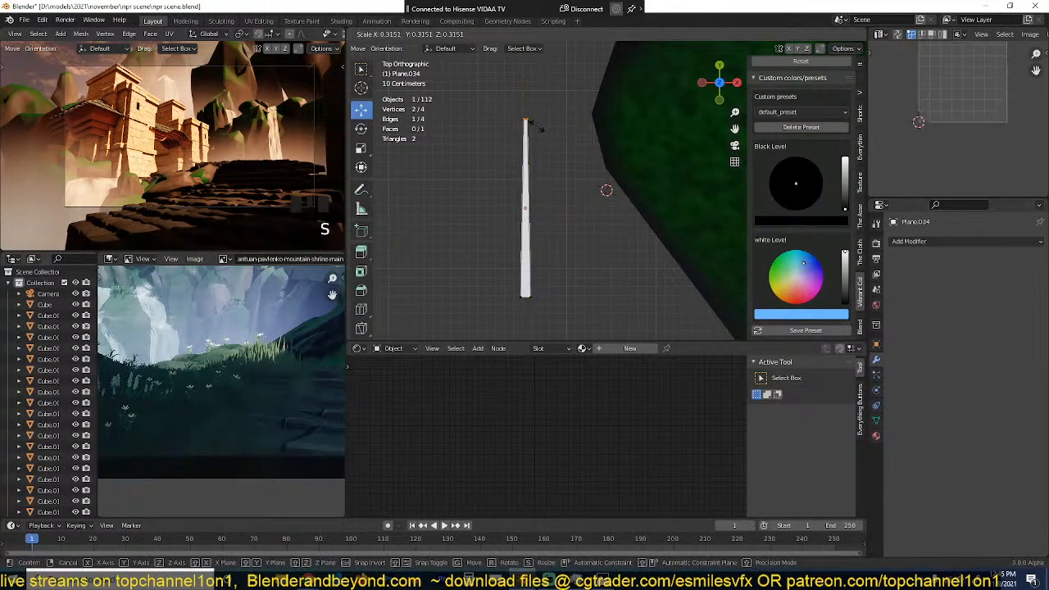
{"action": "left_click", "coordinate": [530, 163]}
{"action": "scroll", "coordinate": [527, 199], "scroll_direction": "up", "scroll_amount": 1}
{"action": "left_click", "coordinate": [528, 199]}
Step: Bend the strip into a curved grass blade by rotating its wide end edge about X with proportional editing
{"action": "key", "text": "grave"}
{"action": "middle_click_drag", "start_coordinate": [528, 200], "coordinate": [509, 108]}
{"action": "left_click", "coordinate": [474, 221], "text": "alt"}
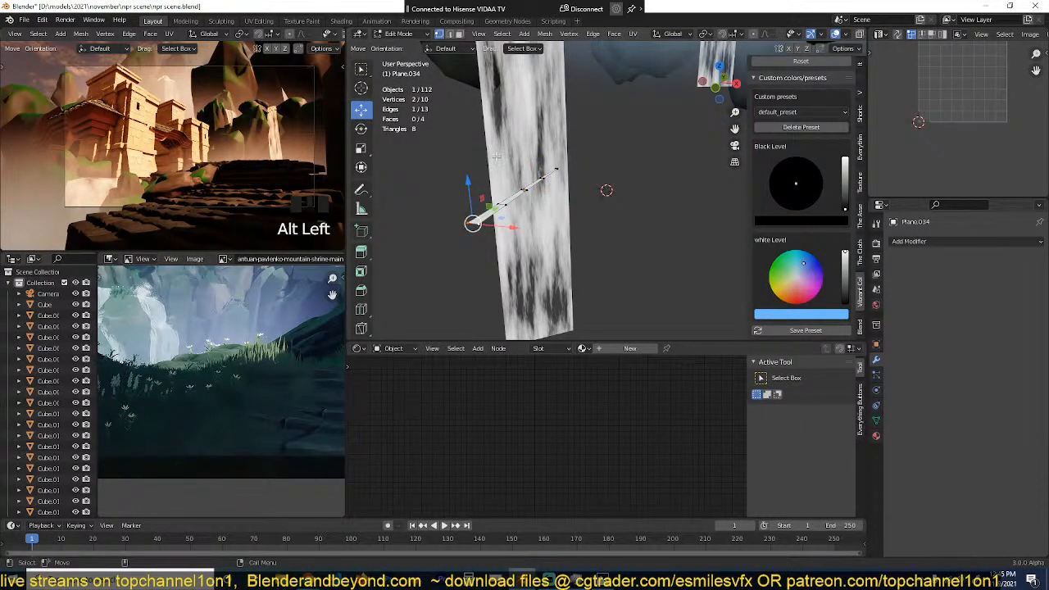
{"action": "key", "text": "g"}
{"action": "key", "text": "r"}
{"action": "key", "text": "x"}
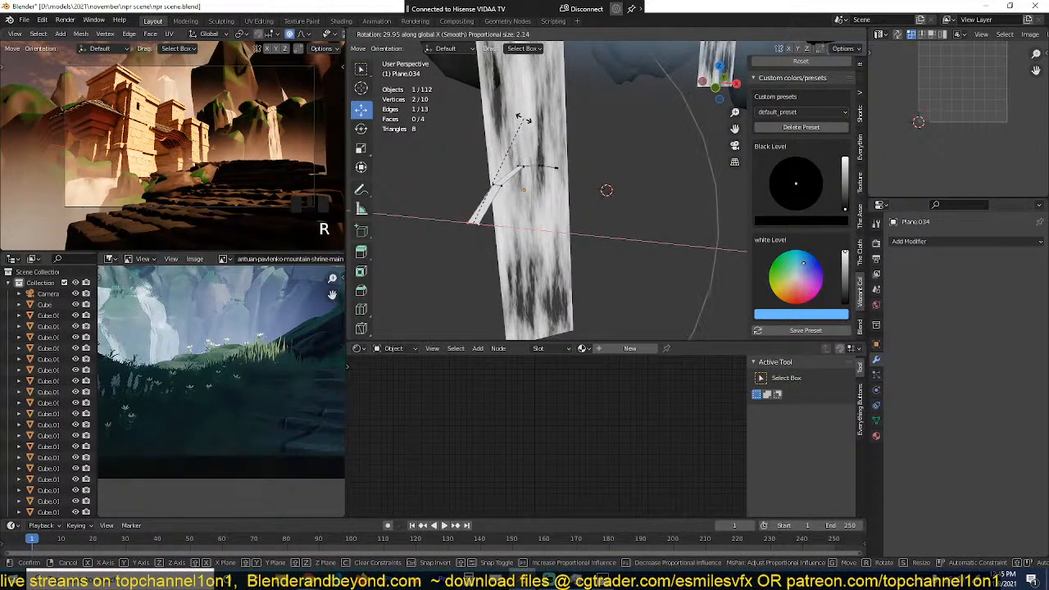
{"action": "left_click", "coordinate": [541, 128]}
{"action": "key", "text": "Tab"}
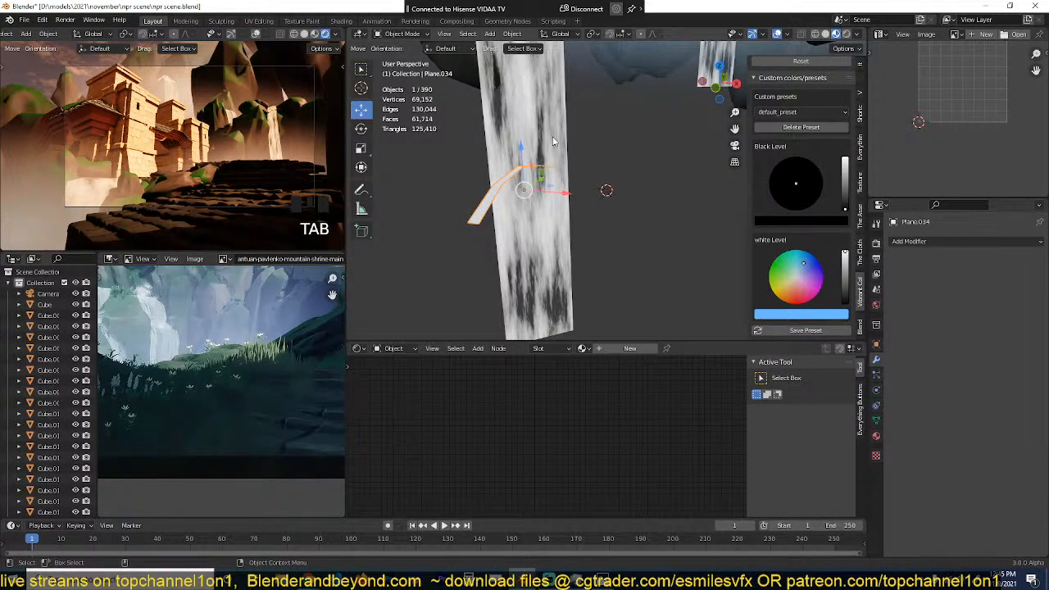
Step: Rotate the grass blade 90° about the X axis so it stands upright
{"action": "key", "text": "KP_7"}
{"action": "type", "text": "rx"}
{"action": "type", "text": "0"}
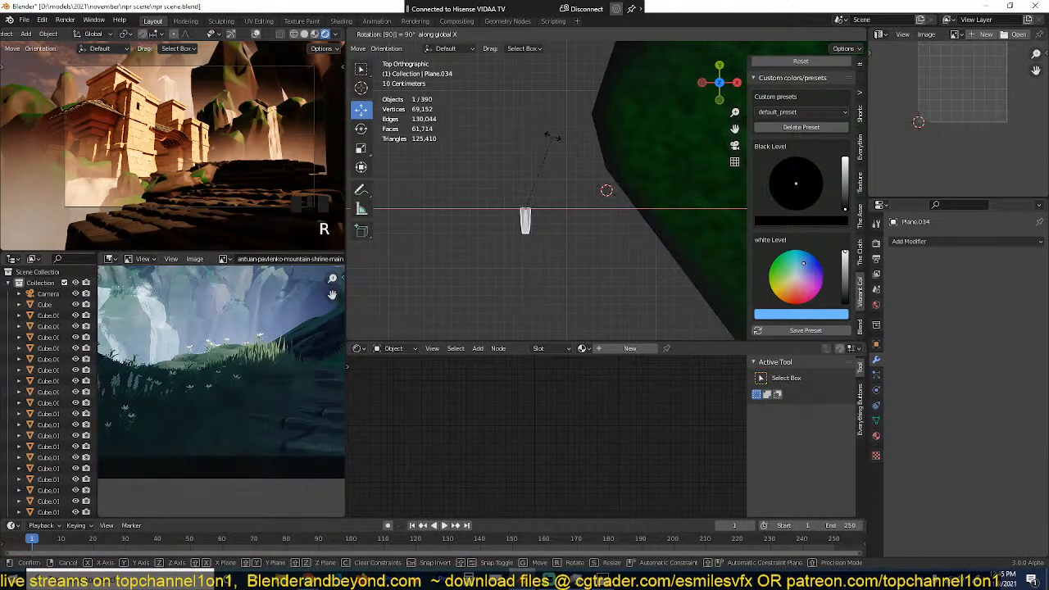
{"action": "key", "text": "Return"}
Step: Move the grass blade's whole mesh up about 1.02 m in side view, bringing its base to the object origin
{"action": "key", "text": "KP_3"}
{"action": "key", "text": "shift+z"}
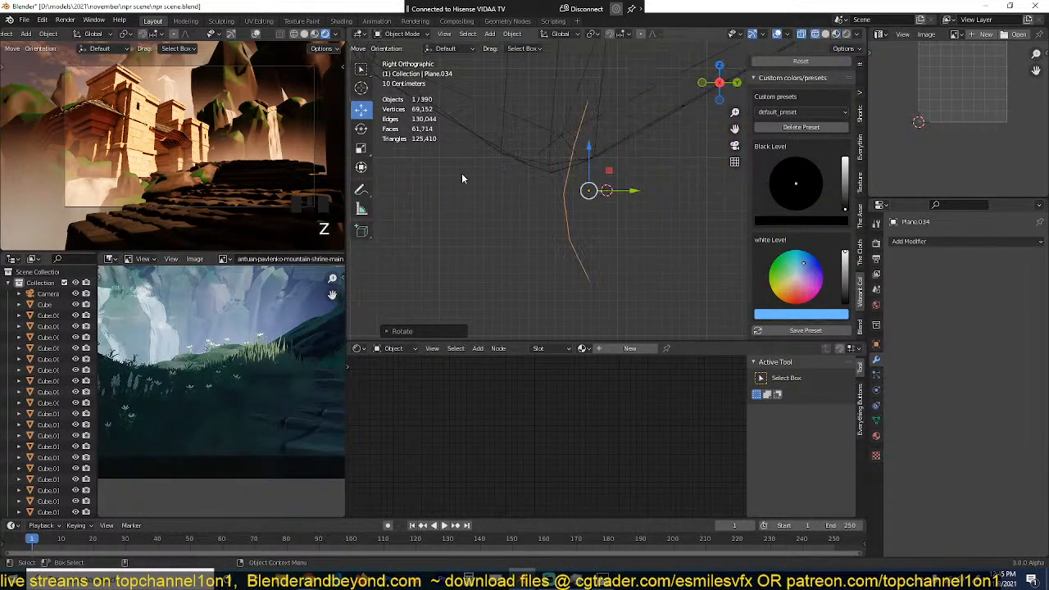
{"action": "key", "text": "Tab"}
{"action": "key", "text": "a"}
{"action": "key", "text": "g"}
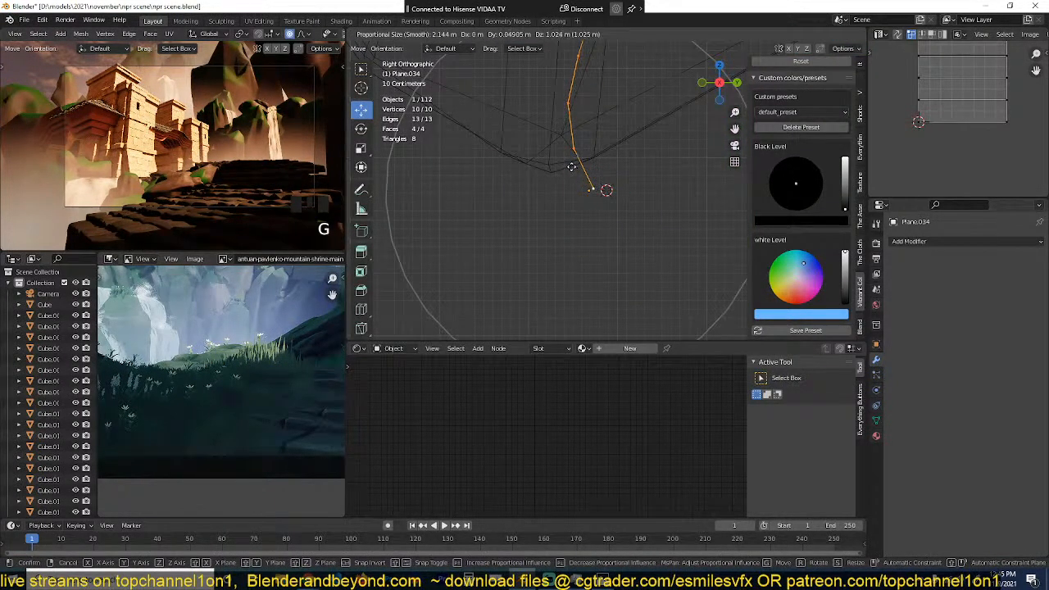
{"action": "left_click", "coordinate": [569, 168]}
{"action": "key", "text": "Tab"}
Step: Duplicate the grass blade beside the original and flatten the copy's curve by scaling its mesh along Y
{"action": "key", "text": "shift+d"}
{"action": "left_click", "coordinate": [484, 210]}
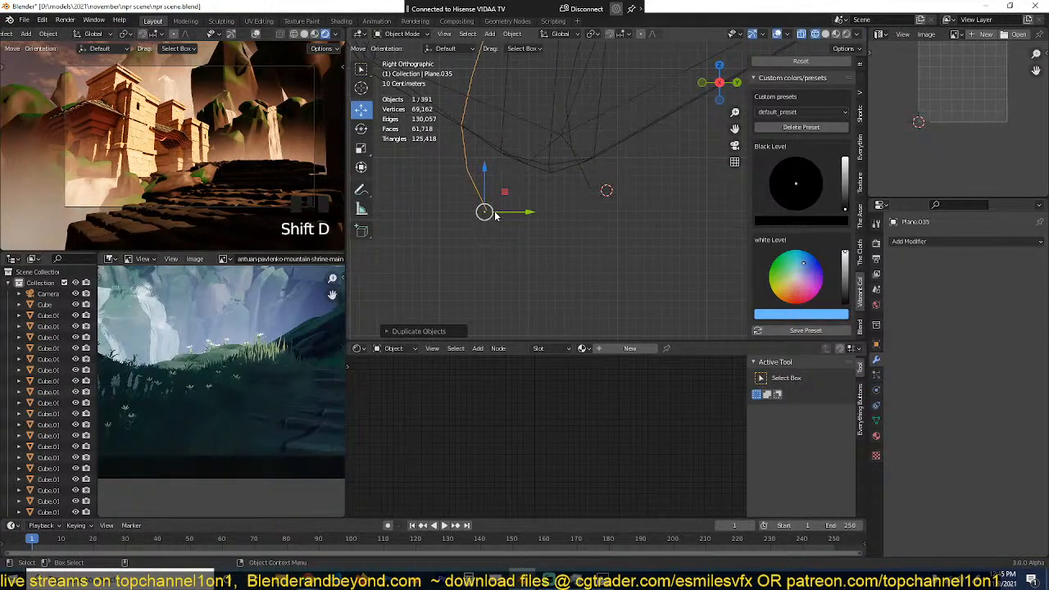
{"action": "key", "text": "Tab"}
{"action": "middle_click_drag", "start_coordinate": [499, 247], "coordinate": [515, 300], "text": "shift"}
{"action": "key", "text": "s"}
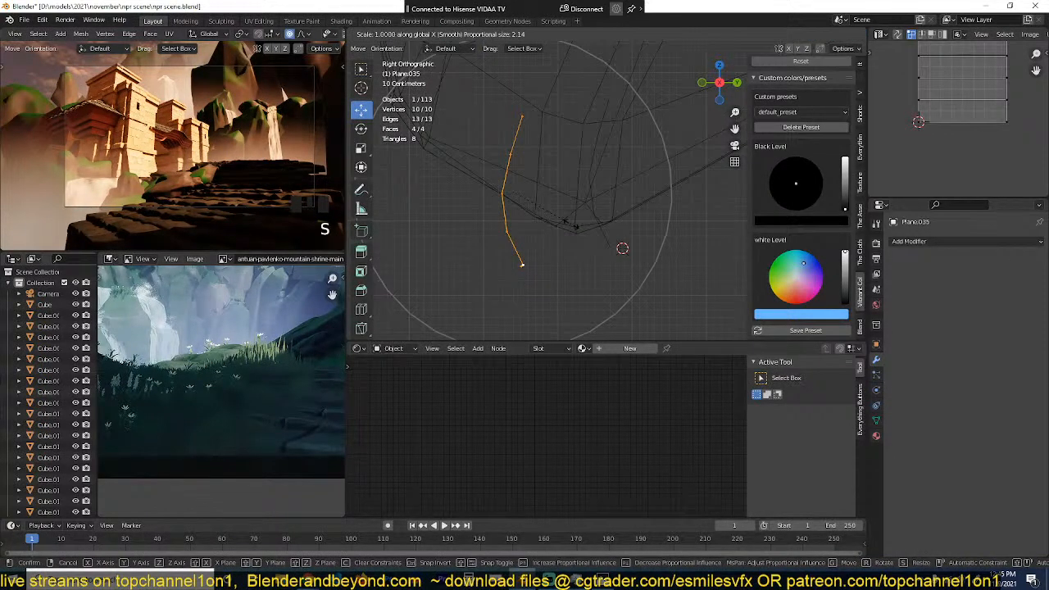
{"action": "key", "text": "y"}
{"action": "left_click", "coordinate": [516, 211]}
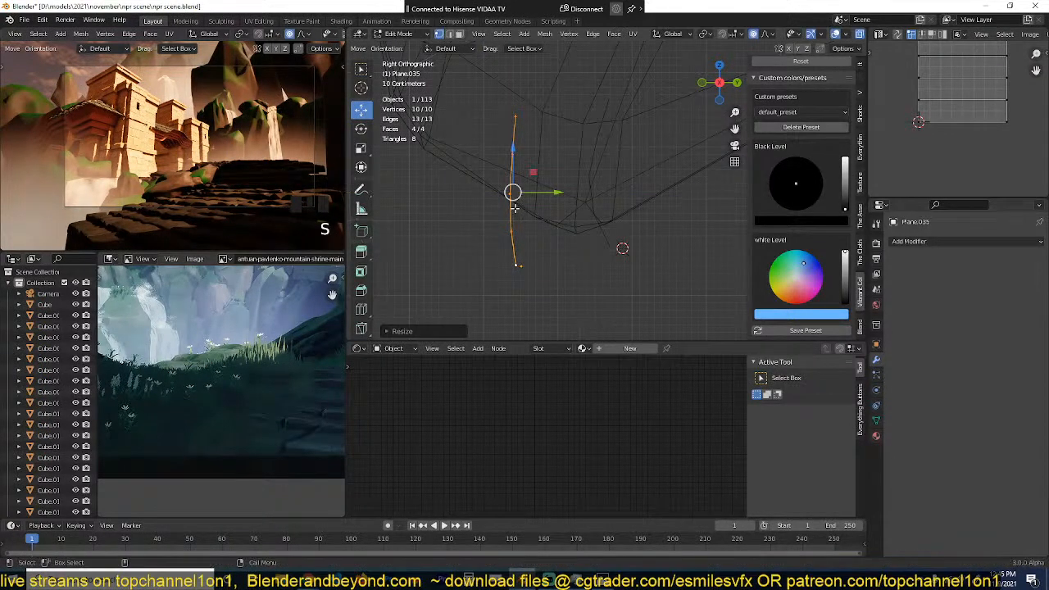
Step: Scale down the copied blade's mesh and lower it so its base sits at the object origin
{"action": "key", "text": "s"}
{"action": "left_click", "coordinate": [569, 159]}
{"action": "key", "text": "g"}
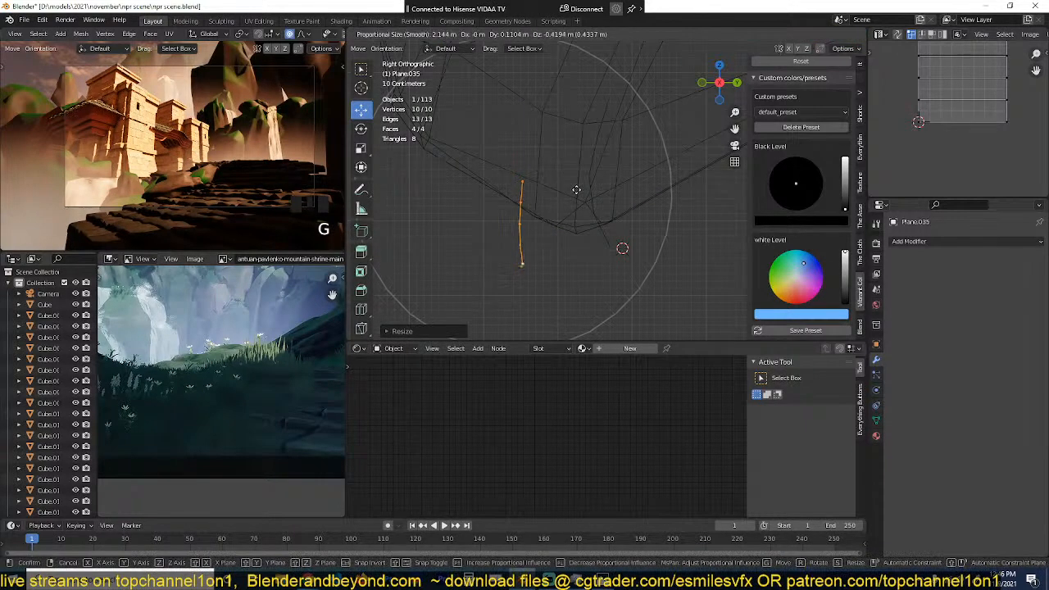
{"action": "left_click", "coordinate": [575, 192]}
{"action": "key", "text": "Tab"}
Step: Select both grass blades in material preview and create a new material on the shorter copy
{"action": "key", "text": "grave"}
{"action": "key", "text": "z"}
{"action": "key", "text": "grave"}
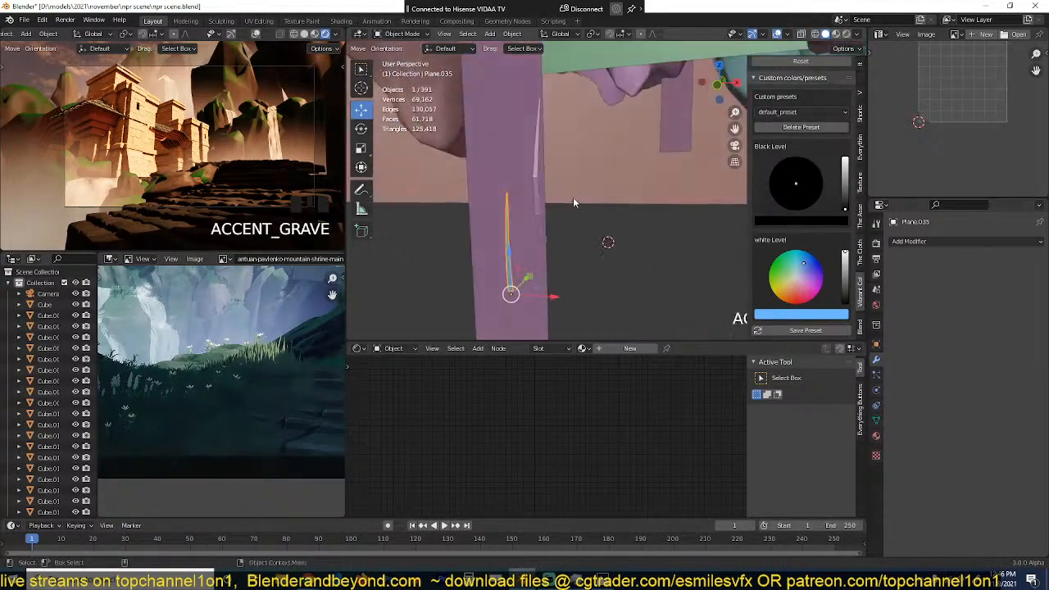
{"action": "right_click", "coordinate": [573, 197]}
{"action": "left_click", "coordinate": [571, 164]}
{"action": "left_click", "coordinate": [534, 189]}
{"action": "right_click", "coordinate": [536, 184]}
{"action": "left_click", "coordinate": [536, 182]}
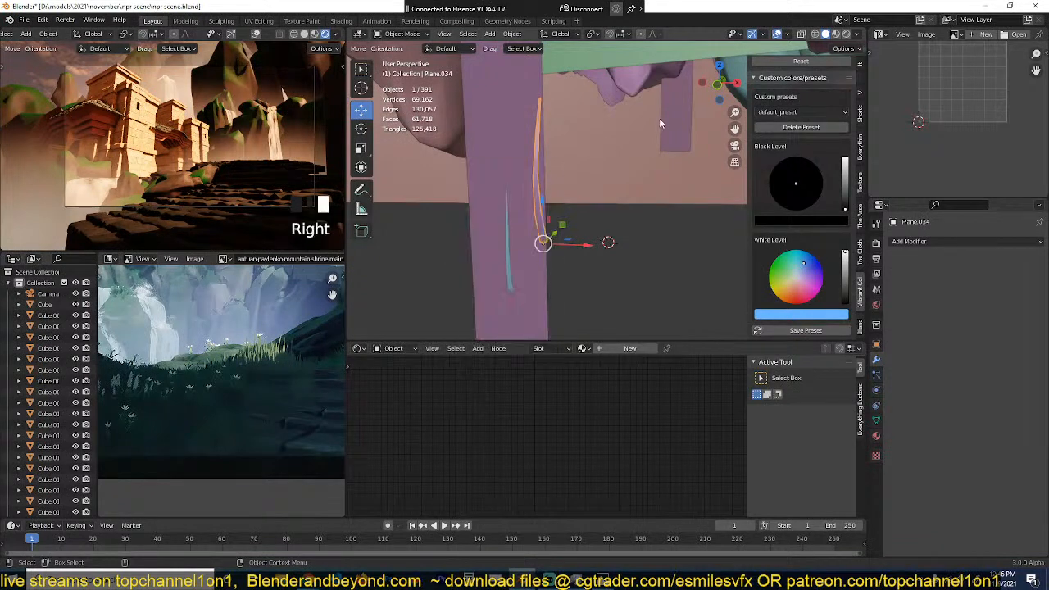
{"action": "left_click", "coordinate": [835, 33]}
{"action": "middle_click_drag", "start_coordinate": [498, 251], "coordinate": [549, 277]}
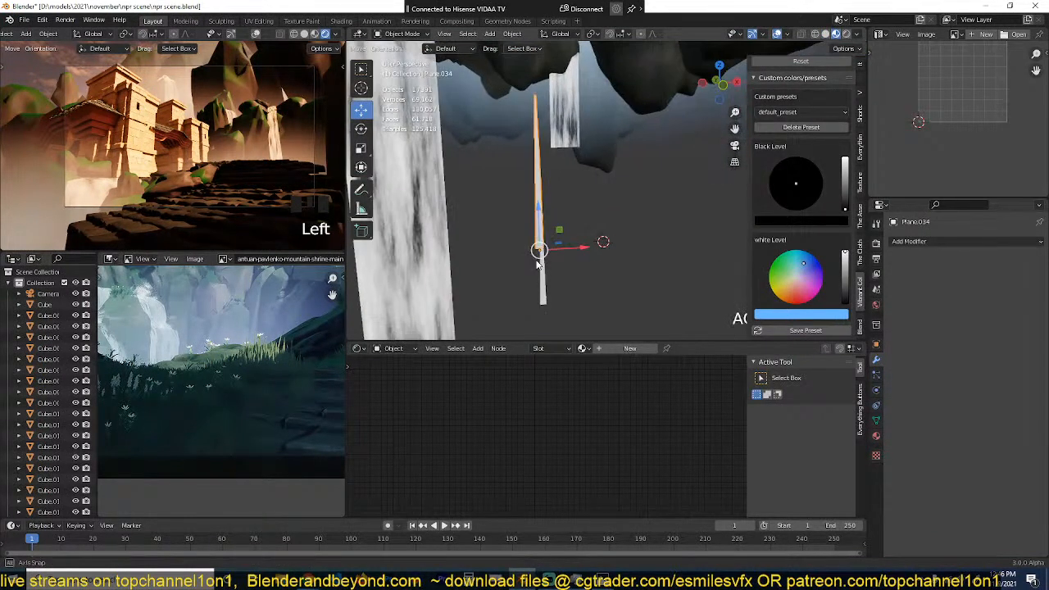
{"action": "left_click", "coordinate": [548, 277], "text": "shift"}
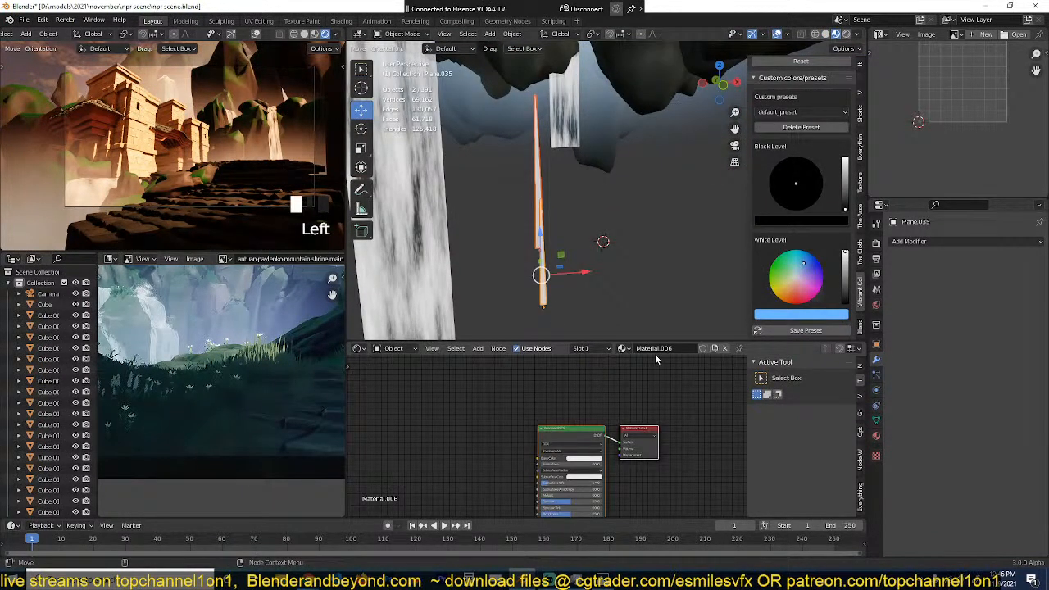
Step: Name the new material "grass" and save the file
{"action": "double_click", "coordinate": [655, 351]}
{"action": "left_click", "coordinate": [554, 391]}
{"action": "key", "text": "ctrl+s"}
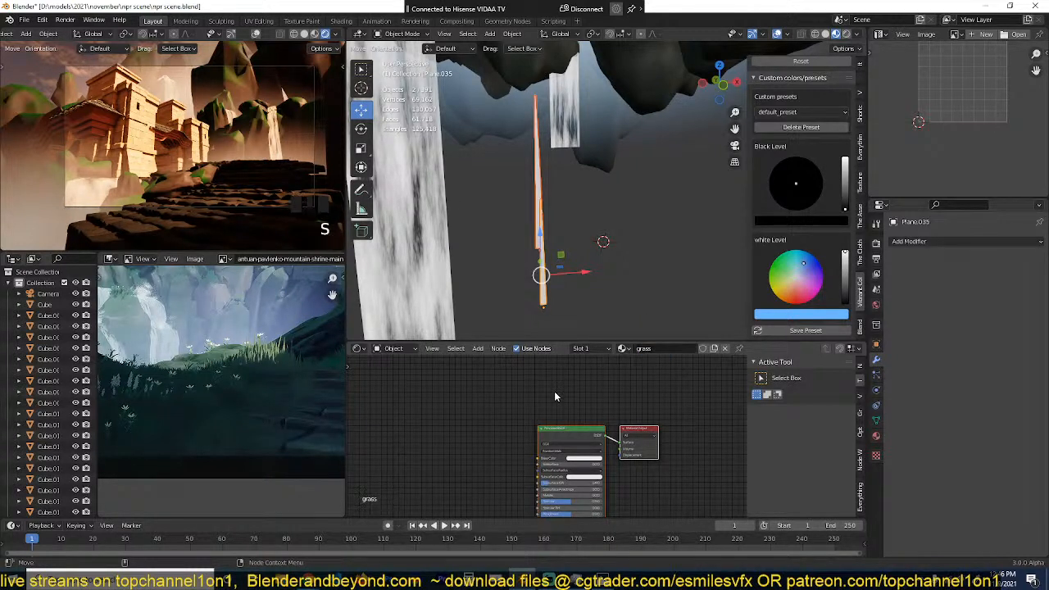
Step: Link the short blade's grass material to the taller grass blade
{"action": "scroll", "coordinate": [523, 406], "scroll_direction": "up", "scroll_amount": 2}
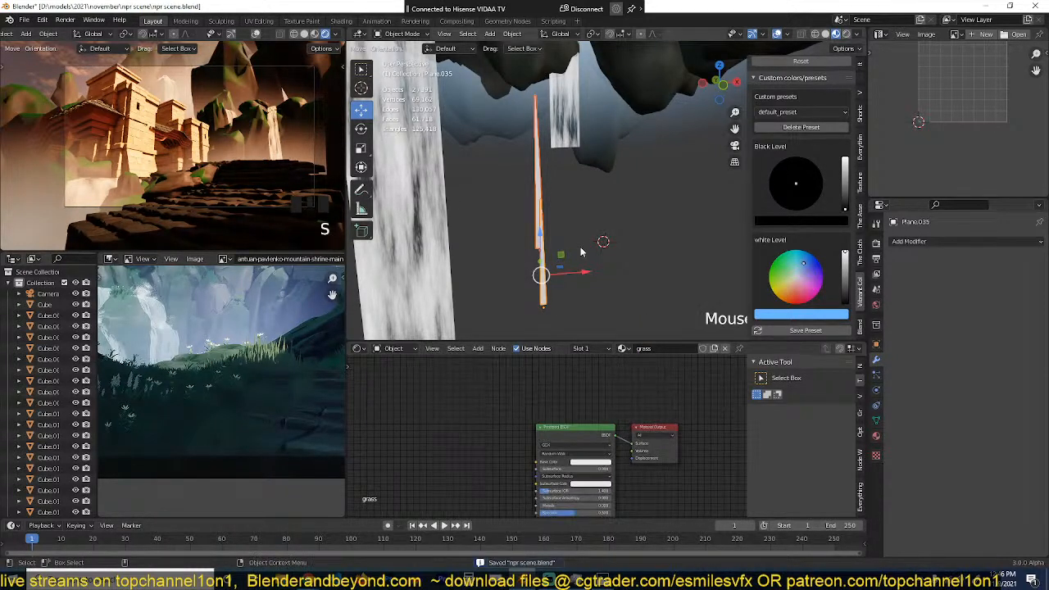
{"action": "middle_click_drag", "start_coordinate": [580, 248], "coordinate": [580, 278]}
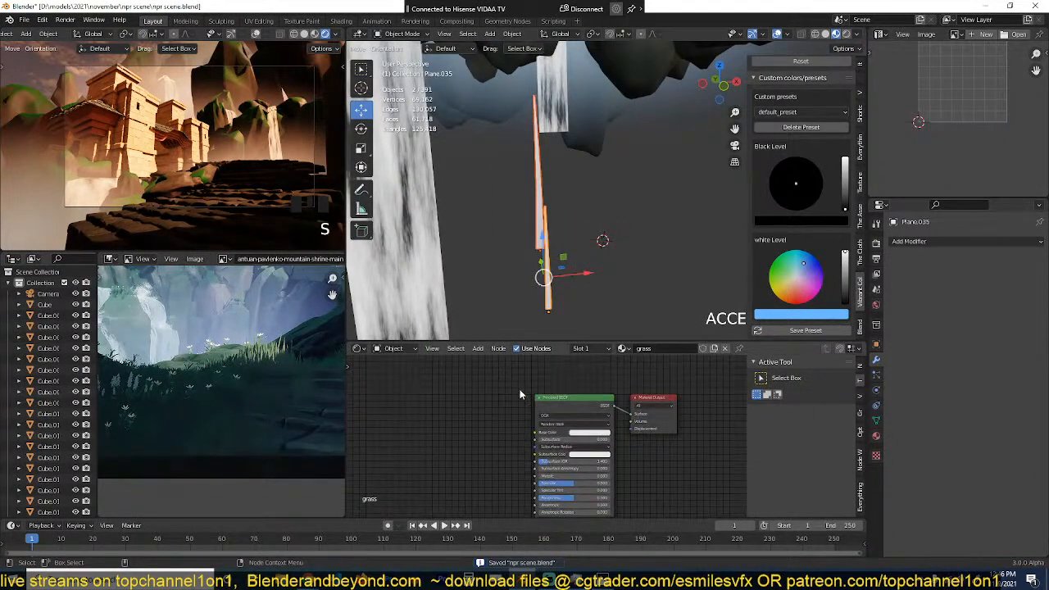
{"action": "scroll", "coordinate": [470, 399], "scroll_direction": "up", "scroll_amount": 3}
{"action": "left_click", "coordinate": [548, 228]}
{"action": "left_click", "coordinate": [548, 229]}
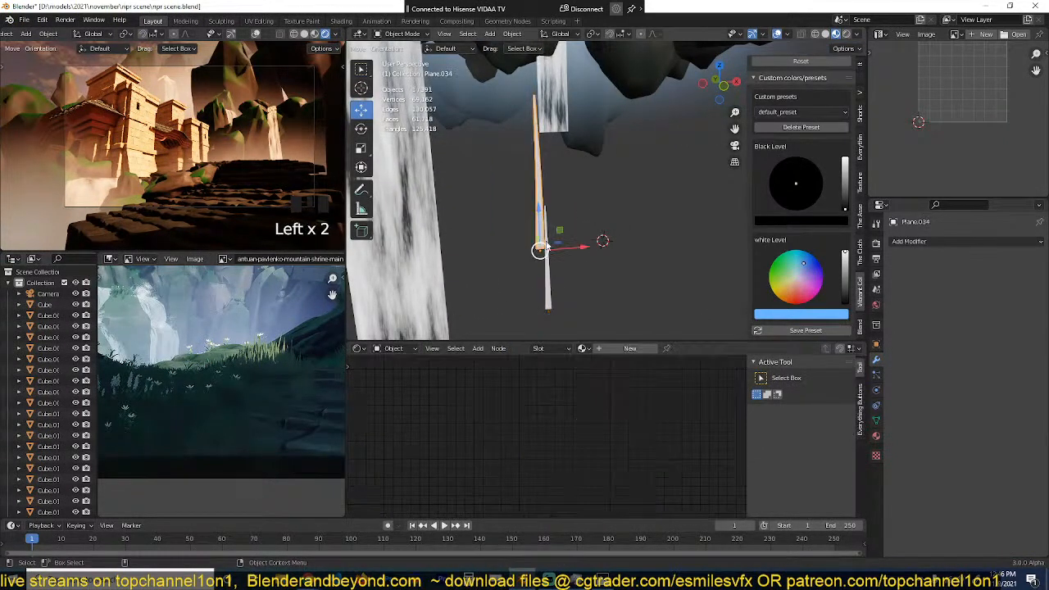
{"action": "left_click", "coordinate": [551, 288], "text": "shift"}
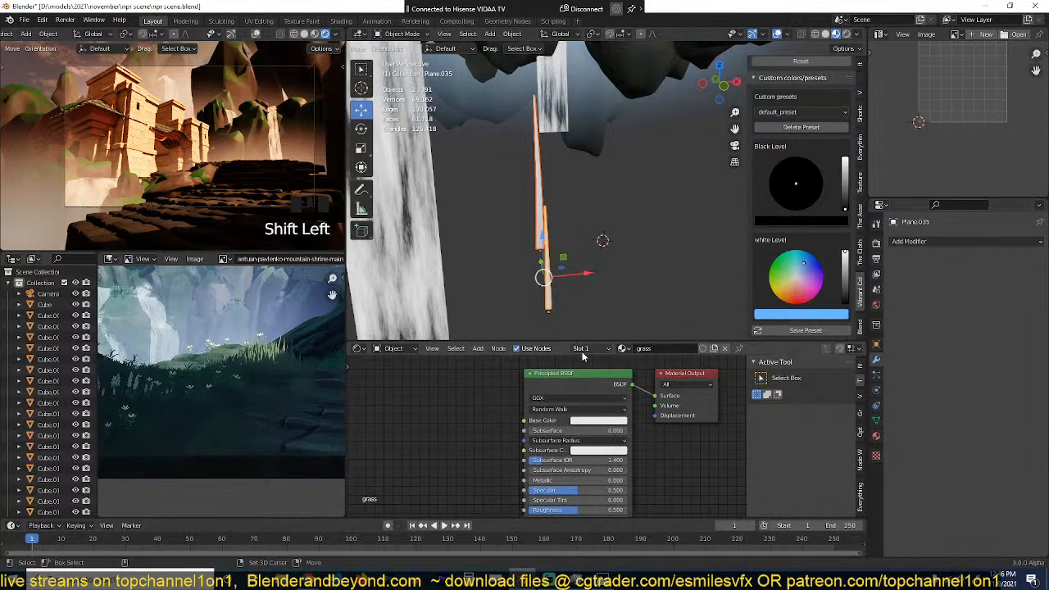
{"action": "key", "text": "ctrl+l"}
{"action": "left_click", "coordinate": [582, 299]}
{"action": "key", "text": "alt+a"}
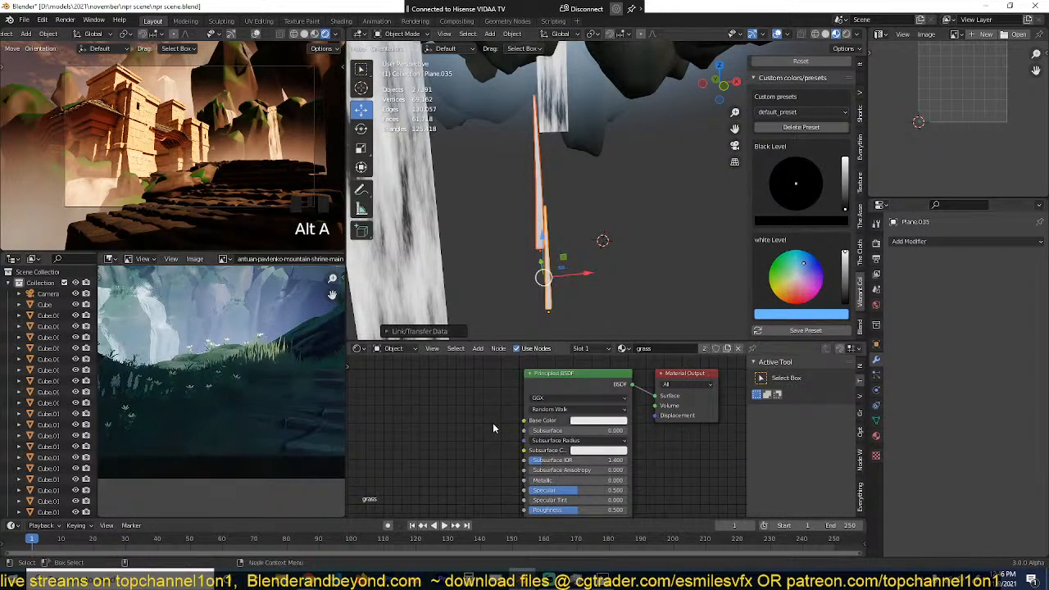
Step: Change the grass material's base color to a dark teal green and deselect the blades
{"action": "left_click", "coordinate": [582, 423]}
{"action": "left_click_drag", "start_coordinate": [596, 343], "coordinate": [598, 353]}
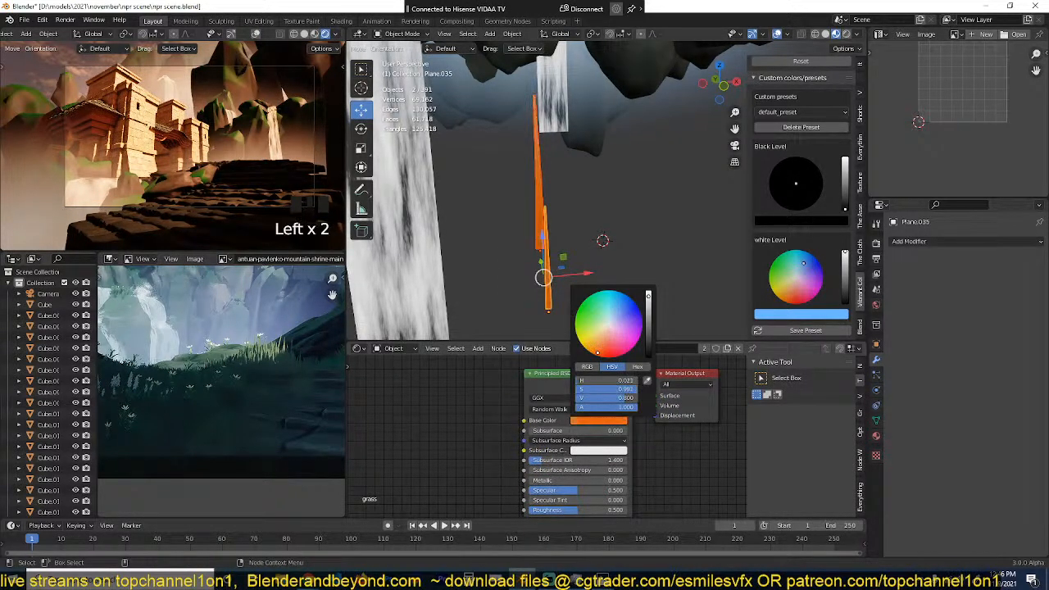
{"action": "left_click", "coordinate": [606, 296]}
{"action": "left_click_drag", "start_coordinate": [612, 298], "coordinate": [601, 292]}
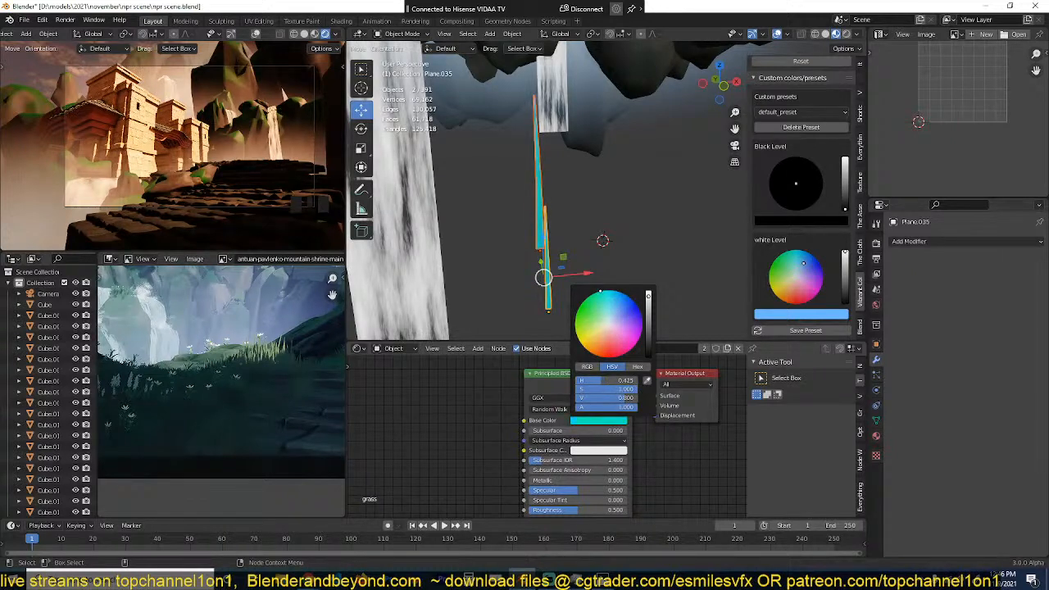
{"action": "key", "text": "alt+a"}
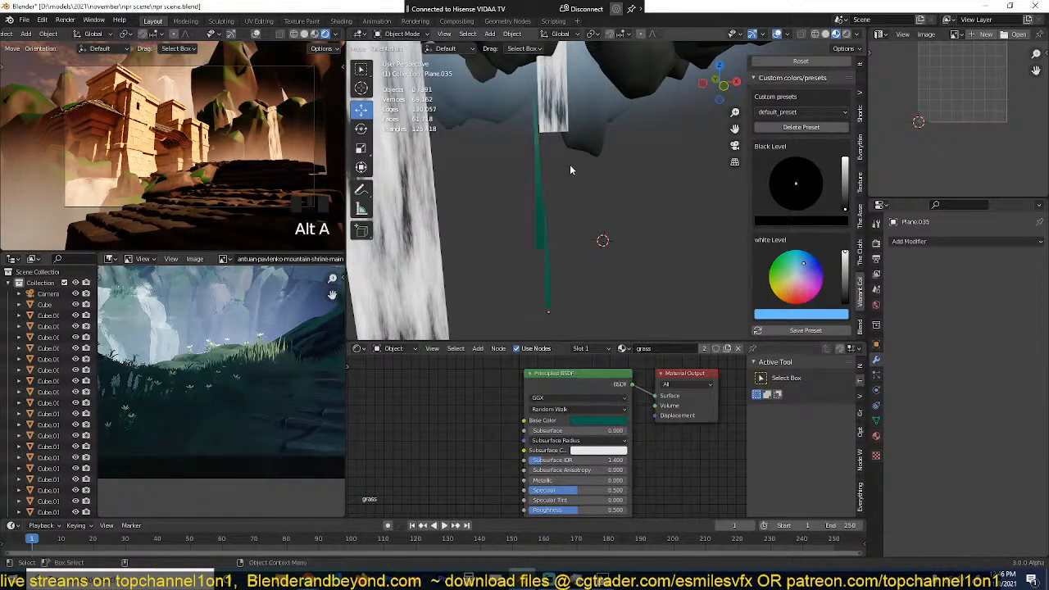
Step: Place the 3D cursor on the tiled slope's edge beside the waterfall mist and add a plane there
{"action": "left_click", "coordinate": [586, 183]}
{"action": "scroll", "coordinate": [568, 190], "scroll_direction": "down", "scroll_amount": 5}
{"action": "middle_click_drag", "start_coordinate": [567, 190], "coordinate": [525, 185]}
{"action": "key", "text": "alt+a"}
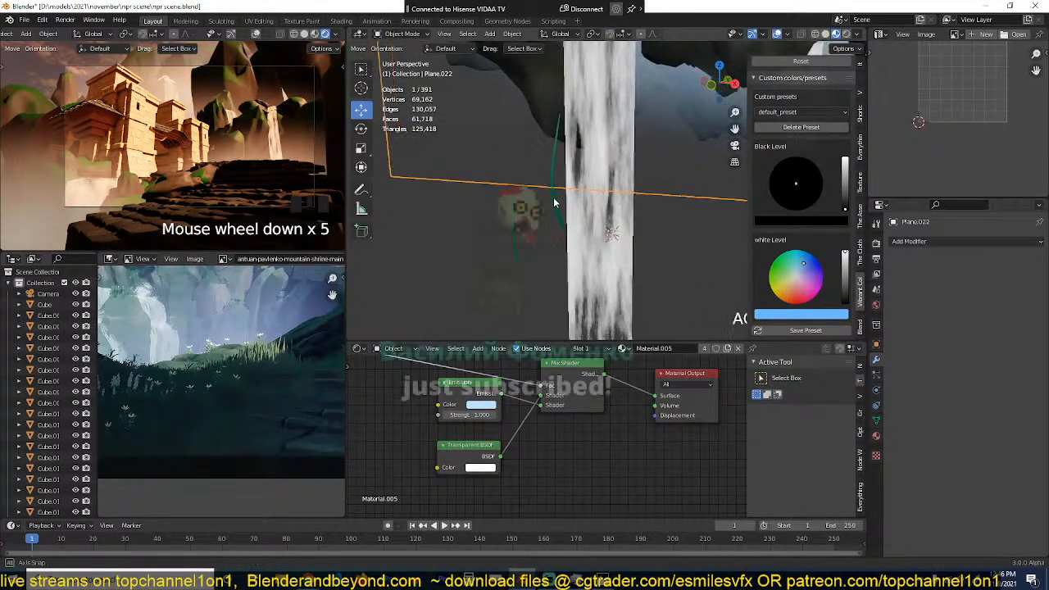
{"action": "scroll", "coordinate": [561, 213], "scroll_direction": "down", "scroll_amount": 10}
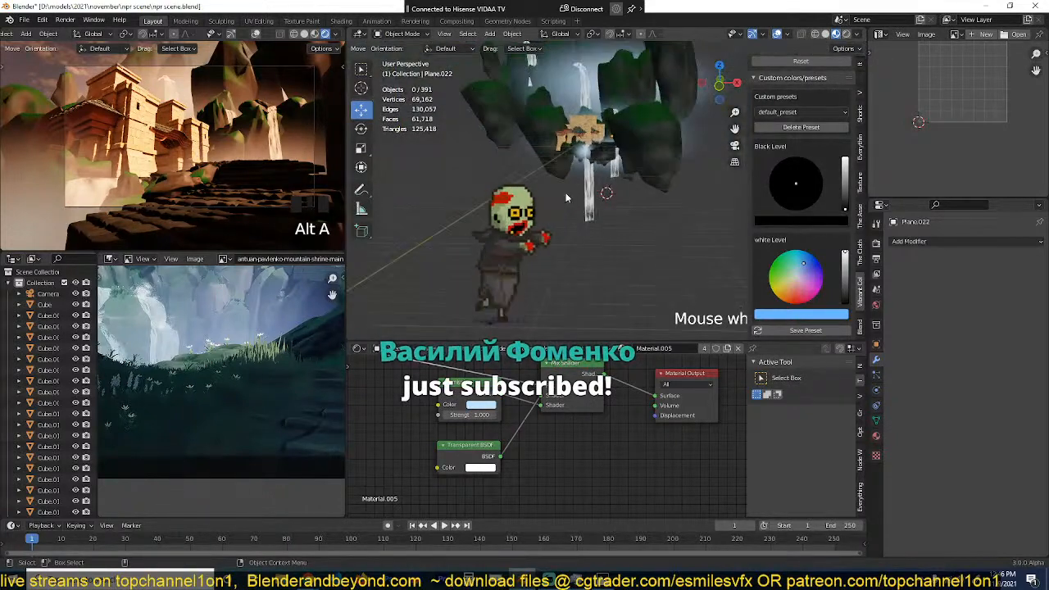
{"action": "middle_click_drag", "start_coordinate": [567, 197], "coordinate": [607, 256], "text": "shift"}
{"action": "scroll", "coordinate": [566, 210], "scroll_direction": "up", "scroll_amount": 4}
{"action": "scroll", "coordinate": [575, 190], "scroll_direction": "up", "scroll_amount": 4}
{"action": "scroll", "coordinate": [584, 150], "scroll_direction": "up", "scroll_amount": 3}
{"action": "middle_click_drag", "start_coordinate": [637, 248], "coordinate": [628, 101]}
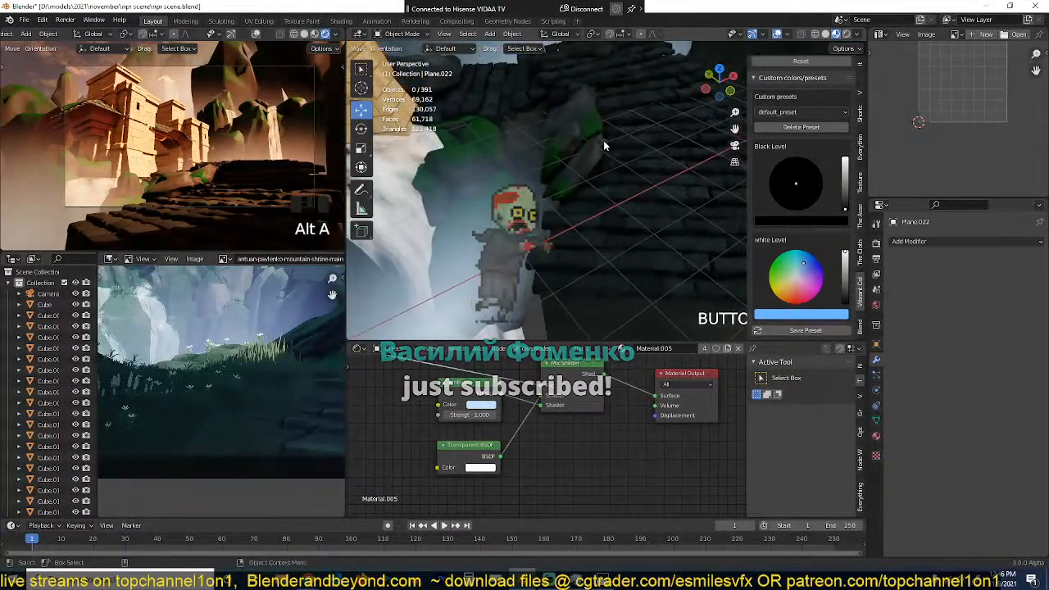
{"action": "right_click", "coordinate": [621, 203], "text": "shift"}
{"action": "key", "text": "shift+a"}
{"action": "left_click", "coordinate": [632, 204]}
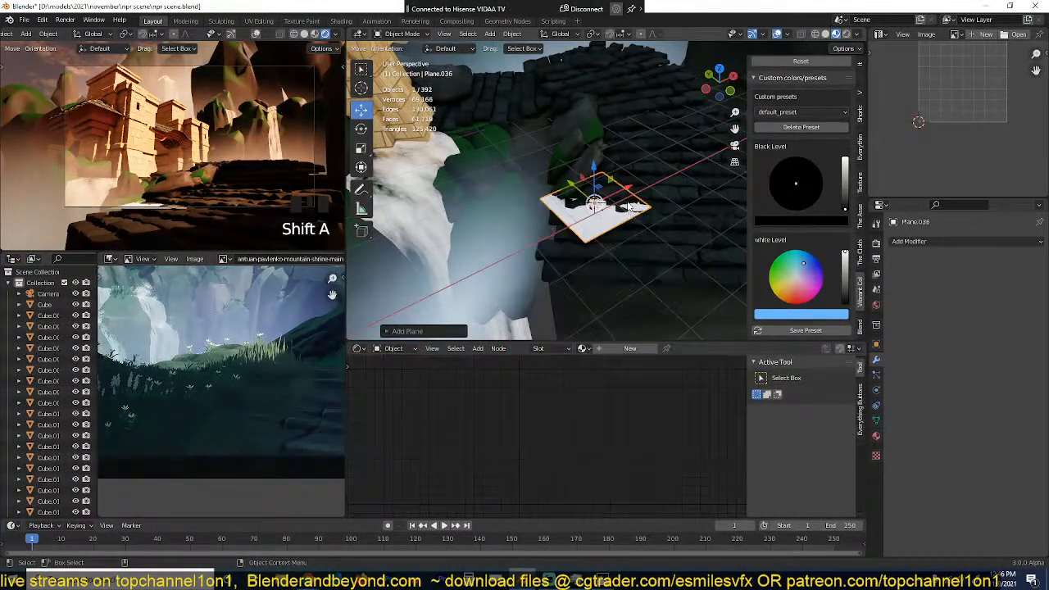
Step: Tilt the new plane slightly with a free trackball rotation
{"action": "key", "text": "r"}
{"action": "key", "text": "r"}
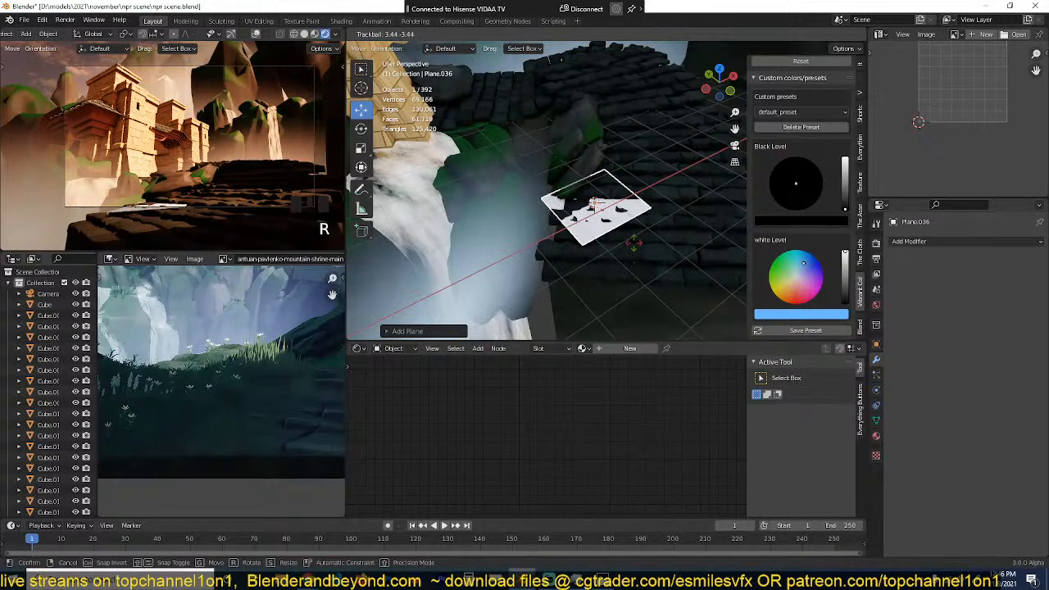
{"action": "left_click", "coordinate": [633, 242]}
Step: Add a hair particle system to the plane and set its emission number to 500
{"action": "left_click", "coordinate": [875, 376]}
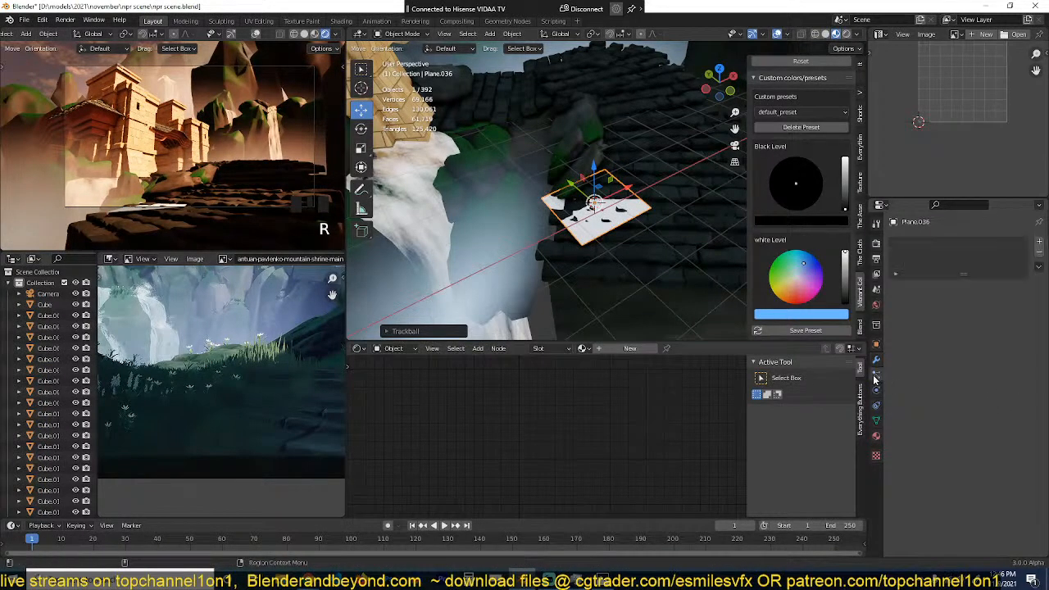
{"action": "left_click", "coordinate": [1039, 241]}
{"action": "left_click", "coordinate": [1005, 301]}
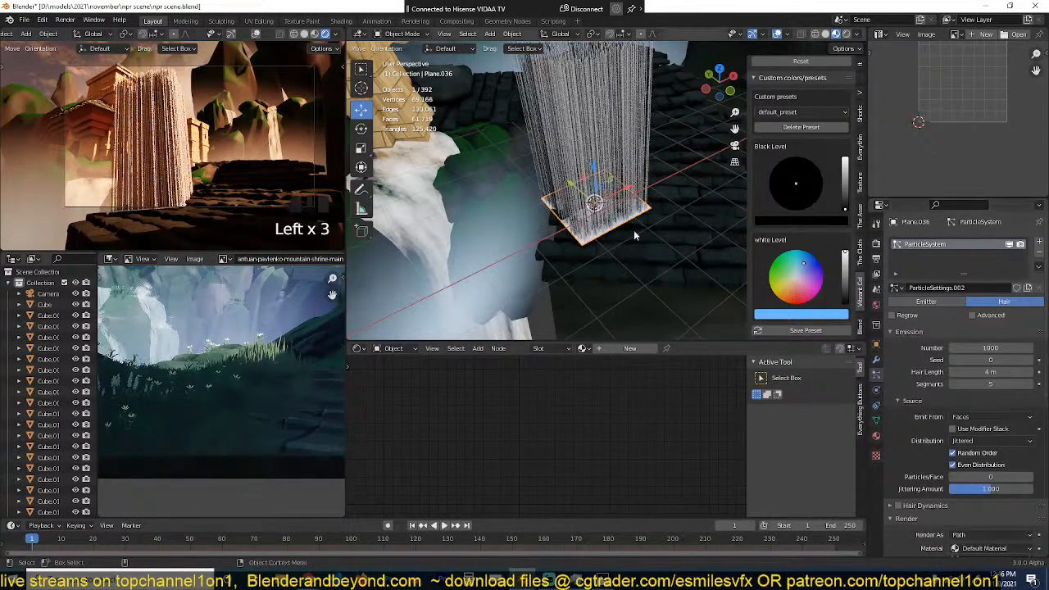
{"action": "left_click", "coordinate": [995, 349]}
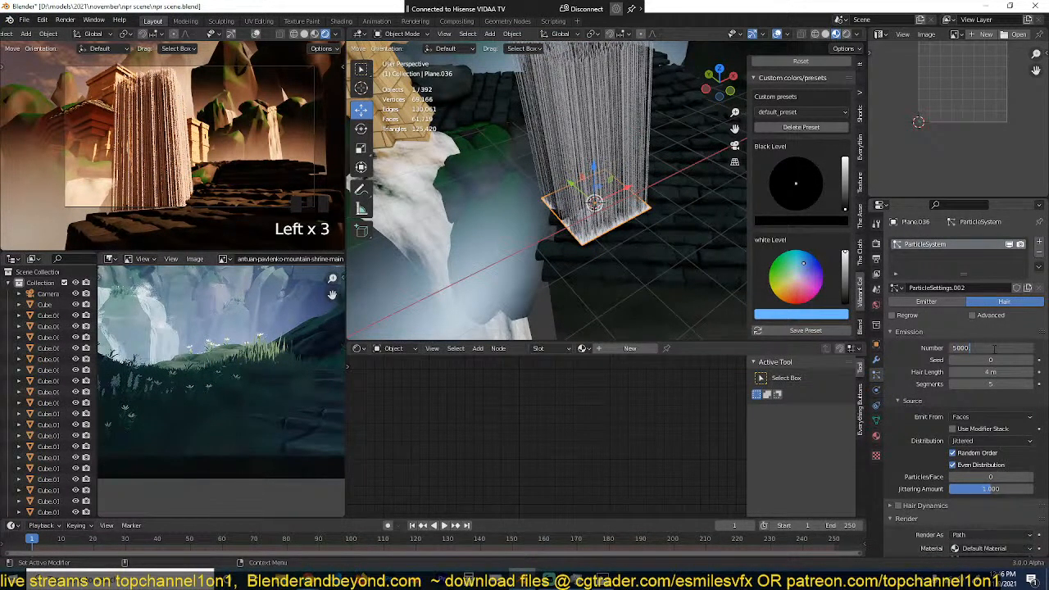
{"action": "key", "text": "Return"}
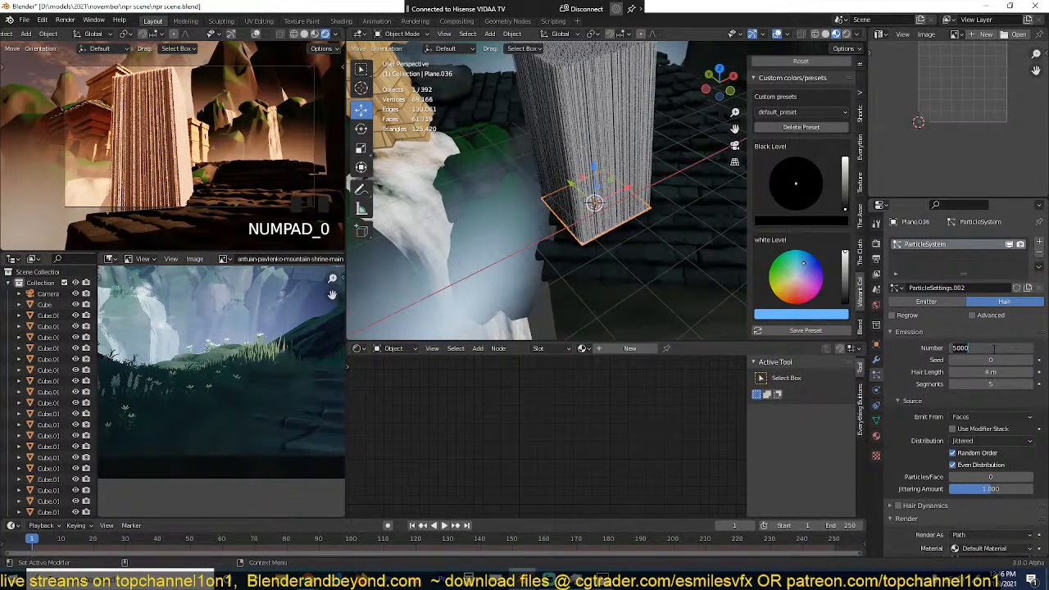
{"action": "key", "text": "Return"}
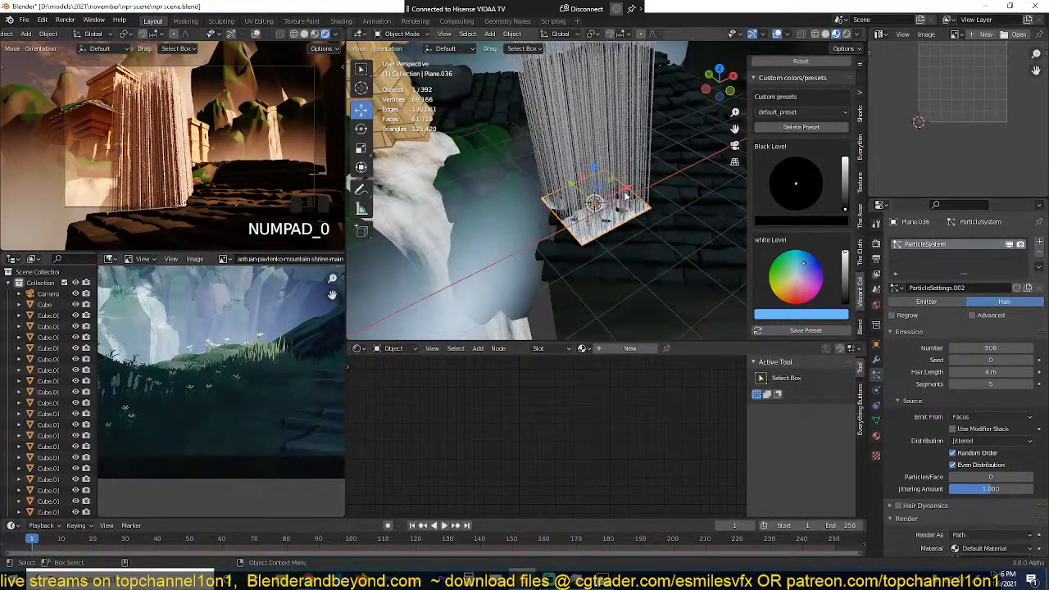
Step: Move both grass blades into a new collection named "grass blades" and save the file
{"action": "scroll", "coordinate": [656, 237], "scroll_direction": "down", "scroll_amount": 8}
{"action": "middle_click_drag", "start_coordinate": [656, 239], "coordinate": [644, 117], "text": "shift"}
{"action": "scroll", "coordinate": [643, 118], "scroll_direction": "up", "scroll_amount": 5}
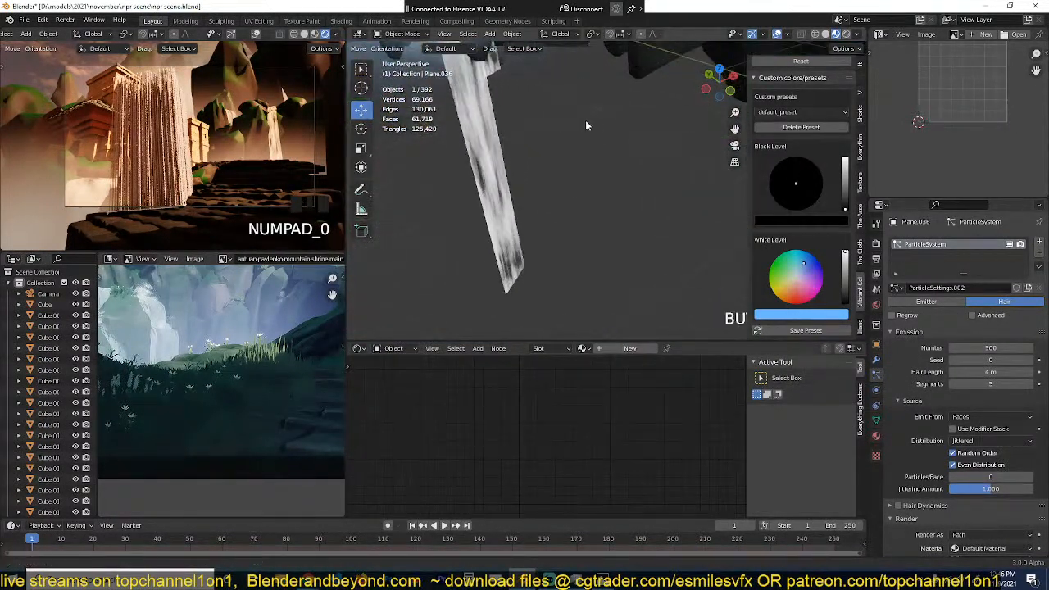
{"action": "left_click_drag", "start_coordinate": [619, 178], "coordinate": [687, 239]}
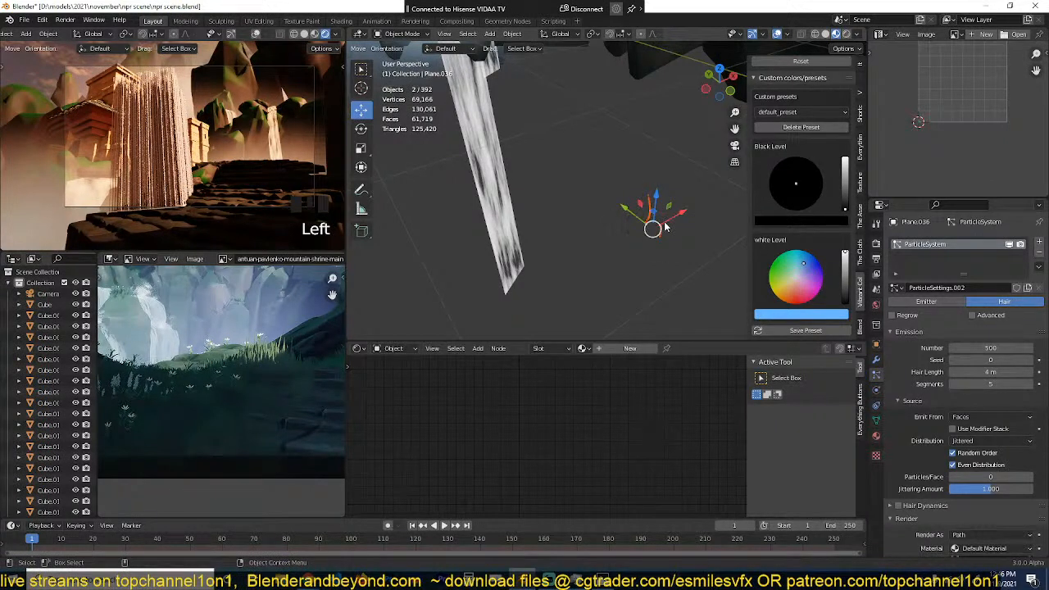
{"action": "left_click", "coordinate": [662, 229], "text": "shift"}
{"action": "key", "text": "m"}
{"action": "left_click", "coordinate": [656, 228]}
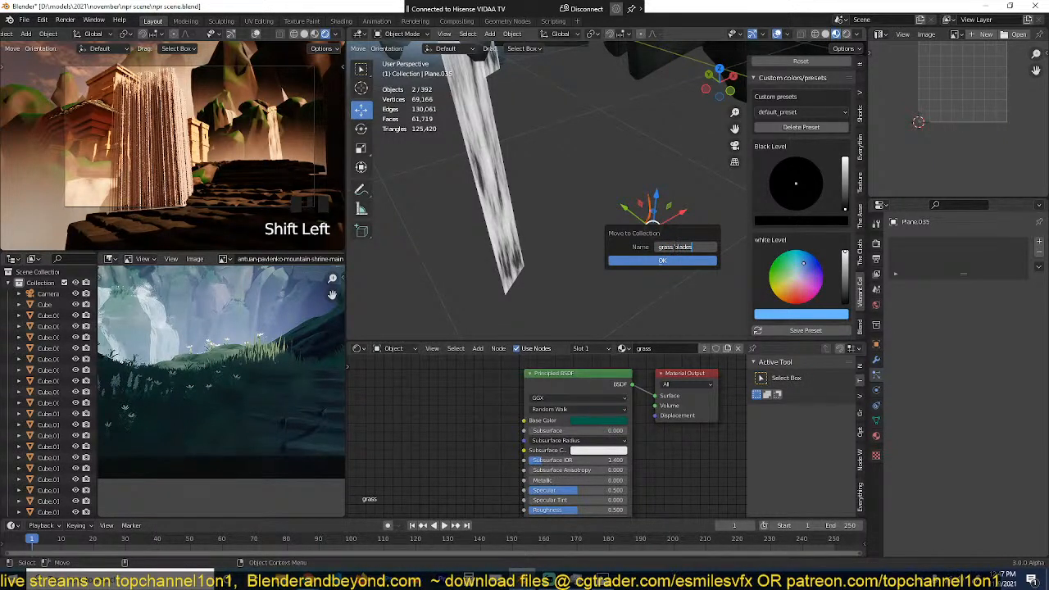
{"action": "left_click", "coordinate": [650, 261]}
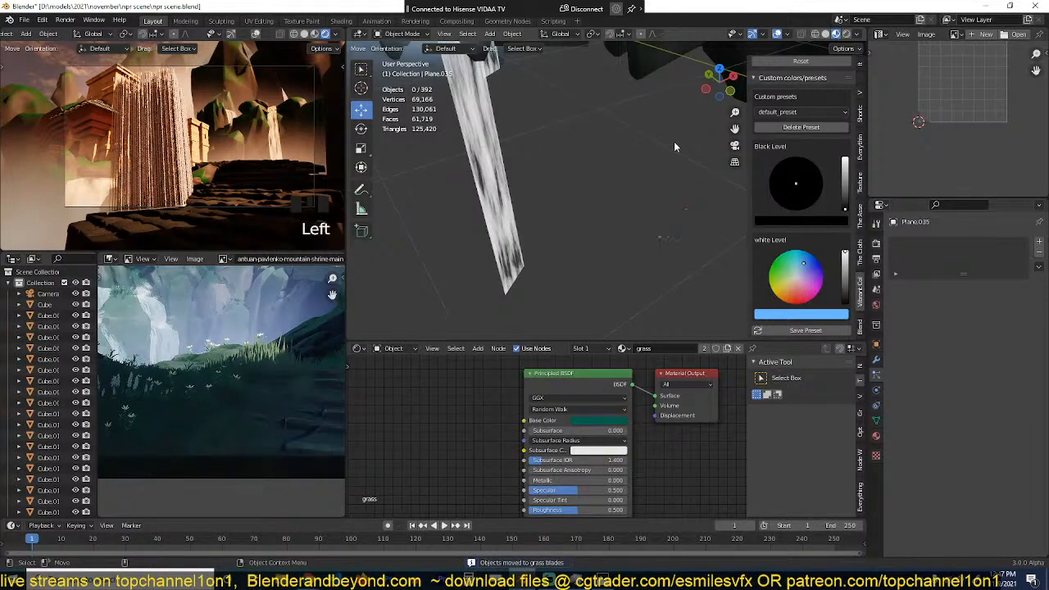
{"action": "scroll", "coordinate": [654, 243], "scroll_direction": "down", "scroll_amount": 5}
{"action": "scroll", "coordinate": [640, 148], "scroll_direction": "up", "scroll_amount": 5}
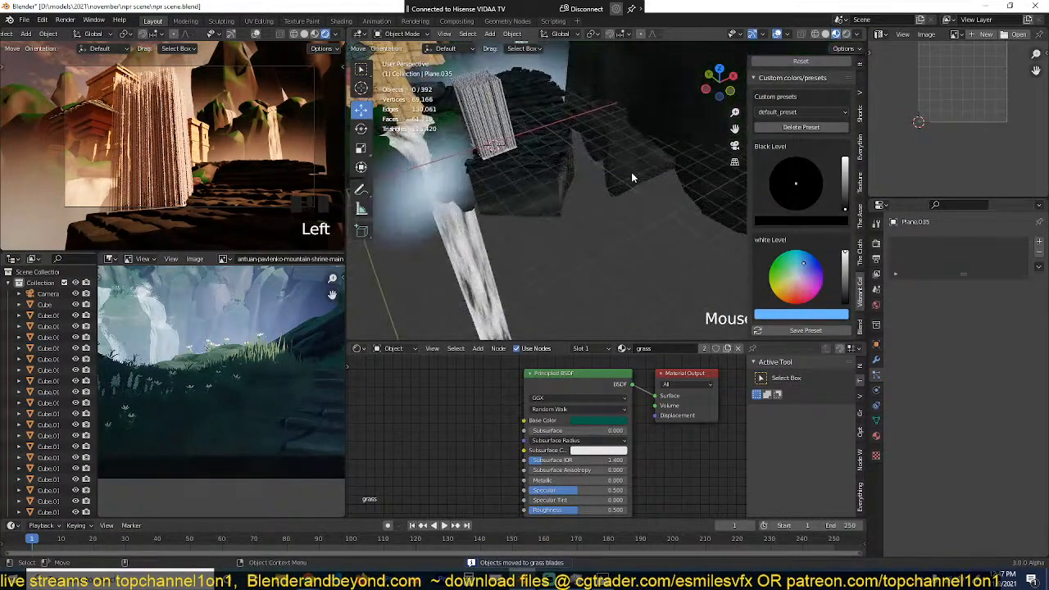
{"action": "key", "text": "ctrl+s"}
Step: Render the plane's hair particles as a collection, using "grass blades" as the instance collection
{"action": "scroll", "coordinate": [633, 243], "scroll_direction": "up", "scroll_amount": 3}
{"action": "middle_click_drag", "start_coordinate": [589, 222], "coordinate": [669, 179], "text": "shift"}
{"action": "scroll", "coordinate": [631, 164], "scroll_direction": "up", "scroll_amount": 2}
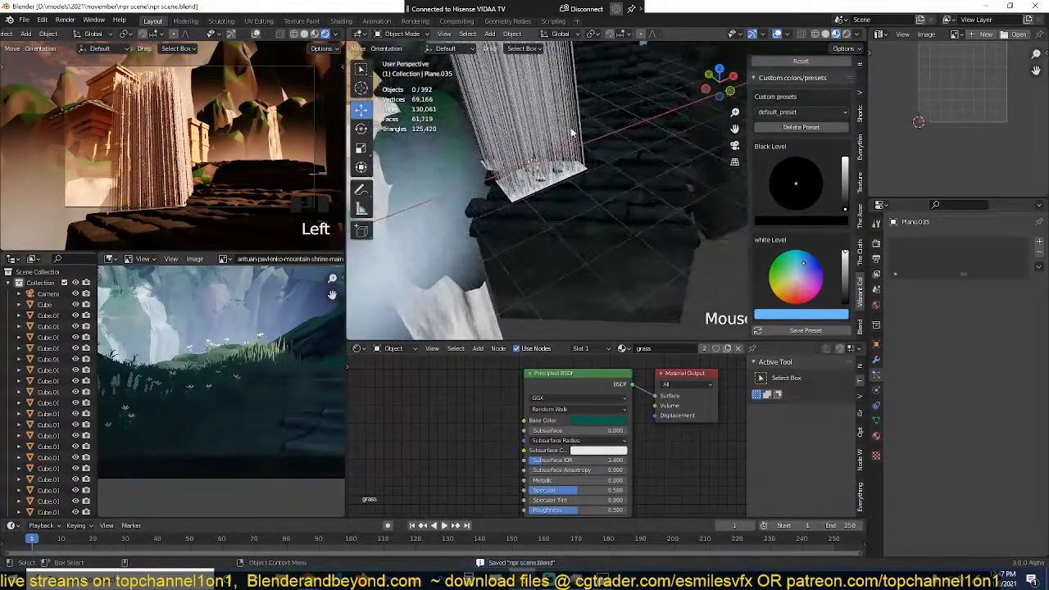
{"action": "left_click", "coordinate": [573, 133]}
{"action": "scroll", "coordinate": [953, 459], "scroll_direction": "down", "scroll_amount": 5}
{"action": "scroll", "coordinate": [955, 479], "scroll_direction": "down", "scroll_amount": 3}
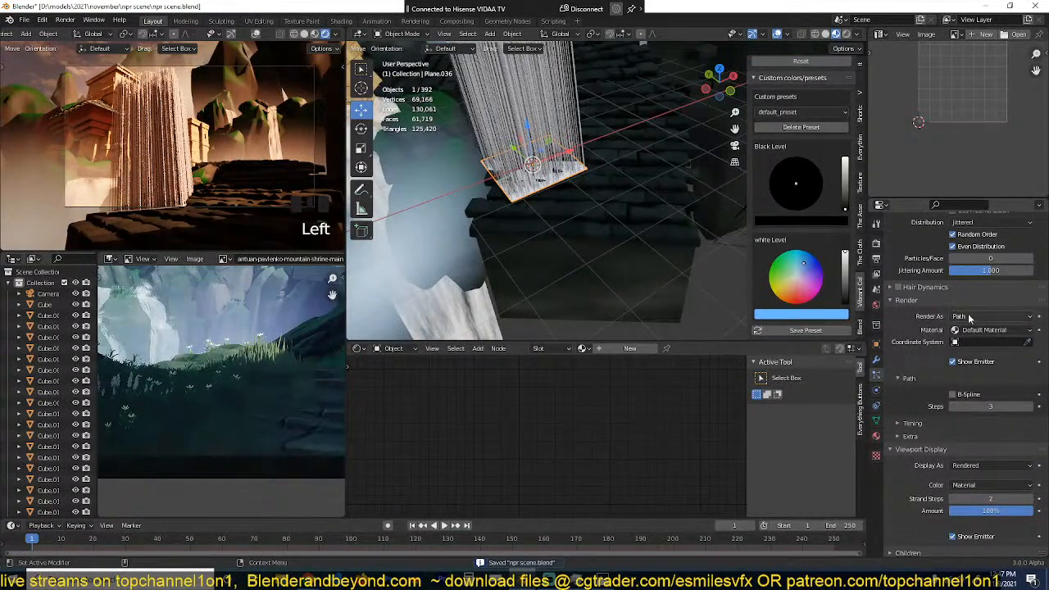
{"action": "left_click", "coordinate": [970, 318]}
{"action": "left_click", "coordinate": [972, 369]}
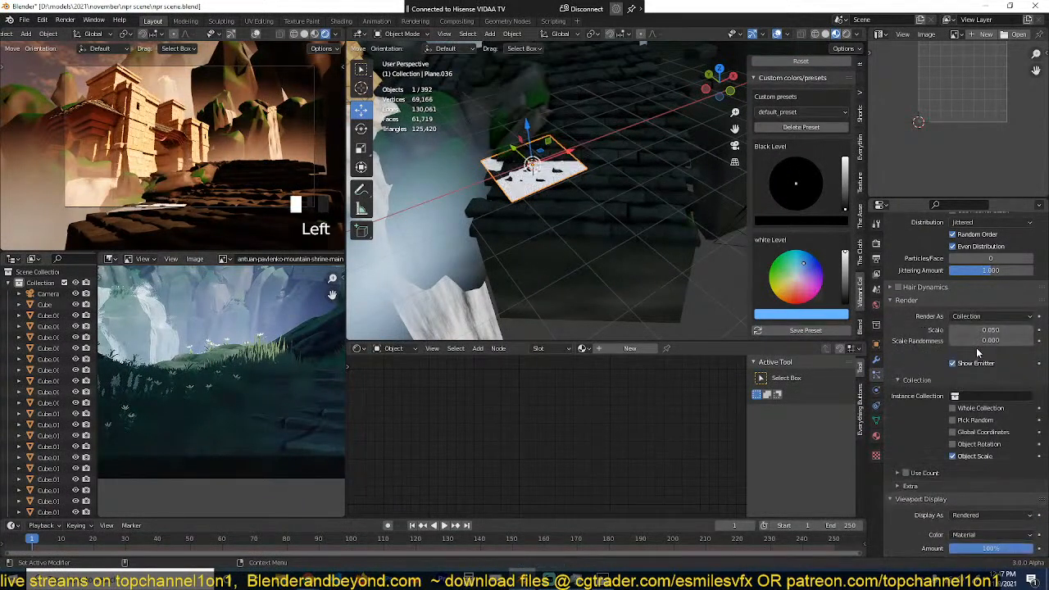
{"action": "left_click", "coordinate": [986, 397]}
{"action": "left_click", "coordinate": [970, 435]}
Step: Hide the emitter plane in viewport and render while keeping its grass, and turn off the viewport overlays
{"action": "scroll", "coordinate": [518, 201], "scroll_direction": "up", "scroll_amount": 4}
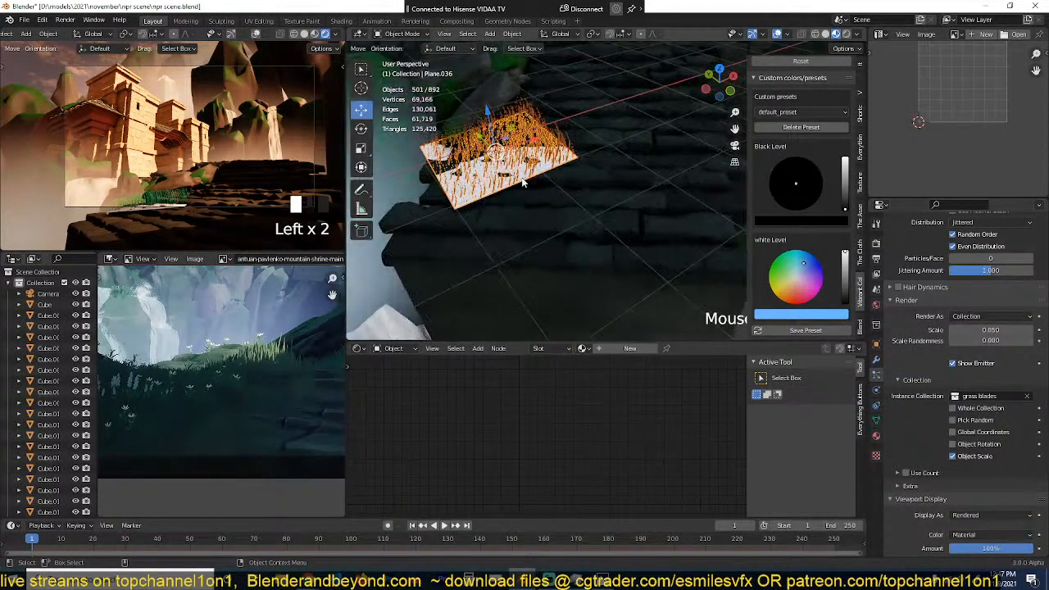
{"action": "middle_click_drag", "start_coordinate": [641, 166], "coordinate": [686, 160], "text": "shift"}
{"action": "key", "text": "KP_Decimal"}
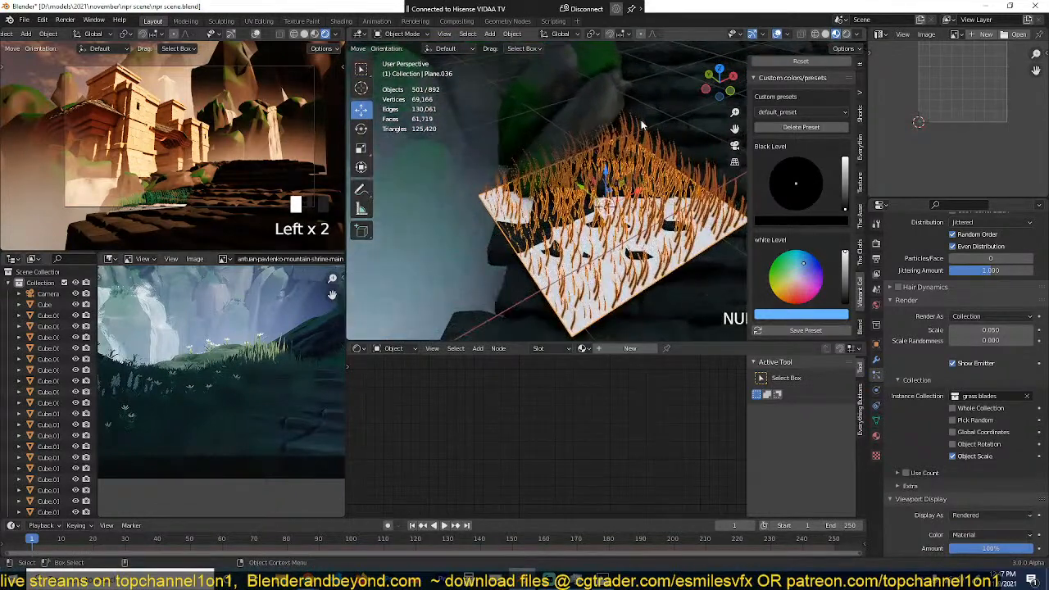
{"action": "left_click", "coordinate": [877, 346]}
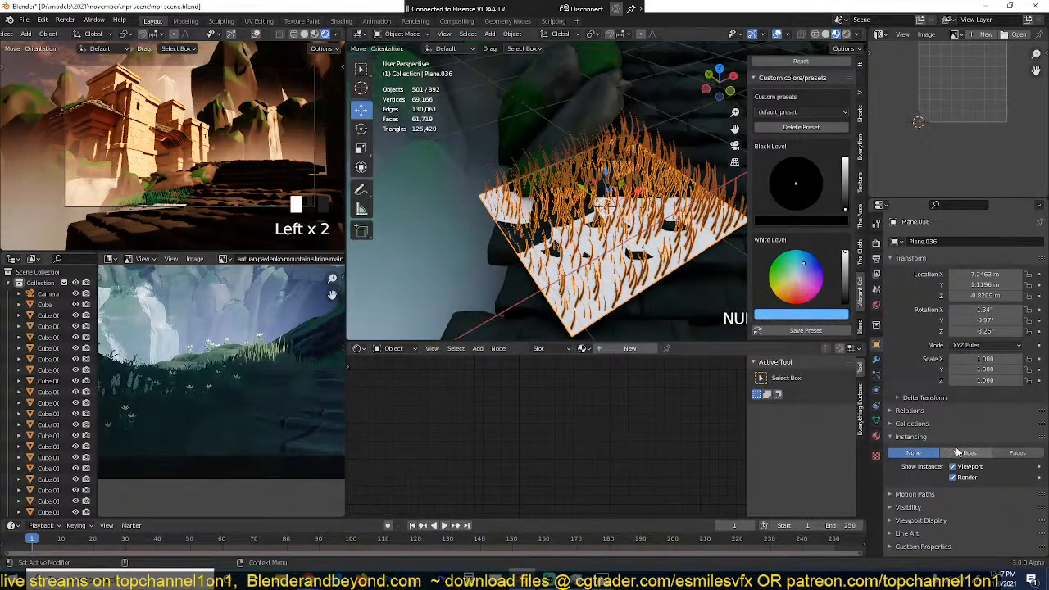
{"action": "left_click_drag", "start_coordinate": [953, 467], "coordinate": [953, 477]}
{"action": "scroll", "coordinate": [572, 245], "scroll_direction": "up", "scroll_amount": 1}
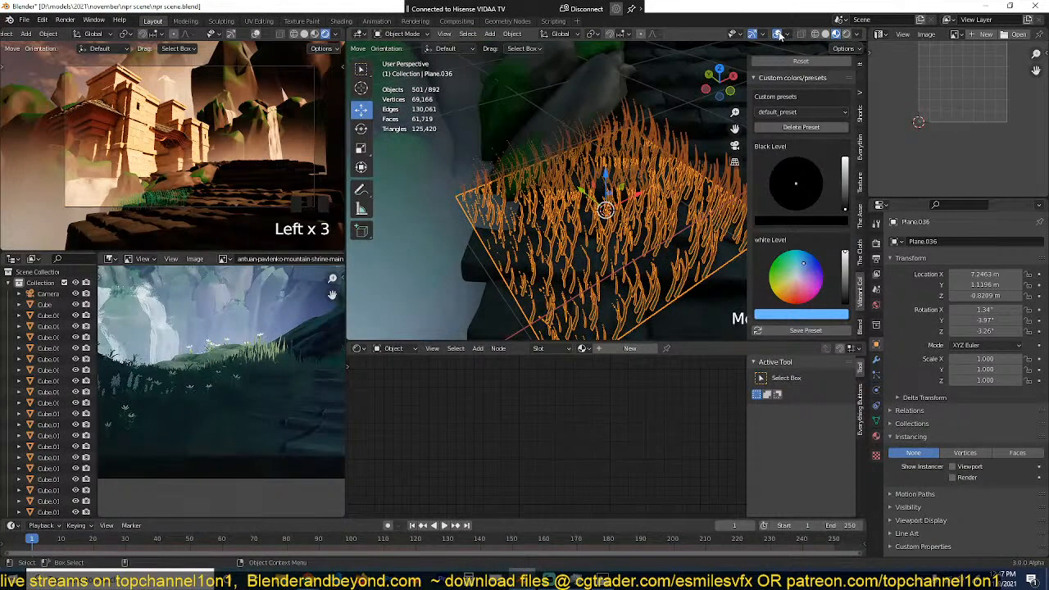
{"action": "left_click", "coordinate": [778, 35]}
{"action": "scroll", "coordinate": [662, 204], "scroll_direction": "down", "scroll_amount": 3}
{"action": "middle_click_drag", "start_coordinate": [662, 204], "coordinate": [510, 141]}
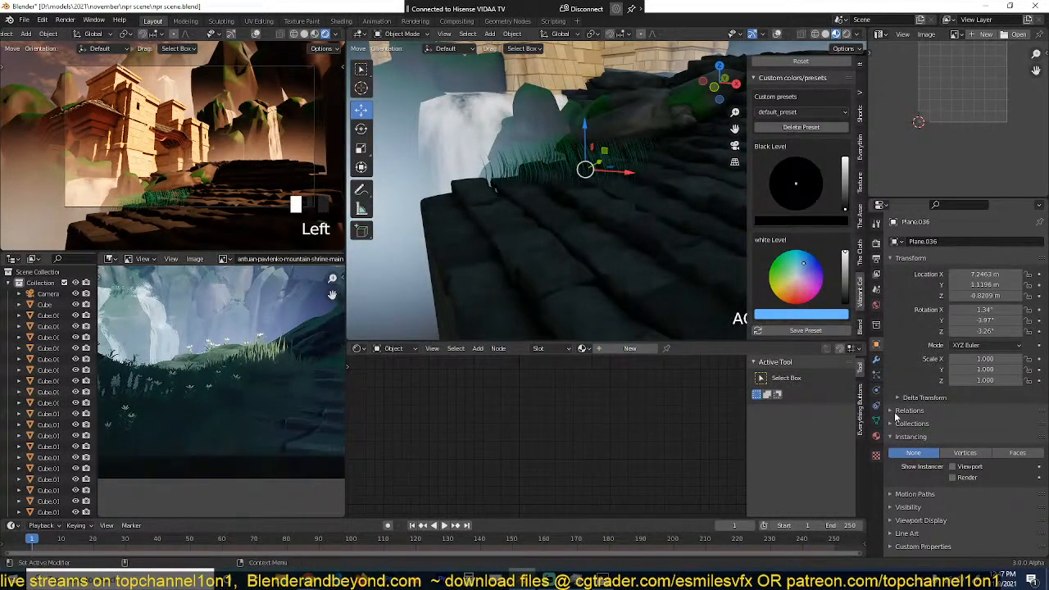
Step: Set the grass particles' hair length to 1 m and their render scale to 1
{"action": "left_click", "coordinate": [877, 376]}
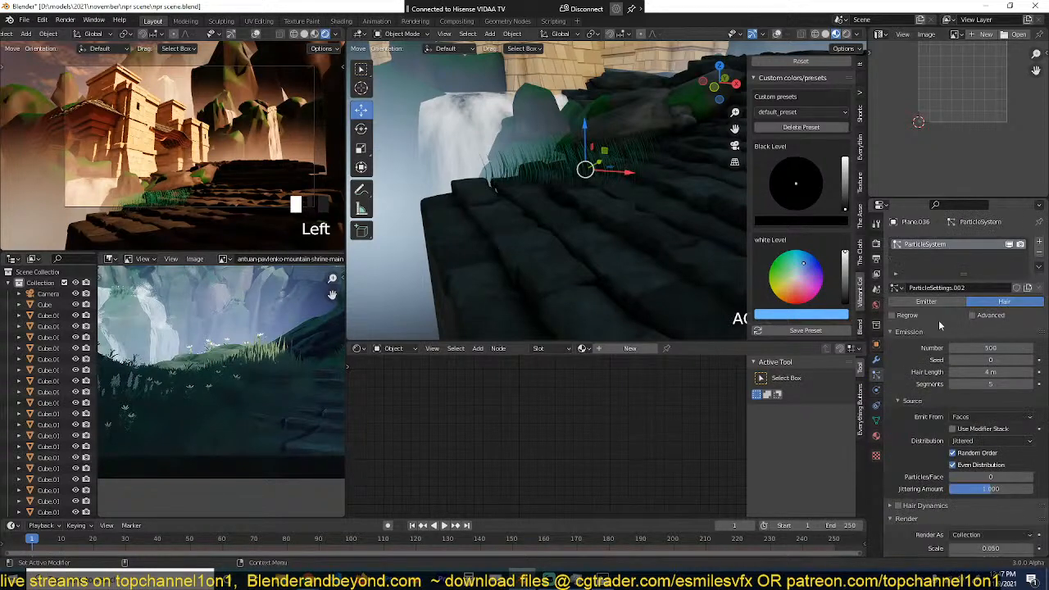
{"action": "left_click", "coordinate": [952, 403]}
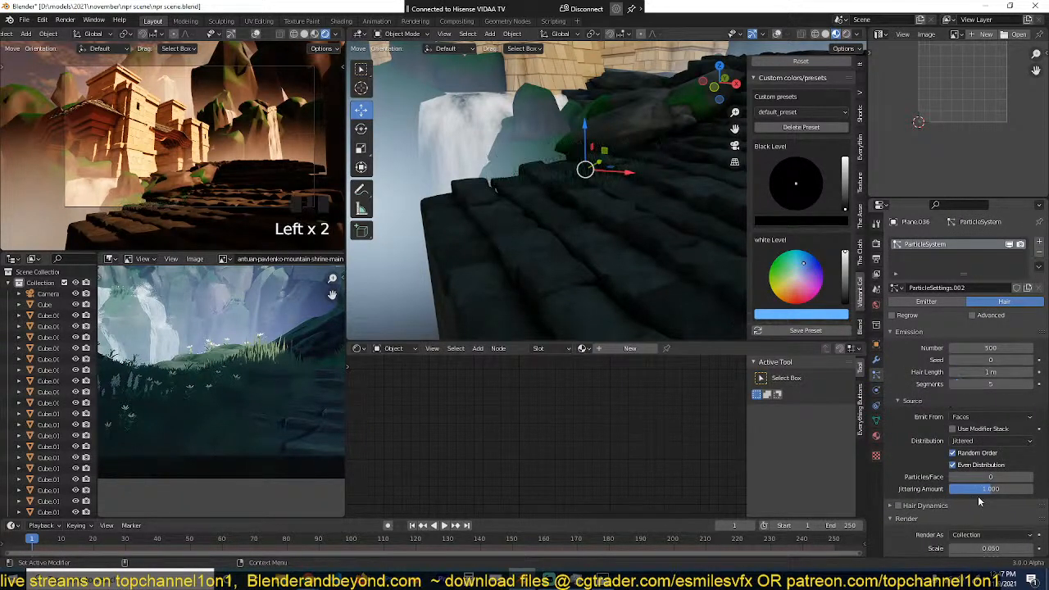
{"action": "scroll", "coordinate": [987, 475], "scroll_direction": "down", "scroll_amount": 3}
{"action": "left_click", "coordinate": [994, 440]}
{"action": "type", "text": "1"}
{"action": "key", "text": "Return"}
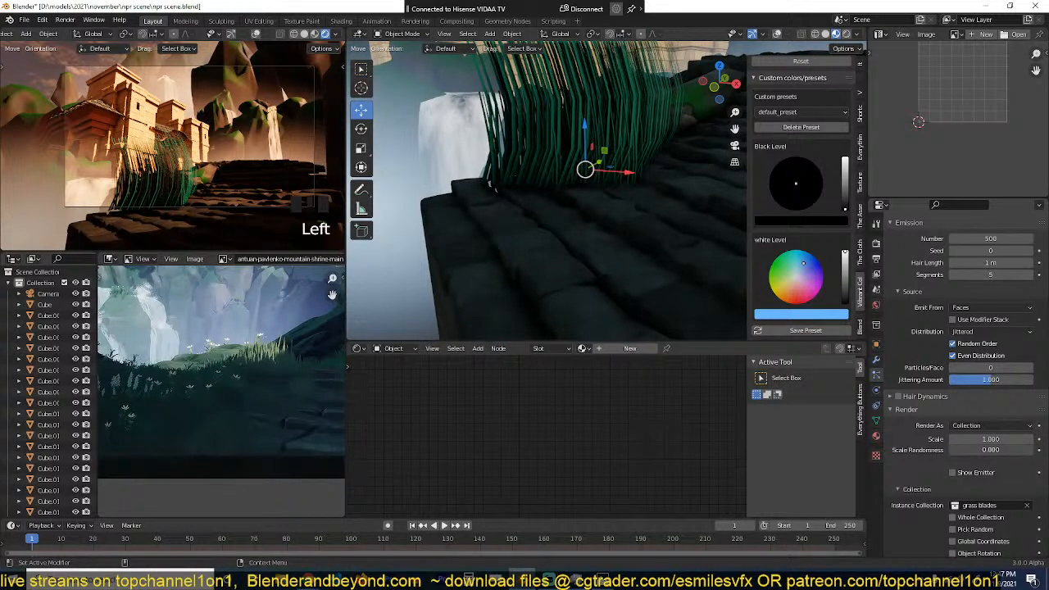
Step: Set the grass particles' scale randomness to 0.333 and save the file
{"action": "left_click_drag", "start_coordinate": [955, 450], "coordinate": [979, 449]}
{"action": "key", "text": "Return"}
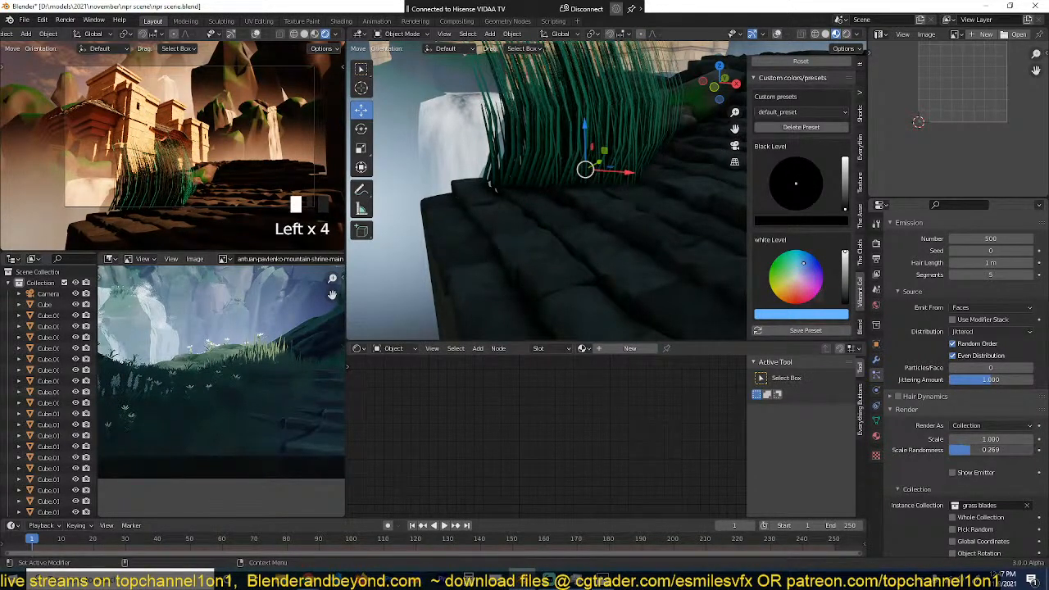
{"action": "key", "text": "ctrl+s"}
Step: Reduce the number of hair particles emitted by the grass plane to 10
{"action": "middle_click_drag", "start_coordinate": [537, 235], "coordinate": [708, 304]}
{"action": "scroll", "coordinate": [939, 478], "scroll_direction": "down", "scroll_amount": 10}
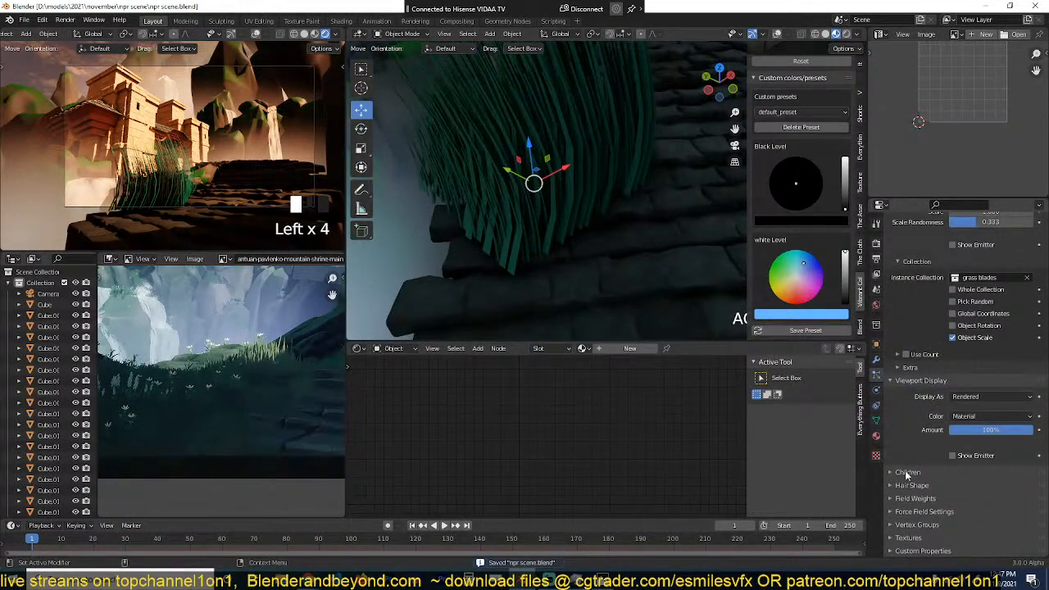
{"action": "scroll", "coordinate": [909, 417], "scroll_direction": "up", "scroll_amount": 10}
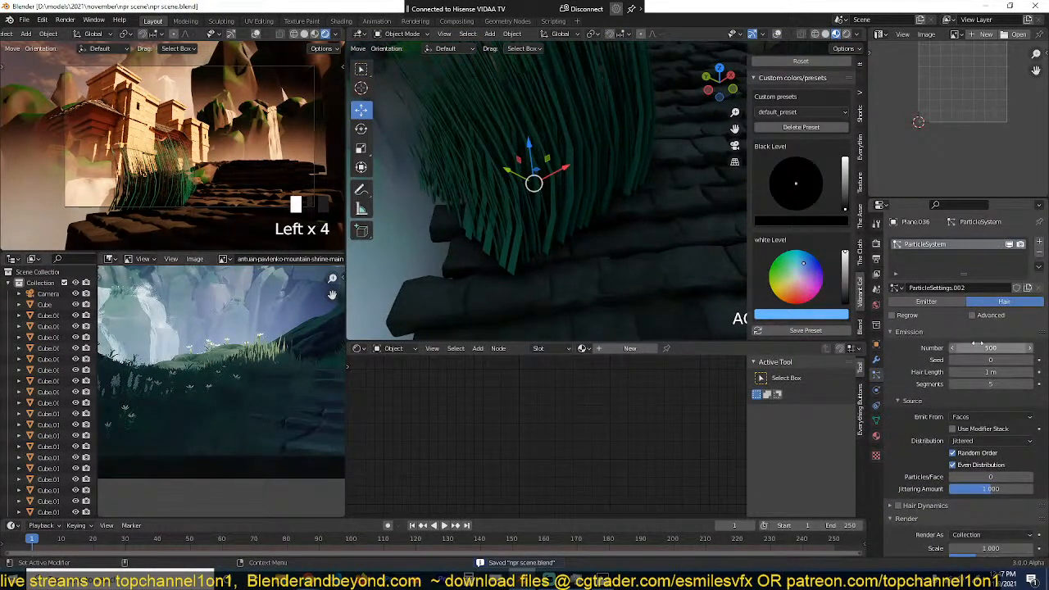
{"action": "left_click", "coordinate": [981, 347]}
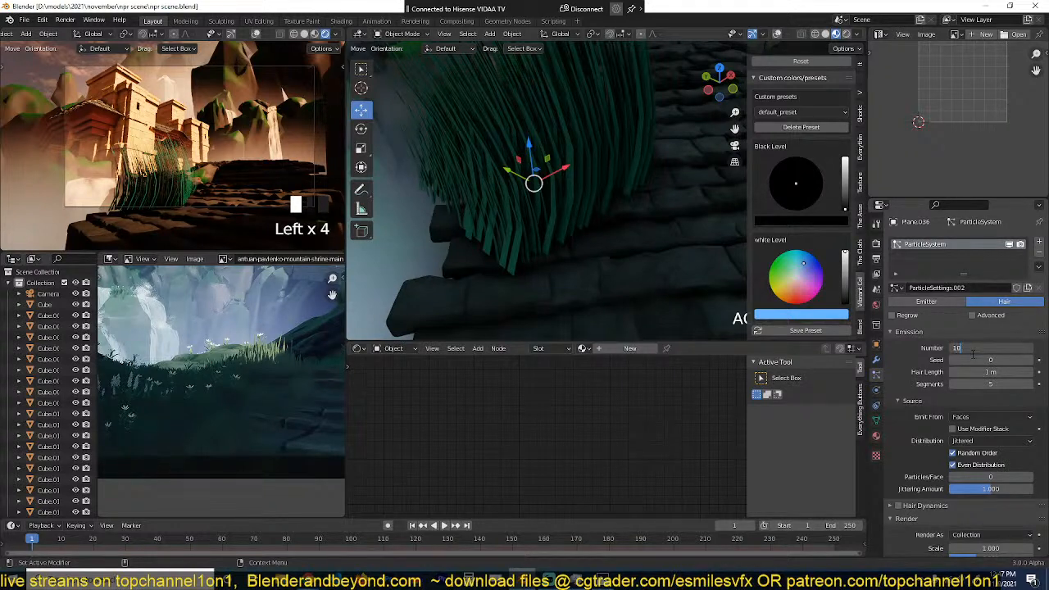
{"action": "left_click", "coordinate": [973, 355]}
{"action": "scroll", "coordinate": [539, 215], "scroll_direction": "down", "scroll_amount": 2}
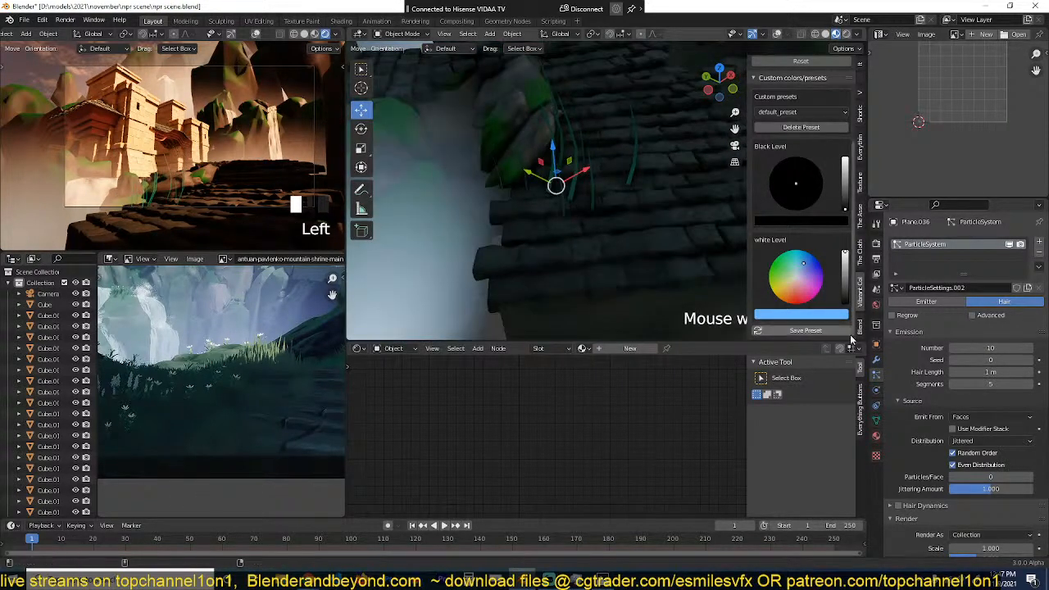
Step: Add interpolated children to the grass particles, with parting at 0.019 and its minimum at 7.300
{"action": "scroll", "coordinate": [976, 450], "scroll_direction": "down", "scroll_amount": 10}
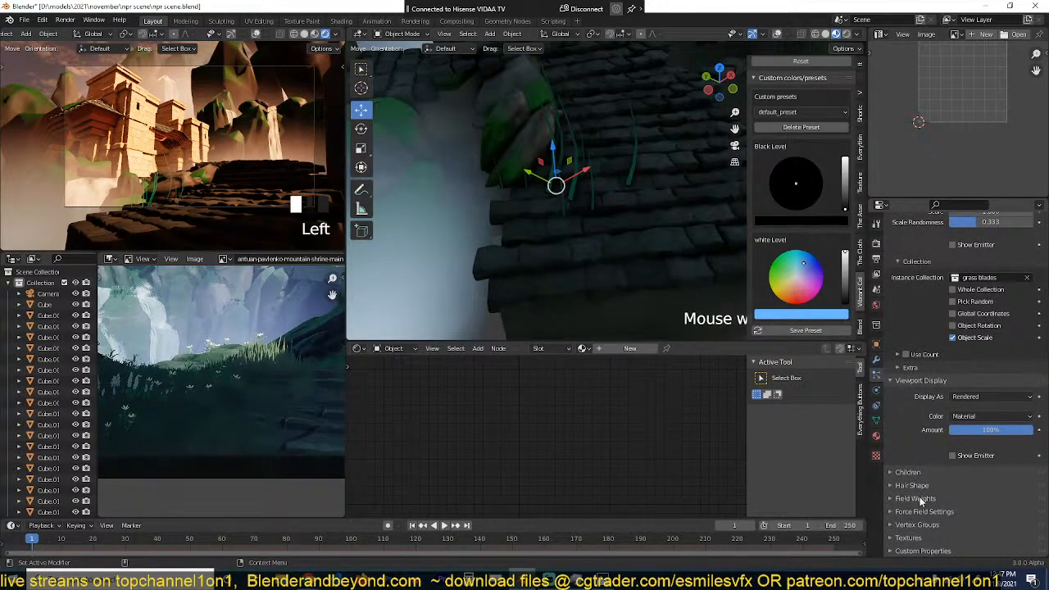
{"action": "left_click", "coordinate": [919, 473]}
{"action": "scroll", "coordinate": [943, 475], "scroll_direction": "down", "scroll_amount": 1}
{"action": "left_click", "coordinate": [1002, 468]}
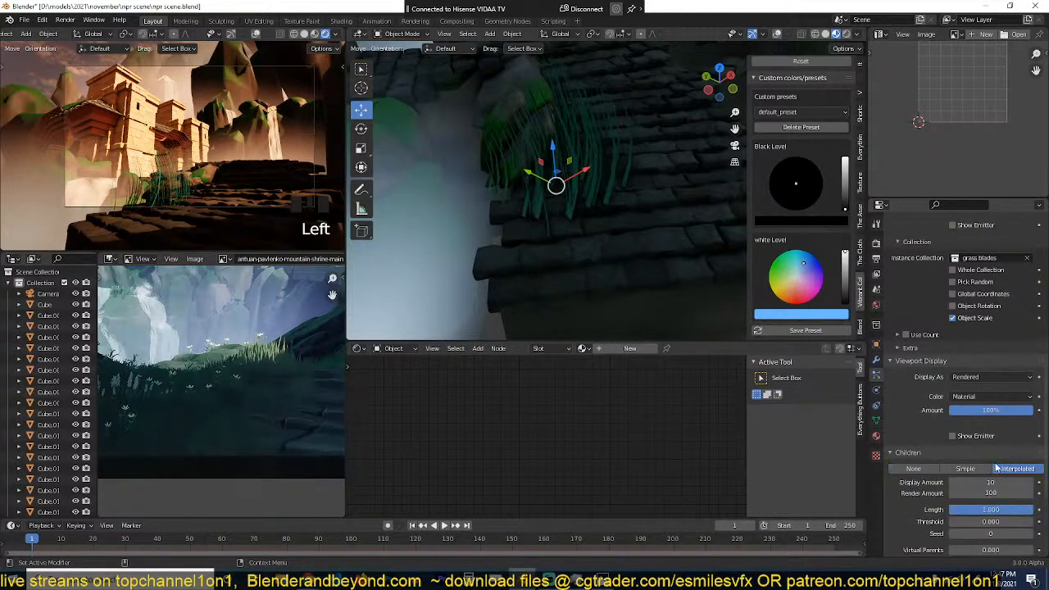
{"action": "scroll", "coordinate": [971, 472], "scroll_direction": "down", "scroll_amount": 5}
{"action": "left_click", "coordinate": [912, 433]}
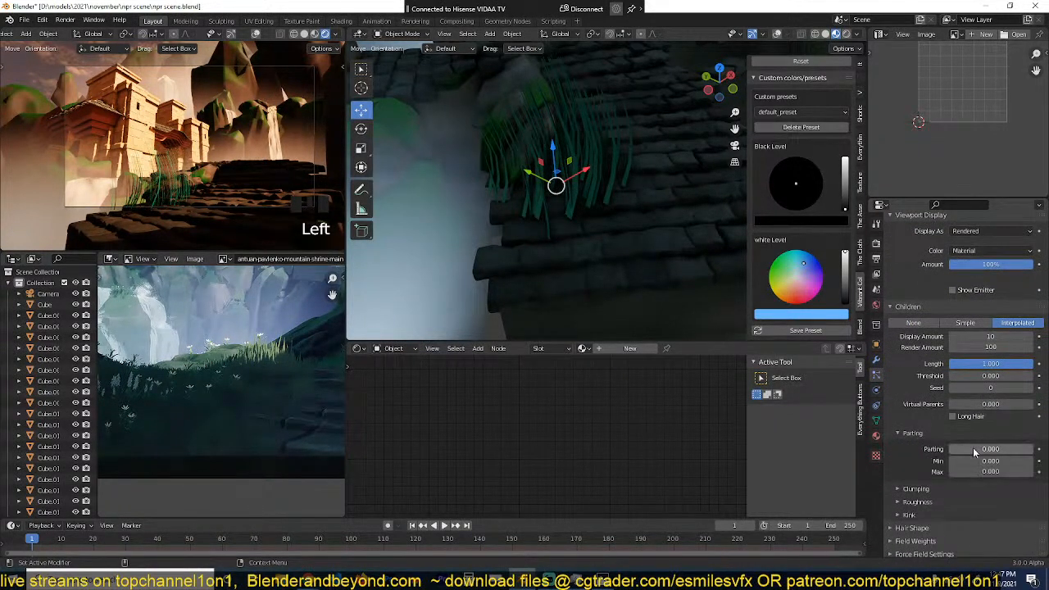
{"action": "left_click_drag", "start_coordinate": [973, 448], "coordinate": [969, 448]}
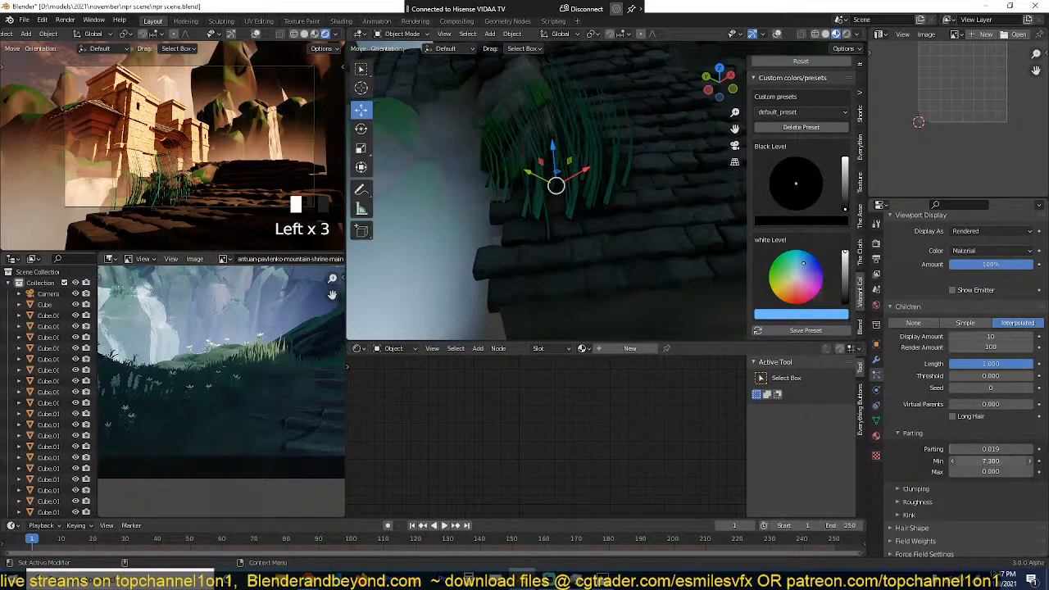
Step: Clump the child blades with clump 0.526 and shape 0.487, and set their display amount to 13 and render amount to 20
{"action": "left_click", "coordinate": [915, 489]}
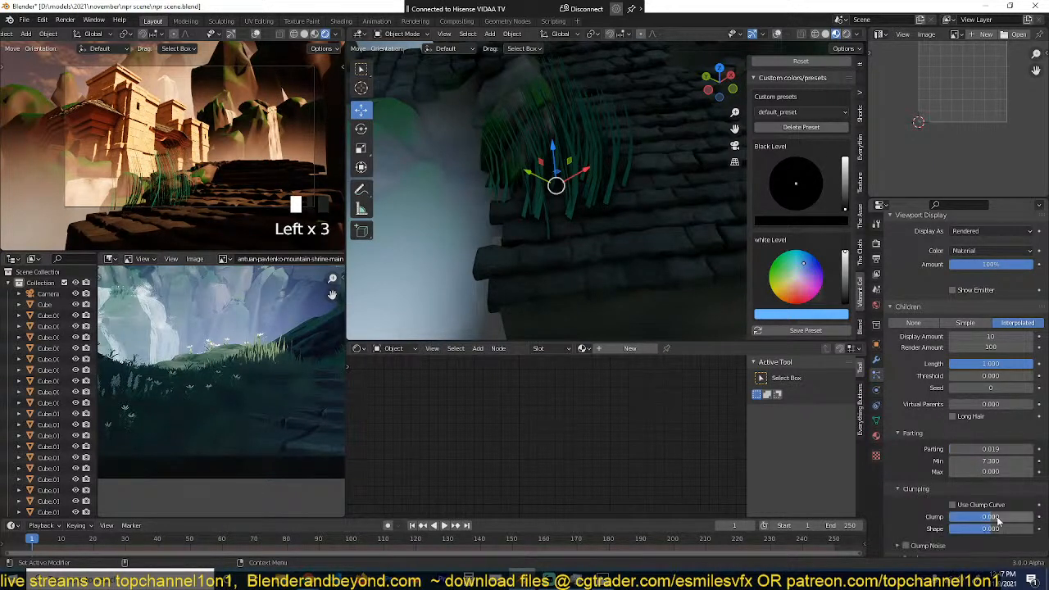
{"action": "left_click_drag", "start_coordinate": [988, 518], "coordinate": [1014, 518]}
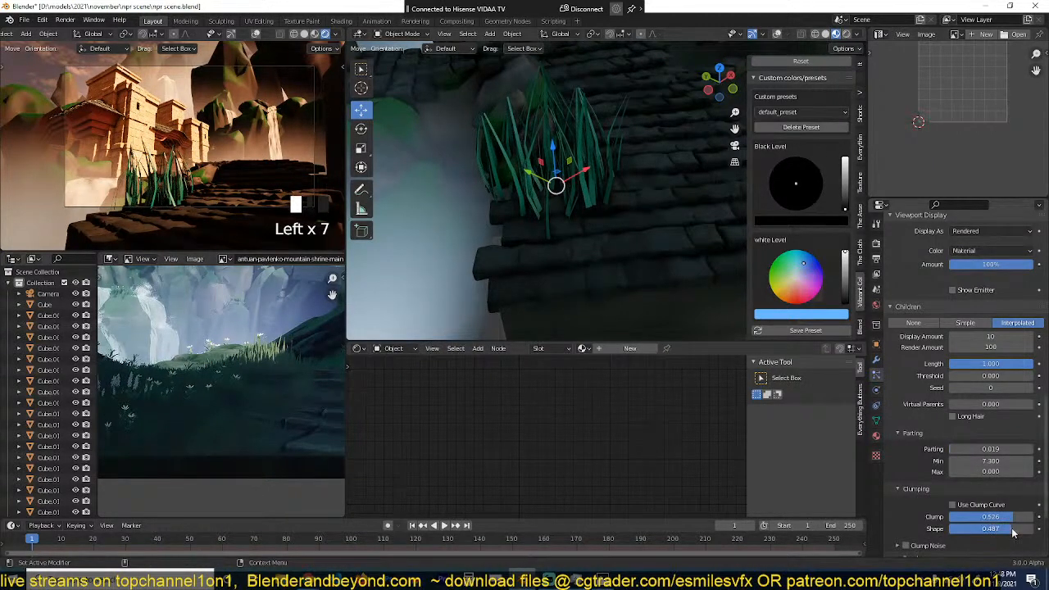
{"action": "left_click_drag", "start_coordinate": [990, 337], "coordinate": [1002, 337]}
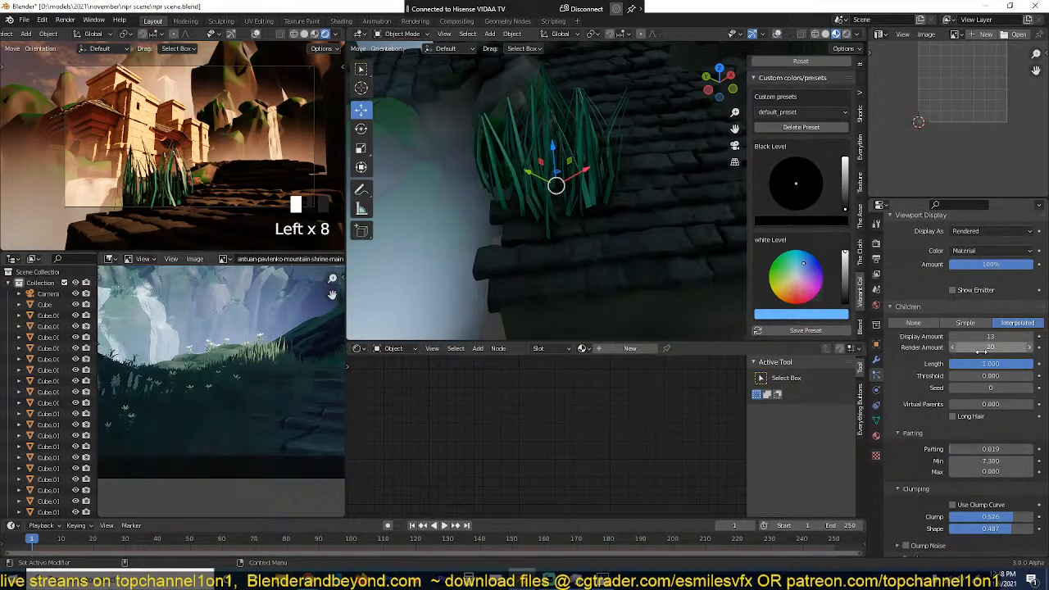
Step: Enlarge the grass emitter plane uniformly to a scale of about 1.465 so the grass spreads over more of the ledge
{"action": "scroll", "coordinate": [609, 206], "scroll_direction": "down", "scroll_amount": 5}
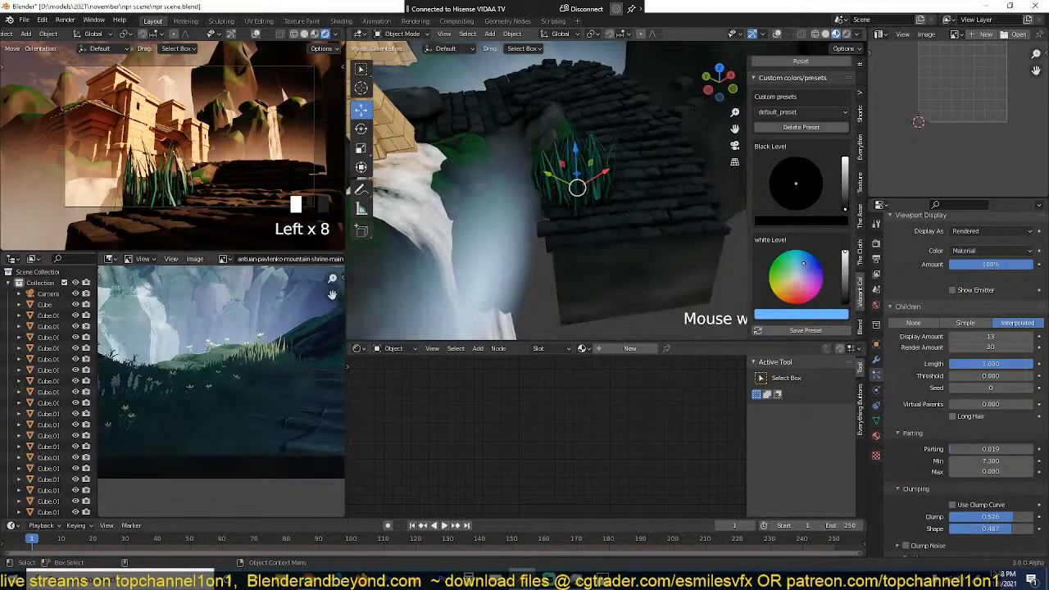
{"action": "key", "text": "s"}
{"action": "key", "text": "s"}
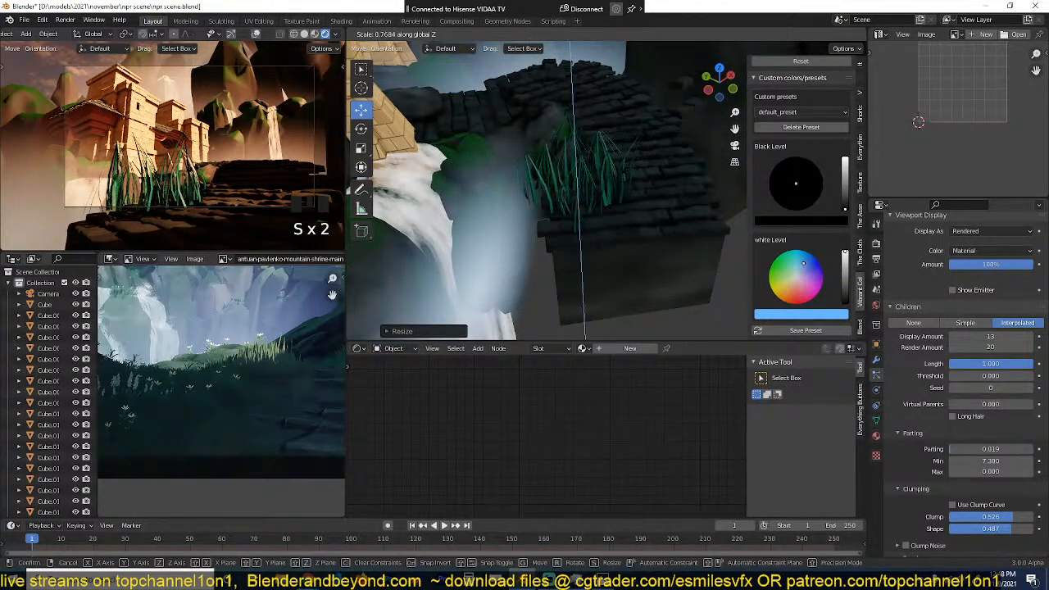
{"action": "left_click", "coordinate": [592, 238]}
{"action": "scroll", "coordinate": [590, 239], "scroll_direction": "up", "scroll_amount": 5}
{"action": "middle_click_drag", "start_coordinate": [590, 241], "coordinate": [551, 210]}
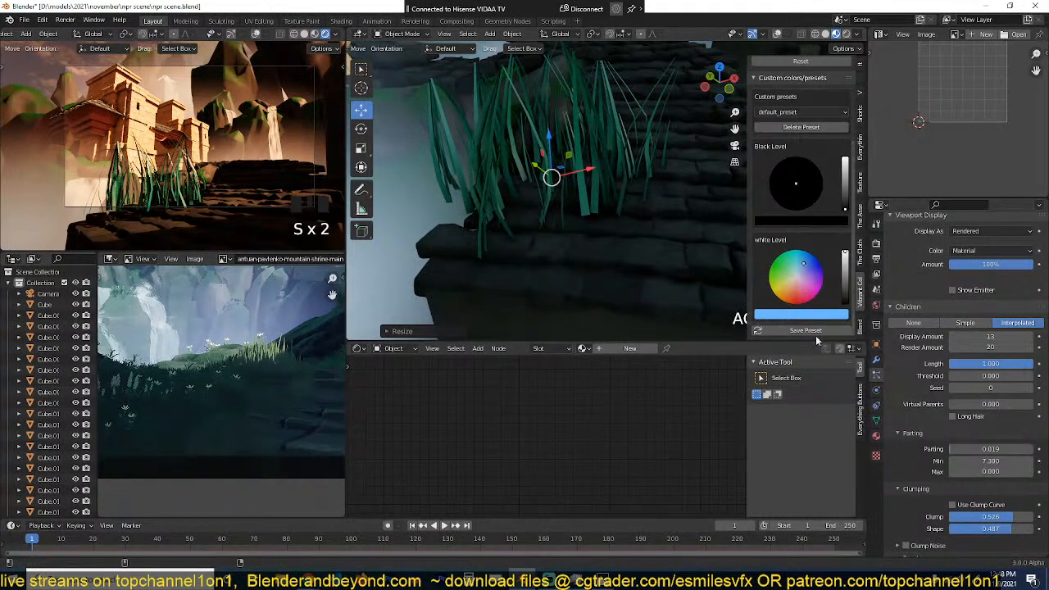
Step: Set the grass scale randomness to 0.776, then loosen the children's clumping to clump -0.103 and shape 0.845, leaving clump noise off
{"action": "scroll", "coordinate": [965, 374], "scroll_direction": "up", "scroll_amount": 5}
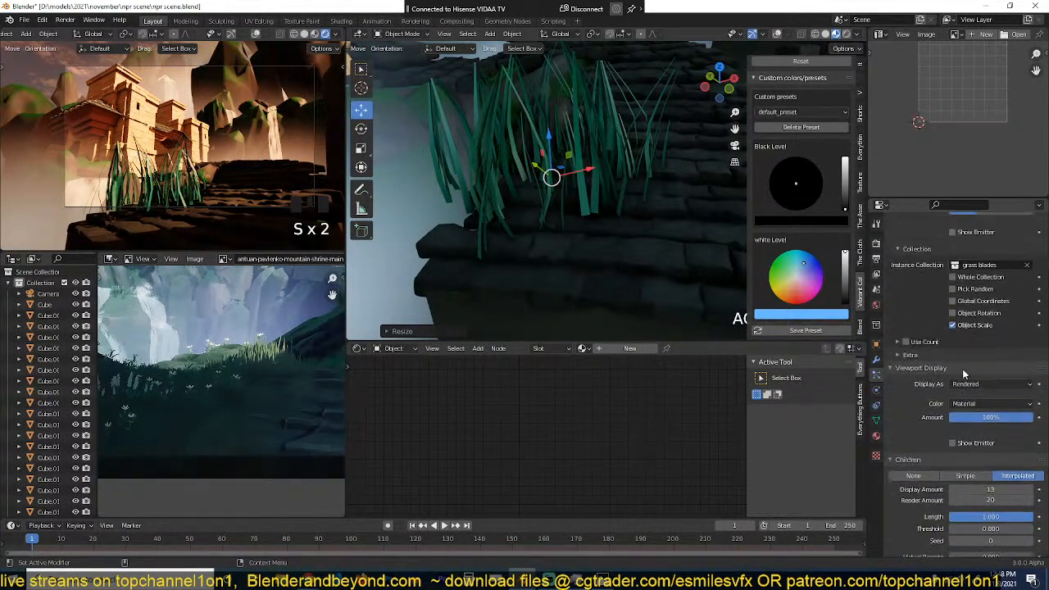
{"action": "scroll", "coordinate": [964, 374], "scroll_direction": "up", "scroll_amount": 1}
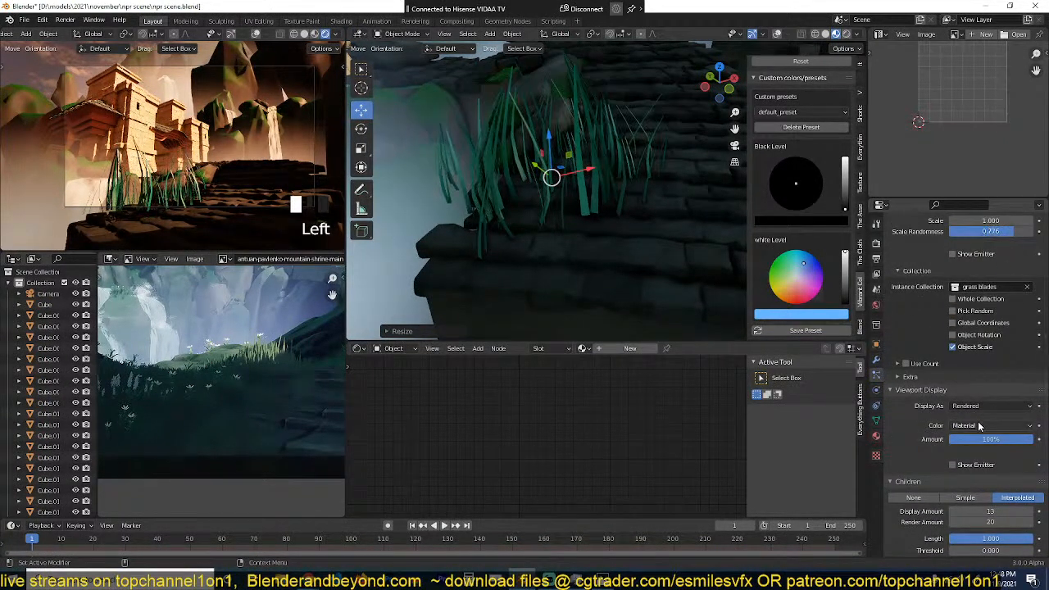
{"action": "scroll", "coordinate": [972, 431], "scroll_direction": "down", "scroll_amount": 5}
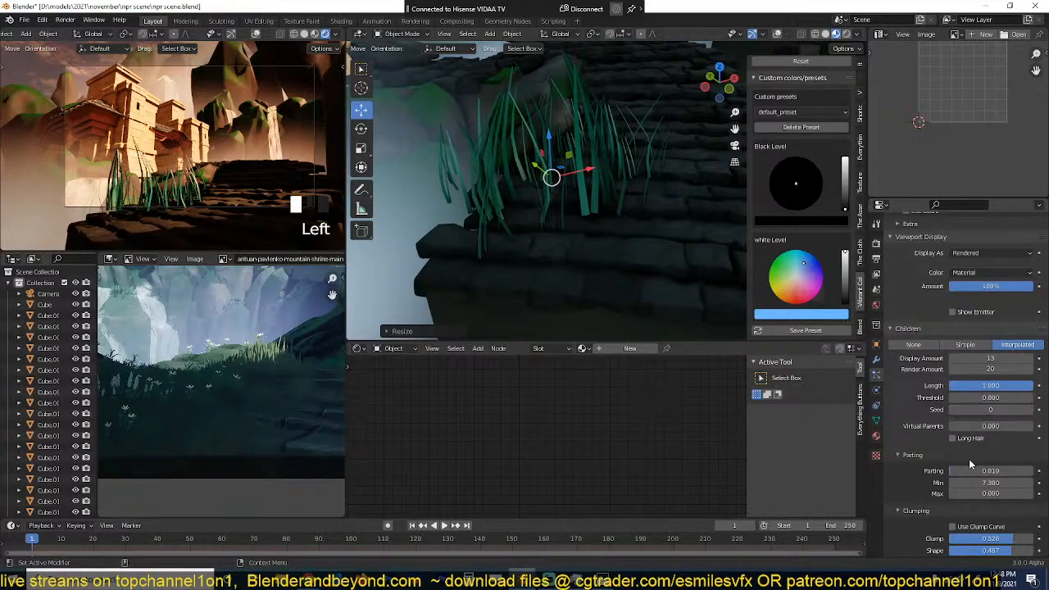
{"action": "scroll", "coordinate": [971, 464], "scroll_direction": "down", "scroll_amount": 2}
{"action": "left_click_drag", "start_coordinate": [987, 473], "coordinate": [1028, 487]}
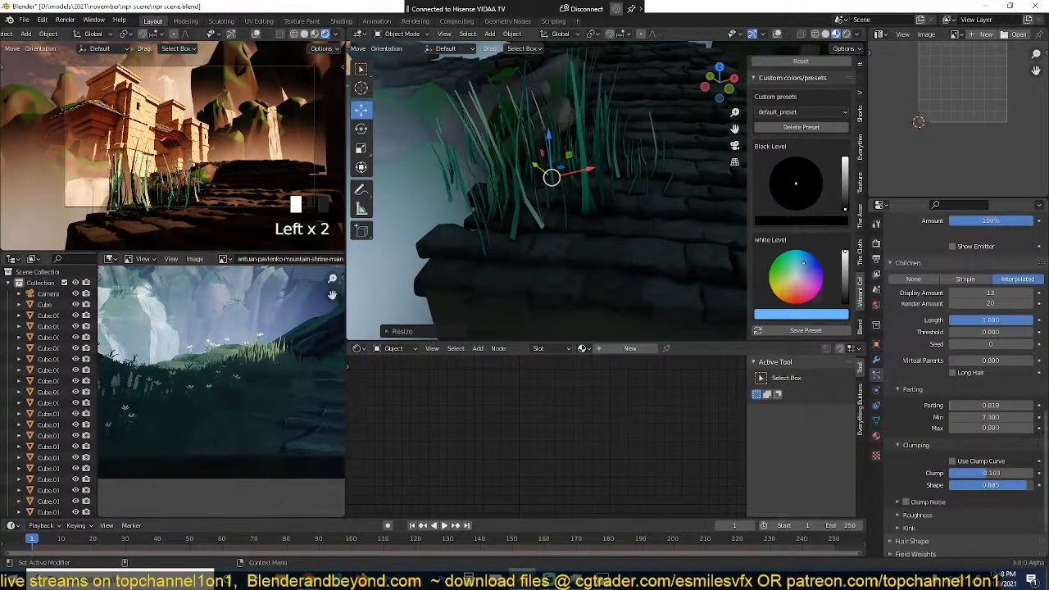
{"action": "left_click", "coordinate": [908, 506]}
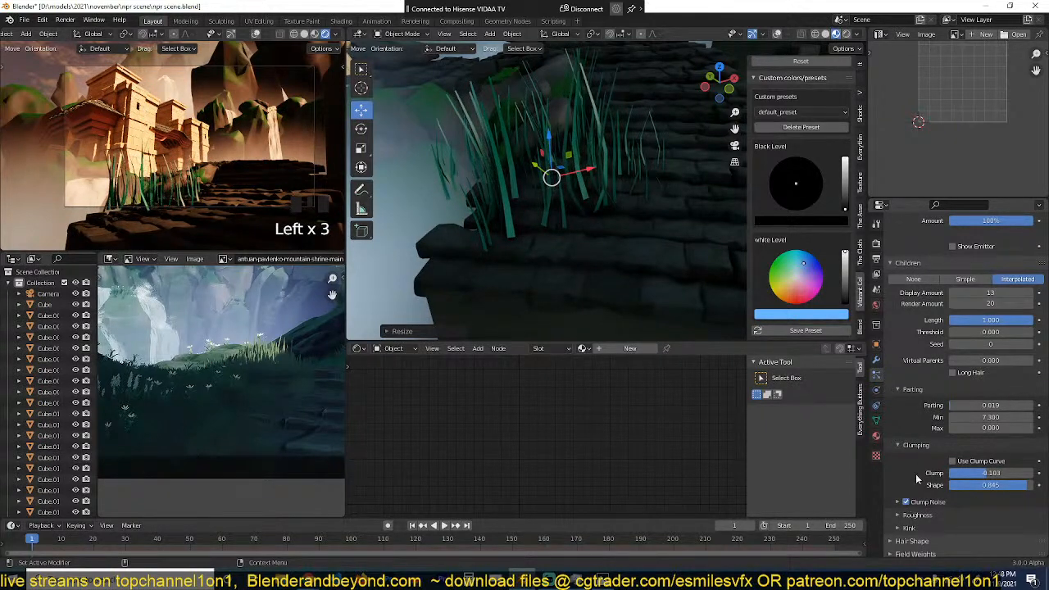
{"action": "left_click", "coordinate": [909, 502]}
Step: Roughen the child blades with a uniform roughness of 0.010 and an endpoint roughness of 0.024
{"action": "left_click", "coordinate": [909, 515]}
{"action": "scroll", "coordinate": [979, 531], "scroll_direction": "down", "scroll_amount": 5}
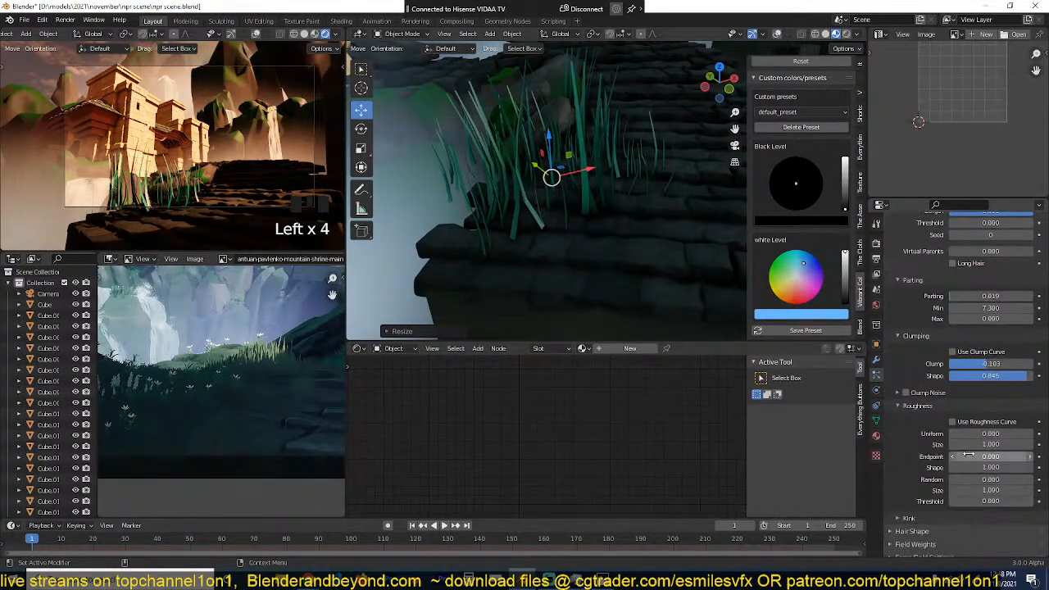
{"action": "left_click_drag", "start_coordinate": [991, 434], "coordinate": [1003, 457]}
{"action": "scroll", "coordinate": [532, 238], "scroll_direction": "down", "scroll_amount": 4}
Step: Turn the viewport overlays back on and divide the emitter plane's mesh with three loop cuts one way and one the other way
{"action": "middle_click_drag", "start_coordinate": [533, 243], "coordinate": [563, 237]}
{"action": "key", "text": "Tab"}
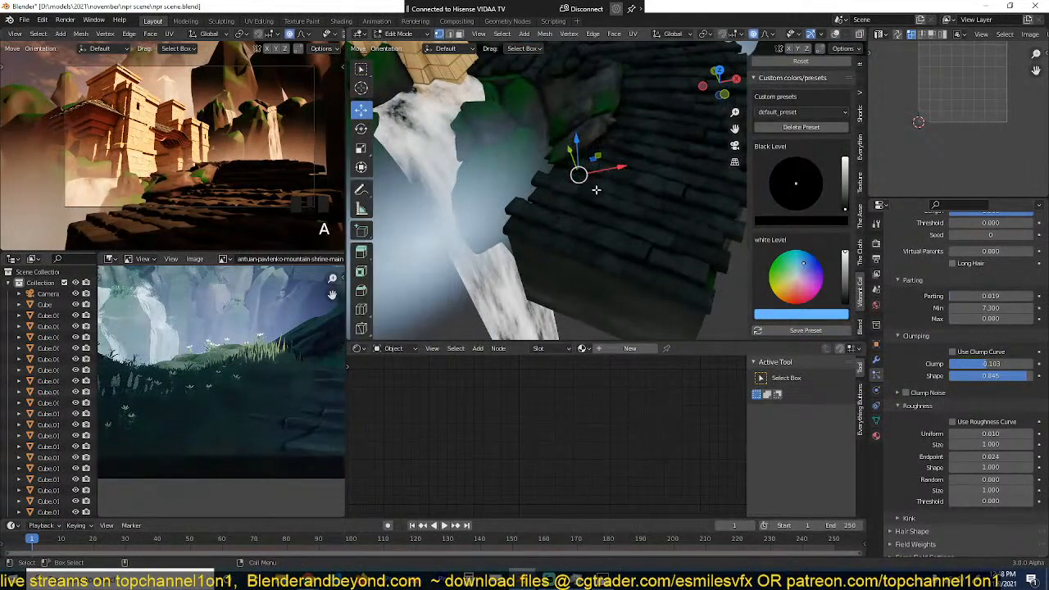
{"action": "left_click", "coordinate": [877, 344]}
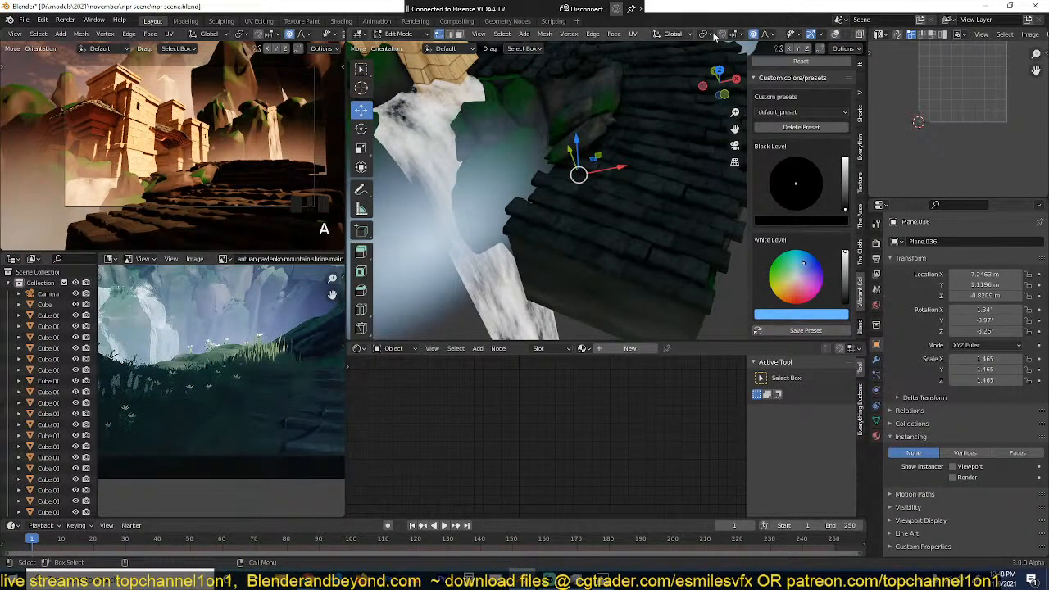
{"action": "left_click", "coordinate": [835, 34]}
{"action": "middle_click_drag", "start_coordinate": [545, 227], "coordinate": [557, 180]}
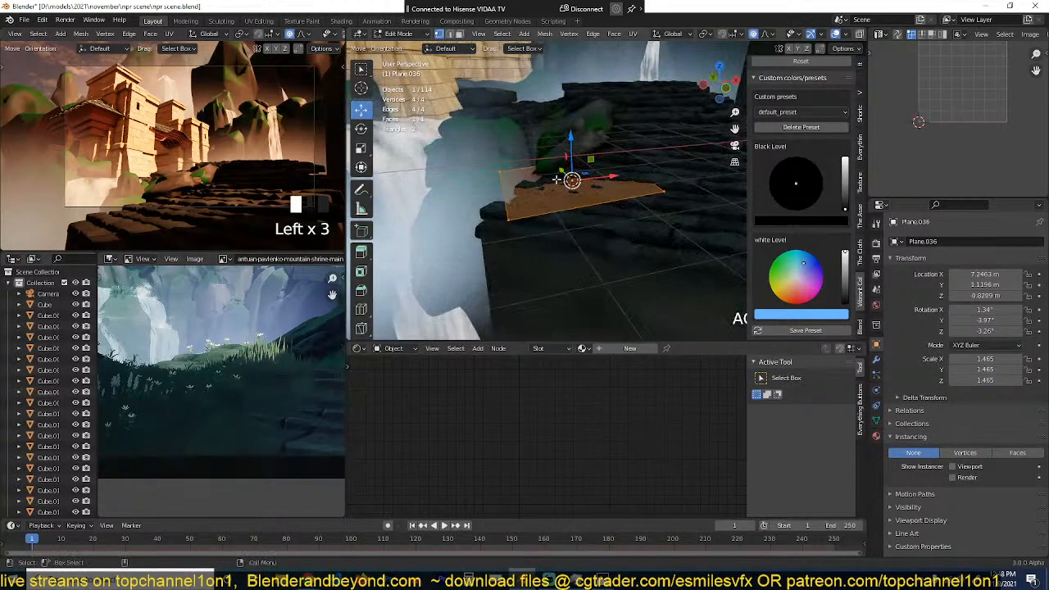
{"action": "key", "text": "ctrl+r"}
{"action": "scroll", "coordinate": [548, 179], "scroll_direction": "up", "scroll_amount": 2}
{"action": "left_click", "coordinate": [545, 178]}
{"action": "left_click", "coordinate": [544, 178]}
{"action": "key", "text": "ctrl+r"}
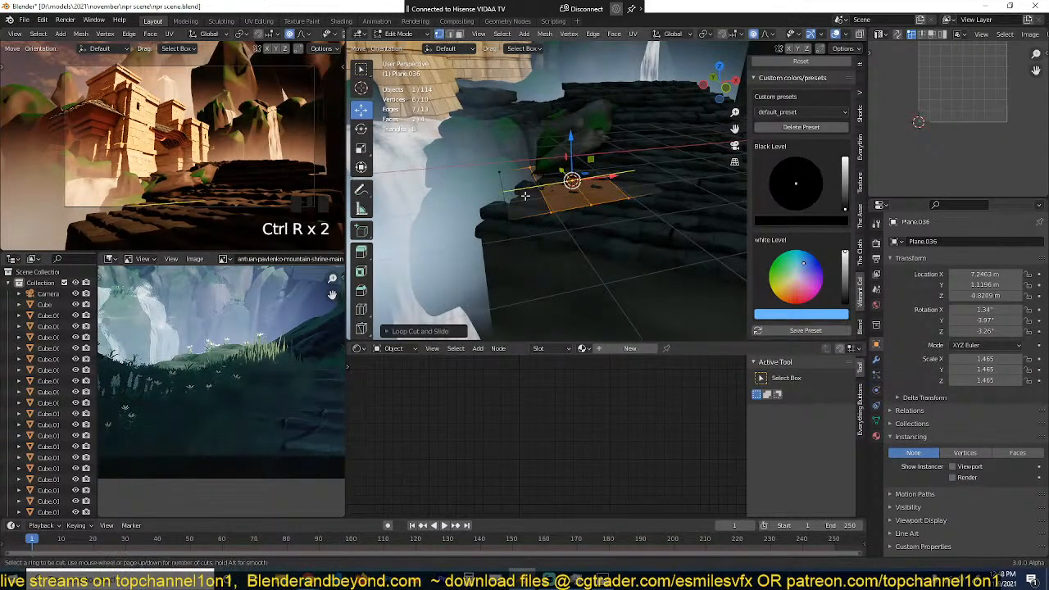
{"action": "left_click", "coordinate": [526, 201]}
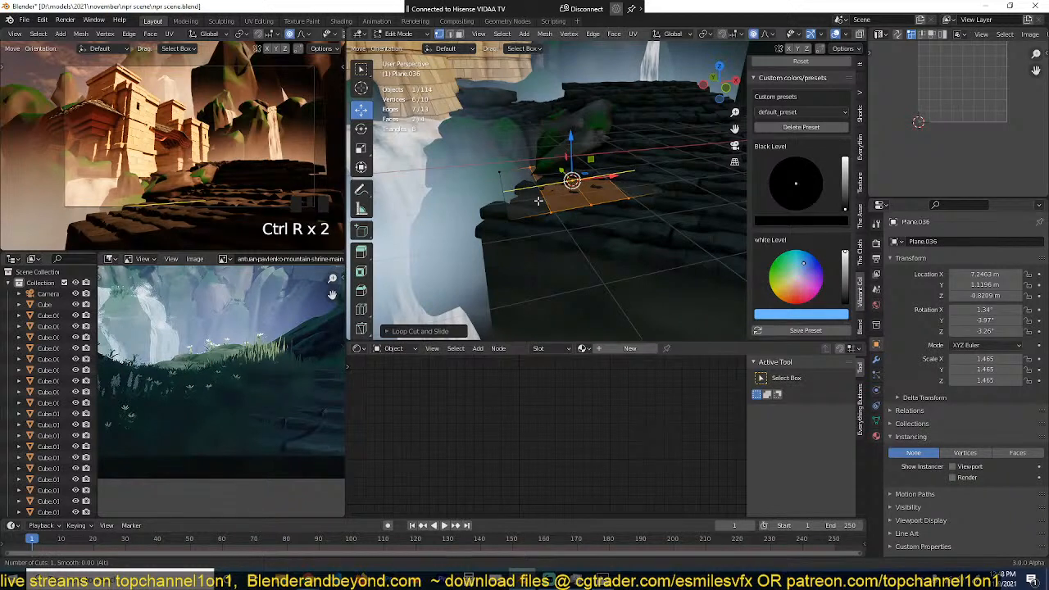
{"action": "left_click", "coordinate": [537, 200]}
Step: With proportional editing off, lower the plane's outer front corner vertex and raise a back-edge vertex by about 0.78 m
{"action": "left_click", "coordinate": [509, 222]}
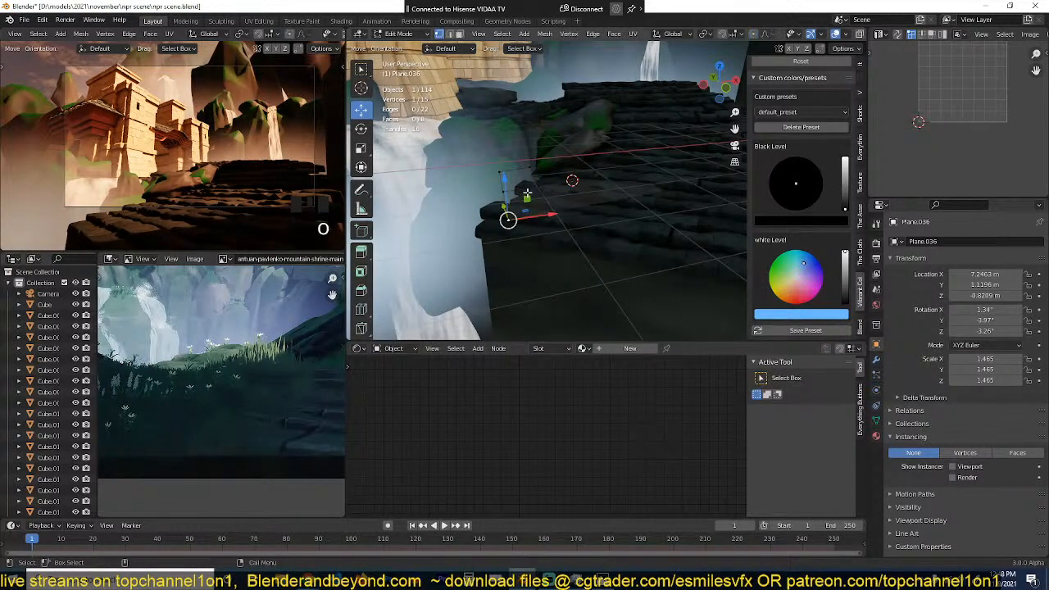
{"action": "key", "text": "g"}
{"action": "left_click", "coordinate": [530, 211]}
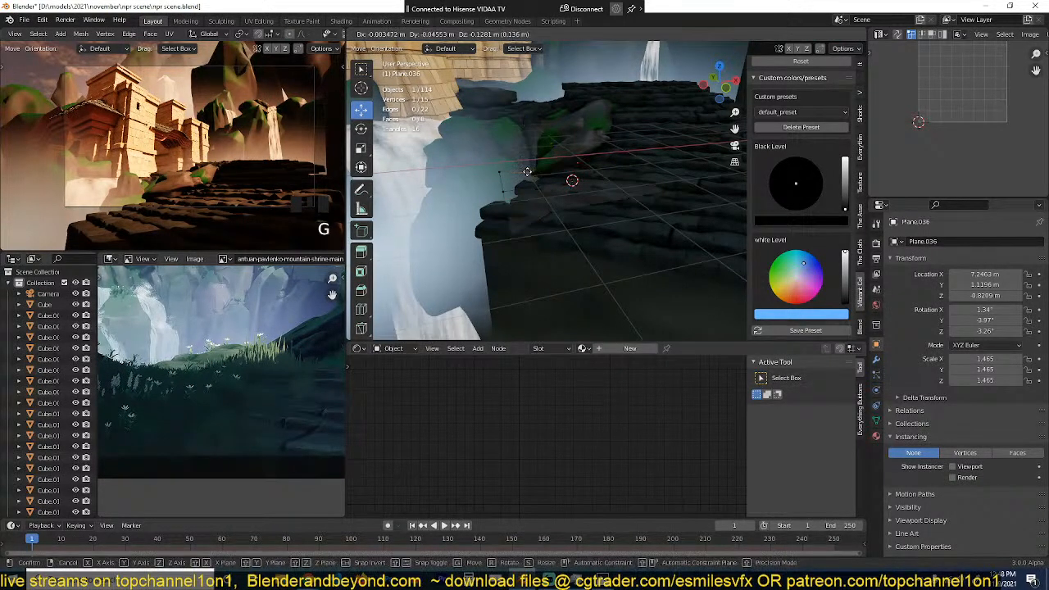
{"action": "left_click", "coordinate": [661, 184]}
{"action": "left_click", "coordinate": [601, 142]}
{"action": "key", "text": "g"}
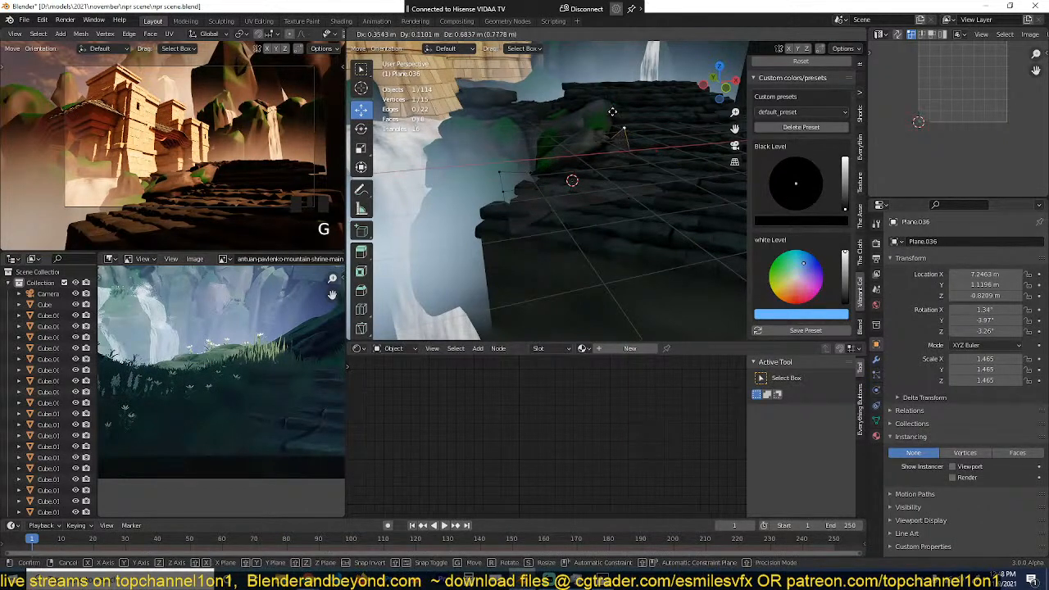
{"action": "left_click", "coordinate": [612, 114]}
Step: Turn proportional editing back on, move a middle vertex of the plane slightly down, and return to Object Mode
{"action": "key", "text": "o"}
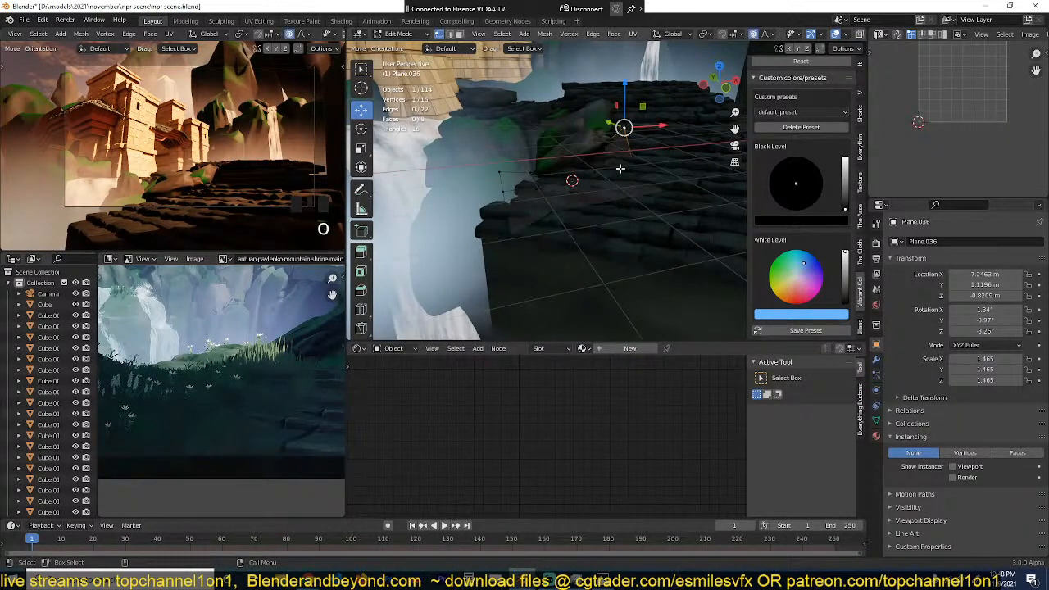
{"action": "left_click", "coordinate": [602, 173]}
{"action": "key", "text": "g"}
{"action": "left_click", "coordinate": [599, 187]}
{"action": "key", "text": "Tab"}
{"action": "key", "text": "grave"}
{"action": "middle_click_drag", "start_coordinate": [600, 187], "coordinate": [619, 171]}
{"action": "left_click", "coordinate": [619, 170]}
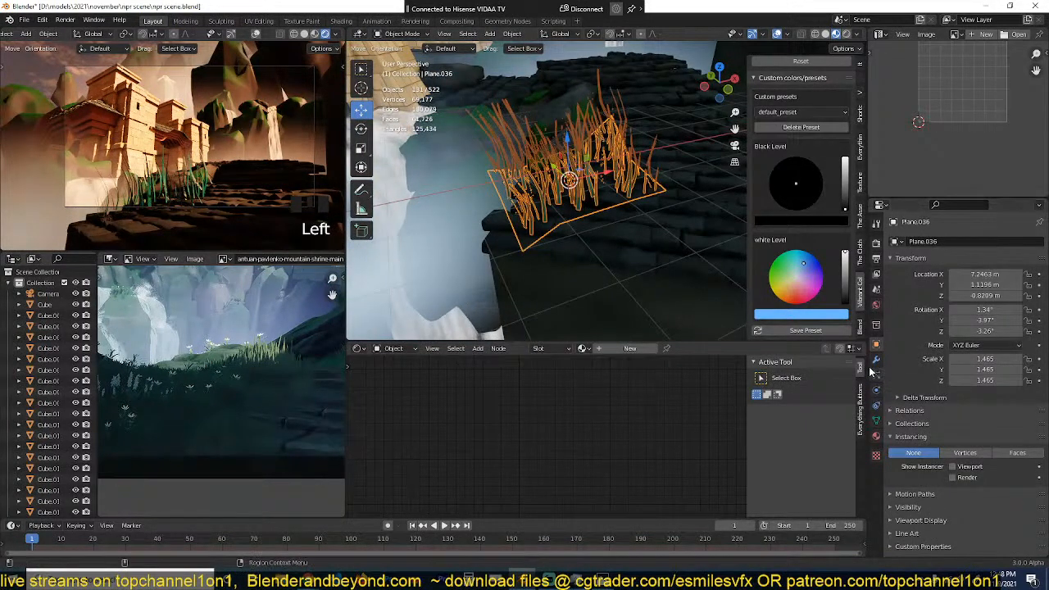
Step: Raise the number of grass hair particles slightly and reduce their render scale to 0.620
{"action": "left_click", "coordinate": [877, 374]}
{"action": "left_click_drag", "start_coordinate": [980, 348], "coordinate": [918, 352]}
{"action": "scroll", "coordinate": [973, 499], "scroll_direction": "down", "scroll_amount": 6}
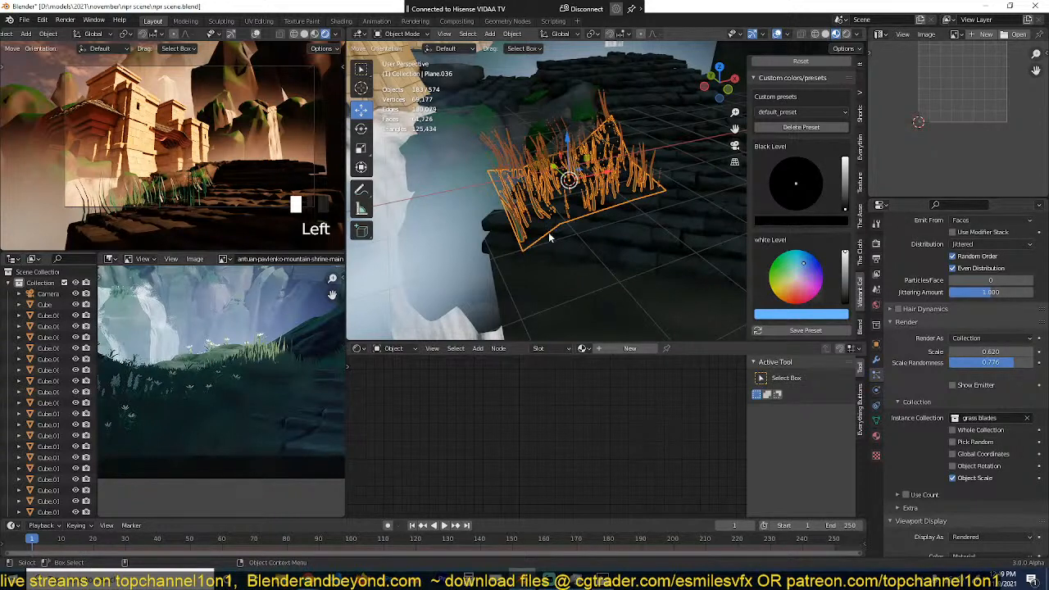
Step: Deselect the grass emitter plane and save the file
{"action": "key", "text": "alt+a"}
{"action": "scroll", "coordinate": [566, 229], "scroll_direction": "up", "scroll_amount": 3}
{"action": "key", "text": "ctrl+s"}
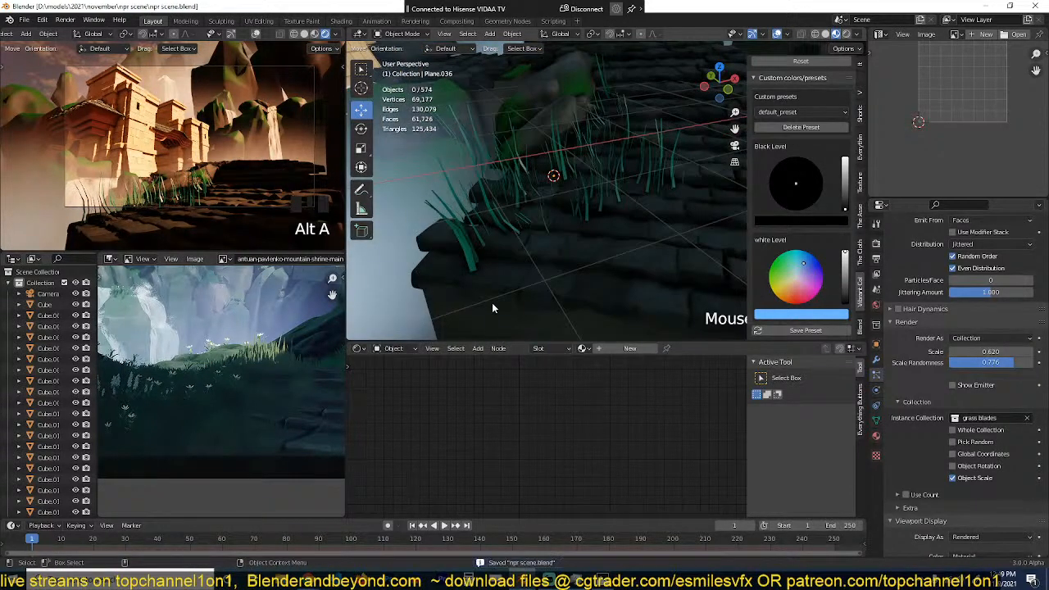
{"action": "left_click", "coordinate": [462, 267]}
{"action": "scroll", "coordinate": [554, 428], "scroll_direction": "down", "scroll_amount": 1}
{"action": "left_click", "coordinate": [513, 138]}
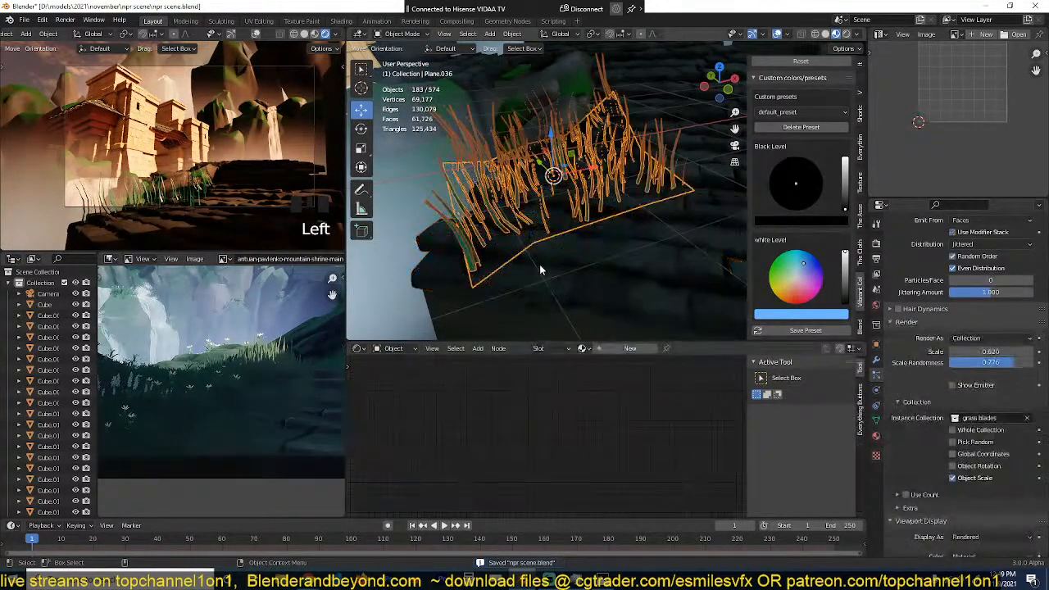
{"action": "key", "text": "alt+a"}
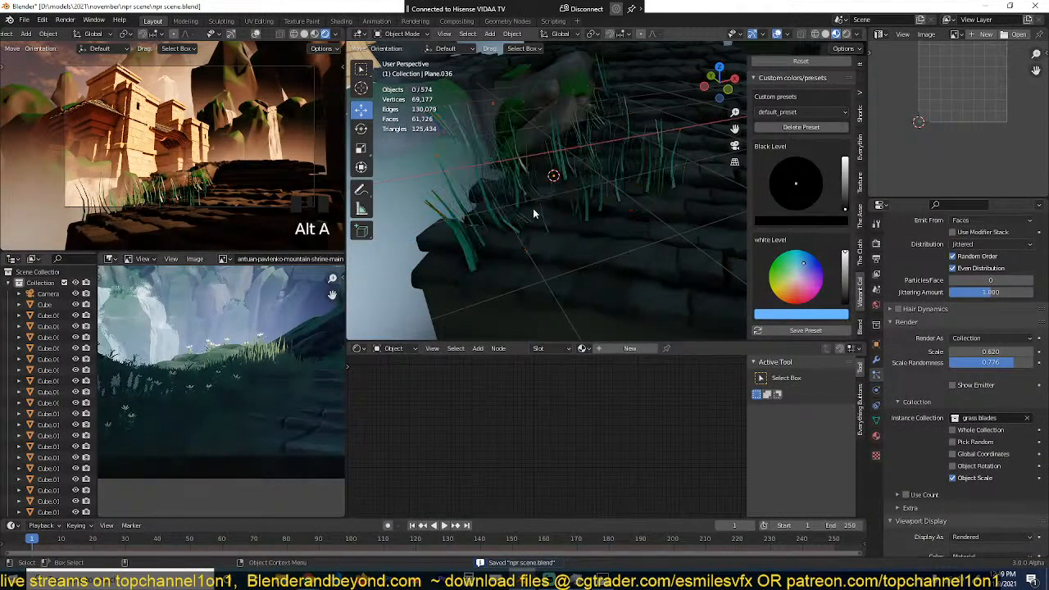
{"action": "left_click", "coordinate": [509, 161]}
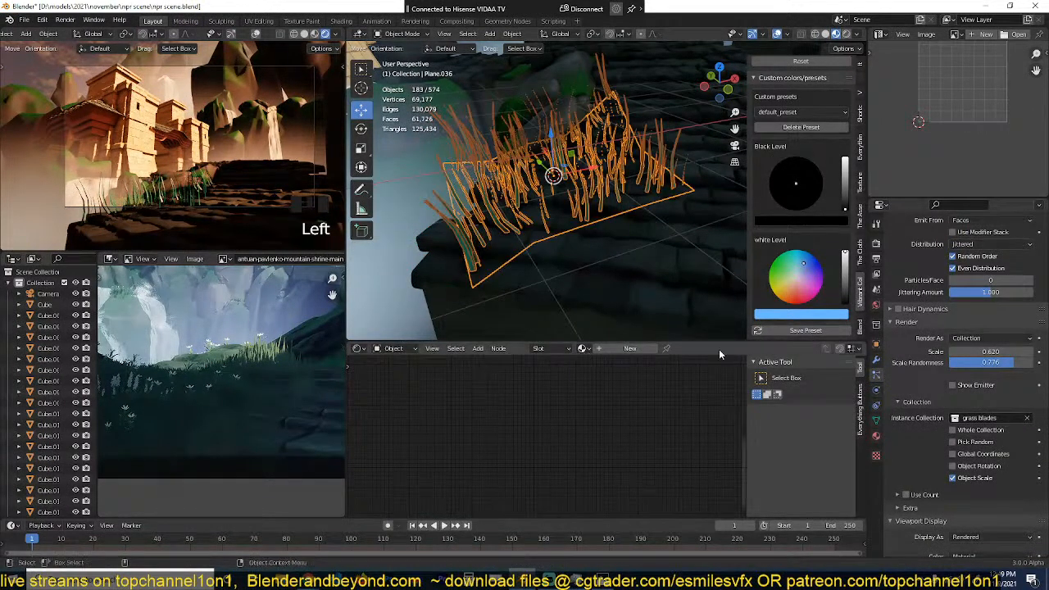
{"action": "scroll", "coordinate": [621, 280], "scroll_direction": "down", "scroll_amount": 7}
{"action": "middle_click_drag", "start_coordinate": [620, 280], "coordinate": [533, 173], "text": "shift"}
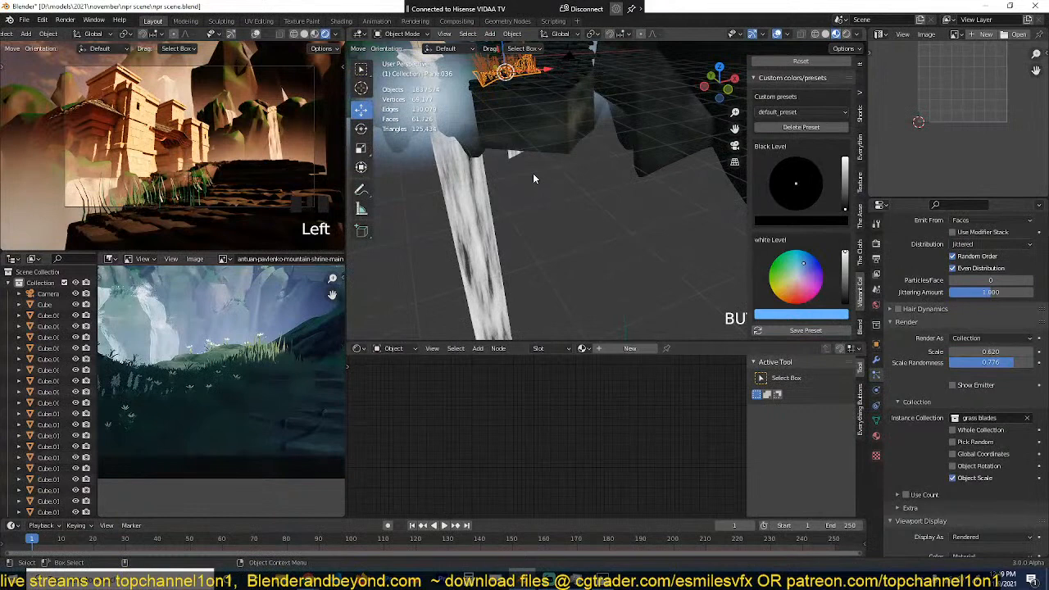
{"action": "left_click", "coordinate": [624, 318]}
{"action": "scroll", "coordinate": [430, 402], "scroll_direction": "up", "scroll_amount": 4}
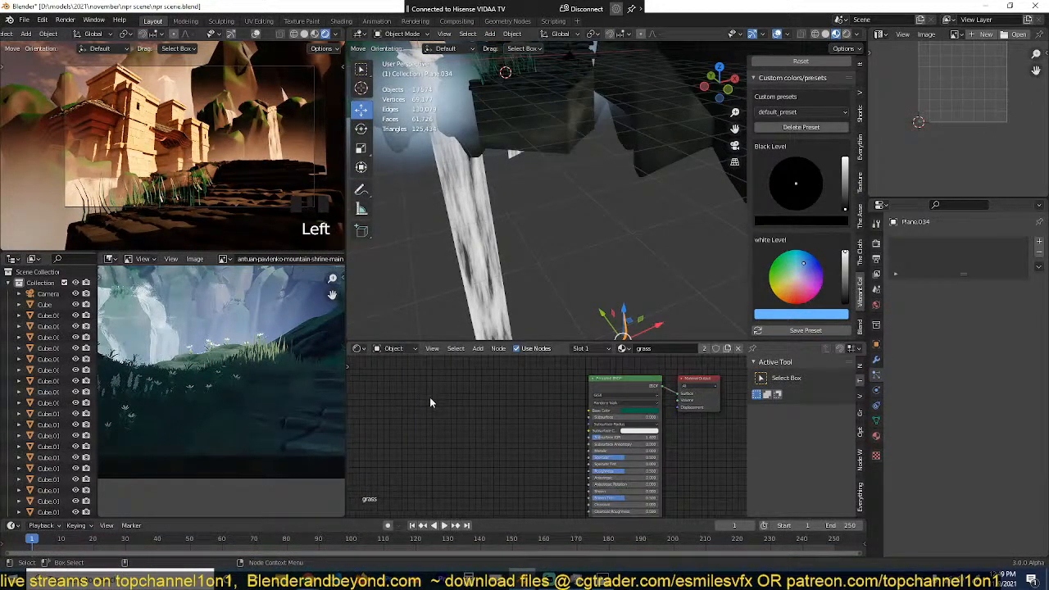
{"action": "key", "text": "shift+a"}
{"action": "mouse_move", "coordinate": [411, 425]}
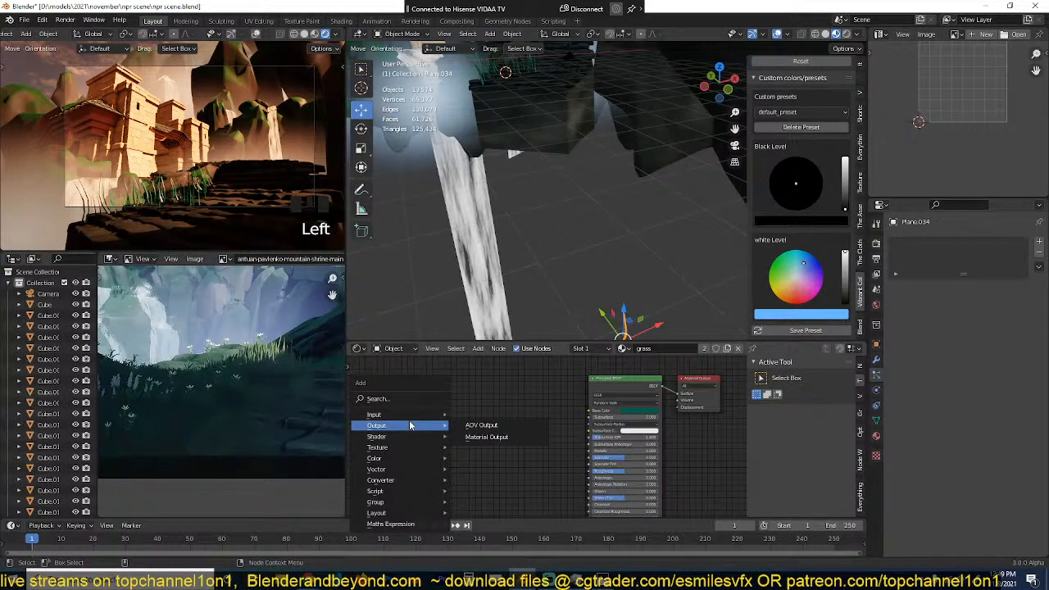
Step: Select the grass emitter plane on the ledge and raise its hair particle number to 72
{"action": "scroll", "coordinate": [619, 175], "scroll_direction": "down", "scroll_amount": 3}
{"action": "middle_click_drag", "start_coordinate": [618, 188], "coordinate": [606, 237]}
{"action": "middle_click_drag", "start_coordinate": [535, 180], "coordinate": [589, 254], "text": "shift"}
{"action": "scroll", "coordinate": [590, 254], "scroll_direction": "up", "scroll_amount": 6}
{"action": "left_click", "coordinate": [633, 248]}
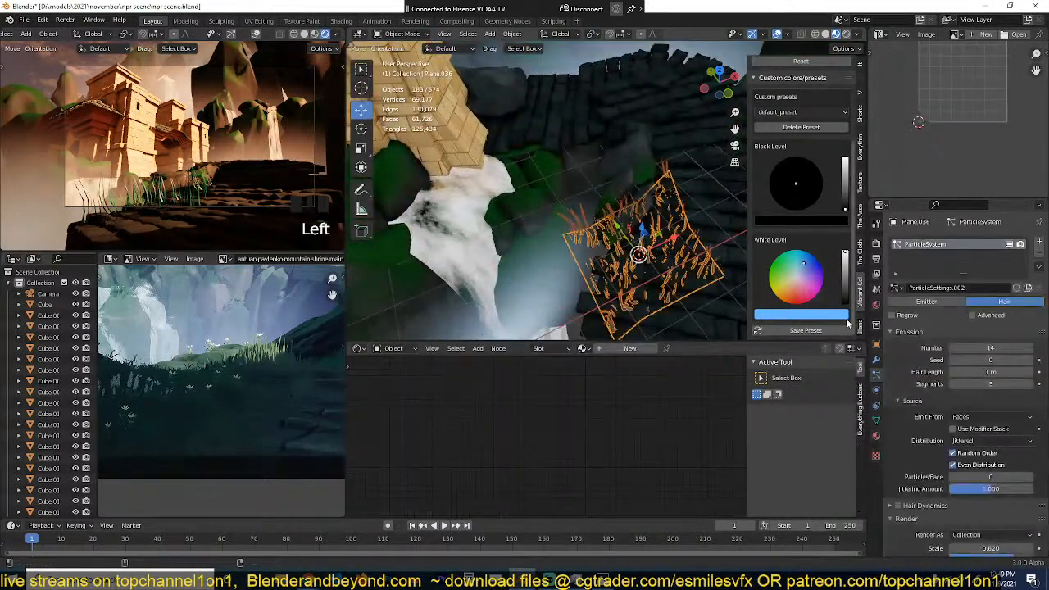
{"action": "left_click_drag", "start_coordinate": [990, 348], "coordinate": [1040, 348]}
Step: Reduce the render scale of the grass particles to 0.540 and check the grass from above the ledge
{"action": "key", "text": "grave"}
{"action": "middle_click_drag", "start_coordinate": [648, 278], "coordinate": [655, 181]}
{"action": "key", "text": "alt+a"}
{"action": "scroll", "coordinate": [597, 207], "scroll_direction": "up", "scroll_amount": 2}
{"action": "left_click", "coordinate": [623, 181]}
{"action": "scroll", "coordinate": [906, 441], "scroll_direction": "down", "scroll_amount": 5}
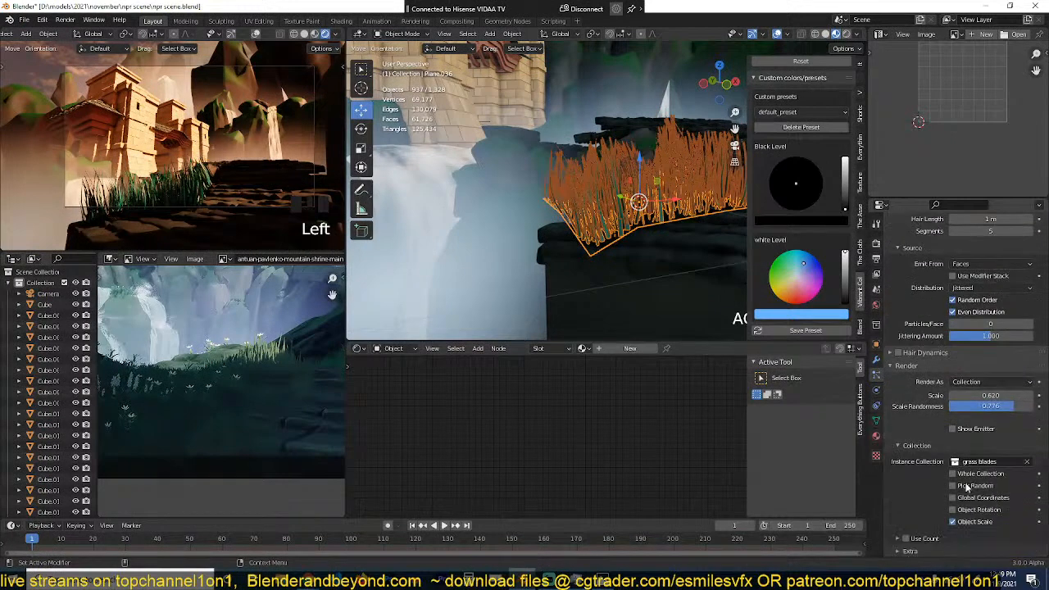
{"action": "left_click_drag", "start_coordinate": [990, 373], "coordinate": [984, 374]}
{"action": "key", "text": "grave"}
{"action": "middle_click_drag", "start_coordinate": [609, 257], "coordinate": [584, 289]}
Step: Add a new texture to the grass particle system, set its type to Clouds, and save the file
{"action": "scroll", "coordinate": [925, 472], "scroll_direction": "down", "scroll_amount": 1}
{"action": "scroll", "coordinate": [925, 473], "scroll_direction": "down", "scroll_amount": 10}
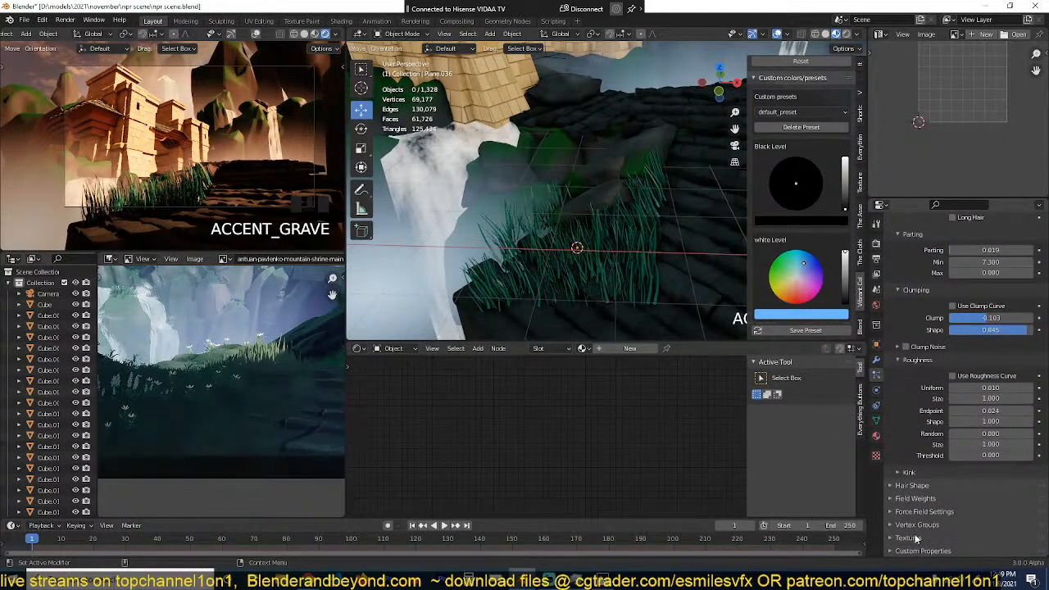
{"action": "left_click", "coordinate": [917, 537]}
{"action": "scroll", "coordinate": [928, 528], "scroll_direction": "down", "scroll_amount": 1}
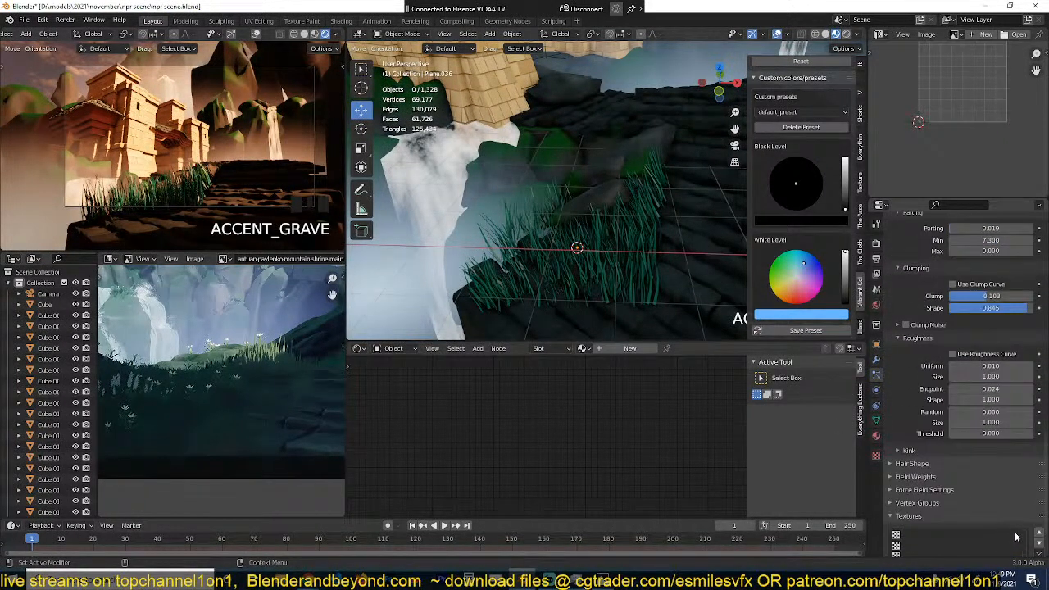
{"action": "scroll", "coordinate": [1038, 549], "scroll_direction": "down", "scroll_amount": 3}
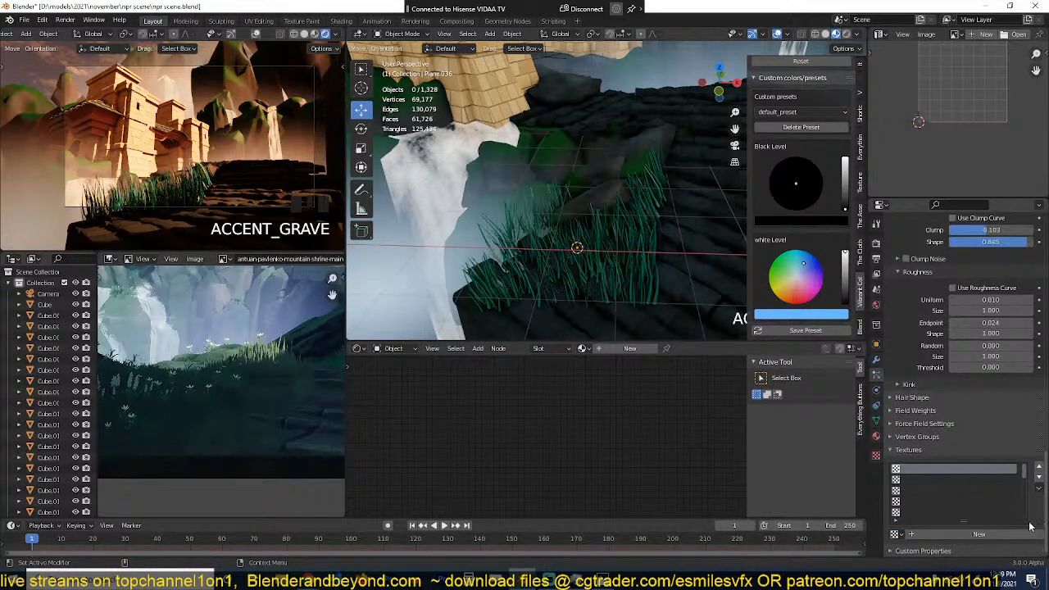
{"action": "left_click", "coordinate": [1027, 534]}
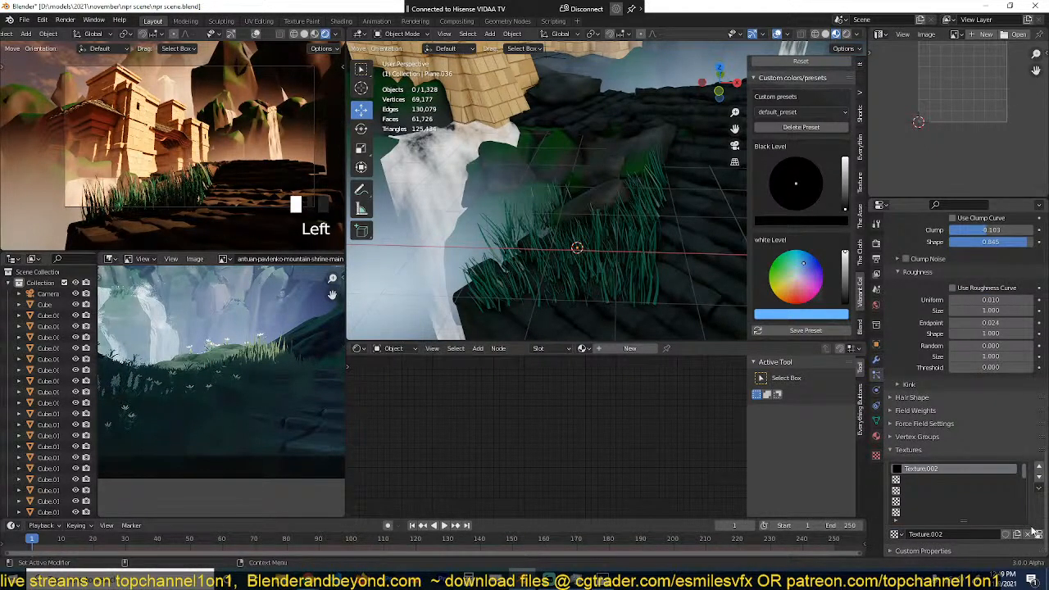
{"action": "left_click", "coordinate": [1036, 533]}
{"action": "scroll", "coordinate": [931, 263], "scroll_direction": "up", "scroll_amount": 2}
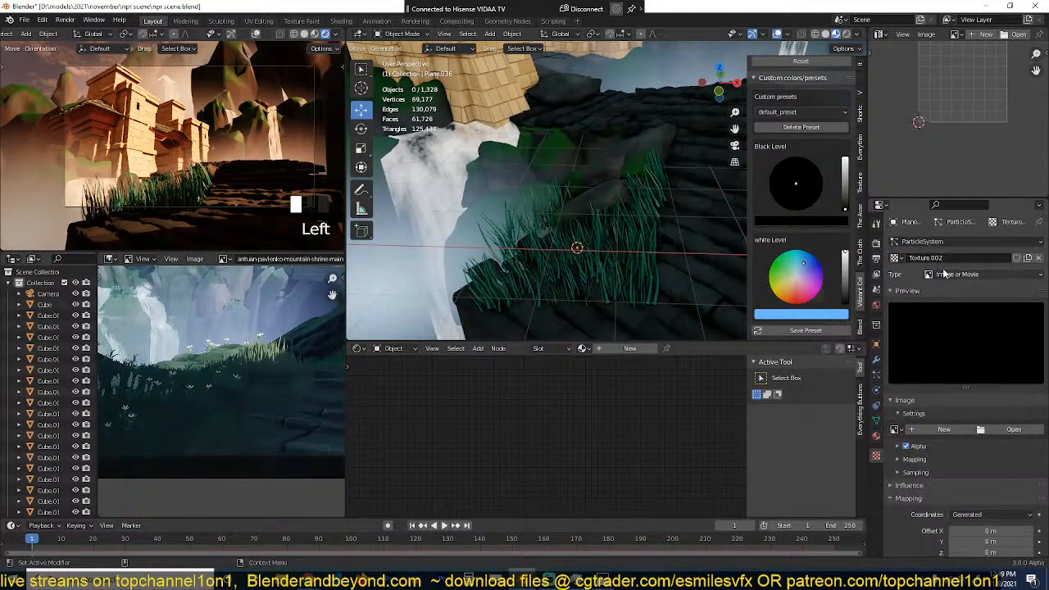
{"action": "left_click", "coordinate": [944, 274]}
{"action": "left_click", "coordinate": [935, 293]}
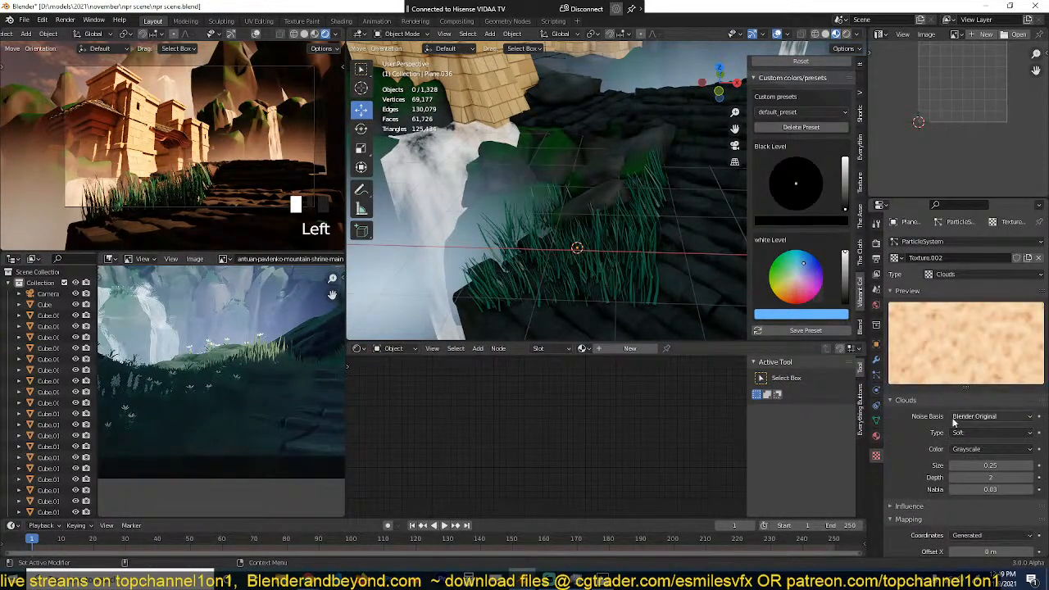
{"action": "scroll", "coordinate": [964, 441], "scroll_direction": "down", "scroll_amount": 3}
{"action": "key", "text": "ctrl+s"}
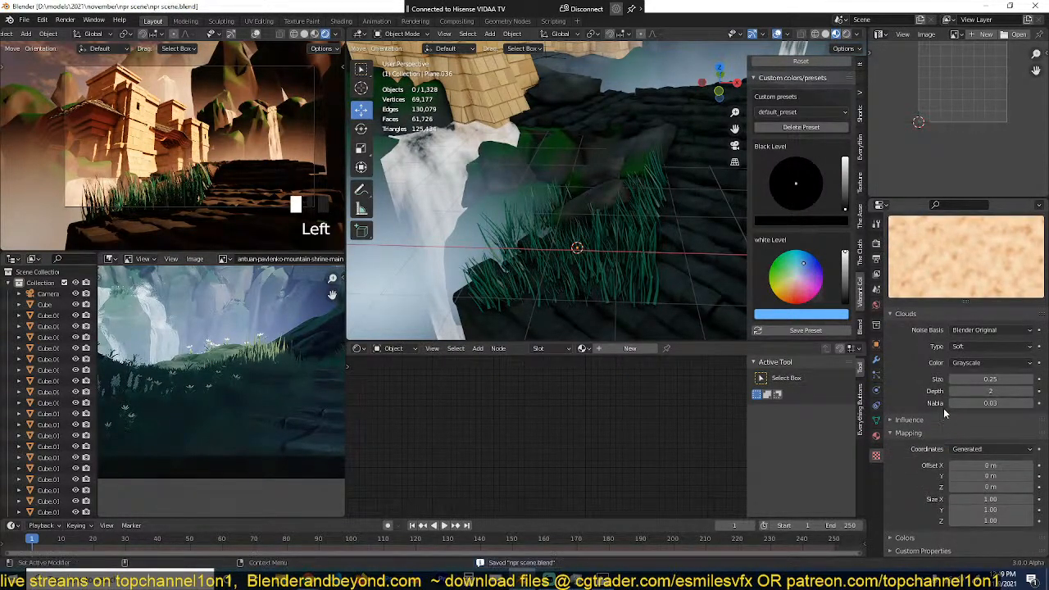
Step: Set the Clouds texture's size to 0.31 and its mapping coordinates to Global
{"action": "mouse_move", "coordinate": [988, 381]}
{"action": "left_mouse_down"}
{"action": "mouse_move", "coordinate": [977, 380]}
{"action": "mouse_move", "coordinate": [992, 381]}
{"action": "left_mouse_up"}
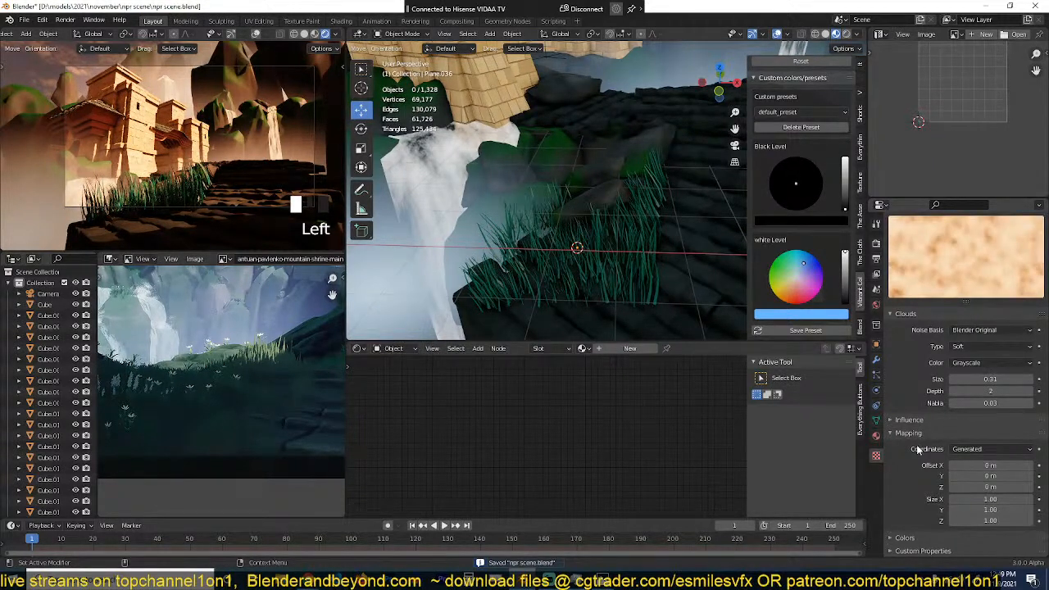
{"action": "left_click", "coordinate": [961, 450]}
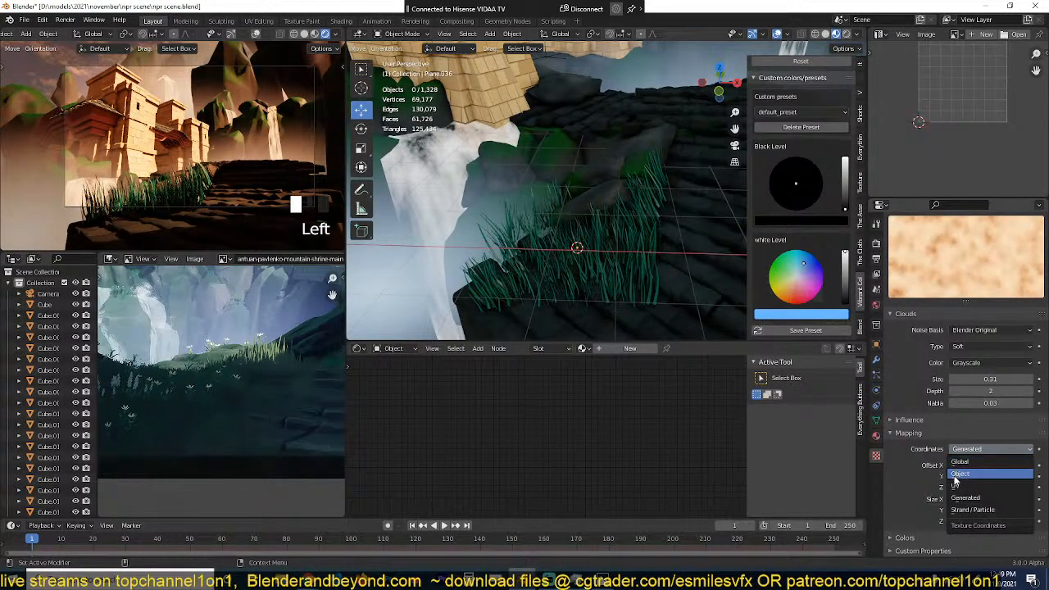
{"action": "left_click", "coordinate": [962, 462]}
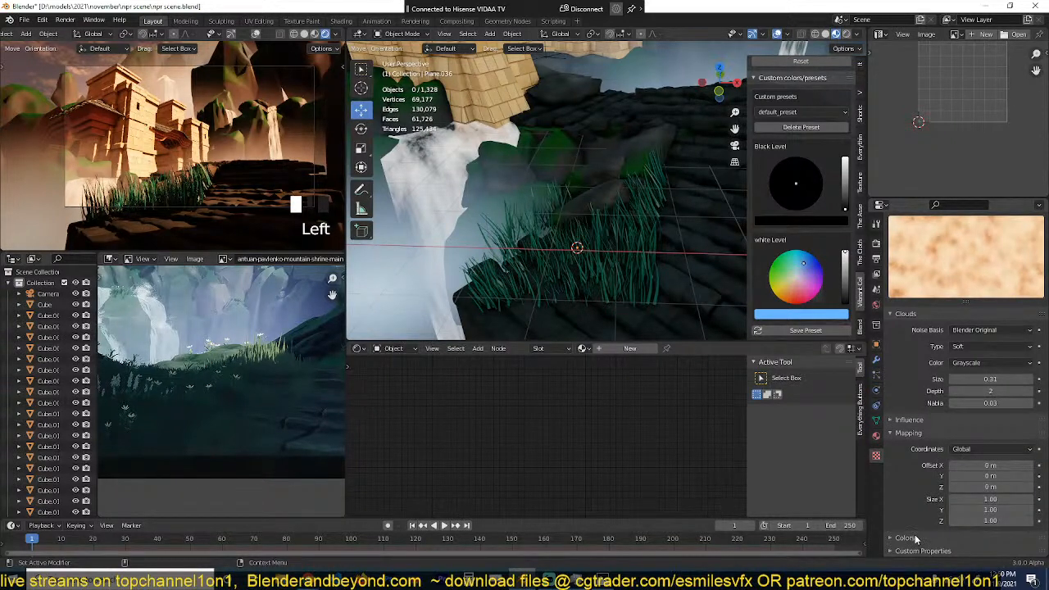
Step: Turn off the texture's General Time influence and try its Density influence on and off
{"action": "scroll", "coordinate": [928, 454], "scroll_direction": "up", "scroll_amount": 2}
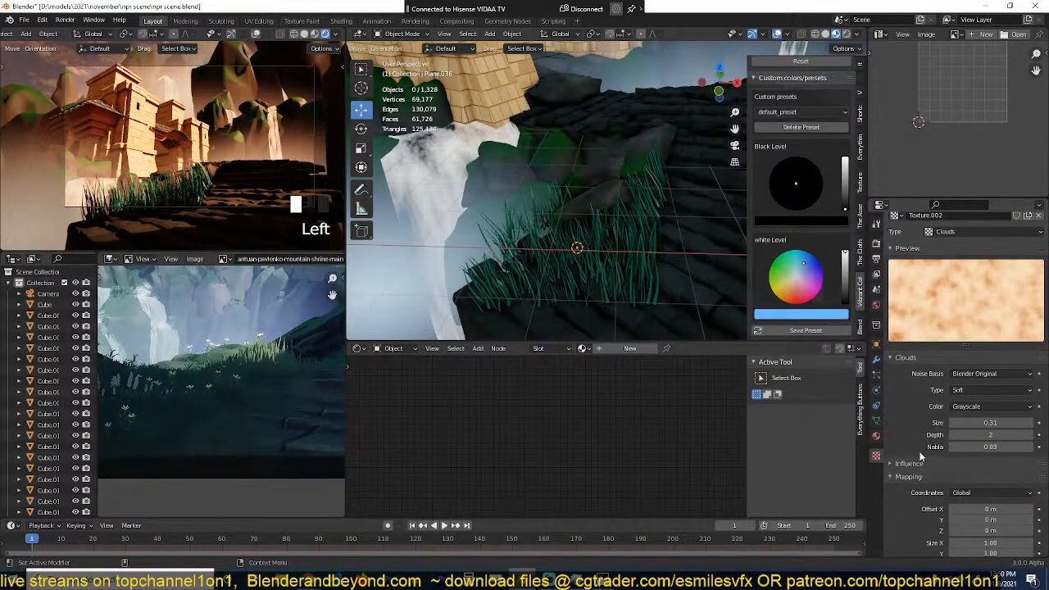
{"action": "left_click", "coordinate": [921, 464]}
{"action": "scroll", "coordinate": [940, 481], "scroll_direction": "down", "scroll_amount": 5}
{"action": "left_click", "coordinate": [1029, 371]}
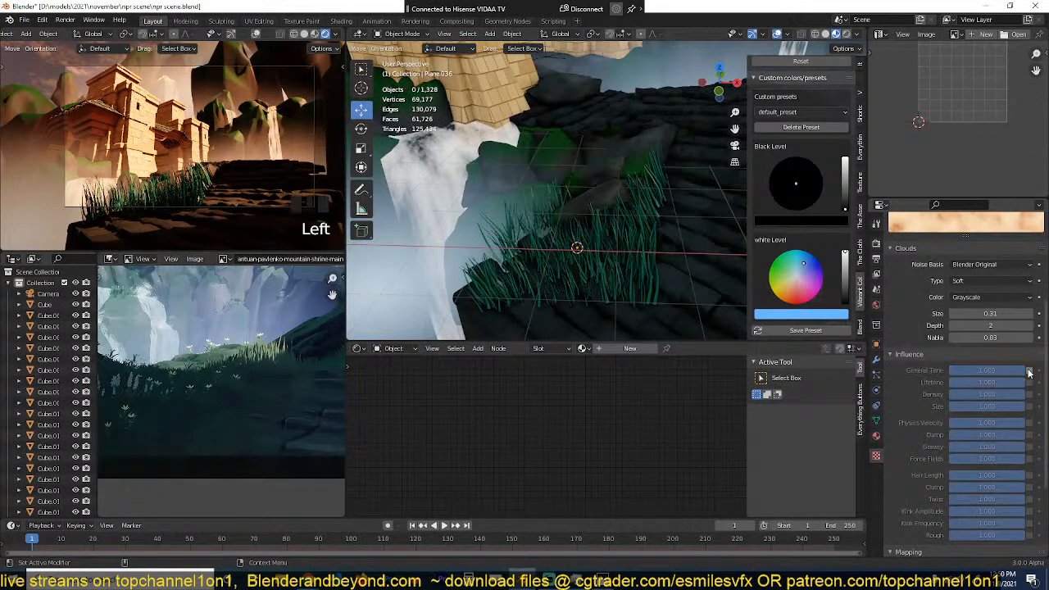
{"action": "left_click", "coordinate": [1030, 395]}
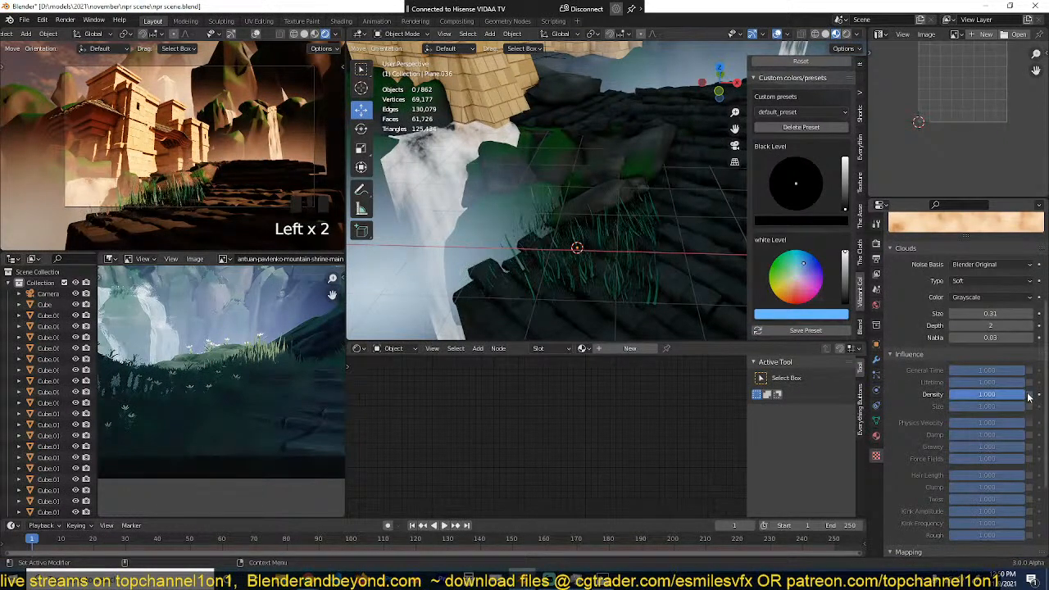
{"action": "left_click", "coordinate": [1030, 395]}
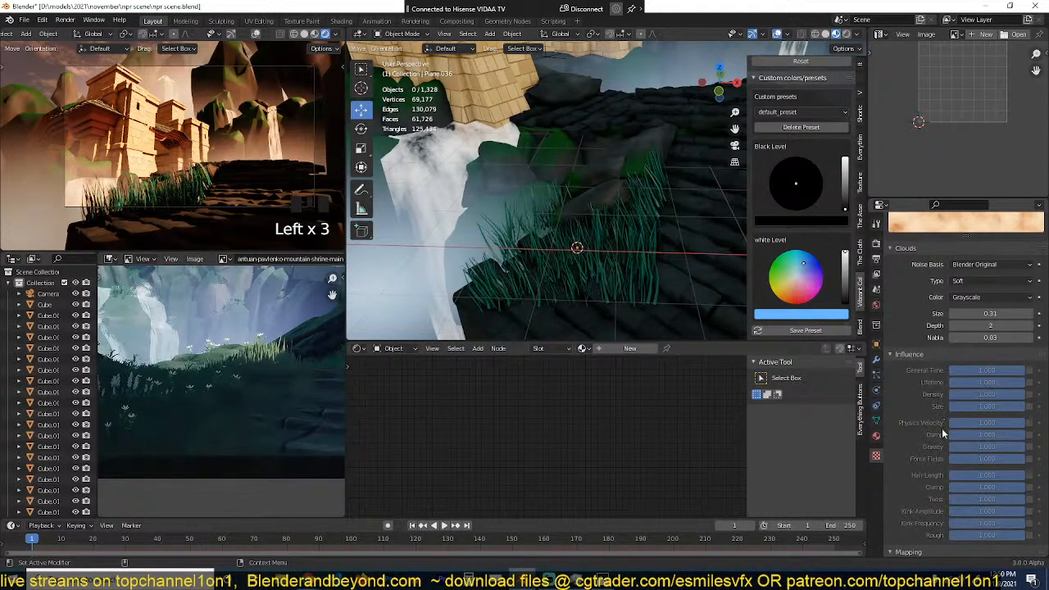
Step: Try the texture's Size influence at 1.000 together with a Density influence of 0.348
{"action": "left_click", "coordinate": [1028, 408]}
{"action": "left_click", "coordinate": [1028, 408]}
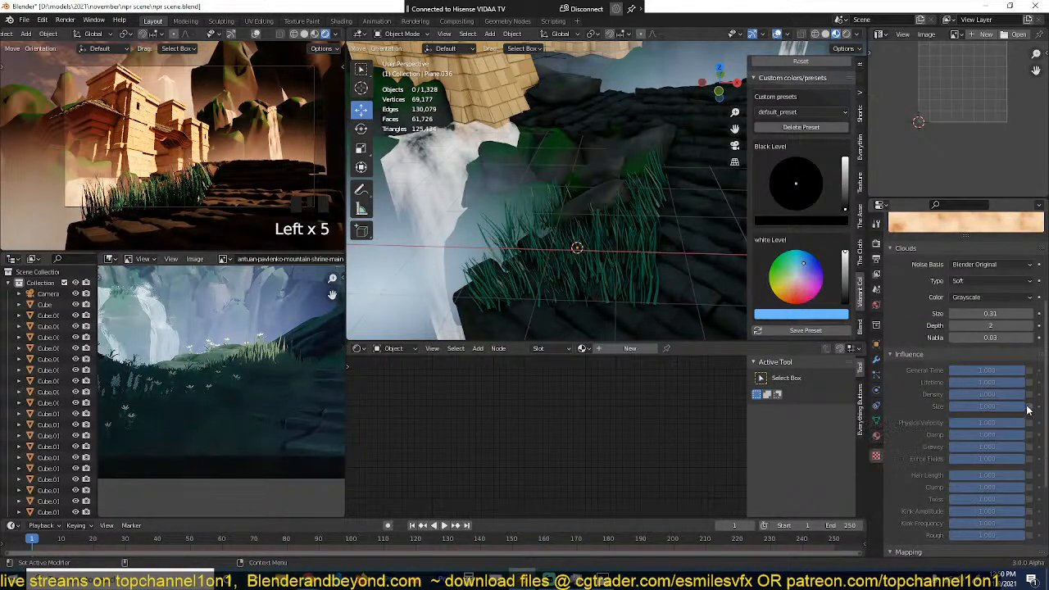
{"action": "left_click", "coordinate": [1028, 408]}
{"action": "left_click", "coordinate": [1028, 407]}
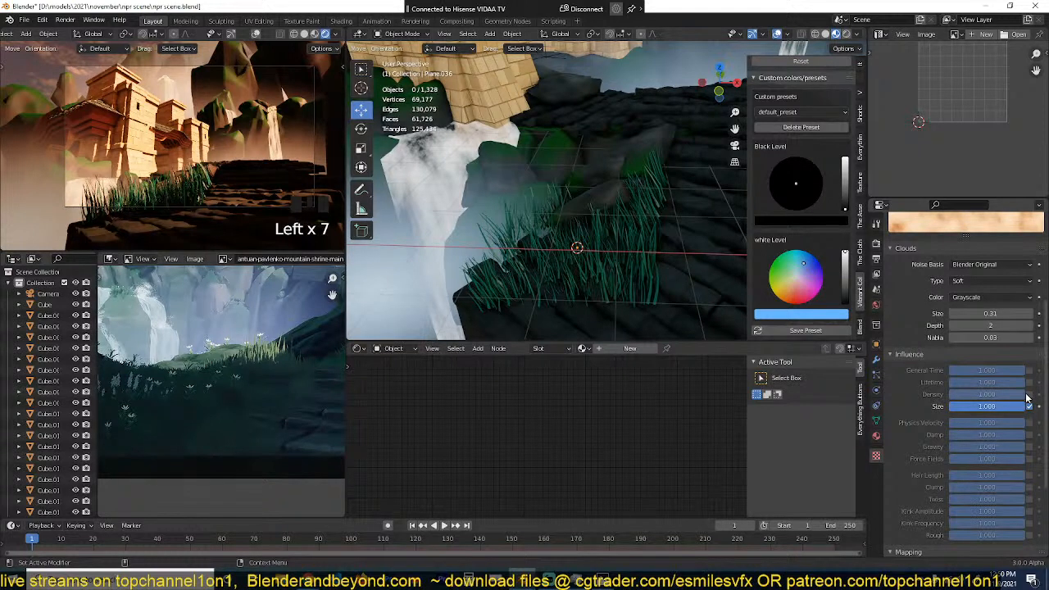
{"action": "left_click", "coordinate": [1029, 395]}
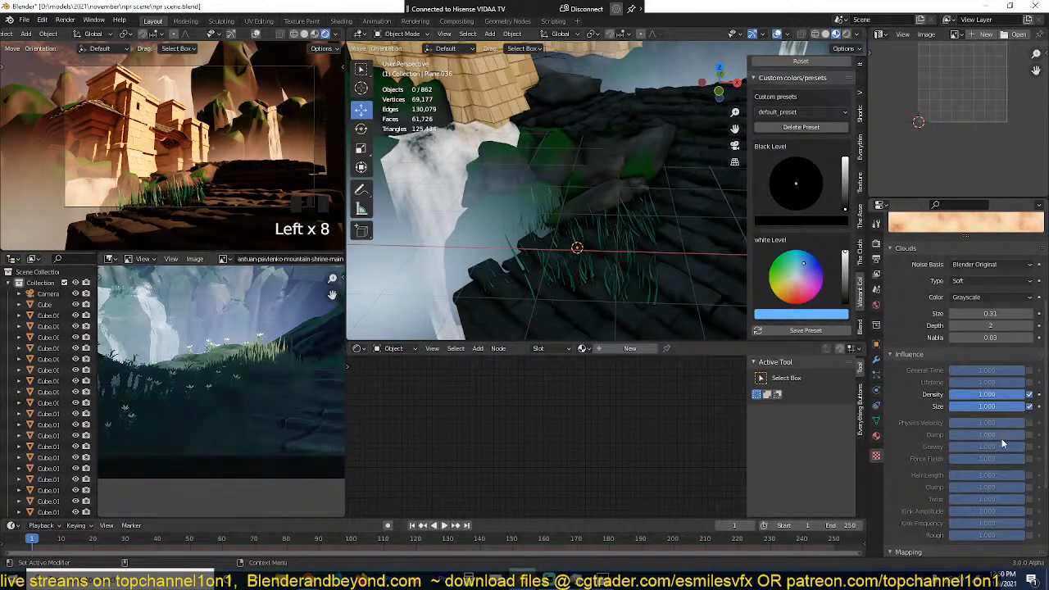
{"action": "mouse_move", "coordinate": [1019, 401]}
{"action": "left_mouse_down"}
{"action": "mouse_move", "coordinate": [976, 401]}
{"action": "mouse_move", "coordinate": [1029, 410]}
{"action": "left_mouse_up"}
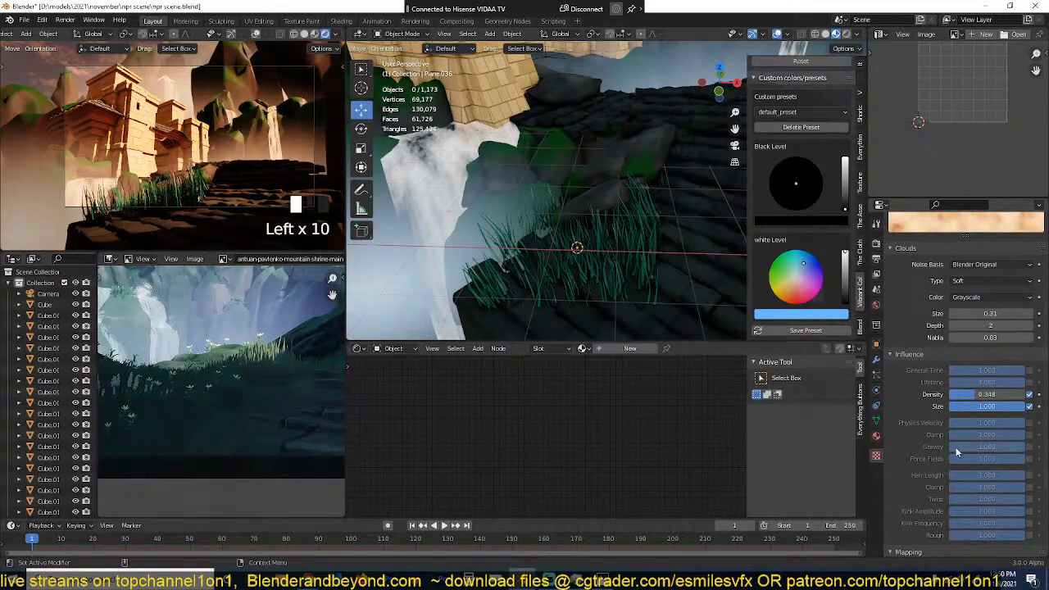
Step: Enable the texture's Hair Length influence at 0.631 and disable its Size and Density influences
{"action": "left_click", "coordinate": [1030, 477]}
{"action": "left_click", "coordinate": [1030, 407]}
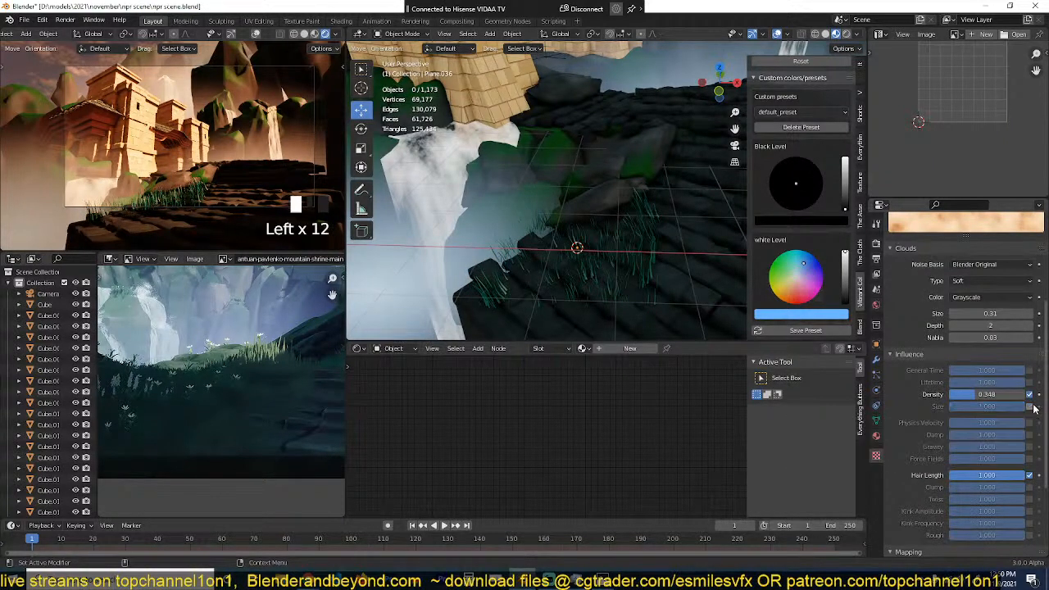
{"action": "left_click", "coordinate": [1030, 395]}
{"action": "left_click_drag", "start_coordinate": [1015, 480], "coordinate": [987, 480]}
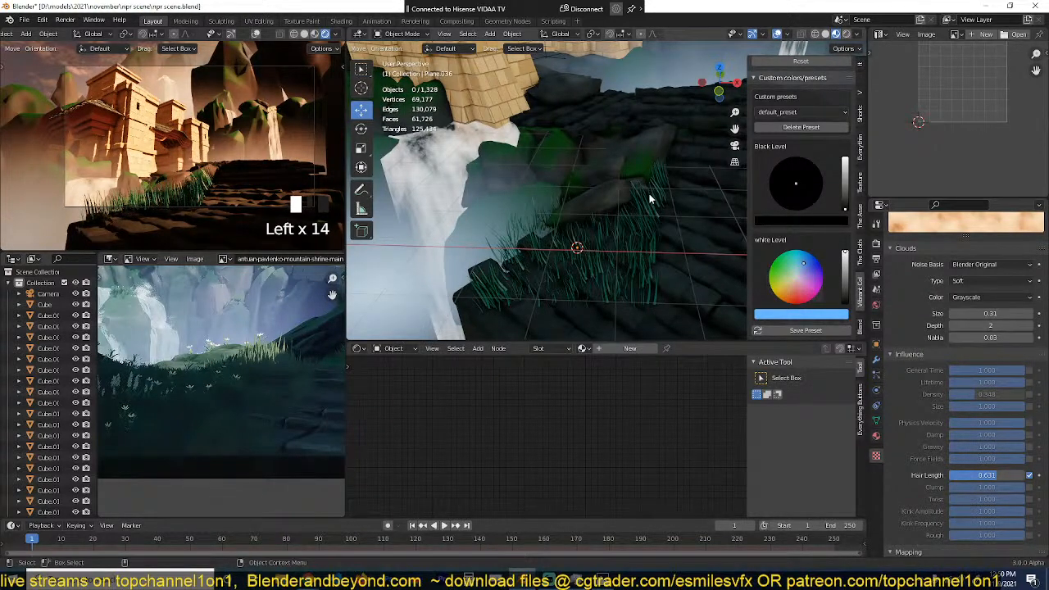
Step: In Edit Mode, move the emitter plane's inner side vertex outward over the roof-like tiles in top view, then return to Object Mode
{"action": "middle_click_drag", "start_coordinate": [551, 212], "coordinate": [545, 259]}
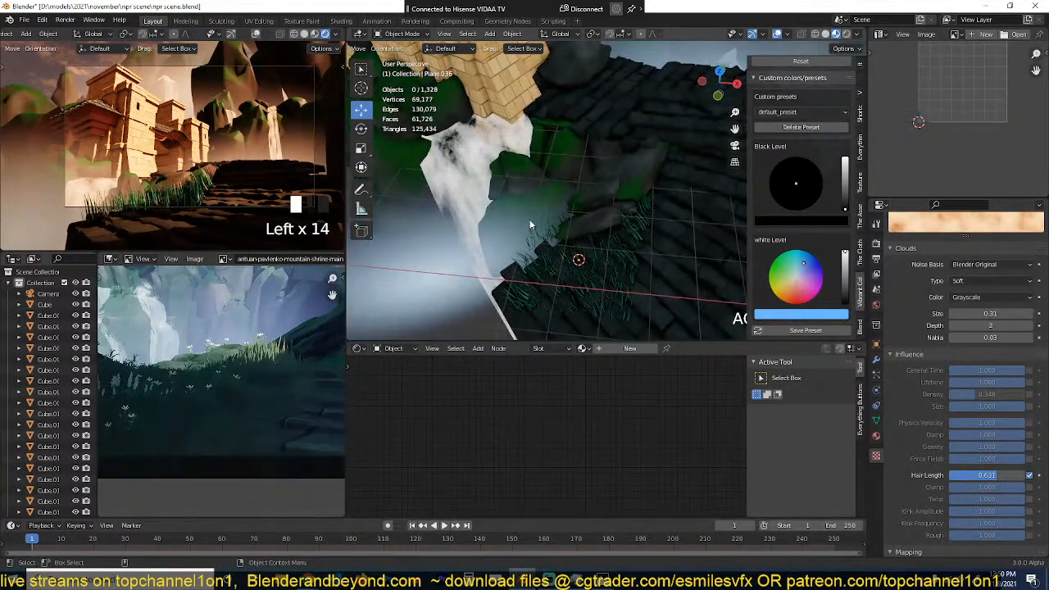
{"action": "left_click", "coordinate": [532, 219]}
{"action": "left_click", "coordinate": [551, 228]}
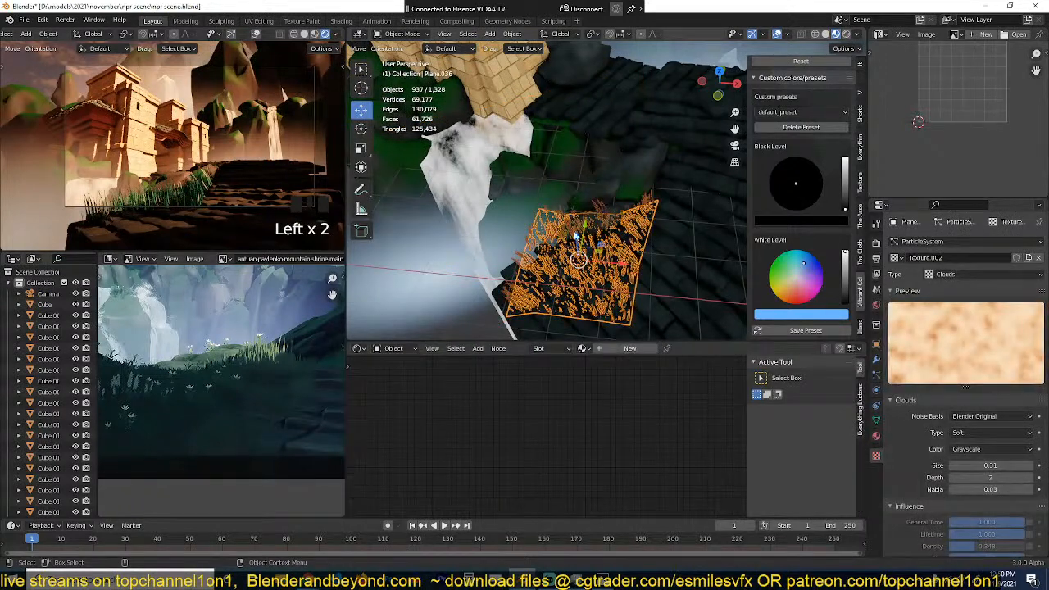
{"action": "key", "text": "Tab"}
{"action": "left_click", "coordinate": [637, 251]}
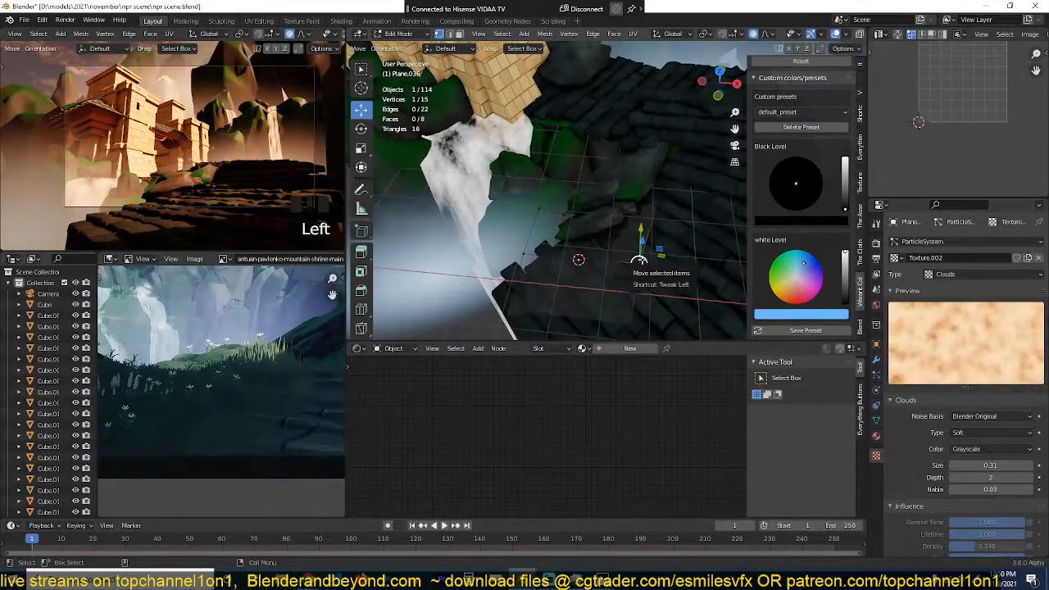
{"action": "key", "text": "KP_7"}
{"action": "scroll", "coordinate": [637, 248], "scroll_direction": "down", "scroll_amount": 2}
{"action": "key", "text": "g"}
{"action": "left_click", "coordinate": [659, 239]}
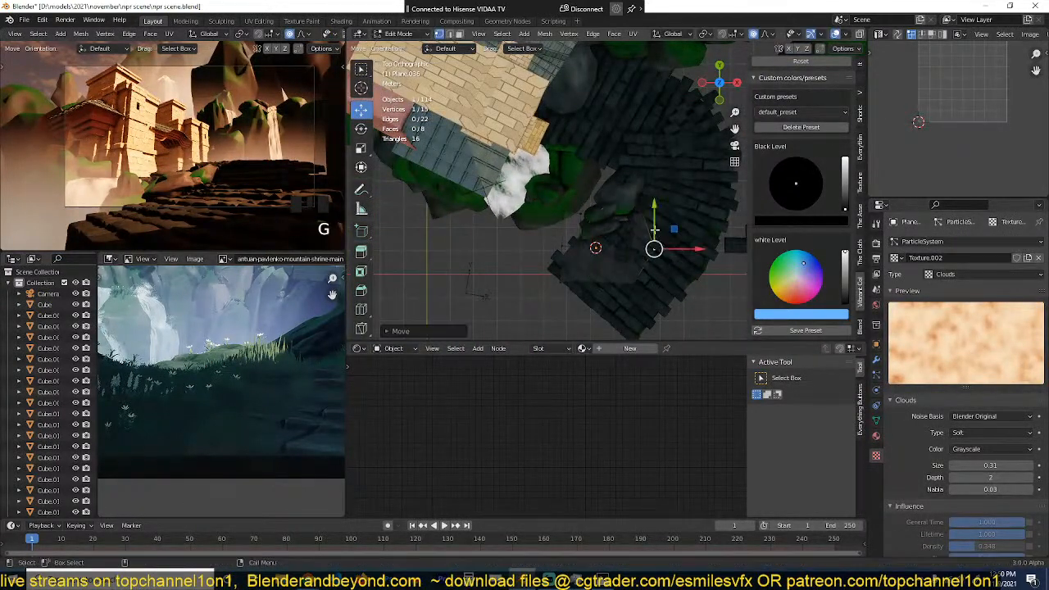
{"action": "key", "text": "Tab"}
Step: Add a Shrinkwrap modifier to the grass emitter targeting the ledge object Plane, and place it above the particle system in the stack
{"action": "key", "text": "grave"}
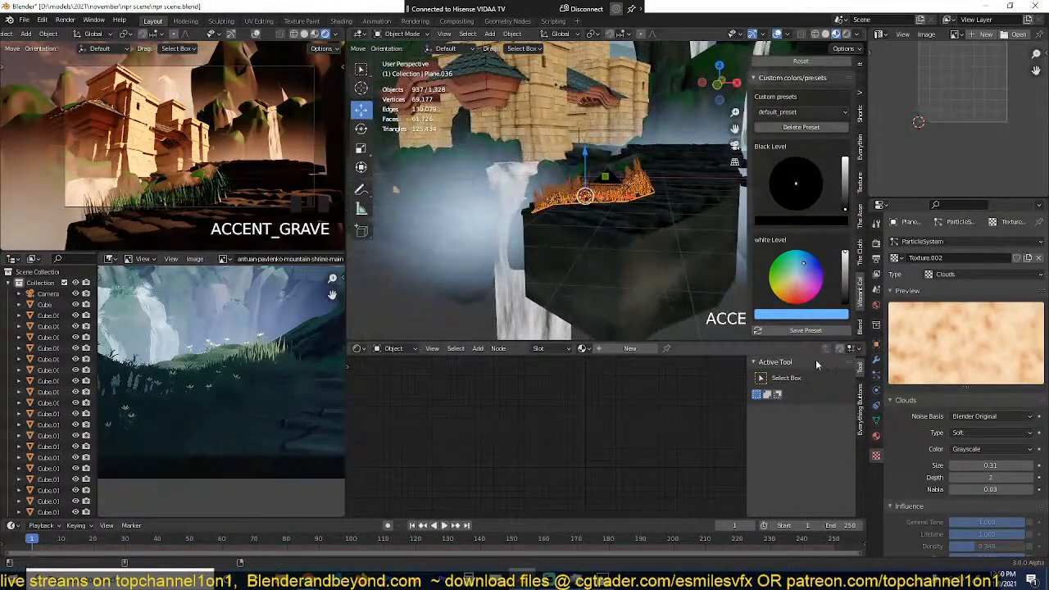
{"action": "left_click", "coordinate": [876, 359]}
{"action": "left_click", "coordinate": [974, 242]}
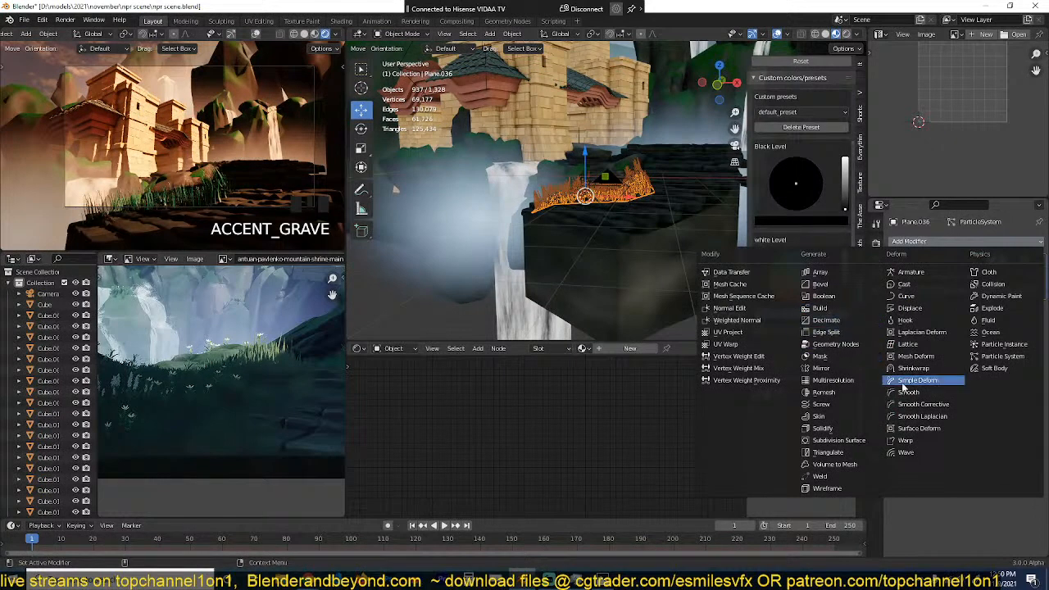
{"action": "left_click", "coordinate": [914, 368]}
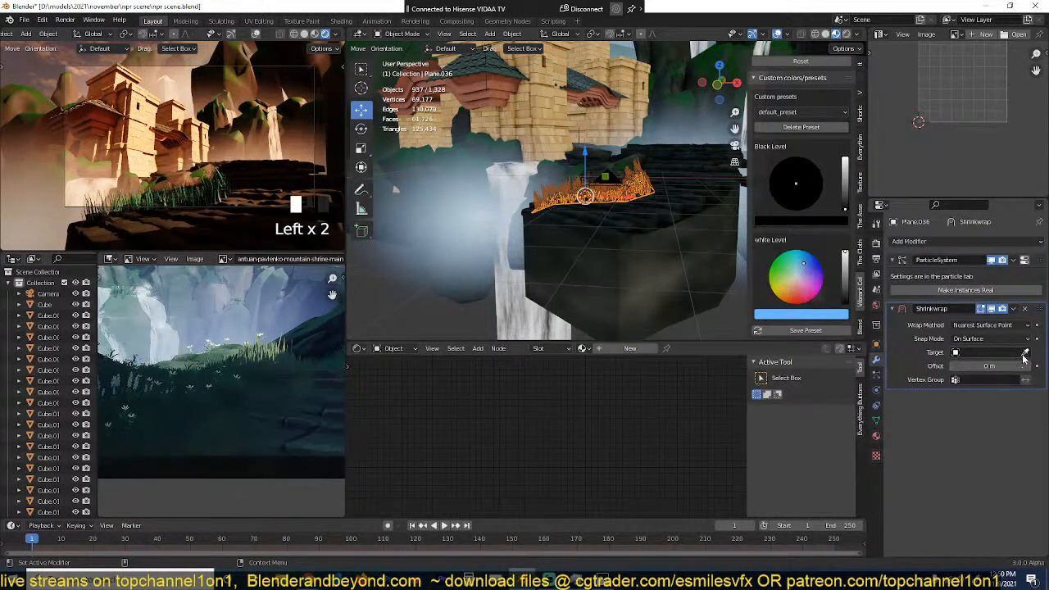
{"action": "left_click", "coordinate": [1023, 352]}
{"action": "left_click", "coordinate": [643, 256]}
{"action": "scroll", "coordinate": [643, 256], "scroll_direction": "up", "scroll_amount": 2}
{"action": "middle_click_drag", "start_coordinate": [643, 257], "coordinate": [630, 206]}
{"action": "left_click_drag", "start_coordinate": [1040, 316], "coordinate": [1039, 263]}
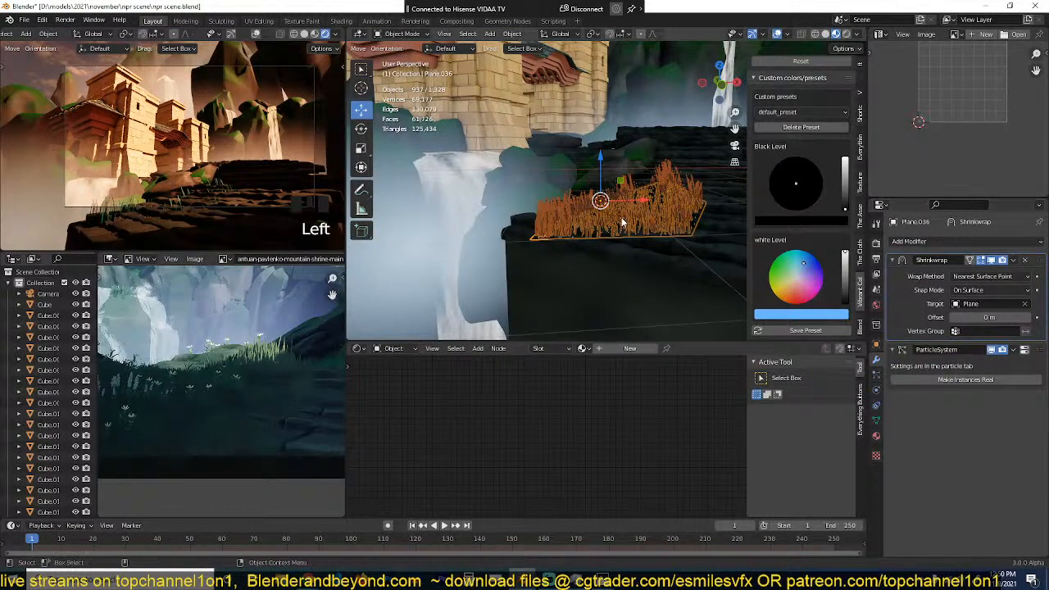
Step: Increase the hair length of the grass particle system to 2 m
{"action": "mouse_move", "coordinate": [654, 226]}
{"action": "middle_mouse_down"}
{"action": "mouse_move", "coordinate": [654, 202]}
{"action": "mouse_move", "coordinate": [662, 238]}
{"action": "middle_mouse_up"}
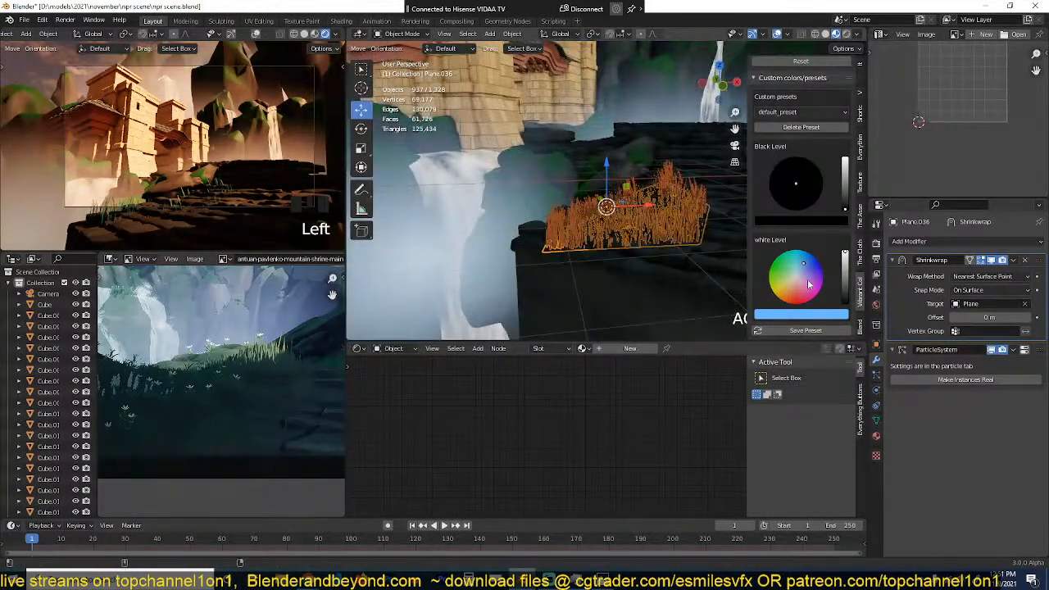
{"action": "left_click", "coordinate": [877, 375]}
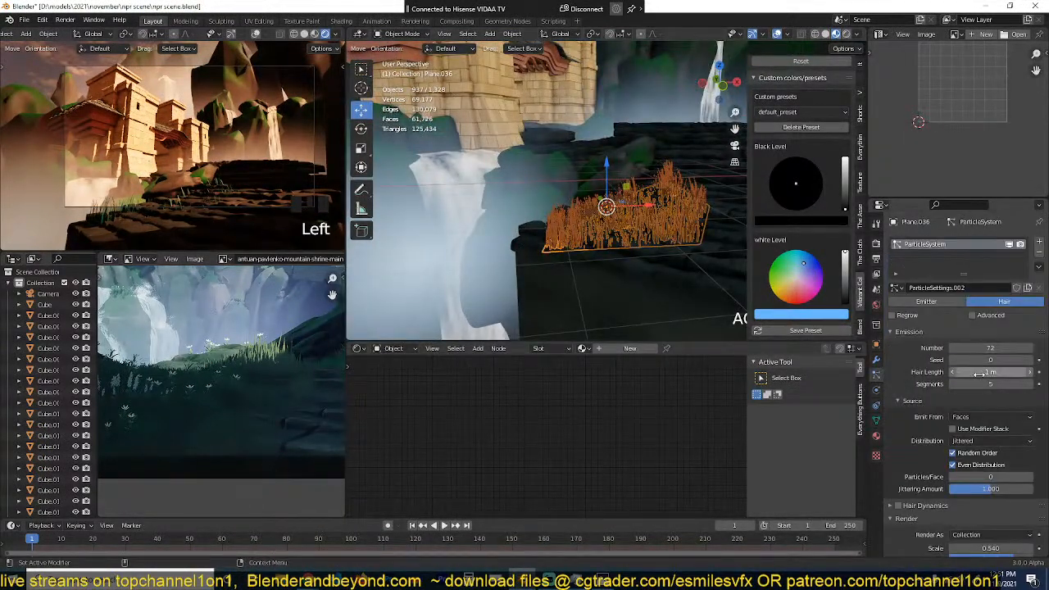
{"action": "left_click_drag", "start_coordinate": [990, 373], "coordinate": [1043, 372]}
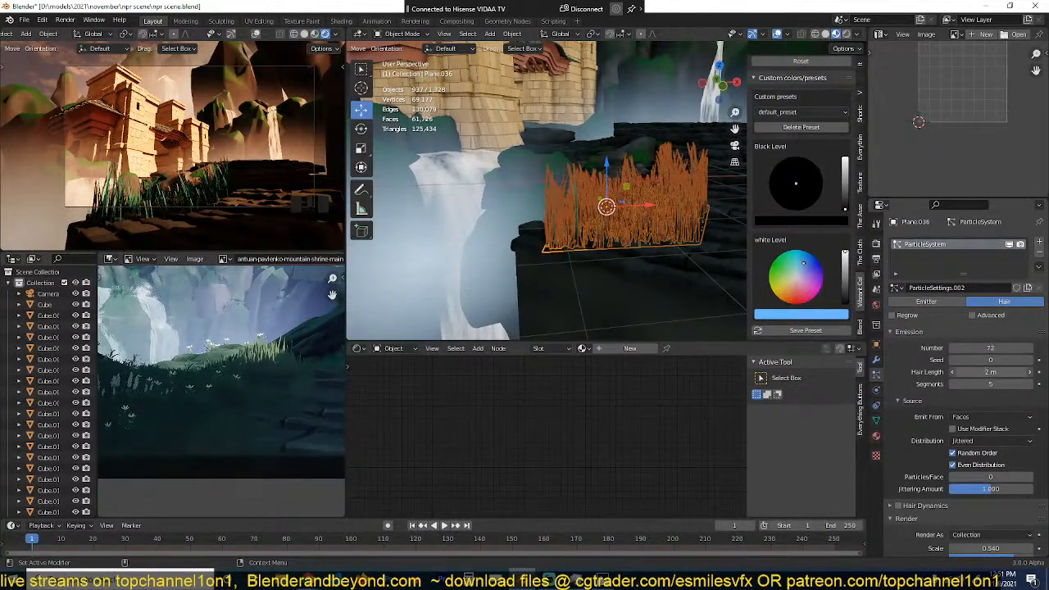
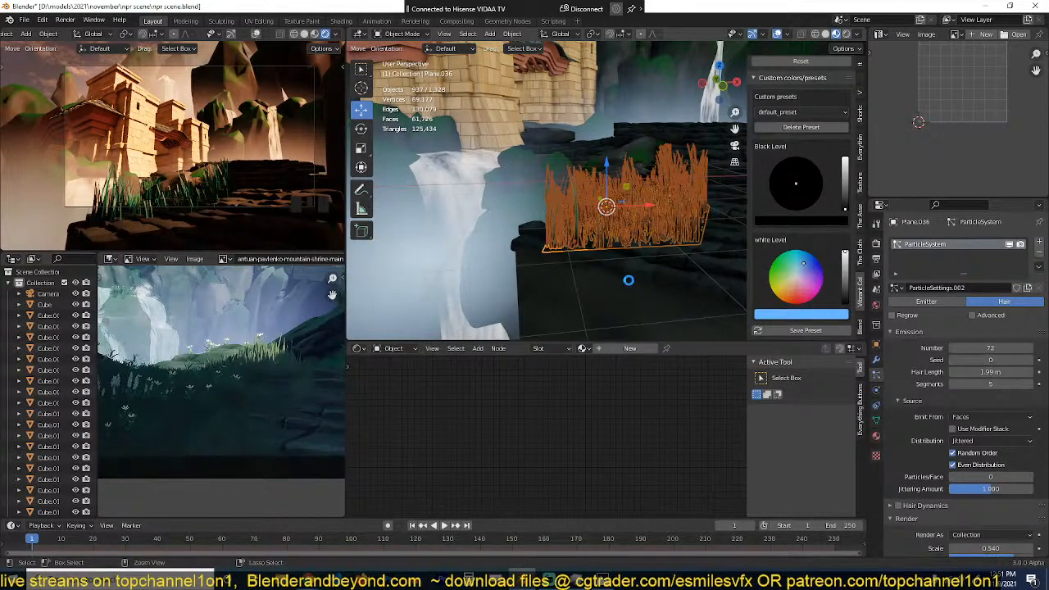
Step: Save the scene file and deselect everything in the top view
{"action": "key", "text": "ctrl+s"}
{"action": "key", "text": "KP_7"}
{"action": "key", "text": "alt+a"}
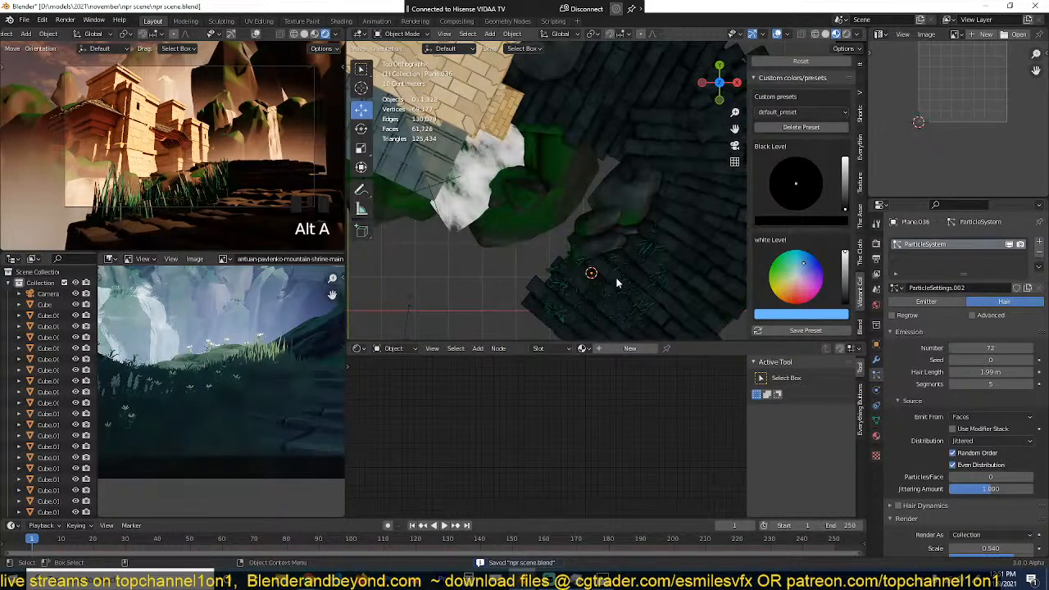
Step: Select the foreground grass plane and set its Shrinkwrap modifier offset to 0.33 m
{"action": "left_click", "coordinate": [624, 281]}
{"action": "key", "text": "grave"}
{"action": "middle_click_drag", "start_coordinate": [624, 280], "coordinate": [608, 180]}
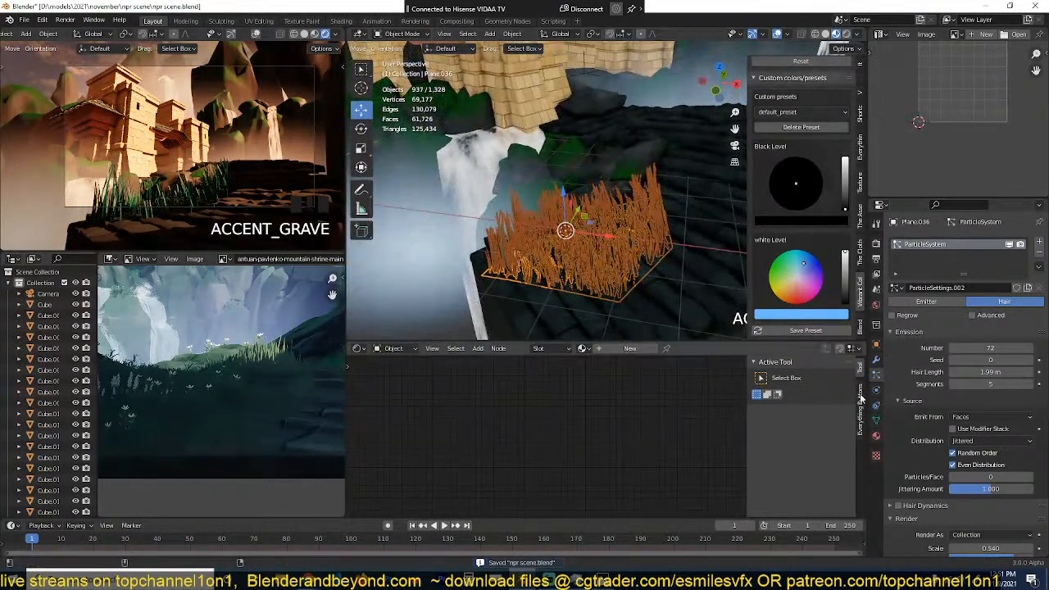
{"action": "left_click", "coordinate": [877, 363]}
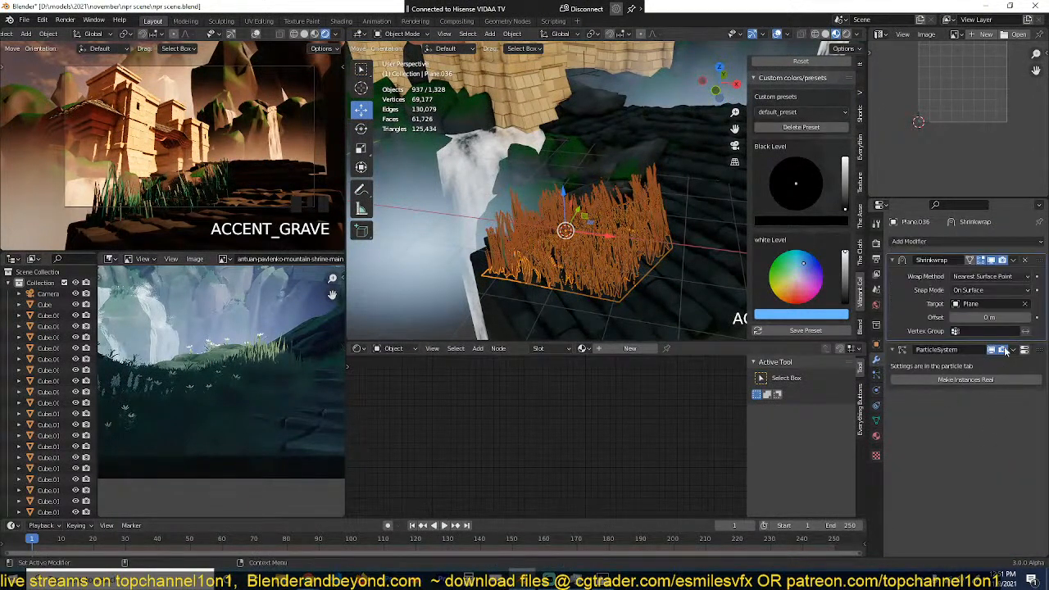
{"action": "left_click_drag", "start_coordinate": [1005, 316], "coordinate": [1028, 317]}
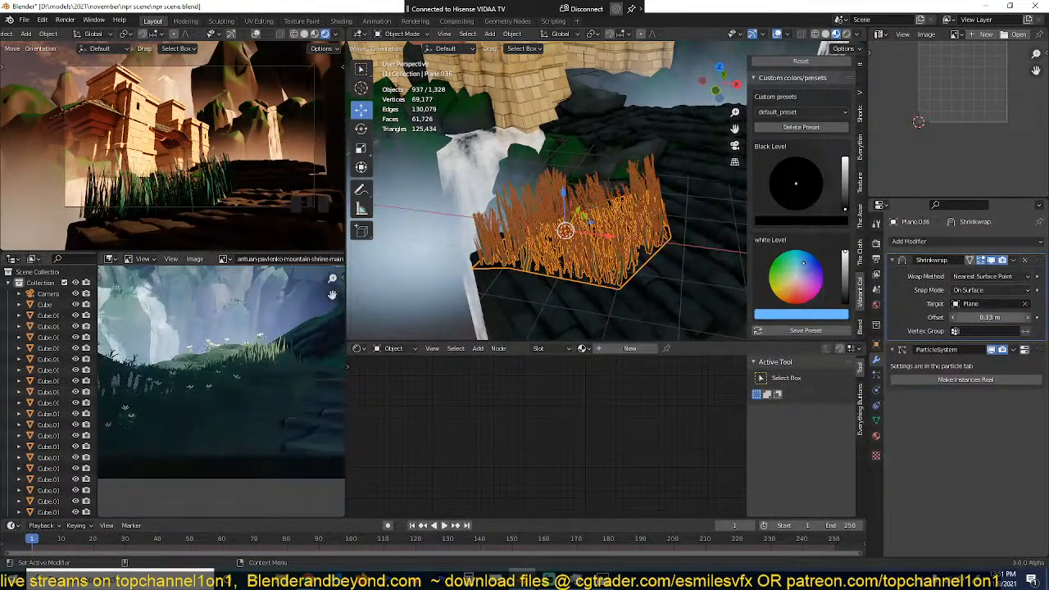
Step: Set the grass plane's hair particle number to 151
{"action": "middle_click_drag", "start_coordinate": [562, 243], "coordinate": [559, 297]}
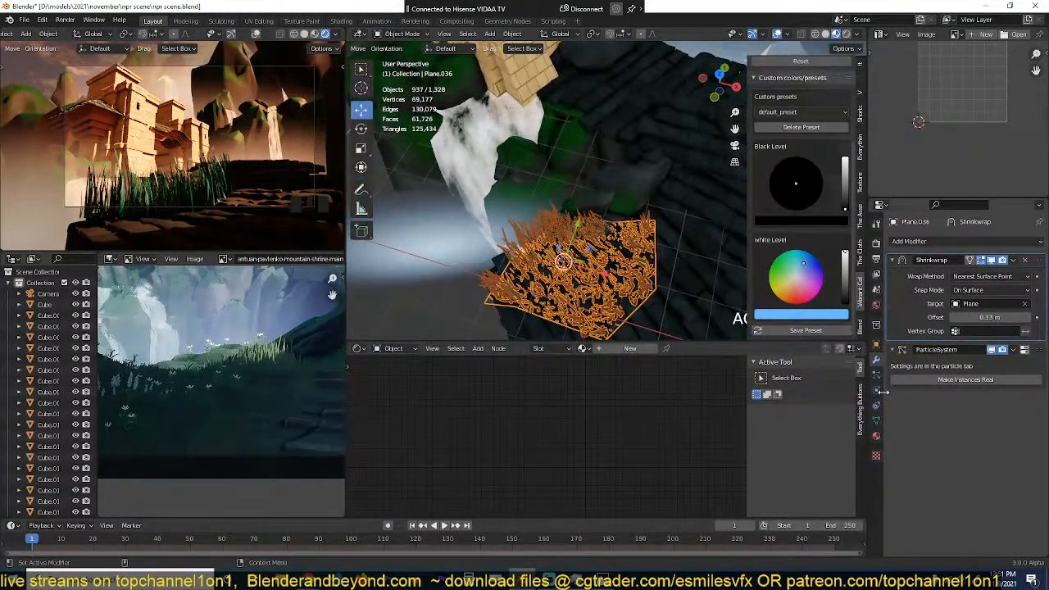
{"action": "left_click", "coordinate": [877, 375]}
{"action": "left_click_drag", "start_coordinate": [1005, 348], "coordinate": [1045, 349]}
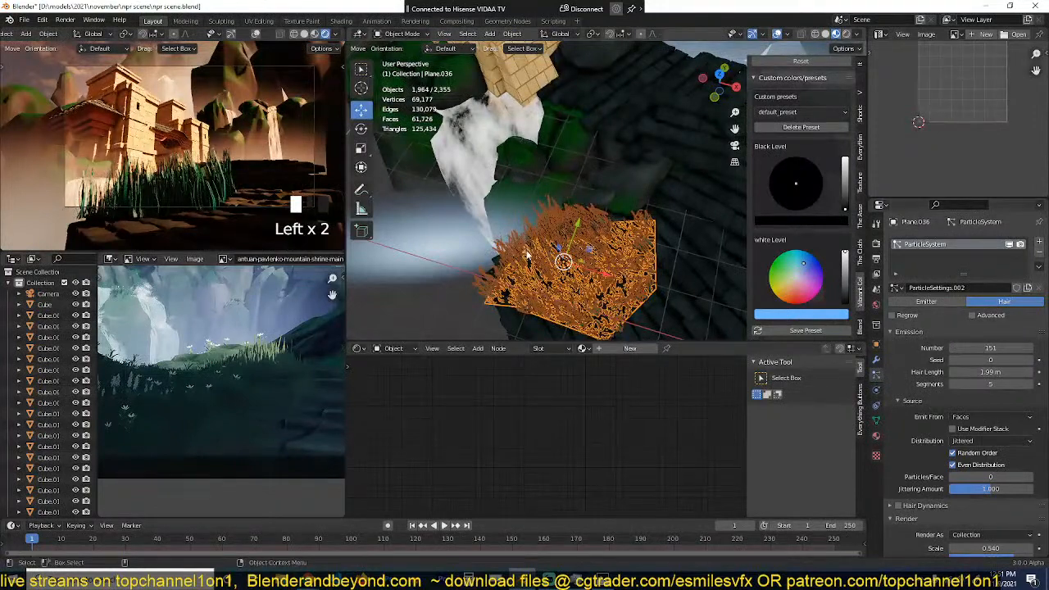
Step: Scale the grass plane up about 1.3 times and reposition it over the lower end of the stone path
{"action": "scroll", "coordinate": [599, 295], "scroll_direction": "down", "scroll_amount": 3}
{"action": "key", "text": "KP_7"}
{"action": "key", "text": "s"}
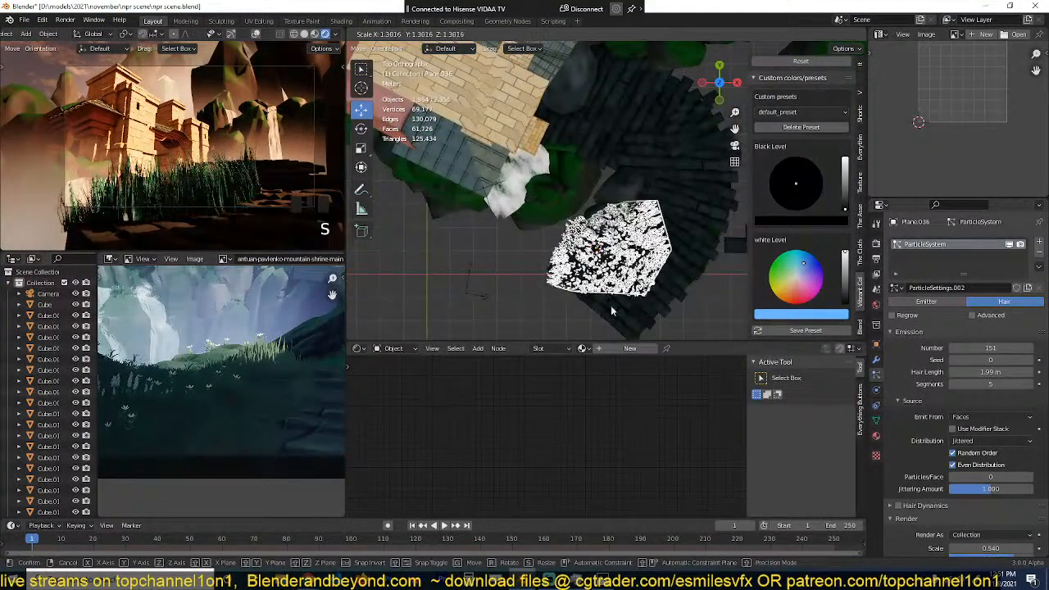
{"action": "left_click", "coordinate": [612, 311]}
{"action": "key", "text": "g"}
{"action": "left_click", "coordinate": [658, 286]}
{"action": "key", "text": "grave"}
{"action": "middle_click_drag", "start_coordinate": [658, 286], "coordinate": [829, 295]}
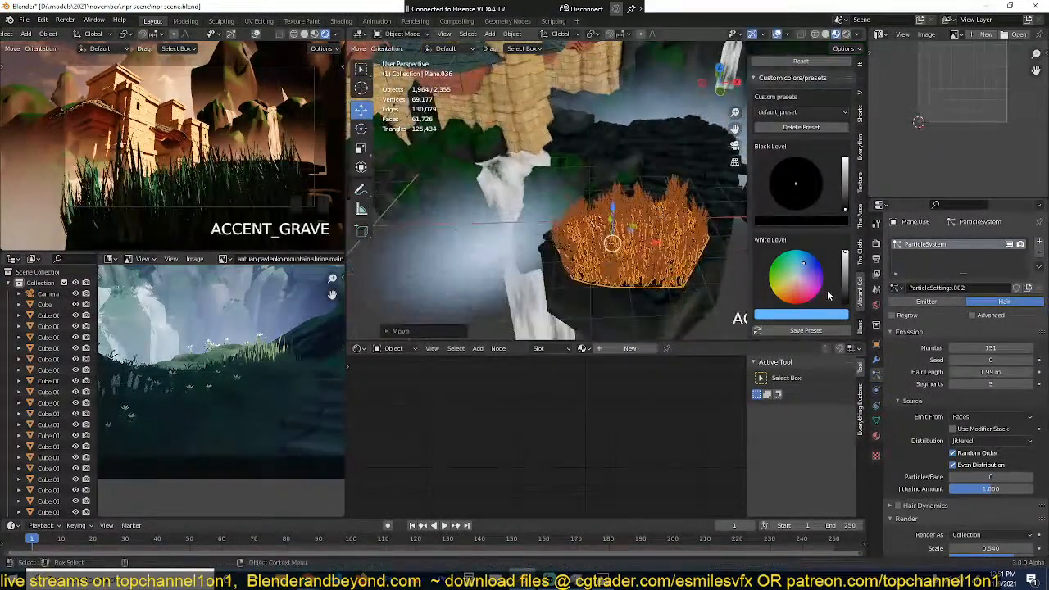
Step: Set the grass hair length to 1.01 m and shift the grass plane over the lower stone steps
{"action": "left_click_drag", "start_coordinate": [1000, 372], "coordinate": [960, 372]}
{"action": "middle_click_drag", "start_coordinate": [717, 278], "coordinate": [662, 312]}
{"action": "key", "text": "KP_7"}
{"action": "key", "text": "g"}
{"action": "left_click", "coordinate": [646, 303]}
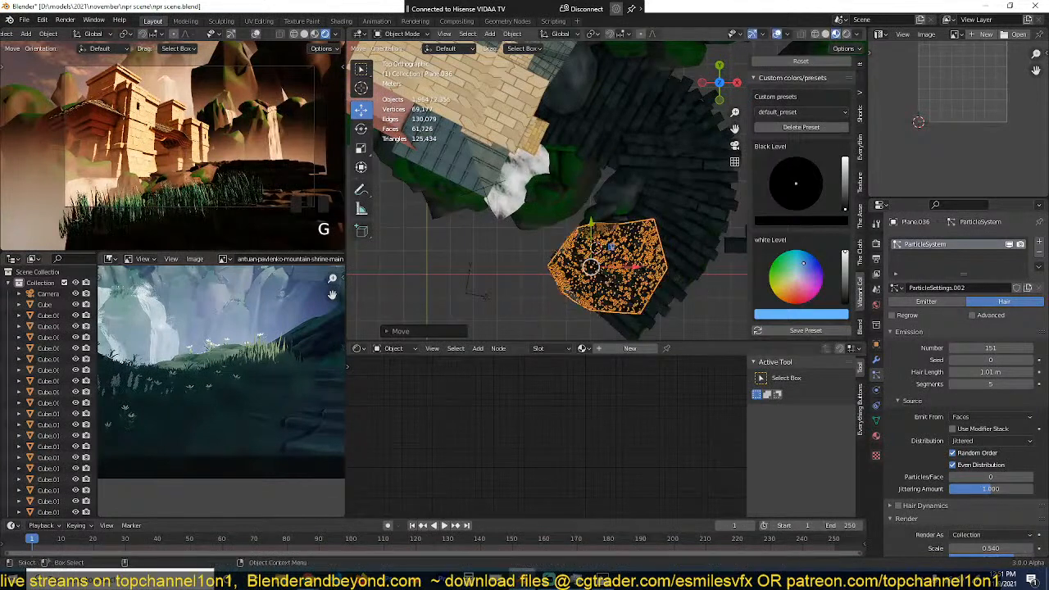
Step: Shrink and rotate the grass plane to fit the lower end of the stone path, and save the file
{"action": "key", "text": "s"}
{"action": "left_click", "coordinate": [667, 283]}
{"action": "key", "text": "r"}
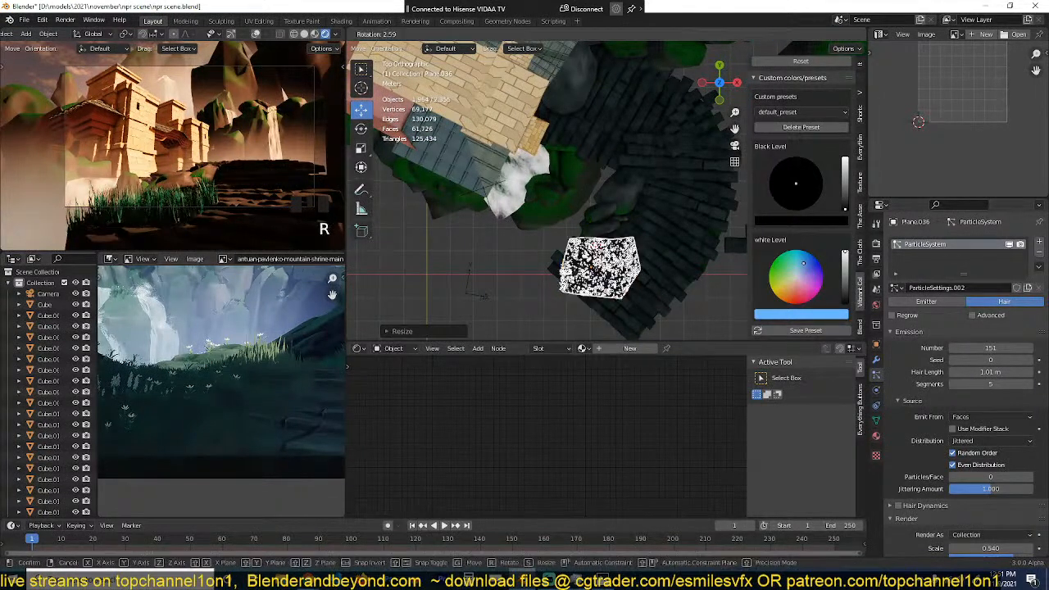
{"action": "left_click", "coordinate": [640, 326]}
{"action": "key", "text": "s"}
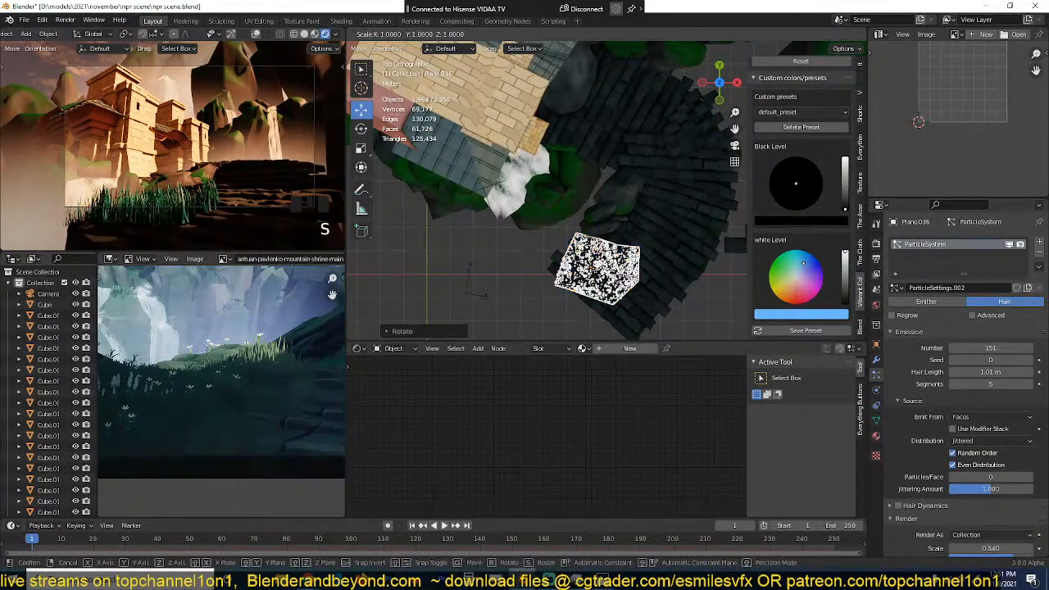
{"action": "left_click", "coordinate": [658, 291]}
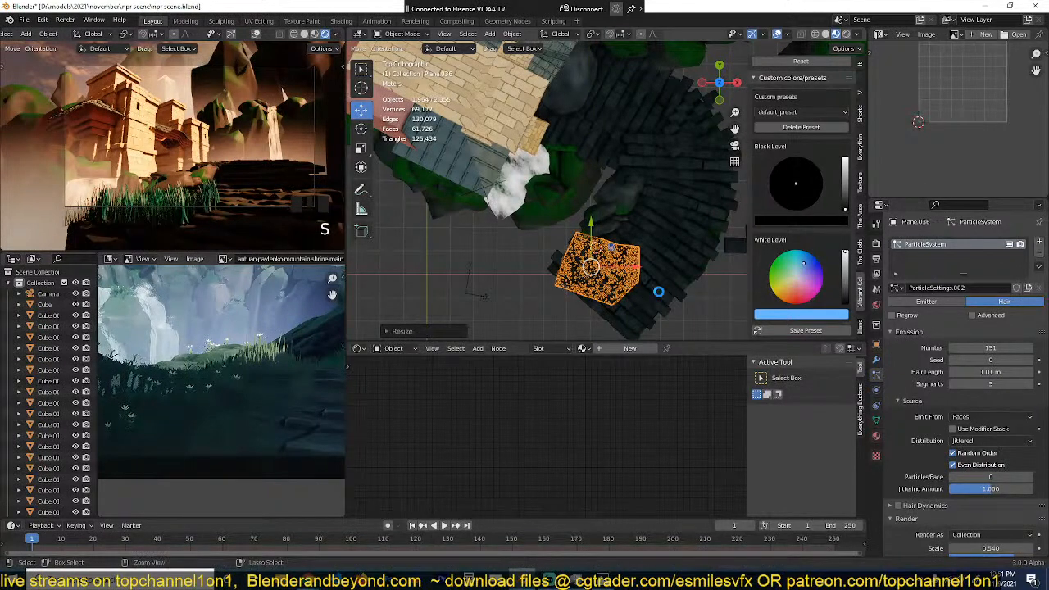
{"action": "key", "text": "ctrl+s"}
Step: Duplicate the grass plane, snap the copy to the 3D cursor at the path's upper bend, and shift it onto the stones
{"action": "scroll", "coordinate": [298, 359], "scroll_direction": "down", "scroll_amount": 3}
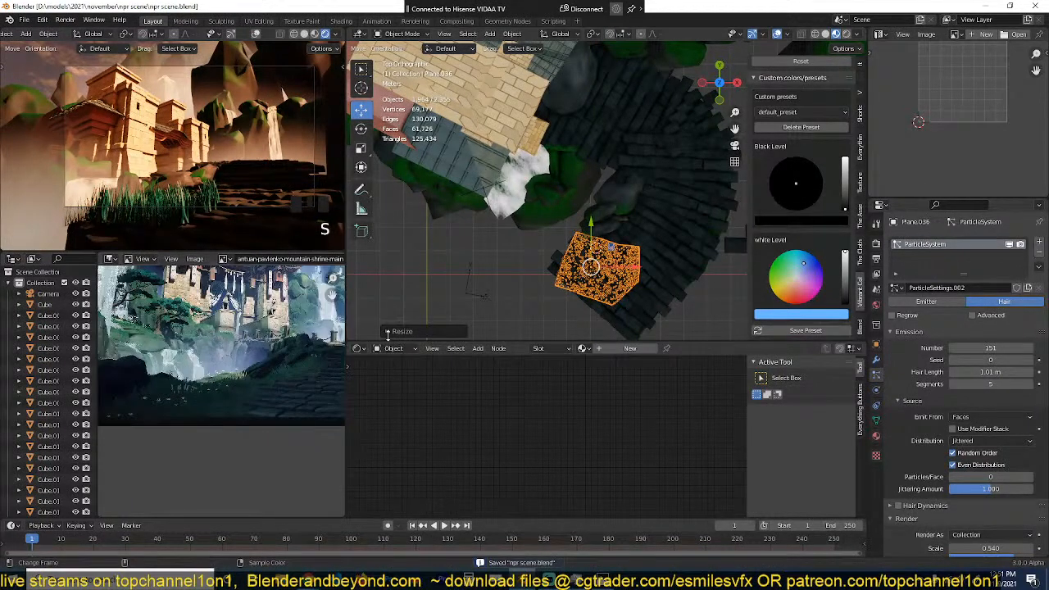
{"action": "middle_click_drag", "start_coordinate": [694, 240], "coordinate": [667, 271], "text": "shift"}
{"action": "key", "text": "shift+d"}
{"action": "right_click", "coordinate": [666, 269]}
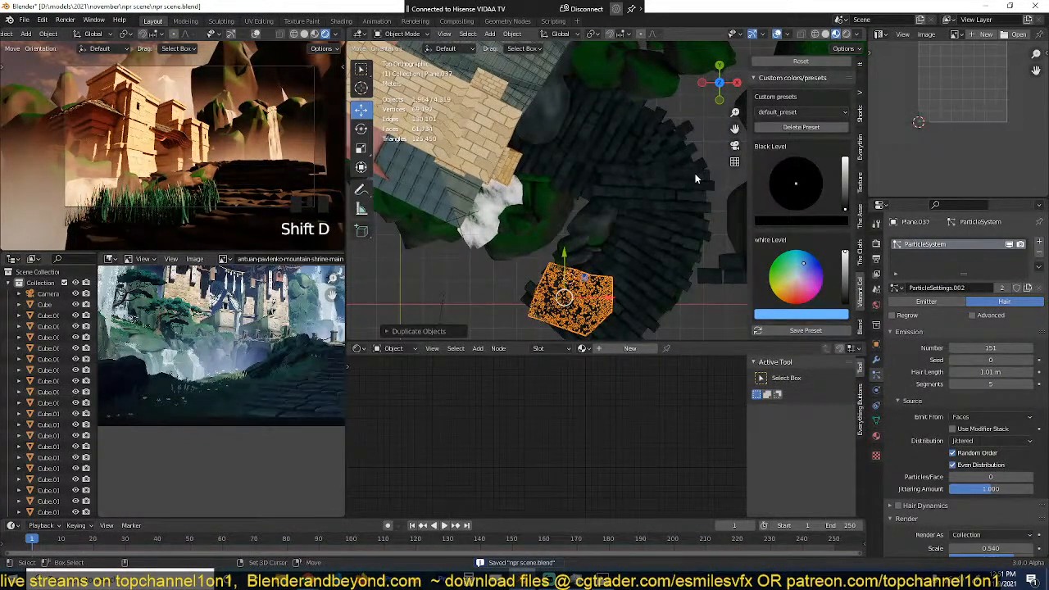
{"action": "right_click", "coordinate": [695, 173], "text": "shift"}
{"action": "key", "text": "shift+s"}
{"action": "left_click", "coordinate": [689, 118]}
{"action": "key", "text": "g"}
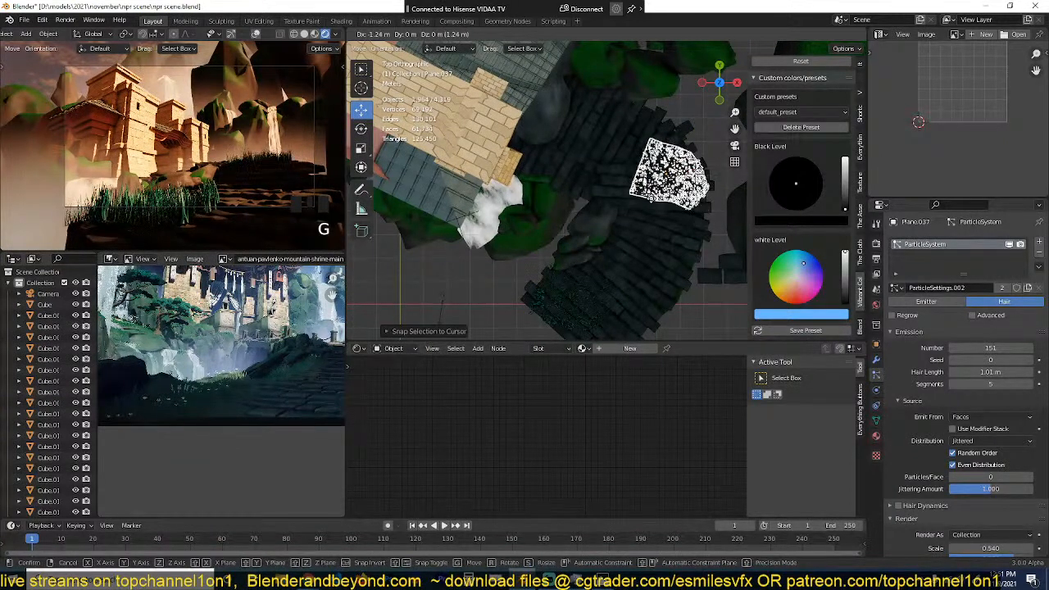
{"action": "left_click", "coordinate": [680, 219]}
Step: Rotate the duplicated grass plane to follow the path's outer edge and scale it up about 1.13 times
{"action": "middle_click_drag", "start_coordinate": [681, 216], "coordinate": [534, 263], "text": "shift"}
{"action": "scroll", "coordinate": [541, 259], "scroll_direction": "up", "scroll_amount": 2}
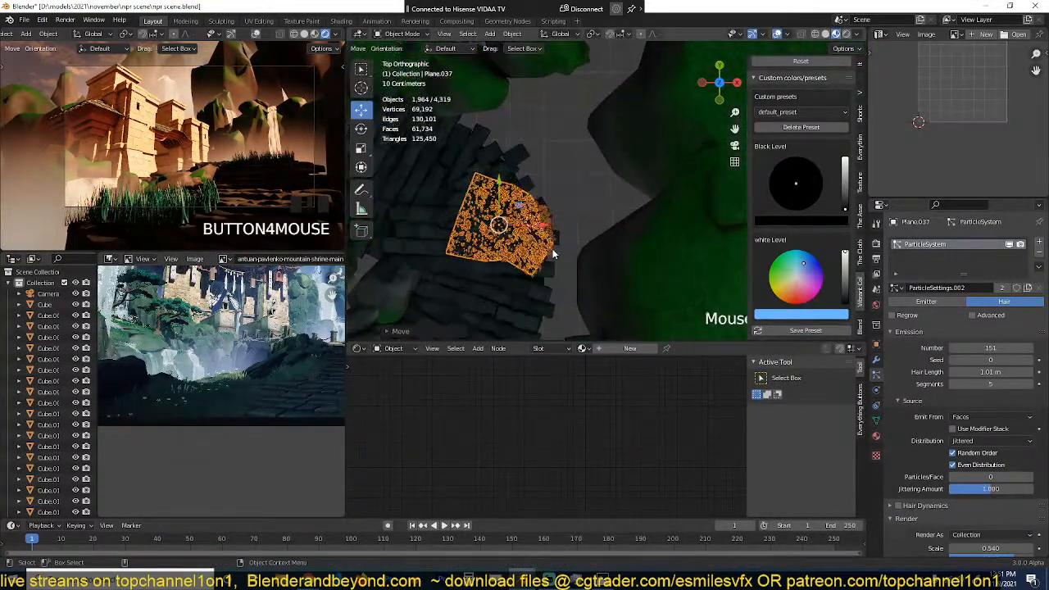
{"action": "key", "text": "r"}
{"action": "left_click", "coordinate": [536, 296]}
{"action": "key", "text": "s"}
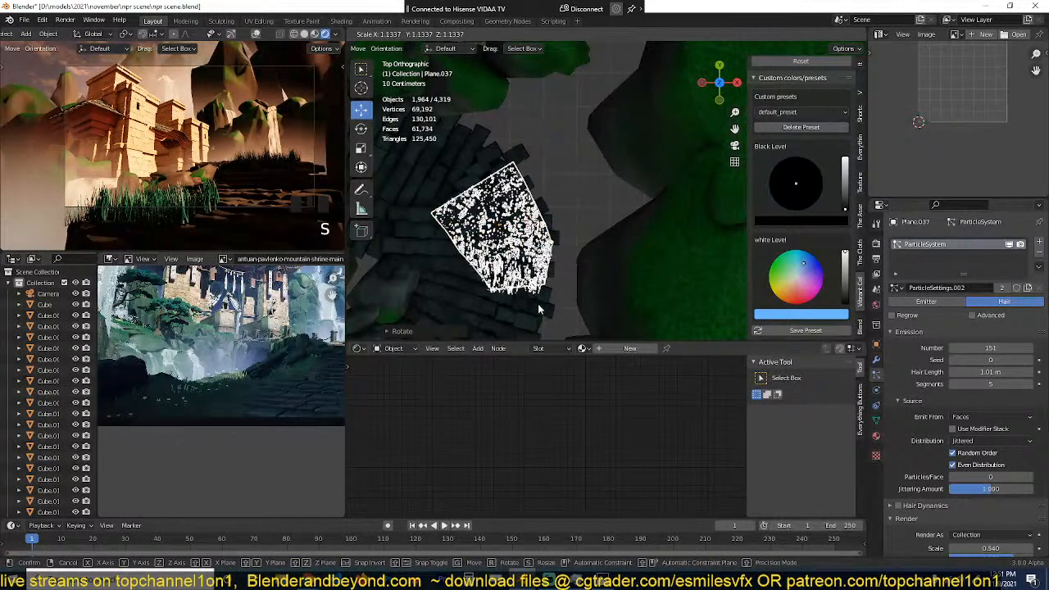
{"action": "left_click", "coordinate": [541, 308]}
{"action": "scroll", "coordinate": [569, 261], "scroll_direction": "down", "scroll_amount": 3}
{"action": "right_click", "coordinate": [569, 259]}
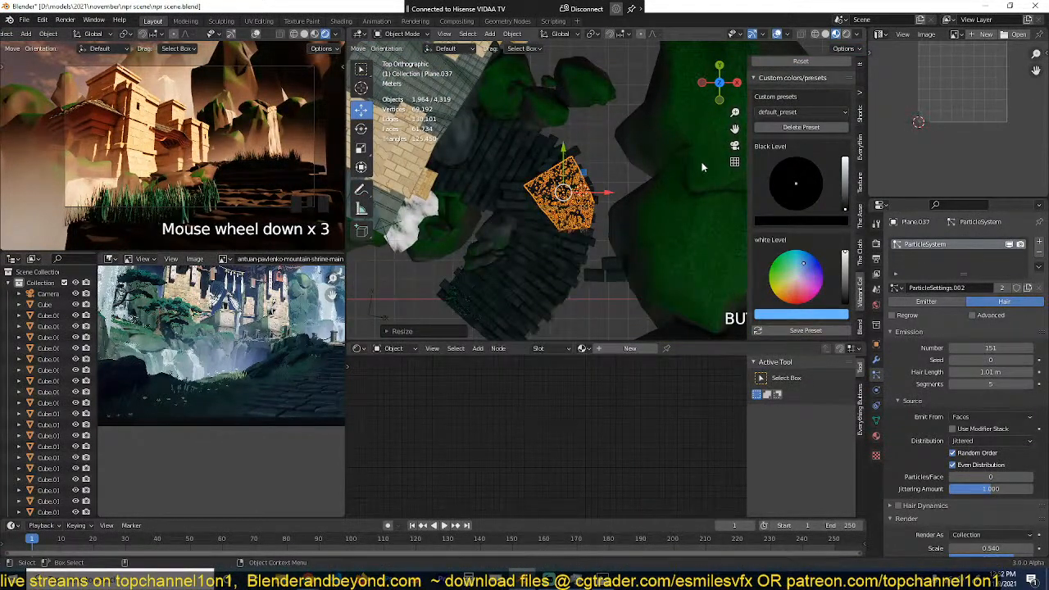
Step: Pull an outer vertex of the duplicated grass plane outward using smooth proportional editing
{"action": "key", "text": "Tab"}
{"action": "key", "text": "g"}
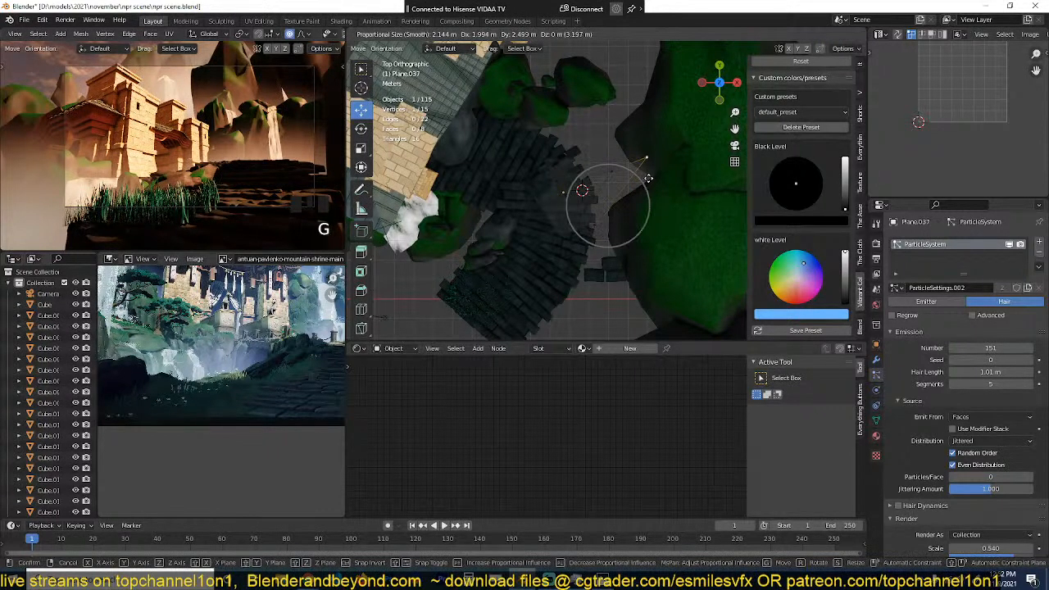
{"action": "left_click", "coordinate": [621, 212]}
{"action": "key", "text": "Tab"}
{"action": "key", "text": "Tab"}
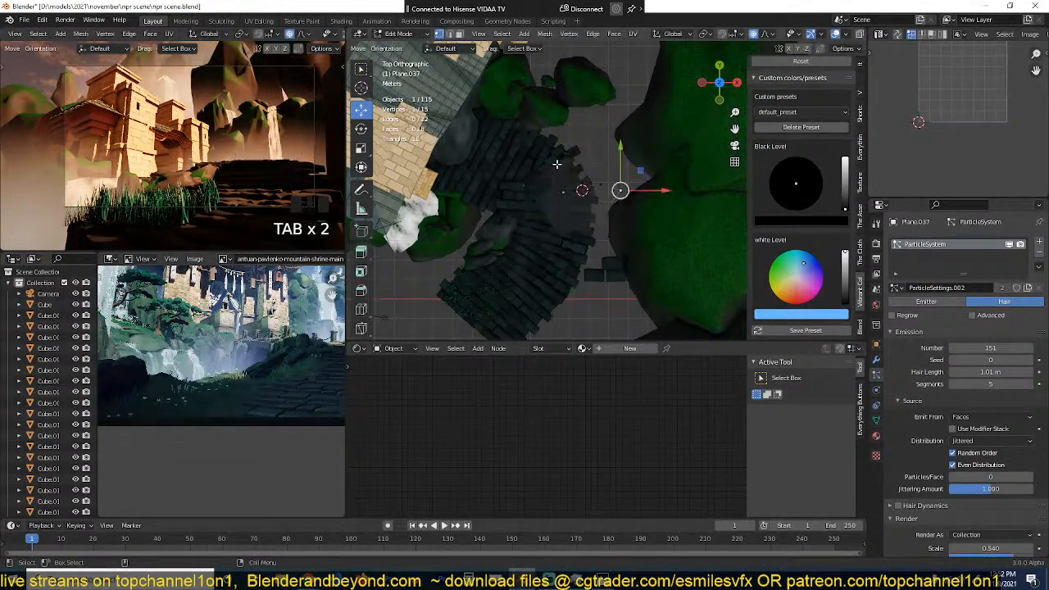
{"action": "key", "text": "ctrl+z"}
{"action": "key", "text": "Tab"}
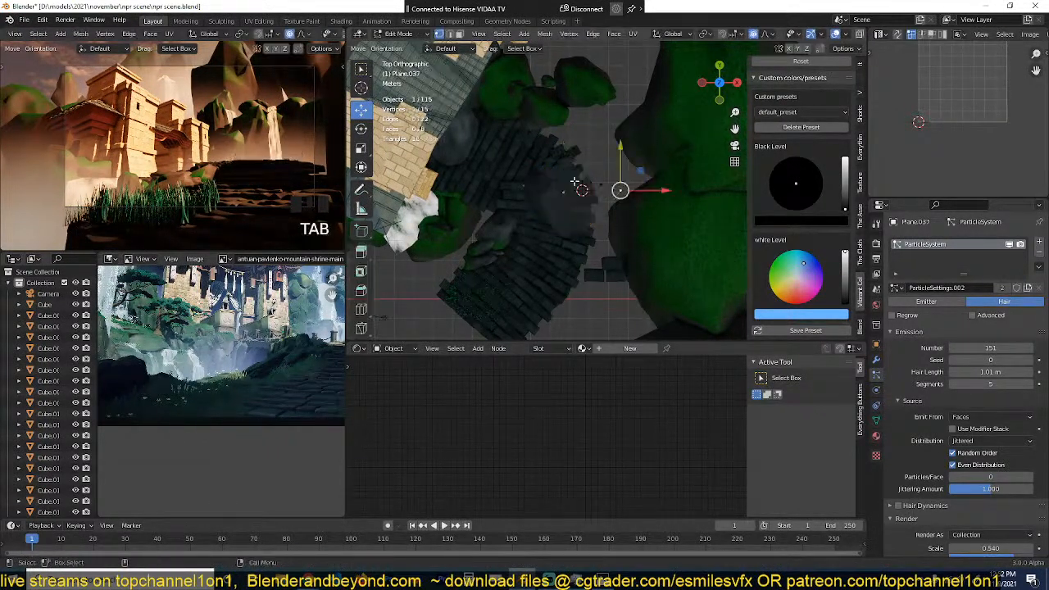
Step: Move border vertices of the duplicated plane to extend its coverage over the upper stones beside the temple
{"action": "scroll", "coordinate": [554, 150], "scroll_direction": "up", "scroll_amount": 1}
{"action": "left_click", "coordinate": [538, 162]}
{"action": "key", "text": "g"}
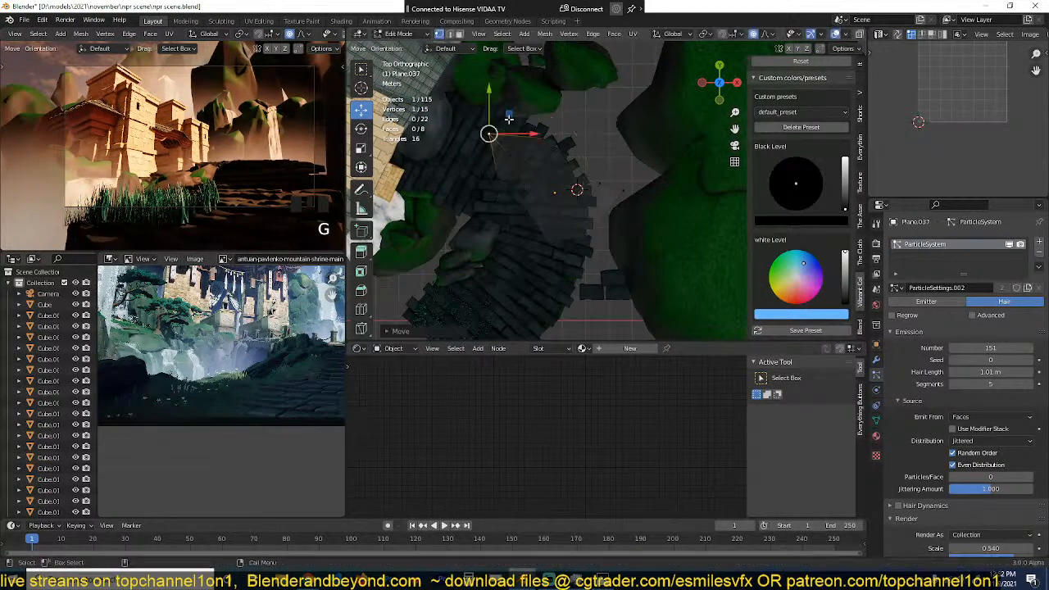
{"action": "left_click", "coordinate": [488, 172]}
{"action": "key", "text": "g"}
{"action": "left_click", "coordinate": [471, 171]}
Step: Subdivide the entire mesh of the duplicated grass plane
{"action": "key", "text": "a"}
{"action": "right_click", "coordinate": [553, 136]}
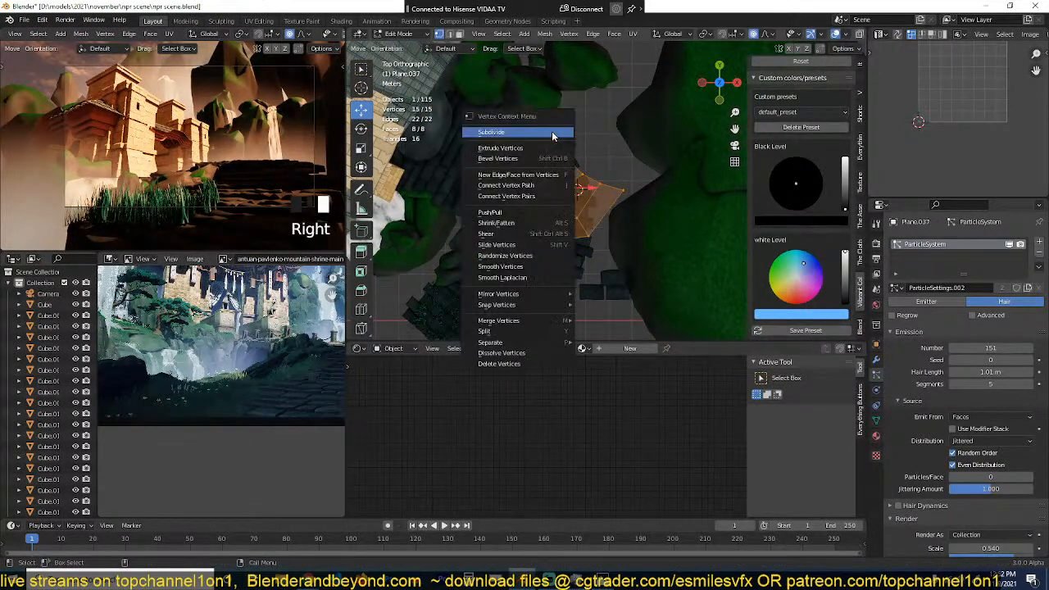
{"action": "left_click", "coordinate": [554, 134]}
{"action": "key", "text": "Tab"}
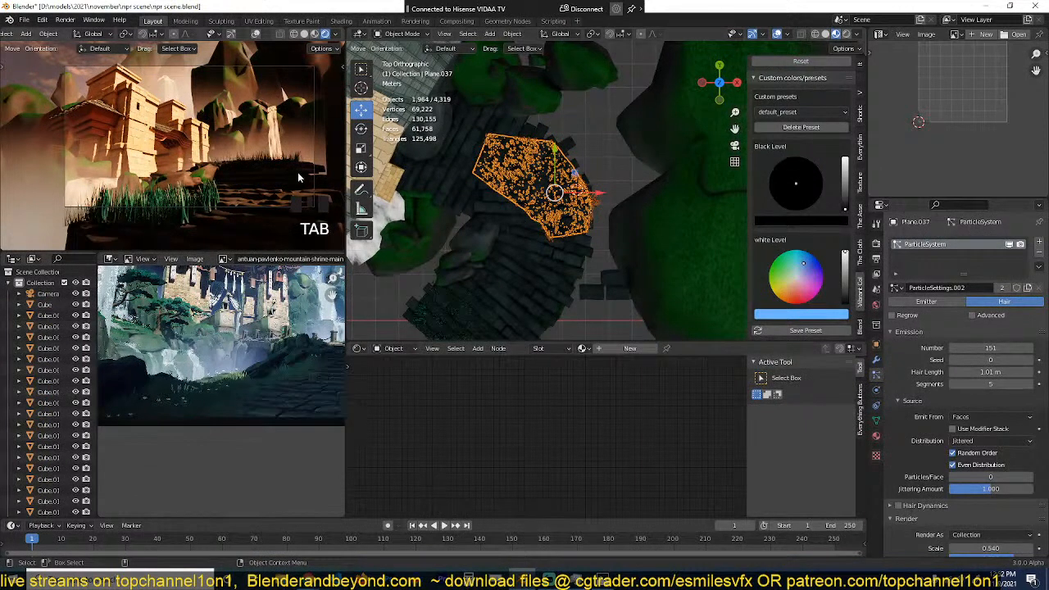
Step: Move two vertices of the subdivided grass plane down toward the inner edge of the curved path
{"action": "scroll", "coordinate": [317, 162], "scroll_direction": "up", "scroll_amount": 3}
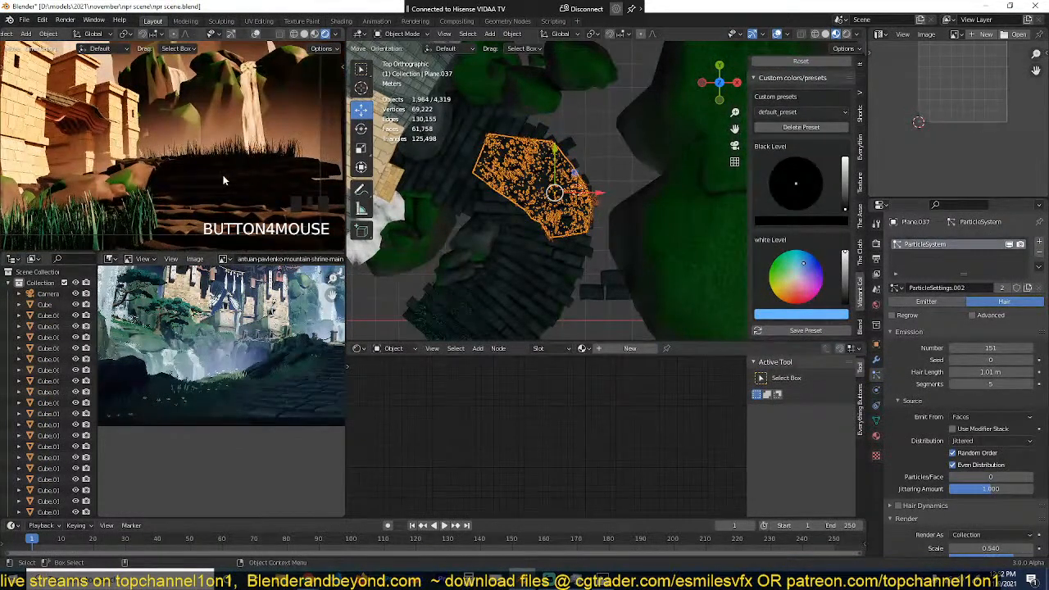
{"action": "middle_click_drag", "start_coordinate": [578, 228], "coordinate": [559, 168], "text": "shift"}
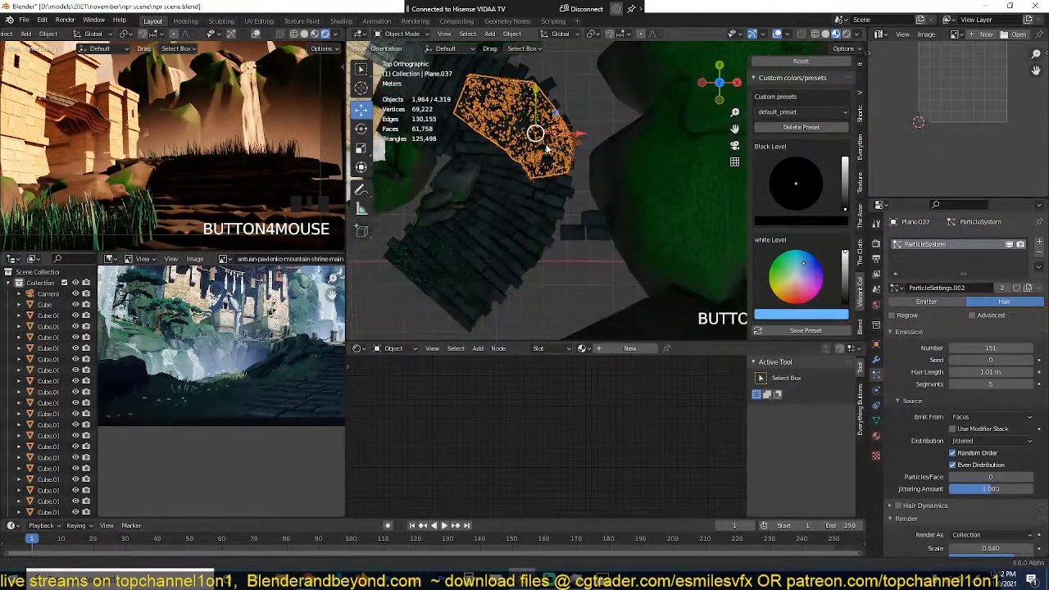
{"action": "key", "text": "Tab"}
{"action": "left_click", "coordinate": [532, 181]}
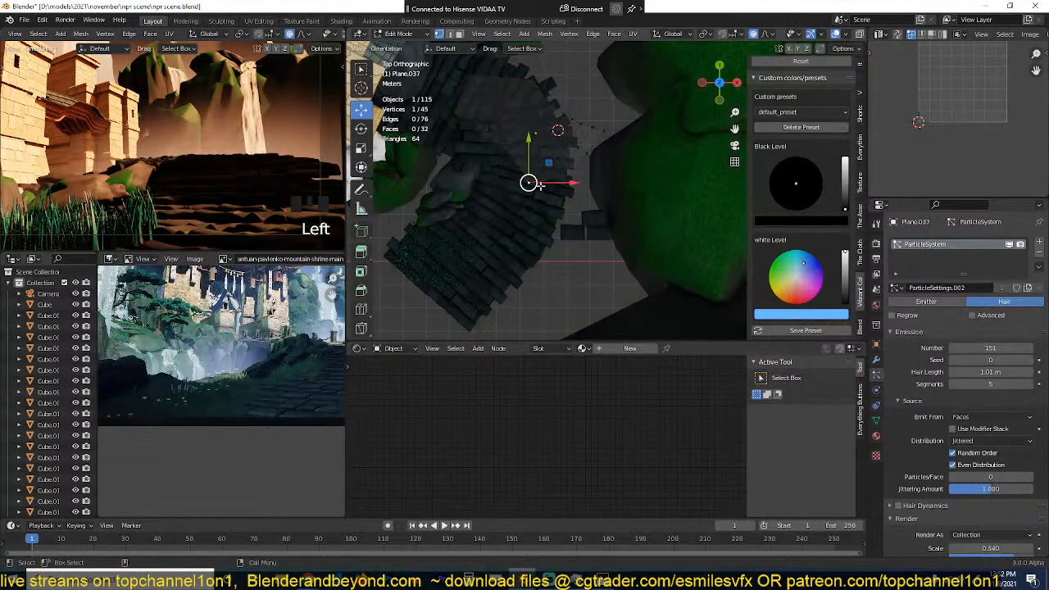
{"action": "key", "text": "g"}
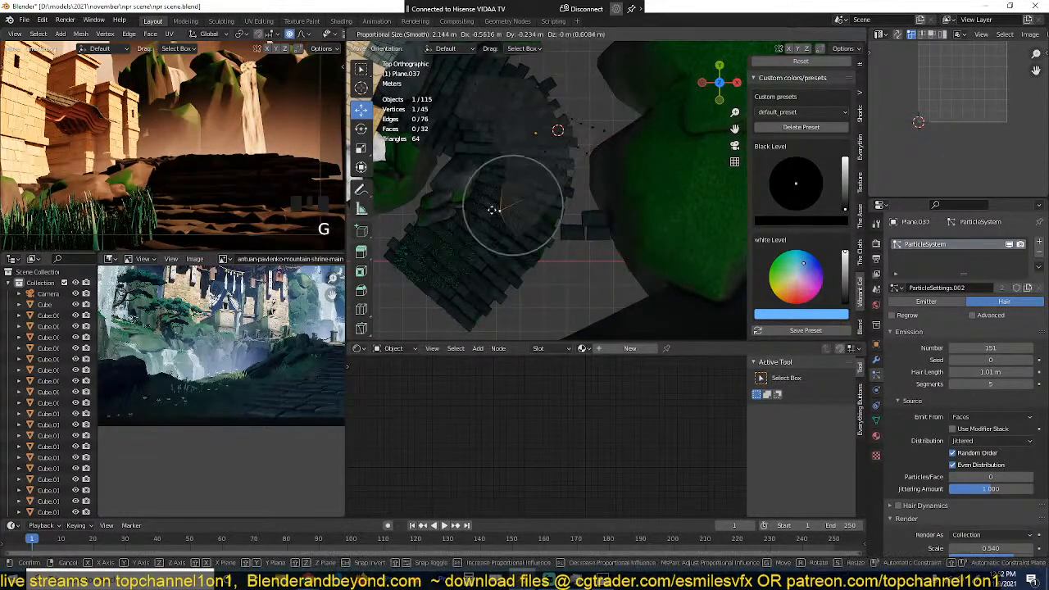
{"action": "left_click", "coordinate": [484, 215]}
{"action": "left_click", "coordinate": [501, 159]}
{"action": "key", "text": "g"}
{"action": "left_click", "coordinate": [488, 168]}
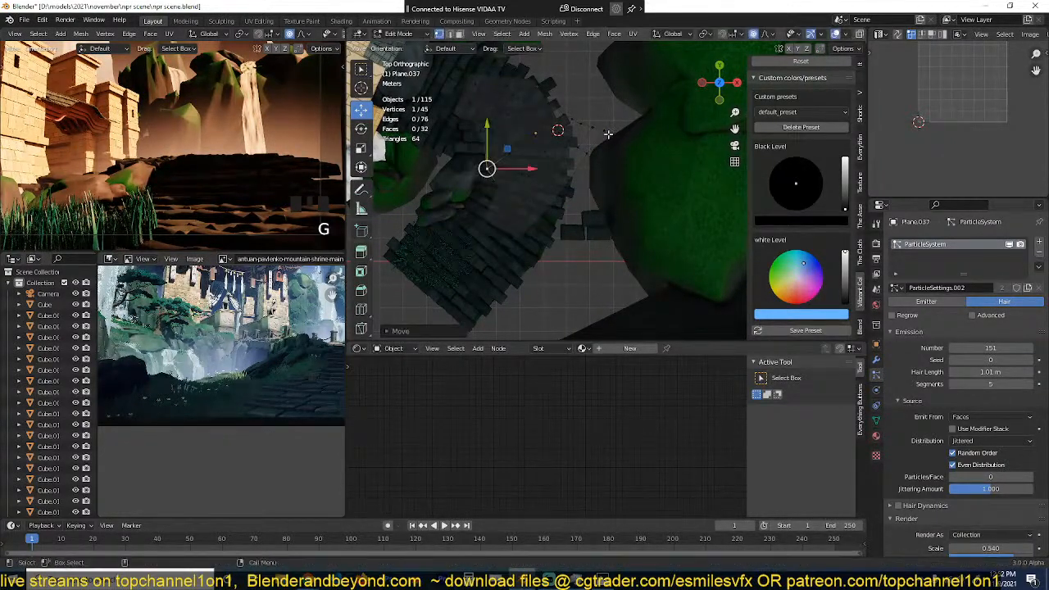
Step: Move further vertices of the grass plane so its lower part extends down along the path's outer side
{"action": "left_click", "coordinate": [608, 134]}
{"action": "left_click", "coordinate": [556, 166]}
{"action": "key", "text": "g"}
{"action": "left_click", "coordinate": [527, 172]}
{"action": "left_click", "coordinate": [567, 204]}
{"action": "left_click", "coordinate": [557, 192]}
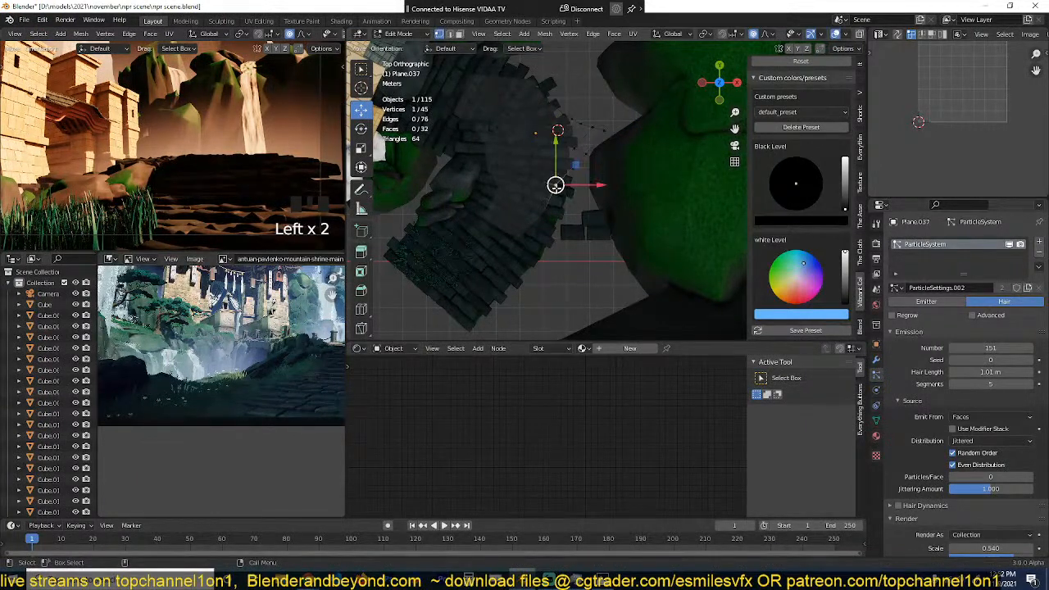
{"action": "key", "text": "g"}
{"action": "left_click", "coordinate": [552, 224]}
{"action": "key", "text": "Tab"}
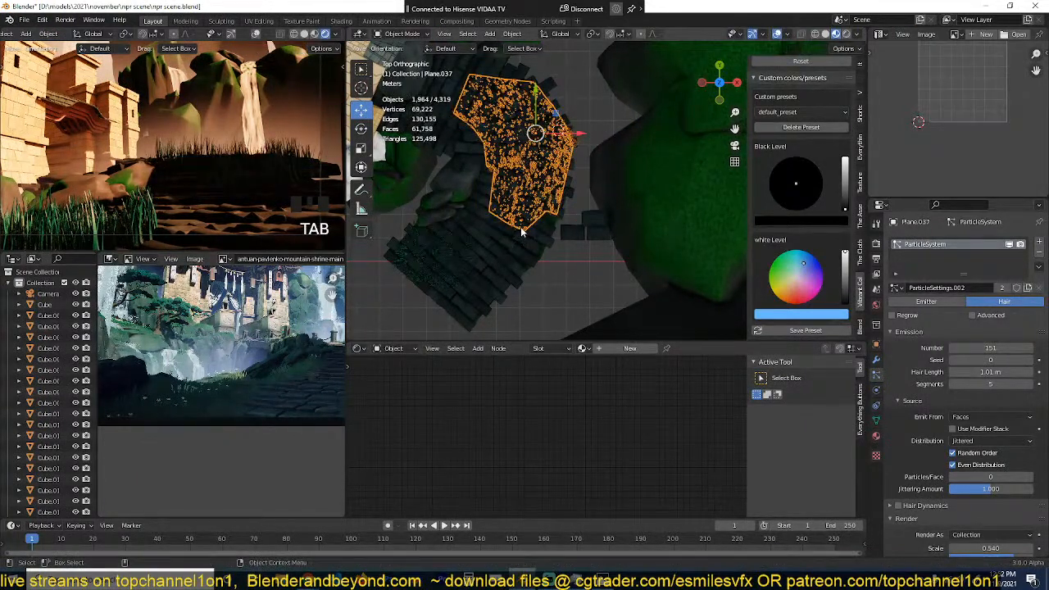
Step: Move one more vertex of the grass plane about 0.66 m toward the path's outer edge with proportional editing
{"action": "key", "text": "Tab"}
{"action": "key", "text": "Tab"}
{"action": "key", "text": "Tab"}
{"action": "key", "text": "Tab"}
{"action": "left_click", "coordinate": [485, 218]}
{"action": "key", "text": "g"}
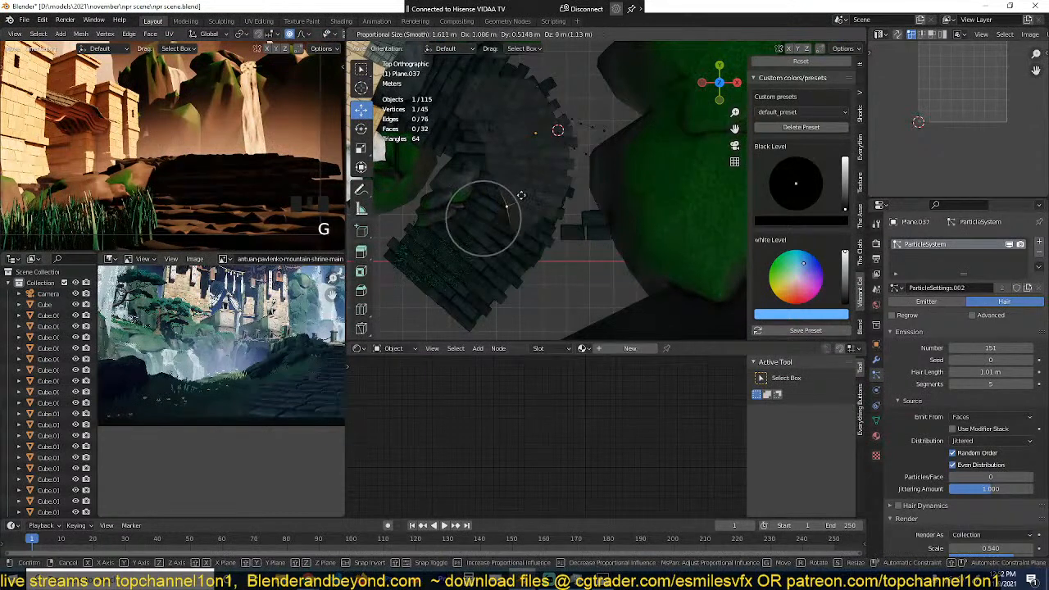
{"action": "left_click", "coordinate": [569, 171]}
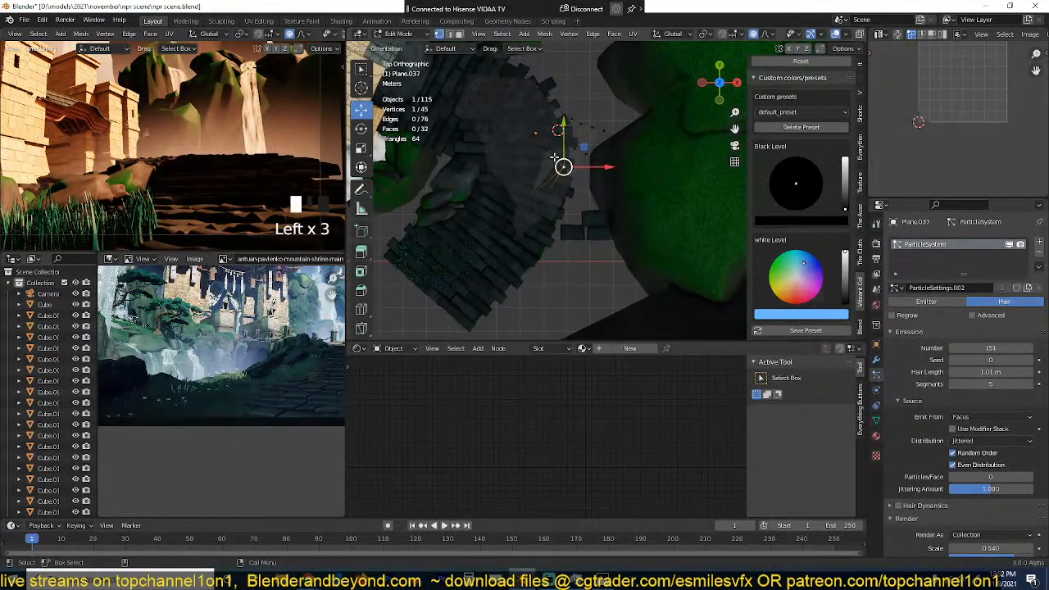
Step: Switch the main viewport to solid shading for editing the grass plane's vertices
{"action": "scroll", "coordinate": [563, 167], "scroll_direction": "up", "scroll_amount": 3}
{"action": "key", "text": "z"}
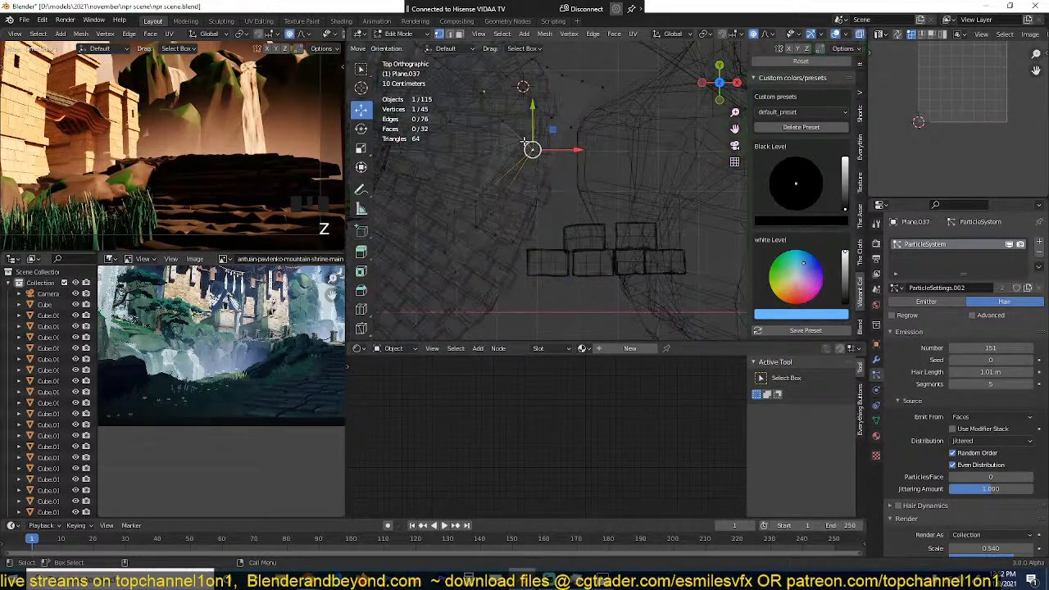
{"action": "key", "text": "z"}
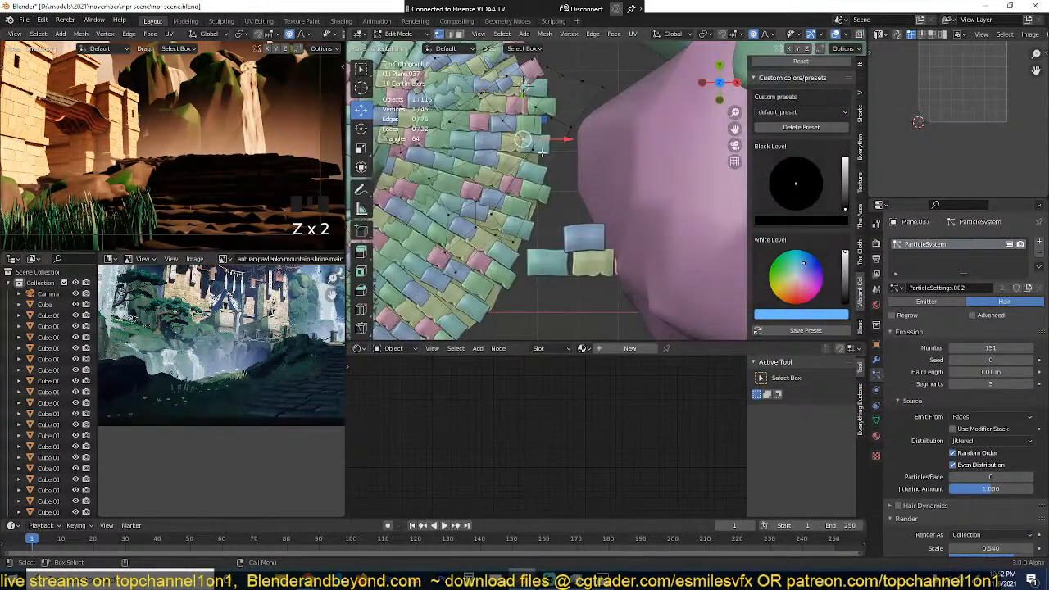
Step: Nudge two more vertices of the grass plane around the curved path with proportional editing
{"action": "key", "text": "g"}
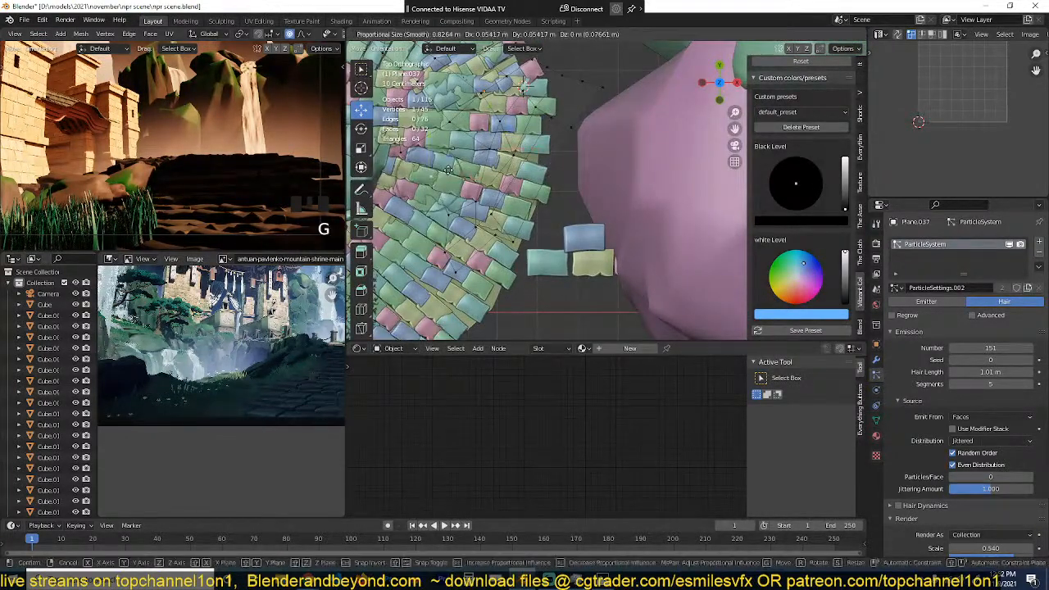
{"action": "left_click", "coordinate": [448, 171]}
{"action": "left_click", "coordinate": [401, 148]}
{"action": "key", "text": "g"}
{"action": "left_click", "coordinate": [425, 137]}
{"action": "key", "text": "Tab"}
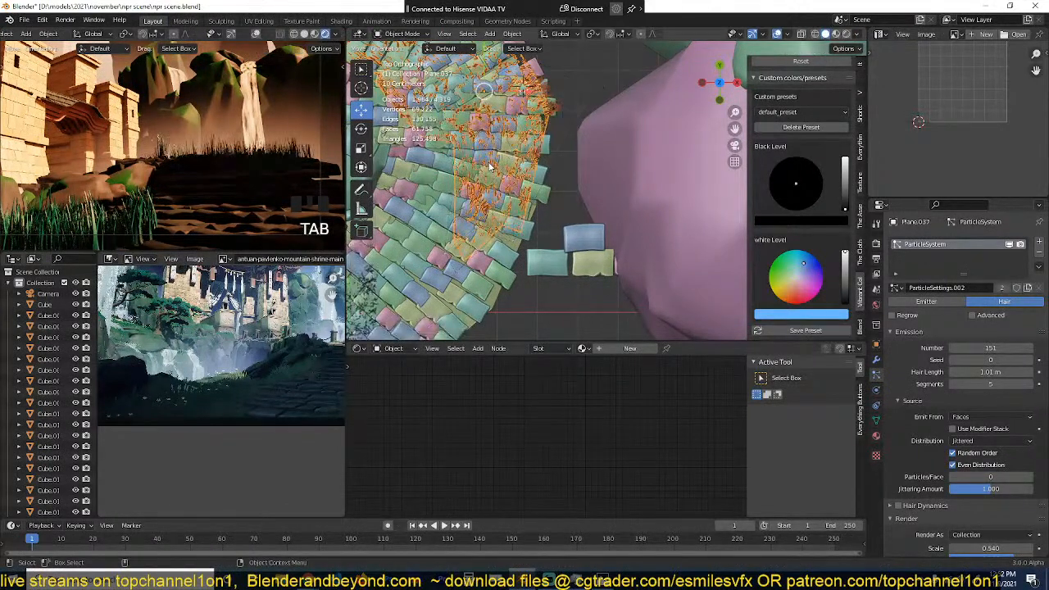
Step: Delete the lower group of vertices from the grass plane and deselect it in Object Mode
{"action": "scroll", "coordinate": [490, 172], "scroll_direction": "down", "scroll_amount": 2}
{"action": "key", "text": "Tab"}
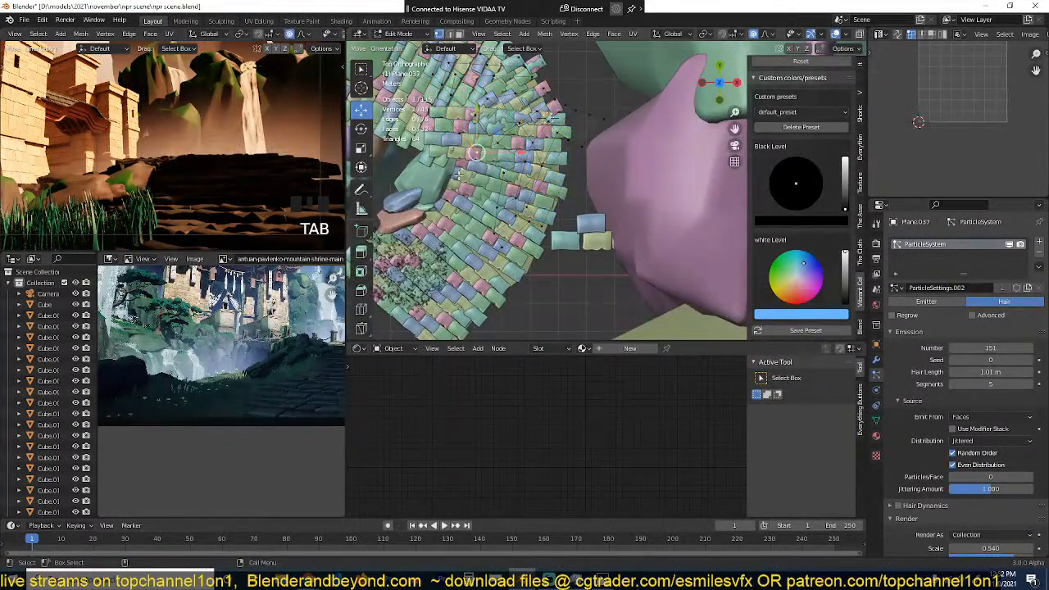
{"action": "left_click_drag", "start_coordinate": [460, 174], "coordinate": [584, 262]}
{"action": "key", "text": "x"}
{"action": "left_click", "coordinate": [577, 188]}
{"action": "key", "text": "Tab"}
{"action": "key", "text": "alt+a"}
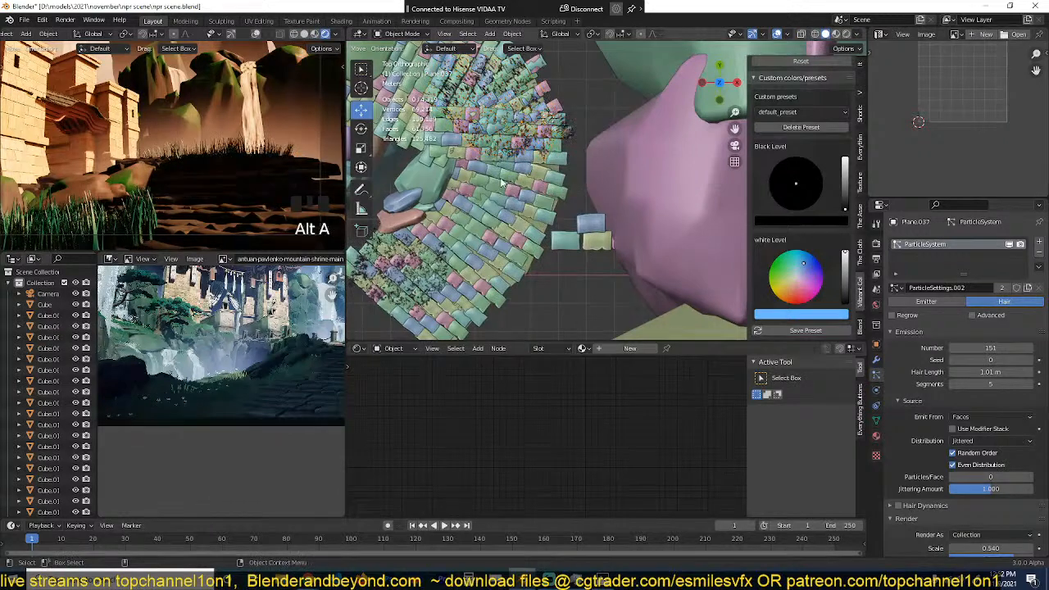
Step: Move the grass plane's inner corner vertex about 1.24 m toward the path's outer edge with proportional editing
{"action": "scroll", "coordinate": [477, 190], "scroll_direction": "up", "scroll_amount": 3}
{"action": "left_click", "coordinate": [554, 150]}
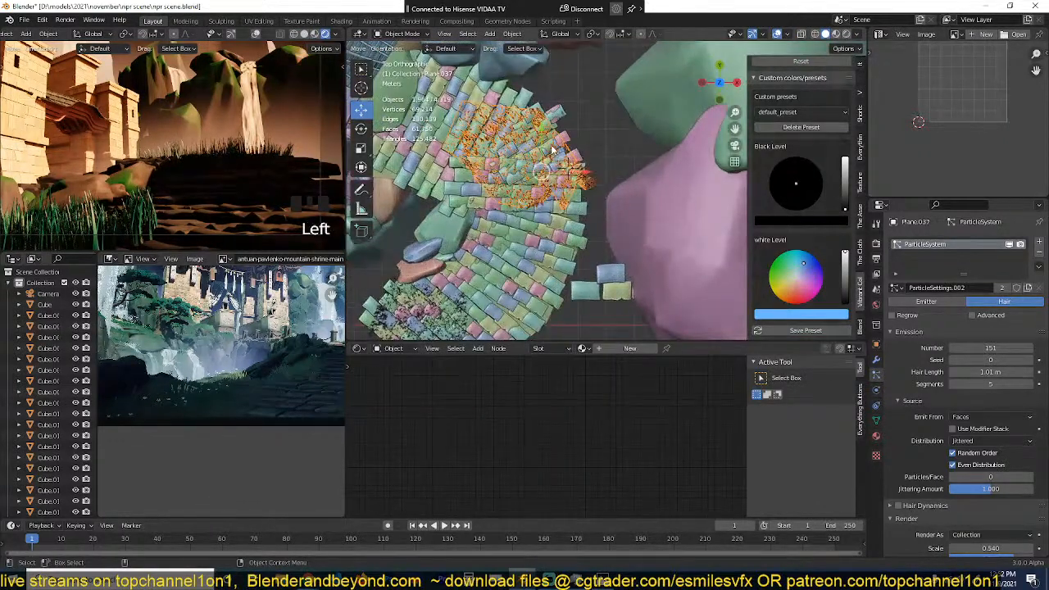
{"action": "key", "text": "Tab"}
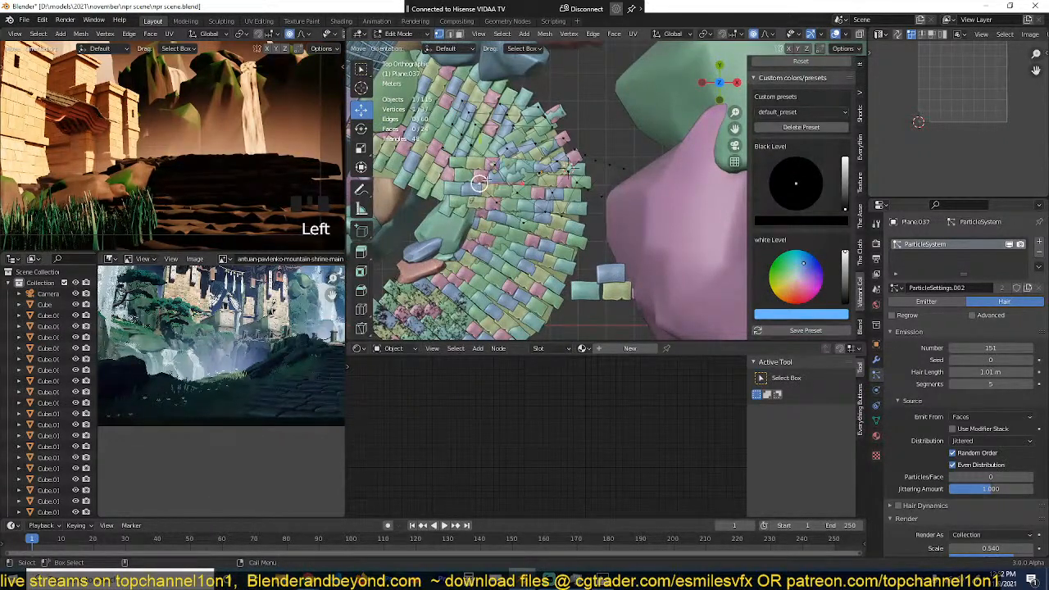
{"action": "key", "text": "g"}
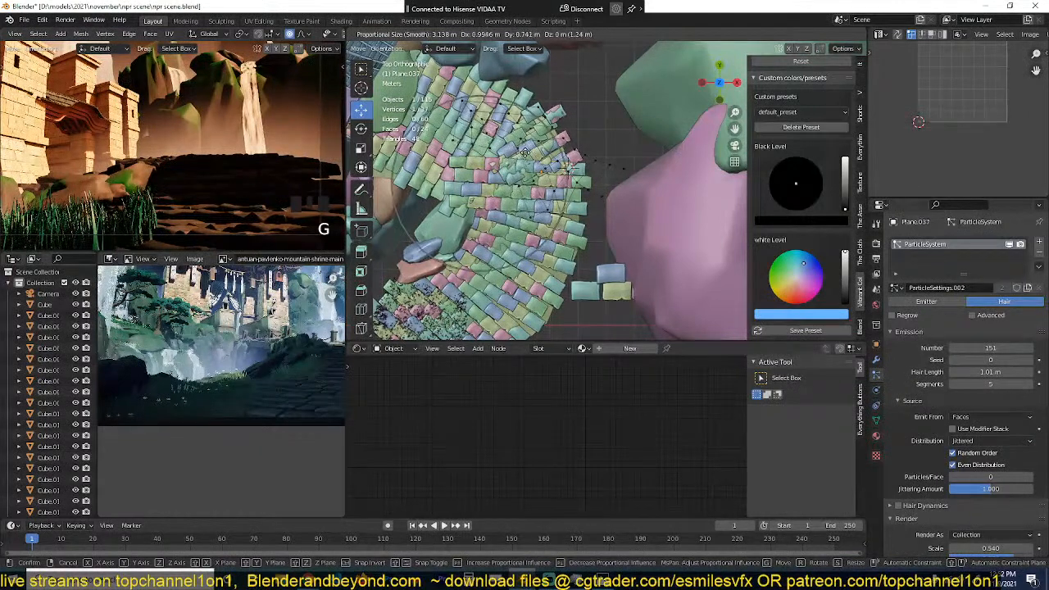
{"action": "left_click", "coordinate": [524, 153]}
{"action": "key", "text": "Tab"}
{"action": "key", "text": "alt+a"}
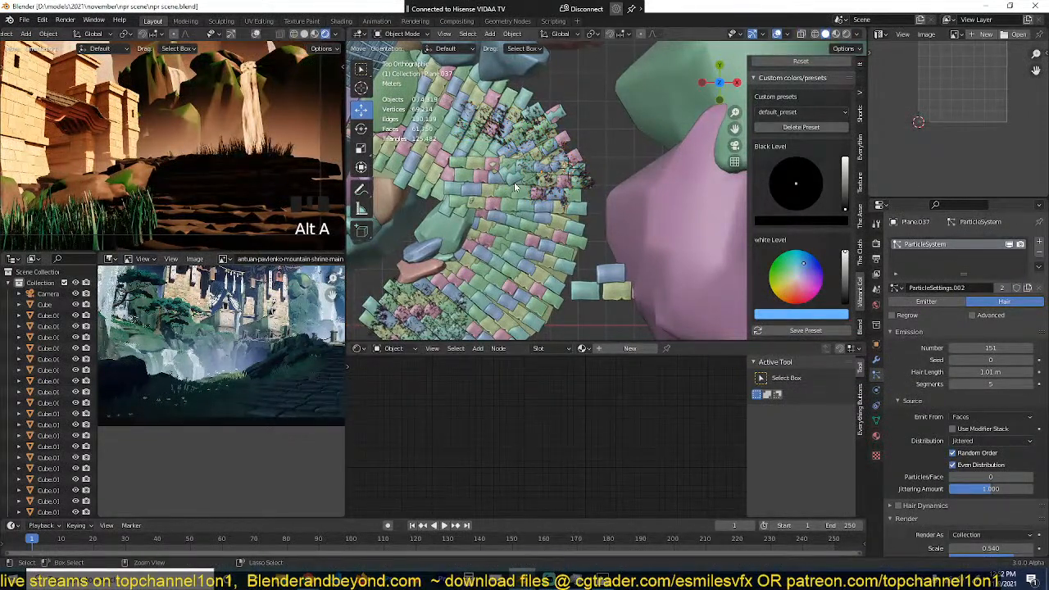
Step: Save the scene and check the path's grass in the rendered viewport
{"action": "middle_click_drag", "start_coordinate": [515, 188], "coordinate": [566, 152]}
{"action": "double_click", "coordinate": [569, 150]}
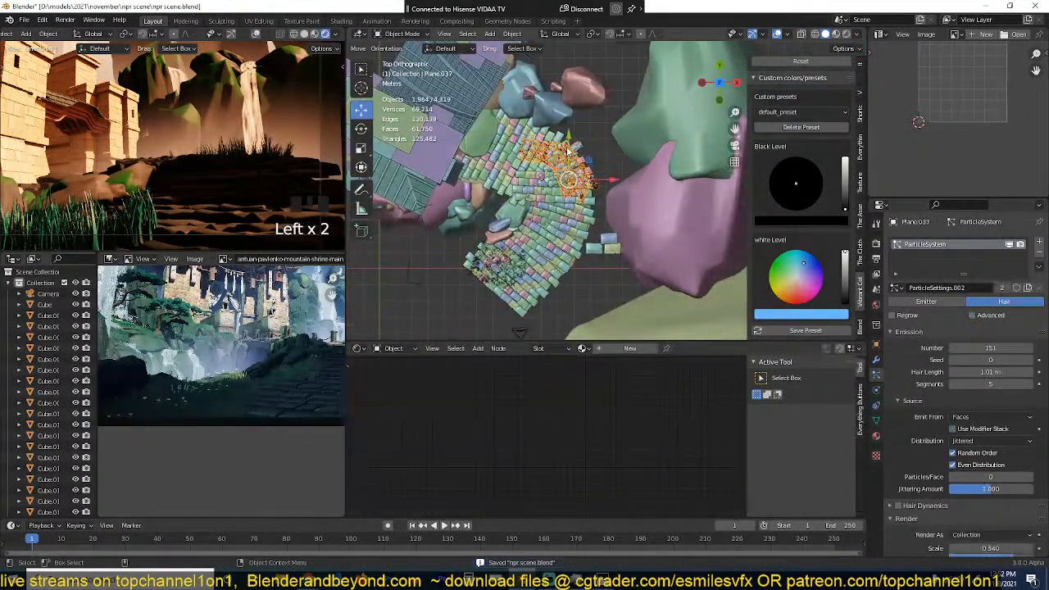
{"action": "scroll", "coordinate": [205, 156], "scroll_direction": "down", "scroll_amount": 3}
{"action": "middle_click_drag", "start_coordinate": [164, 156], "coordinate": [283, 152], "text": "shift"}
{"action": "scroll", "coordinate": [283, 152], "scroll_direction": "up", "scroll_amount": 2}
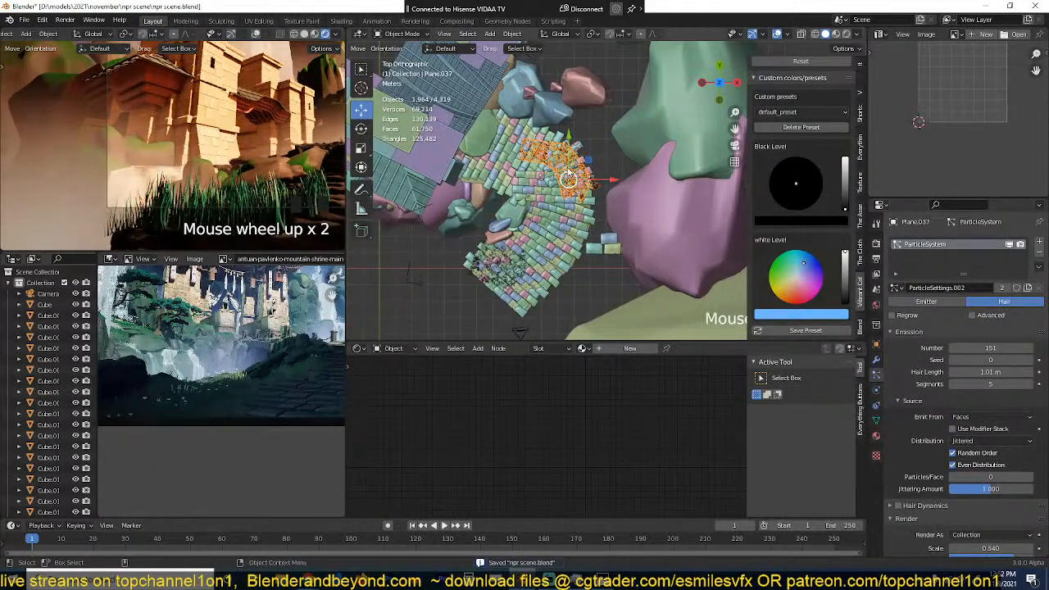
{"action": "middle_click_drag", "start_coordinate": [486, 212], "coordinate": [640, 279], "text": "shift"}
{"action": "key", "text": "shift+d"}
{"action": "right_click", "coordinate": [532, 221]}
{"action": "scroll", "coordinate": [470, 159], "scroll_direction": "up", "scroll_amount": 3}
{"action": "scroll", "coordinate": [637, 271], "scroll_direction": "up", "scroll_amount": 2}
{"action": "key", "text": "x"}
{"action": "left_click", "coordinate": [635, 268]}
{"action": "scroll", "coordinate": [603, 291], "scroll_direction": "down", "scroll_amount": 1}
Step: Duplicate the foreground grass plane and snap the copy to the 3D cursor placed on the rock beside the tower
{"action": "left_click", "coordinate": [553, 322]}
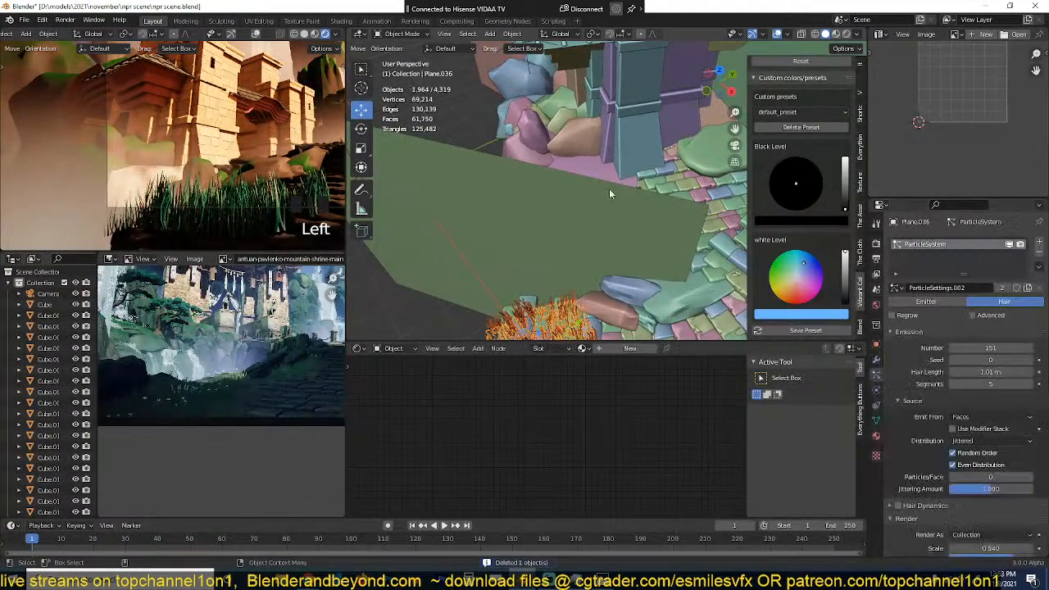
{"action": "middle_click_drag", "start_coordinate": [610, 193], "coordinate": [580, 218]}
{"action": "scroll", "coordinate": [482, 269], "scroll_direction": "up", "scroll_amount": 2}
{"action": "scroll", "coordinate": [555, 135], "scroll_direction": "up", "scroll_amount": 2}
{"action": "middle_click_drag", "start_coordinate": [554, 136], "coordinate": [586, 112]}
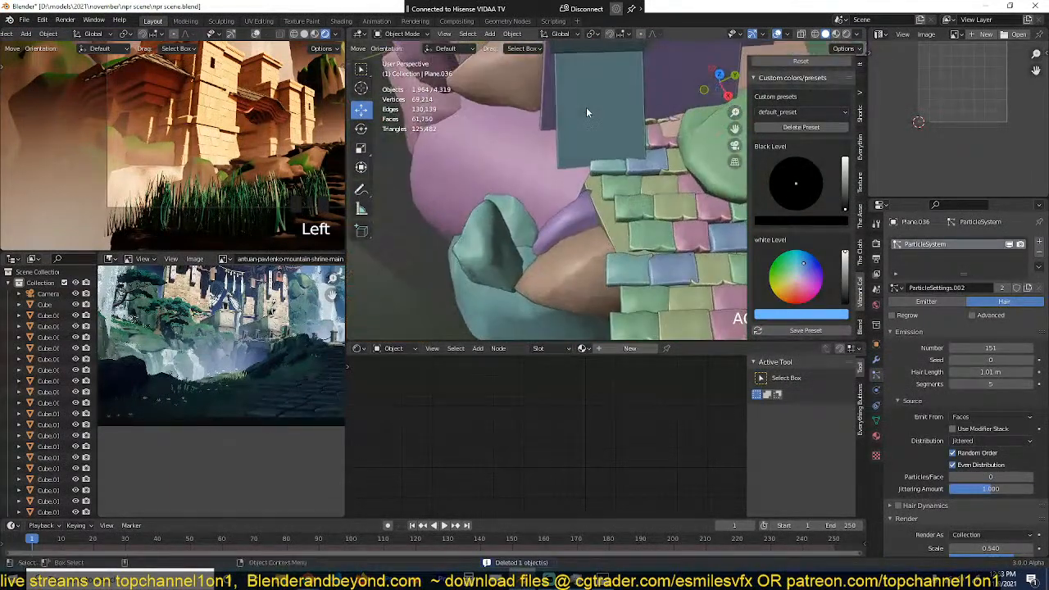
{"action": "scroll", "coordinate": [468, 149], "scroll_direction": "down", "scroll_amount": 4}
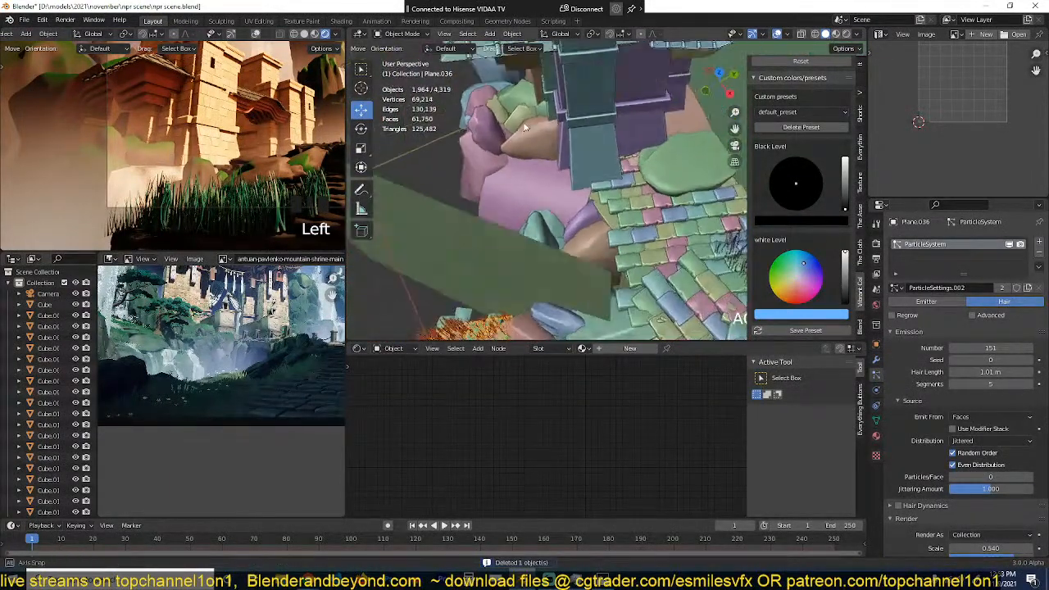
{"action": "middle_click_drag", "start_coordinate": [502, 154], "coordinate": [531, 132]}
{"action": "key", "text": "shift+d"}
{"action": "key", "text": "shift+s"}
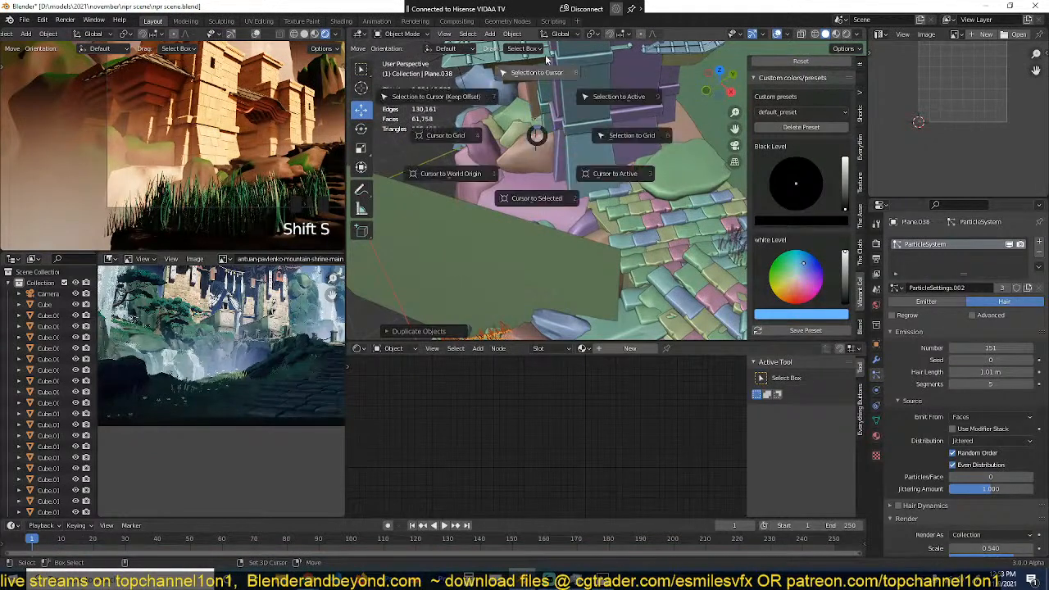
{"action": "left_click", "coordinate": [563, 99]}
{"action": "scroll", "coordinate": [563, 190], "scroll_direction": "up", "scroll_amount": 2}
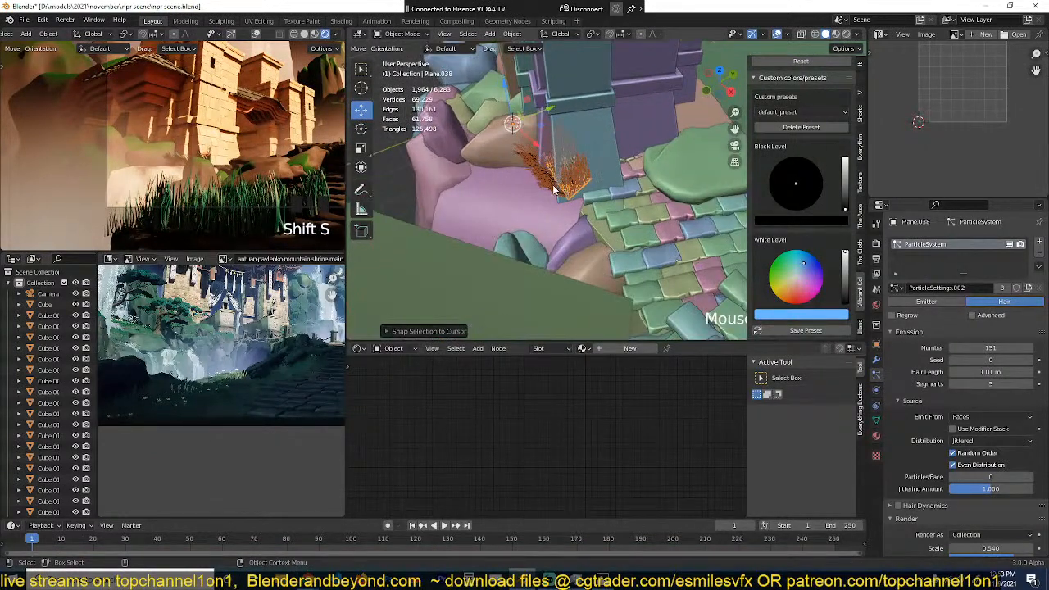
{"action": "key", "text": "g"}
{"action": "right_click", "coordinate": [534, 197]}
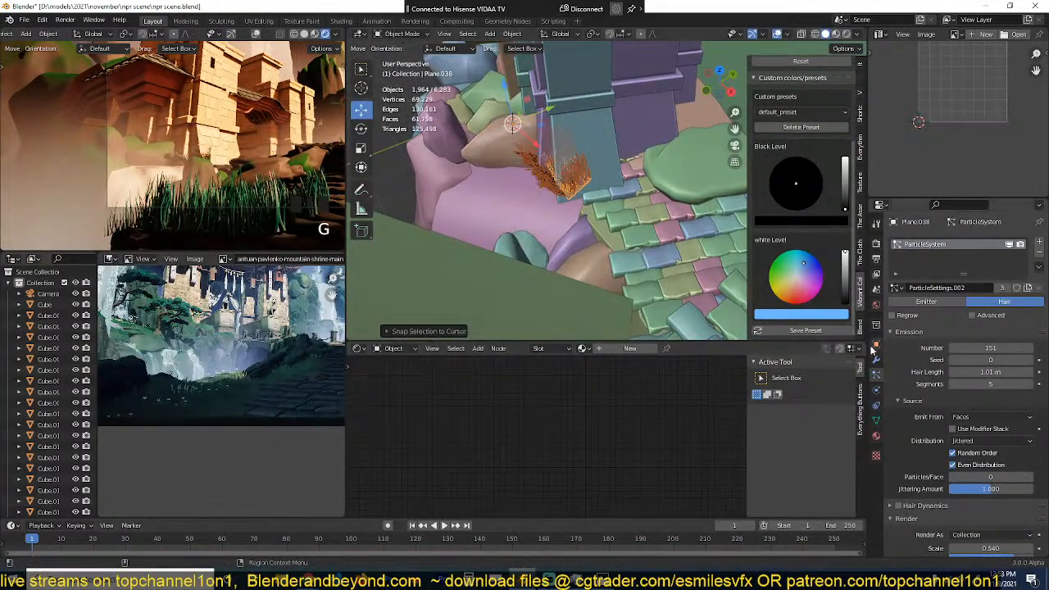
Step: Change the grass copy's Shrinkwrap target to Cube.006 and move the copy about 1.08 m over that rock
{"action": "left_click", "coordinate": [877, 359]}
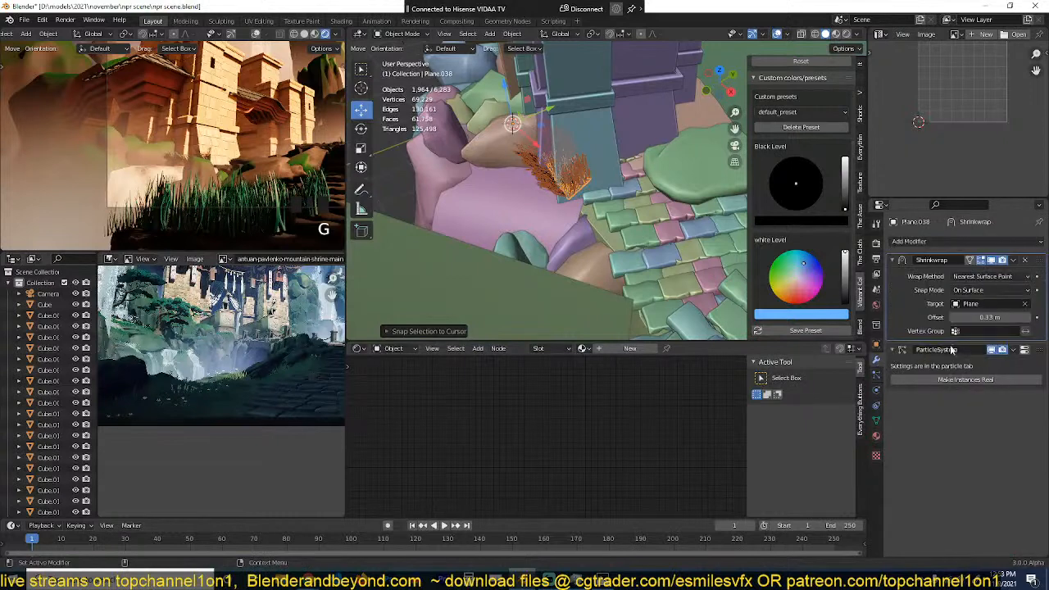
{"action": "left_click", "coordinate": [1025, 305]}
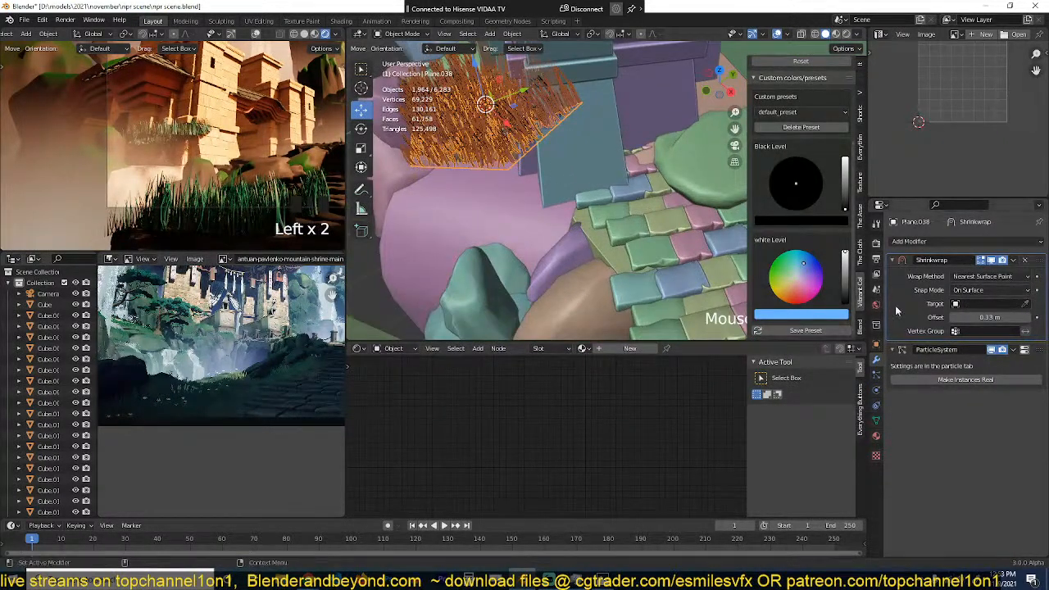
{"action": "middle_click_drag", "start_coordinate": [557, 230], "coordinate": [507, 219]}
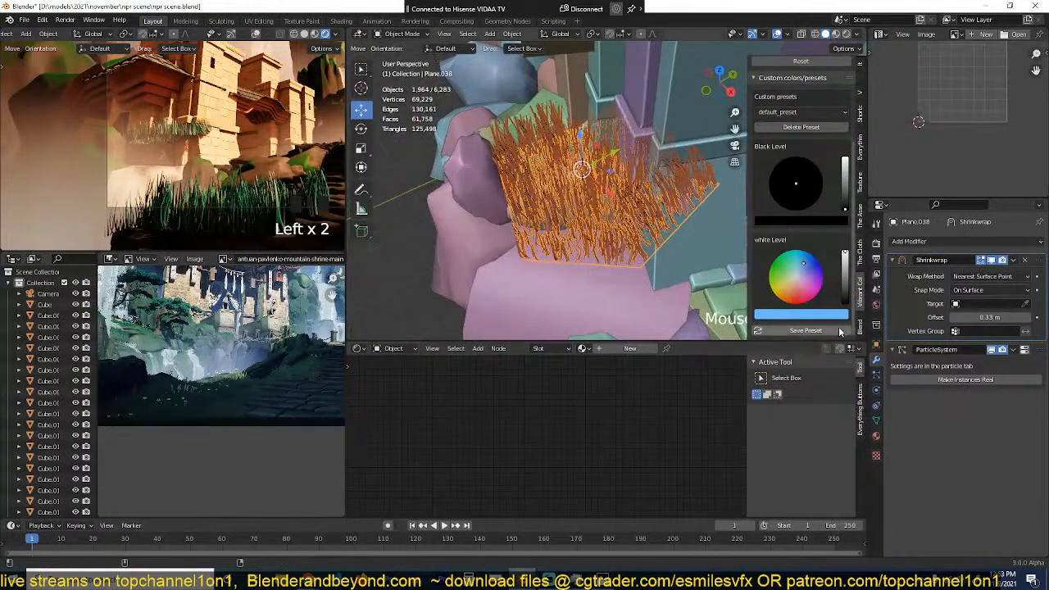
{"action": "left_click", "coordinate": [1025, 304]}
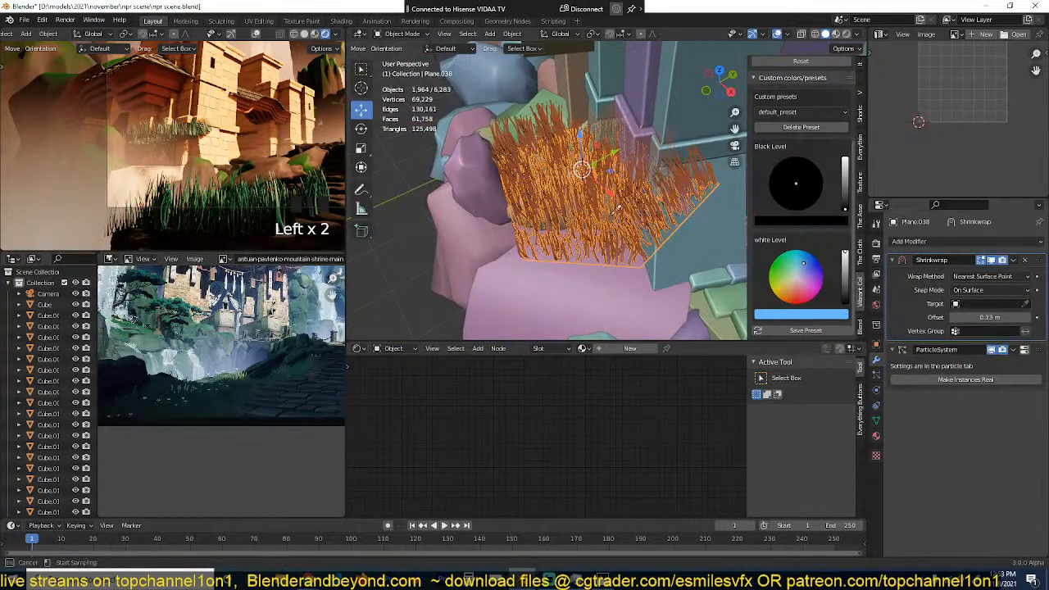
{"action": "left_click", "coordinate": [495, 232]}
{"action": "scroll", "coordinate": [570, 214], "scroll_direction": "up", "scroll_amount": 2}
{"action": "key", "text": "g"}
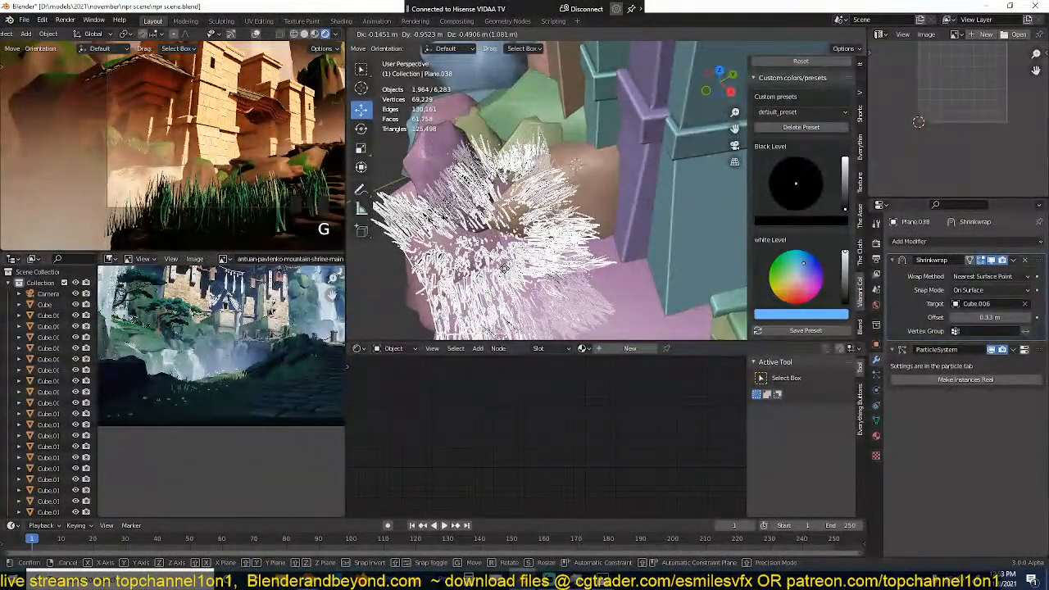
{"action": "left_click", "coordinate": [504, 268]}
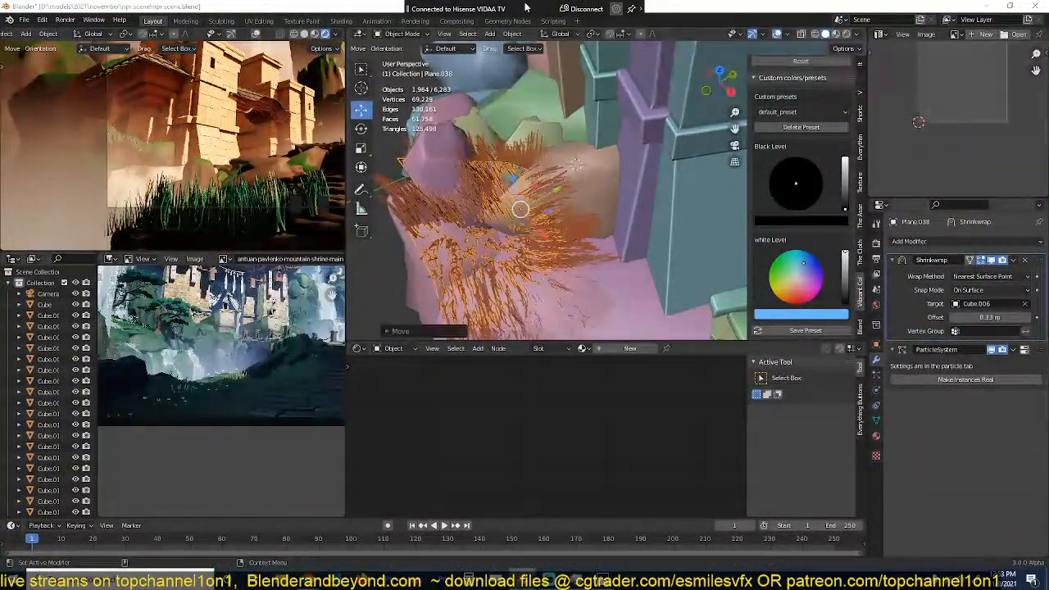
Step: Clear the grass copy's Shrinkwrap target and reposition the copy lower down beside the tower's rocks
{"action": "left_click", "coordinate": [1028, 305]}
{"action": "key", "text": "g"}
{"action": "key", "text": "z"}
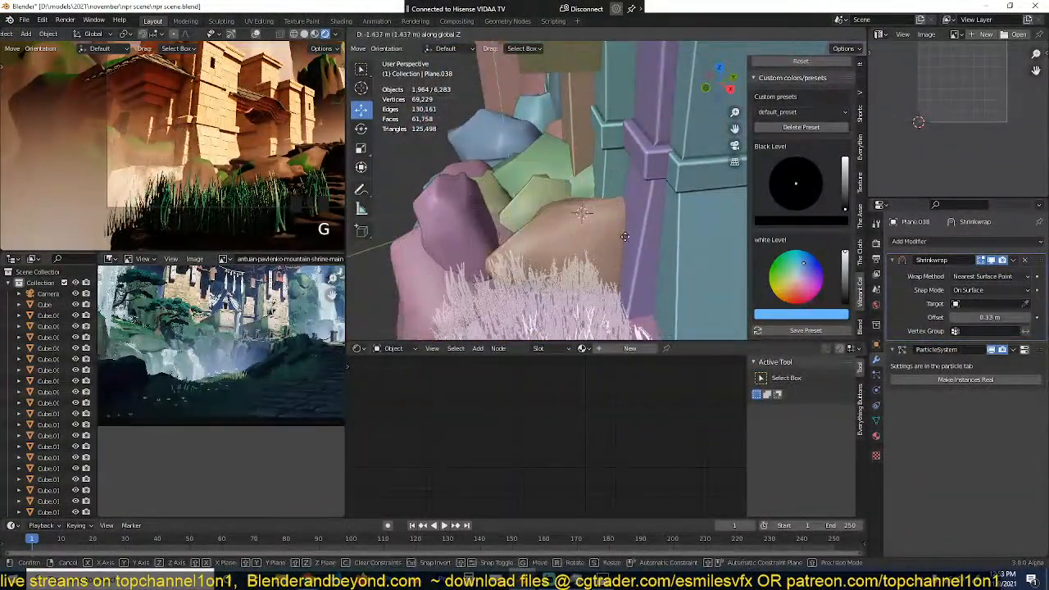
{"action": "left_click", "coordinate": [631, 228]}
{"action": "middle_click_drag", "start_coordinate": [632, 229], "coordinate": [696, 252]}
{"action": "key", "text": "g"}
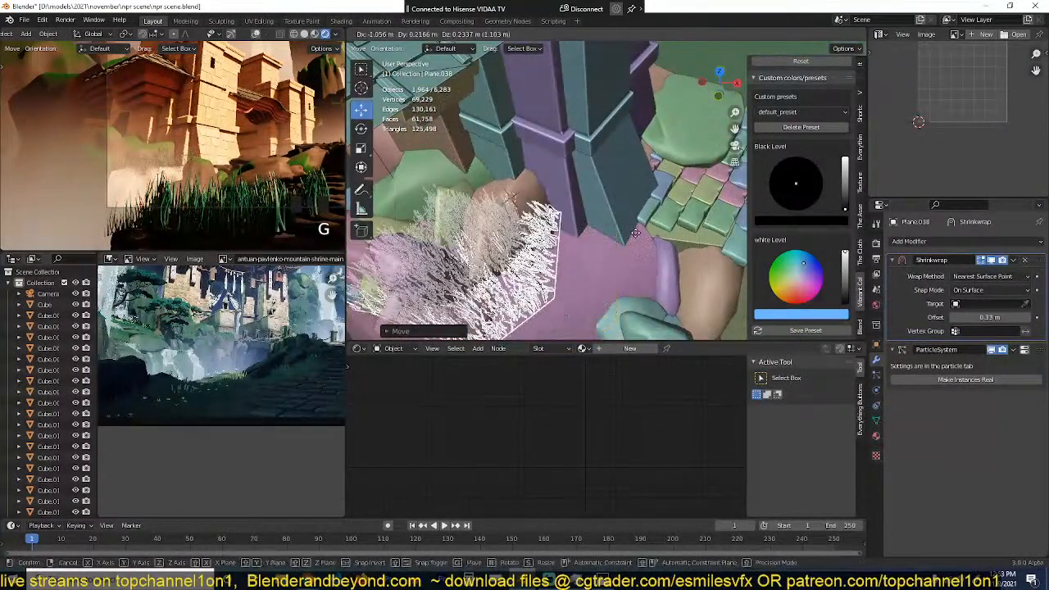
{"action": "left_click", "coordinate": [636, 240]}
Step: Delete the grass copy beside the tower and save the scene
{"action": "key", "text": "x"}
{"action": "left_click", "coordinate": [634, 241]}
{"action": "scroll", "coordinate": [616, 248], "scroll_direction": "down", "scroll_amount": 3}
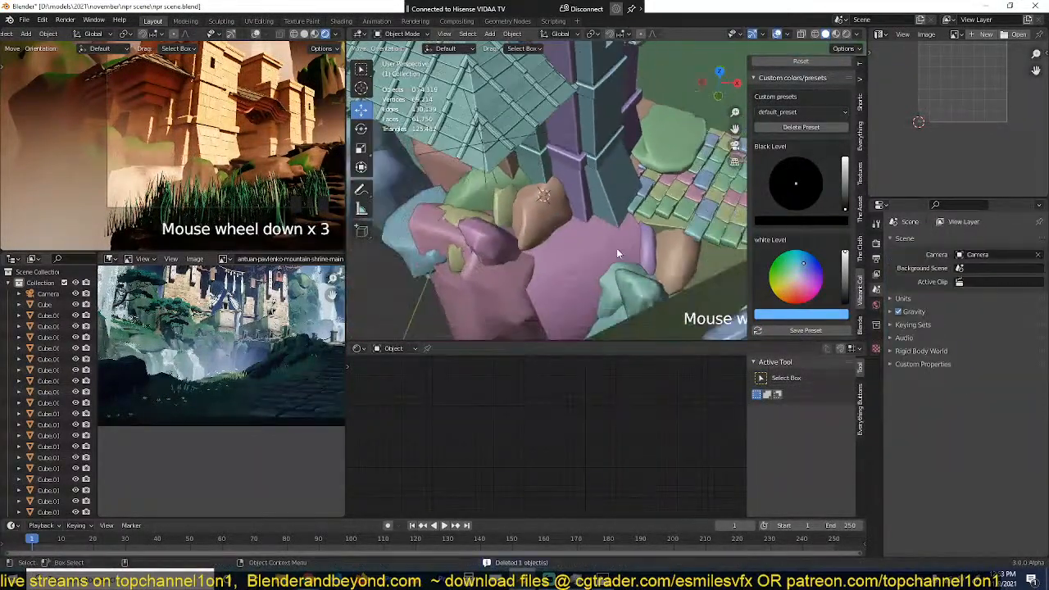
{"action": "key", "text": "ctrl+s"}
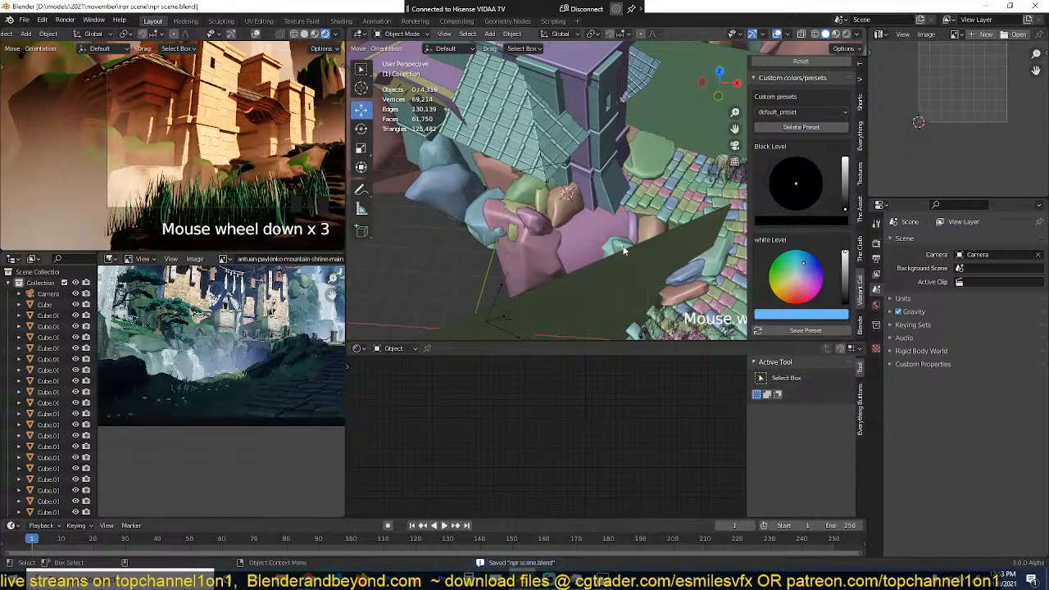
Step: Examine the grass and overall composition in the camera view and from a distant view of the whole scene
{"action": "scroll", "coordinate": [226, 135], "scroll_direction": "down", "scroll_amount": 4}
{"action": "middle_click_drag", "start_coordinate": [230, 135], "coordinate": [173, 141], "text": "shift"}
{"action": "scroll", "coordinate": [173, 140], "scroll_direction": "up", "scroll_amount": 2}
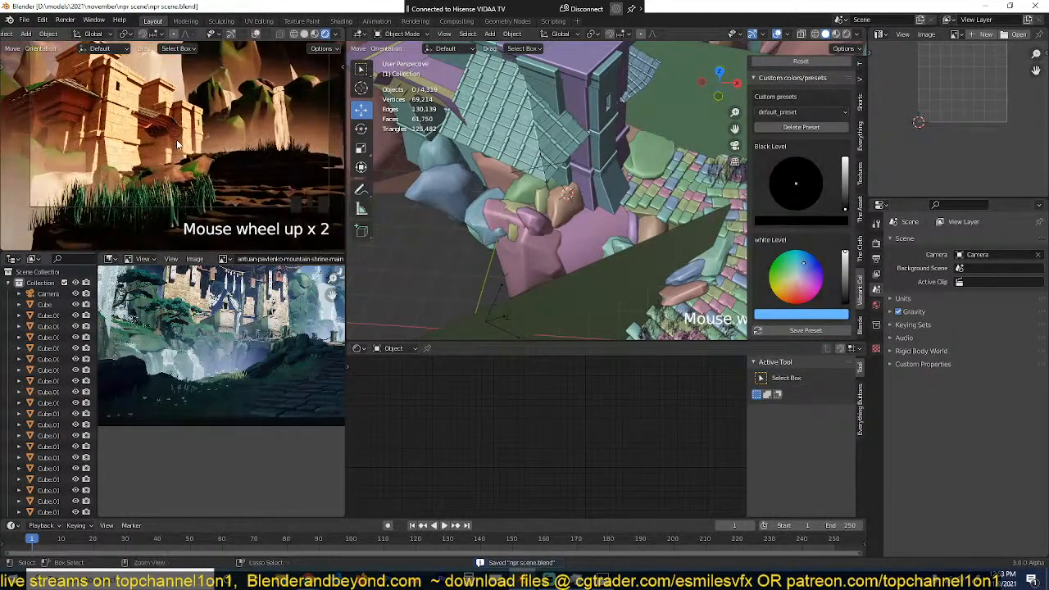
{"action": "middle_click_drag", "start_coordinate": [246, 153], "coordinate": [215, 155], "text": "shift"}
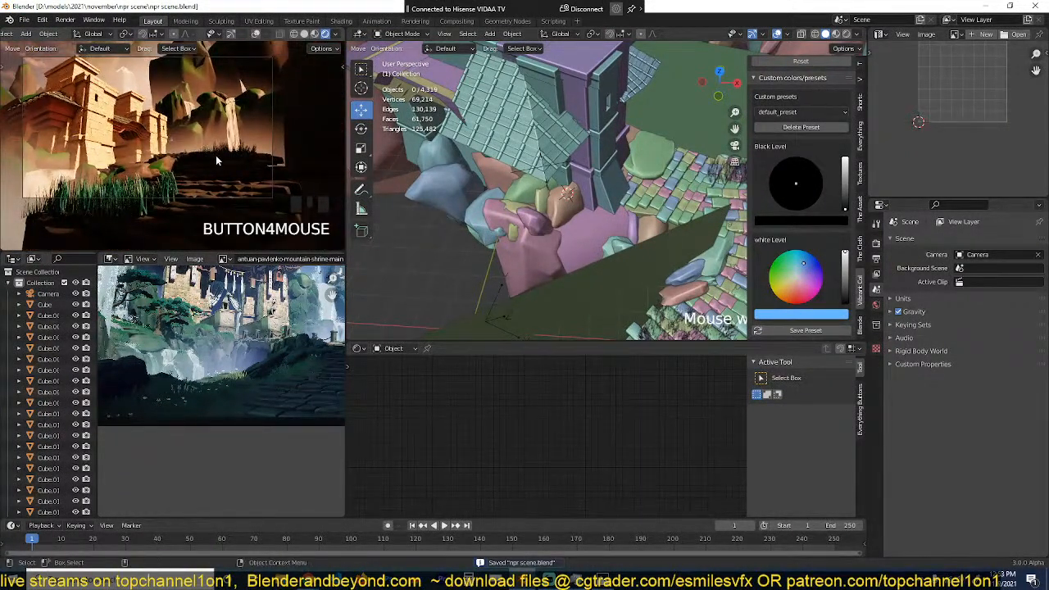
{"action": "scroll", "coordinate": [512, 198], "scroll_direction": "down", "scroll_amount": 4}
{"action": "scroll", "coordinate": [512, 198], "scroll_direction": "down", "scroll_amount": 3}
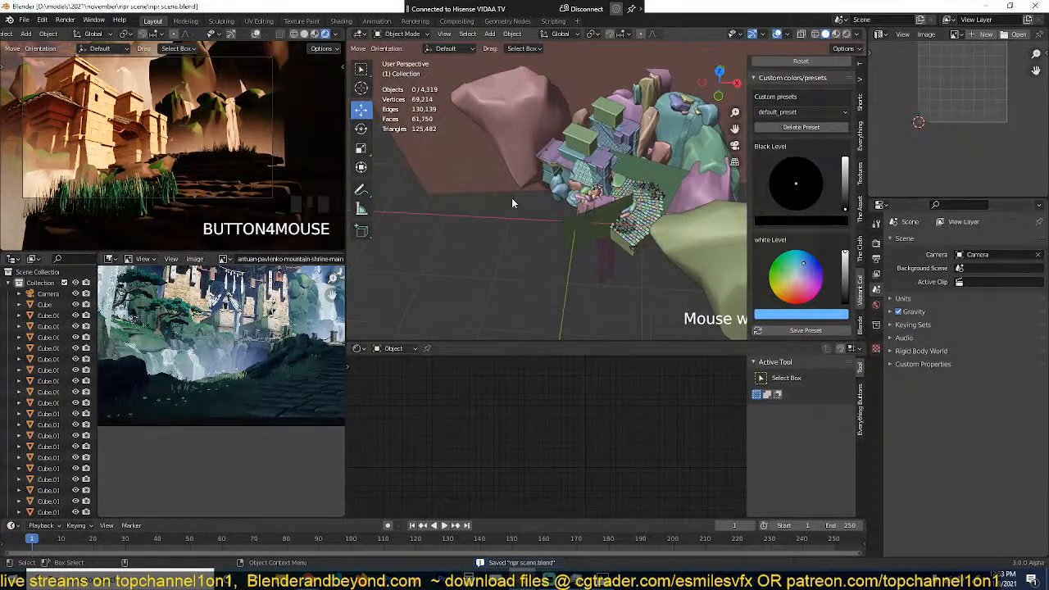
{"action": "scroll", "coordinate": [512, 200], "scroll_direction": "down", "scroll_amount": 2}
{"action": "scroll", "coordinate": [202, 162], "scroll_direction": "down", "scroll_amount": 10}
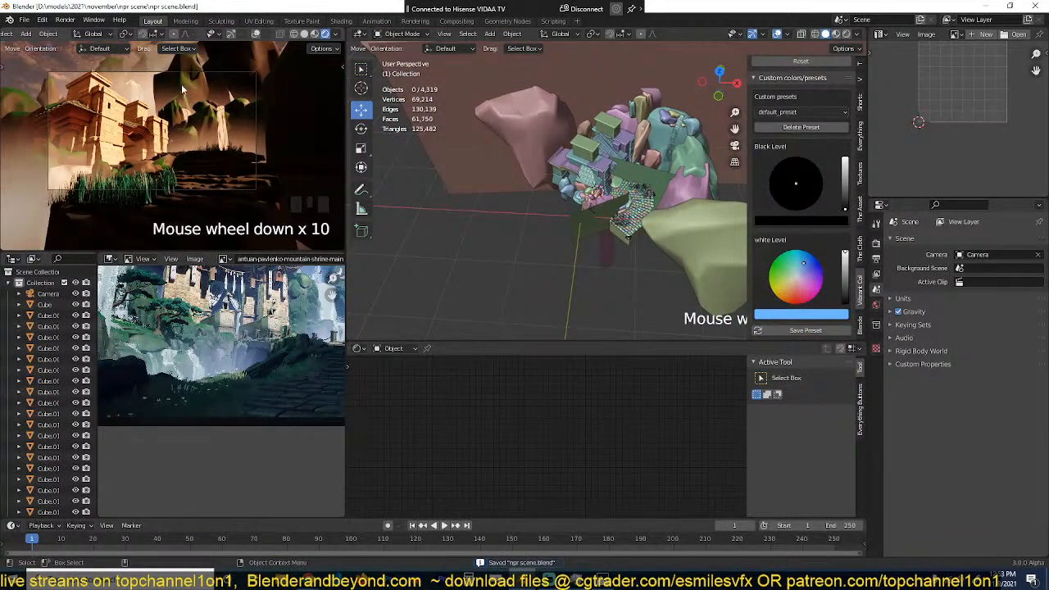
Step: Set the scene camera's focal length to 20 mm
{"action": "middle_click_drag", "start_coordinate": [704, 267], "coordinate": [633, 250]}
{"action": "left_click", "coordinate": [633, 249]}
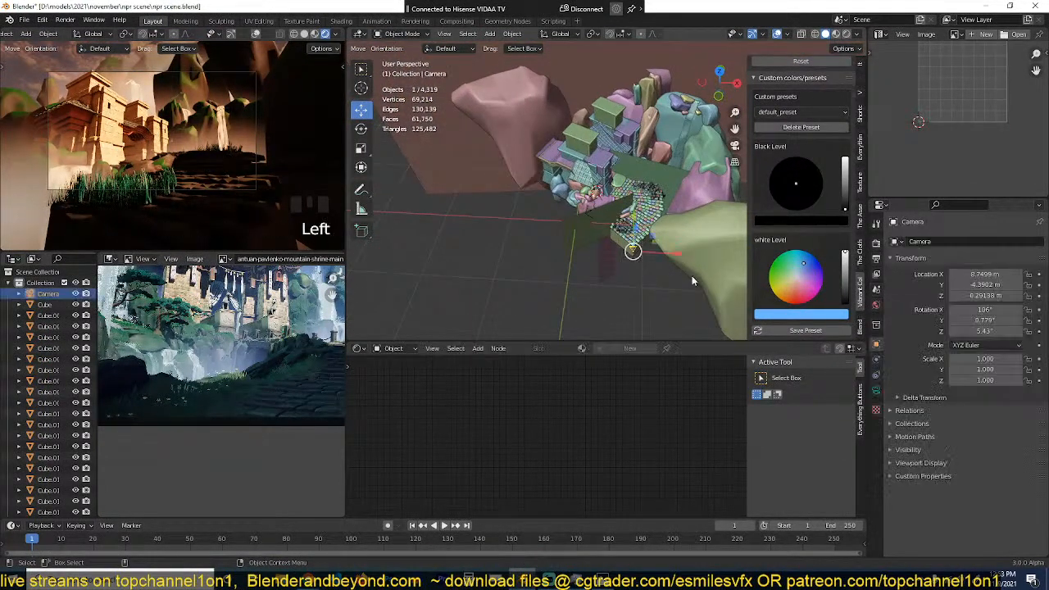
{"action": "left_click", "coordinate": [876, 390]}
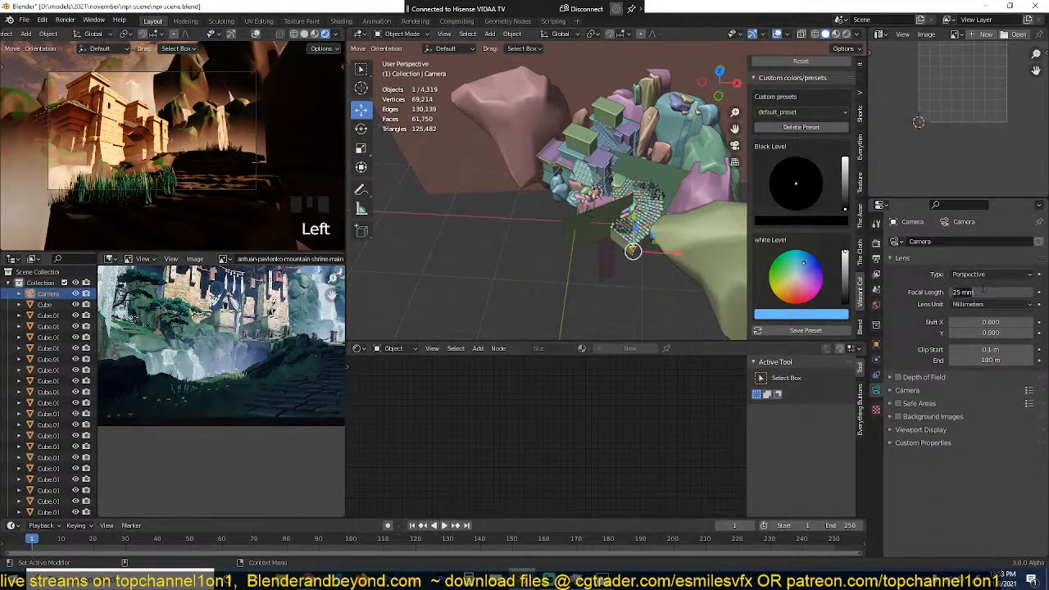
{"action": "key", "text": "Return"}
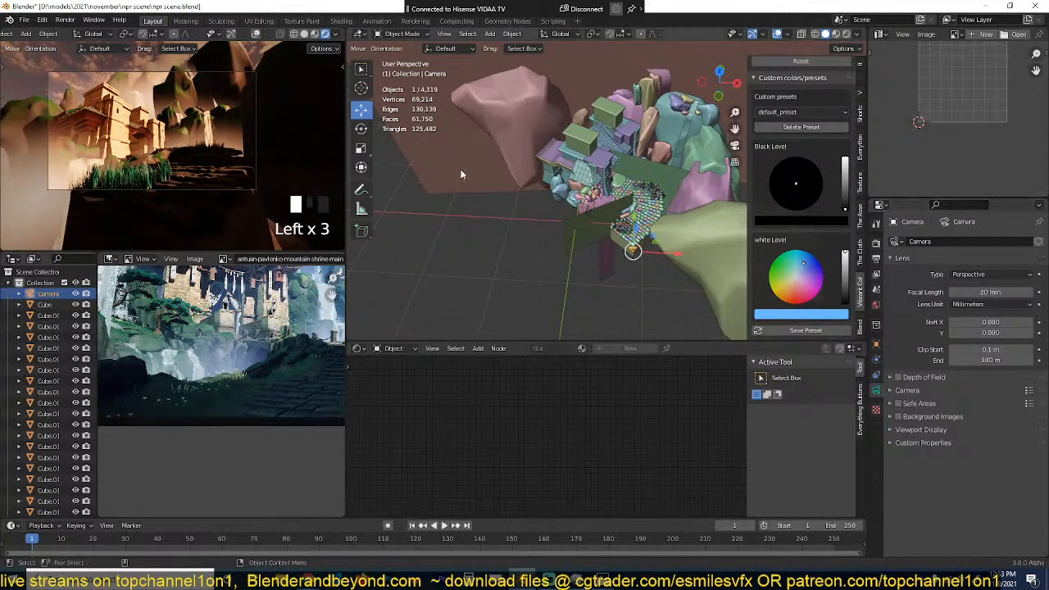
Step: Rotate the camera with trackball rotation to reframe the shot, and deselect it
{"action": "key", "text": "r"}
{"action": "key", "text": "r"}
{"action": "left_click", "coordinate": [210, 172]}
{"action": "scroll", "coordinate": [211, 171], "scroll_direction": "up", "scroll_amount": 2}
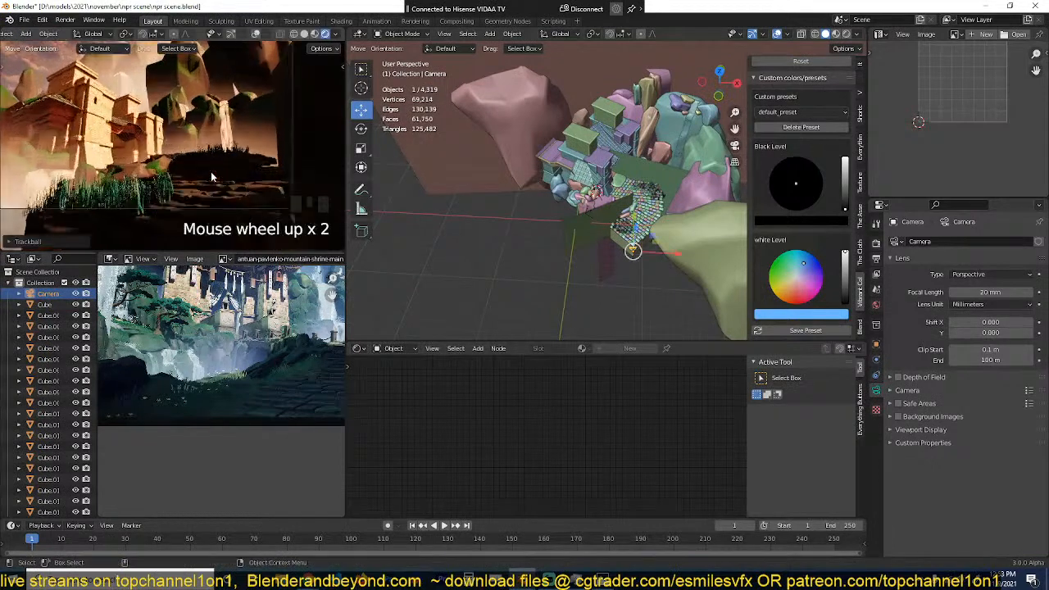
{"action": "key", "text": "alt+a"}
{"action": "scroll", "coordinate": [666, 192], "scroll_direction": "down", "scroll_amount": 2}
{"action": "middle_click_drag", "start_coordinate": [666, 192], "coordinate": [593, 258]}
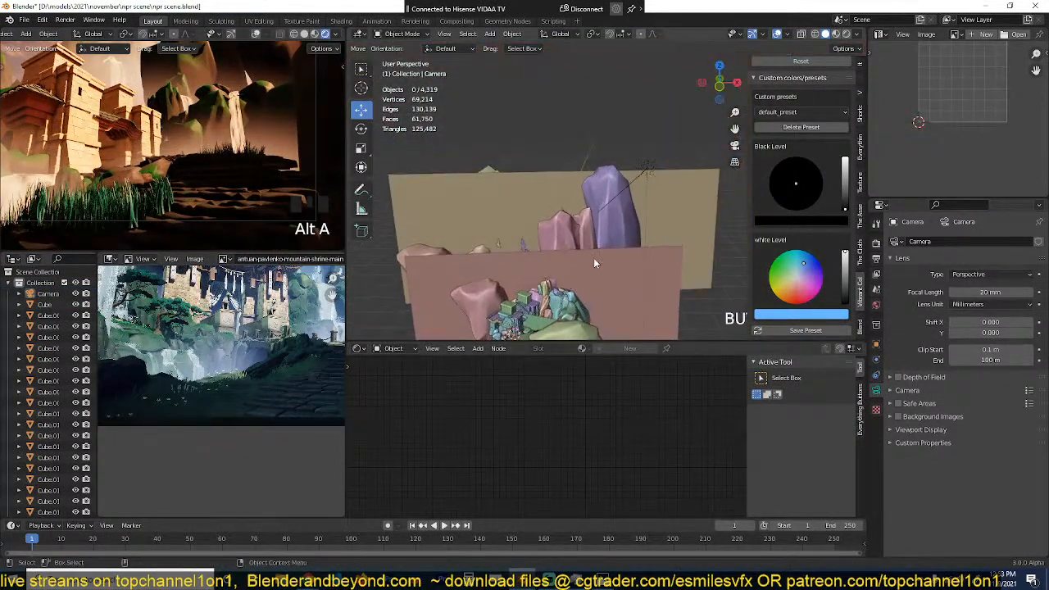
{"action": "scroll", "coordinate": [597, 255], "scroll_direction": "up", "scroll_amount": 3}
{"action": "left_click", "coordinate": [620, 232]}
{"action": "scroll", "coordinate": [620, 252], "scroll_direction": "up", "scroll_amount": 1}
{"action": "scroll", "coordinate": [621, 252], "scroll_direction": "up", "scroll_amount": 1}
{"action": "key", "text": "g"}
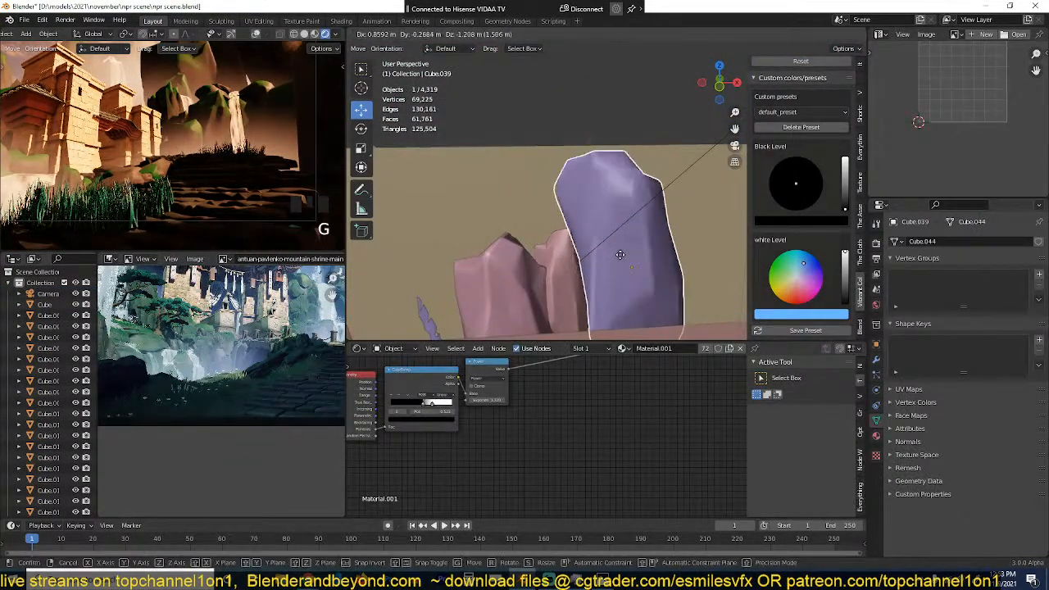
{"action": "right_click", "coordinate": [626, 264]}
Step: Add a Subdivision Surface modifier to the pink background rock and place it above the Displace and Bevel modifiers
{"action": "left_click", "coordinate": [526, 286]}
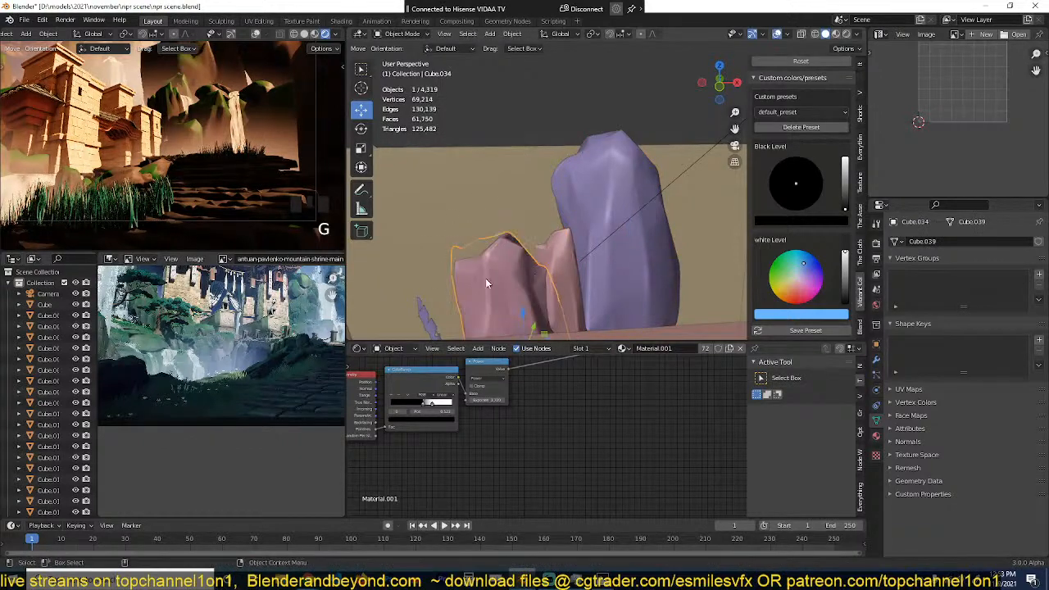
{"action": "left_click", "coordinate": [876, 362]}
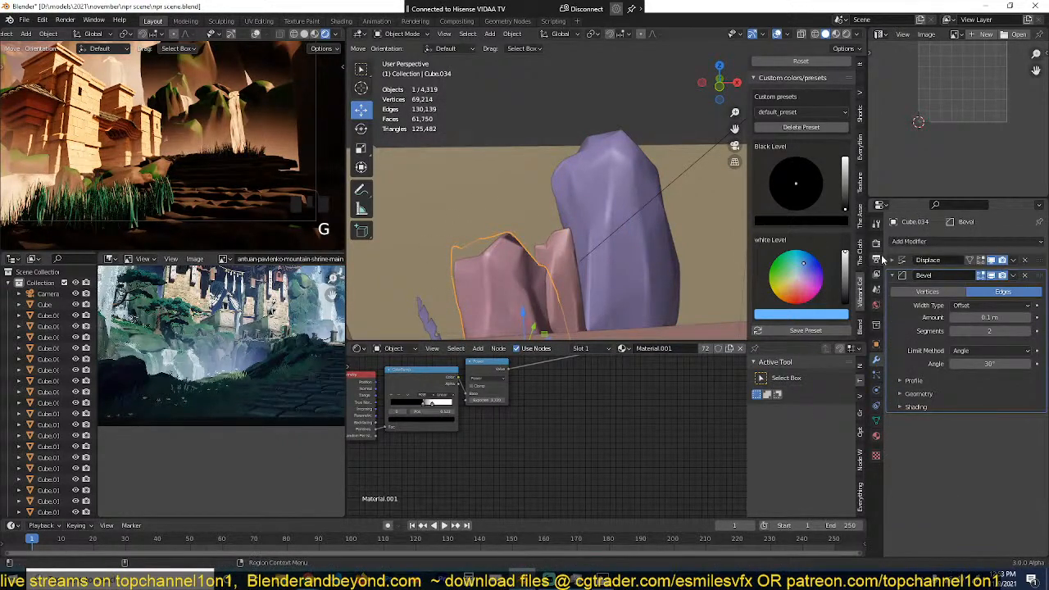
{"action": "left_click", "coordinate": [914, 241]}
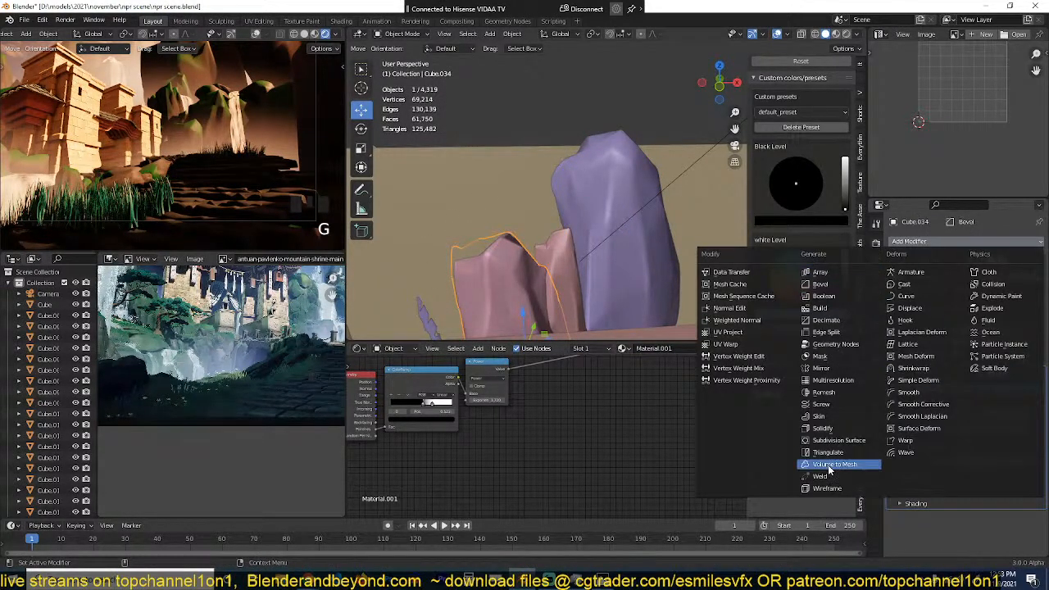
{"action": "left_click", "coordinate": [840, 441]}
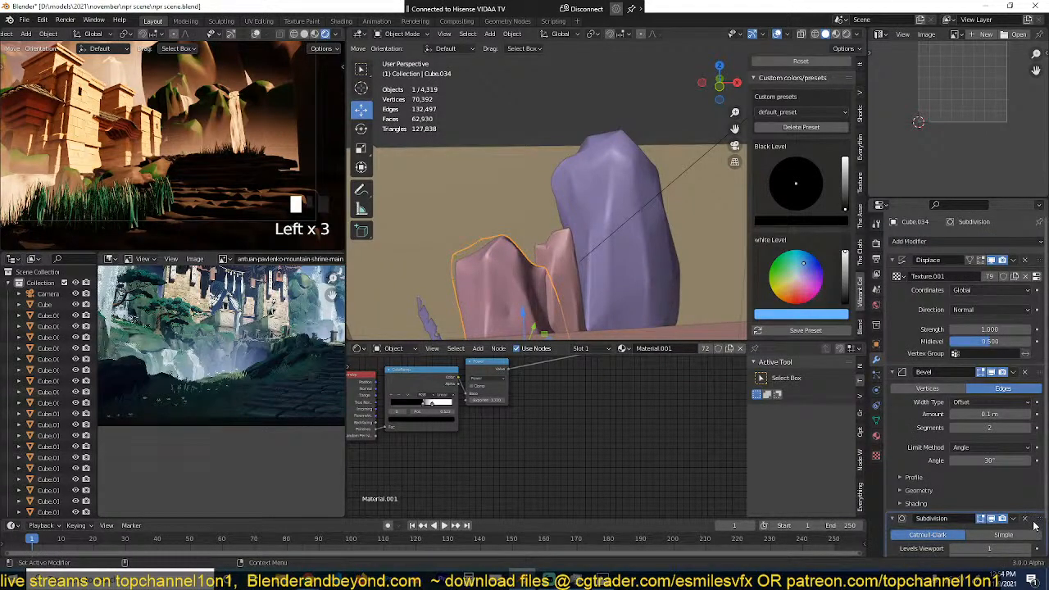
{"action": "left_click_drag", "start_coordinate": [1038, 521], "coordinate": [1015, 279]}
{"action": "left_click_drag", "start_coordinate": [1037, 376], "coordinate": [1034, 263]}
{"action": "scroll", "coordinate": [259, 146], "scroll_direction": "down", "scroll_amount": 2}
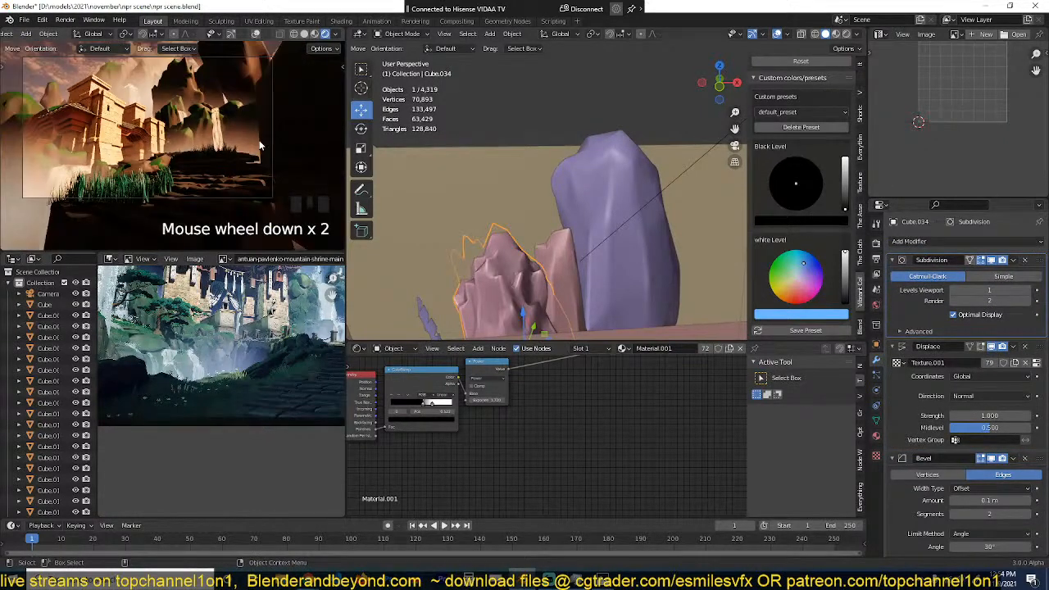
Step: Set the pink background rock's Displace strength to 0.620
{"action": "middle_click_drag", "start_coordinate": [484, 148], "coordinate": [563, 221]}
{"action": "scroll", "coordinate": [562, 222], "scroll_direction": "down", "scroll_amount": 2}
{"action": "scroll", "coordinate": [545, 210], "scroll_direction": "up", "scroll_amount": 3}
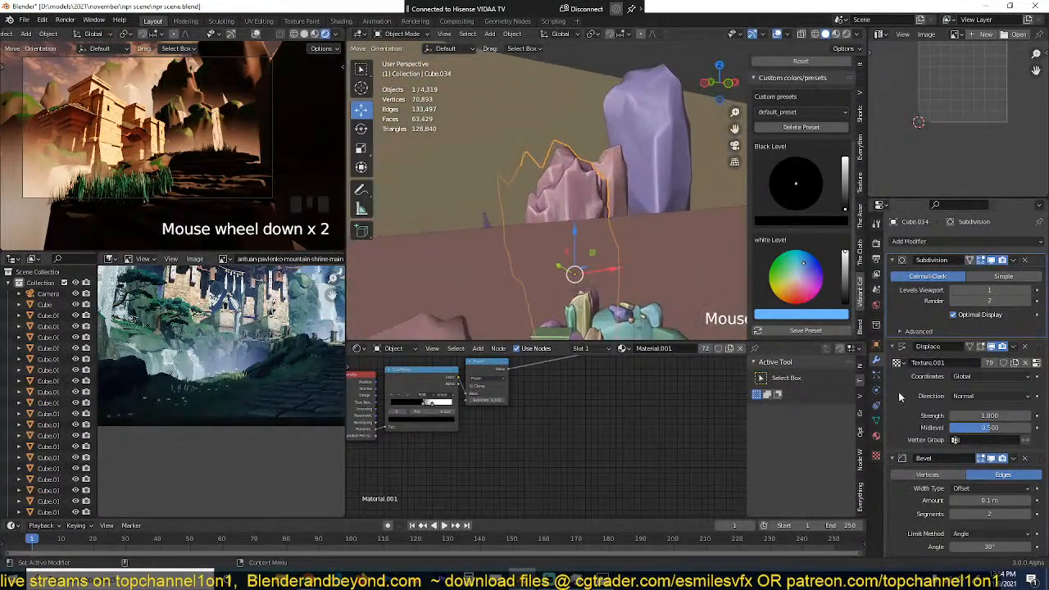
{"action": "left_click_drag", "start_coordinate": [990, 416], "coordinate": [959, 416], "text": "shift"}
Step: Duplicate the subdivided background rock, scale the copy down and place it closer to the temple
{"action": "middle_click_drag", "start_coordinate": [584, 308], "coordinate": [649, 269]}
{"action": "key", "text": "shift+d"}
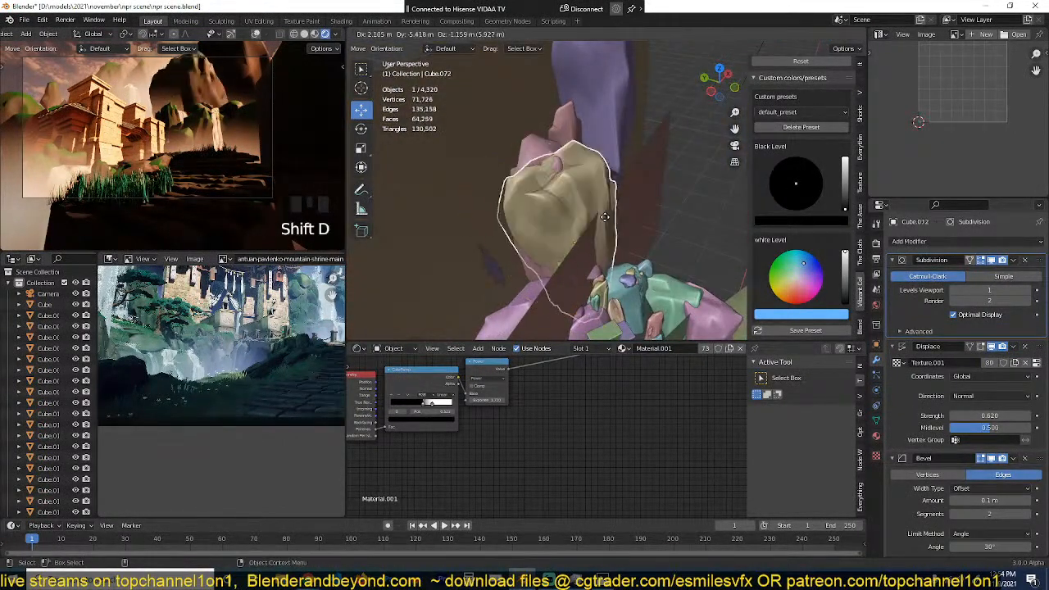
{"action": "key", "text": "s"}
{"action": "left_click", "coordinate": [653, 198]}
{"action": "key", "text": "g"}
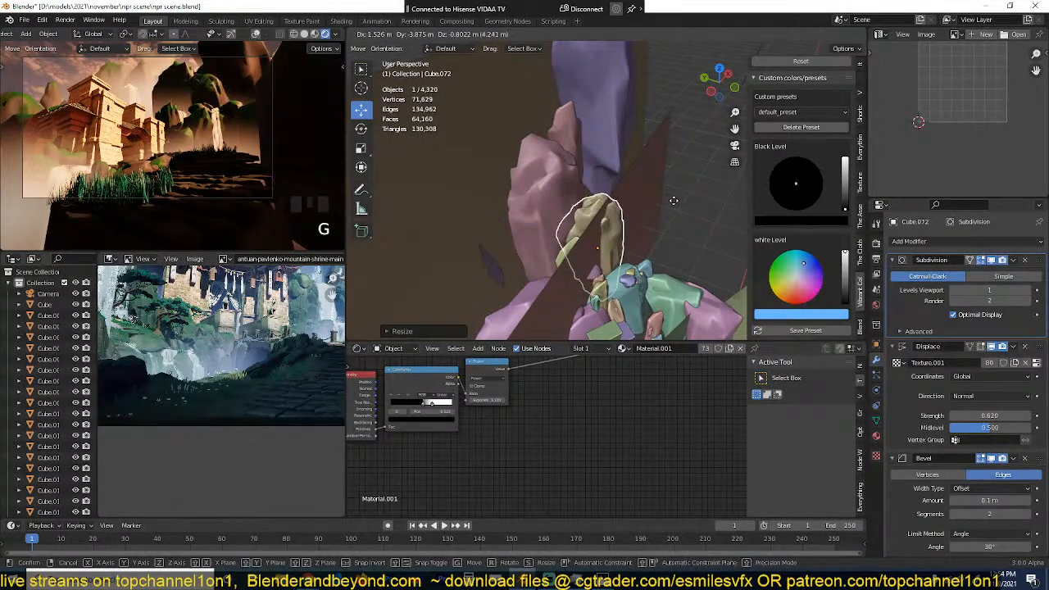
{"action": "left_click", "coordinate": [670, 194]}
{"action": "key", "text": "s"}
{"action": "left_click", "coordinate": [669, 185]}
{"action": "middle_click_drag", "start_coordinate": [668, 184], "coordinate": [623, 147]}
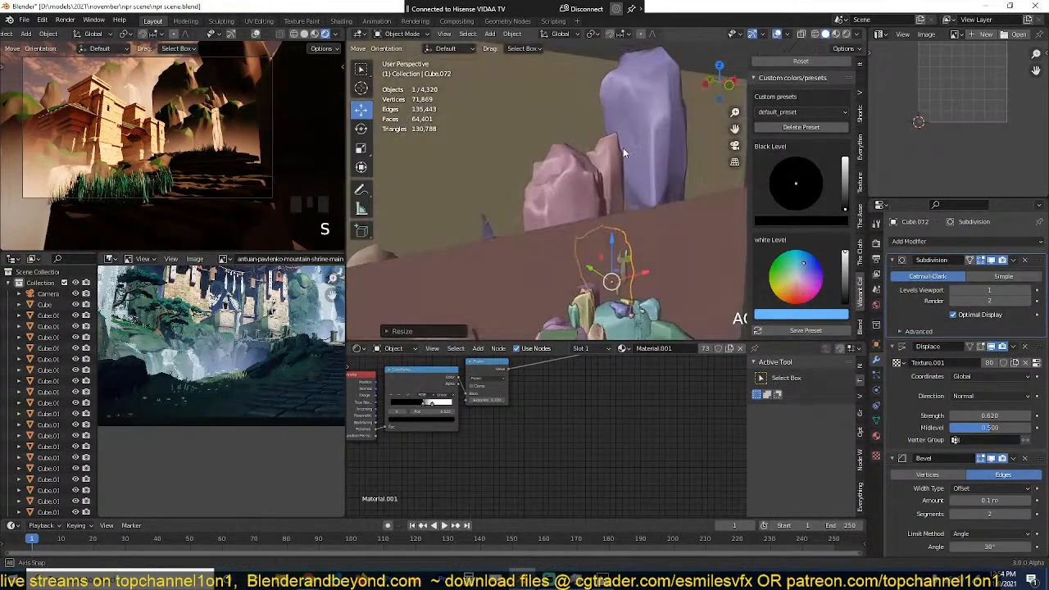
Step: Duplicate the large rock beside the foreground stone path, scale the copy down and move it towards the path
{"action": "scroll", "coordinate": [280, 340], "scroll_direction": "up", "scroll_amount": 5}
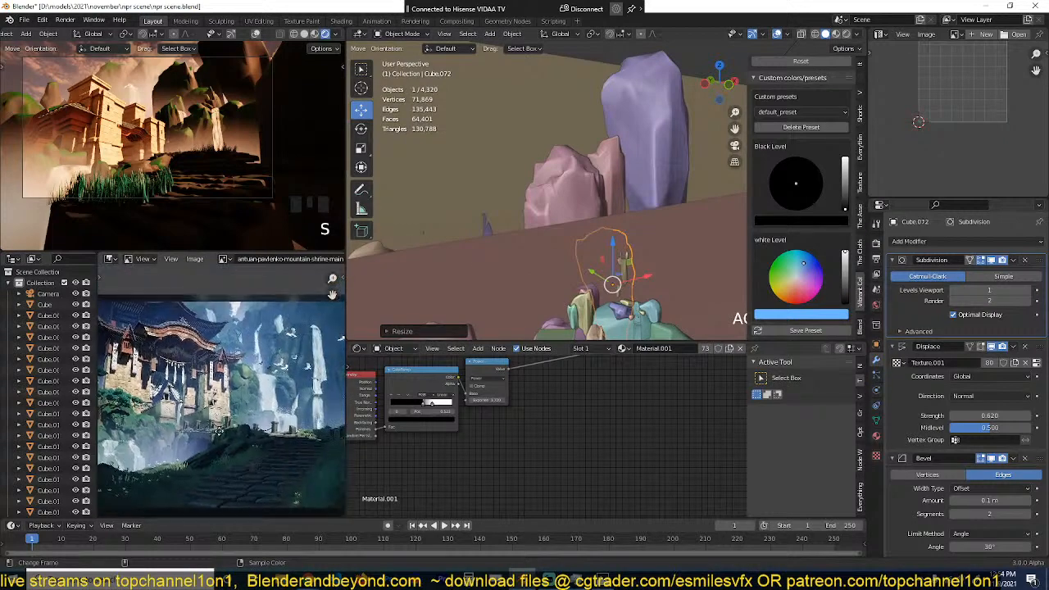
{"action": "scroll", "coordinate": [318, 478], "scroll_direction": "up", "scroll_amount": 1}
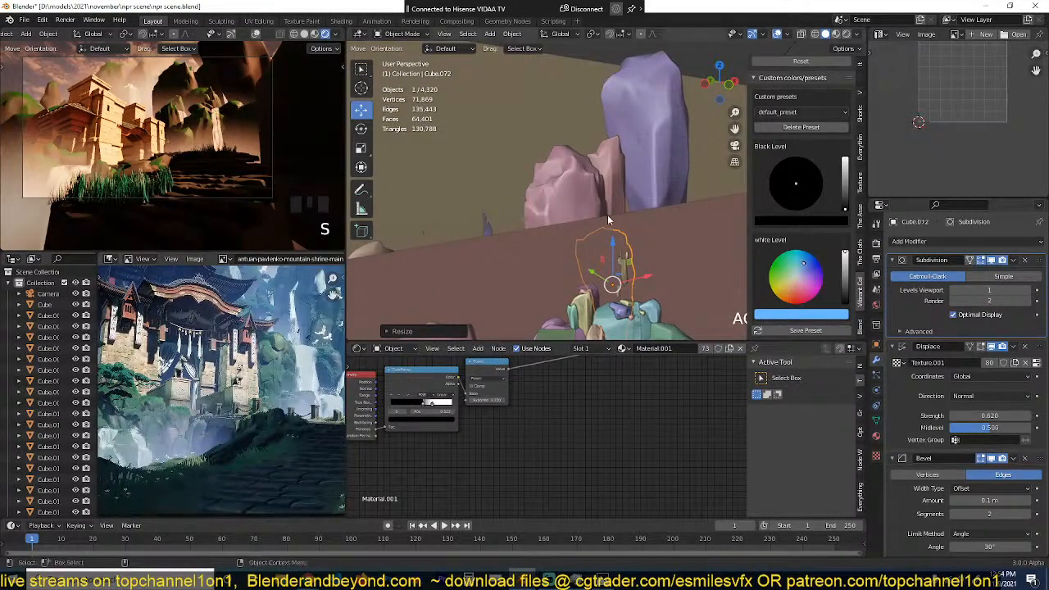
{"action": "scroll", "coordinate": [610, 220], "scroll_direction": "down", "scroll_amount": 1}
{"action": "scroll", "coordinate": [246, 195], "scroll_direction": "up", "scroll_amount": 1}
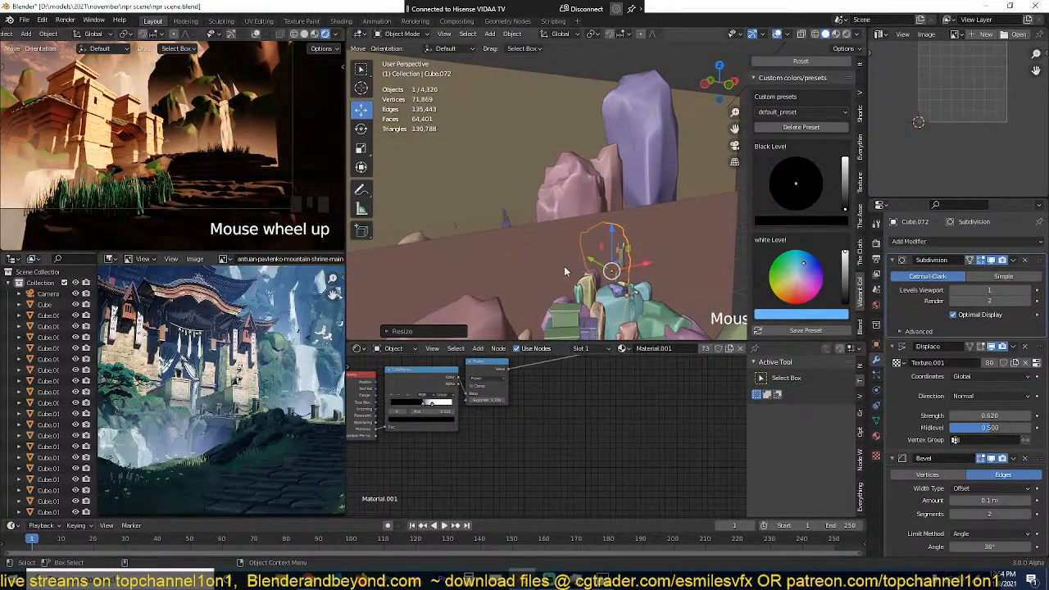
{"action": "middle_click_drag", "start_coordinate": [564, 266], "coordinate": [550, 144]}
{"action": "left_click", "coordinate": [554, 250]}
{"action": "scroll", "coordinate": [557, 132], "scroll_direction": "up", "scroll_amount": 2}
{"action": "key", "text": "shift+d"}
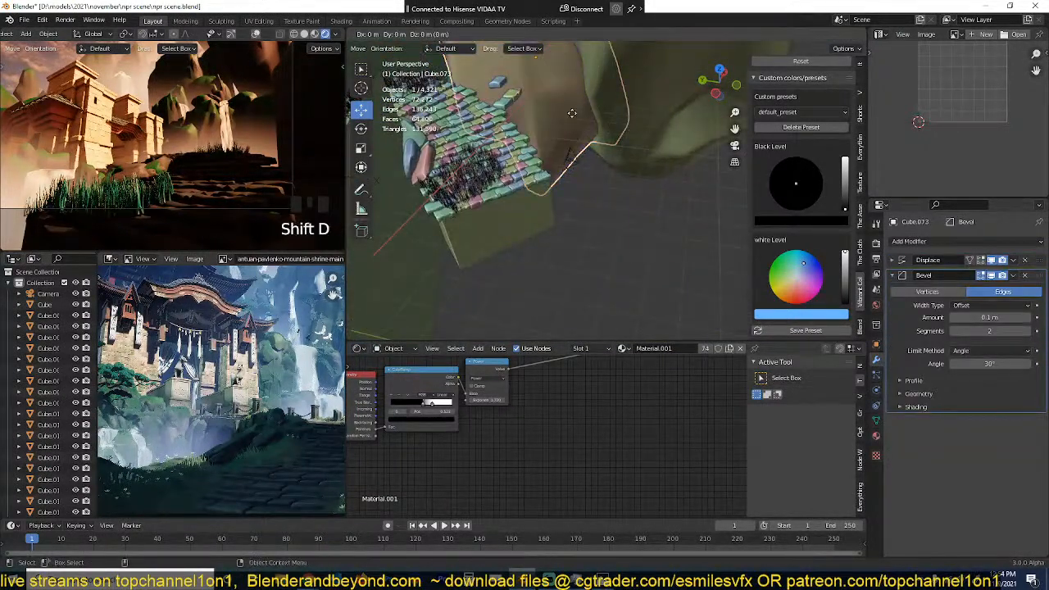
{"action": "key", "text": "s"}
{"action": "left_click", "coordinate": [631, 98]}
{"action": "key", "text": "g"}
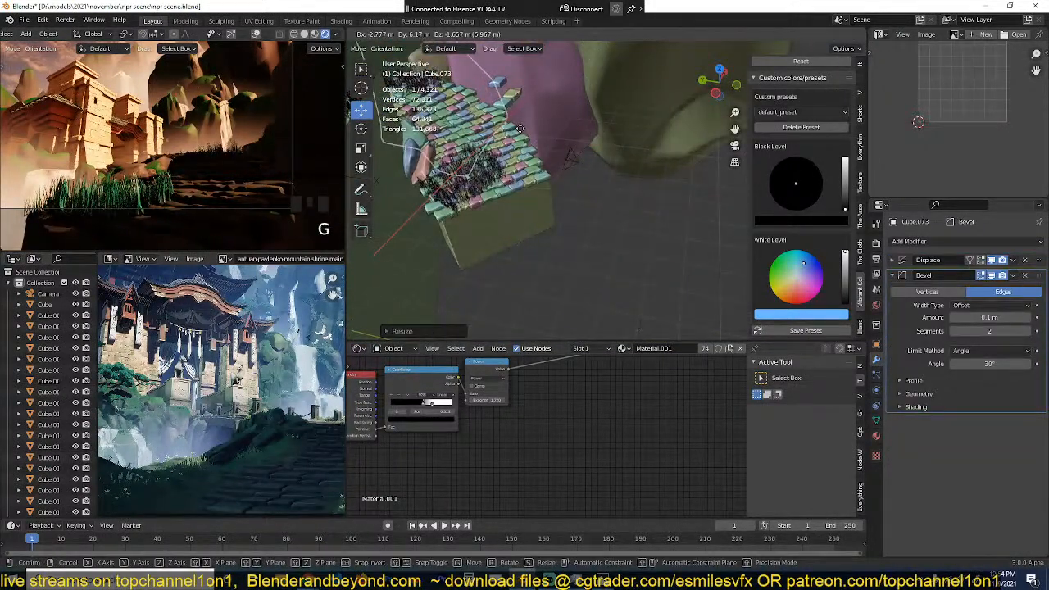
{"action": "left_click", "coordinate": [517, 135]}
Step: Deselect the duplicated rock and save the scene
{"action": "middle_click_drag", "start_coordinate": [525, 160], "coordinate": [493, 154]}
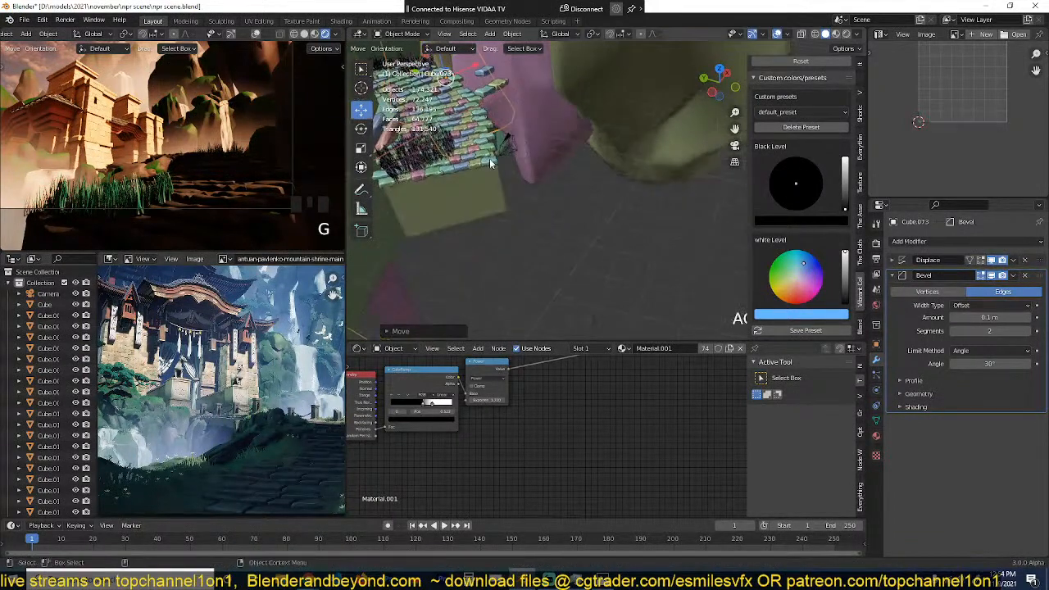
{"action": "key", "text": "alt+a"}
{"action": "middle_click_drag", "start_coordinate": [414, 154], "coordinate": [528, 187], "text": "shift"}
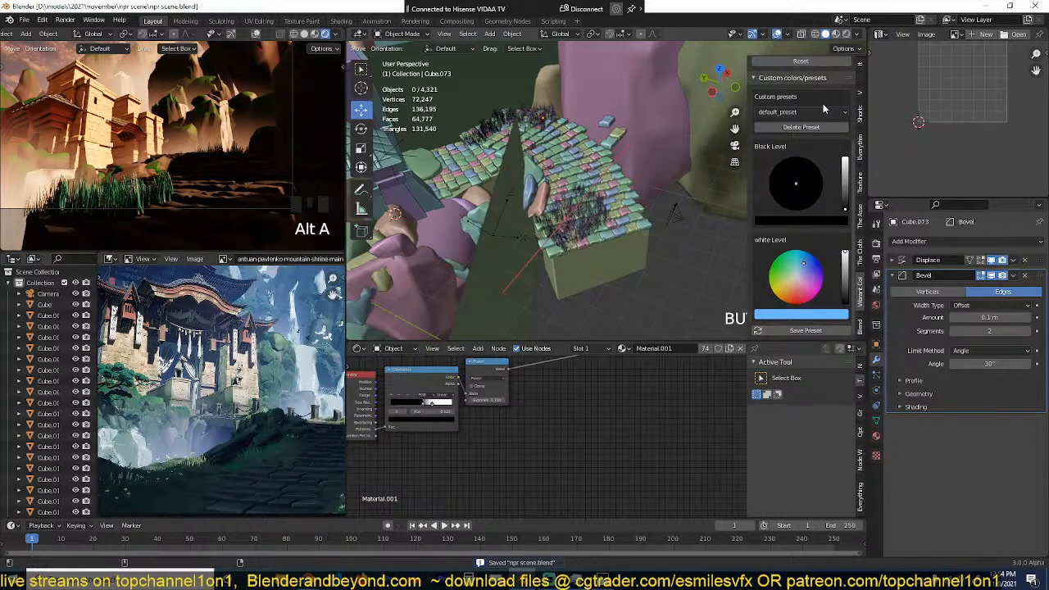
Step: Search the asset library's objects for "sign" and choose the medieval wooden sign
{"action": "scroll", "coordinate": [851, 270], "scroll_direction": "up", "scroll_amount": 1}
{"action": "left_click", "coordinate": [860, 327]}
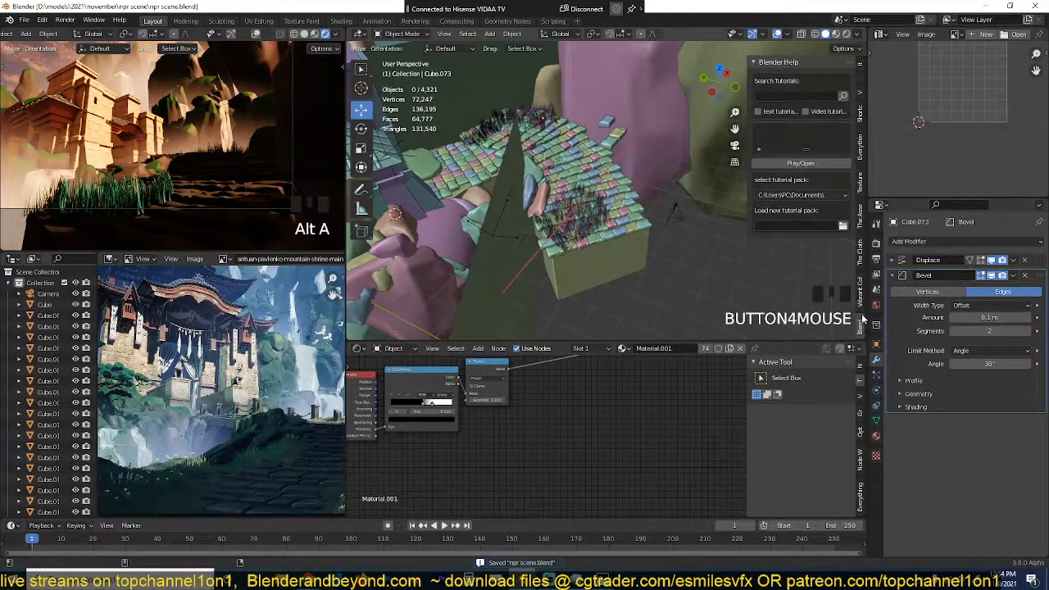
{"action": "left_click", "coordinate": [860, 292]}
{"action": "left_click", "coordinate": [860, 220]}
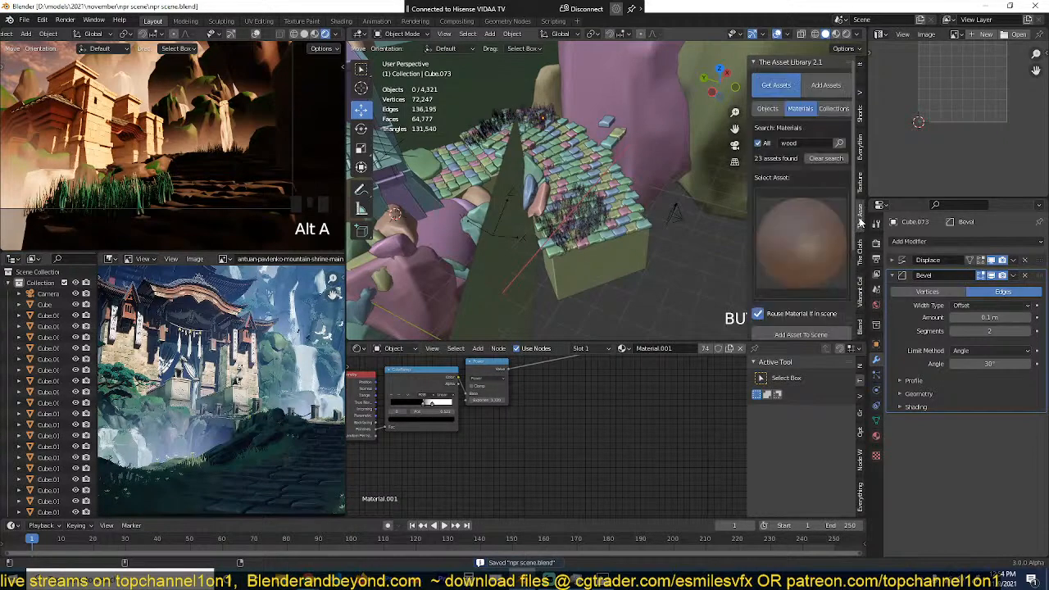
{"action": "left_click", "coordinate": [779, 115]}
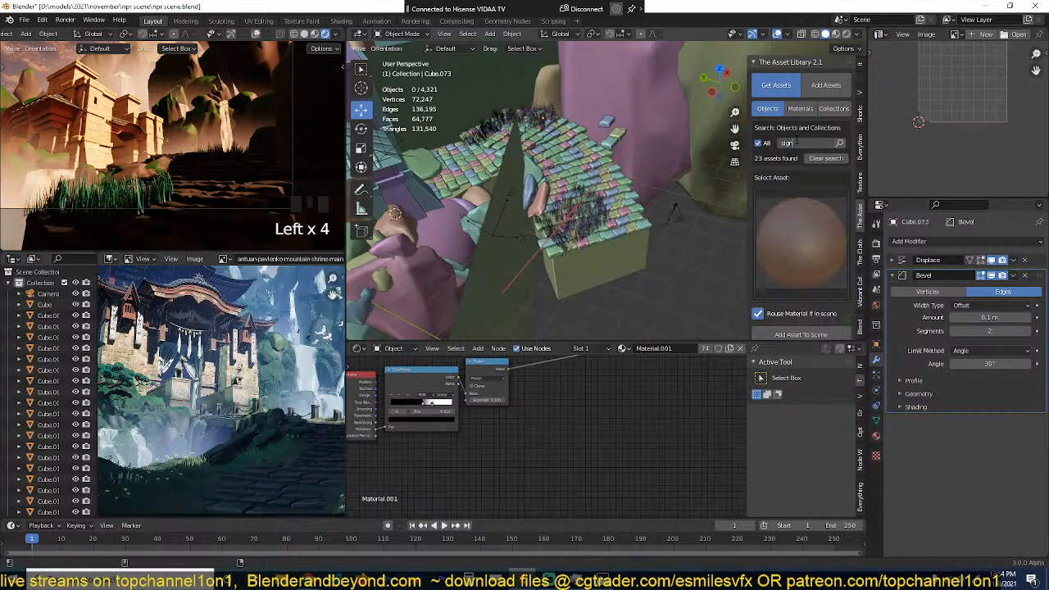
{"action": "left_click", "coordinate": [785, 171]}
{"action": "left_click", "coordinate": [839, 144]}
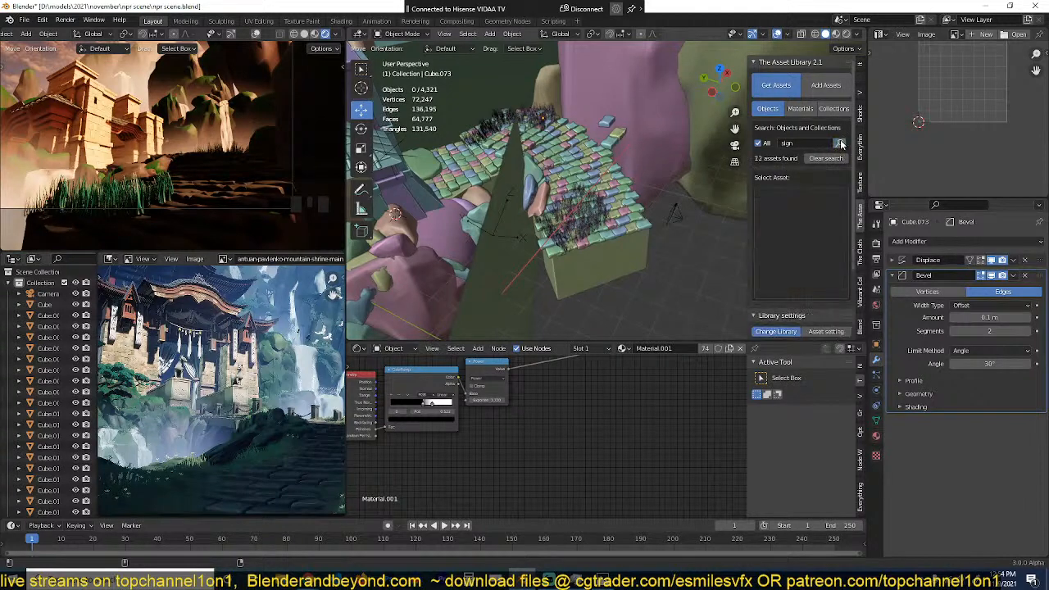
{"action": "left_click", "coordinate": [806, 229]}
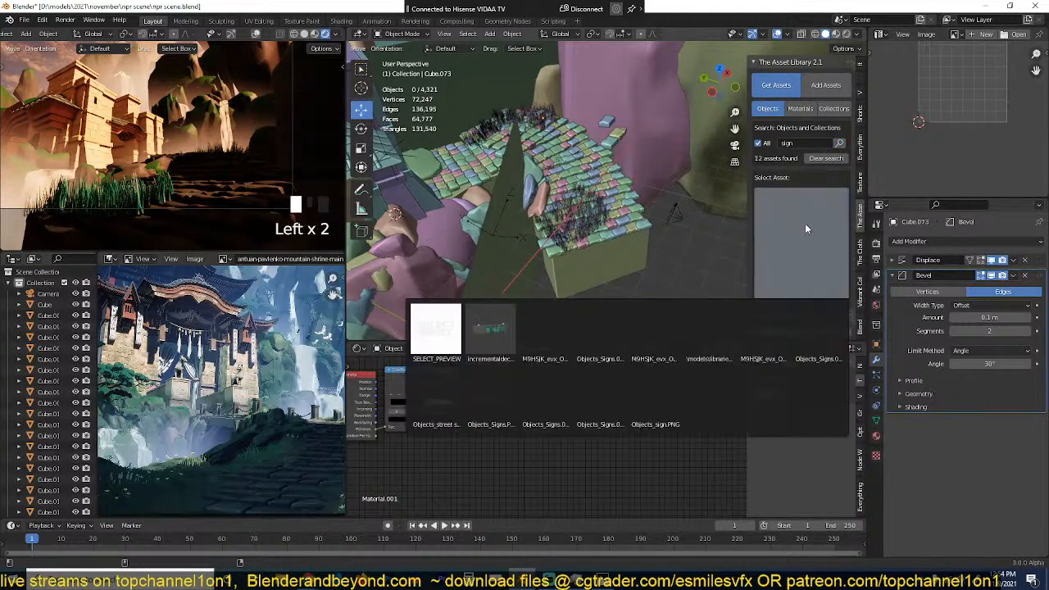
{"action": "left_click", "coordinate": [698, 326]}
Step: Place the 3D cursor on the rock beside the stone path and add the medieval wooden sign there
{"action": "key", "text": "shift+grave"}
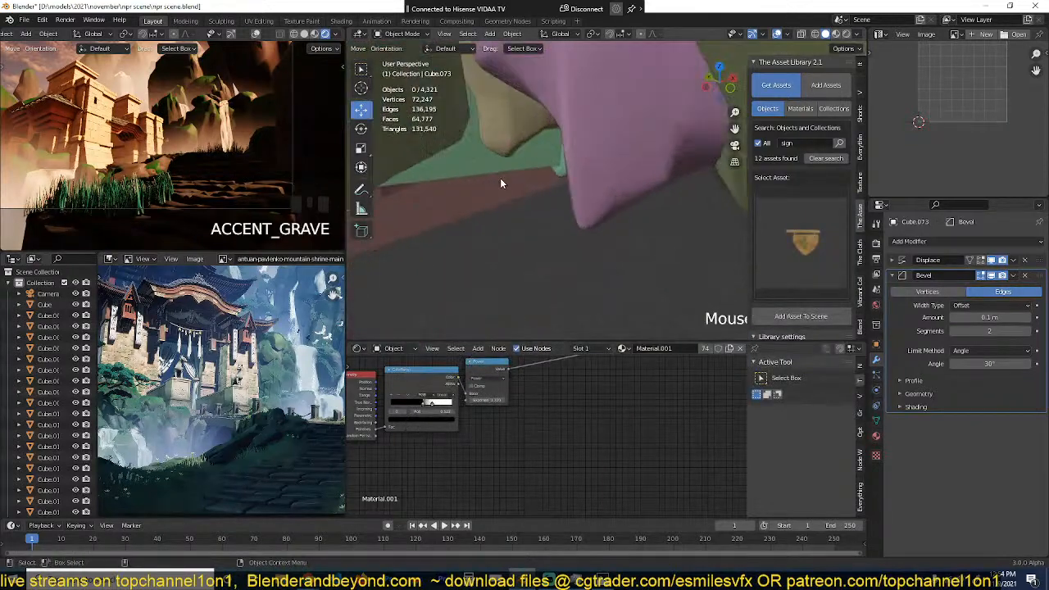
{"action": "key", "text": "w"}
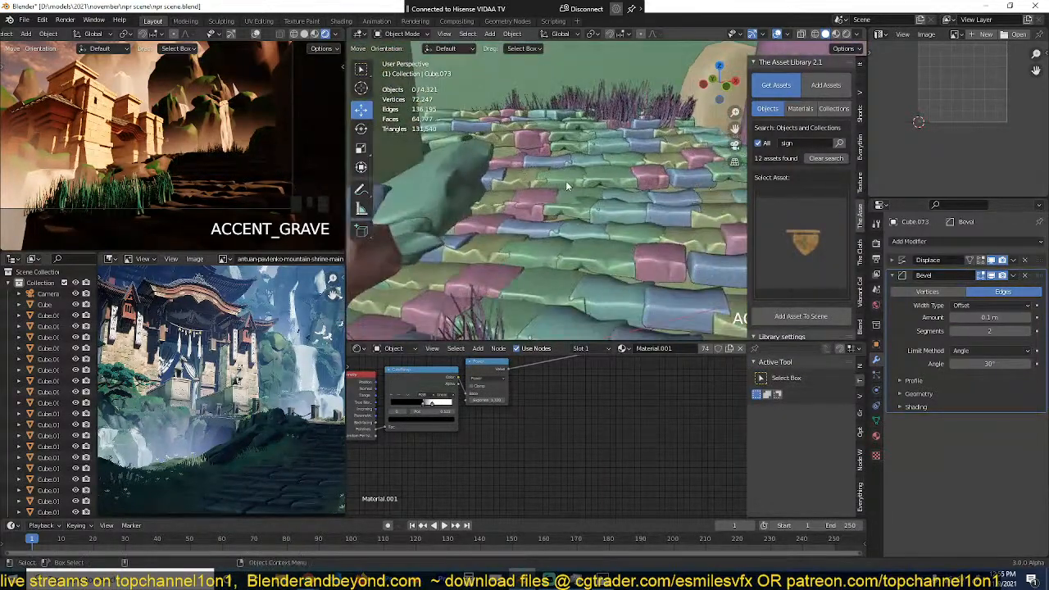
{"action": "left_click", "coordinate": [571, 188]}
{"action": "right_click", "coordinate": [537, 209], "text": "shift"}
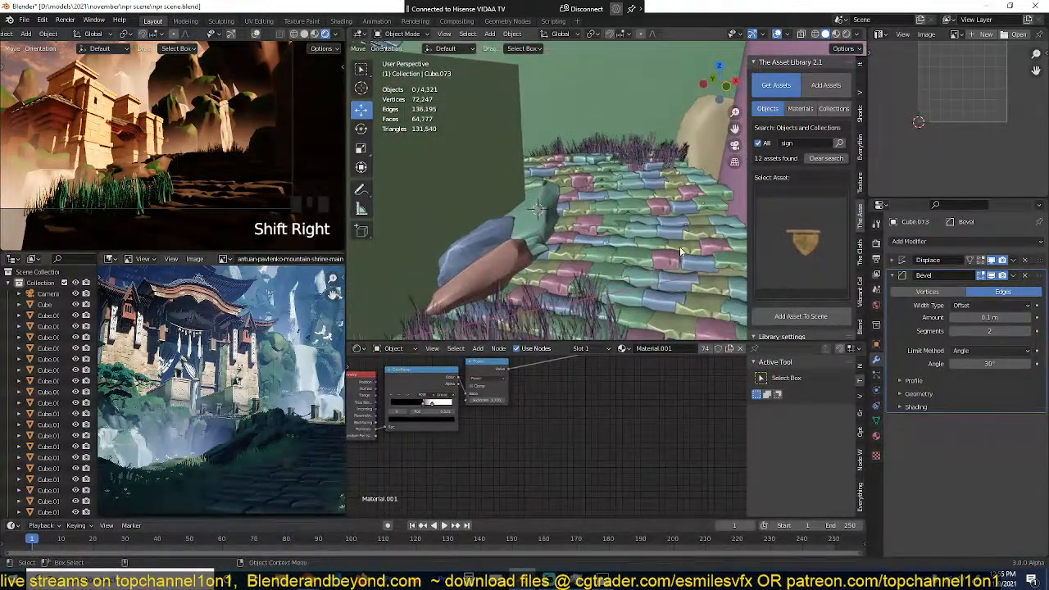
{"action": "left_click", "coordinate": [801, 315]}
Step: Scale the wooden sign to about 0.2 and raise it above the rock beside the path
{"action": "key", "text": "s"}
{"action": "left_click", "coordinate": [588, 207]}
{"action": "key", "text": "g"}
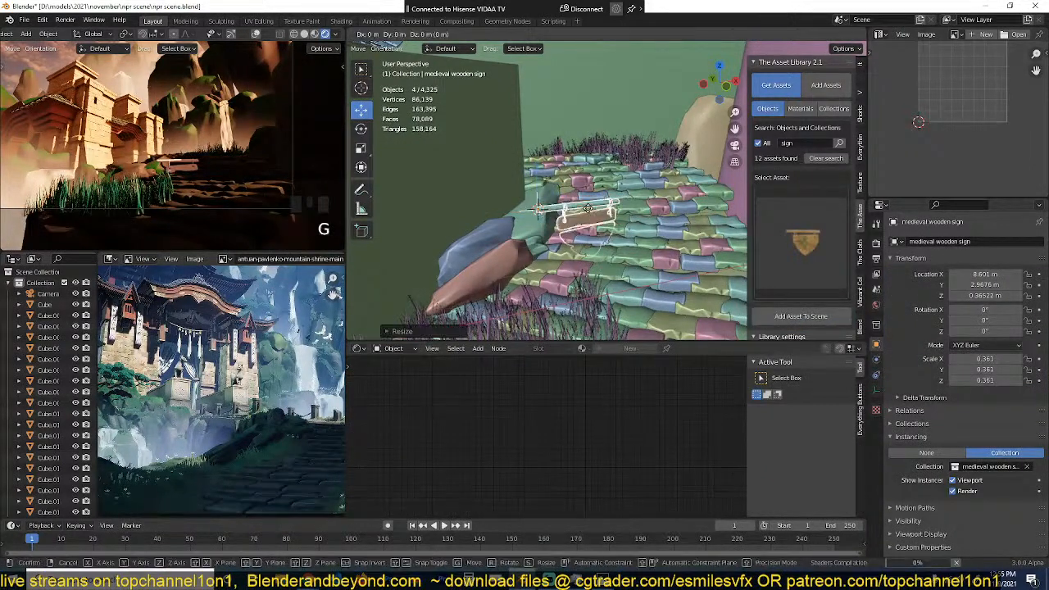
{"action": "key", "text": "Return"}
{"action": "key", "text": "s"}
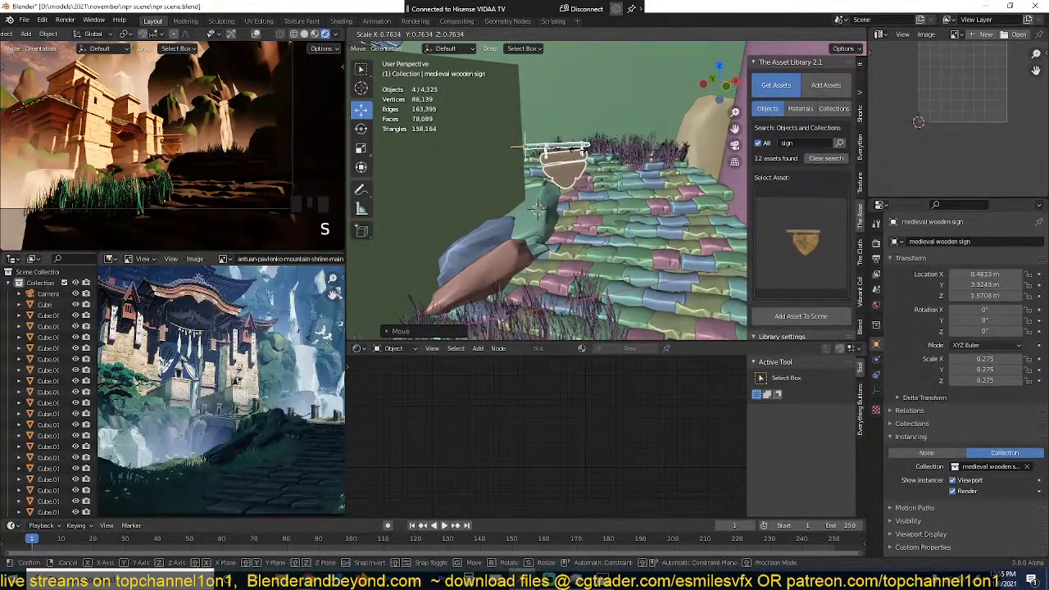
{"action": "left_click", "coordinate": [560, 163]}
Step: Add a cylinder with 9 vertices on the rock below the sign, at a newly placed 3D cursor
{"action": "middle_click_drag", "start_coordinate": [561, 164], "coordinate": [609, 165], "text": "shift"}
{"action": "scroll", "coordinate": [570, 168], "scroll_direction": "up", "scroll_amount": 6}
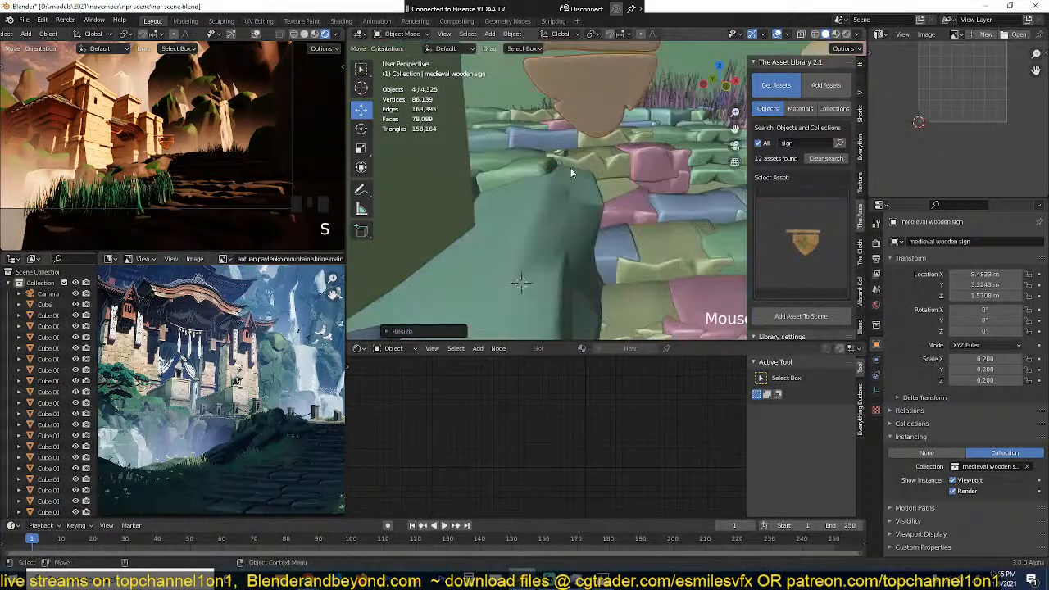
{"action": "scroll", "coordinate": [570, 168], "scroll_direction": "down", "scroll_amount": 3}
{"action": "right_click", "coordinate": [561, 219], "text": "shift"}
{"action": "mouse_move", "coordinate": [562, 221]}
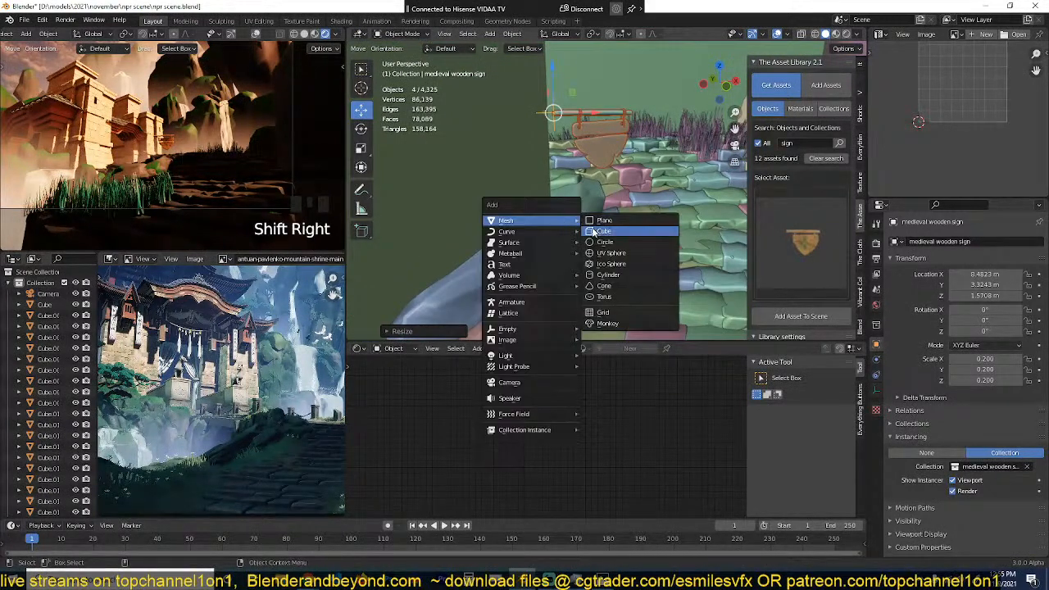
{"action": "left_click", "coordinate": [606, 274]}
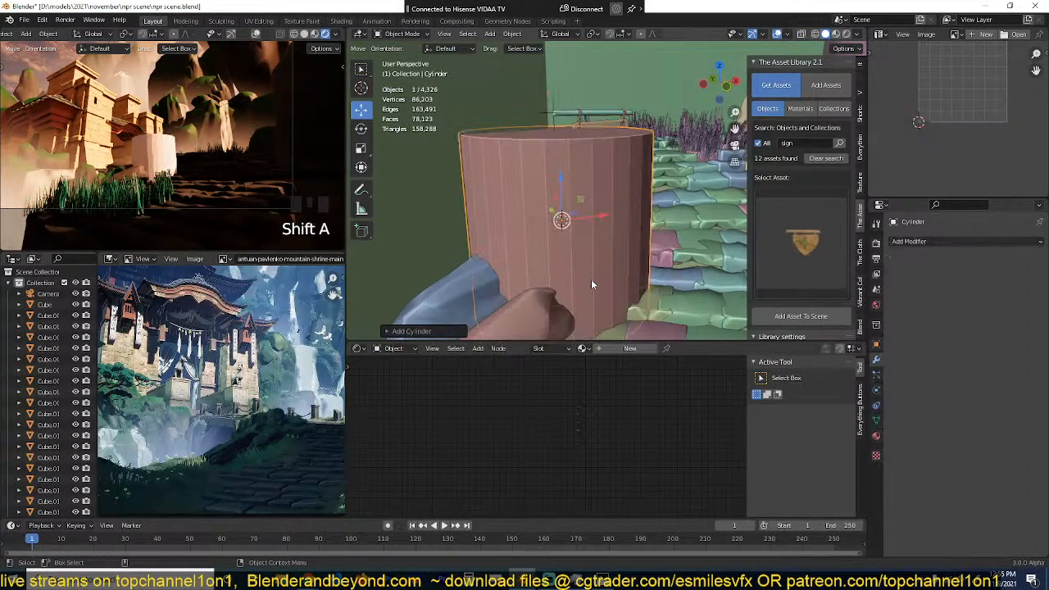
{"action": "left_click", "coordinate": [419, 331]}
{"action": "left_click_drag", "start_coordinate": [495, 199], "coordinate": [444, 201]}
Step: Scale the cylinder to about 0.338, stretch it about 4.091 times along Z and shrink it evenly into a short post
{"action": "key", "text": "s"}
{"action": "left_click", "coordinate": [603, 201]}
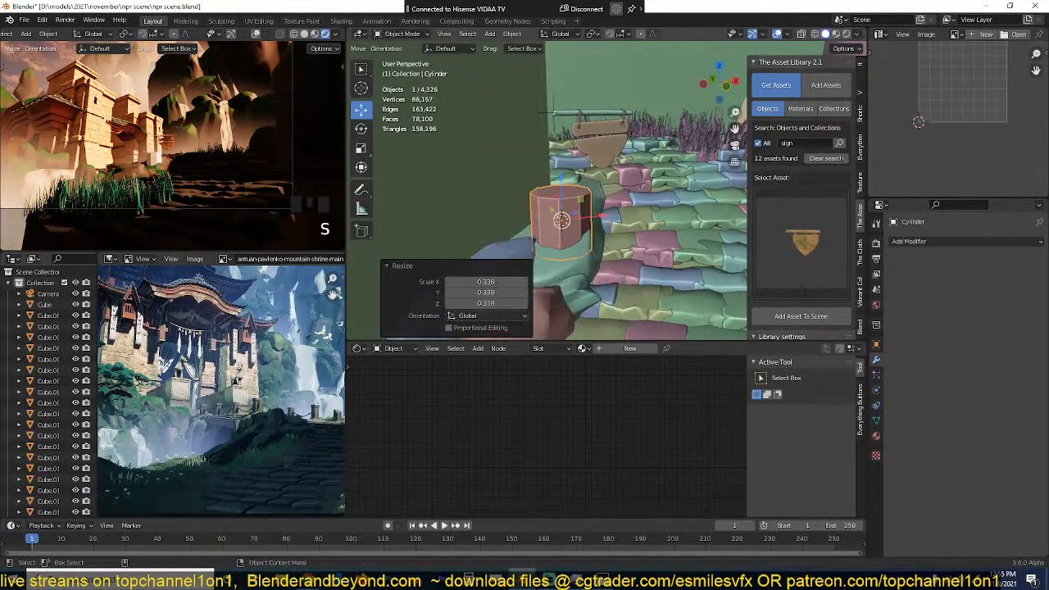
{"action": "key", "text": "s"}
{"action": "key", "text": "z"}
{"action": "left_click", "coordinate": [692, 344]}
{"action": "key", "text": "s"}
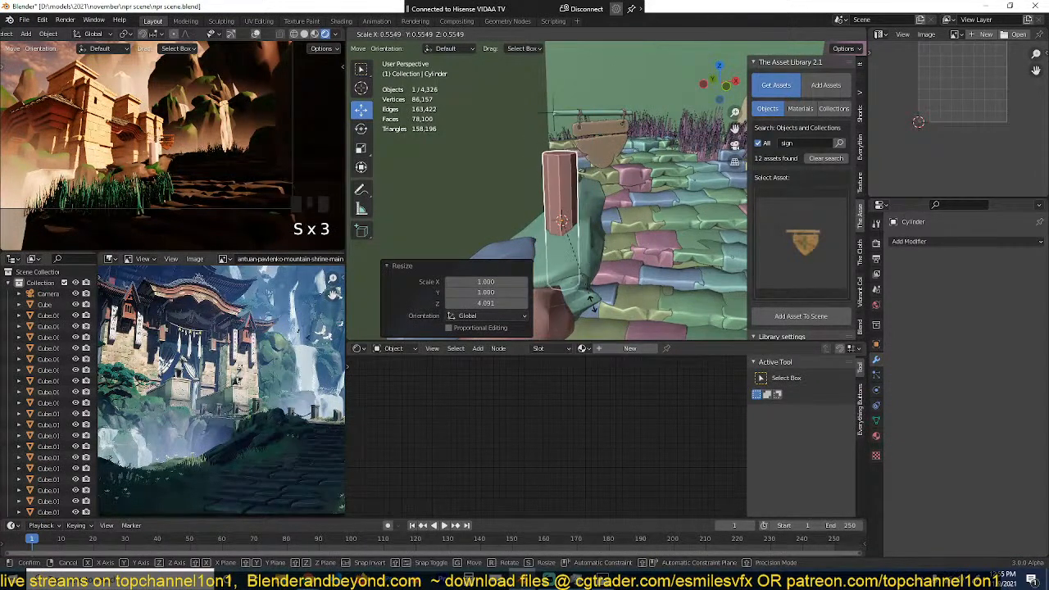
{"action": "left_click", "coordinate": [632, 287]}
Step: Raise the post about 0.48 m, thin it horizontally by about 0.684 and lengthen it along Z to sign height
{"action": "key", "text": "g"}
{"action": "key", "text": "z"}
{"action": "left_click", "coordinate": [595, 268]}
{"action": "key", "text": "s"}
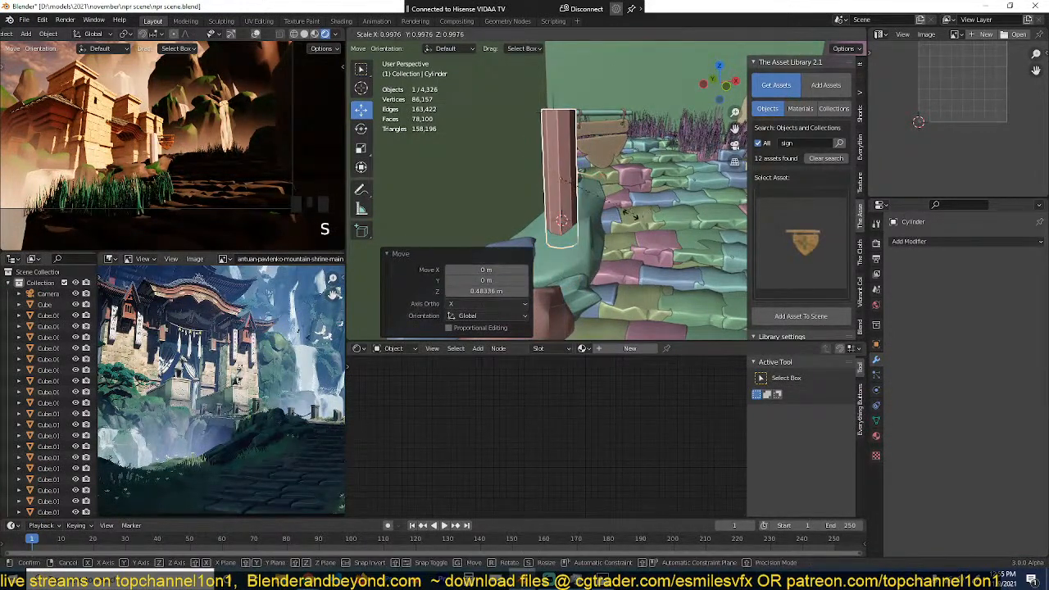
{"action": "key", "text": "shift+z"}
{"action": "left_click", "coordinate": [587, 215]}
{"action": "key", "text": "s"}
{"action": "key", "text": "z"}
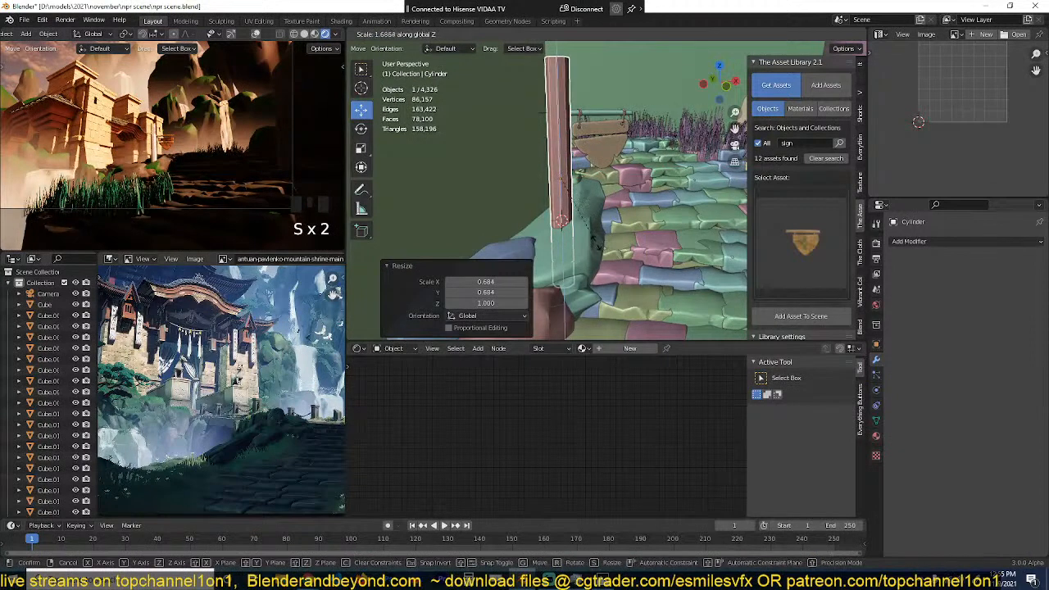
{"action": "left_click", "coordinate": [608, 236]}
{"action": "key", "text": "s"}
{"action": "left_click", "coordinate": [595, 219]}
Step: Cut several evenly spaced horizontal edge loops along the height of the sign post's mesh
{"action": "key", "text": "Tab"}
{"action": "key", "text": "ctrl+r"}
{"action": "scroll", "coordinate": [545, 169], "scroll_direction": "up", "scroll_amount": 8}
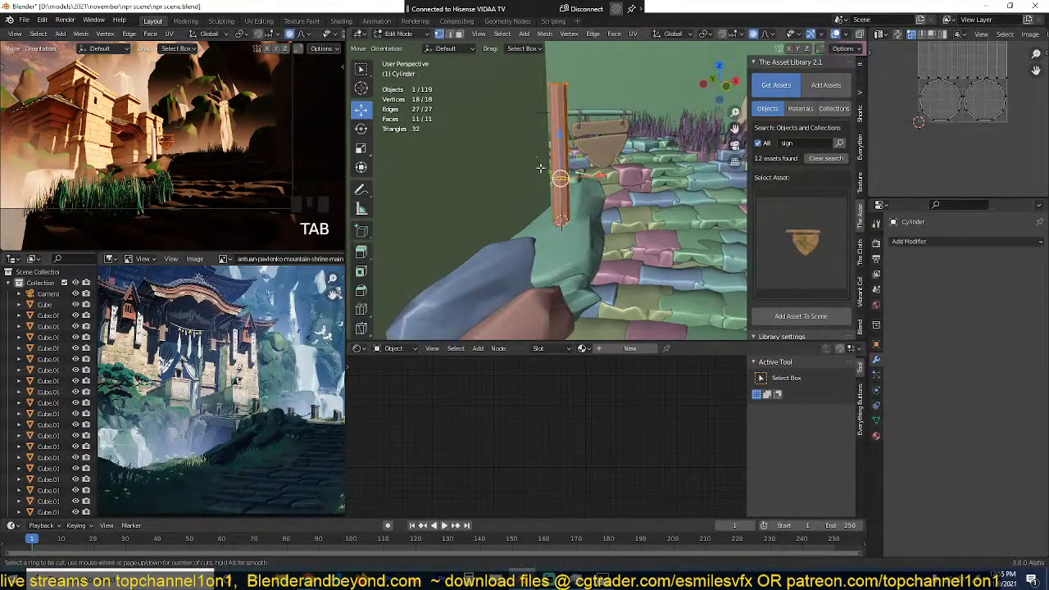
{"action": "left_click", "coordinate": [545, 169]}
{"action": "right_click", "coordinate": [546, 169]}
{"action": "key", "text": "Tab"}
Step: Link the material of the rock beneath the sign to the post
{"action": "left_click", "coordinate": [581, 196], "text": "shift"}
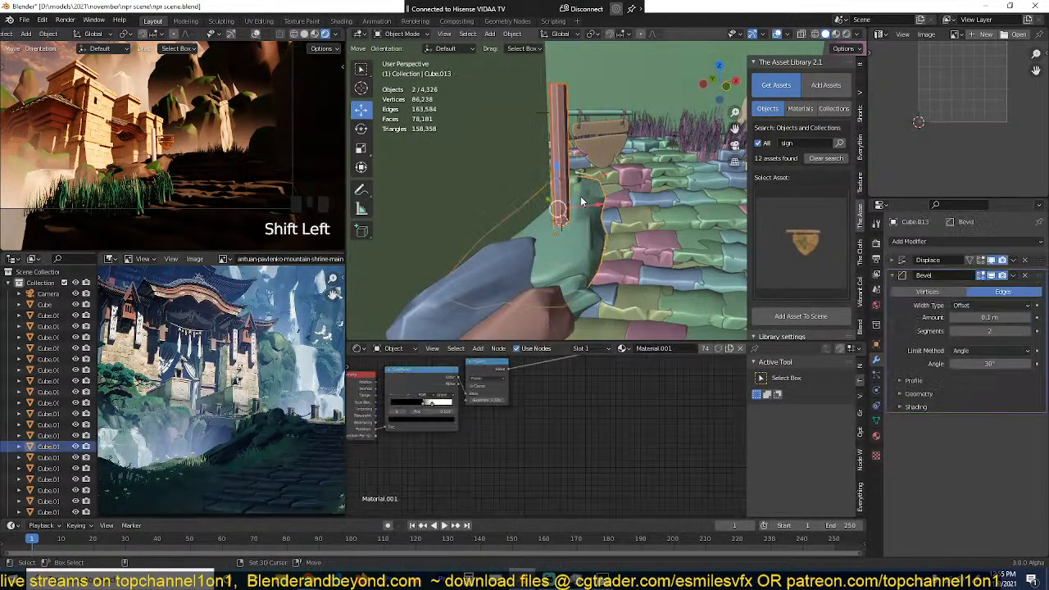
{"action": "key", "text": "ctrl+l"}
{"action": "left_click", "coordinate": [580, 196]}
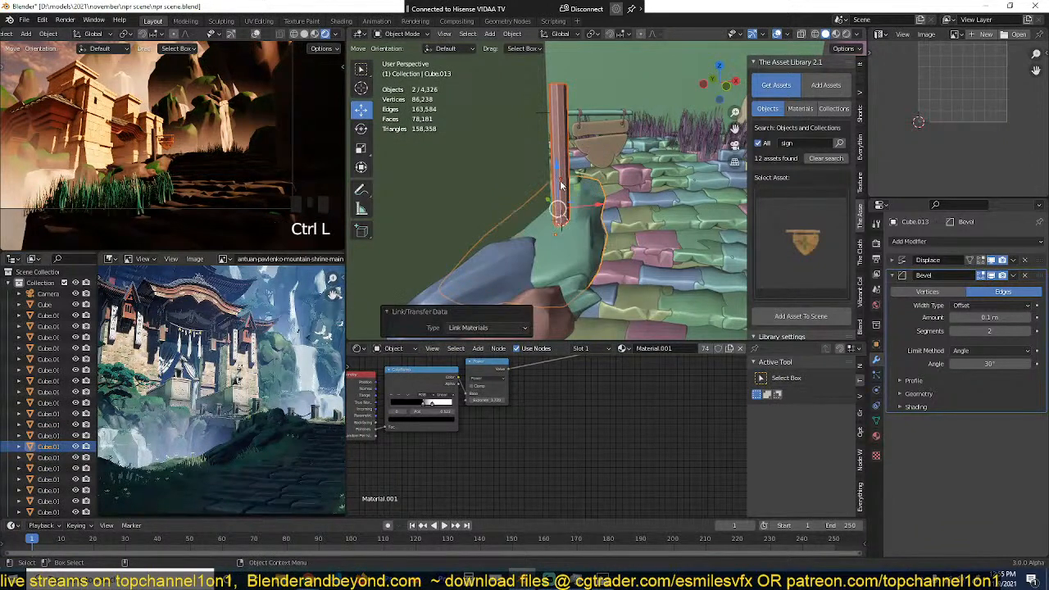
Step: Reselect only the sign post on the rock and save the scene file
{"action": "key", "text": "alt+a"}
{"action": "left_click", "coordinate": [558, 149]}
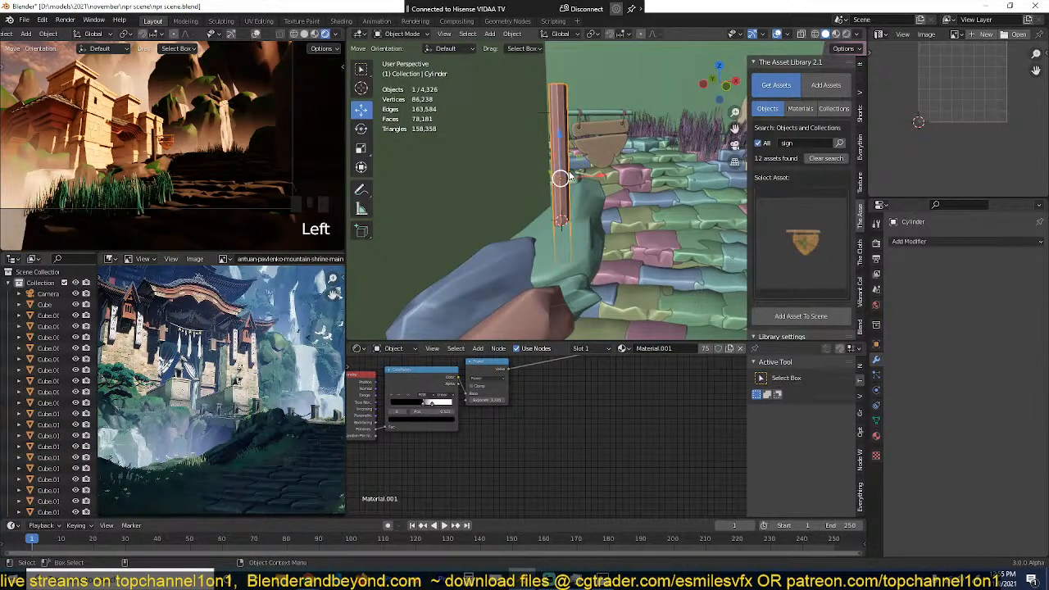
{"action": "mouse_move", "coordinate": [570, 175]}
{"action": "middle_mouse_down"}
{"action": "mouse_move", "coordinate": [560, 171]}
{"action": "mouse_move", "coordinate": [572, 173]}
{"action": "middle_mouse_up"}
{"action": "right_click", "coordinate": [559, 171]}
{"action": "left_click", "coordinate": [557, 170]}
{"action": "key", "text": "q"}
{"action": "left_click", "coordinate": [570, 170]}
{"action": "scroll", "coordinate": [577, 175], "scroll_direction": "up", "scroll_amount": 2}
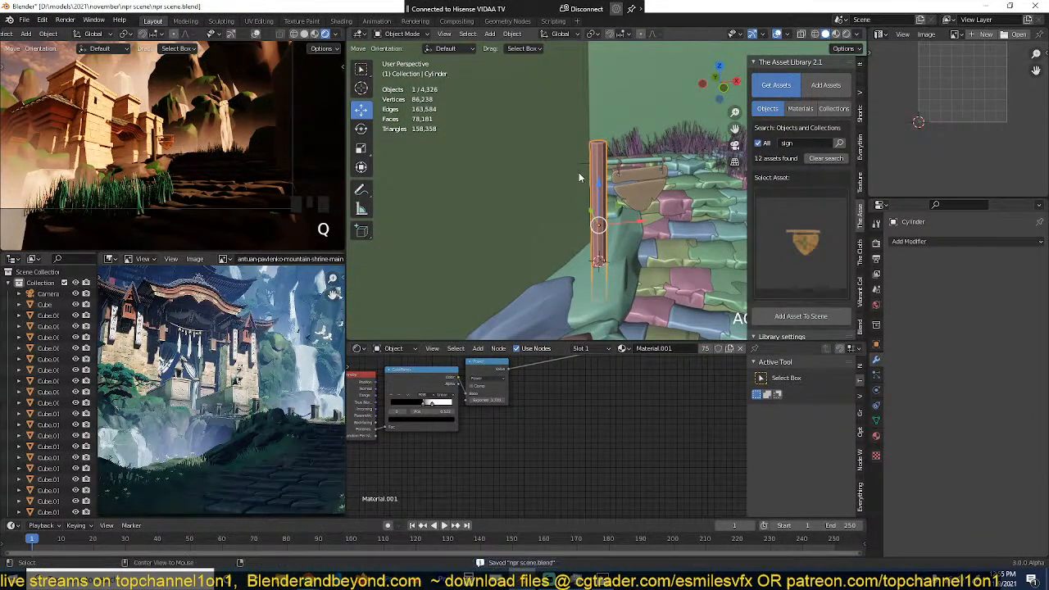
Step: Search all objects and collections in the asset library for "birds" and save the scene
{"action": "scroll", "coordinate": [579, 175], "scroll_direction": "down", "scroll_amount": 5}
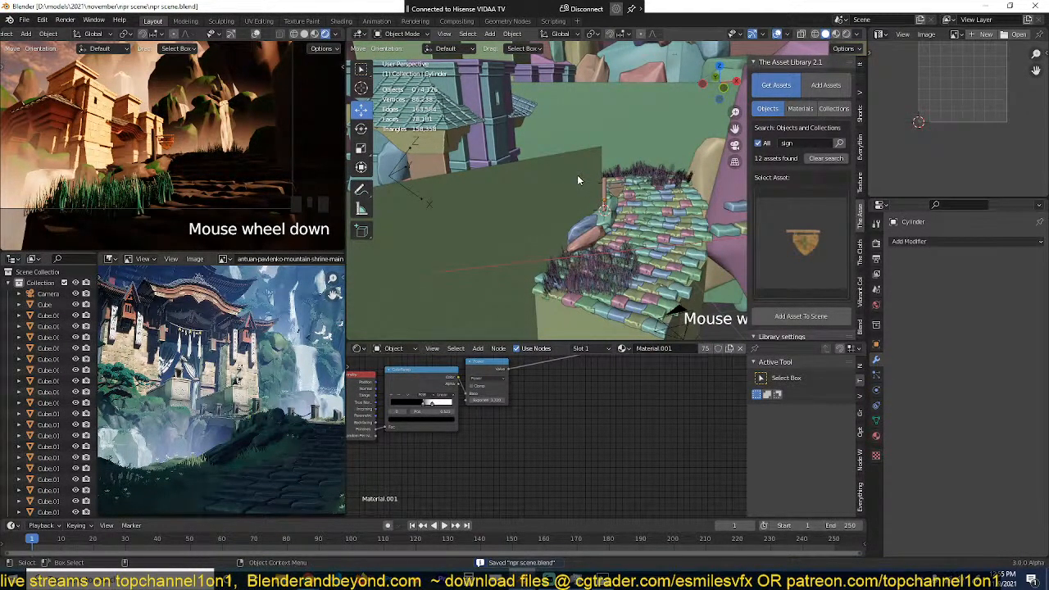
{"action": "middle_click_drag", "start_coordinate": [578, 179], "coordinate": [587, 182]}
{"action": "scroll", "coordinate": [587, 182], "scroll_direction": "down", "scroll_amount": 3}
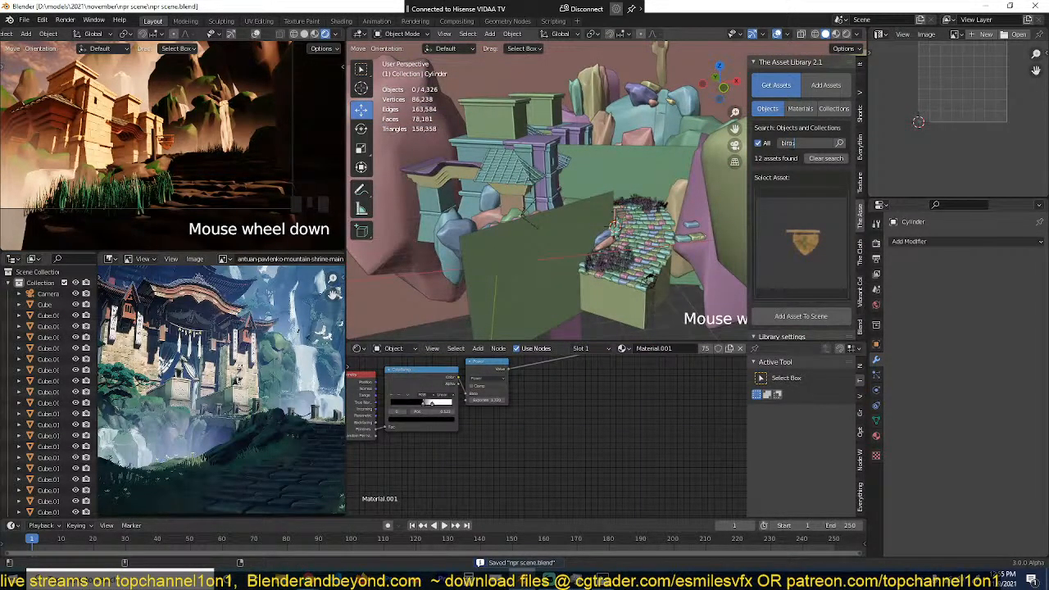
{"action": "left_click", "coordinate": [839, 144]}
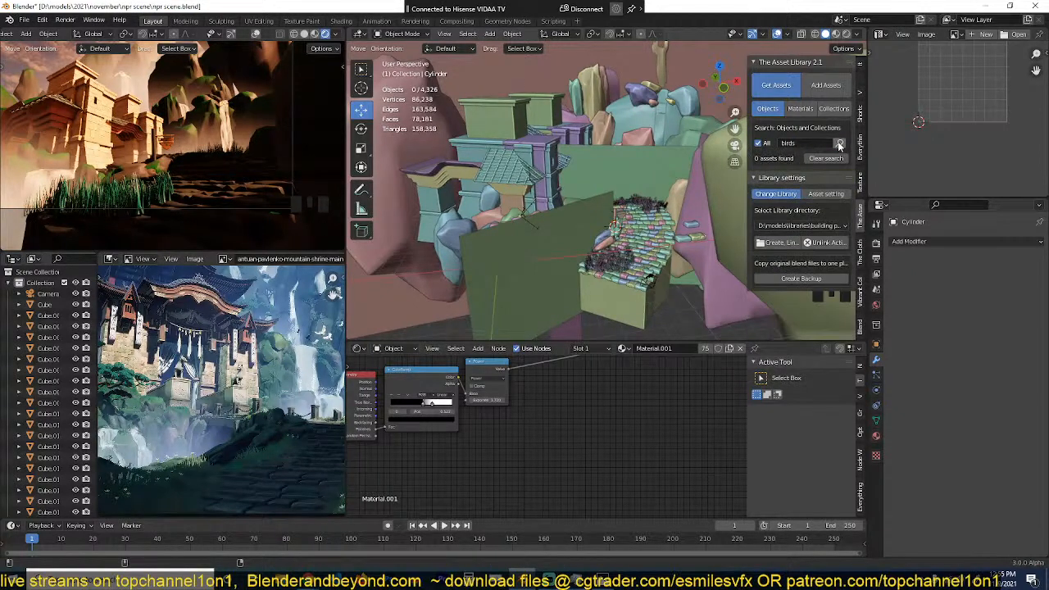
{"action": "key", "text": "ctrl+s"}
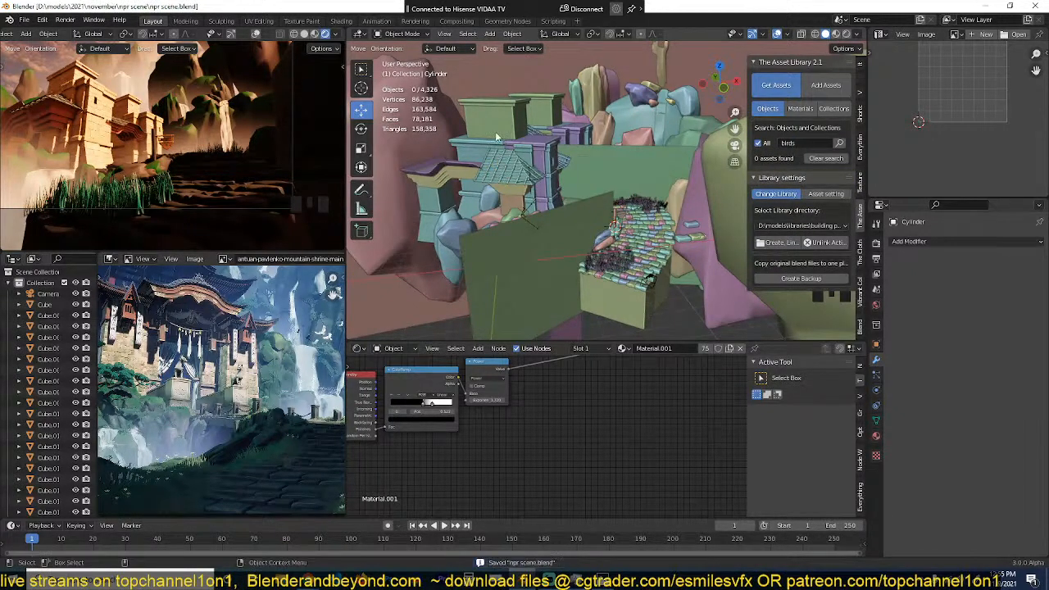
Step: Import the Wavefront file Chip-Triangle.obj from the Downloads folder into the scene
{"action": "left_click", "coordinate": [25, 20]}
{"action": "mouse_move", "coordinate": [81, 169]}
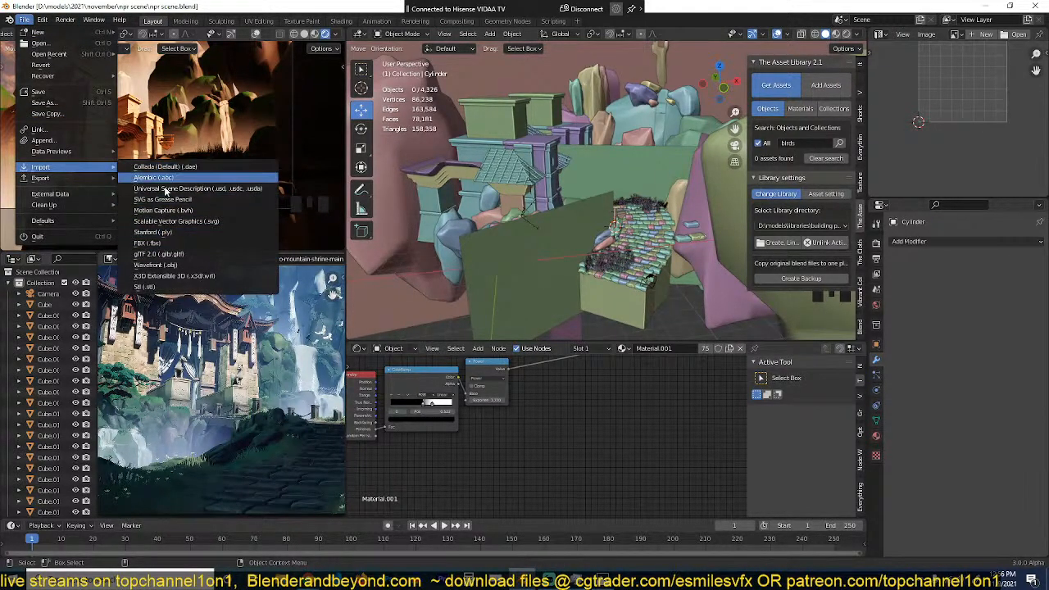
{"action": "left_click", "coordinate": [156, 265]}
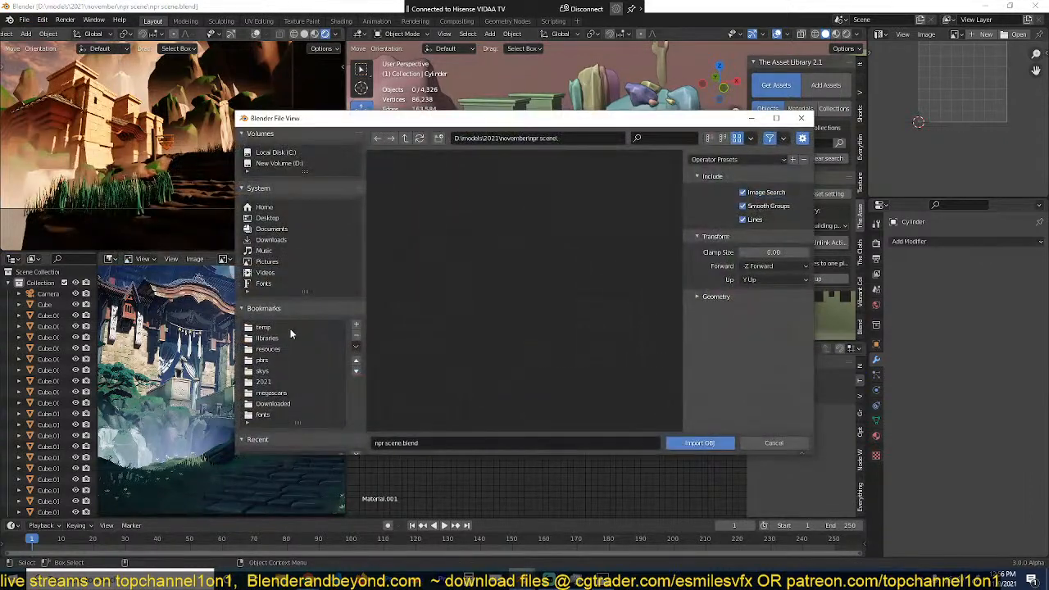
{"action": "left_click", "coordinate": [273, 239]}
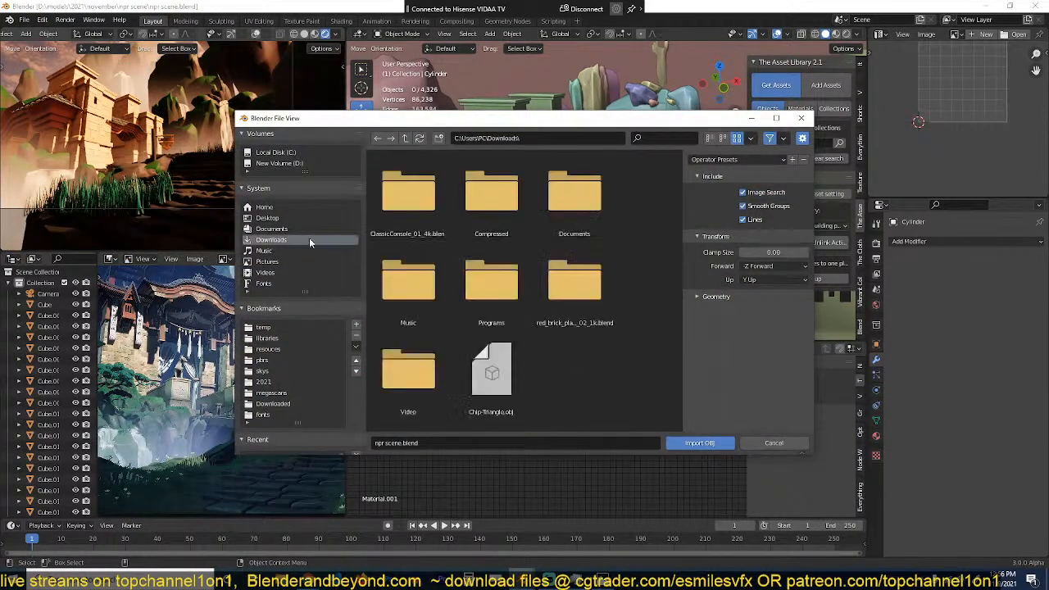
{"action": "left_click", "coordinate": [508, 364]}
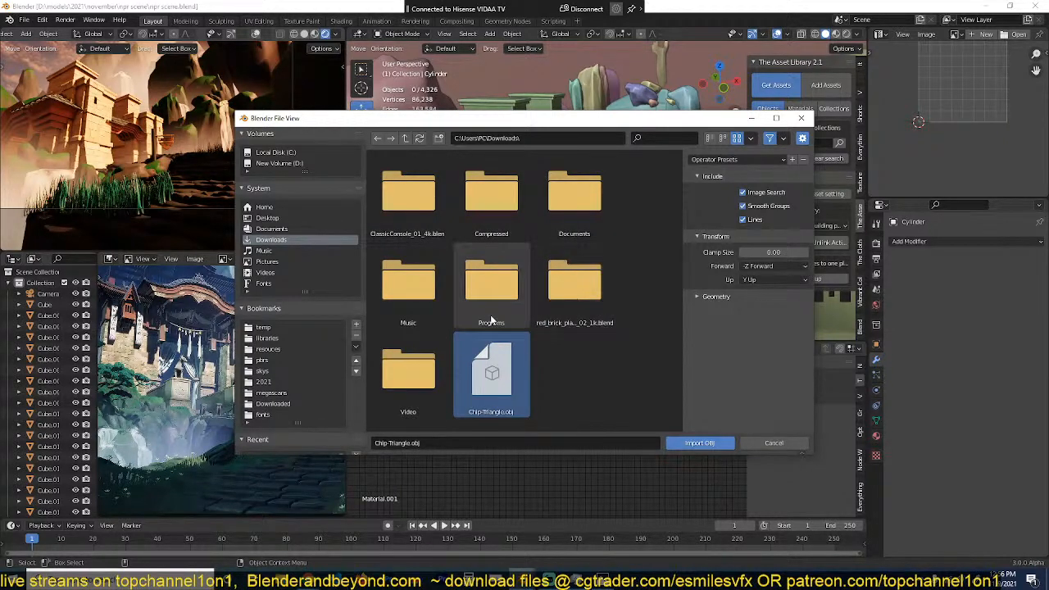
{"action": "double_click", "coordinate": [493, 375]}
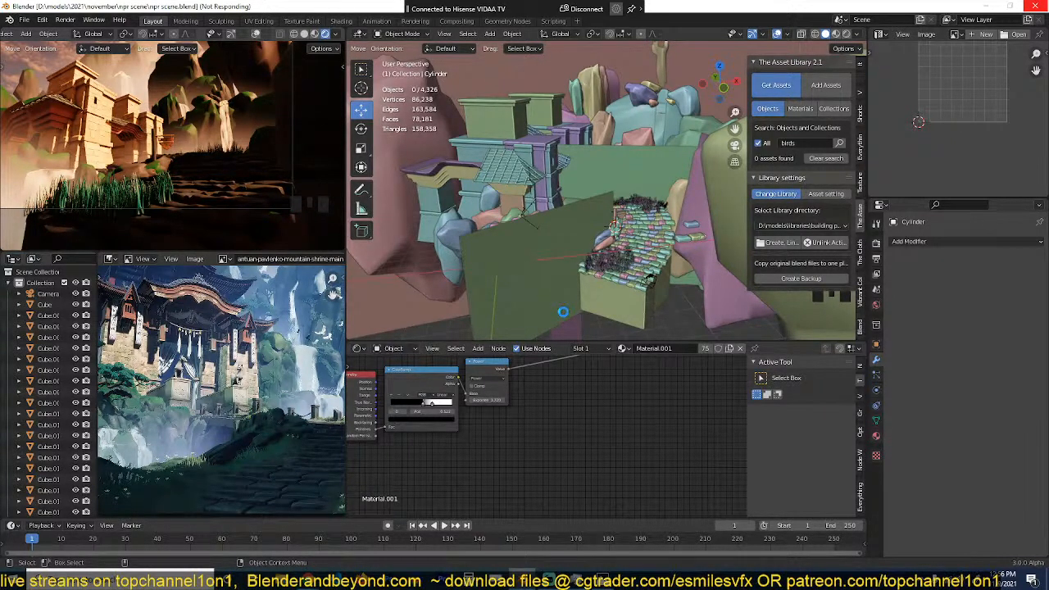
{"action": "right_click", "coordinate": [563, 311]}
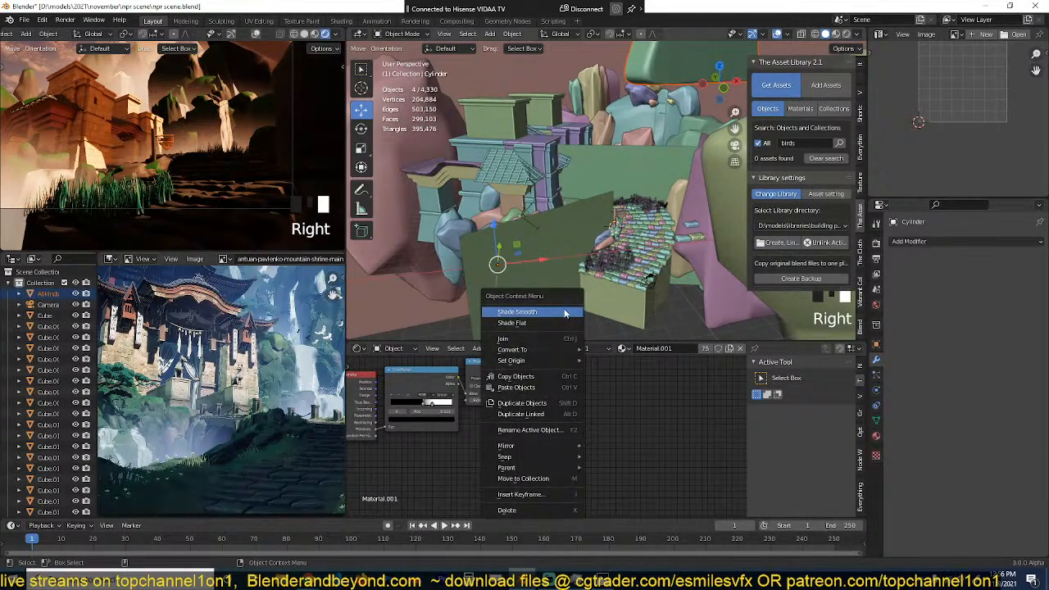
Step: Frame and delete the oversized objects imported from the OBJ file, and save the scene
{"action": "key", "text": "KP_Decimal"}
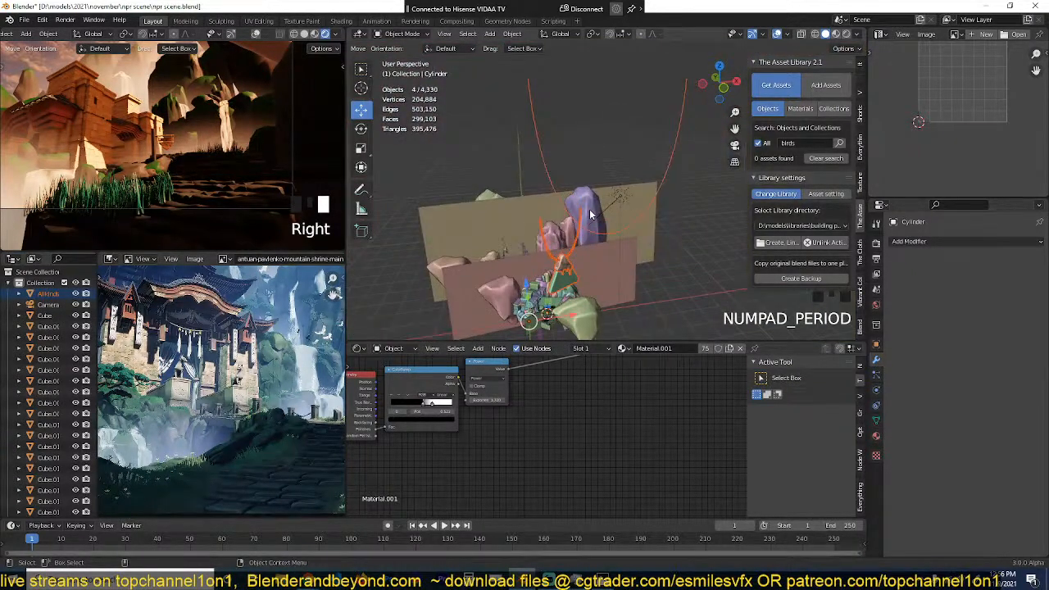
{"action": "key", "text": "grave"}
{"action": "key", "text": "x"}
{"action": "left_click", "coordinate": [650, 221]}
{"action": "key", "text": "grave"}
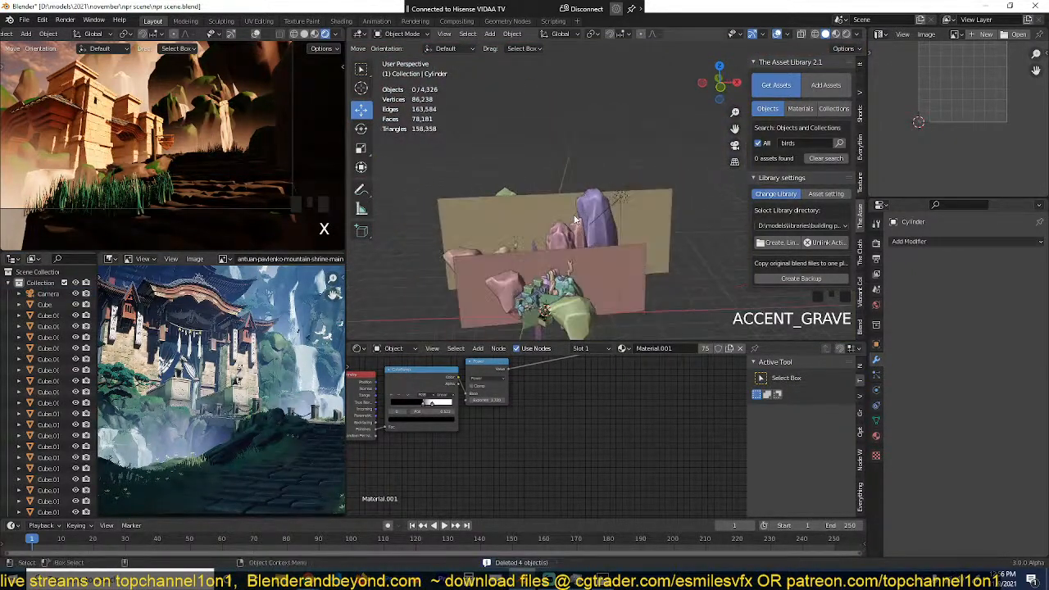
{"action": "scroll", "coordinate": [569, 228], "scroll_direction": "up", "scroll_amount": 3}
{"action": "key", "text": "ctrl+s"}
{"action": "middle_click_drag", "start_coordinate": [574, 237], "coordinate": [623, 118], "text": "shift"}
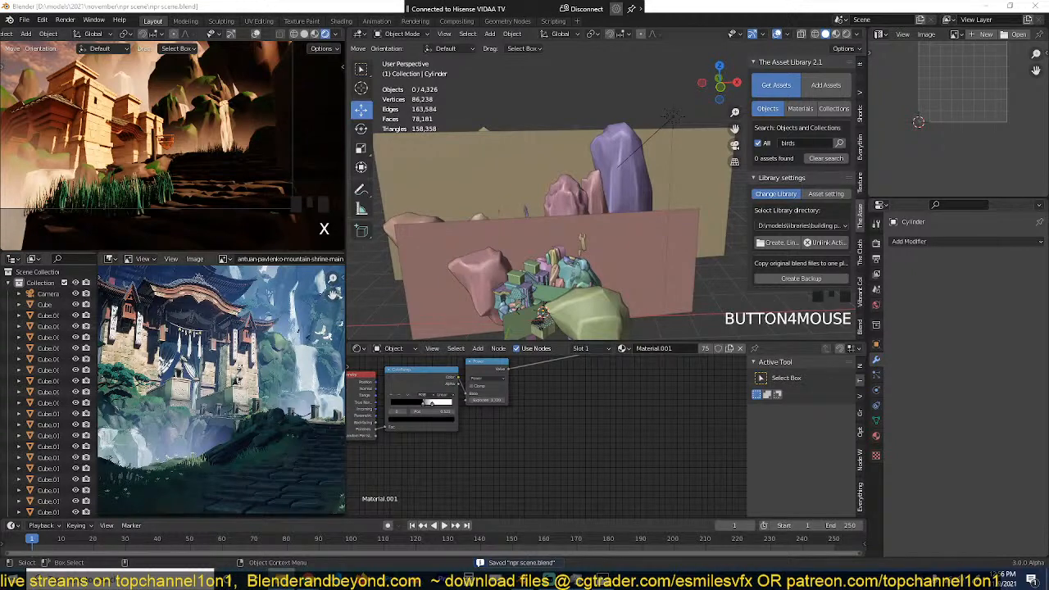
Step: Browse Downloads and its Compressed folder for another OBJ model, sorting the files by modified date, and close the import dialog
{"action": "left_click", "coordinate": [25, 19]}
{"action": "mouse_move", "coordinate": [89, 166]}
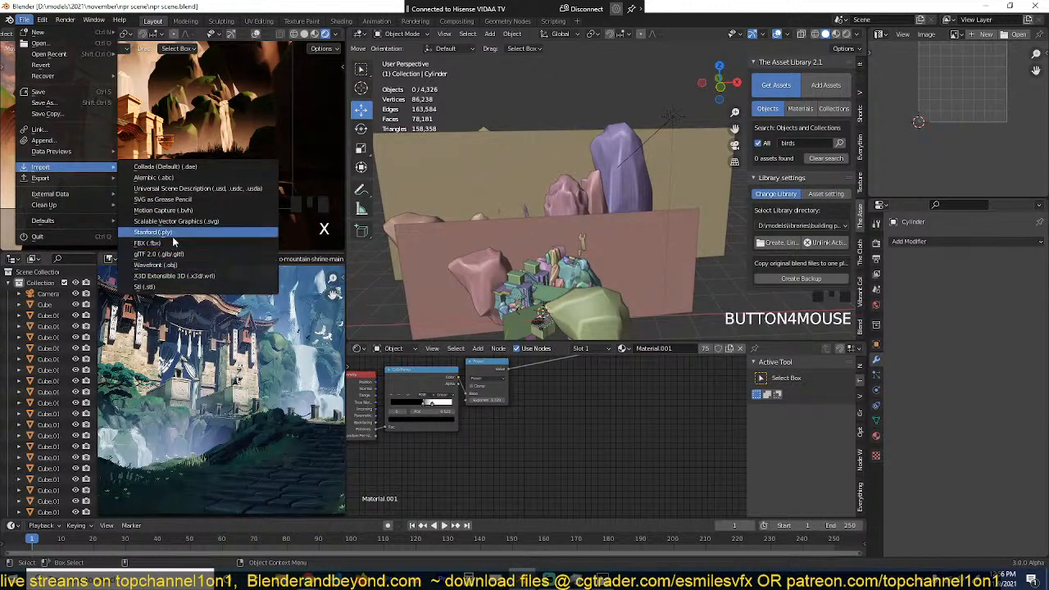
{"action": "left_click", "coordinate": [177, 264]}
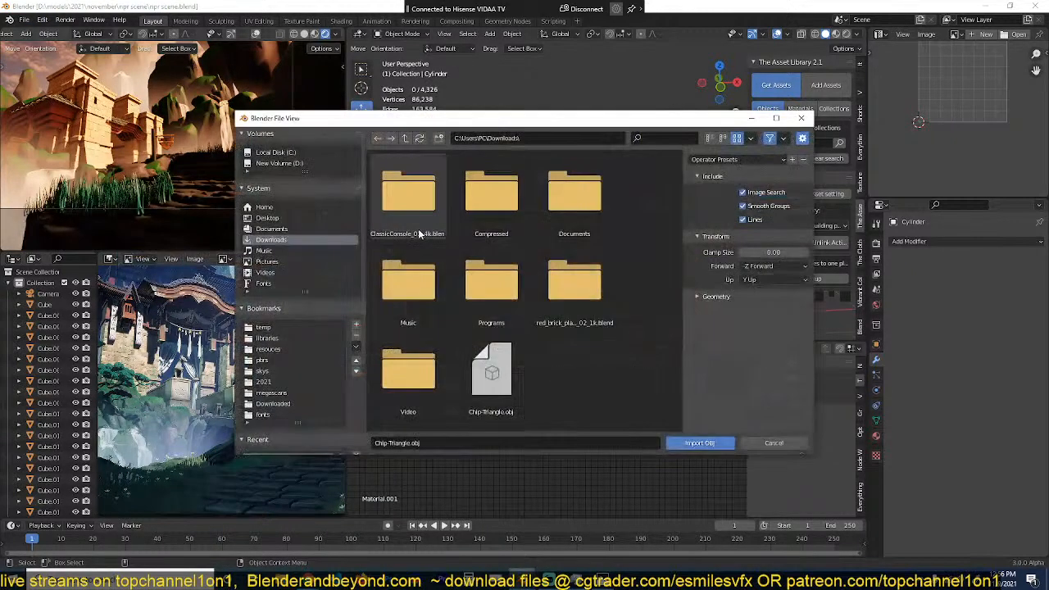
{"action": "double_click", "coordinate": [513, 234]}
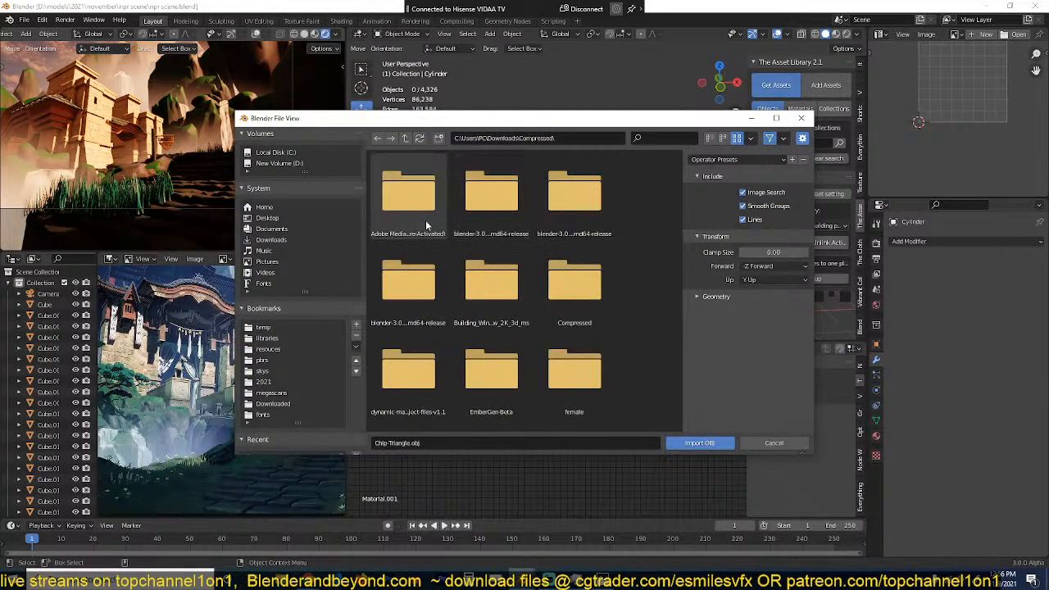
{"action": "left_click", "coordinate": [751, 139]}
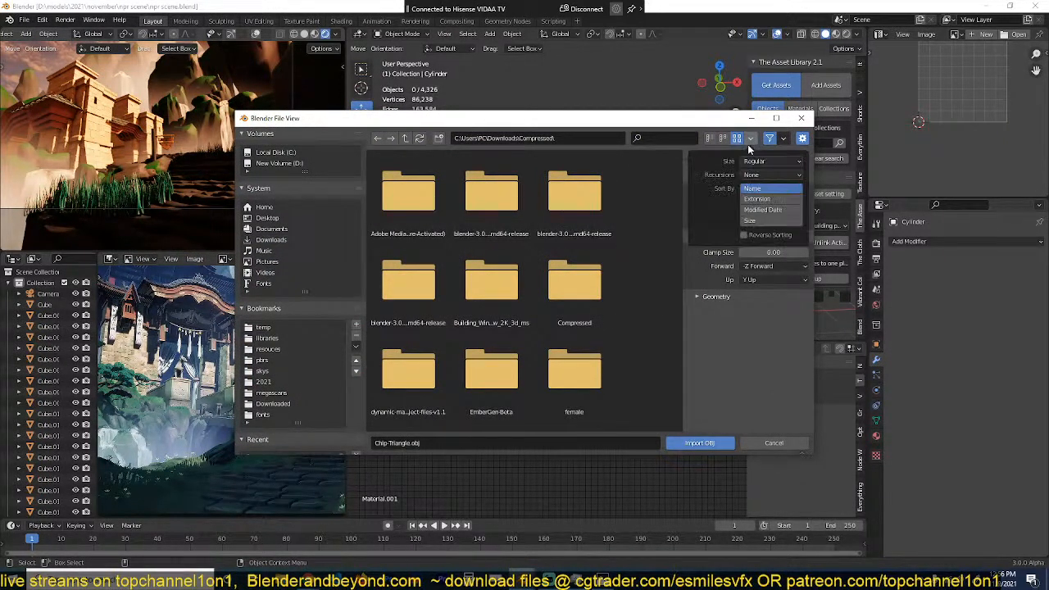
{"action": "left_click", "coordinate": [753, 206]}
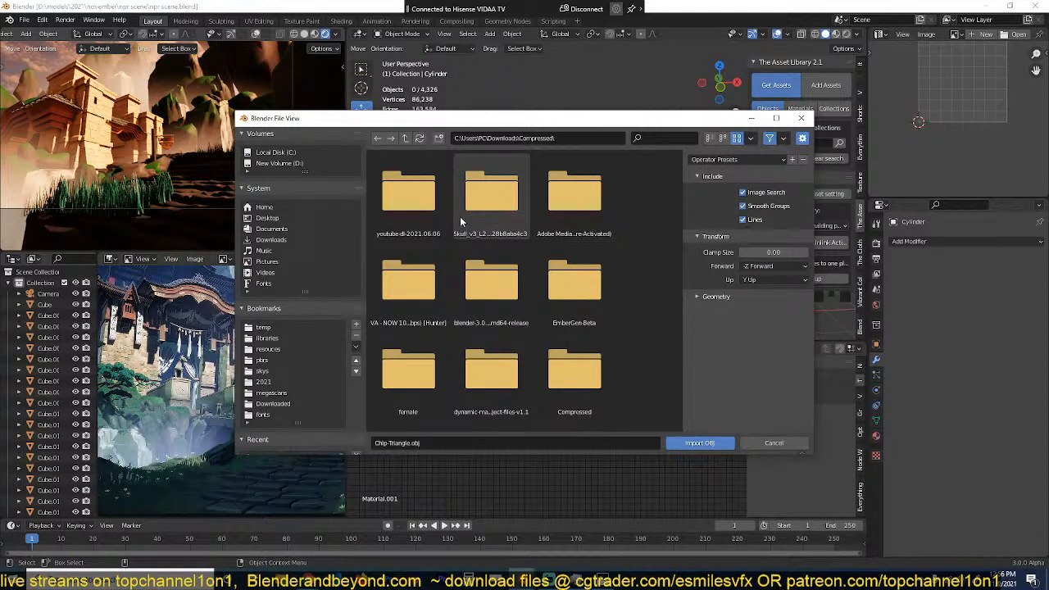
{"action": "scroll", "coordinate": [512, 283], "scroll_direction": "down", "scroll_amount": 4}
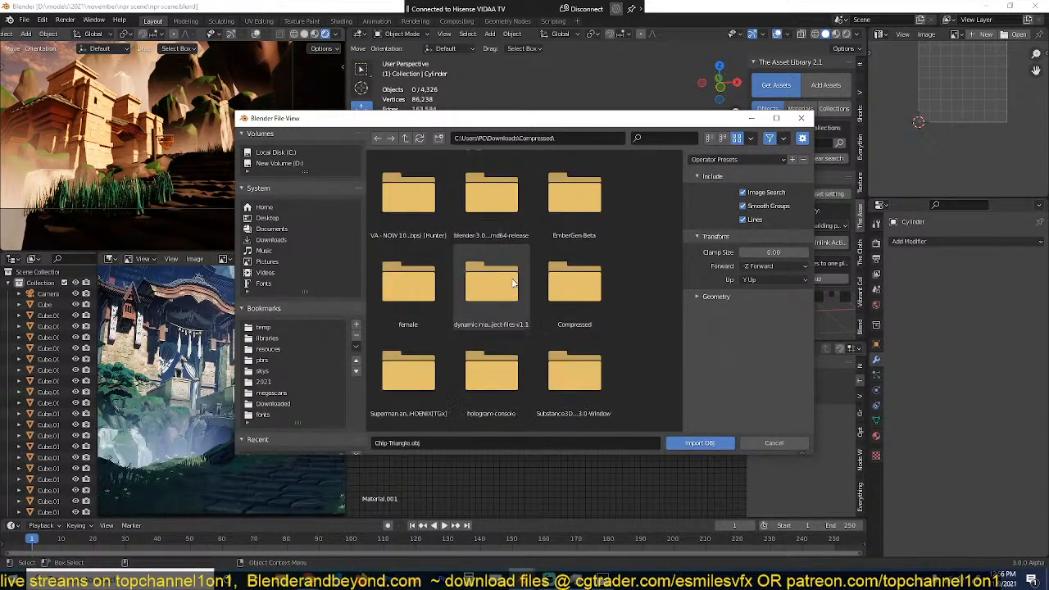
{"action": "scroll", "coordinate": [512, 283], "scroll_direction": "down", "scroll_amount": 5}
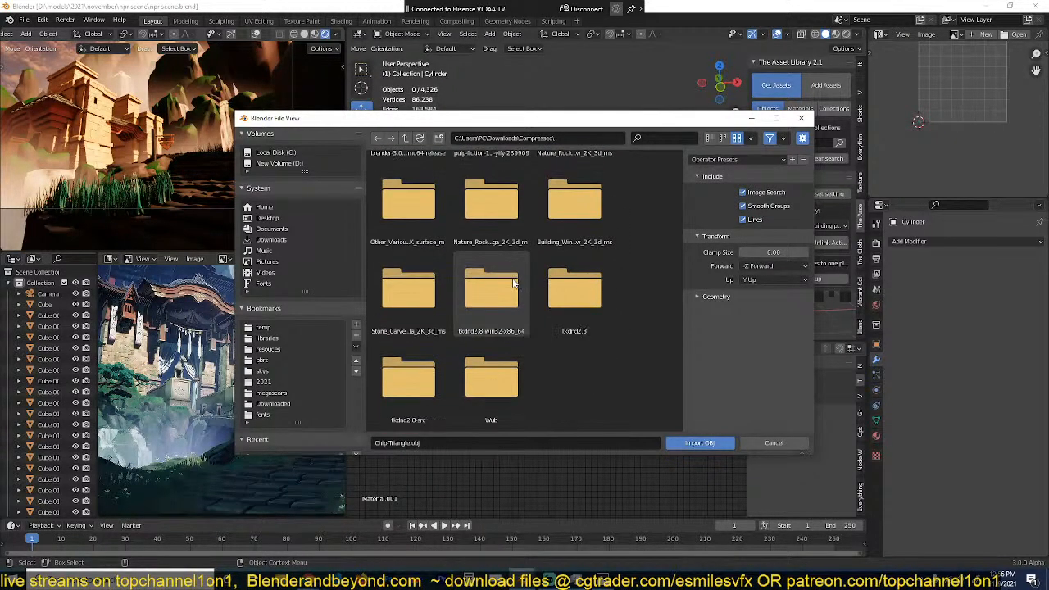
{"action": "left_click", "coordinate": [405, 138]}
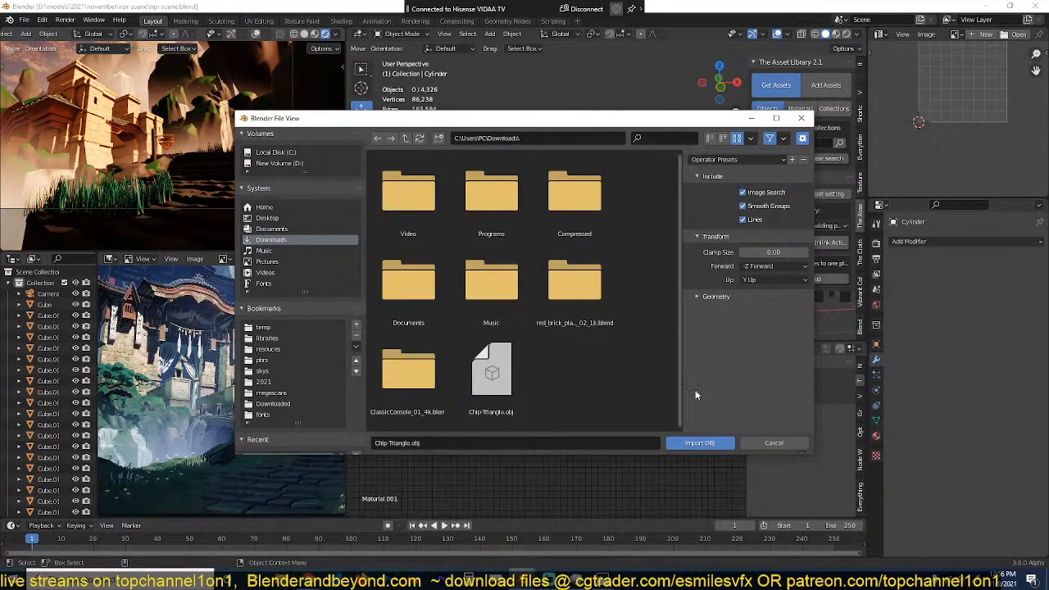
{"action": "left_click", "coordinate": [773, 442]}
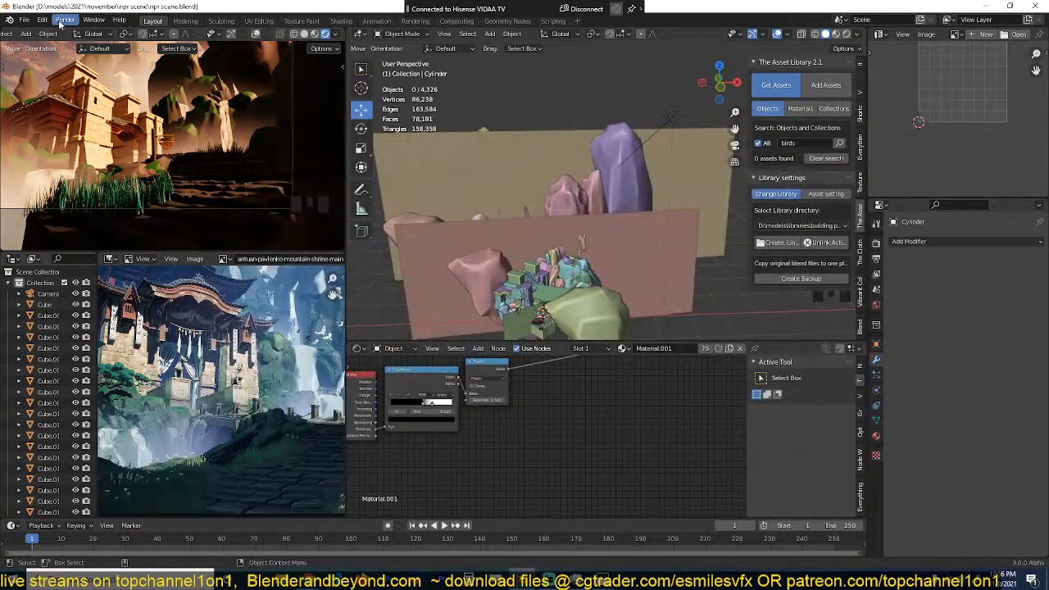
Step: Browse the Downloads folder and its Compressed subfolder for a bird model in FBX format, and close the import dialog without importing
{"action": "left_click", "coordinate": [25, 19]}
{"action": "mouse_move", "coordinate": [59, 178]}
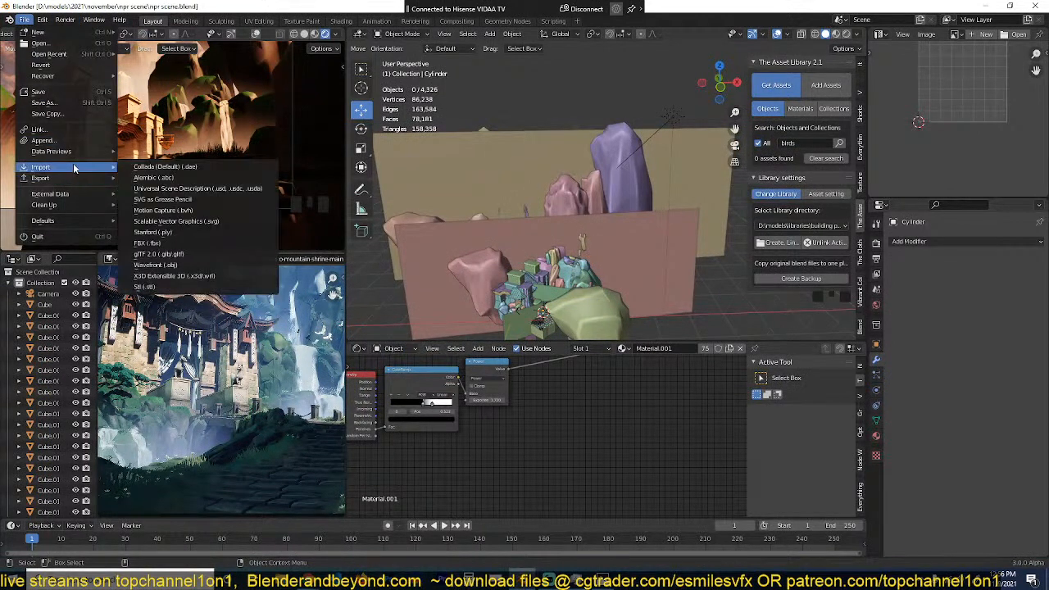
{"action": "left_click", "coordinate": [202, 243]}
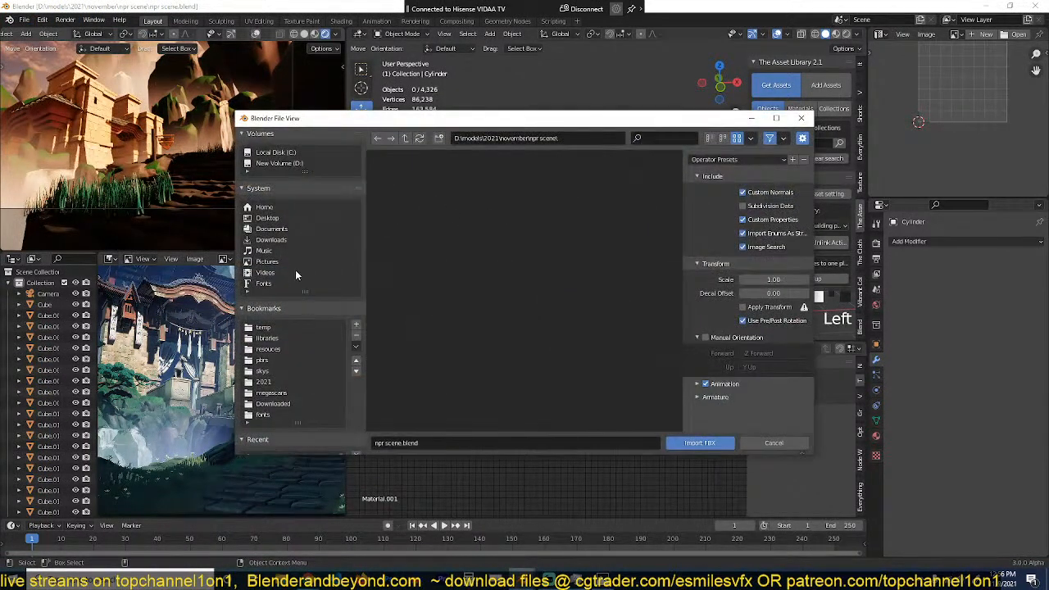
{"action": "left_click", "coordinate": [279, 240]}
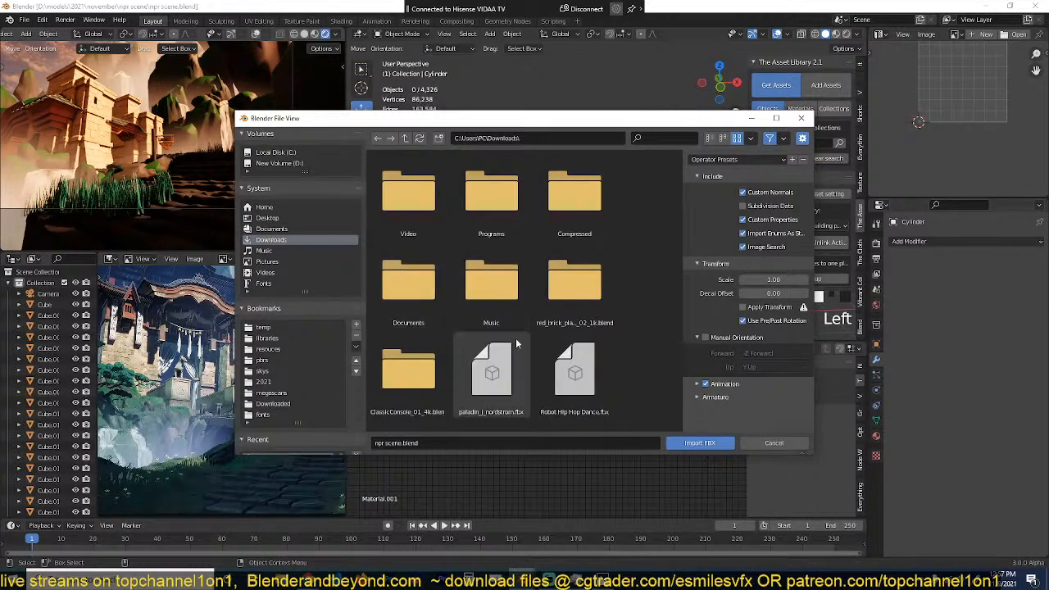
{"action": "scroll", "coordinate": [519, 364], "scroll_direction": "down", "scroll_amount": 2}
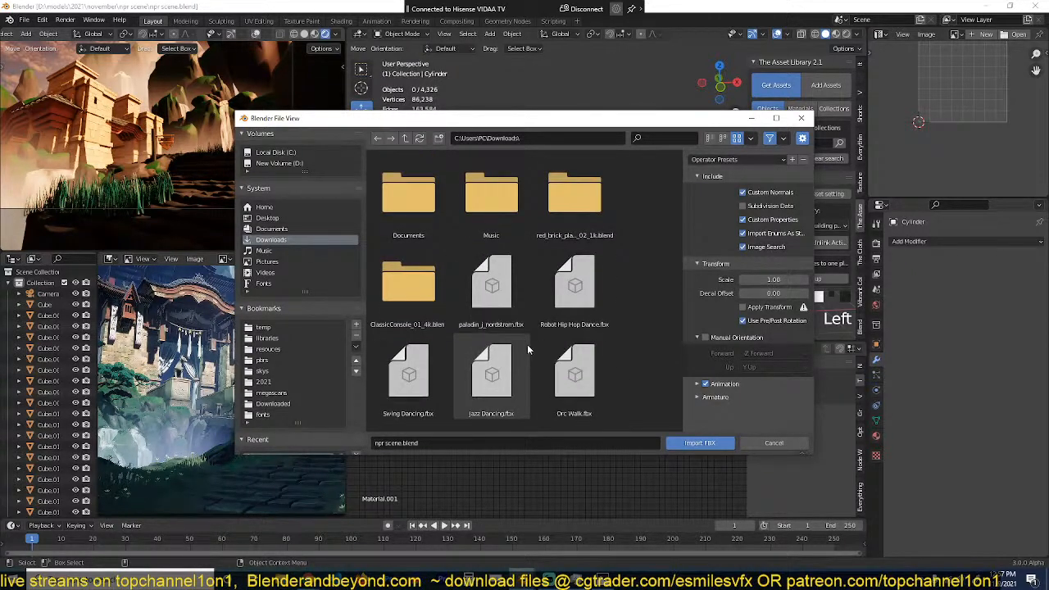
{"action": "scroll", "coordinate": [529, 340], "scroll_direction": "down", "scroll_amount": 2}
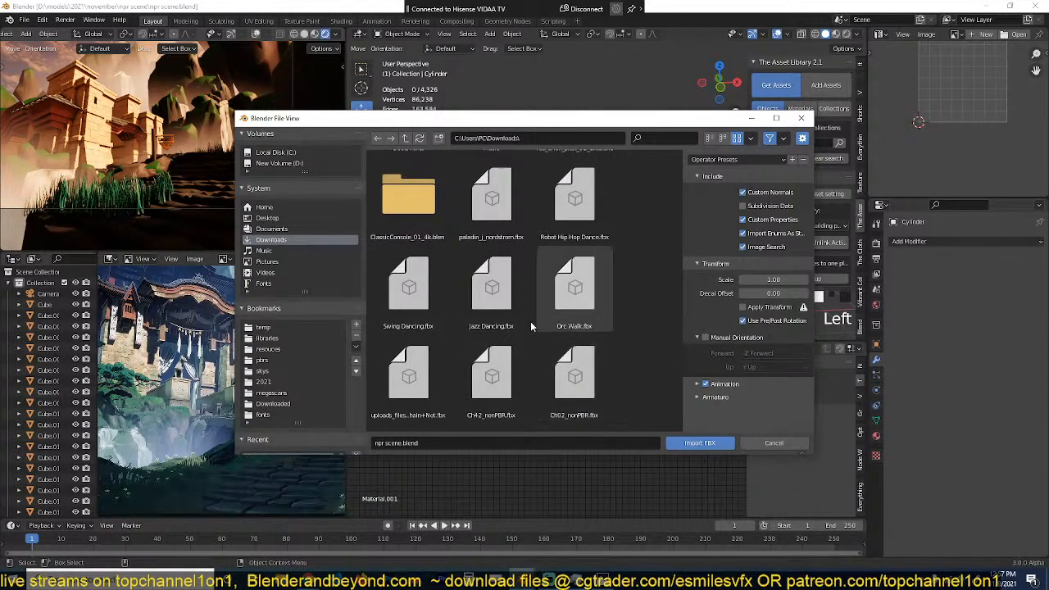
{"action": "scroll", "coordinate": [446, 315], "scroll_direction": "down", "scroll_amount": 2}
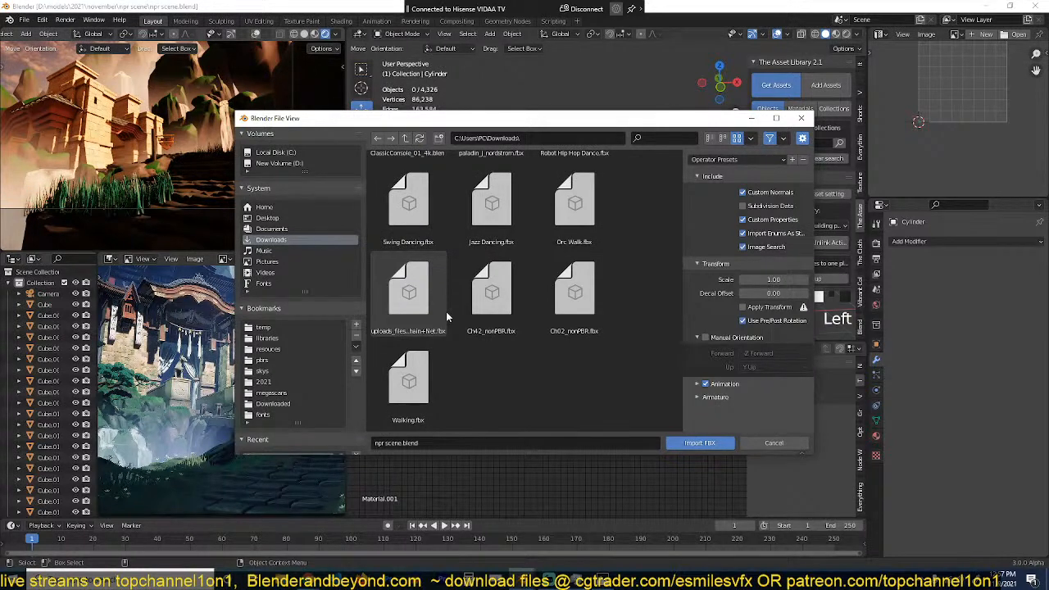
{"action": "scroll", "coordinate": [459, 312], "scroll_direction": "up", "scroll_amount": 6}
{"action": "double_click", "coordinate": [551, 214]}
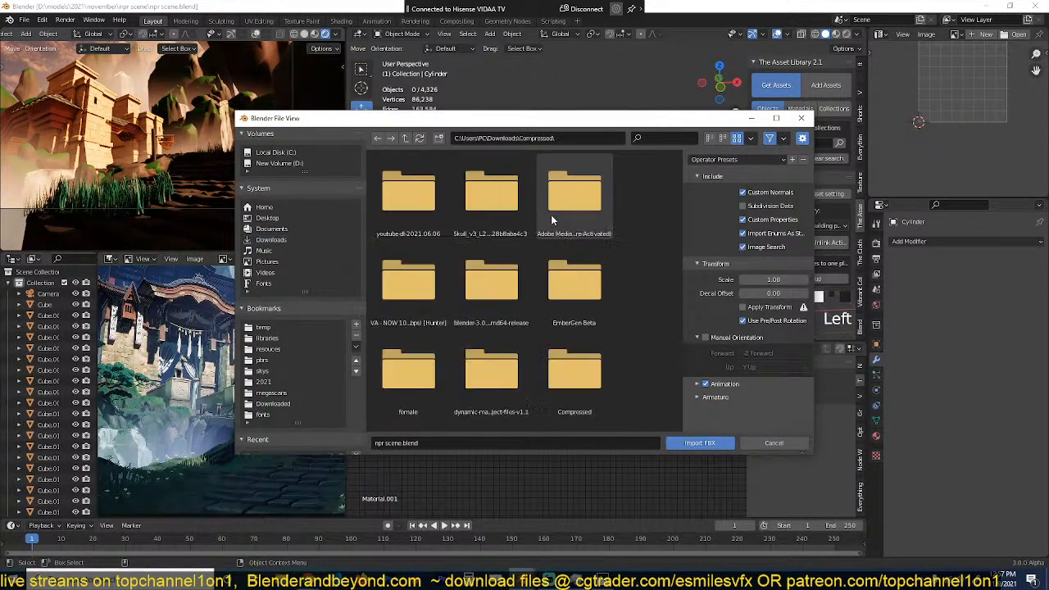
{"action": "scroll", "coordinate": [427, 299], "scroll_direction": "down", "scroll_amount": 2}
{"action": "scroll", "coordinate": [427, 299], "scroll_direction": "down", "scroll_amount": 5}
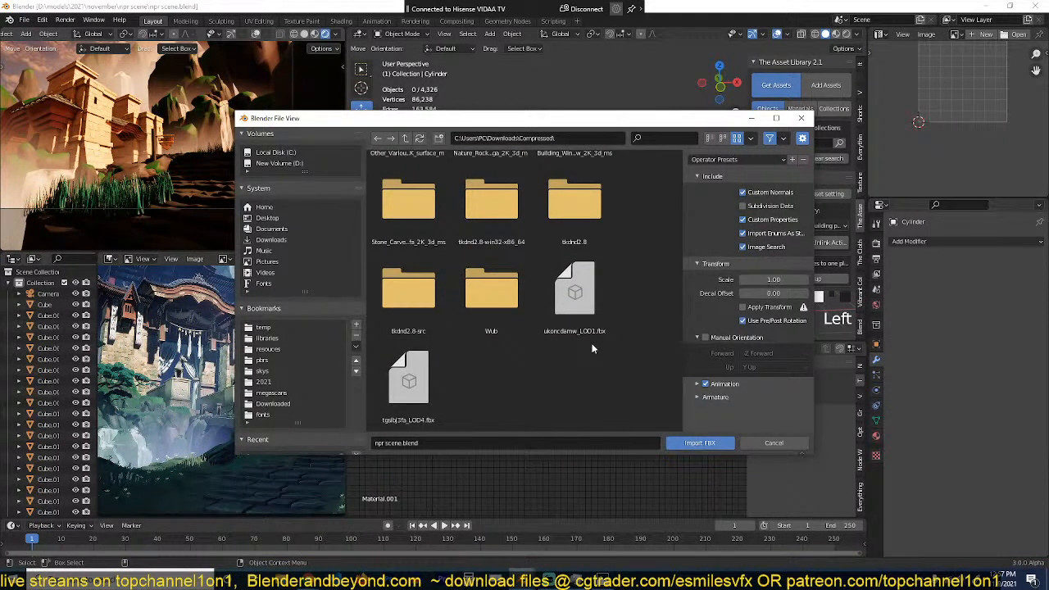
{"action": "left_click", "coordinate": [774, 443]}
Step: Switch to Internet Download Manager, dismiss its tip of the day and check the list of downloaded files
{"action": "left_click", "coordinate": [933, 584]}
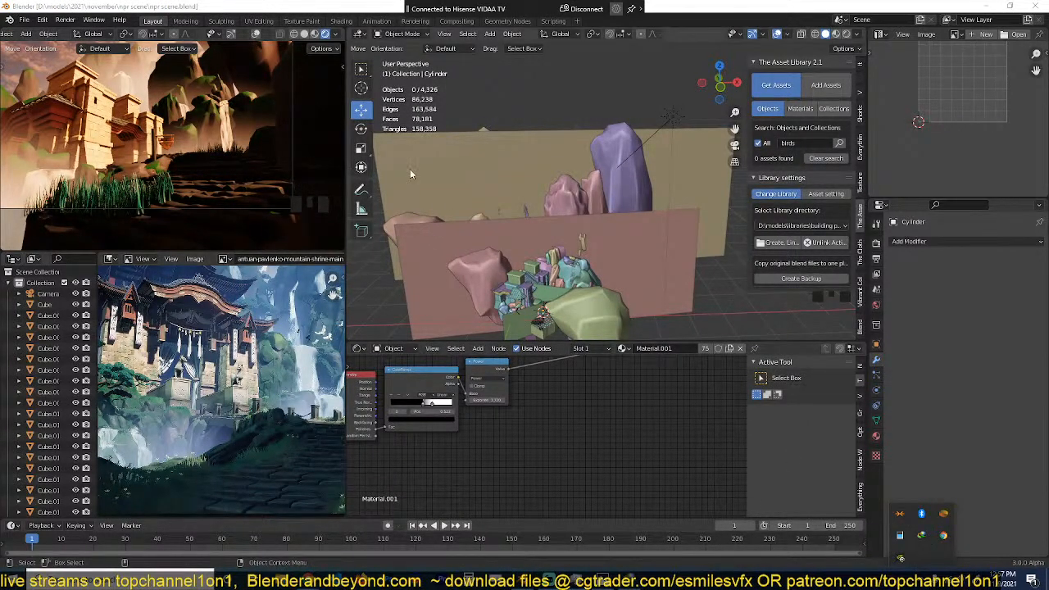
{"action": "double_click", "coordinate": [923, 535]}
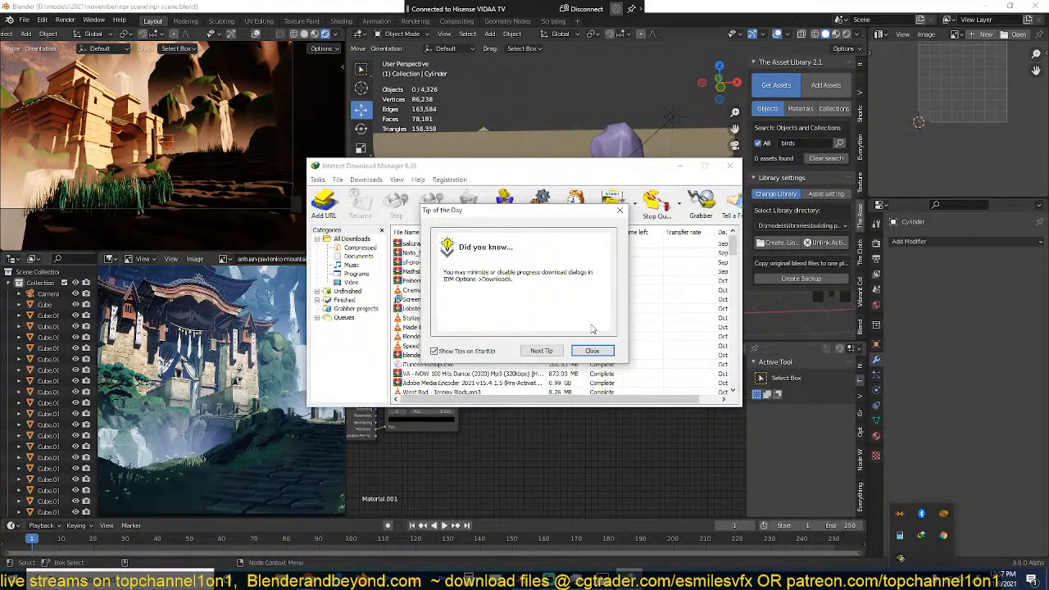
{"action": "left_click", "coordinate": [592, 350]}
{"action": "left_click_drag", "start_coordinate": [627, 170], "coordinate": [0, 256]}
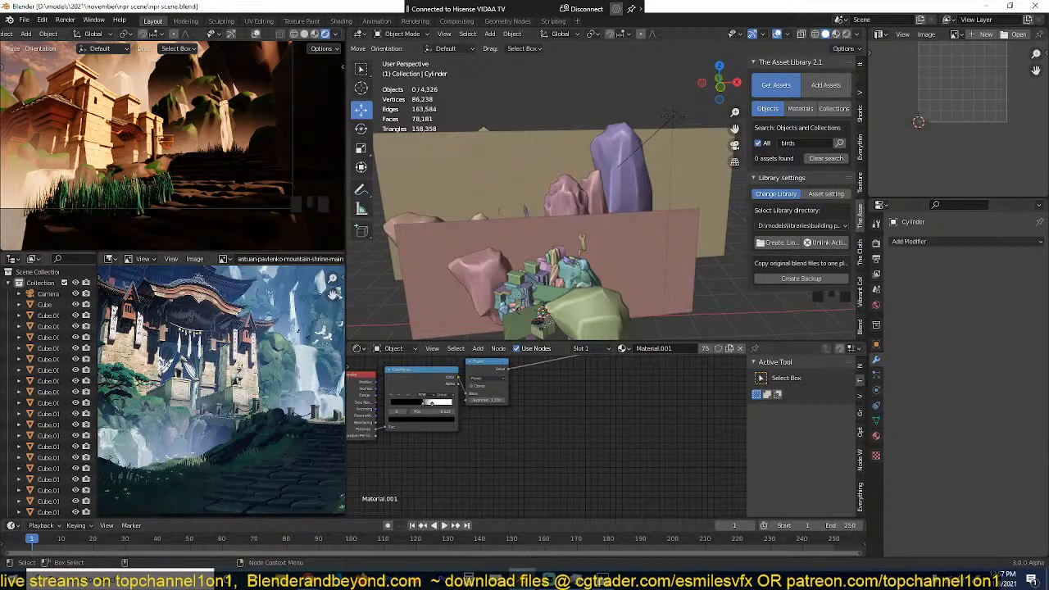
Step: Return to the temple scene in Blender, save npr scene.blend and clear the selection of the background plane
{"action": "left_click", "coordinate": [503, 172]}
{"action": "key", "text": "ctrl+s"}
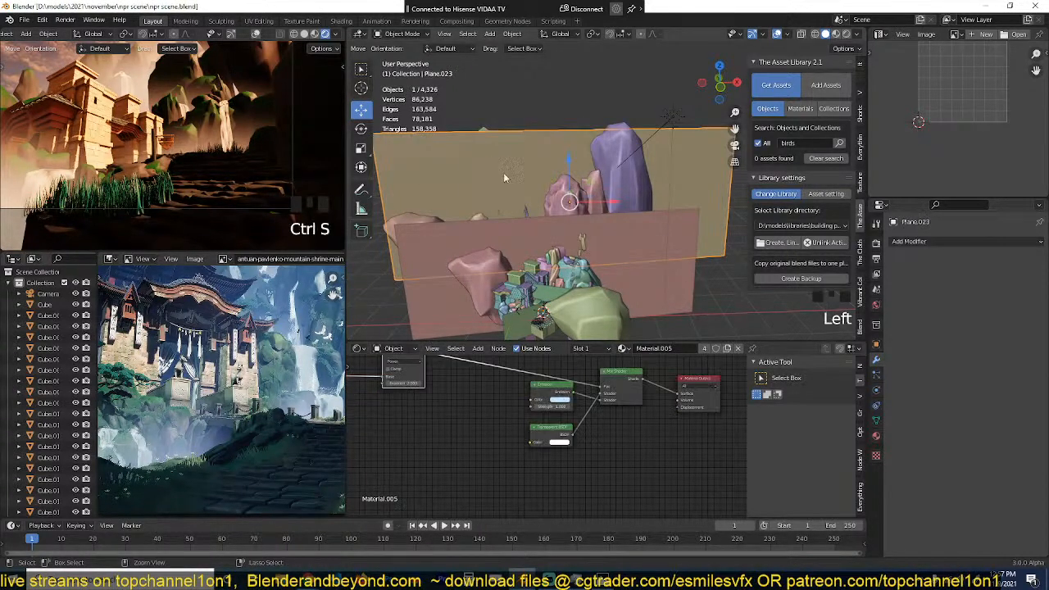
{"action": "middle_click_drag", "start_coordinate": [503, 174], "coordinate": [534, 162]}
{"action": "key", "text": "alt+a"}
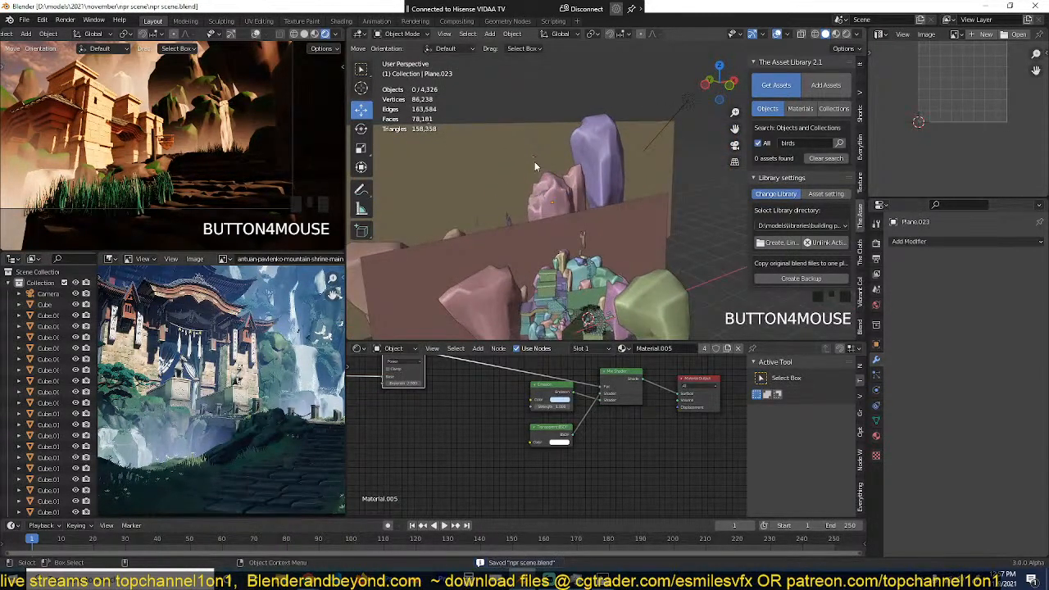
Step: Launch a second Blender window, dismiss the splash screen and open the recent file egyptian river1.blend
{"action": "right_click", "coordinate": [523, 579]}
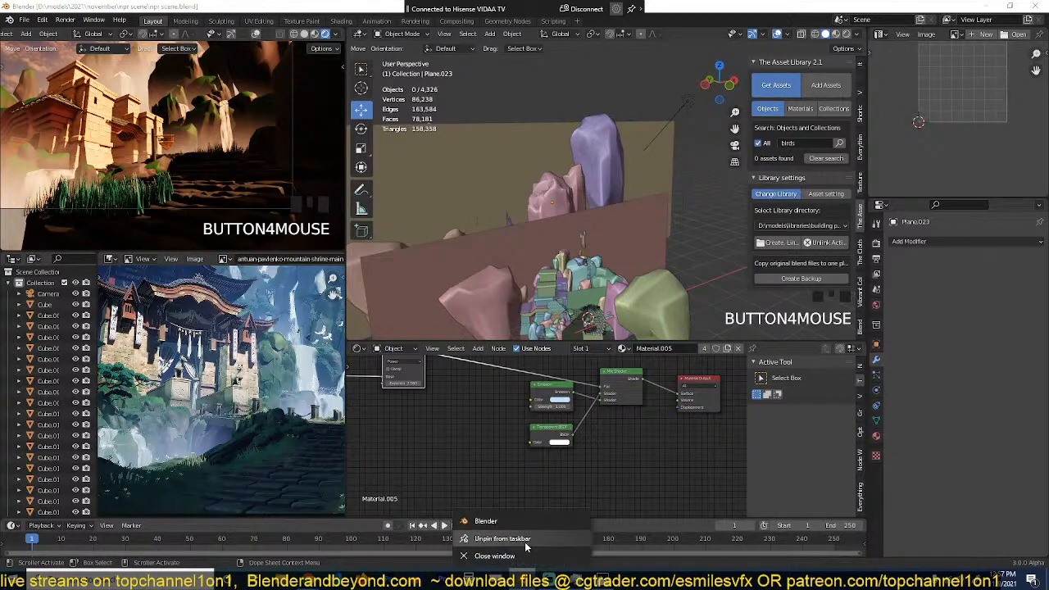
{"action": "left_click", "coordinate": [519, 521]}
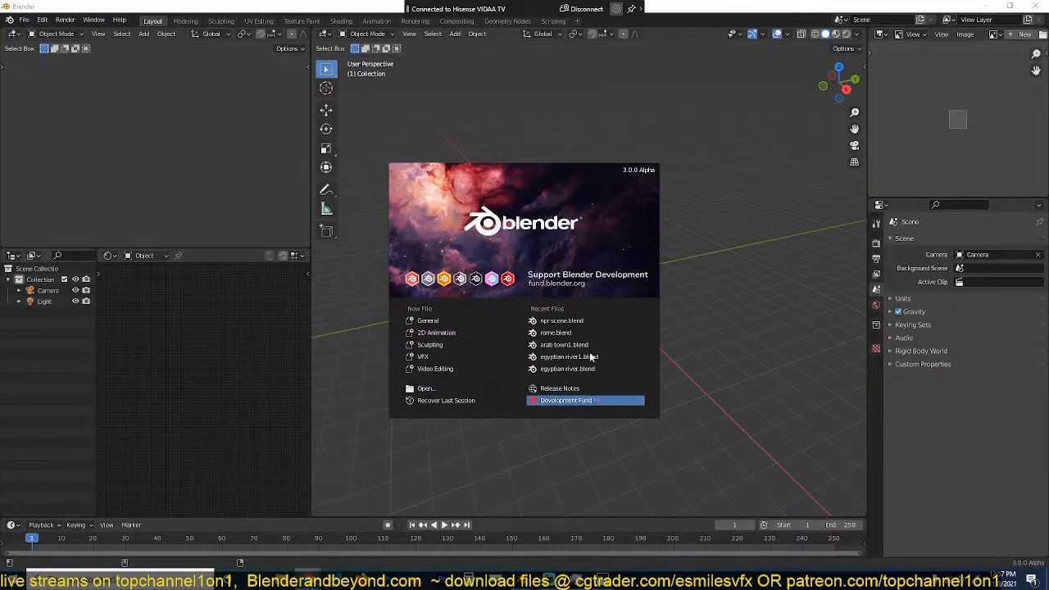
{"action": "left_click", "coordinate": [326, 270]}
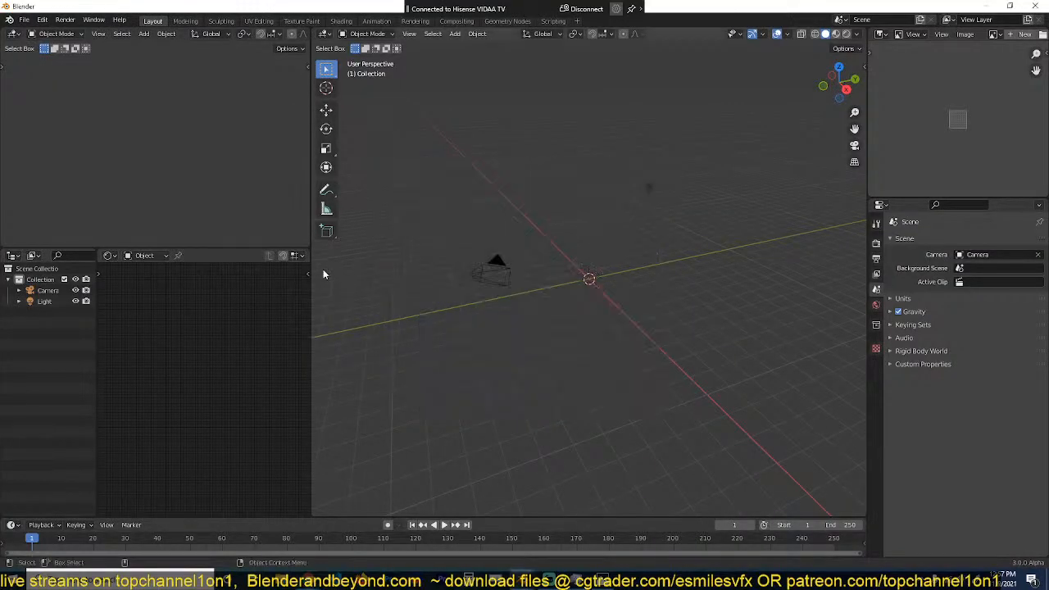
{"action": "left_click", "coordinate": [25, 20]}
{"action": "mouse_move", "coordinate": [66, 55]}
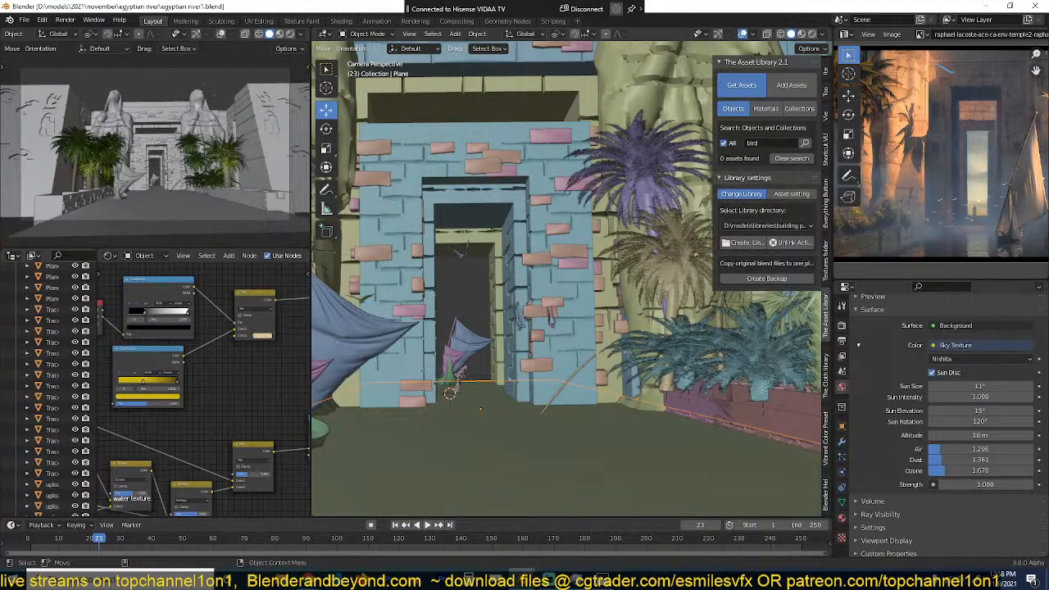
Step: Show the render settings of the Egyptian scene and switch the small camera viewport to rendered shading
{"action": "left_click", "coordinate": [506, 307]}
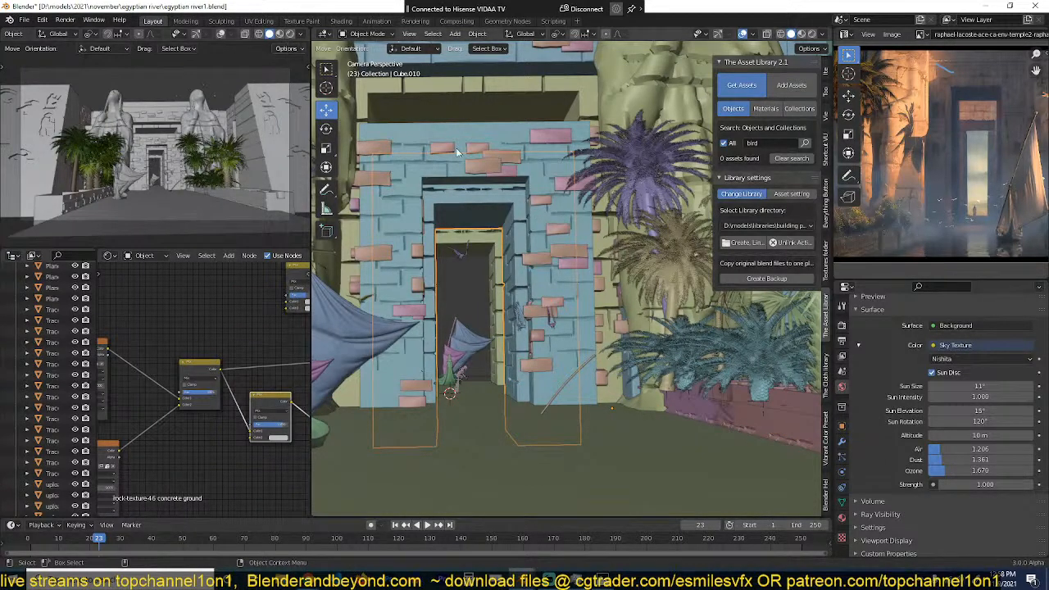
{"action": "left_click", "coordinate": [842, 325]}
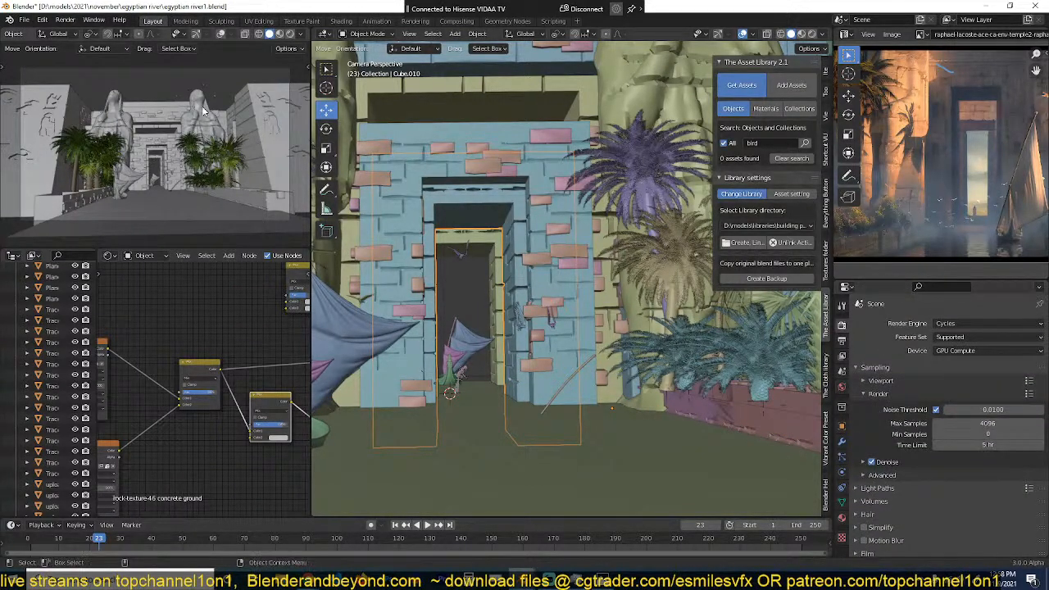
{"action": "left_click", "coordinate": [290, 34]}
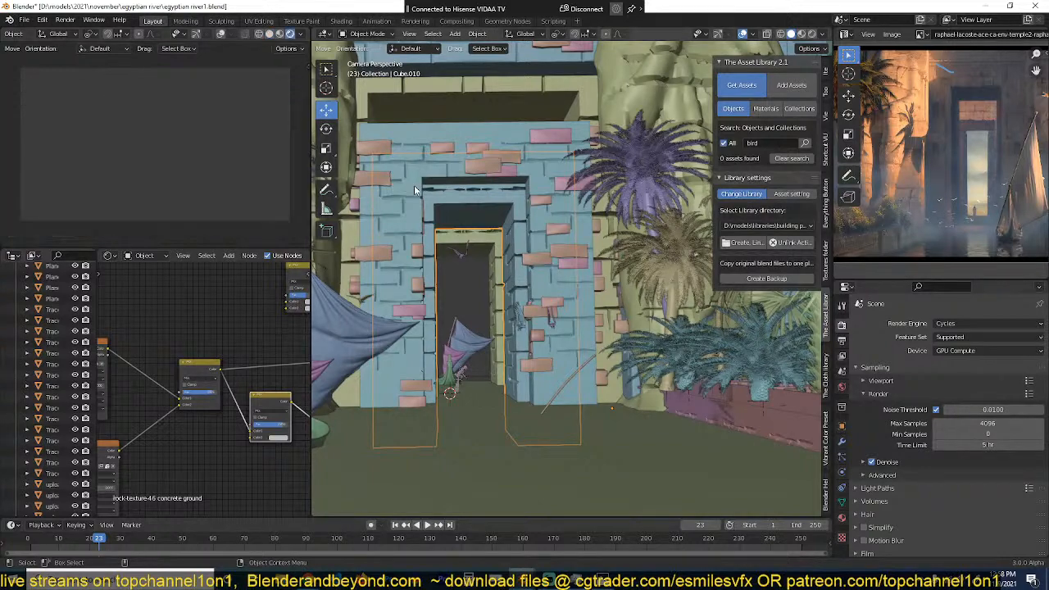
Step: Select the eagle flying in the temple doorway and frame it to inspect the model up close
{"action": "left_click", "coordinate": [459, 262]}
{"action": "key", "text": "KP_0"}
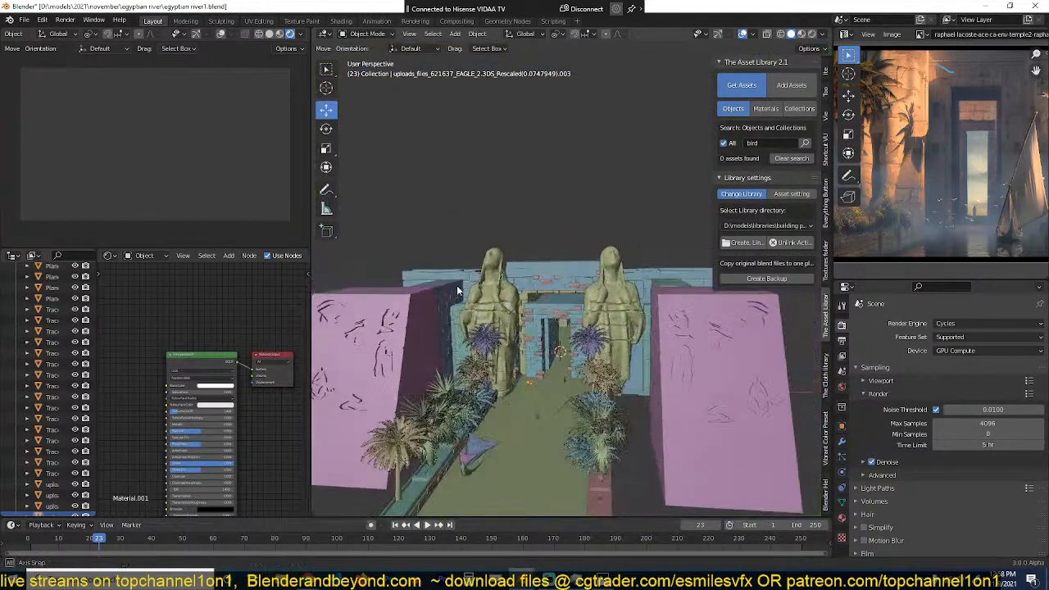
{"action": "key", "text": "KP_Decimal"}
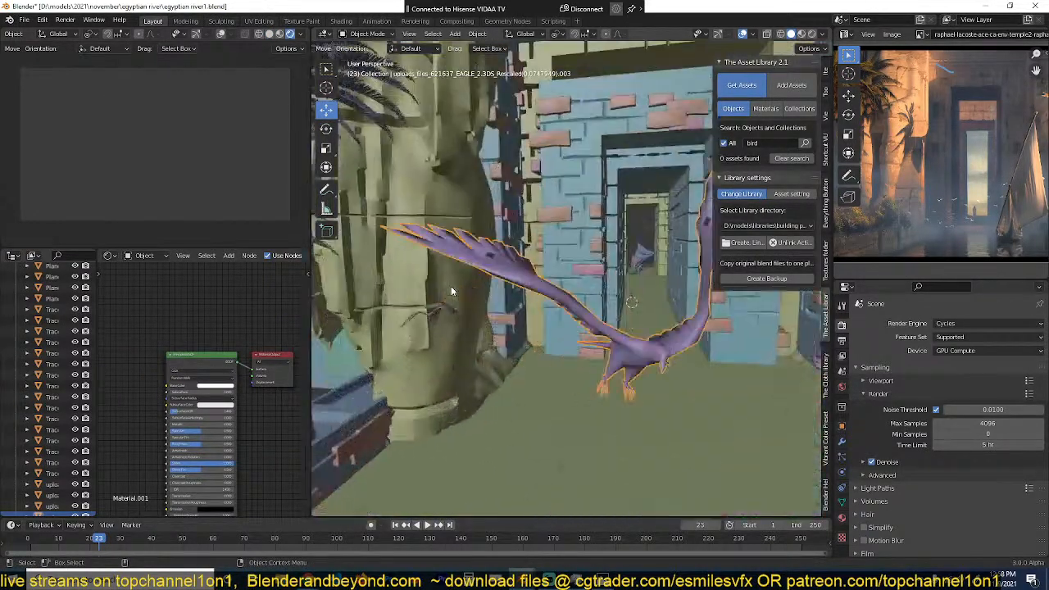
{"action": "scroll", "coordinate": [452, 291], "scroll_direction": "down", "scroll_amount": 13}
{"action": "mouse_move", "coordinate": [465, 287]}
{"action": "middle_mouse_down"}
{"action": "mouse_move", "coordinate": [553, 362]}
{"action": "mouse_move", "coordinate": [488, 291]}
{"action": "mouse_move", "coordinate": [546, 299]}
{"action": "mouse_move", "coordinate": [475, 312]}
{"action": "mouse_move", "coordinate": [469, 287]}
{"action": "middle_mouse_up"}
{"action": "scroll", "coordinate": [548, 305], "scroll_direction": "up", "scroll_amount": 2}
{"action": "scroll", "coordinate": [476, 312], "scroll_direction": "up", "scroll_amount": 3}
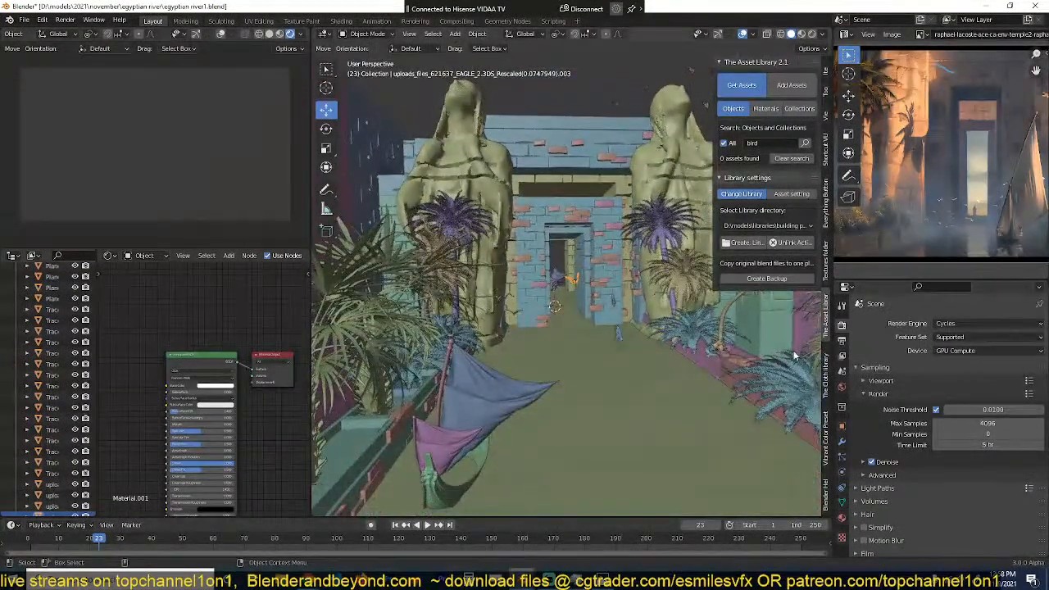
Step: Pause the rendered preview in the camera viewport and turn on its overlays
{"action": "scroll", "coordinate": [261, 33], "scroll_direction": "down", "scroll_amount": 1}
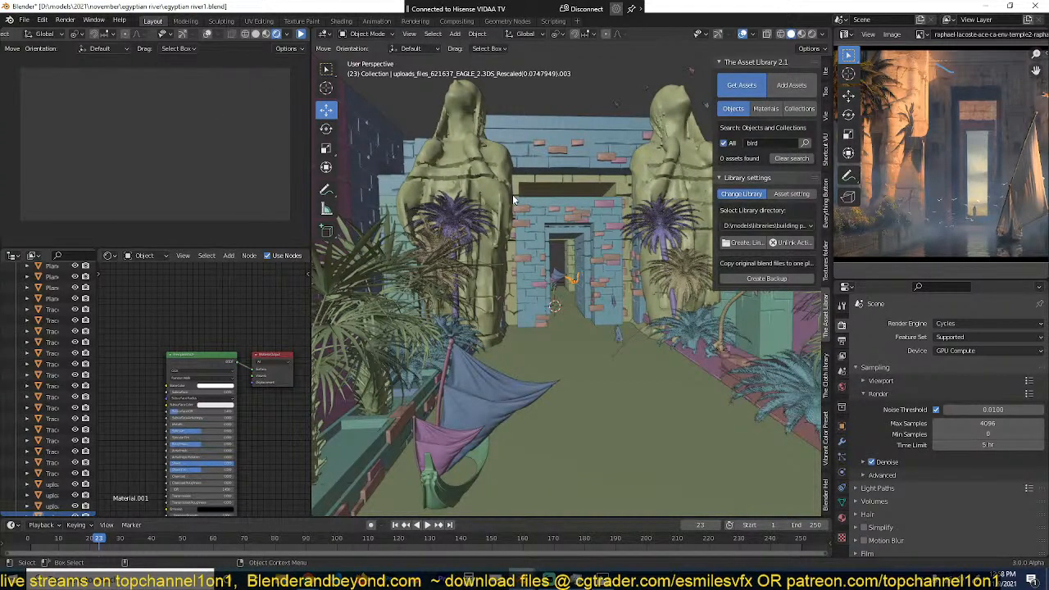
{"action": "scroll", "coordinate": [514, 199], "scroll_direction": "down", "scroll_amount": 4}
{"action": "left_click", "coordinate": [301, 34]}
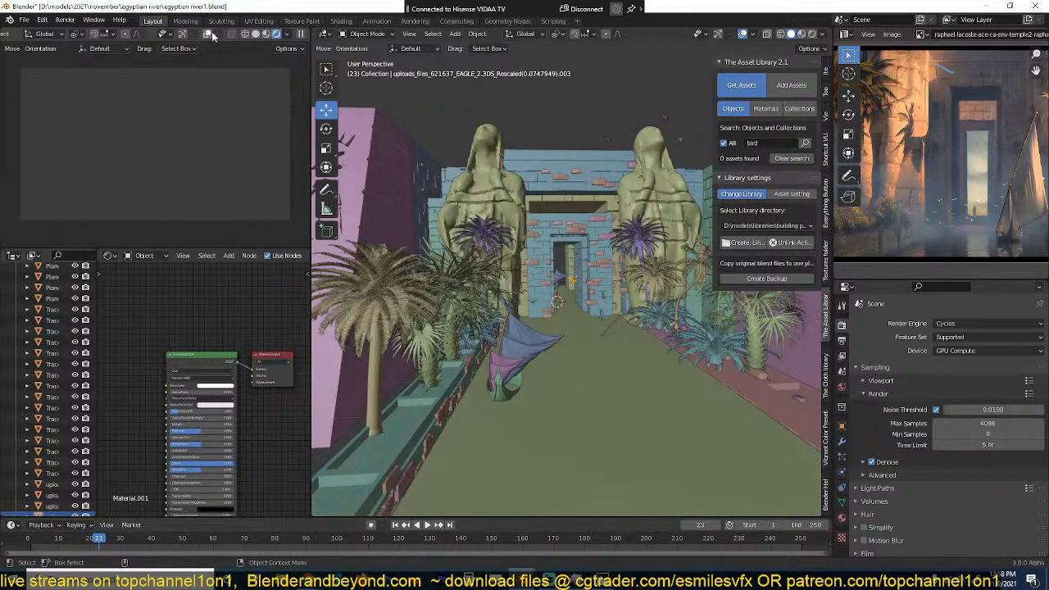
{"action": "left_click", "coordinate": [210, 35]}
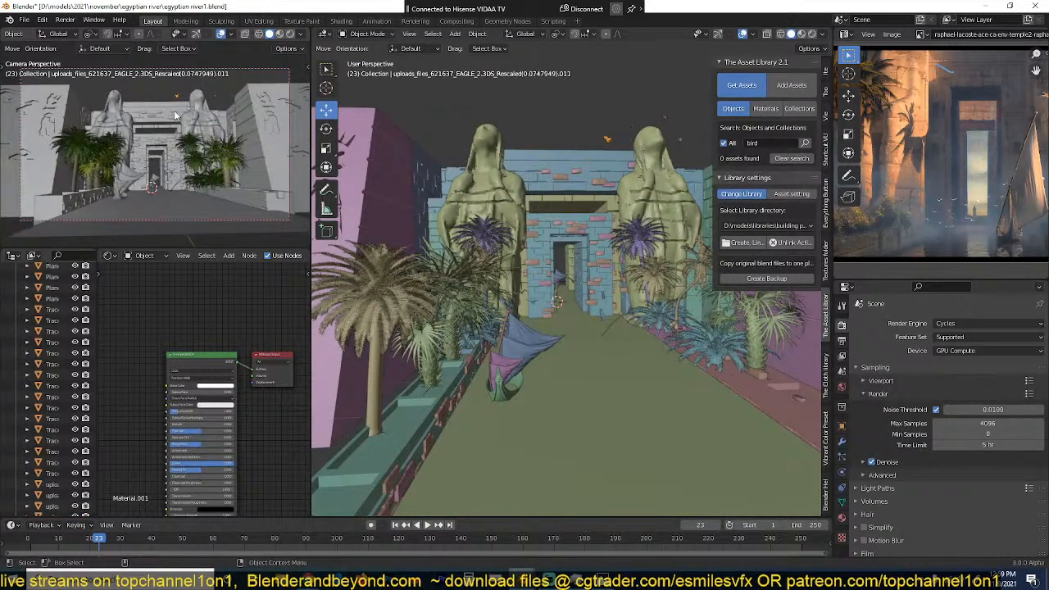
Step: Select the eagle flying low over the path in front of the temple entrance
{"action": "middle_click_drag", "start_coordinate": [406, 249], "coordinate": [469, 183]}
{"action": "scroll", "coordinate": [439, 246], "scroll_direction": "up", "scroll_amount": 4}
{"action": "scroll", "coordinate": [432, 144], "scroll_direction": "up", "scroll_amount": 3}
{"action": "scroll", "coordinate": [448, 243], "scroll_direction": "up", "scroll_amount": 3}
{"action": "middle_click_drag", "start_coordinate": [448, 244], "coordinate": [580, 284], "text": "shift"}
{"action": "left_click", "coordinate": [572, 310]}
{"action": "middle_click_drag", "start_coordinate": [596, 208], "coordinate": [433, 211], "text": "shift"}
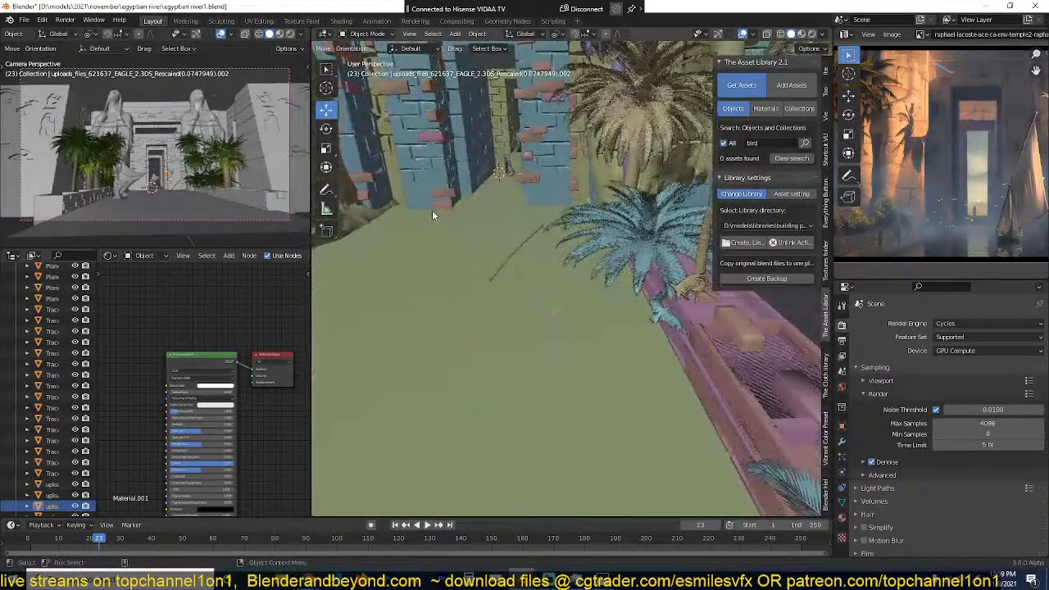
Step: Add the other eagles near the palms and the temple entrance to the selection
{"action": "scroll", "coordinate": [692, 334], "scroll_direction": "up", "scroll_amount": 1}
{"action": "left_click", "coordinate": [712, 336]}
{"action": "middle_click_drag", "start_coordinate": [694, 323], "coordinate": [610, 316], "text": "shift"}
{"action": "key", "text": "shift+d"}
{"action": "left_click", "coordinate": [632, 304]}
{"action": "middle_click_drag", "start_coordinate": [609, 246], "coordinate": [640, 247], "text": "shift"}
{"action": "left_click", "coordinate": [483, 187]}
{"action": "left_click", "coordinate": [654, 251], "text": "shift"}
{"action": "scroll", "coordinate": [635, 251], "scroll_direction": "down", "scroll_amount": 3}
{"action": "scroll", "coordinate": [630, 253], "scroll_direction": "down", "scroll_amount": 4}
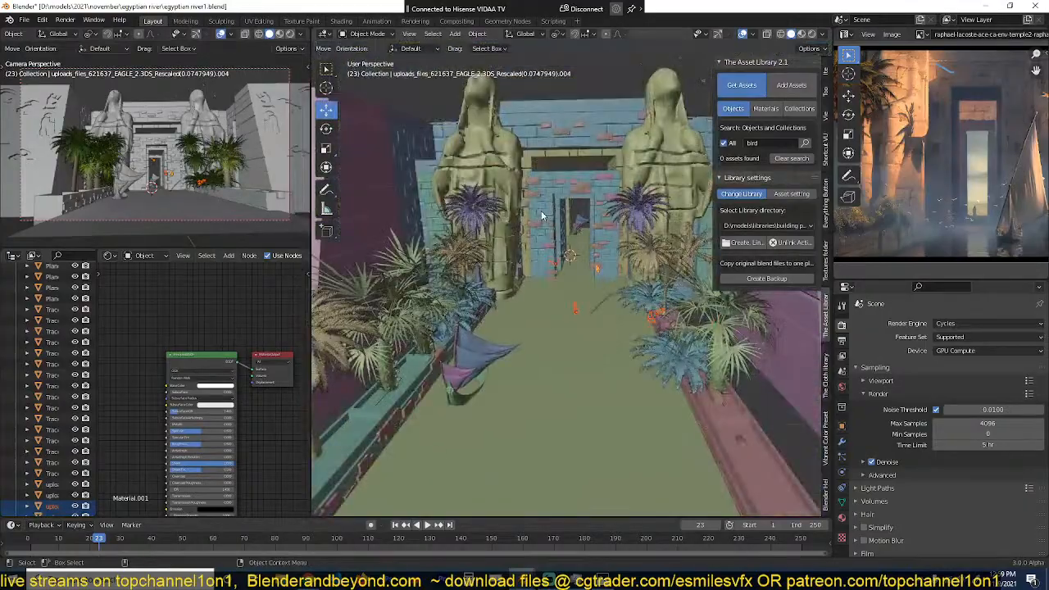
Step: Set the asset library to add all selected eagles as objects, with D:\models\libraries\decals as the target library
{"action": "middle_click_drag", "start_coordinate": [543, 215], "coordinate": [771, 144], "text": "shift"}
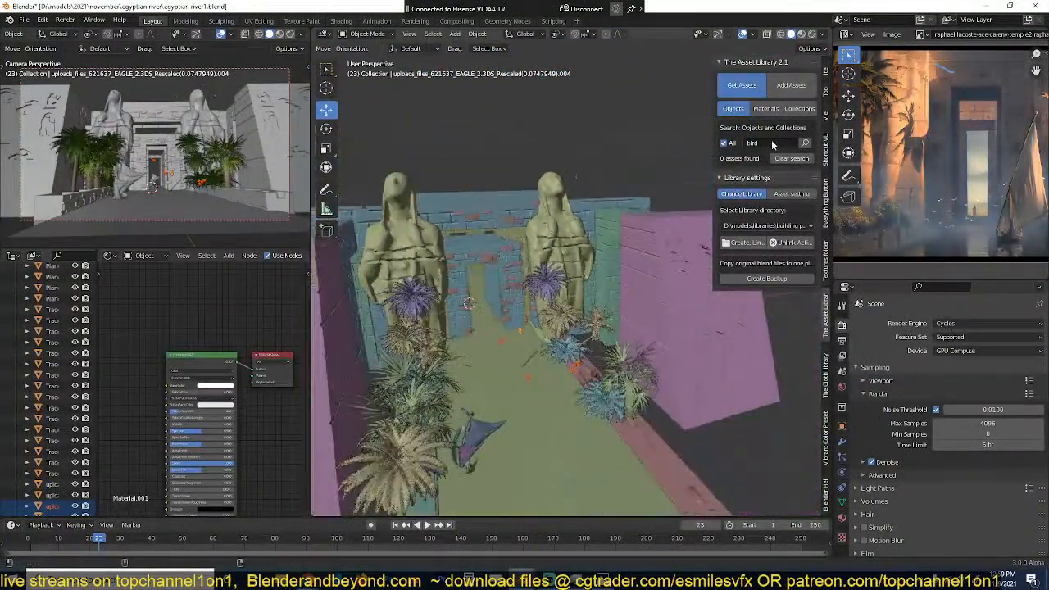
{"action": "left_click", "coordinate": [802, 87]}
{"action": "scroll", "coordinate": [563, 306], "scroll_direction": "up", "scroll_amount": 3}
{"action": "middle_click_drag", "start_coordinate": [565, 309], "coordinate": [564, 208]}
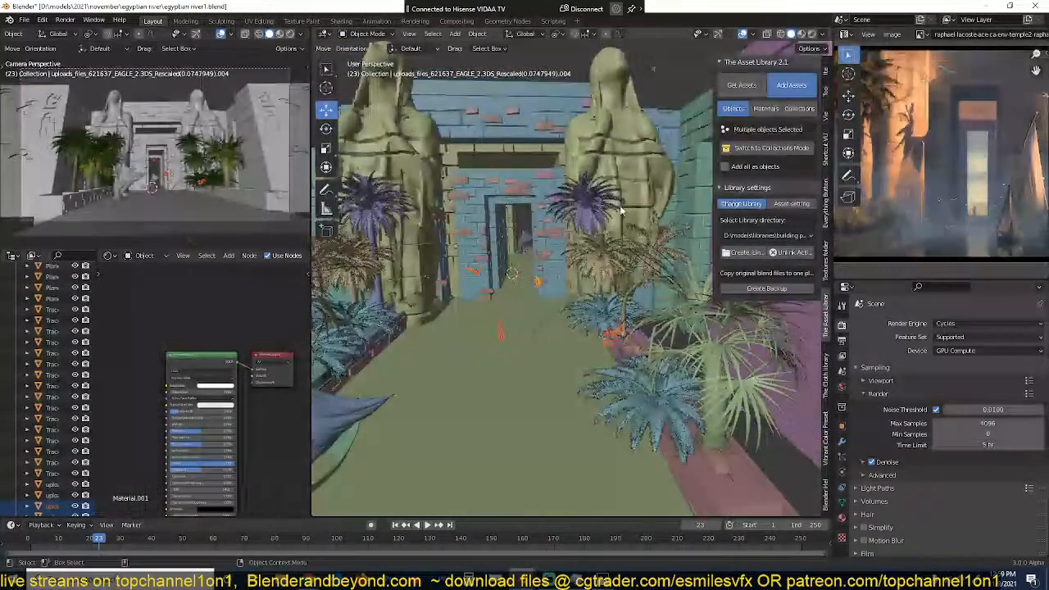
{"action": "left_click", "coordinate": [748, 168]}
{"action": "middle_click_drag", "start_coordinate": [534, 300], "coordinate": [495, 311]}
{"action": "scroll", "coordinate": [494, 311], "scroll_direction": "up", "scroll_amount": 4}
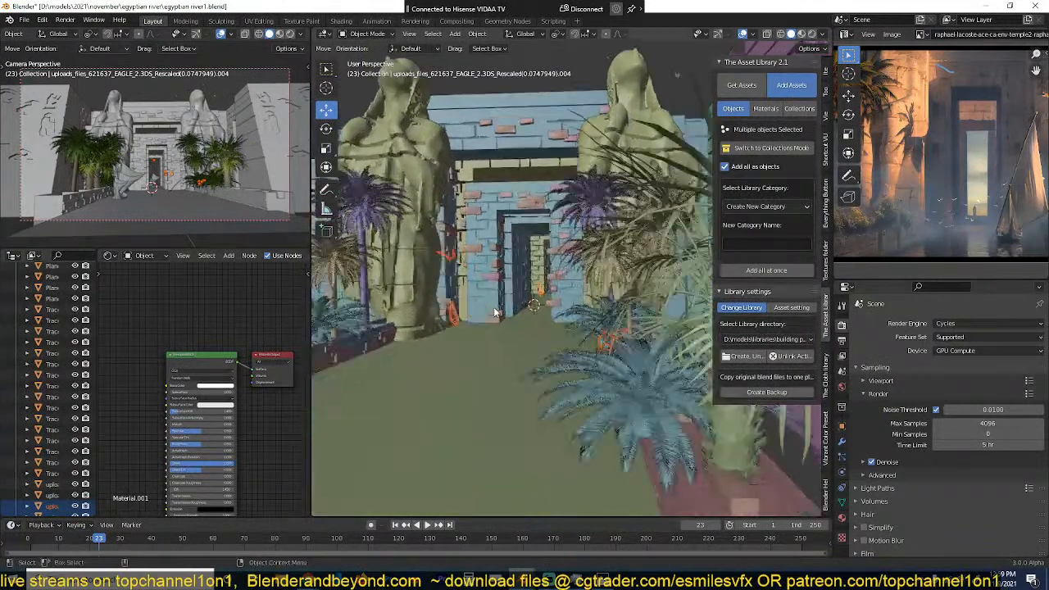
{"action": "left_click", "coordinate": [794, 339]}
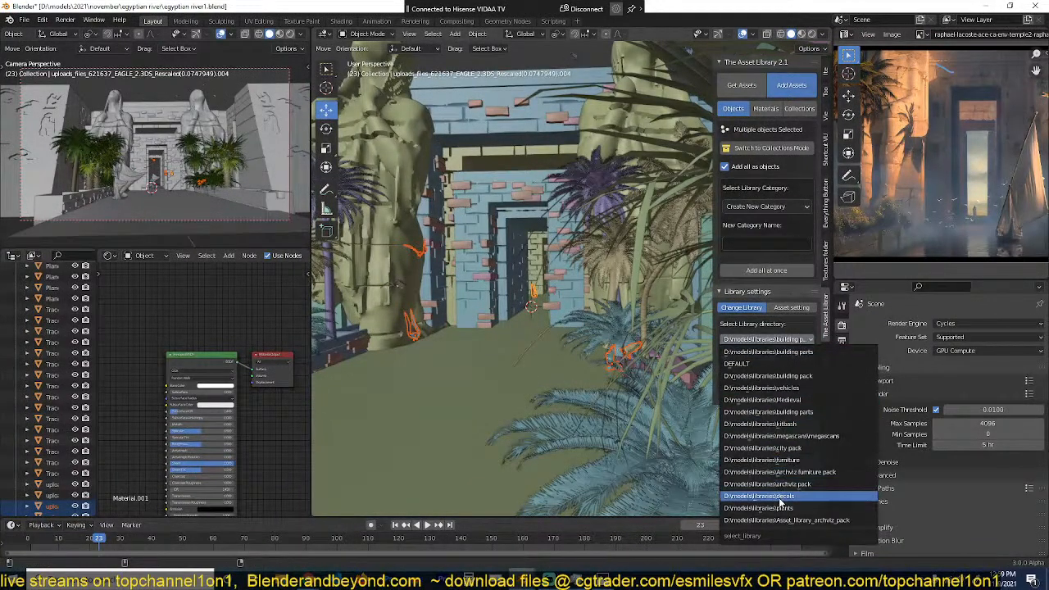
{"action": "left_click", "coordinate": [762, 496]}
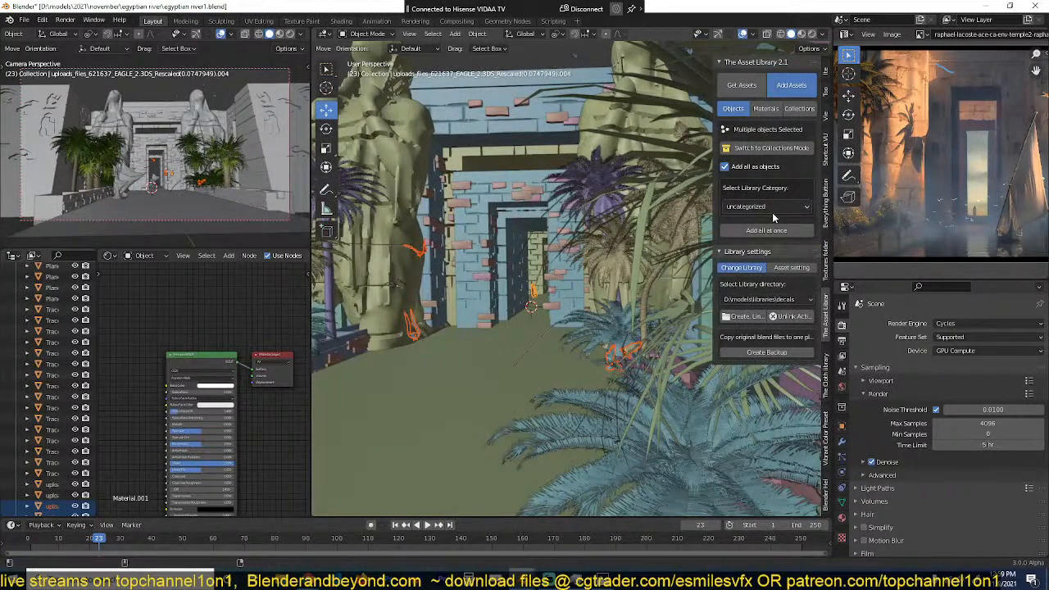
Step: Create a new library category named birds and add all selected eagles to it at once
{"action": "left_click", "coordinate": [773, 213]}
{"action": "scroll", "coordinate": [566, 164], "scroll_direction": "down", "scroll_amount": 3}
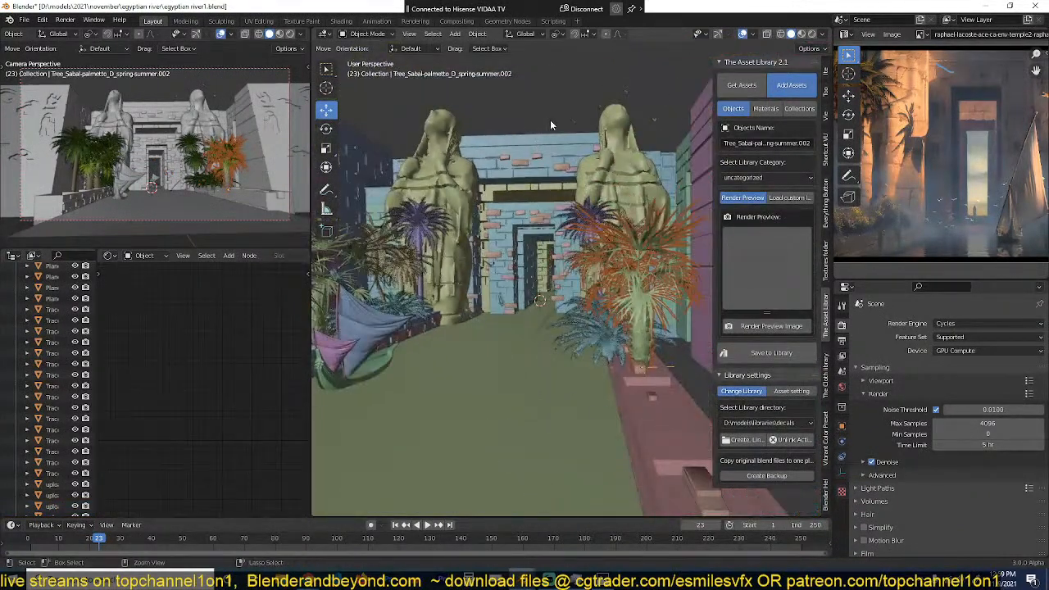
{"action": "key", "text": "ctrl+z"}
{"action": "left_click", "coordinate": [764, 207]}
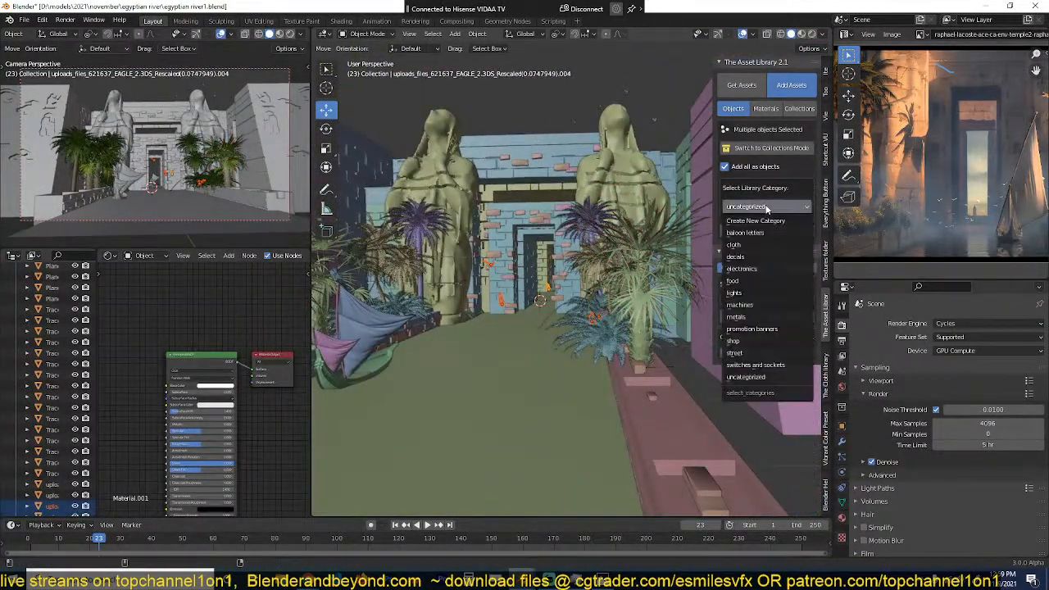
{"action": "left_click", "coordinate": [765, 218]}
{"action": "left_click", "coordinate": [771, 243]}
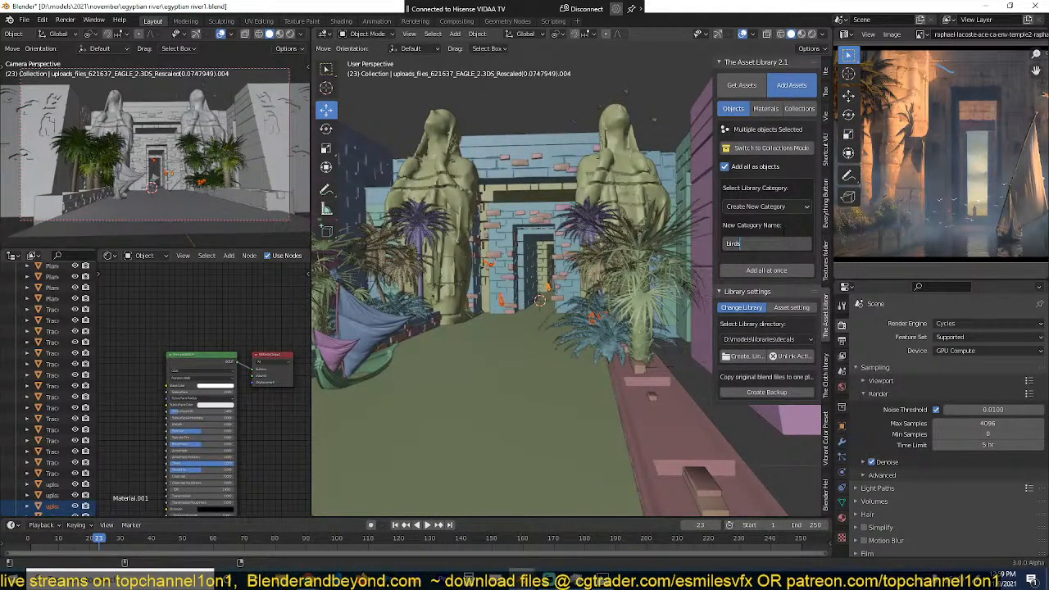
{"action": "key", "text": "Return"}
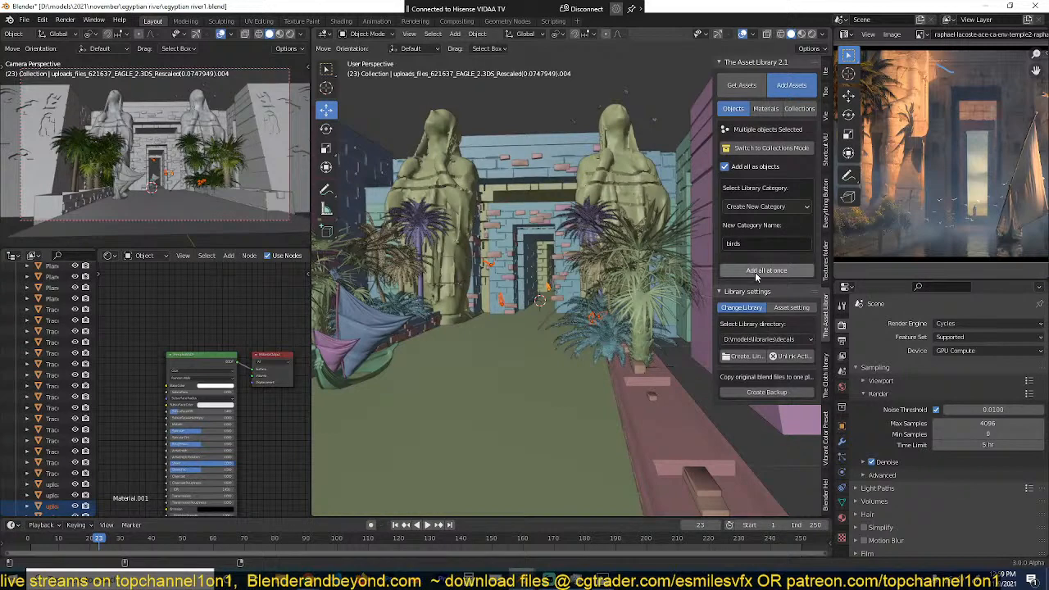
{"action": "left_click", "coordinate": [759, 271]}
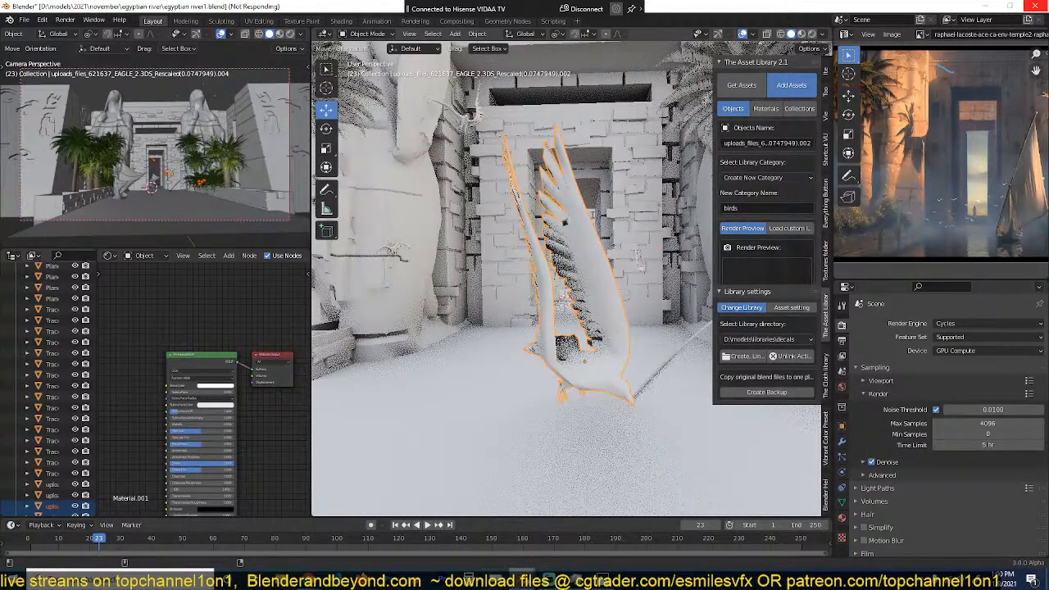
Step: Switch to the npr scene file and select the large backdrop plane behind the rocks
{"action": "mouse_move", "coordinate": [522, 576]}
{"action": "left_click", "coordinate": [478, 541]}
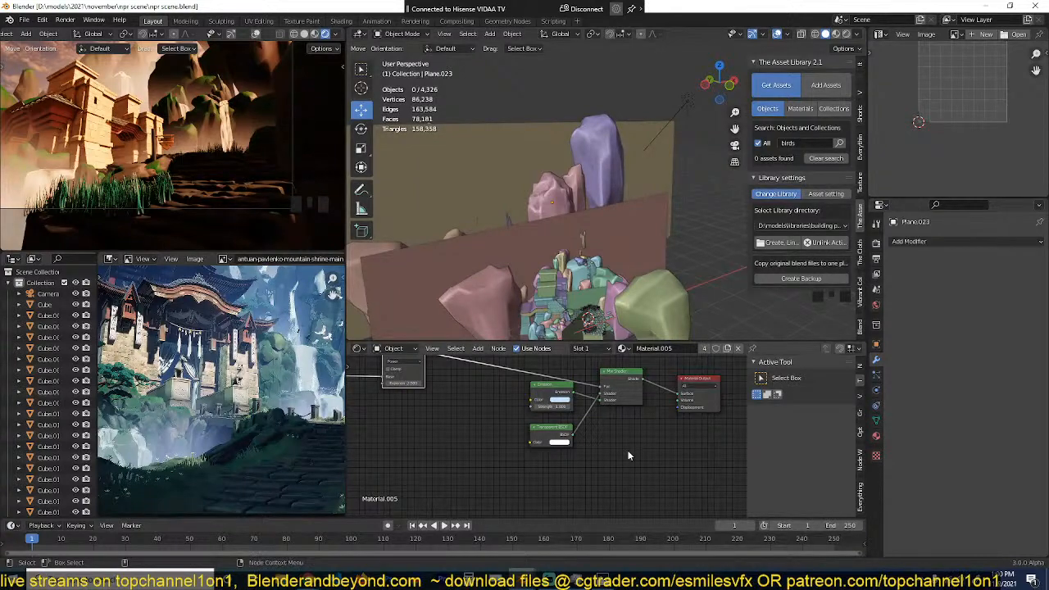
{"action": "mouse_move", "coordinate": [549, 559]}
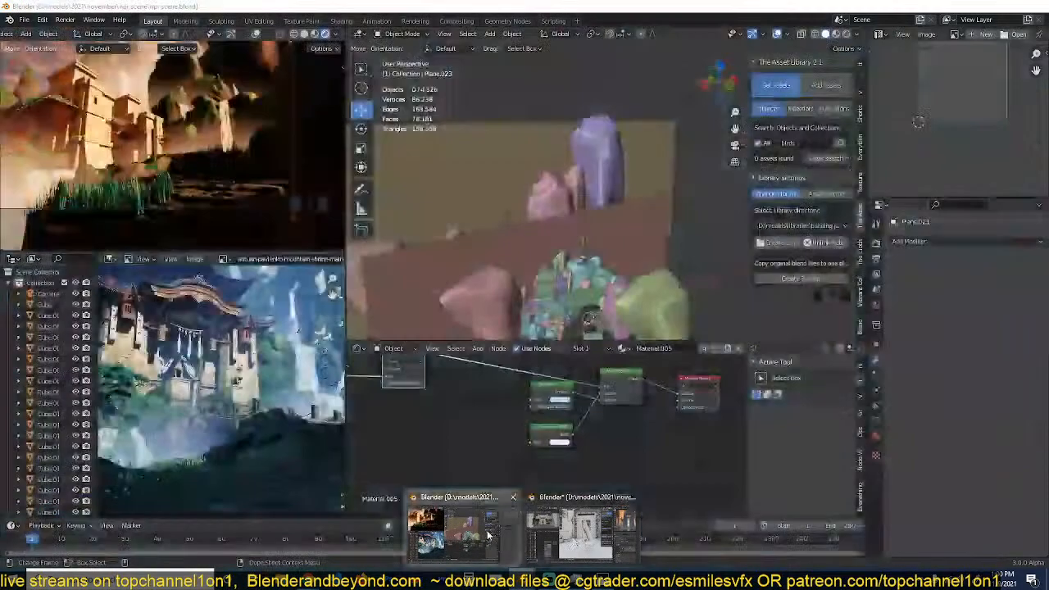
{"action": "left_click", "coordinate": [489, 188]}
{"action": "scroll", "coordinate": [489, 189], "scroll_direction": "down", "scroll_amount": 3}
{"action": "scroll", "coordinate": [524, 193], "scroll_direction": "down", "scroll_amount": 2}
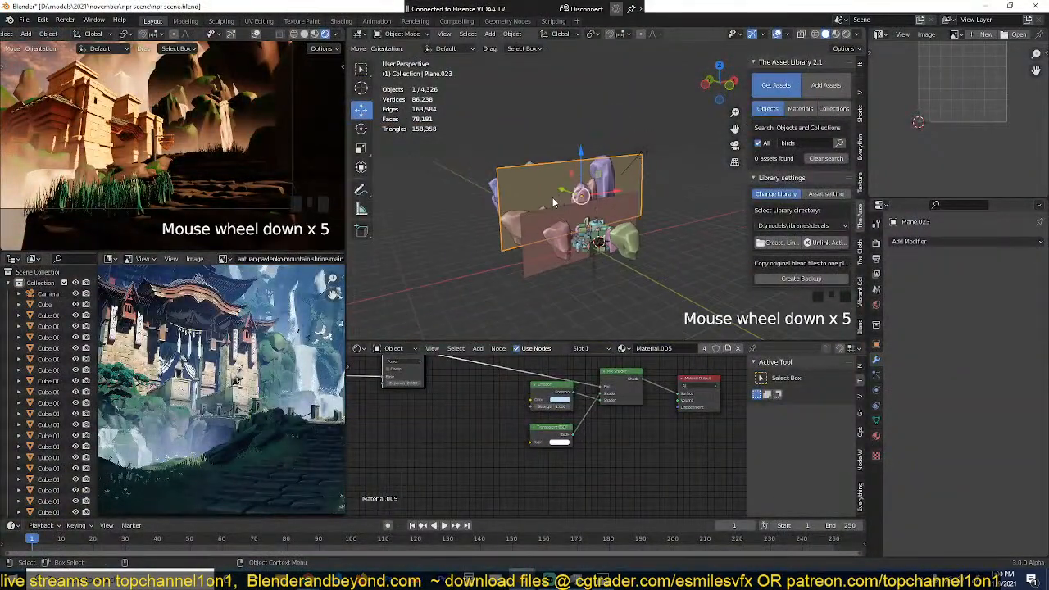
{"action": "key", "text": "grave"}
{"action": "scroll", "coordinate": [633, 239], "scroll_direction": "up", "scroll_amount": 4}
{"action": "key", "text": "grave"}
{"action": "scroll", "coordinate": [546, 216], "scroll_direction": "up", "scroll_amount": 2}
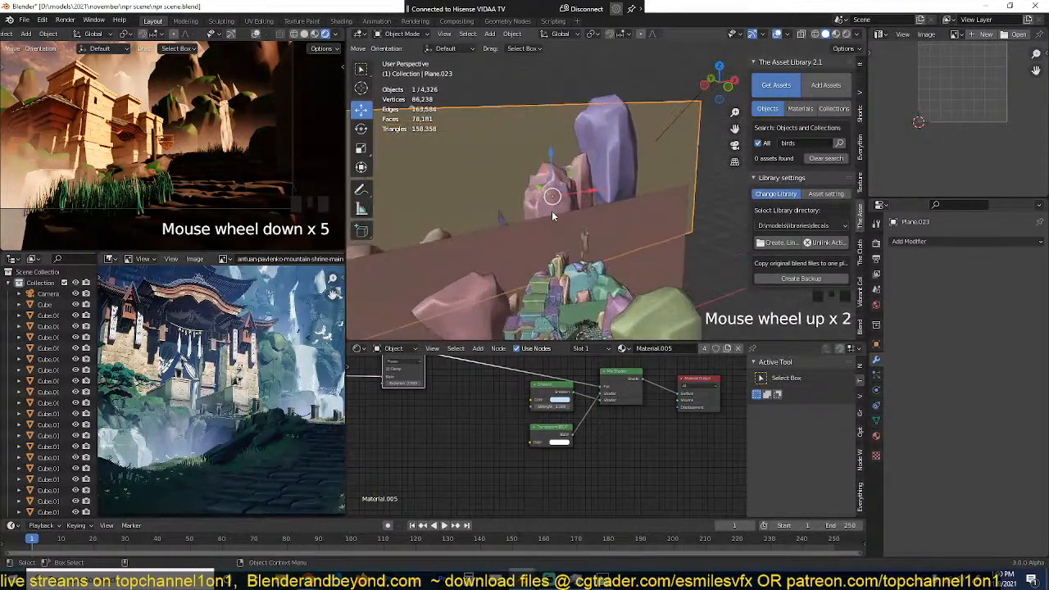
Step: Save the npr scene file and inspect the temple and grass in the rendered camera preview
{"action": "scroll", "coordinate": [261, 178], "scroll_direction": "down", "scroll_amount": 2}
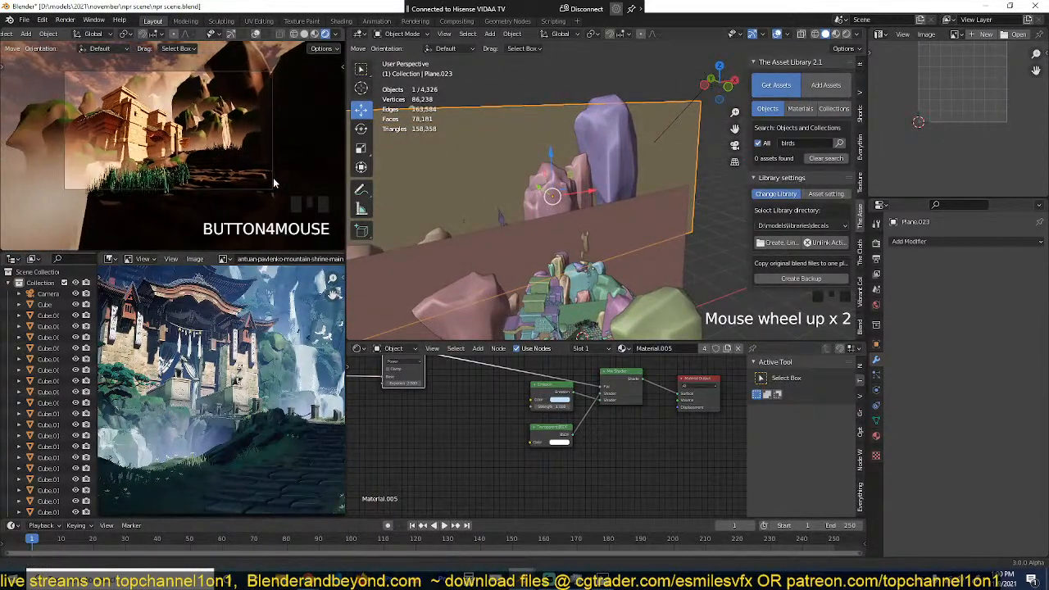
{"action": "scroll", "coordinate": [273, 179], "scroll_direction": "up", "scroll_amount": 2}
{"action": "scroll", "coordinate": [273, 177], "scroll_direction": "up", "scroll_amount": 1}
{"action": "key", "text": "ctrl+s"}
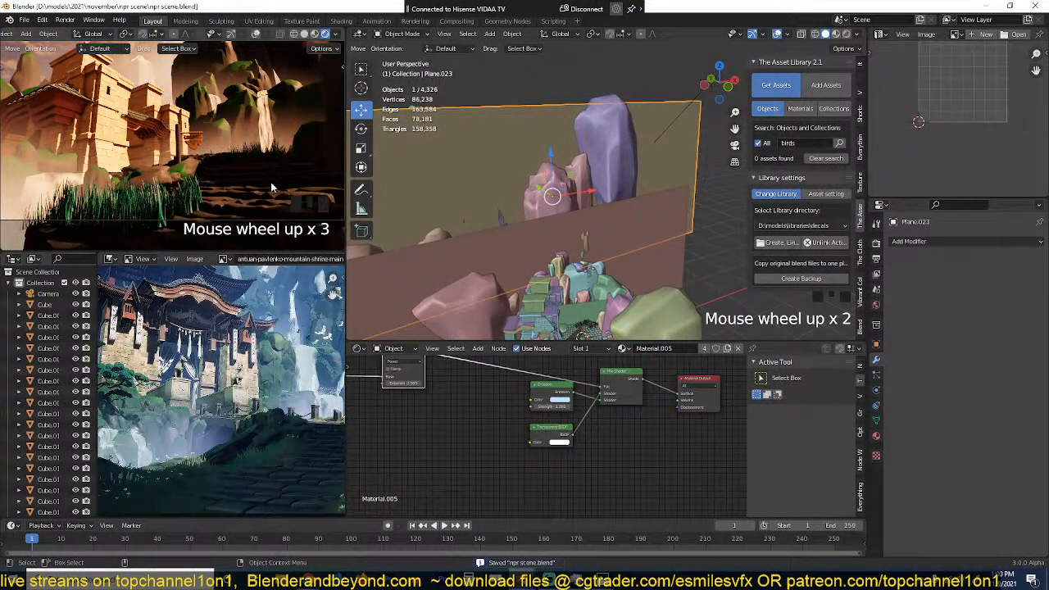
{"action": "middle_click_drag", "start_coordinate": [174, 188], "coordinate": [241, 185], "text": "shift"}
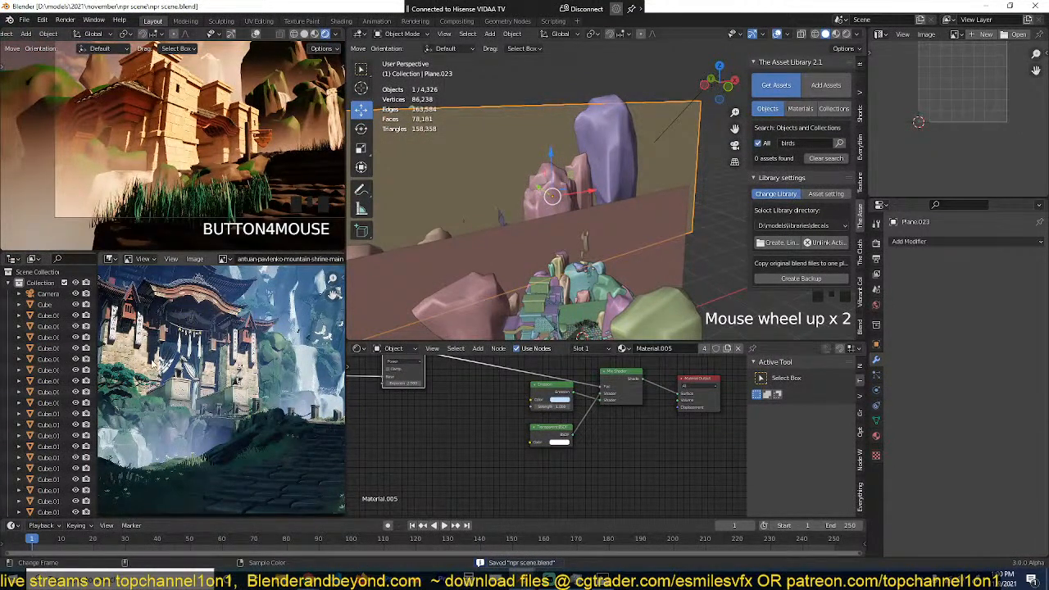
{"action": "middle_click_drag", "start_coordinate": [180, 197], "coordinate": [205, 187], "text": "shift"}
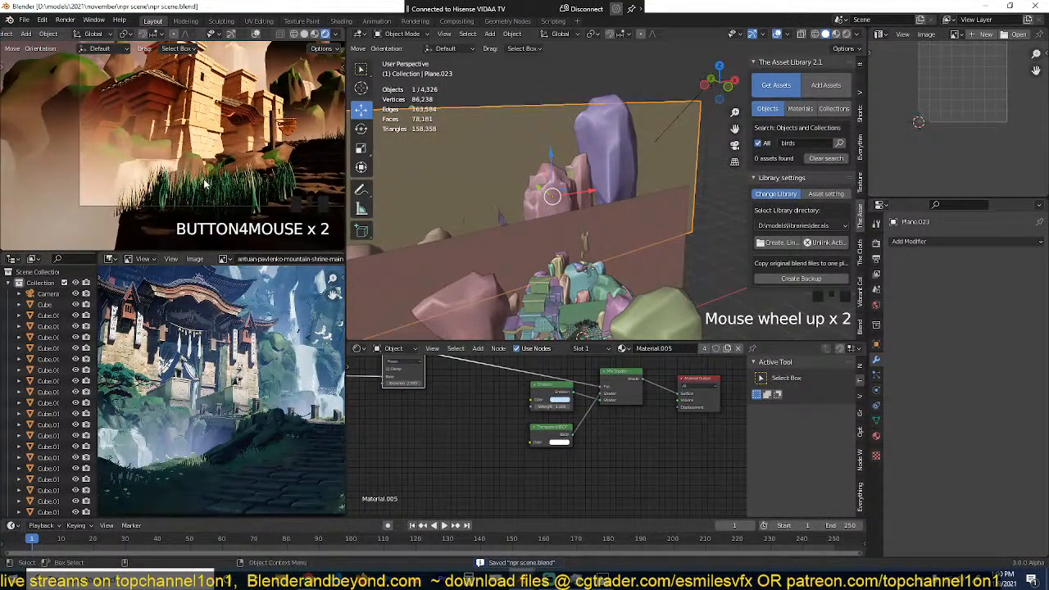
Step: Search all asset libraries for boat and bring up the inflatable boat's preview
{"action": "scroll", "coordinate": [577, 224], "scroll_direction": "down", "scroll_amount": 1}
{"action": "middle_click_drag", "start_coordinate": [577, 221], "coordinate": [591, 178], "text": "shift"}
{"action": "scroll", "coordinate": [591, 179], "scroll_direction": "up", "scroll_amount": 2}
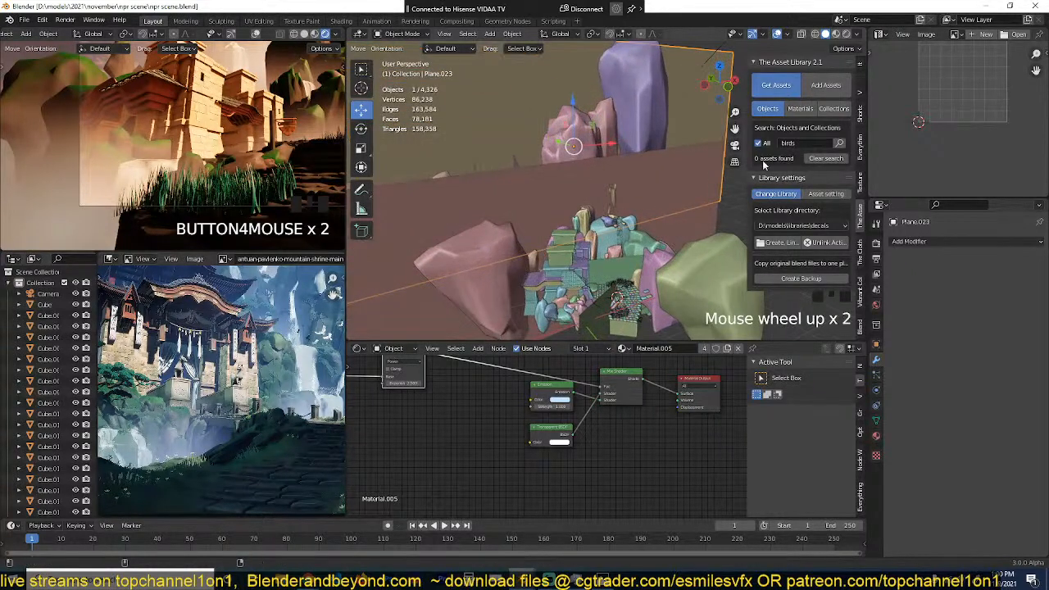
{"action": "left_click", "coordinate": [823, 143]}
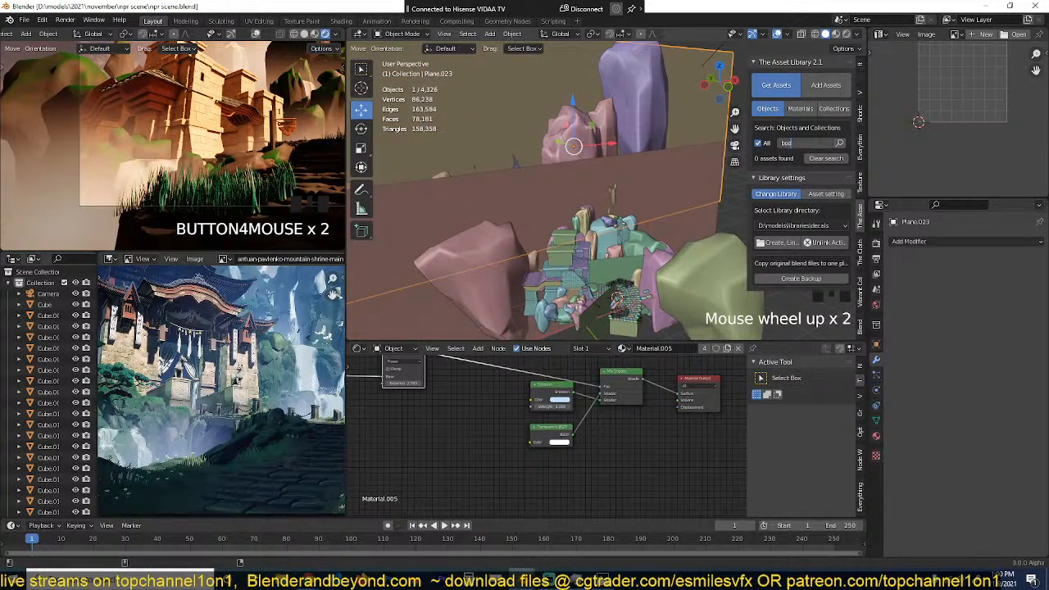
{"action": "key", "text": "Return"}
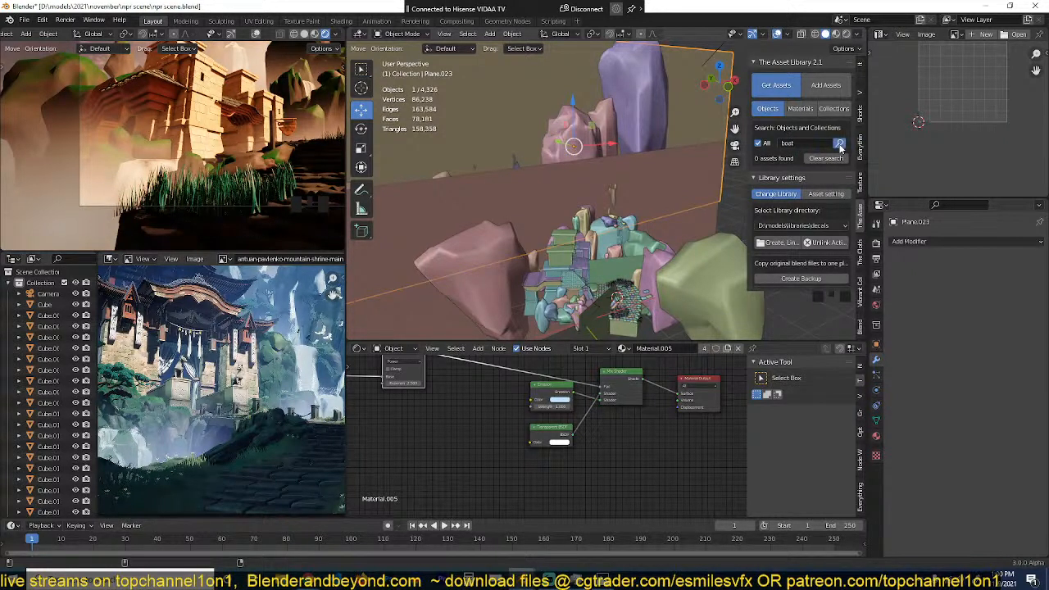
{"action": "left_click", "coordinate": [780, 158]}
{"action": "left_click", "coordinate": [796, 215]}
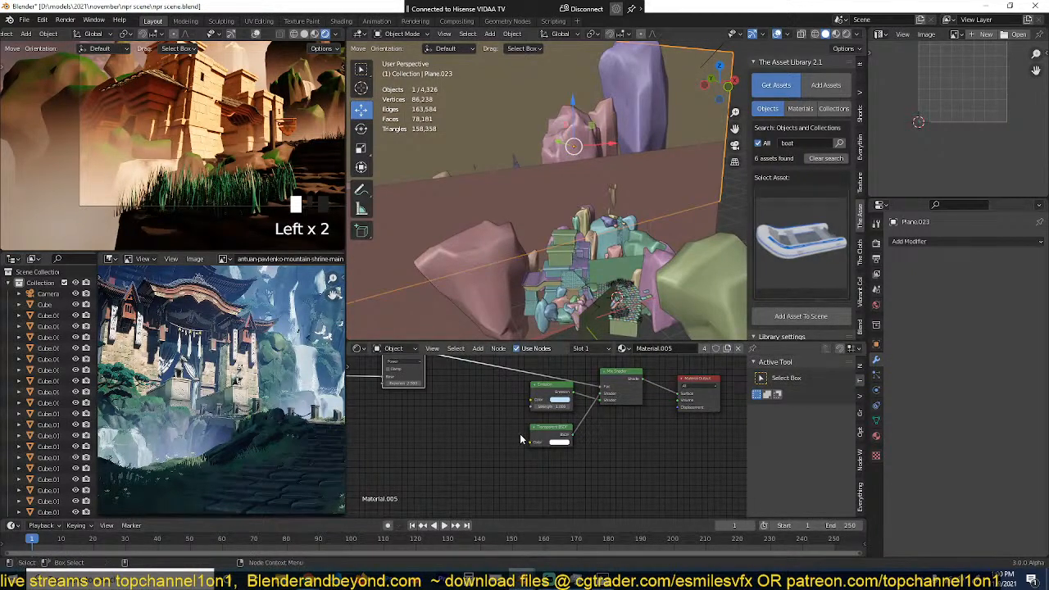
Step: Switch back to the egyptian river1 scene and check the library status of the two eagles beside the palm
{"action": "left_click", "coordinate": [523, 579]}
{"action": "left_click", "coordinate": [564, 542]}
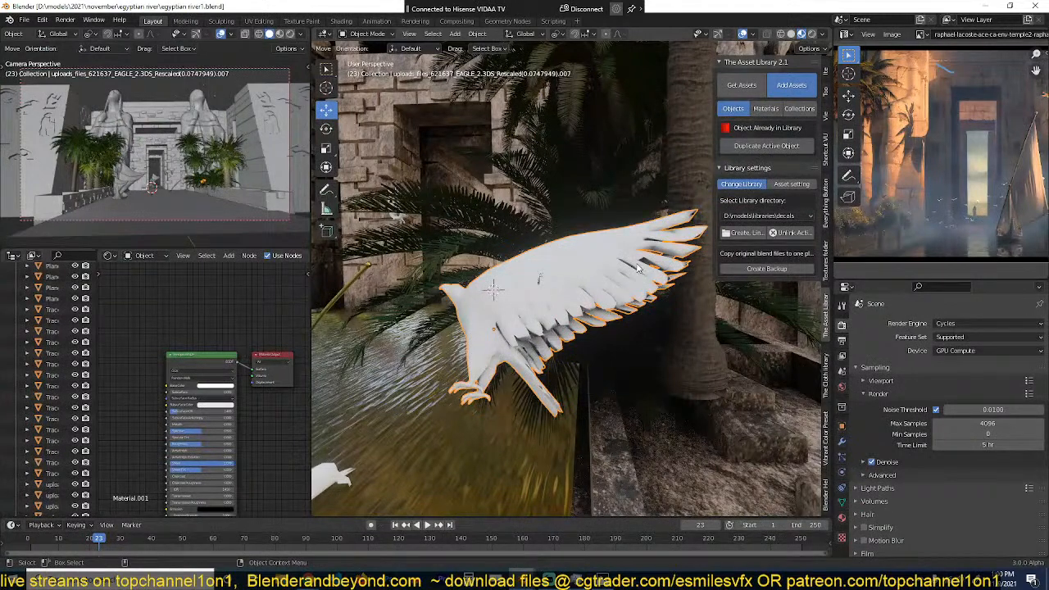
{"action": "key", "text": "ctrl+z"}
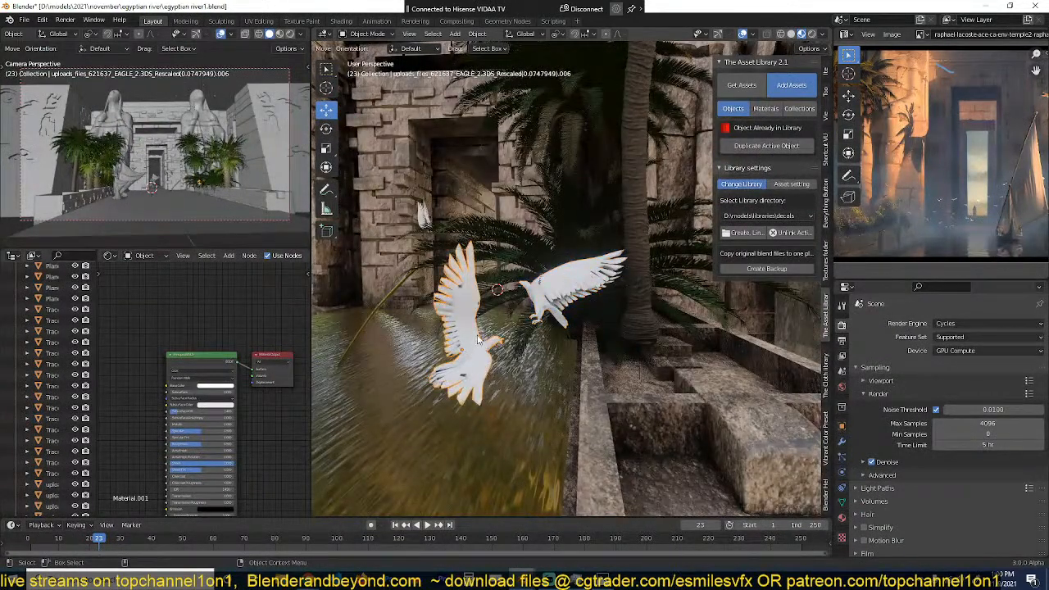
{"action": "left_click", "coordinate": [562, 289]}
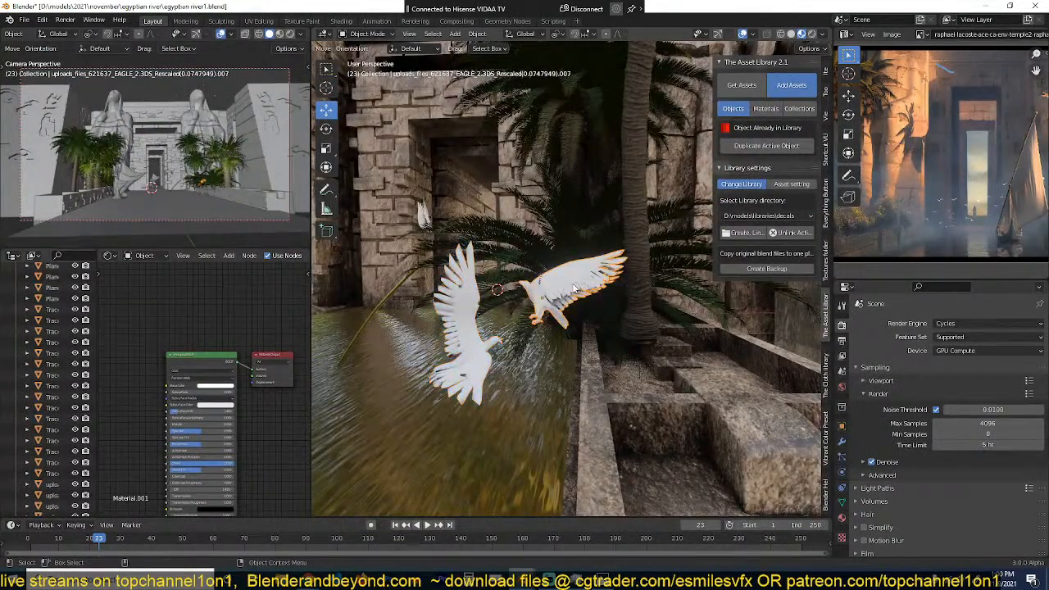
Step: Search all asset libraries for bird and check the library status of the eagle over the water
{"action": "left_click", "coordinate": [753, 88]}
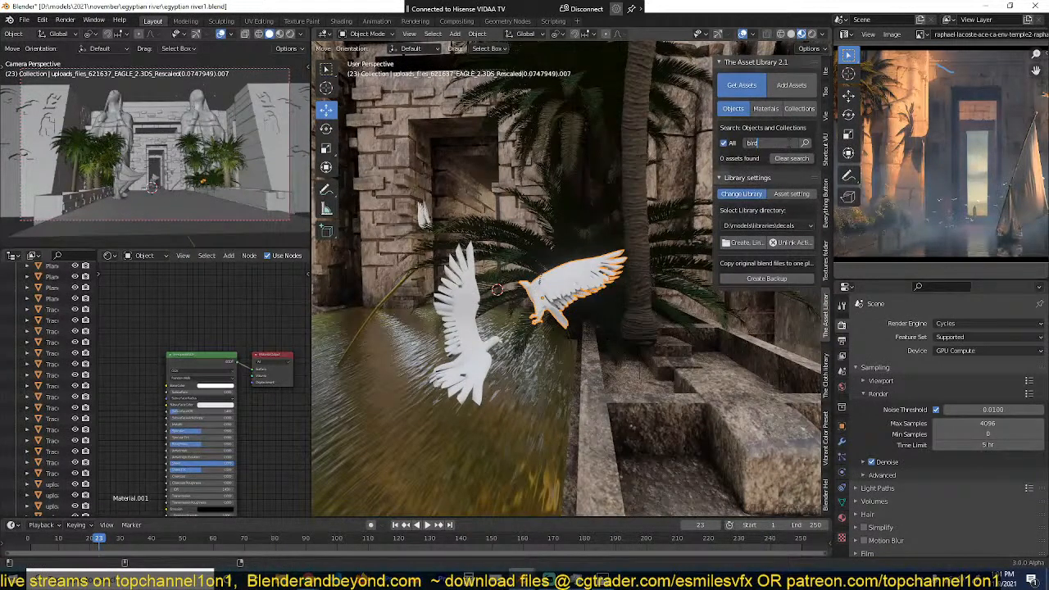
{"action": "left_click", "coordinate": [792, 86]}
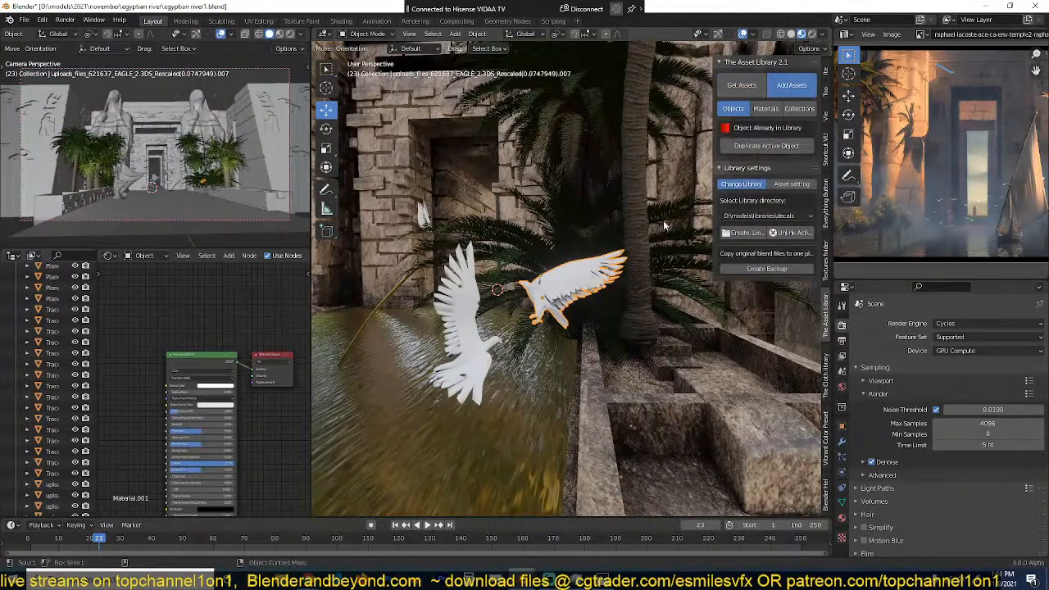
{"action": "left_click", "coordinate": [482, 330]}
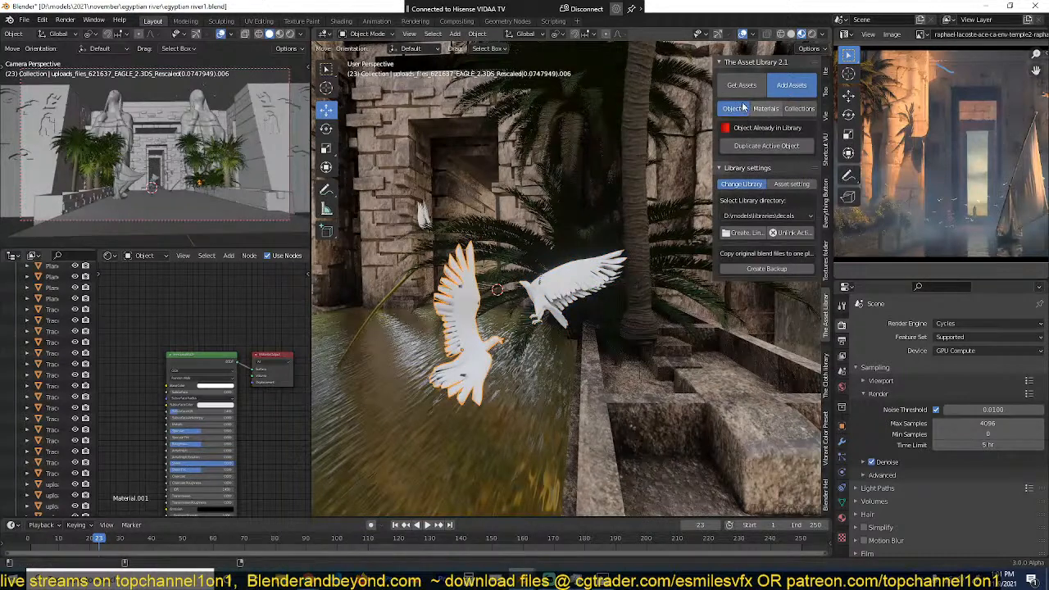
{"action": "left_click", "coordinate": [746, 90]}
{"action": "left_click", "coordinate": [789, 159]}
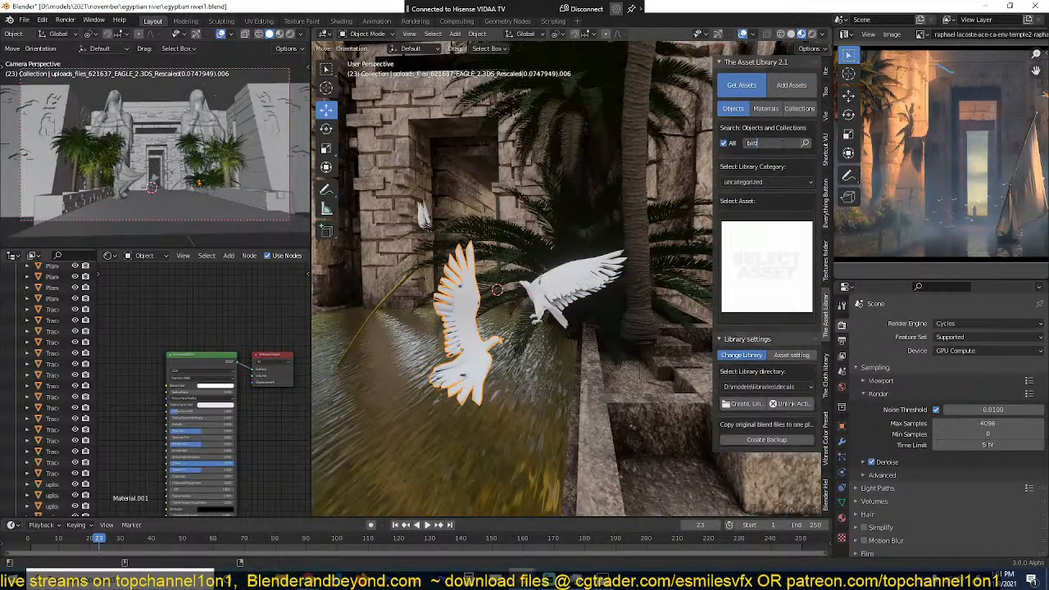
{"action": "key", "text": "Return"}
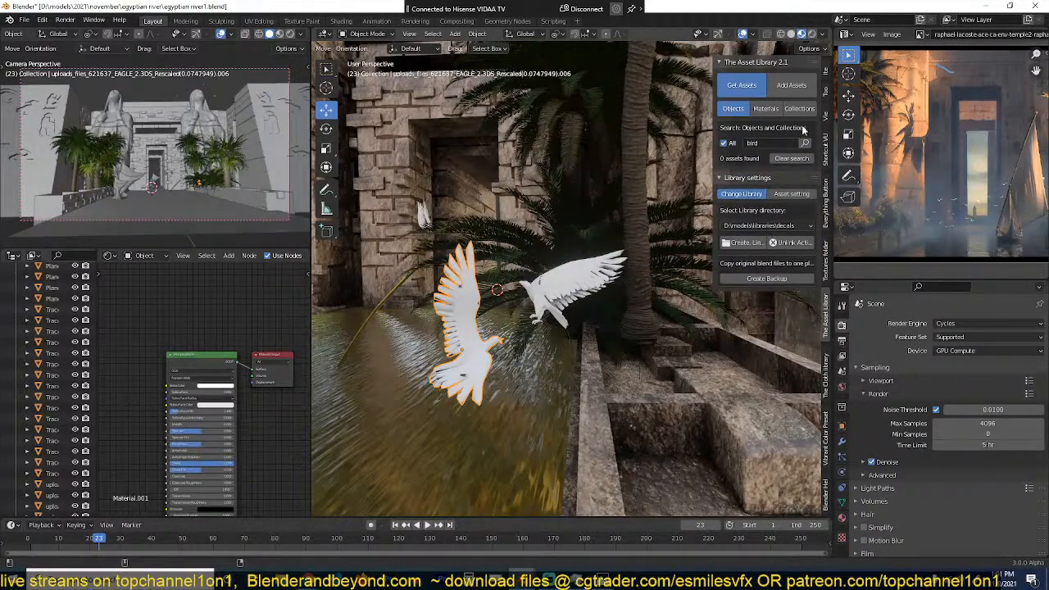
Step: Clear the asset search and browse the birds category of the decals library
{"action": "left_click", "coordinate": [792, 158]}
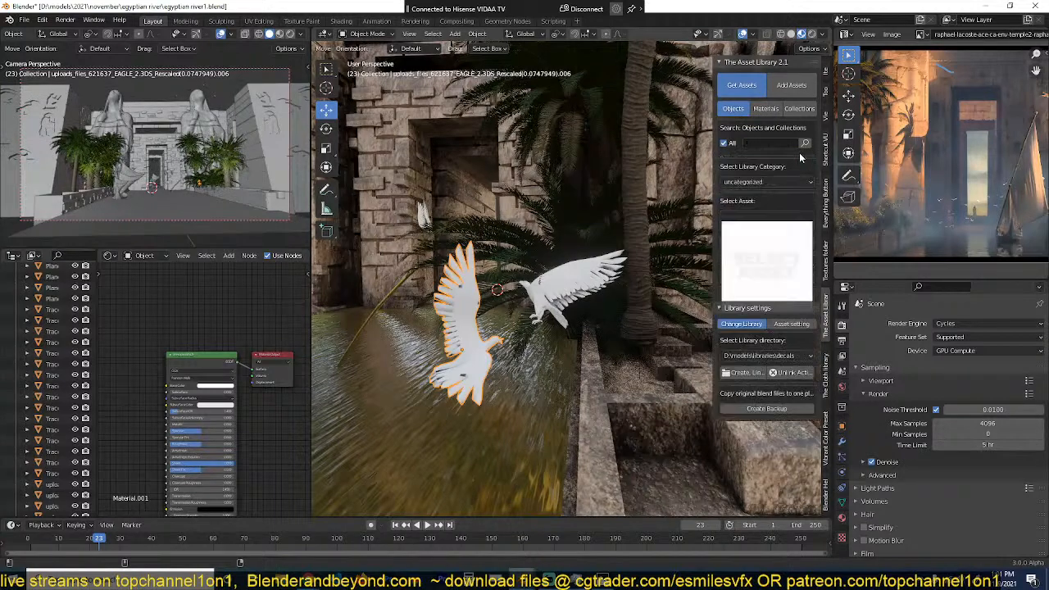
{"action": "left_click", "coordinate": [763, 182]}
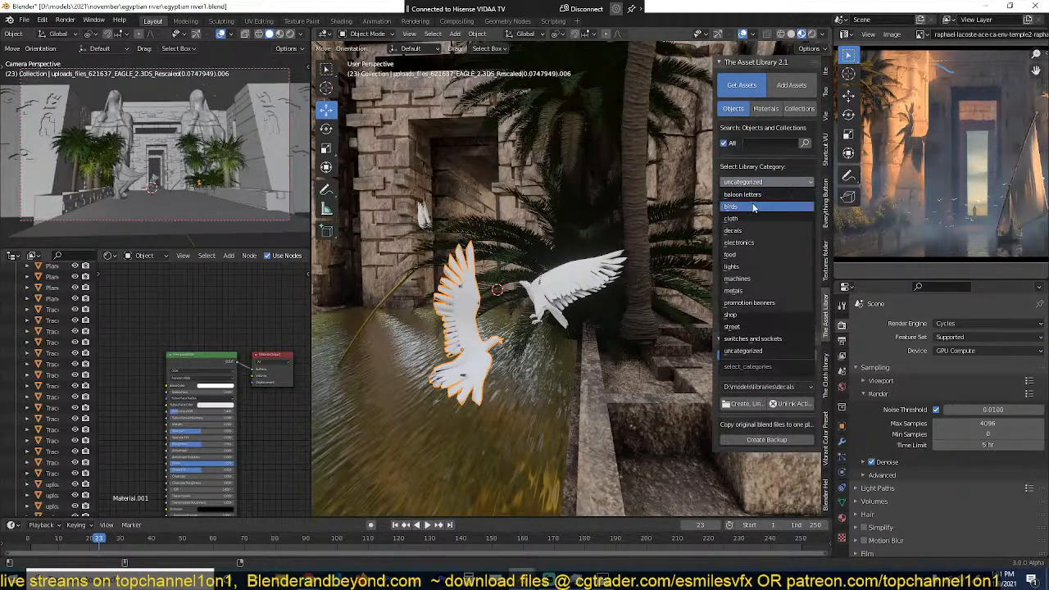
{"action": "left_click", "coordinate": [761, 208]}
{"action": "left_click", "coordinate": [759, 224]}
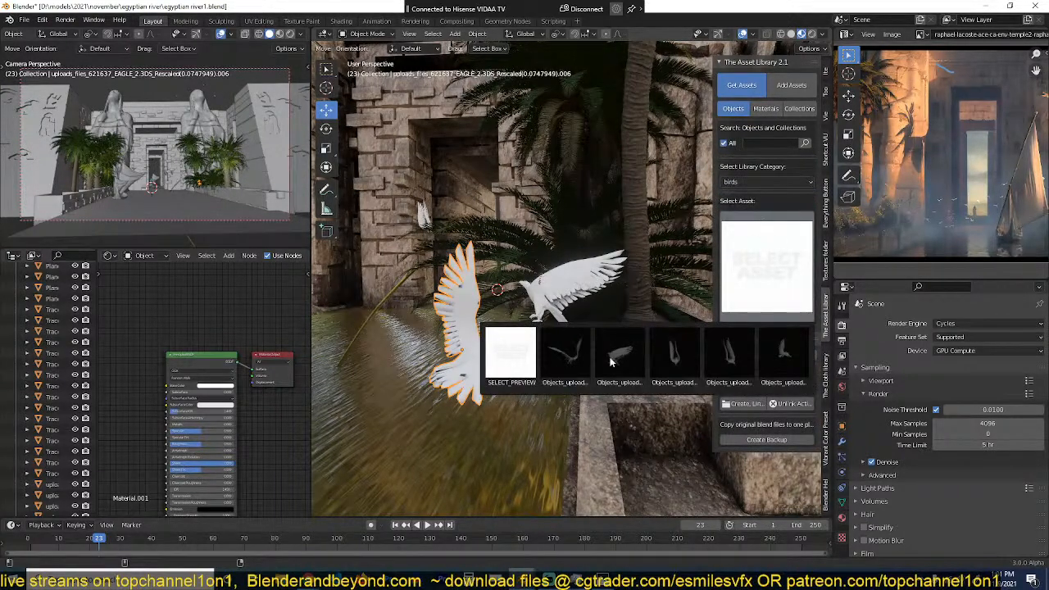
Step: Select the eagle nearest the palm trunk, then search all asset libraries for eagle and view the matching assets
{"action": "left_click", "coordinate": [575, 291]}
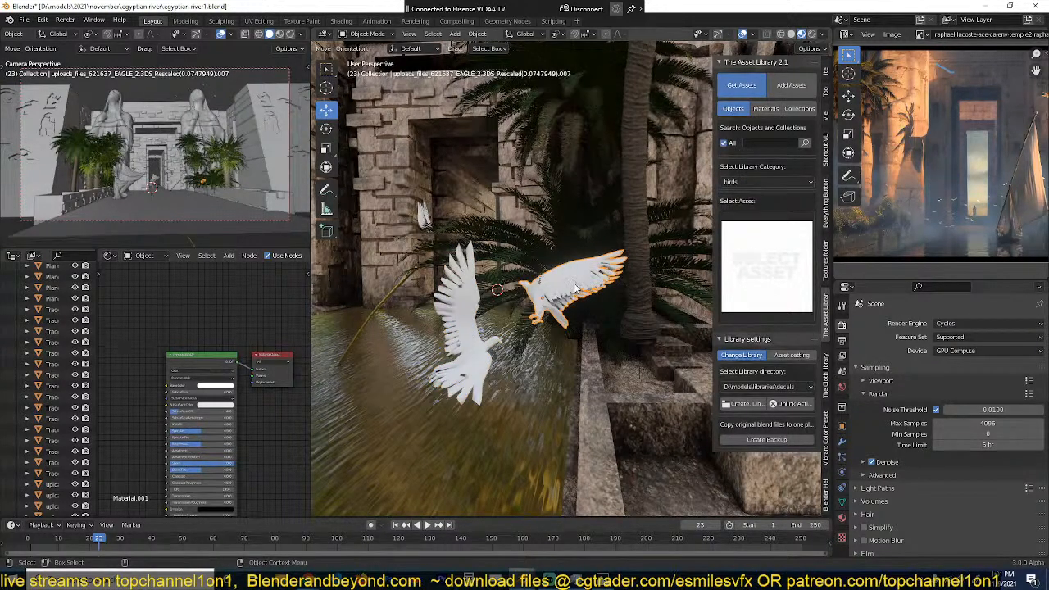
{"action": "left_click", "coordinate": [470, 311]}
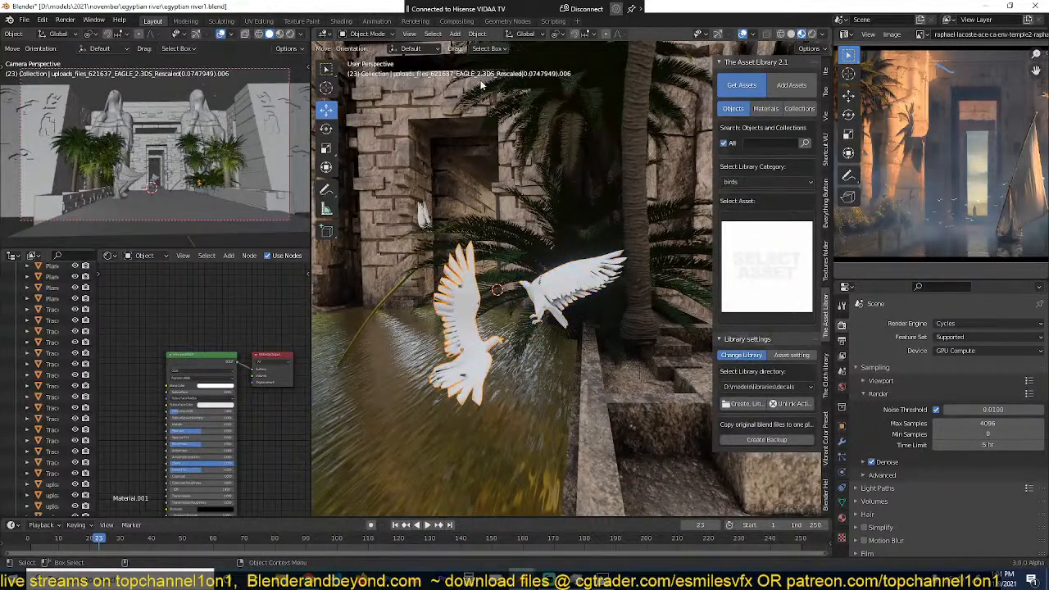
{"action": "left_click", "coordinate": [578, 291]}
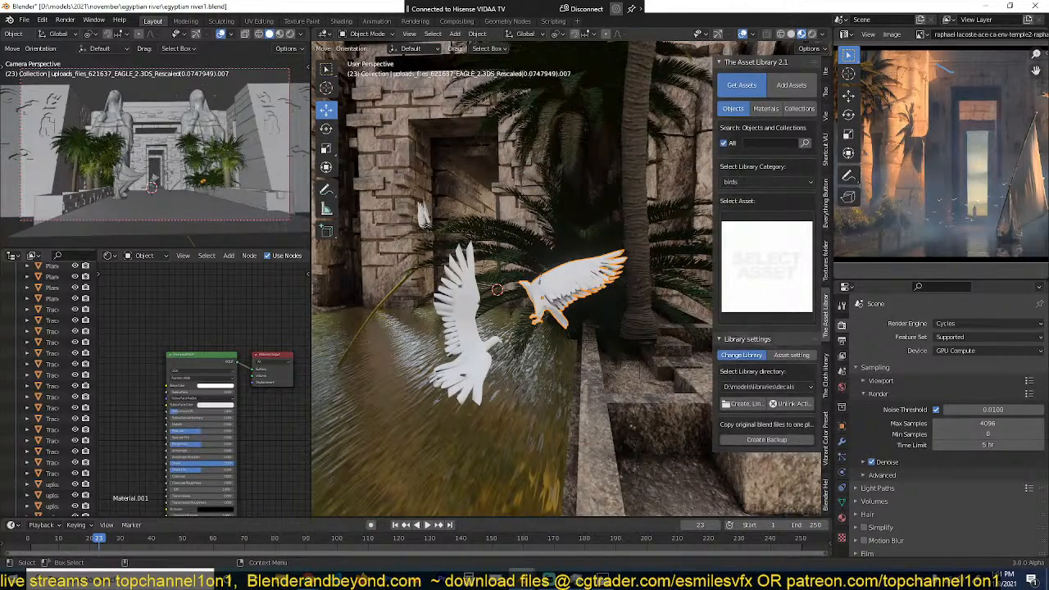
{"action": "left_click", "coordinate": [772, 144]}
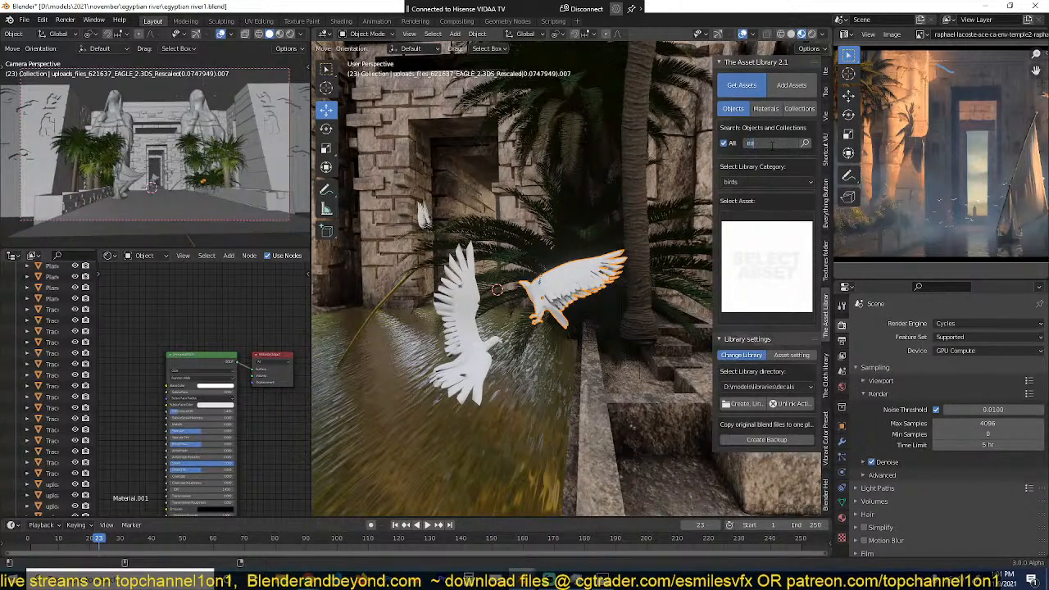
{"action": "key", "text": "Return"}
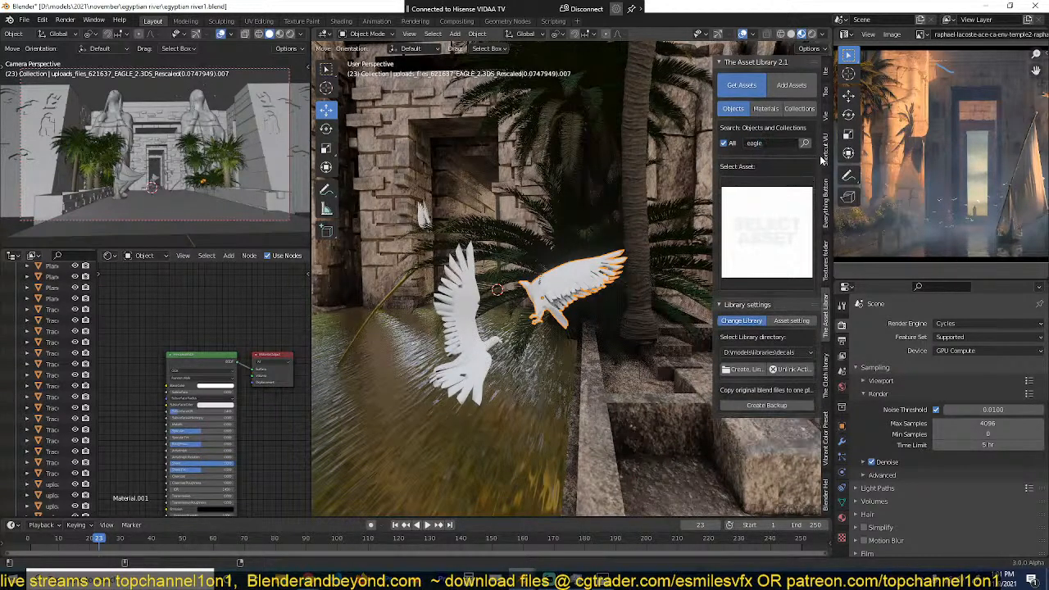
{"action": "left_click", "coordinate": [764, 223]}
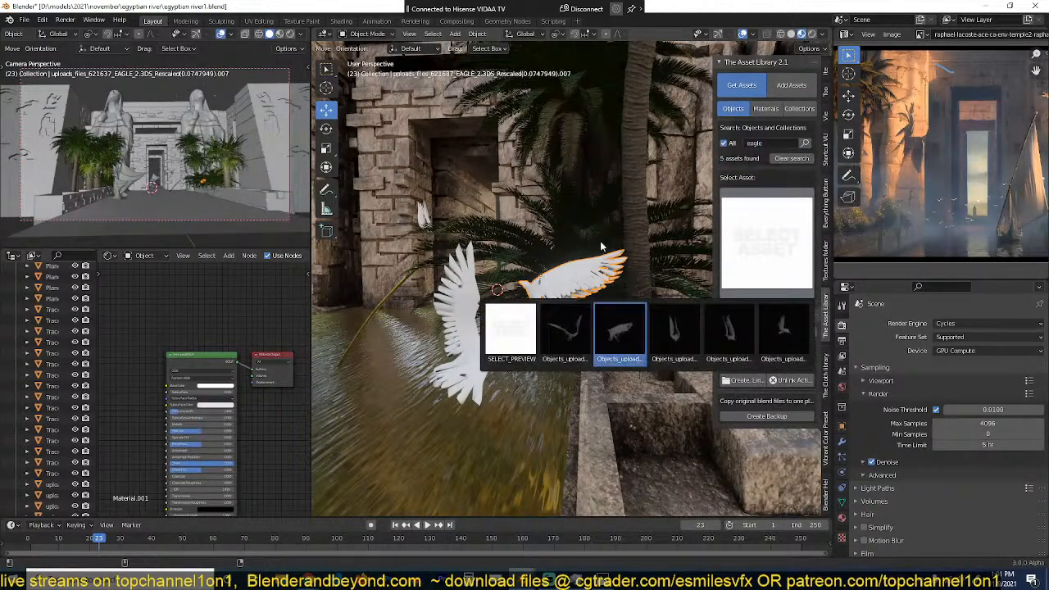
{"action": "scroll", "coordinate": [465, 320], "scroll_direction": "down", "scroll_amount": 1}
{"action": "scroll", "coordinate": [465, 319], "scroll_direction": "down", "scroll_amount": 4}
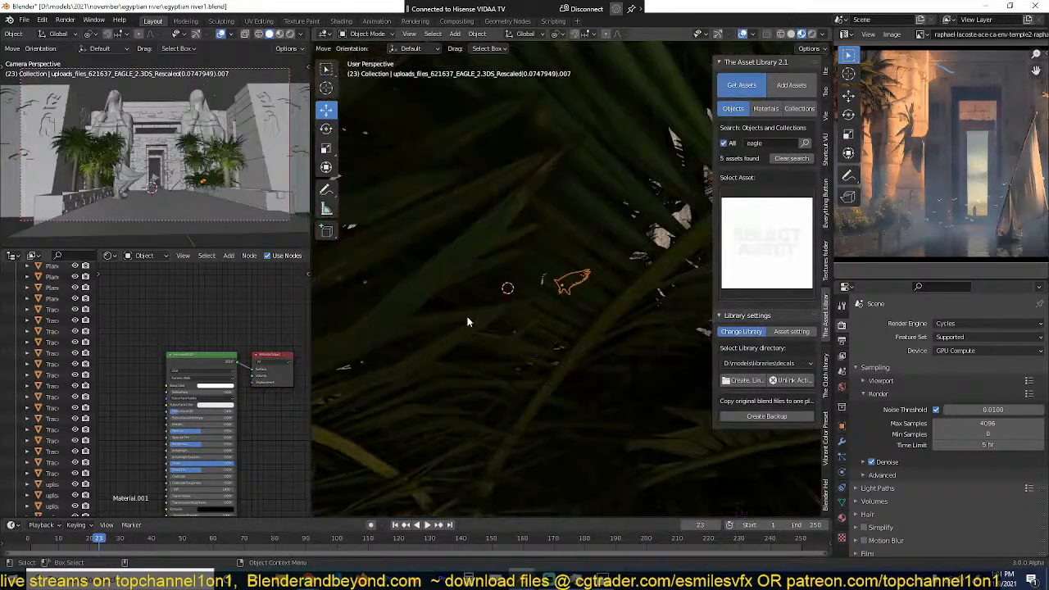
Step: Select the large sail of the boat beside the canal wall, then select every object in its collection
{"action": "middle_click_drag", "start_coordinate": [467, 318], "coordinate": [652, 301]}
{"action": "scroll", "coordinate": [652, 301], "scroll_direction": "down", "scroll_amount": 4}
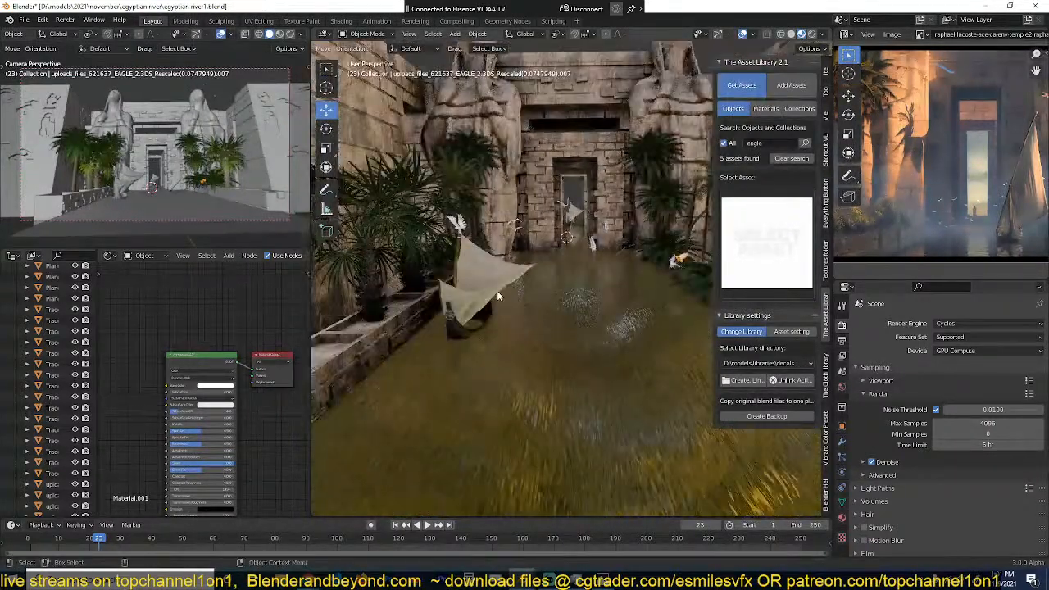
{"action": "left_click", "coordinate": [496, 290]}
{"action": "key", "text": "KP_Decimal"}
{"action": "scroll", "coordinate": [496, 291], "scroll_direction": "down", "scroll_amount": 5}
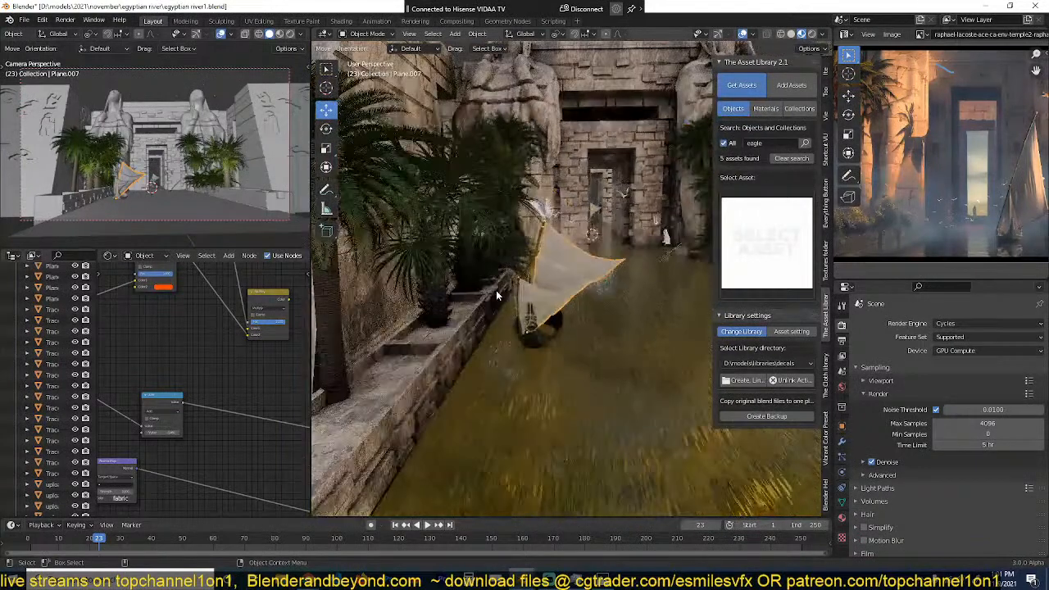
{"action": "middle_click_drag", "start_coordinate": [555, 316], "coordinate": [540, 324]}
{"action": "key", "text": "shift+g"}
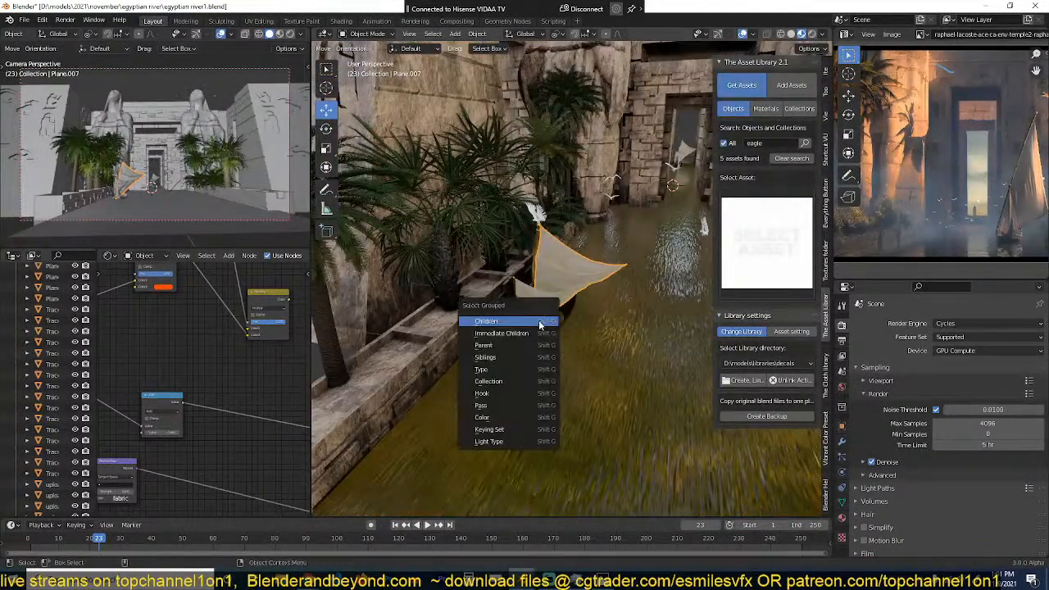
{"action": "left_click", "coordinate": [514, 376]}
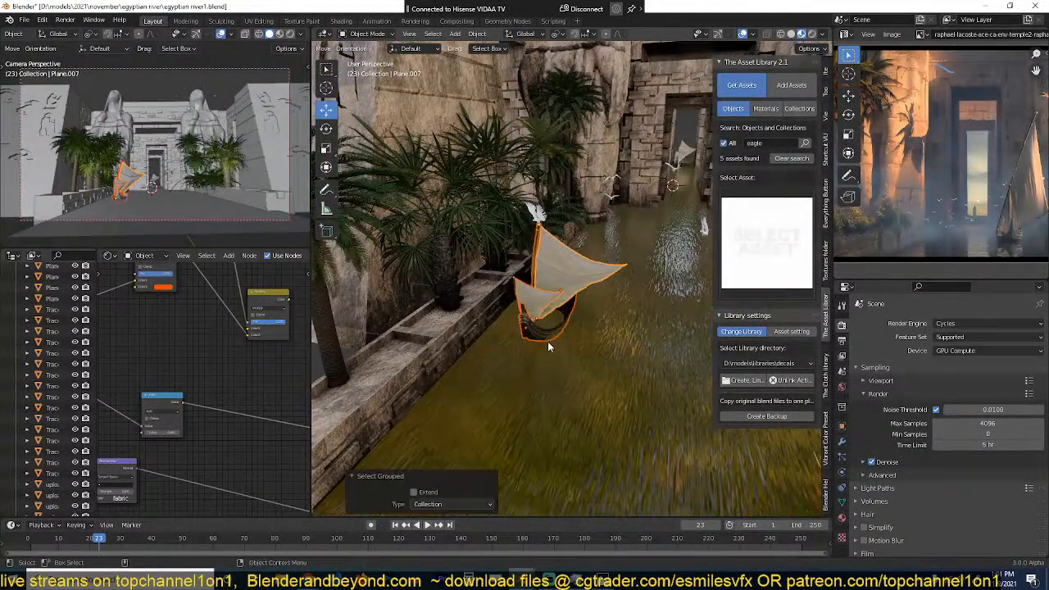
Step: Prepare the boat collection, chosen through the outliner, as a new library asset in the vehicles category and render its preview image
{"action": "left_click", "coordinate": [802, 87]}
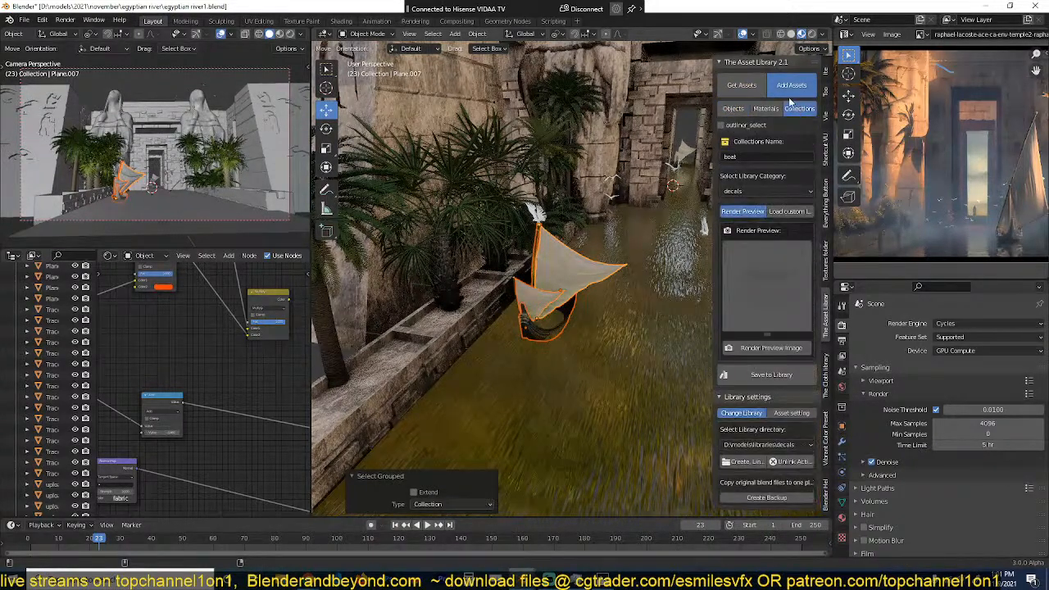
{"action": "left_click", "coordinate": [746, 126]}
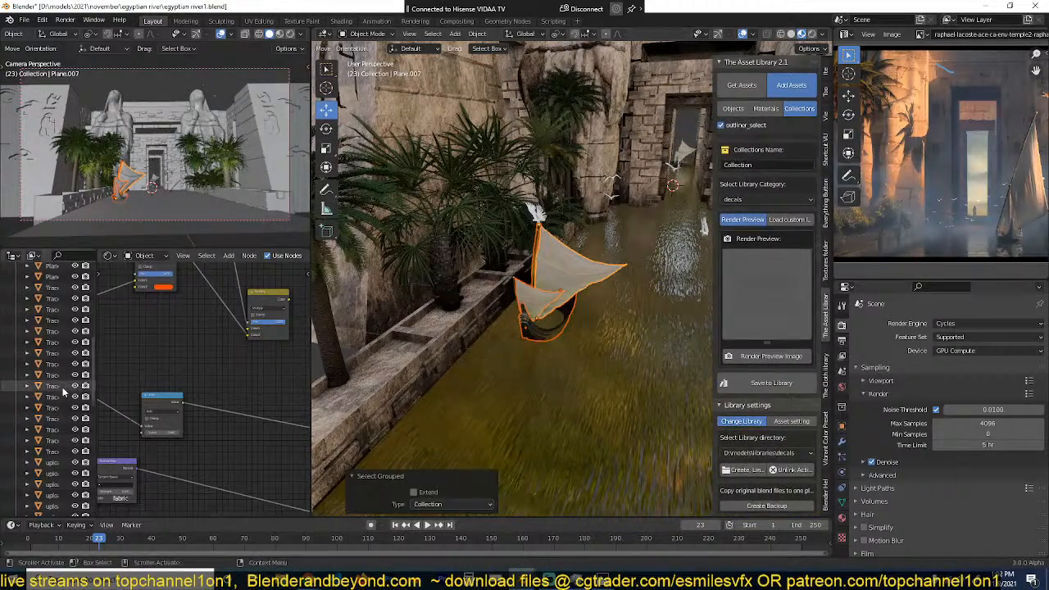
{"action": "key", "text": "KP_Decimal"}
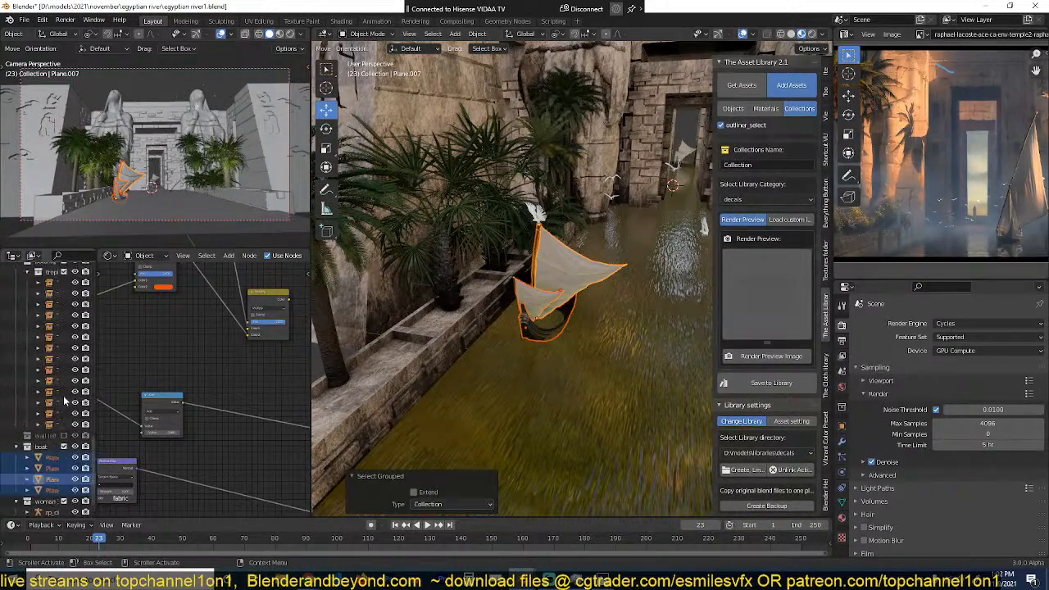
{"action": "left_click", "coordinate": [41, 446]}
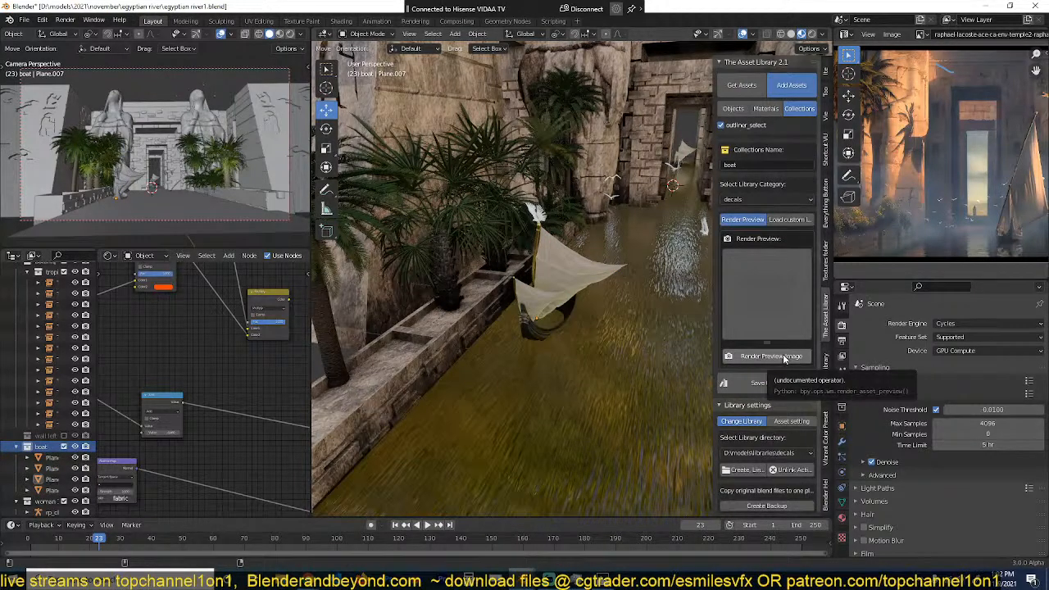
{"action": "left_click", "coordinate": [772, 200]}
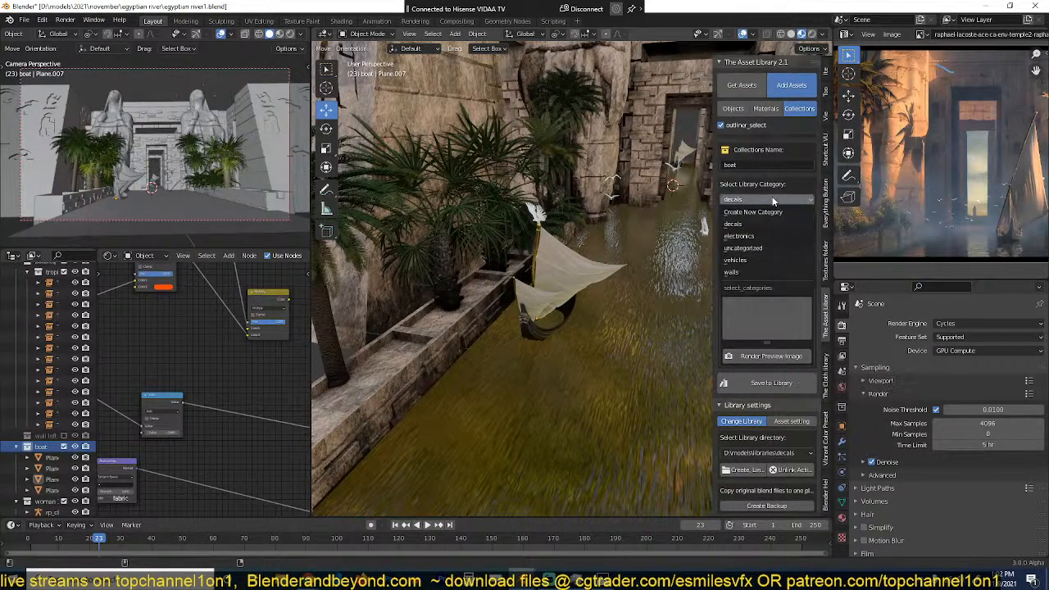
{"action": "left_click", "coordinate": [739, 260]}
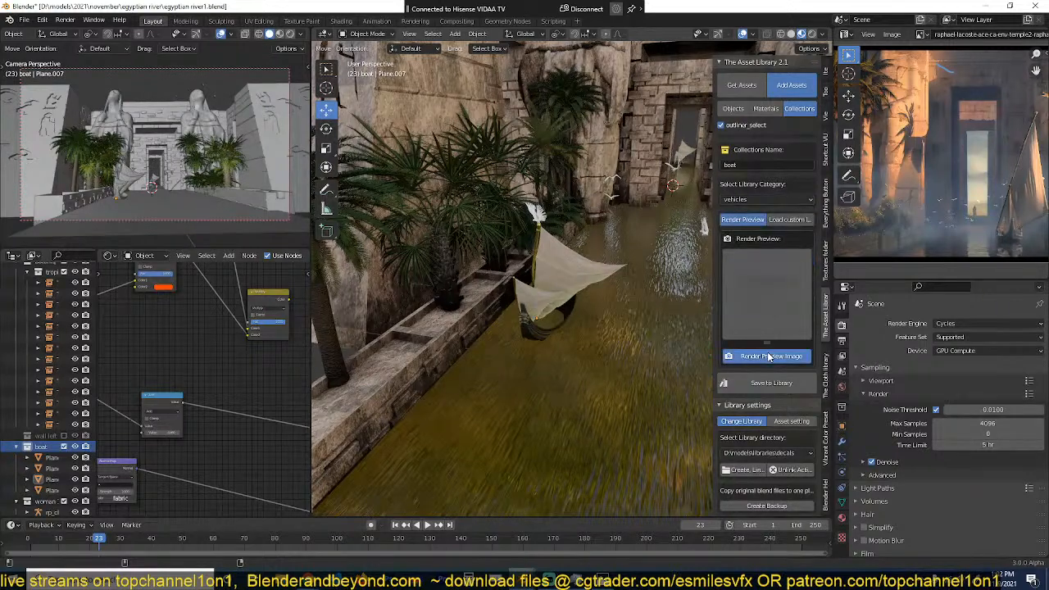
{"action": "left_click", "coordinate": [769, 355]}
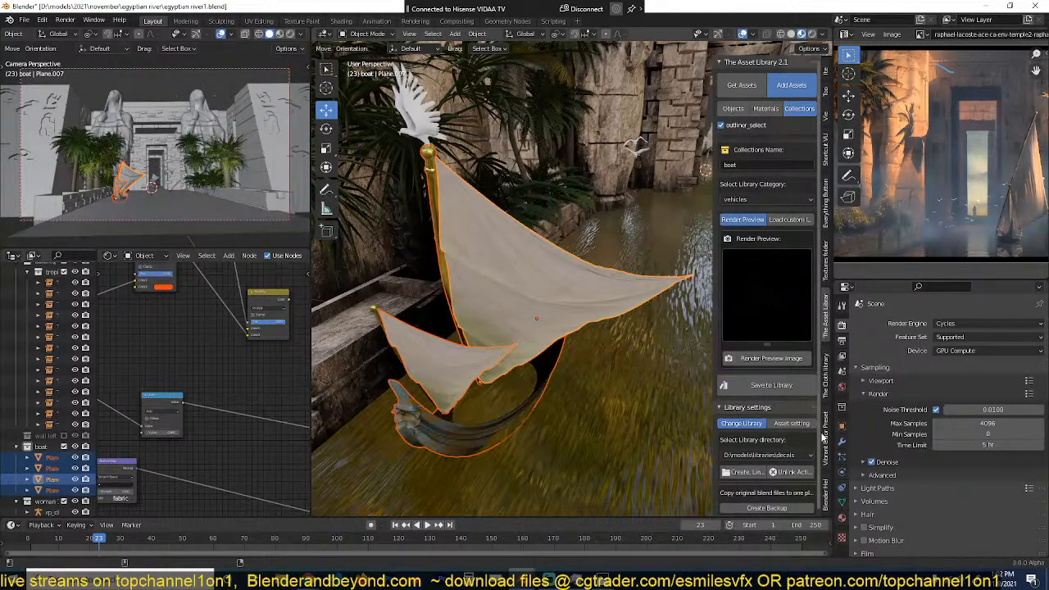
Step: Set the image brightness gamma to 0 and the exposure to 1
{"action": "left_click", "coordinate": [826, 440]}
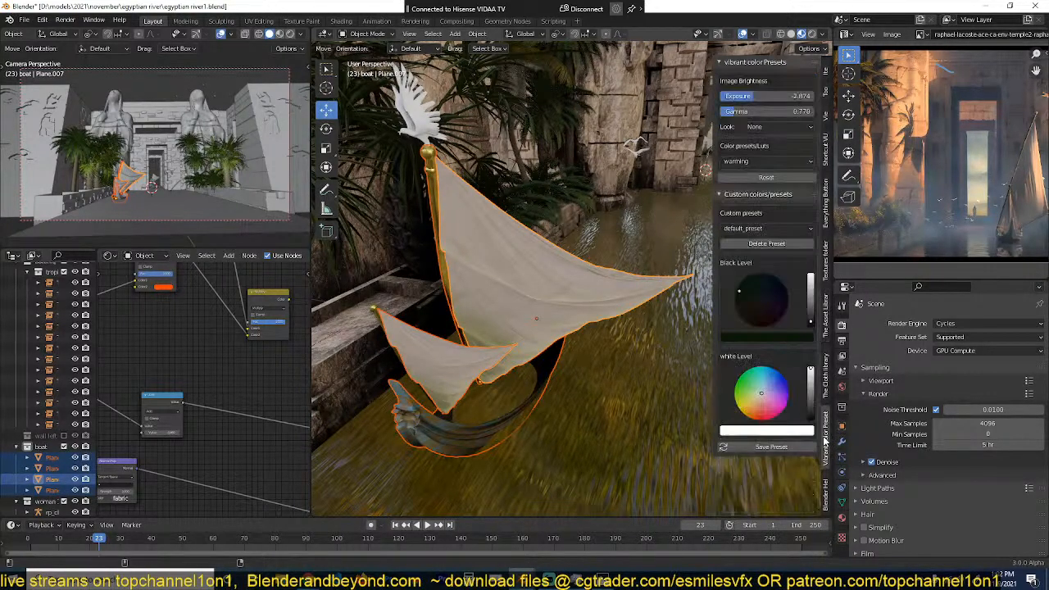
{"action": "double_click", "coordinate": [780, 108]}
{"action": "type", "text": "0"}
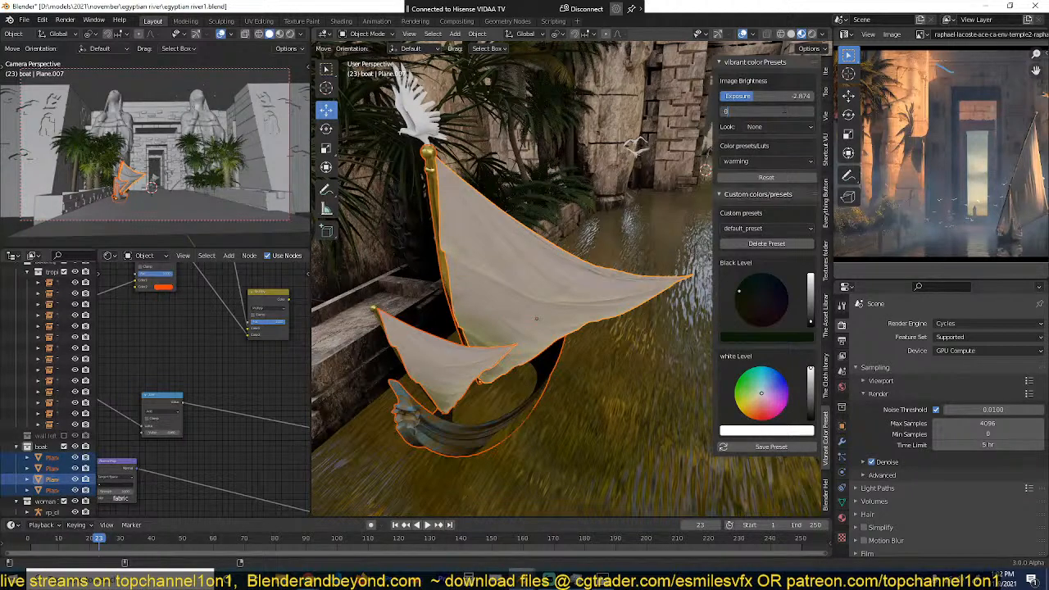
{"action": "key", "text": "Return"}
{"action": "double_click", "coordinate": [780, 98]}
{"action": "type", "text": "1"}
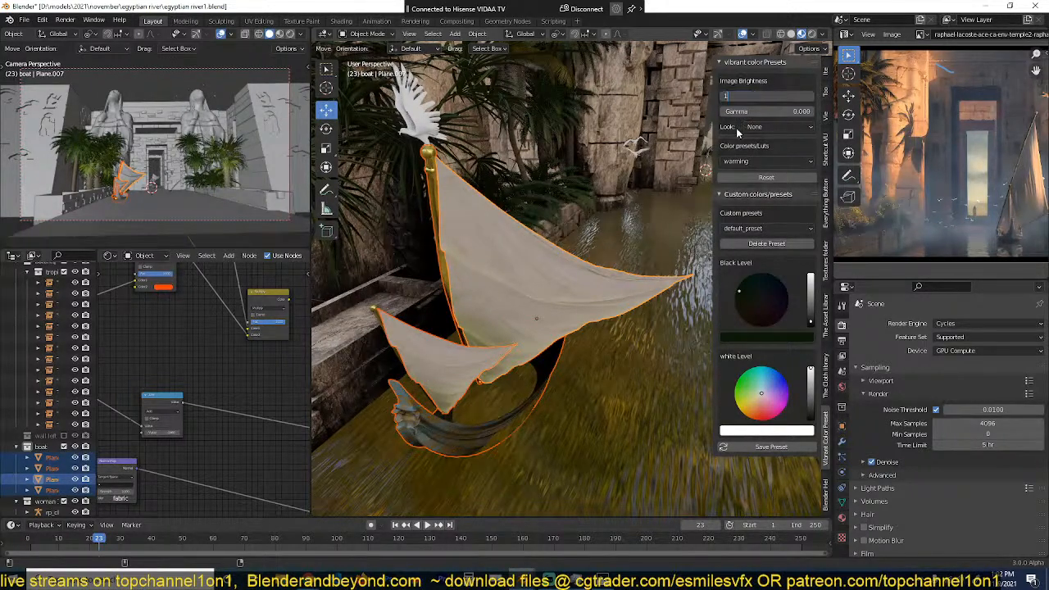
{"action": "key", "text": "Return"}
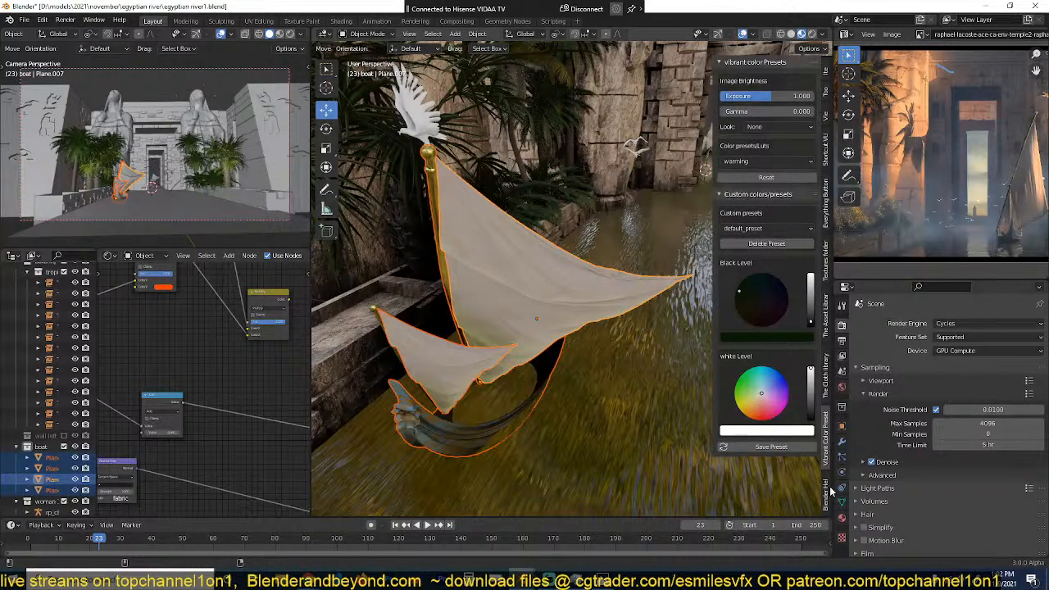
Step: Render the boat asset's preview image again with the new brightness settings
{"action": "left_click", "coordinate": [826, 316]}
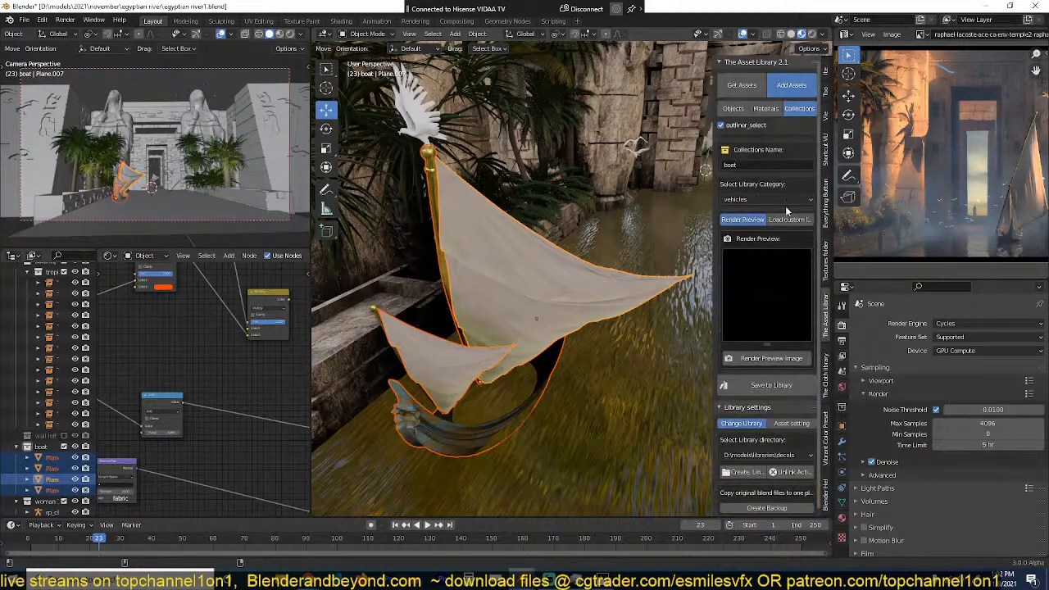
{"action": "left_click", "coordinate": [773, 360]}
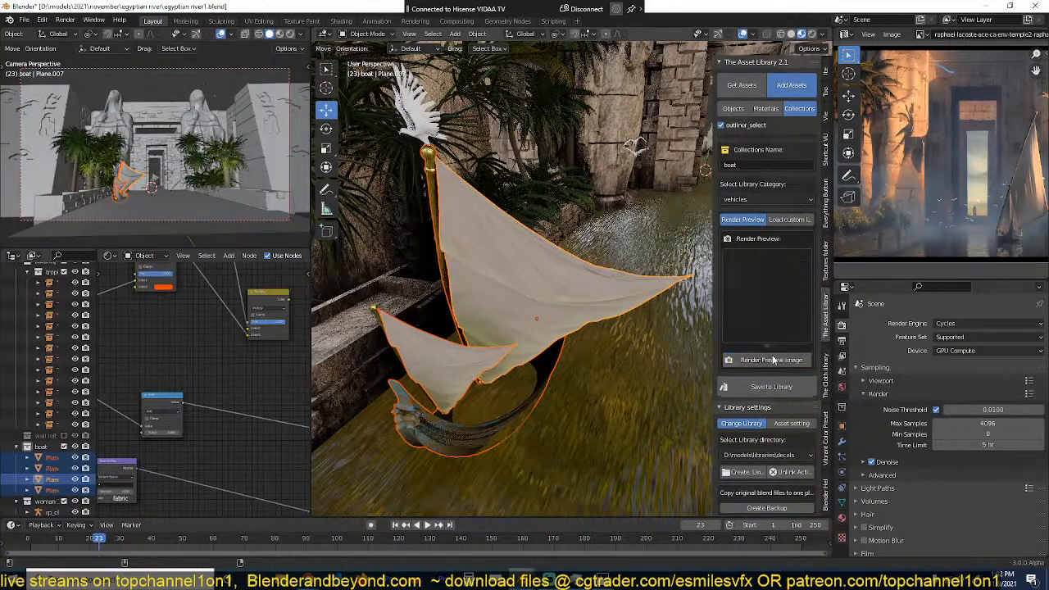
{"action": "middle_click_drag", "start_coordinate": [591, 270], "coordinate": [648, 256]}
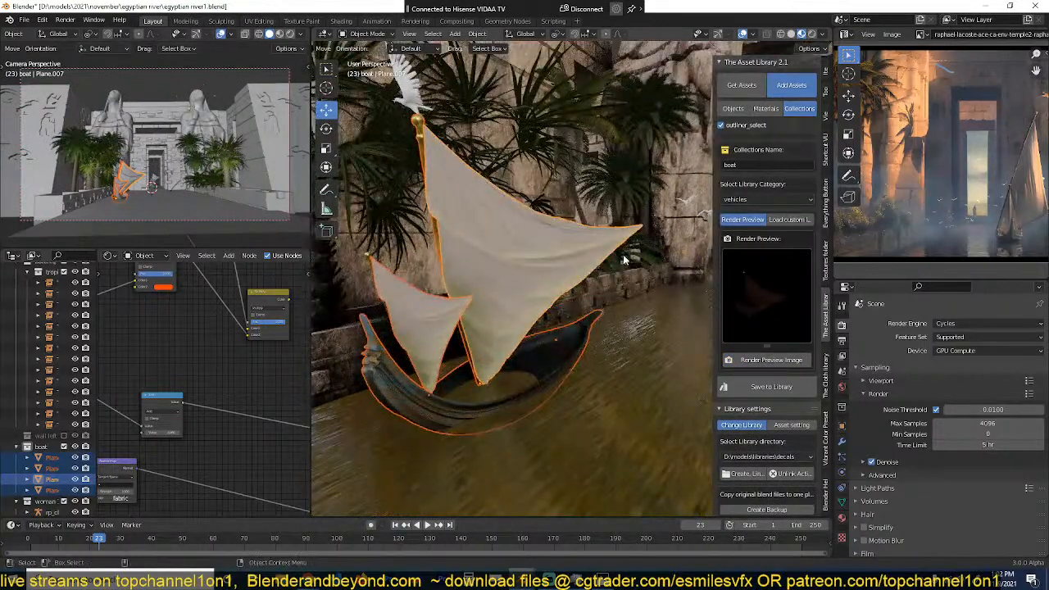
{"action": "left_click", "coordinate": [742, 86]}
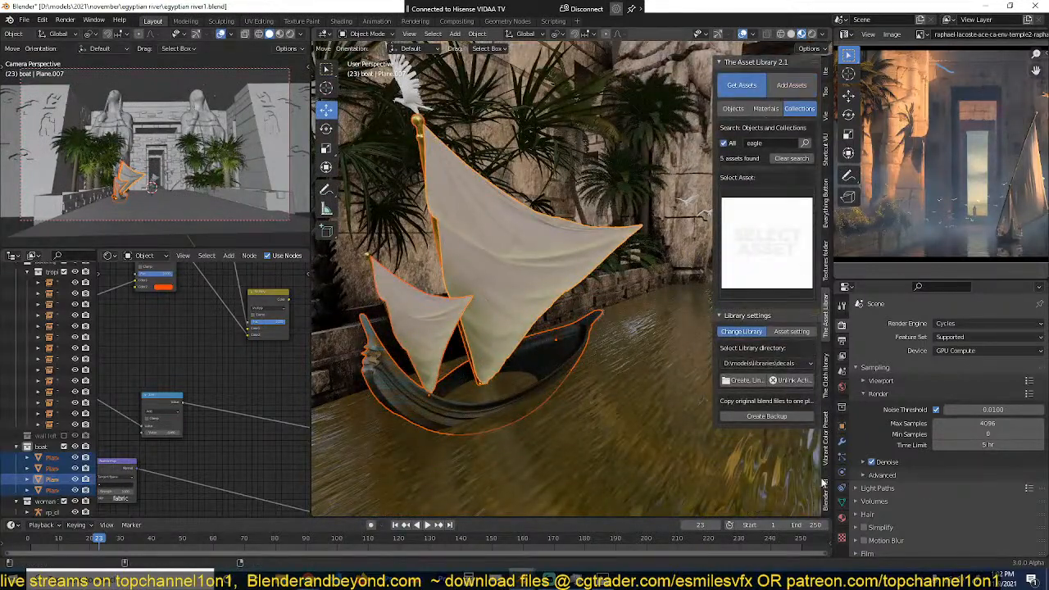
Step: Reset the vibrant colour preset and render a fresh preview image for the boat collection
{"action": "left_click", "coordinate": [827, 463]}
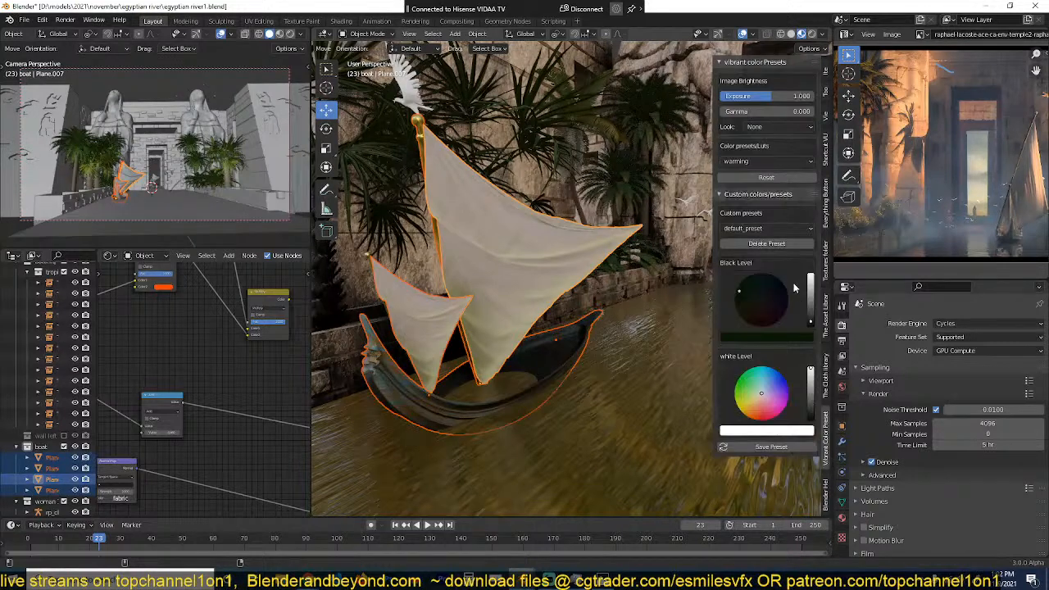
{"action": "left_click", "coordinate": [771, 177]}
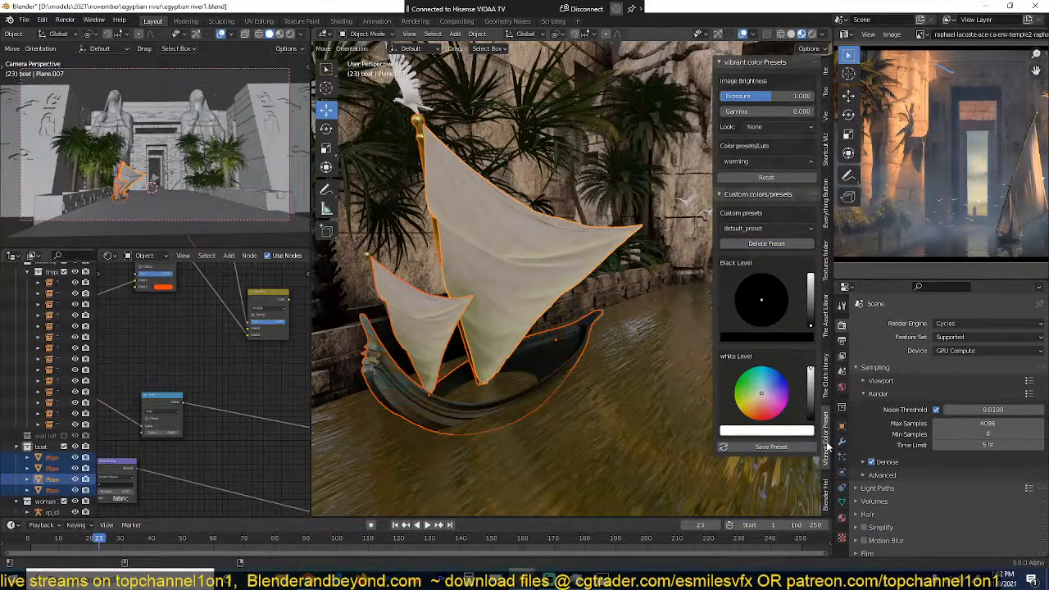
{"action": "left_click", "coordinate": [827, 493]}
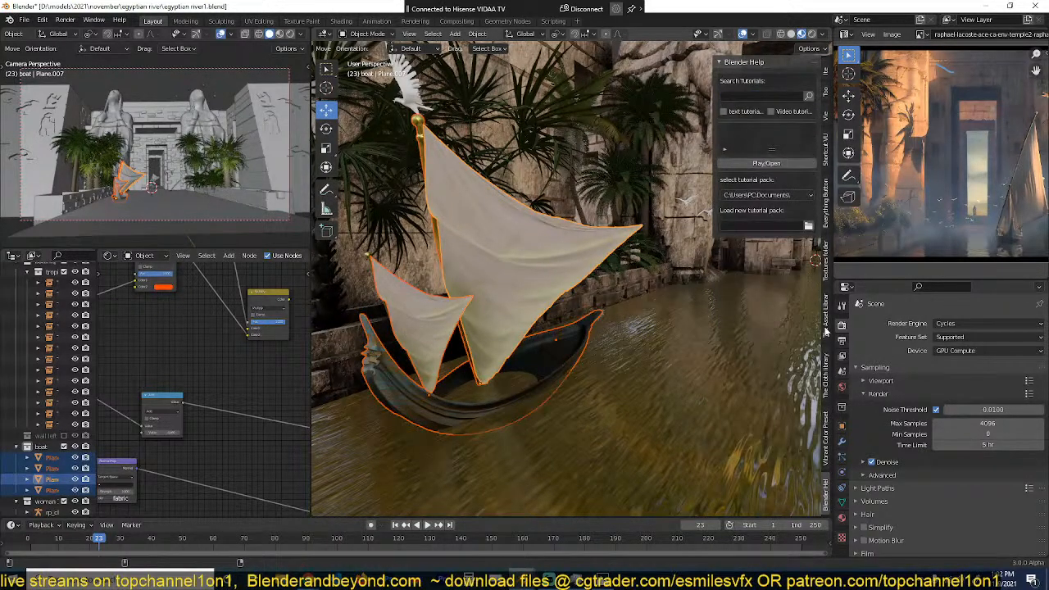
{"action": "left_click", "coordinate": [826, 331]}
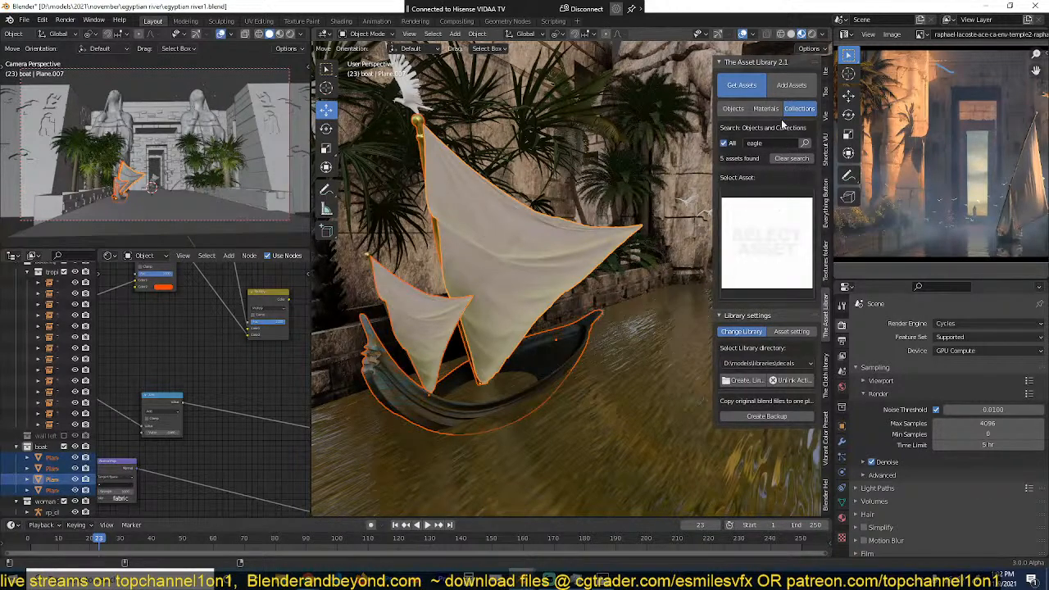
{"action": "left_click", "coordinate": [793, 87]}
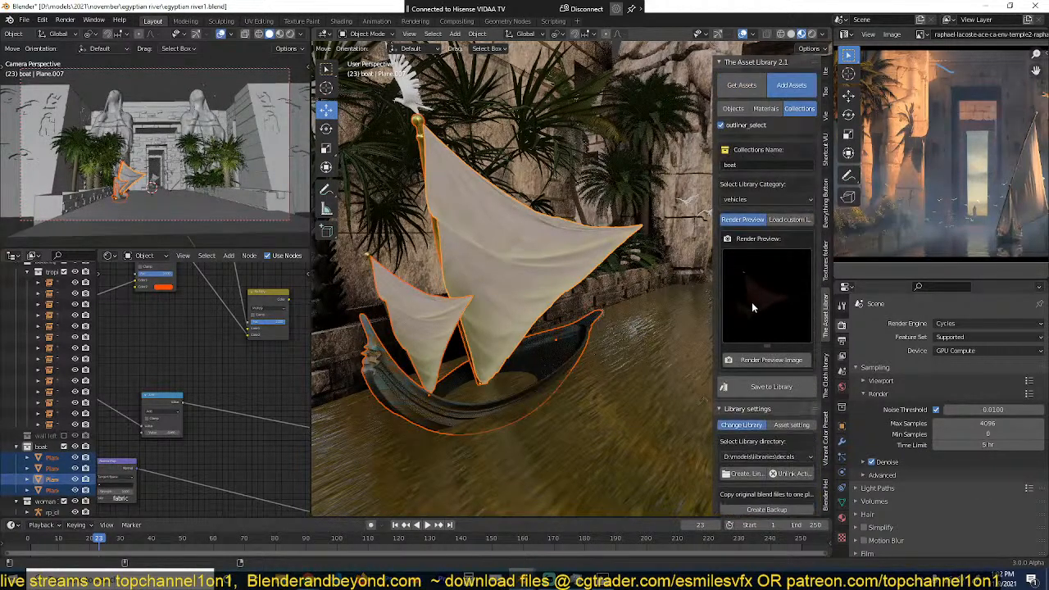
{"action": "left_click", "coordinate": [764, 361]}
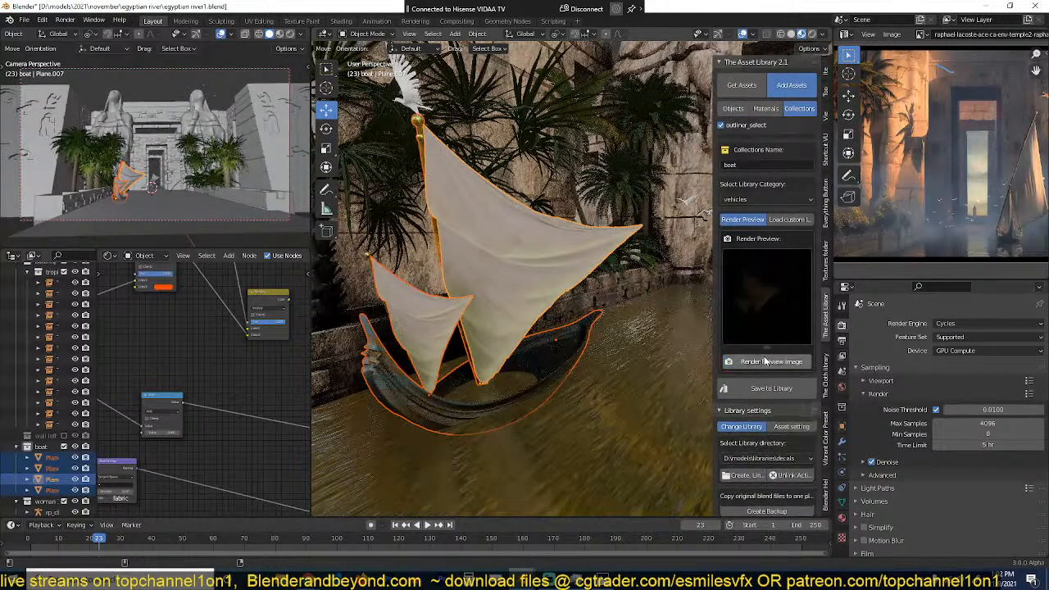
Step: Inspect the lighting around the boat and switch the scene's render engine to Eevee
{"action": "middle_click_drag", "start_coordinate": [568, 268], "coordinate": [527, 243]}
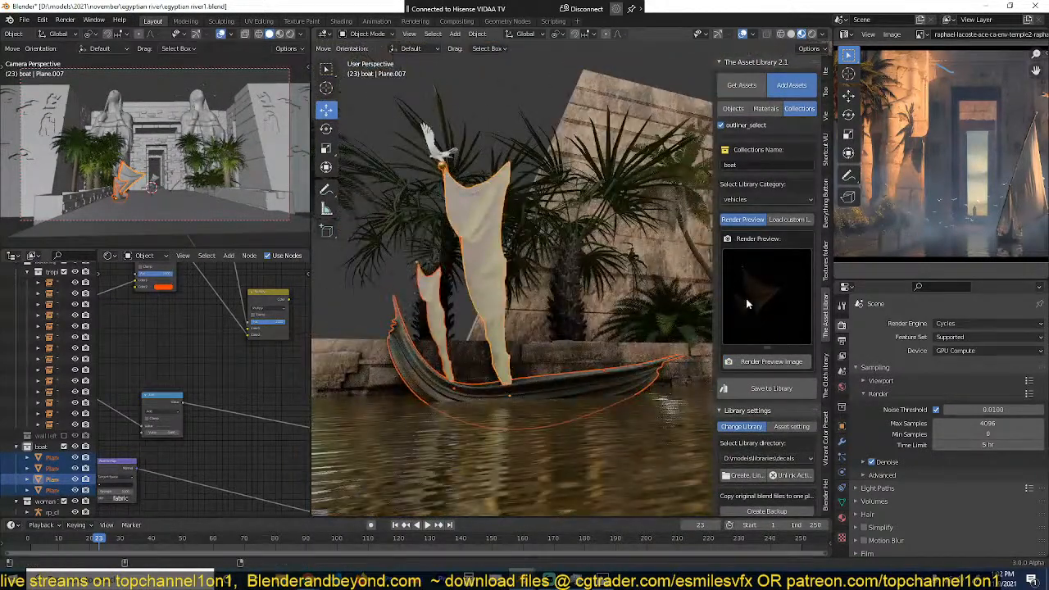
{"action": "middle_click_drag", "start_coordinate": [527, 323], "coordinate": [494, 338]}
{"action": "middle_click_drag", "start_coordinate": [494, 338], "coordinate": [559, 346], "text": "shift"}
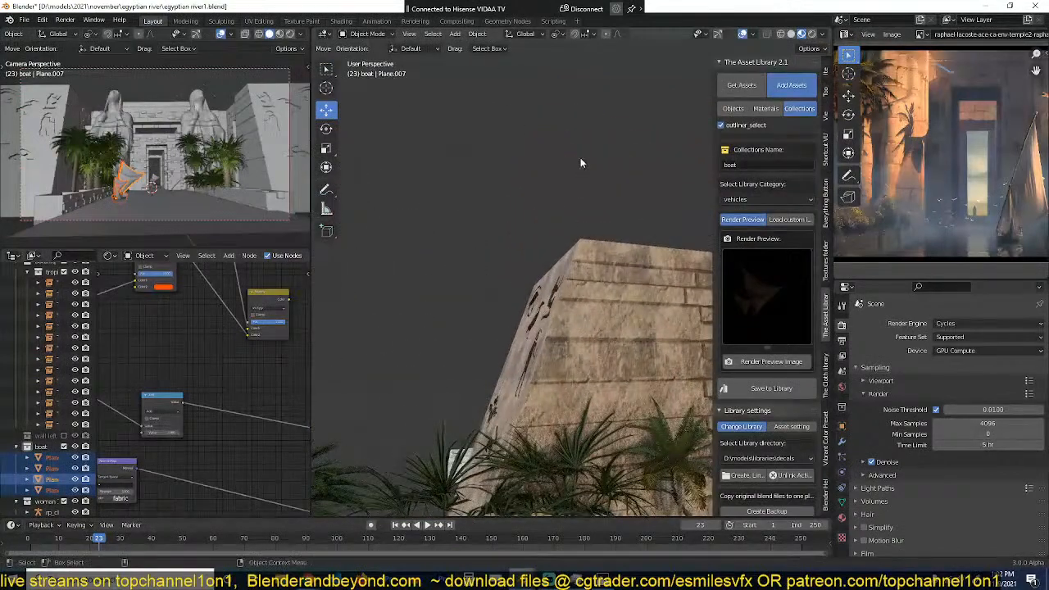
{"action": "middle_click_drag", "start_coordinate": [580, 157], "coordinate": [529, 135], "text": "shift"}
{"action": "scroll", "coordinate": [562, 246], "scroll_direction": "down", "scroll_amount": 3}
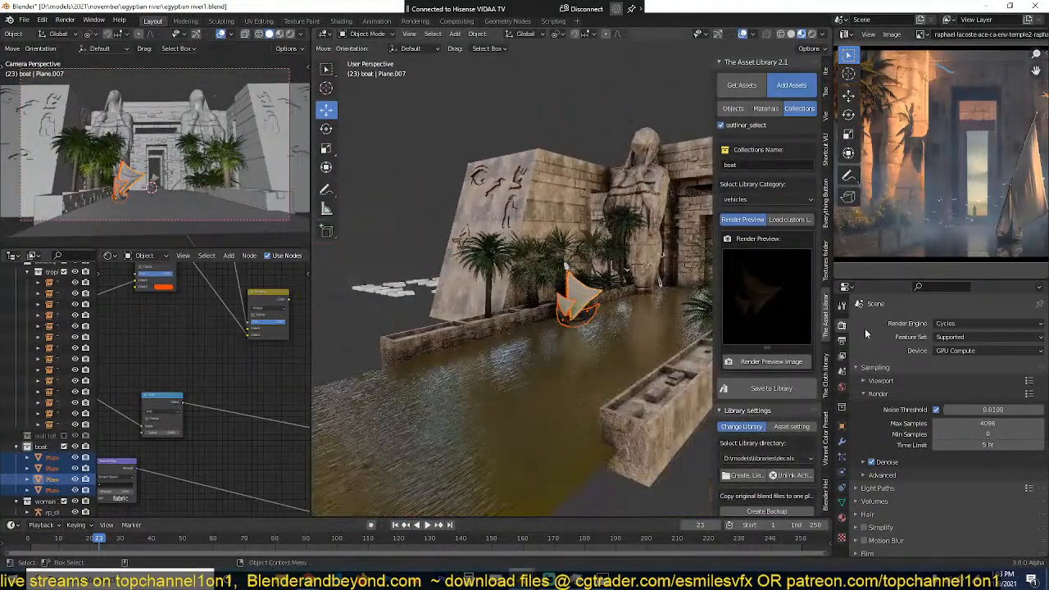
{"action": "scroll", "coordinate": [877, 393], "scroll_direction": "down", "scroll_amount": 3}
{"action": "scroll", "coordinate": [877, 393], "scroll_direction": "up", "scroll_amount": 5}
{"action": "left_click", "coordinate": [984, 323]}
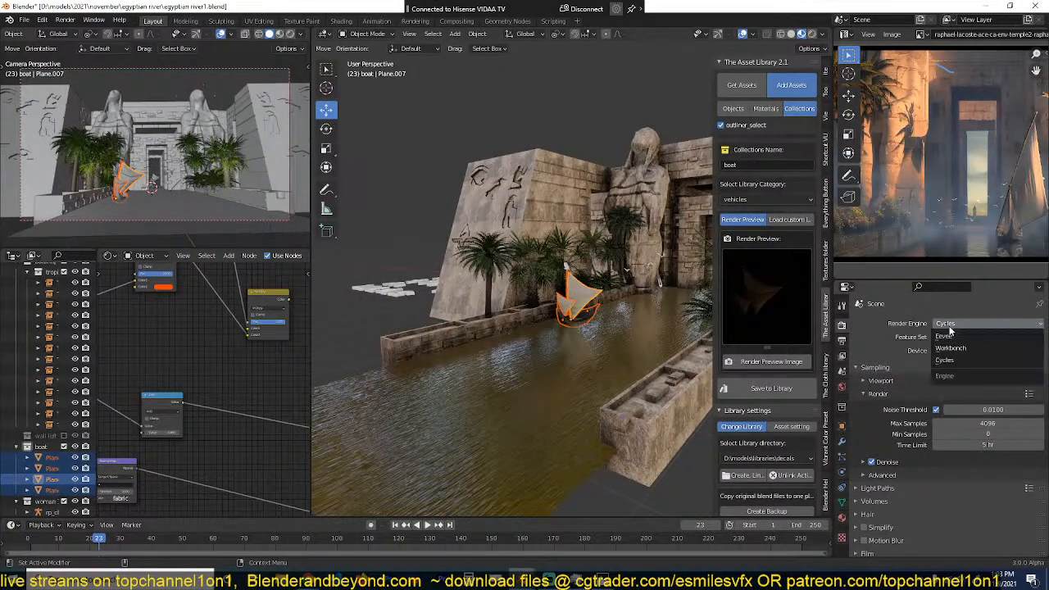
{"action": "left_click", "coordinate": [951, 332]}
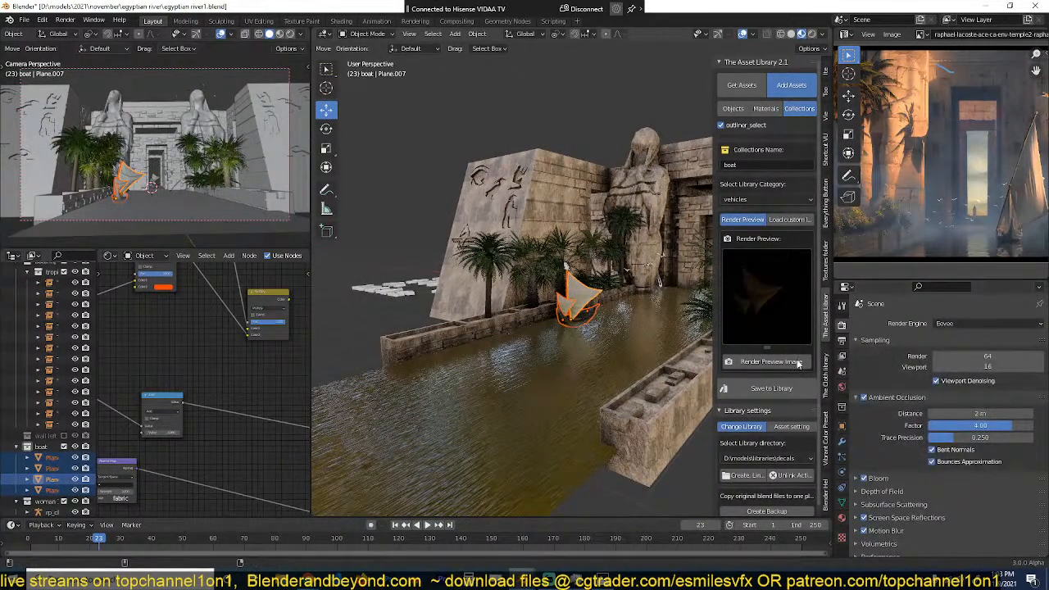
Step: Raise the colour management exposure to 4.107 and re-render the boat asset's preview image
{"action": "key", "text": "KP_Decimal"}
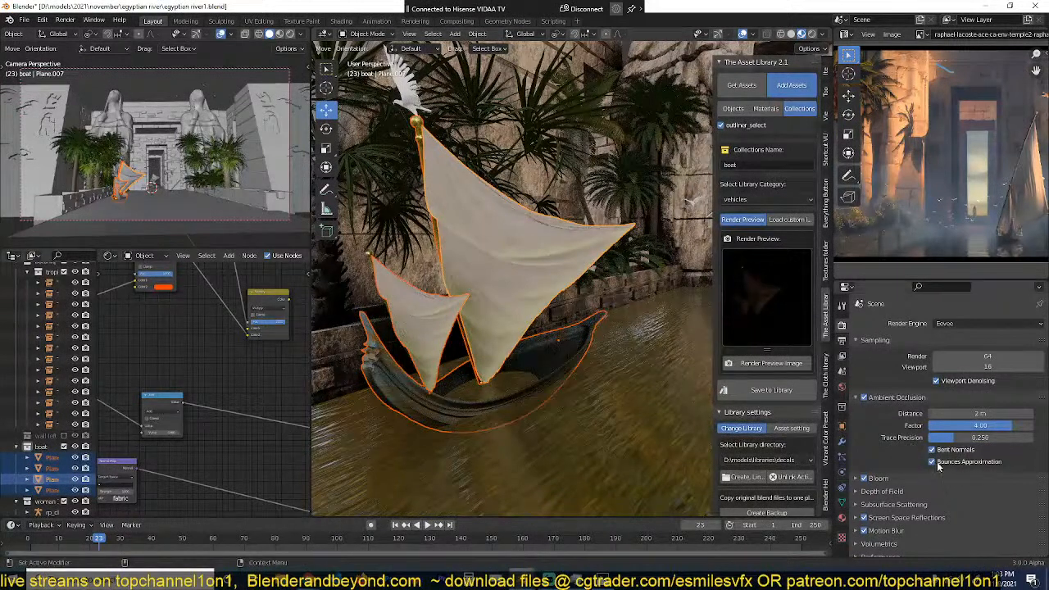
{"action": "scroll", "coordinate": [881, 459], "scroll_direction": "down", "scroll_amount": 3}
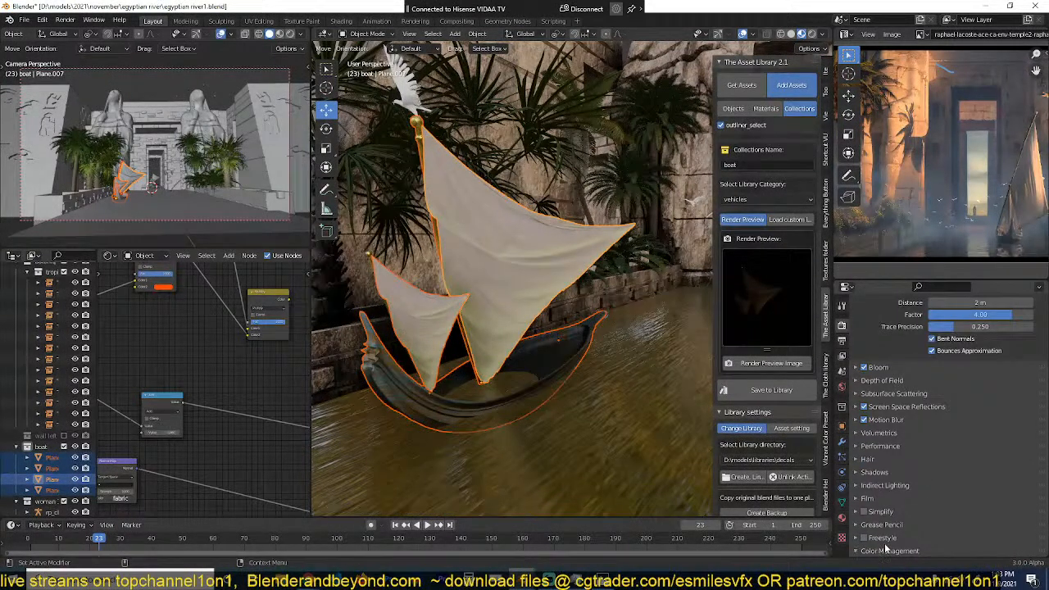
{"action": "scroll", "coordinate": [910, 473], "scroll_direction": "down", "scroll_amount": 5}
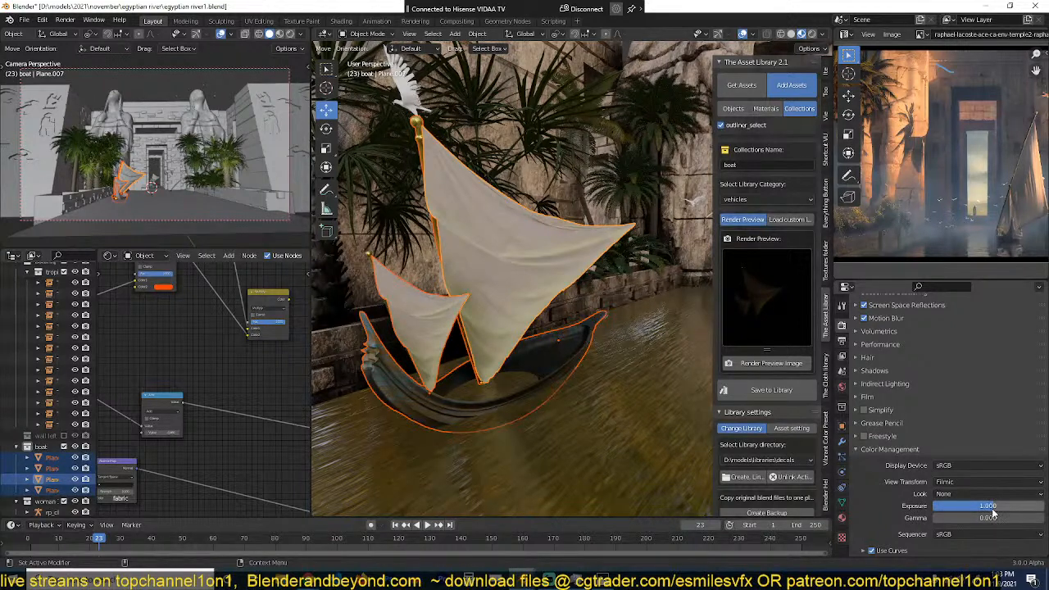
{"action": "left_click_drag", "start_coordinate": [992, 508], "coordinate": [995, 508]}
{"action": "left_click", "coordinate": [823, 32]}
{"action": "left_click", "coordinate": [823, 33]}
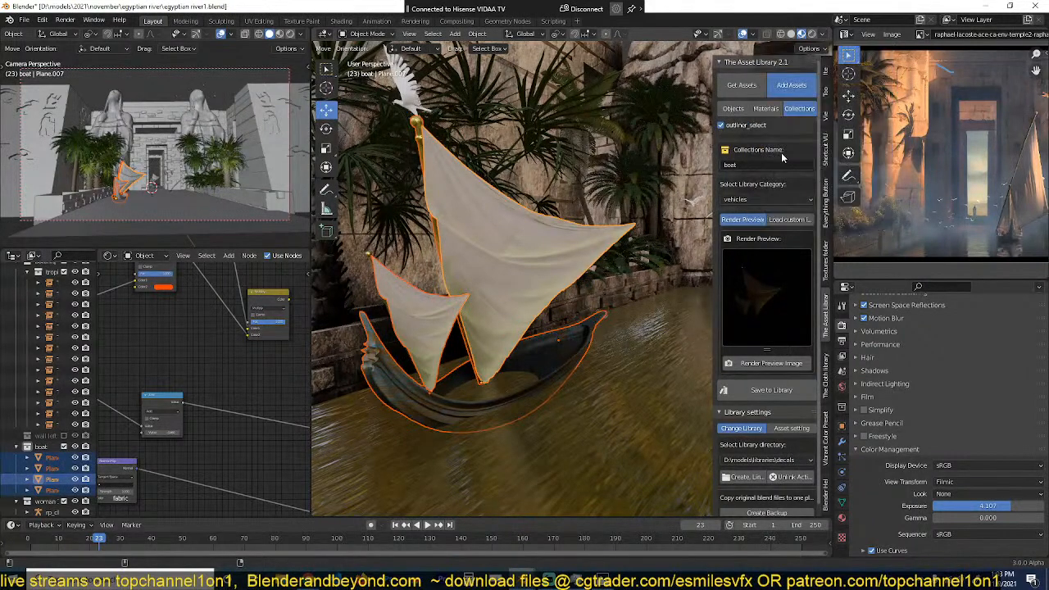
{"action": "left_click", "coordinate": [772, 366]}
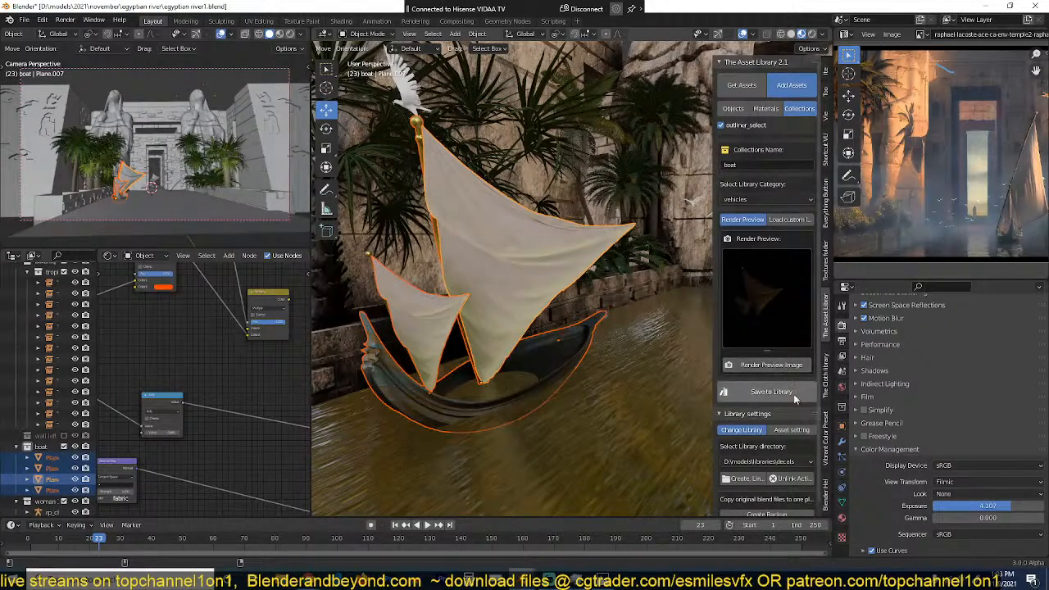
Step: Save the egyptian river1 scene and add the boat collection to the asset library
{"action": "key", "text": "ctrl+s"}
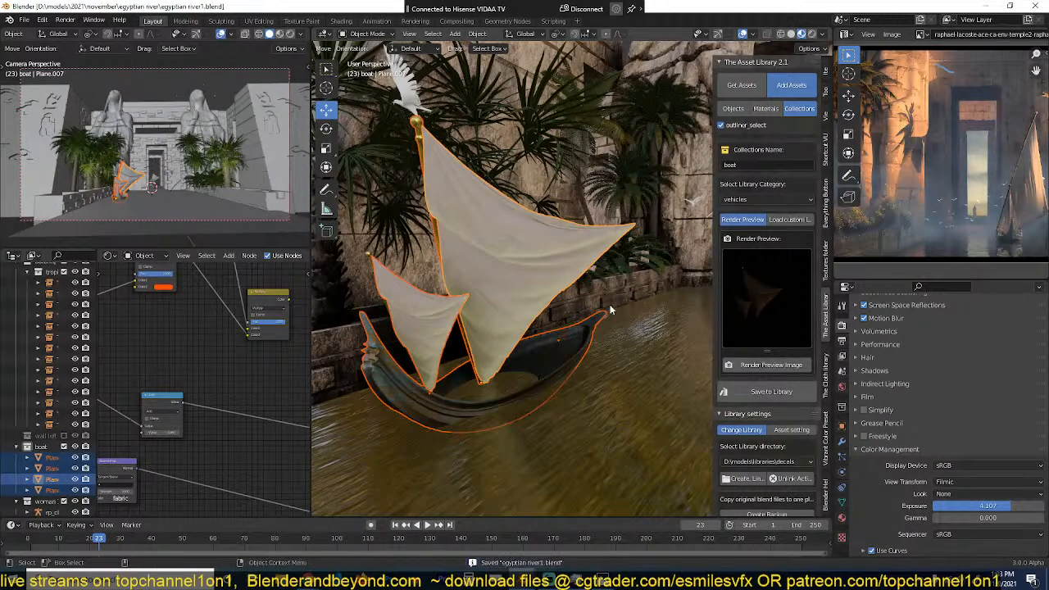
{"action": "left_click", "coordinate": [784, 393]}
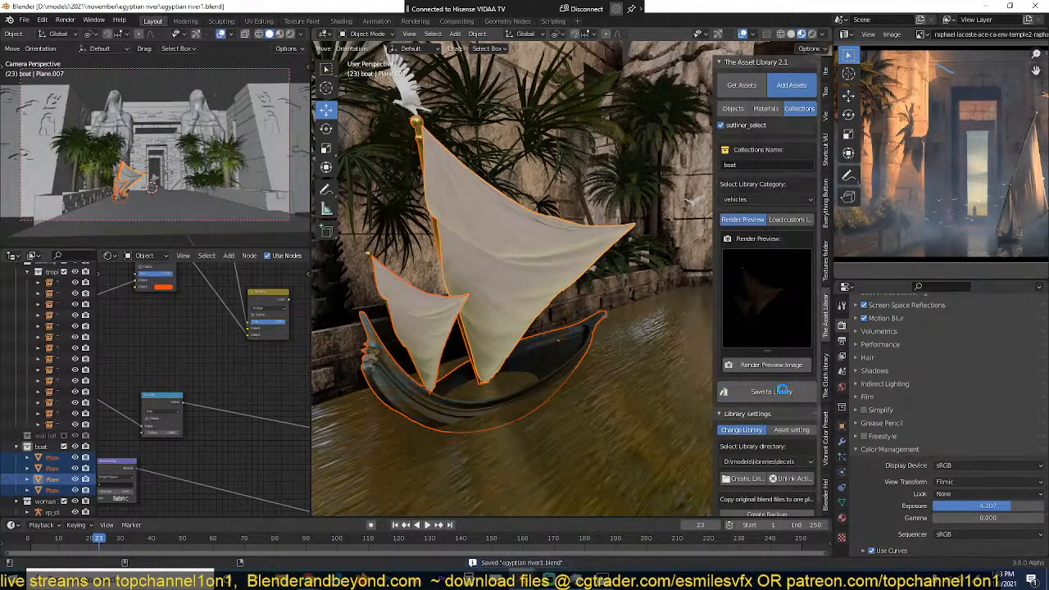
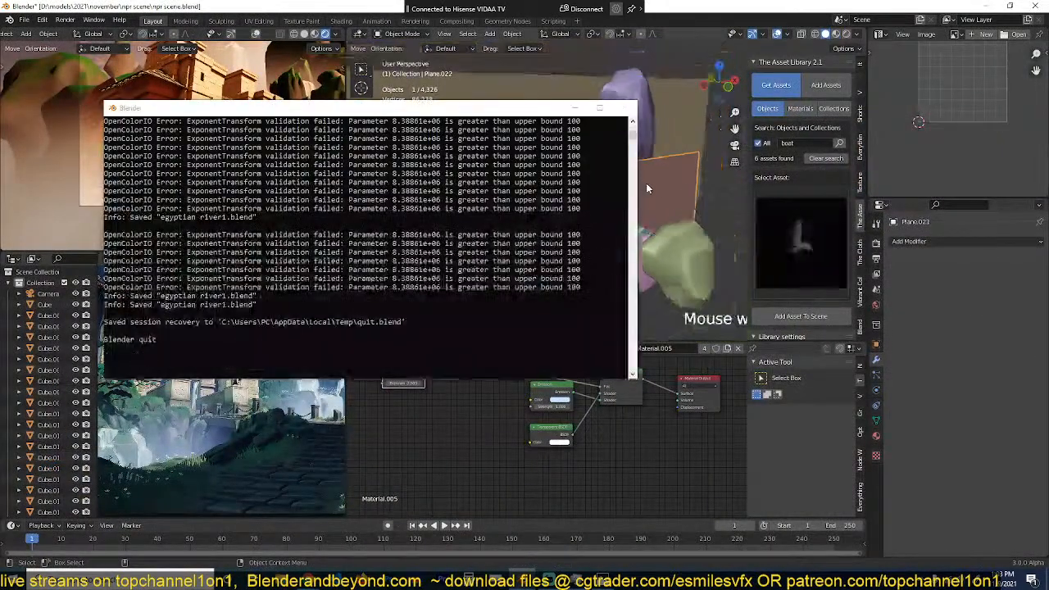
Step: Search the asset library's objects for "boat" and choose the sailing boat asset
{"action": "scroll", "coordinate": [682, 184], "scroll_direction": "down", "scroll_amount": 2}
{"action": "middle_click_drag", "start_coordinate": [671, 260], "coordinate": [716, 251]}
{"action": "left_click", "coordinate": [807, 224]}
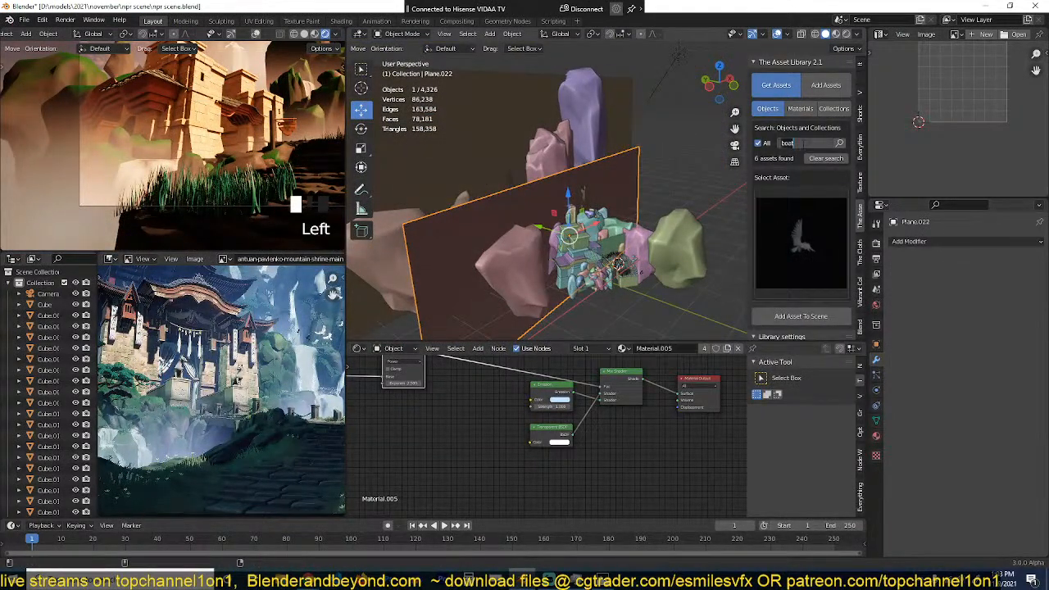
{"action": "left_click", "coordinate": [840, 143]}
{"action": "left_click", "coordinate": [840, 144]}
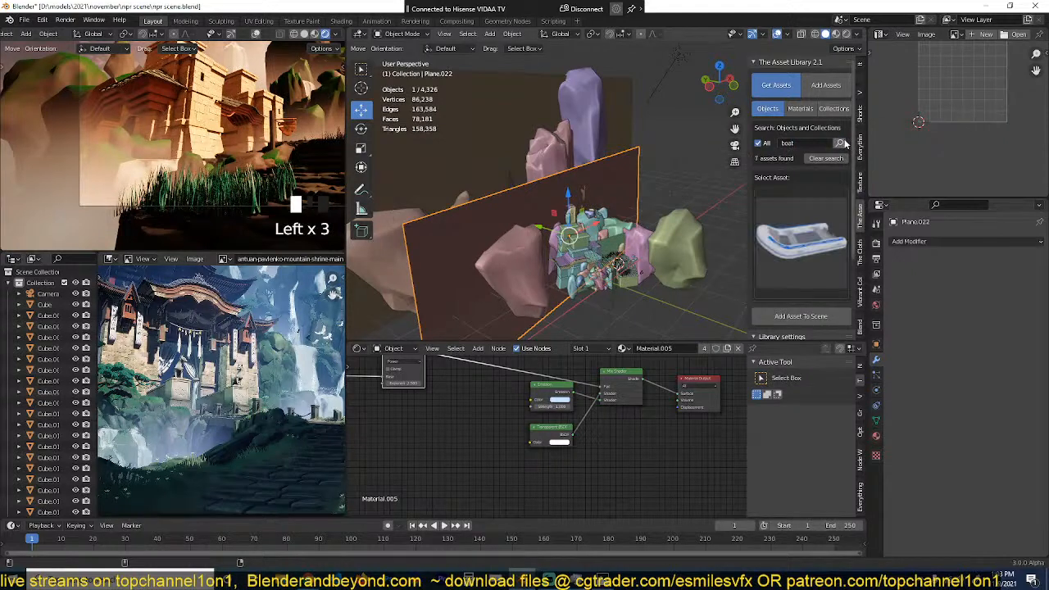
{"action": "left_click", "coordinate": [791, 244]}
{"action": "left_click", "coordinate": [818, 328]}
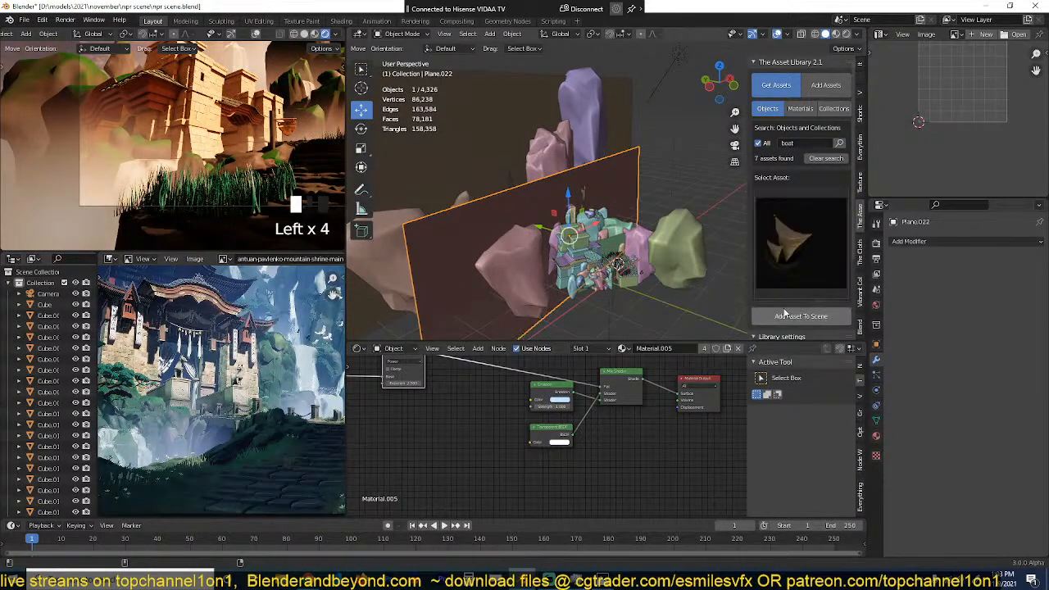
Step: Place the 3D cursor on the stone path and add the sailing boat asset to the scene
{"action": "middle_click_drag", "start_coordinate": [681, 271], "coordinate": [515, 191]}
{"action": "scroll", "coordinate": [701, 254], "scroll_direction": "up", "scroll_amount": 3}
{"action": "scroll", "coordinate": [618, 227], "scroll_direction": "down", "scroll_amount": 1}
{"action": "scroll", "coordinate": [619, 228], "scroll_direction": "up", "scroll_amount": 4}
{"action": "scroll", "coordinate": [570, 296], "scroll_direction": "down", "scroll_amount": 3}
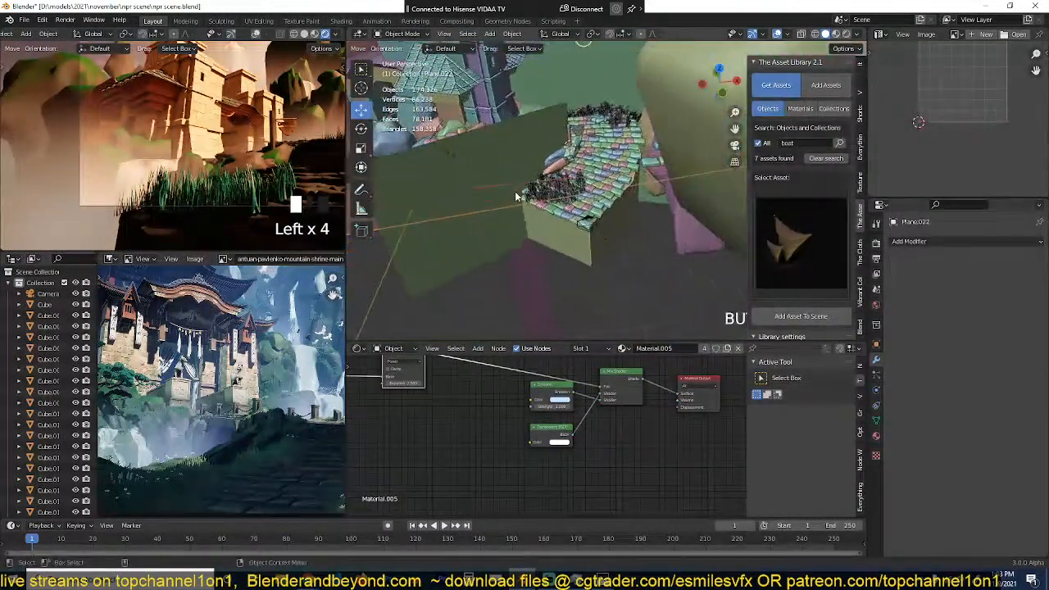
{"action": "scroll", "coordinate": [524, 190], "scroll_direction": "up", "scroll_amount": 4}
{"action": "right_click", "coordinate": [587, 161], "text": "shift"}
{"action": "left_click", "coordinate": [767, 319]}
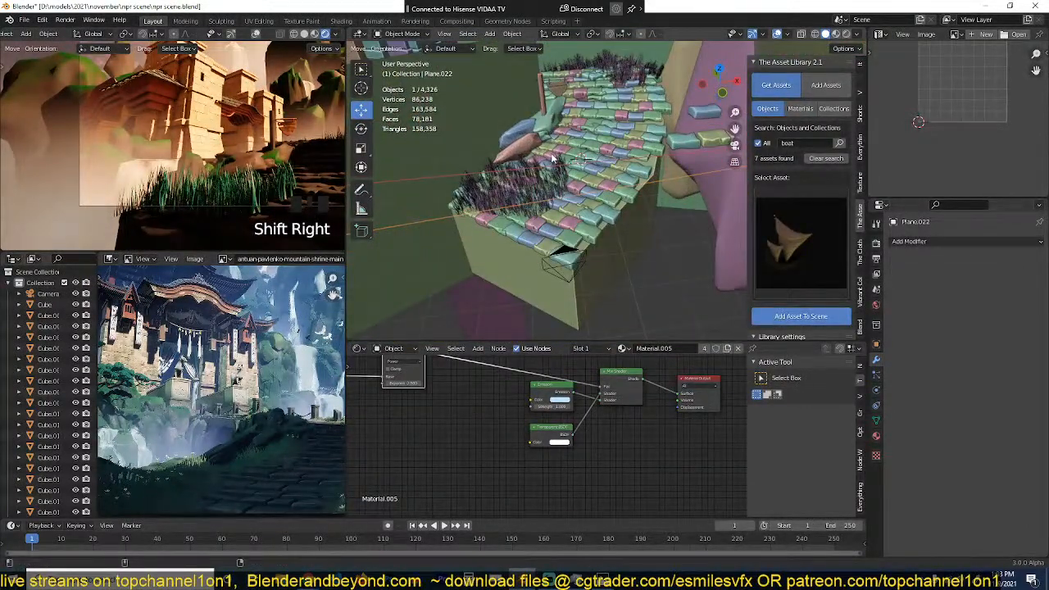
{"action": "left_click", "coordinate": [581, 201]}
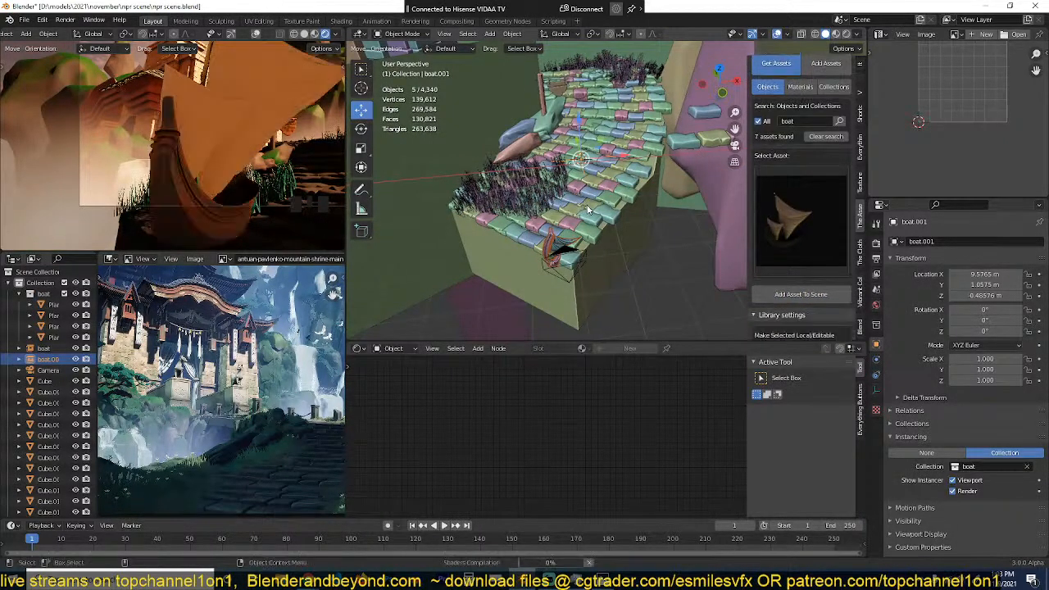
Step: Move the boat from the path towards the temple rocks, about -4.83 m in X and 4.83 m in Y
{"action": "scroll", "coordinate": [623, 229], "scroll_direction": "down", "scroll_amount": 8}
{"action": "scroll", "coordinate": [633, 237], "scroll_direction": "up", "scroll_amount": 6}
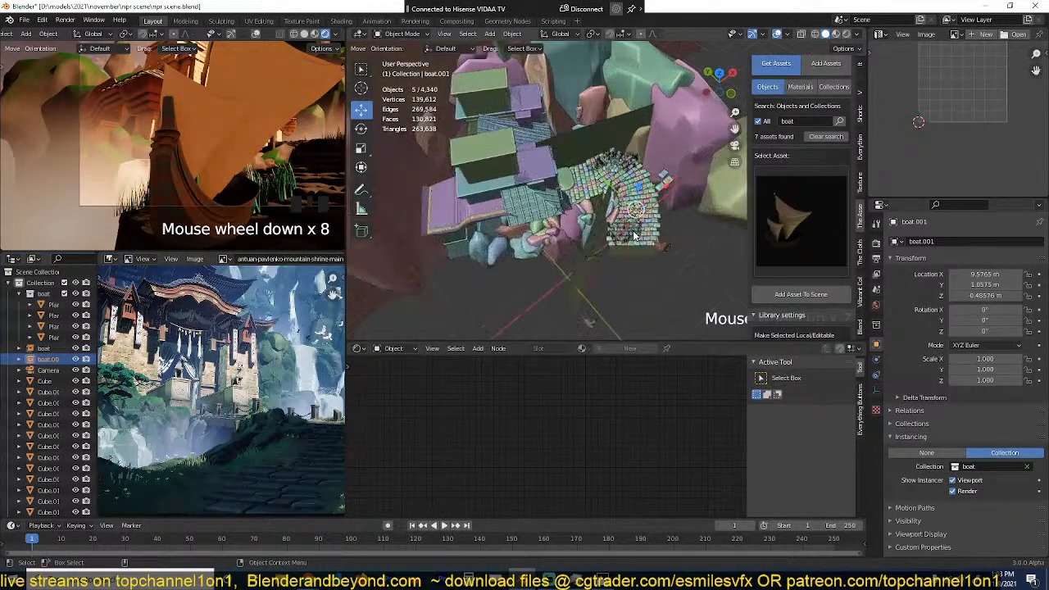
{"action": "scroll", "coordinate": [638, 235], "scroll_direction": "down", "scroll_amount": 2}
{"action": "key", "text": "KP_7"}
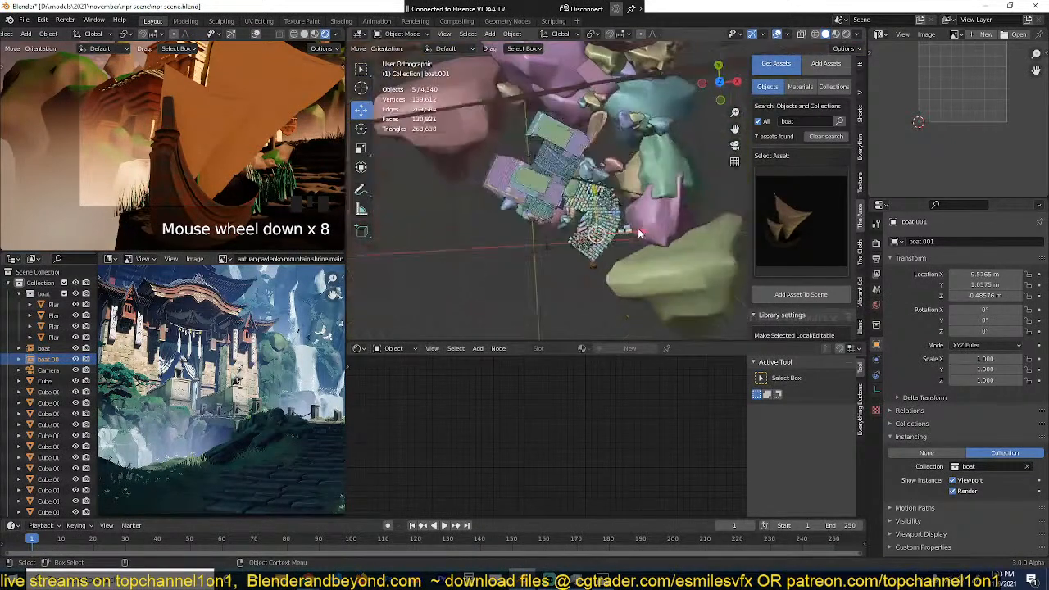
{"action": "key", "text": "g"}
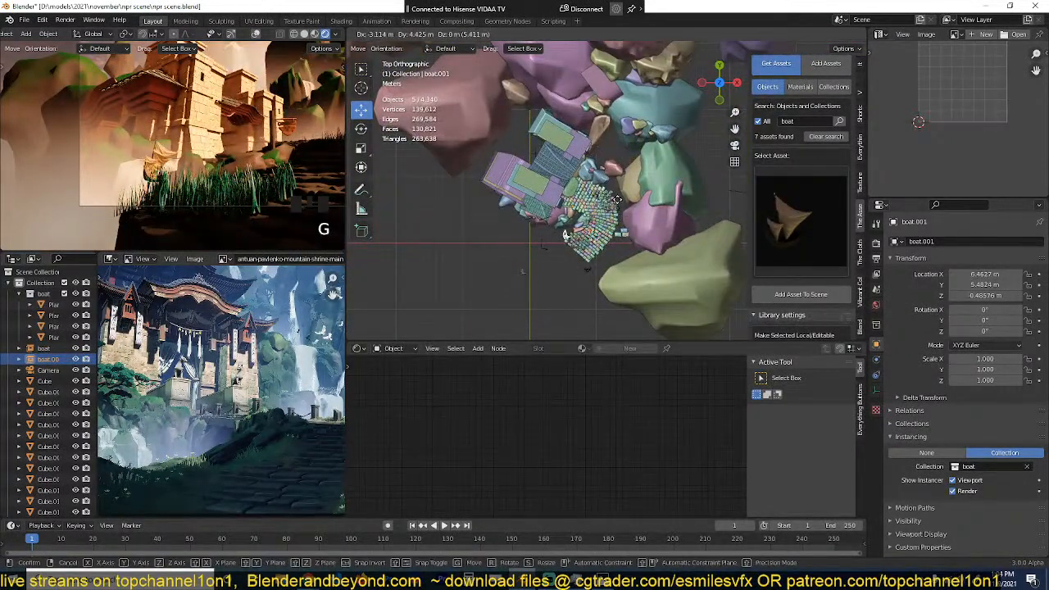
{"action": "left_click", "coordinate": [607, 202]}
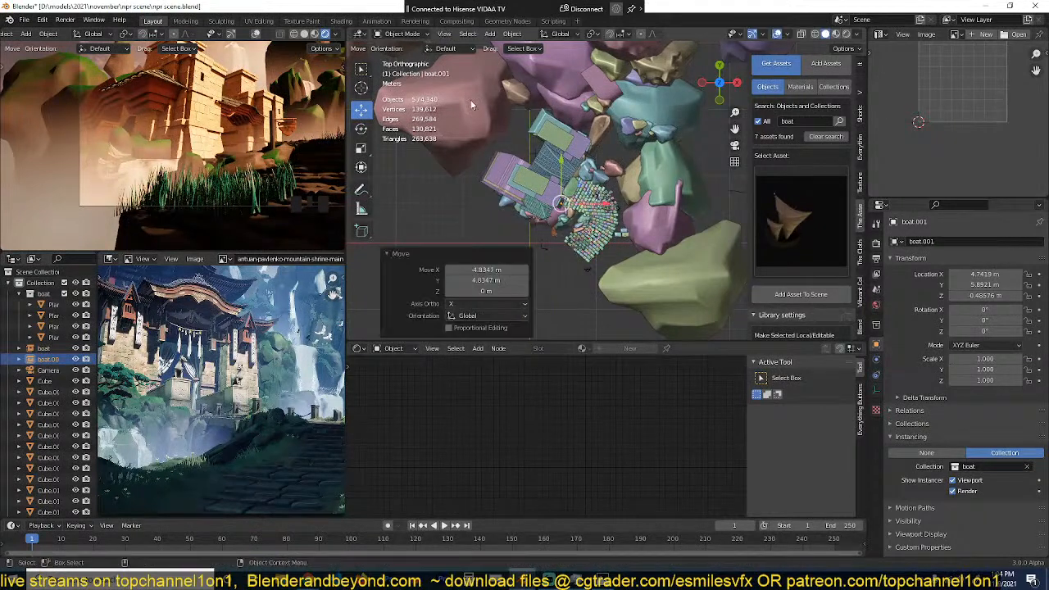
Step: Lower the boat about 0.58 m along the Z axis
{"action": "key", "text": "KP_Decimal"}
{"action": "key", "text": "grave"}
{"action": "middle_click_drag", "start_coordinate": [474, 104], "coordinate": [547, 314]}
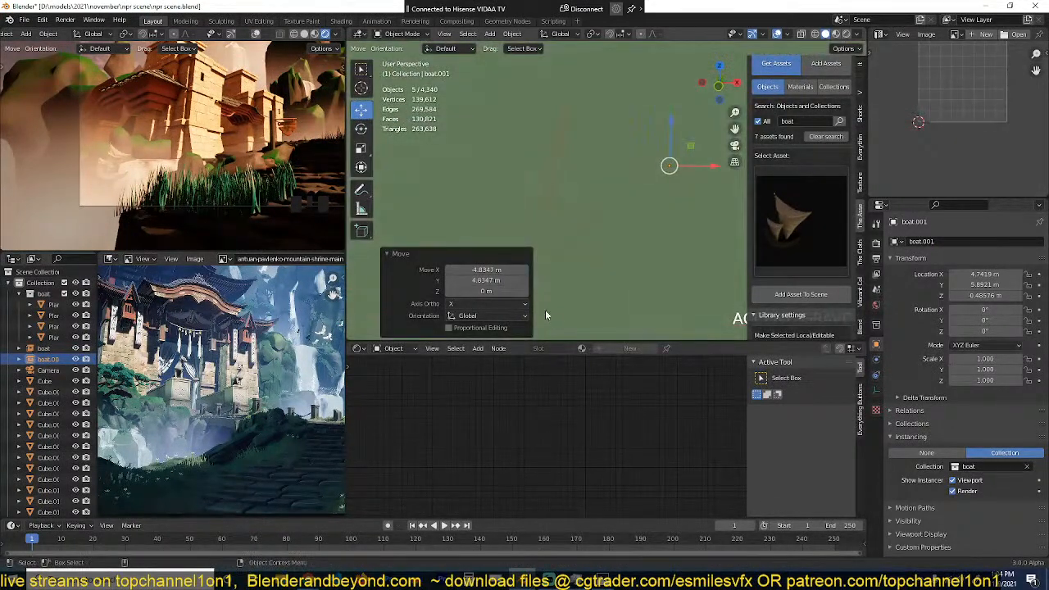
{"action": "scroll", "coordinate": [602, 265], "scroll_direction": "down", "scroll_amount": 6}
{"action": "key", "text": "g"}
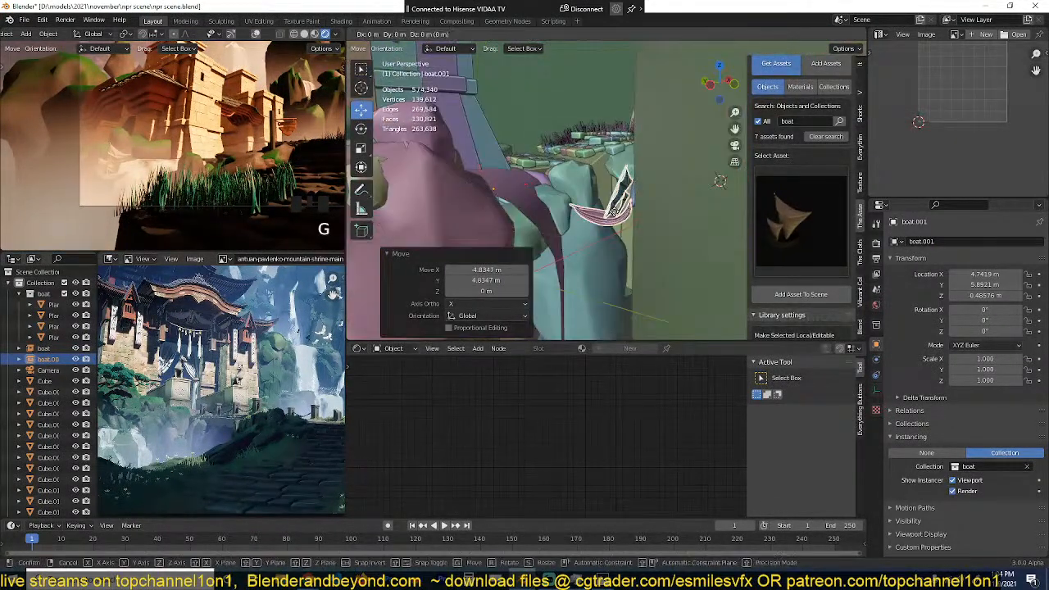
{"action": "key", "text": "z"}
{"action": "left_click", "coordinate": [619, 238]}
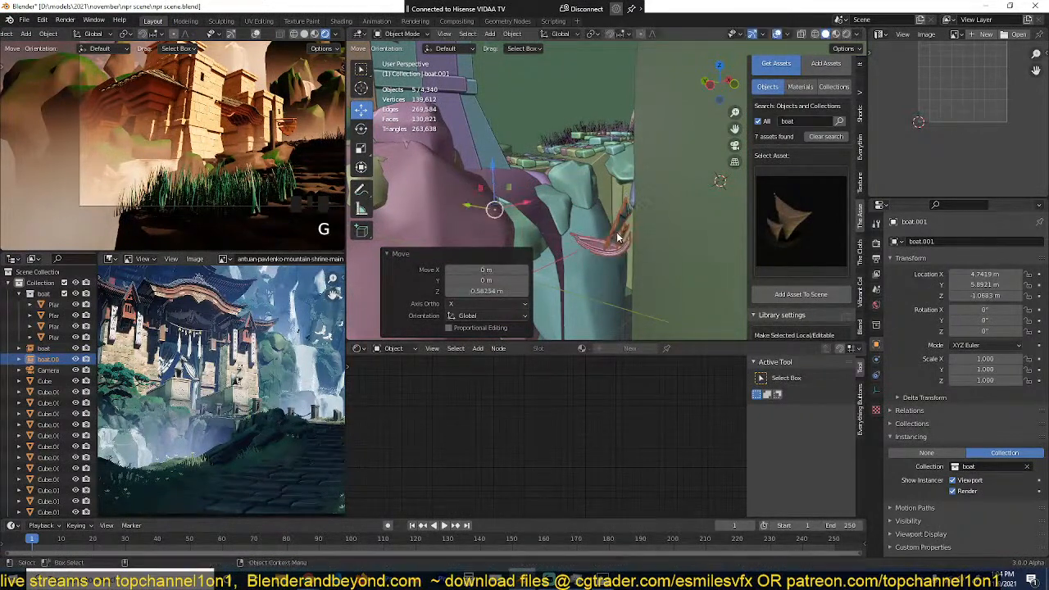
Step: Scale the boat up to about 1.17 and raise it about 0.32 m along Z
{"action": "key", "text": "s"}
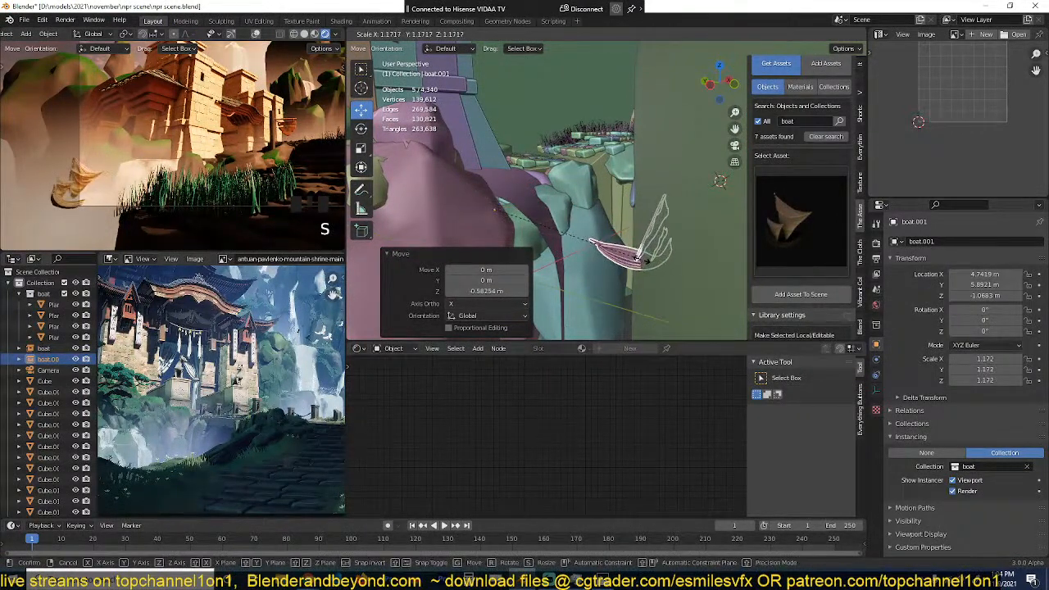
{"action": "left_click", "coordinate": [644, 265]}
{"action": "key", "text": "g"}
{"action": "key", "text": "z"}
{"action": "left_click", "coordinate": [643, 246]}
Step: Shift the boat in top view by about -0.11 m in X and 0.61 m in Y
{"action": "key", "text": "KP_7"}
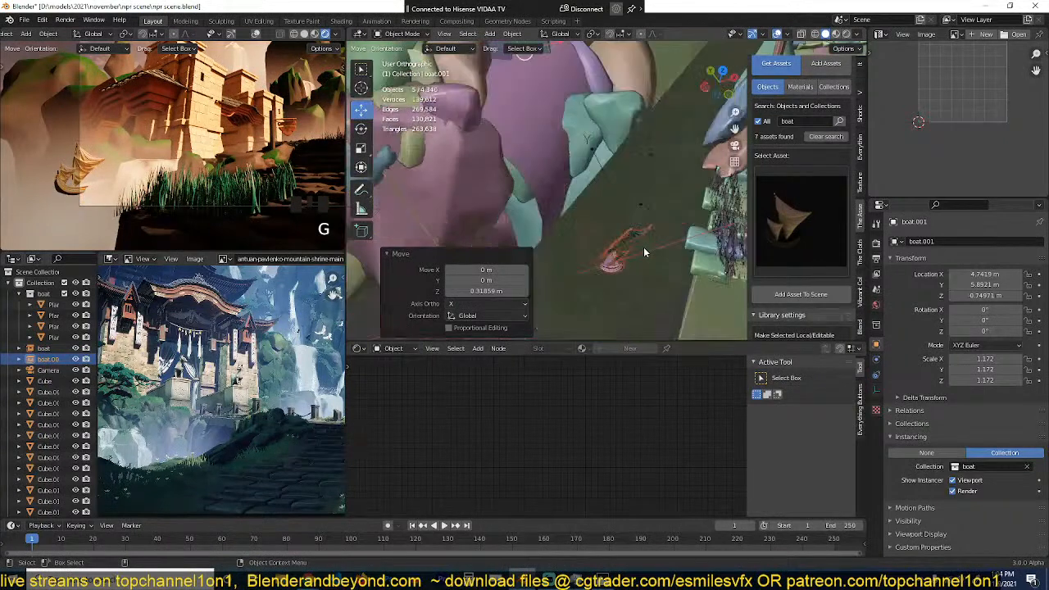
{"action": "key", "text": "g"}
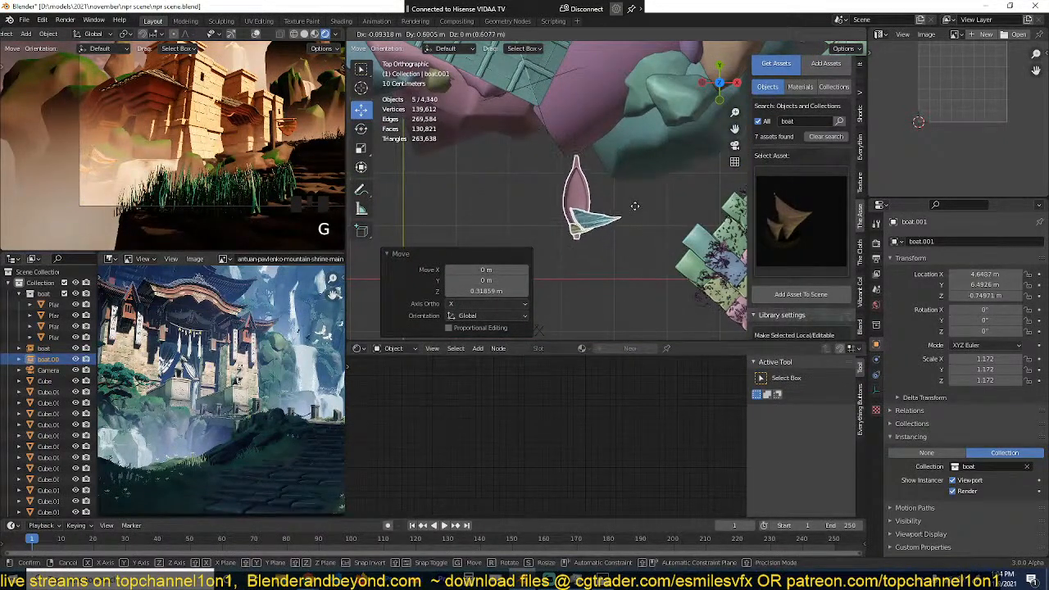
{"action": "left_click", "coordinate": [636, 206]}
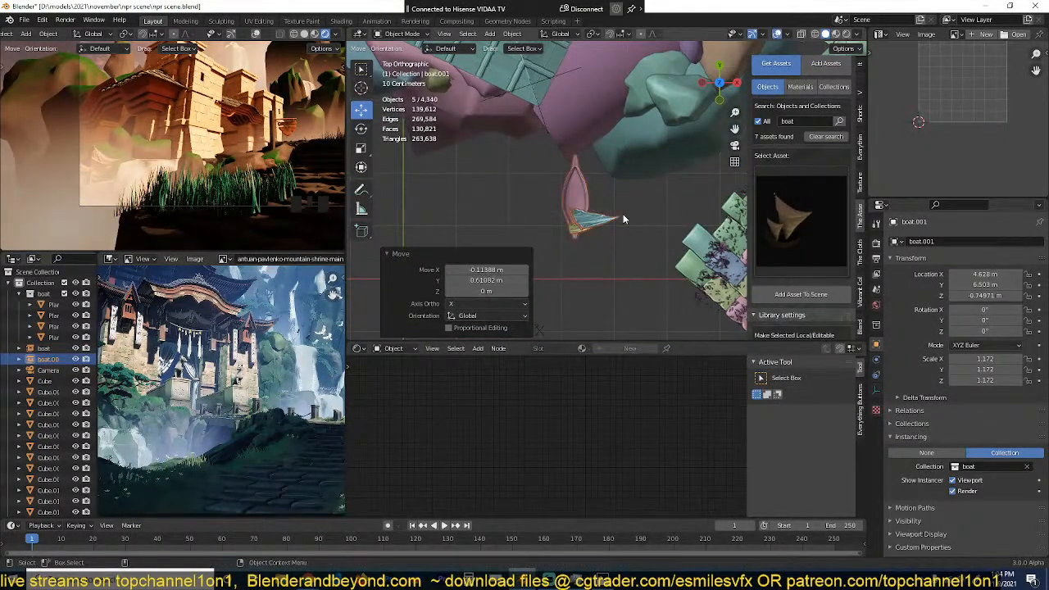
Step: Add a 2 m plane and snap it to the 3D cursor placed beside the boat
{"action": "scroll", "coordinate": [623, 214], "scroll_direction": "down", "scroll_amount": 3}
{"action": "key", "text": "shift+a"}
{"action": "mouse_move", "coordinate": [585, 155]}
{"action": "left_click", "coordinate": [623, 154]}
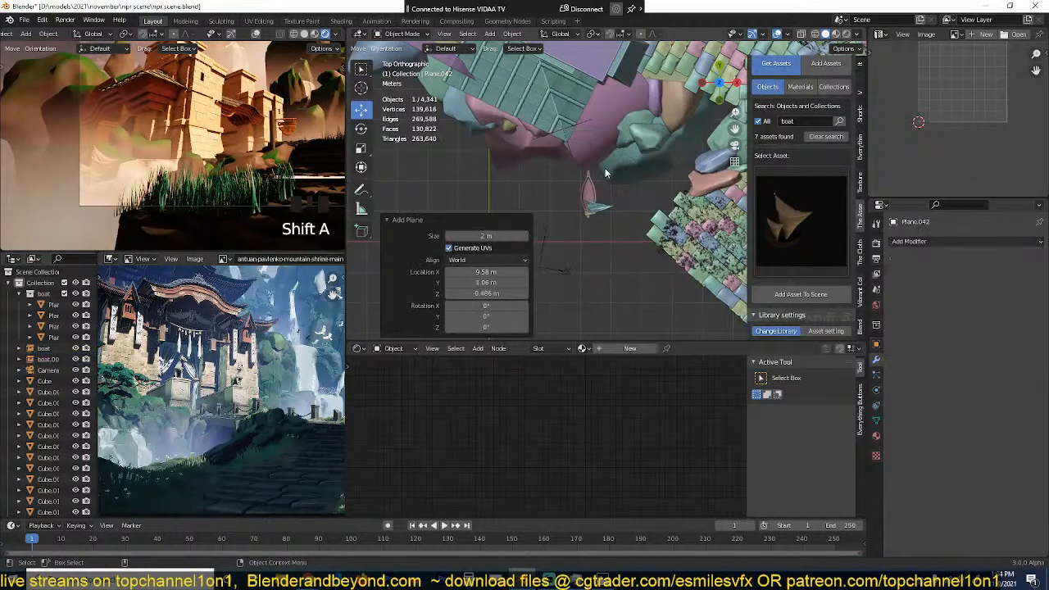
{"action": "right_click", "coordinate": [595, 183], "text": "shift"}
{"action": "key", "text": "shift+s"}
{"action": "left_click", "coordinate": [612, 107]}
Step: Scale the new plane up by about 5.68, lower it along Z, and enlarge it by another 1.04
{"action": "key", "text": "s"}
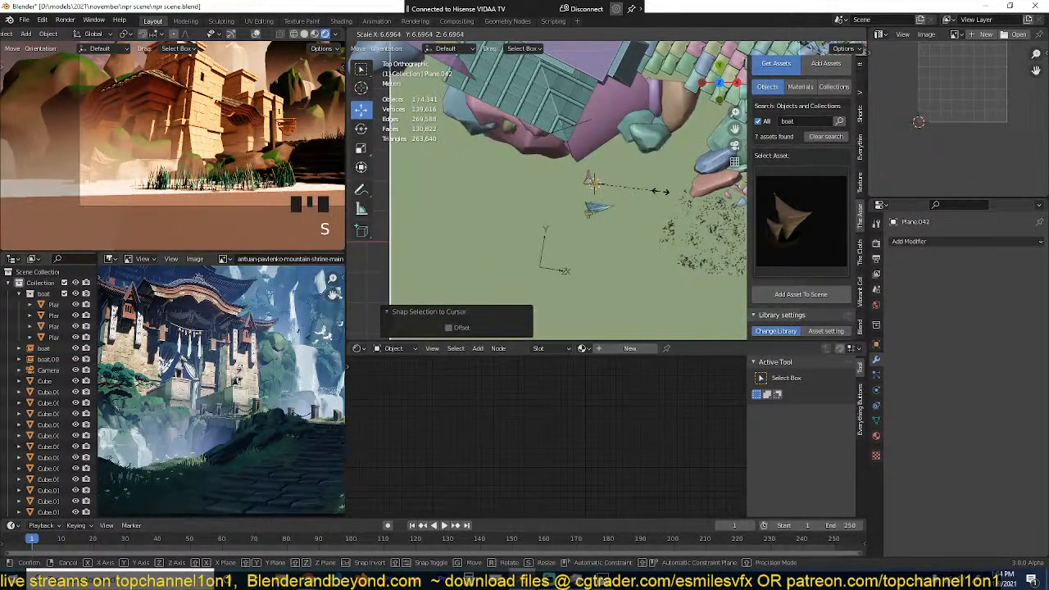
{"action": "left_click", "coordinate": [652, 190]}
{"action": "key", "text": "grave"}
{"action": "middle_click_drag", "start_coordinate": [652, 190], "coordinate": [640, 138]}
{"action": "key", "text": "g"}
{"action": "key", "text": "z"}
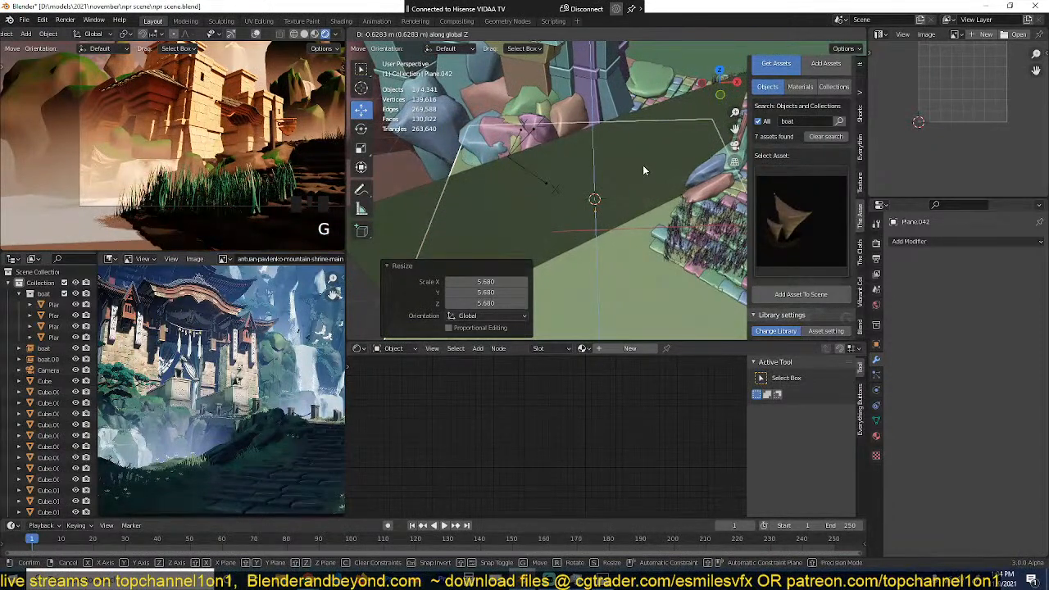
{"action": "left_click", "coordinate": [643, 165]}
{"action": "key", "text": "s"}
{"action": "left_click", "coordinate": [676, 197]}
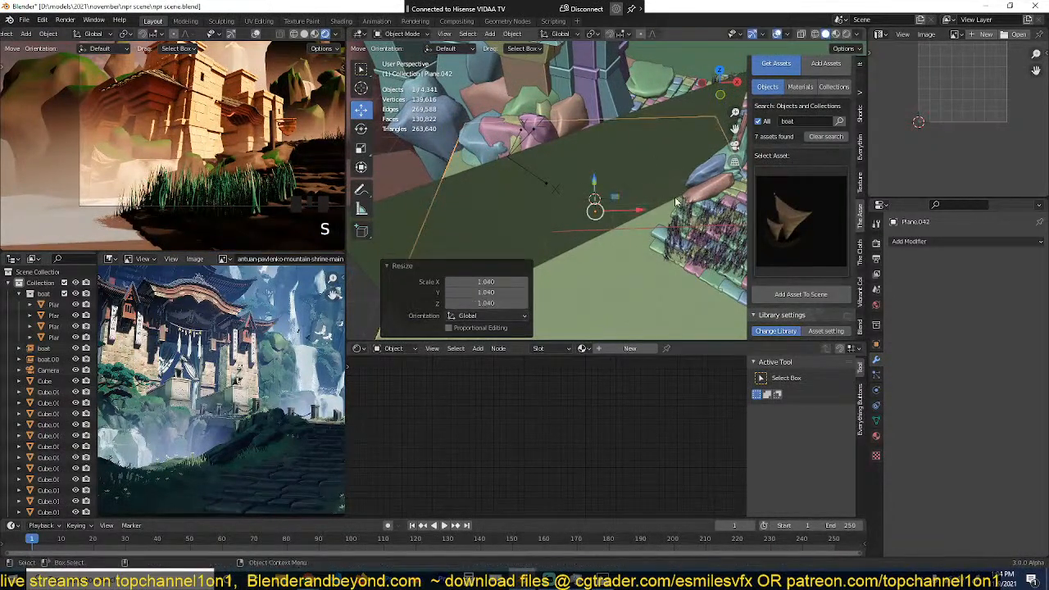
Step: Search the library's materials for "water" and apply the brown water texture material to the new plane
{"action": "left_click", "coordinate": [800, 86]}
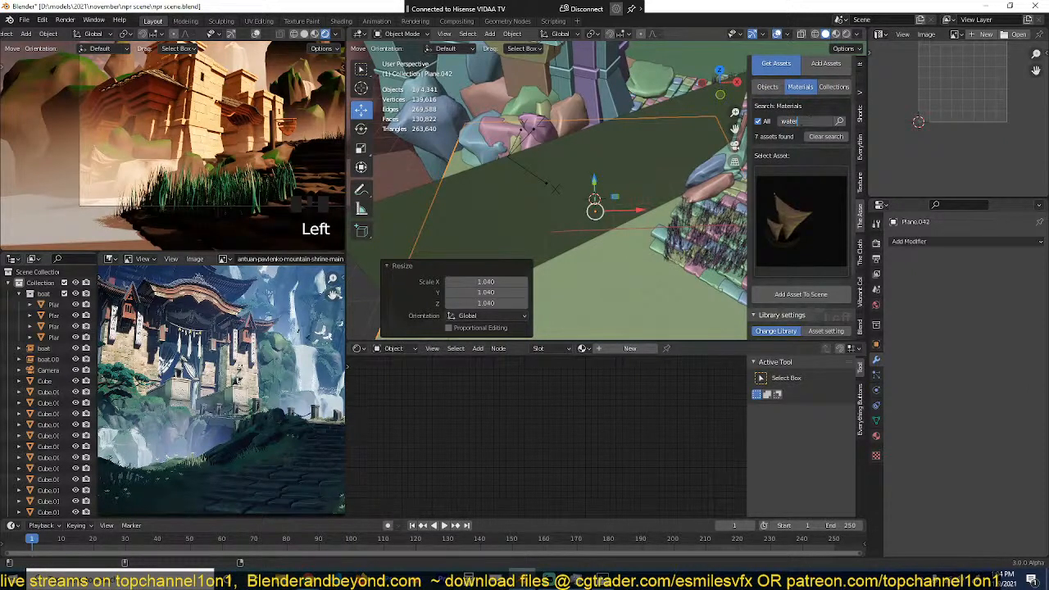
{"action": "type", "text": "r"}
{"action": "left_click", "coordinate": [834, 121]}
{"action": "left_click", "coordinate": [802, 183]}
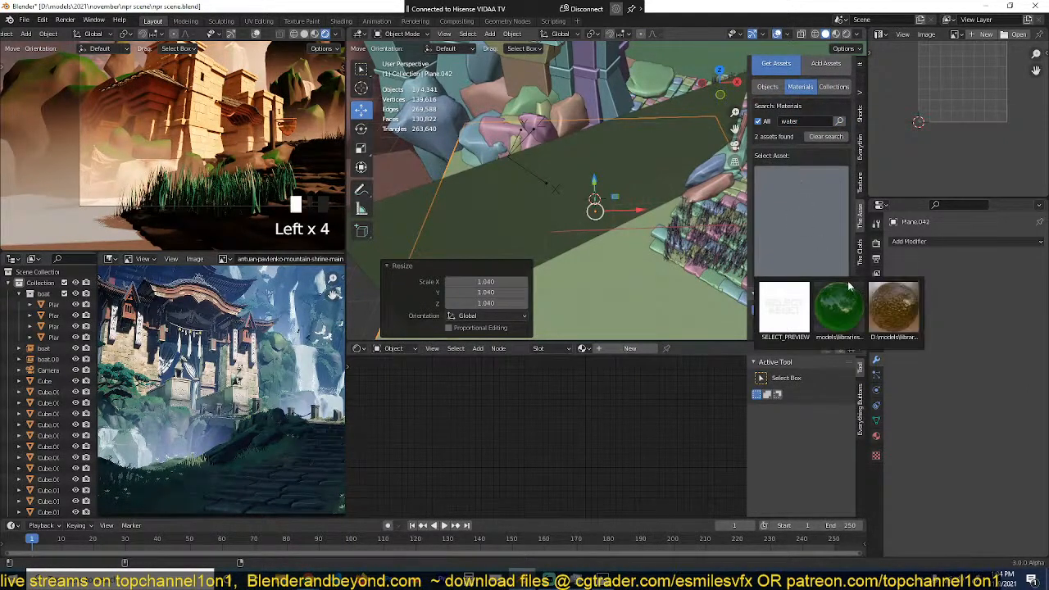
{"action": "left_click", "coordinate": [893, 309]}
{"action": "key", "text": "grave"}
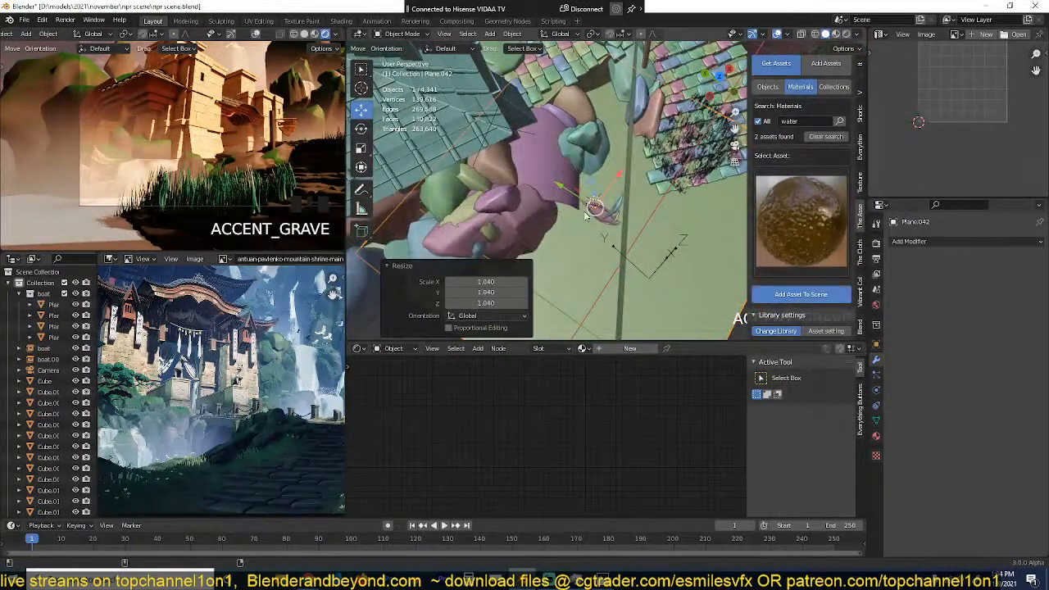
{"action": "left_click", "coordinate": [574, 209]}
{"action": "middle_click_drag", "start_coordinate": [576, 191], "coordinate": [427, 158]}
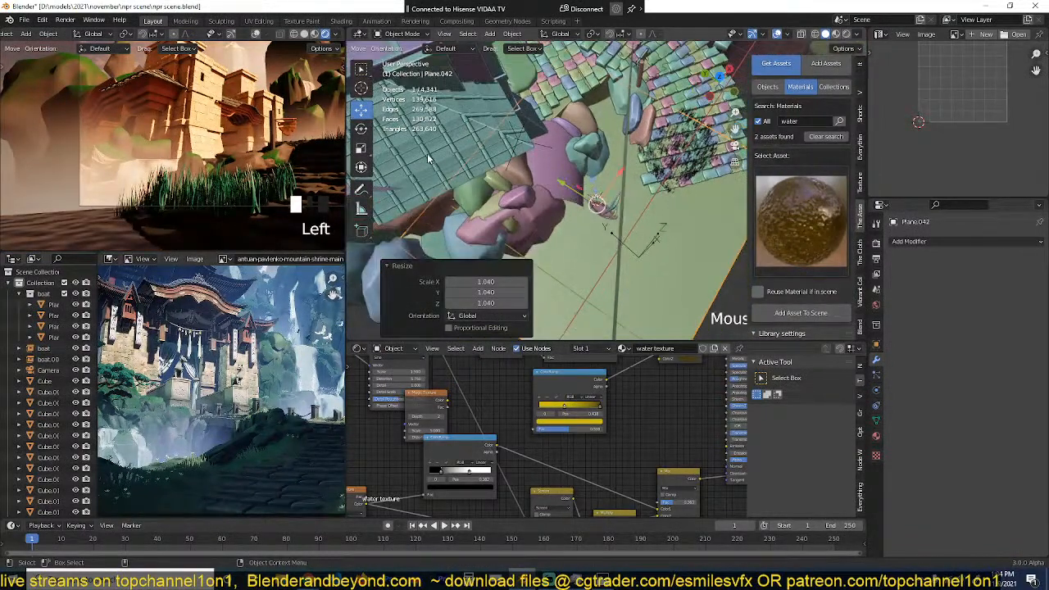
Step: Hide the dark upright plane that cuts across the water surface
{"action": "scroll", "coordinate": [508, 148], "scroll_direction": "down", "scroll_amount": 5}
{"action": "key", "text": "grave"}
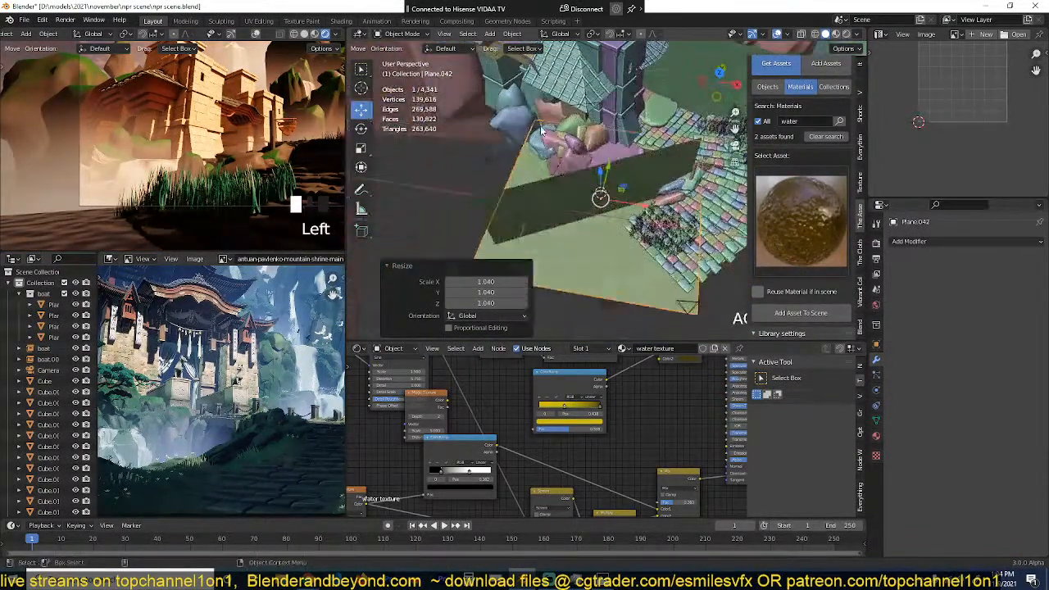
{"action": "left_click", "coordinate": [638, 163]}
{"action": "key", "text": "h"}
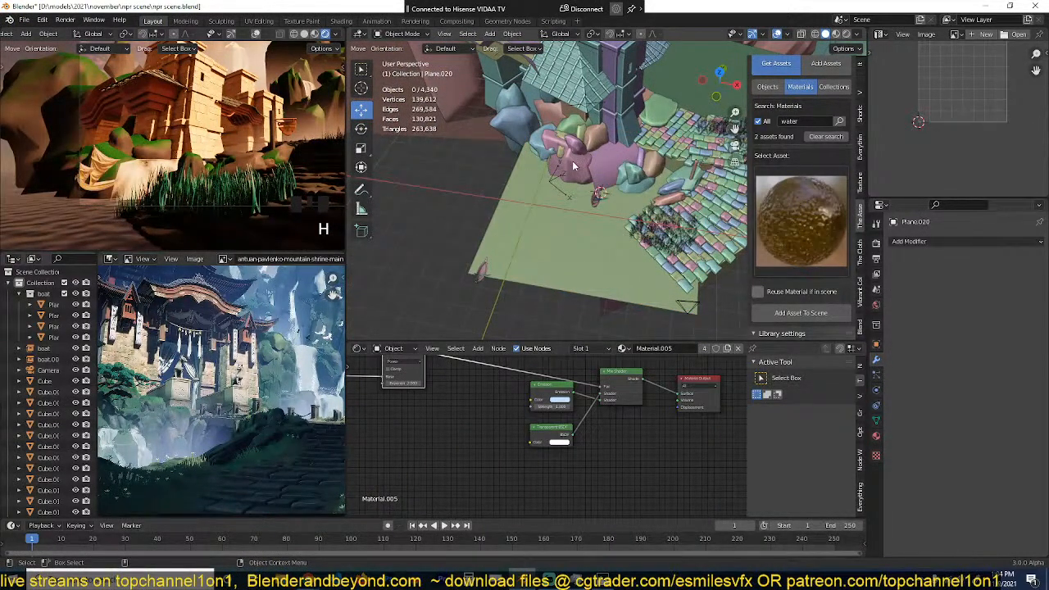
Step: Select the separate boat's hull at the far corner of the water plane and inspect its surroundings
{"action": "key", "text": "grave"}
{"action": "key", "text": "grave"}
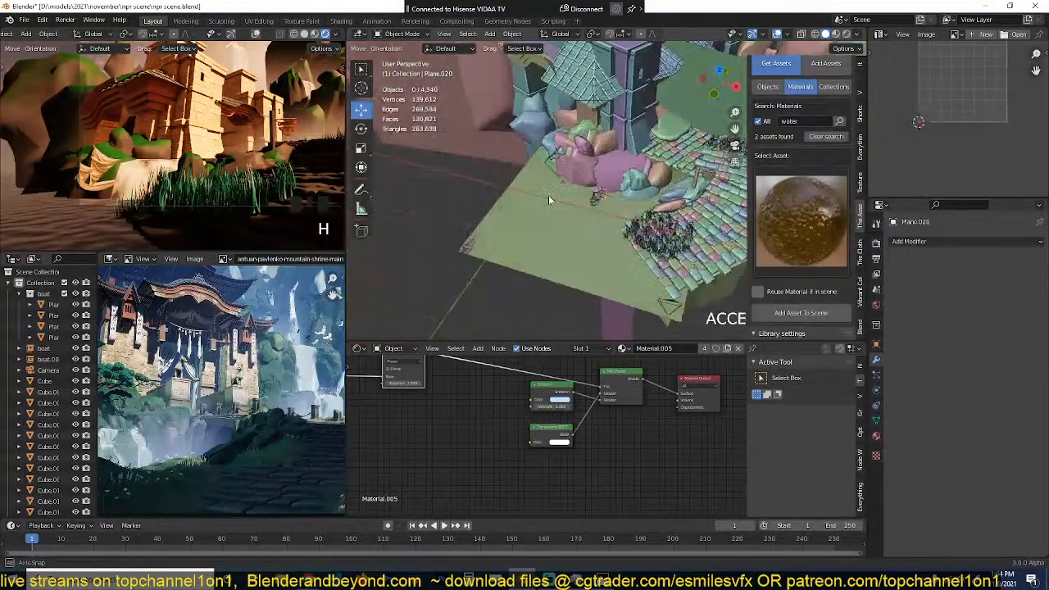
{"action": "left_click", "coordinate": [469, 233]}
{"action": "key", "text": "KP_Decimal"}
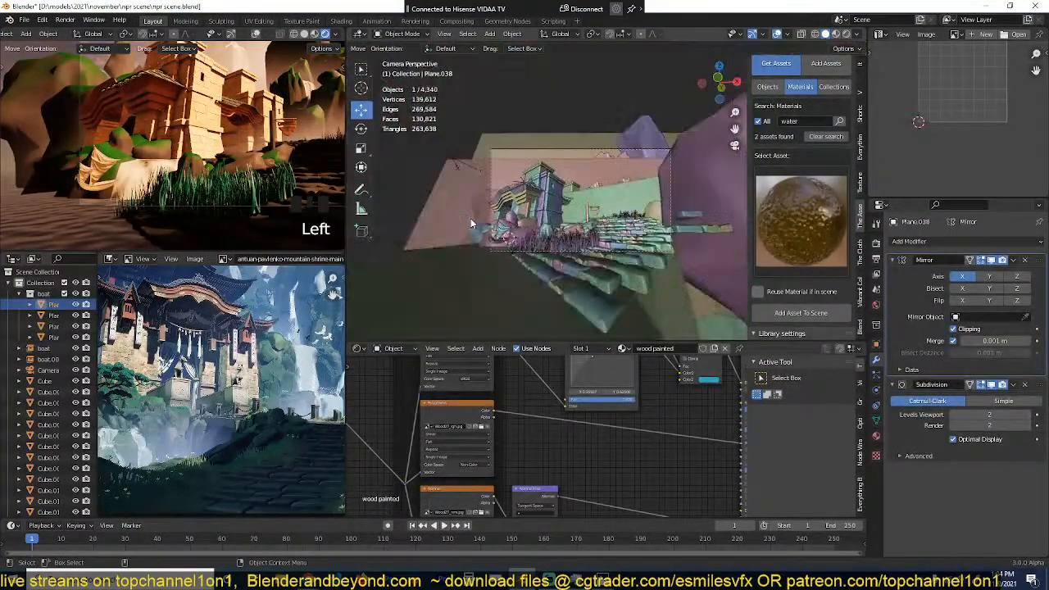
{"action": "scroll", "coordinate": [492, 275], "scroll_direction": "up", "scroll_amount": 5}
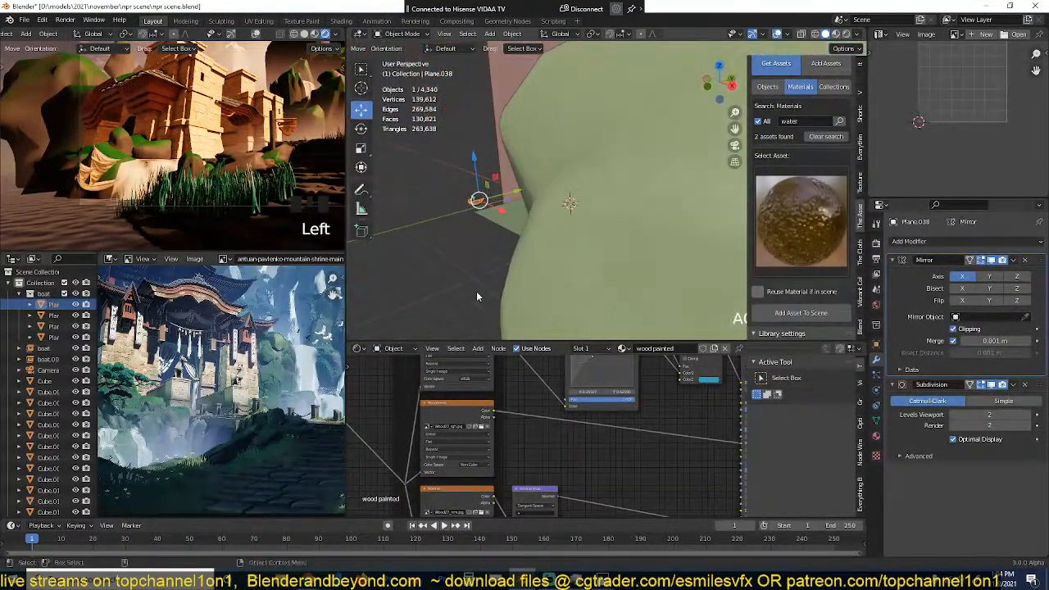
{"action": "scroll", "coordinate": [483, 269], "scroll_direction": "down", "scroll_amount": 6}
{"action": "scroll", "coordinate": [492, 279], "scroll_direction": "up", "scroll_amount": 3}
Step: Select the boat instance by the temple rocks and lower it about 0.39 m along Z towards the water
{"action": "left_click", "coordinate": [459, 256]}
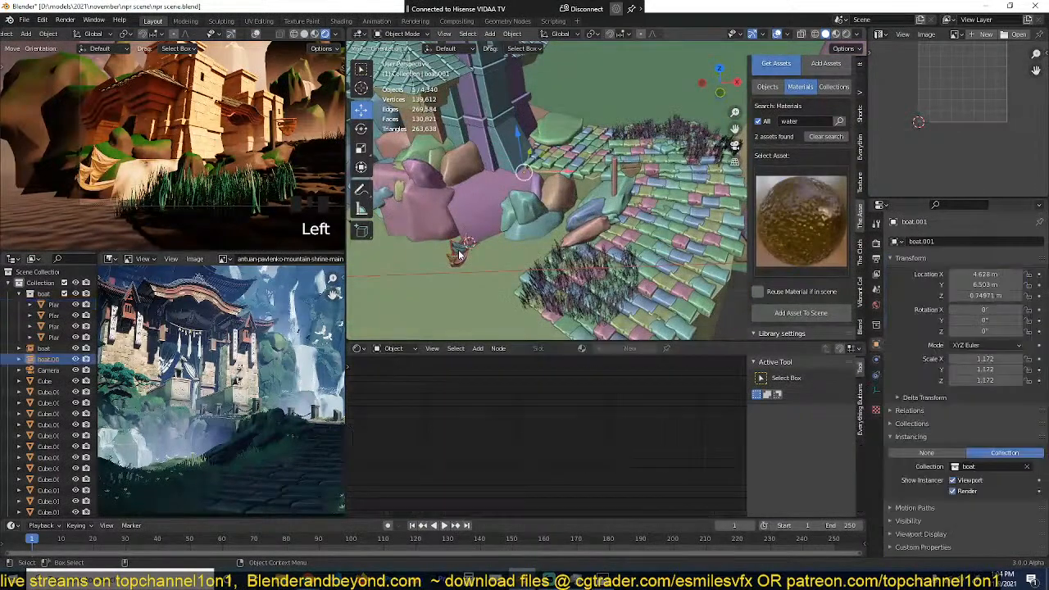
{"action": "key", "text": "KP_Decimal"}
{"action": "scroll", "coordinate": [672, 236], "scroll_direction": "down", "scroll_amount": 4}
{"action": "left_click_drag", "start_coordinate": [672, 237], "coordinate": [615, 181], "text": "alt"}
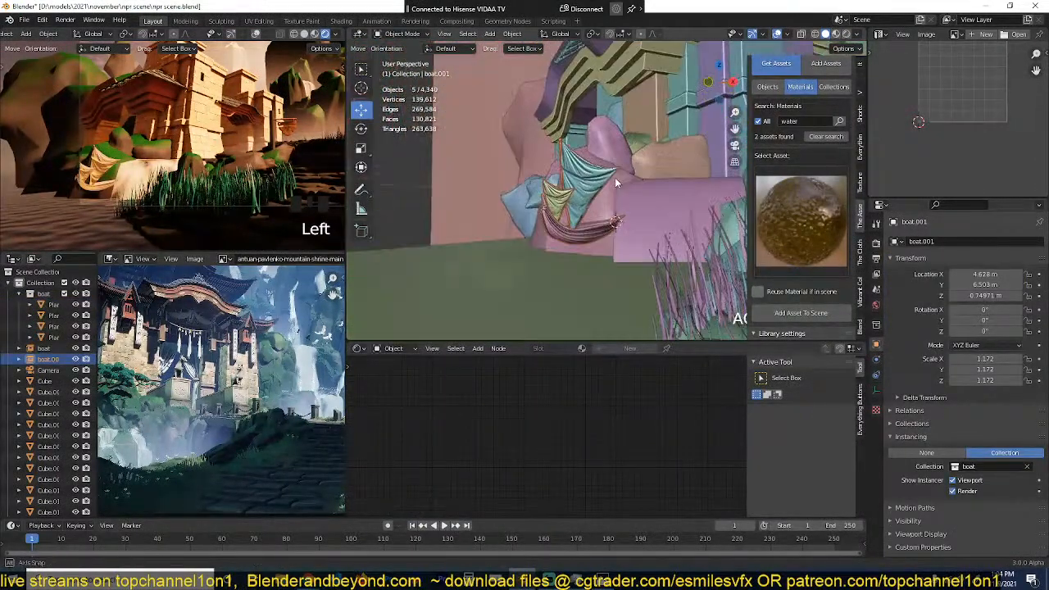
{"action": "scroll", "coordinate": [647, 232], "scroll_direction": "down", "scroll_amount": 2}
{"action": "scroll", "coordinate": [646, 226], "scroll_direction": "down", "scroll_amount": 3}
{"action": "key", "text": "g"}
{"action": "key", "text": "z"}
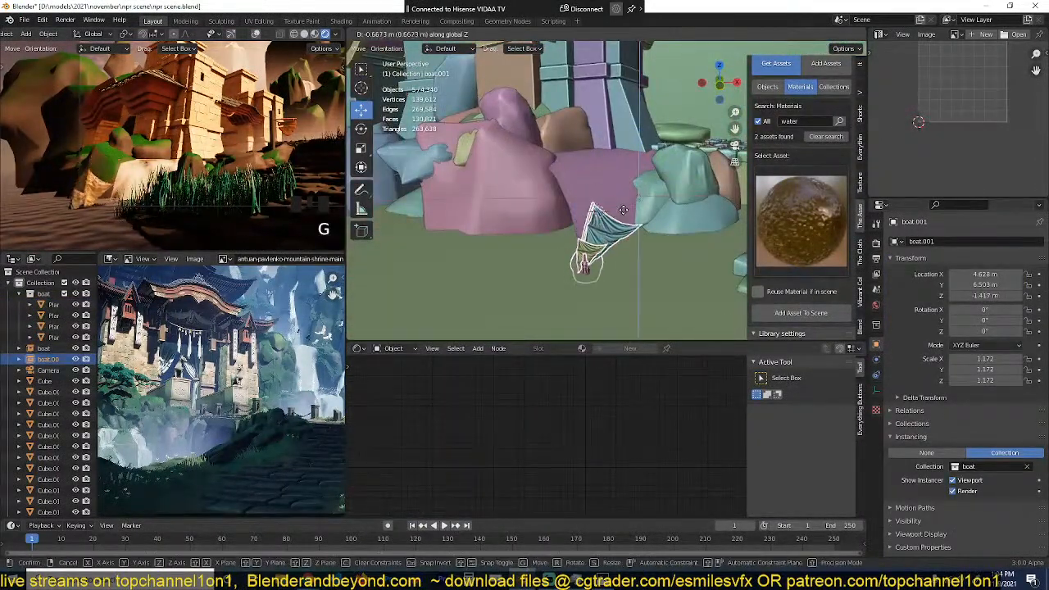
{"action": "left_click", "coordinate": [594, 286]}
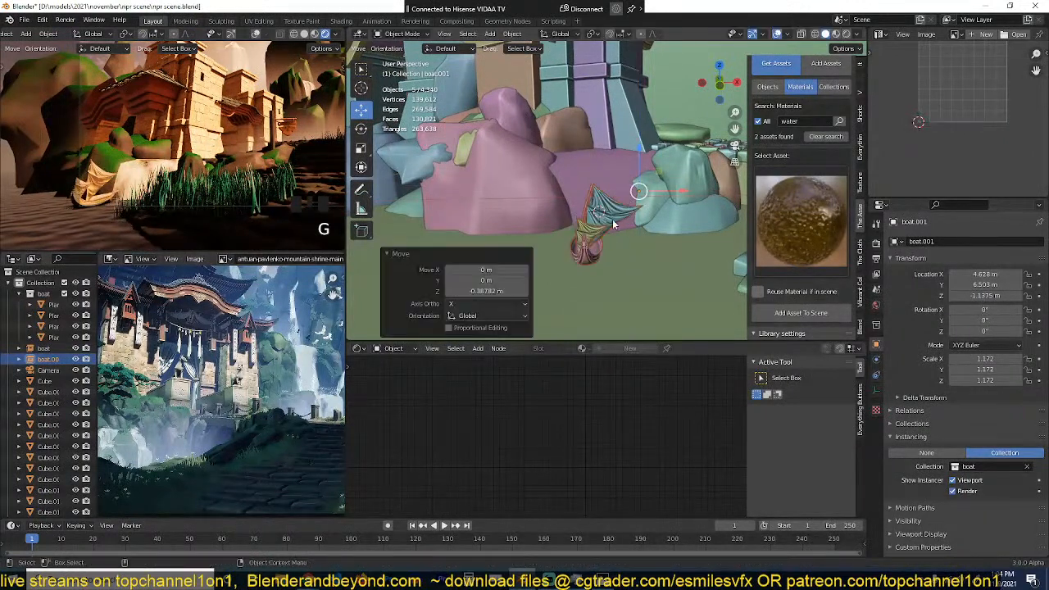
Step: Scale the boat instance up to about 1.477 and shift it about 0.74 m along X and 0.99 m along Y
{"action": "key", "text": "s"}
{"action": "left_click", "coordinate": [595, 305]}
{"action": "key", "text": "g"}
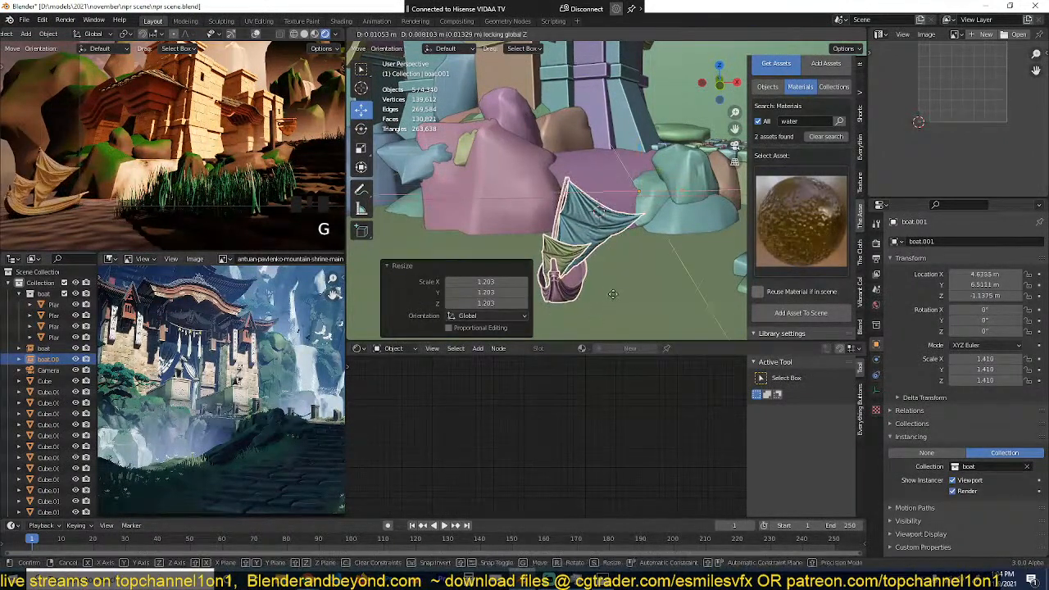
{"action": "key", "text": "shift+z"}
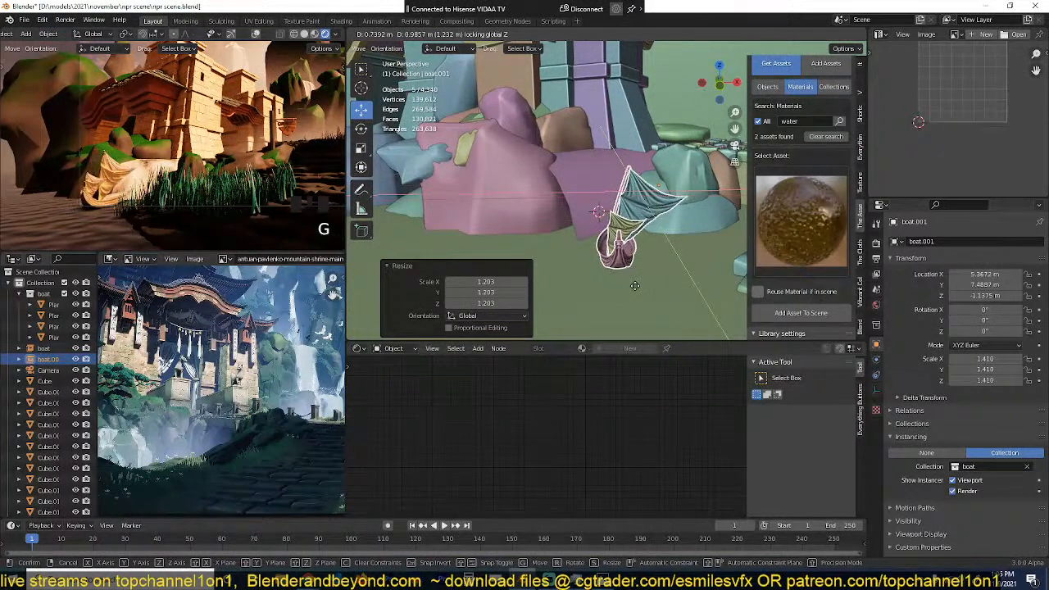
{"action": "left_click", "coordinate": [634, 290]}
{"action": "key", "text": "s"}
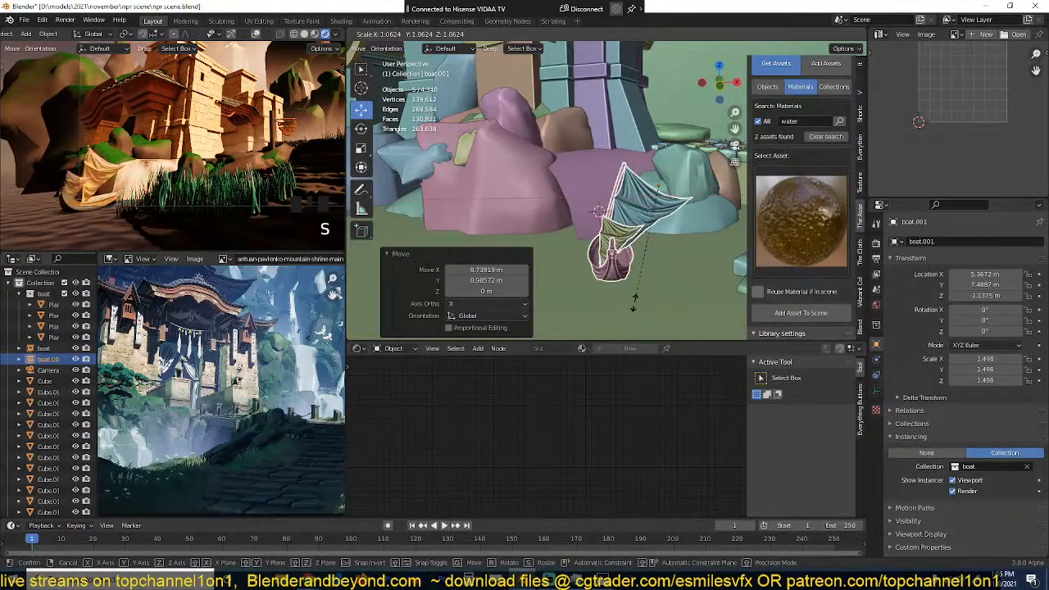
{"action": "left_click", "coordinate": [634, 301]}
Step: Deselect everything and save the scene file
{"action": "key", "text": "alt+a"}
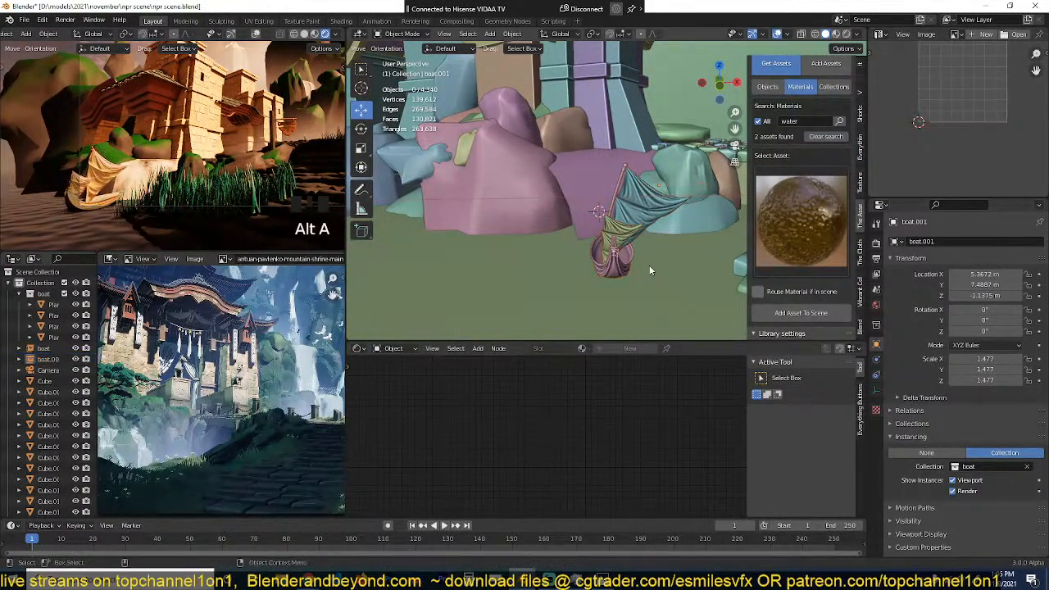
{"action": "key", "text": "ctrl+s"}
{"action": "middle_click_drag", "start_coordinate": [650, 266], "coordinate": [633, 267]}
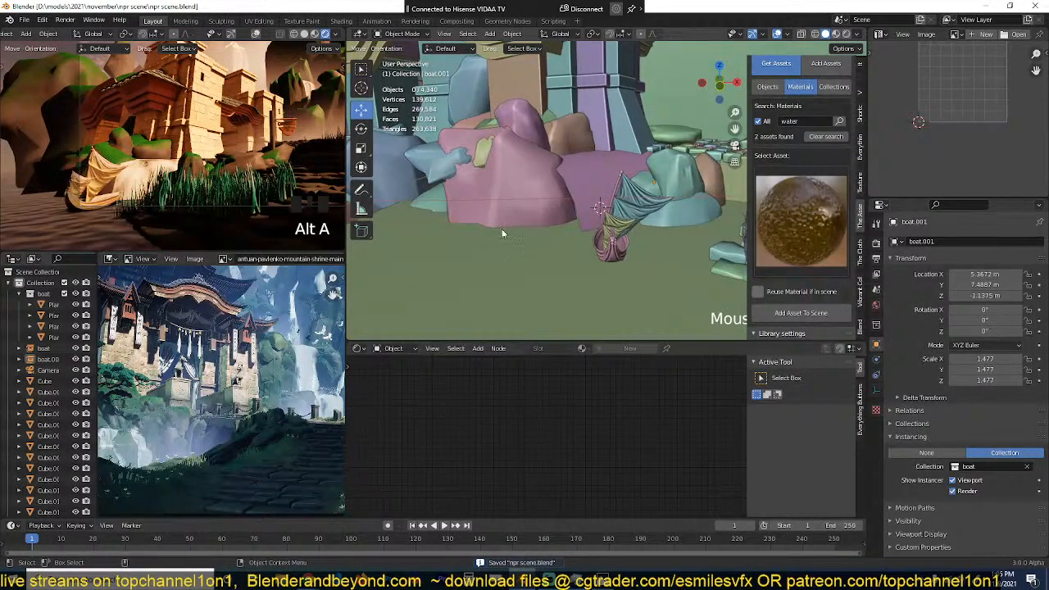
Step: Unhide the dark upright plane and move it about 0.38 m along X, -1.22 m along Y and -0.24 m along Z
{"action": "scroll", "coordinate": [556, 228], "scroll_direction": "down", "scroll_amount": 2}
{"action": "key", "text": "alt+h"}
{"action": "middle_click_drag", "start_coordinate": [604, 215], "coordinate": [610, 257]}
{"action": "left_click", "coordinate": [601, 189]}
{"action": "scroll", "coordinate": [601, 189], "scroll_direction": "down", "scroll_amount": 2}
{"action": "middle_click_drag", "start_coordinate": [601, 190], "coordinate": [600, 269]}
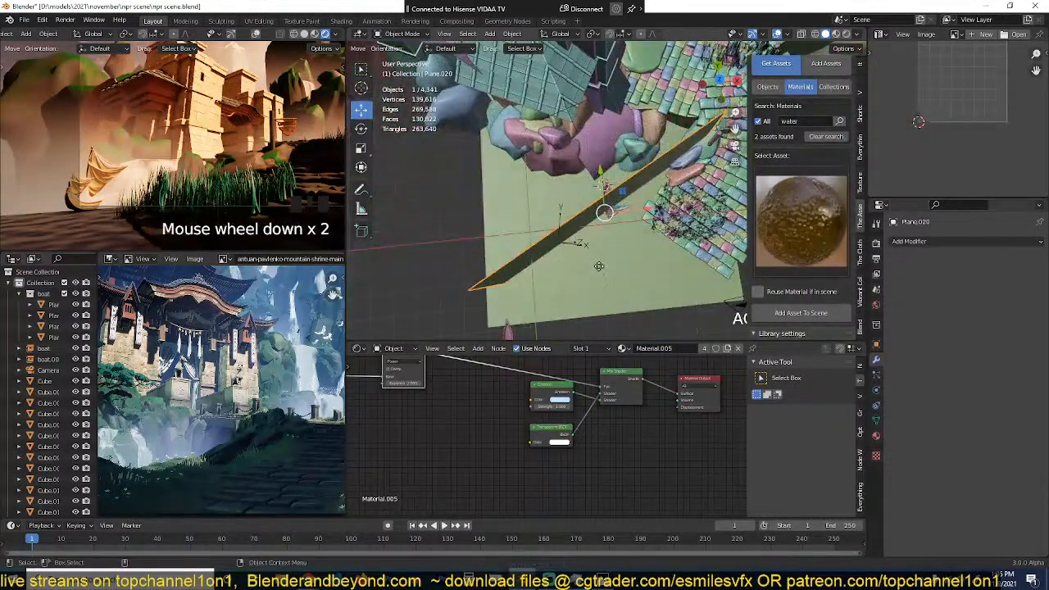
{"action": "key", "text": "g"}
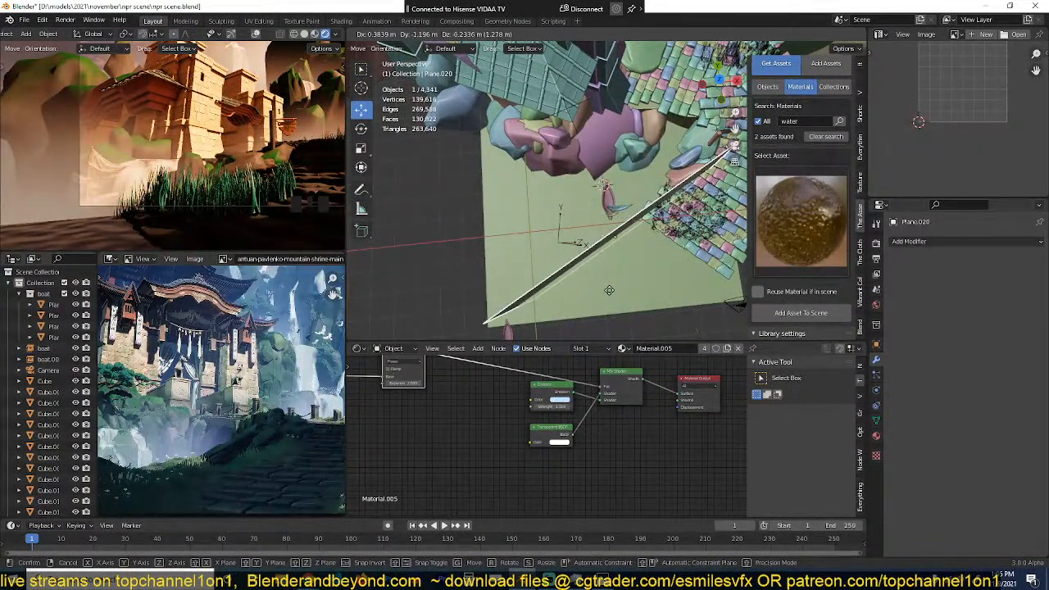
{"action": "left_click", "coordinate": [610, 291]}
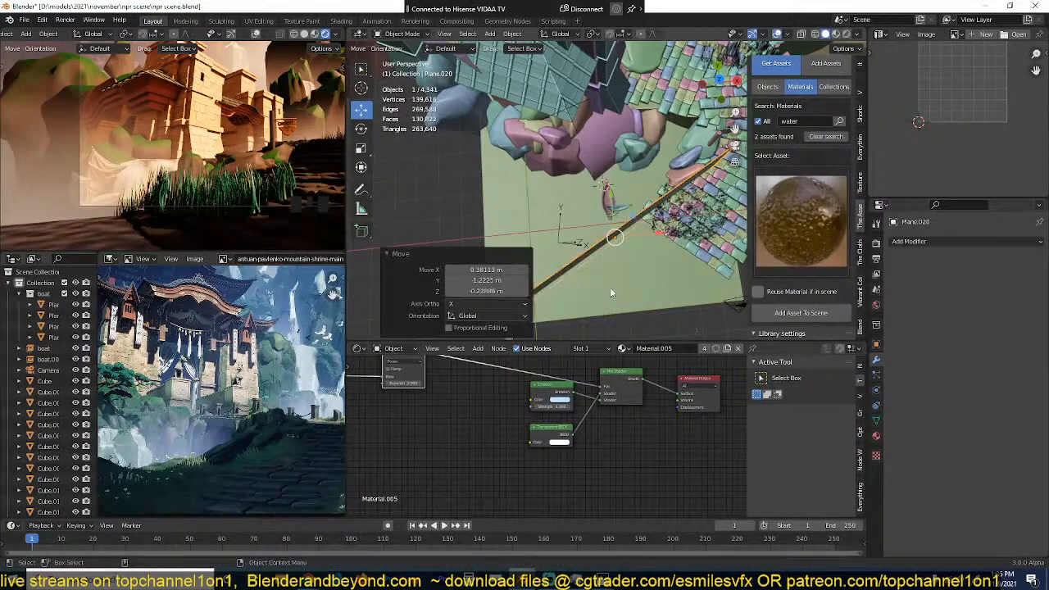
Step: Shift the boat instance by the temple rocks about 1.13 m along X and 0.5 m along Y, and delete it
{"action": "left_click", "coordinate": [625, 209]}
{"action": "key", "text": "g"}
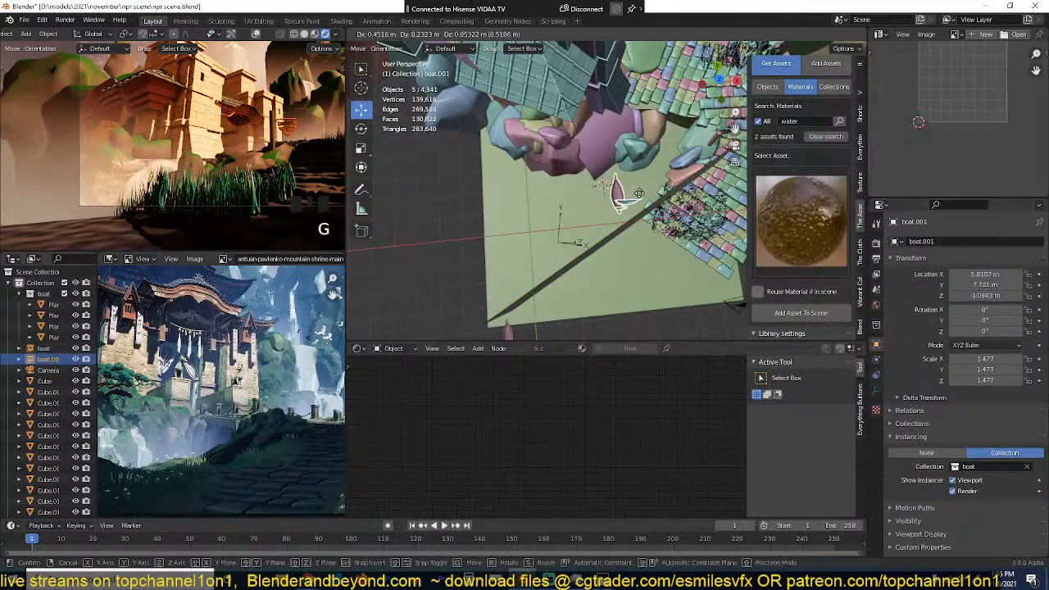
{"action": "left_click", "coordinate": [648, 190]}
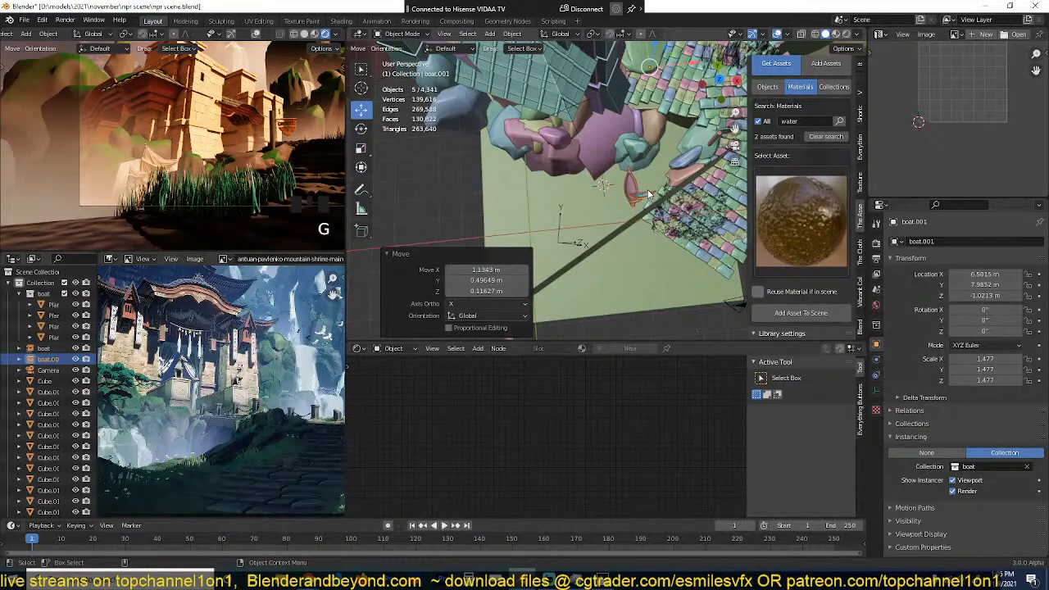
{"action": "key", "text": "x"}
{"action": "left_click", "coordinate": [648, 194]}
Step: Save the scene with the boat instance by the rocks removed
{"action": "scroll", "coordinate": [635, 256], "scroll_direction": "down", "scroll_amount": 3}
{"action": "middle_click_drag", "start_coordinate": [634, 256], "coordinate": [614, 243]}
{"action": "scroll", "coordinate": [602, 291], "scroll_direction": "down", "scroll_amount": 2}
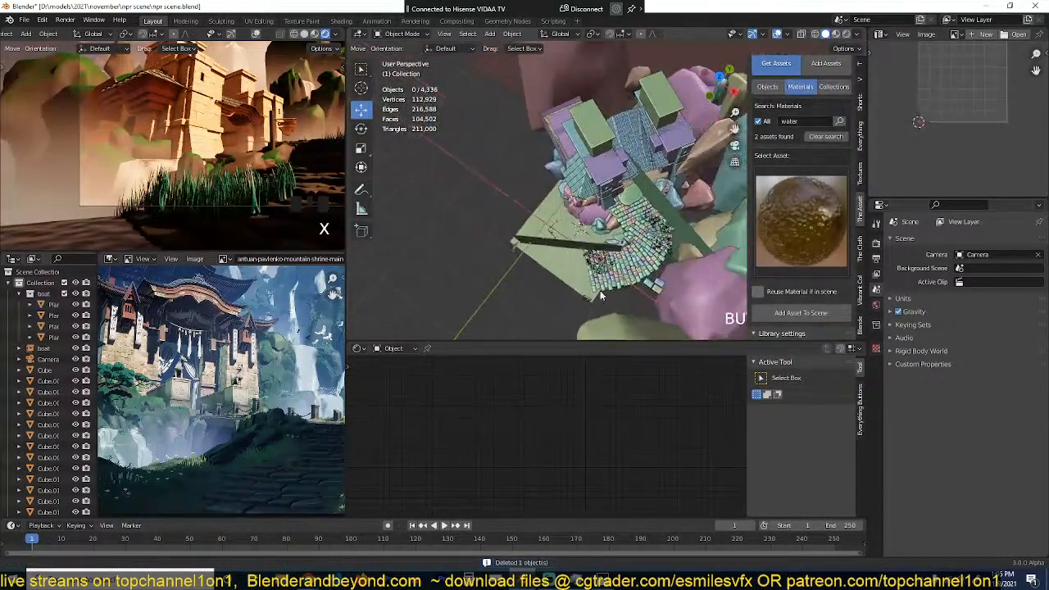
{"action": "scroll", "coordinate": [600, 290], "scroll_direction": "up", "scroll_amount": 3}
{"action": "key", "text": "ctrl+s"}
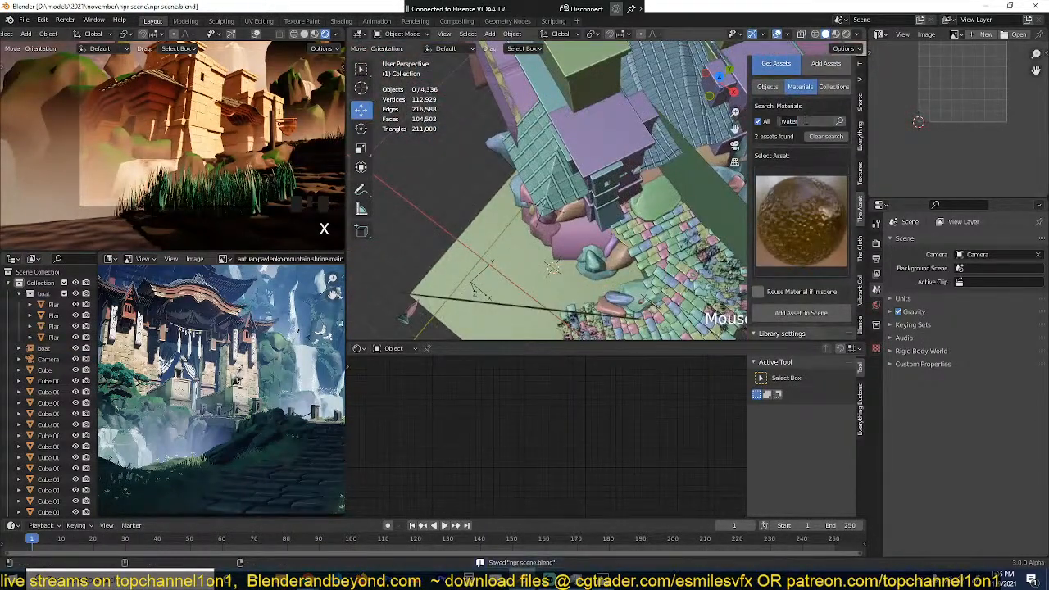
Step: Search the asset library's objects for "eagle" and choose the eagle with widely spread wings
{"action": "left_click", "coordinate": [775, 86]}
{"action": "left_click", "coordinate": [776, 86]}
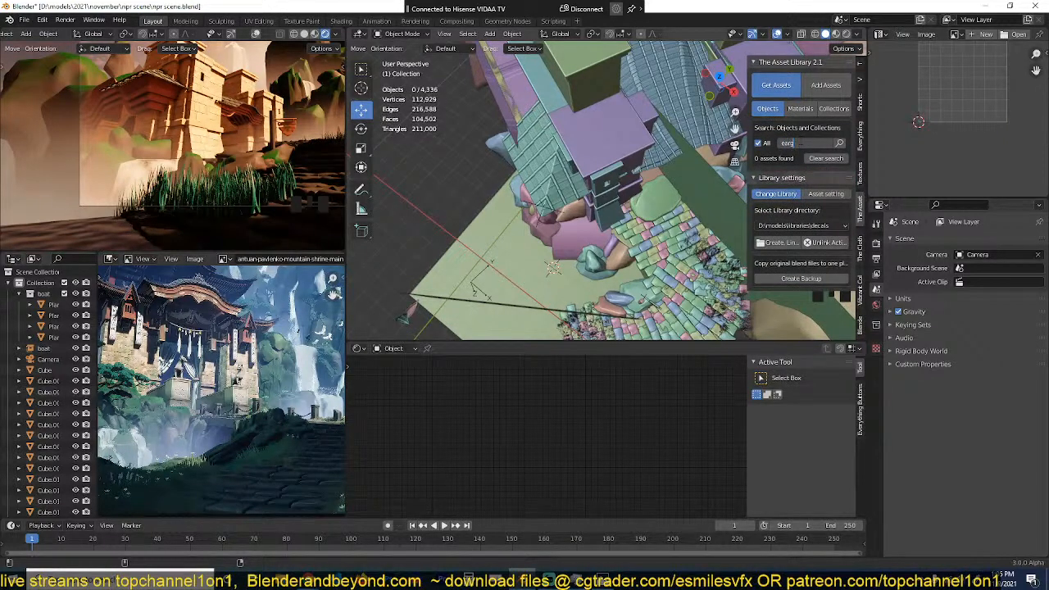
{"action": "key", "text": "Return"}
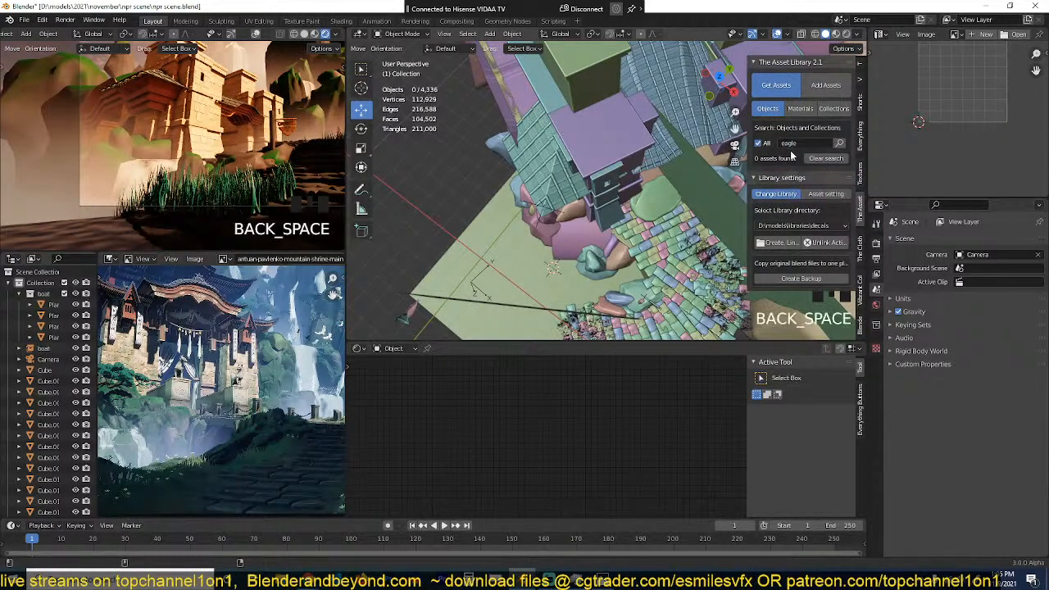
{"action": "left_click", "coordinate": [839, 144]}
{"action": "left_click", "coordinate": [799, 237]}
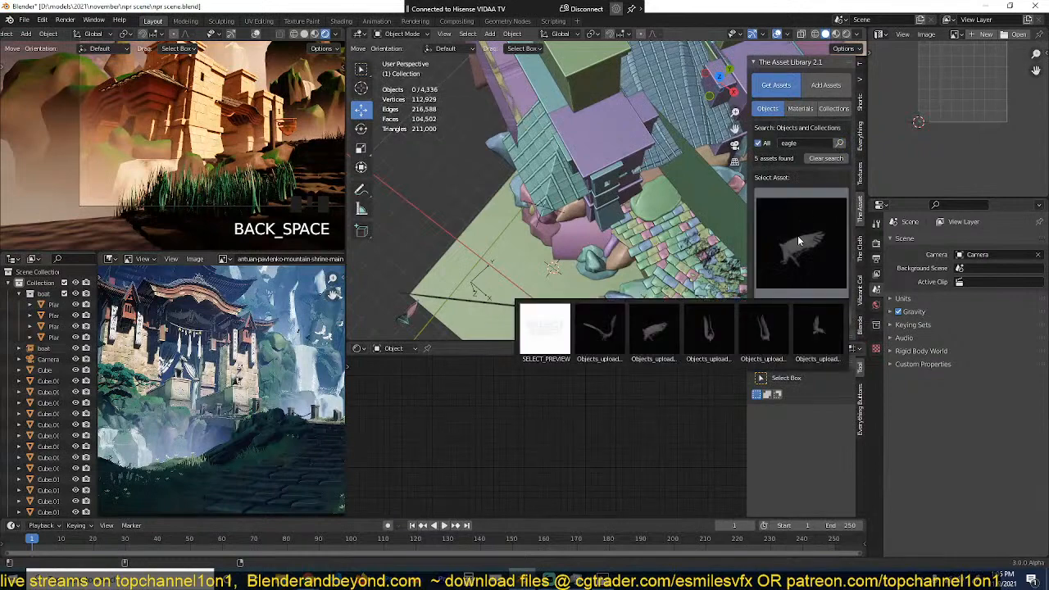
{"action": "left_click", "coordinate": [600, 331]}
Step: Place the 3D cursor on the front tower's flat roof and add the spread-winged eagle there
{"action": "scroll", "coordinate": [637, 193], "scroll_direction": "down", "scroll_amount": 4}
{"action": "middle_click_drag", "start_coordinate": [632, 133], "coordinate": [583, 205], "text": "shift"}
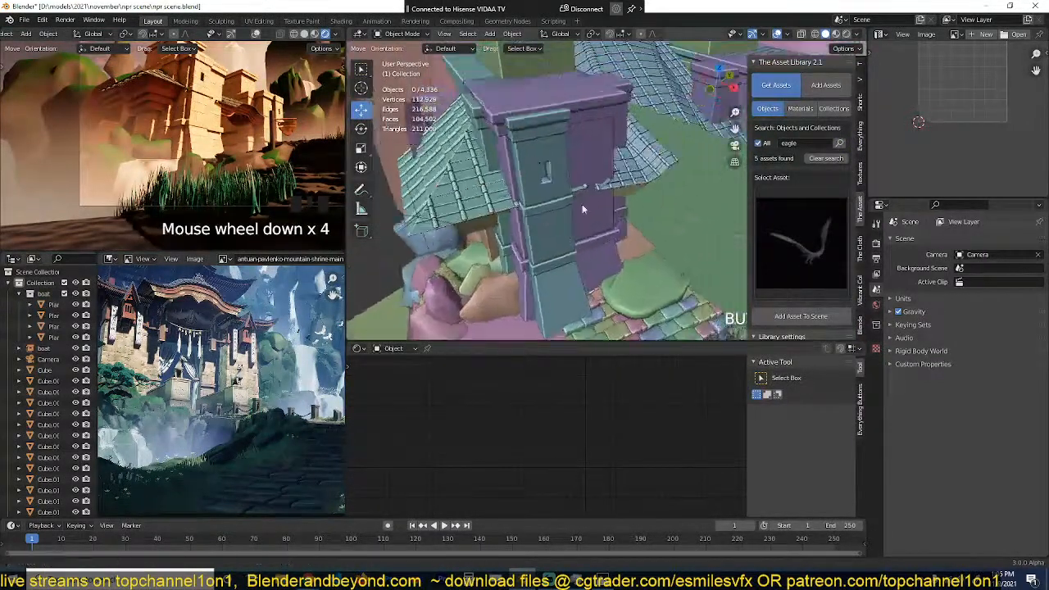
{"action": "scroll", "coordinate": [603, 160], "scroll_direction": "down", "scroll_amount": 7}
{"action": "scroll", "coordinate": [604, 160], "scroll_direction": "up", "scroll_amount": 4}
{"action": "right_click", "coordinate": [593, 132], "text": "shift"}
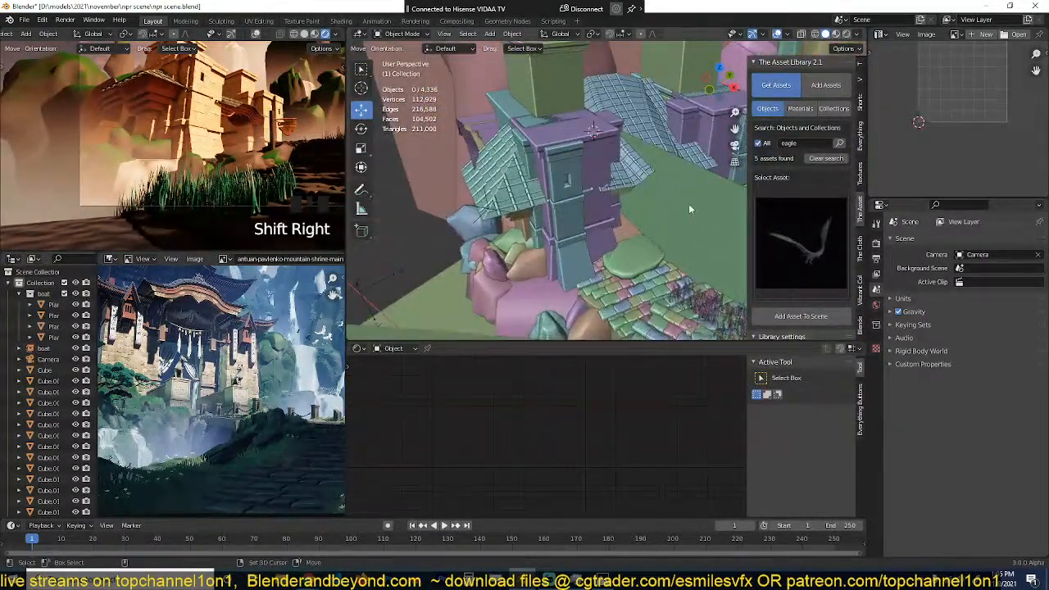
{"action": "left_click", "coordinate": [801, 316]}
Step: Scale the eagle up by 2.875 and move it about 0.28 m along Y and 0.34 m along Z above the roof
{"action": "key", "text": "s"}
{"action": "left_click", "coordinate": [601, 134]}
{"action": "key", "text": "g"}
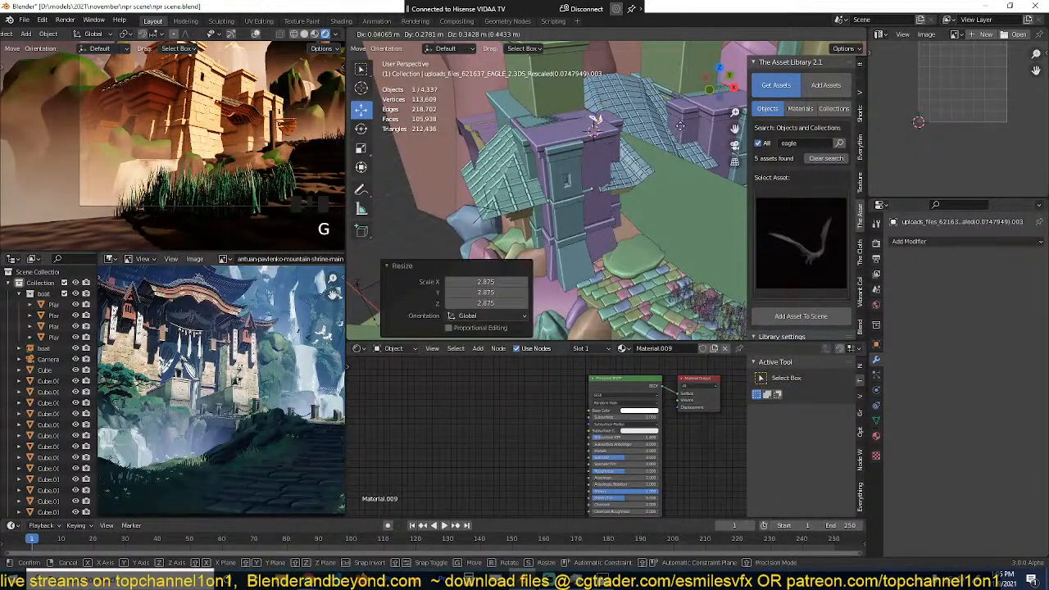
{"action": "left_click", "coordinate": [599, 118]}
Step: Reposition the eagle in the sky above the towers in the rendered view and turn it with a trackball rotation
{"action": "scroll", "coordinate": [599, 119], "scroll_direction": "down", "scroll_amount": 1}
{"action": "scroll", "coordinate": [234, 158], "scroll_direction": "up", "scroll_amount": 4}
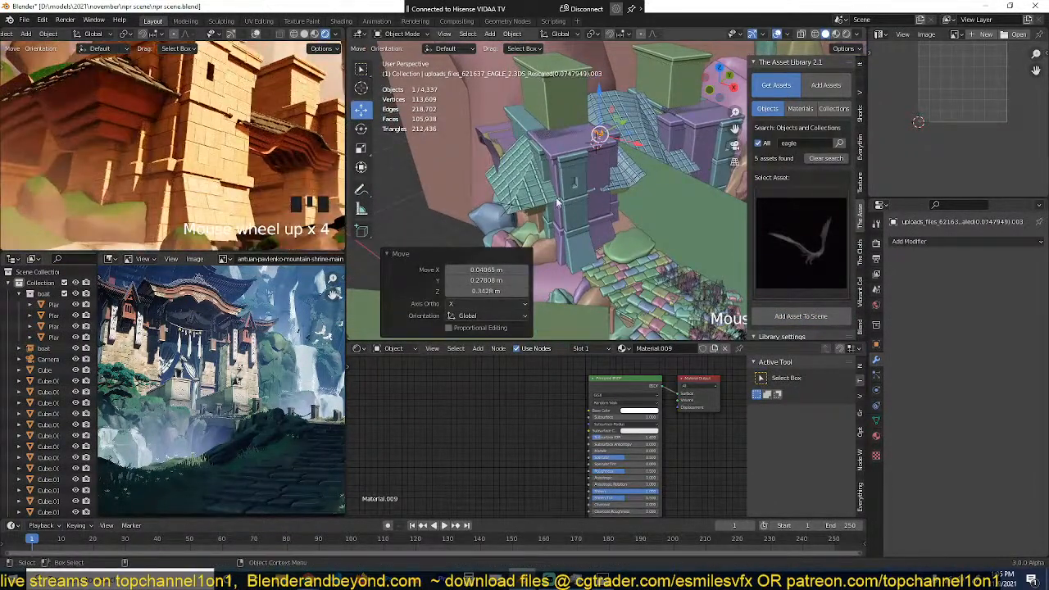
{"action": "scroll", "coordinate": [254, 160], "scroll_direction": "down", "scroll_amount": 2}
{"action": "scroll", "coordinate": [269, 161], "scroll_direction": "up", "scroll_amount": 3}
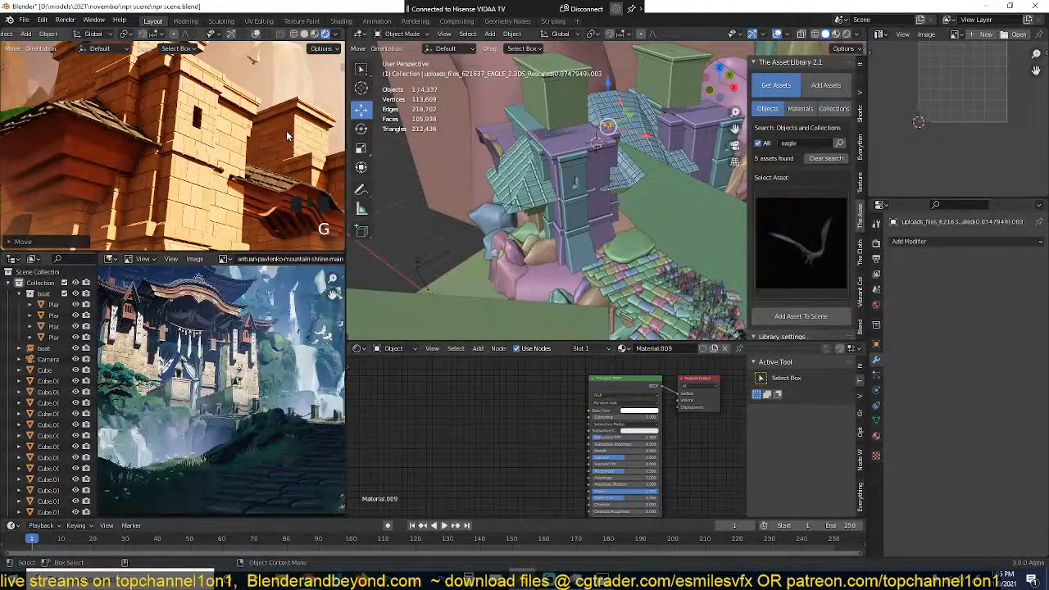
{"action": "scroll", "coordinate": [289, 133], "scroll_direction": "down", "scroll_amount": 5}
{"action": "key", "text": "r"}
{"action": "key", "text": "r"}
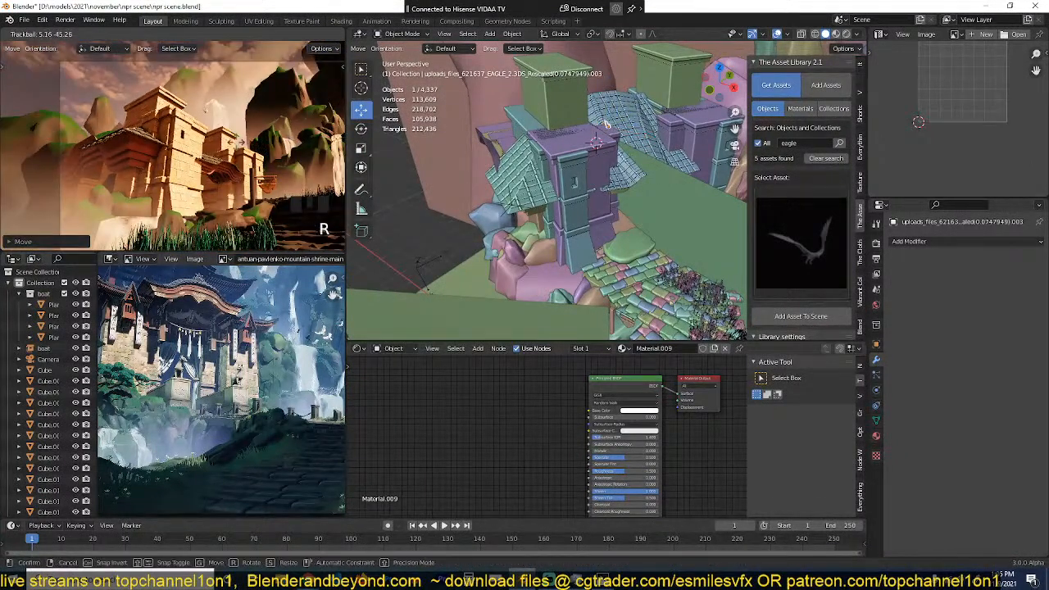
{"action": "left_click", "coordinate": [239, 142]}
Step: Choose the eagle variant with upright raised wings and add it at the 3D cursor on the front tower's roof
{"action": "scroll", "coordinate": [619, 193], "scroll_direction": "up", "scroll_amount": 2}
{"action": "left_click", "coordinate": [787, 279]}
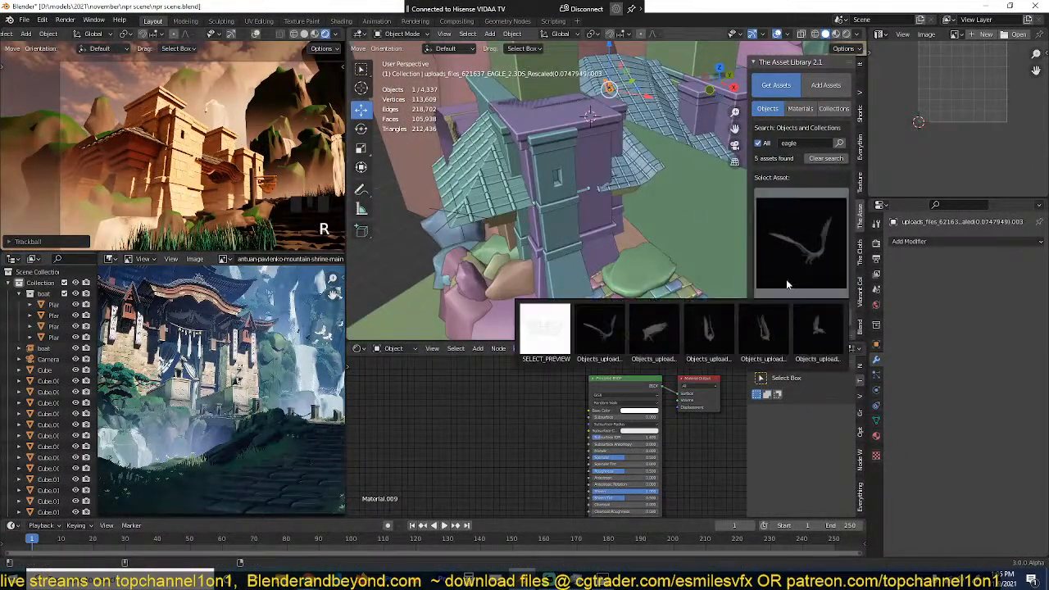
{"action": "left_click", "coordinate": [783, 328]}
{"action": "right_click", "coordinate": [569, 120], "text": "shift"}
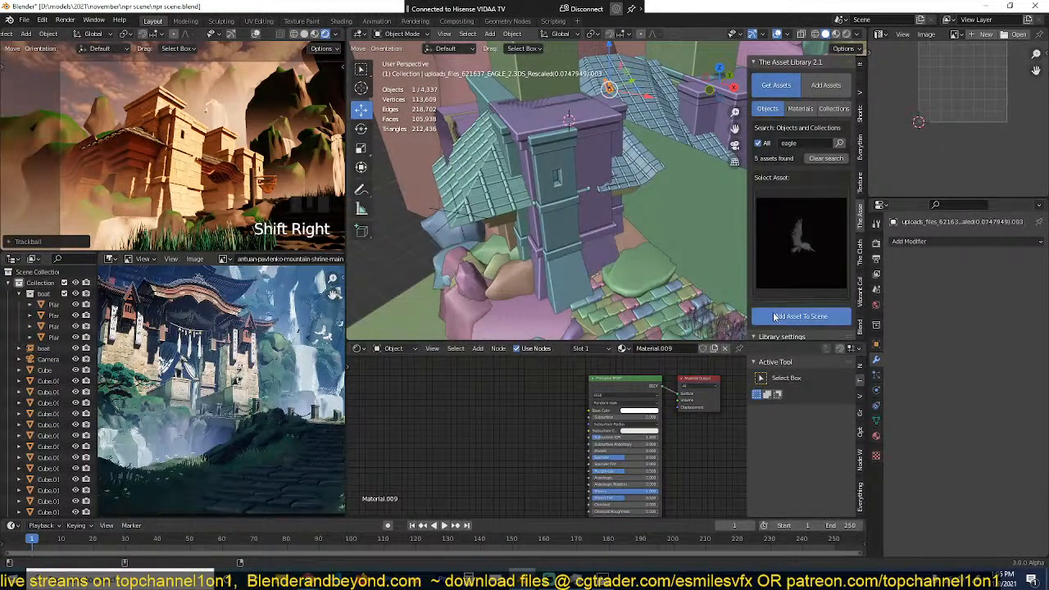
{"action": "left_click", "coordinate": [802, 315]}
Step: Scale the second eagle by 1.693, raise it about 2.25 m above the tower, and reposition it in the camera view
{"action": "key", "text": "g"}
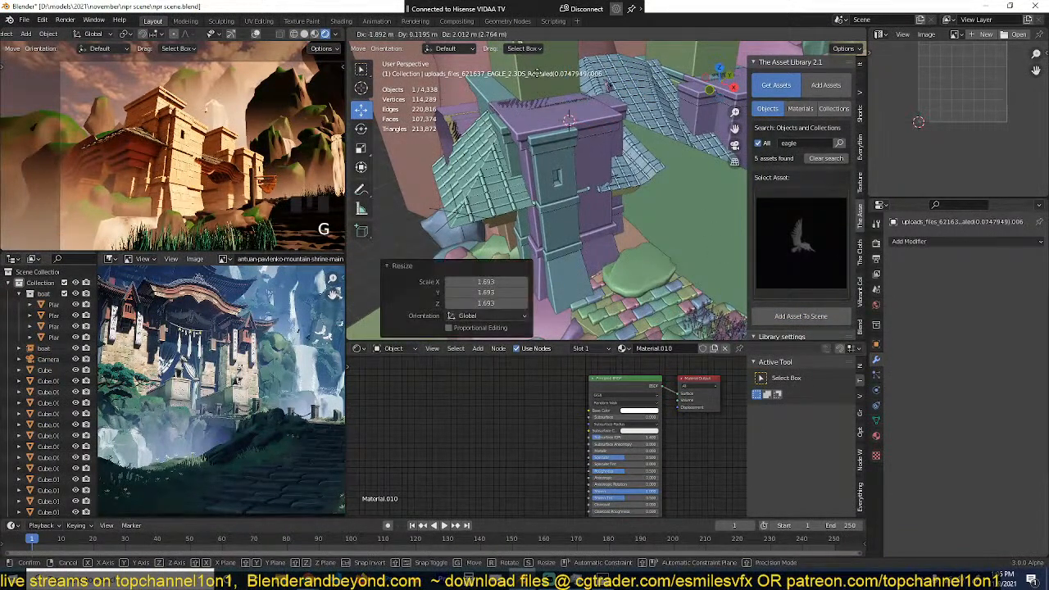
{"action": "left_click", "coordinate": [605, 74]}
{"action": "key", "text": "KP_0"}
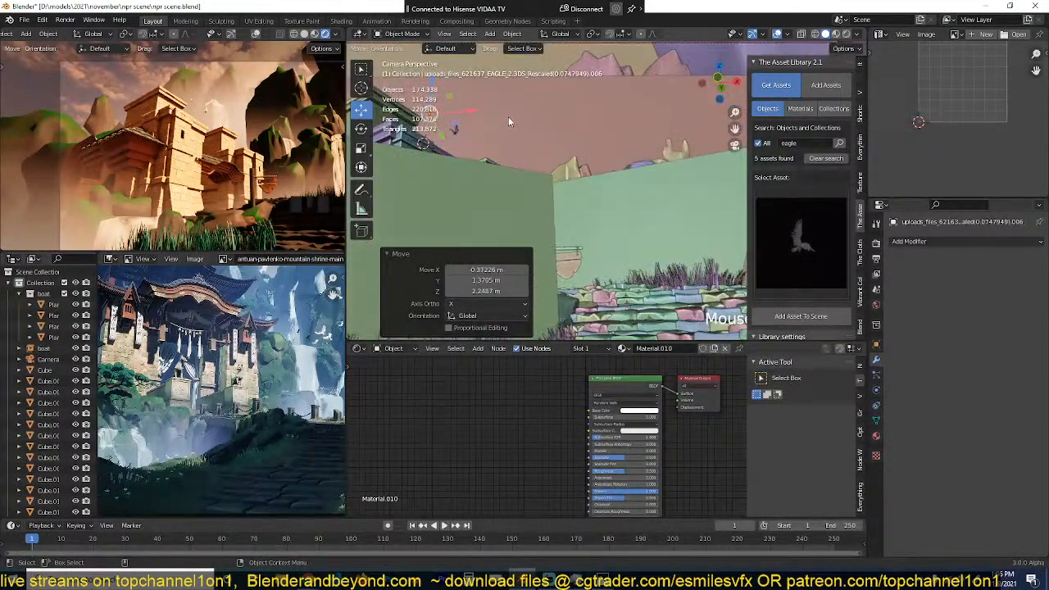
{"action": "key", "text": "g"}
{"action": "left_click", "coordinate": [561, 90]}
Step: Rotate the second eagle 2.72° about the view axis and by a trackball rotation of 9.17° and -121°
{"action": "key", "text": "r"}
{"action": "left_click", "coordinate": [595, 107]}
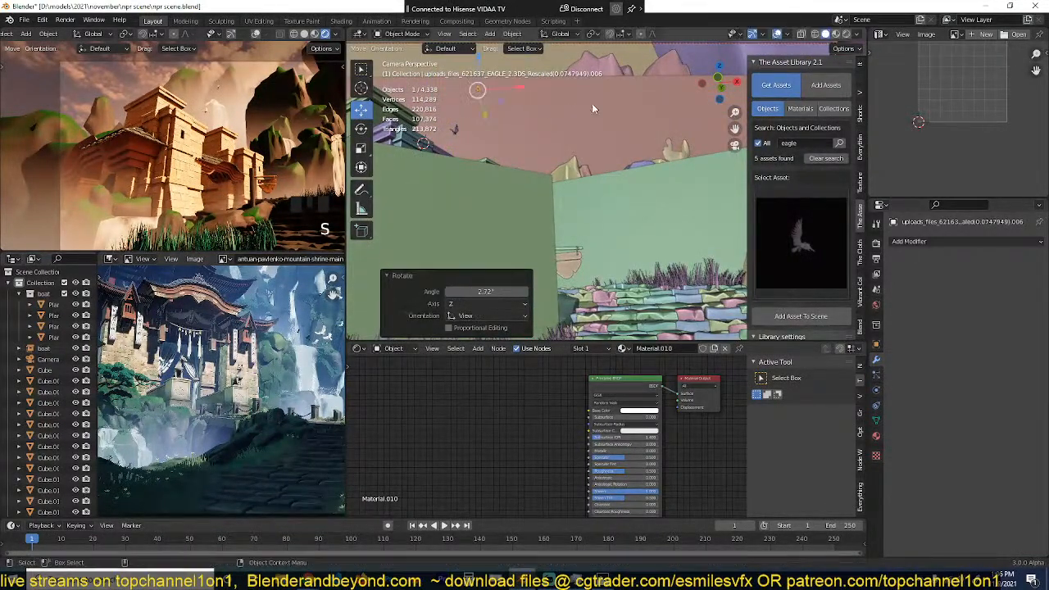
{"action": "key", "text": "r"}
{"action": "key", "text": "r"}
{"action": "left_click", "coordinate": [545, 109]}
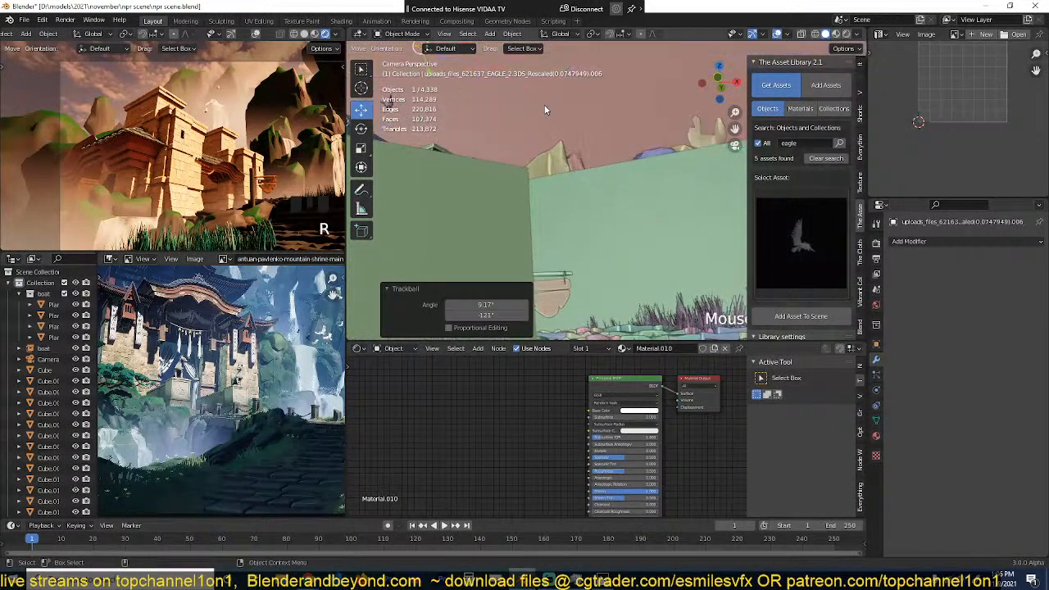
Step: Make a linked duplicate of the second eagle, place it about 4.5 m farther along X and 1.1 m lower, and rotate it
{"action": "left_click", "coordinate": [801, 271]}
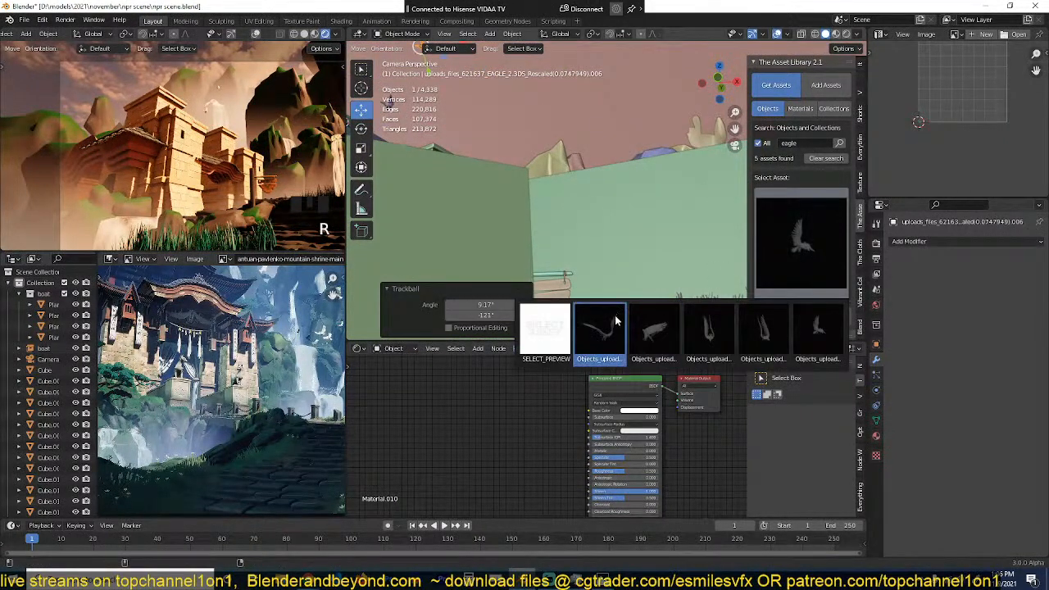
{"action": "left_click", "coordinate": [813, 332]}
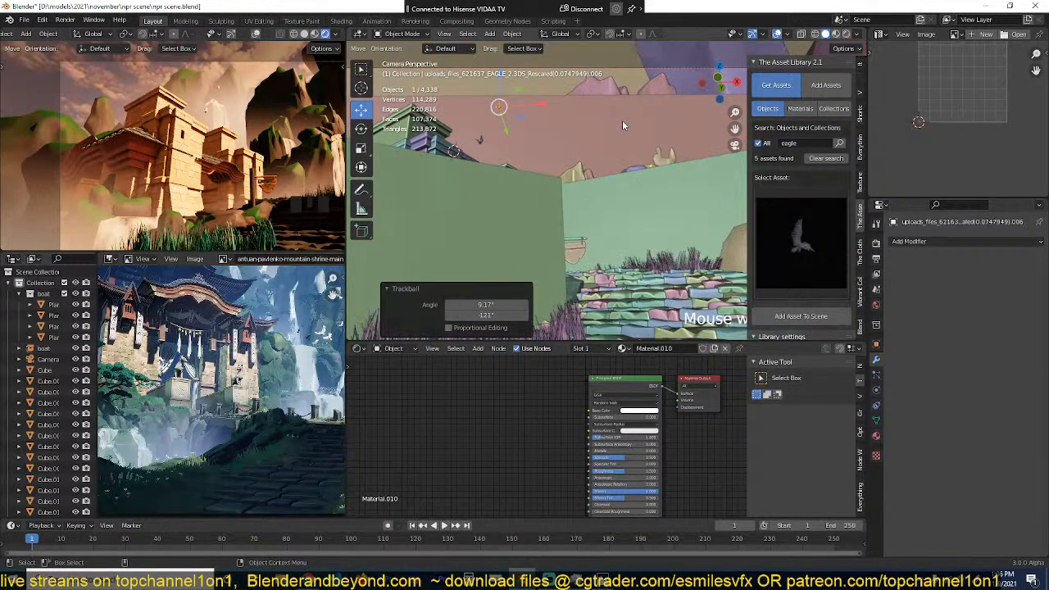
{"action": "key", "text": "alt+d"}
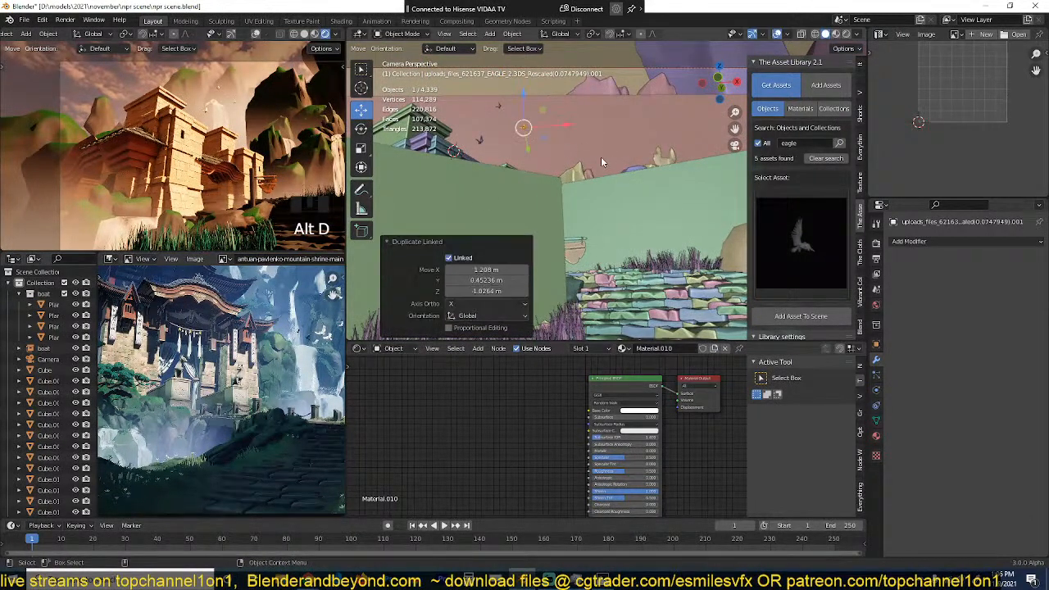
{"action": "key", "text": "g"}
{"action": "left_click", "coordinate": [656, 158]}
{"action": "key", "text": "r"}
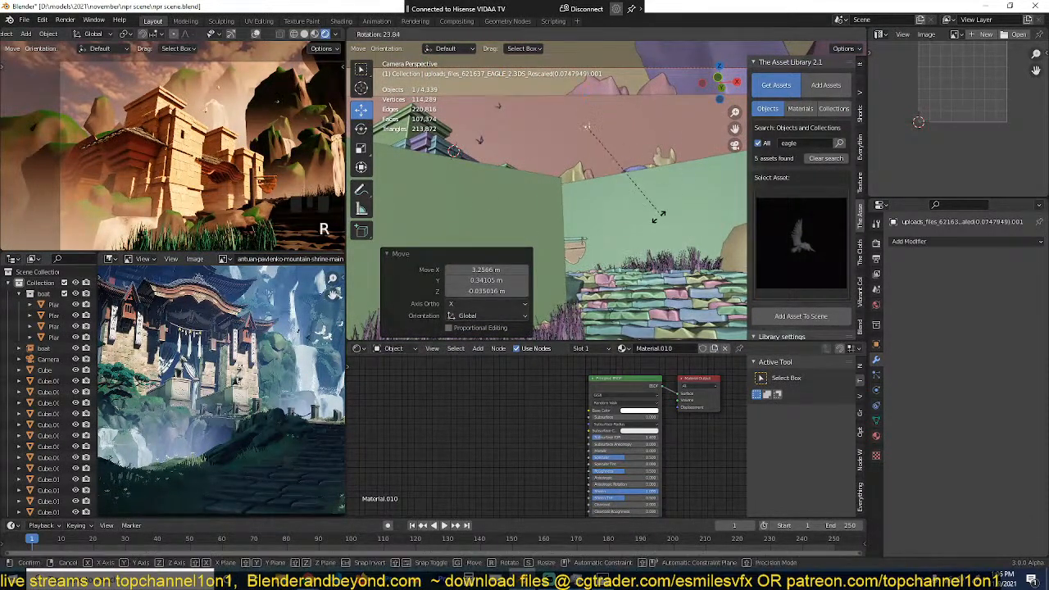
{"action": "left_click", "coordinate": [672, 170]}
Step: Make another linked eagle copy offset about -1.22 m along X and -0.55 m along Z, and rotate it by -21.2° and -16.6°
{"action": "key", "text": "alt+d"}
{"action": "left_click", "coordinate": [628, 203]}
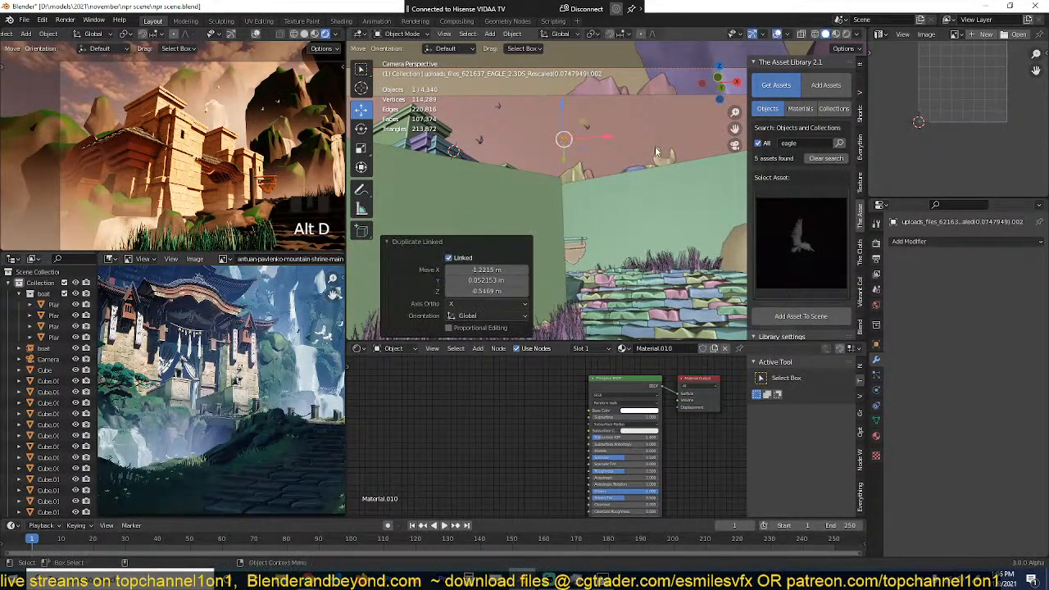
{"action": "key", "text": "r"}
{"action": "left_click", "coordinate": [627, 220]}
{"action": "key", "text": "r"}
{"action": "left_click", "coordinate": [678, 152]}
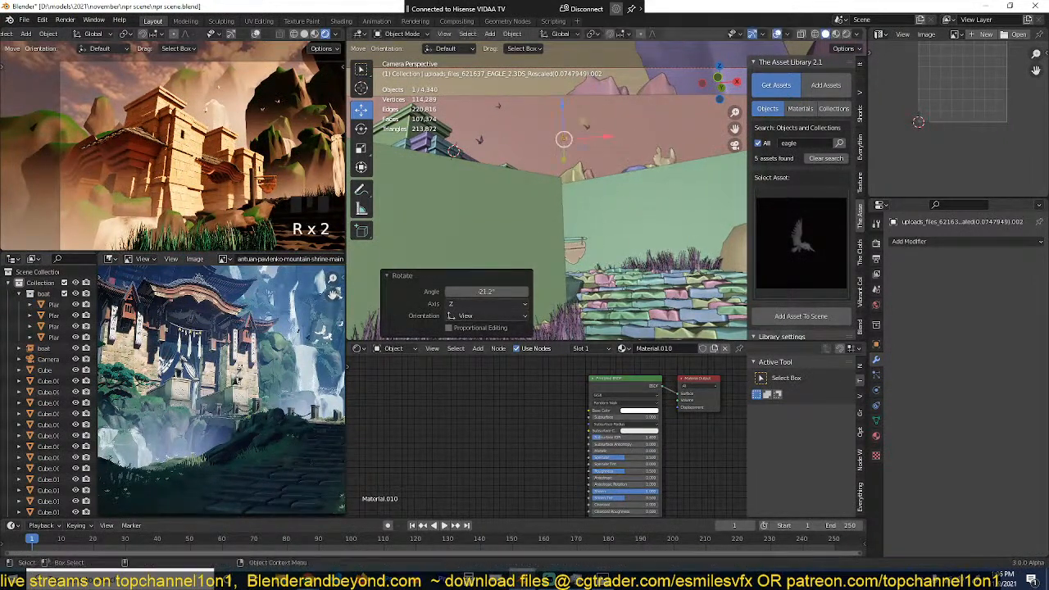
{"action": "key", "text": "r"}
{"action": "left_click", "coordinate": [680, 122]}
Step: Add the spread-winged eagle asset to the scene, move it about 1.19 m along X and 1.88 m up, deselect everything and save
{"action": "left_click", "coordinate": [801, 242]}
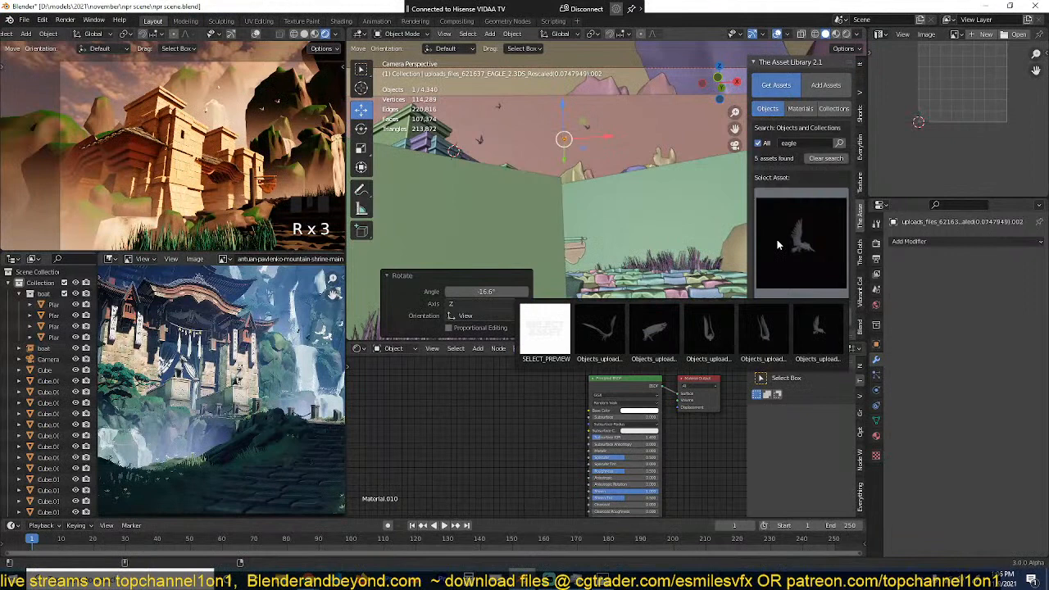
{"action": "left_click", "coordinate": [621, 332]}
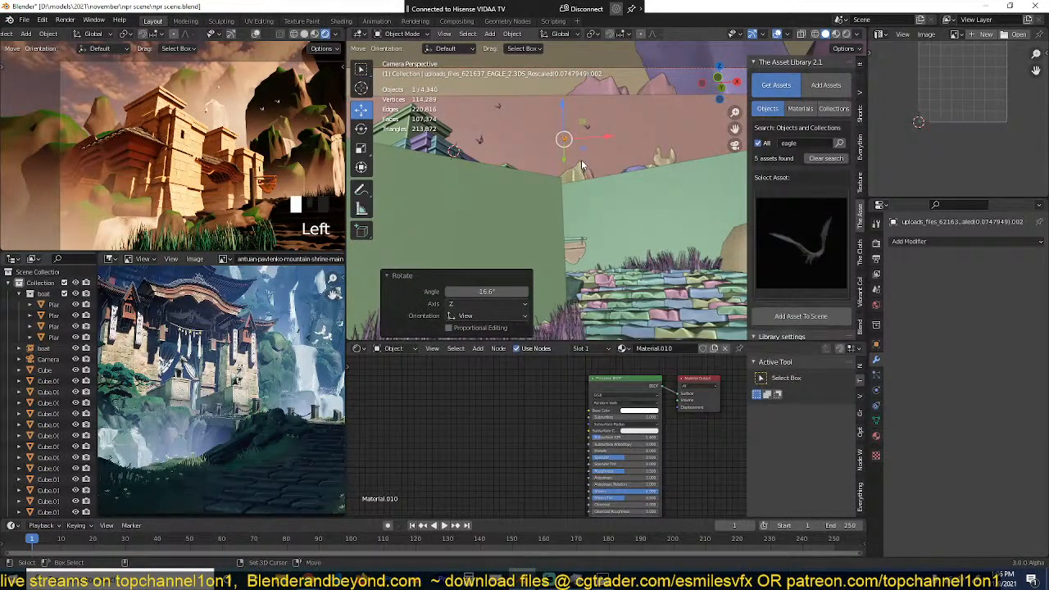
{"action": "left_click", "coordinate": [763, 316]}
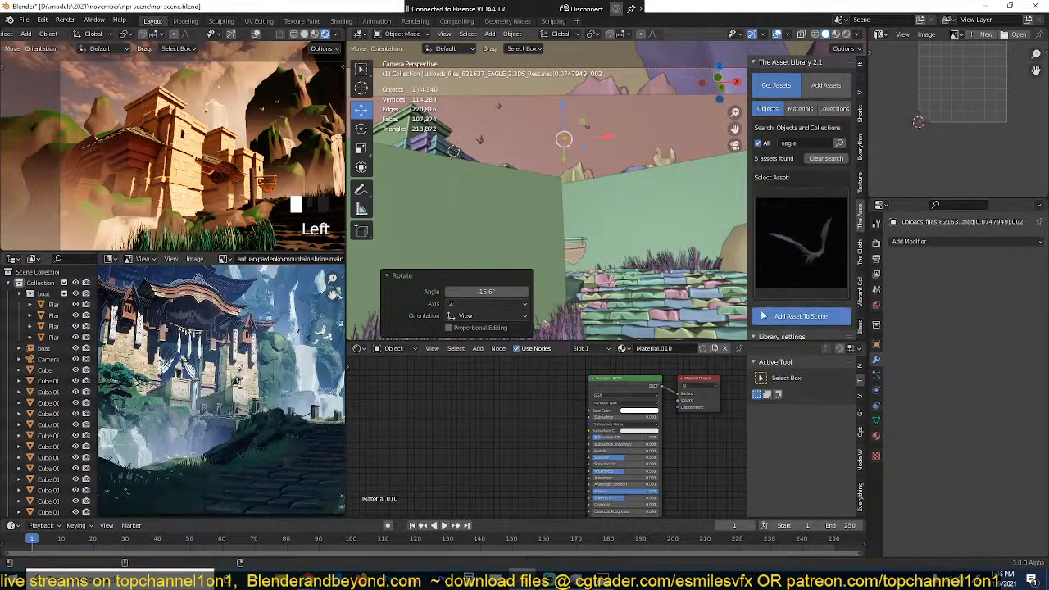
{"action": "key", "text": "g"}
{"action": "left_click", "coordinate": [459, 136]}
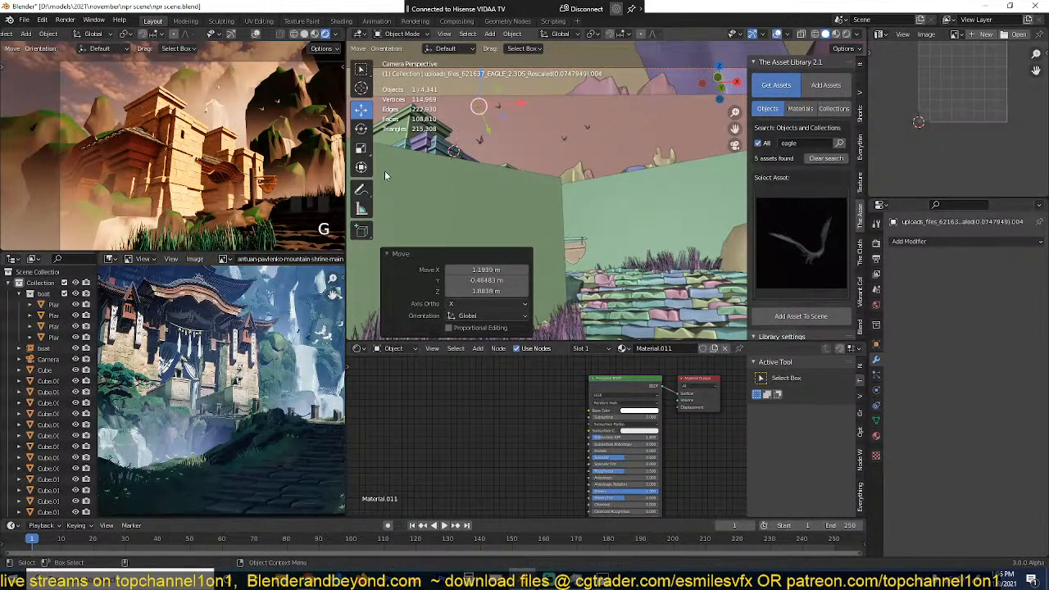
{"action": "scroll", "coordinate": [265, 127], "scroll_direction": "down", "scroll_amount": 2}
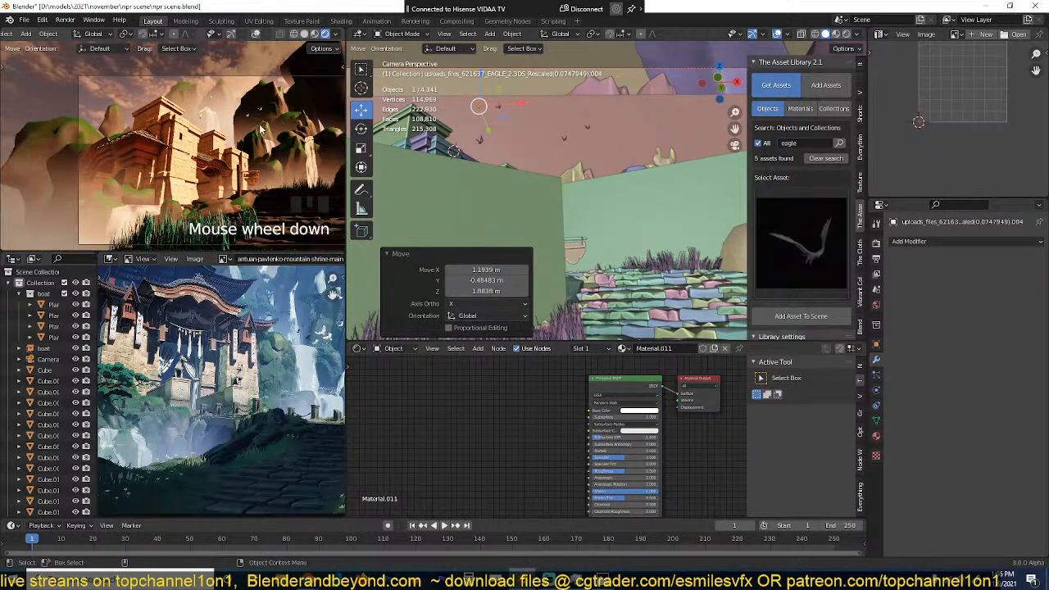
{"action": "key", "text": "alt+a"}
{"action": "key", "text": "ctrl+s"}
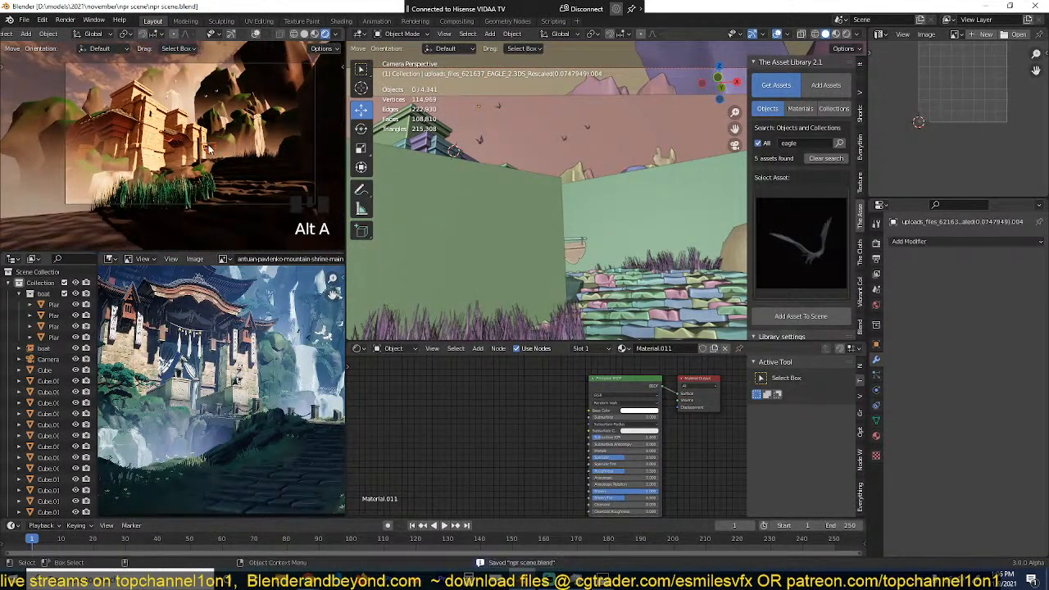
Step: Select the tall purple rock in the far background and reposition it
{"action": "scroll", "coordinate": [211, 143], "scroll_direction": "up", "scroll_amount": 2}
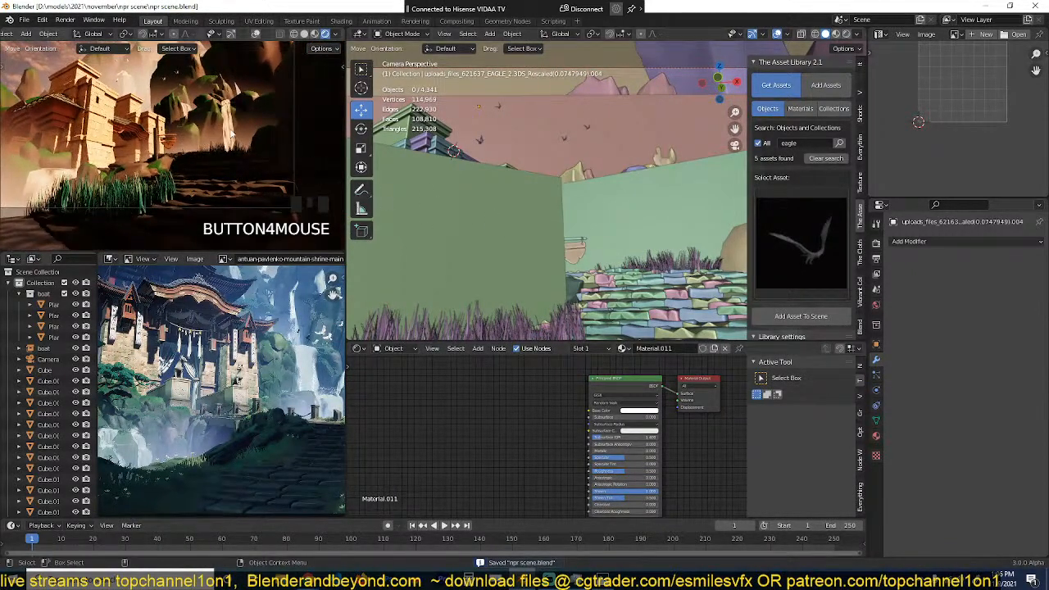
{"action": "scroll", "coordinate": [231, 134], "scroll_direction": "down", "scroll_amount": 2}
{"action": "scroll", "coordinate": [232, 127], "scroll_direction": "up", "scroll_amount": 1}
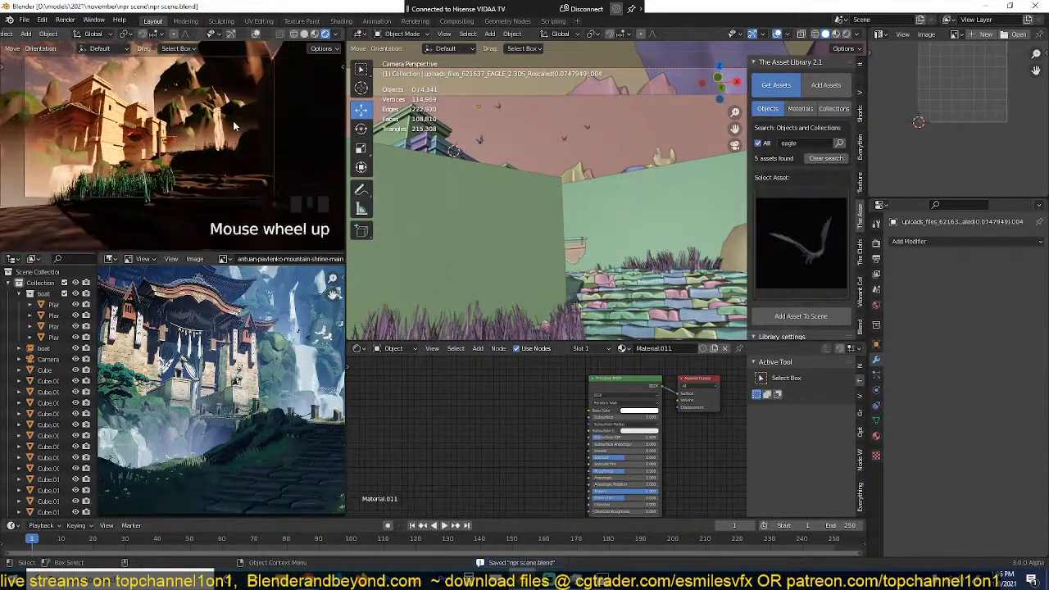
{"action": "left_click", "coordinate": [234, 79]}
{"action": "scroll", "coordinate": [234, 79], "scroll_direction": "down", "scroll_amount": 3}
{"action": "scroll", "coordinate": [542, 137], "scroll_direction": "down", "scroll_amount": 5}
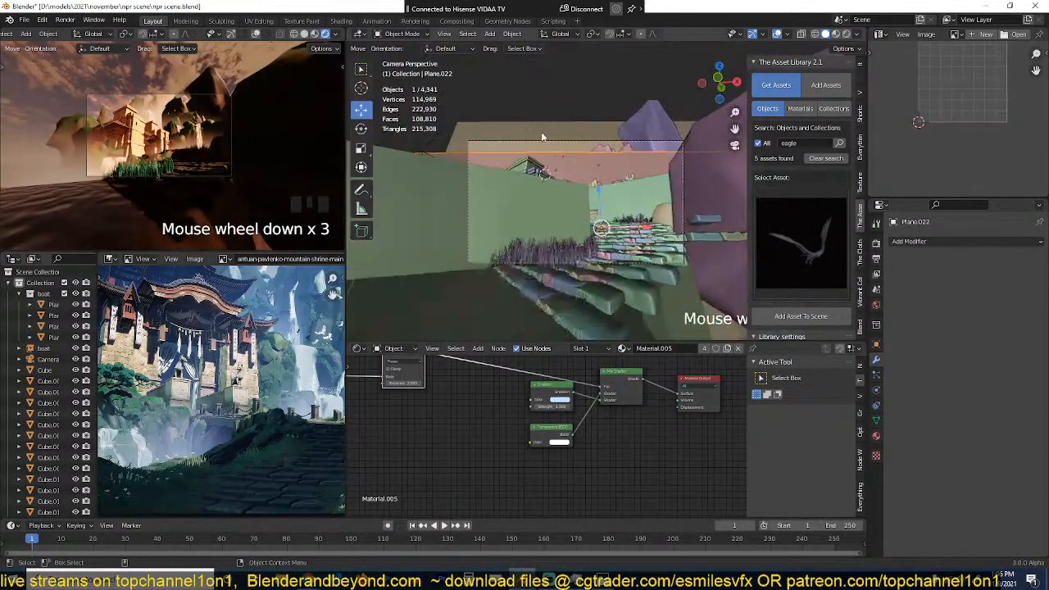
{"action": "left_click", "coordinate": [660, 125]}
{"action": "key", "text": "grave"}
{"action": "scroll", "coordinate": [667, 107], "scroll_direction": "down", "scroll_amount": 10}
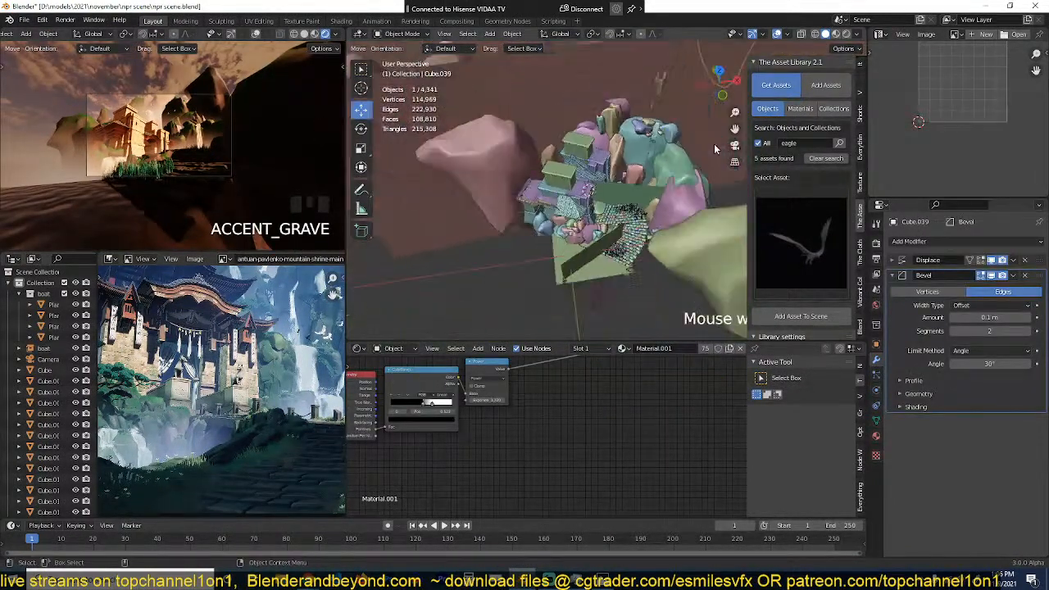
{"action": "middle_click_drag", "start_coordinate": [714, 143], "coordinate": [573, 228]}
{"action": "key", "text": "g"}
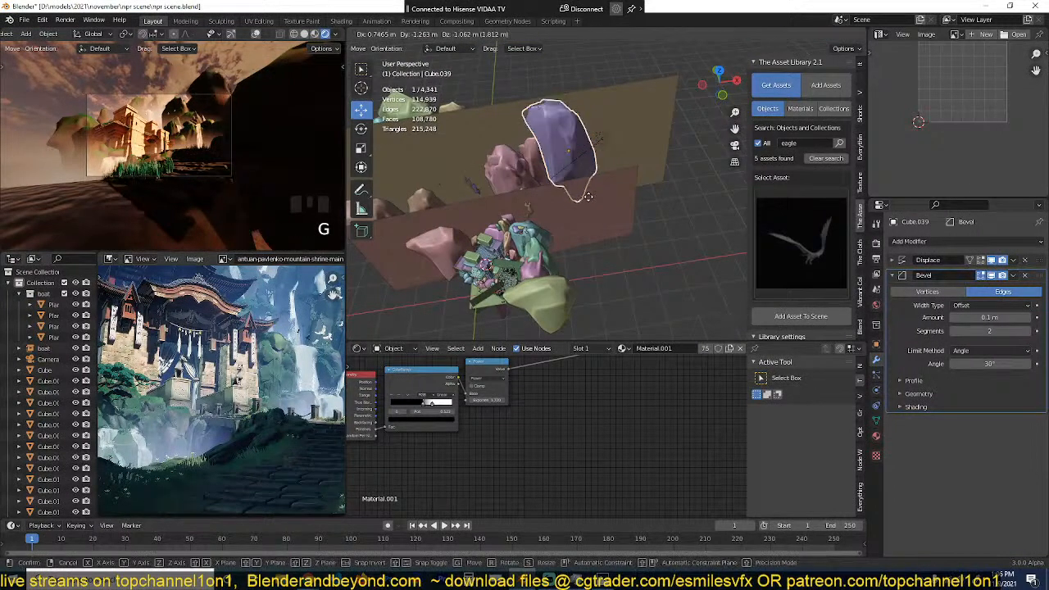
{"action": "scroll", "coordinate": [583, 188], "scroll_direction": "up", "scroll_amount": 3}
{"action": "middle_click_drag", "start_coordinate": [583, 189], "coordinate": [550, 160], "text": "shift"}
Step: Duplicate the tall background rock in place, shrink and shift the copy, and scale it again by 0.583
{"action": "key", "text": "shift+d"}
{"action": "right_click", "coordinate": [557, 147]}
{"action": "key", "text": "s"}
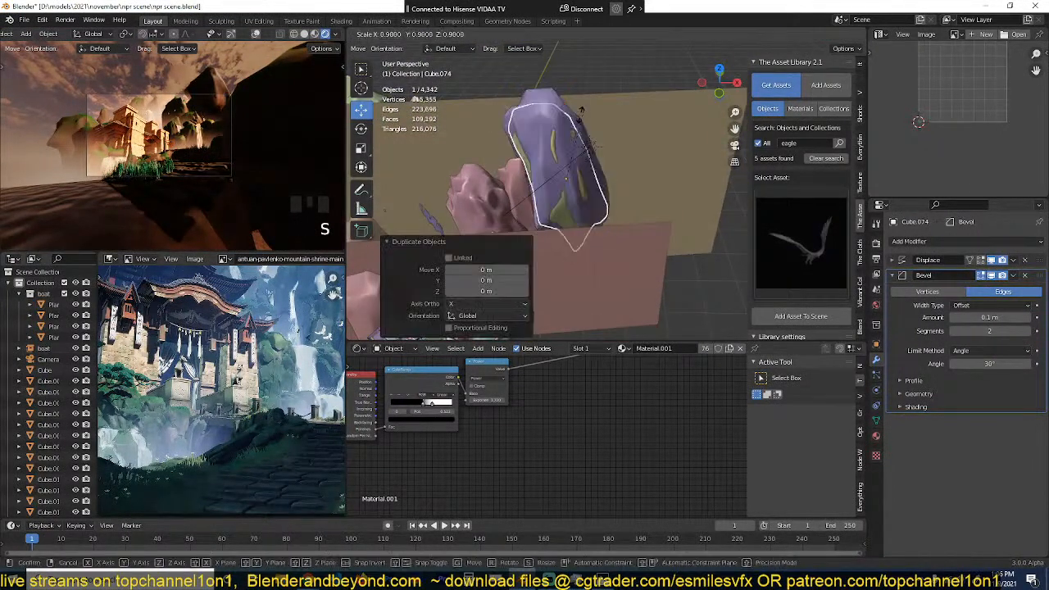
{"action": "left_click", "coordinate": [590, 113]}
{"action": "key", "text": "g"}
{"action": "left_click", "coordinate": [569, 125]}
{"action": "key", "text": "s"}
{"action": "left_click", "coordinate": [574, 139]}
{"action": "scroll", "coordinate": [577, 152], "scroll_direction": "up", "scroll_amount": 3}
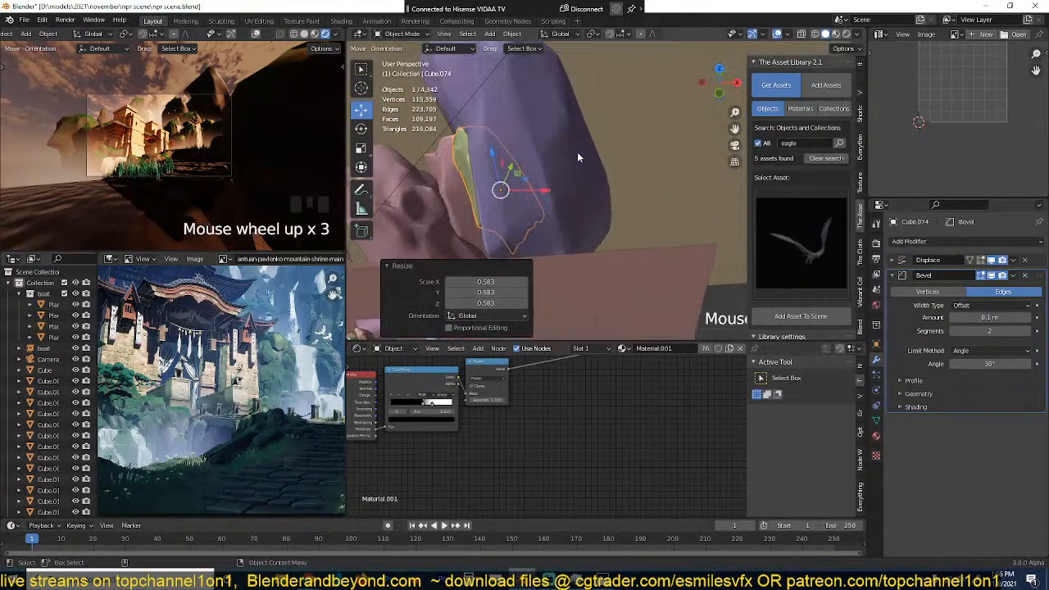
Step: Shift the small rock copy about -7.56 m along X and 7.81 m up, then reposition it against the tall rock's side
{"action": "key", "text": "s"}
{"action": "left_click", "coordinate": [480, 106]}
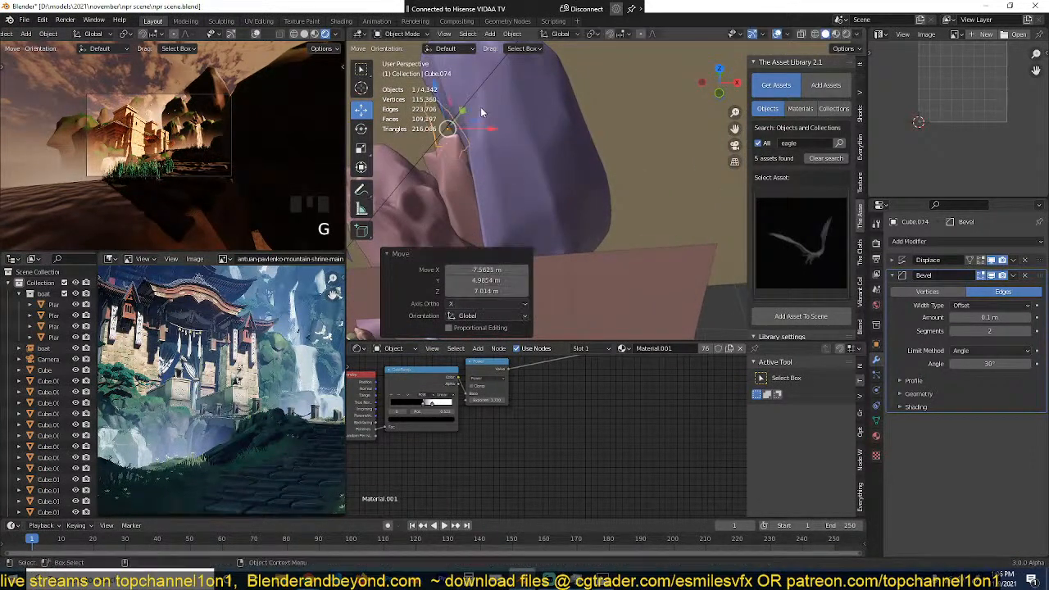
{"action": "key", "text": "grave"}
{"action": "middle_click_drag", "start_coordinate": [480, 107], "coordinate": [523, 159]}
{"action": "key", "text": "g"}
{"action": "left_click", "coordinate": [582, 160]}
Step: Duplicate the small rock about 2.14 m along X and 4.81 m lower, and rescale the copy
{"action": "key", "text": "grave"}
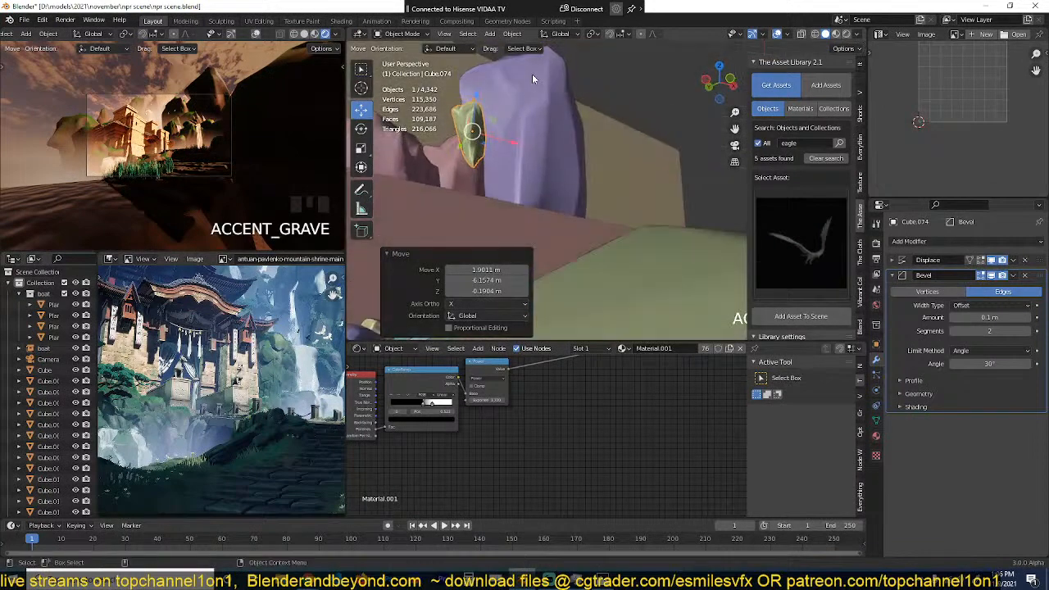
{"action": "middle_click_drag", "start_coordinate": [532, 74], "coordinate": [526, 118]}
{"action": "key", "text": "grave"}
{"action": "key", "text": "shift+d"}
{"action": "left_click", "coordinate": [560, 178]}
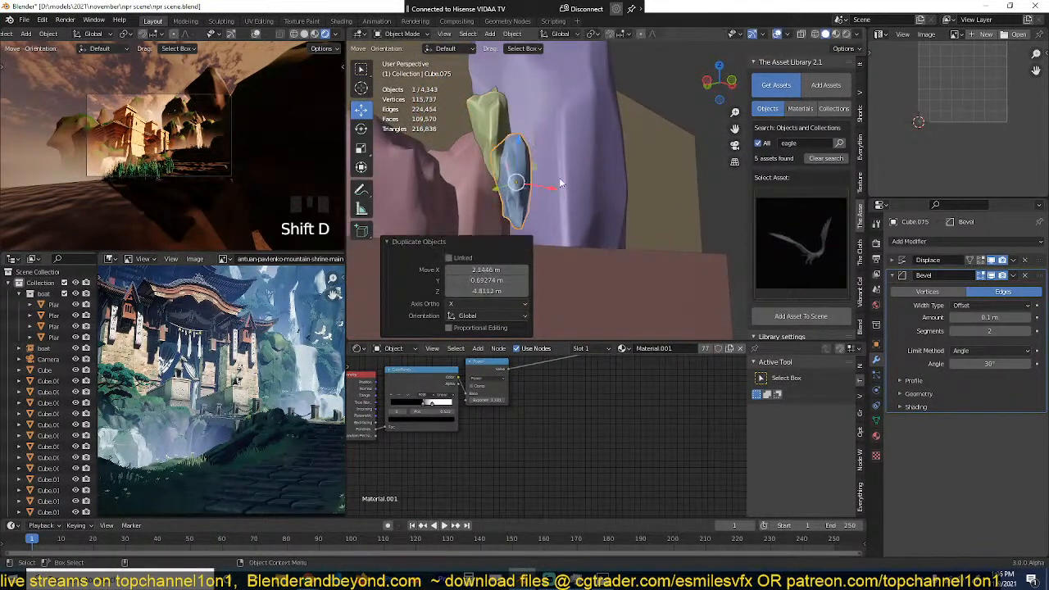
{"action": "key", "text": "s"}
{"action": "left_click", "coordinate": [519, 177]}
Step: Add another rock copy at the foot of the tall rock and scale it by 1.152
{"action": "middle_click_drag", "start_coordinate": [519, 178], "coordinate": [534, 122]}
{"action": "key", "text": "shift+d"}
{"action": "left_click", "coordinate": [523, 196]}
{"action": "key", "text": "s"}
{"action": "left_click", "coordinate": [531, 191]}
Step: Duplicate the newest rock beside the cluster and give the copy a trackball rotation of 44.1° and 16.6°
{"action": "key", "text": "grave"}
{"action": "scroll", "coordinate": [556, 138], "scroll_direction": "down", "scroll_amount": 3}
{"action": "key", "text": "shift+d"}
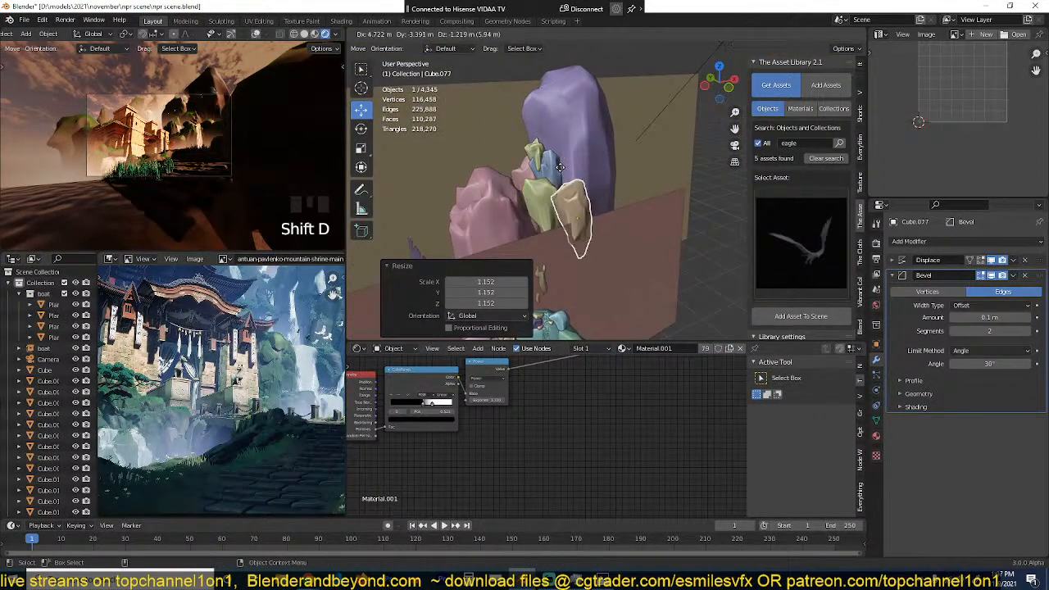
{"action": "left_click", "coordinate": [605, 120]}
{"action": "key", "text": "r"}
{"action": "key", "text": "r"}
{"action": "left_click", "coordinate": [620, 159]}
Step: Shrink the rotated rock and move it about -1.07 m along X, 1.75 m along Y and -2.22 m along Z
{"action": "key", "text": "grave"}
{"action": "middle_click_drag", "start_coordinate": [626, 103], "coordinate": [626, 81]}
{"action": "key", "text": "s"}
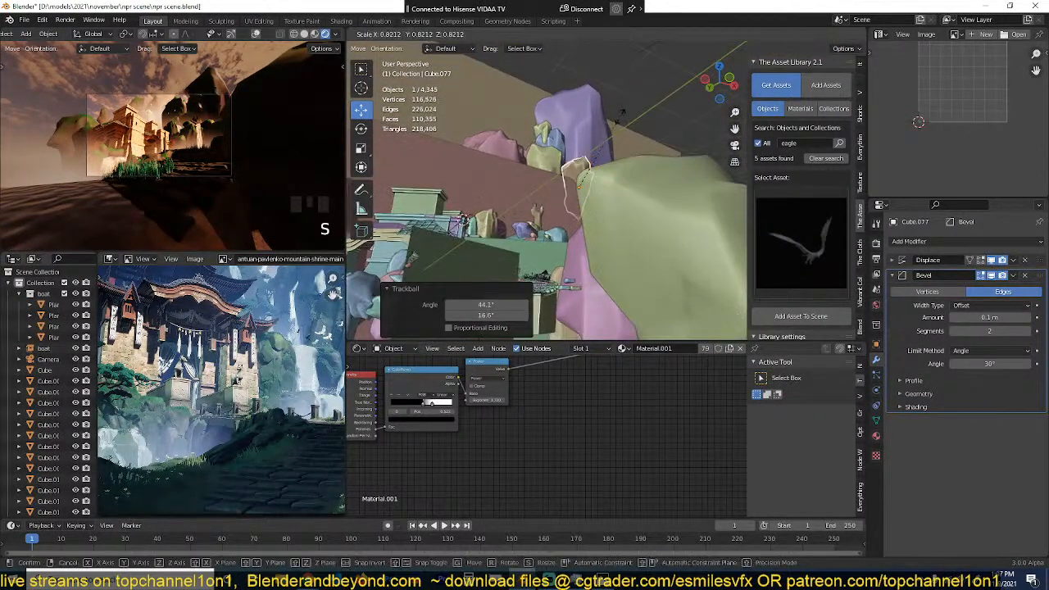
{"action": "left_click", "coordinate": [623, 107]}
{"action": "key", "text": "g"}
{"action": "left_click", "coordinate": [619, 123]}
Step: Duplicate the rotated rock in front of the tall rock and give the copy a trackball rotation of -26.4° and 5.16°
{"action": "key", "text": "grave"}
{"action": "key", "text": "shift+d"}
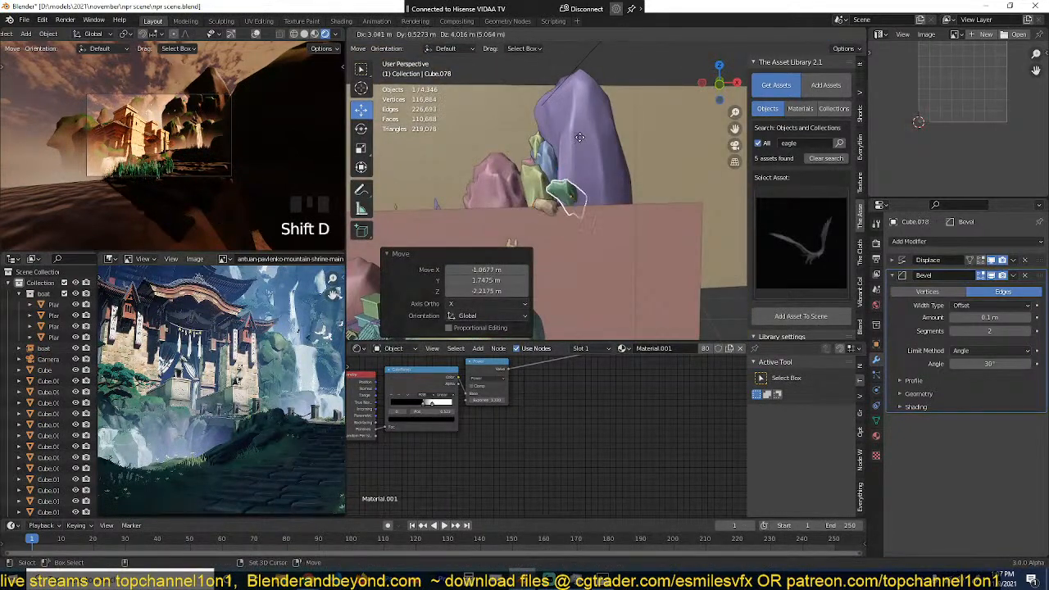
{"action": "left_click", "coordinate": [632, 123]}
{"action": "key", "text": "r"}
{"action": "key", "text": "r"}
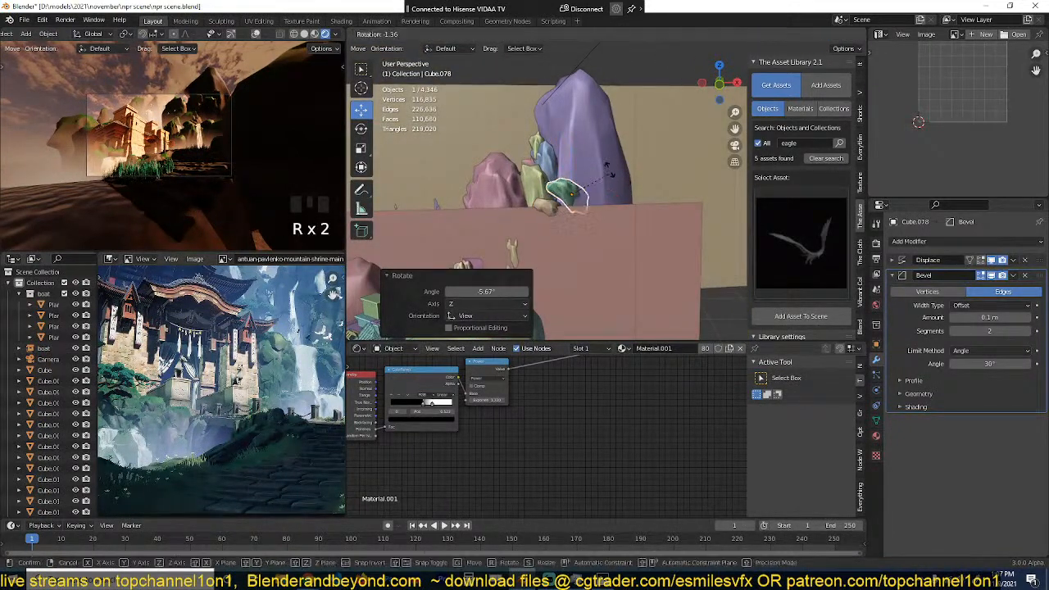
{"action": "left_click", "coordinate": [656, 66]}
{"action": "scroll", "coordinate": [195, 179], "scroll_direction": "up", "scroll_amount": 3}
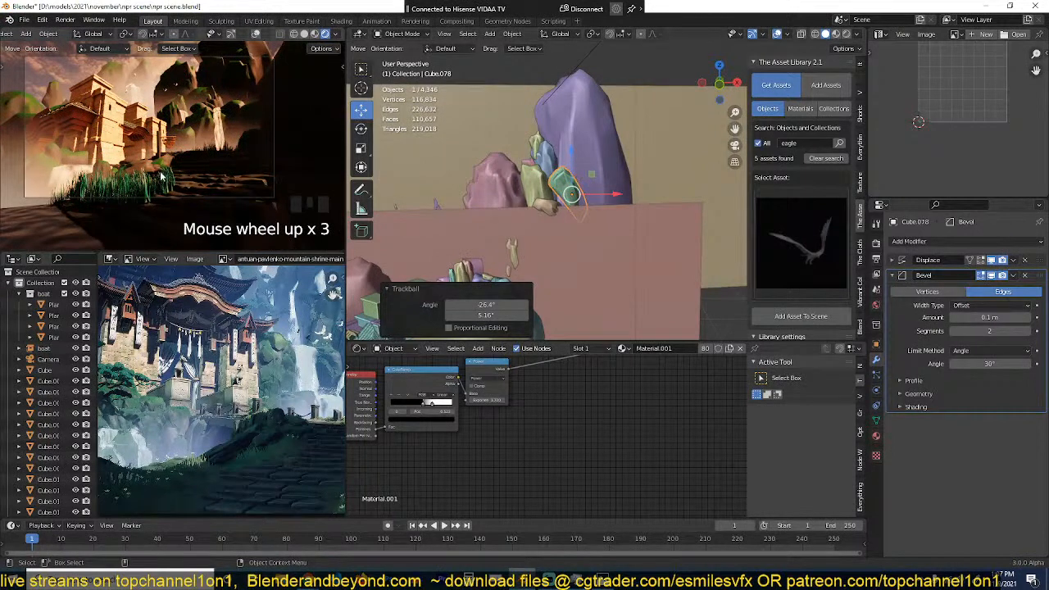
{"action": "scroll", "coordinate": [195, 189], "scroll_direction": "up", "scroll_amount": 2}
Step: Reselect the latest rock copy, rescale it and apply a trackball rotation of -35° and -8.59°
{"action": "key", "text": "a"}
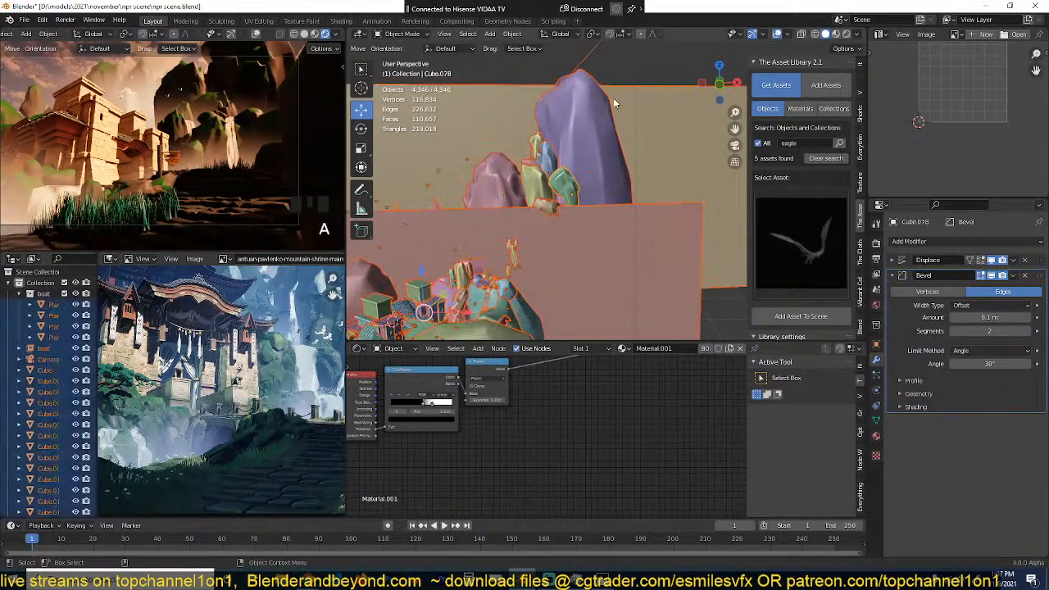
{"action": "left_click", "coordinate": [558, 194]}
{"action": "key", "text": "grave"}
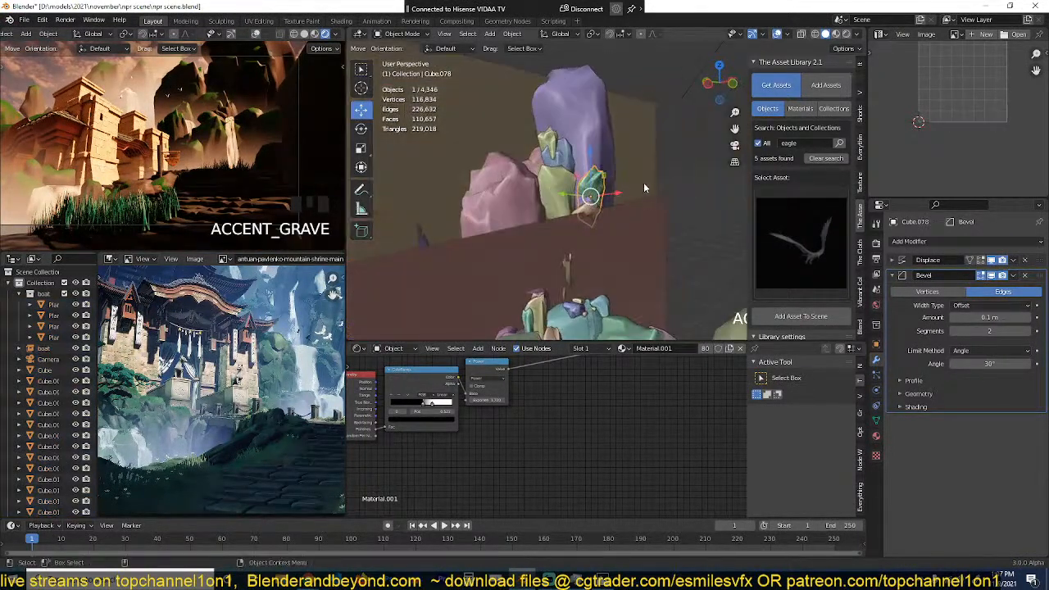
{"action": "key", "text": "s"}
{"action": "left_click", "coordinate": [678, 177]}
{"action": "key", "text": "r"}
{"action": "key", "text": "r"}
{"action": "left_click", "coordinate": [663, 131]}
Step: Resize and reposition the rock copy, shift it about -2.95 m along Y, and save the scene
{"action": "key", "text": "s"}
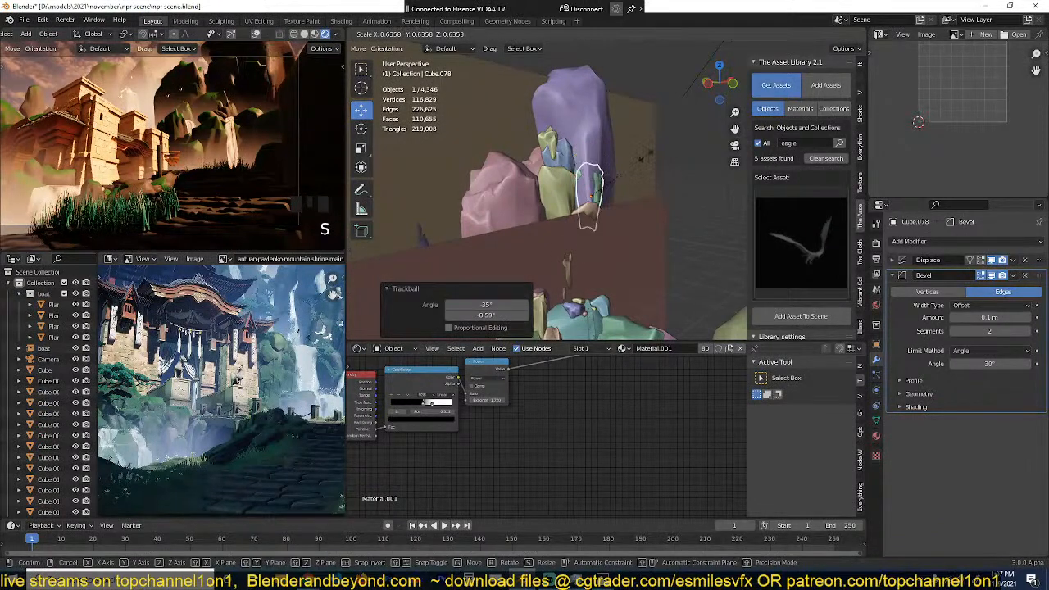
{"action": "left_click", "coordinate": [646, 156]}
{"action": "key", "text": "g"}
{"action": "left_click", "coordinate": [646, 176]}
{"action": "key", "text": "grave"}
{"action": "scroll", "coordinate": [654, 234], "scroll_direction": "up", "scroll_amount": 4}
{"action": "left_click_drag", "start_coordinate": [556, 242], "coordinate": [582, 246]}
{"action": "key", "text": "grave"}
{"action": "key", "text": "ctrl+s"}
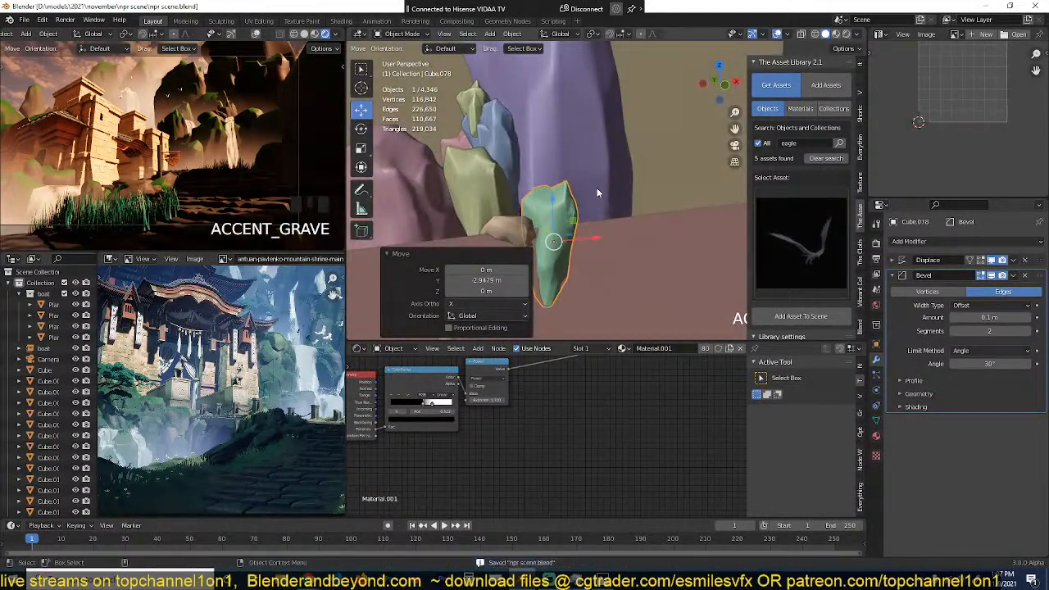
Step: Duplicate the rock about -2.35 m along X, 1.65 m along Y and 4.39 m up, and scale the copy by 0.613
{"action": "scroll", "coordinate": [603, 207], "scroll_direction": "down", "scroll_amount": 2}
{"action": "key", "text": "shift+d"}
{"action": "left_click", "coordinate": [570, 190]}
{"action": "key", "text": "s"}
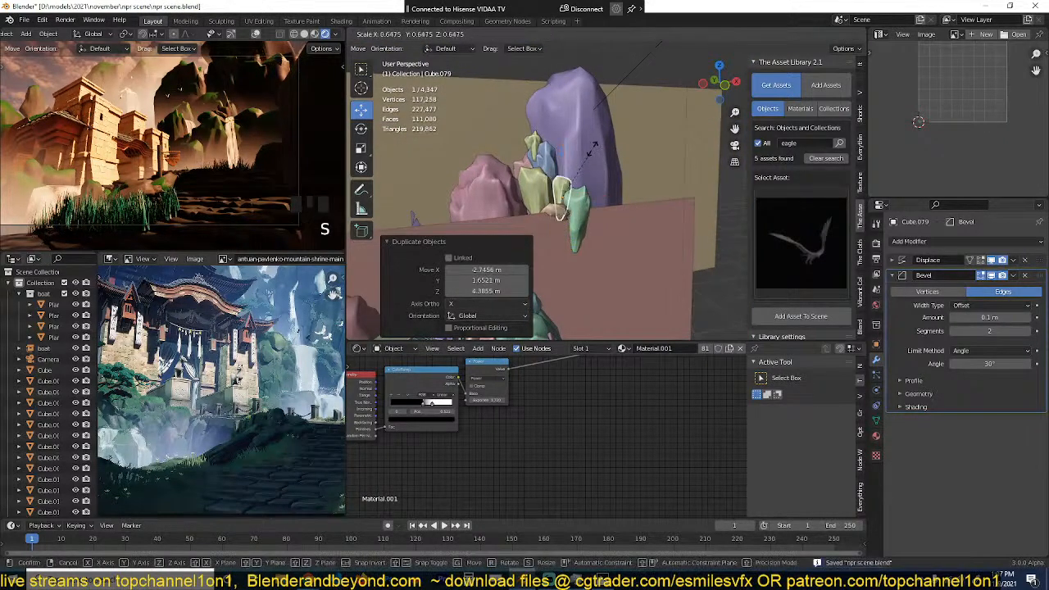
{"action": "left_click", "coordinate": [594, 154]}
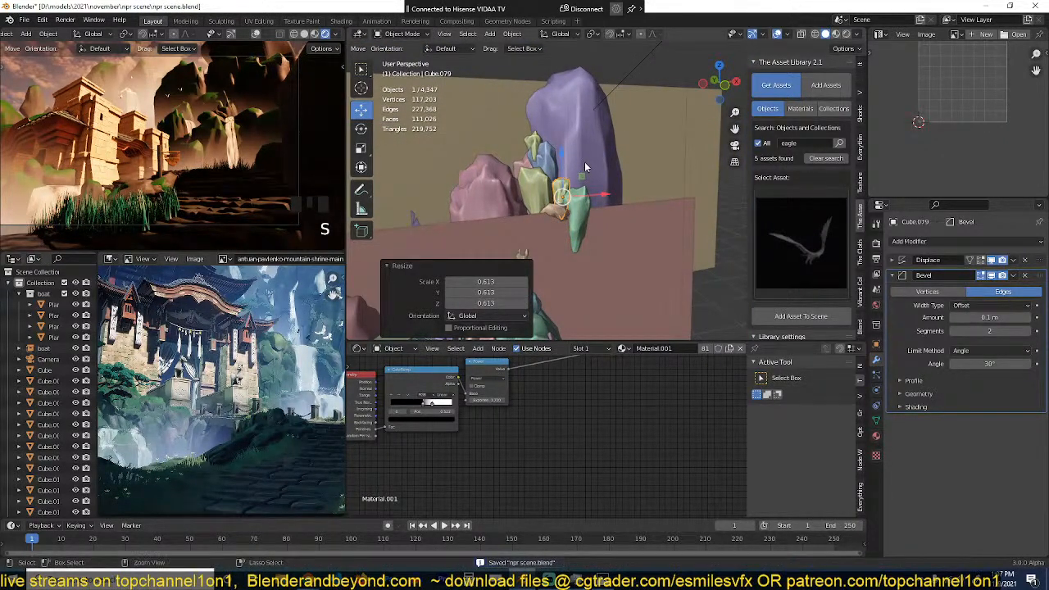
Step: Move the second eagle about 4.38 m along X, -3.42 m along Y and -3.44 m along Z, save the scene and deselect everything
{"action": "left_click", "coordinate": [185, 89]}
{"action": "scroll", "coordinate": [536, 234], "scroll_direction": "down", "scroll_amount": 4}
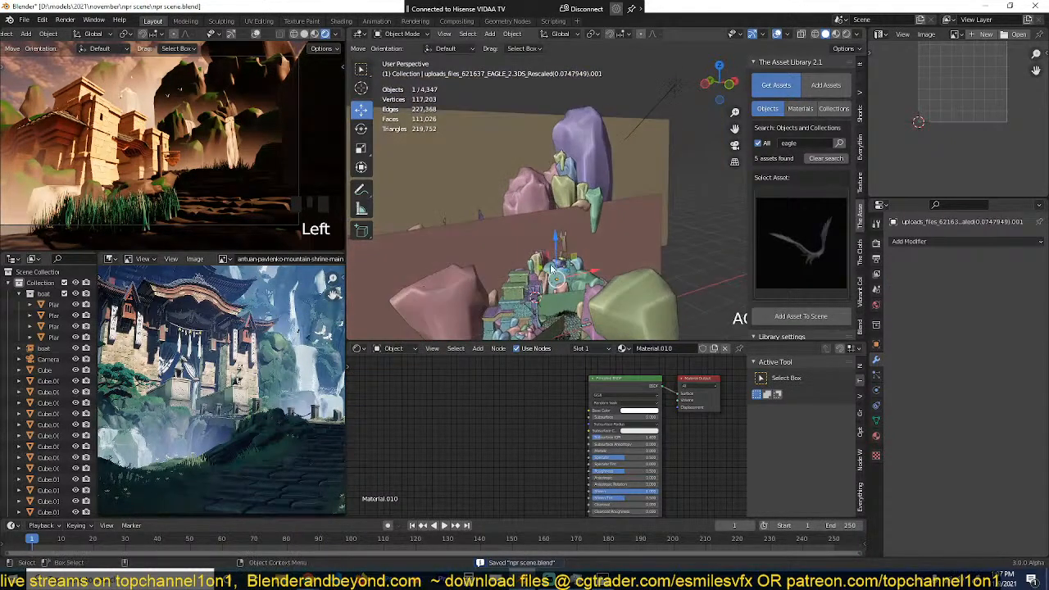
{"action": "key", "text": "g"}
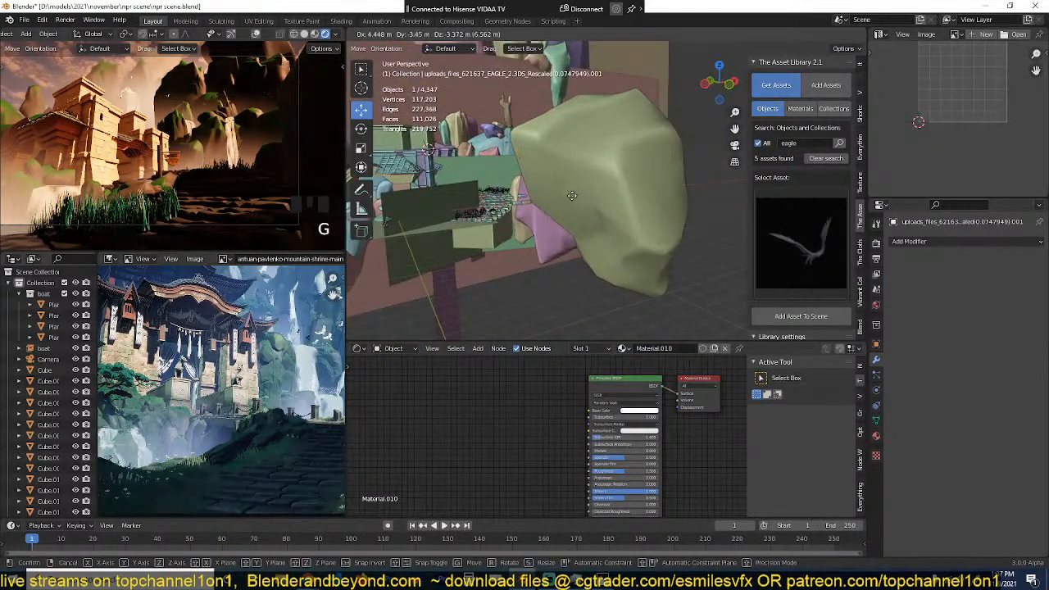
{"action": "left_click", "coordinate": [571, 196]}
{"action": "key", "text": "ctrl+s"}
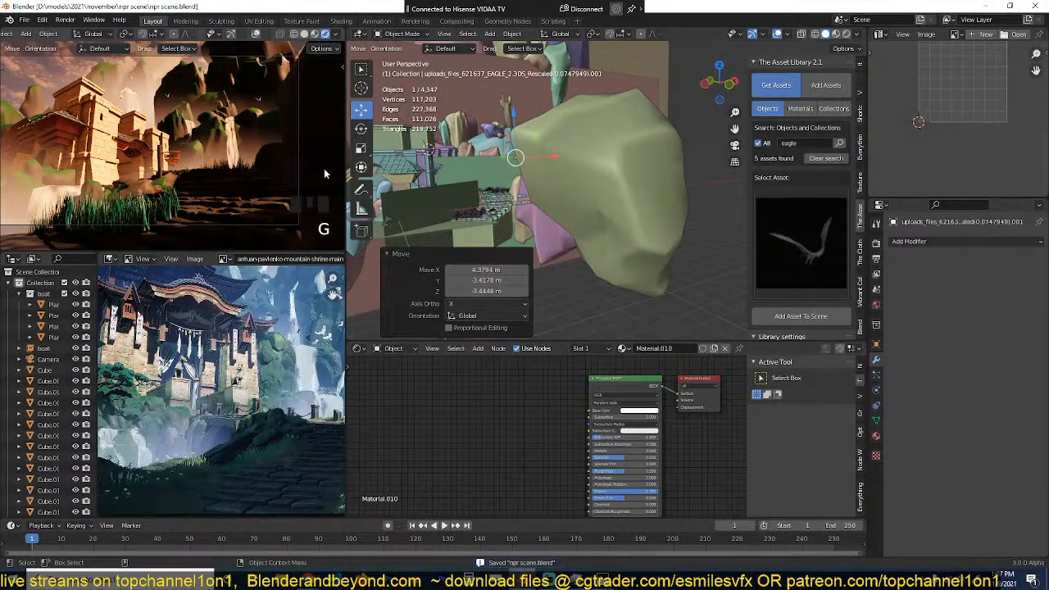
{"action": "key", "text": "alt+a"}
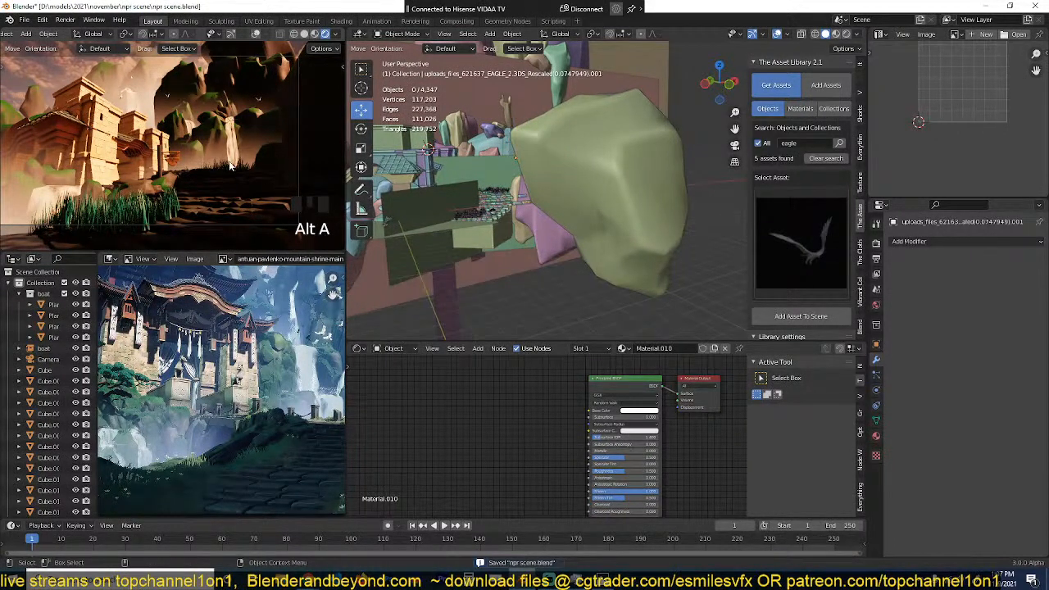
Step: Set the custom white level of the colour grading to a pale lavender
{"action": "left_click", "coordinate": [860, 290]}
{"action": "scroll", "coordinate": [799, 192], "scroll_direction": "down", "scroll_amount": 6}
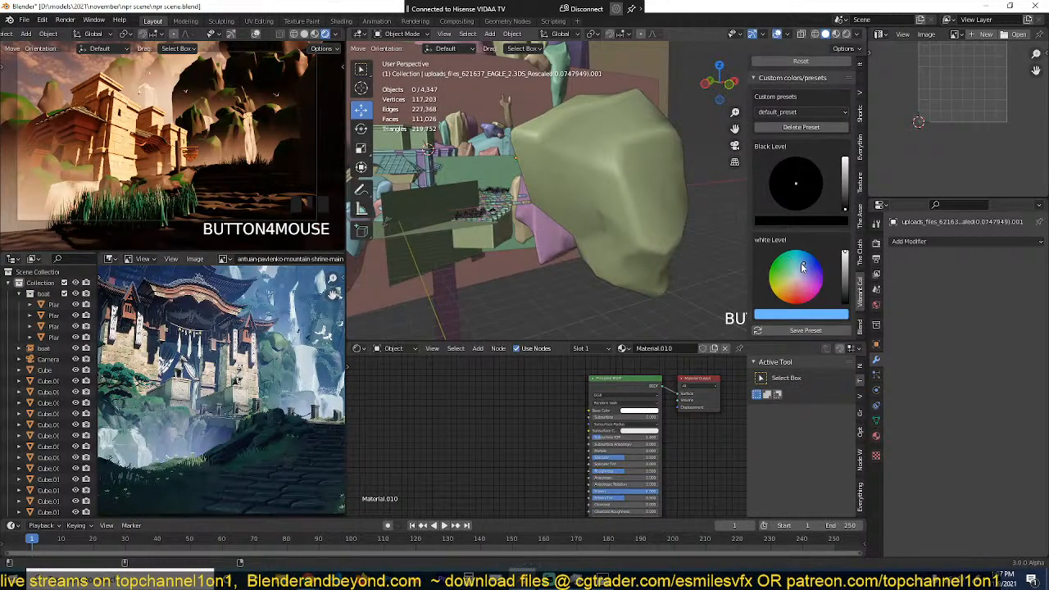
{"action": "mouse_move", "coordinate": [803, 266]}
{"action": "left_mouse_down"}
{"action": "mouse_move", "coordinate": [801, 301]}
{"action": "mouse_move", "coordinate": [801, 276]}
{"action": "left_mouse_up"}
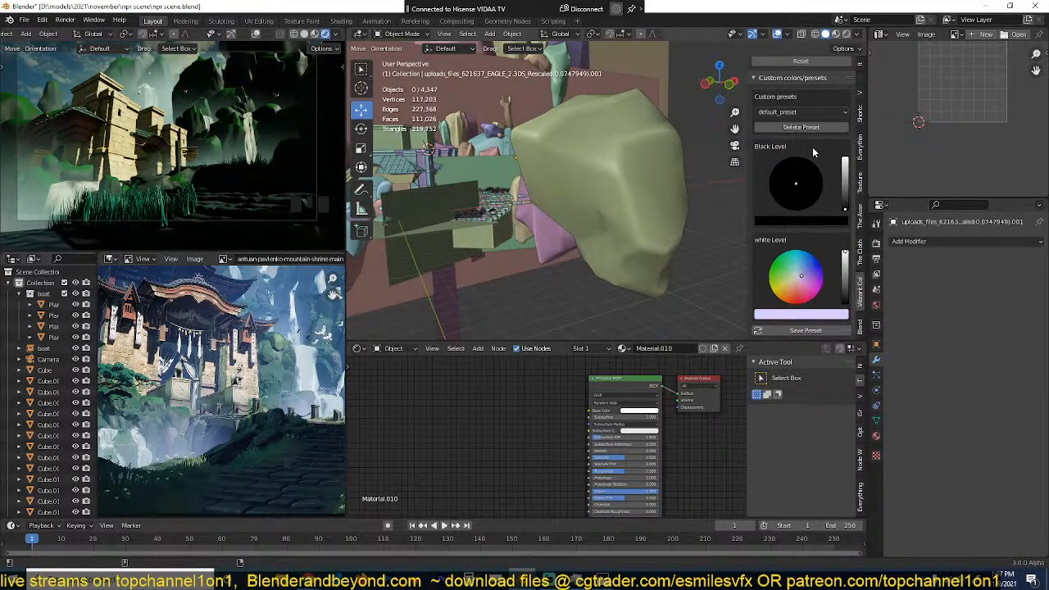
Step: Reset the colour grading settings and save the scene
{"action": "scroll", "coordinate": [823, 126], "scroll_direction": "up", "scroll_amount": 2}
{"action": "left_click", "coordinate": [823, 105]}
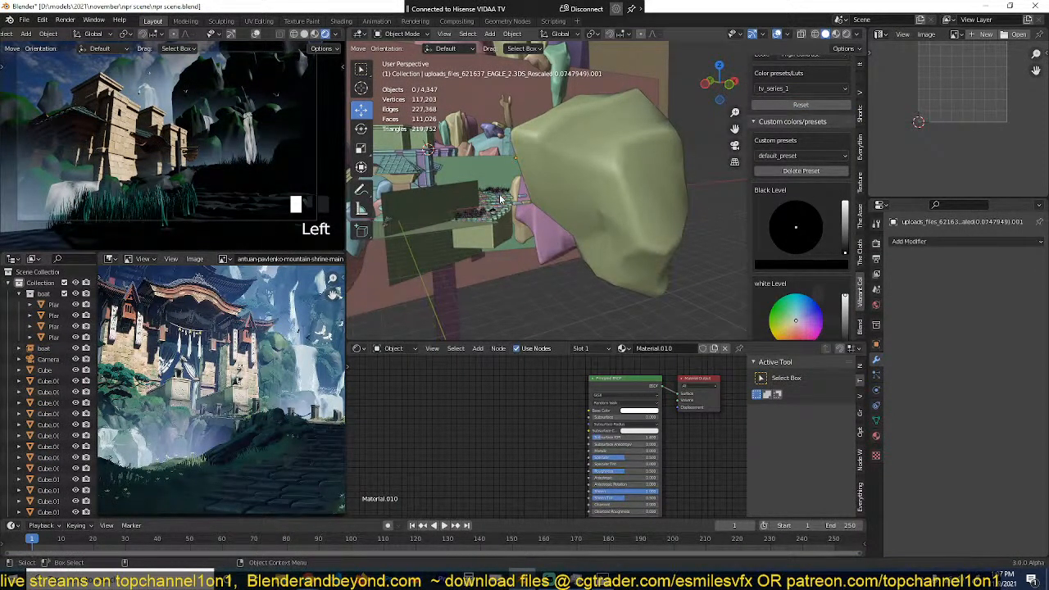
{"action": "key", "text": "ctrl+s"}
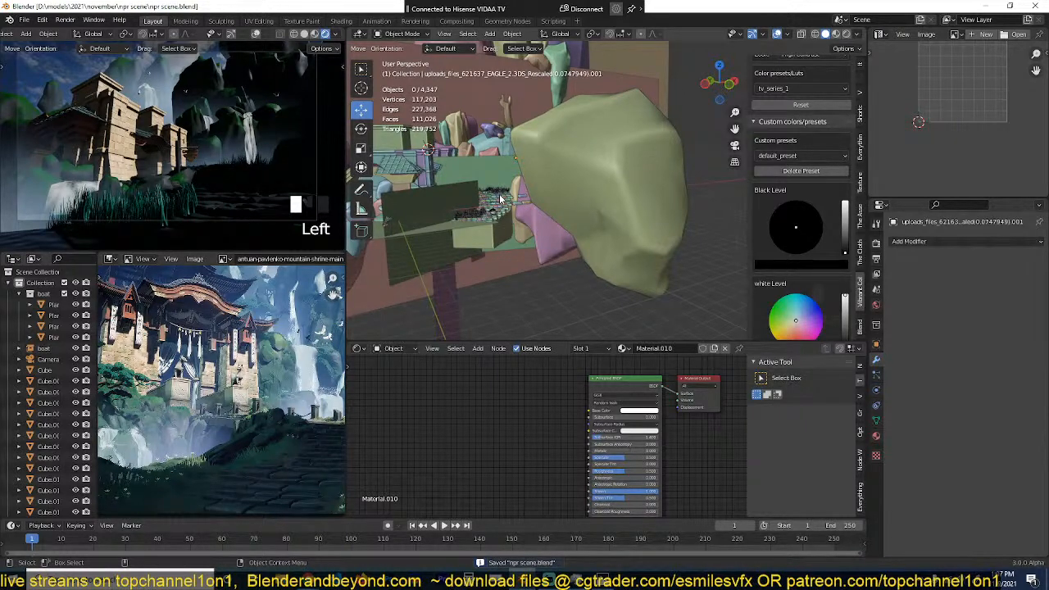
Step: Add a level 2 Subdivision modifier to the shrinkwrapped plane hanging over the rocks
{"action": "scroll", "coordinate": [504, 205], "scroll_direction": "up", "scroll_amount": 3}
{"action": "scroll", "coordinate": [499, 267], "scroll_direction": "down", "scroll_amount": 8}
{"action": "scroll", "coordinate": [506, 276], "scroll_direction": "up", "scroll_amount": 4}
{"action": "middle_click_drag", "start_coordinate": [505, 276], "coordinate": [561, 189]}
{"action": "left_click", "coordinate": [549, 227]}
{"action": "scroll", "coordinate": [545, 229], "scroll_direction": "up", "scroll_amount": 2}
{"action": "key", "text": "KP_Decimal"}
{"action": "scroll", "coordinate": [561, 189], "scroll_direction": "up", "scroll_amount": 3}
{"action": "key", "text": "ctrl+2"}
{"action": "key", "text": "KP_Decimal"}
{"action": "scroll", "coordinate": [585, 144], "scroll_direction": "up", "scroll_amount": 2}
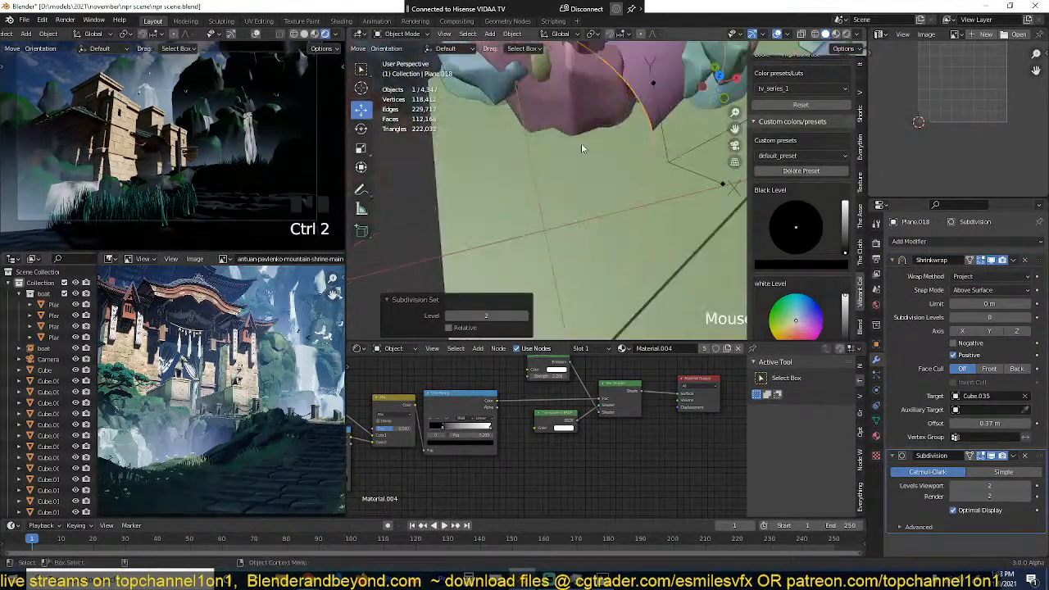
{"action": "key", "text": "KP_Decimal"}
{"action": "middle_click_drag", "start_coordinate": [582, 142], "coordinate": [583, 180]}
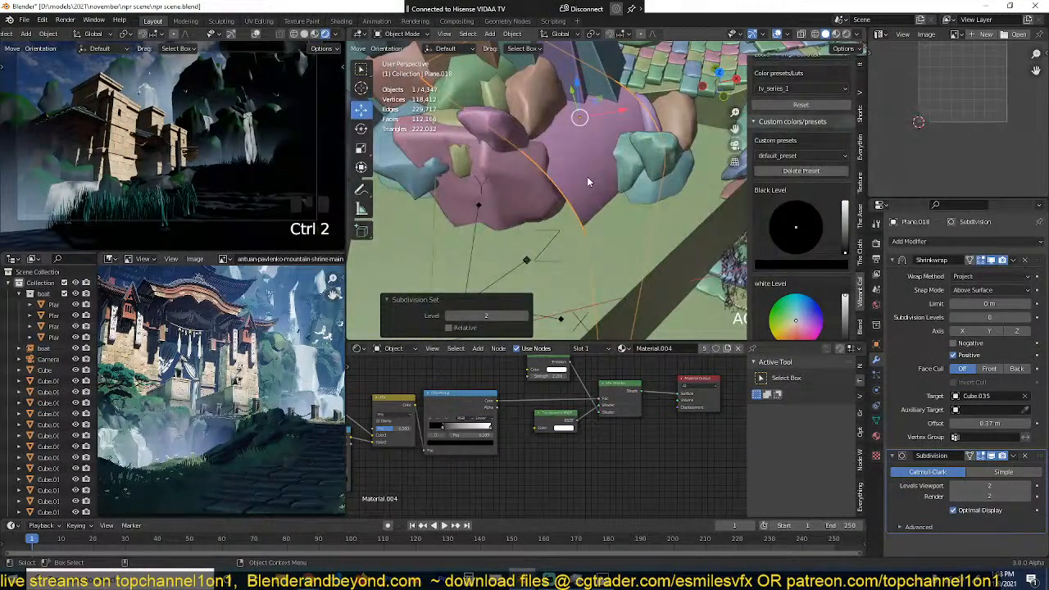
Step: Scale the shrinkwrapped plane by 0.783 and again by 0.852, move it about -0.4 m along X and 0.13 m along Y, and save the scene
{"action": "key", "text": "s"}
{"action": "left_click", "coordinate": [568, 164]}
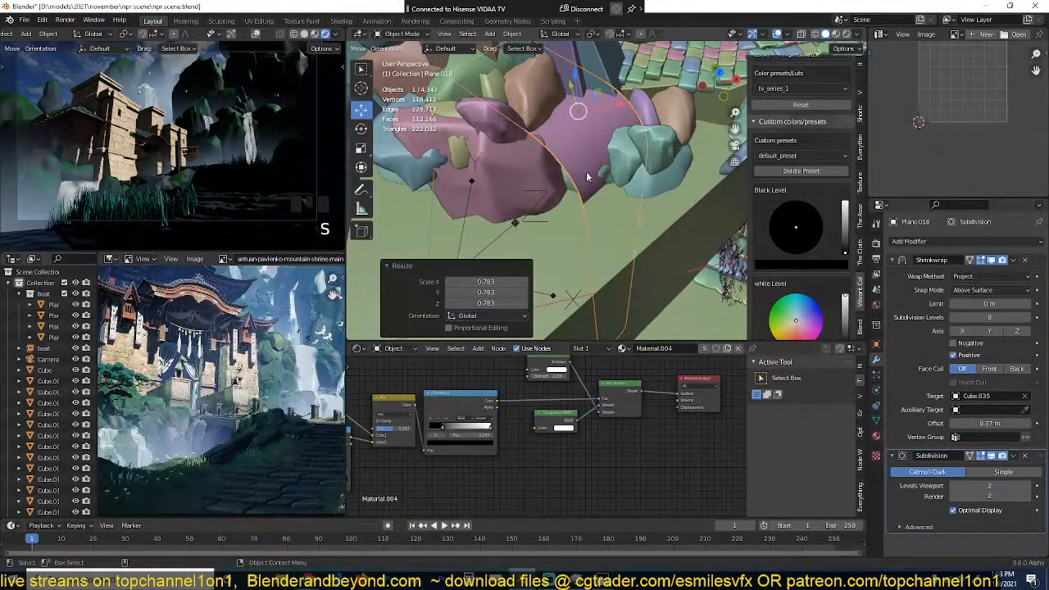
{"action": "key", "text": "s"}
{"action": "left_click", "coordinate": [582, 169]}
{"action": "key", "text": "g"}
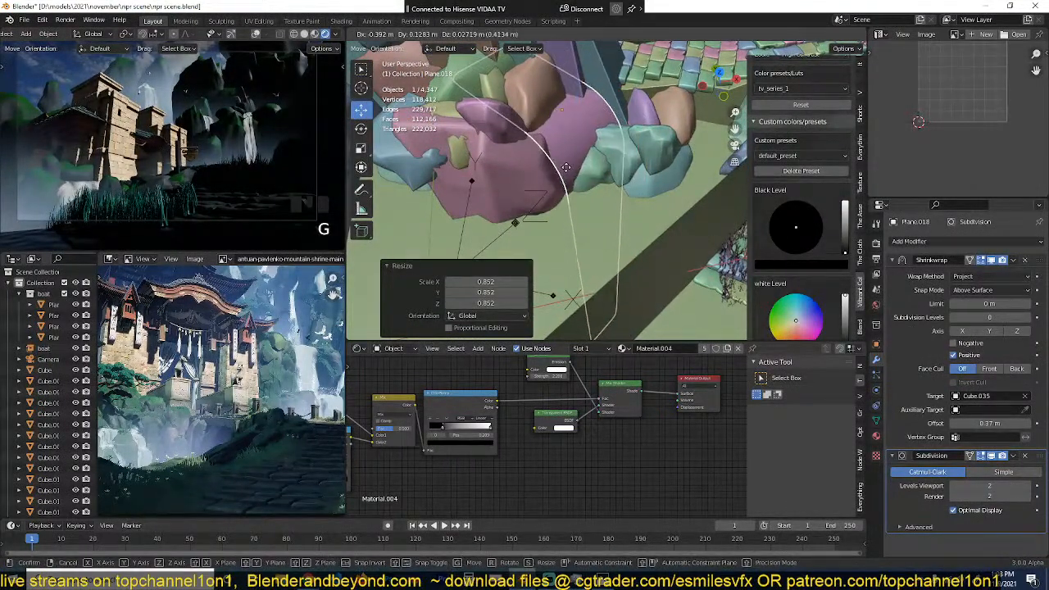
{"action": "left_click", "coordinate": [561, 168]}
{"action": "scroll", "coordinate": [602, 195], "scroll_direction": "down", "scroll_amount": 6}
{"action": "middle_click_drag", "start_coordinate": [561, 168], "coordinate": [613, 146]}
{"action": "key", "text": "alt+a"}
{"action": "key", "text": "ctrl+s"}
Step: Duplicate the wide background plane about -44.9 m along X and 9.5 m along Y, and shift the copy about 0.93 m along X and -1.85 m along Y
{"action": "left_click", "coordinate": [571, 82]}
{"action": "key", "text": "KP_7"}
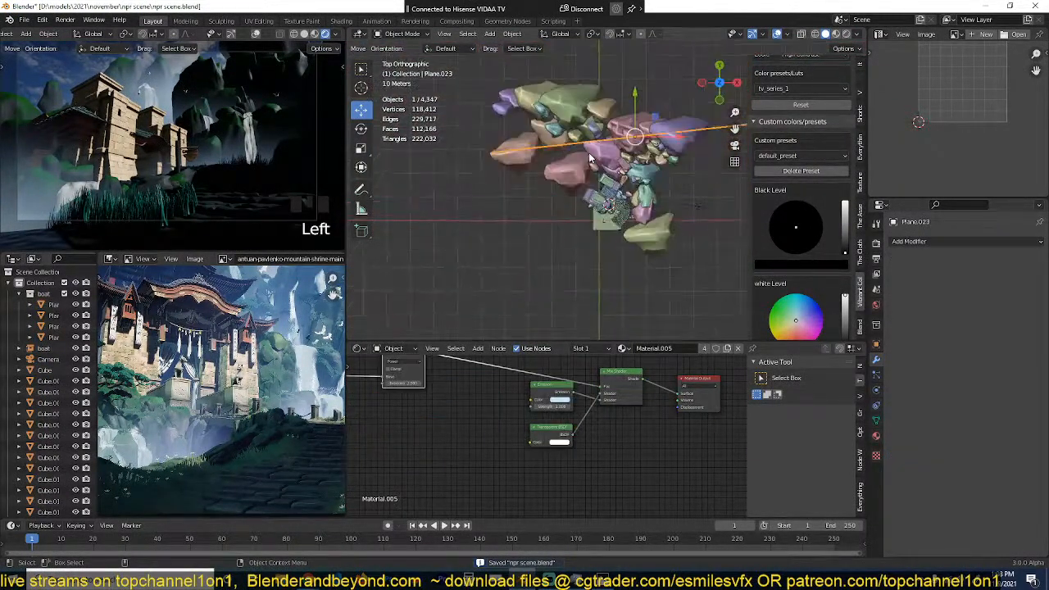
{"action": "key", "text": "shift+d"}
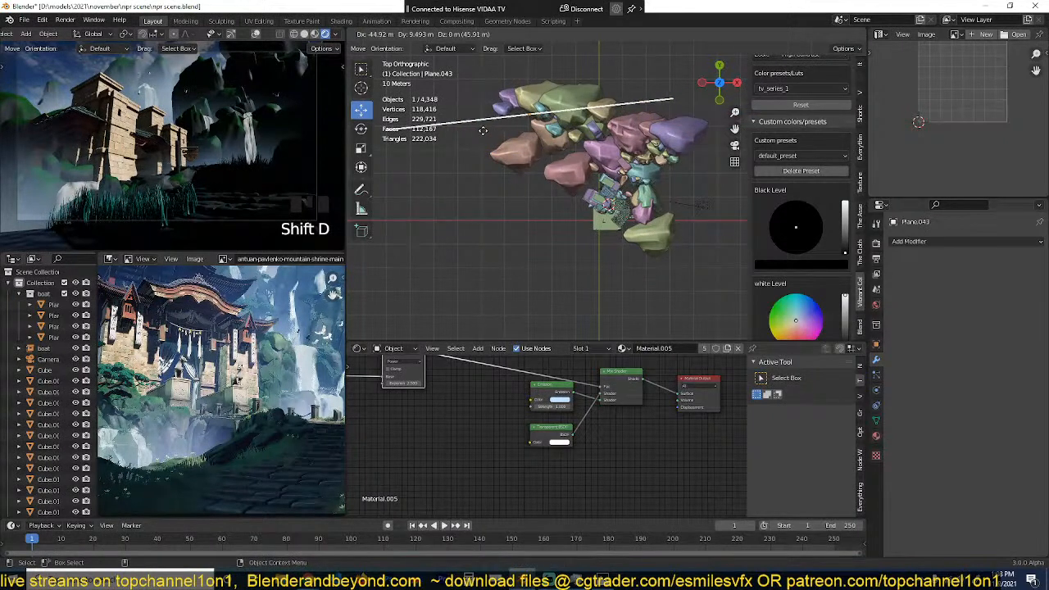
{"action": "left_click", "coordinate": [486, 133]}
{"action": "key", "text": "g"}
{"action": "left_click", "coordinate": [527, 150]}
Step: Scale the duplicated background plane by 1.172 and raise it about 8 m along Z
{"action": "key", "text": "grave"}
{"action": "middle_click_drag", "start_coordinate": [574, 164], "coordinate": [597, 111]}
{"action": "key", "text": "s"}
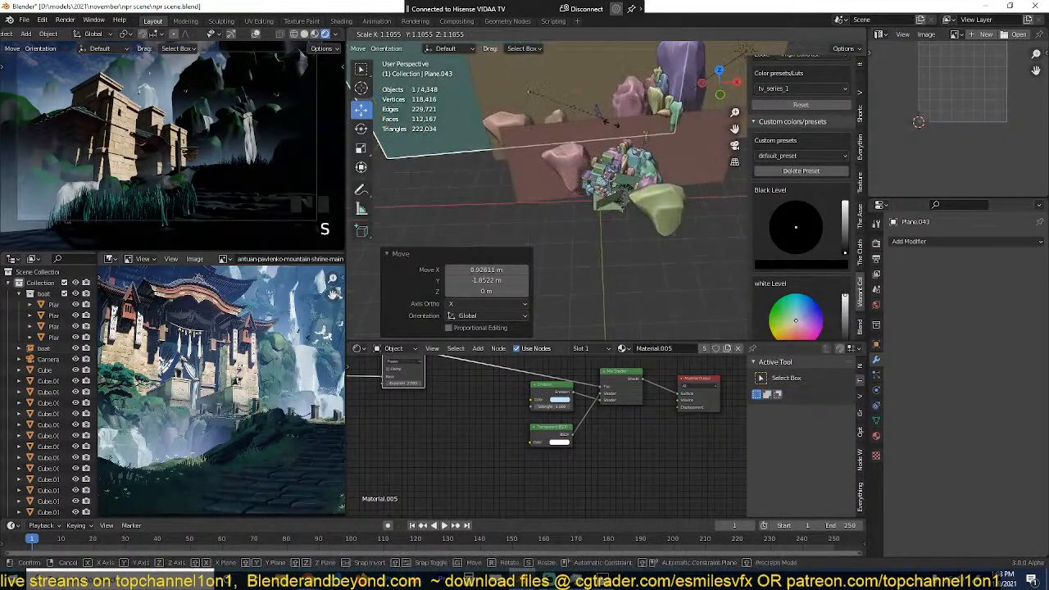
{"action": "left_click", "coordinate": [611, 111]}
{"action": "key", "text": "g"}
{"action": "key", "text": "z"}
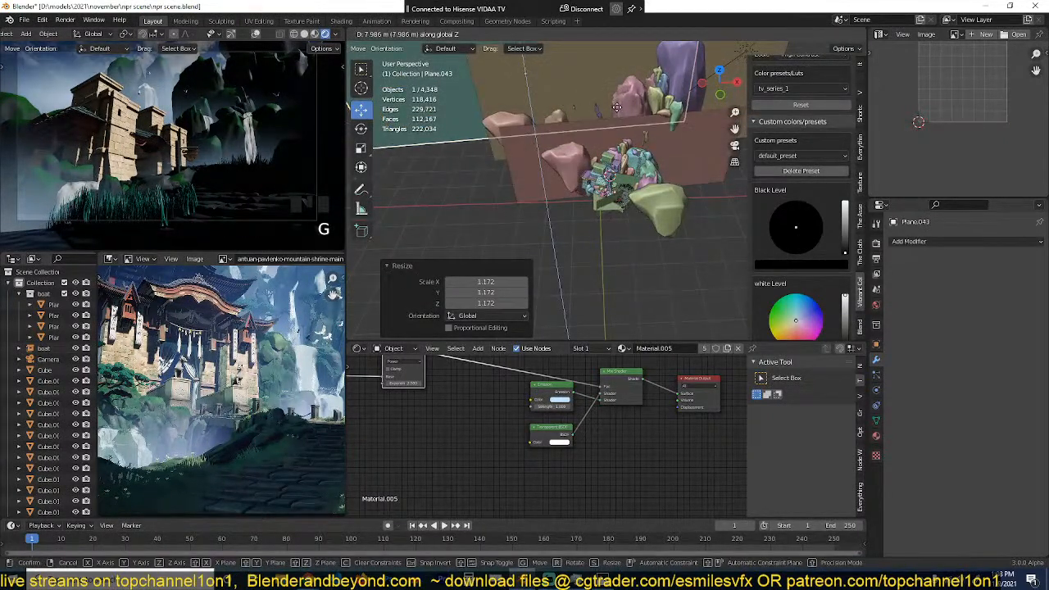
{"action": "left_click", "coordinate": [615, 107]}
Step: Stretch the duplicated plane by 1.197 along Z, lower it about 8.6 m, deselect it and save the scene
{"action": "key", "text": "s"}
{"action": "key", "text": "z"}
{"action": "left_click", "coordinate": [624, 143]}
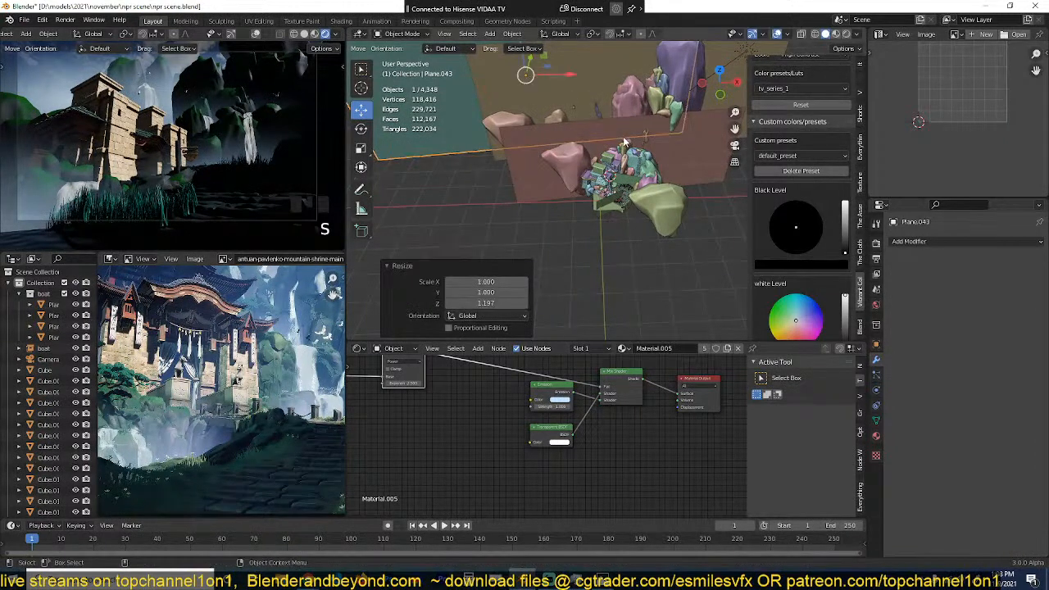
{"action": "key", "text": "g"}
{"action": "key", "text": "z"}
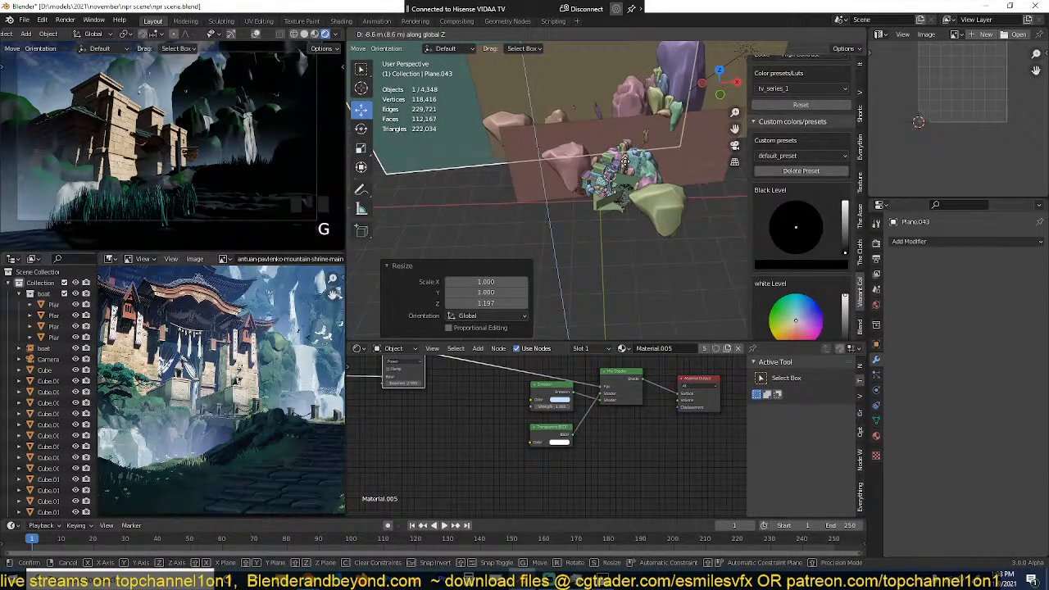
{"action": "left_click", "coordinate": [624, 157]}
{"action": "key", "text": "alt+a"}
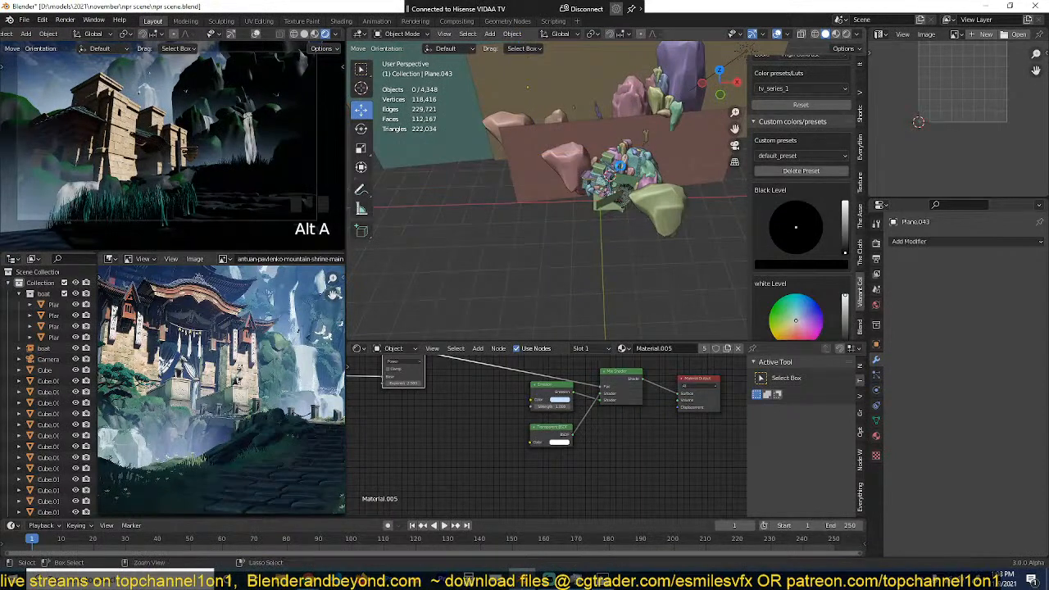
{"action": "key", "text": "ctrl+s"}
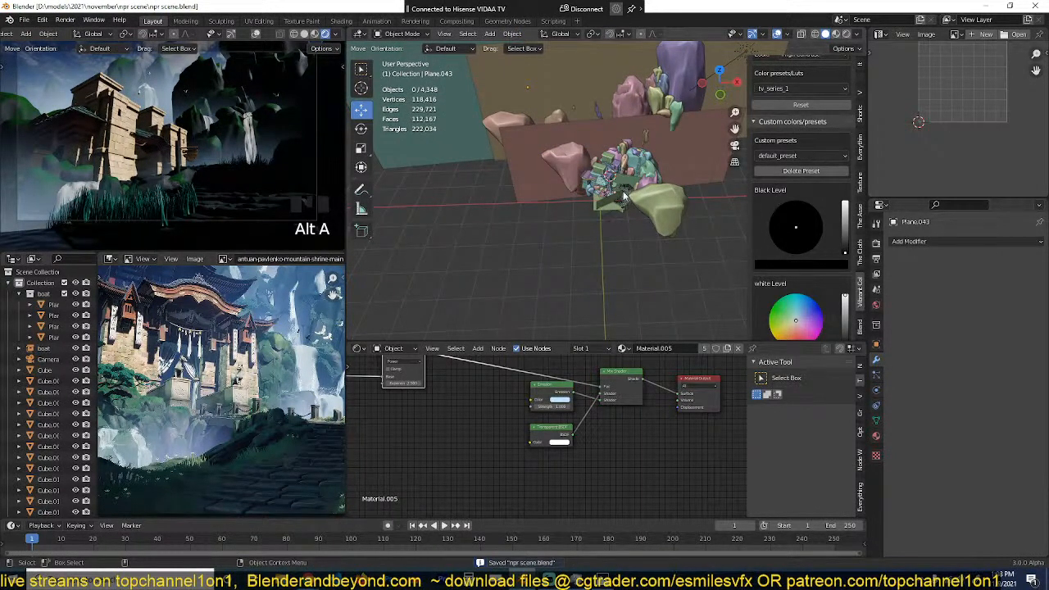
{"action": "middle_click_drag", "start_coordinate": [623, 195], "coordinate": [625, 229]}
{"action": "left_click", "coordinate": [621, 203]}
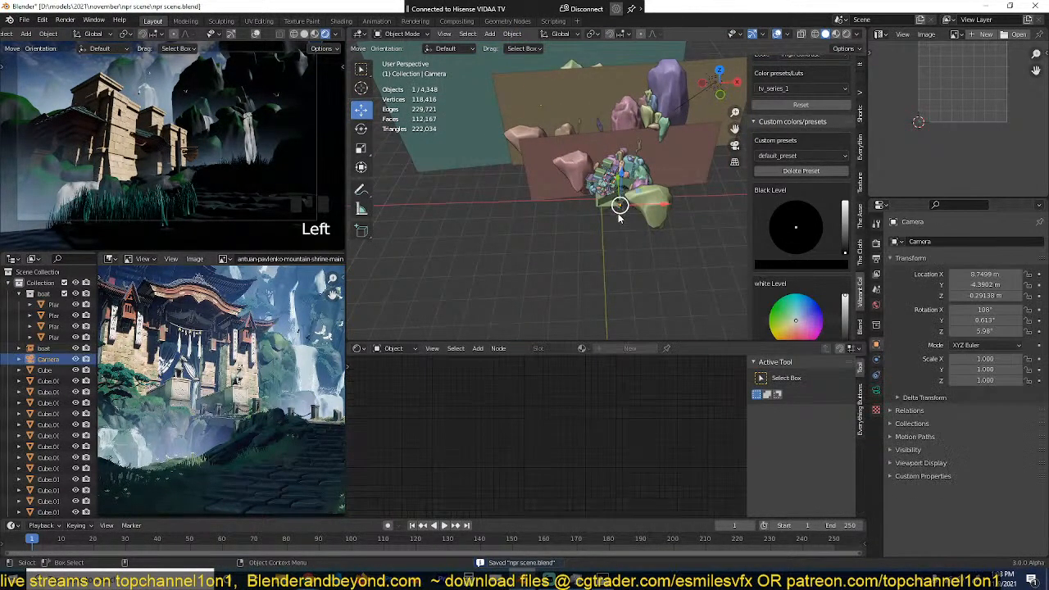
{"action": "key", "text": "KP_7"}
{"action": "key", "text": "g"}
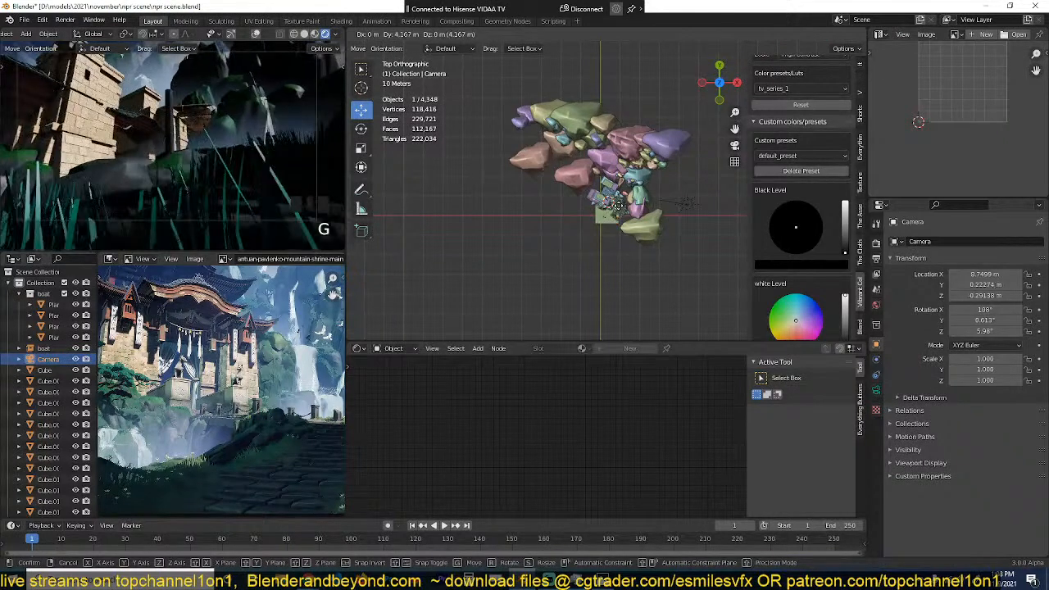
{"action": "right_click", "coordinate": [619, 212]}
{"action": "key", "text": "g"}
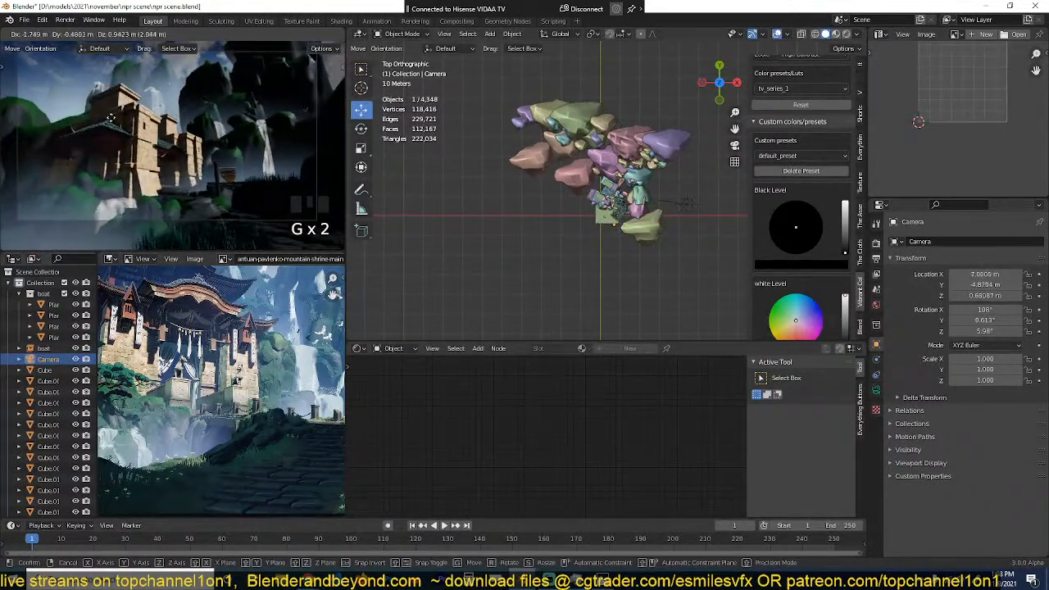
{"action": "left_click", "coordinate": [164, 154]}
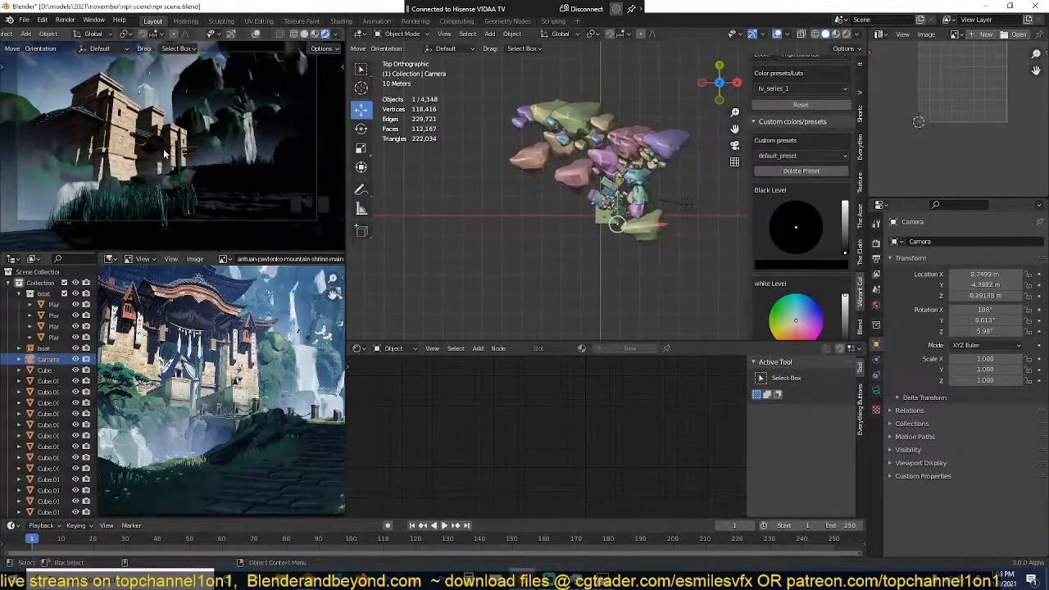
Step: Save the scene and deselect the camera
{"action": "key", "text": "ctrl+s"}
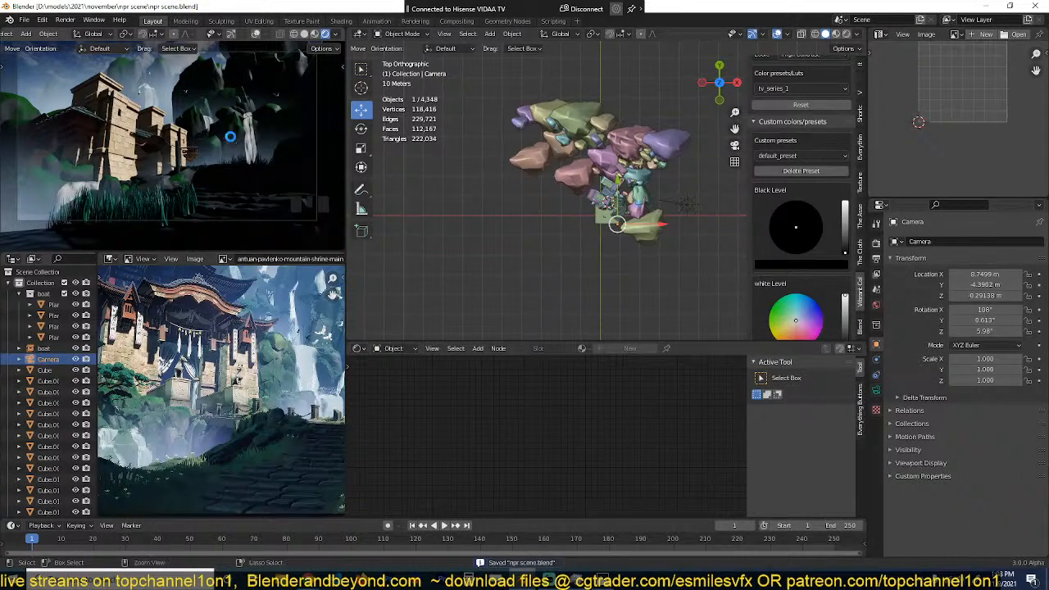
{"action": "key", "text": "alt+a"}
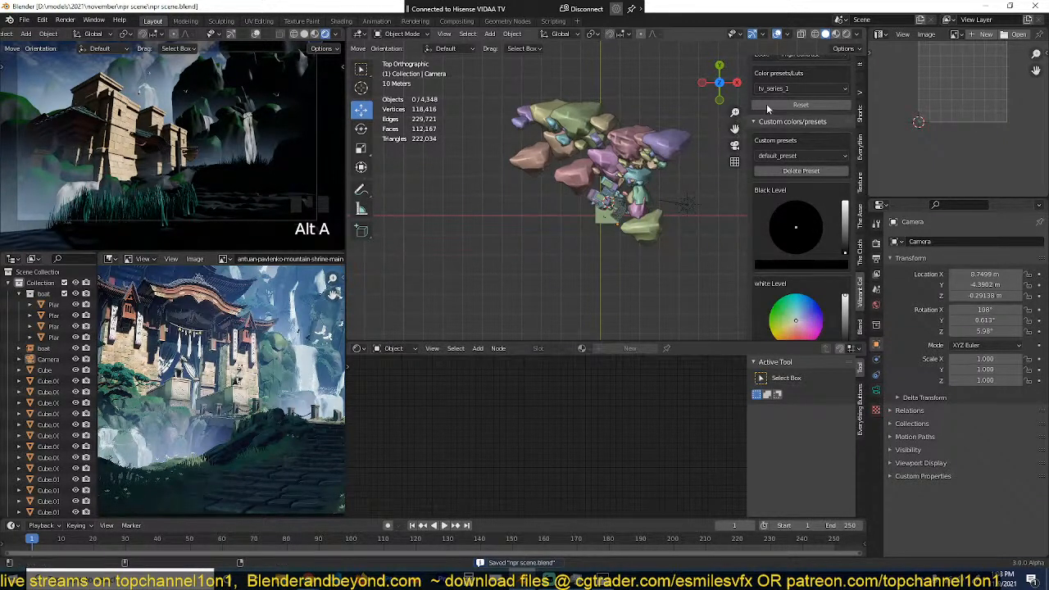
Step: Check the available library directories in The Asset Library and clear the eagle search
{"action": "left_click", "coordinate": [860, 209]}
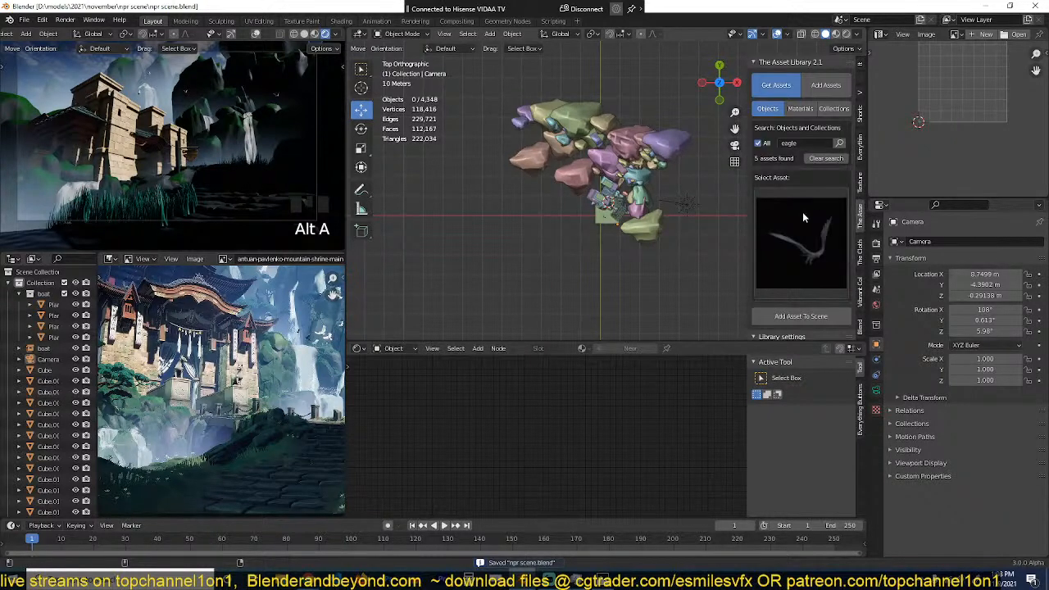
{"action": "scroll", "coordinate": [803, 217], "scroll_direction": "down", "scroll_amount": 3}
{"action": "left_click", "coordinate": [800, 275]}
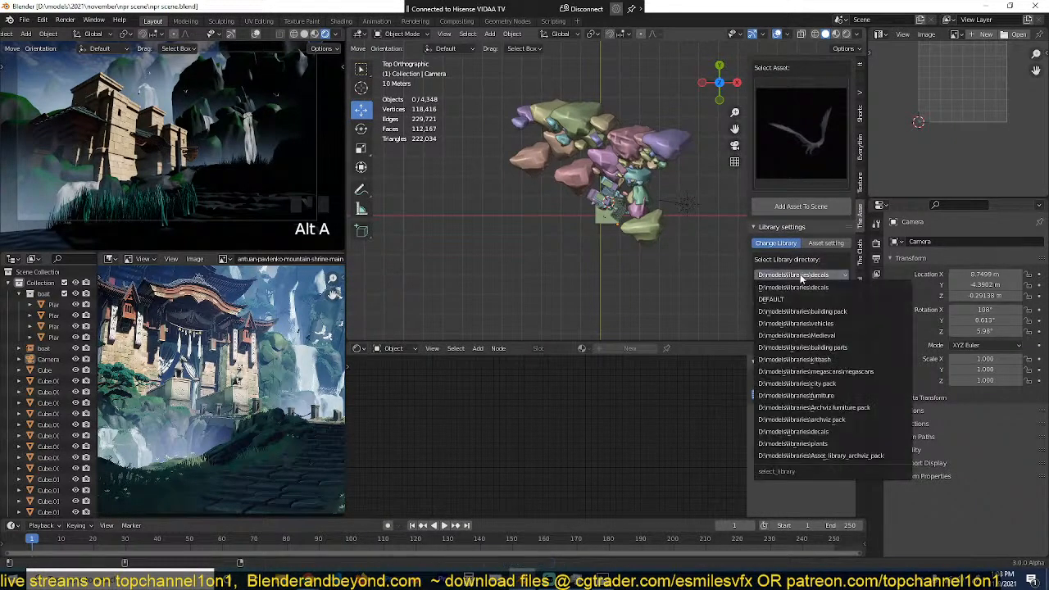
{"action": "scroll", "coordinate": [779, 157], "scroll_direction": "up", "scroll_amount": 3}
{"action": "left_click", "coordinate": [816, 116]}
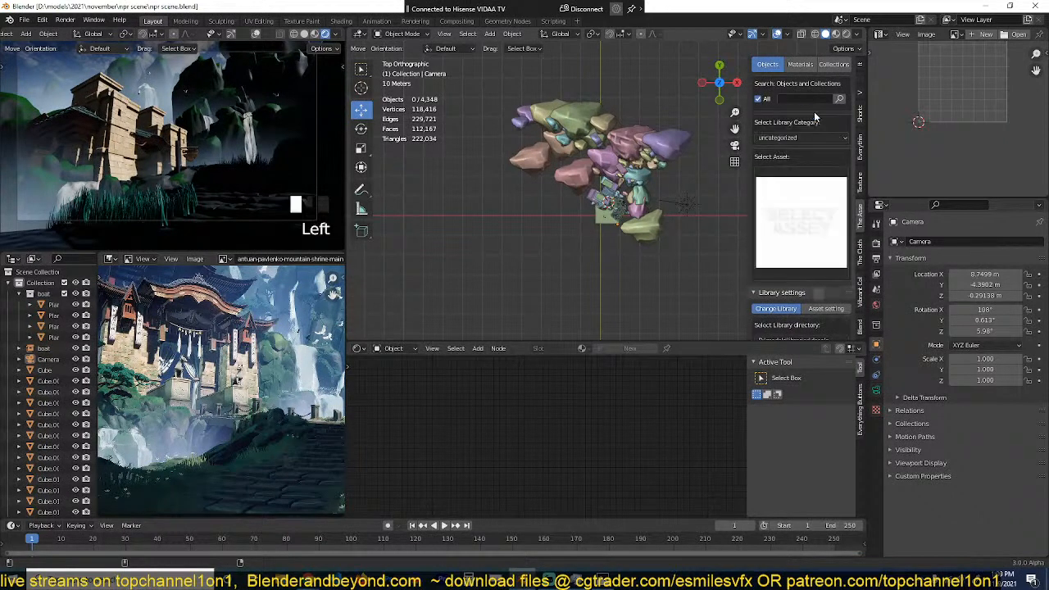
Step: Look through the assets in the uncategorized, baloon letters, birds and cloth categories of the asset library
{"action": "left_click", "coordinate": [794, 197]}
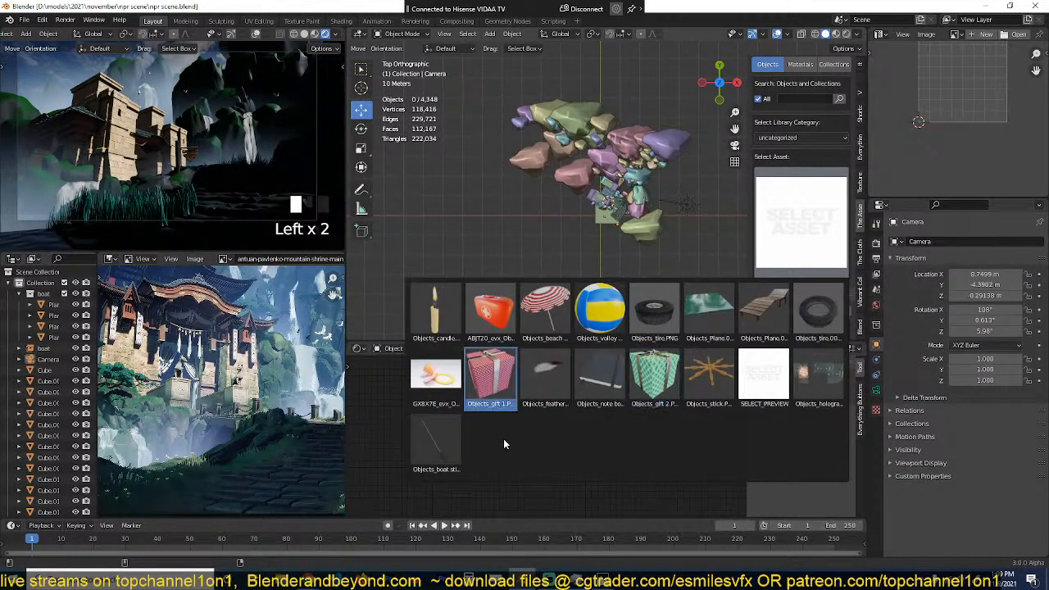
{"action": "left_click", "coordinate": [789, 139]}
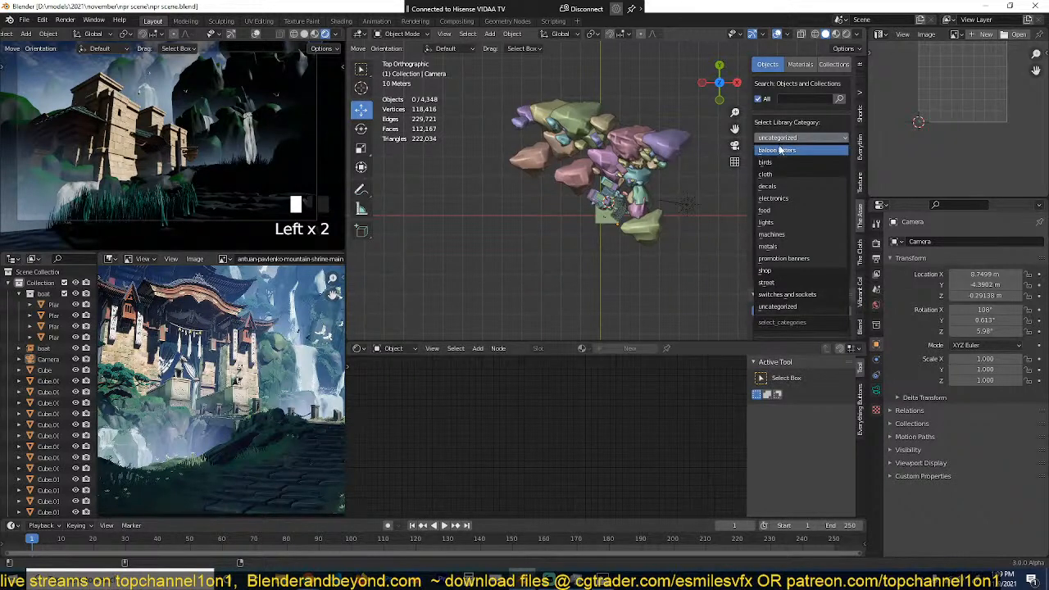
{"action": "left_click", "coordinate": [780, 150]}
{"action": "left_click", "coordinate": [794, 187]}
{"action": "left_click", "coordinate": [809, 137]}
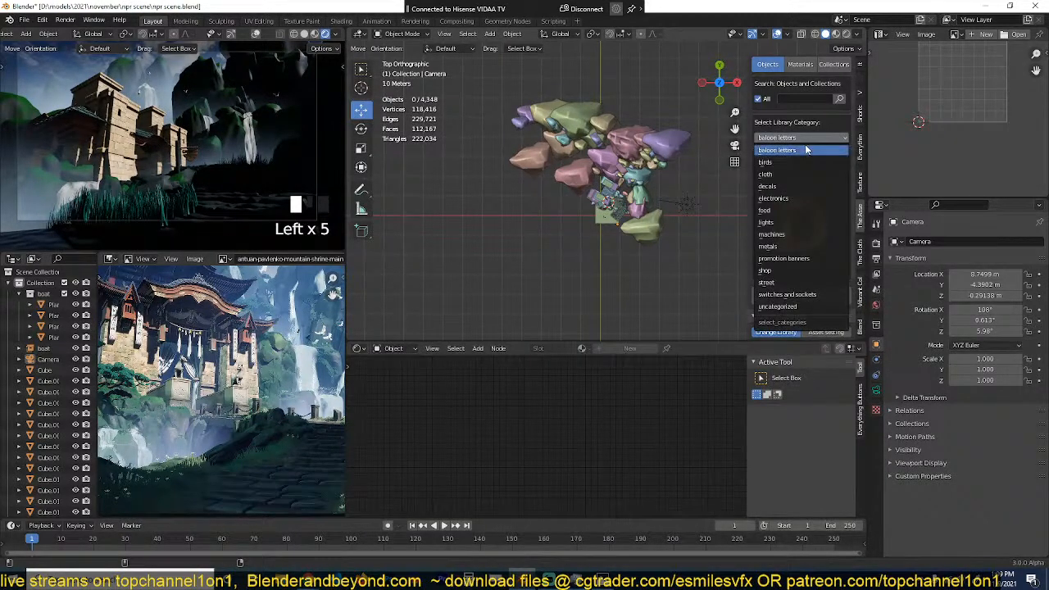
{"action": "left_click", "coordinate": [806, 150]}
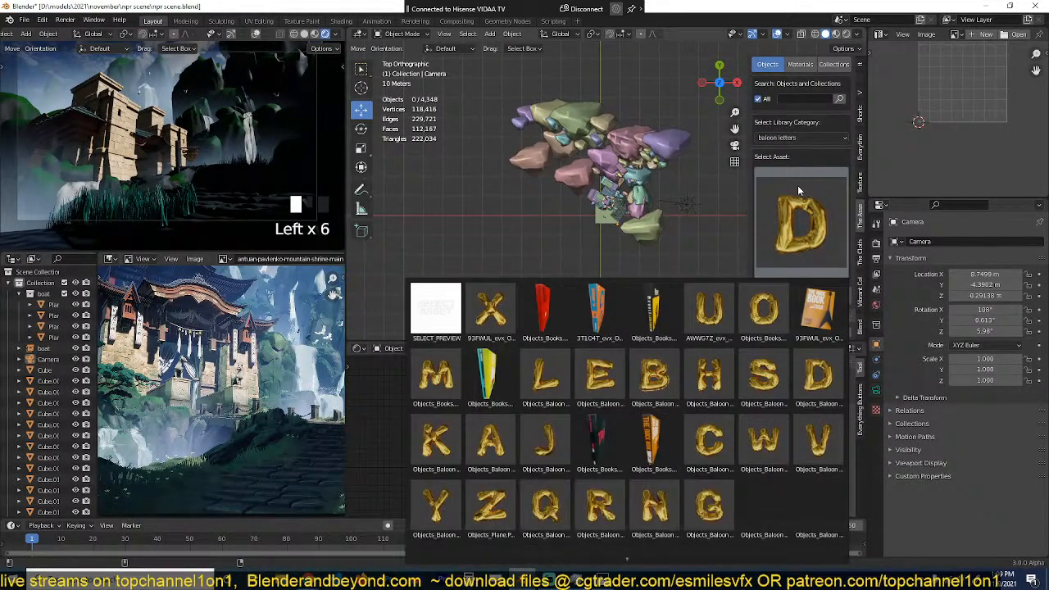
{"action": "left_click", "coordinate": [797, 141]}
{"action": "left_click", "coordinate": [786, 163]}
{"action": "left_click", "coordinate": [799, 201]}
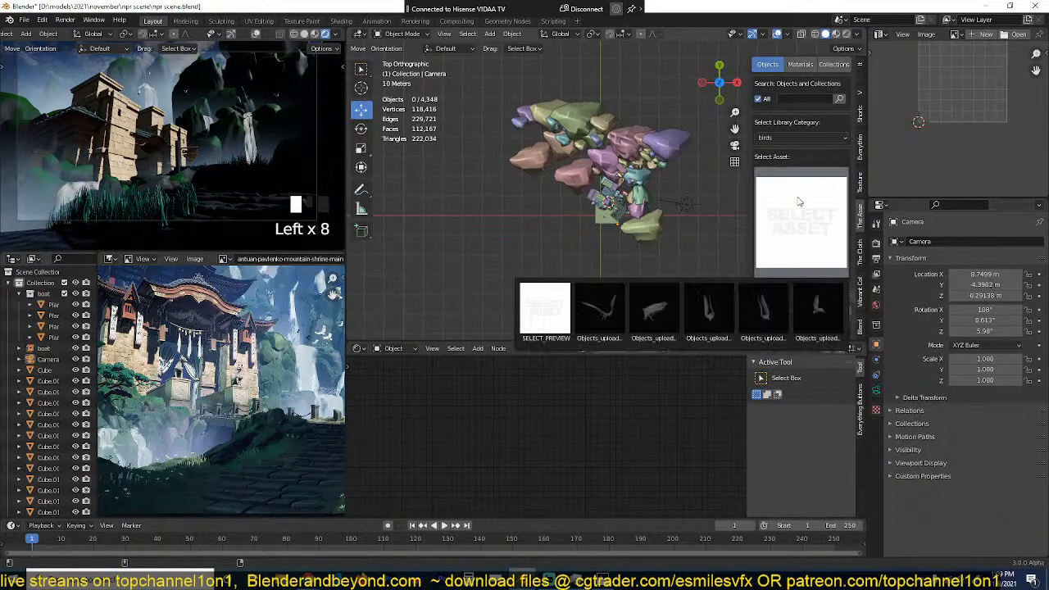
{"action": "left_click", "coordinate": [809, 138]}
{"action": "left_click", "coordinate": [797, 179]}
{"action": "left_click", "coordinate": [801, 201]}
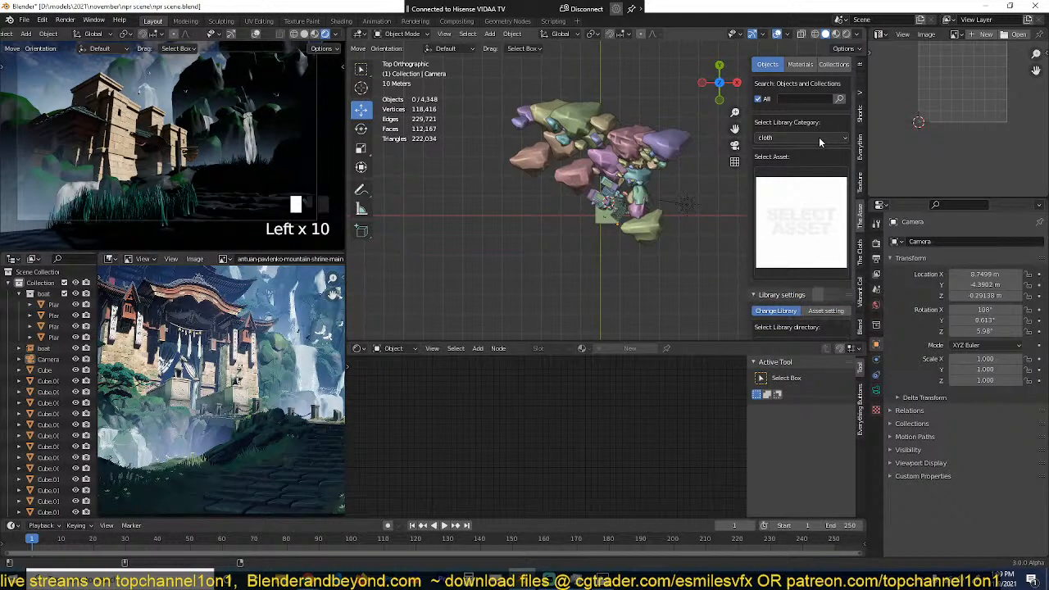
Step: Look through the assets in the electronics, food, machines, shop and street categories of the asset library
{"action": "left_click", "coordinate": [819, 137]}
{"action": "left_click", "coordinate": [790, 198]}
{"action": "left_click", "coordinate": [792, 219]}
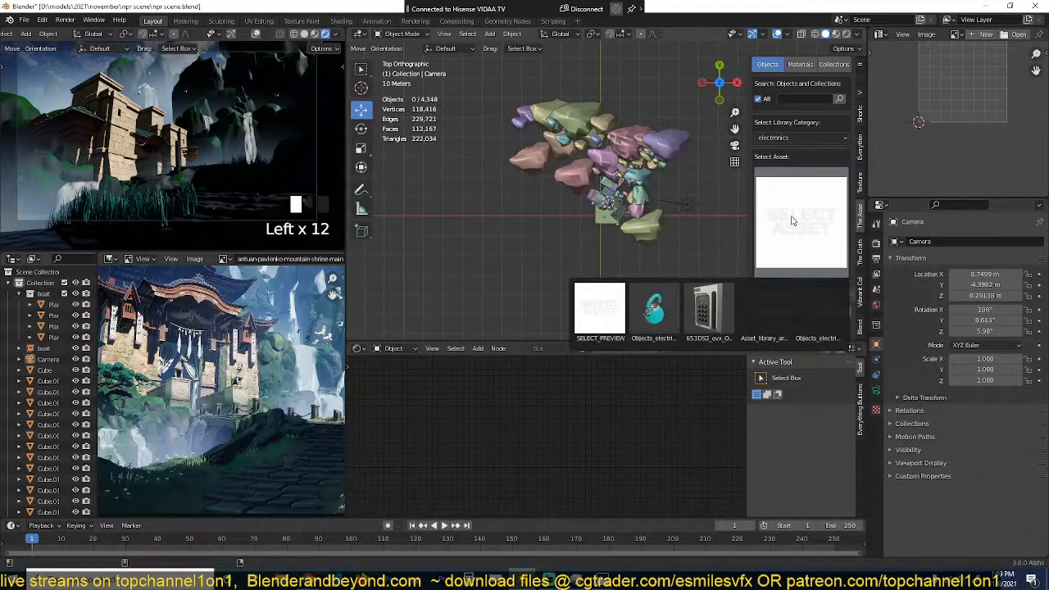
{"action": "left_click", "coordinate": [814, 138]}
{"action": "left_click", "coordinate": [780, 206]}
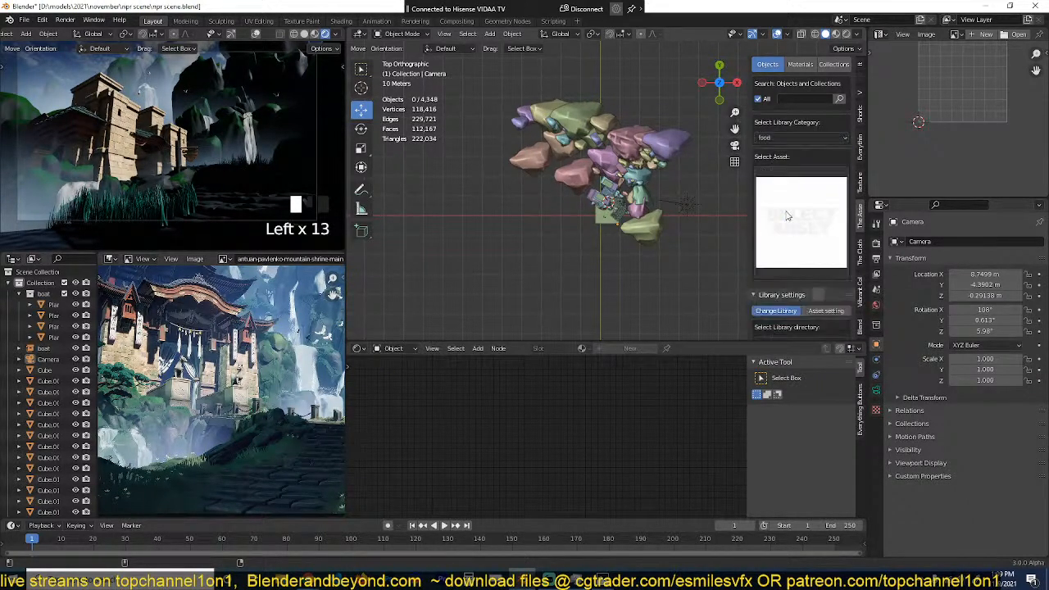
{"action": "left_click", "coordinate": [790, 217]}
{"action": "left_click", "coordinate": [809, 140]}
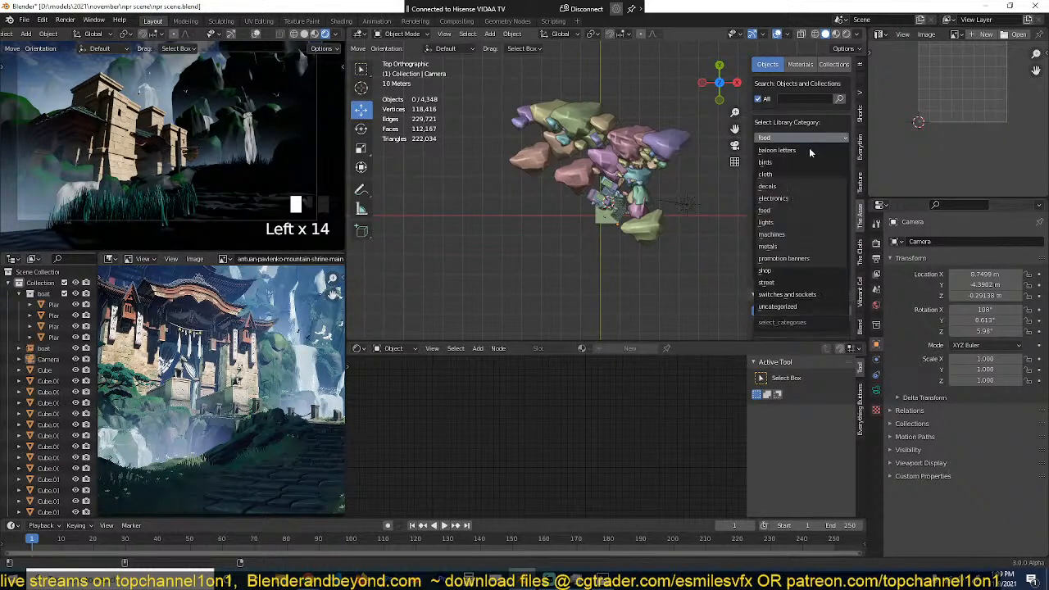
{"action": "left_click", "coordinate": [783, 236]}
{"action": "left_click", "coordinate": [792, 226]}
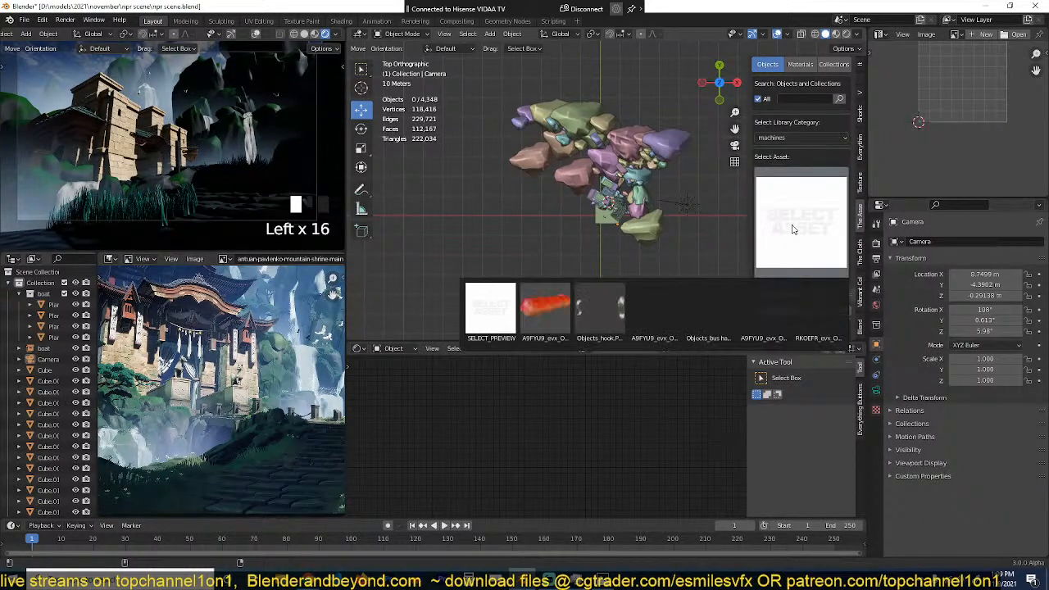
{"action": "left_click", "coordinate": [815, 137]}
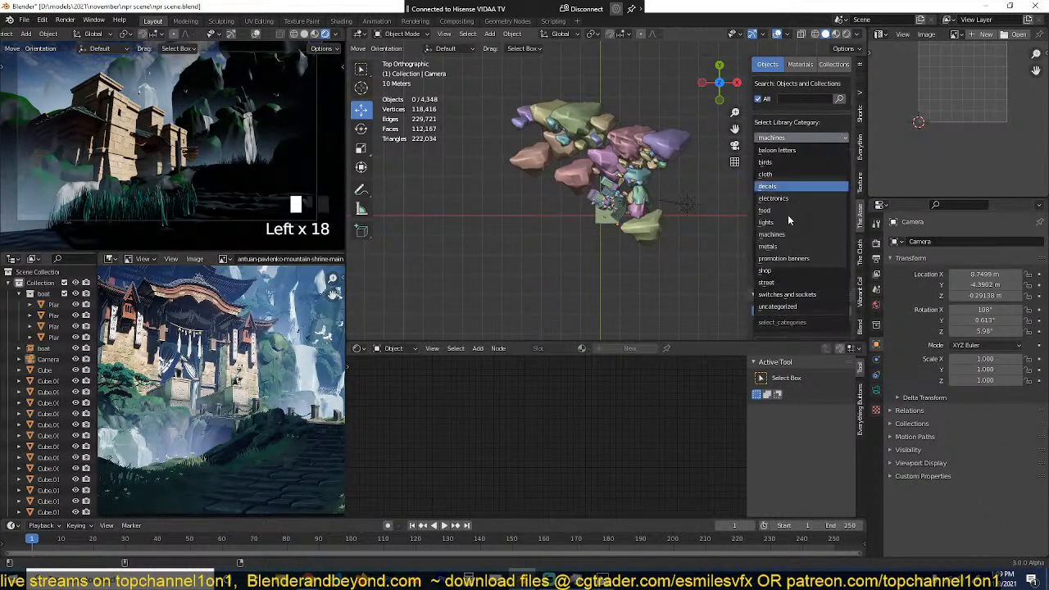
{"action": "left_click", "coordinate": [781, 268]}
{"action": "left_click", "coordinate": [803, 237]}
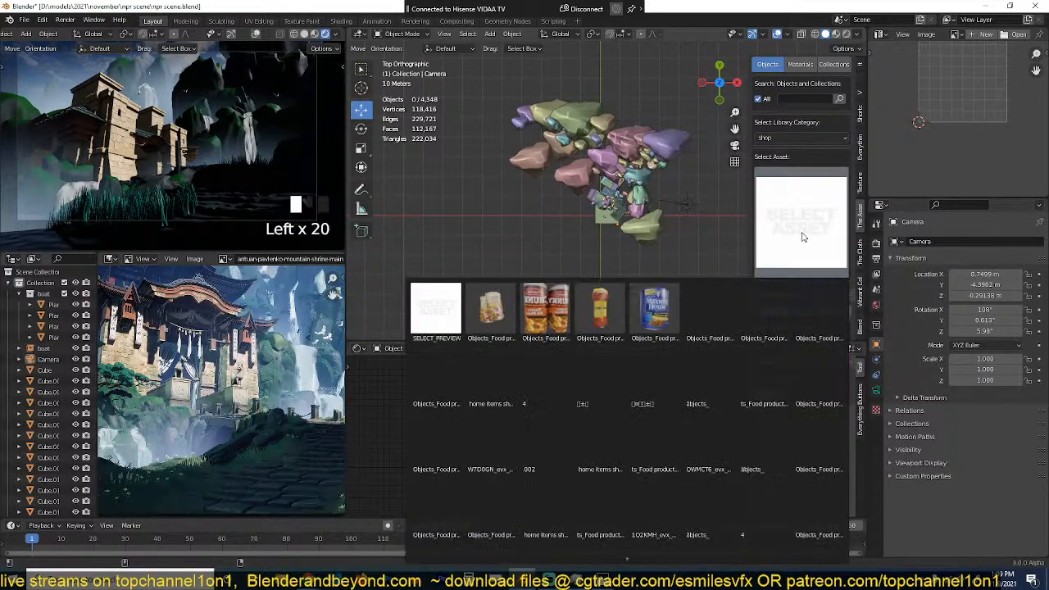
{"action": "left_click", "coordinate": [816, 140]}
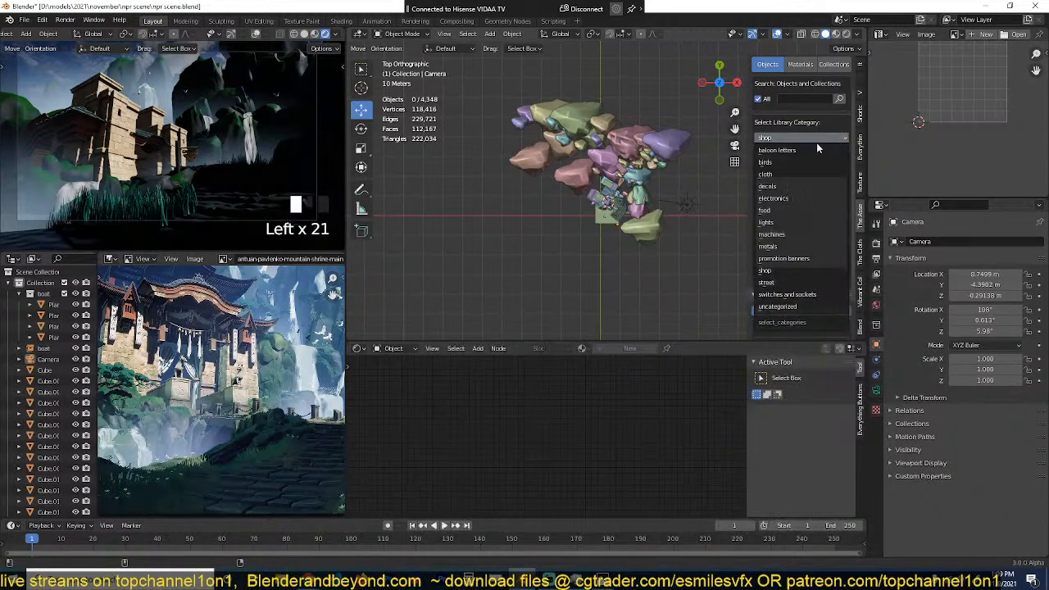
{"action": "left_click", "coordinate": [795, 282]}
{"action": "left_click", "coordinate": [803, 239]}
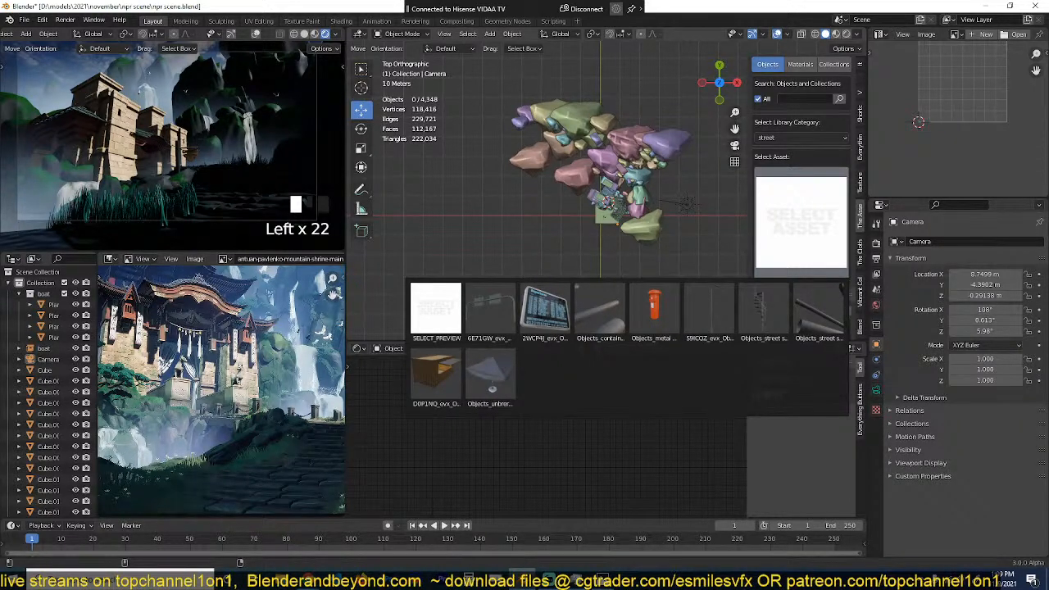
Step: Examine the mountain shrine reference painting at full size and save the scene
{"action": "key", "text": "ctrl+space"}
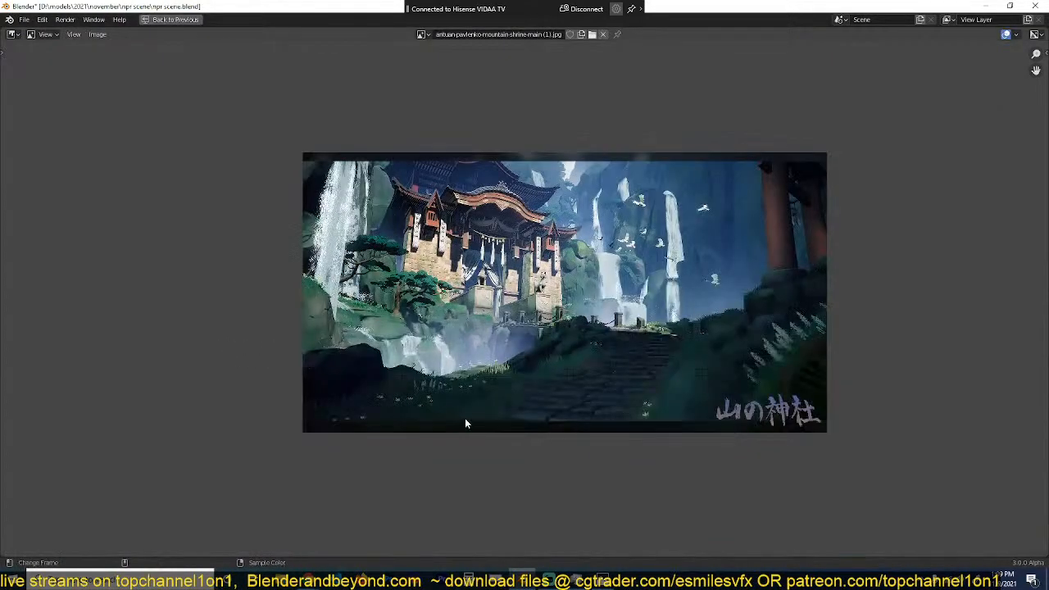
{"action": "scroll", "coordinate": [464, 418], "scroll_direction": "up", "scroll_amount": 3}
{"action": "middle_click_drag", "start_coordinate": [470, 423], "coordinate": [399, 429]}
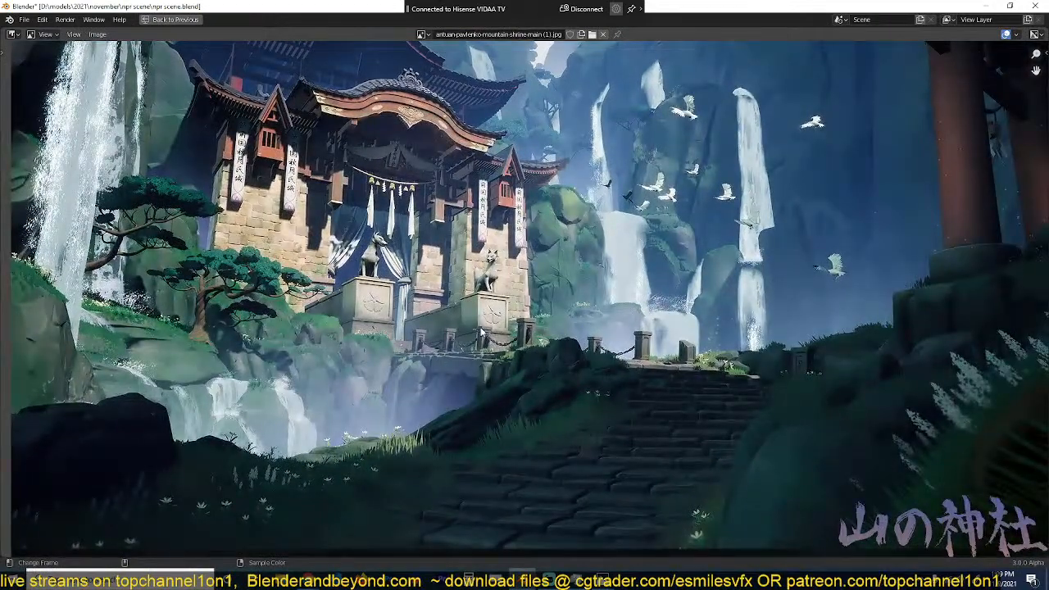
{"action": "key", "text": "ctrl+space"}
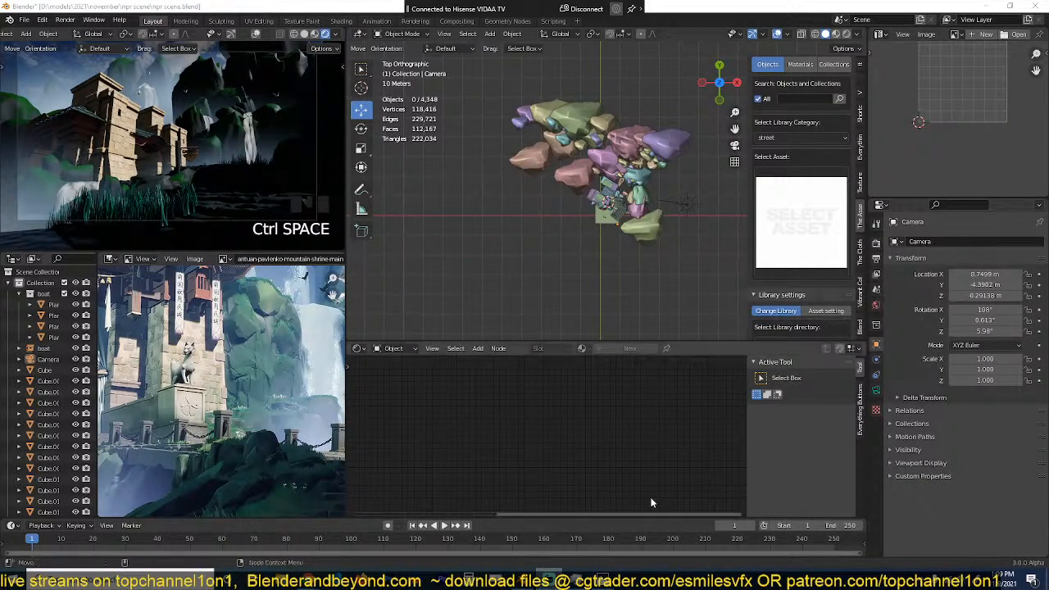
{"action": "key", "text": "ctrl+s"}
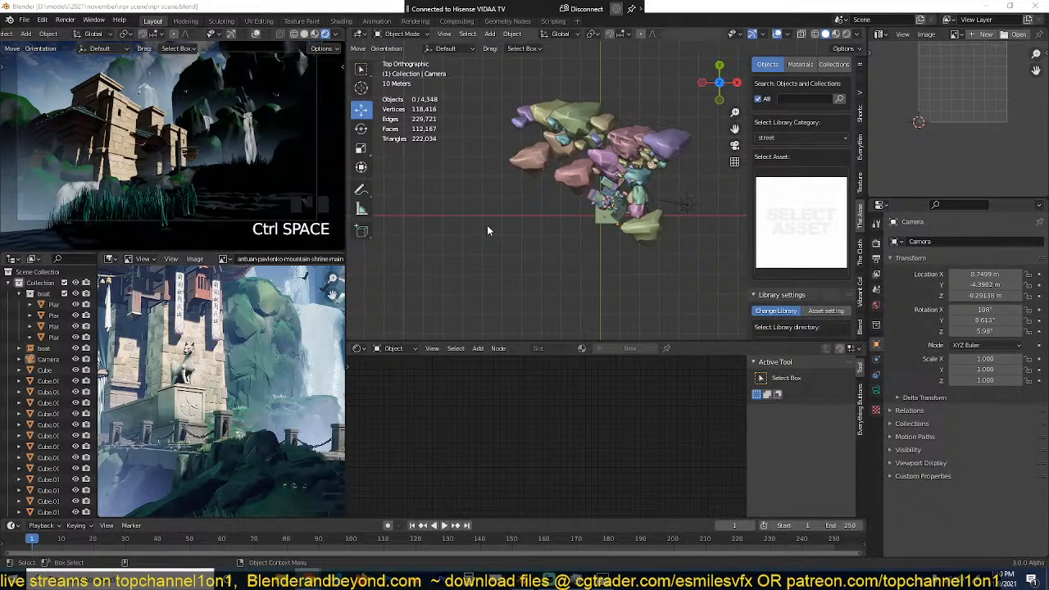
Step: Delete the flat plane with the water texture beneath the temple and save the scene
{"action": "left_click", "coordinate": [860, 291]}
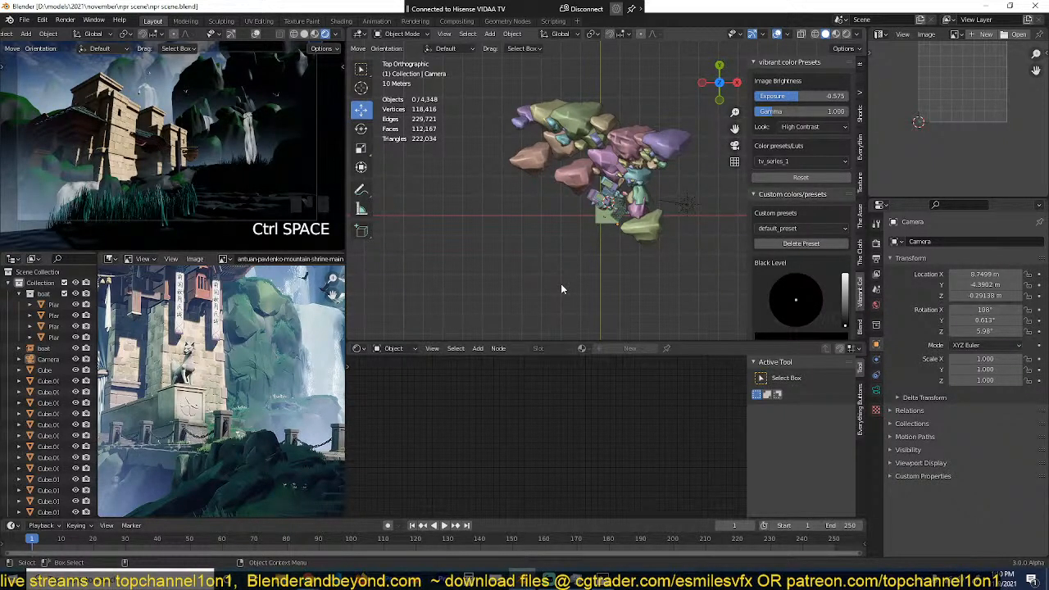
{"action": "scroll", "coordinate": [600, 255], "scroll_direction": "down", "scroll_amount": 5}
{"action": "middle_click_drag", "start_coordinate": [597, 255], "coordinate": [554, 248]}
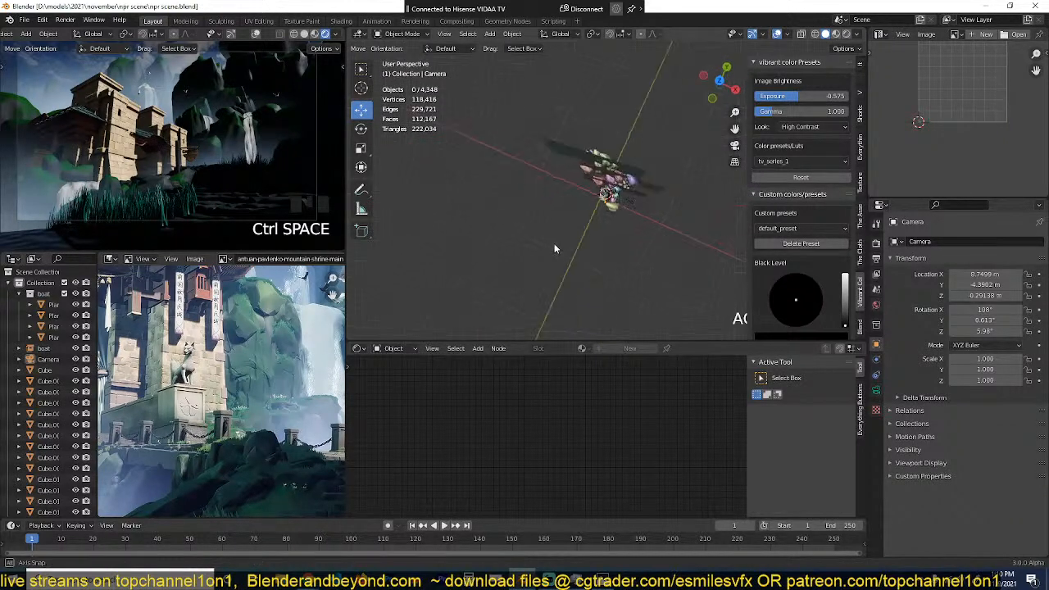
{"action": "scroll", "coordinate": [549, 234], "scroll_direction": "up", "scroll_amount": 8}
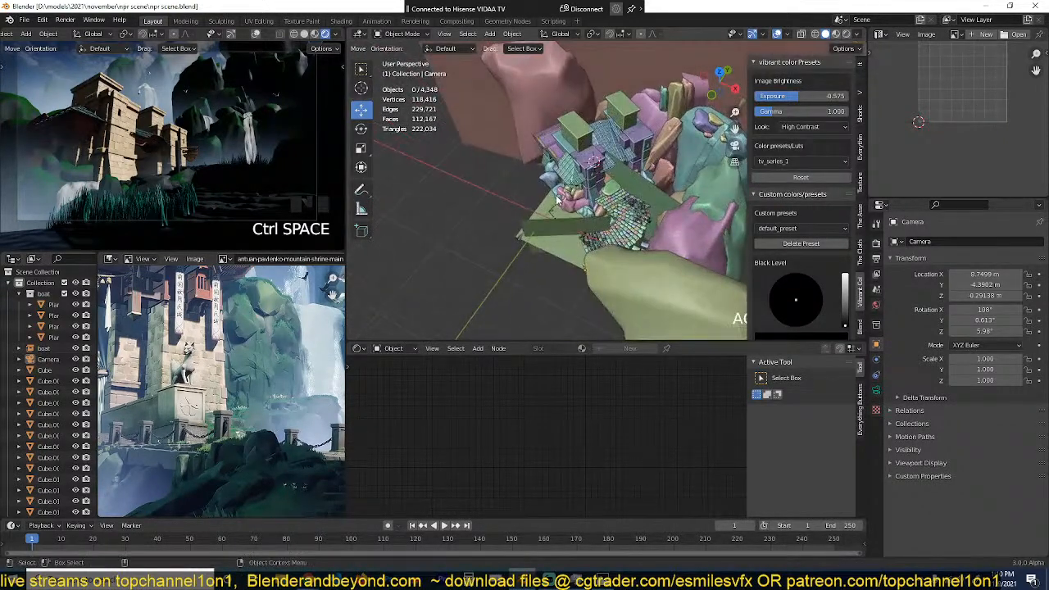
{"action": "left_click", "coordinate": [555, 200]}
{"action": "left_click", "coordinate": [542, 208]}
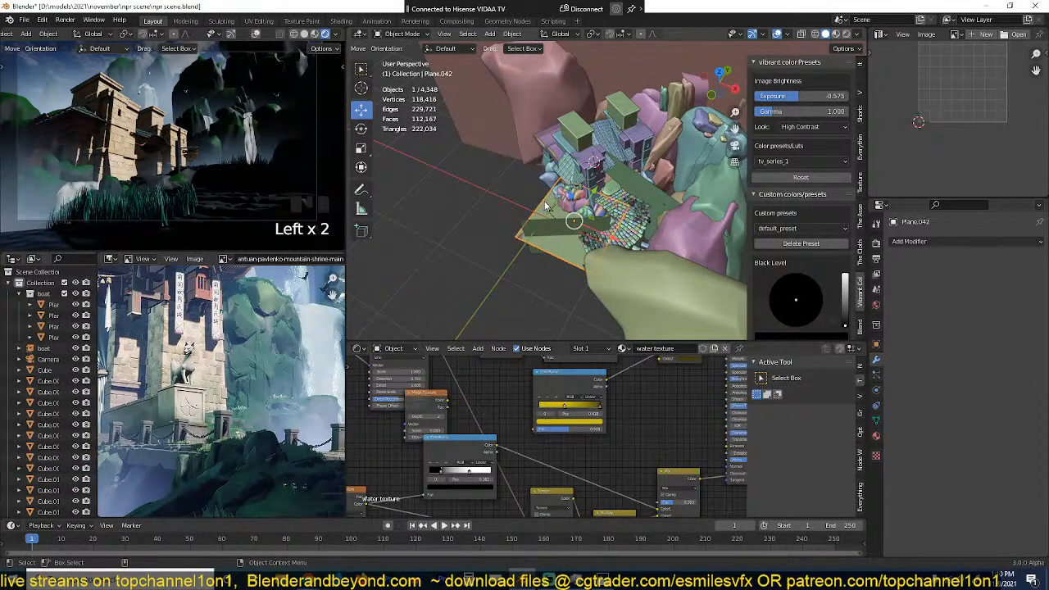
{"action": "key", "text": "h"}
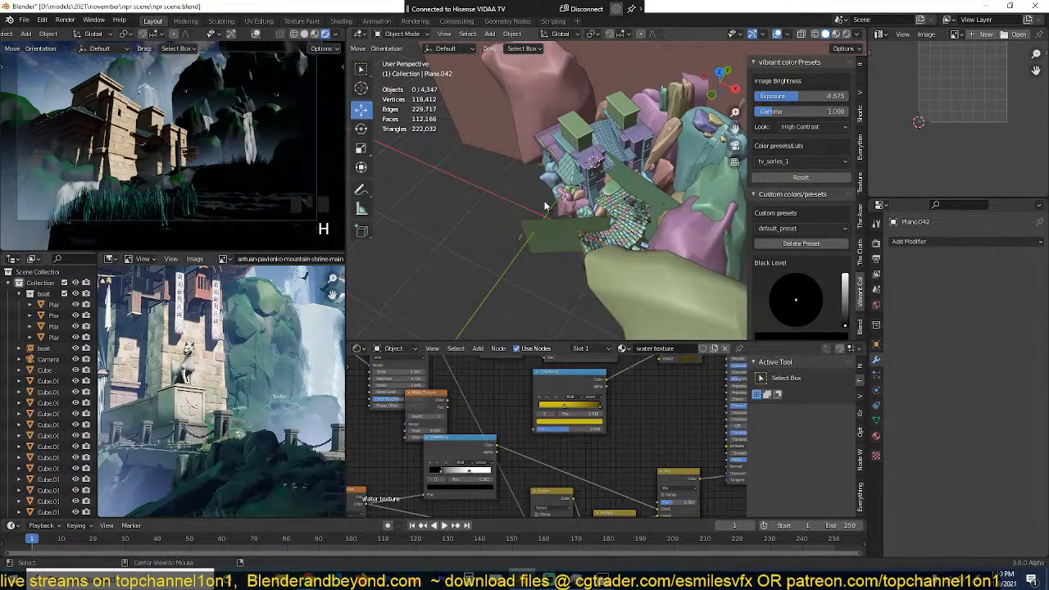
{"action": "key", "text": "alt+h"}
{"action": "key", "text": "x"}
{"action": "left_click", "coordinate": [548, 203]}
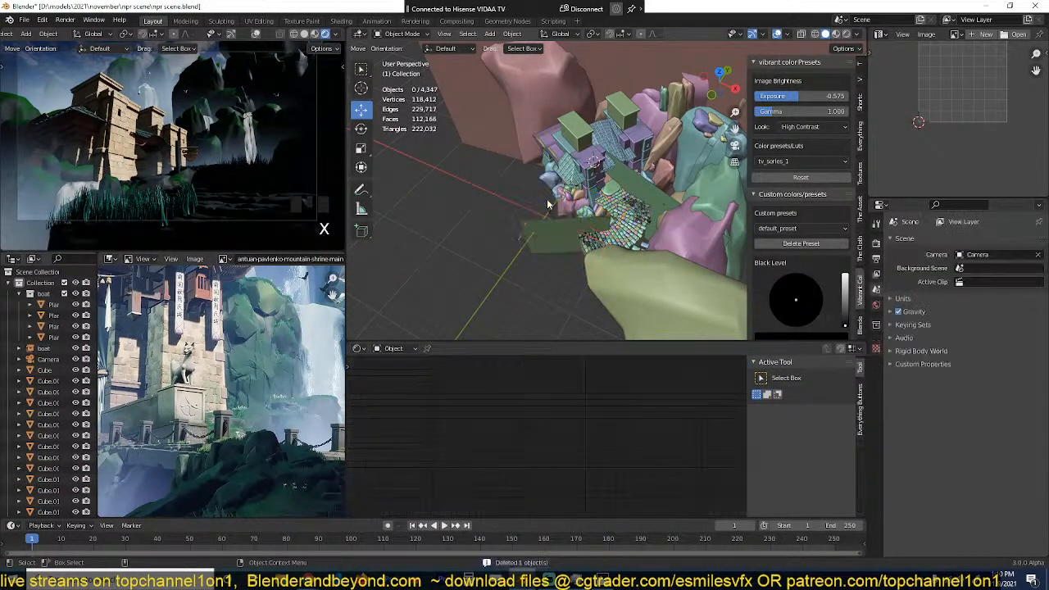
{"action": "key", "text": "ctrl+s"}
Step: Select the camera and rotate it slightly in the top view
{"action": "middle_click_drag", "start_coordinate": [588, 211], "coordinate": [676, 288]}
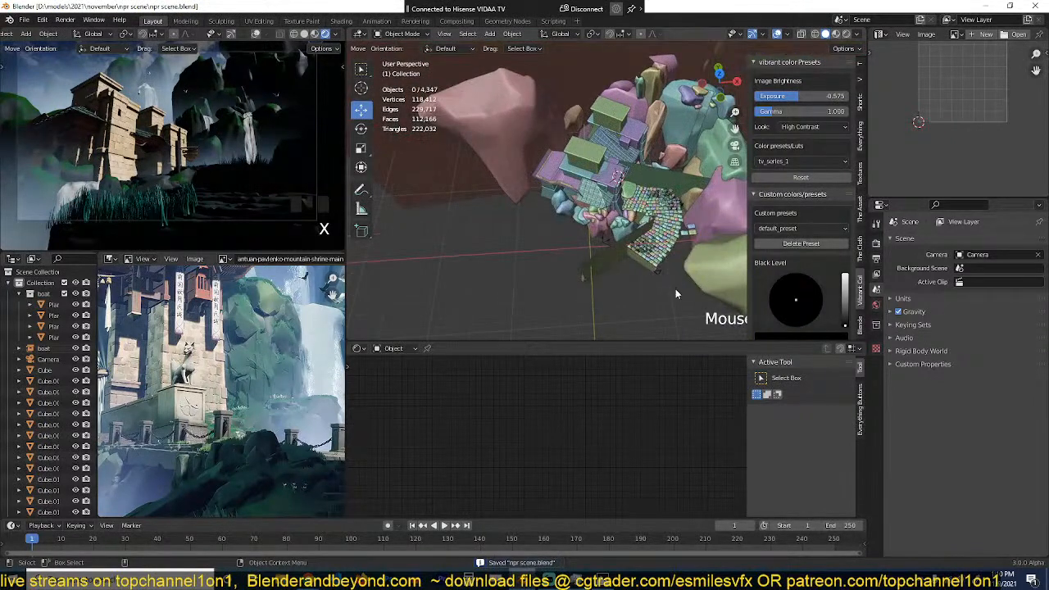
{"action": "left_click", "coordinate": [658, 277]}
{"action": "key", "text": "KP_7"}
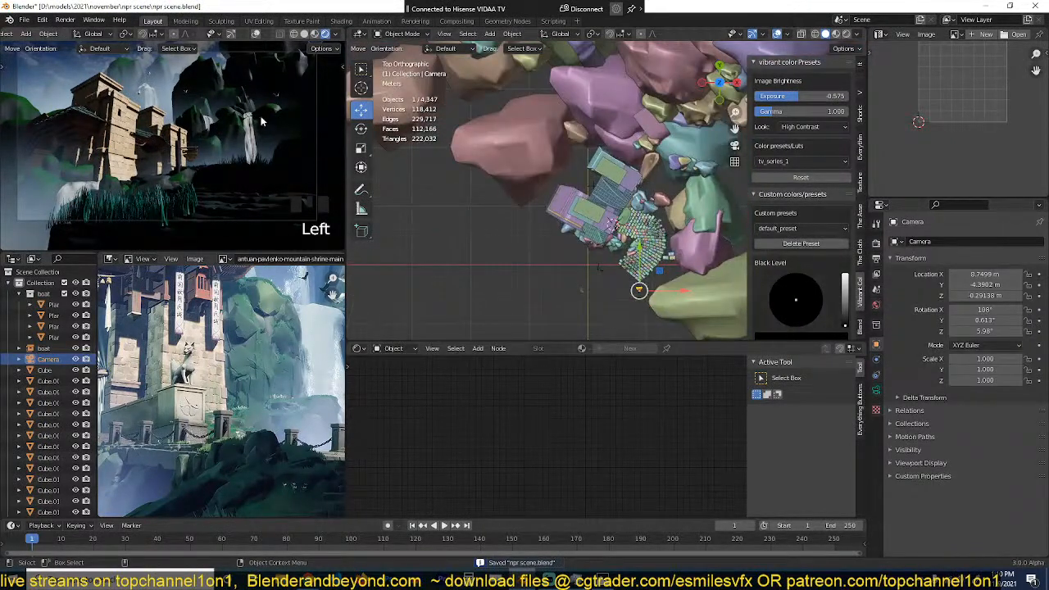
{"action": "key", "text": "r"}
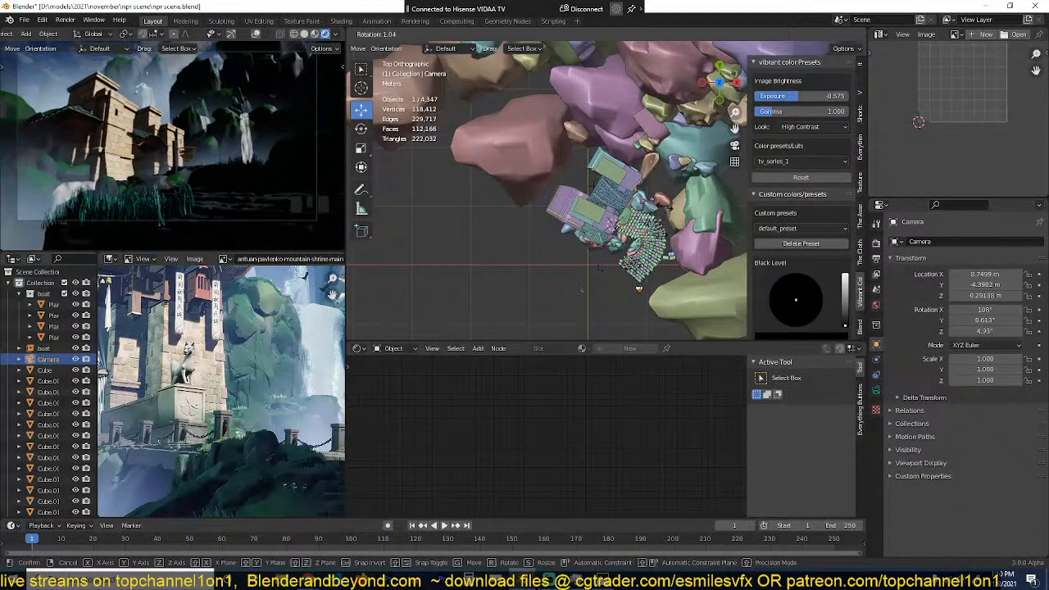
{"action": "left_click", "coordinate": [663, 204]}
Step: Inspect the temple and waterfall up close in the rendered preview, and return to the camera view
{"action": "key", "text": "grave"}
{"action": "middle_click_drag", "start_coordinate": [207, 143], "coordinate": [193, 167]}
{"action": "scroll", "coordinate": [217, 215], "scroll_direction": "up", "scroll_amount": 1}
{"action": "scroll", "coordinate": [266, 193], "scroll_direction": "up", "scroll_amount": 2}
{"action": "scroll", "coordinate": [246, 164], "scroll_direction": "up", "scroll_amount": 1}
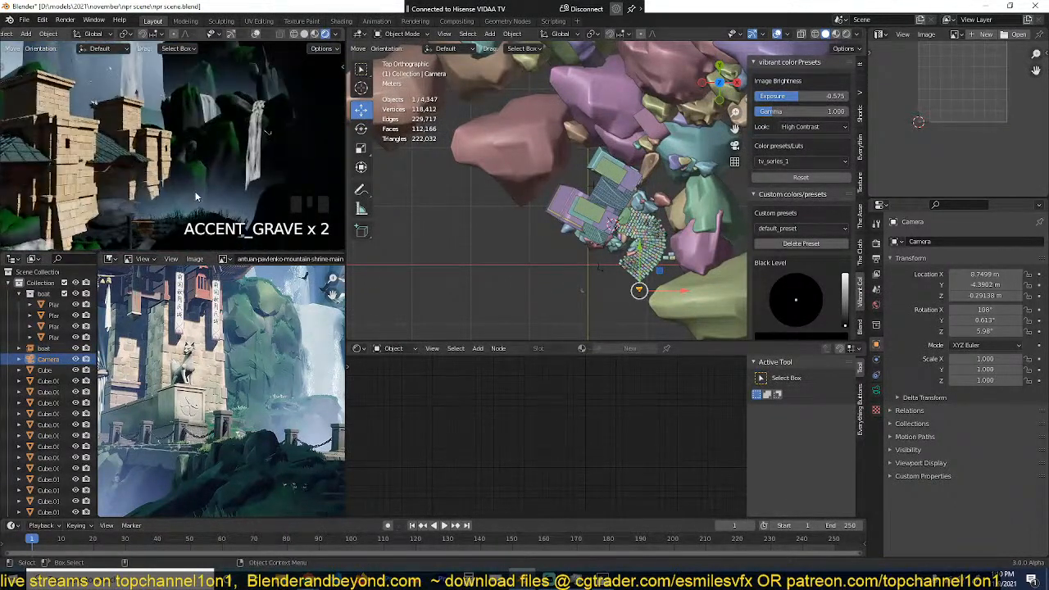
{"action": "key", "text": "KP_0"}
{"action": "scroll", "coordinate": [193, 164], "scroll_direction": "up", "scroll_amount": 5}
{"action": "scroll", "coordinate": [194, 161], "scroll_direction": "down", "scroll_amount": 3}
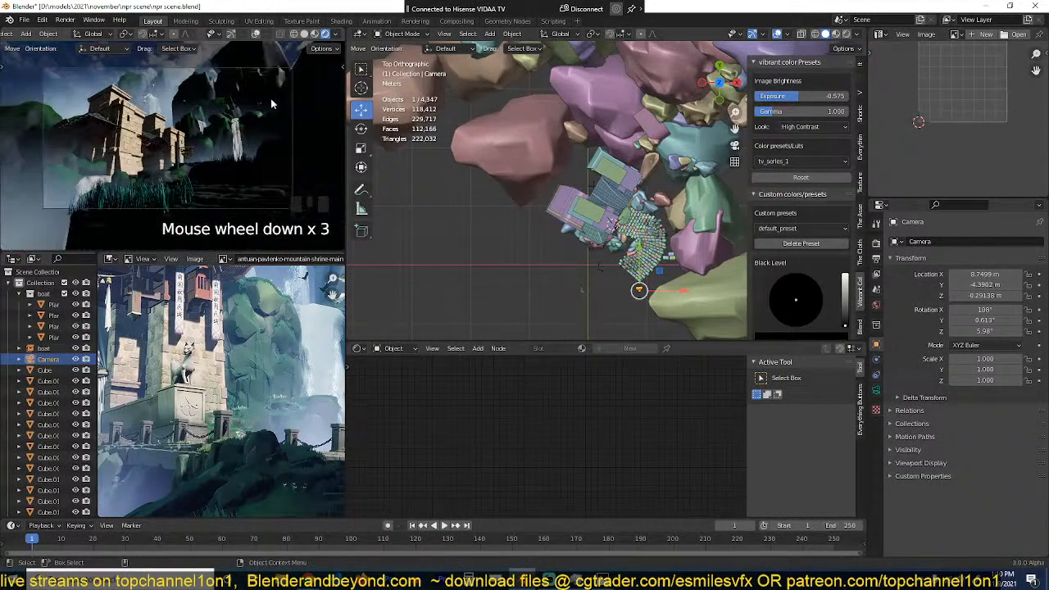
Step: Switch the render engine to Cycles with GPU Compute as the device
{"action": "left_click", "coordinate": [877, 244]}
{"action": "left_click", "coordinate": [981, 242]}
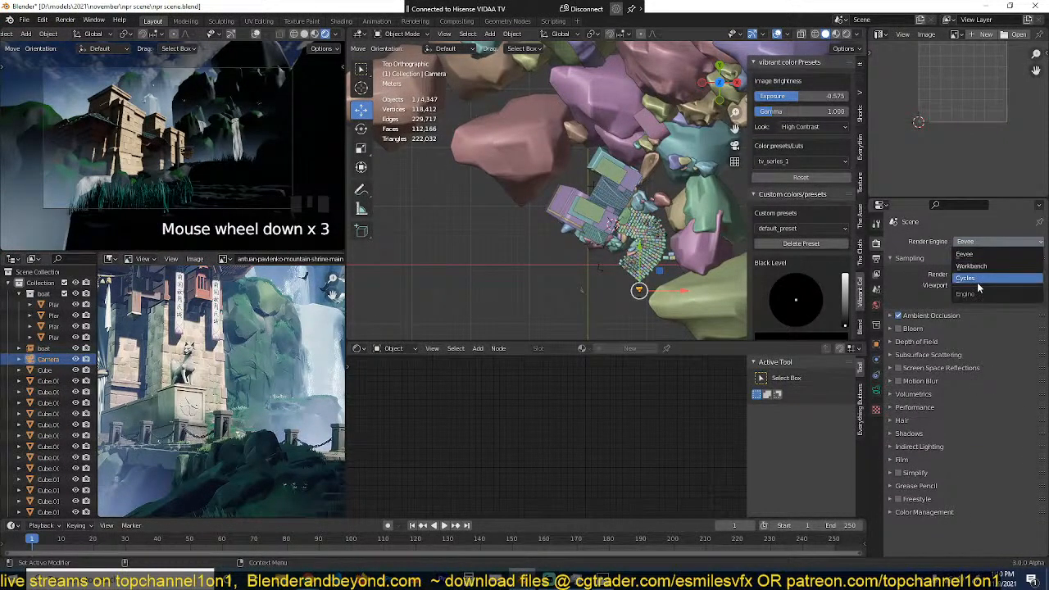
{"action": "left_click", "coordinate": [988, 277]}
{"action": "left_click", "coordinate": [984, 270]}
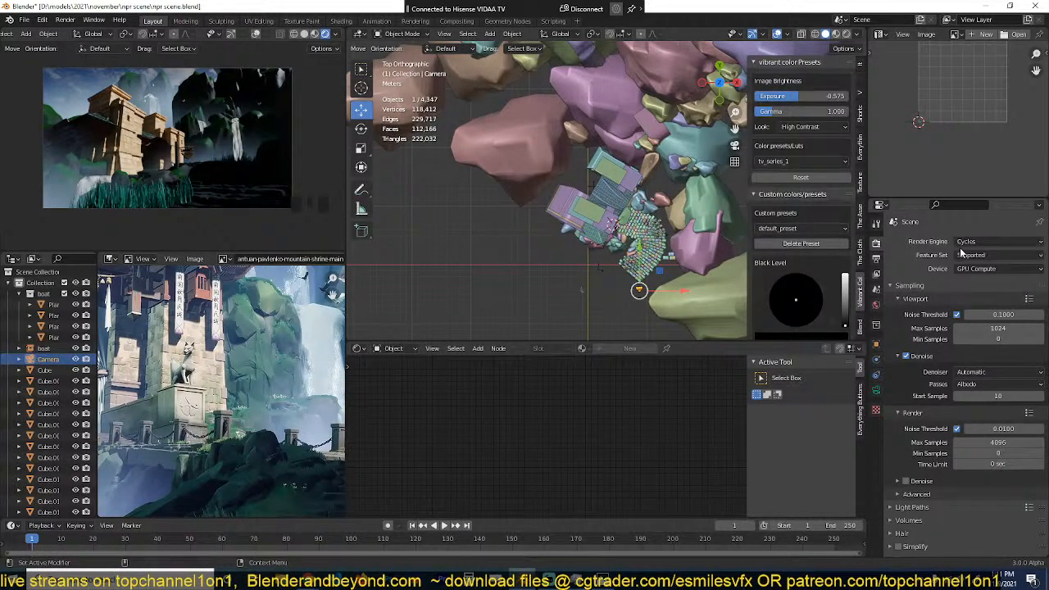
Step: Hide the sun light beside the rocks and save the scene
{"action": "scroll", "coordinate": [449, 284], "scroll_direction": "down", "scroll_amount": 2}
{"action": "middle_click_drag", "start_coordinate": [629, 237], "coordinate": [536, 231], "text": "shift"}
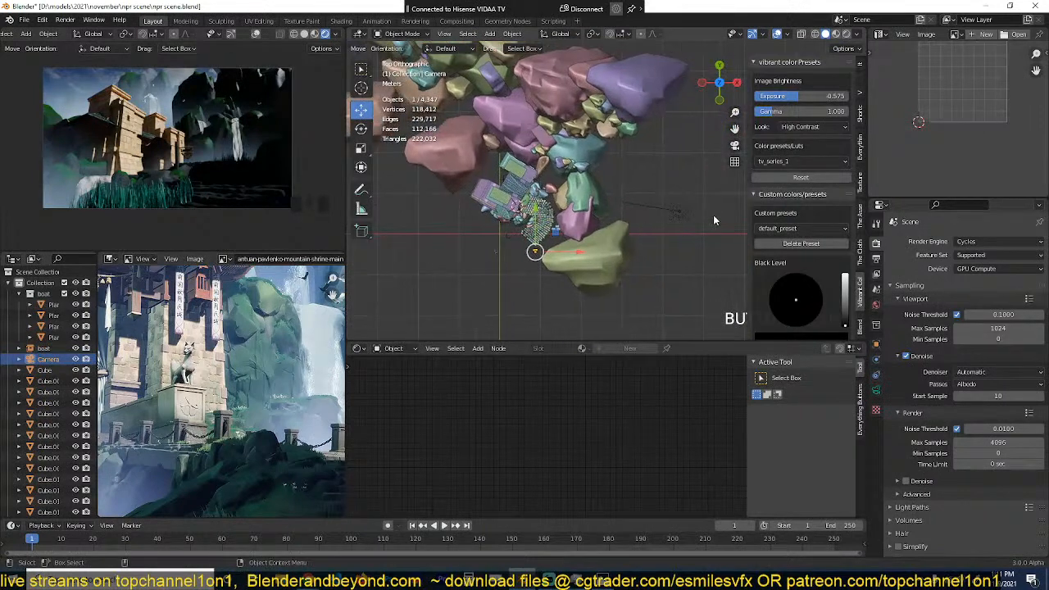
{"action": "left_click", "coordinate": [696, 216]}
{"action": "key", "text": "h"}
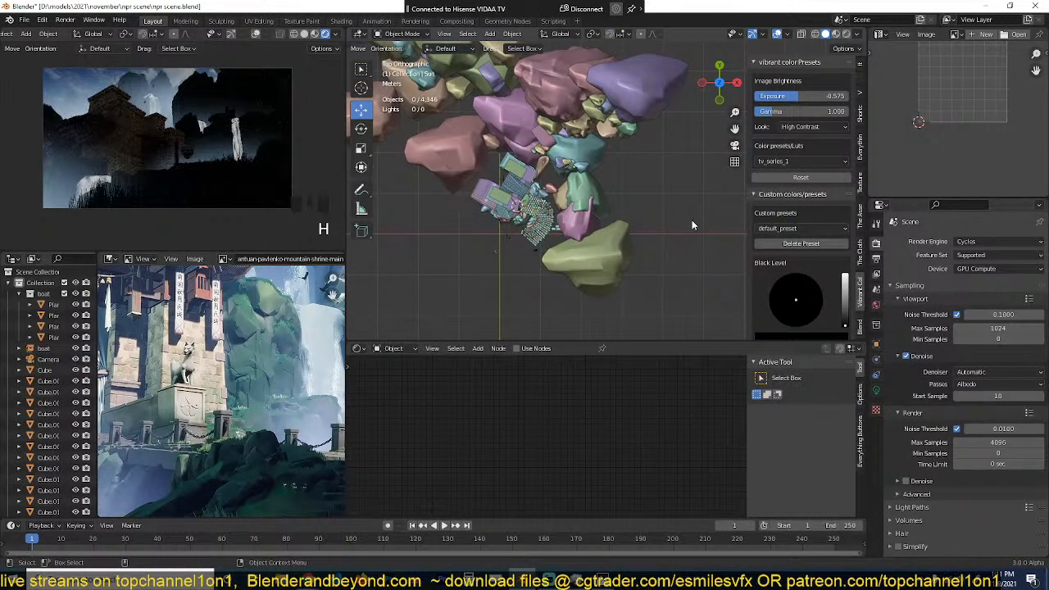
{"action": "key", "text": "ctrl+s"}
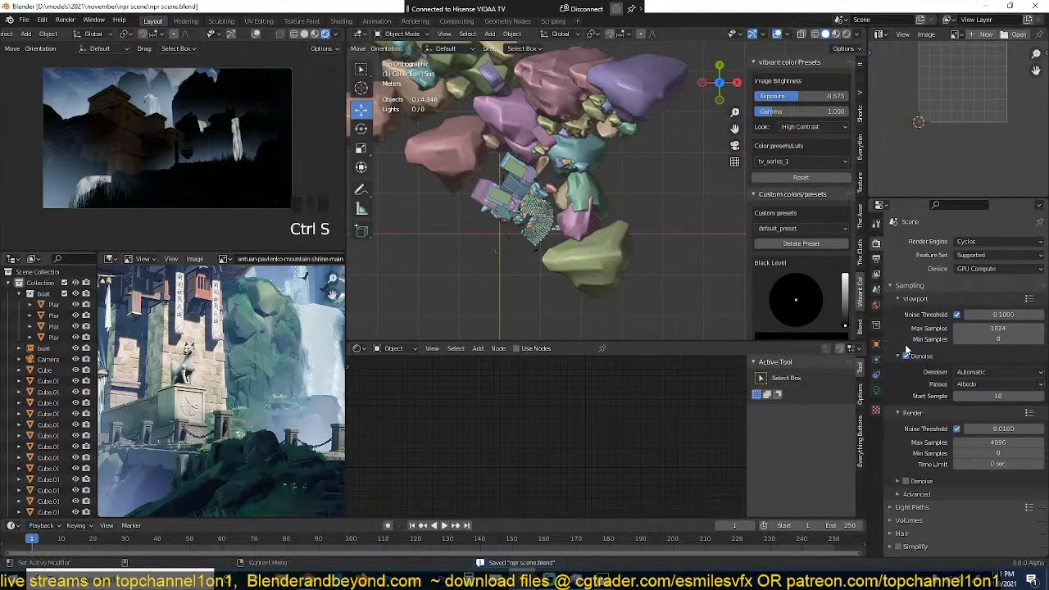
Step: Try a Nishita Sky Texture as the world background colour
{"action": "left_click", "coordinate": [877, 391]}
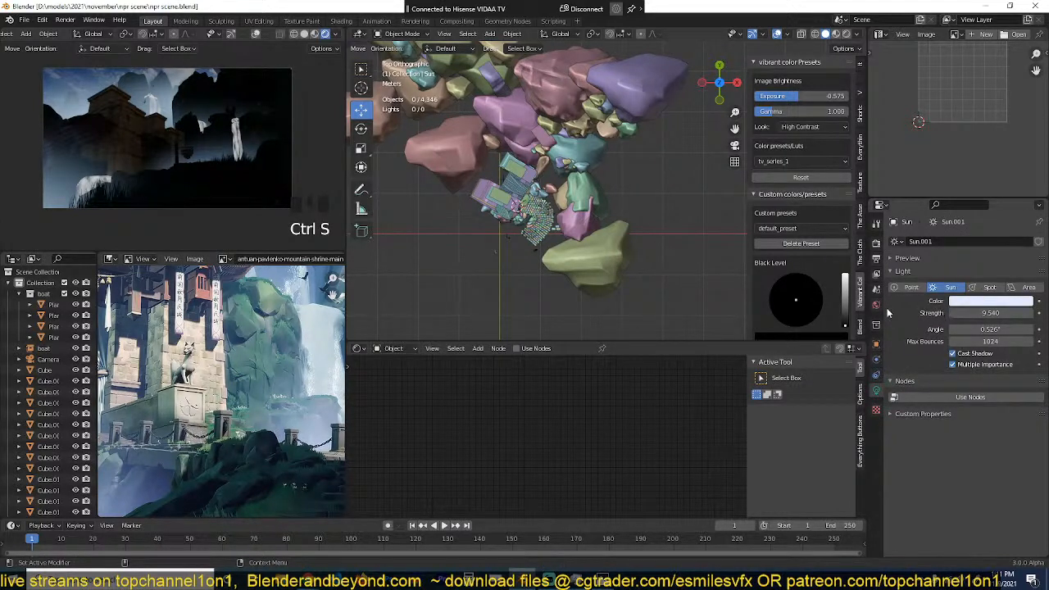
{"action": "left_click", "coordinate": [877, 305]}
{"action": "left_click", "coordinate": [997, 308]}
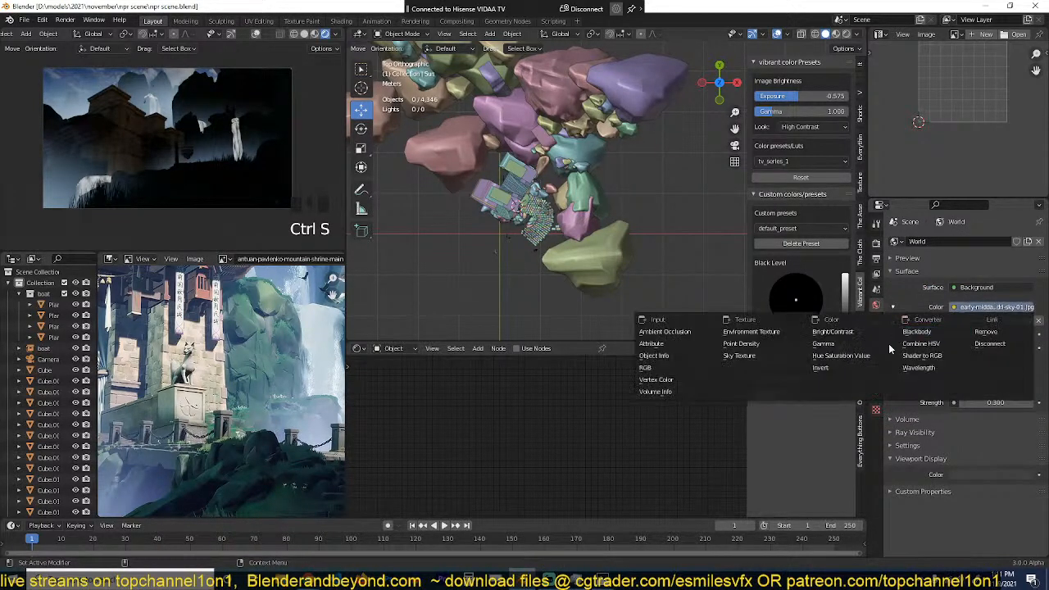
{"action": "left_click", "coordinate": [828, 368]}
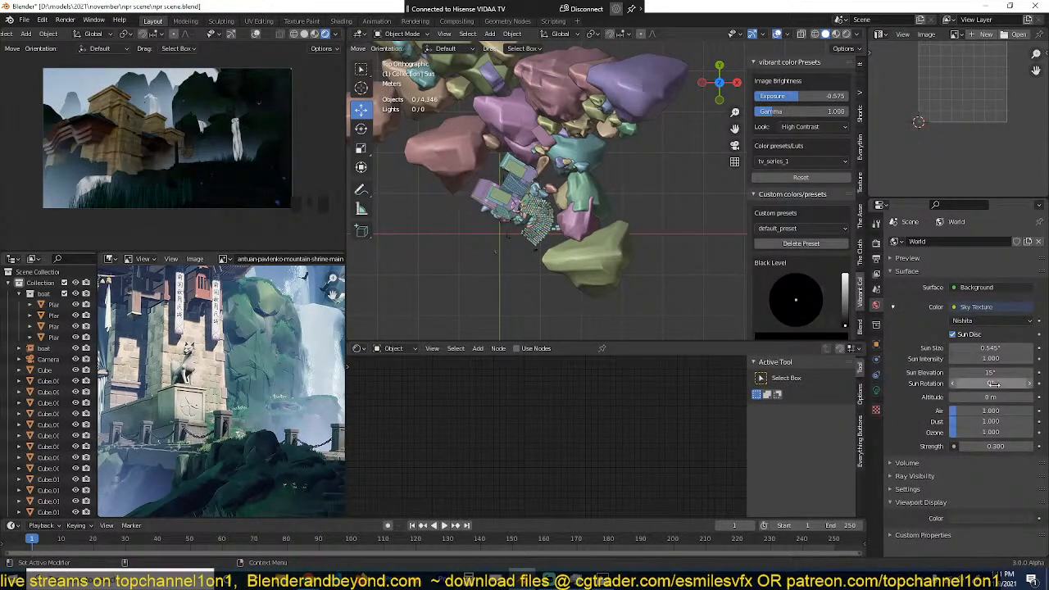
Step: Try sun elevations of 45° and 1° with a 5° sun rotation, and set the elevation to 10°
{"action": "left_click", "coordinate": [997, 373]}
{"action": "left_click", "coordinate": [997, 373]}
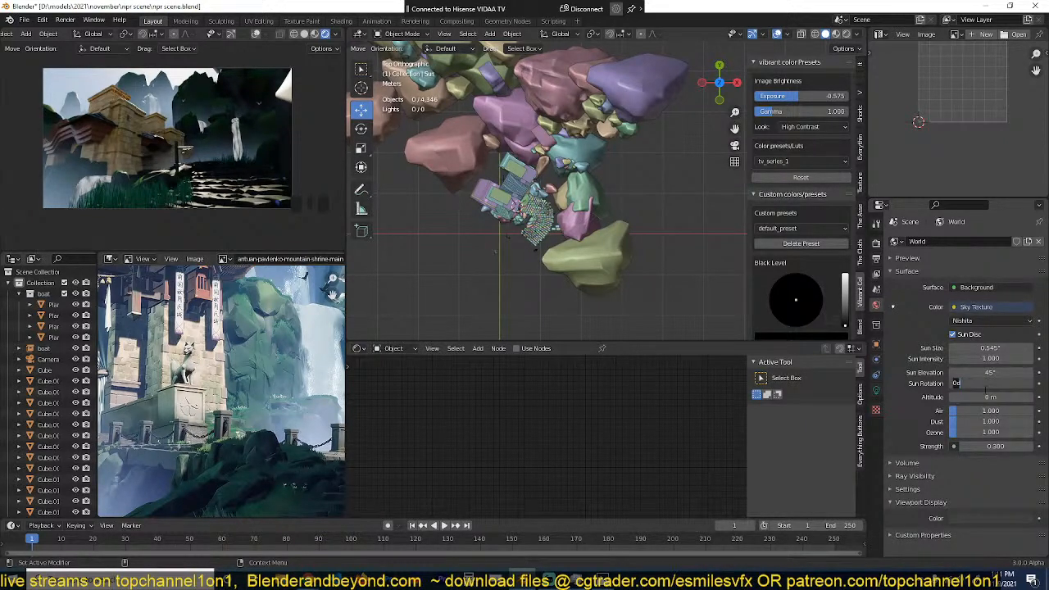
{"action": "left_click", "coordinate": [1000, 373]}
{"action": "type", "text": "1"}
{"action": "key", "text": "Return"}
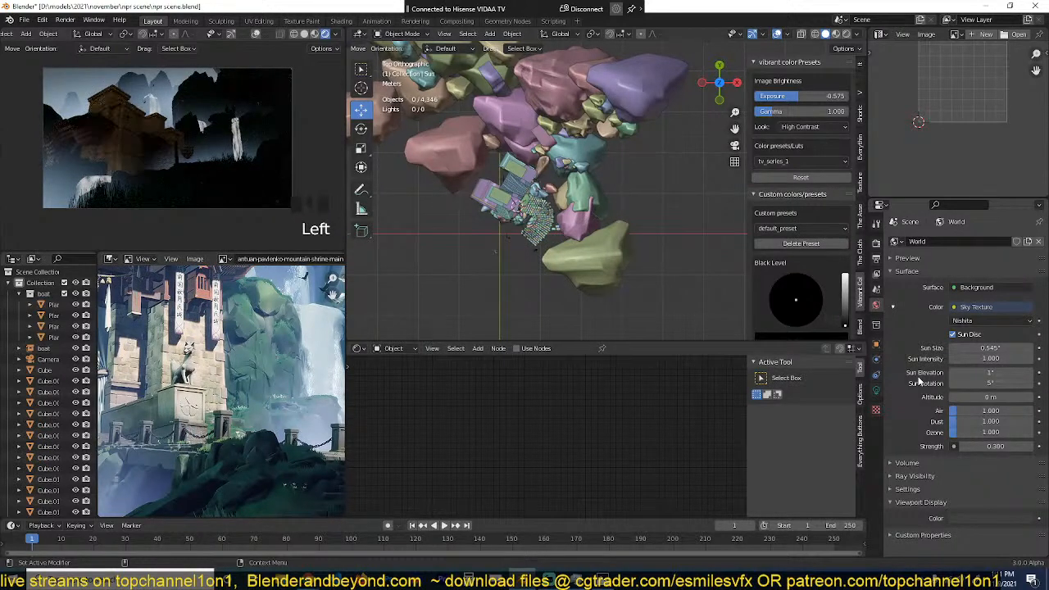
{"action": "left_click", "coordinate": [988, 373]}
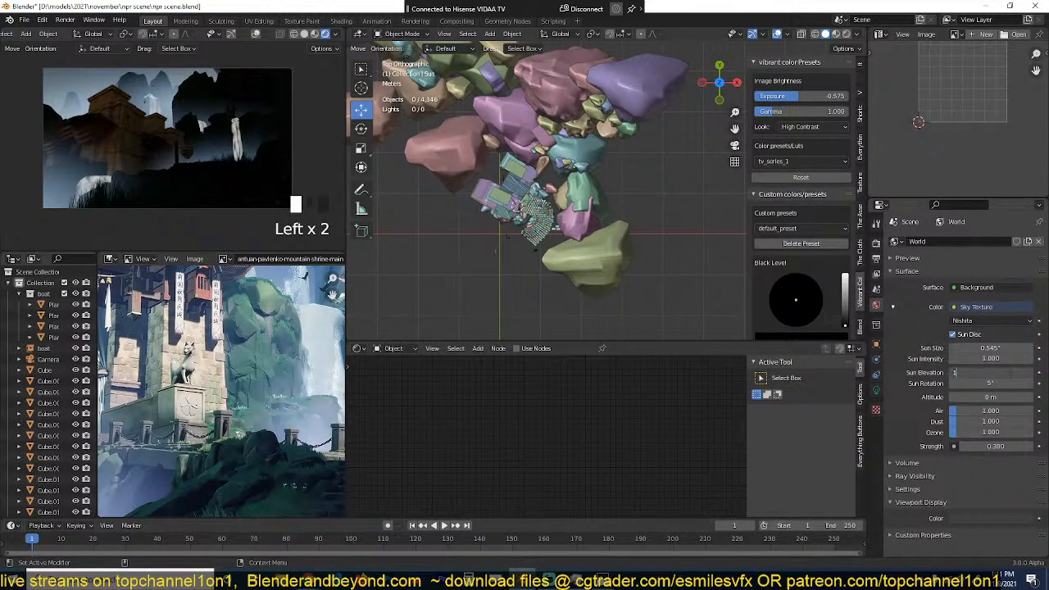
{"action": "type", "text": "0"}
{"action": "key", "text": "Return"}
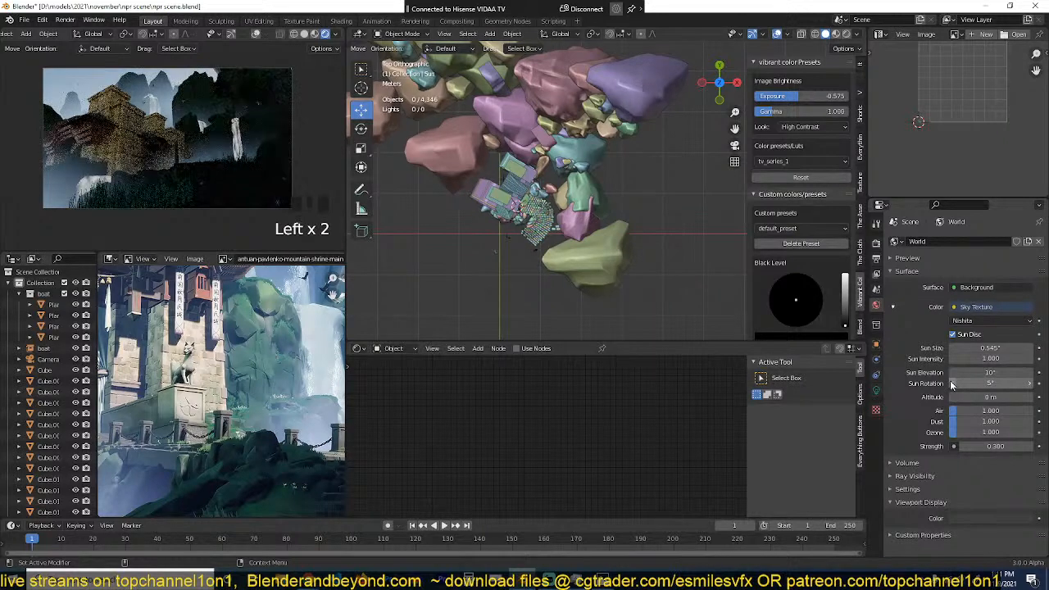
Step: Set the sky texture's sun rotation to 50°
{"action": "left_click_drag", "start_coordinate": [980, 384], "coordinate": [998, 373]}
{"action": "left_click", "coordinate": [997, 383]}
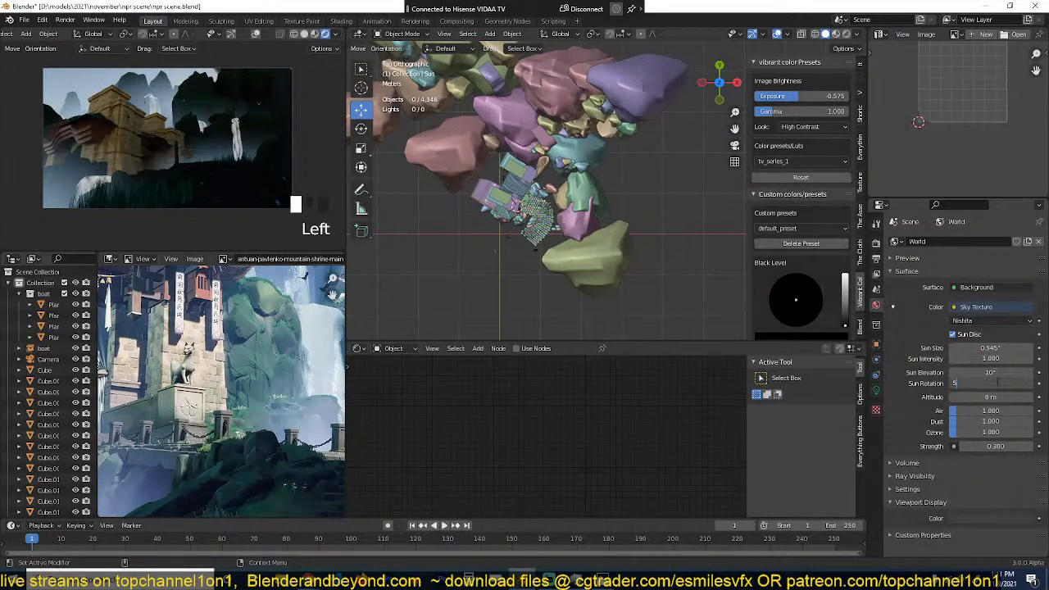
{"action": "type", "text": "50"}
{"action": "key", "text": "Return"}
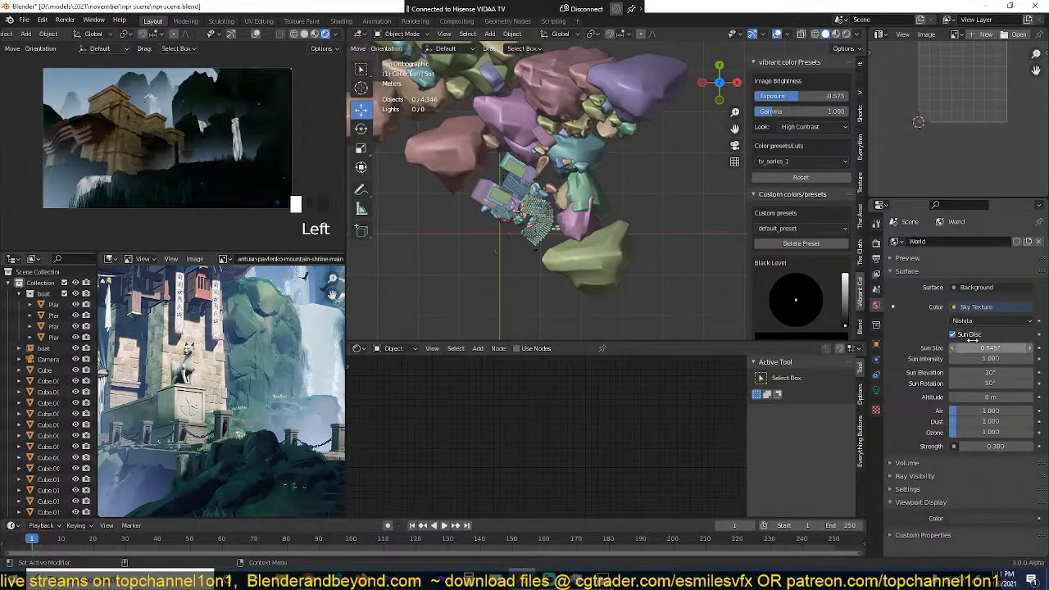
Step: Change the world colour to an Environment Texture using the antuan-pavlenko-mountain-shrine-main (1).jpg image
{"action": "left_click", "coordinate": [994, 309]}
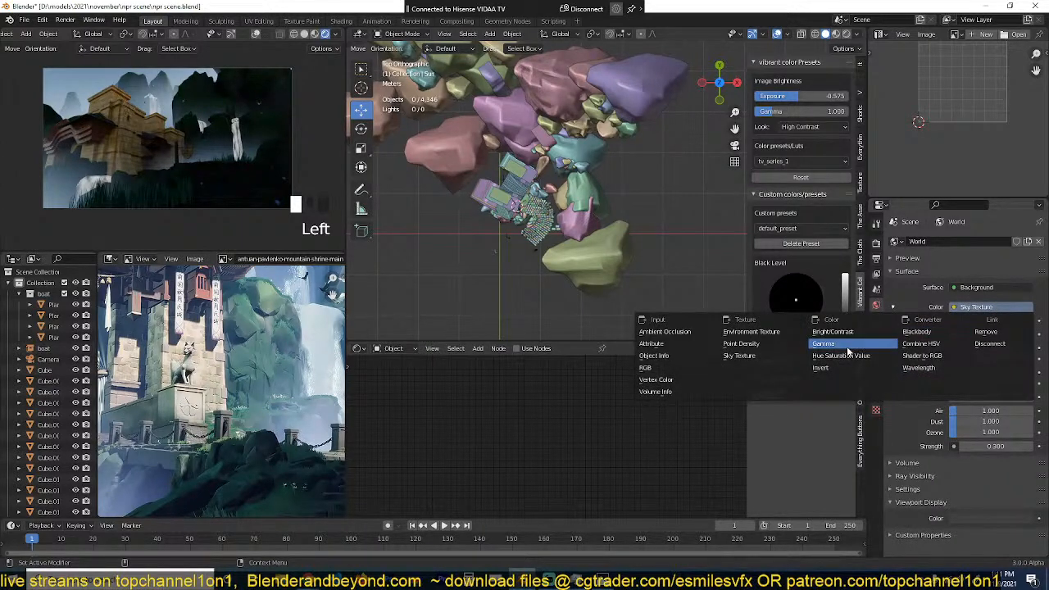
{"action": "left_click", "coordinate": [751, 332]}
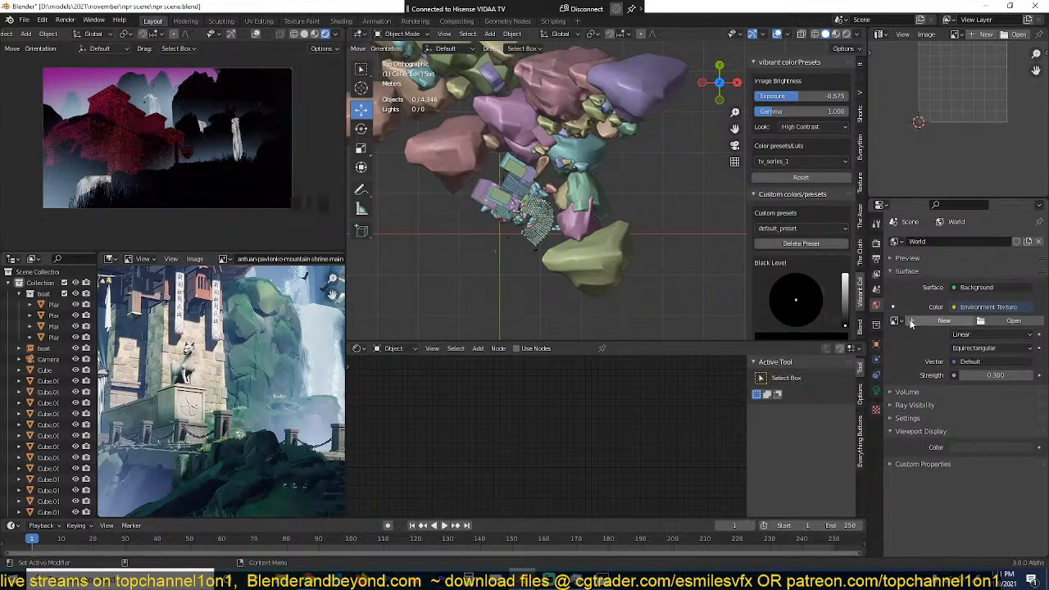
{"action": "left_click", "coordinate": [911, 322]}
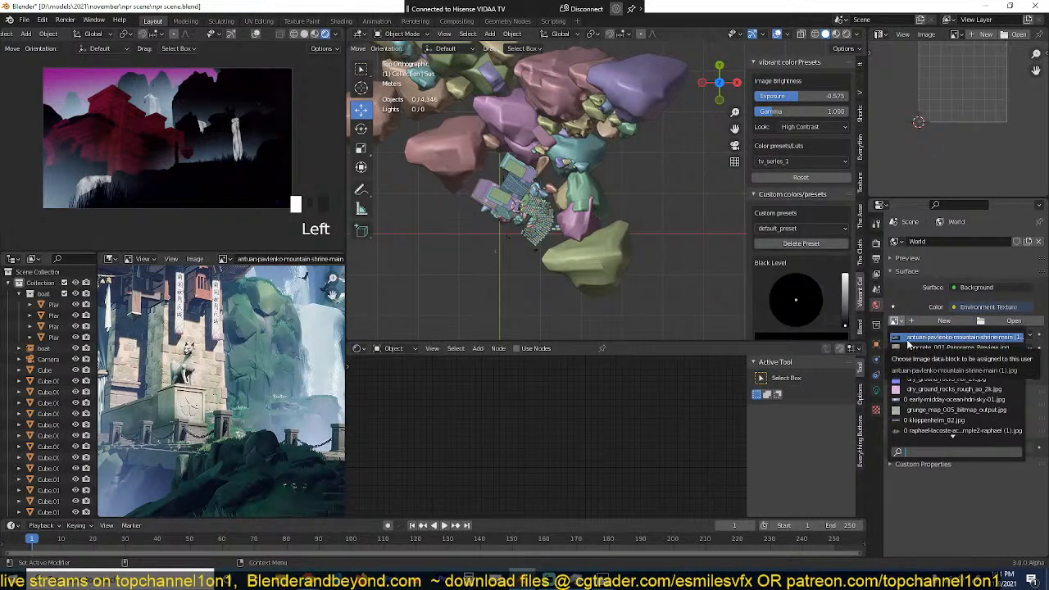
{"action": "left_click", "coordinate": [908, 339]}
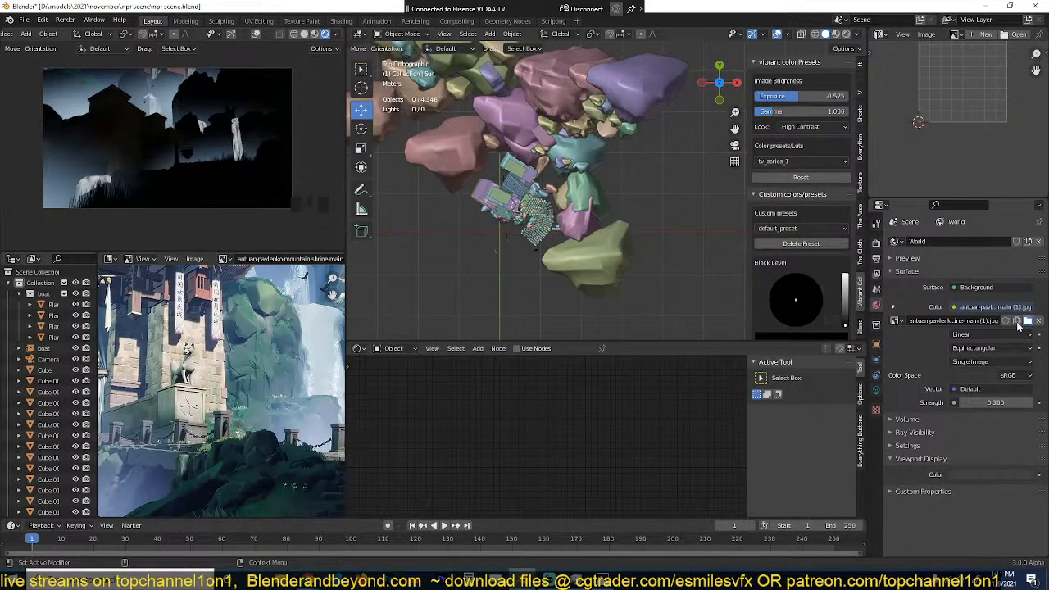
Step: Replace the world's environment image with early-midday-ocean-hdri-sky-01.jpg from the skys folder
{"action": "left_click", "coordinate": [1019, 325]}
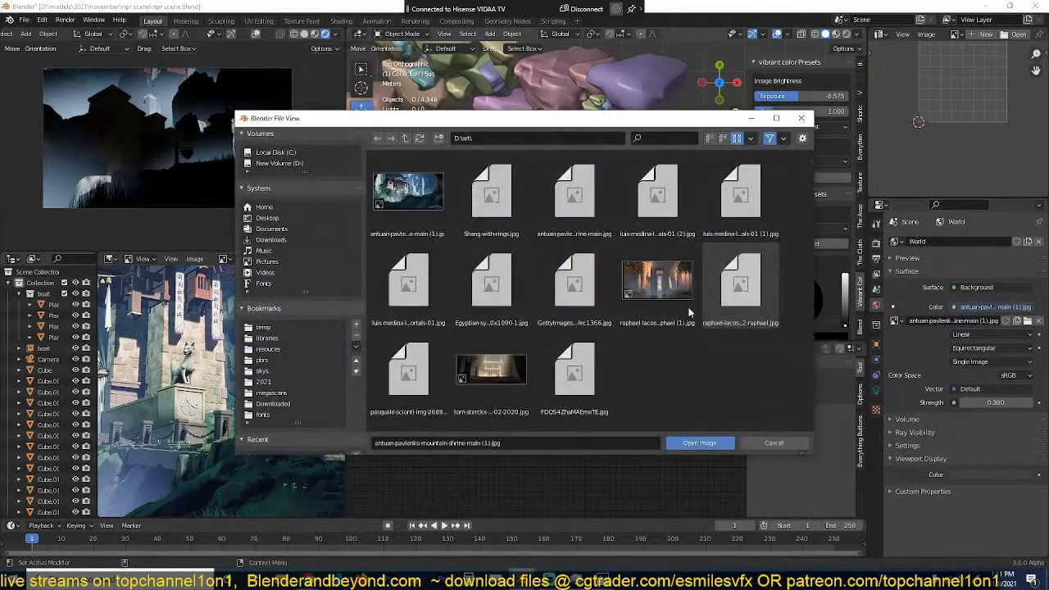
{"action": "left_click", "coordinate": [266, 371]}
{"action": "scroll", "coordinate": [537, 343], "scroll_direction": "down", "scroll_amount": 5}
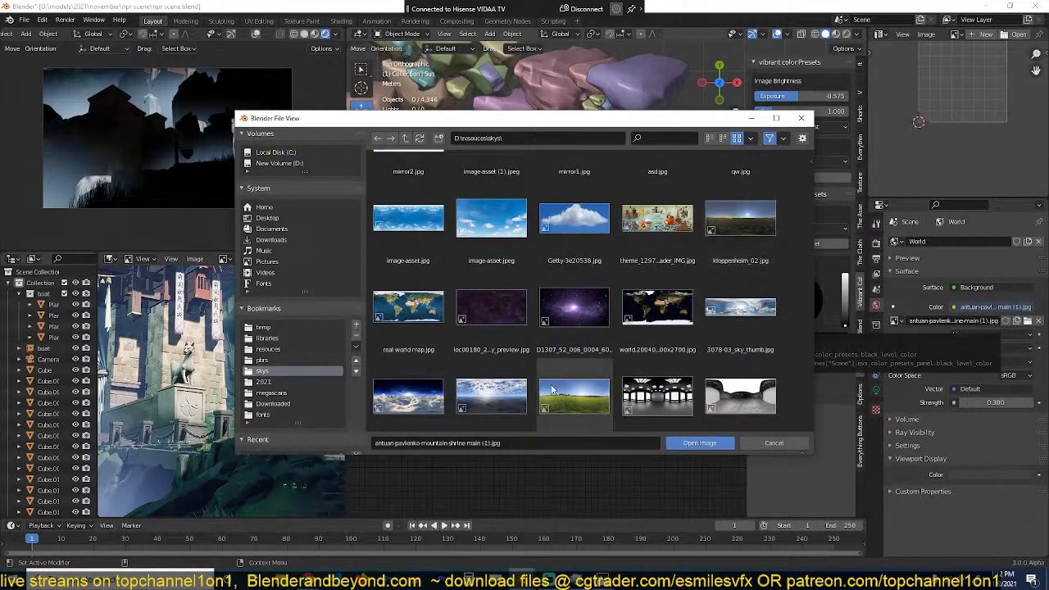
{"action": "double_click", "coordinate": [491, 396]}
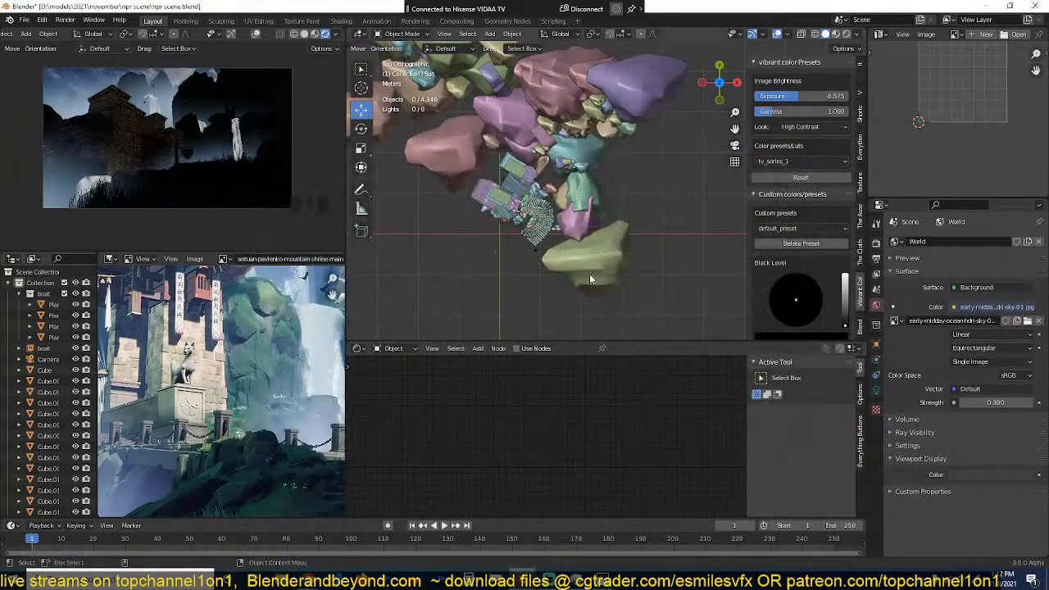
Step: Unhide the hidden sun light and leave everything deselected
{"action": "left_click", "coordinate": [509, 259]}
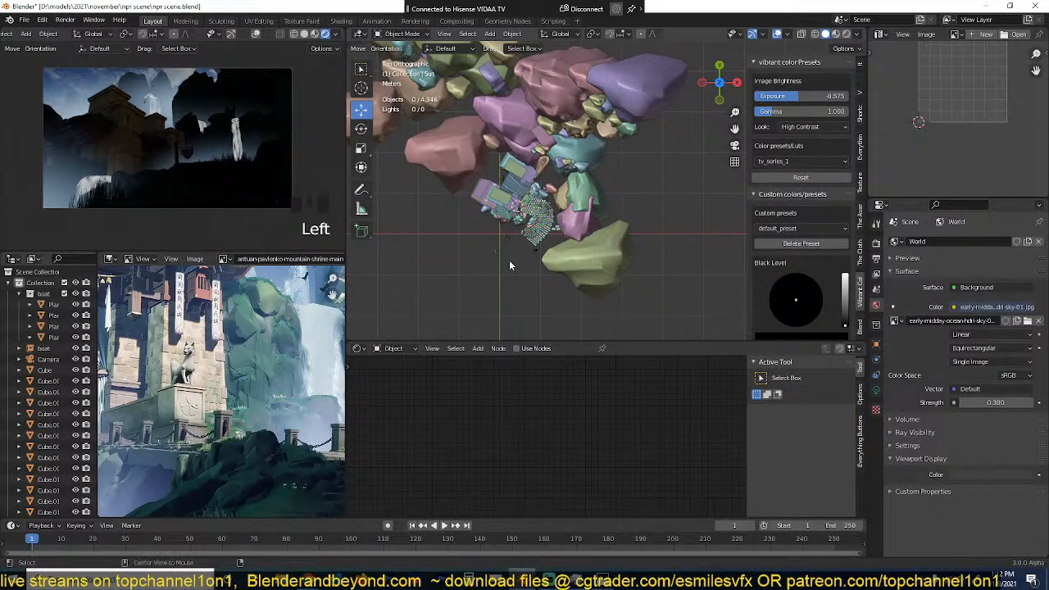
{"action": "key", "text": "alt+h"}
{"action": "key", "text": "alt+a"}
{"action": "middle_click_drag", "start_coordinate": [547, 252], "coordinate": [615, 169]}
{"action": "scroll", "coordinate": [618, 178], "scroll_direction": "down", "scroll_amount": 6}
{"action": "key", "text": "grave"}
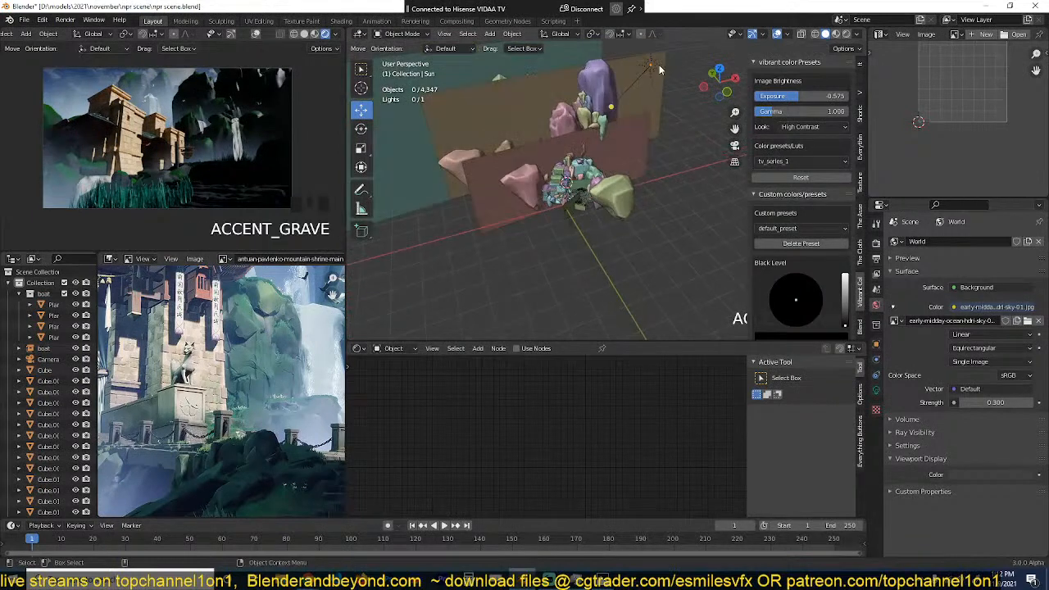
Step: Set the sun light's angle to 11° and save the scene
{"action": "left_click", "coordinate": [651, 64]}
{"action": "left_click", "coordinate": [877, 390]}
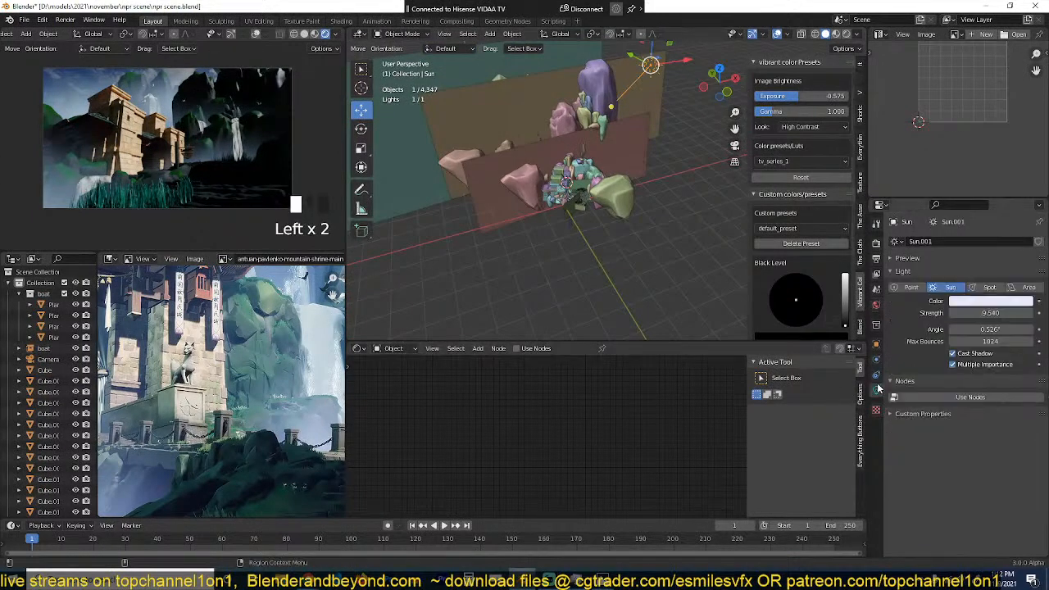
{"action": "double_click", "coordinate": [982, 329]}
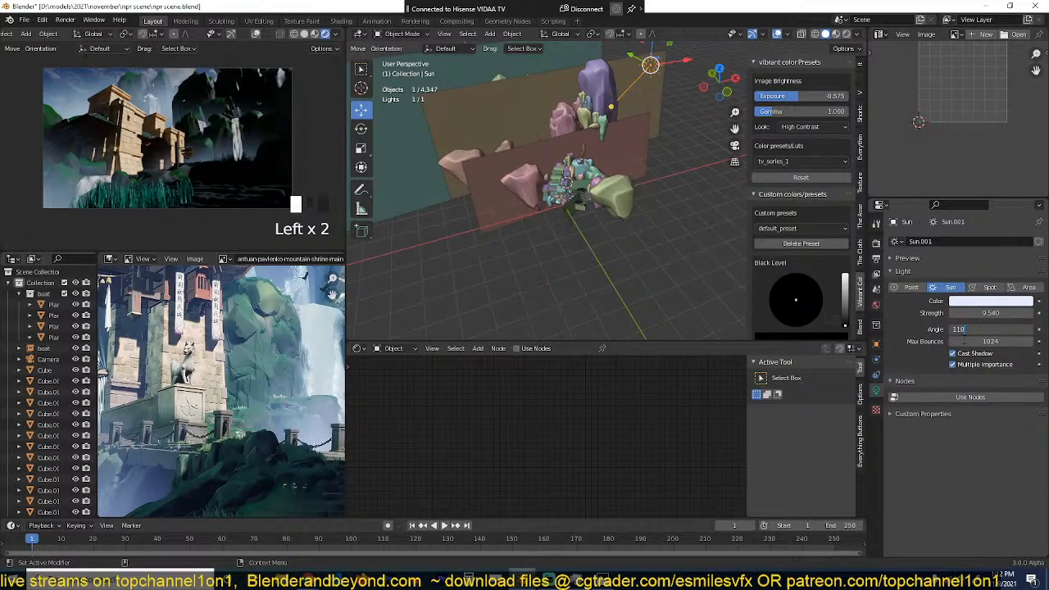
{"action": "type", "text": "11"}
{"action": "key", "text": "Return"}
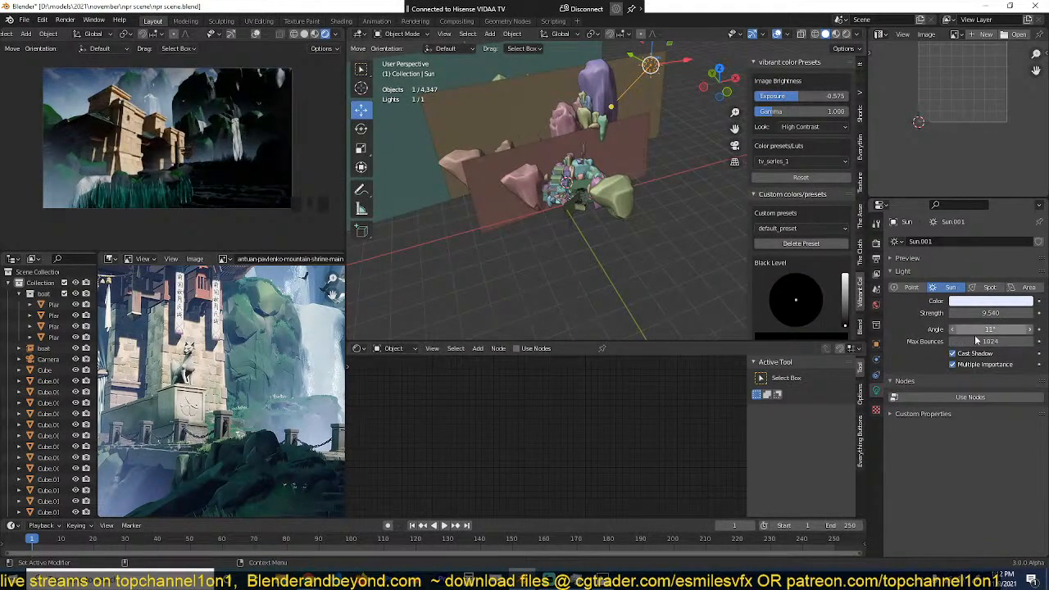
{"action": "left_click", "coordinate": [980, 329]}
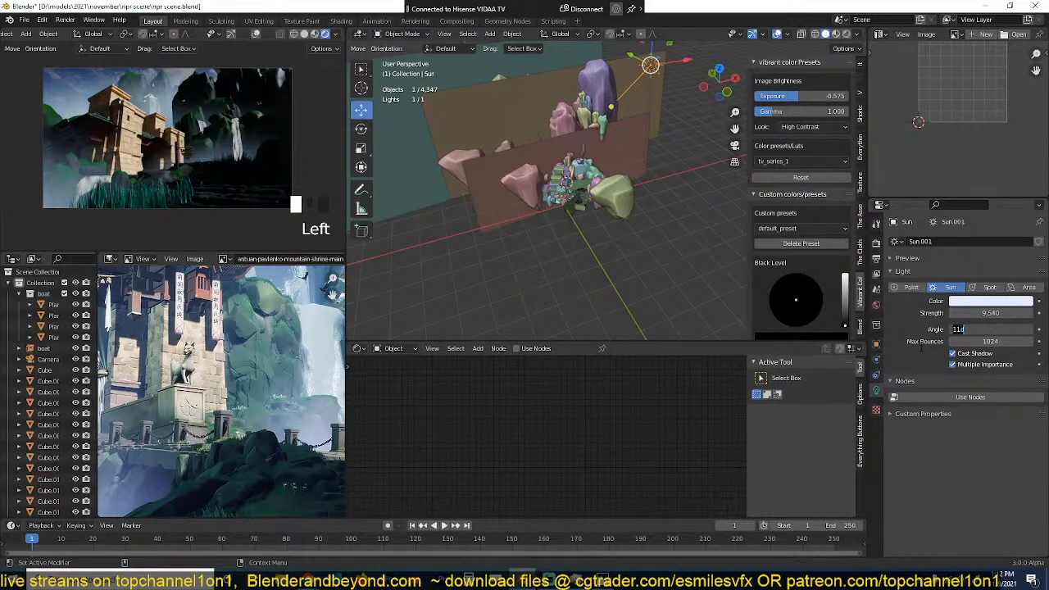
{"action": "left_click", "coordinate": [661, 291]}
{"action": "key", "text": "ctrl+s"}
{"action": "key", "text": "ctrl+s"}
Step: Try several tints for the sun light, settle on a pale yellow, and save the scene
{"action": "left_click", "coordinate": [987, 303]}
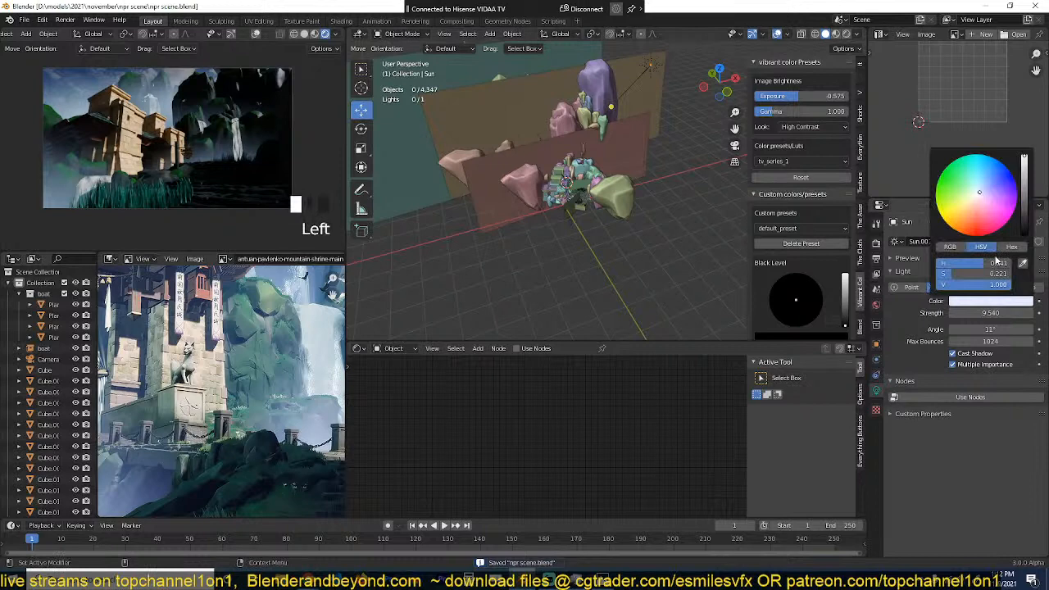
{"action": "left_click", "coordinate": [989, 194]}
{"action": "left_click", "coordinate": [958, 213]}
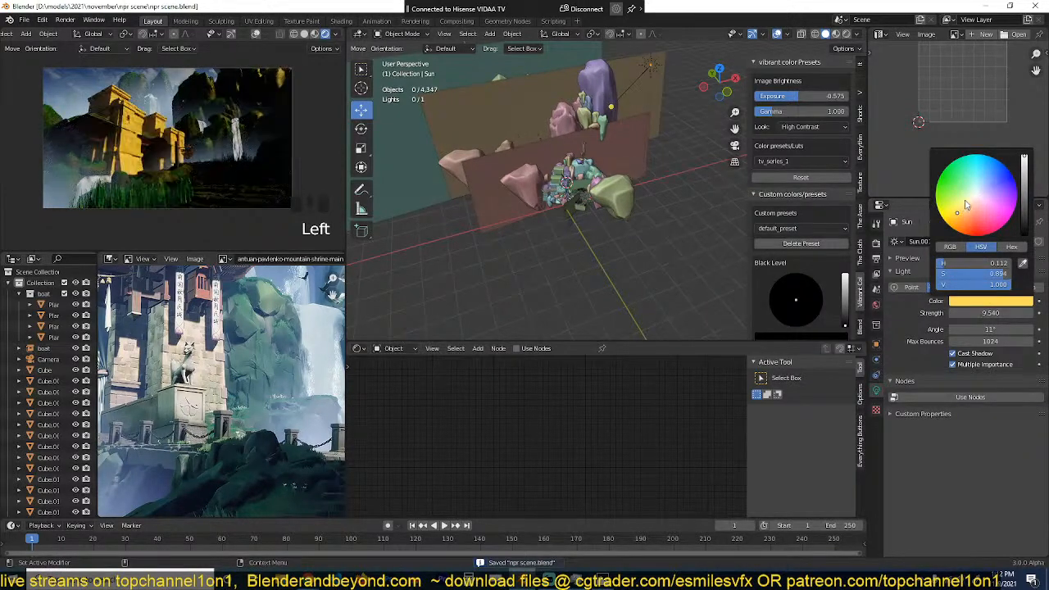
{"action": "left_click", "coordinate": [977, 203]}
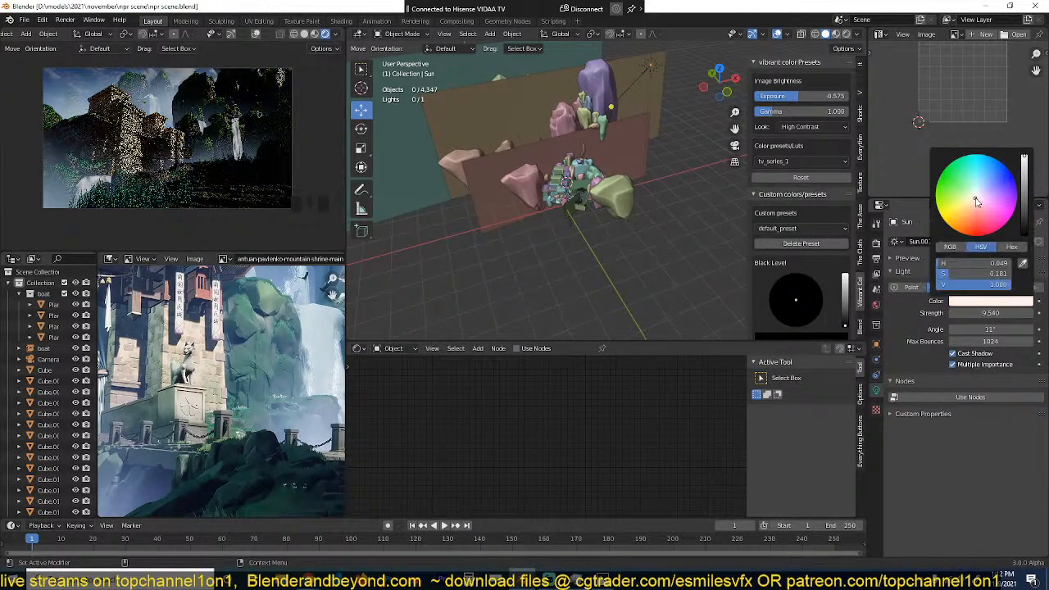
{"action": "left_click", "coordinate": [983, 302]}
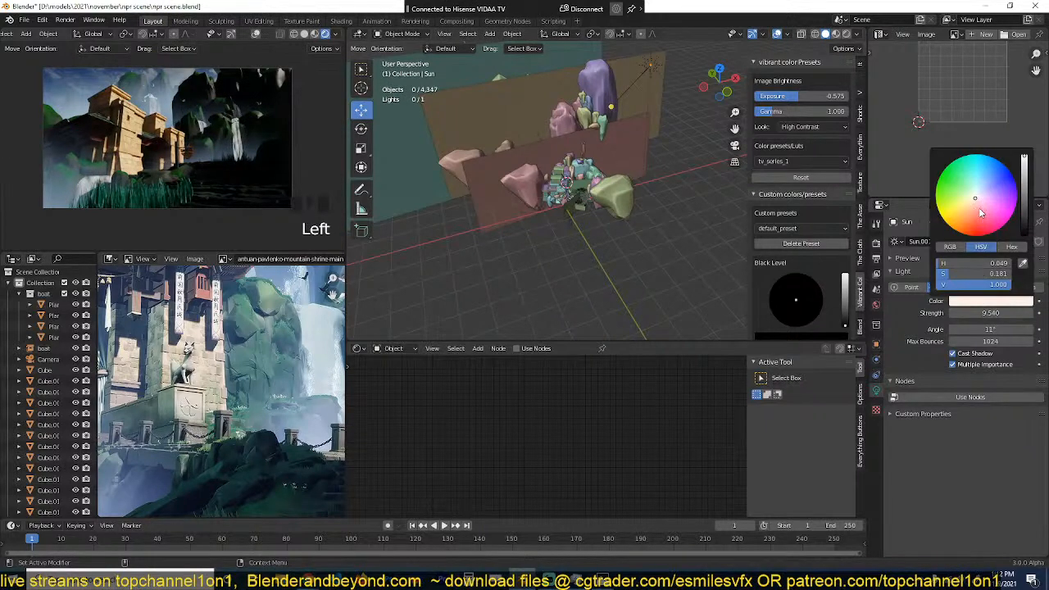
{"action": "left_click_drag", "start_coordinate": [976, 198], "coordinate": [970, 199]}
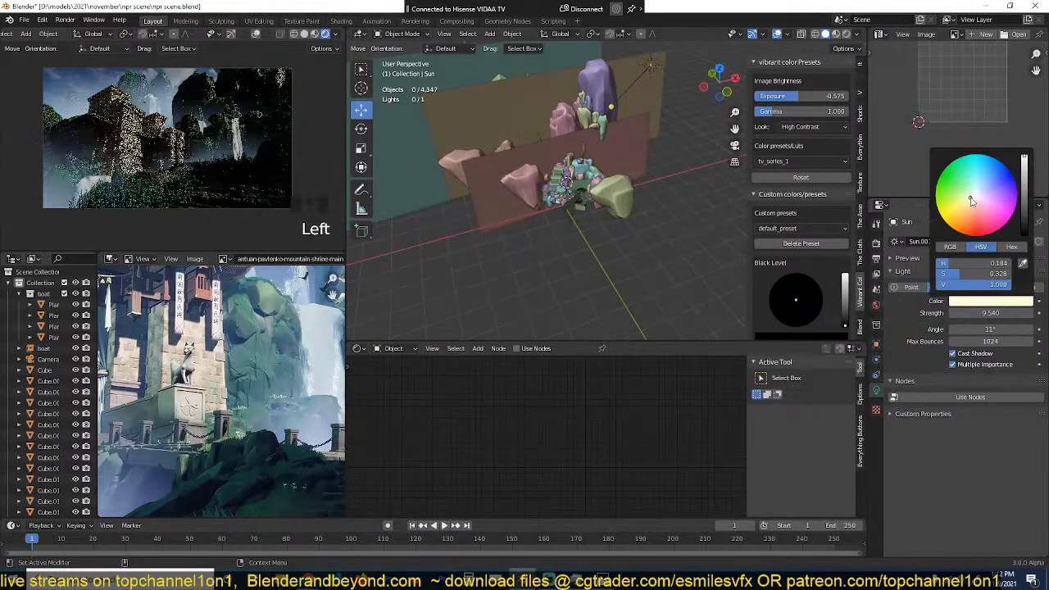
{"action": "left_click", "coordinate": [605, 249]}
{"action": "key", "text": "ctrl+s"}
Step: Scale the grass patch at the near end of the tiled path by 1.345 along X
{"action": "scroll", "coordinate": [588, 261], "scroll_direction": "up", "scroll_amount": 8}
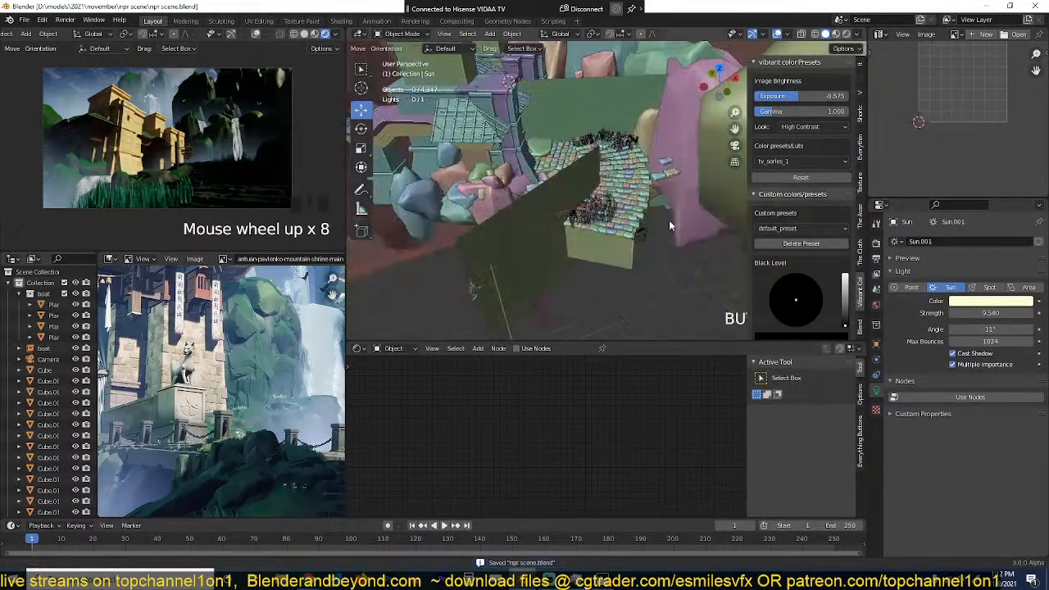
{"action": "scroll", "coordinate": [686, 215], "scroll_direction": "up", "scroll_amount": 2}
{"action": "left_click", "coordinate": [687, 218]}
{"action": "middle_click_drag", "start_coordinate": [687, 218], "coordinate": [541, 220], "text": "shift"}
{"action": "key", "text": "s"}
{"action": "key", "text": "x"}
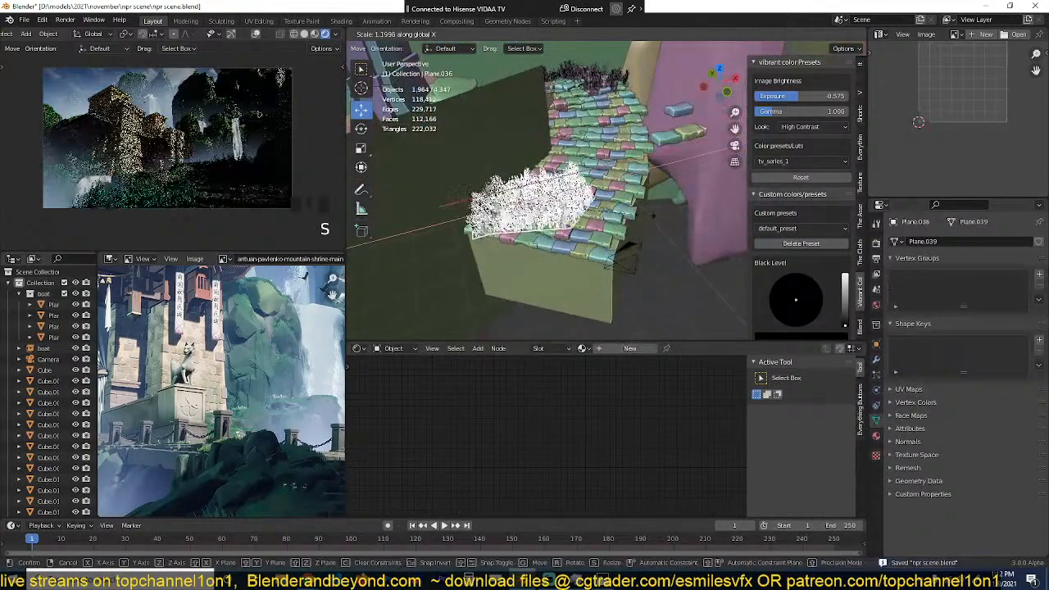
{"action": "left_click", "coordinate": [661, 215]}
Step: Shift the widened grass patch horizontally towards the outer edge of the path, keeping its height, and save the scene
{"action": "key", "text": "g"}
{"action": "key", "text": "shift+z"}
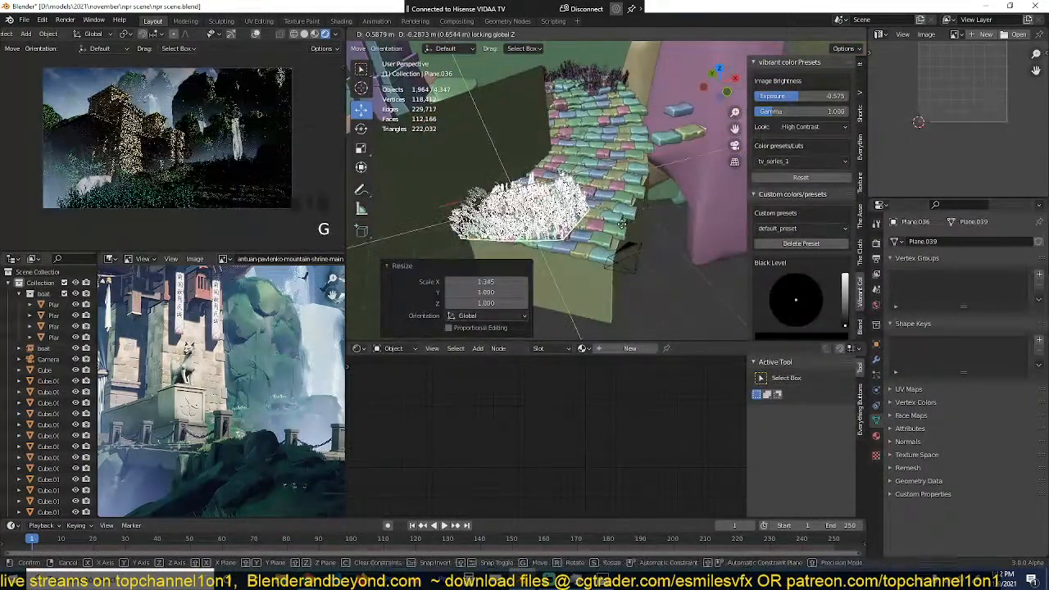
{"action": "left_click", "coordinate": [651, 219]}
{"action": "key", "text": "alt+a"}
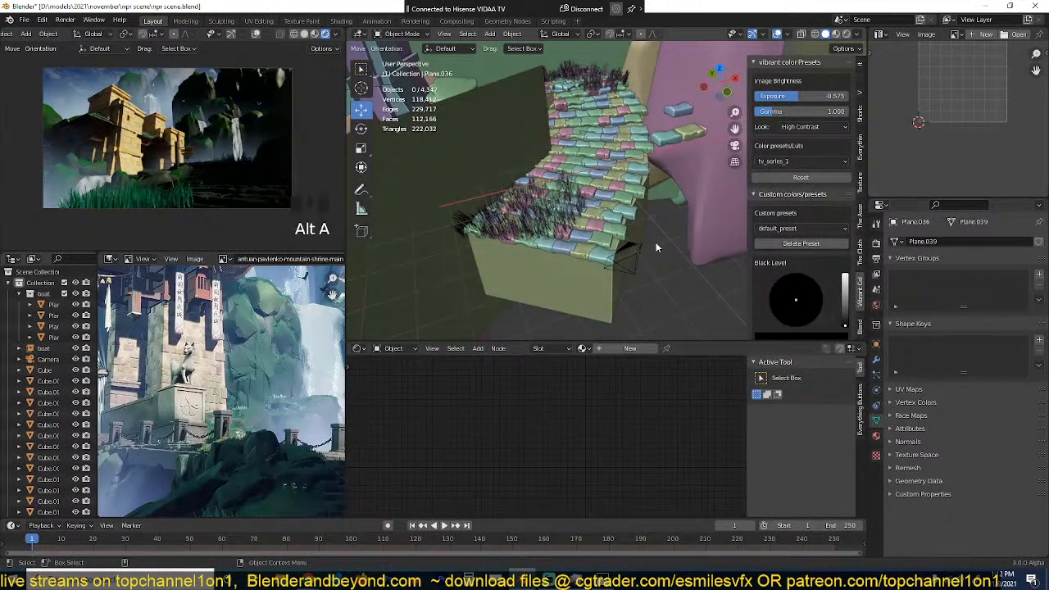
{"action": "left_click", "coordinate": [565, 216]}
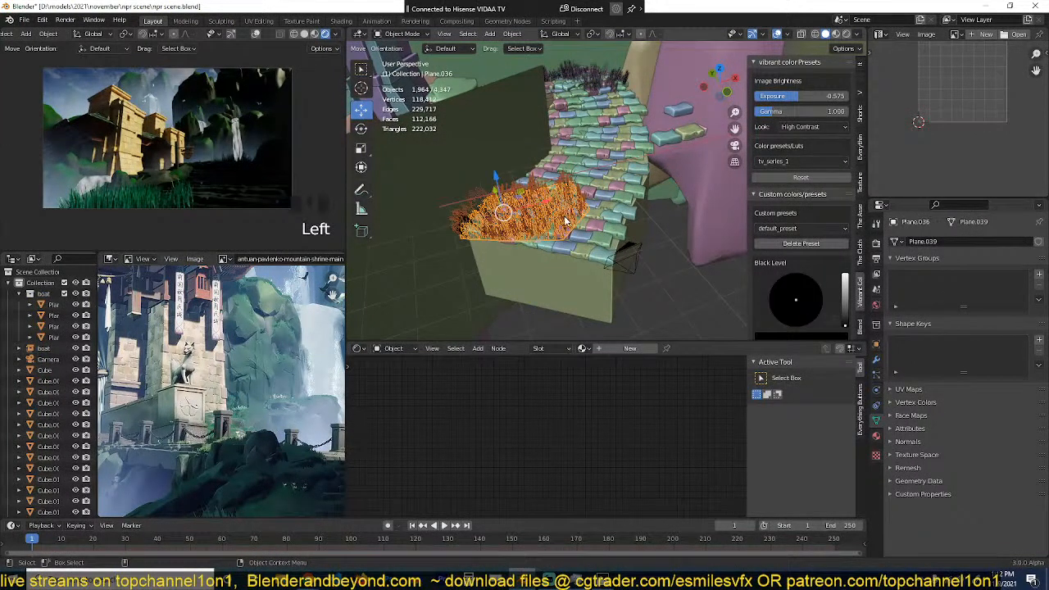
{"action": "key", "text": "alt+a"}
{"action": "key", "text": "ctrl+s"}
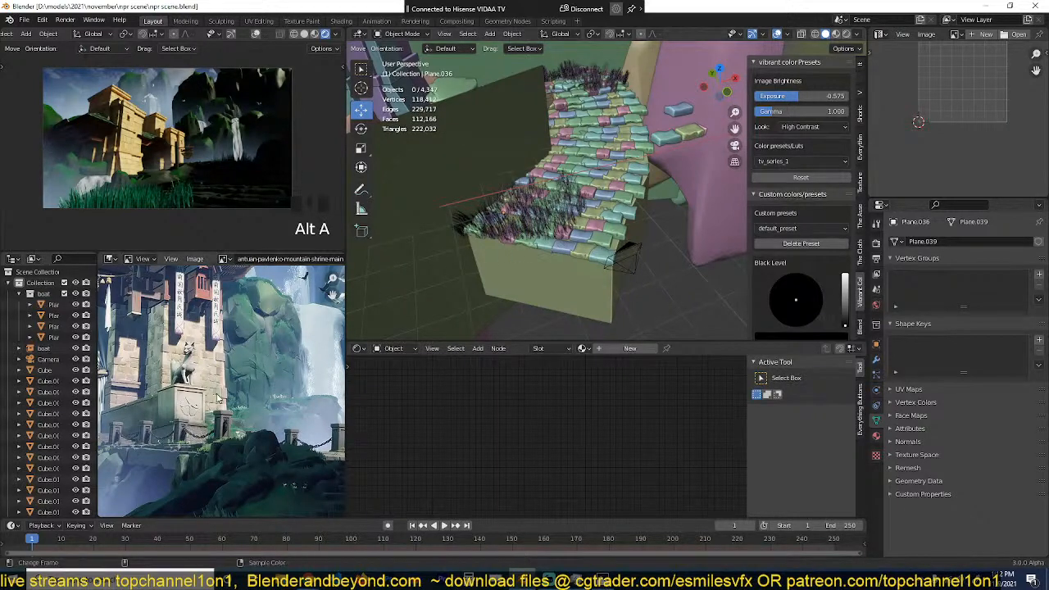
{"action": "scroll", "coordinate": [235, 410], "scroll_direction": "down", "scroll_amount": 4}
{"action": "scroll", "coordinate": [250, 374], "scroll_direction": "up", "scroll_amount": 5}
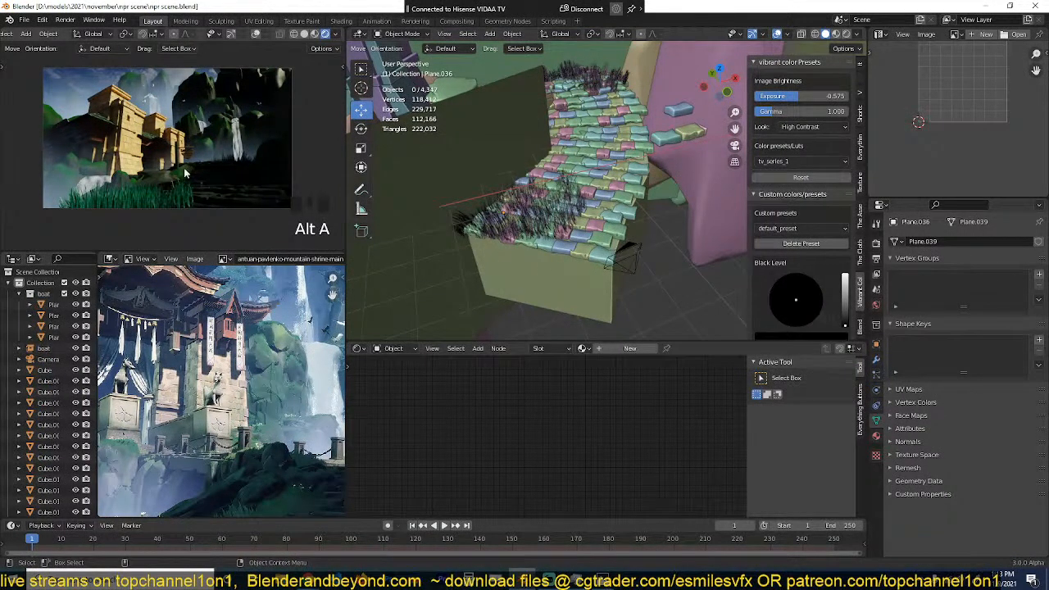
{"action": "key", "text": "ctrl+s"}
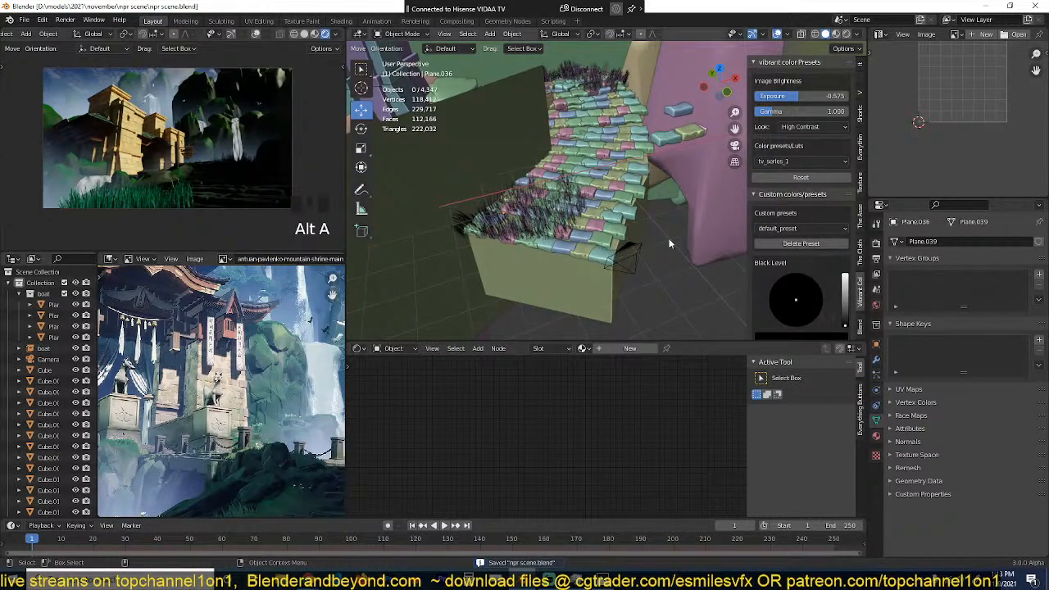
Step: Try the detective_1, warming and old_desert colour presets on the render
{"action": "scroll", "coordinate": [825, 265], "scroll_direction": "down", "scroll_amount": 1}
{"action": "scroll", "coordinate": [820, 230], "scroll_direction": "up", "scroll_amount": 1}
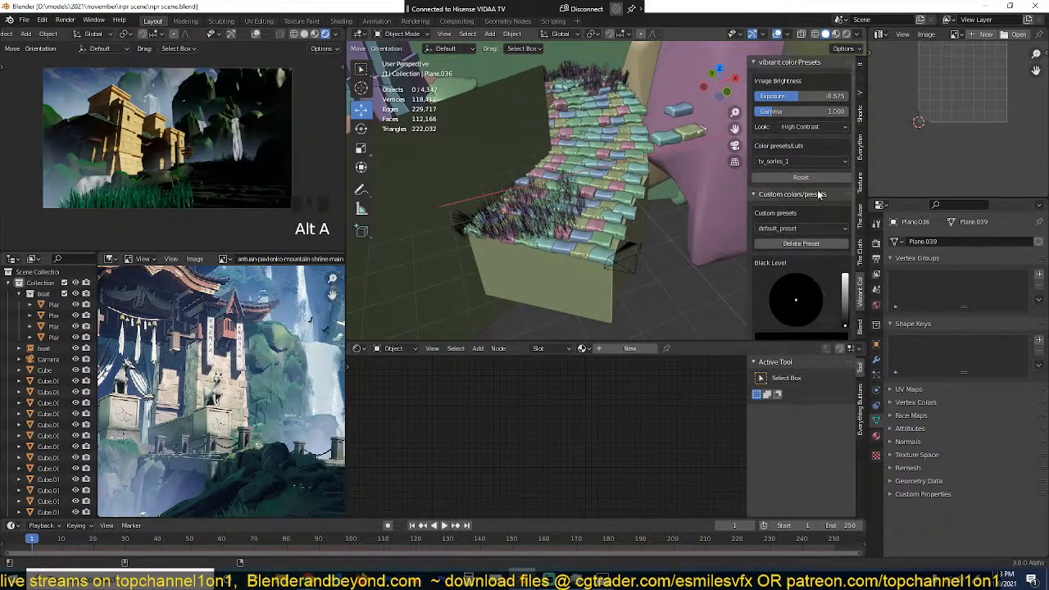
{"action": "left_click", "coordinate": [813, 162]}
{"action": "left_click", "coordinate": [768, 173]}
{"action": "left_click", "coordinate": [801, 155]}
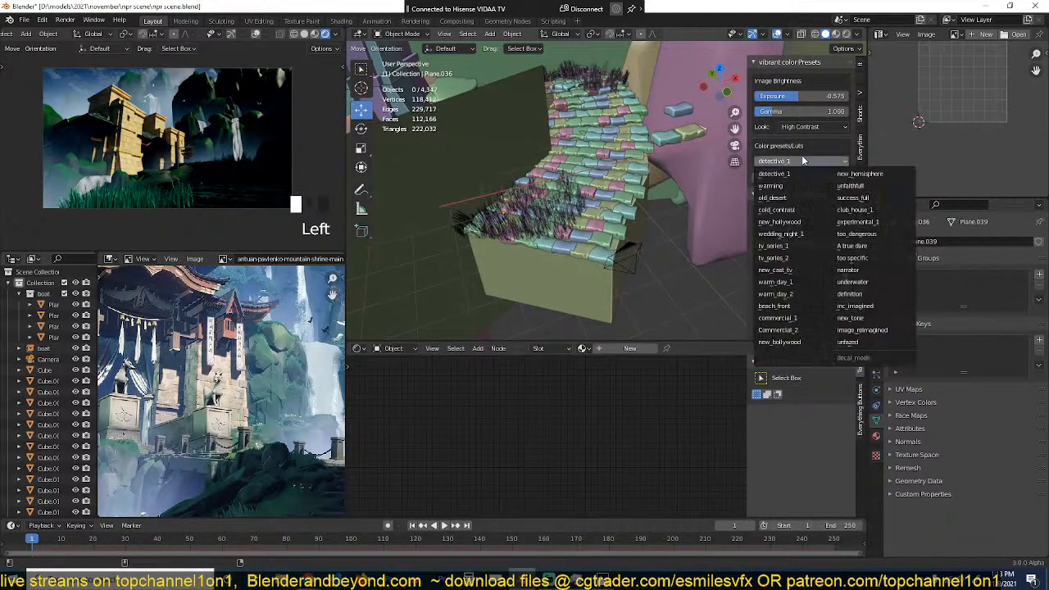
{"action": "left_click", "coordinate": [793, 186]}
{"action": "left_click", "coordinate": [799, 162]}
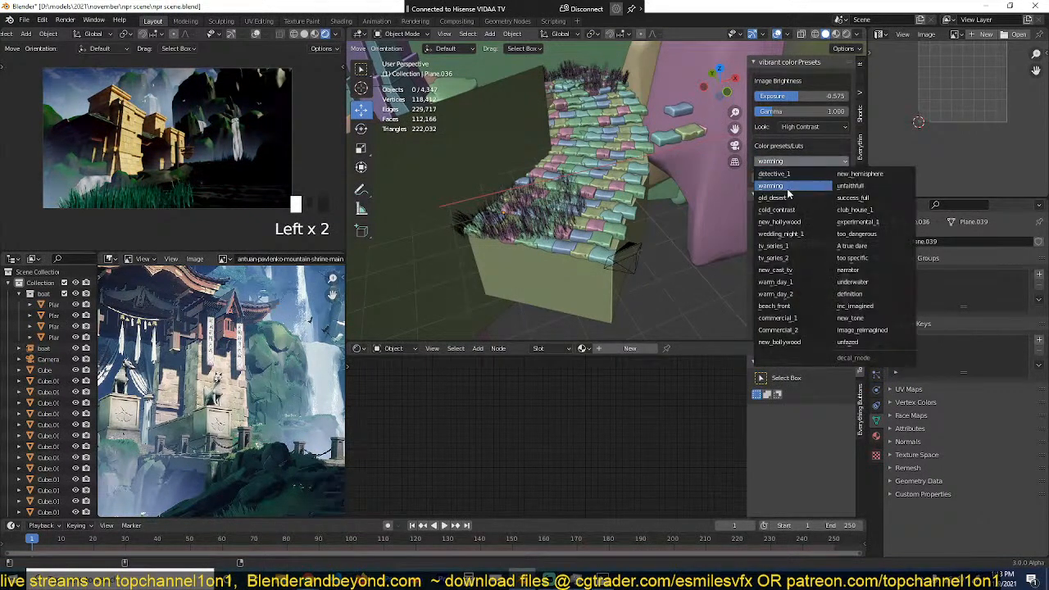
{"action": "left_click", "coordinate": [789, 198]}
{"action": "left_click", "coordinate": [815, 164]}
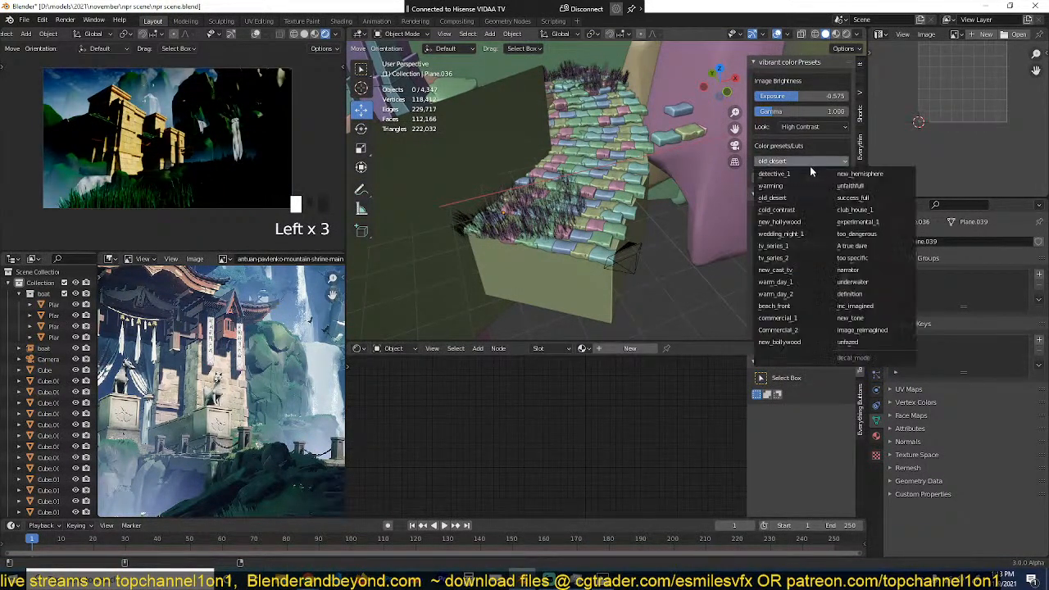
Step: Try the new_hollywood colour preset with the exposure at 1.149 and the gamma at 1.201
{"action": "left_click", "coordinate": [789, 227]}
{"action": "left_click_drag", "start_coordinate": [808, 95], "coordinate": [788, 110]}
{"action": "left_click", "coordinate": [789, 168]}
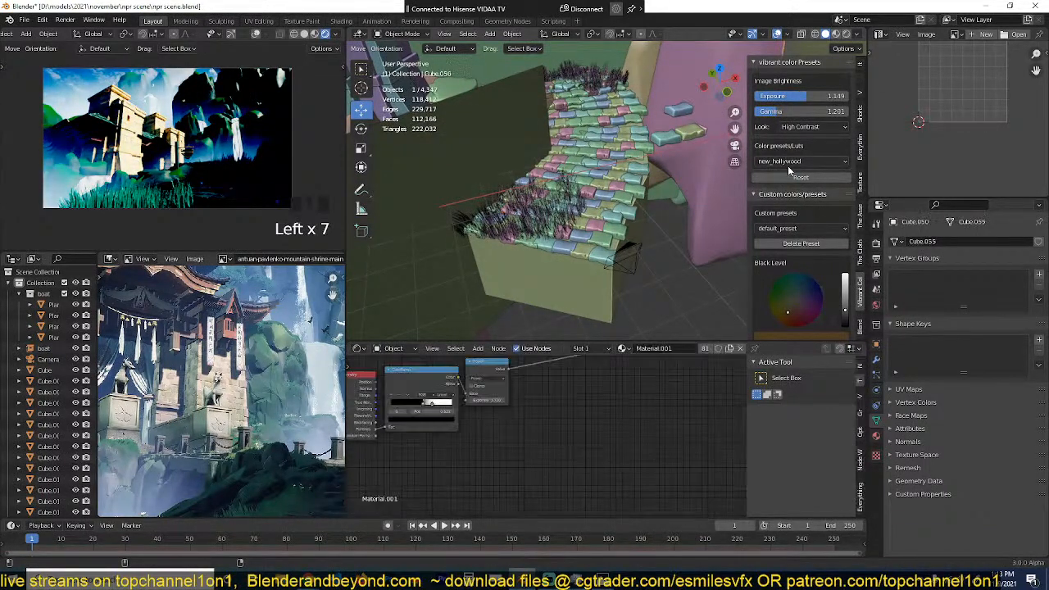
Step: Reset the colour preset's levels and set the look to None
{"action": "left_click", "coordinate": [801, 177]}
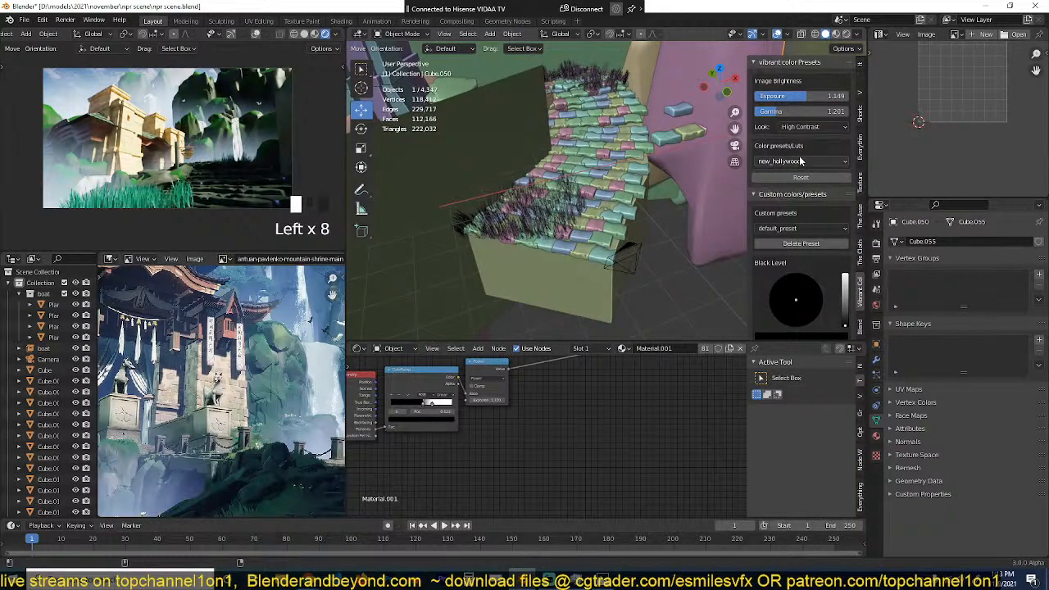
{"action": "left_click", "coordinate": [799, 155]}
{"action": "left_click", "coordinate": [817, 130]}
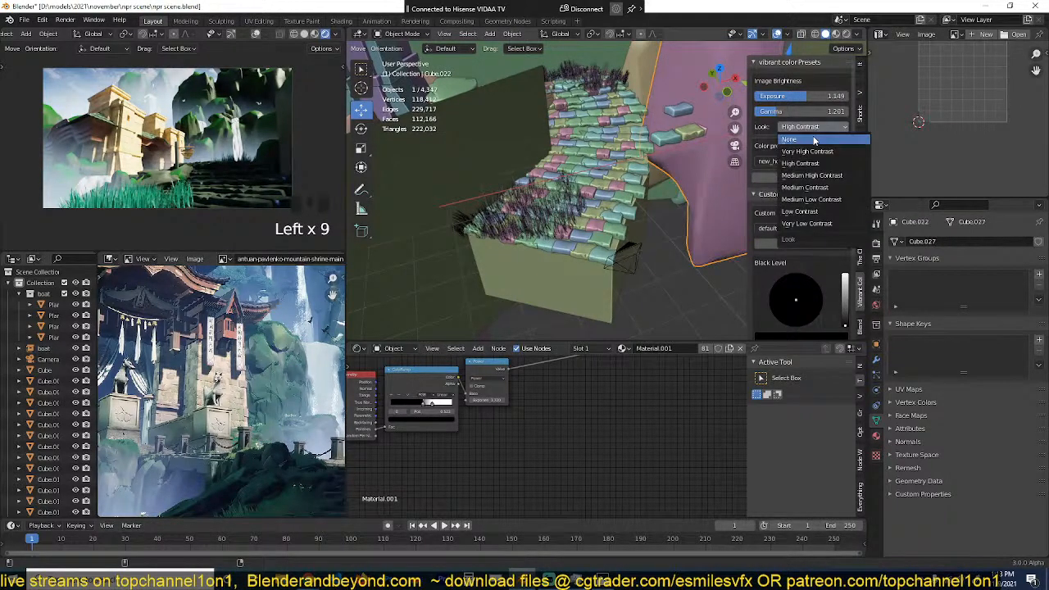
{"action": "left_click", "coordinate": [815, 140]}
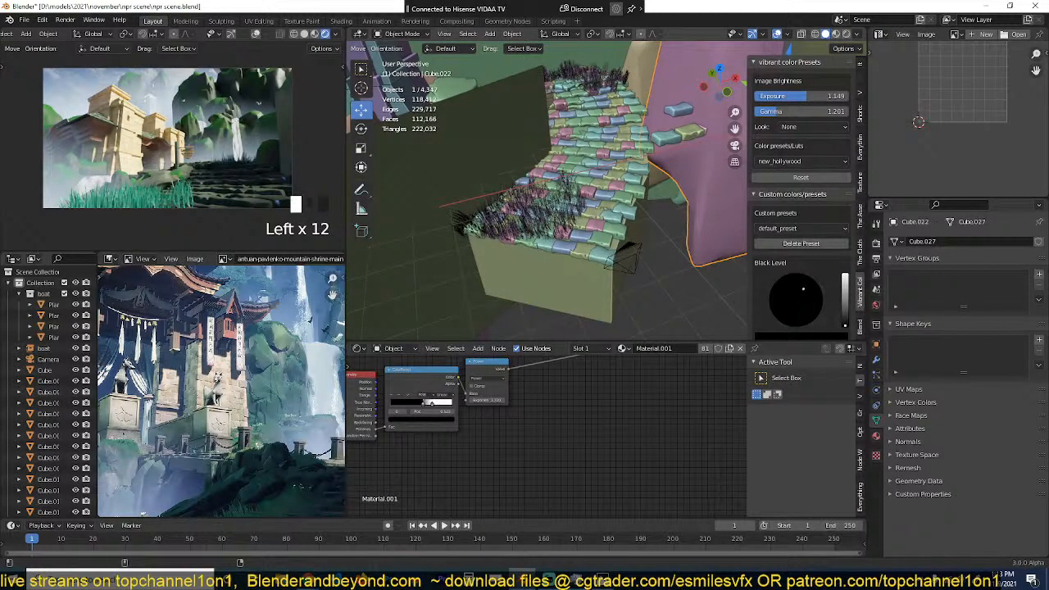
{"action": "mouse_move", "coordinate": [845, 325]}
{"action": "left_mouse_down"}
{"action": "mouse_move", "coordinate": [845, 312]}
{"action": "mouse_move", "coordinate": [845, 326]}
{"action": "left_mouse_up"}
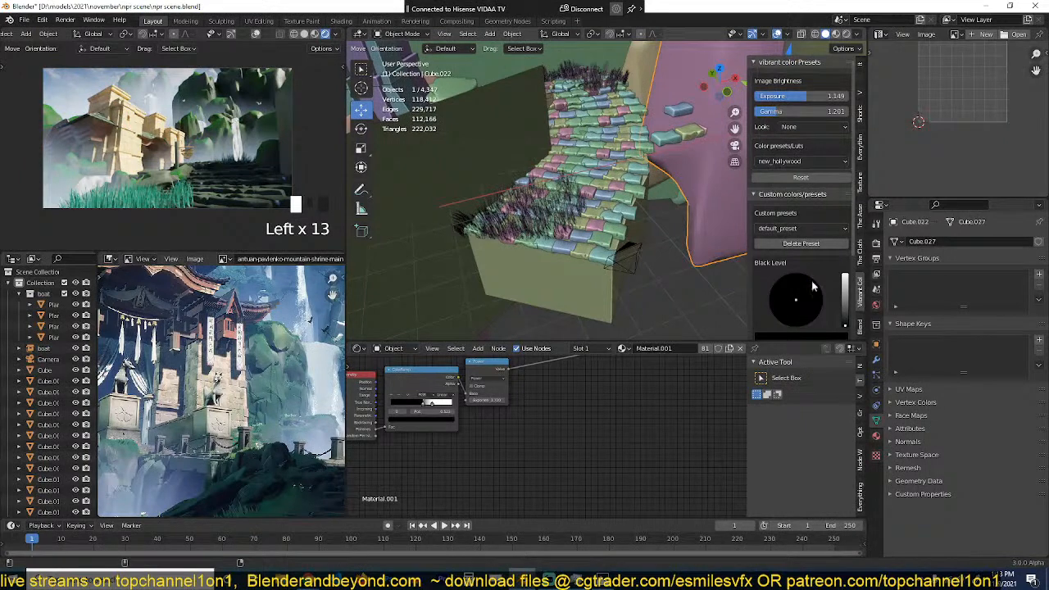
{"action": "scroll", "coordinate": [814, 285], "scroll_direction": "down", "scroll_amount": 3}
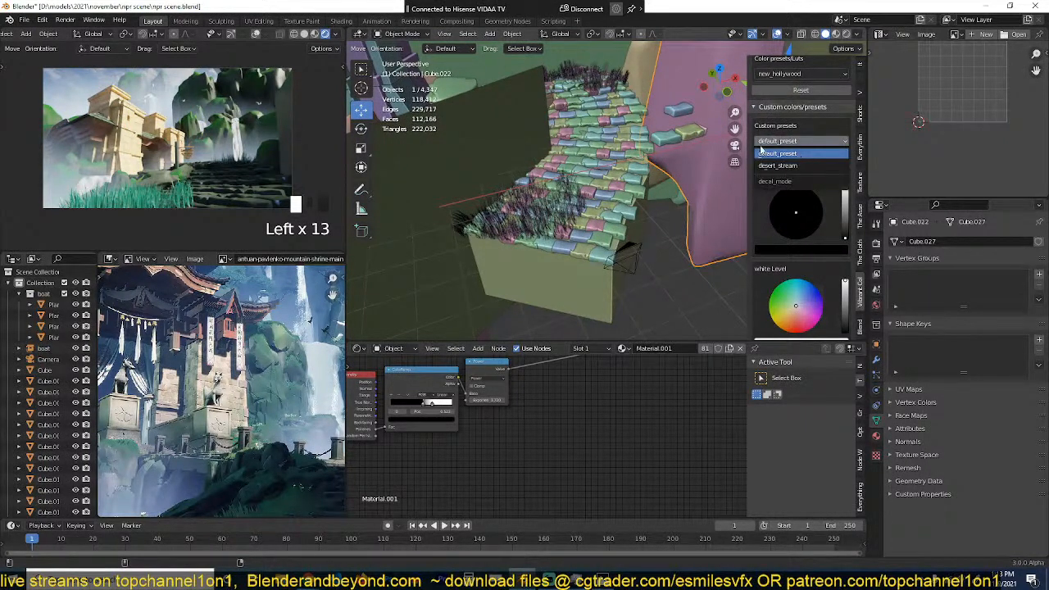
{"action": "scroll", "coordinate": [785, 164], "scroll_direction": "up", "scroll_amount": 3}
Step: Try the warming colour preset, and switch to new_hemisphere
{"action": "left_click", "coordinate": [800, 162]}
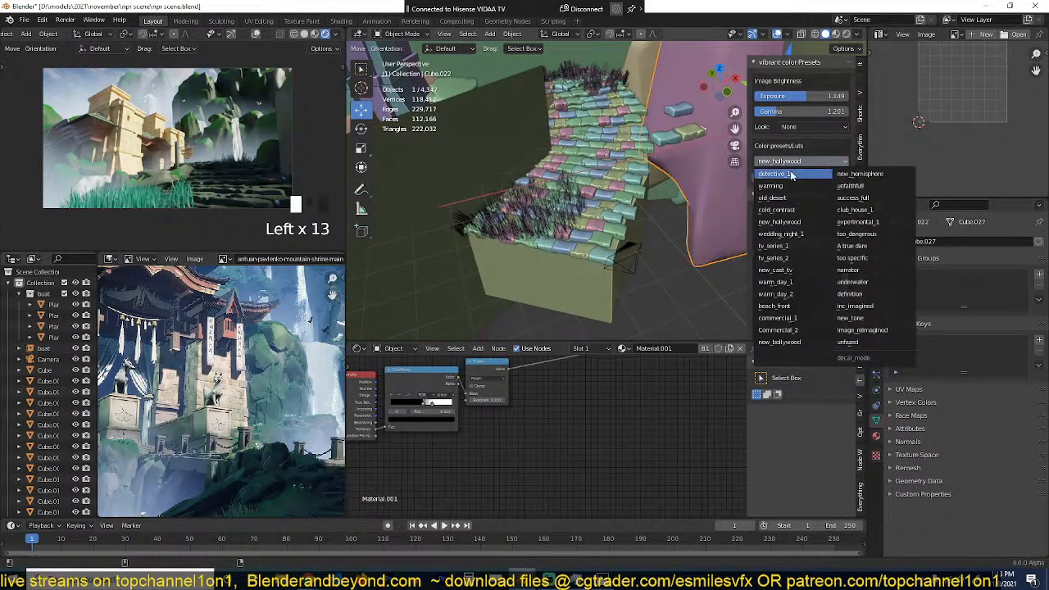
{"action": "left_click", "coordinate": [802, 164]}
{"action": "left_click", "coordinate": [801, 161]}
{"action": "left_click", "coordinate": [803, 172]}
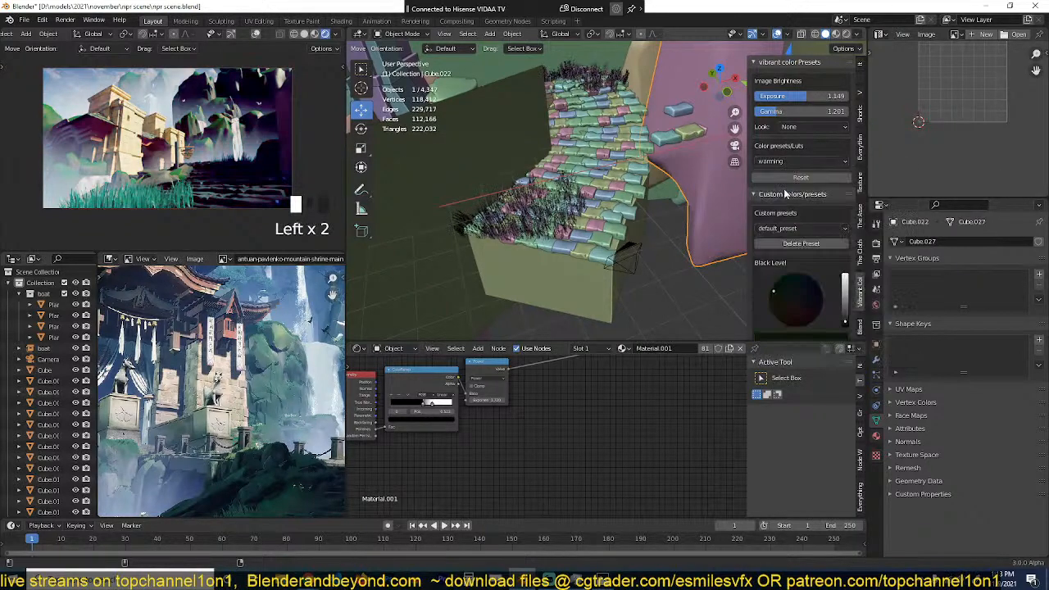
{"action": "left_click", "coordinate": [810, 163]}
{"action": "left_click", "coordinate": [860, 174]}
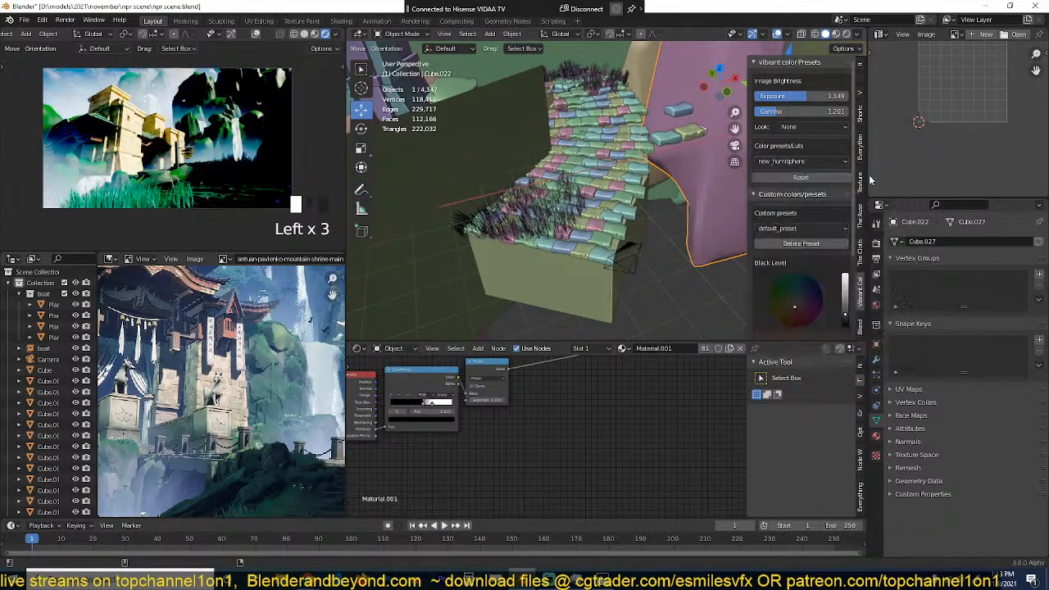
Step: Try the success_full, wedding_night_1, new_bollywood, tv_series_1 and warming colour presets on the render
{"action": "left_click", "coordinate": [813, 164]}
{"action": "left_click", "coordinate": [853, 197]}
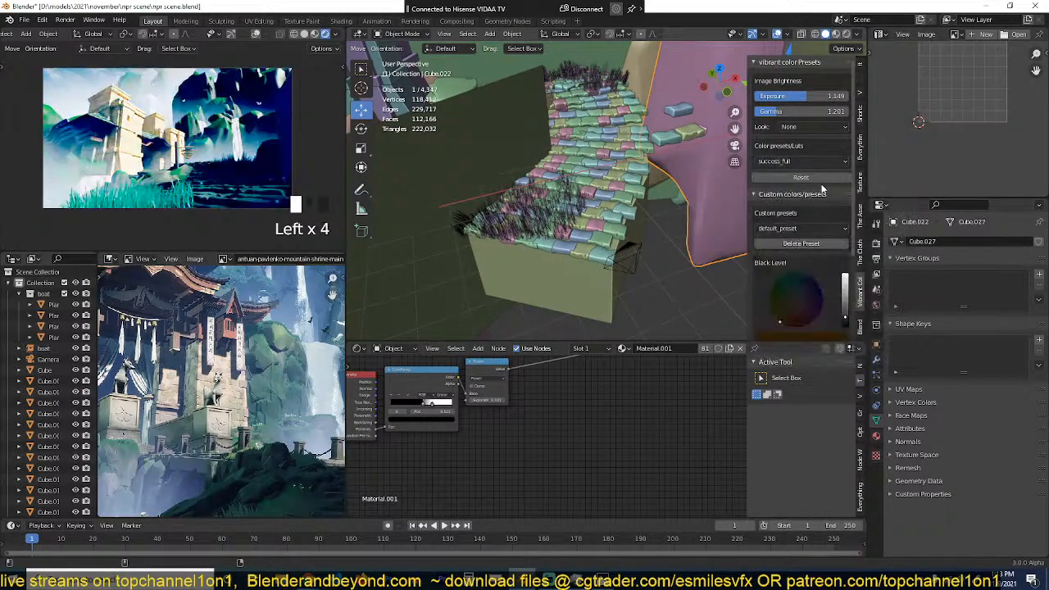
{"action": "left_click", "coordinate": [806, 162]}
{"action": "left_click", "coordinate": [781, 234]}
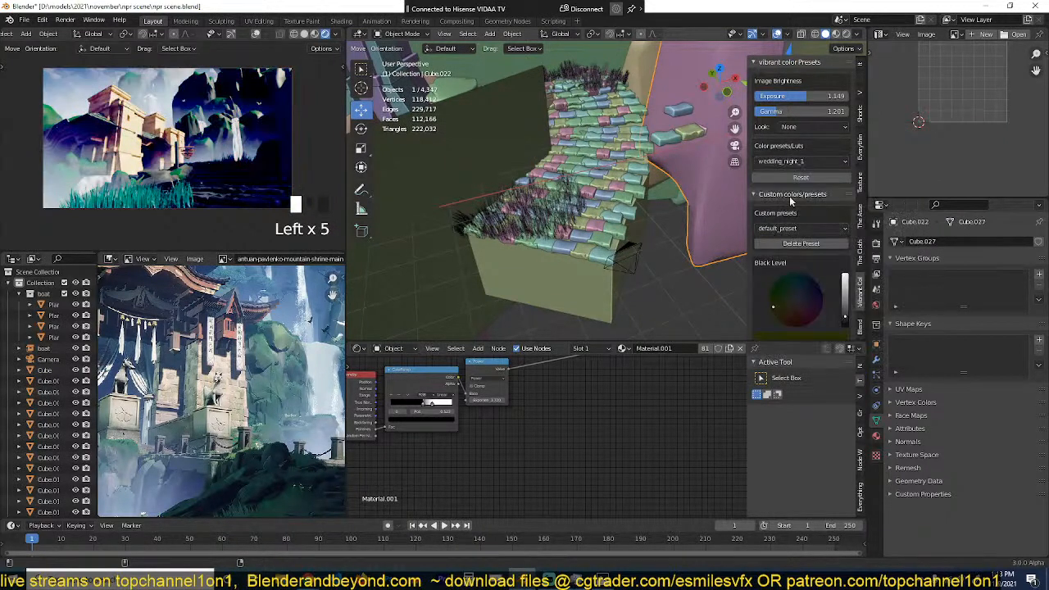
{"action": "left_click", "coordinate": [799, 162]}
{"action": "left_click", "coordinate": [780, 342]}
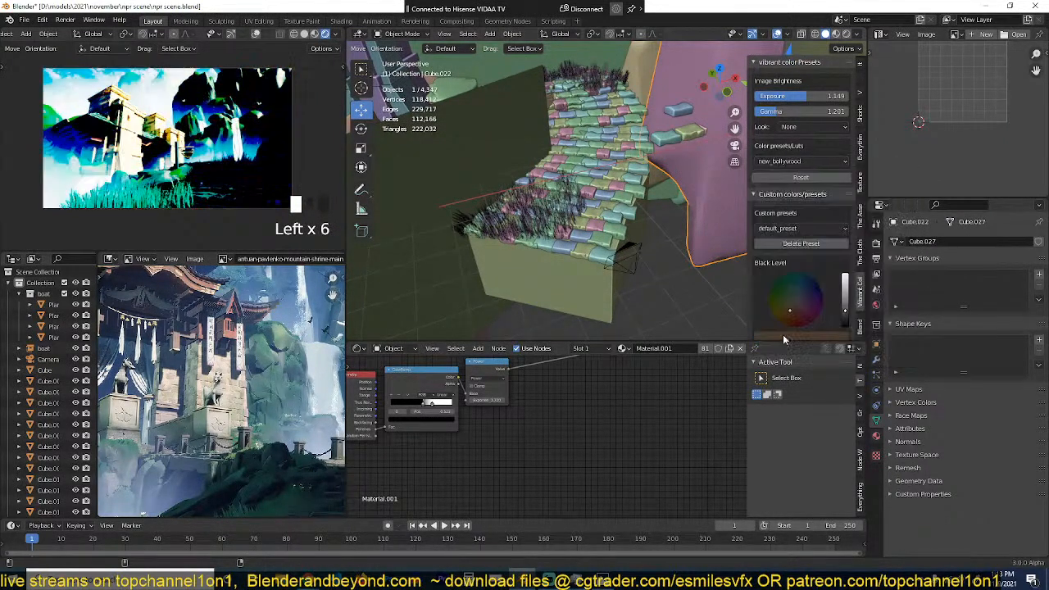
{"action": "left_click", "coordinate": [799, 162]}
{"action": "left_click", "coordinate": [777, 246]}
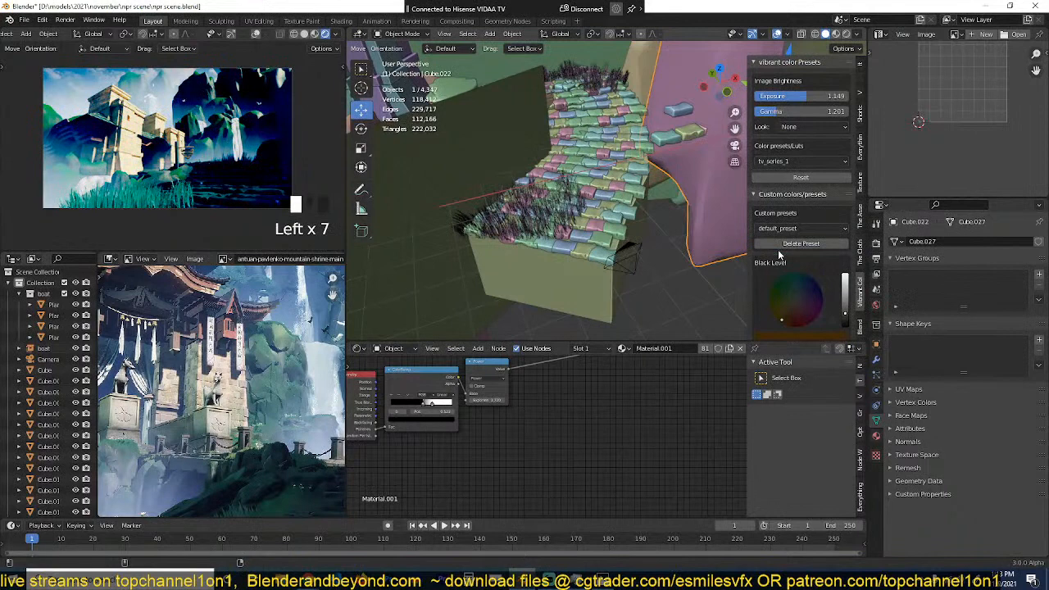
{"action": "left_click", "coordinate": [809, 161]}
{"action": "left_click", "coordinate": [801, 181]}
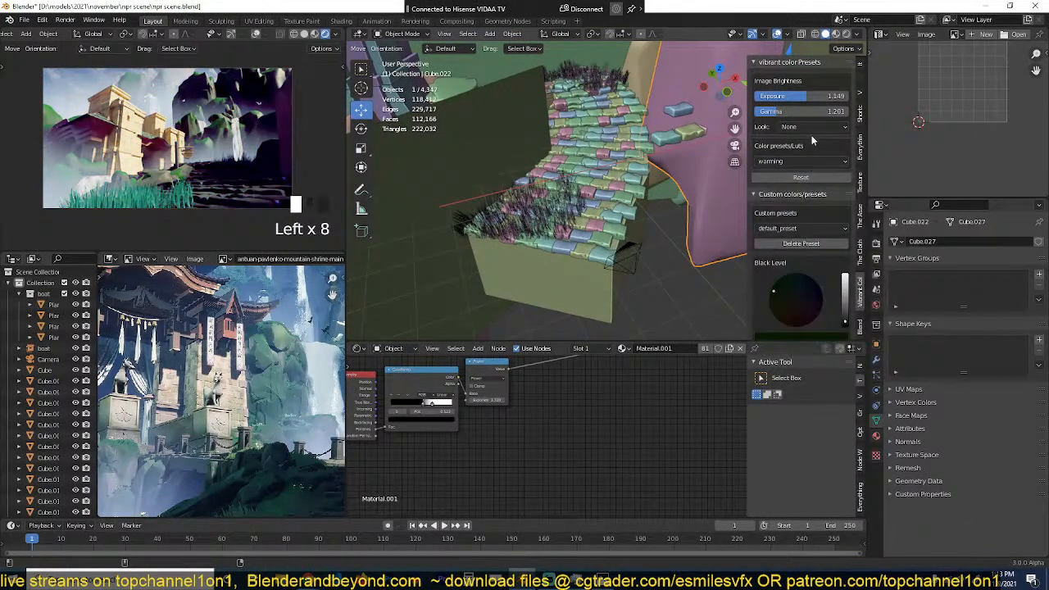
Step: Reset the colour preset's levels and shift the white level to a light blue
{"action": "left_click", "coordinate": [805, 178]}
{"action": "scroll", "coordinate": [802, 305], "scroll_direction": "down", "scroll_amount": 4}
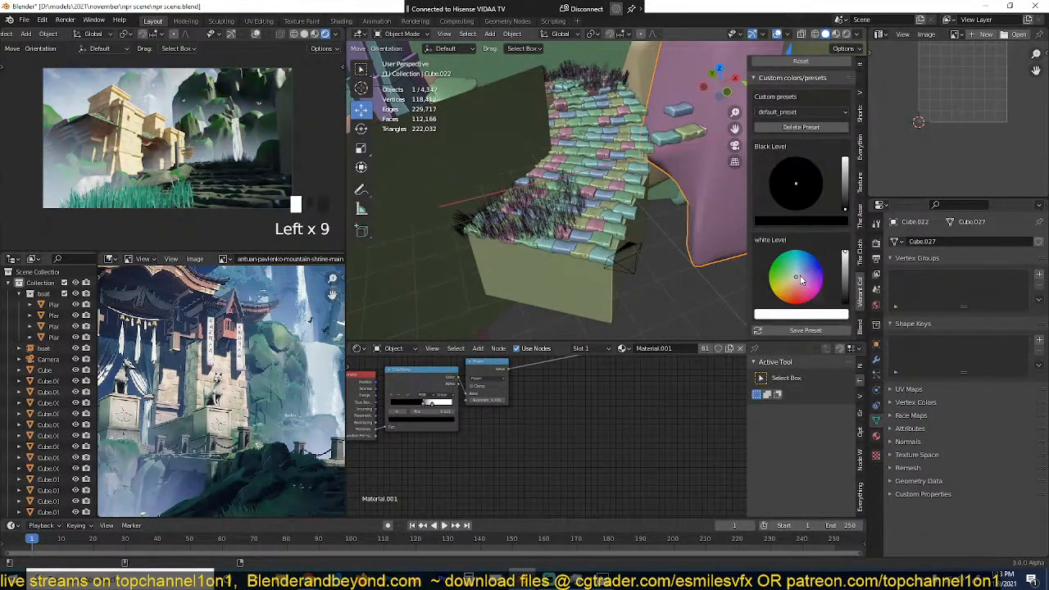
{"action": "left_click_drag", "start_coordinate": [801, 280], "coordinate": [801, 268]}
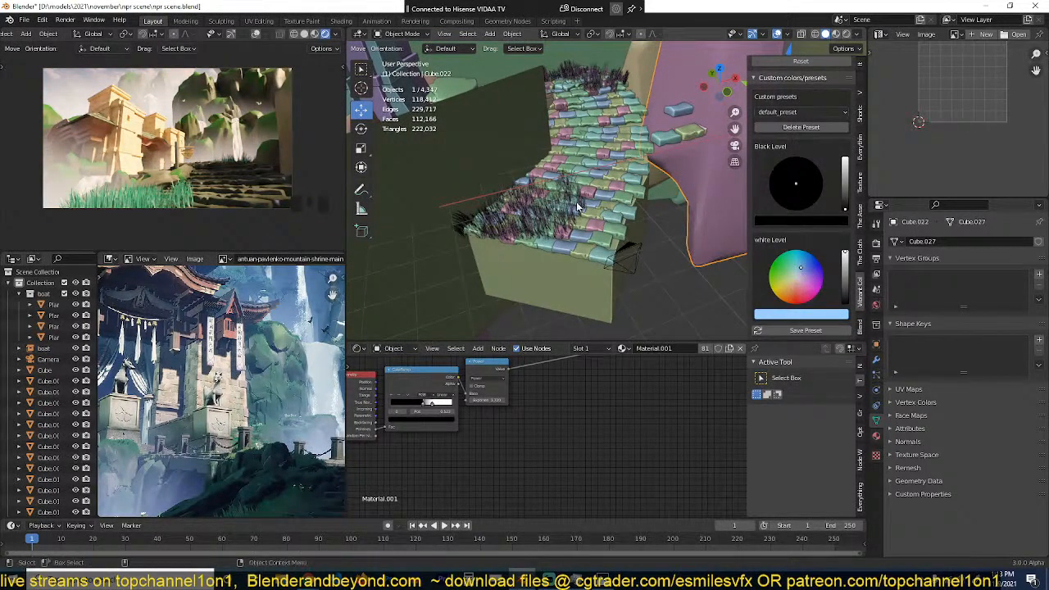
Step: Enlarge the timeline area and save the scene, with the camera selected in the top view
{"action": "double_click", "coordinate": [642, 262]}
{"action": "key", "text": "KP_7"}
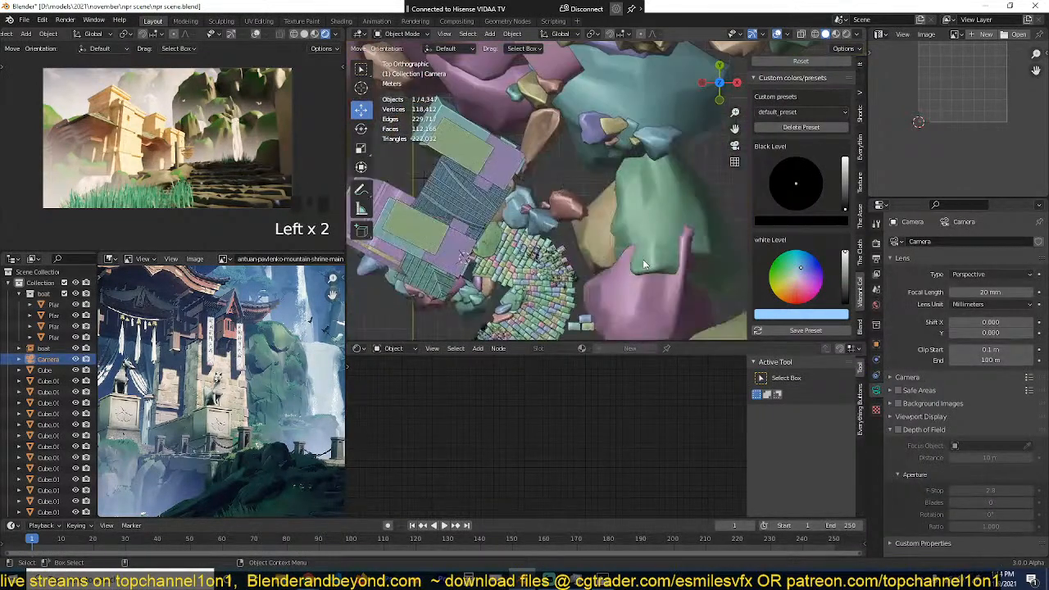
{"action": "left_click_drag", "start_coordinate": [464, 519], "coordinate": [464, 482]}
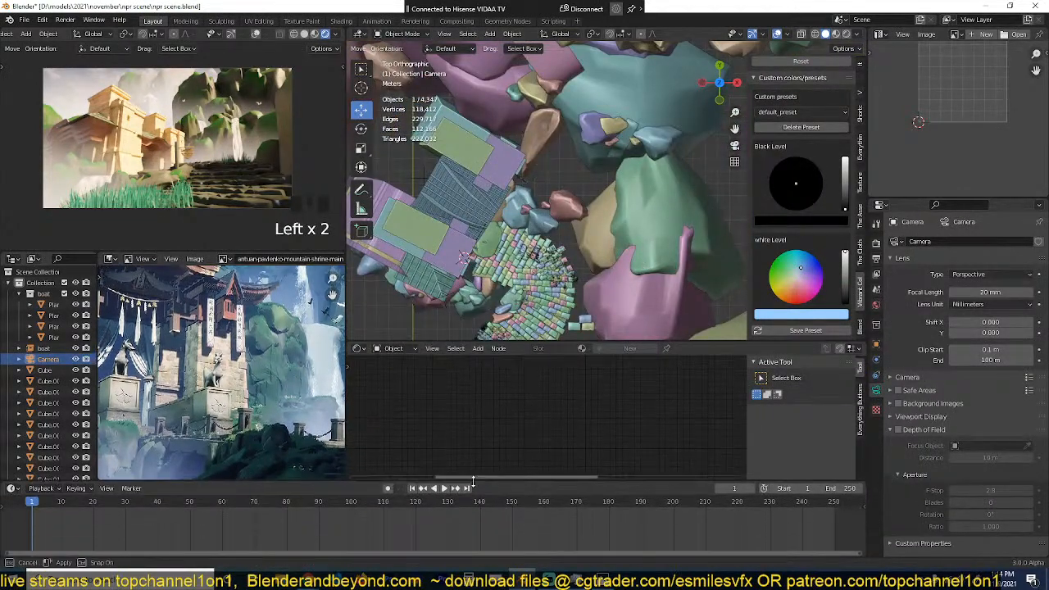
{"action": "key", "text": "ctrl+s"}
Step: Turn on auto keying and key the camera's unchanged starting position at frame 1
{"action": "left_click", "coordinate": [388, 489]}
{"action": "key", "text": "g"}
{"action": "left_click", "coordinate": [587, 283]}
{"action": "scroll", "coordinate": [587, 282], "scroll_direction": "down", "scroll_amount": 3}
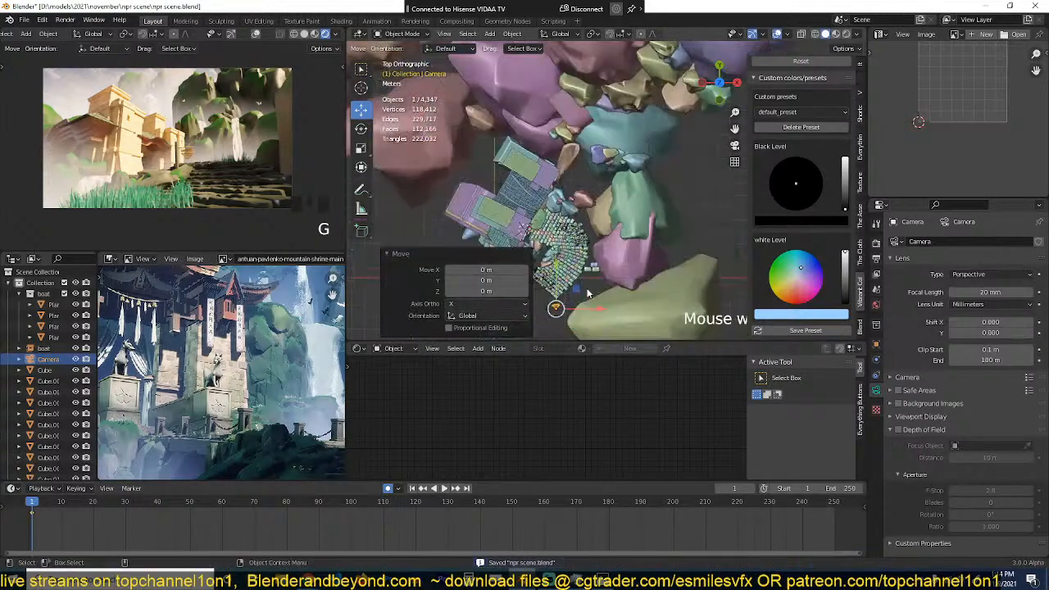
Step: At frame 250, key the camera moved about 1.63 m in X and 3.49 m in Y
{"action": "key", "text": "shift+Right"}
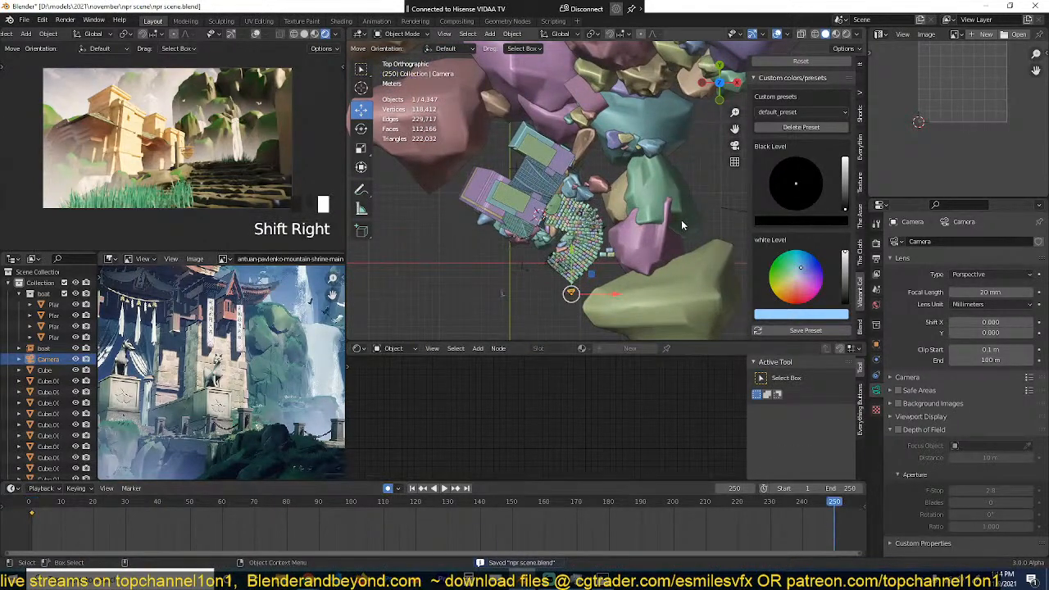
{"action": "key", "text": "g"}
{"action": "left_click", "coordinate": [695, 195]}
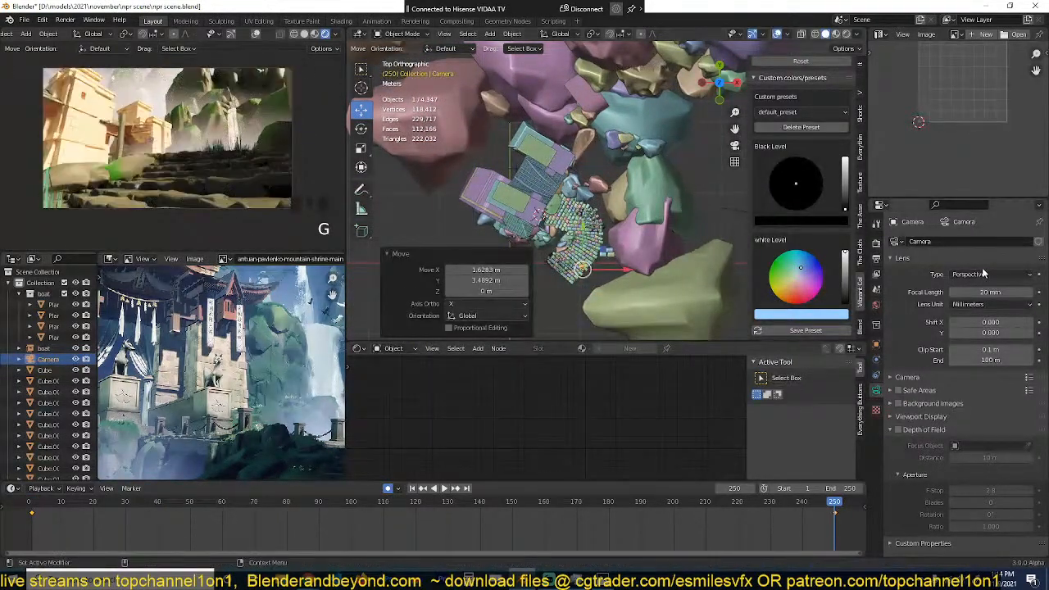
Step: Switch the render engine to Eevee and check the camera view
{"action": "left_click", "coordinate": [878, 245]}
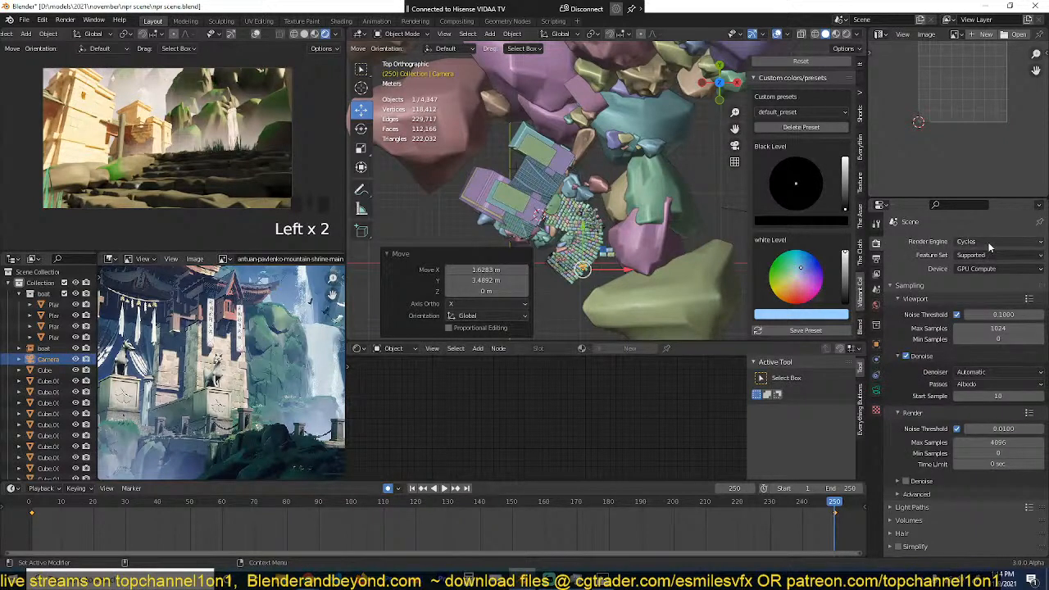
{"action": "left_click", "coordinate": [987, 242]}
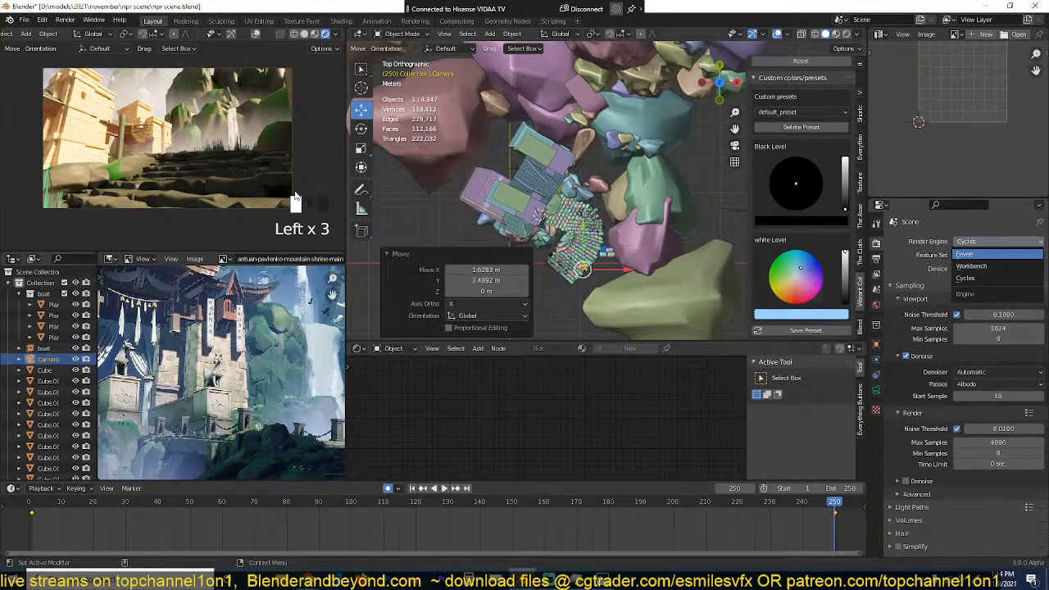
{"action": "scroll", "coordinate": [448, 190], "scroll_direction": "down", "scroll_amount": 1}
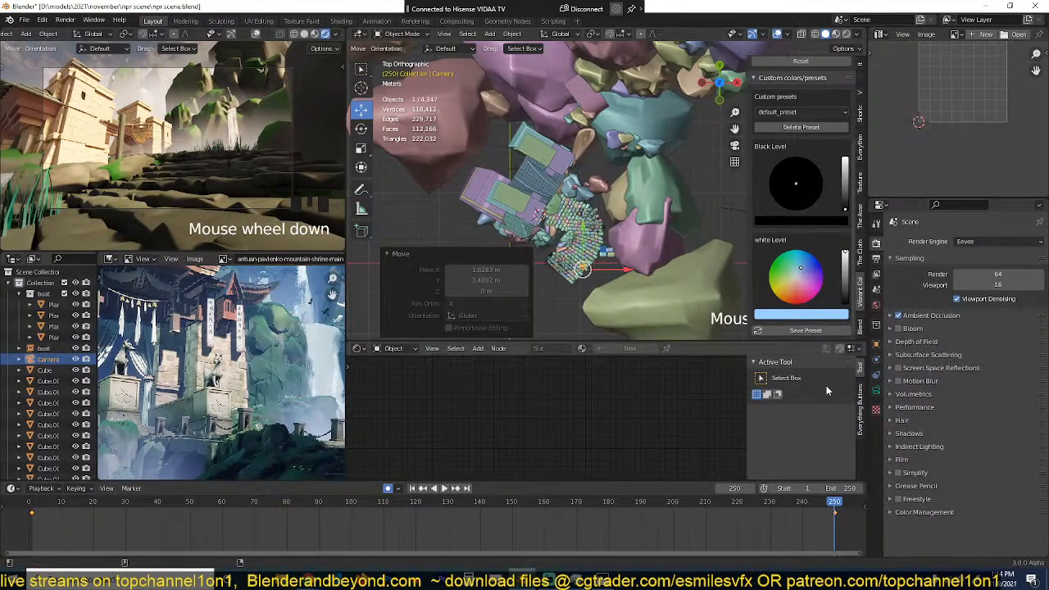
Step: Set the camera's passepartout to 1 and save the scene
{"action": "left_click", "coordinate": [877, 378]}
{"action": "left_click", "coordinate": [922, 430]}
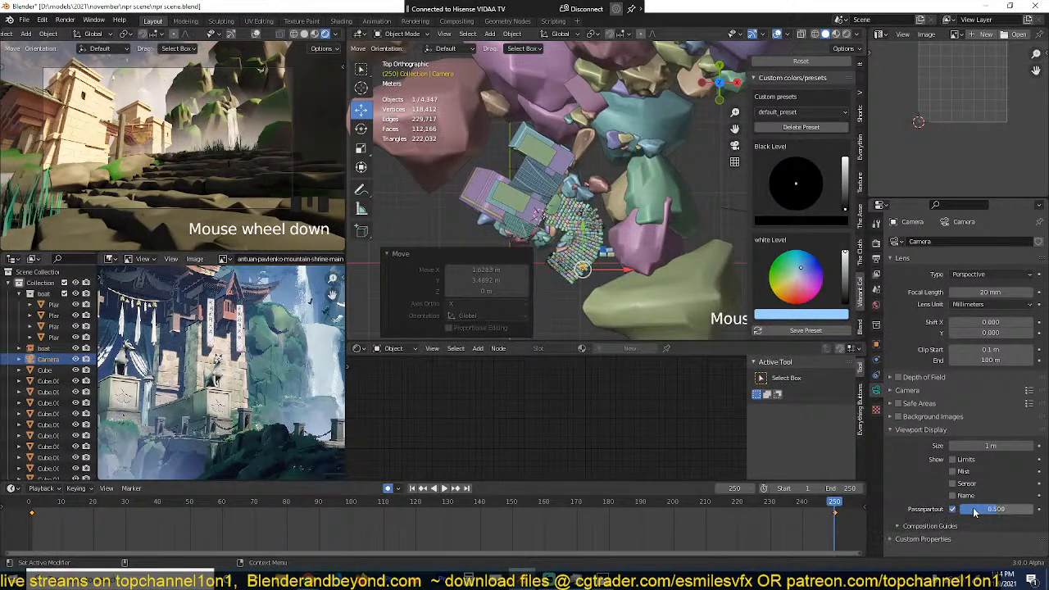
{"action": "left_click_drag", "start_coordinate": [991, 509], "coordinate": [1023, 510]}
{"action": "left_click", "coordinate": [1022, 509]}
{"action": "type", "text": "1"}
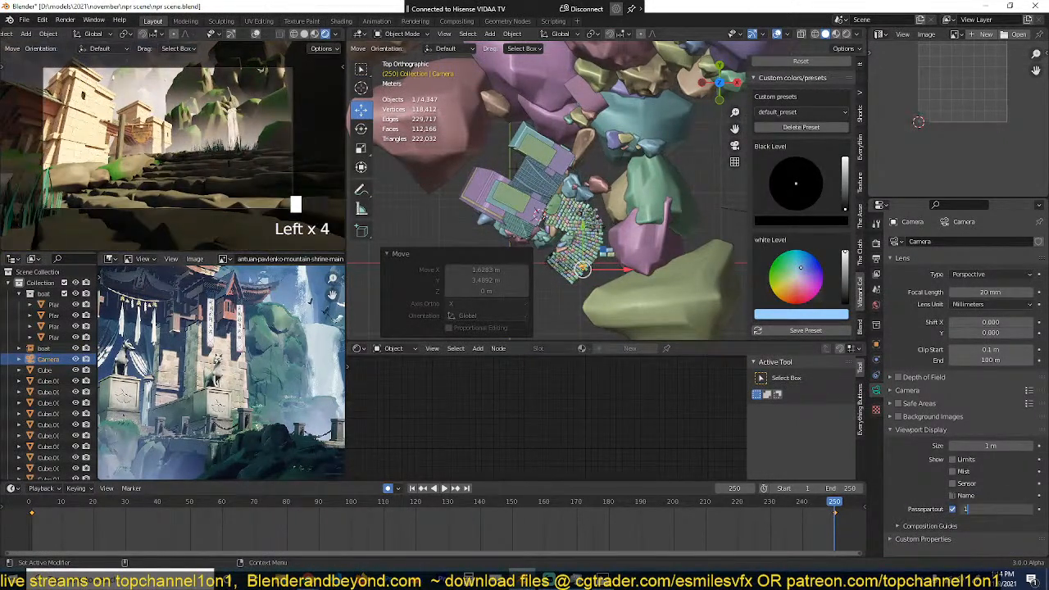
{"action": "key", "text": "Return"}
{"action": "key", "text": "ctrl+s"}
Step: Move the camera about 0.22 m in Y at frame 250 and set the vertical render resolution to 865 px
{"action": "scroll", "coordinate": [592, 261], "scroll_direction": "down", "scroll_amount": 2}
{"action": "key", "text": "g"}
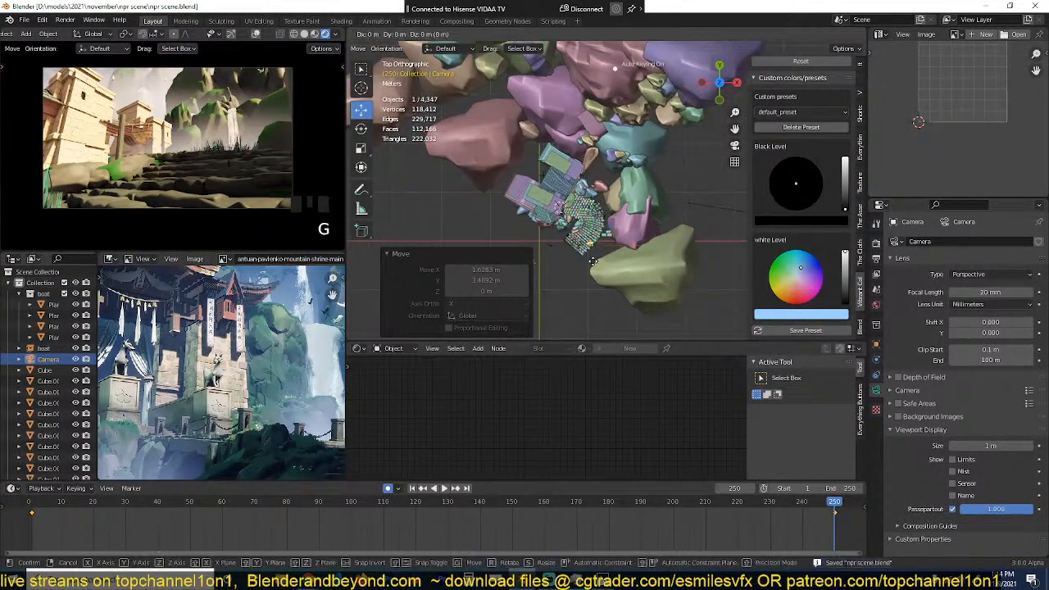
{"action": "left_click", "coordinate": [593, 261]}
{"action": "left_click", "coordinate": [877, 260]}
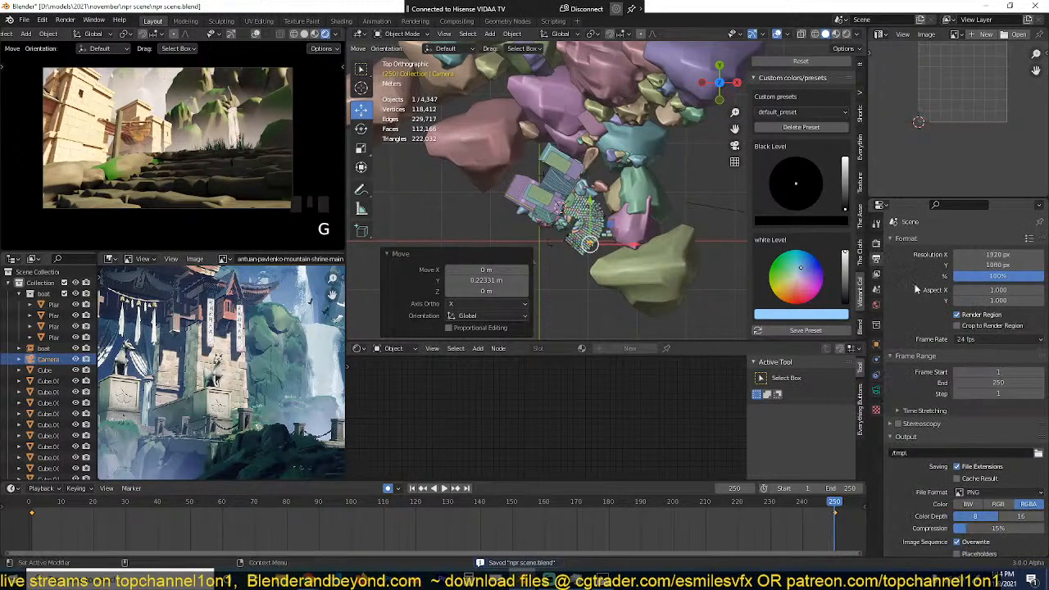
{"action": "left_click_drag", "start_coordinate": [994, 265], "coordinate": [882, 265]}
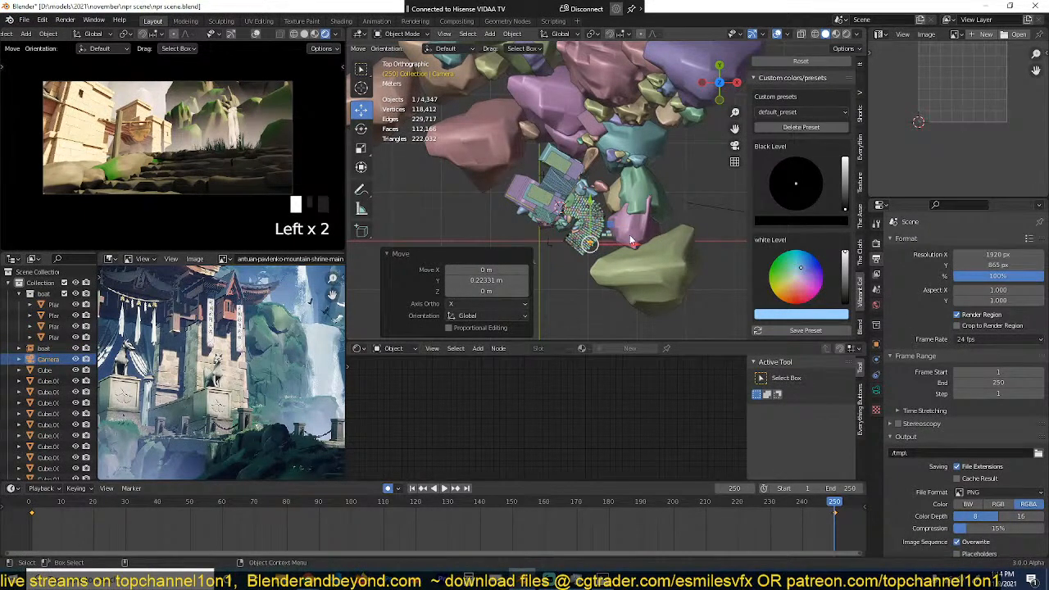
Step: Tilt the camera upward toward the temple and sky at frame 250 and preview the animation from the start
{"action": "key", "text": "r"}
{"action": "key", "text": "r"}
{"action": "left_click", "coordinate": [233, 191]}
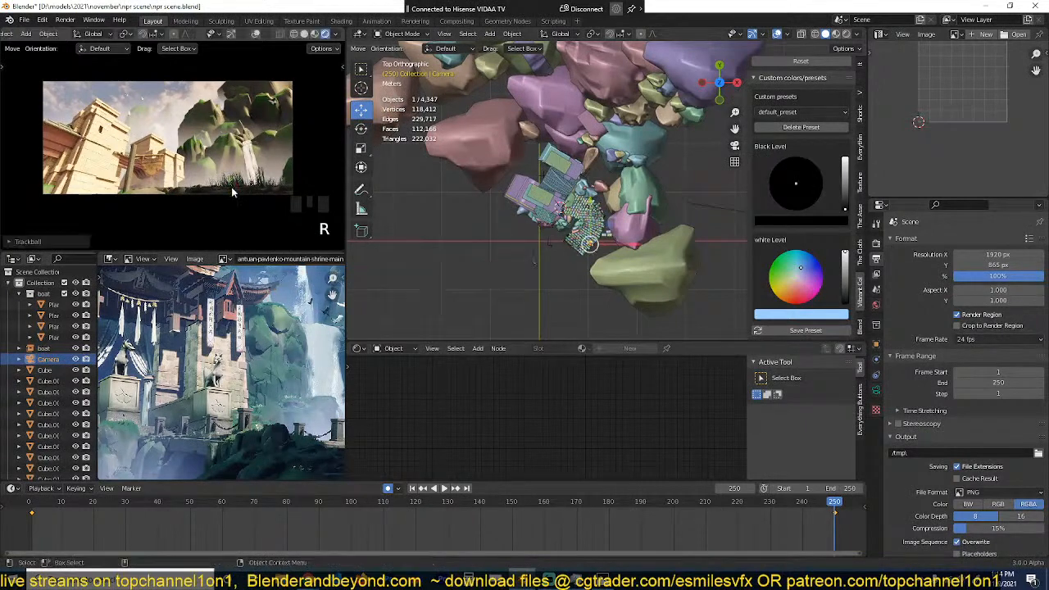
{"action": "key", "text": "shift+Left"}
{"action": "key", "text": "space"}
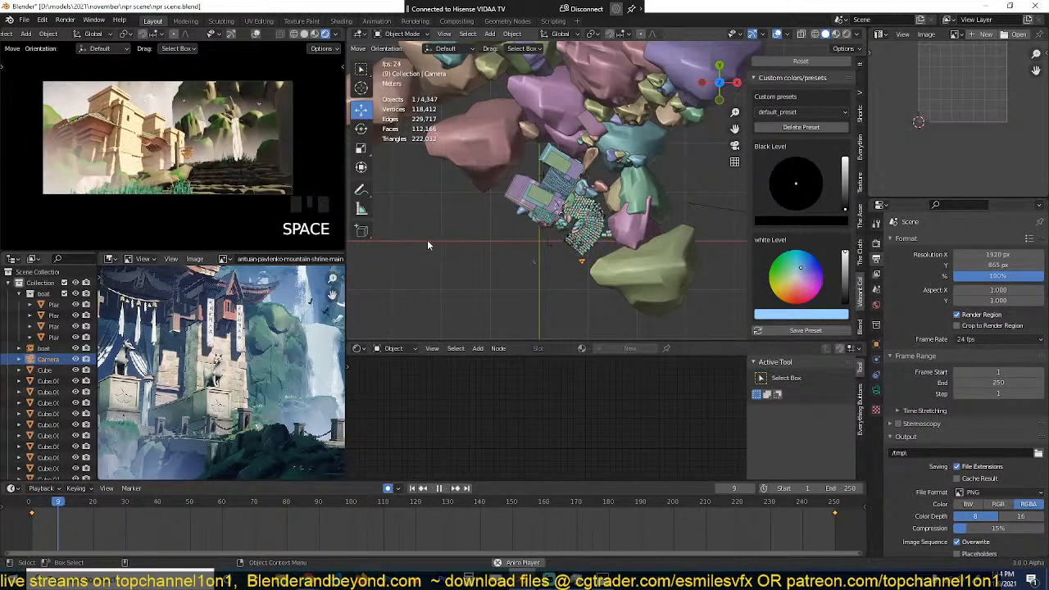
{"action": "key", "text": "Escape"}
Step: At frame 0, move the camera about -1.45 m in X and -7.37 m in Y, adjust its tilt and preview the animation
{"action": "key", "text": "v"}
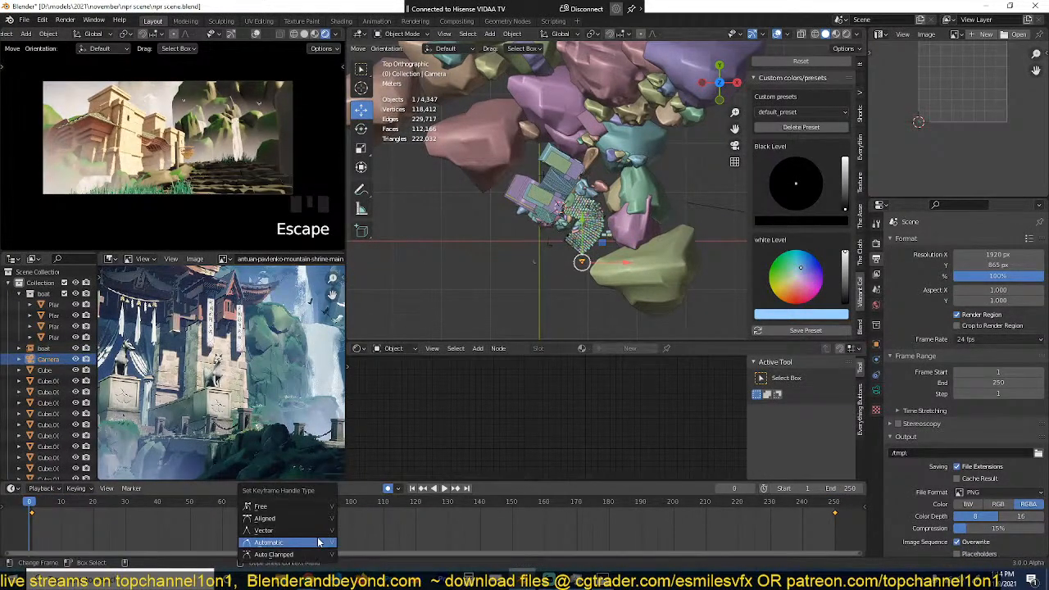
{"action": "key", "text": "g"}
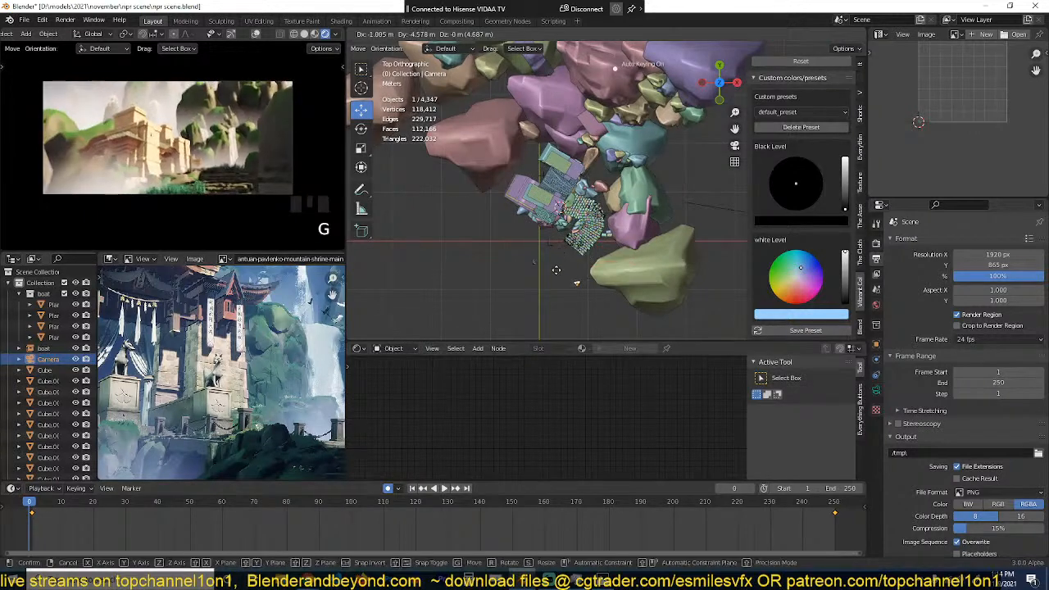
{"action": "left_click", "coordinate": [482, 370]}
{"action": "key", "text": "r"}
{"action": "key", "text": "r"}
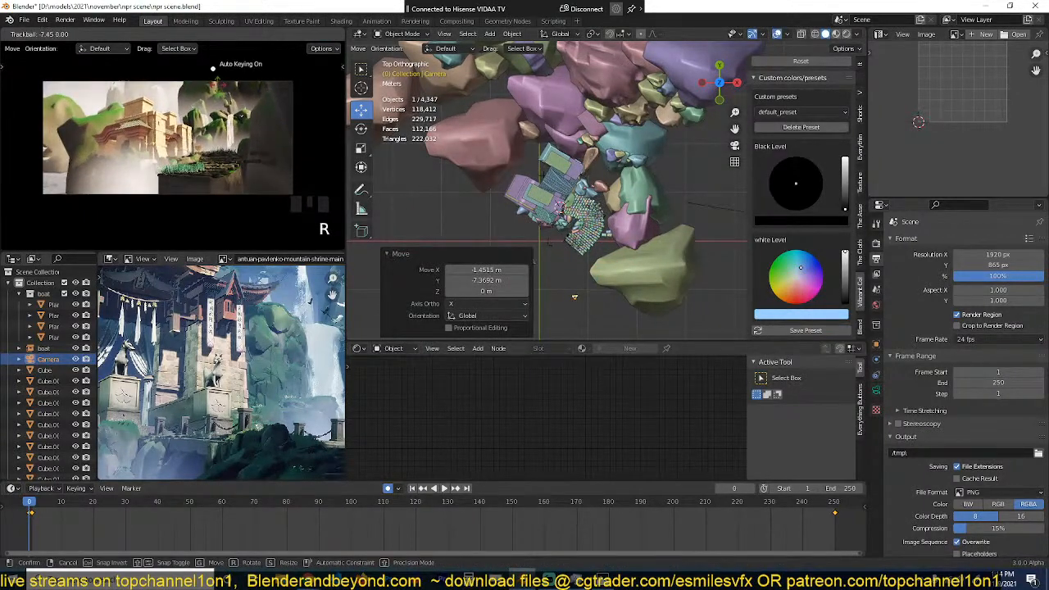
{"action": "left_click", "coordinate": [218, 96]}
{"action": "key", "text": "space"}
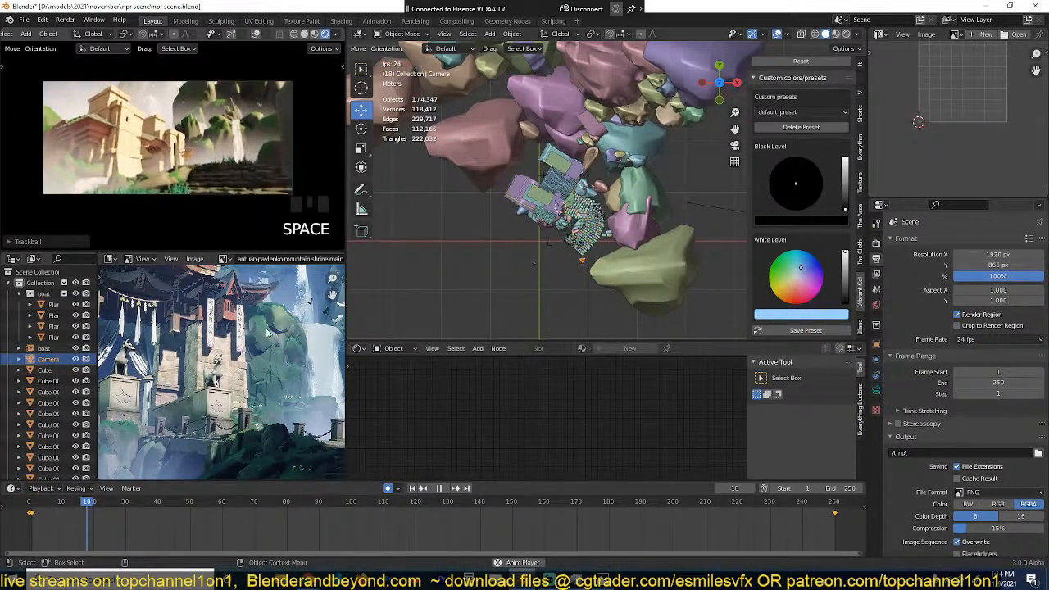
{"action": "key", "text": "Escape"}
Step: Delete the camera keyframe at frame 1 and set the frame 0 keyframe's handle type to Vector
{"action": "key", "text": "Left"}
{"action": "key", "text": "x"}
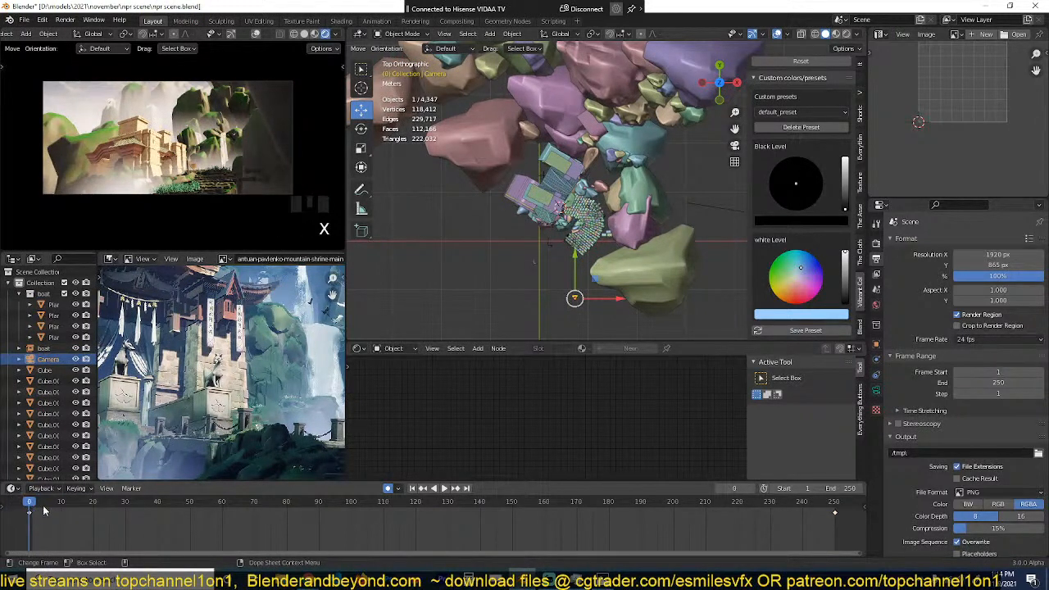
{"action": "key", "text": "space"}
{"action": "key", "text": "Escape"}
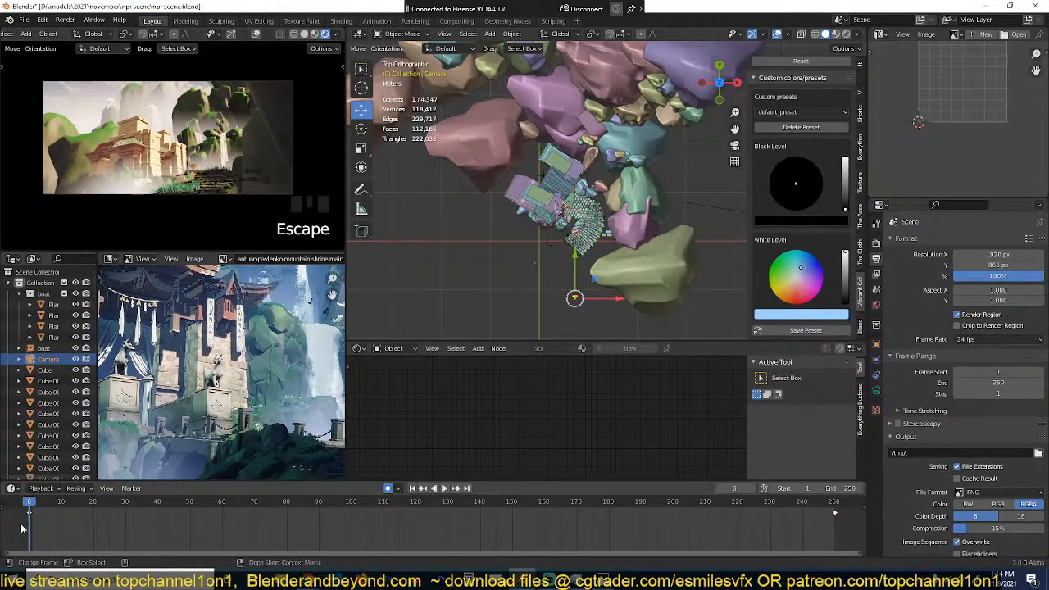
{"action": "key", "text": "Left"}
{"action": "key", "text": "v"}
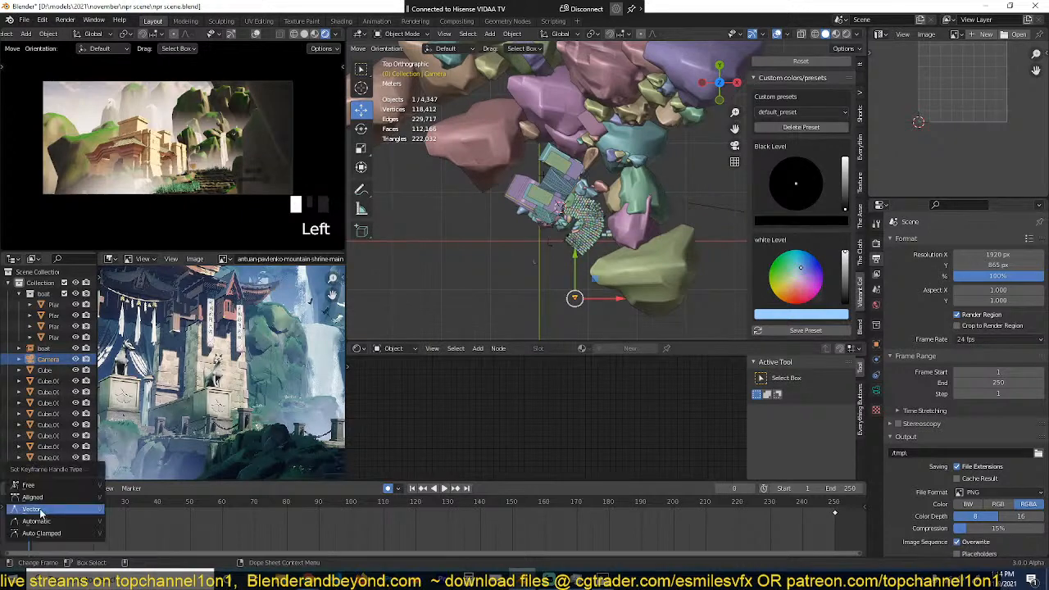
{"action": "left_click", "coordinate": [33, 510]}
Step: At frame 0, move the camera about -1.45 m in X and 0.78 m in Y, rotate it about -0.12°, and preview the animation
{"action": "key", "text": "g"}
{"action": "left_click", "coordinate": [594, 227]}
{"action": "key", "text": "r"}
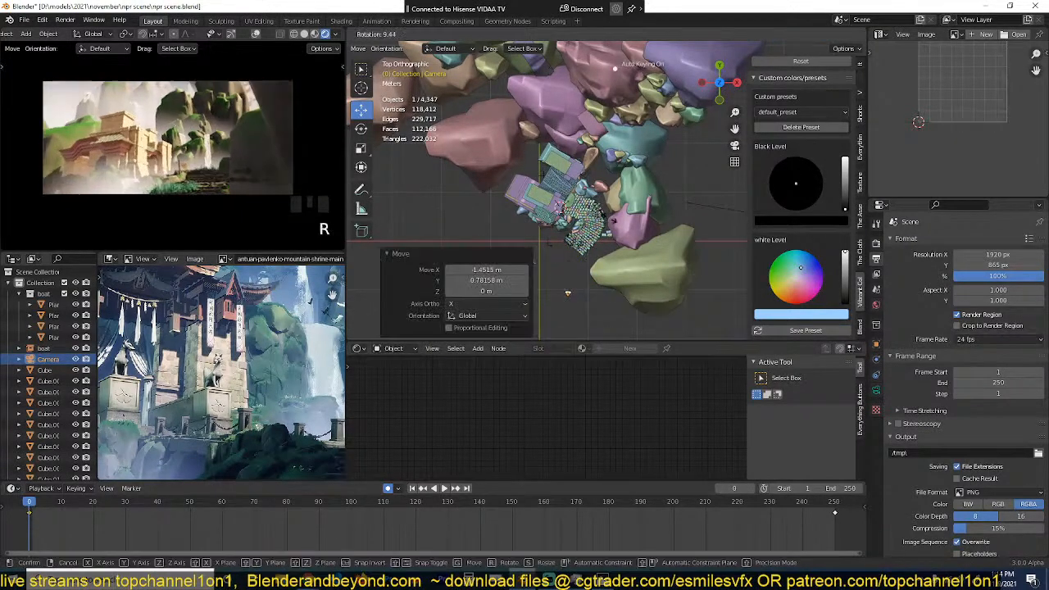
{"action": "left_click", "coordinate": [594, 223]}
{"action": "key", "text": "space"}
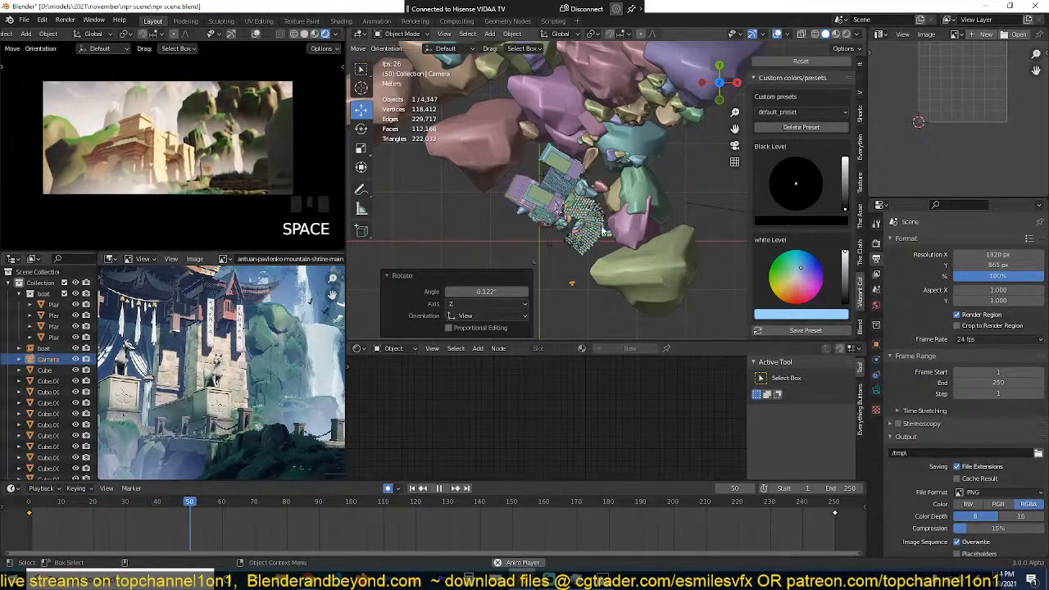
{"action": "key", "text": "Escape"}
Step: Lower the camera about 0.26 m along Z at frame 0 and play back the animation
{"action": "middle_click_drag", "start_coordinate": [603, 232], "coordinate": [614, 155]}
{"action": "key", "text": "g"}
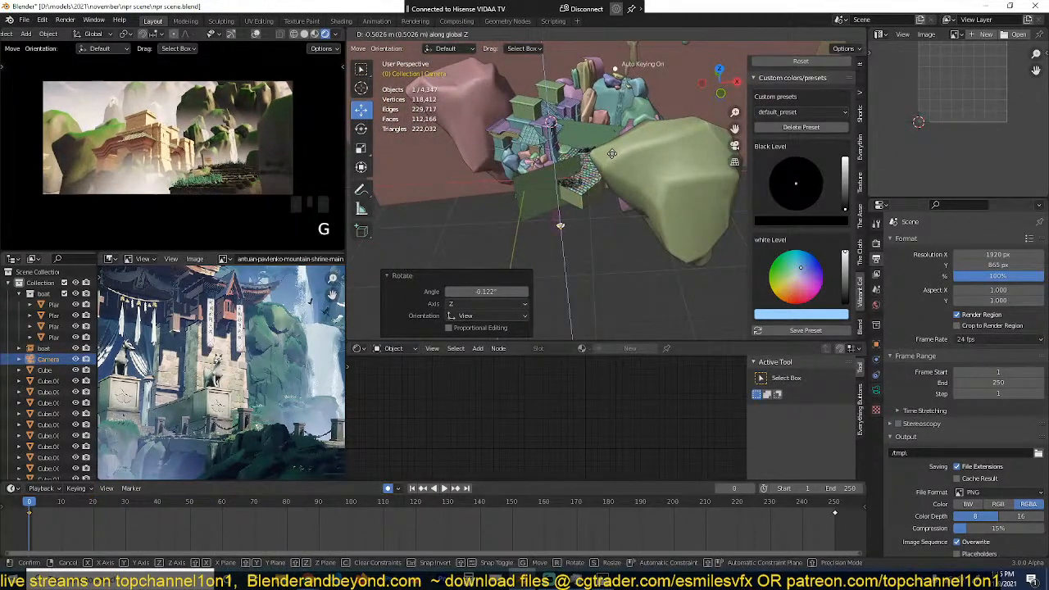
{"action": "left_click", "coordinate": [615, 154]}
{"action": "key", "text": "space"}
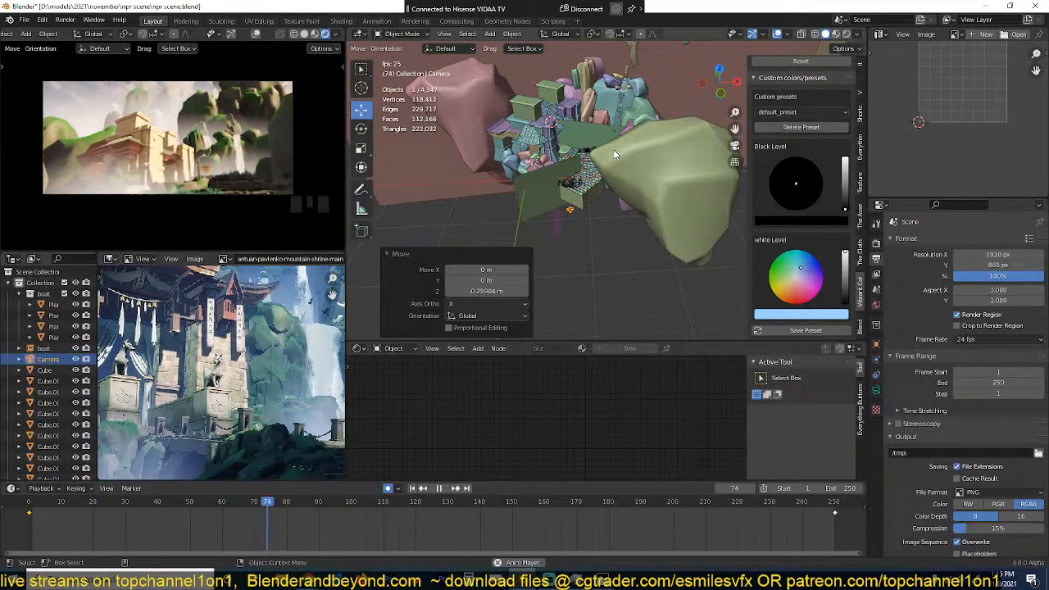
{"action": "key", "text": "space"}
Step: At frame 101, move the camera in top view about 3.6 m in X and 3.7 m in Y, and rotate it about 11.5°
{"action": "key", "text": "KP_7"}
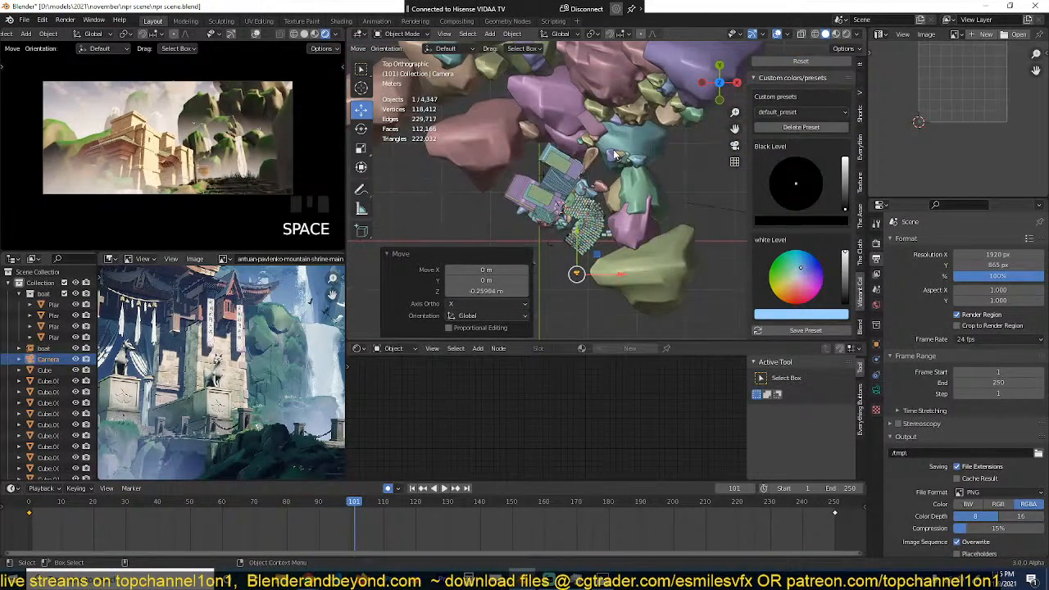
{"action": "key", "text": "g"}
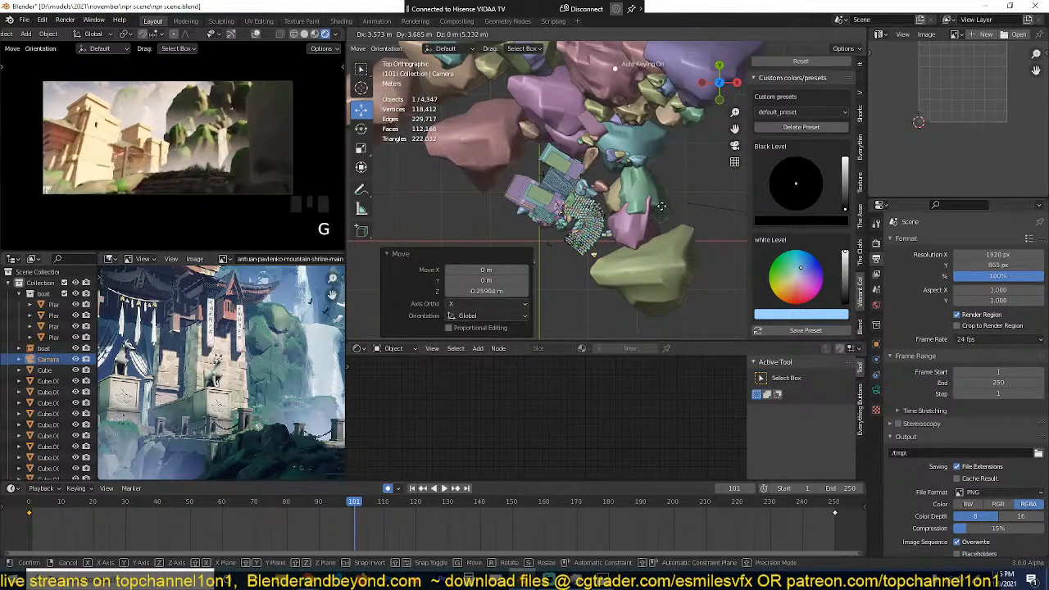
{"action": "left_click", "coordinate": [662, 203]}
{"action": "key", "text": "r"}
{"action": "left_click", "coordinate": [648, 193]}
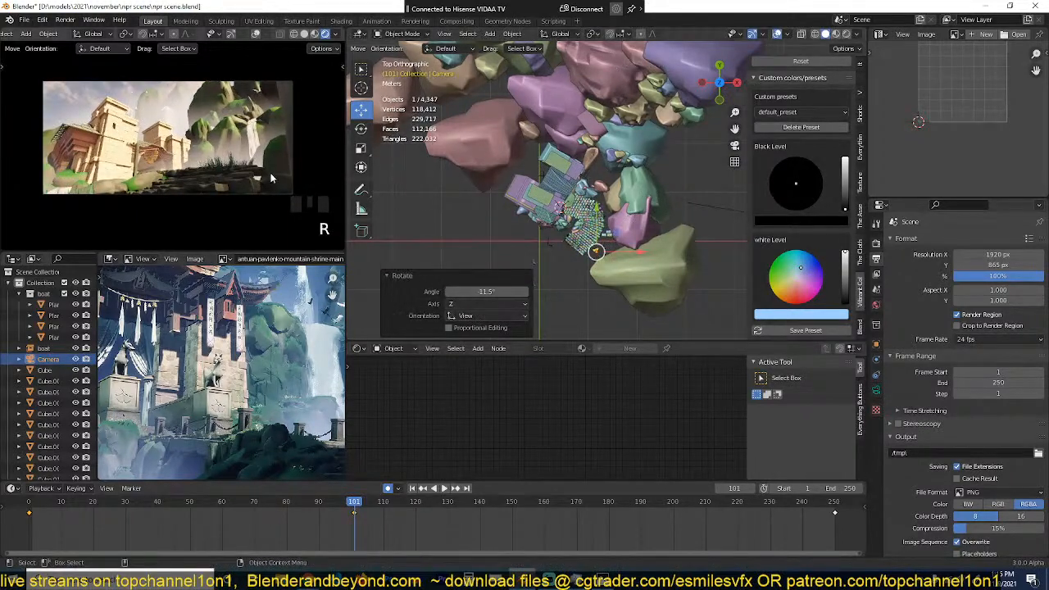
Step: Fine-tune the camera's position and tilt at frame 101 to frame the temple beside the stone steps, and preview the move from frame 0
{"action": "key", "text": "g"}
{"action": "left_click", "coordinate": [236, 144]}
{"action": "key", "text": "r"}
{"action": "key", "text": "r"}
{"action": "left_click", "coordinate": [227, 132]}
{"action": "key", "text": "g"}
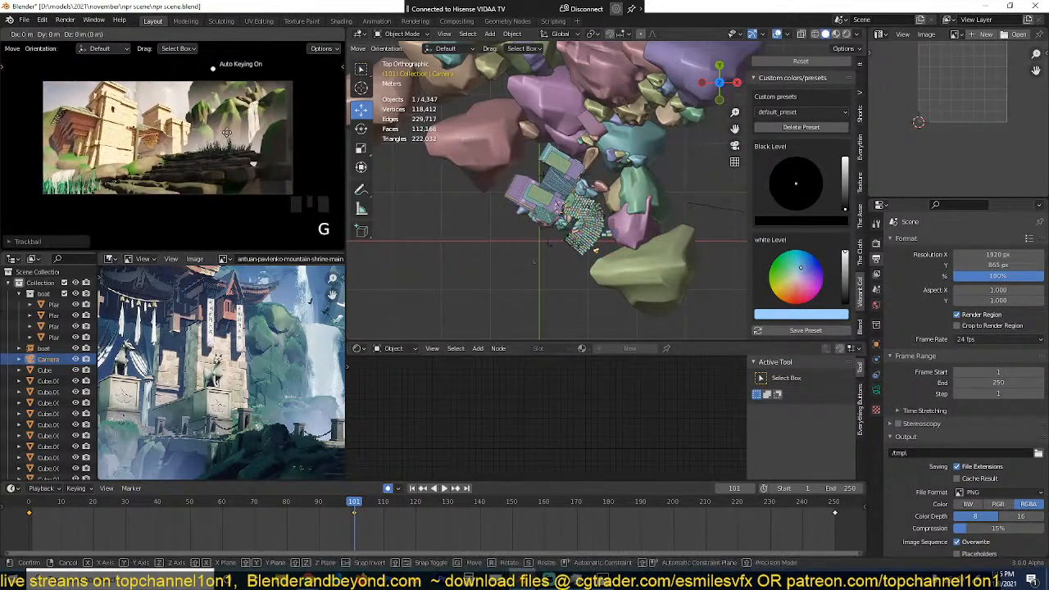
{"action": "left_click", "coordinate": [228, 134]}
{"action": "key", "text": "shift+Left"}
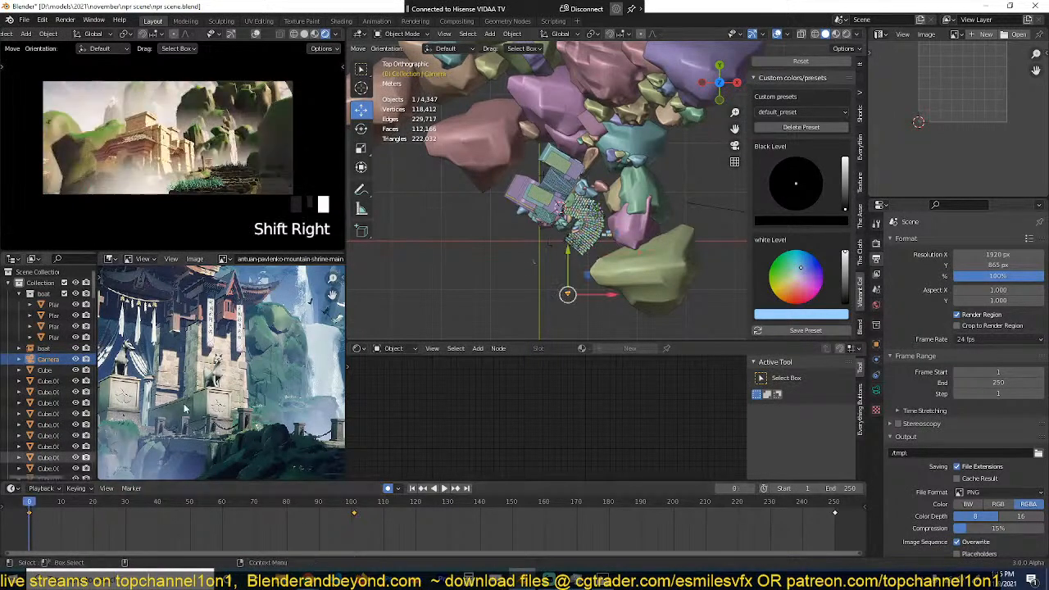
{"action": "key", "text": "space"}
{"action": "key", "text": "space"}
{"action": "key", "text": "Left"}
{"action": "key", "text": "Left"}
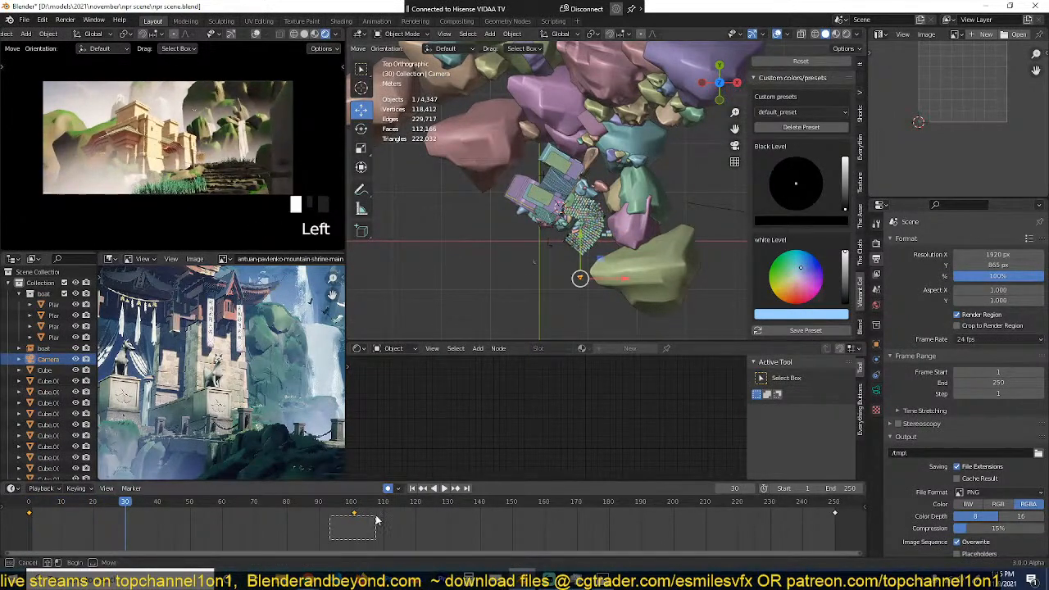
Step: Shift the camera keyframe at frame 101 to frame 121 and play back the animation
{"action": "key", "text": "g"}
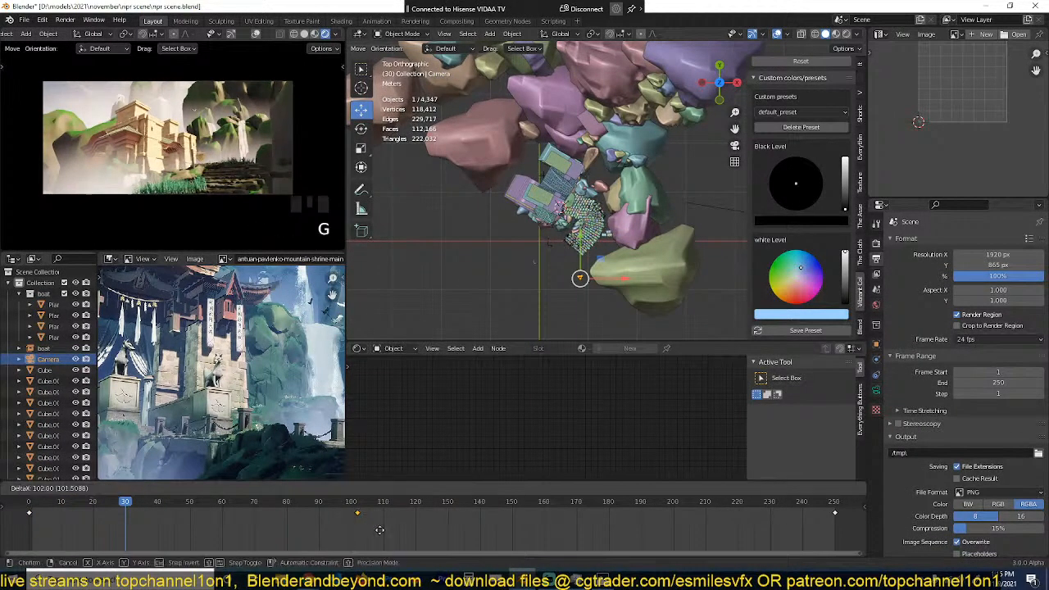
{"action": "left_click", "coordinate": [400, 534]}
{"action": "key", "text": "space"}
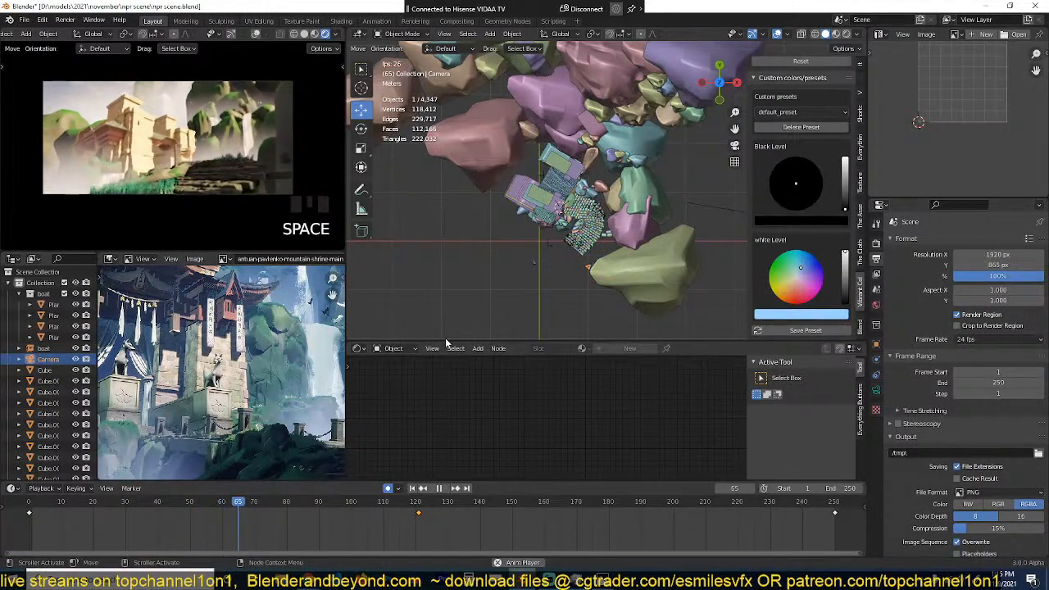
{"action": "key", "text": "space"}
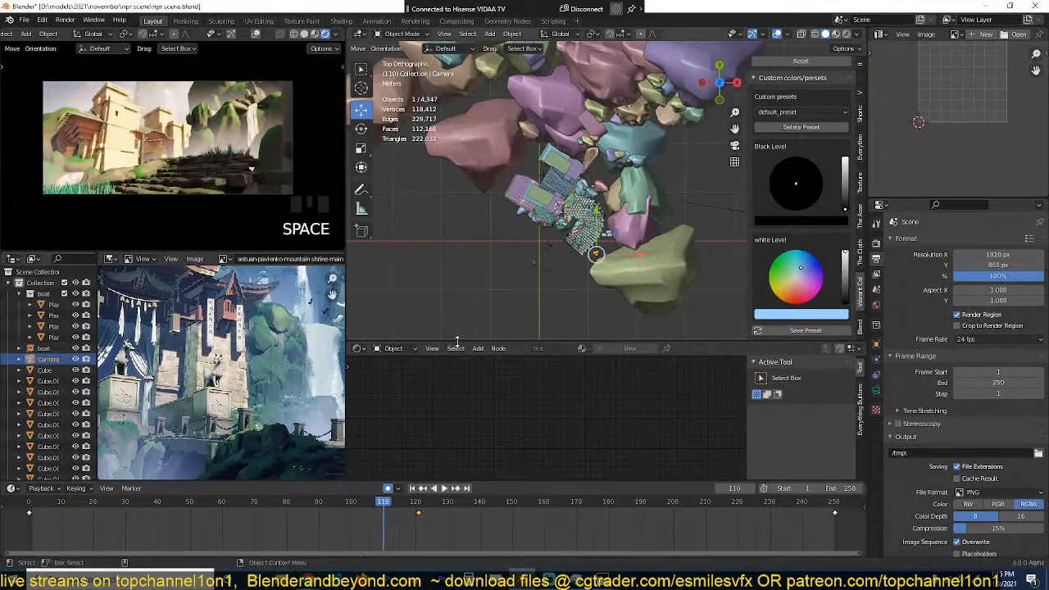
Step: At the frame 121 keyframe, nudge the camera's position in the camera view and preview the following motion
{"action": "key", "text": "Up"}
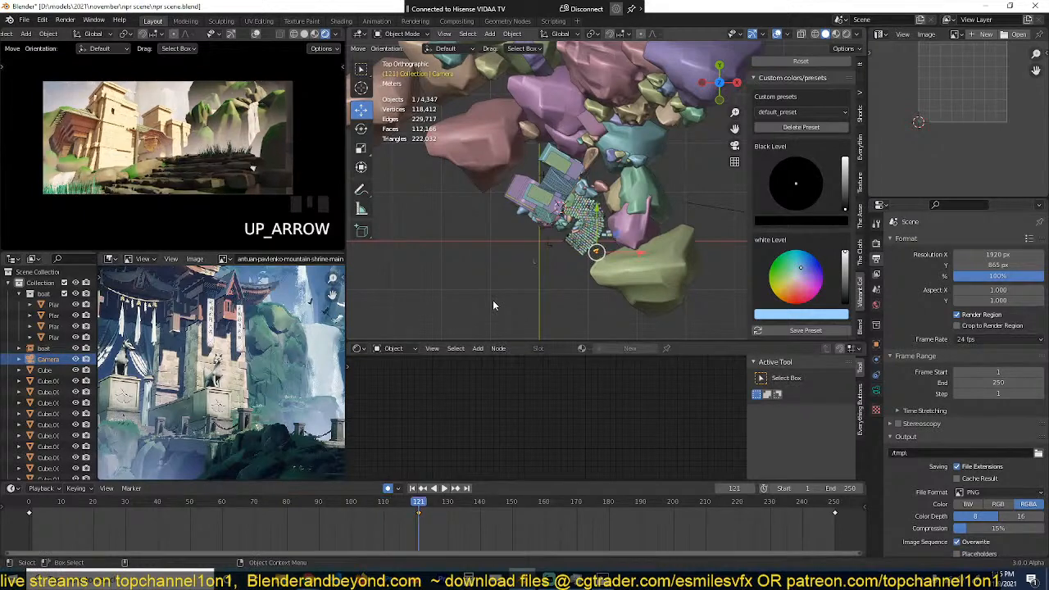
{"action": "key", "text": "g"}
{"action": "left_click", "coordinate": [296, 187]}
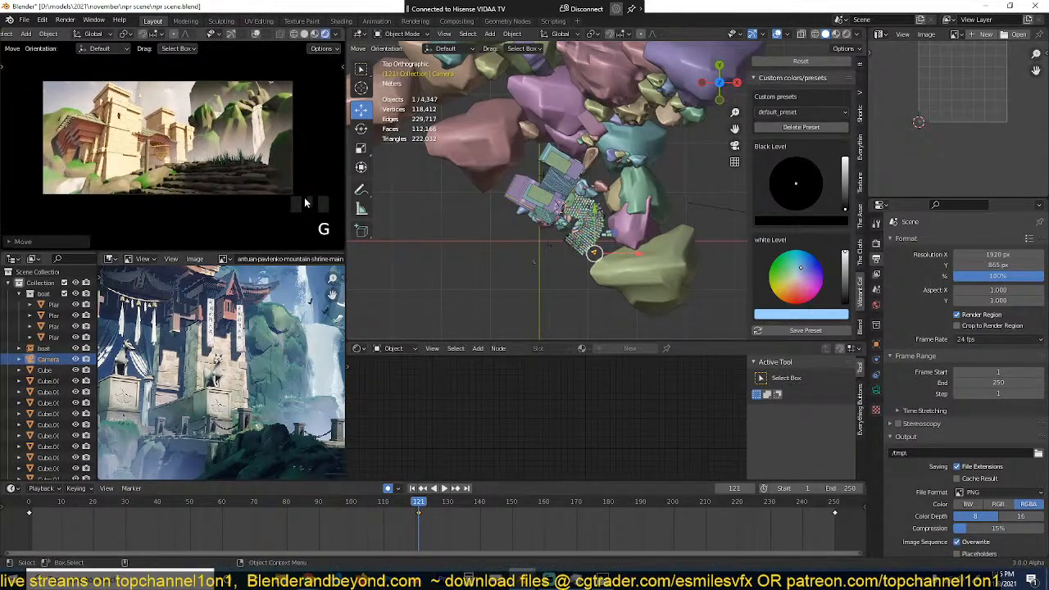
{"action": "key", "text": "space"}
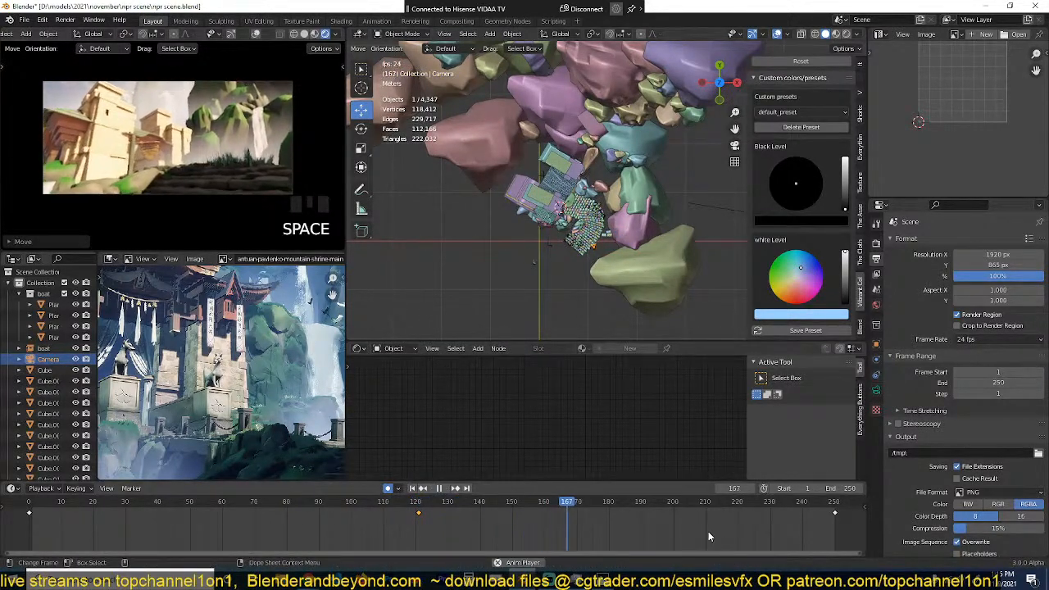
{"action": "key", "text": "space"}
Step: At the frame 250 keyframe, move the camera about 0.22 m in X and 4.35 m in Y
{"action": "key", "text": "Up"}
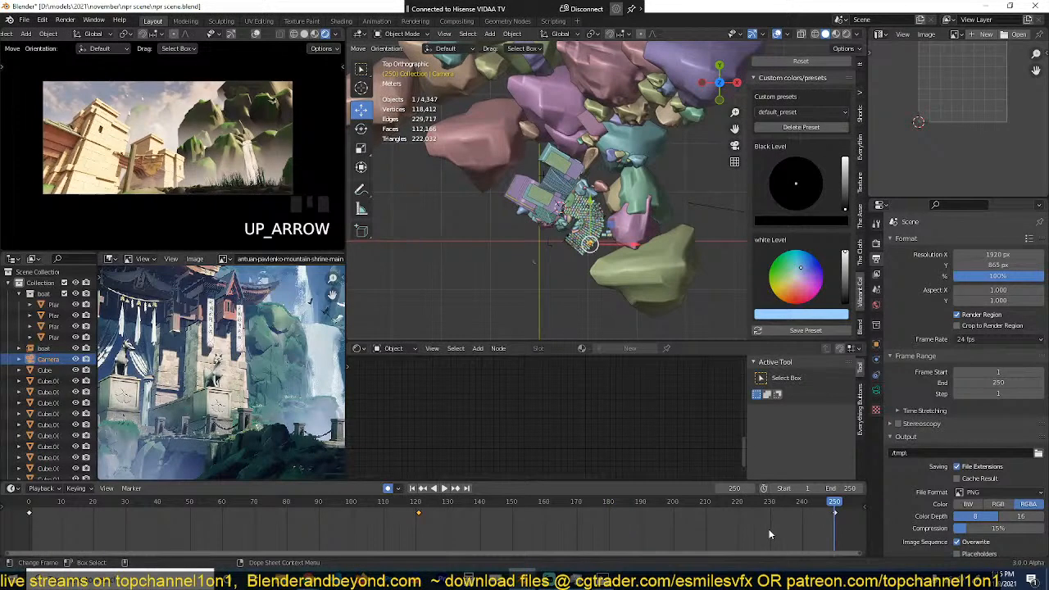
{"action": "key", "text": "g"}
{"action": "left_click", "coordinate": [562, 213]}
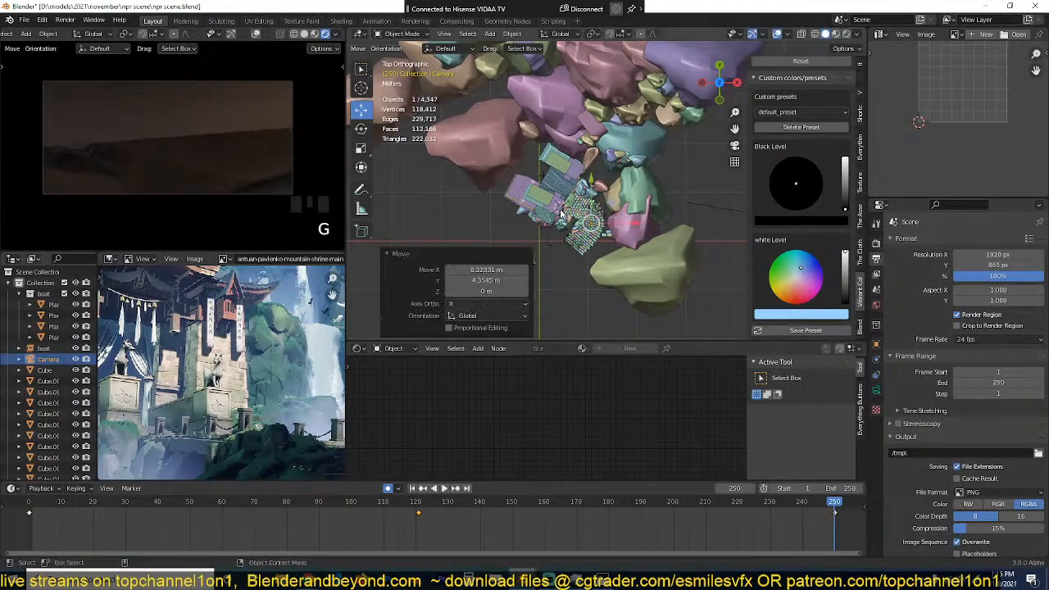
Step: Reposition and tilt the camera at frame 250 to frame the waterfall beside the temple's upper tower, and play the animation from the start
{"action": "key", "text": "g"}
{"action": "left_click", "coordinate": [219, 87]}
{"action": "key", "text": "r"}
{"action": "key", "text": "r"}
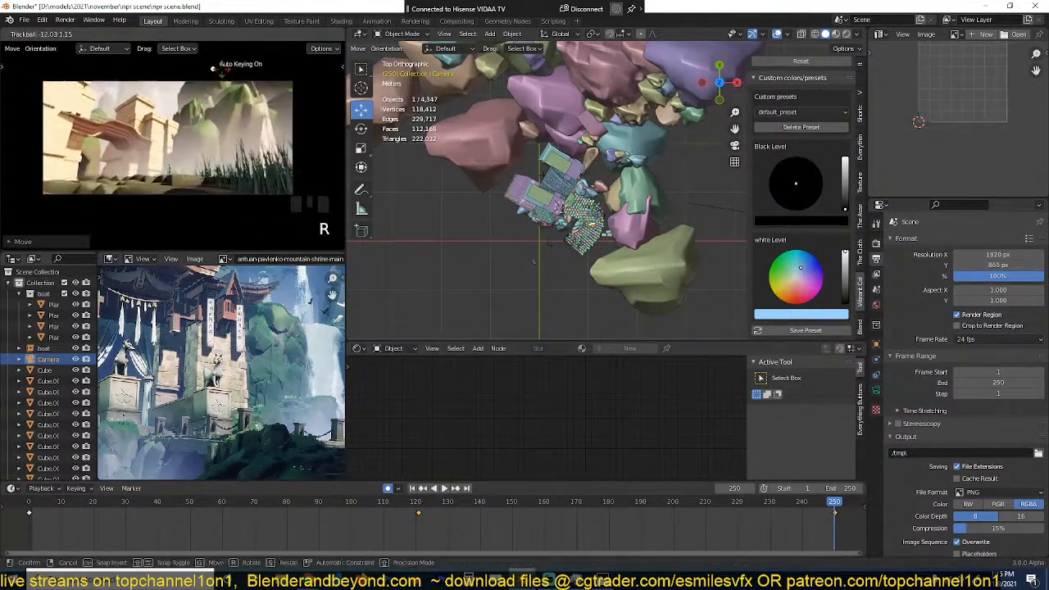
{"action": "left_click", "coordinate": [214, 83]}
{"action": "key", "text": "g"}
{"action": "left_click", "coordinate": [209, 98]}
{"action": "key", "text": "r"}
{"action": "key", "text": "r"}
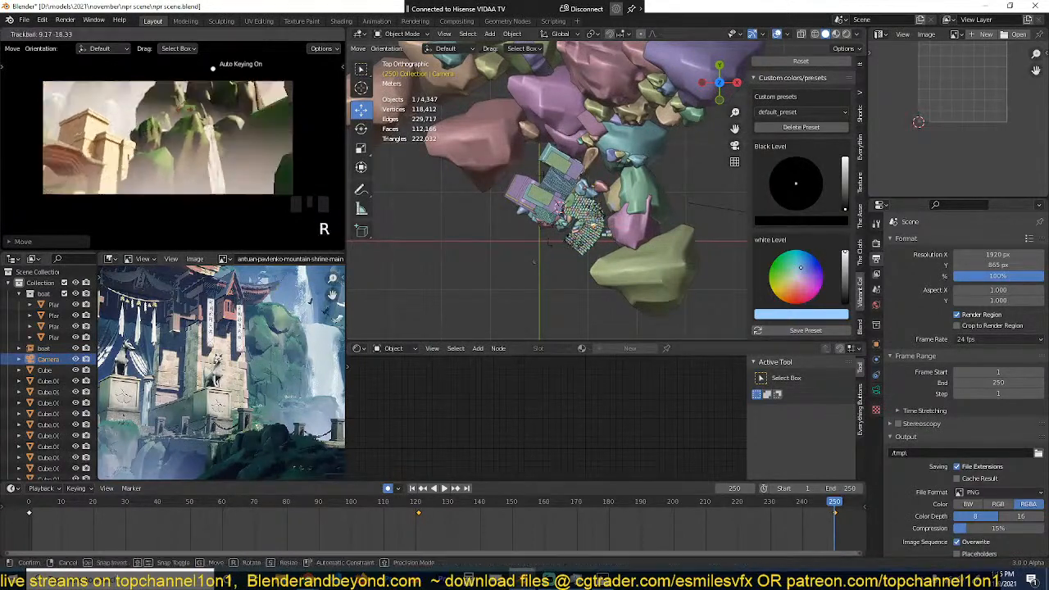
{"action": "left_click", "coordinate": [213, 69]}
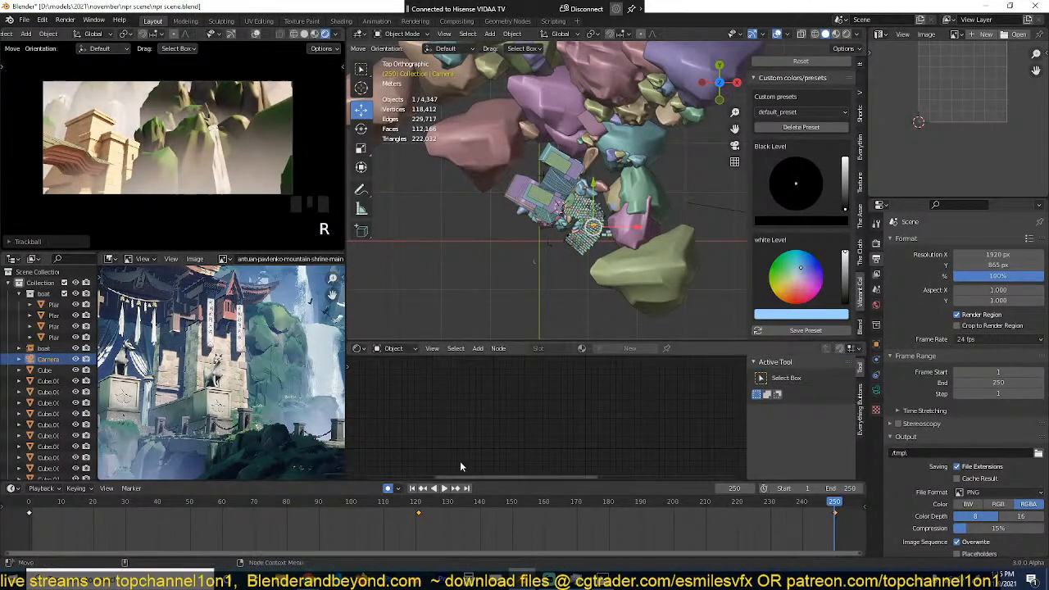
{"action": "key", "text": "shift+Right"}
{"action": "key", "text": "space"}
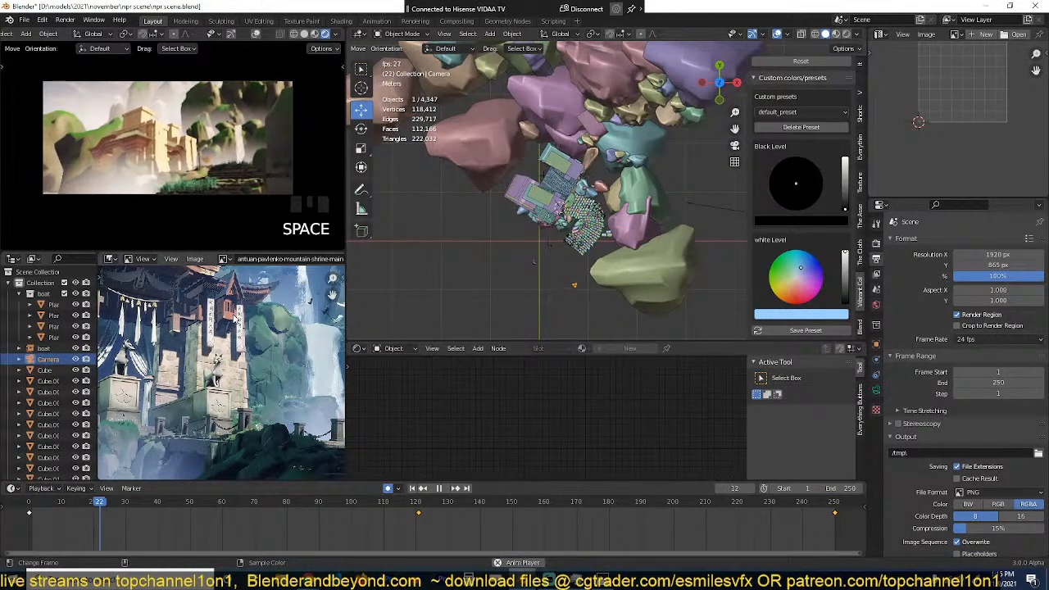
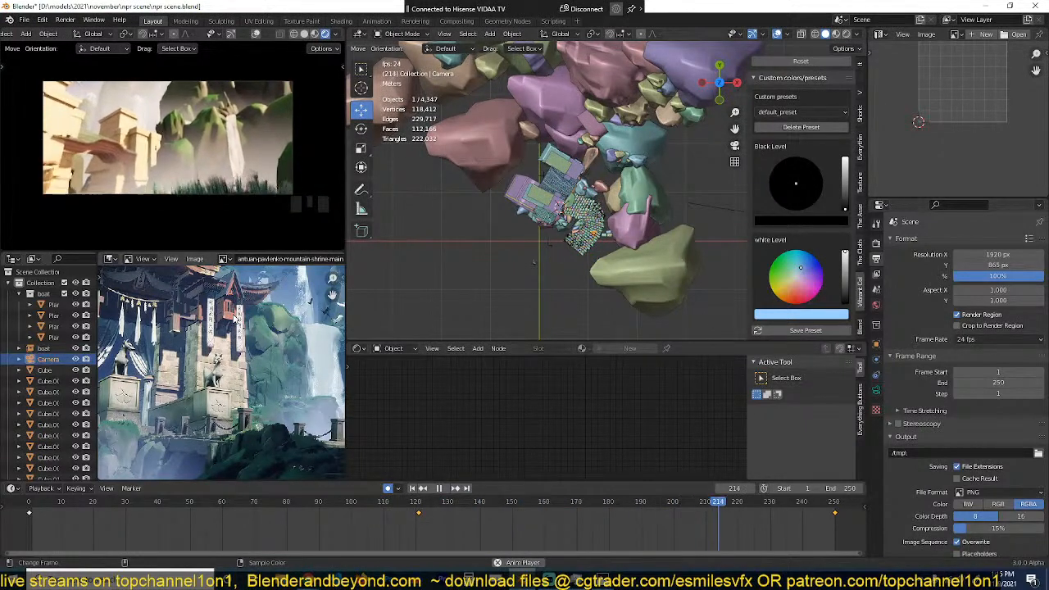
Step: Add texture coordinate and mapping nodes to the lower noise texture in the waterfall plane's material, and save the file
{"action": "key", "text": "Escape"}
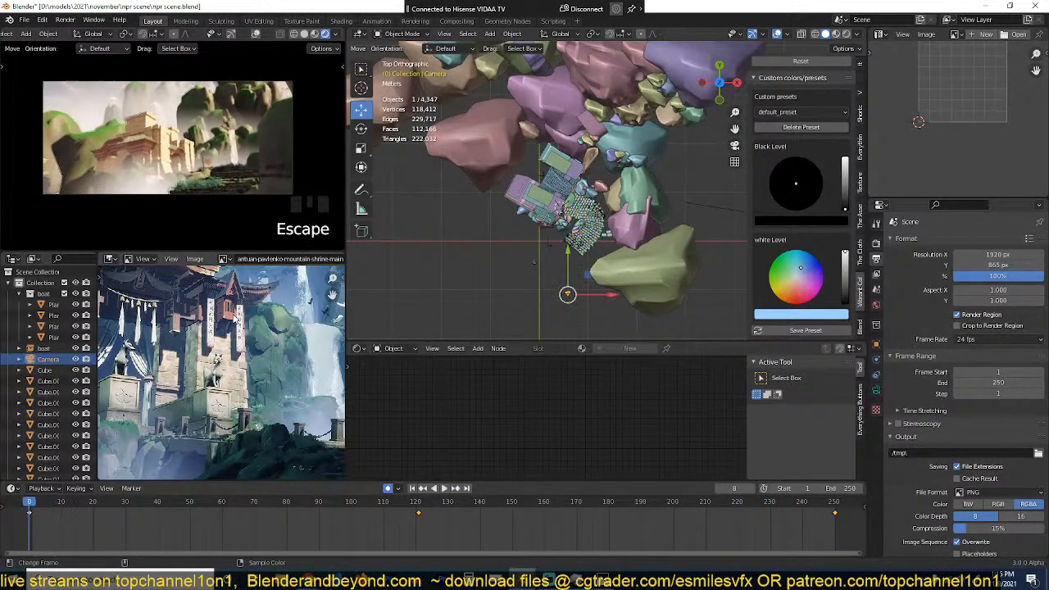
{"action": "middle_click_drag", "start_coordinate": [541, 193], "coordinate": [627, 238]}
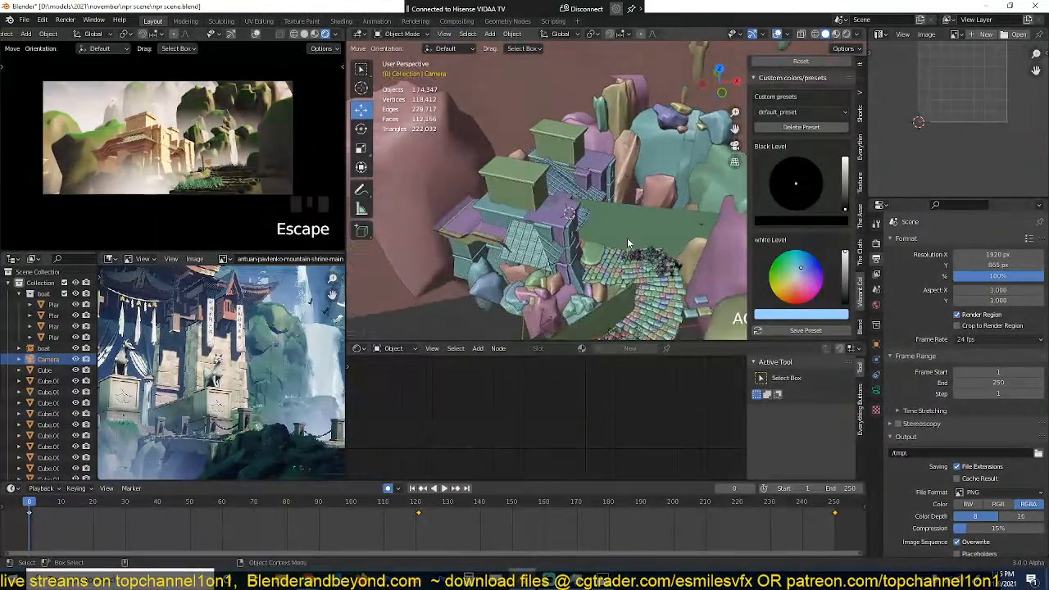
{"action": "left_click", "coordinate": [693, 158]}
{"action": "left_click", "coordinate": [693, 155]}
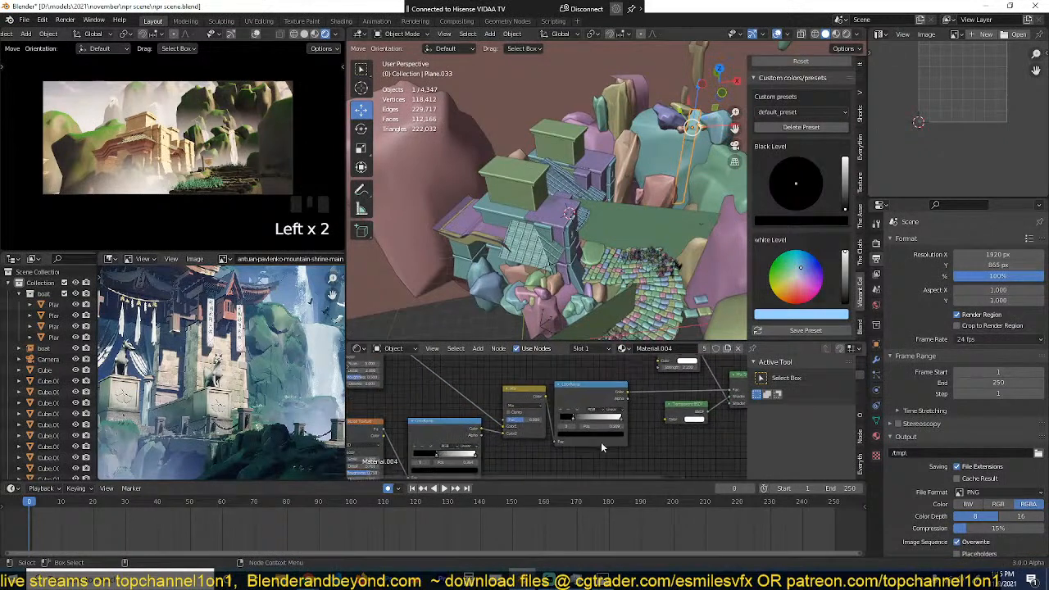
{"action": "scroll", "coordinate": [403, 403], "scroll_direction": "up", "scroll_amount": 1}
{"action": "middle_click_drag", "start_coordinate": [403, 403], "coordinate": [527, 390]}
{"action": "scroll", "coordinate": [557, 397], "scroll_direction": "down", "scroll_amount": 2}
{"action": "left_click", "coordinate": [518, 425]}
{"action": "key", "text": "ctrl+t"}
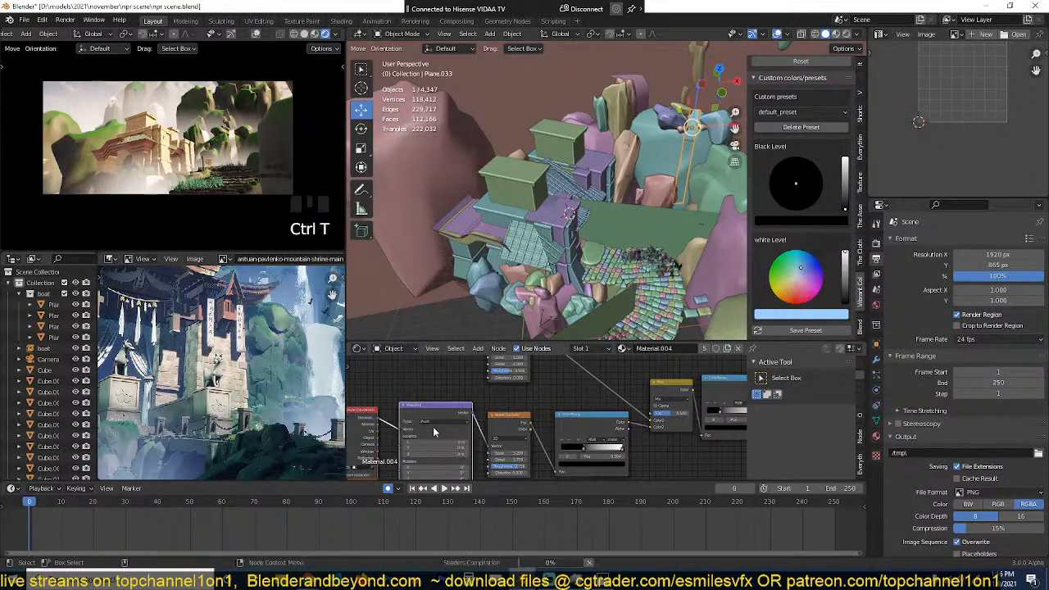
{"action": "left_click", "coordinate": [414, 441]}
{"action": "scroll", "coordinate": [551, 422], "scroll_direction": "up", "scroll_amount": 3}
{"action": "key", "text": "ctrl+s"}
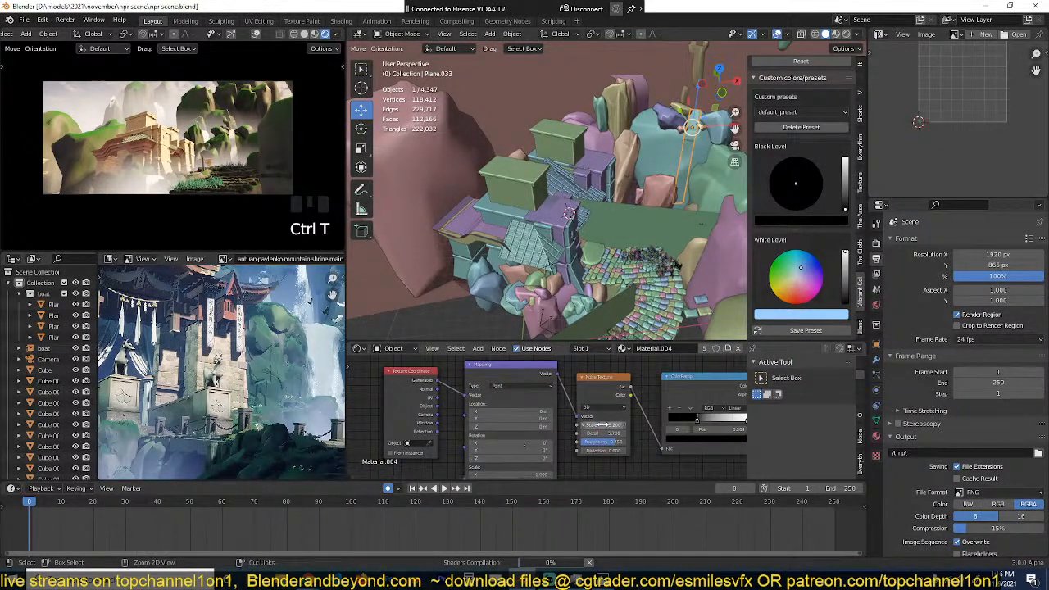
Step: Try a scale of 5.8 on the waterfall's noise texture
{"action": "middle_click_drag", "start_coordinate": [550, 431], "coordinate": [493, 416]}
{"action": "scroll", "coordinate": [519, 418], "scroll_direction": "up", "scroll_amount": 2}
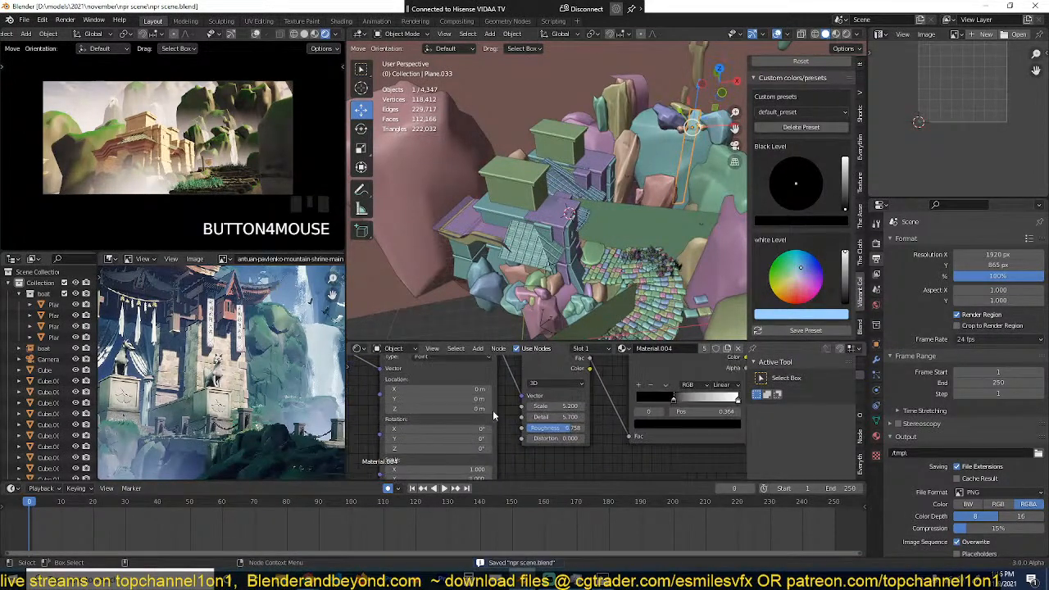
{"action": "left_click_drag", "start_coordinate": [556, 407], "coordinate": [563, 409]}
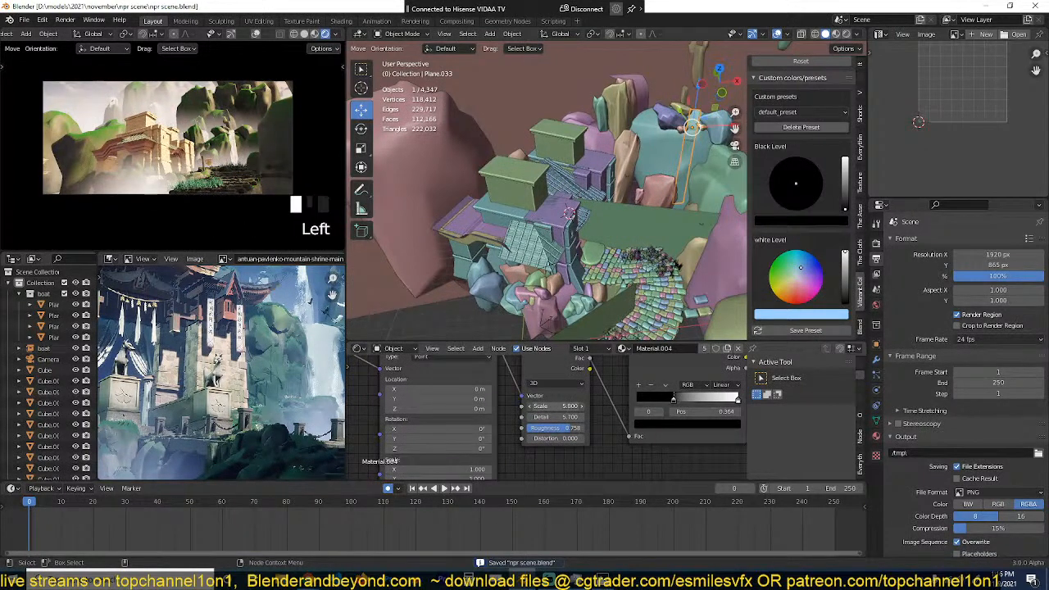
{"action": "key", "text": "ctrl+z"}
Step: Set the waterfall mapping's X location to 0.4 m while checking the waterfall up close in the camera view
{"action": "scroll", "coordinate": [443, 424], "scroll_direction": "up", "scroll_amount": 3}
{"action": "middle_click_drag", "start_coordinate": [441, 423], "coordinate": [525, 419]}
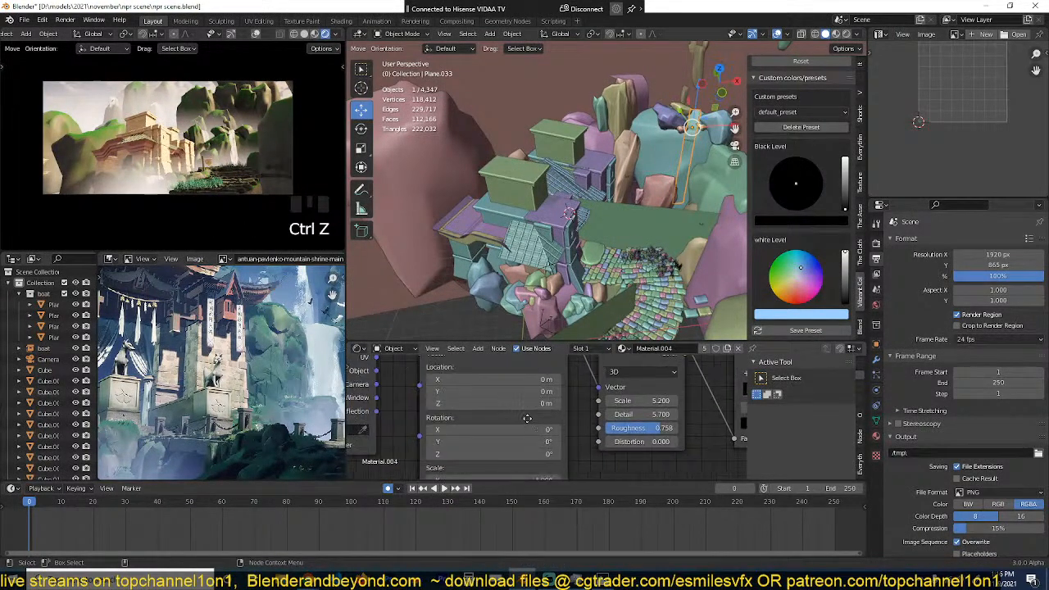
{"action": "left_click_drag", "start_coordinate": [533, 380], "coordinate": [537, 380]}
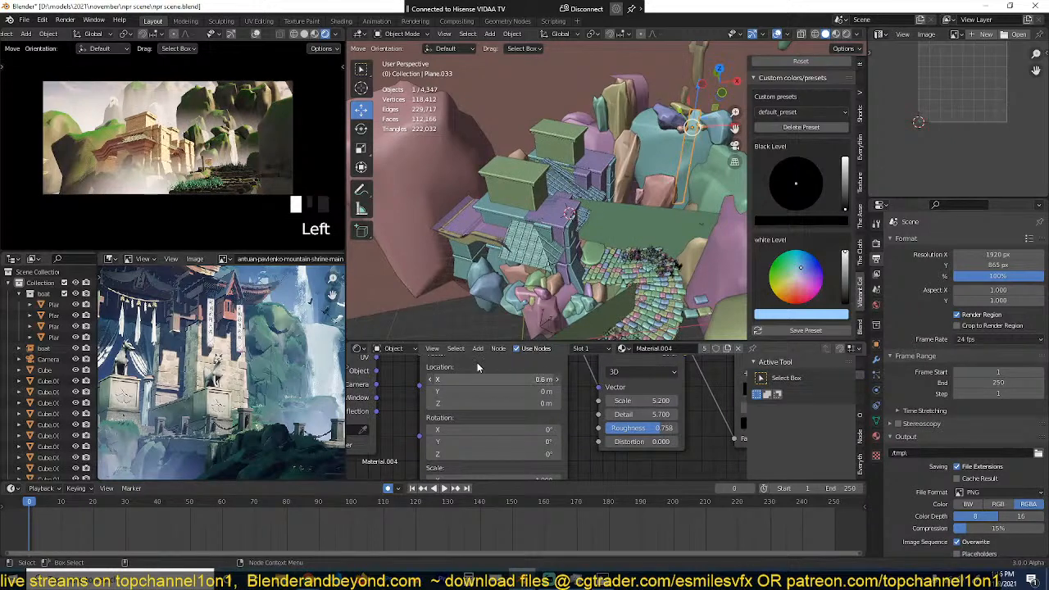
{"action": "scroll", "coordinate": [246, 152], "scroll_direction": "up", "scroll_amount": 4}
{"action": "middle_click_drag", "start_coordinate": [246, 151], "coordinate": [83, 142], "text": "shift"}
{"action": "scroll", "coordinate": [83, 141], "scroll_direction": "up", "scroll_amount": 3}
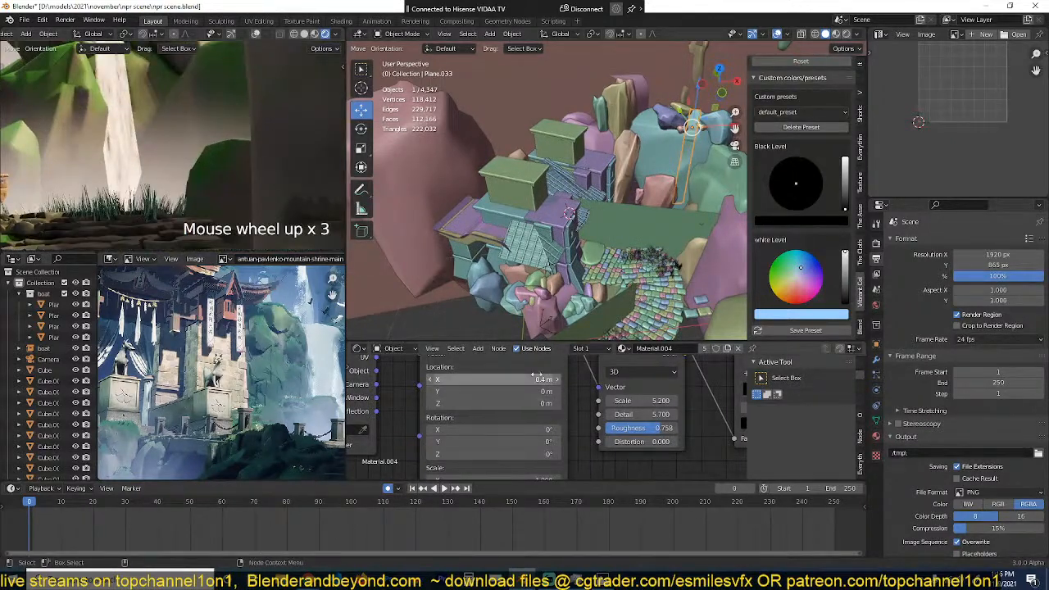
Step: Try offsetting the waterfall mapping's Z location to 0.4 m
{"action": "left_click_drag", "start_coordinate": [537, 380], "coordinate": [537, 403]}
{"action": "key", "text": "ctrl+z"}
{"action": "key", "text": "ctrl+z"}
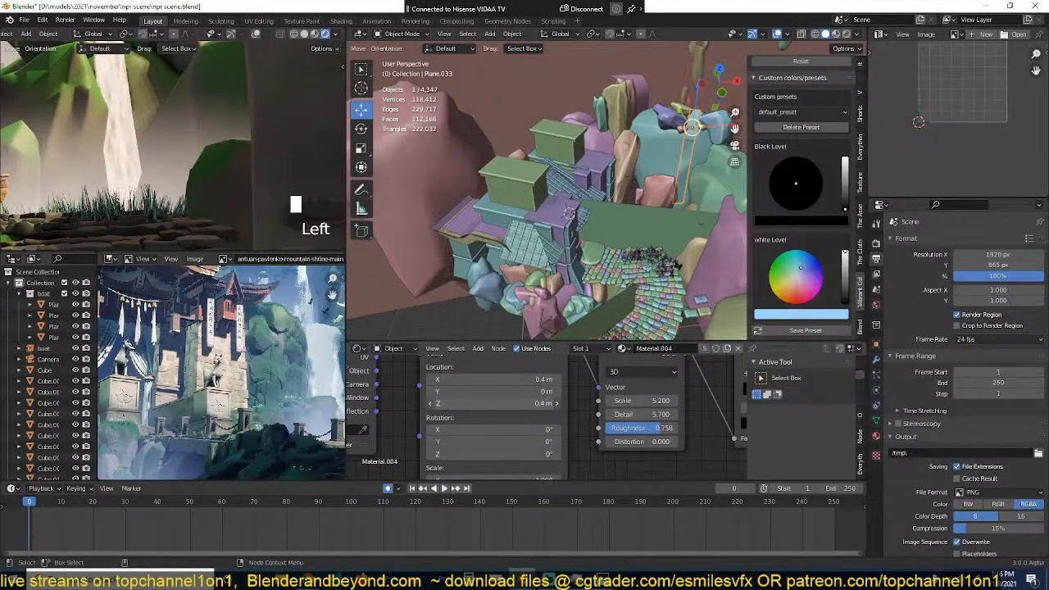
{"action": "key", "text": "ctrl+z"}
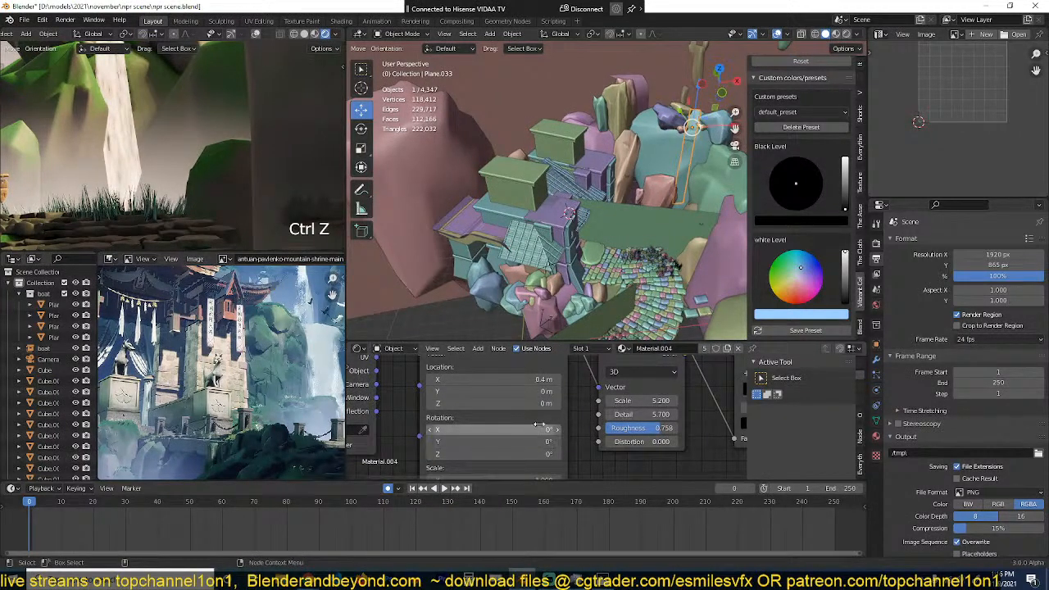
Step: Keyframe the mapping location at frame 0 and, with Z set to 1 m, at frame 250, and play the animation
{"action": "key", "text": "i"}
{"action": "key", "text": "shift+Right"}
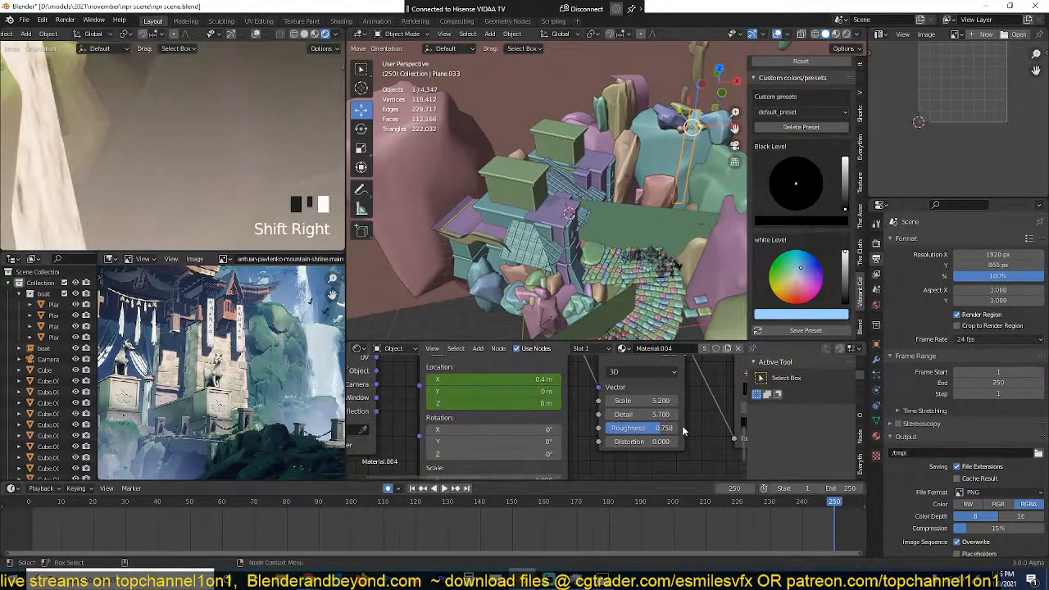
{"action": "left_click_drag", "start_coordinate": [532, 403], "coordinate": [547, 403]}
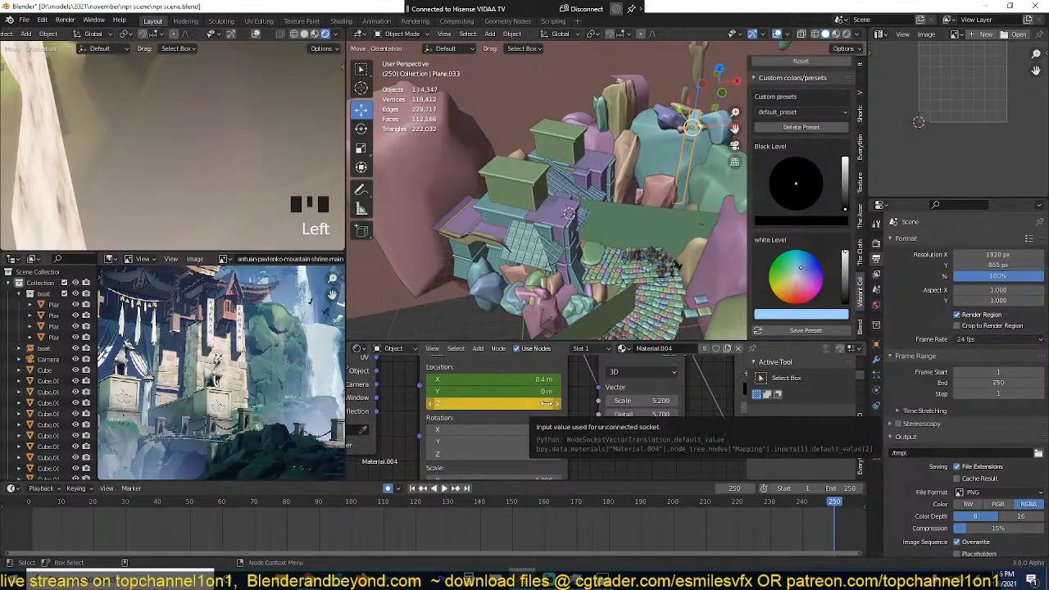
{"action": "key", "text": "i"}
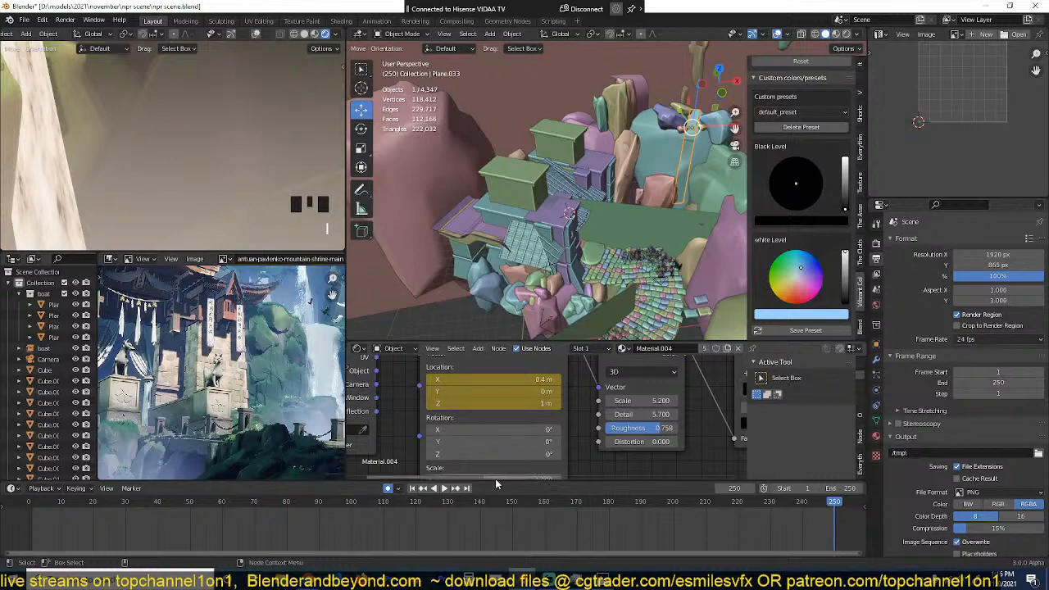
{"action": "left_click", "coordinate": [550, 418]}
{"action": "scroll", "coordinate": [430, 516], "scroll_direction": "down", "scroll_amount": 4}
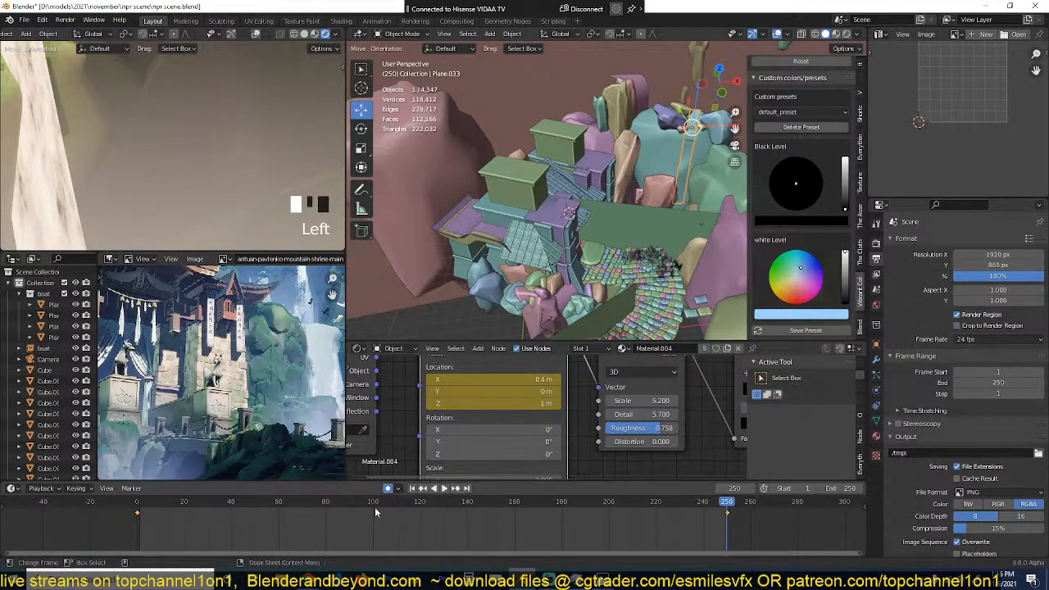
{"action": "key", "text": "space"}
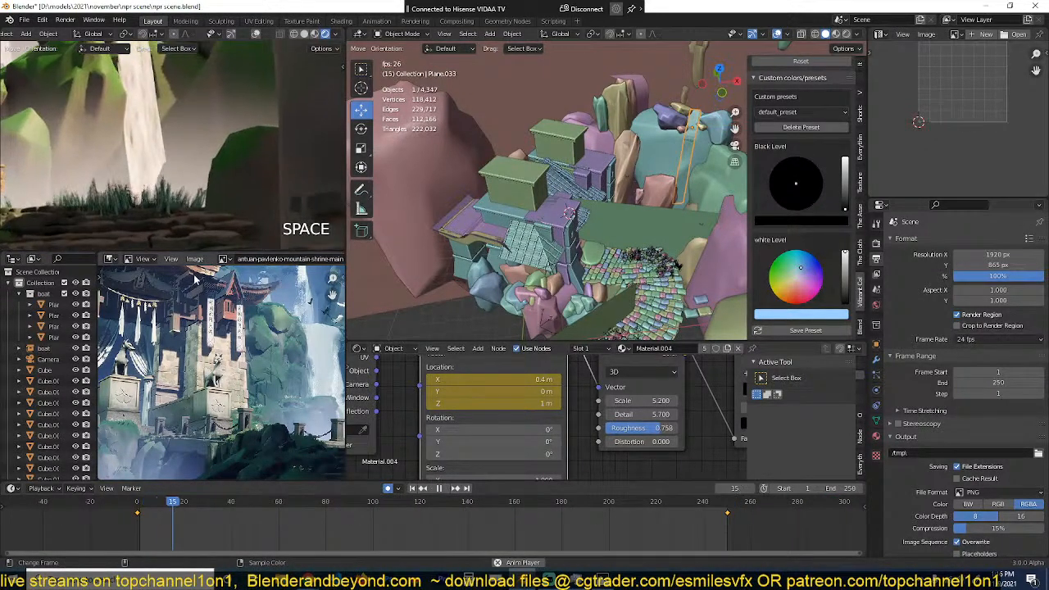
{"action": "scroll", "coordinate": [244, 131], "scroll_direction": "down", "scroll_amount": 6}
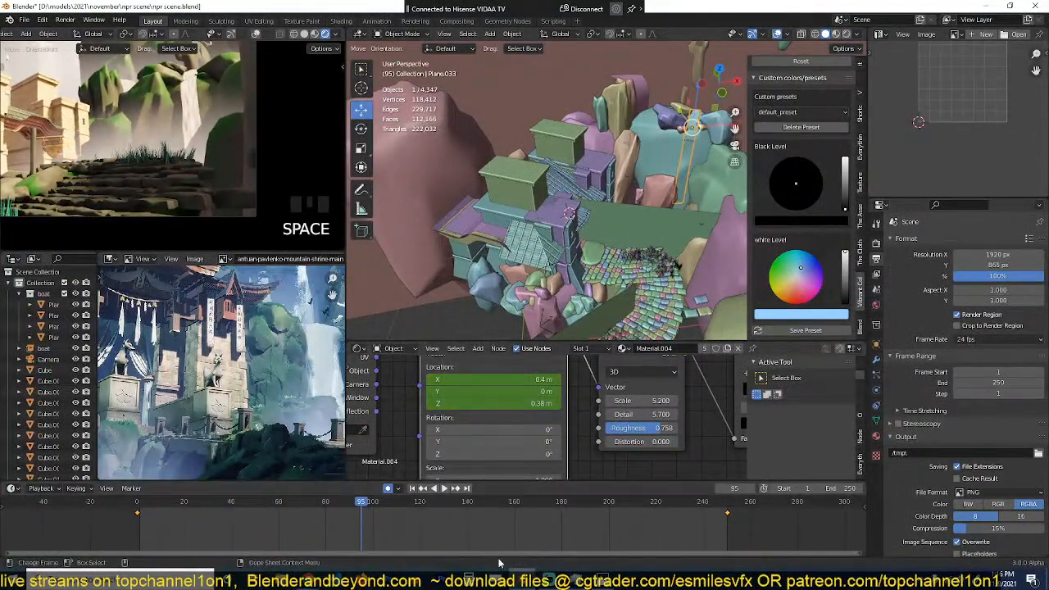
Step: Set the mapping's Z location to 5 m in the frame 250 keyframe and preview the waterfall flow
{"action": "key", "text": "Up"}
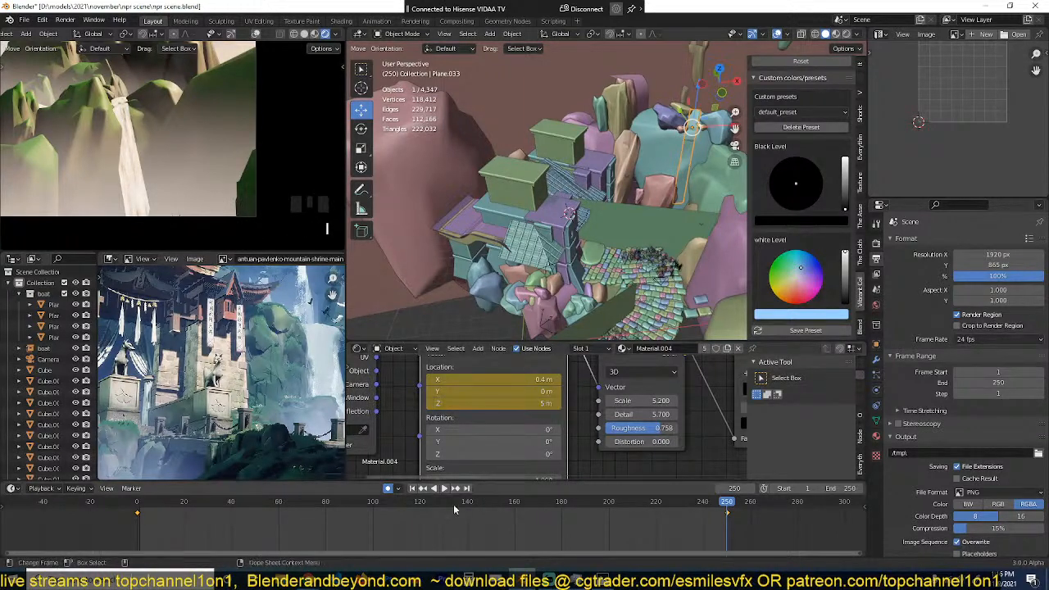
{"action": "key", "text": "space"}
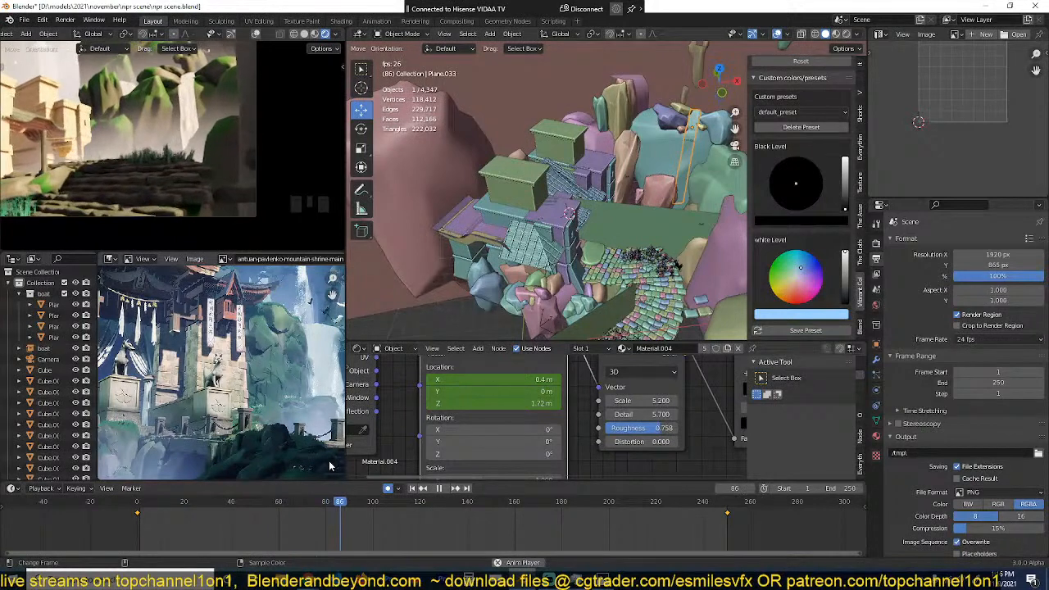
{"action": "scroll", "coordinate": [180, 198], "scroll_direction": "down", "scroll_amount": 4}
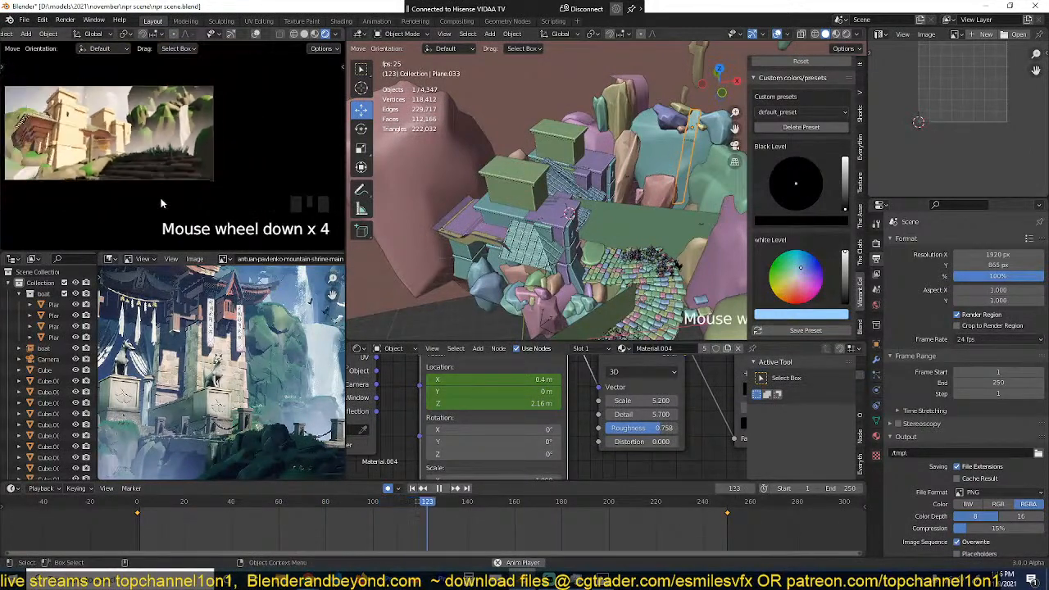
{"action": "scroll", "coordinate": [184, 194], "scroll_direction": "up", "scroll_amount": 3}
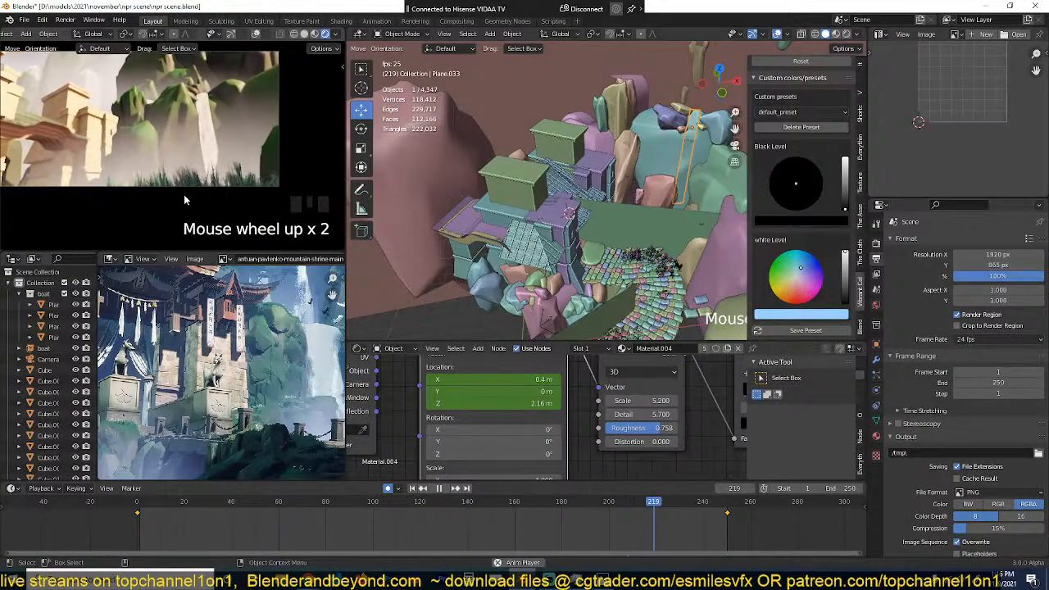
{"action": "key", "text": "Escape"}
Step: Select the five eagles flying around the temple towers
{"action": "middle_click_drag", "start_coordinate": [563, 228], "coordinate": [602, 165]}
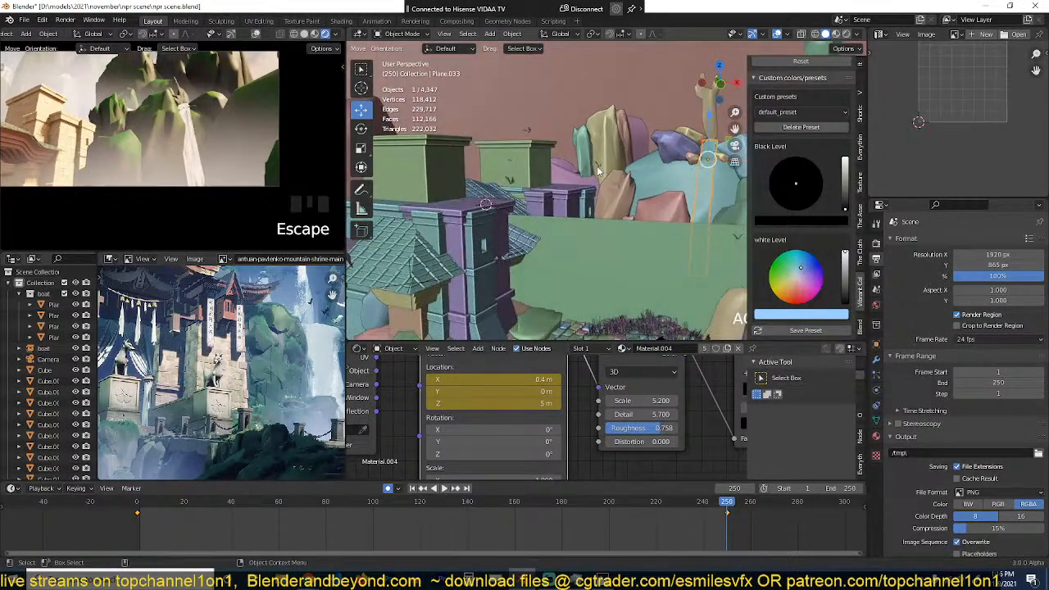
{"action": "left_click", "coordinate": [598, 170]}
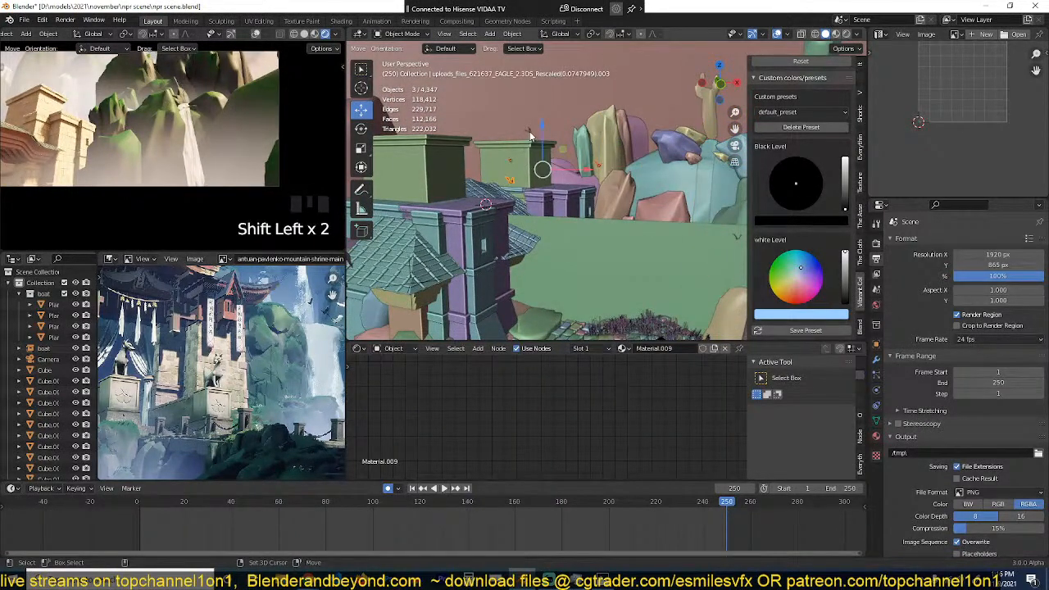
{"action": "middle_click_drag", "start_coordinate": [602, 184], "coordinate": [627, 218]}
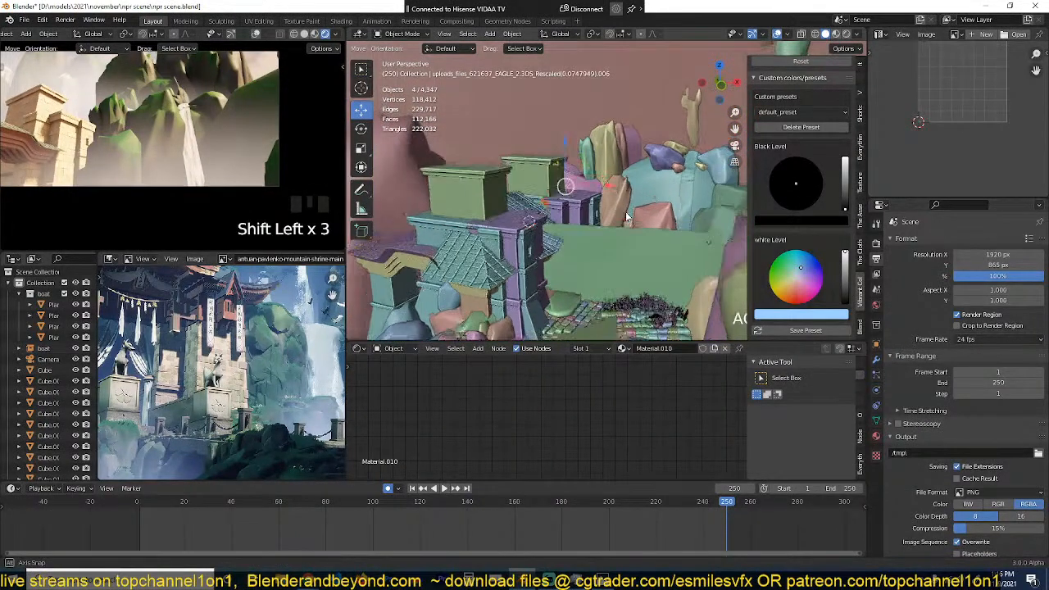
{"action": "left_click", "coordinate": [708, 241], "text": "shift"}
{"action": "middle_click_drag", "start_coordinate": [703, 239], "coordinate": [589, 243]}
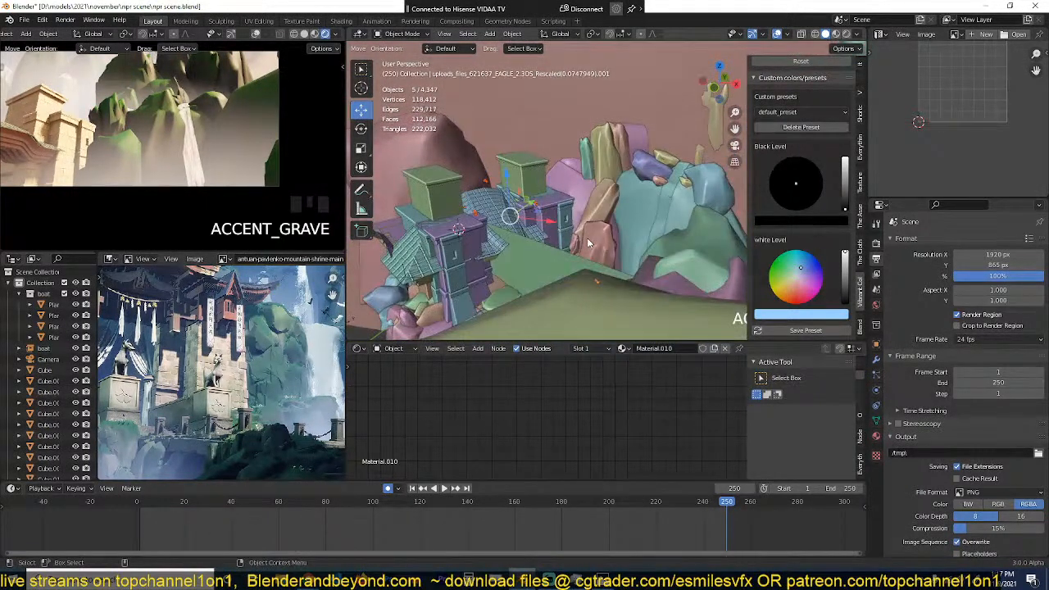
Step: Snap the 3D cursor to the selected eagles and add a plain axes empty there
{"action": "key", "text": "shift+s"}
{"action": "key", "text": "shift+a"}
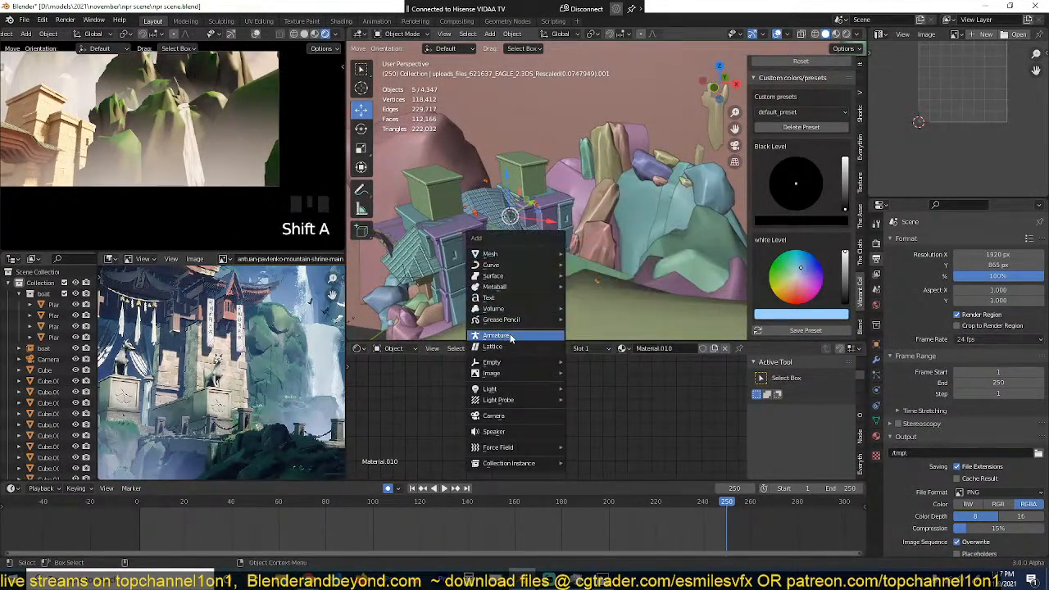
{"action": "mouse_move", "coordinate": [503, 364]}
{"action": "left_click", "coordinate": [588, 366]}
Step: Reselect the five eagles and parent them to the new empty with the Object option
{"action": "middle_click_drag", "start_coordinate": [577, 298], "coordinate": [590, 167]}
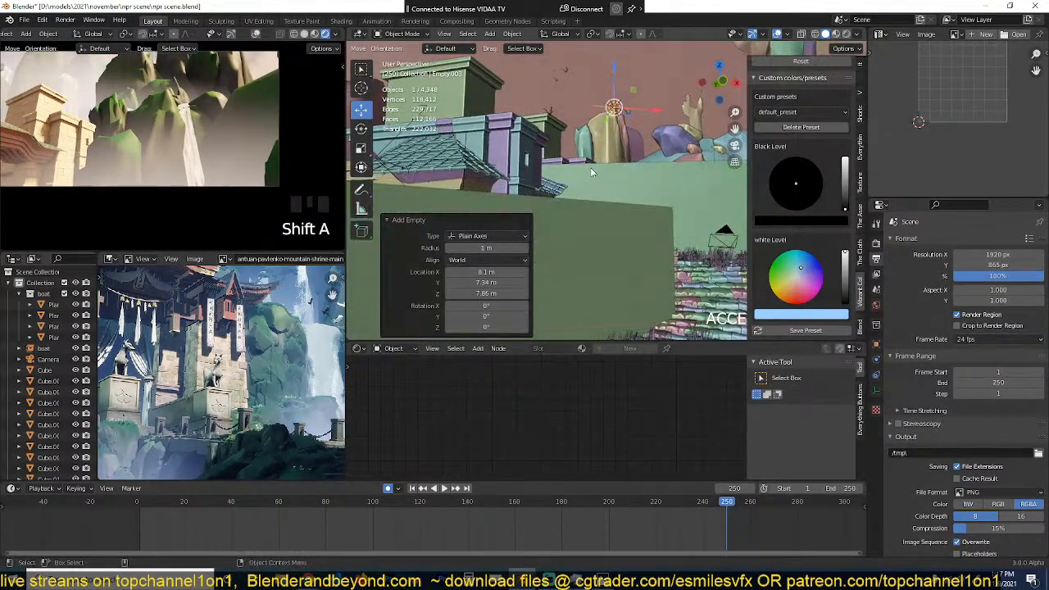
{"action": "left_click", "coordinate": [551, 111], "text": "shift"}
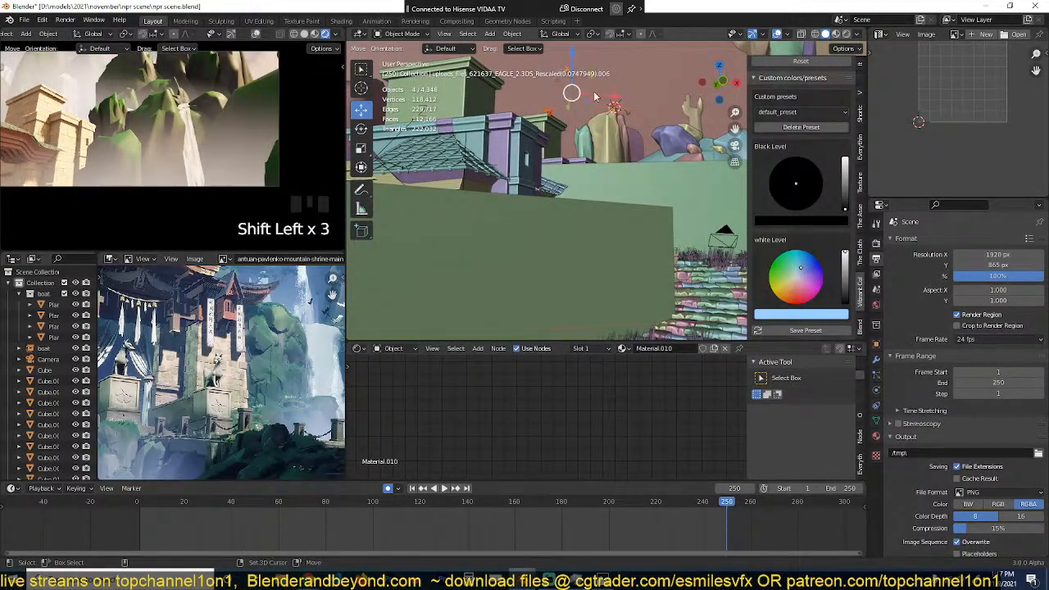
{"action": "middle_click_drag", "start_coordinate": [718, 154], "coordinate": [660, 172]}
{"action": "left_click", "coordinate": [513, 124], "text": "shift"}
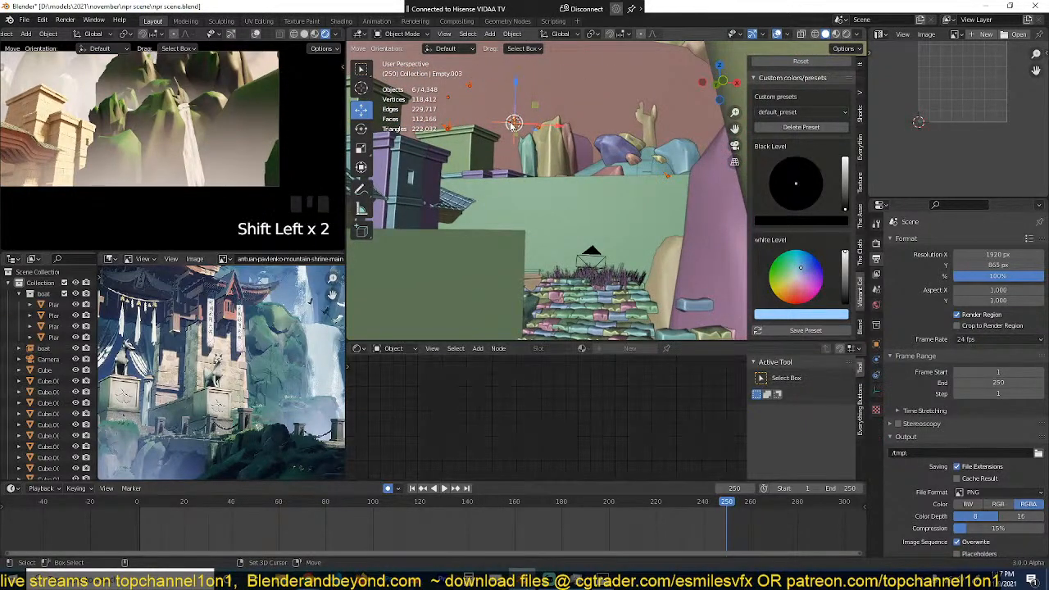
{"action": "key", "text": "ctrl+p"}
{"action": "left_click", "coordinate": [511, 124]}
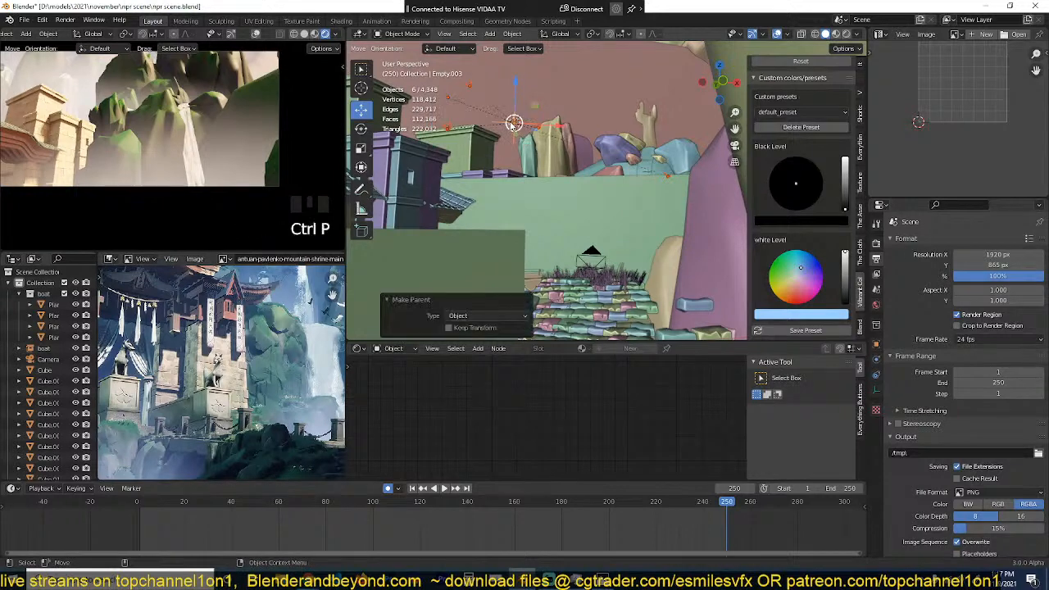
Step: Try rotating the eagles' parent empty about the global Z axis
{"action": "left_click", "coordinate": [515, 123]}
{"action": "key", "text": "r"}
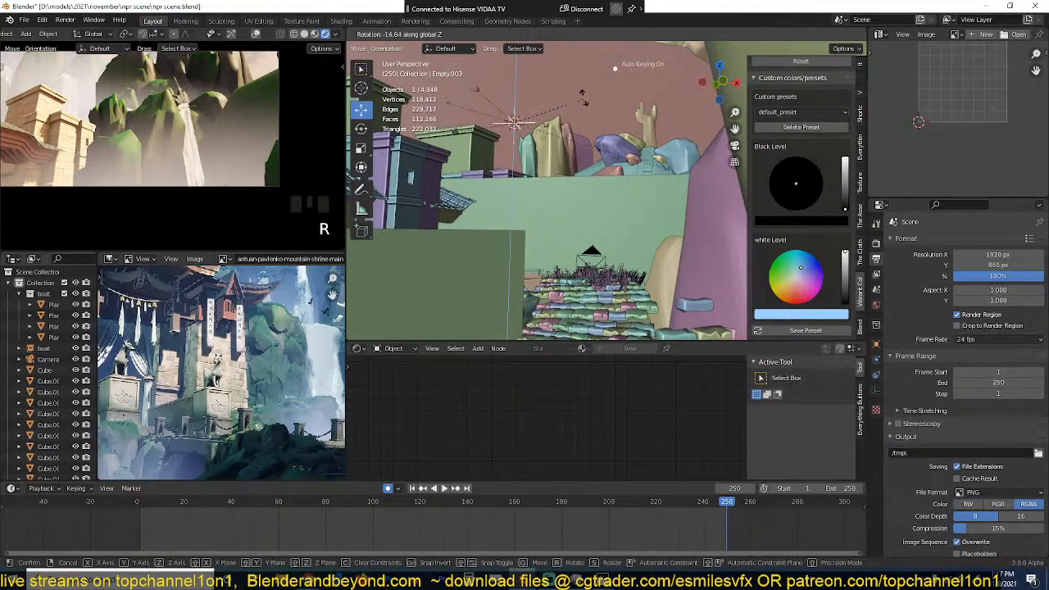
{"action": "left_click", "coordinate": [539, 90]}
Step: Keyframe the eagles' parent empty at frame 0
{"action": "right_click", "coordinate": [138, 521], "text": "shift"}
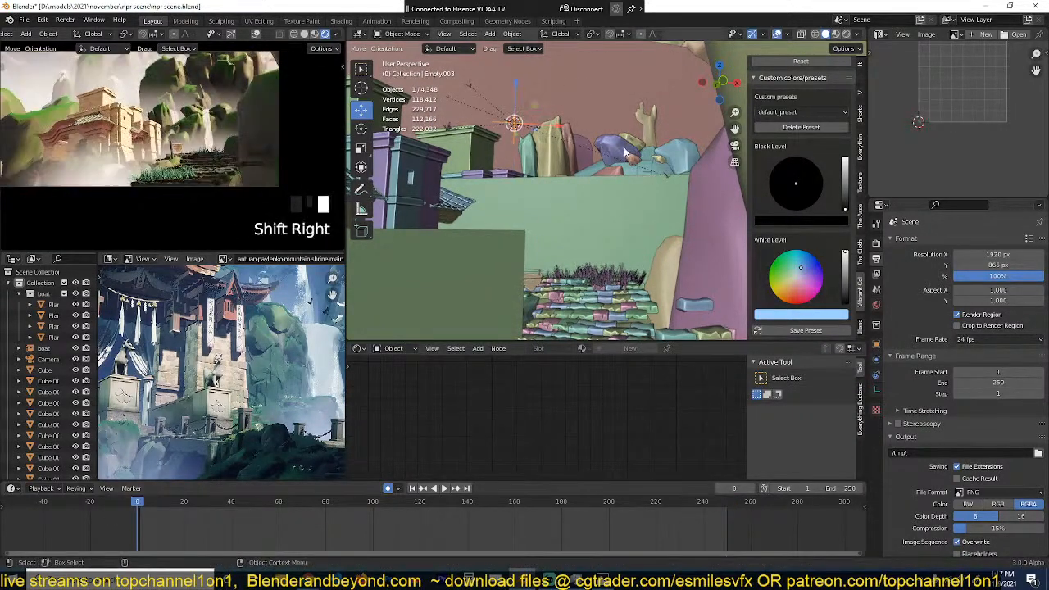
{"action": "key", "text": "g"}
{"action": "left_click", "coordinate": [566, 262]}
Step: At frame 250, rotate the eagles' parent empty 289° about the Z axis in the top view with auto keying on
{"action": "right_click", "coordinate": [728, 523], "text": "shift"}
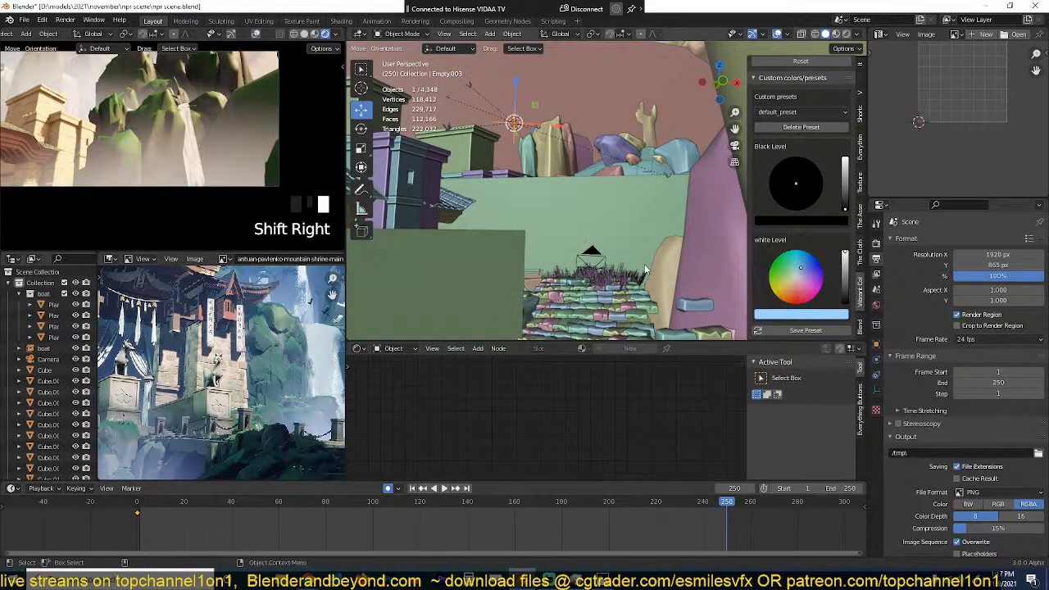
{"action": "scroll", "coordinate": [645, 266], "scroll_direction": "down", "scroll_amount": 4}
{"action": "key", "text": "KP_7"}
{"action": "key", "text": "r"}
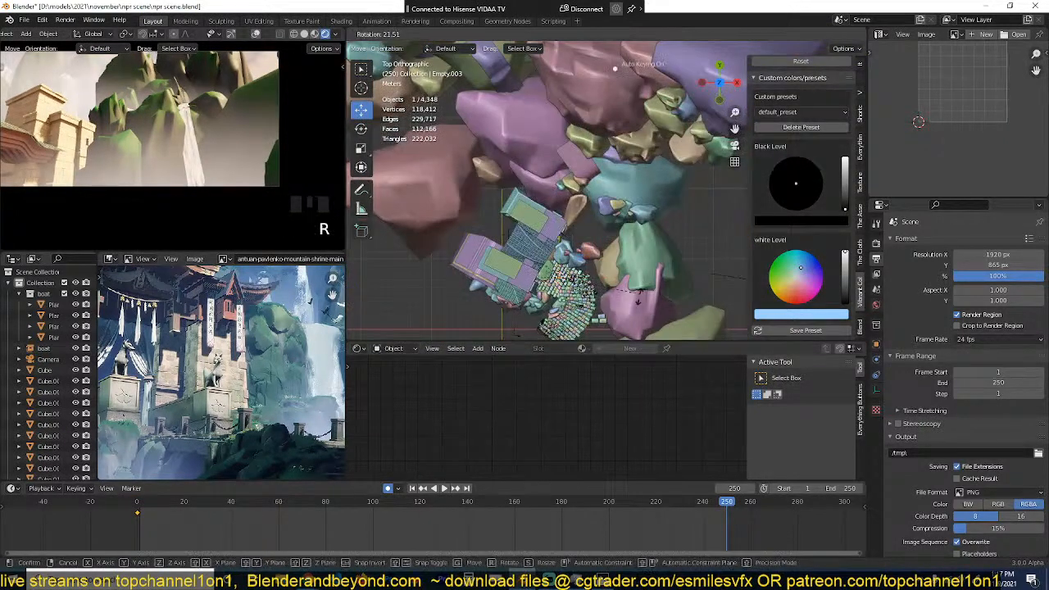
{"action": "left_click", "coordinate": [566, 233]}
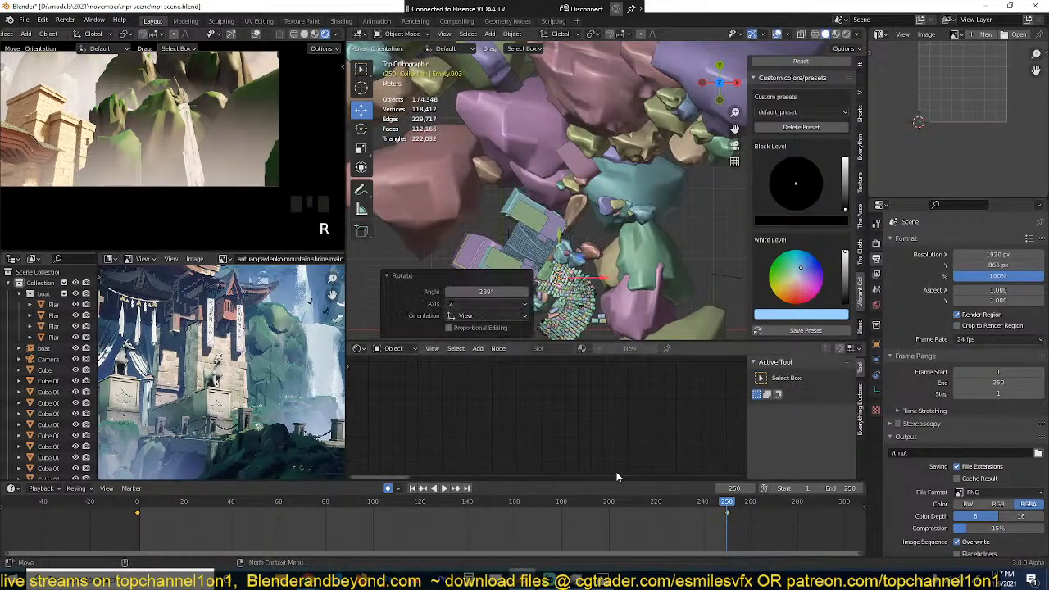
Step: Play the animation through the camera to check the pace of the circling eagles
{"action": "key", "text": "v"}
{"action": "left_click", "coordinate": [610, 524]}
{"action": "scroll", "coordinate": [195, 141], "scroll_direction": "down", "scroll_amount": 2}
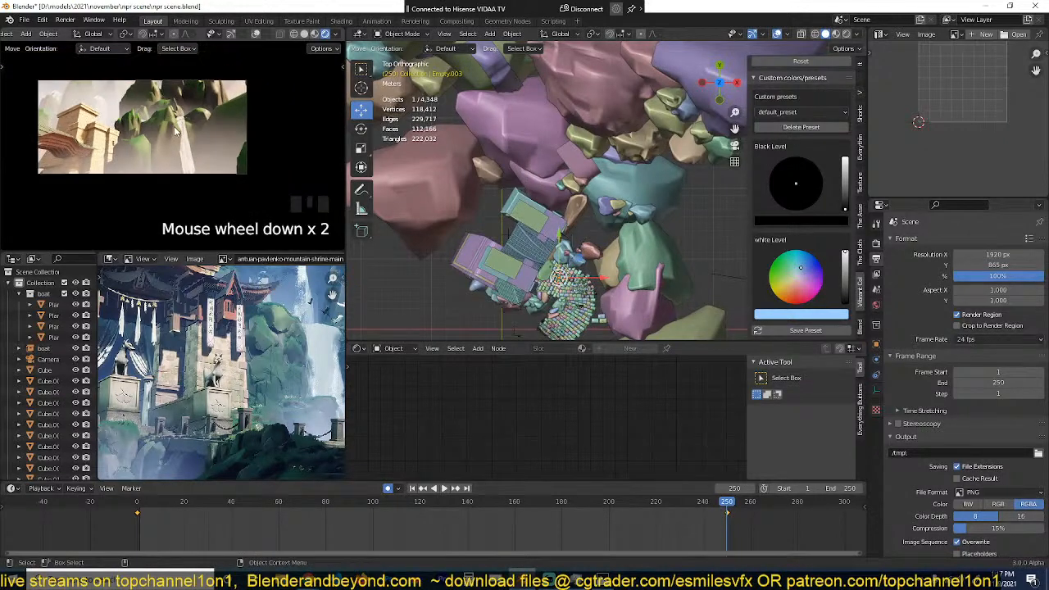
{"action": "scroll", "coordinate": [200, 141], "scroll_direction": "up", "scroll_amount": 2}
{"action": "key", "text": "space"}
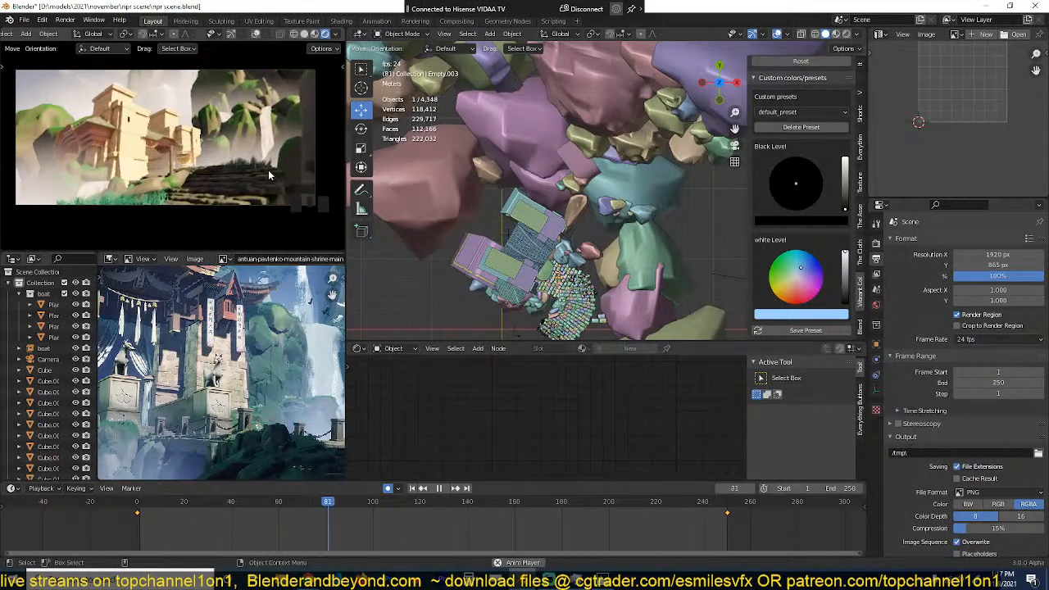
{"action": "key", "text": "Escape"}
Step: Move the parent empty's end keyframe from frame 250 to about frame 380 to slow the rotation
{"action": "left_click", "coordinate": [728, 513]}
{"action": "scroll", "coordinate": [656, 522], "scroll_direction": "down", "scroll_amount": 10}
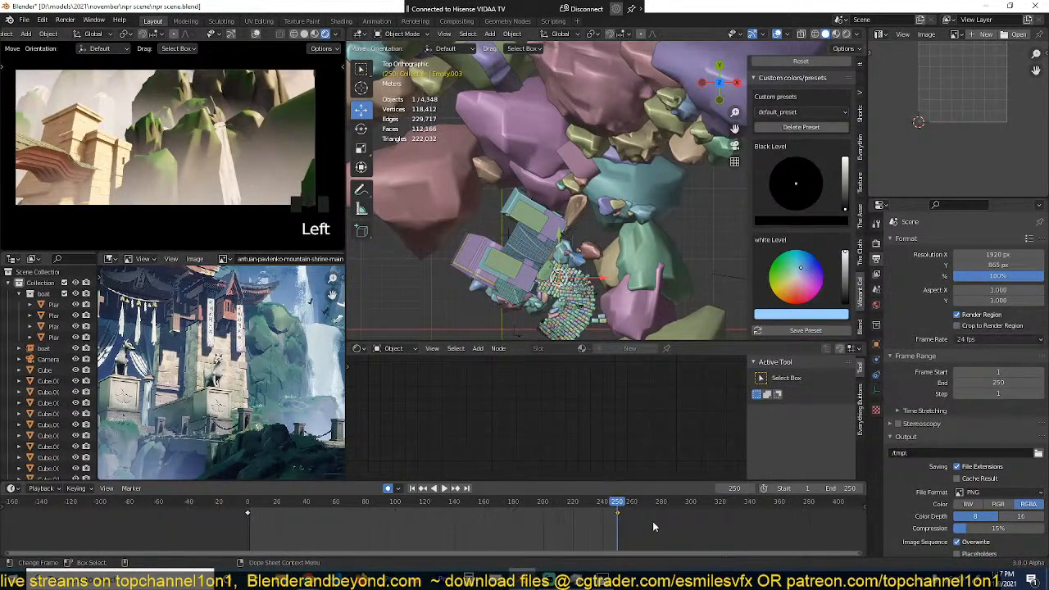
{"action": "key", "text": "g"}
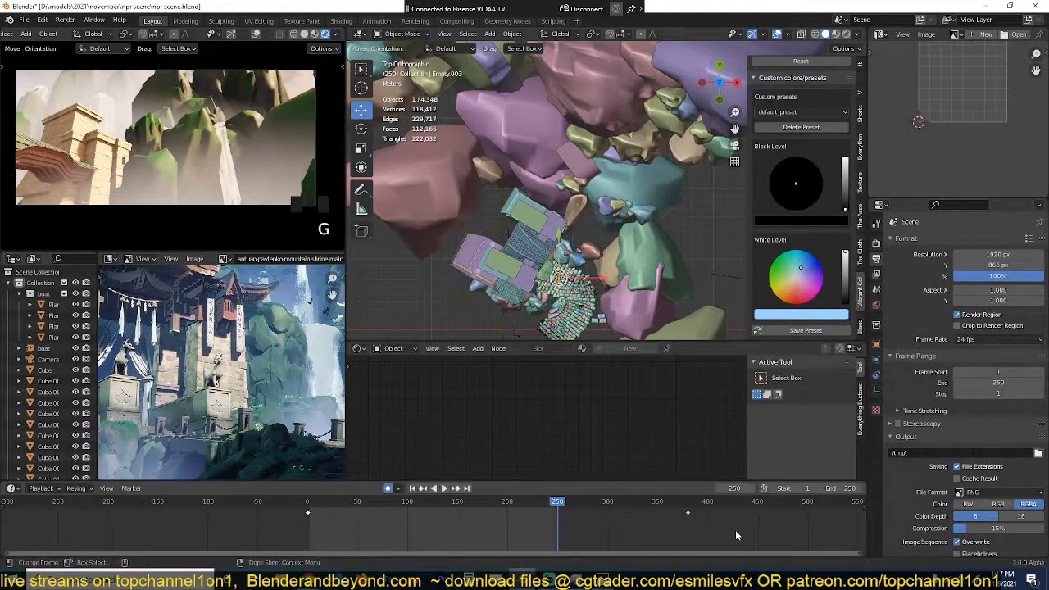
Step: Replay the slower eagle rotation and examine the flight path from the top and in perspective
{"action": "key", "text": "space"}
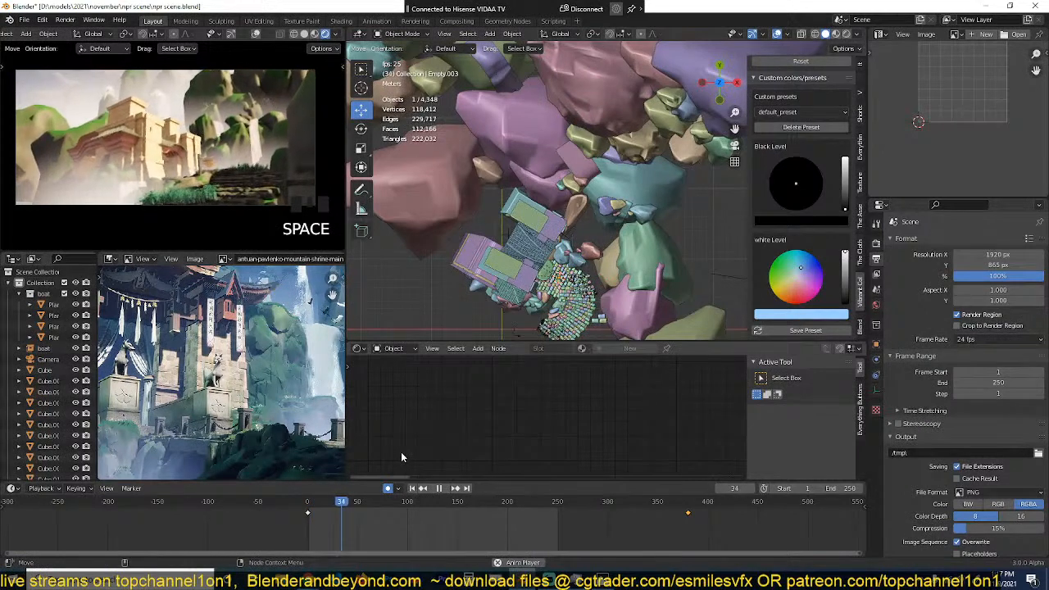
{"action": "key", "text": "Escape"}
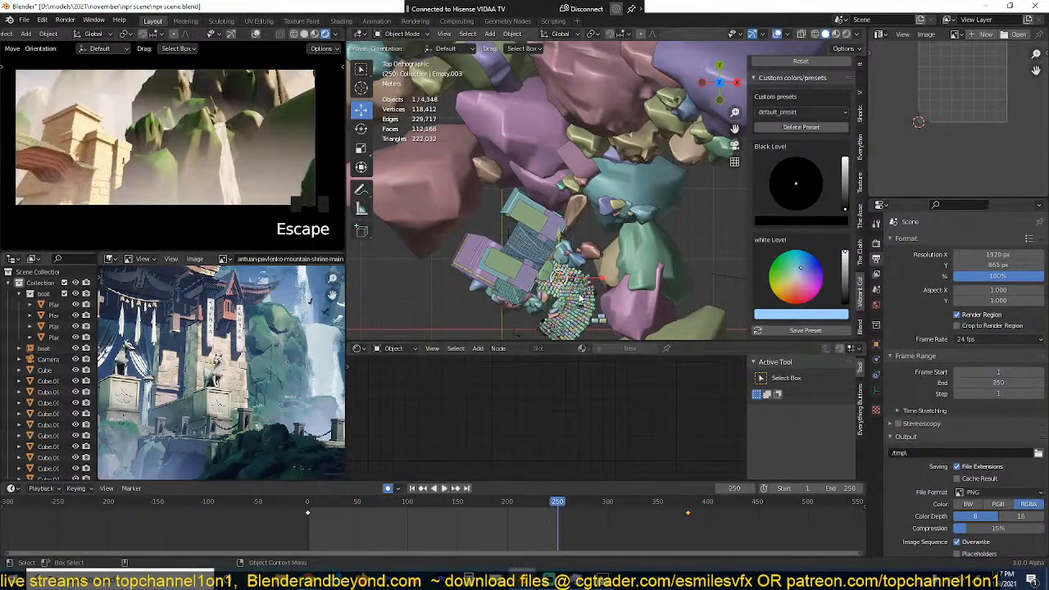
{"action": "key", "text": "KP_7"}
{"action": "scroll", "coordinate": [610, 198], "scroll_direction": "up", "scroll_amount": 3}
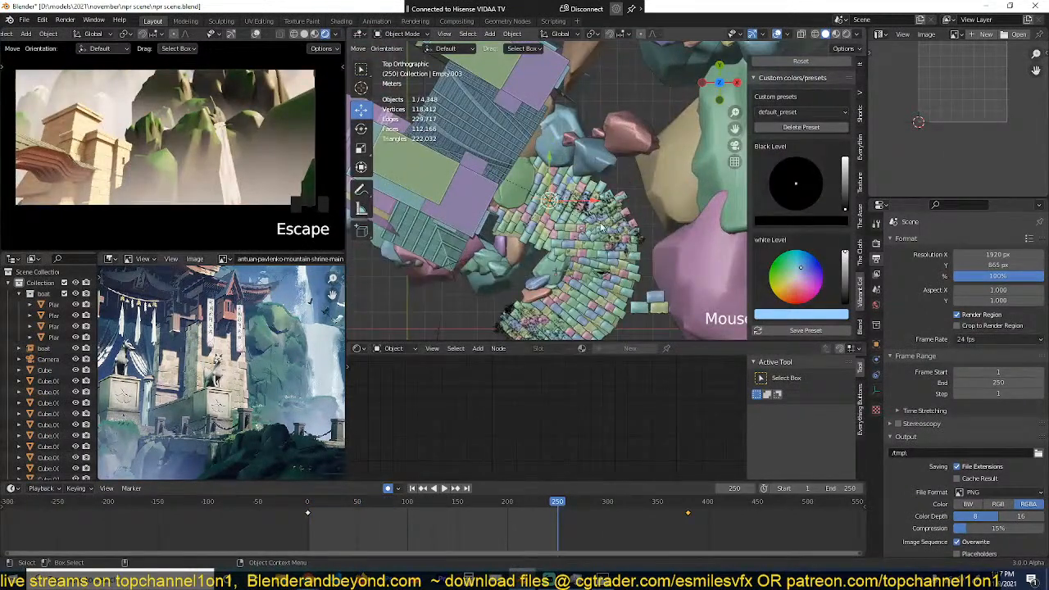
{"action": "middle_click_drag", "start_coordinate": [601, 228], "coordinate": [664, 143]}
{"action": "key", "text": "space"}
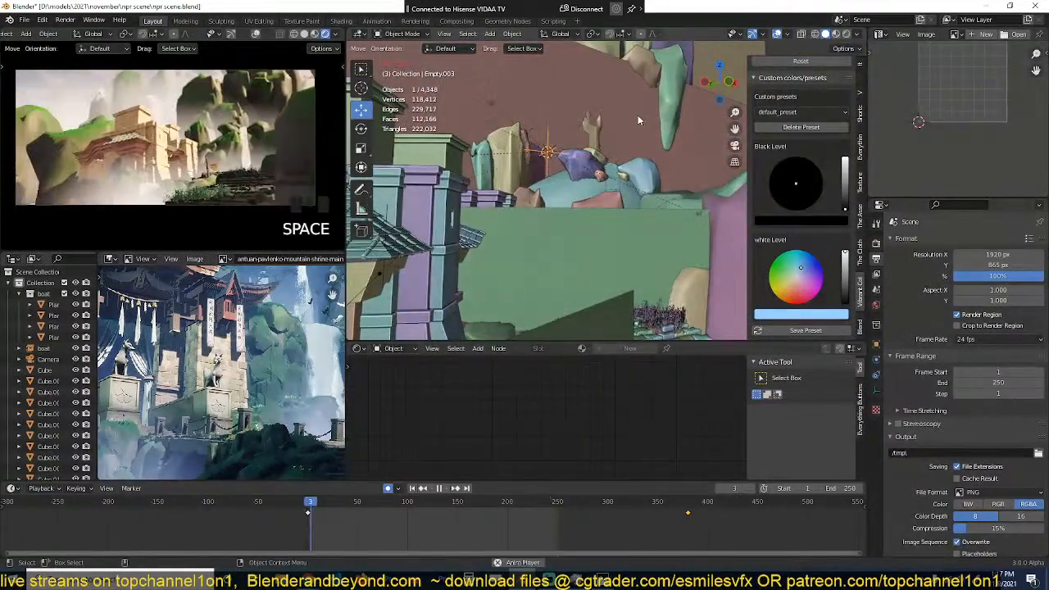
Step: Turn off auto keying, move the outlying eagle about 5 m towards the parent empty in the top view, and replay the animation
{"action": "left_click", "coordinate": [711, 210]}
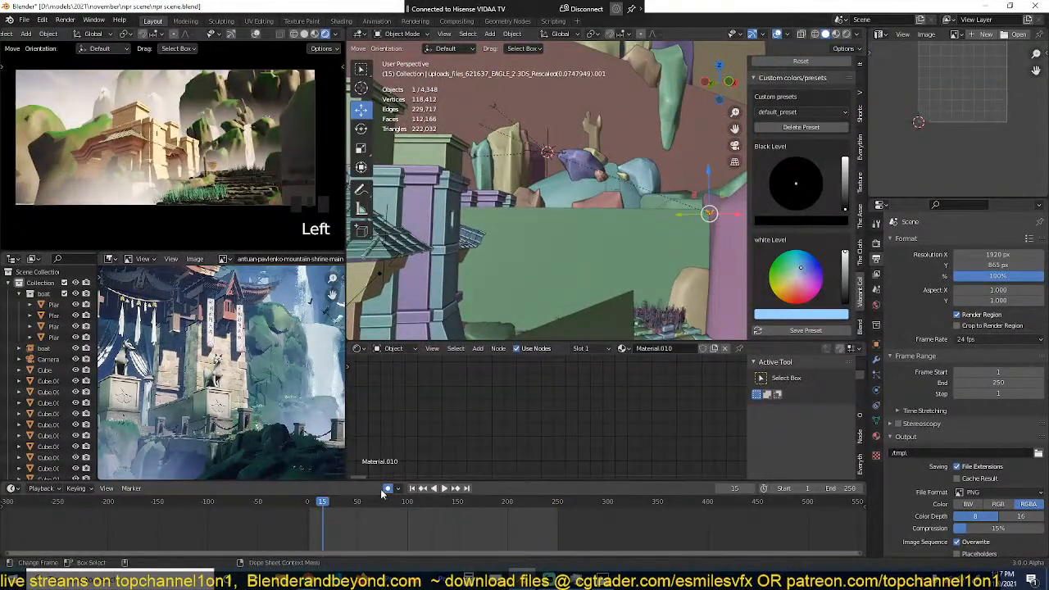
{"action": "key", "text": "g"}
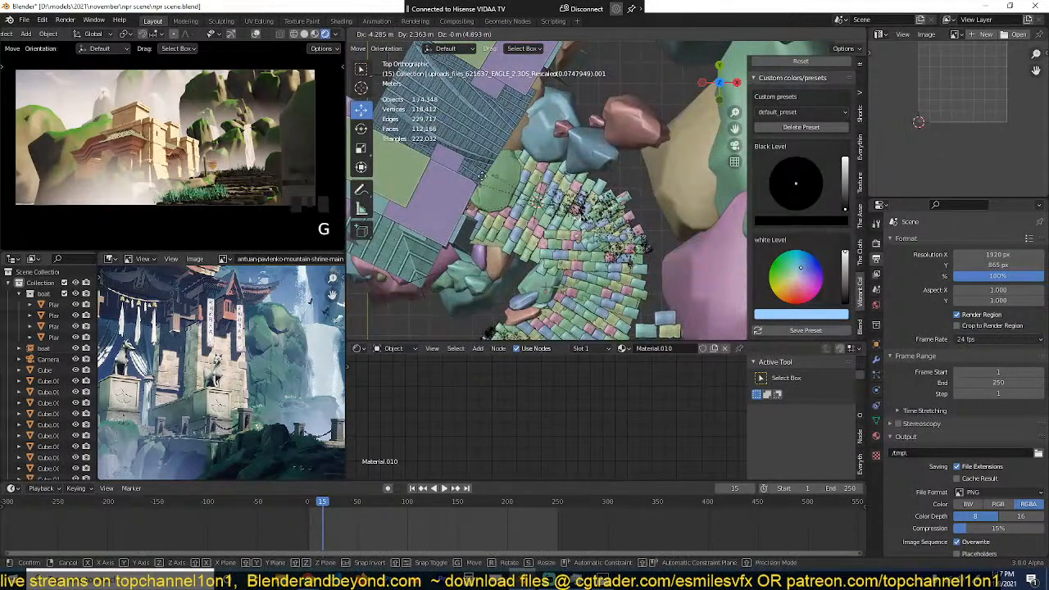
{"action": "left_click", "coordinate": [473, 170]}
{"action": "key", "text": "space"}
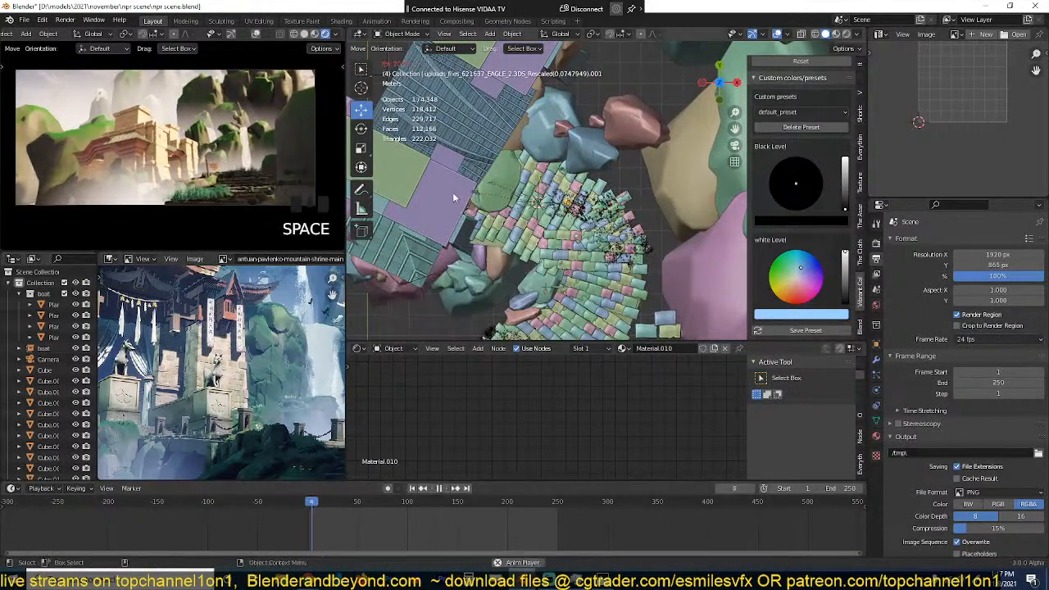